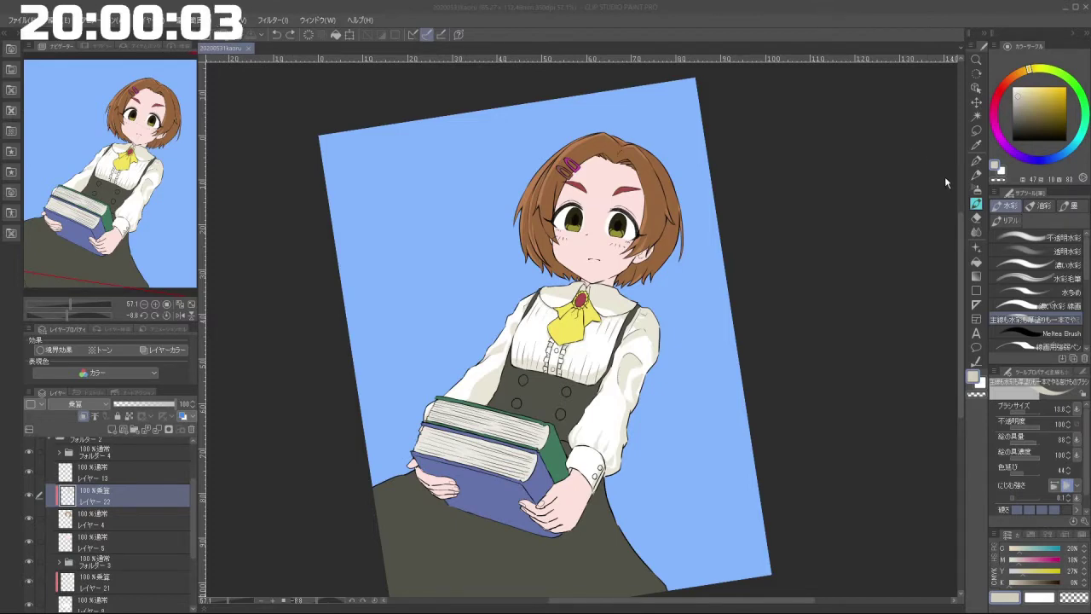
Step: Erase the drawn fold line on the upper part of the character's left sleeve on レイヤー 2
drag(740, 277, 722, 174)
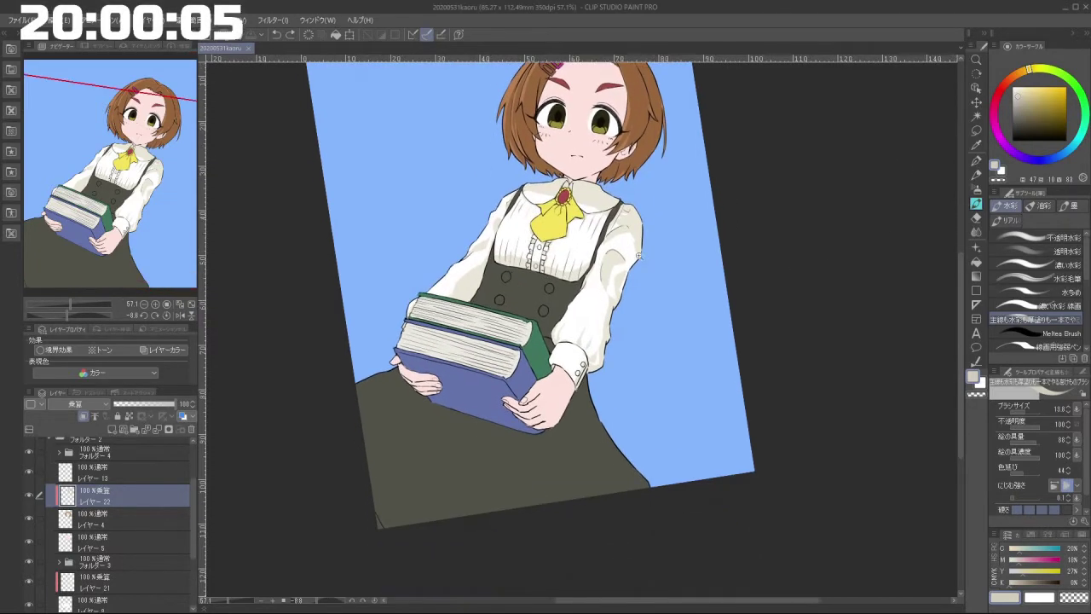
scroll(639, 256, up, 3)
scroll(193, 490, up, 3)
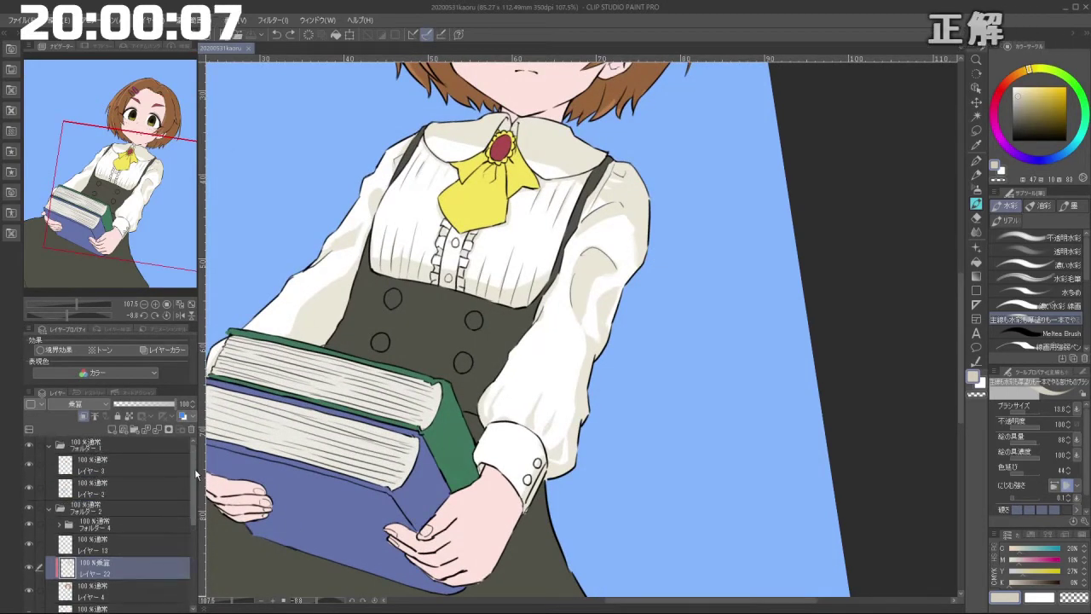
click(157, 486)
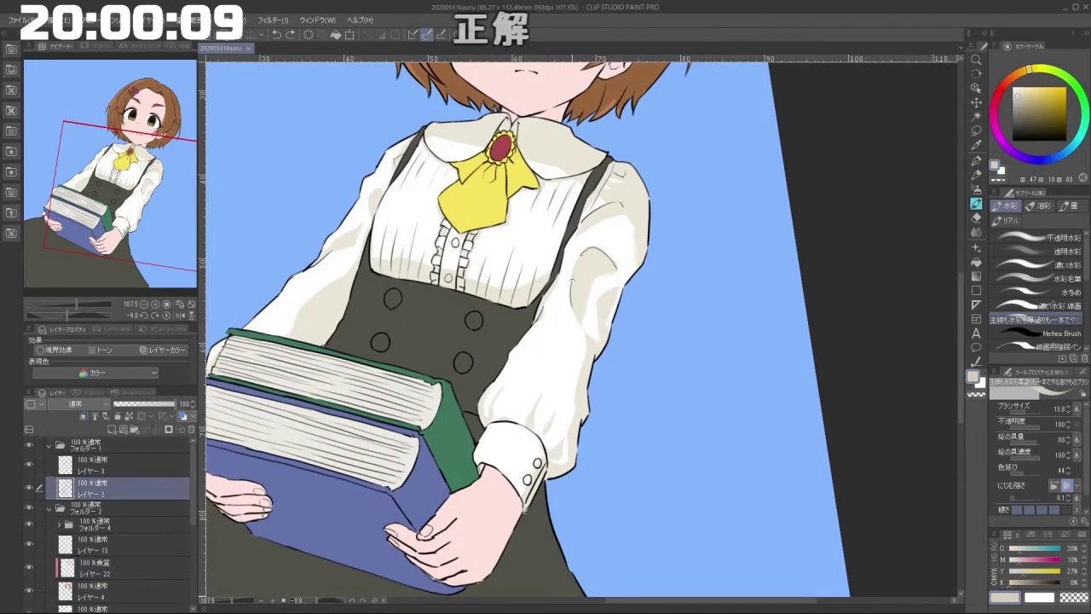
mouse_move(574, 279)
mouse_down()
mouse_move(572, 307)
mouse_move(586, 269)
mouse_move(600, 264)
mouse_up()
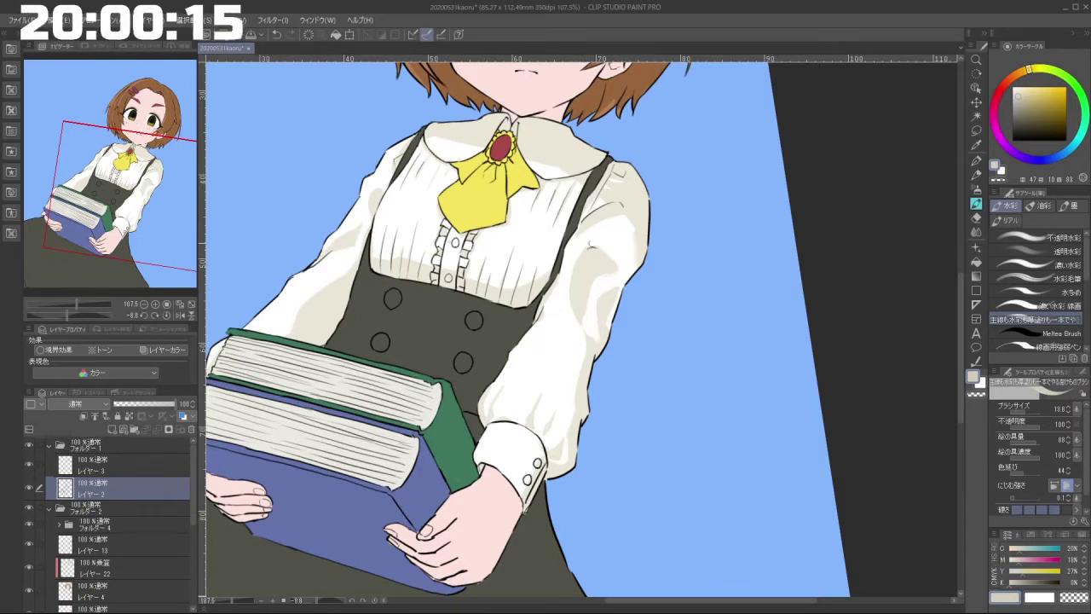
Step: Sample the left sleeve's shadow colour with レイヤー 21 in Normal mode, and return the layer to Multiply
drag(617, 205, 554, 204)
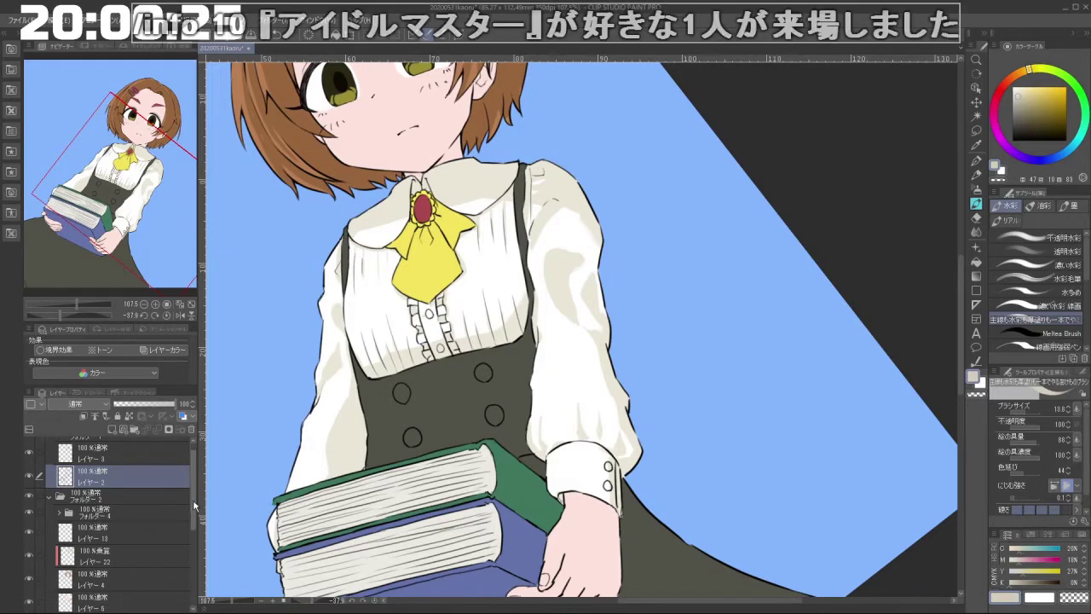
scroll(171, 499, down, 3)
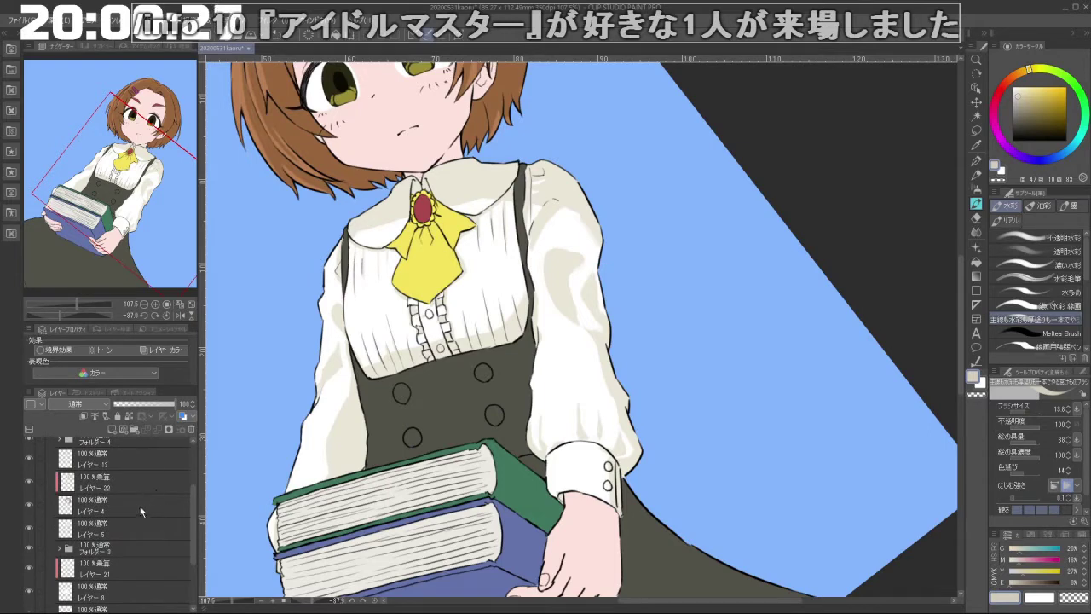
click(126, 568)
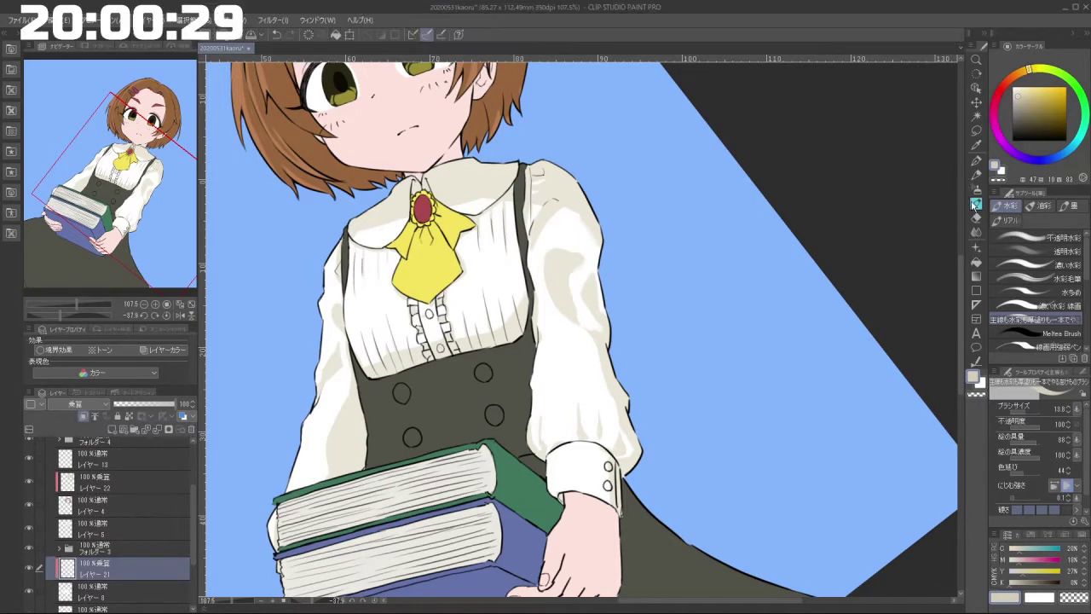
drag(629, 233, 692, 281)
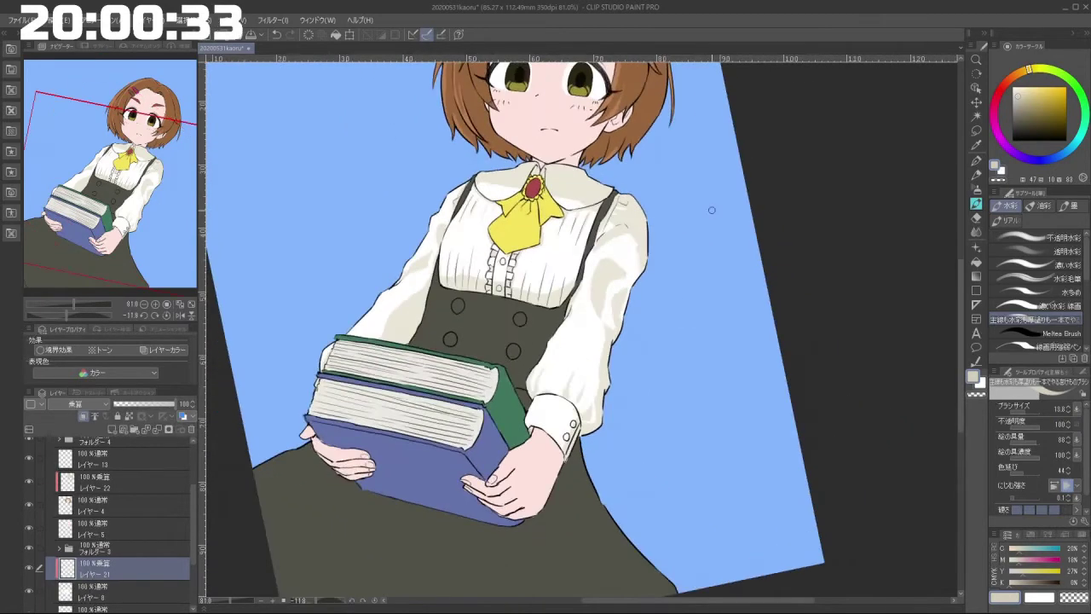
scroll(617, 277, up, 2)
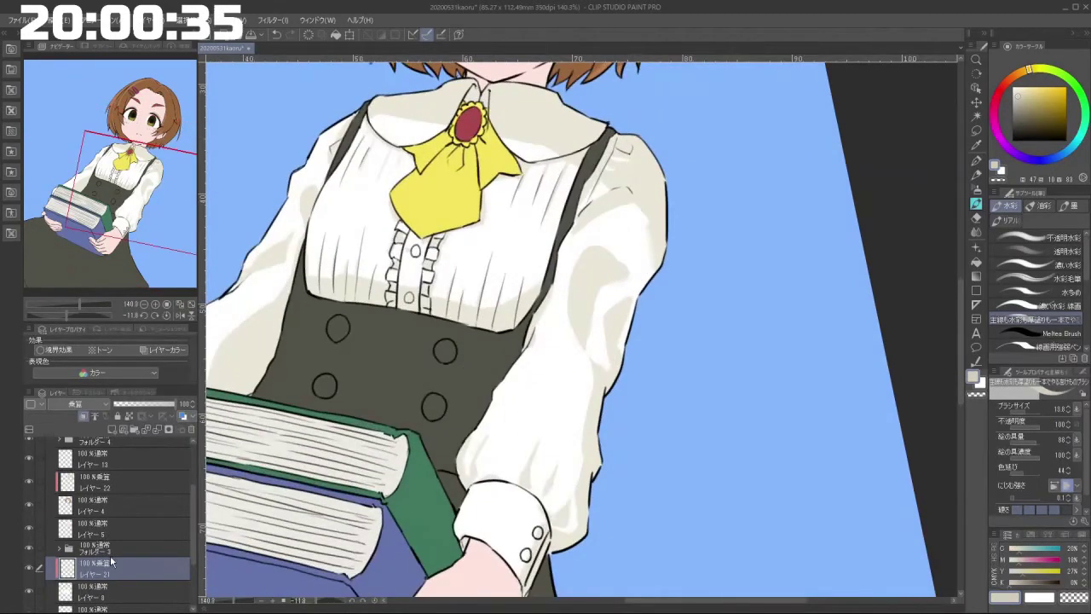
click(77, 404)
click(85, 115)
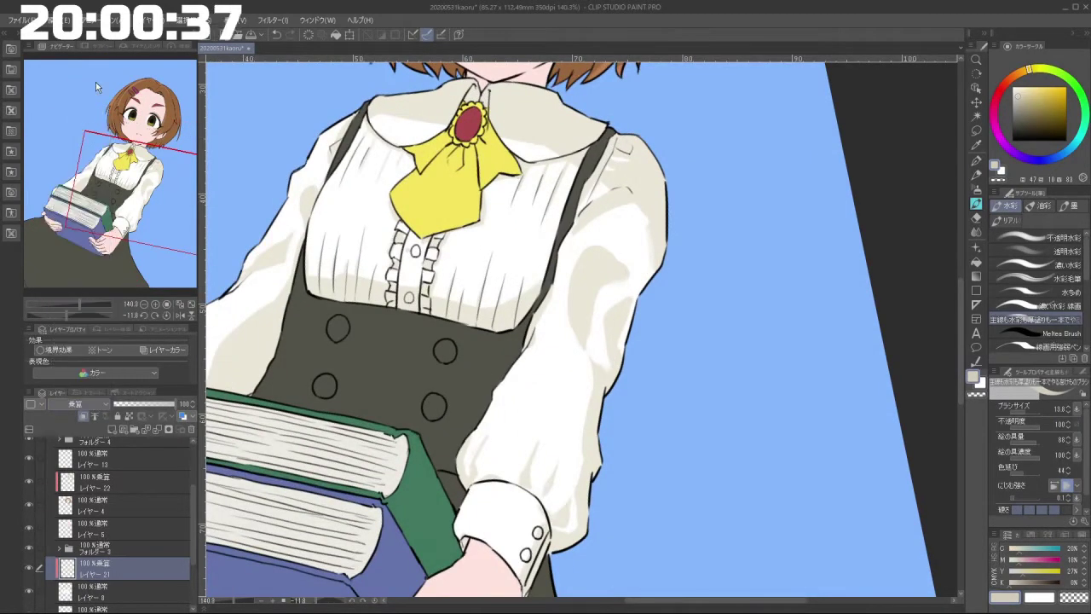
click(29, 569)
click(29, 569)
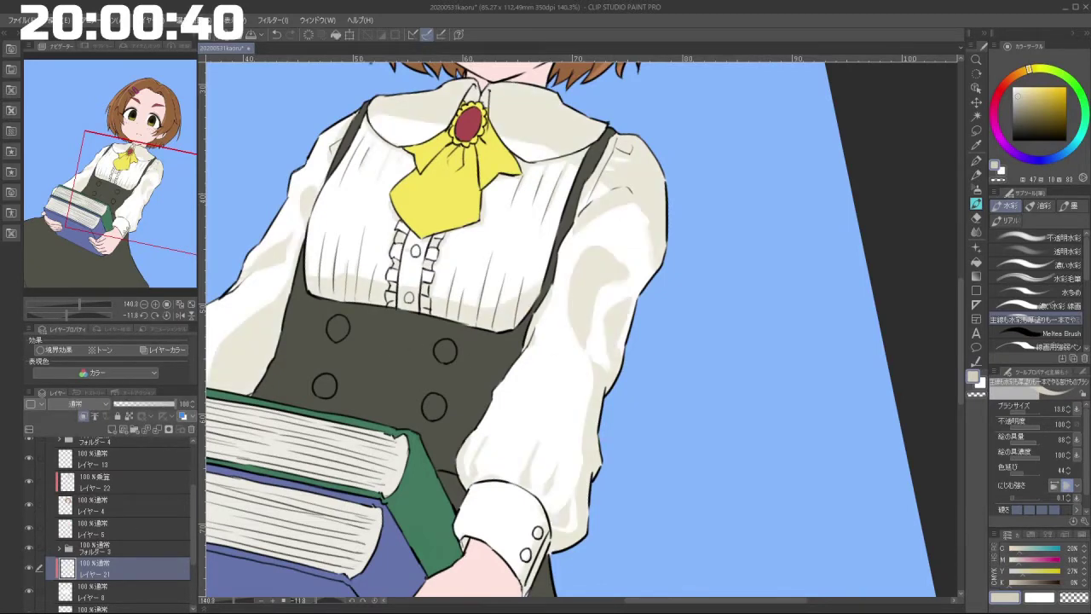
alt+click(590, 271)
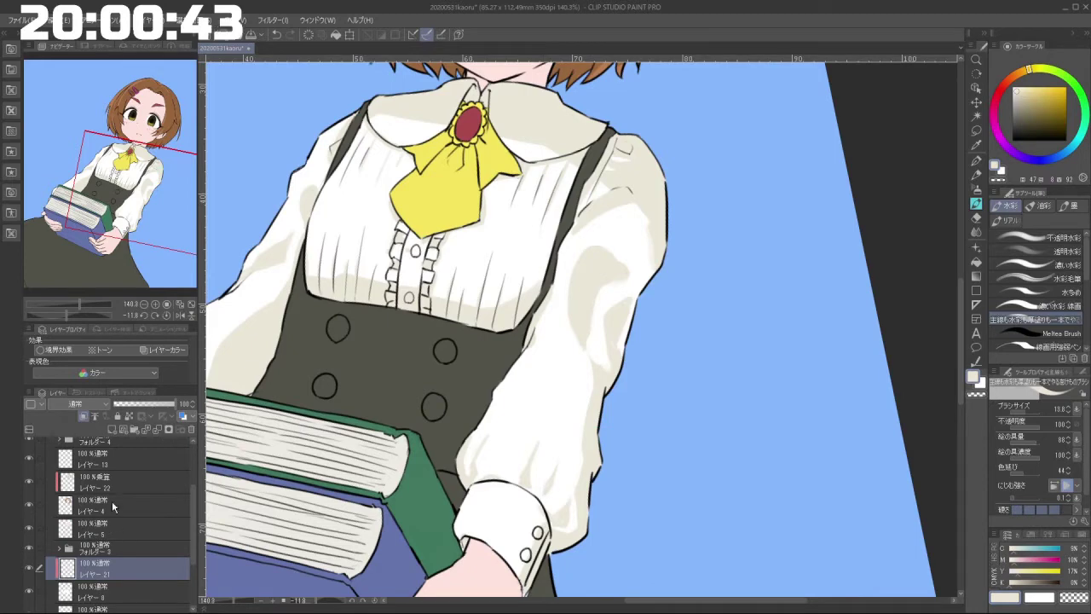
click(103, 405)
click(85, 139)
drag(523, 424, 539, 432)
mouse_move(554, 344)
mouse_down()
mouse_move(526, 444)
mouse_move(561, 399)
mouse_up()
key(ctrl+z)
key(ctrl+z)
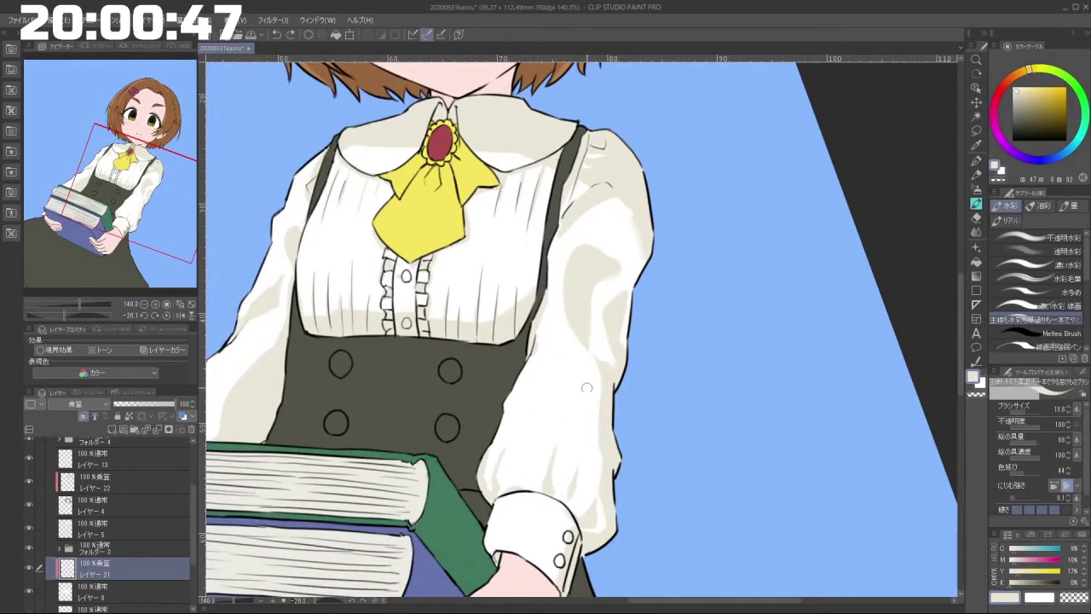
Step: Set the brush size to 11.7 and paint fold shadows on the character's left sleeve around the elbow
key(bracketleft)
key(bracketleft)
key(bracketright)
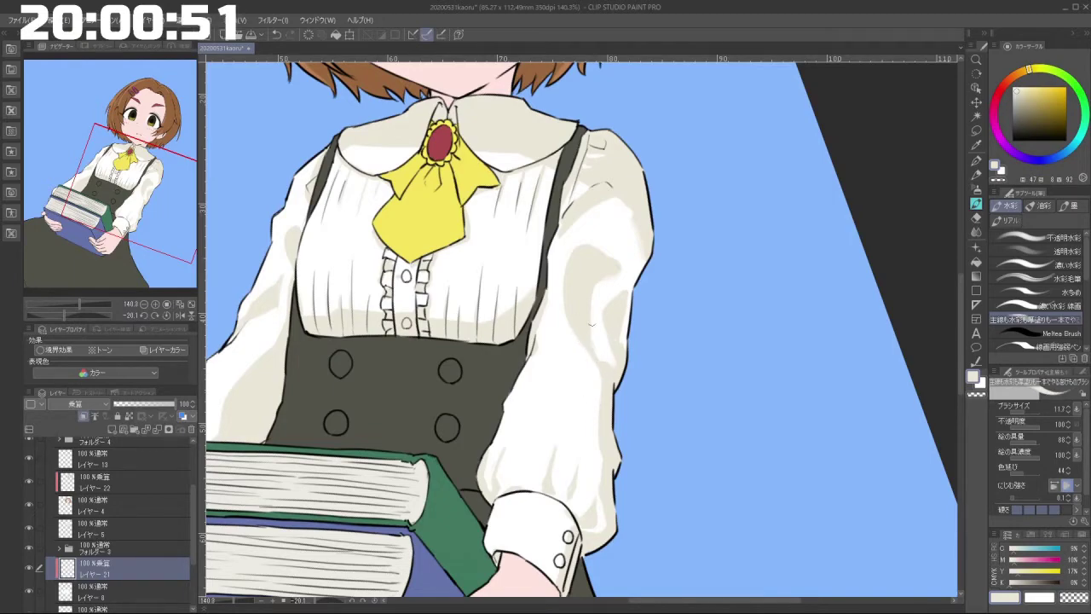
drag(606, 363, 692, 312)
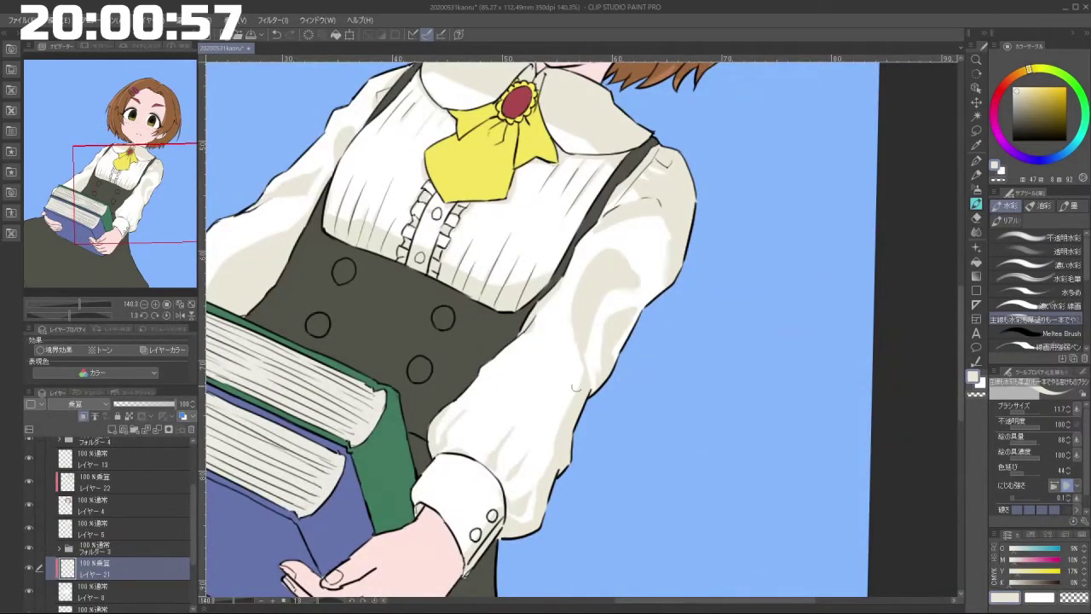
drag(607, 397, 626, 271)
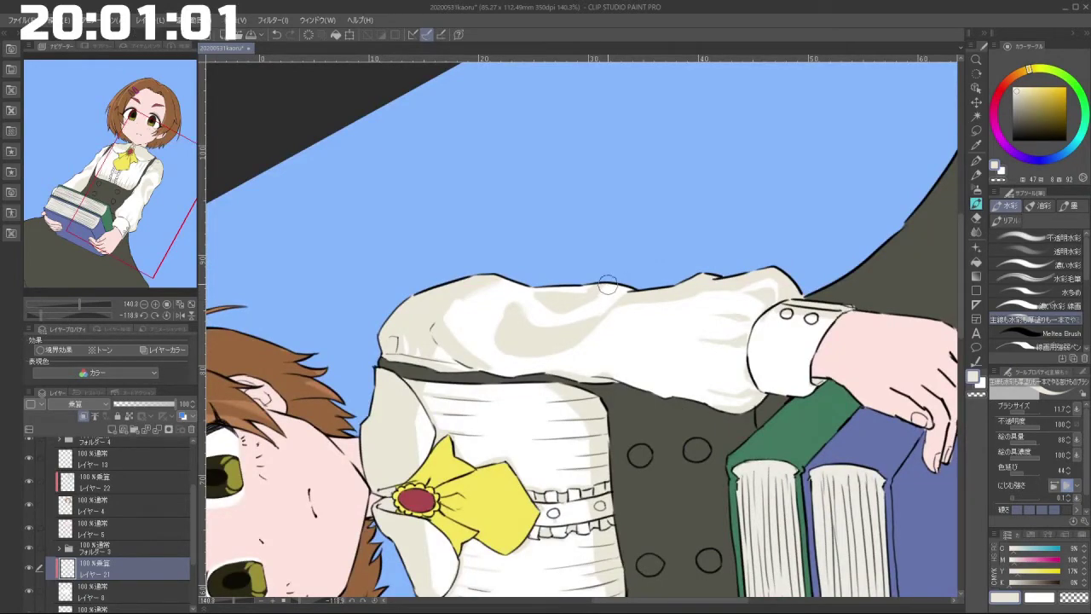
drag(611, 284, 578, 356)
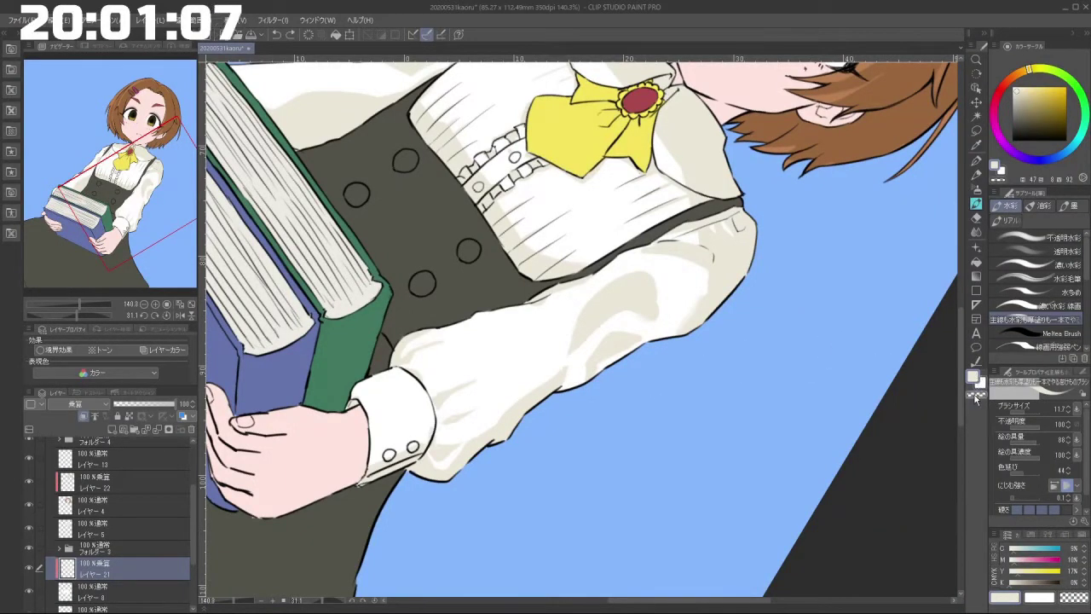
Step: Erase the large curved fold shadow on the left upper sleeve with transparent colour at size 71.9, and return to the main drawing colour
click(976, 377)
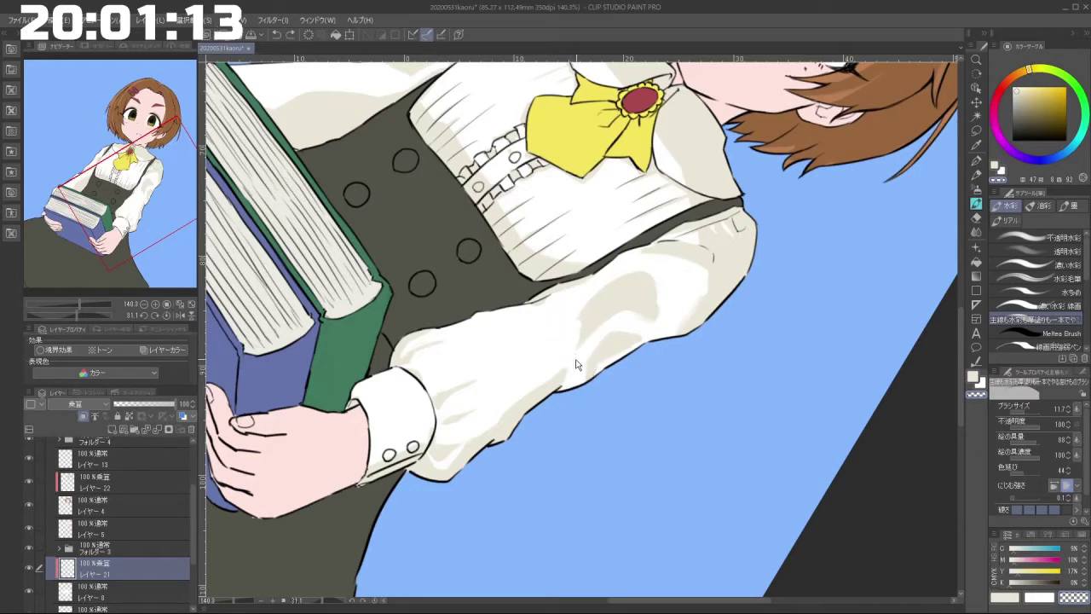
drag(574, 360, 592, 360)
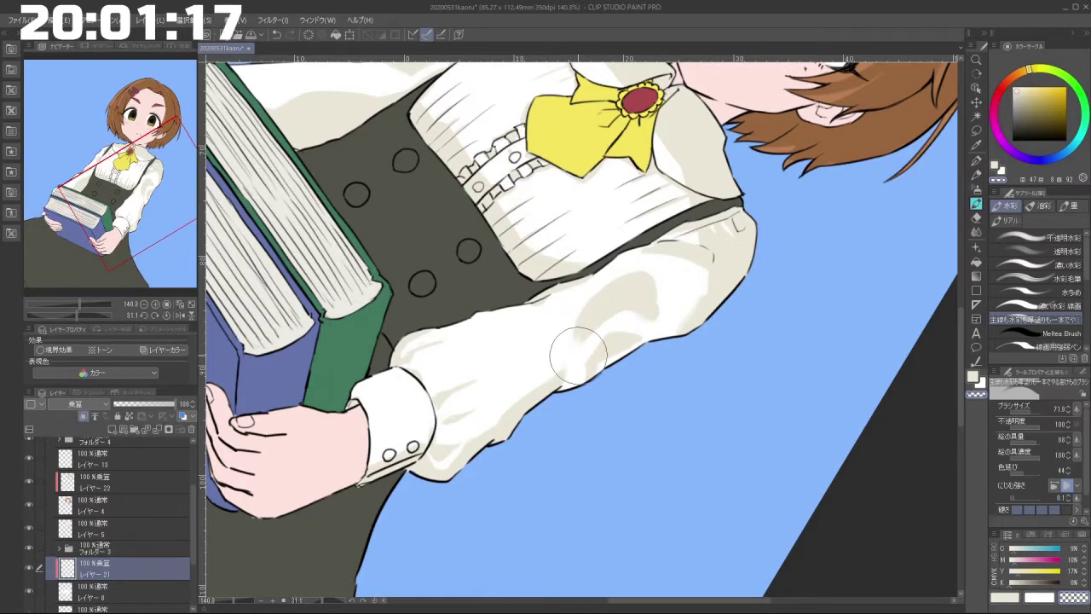
mouse_move(577, 358)
mouse_down()
mouse_move(653, 415)
mouse_move(665, 399)
mouse_up()
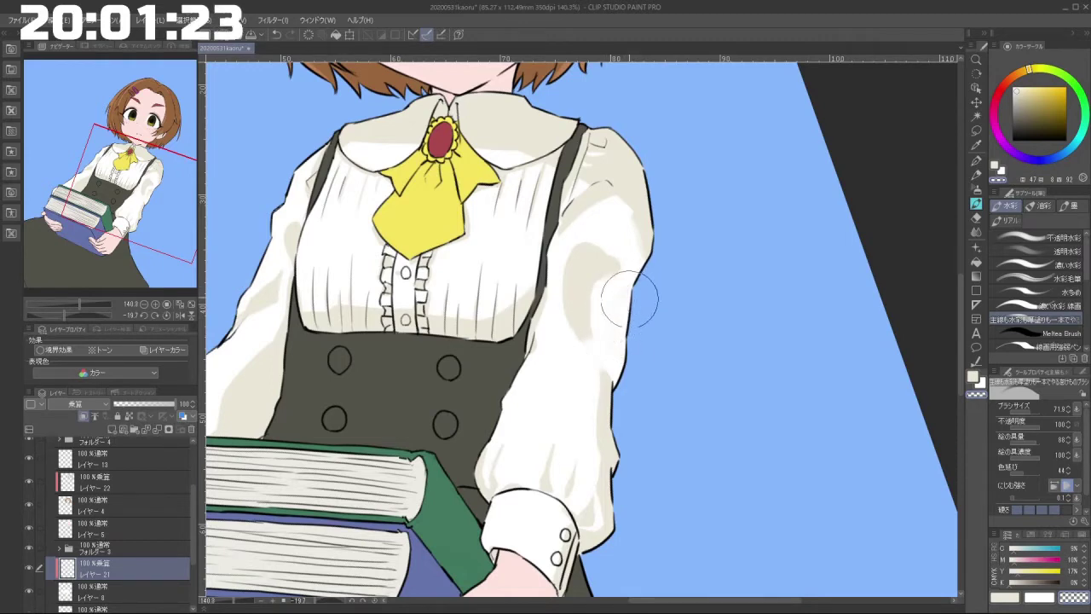
drag(631, 298, 587, 316)
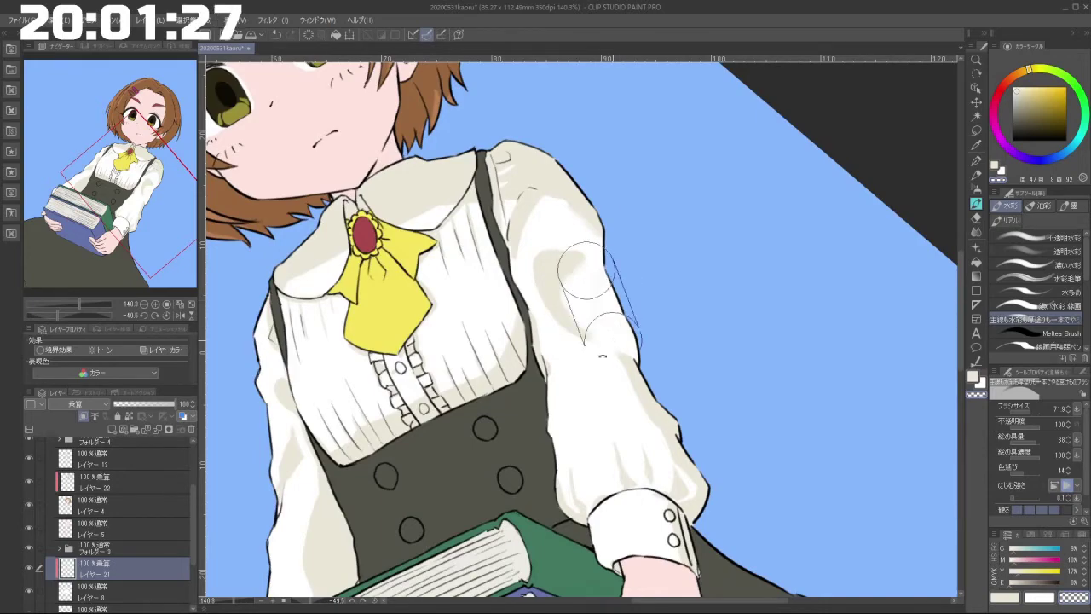
drag(593, 244, 624, 463)
drag(607, 366, 598, 290)
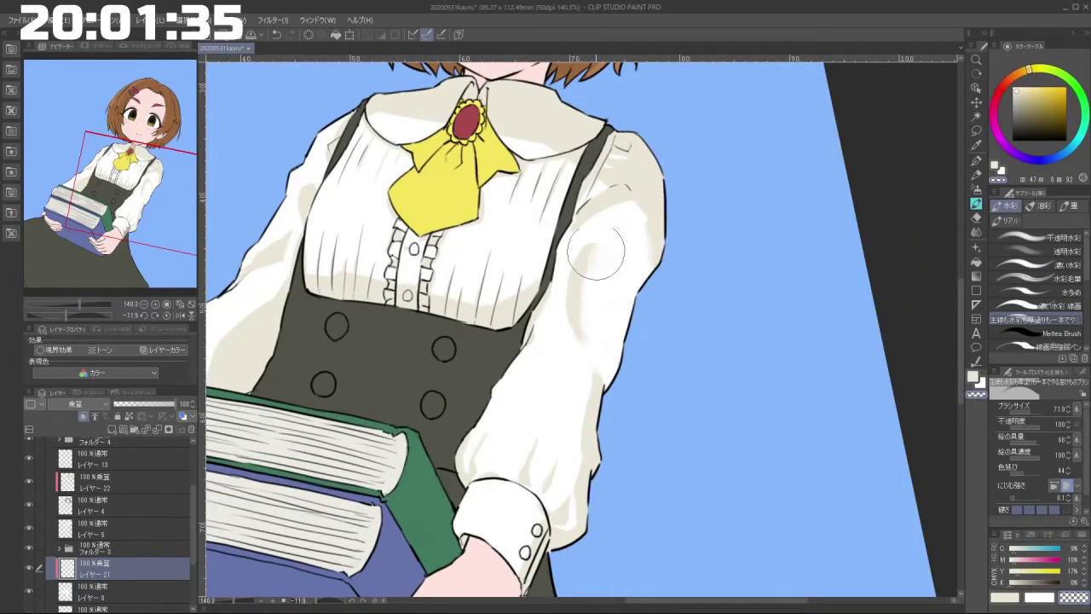
mouse_move(597, 273)
mouse_down()
mouse_move(553, 324)
mouse_move(560, 333)
mouse_up()
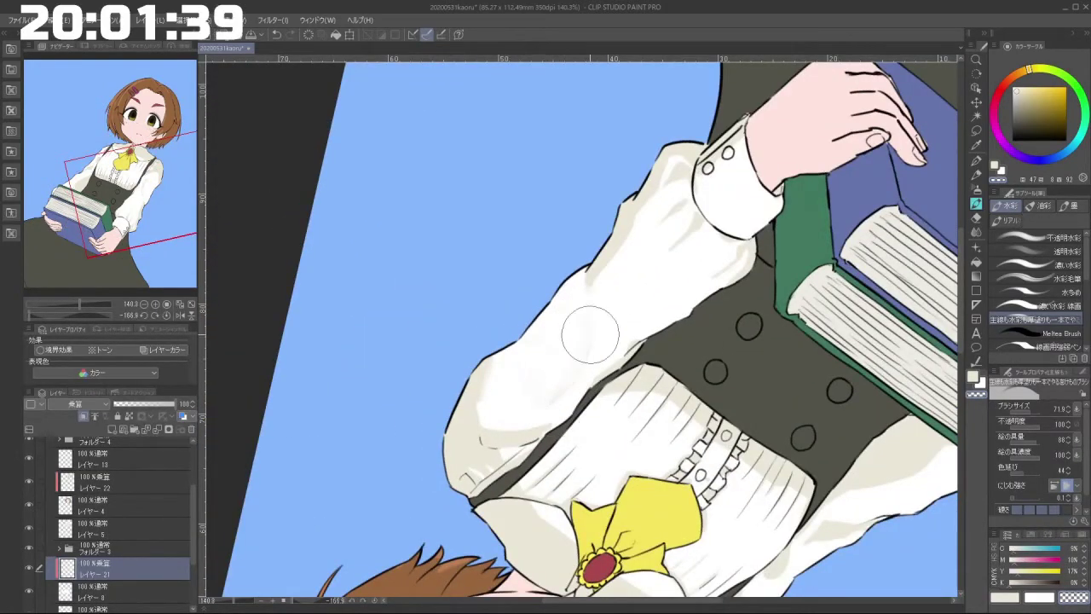
mouse_move(540, 396)
mouse_down()
mouse_move(648, 340)
mouse_move(653, 288)
mouse_up()
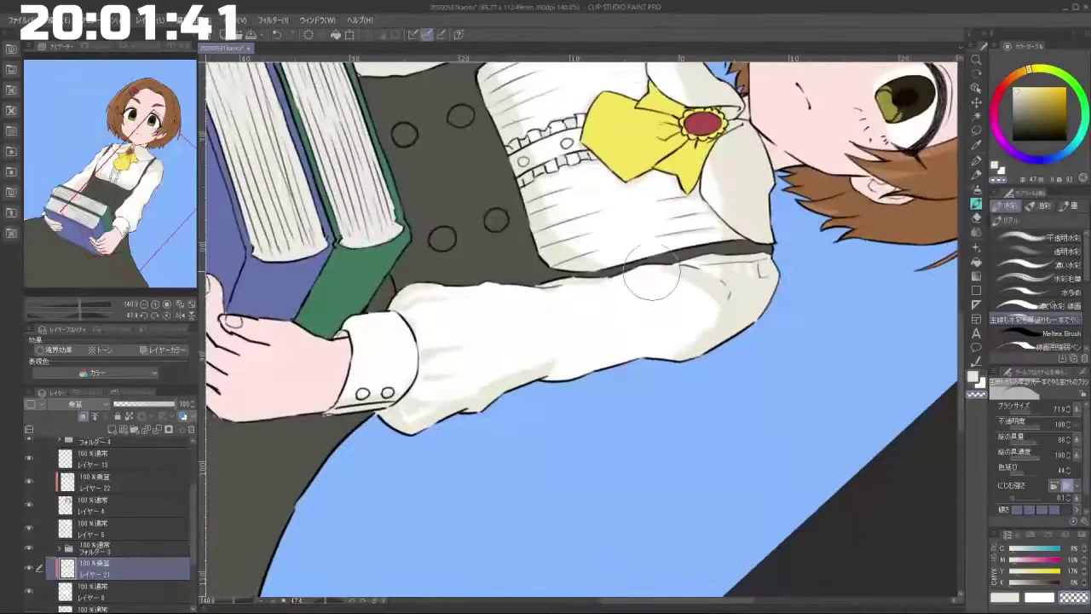
drag(624, 409, 655, 381)
click(973, 377)
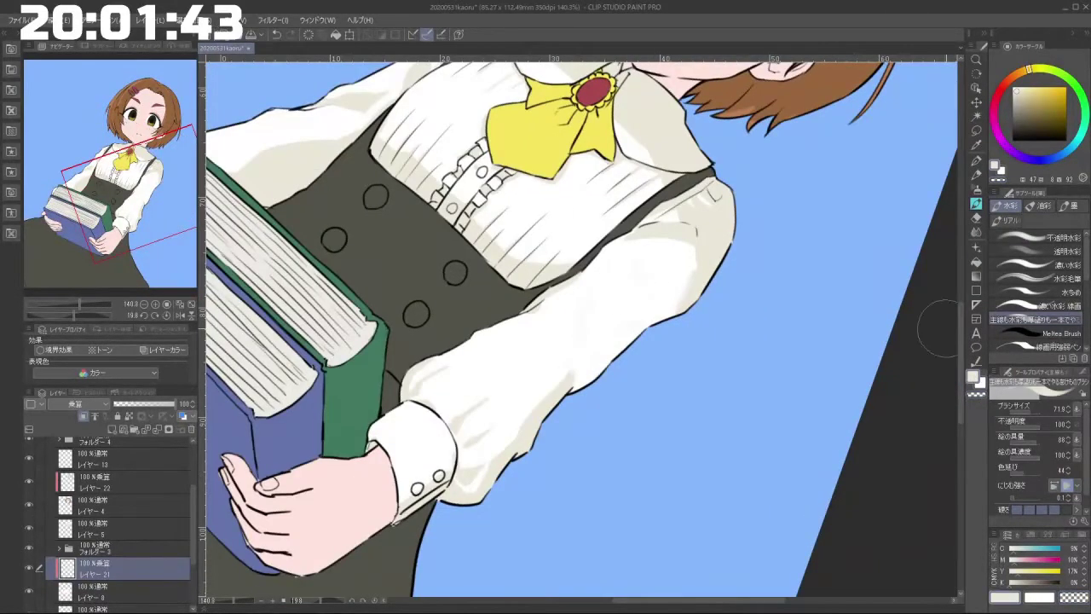
mouse_move(637, 266)
mouse_down()
mouse_move(606, 264)
mouse_move(631, 252)
mouse_move(616, 295)
mouse_up()
key(ctrl+z)
mouse_move(644, 242)
mouse_down()
mouse_move(571, 317)
mouse_move(609, 306)
mouse_move(628, 419)
mouse_up()
key(ctrl+z)
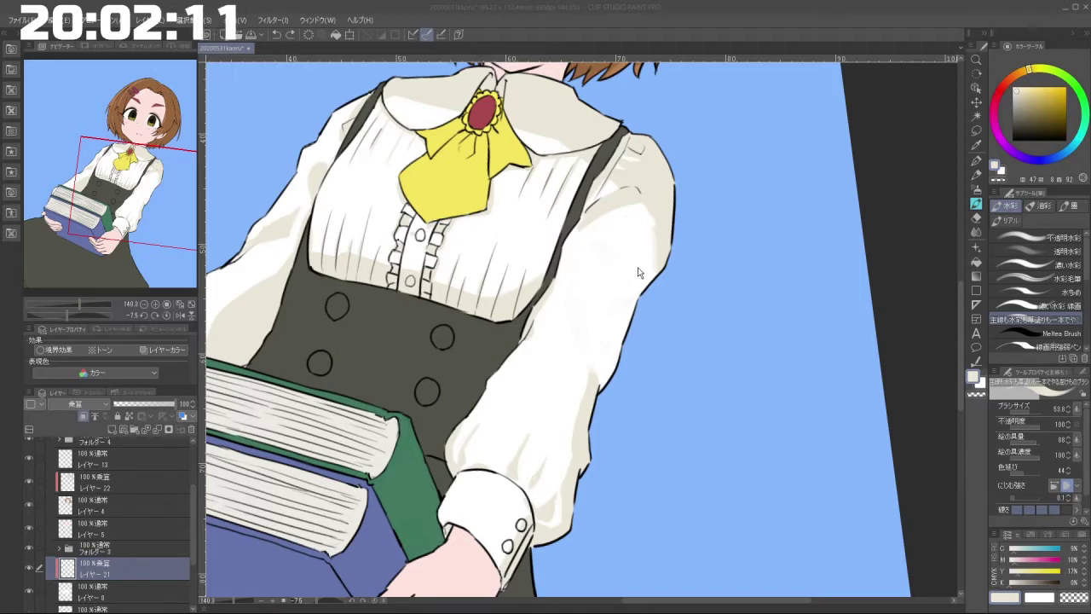
Step: Paint radiating fold shadows on the left sleeve just below the shoulder with a brush size of 33
key(bracketleft)
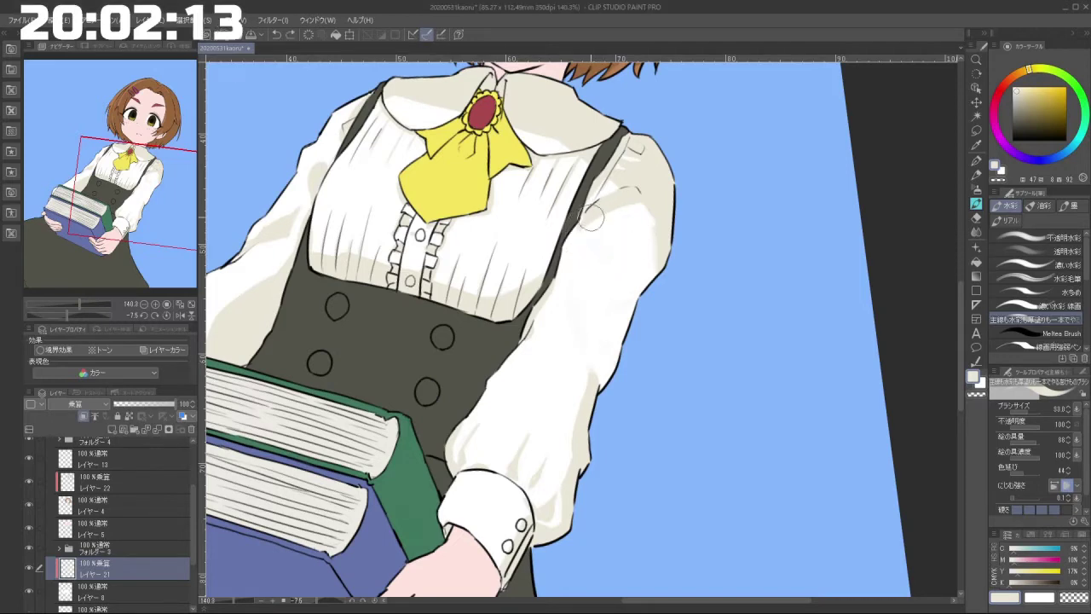
mouse_move(591, 216)
mouse_down()
mouse_move(618, 255)
mouse_move(615, 225)
mouse_move(637, 247)
mouse_up()
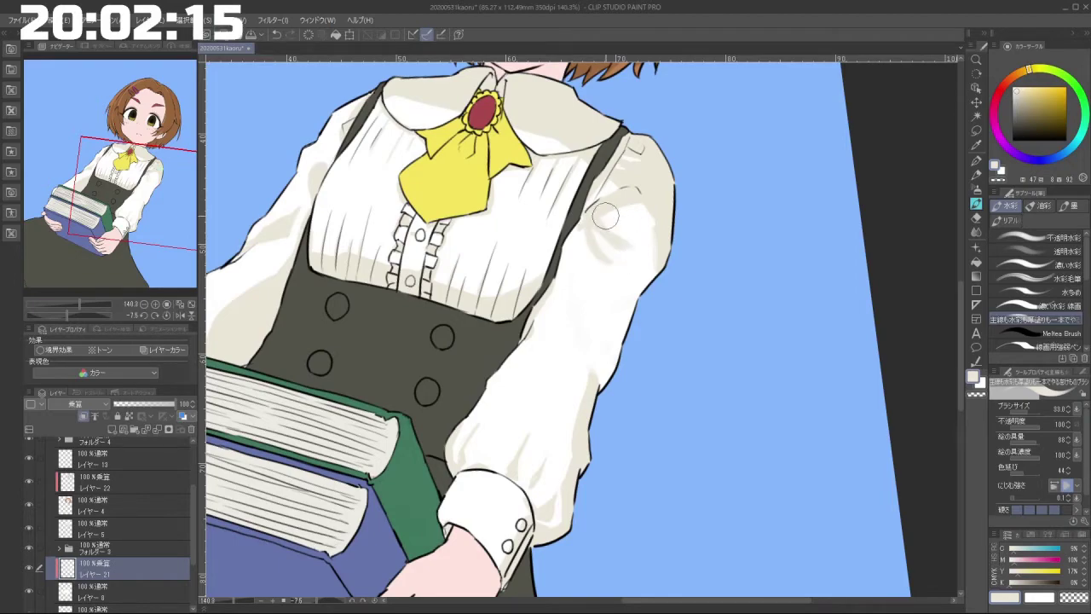
mouse_move(530, 362)
mouse_down()
mouse_move(616, 394)
mouse_move(674, 336)
mouse_up()
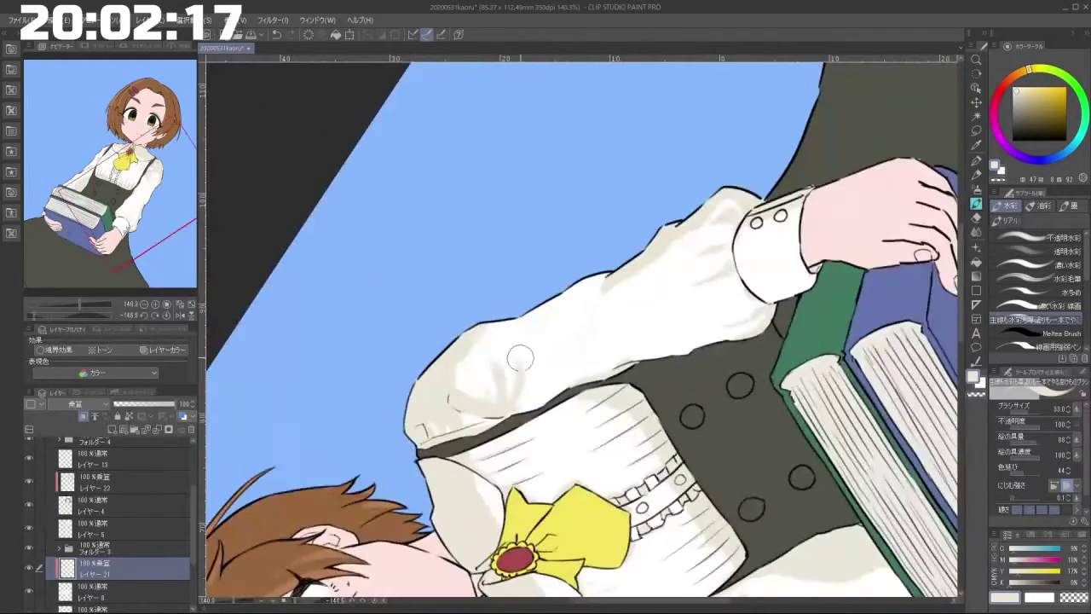
key(ctrl+z)
mouse_move(508, 359)
mouse_down()
mouse_move(503, 398)
mouse_move(512, 401)
mouse_move(484, 343)
mouse_move(503, 408)
mouse_move(589, 482)
mouse_move(735, 314)
mouse_move(724, 272)
mouse_up()
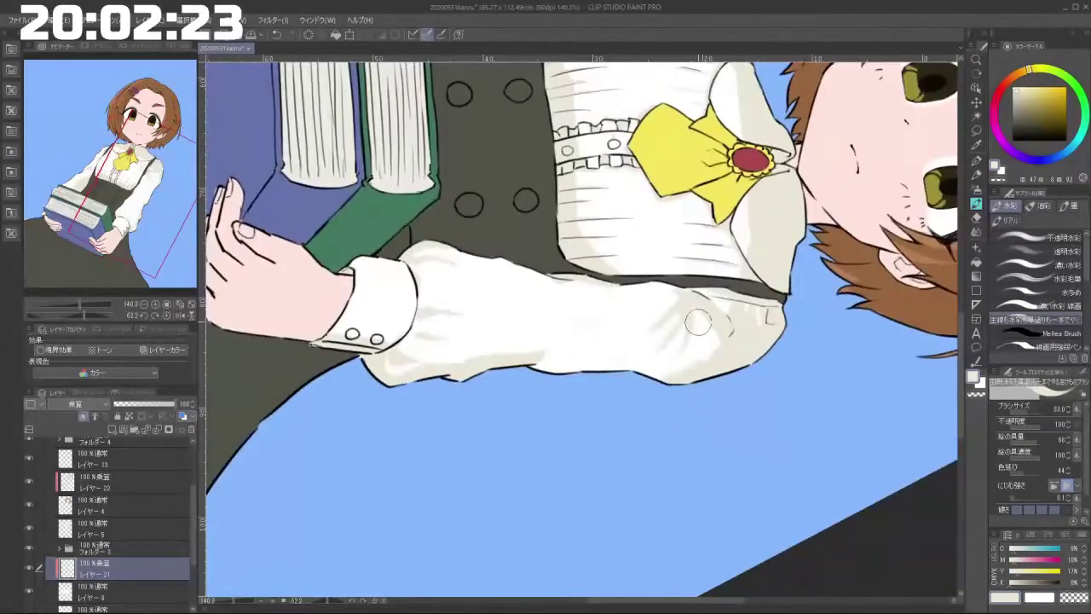
drag(699, 325, 603, 273)
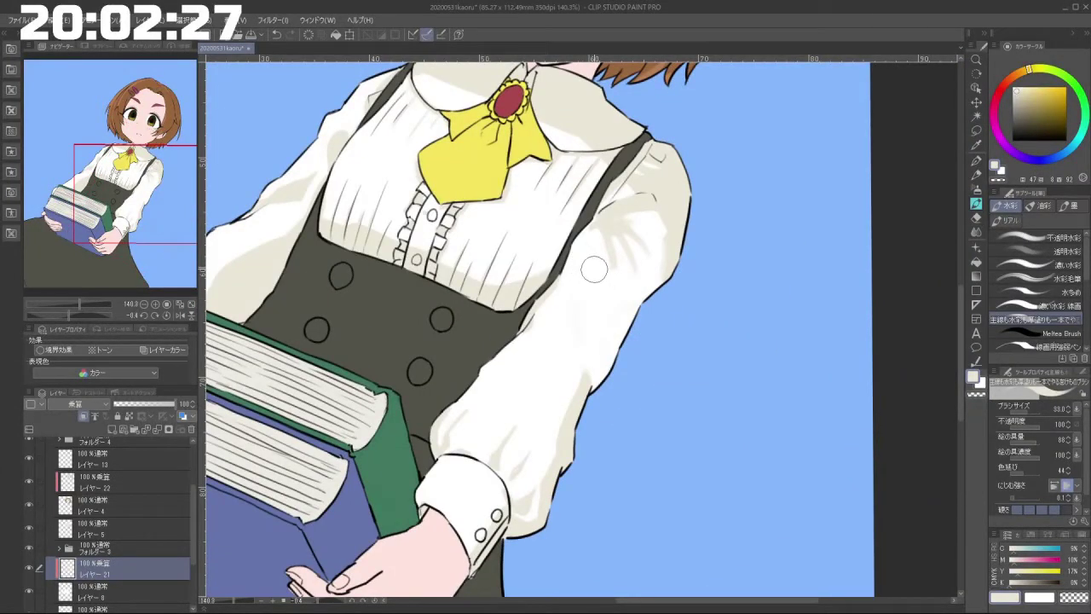
mouse_move(598, 274)
mouse_down()
mouse_move(614, 268)
mouse_move(603, 258)
mouse_move(610, 265)
mouse_up()
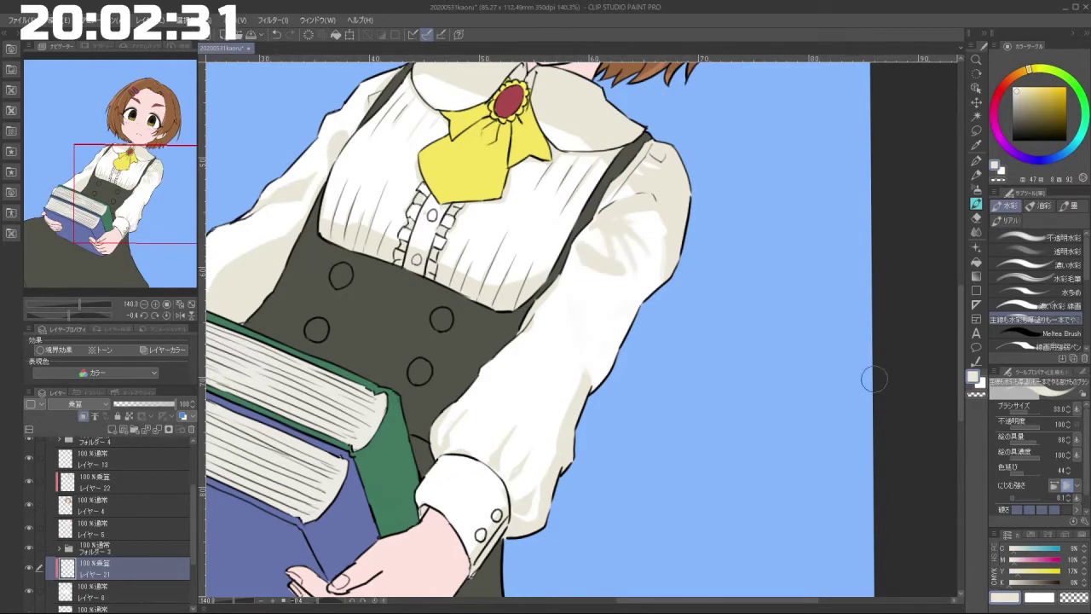
Step: Switch to transparent colour and trim the edges of the fold shadows below the left shoulder
click(983, 394)
drag(597, 237, 585, 237)
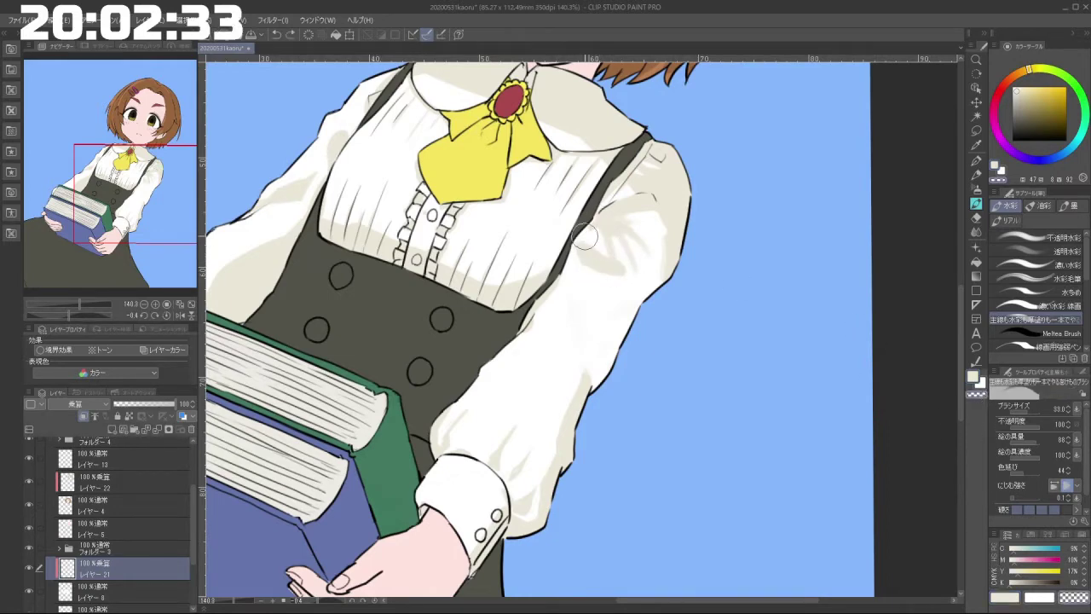
mouse_move(632, 273)
mouse_down()
mouse_move(582, 237)
mouse_move(566, 260)
mouse_up()
drag(560, 427, 668, 379)
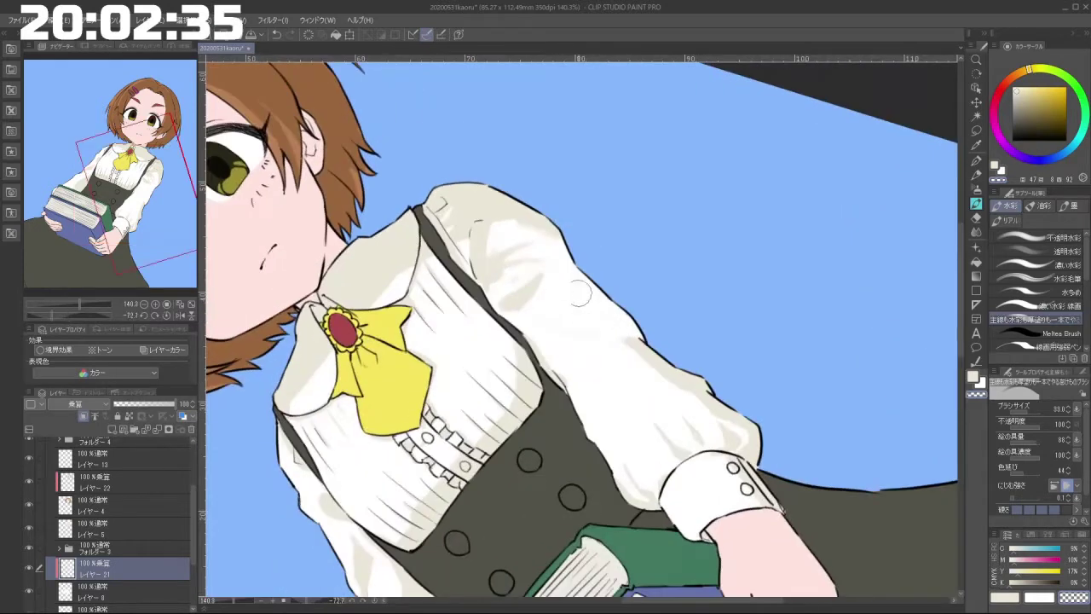
drag(535, 269, 518, 276)
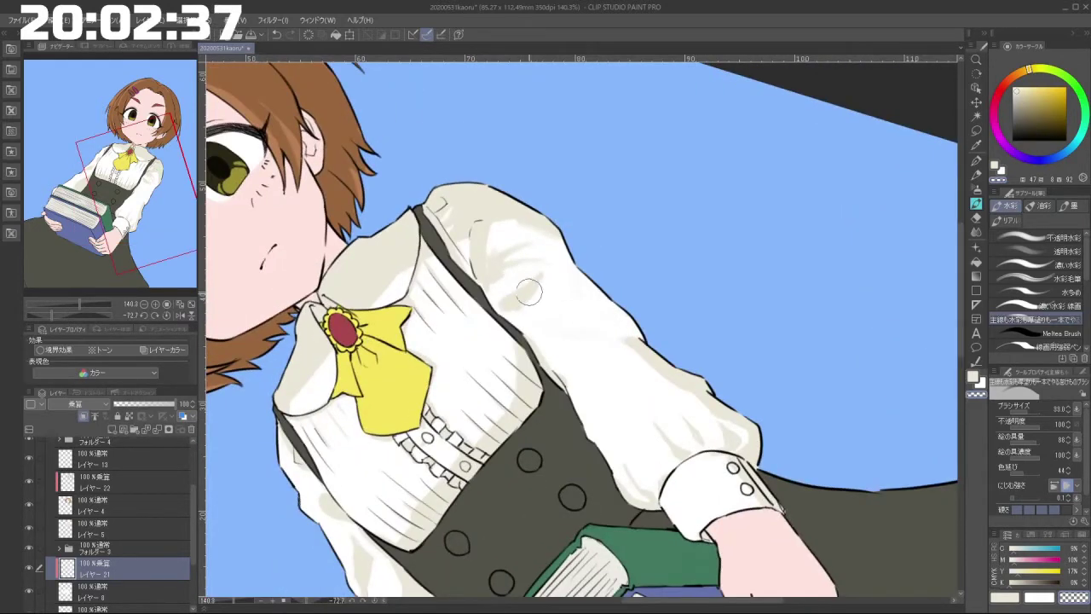
Step: Return to the main drawing colour and paint more fold shadows on the left sleeve just below the shoulder
click(974, 381)
mouse_move(530, 254)
mouse_down()
mouse_move(501, 279)
mouse_move(520, 256)
mouse_move(508, 263)
mouse_up()
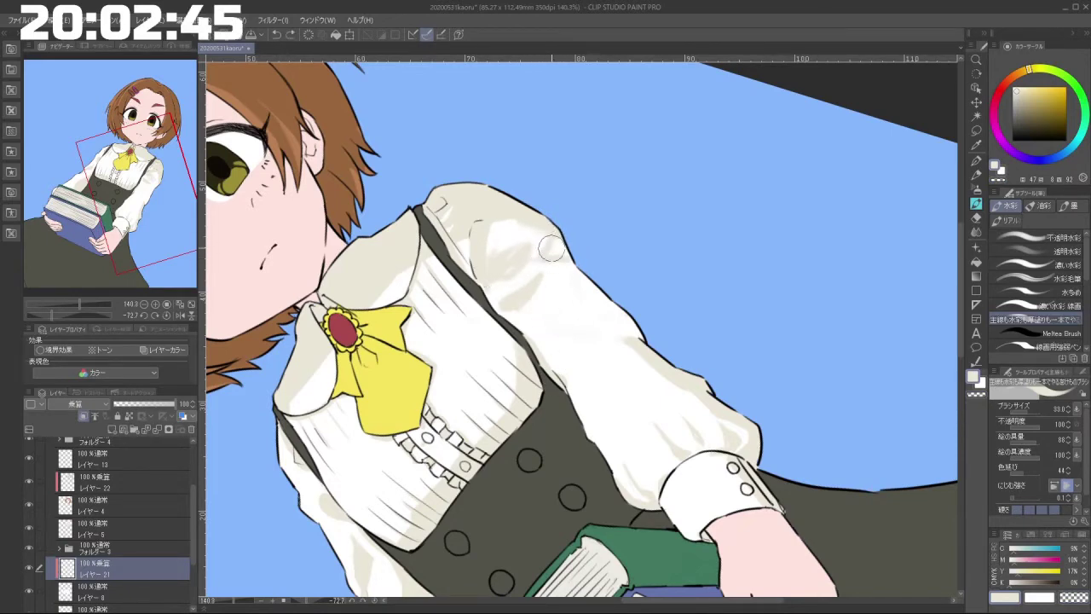
mouse_move(455, 438)
mouse_down()
mouse_move(705, 440)
mouse_move(742, 286)
mouse_move(700, 213)
mouse_up()
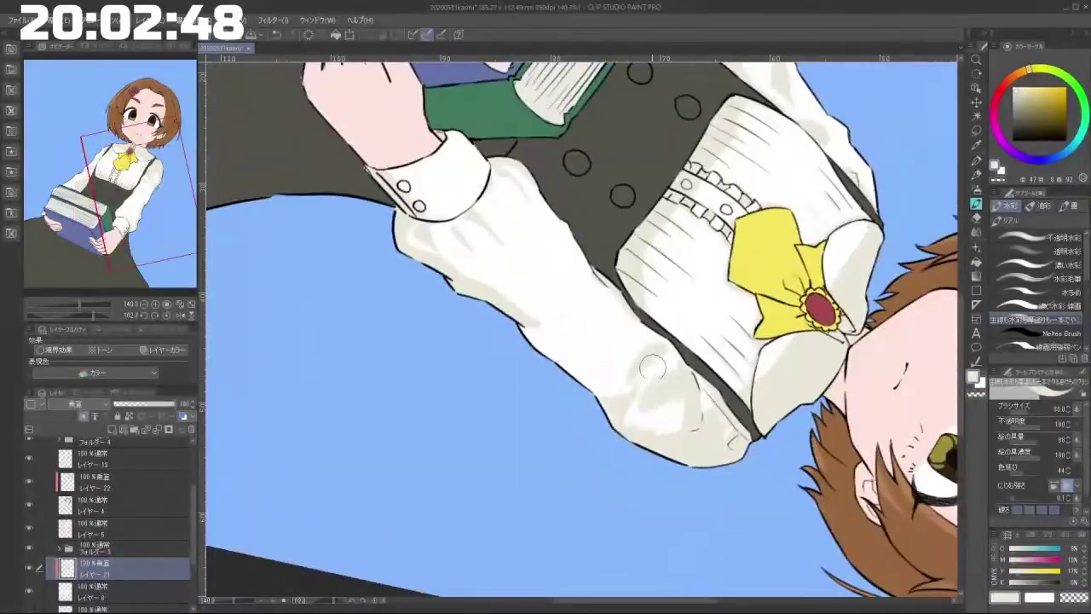
Step: Trim the new fold shadows on the left upper sleeve with transparent colour
click(977, 394)
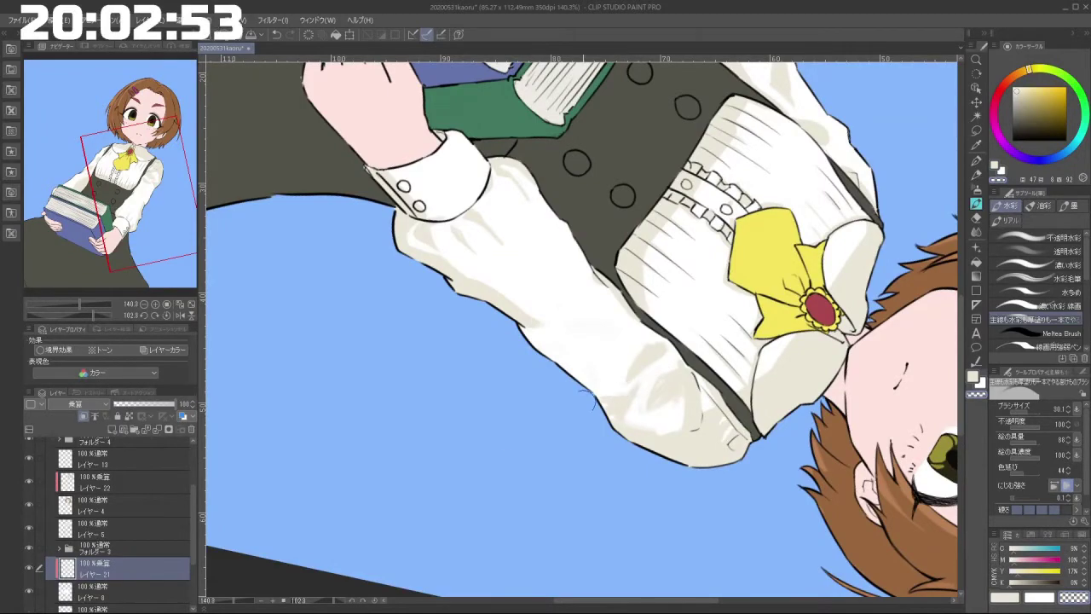
mouse_move(633, 383)
mouse_down()
mouse_move(651, 299)
mouse_move(574, 255)
mouse_up()
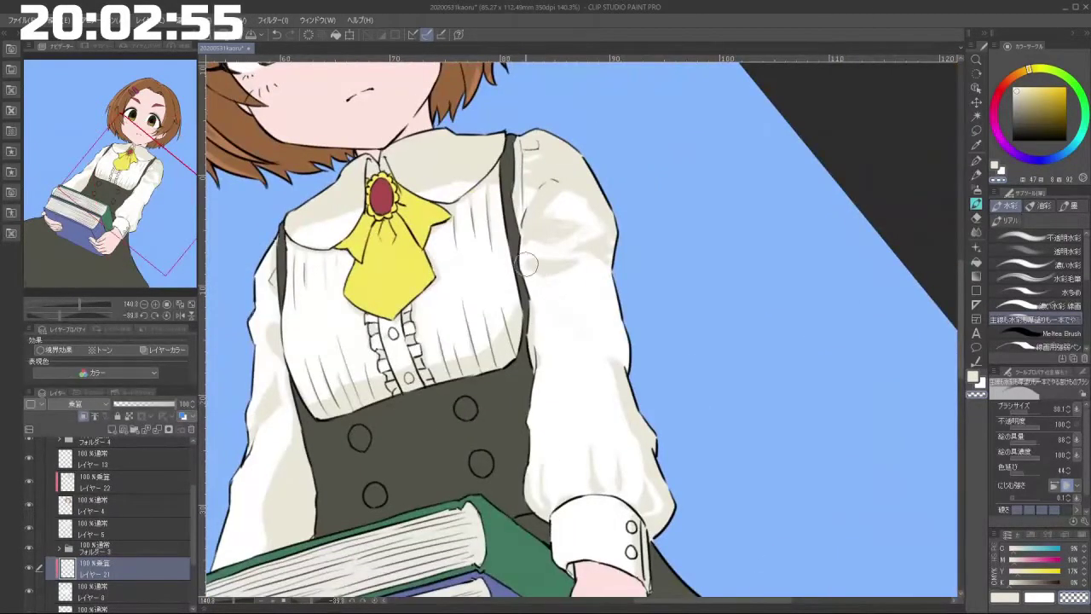
drag(560, 381, 614, 370)
Step: Paint fold shadows with the main drawing colour along the left sleeve from the upper arm down past the elbow
click(973, 377)
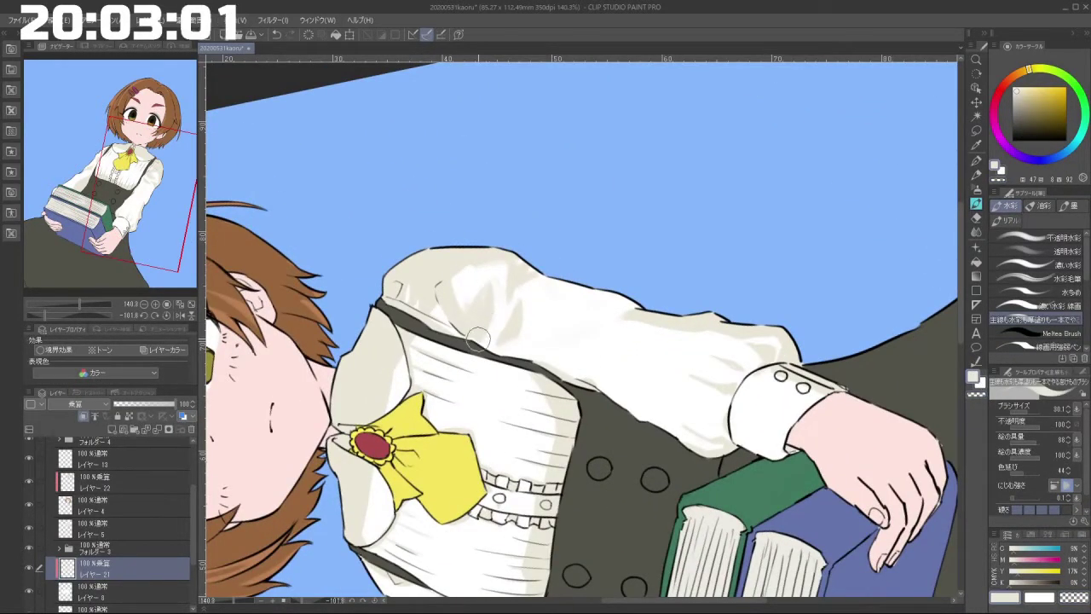
mouse_move(448, 406)
mouse_down()
mouse_move(624, 477)
mouse_move(690, 336)
mouse_up()
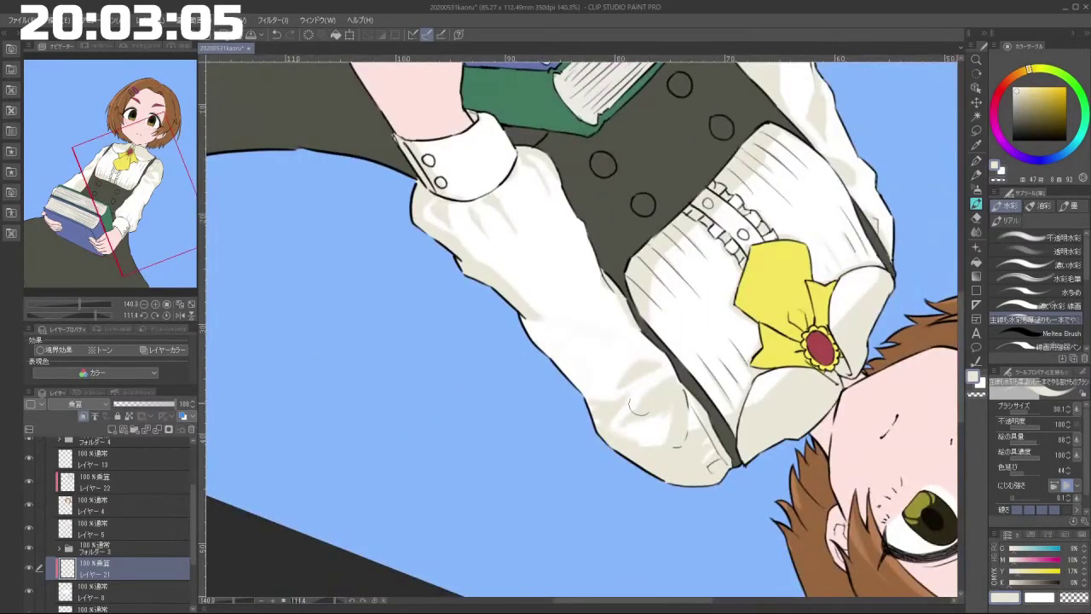
mouse_move(639, 407)
mouse_down()
mouse_move(678, 331)
mouse_move(614, 238)
mouse_up()
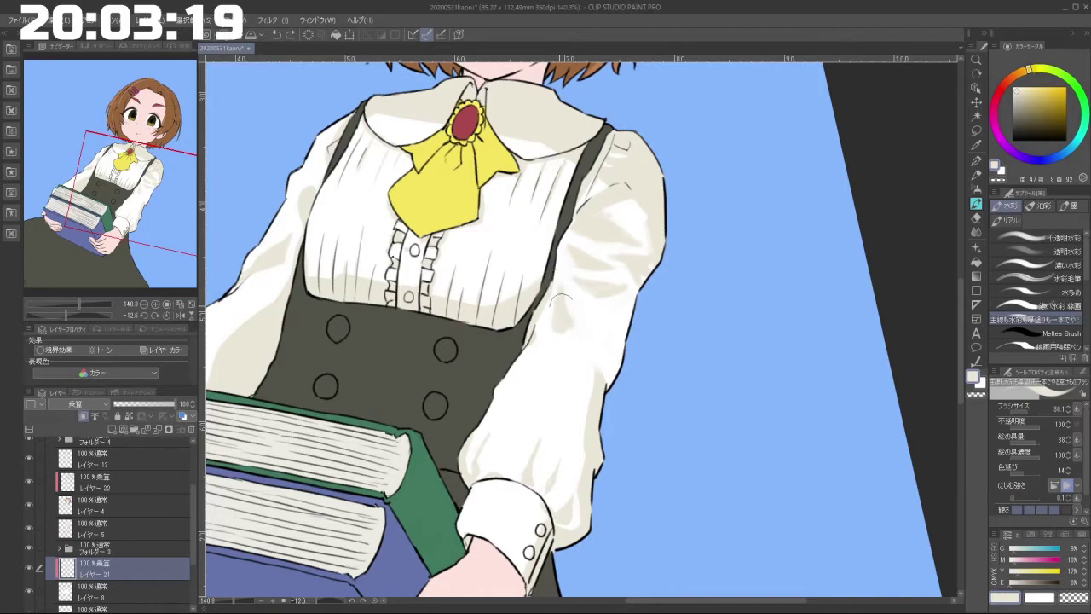
mouse_move(573, 409)
mouse_down()
mouse_move(647, 289)
mouse_move(557, 257)
mouse_move(566, 404)
mouse_move(626, 392)
mouse_move(593, 410)
mouse_move(499, 419)
mouse_up()
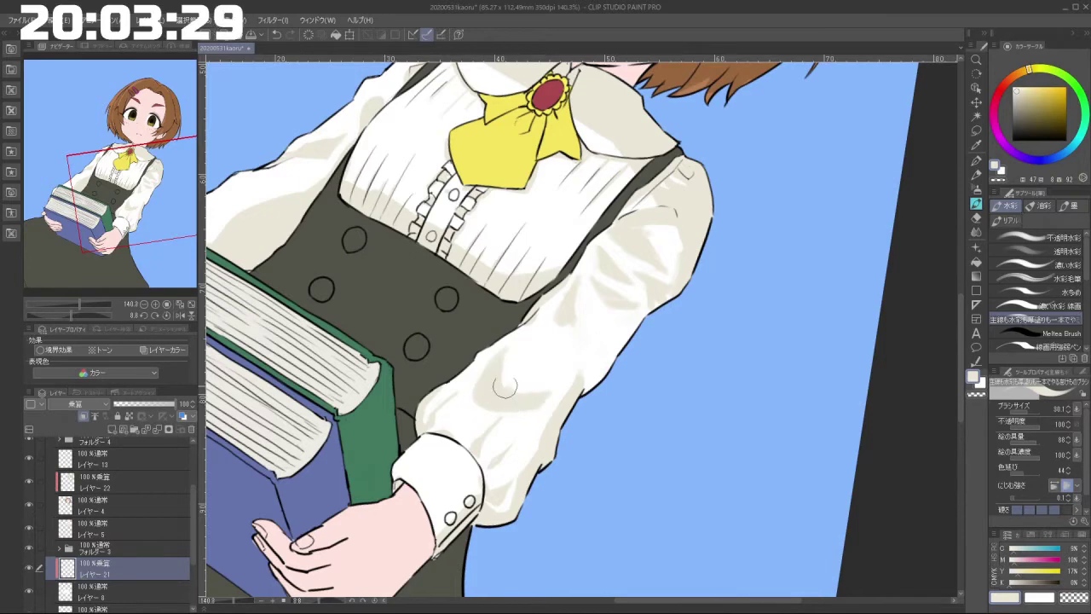
Step: Soften the fold shadow on the left lower sleeve above the cuff with transparent colour at brush size 52.1
click(977, 395)
mouse_move(522, 394)
mouse_down()
mouse_move(540, 402)
mouse_move(538, 386)
mouse_move(533, 408)
mouse_move(520, 400)
mouse_up()
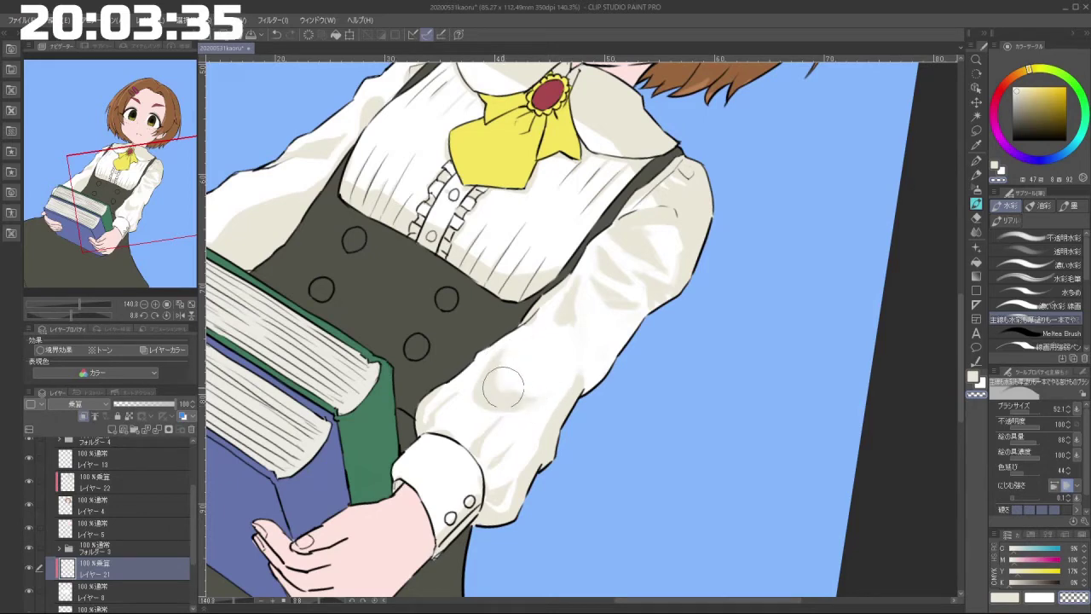
mouse_move(540, 393)
mouse_down()
mouse_move(611, 398)
mouse_move(626, 353)
mouse_up()
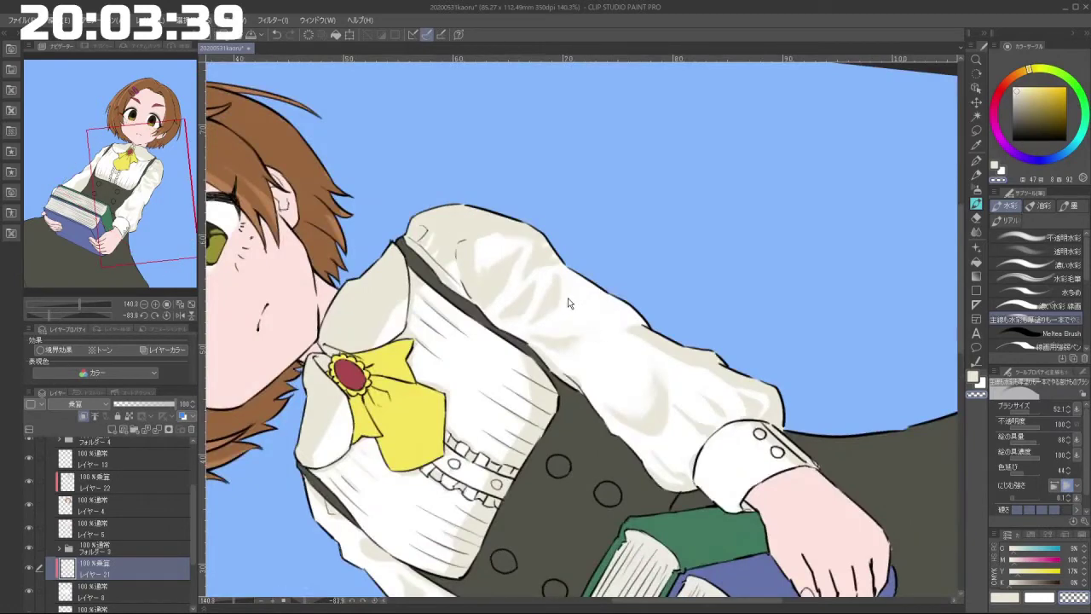
Step: Reduce the brush size to 35.9 and trim the shadow edges around the left shoulder with transparent colour
key([)
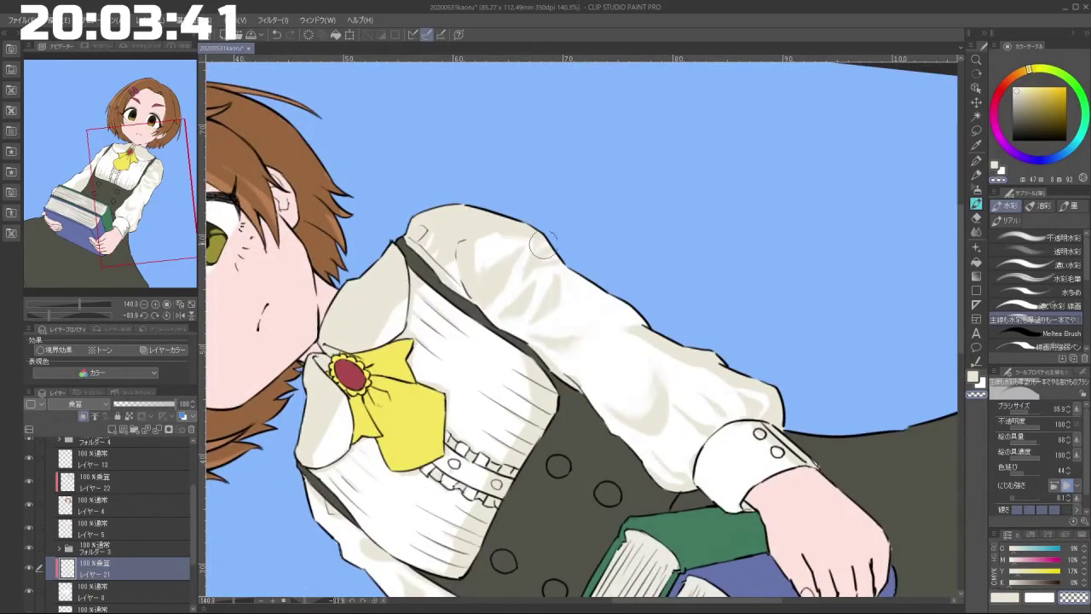
key(minus)
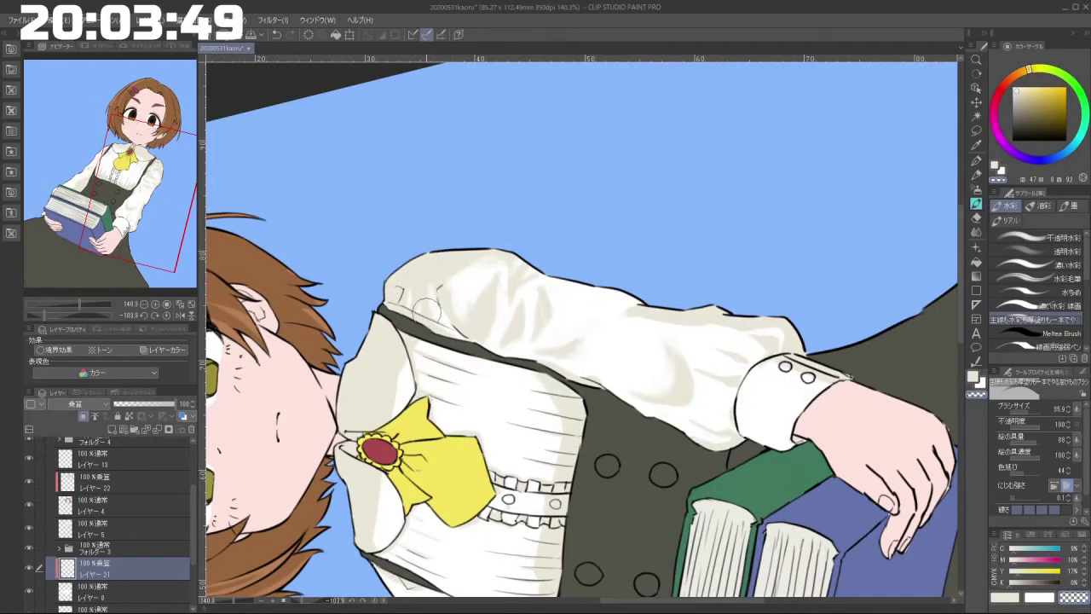
mouse_move(427, 307)
mouse_down()
mouse_move(429, 358)
mouse_move(609, 388)
mouse_move(691, 370)
mouse_move(573, 390)
mouse_move(694, 346)
mouse_up()
drag(640, 250, 670, 247)
drag(669, 247, 524, 230)
drag(500, 275, 631, 415)
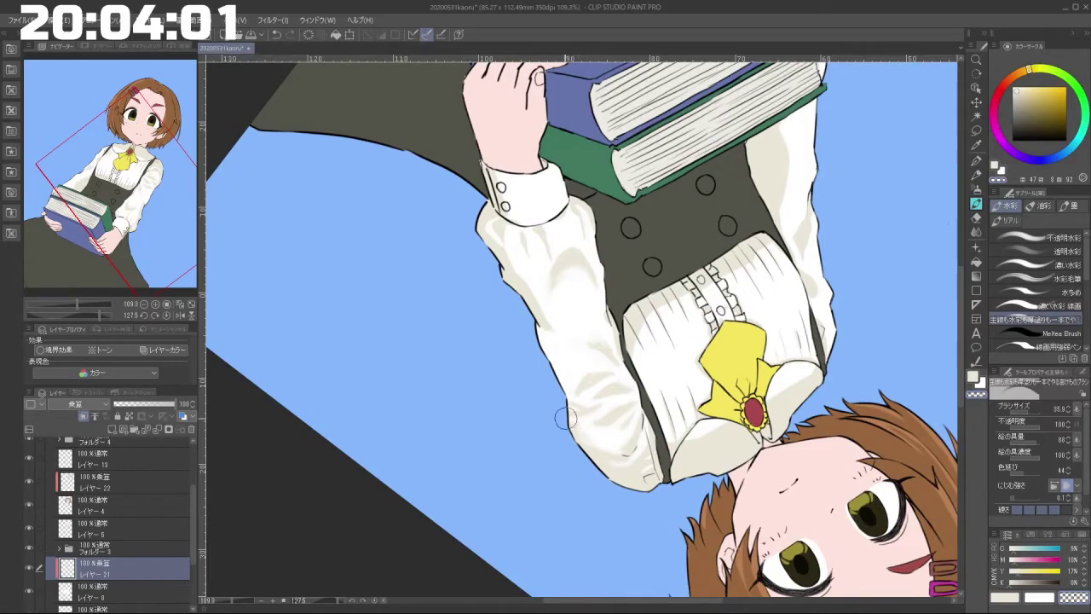
Step: Examine the left sleeve's fold shading from several canvas angles and zoom levels
drag(566, 408, 632, 399)
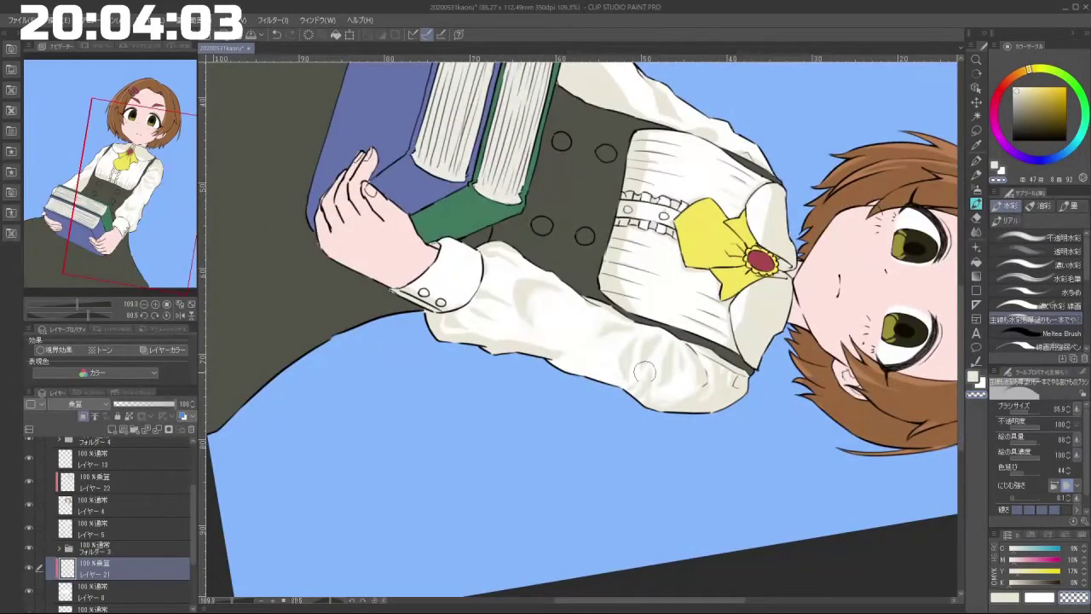
drag(651, 405, 569, 240)
drag(648, 380, 590, 385)
drag(549, 450, 692, 345)
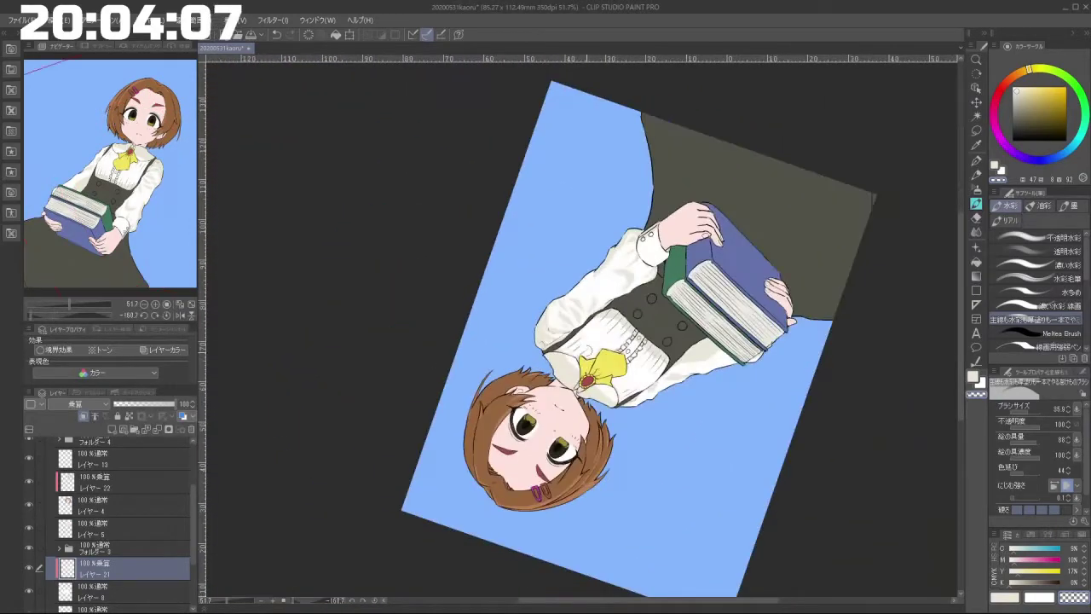
drag(597, 375, 652, 373)
drag(607, 263, 520, 312)
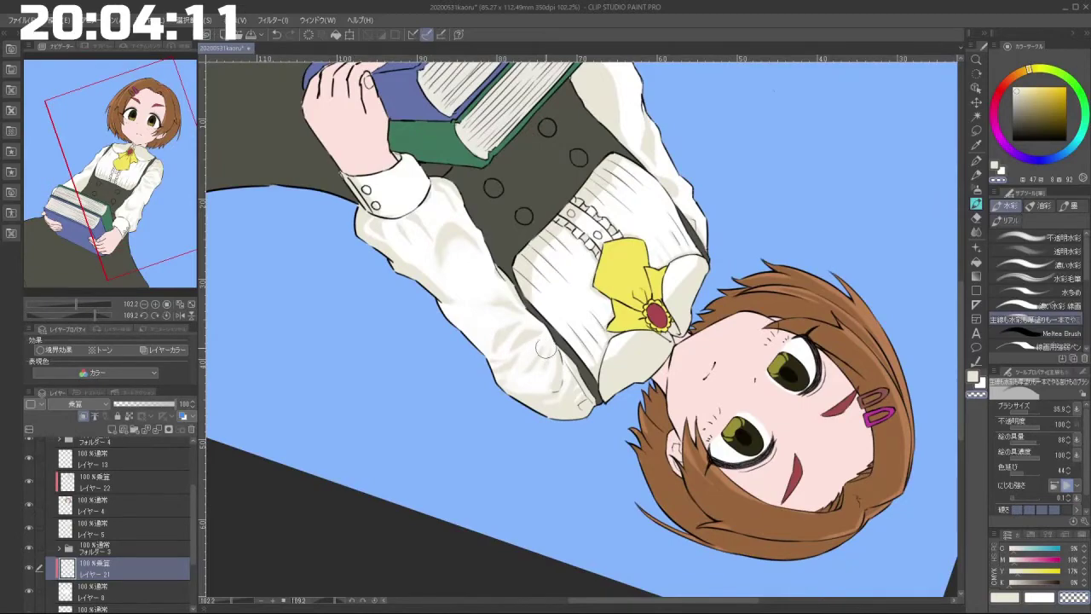
mouse_move(520, 443)
mouse_down()
mouse_move(711, 344)
mouse_move(704, 287)
mouse_up()
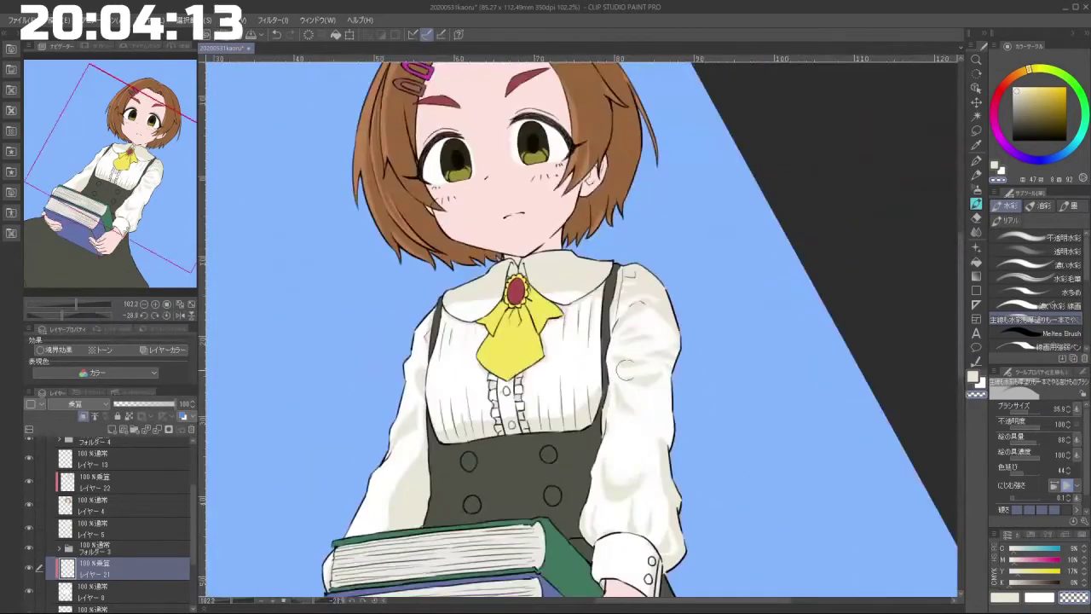
drag(656, 369, 629, 259)
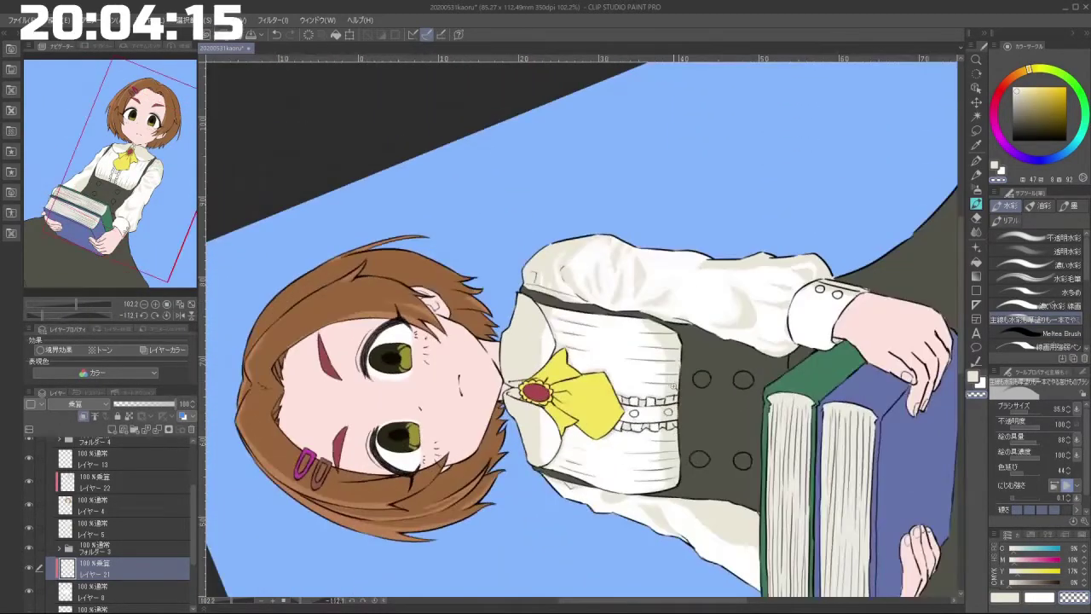
drag(670, 380, 625, 393)
scroll(627, 392, up, 2)
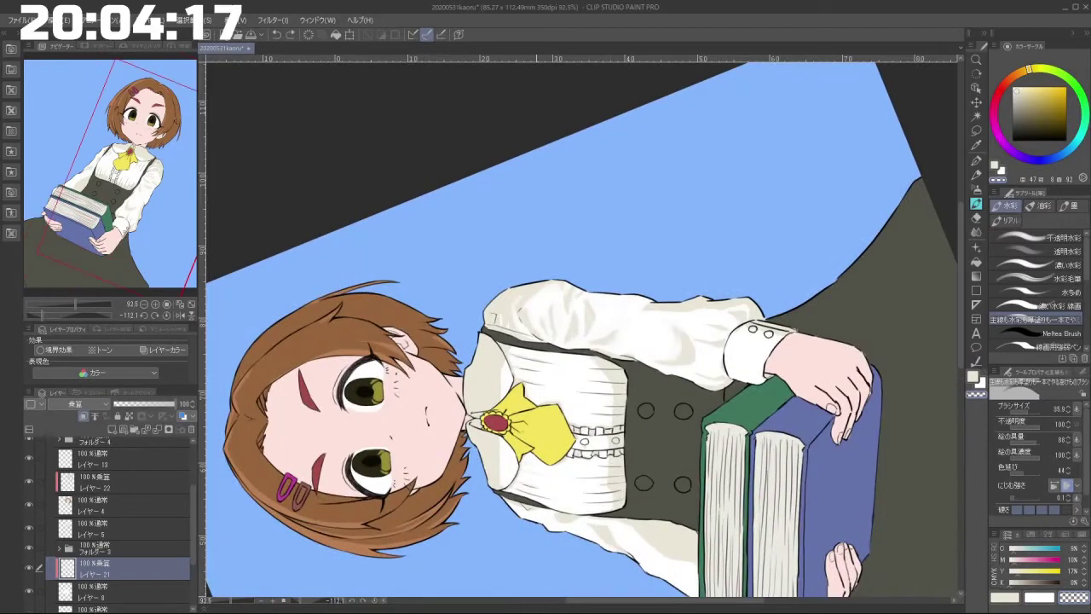
Step: Paint finer fold shadows on the left upper sleeve with the main drawing colour at brush size 25.9
key([)
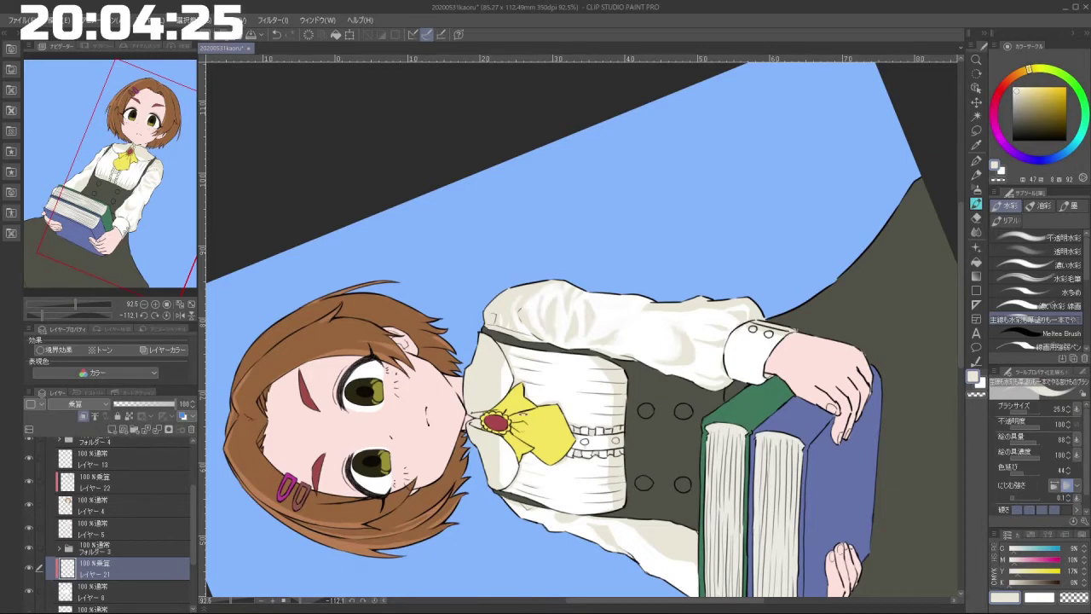
mouse_move(547, 328)
mouse_down()
mouse_move(589, 368)
mouse_move(609, 361)
mouse_move(596, 374)
mouse_move(612, 322)
mouse_up()
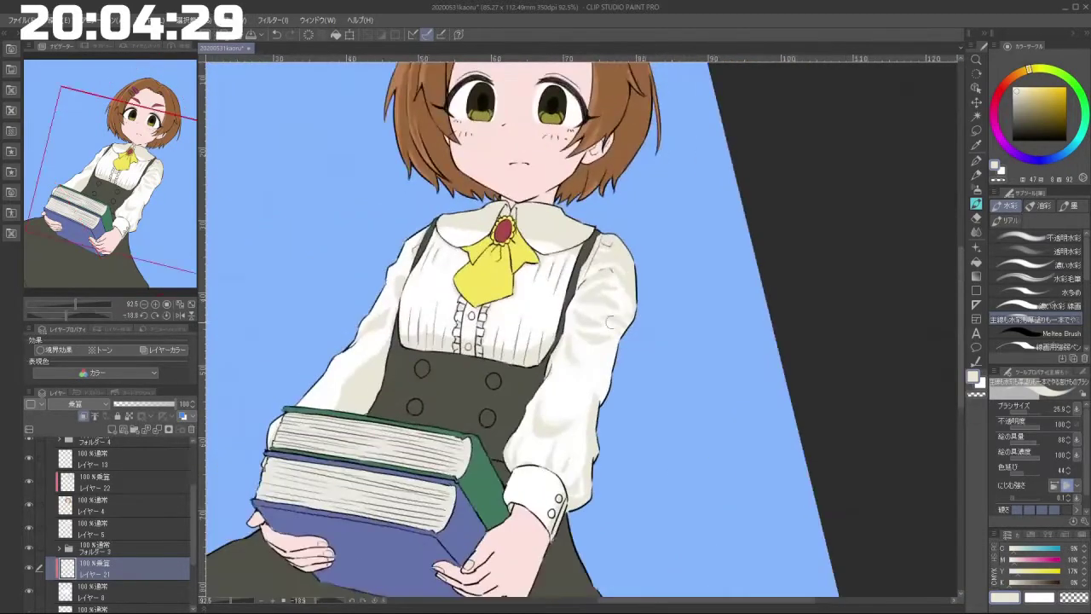
scroll(695, 323, down, 2)
scroll(699, 317, up, 5)
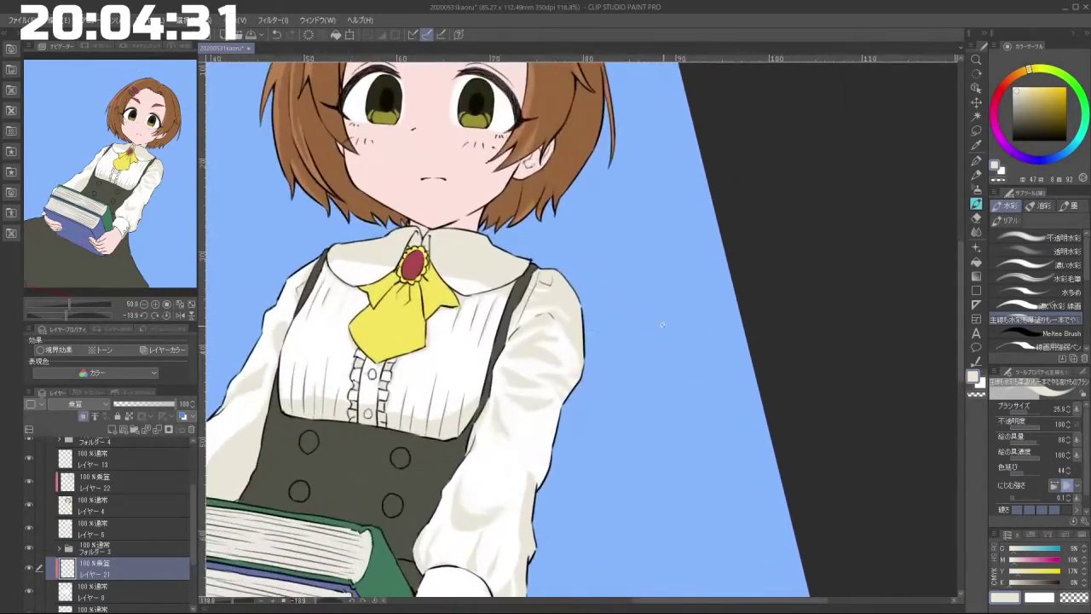
drag(559, 305, 542, 382)
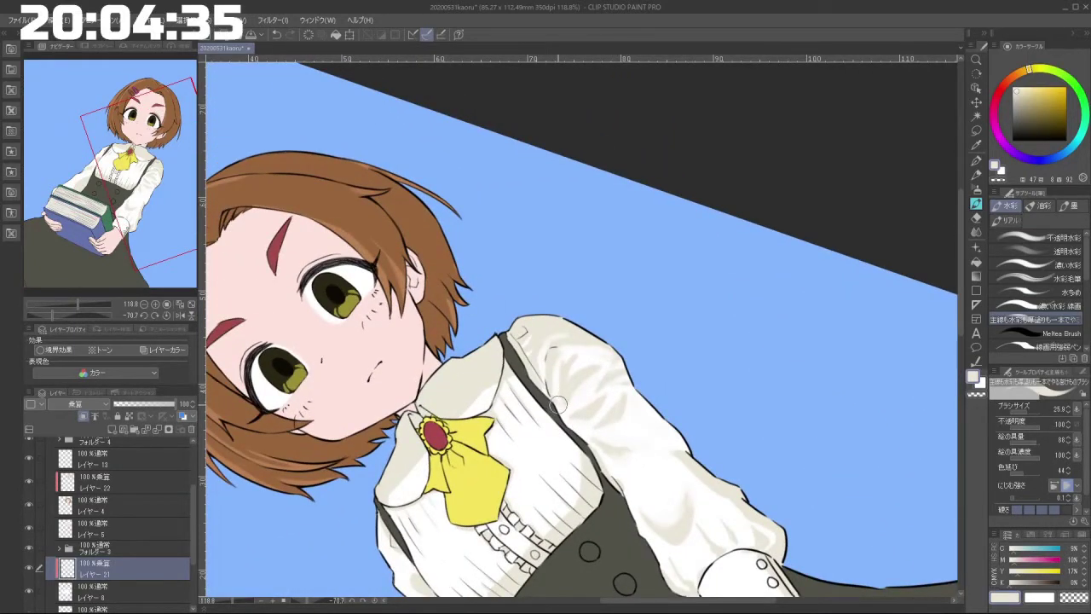
drag(558, 414, 602, 368)
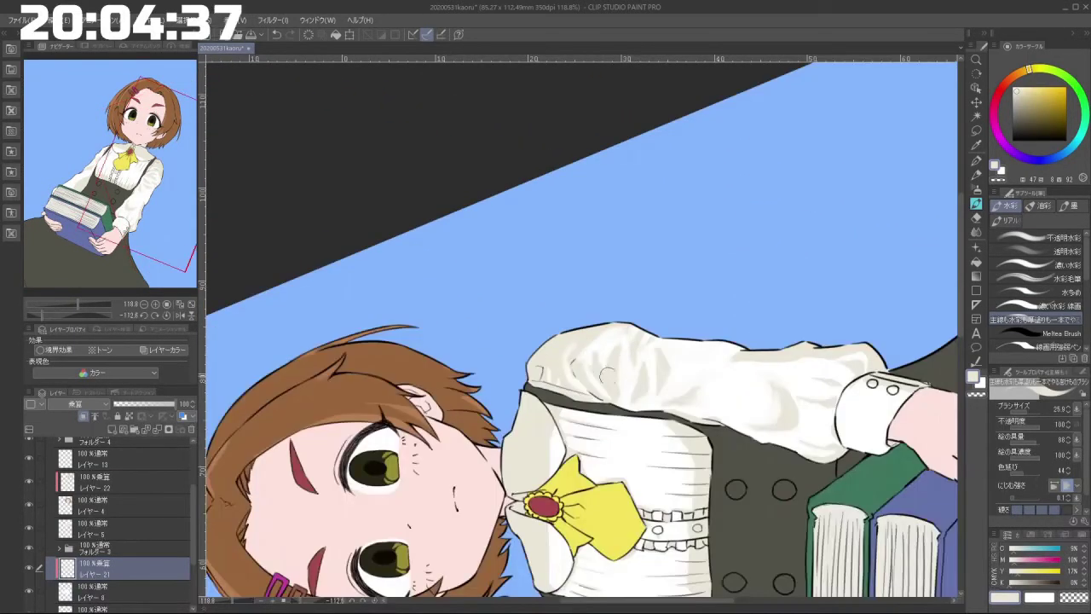
mouse_move(542, 297)
mouse_down()
mouse_move(523, 333)
mouse_move(578, 408)
mouse_move(655, 342)
mouse_move(640, 307)
mouse_up()
scroll(639, 307, down, 1)
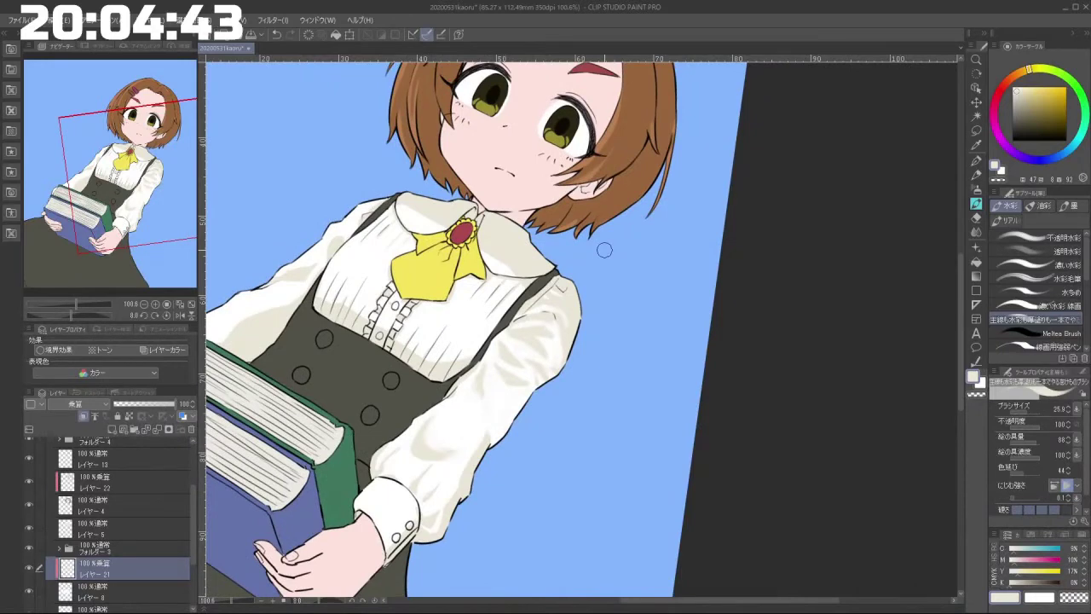
mouse_move(604, 362)
mouse_down()
mouse_move(543, 402)
mouse_move(554, 401)
mouse_up()
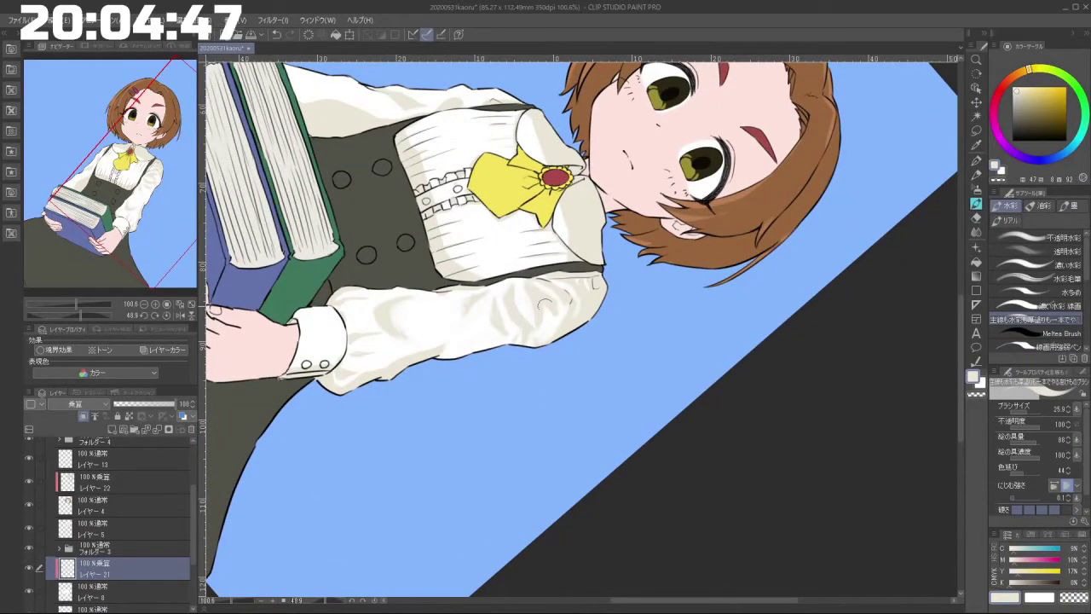
Step: Switch to transparent colour, enlarge the brush to 55.0, and thin out the fold shadows below the left shoulder
click(978, 380)
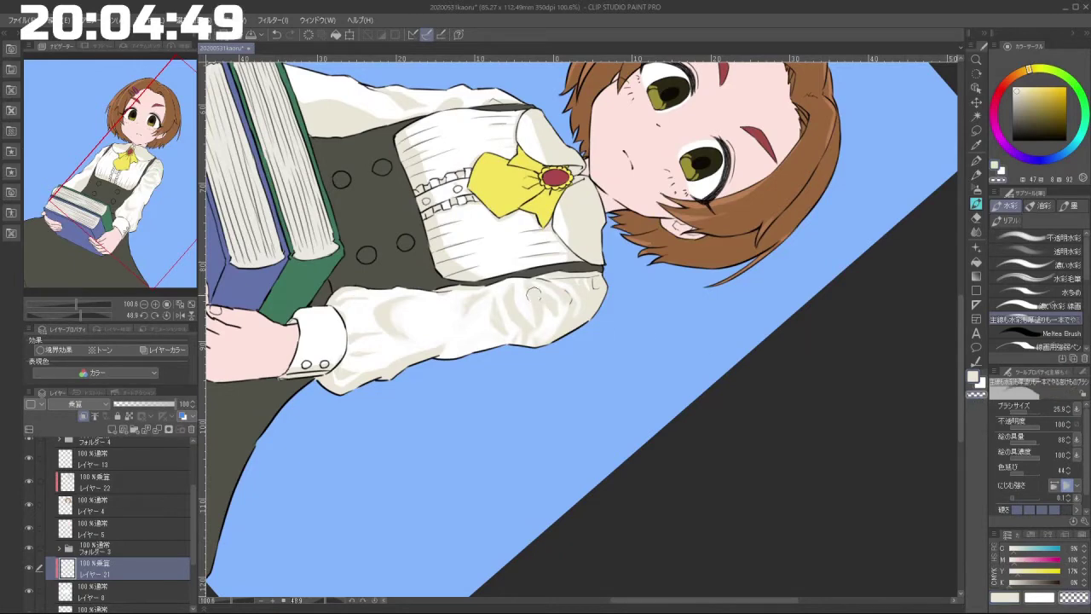
key(])
key(])
key(])
key(])
key(])
key(])
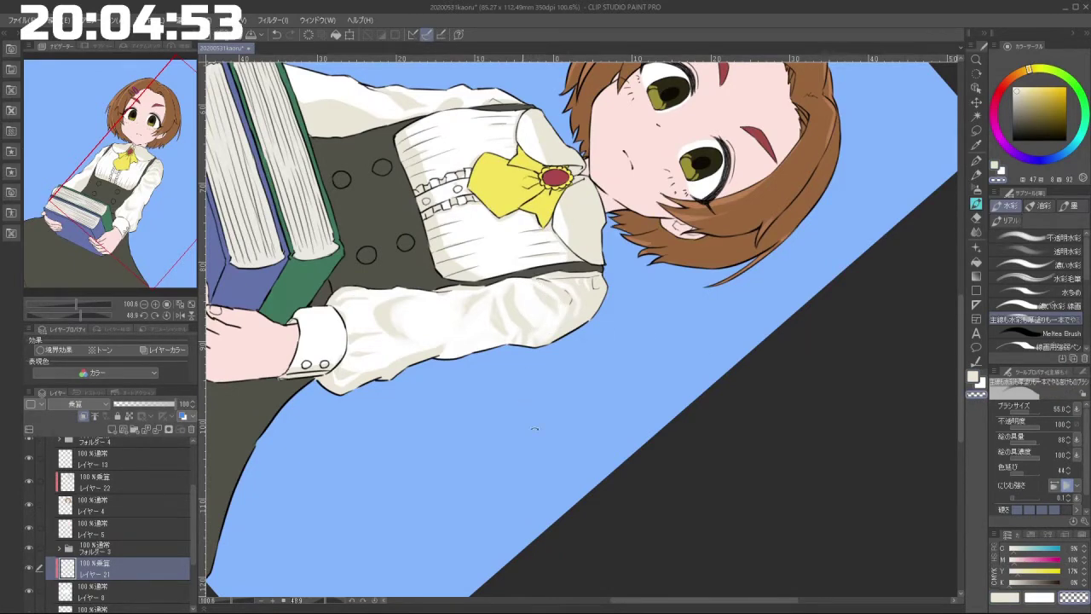
mouse_move(536, 429)
mouse_down()
mouse_move(667, 401)
mouse_move(687, 364)
mouse_up()
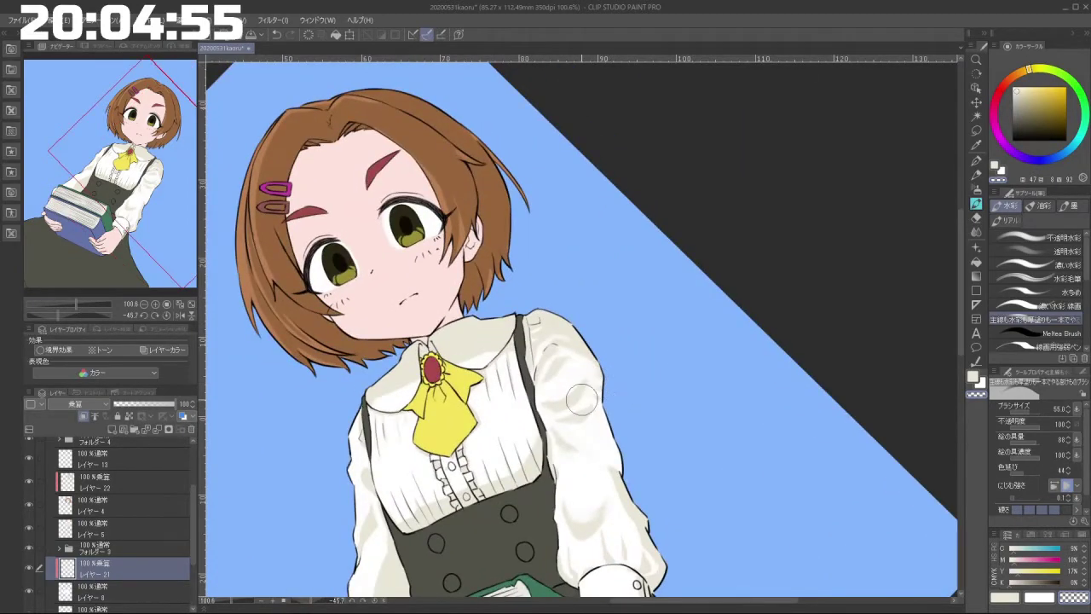
mouse_move(576, 406)
mouse_down()
mouse_move(647, 369)
mouse_move(643, 283)
mouse_move(530, 279)
mouse_move(507, 349)
mouse_move(554, 415)
mouse_up()
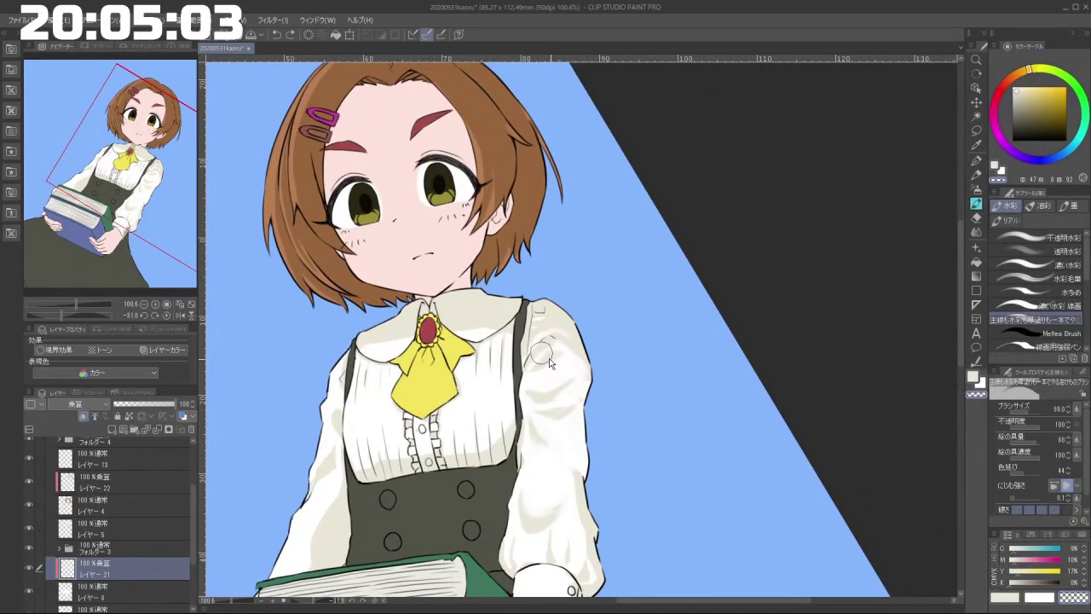
drag(549, 359, 543, 354)
Step: Touch up the shadow near the left shoulder seam with the main drawing colour at brush size 20.2, and check the whole figure
drag(505, 415, 691, 204)
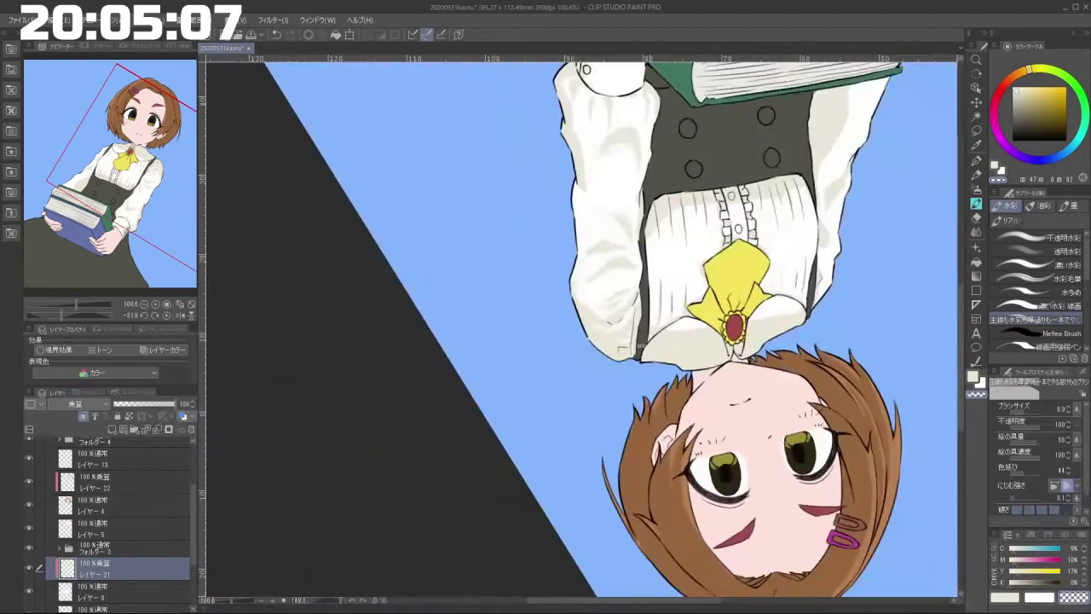
click(974, 377)
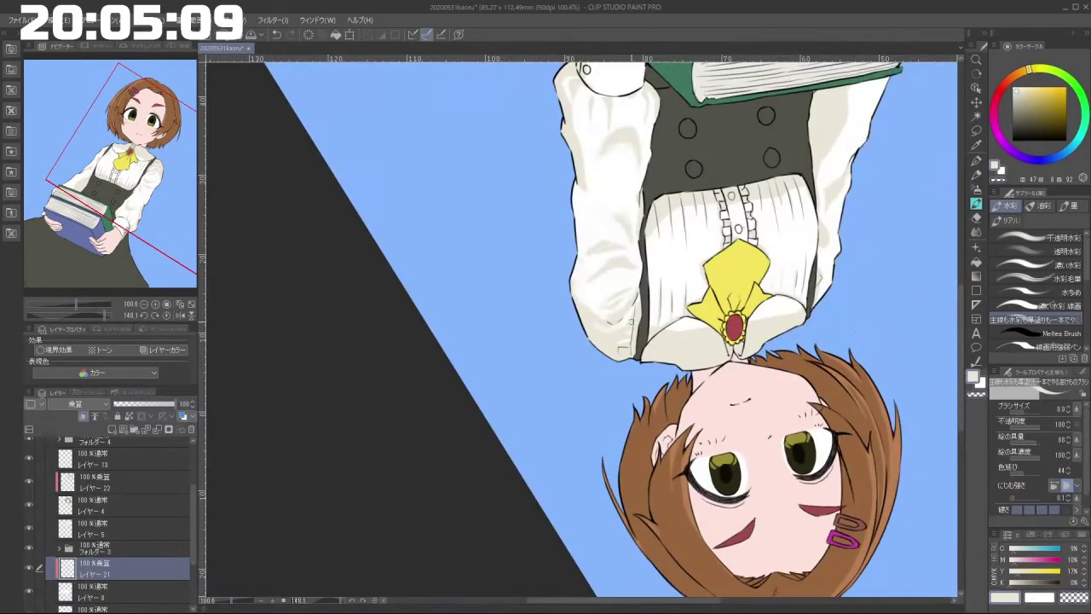
drag(620, 318, 625, 306)
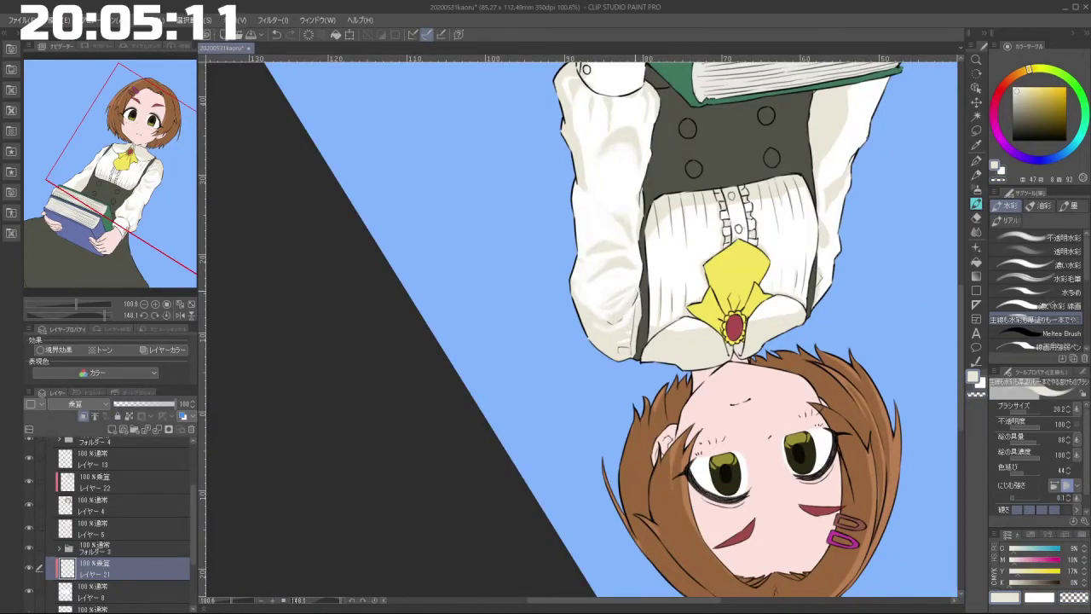
drag(581, 433, 708, 341)
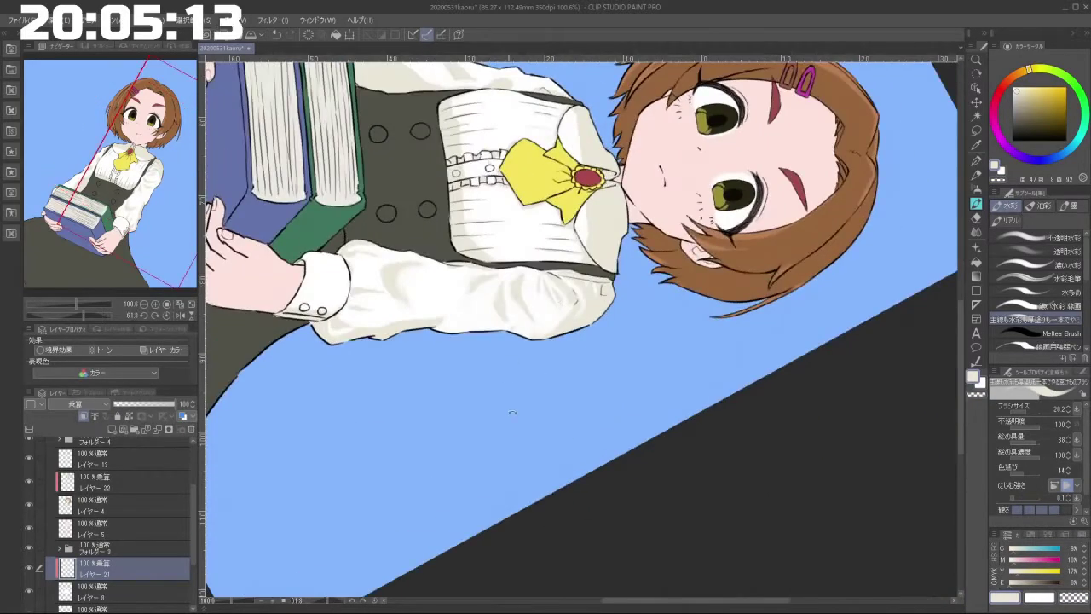
drag(511, 411, 607, 416)
drag(665, 332, 602, 294)
drag(602, 294, 610, 252)
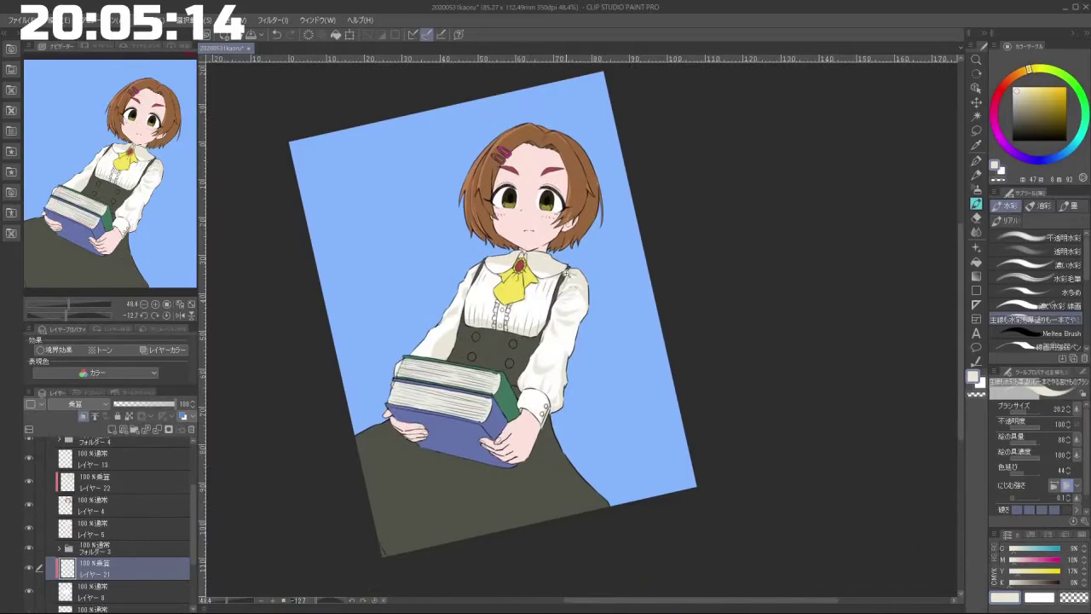
Step: Touch up the fold shadows on the left shoulder and upper sleeve with the main drawing colour at brush size 20.2
scroll(580, 300, up, 3)
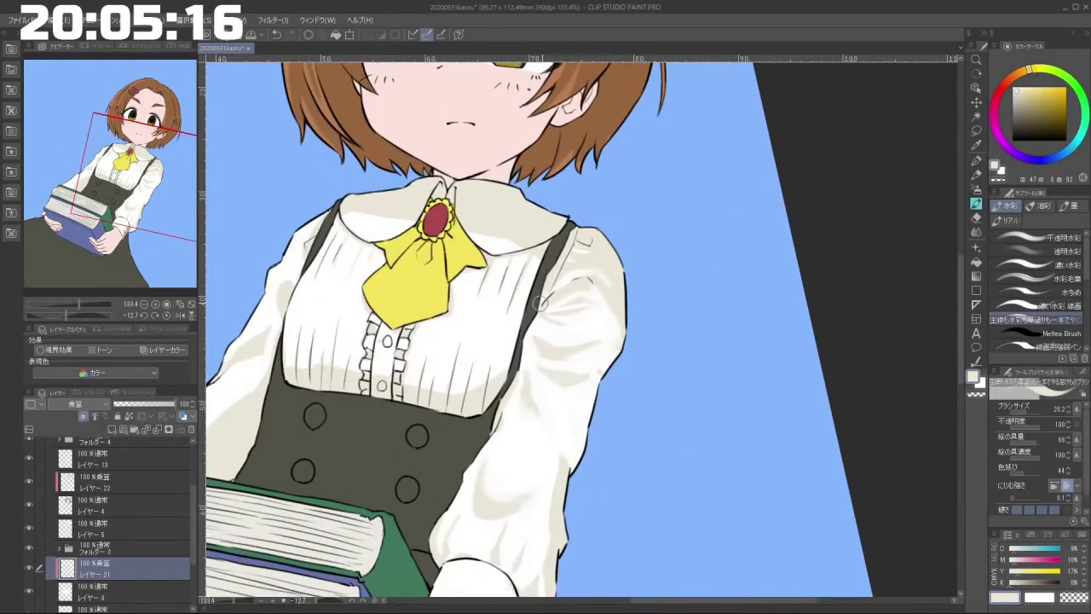
drag(543, 304, 532, 324)
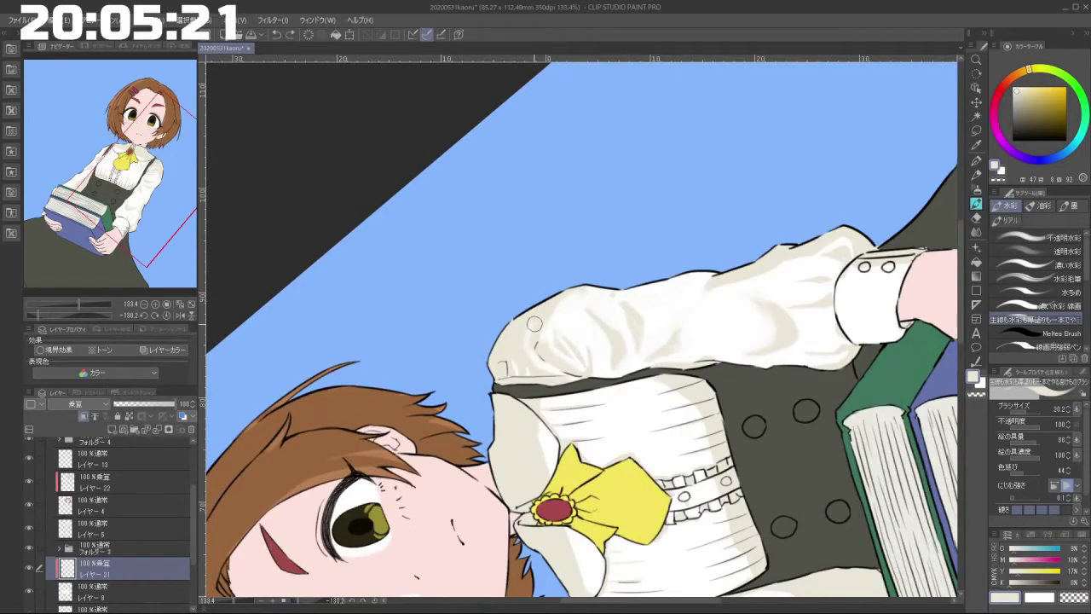
drag(522, 480, 628, 309)
click(623, 332)
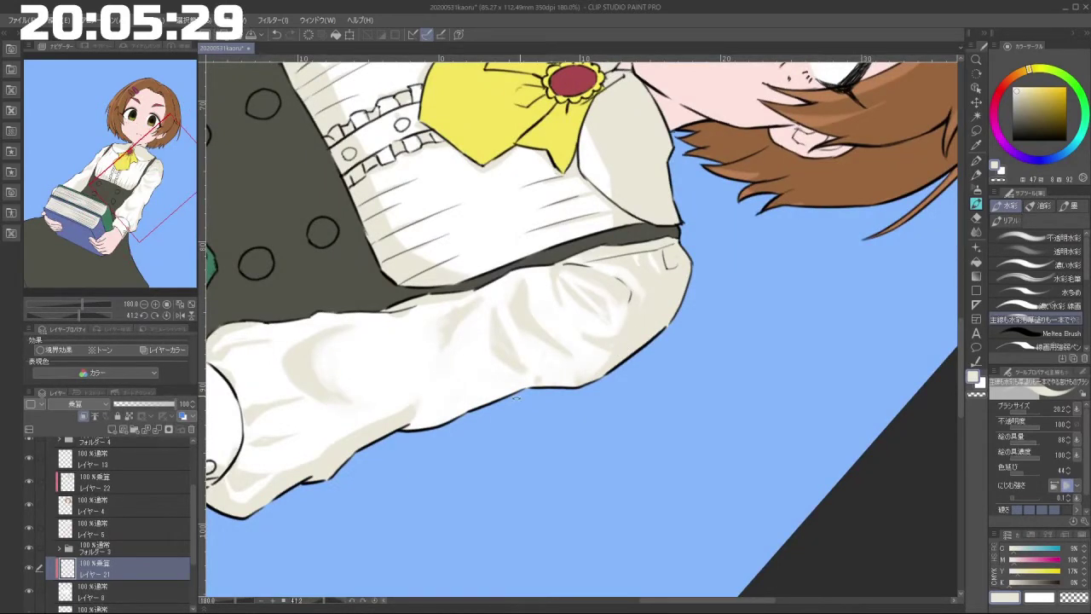
drag(582, 337, 623, 334)
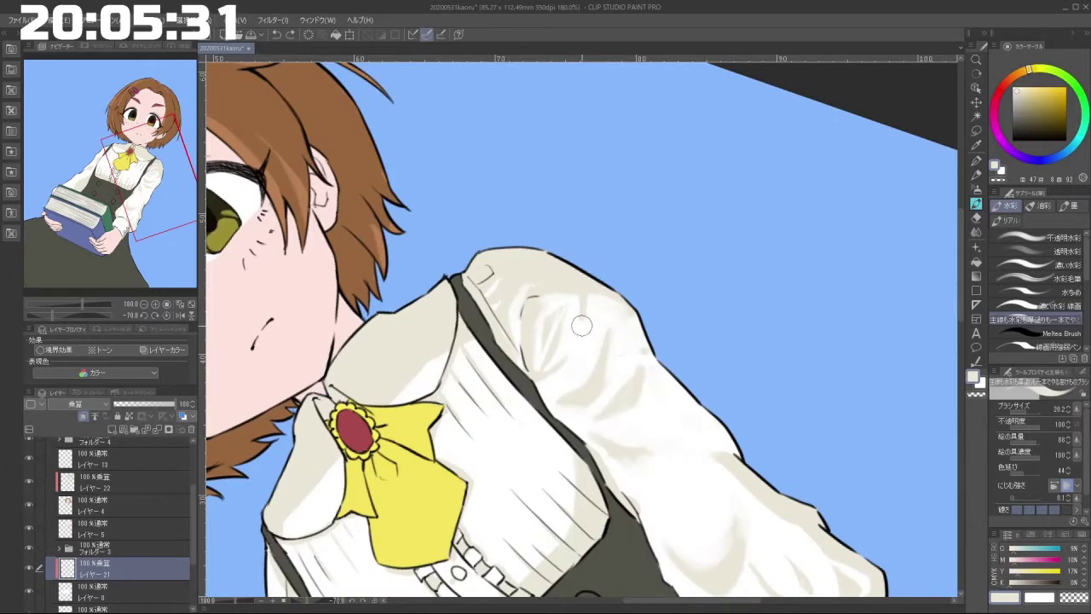
drag(574, 320, 731, 221)
Step: Switch to transparent colour at brush size 13.9 and trim the fold shadows on the left upper sleeve
click(977, 393)
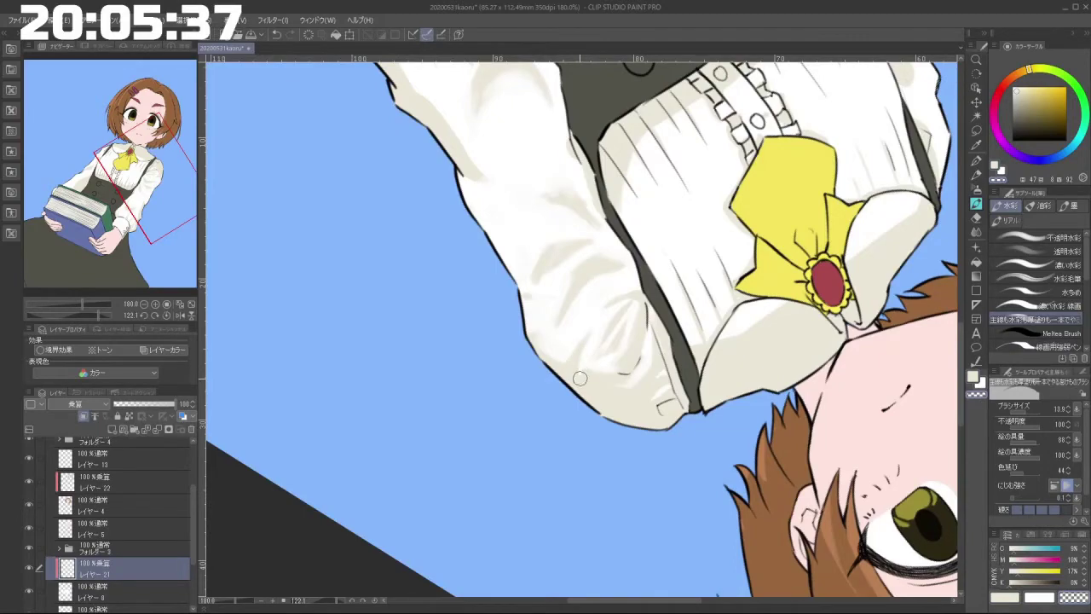
drag(527, 452, 678, 256)
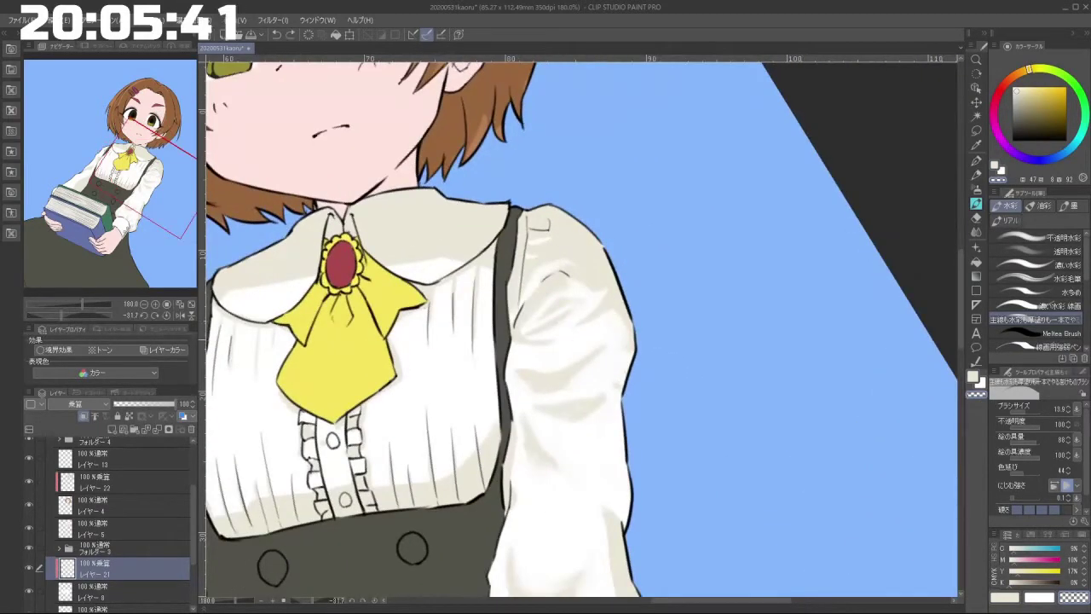
drag(492, 517, 589, 432)
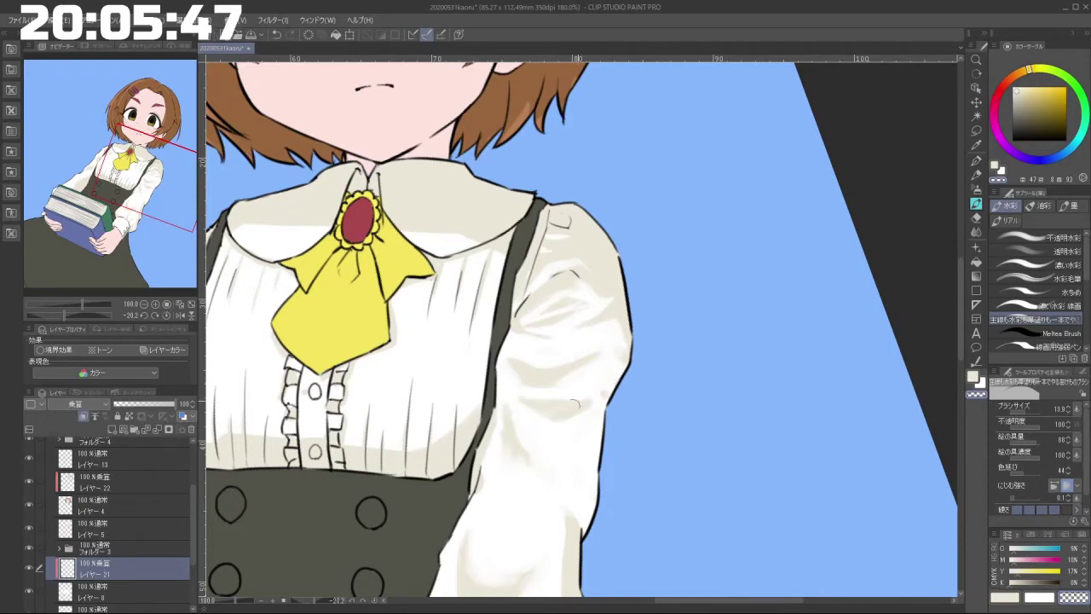
drag(546, 394, 602, 425)
drag(602, 425, 647, 339)
Step: Thin out the fold shadows along the inner edge of the left upper sleeve with transparent colour at brush size 12.9
key(bracketright)
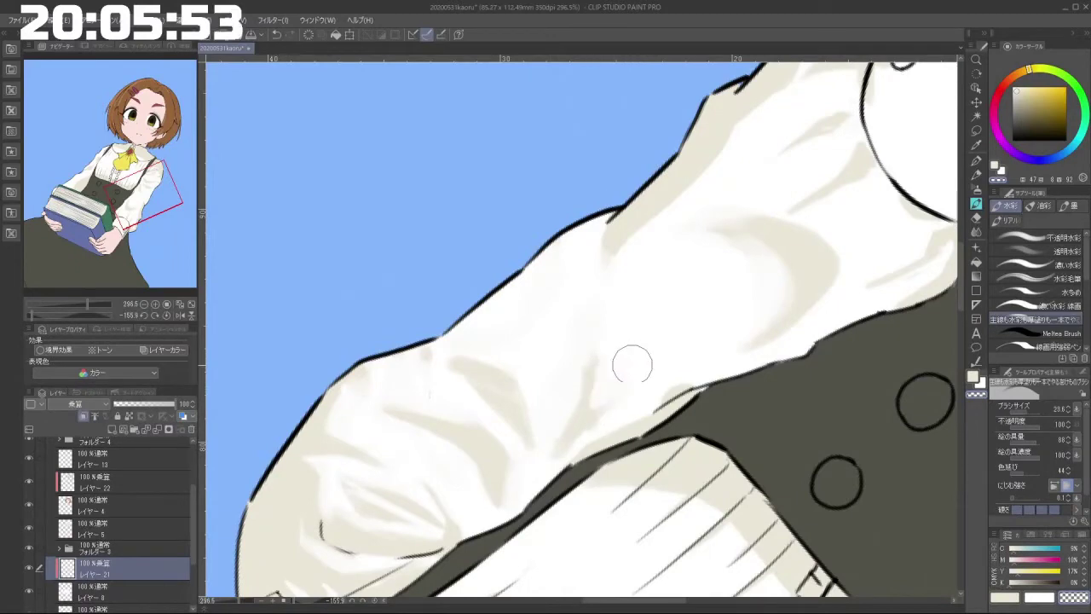
key(bracketleft)
drag(618, 412, 565, 405)
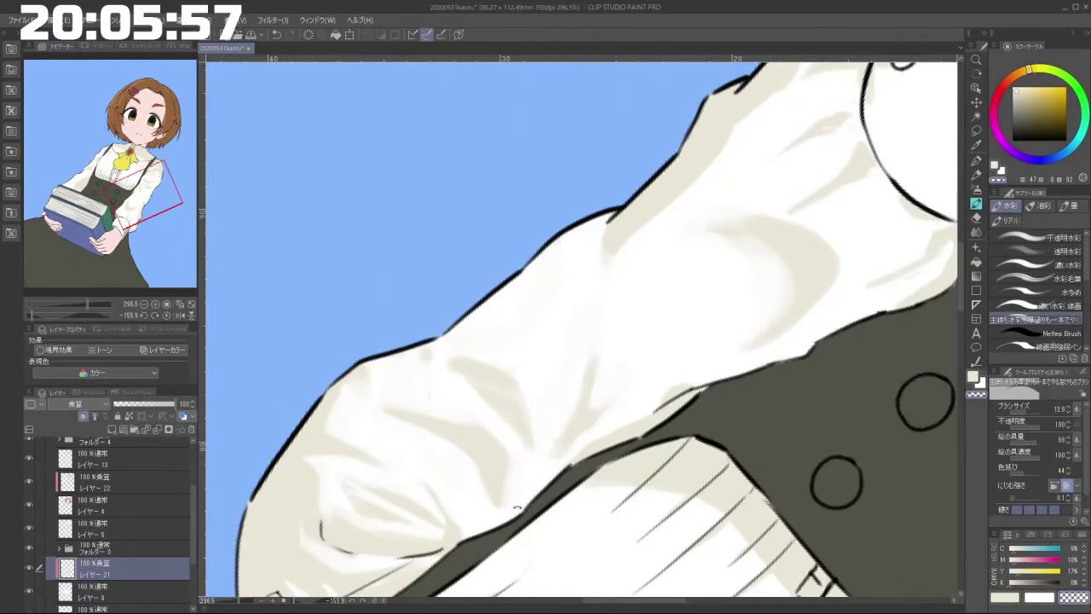
drag(516, 507, 559, 427)
key(ctrl+plus)
key(ctrl+plus)
drag(558, 474, 636, 425)
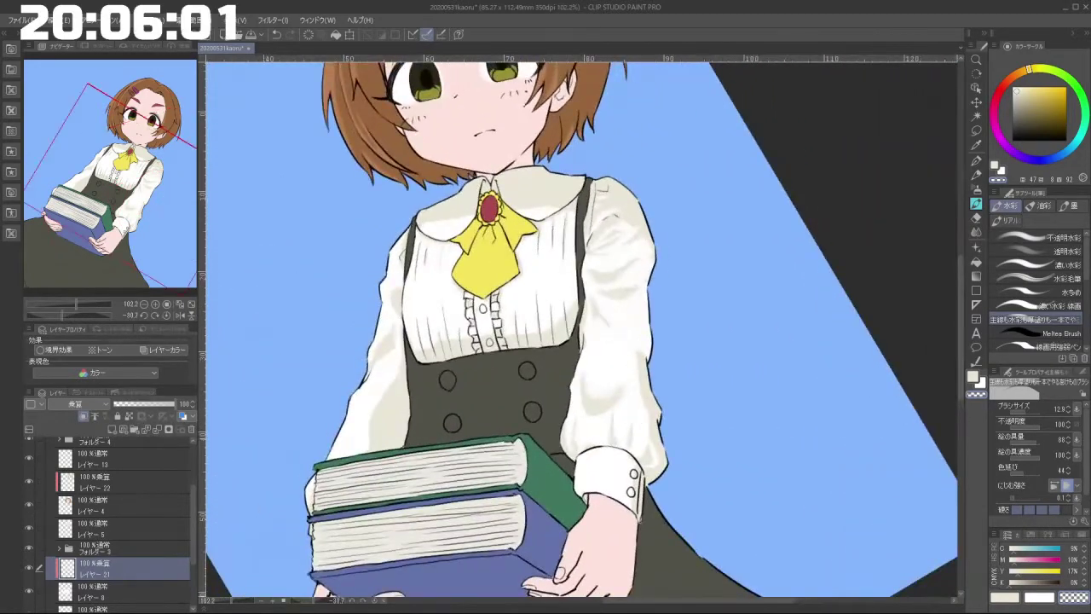
Step: Carve thin highlights into the shadow beside the left shoulder seam with transparent colour at brush size 7.1
drag(633, 277, 608, 286)
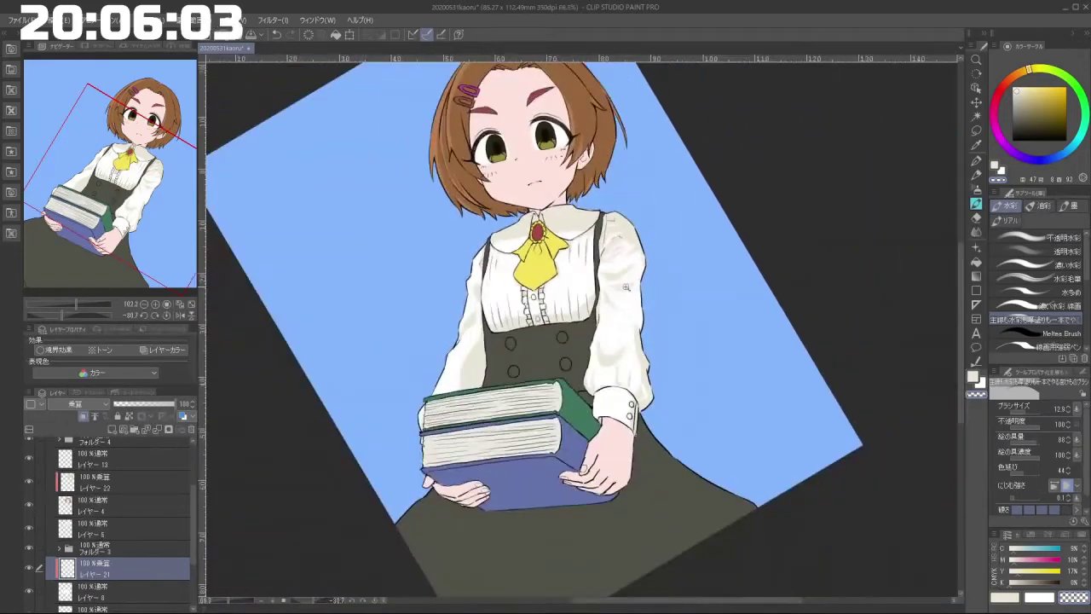
drag(557, 382, 616, 387)
mouse_move(540, 248)
mouse_down()
mouse_move(569, 263)
mouse_move(539, 294)
mouse_up()
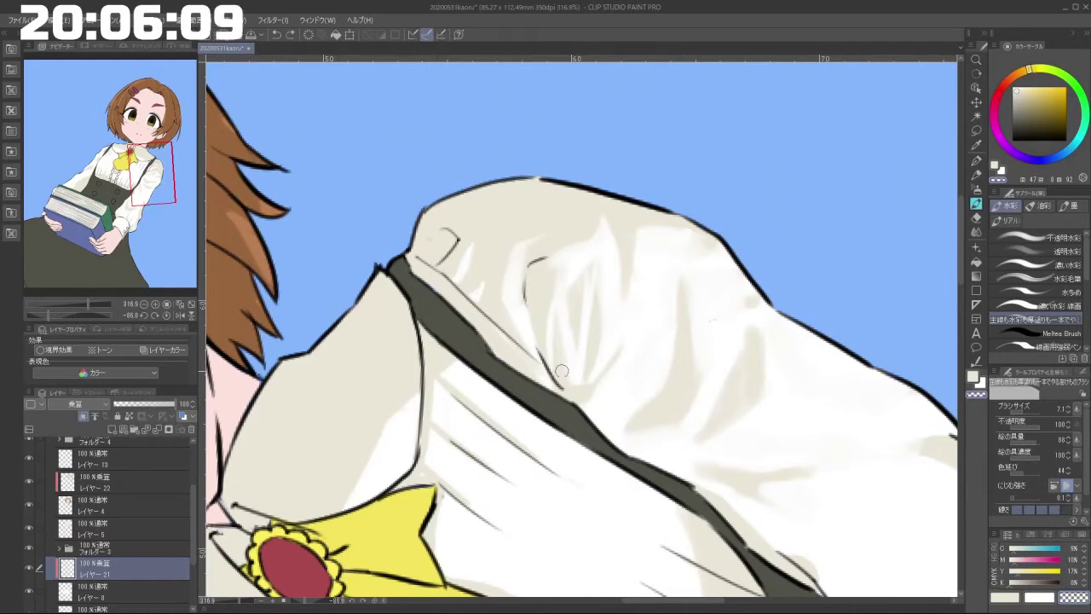
drag(539, 324, 637, 357)
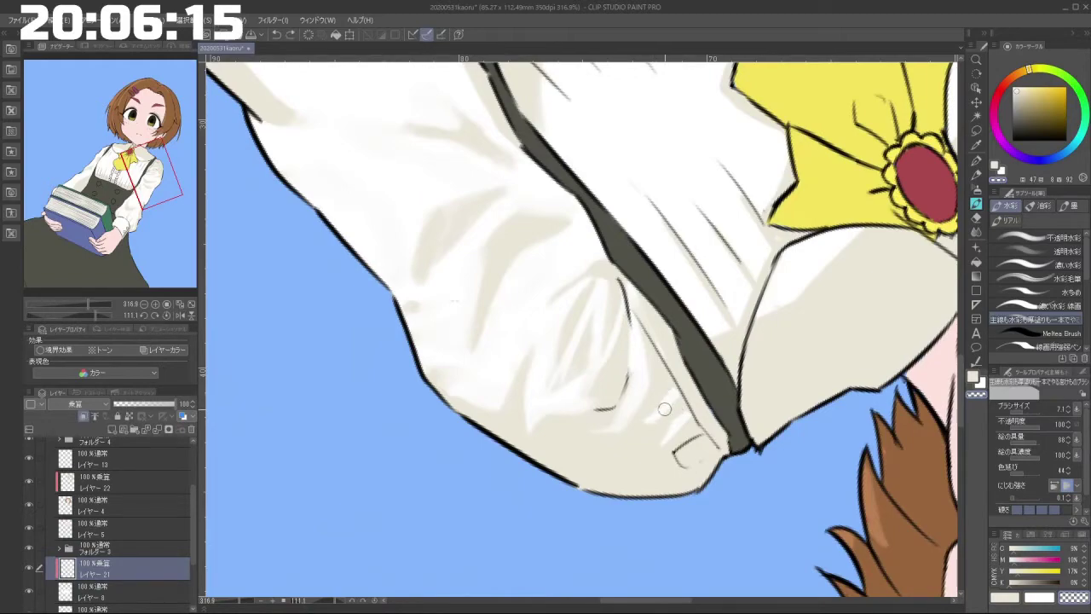
drag(656, 414, 523, 307)
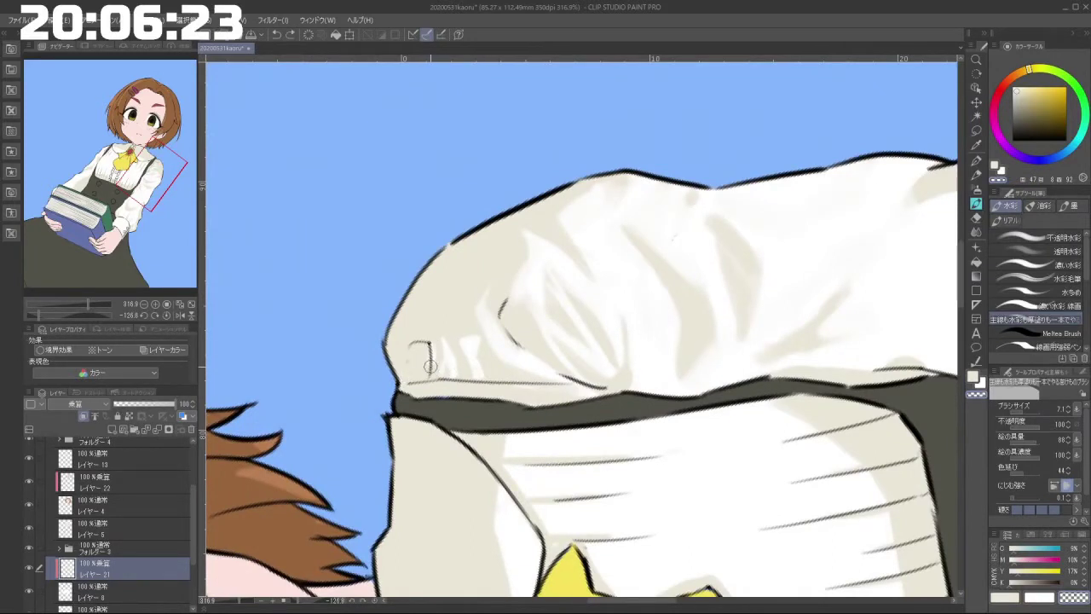
Step: Undo the last strokes near the left shoulder seam and touch up its shadow with the main drawing colour at brush size 7.1
key(ctrl+z)
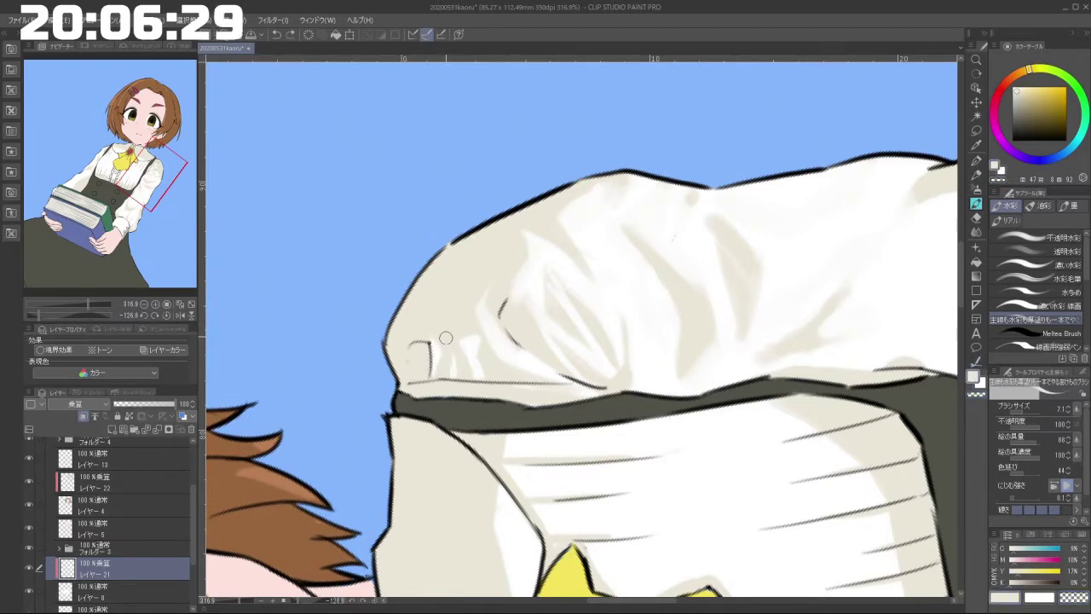
drag(429, 413, 614, 443)
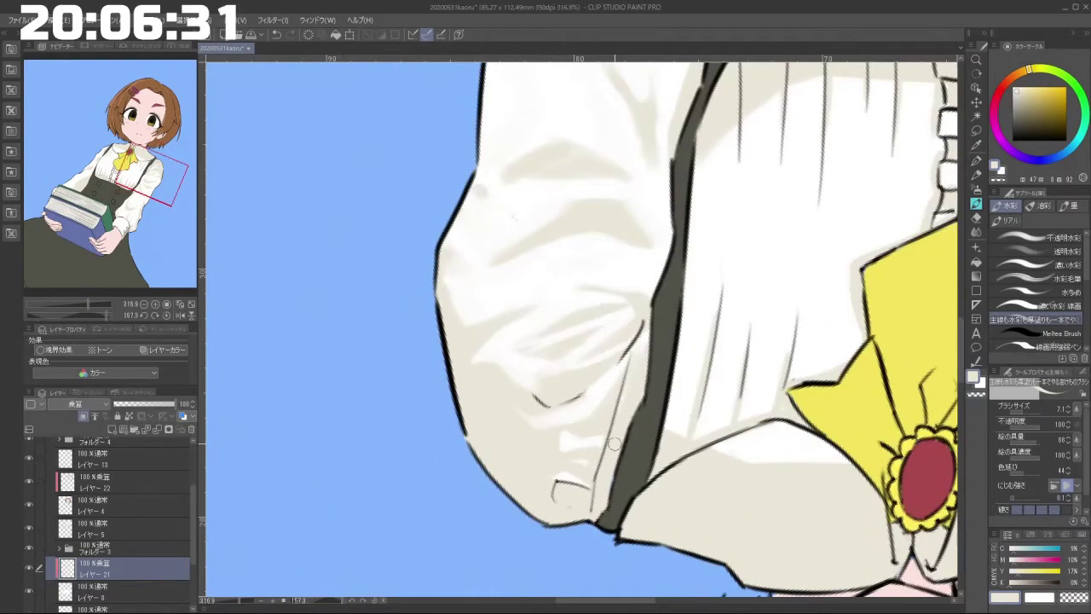
key(ctrl+z)
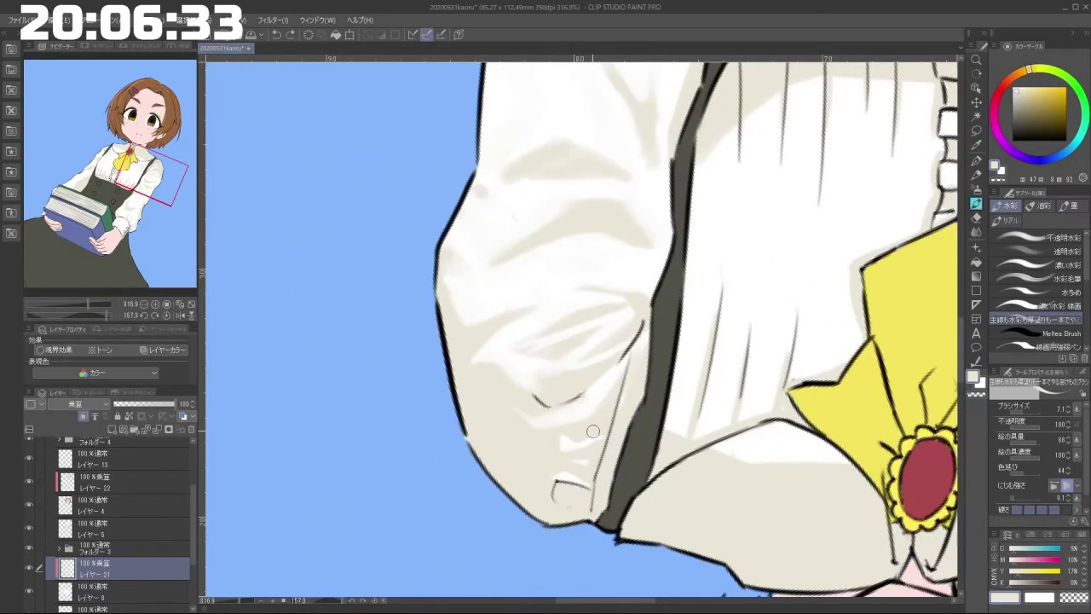
drag(632, 428, 520, 426)
drag(503, 358, 709, 340)
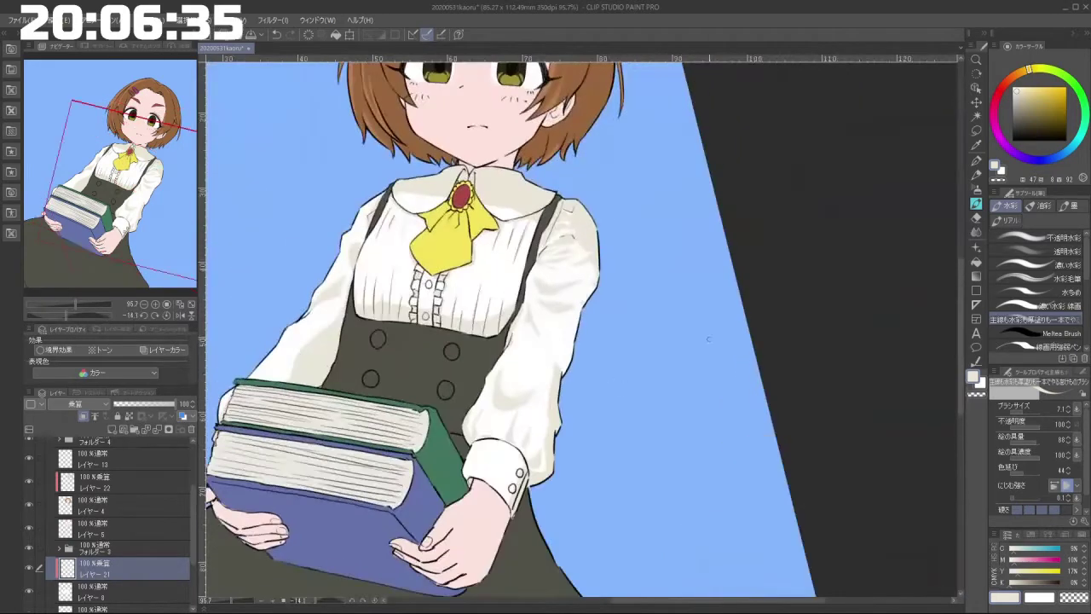
Step: Paint an additional fold shadow just above the left elbow with the main drawing colour at brush size 20.9
drag(564, 315, 627, 314)
drag(543, 346, 514, 328)
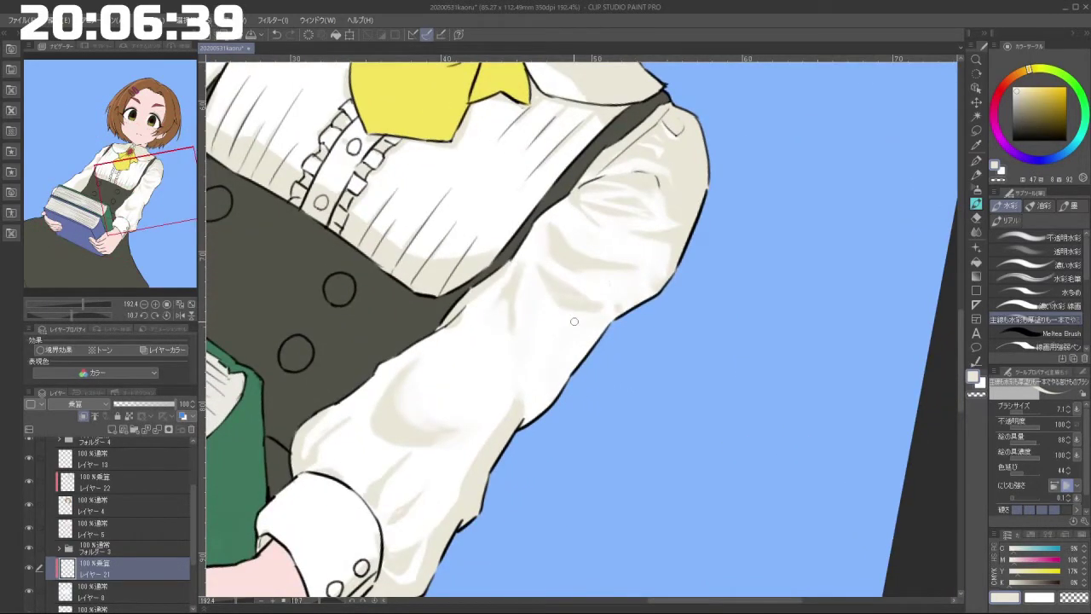
mouse_move(552, 327)
mouse_down()
mouse_move(552, 318)
mouse_move(540, 333)
mouse_up()
drag(529, 418, 632, 418)
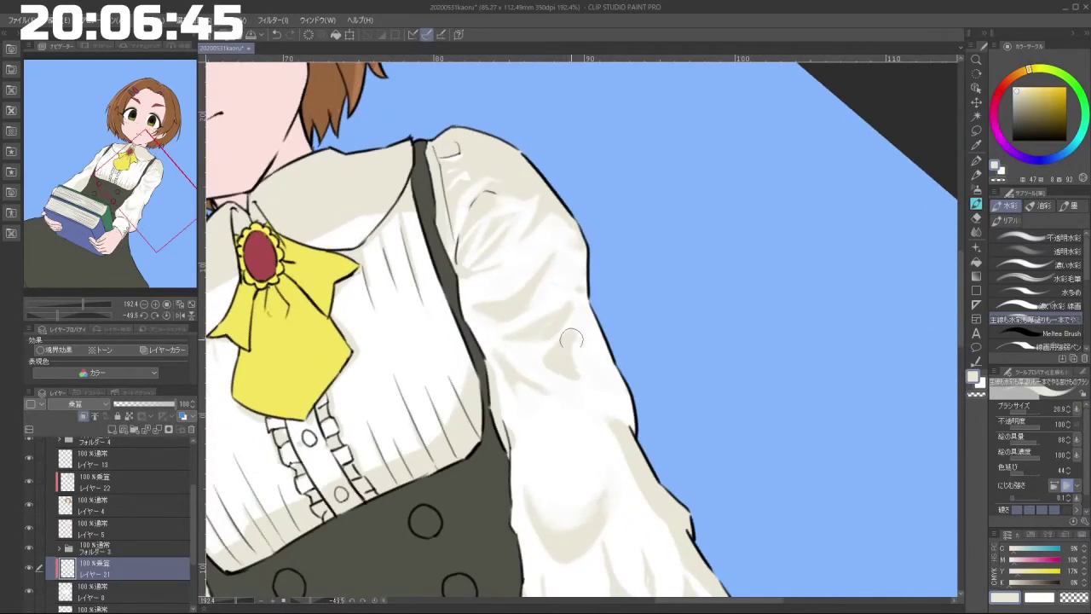
mouse_move(573, 339)
mouse_down()
mouse_move(575, 367)
mouse_move(583, 357)
mouse_up()
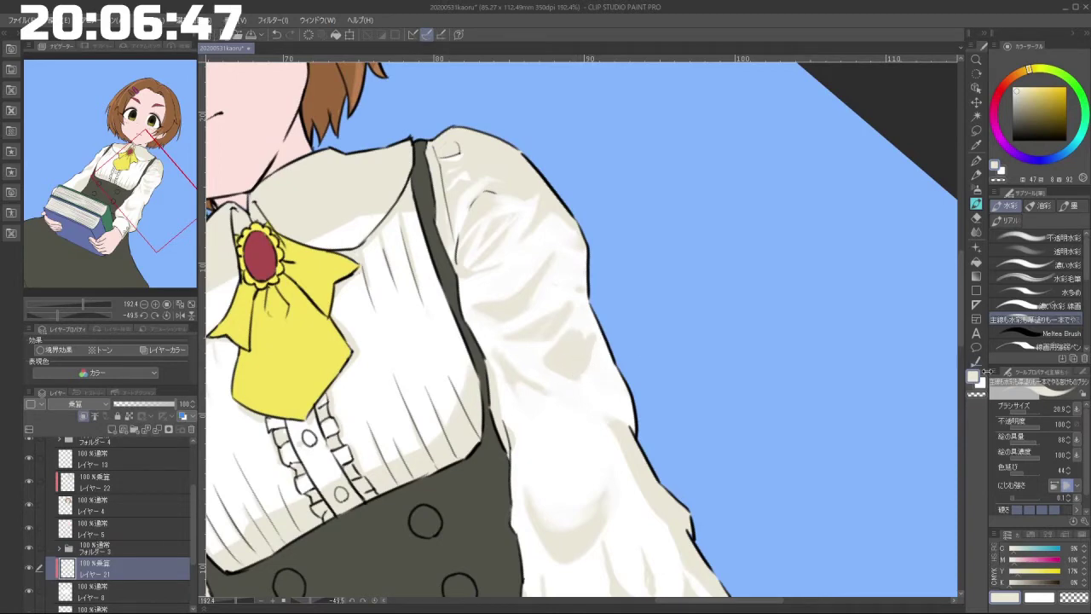
Step: Shape the new fold shadow above the left elbow with transparent colour at brush size 40.2, followed by 11.3
key(bracketright)
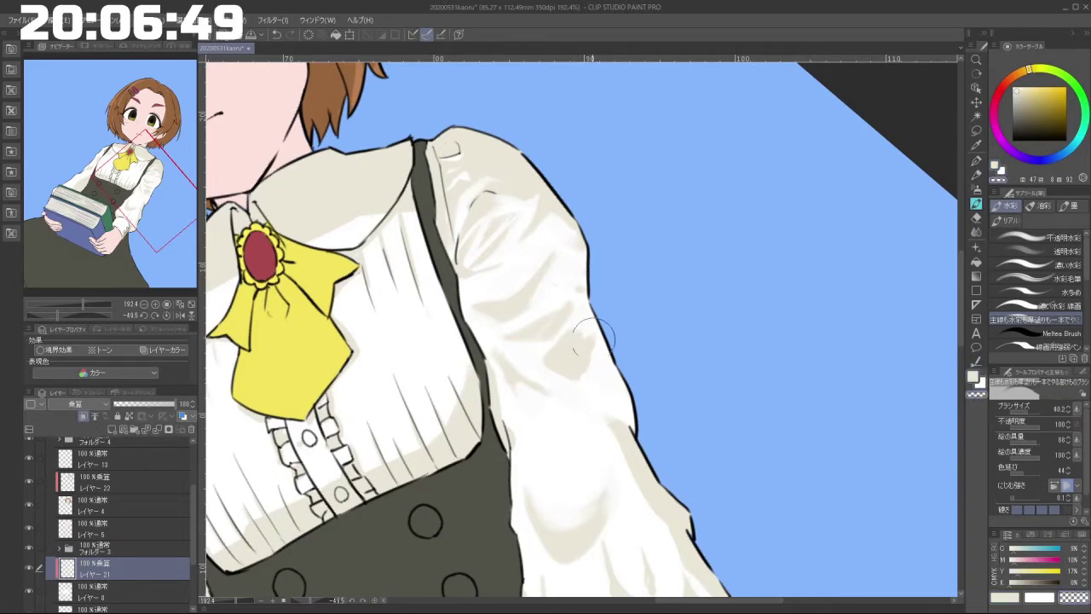
drag(593, 340, 570, 325)
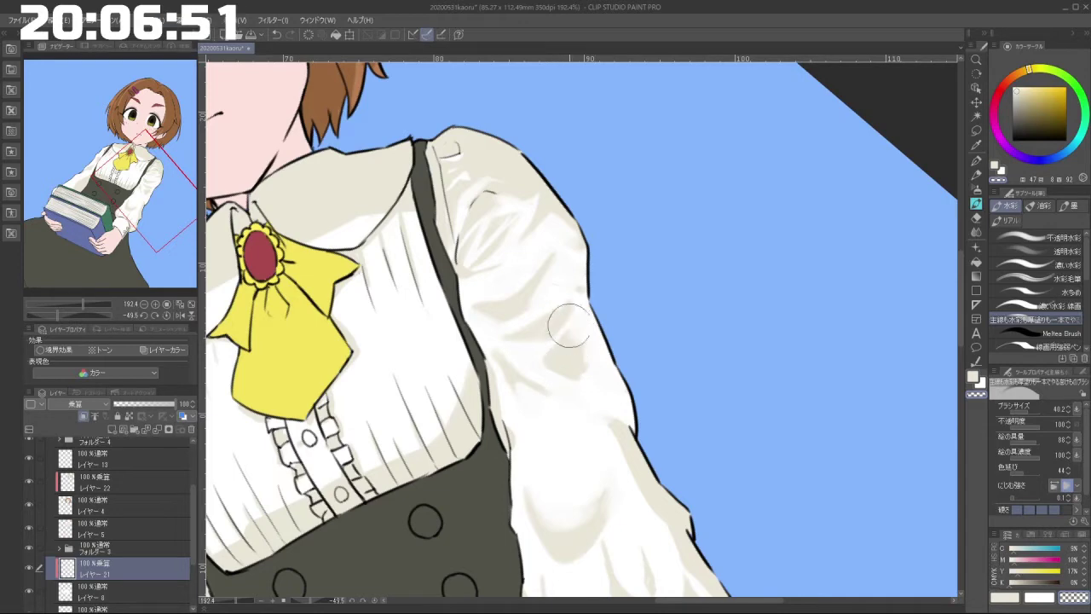
key(bracketleft)
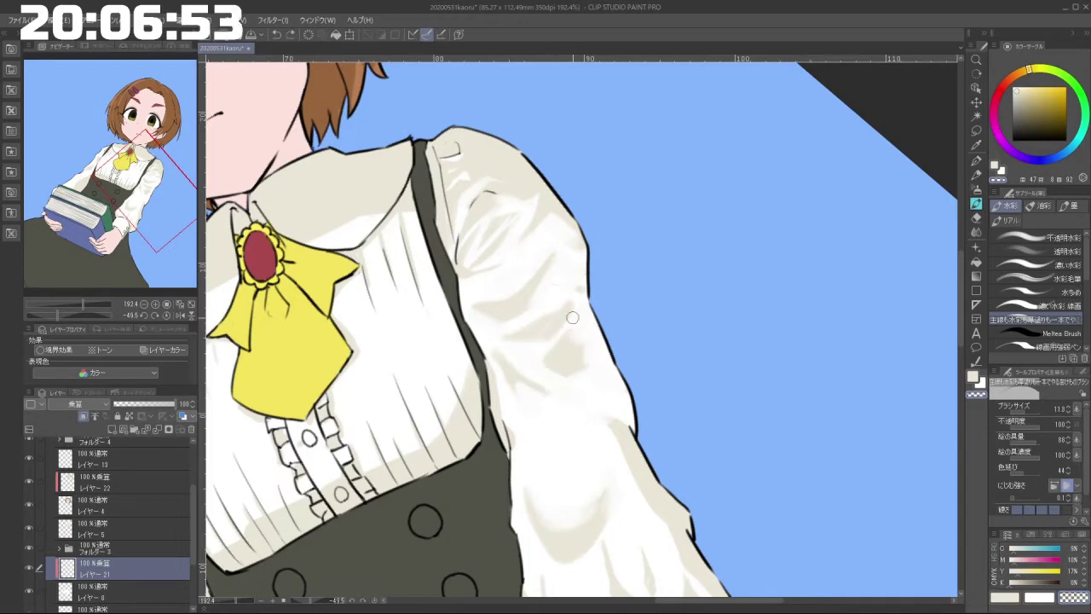
drag(531, 419, 597, 329)
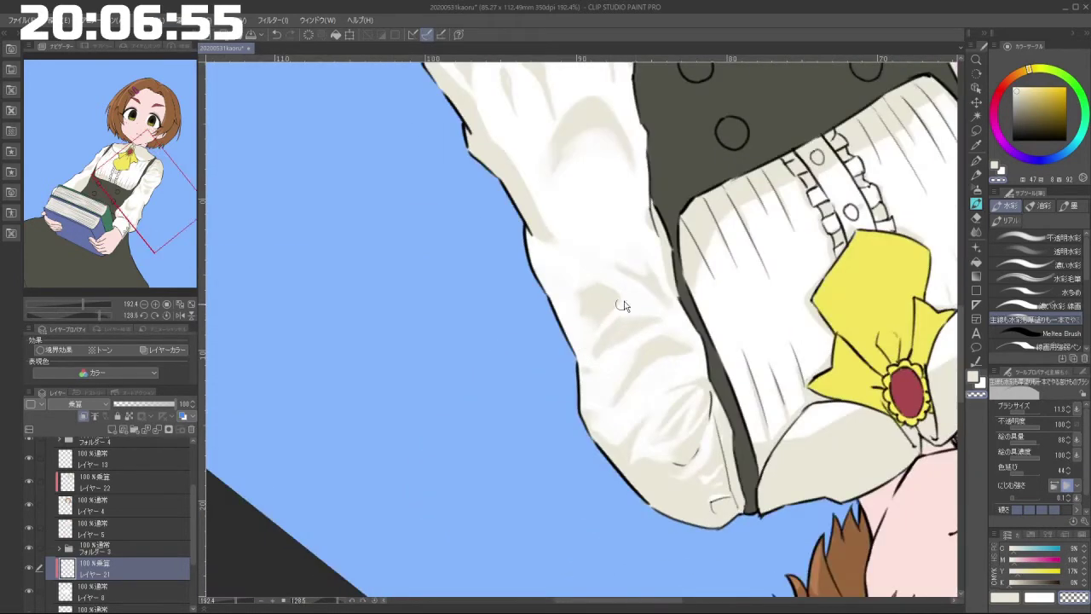
mouse_move(474, 448)
mouse_down()
mouse_move(555, 302)
mouse_move(545, 316)
mouse_move(564, 368)
mouse_move(520, 404)
mouse_move(495, 370)
mouse_move(517, 371)
mouse_up()
drag(482, 422, 501, 407)
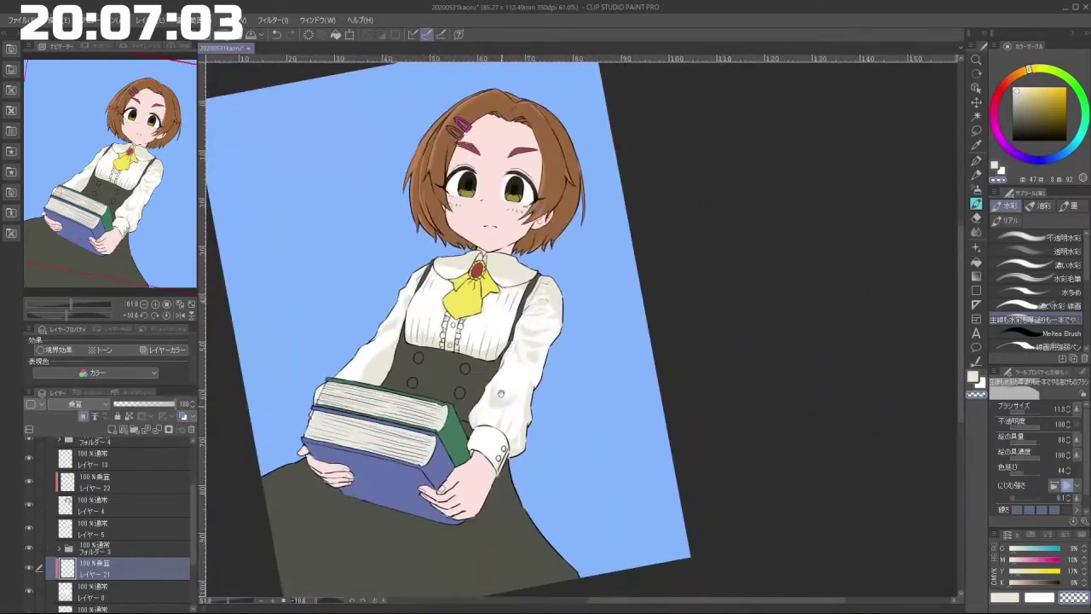
Step: Refine the edges of the fold shadows on the left forearm with transparent colour at brush size 11.3
drag(515, 245, 513, 208)
scroll(556, 330, up, 4)
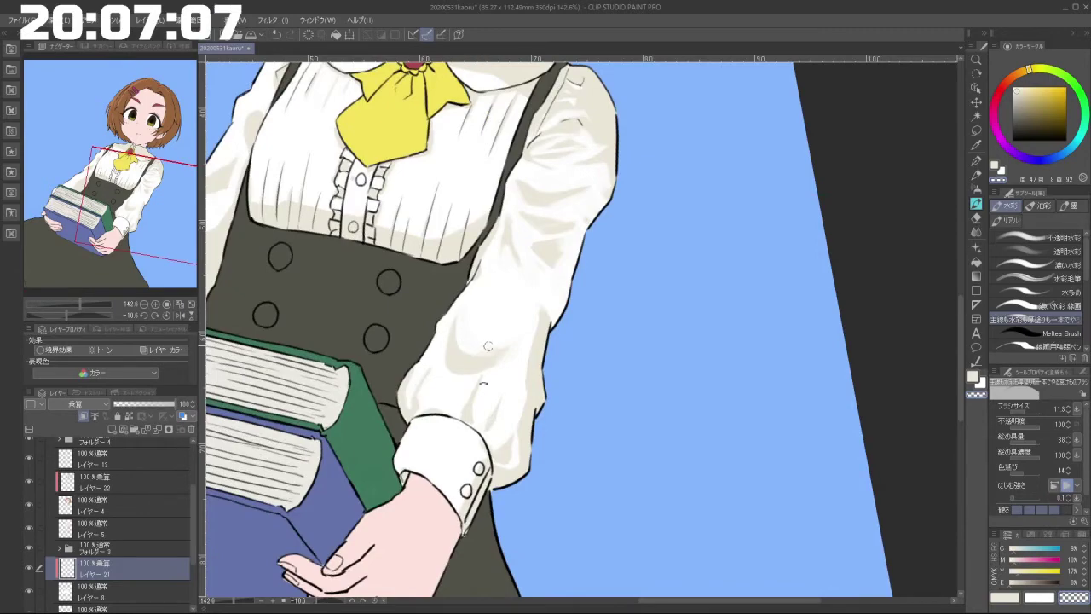
drag(488, 346, 604, 424)
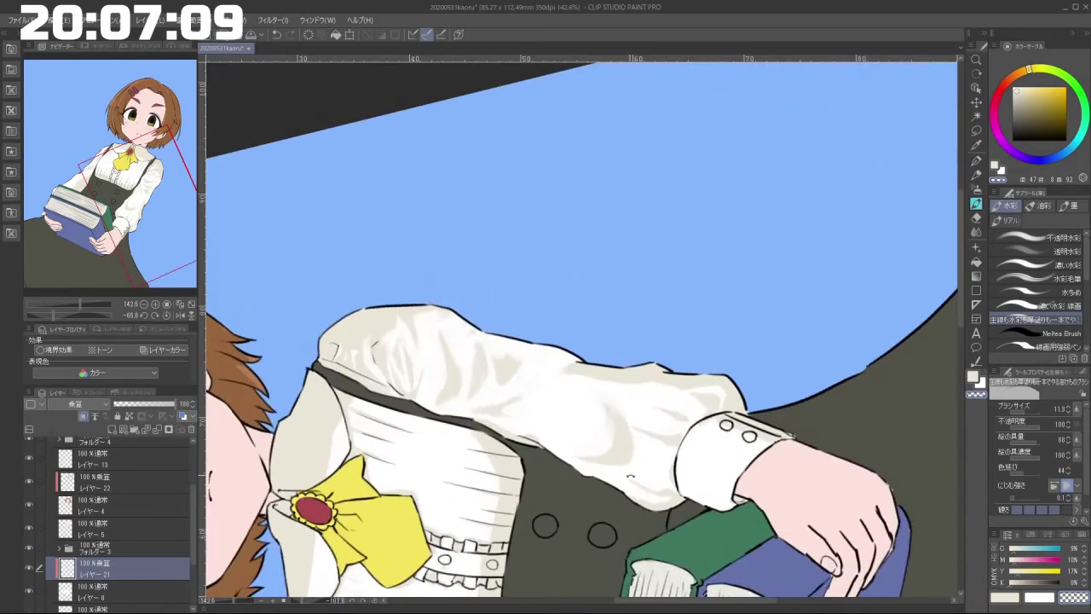
drag(655, 461, 465, 456)
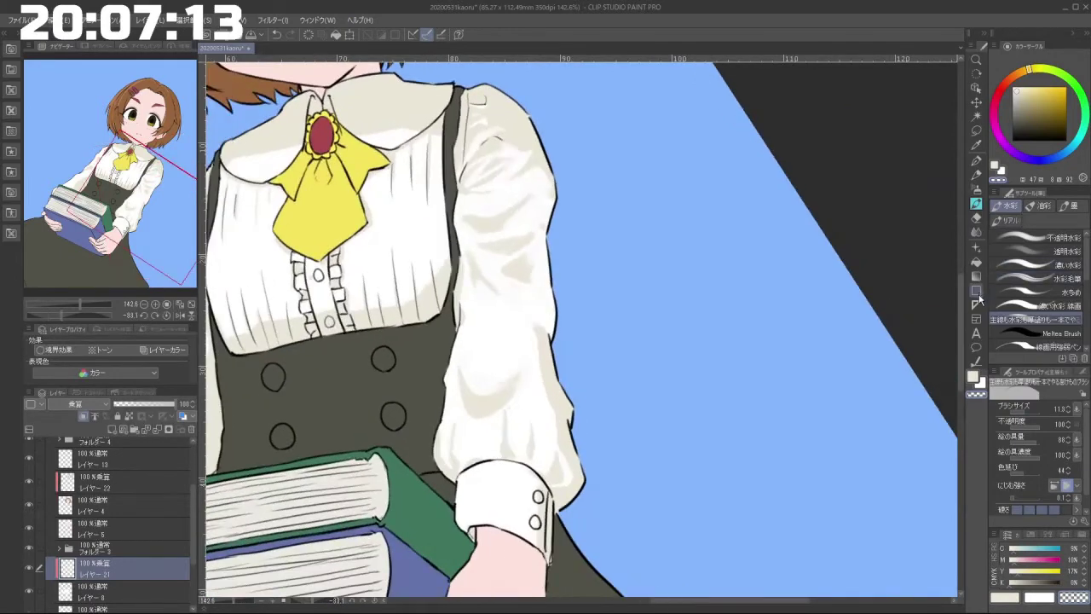
Step: Switch to the main drawing colour, enlarge the brush, and extend the curved fold shadow on the left forearm up toward the elbow
click(973, 379)
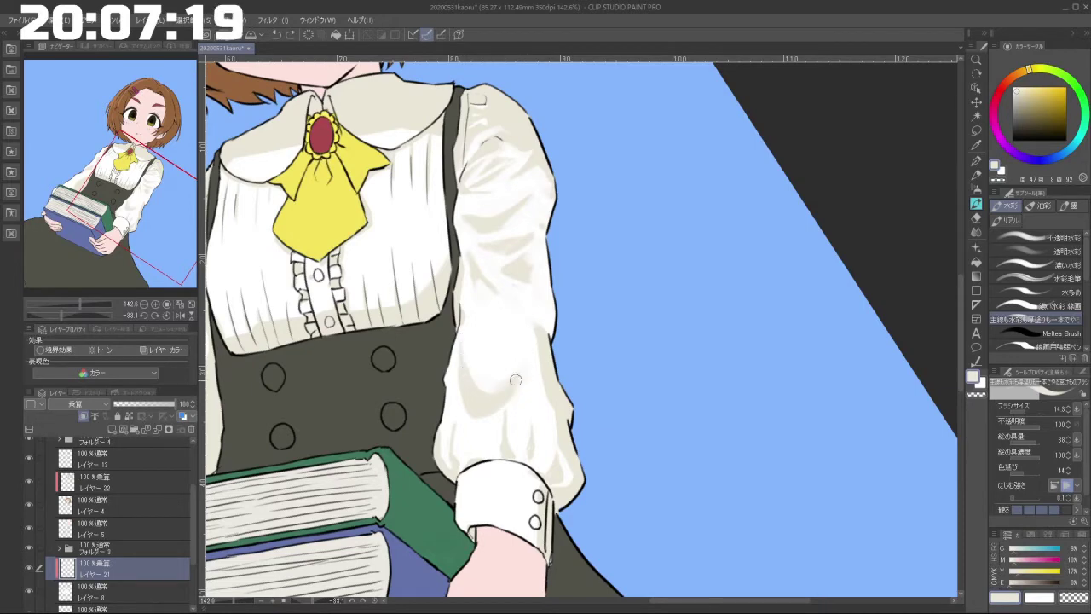
key(bracketright)
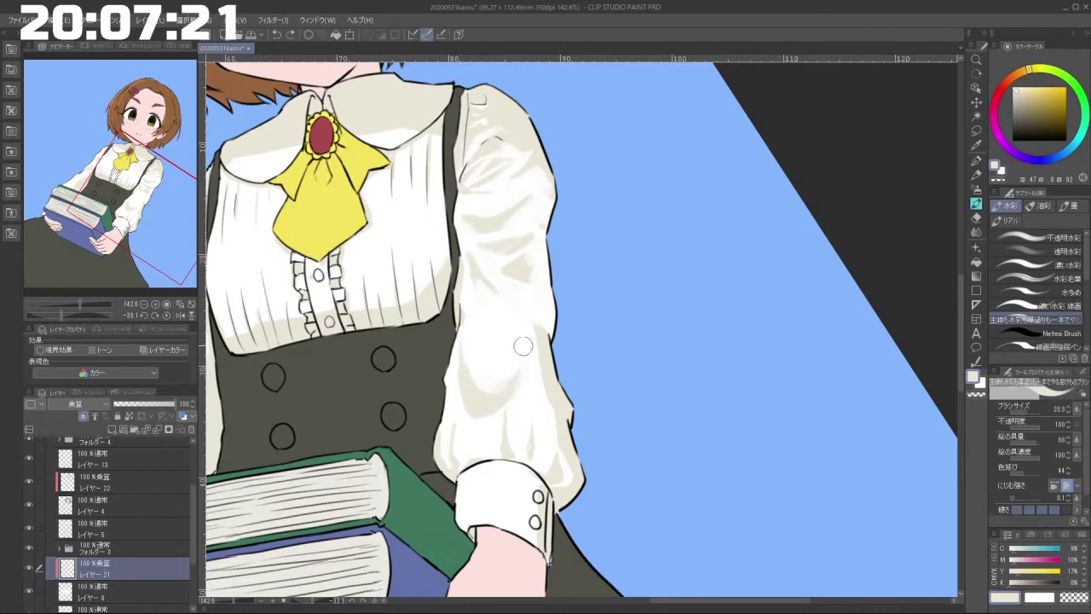
mouse_move(524, 344)
mouse_down()
mouse_move(484, 396)
mouse_move(502, 394)
mouse_move(509, 364)
mouse_move(589, 423)
mouse_move(665, 328)
mouse_move(563, 256)
mouse_up()
drag(646, 342, 593, 375)
drag(534, 426, 635, 422)
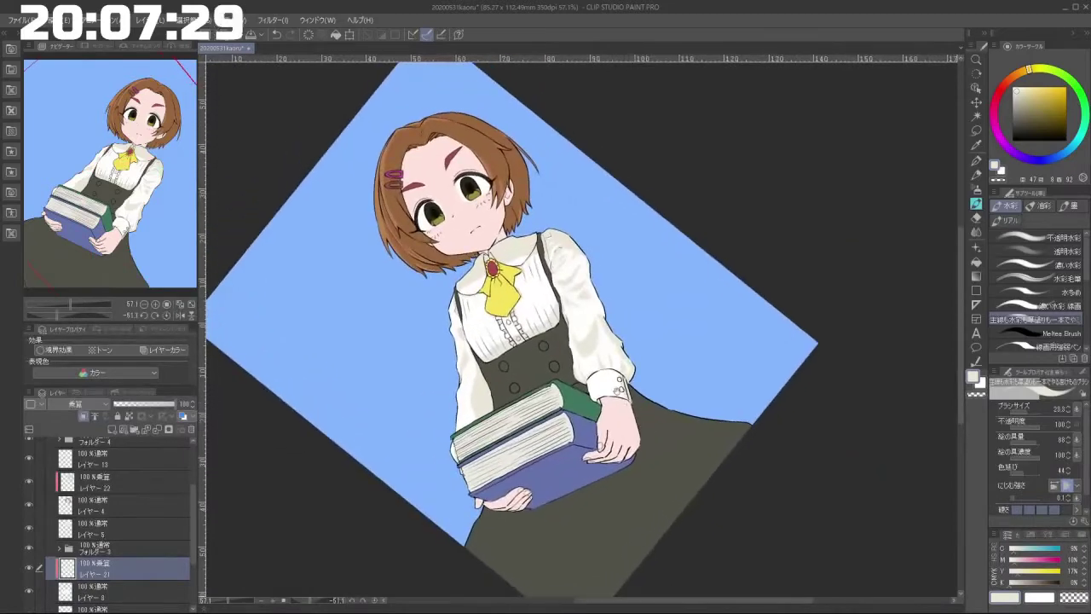
Step: Trim the fold shadows on the left forearm above the cuff with transparent colour at brush size 21.5, and check the whole figure
scroll(624, 400, up, 5)
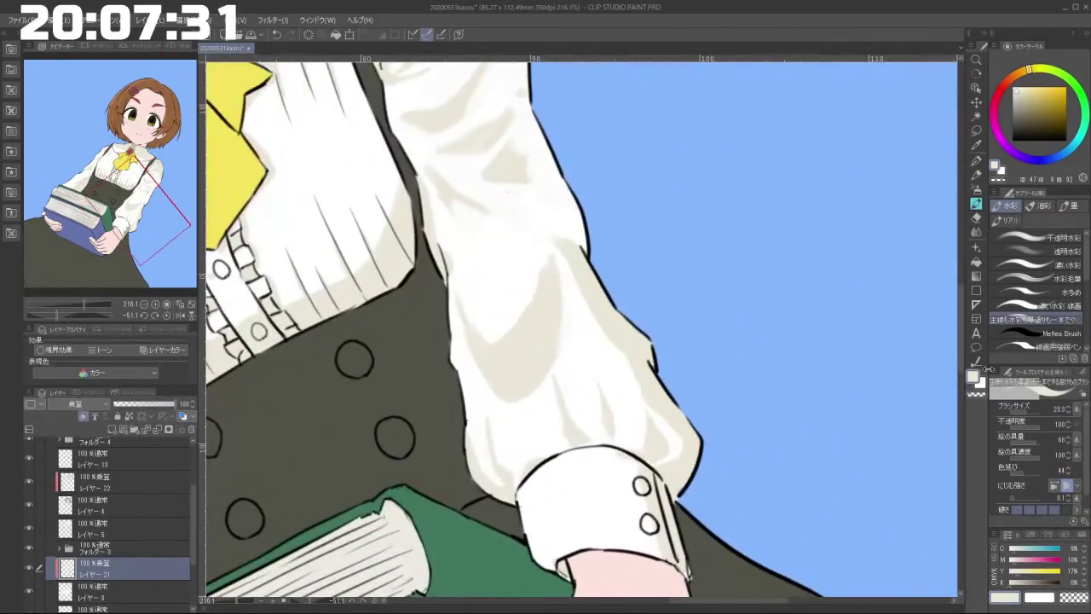
click(977, 395)
mouse_move(471, 333)
mouse_down()
mouse_move(521, 394)
mouse_move(482, 378)
mouse_move(524, 403)
mouse_up()
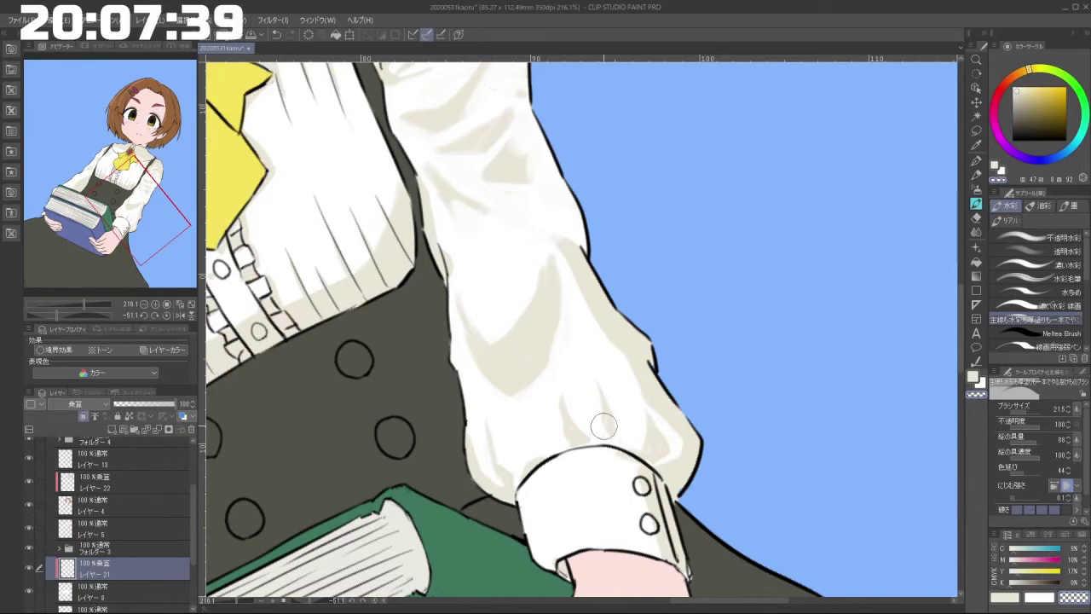
scroll(603, 428, down, 5)
mouse_move(603, 431)
mouse_down()
mouse_move(597, 384)
mouse_move(641, 315)
mouse_up()
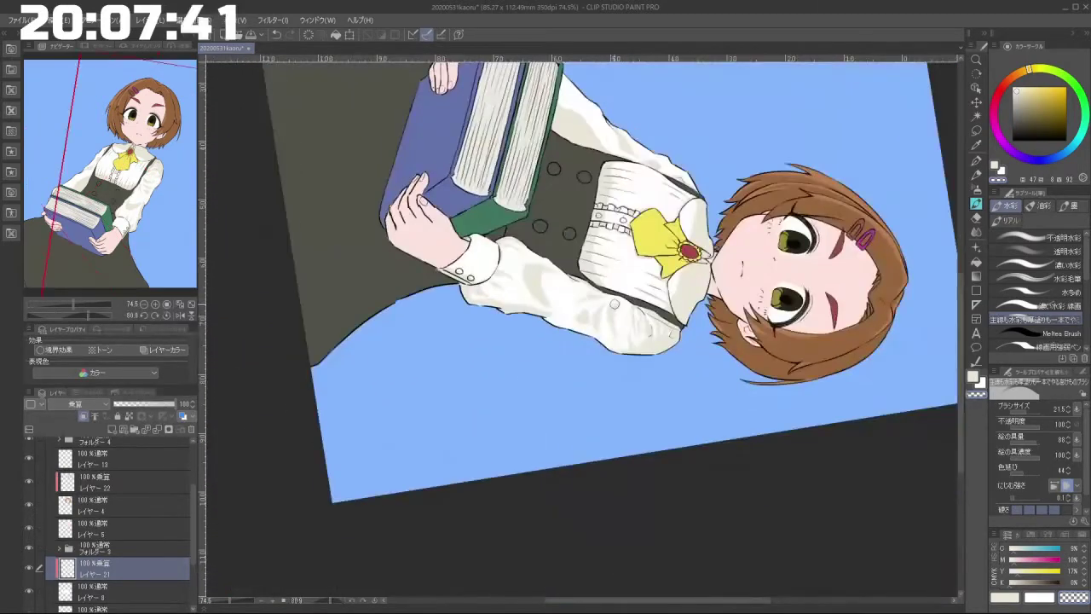
Step: Soften the fold shadows around the left shoulder and upper arm with transparent colour at brush size 36.1
scroll(559, 342, down, 4)
drag(558, 362, 620, 337)
scroll(618, 336, up, 10)
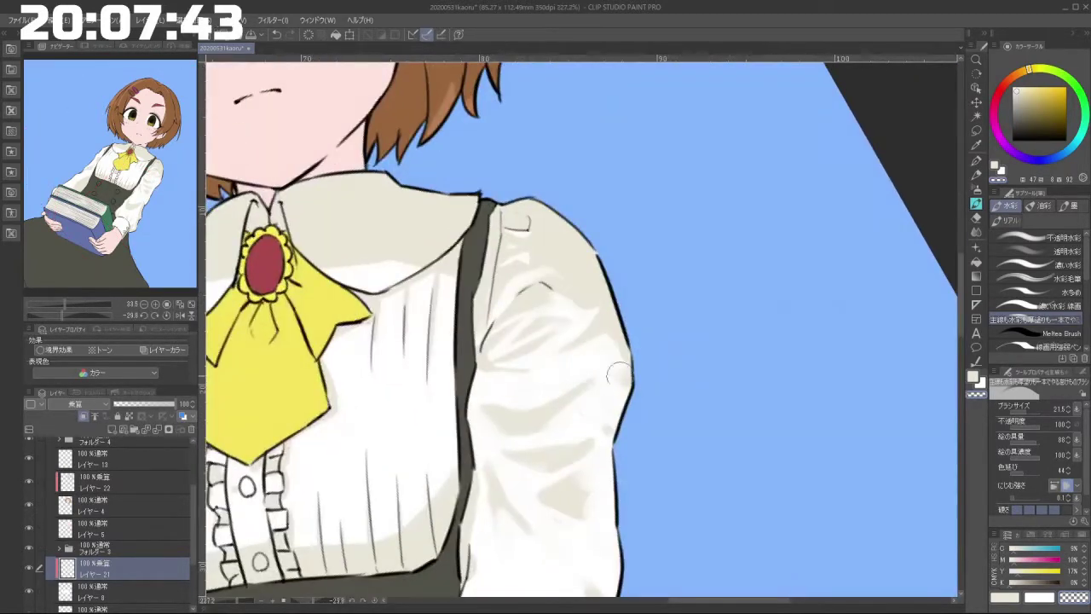
key([)
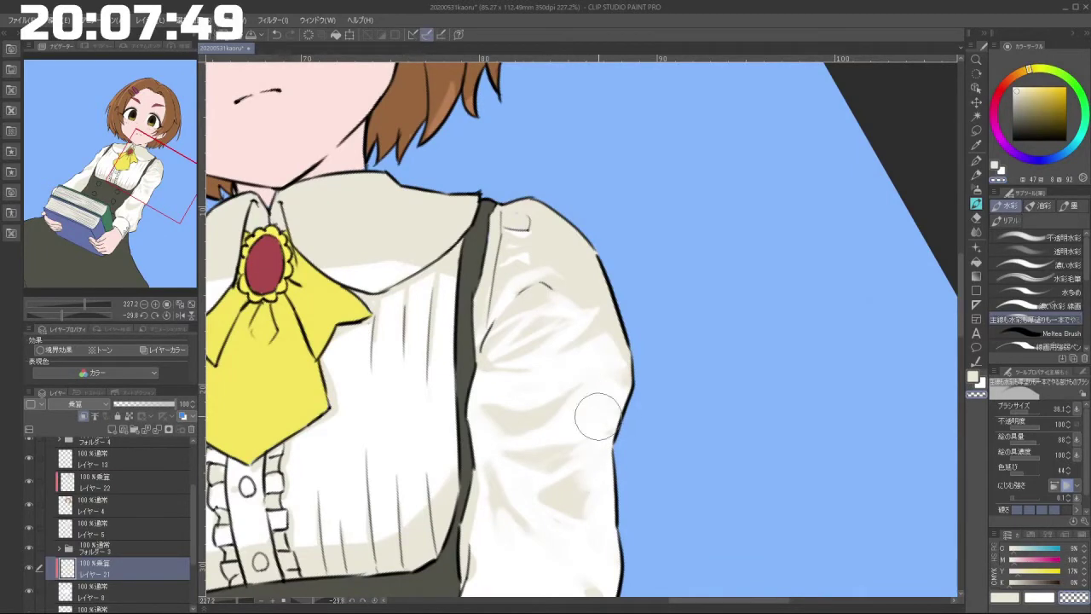
scroll(582, 407, down, 5)
drag(583, 406, 633, 322)
scroll(627, 329, up, 7)
drag(568, 491, 577, 360)
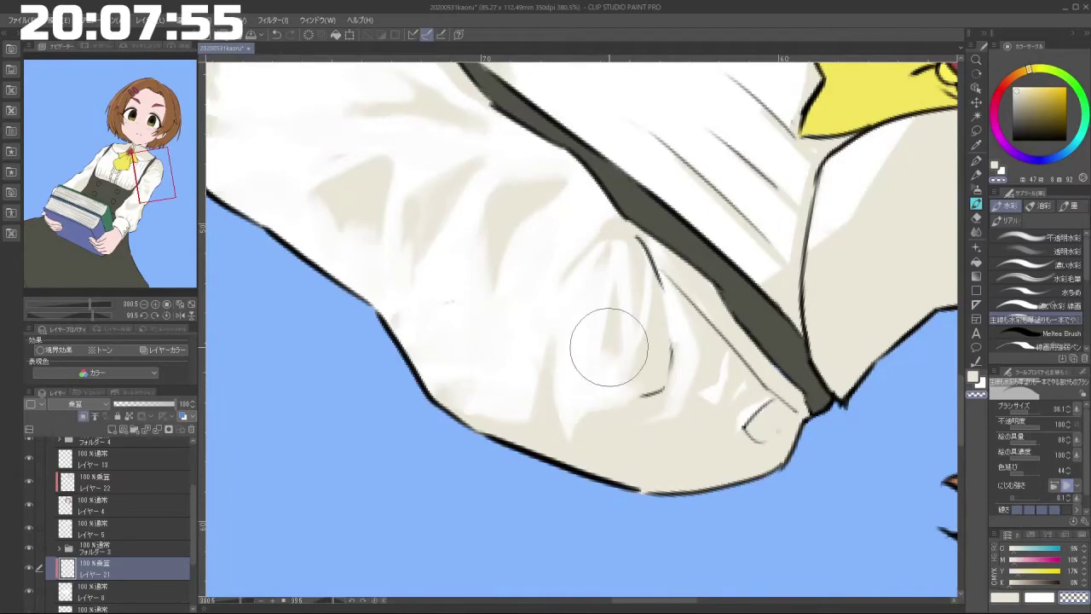
Step: Thin the fold shadows between the left shoulder and elbow with transparent colour, and check the whole figure
scroll(628, 324, down, 5)
drag(575, 439, 617, 348)
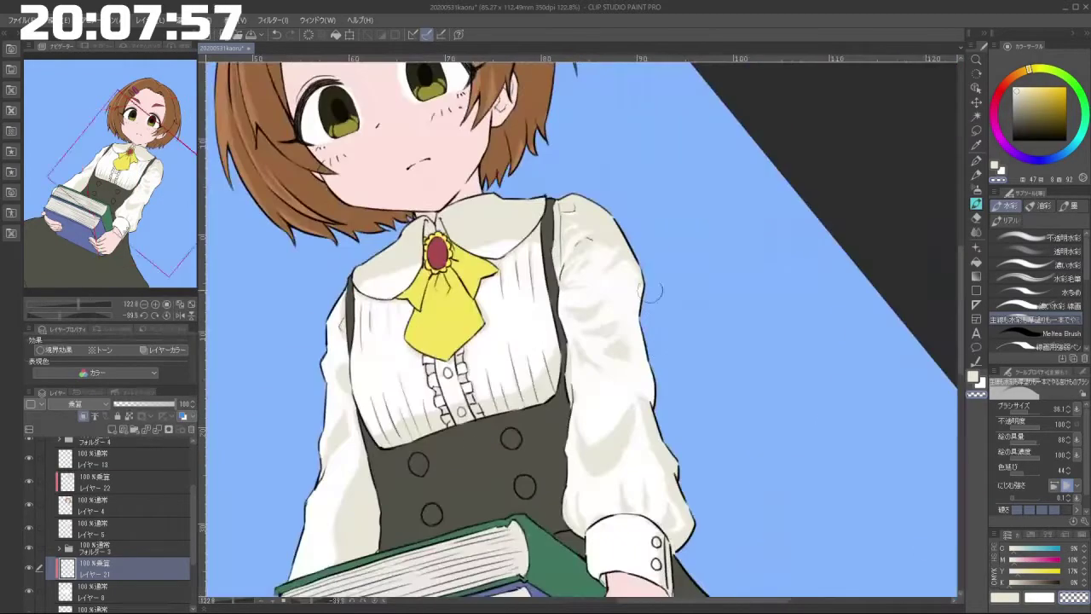
scroll(648, 288, down, 4)
mouse_move(641, 285)
mouse_down()
mouse_move(585, 312)
mouse_move(575, 370)
mouse_move(553, 336)
mouse_up()
scroll(581, 312, up, 5)
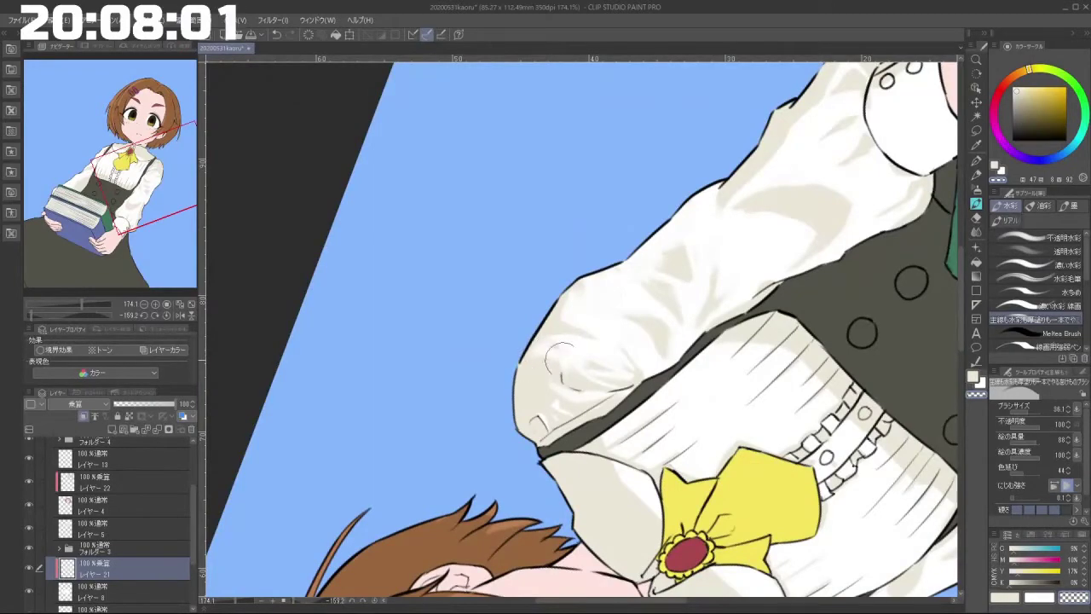
drag(507, 451, 601, 354)
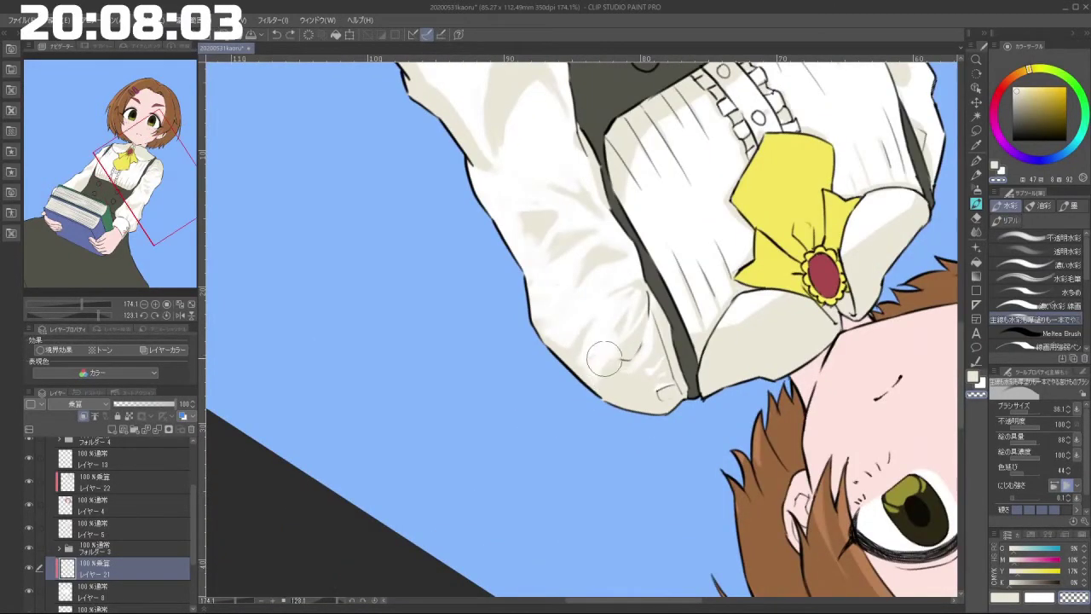
drag(556, 447, 643, 363)
mouse_move(562, 448)
mouse_down()
mouse_move(443, 447)
mouse_move(524, 482)
mouse_up()
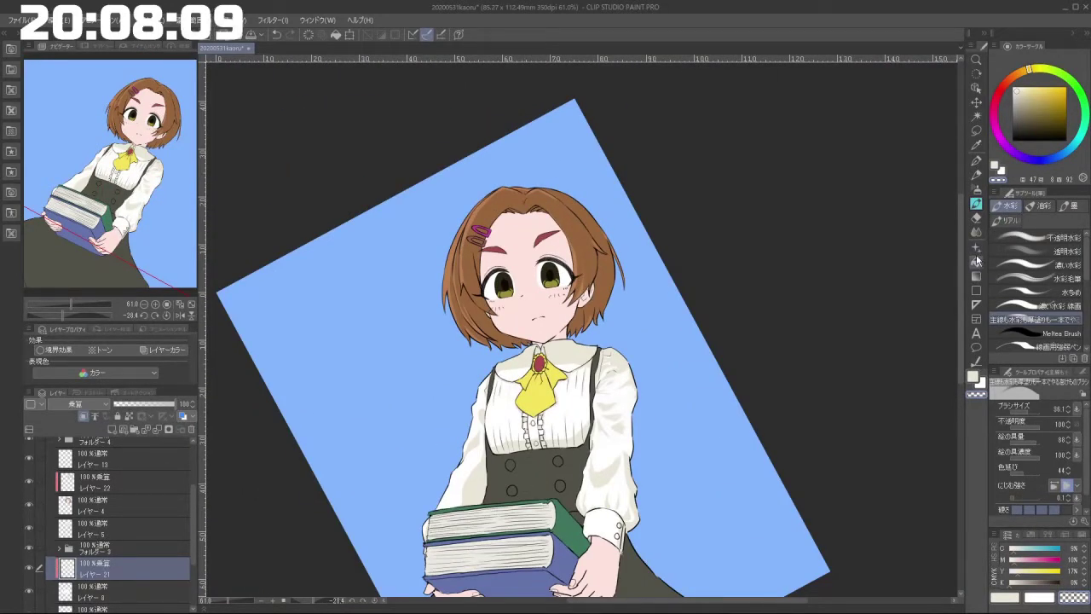
drag(608, 419, 589, 364)
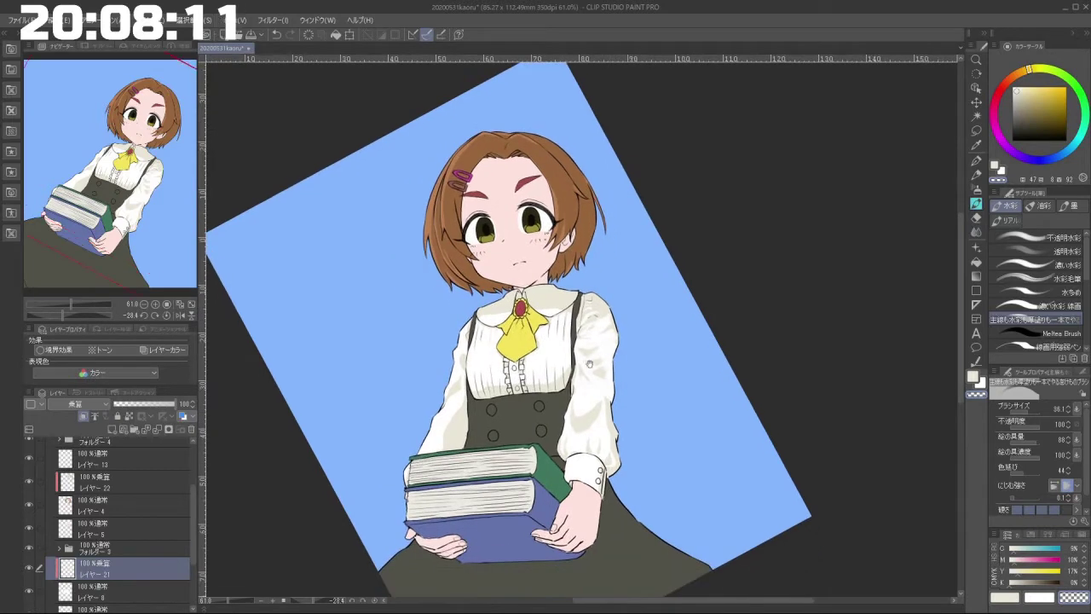
scroll(597, 409, up, 5)
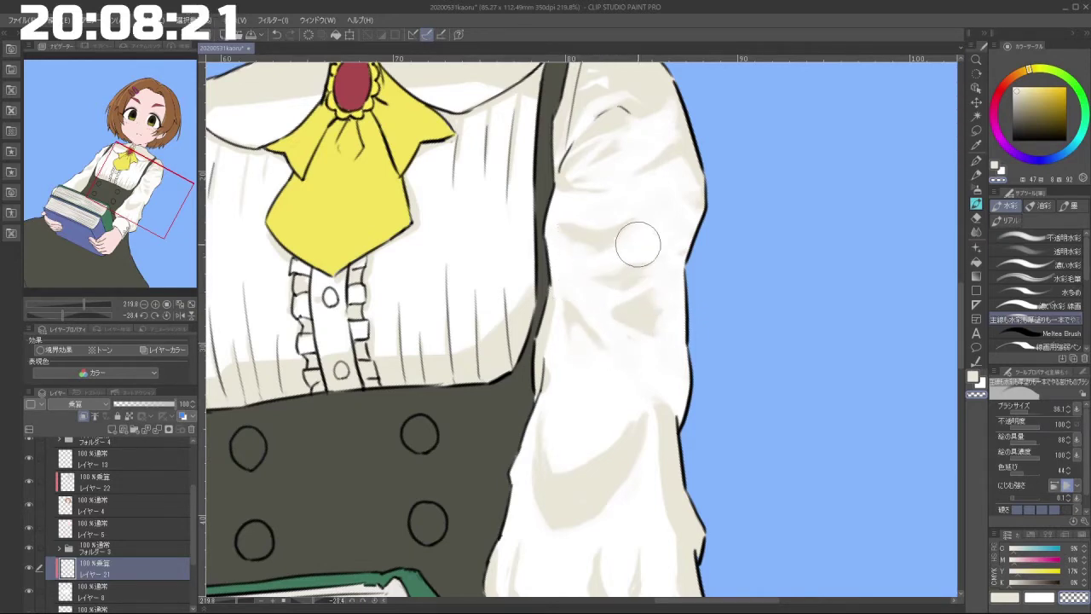
drag(637, 310, 861, 309)
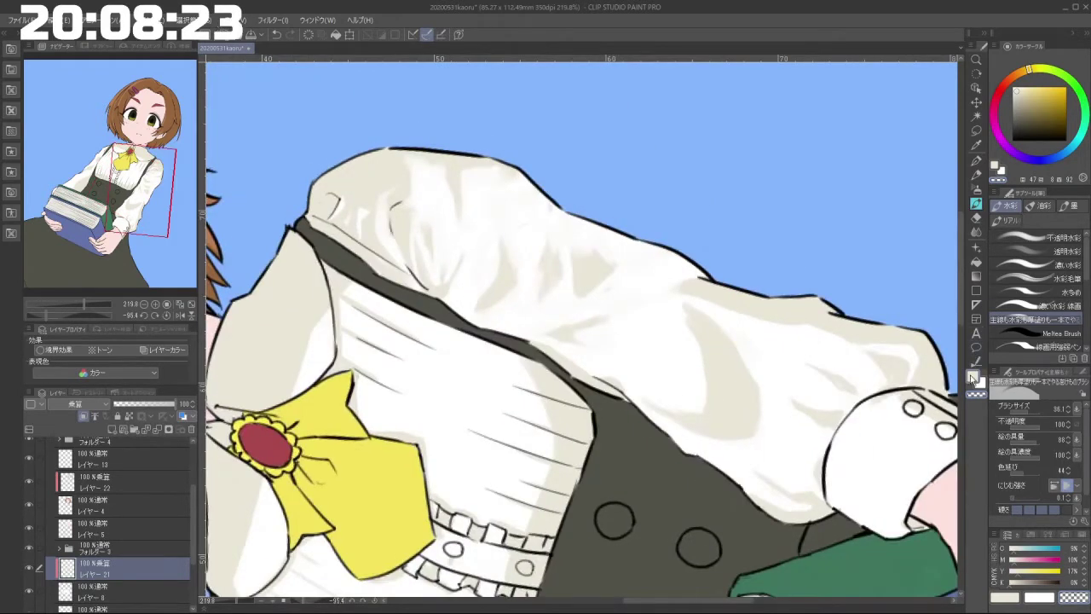
Step: Switch to the main drawing colour at brush size 19.4 and paint fold shadows along the inner side of the left upper arm
key(c)
drag(663, 476, 555, 316)
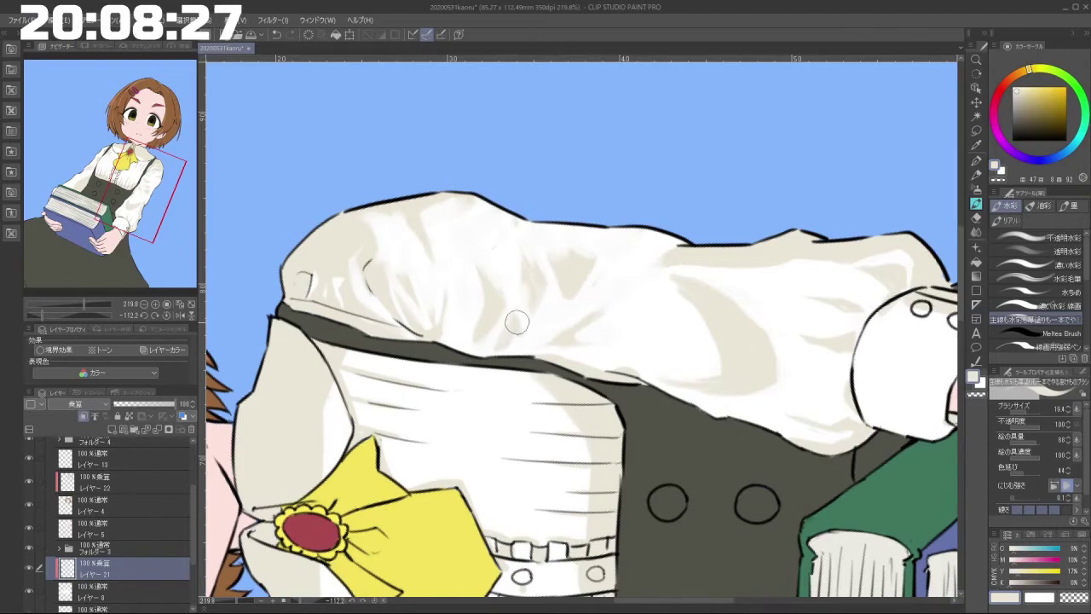
mouse_move(499, 349)
mouse_down()
mouse_move(599, 423)
mouse_move(628, 389)
mouse_move(592, 355)
mouse_up()
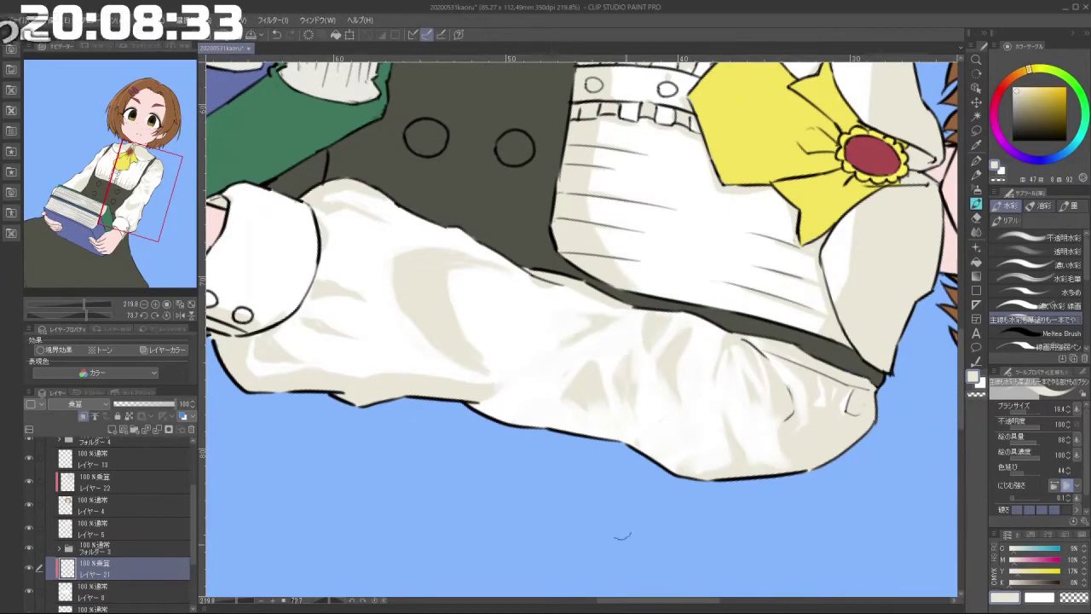
mouse_move(564, 414)
mouse_down()
mouse_move(614, 378)
mouse_move(696, 368)
mouse_move(567, 300)
mouse_up()
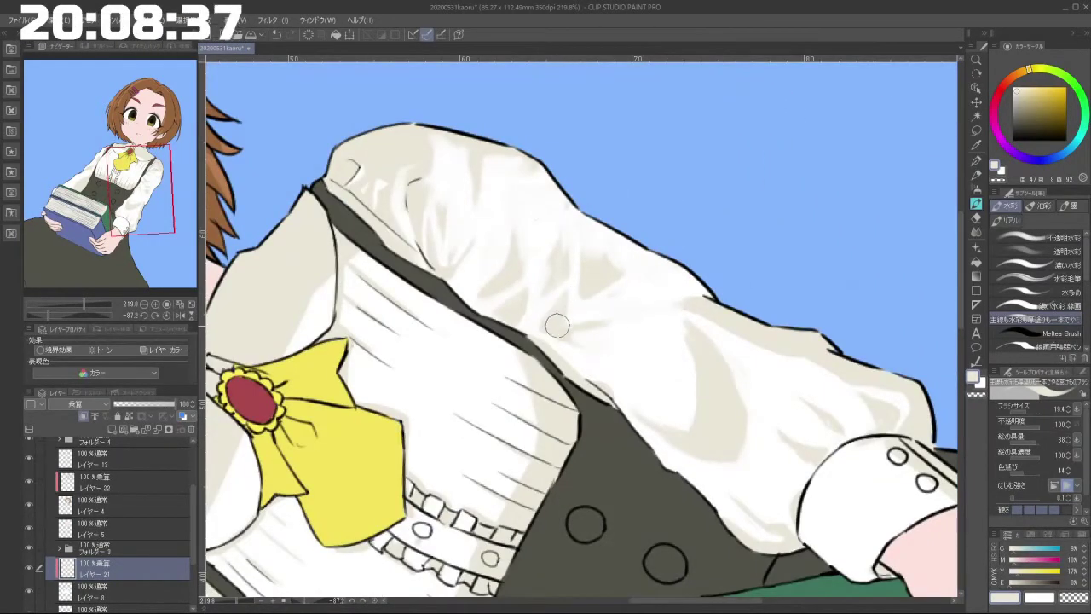
mouse_move(590, 382)
mouse_down()
mouse_move(533, 375)
mouse_move(635, 230)
mouse_move(573, 300)
mouse_move(597, 349)
mouse_up()
drag(555, 400, 530, 388)
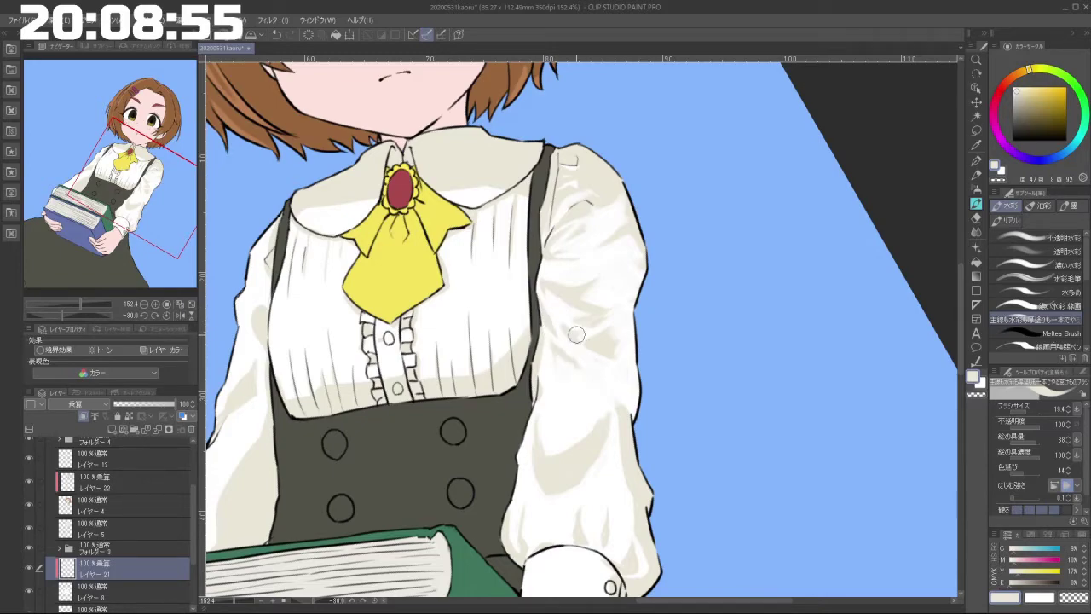
Step: Extend the fold shadows from the middle of the left upper arm toward the elbow in the main drawing colour
drag(607, 494, 682, 278)
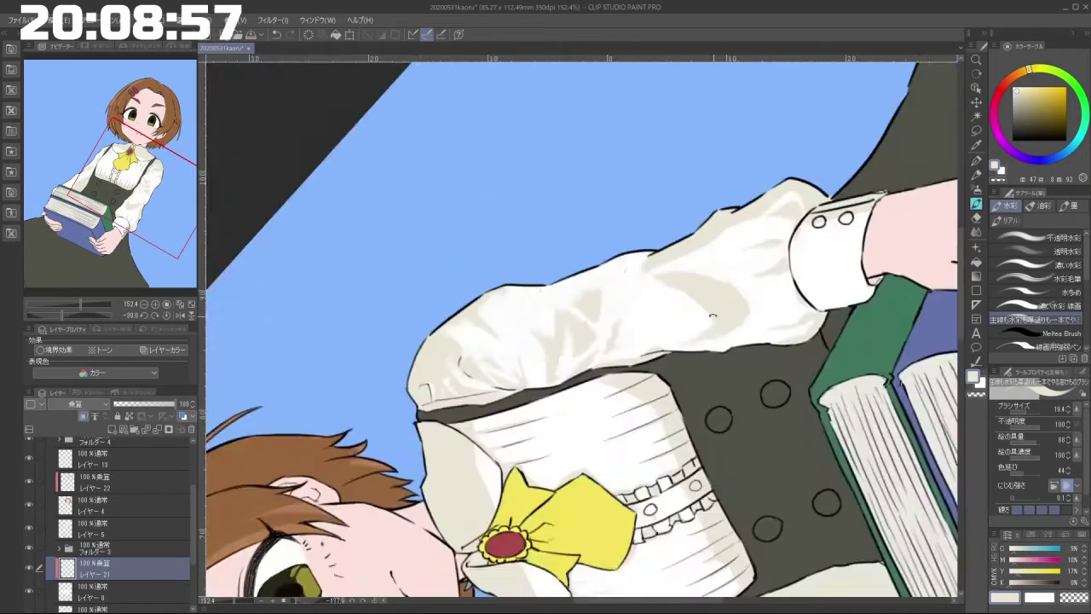
mouse_move(587, 301)
mouse_down()
mouse_move(566, 316)
mouse_move(570, 344)
mouse_move(649, 376)
mouse_move(641, 284)
mouse_move(621, 262)
mouse_up()
drag(577, 332, 559, 322)
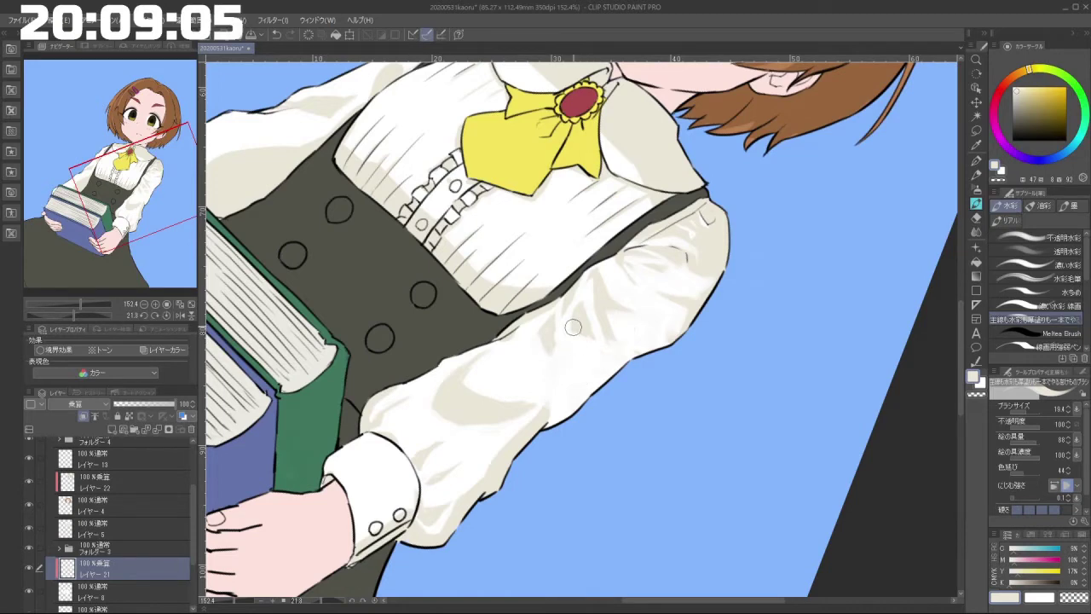
drag(595, 340, 587, 303)
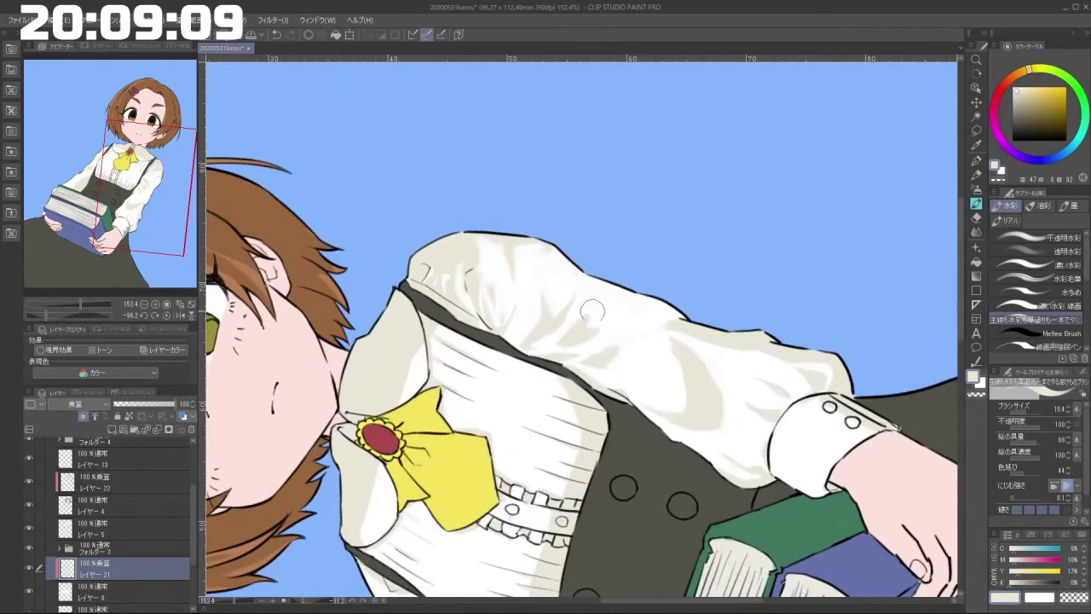
drag(579, 309, 665, 392)
Step: Add fold shadows beside the suspender strap on the left upper sleeve in the main drawing colour
scroll(662, 396, down, 7)
drag(677, 285, 637, 299)
drag(602, 465, 706, 374)
scroll(623, 316, up, 8)
drag(467, 332, 695, 358)
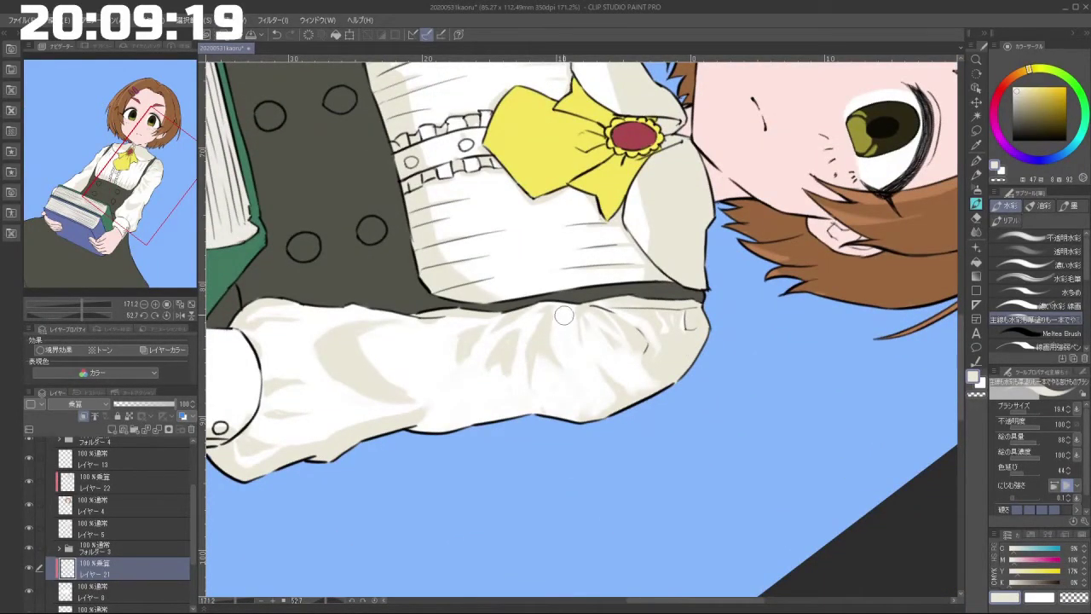
drag(570, 387, 563, 349)
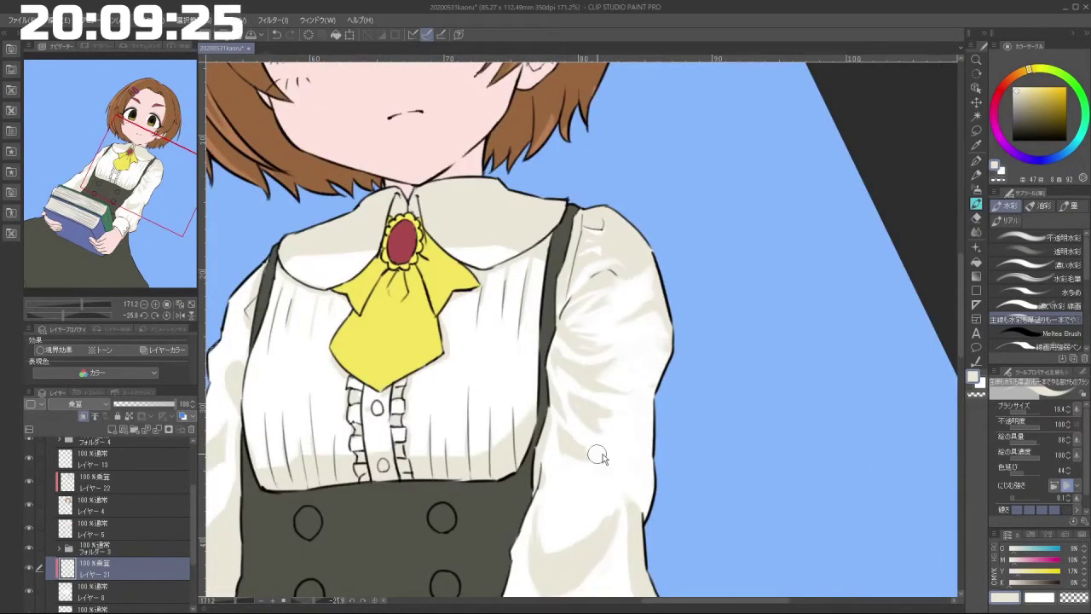
Step: Paint fold shadows toward the outer edge of the left upper sleeve at brush size 19.4
scroll(605, 494, down, 4)
drag(597, 426, 665, 294)
drag(540, 390, 608, 398)
drag(592, 266, 525, 339)
drag(485, 440, 545, 449)
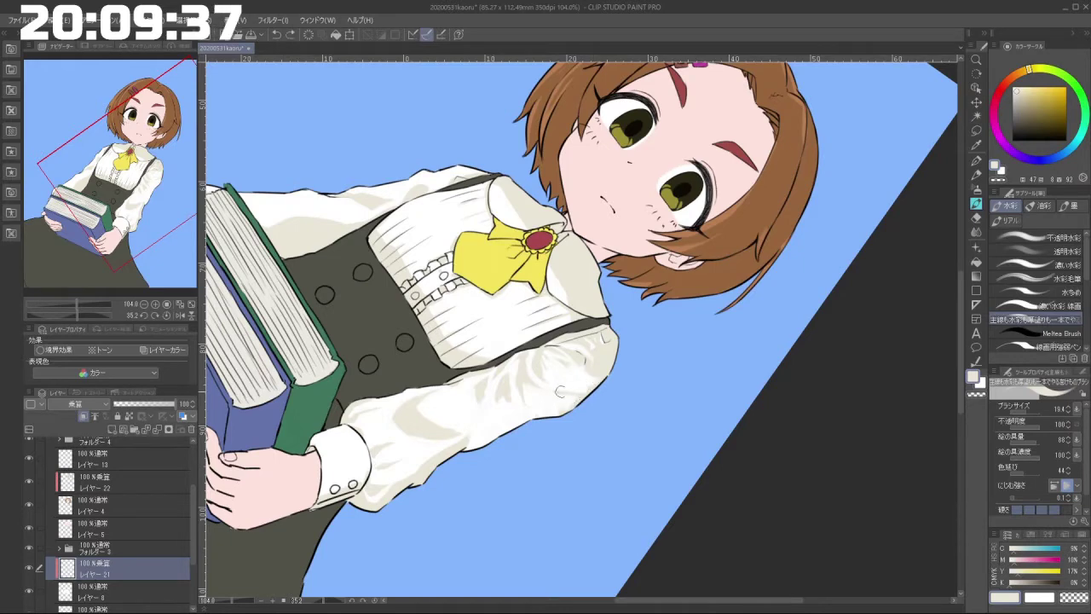
drag(593, 381, 634, 350)
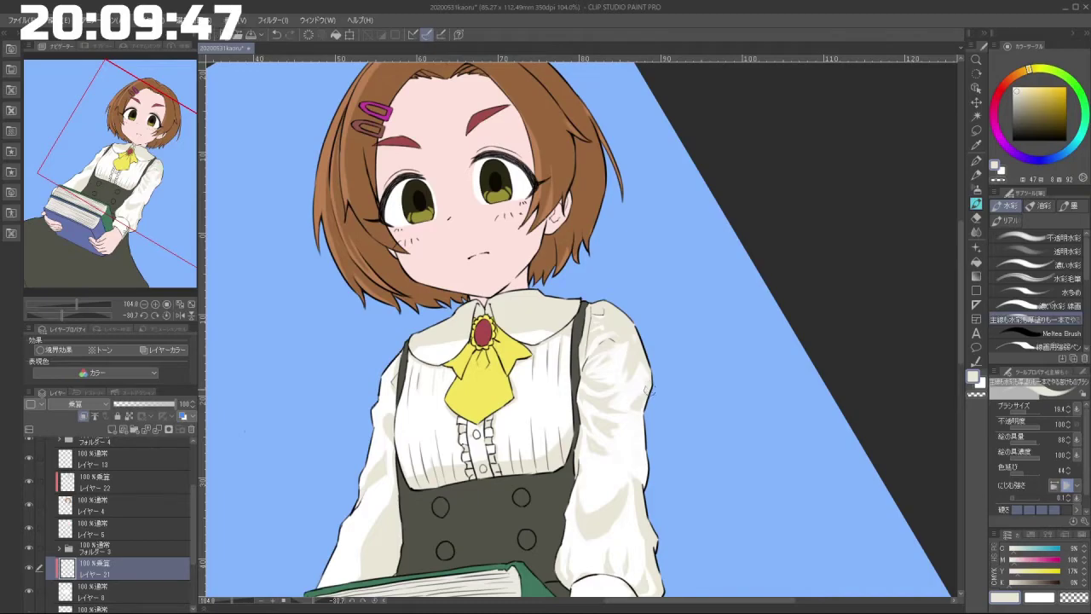
drag(606, 419, 660, 372)
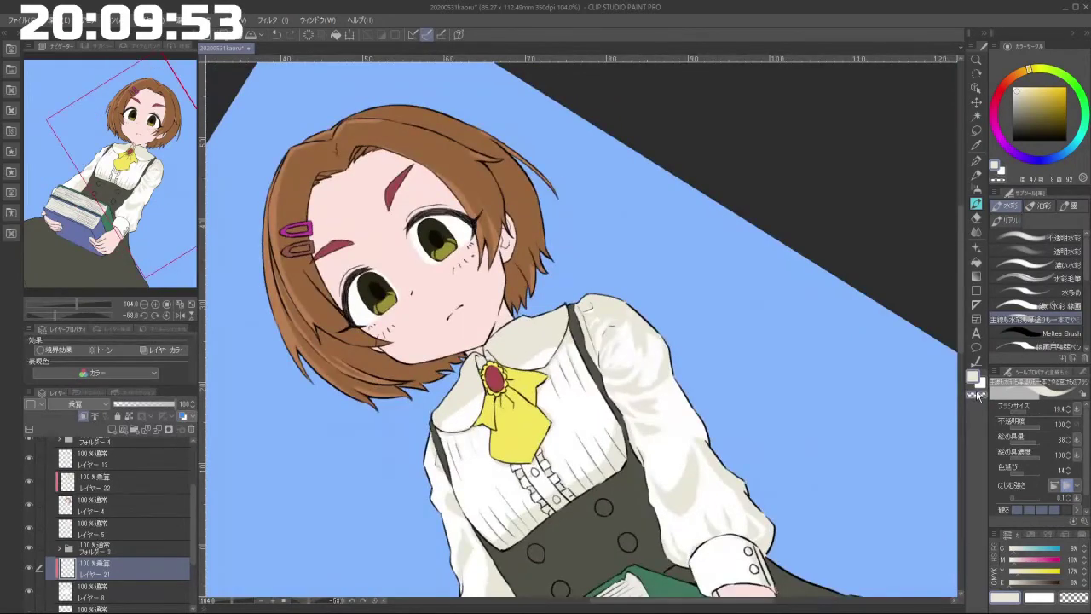
Step: Reshape the left upper-arm fold shadows at brush size 21.3, alternating between transparent and the main drawing colour
alt+click(654, 385)
key(bracketright)
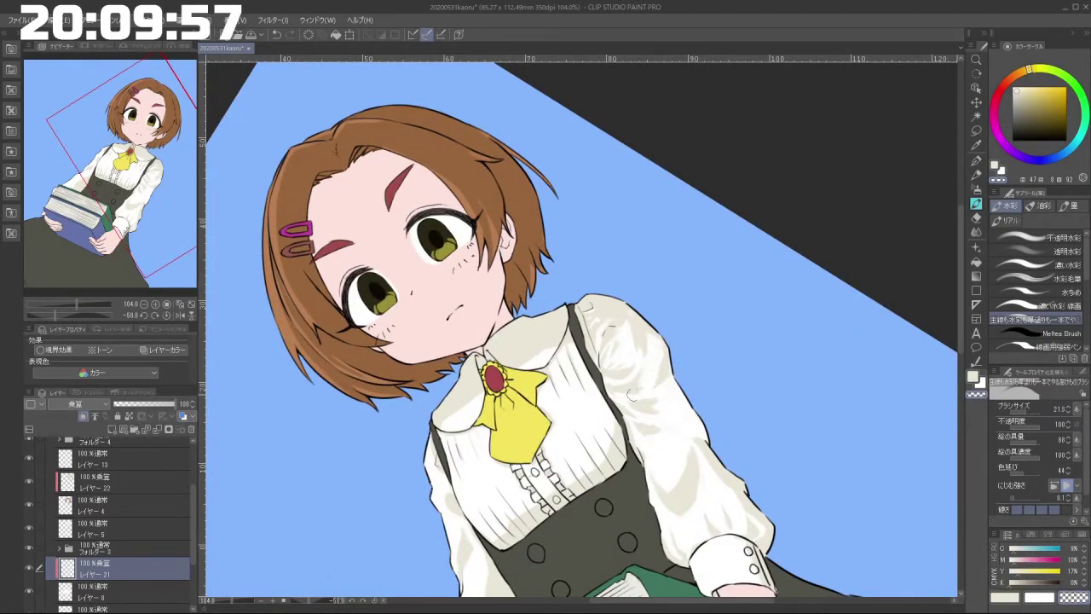
mouse_move(669, 378)
mouse_down()
mouse_move(679, 360)
mouse_move(620, 227)
mouse_move(477, 304)
mouse_move(505, 305)
mouse_move(535, 409)
mouse_move(617, 423)
mouse_move(669, 396)
mouse_up()
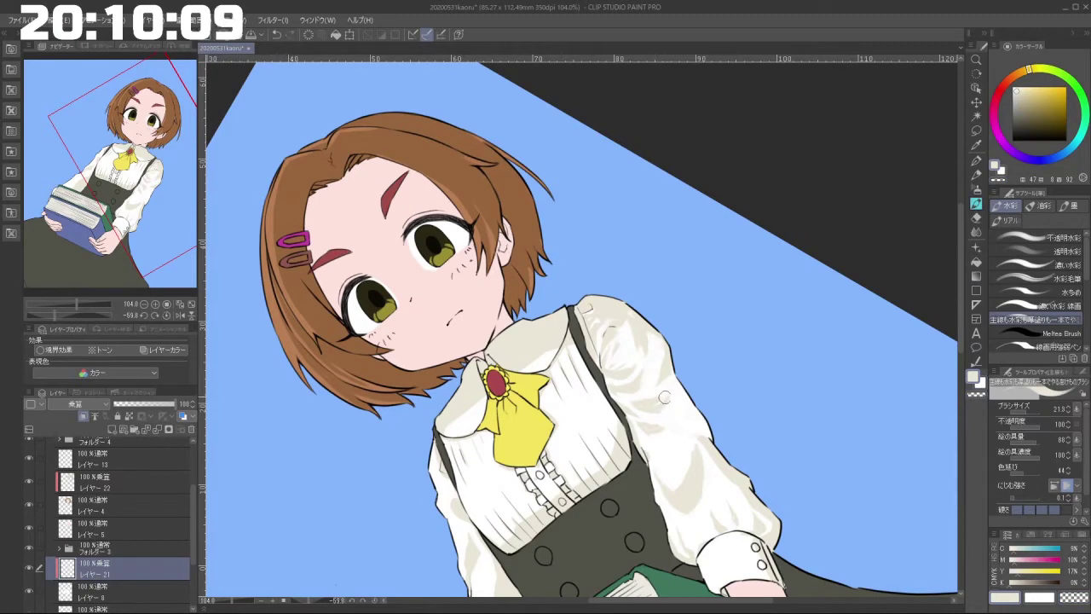
drag(642, 440, 534, 457)
click(979, 386)
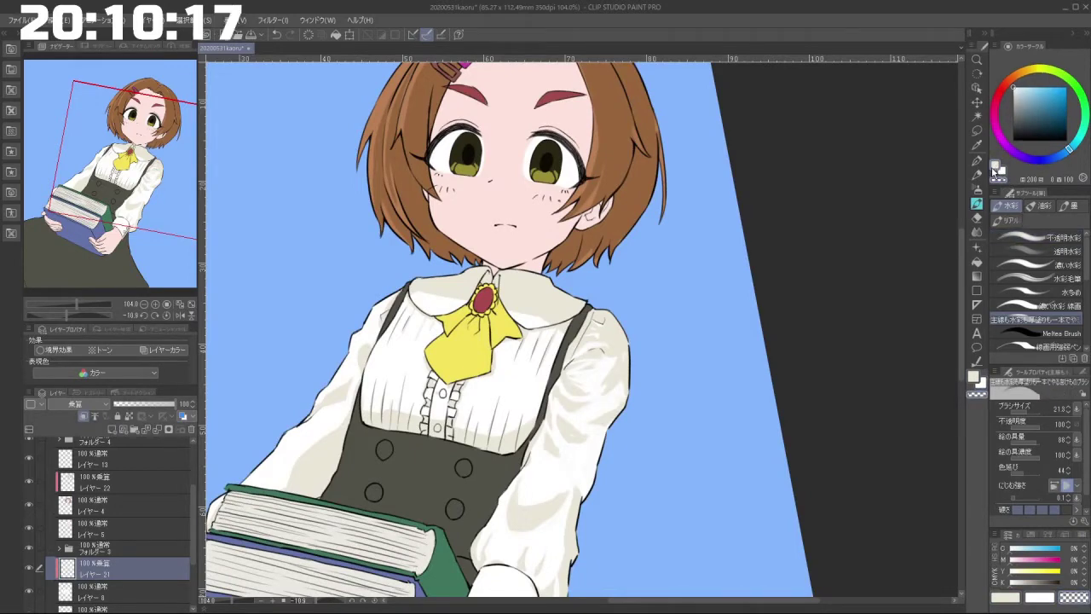
click(996, 165)
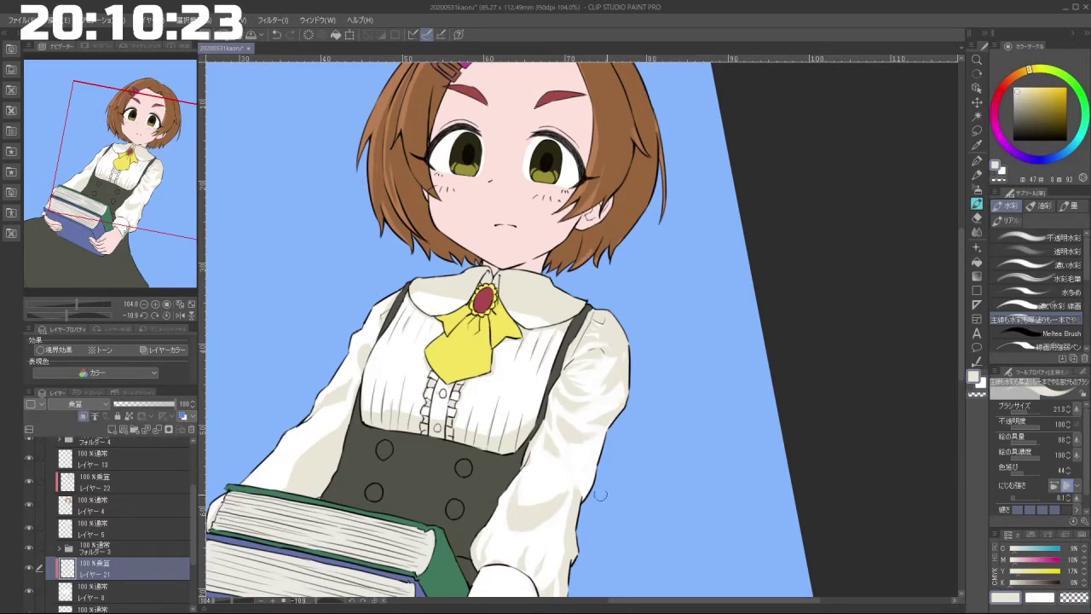
Step: Paint the fold shadows just above the left elbow in the main drawing colour at brush size 21.3
drag(582, 117, 782, 252)
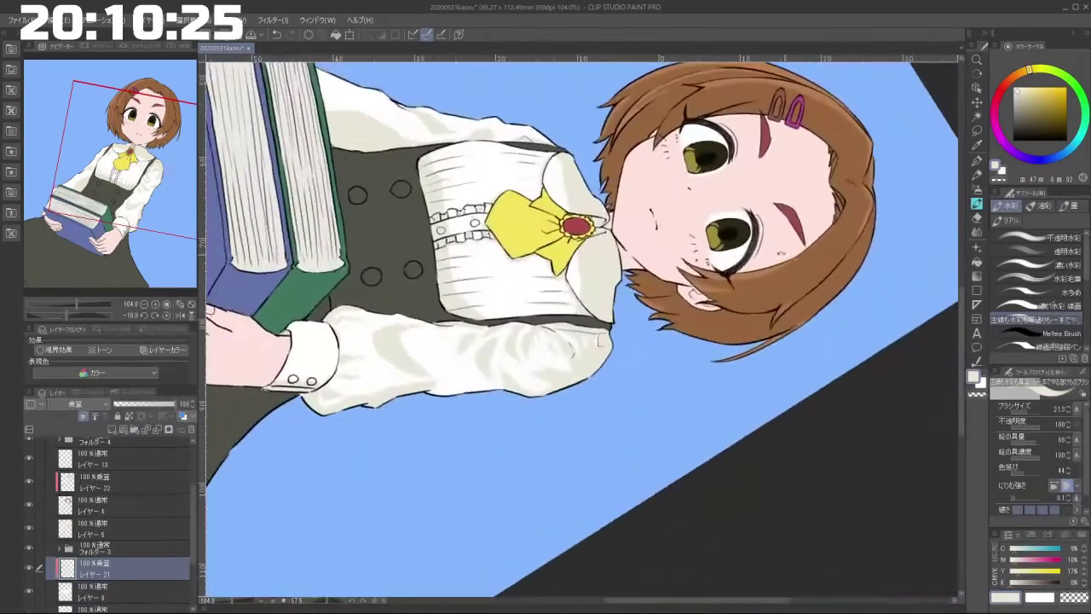
drag(457, 378, 484, 385)
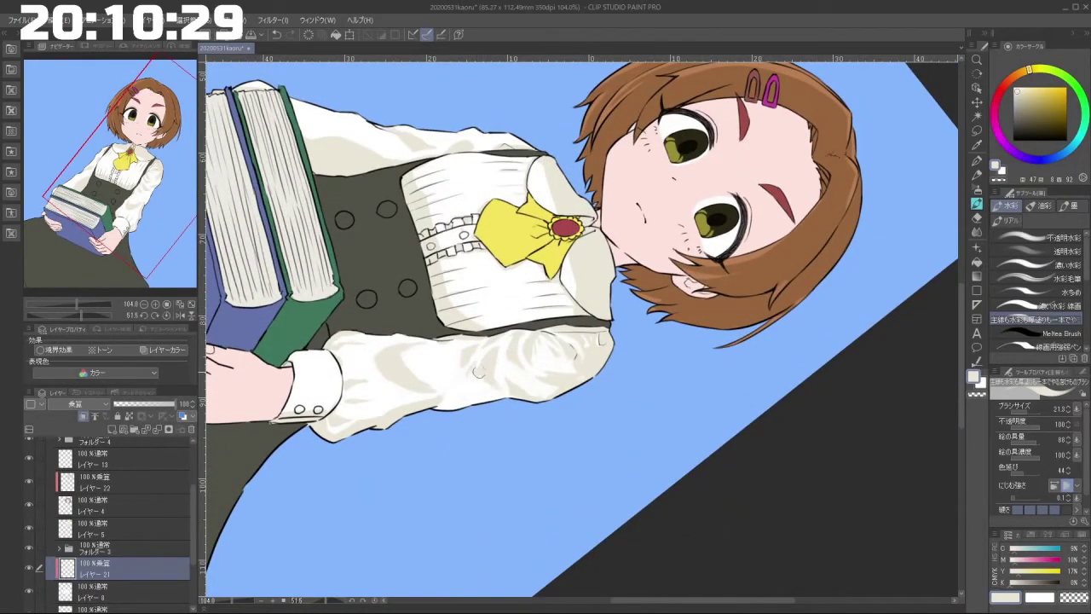
drag(501, 443, 704, 418)
drag(632, 231, 655, 320)
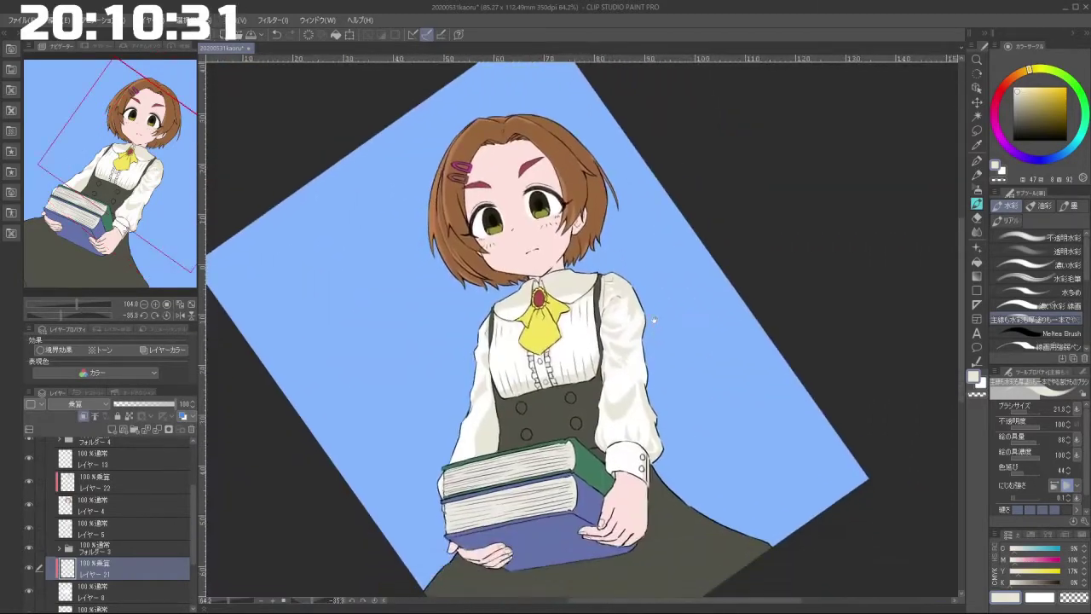
Step: Check the whole figure, and build up the fold shadows across the middle of the left upper arm
scroll(654, 321, up, 3)
scroll(652, 319, down, 5)
scroll(646, 315, up, 4)
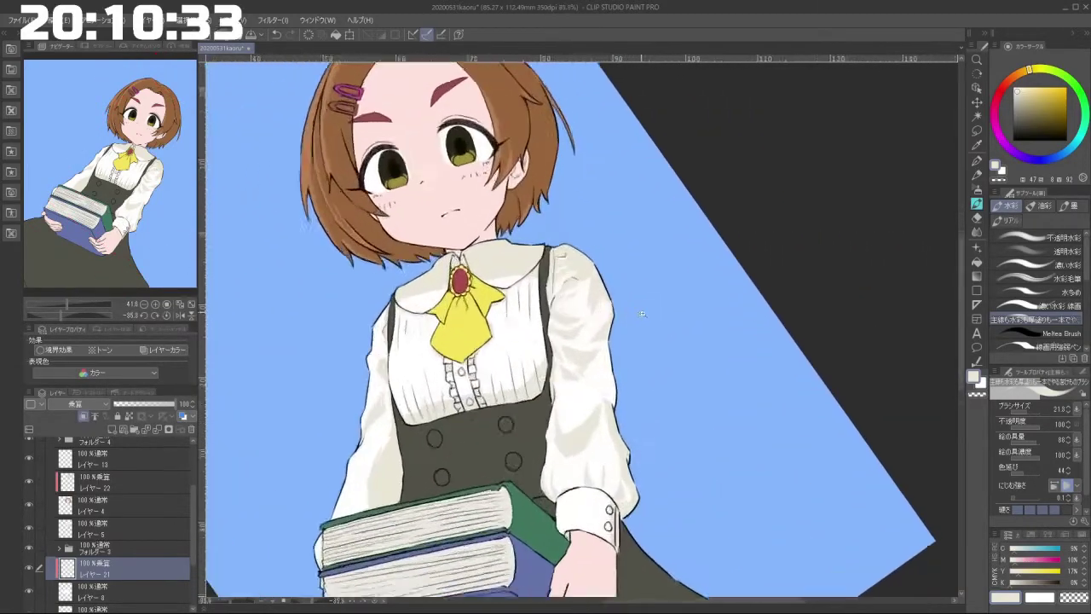
scroll(643, 313, up, 2)
drag(535, 328, 592, 376)
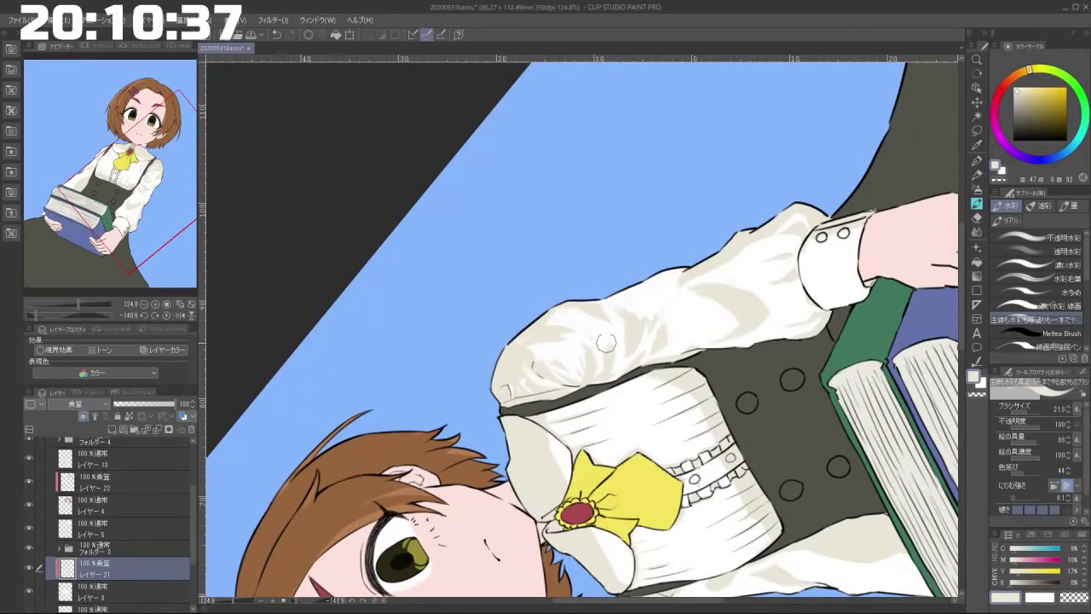
drag(556, 423, 635, 245)
drag(597, 299, 610, 305)
Step: Trim the fold shadows on the left upper arm with the transparent colour at brush size 19.4
click(977, 394)
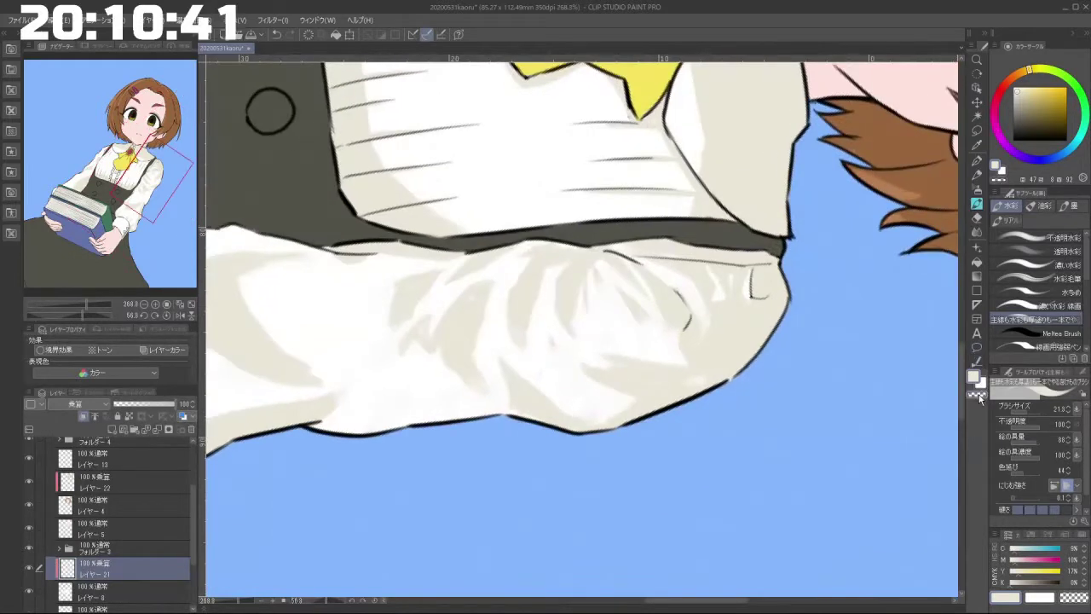
key([)
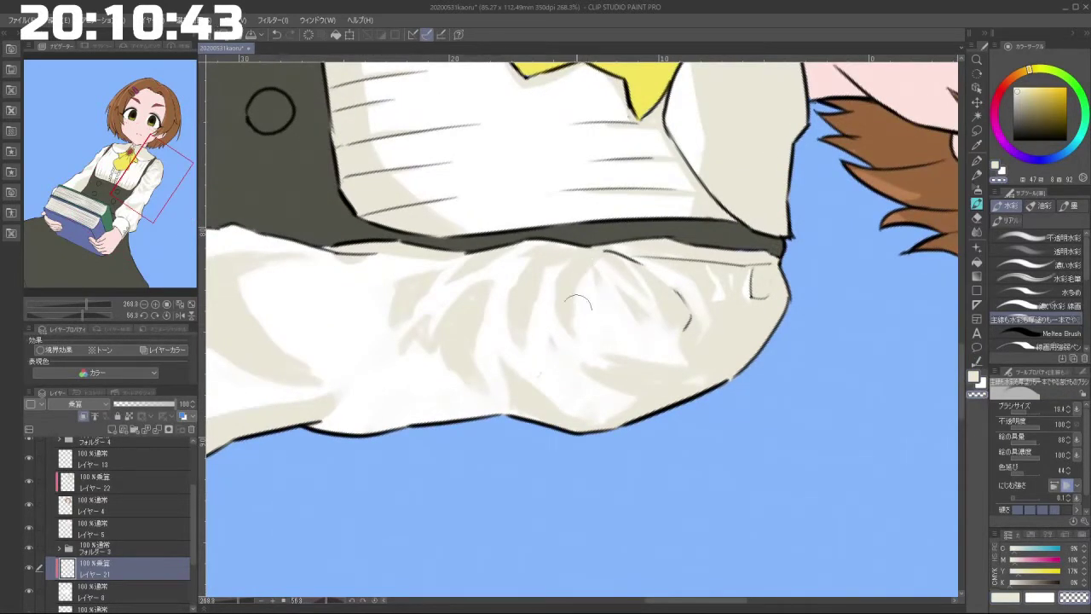
key(^)
key(^)
key(^)
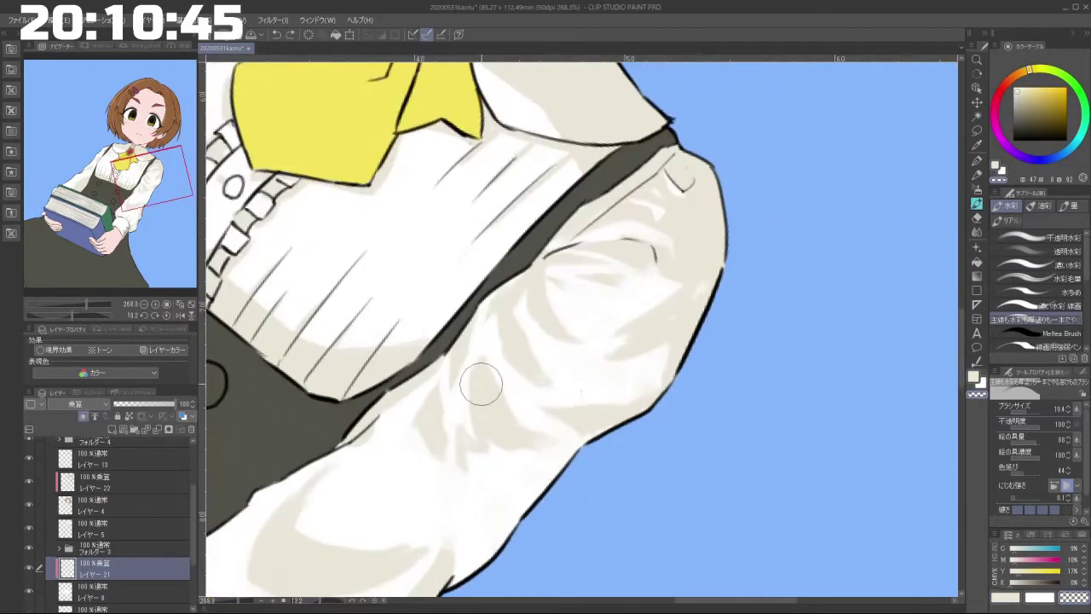
Step: Paint finer fold shadows across the middle of the left upper arm in the main drawing colour at brush size 9.0
click(973, 380)
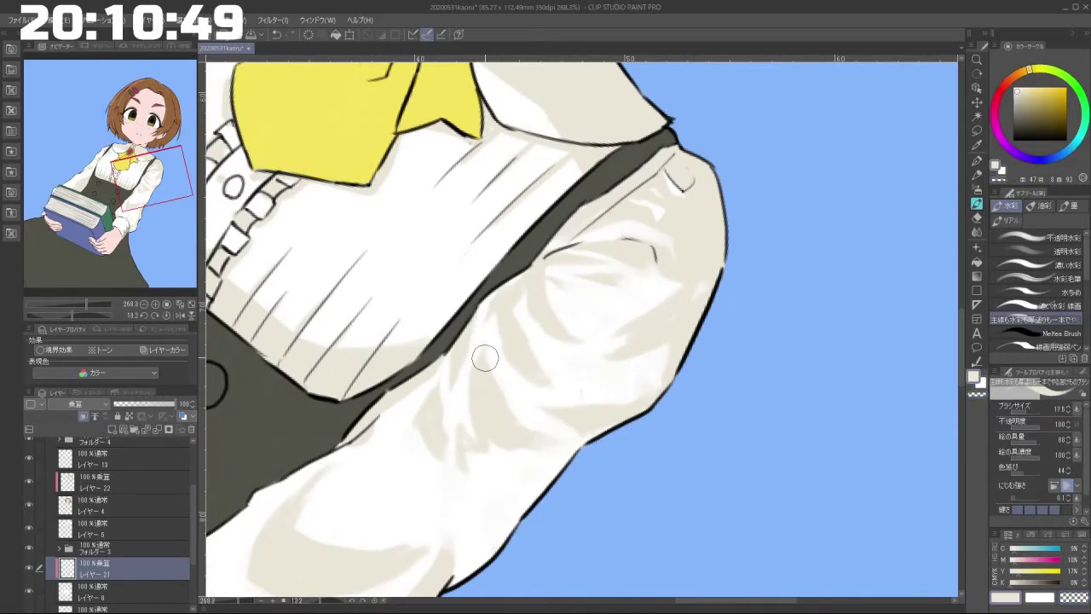
drag(483, 362, 487, 353)
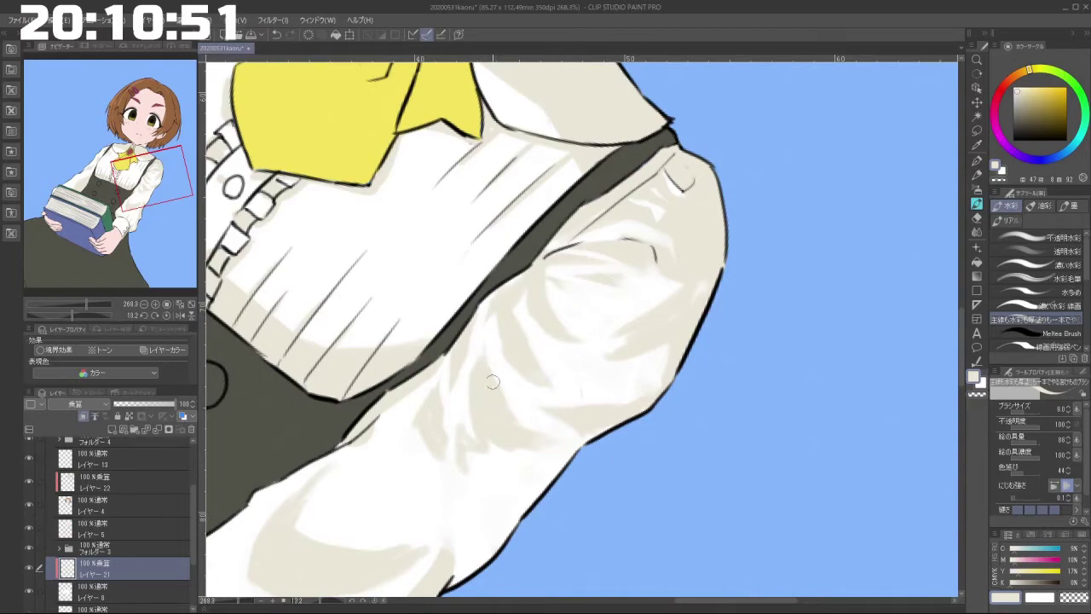
drag(554, 432, 503, 400)
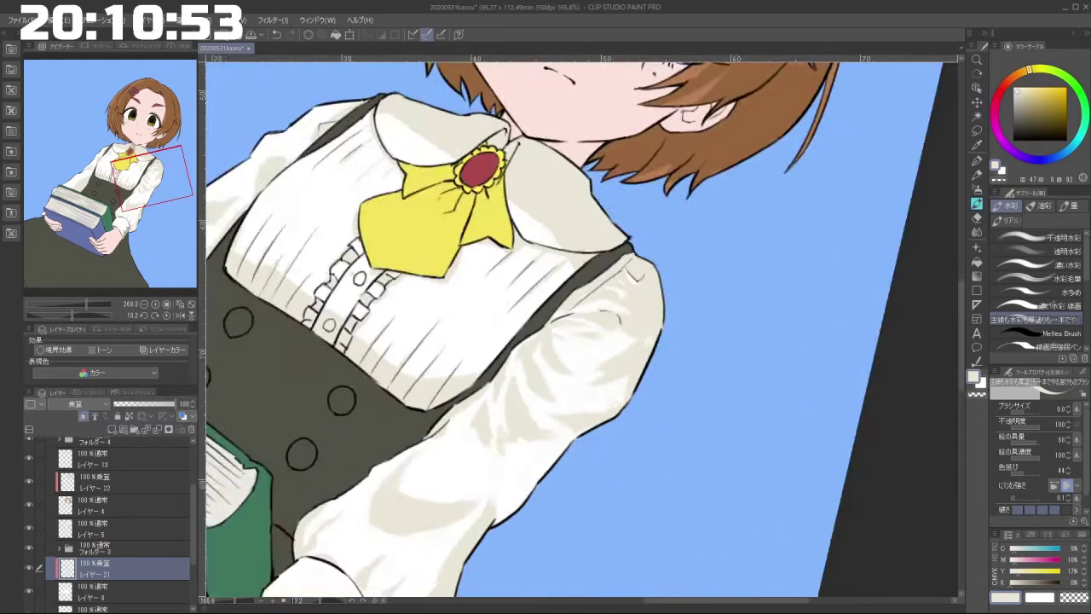
drag(496, 354, 661, 333)
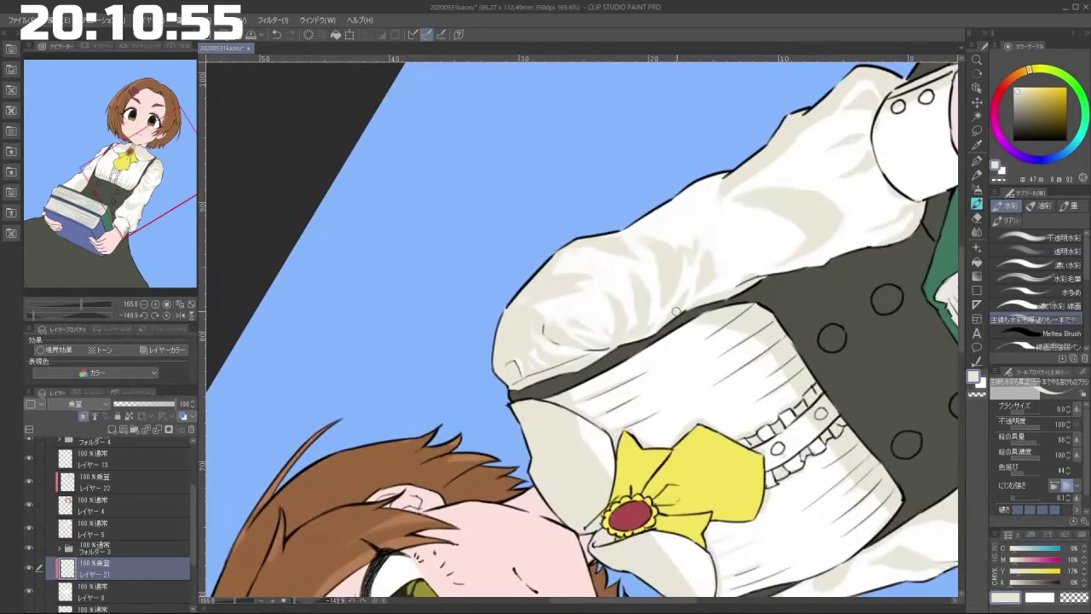
drag(570, 429, 586, 358)
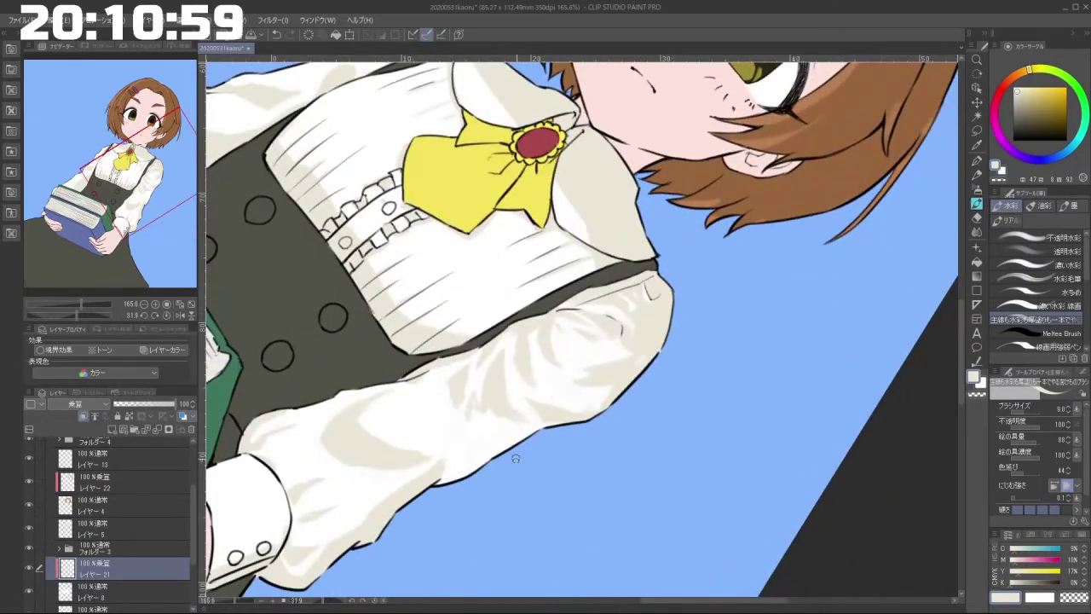
Step: Thin the fold shadows along the left upper arm with the transparent colour at brush size 9.0
drag(515, 459, 612, 368)
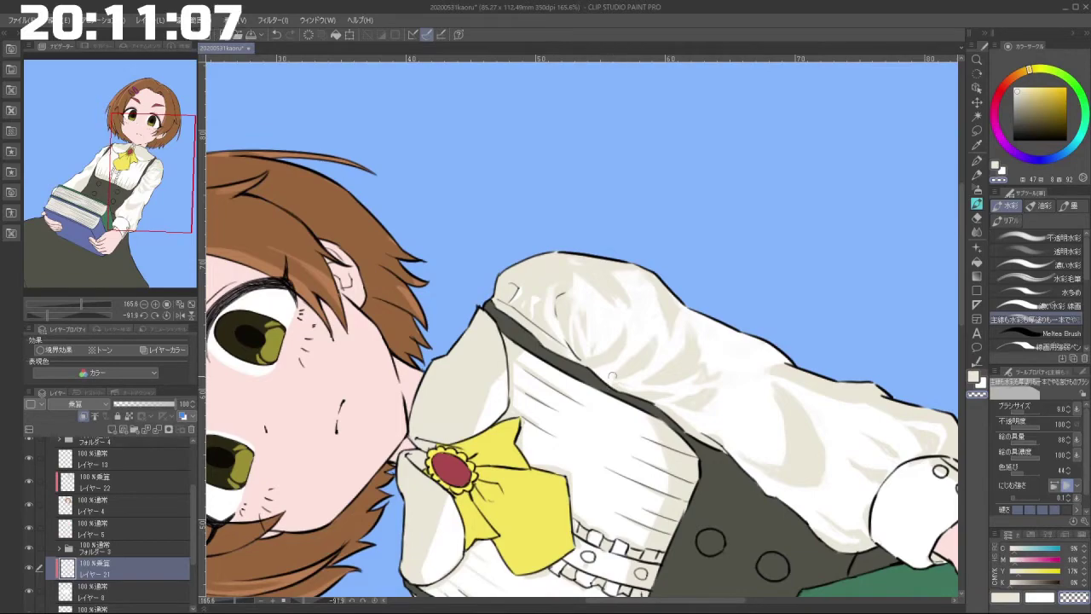
mouse_move(561, 455)
mouse_down()
mouse_move(657, 366)
mouse_move(635, 311)
mouse_up()
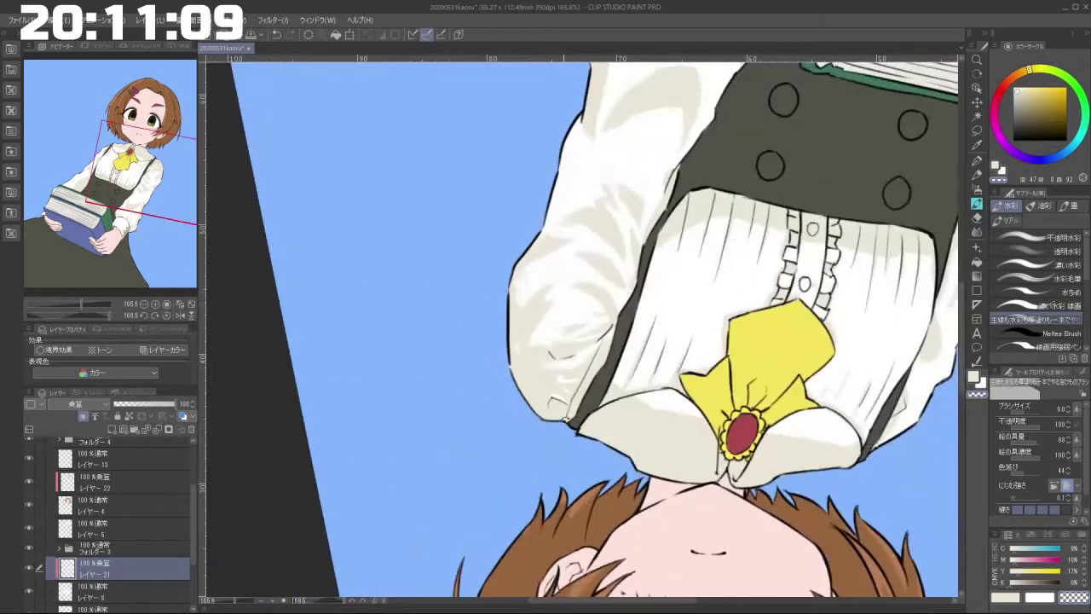
drag(567, 417, 616, 404)
drag(550, 452, 680, 300)
drag(589, 448, 691, 375)
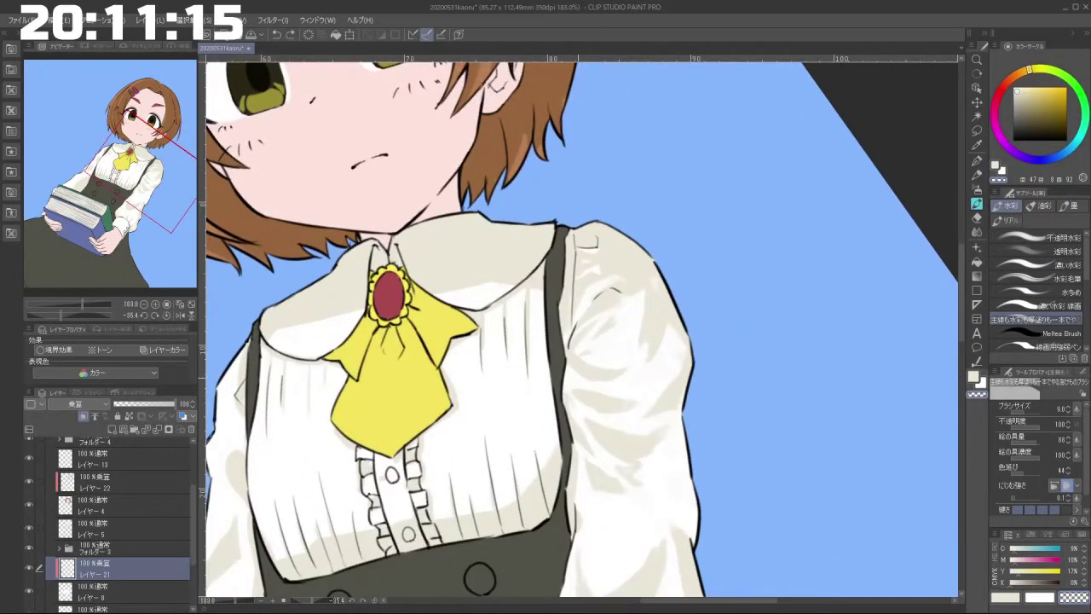
Step: Touch up the left upper-arm folds beside the suspender strap, switching between the main drawing colour and the white sub colour
click(975, 377)
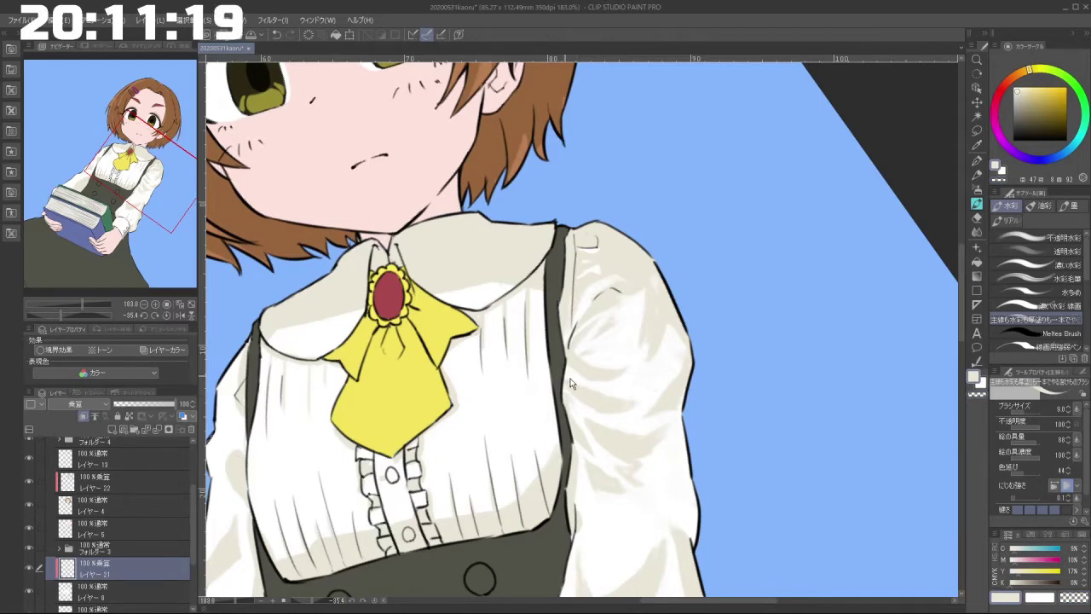
drag(627, 467, 721, 296)
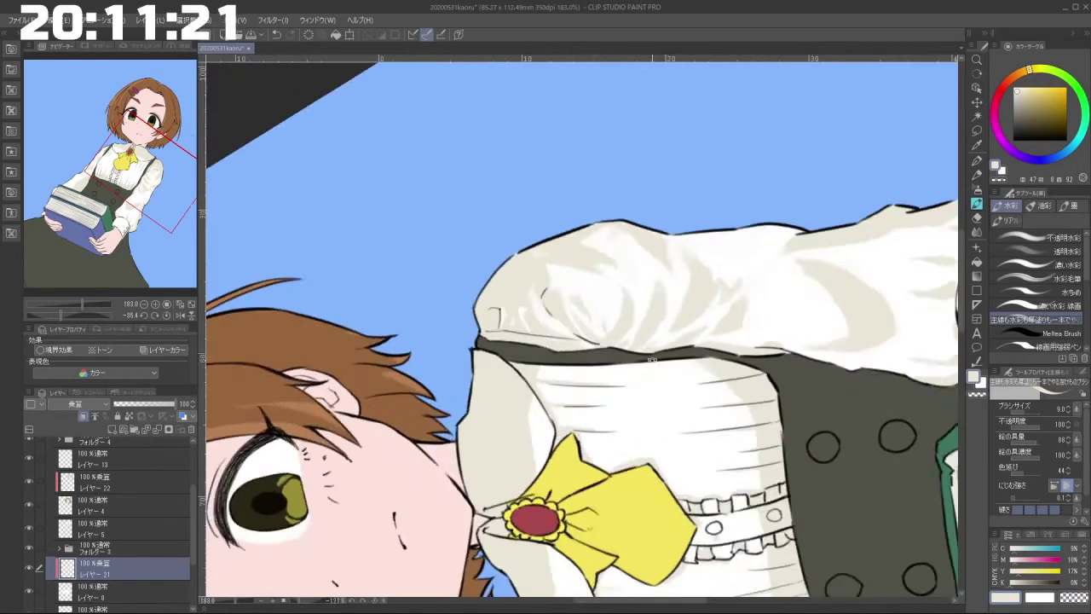
drag(653, 359, 659, 340)
click(983, 384)
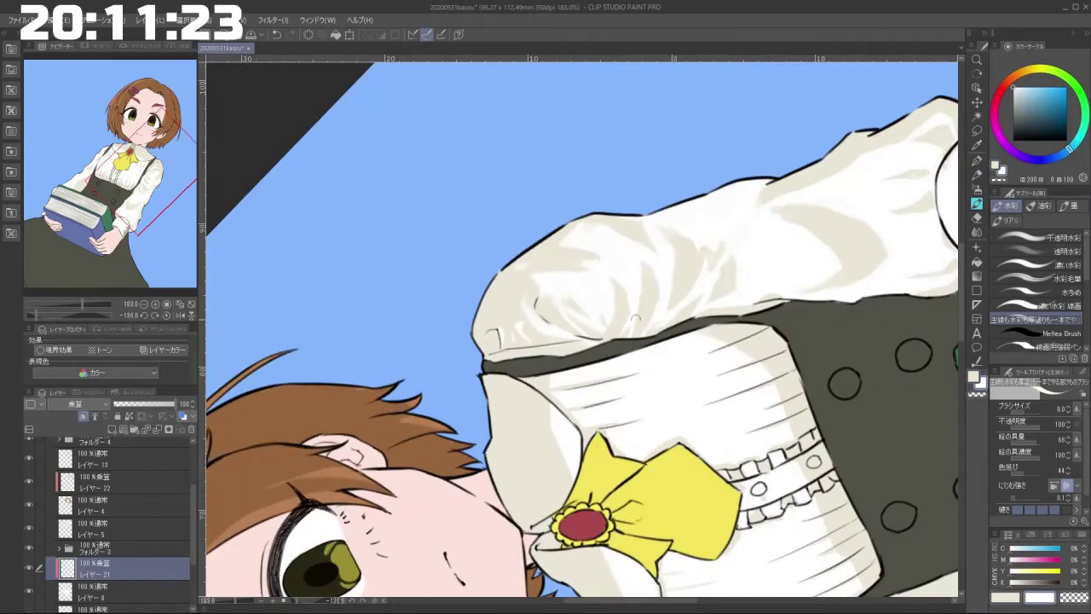
drag(609, 369, 553, 277)
Step: Refine the left upper-arm fold shadows above the elbow in the main drawing colour at brush size 9.6
click(979, 385)
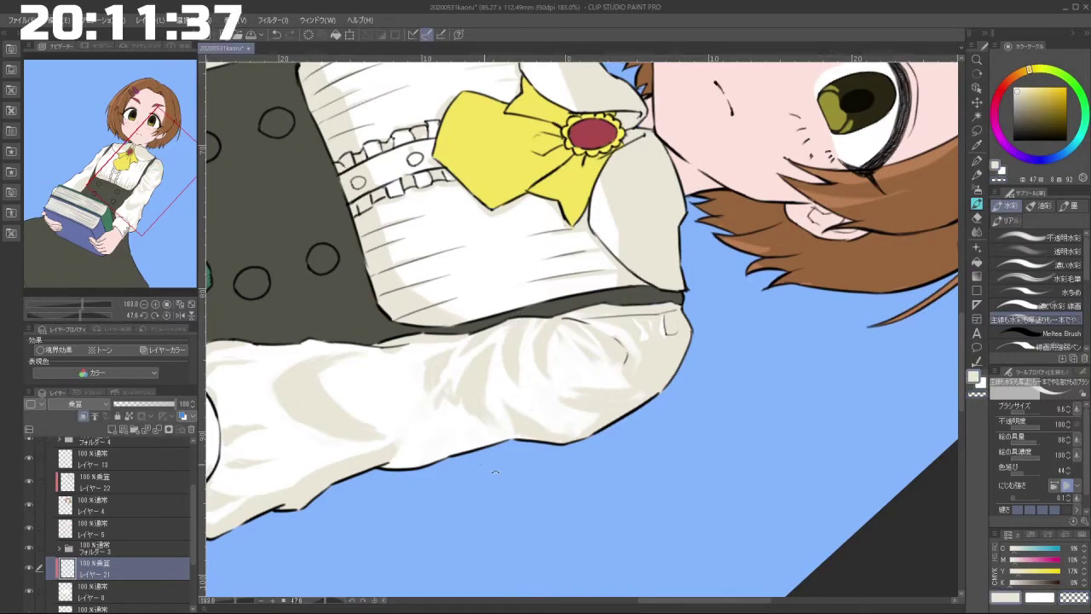
mouse_move(501, 468)
mouse_down()
mouse_move(732, 322)
mouse_move(703, 239)
mouse_up()
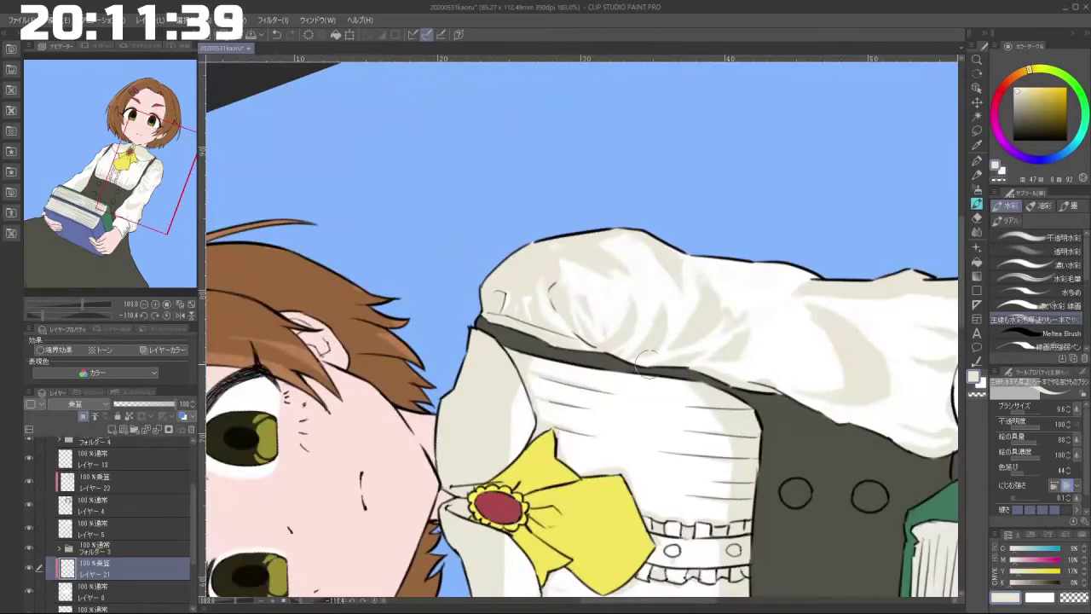
mouse_move(665, 389)
mouse_down()
mouse_move(613, 417)
mouse_move(561, 399)
mouse_up()
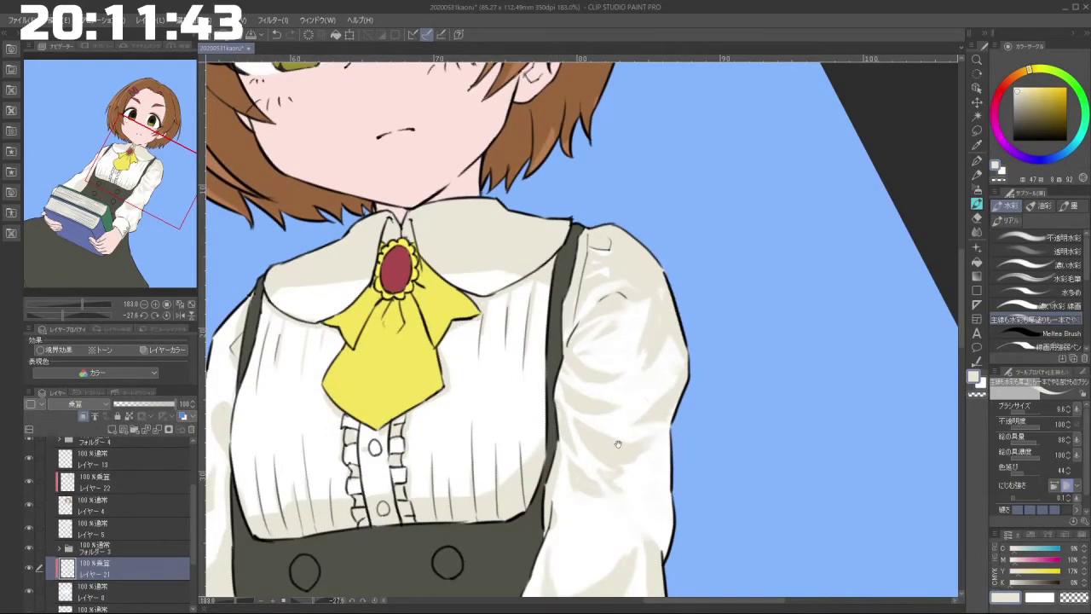
drag(625, 444, 624, 347)
scroll(659, 344, up, 4)
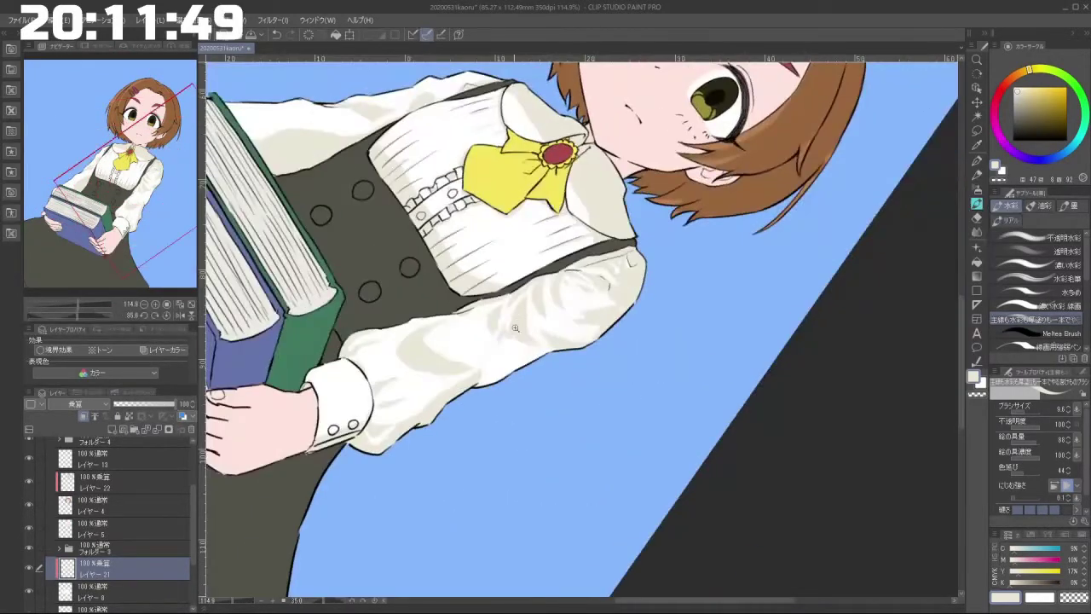
scroll(515, 328, up, 2)
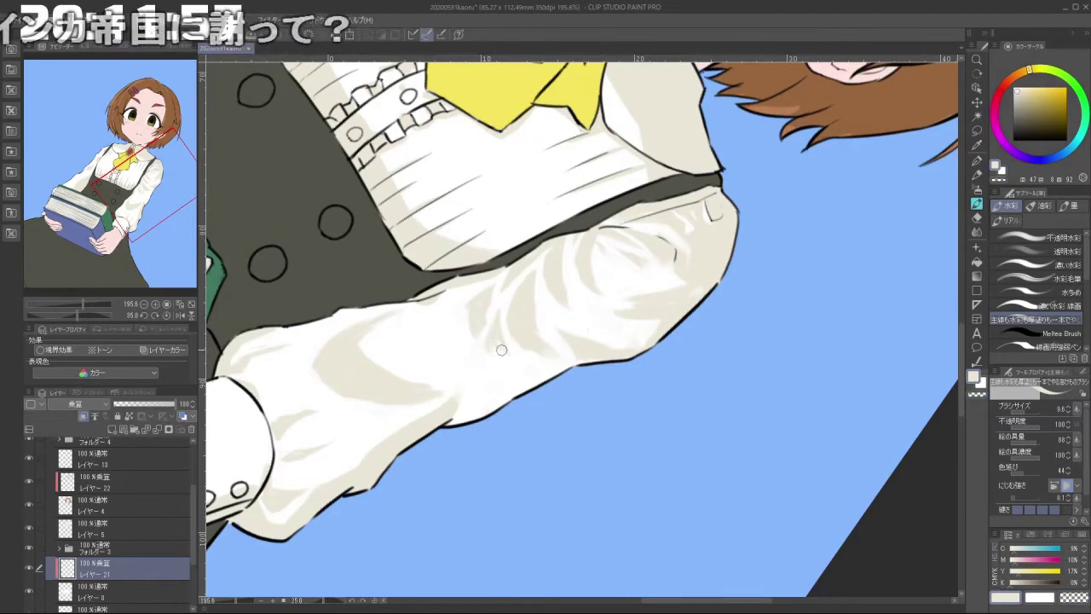
drag(500, 367, 656, 326)
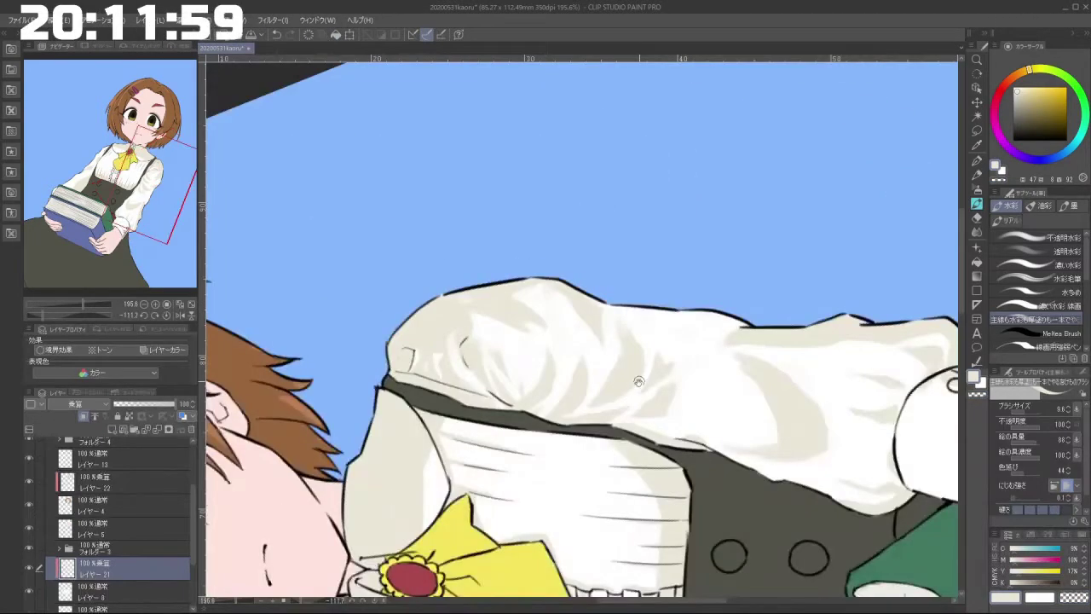
drag(645, 411, 613, 396)
drag(548, 409, 564, 414)
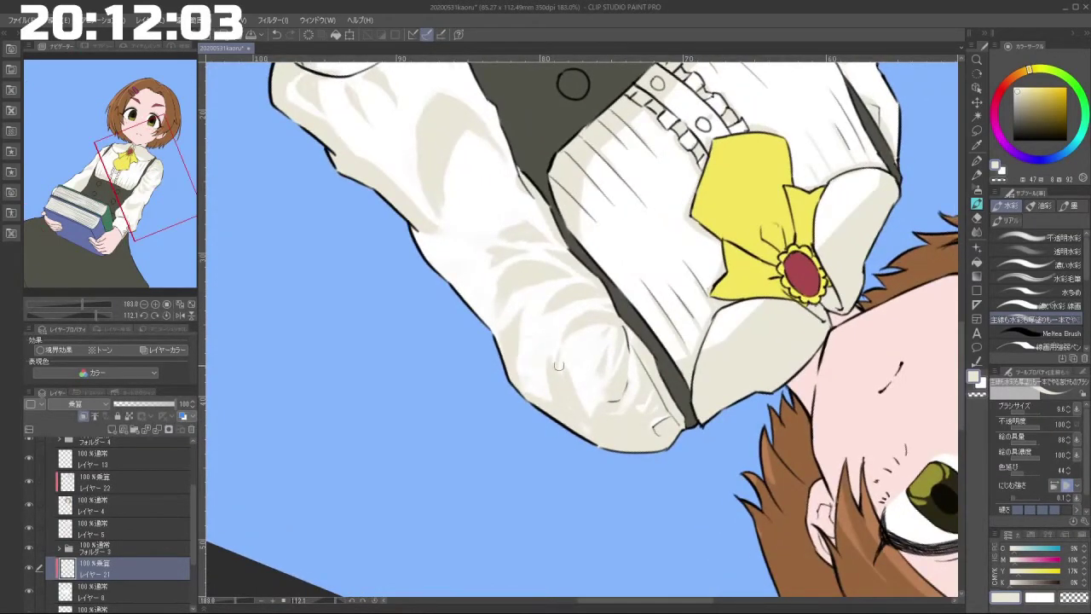
Step: Rework the fold shadows just below the left shoulder, painting at brush size 24.0 and erasing with the transparent colour at a larger size
key(])
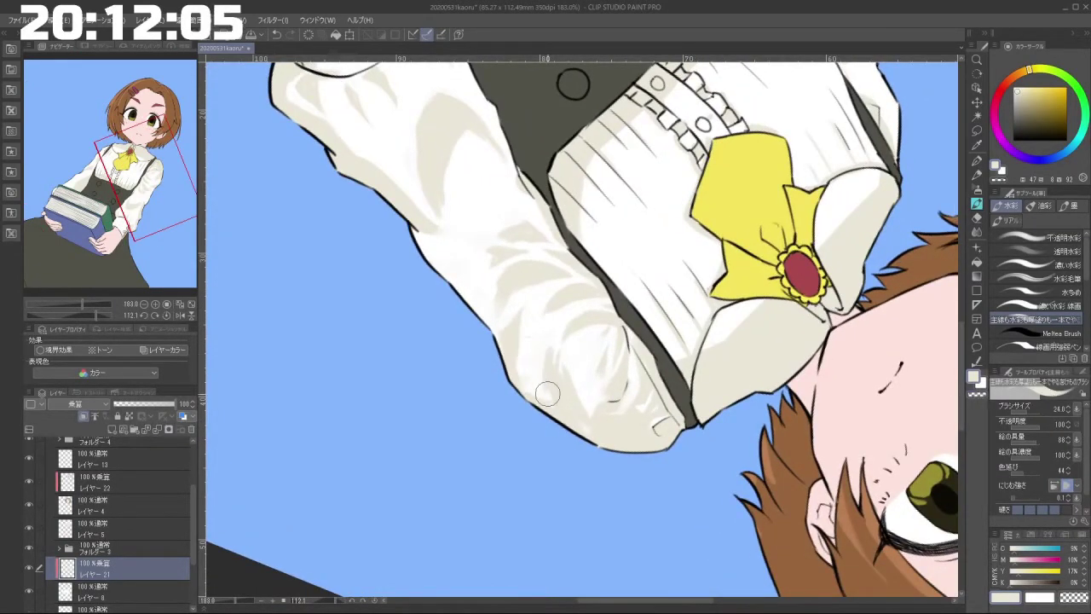
click(976, 394)
key(])
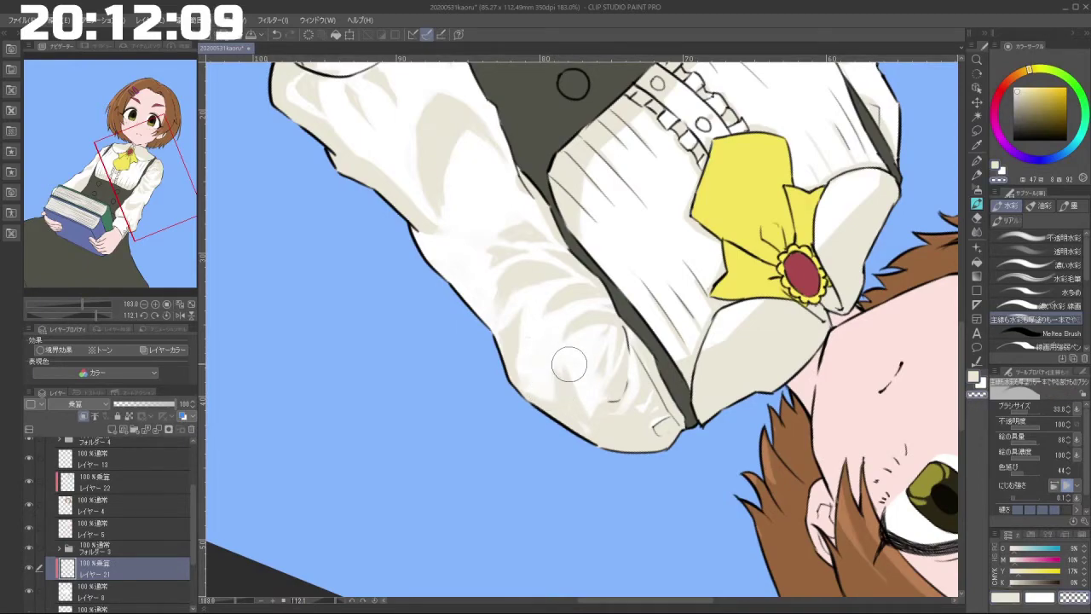
drag(565, 369, 690, 316)
drag(678, 358, 670, 392)
scroll(542, 326, up, 4)
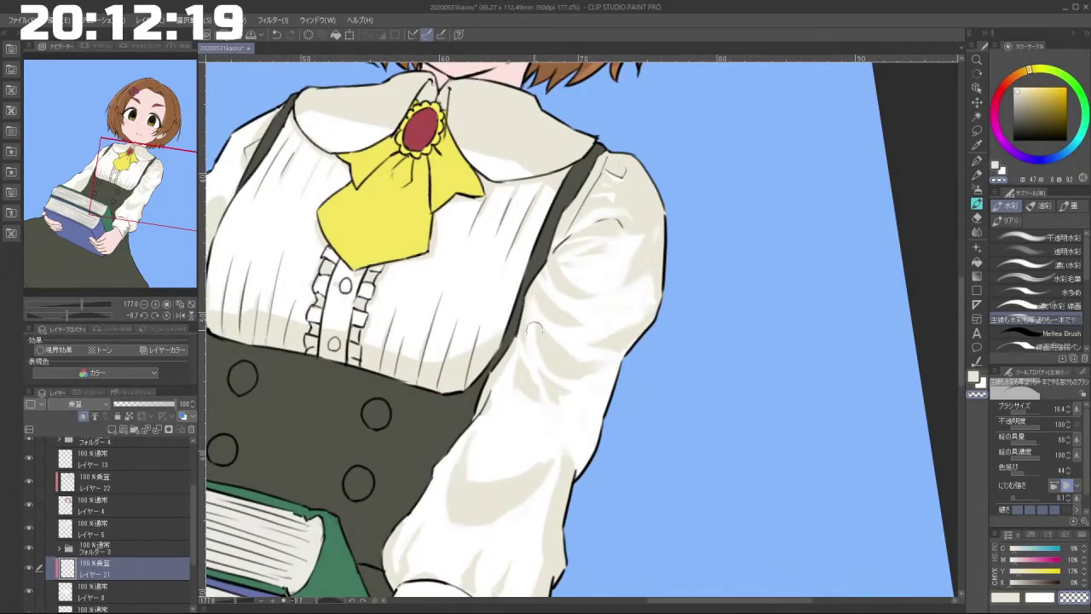
drag(541, 358, 644, 441)
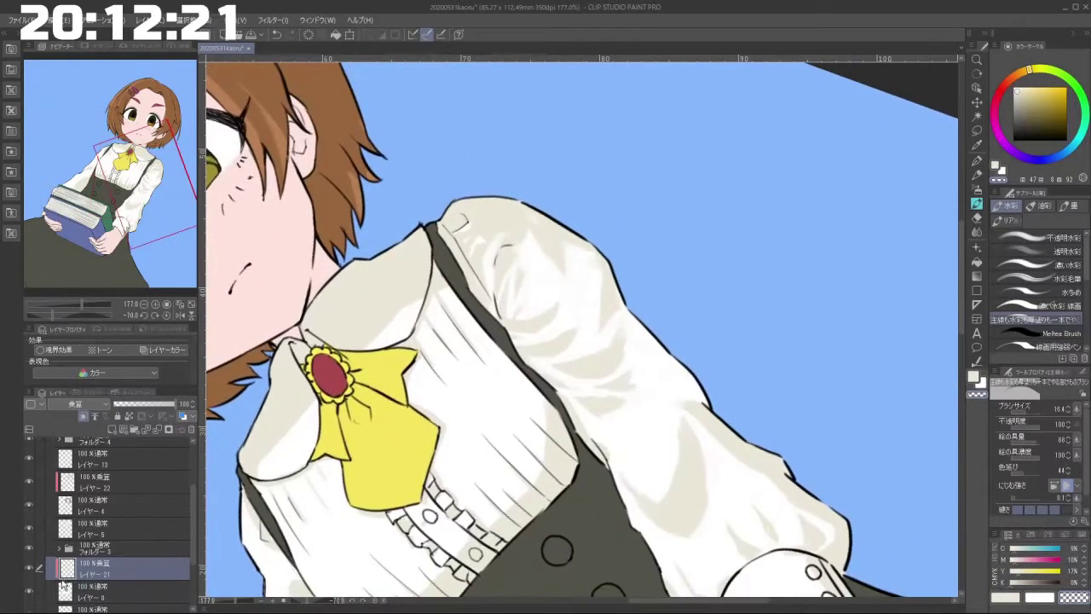
Step: Select the painted area of the blouse shading layer, soften the left sleeve's fold shadows with the Blur blending tool, and clear the selection
ctrl+click(70, 577)
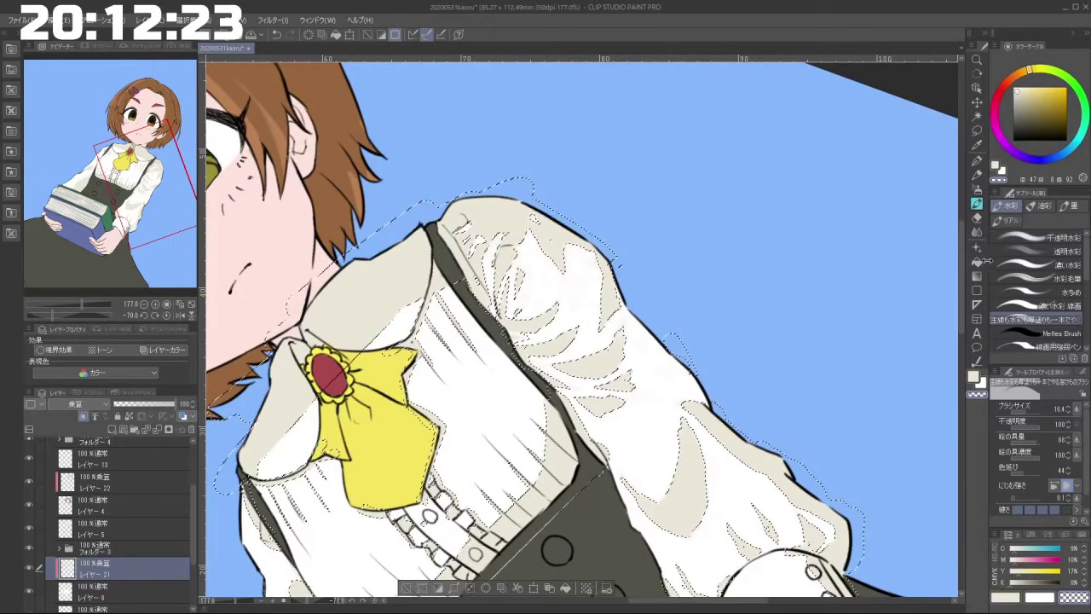
click(979, 191)
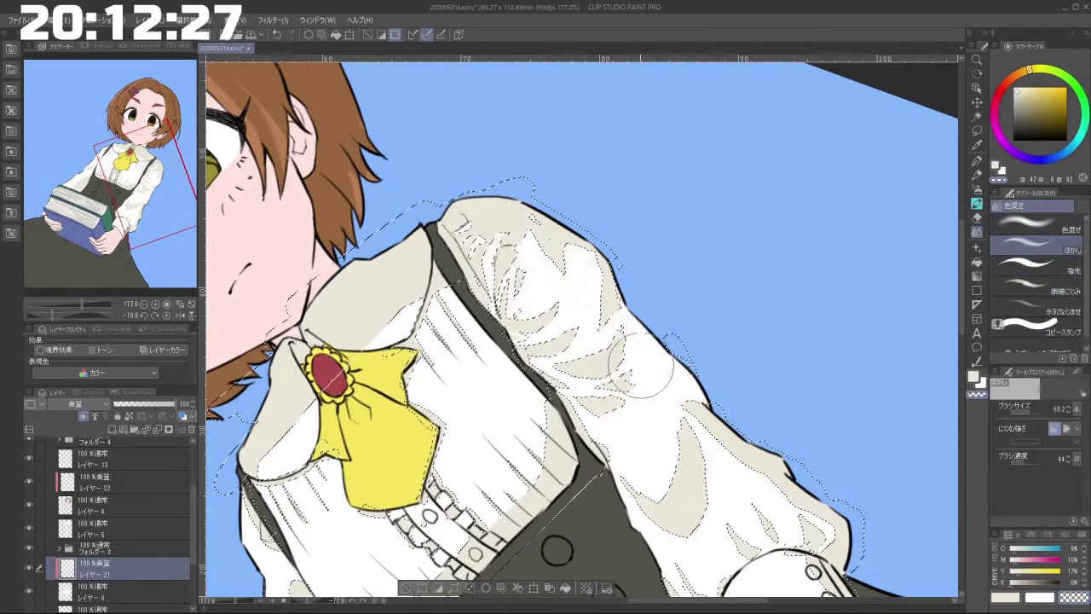
mouse_move(629, 340)
mouse_down()
mouse_move(608, 317)
mouse_move(618, 303)
mouse_move(584, 311)
mouse_move(587, 286)
mouse_move(608, 335)
mouse_move(577, 325)
mouse_move(600, 315)
mouse_move(623, 379)
mouse_move(600, 364)
mouse_move(642, 377)
mouse_move(628, 420)
mouse_move(596, 407)
mouse_up()
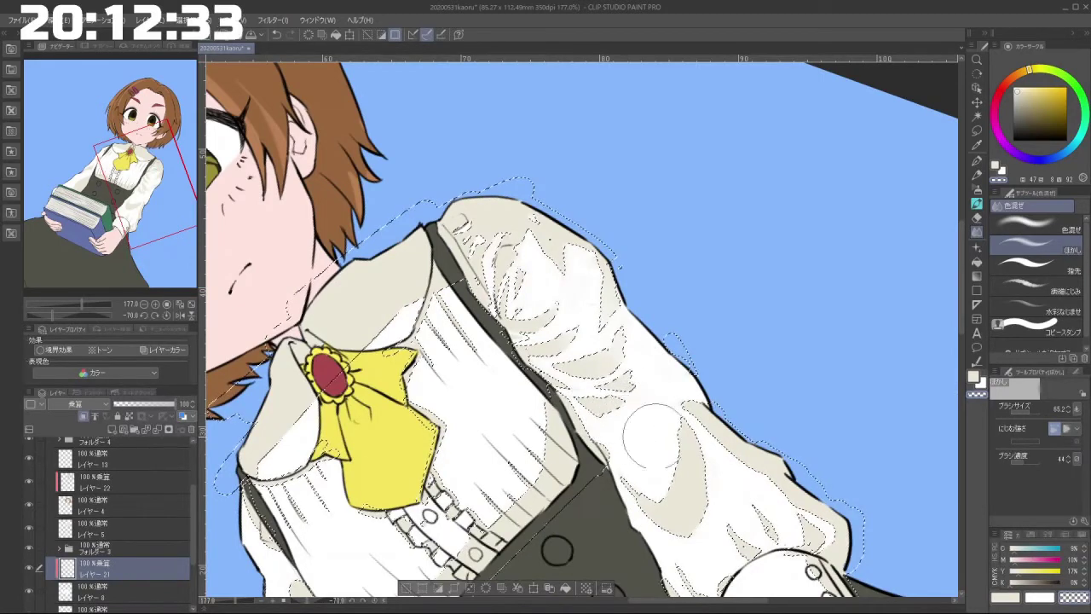
mouse_move(656, 436)
mouse_down()
mouse_move(671, 478)
mouse_move(653, 474)
mouse_move(664, 478)
mouse_move(665, 444)
mouse_move(685, 432)
mouse_move(738, 444)
mouse_move(712, 424)
mouse_up()
drag(566, 322, 556, 264)
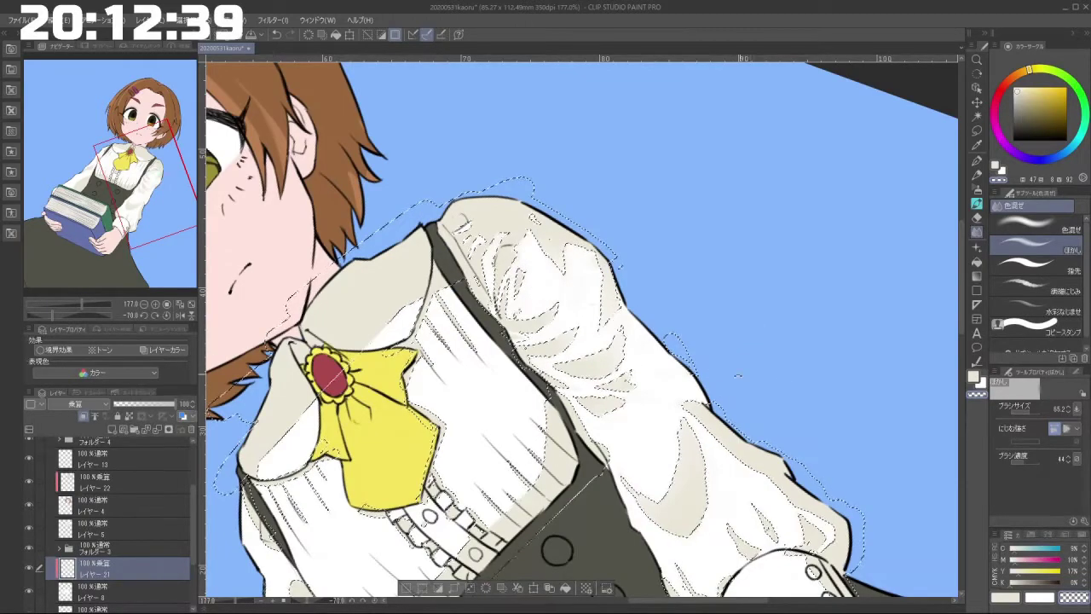
drag(750, 364, 732, 243)
mouse_move(480, 292)
mouse_down()
mouse_move(508, 406)
mouse_move(627, 426)
mouse_move(677, 282)
mouse_up()
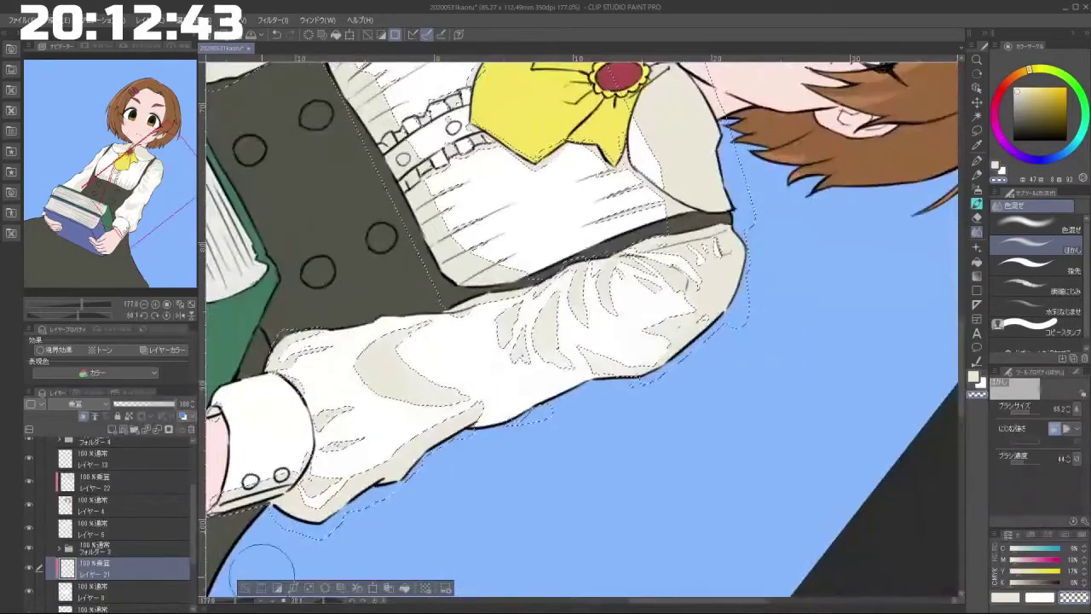
key(ctrl+d)
Step: Clean up the left upper arm's fold shading with the watercolour brush at size 25.5, painting in the transparent colour
drag(362, 509, 648, 444)
scroll(680, 429, down, 5)
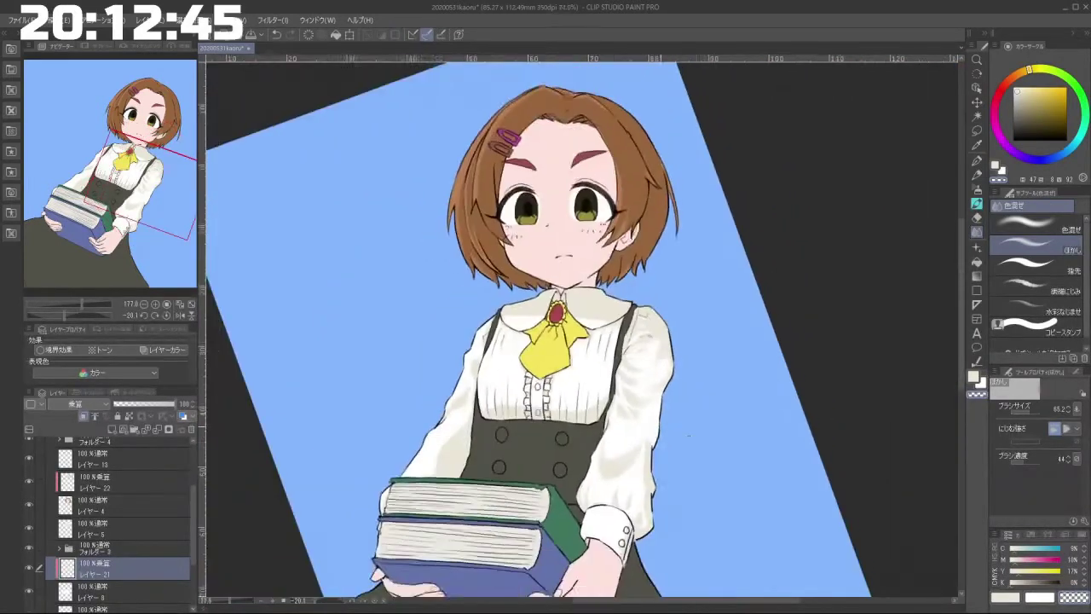
drag(692, 411, 645, 388)
scroll(635, 405, up, 2)
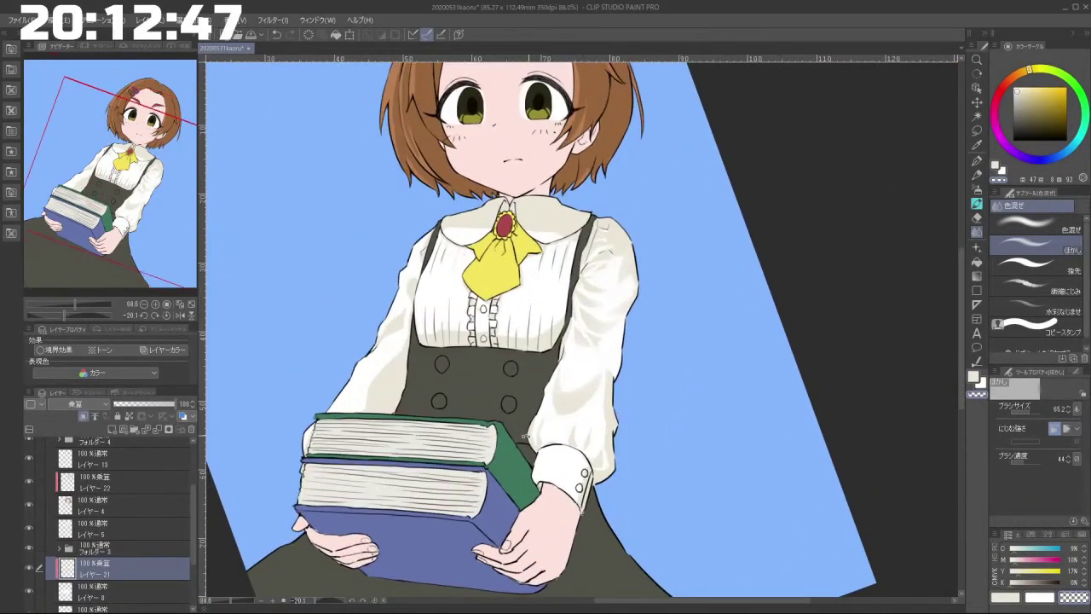
drag(591, 443, 681, 390)
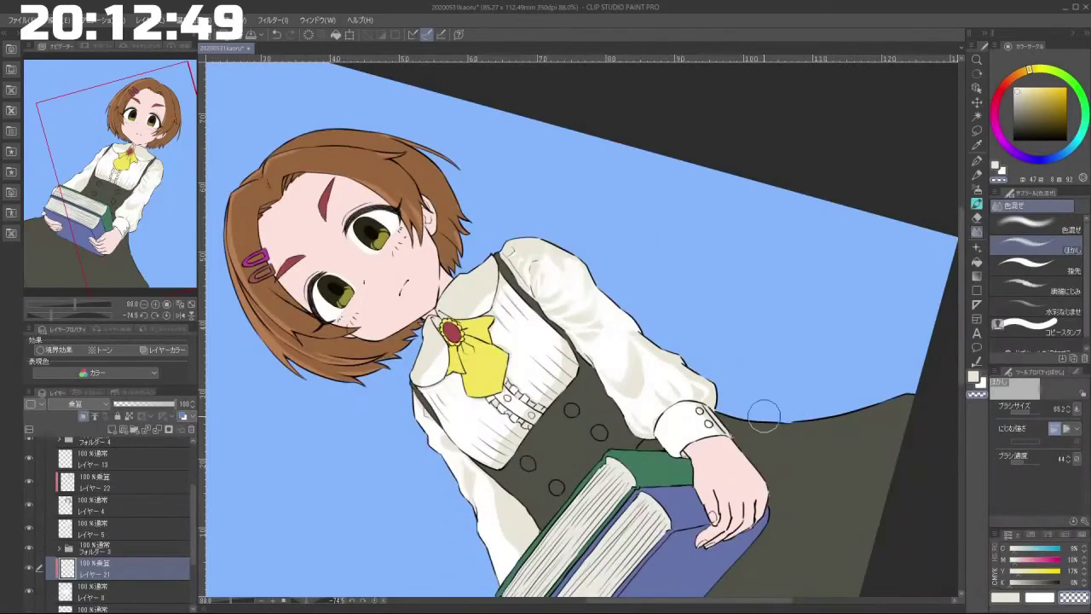
scroll(621, 331, up, 4)
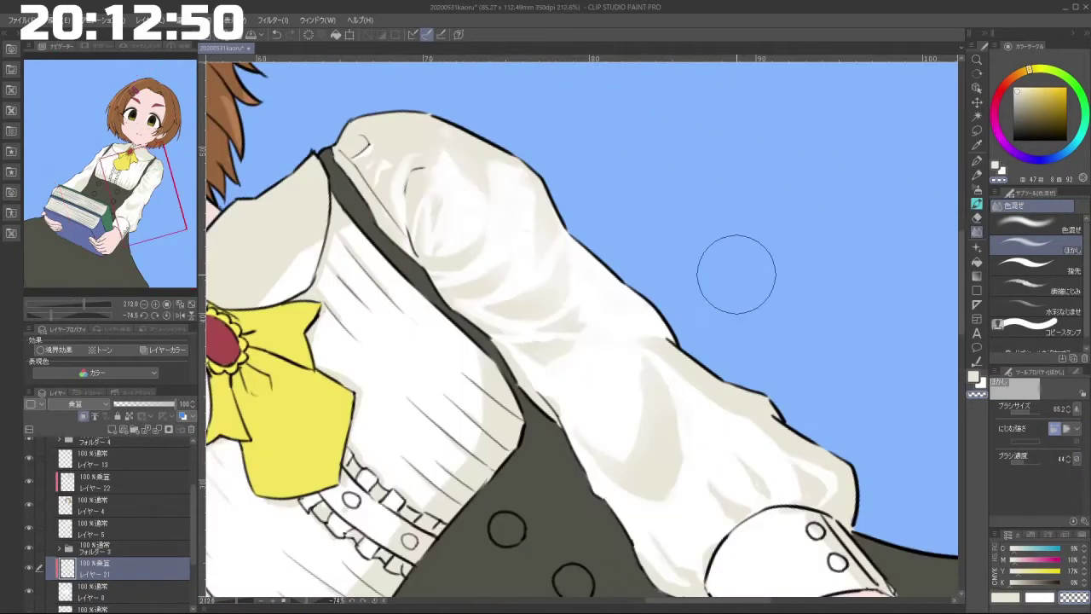
click(977, 217)
click(977, 205)
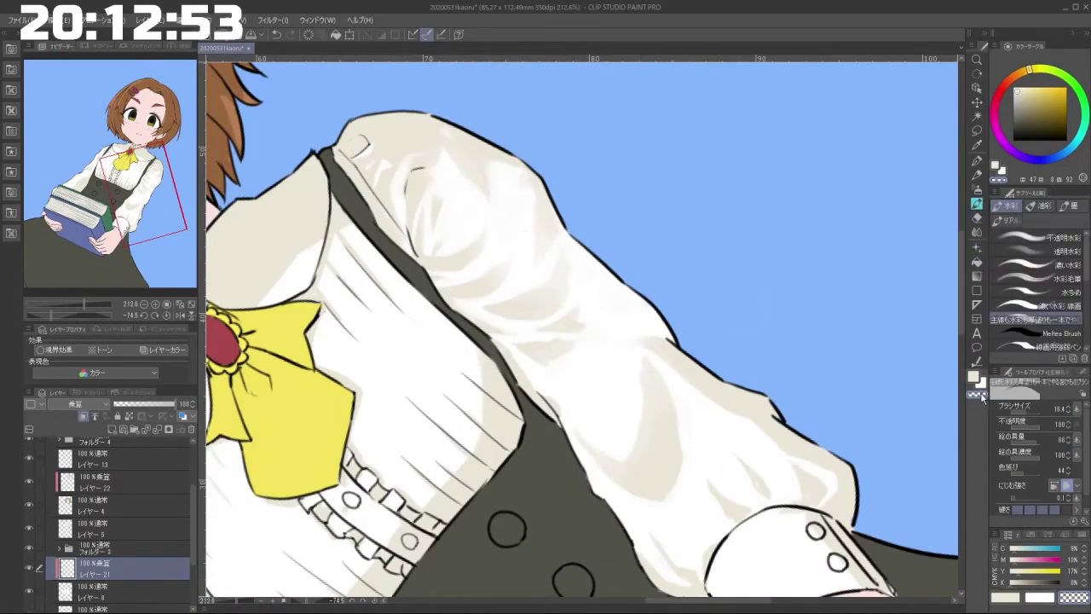
mouse_move(565, 317)
ctrl+alt+mouse_down()
mouse_move(635, 410)
mouse_move(668, 368)
ctrl+alt+mouse_up()
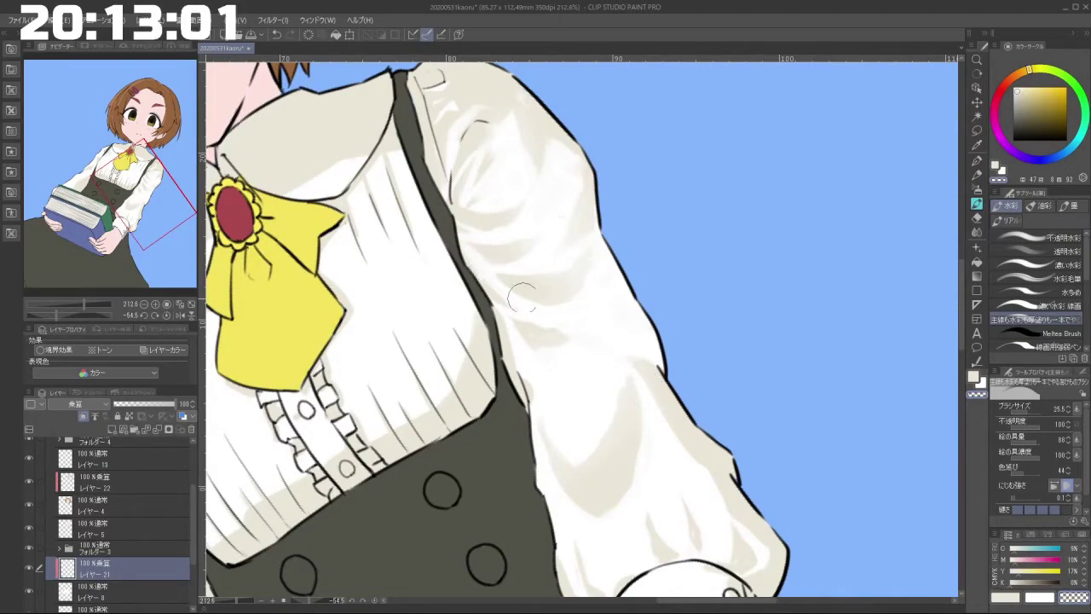
ctrl+drag(553, 337, 467, 338)
shift+drag(667, 234, 685, 343)
ctrl+drag(587, 280, 679, 278)
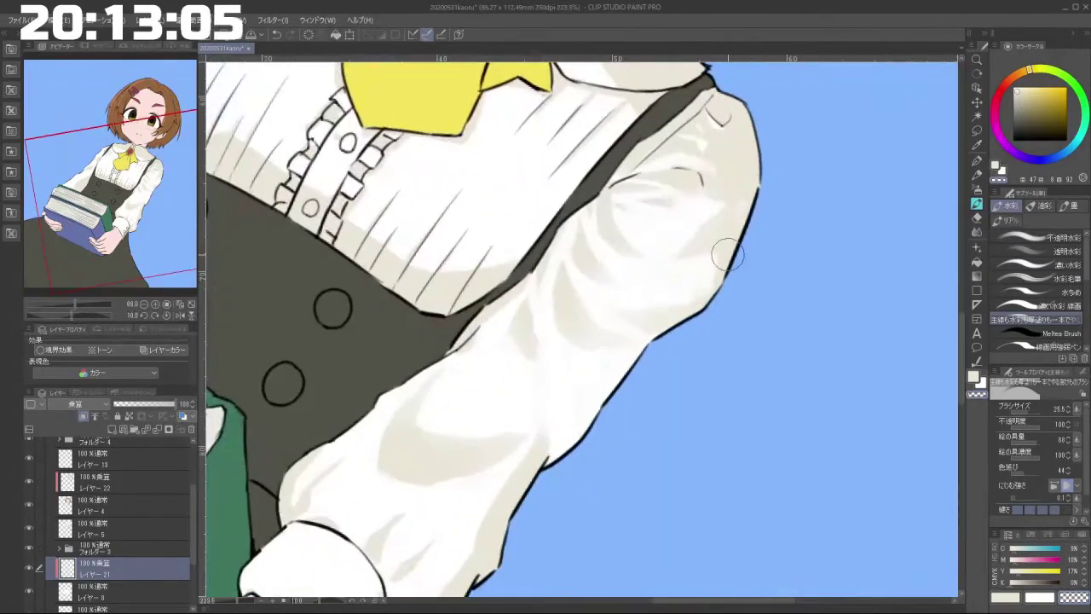
Step: Restore soft fold shadows on the left upper arm beside the suspender strap in the main drawing colour
click(977, 381)
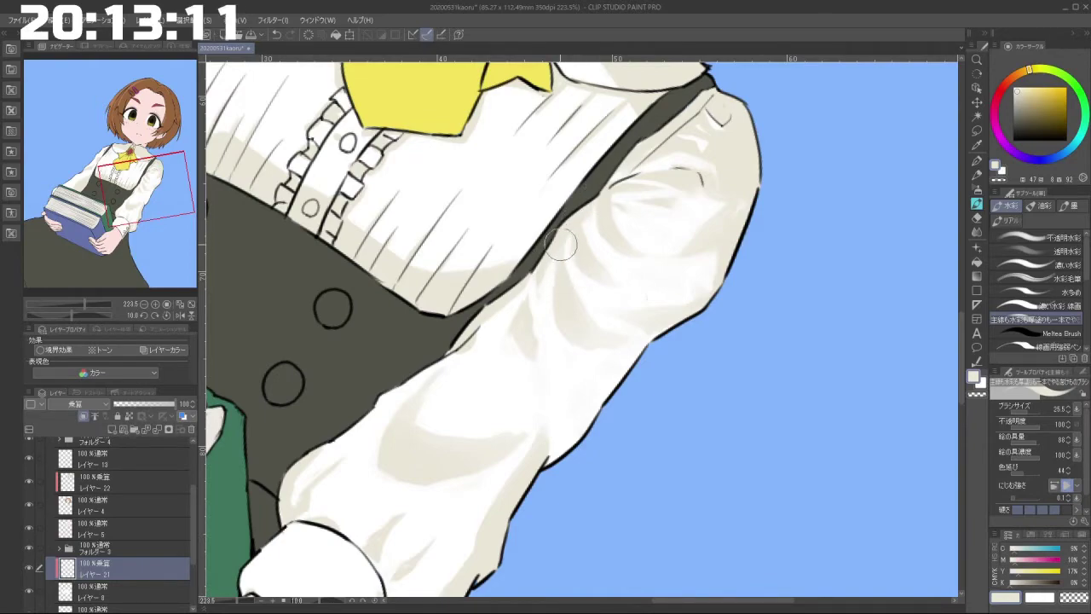
mouse_move(580, 374)
mouse_down()
mouse_move(491, 386)
mouse_move(682, 345)
mouse_move(680, 305)
mouse_up()
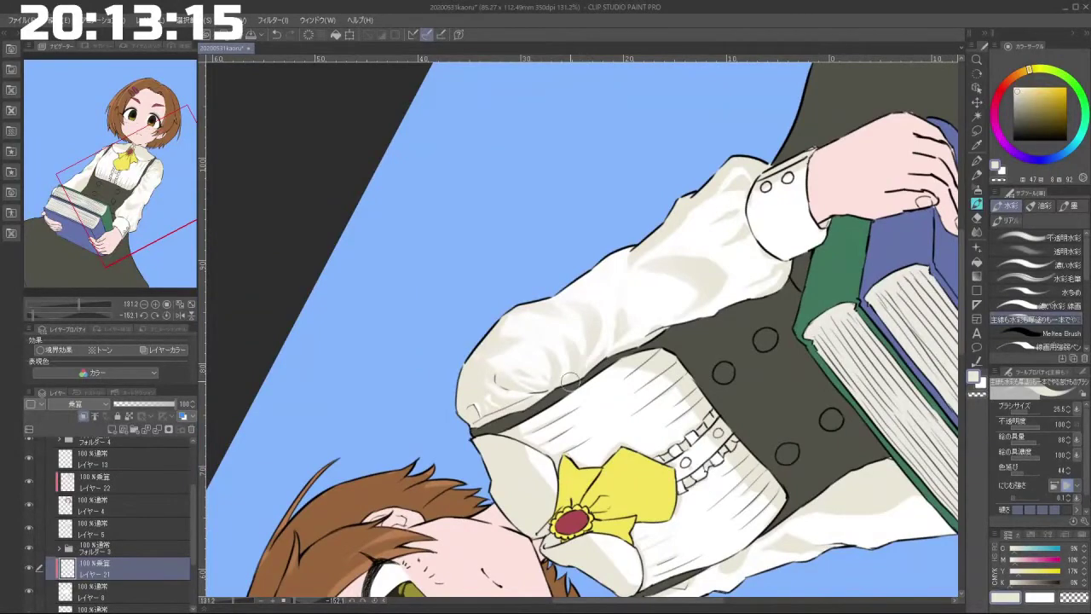
drag(498, 289, 616, 372)
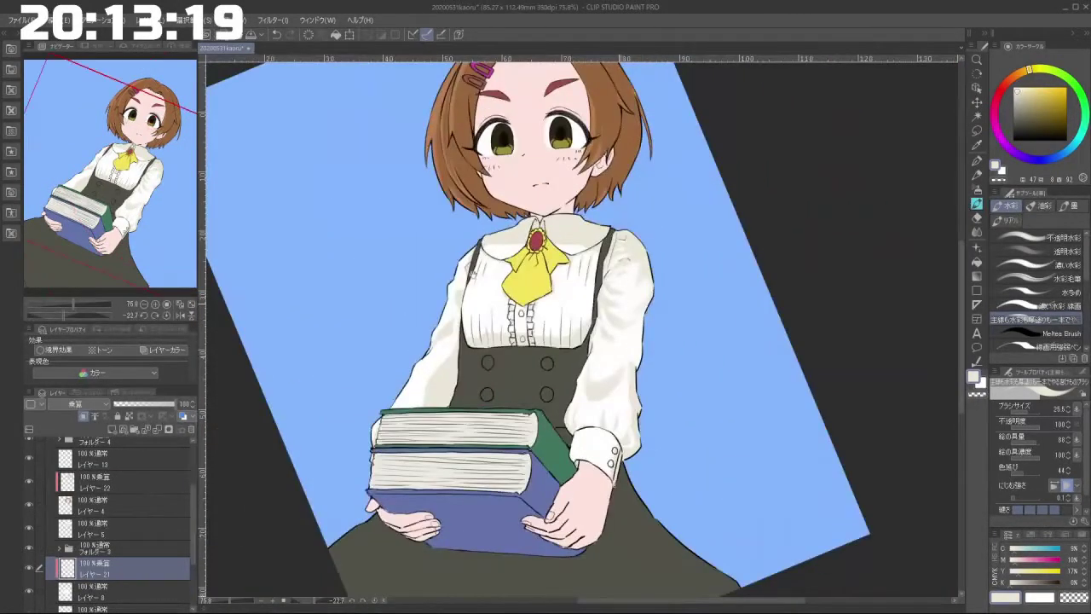
Step: Shade the folds on the right upper arm below the shoulder at brush size 19.8
drag(471, 285, 695, 286)
drag(477, 262, 481, 249)
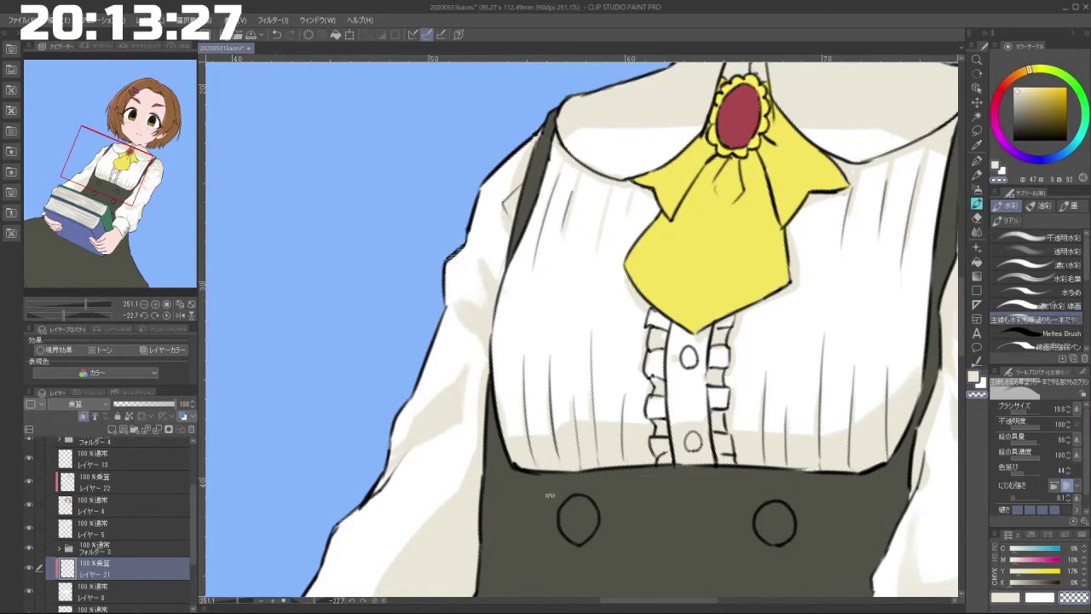
drag(465, 294, 610, 451)
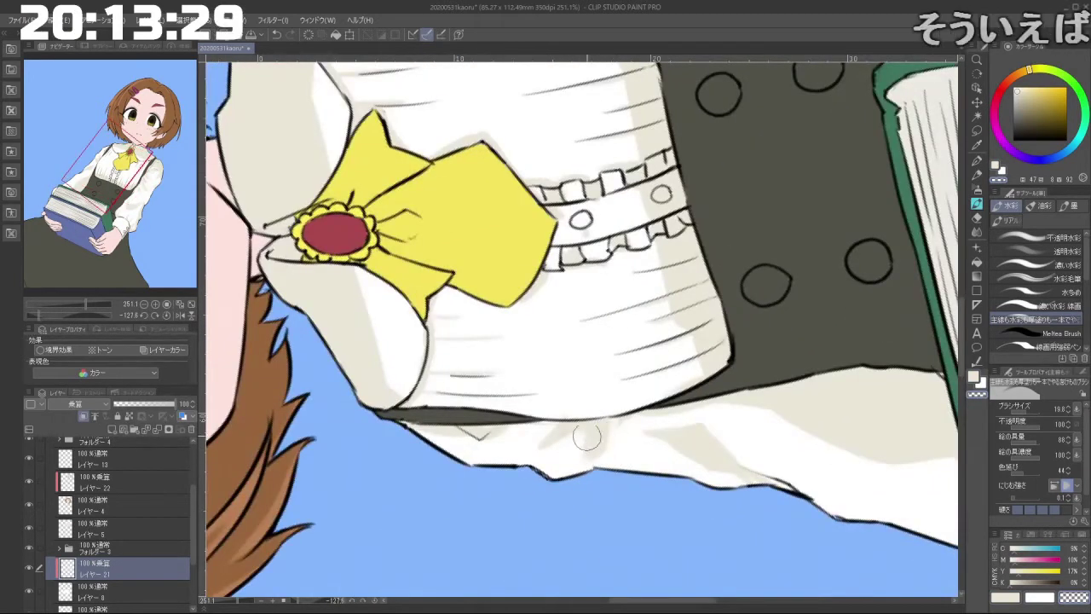
drag(618, 500, 651, 490)
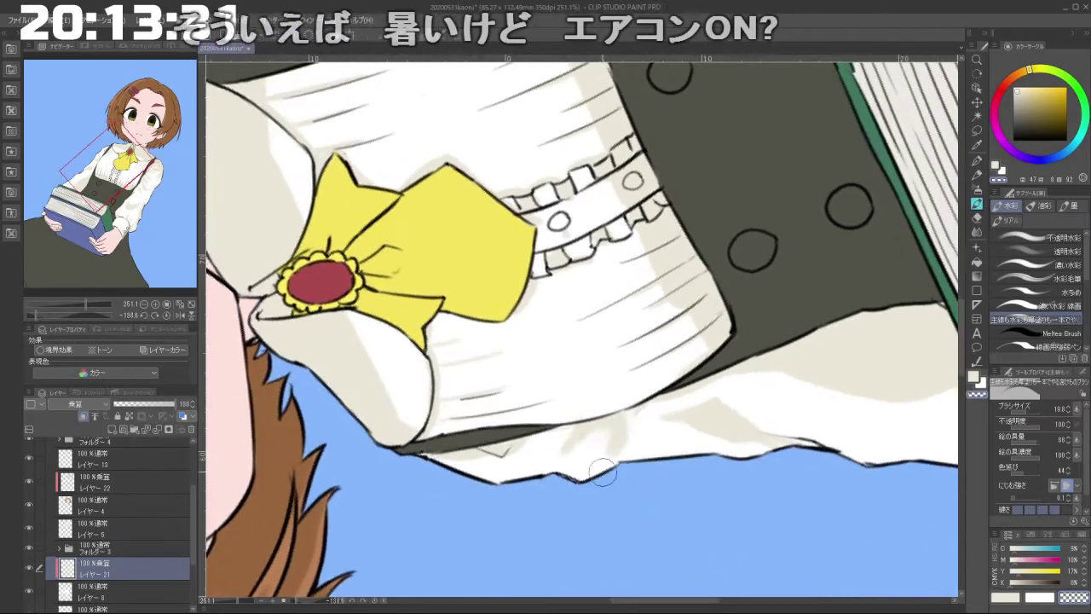
click(974, 376)
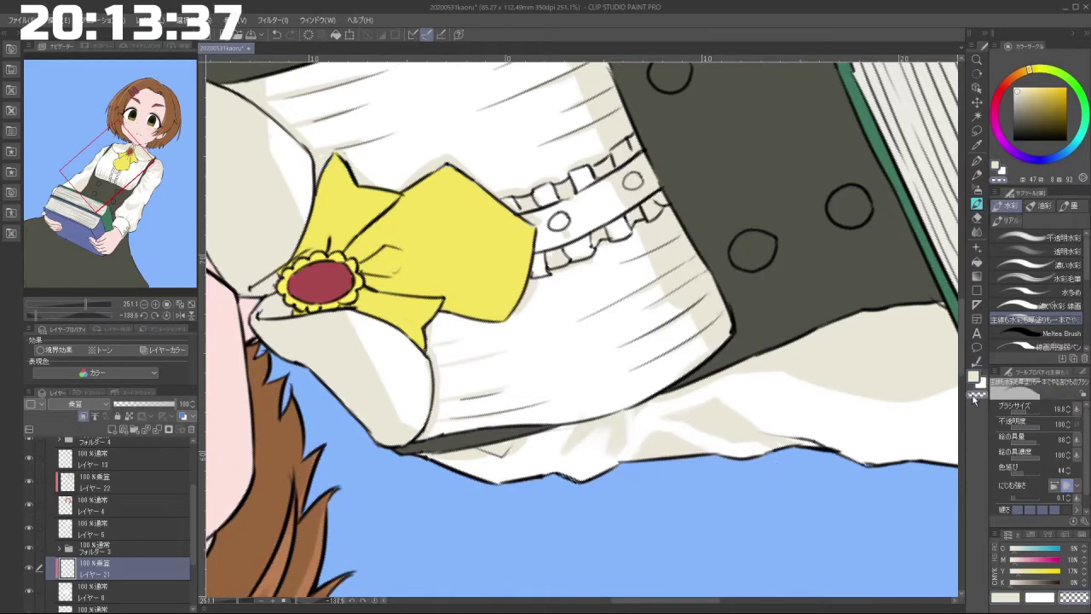
Step: Thin out and soften the right upper arm's fold shadows in the transparent colour, enlarging the brush to 48.2
drag(698, 450, 668, 431)
key(bracketright)
key(bracketright)
key(bracketright)
key(bracketright)
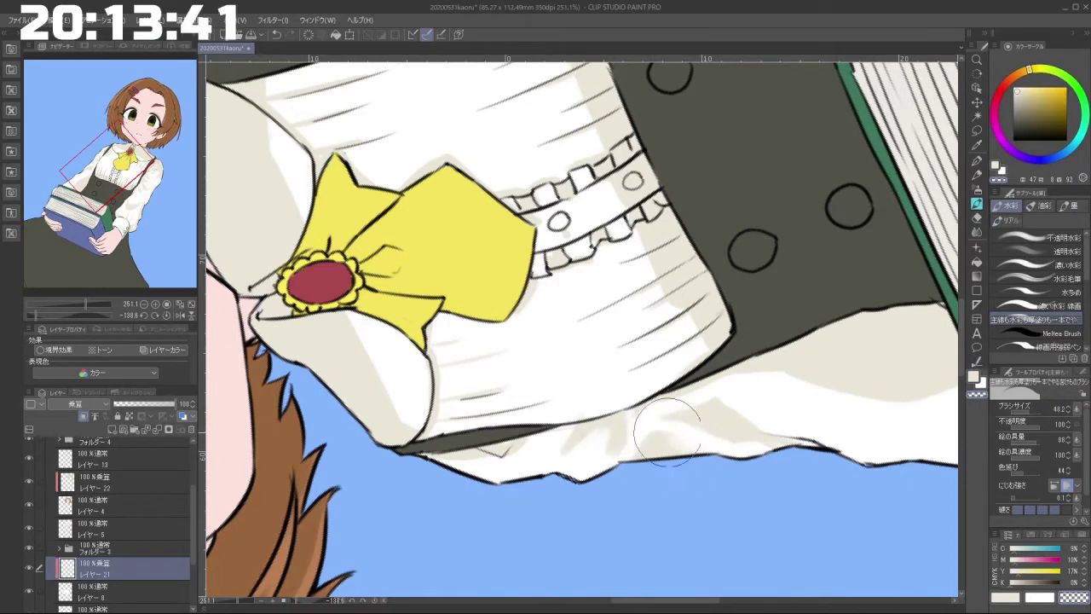
mouse_move(770, 458)
mouse_down()
mouse_move(635, 499)
mouse_move(592, 496)
mouse_up()
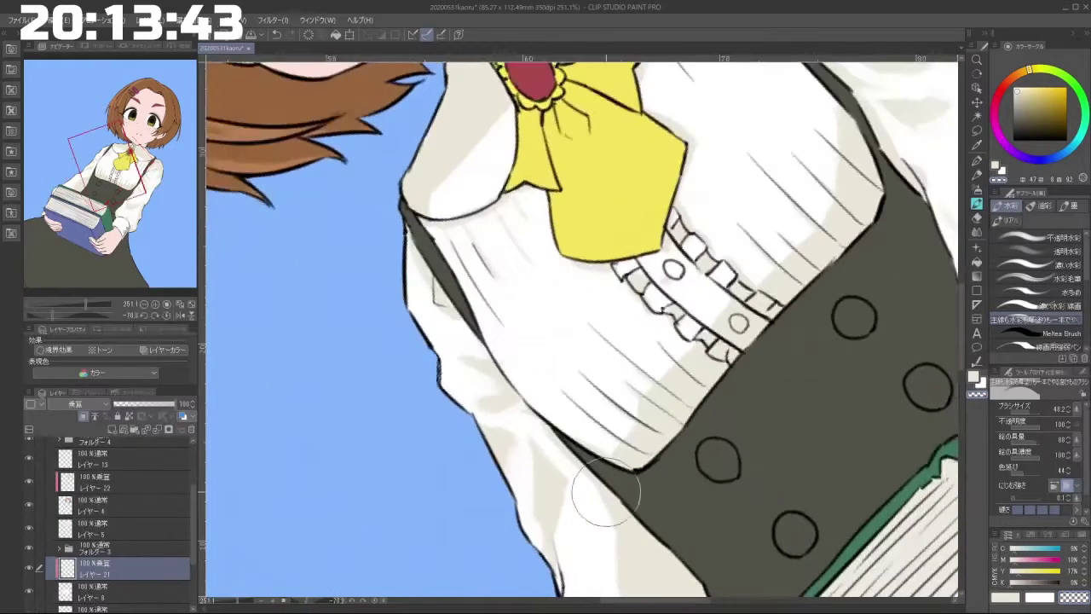
scroll(671, 466, down, 2)
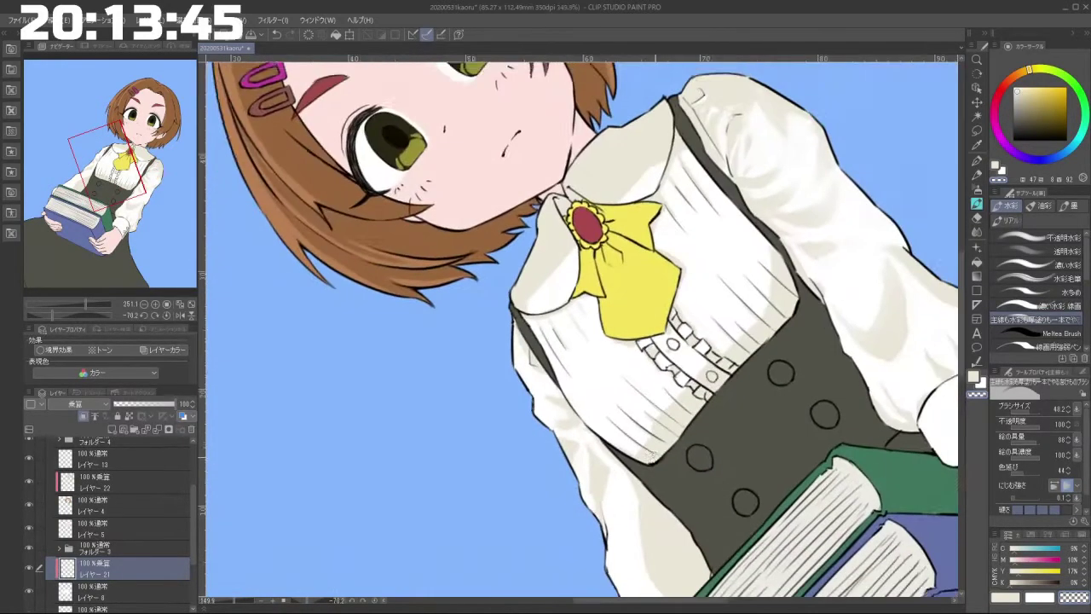
drag(671, 466, 668, 443)
scroll(542, 392, up, 1)
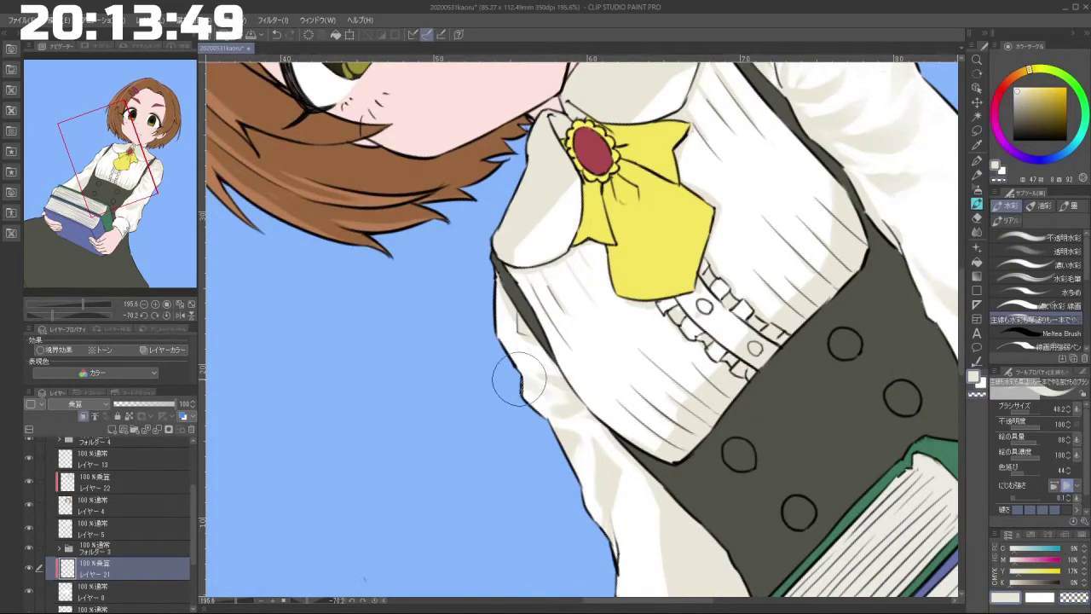
Step: Try fold strokes on the right sleeve near the elbow at brush size 29.7 and undo them
drag(565, 441, 542, 199)
scroll(682, 398, down, 4)
scroll(657, 399, up, 3)
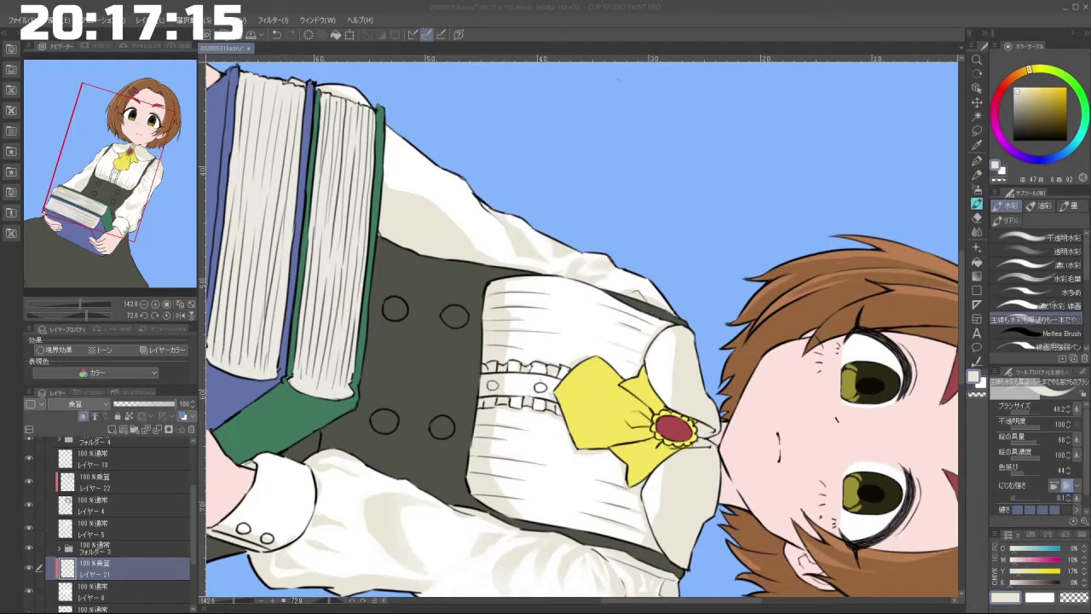
mouse_move(493, 376)
mouse_down()
mouse_move(580, 461)
mouse_move(632, 460)
mouse_move(608, 465)
mouse_move(653, 409)
mouse_up()
drag(594, 409, 634, 409)
drag(596, 411, 588, 401)
mouse_move(595, 384)
mouse_down()
mouse_move(558, 418)
mouse_move(559, 409)
mouse_move(540, 429)
mouse_move(585, 394)
mouse_move(532, 424)
mouse_move(600, 373)
mouse_up()
key(ctrl+z)
key(ctrl+z)
key(ctrl+z)
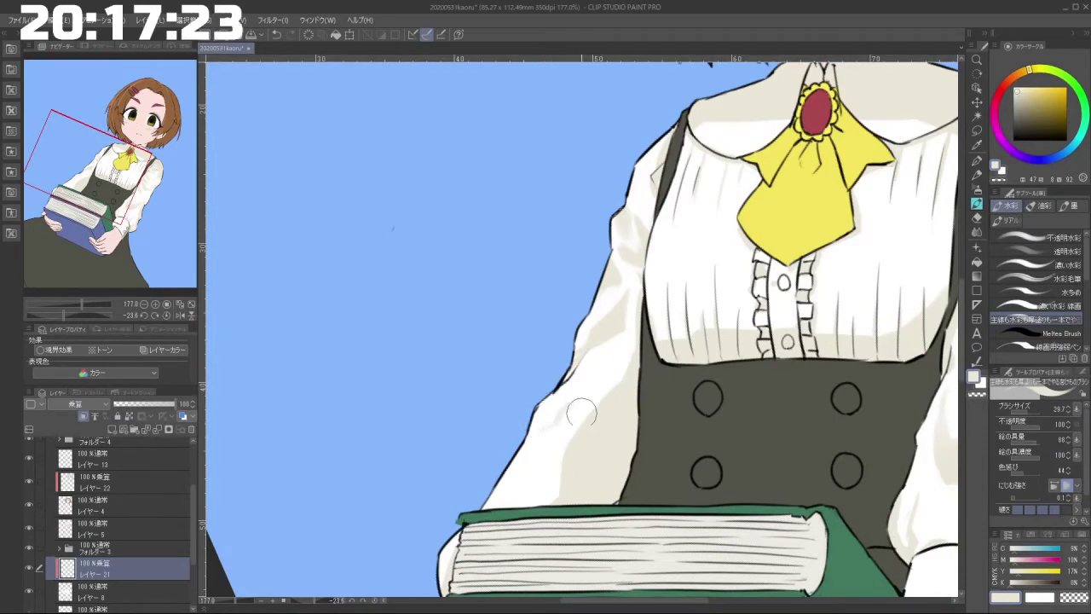
Step: Repaint the fold shadow at the right elbow in the main drawing colour, undoing the first stroke
drag(529, 458, 531, 497)
key(ctrl+z)
mouse_move(545, 422)
mouse_down()
mouse_move(576, 394)
mouse_move(538, 419)
mouse_up()
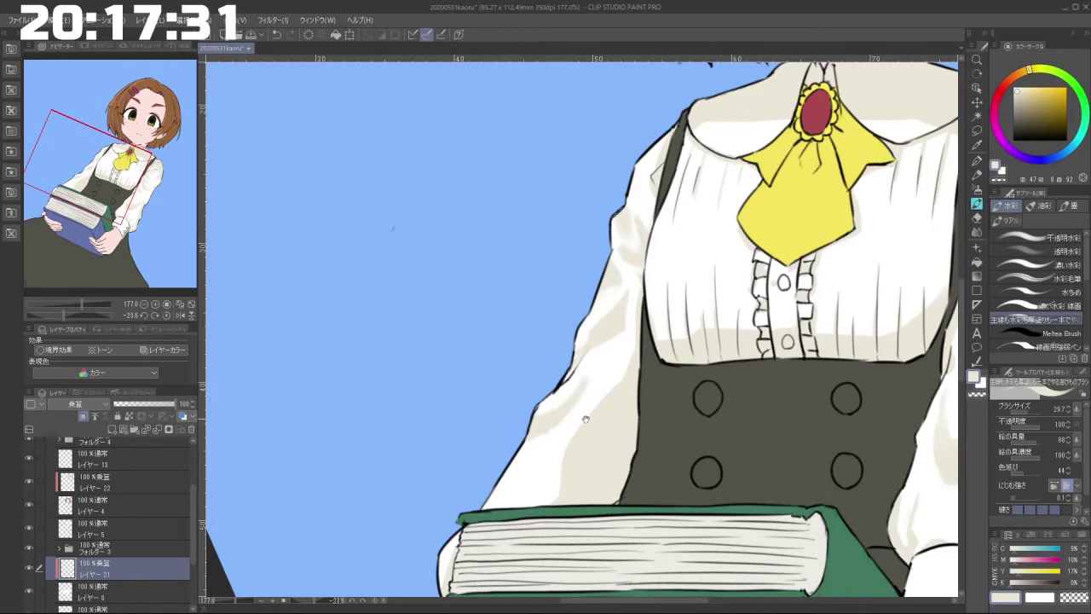
scroll(585, 418, down, 5)
scroll(585, 397, up, 3)
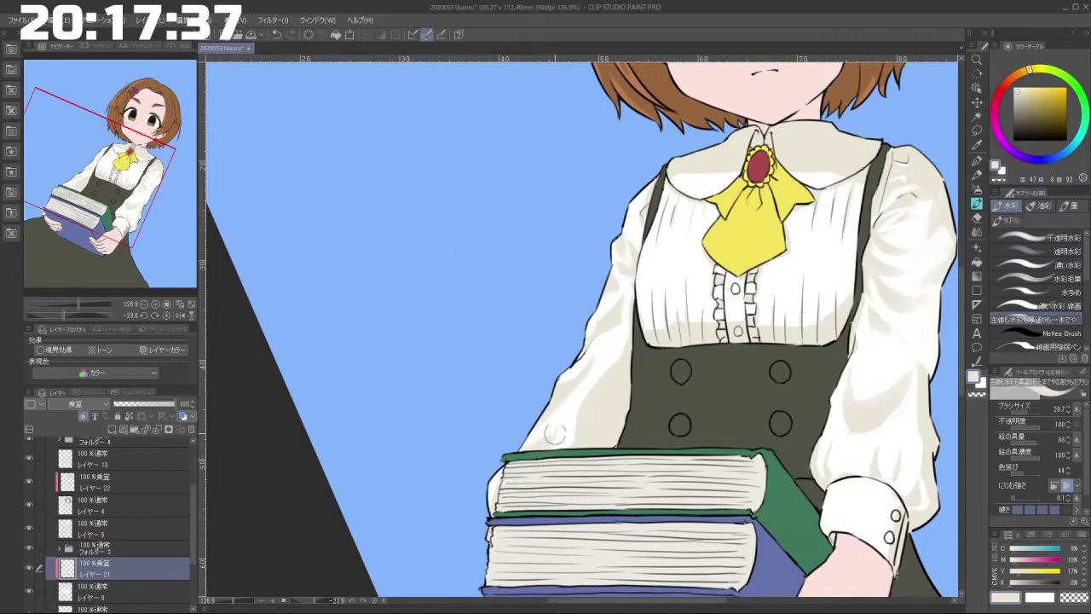
Step: Reshape the right forearm's shadow just above the green book, keeping brush size 29.7
drag(552, 459, 636, 436)
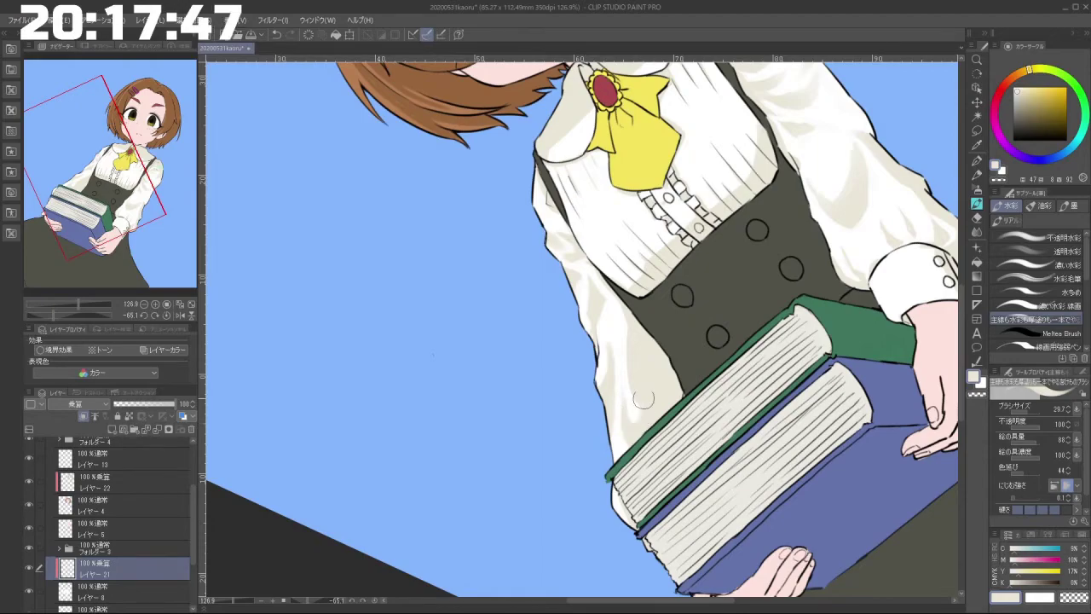
scroll(668, 440, down, 5)
drag(531, 442, 705, 313)
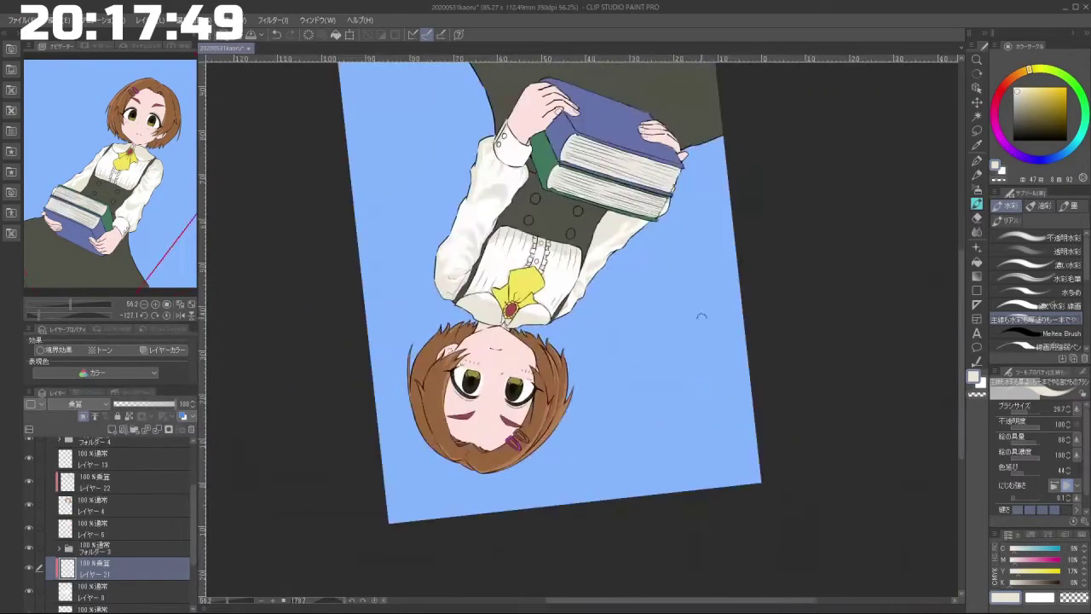
scroll(635, 239, up, 5)
drag(588, 271, 620, 388)
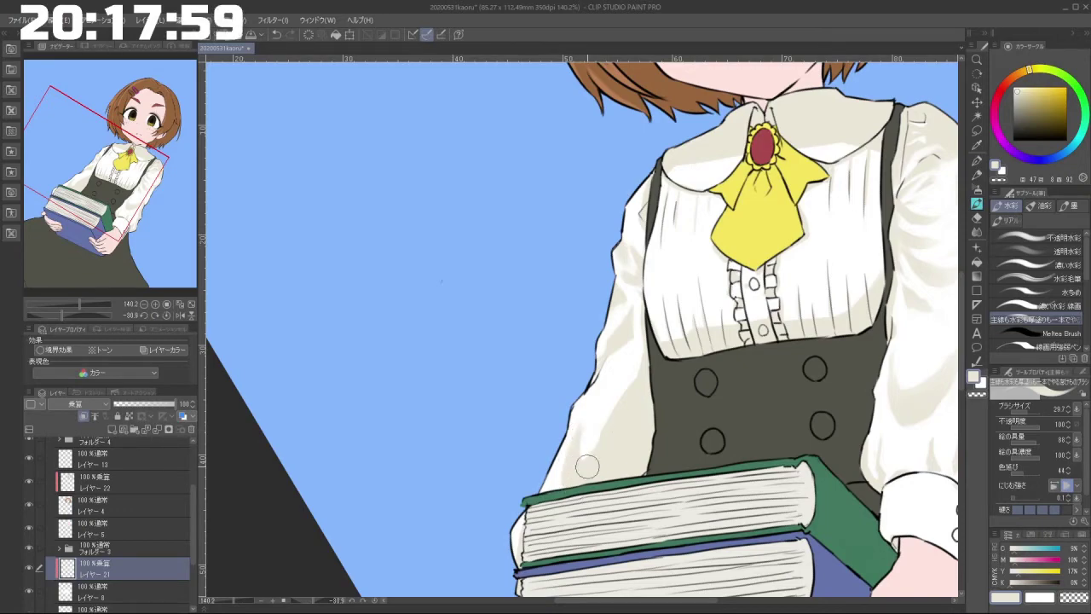
drag(594, 356, 533, 341)
drag(530, 249, 554, 239)
drag(647, 335, 602, 334)
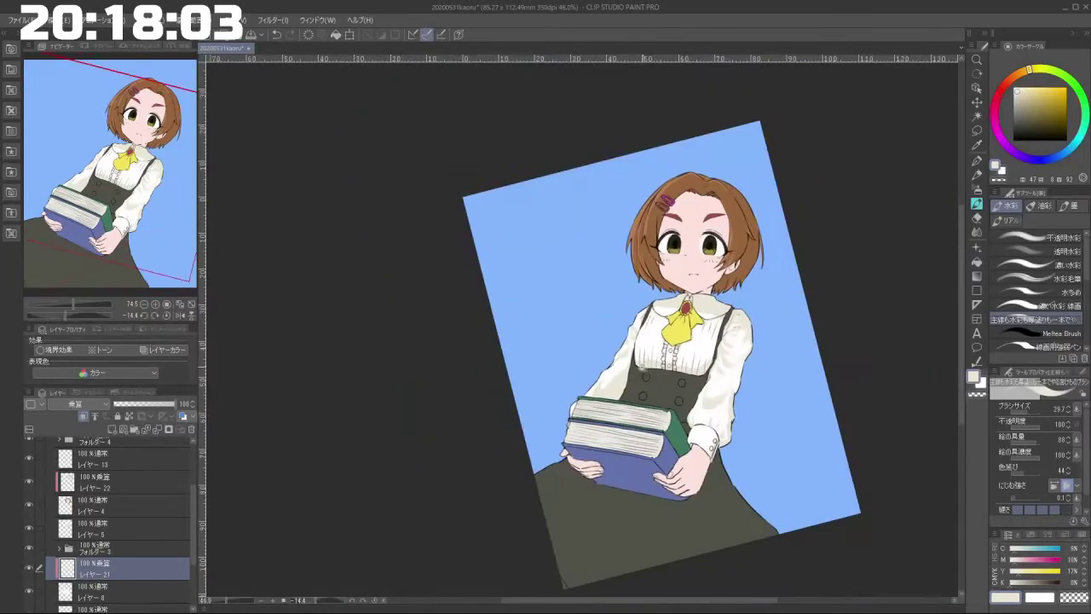
Step: Refine the shading along the blouse's lower chest edge above the waistband, starting at brush size 21.9
drag(583, 410, 533, 458)
drag(627, 353, 725, 354)
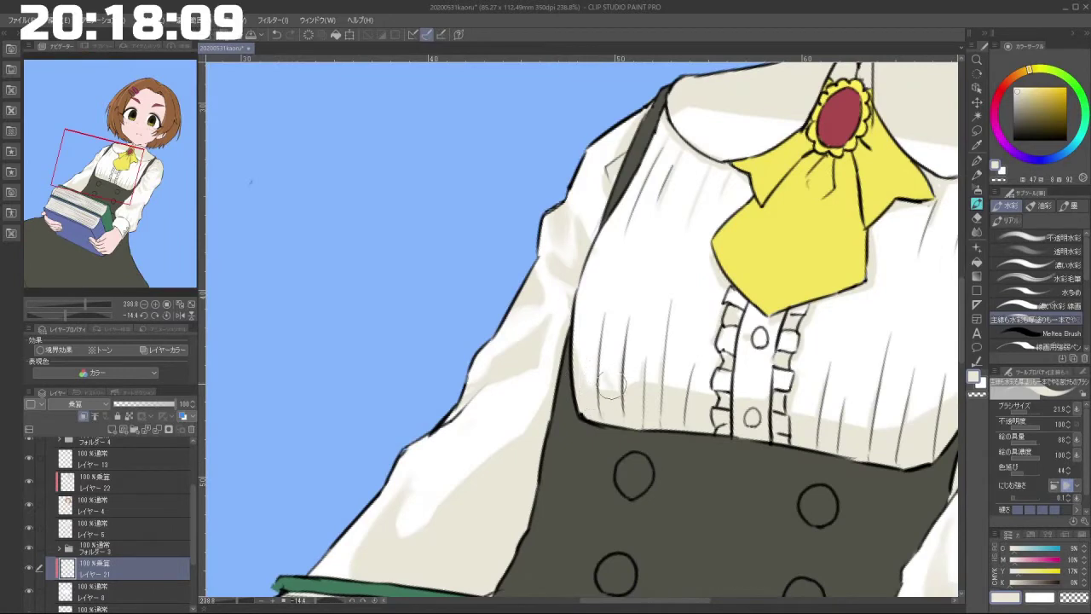
drag(610, 381, 600, 388)
key(ctrl+z)
drag(634, 488, 695, 442)
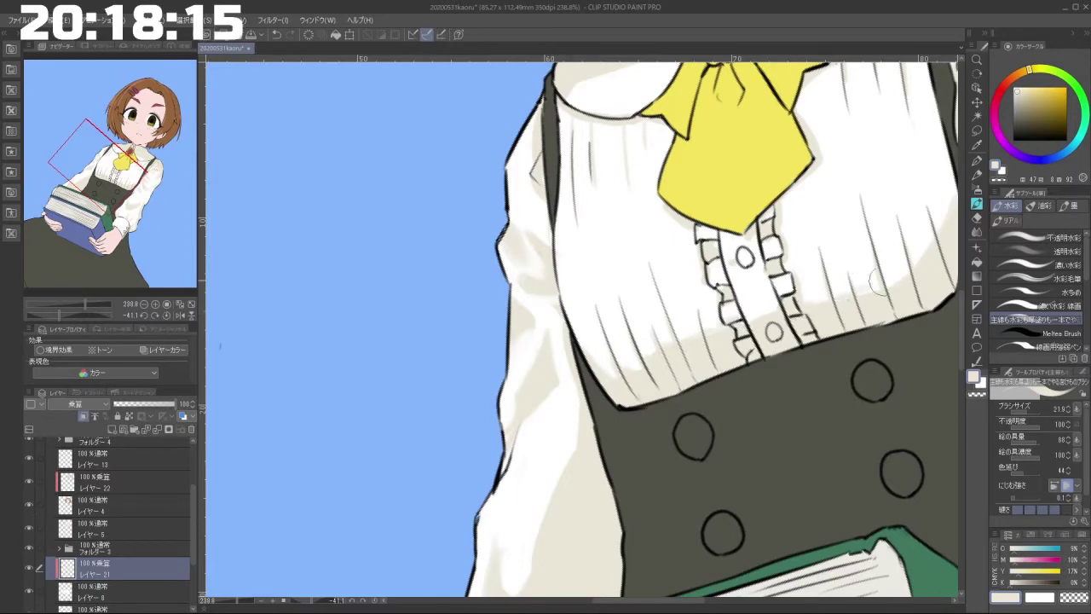
drag(888, 284, 831, 321)
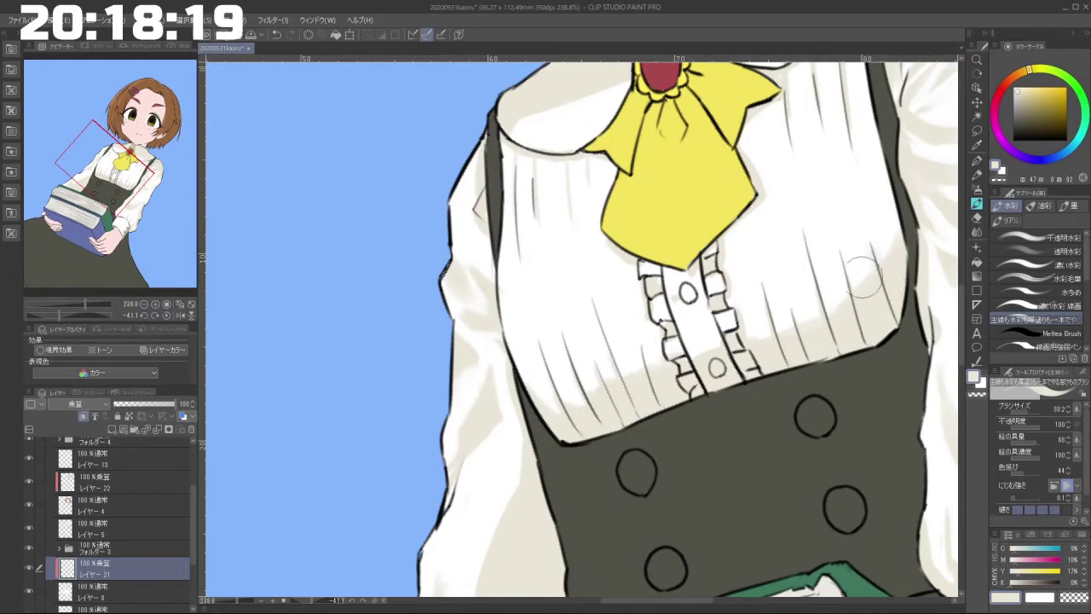
scroll(853, 273, down, 3)
Step: Touch up the blouse shading around the collar and the right shoulder's suspender strap at brush size 16.8
drag(876, 192, 784, 304)
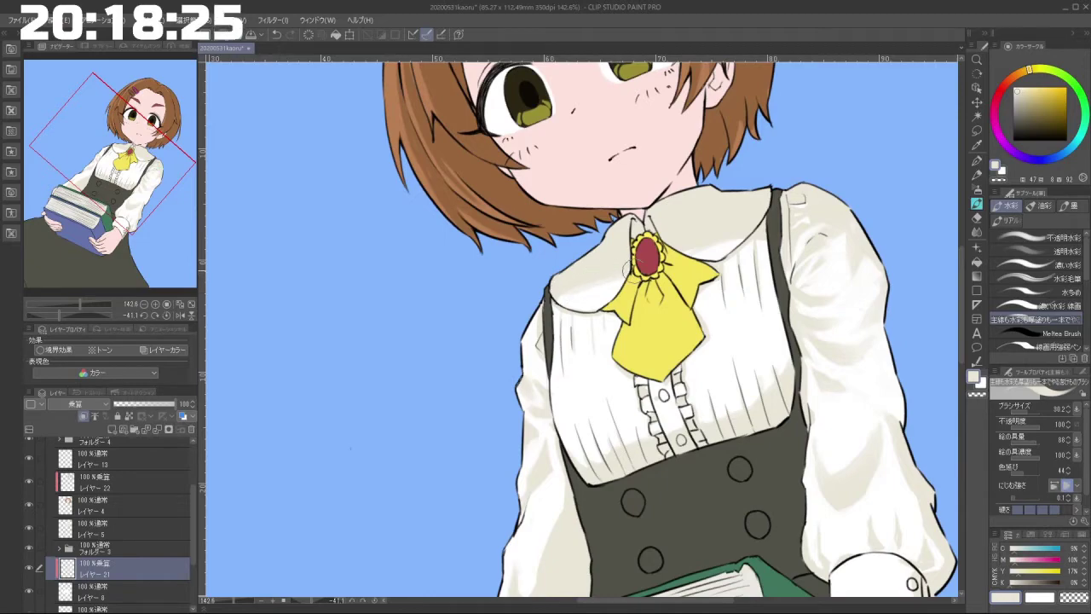
drag(631, 475, 693, 471)
drag(723, 387, 563, 246)
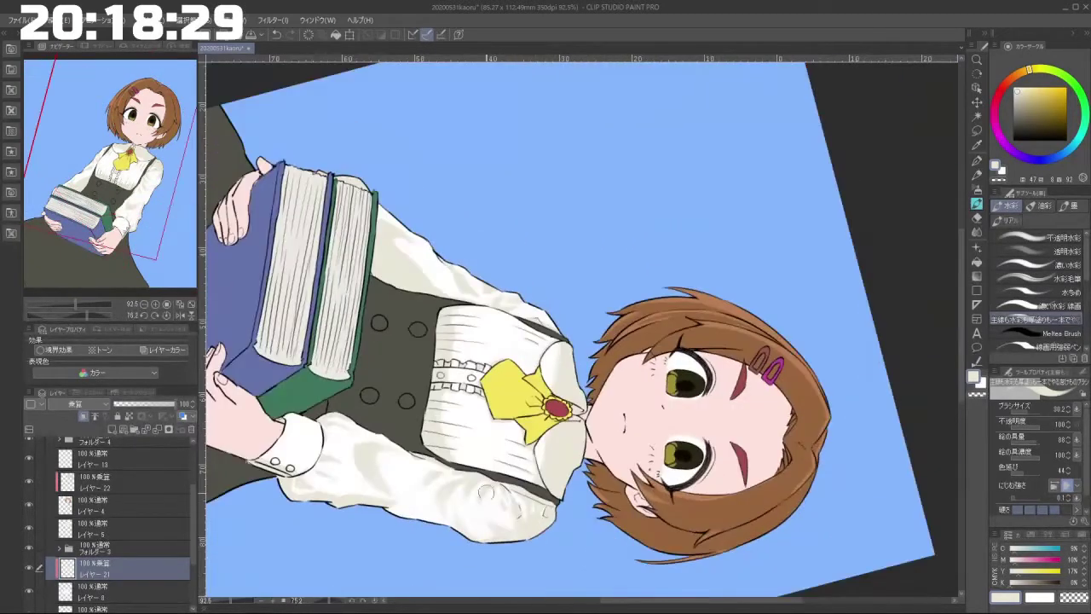
drag(486, 492, 714, 462)
scroll(704, 393, up, 5)
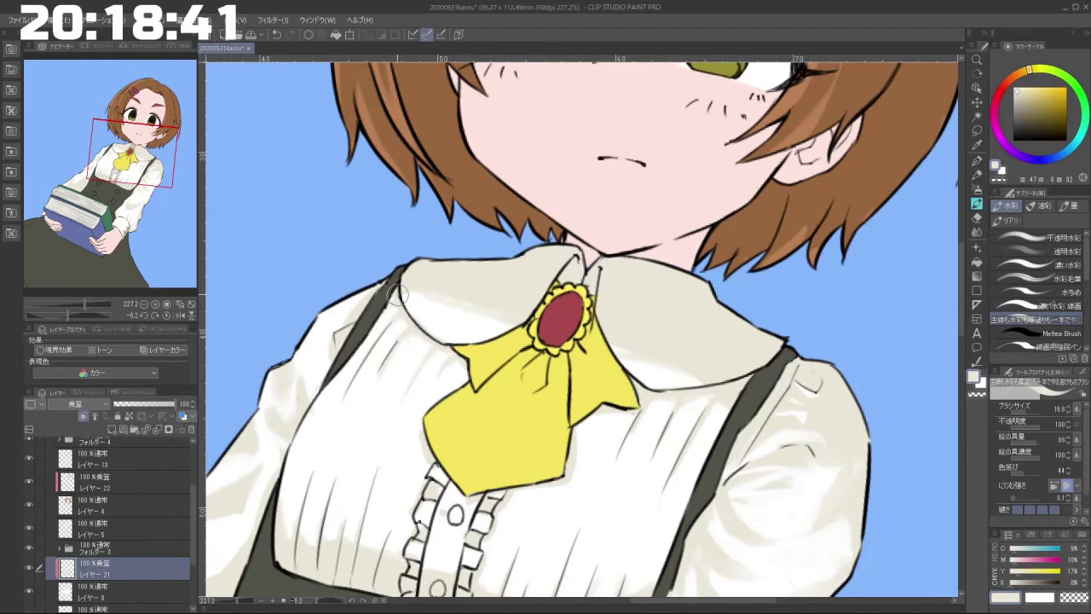
scroll(388, 307, down, 3)
scroll(375, 341, up, 2)
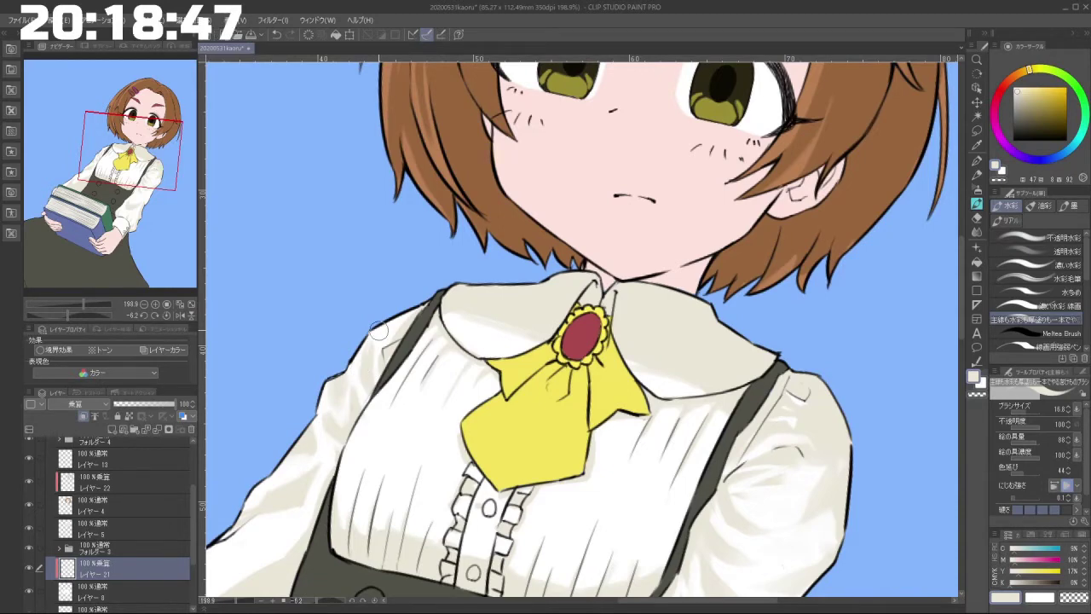
scroll(618, 417, down, 5)
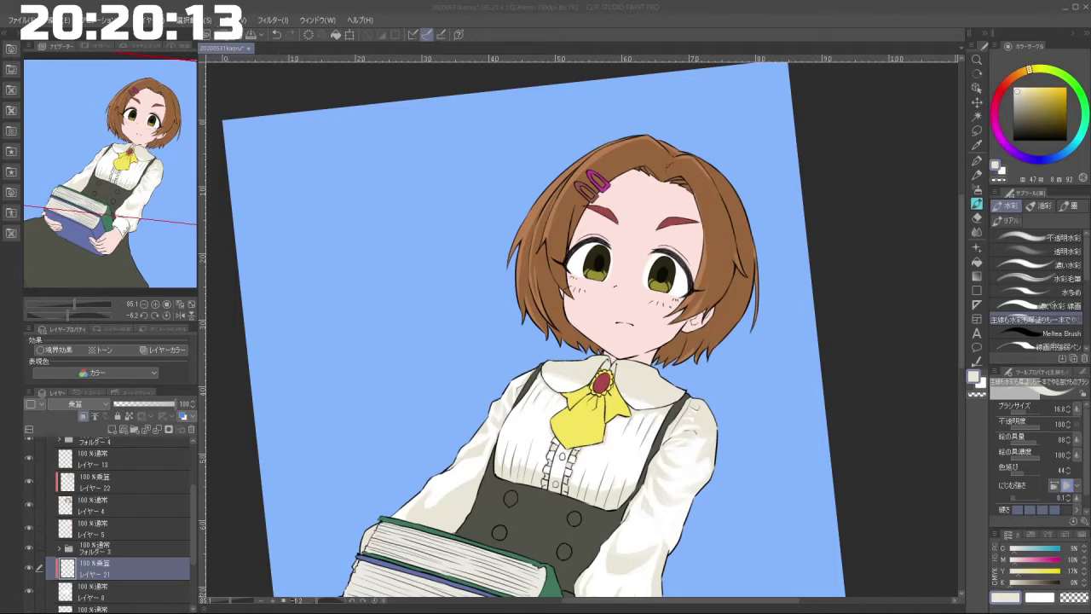
drag(959, 284, 959, 271)
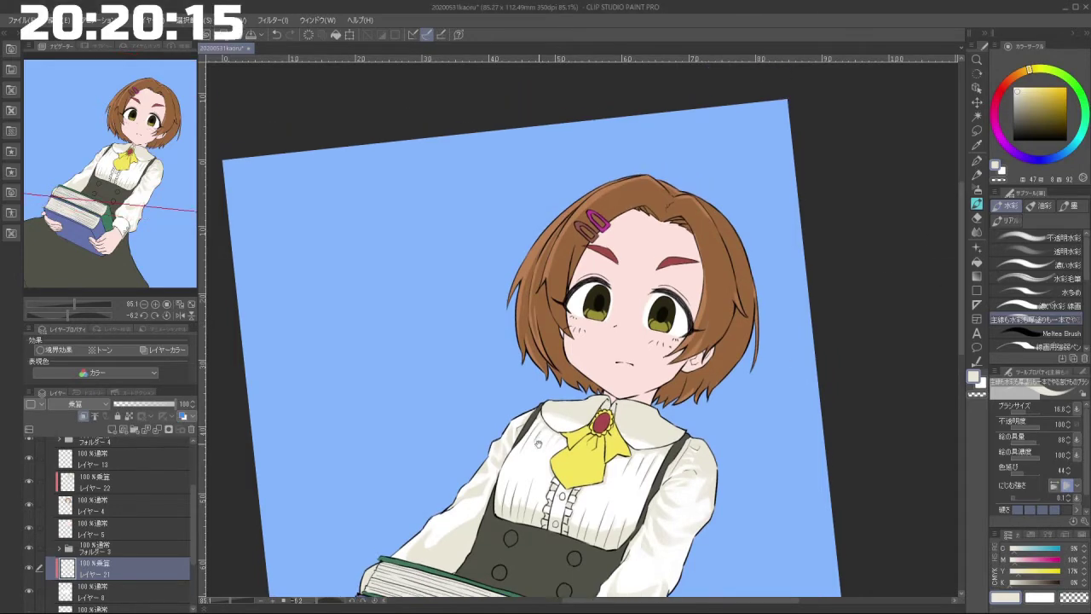
Step: Examine the blouse shading on the shoulder and sleeves up close and across the whole figure
drag(470, 477, 633, 363)
scroll(633, 362, down, 2)
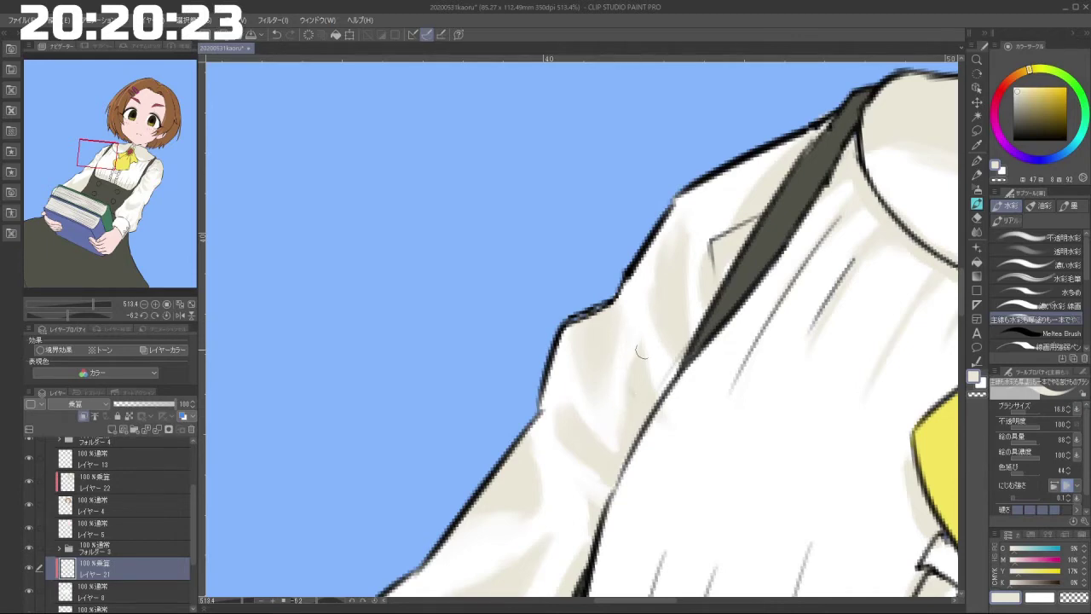
scroll(676, 360, down, 2)
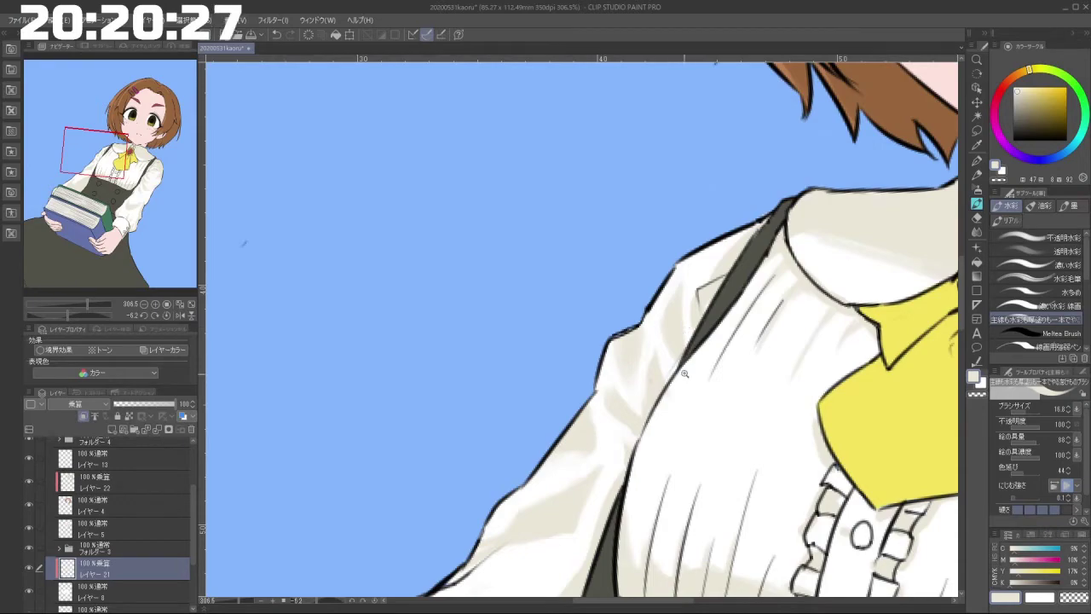
scroll(674, 375, down, 2)
drag(564, 432, 750, 260)
scroll(697, 367, down, 4)
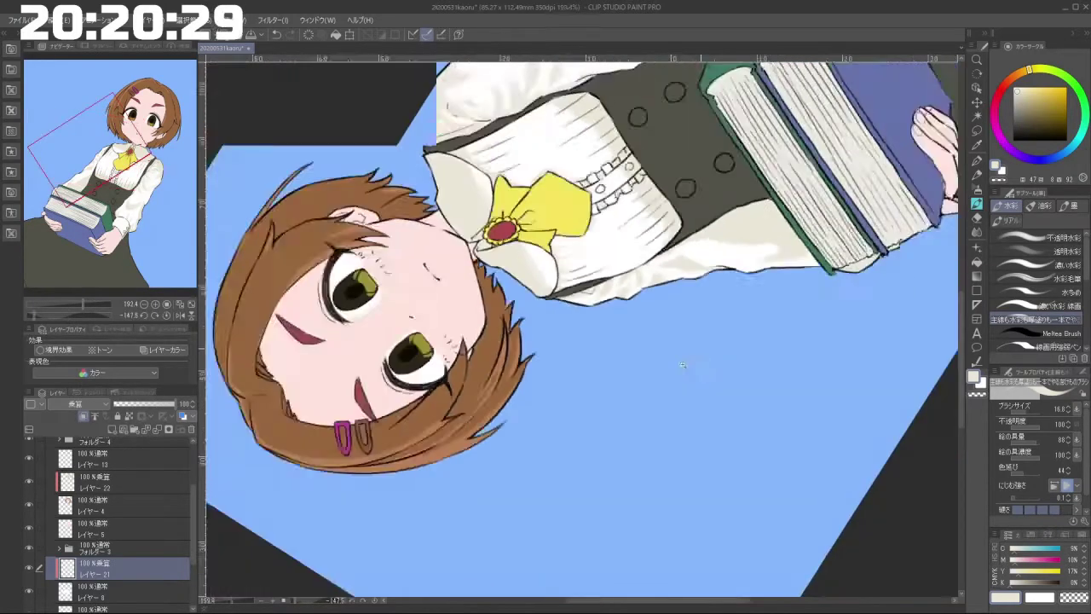
drag(700, 474, 439, 206)
scroll(661, 333, up, 1)
drag(651, 504, 733, 252)
scroll(733, 252, down, 4)
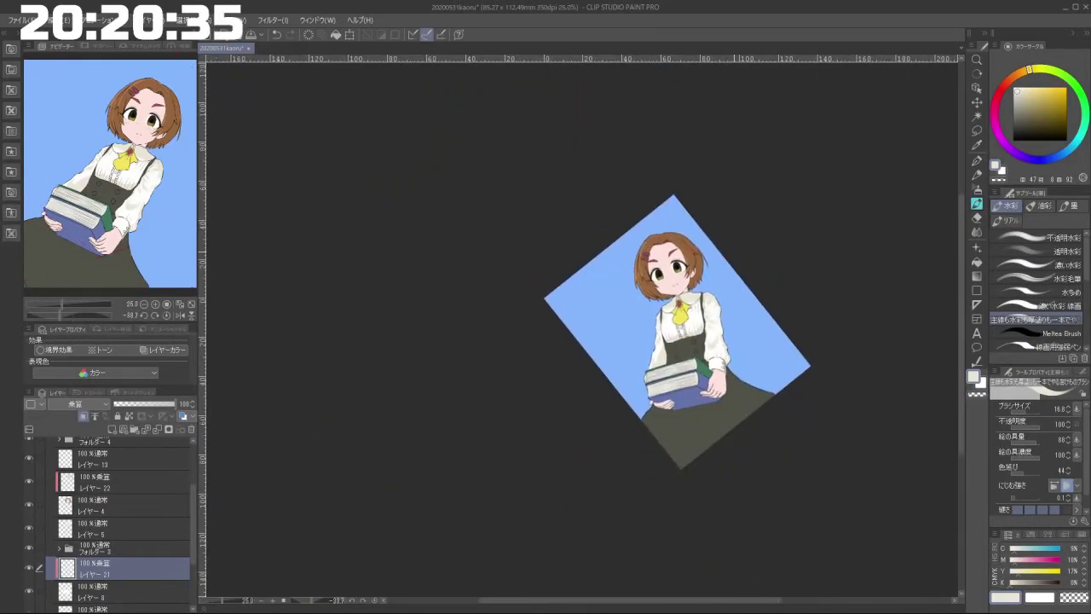
scroll(719, 378, up, 6)
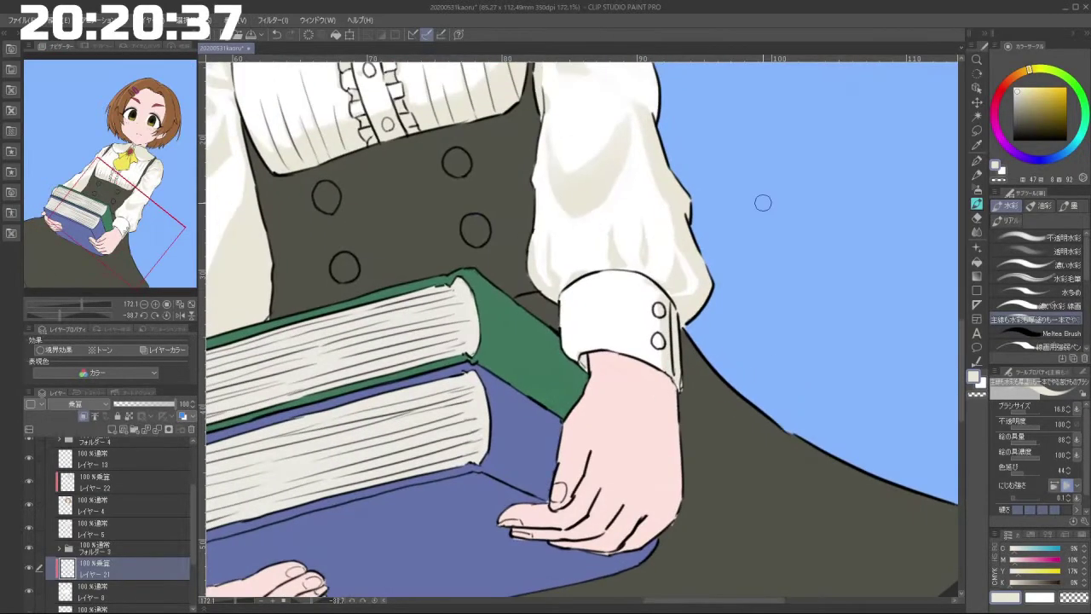
Step: Try shading the edge of the buttoned blouse cuff, raising the brush size to 39.2, and undo each stroke
key(ctrl+z)
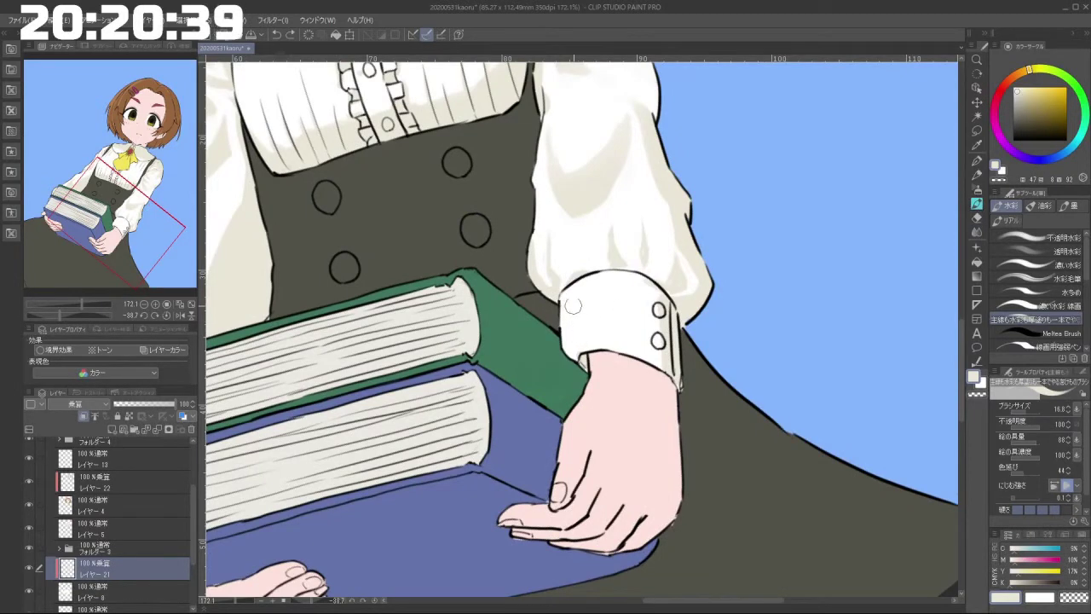
drag(569, 296, 572, 352)
key(ctrl+z)
key(])
drag(571, 302, 572, 370)
key(ctrl+z)
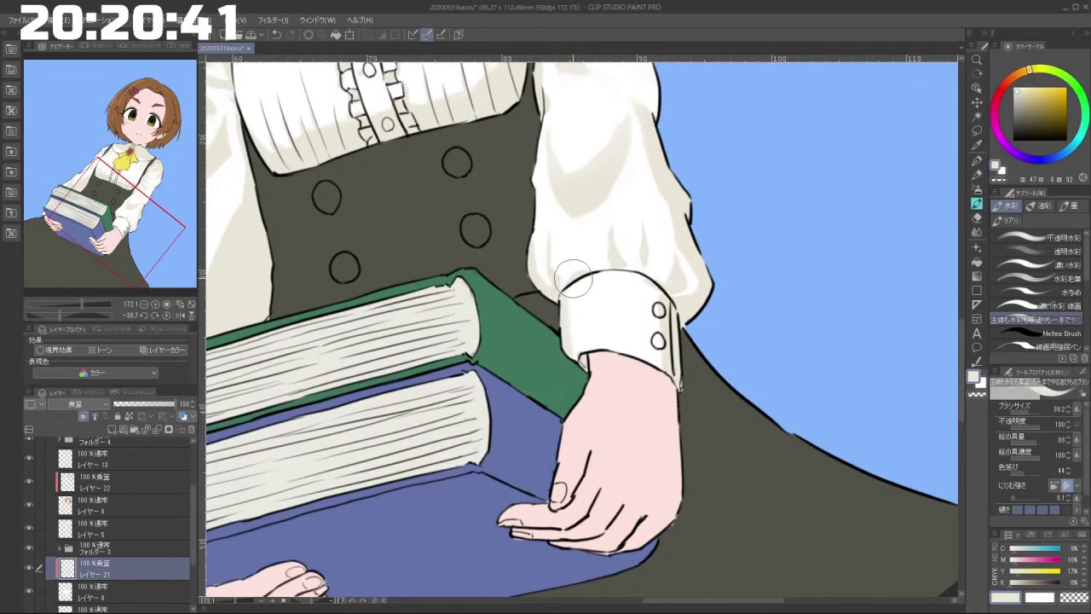
drag(584, 284, 574, 343)
key(ctrl+z)
Step: Shade the edge of the buttoned cuff where it meets the sleeve, using brush size 39.2
drag(550, 473, 653, 459)
key(minus)
key(minus)
key(minus)
key(minus)
key(minus)
key(minus)
key(minus)
key(minus)
key(minus)
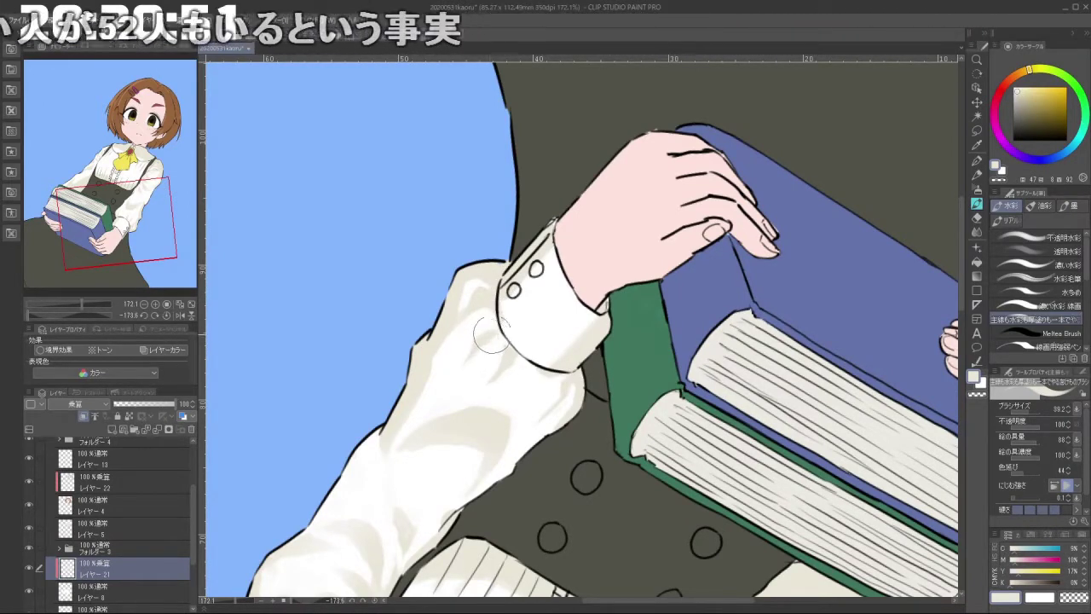
drag(576, 400, 548, 410)
drag(516, 320, 609, 347)
scroll(610, 348, down, 4)
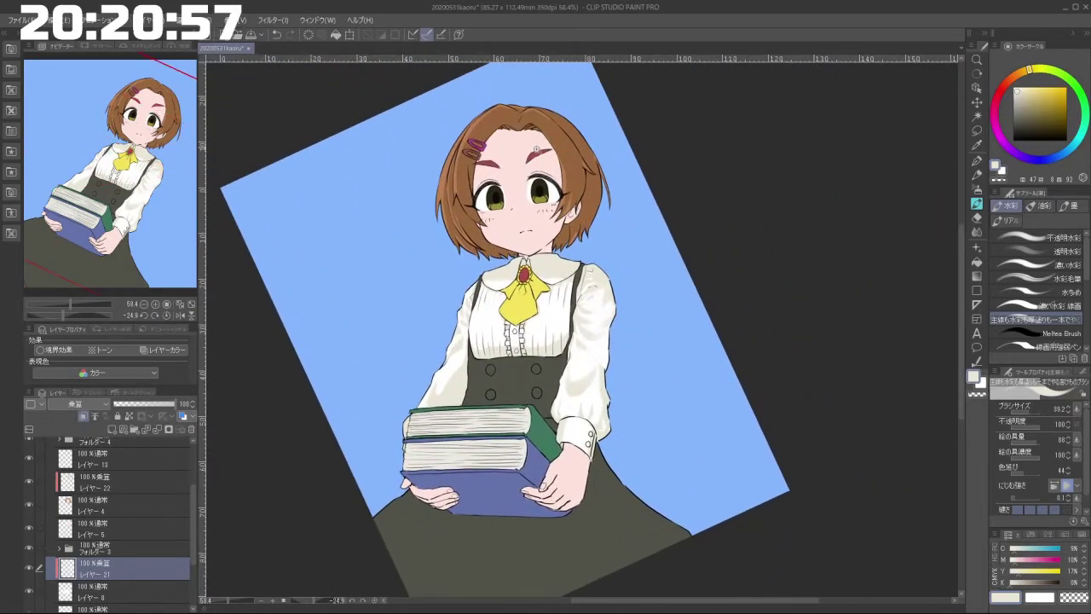
scroll(511, 169, up, 4)
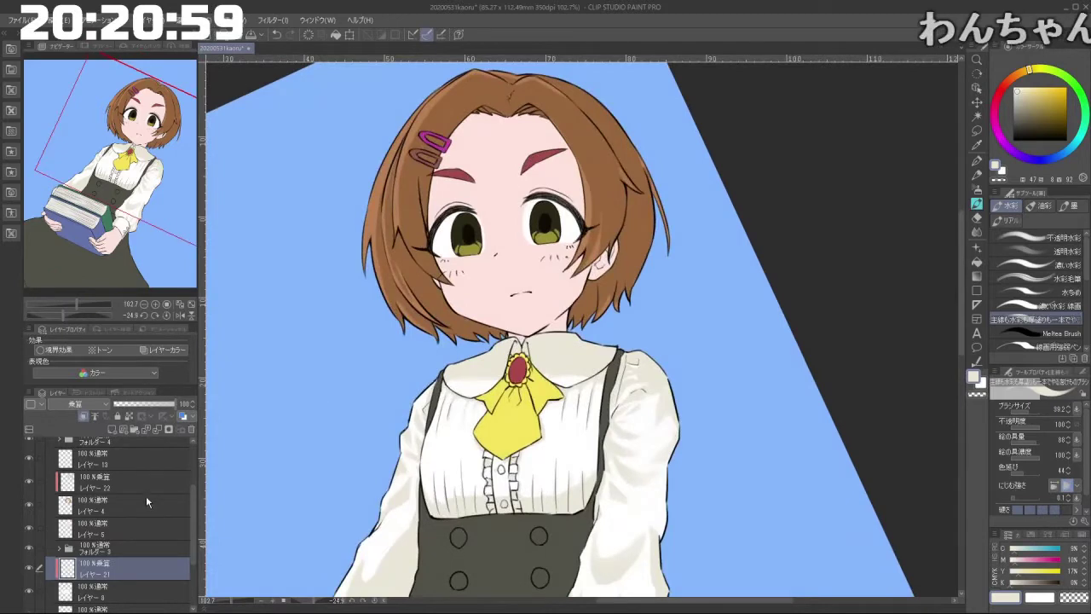
Step: Add a new layer directly above レイヤー 6, clip it to the layer below and set its blending mode to 乗算 (Multiply)
scroll(190, 532, down, 2)
click(143, 550)
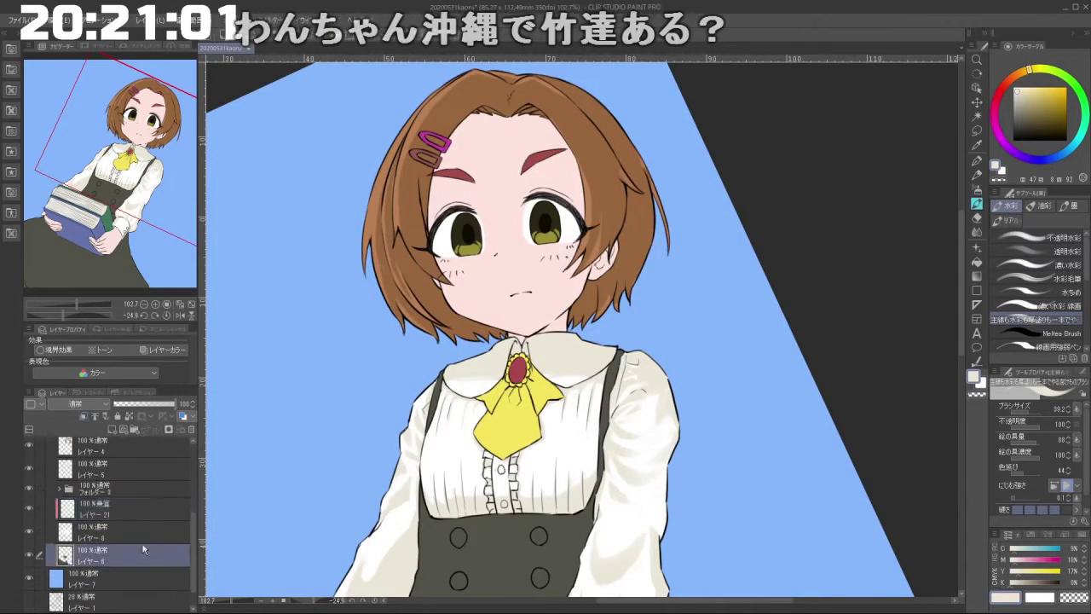
click(112, 430)
click(84, 416)
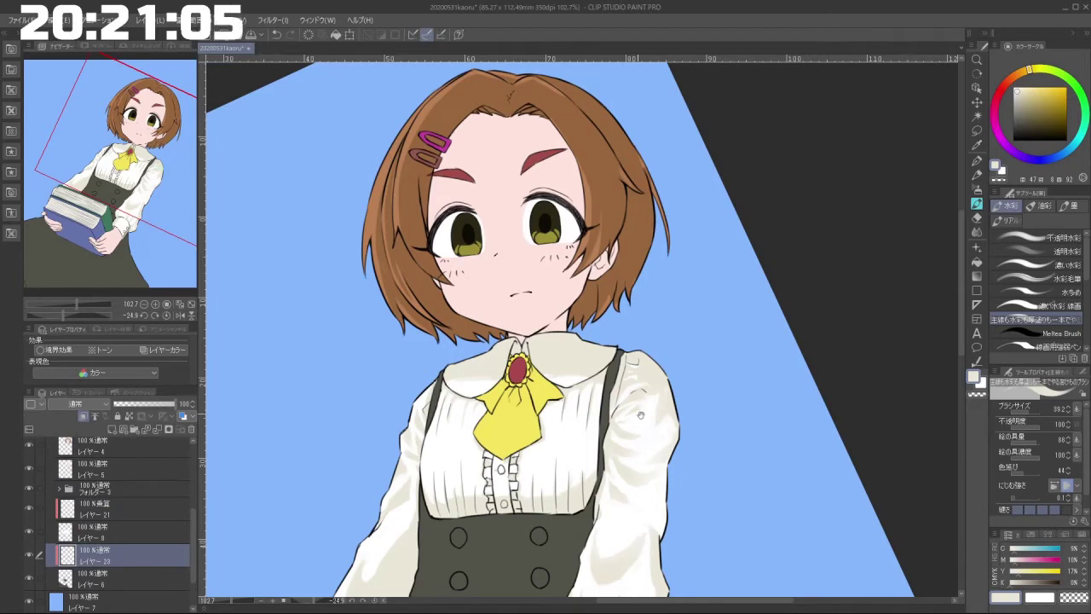
drag(639, 411, 690, 275)
drag(704, 358, 715, 280)
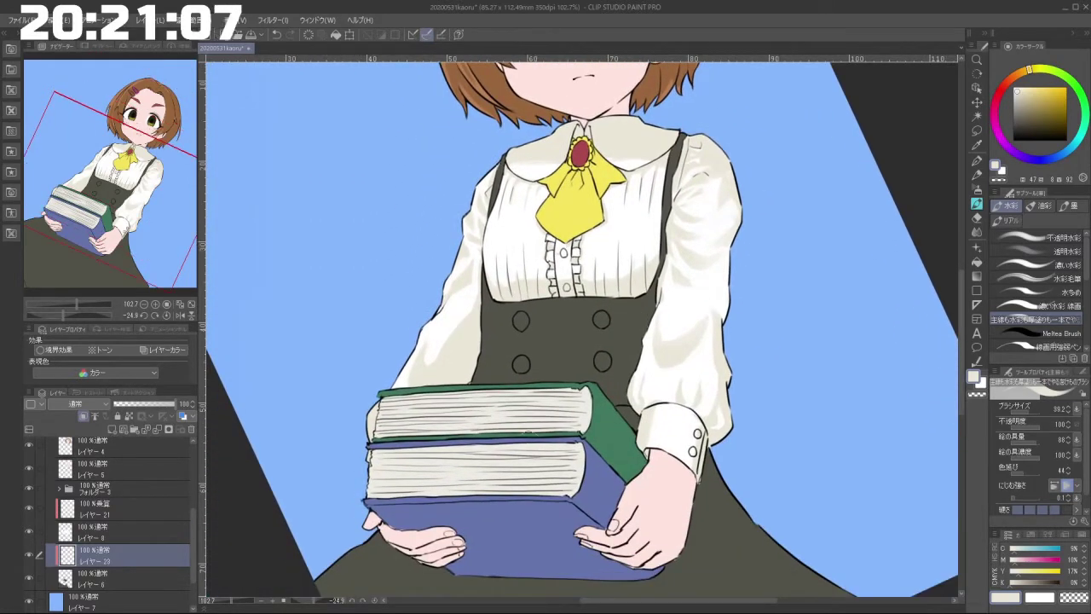
click(76, 403)
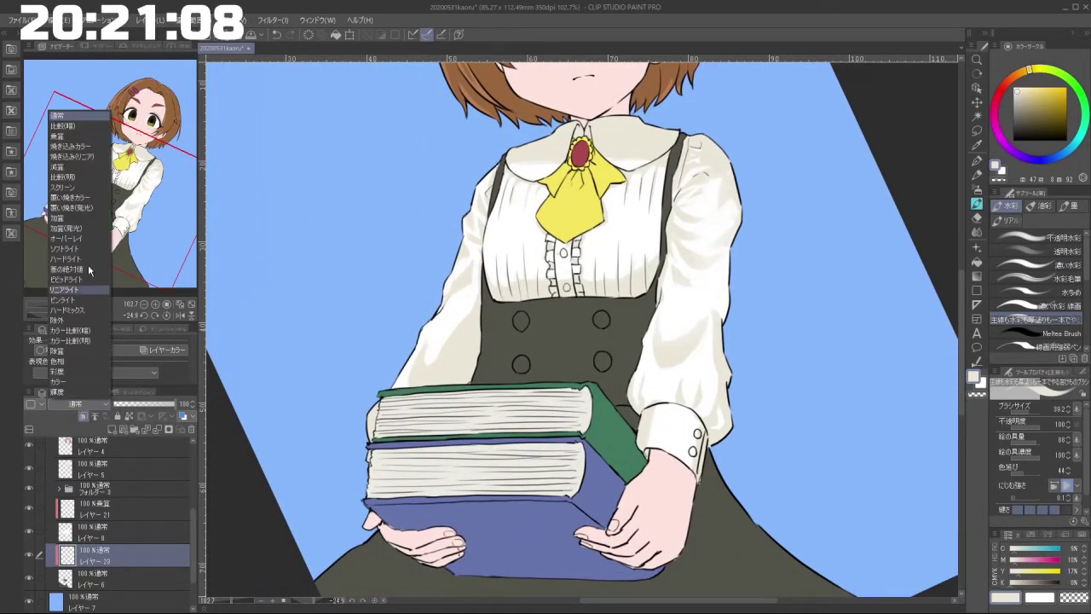
click(91, 137)
drag(614, 329, 608, 308)
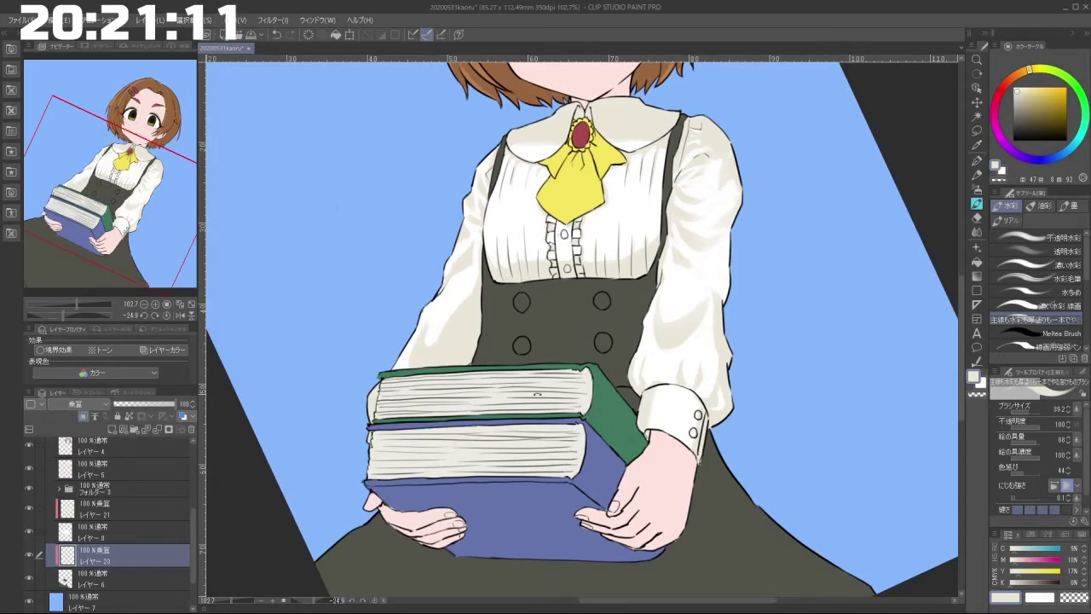
Step: Shade the dark high-waisted bodice under the chest and along its sides at brush size 39.2
drag(499, 315, 631, 390)
drag(527, 377, 630, 345)
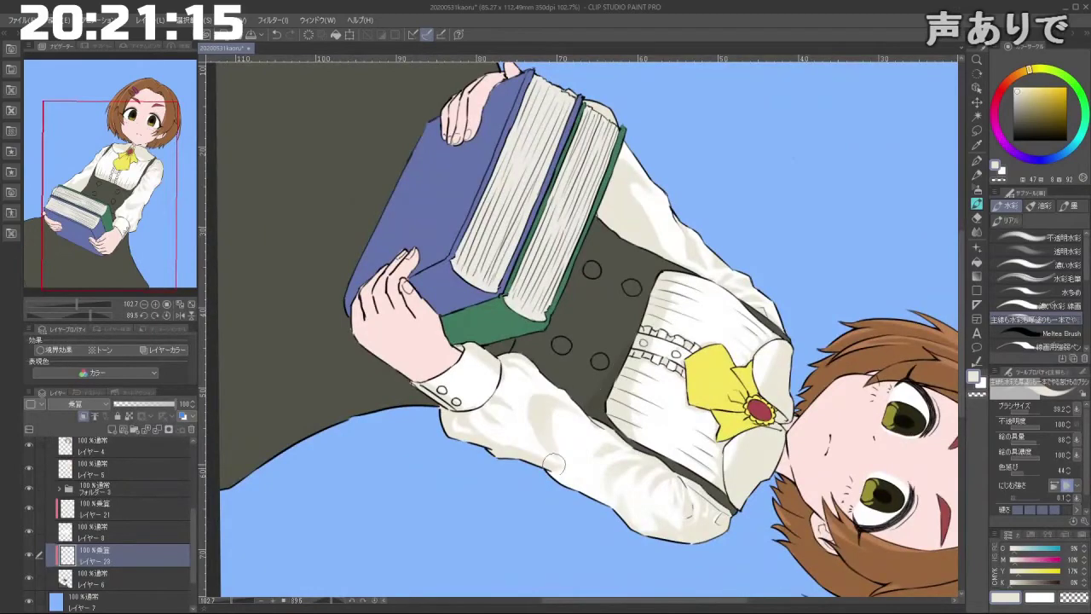
drag(606, 400, 753, 277)
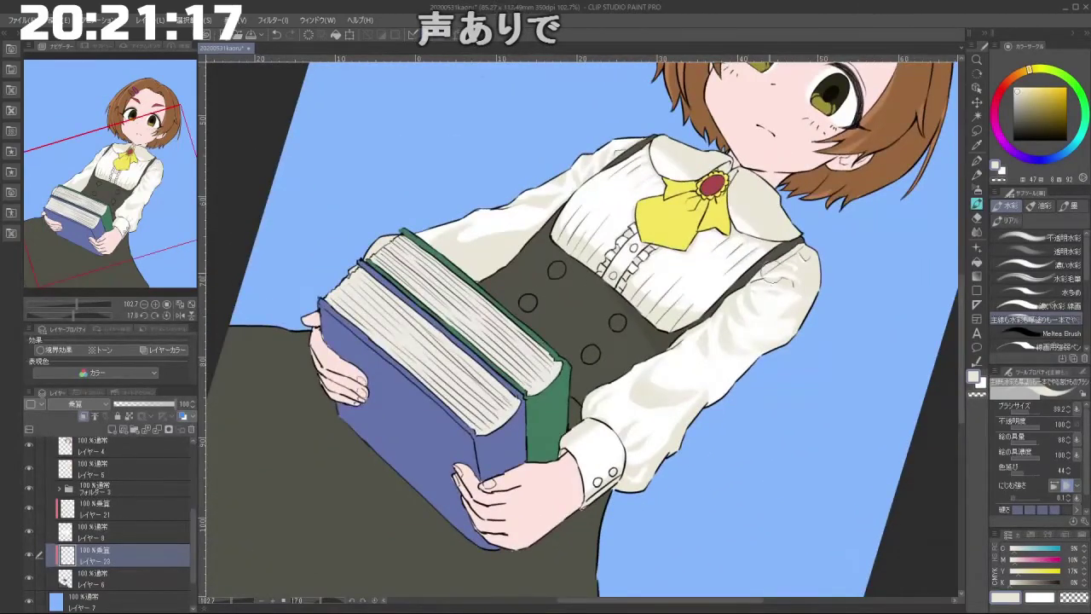
drag(786, 246, 684, 136)
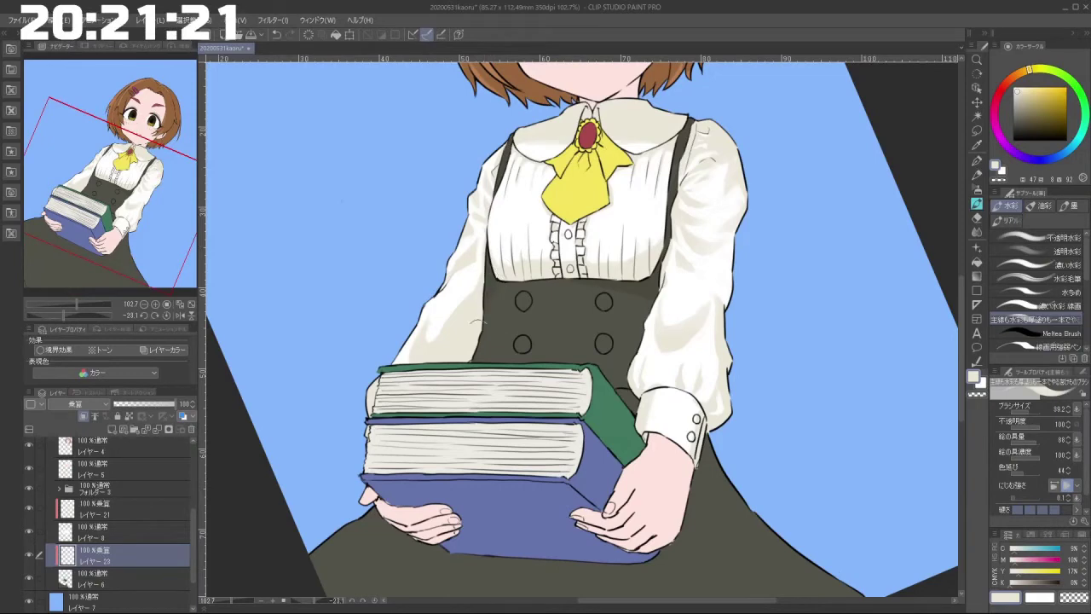
drag(509, 268, 490, 327)
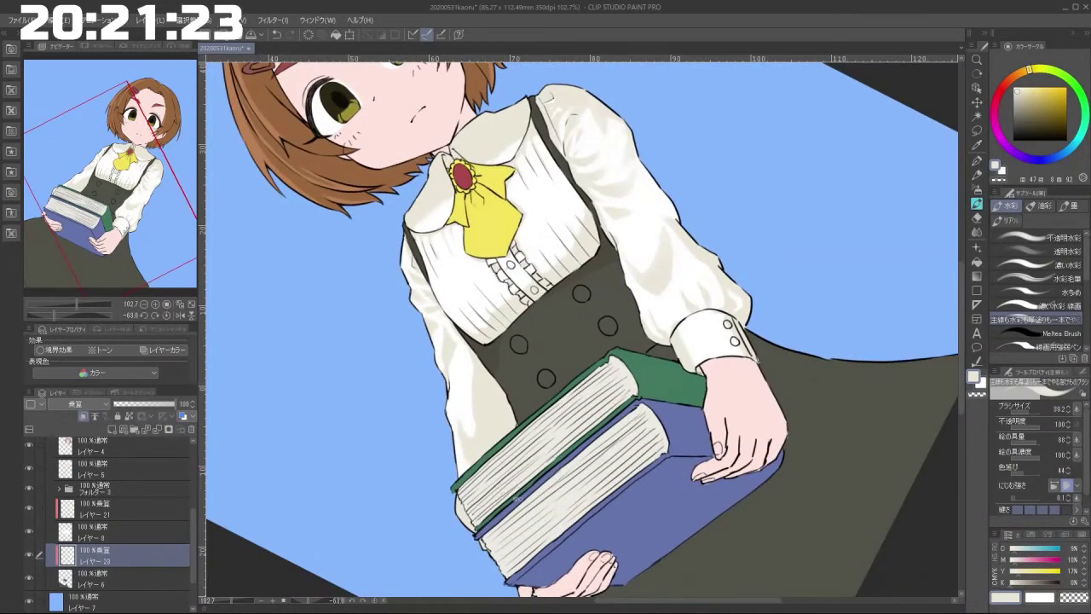
drag(516, 497, 522, 410)
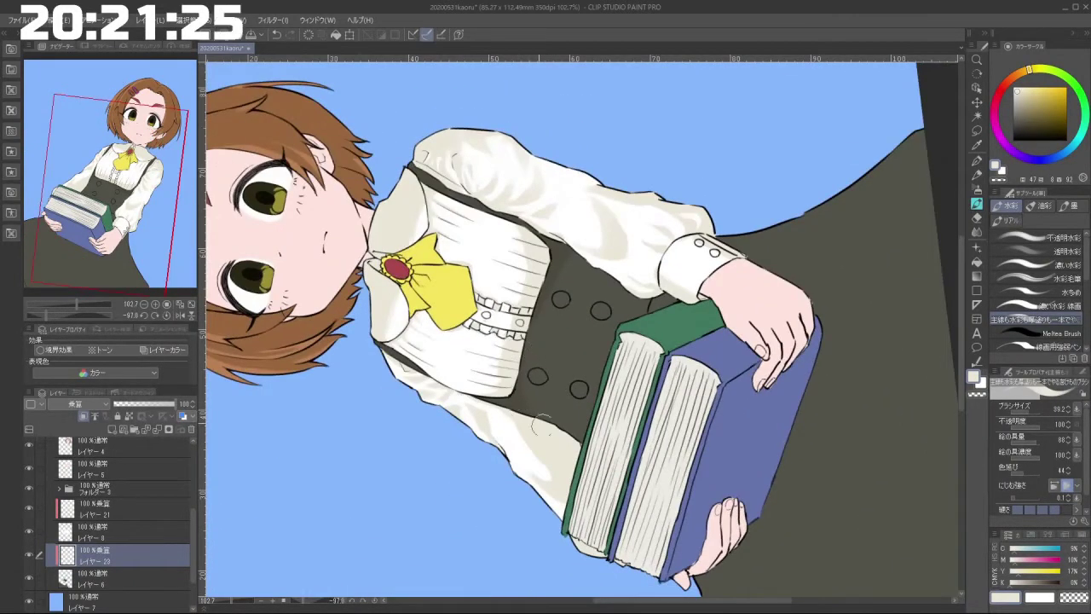
drag(575, 465, 626, 386)
drag(550, 295, 661, 370)
drag(560, 413, 601, 416)
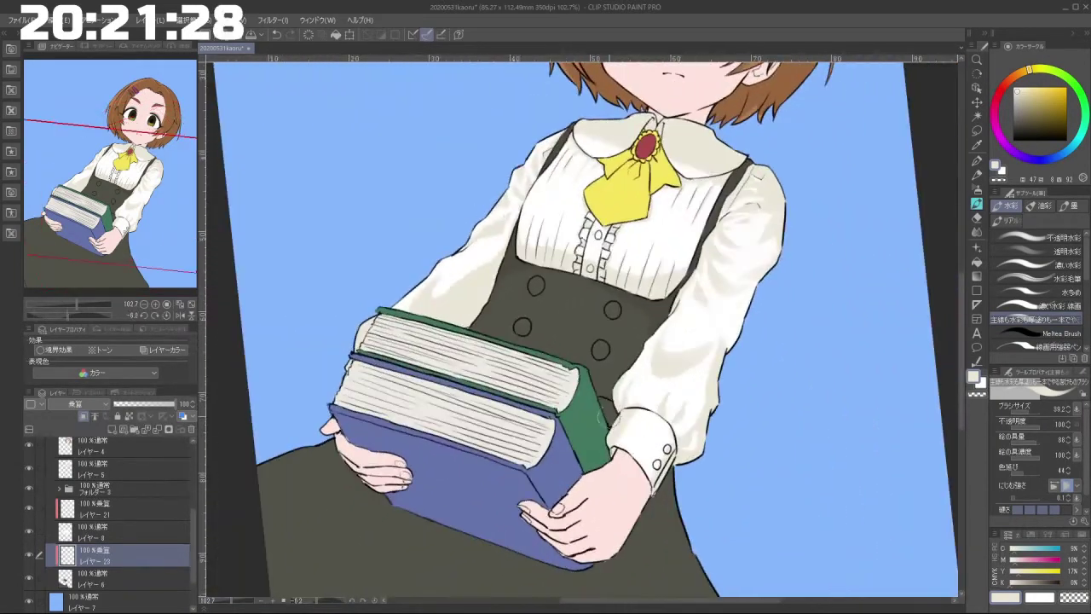
Step: Block in broad fold shadows down the dark skirt below the books at brush size 92.8
scroll(649, 351, down, 5)
scroll(635, 425, up, 3)
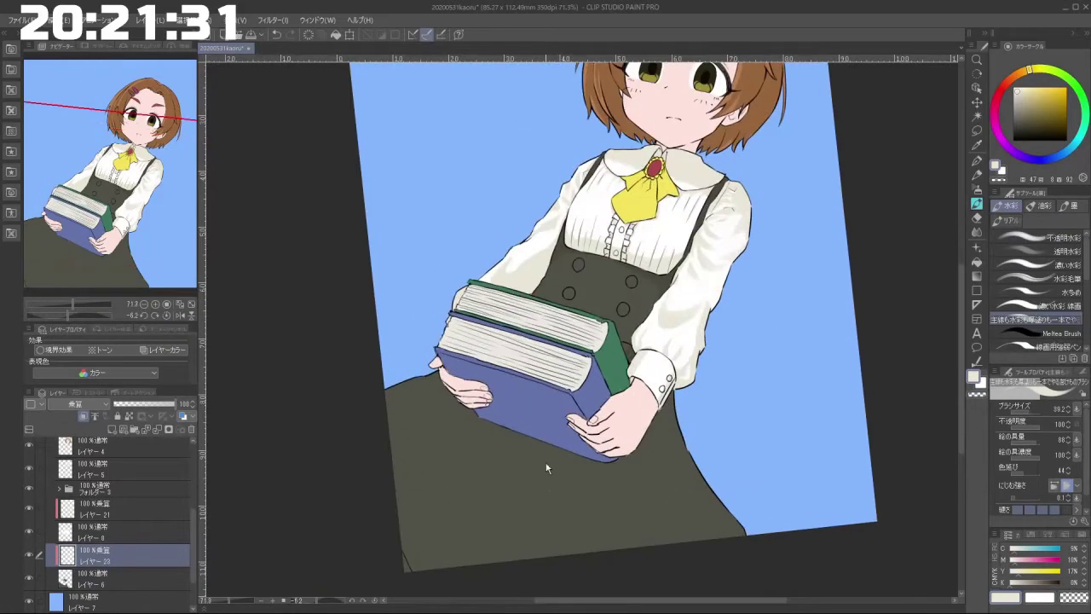
drag(590, 483, 607, 556)
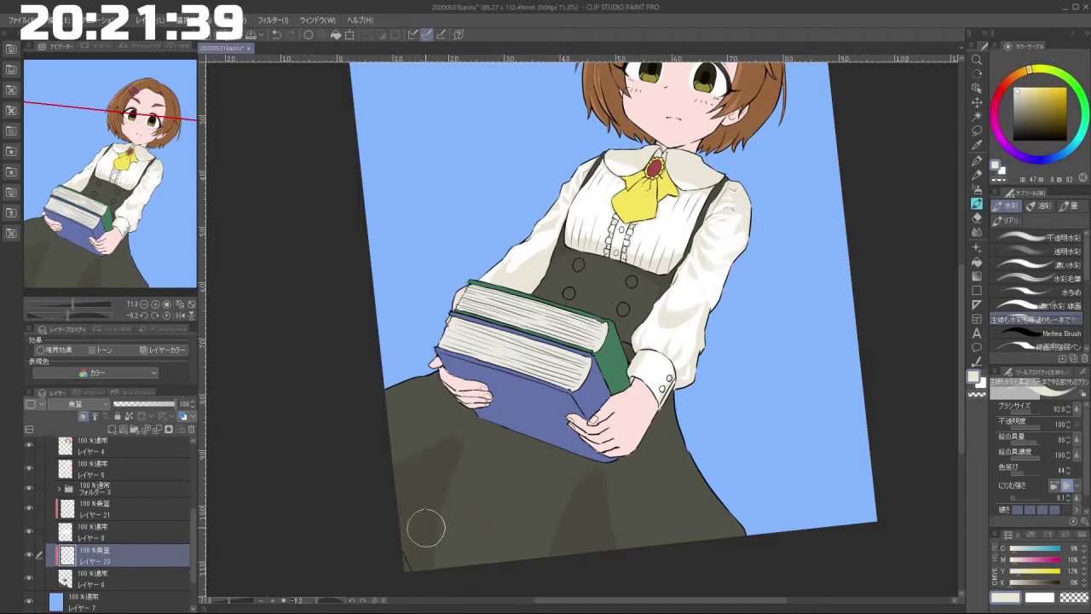
drag(546, 543, 627, 516)
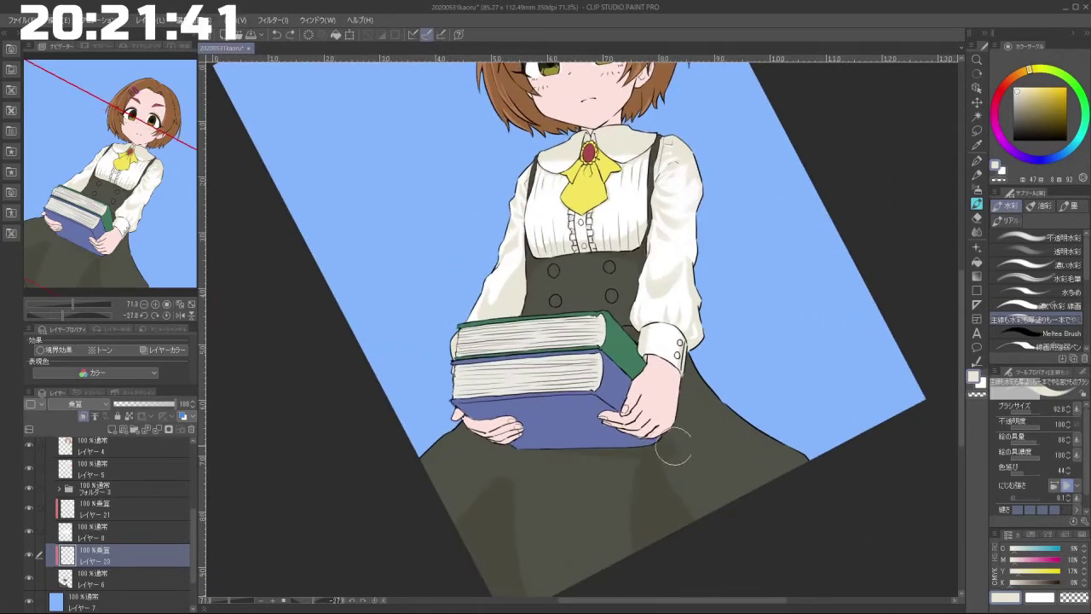
drag(635, 470, 735, 395)
mouse_move(789, 333)
mouse_down()
mouse_move(608, 524)
mouse_move(575, 498)
mouse_move(568, 544)
mouse_up()
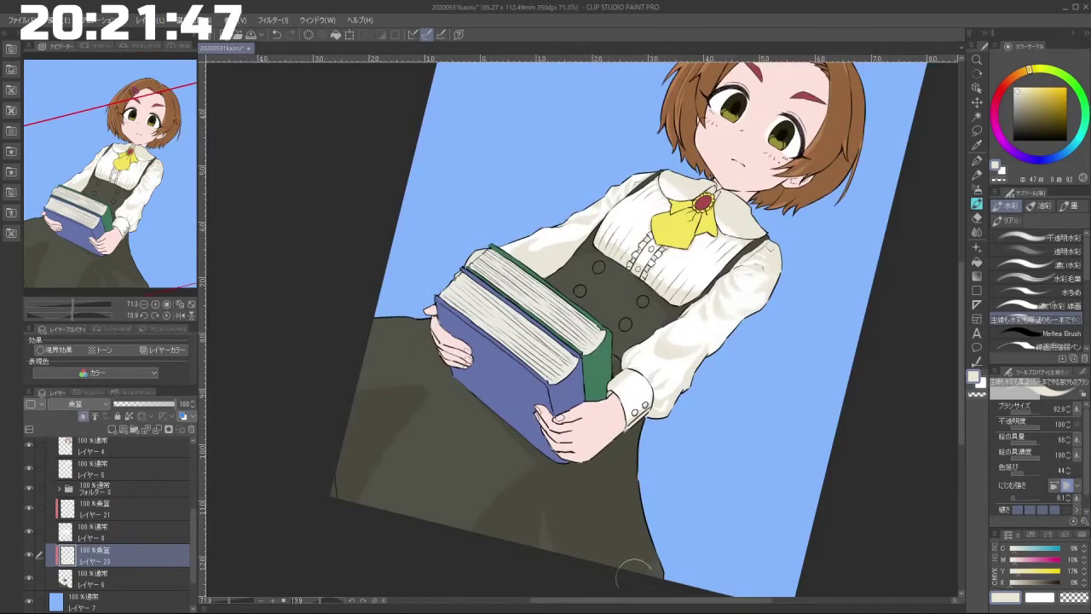
Step: Add a cast shadow on the skirt beneath the blue book and extend the fold shading around it
mouse_move(684, 492)
mouse_down()
mouse_move(645, 464)
mouse_move(622, 470)
mouse_up()
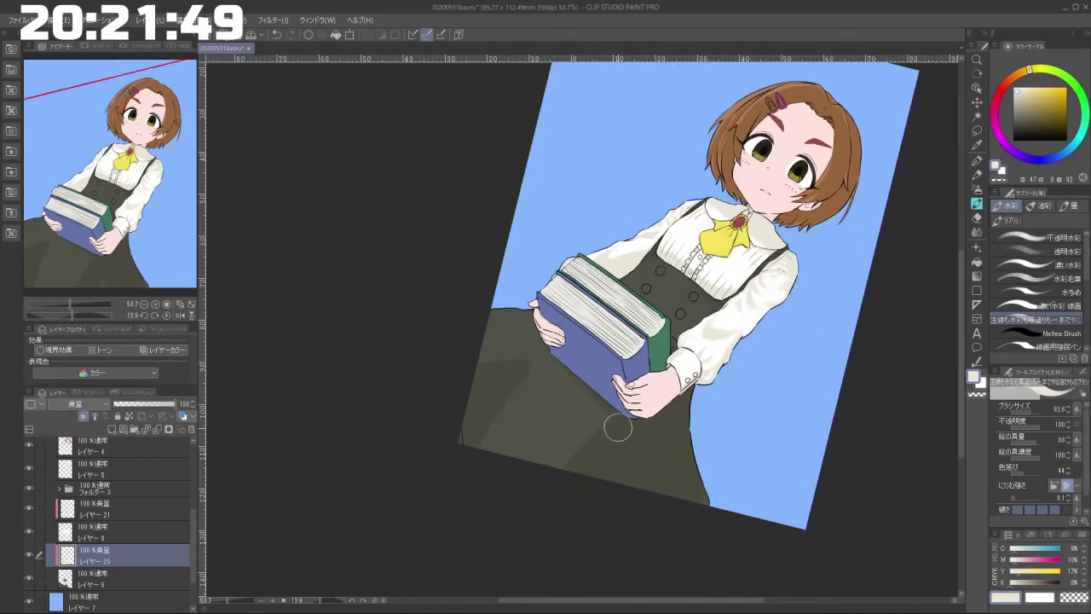
drag(594, 515, 719, 293)
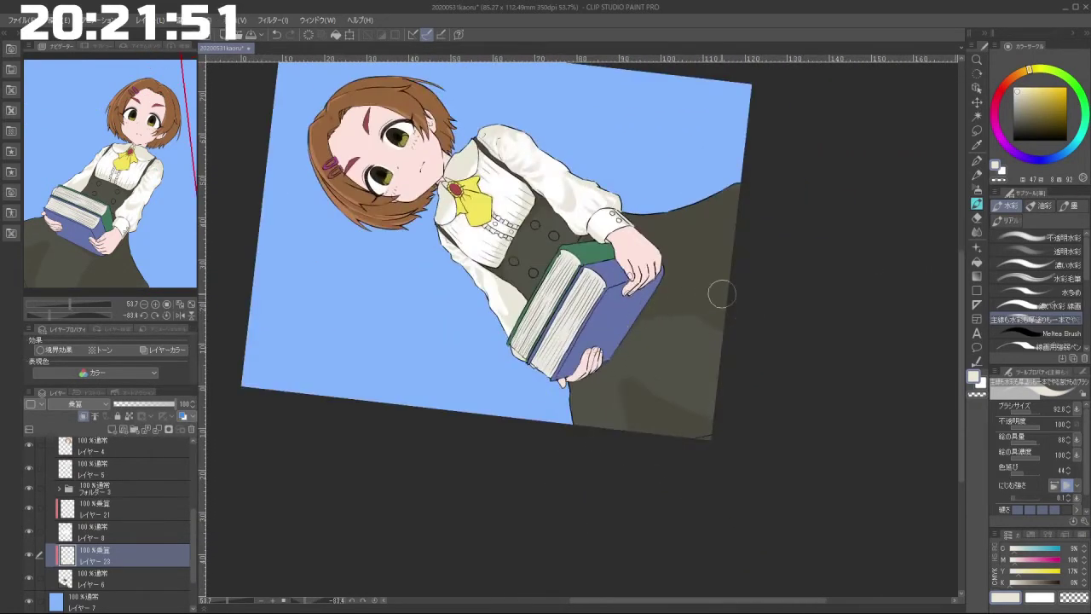
drag(583, 493, 631, 477)
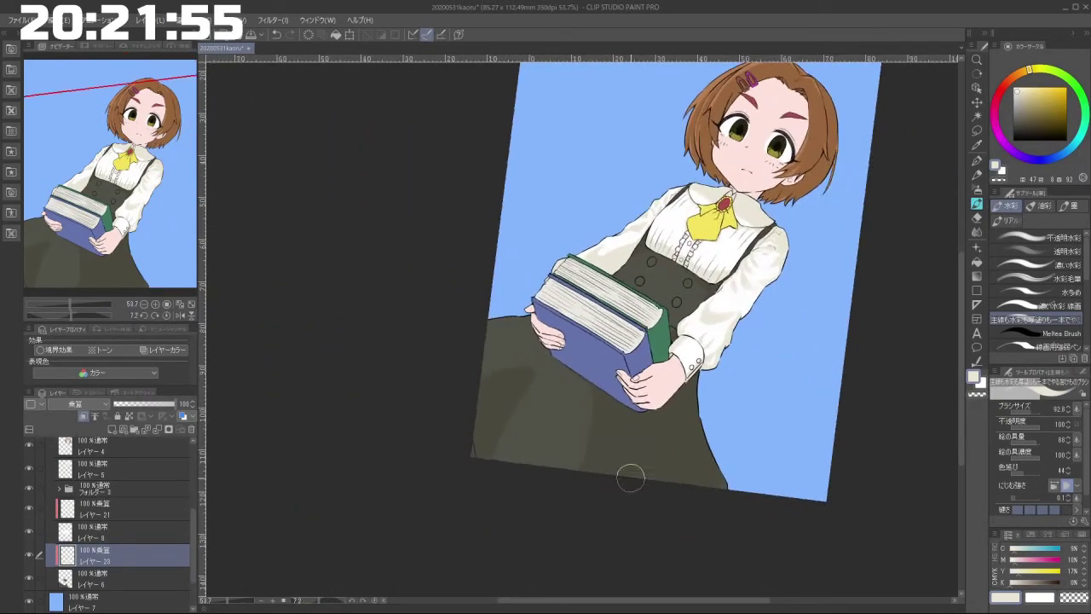
drag(842, 188, 820, 223)
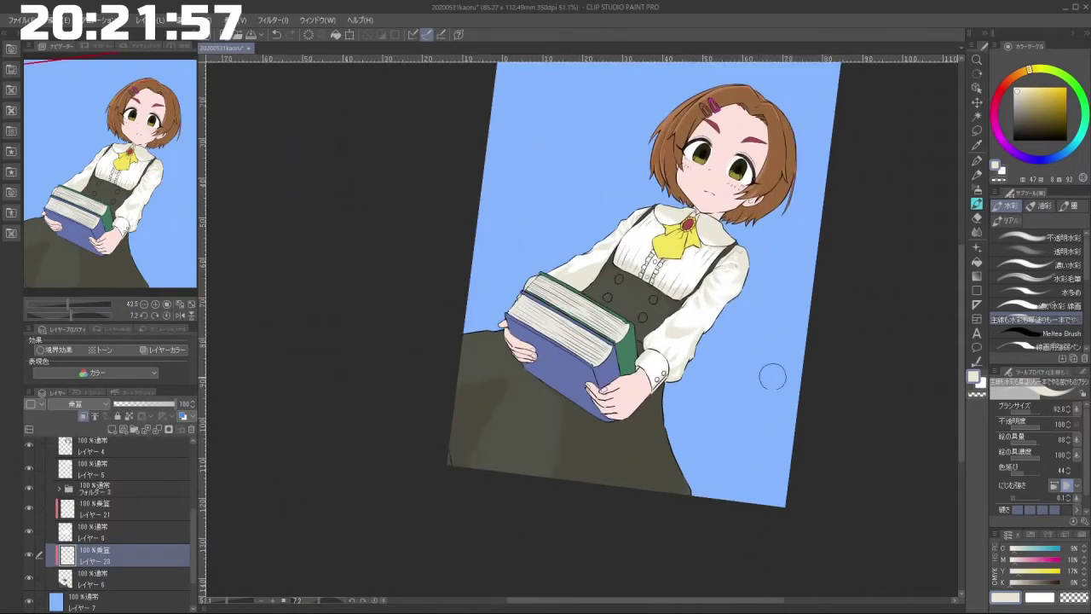
drag(773, 377, 861, 362)
Step: Soften the fold shadows across the dark skirt using transparent colour at brush size 243.1
click(977, 383)
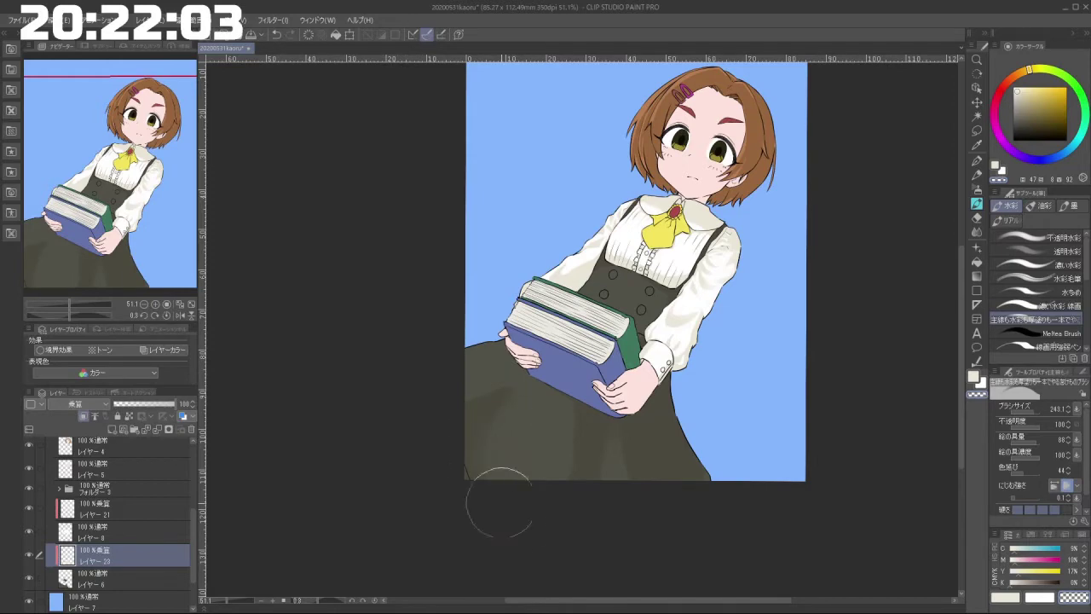
drag(499, 504, 651, 519)
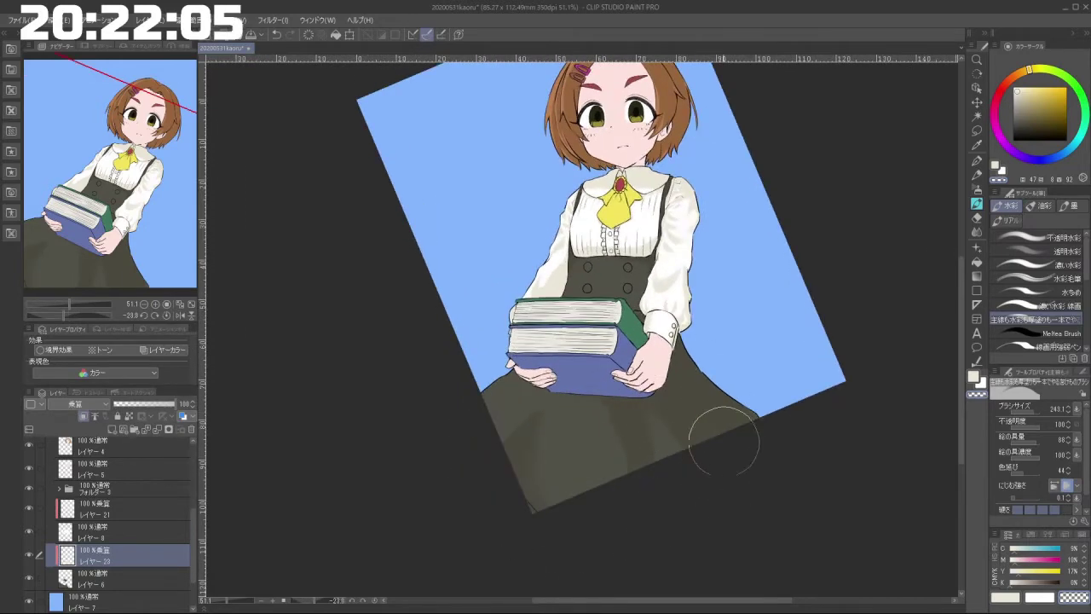
mouse_move(735, 437)
mouse_down()
mouse_move(787, 259)
mouse_move(646, 171)
mouse_up()
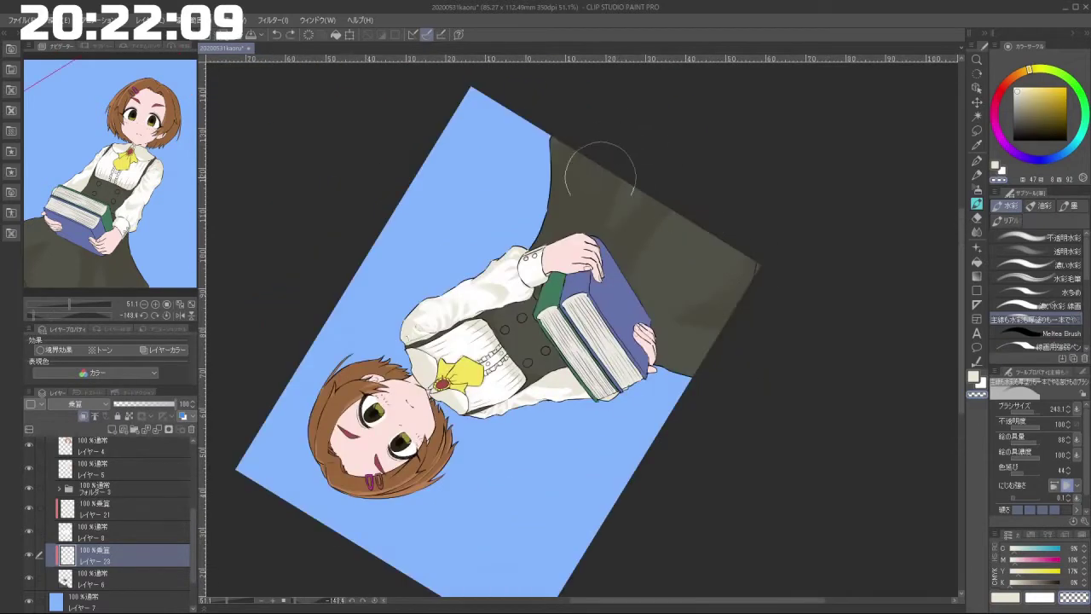
mouse_move(575, 196)
mouse_down()
mouse_move(498, 226)
mouse_move(588, 452)
mouse_move(612, 451)
mouse_up()
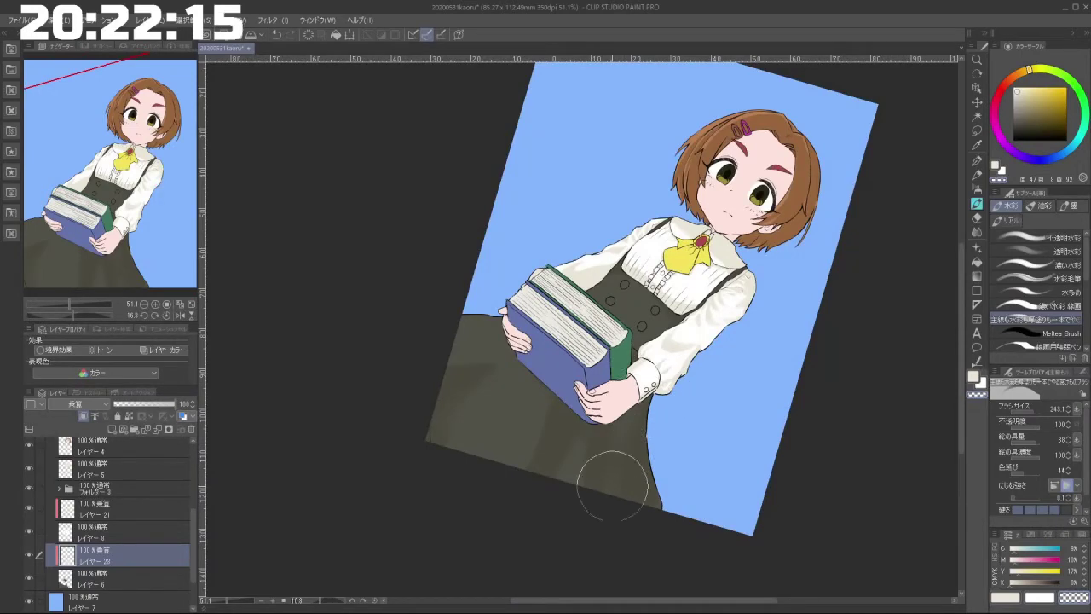
drag(655, 557, 703, 477)
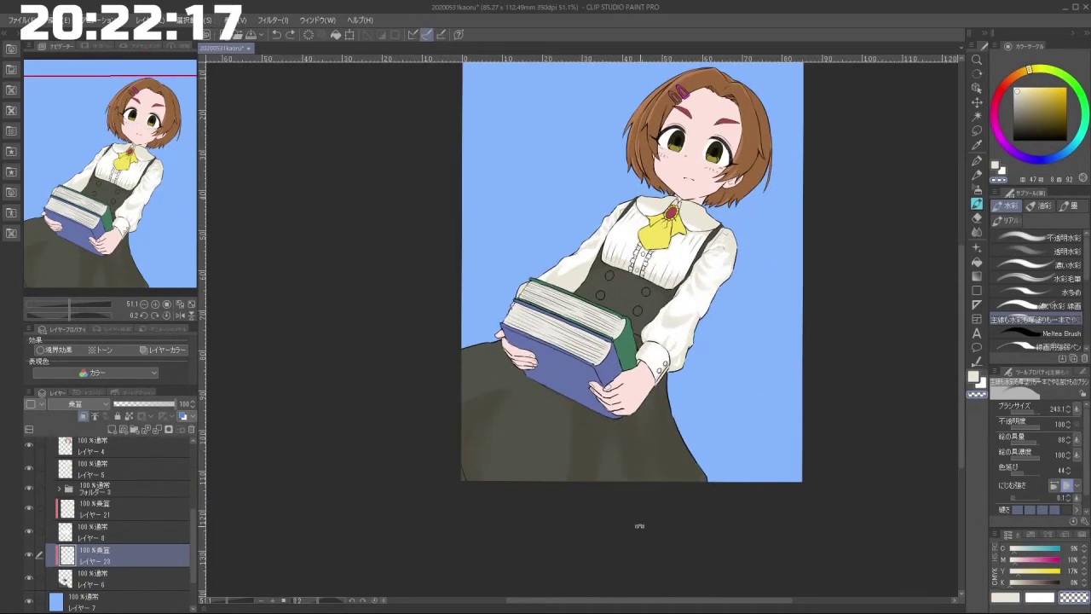
drag(640, 526, 798, 391)
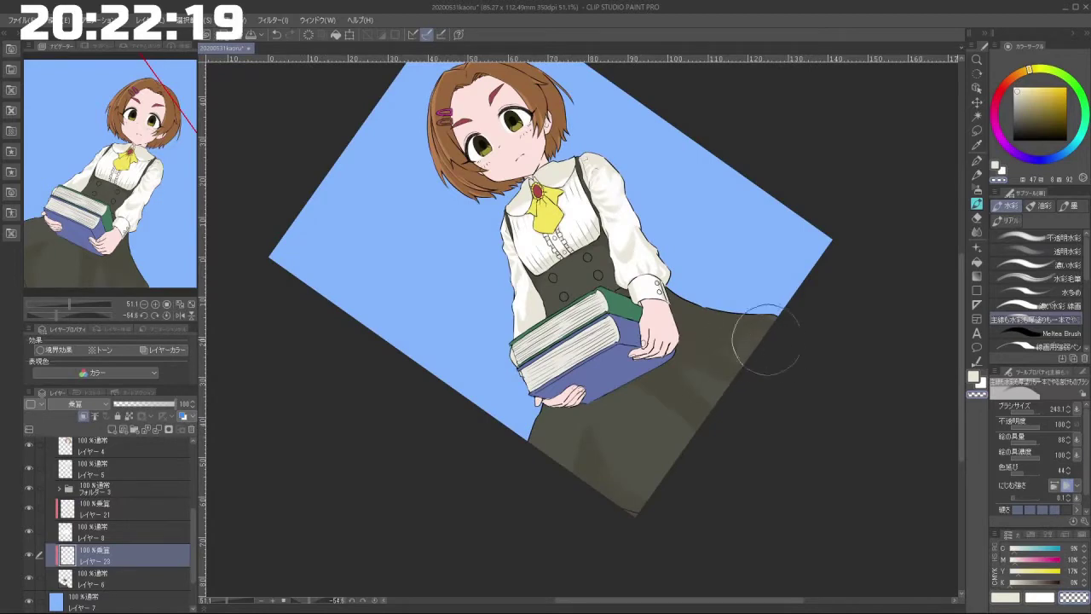
Step: Rework the skirt's fold shading below the blue book and toward the hem at brush size 164.8
key(bracketleft)
key(bracketleft)
key(bracketleft)
key(bracketleft)
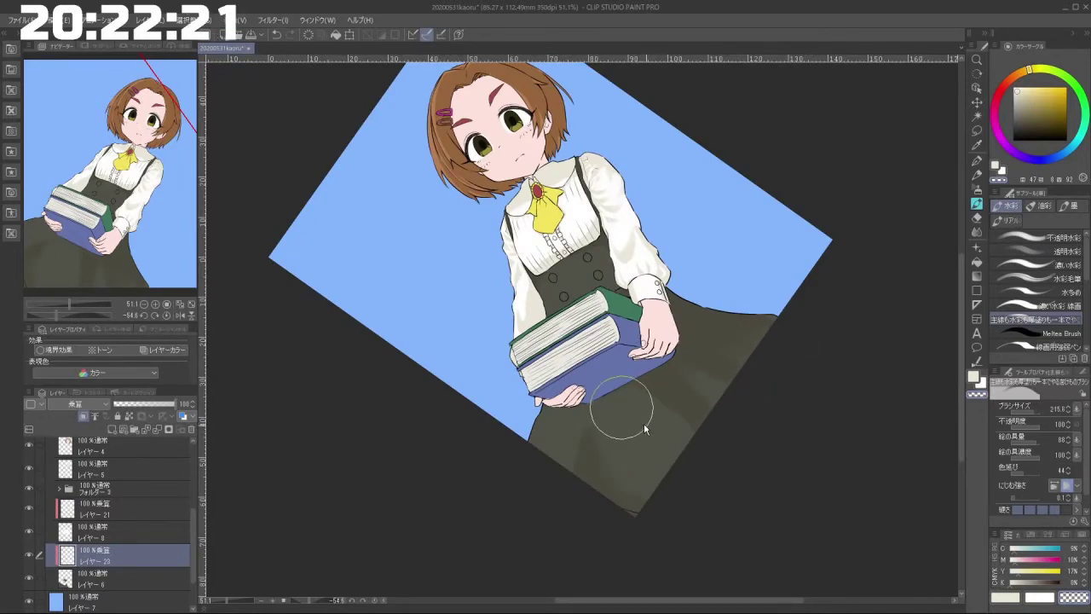
drag(629, 528, 435, 469)
drag(598, 471, 614, 350)
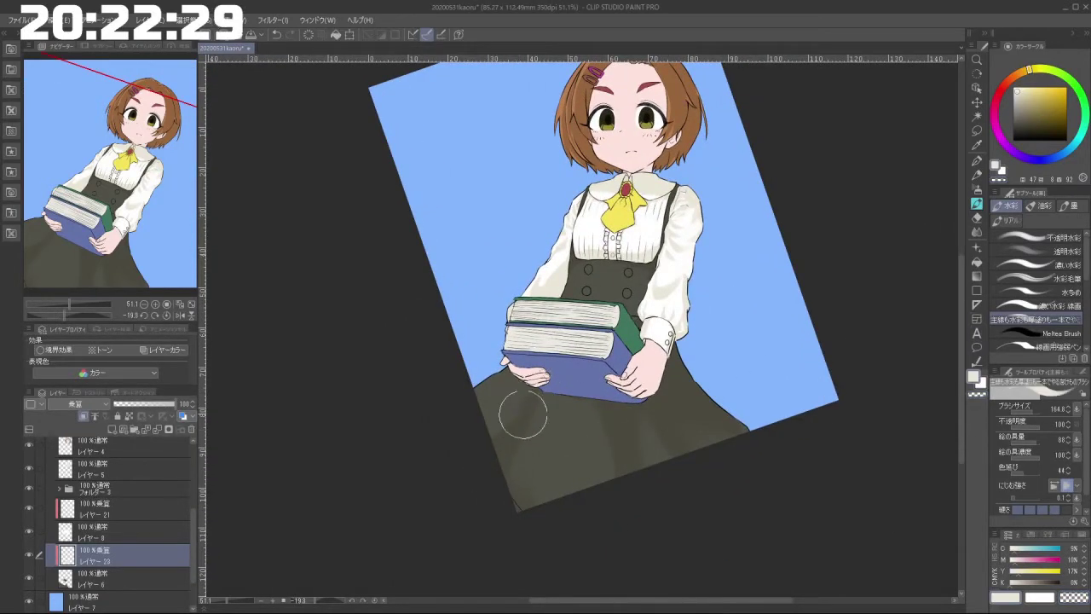
drag(559, 394, 622, 383)
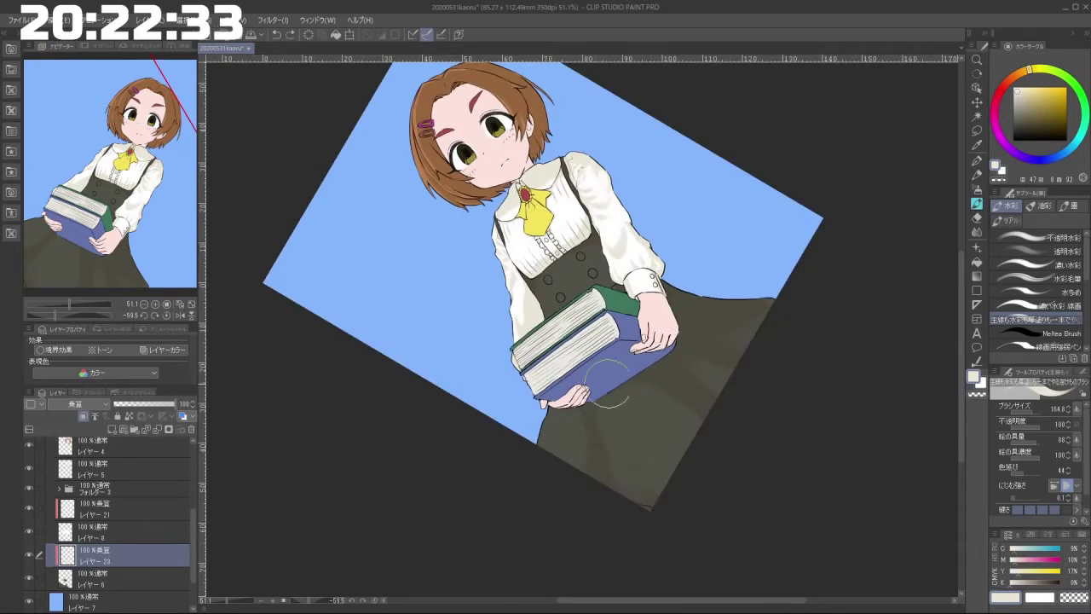
drag(487, 517, 585, 457)
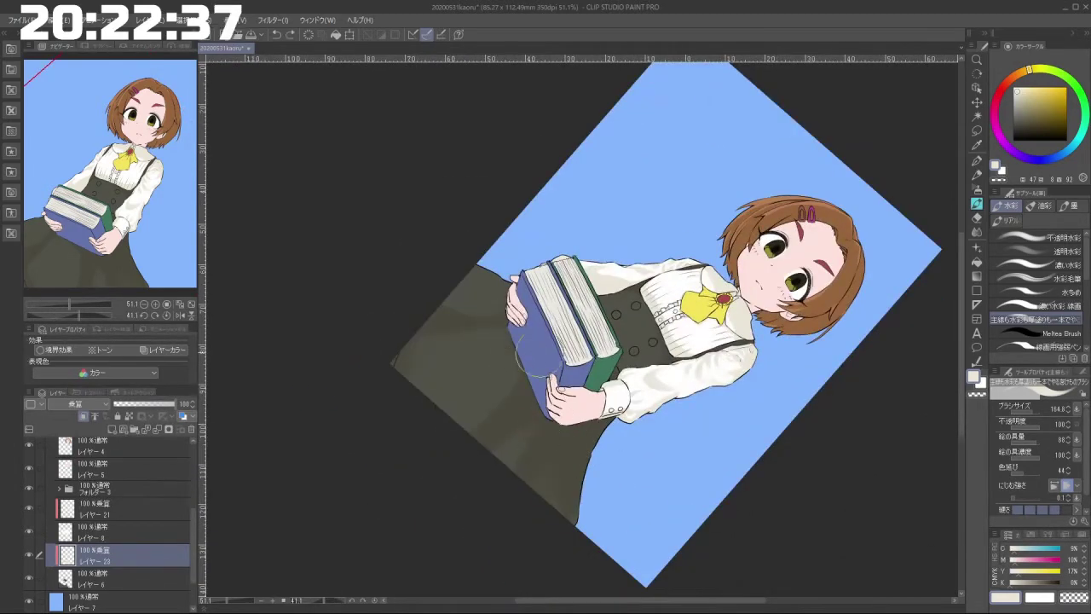
drag(554, 514, 628, 570)
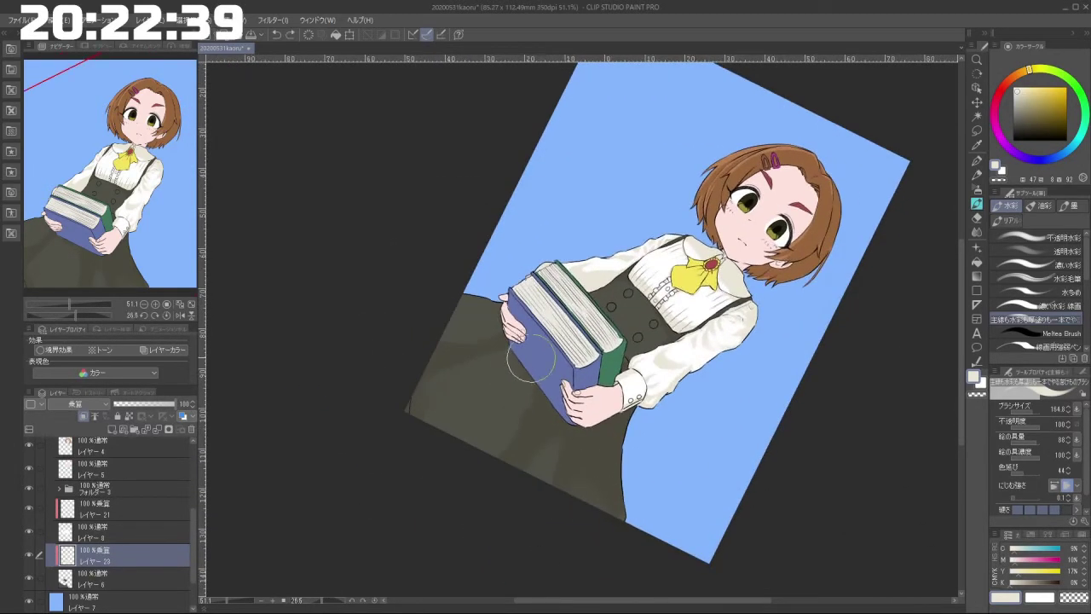
drag(565, 414, 562, 484)
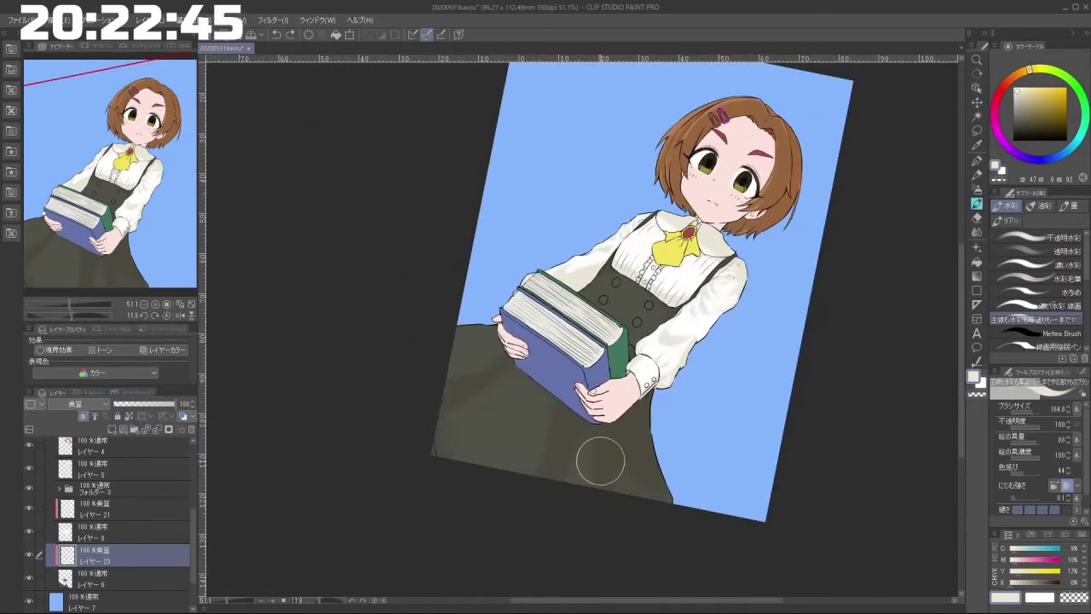
drag(553, 568, 604, 566)
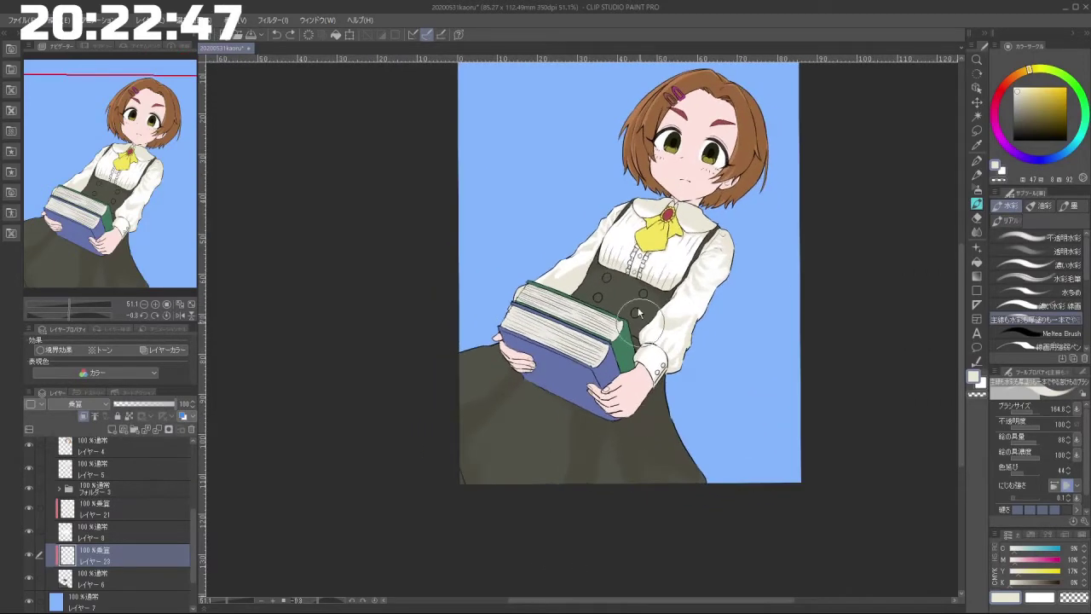
Step: Add small shadows around the buttons on the dark bodice at brush size 19.4
drag(640, 309, 720, 309)
drag(665, 341, 615, 344)
mouse_move(564, 417)
mouse_down()
mouse_move(607, 418)
mouse_move(673, 389)
mouse_up()
drag(540, 356, 546, 364)
key(bracketleft)
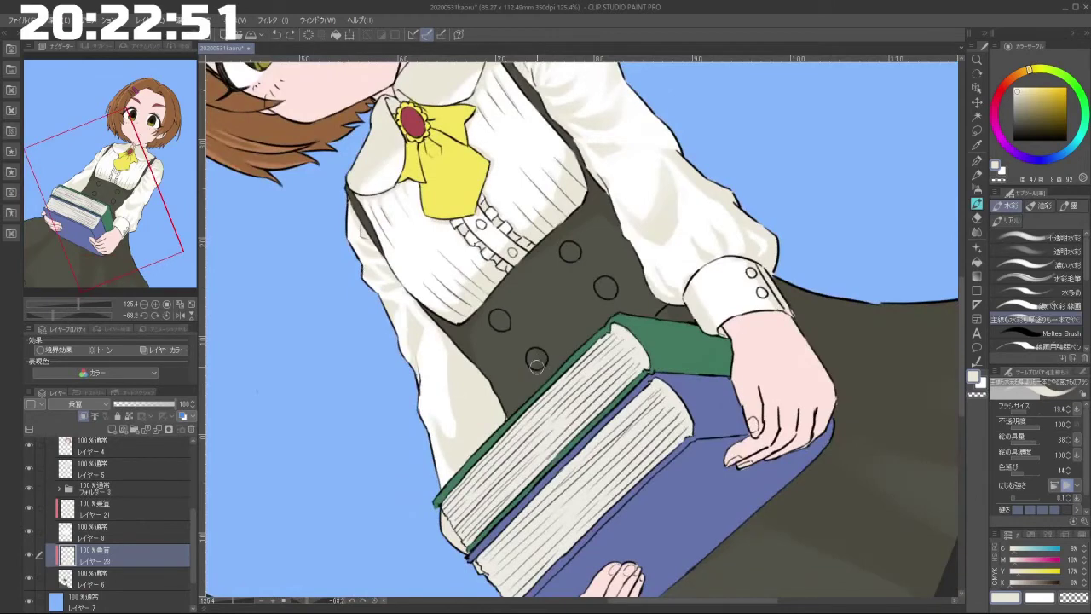
drag(495, 462, 582, 488)
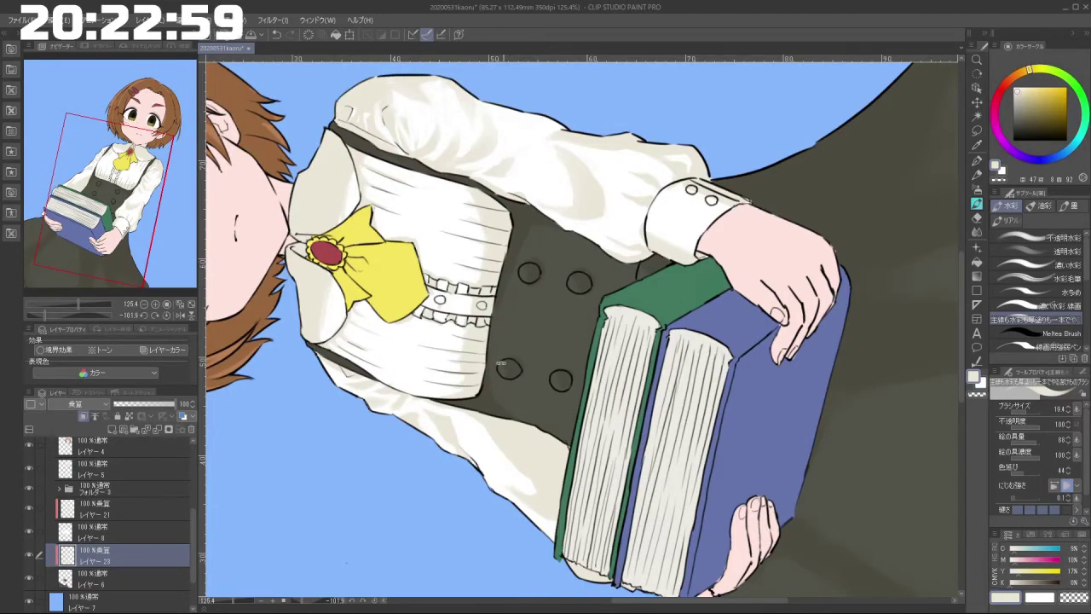
drag(501, 363, 637, 400)
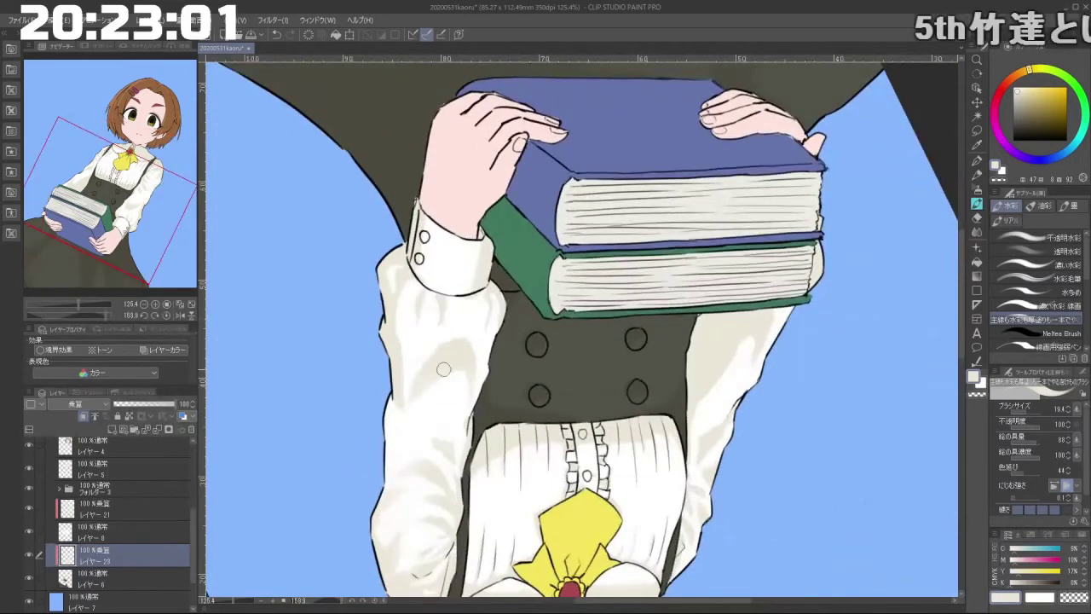
drag(443, 370, 650, 351)
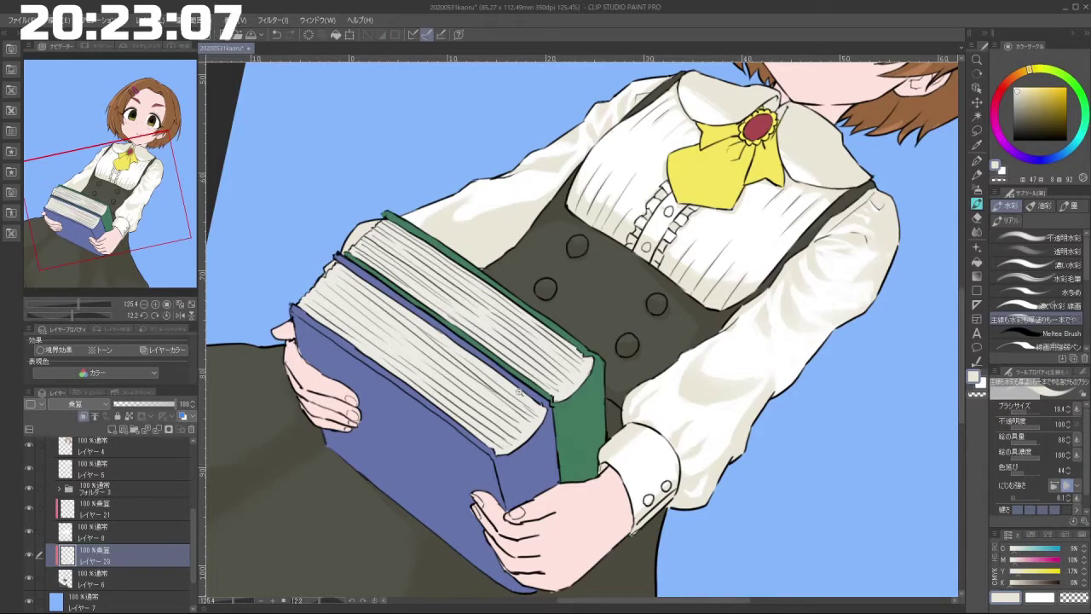
Step: Add a new layer directly above レイヤー 5, clip it to the layer below and set its blending mode to 乗算 (Multiply)
key(ctrl+0)
drag(409, 482, 627, 554)
scroll(626, 343, down, 2)
drag(627, 342, 627, 234)
click(146, 471)
click(112, 431)
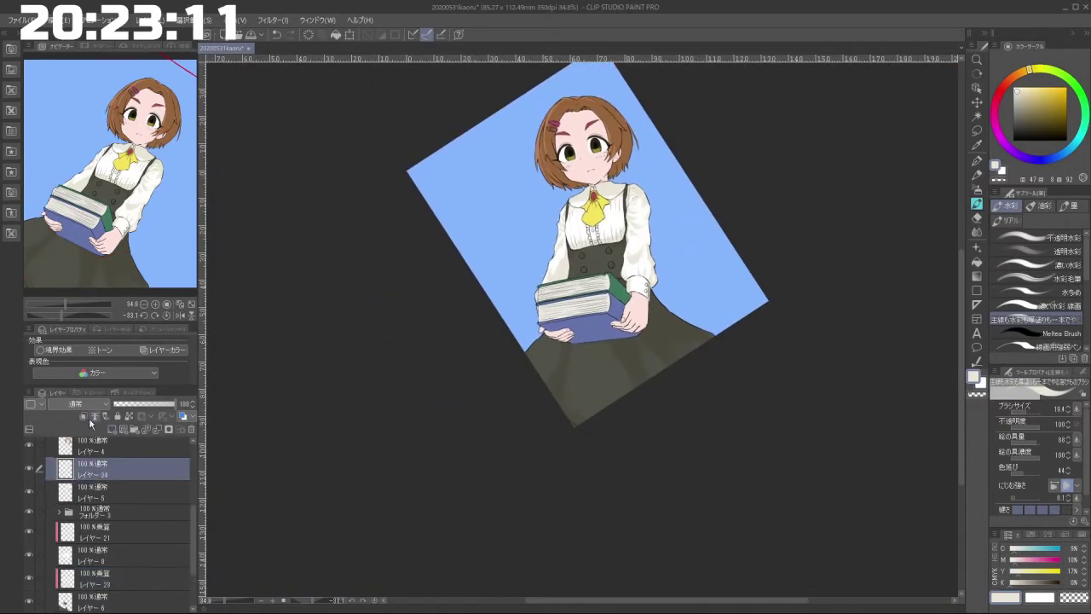
click(84, 417)
drag(570, 138, 631, 165)
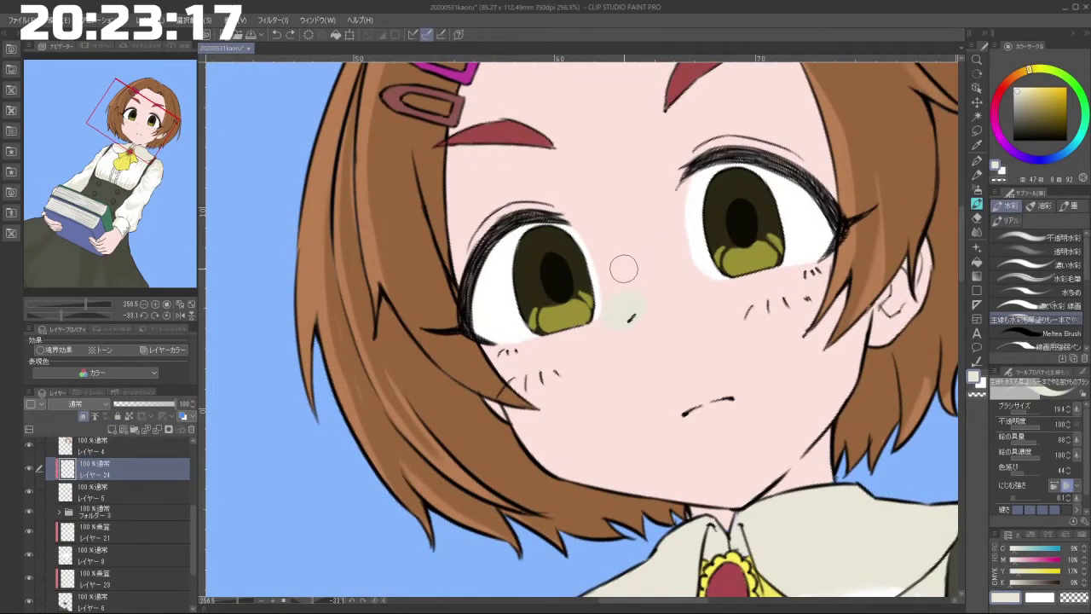
key(ctrl+z)
key(ctrl+z)
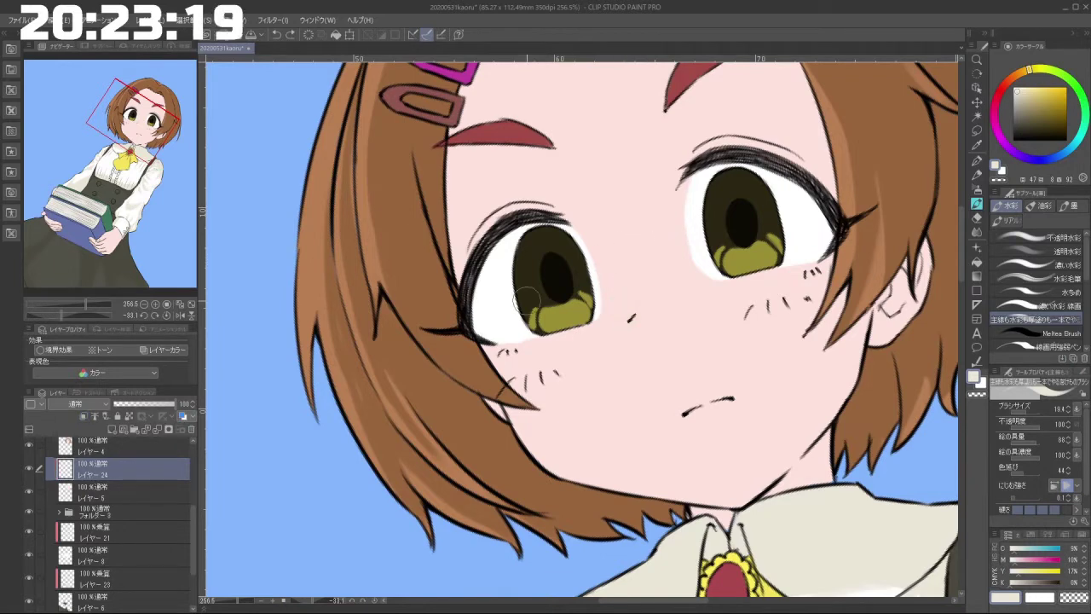
click(86, 405)
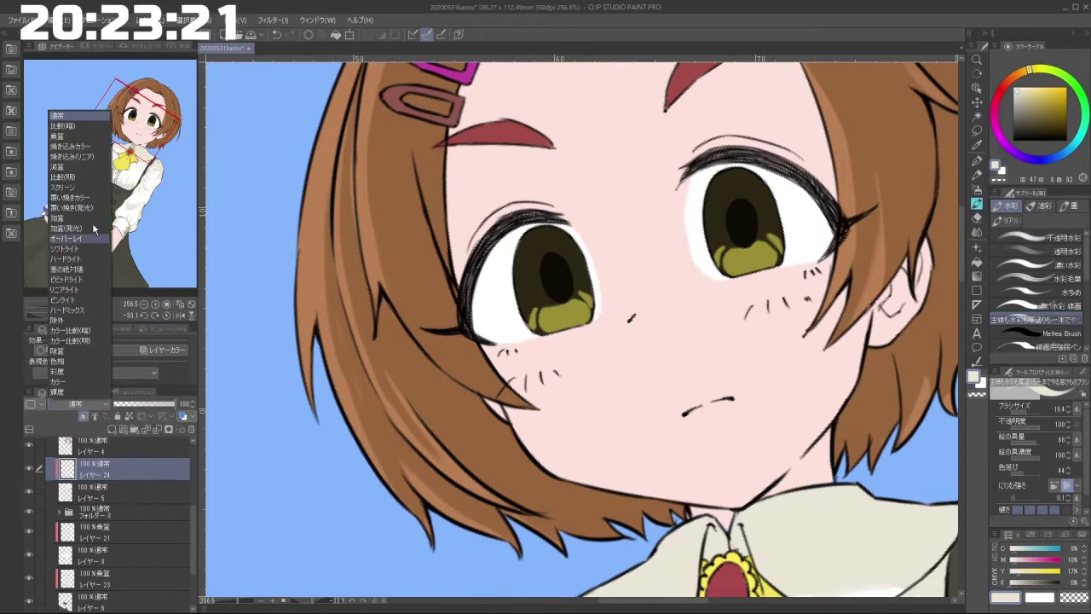
click(81, 131)
Step: Try a small shadow patch on the bridge of the nose
mouse_move(645, 305)
mouse_down()
mouse_move(627, 298)
mouse_move(636, 300)
mouse_up()
key(ctrl+z)
mouse_move(642, 341)
mouse_down()
mouse_move(621, 269)
mouse_move(515, 305)
mouse_up()
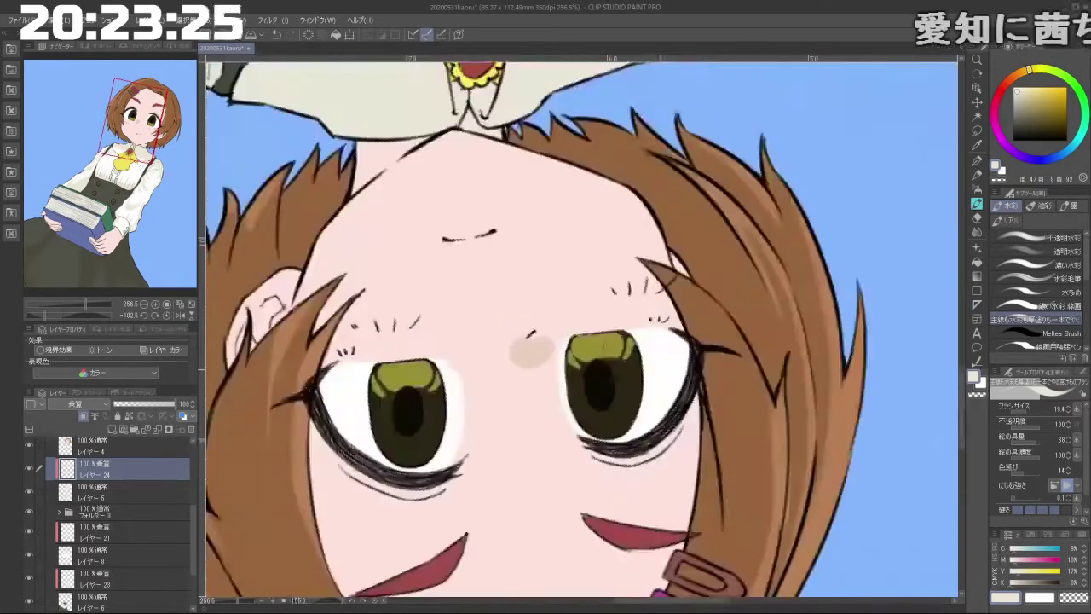
key(ctrl+z)
Step: Shade the neck beneath the chin, above the blouse collar, at brush size 19.4
mouse_move(580, 382)
mouse_down()
mouse_move(464, 503)
mouse_move(792, 364)
mouse_move(768, 229)
mouse_up()
drag(630, 290, 613, 326)
drag(700, 256, 663, 218)
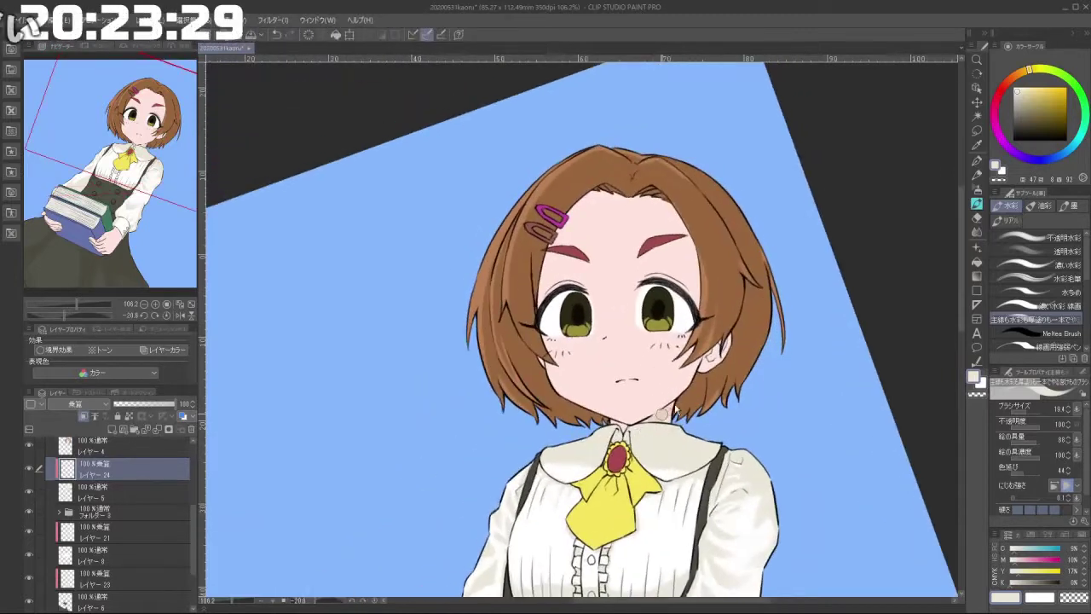
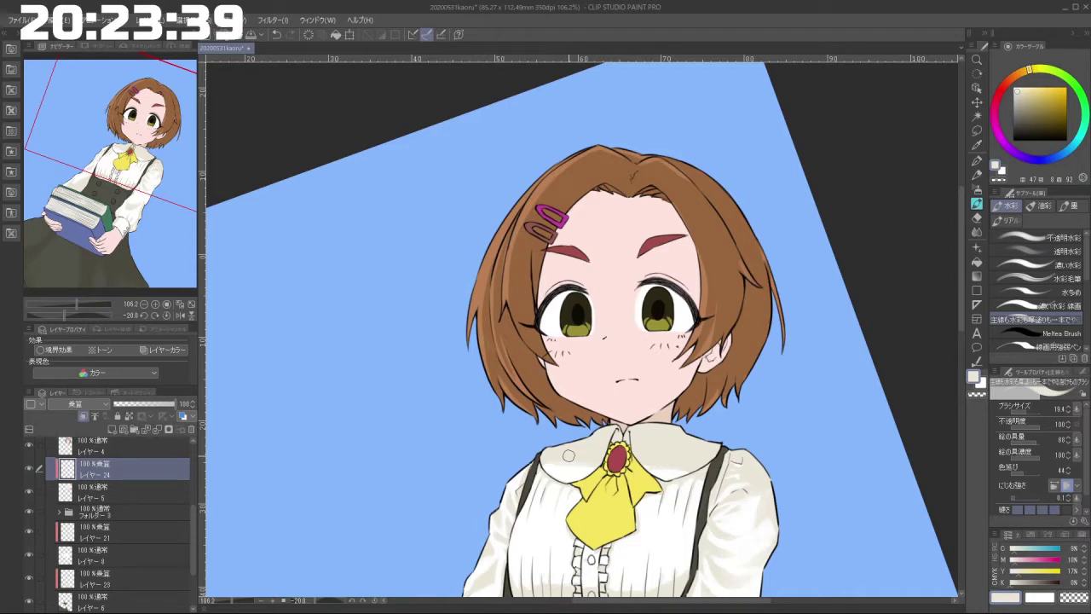
mouse_move(742, 365)
ctrl+mouse_down()
mouse_move(819, 366)
mouse_move(787, 206)
ctrl+mouse_up()
key(ctrl+z)
Step: Shade the skin beneath the side hair lock beside the ear and add shadow inside the ear
mouse_move(673, 209)
mouse_down()
mouse_move(651, 318)
mouse_move(633, 341)
mouse_up()
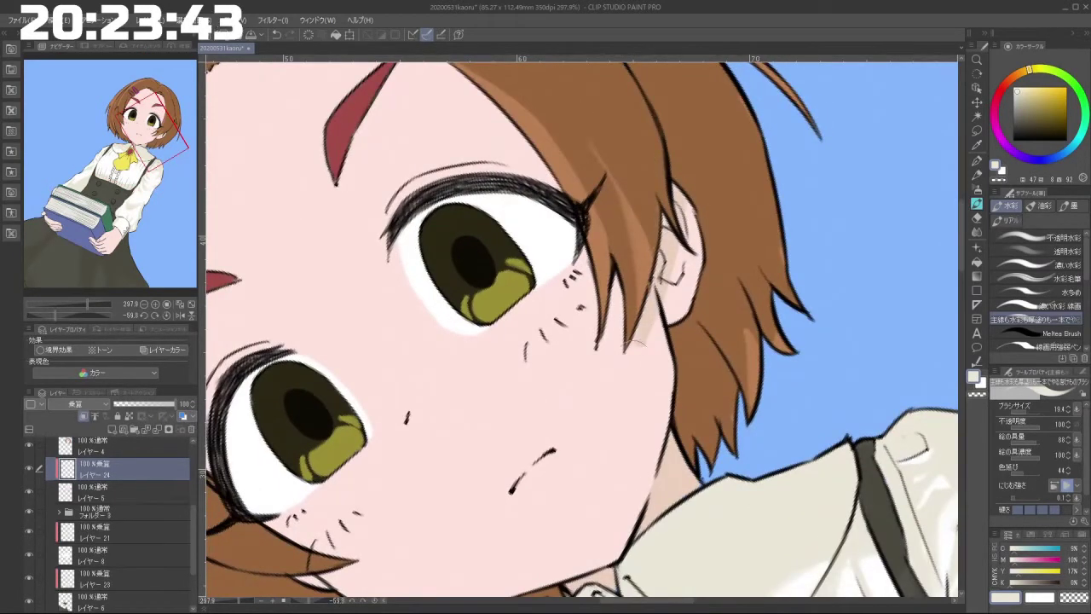
mouse_move(621, 285)
mouse_down()
mouse_move(636, 340)
mouse_move(616, 324)
mouse_move(605, 341)
mouse_up()
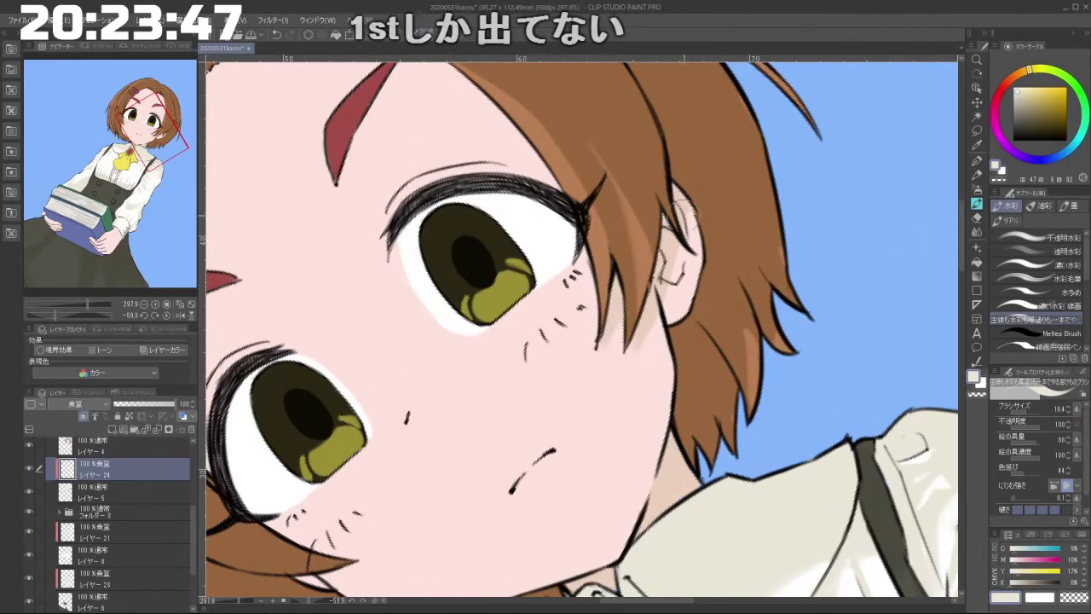
drag(682, 229, 678, 266)
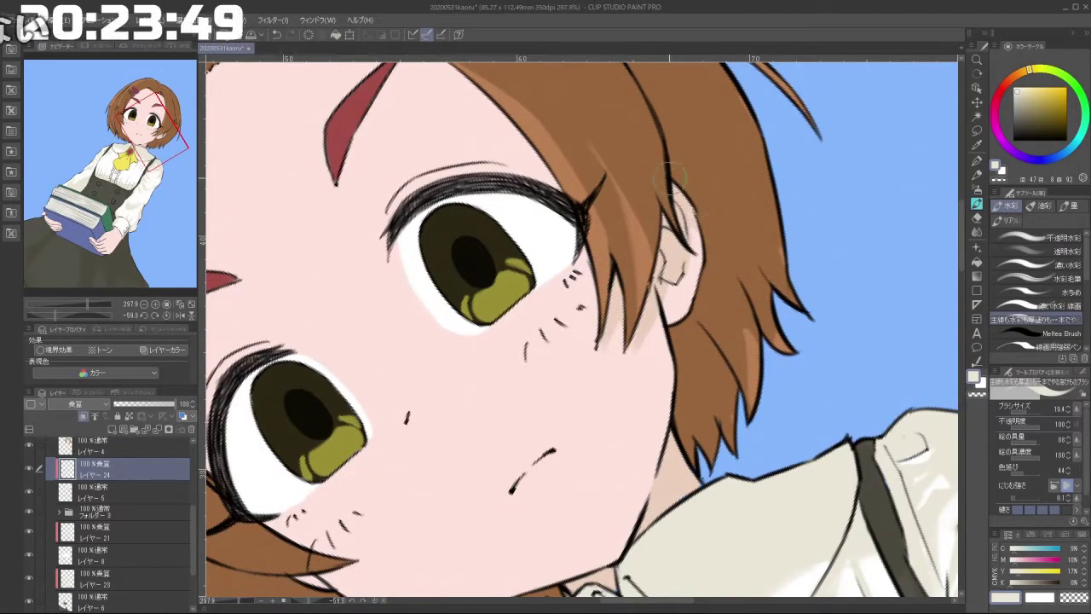
drag(722, 468, 764, 252)
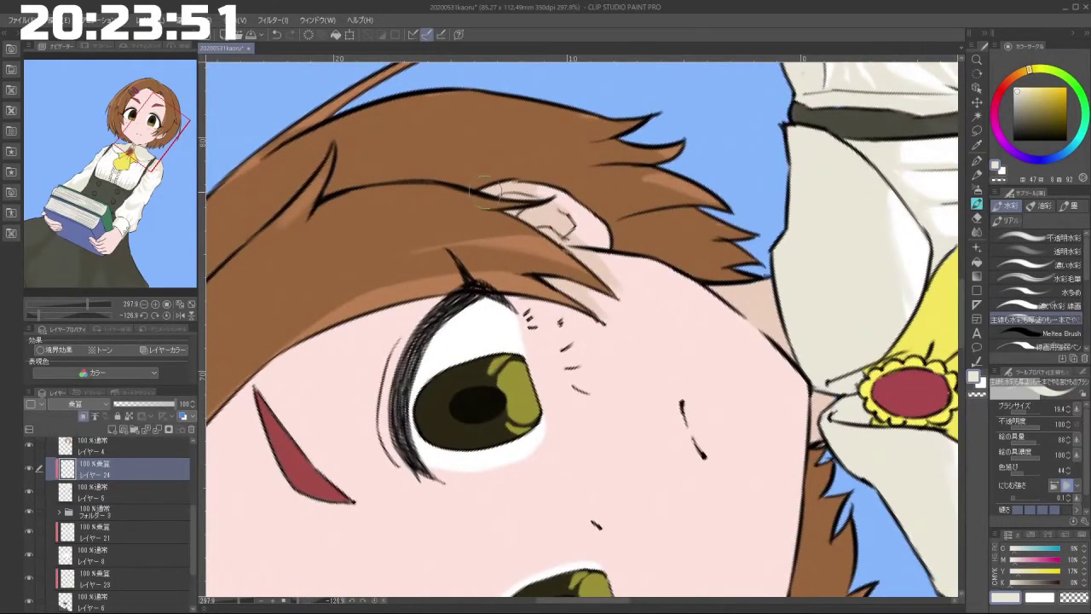
key(minus)
key(minus)
key(minus)
key(minus)
key(minus)
key(minus)
key(minus)
key(minus)
key(minus)
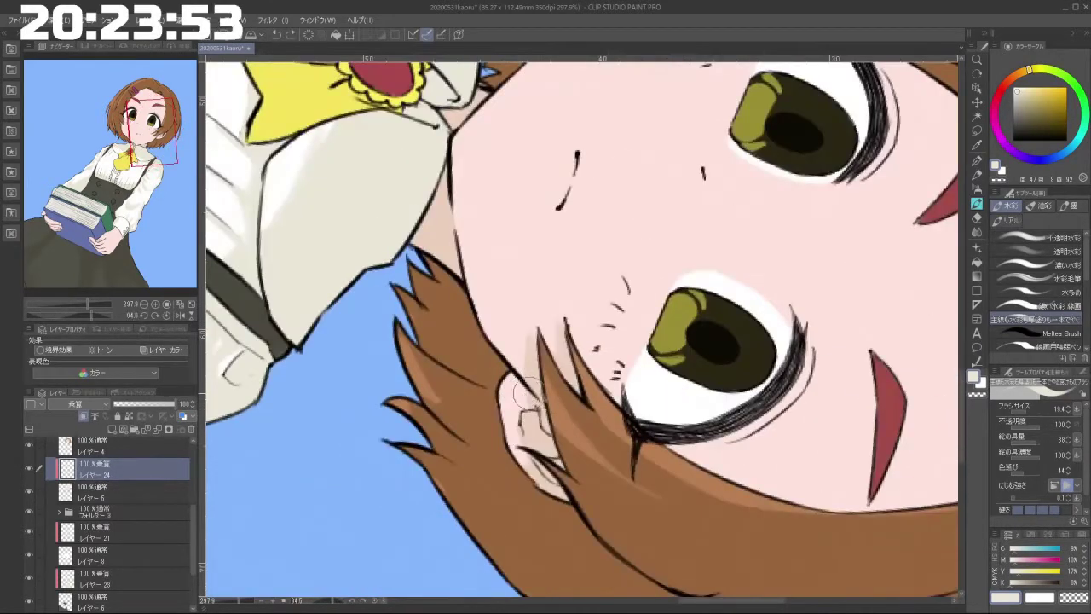
Step: Shade the forehead skin along the hairline beneath the parted fringe
scroll(546, 454, down, 6)
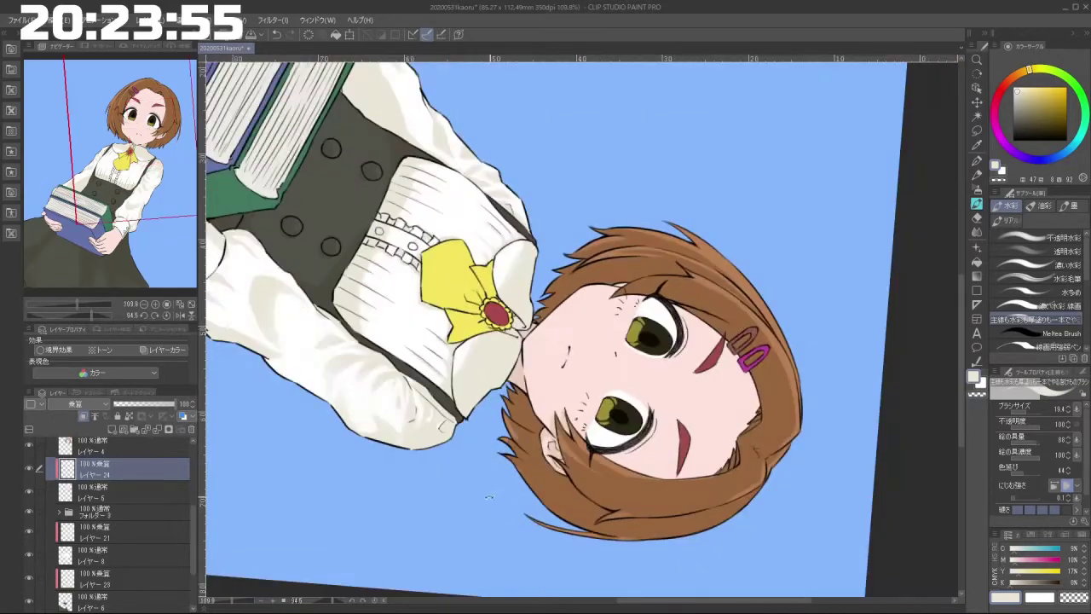
drag(545, 454, 717, 322)
drag(669, 363, 671, 268)
scroll(665, 395, up, 1)
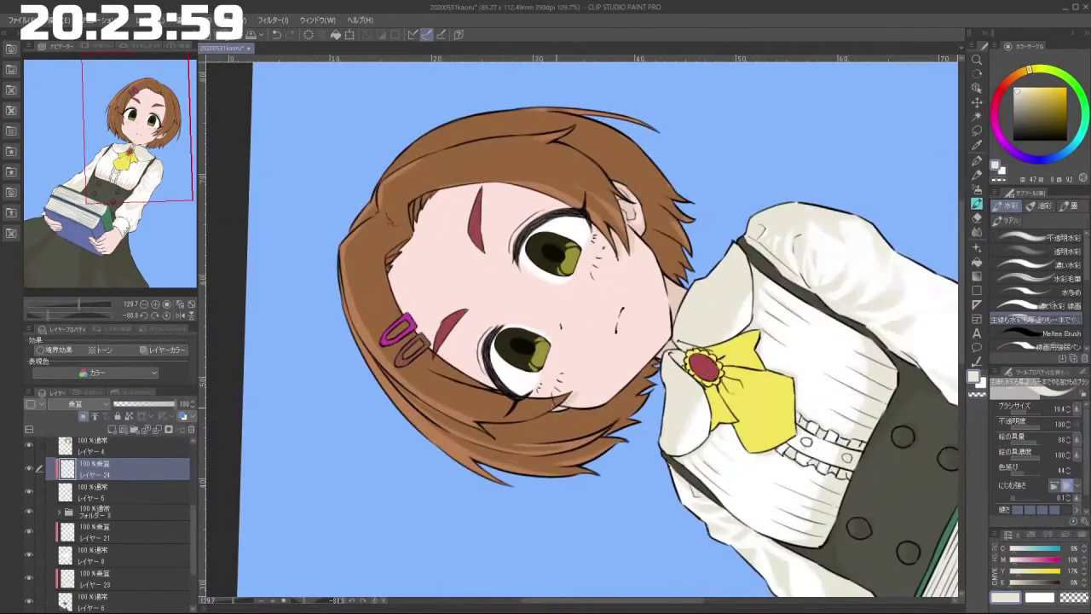
drag(536, 430, 695, 298)
drag(600, 472, 550, 299)
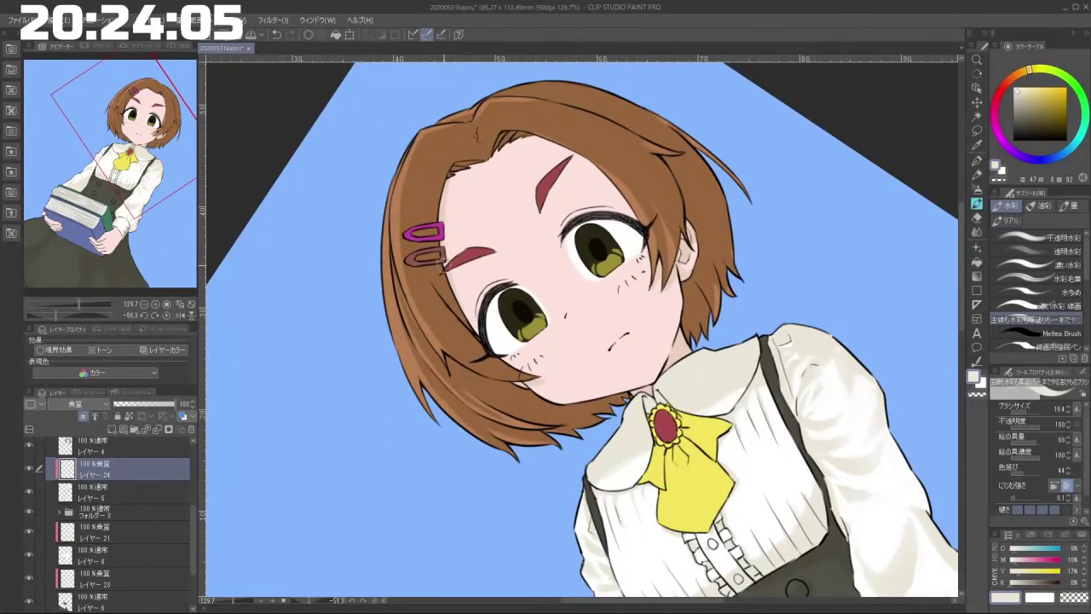
drag(424, 399, 653, 488)
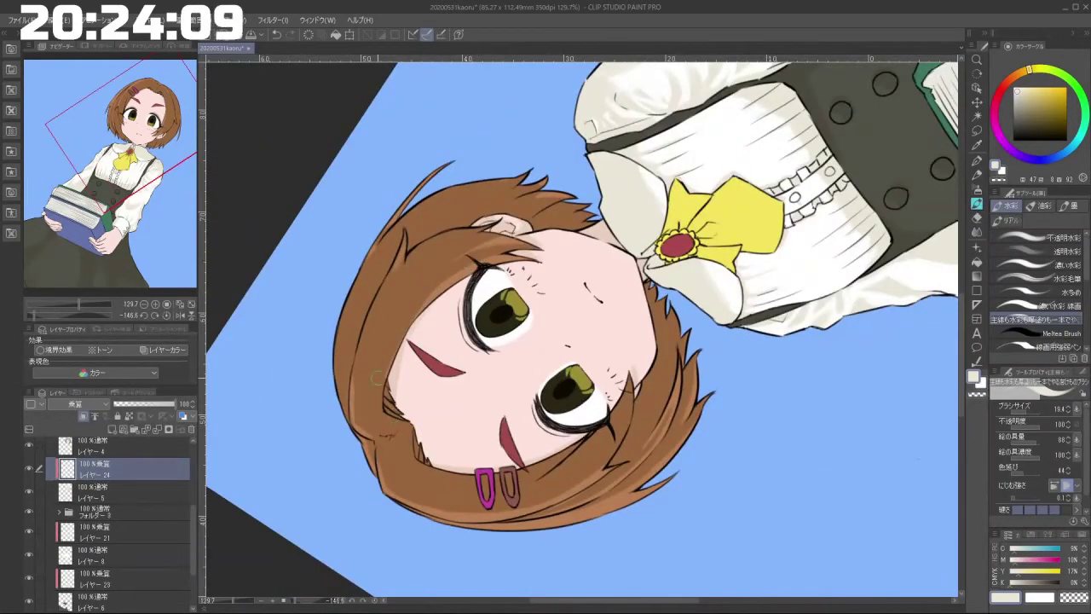
drag(379, 377, 421, 461)
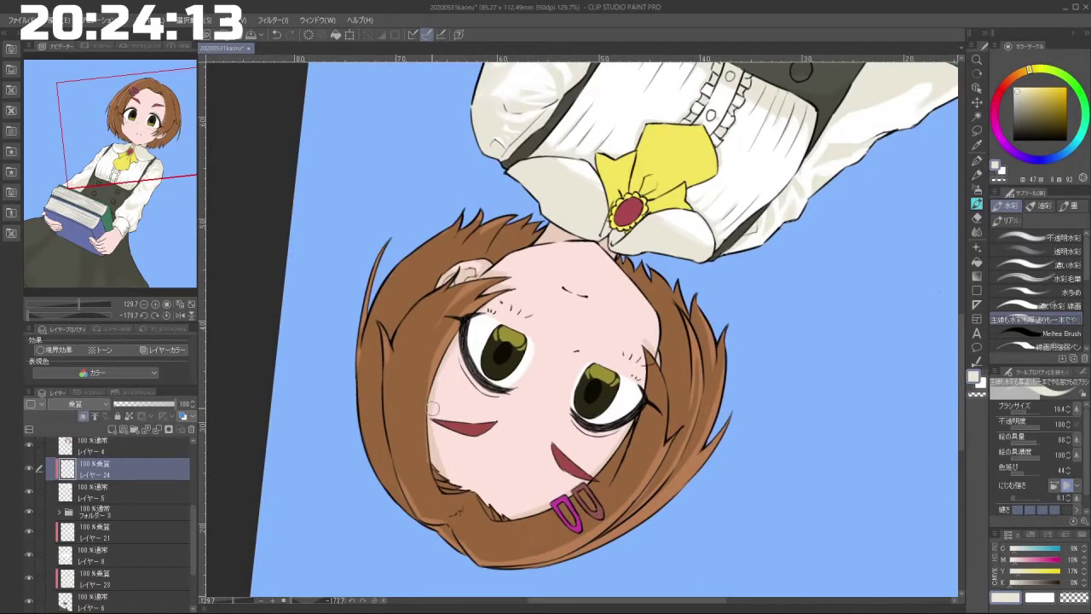
Step: Add a small, faint shadow on the skin just beneath the mouth at brush size 14.1
key(minus)
key(minus)
key(minus)
key(minus)
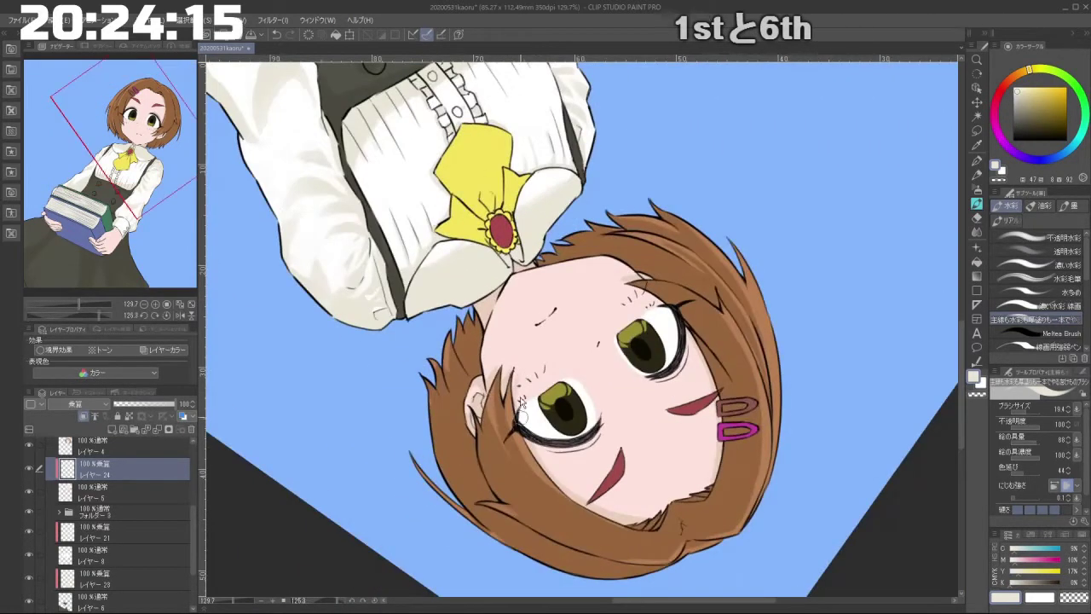
key(minus)
key(minus)
key(minus)
key(minus)
key(minus)
key(minus)
key(minus)
key(minus)
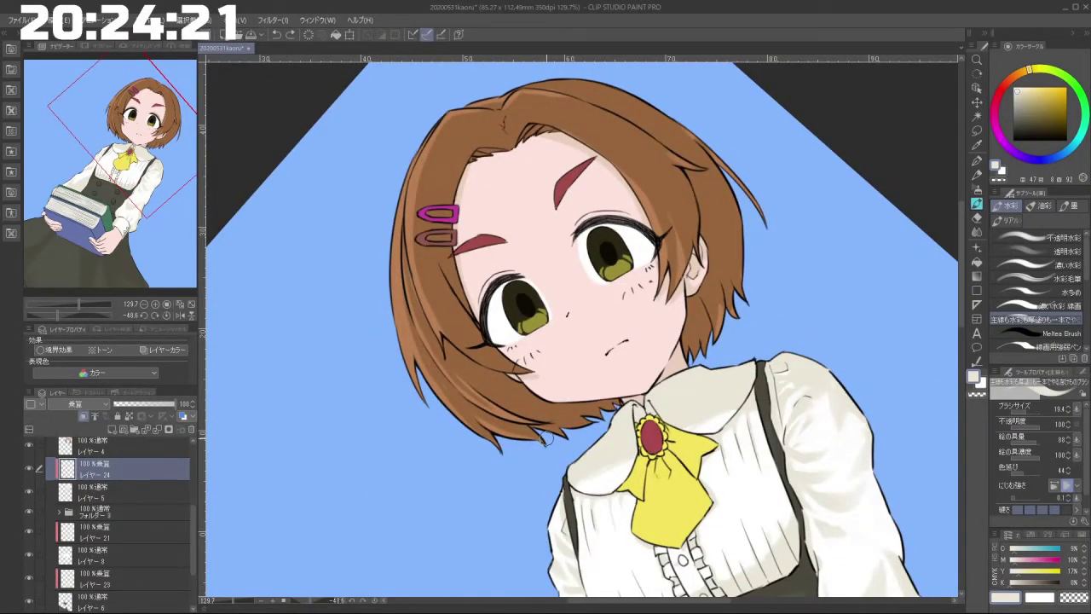
drag(393, 497, 369, 466)
mouse_move(617, 357)
mouse_down()
mouse_move(630, 357)
mouse_move(624, 367)
mouse_up()
scroll(624, 357, up, 3)
key([)
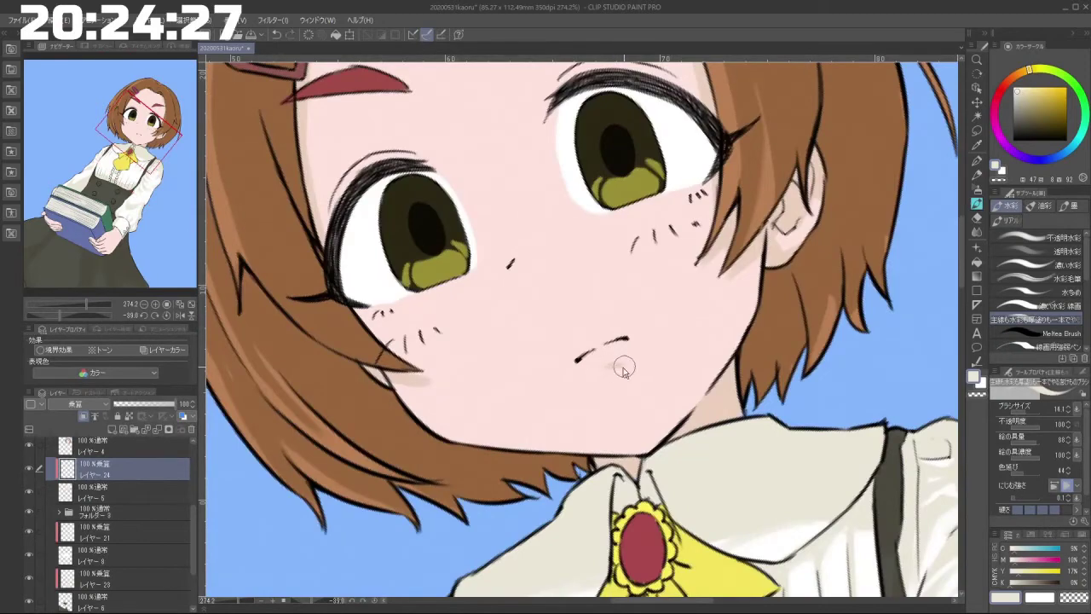
Step: On レイヤー 3, lasso the mouth line, nudge it into a better position with a transform, and clear the selection
scroll(690, 358, down, 4)
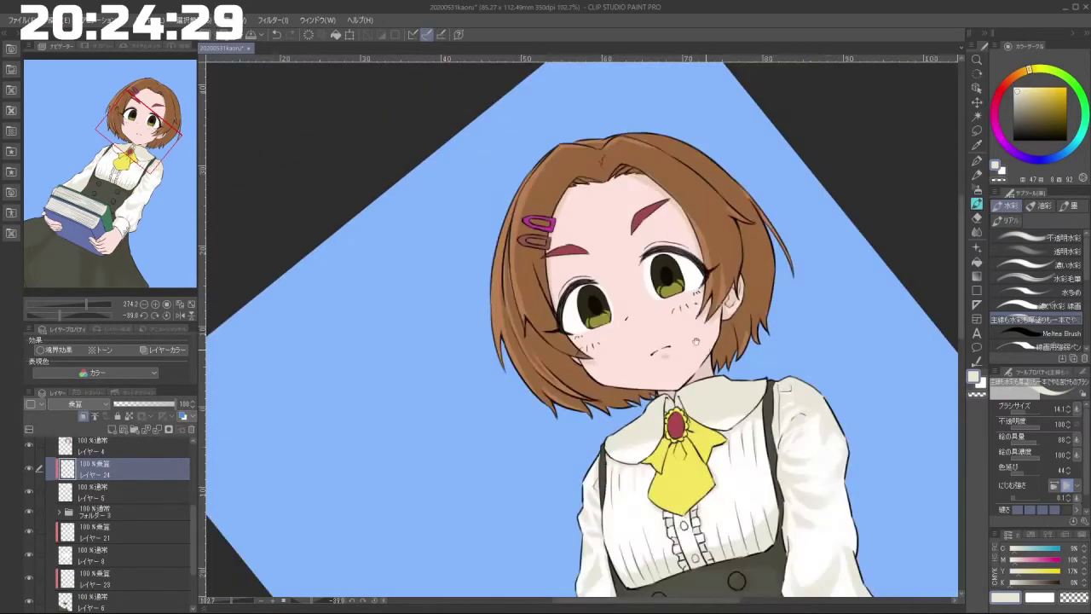
drag(691, 357, 552, 242)
drag(631, 478, 709, 325)
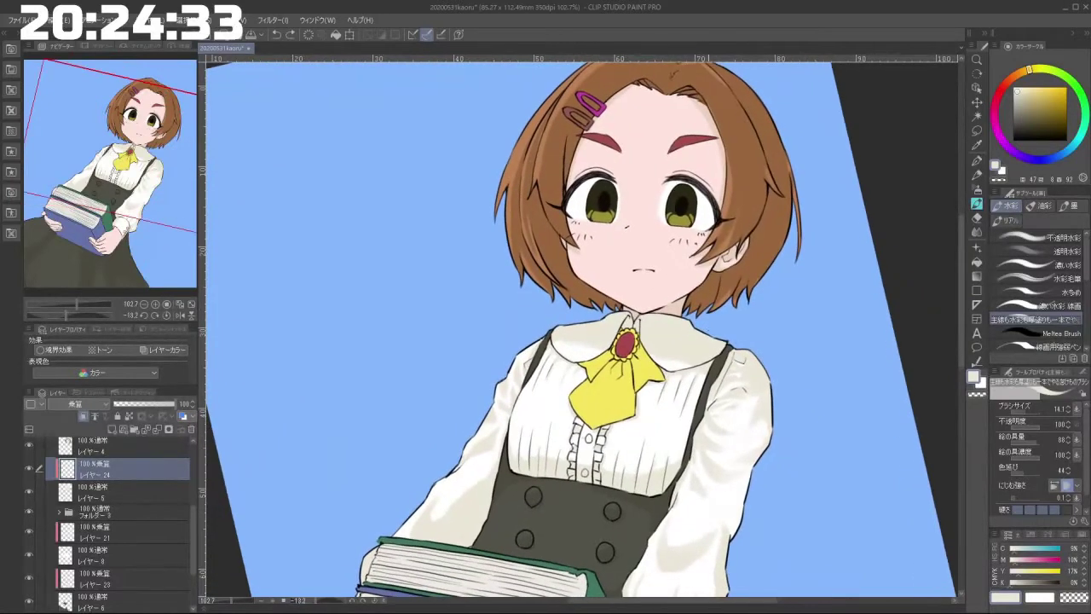
drag(197, 527, 203, 527)
drag(200, 521, 198, 449)
click(161, 464)
click(977, 130)
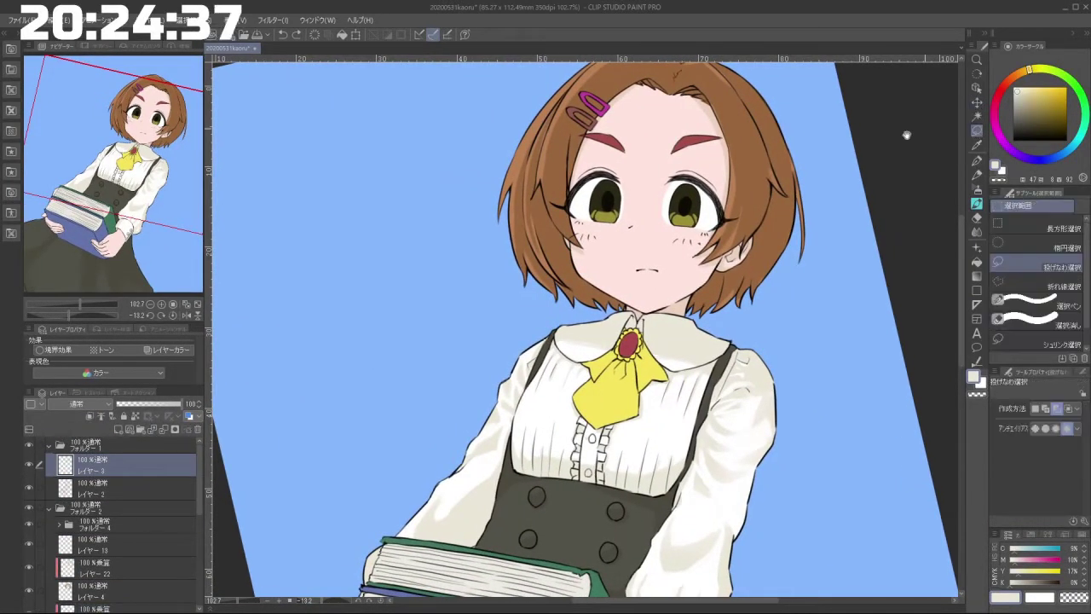
scroll(646, 270, up, 3)
mouse_move(635, 256)
mouse_down()
mouse_move(631, 288)
mouse_move(653, 279)
mouse_up()
click(672, 318)
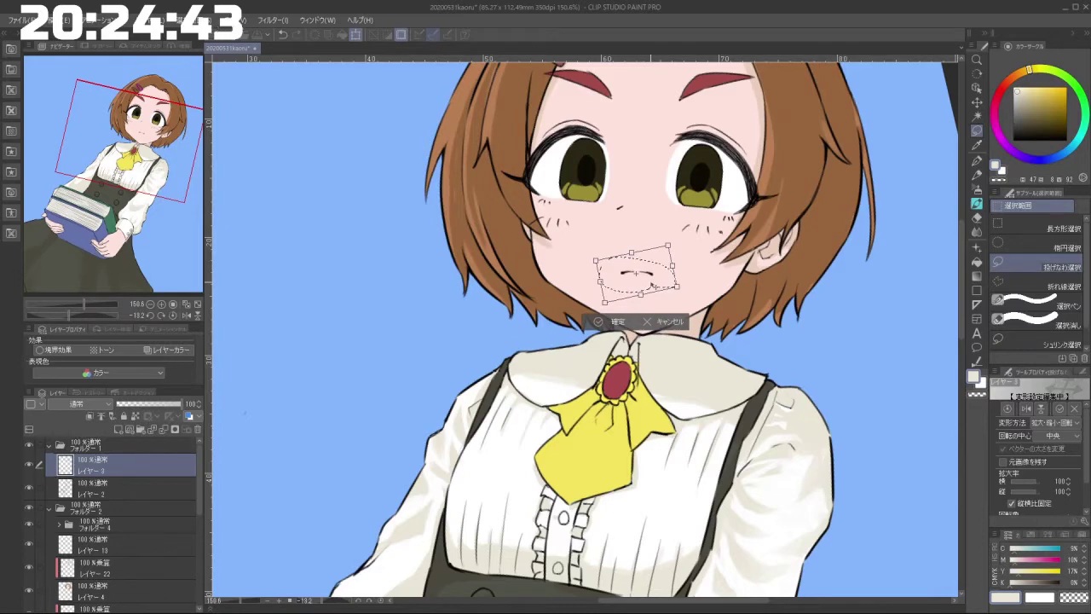
click(602, 323)
click(535, 320)
scroll(724, 282, down, 3)
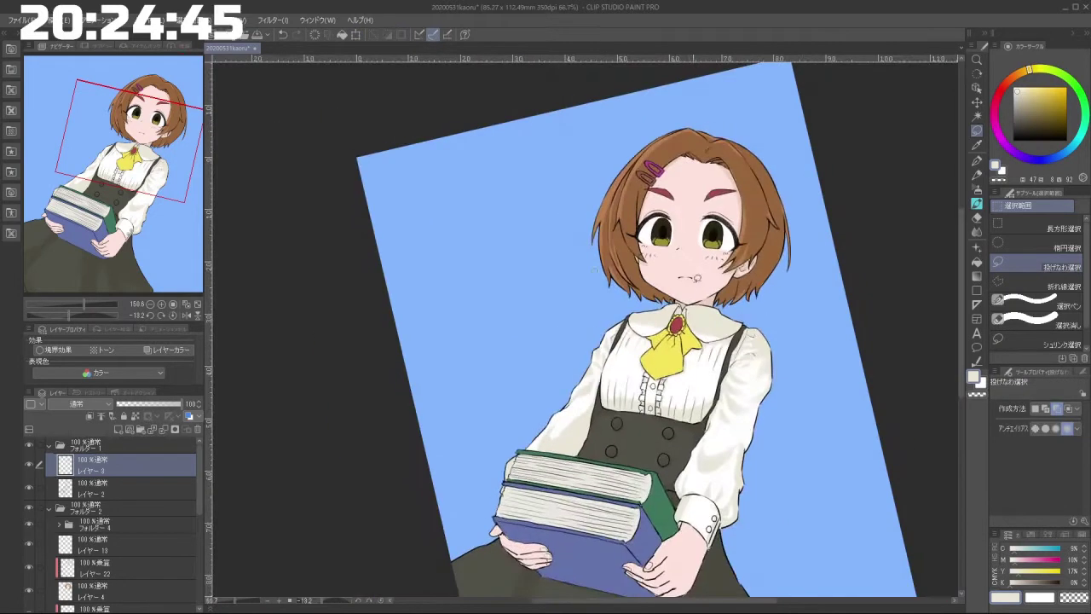
Step: Lasso the nose mark, shift it slightly with a transform, and clear the selection
scroll(685, 232, up, 4)
drag(685, 268, 684, 305)
click(691, 320)
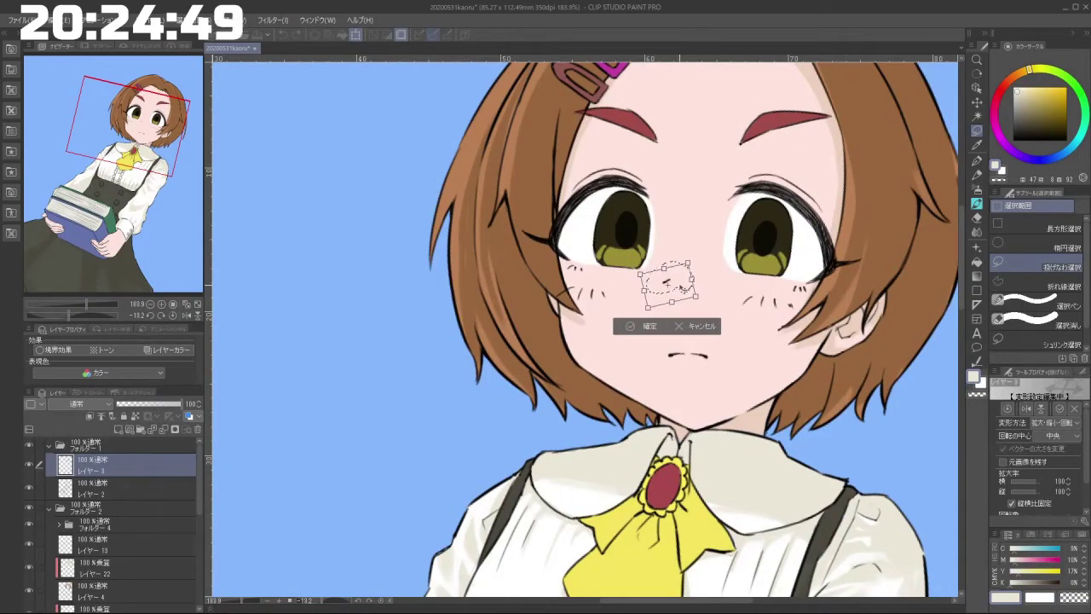
click(644, 326)
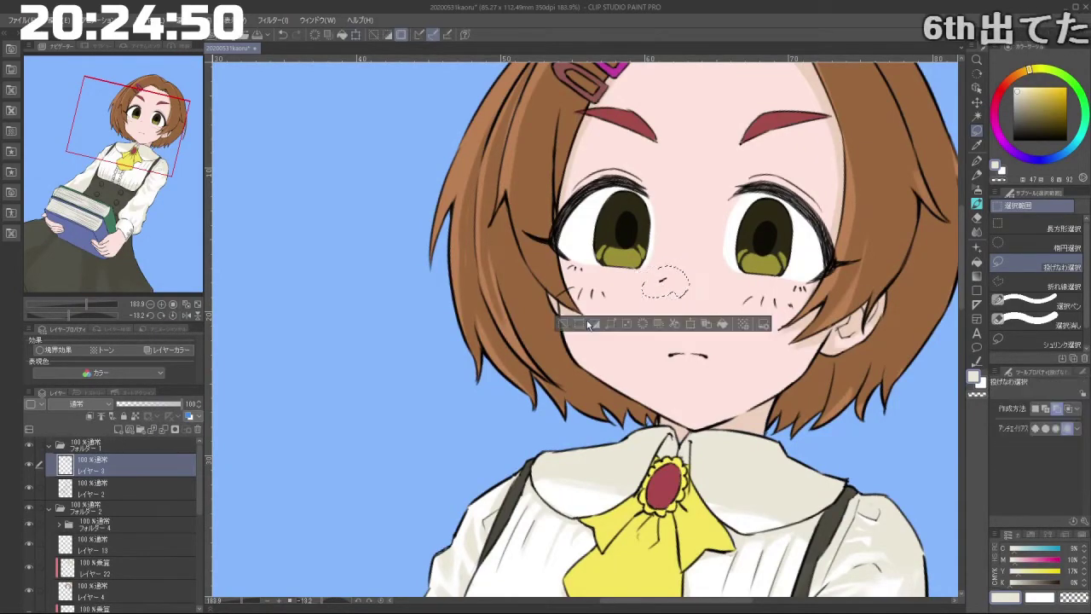
click(564, 324)
Step: Examine the placement of the facial features within the whole figure at different zoom levels and rotations
scroll(719, 353, down, 3)
drag(731, 358, 669, 375)
mouse_move(514, 426)
mouse_down()
mouse_move(725, 352)
mouse_move(641, 215)
mouse_move(511, 226)
mouse_move(470, 381)
mouse_move(652, 429)
mouse_up()
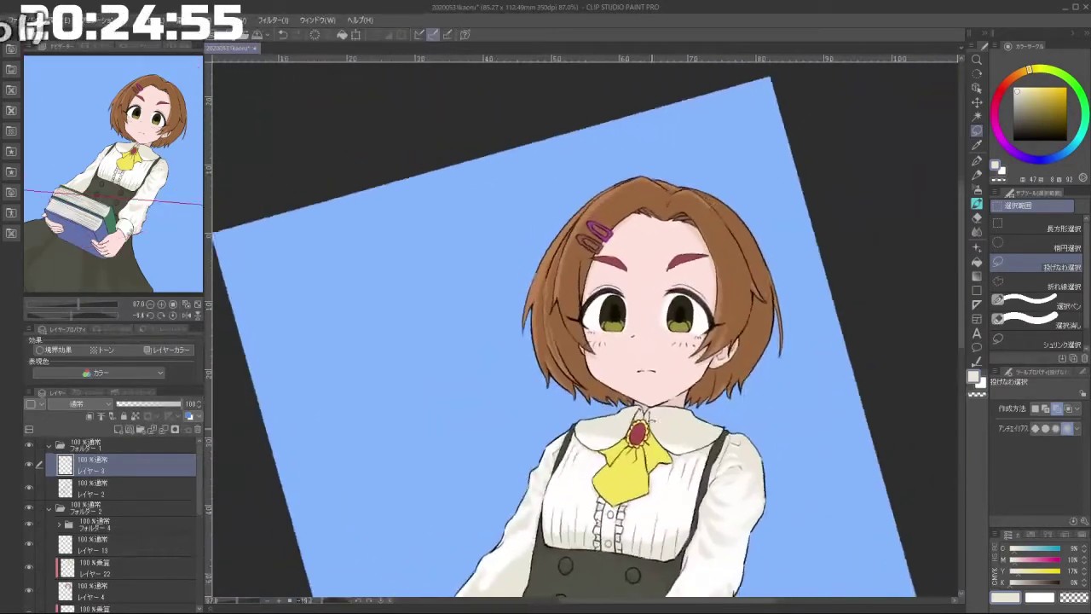
key(minus)
scroll(589, 323, down, 3)
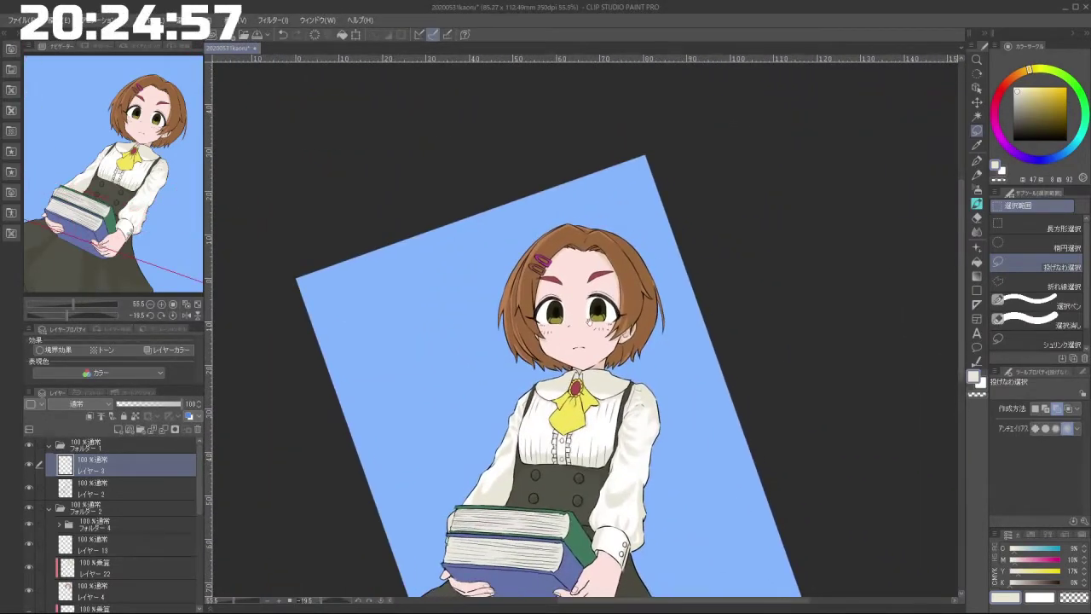
key(minus)
key(minus)
key(minus)
key(minus)
key(minus)
key(minus)
key(minus)
key(minus)
key(minus)
key(minus)
key(minus)
key(minus)
key(minus)
key(minus)
key(minus)
key(minus)
key(minus)
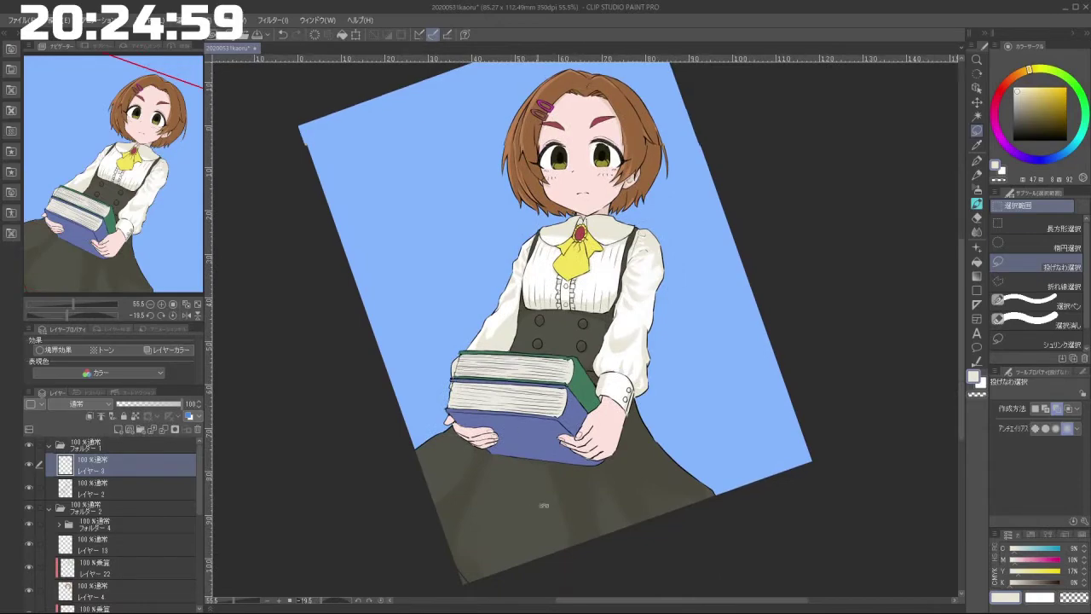
drag(745, 274, 694, 453)
drag(669, 307, 683, 414)
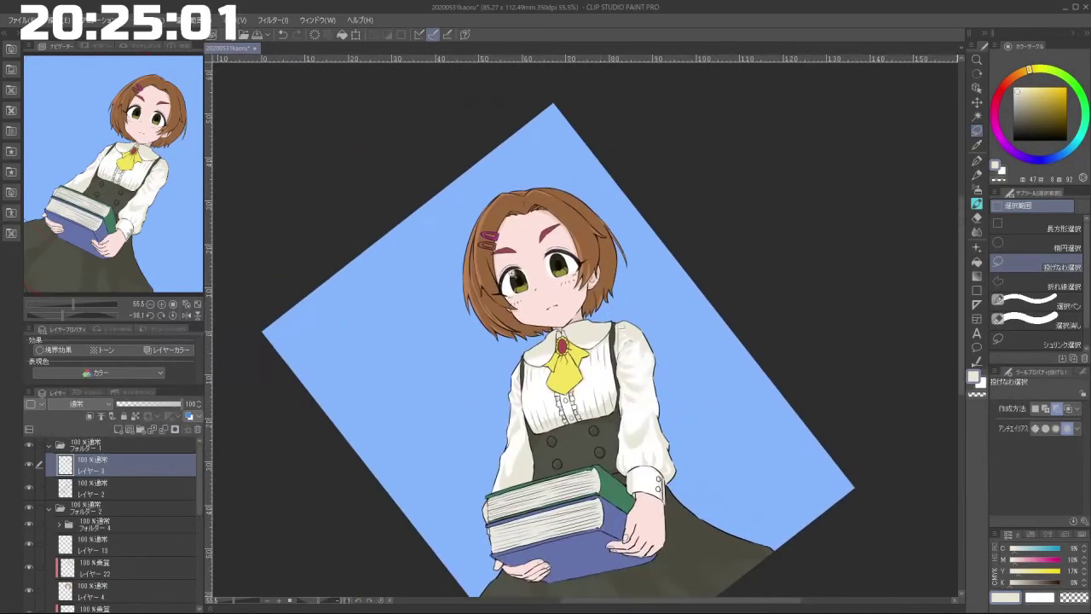
Step: In フォルダー 4, add a new layer directly above レイヤー 14, clip it to that layer and set its blending mode to 乗算 (Multiply)
scroll(505, 289, up, 6)
key(minus)
click(75, 523)
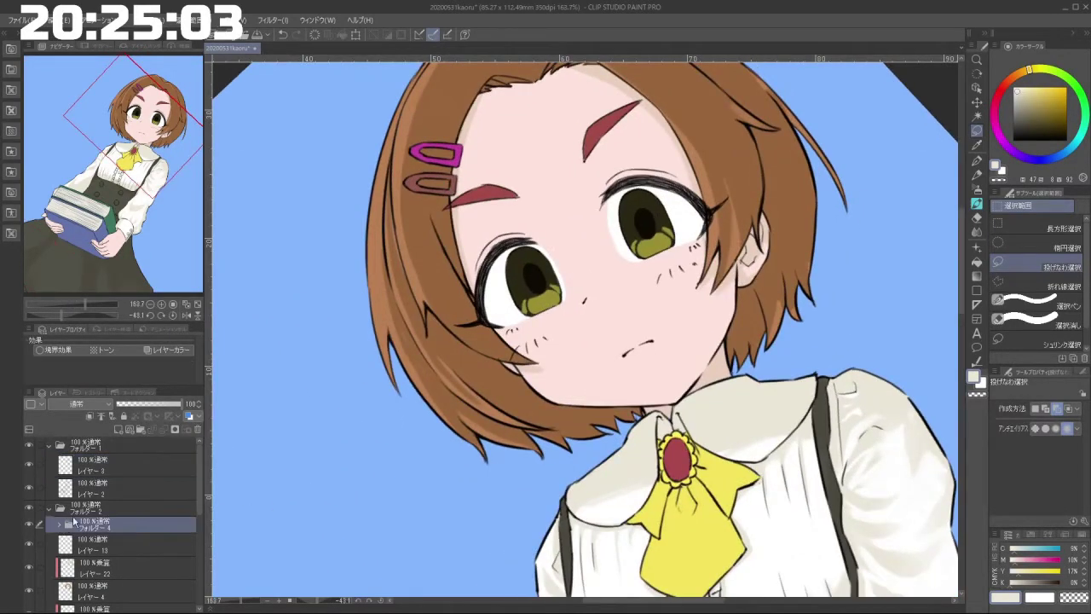
click(55, 523)
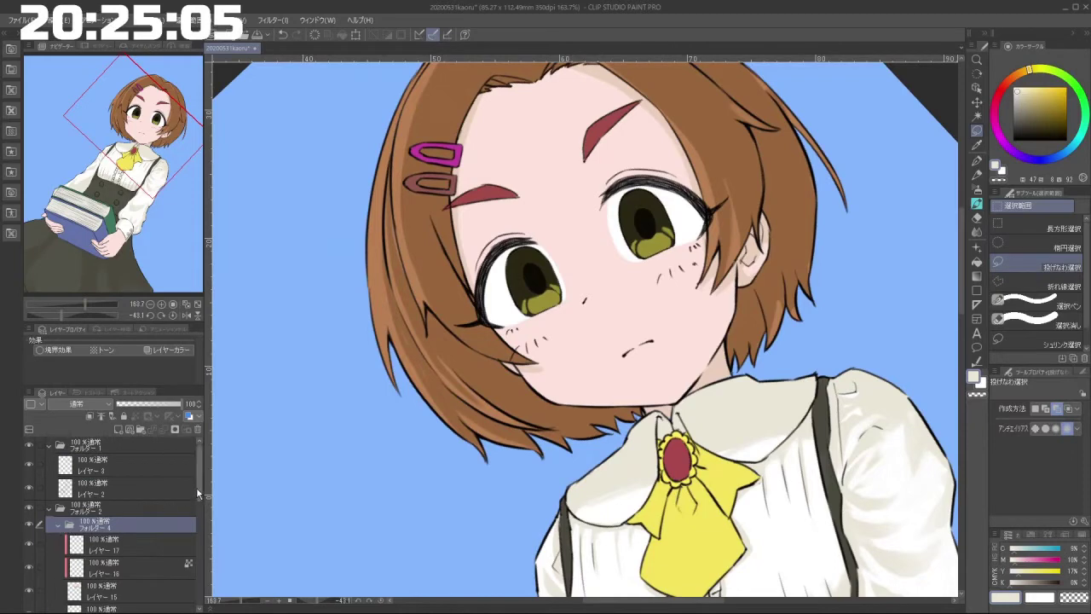
scroll(196, 487, down, 3)
click(111, 543)
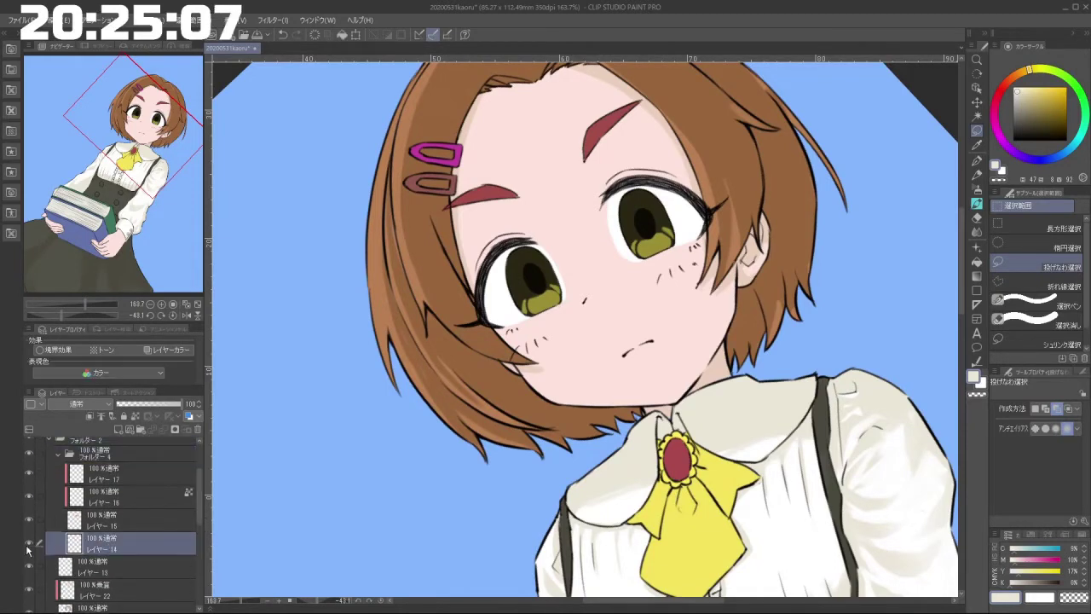
click(121, 430)
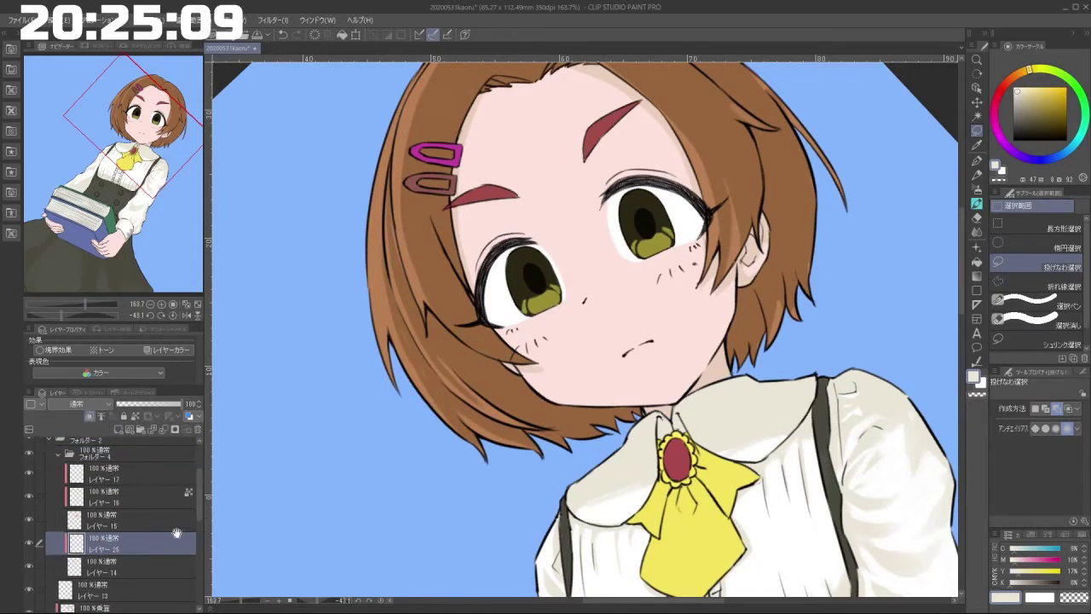
click(96, 406)
click(76, 138)
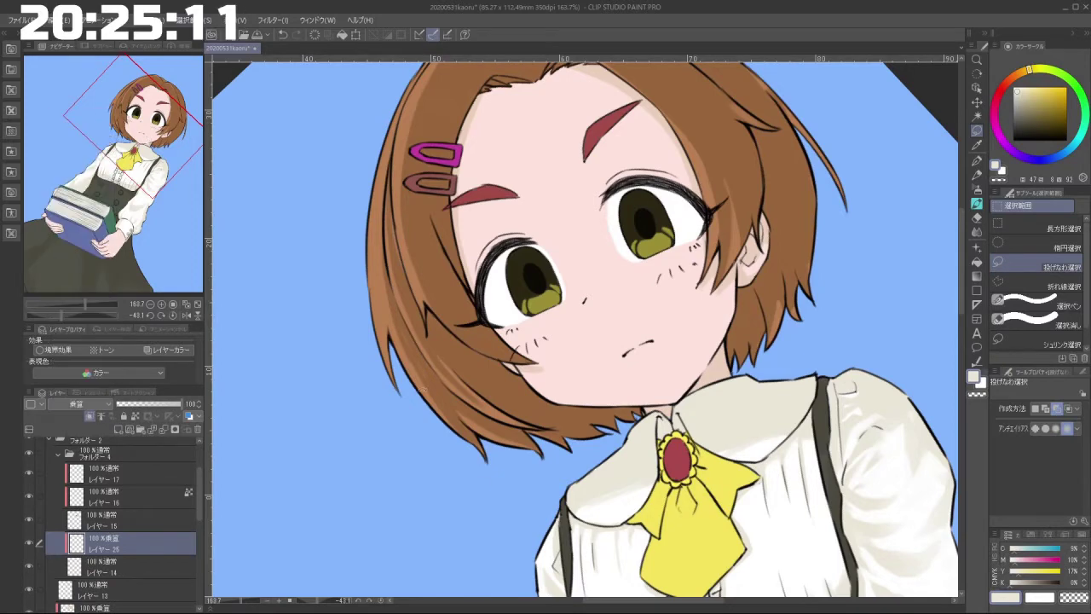
Step: Shade the whites of the eyes beneath the upper lashes with the watercolor brush at size 32.1
drag(594, 470, 673, 440)
key(b)
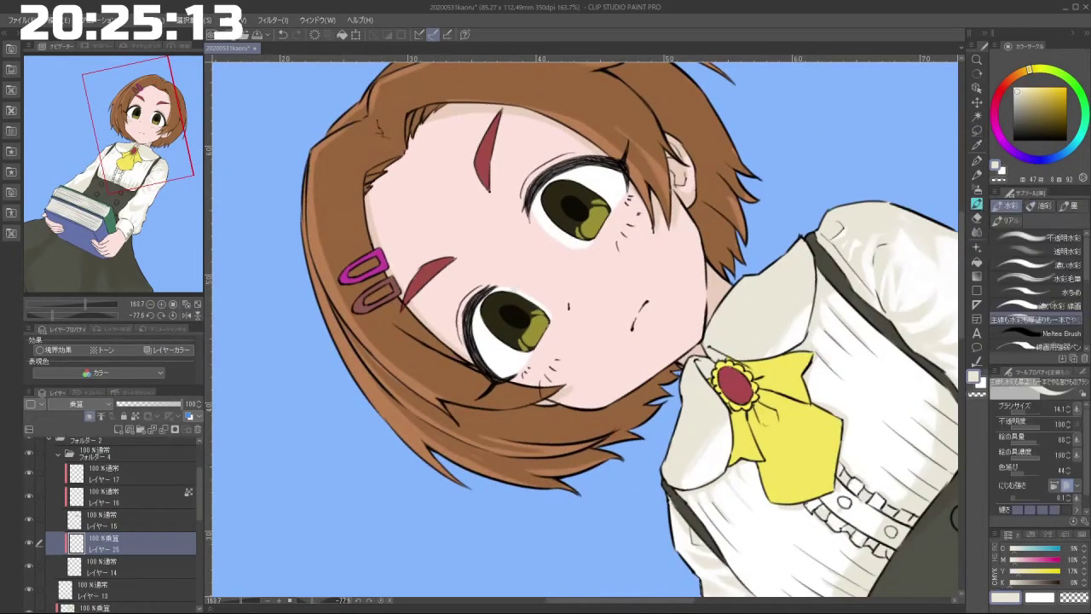
scroll(515, 328, up, 1)
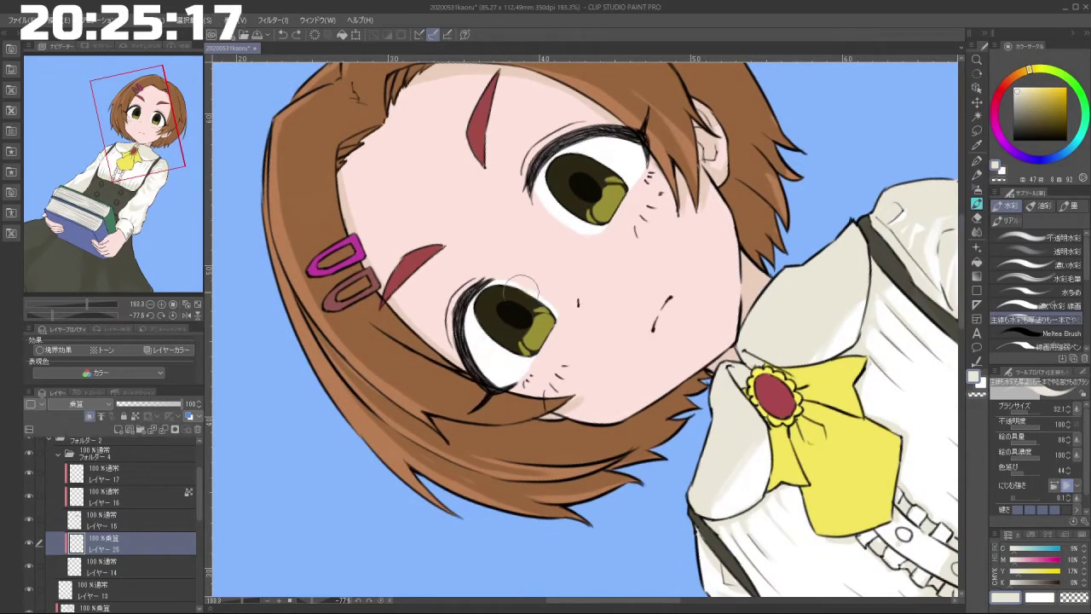
mouse_move(461, 322)
mouse_down()
mouse_move(507, 427)
mouse_move(652, 434)
mouse_move(697, 386)
mouse_move(706, 354)
mouse_up()
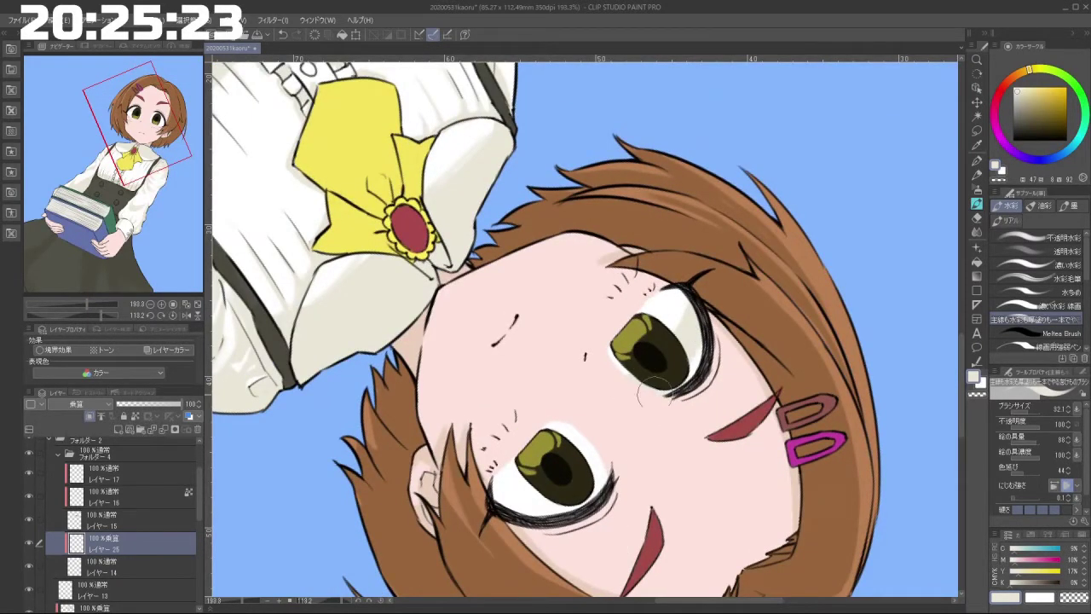
mouse_move(680, 389)
mouse_down()
mouse_move(691, 295)
mouse_move(680, 502)
mouse_up()
key(ctrl+z)
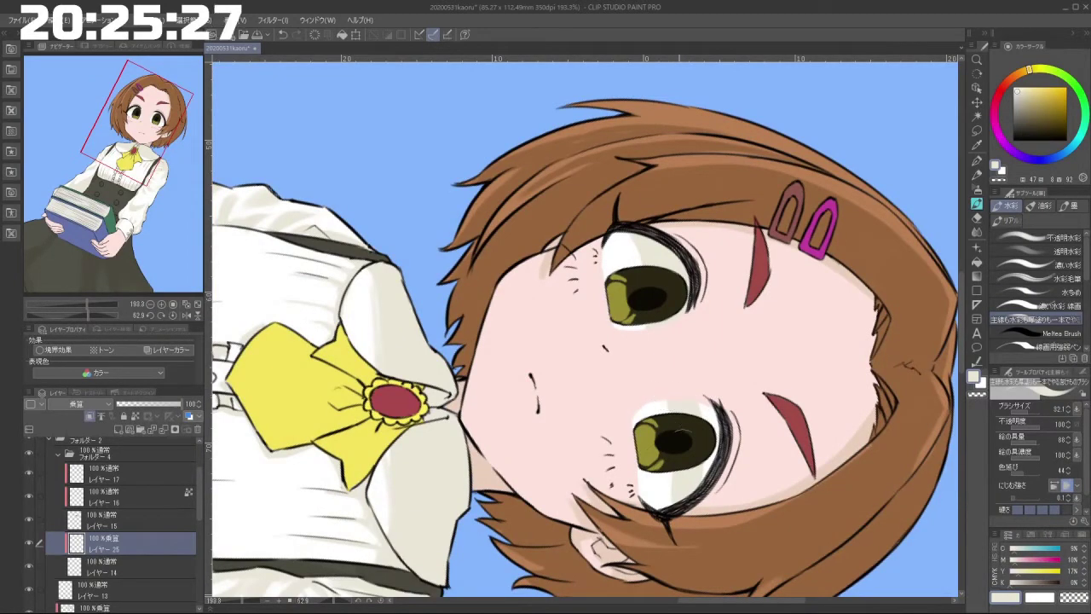
Step: Try the upper-lash shadow on the whites of both eyes again
drag(636, 571, 716, 351)
drag(531, 478, 714, 402)
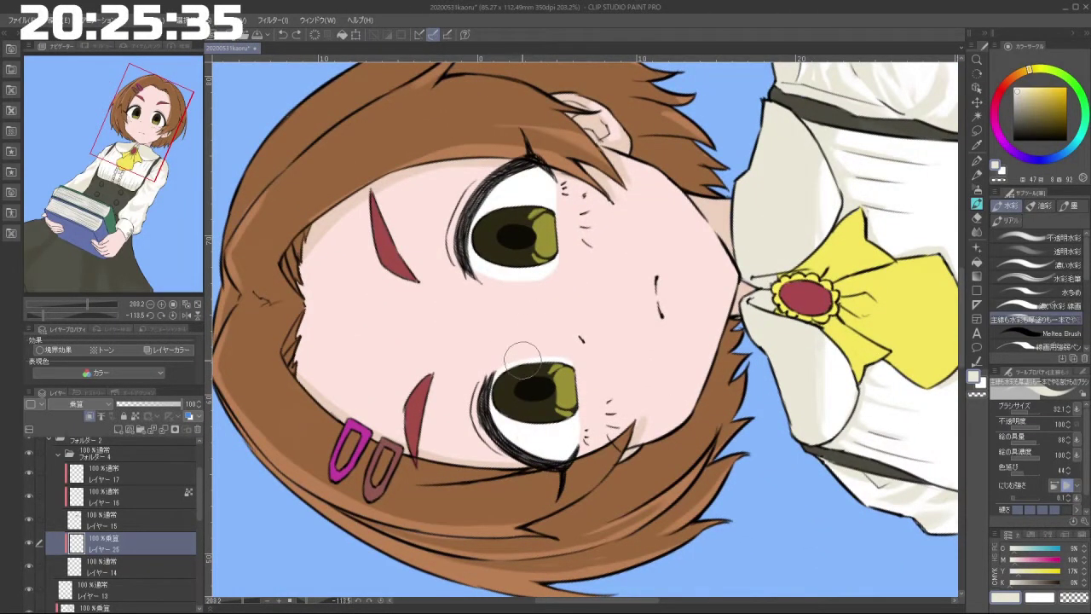
key(ctrl+y)
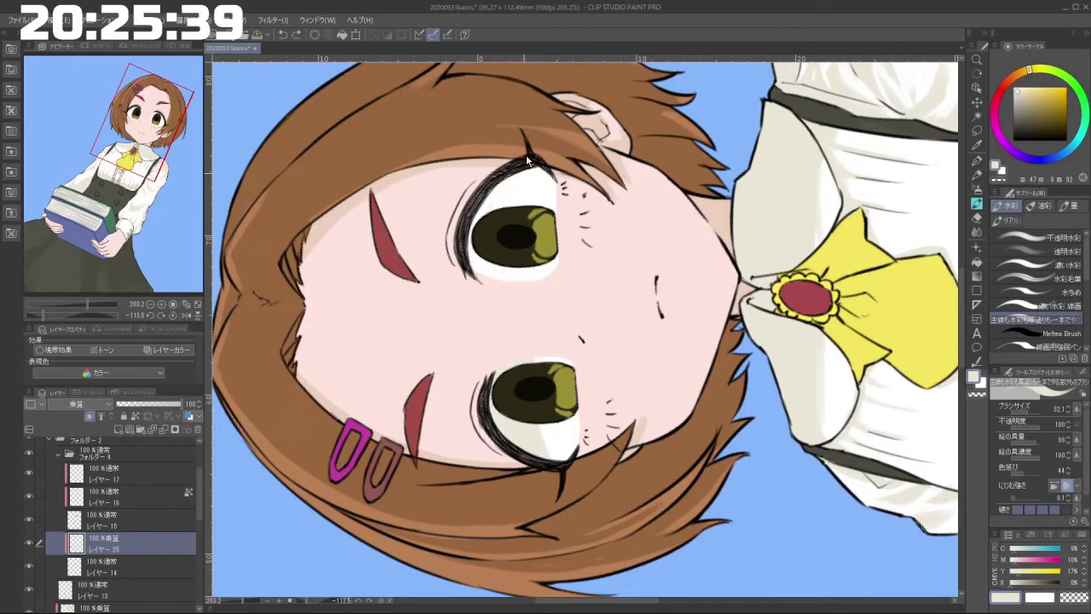
mouse_move(503, 446)
mouse_down()
mouse_move(679, 436)
mouse_move(717, 274)
mouse_up()
drag(588, 442, 669, 262)
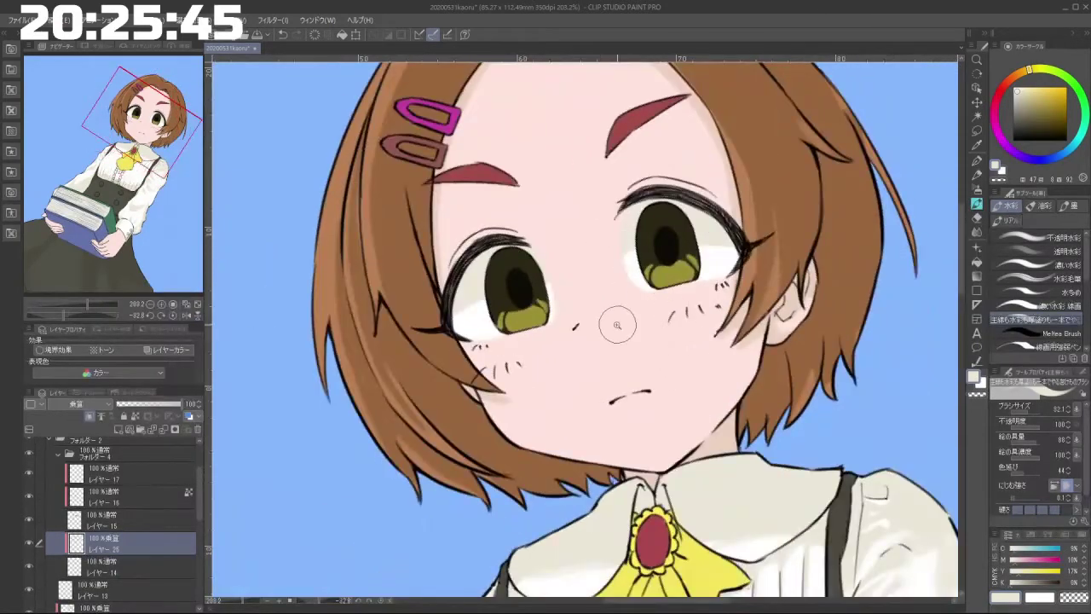
scroll(631, 292, up, 4)
scroll(683, 367, down, 5)
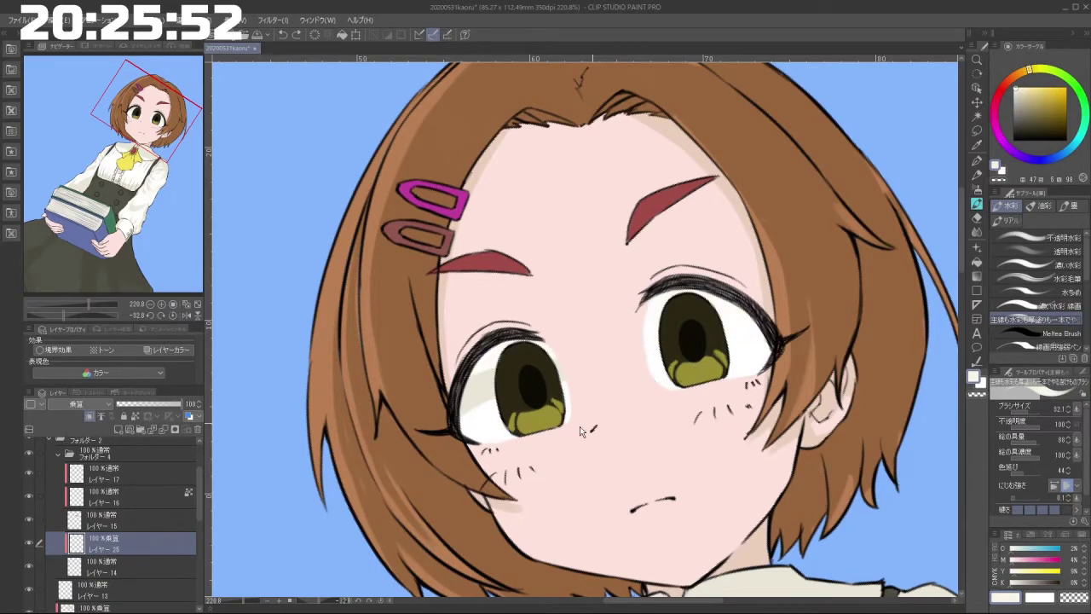
Step: Reshade the whites of both eyes beneath the lashes with a paler off-white tone
mouse_move(452, 424)
mouse_down()
mouse_move(574, 368)
mouse_move(446, 404)
mouse_move(555, 360)
mouse_move(496, 366)
mouse_move(518, 352)
mouse_move(584, 352)
mouse_move(576, 373)
mouse_move(492, 370)
mouse_up()
key(ctrl+z)
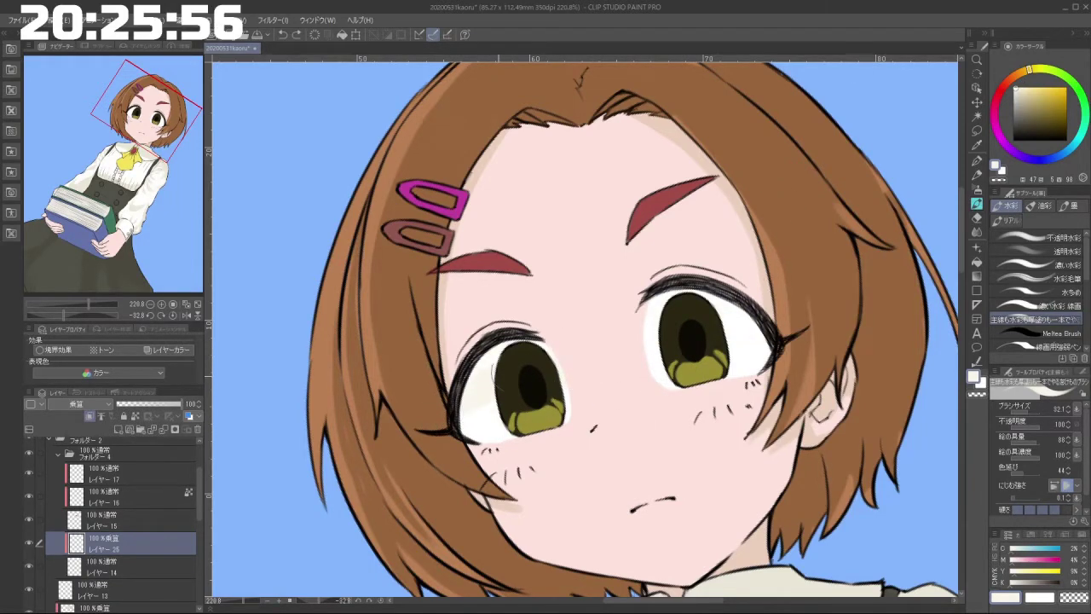
drag(492, 514, 618, 530)
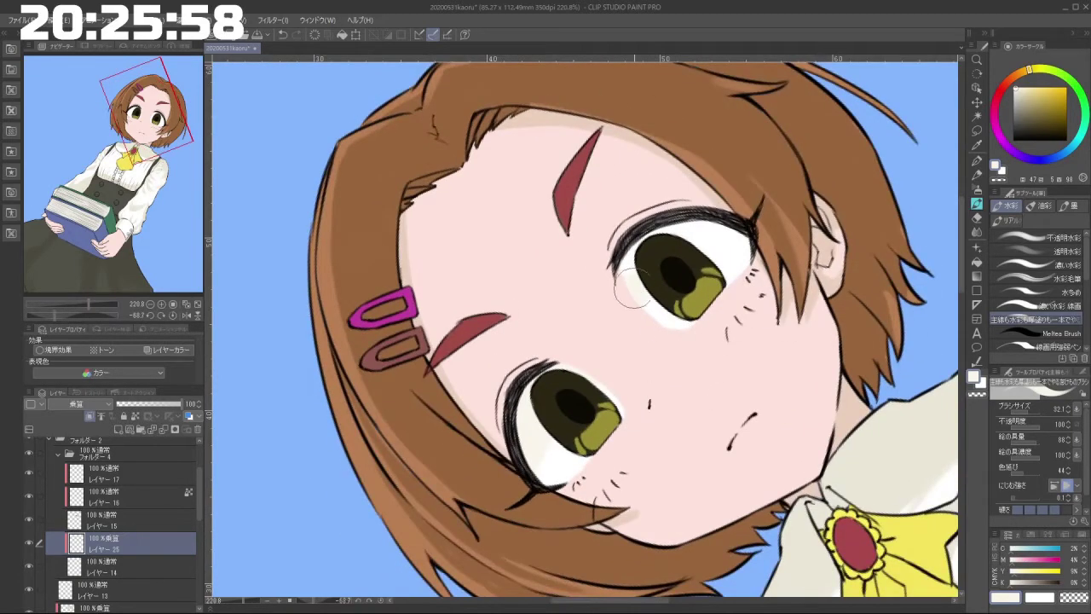
drag(632, 288, 742, 225)
drag(661, 365, 635, 365)
drag(554, 488, 564, 441)
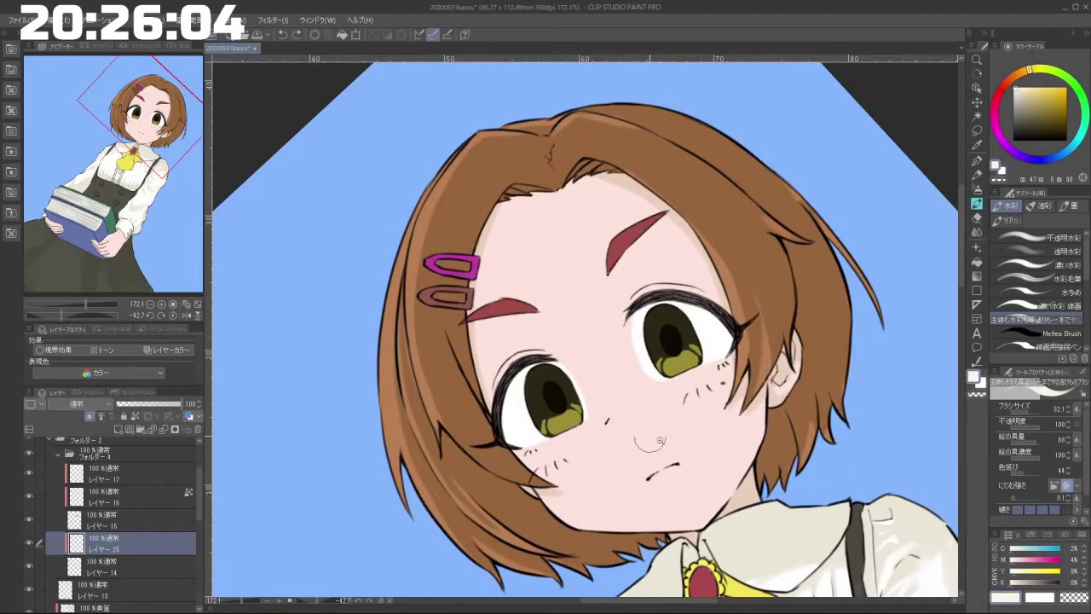
Step: In フォルダー 4, add a new clipped layer above レイヤー 17 and set its blending mode to 乗算 (Multiply)
drag(660, 441, 639, 294)
drag(594, 324, 636, 344)
mouse_move(527, 341)
mouse_down()
mouse_move(532, 353)
mouse_move(646, 369)
mouse_move(655, 332)
mouse_up()
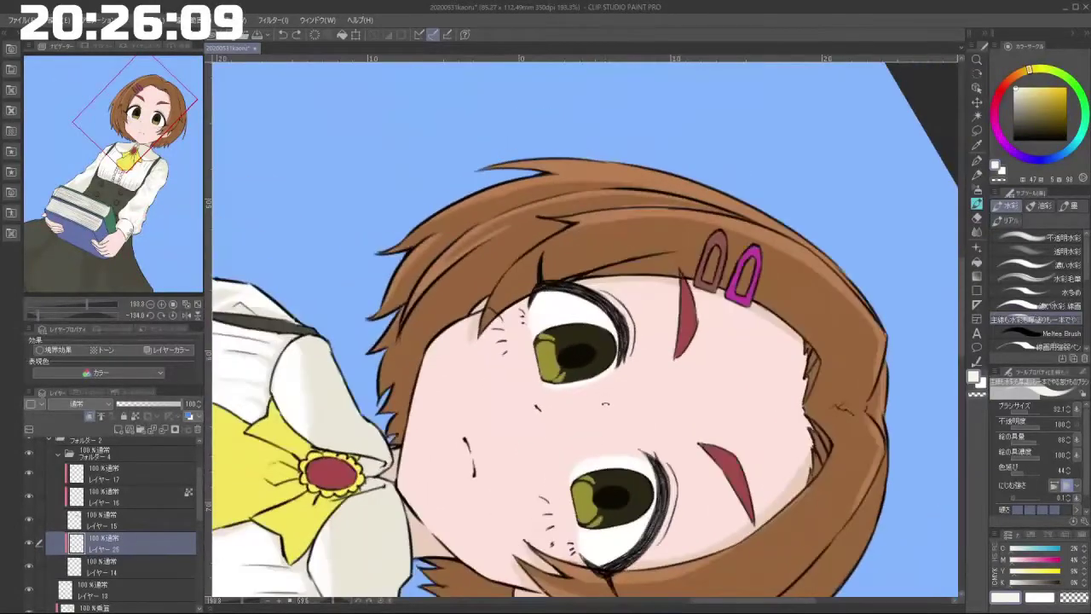
click(150, 492)
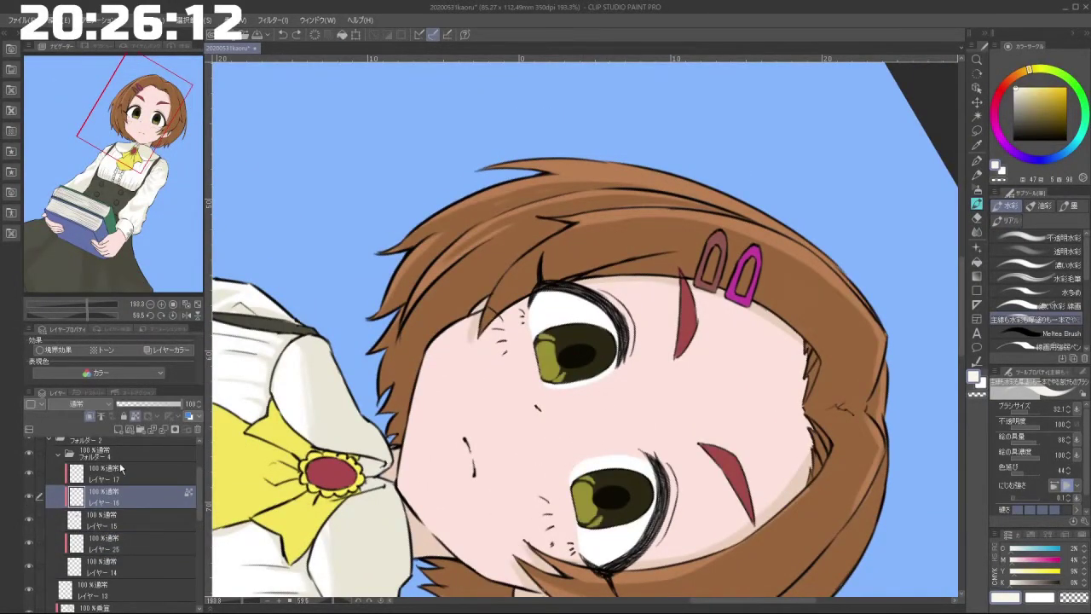
click(118, 428)
click(79, 403)
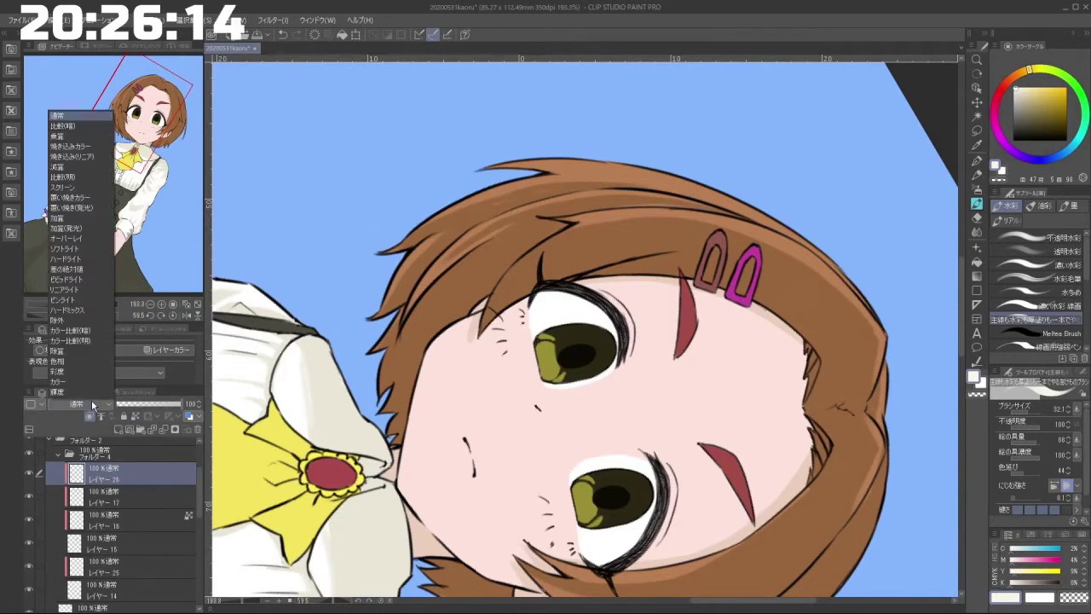
click(81, 135)
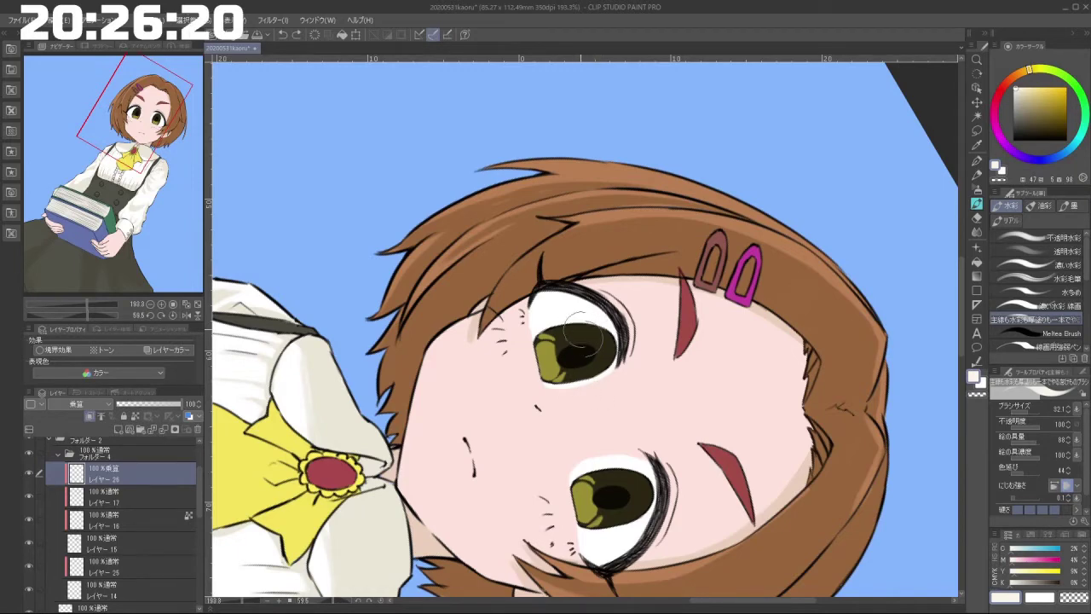
Step: Try shading the iris beneath the upper lashes with pale off-white tones, toggling レイヤー 15 off and on to check the base
drag(595, 343, 608, 341)
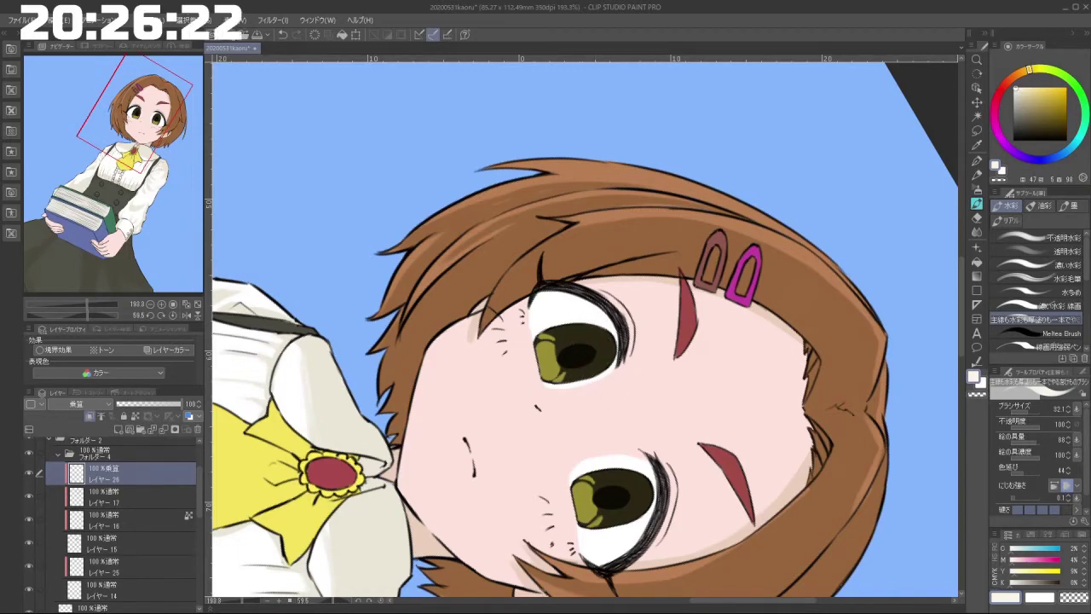
scroll(587, 342, up, 5)
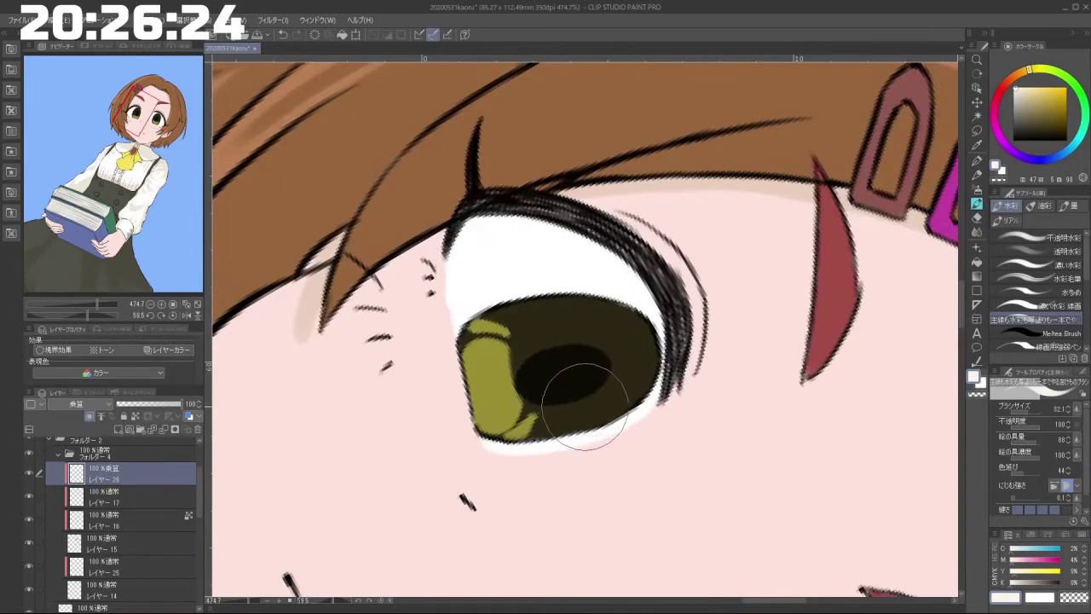
key(ctrl+z)
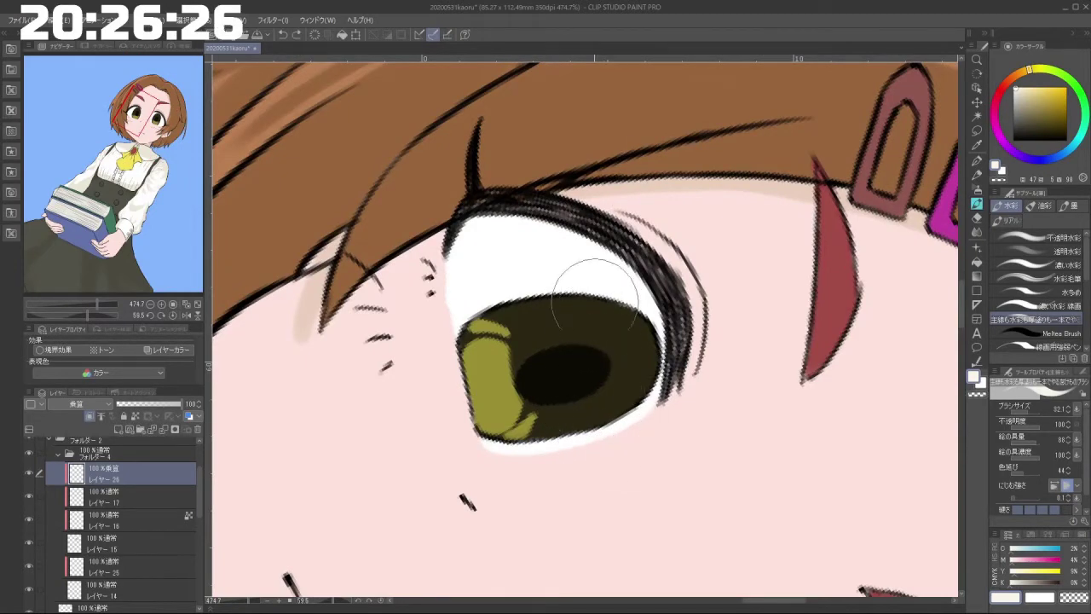
drag(595, 302, 557, 387)
click(29, 545)
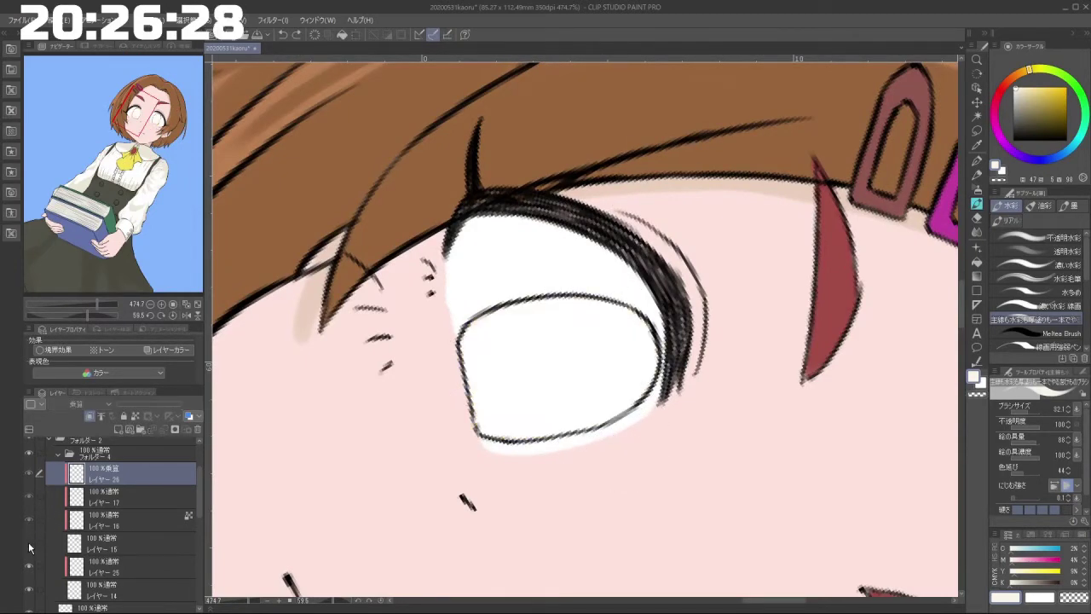
click(29, 546)
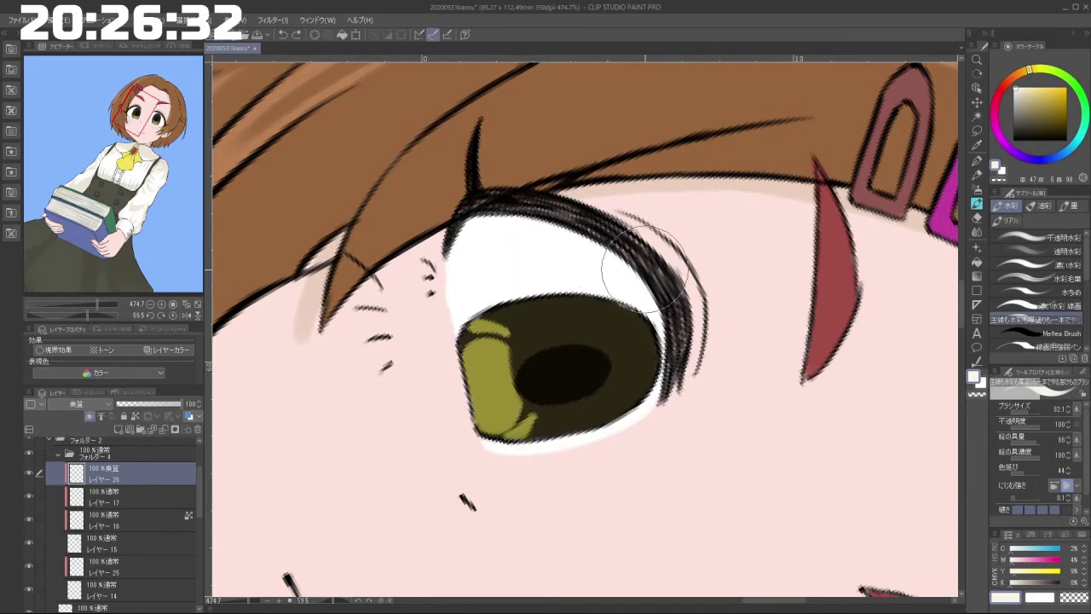
click(1021, 91)
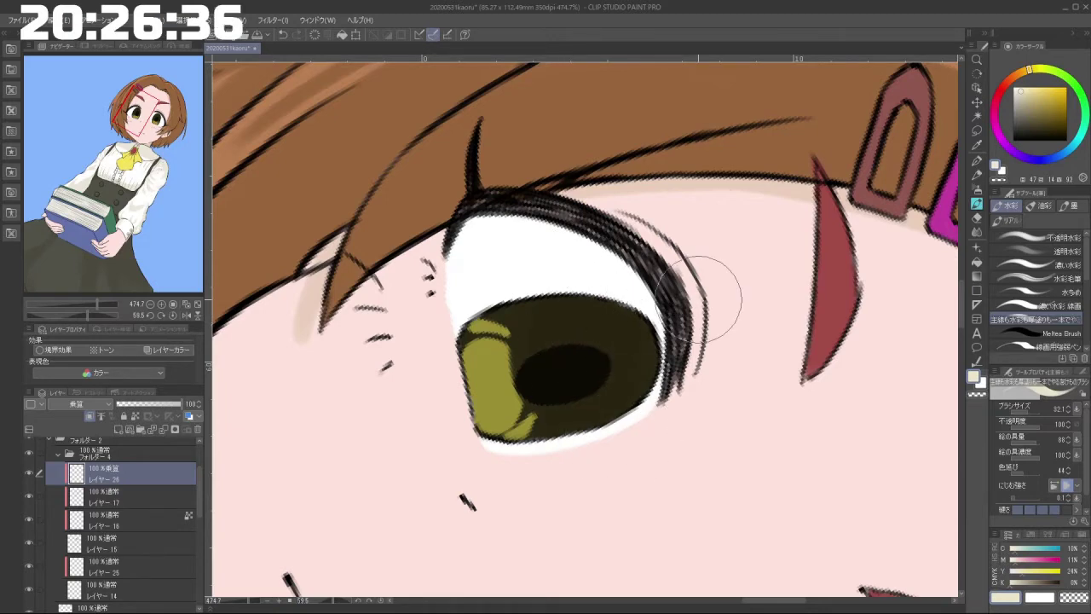
key(ctrl+z)
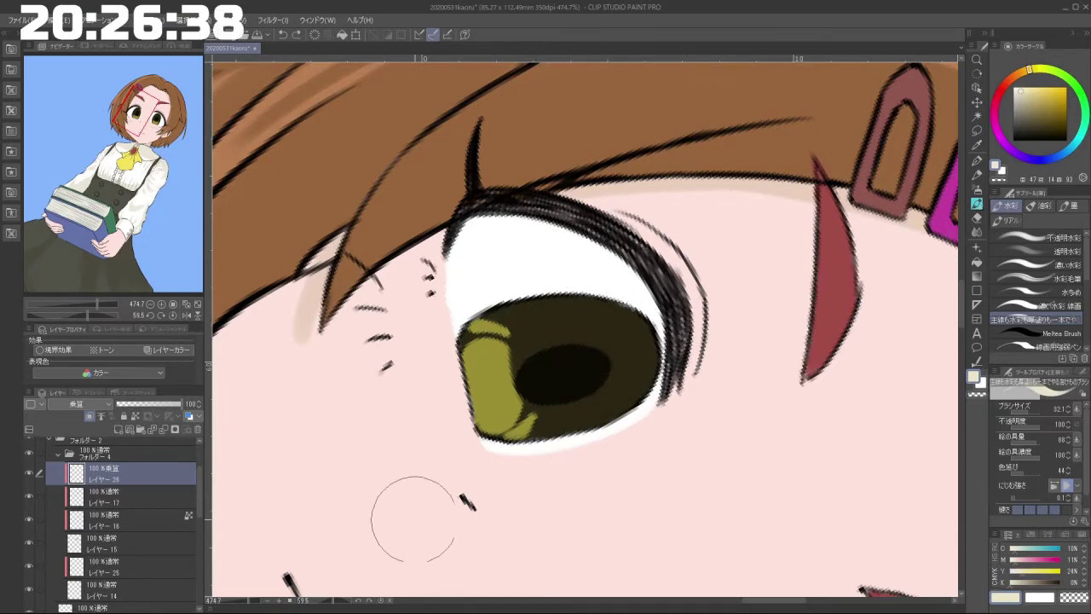
Step: Shade the upper part of both irises with a darker gray-beige (H 47, S 14, V 74), reducing the watercolor brush to 22.7
mouse_move(412, 519)
mouse_down()
mouse_move(525, 510)
mouse_move(623, 481)
mouse_move(705, 348)
mouse_up()
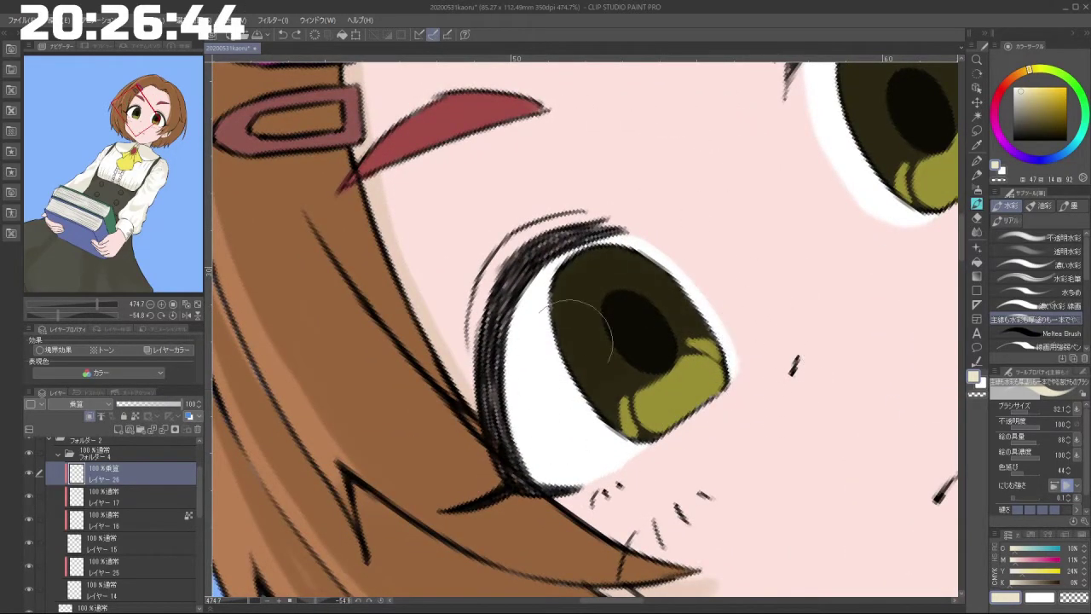
drag(1023, 92, 1018, 100)
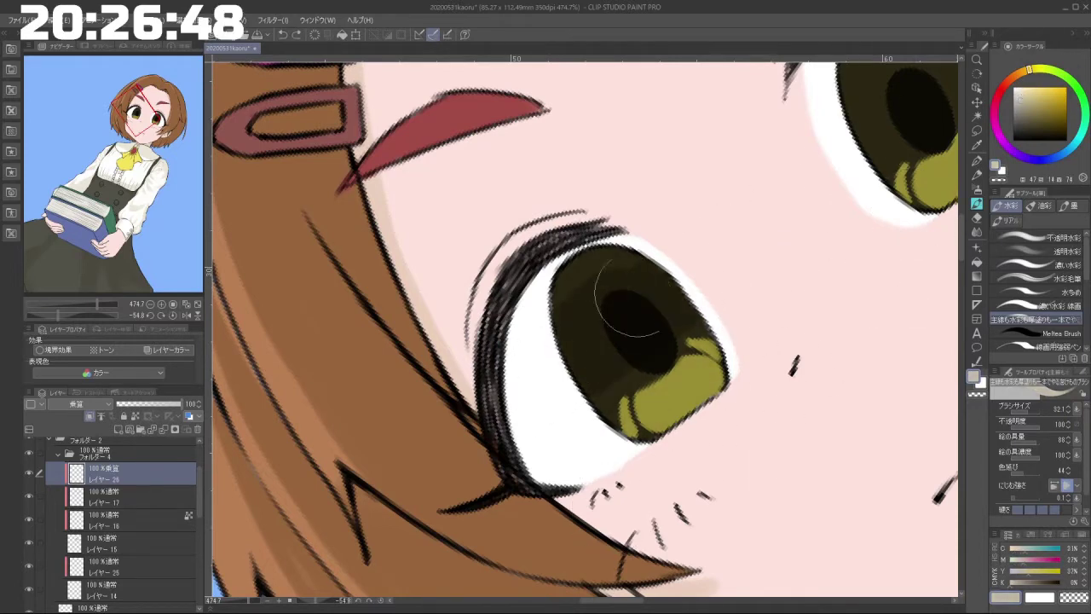
mouse_move(610, 321)
mouse_down()
mouse_move(602, 271)
mouse_move(589, 321)
mouse_move(580, 318)
mouse_up()
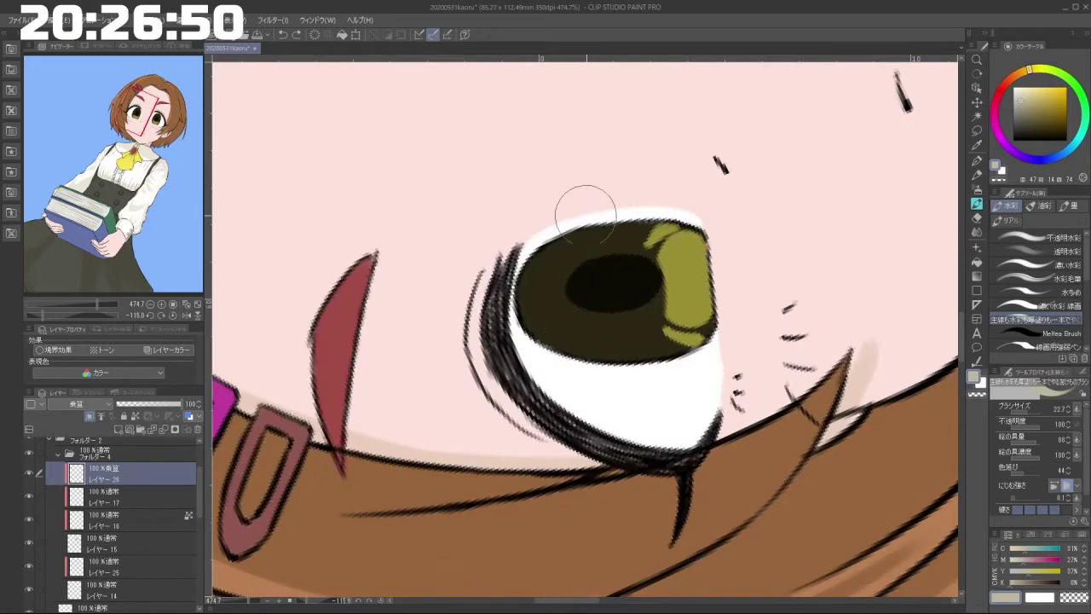
mouse_move(585, 214)
mouse_down()
mouse_move(600, 376)
mouse_move(574, 209)
mouse_move(552, 227)
mouse_move(541, 290)
mouse_up()
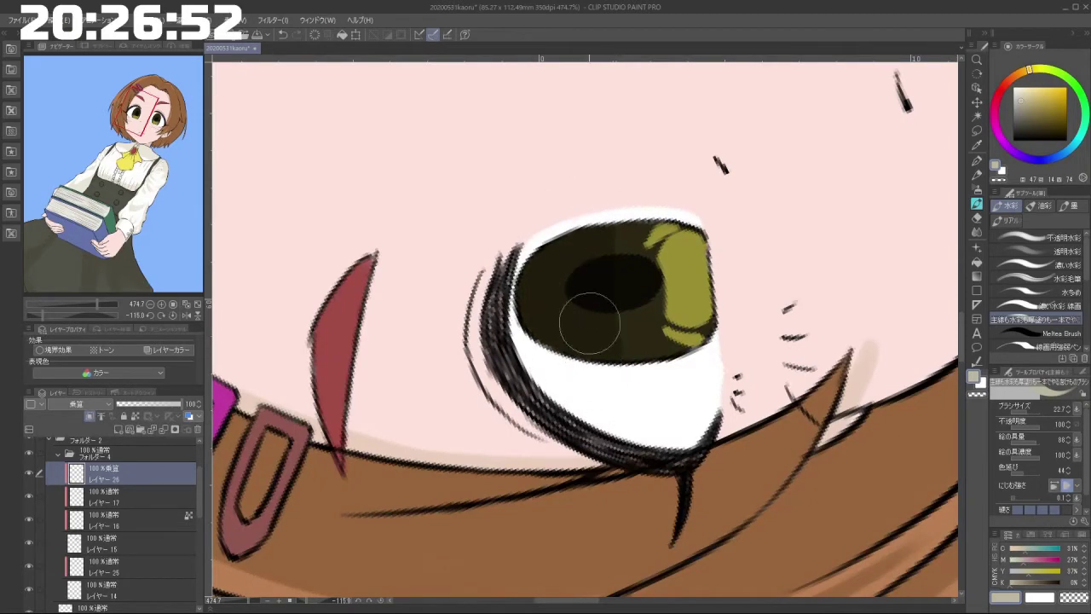
scroll(589, 323, down, 4)
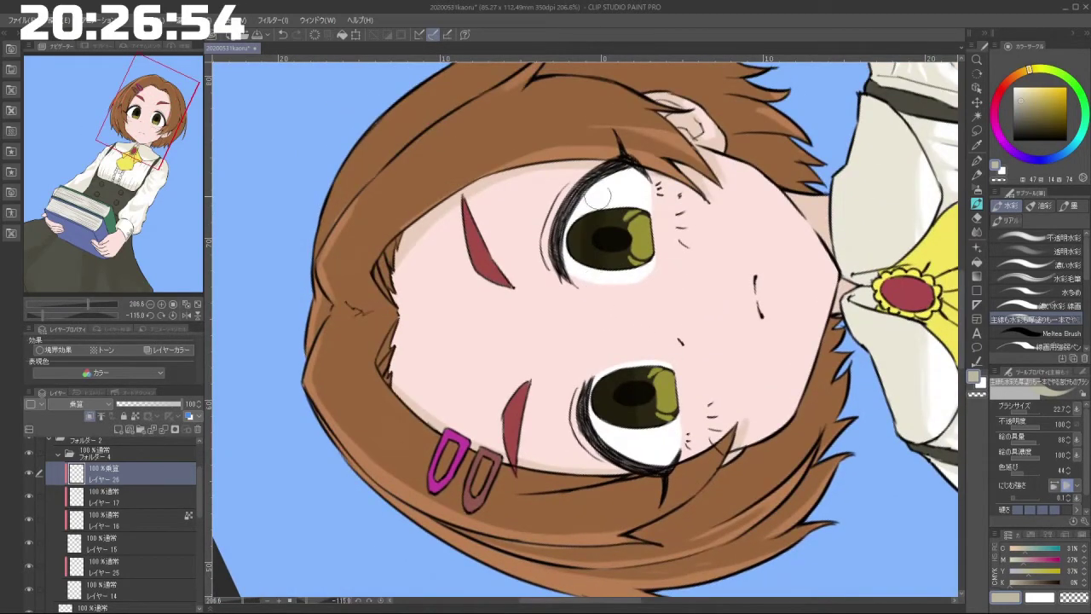
drag(575, 228, 614, 428)
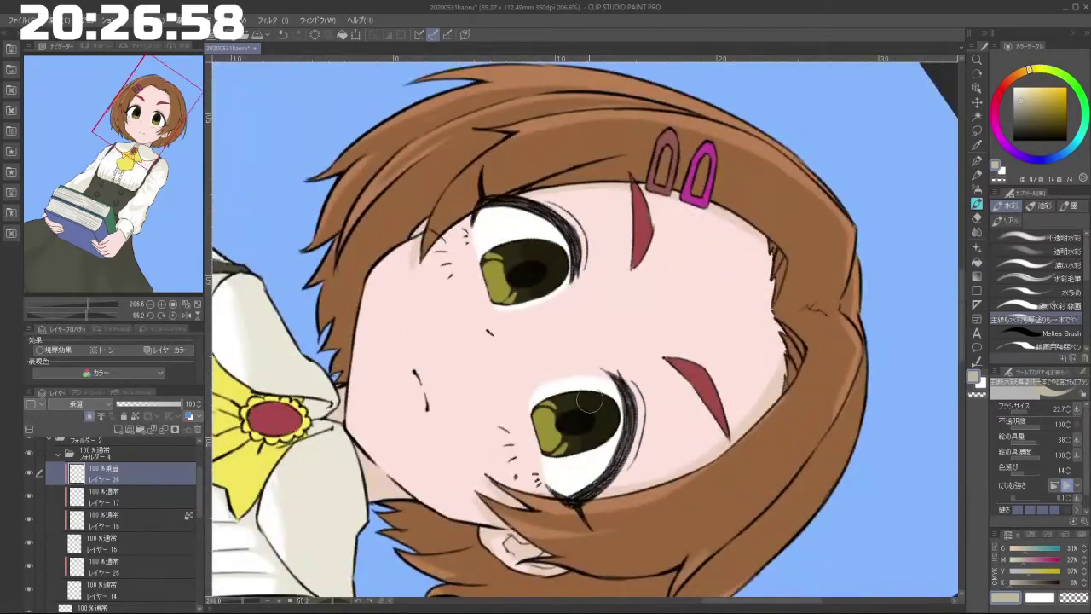
drag(648, 460, 618, 461)
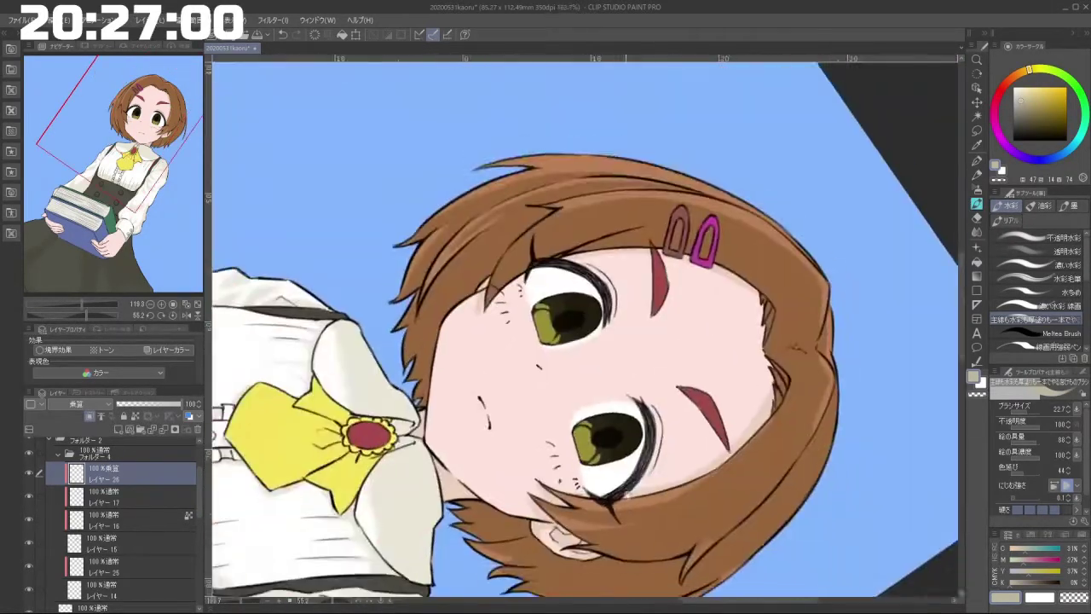
Step: Review the shading across the whole figure, from the head down to the books and skirt
drag(471, 555, 567, 456)
drag(548, 558, 700, 389)
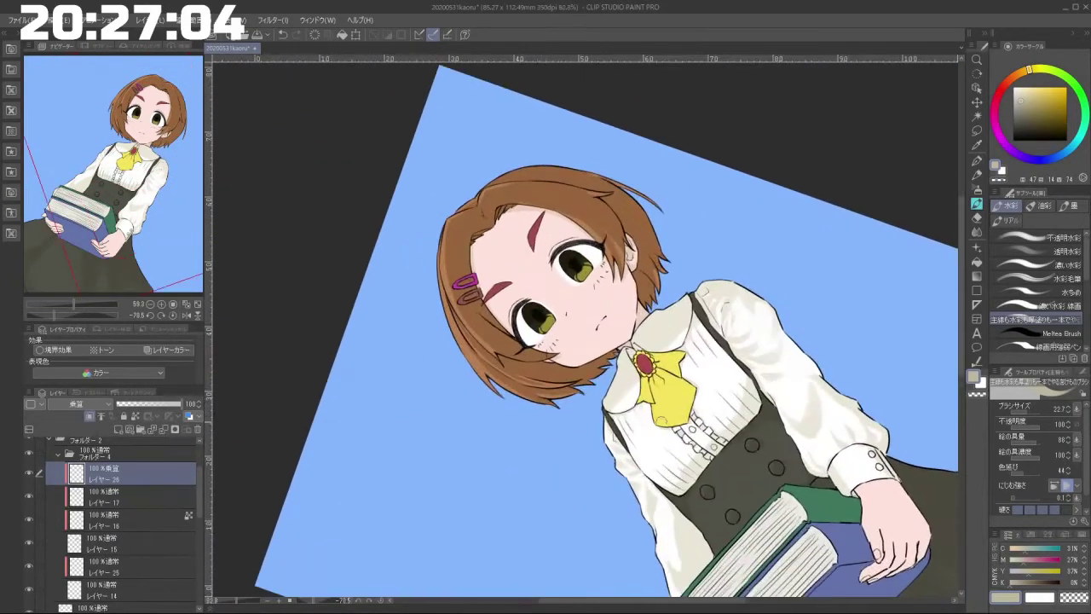
drag(588, 495, 679, 370)
drag(710, 405, 687, 390)
drag(578, 583, 573, 481)
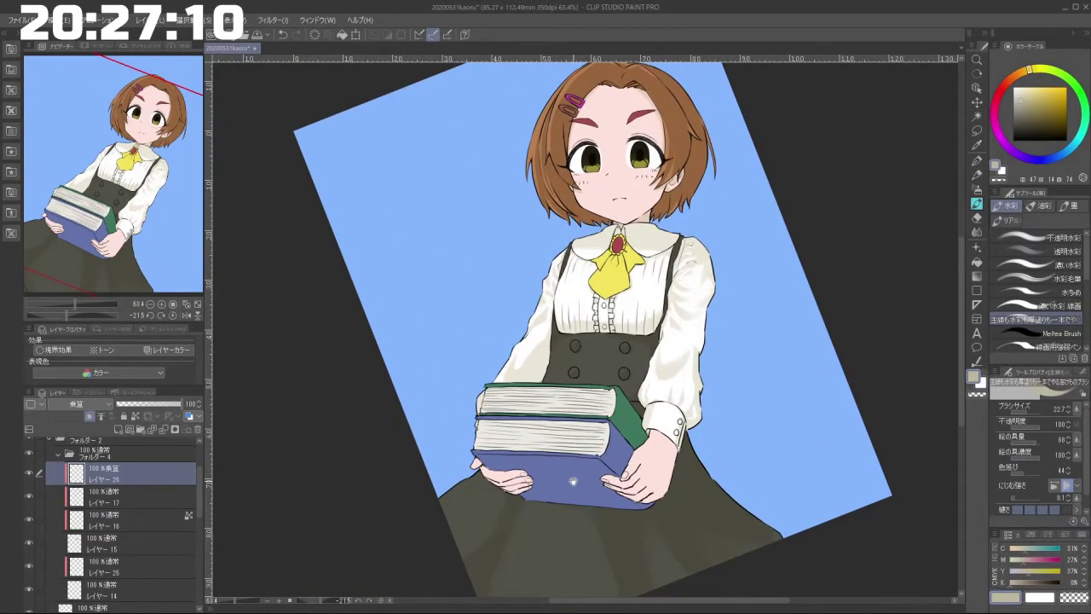
scroll(639, 479, down, 2)
scroll(630, 381, up, 4)
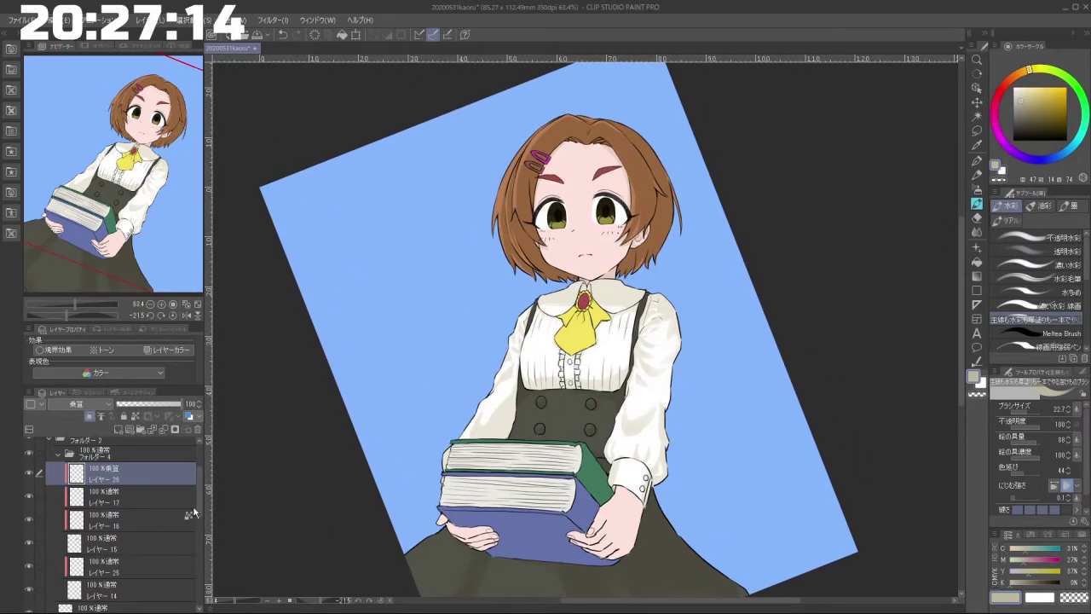
Step: Sample the hair shadow color from レイヤー 22 with its blending temporarily at 通常 (Normal), and restore 乗算 (Multiply)
drag(199, 512, 203, 540)
click(193, 530)
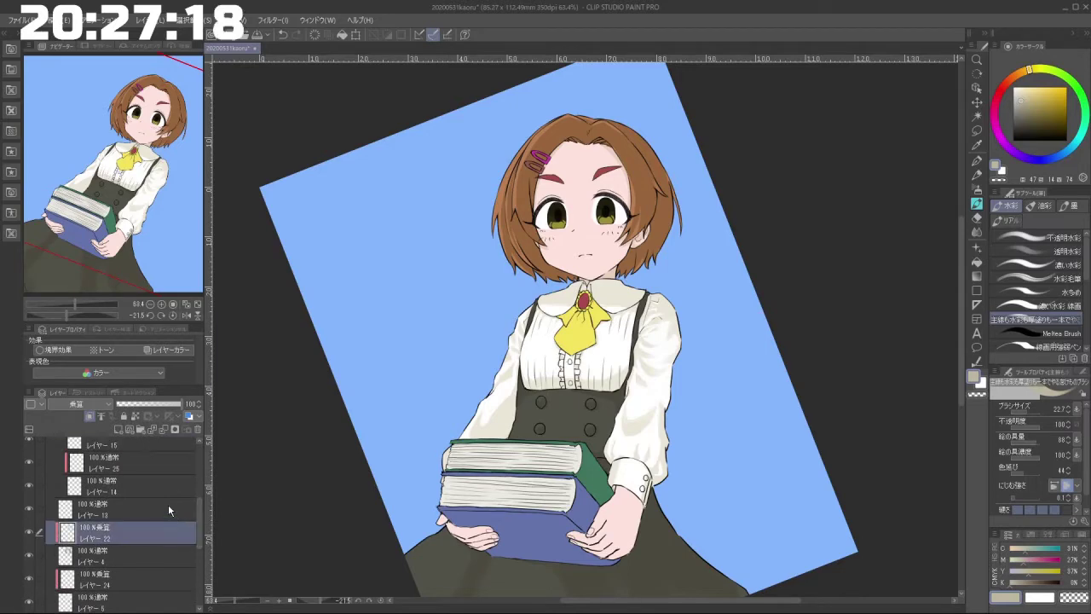
click(99, 410)
click(80, 114)
scroll(661, 167, up, 1)
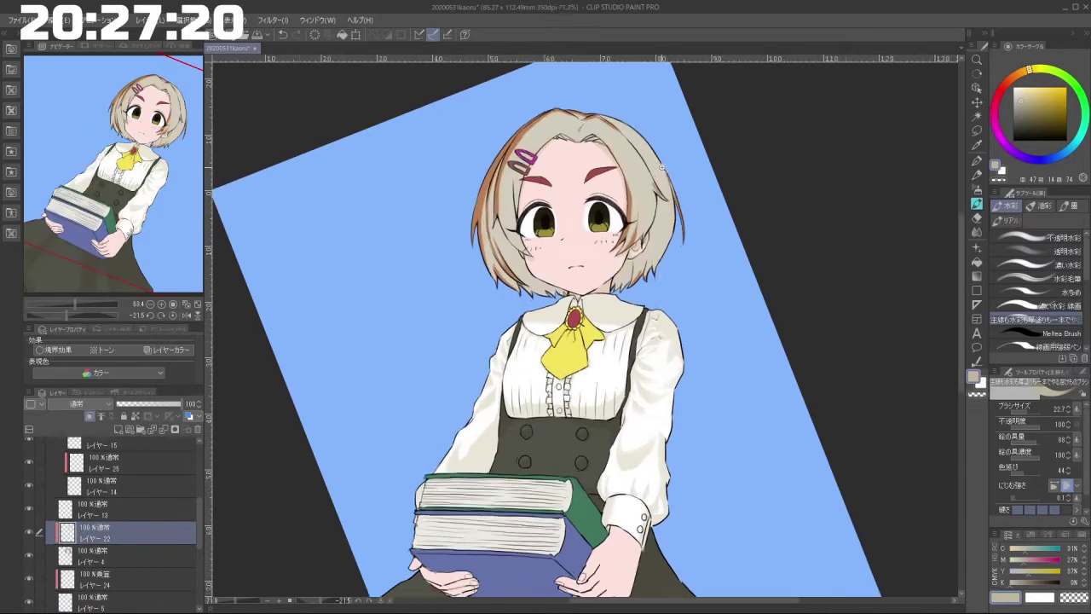
scroll(662, 166, up, 1)
click(91, 408)
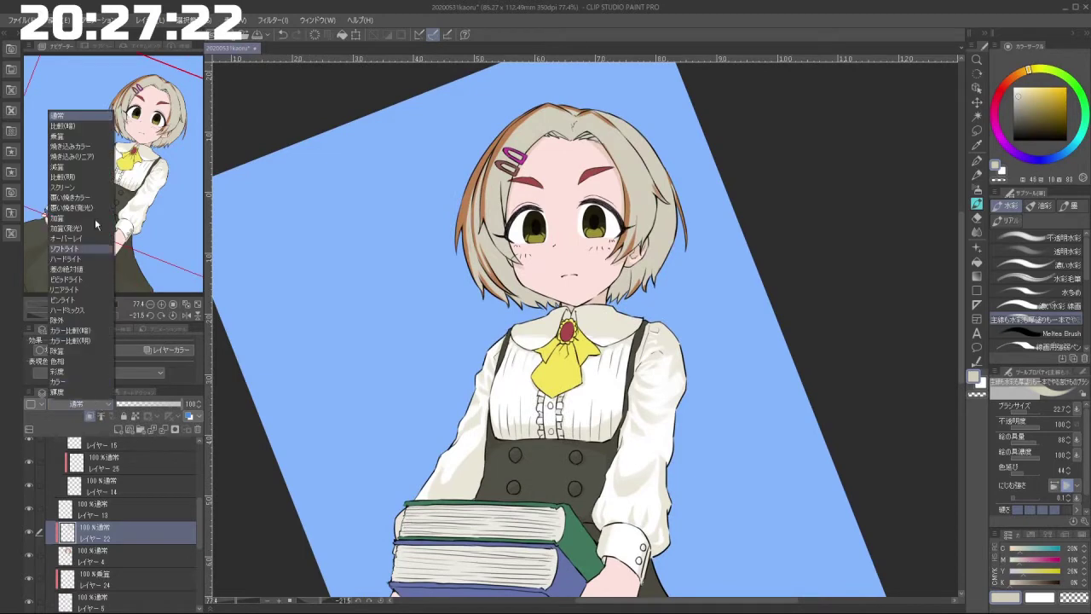
click(77, 130)
Step: On レイヤー 24, try a shadow on the back of the hand with the sampled beige, enlarging the brush to 42.5
click(120, 580)
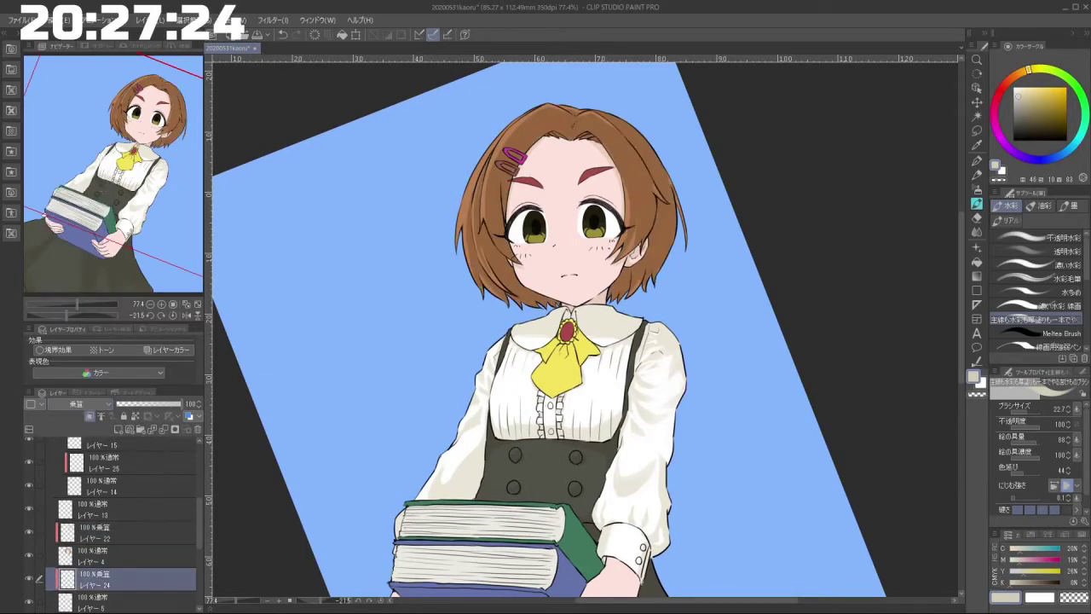
scroll(590, 408, up, 1)
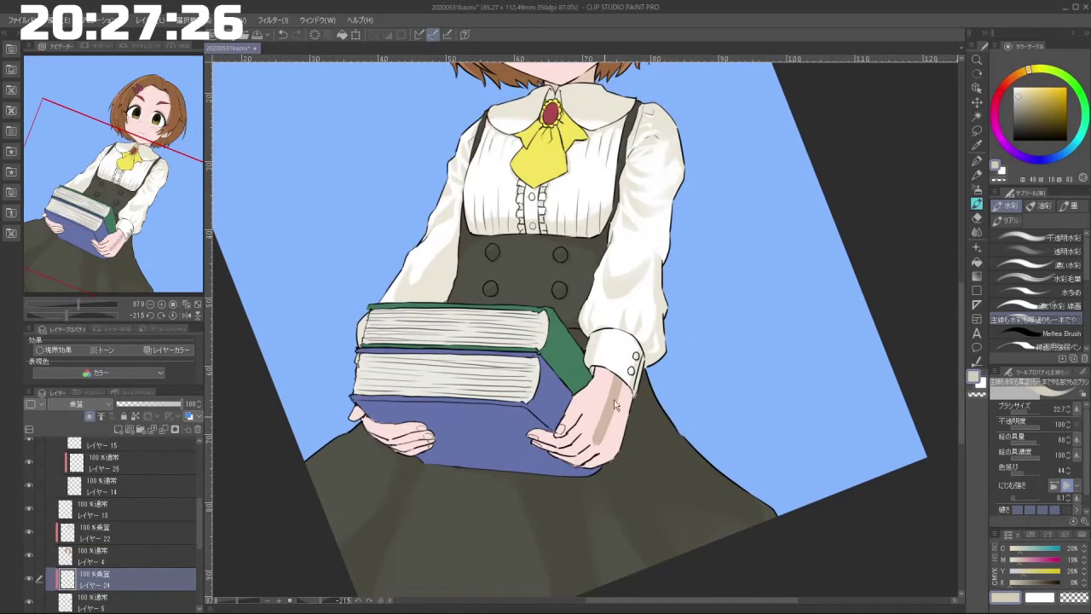
key(ctrl+z)
key(bracketright)
key(bracketright)
key(bracketright)
mouse_move(621, 385)
mouse_down()
mouse_move(591, 437)
mouse_move(623, 404)
mouse_move(638, 503)
mouse_up()
key(ctrl+z)
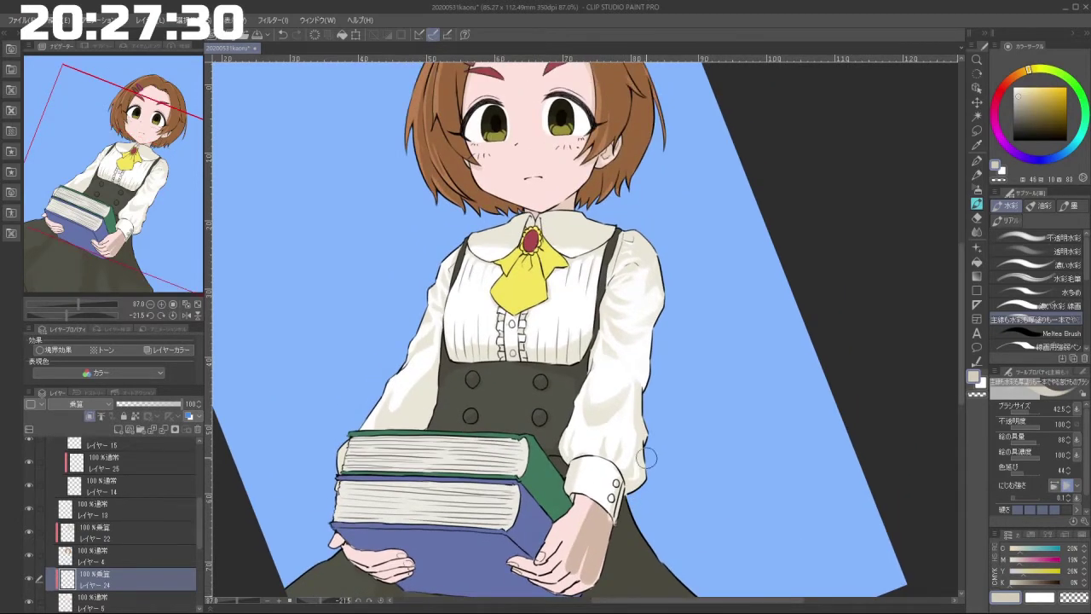
key(ctrl+z)
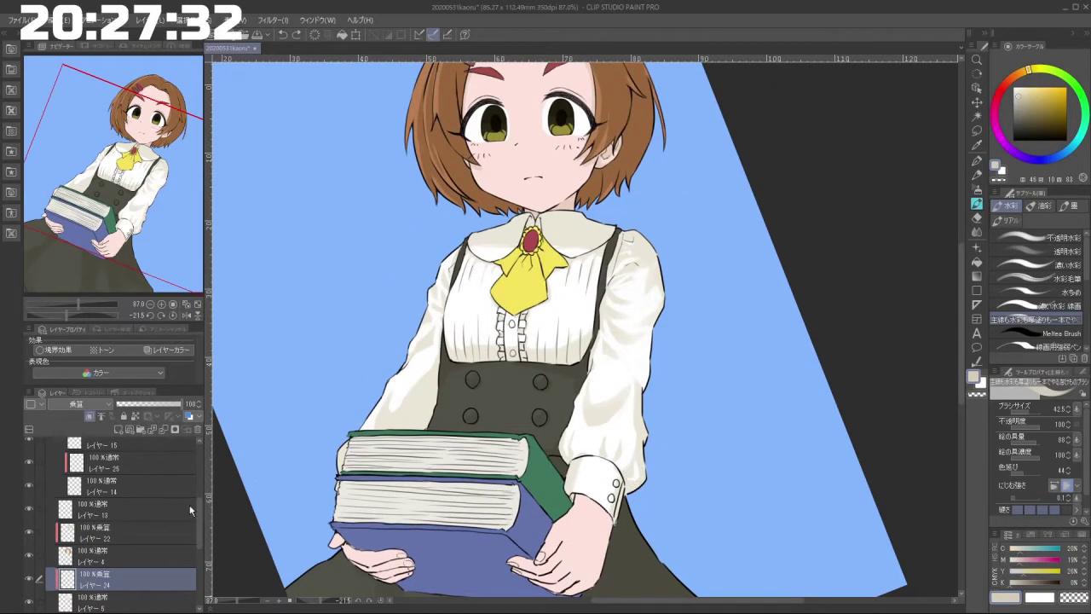
Step: Sample the skin shadow color from レイヤー 24 with its blending temporarily at 通常 (Normal), and restore 乗算 (Multiply)
click(94, 409)
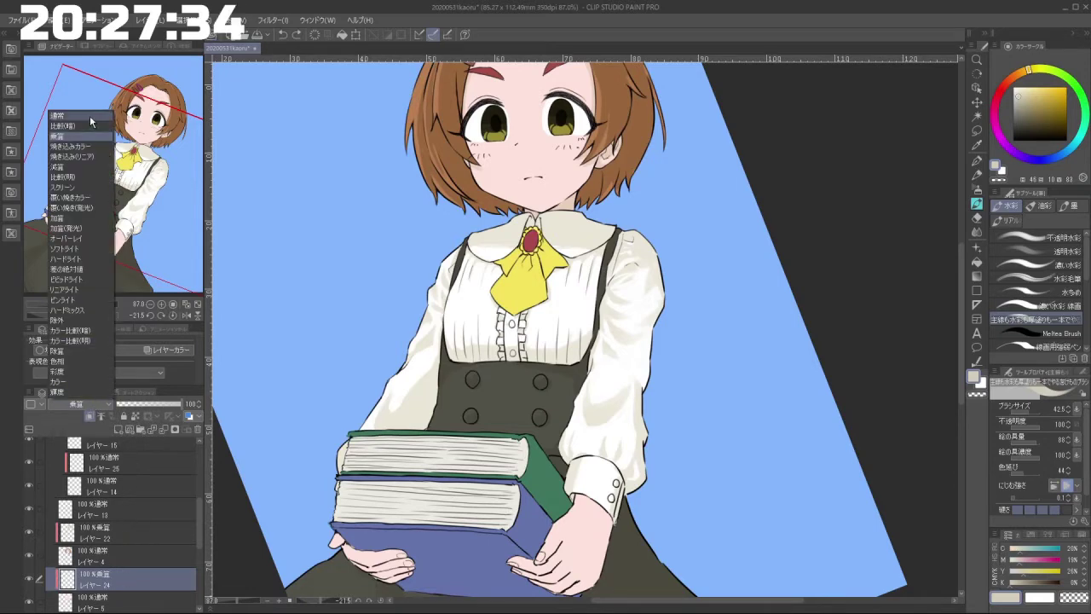
click(91, 121)
scroll(571, 197, up, 5)
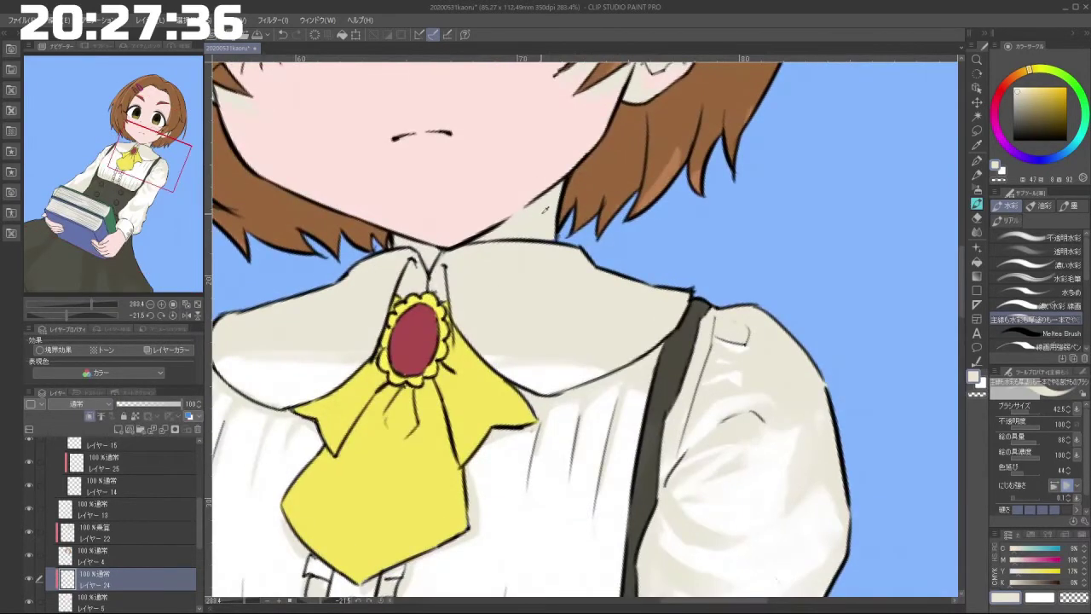
click(94, 403)
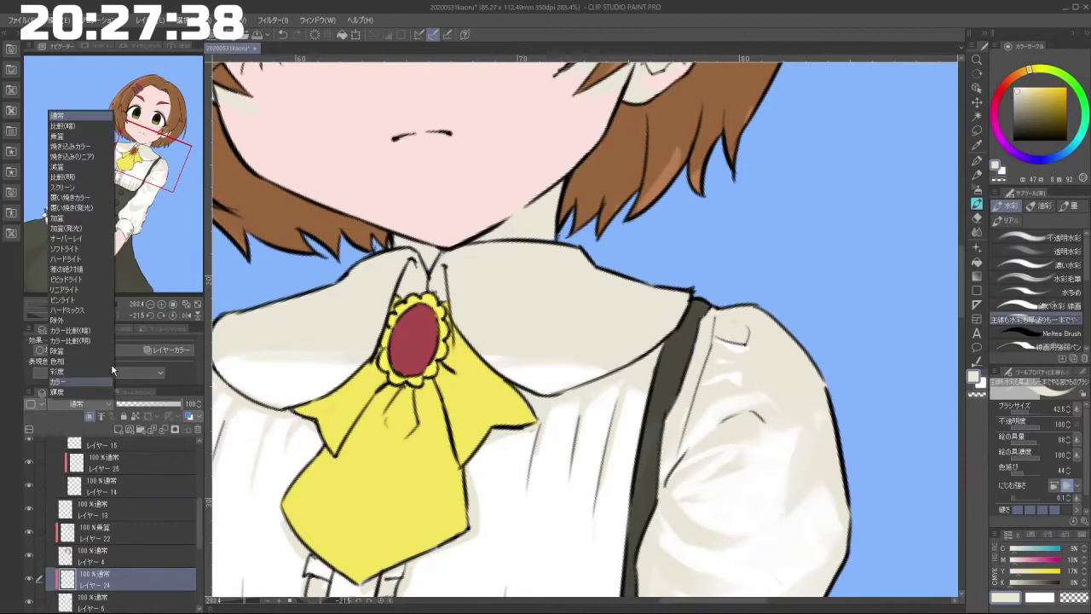
click(79, 120)
Step: Try shading the back of the hand below the buttoned shirt cuff with the lighter skin shadow color
mouse_move(625, 461)
mouse_down()
mouse_move(649, 401)
mouse_move(651, 249)
mouse_up()
scroll(649, 402, down, 5)
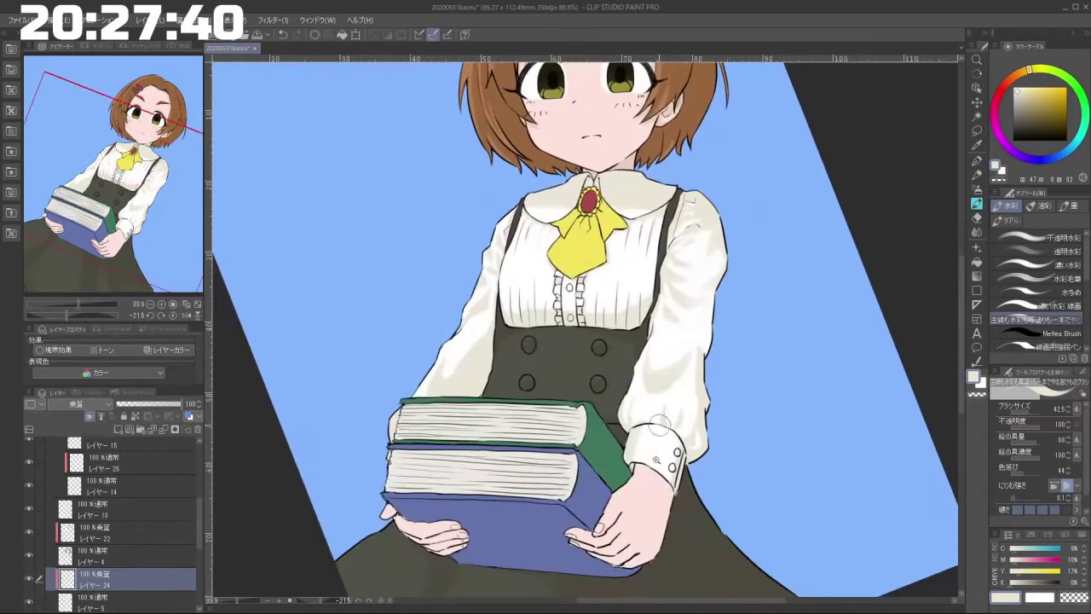
scroll(666, 409, up, 1)
drag(648, 477, 667, 400)
drag(672, 394, 658, 443)
key(ctrl+z)
mouse_move(676, 400)
mouse_down()
mouse_move(660, 464)
mouse_move(669, 475)
mouse_up()
mouse_move(613, 505)
mouse_down()
mouse_move(763, 384)
mouse_move(675, 168)
mouse_move(448, 209)
mouse_move(484, 481)
mouse_move(567, 512)
mouse_up()
mouse_move(608, 402)
mouse_down()
mouse_move(607, 455)
mouse_move(618, 430)
mouse_move(610, 440)
mouse_up()
drag(609, 514, 694, 445)
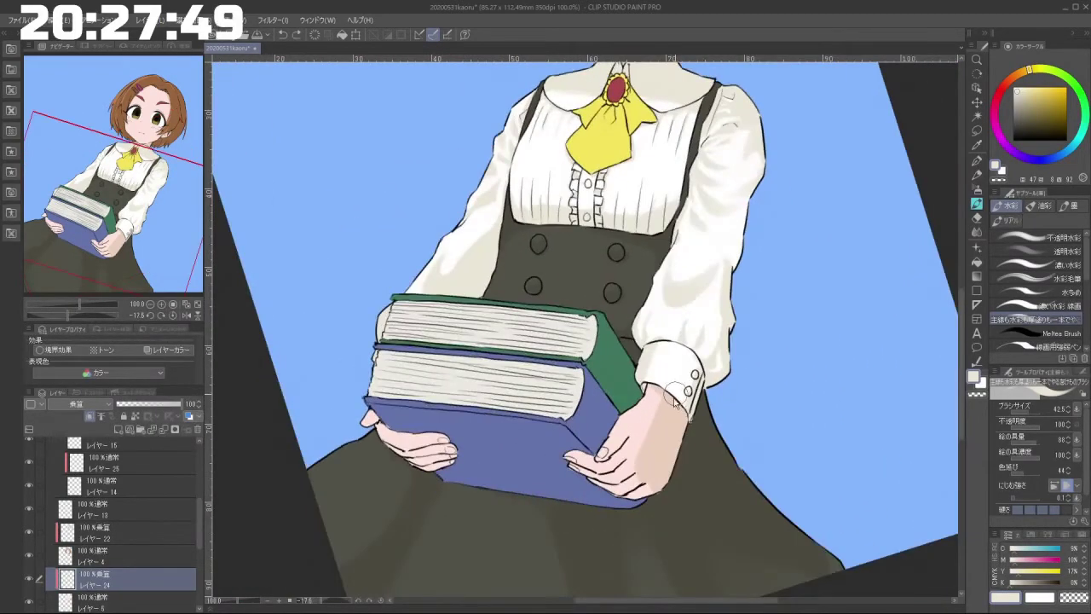
key(ctrl+z)
key(ctrl+z)
drag(669, 402, 671, 400)
key(ctrl+z)
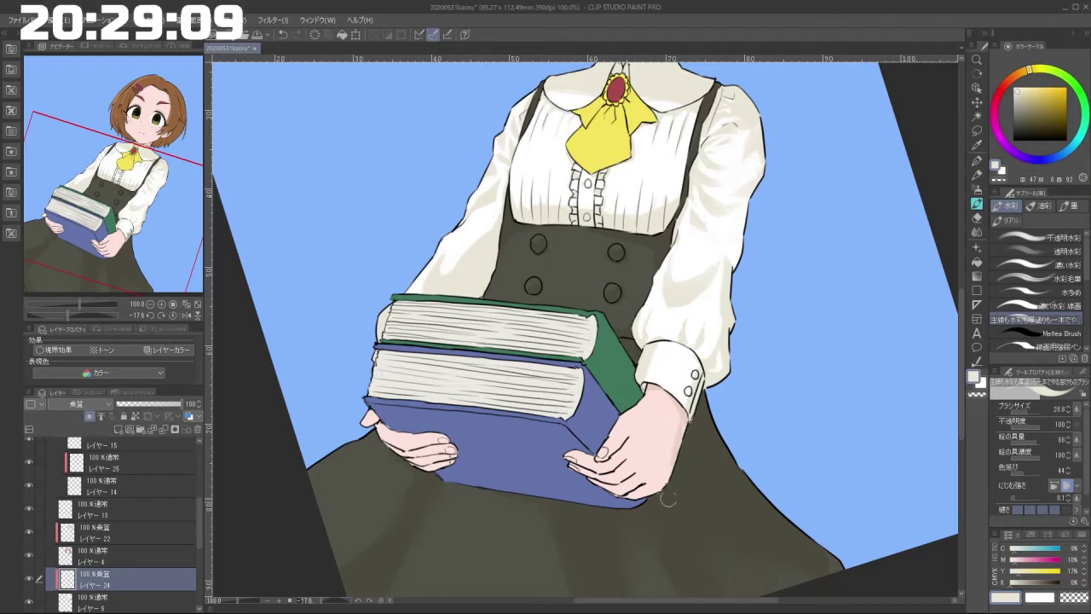
Step: On レイヤー 24, shade the back and fingers of the hand below the buttoned cuff with the skin shadow color
mouse_move(707, 468)
mouse_down()
mouse_move(683, 469)
mouse_move(680, 402)
mouse_move(731, 357)
mouse_up()
drag(749, 503, 448, 404)
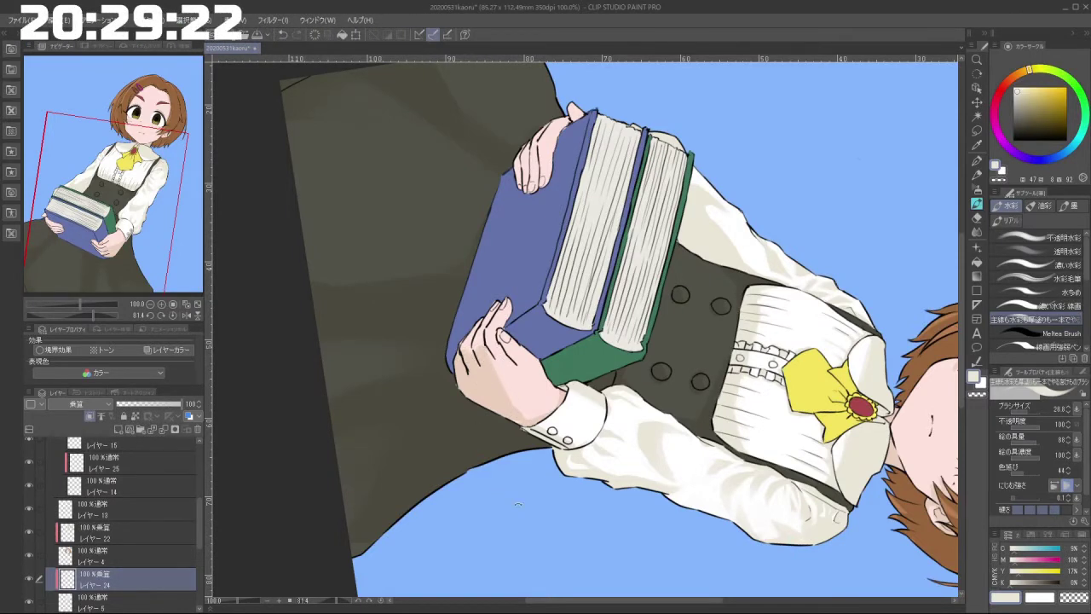
mouse_move(518, 505)
mouse_down()
mouse_move(687, 435)
mouse_move(721, 369)
mouse_up()
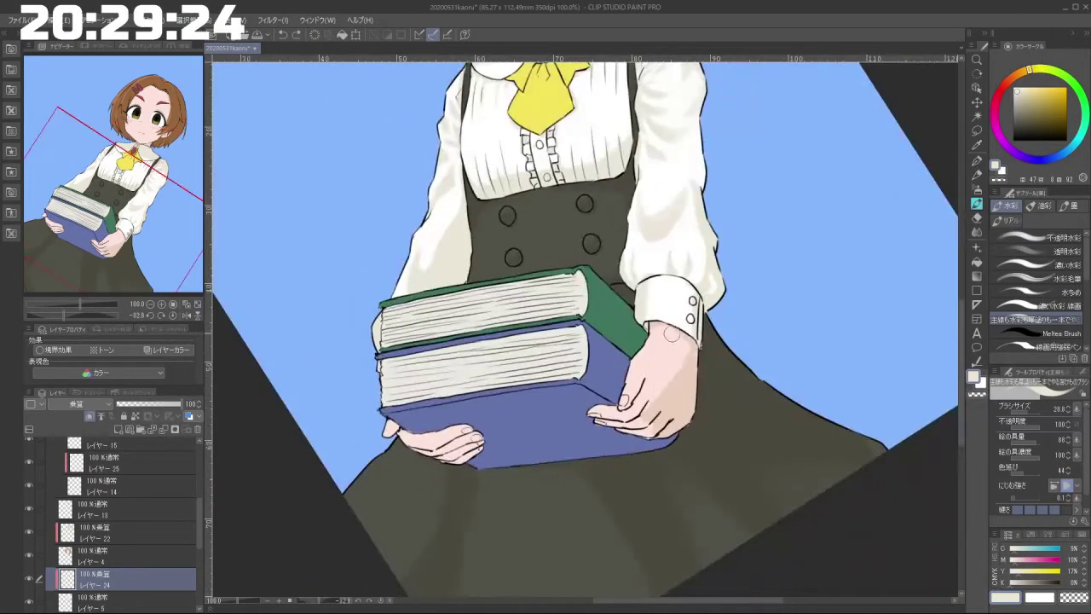
drag(672, 334, 638, 413)
drag(662, 369, 660, 395)
mouse_move(677, 338)
mouse_down()
mouse_move(675, 367)
mouse_move(694, 363)
mouse_up()
mouse_move(629, 438)
mouse_down()
mouse_move(676, 404)
mouse_move(659, 235)
mouse_move(558, 214)
mouse_up()
drag(479, 331, 511, 400)
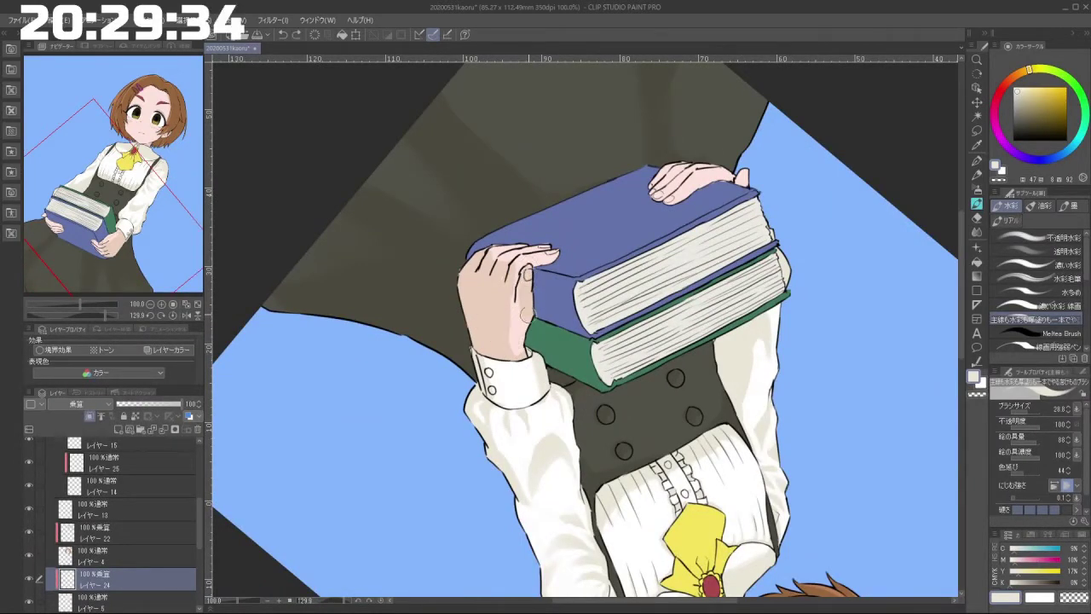
drag(520, 334, 659, 379)
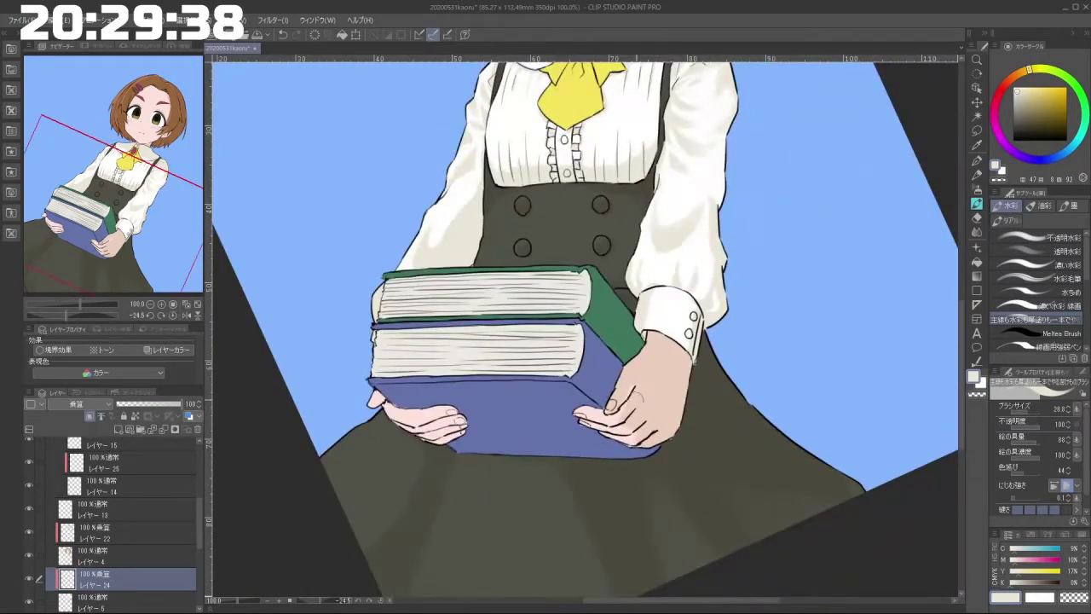
Step: Shade the other hand's palm edge and fingers where they hold the underside of the blue book
scroll(695, 407, down, 2)
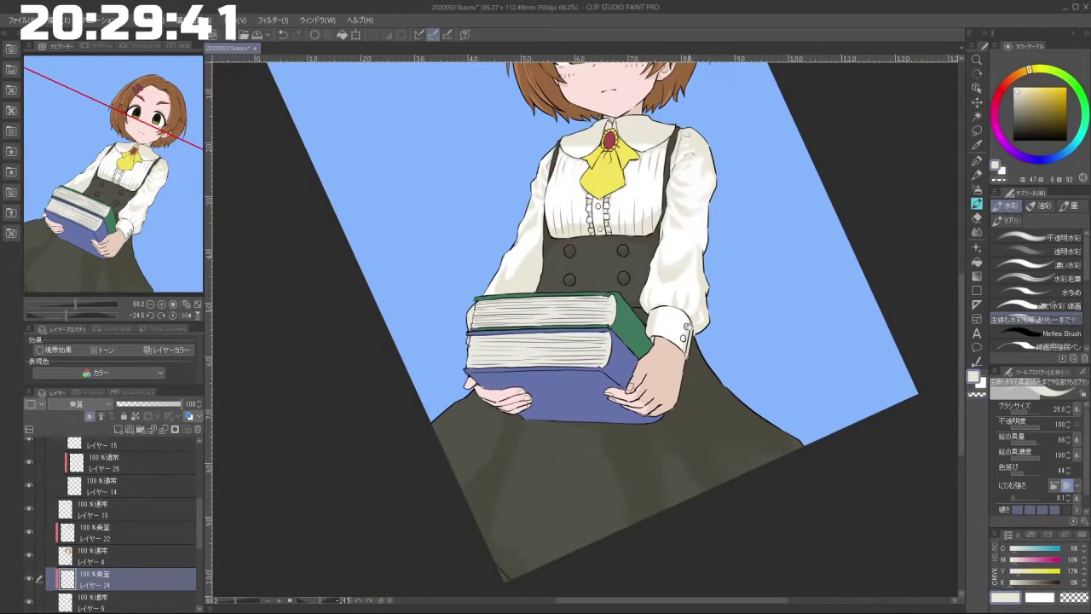
drag(639, 472, 689, 401)
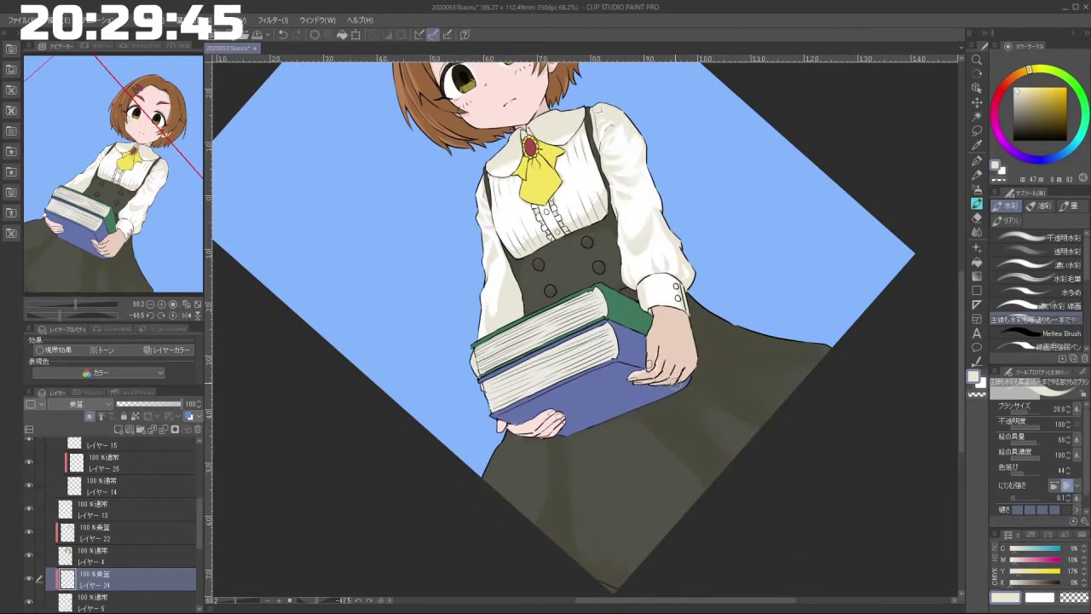
drag(615, 445, 707, 350)
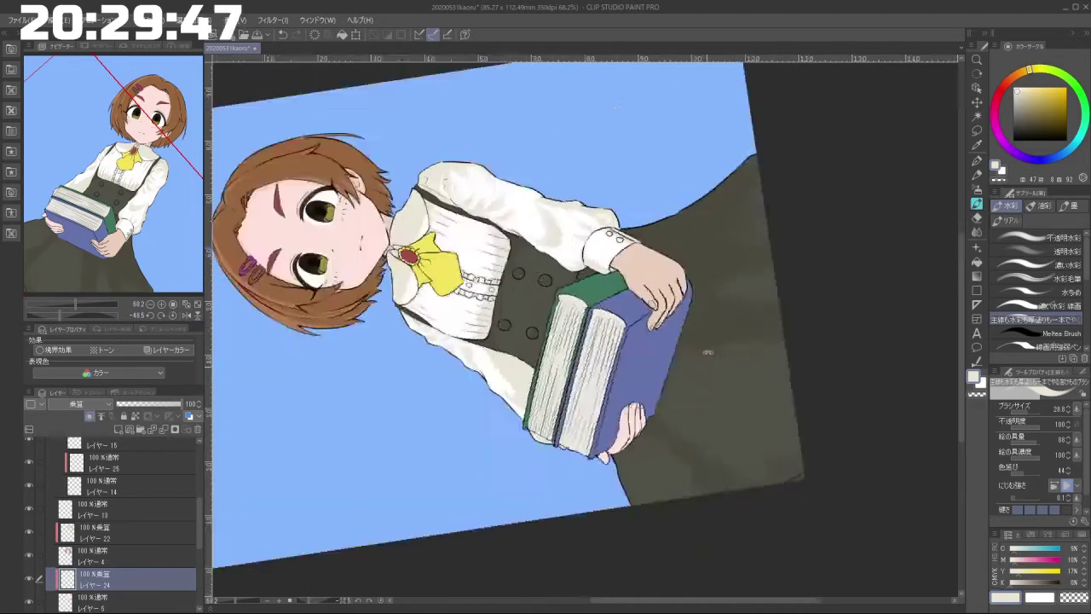
drag(555, 439, 694, 348)
drag(618, 436, 704, 382)
drag(501, 381, 580, 380)
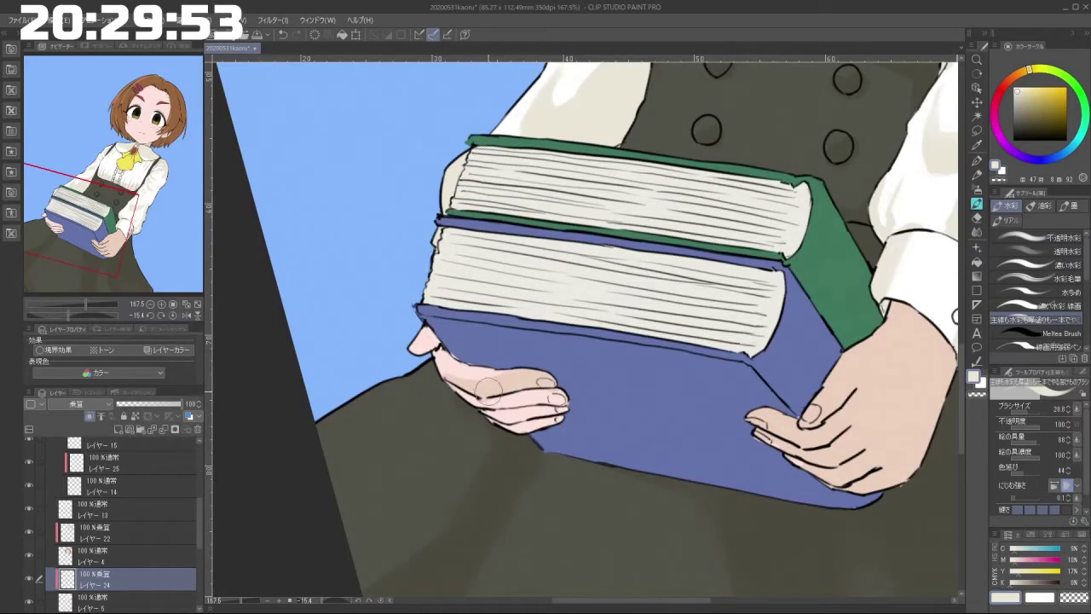
drag(504, 413, 554, 424)
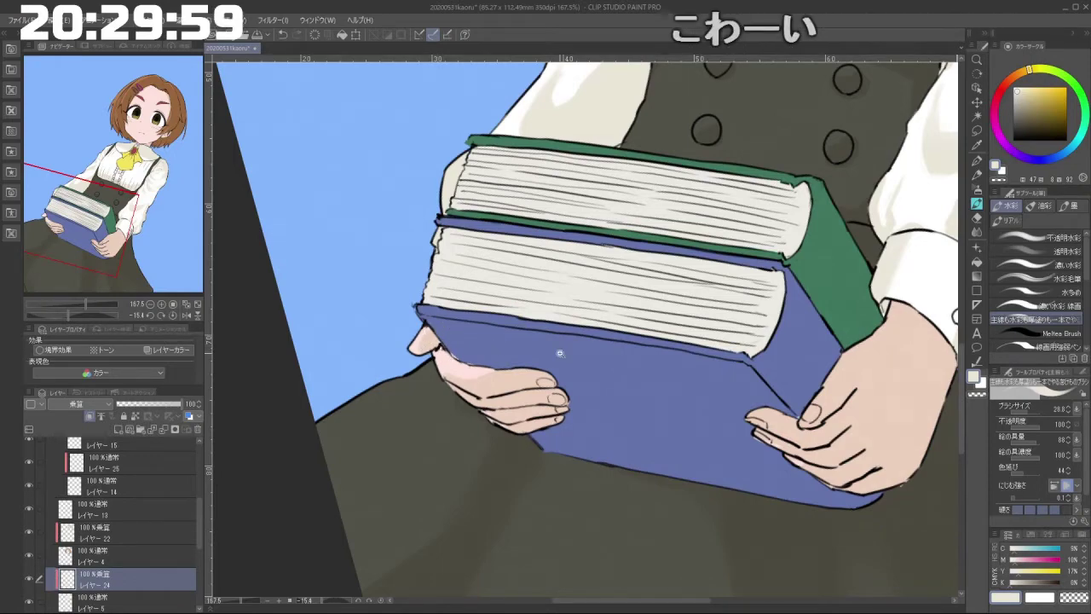
Step: Use the brush with transparent color at size 42.5 to trim the shadow along the far hand's edge beside the blue cover
scroll(560, 348, down, 3)
mouse_move(539, 384)
mouse_down()
mouse_move(485, 388)
mouse_move(554, 396)
mouse_move(573, 460)
mouse_move(649, 470)
mouse_move(735, 324)
mouse_move(674, 205)
mouse_move(522, 192)
mouse_move(644, 329)
mouse_move(649, 317)
mouse_move(641, 360)
mouse_up()
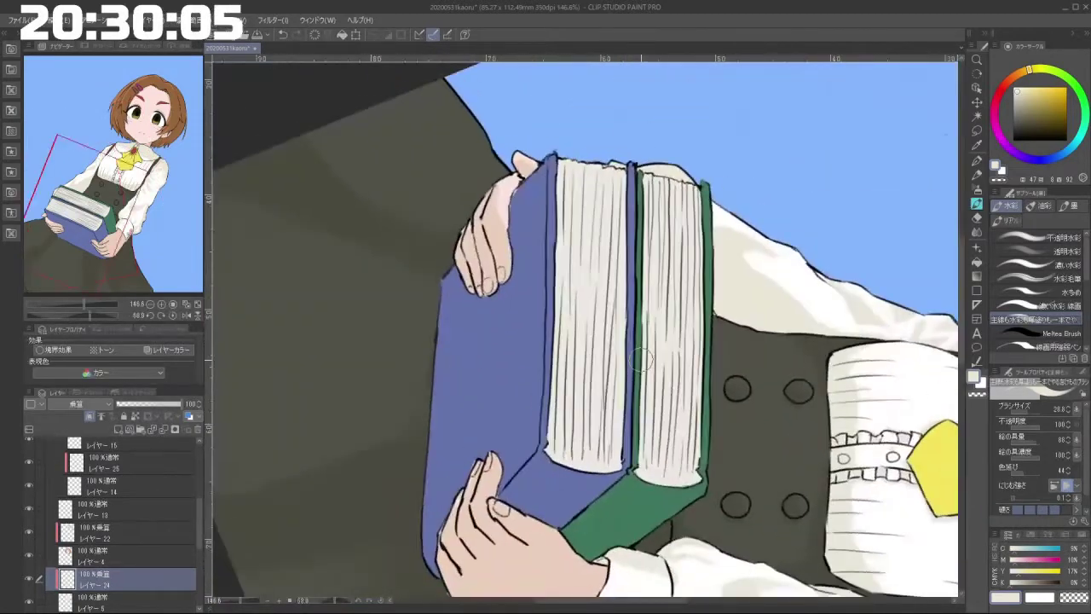
click(980, 391)
drag(619, 458, 644, 448)
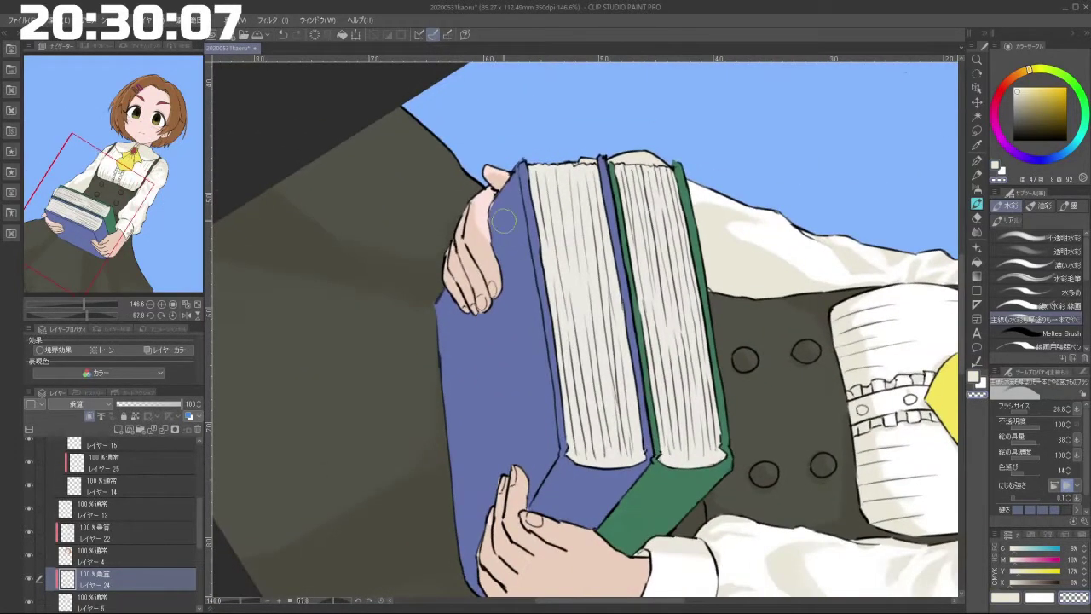
scroll(476, 207, up, 2)
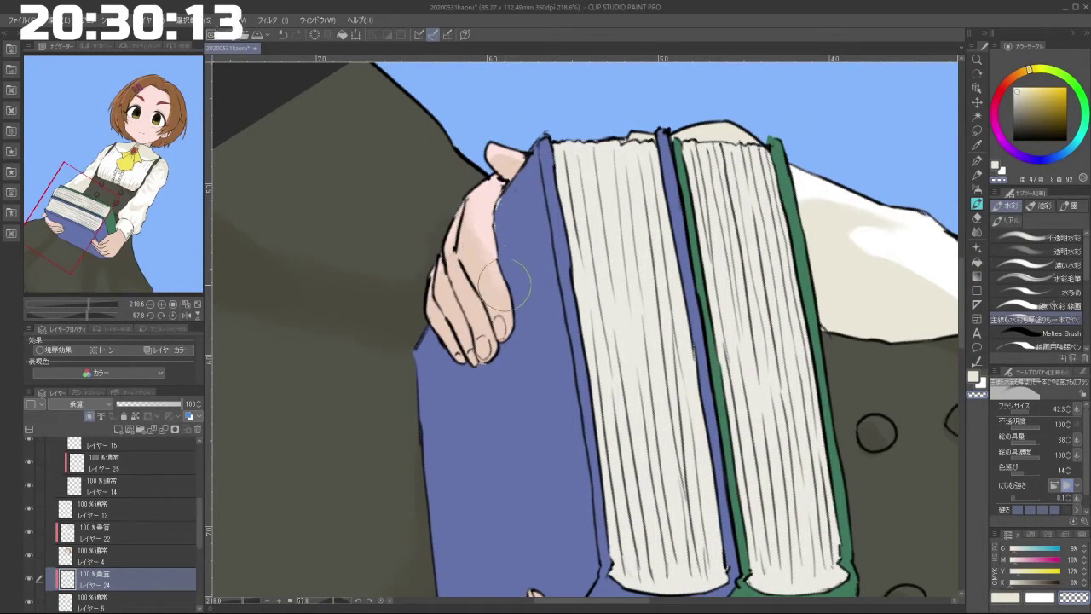
drag(571, 405, 745, 383)
Step: Retouch the shadow with transparent color on the hand below the buttoned cuff, around its fingers and wrist
scroll(750, 389, down, 4)
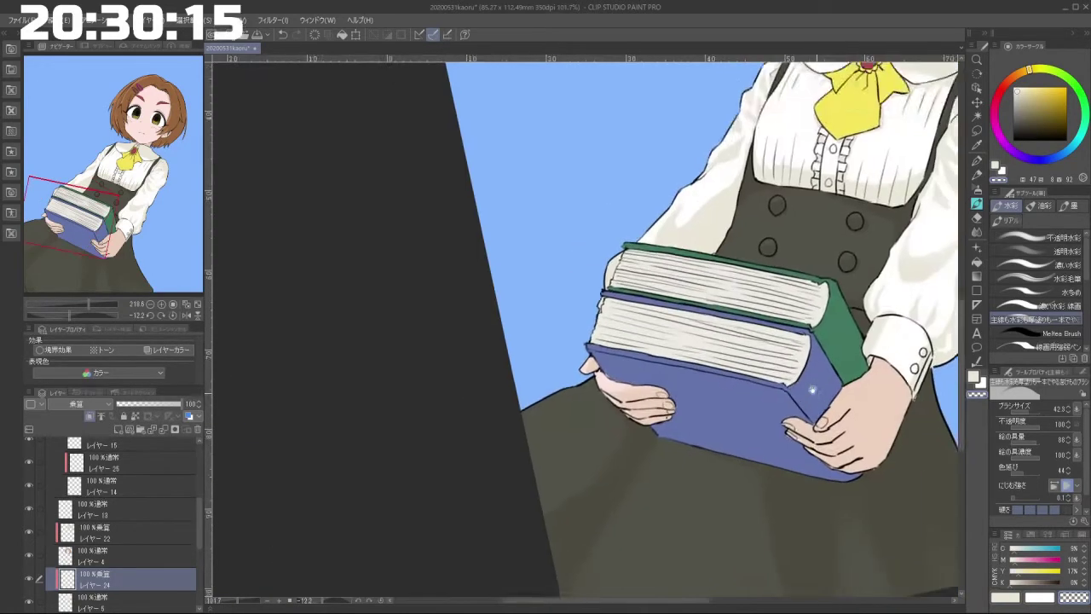
scroll(767, 390, up, 3)
mouse_move(840, 430)
mouse_down()
mouse_move(763, 388)
mouse_move(621, 410)
mouse_up()
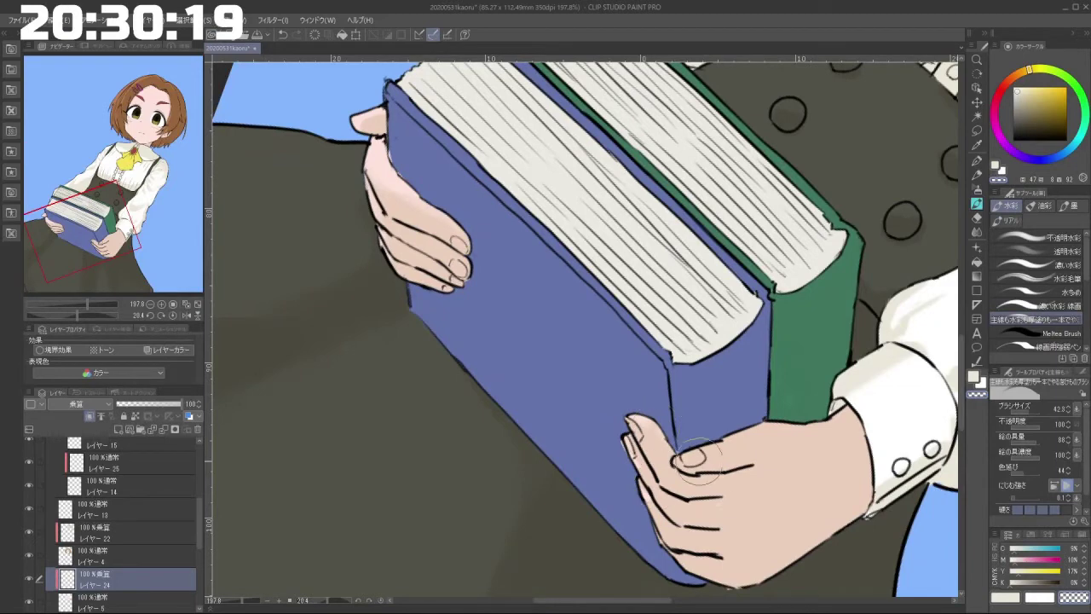
drag(724, 586, 858, 430)
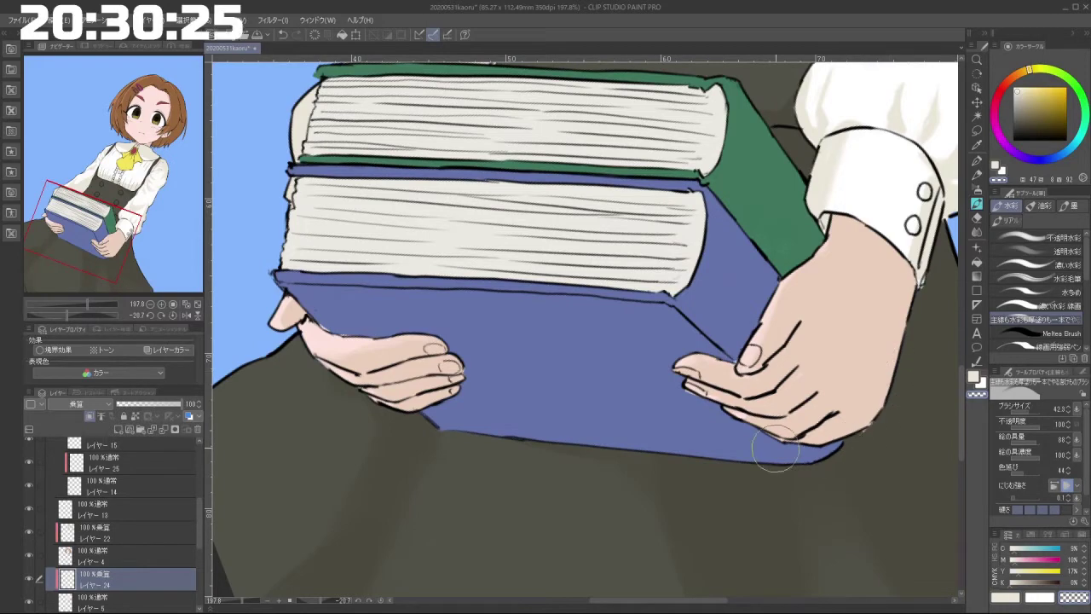
scroll(740, 464, down, 5)
drag(682, 578, 799, 356)
drag(841, 270, 780, 332)
drag(799, 382, 712, 511)
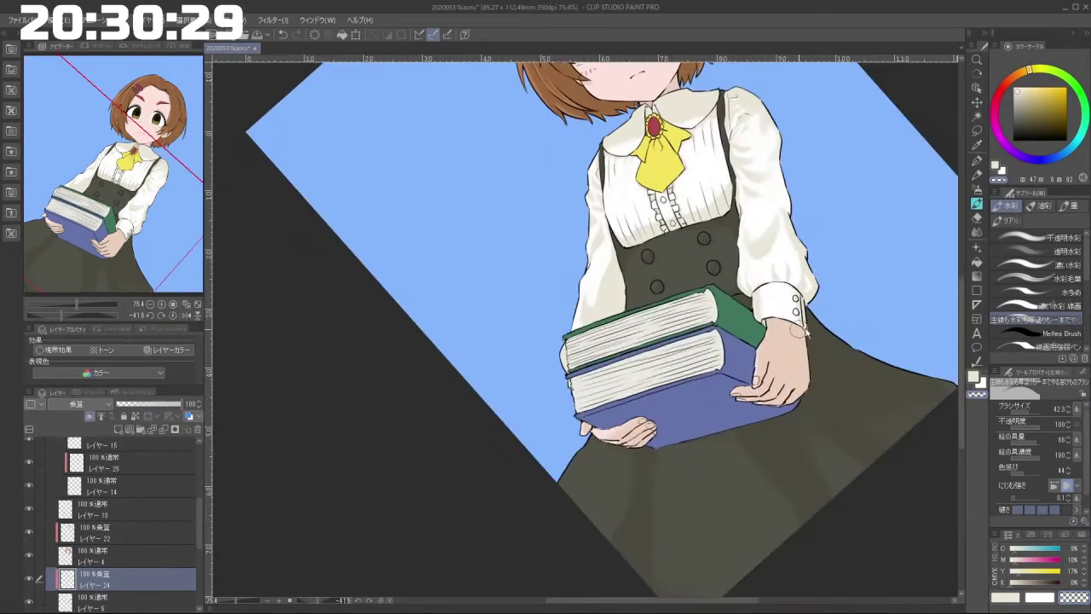
mouse_move(800, 329)
mouse_down()
mouse_move(771, 370)
mouse_move(784, 316)
mouse_up()
drag(729, 523, 813, 408)
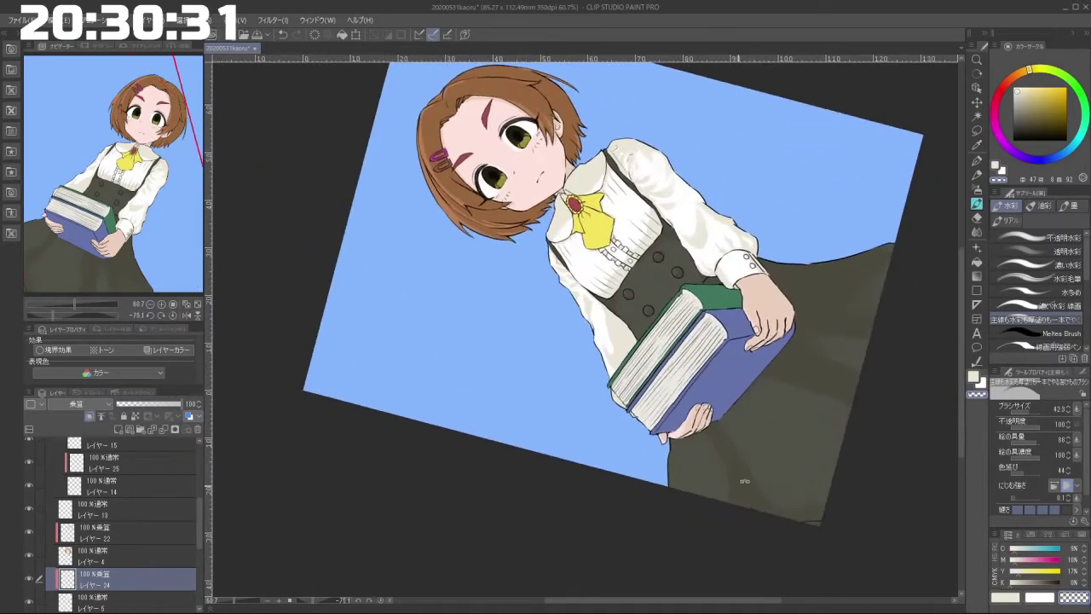
drag(747, 479, 680, 389)
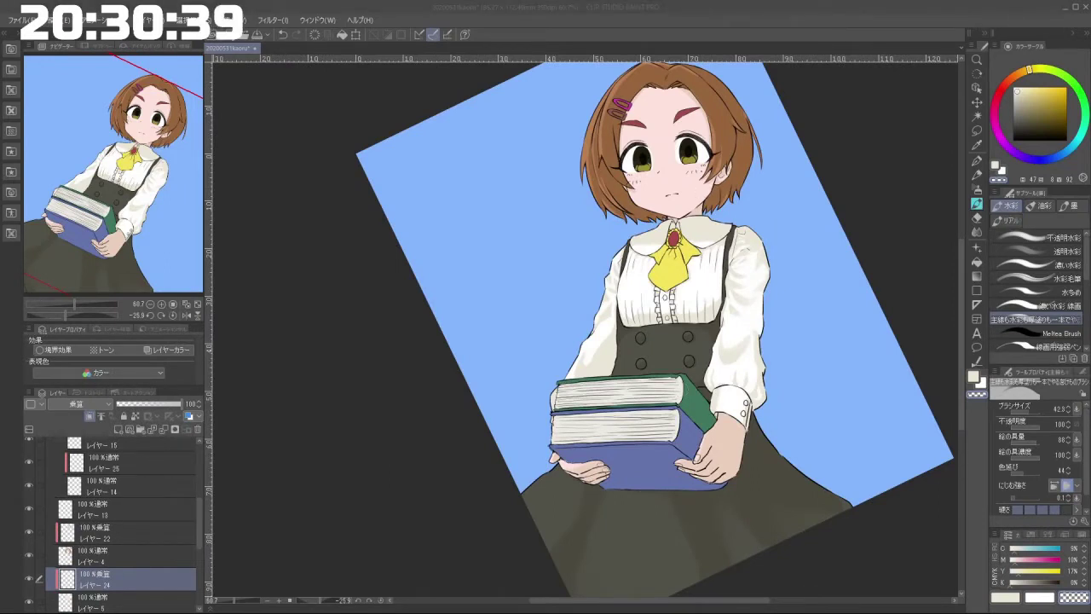
Step: Add a new clipped layer above レイヤー 19 inside フォルダー 3's subfolder and set its blending to 乗算 (Multiply)
click(871, 138)
drag(760, 351, 699, 422)
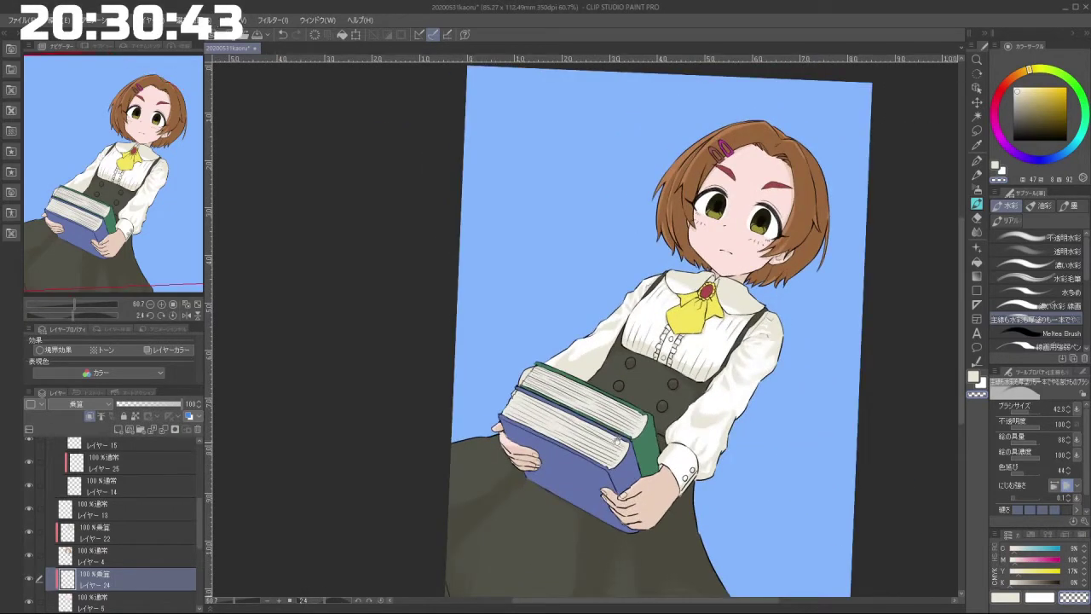
drag(485, 545, 483, 509)
drag(197, 517, 200, 577)
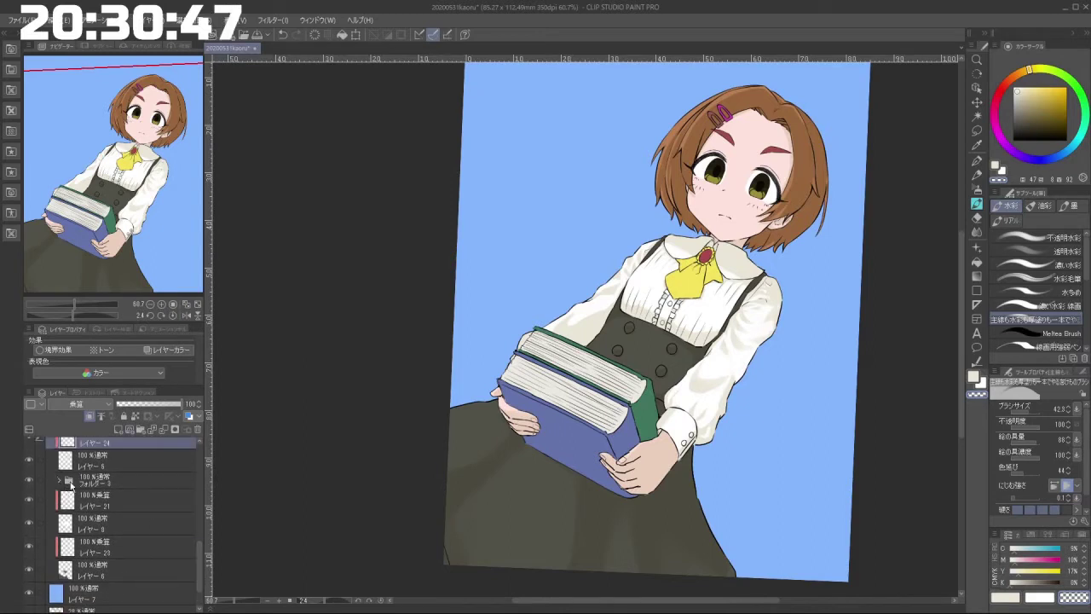
click(60, 482)
scroll(196, 558, down, 1)
click(68, 475)
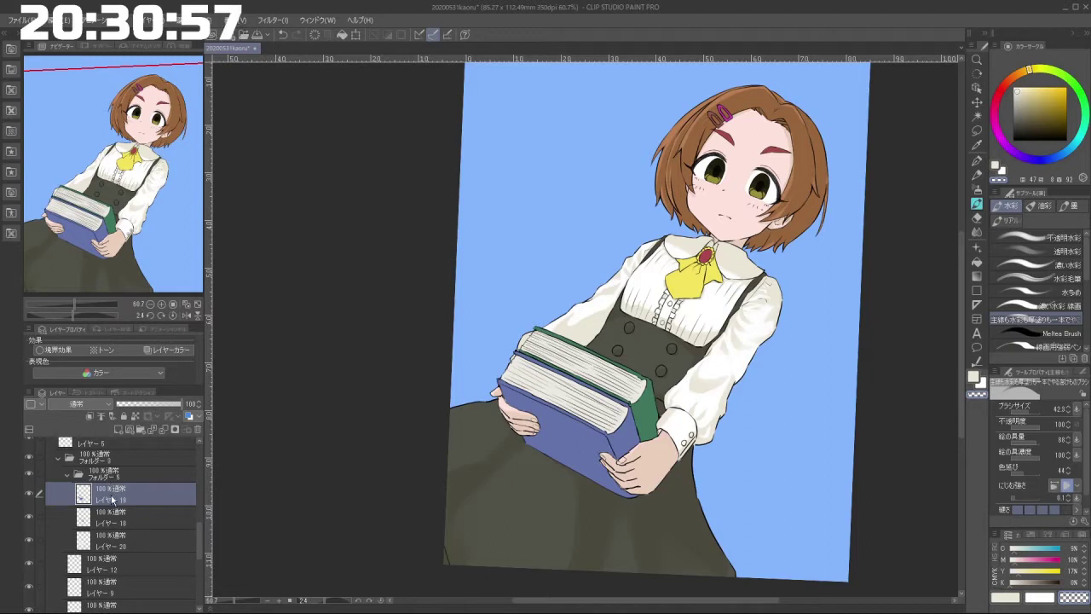
click(120, 428)
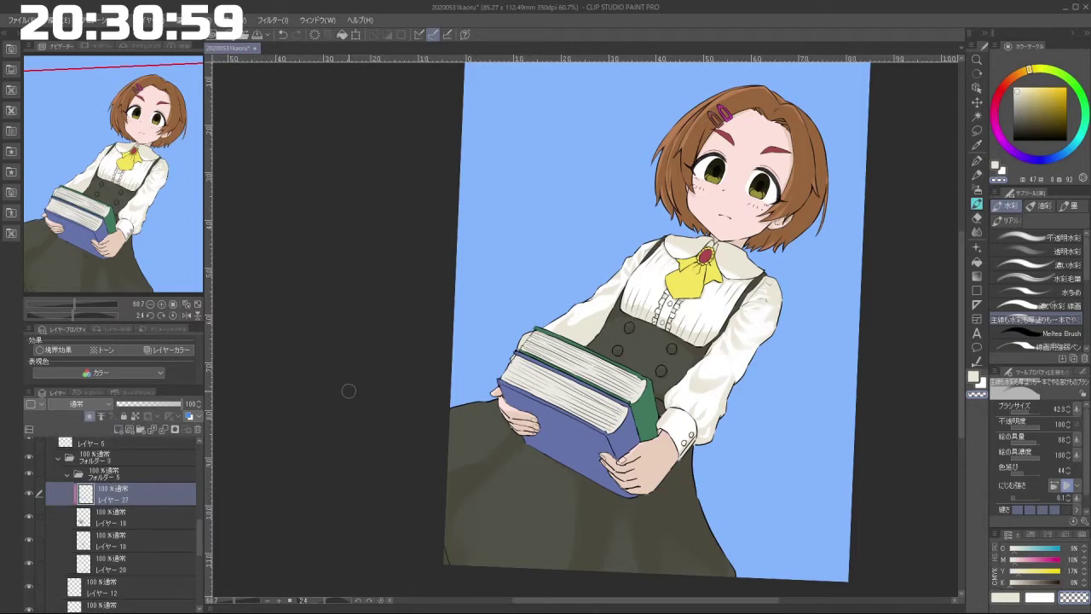
click(88, 405)
click(96, 136)
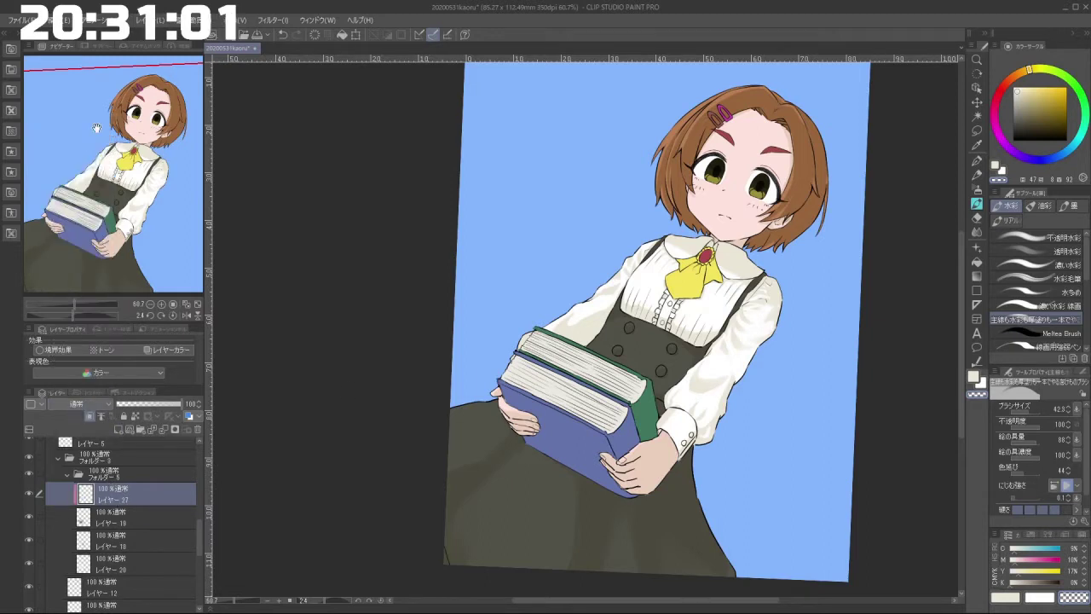
Step: Toggle the visibility of レイヤー 19 to check which part of the books it colors
drag(546, 290, 570, 286)
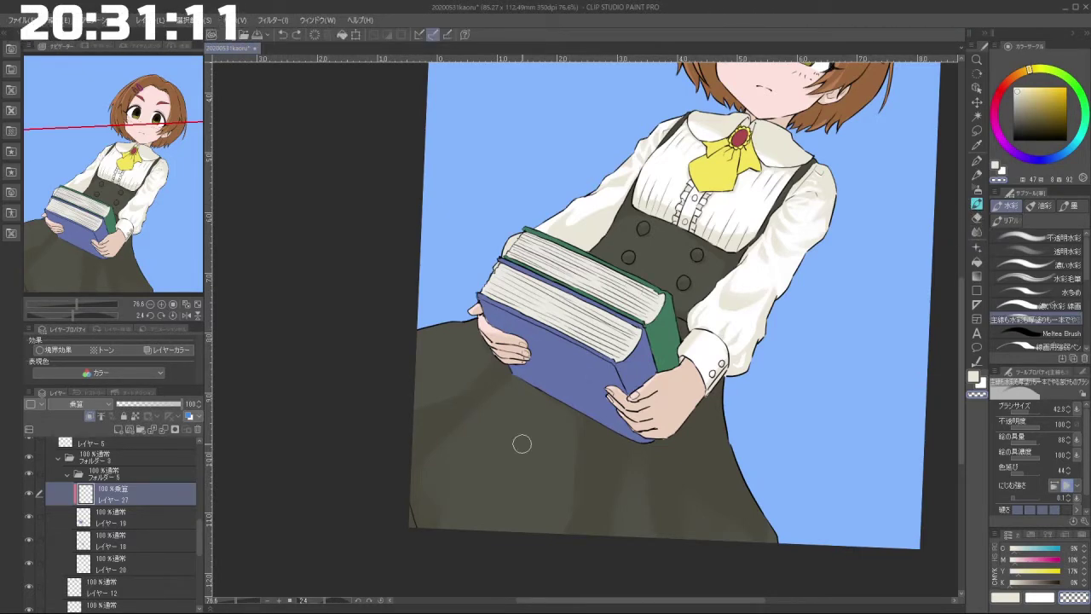
click(30, 520)
click(30, 521)
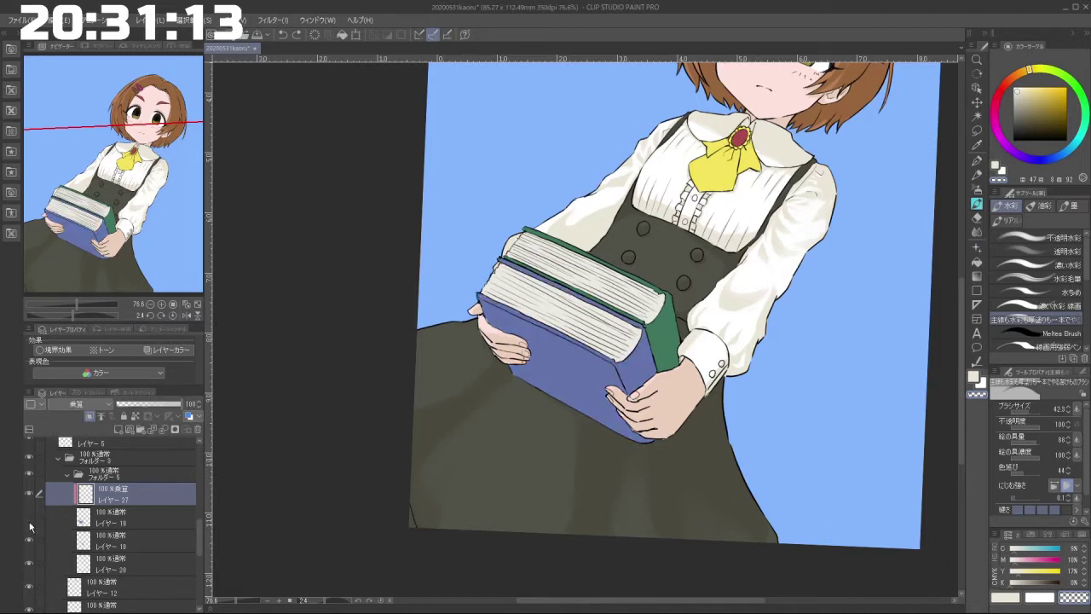
click(30, 520)
click(30, 520)
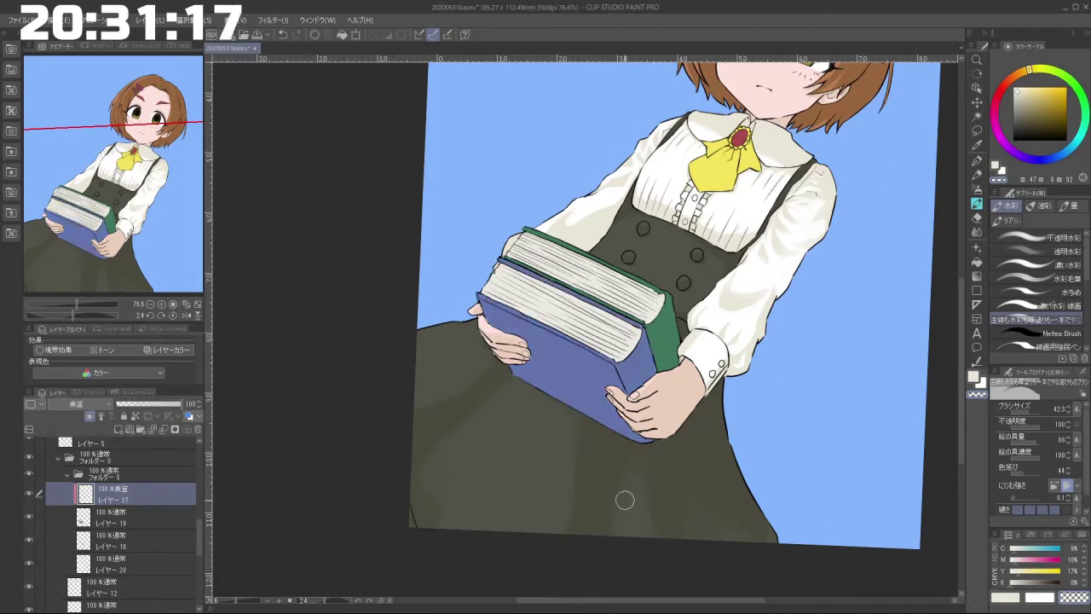
Step: Switch from transparent back to the main shadow color and try a stroke on the blue book's cover
mouse_move(587, 486)
mouse_down()
mouse_move(835, 314)
mouse_move(835, 298)
mouse_up()
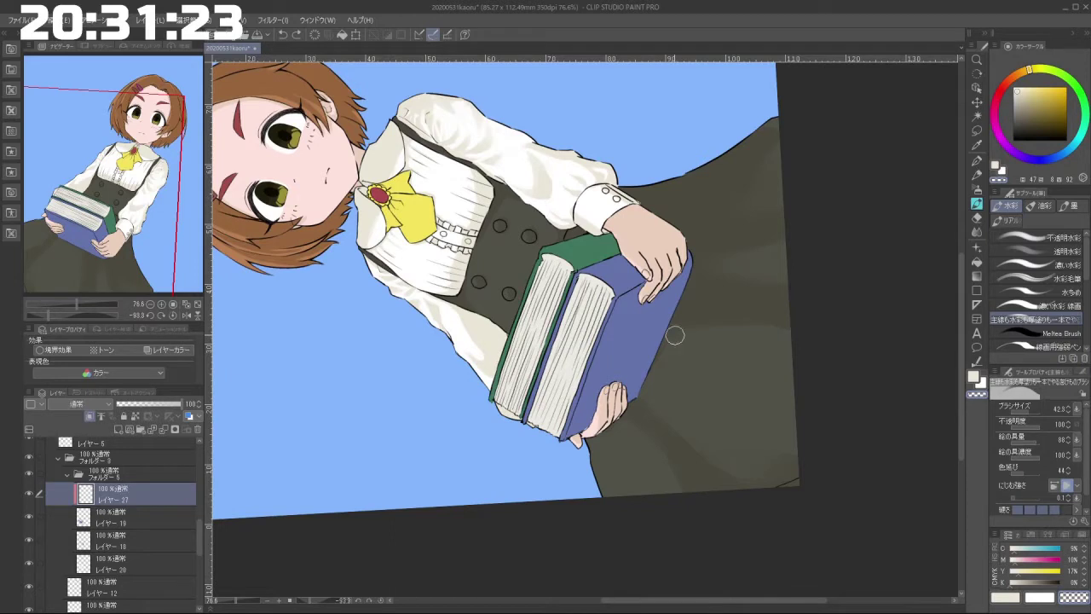
click(297, 38)
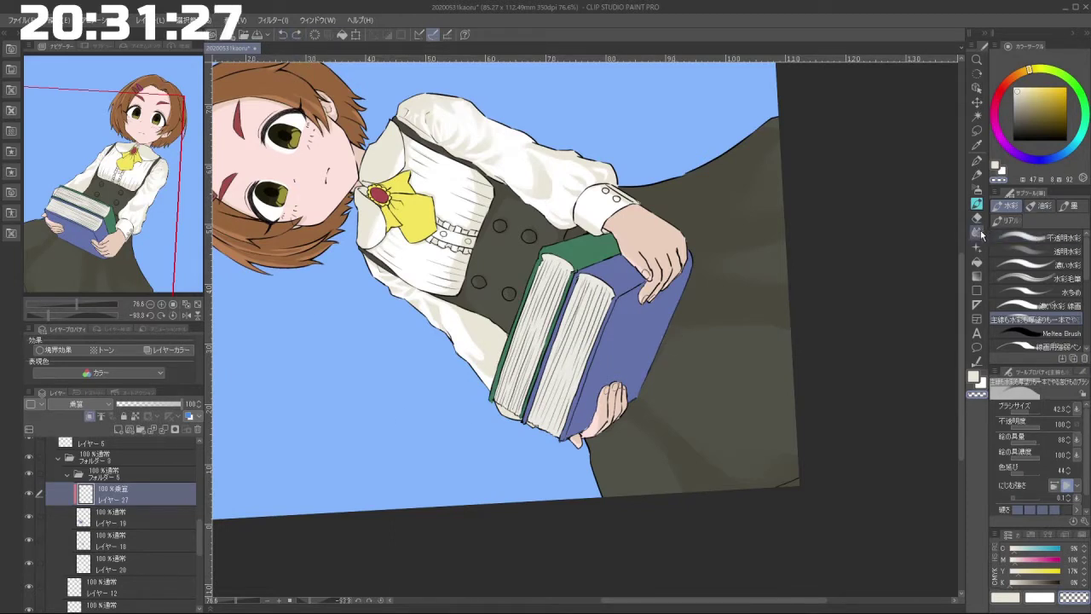
click(972, 376)
drag(622, 312, 622, 368)
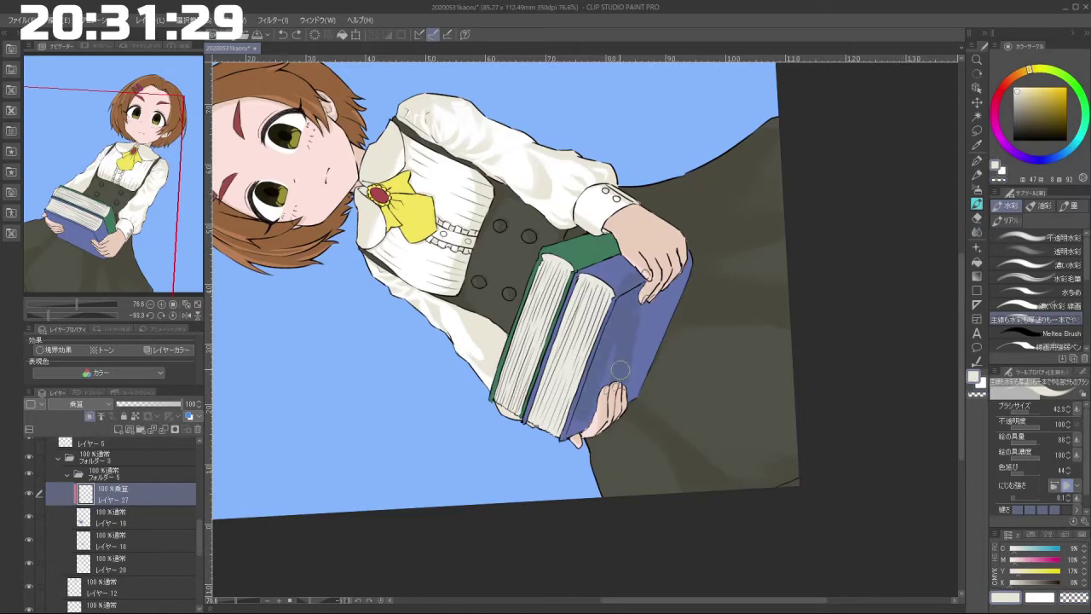
key(ctrl+z)
Step: Shade the blue book's front cover around both hands on レイヤー 27
drag(702, 263, 530, 414)
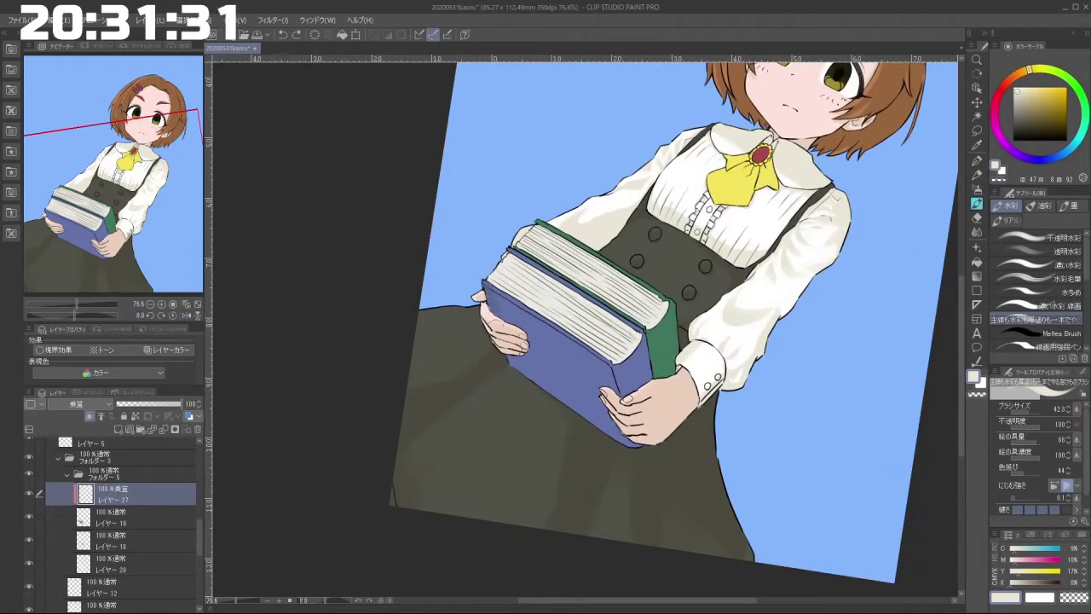
drag(527, 365, 533, 380)
drag(504, 308, 544, 336)
drag(504, 446, 720, 374)
mouse_move(621, 322)
mouse_down()
mouse_move(607, 353)
mouse_move(623, 296)
mouse_move(615, 368)
mouse_up()
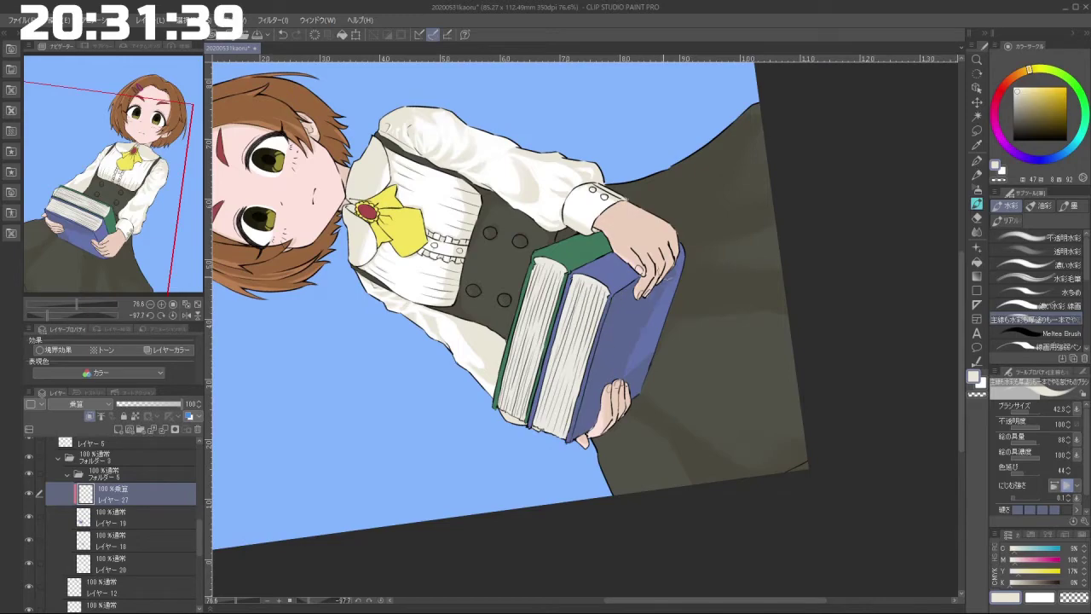
mouse_move(635, 476)
mouse_down()
mouse_move(613, 177)
mouse_move(490, 208)
mouse_move(444, 267)
mouse_move(437, 366)
mouse_up()
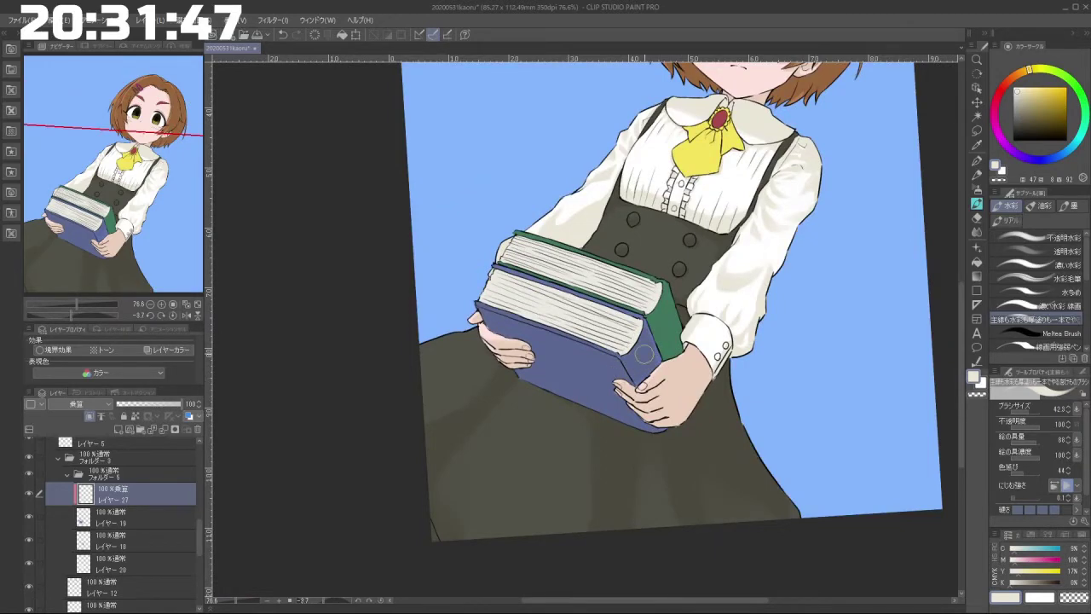
Step: Add shadow to the blue book's spine beside the thumb on レイヤー 27
drag(646, 354, 603, 274)
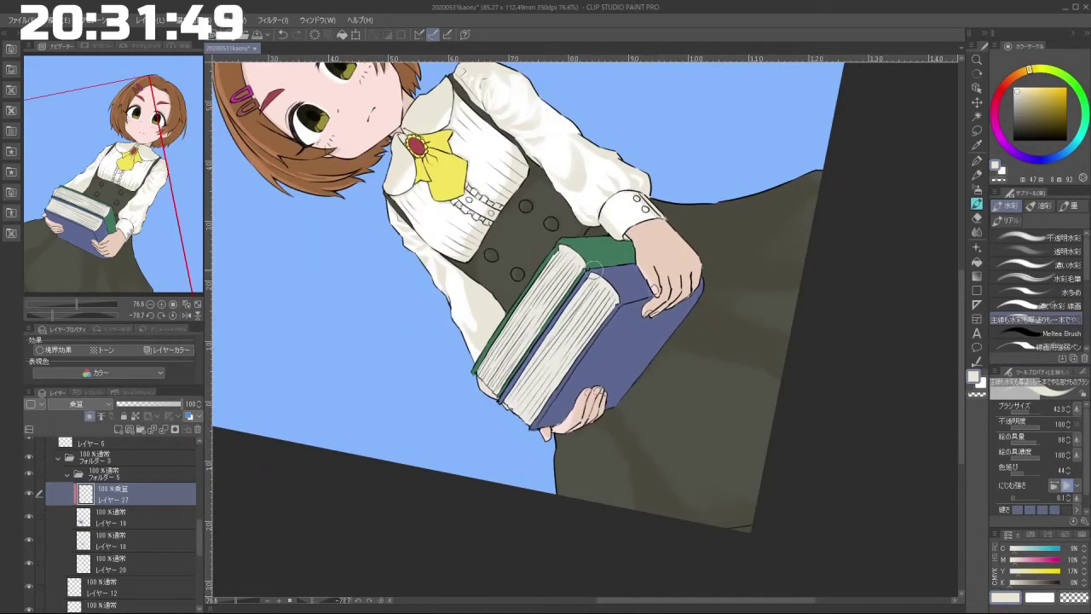
drag(552, 523, 738, 368)
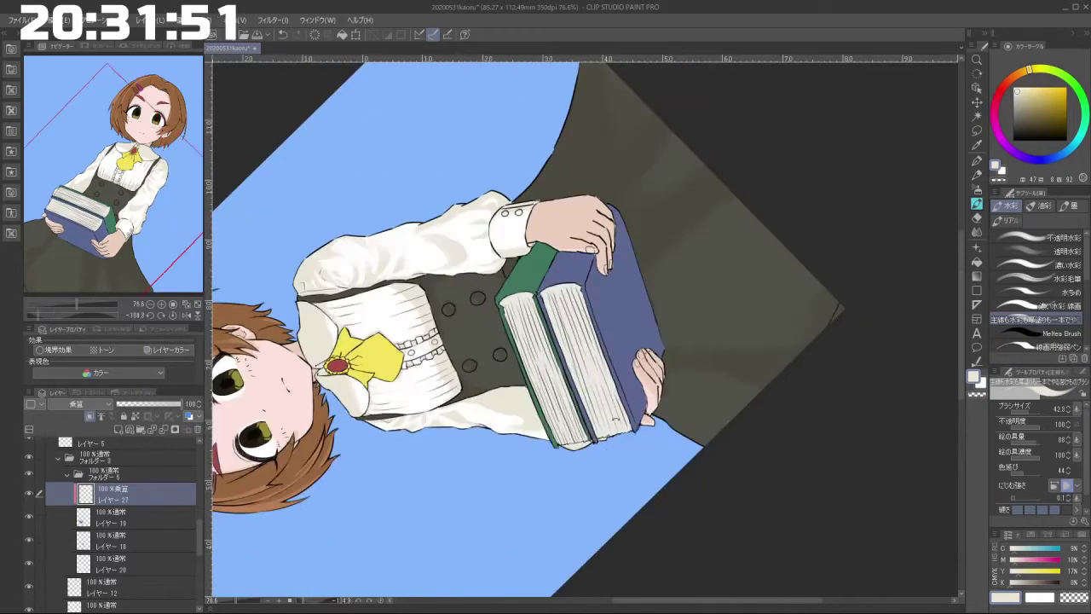
drag(575, 249, 610, 401)
Step: Add a new layer above レイヤー 18, clip it to the layer below and set its blend mode to 乗算
click(143, 533)
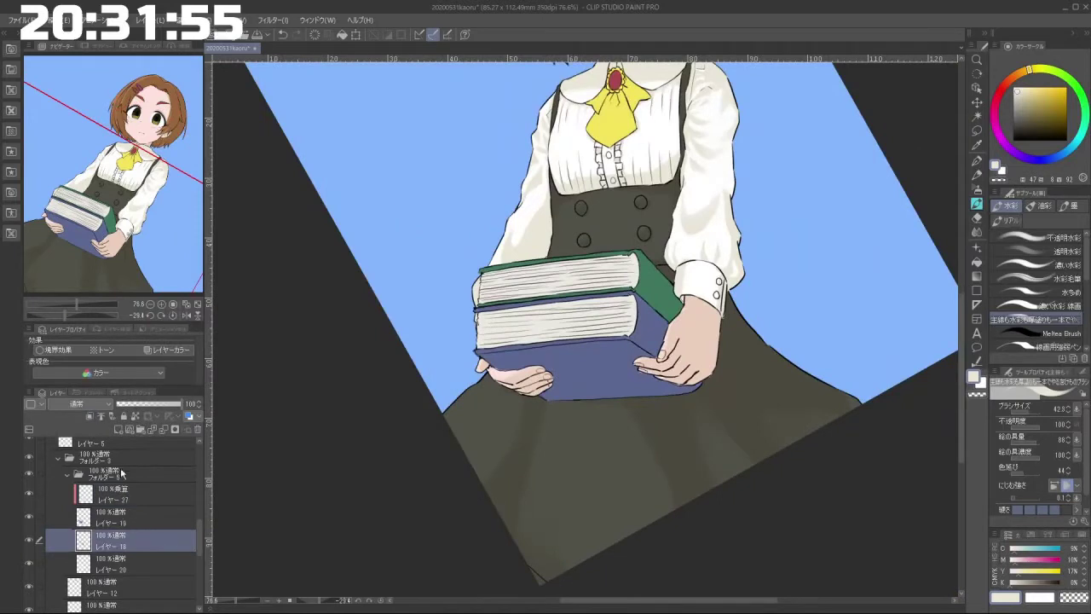
click(119, 431)
click(91, 416)
click(98, 404)
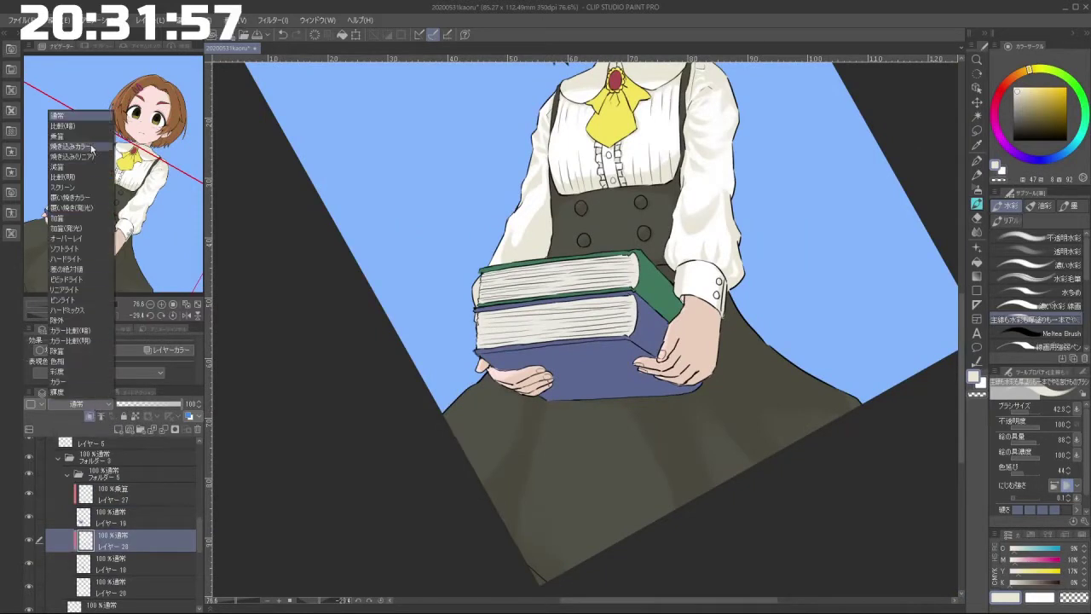
click(92, 137)
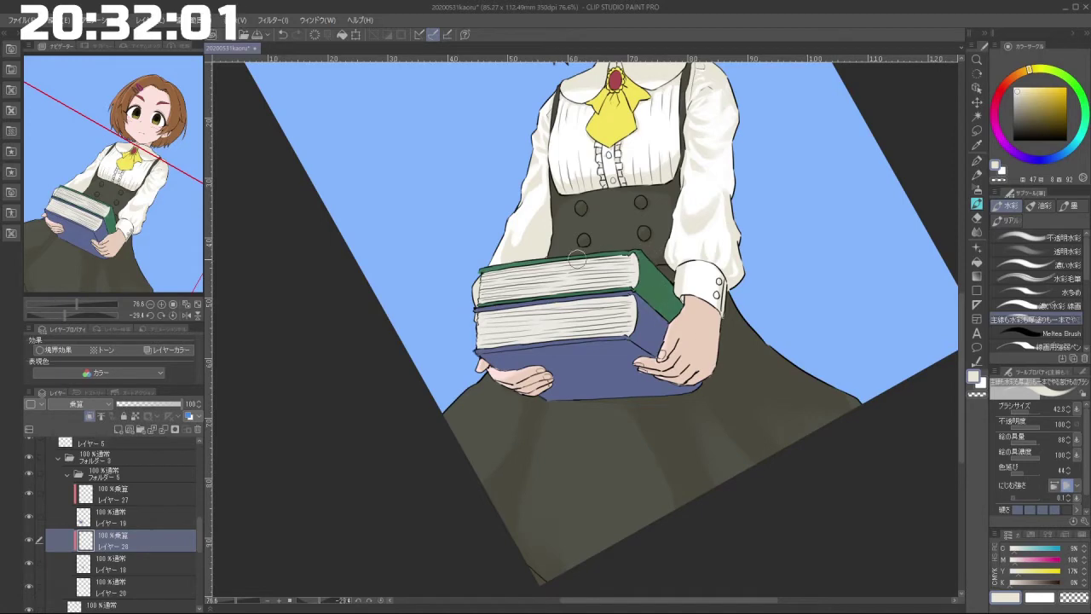
Step: Erase back the blue book cover's shadow near the supporting hand on レイヤー 27, using the transparent color and an enlarged brush
drag(451, 422, 532, 434)
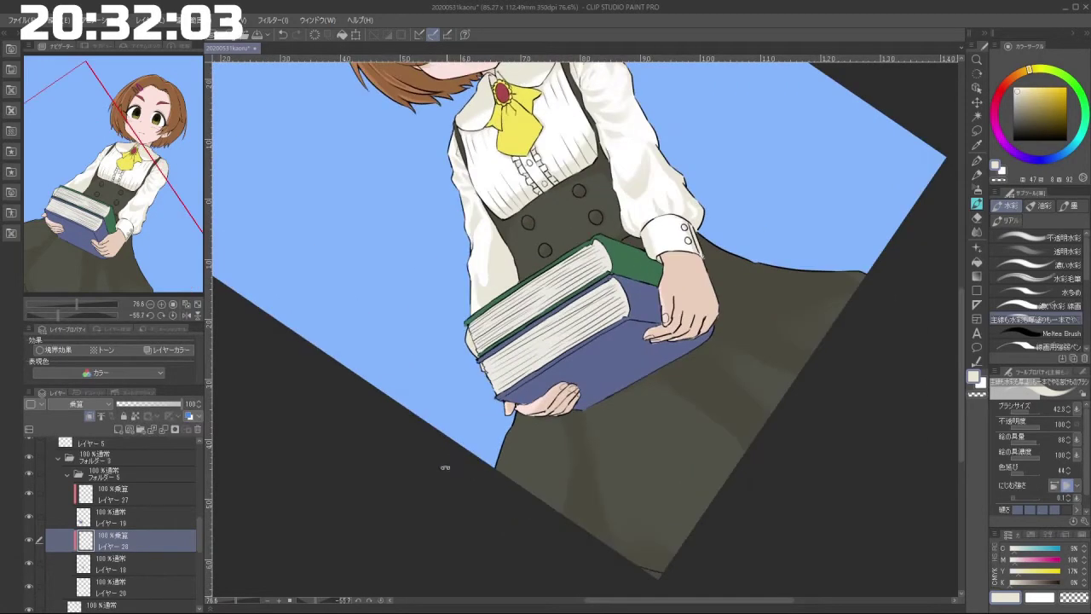
drag(446, 465, 385, 439)
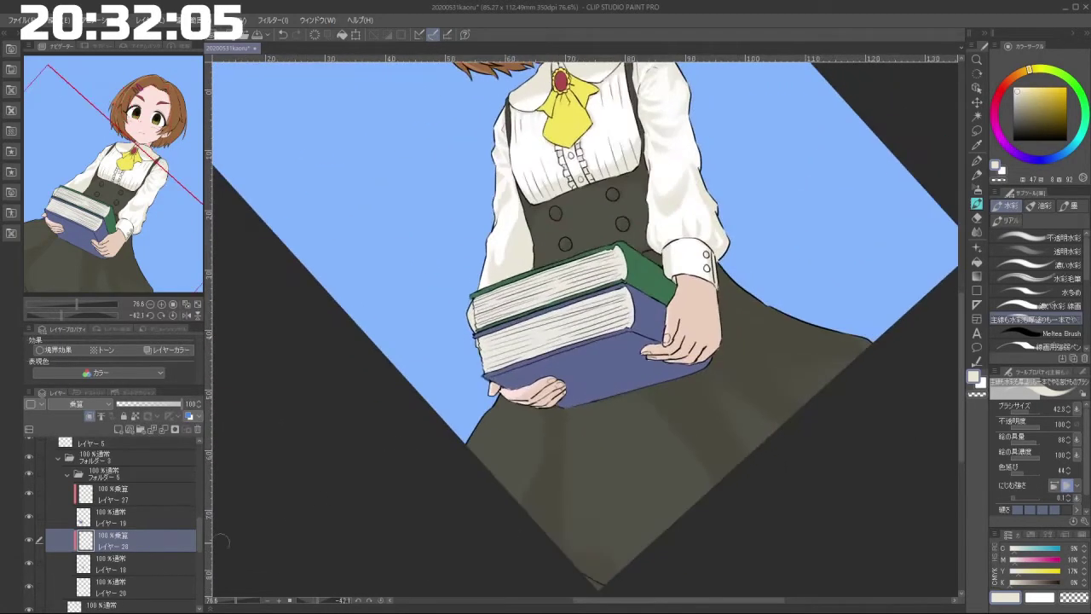
click(136, 494)
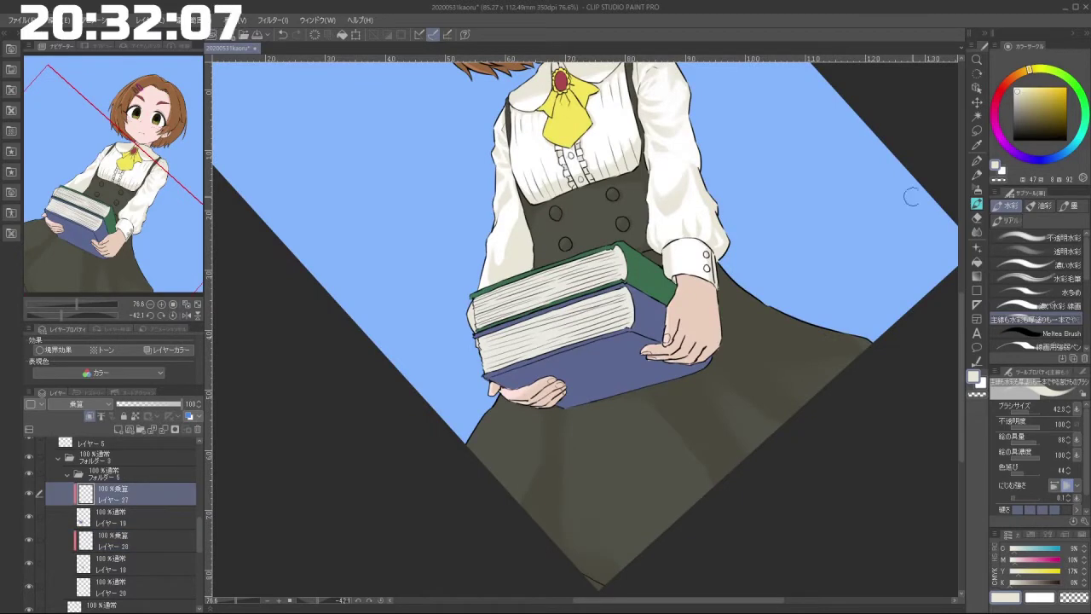
click(978, 394)
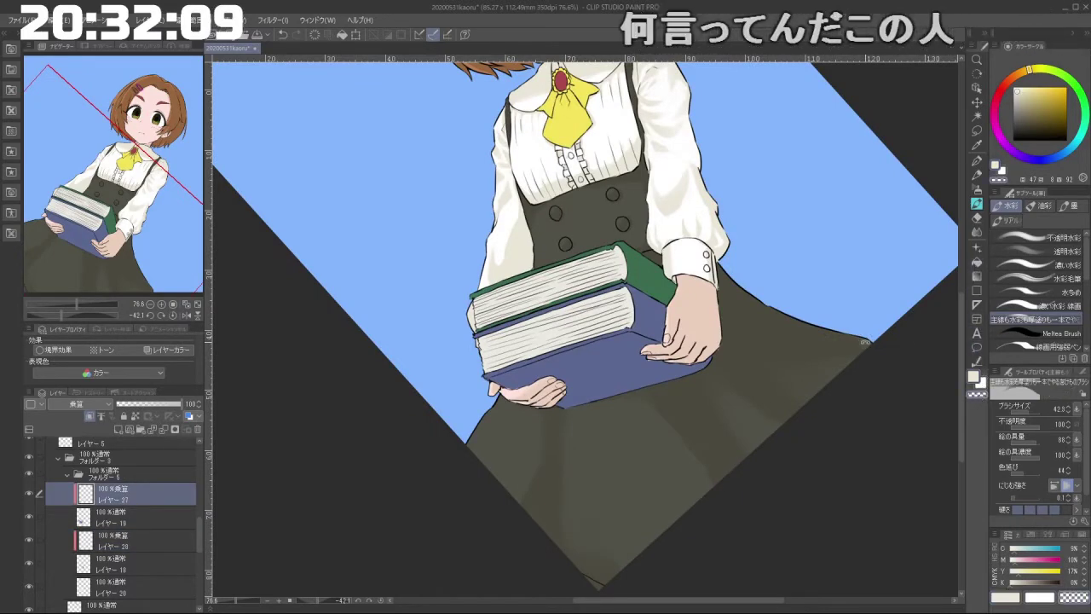
drag(652, 443, 714, 300)
key(bracketright)
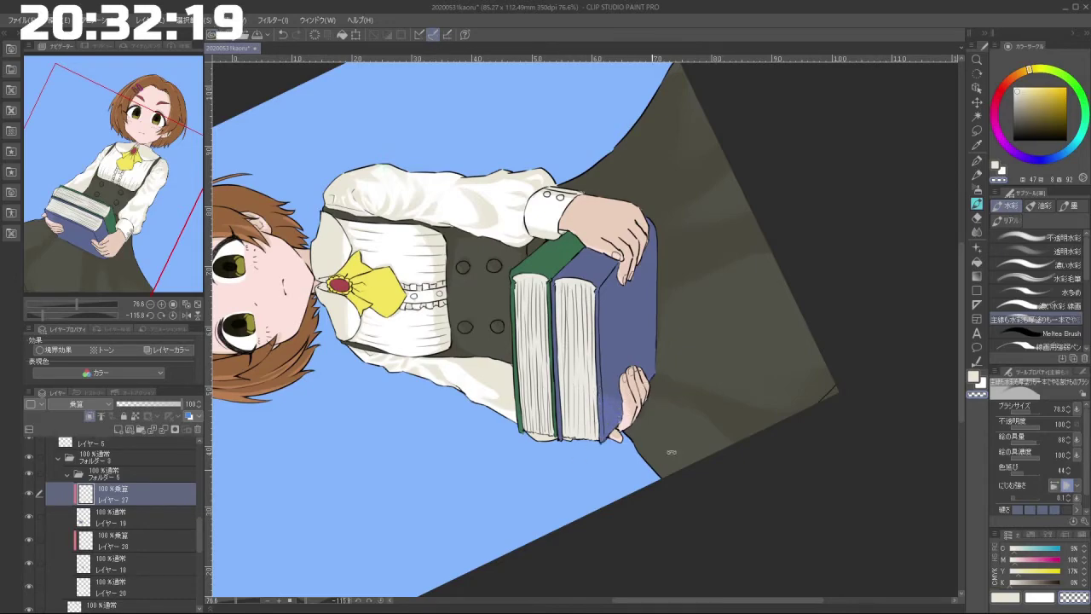
mouse_move(672, 452)
mouse_down()
mouse_move(704, 241)
mouse_move(497, 204)
mouse_move(436, 328)
mouse_up()
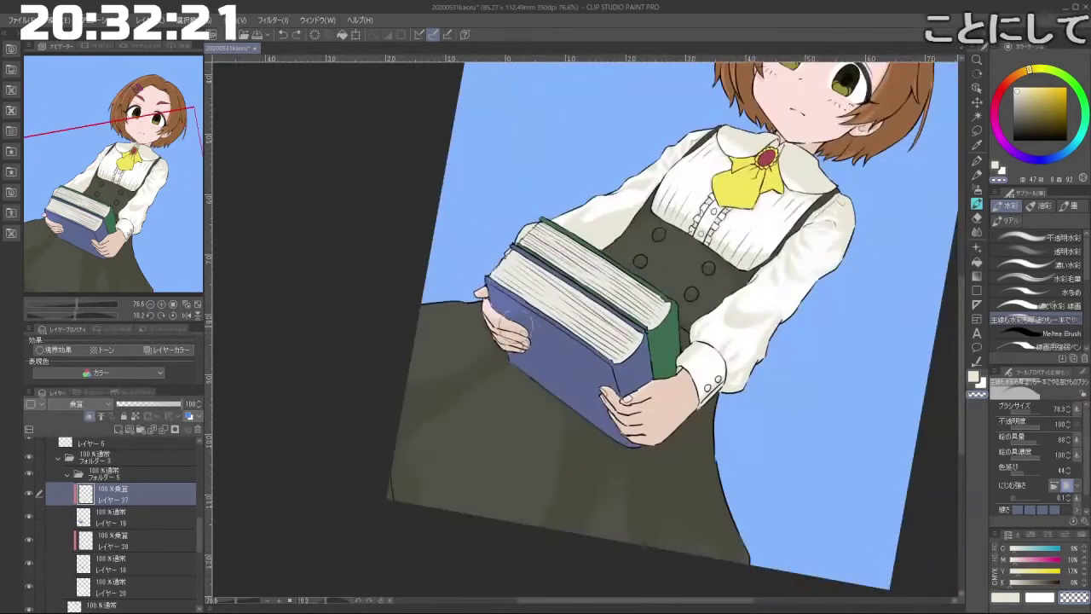
mouse_move(517, 325)
mouse_down()
mouse_move(410, 384)
mouse_move(503, 341)
mouse_up()
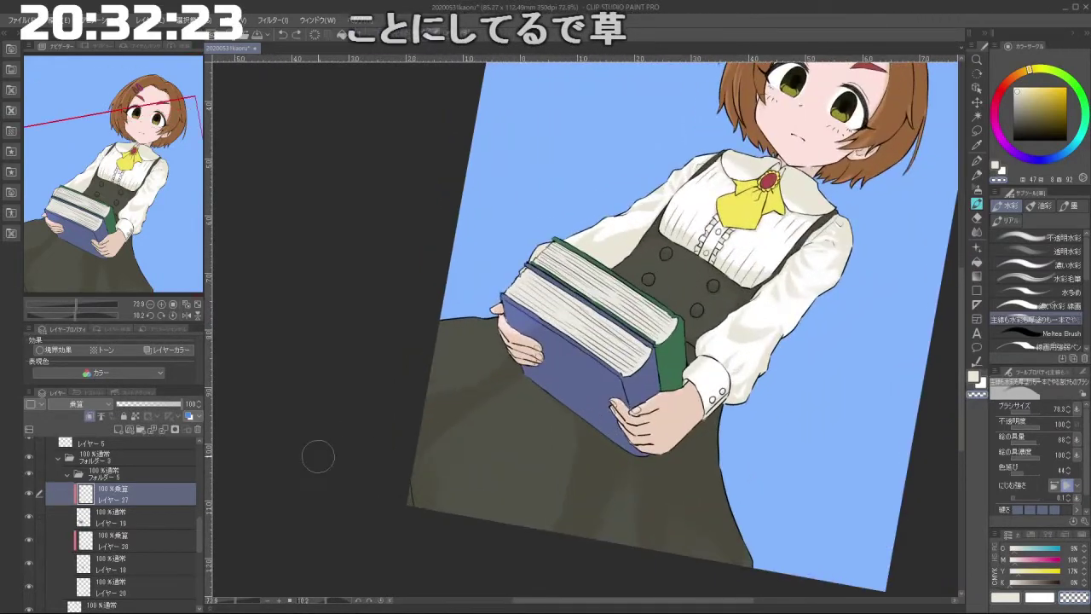
Step: Switch to the clipped 乗算 layer above レイヤー 18 to continue shading the books
click(158, 541)
drag(468, 433, 547, 449)
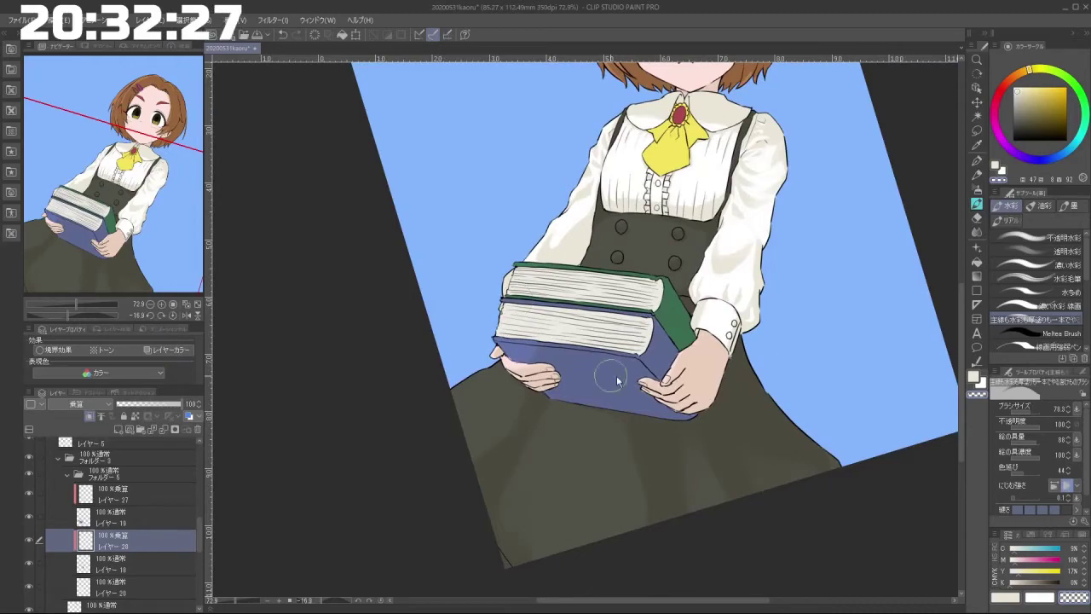
Step: Reduce the brush size to 27.9 and brush transparent colour along the green book's cover edge beside its pages on its Multiply layer
scroll(609, 378, down, 2)
scroll(597, 412, up, 3)
drag(629, 364, 646, 386)
drag(619, 389, 596, 381)
mouse_move(453, 472)
mouse_down()
mouse_move(587, 474)
mouse_move(688, 428)
mouse_up()
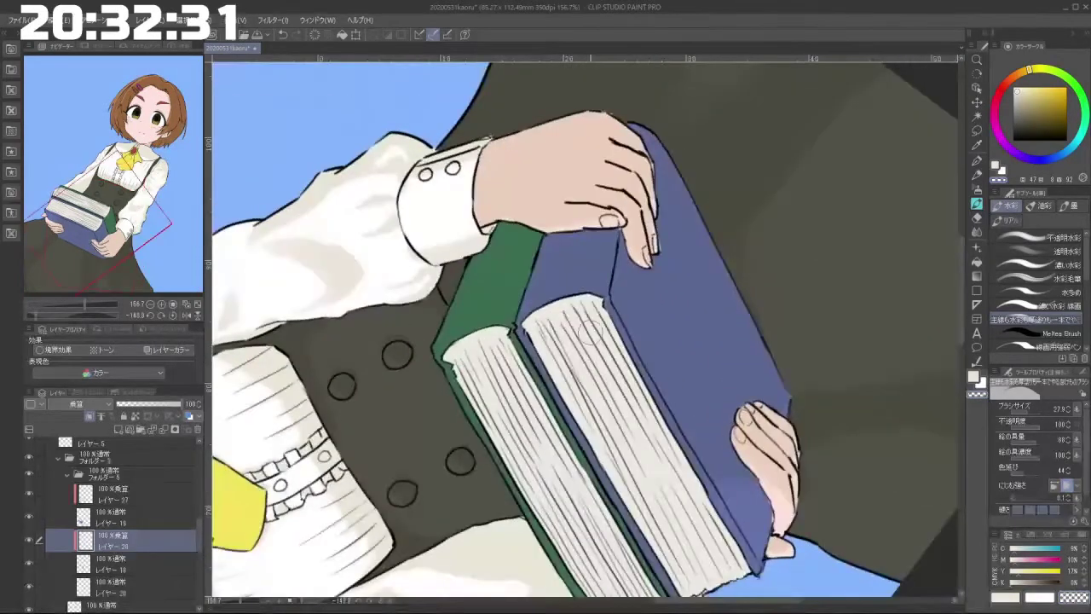
key(ctrl+z)
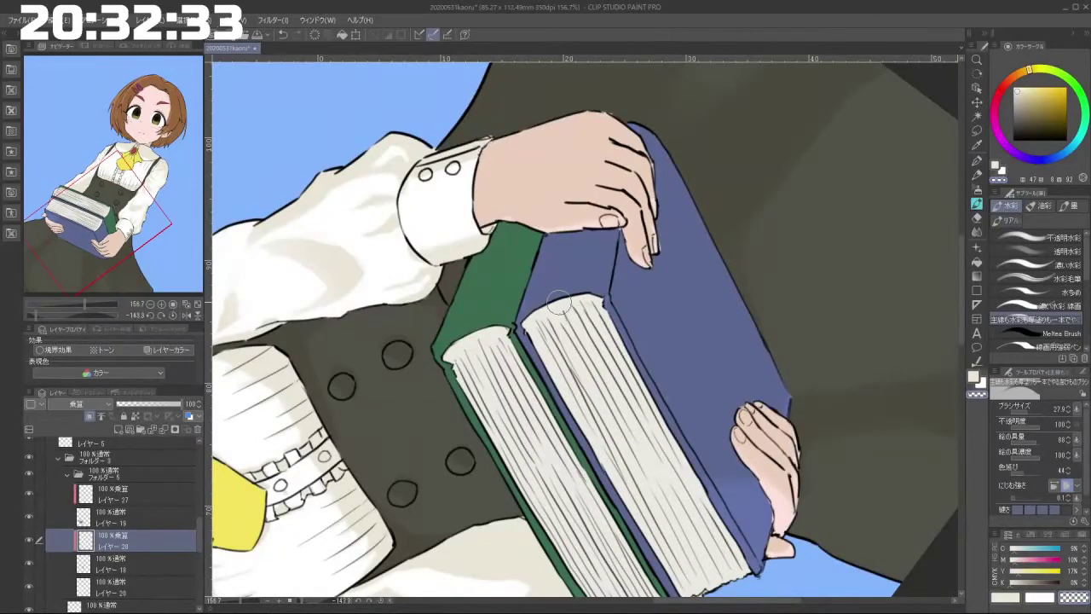
click(175, 492)
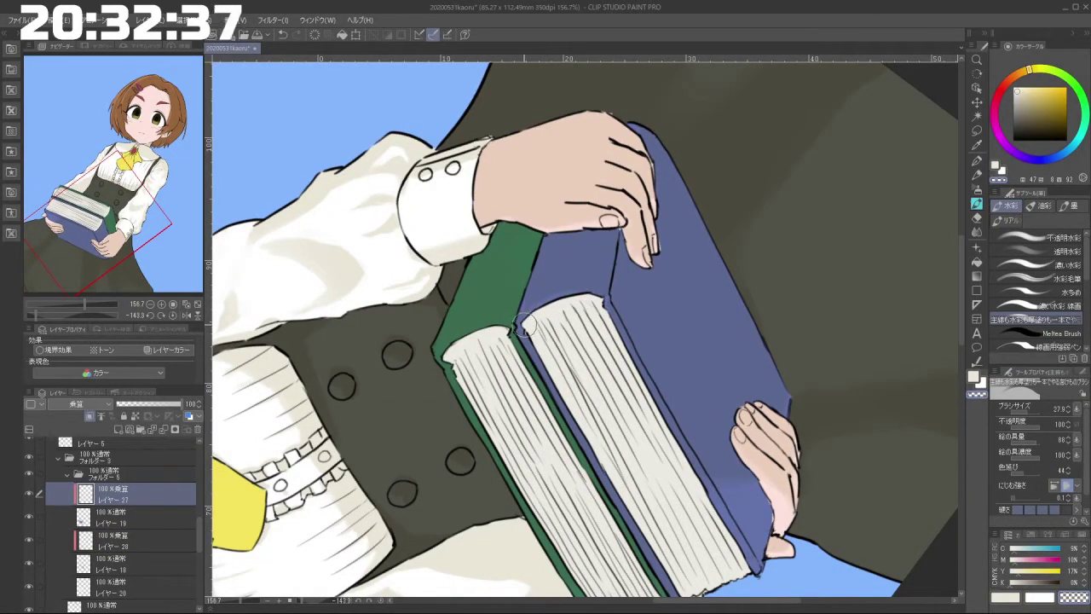
key(minus)
click(123, 538)
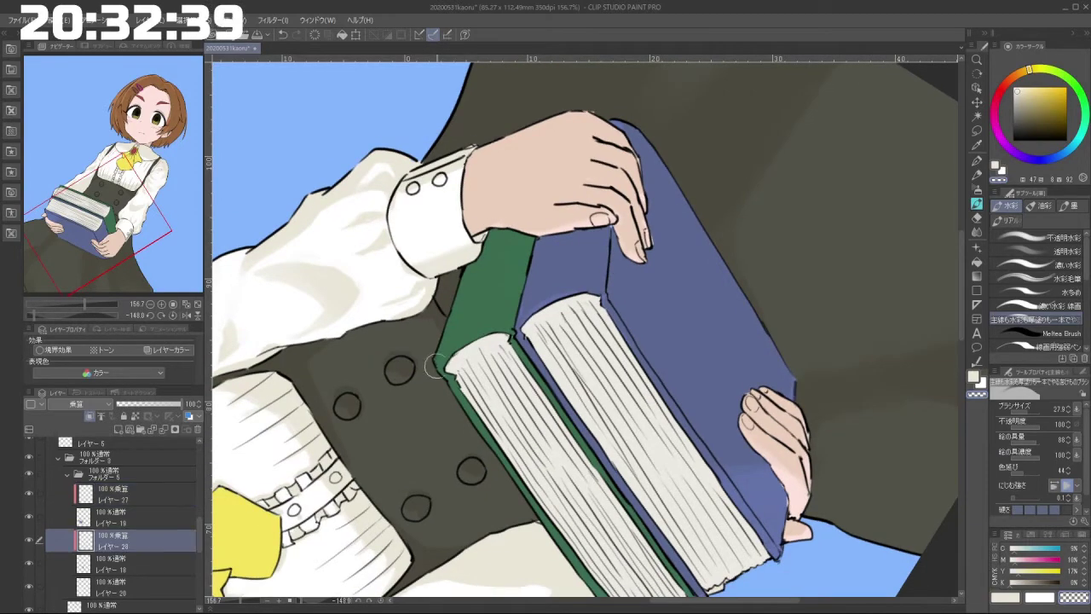
drag(505, 335, 450, 367)
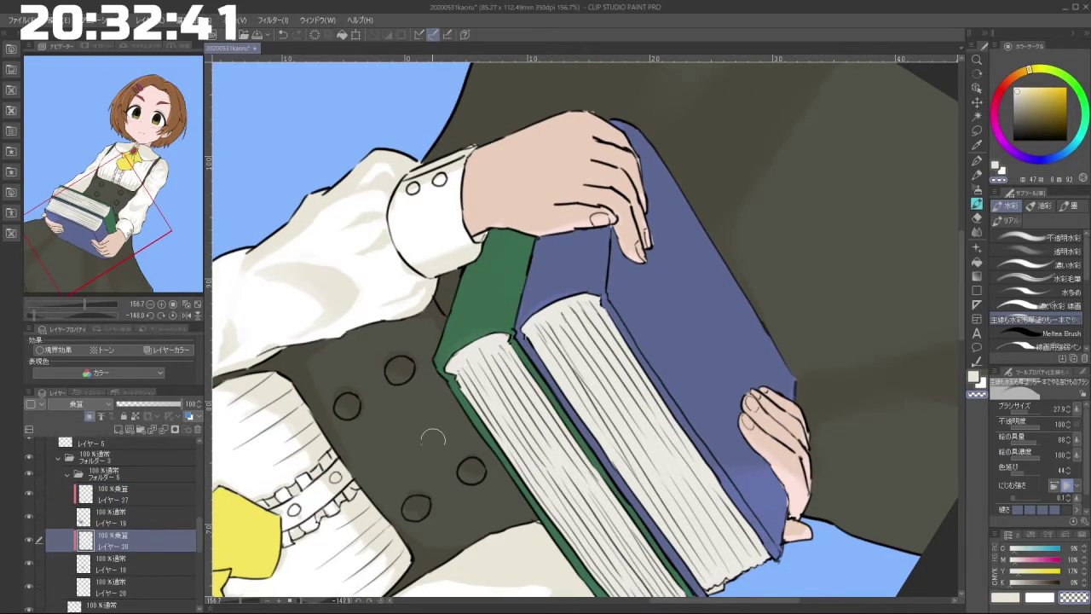
Step: Brush transparent colour along the blue book's cover edges beside the pages on the Multiply layer レイヤー 27
mouse_move(433, 435)
mouse_down()
mouse_move(577, 515)
mouse_move(769, 336)
mouse_up()
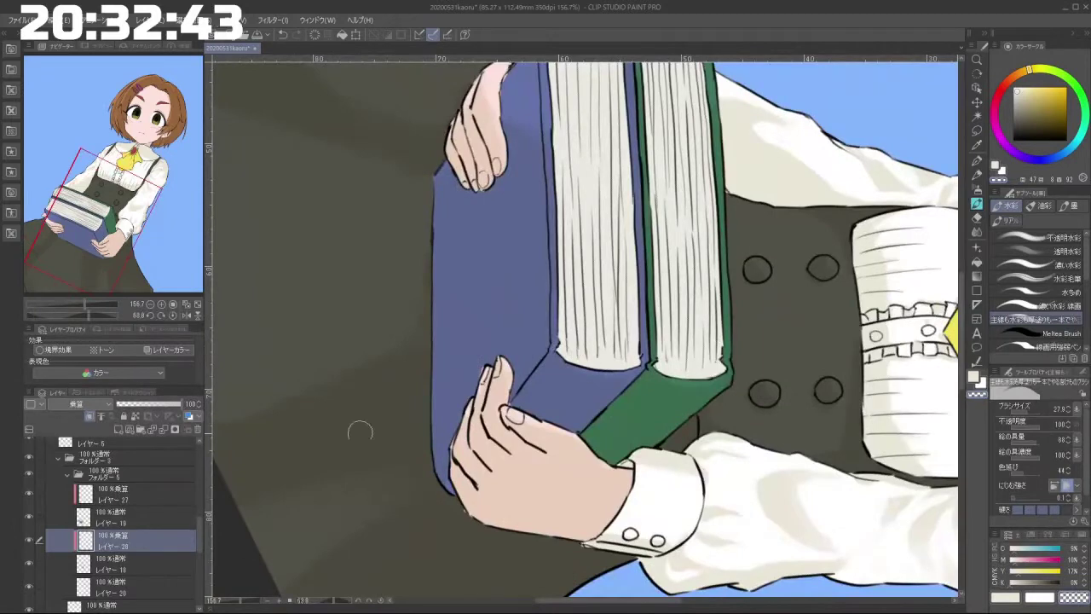
click(159, 488)
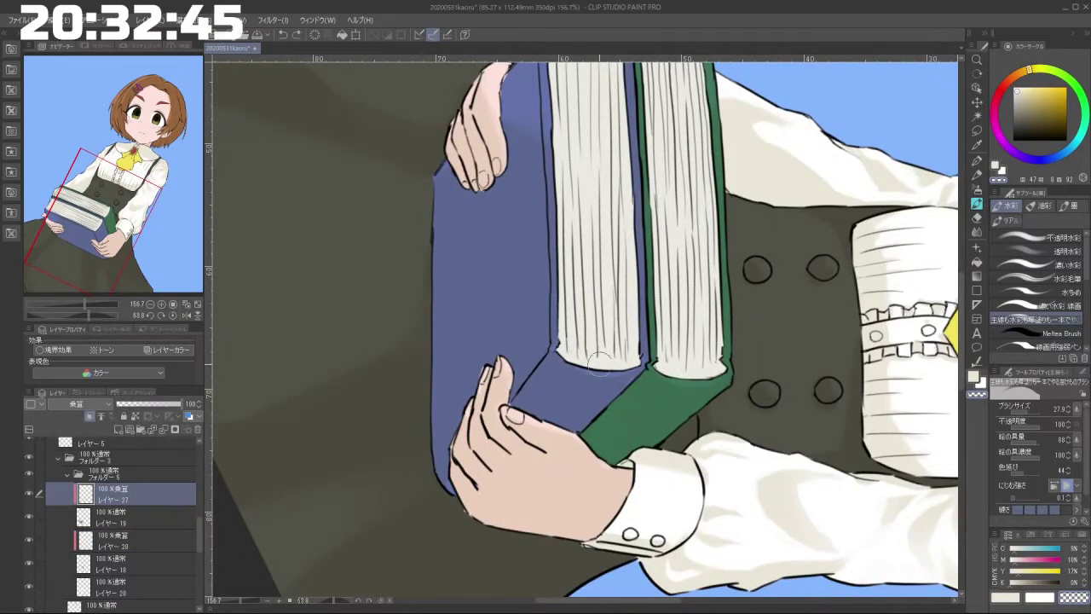
drag(597, 380, 563, 380)
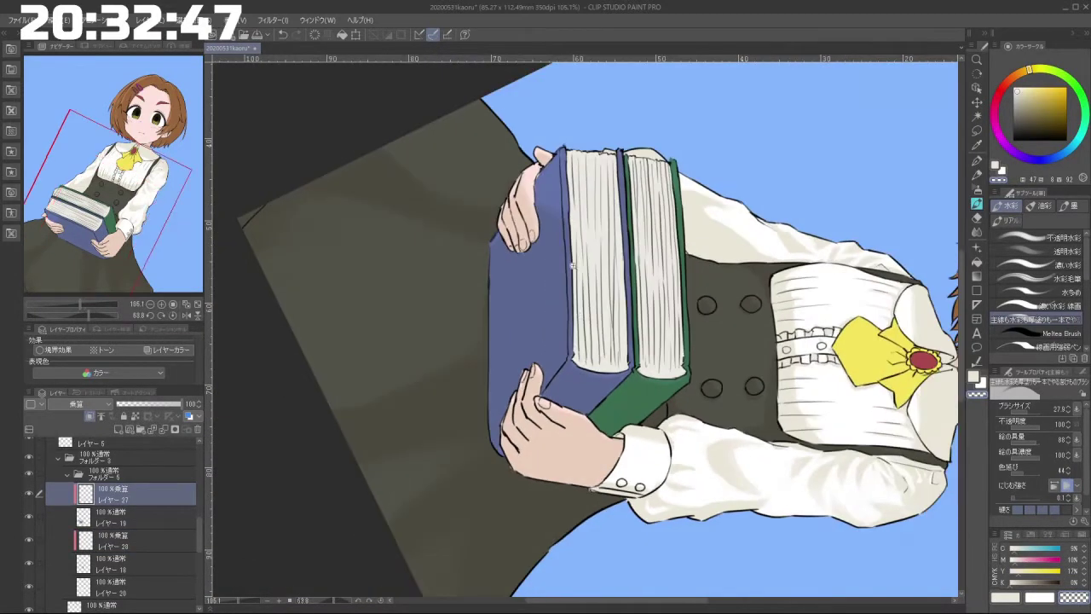
drag(560, 225, 588, 225)
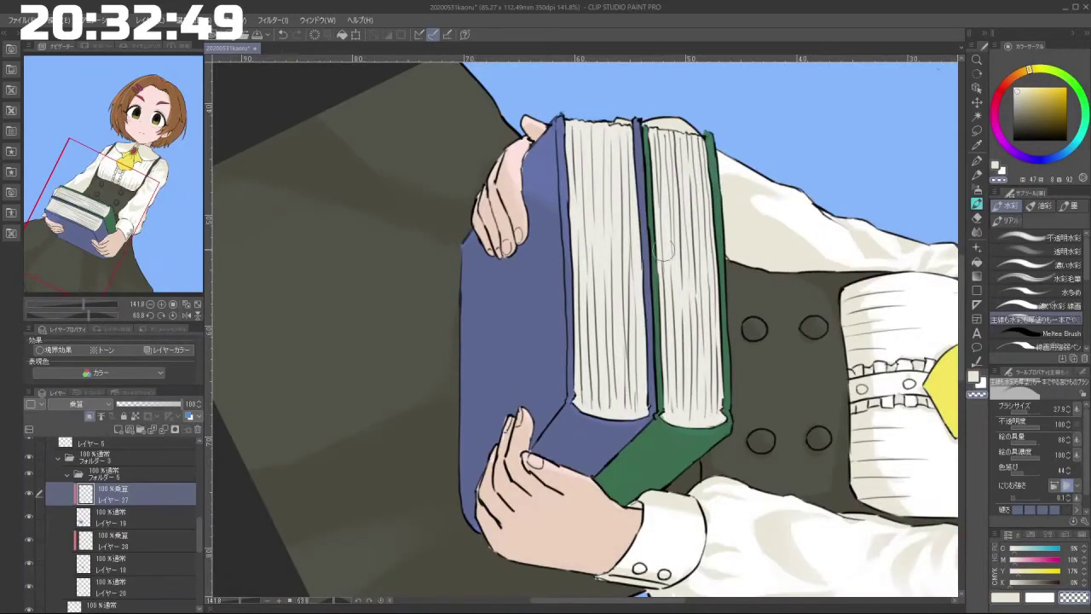
mouse_move(472, 464)
mouse_down()
mouse_move(607, 493)
mouse_move(715, 416)
mouse_up()
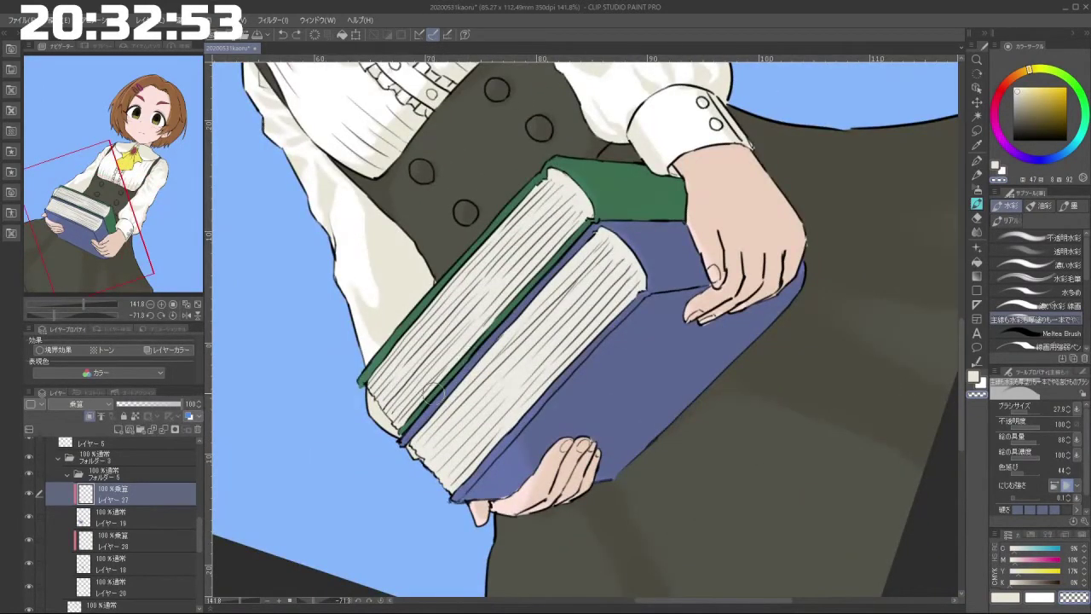
drag(539, 417, 478, 401)
drag(488, 335, 597, 240)
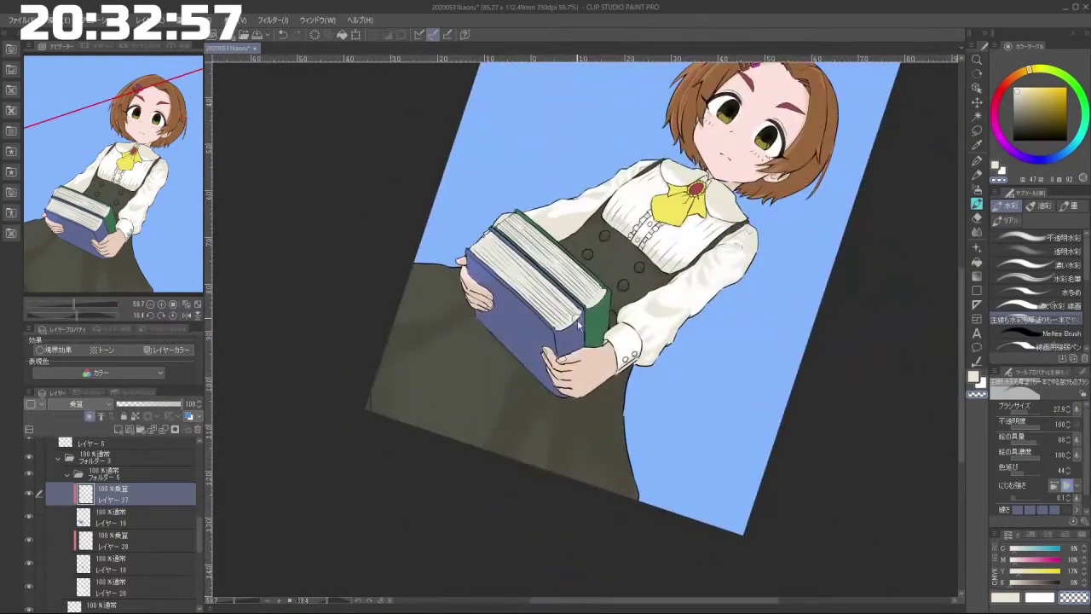
drag(576, 325, 511, 409)
drag(465, 436, 653, 334)
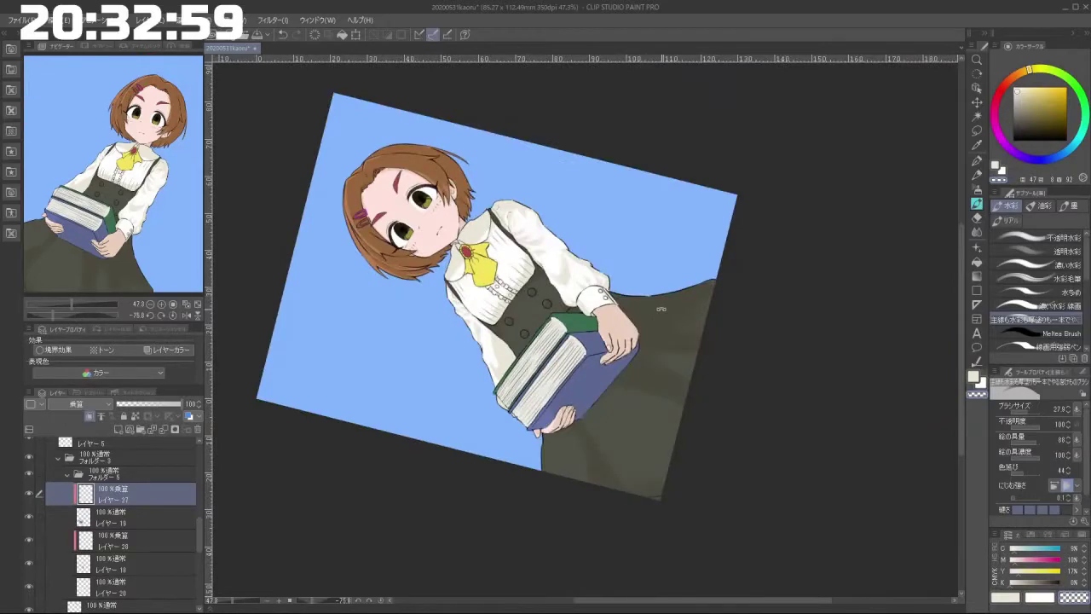
drag(686, 391, 652, 367)
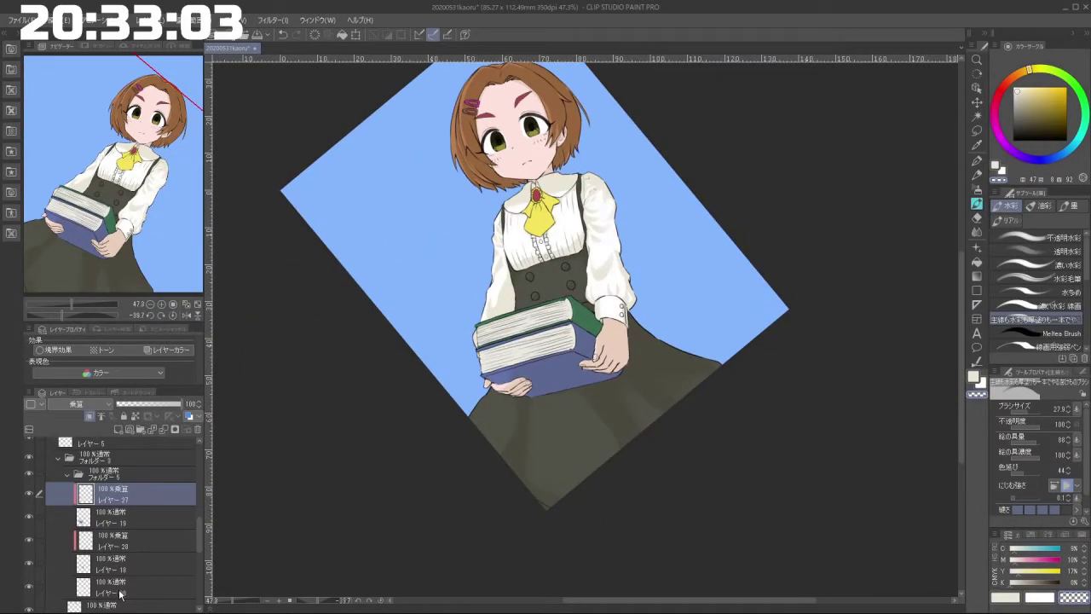
Step: Add a clipped Multiply (乗算) layer above the books' page layer and switch from transparent to the main drawing colour
click(121, 593)
click(89, 405)
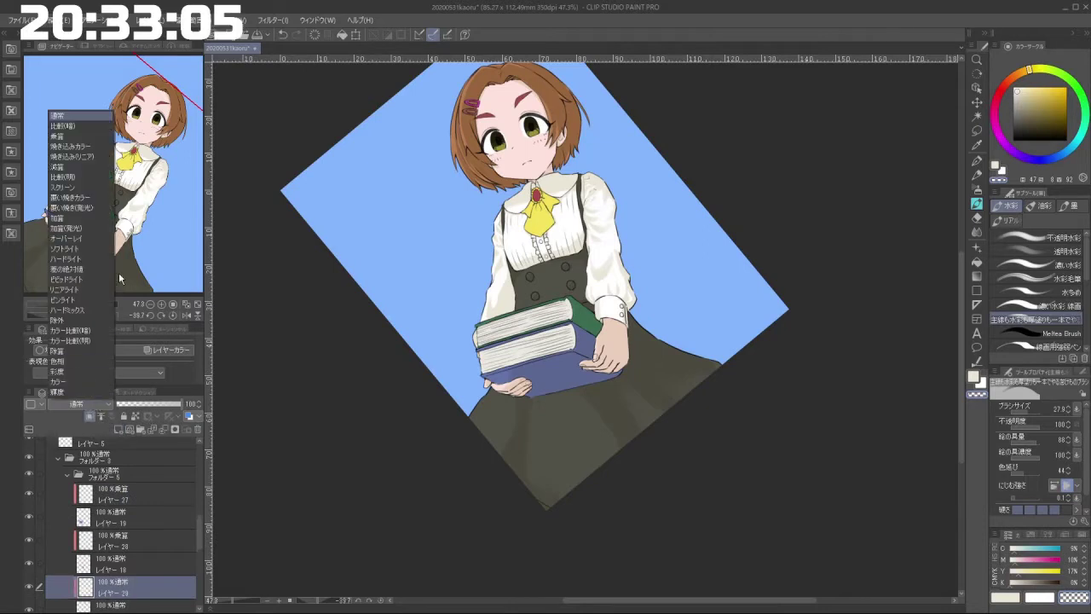
click(81, 136)
click(978, 380)
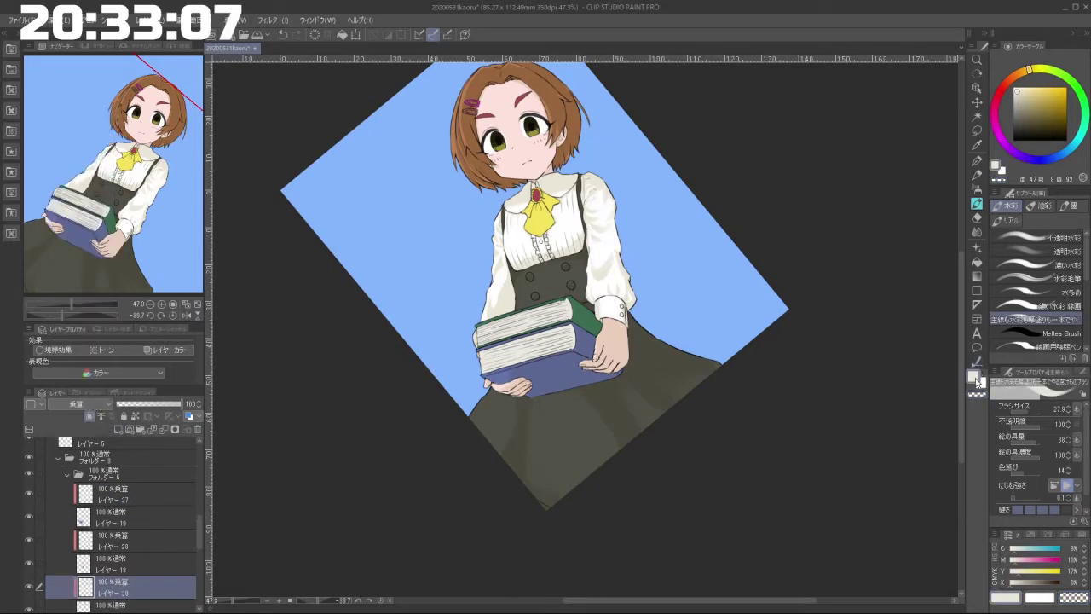
Step: Try lengthwise shading strokes on the blue book's pages, undoing unwanted strokes
scroll(523, 351, up, 3)
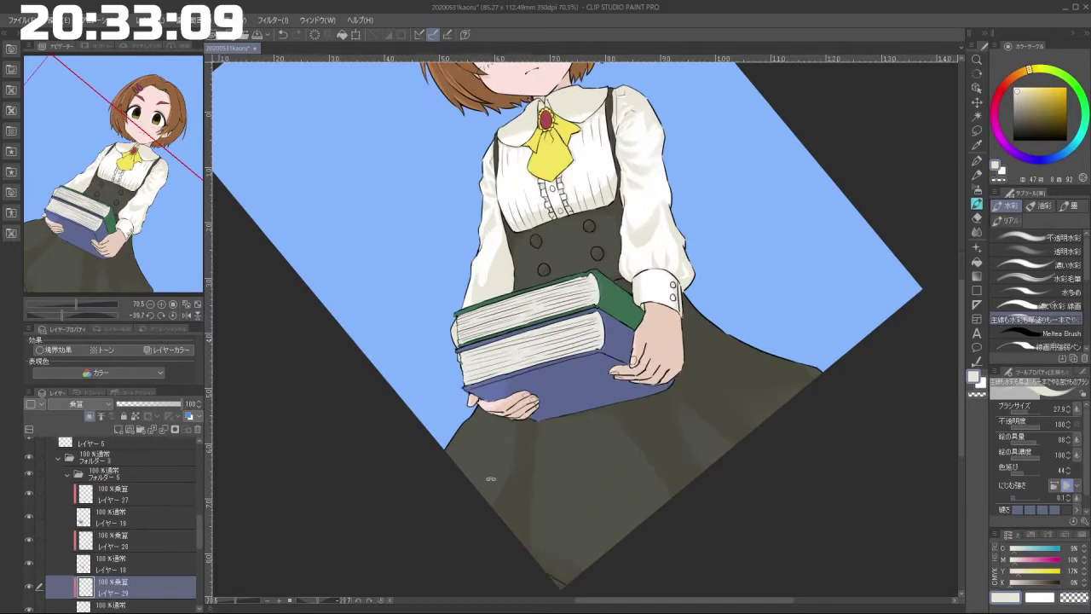
drag(491, 480, 693, 469)
scroll(625, 335, up, 3)
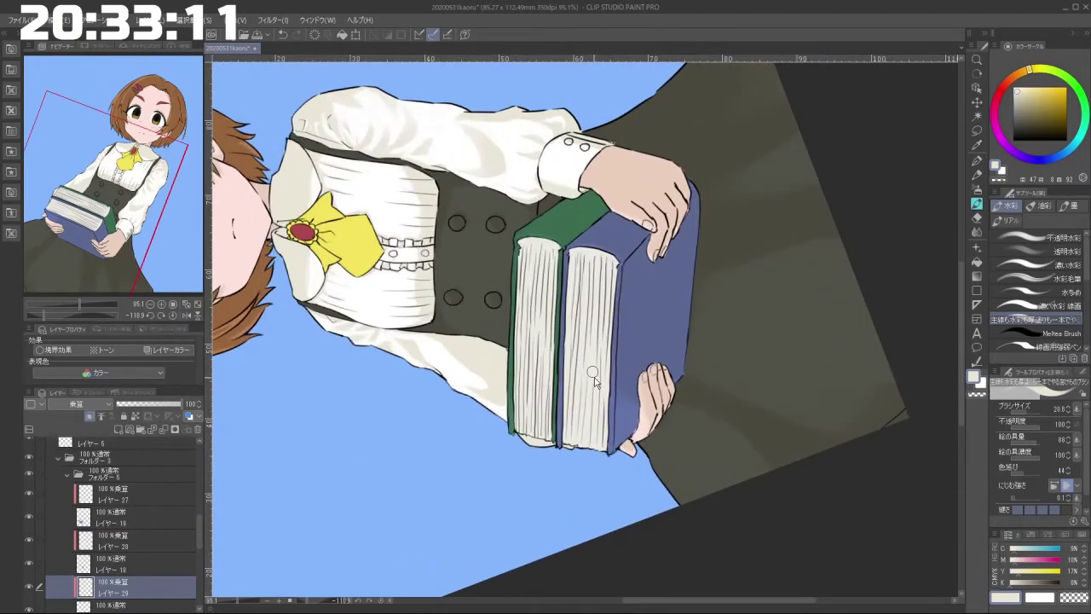
drag(582, 301, 582, 415)
key(ctrl+z)
drag(608, 280, 601, 397)
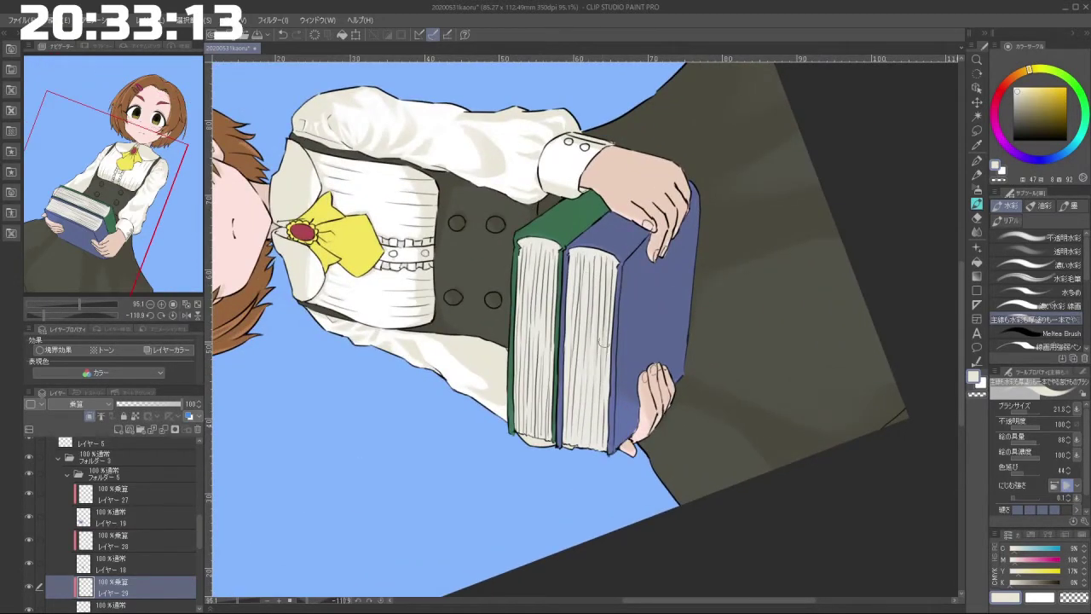
drag(572, 259, 569, 362)
key(ctrl+z)
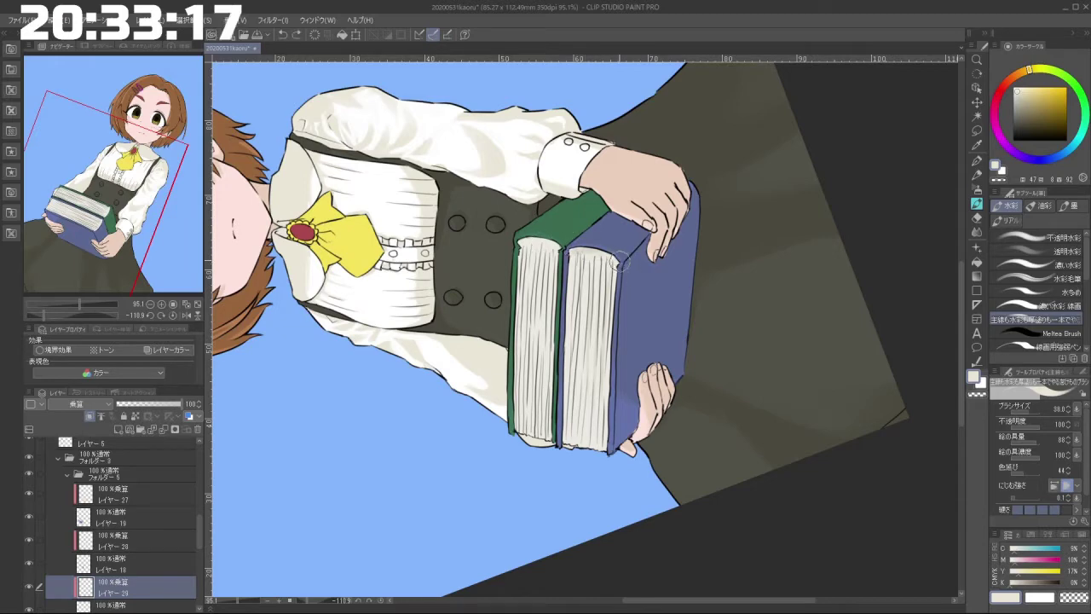
Step: Shade the blue book's pages along the page lines with the brush size reduced to 18.4
drag(560, 464, 526, 207)
key(bracketleft)
key(bracketleft)
key(bracketleft)
key(bracketleft)
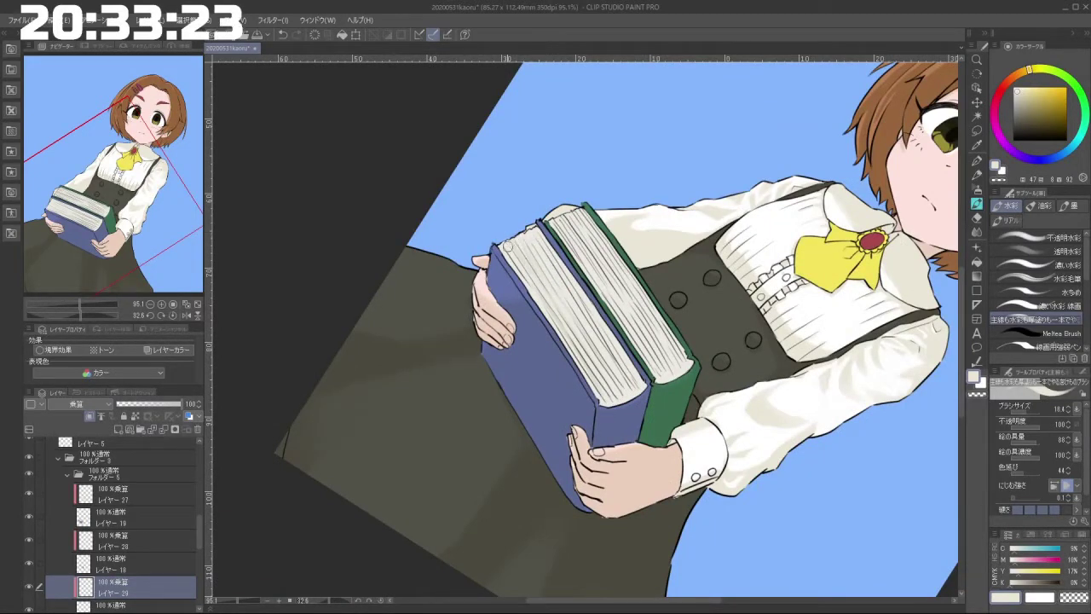
drag(572, 303, 554, 269)
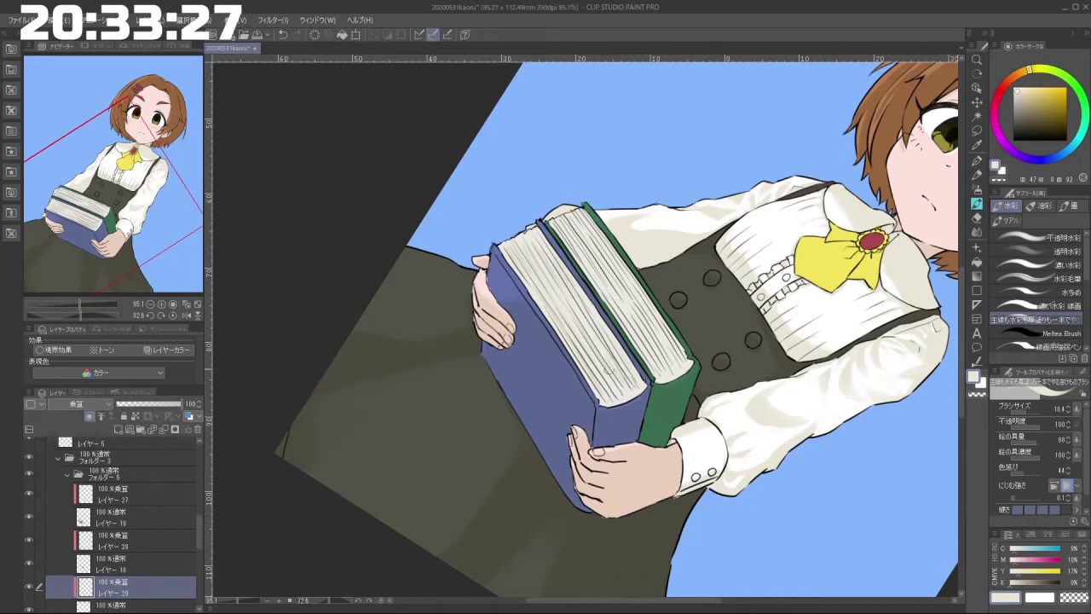
Step: Shade the green book's pages with strokes following the page lines, increasing the brush size to 27.9
drag(580, 504, 725, 226)
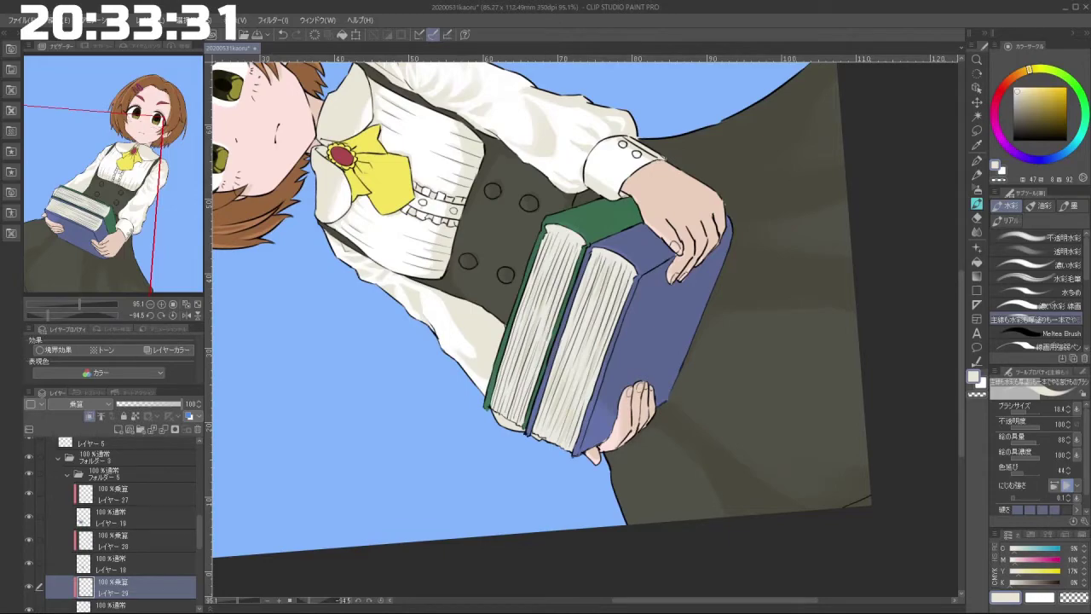
drag(483, 451, 668, 193)
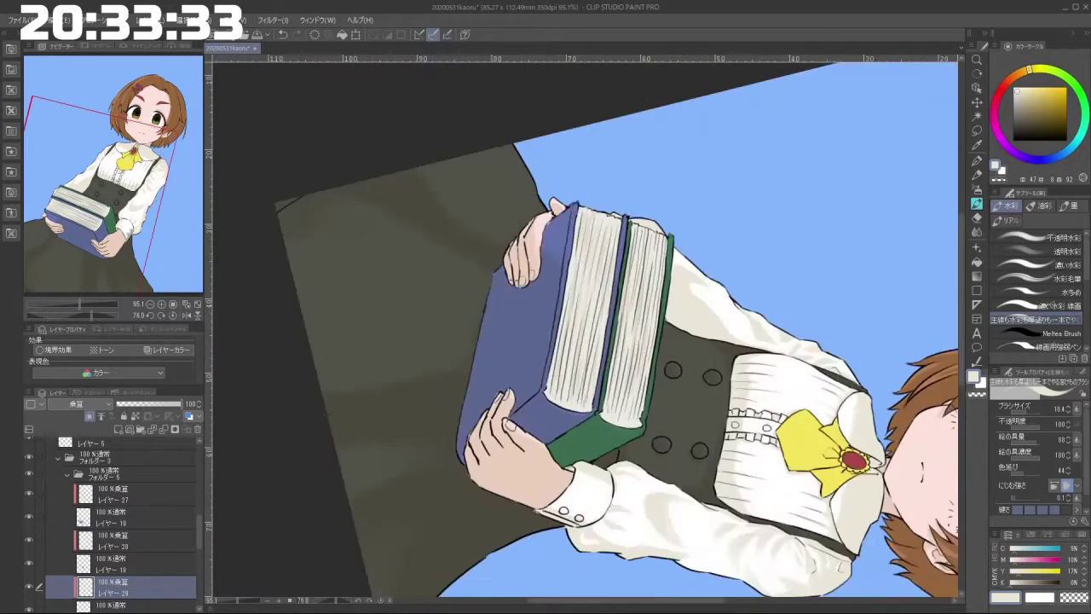
mouse_move(661, 290)
mouse_down()
mouse_move(546, 286)
mouse_move(539, 336)
mouse_move(572, 381)
mouse_move(522, 300)
mouse_up()
drag(512, 342, 558, 266)
key(ctrl+z)
drag(545, 305, 572, 251)
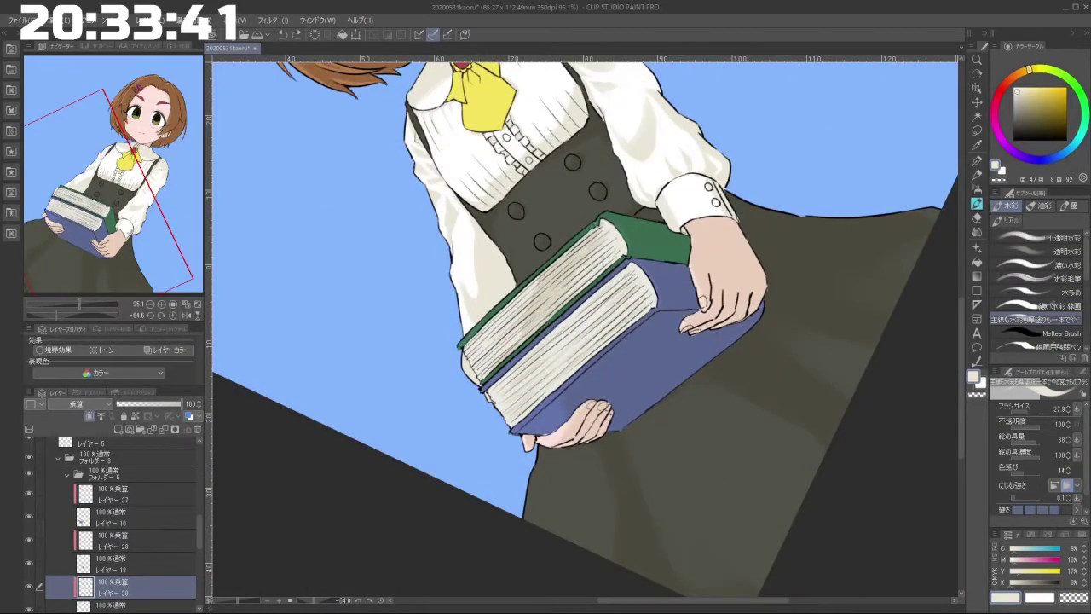
drag(573, 288, 604, 226)
drag(583, 287, 620, 229)
drag(612, 263, 623, 245)
Step: Extend the shading over the blue book's pages with the brush size raised to 47.0
mouse_move(522, 467)
mouse_down()
mouse_move(550, 476)
mouse_move(700, 420)
mouse_up()
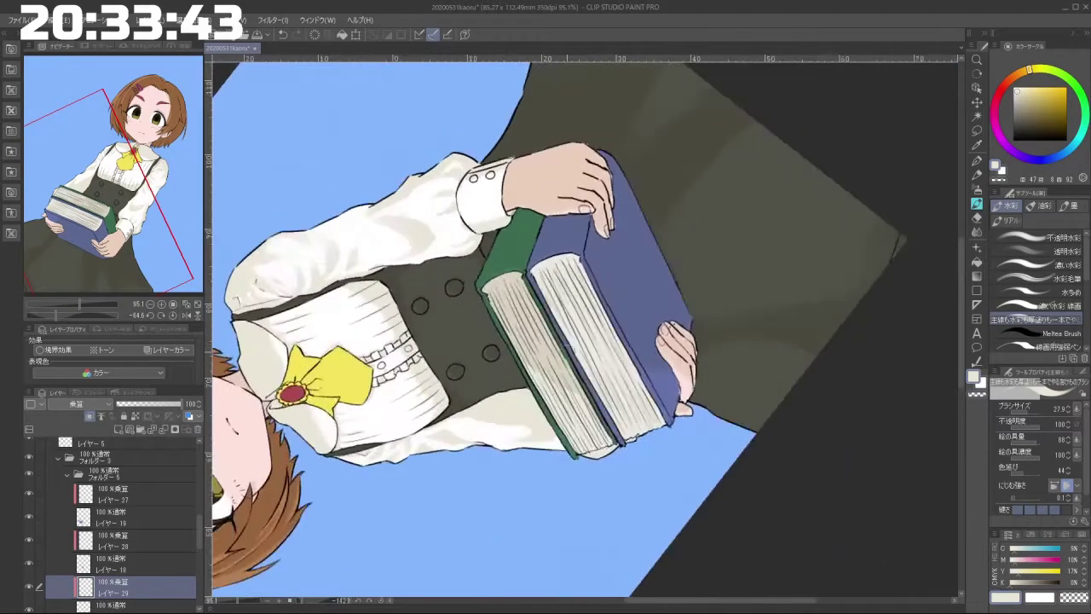
drag(556, 358, 638, 346)
mouse_move(641, 307)
mouse_down()
mouse_move(607, 362)
mouse_move(671, 294)
mouse_move(641, 314)
mouse_move(635, 291)
mouse_move(534, 341)
mouse_up()
drag(552, 313, 507, 350)
mouse_move(682, 239)
mouse_down()
mouse_move(431, 327)
mouse_move(449, 409)
mouse_up()
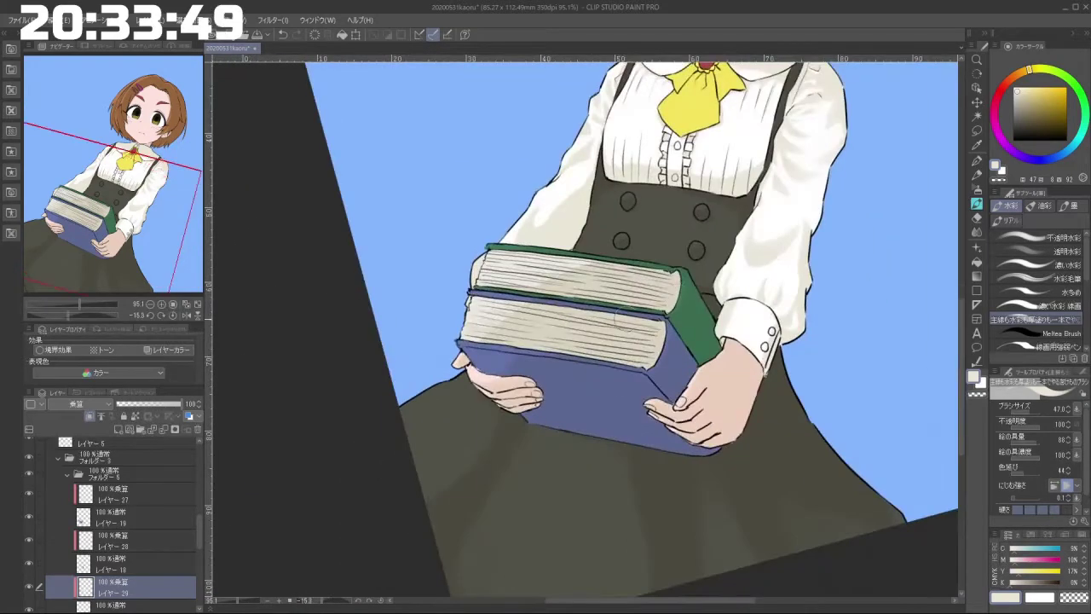
drag(651, 383, 652, 215)
drag(617, 426, 490, 96)
drag(614, 446, 637, 438)
drag(576, 492, 449, 493)
drag(634, 384, 724, 384)
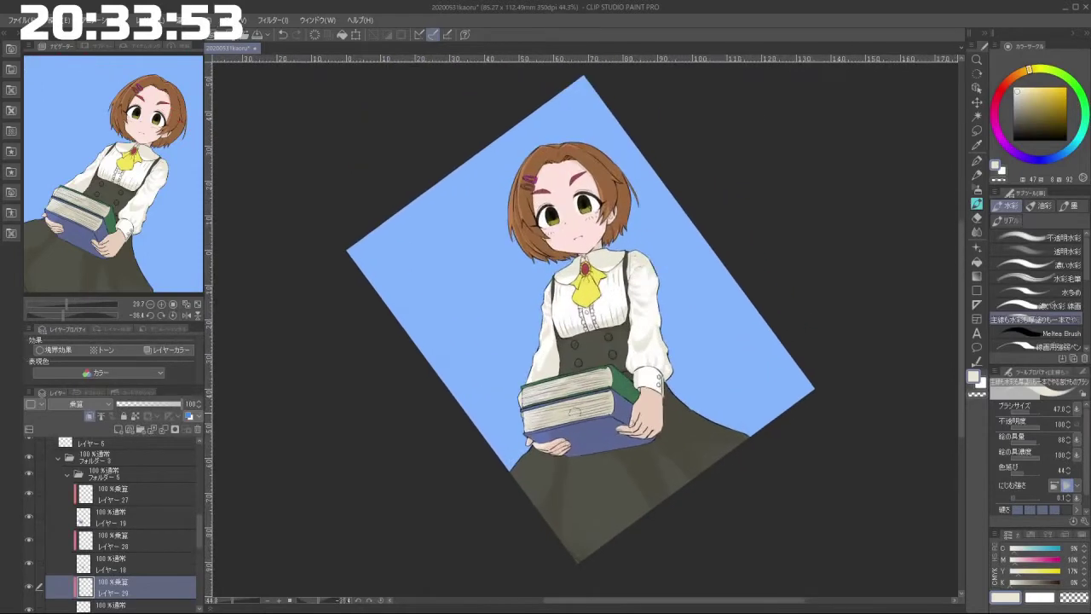
drag(509, 473, 580, 485)
drag(493, 501, 466, 392)
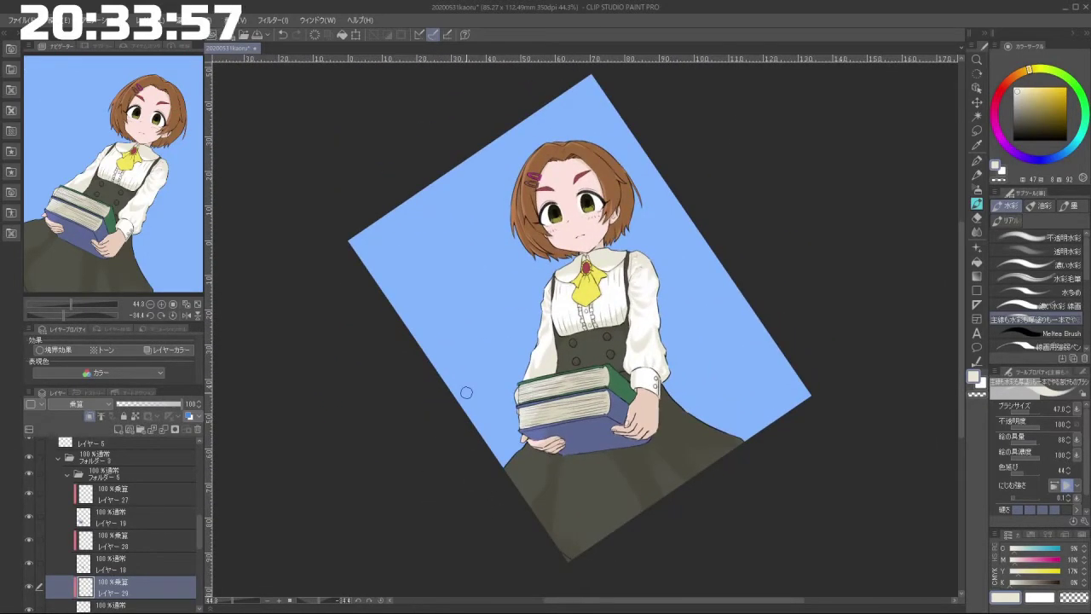
Step: Select the Multiply layer レイヤー 24 and shade the whites of both eyes beneath the upper lashes with a 14.4 brush
drag(199, 523, 194, 497)
click(150, 549)
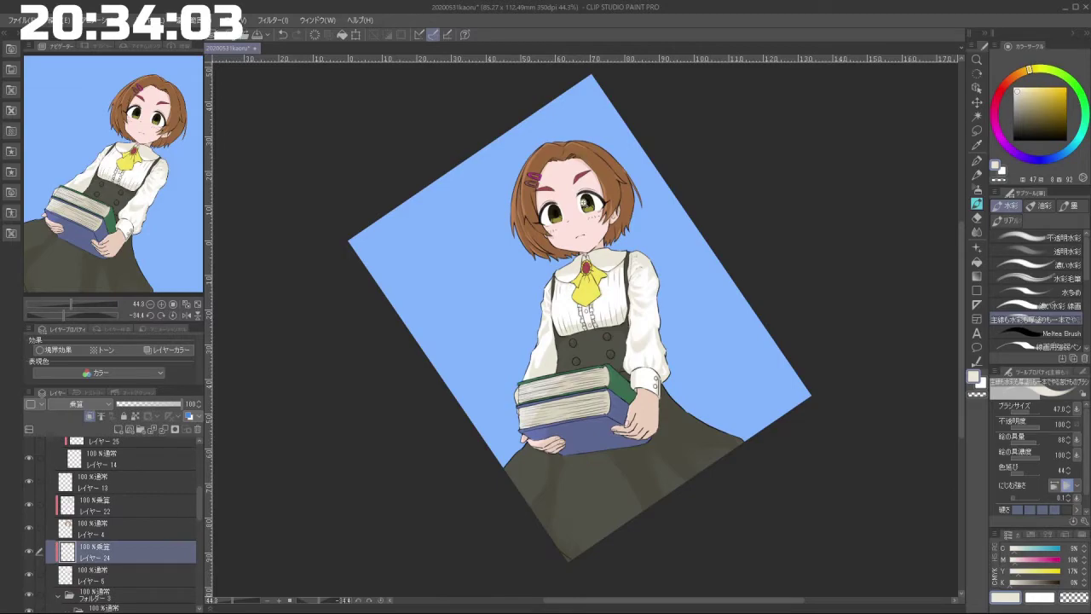
drag(585, 223, 541, 306)
drag(550, 201, 453, 382)
scroll(453, 381, up, 3)
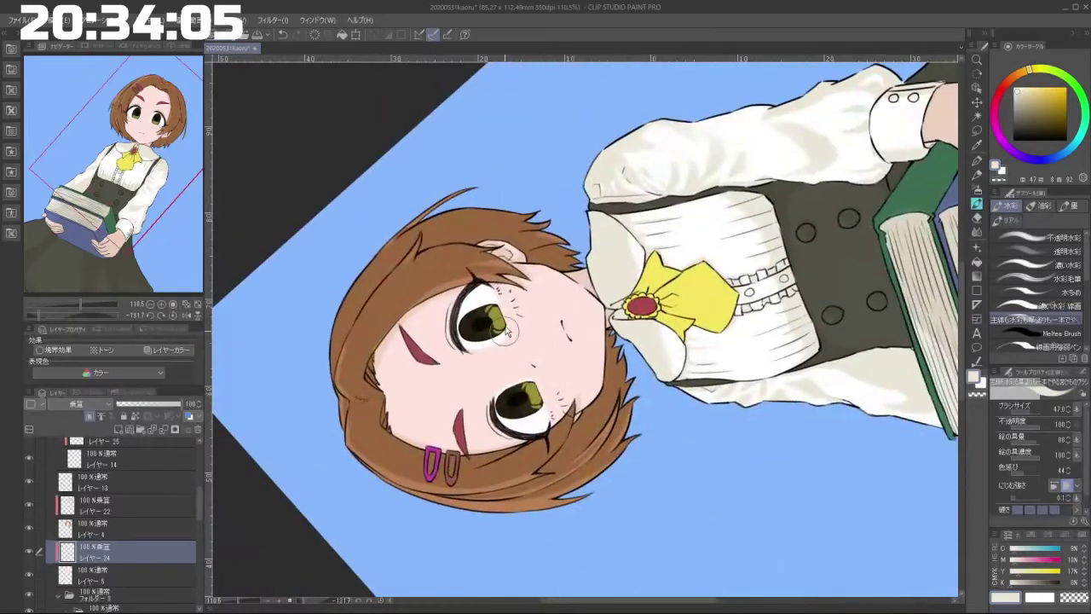
drag(457, 314, 436, 298)
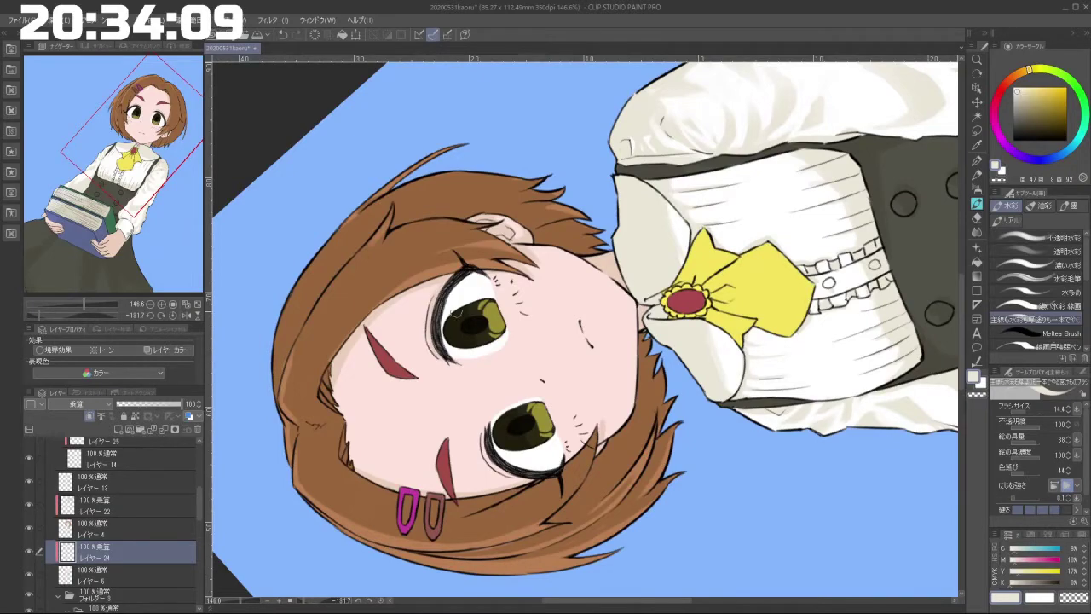
drag(482, 427, 499, 461)
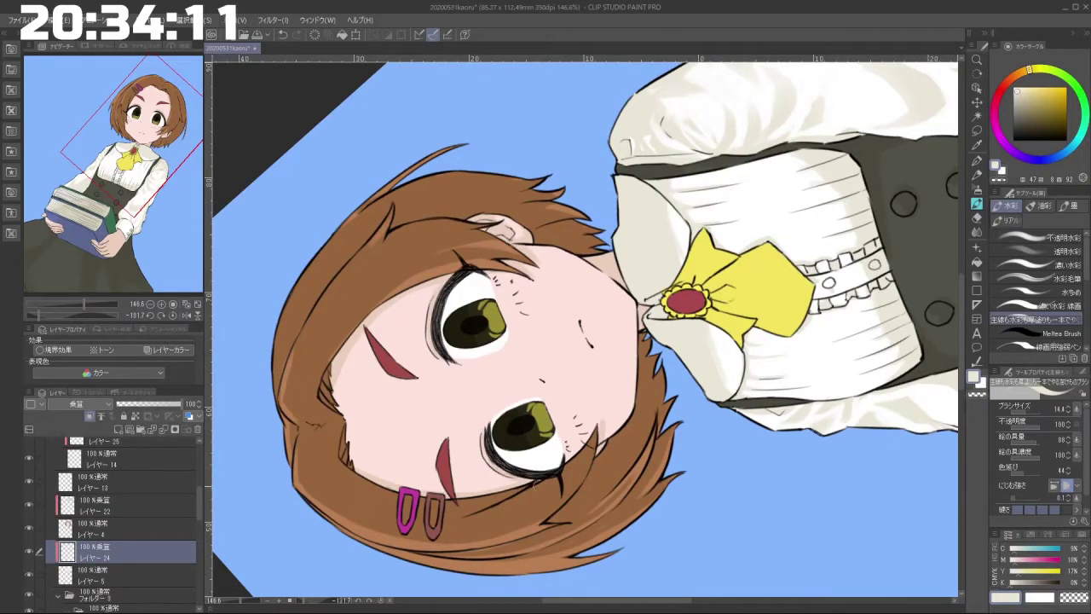
Step: Examine the eye shading up close and against the whole illustration
key(minus)
key(minus)
key(minus)
key(minus)
key(minus)
key(minus)
key(minus)
key(minus)
key(minus)
key(minus)
key(minus)
key(minus)
key(minus)
key(minus)
key(minus)
key(minus)
key(minus)
key(minus)
key(minus)
key(minus)
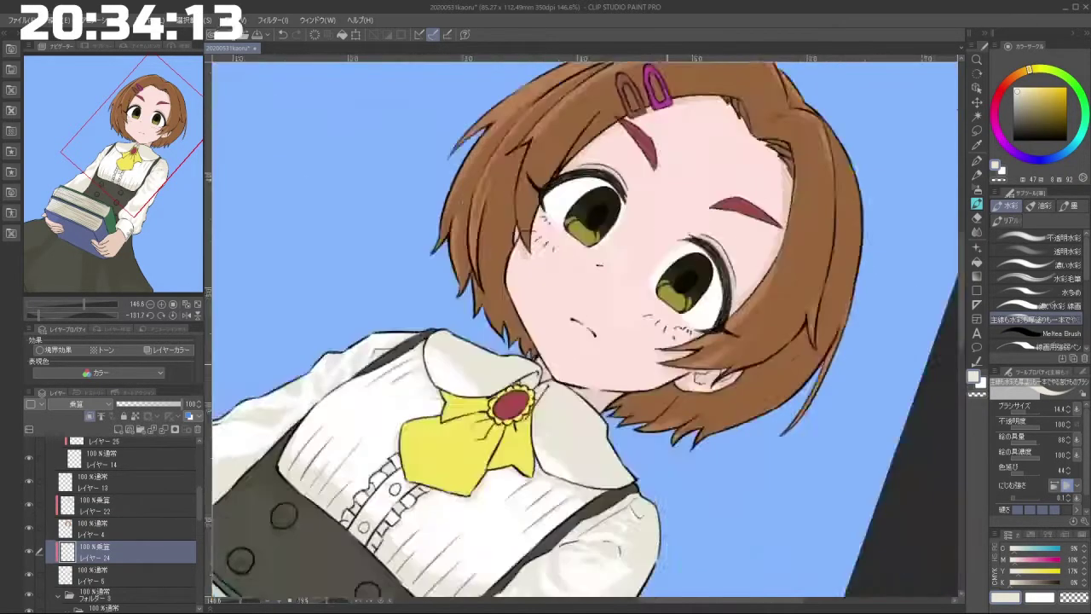
scroll(669, 416, down, 5)
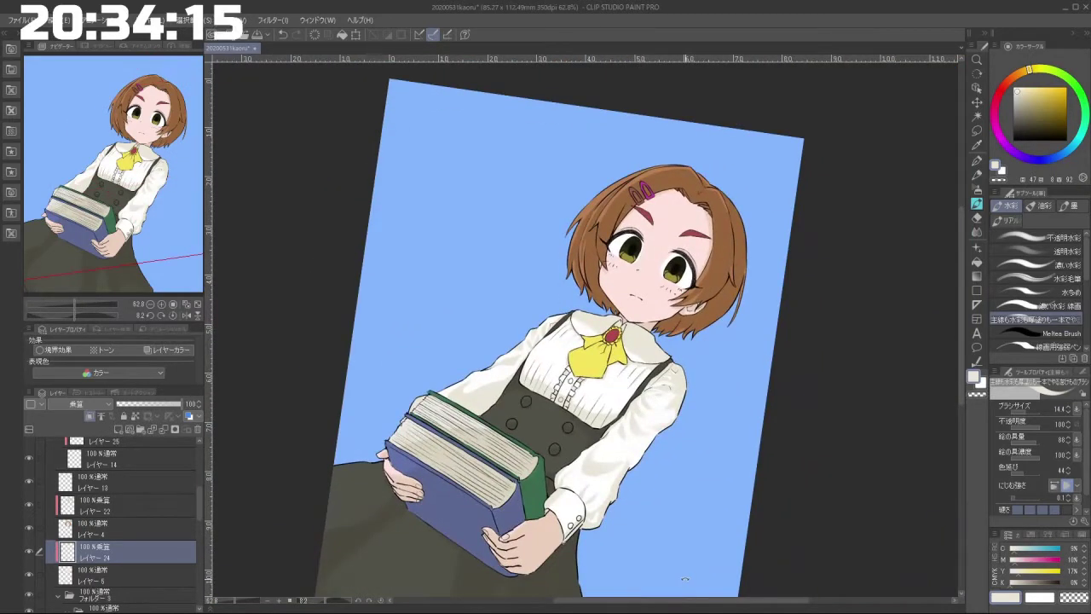
drag(684, 579, 600, 462)
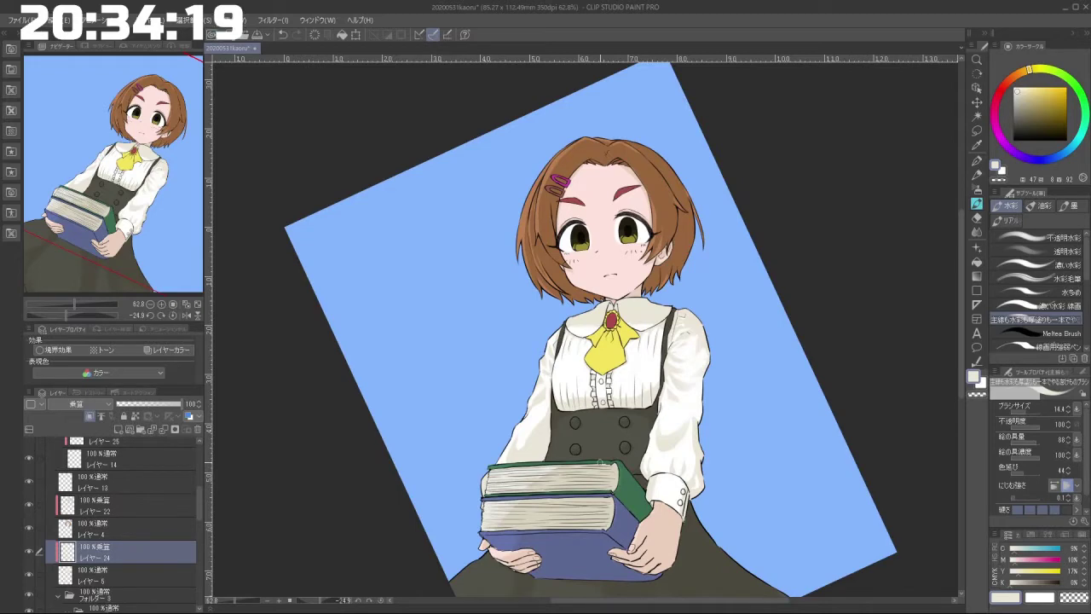
drag(595, 288, 587, 210)
drag(710, 360, 703, 276)
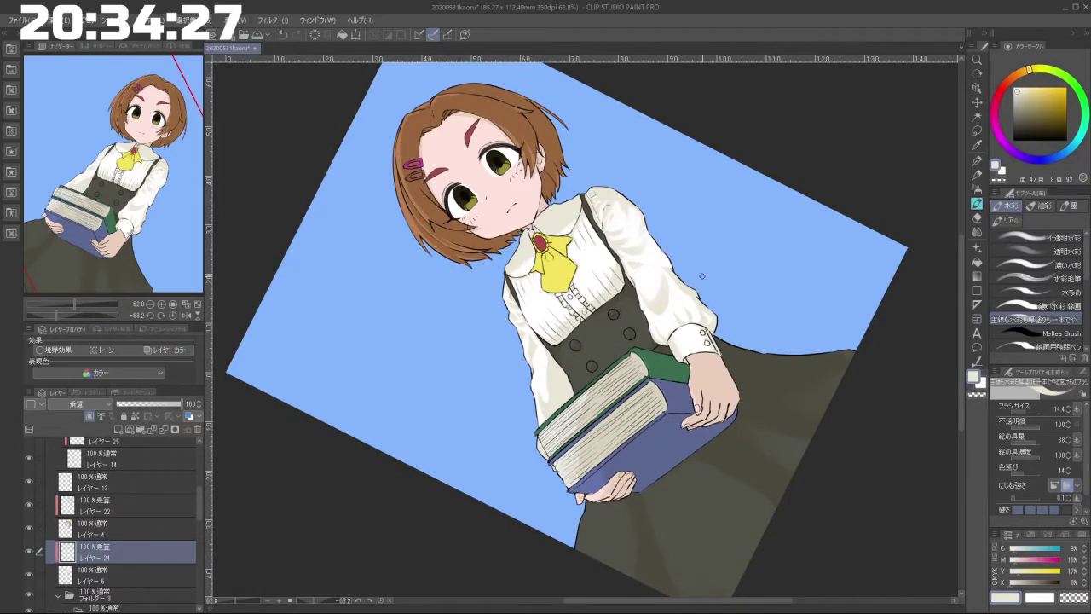
drag(702, 276, 695, 355)
drag(713, 297, 670, 295)
drag(670, 282, 645, 250)
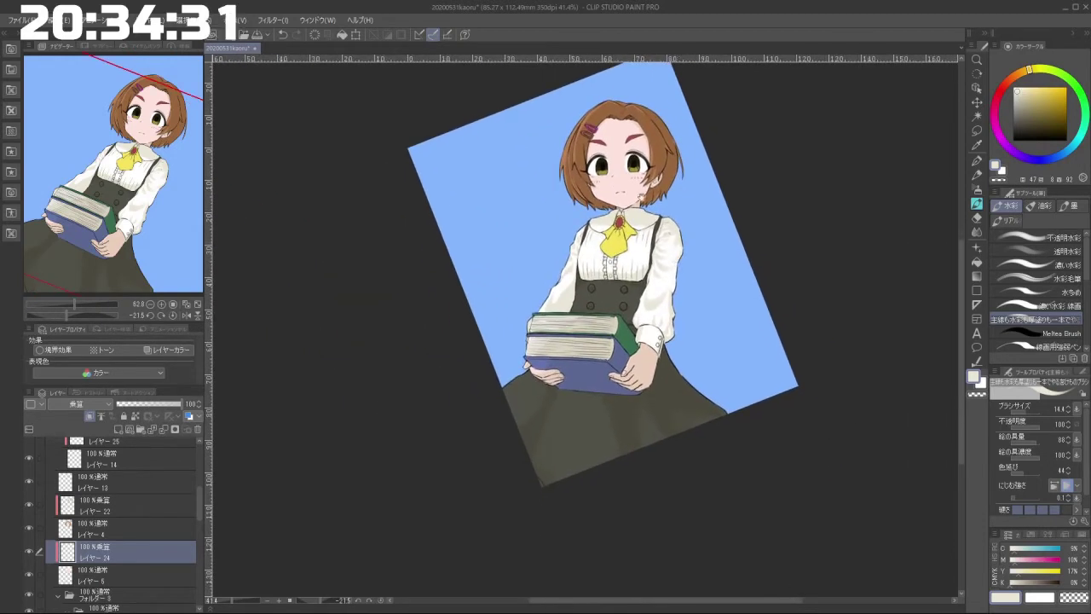
drag(636, 167, 628, 189)
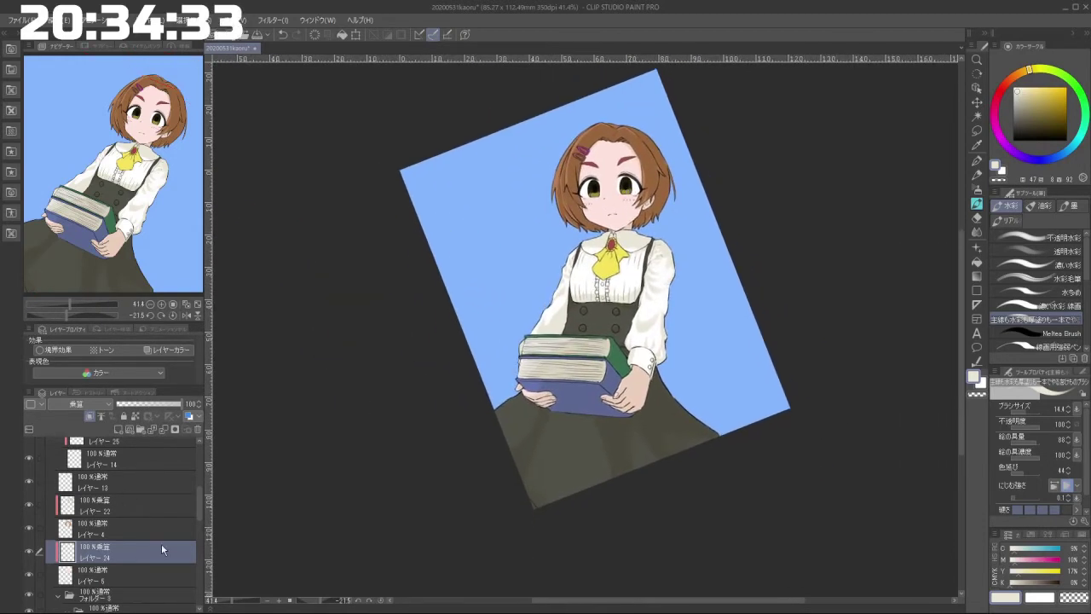
Step: Add a new layer directly above レイヤー 12, clip it to that layer and set its blending mode to Multiply
drag(200, 512, 200, 529)
click(67, 516)
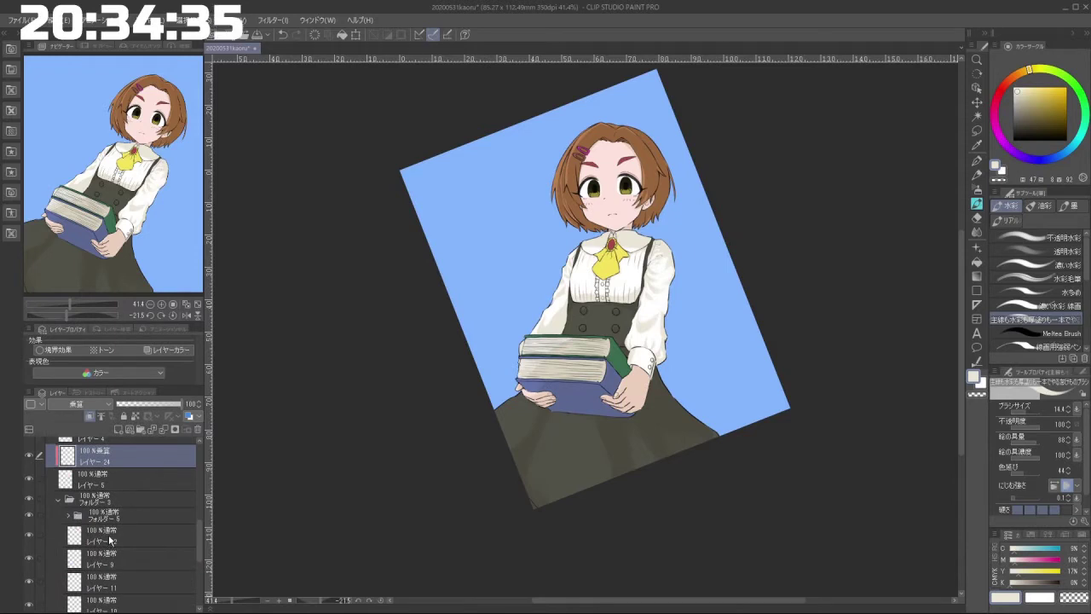
click(110, 538)
click(29, 536)
click(29, 537)
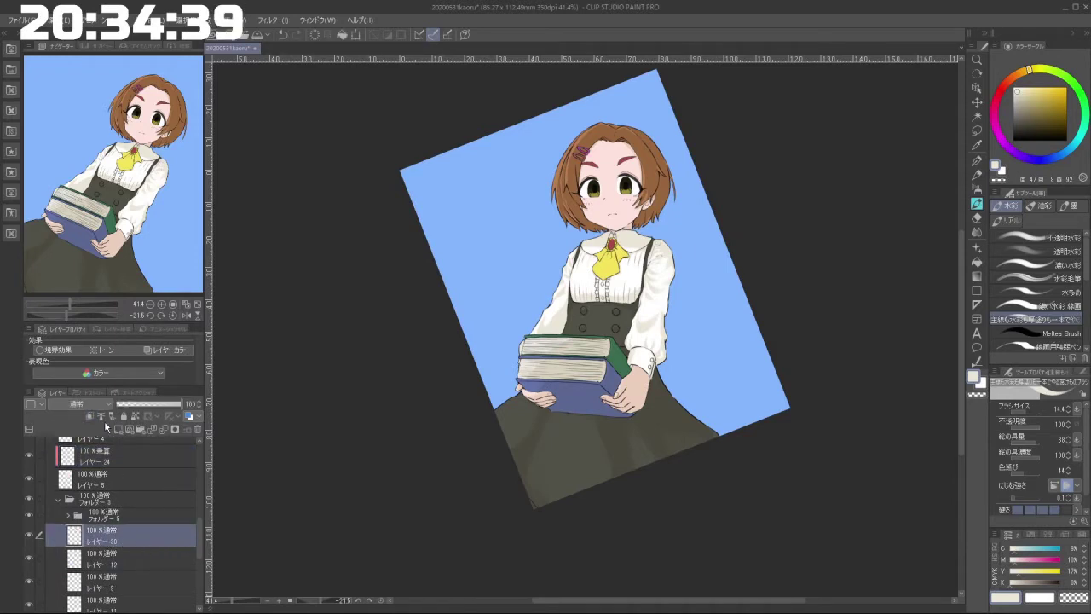
click(85, 404)
click(81, 142)
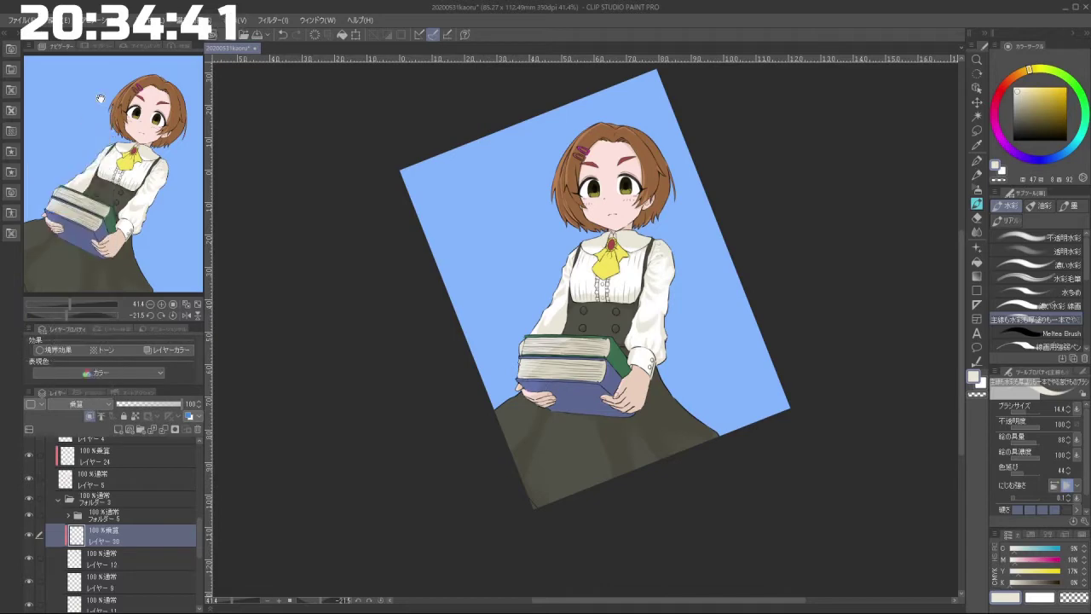
Step: Identify the brooch frame's layer, レイヤー 9, by toggling its visibility, and add a clipped Multiply layer above it
scroll(588, 162, up, 6)
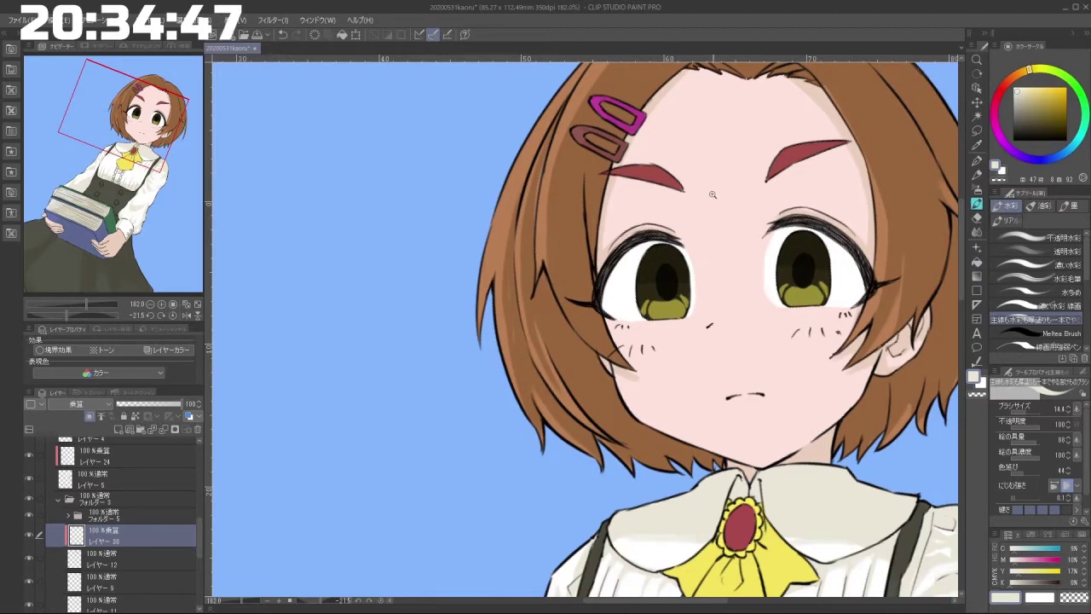
scroll(520, 350, down, 3)
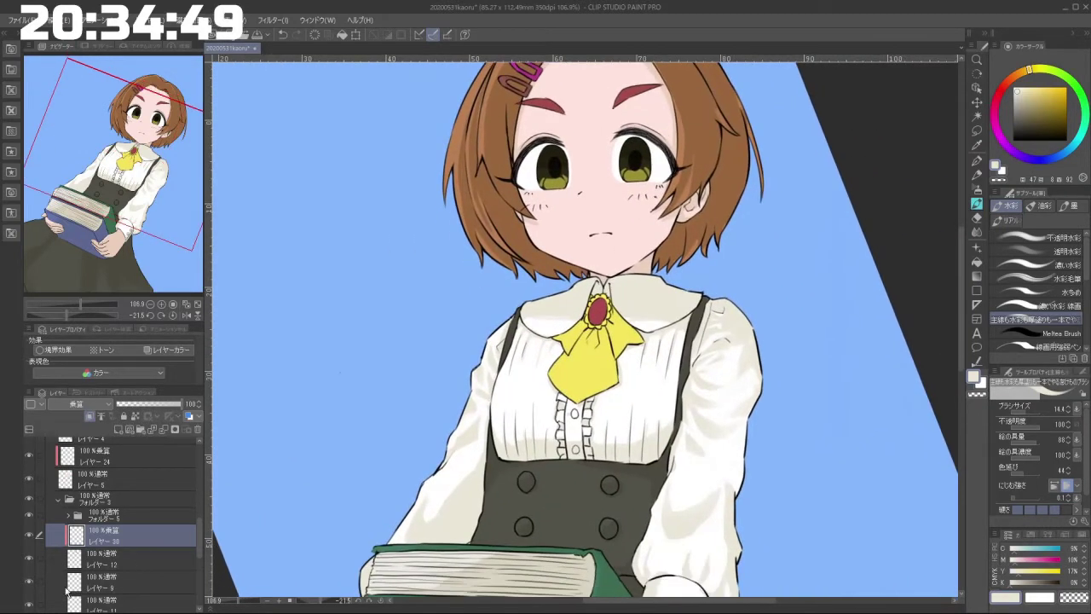
click(29, 582)
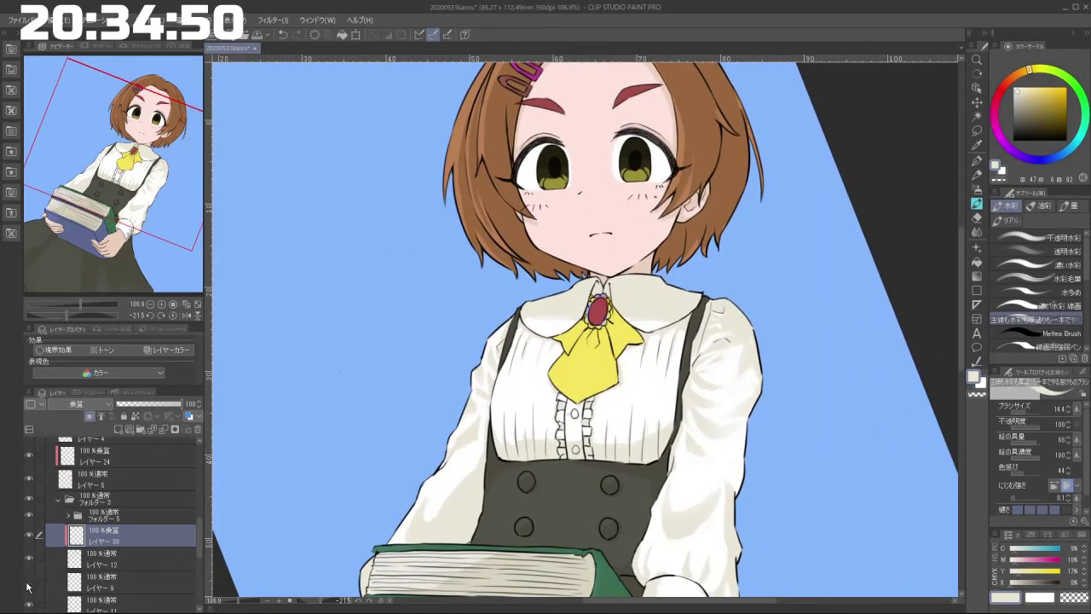
click(120, 583)
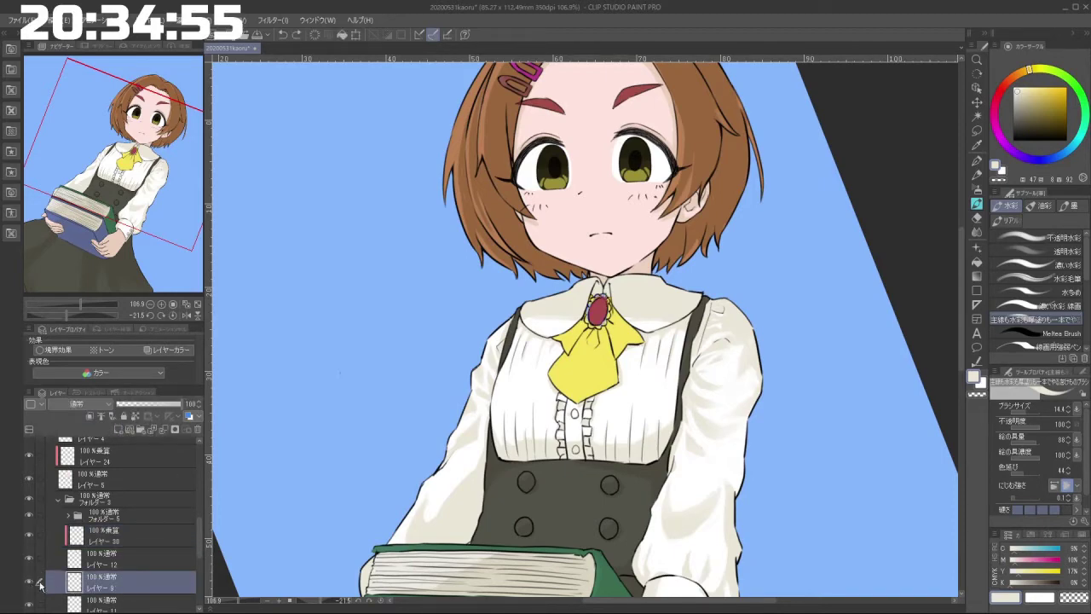
click(121, 432)
click(81, 403)
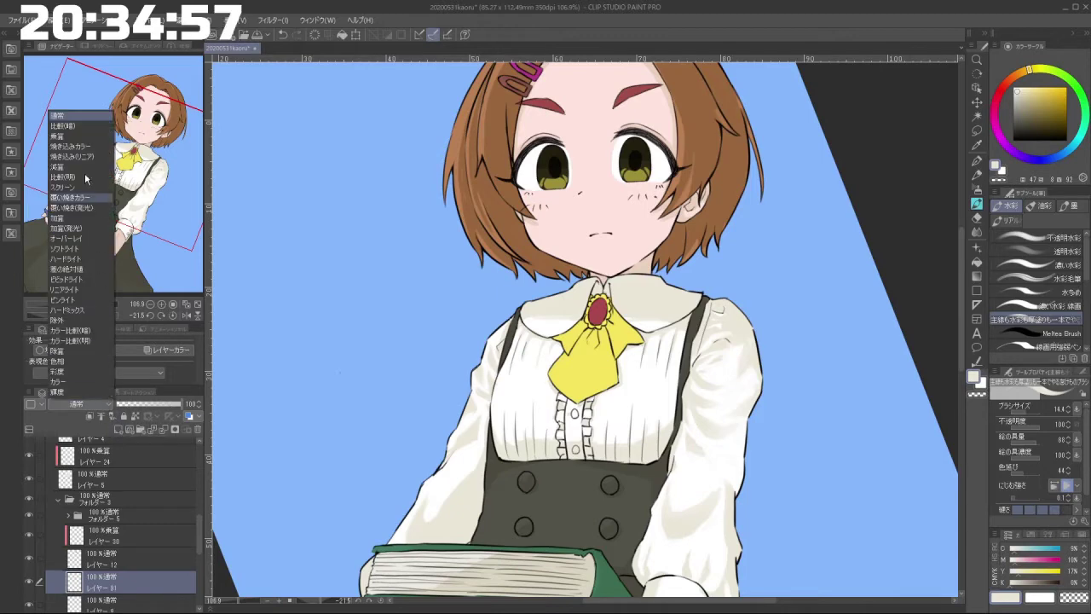
click(77, 136)
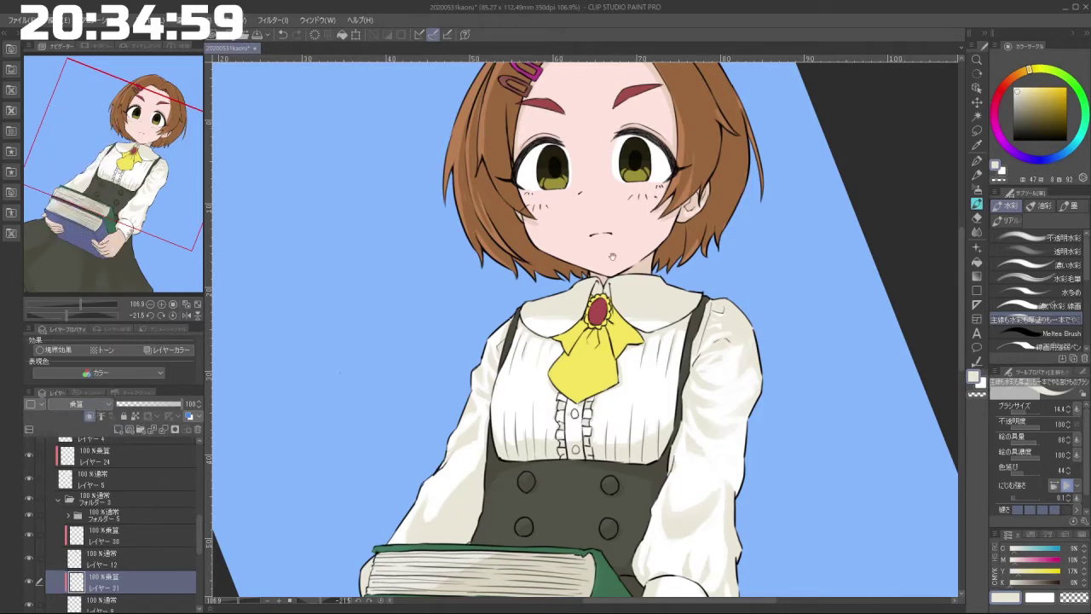
Step: Add a new layer above レイヤー 11, clip it to that layer and set it to Multiply
scroll(607, 311, up, 3)
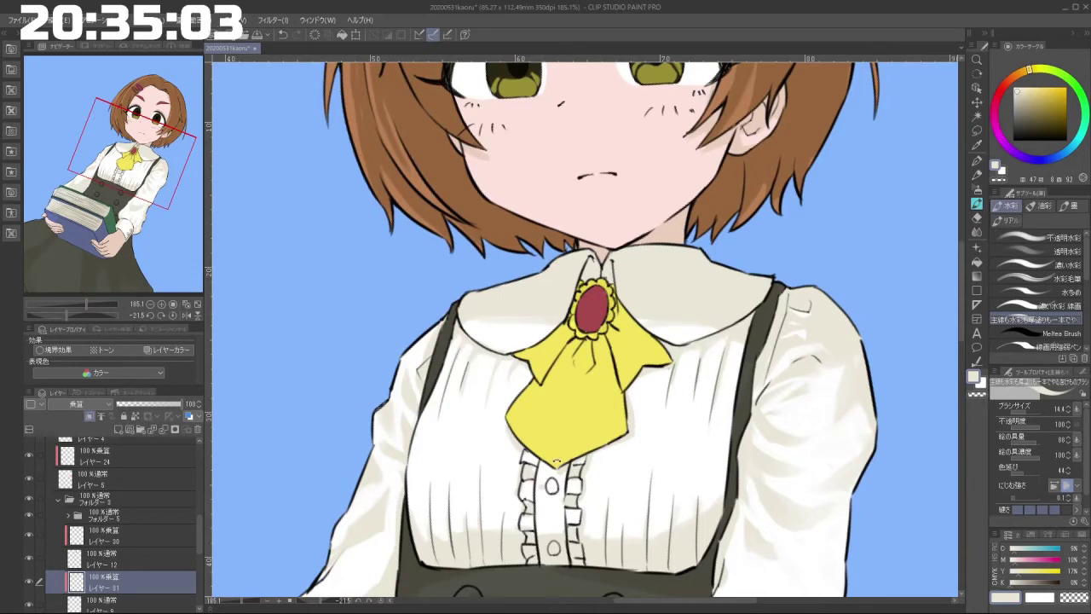
drag(557, 461, 647, 364)
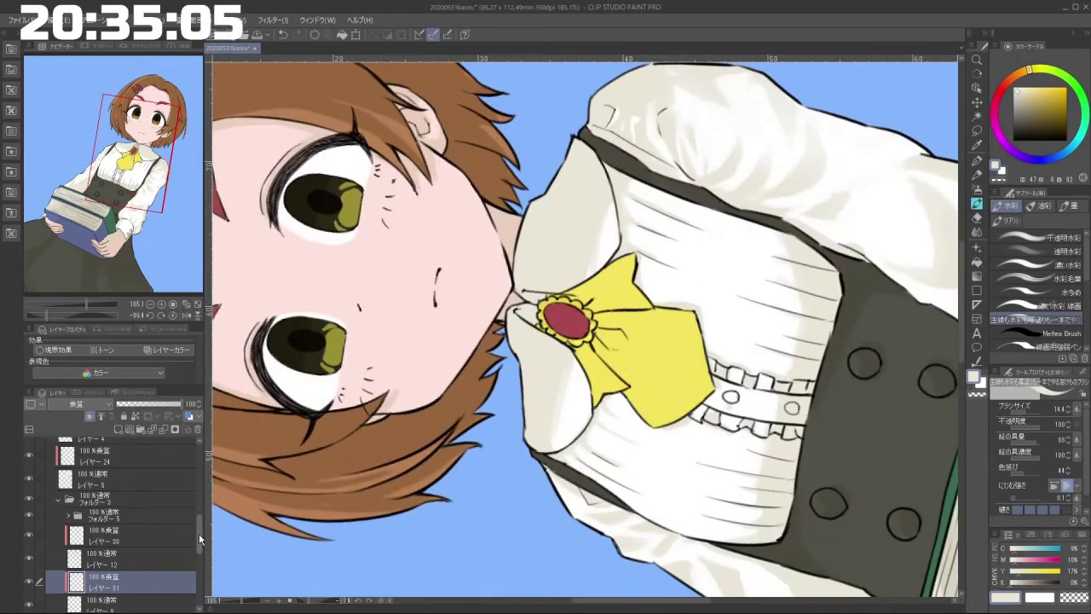
drag(198, 533, 197, 560)
click(78, 522)
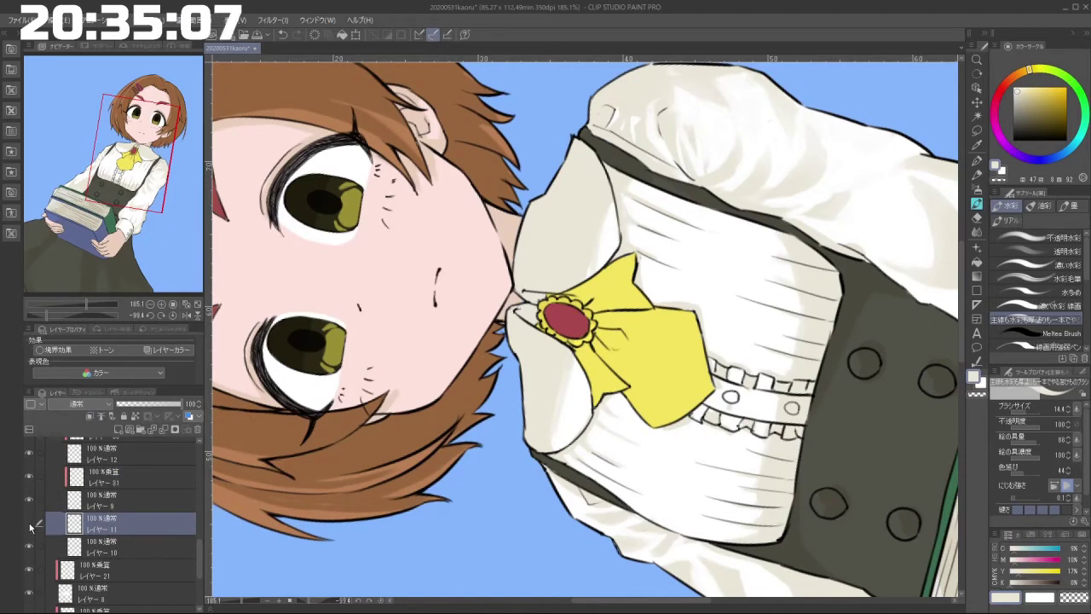
click(118, 430)
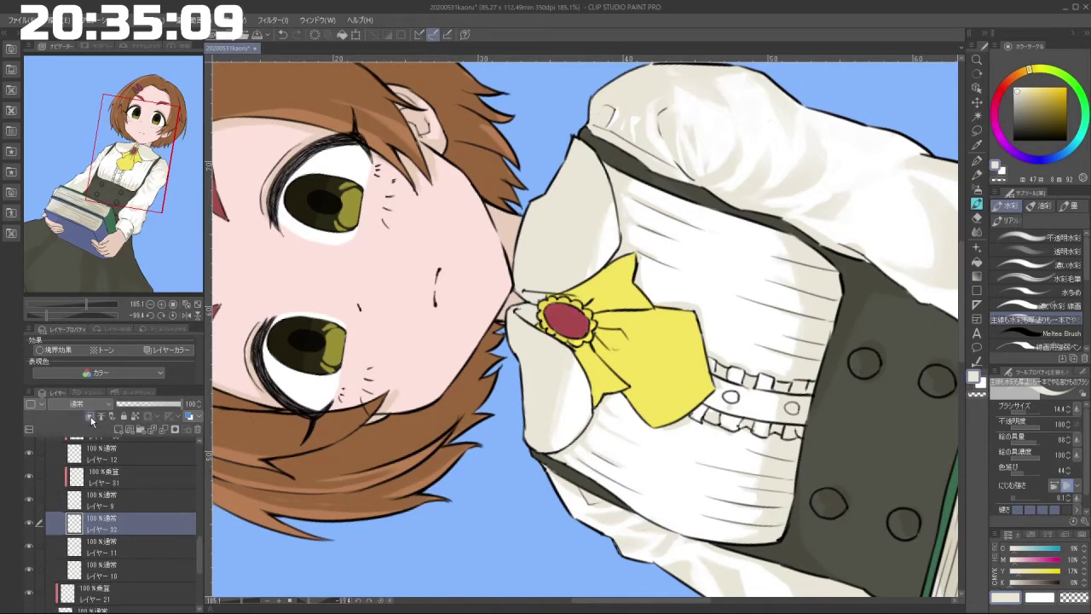
click(90, 404)
click(83, 137)
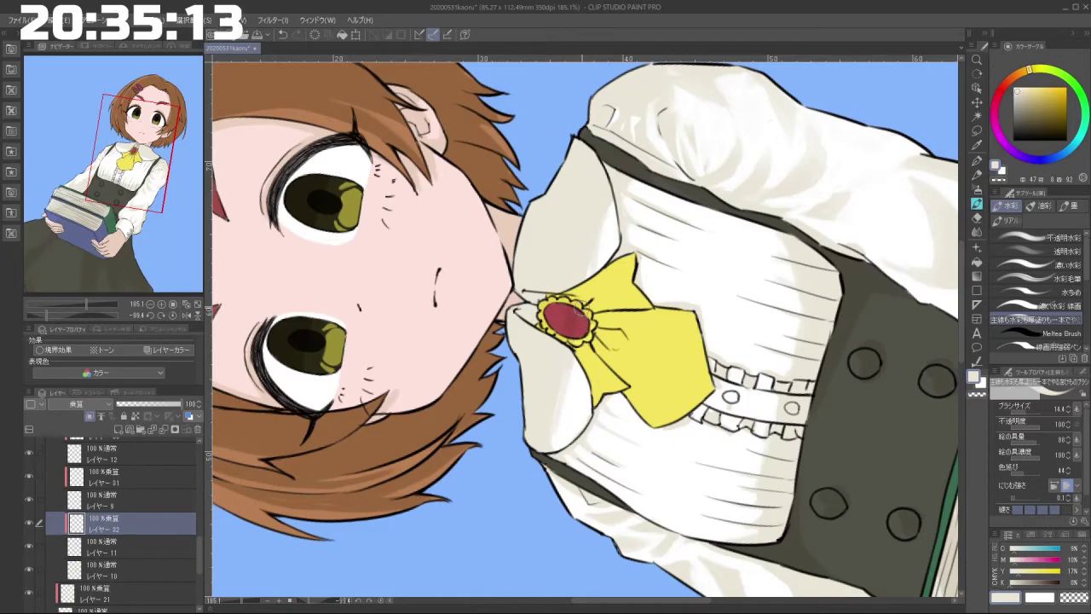
Step: Shade the brooch's red gem on the new Multiply layer with the brush size set to 22.6
key(ctrl+z)
drag(538, 578, 519, 533)
drag(519, 533, 520, 163)
drag(612, 479, 656, 332)
scroll(656, 332, up, 3)
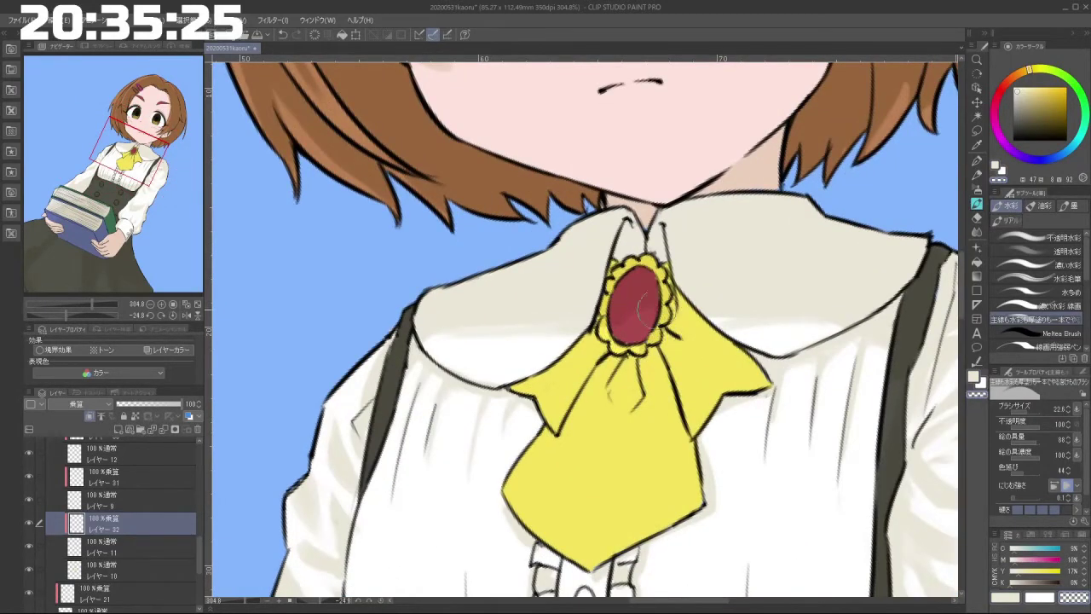
drag(534, 477, 629, 482)
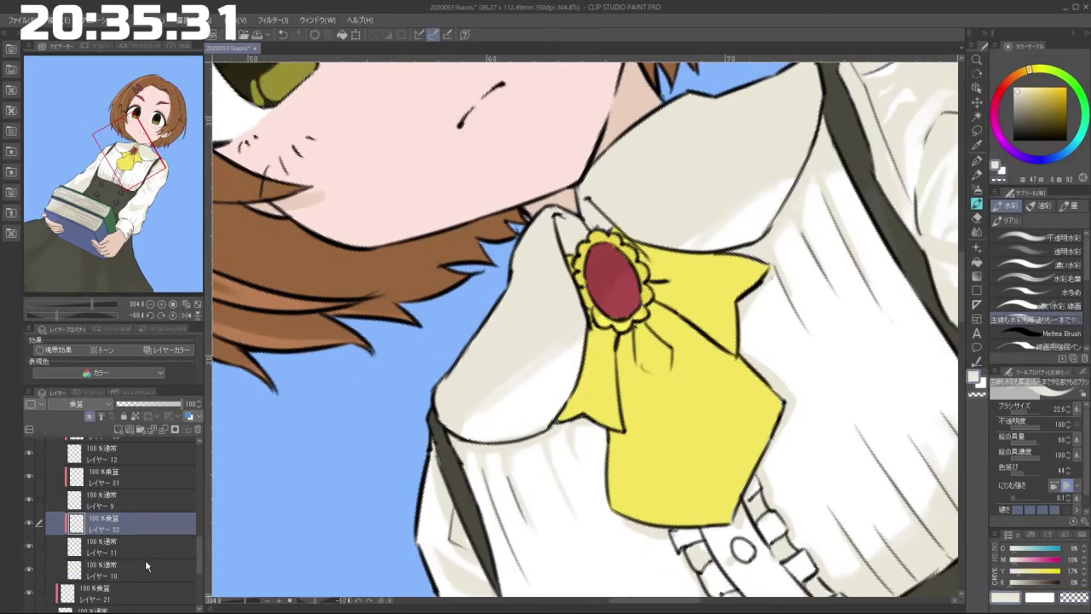
Step: Add a new layer above レイヤー 10 for the yellow ribbon's shading, clipped and set to Multiply
click(145, 564)
click(119, 429)
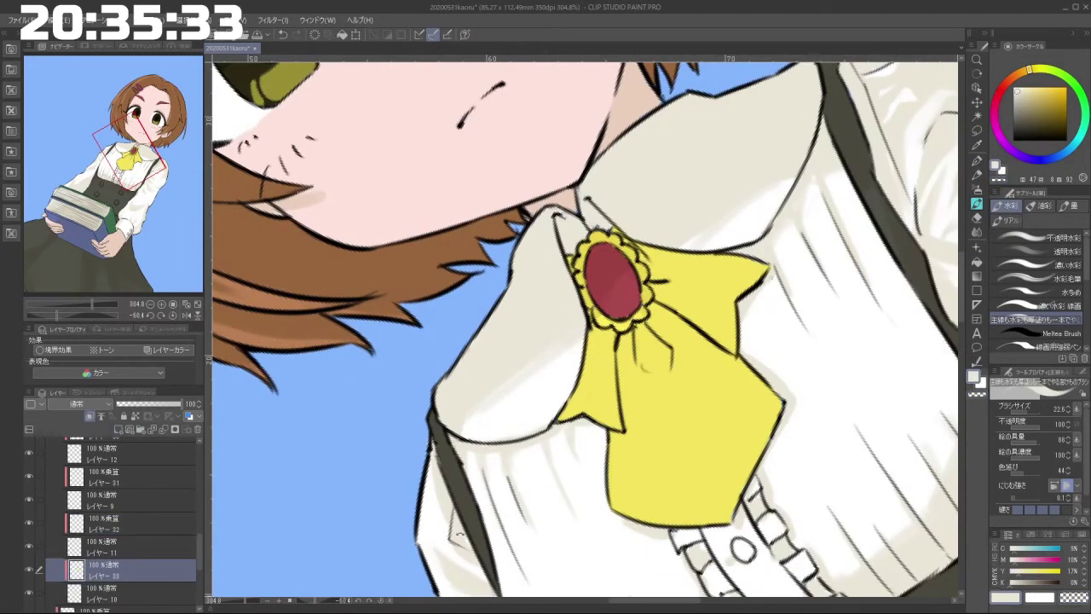
drag(459, 535, 392, 473)
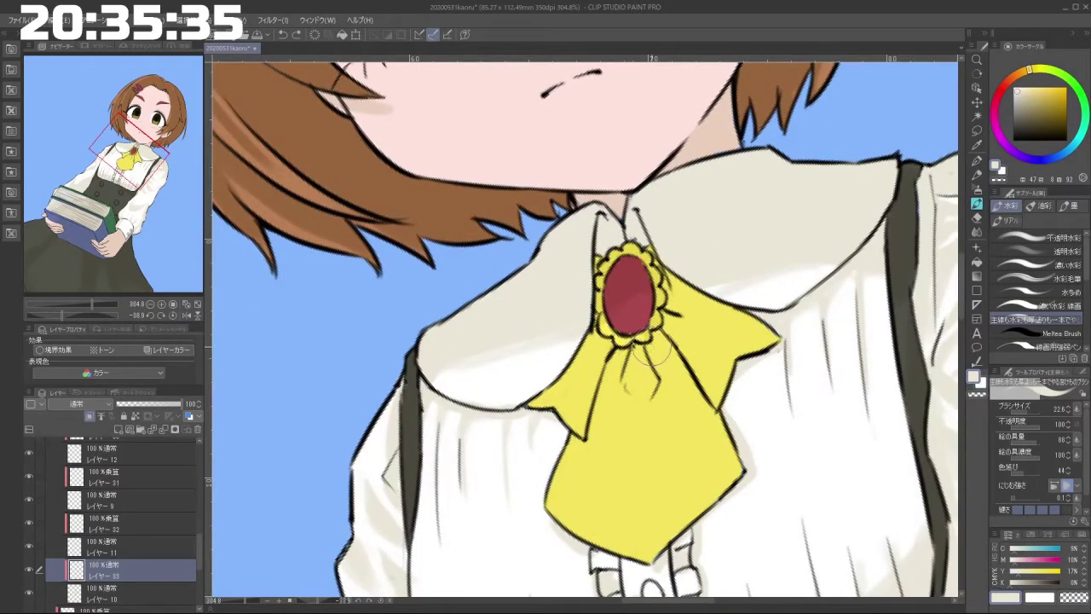
click(76, 403)
click(77, 135)
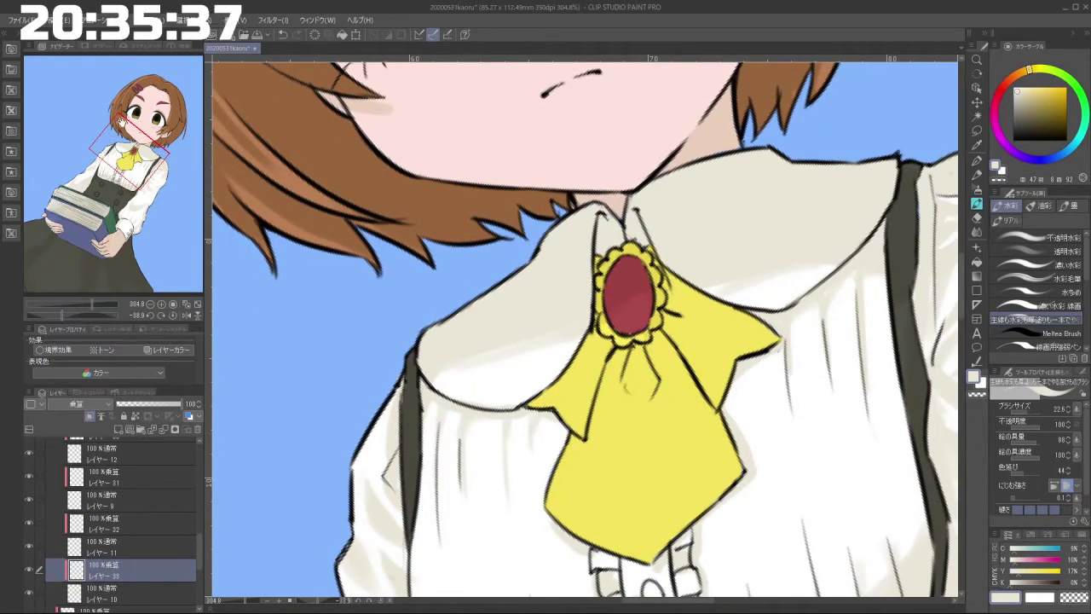
Step: Undo the last stroke and shade the yellow ribbon's folds around and beneath the brooch
key(ctrl+z)
mouse_move(635, 361)
mouse_down()
mouse_move(634, 386)
mouse_move(710, 318)
mouse_up()
drag(658, 273, 671, 270)
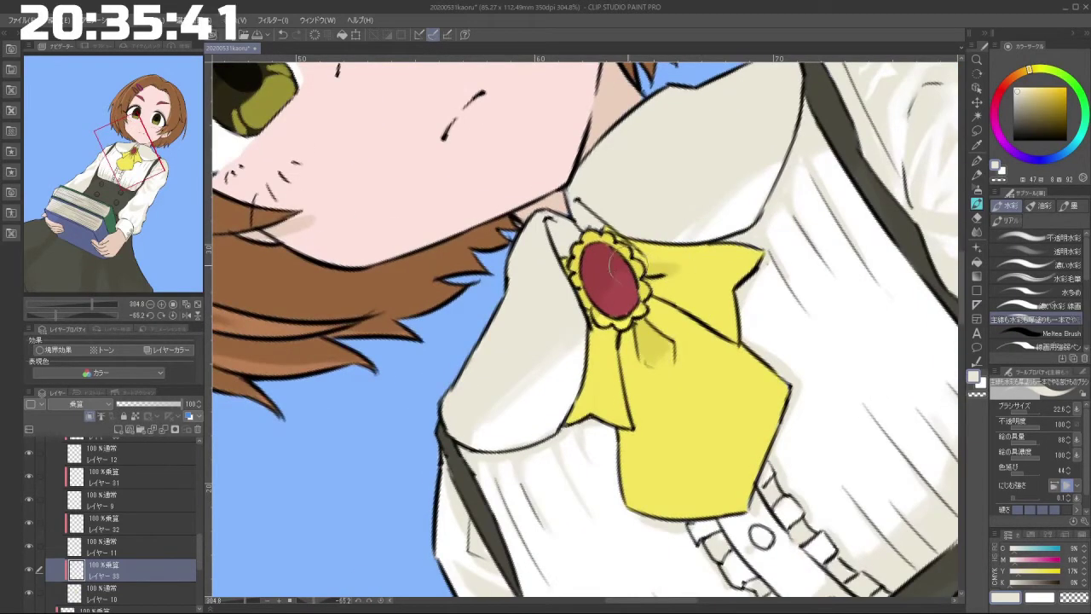
drag(577, 437, 691, 347)
drag(532, 246, 507, 285)
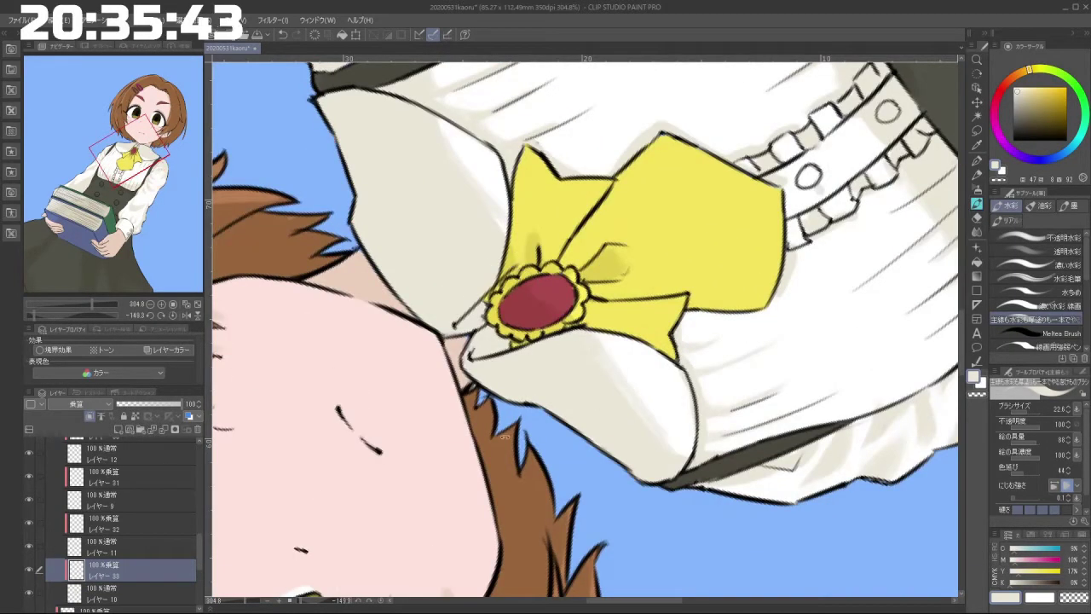
drag(503, 437, 601, 307)
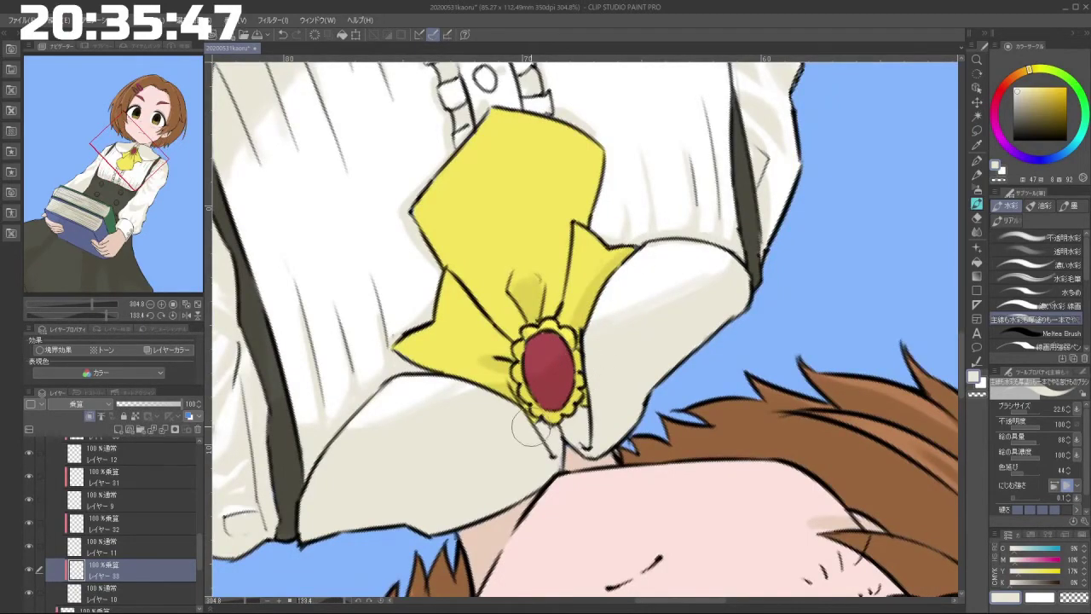
drag(528, 431, 614, 366)
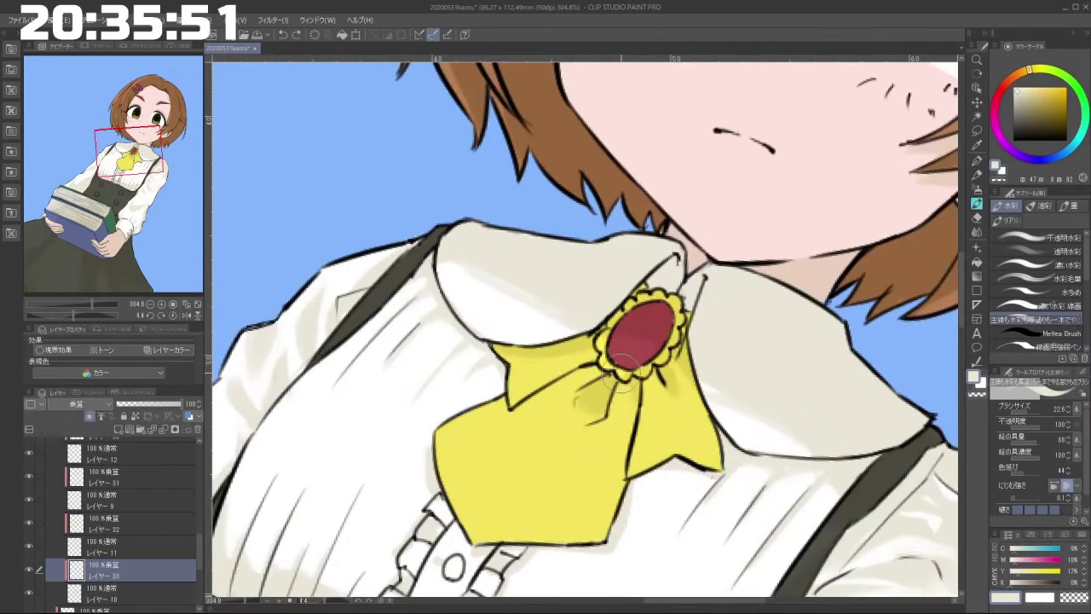
drag(631, 408, 607, 382)
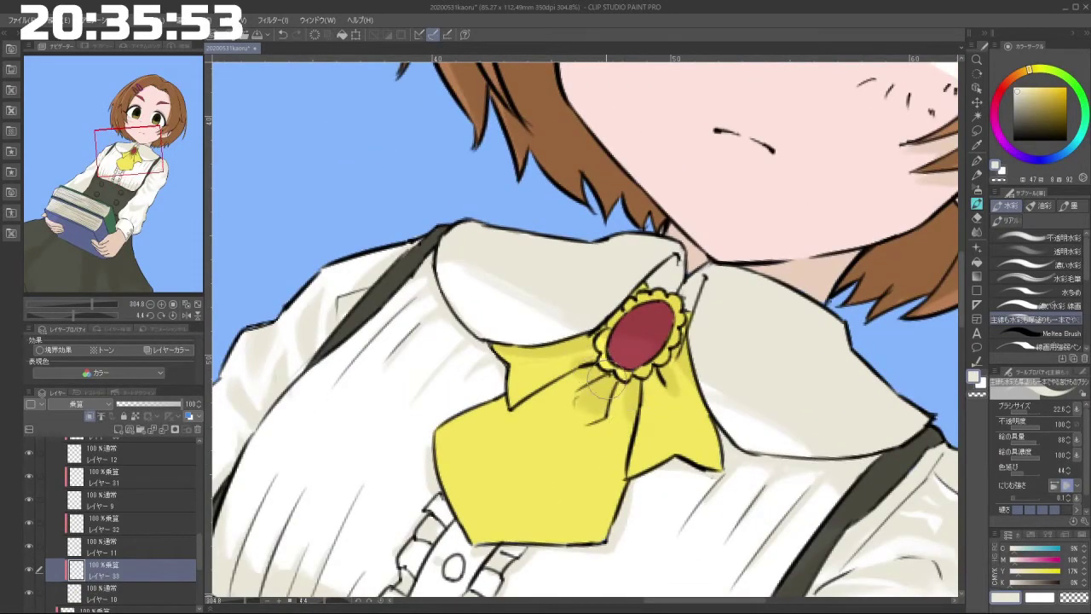
drag(571, 485, 598, 368)
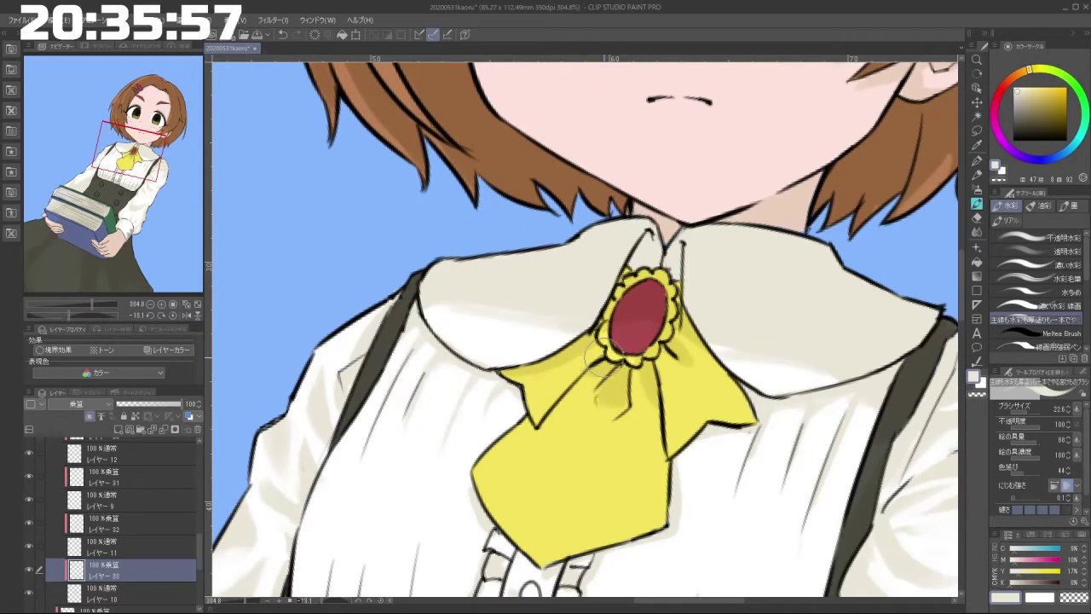
Step: Extend the shading over the ribbon's side flap and main fold with the brush size raised to 29.0
scroll(602, 363, down, 3)
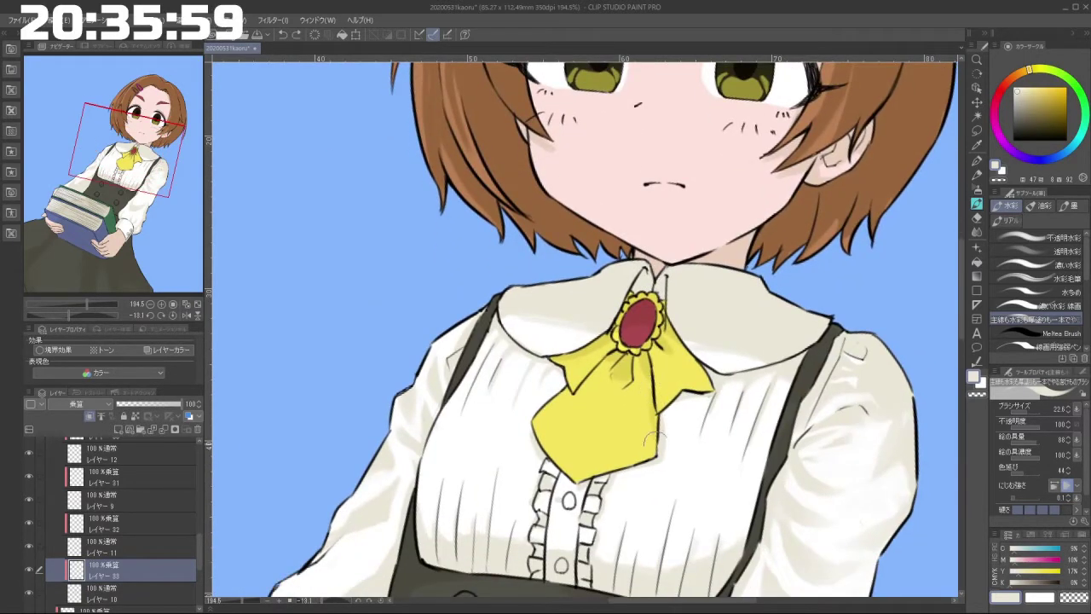
mouse_move(649, 384)
mouse_down()
mouse_move(676, 324)
mouse_move(648, 331)
mouse_move(670, 467)
mouse_up()
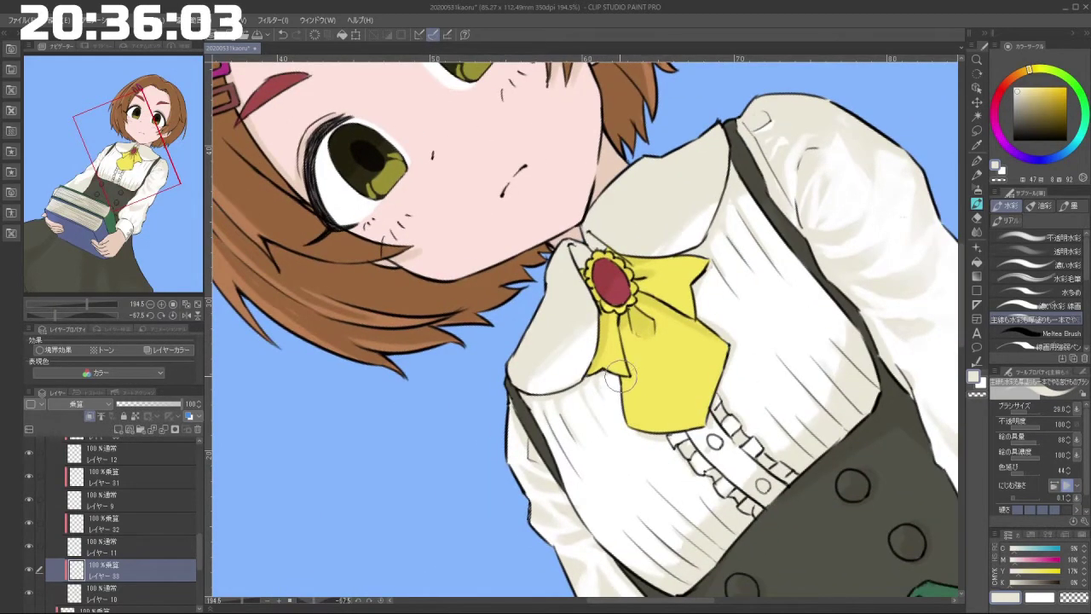
drag(626, 381, 648, 322)
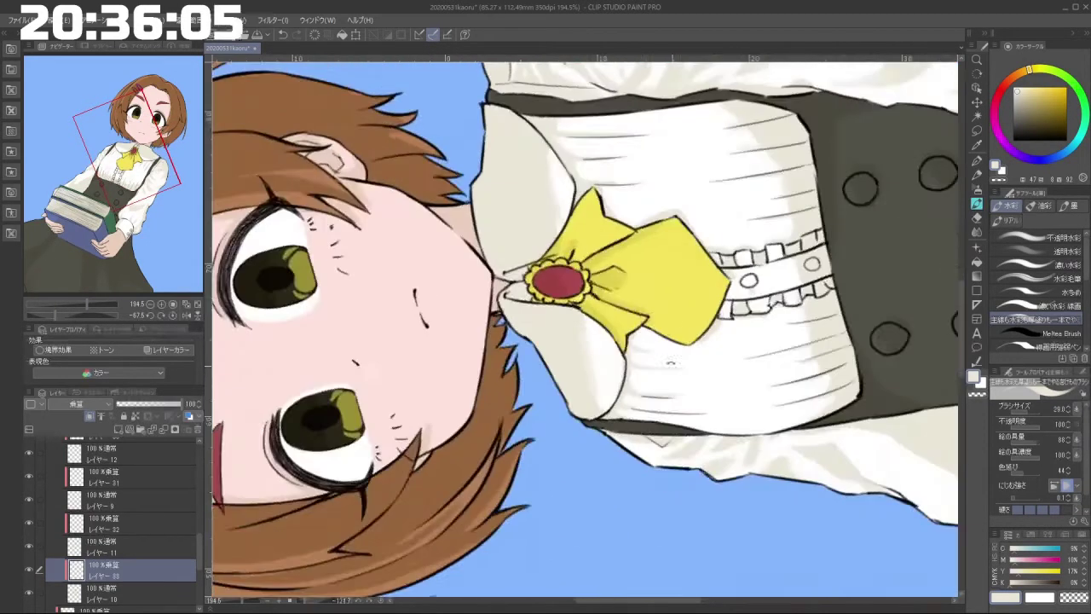
drag(530, 419, 666, 262)
drag(607, 416, 602, 356)
drag(569, 456, 631, 405)
drag(526, 447, 473, 293)
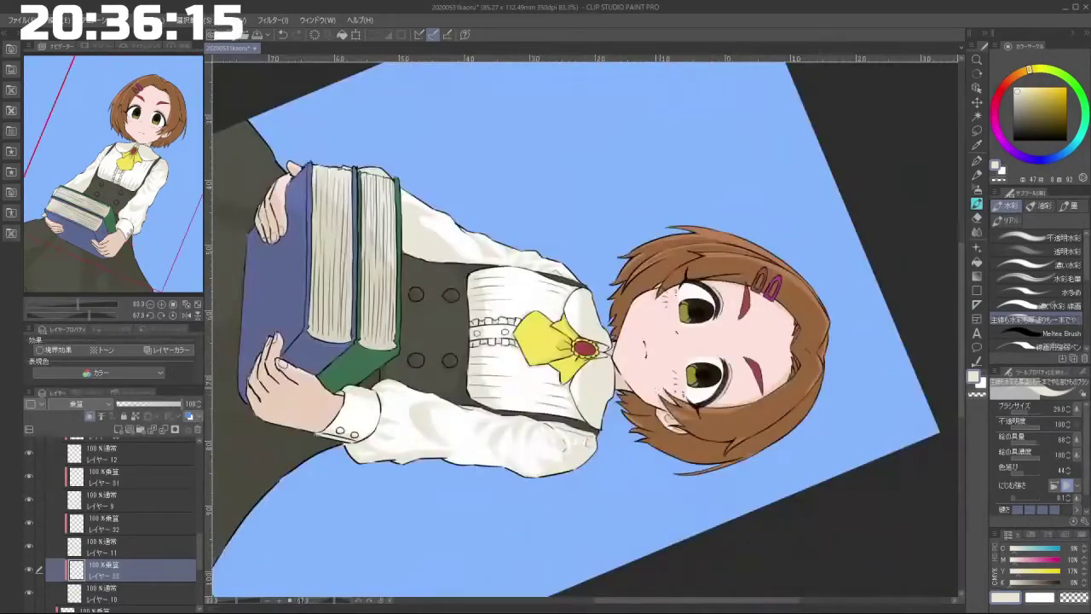
Step: Examine the shaded ribbon and brooch against the whole illustration from several angles
drag(661, 394, 565, 424)
drag(484, 438, 600, 471)
drag(630, 397, 700, 389)
drag(634, 424, 673, 384)
drag(634, 322, 563, 392)
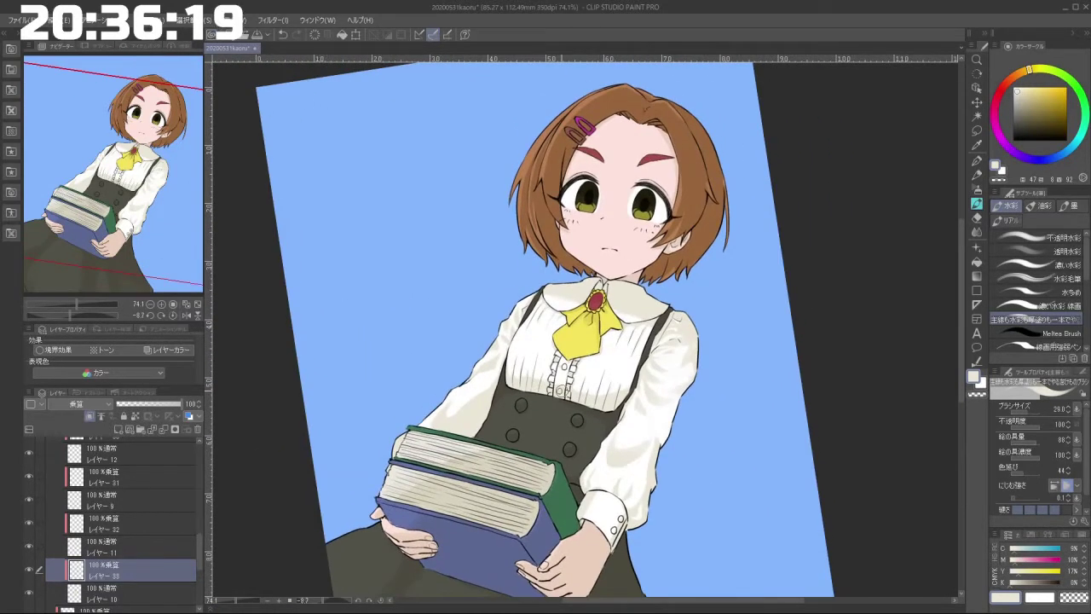
drag(711, 446, 669, 465)
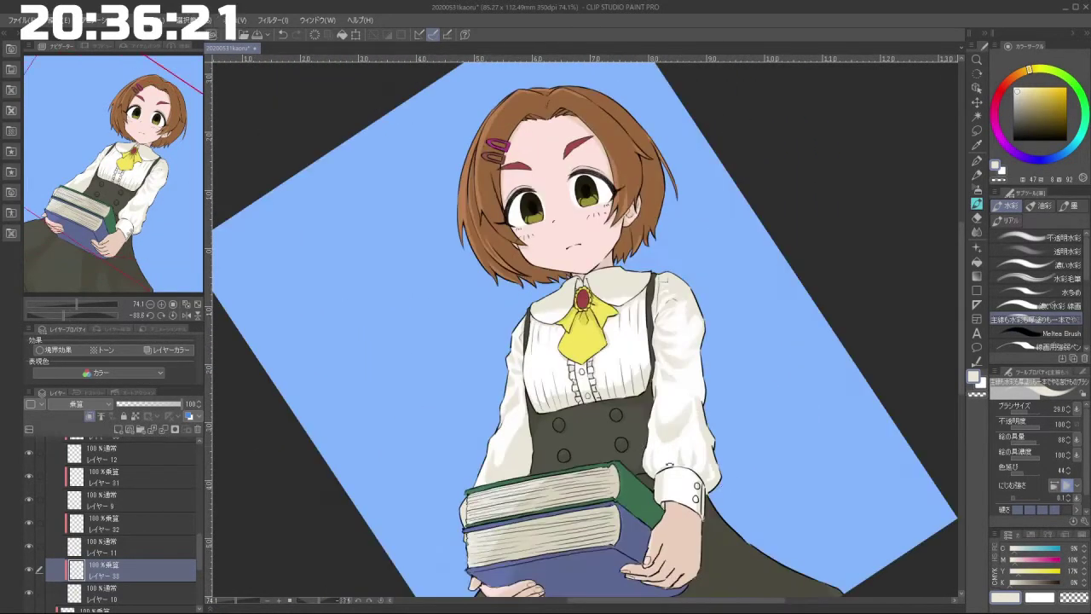
scroll(603, 290, up, 4)
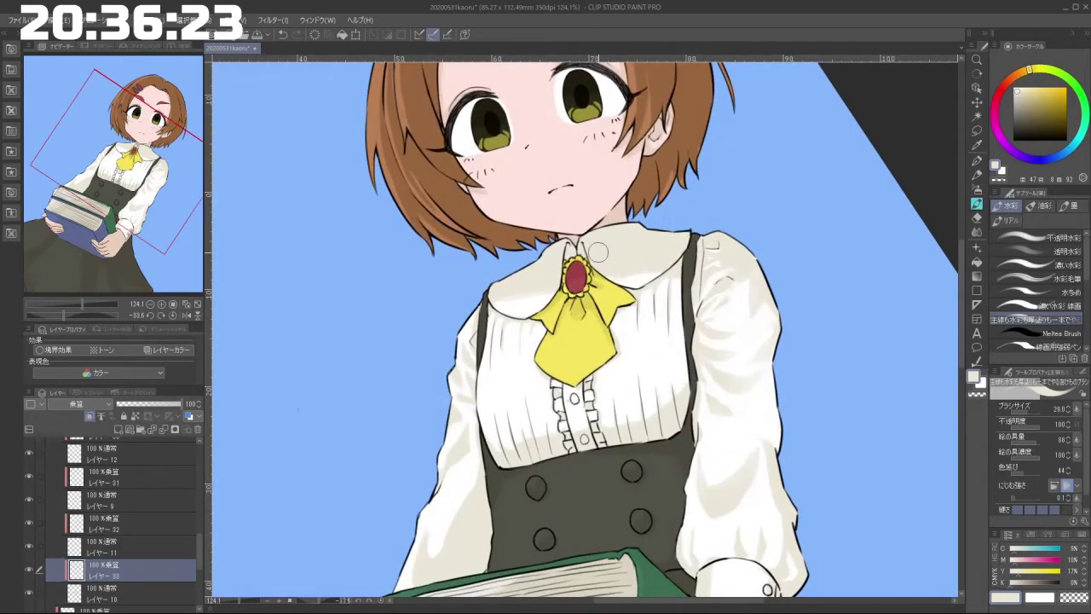
Step: Select レイヤー 32 and touch up the shading on the brooch above the yellow ribbon
scroll(583, 270, up, 7)
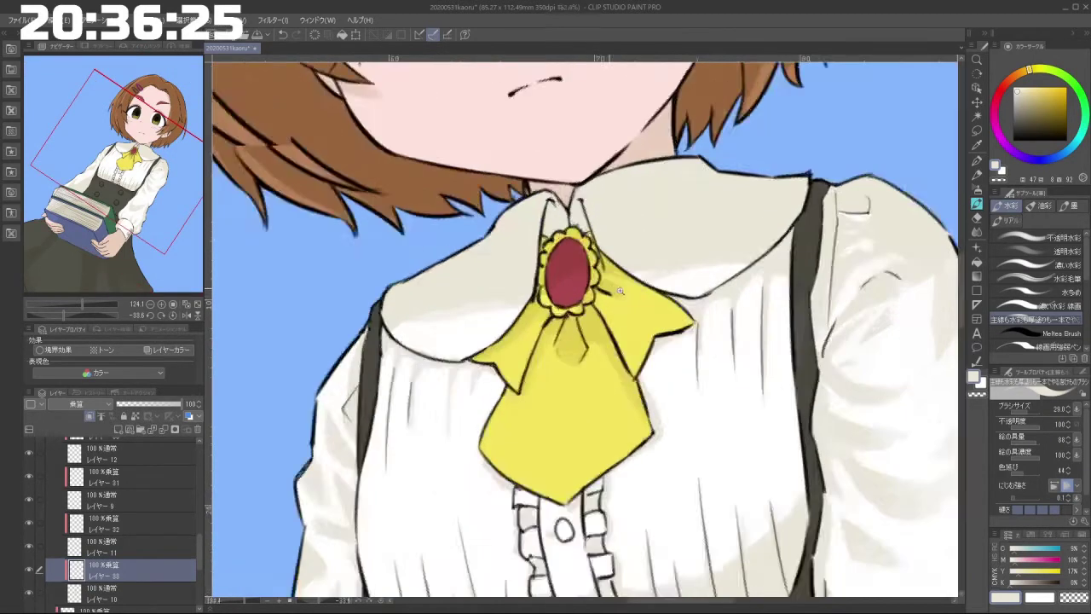
click(137, 518)
mouse_move(581, 260)
mouse_down()
mouse_move(586, 294)
mouse_move(542, 322)
mouse_move(578, 245)
mouse_move(581, 255)
mouse_move(565, 316)
mouse_move(563, 233)
mouse_up()
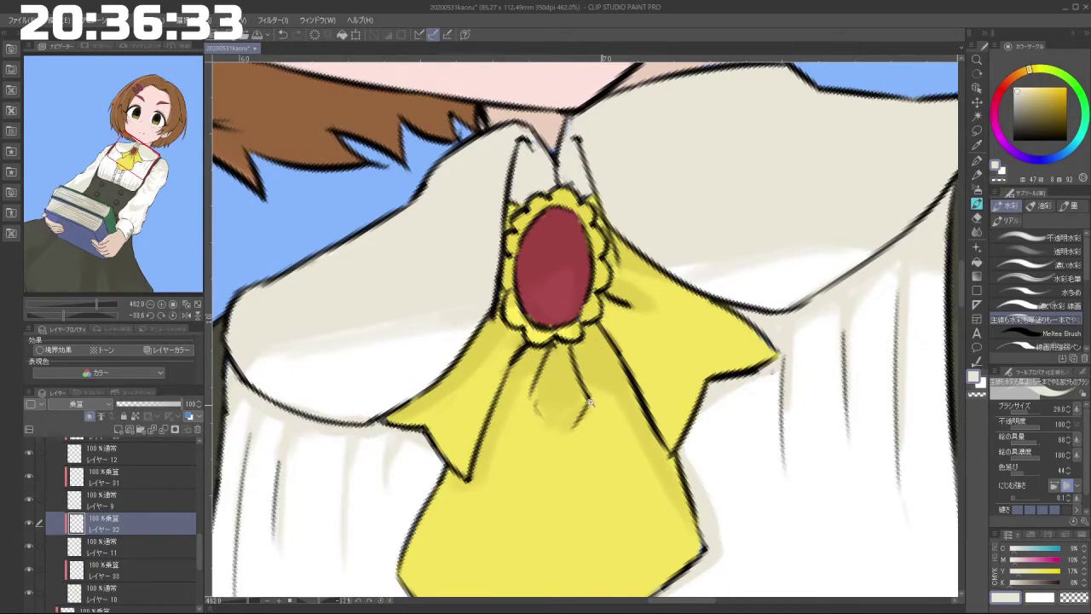
drag(590, 402, 512, 399)
drag(562, 284, 587, 297)
drag(711, 275, 635, 248)
drag(635, 294, 636, 210)
drag(573, 555, 641, 483)
mouse_move(654, 429)
mouse_down()
mouse_move(680, 429)
mouse_move(644, 425)
mouse_up()
drag(644, 424, 638, 495)
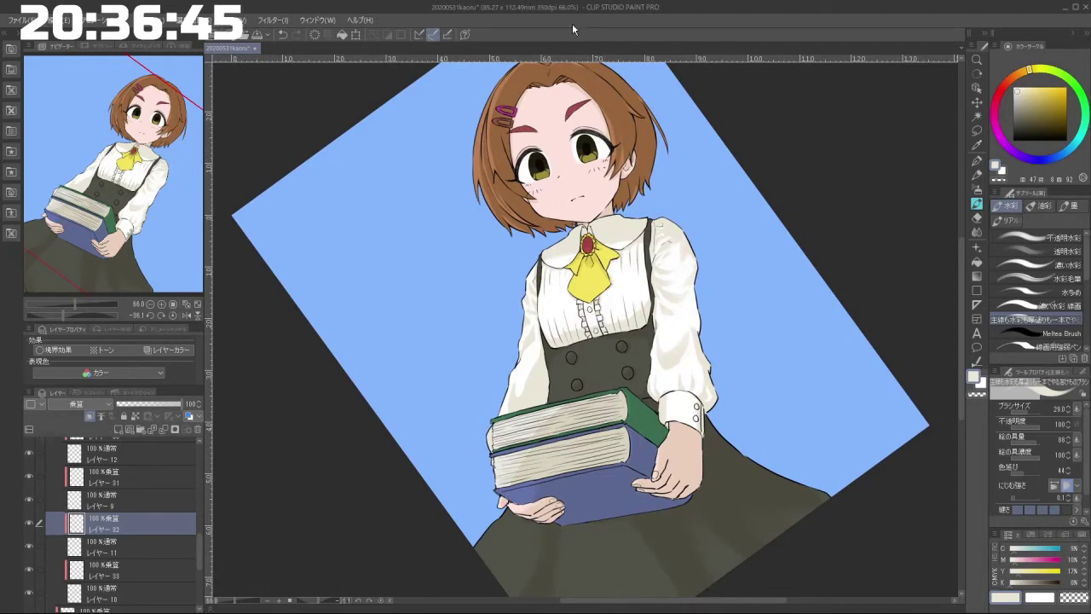
Step: Examine the shading of the whole illustration at several zoom levels and rotations, including upside down
scroll(597, 213, down, 2)
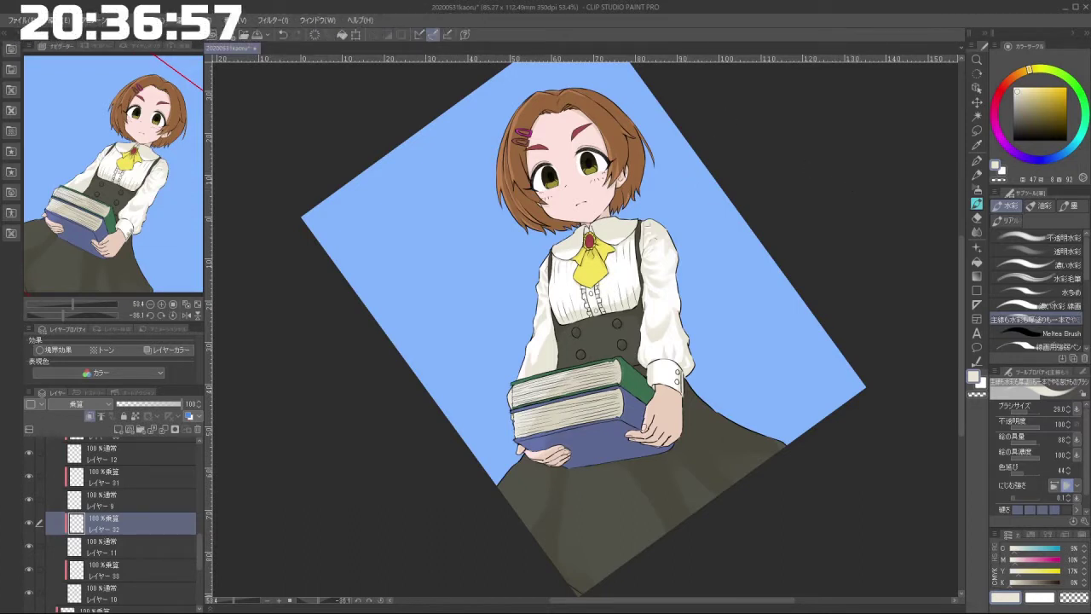
drag(964, 262, 963, 257)
drag(753, 155, 745, 146)
drag(704, 182, 437, 230)
drag(481, 386, 577, 331)
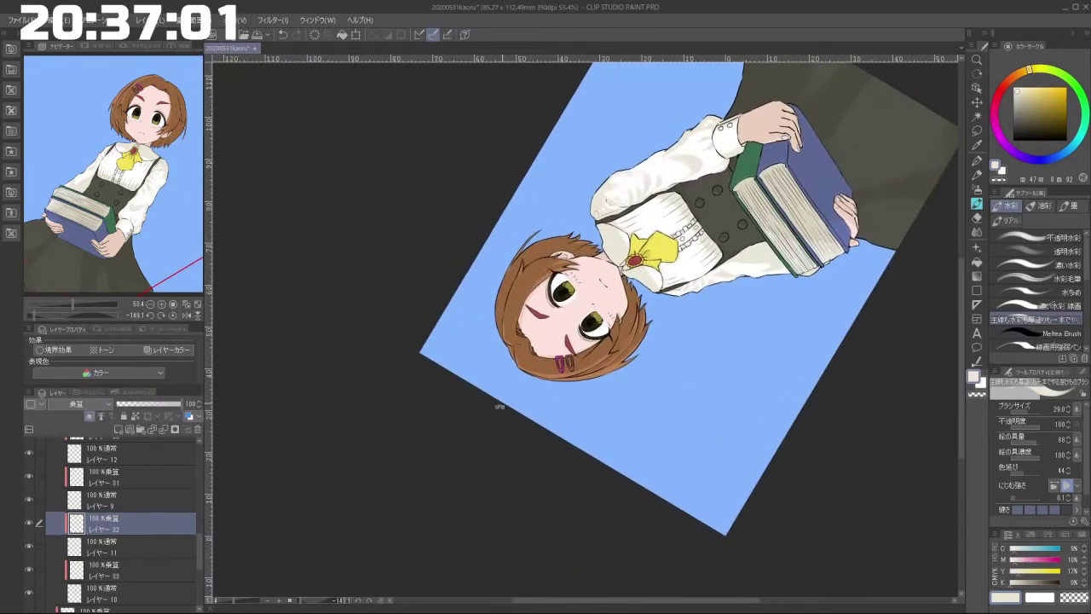
drag(500, 407, 598, 193)
scroll(675, 328, up, 5)
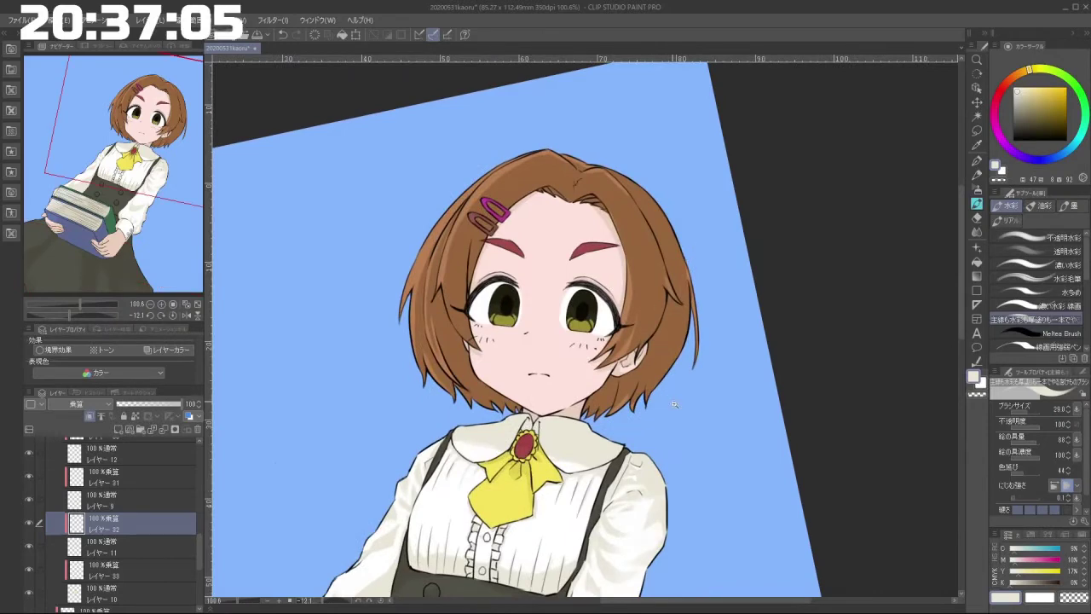
scroll(669, 410, down, 4)
mouse_move(668, 414)
mouse_down()
mouse_move(691, 295)
mouse_move(701, 362)
mouse_move(672, 414)
mouse_up()
scroll(646, 284, down, 4)
scroll(660, 345, up, 3)
scroll(725, 322, up, 1)
drag(738, 328, 736, 291)
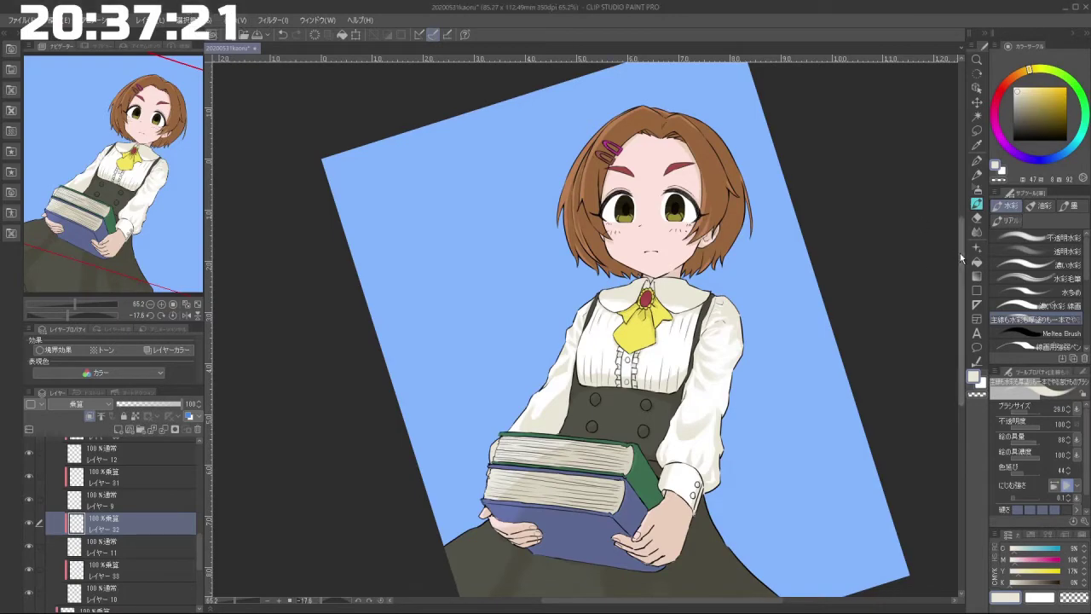
drag(797, 334, 808, 285)
key(minus)
key(minus)
mouse_move(774, 368)
mouse_down()
mouse_move(698, 173)
mouse_move(467, 177)
mouse_move(429, 218)
mouse_up()
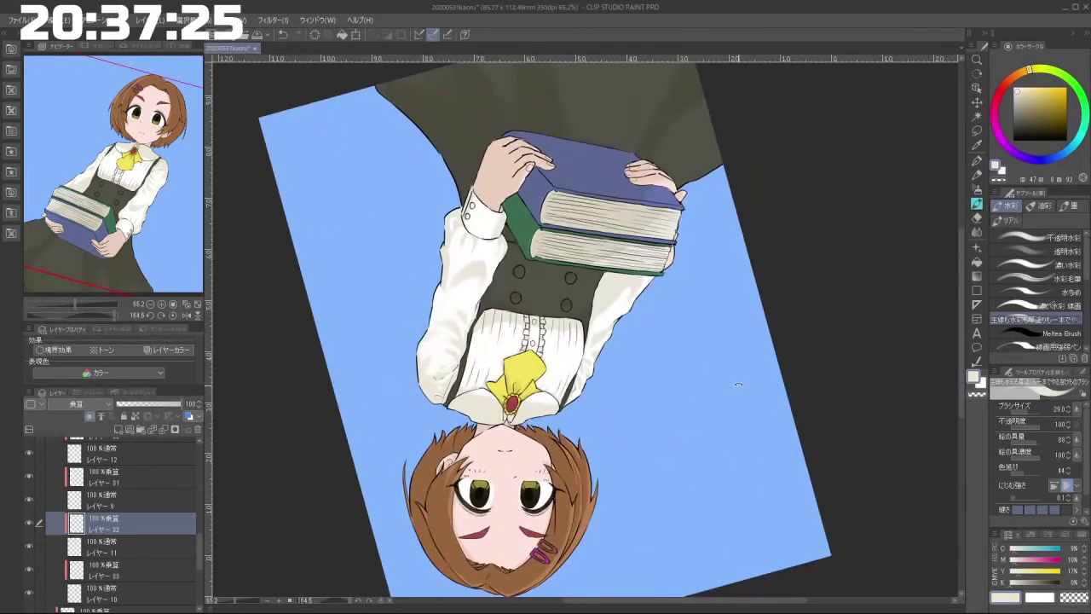
scroll(722, 352, down, 9)
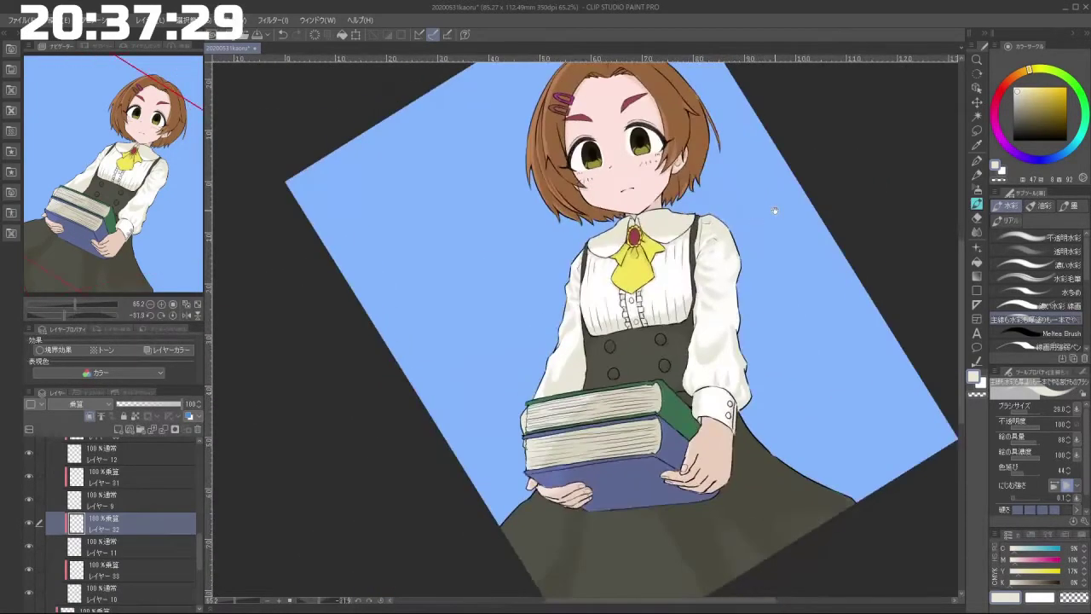
scroll(775, 210, down, 3)
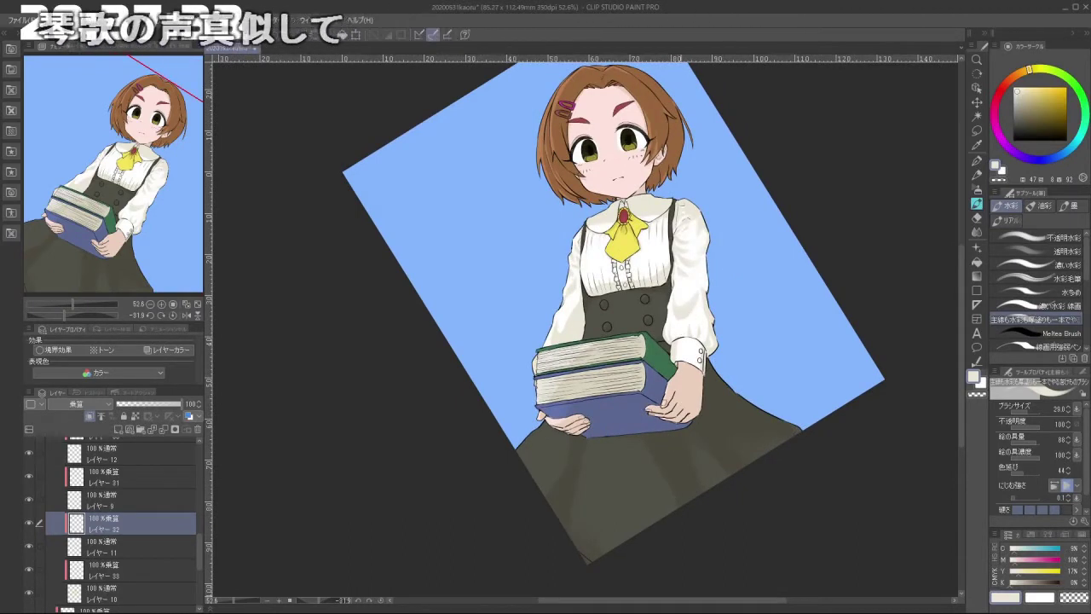
Step: Collapse the layer folders フォルダー 3, フォルダー 4 and フォルダー 2 to tidy the layer list
click(195, 547)
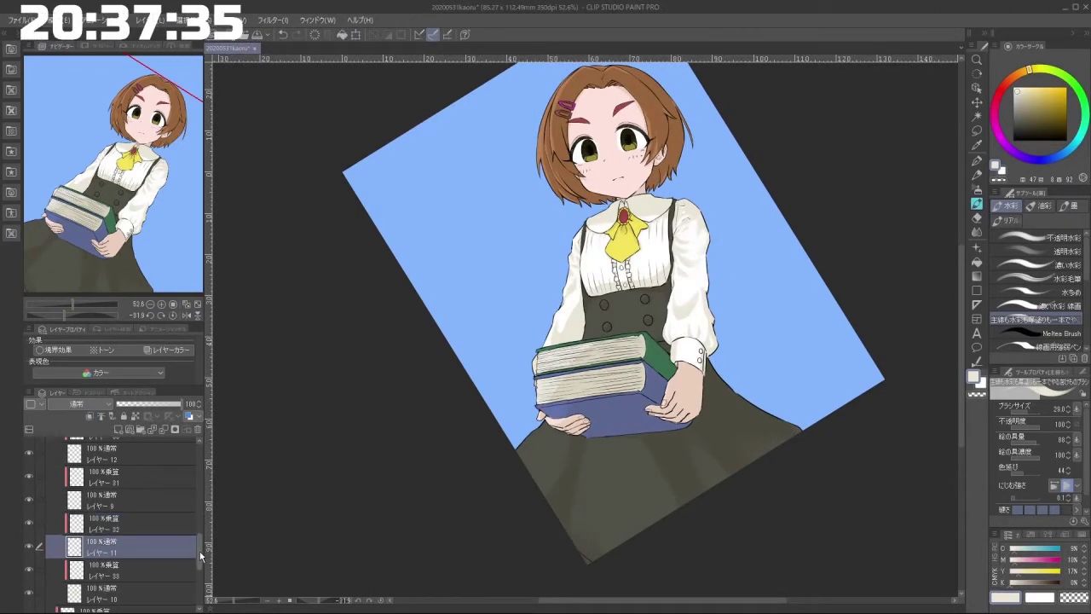
scroll(194, 537, up, 5)
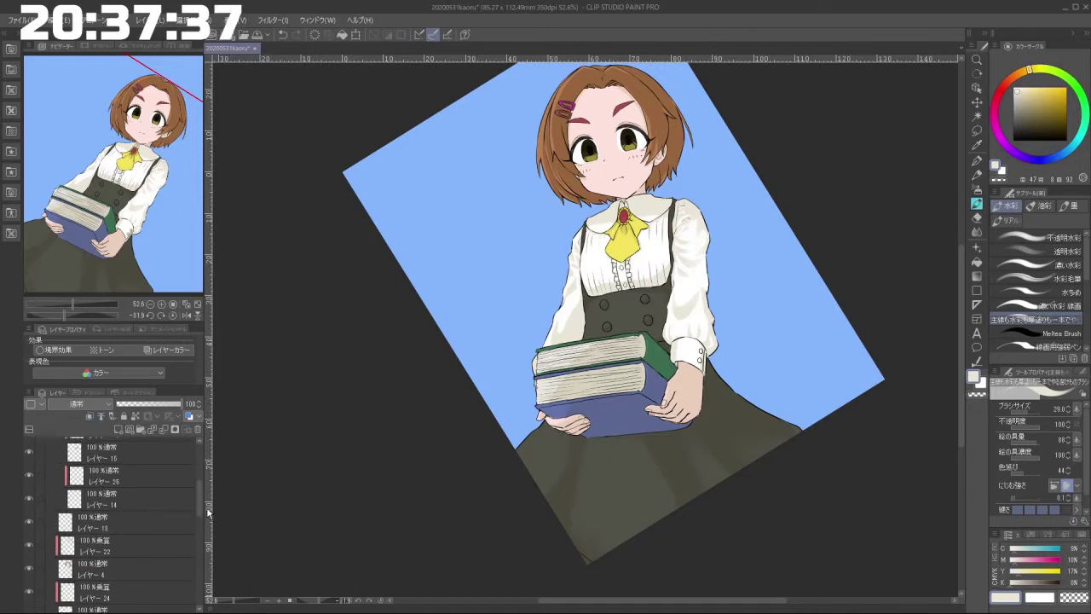
scroll(201, 516, down, 1)
scroll(202, 517, down, 4)
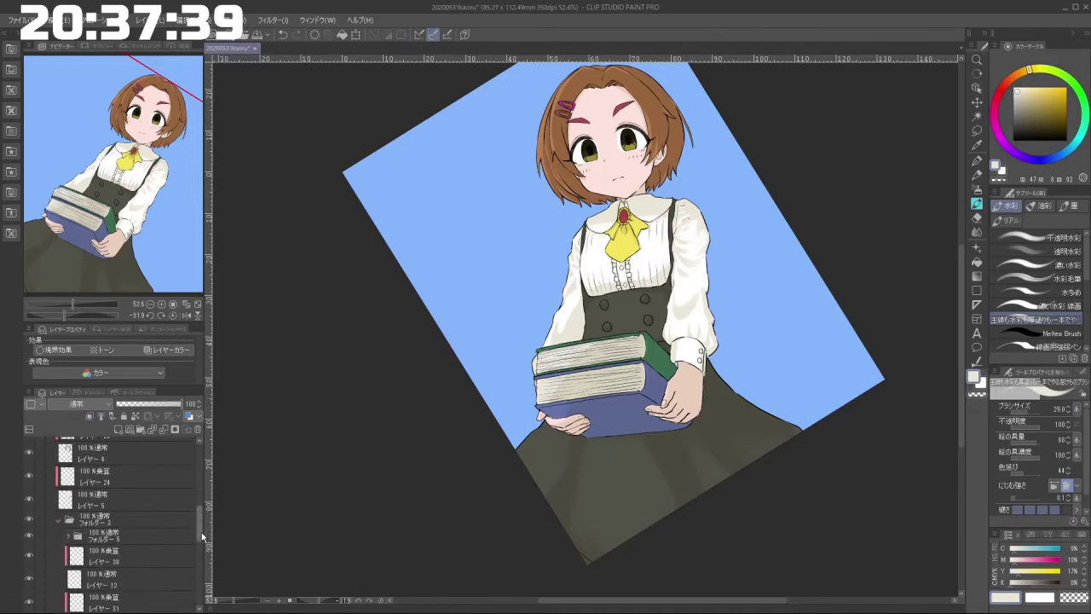
click(73, 522)
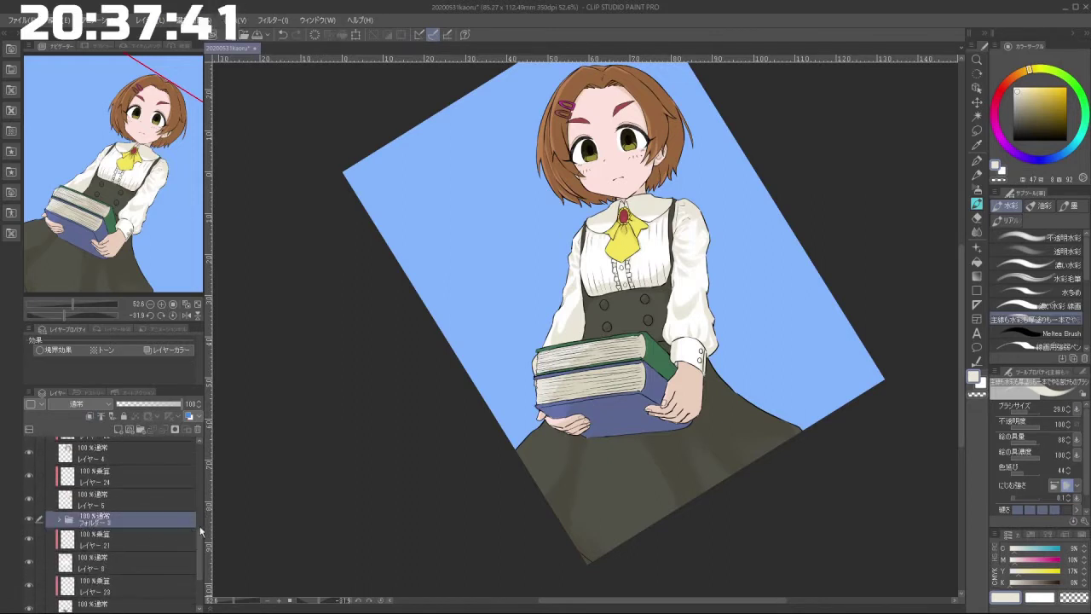
drag(198, 540, 212, 470)
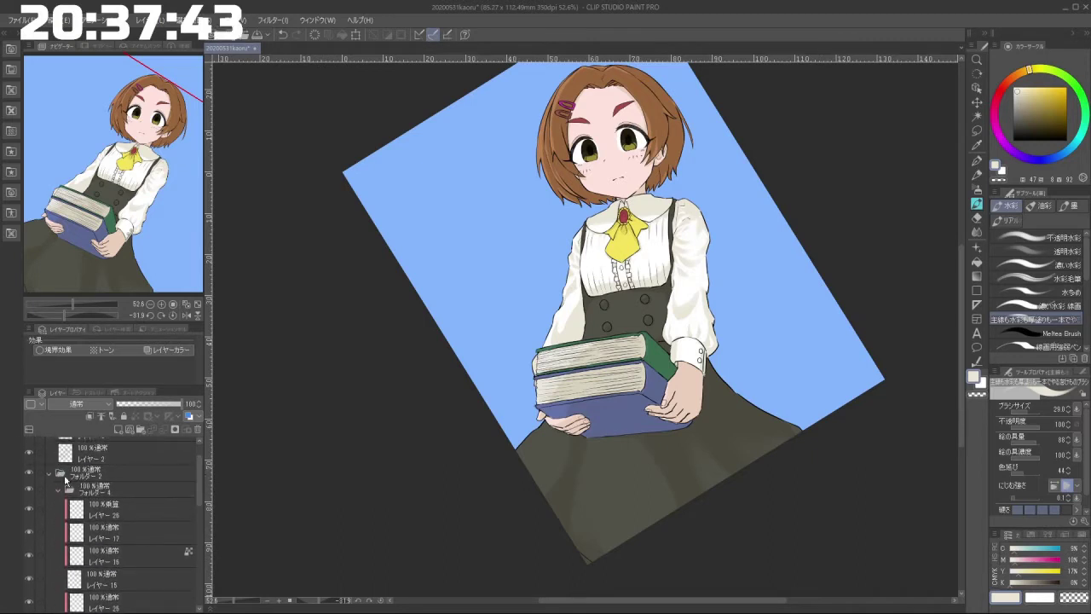
click(60, 490)
scroll(154, 486, up, 2)
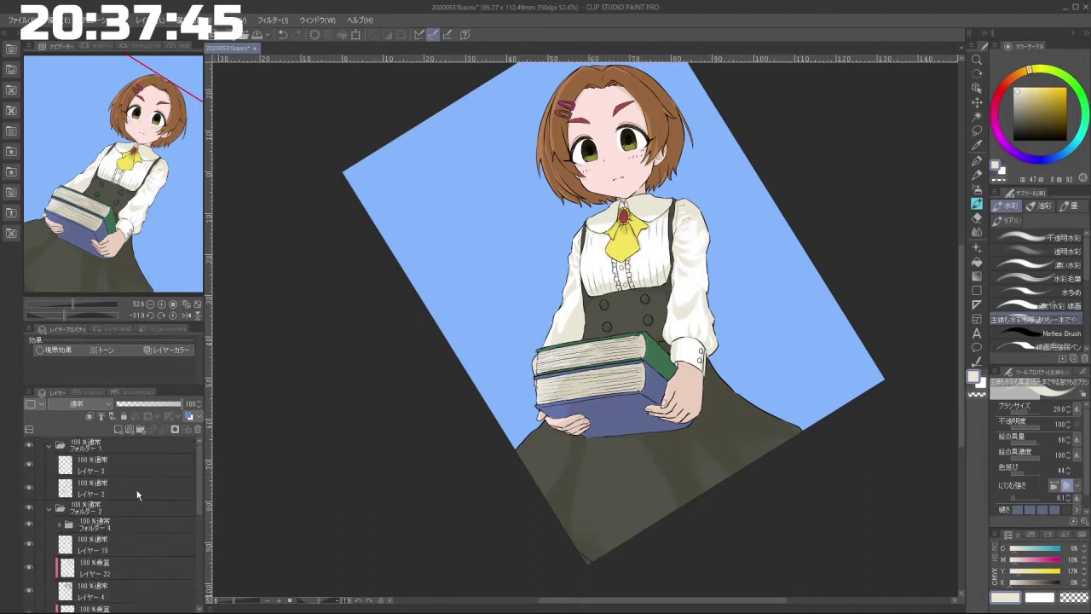
click(49, 509)
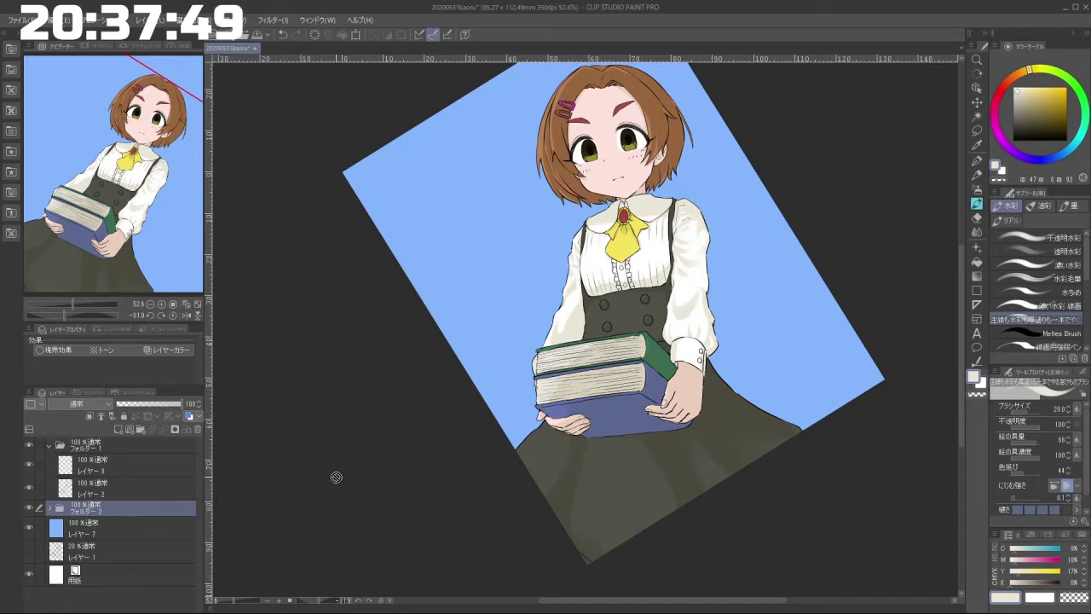
Step: Expand フォルダー 2 and add a new layer above レイヤー 22 for the hair, clipped and set to Multiply
drag(833, 177, 830, 205)
drag(665, 408, 623, 432)
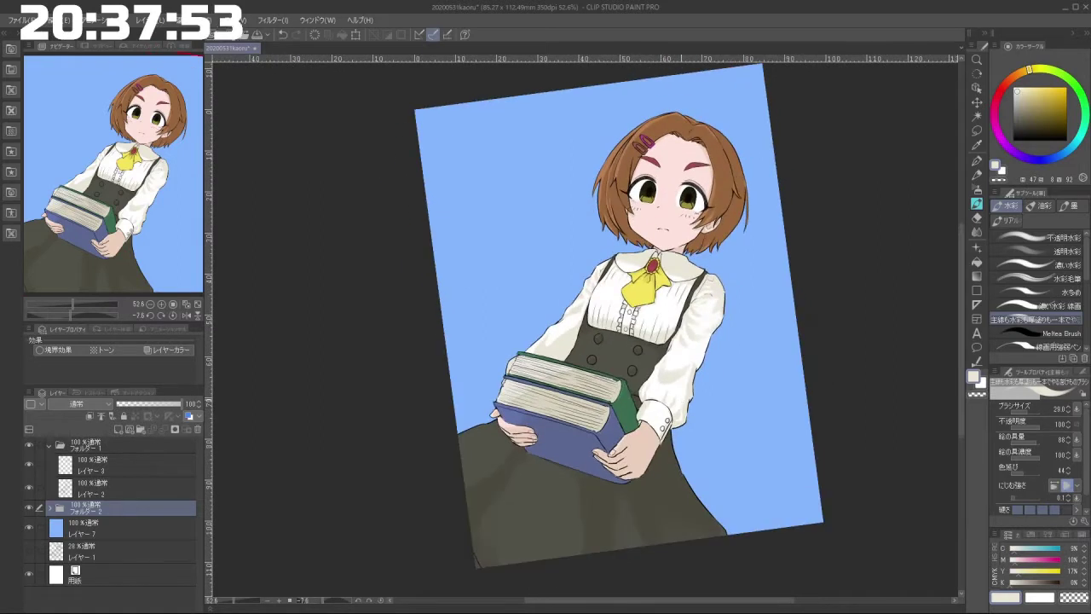
click(58, 509)
scroll(199, 478, down, 3)
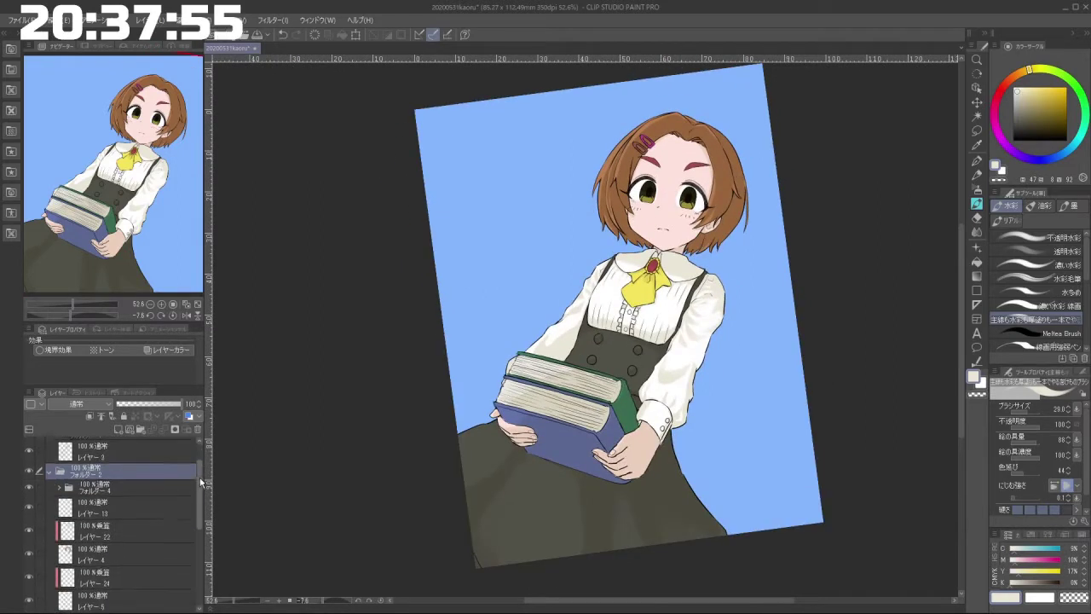
click(126, 496)
click(119, 430)
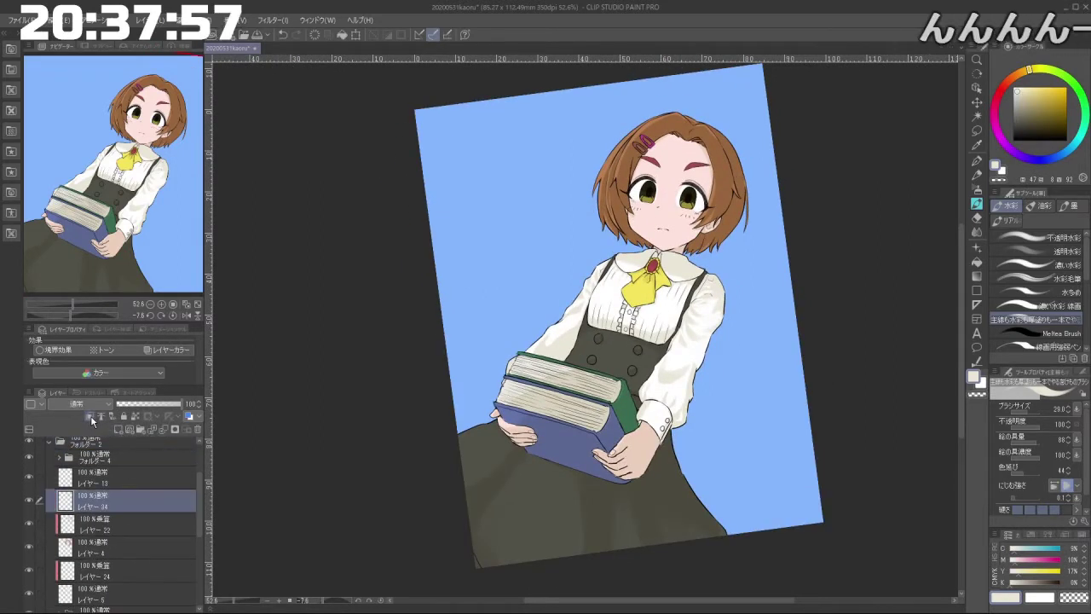
click(77, 403)
click(119, 126)
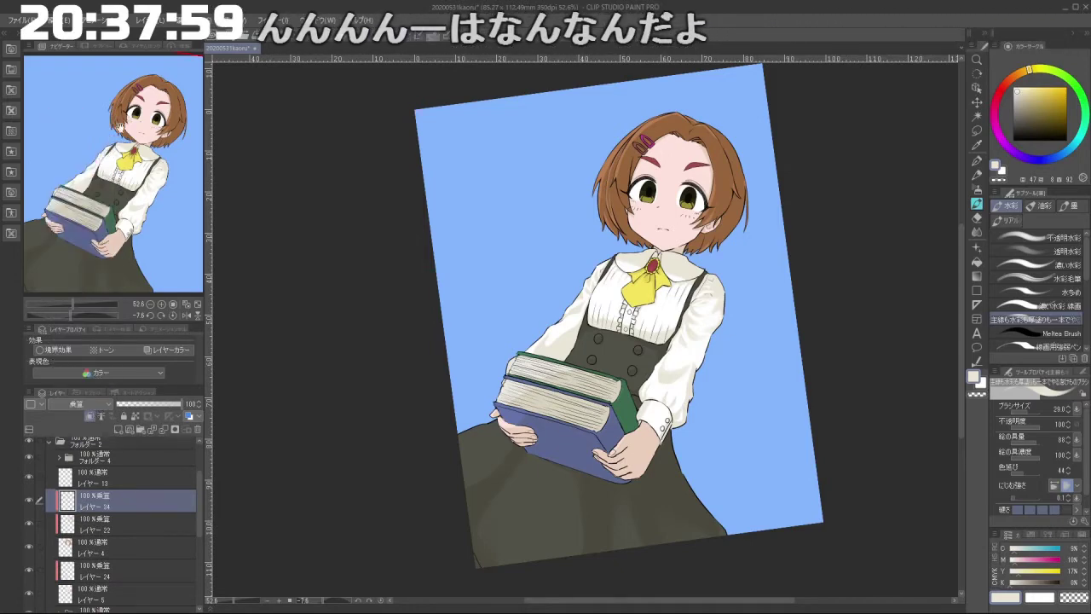
Step: Undo the last stroke and shade the hair around the hair clips with the brush size reduced to 13.9
scroll(620, 227, up, 5)
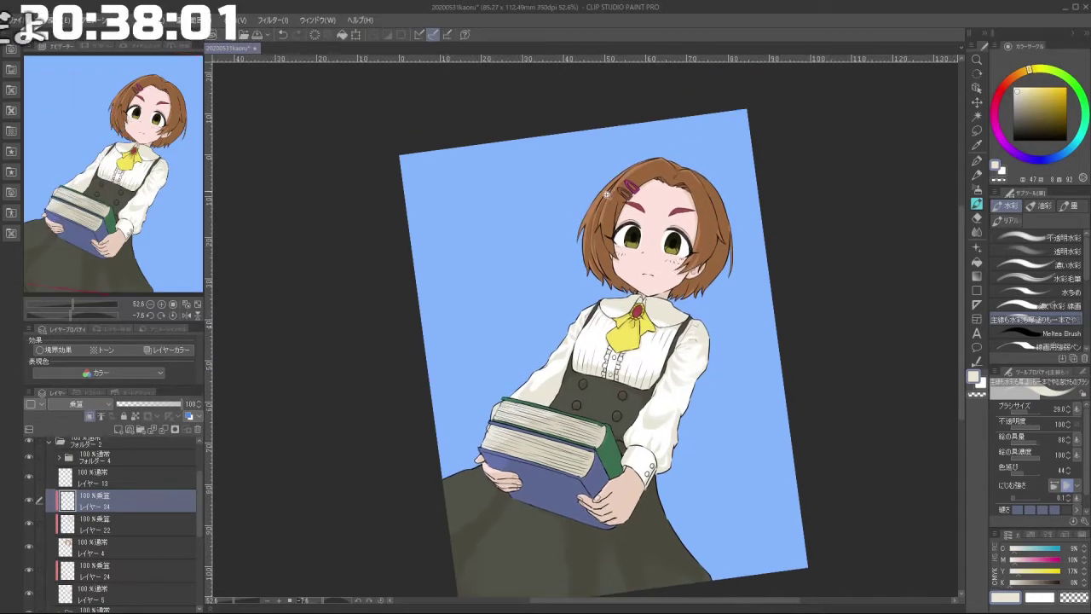
key(ctrl+z)
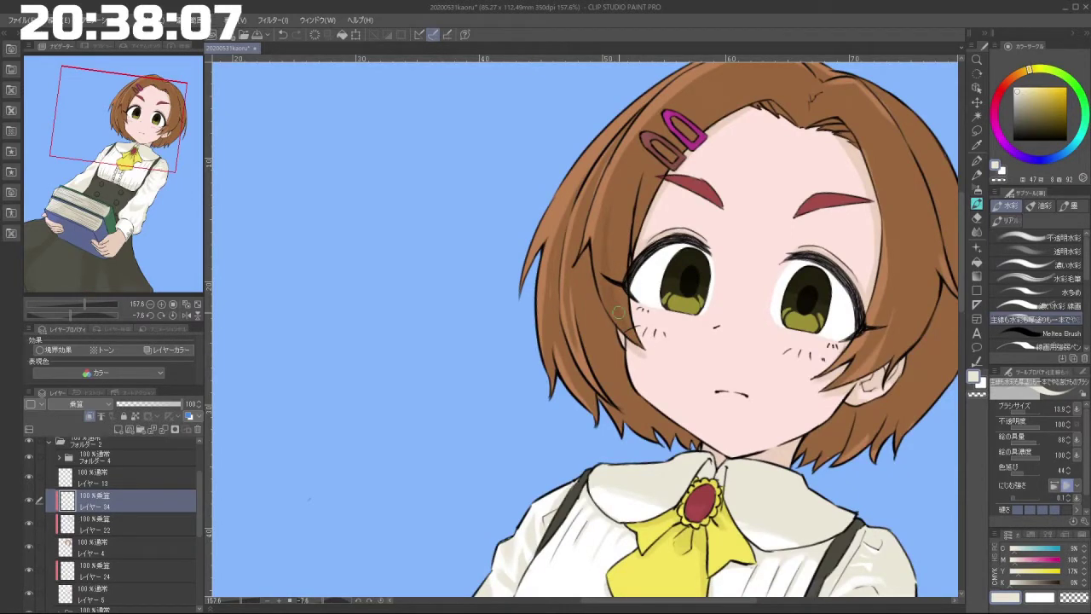
mouse_move(588, 407)
mouse_down()
mouse_move(670, 368)
mouse_move(645, 257)
mouse_move(598, 236)
mouse_up()
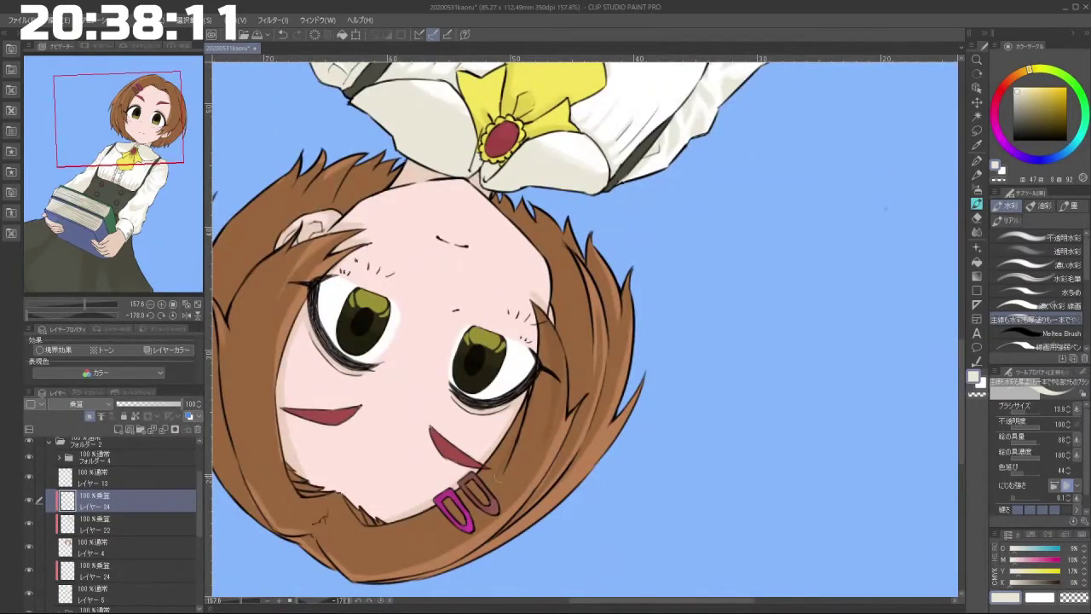
drag(506, 519, 527, 392)
drag(526, 392, 584, 348)
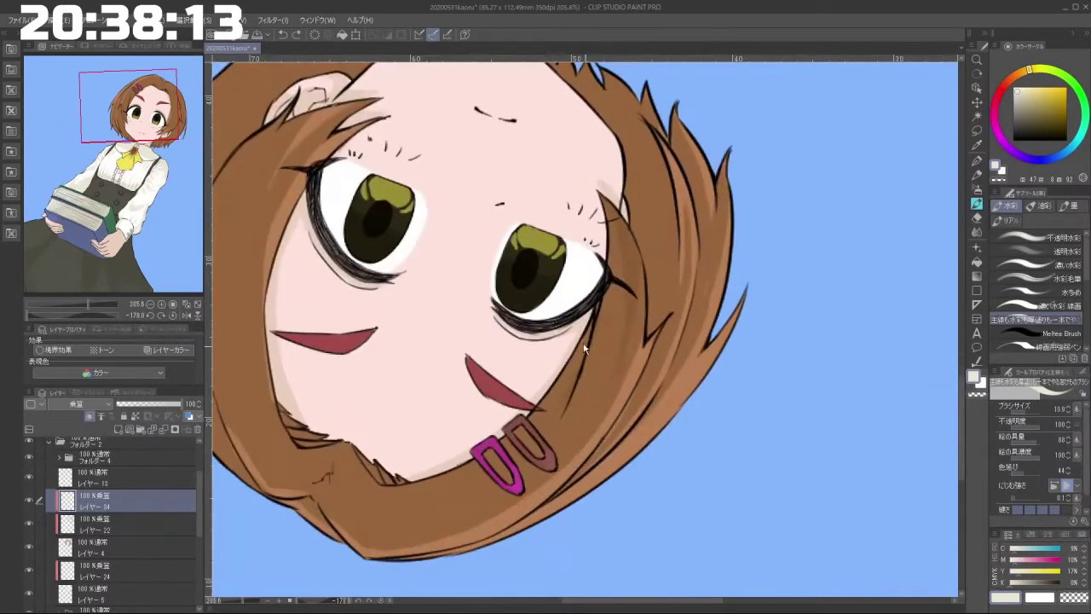
mouse_move(525, 449)
mouse_down()
mouse_move(524, 460)
mouse_move(610, 471)
mouse_move(729, 308)
mouse_move(679, 218)
mouse_up()
drag(667, 372, 819, 309)
drag(818, 370, 741, 401)
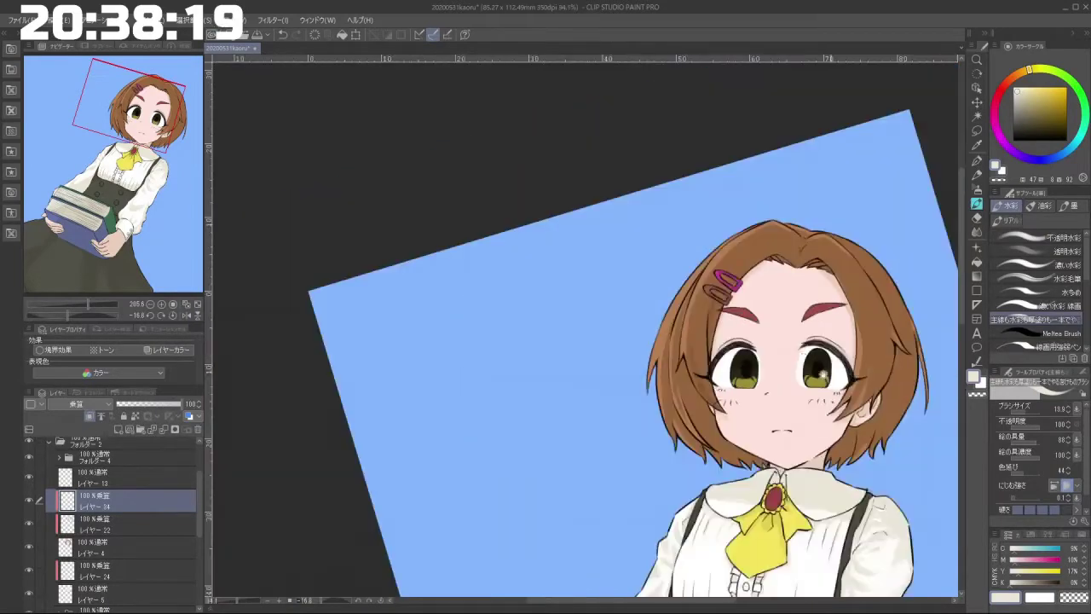
Step: Shade the long lock framing the face on the side without hair clips
drag(891, 310, 778, 283)
scroll(778, 282, up, 2)
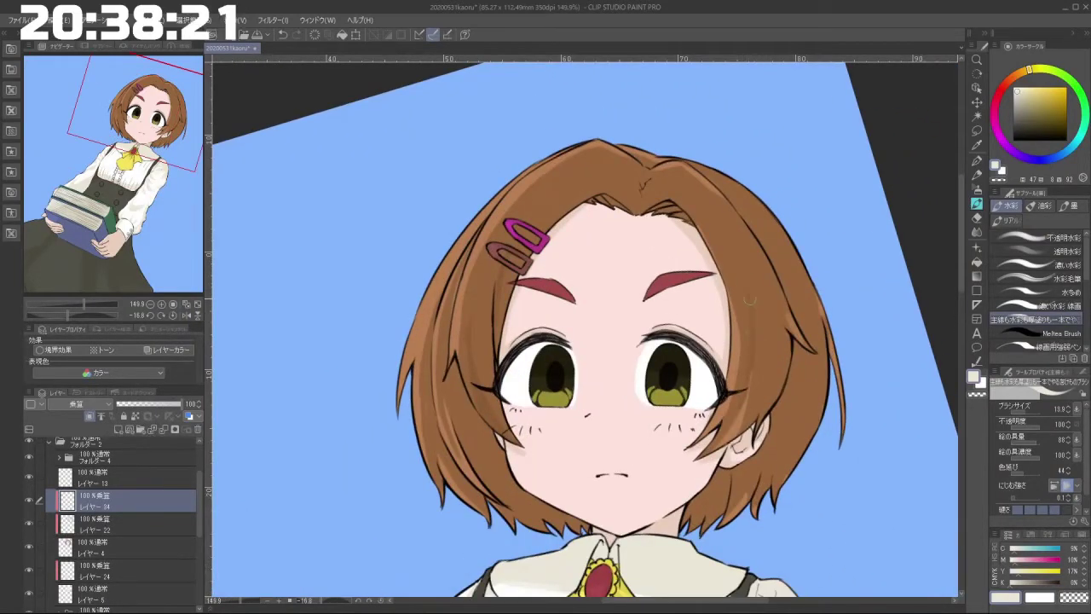
drag(684, 390, 443, 231)
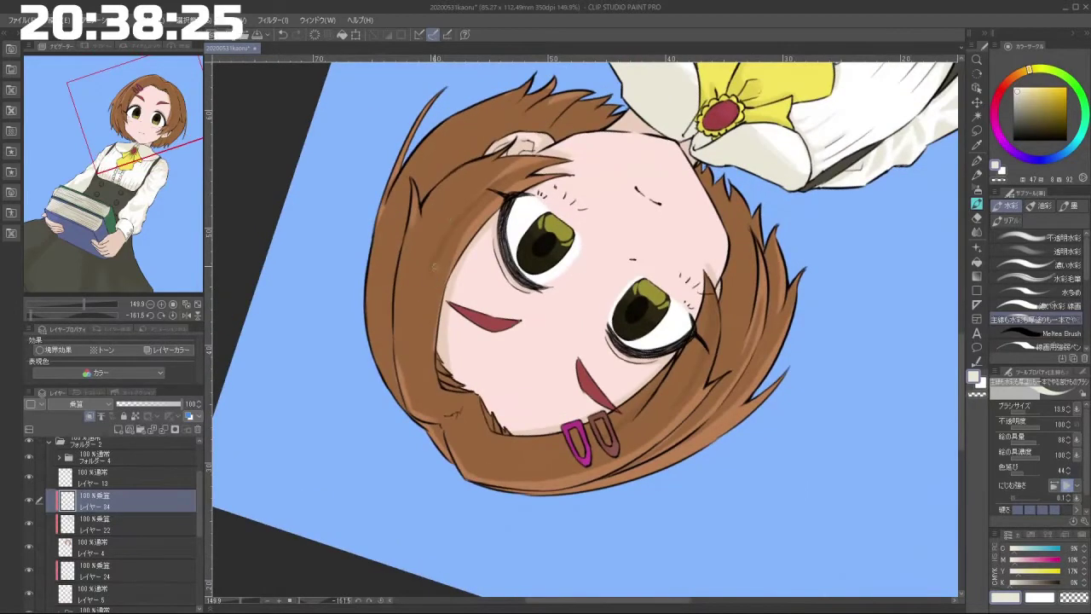
drag(410, 386, 481, 428)
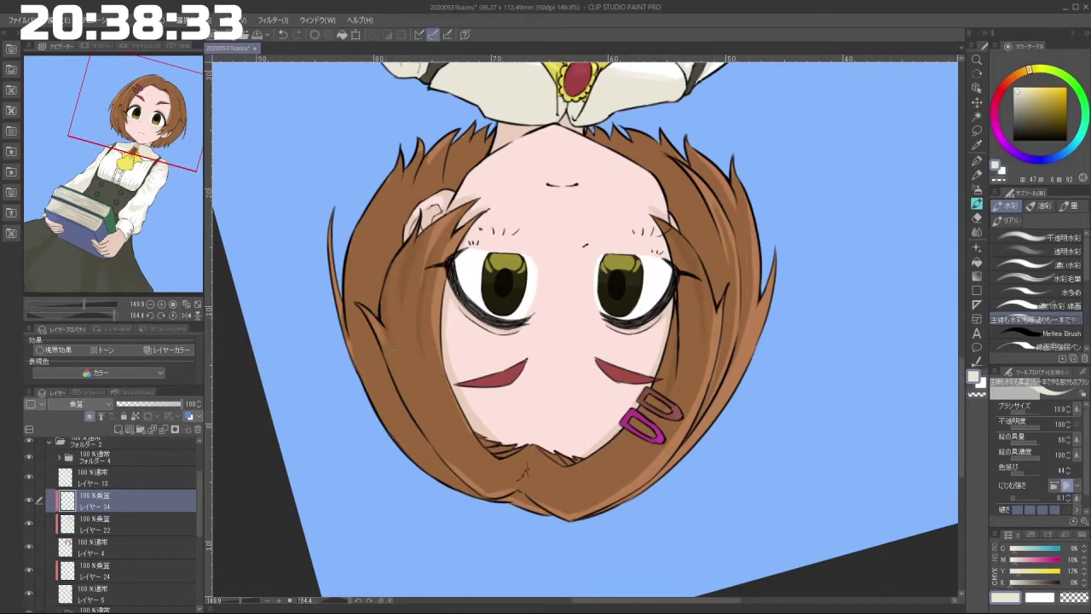
Step: Shade the hair around the parting above the forehead, enlarging the brush for broader strokes
drag(393, 428, 804, 342)
drag(803, 305, 531, 233)
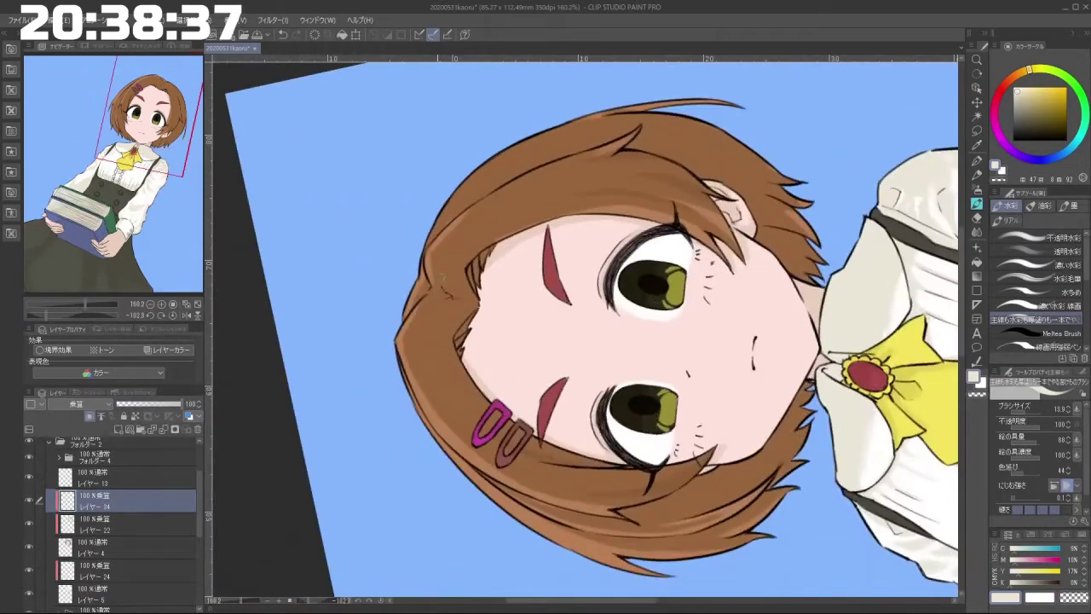
mouse_move(455, 298)
mouse_down()
mouse_move(482, 300)
mouse_move(476, 270)
mouse_move(494, 258)
mouse_move(477, 301)
mouse_move(489, 345)
mouse_move(476, 379)
mouse_move(489, 395)
mouse_move(473, 342)
mouse_move(449, 397)
mouse_move(457, 367)
mouse_move(449, 383)
mouse_move(461, 379)
mouse_move(445, 353)
mouse_up()
key(minus)
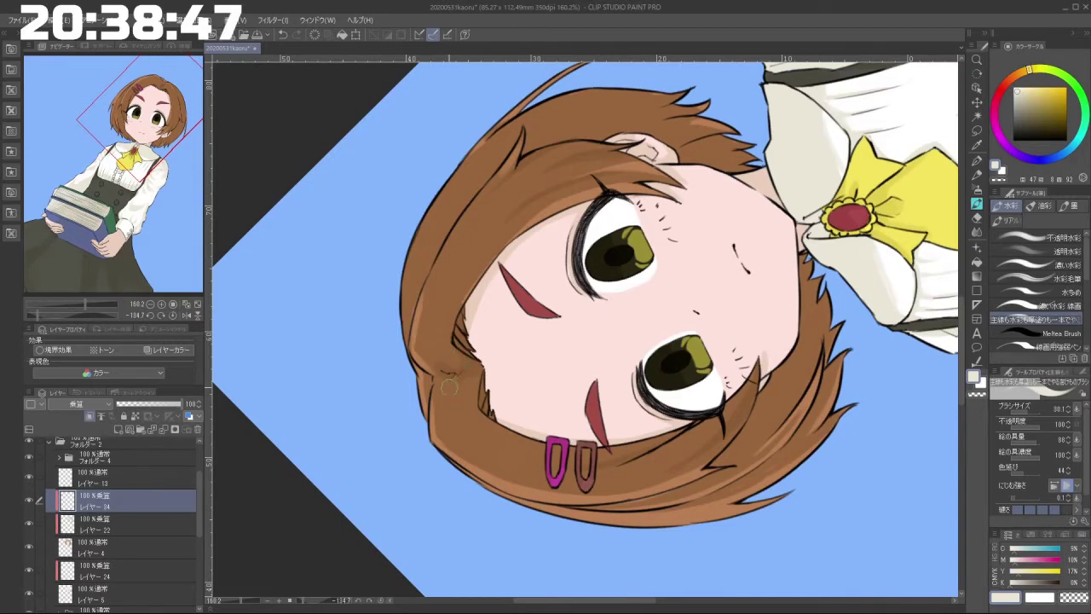
drag(436, 364, 447, 395)
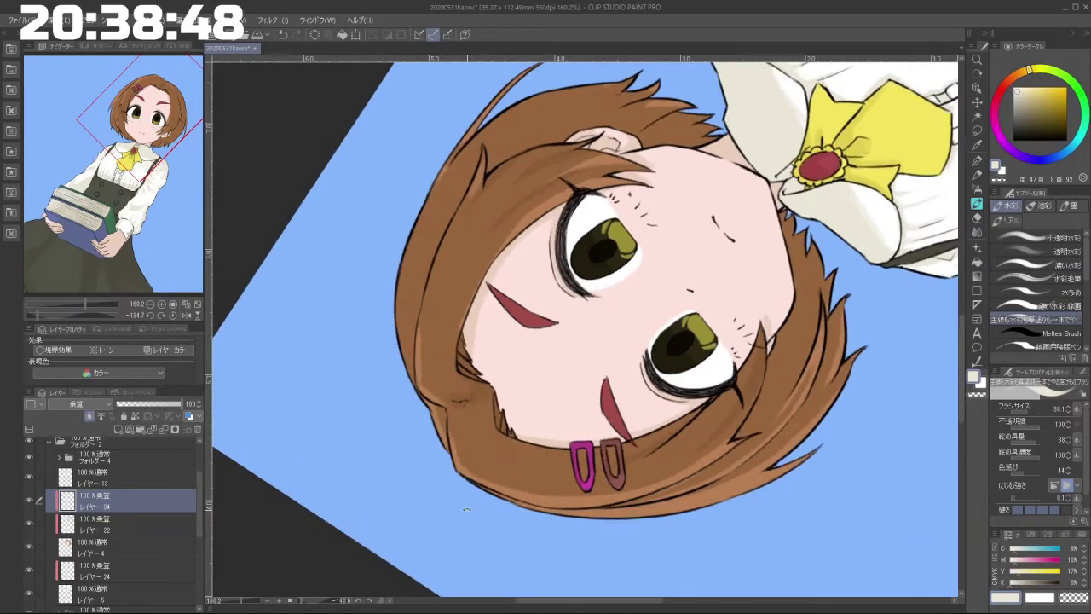
Step: Add long shading strokes along the outer hair running from the crown on the side without hair clips
mouse_move(417, 285)
mouse_down()
mouse_move(452, 208)
mouse_move(406, 331)
mouse_move(450, 220)
mouse_up()
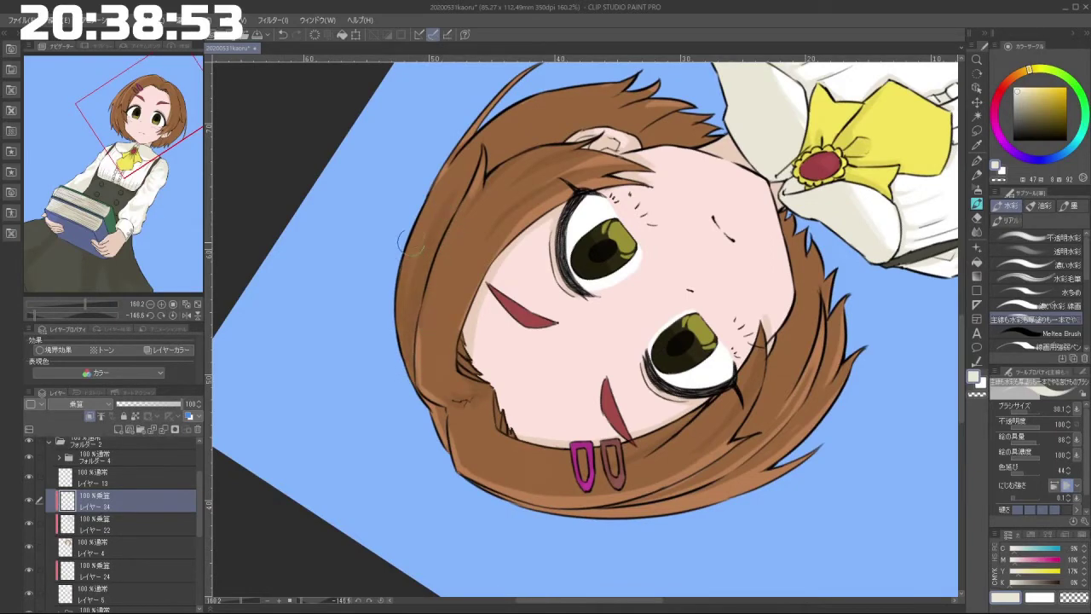
drag(415, 354, 444, 205)
drag(409, 335, 439, 219)
Step: Shade the hair behind the ear with the brush size reduced to 18.1, undoing one unwanted stroke
mouse_move(573, 227)
mouse_down()
mouse_move(548, 235)
mouse_move(503, 389)
mouse_move(692, 343)
mouse_up()
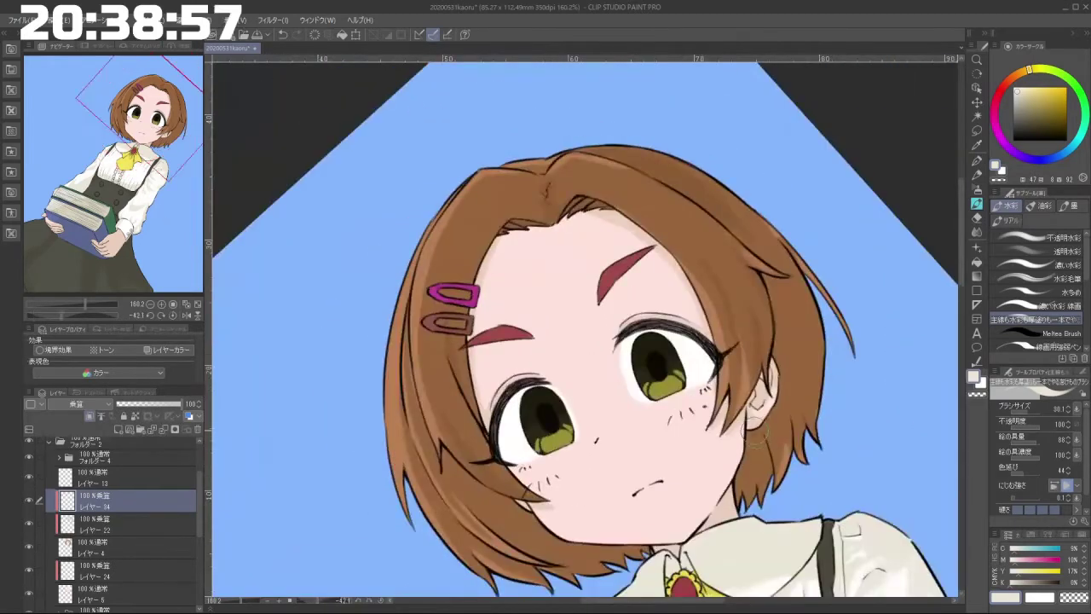
drag(735, 503, 733, 510)
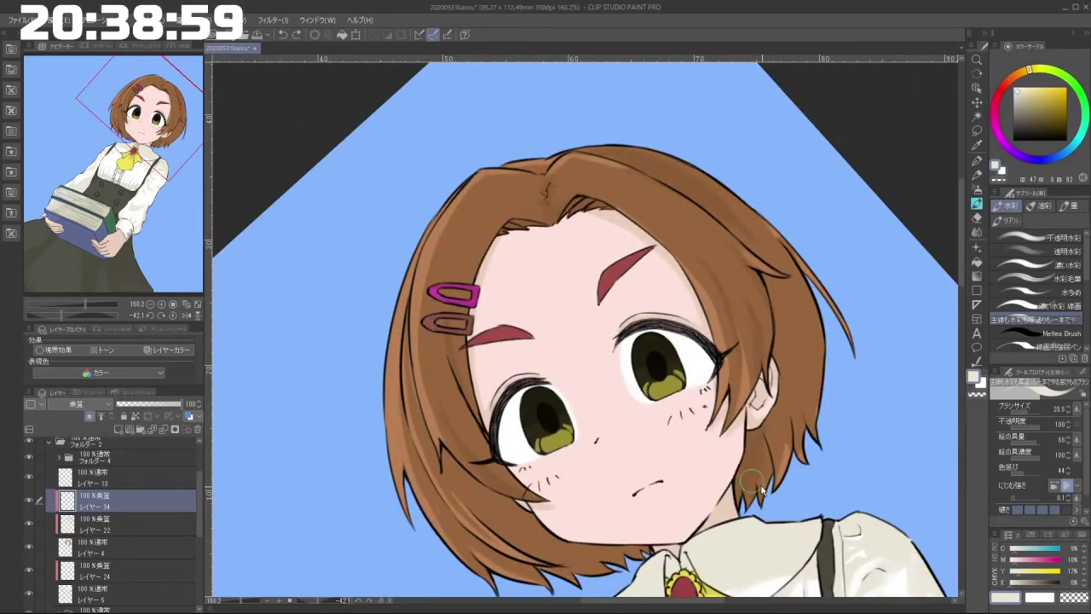
key([)
key([)
key([)
drag(793, 484, 732, 470)
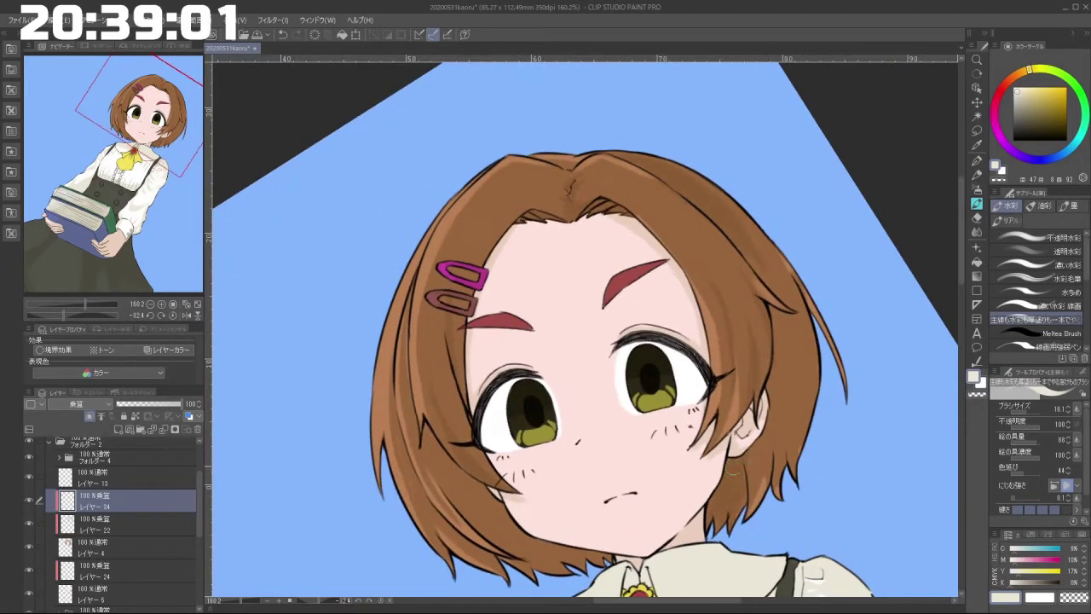
key(ctrl+z)
mouse_move(777, 418)
mouse_down()
mouse_move(758, 208)
mouse_move(450, 168)
mouse_move(415, 208)
mouse_move(450, 204)
mouse_up()
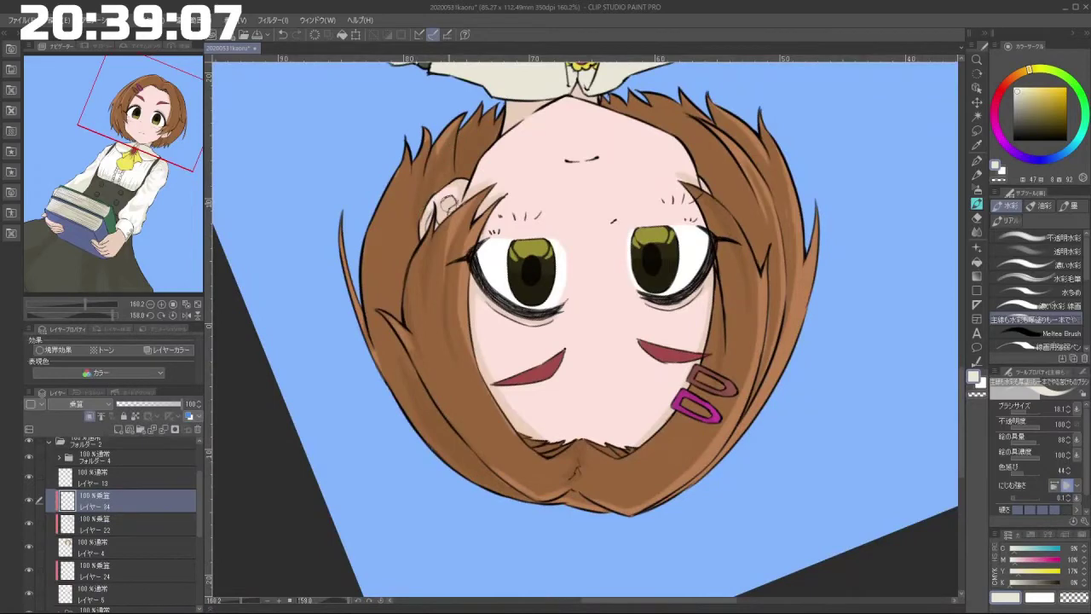
drag(424, 159, 407, 226)
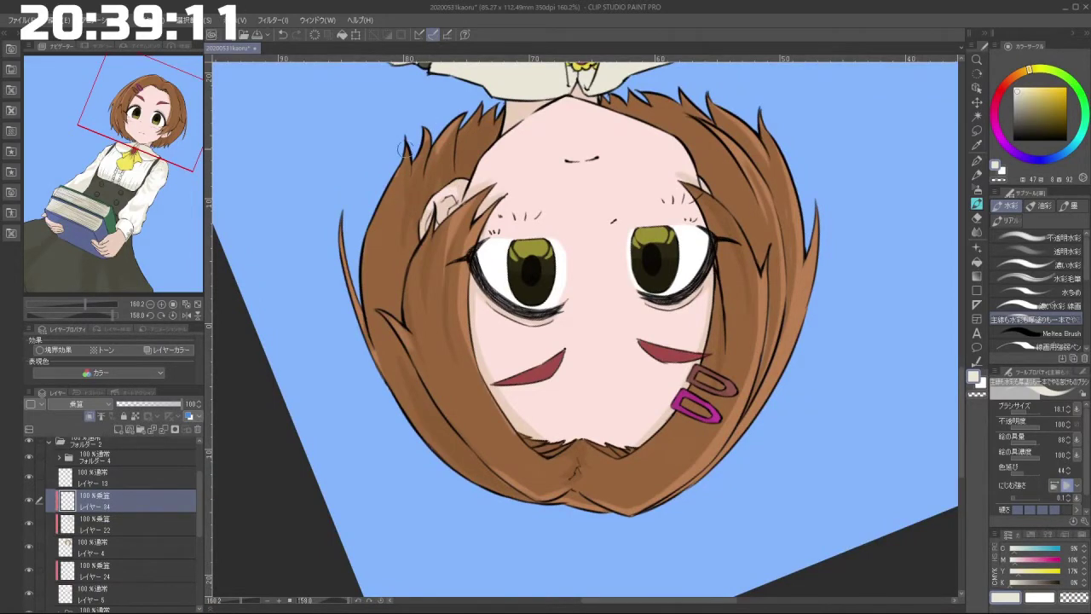
Step: Undo the last stroke and shade the lower hair locks on the side with the hair clips
drag(452, 290, 439, 294)
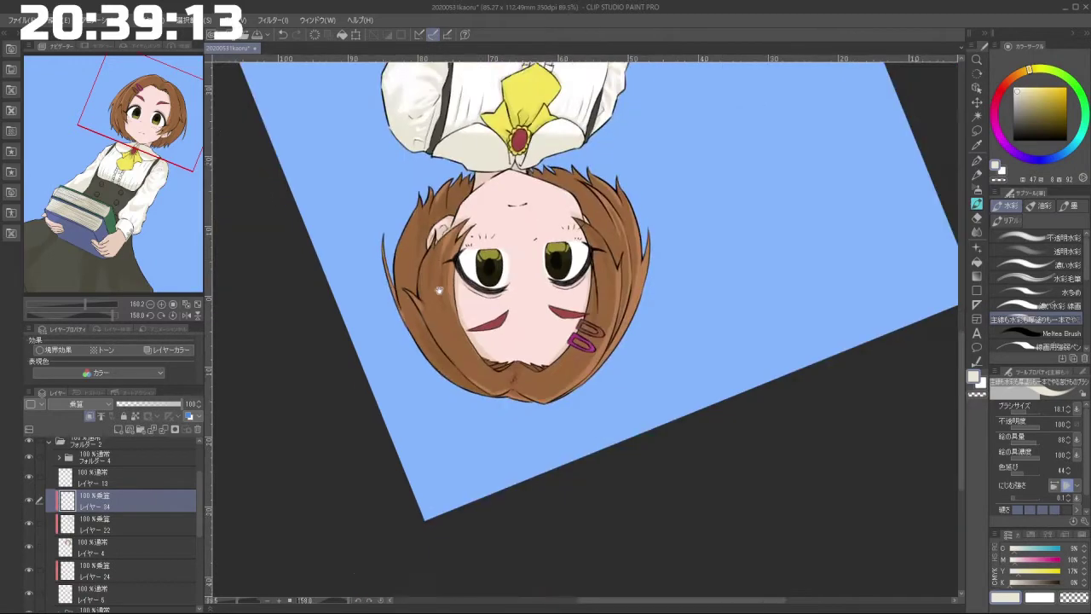
drag(450, 465, 766, 294)
scroll(537, 452, up, 3)
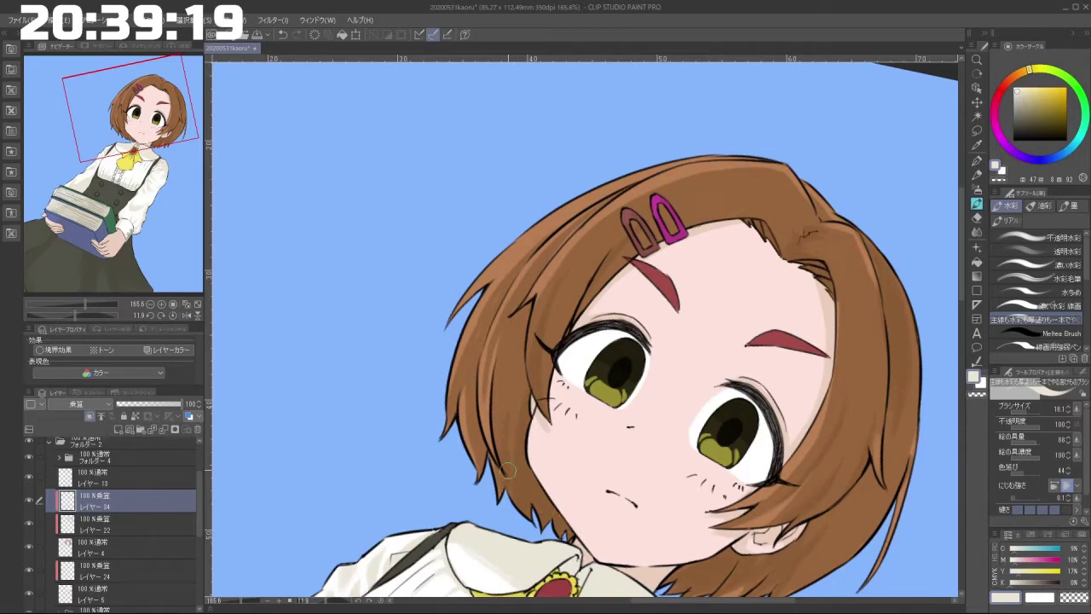
drag(464, 482, 660, 298)
key(ctrl+z)
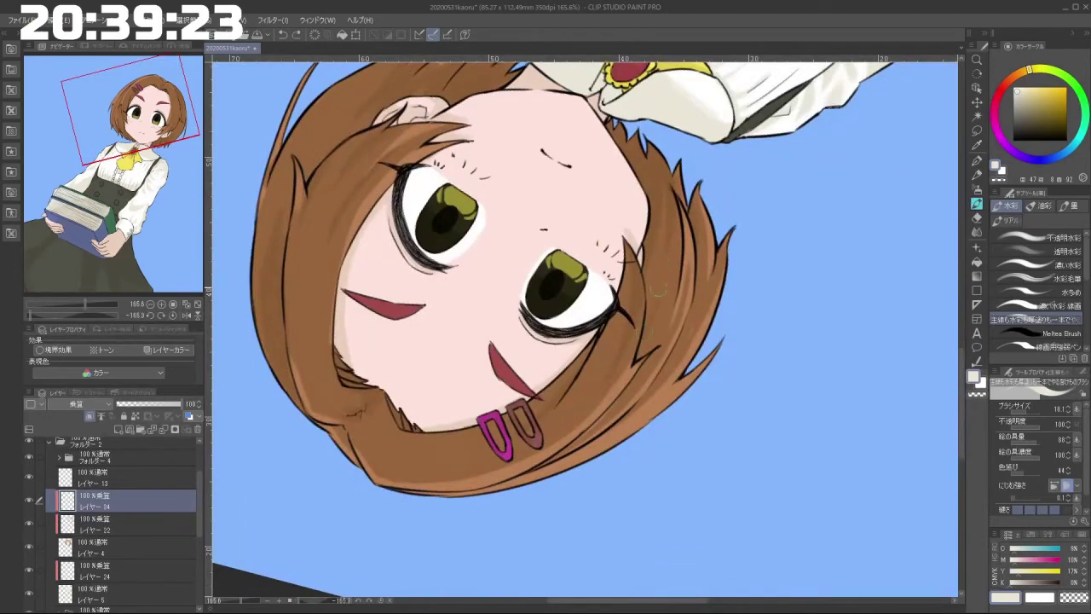
drag(655, 347, 635, 361)
mouse_move(621, 403)
mouse_down()
mouse_move(559, 403)
mouse_move(610, 403)
mouse_up()
mouse_move(671, 400)
mouse_down()
mouse_move(692, 363)
mouse_move(572, 218)
mouse_move(483, 289)
mouse_up()
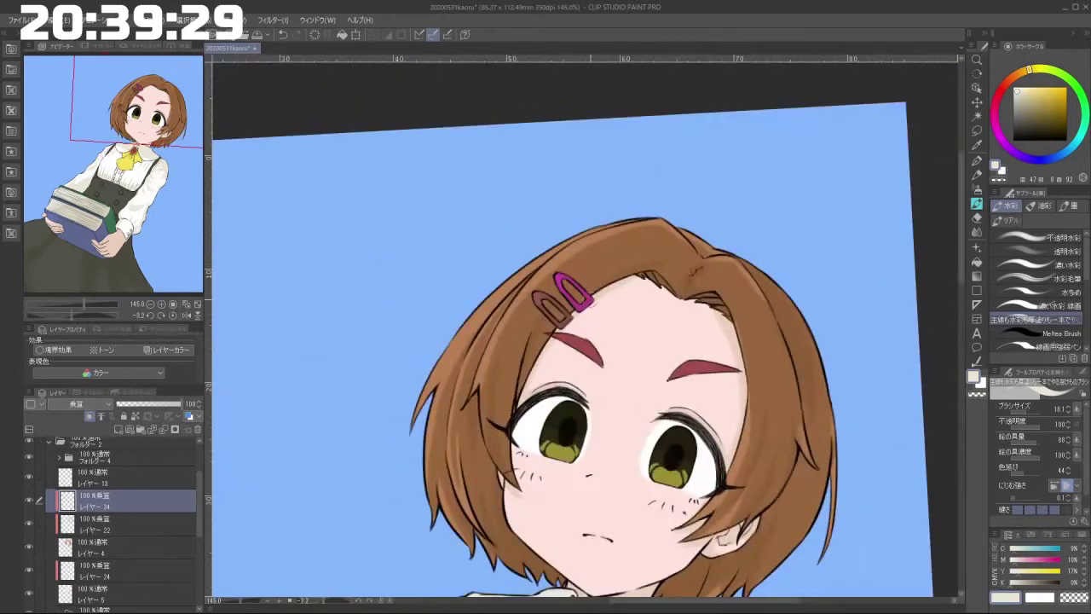
Step: Collapse フォルダー 2 and add a new layer directly above it, clipped to the folder
mouse_move(626, 404)
mouse_down()
mouse_move(713, 397)
mouse_move(590, 405)
mouse_move(665, 381)
mouse_move(543, 245)
mouse_move(553, 407)
mouse_up()
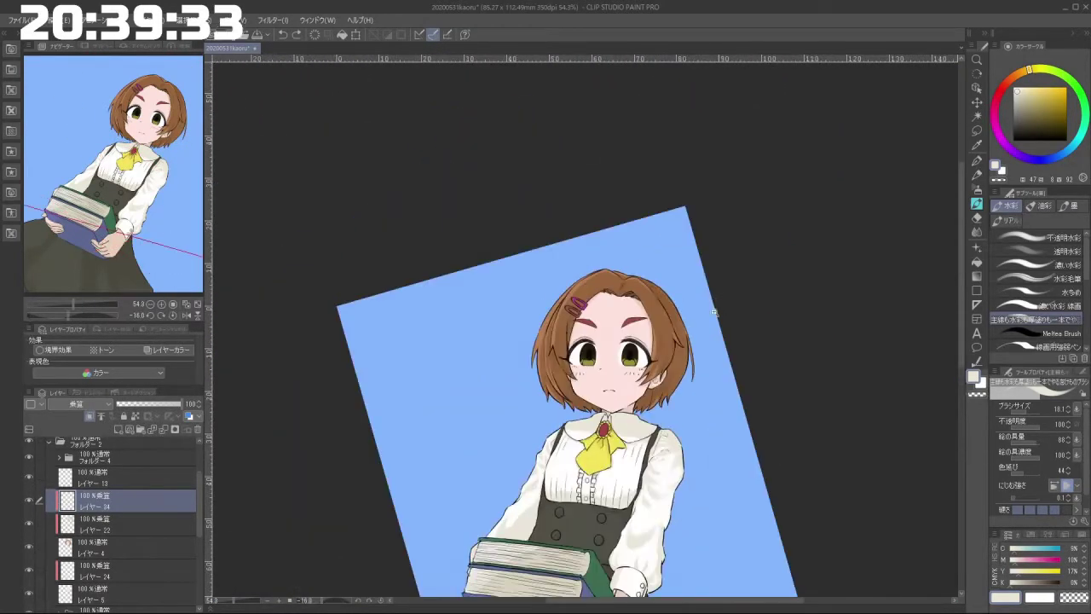
drag(710, 299, 699, 334)
drag(664, 328, 658, 267)
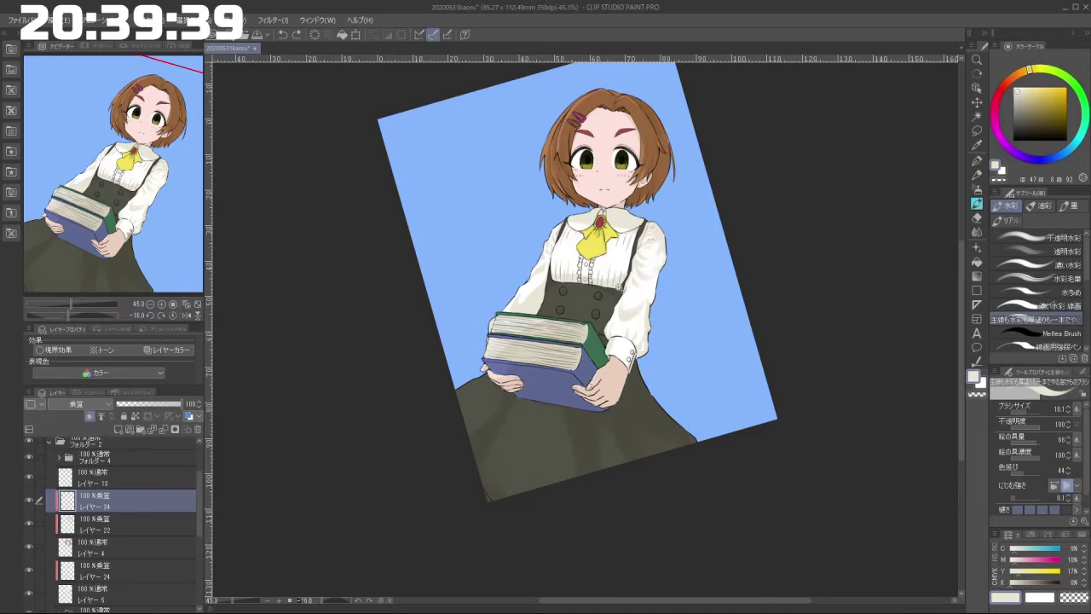
drag(610, 275, 648, 275)
mouse_move(550, 315)
mouse_down()
mouse_move(547, 330)
mouse_move(550, 312)
mouse_up()
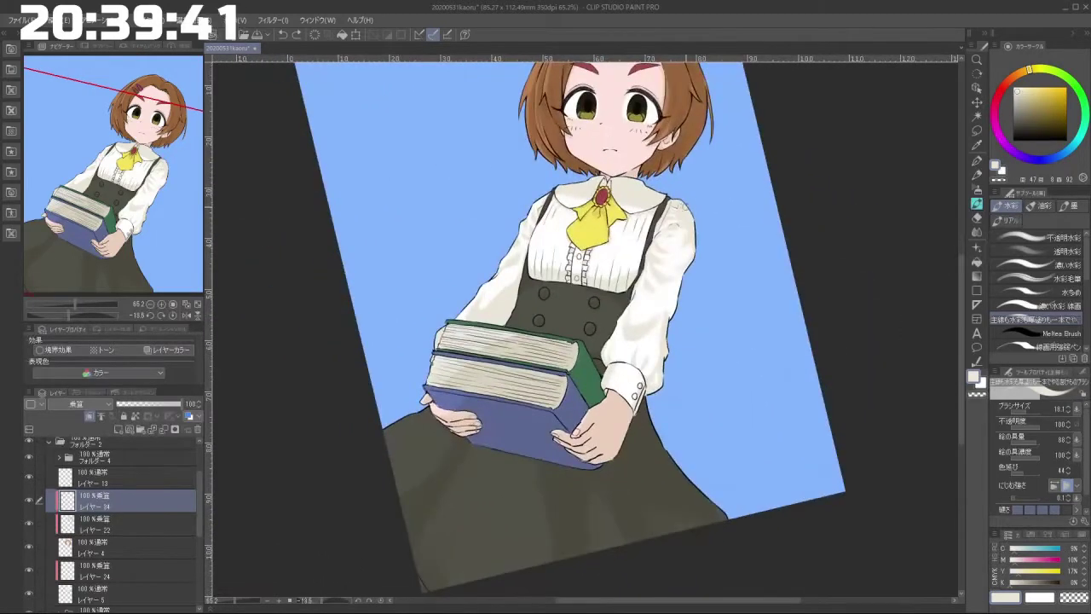
scroll(688, 203, down, 4)
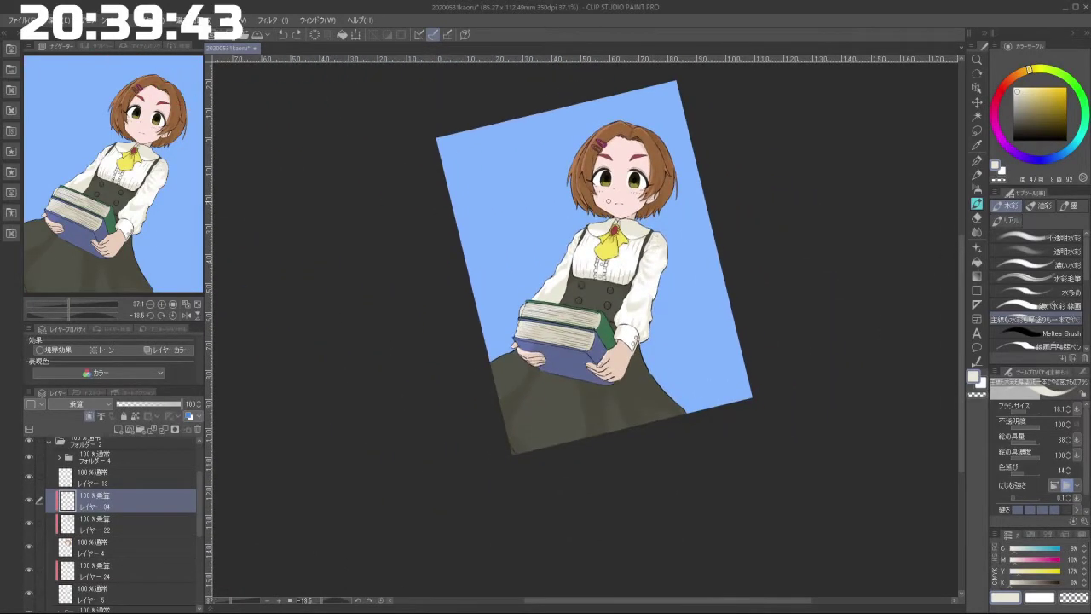
click(127, 478)
click(51, 444)
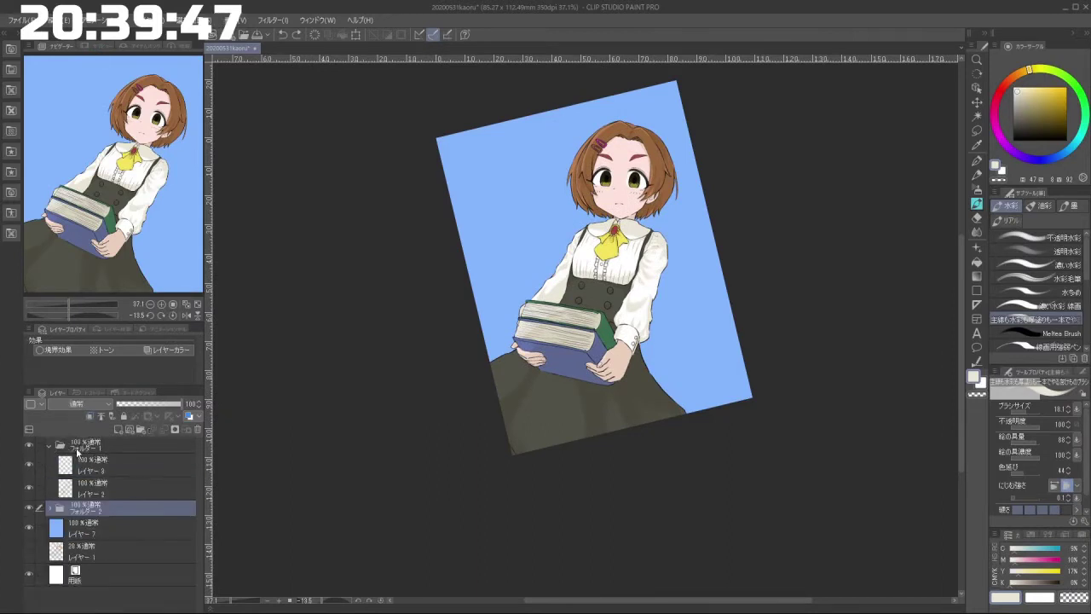
click(118, 432)
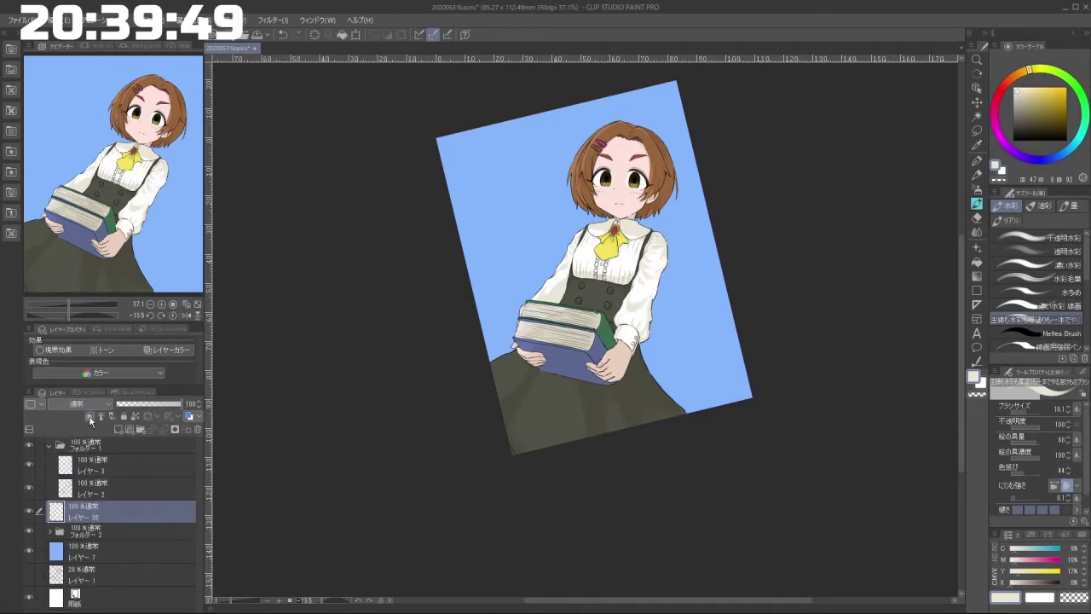
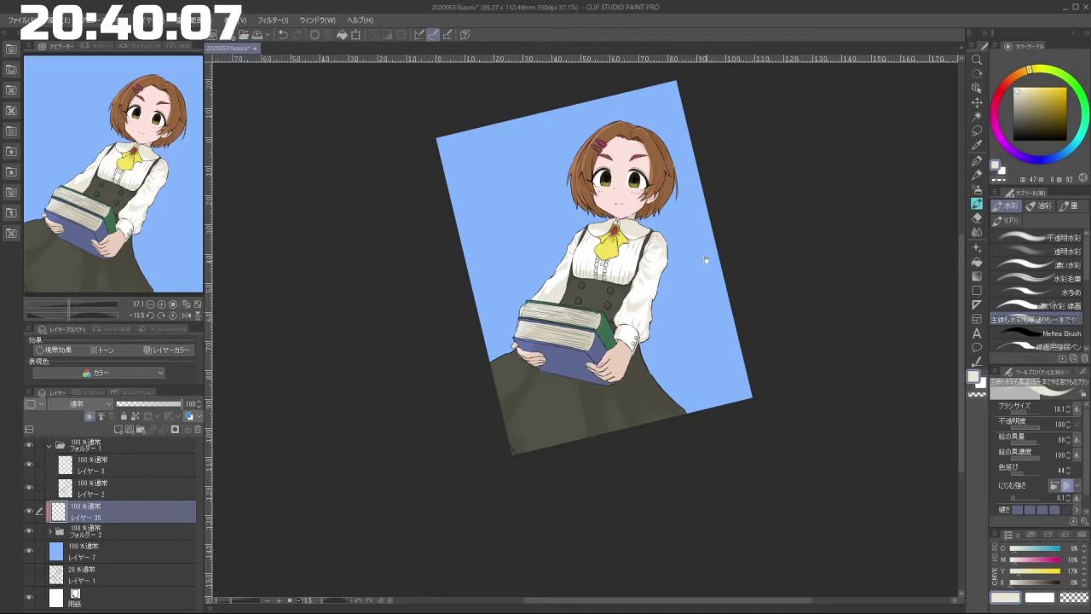
Step: Choose a muted greyish beige with a slightly more orange hue as the drawing colour
drag(648, 192, 650, 226)
scroll(650, 226, up, 5)
drag(609, 193, 630, 282)
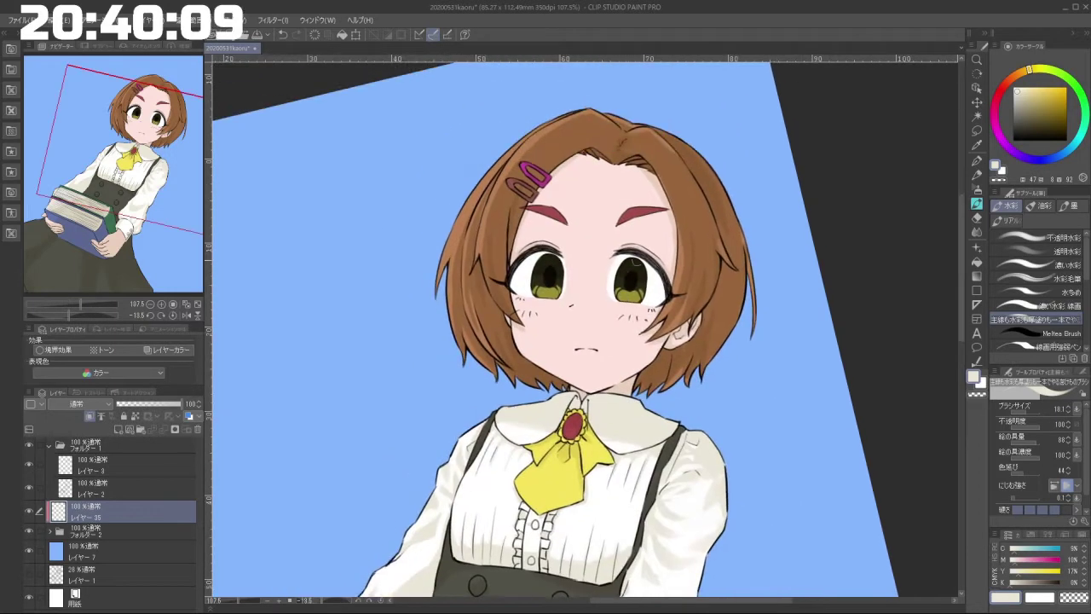
click(1024, 72)
click(1020, 92)
click(1024, 91)
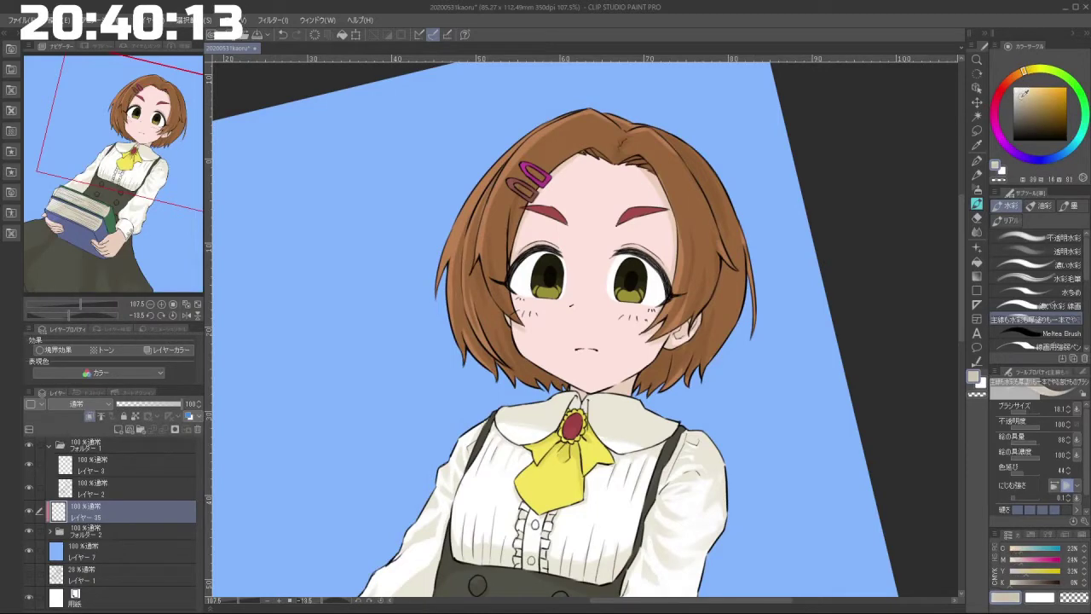
Step: Set the new clipped layer to Color Dodge (覆い焼きカラー), try strokes across the face and undo them
click(85, 403)
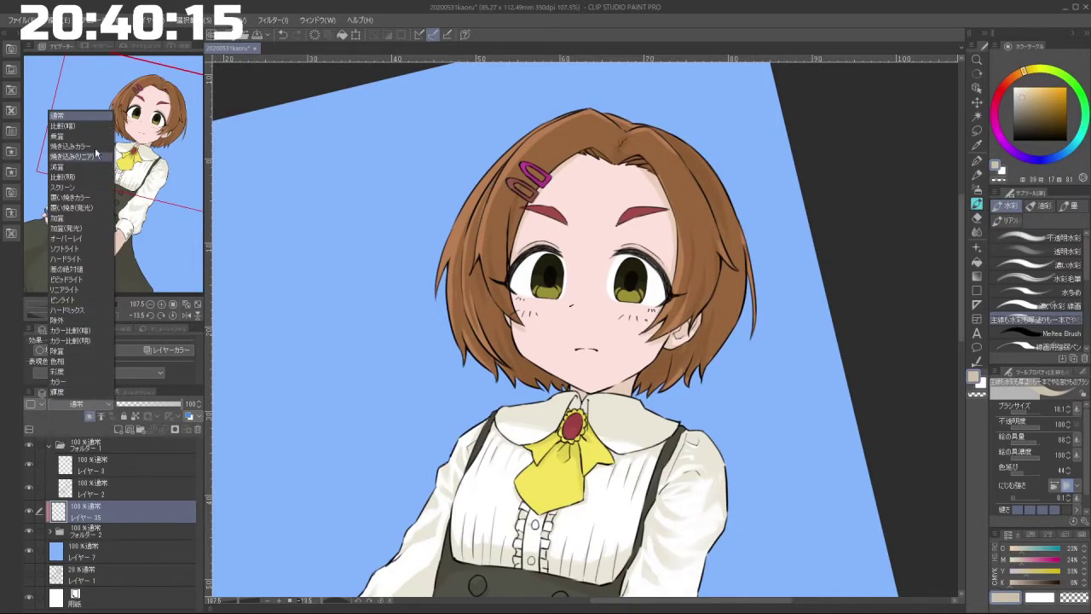
click(98, 198)
mouse_move(561, 165)
mouse_down()
mouse_move(588, 260)
mouse_move(692, 231)
mouse_up()
key(ctrl+z)
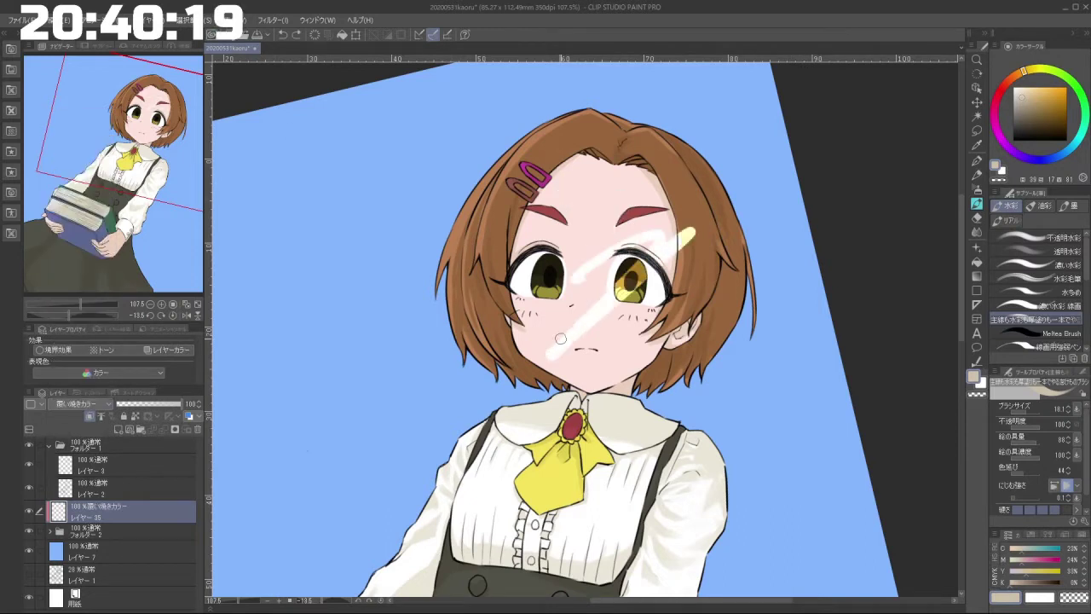
key(ctrl+z)
Step: Paint beige over the head and upper body at brush size 192 and set the layer to Multiply (乗算)
mouse_move(652, 356)
mouse_down()
mouse_move(676, 211)
mouse_move(663, 243)
mouse_move(639, 155)
mouse_move(617, 162)
mouse_move(715, 251)
mouse_move(721, 362)
mouse_move(670, 388)
mouse_move(617, 461)
mouse_move(636, 570)
mouse_move(590, 499)
mouse_move(484, 426)
mouse_up()
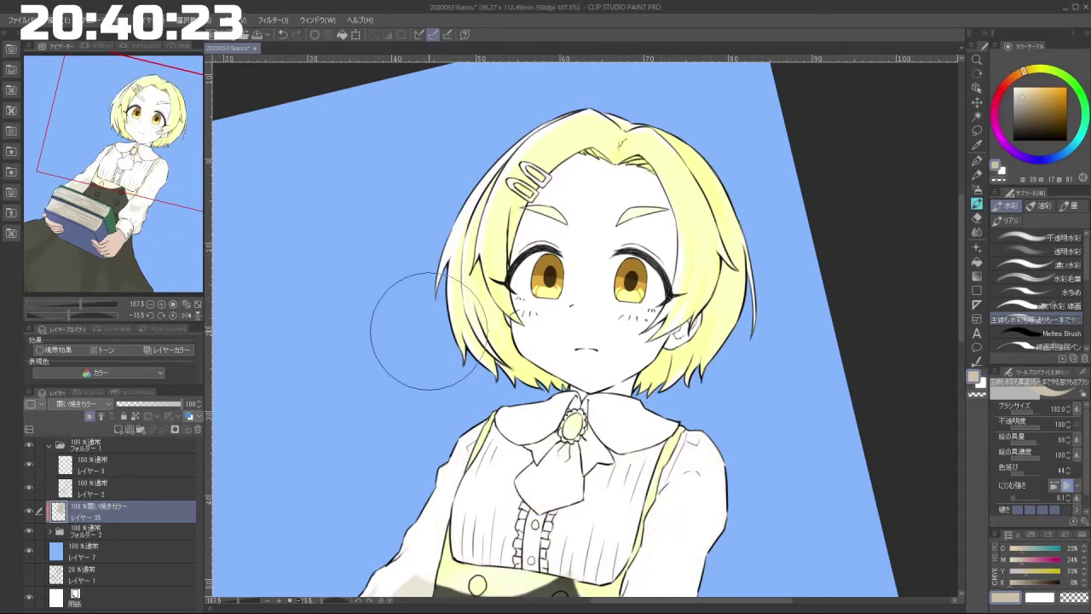
click(97, 404)
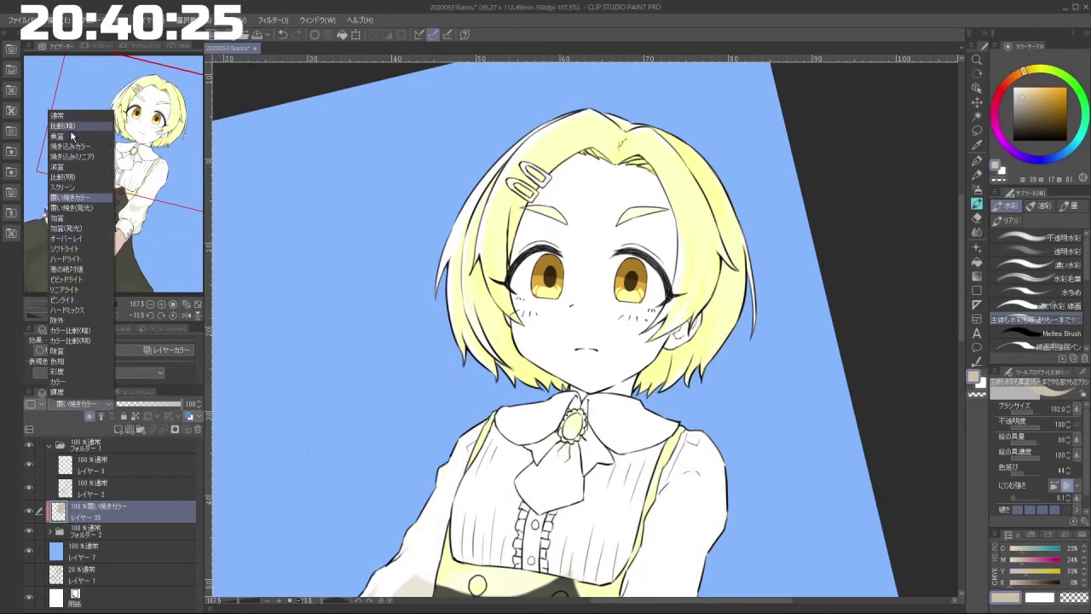
click(77, 130)
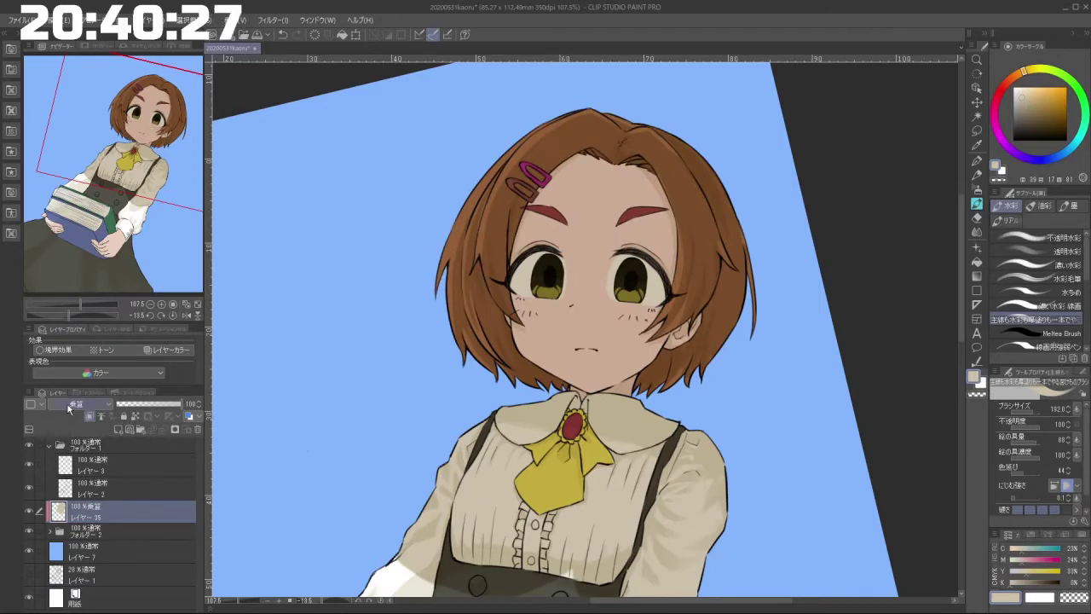
Step: Cycle the beige overlay layer through the blend modes up to Luminosity (輝度) to compare their effects on the figure
scroll(69, 405, down, 2)
scroll(69, 405, up, 1)
scroll(68, 402, up, 1)
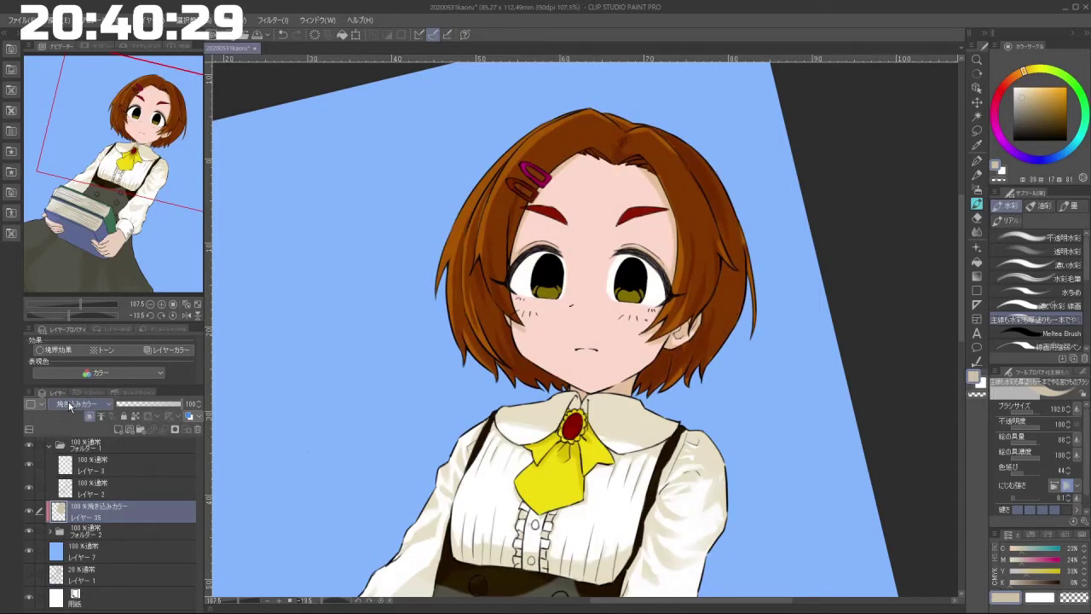
scroll(68, 402, down, 3)
scroll(68, 402, up, 1)
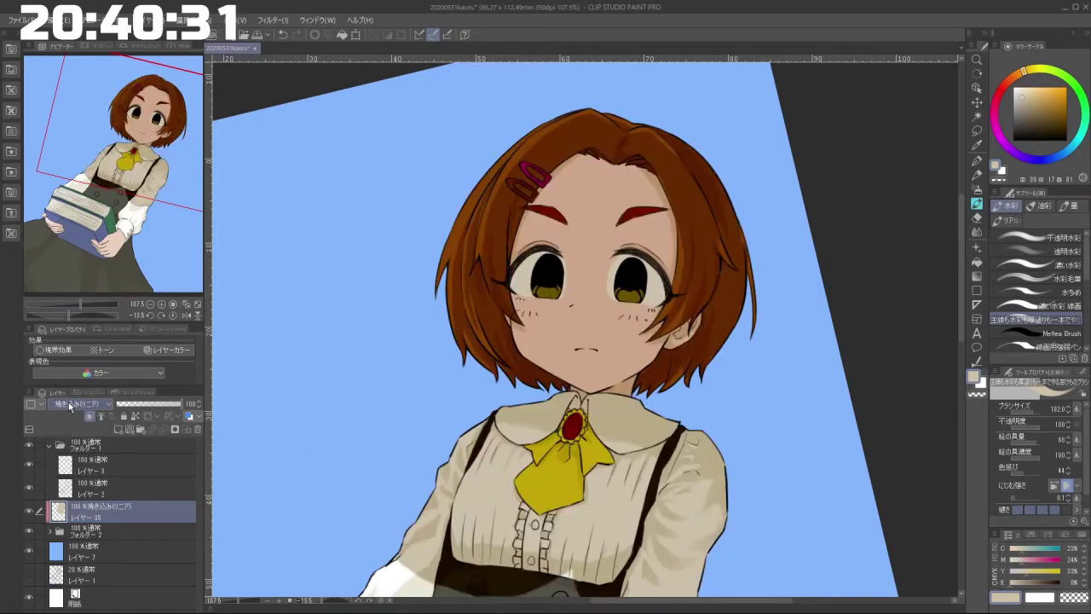
scroll(68, 401, down, 1)
scroll(246, 384, down, 2)
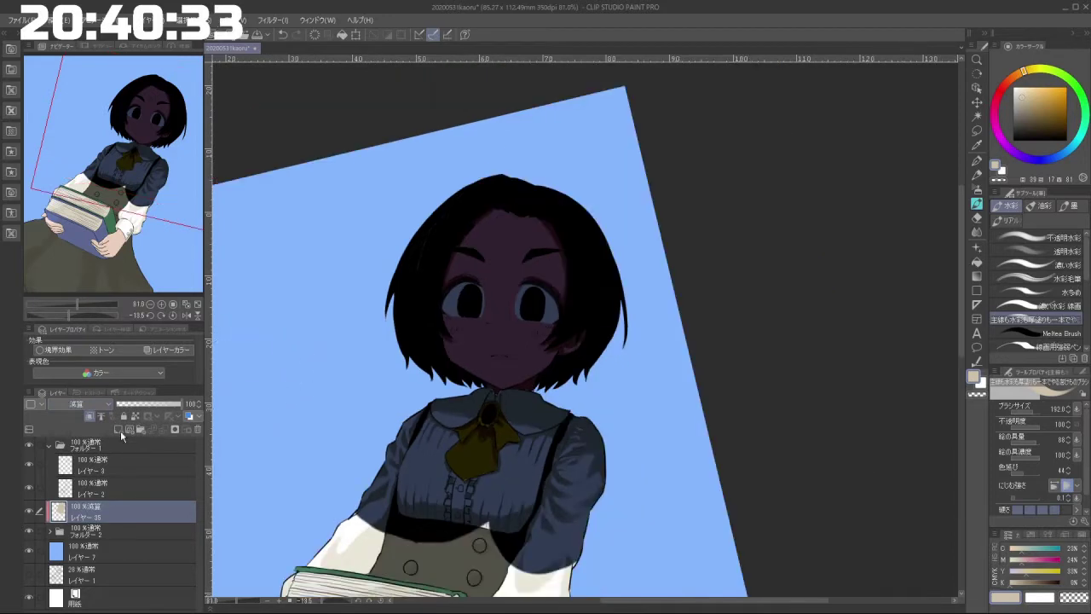
scroll(92, 407, down, 5)
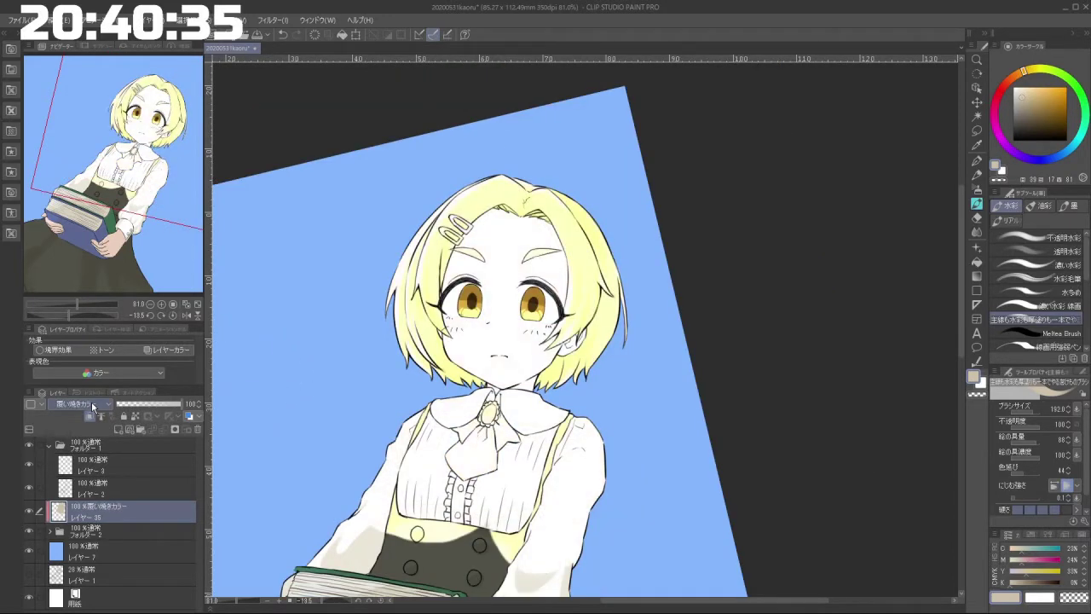
scroll(92, 407, down, 3)
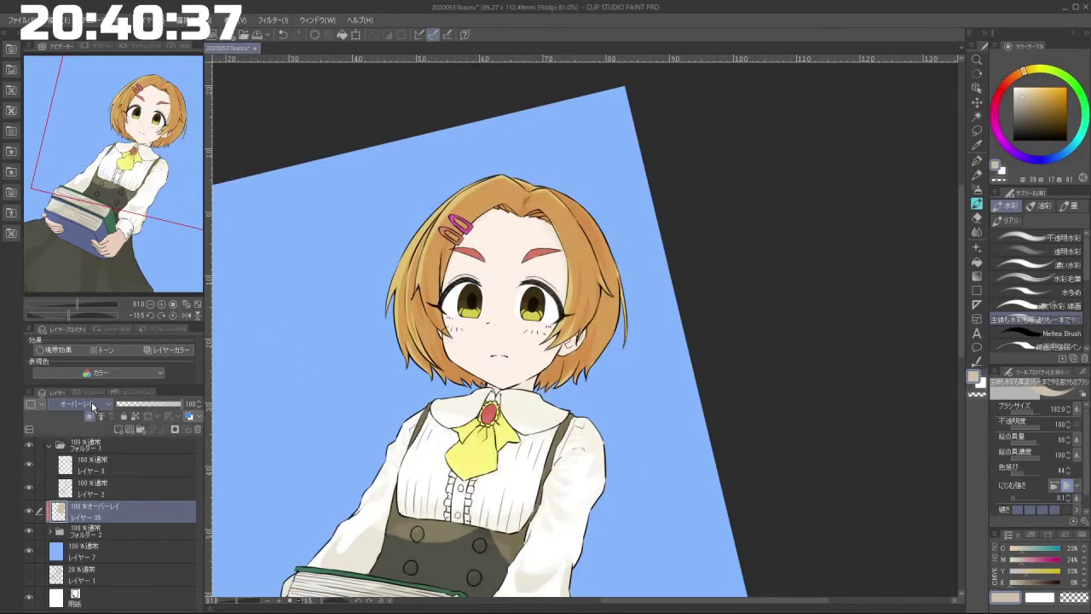
scroll(92, 407, down, 4)
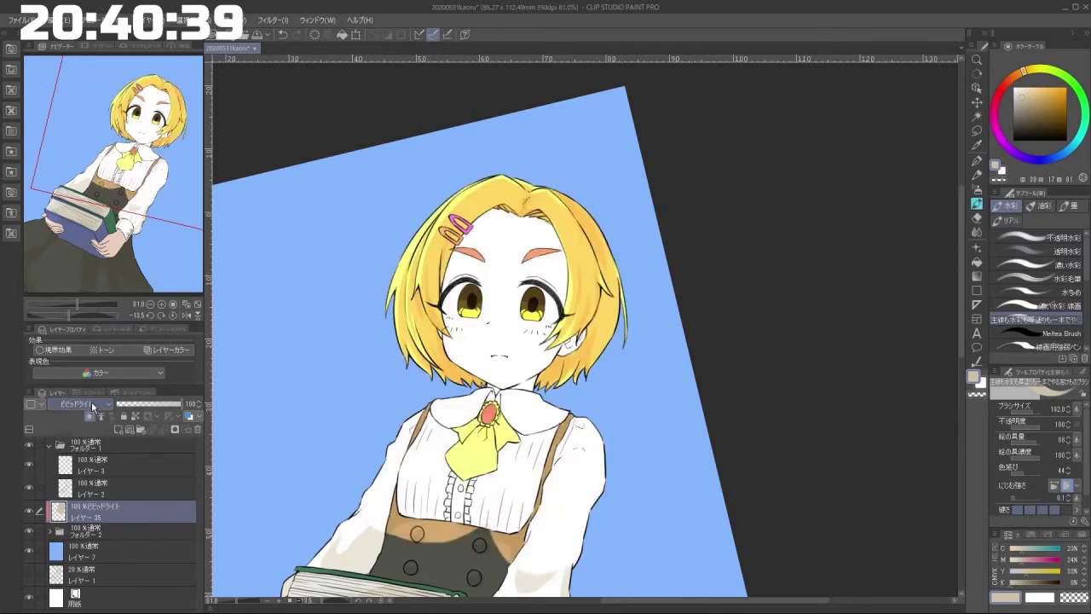
scroll(93, 407, down, 3)
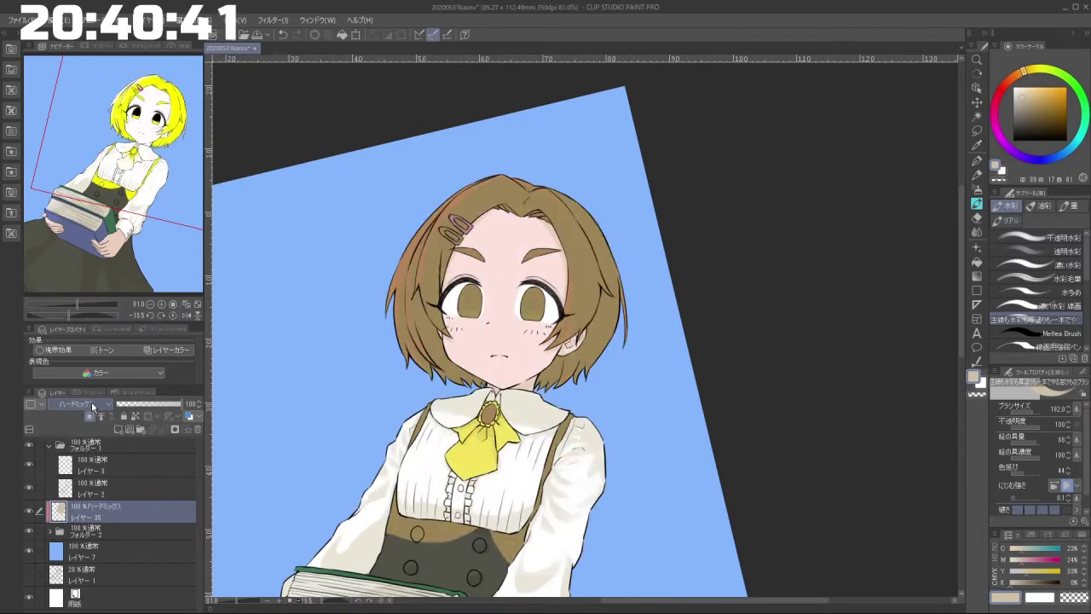
scroll(92, 407, down, 3)
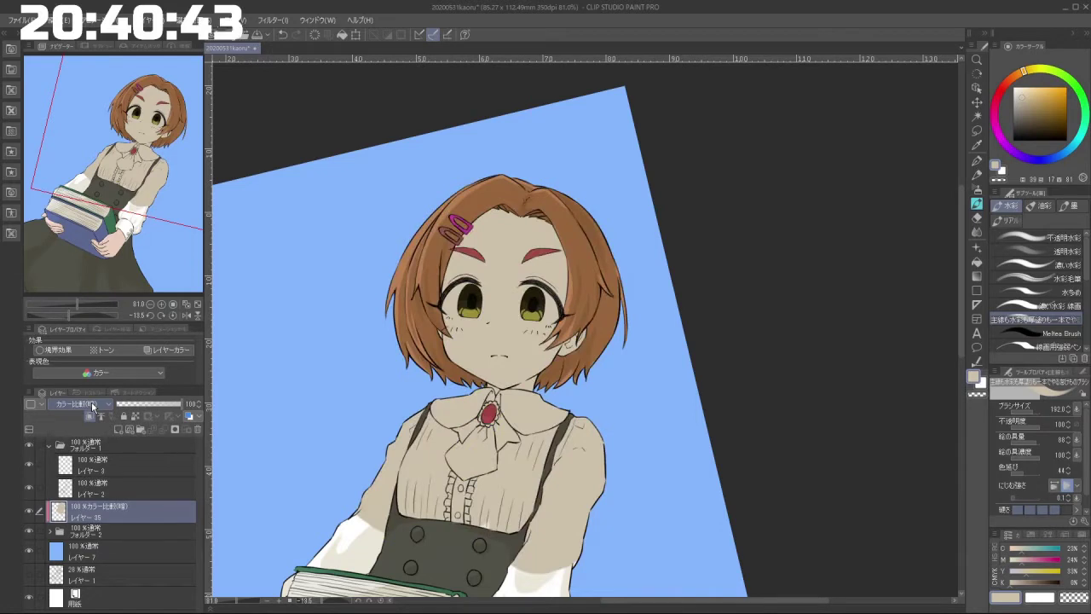
scroll(92, 407, down, 3)
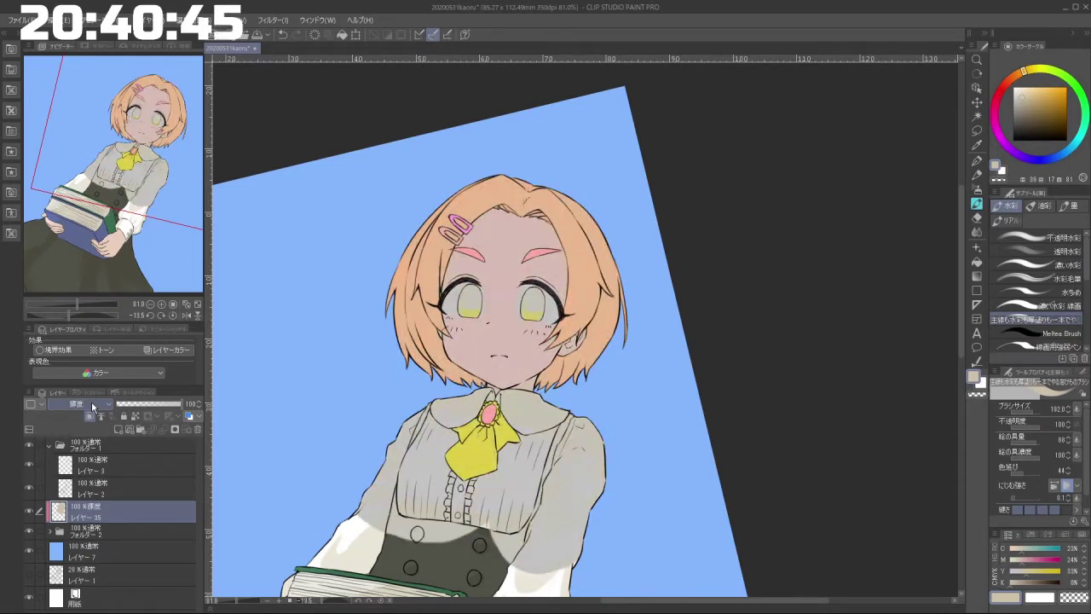
Step: Set the beige overlay layer's blend mode to Linear Burn (焼き込み(リニア))
click(92, 407)
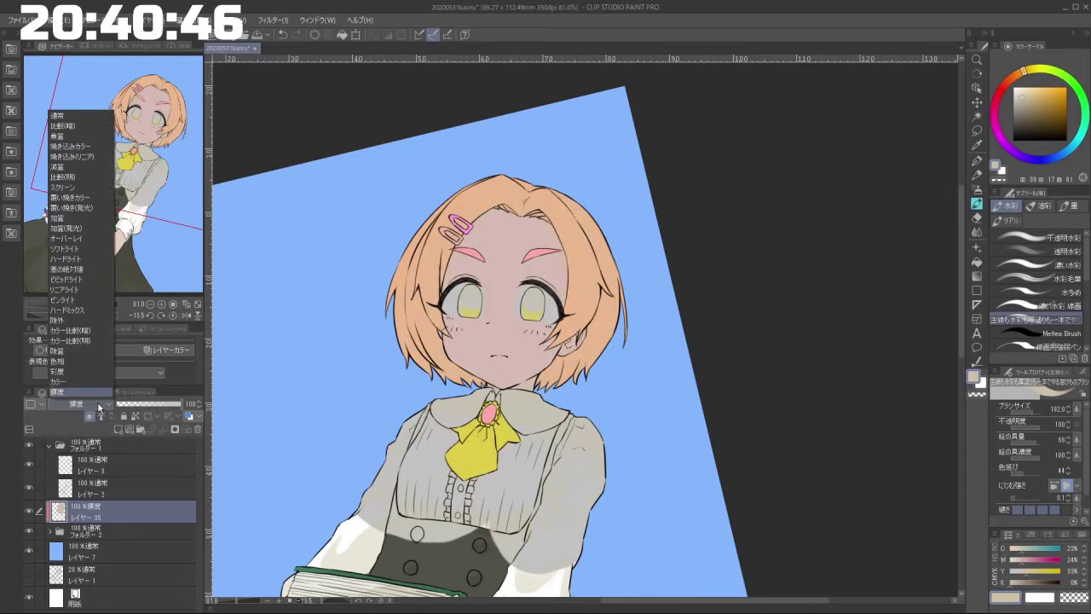
click(84, 145)
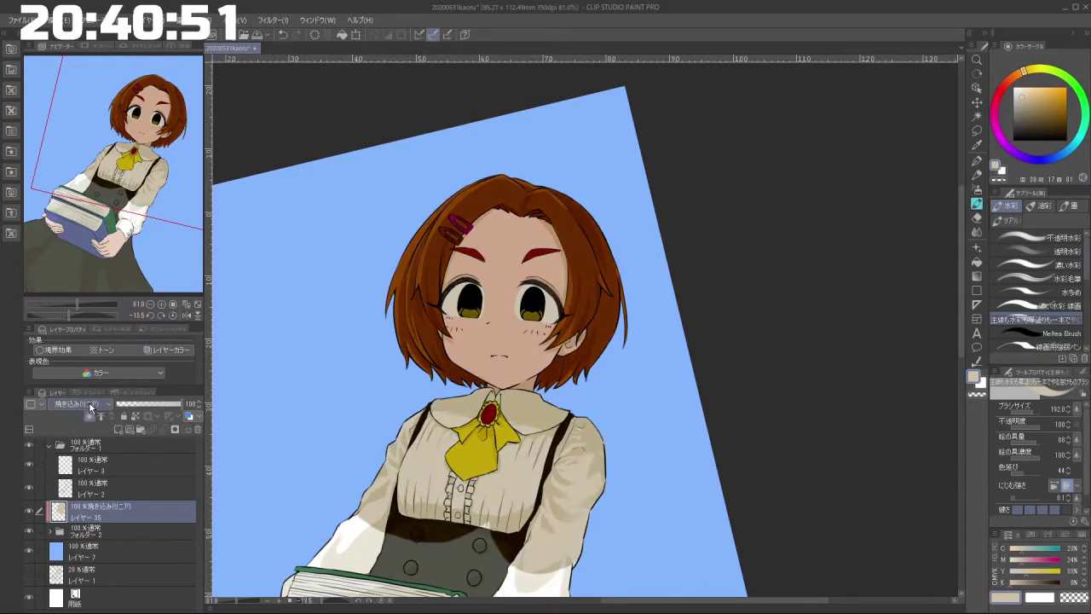
scroll(724, 433, down, 5)
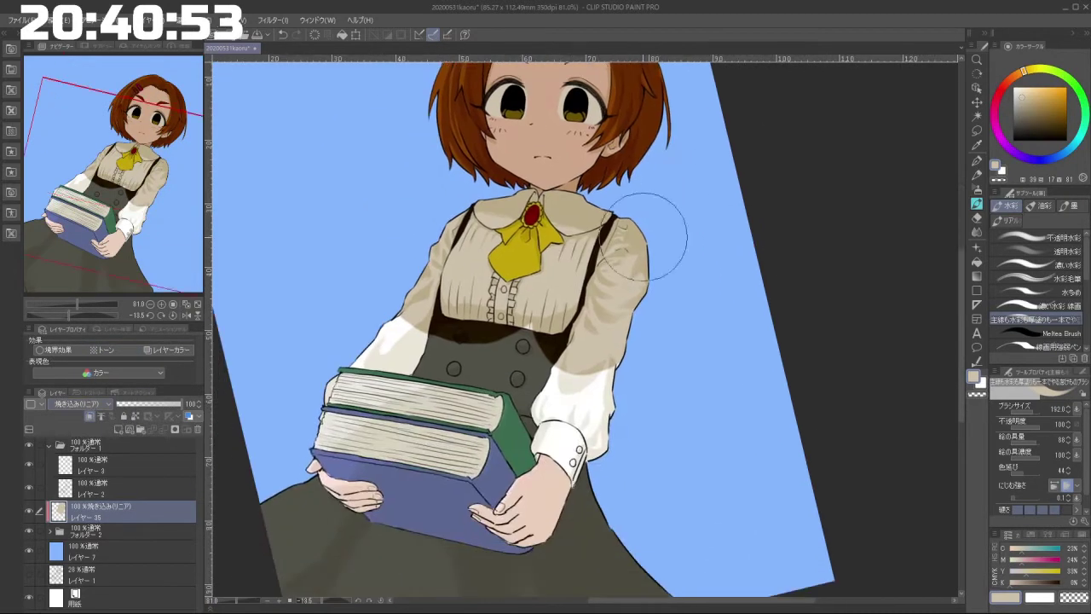
Step: Paint the beige shadow over the rest of the figure, covering the sleeves, books, hands and skirt
mouse_move(589, 411)
mouse_down()
mouse_move(513, 343)
mouse_move(449, 356)
mouse_move(438, 377)
mouse_move(550, 420)
mouse_move(316, 519)
mouse_move(591, 508)
mouse_move(497, 537)
mouse_up()
scroll(497, 538, down, 5)
mouse_move(597, 378)
mouse_down()
mouse_move(330, 463)
mouse_move(572, 487)
mouse_move(666, 403)
mouse_move(589, 460)
mouse_up()
scroll(665, 403, down, 5)
scroll(614, 356, up, 7)
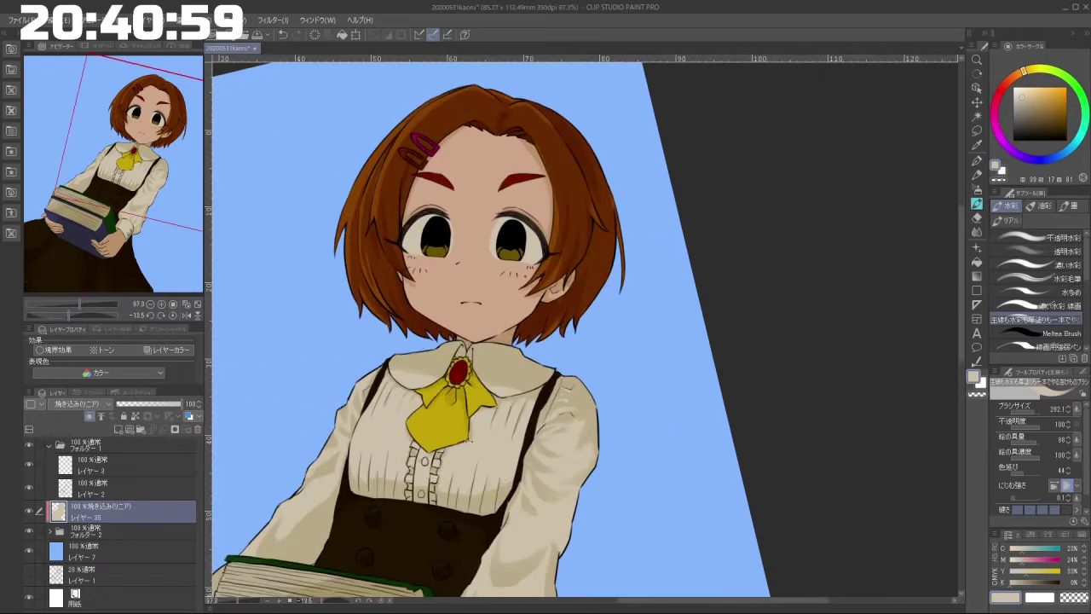
Step: Erase the shadow overlay from the lower iris and white of the eye nearest the hairpins, using transparent colour
drag(538, 336, 564, 371)
scroll(520, 386, up, 6)
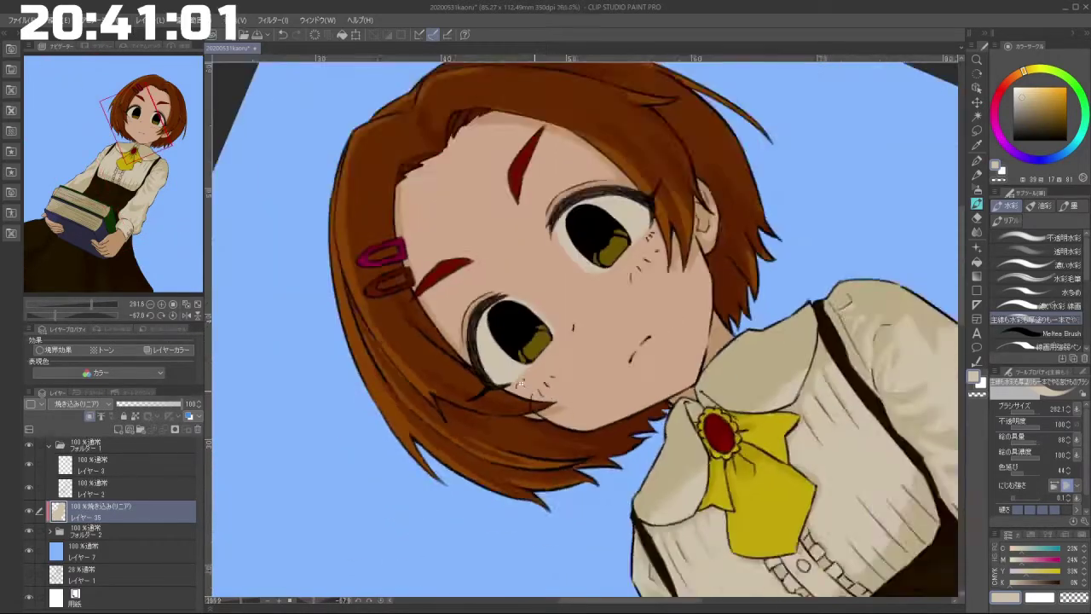
scroll(537, 390, down, 4)
drag(448, 348, 365, 349)
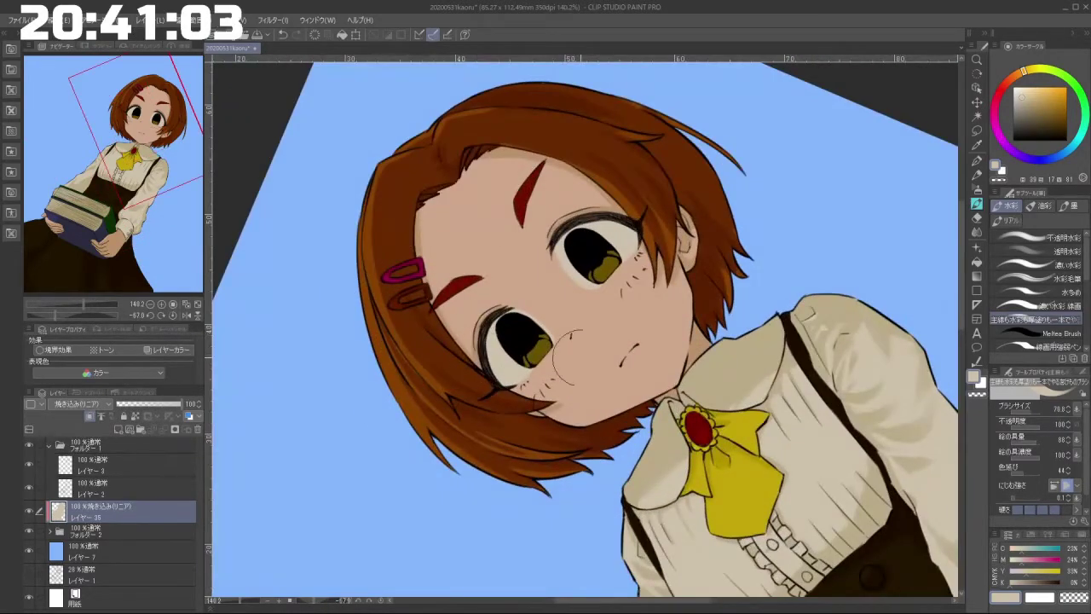
click(976, 395)
scroll(567, 321, up, 4)
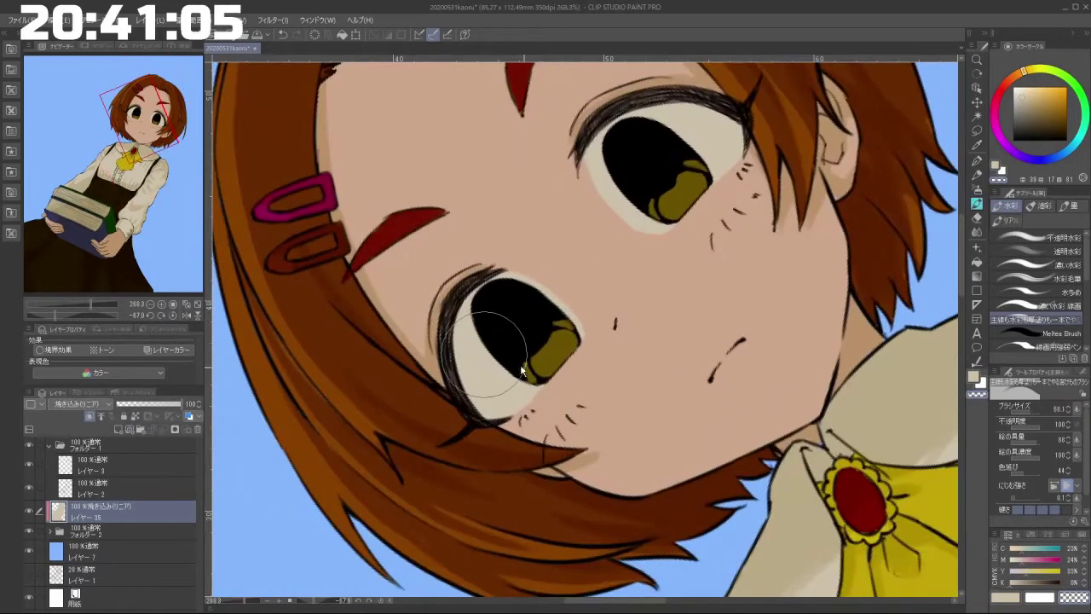
drag(509, 388, 555, 335)
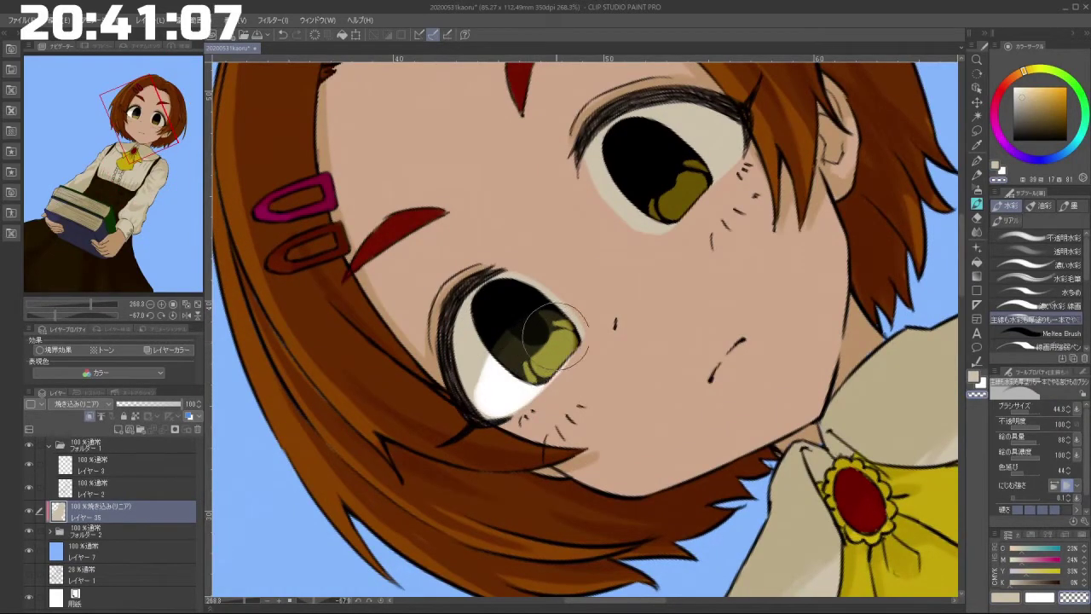
mouse_move(509, 388)
mouse_down()
mouse_move(523, 351)
mouse_move(595, 348)
mouse_move(562, 342)
mouse_move(598, 305)
mouse_move(522, 358)
mouse_up()
key(ctrl+z)
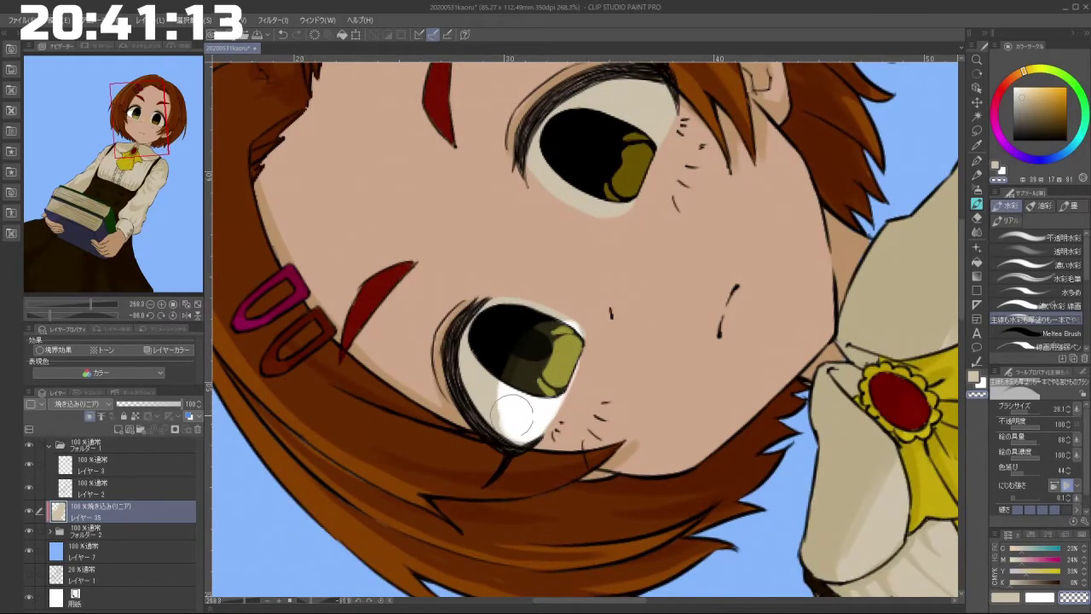
mouse_move(519, 420)
mouse_down()
mouse_move(510, 392)
mouse_move(527, 426)
mouse_move(575, 403)
mouse_move(555, 441)
mouse_move(533, 442)
mouse_move(511, 409)
mouse_up()
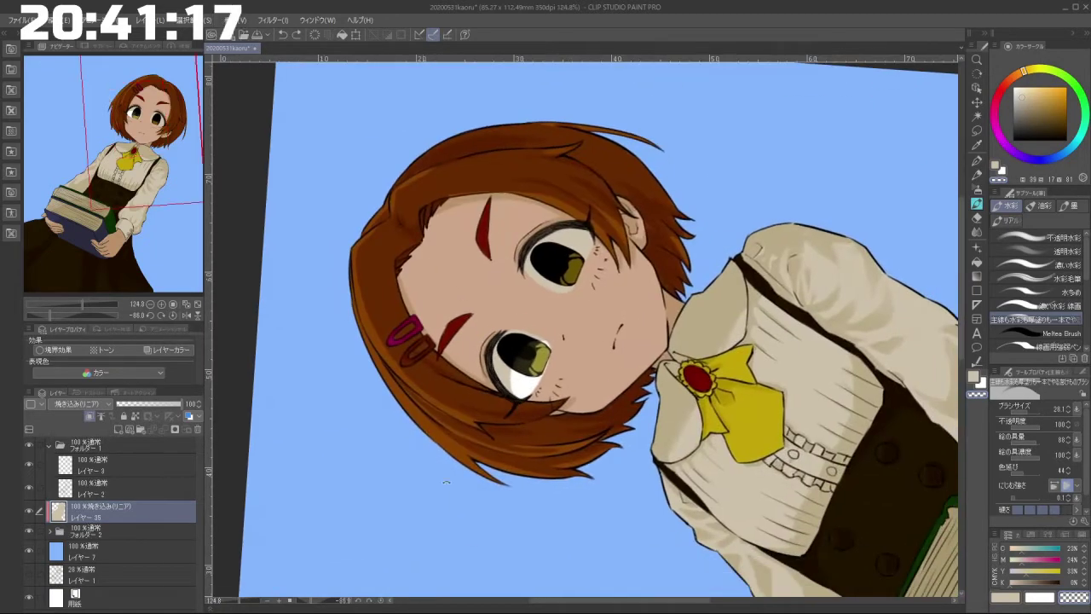
Step: Erase the shadow overlay from the other eye's white and lower iris with a larger transparent brush
mouse_move(505, 353)
mouse_down()
mouse_move(588, 416)
mouse_move(647, 390)
mouse_move(661, 301)
mouse_up()
drag(652, 345, 669, 346)
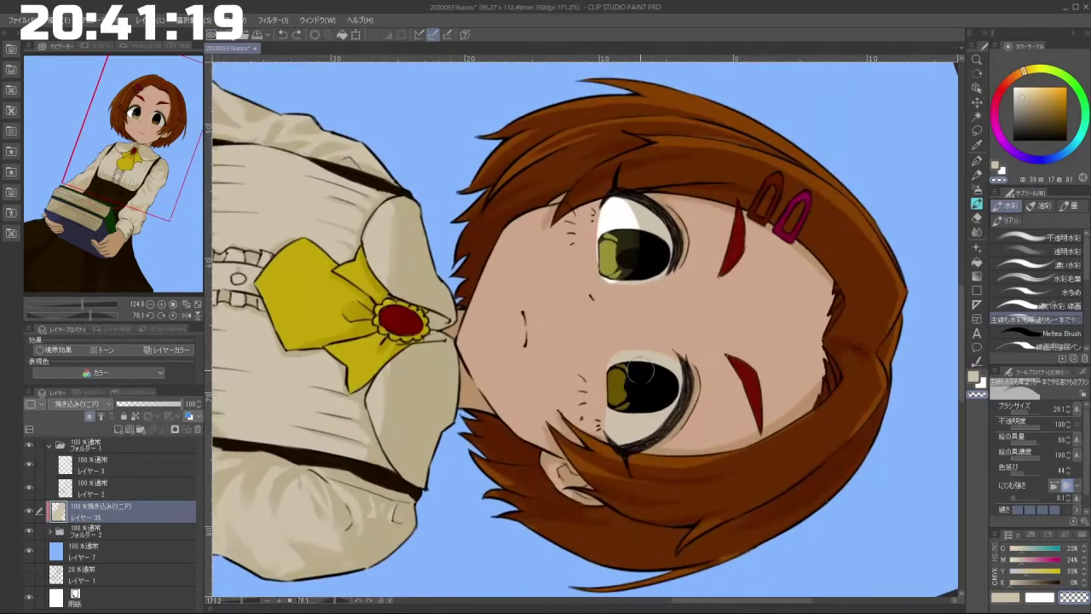
key(bracketright)
mouse_move(622, 380)
mouse_down()
mouse_move(632, 389)
mouse_move(621, 426)
mouse_up()
key(ctrl+z)
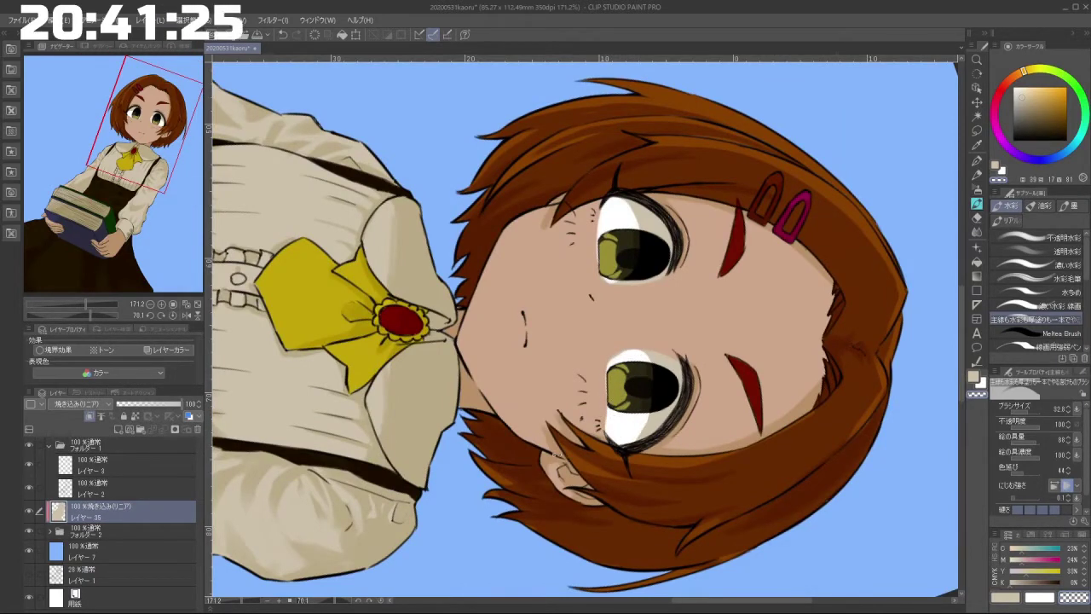
drag(640, 399, 656, 314)
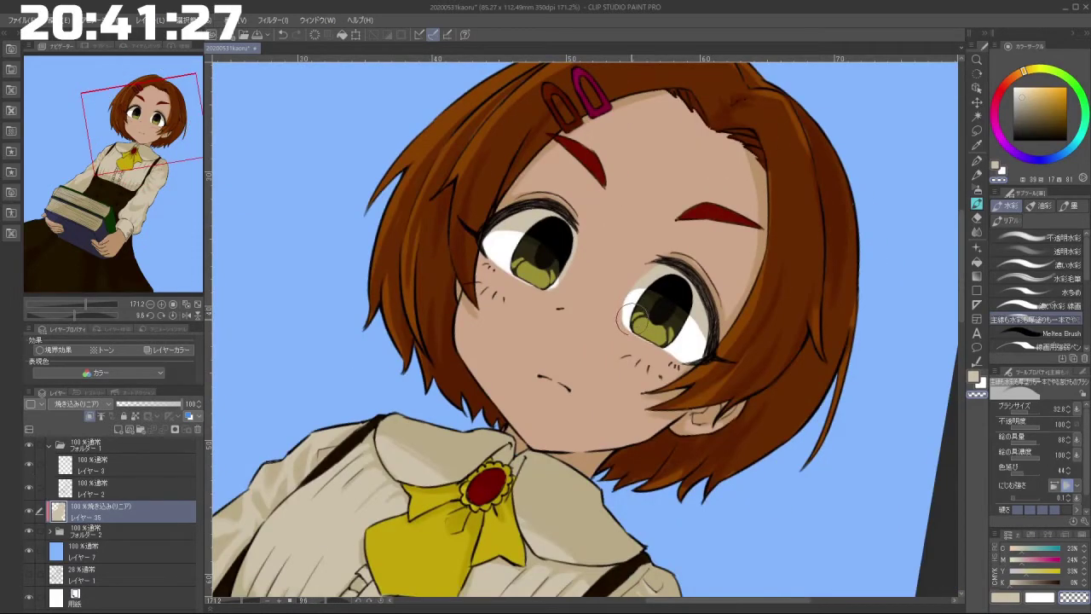
Step: Erase a small rounded highlight out of the shadow overlay on the nose at brush size 24.9
mouse_move(594, 381)
mouse_down()
mouse_move(588, 339)
mouse_move(545, 340)
mouse_move(580, 381)
mouse_move(577, 368)
mouse_move(631, 320)
mouse_up()
key(ctrl+z)
key([)
key(ctrl+z)
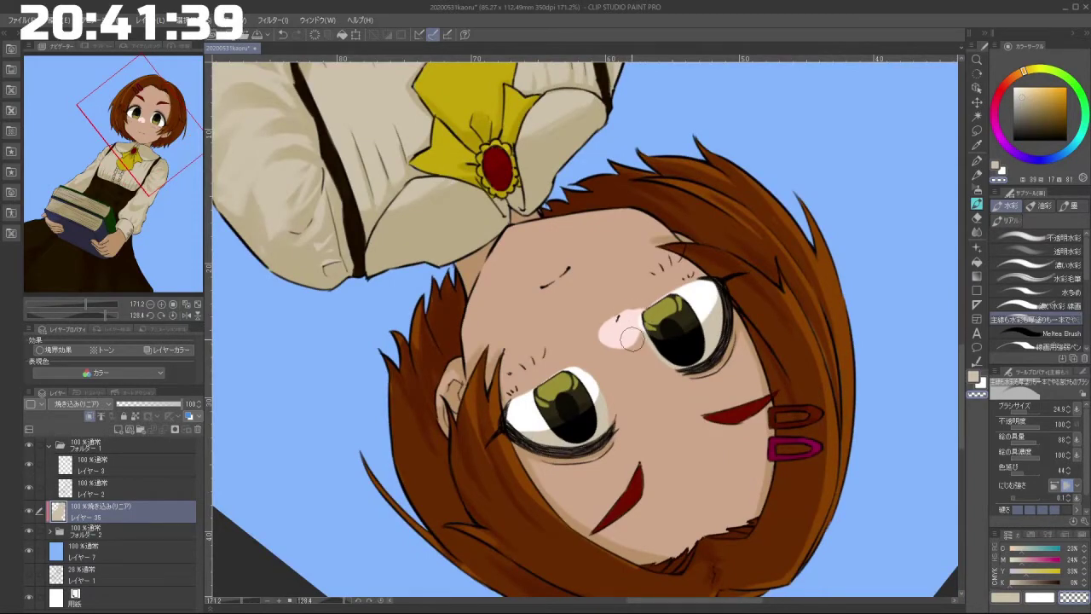
drag(642, 382, 649, 360)
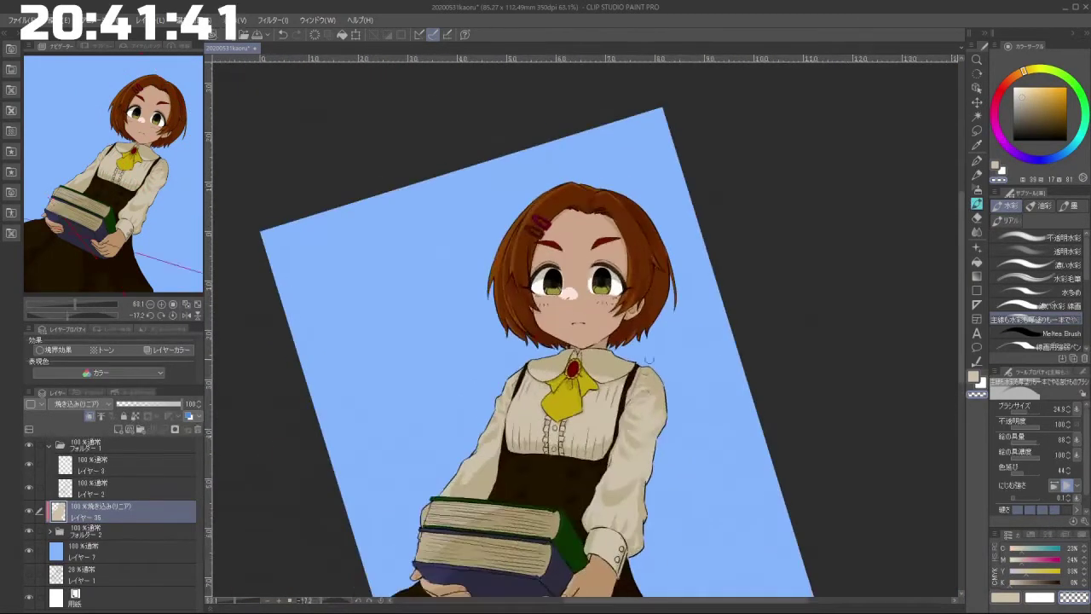
drag(463, 317, 622, 451)
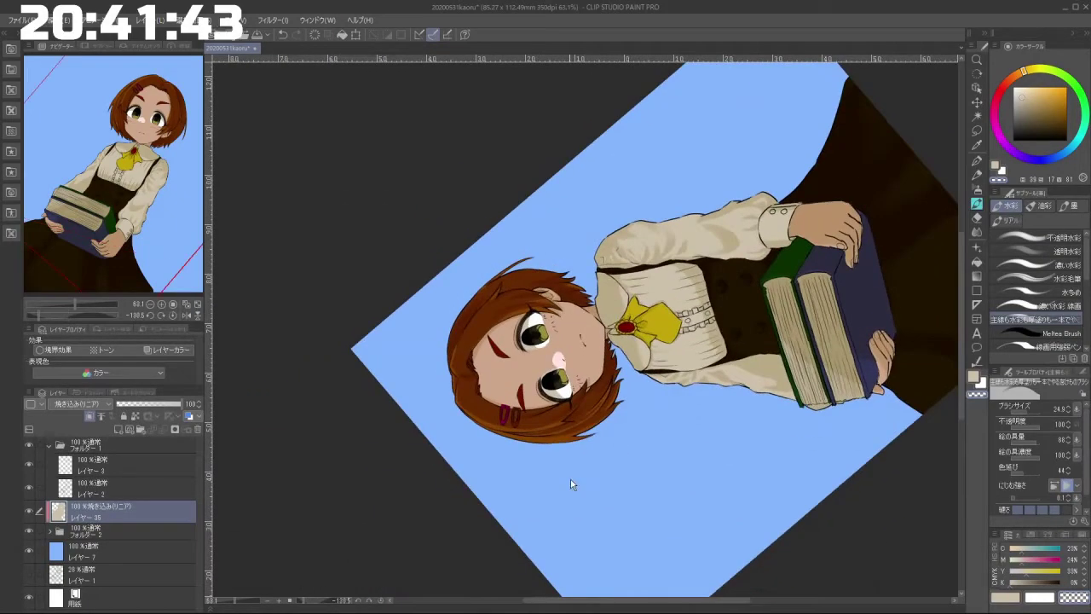
drag(534, 536, 432, 278)
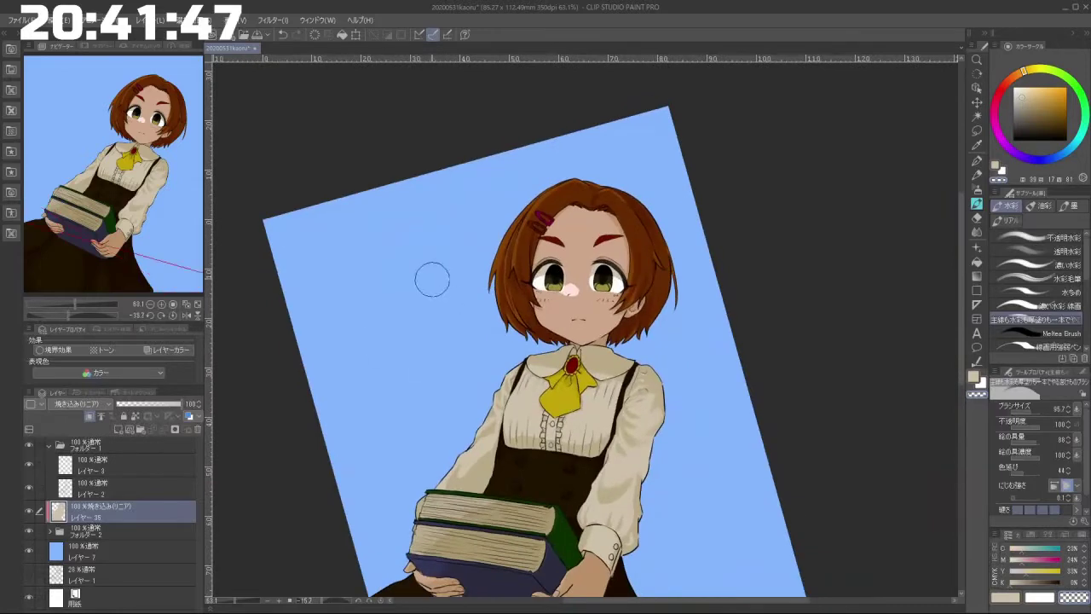
drag(490, 361, 558, 464)
key(ctrl+z)
key(ctrl+z)
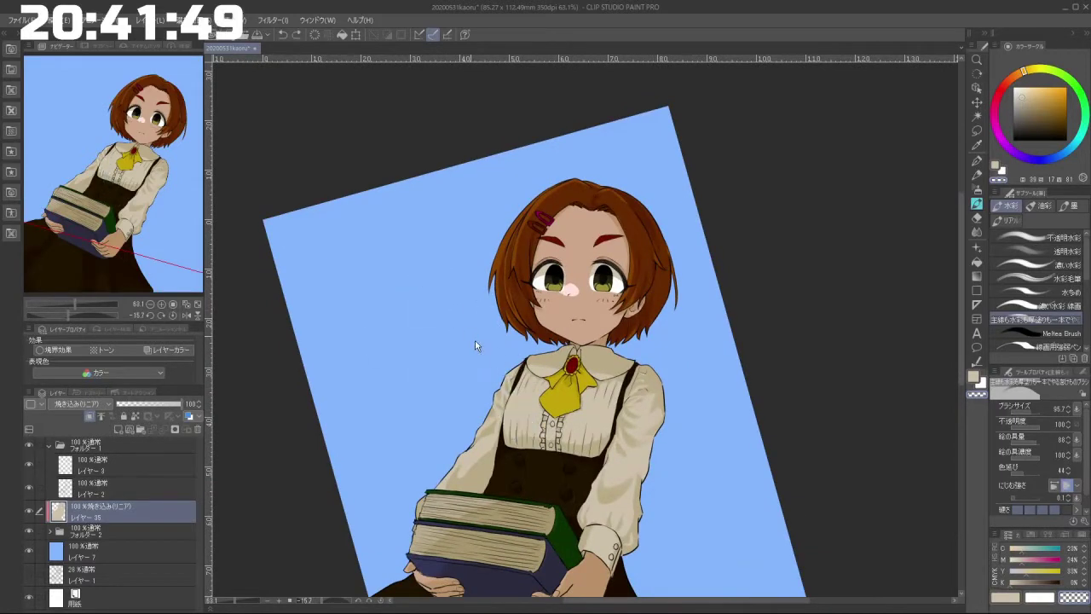
Step: Erase the shadow overlay from the hairpin side of the blouse front and its sleeve with a large transparent brush
key(bracketright)
drag(445, 270, 539, 481)
drag(469, 341, 484, 449)
mouse_move(470, 366)
mouse_down()
mouse_move(460, 474)
mouse_move(762, 415)
mouse_move(767, 403)
mouse_up()
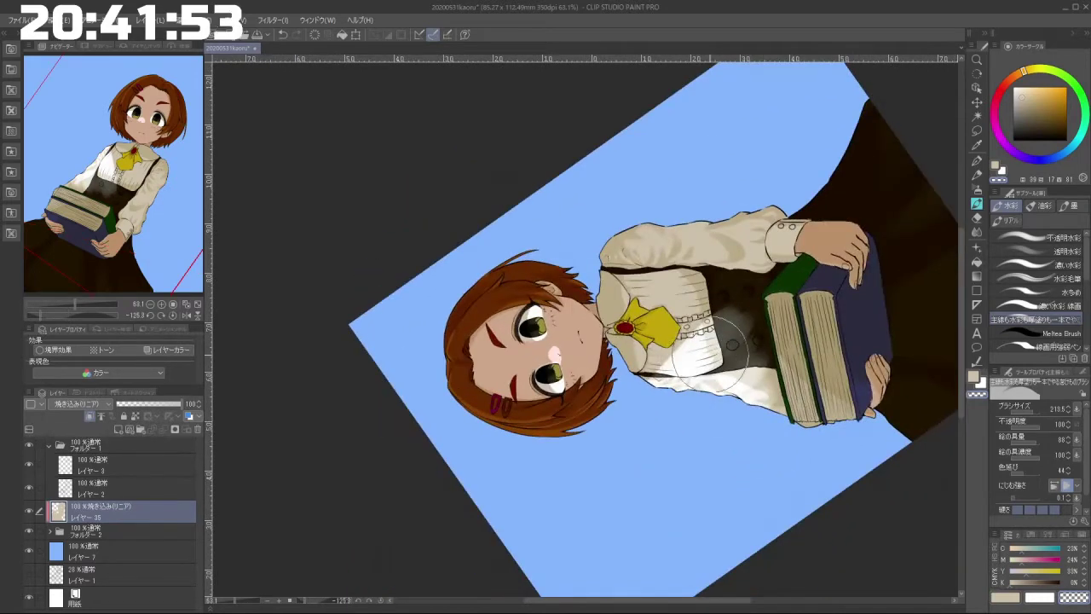
drag(715, 347, 633, 376)
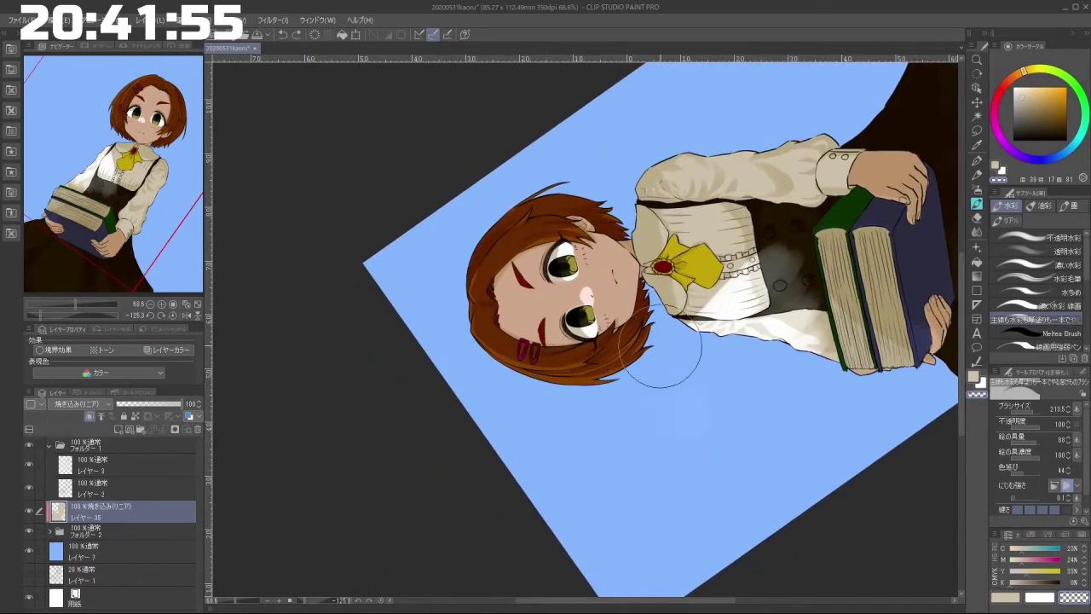
drag(533, 418, 537, 212)
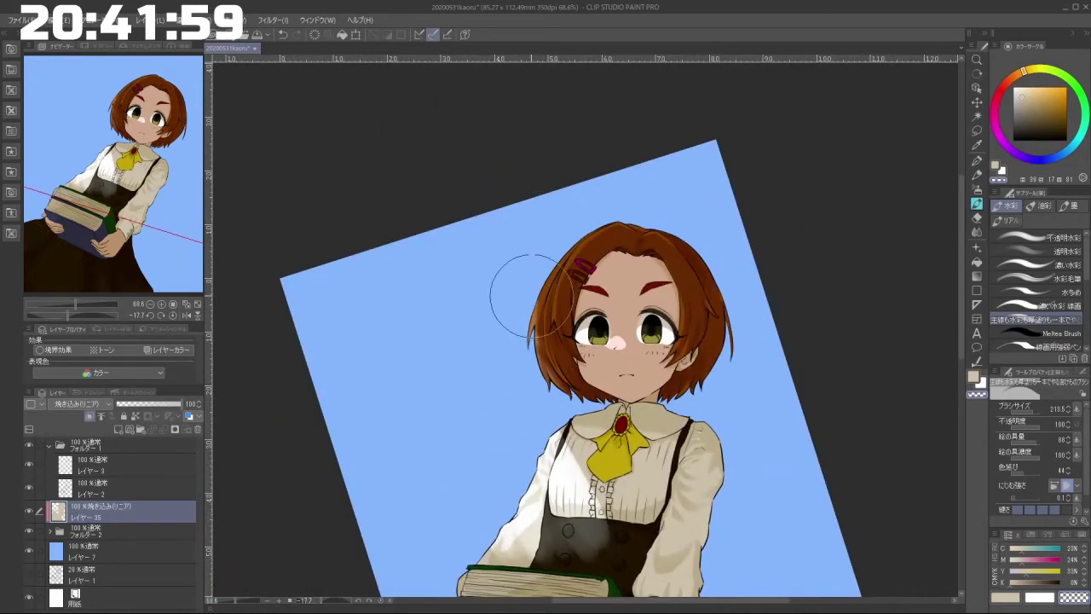
drag(567, 363, 523, 414)
drag(574, 442, 633, 428)
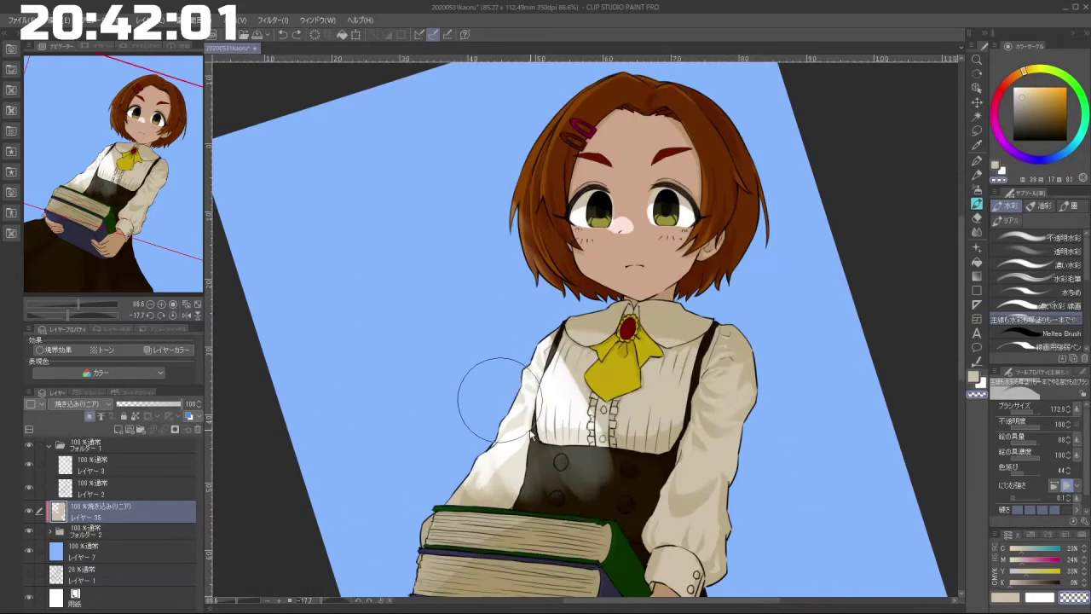
Step: Erase the shadow overlay from the dark vest above the books and clean up the lit area beside the sleeve
drag(528, 446, 504, 307)
mouse_move(560, 341)
mouse_down()
mouse_move(555, 452)
mouse_move(528, 460)
mouse_move(537, 413)
mouse_move(646, 376)
mouse_move(610, 412)
mouse_move(578, 416)
mouse_move(625, 449)
mouse_up()
mouse_move(670, 325)
mouse_down()
mouse_move(648, 429)
mouse_move(650, 406)
mouse_up()
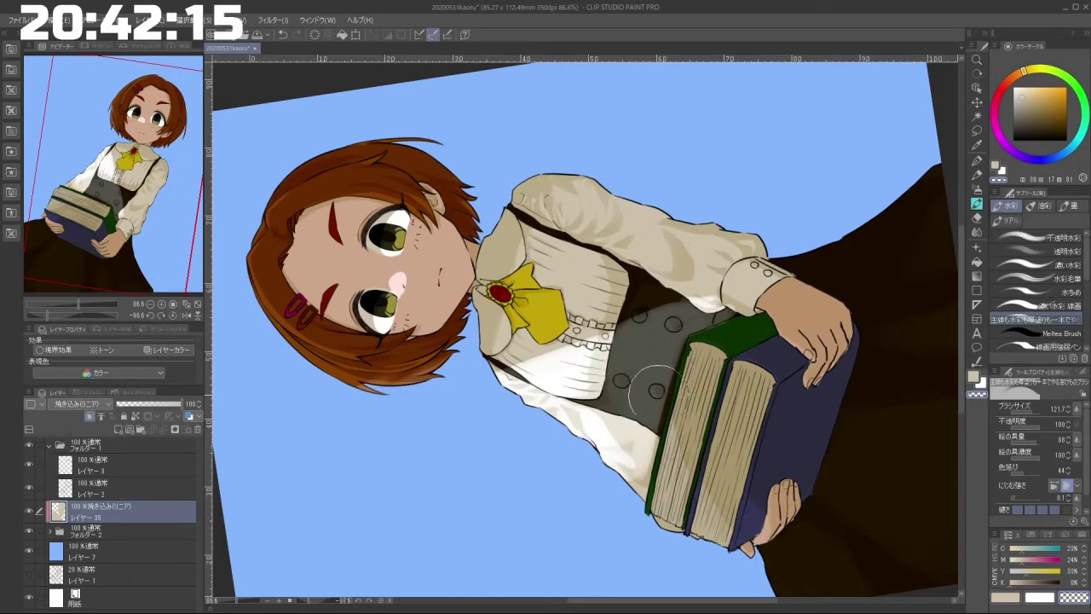
key(ctrl+z)
mouse_move(669, 343)
mouse_down()
mouse_move(640, 459)
mouse_move(691, 433)
mouse_move(709, 441)
mouse_up()
mouse_move(697, 400)
mouse_down()
mouse_move(704, 408)
mouse_move(690, 419)
mouse_move(587, 465)
mouse_move(450, 360)
mouse_move(479, 240)
mouse_up()
key([)
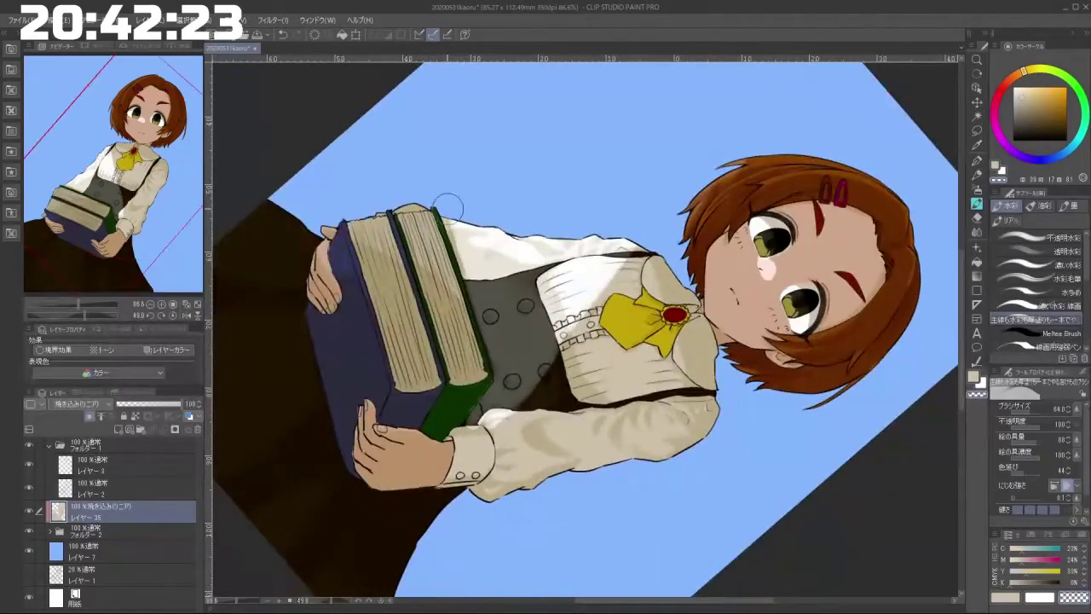
mouse_move(482, 298)
mouse_down()
mouse_move(526, 420)
mouse_move(597, 465)
mouse_move(635, 417)
mouse_up()
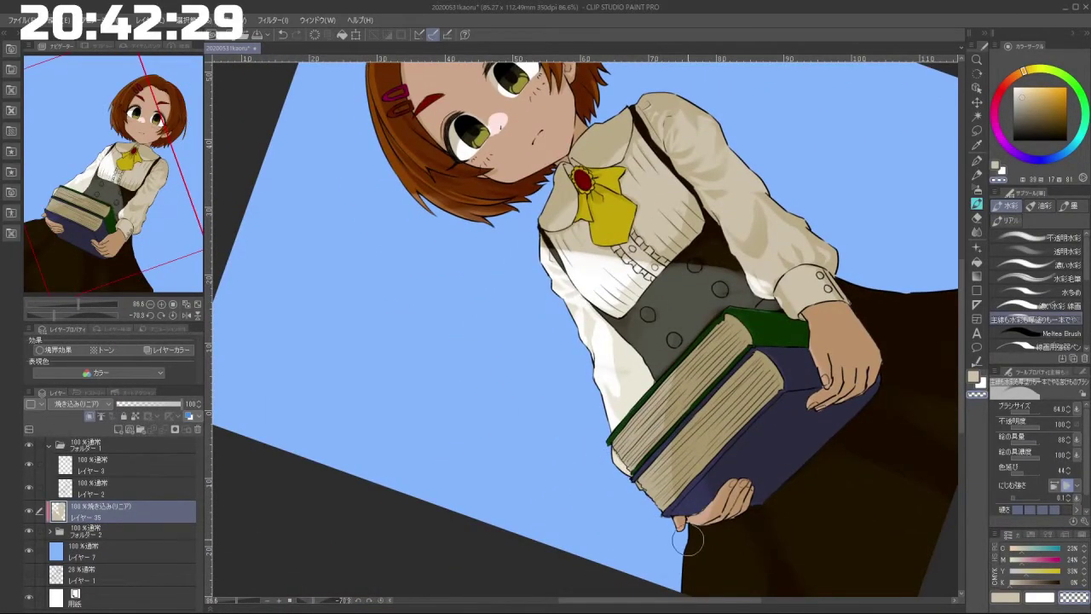
Step: Lighten the outer edge of the hair on the hairpin side by erasing a strip of the shadow overlay
mouse_move(633, 490)
mouse_down()
mouse_move(548, 478)
mouse_move(682, 447)
mouse_move(726, 393)
mouse_up()
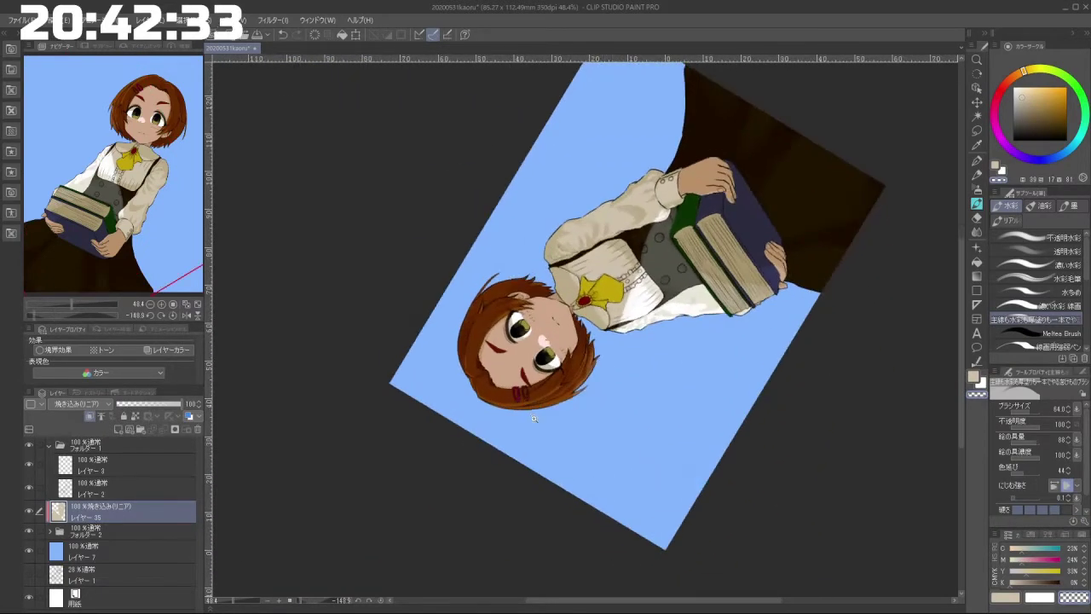
drag(535, 419, 566, 429)
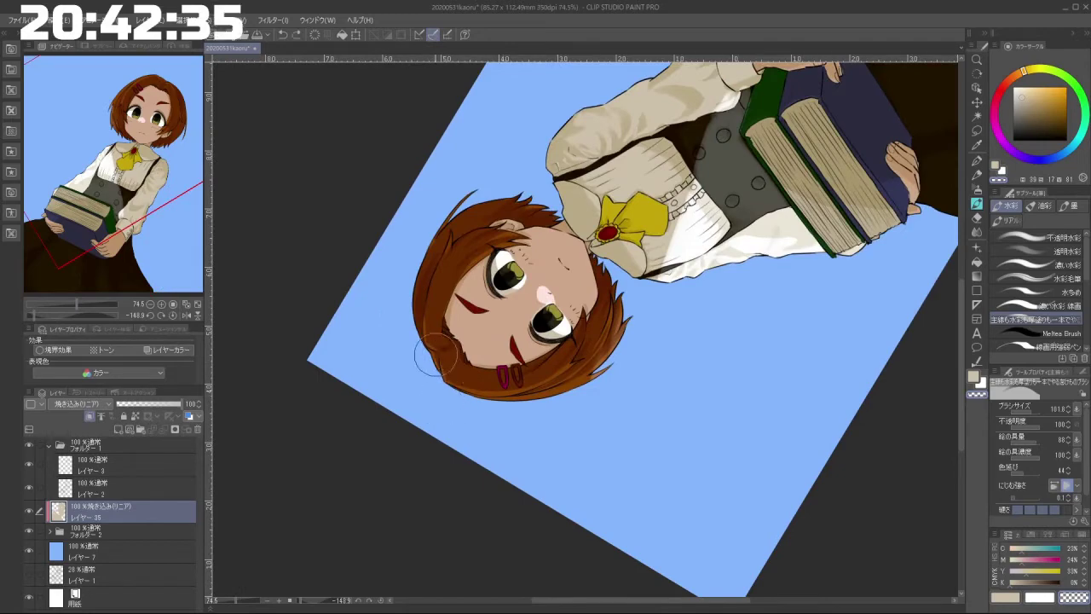
drag(480, 392, 588, 370)
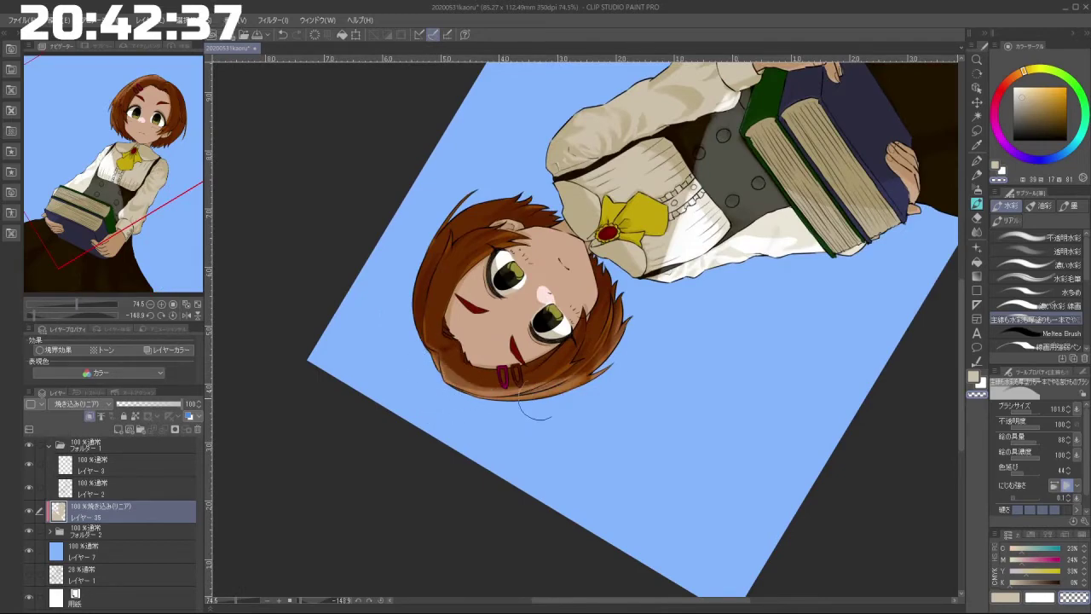
drag(536, 399, 588, 377)
mouse_move(474, 248)
mouse_down()
mouse_move(717, 403)
mouse_move(727, 298)
mouse_move(686, 311)
mouse_move(801, 326)
mouse_move(659, 185)
mouse_move(510, 230)
mouse_up()
drag(658, 406, 484, 317)
drag(670, 384, 651, 409)
drag(652, 409, 568, 264)
Step: Erase the shadow overlay along the skirt's upper edge beside the books at brush size 199.1
scroll(632, 376, up, 3)
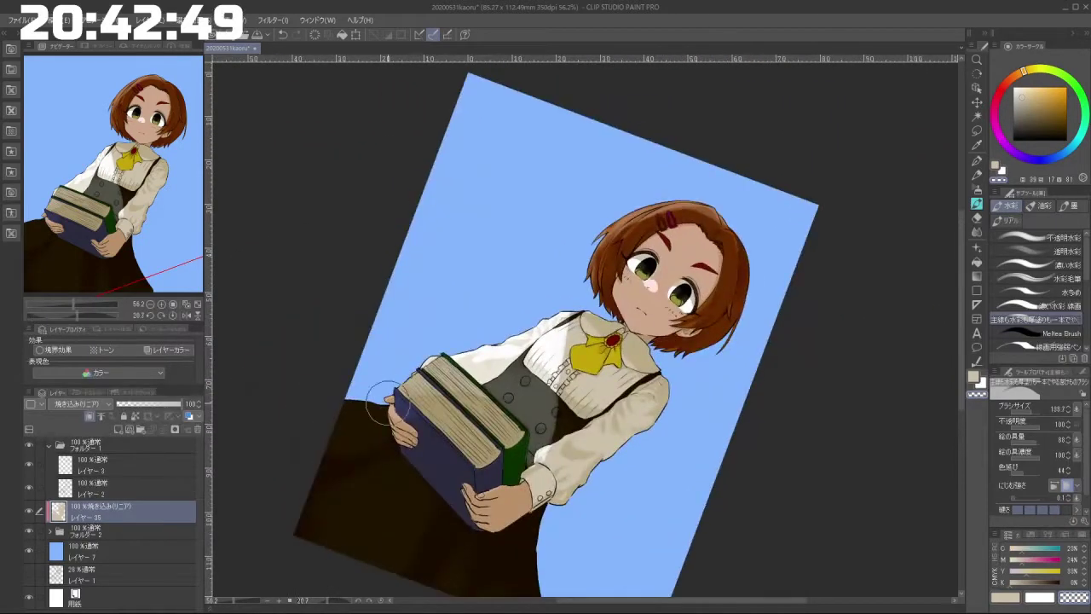
mouse_move(388, 404)
mouse_down()
mouse_move(341, 409)
mouse_move(348, 418)
mouse_move(316, 401)
mouse_move(369, 394)
mouse_move(349, 418)
mouse_move(375, 404)
mouse_up()
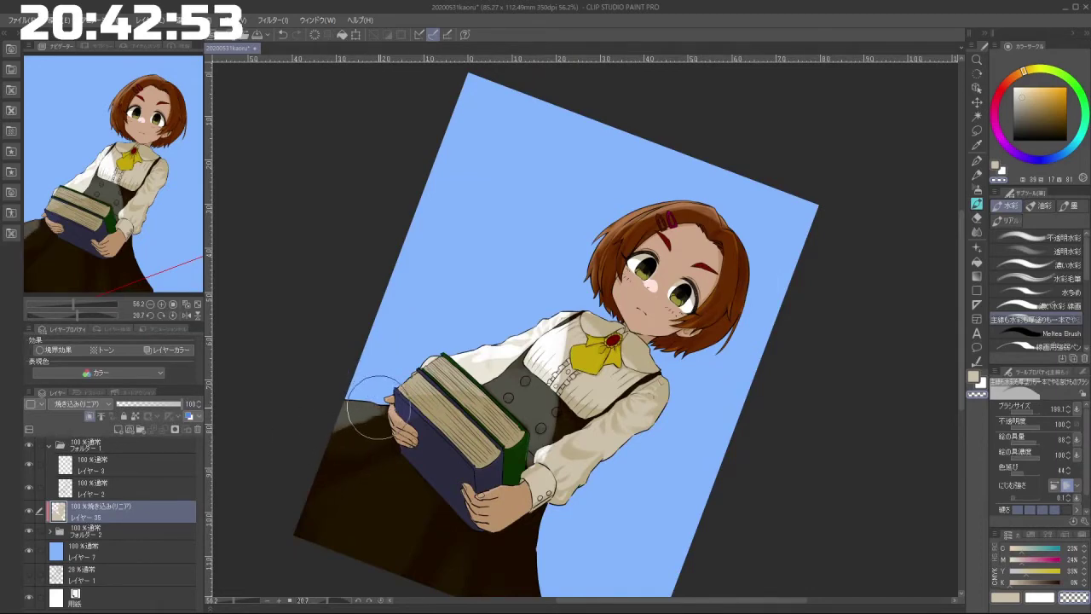
drag(386, 498, 430, 539)
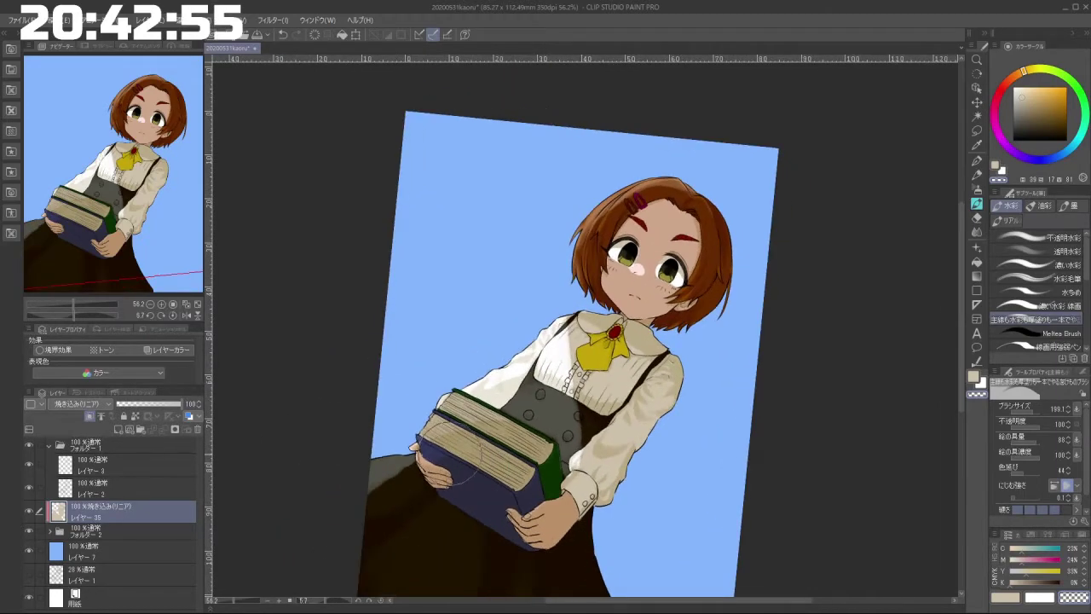
drag(566, 419, 524, 426)
drag(596, 405, 616, 350)
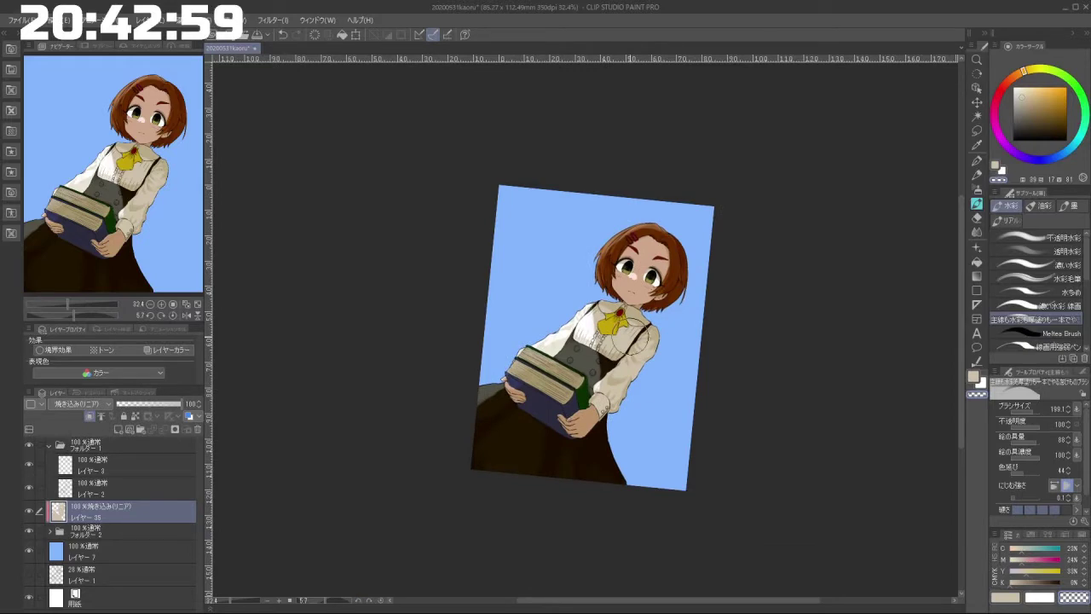
Step: Extend the lit areas on the hairpin-side locks of hair with a transparent brush of size 86.5
drag(470, 445, 677, 349)
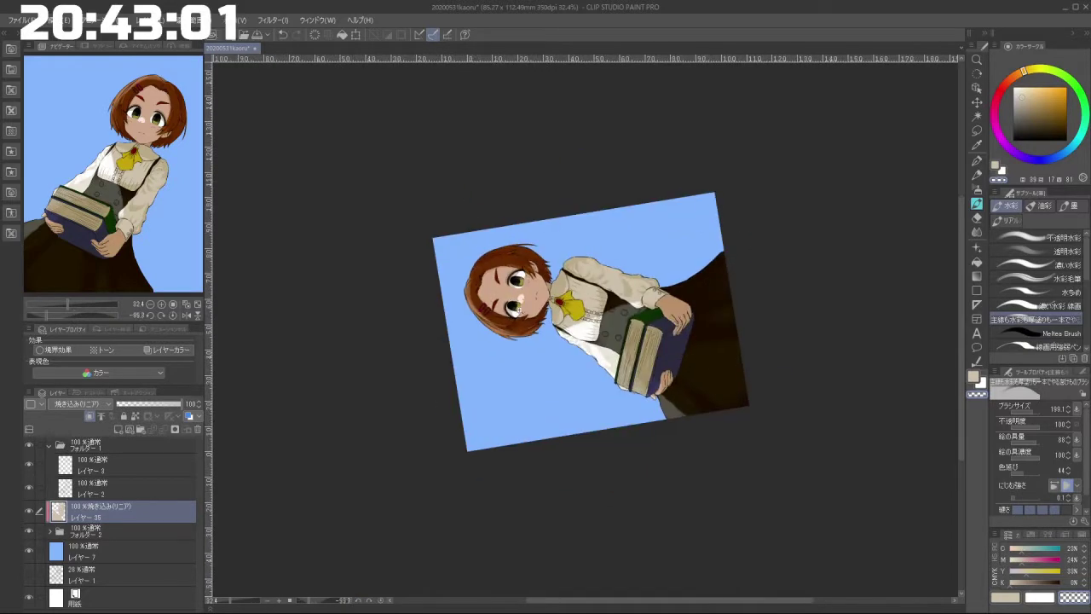
drag(516, 303, 542, 326)
drag(572, 446, 420, 373)
drag(694, 300, 633, 311)
drag(517, 426, 469, 358)
mouse_move(586, 336)
mouse_down()
mouse_move(578, 288)
mouse_move(552, 278)
mouse_up()
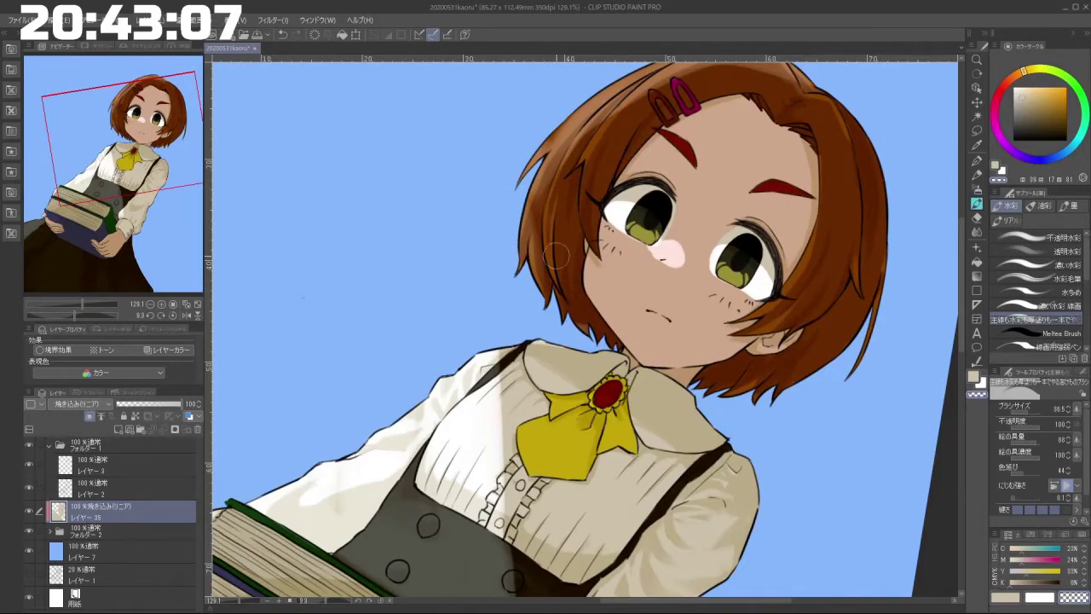
drag(586, 163, 484, 460)
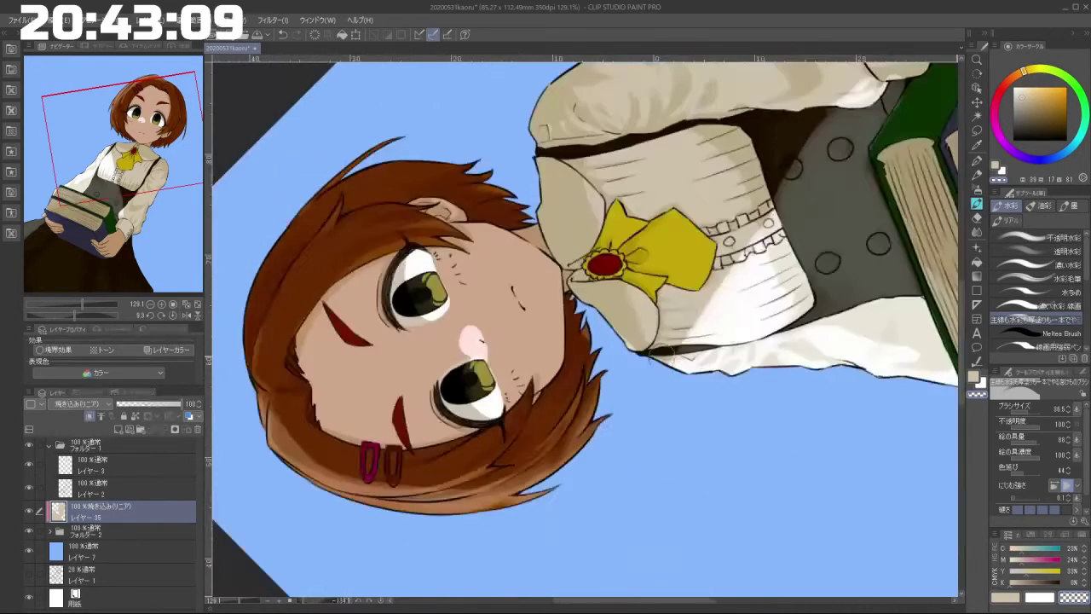
drag(580, 445, 627, 447)
Step: Erase the shadow overlay on the two hairpins and the hair around them at brush size 28.2
drag(520, 505, 581, 505)
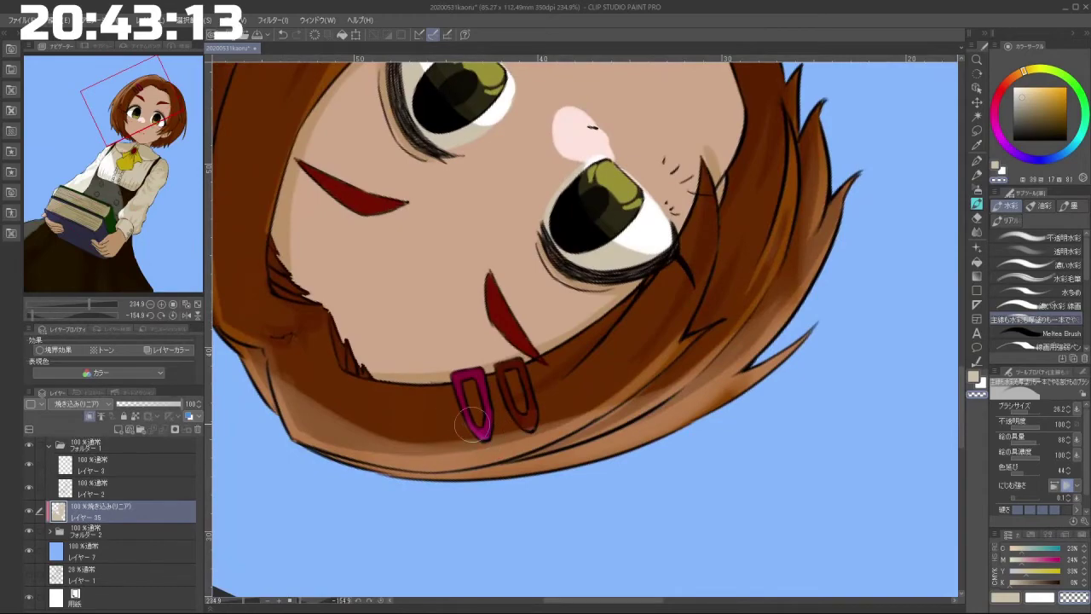
drag(552, 438, 477, 427)
drag(461, 409, 654, 159)
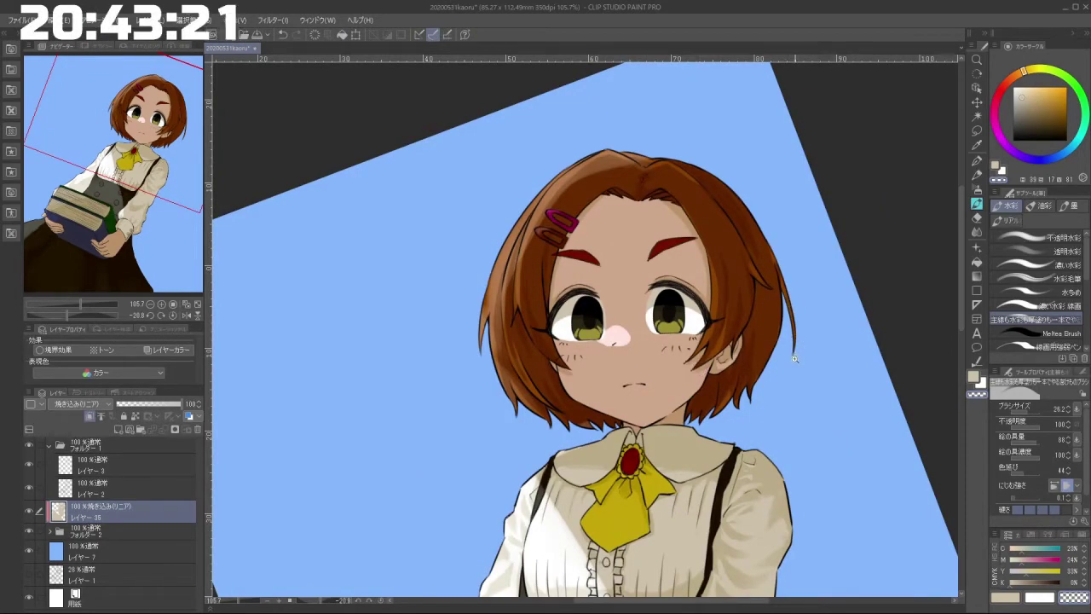
drag(794, 359, 831, 388)
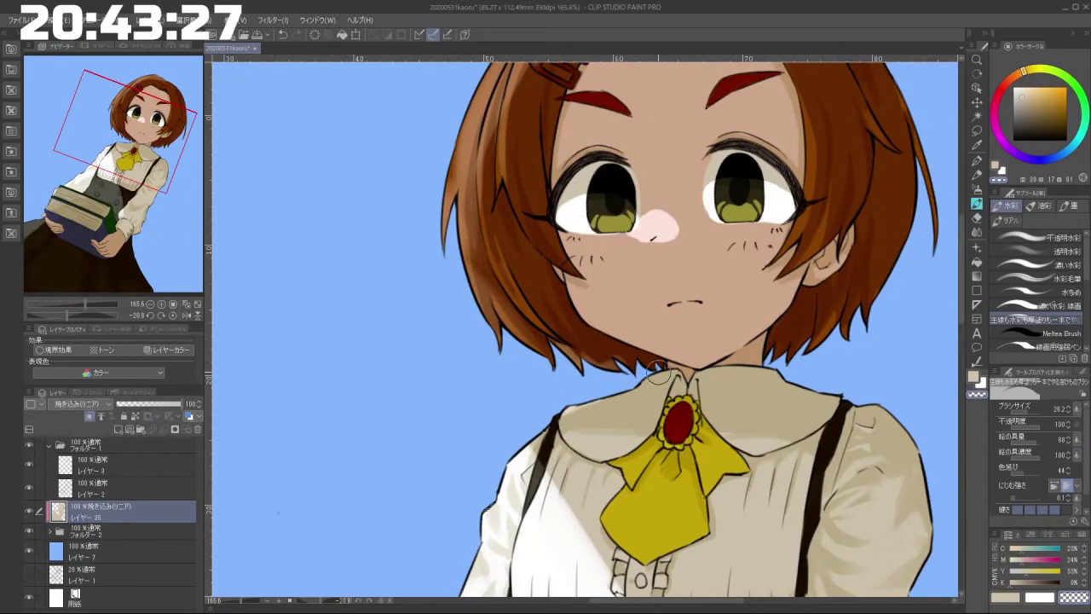
Step: Erase a thin strip of the shadow overlay along the hairpin-side cheek at brush size 19.2
drag(602, 419, 551, 356)
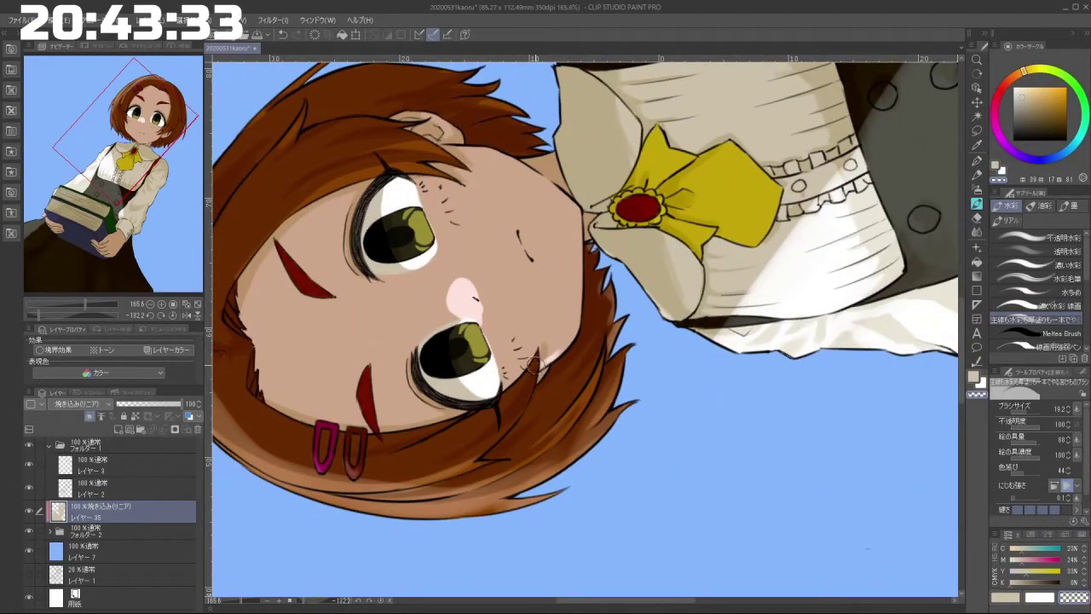
drag(565, 341, 577, 320)
drag(550, 358, 698, 331)
drag(660, 388, 525, 295)
drag(517, 371, 550, 370)
drag(649, 308, 482, 245)
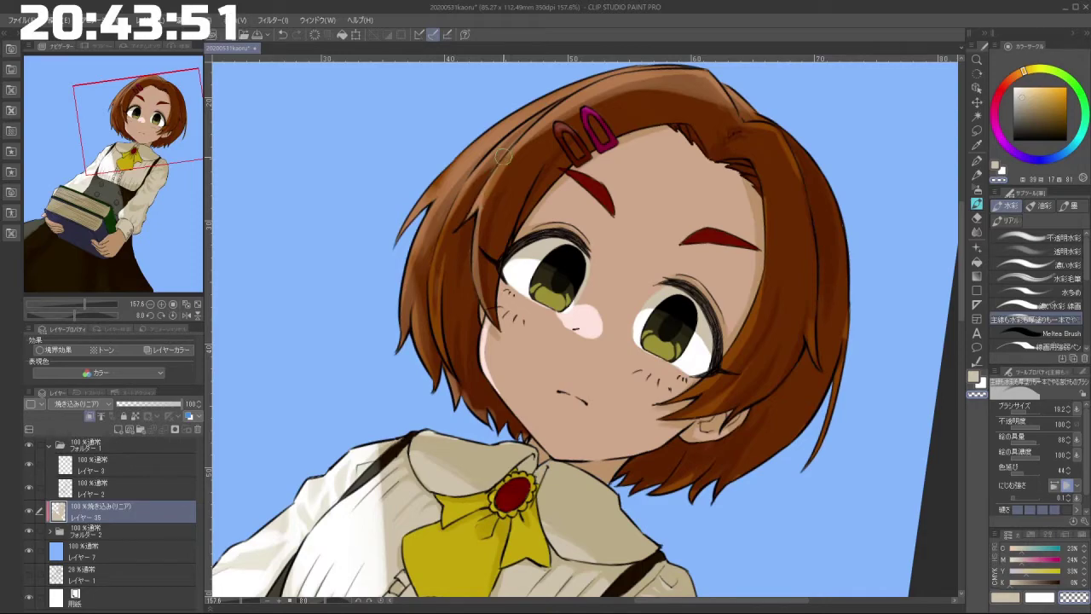
Step: Extend the thin lit strip from the hairpin-side cheek along the jawline to the chin
mouse_move(486, 204)
mouse_down()
mouse_move(428, 304)
mouse_move(594, 489)
mouse_move(699, 443)
mouse_up()
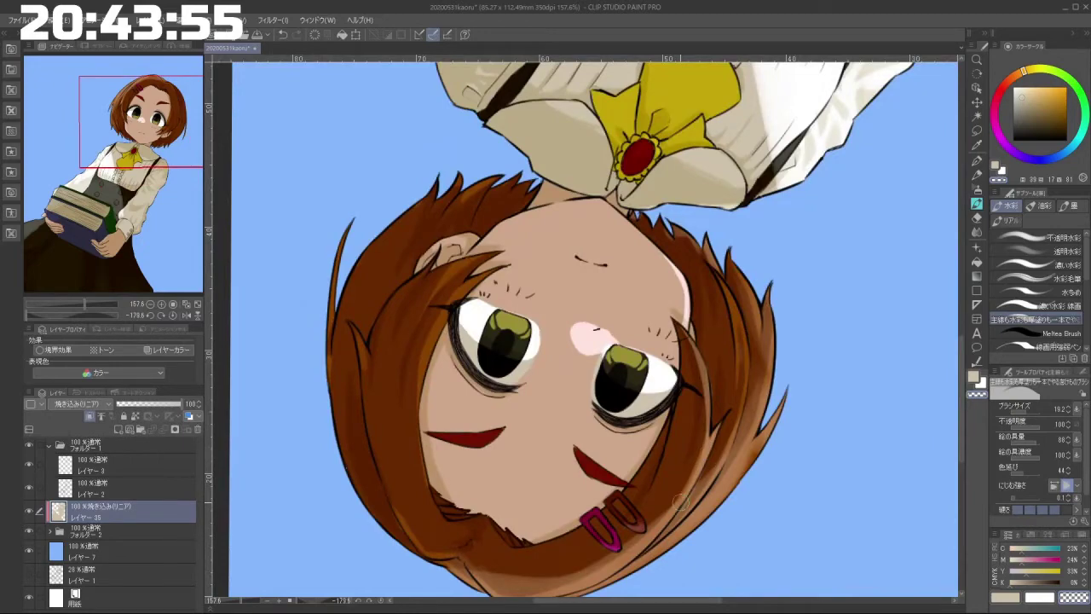
drag(735, 495, 487, 478)
drag(456, 352, 740, 339)
drag(539, 248, 682, 273)
drag(443, 418, 612, 435)
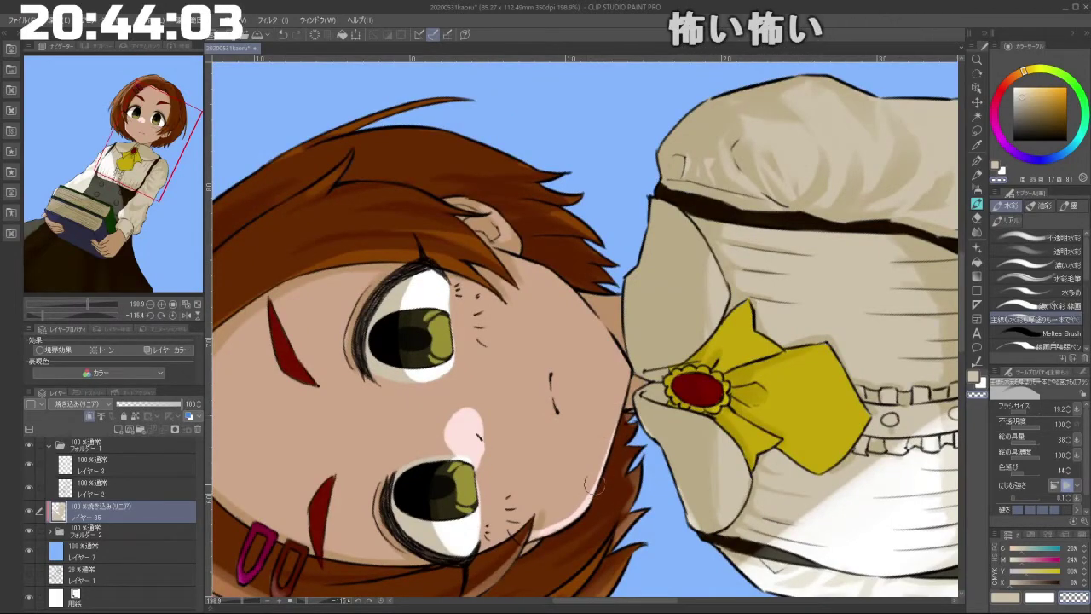
drag(600, 469, 526, 395)
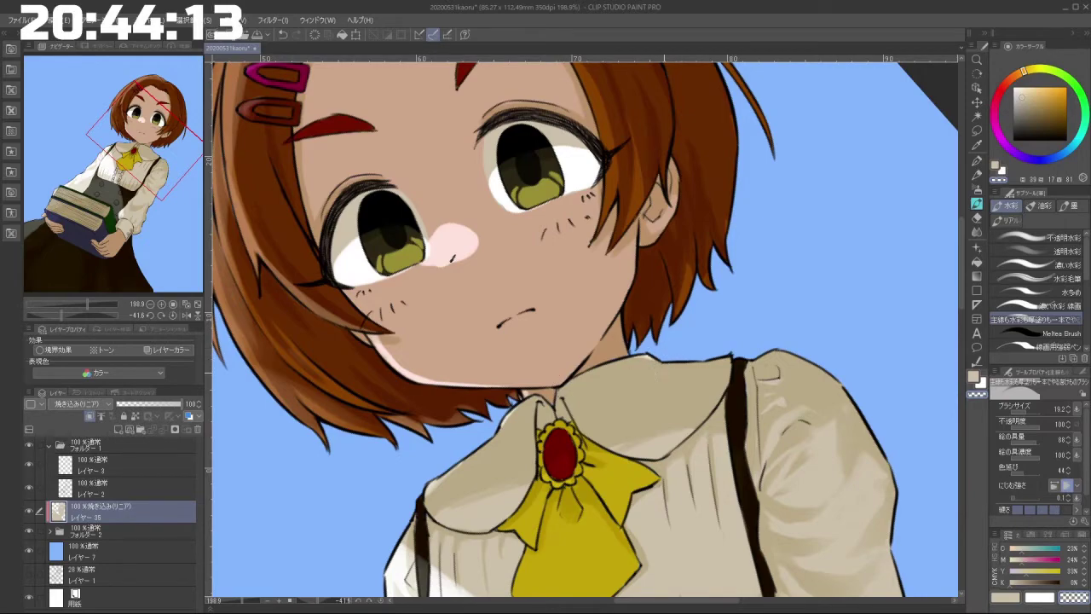
Step: Trim the nose highlight beside the hairpin-side eye by painting shadow colour over its edge at brush size 19.2
scroll(667, 375, down, 9)
drag(668, 375, 637, 339)
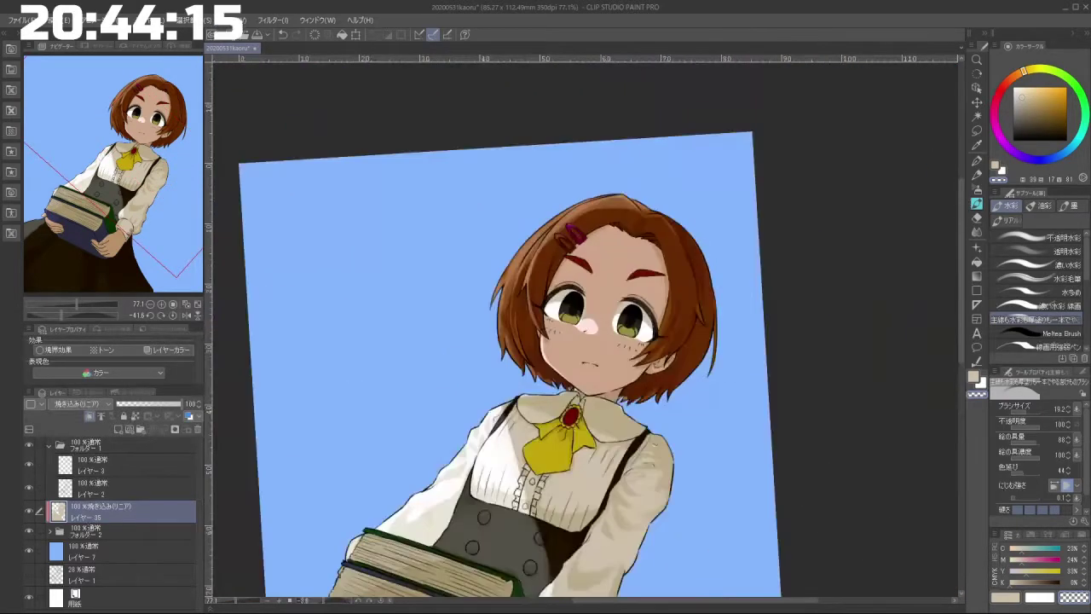
scroll(636, 340, down, 5)
scroll(604, 342, up, 18)
drag(603, 396, 816, 319)
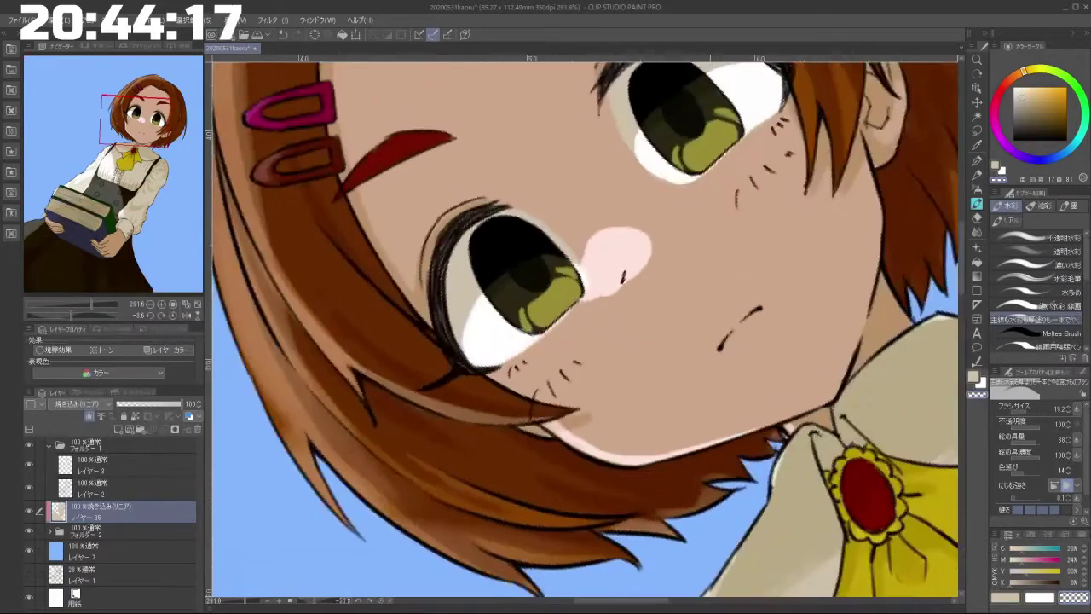
scroll(596, 287, up, 2)
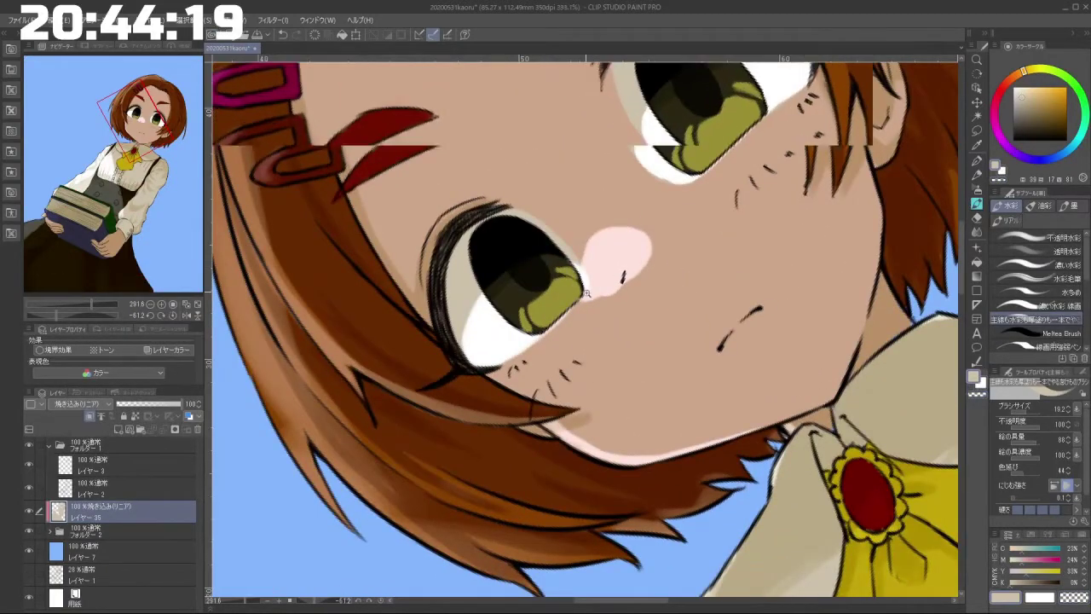
drag(570, 288, 543, 341)
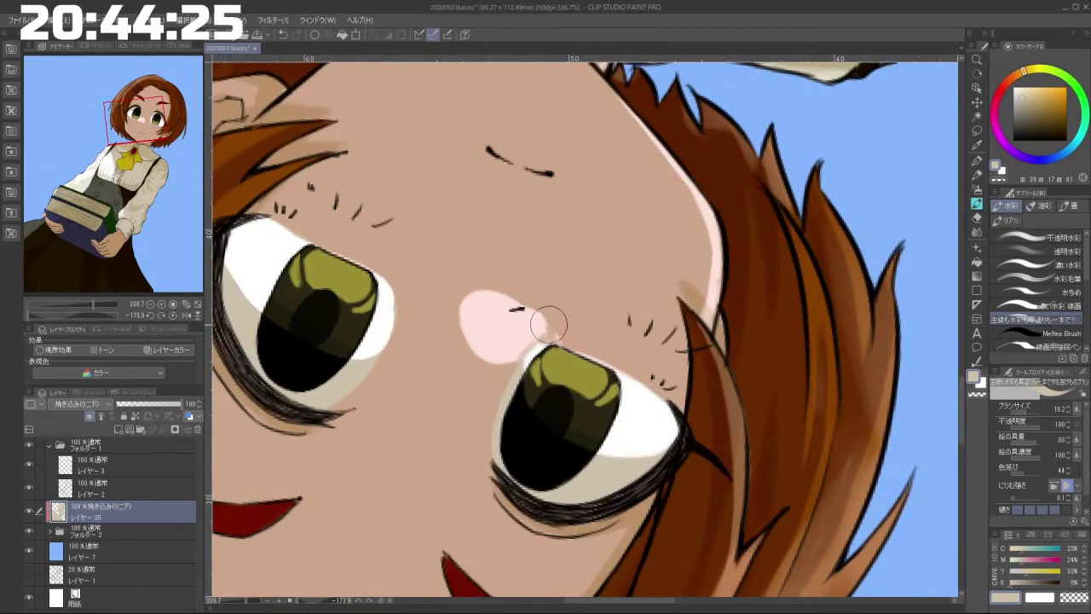
mouse_move(549, 320)
mouse_down()
mouse_move(524, 348)
mouse_move(623, 440)
mouse_move(661, 419)
mouse_move(660, 375)
mouse_up()
drag(607, 332, 610, 341)
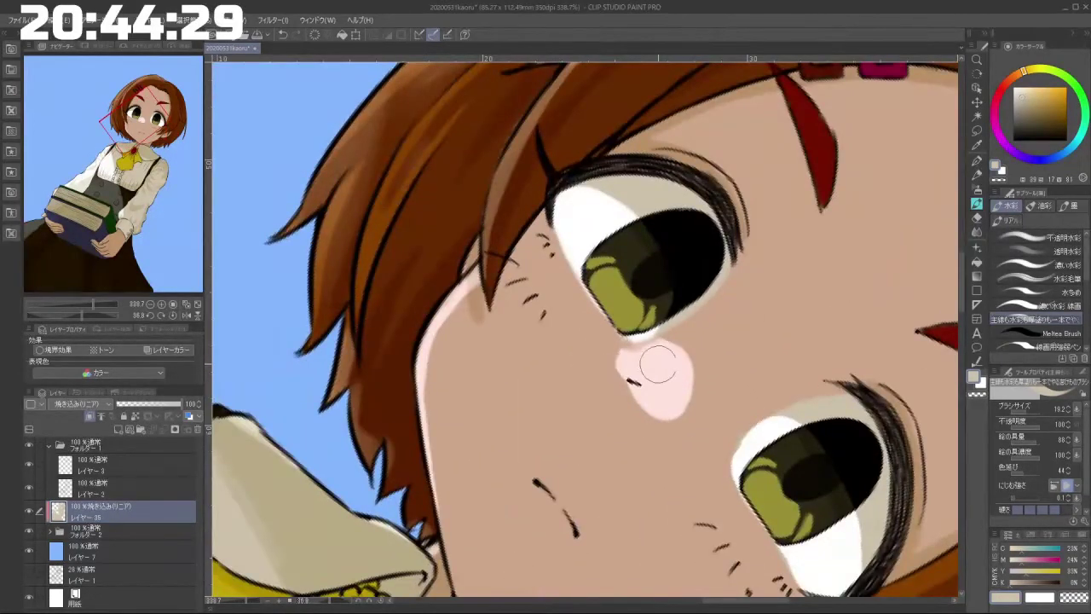
Step: Erase the shadow overlay between the nose highlight and the hairpin-side eye with a transparent brush of size 21.0
click(976, 394)
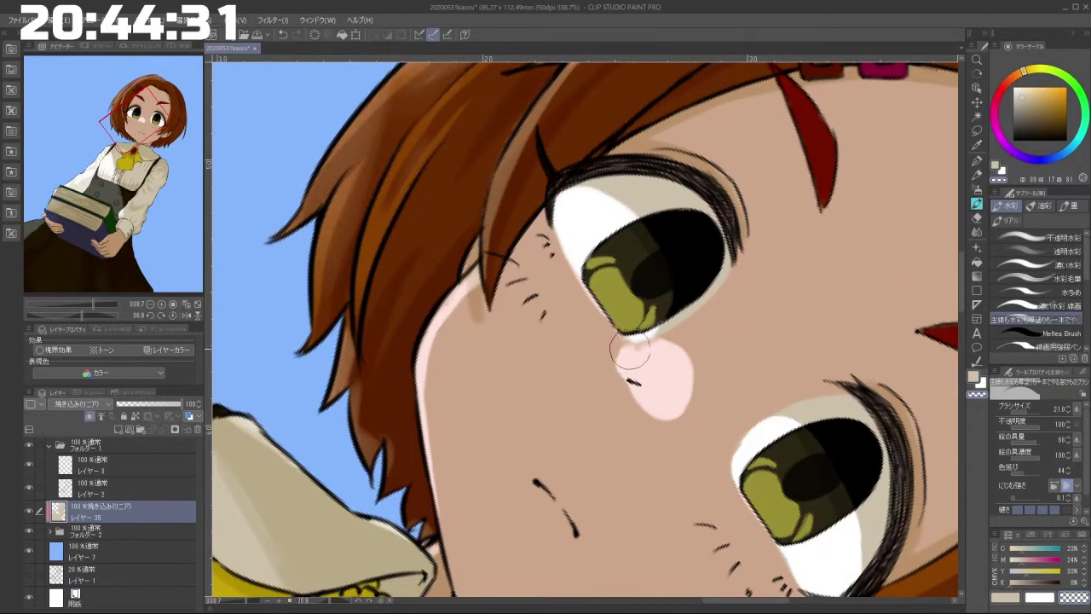
drag(629, 351, 665, 356)
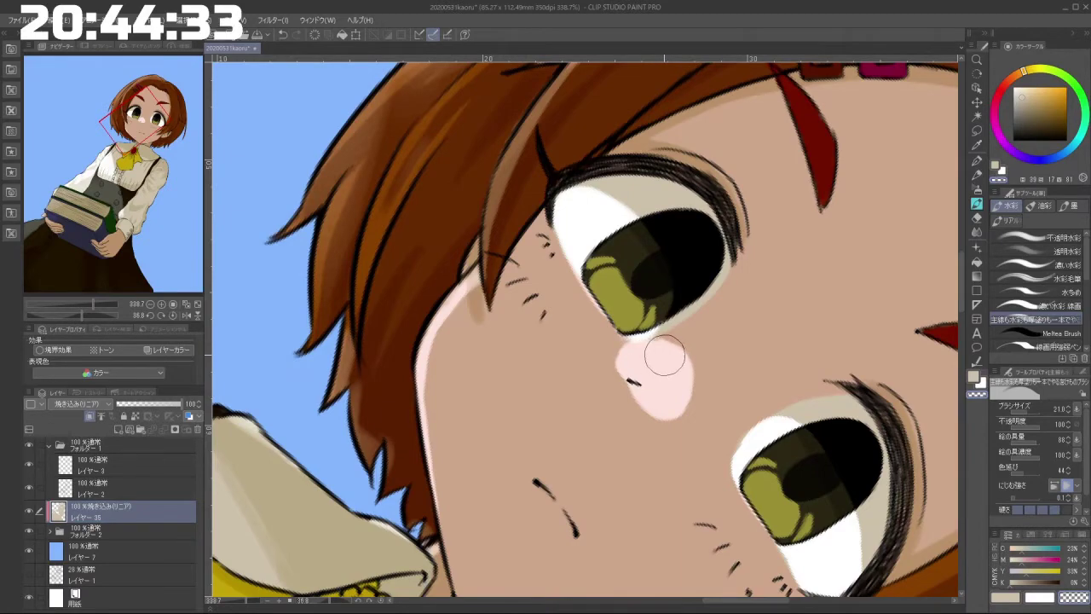
drag(646, 391, 601, 371)
drag(647, 427, 690, 270)
drag(495, 414, 596, 412)
drag(548, 460, 782, 315)
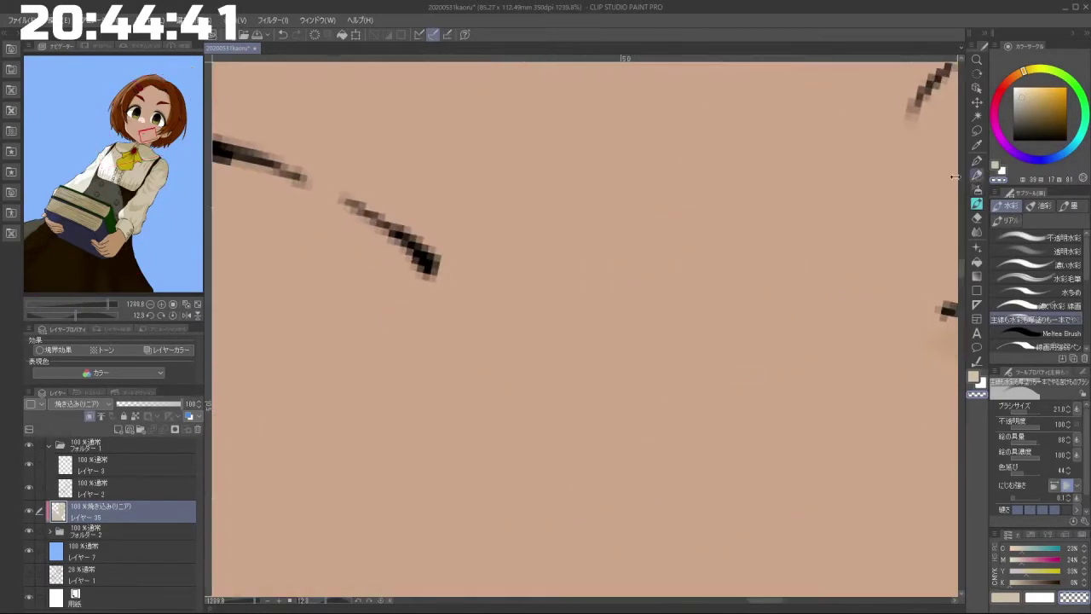
mouse_move(727, 344)
mouse_down()
mouse_move(671, 333)
mouse_move(659, 415)
mouse_move(696, 410)
mouse_move(720, 313)
mouse_up()
Step: Cover the whole nose highlight with the shadow colour at brush size 21.0
key(c)
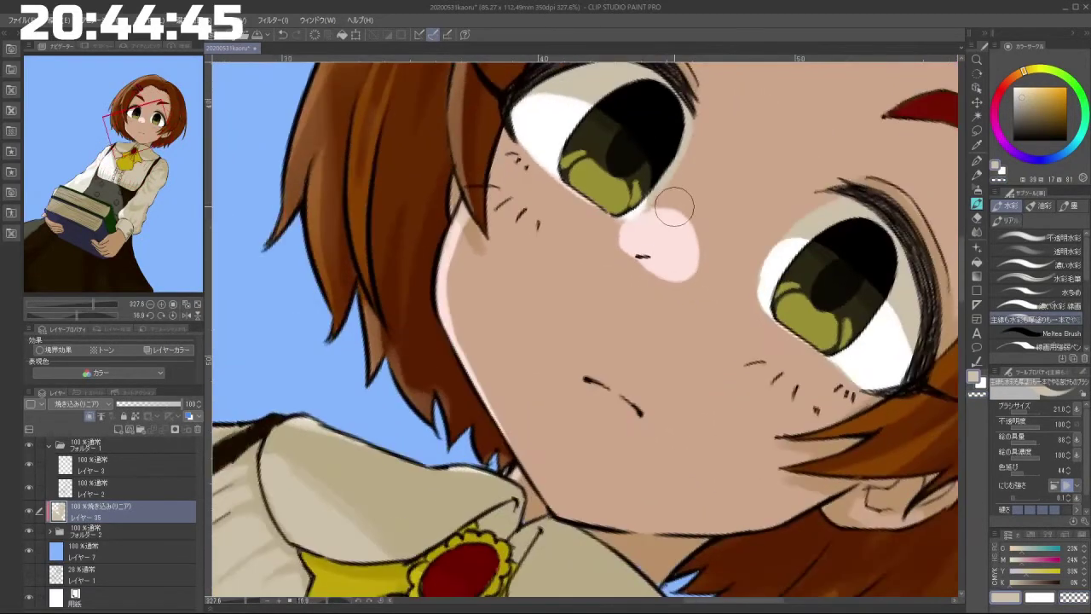
mouse_move(676, 206)
mouse_down()
mouse_move(628, 233)
mouse_move(674, 209)
mouse_move(639, 239)
mouse_move(616, 240)
mouse_move(694, 210)
mouse_move(677, 283)
mouse_up()
key(ctrl+z)
mouse_move(638, 442)
mouse_down()
mouse_move(711, 336)
mouse_move(662, 360)
mouse_move(617, 405)
mouse_move(658, 290)
mouse_move(539, 397)
mouse_up()
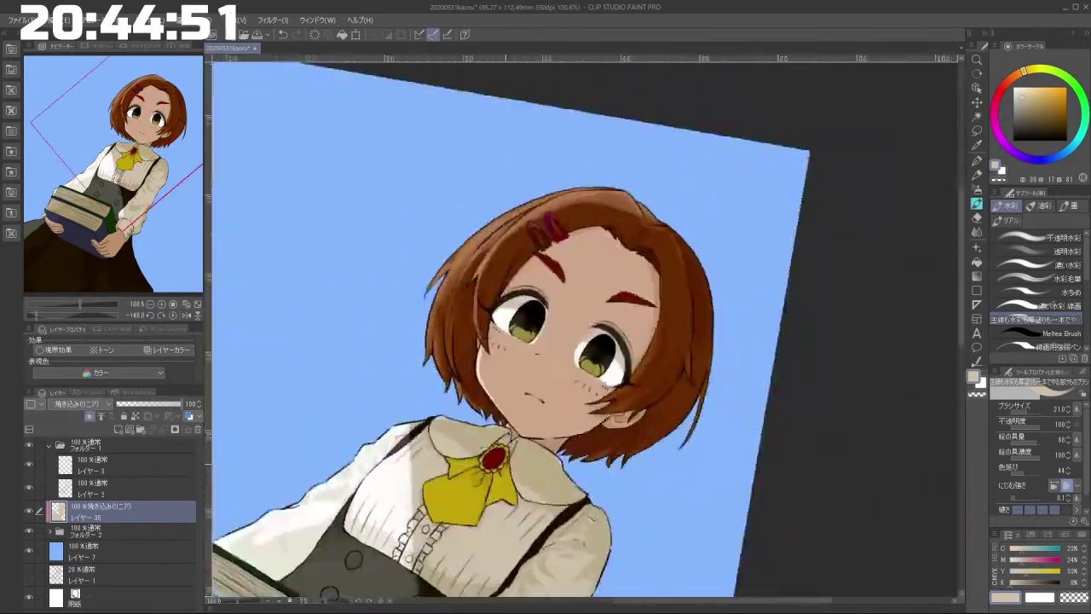
scroll(550, 325, down, 1)
scroll(597, 384, up, 5)
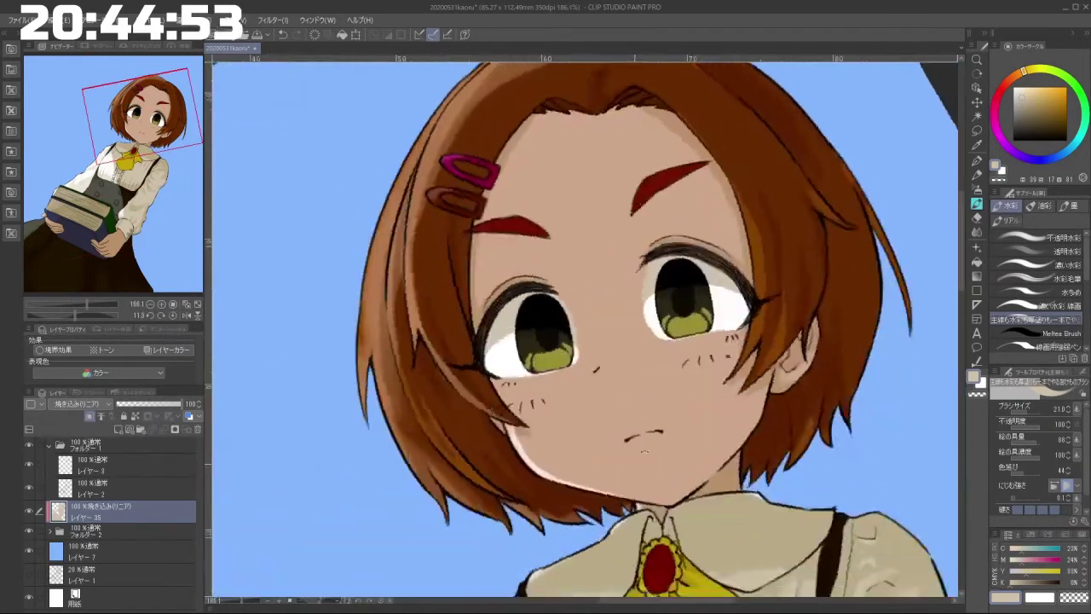
drag(639, 447, 590, 453)
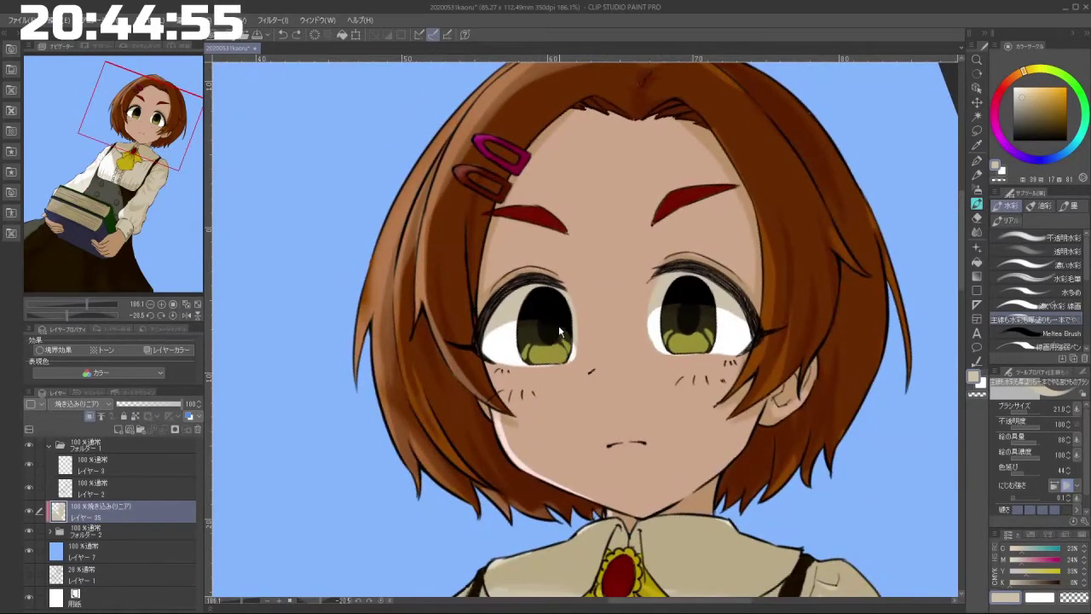
Step: Touch up the shadow on the white of the hairpin-side eye with the shadow colour at brush size 21.0
mouse_move(516, 309)
mouse_down()
mouse_move(490, 334)
mouse_move(509, 311)
mouse_move(491, 359)
mouse_up()
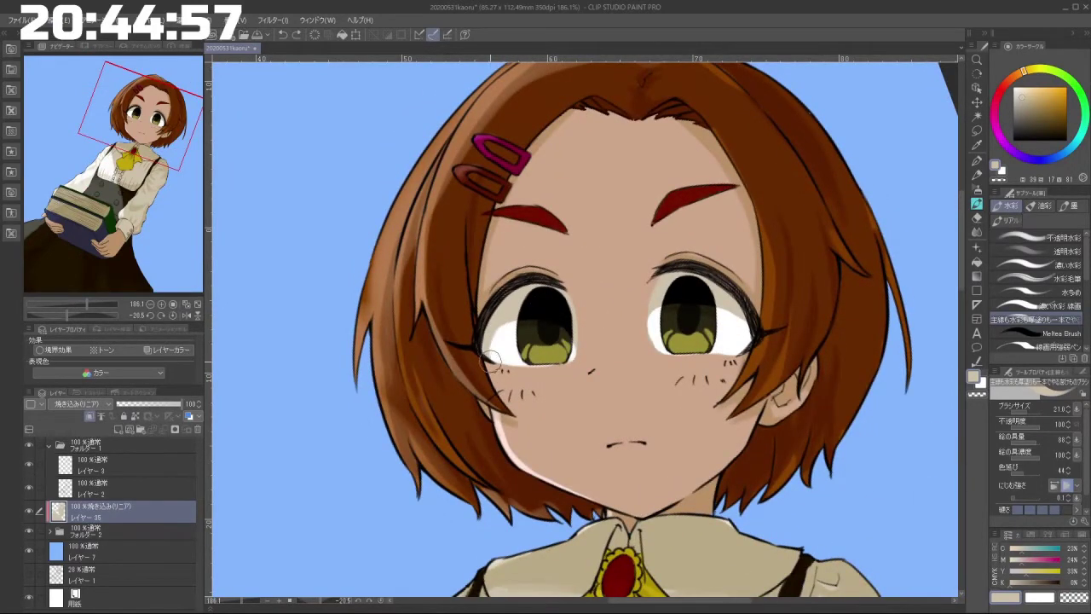
mouse_move(518, 310)
mouse_down()
mouse_move(489, 358)
mouse_move(580, 407)
mouse_up()
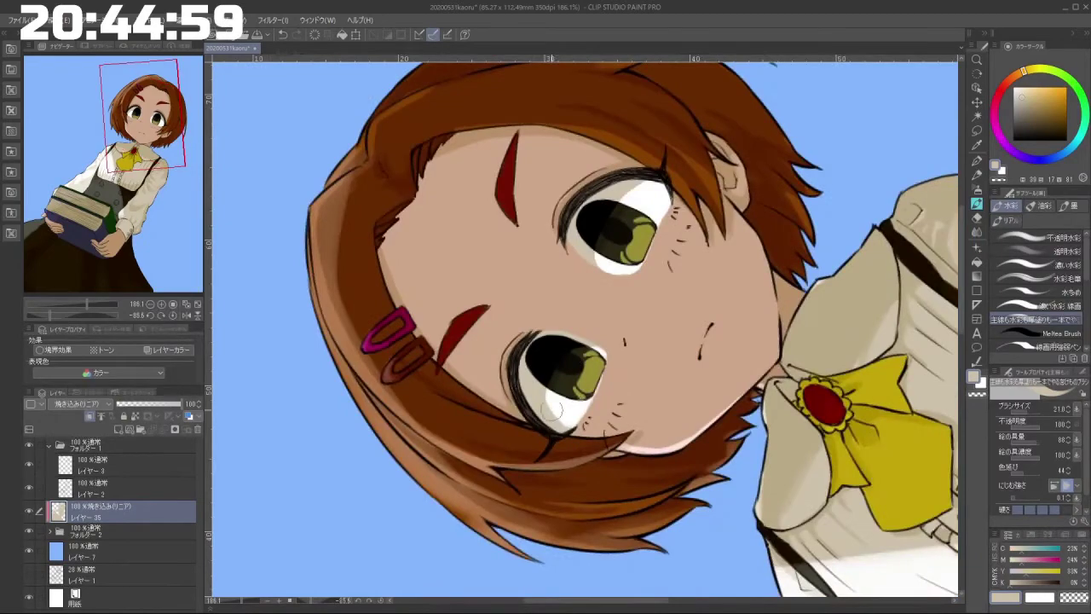
drag(551, 372, 553, 417)
mouse_move(550, 363)
mouse_down()
mouse_move(617, 367)
mouse_move(632, 336)
mouse_up()
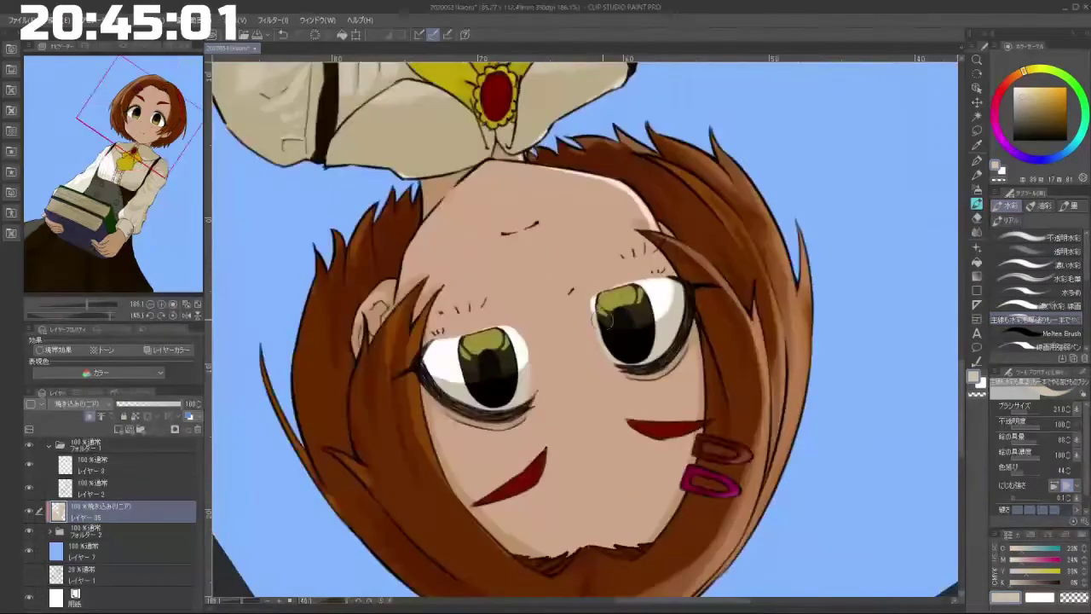
drag(595, 290, 627, 370)
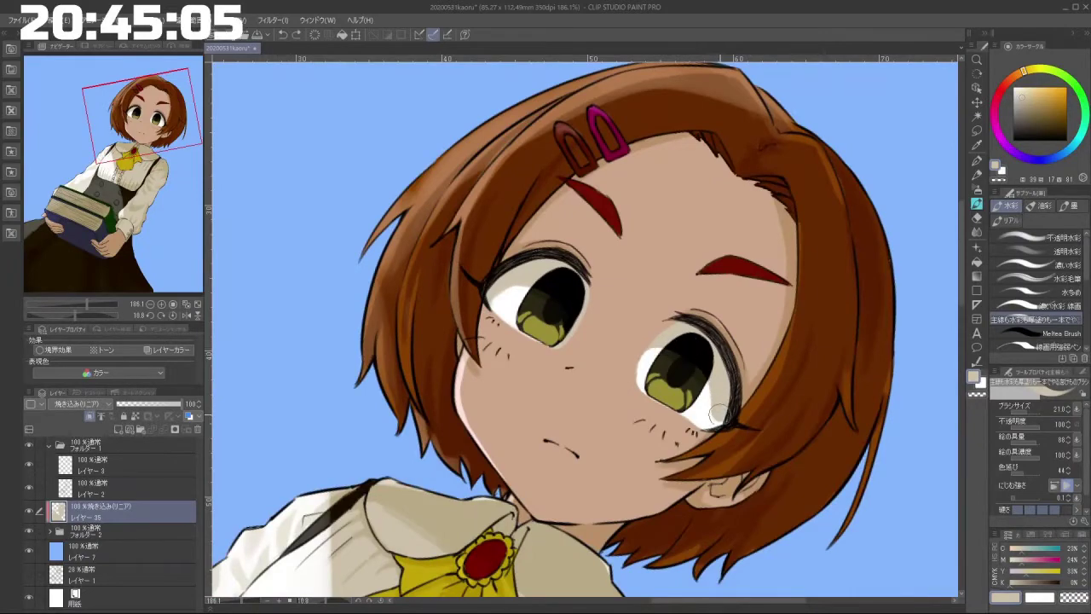
Step: Touch up the shadow on the white of the other eye, near its outer corner beneath the upper lashes
drag(718, 420, 632, 189)
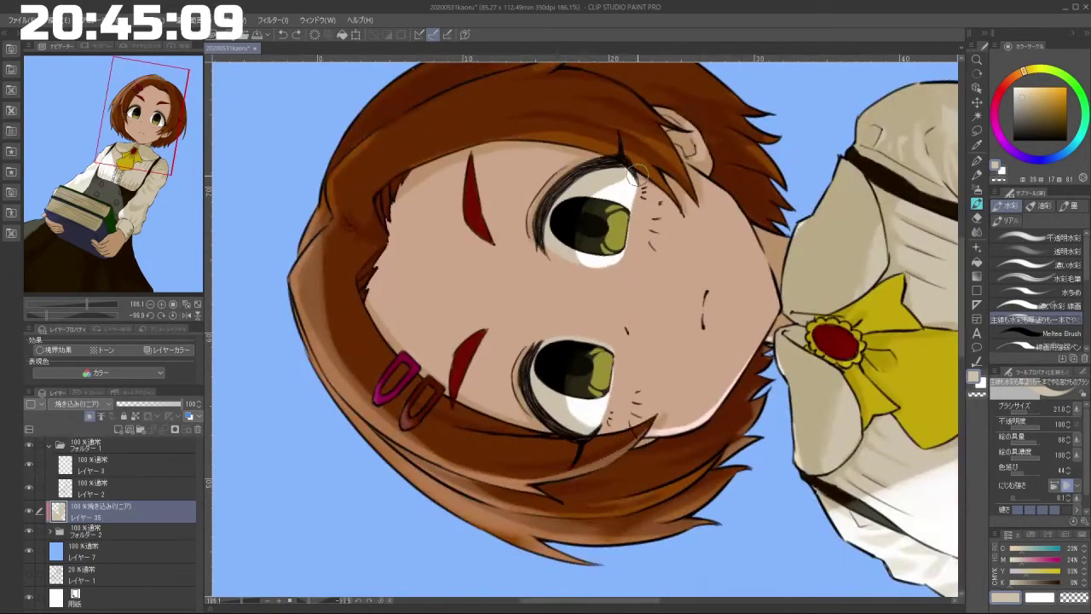
mouse_move(630, 179)
mouse_down()
mouse_move(583, 201)
mouse_move(616, 184)
mouse_move(579, 215)
mouse_move(644, 179)
mouse_move(582, 200)
mouse_move(632, 186)
mouse_up()
key(ctrl+z)
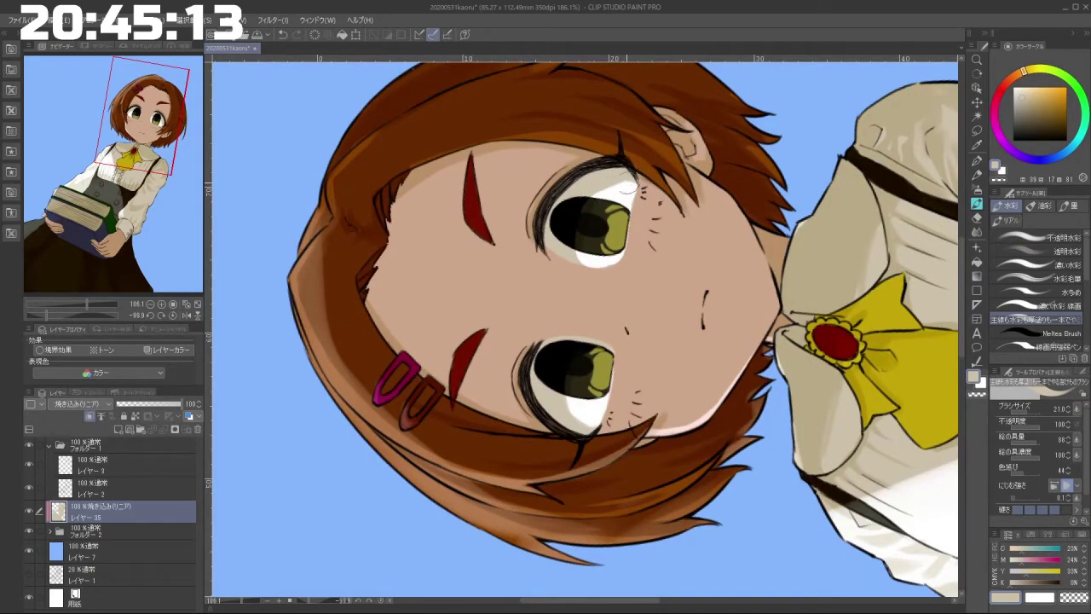
key(ctrl+z)
key(ctrl+y)
drag(587, 270, 687, 364)
Step: Refine the lit corners at the page ends of both books with the shadow colour and a transparent brush of size 21.0
scroll(685, 372, down, 5)
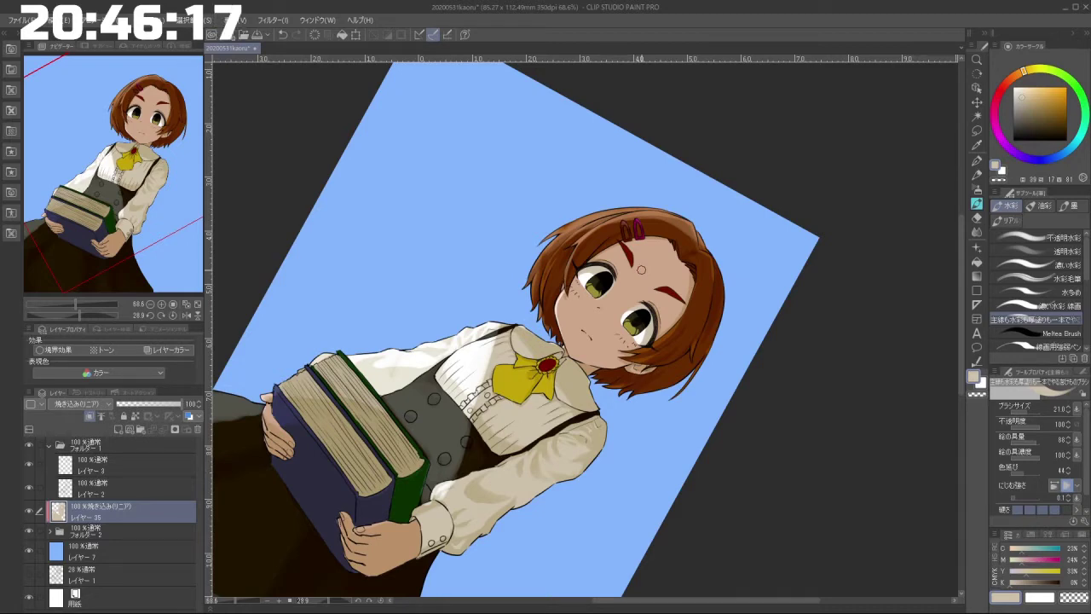
drag(726, 531, 827, 247)
drag(772, 452, 682, 401)
scroll(648, 428, up, 3)
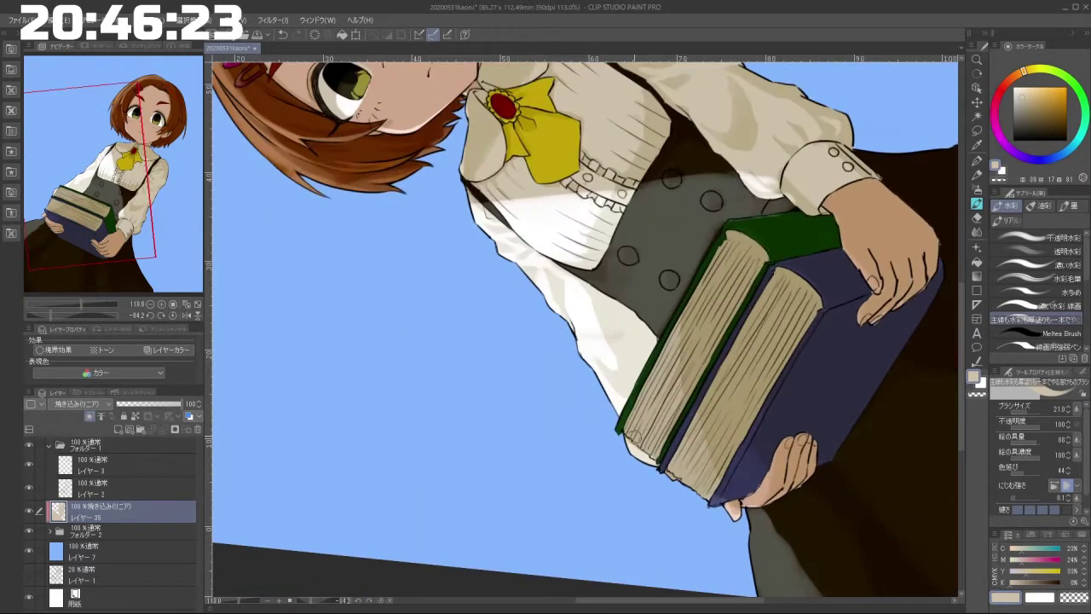
drag(632, 434, 635, 446)
click(978, 397)
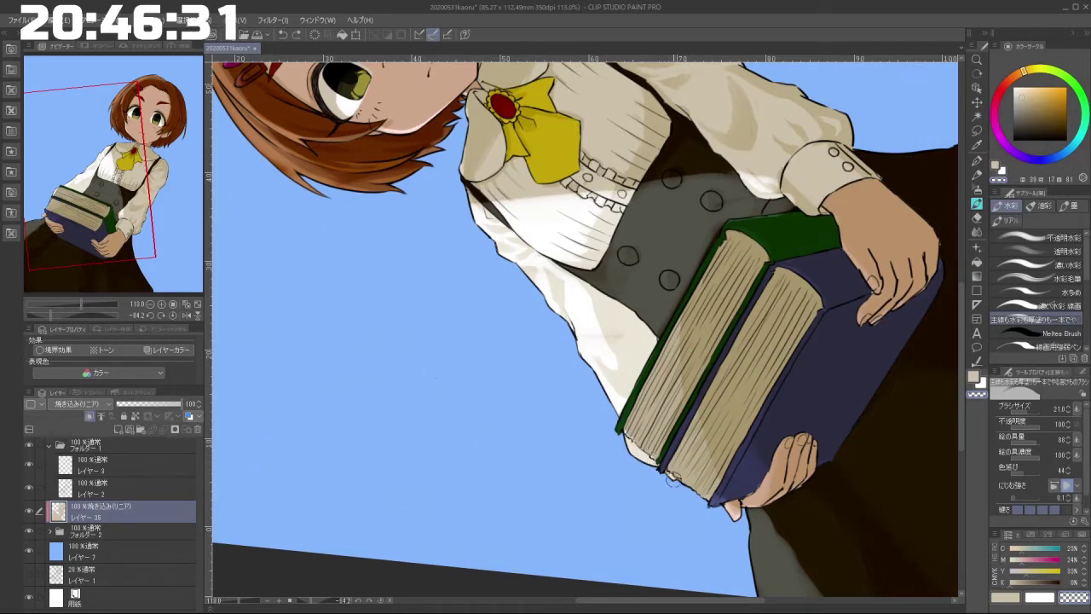
mouse_move(679, 484)
mouse_down()
mouse_move(671, 470)
mouse_move(743, 418)
mouse_move(729, 319)
mouse_up()
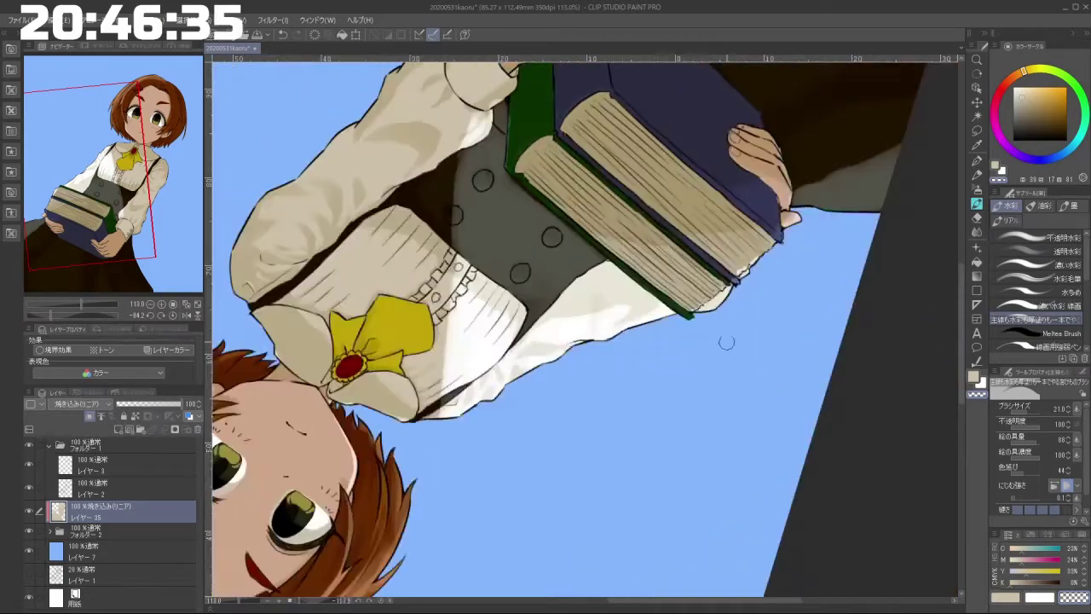
Step: Try to erase a small highlight out of the shadow overlay on the nose at brush size 21.0
drag(735, 380, 520, 366)
drag(601, 456, 661, 209)
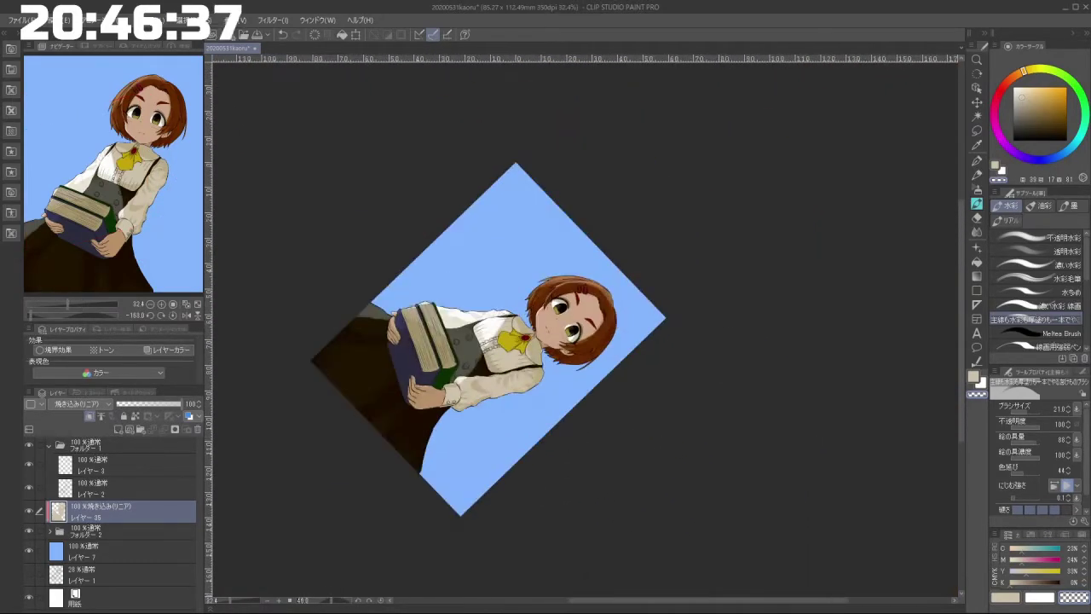
drag(561, 319, 639, 197)
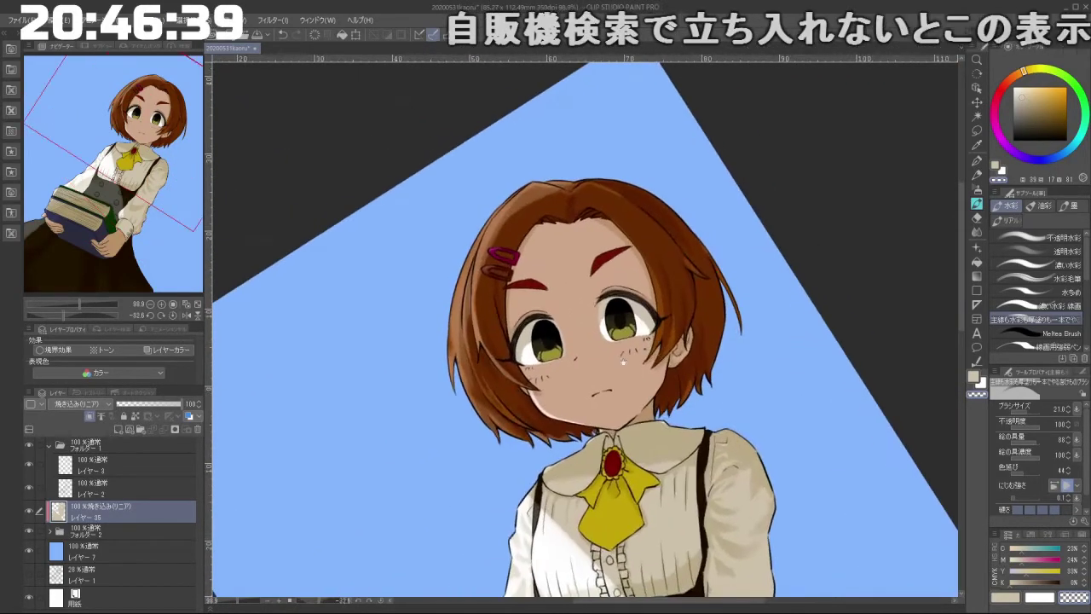
scroll(601, 401, up, 2)
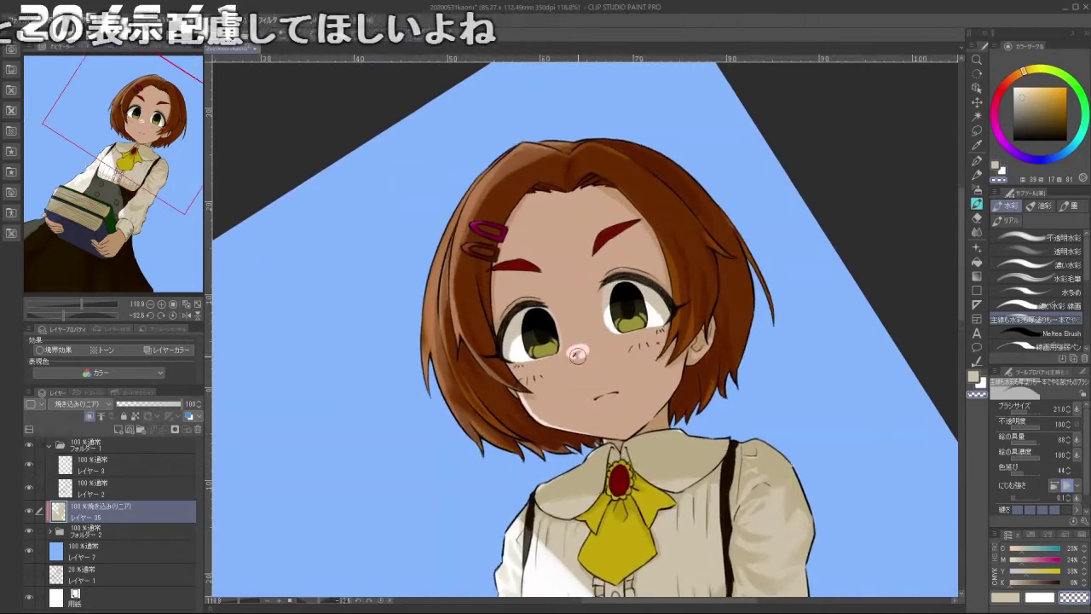
mouse_move(582, 345)
mouse_down()
mouse_move(573, 352)
mouse_move(583, 351)
mouse_up()
mouse_move(481, 341)
mouse_down()
mouse_move(541, 420)
mouse_move(595, 440)
mouse_move(691, 367)
mouse_move(681, 273)
mouse_up()
key(ctrl+z)
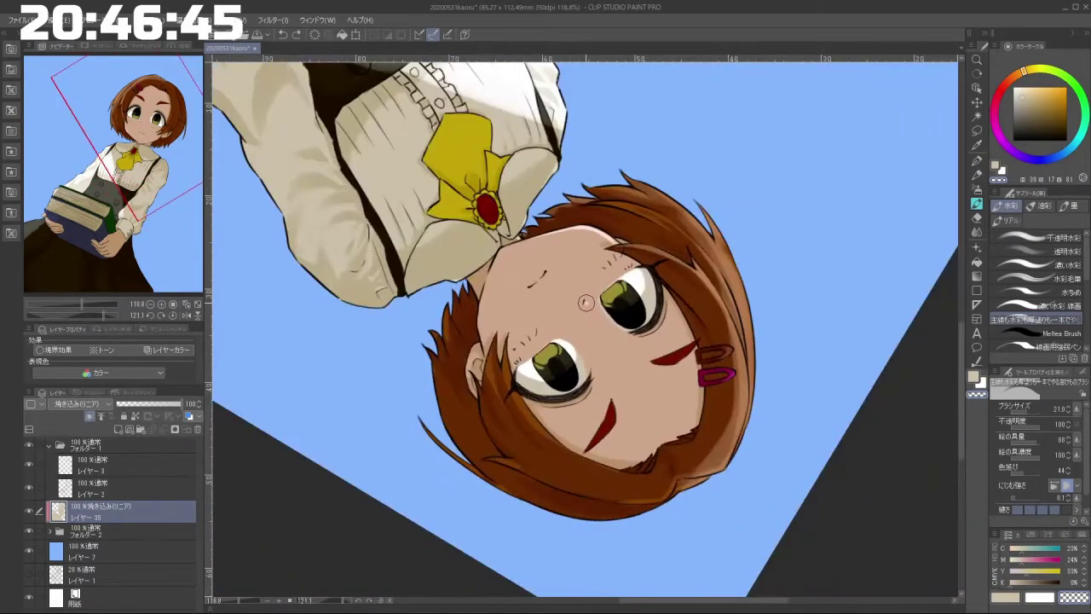
drag(587, 302, 567, 350)
key(ctrl+z)
key(ctrl+z)
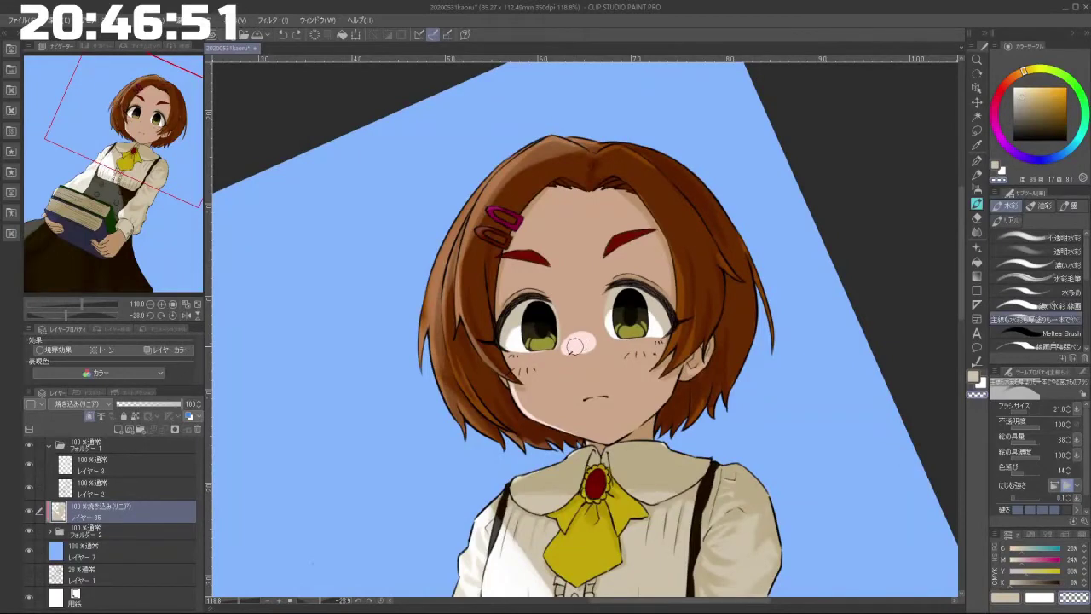
key(ctrl+z)
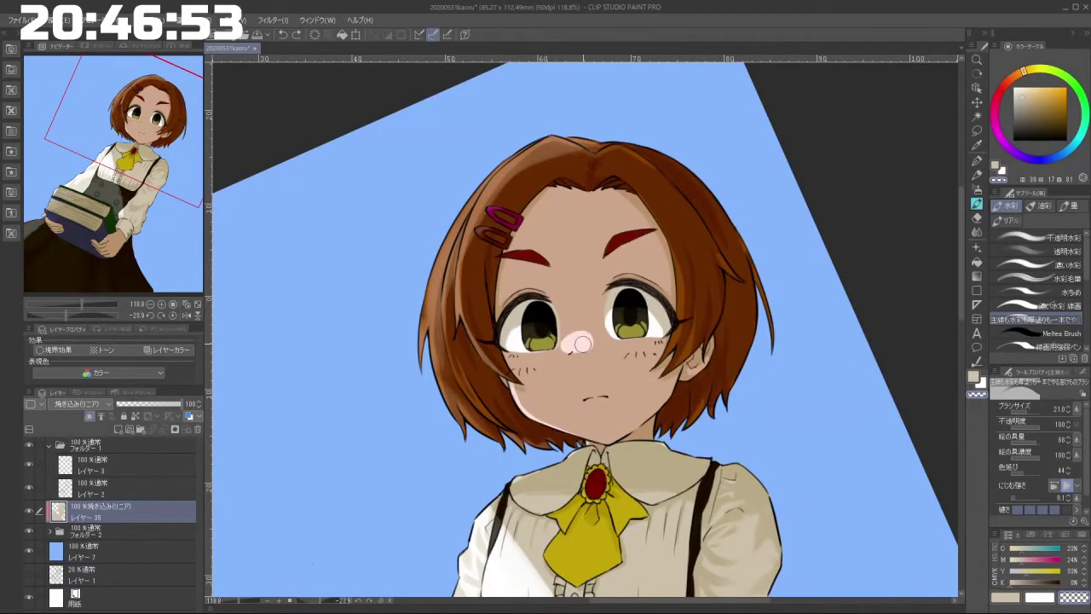
Step: Redo the nose highlight as an oval lit patch on the nose bridge with the transparent brush of size 21.0
drag(569, 341, 606, 339)
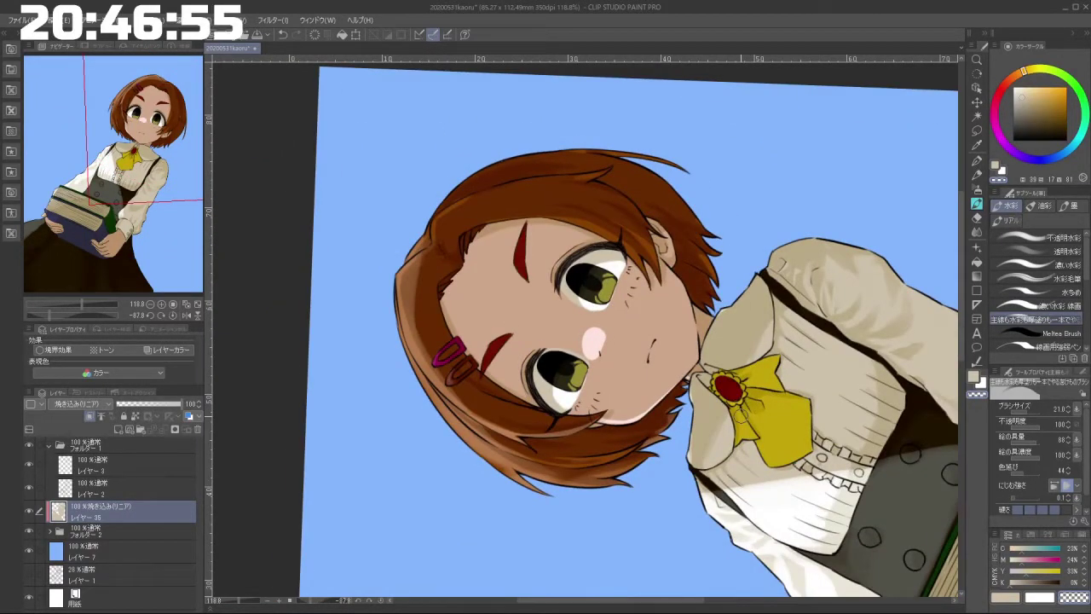
key(ctrl+z)
drag(599, 350, 597, 336)
key(ctrl+z)
mouse_move(603, 259)
mouse_down()
mouse_move(563, 260)
mouse_move(517, 302)
mouse_move(579, 389)
mouse_move(616, 365)
mouse_move(570, 330)
mouse_up()
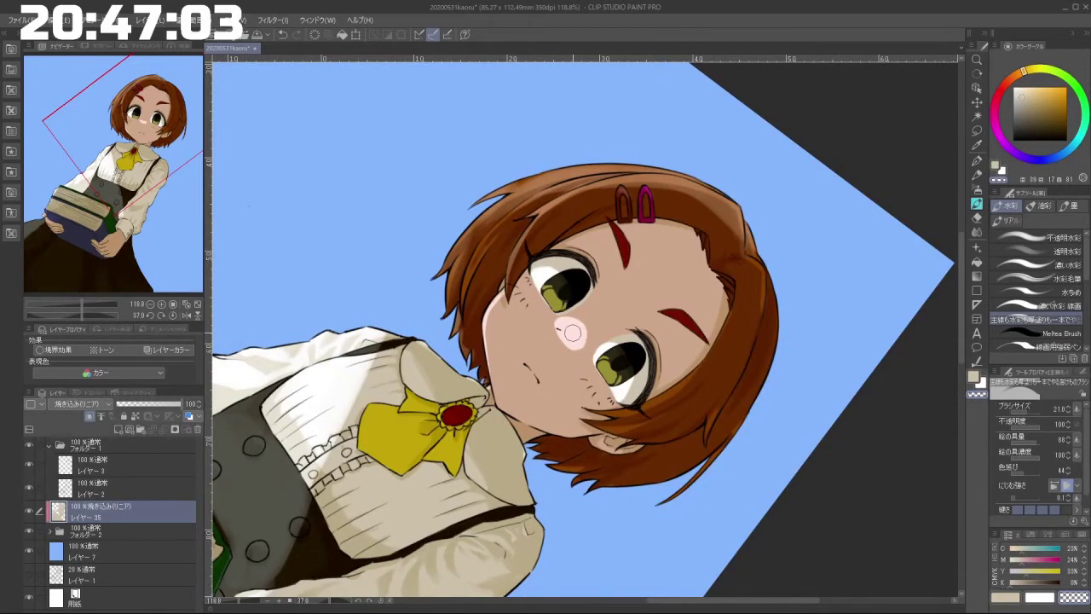
Step: Undo the last nose stroke and refine the edge of the lit patch on the nose bridge with the transparent brush
mouse_move(610, 368)
mouse_down()
mouse_move(632, 333)
mouse_move(626, 305)
mouse_move(585, 281)
mouse_up()
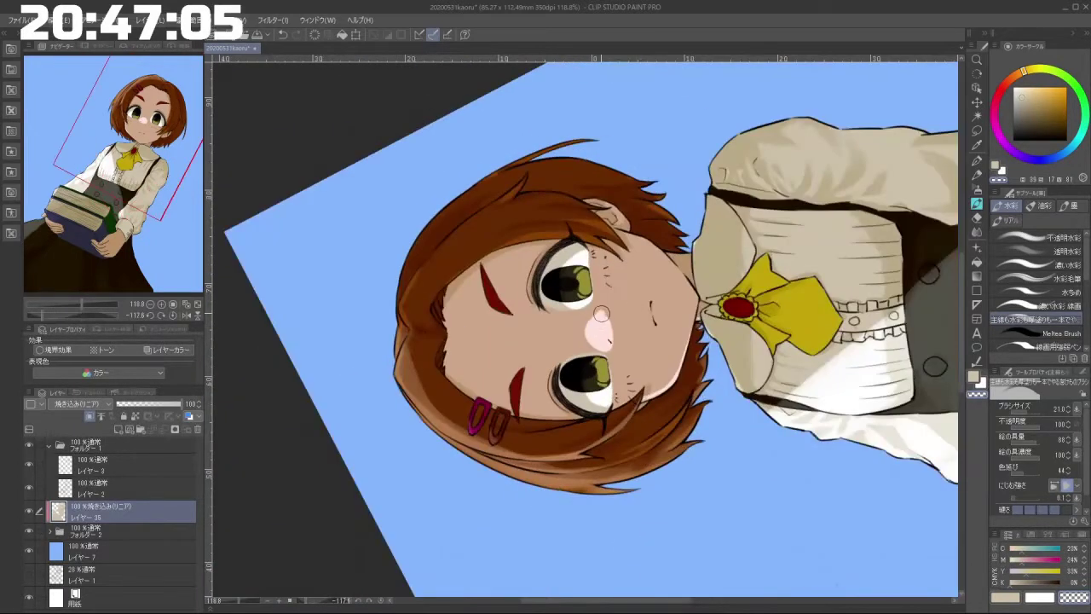
key(ctrl+z)
drag(606, 324, 599, 320)
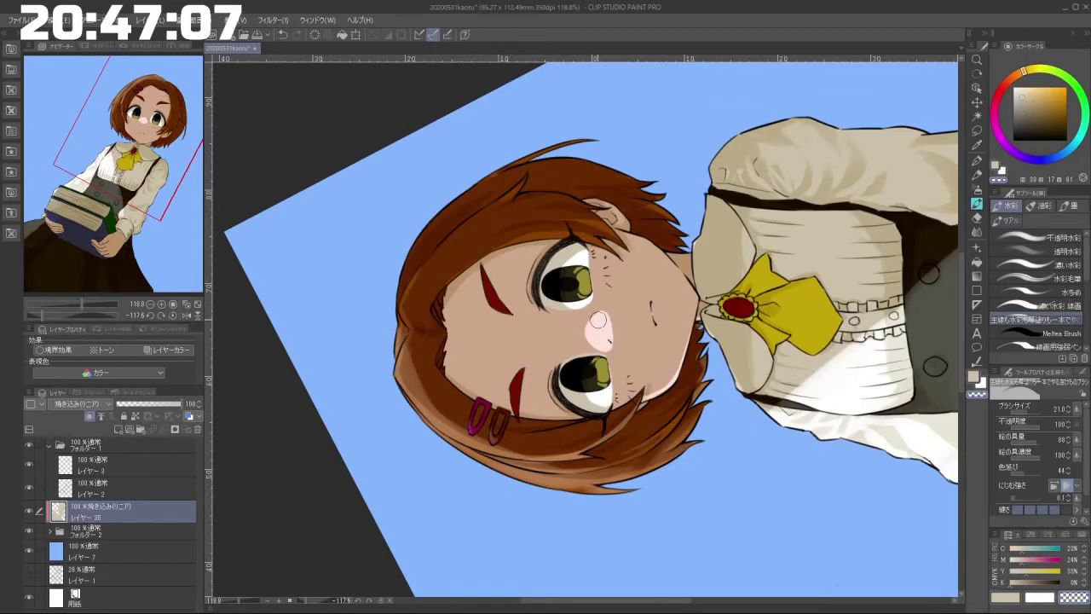
drag(617, 434, 683, 283)
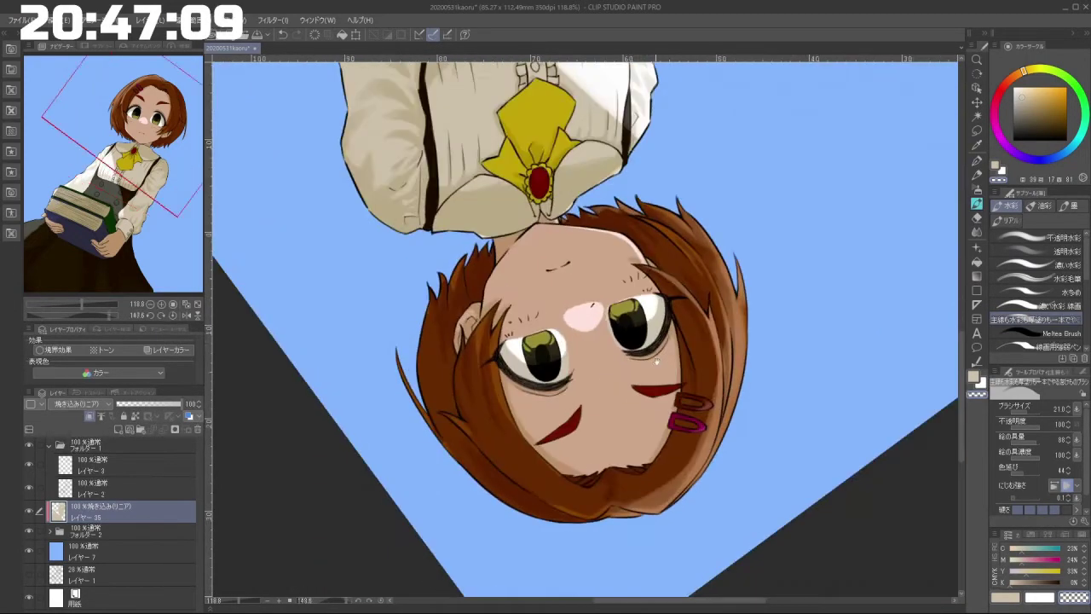
drag(659, 362, 601, 363)
drag(477, 477, 746, 358)
drag(662, 453, 719, 332)
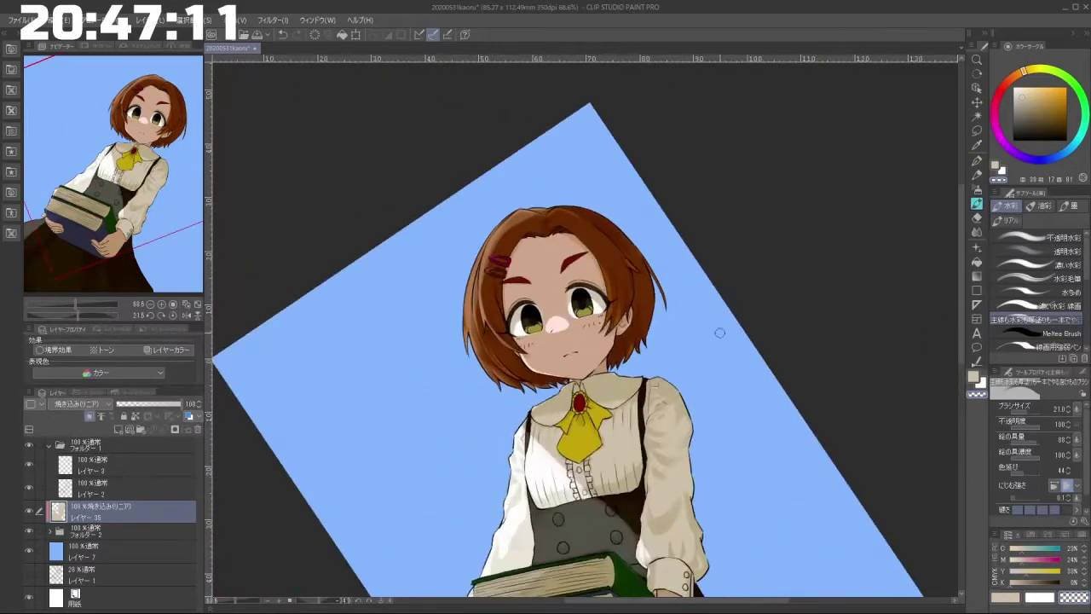
drag(593, 321, 618, 325)
scroll(620, 323, up, 3)
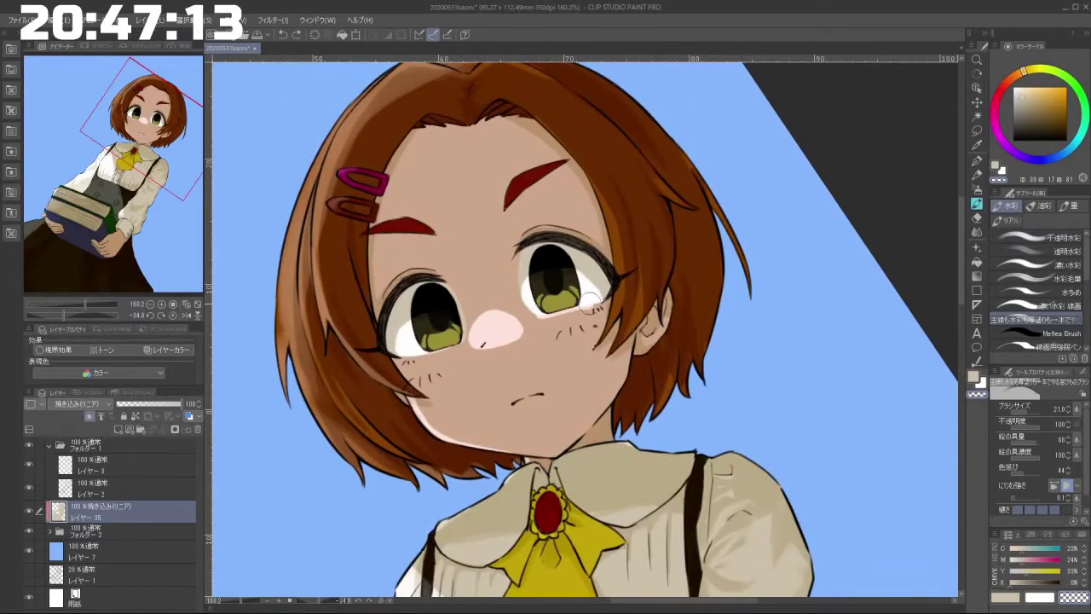
Step: Try to erase a lit strip out of the shadow beneath the eye on the ear side
drag(541, 324, 601, 300)
mouse_move(674, 375)
mouse_down()
mouse_move(664, 266)
mouse_move(639, 246)
mouse_up()
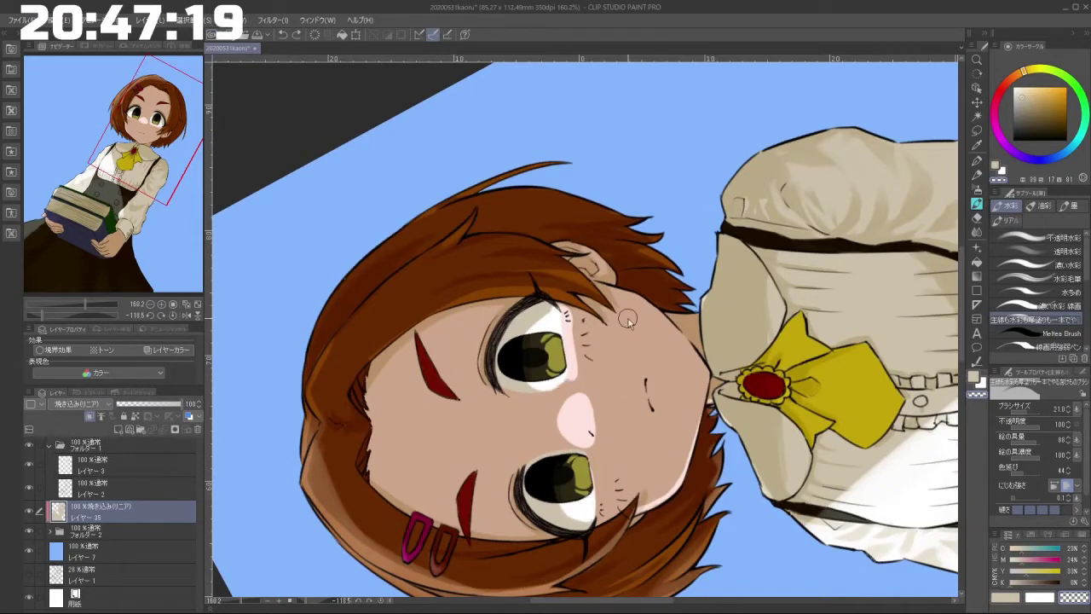
key(ctrl+z)
Step: Erase a thin lit rim along the jaw edge below the ear with the transparent brush of size 21.0
drag(627, 318, 568, 266)
mouse_move(488, 366)
mouse_down()
mouse_move(496, 380)
mouse_move(641, 411)
mouse_up()
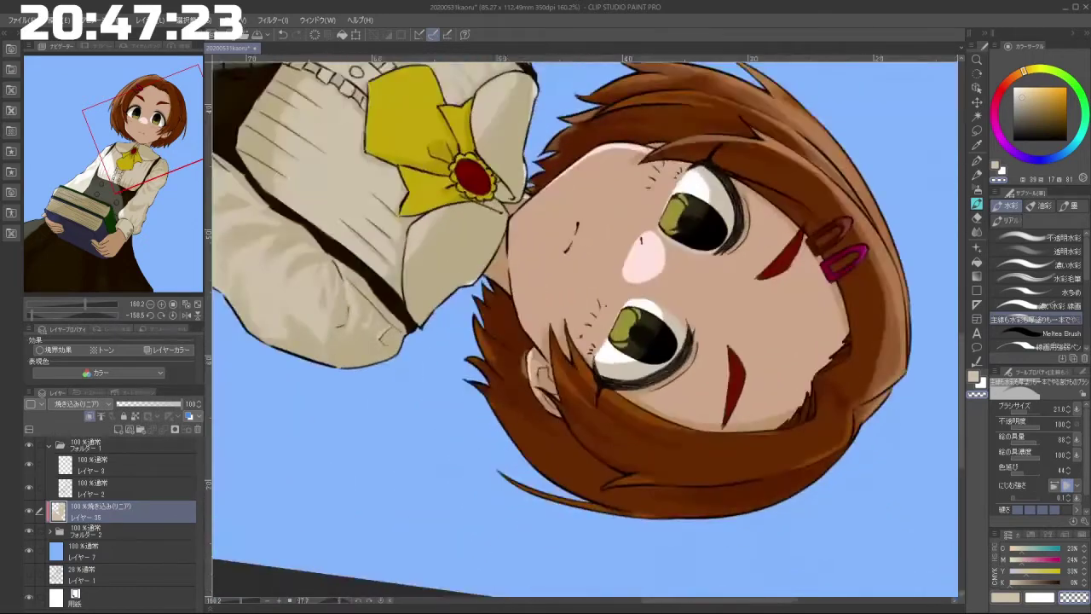
drag(530, 352, 546, 361)
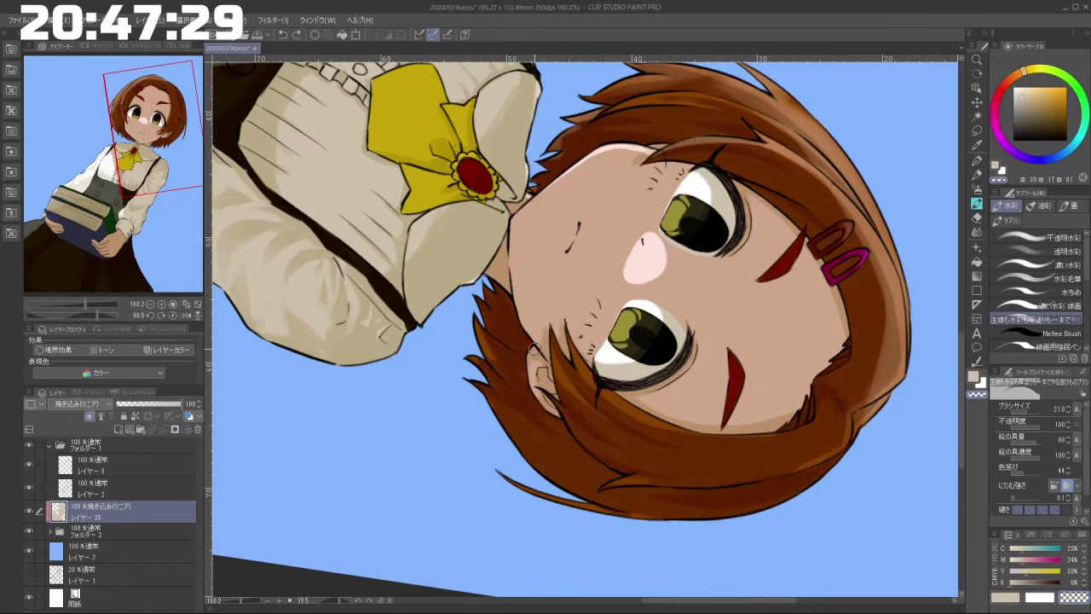
drag(642, 400, 672, 306)
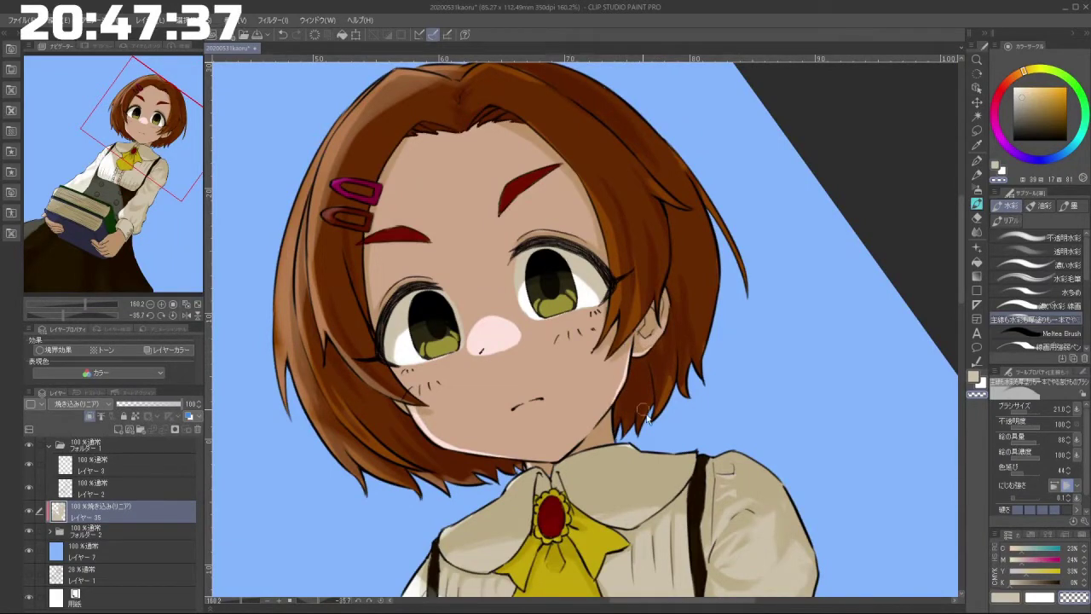
drag(645, 415, 640, 322)
drag(557, 366, 612, 334)
drag(512, 358, 642, 349)
drag(518, 383, 514, 407)
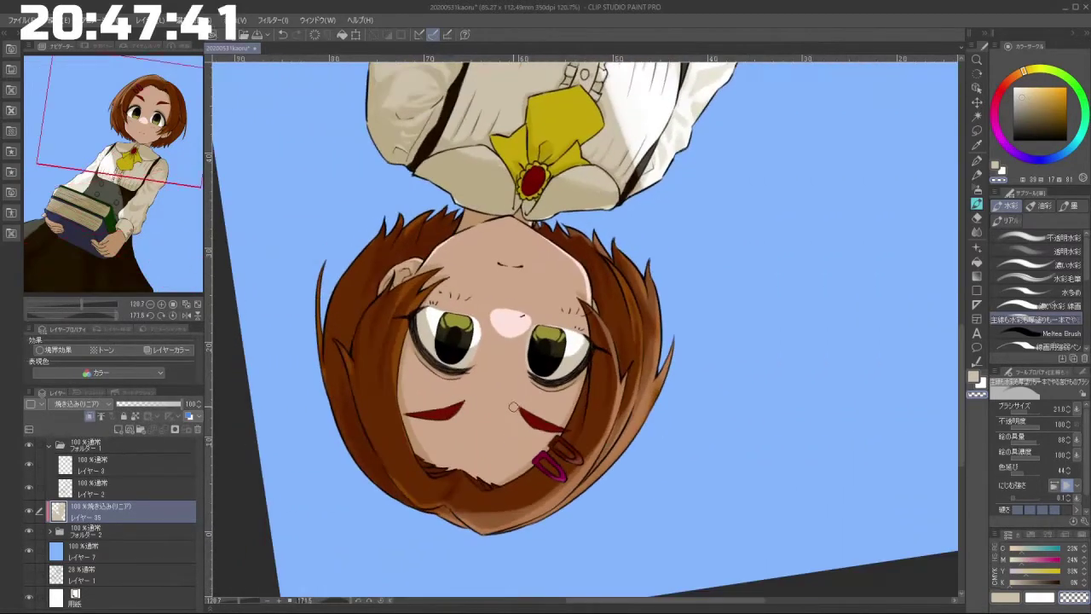
key(ctrl+z)
Step: Erase a thin lit streak into the hair lock above the ear with the transparent brush of size 21.0
mouse_move(503, 469)
mouse_down()
mouse_move(527, 454)
mouse_move(507, 468)
mouse_move(674, 435)
mouse_up()
drag(528, 447, 712, 358)
drag(694, 448, 742, 324)
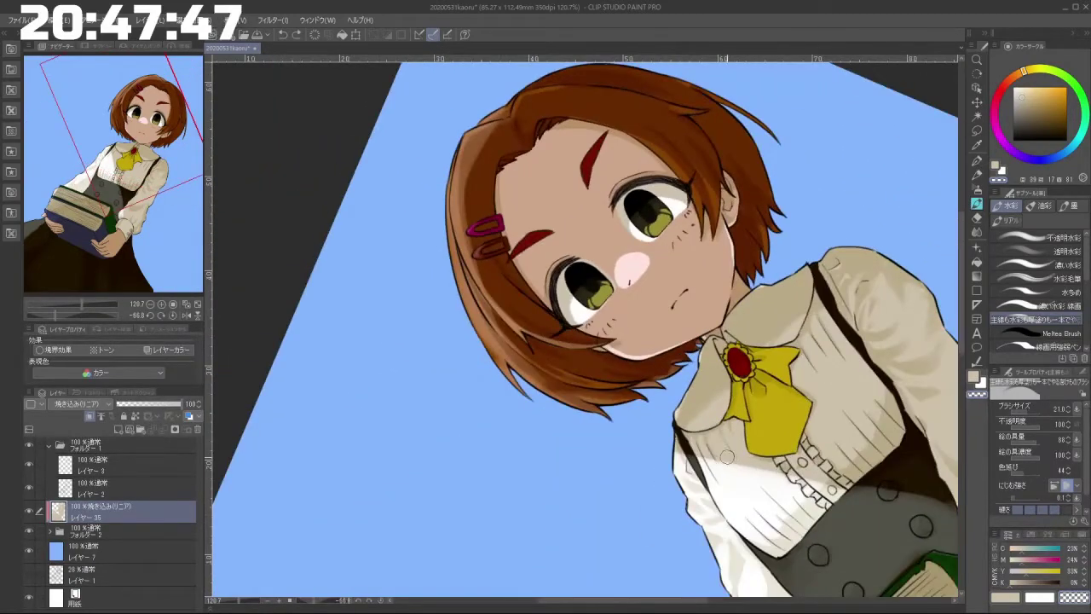
scroll(741, 342, down, 5)
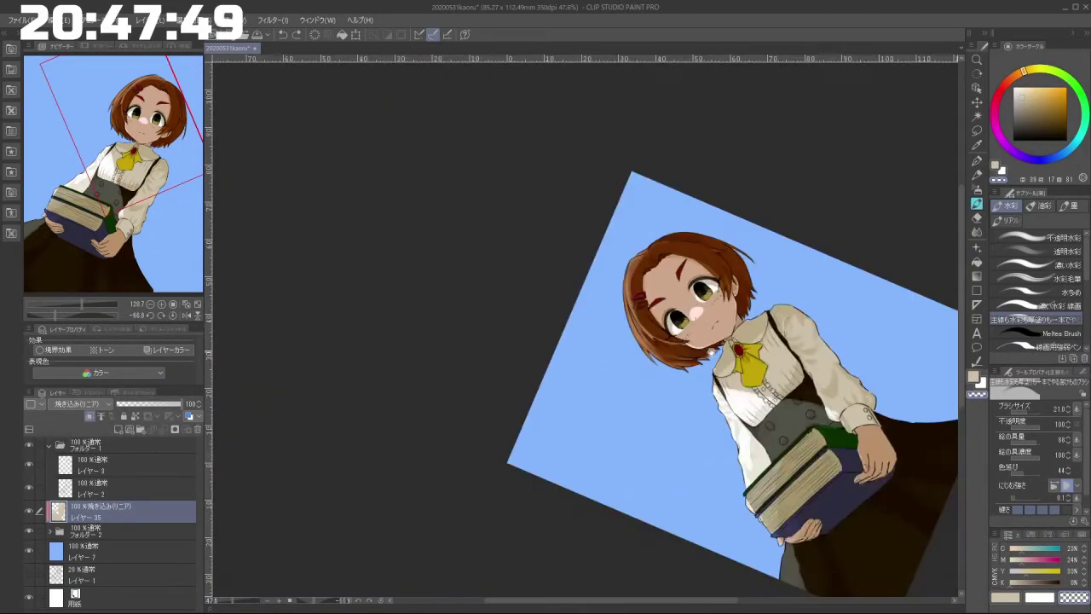
drag(741, 342, 698, 351)
drag(650, 421, 652, 253)
scroll(652, 254, up, 5)
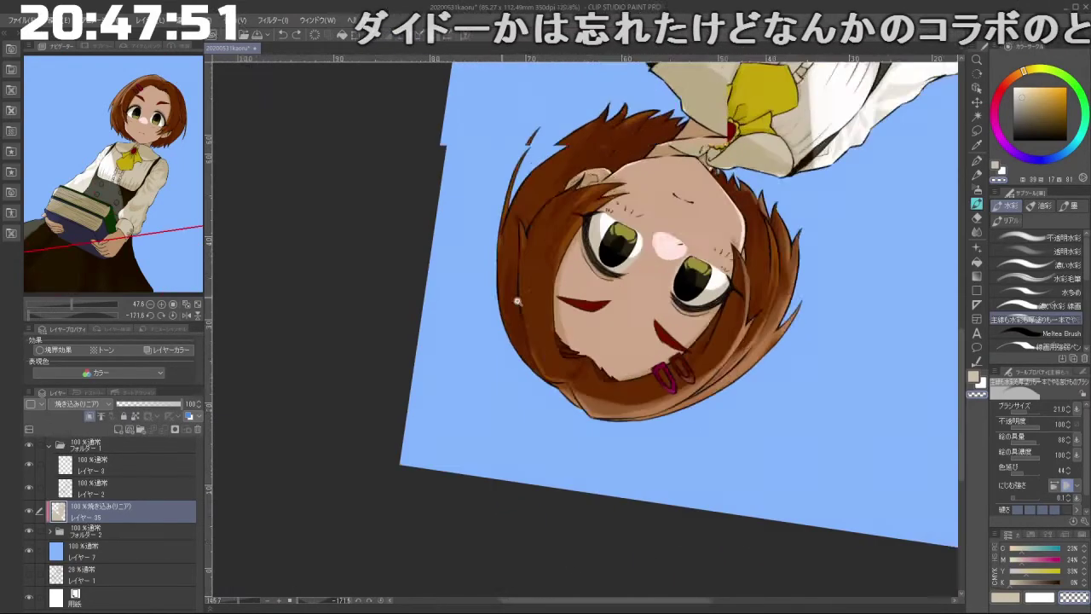
drag(500, 268, 667, 338)
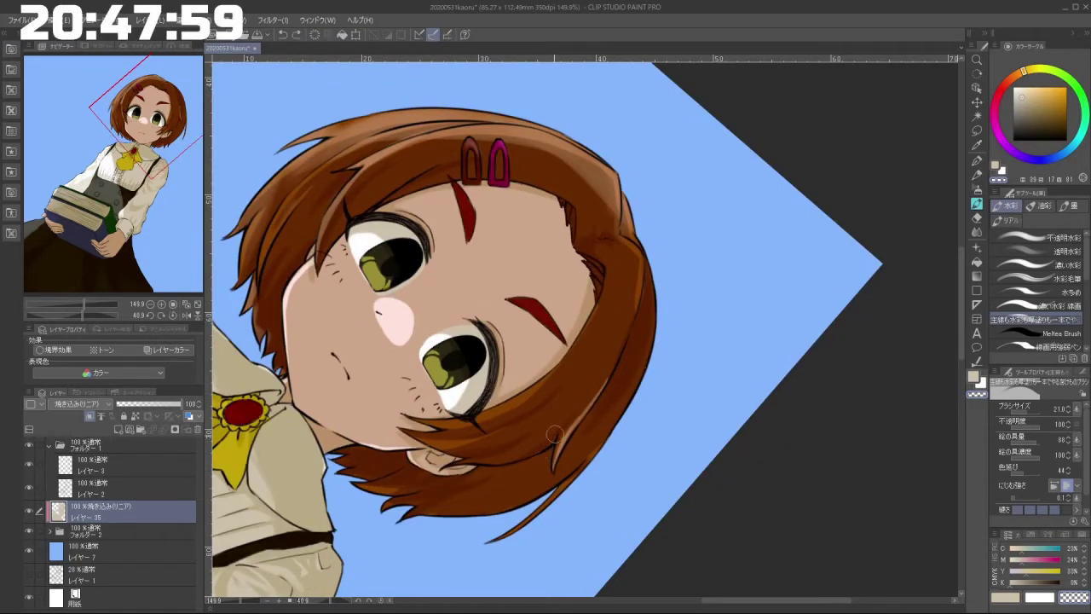
drag(513, 505, 635, 443)
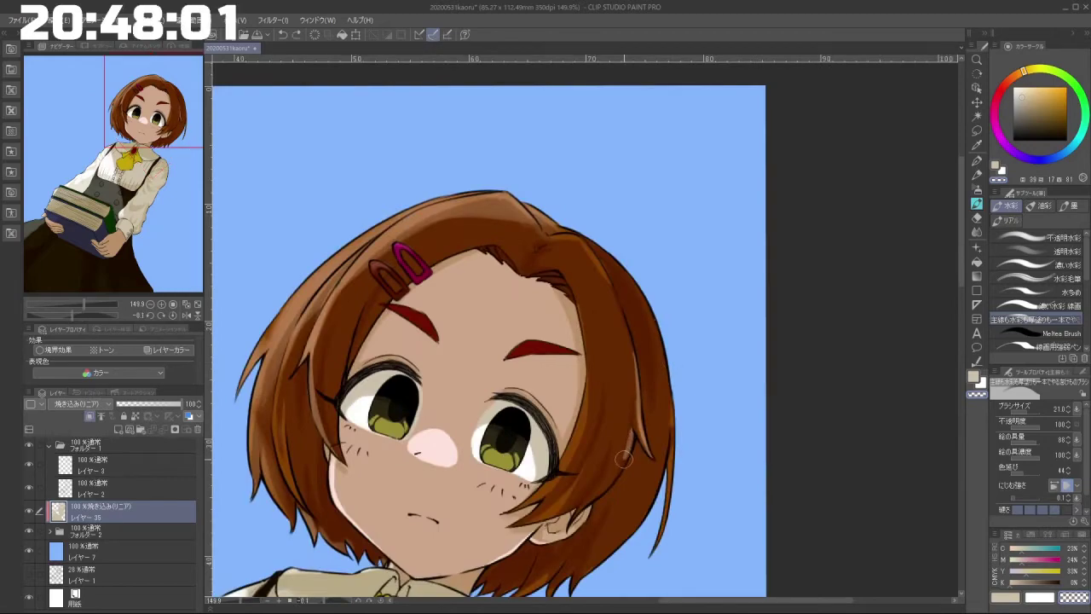
scroll(627, 476, down, 3)
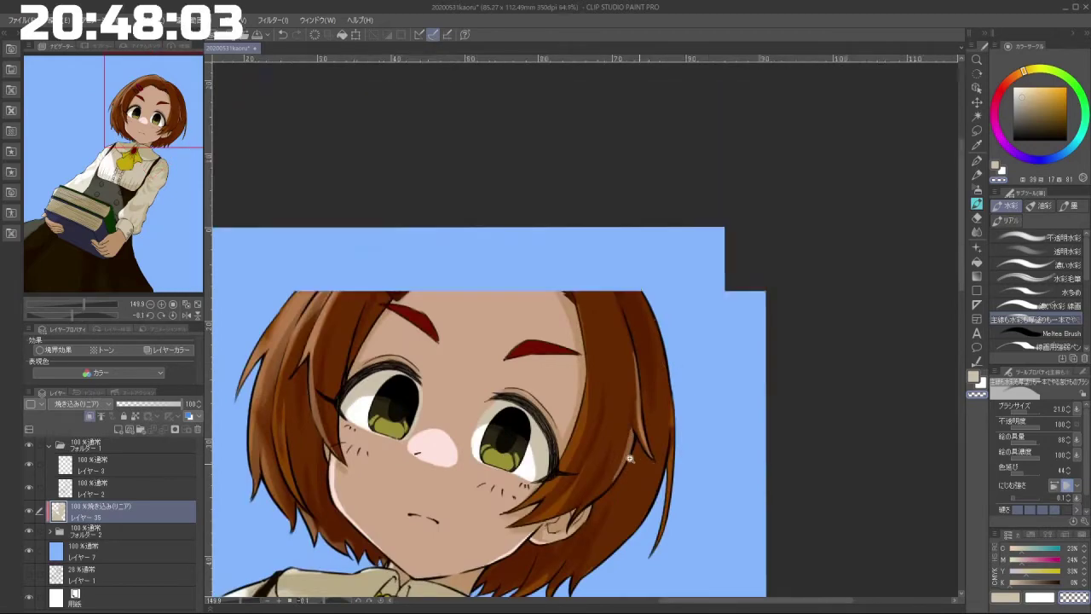
scroll(596, 426, up, 2)
drag(503, 478, 667, 479)
drag(712, 309, 718, 332)
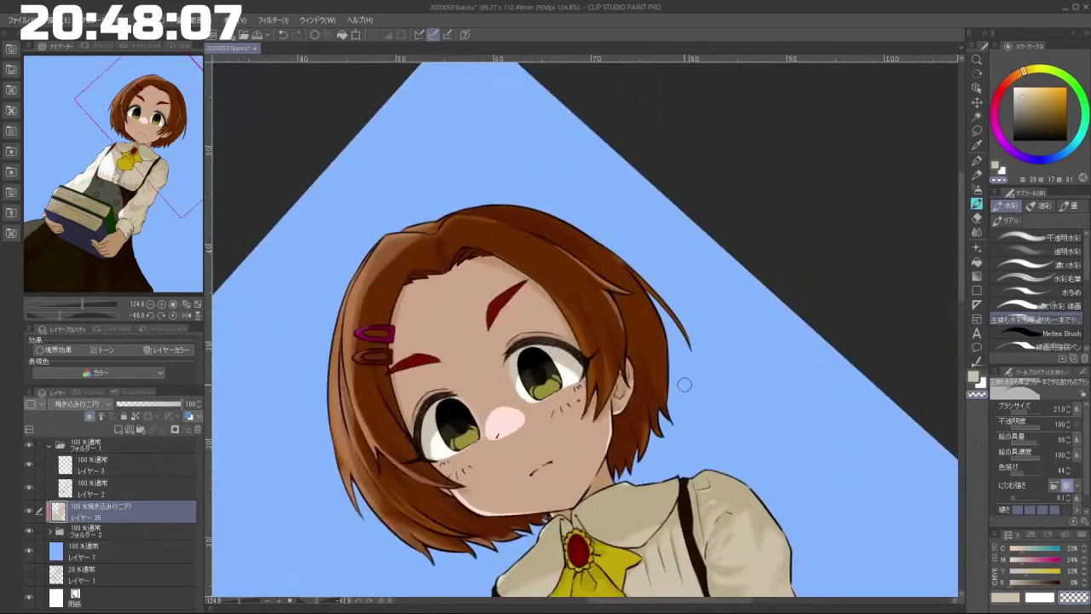
Step: Try to lighten the red brooch gem by erasing the shadow over its lower part
scroll(665, 398, down, 5)
drag(665, 398, 662, 305)
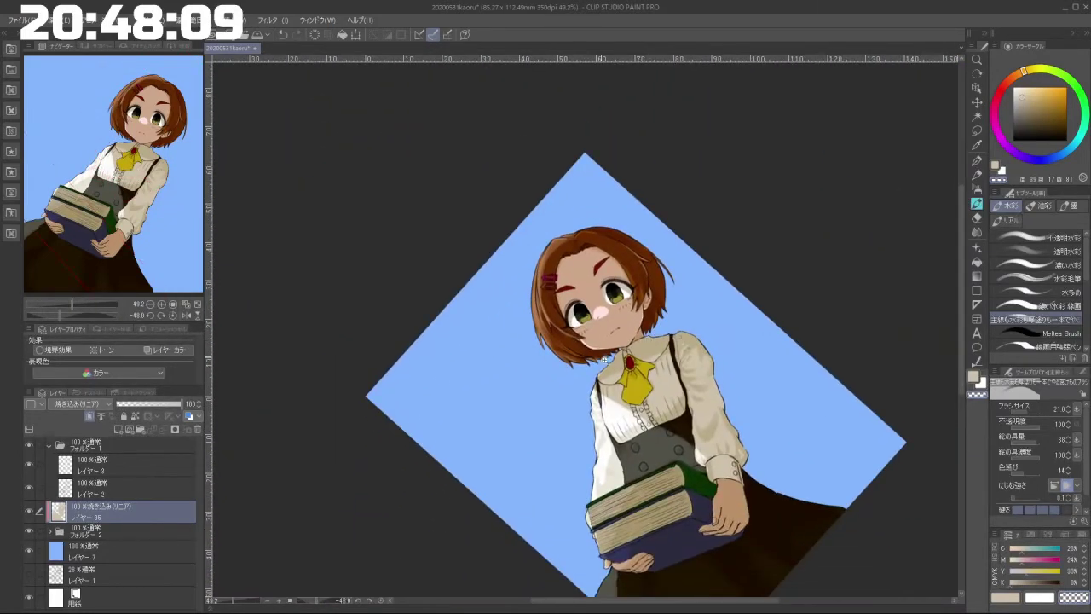
scroll(605, 359, up, 3)
drag(605, 359, 606, 278)
mouse_move(520, 445)
mouse_down()
mouse_move(719, 408)
mouse_move(658, 454)
mouse_move(508, 437)
mouse_up()
scroll(672, 296, up, 6)
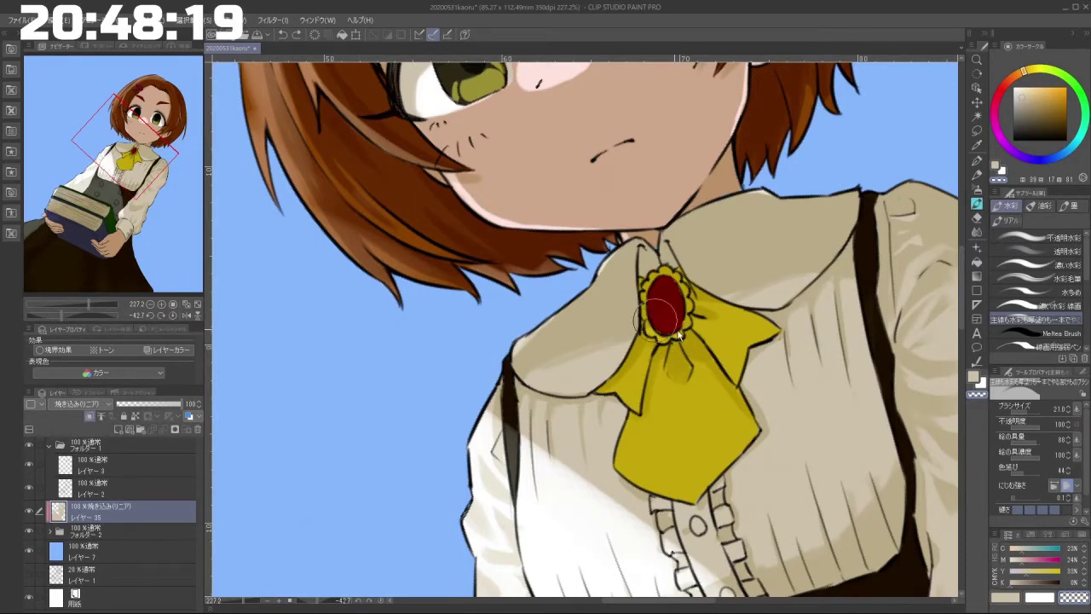
drag(663, 316, 664, 303)
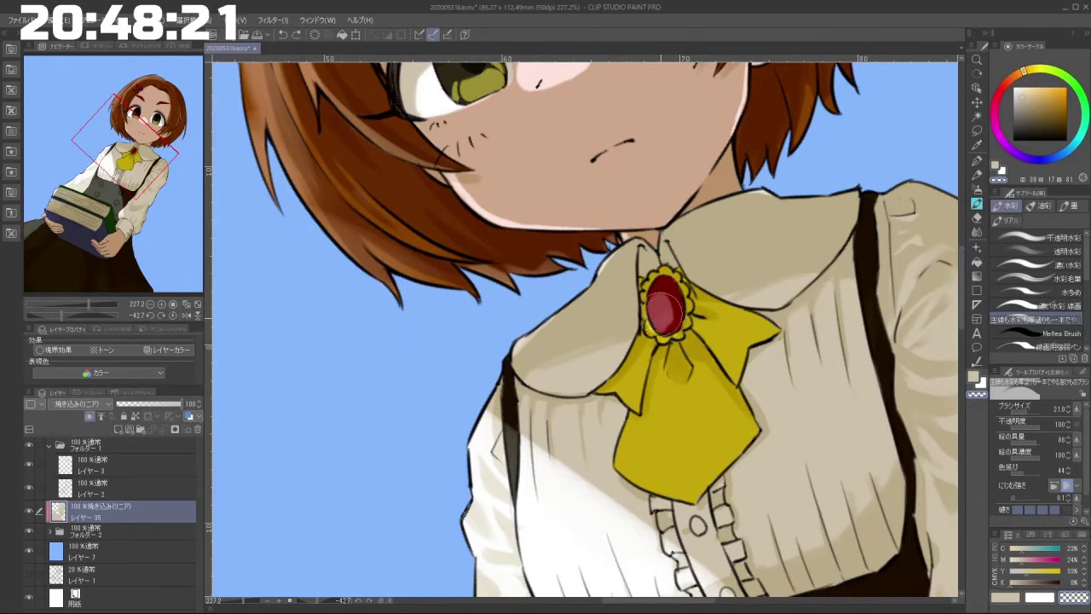
drag(640, 346, 548, 433)
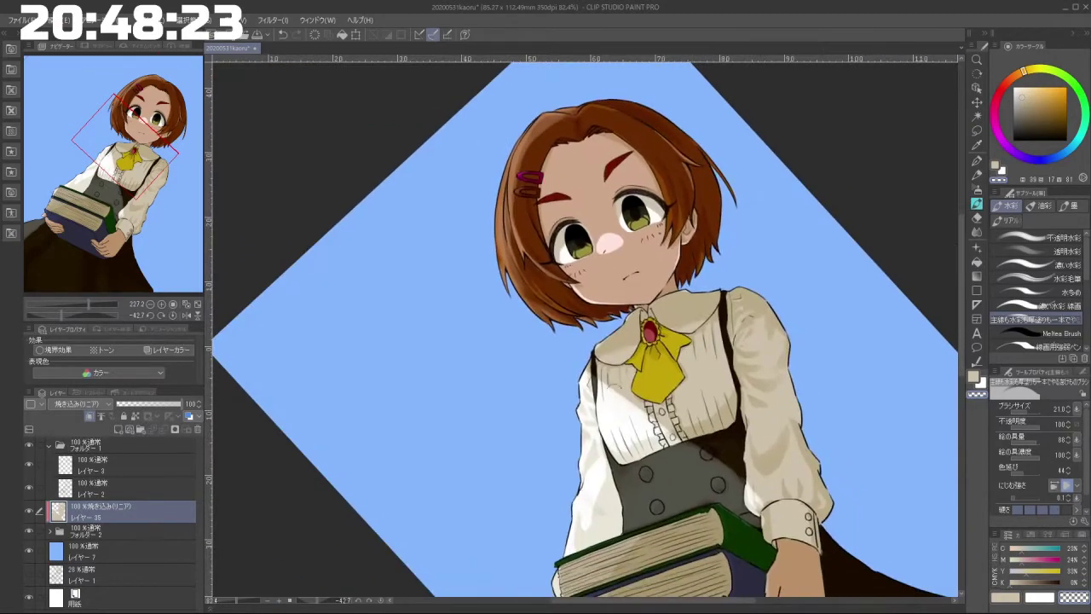
key(ctrl+z)
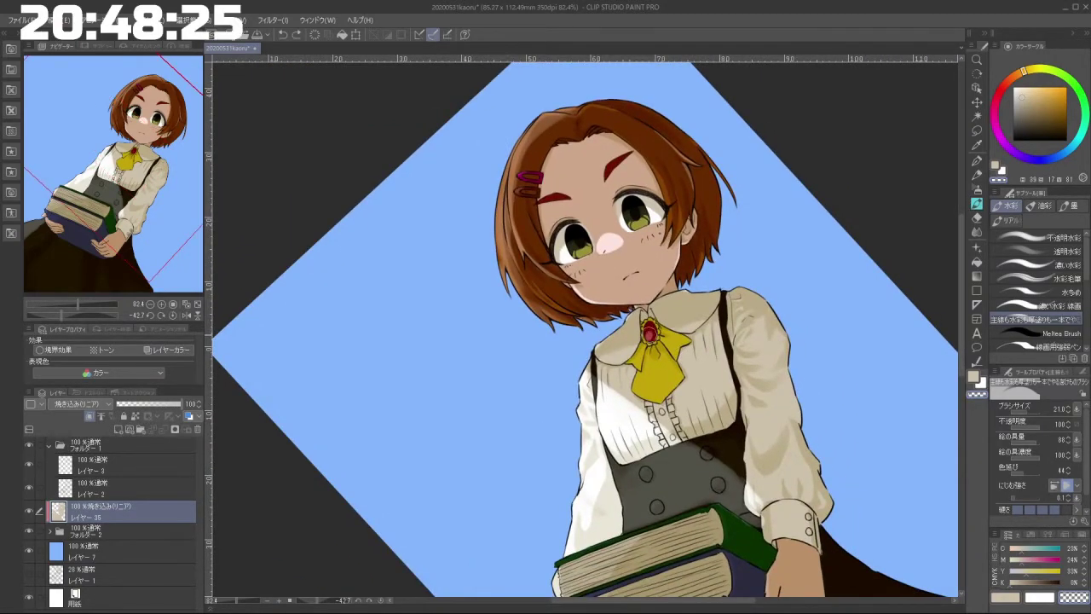
Step: Erase a soft lit area over the red brooch gem with an enlarged transparent brush
drag(628, 475, 554, 477)
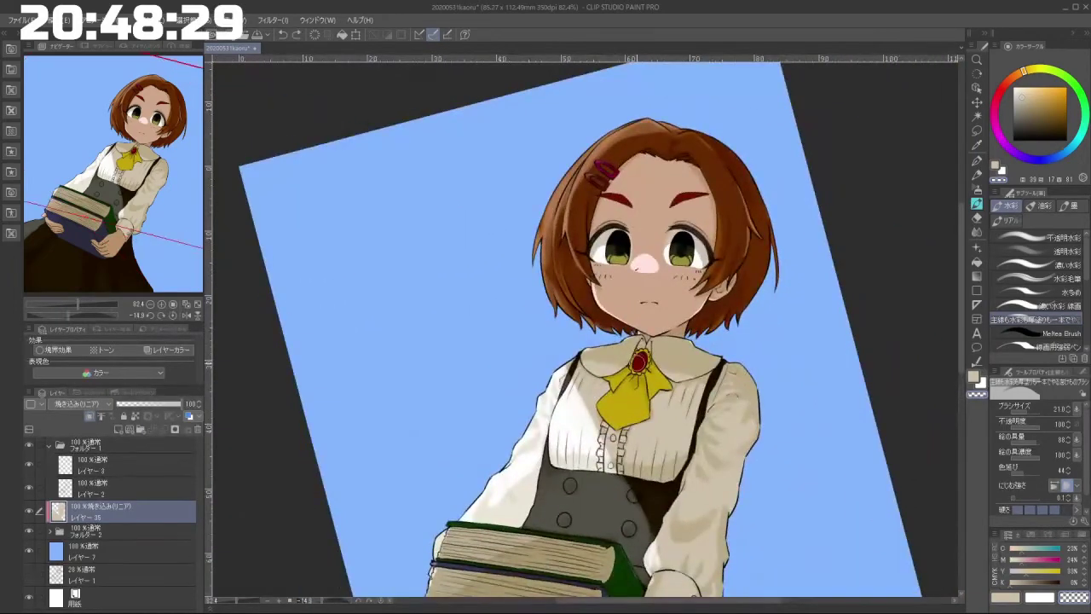
scroll(650, 369, up, 5)
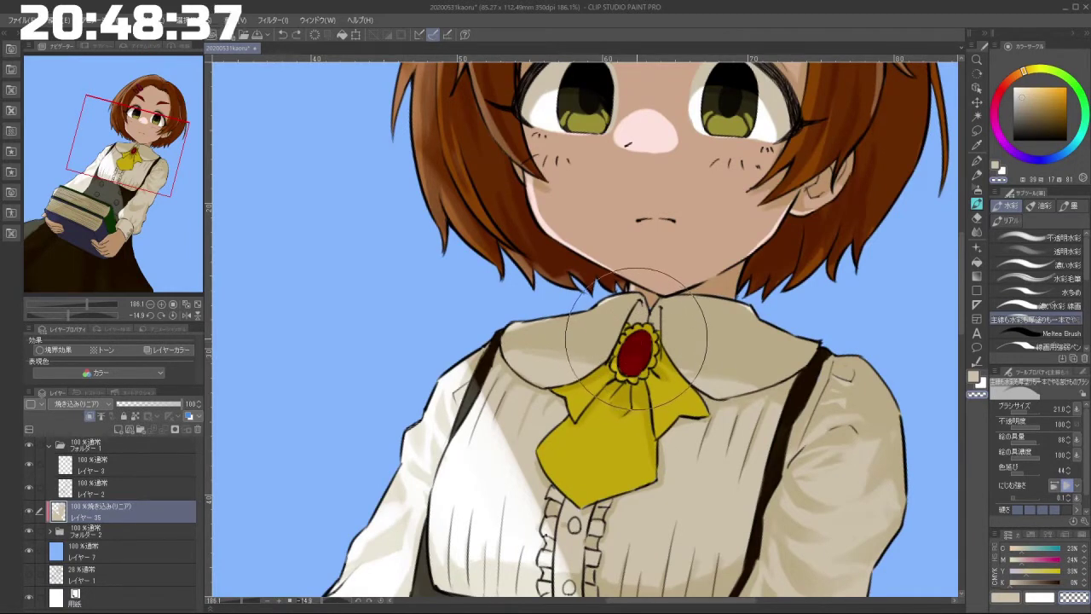
scroll(639, 342, down, 6)
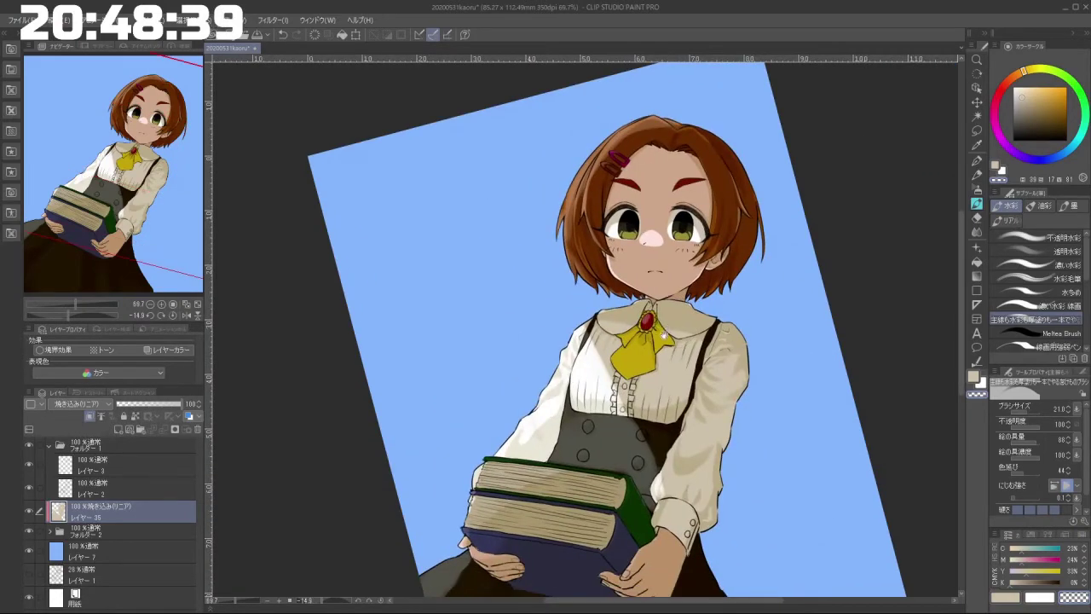
drag(644, 530, 617, 418)
drag(607, 455, 682, 434)
Step: Refine the shadow on the sleeve just above the front cuff with the shadow colour at brush size 52.6, and return to transparent colour
key(c)
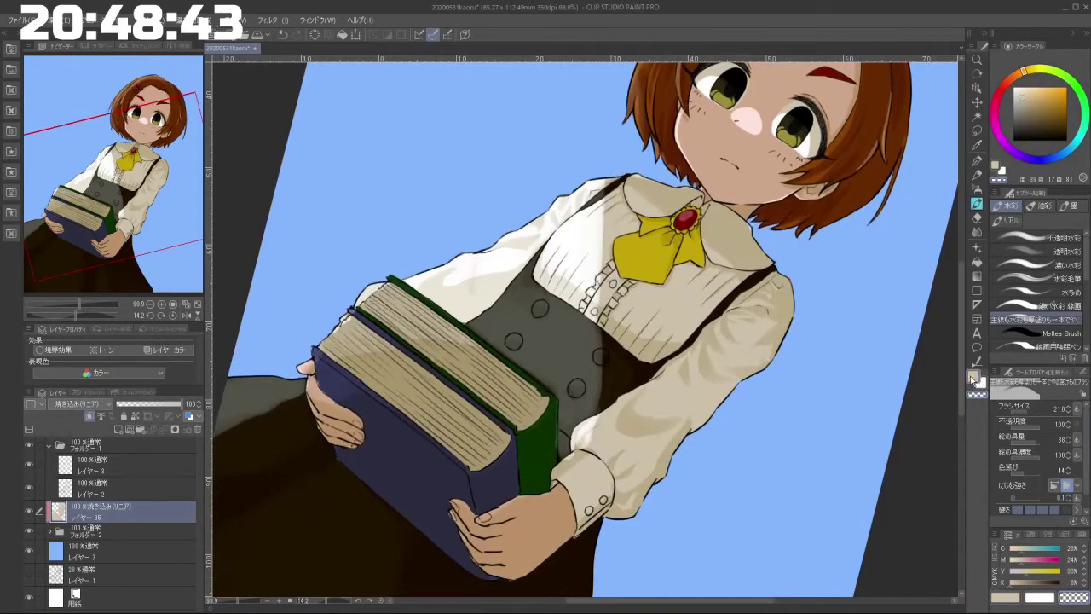
mouse_move(577, 445)
mouse_down()
mouse_move(621, 419)
mouse_move(597, 452)
mouse_up()
key(ctrl+z)
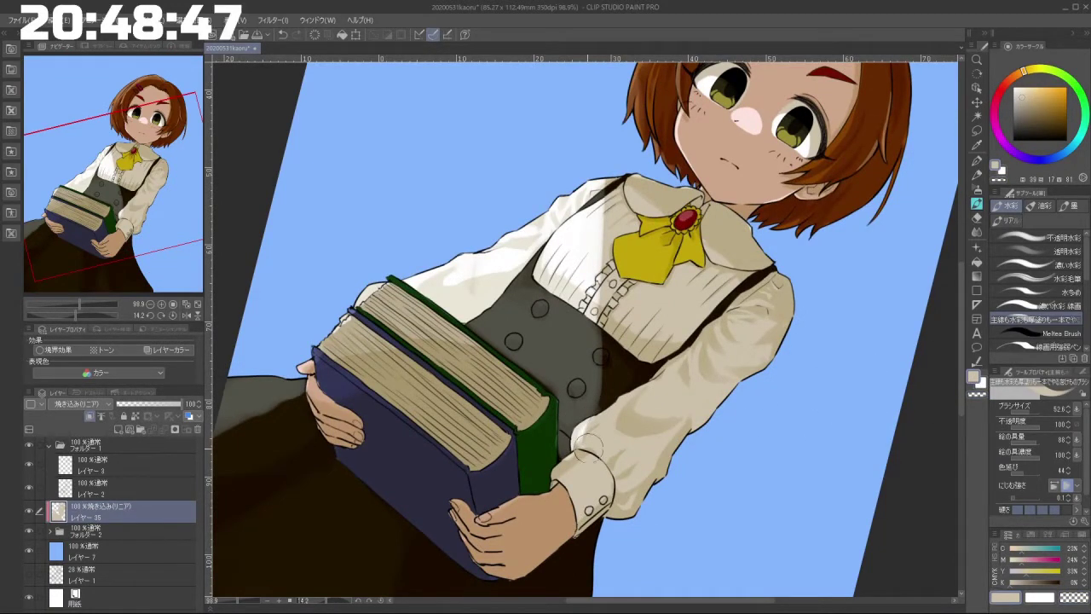
drag(629, 439, 558, 439)
drag(552, 264, 658, 337)
drag(546, 352, 608, 351)
drag(588, 396, 656, 331)
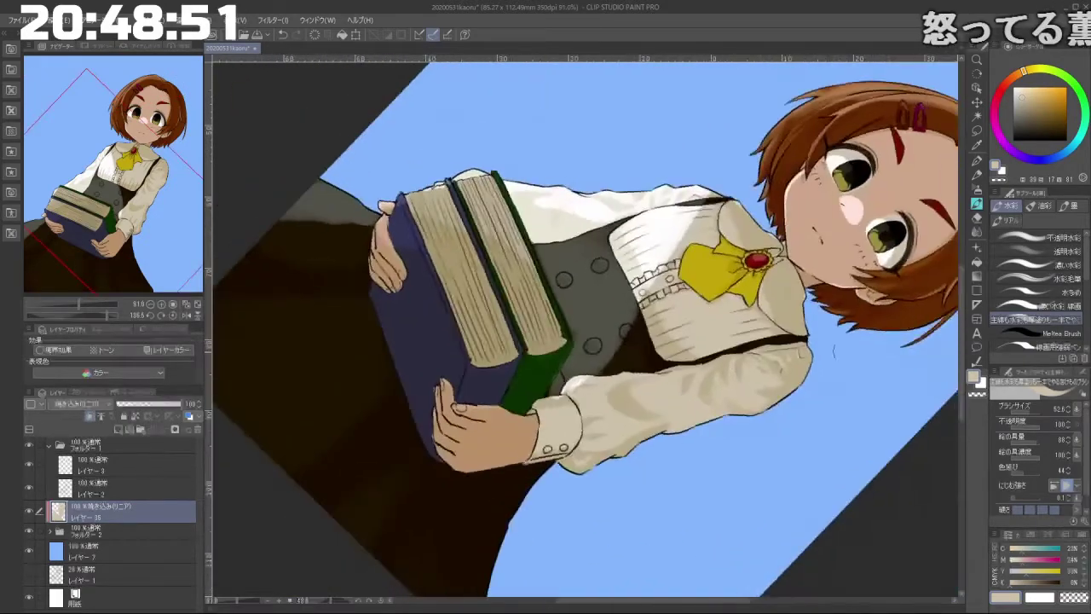
click(978, 397)
drag(632, 401, 680, 329)
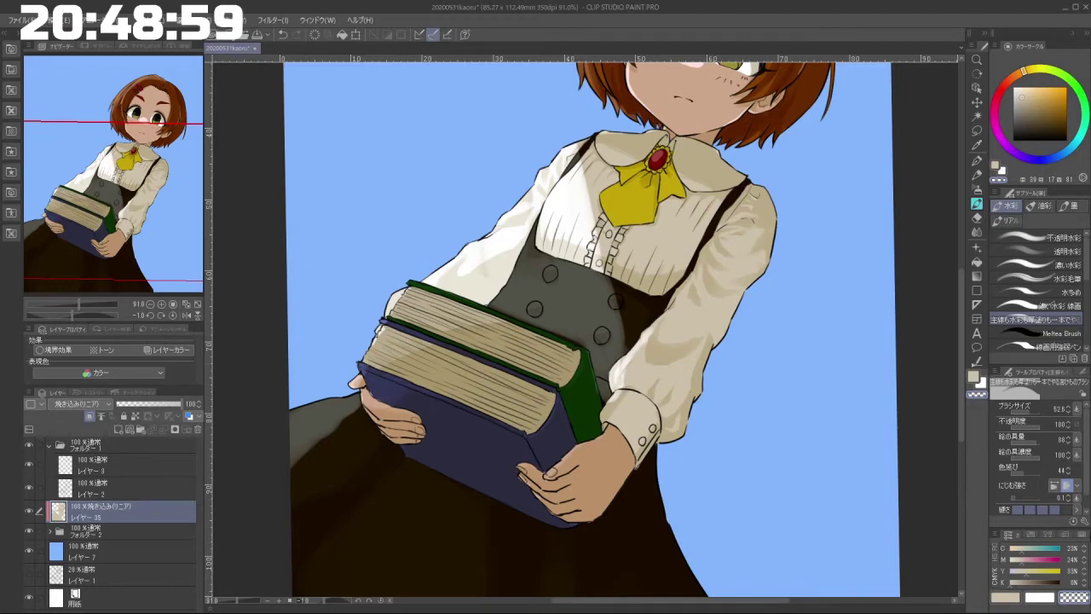
Step: Add a new raster layer at the top of the line-art folder フォルダー 1
scroll(697, 345, down, 3)
drag(616, 371, 595, 412)
drag(583, 451, 604, 467)
drag(699, 279, 707, 460)
scroll(707, 461, up, 4)
drag(682, 334, 746, 300)
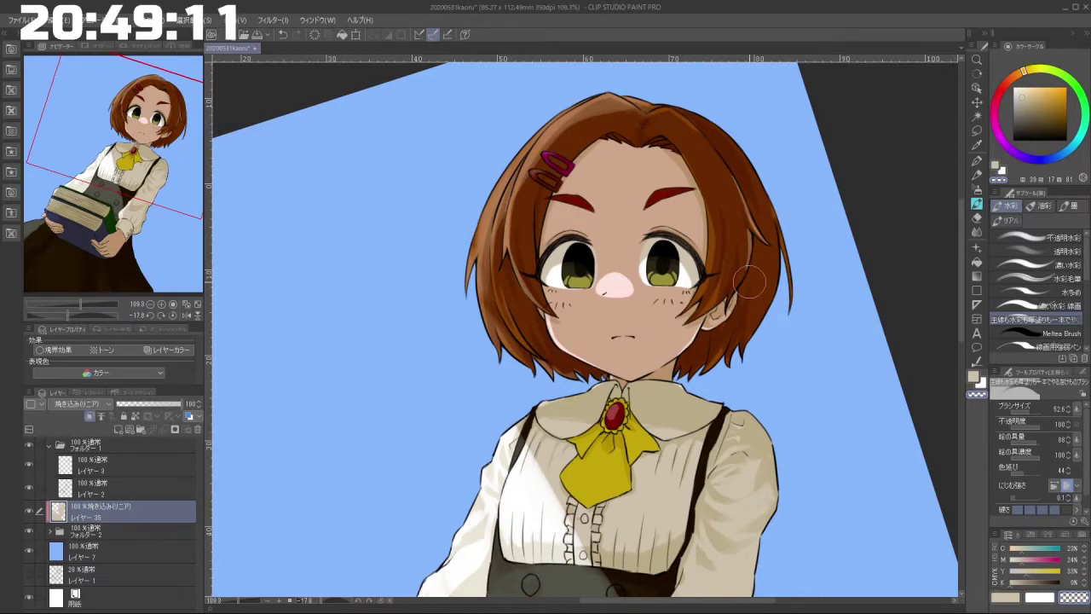
click(97, 447)
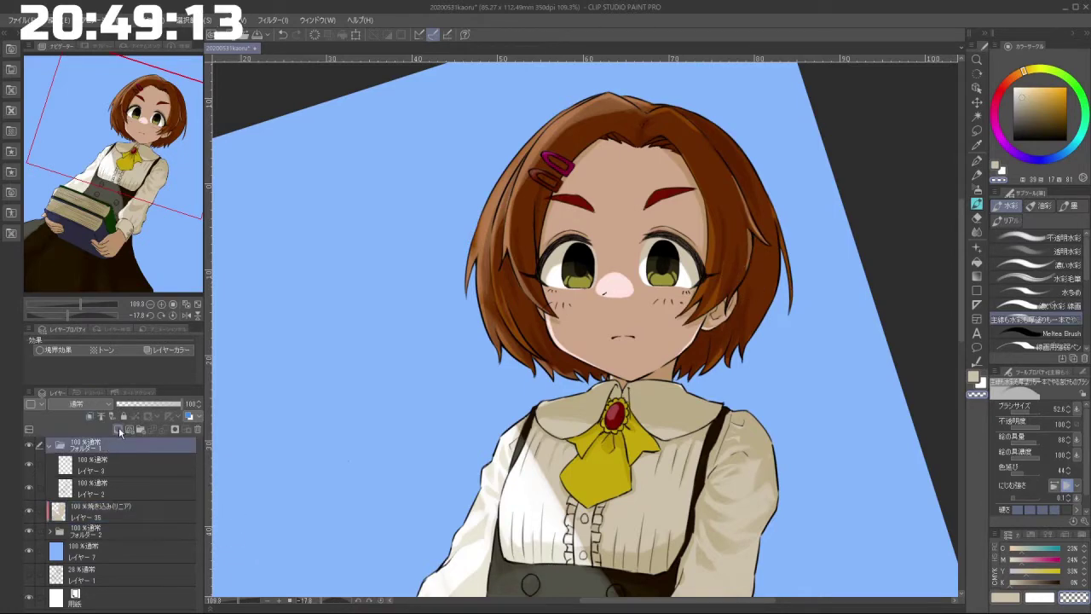
click(120, 429)
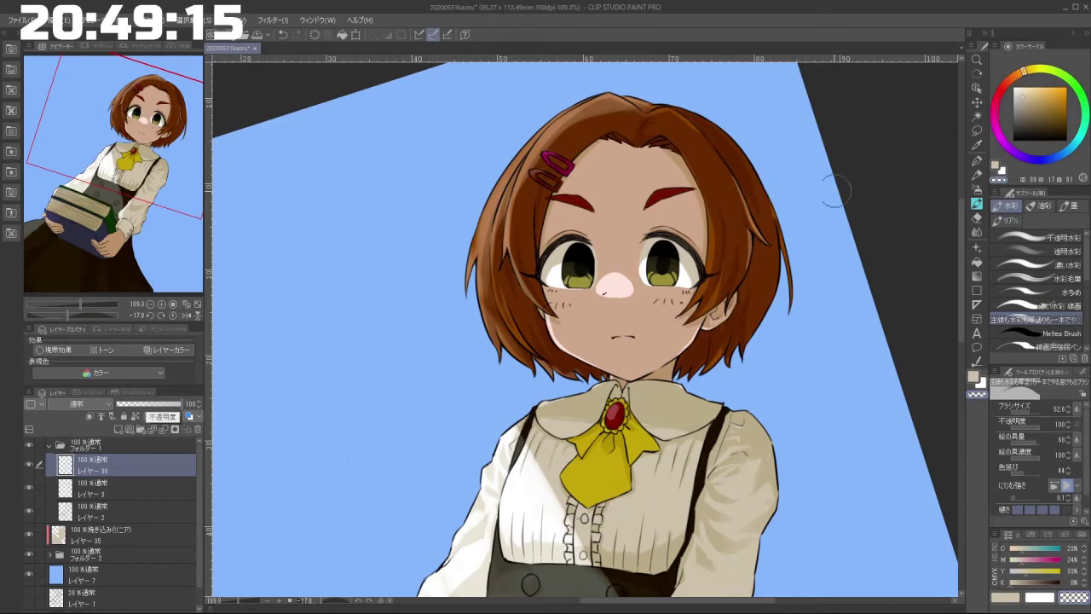
Step: Paint a small near-white highlight in the iris of the eye on the hairpin side at brush size 11.9
key(x)
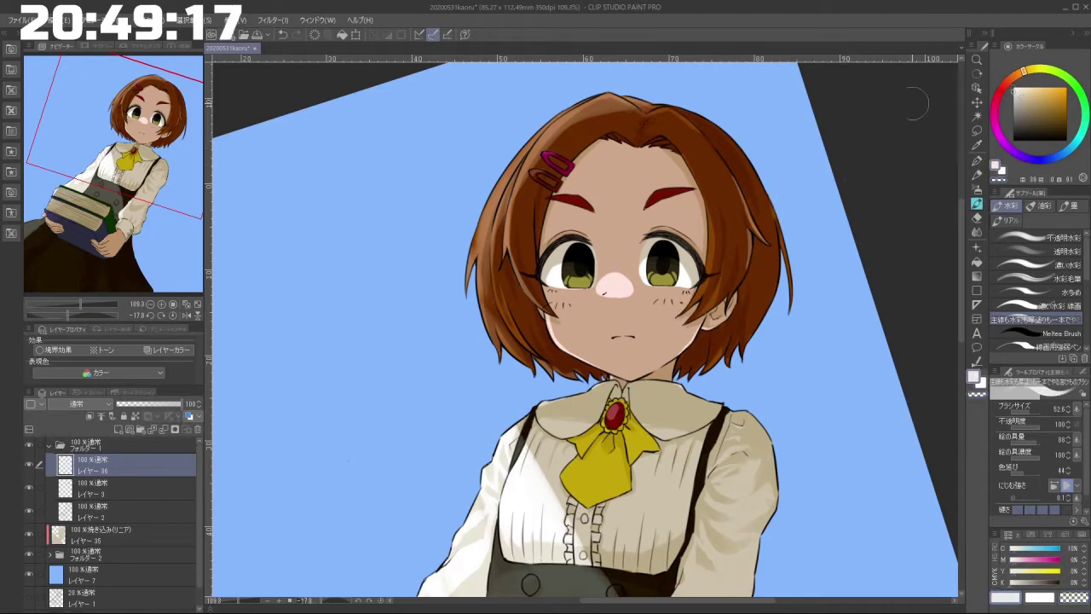
scroll(576, 243, up, 5)
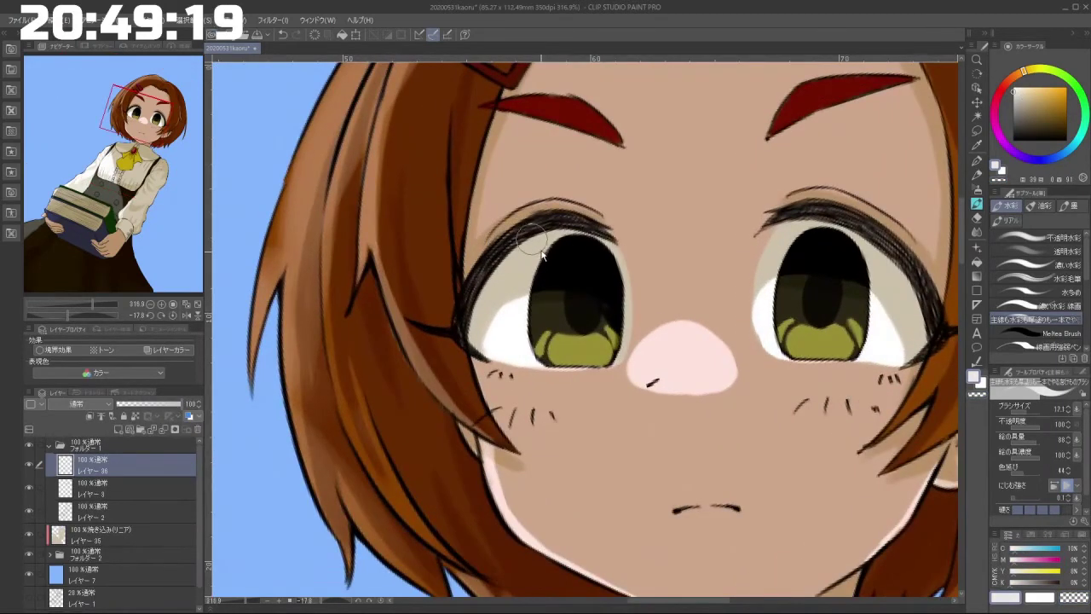
drag(556, 264, 515, 373)
click(526, 373)
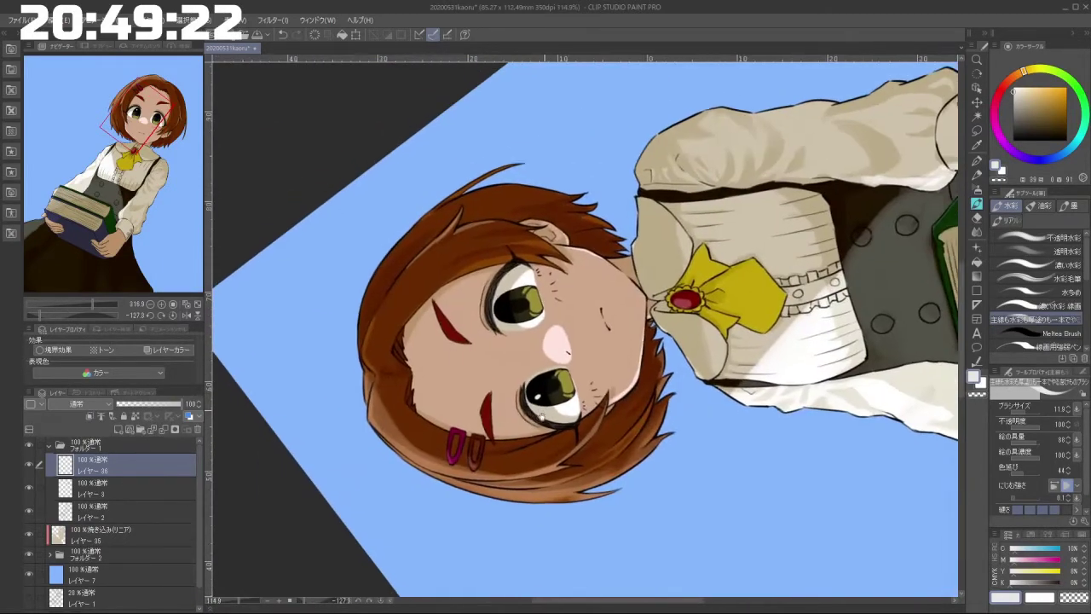
Step: Paint a small near-white highlight in the iris of the eye away from the hairpins at brush size 8.8
drag(548, 287, 528, 319)
scroll(509, 390, up, 5)
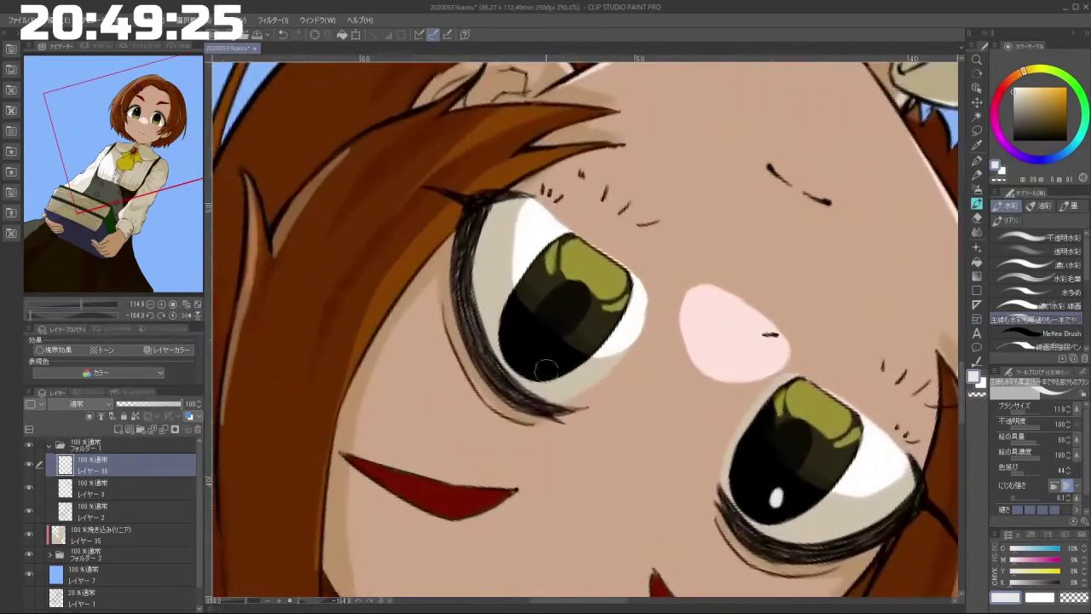
drag(547, 352, 547, 362)
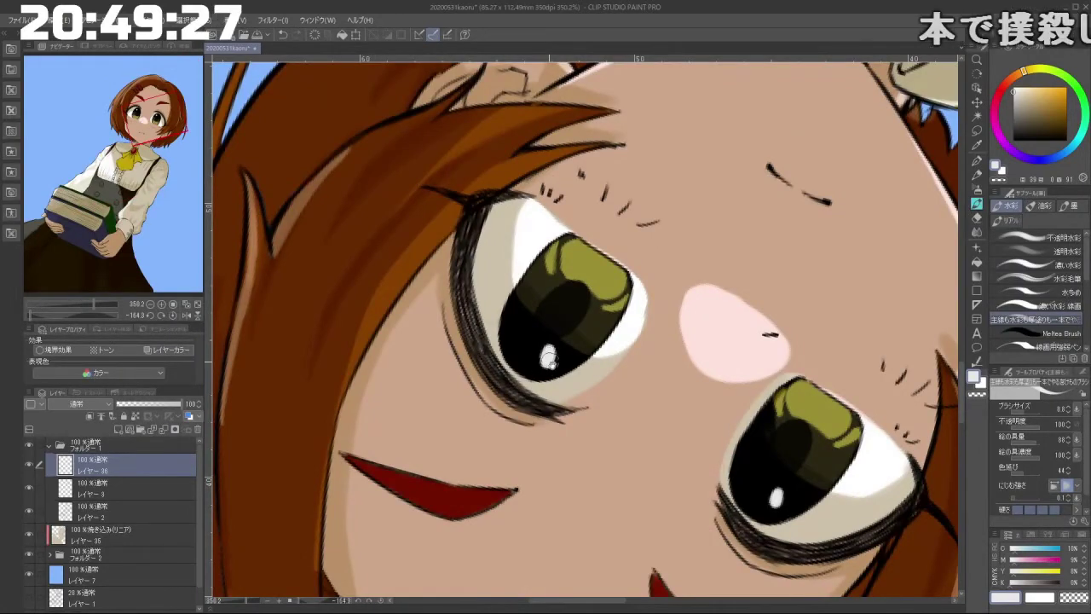
Step: Add a smaller second highlight dot just below the main highlight in each iris
mouse_move(614, 372)
mouse_down()
mouse_move(533, 372)
mouse_move(634, 381)
mouse_move(650, 361)
mouse_move(546, 271)
mouse_up()
drag(452, 404, 605, 482)
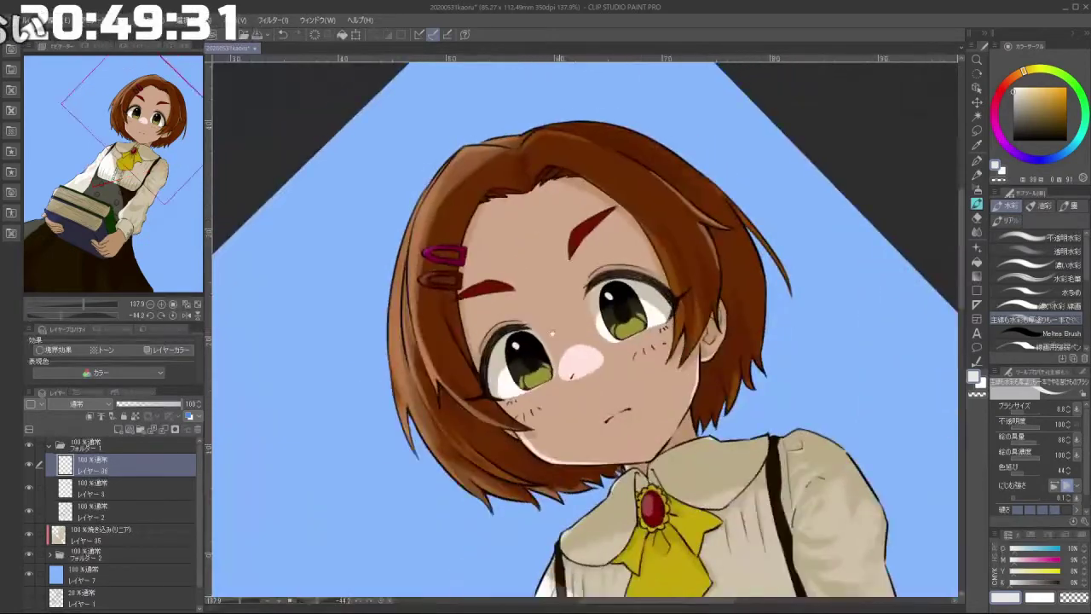
drag(509, 359, 544, 360)
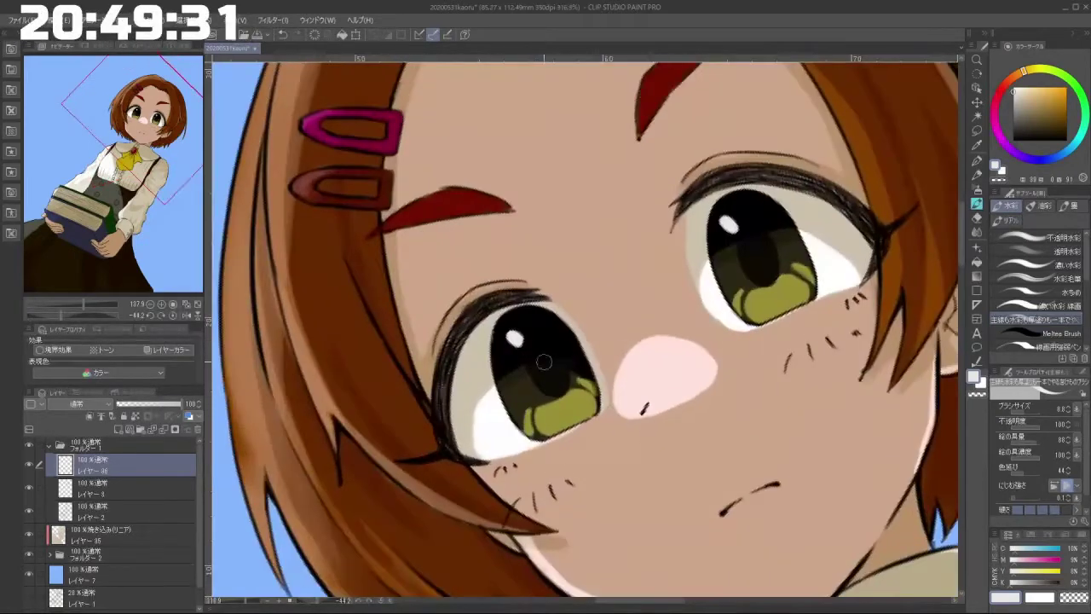
click(739, 239)
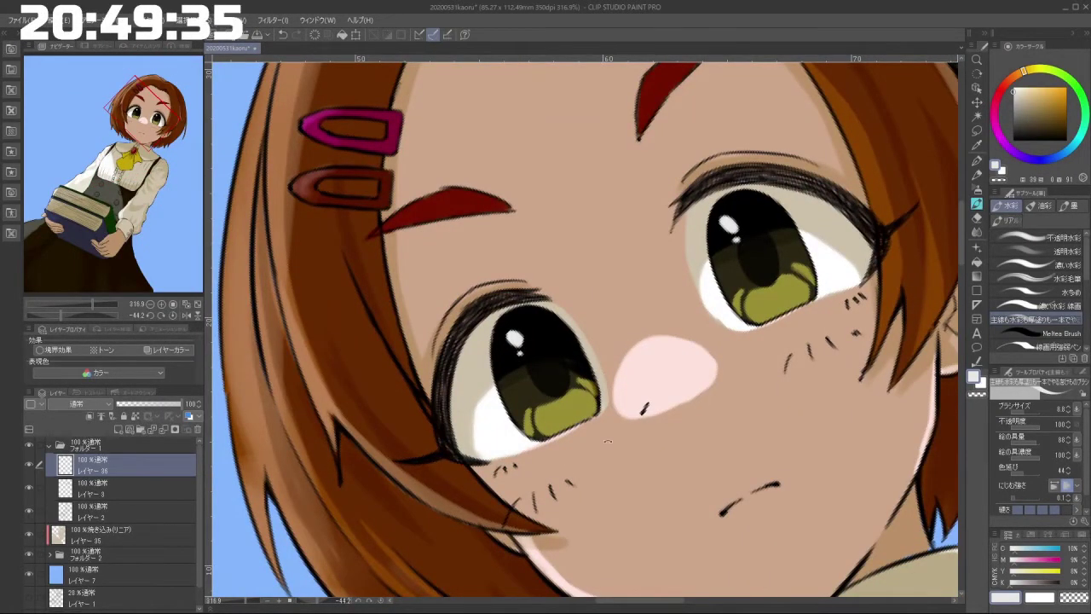
drag(608, 441, 531, 229)
drag(665, 346, 601, 347)
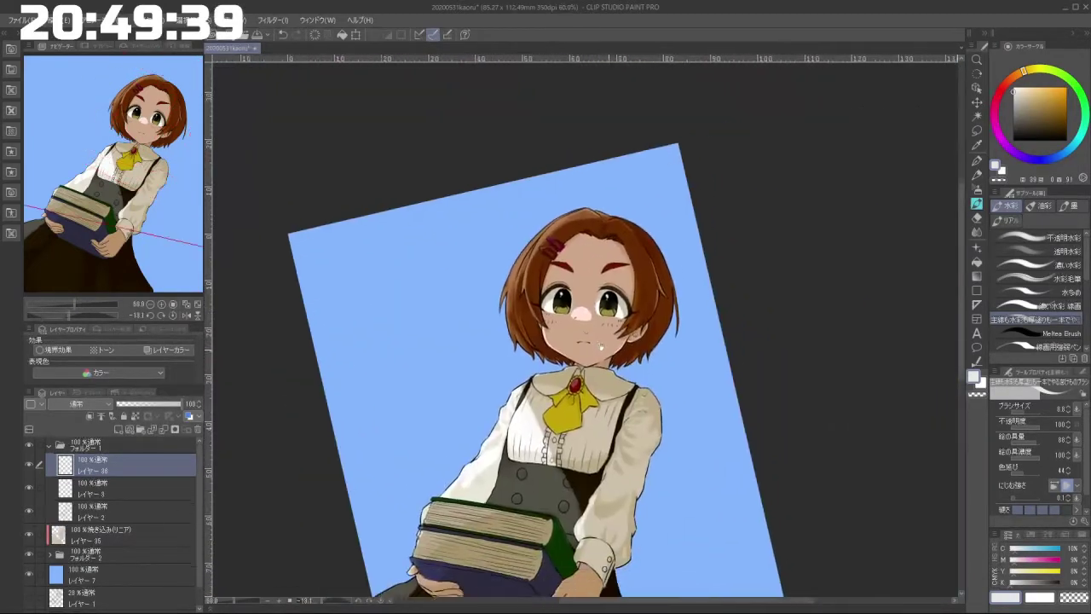
scroll(602, 345, up, 5)
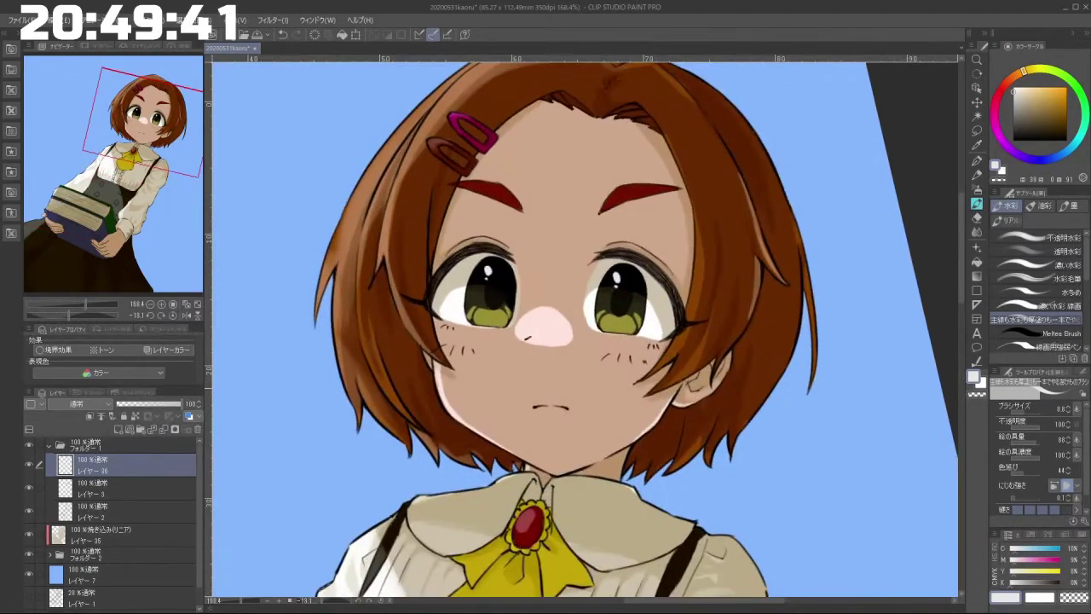
Step: Select the Linear Burn layer レイヤー 35 and examine the shading of the face, clothes, books and skirt
click(141, 533)
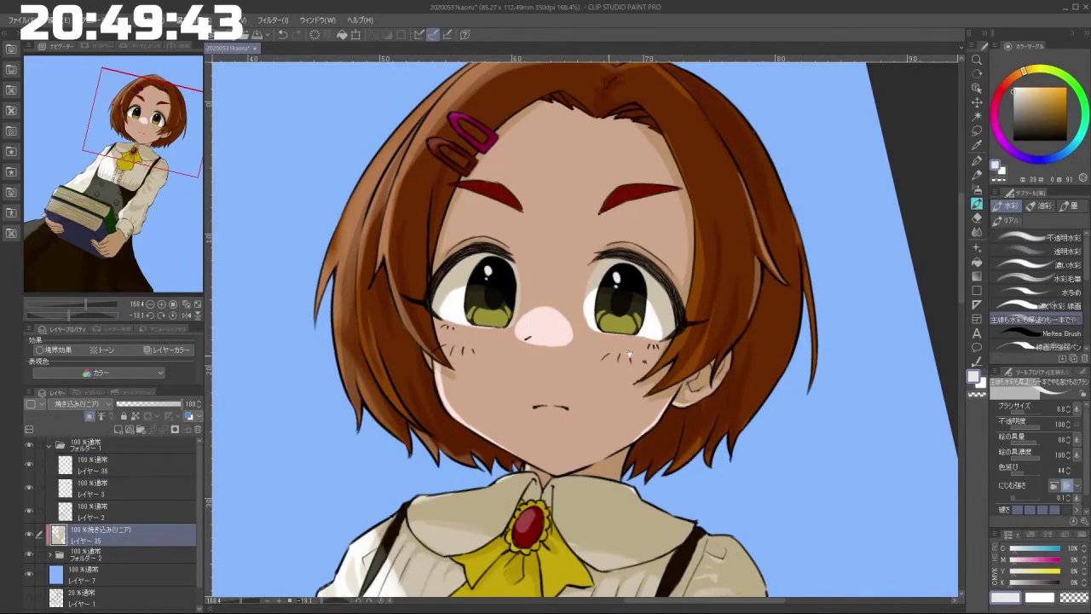
drag(705, 360, 613, 341)
drag(526, 345, 648, 351)
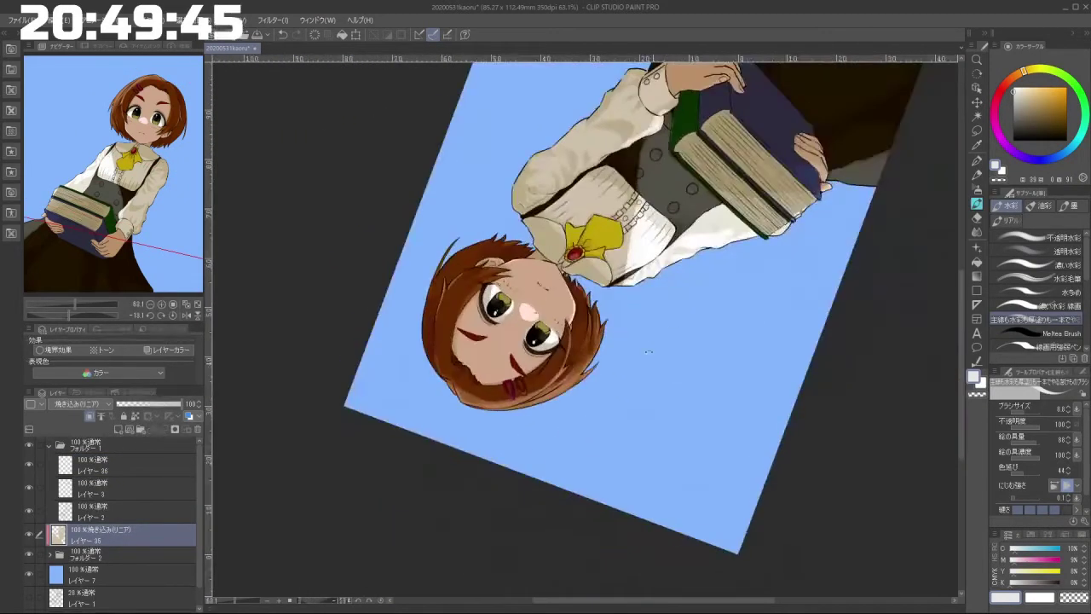
scroll(529, 310, up, 6)
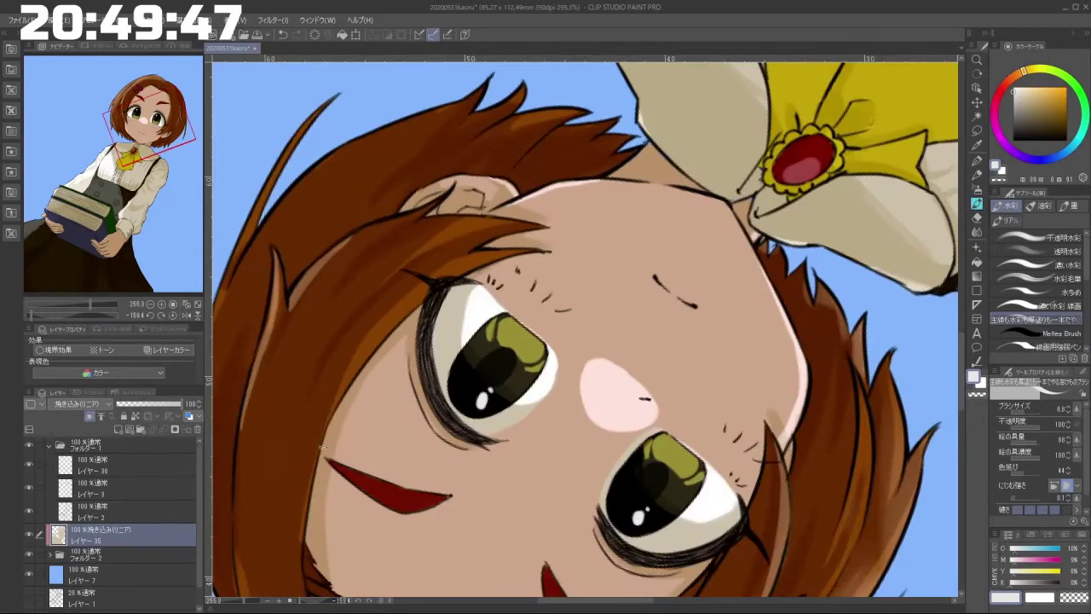
drag(322, 447, 671, 241)
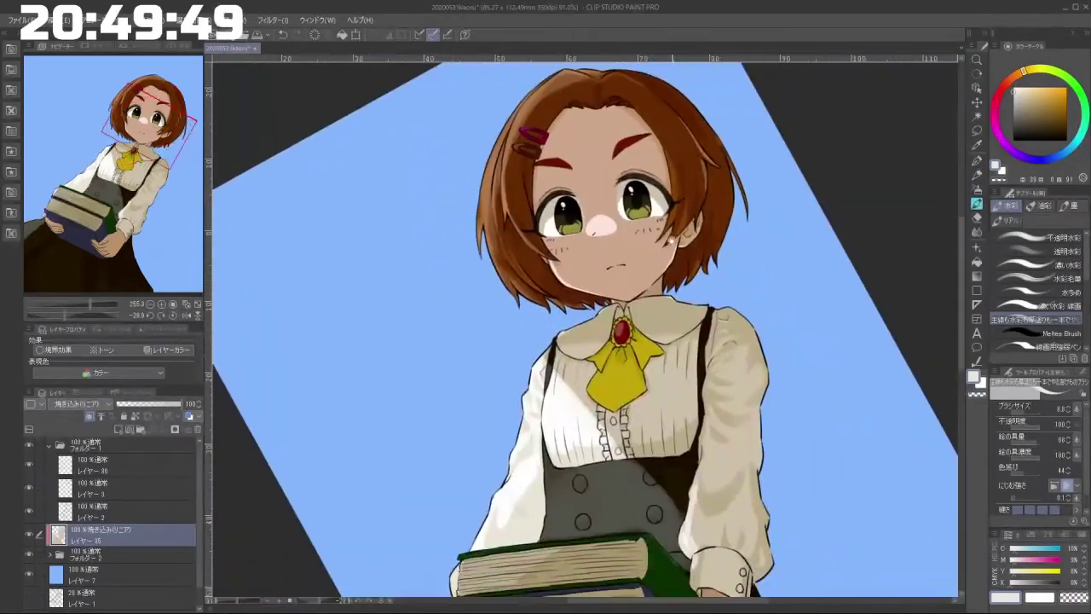
scroll(545, 426, down, 4)
drag(546, 426, 628, 459)
drag(437, 327, 512, 332)
drag(437, 460, 520, 139)
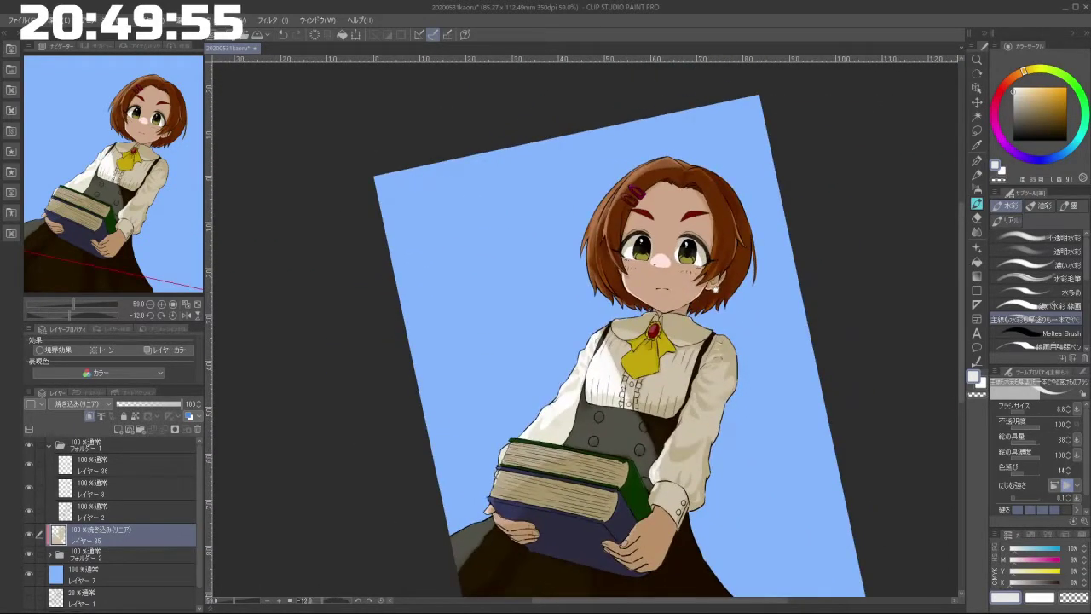
scroll(729, 344, down, 2)
drag(730, 345, 710, 279)
drag(575, 398, 723, 453)
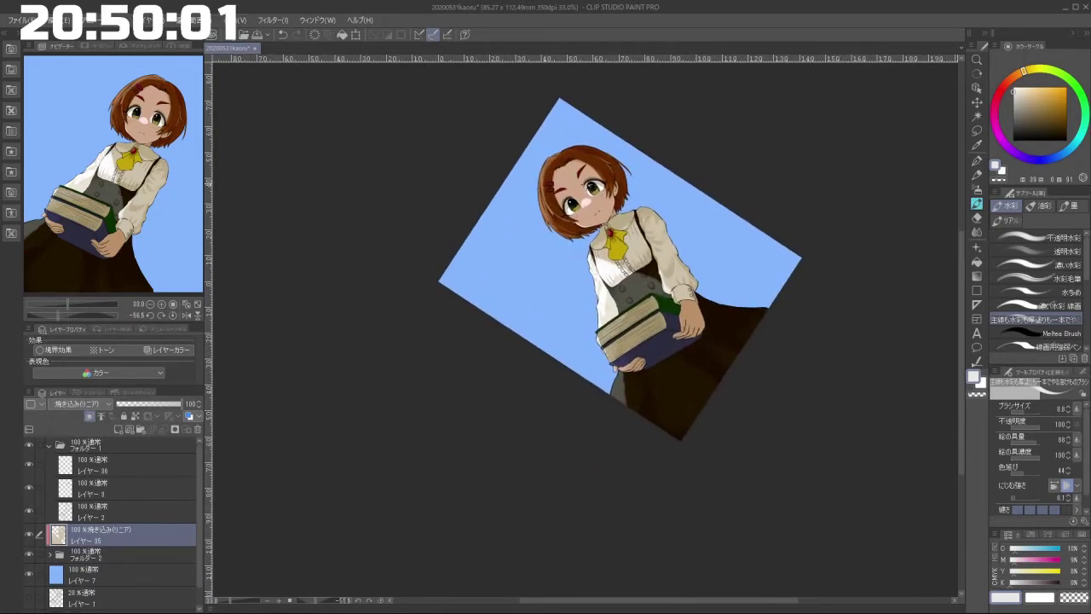
drag(582, 187, 692, 185)
drag(562, 290, 561, 317)
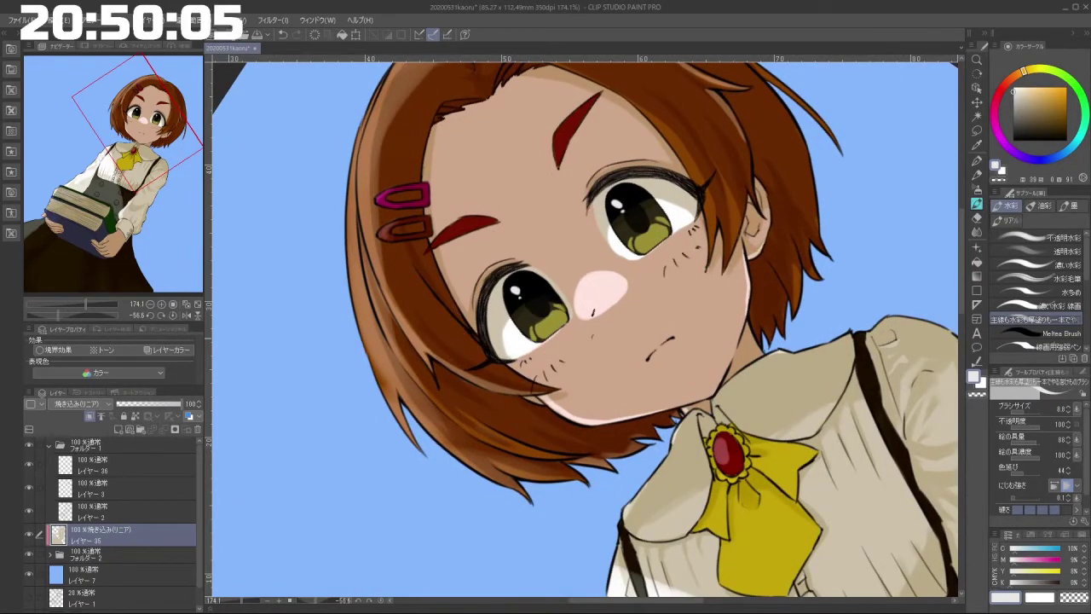
drag(594, 348, 478, 348)
drag(562, 426, 563, 322)
drag(519, 450, 620, 441)
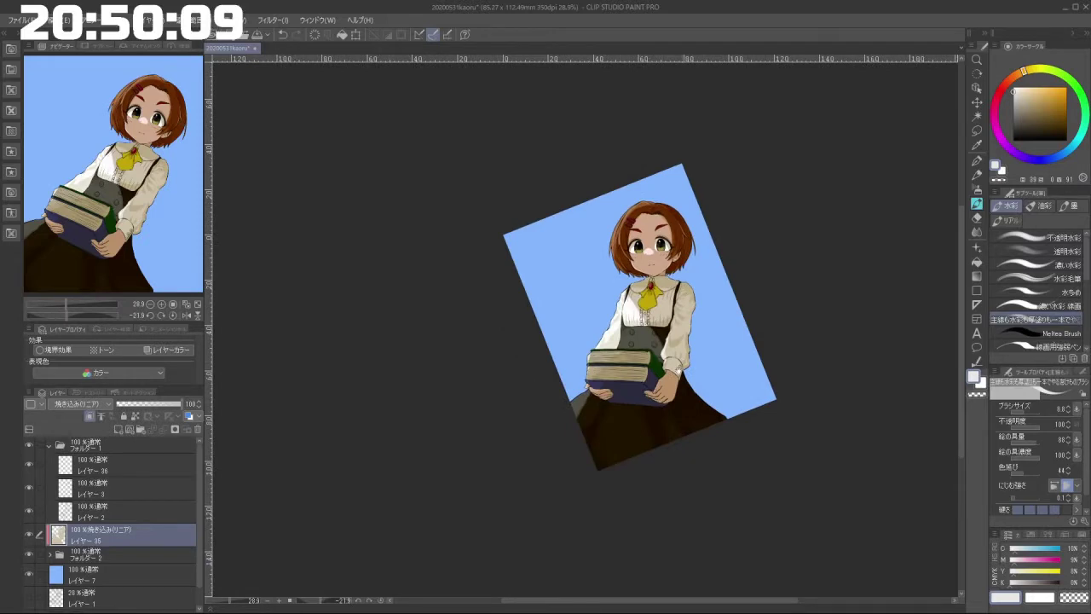
scroll(665, 388, up, 6)
scroll(667, 401, down, 5)
scroll(669, 418, up, 2)
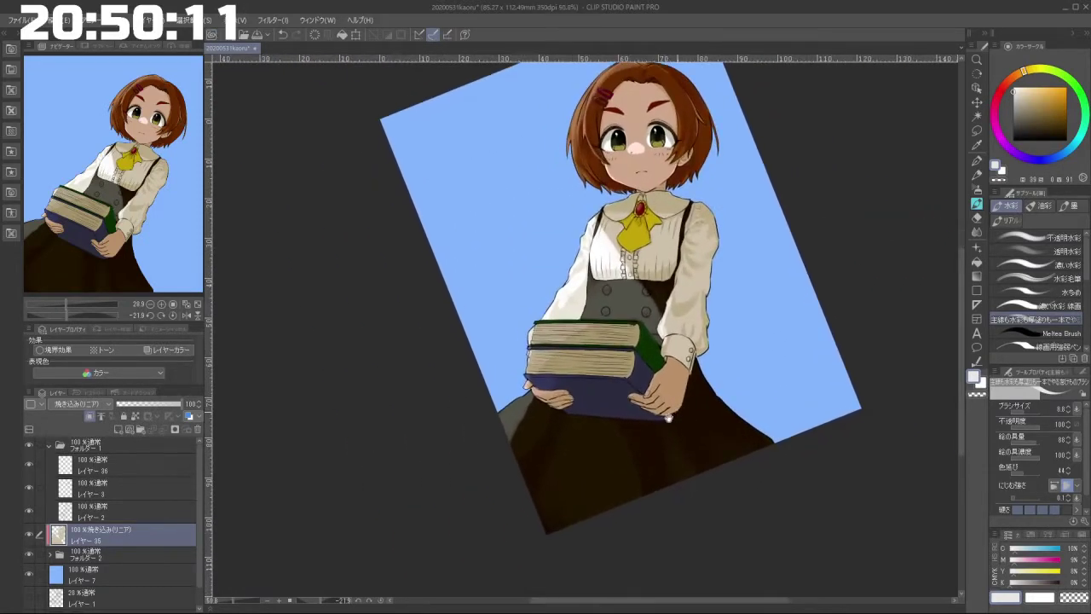
scroll(670, 418, down, 2)
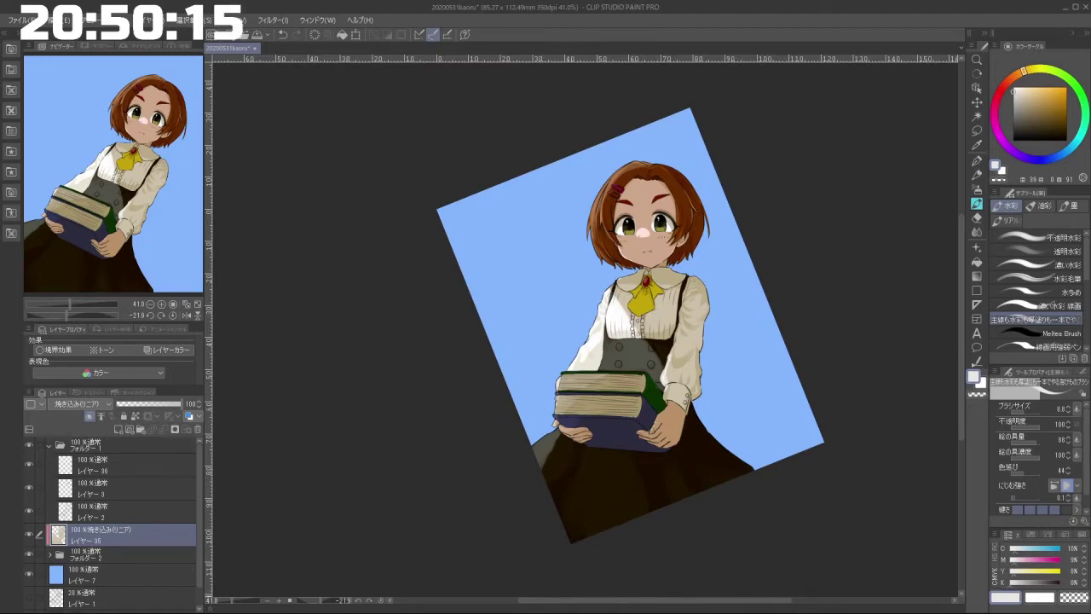
scroll(657, 367, up, 10)
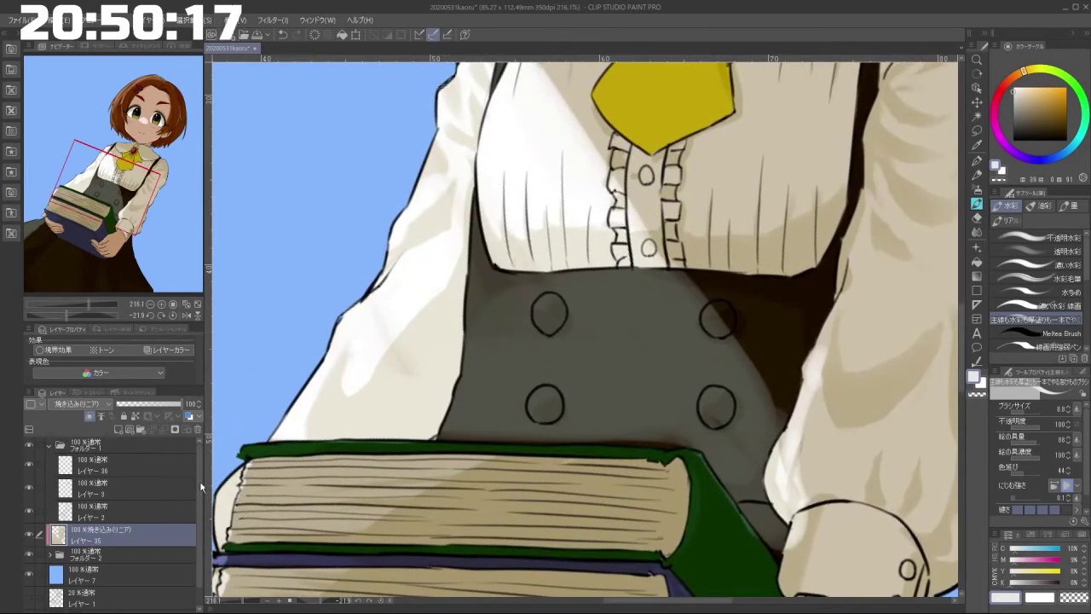
Step: Add a clipped raster layer directly above the Linear Burn layer and set its blending mode to Soft Light (ソフトライト)
click(60, 555)
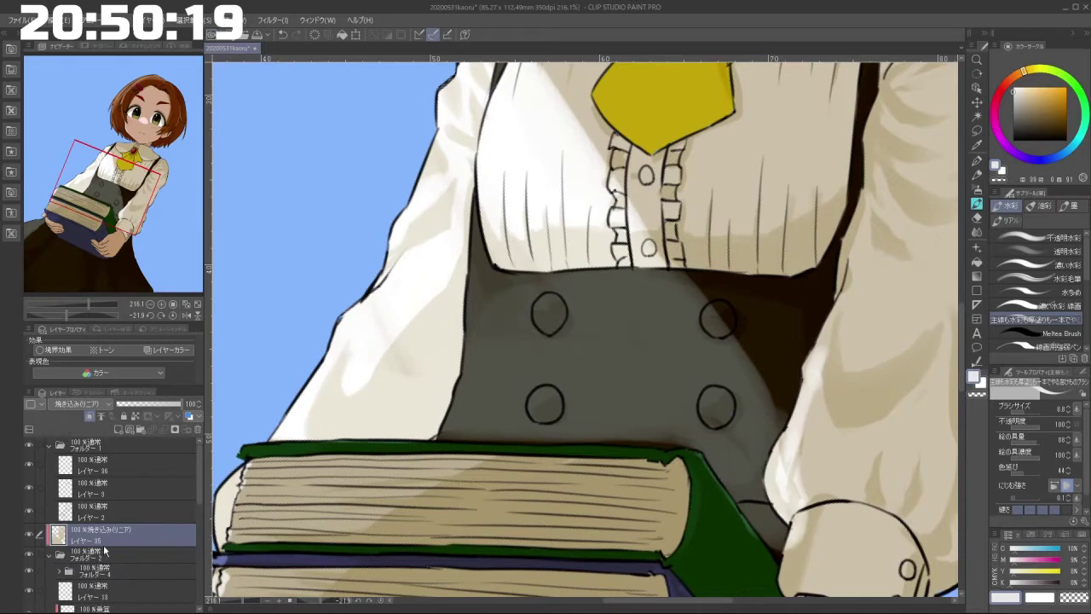
click(119, 429)
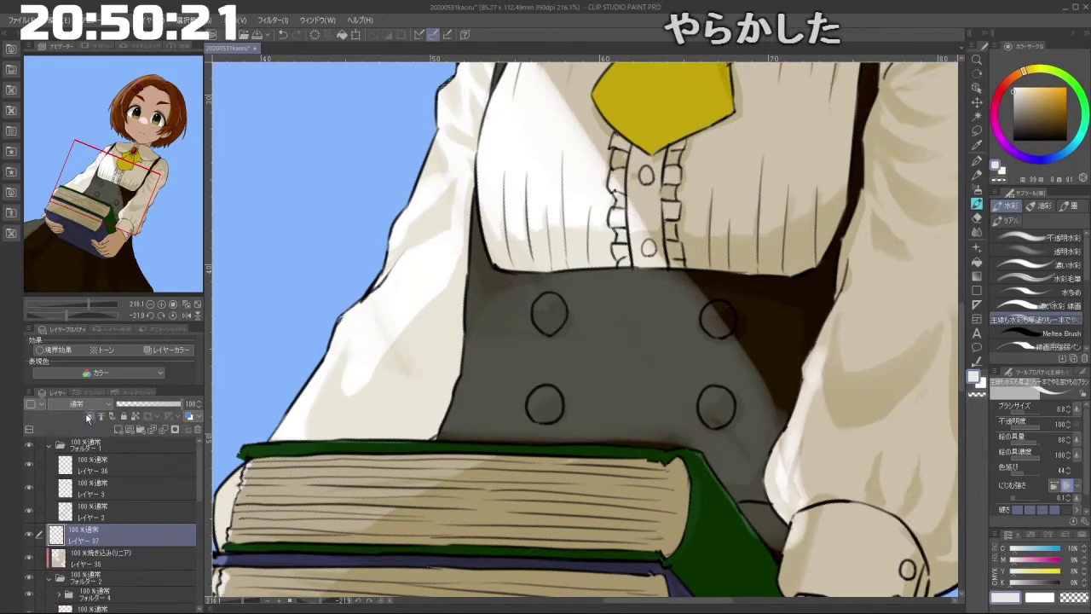
click(85, 405)
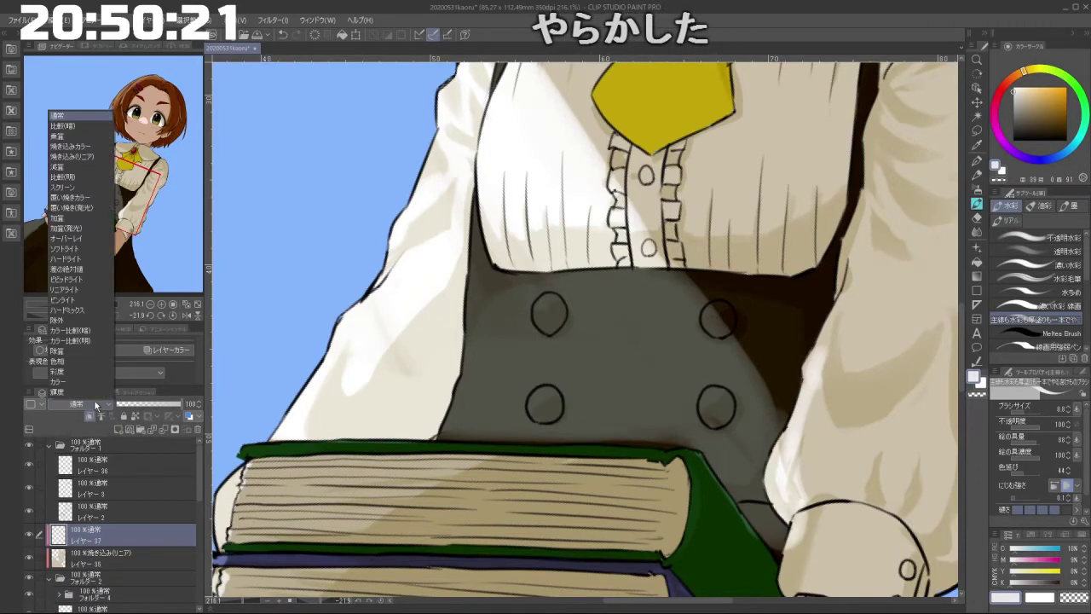
click(85, 248)
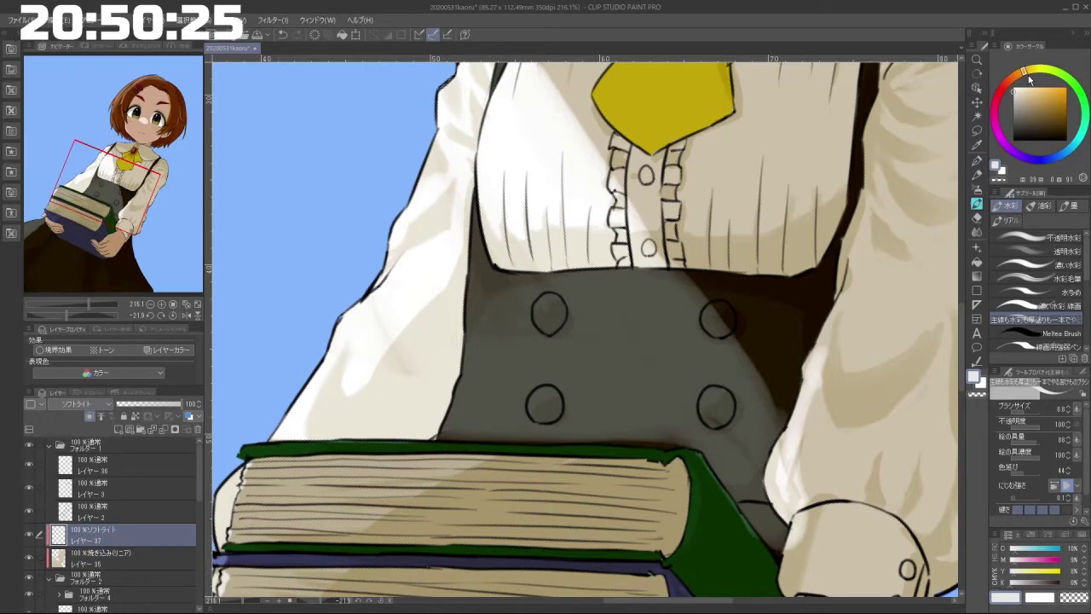
Step: Paint soft highlights on the four vest buttons in warm near-white (hue 43, saturation 6, value 99), starting at brush size 18.7
drag(1017, 87, 1017, 89)
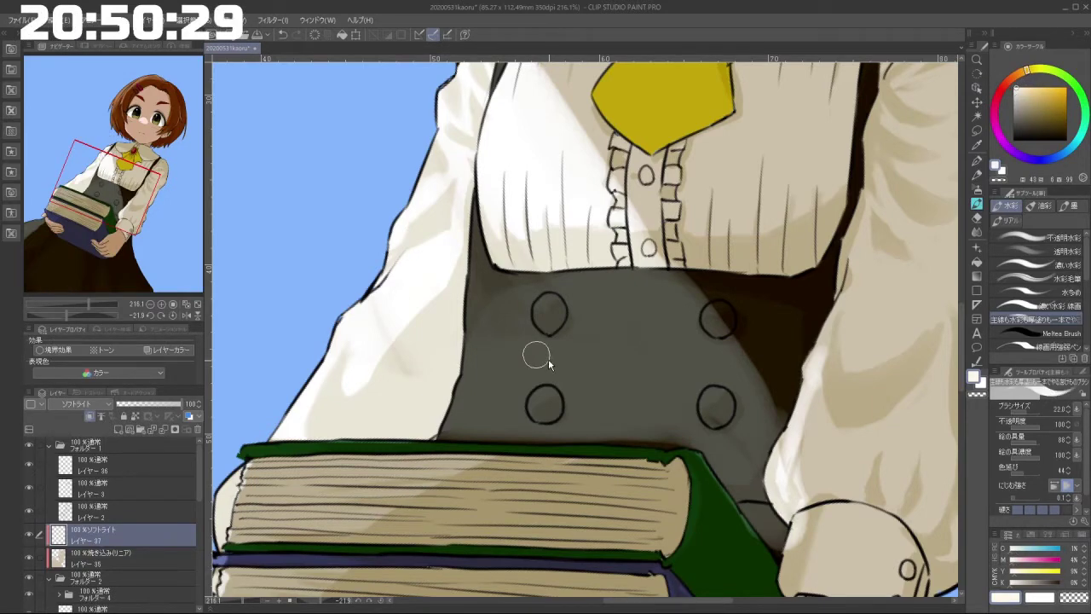
key(ctrl+z)
key(bracketleft)
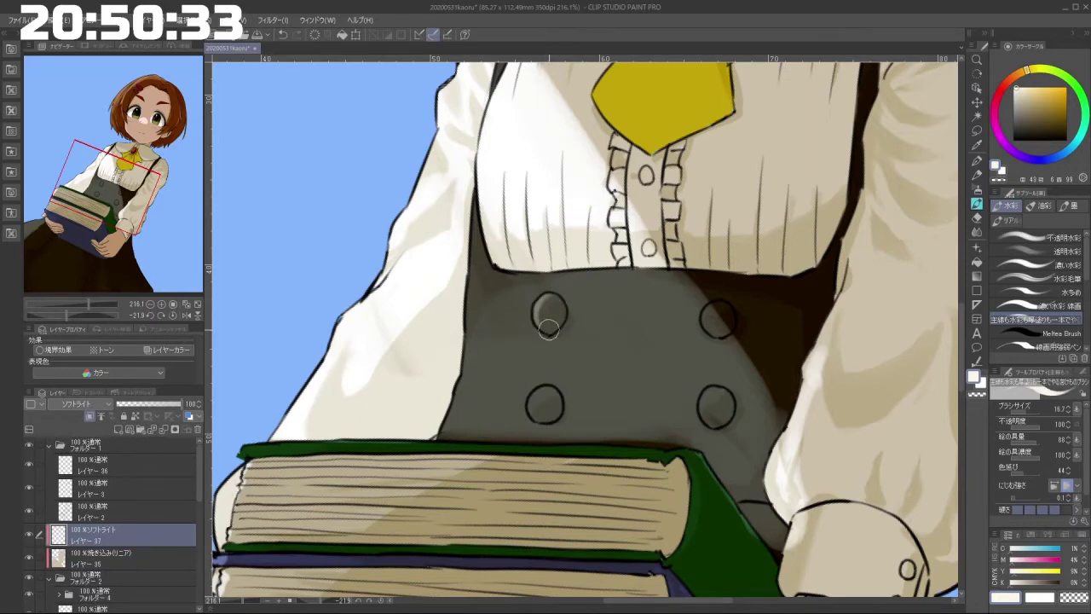
drag(555, 297, 546, 318)
key(bracketright)
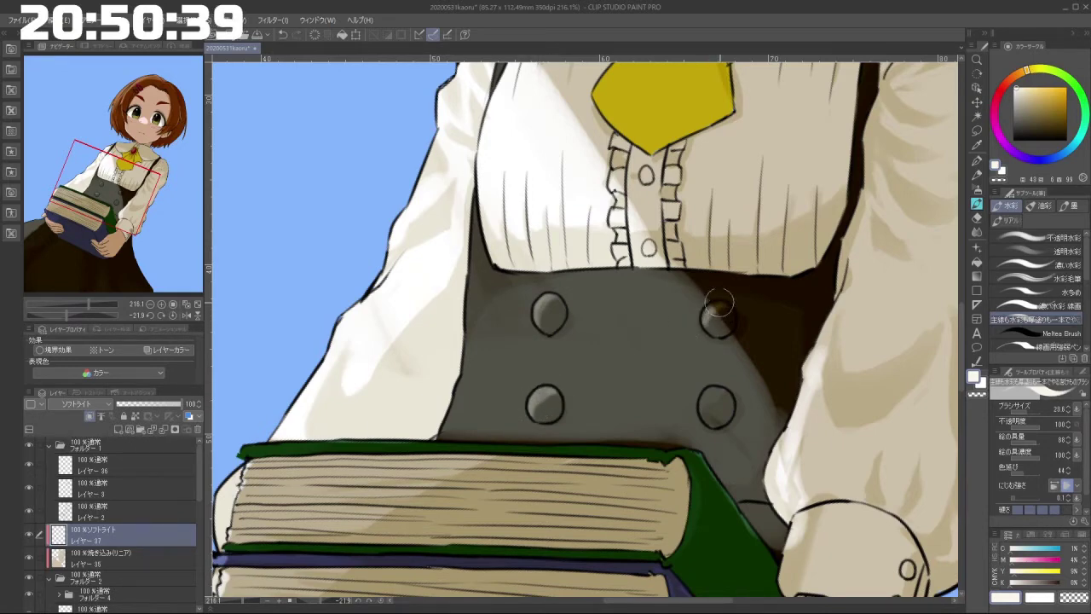
drag(709, 391, 706, 411)
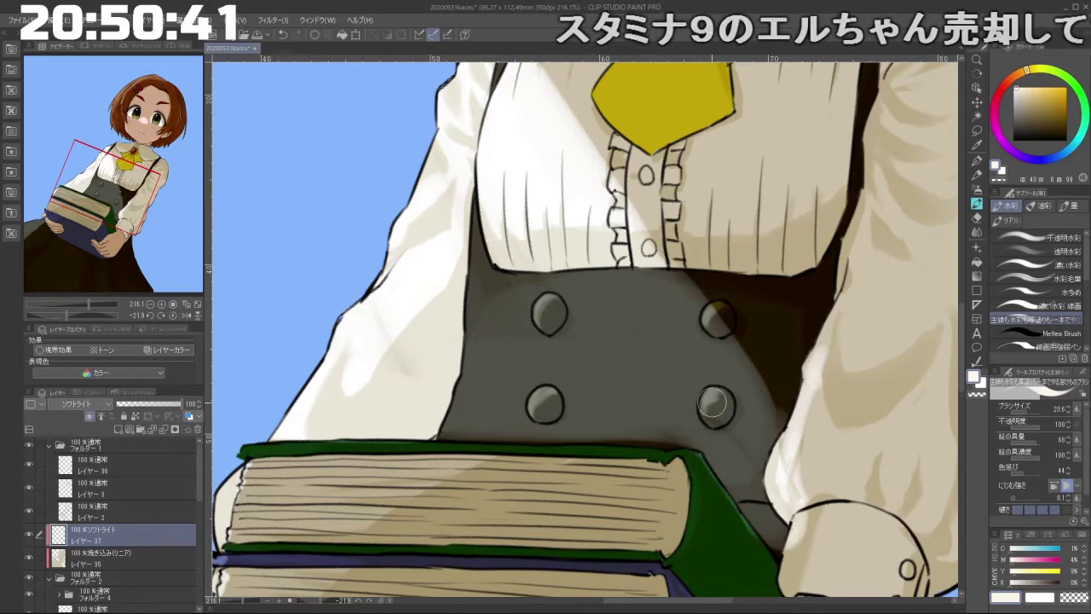
Step: Paint a soft highlight on the red brooch gem at brush size 10.6
scroll(690, 413, down, 4)
mouse_move(682, 210)
mouse_down()
mouse_move(630, 242)
mouse_move(484, 268)
mouse_move(501, 399)
mouse_up()
scroll(632, 242, up, 4)
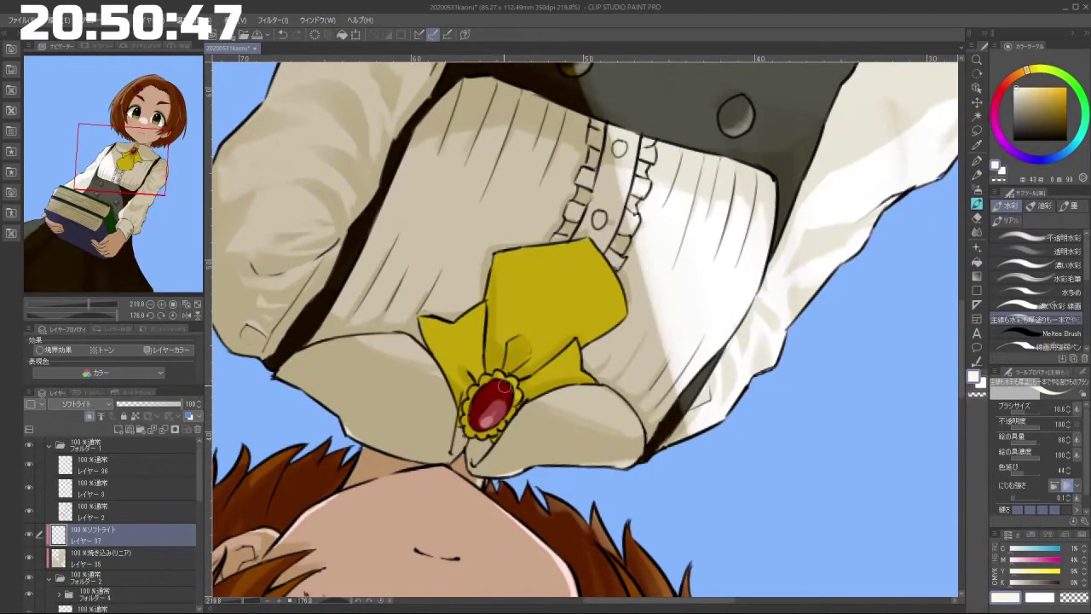
drag(504, 414, 683, 262)
Step: Paint a thin rim light along the outer edge of the front sleeve down to the cuff at brush size 10.6
scroll(714, 435, down, 1)
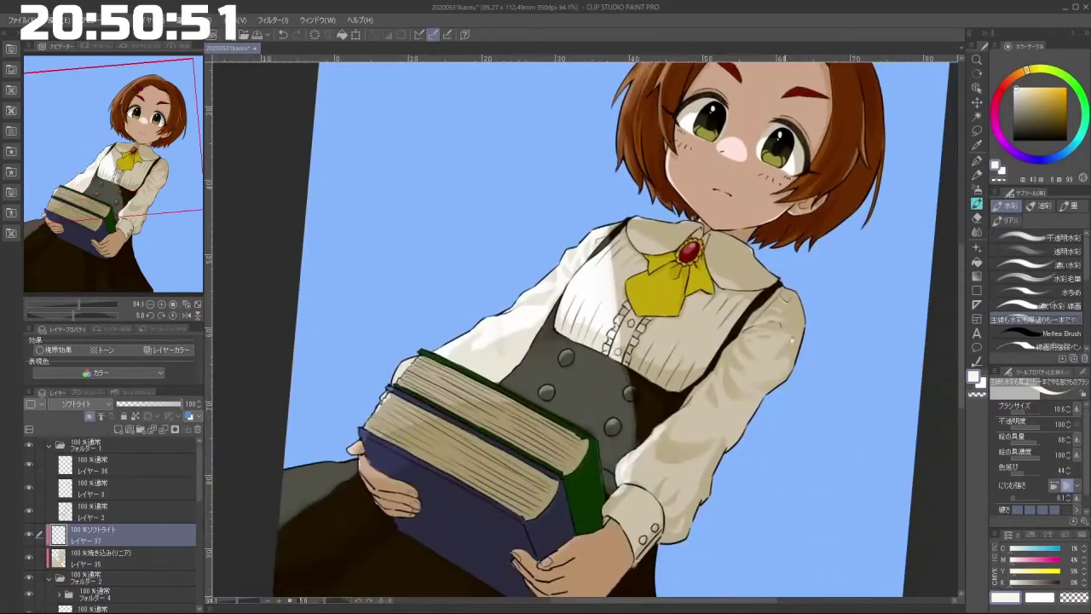
scroll(818, 349, up, 2)
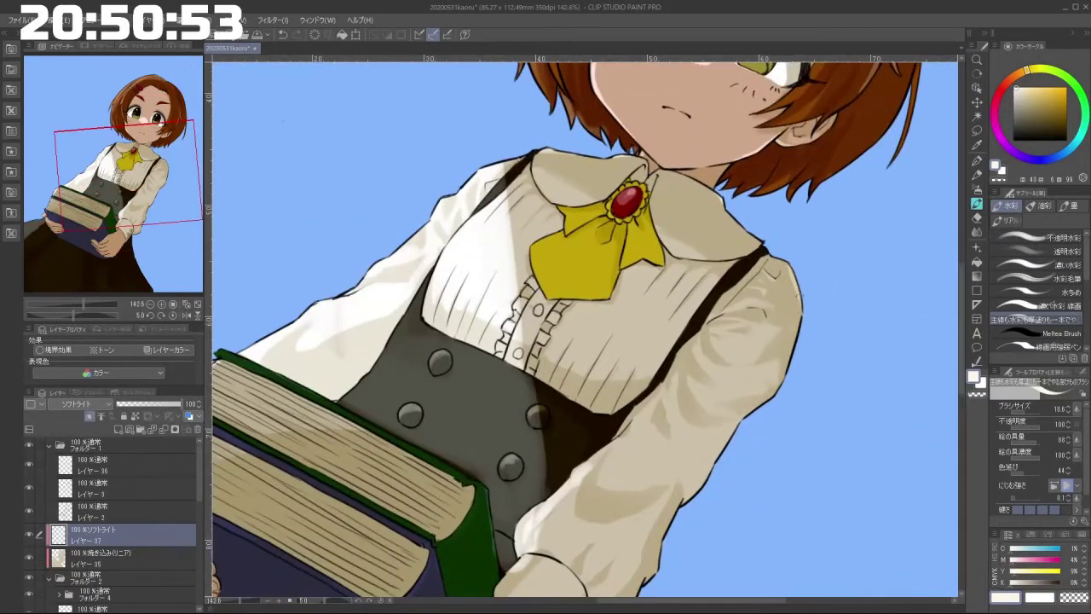
key(ctrl+z)
drag(728, 445, 761, 385)
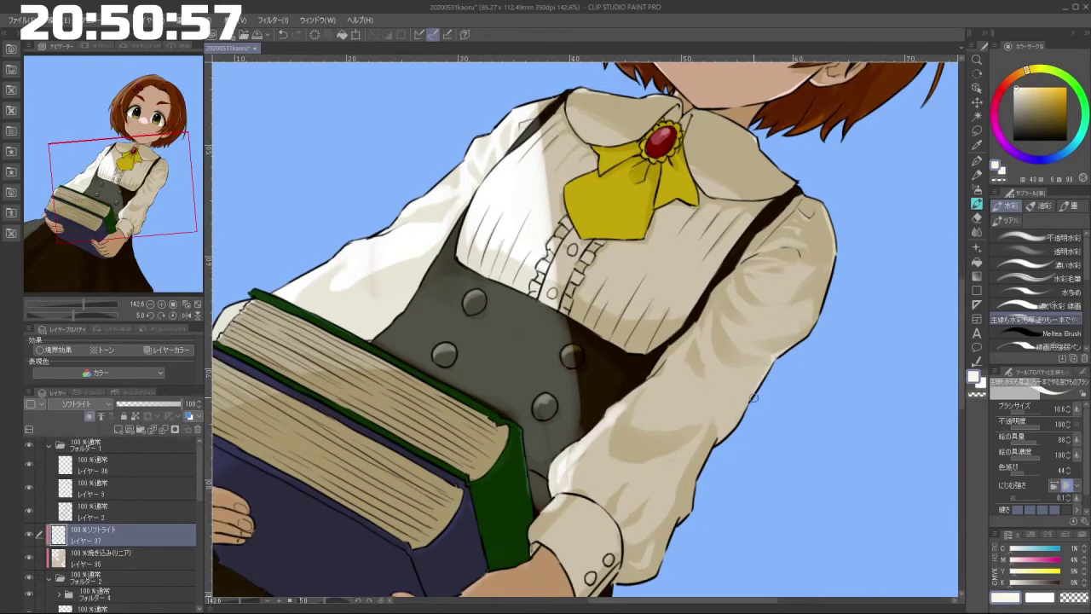
drag(723, 436, 760, 346)
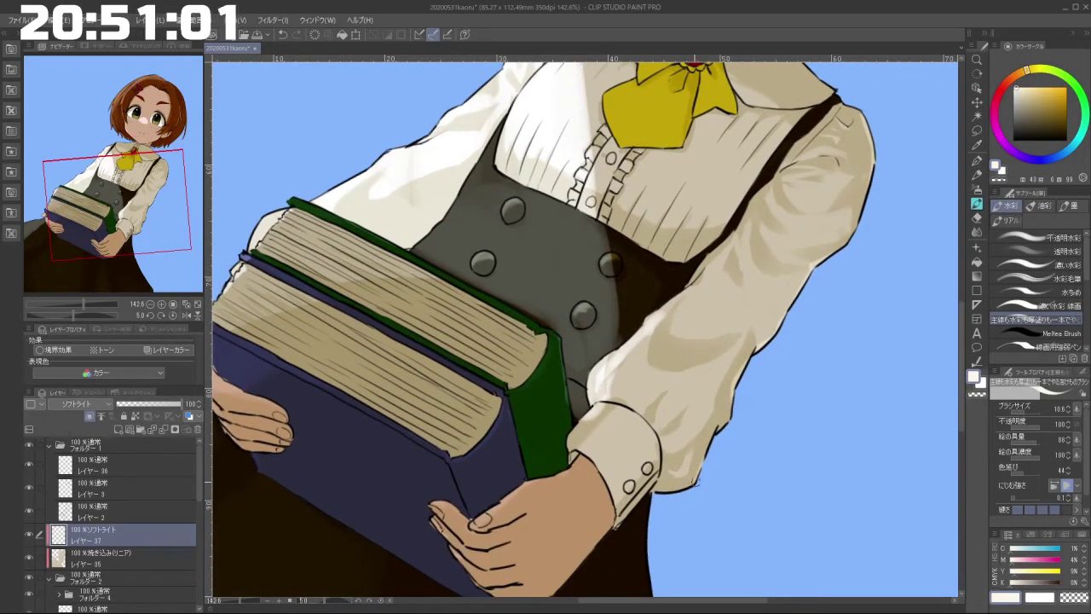
mouse_move(651, 494)
mouse_down()
mouse_move(707, 421)
mouse_move(677, 450)
mouse_up()
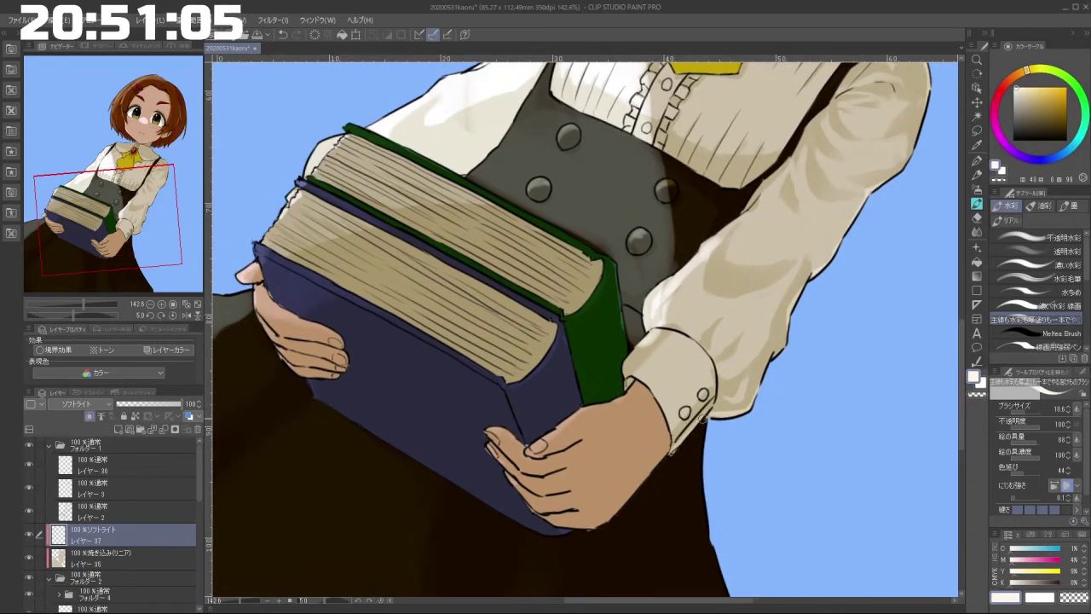
Step: Paint a rim light along the skirt's outer edge below the front cuff at brush size 42.7
scroll(670, 367, down, 4)
scroll(685, 422, up, 2)
key(])
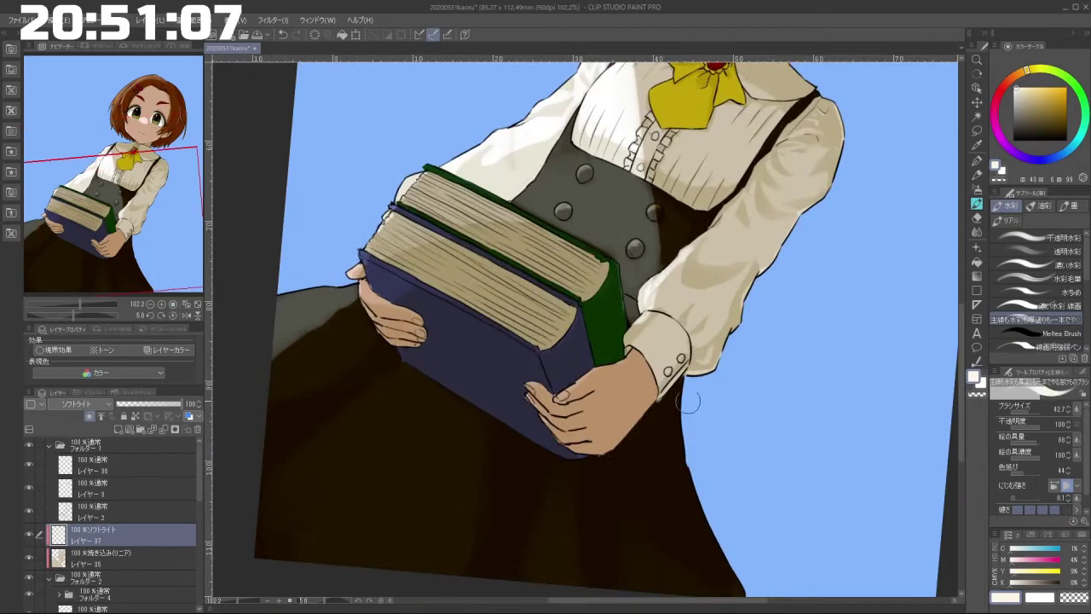
drag(720, 538, 693, 471)
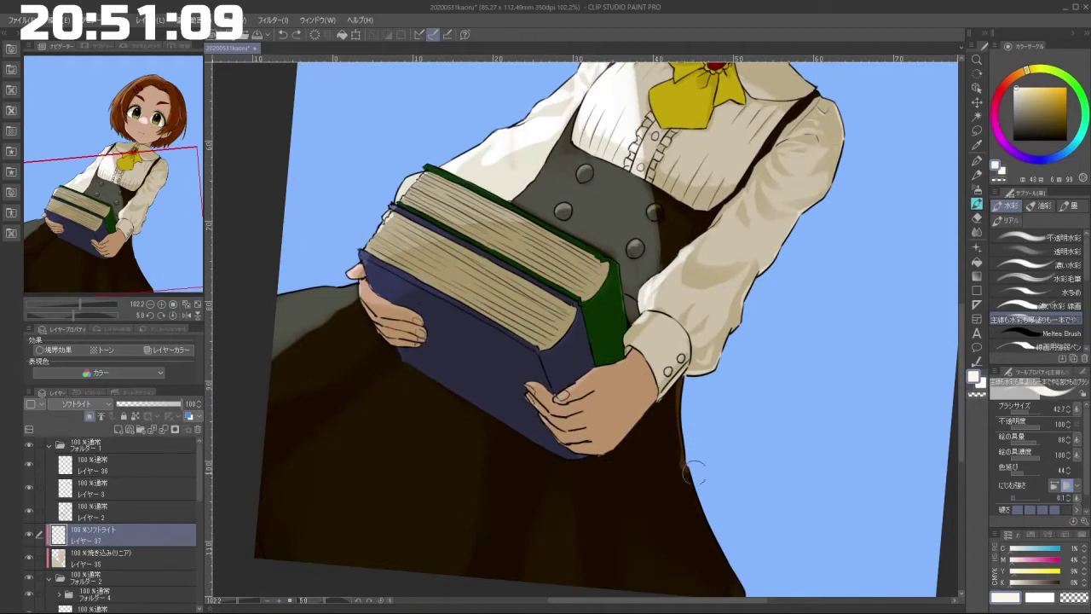
mouse_move(725, 542)
mouse_down()
mouse_move(693, 447)
mouse_move(719, 549)
mouse_up()
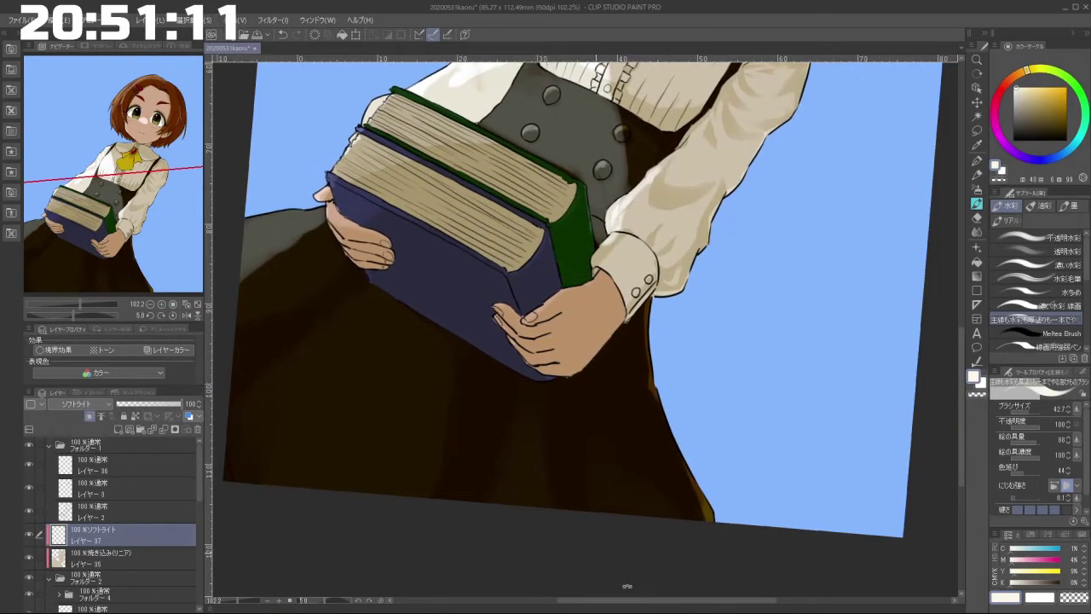
Step: Examine the shading on the skirt, sleeves, blouse and face for edges that still need light
drag(627, 585, 801, 453)
drag(609, 313, 554, 347)
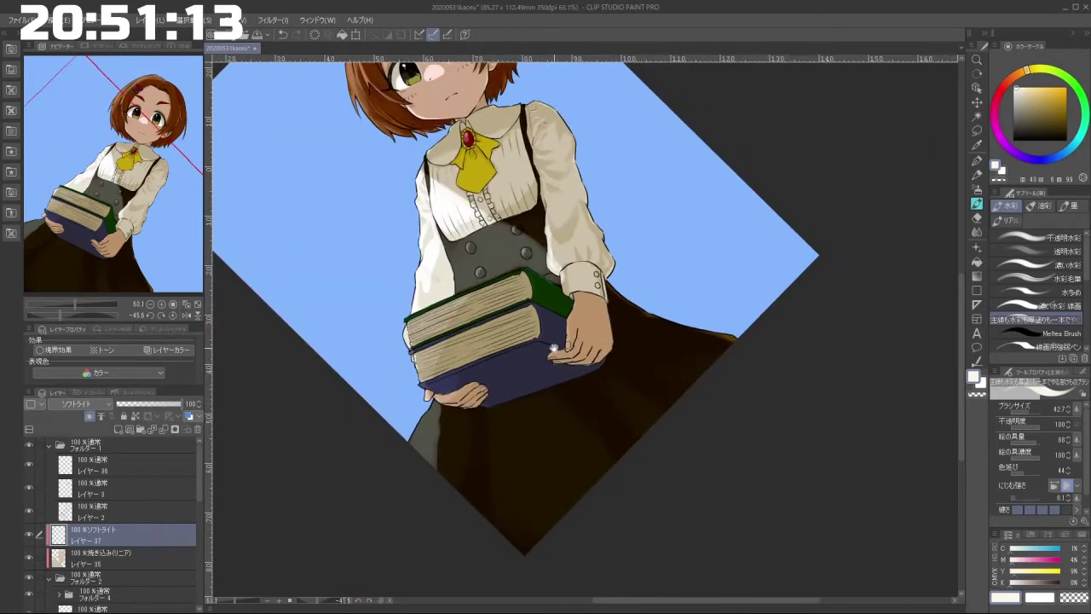
drag(490, 377, 548, 514)
mouse_move(590, 277)
mouse_down()
mouse_move(670, 274)
mouse_move(616, 278)
mouse_up()
key(ctrl+z)
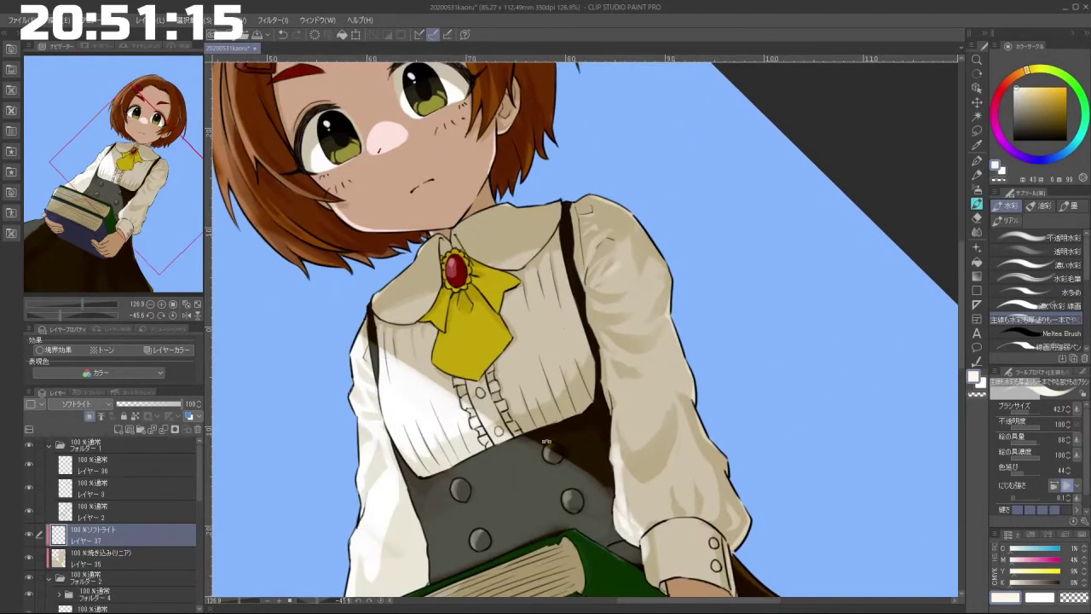
drag(546, 441, 609, 355)
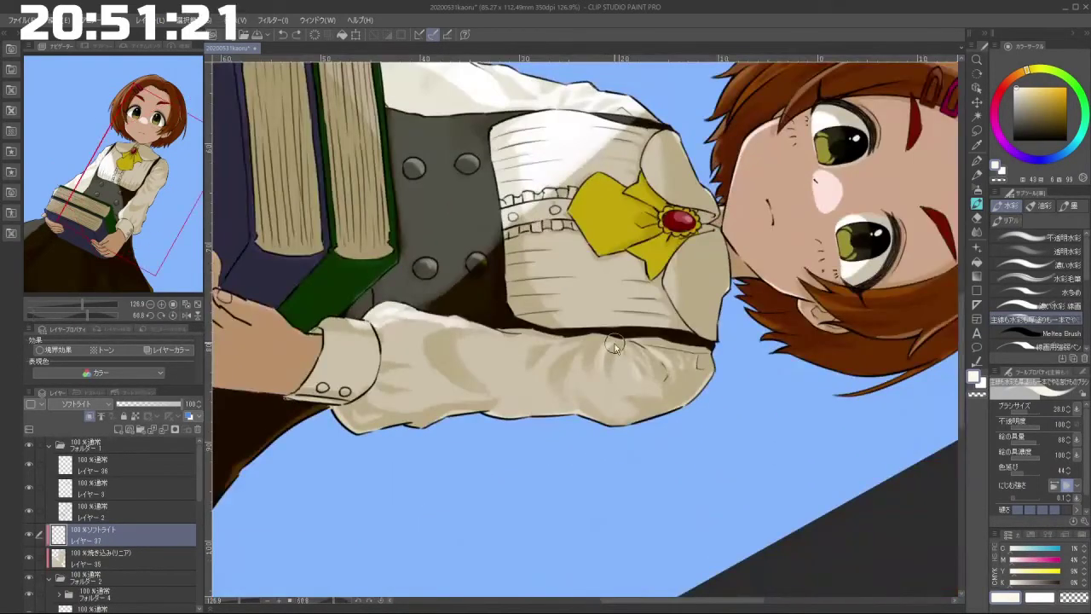
drag(510, 359, 511, 417)
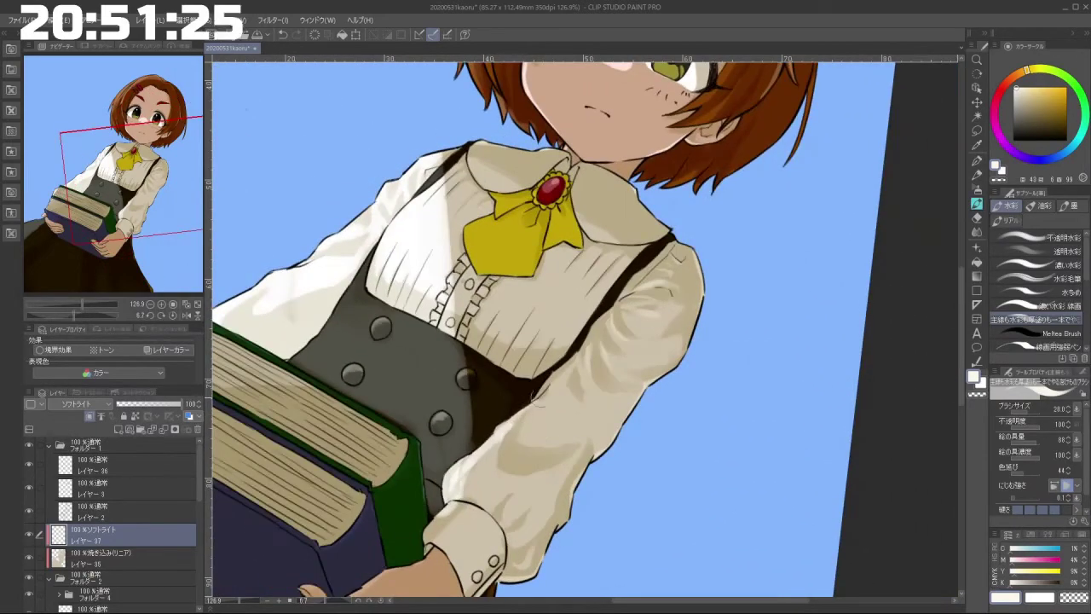
drag(576, 409, 541, 435)
drag(496, 401, 546, 402)
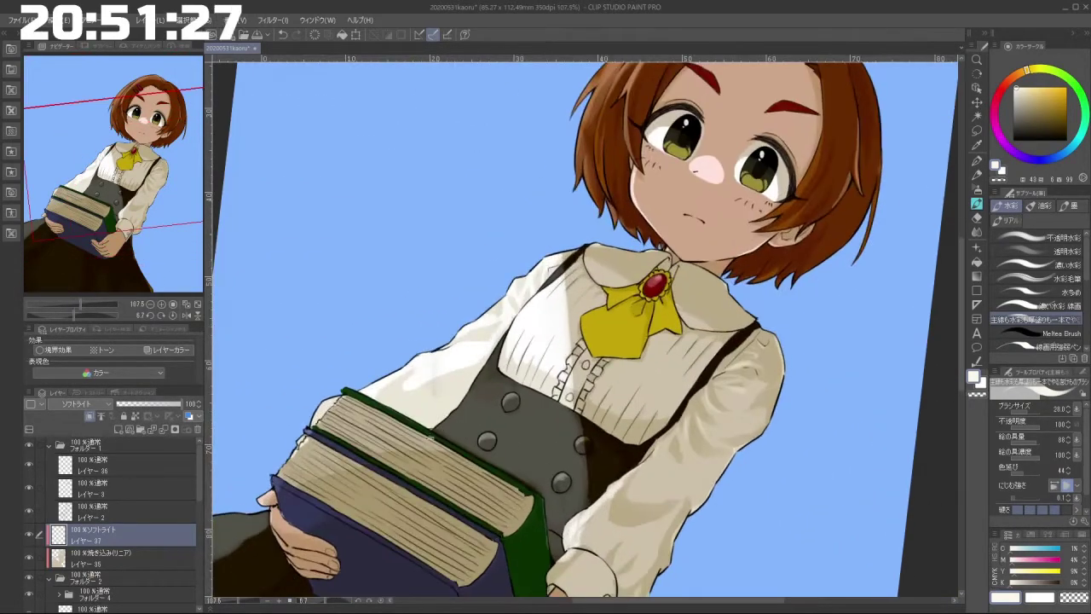
drag(433, 486, 547, 545)
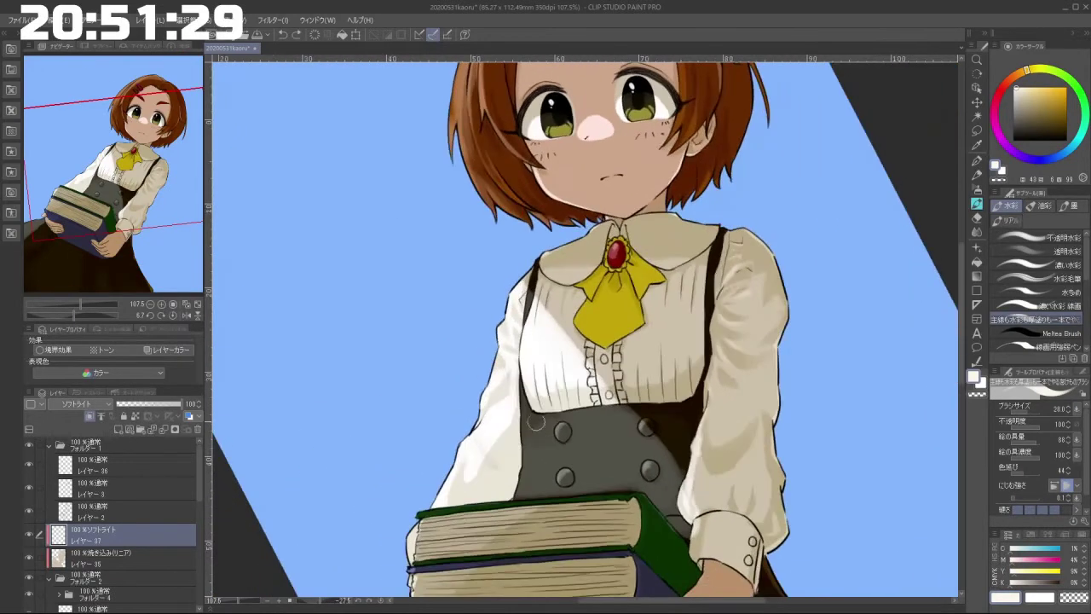
drag(606, 421, 543, 347)
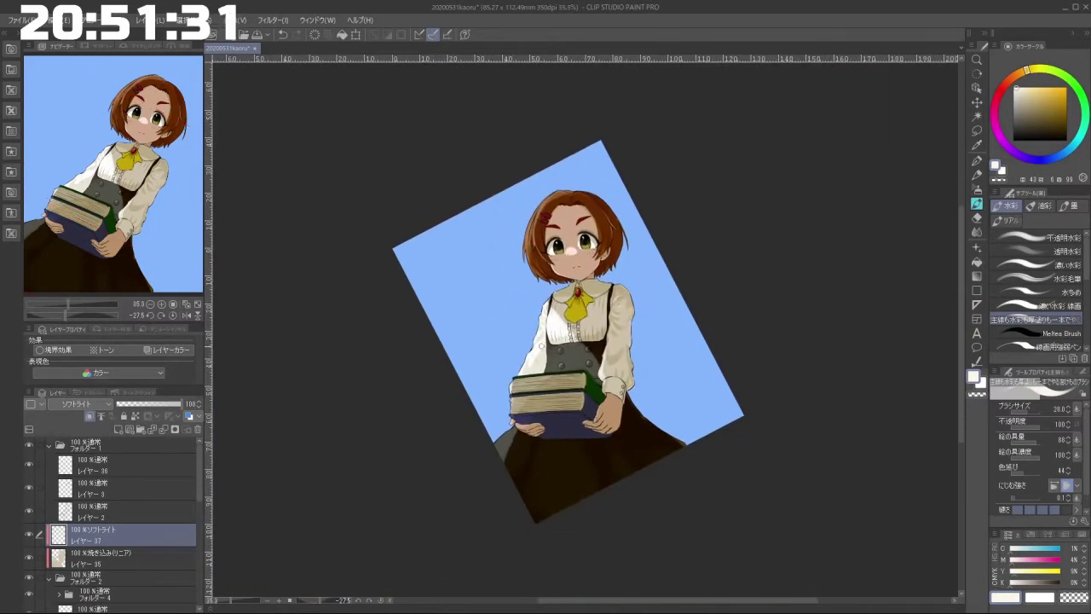
drag(446, 436, 687, 331)
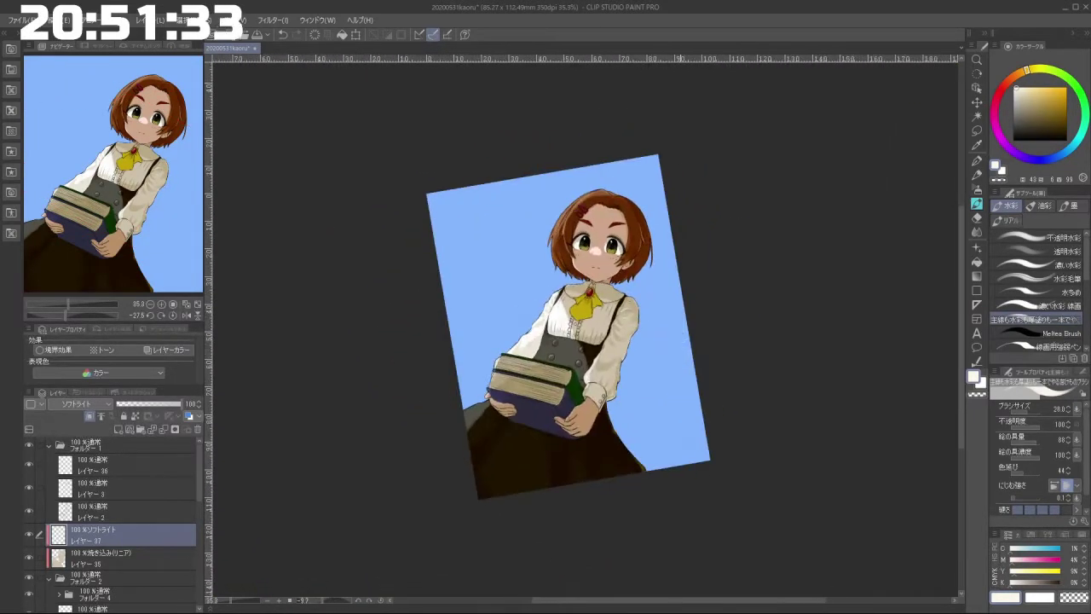
scroll(588, 256, up, 5)
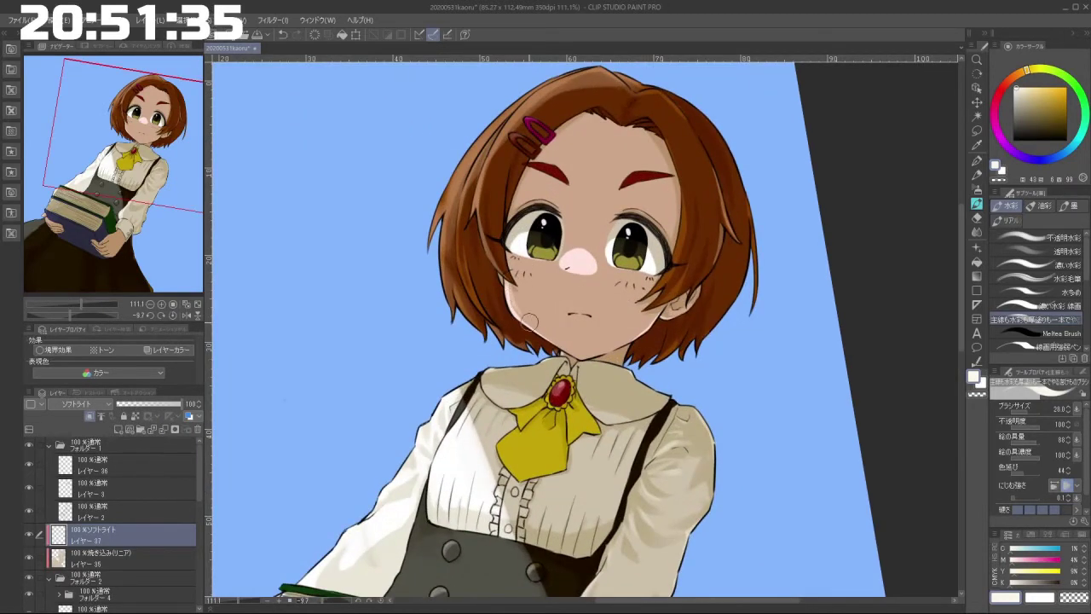
mouse_move(516, 311)
mouse_down()
mouse_move(551, 386)
mouse_move(567, 390)
mouse_up()
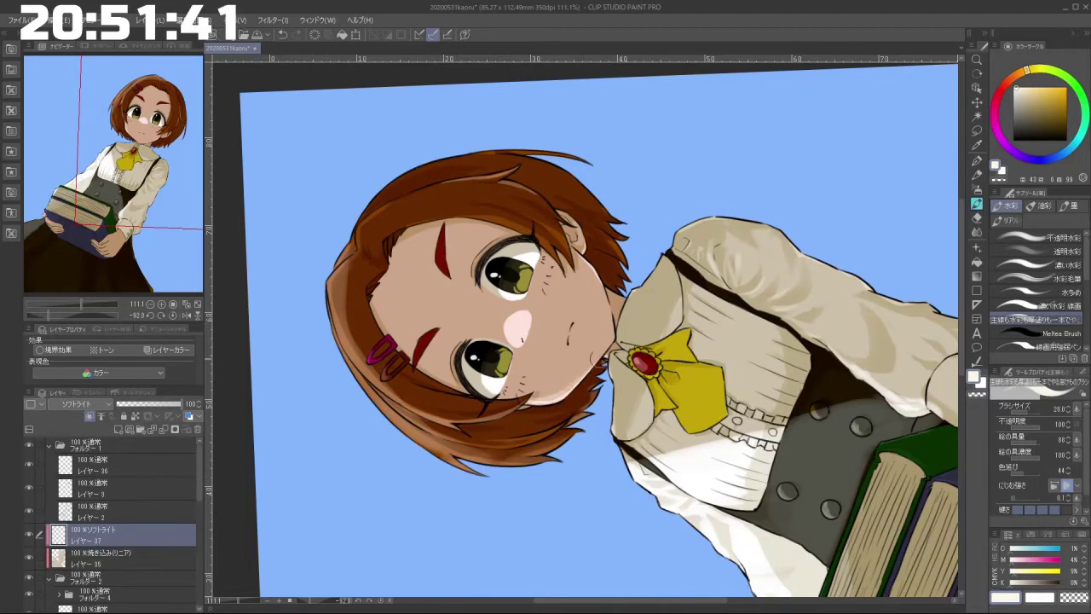
mouse_move(549, 418)
mouse_down()
mouse_move(638, 406)
mouse_move(652, 390)
mouse_move(638, 442)
mouse_up()
mouse_move(544, 528)
mouse_down()
mouse_move(671, 181)
mouse_move(658, 175)
mouse_up()
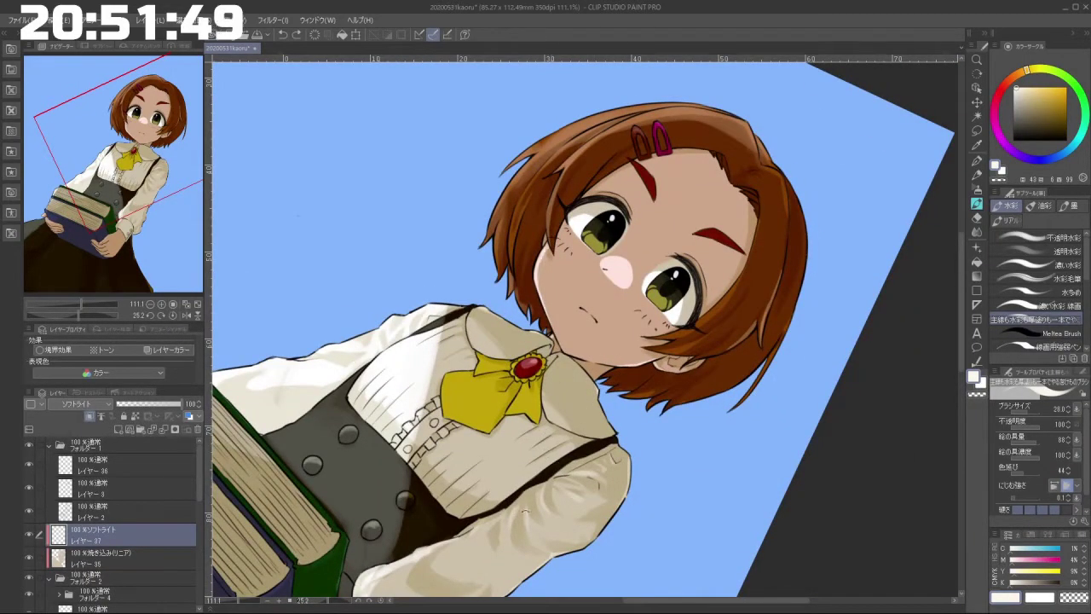
mouse_move(616, 458)
mouse_down()
mouse_move(725, 368)
mouse_move(693, 562)
mouse_move(716, 444)
mouse_move(765, 410)
mouse_move(716, 462)
mouse_up()
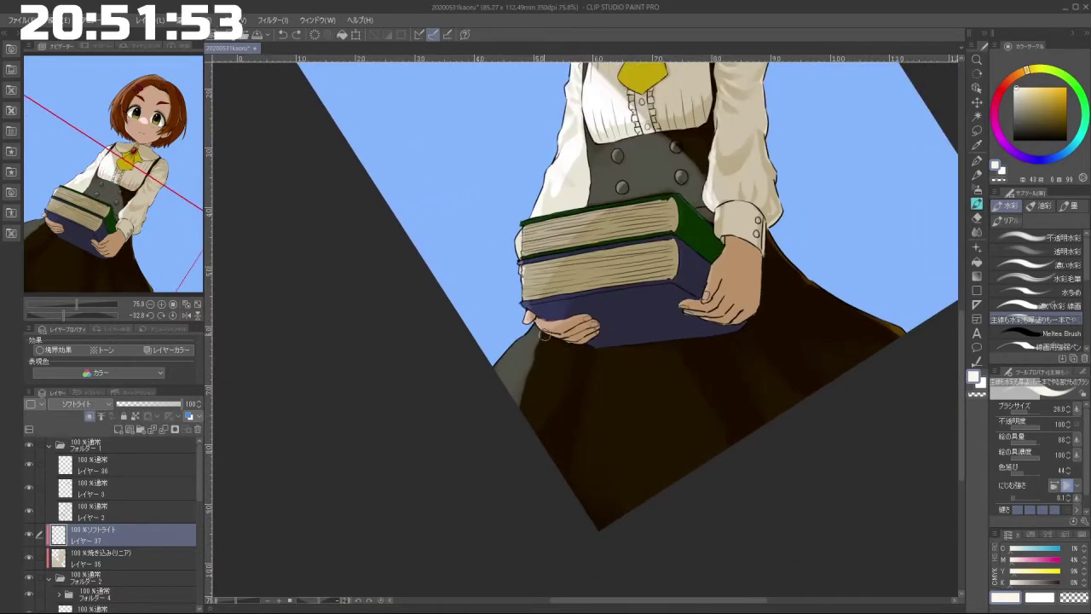
Step: Paint a rim light along the skirt's lit outer edge beside the hand under the books
drag(525, 341, 512, 351)
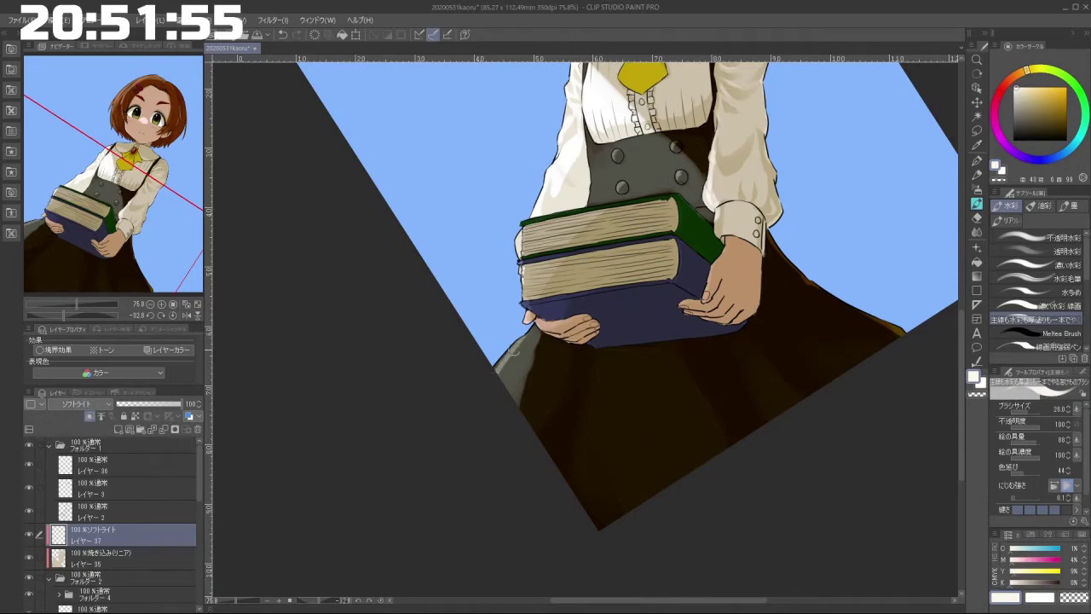
mouse_move(503, 487)
mouse_down()
mouse_move(662, 424)
mouse_move(712, 354)
mouse_up()
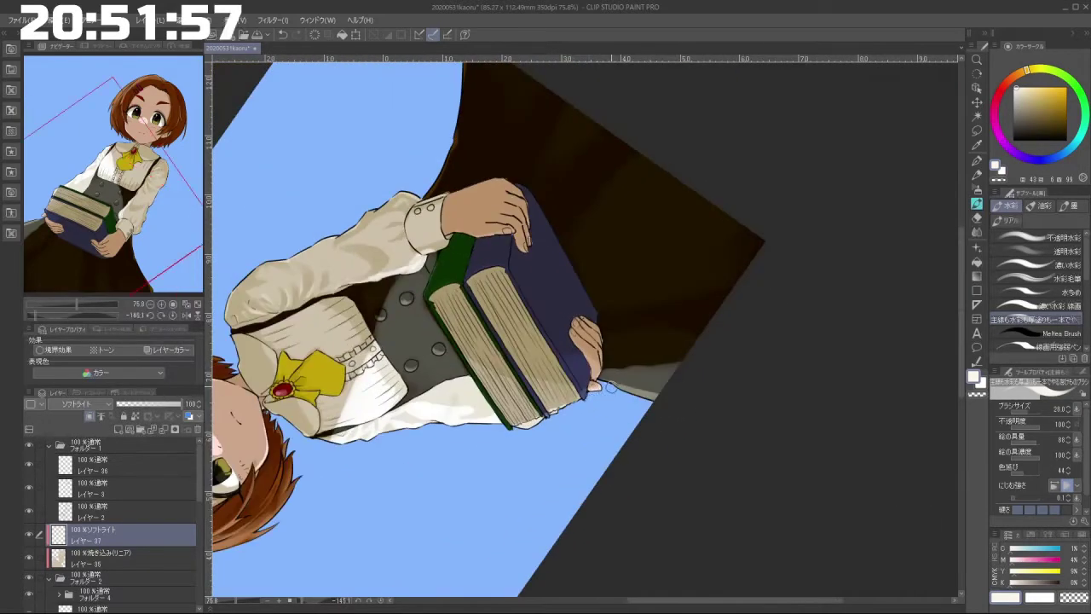
drag(558, 446, 524, 466)
drag(525, 465, 667, 358)
Step: Paint soft highlights on the magenta and brown hair clips at brush size 6.4
drag(433, 303, 694, 338)
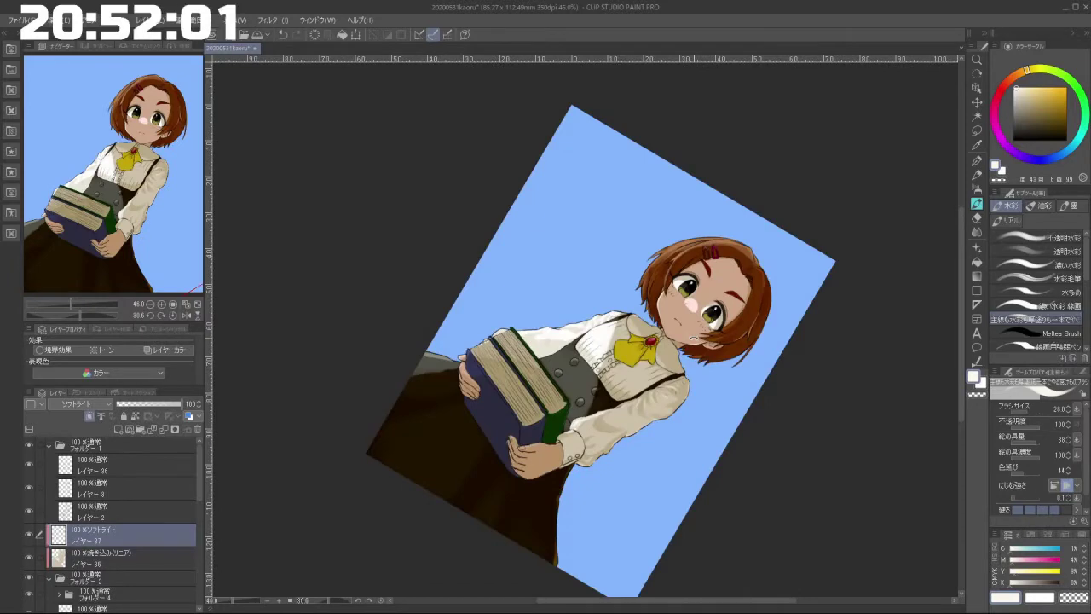
drag(575, 466, 702, 410)
drag(667, 217, 685, 297)
drag(385, 297, 627, 461)
drag(607, 499, 623, 435)
mouse_move(568, 405)
mouse_down()
mouse_move(566, 375)
mouse_move(572, 418)
mouse_up()
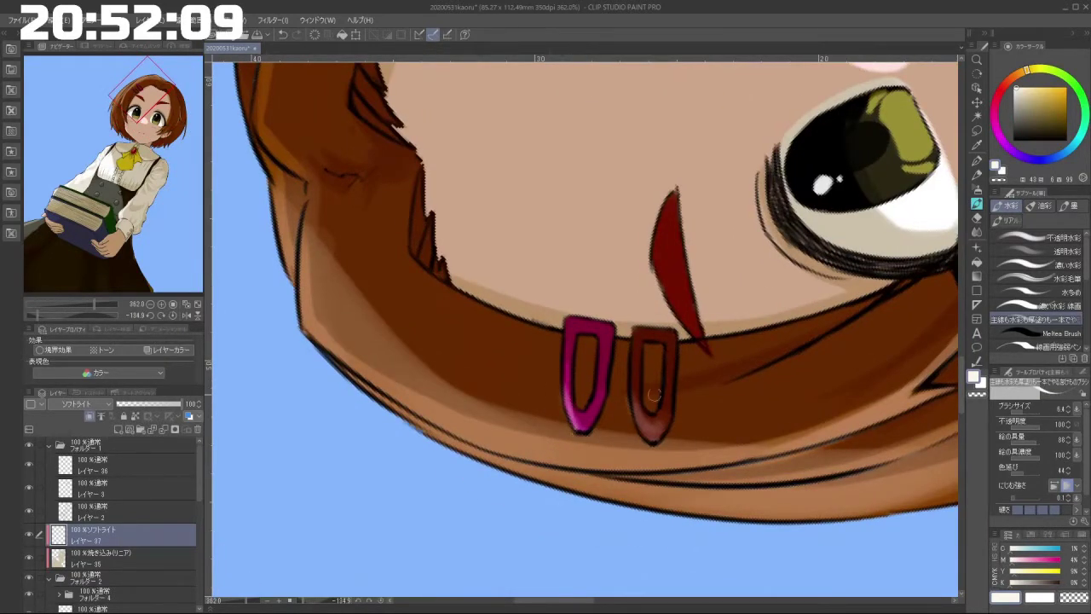
mouse_move(641, 387)
mouse_down()
mouse_move(642, 421)
mouse_move(637, 367)
mouse_move(646, 434)
mouse_move(664, 445)
mouse_move(550, 414)
mouse_up()
Step: Check the highlights across the whole figure from several zoom levels and canvas rotations
drag(512, 305, 701, 358)
drag(784, 198, 733, 206)
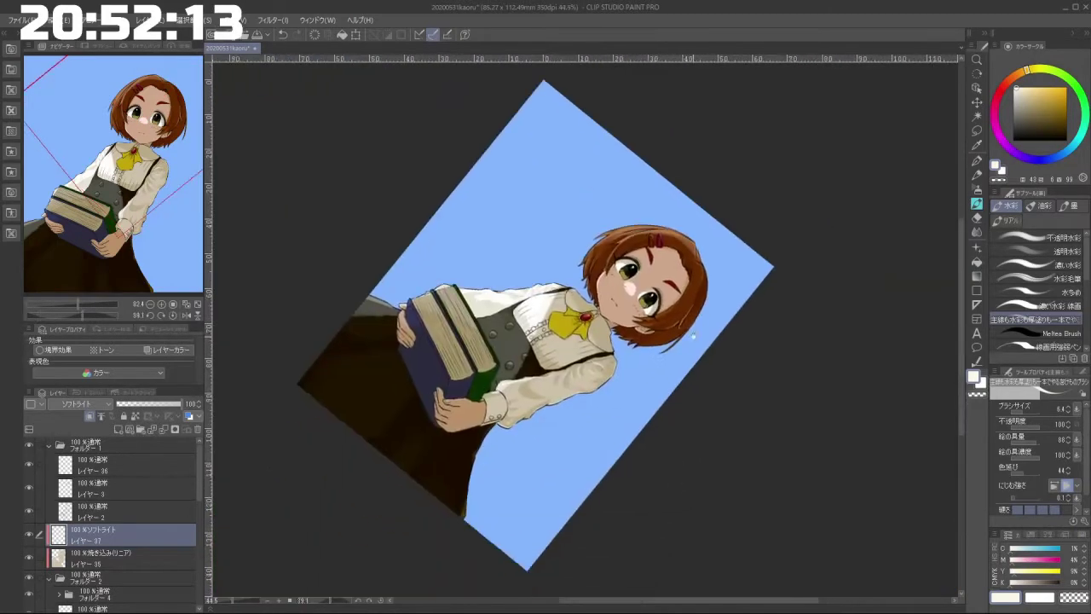
drag(594, 375, 656, 276)
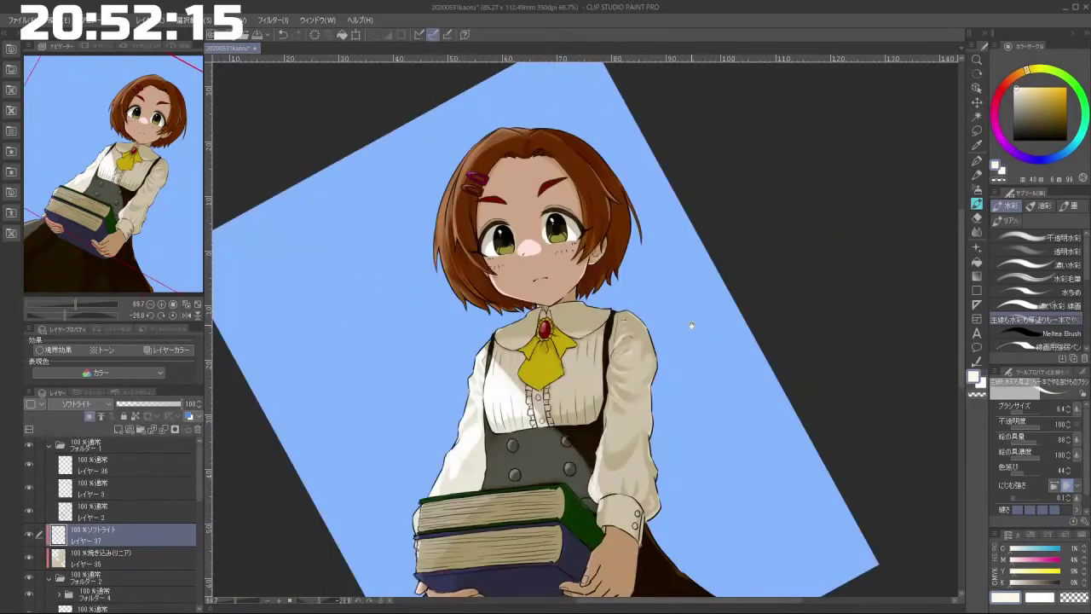
drag(628, 343, 597, 345)
drag(546, 278, 611, 278)
drag(718, 273, 615, 352)
drag(570, 391, 625, 378)
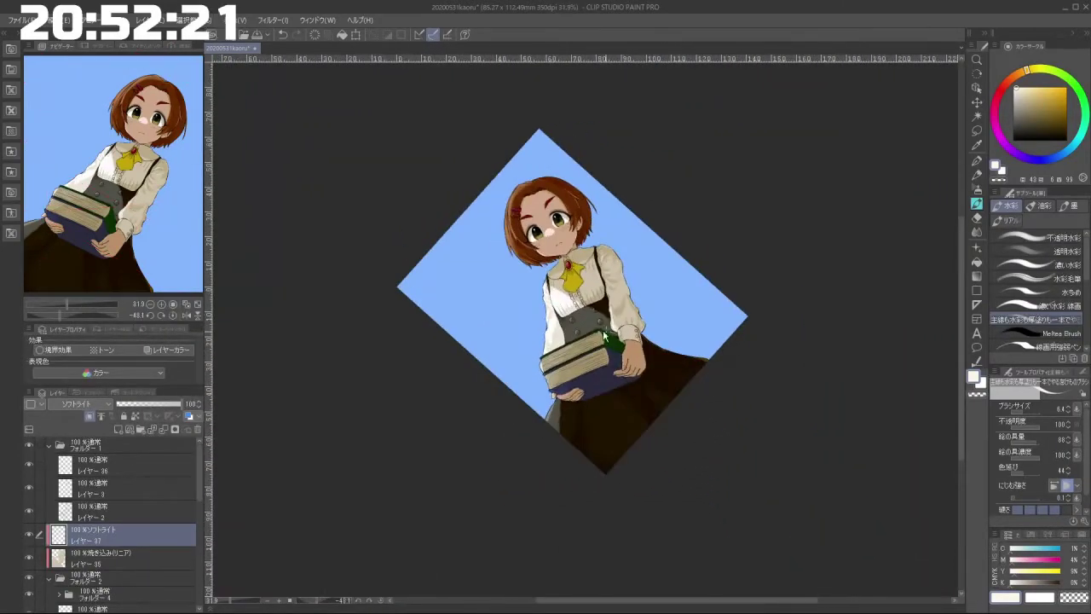
Step: Paint a thin highlight along the lit edge of the yellow bow beneath the brooch at brush size 6.4
drag(576, 335, 550, 289)
drag(539, 369, 607, 369)
scroll(346, 403, up, 3)
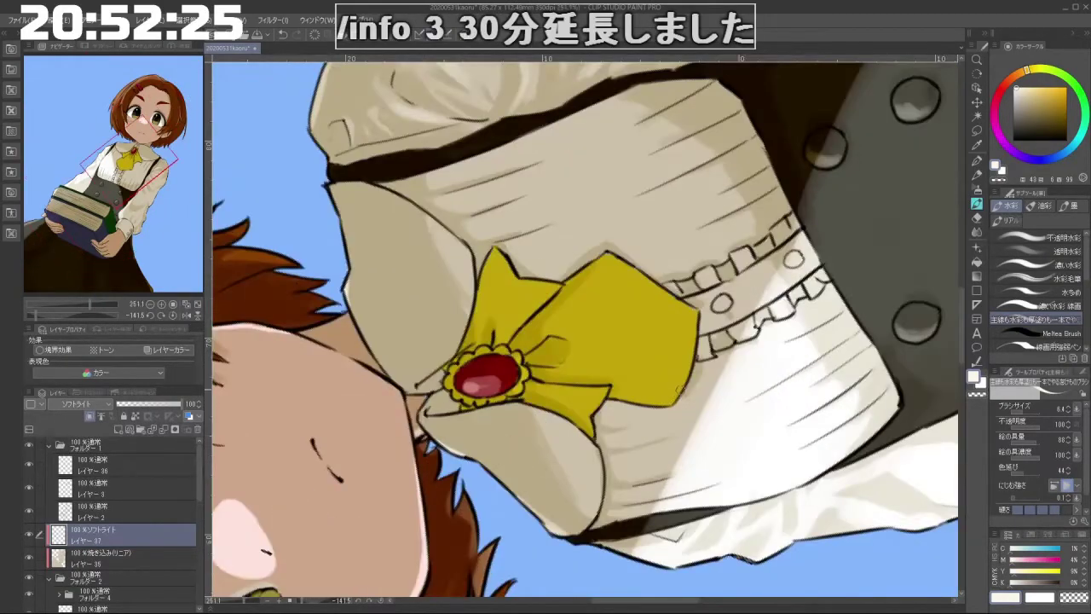
drag(687, 377, 523, 386)
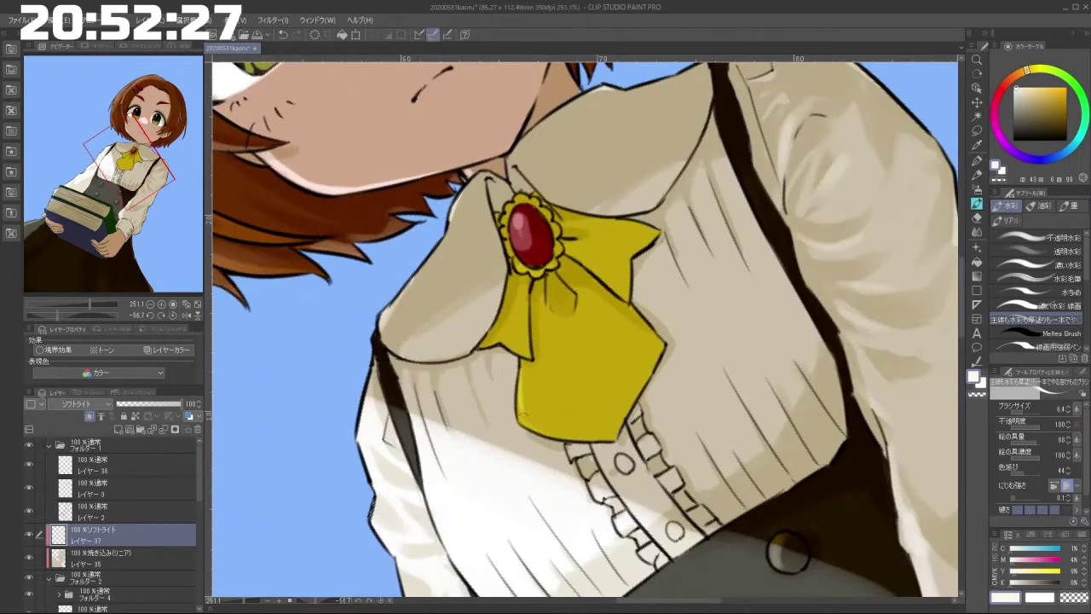
drag(528, 424, 521, 415)
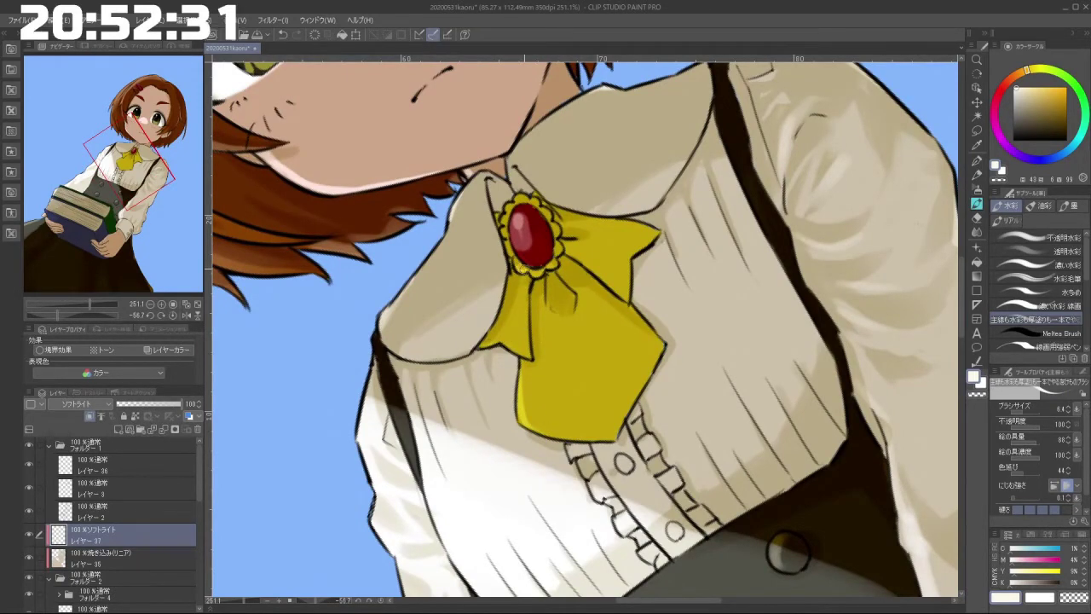
drag(519, 265, 536, 271)
drag(621, 347, 461, 494)
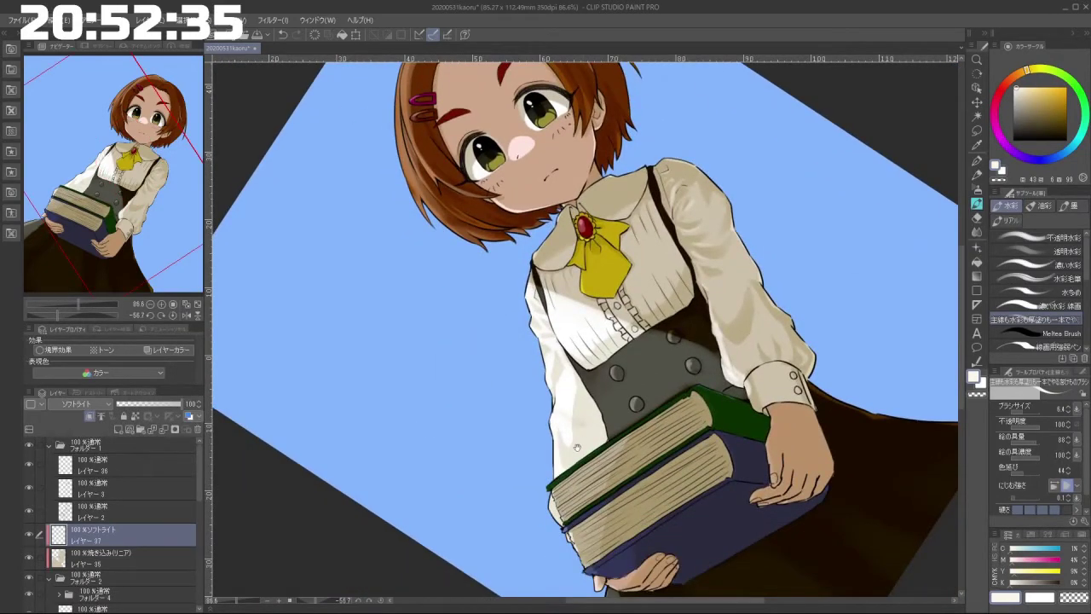
Step: Add a clipped layer in Normal mode directly above the Multiply layer レイヤー 34 in フォルダー 2
drag(579, 449, 479, 467)
drag(627, 429, 606, 370)
drag(509, 519, 667, 465)
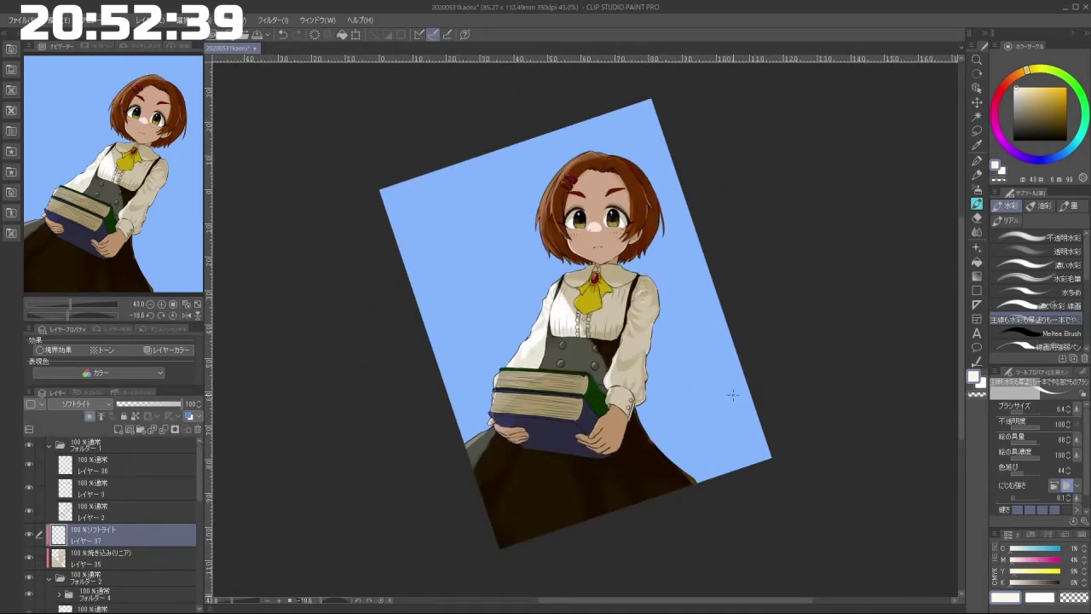
scroll(185, 482, down, 3)
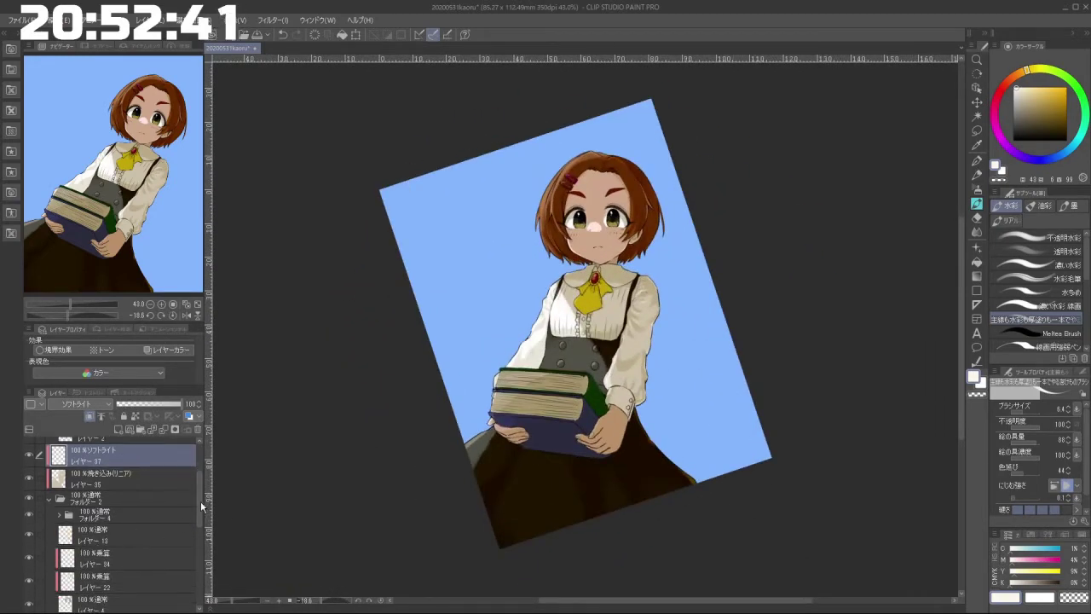
click(192, 503)
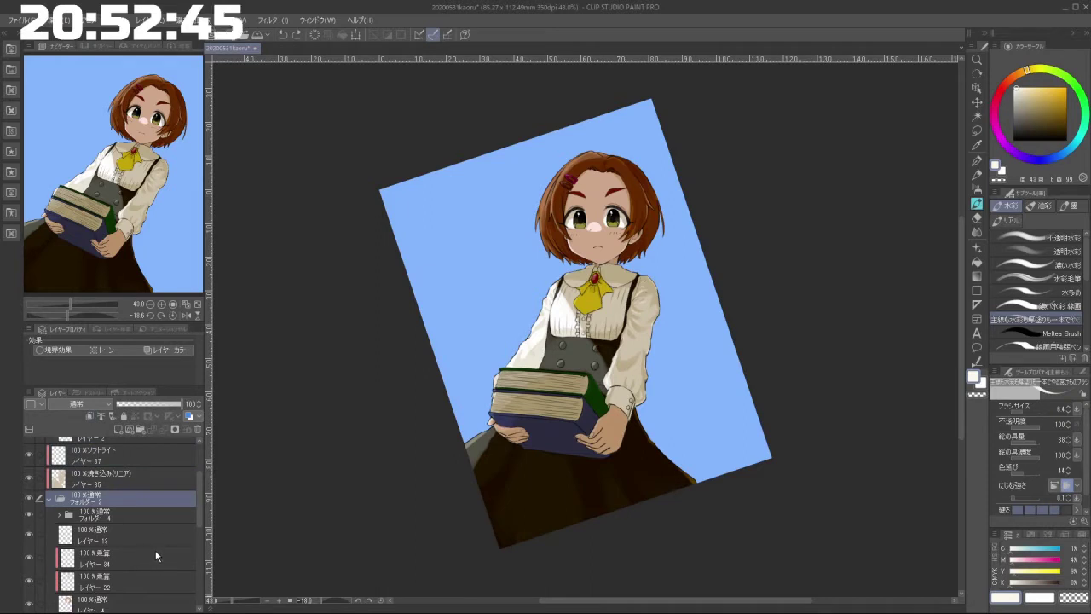
click(150, 557)
click(118, 429)
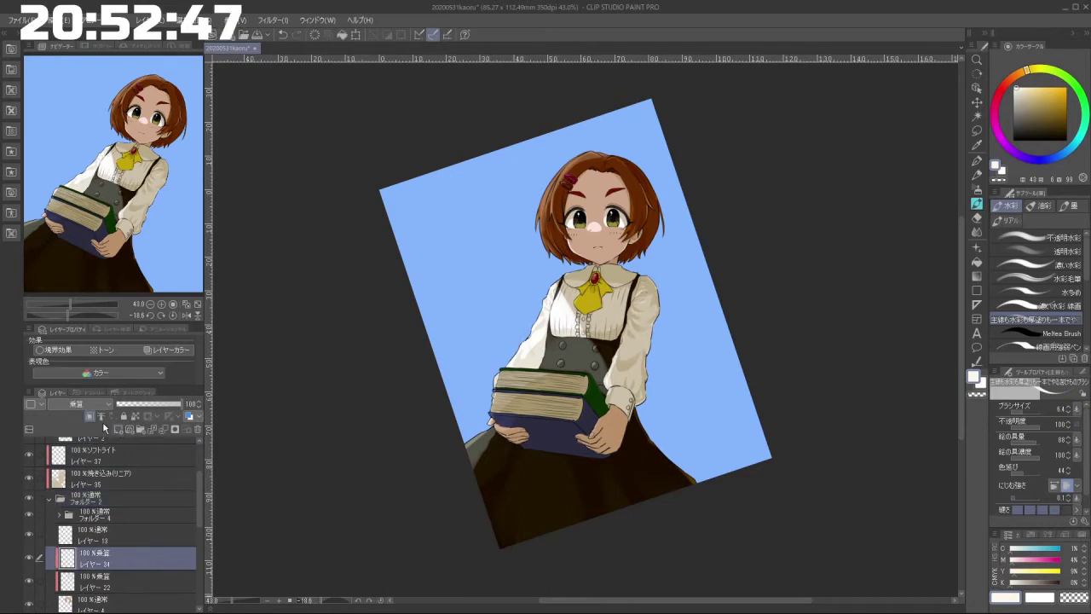
click(81, 403)
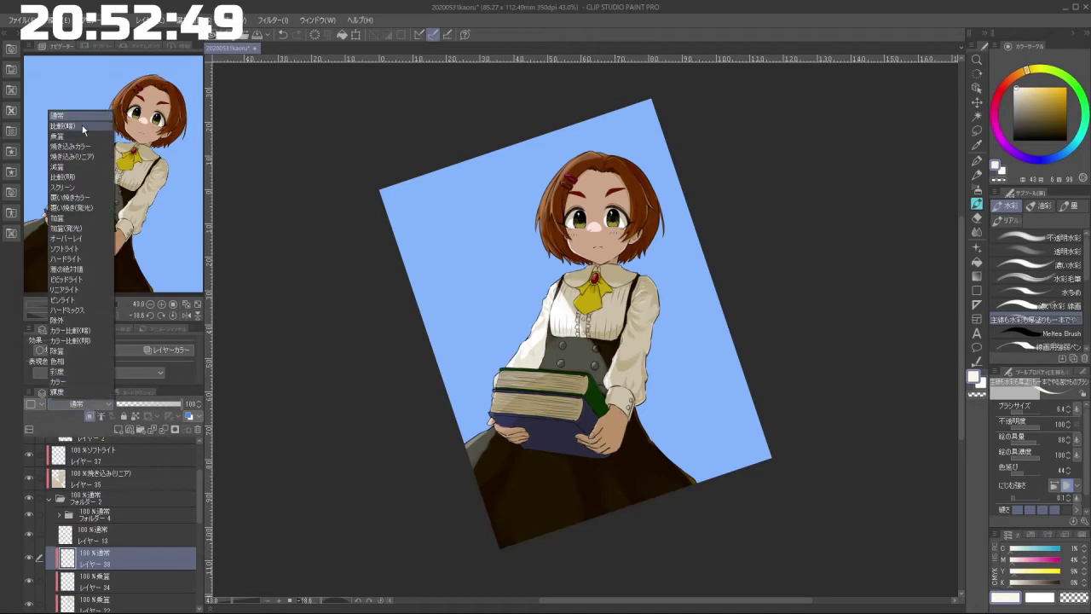
click(119, 95)
Step: Sample the hair's lit orange-brown and lighten it to a pale orange with saturation 19 and value 95
drag(638, 227, 617, 289)
drag(556, 224, 635, 230)
alt+click(459, 348)
alt+click(459, 348)
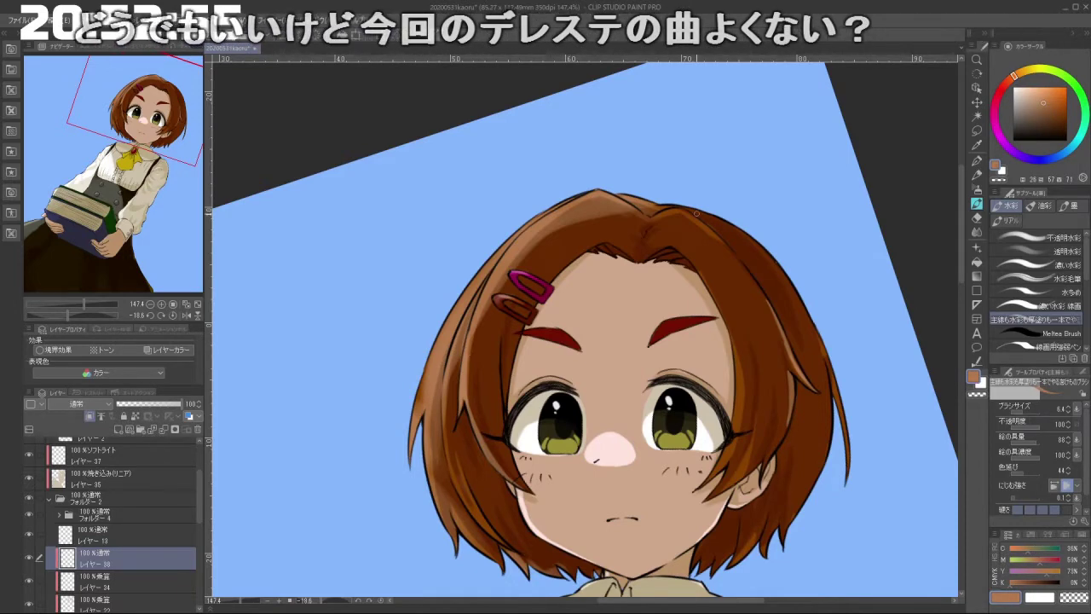
click(1025, 89)
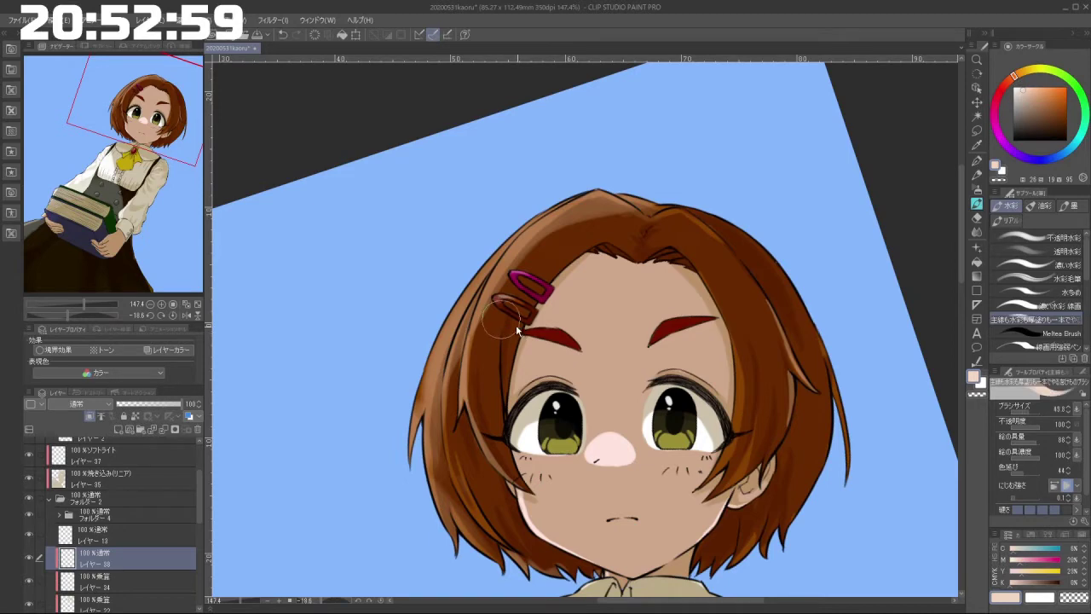
mouse_move(533, 262)
mouse_down()
mouse_move(505, 315)
mouse_move(510, 337)
mouse_move(581, 438)
mouse_up()
key(ctrl+z)
key(bracketleft)
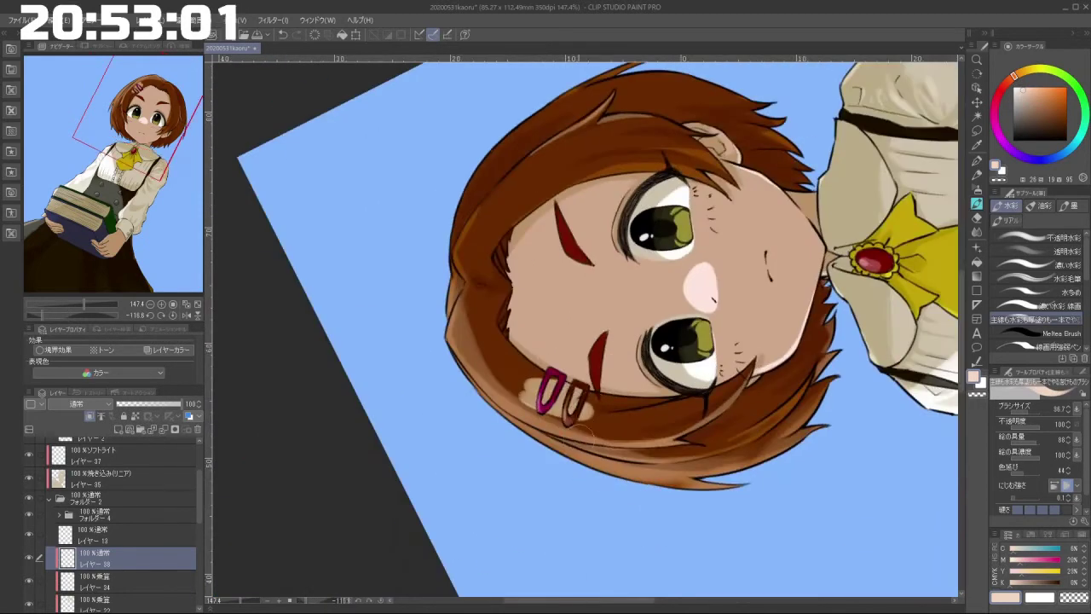
mouse_move(604, 484)
mouse_down()
mouse_move(658, 463)
mouse_move(680, 348)
mouse_up()
key(ctrl+z)
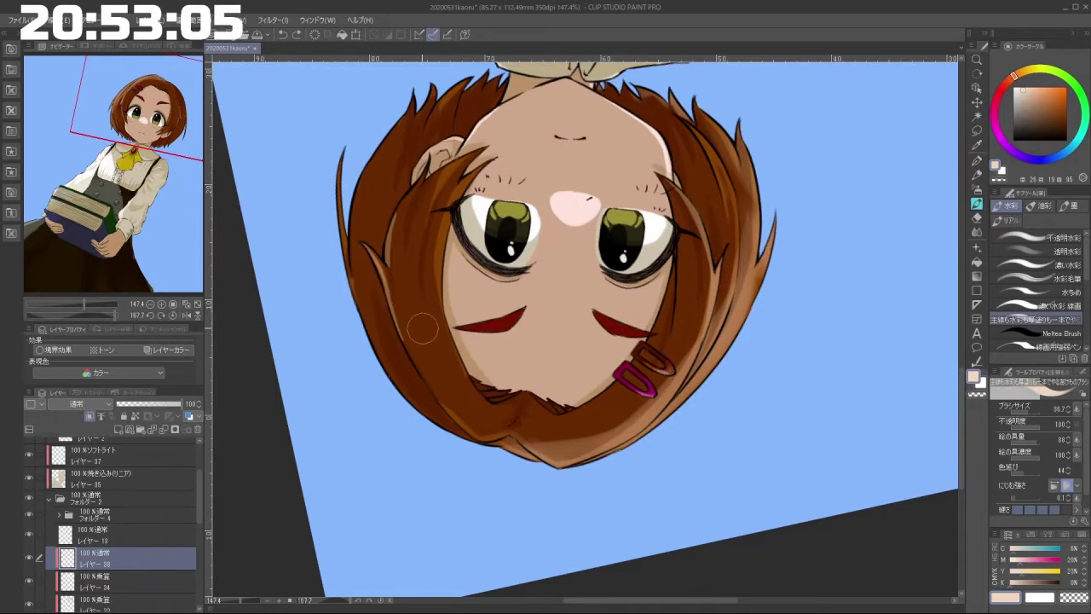
Step: Paint a jagged pale highlight band across the hair opposite the hair clips at brush size 26.4, extending it to the outer edge
mouse_move(418, 361)
mouse_down()
mouse_move(446, 390)
mouse_move(445, 351)
mouse_move(457, 345)
mouse_up()
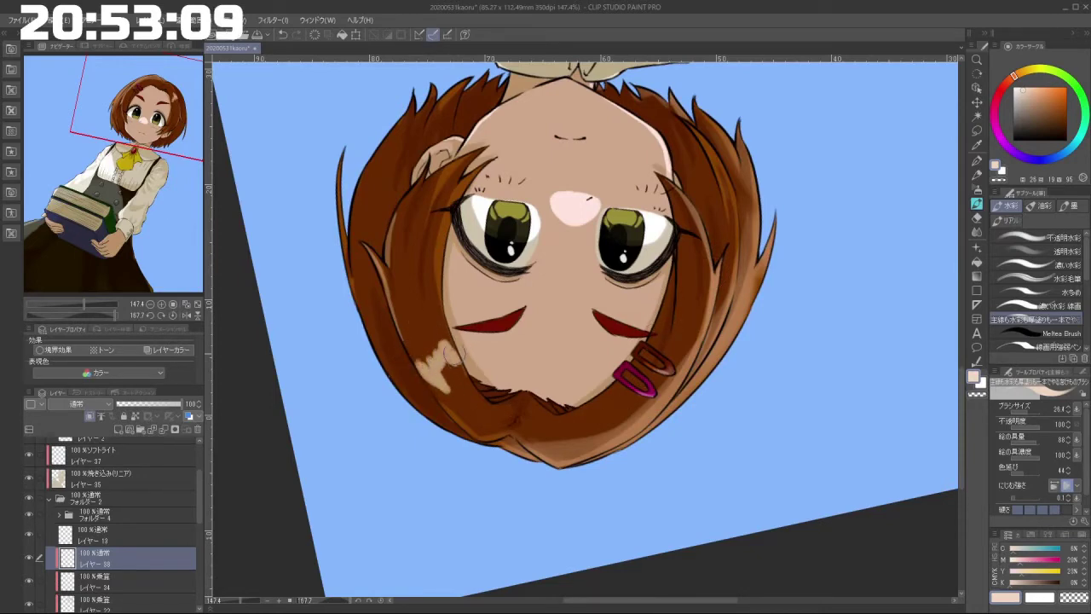
mouse_move(438, 404)
mouse_down()
mouse_move(537, 482)
mouse_move(729, 266)
mouse_up()
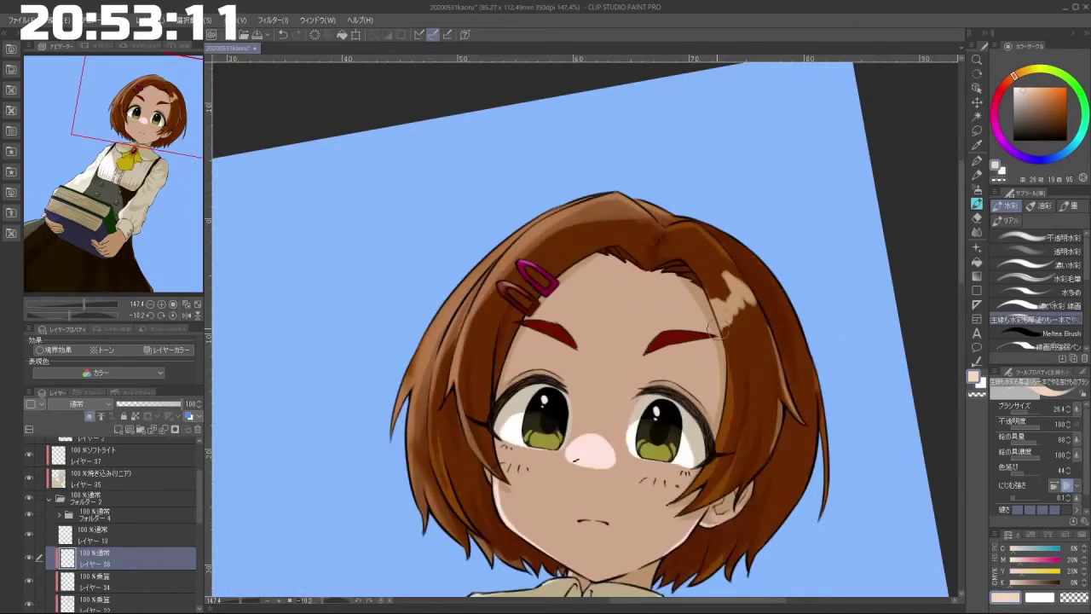
drag(726, 305, 735, 280)
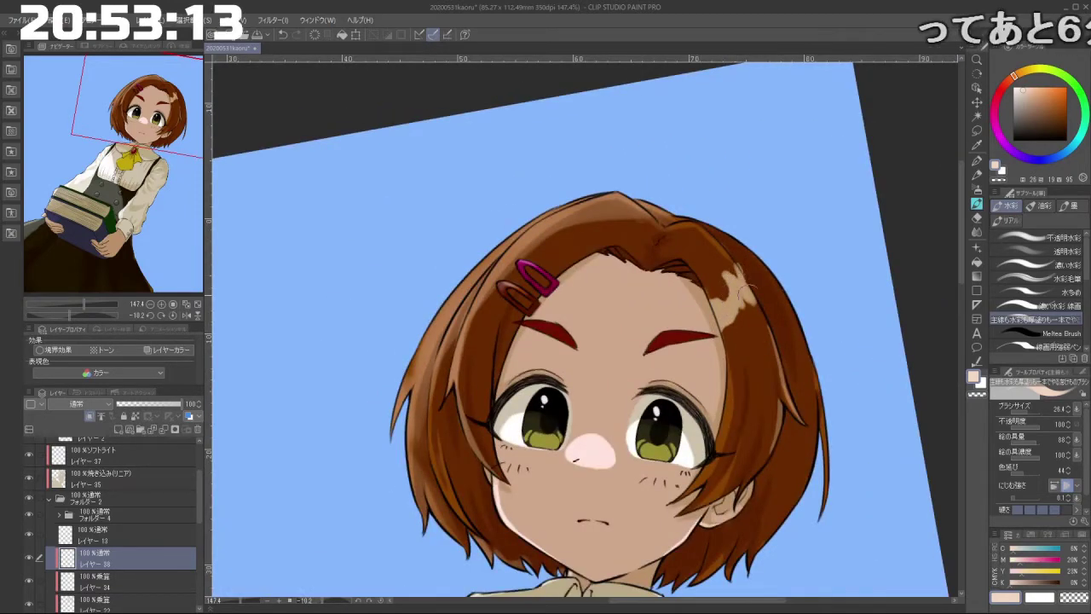
drag(467, 404, 631, 405)
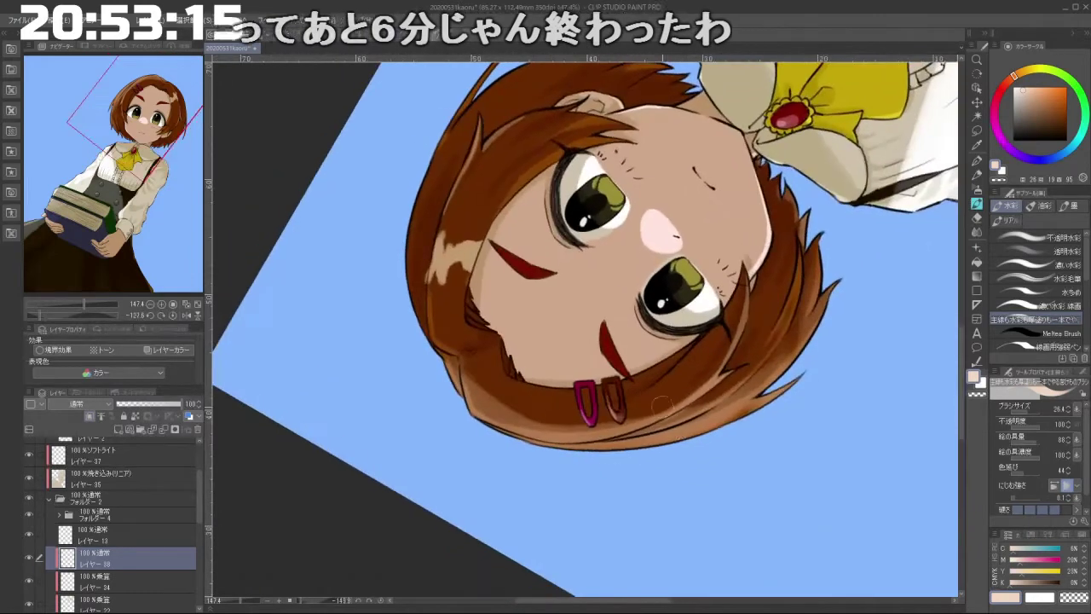
mouse_move(413, 249)
mouse_down()
mouse_move(414, 278)
mouse_move(430, 250)
mouse_move(516, 509)
mouse_move(648, 511)
mouse_move(751, 426)
mouse_move(657, 375)
mouse_move(692, 369)
mouse_move(647, 254)
mouse_move(543, 241)
mouse_move(495, 291)
mouse_move(512, 376)
mouse_up()
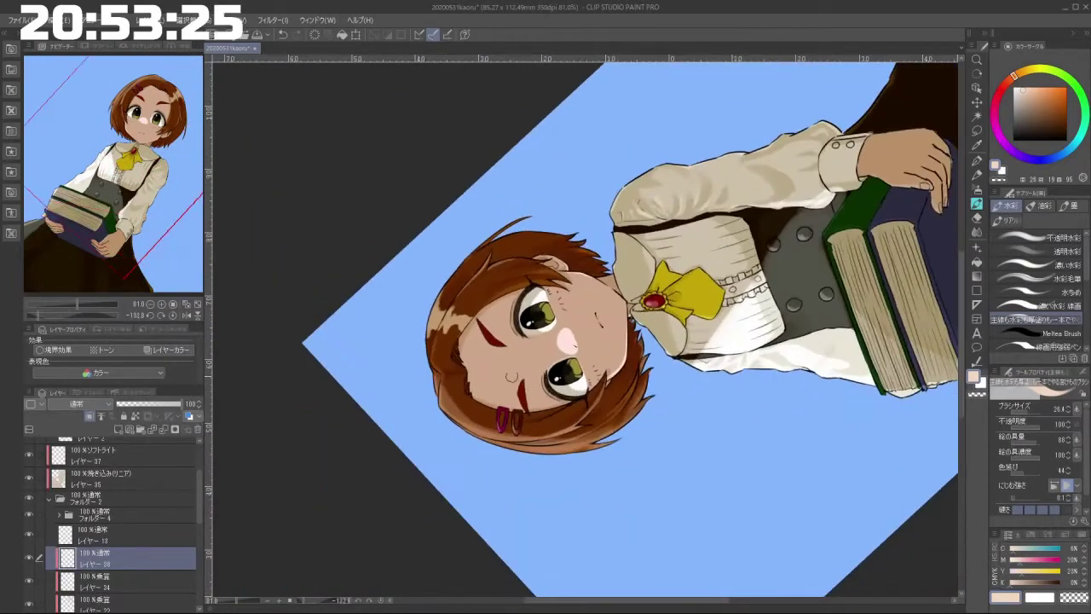
drag(451, 306, 450, 329)
drag(466, 372, 430, 307)
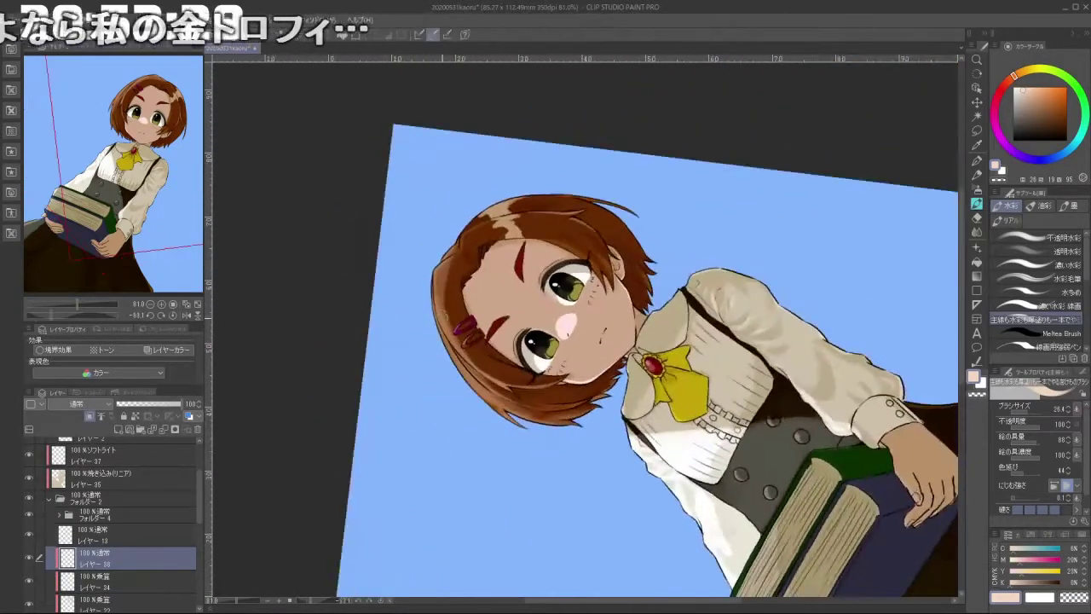
key(ctrl+z)
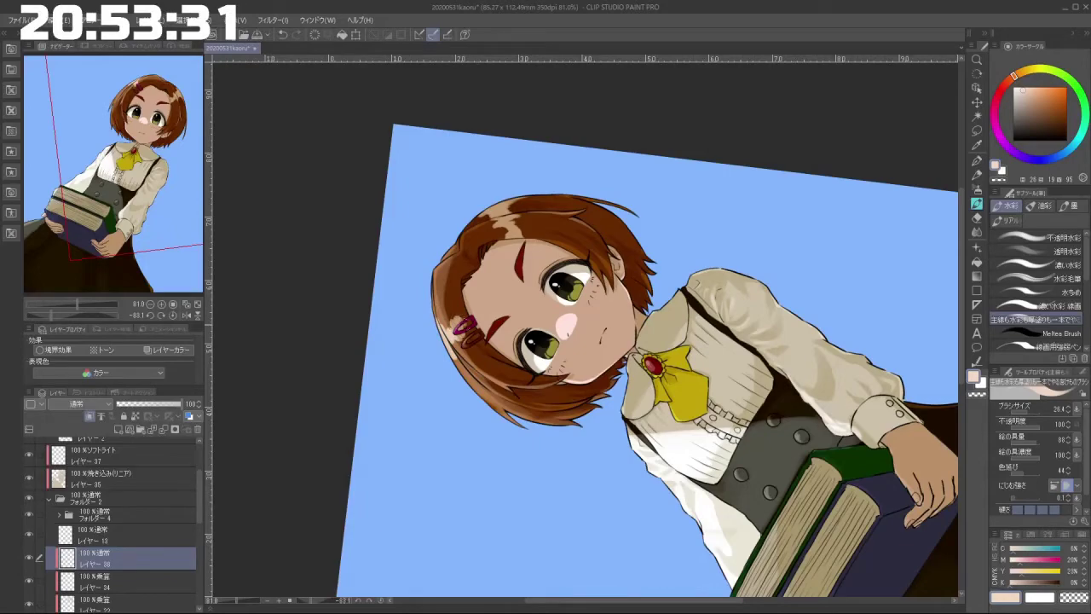
Step: Paint pale highlights around the two hair clips and along the outer hair edge beside them
drag(468, 324, 695, 380)
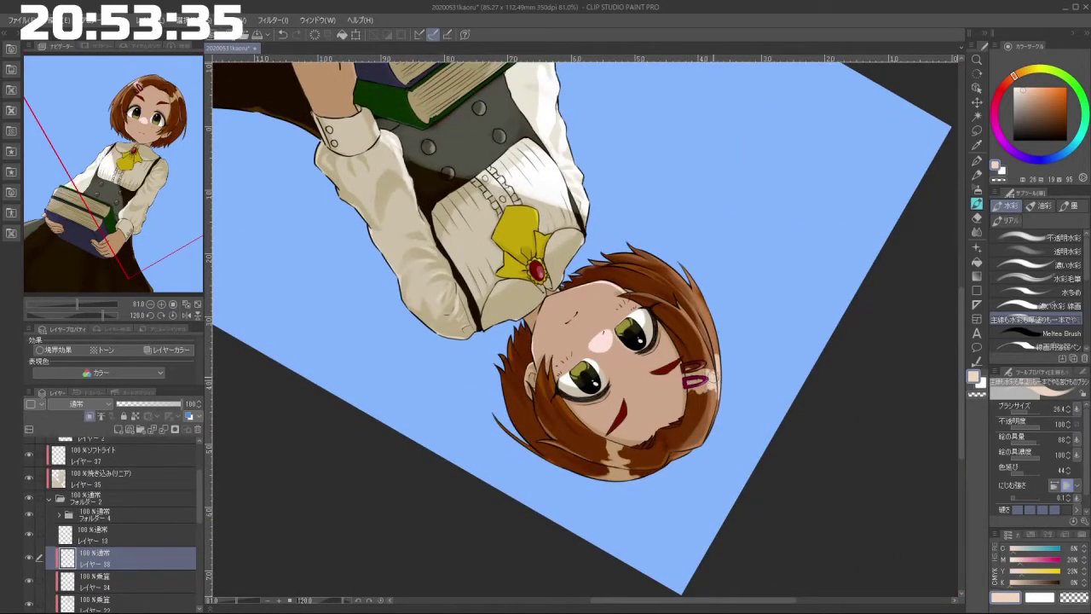
drag(721, 360, 478, 320)
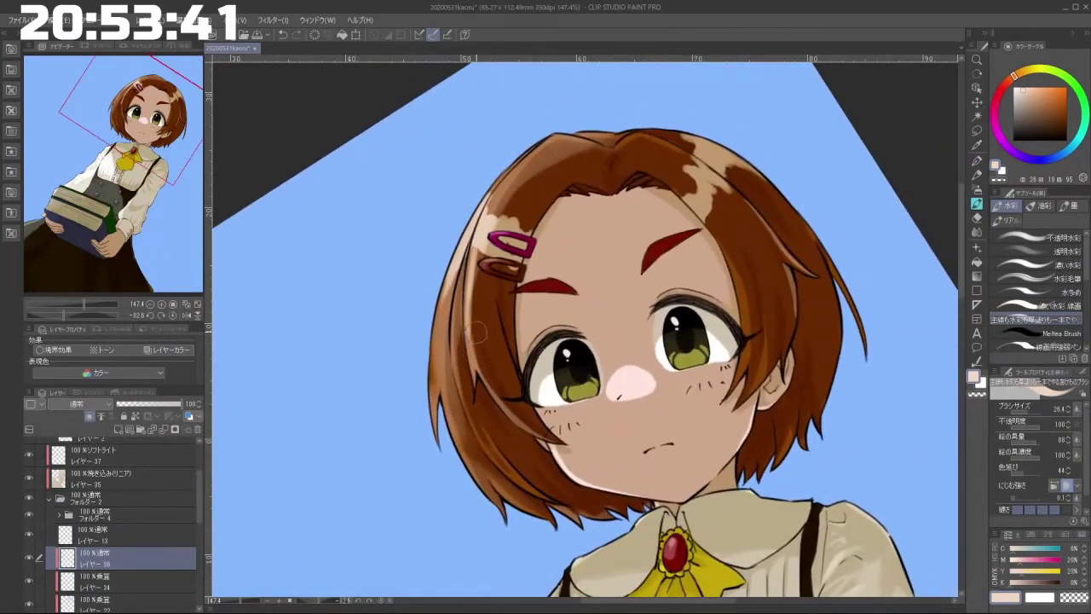
drag(471, 441, 430, 243)
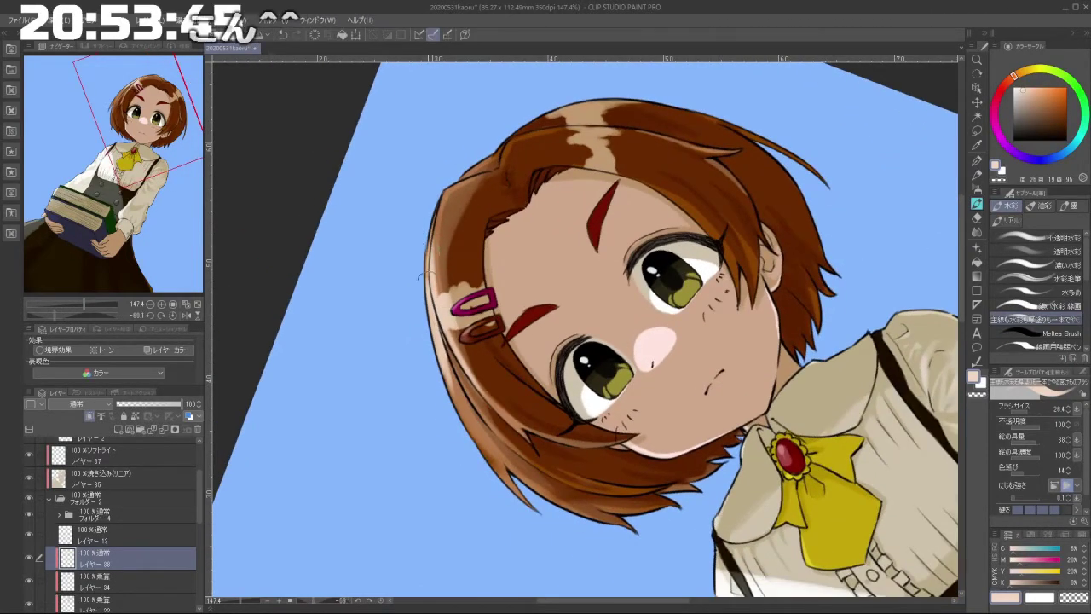
drag(430, 243, 789, 253)
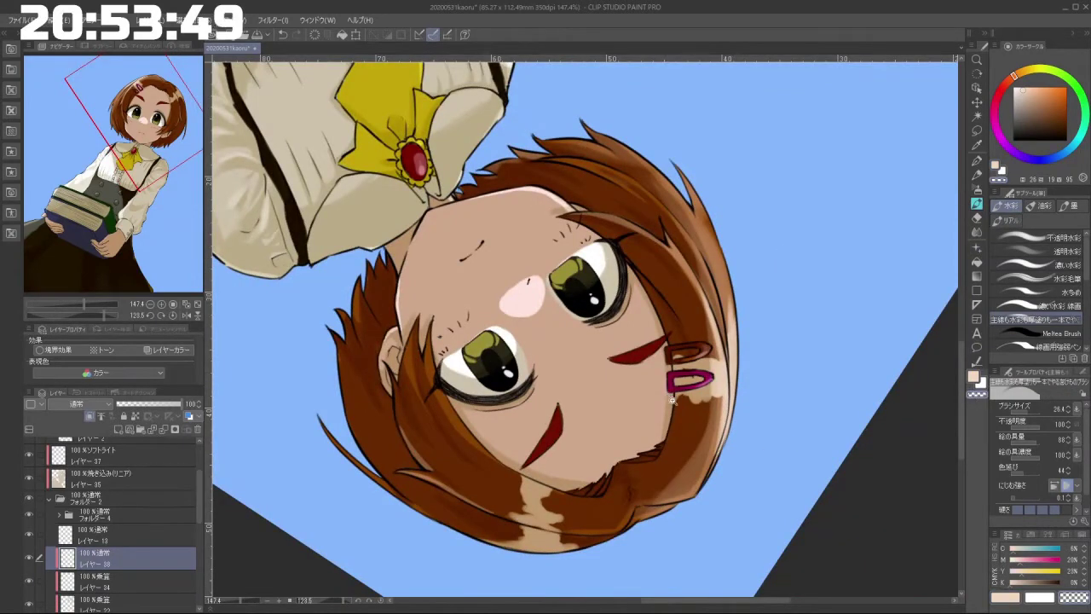
Step: Shape the highlight edge above the magenta hair clip with the transparent colour, reducing the brush size to 12.5 for thin strands
scroll(672, 399, up, 3)
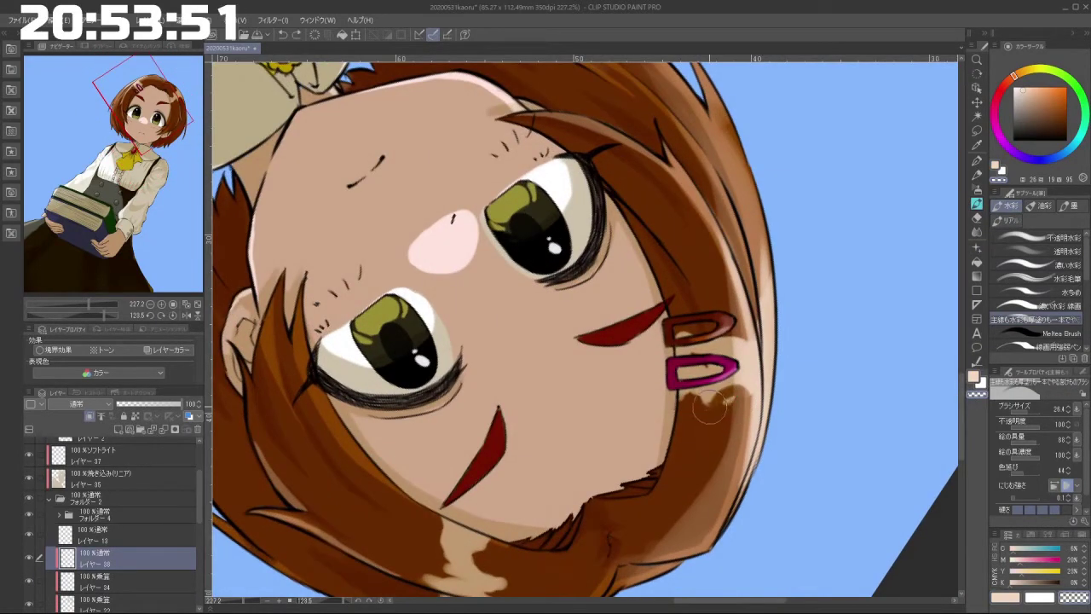
drag(733, 397, 692, 404)
mouse_move(633, 496)
mouse_down()
mouse_move(717, 247)
mouse_move(590, 196)
mouse_up()
drag(493, 294, 494, 290)
key(bracketleft)
key(bracketleft)
key(bracketleft)
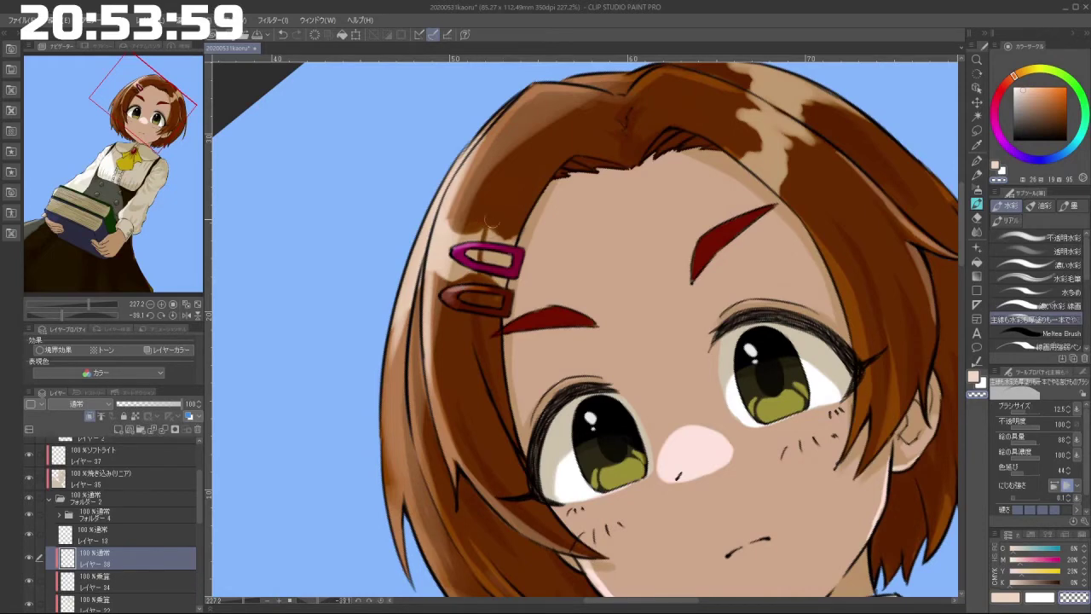
drag(487, 224, 508, 435)
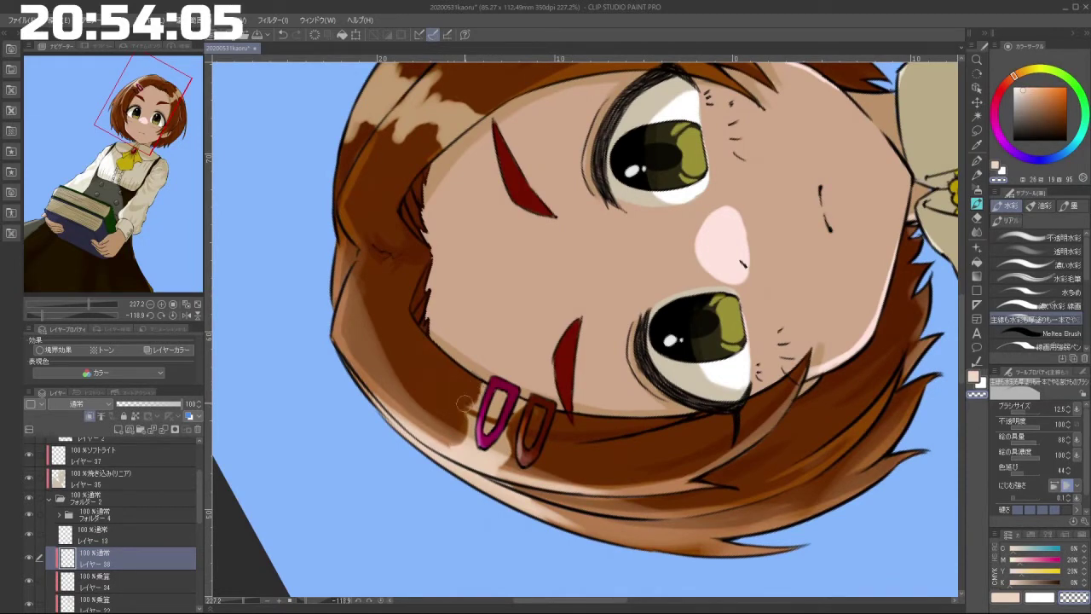
Step: Carve strand-shaped gaps into the highlight band opposite the clips with the transparent colour, raising the brush size to 25
mouse_move(465, 404)
mouse_down()
mouse_move(357, 317)
mouse_move(331, 346)
mouse_up()
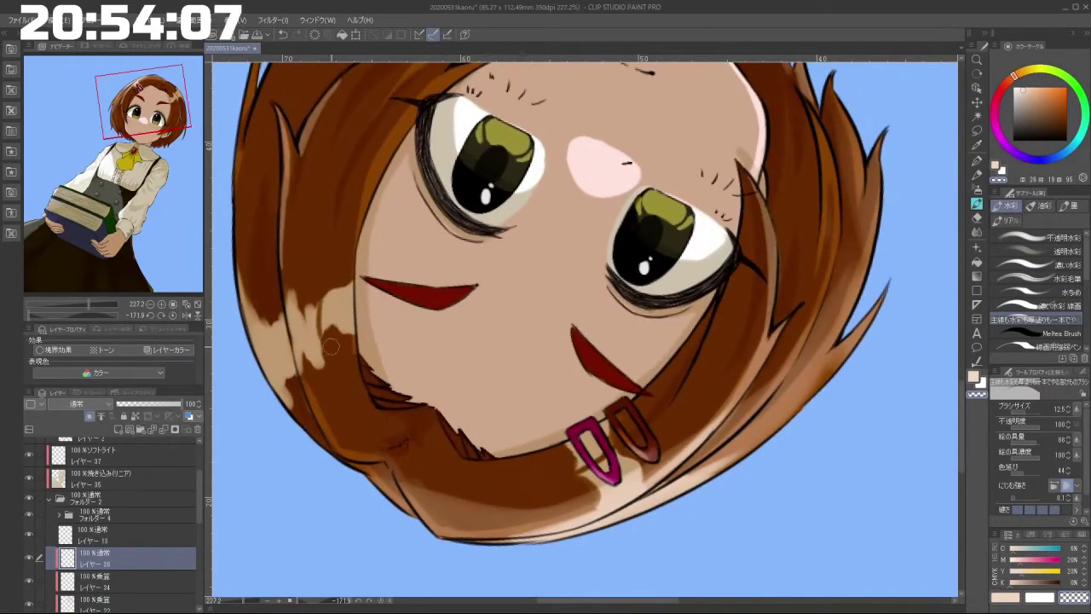
drag(329, 284, 304, 361)
key(ctrl+z)
drag(303, 314, 300, 306)
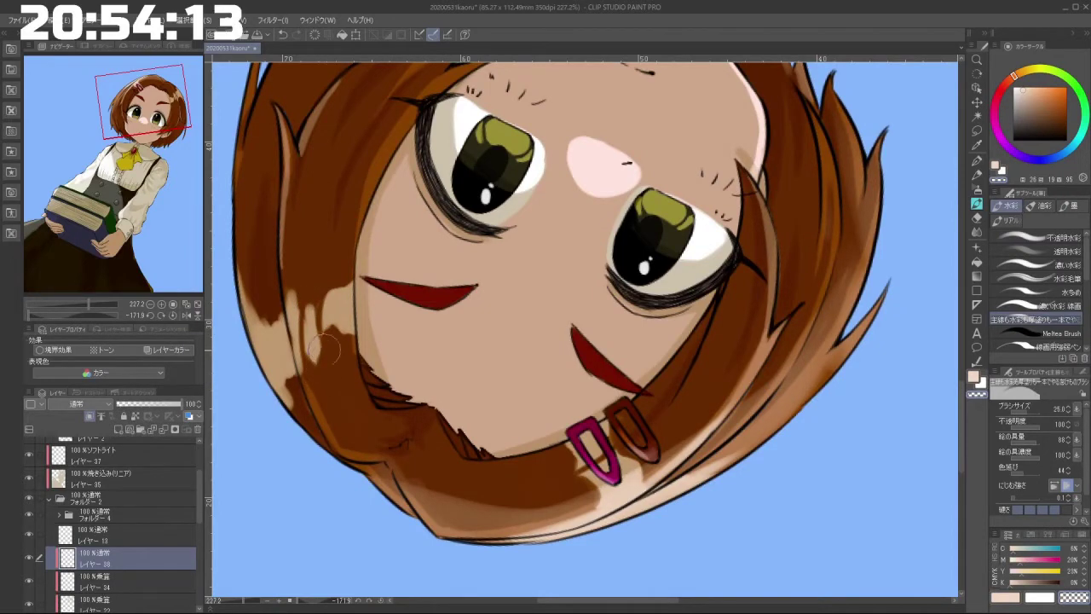
drag(289, 307, 763, 338)
Step: Fill the gaps between the strands of the highlight band opposite the clips with the pale colour at brush size 16.3
scroll(763, 339, up, 3)
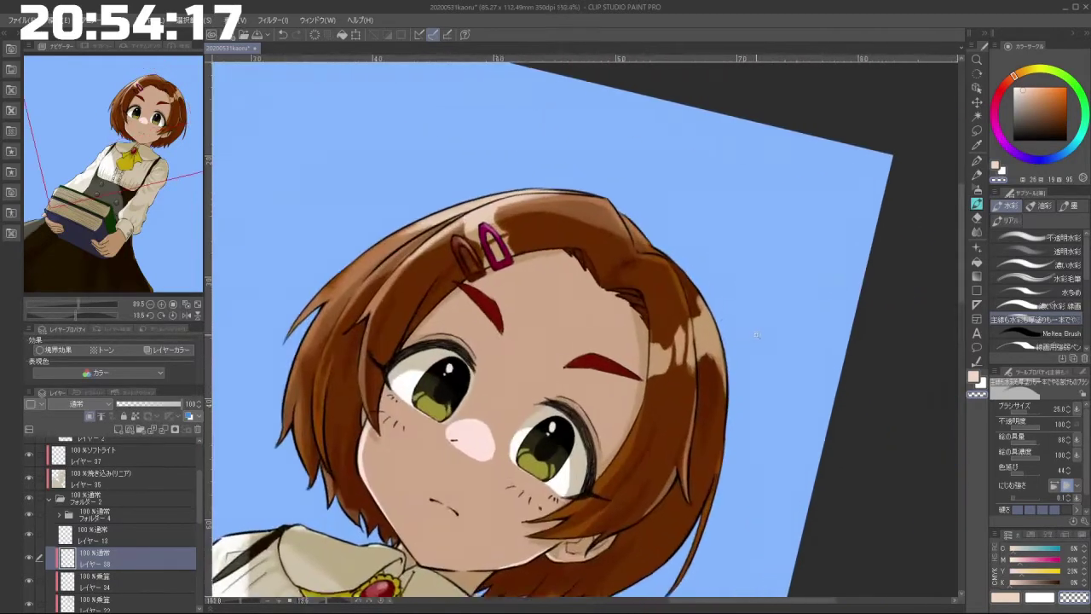
scroll(758, 338, up, 3)
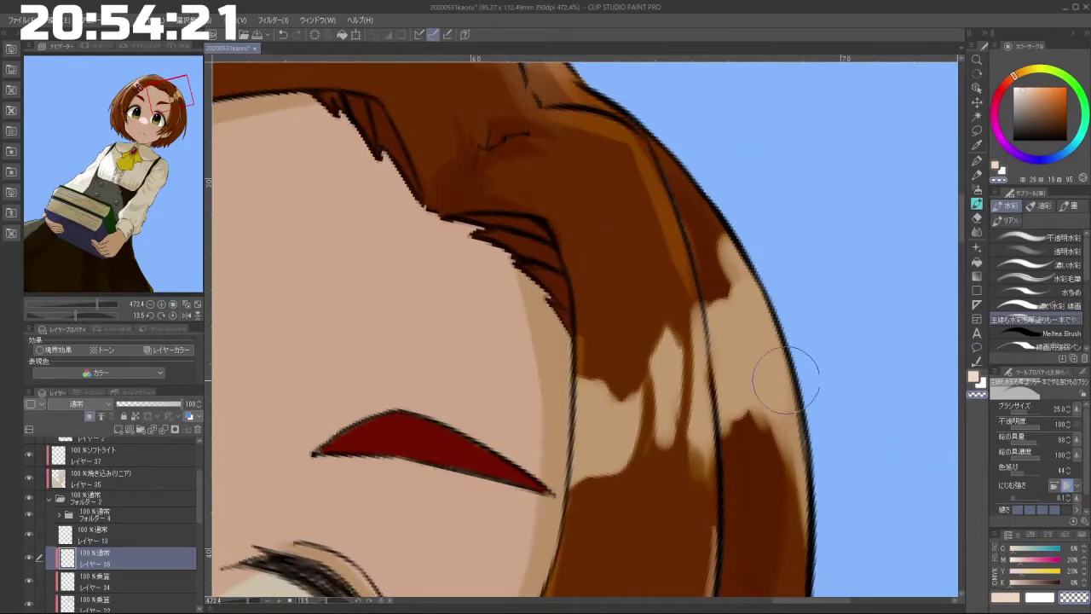
click(973, 380)
key([)
key([)
mouse_move(661, 384)
mouse_down()
mouse_move(645, 464)
mouse_move(672, 446)
mouse_up()
mouse_move(688, 363)
mouse_down()
mouse_move(677, 451)
mouse_move(701, 331)
mouse_up()
mouse_move(695, 439)
mouse_down()
mouse_move(702, 322)
mouse_move(686, 372)
mouse_up()
Step: Touch up the same band along the dark strand line with the pale colour, undoing one stray stroke
mouse_move(627, 499)
shift+mouse_down()
mouse_move(758, 352)
mouse_move(598, 159)
mouse_move(583, 157)
shift+mouse_up()
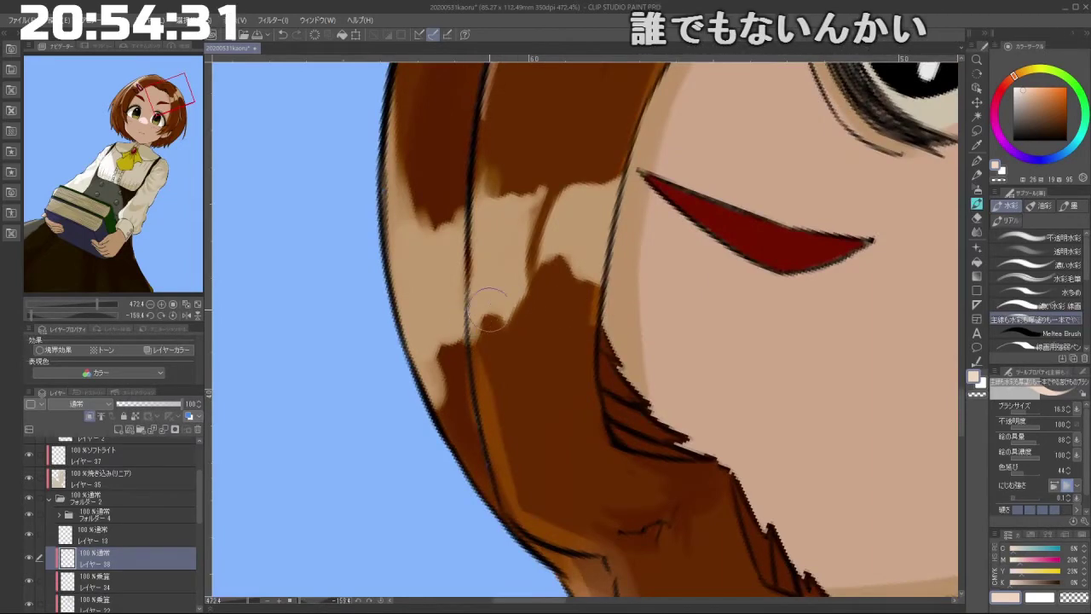
drag(475, 134, 477, 178)
key(ctrl+z)
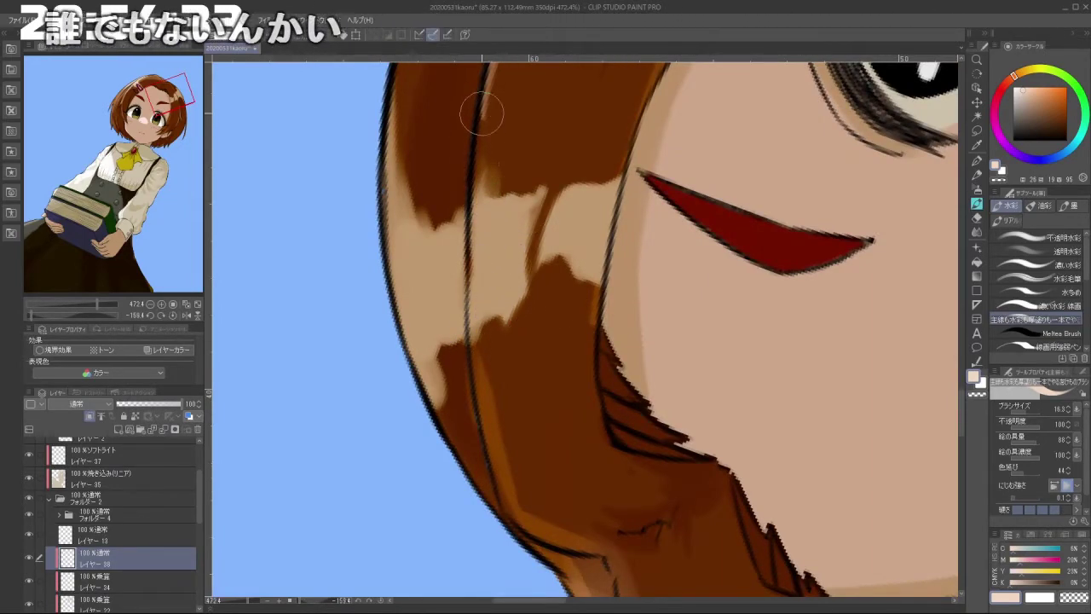
drag(482, 112, 481, 175)
ctrl+drag(499, 324, 444, 332)
mouse_move(547, 413)
shift+mouse_down()
mouse_move(656, 301)
mouse_move(527, 279)
shift+mouse_up()
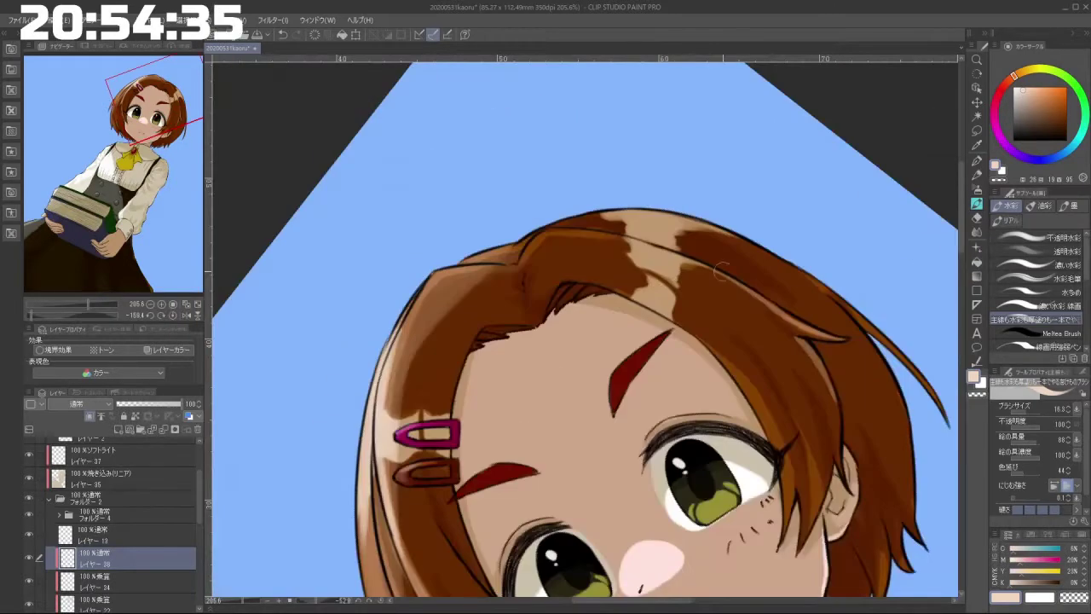
Step: Trim the outer strand's part of the highlight band with the transparent colour at brush size 16.3, redoing one stroke
ctrl+drag(554, 333, 521, 334)
ctrl+drag(640, 293, 684, 293)
shift+drag(551, 354, 789, 396)
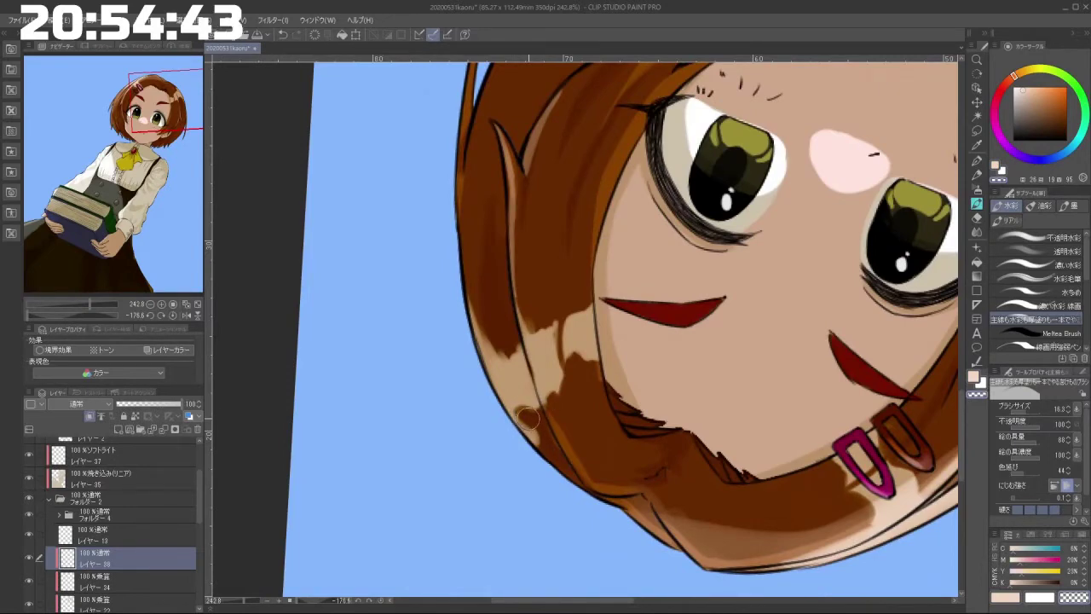
key(ctrl+z)
mouse_move(512, 359)
mouse_down()
mouse_move(482, 324)
mouse_move(498, 360)
mouse_move(487, 326)
mouse_move(498, 348)
mouse_move(627, 436)
mouse_move(680, 431)
mouse_move(680, 342)
mouse_up()
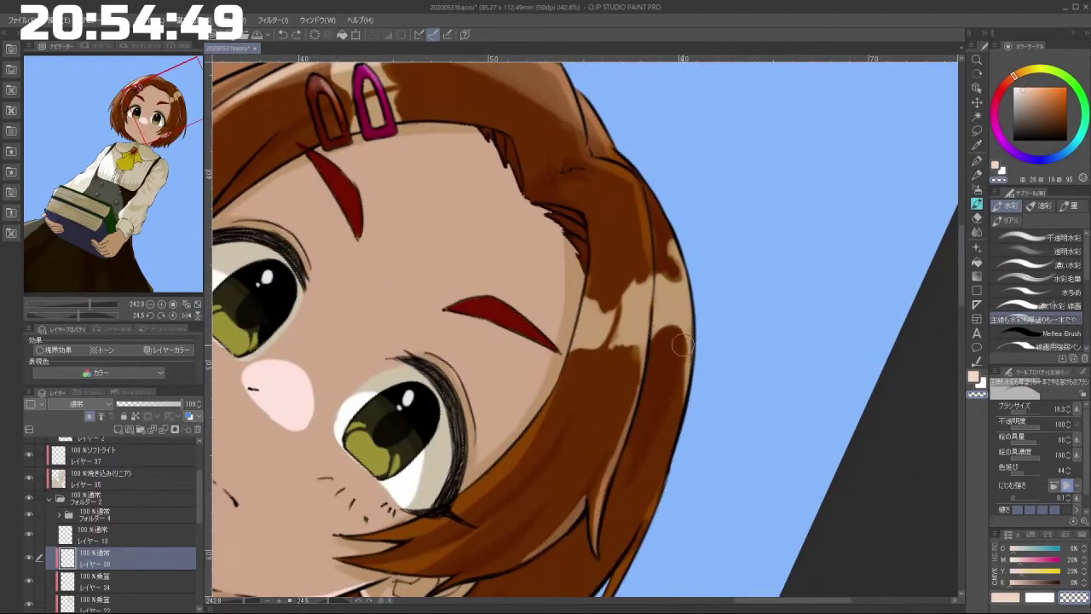
drag(670, 303, 653, 293)
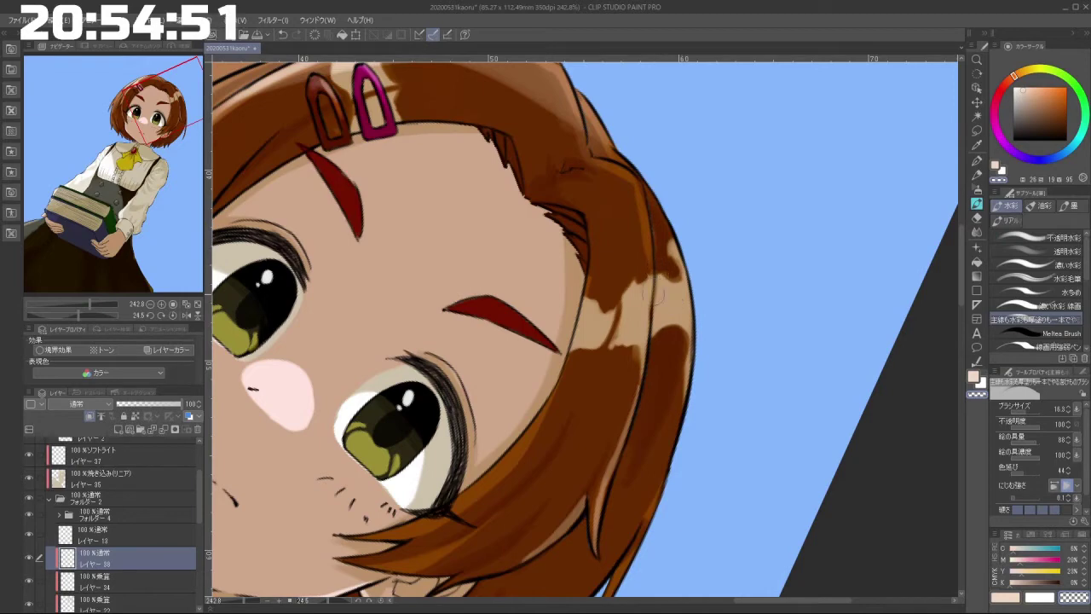
Step: Reshape the upper and lower edges of the highlight band opposite the clips with the transparent colour at brush size 33.9
drag(606, 362, 636, 348)
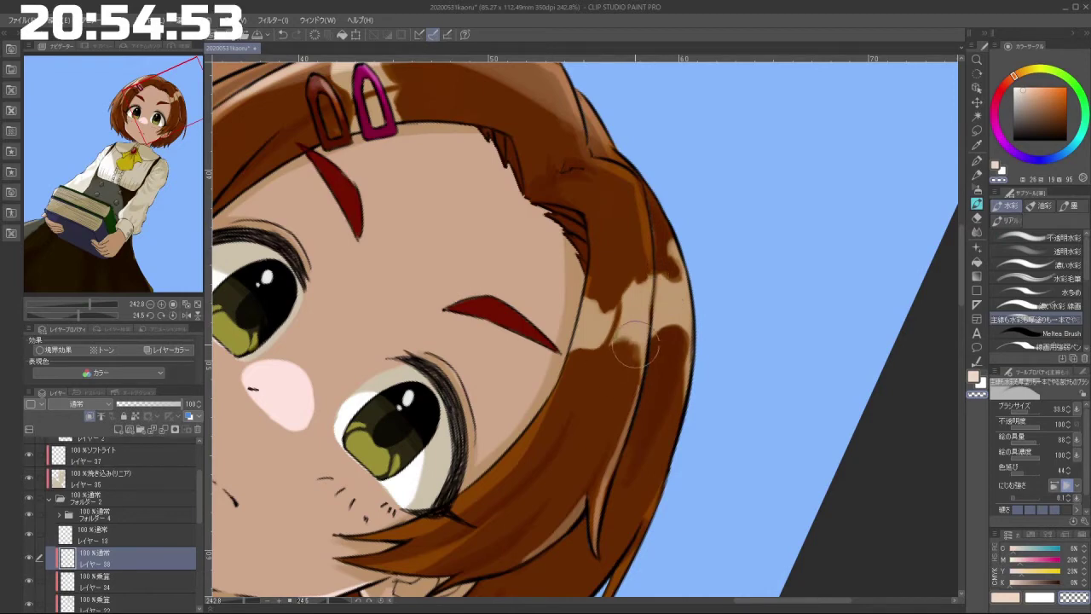
mouse_move(613, 410)
mouse_down()
mouse_move(689, 390)
mouse_move(582, 252)
mouse_up()
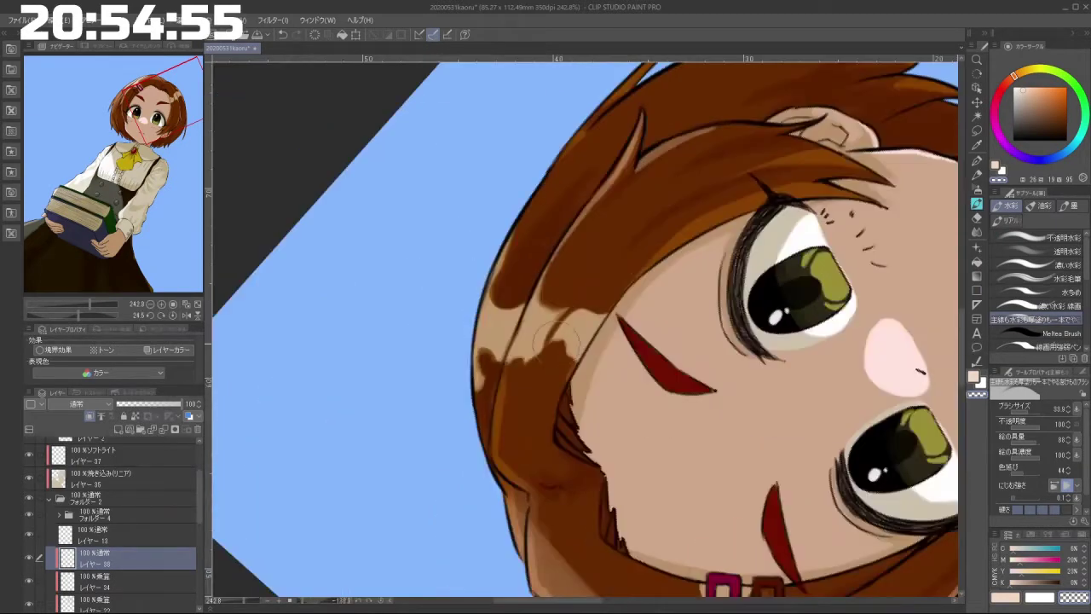
mouse_move(518, 370)
mouse_down()
mouse_move(509, 343)
mouse_move(497, 369)
mouse_move(487, 355)
mouse_move(482, 394)
mouse_up()
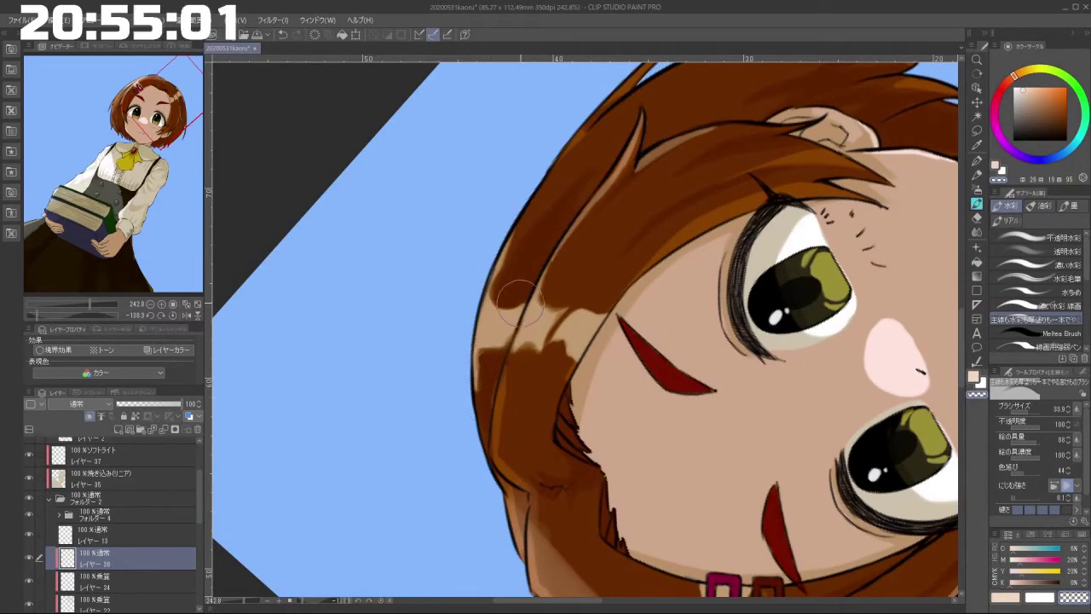
mouse_move(514, 309)
mouse_down()
mouse_move(479, 401)
mouse_move(479, 366)
mouse_move(497, 351)
mouse_move(492, 397)
mouse_move(542, 460)
mouse_move(565, 366)
mouse_up()
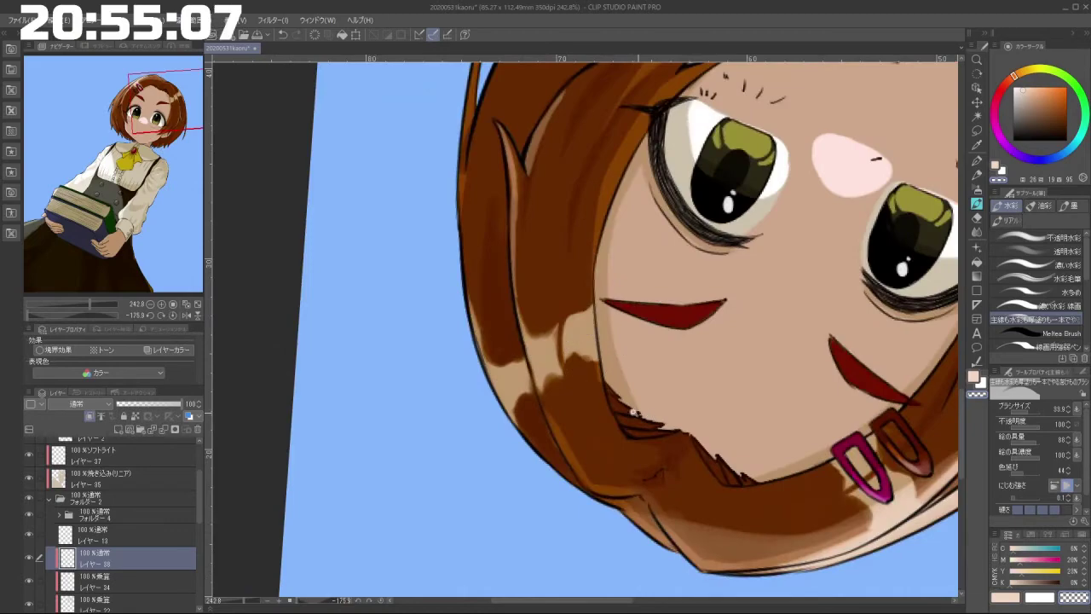
drag(639, 416, 592, 413)
drag(590, 413, 652, 213)
mouse_move(634, 290)
mouse_down()
mouse_move(616, 294)
mouse_move(623, 315)
mouse_move(629, 271)
mouse_up()
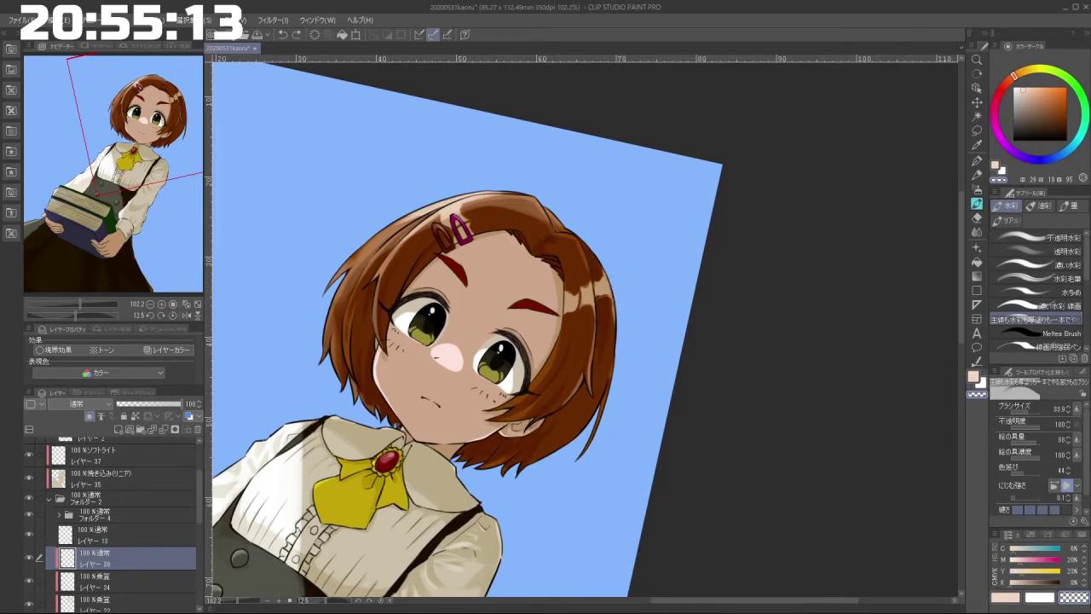
Step: Refine the highlight beside the hair clips at brush size 17 and check the whole head from different angles
drag(601, 295, 565, 296)
drag(413, 373, 420, 374)
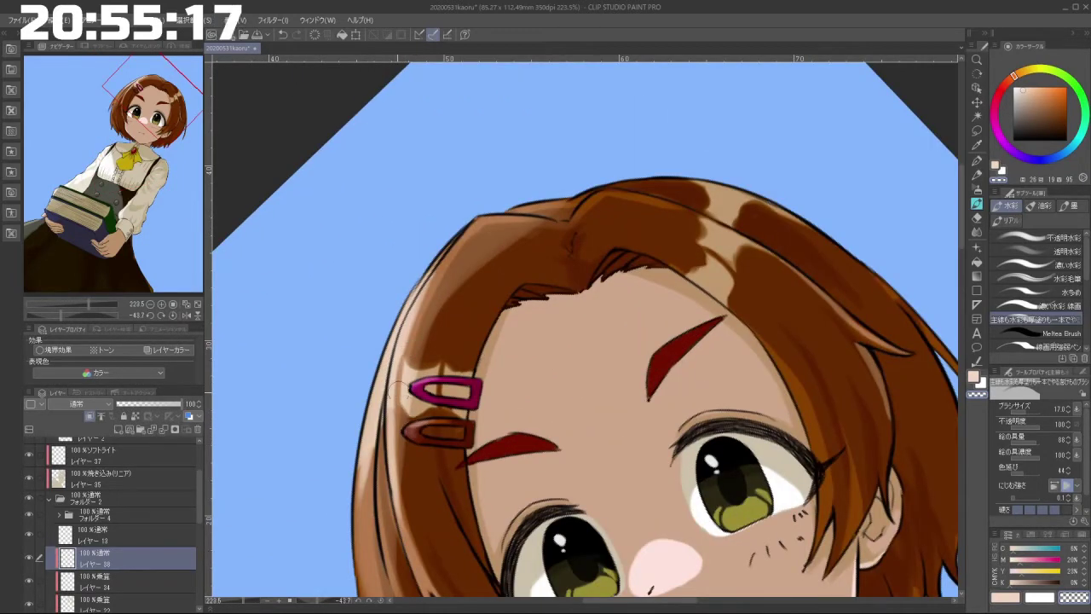
drag(473, 234, 384, 238)
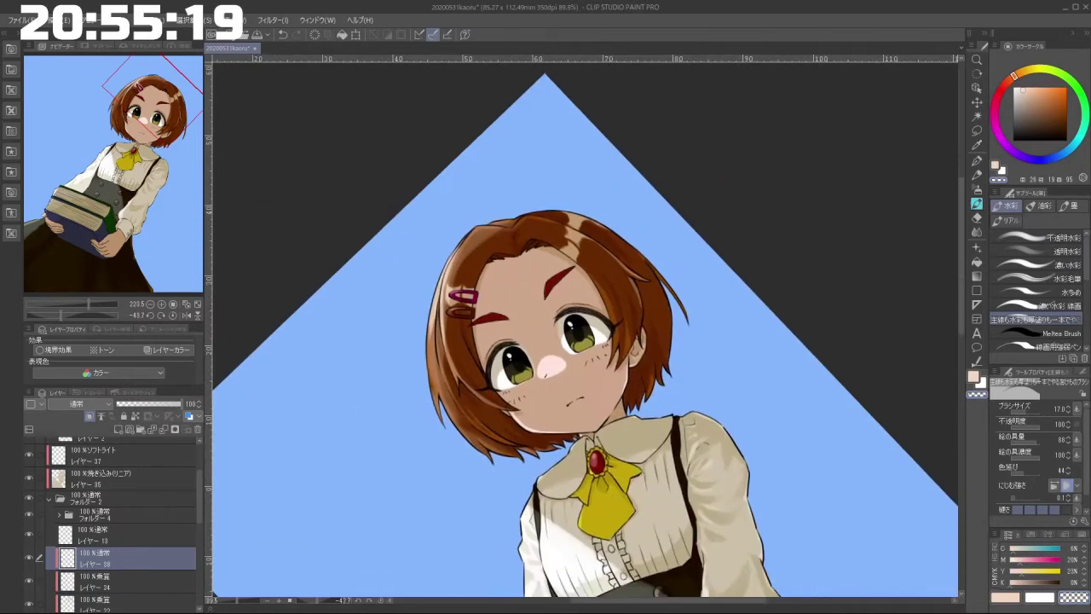
drag(522, 180, 445, 259)
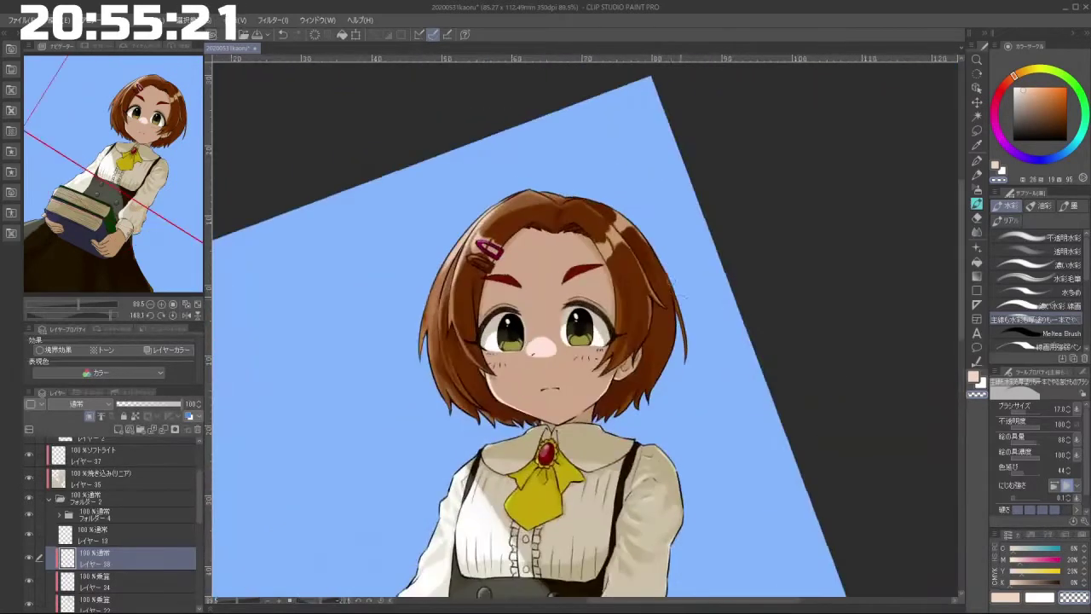
drag(630, 237, 667, 249)
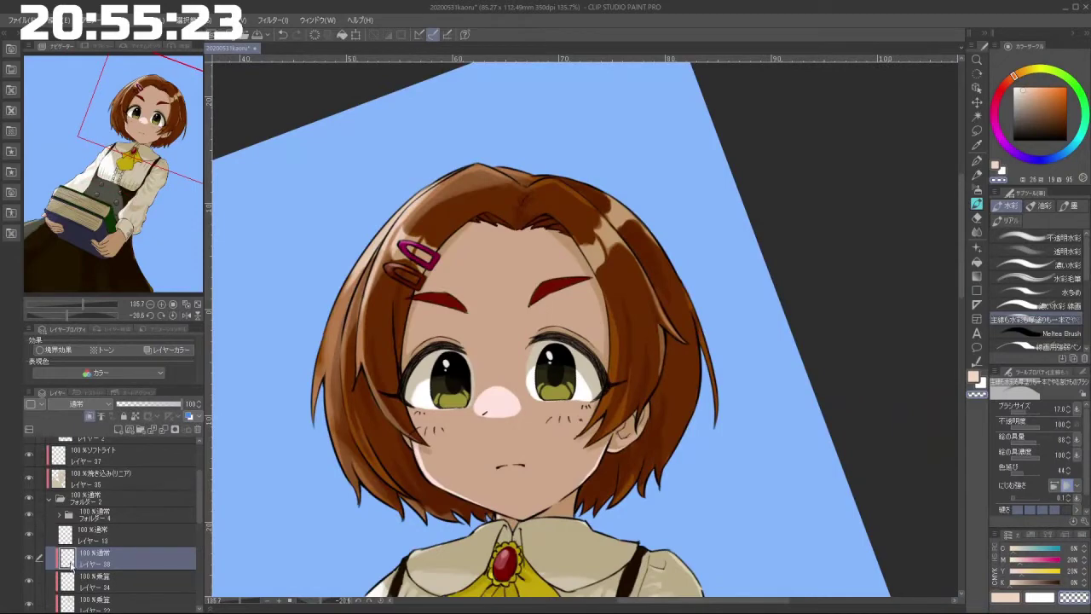
Step: Select the highlight layer's painted area and soften the highlights inside it with the ぼかし blur brush
ctrl+click(75, 559)
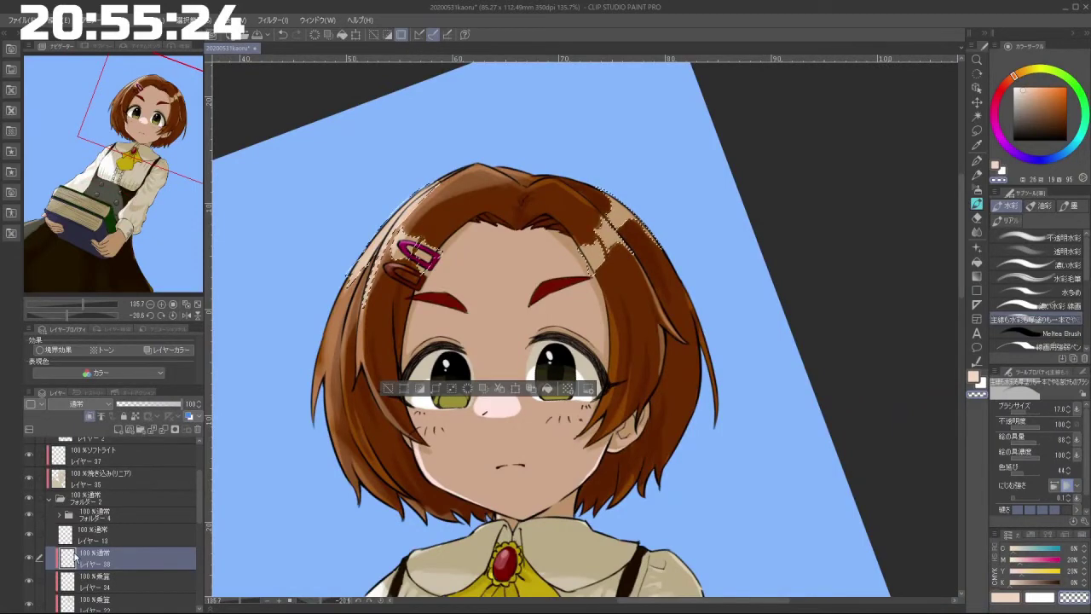
click(977, 231)
drag(624, 226, 664, 245)
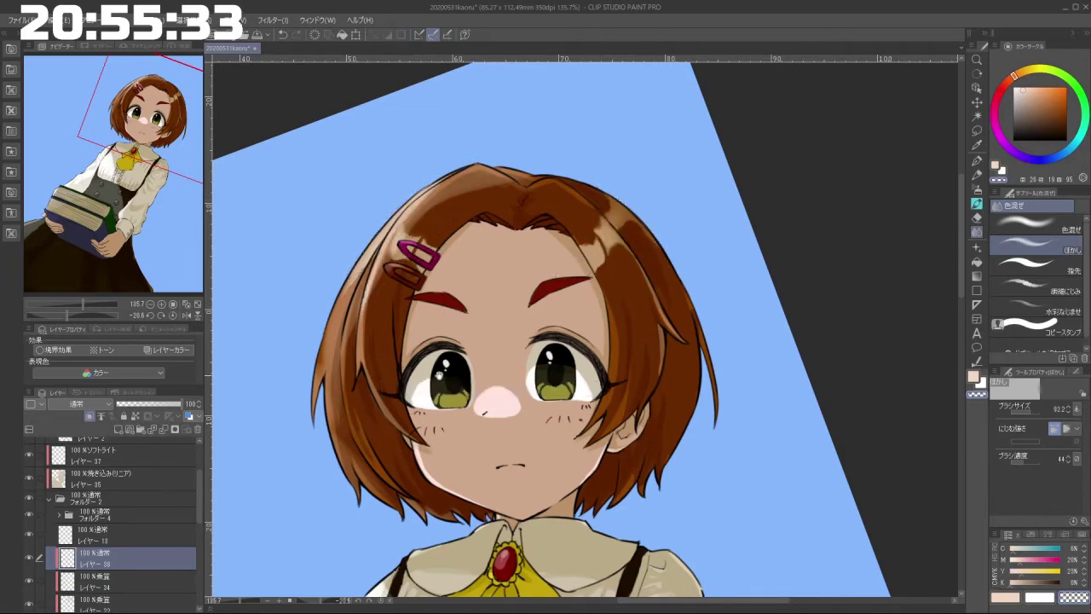
Step: Examine the softened hair highlights over the whole head at several zoom levels and angles
scroll(540, 382, down, 3)
scroll(516, 343, up, 4)
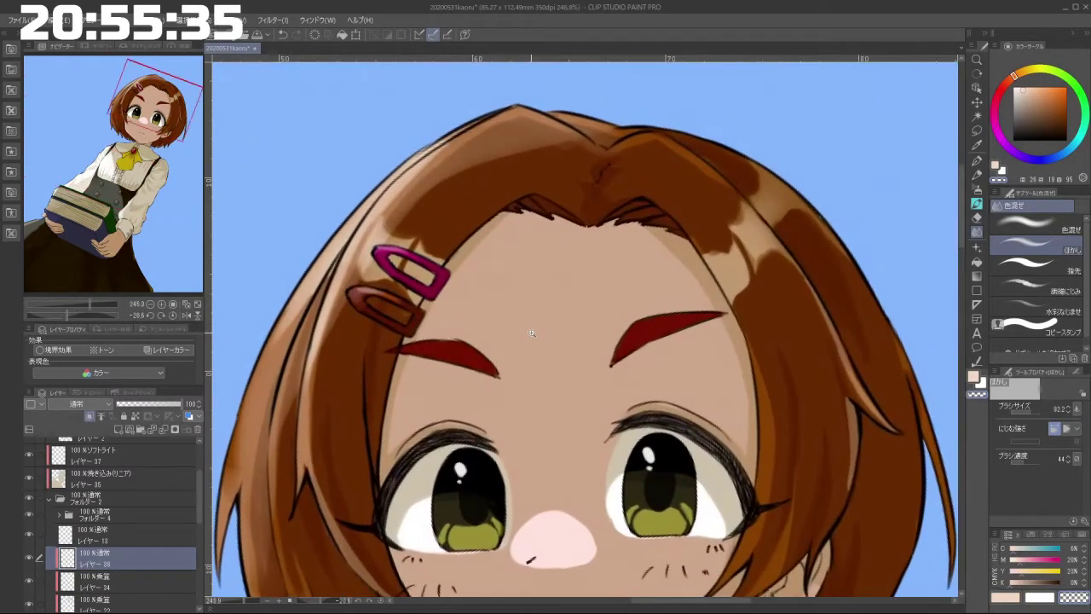
scroll(516, 344, down, 2)
drag(510, 338, 685, 399)
scroll(601, 376, down, 3)
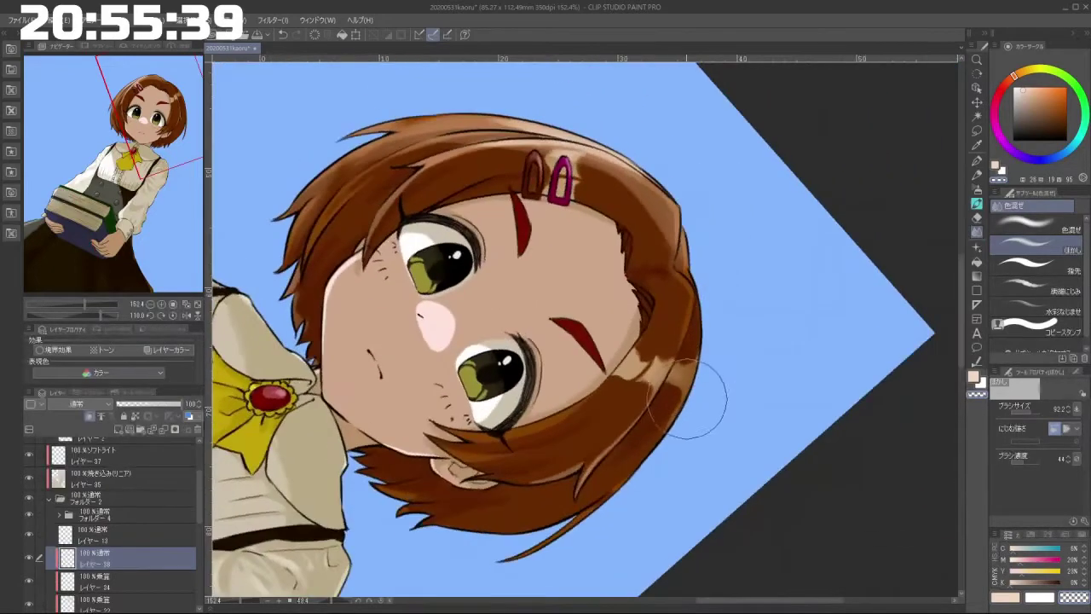
scroll(689, 375, down, 3)
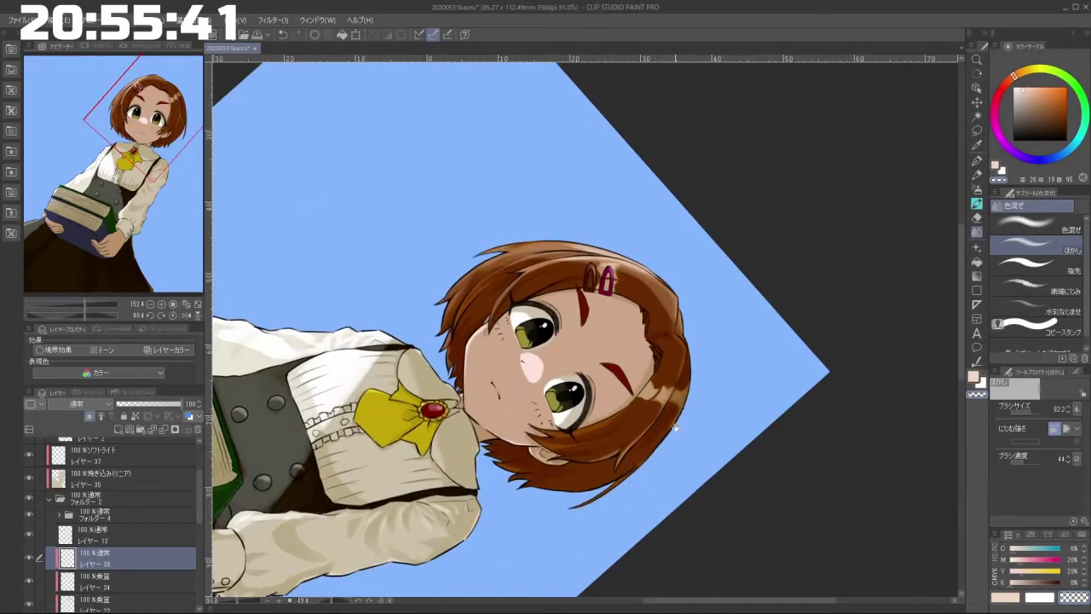
drag(676, 426, 678, 300)
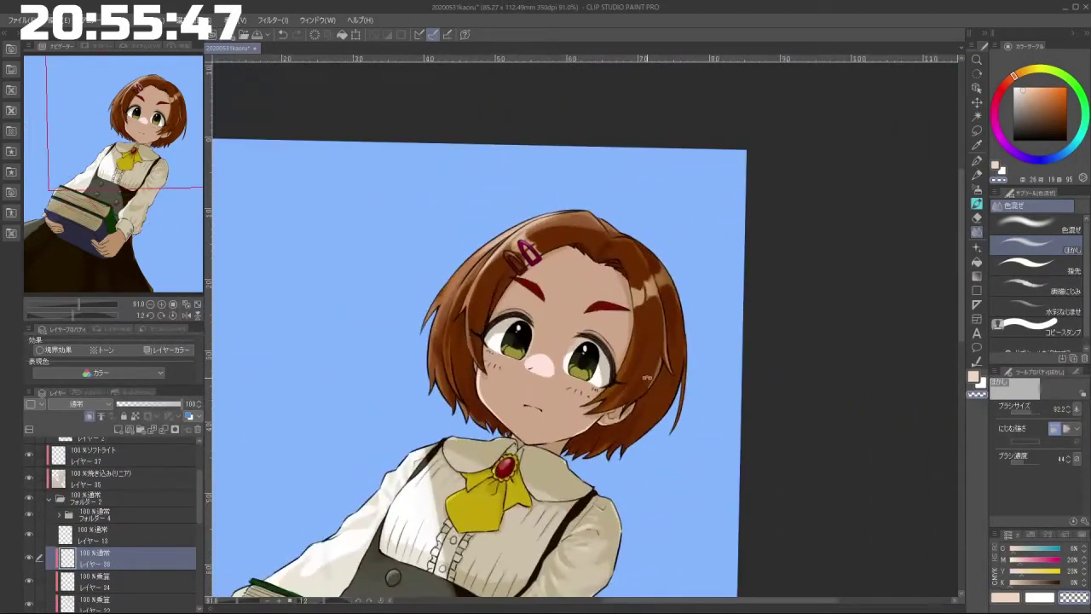
scroll(560, 276, up, 3)
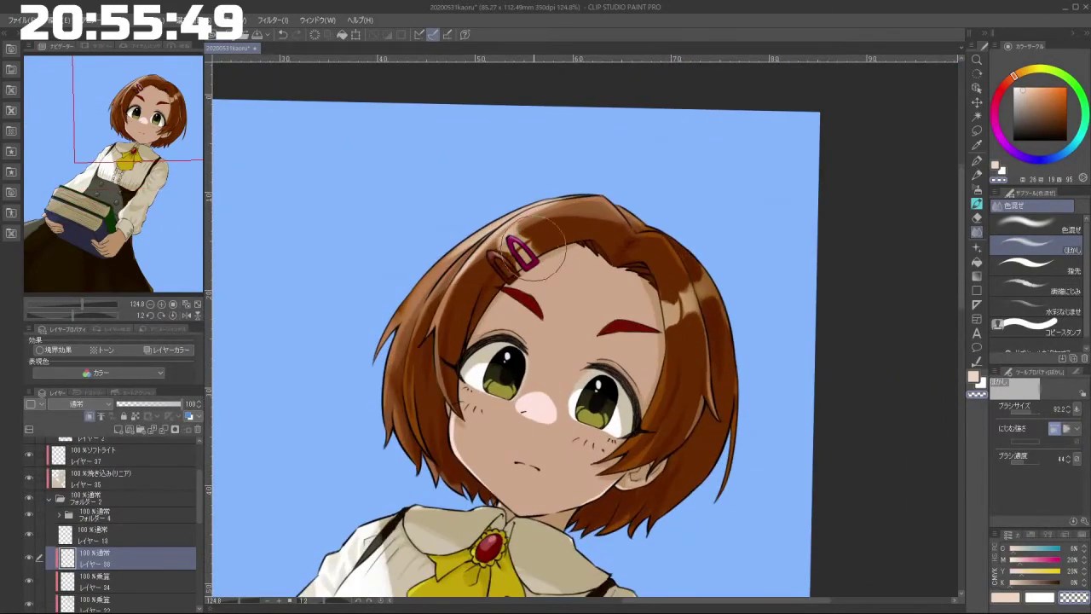
Step: Blend the highlights beside the hair clips and on the opposite side with the ぼかし blur brush at size 92.2
mouse_move(535, 241)
mouse_down()
mouse_move(516, 285)
mouse_move(544, 258)
mouse_up()
mouse_move(636, 388)
mouse_down()
mouse_move(566, 388)
mouse_move(595, 387)
mouse_up()
drag(696, 241, 671, 223)
Step: Switch to the 水彩 brush at size 17, test a sampled tan highlight on the hair beside the eye, and undo it
alt+click(631, 306)
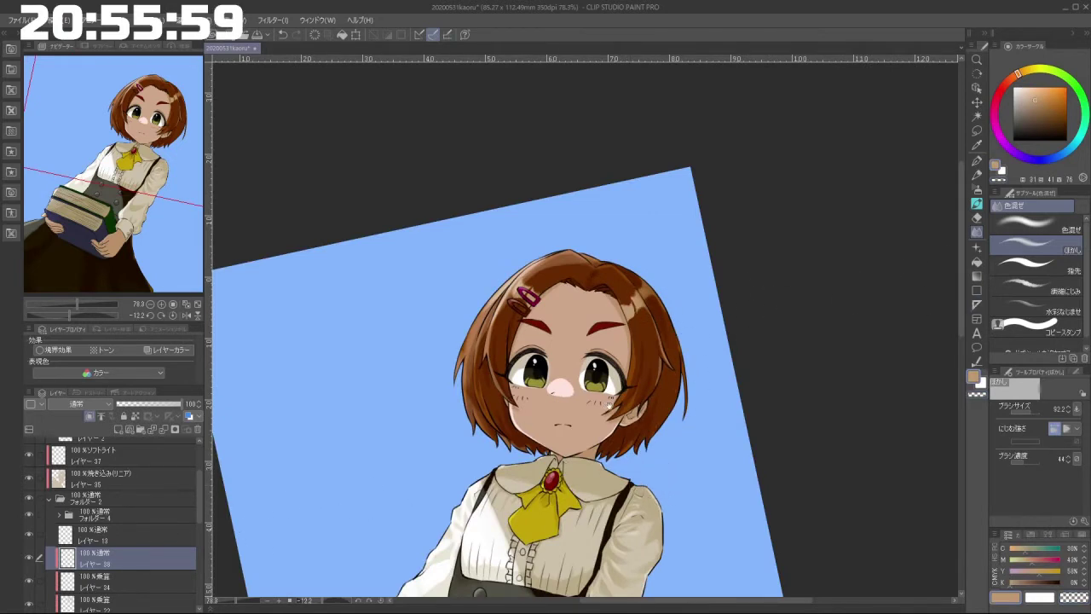
drag(609, 406, 583, 335)
scroll(629, 313, up, 3)
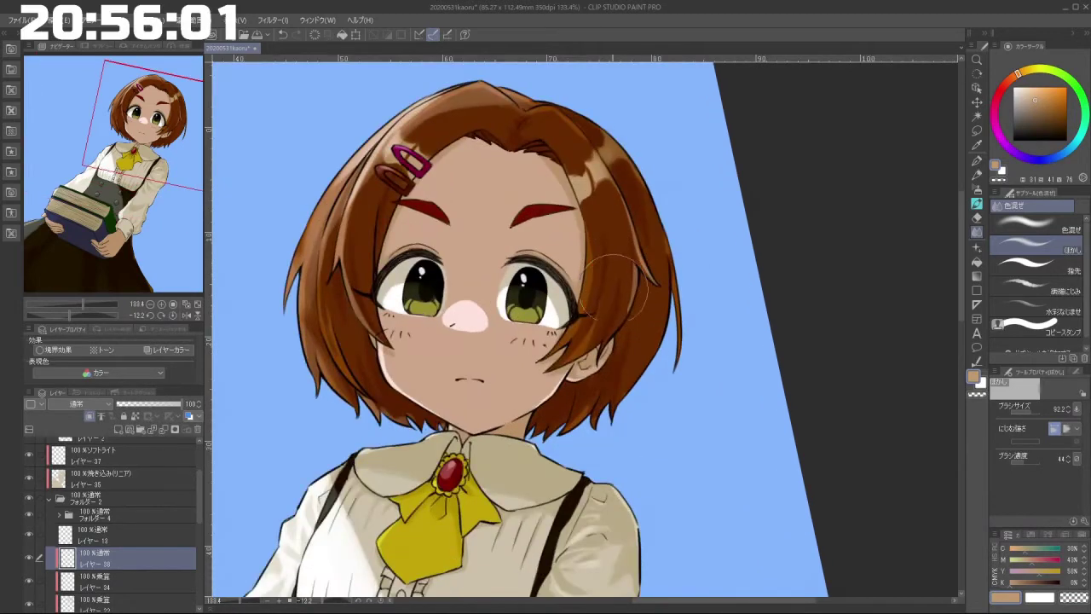
click(977, 203)
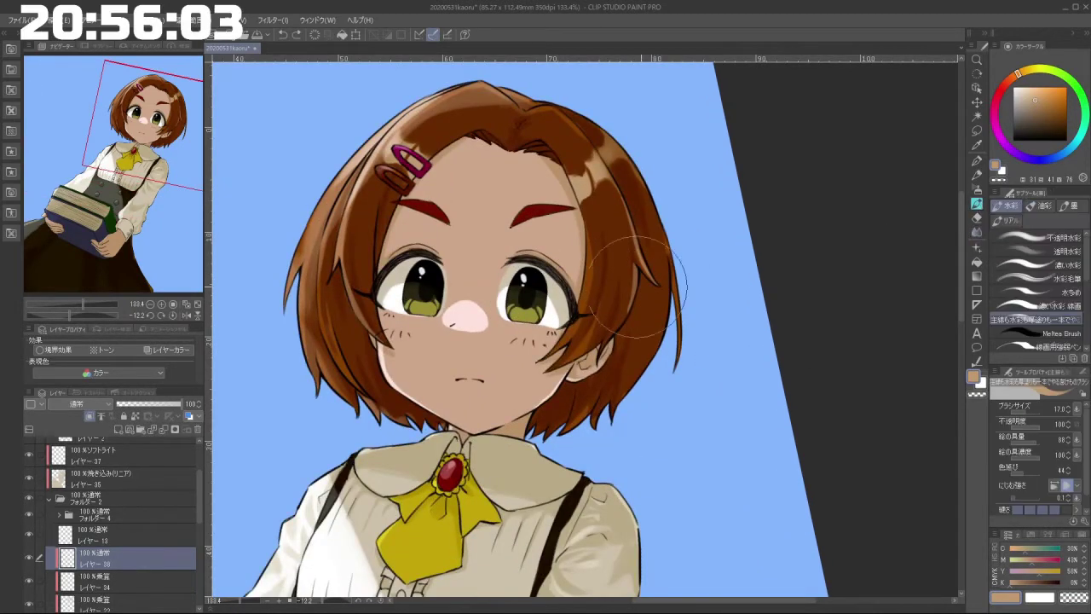
key(ctrl+z)
drag(589, 296, 607, 287)
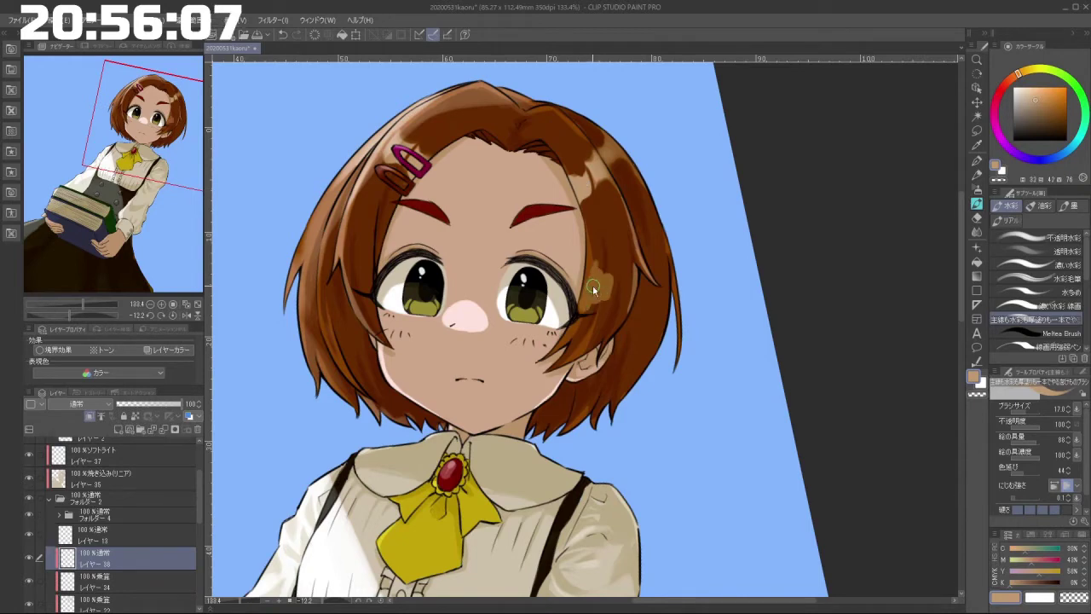
key(ctrl+z)
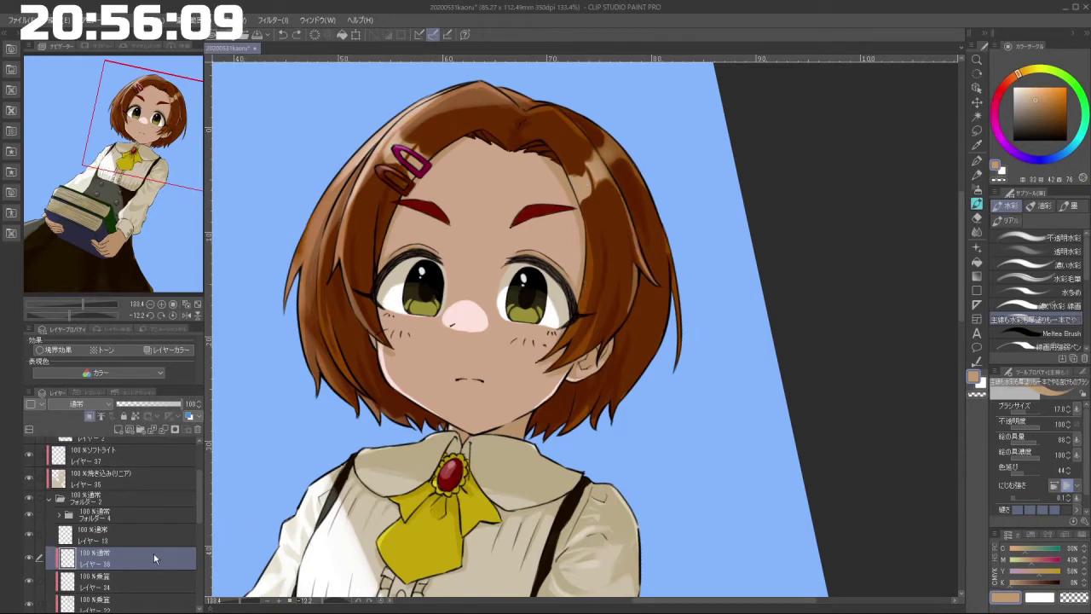
Step: Try to extend the fringe highlight downward with strokes of the sampled tan colour
scroll(559, 148, up, 3)
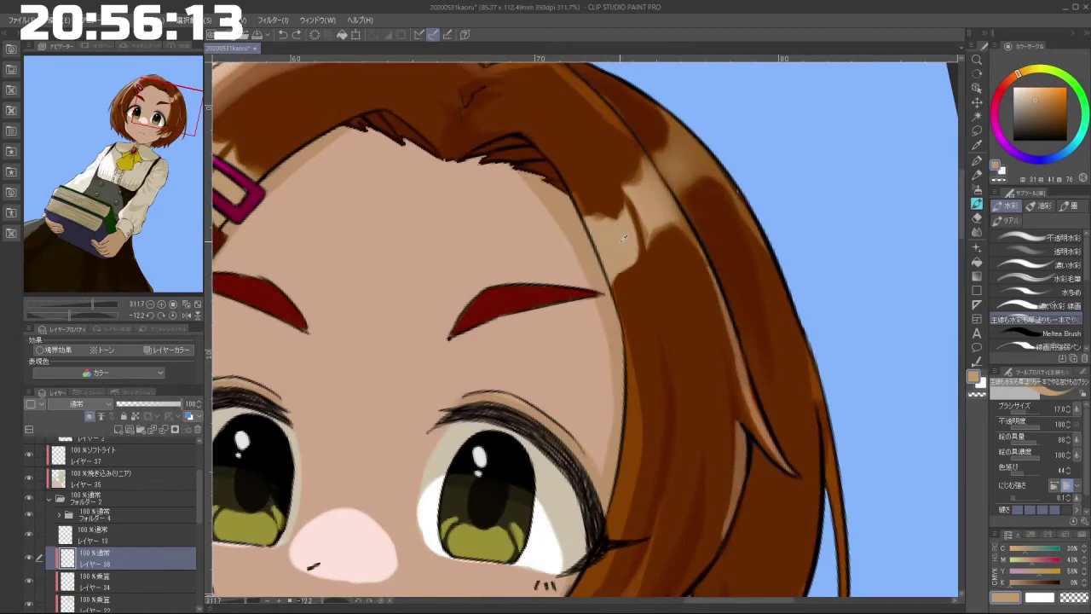
mouse_move(681, 408)
mouse_down()
mouse_move(617, 239)
mouse_move(637, 287)
mouse_up()
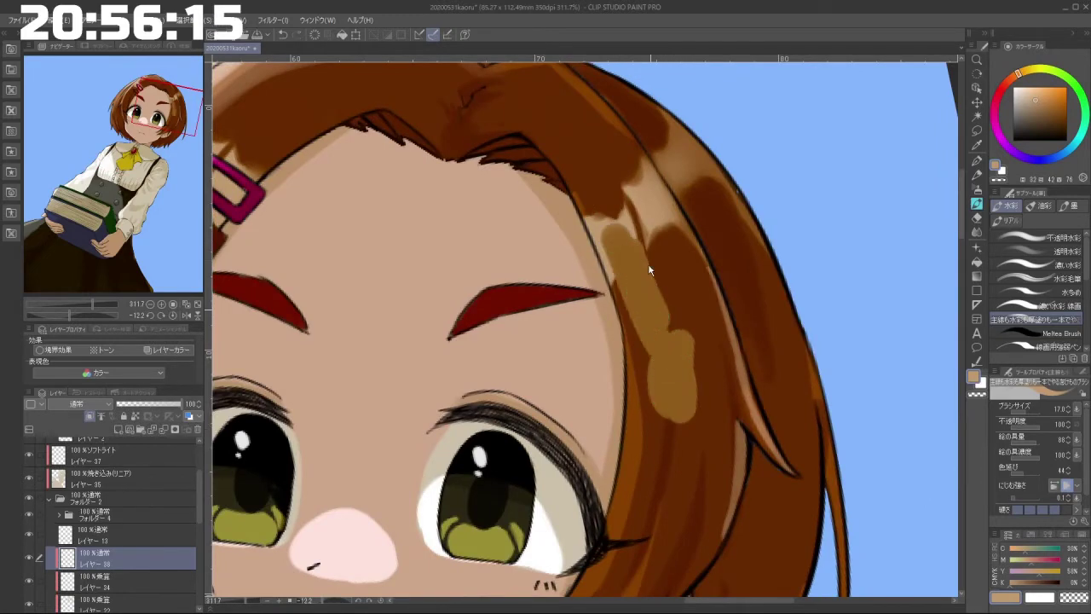
key(ctrl+z)
drag(614, 244, 645, 320)
key(ctrl+z)
drag(635, 265, 628, 276)
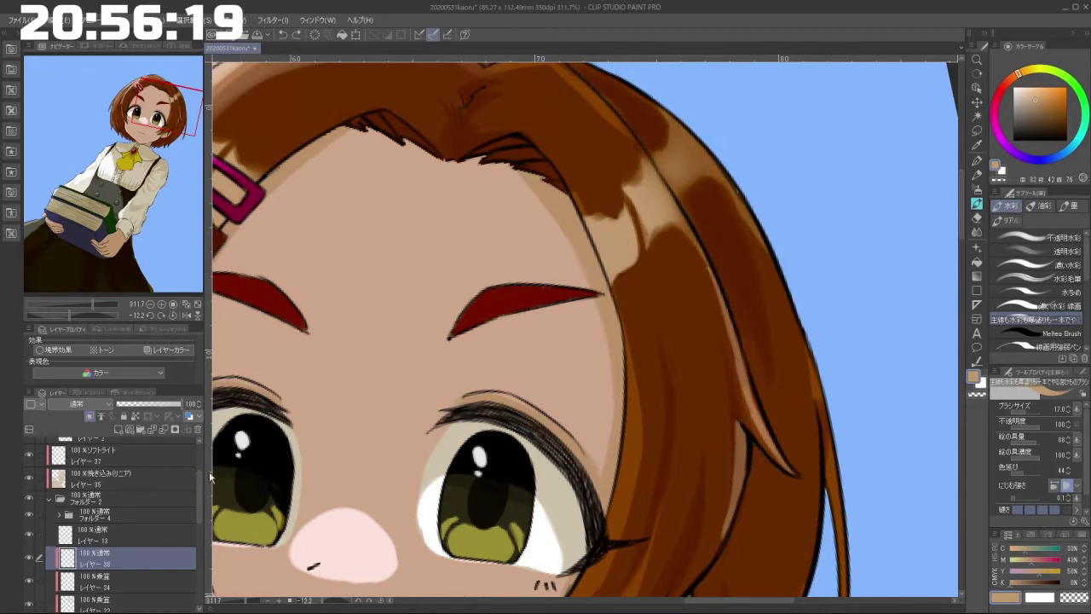
Step: Hide the linear burn layer レイヤー 35, sample the pale highlight colour from the fringe, and undo the test stroke made with it
scroll(199, 486, down, 5)
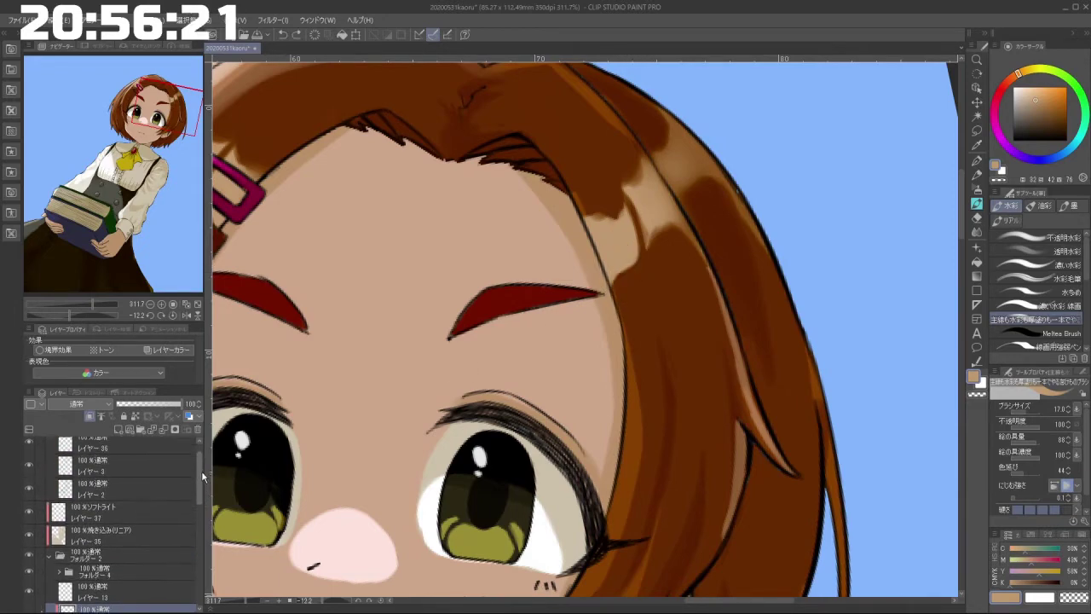
drag(207, 530, 201, 483)
click(29, 493)
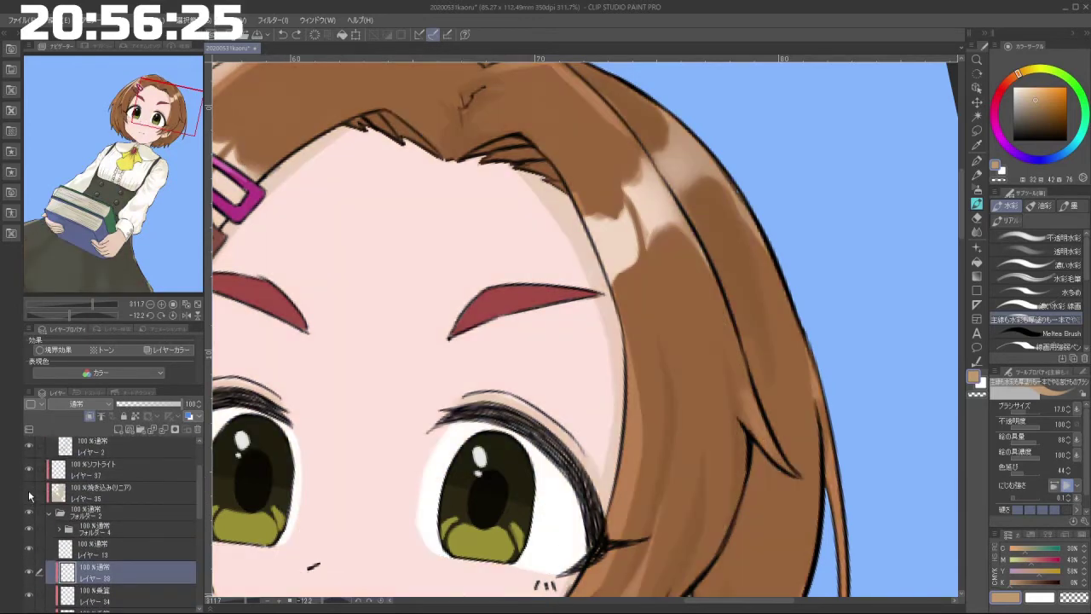
alt+click(612, 252)
drag(625, 317, 648, 292)
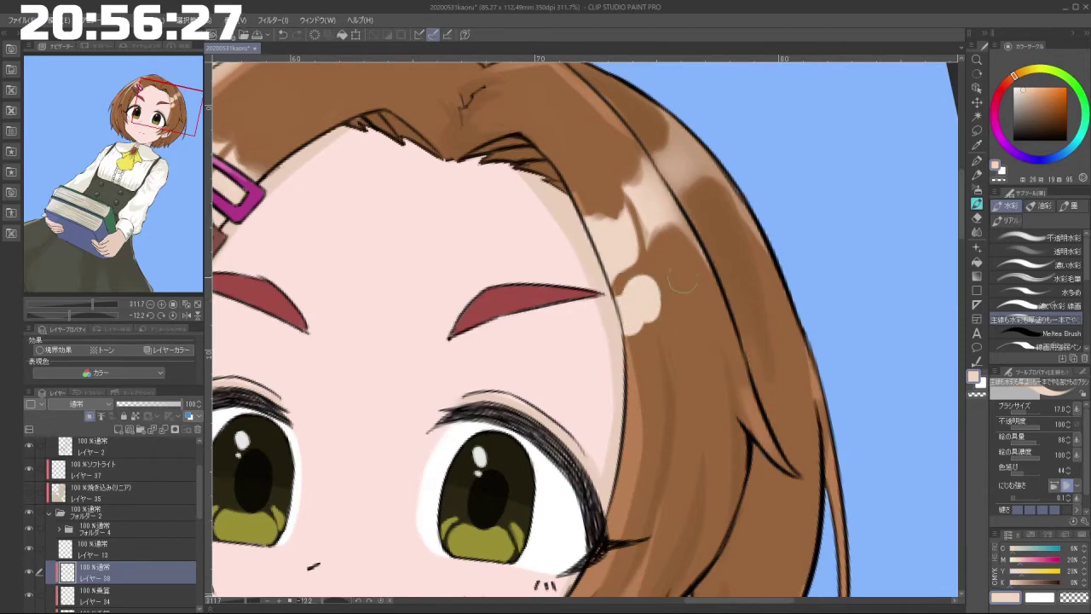
key(ctrl+z)
Step: Paint a small pale highlight on the side lock beside the outer corner of the eye opposite the hair clips
scroll(708, 331, down, 5)
drag(707, 331, 632, 211)
drag(673, 248, 684, 288)
scroll(683, 289, down, 4)
scroll(684, 288, down, 4)
drag(631, 481, 714, 219)
scroll(616, 253, up, 5)
drag(617, 254, 654, 284)
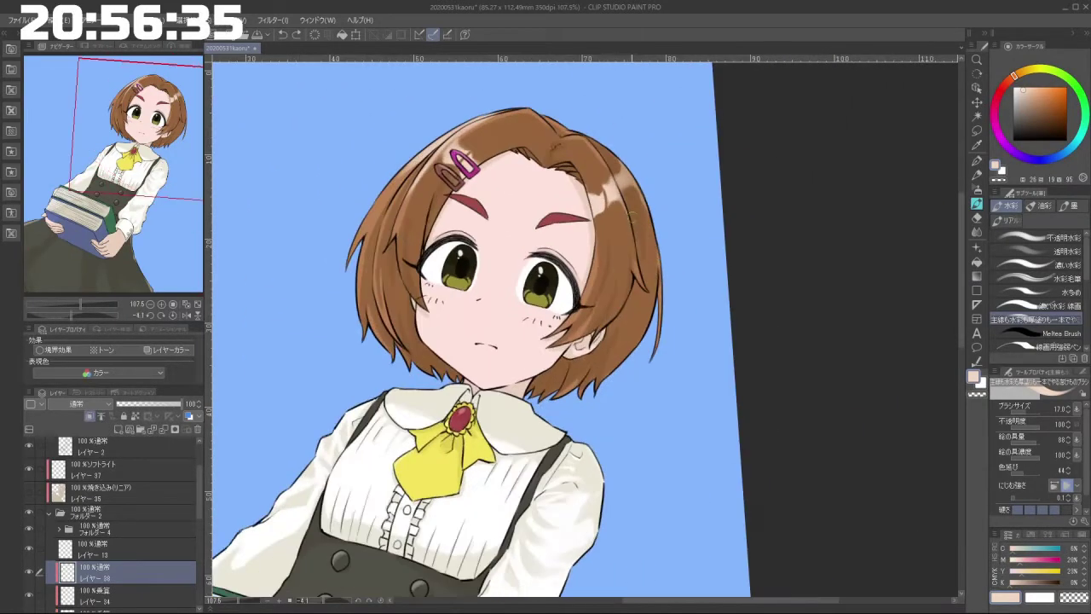
scroll(609, 298, up, 5)
drag(590, 308, 588, 315)
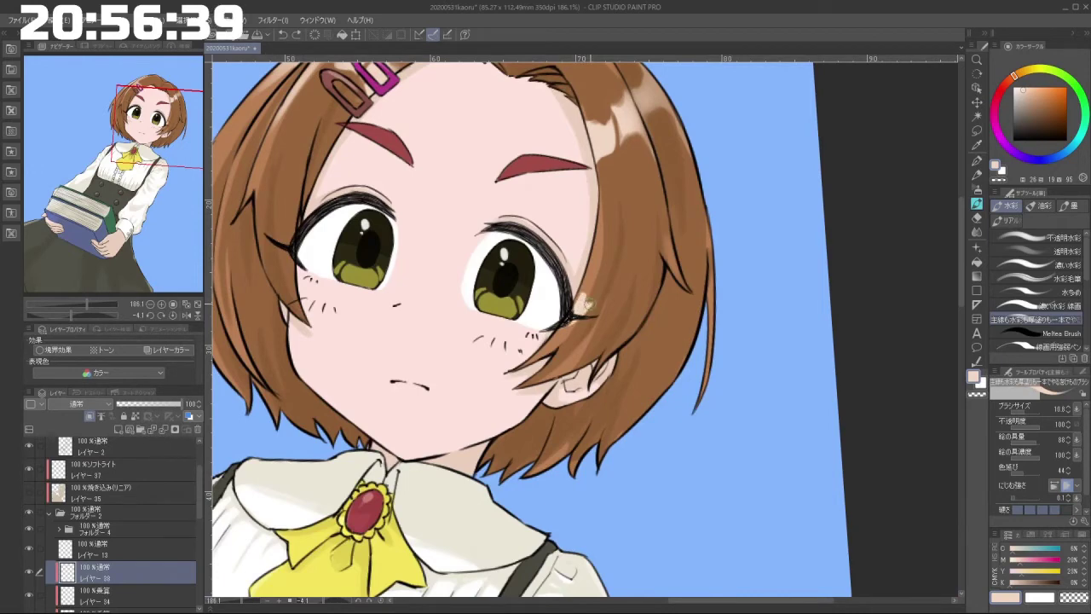
Step: Enlarge the brush to 20 and extend the pale highlight diagonally across the side lock
key(])
key(])
key(])
key(])
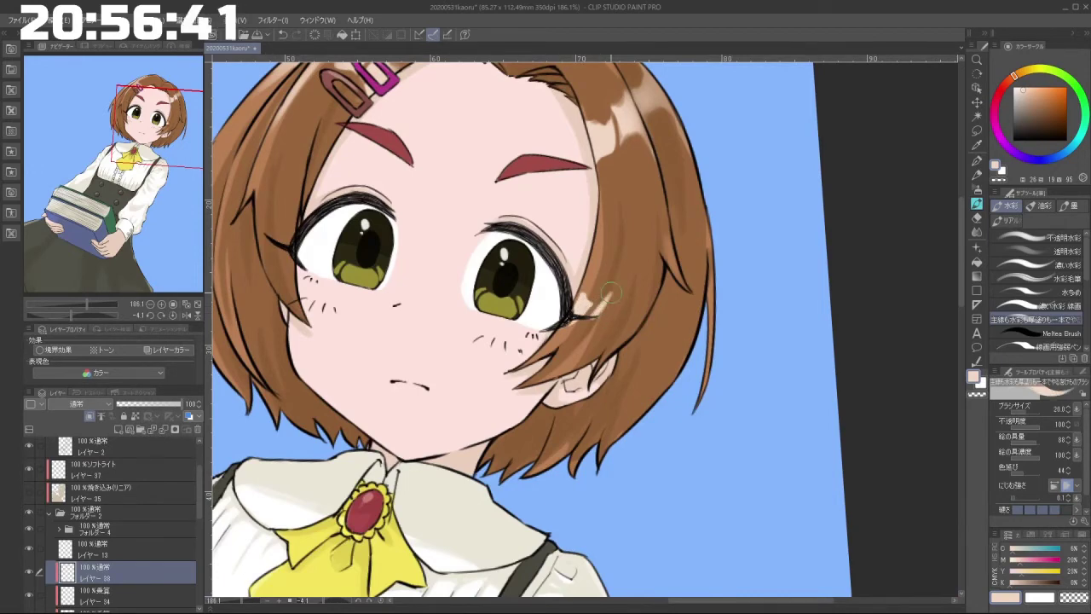
mouse_move(549, 457)
mouse_down()
mouse_move(657, 216)
mouse_move(584, 196)
mouse_up()
drag(576, 364, 574, 364)
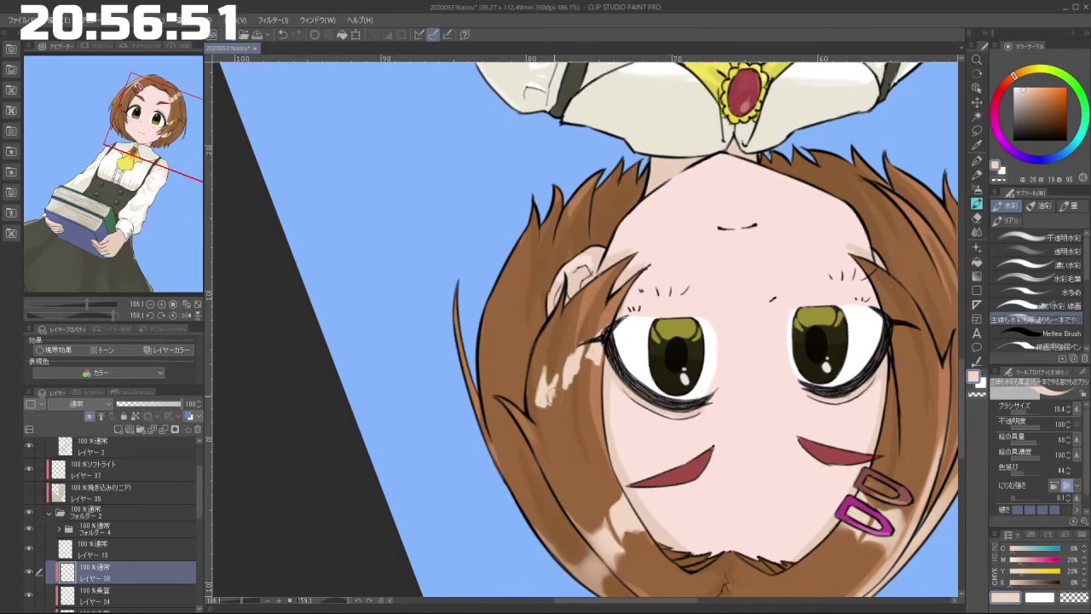
Step: Refine the edges of the side lock's highlight patches at brush size 15.4
drag(551, 392, 706, 233)
scroll(717, 337, down, 4)
drag(628, 357, 637, 356)
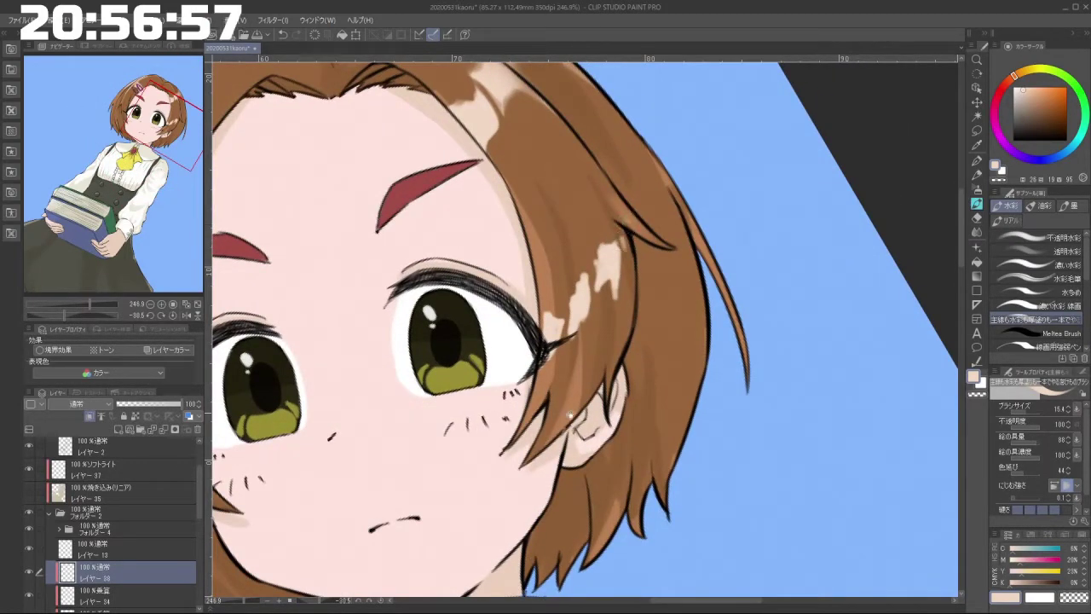
Step: Paint matching pale highlights on the lock beside the other eye, below the hair clips, at brush size 15.4
drag(570, 415, 678, 370)
mouse_move(258, 372)
mouse_down()
mouse_move(286, 428)
mouse_move(452, 397)
mouse_move(712, 439)
mouse_move(722, 431)
mouse_up()
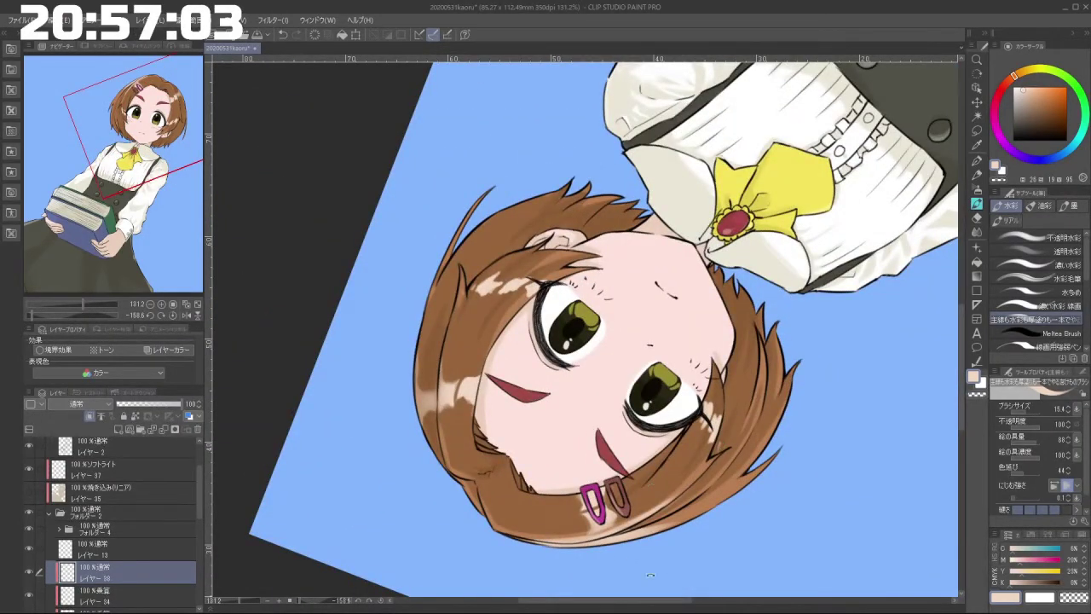
drag(650, 574, 477, 117)
drag(448, 277, 503, 279)
drag(820, 387, 802, 418)
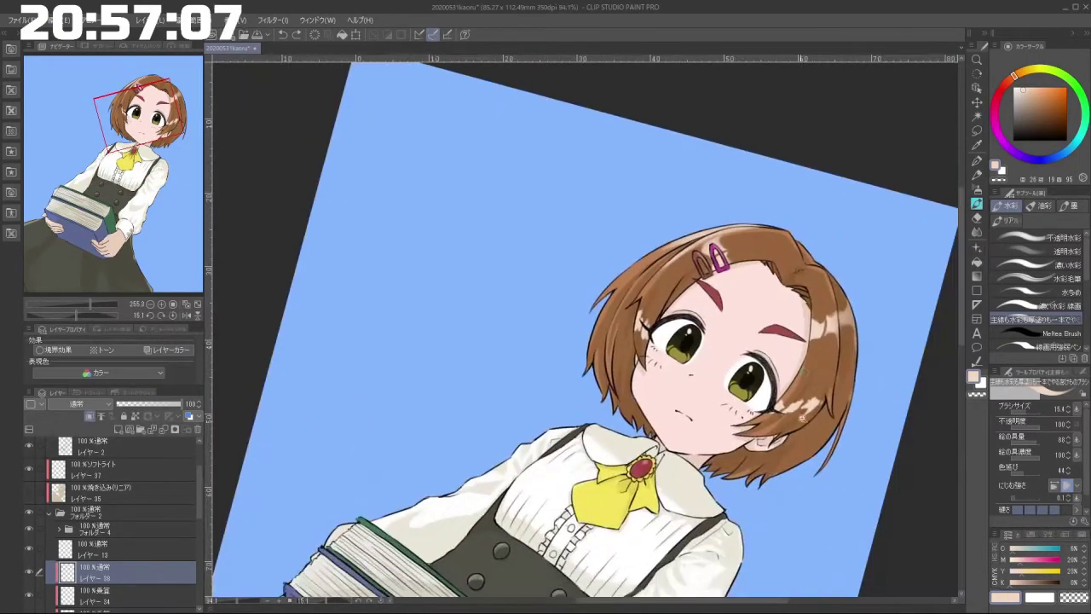
scroll(802, 417, up, 4)
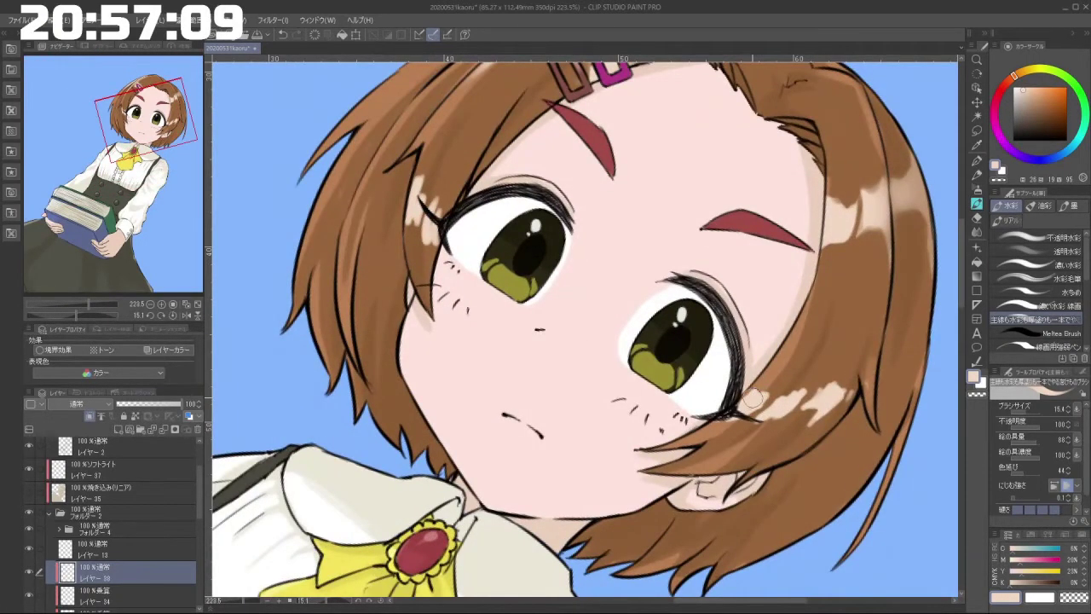
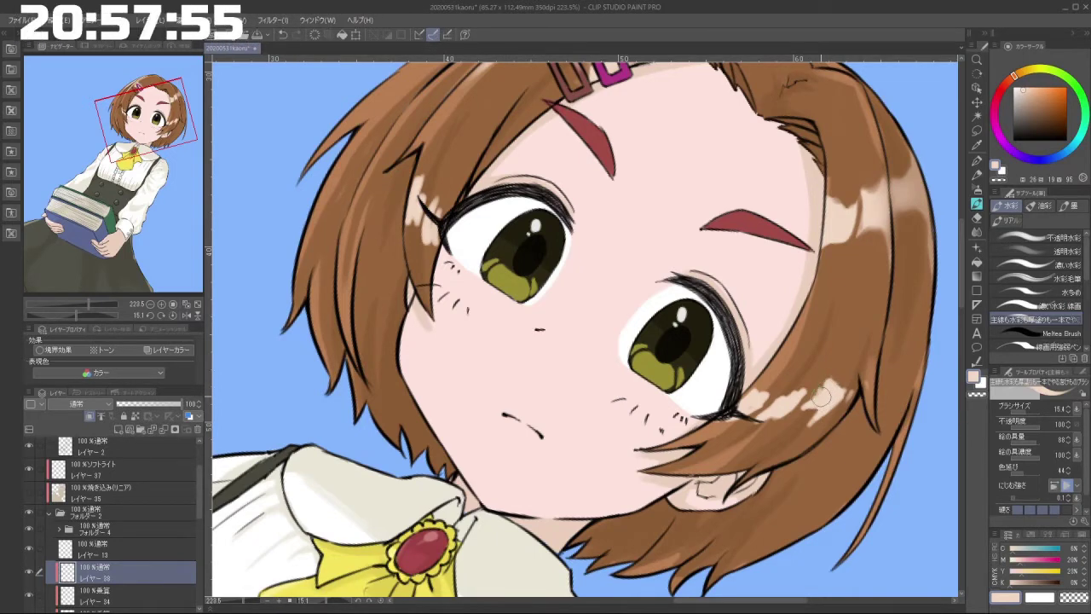
Step: Draw a straight pale stroke down from the side lock's highlight and a thin curved stroke beside it on the hair
drag(832, 398, 821, 498)
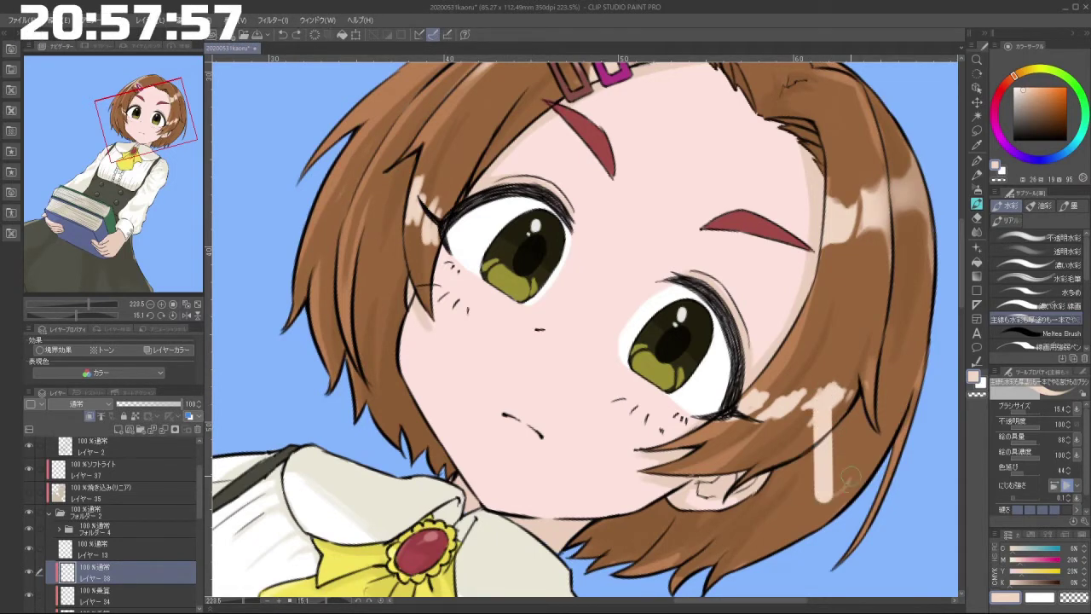
drag(872, 407, 857, 451)
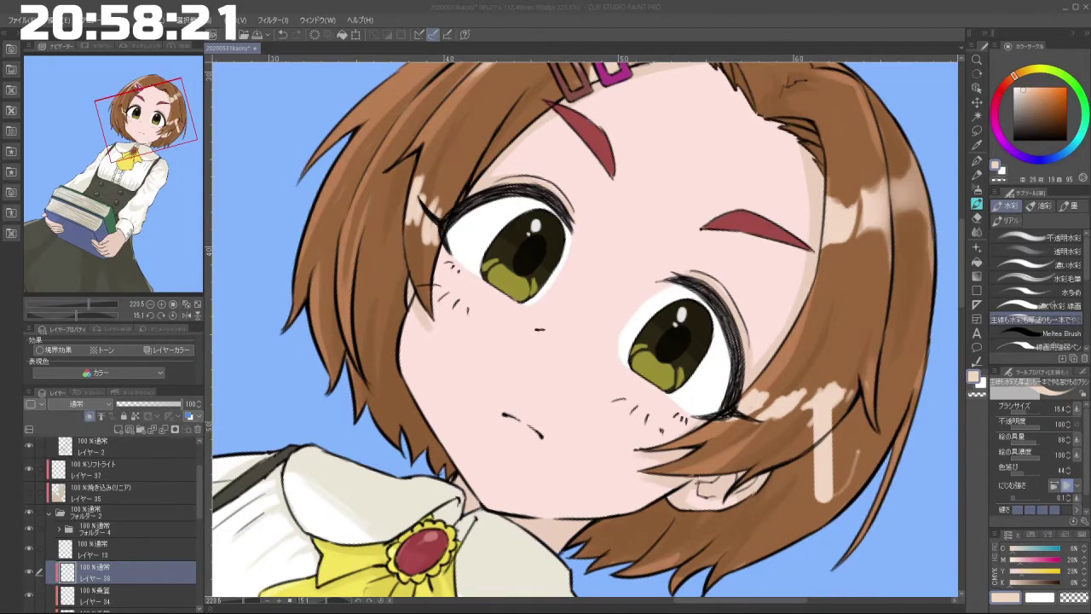
click(431, 11)
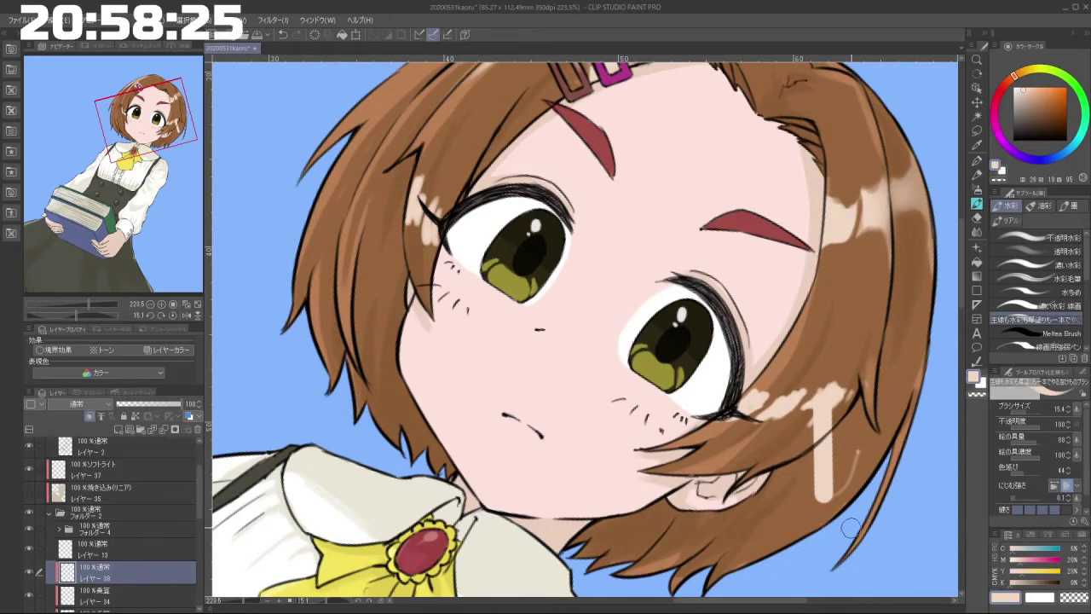
Step: Undo the test stroke and trim the pale highlight on the side hair by the right-hand eye using transparent colour
key(ctrl+z)
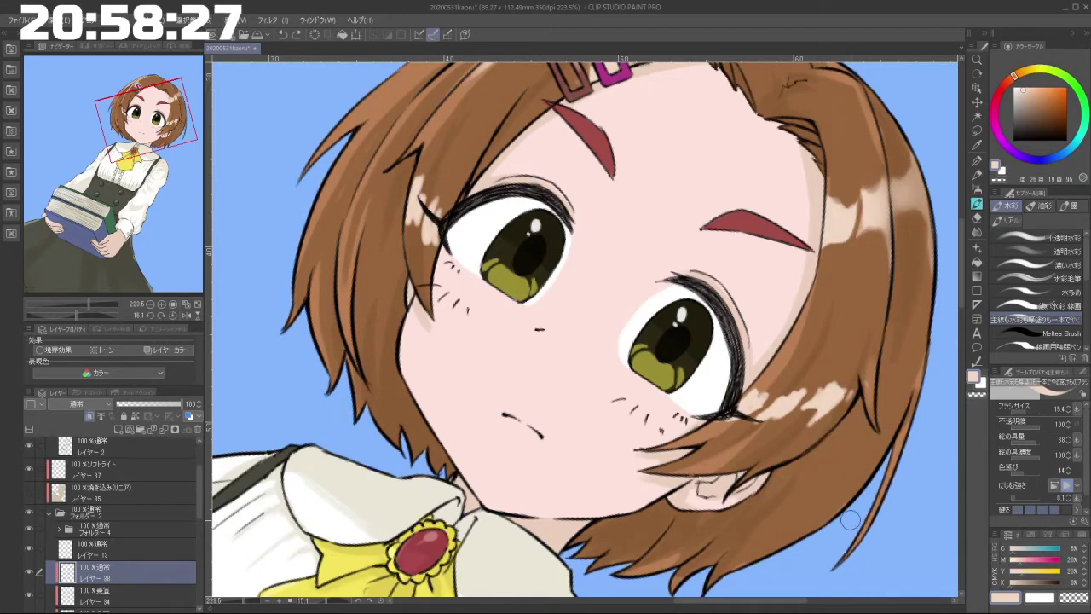
mouse_move(763, 468)
mouse_down()
mouse_move(800, 396)
mouse_move(791, 355)
mouse_move(682, 352)
mouse_move(737, 350)
mouse_move(720, 343)
mouse_move(716, 353)
mouse_up()
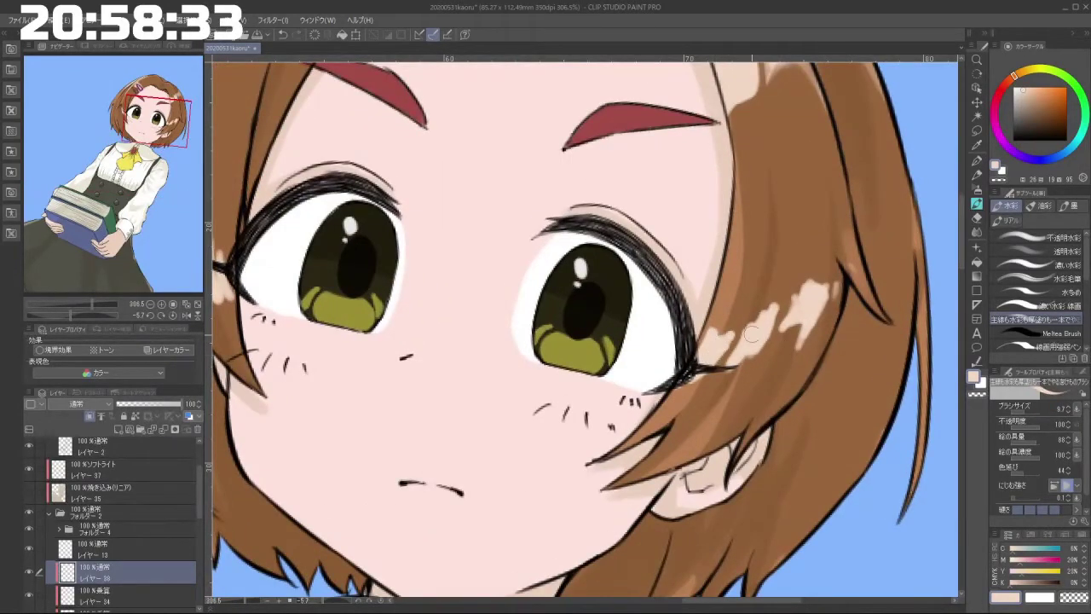
click(977, 396)
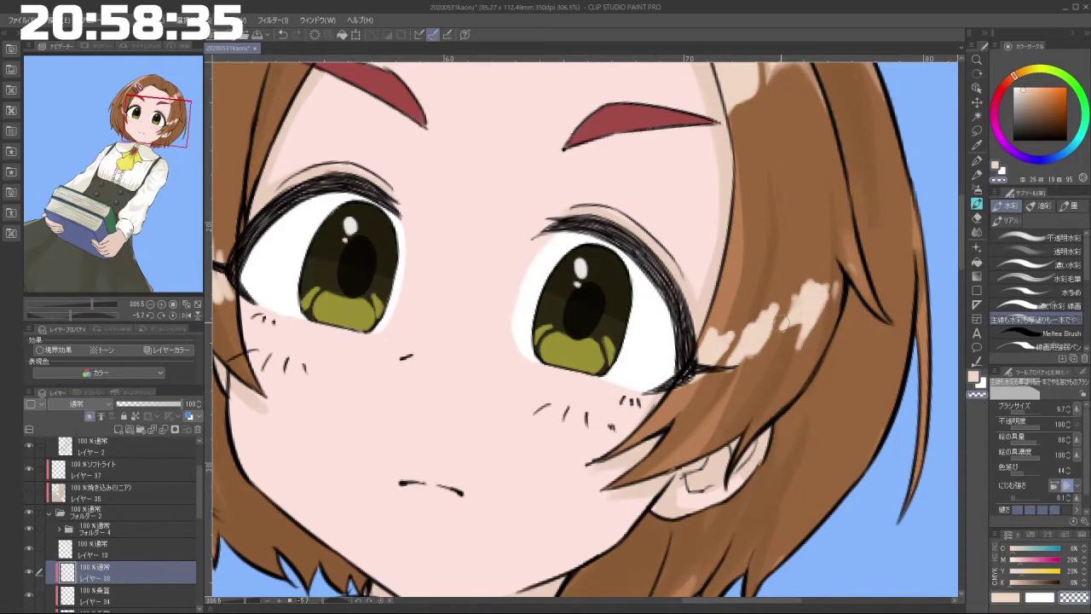
mouse_move(769, 304)
mouse_down()
mouse_move(752, 328)
mouse_move(768, 327)
mouse_move(808, 273)
mouse_move(837, 289)
mouse_move(796, 267)
mouse_move(834, 278)
mouse_move(791, 295)
mouse_move(782, 350)
mouse_up()
key(ctrl+z)
scroll(781, 395, down, 5)
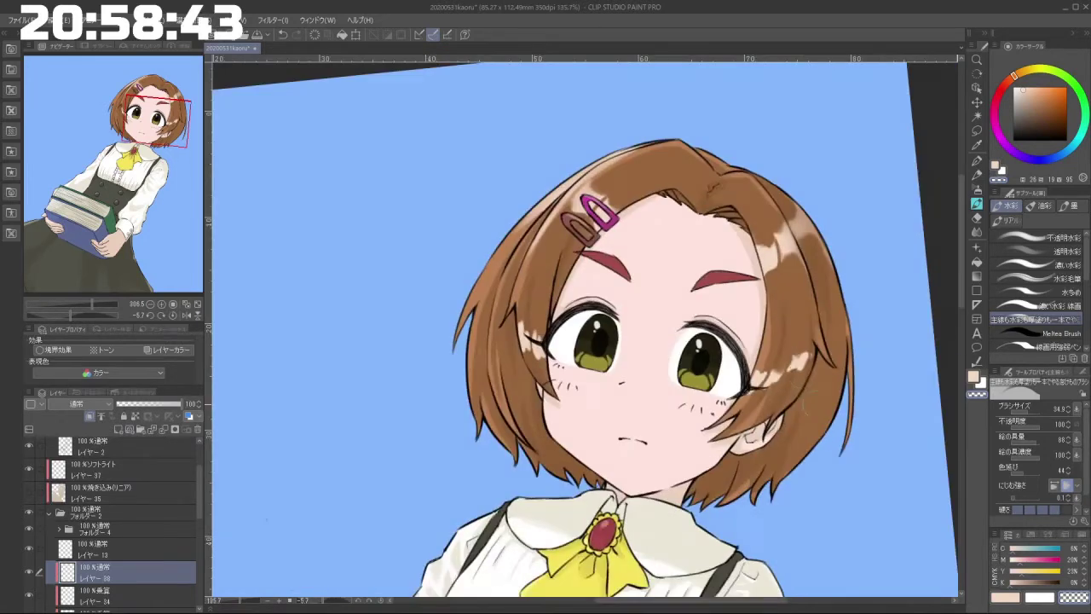
scroll(786, 375, up, 4)
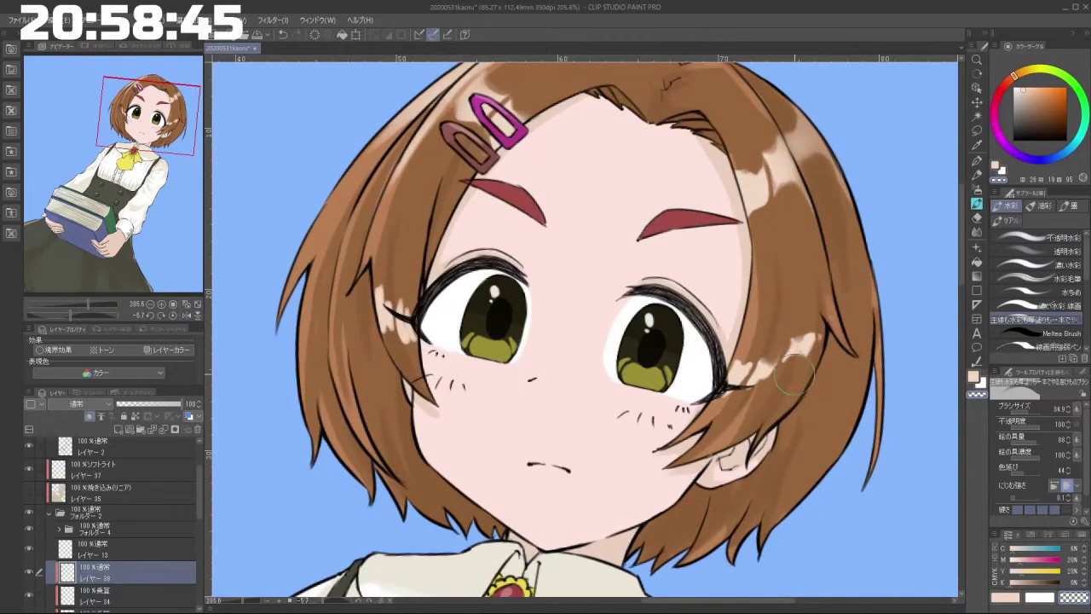
mouse_move(810, 319)
mouse_down()
mouse_move(804, 338)
mouse_move(780, 328)
mouse_move(784, 358)
mouse_move(743, 354)
mouse_up()
Step: Trim the small pale highlight on the side lock by the left-hand eye with a transparent brush, enlarging it to 55.4
scroll(726, 427, down, 5)
scroll(548, 299, up, 3)
scroll(548, 299, up, 2)
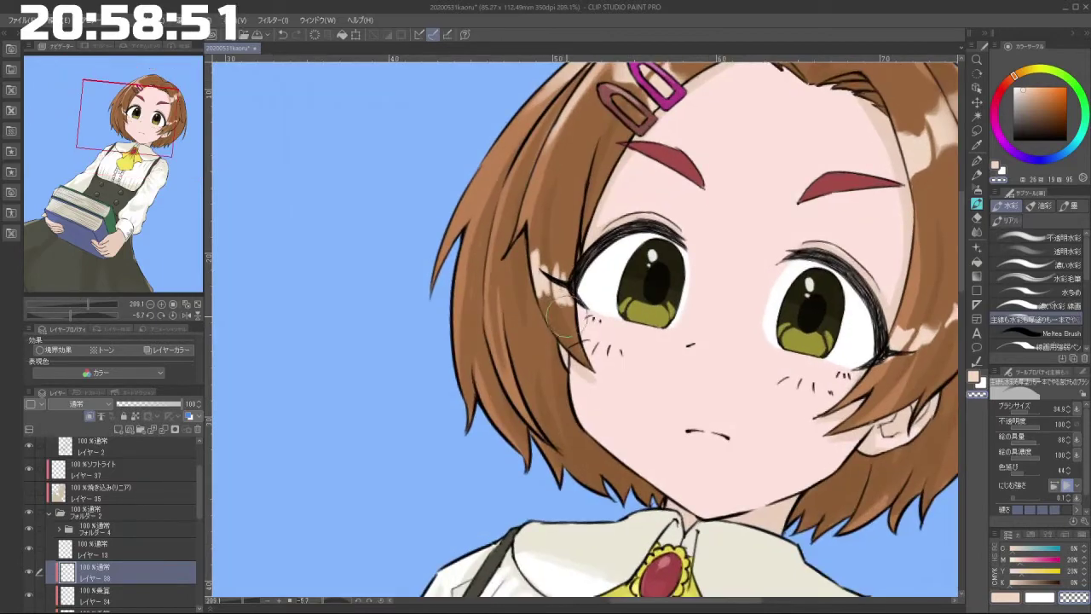
mouse_move(534, 247)
mouse_down()
mouse_move(560, 268)
mouse_move(554, 255)
mouse_up()
mouse_move(660, 449)
mouse_down()
mouse_move(693, 423)
mouse_move(692, 233)
mouse_up()
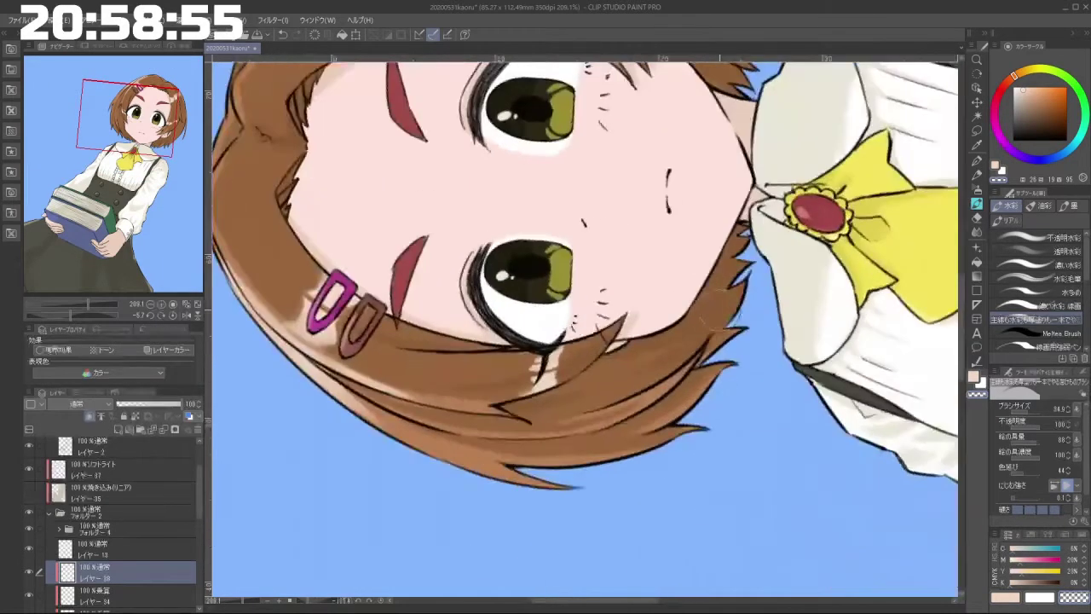
scroll(709, 319, down, 6)
drag(577, 438, 734, 324)
scroll(639, 291, down, 2)
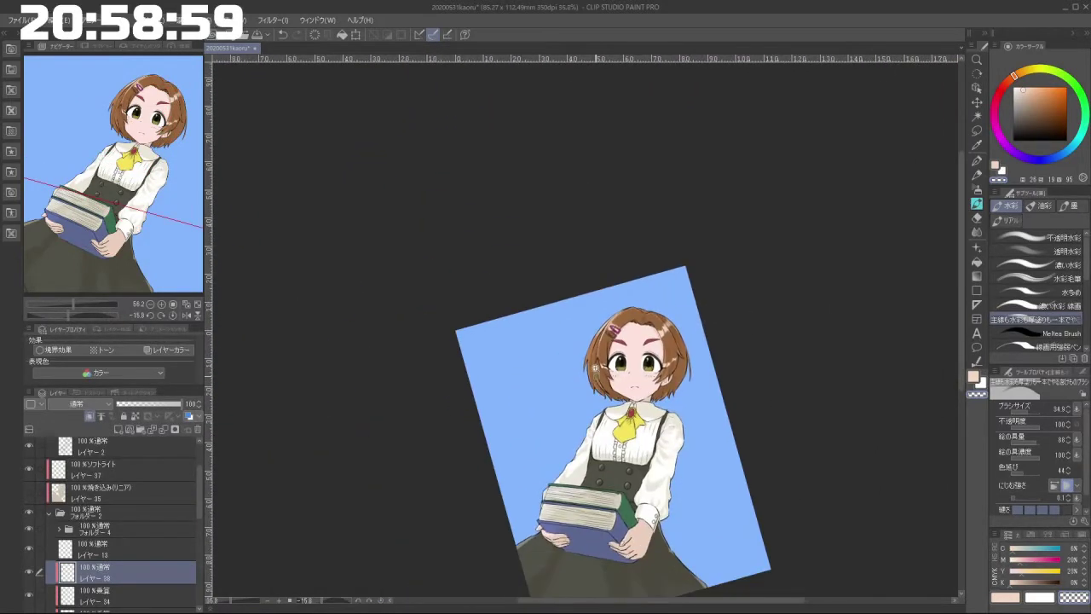
scroll(595, 363, up, 8)
drag(634, 384, 624, 361)
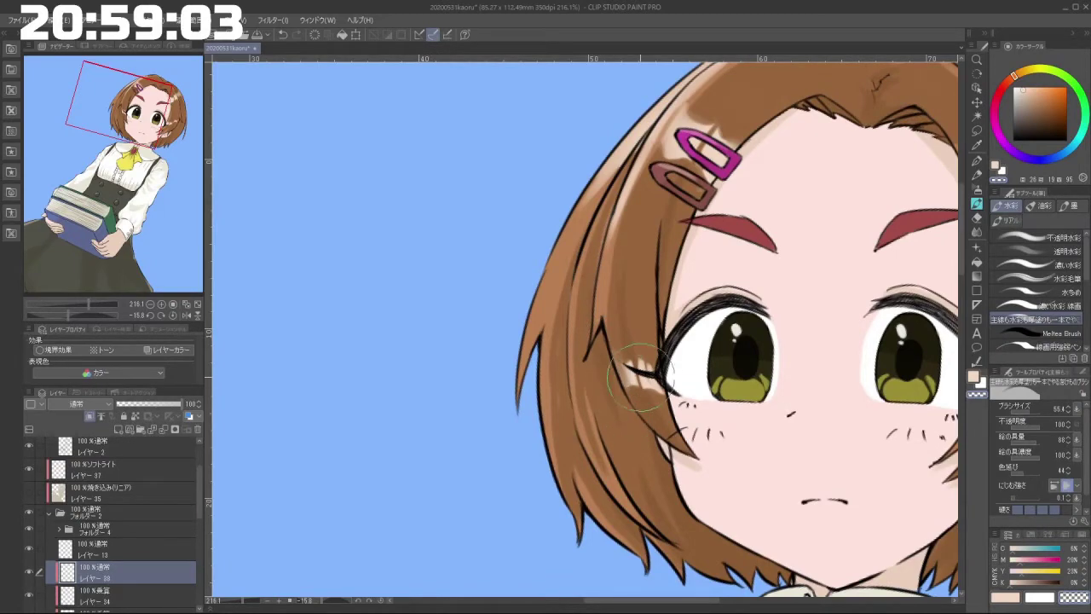
scroll(648, 402, down, 4)
scroll(758, 308, up, 2)
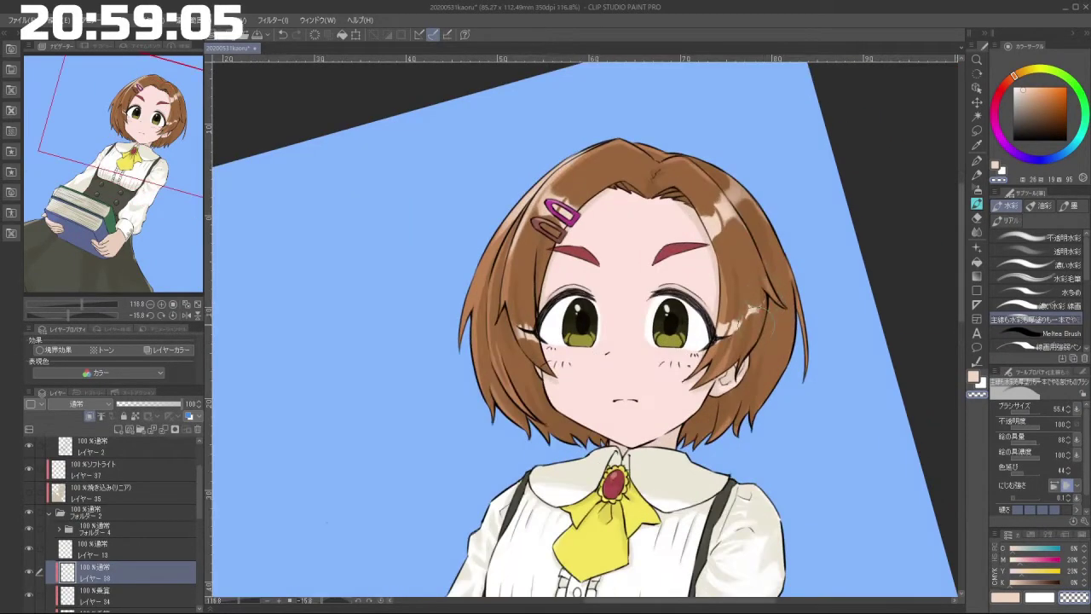
Step: Lasso the upper end of the highlight by the right-hand eye, transform it slightly into place, and clear the selection
mouse_move(752, 326)
mouse_down()
mouse_move(750, 345)
mouse_move(676, 409)
mouse_up()
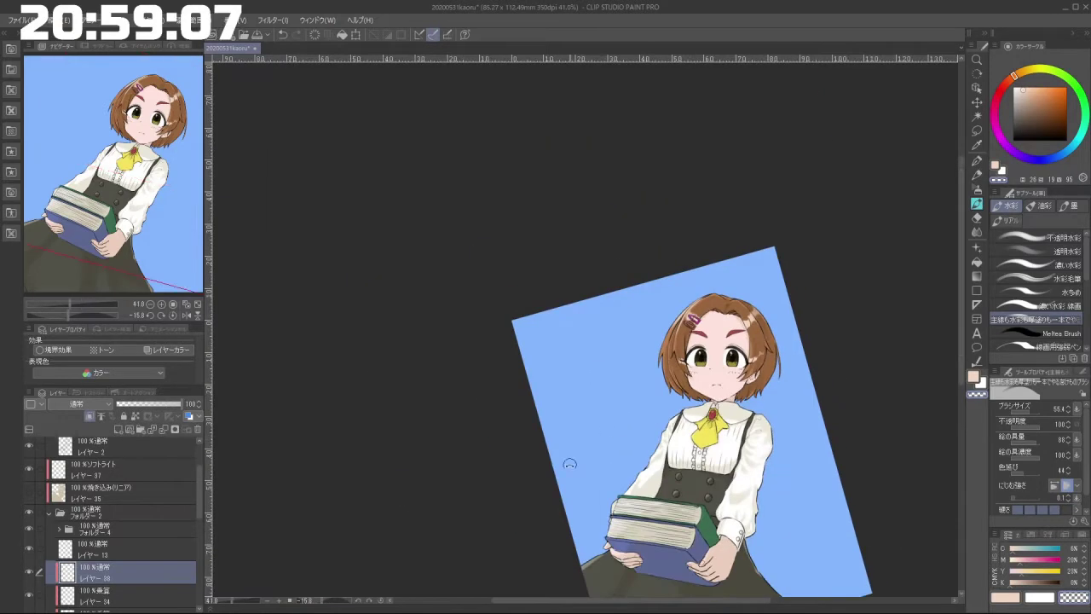
drag(570, 462, 602, 462)
drag(807, 296, 879, 263)
key(m)
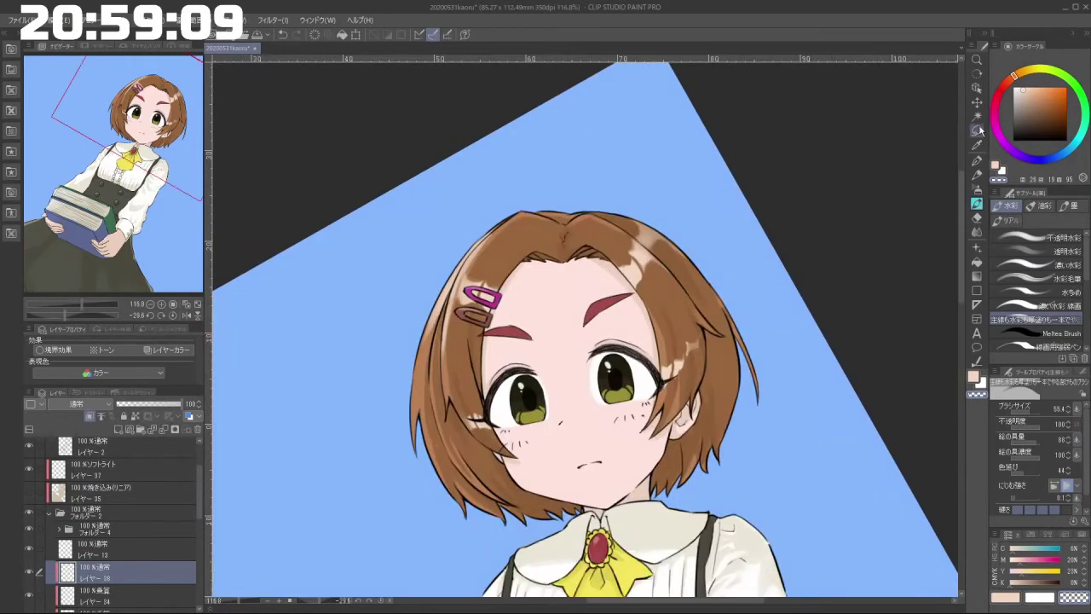
scroll(695, 306, up, 2)
mouse_move(683, 385)
mouse_down()
mouse_move(674, 349)
mouse_move(692, 328)
mouse_move(712, 326)
mouse_move(658, 365)
mouse_up()
key(ctrl+z)
scroll(692, 368, up, 3)
mouse_move(681, 411)
mouse_down()
mouse_move(723, 359)
mouse_move(720, 287)
mouse_move(672, 272)
mouse_up()
key(ctrl+t)
drag(701, 371, 697, 374)
click(648, 458)
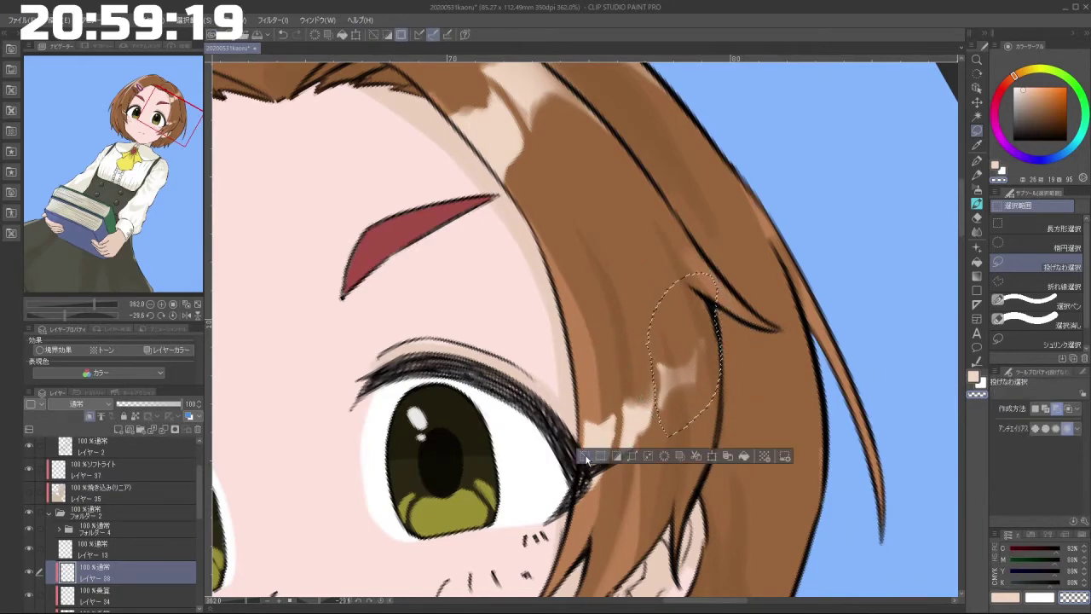
click(585, 458)
Step: Paint a jagged pale highlight on the hair outside the left-hand eye with the watercolor brush at size 24.0
drag(716, 163, 627, 281)
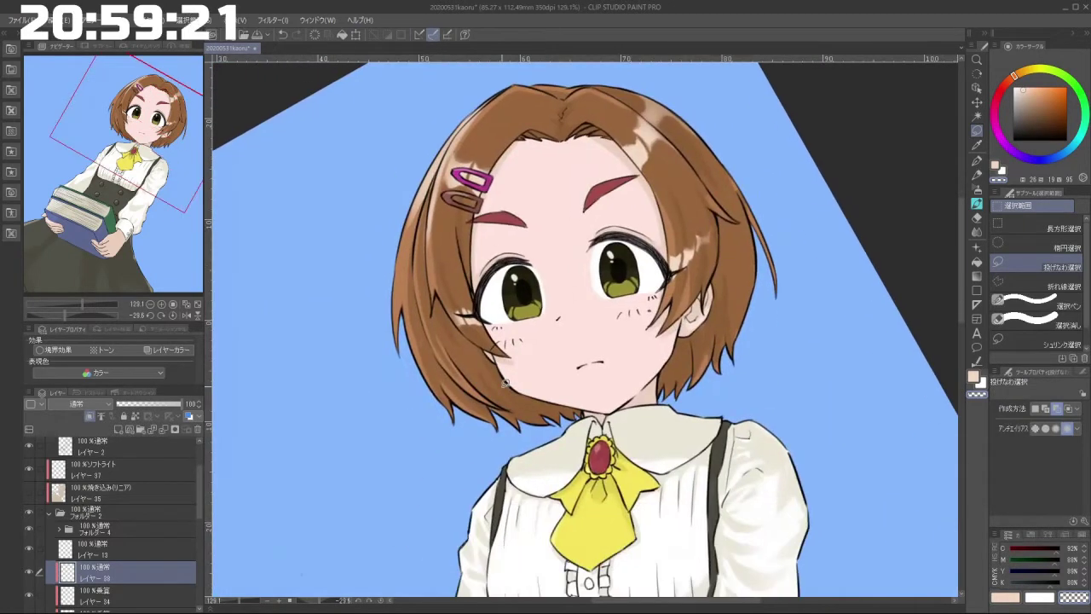
scroll(455, 329, down, 2)
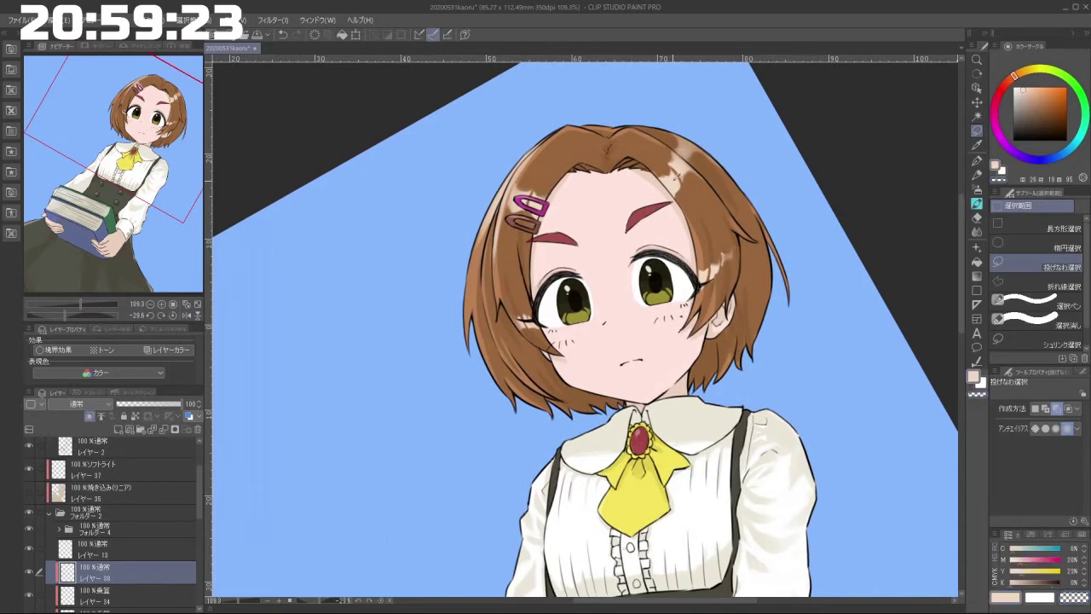
click(977, 204)
scroll(523, 342, up, 3)
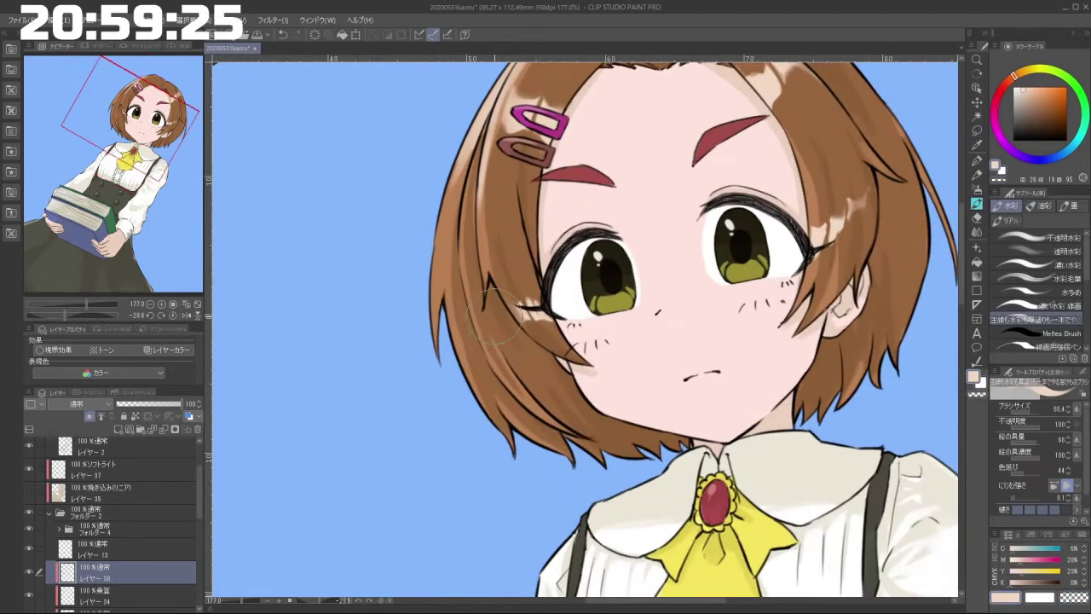
drag(493, 327, 512, 351)
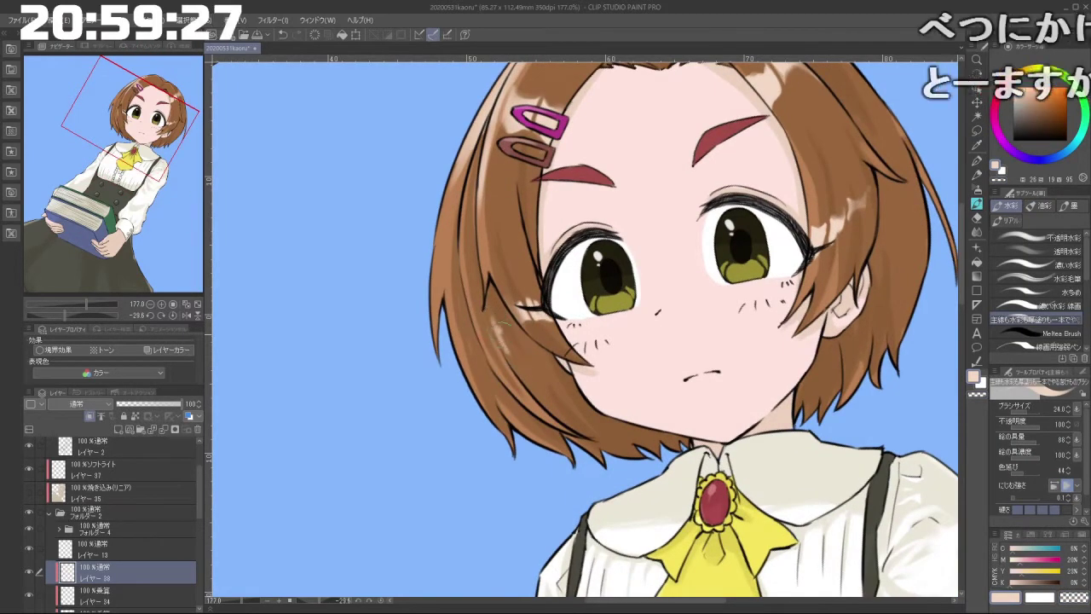
drag(522, 445, 714, 301)
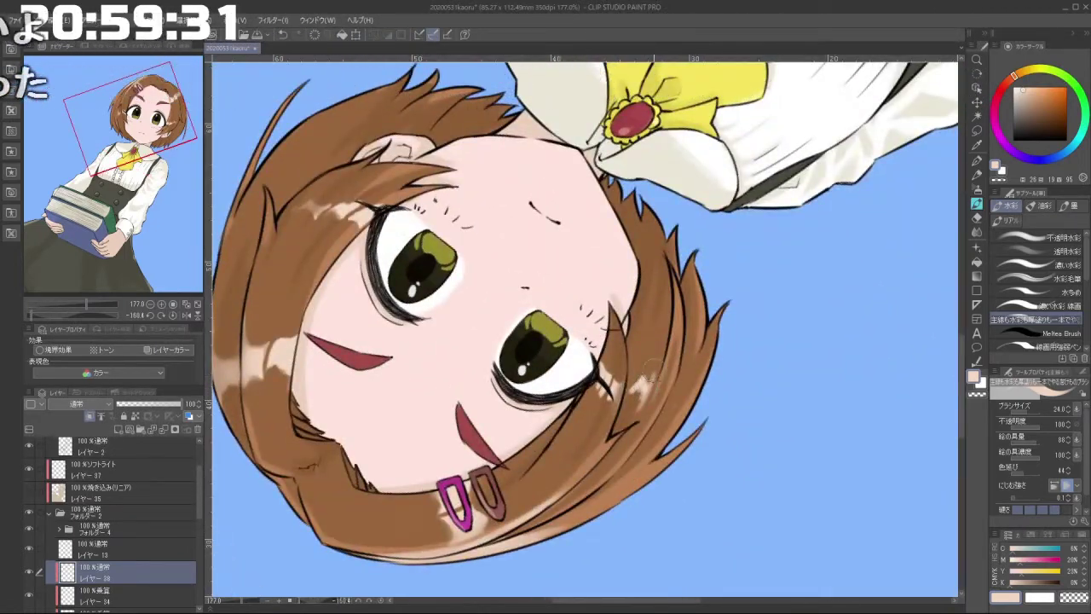
drag(665, 484, 655, 185)
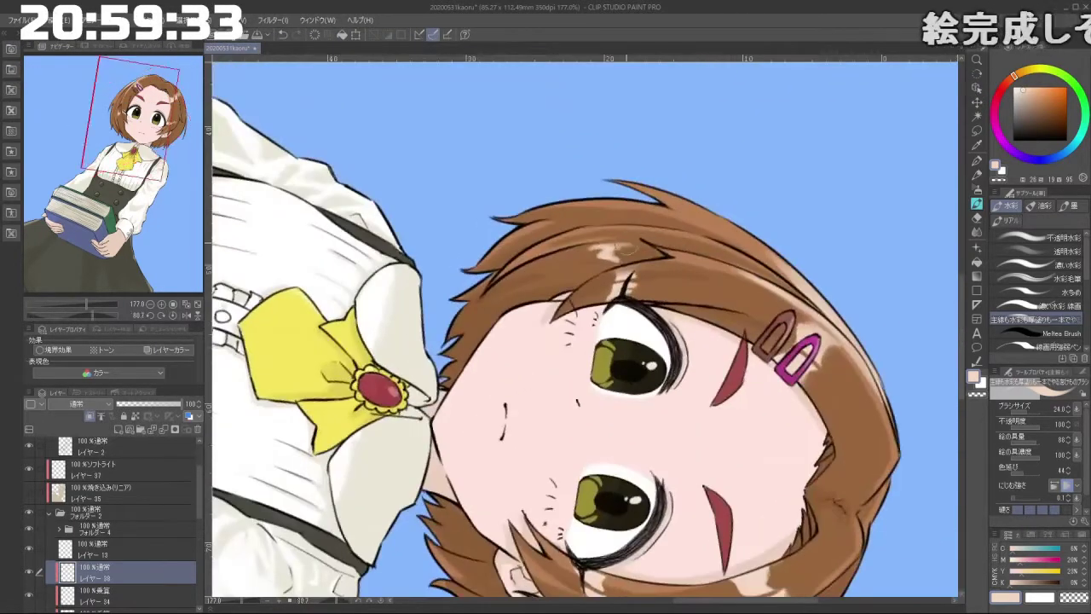
drag(621, 433, 694, 343)
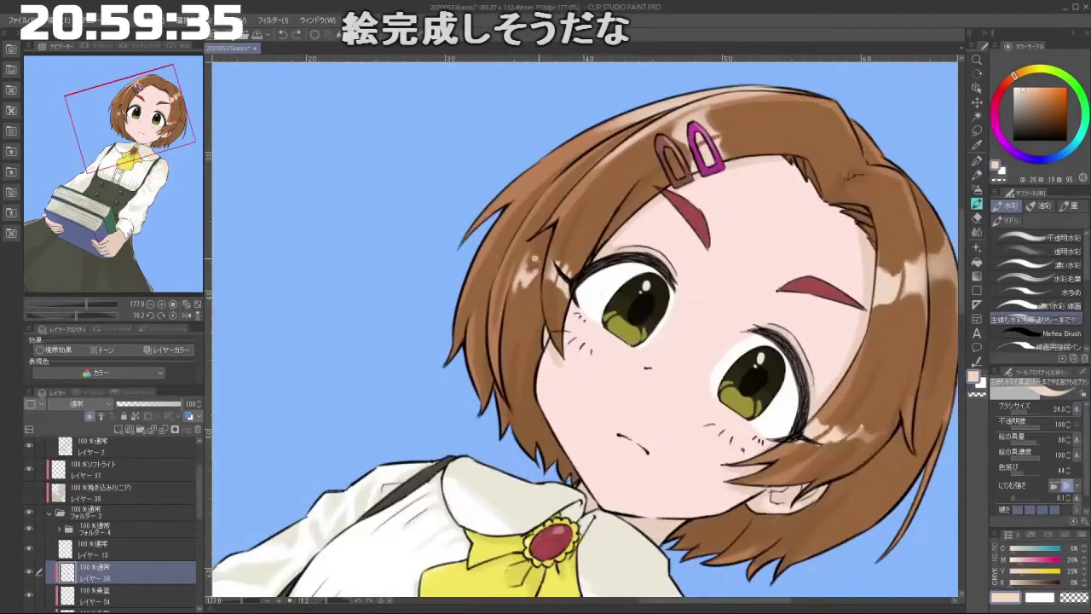
drag(540, 248, 631, 249)
drag(535, 274, 455, 237)
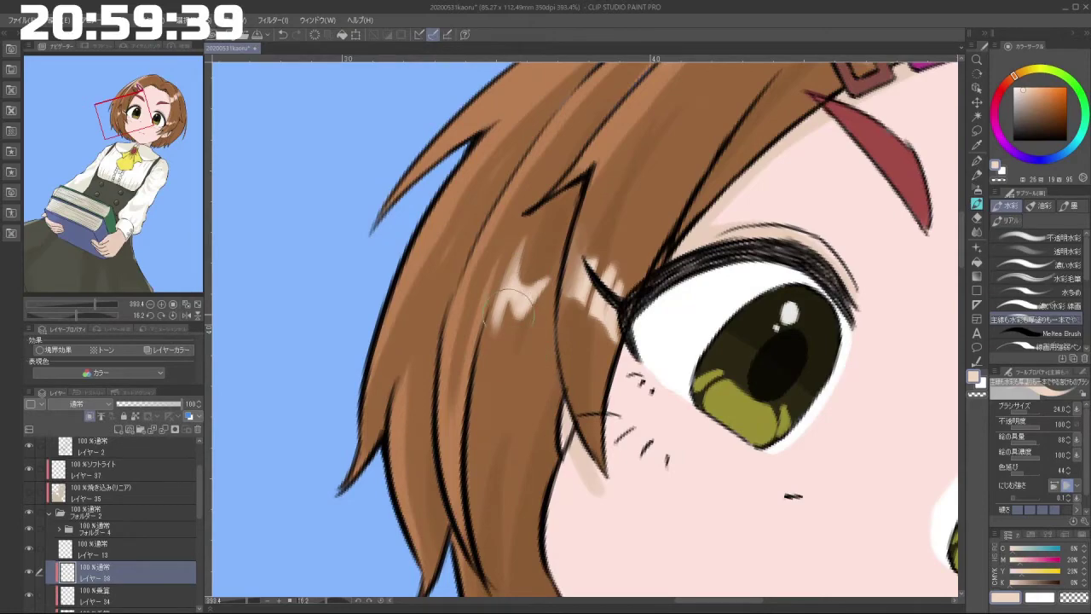
Step: Extend the pale highlights onto the outer strands of the left-hand hair, undoing and redrawing strokes as needed
scroll(496, 418, down, 6)
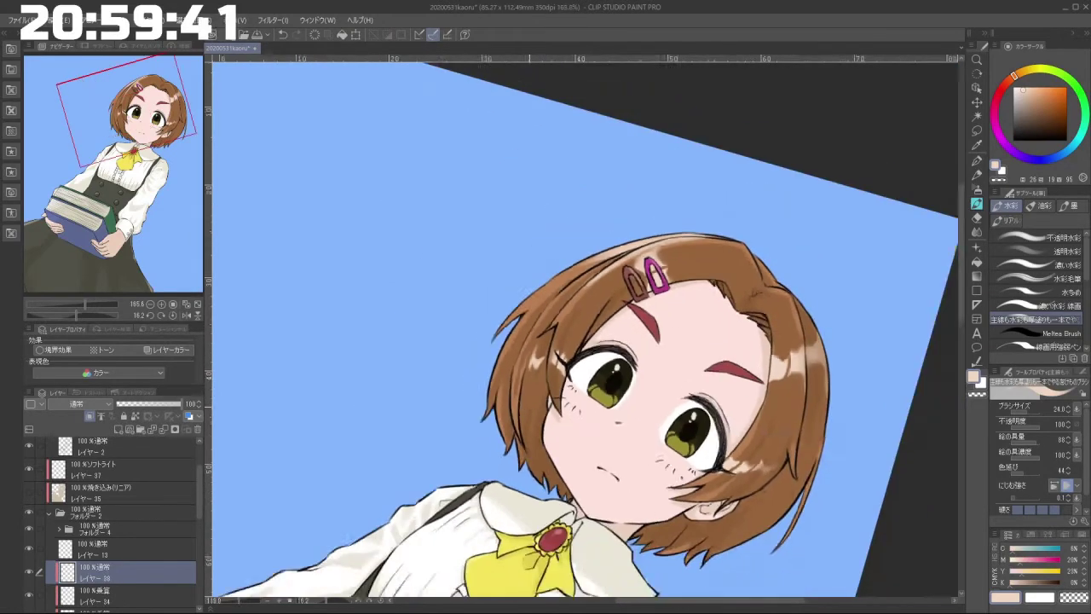
drag(537, 482, 715, 247)
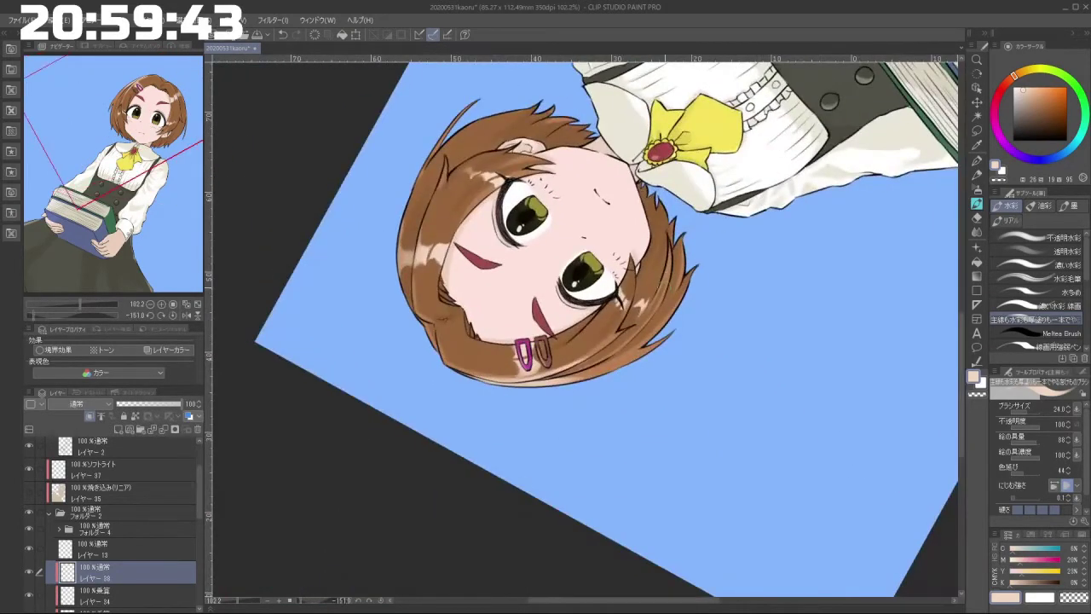
drag(666, 300, 558, 512)
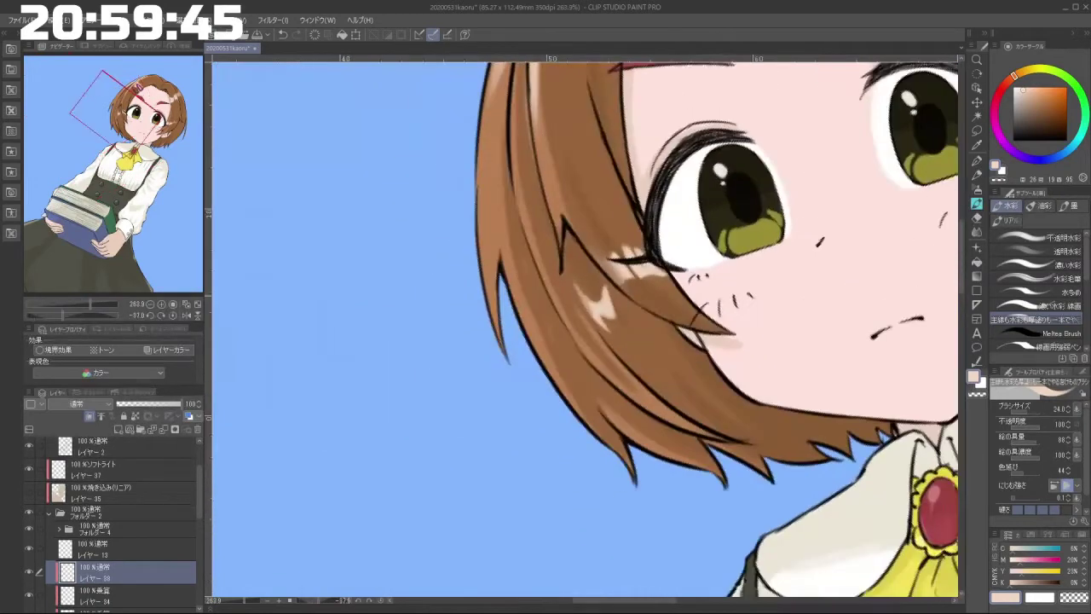
key(ctrl+z)
drag(536, 265, 578, 348)
drag(558, 293, 576, 338)
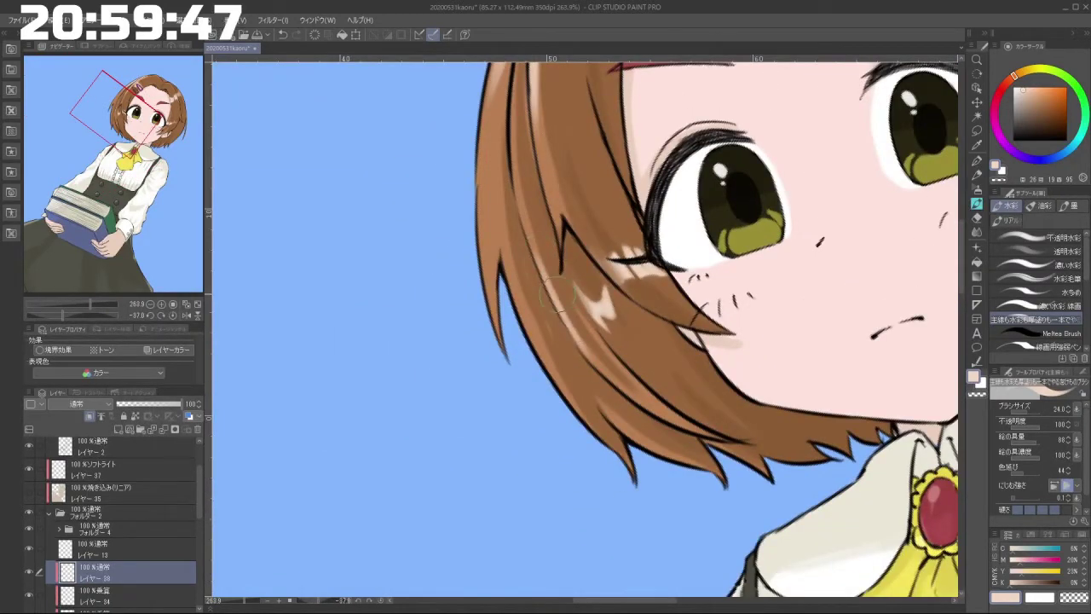
drag(516, 258, 534, 329)
key(ctrl+z)
drag(512, 280, 530, 327)
drag(517, 260, 533, 298)
key(ctrl+z)
drag(518, 231, 540, 303)
Step: Add fine pale highlight lines to the hair around the two hair clips, reducing the brush size to 6.4
drag(512, 400, 662, 402)
drag(632, 456, 653, 362)
drag(431, 384, 639, 179)
drag(526, 472, 649, 346)
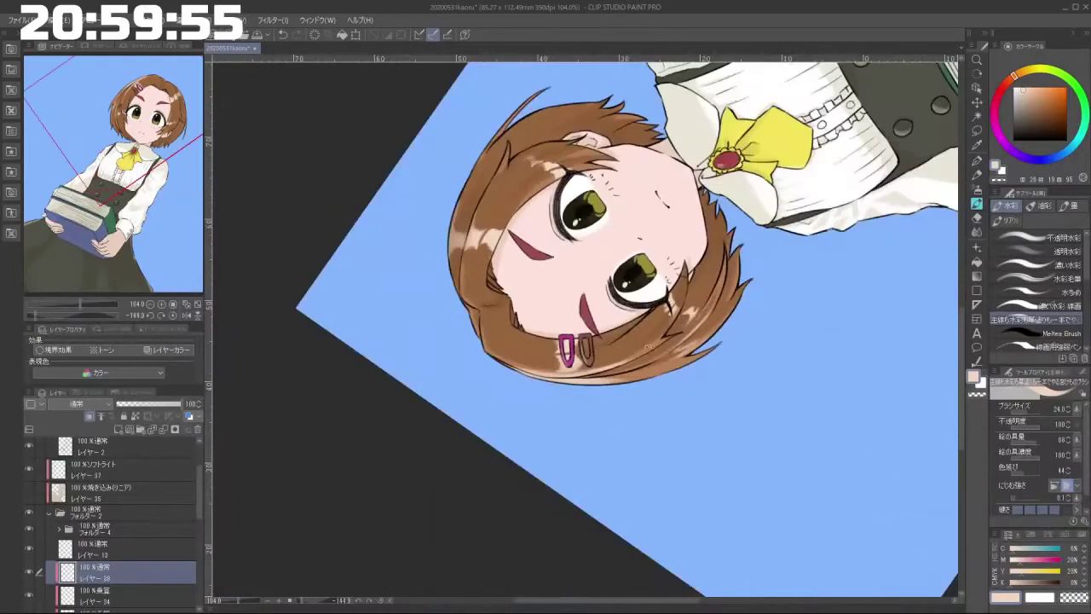
scroll(635, 334, up, 5)
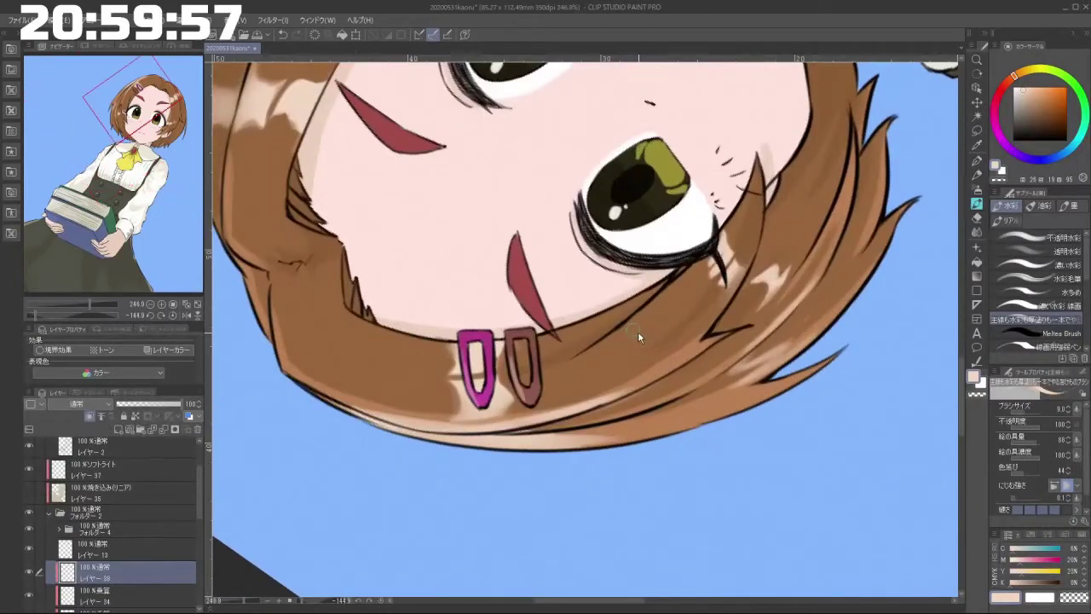
drag(795, 318, 547, 531)
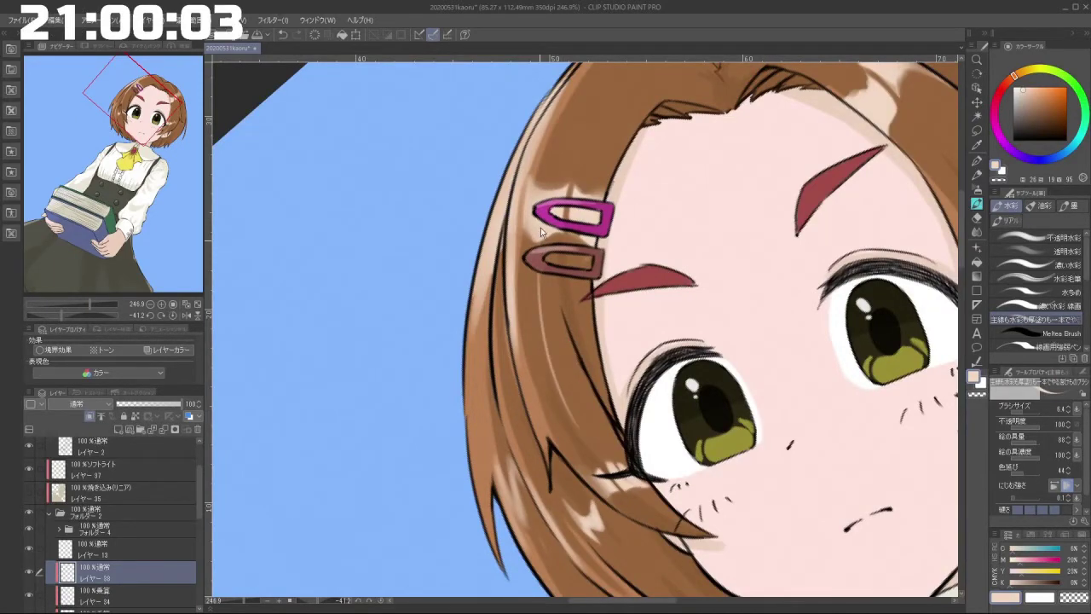
drag(763, 341, 614, 376)
drag(520, 414, 554, 205)
Step: Try a thin pale highlight streak in the hair at brush size 6.4 and undo the last stroke
drag(655, 350, 580, 363)
drag(540, 461, 682, 373)
drag(619, 443, 656, 260)
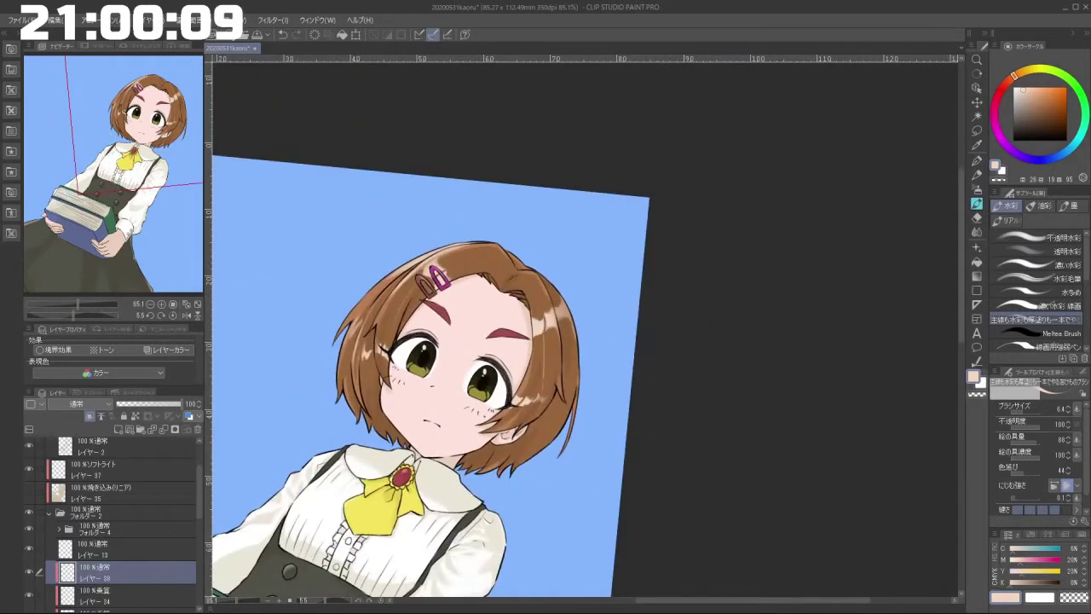
drag(527, 420, 552, 385)
drag(558, 386, 595, 387)
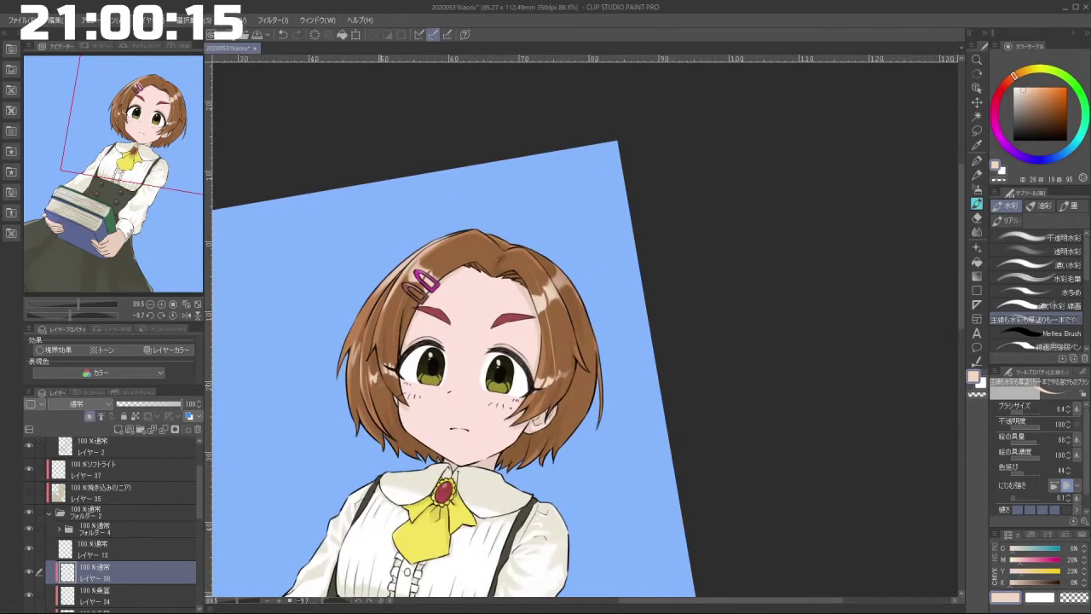
key(ctrl+z)
Step: Show the linear burn shading layer レイヤー 35 and make it the active layer
mouse_move(383, 393)
mouse_down()
mouse_move(421, 474)
mouse_move(641, 542)
mouse_move(801, 296)
mouse_move(691, 139)
mouse_up()
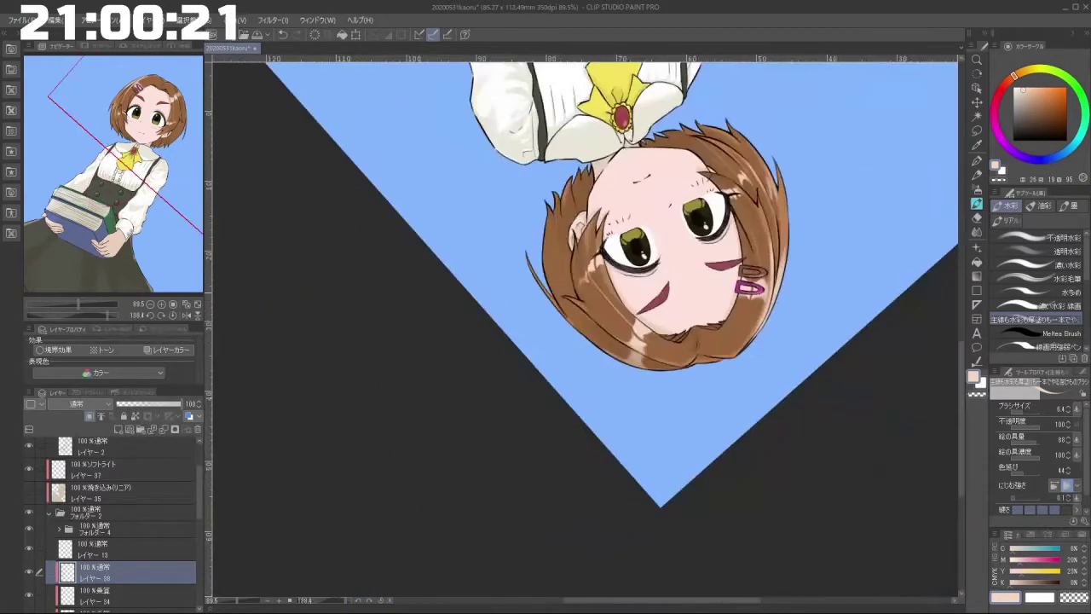
drag(651, 463, 758, 288)
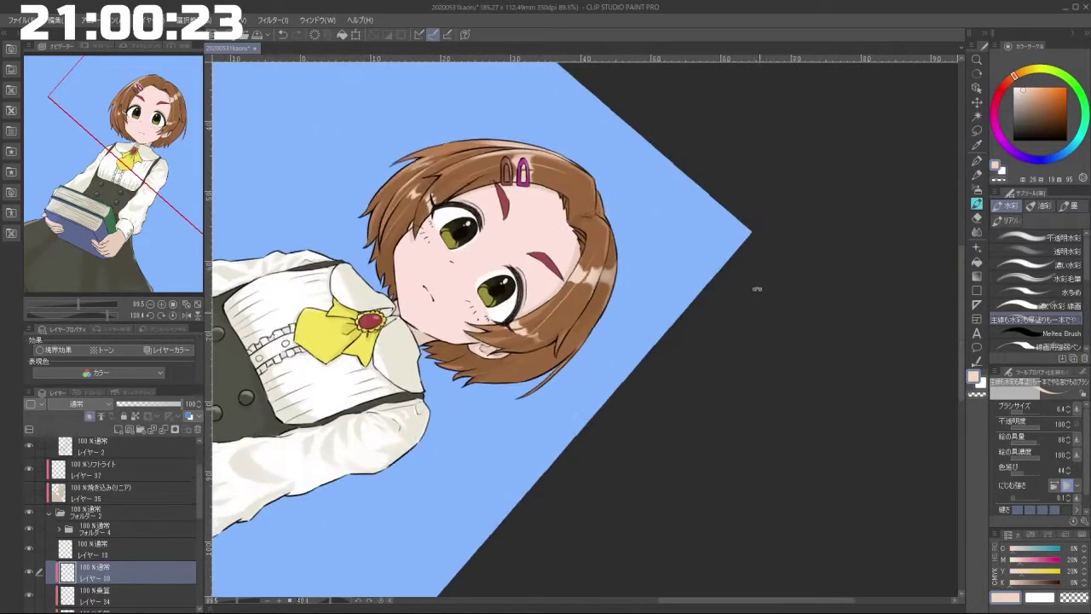
ctrl+click(568, 378)
alt+click(569, 380)
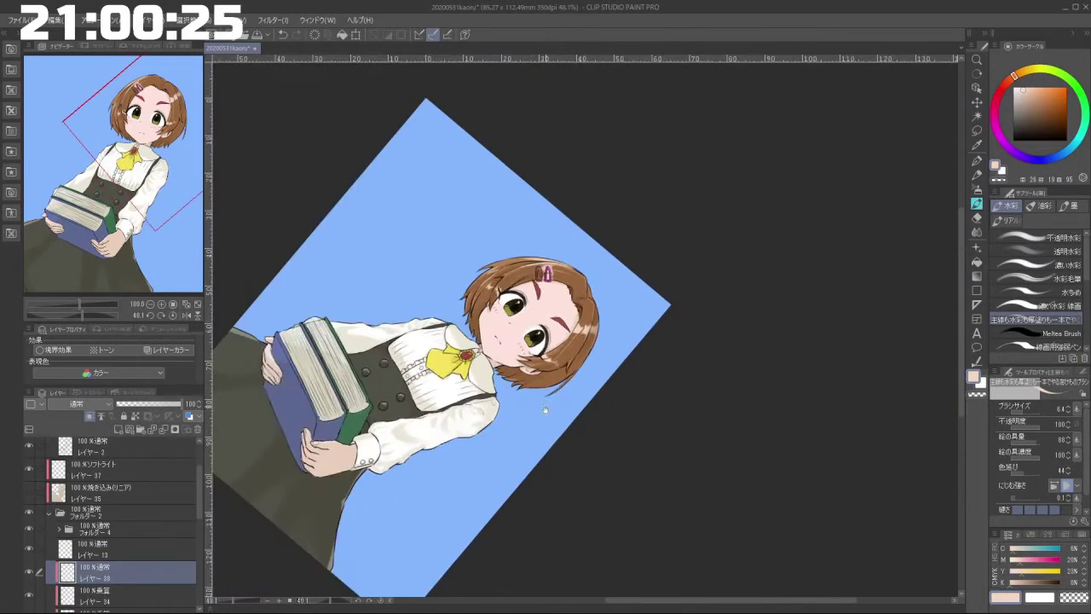
drag(544, 413, 599, 389)
drag(598, 388, 672, 332)
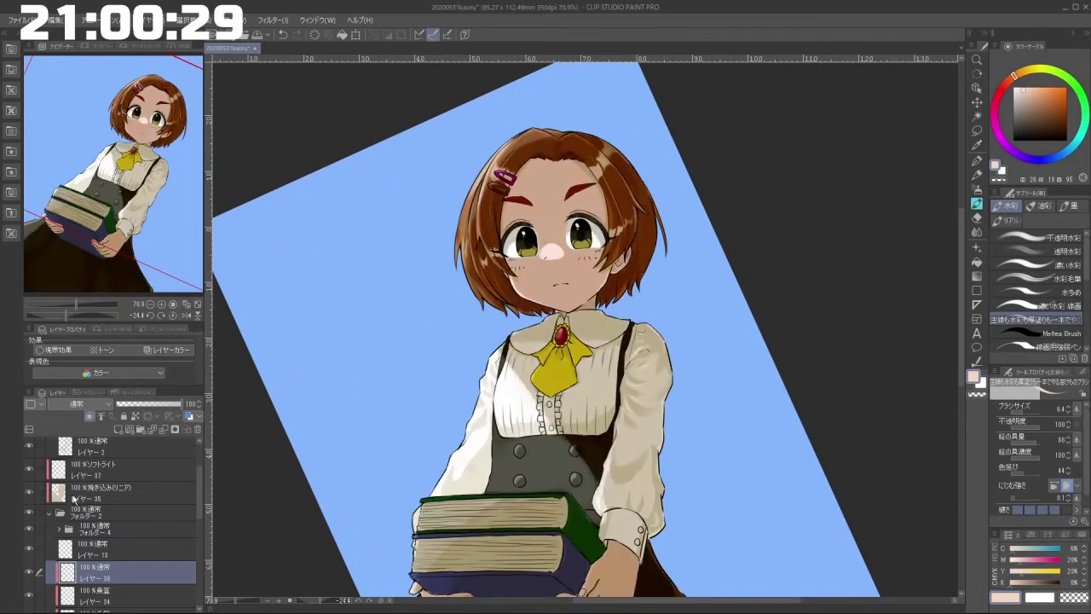
click(36, 497)
scroll(569, 345, down, 5)
drag(630, 348, 677, 345)
drag(626, 273, 534, 286)
scroll(490, 298, up, 1)
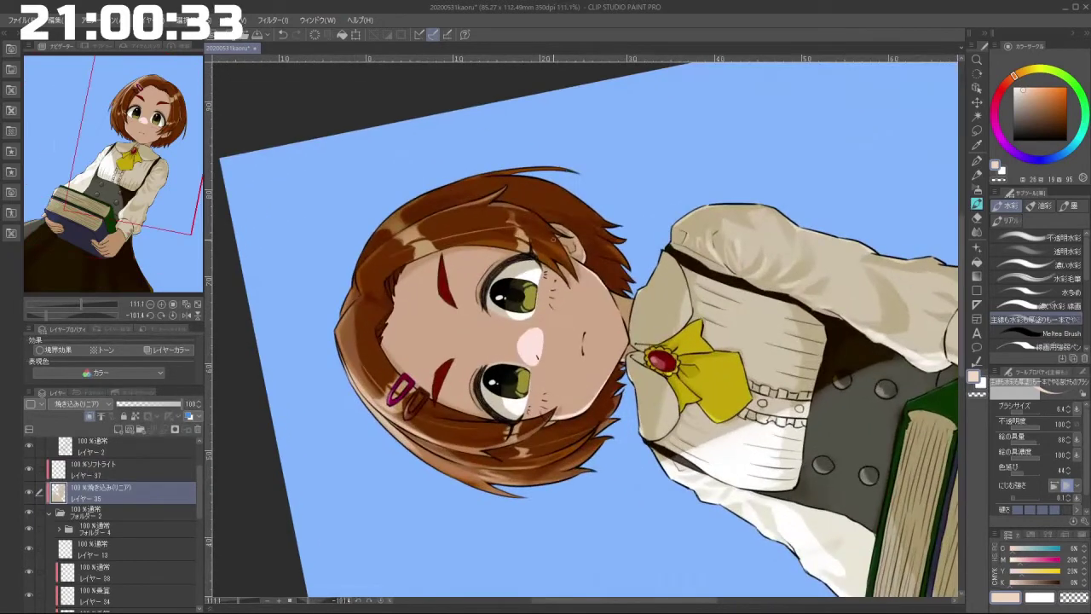
Step: Switch レイヤー 35 to Normal blending and touch up the shading around the eyes with its sampled beige
click(105, 410)
click(81, 121)
alt+click(486, 330)
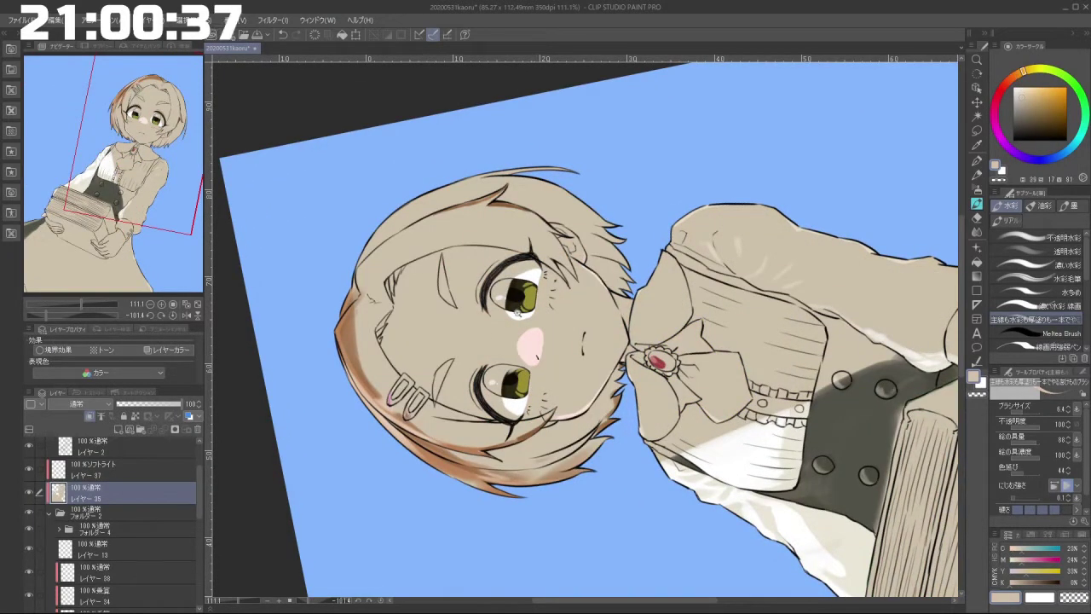
scroll(519, 314, up, 3)
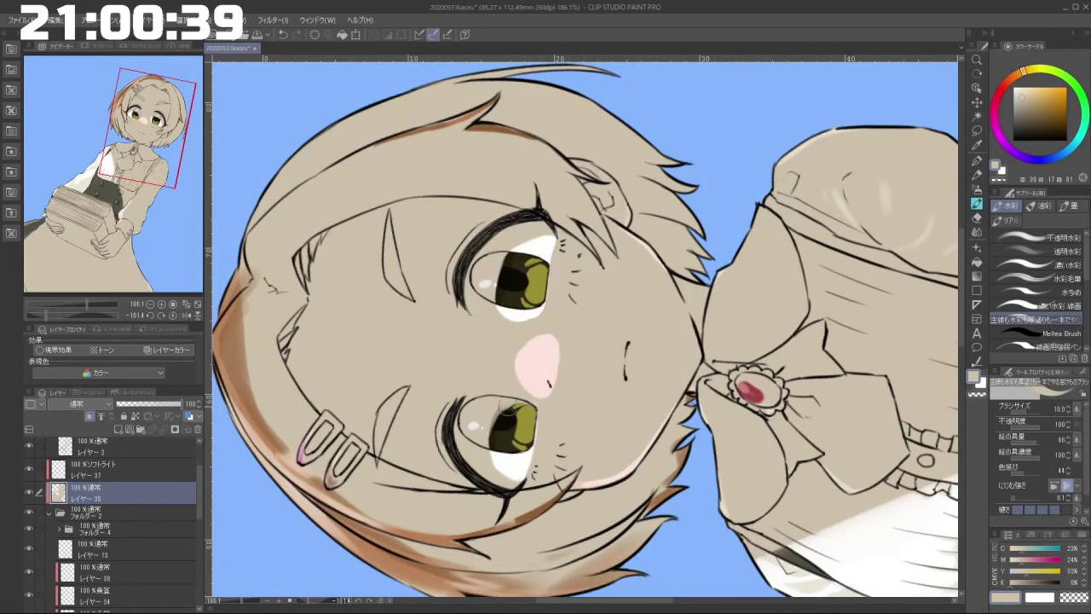
drag(513, 475, 553, 489)
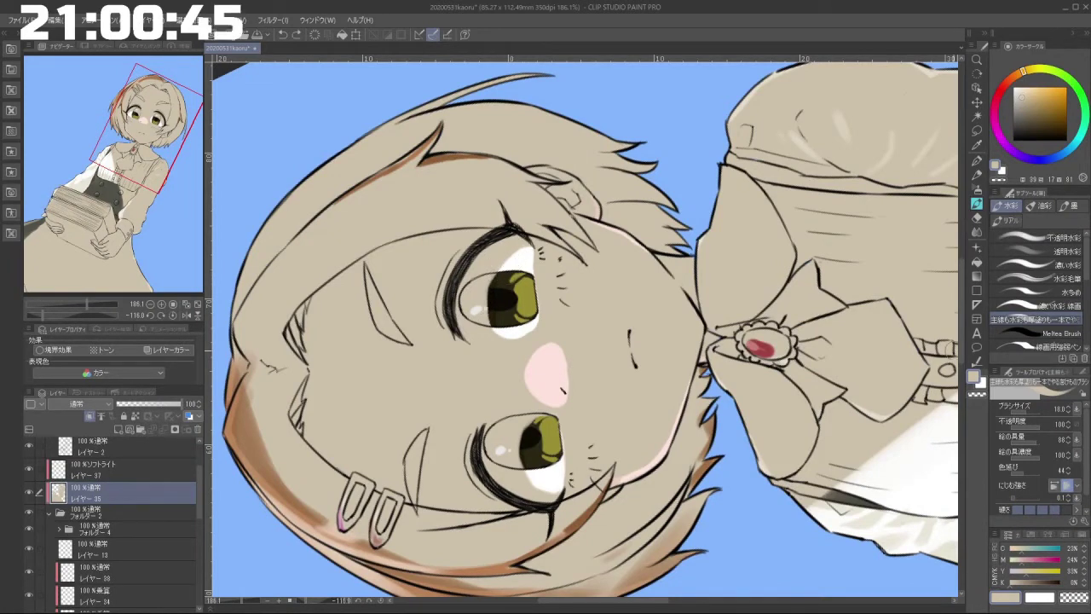
Step: Erase beige shading around the eyes with the transparent colour, using brush sizes 31.9 and 20
click(982, 397)
drag(505, 293, 497, 288)
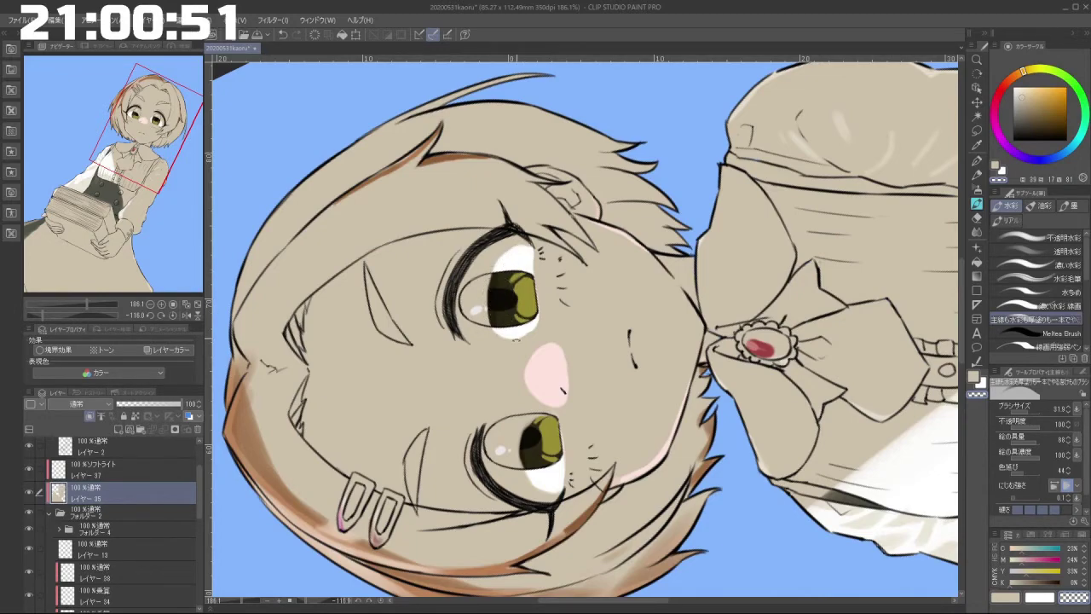
drag(522, 260, 633, 421)
drag(677, 380, 684, 308)
scroll(684, 309, up, 2)
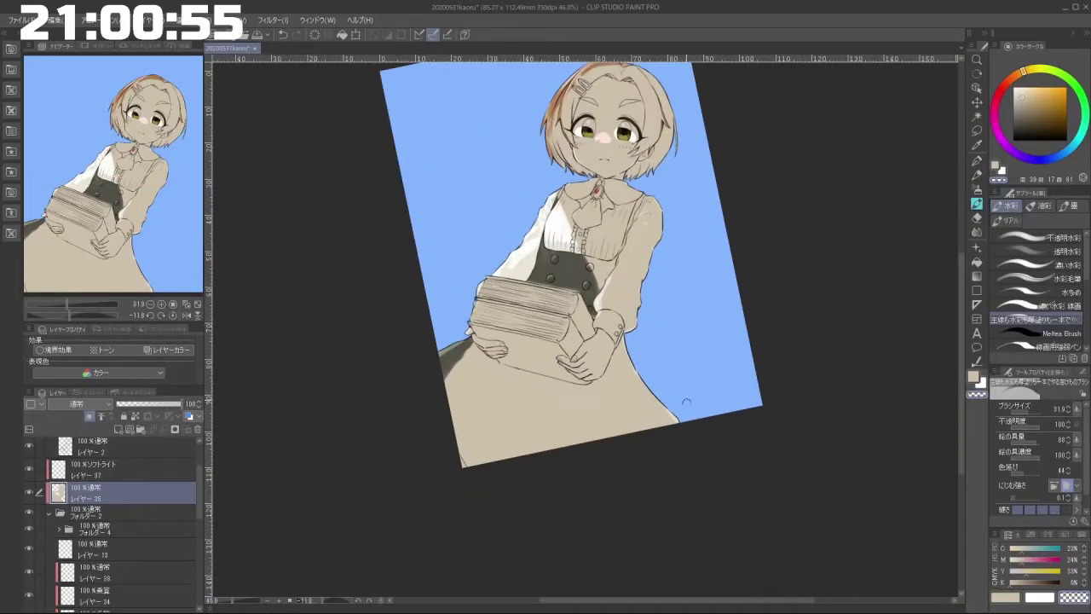
drag(692, 373, 679, 363)
drag(644, 150, 750, 151)
mouse_move(552, 473)
mouse_down()
mouse_move(594, 478)
mouse_move(734, 312)
mouse_up()
mouse_move(548, 432)
mouse_down()
mouse_move(607, 432)
mouse_move(536, 433)
mouse_up()
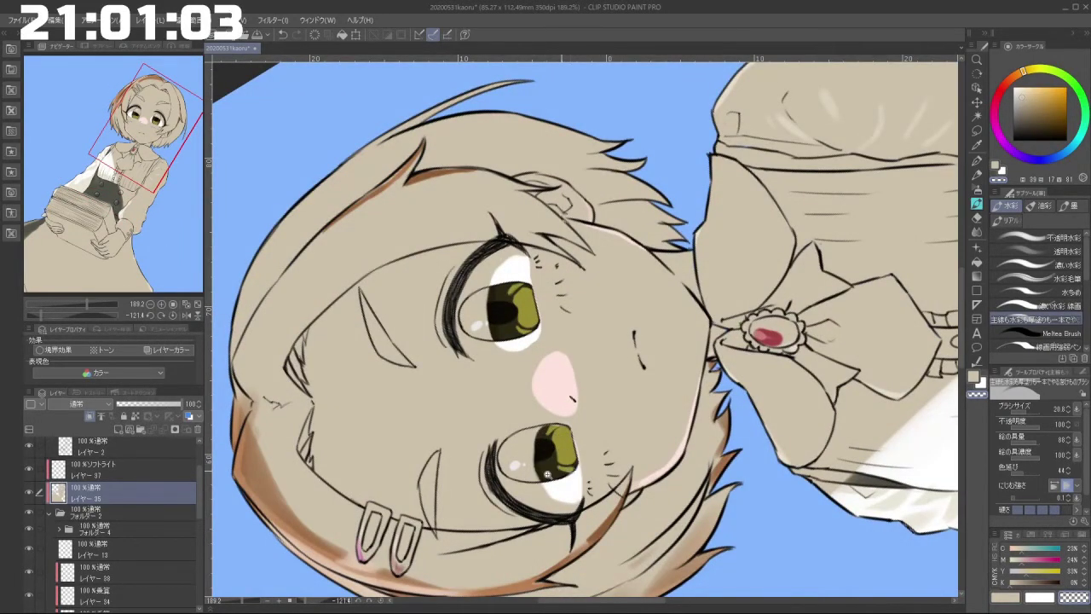
drag(563, 456, 485, 456)
drag(484, 456, 660, 280)
drag(689, 426, 610, 229)
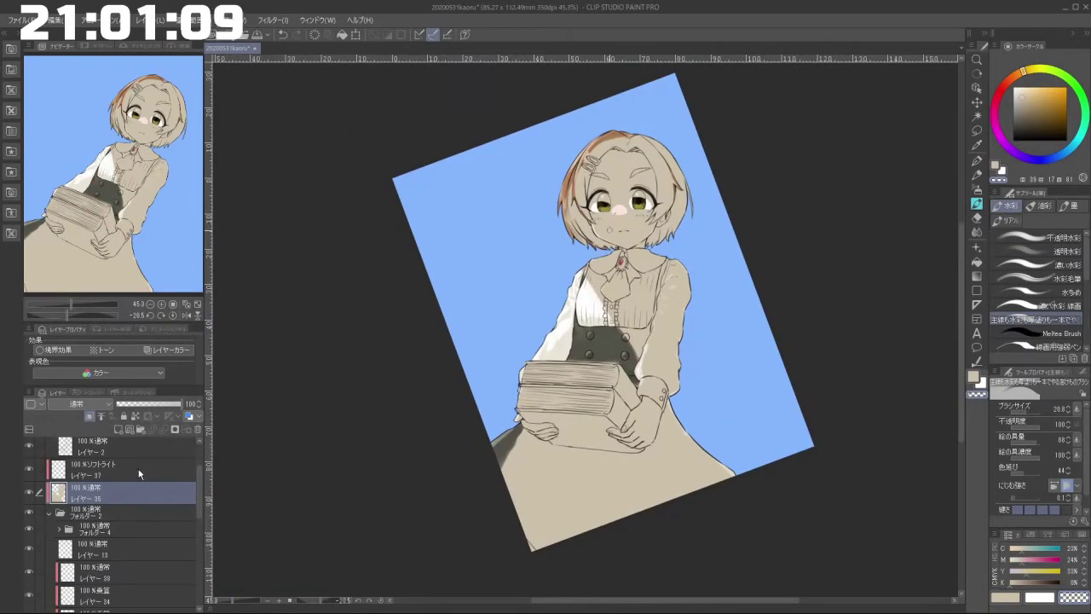
Step: Set レイヤー 35 to Multiply blending and retouch the facial shading around the nose at brush size 20, undoing a stroke
click(103, 406)
click(92, 134)
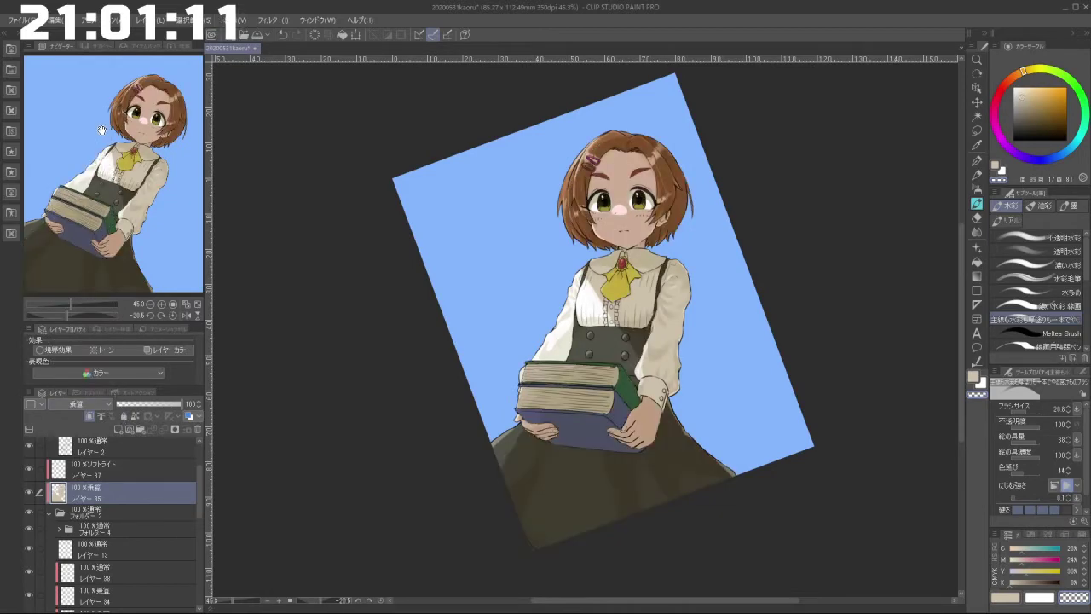
scroll(661, 175, up, 10)
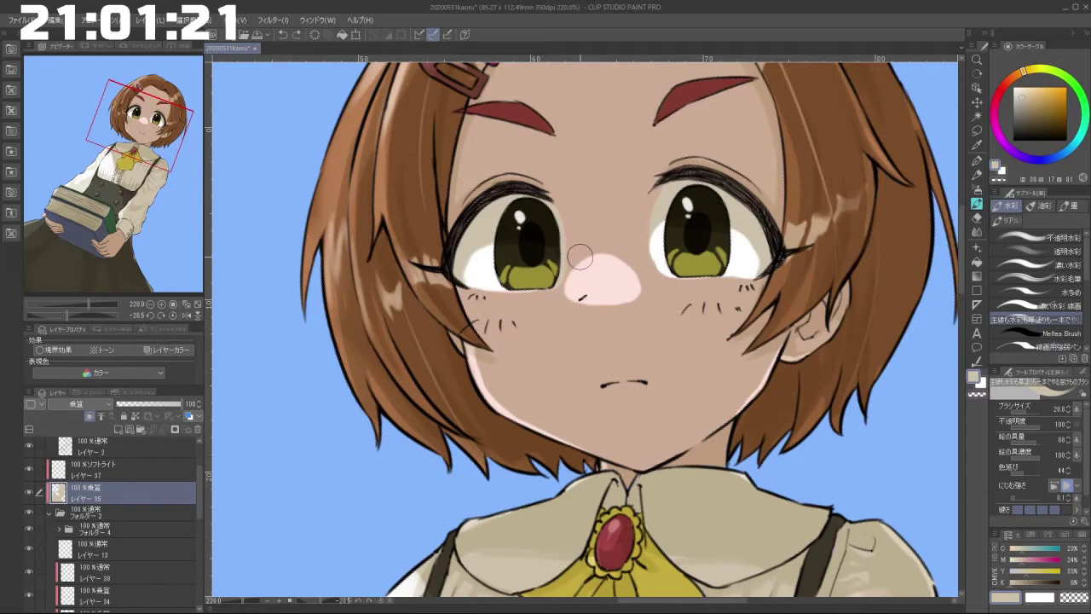
drag(573, 274, 669, 328)
scroll(607, 338, down, 6)
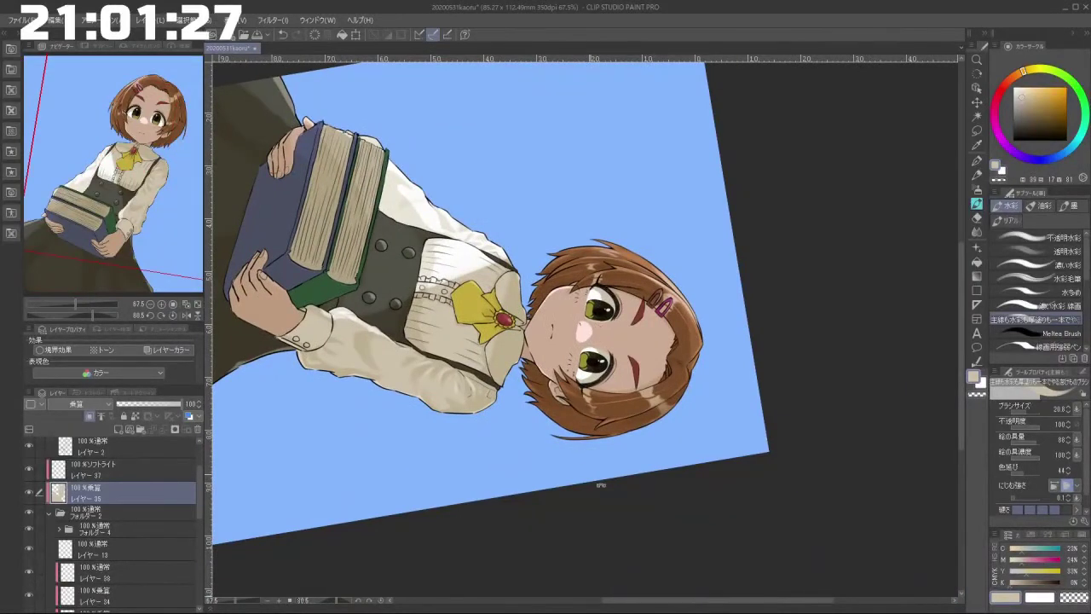
drag(602, 484, 708, 317)
scroll(588, 330, up, 3)
mouse_move(604, 438)
mouse_down()
mouse_move(625, 439)
mouse_move(694, 372)
mouse_up()
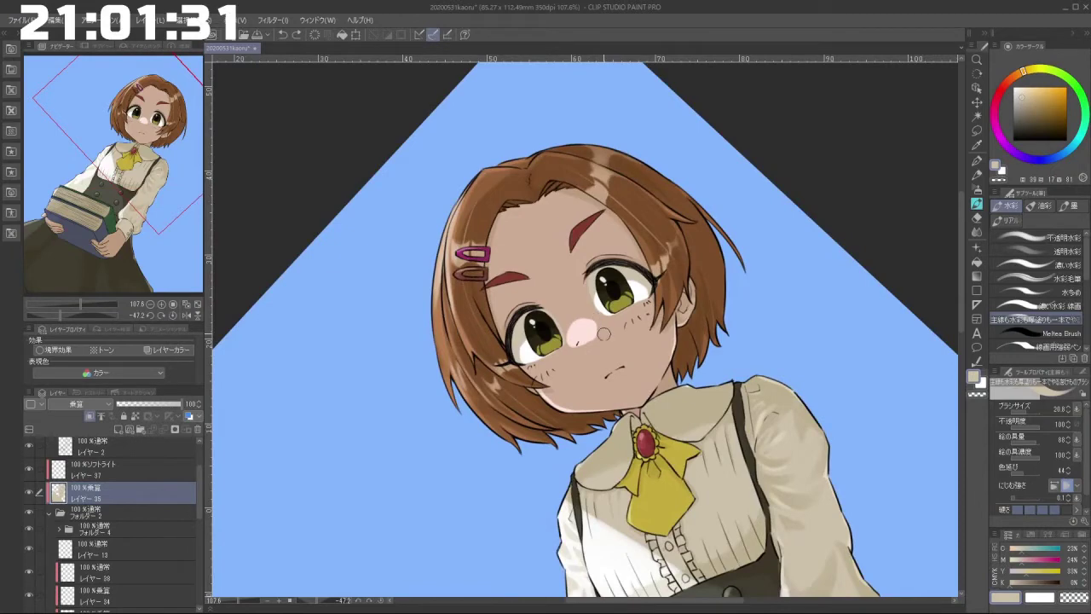
key(ctrl+z)
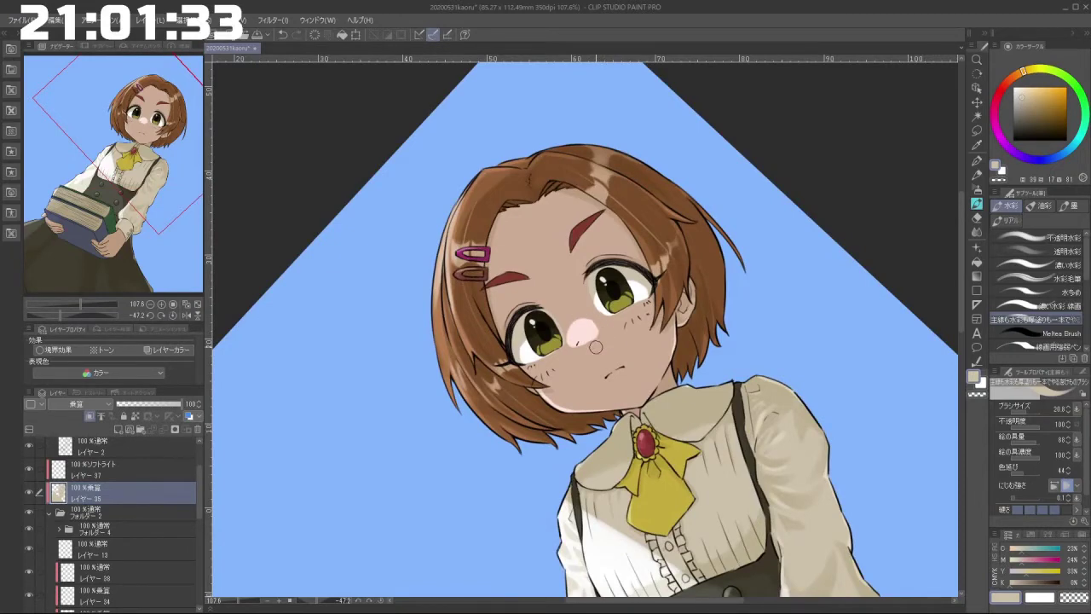
drag(596, 319, 583, 314)
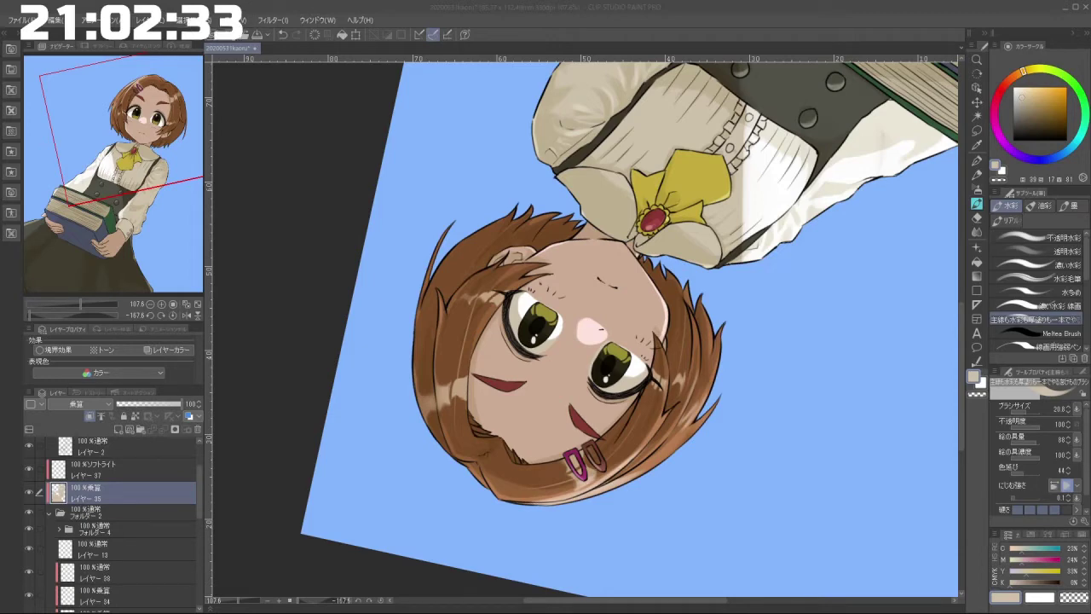
Step: Examine the whole illustration at several rotations and zoom levels
mouse_move(914, 327)
mouse_down()
mouse_move(692, 513)
mouse_move(490, 490)
mouse_up()
drag(675, 197, 588, 248)
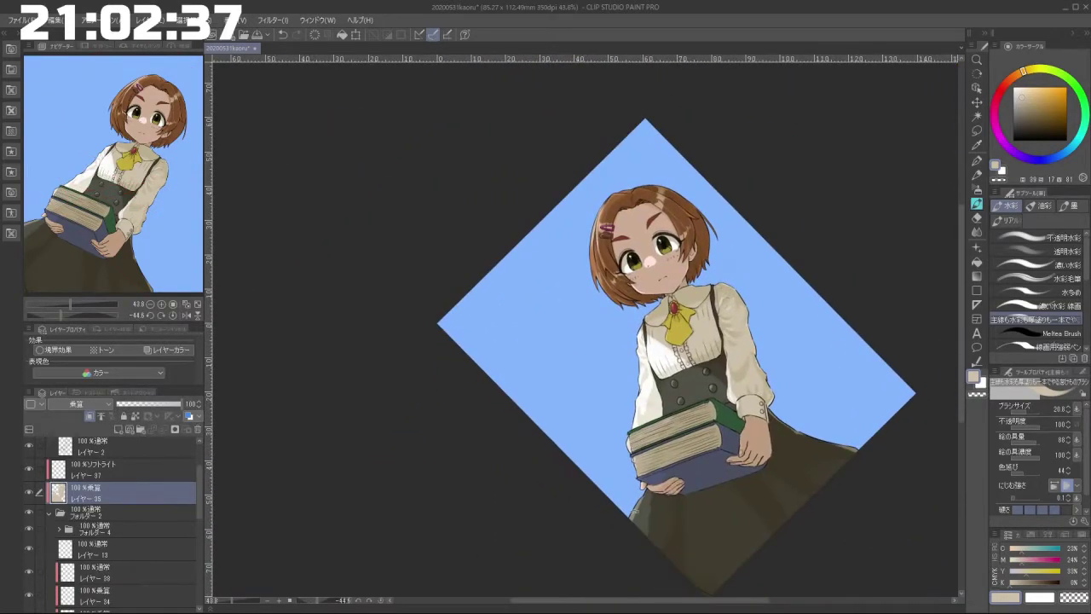
drag(537, 434, 647, 409)
drag(754, 443, 740, 283)
drag(732, 324, 757, 318)
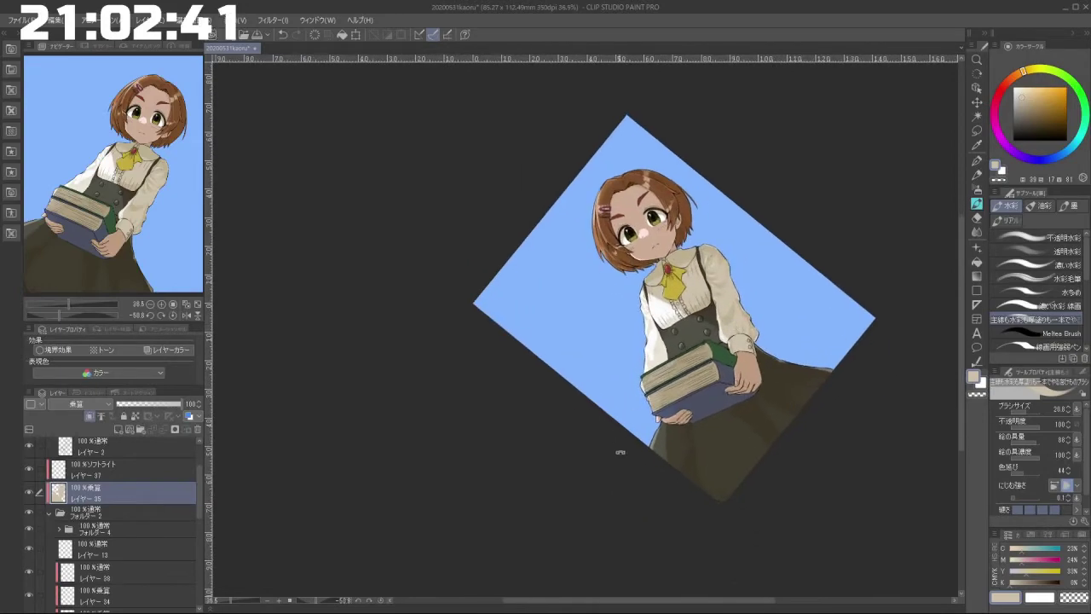
drag(620, 453, 683, 413)
drag(570, 201, 624, 198)
drag(565, 478, 729, 316)
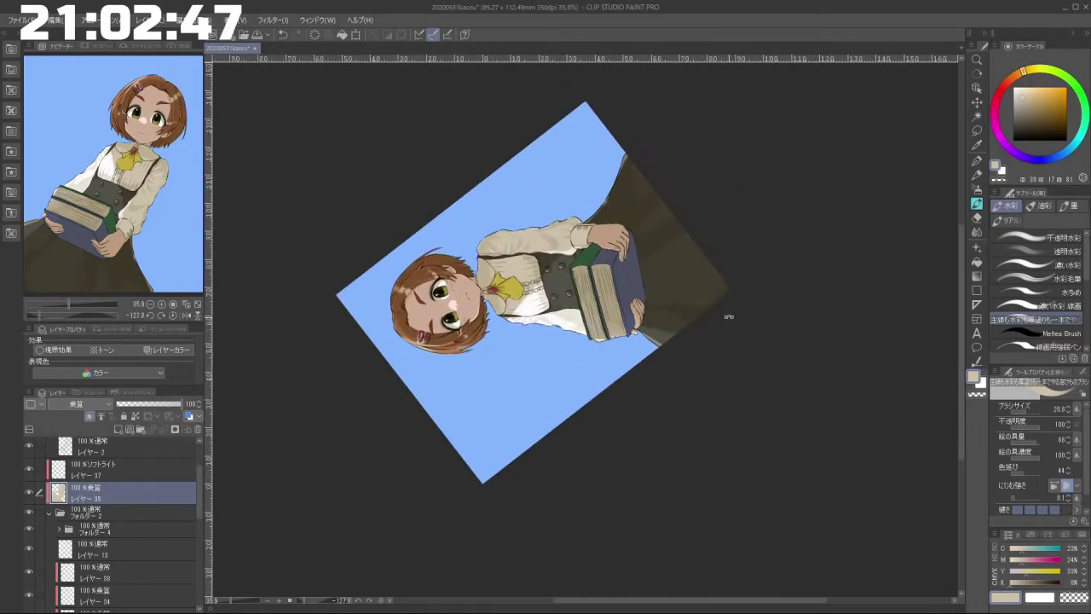
Step: Hide the blue background layer レイヤー 7
drag(199, 477, 207, 588)
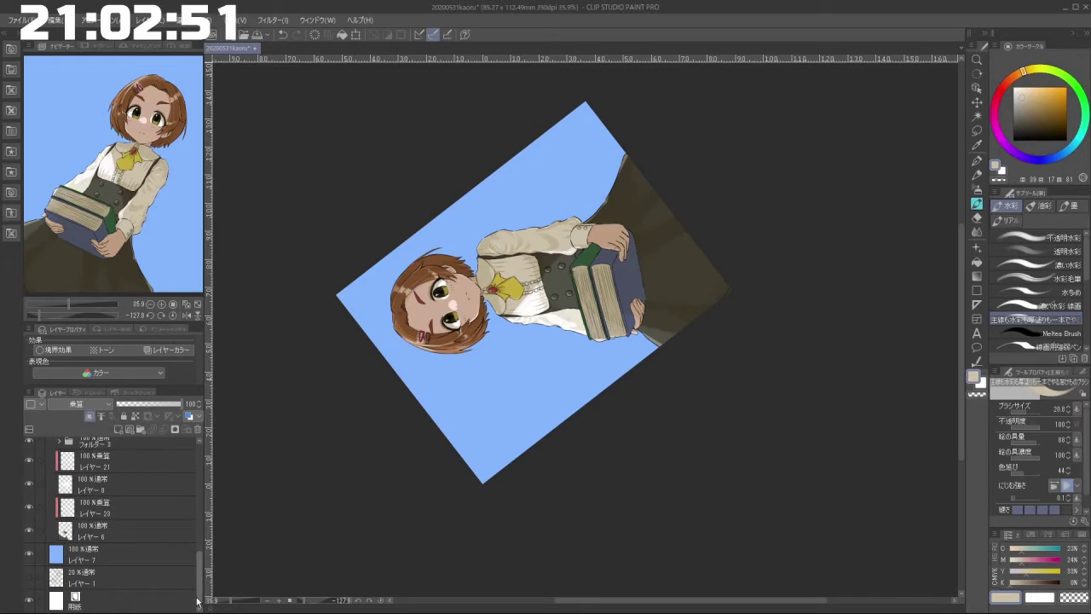
click(30, 553)
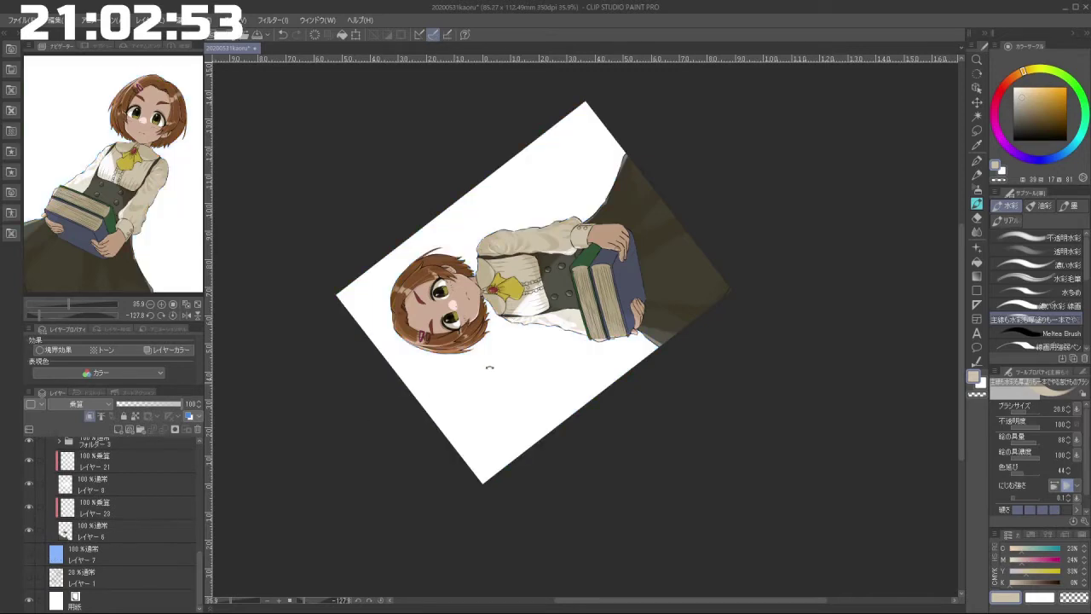
drag(665, 322, 512, 475)
drag(616, 504, 756, 236)
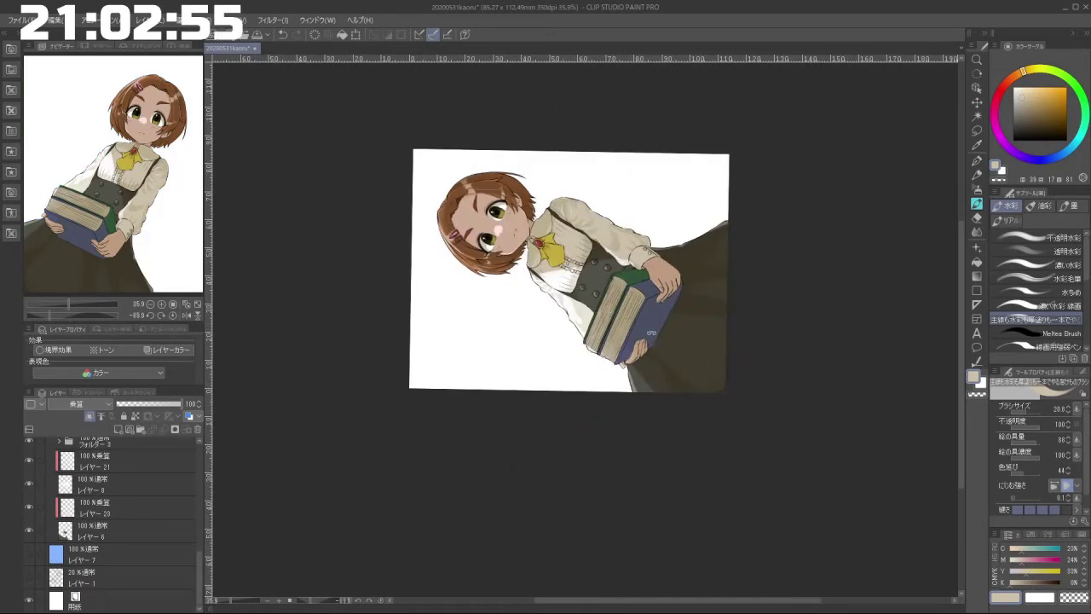
drag(652, 334, 572, 406)
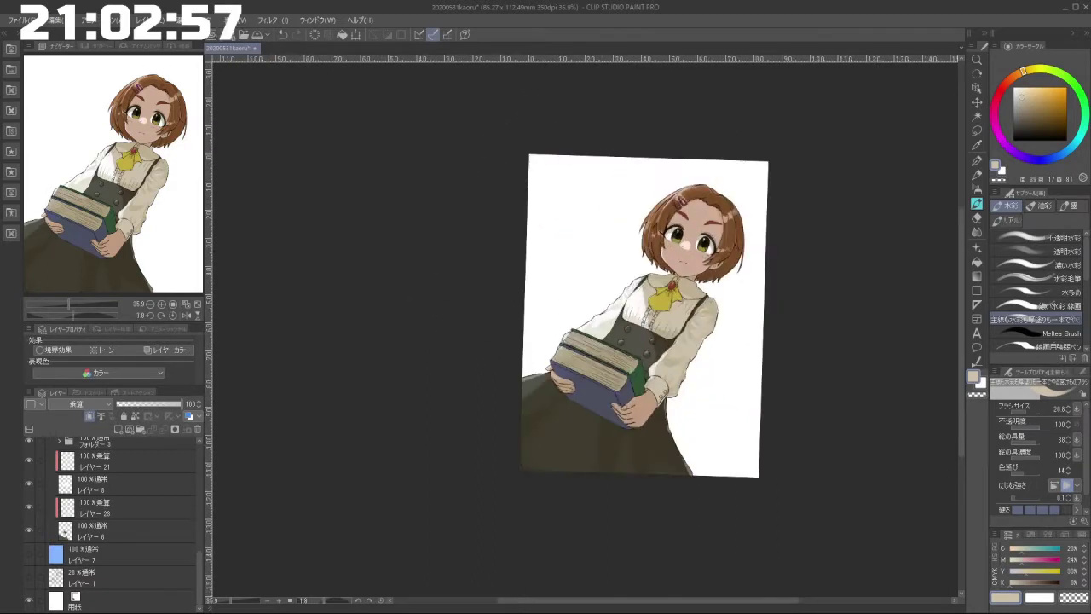
Step: Show the faint rough sketch layer レイヤー 1 and add a new layer directly above the blue background layer
click(30, 580)
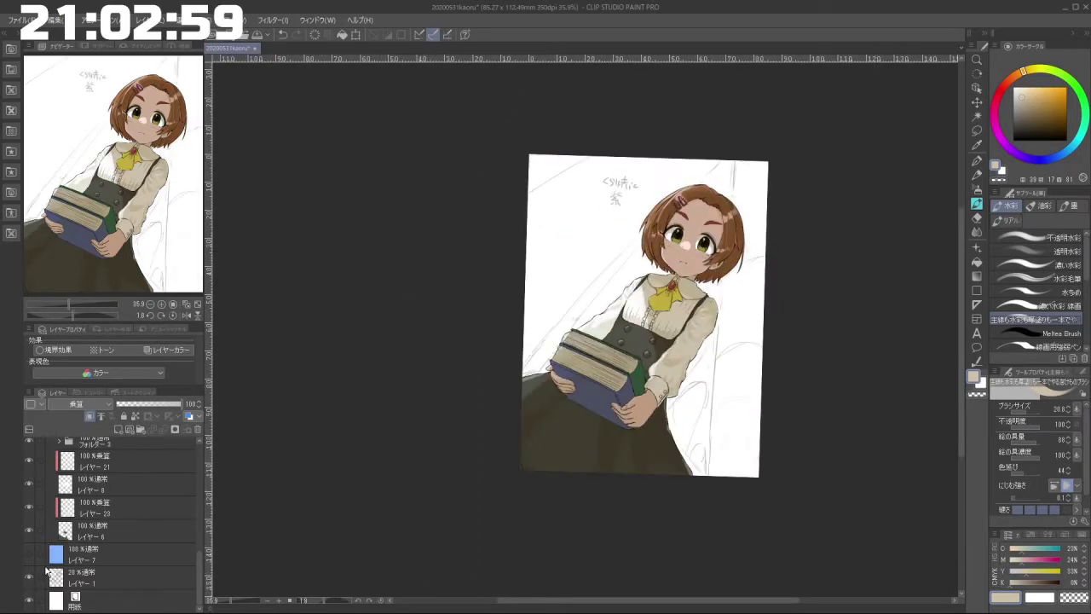
click(117, 555)
click(120, 429)
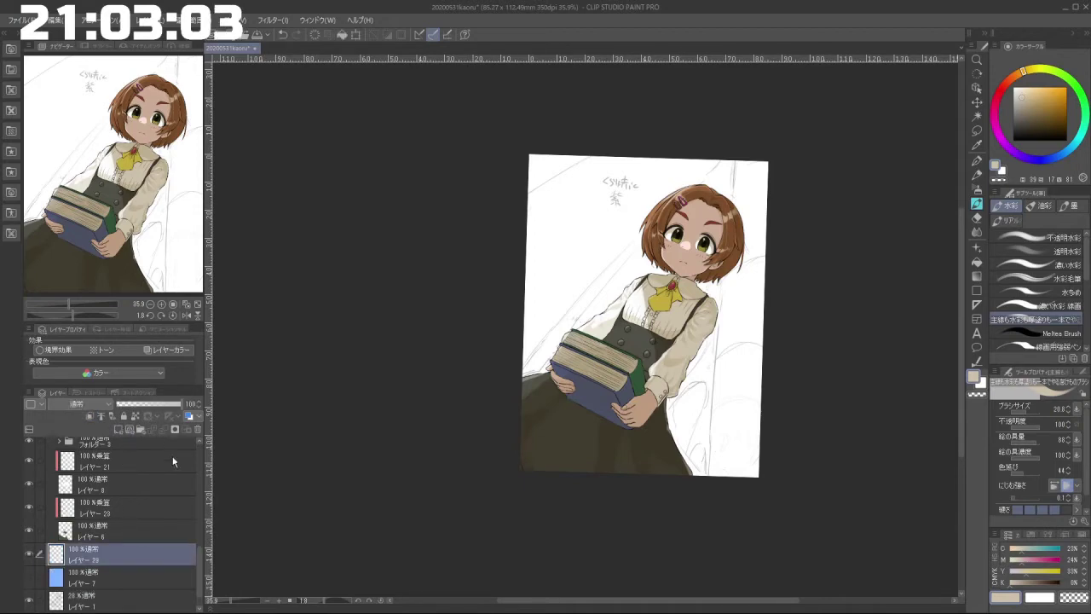
Step: Expand フォルダー 3 and its subfolder フォルダー 5, and add a new layer at the top of フォルダー 5
drag(475, 509, 713, 418)
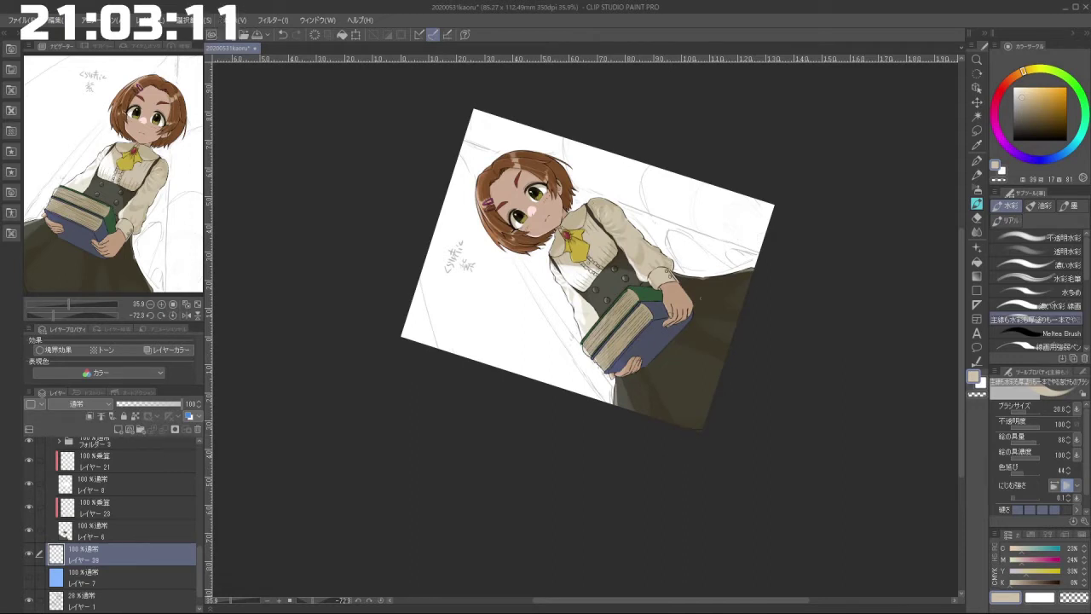
drag(763, 383, 734, 433)
drag(713, 304, 676, 311)
scroll(715, 299, up, 3)
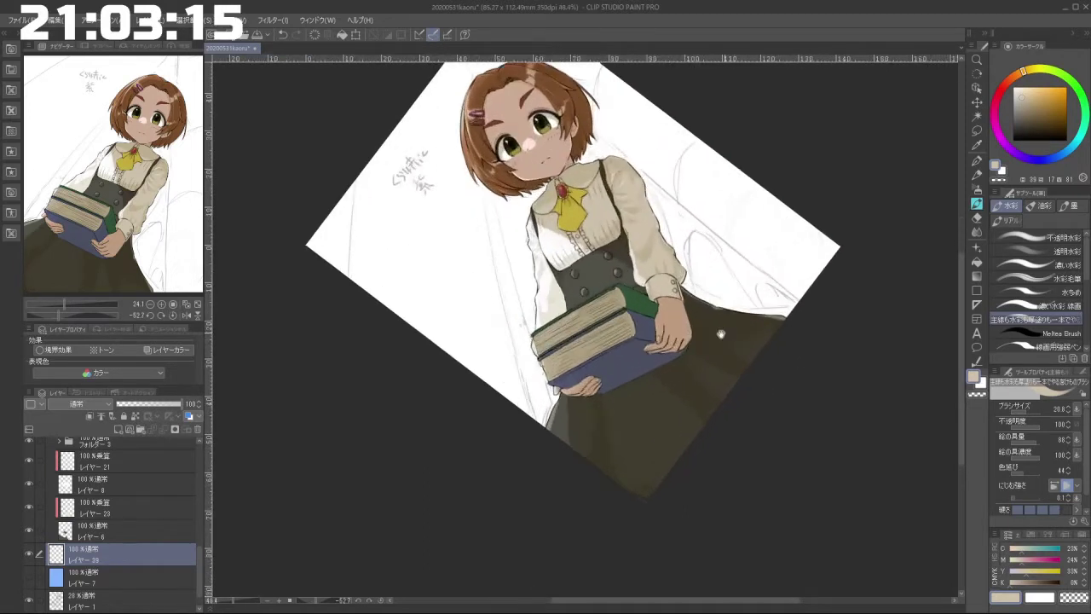
scroll(205, 542, up, 1)
scroll(171, 538, up, 2)
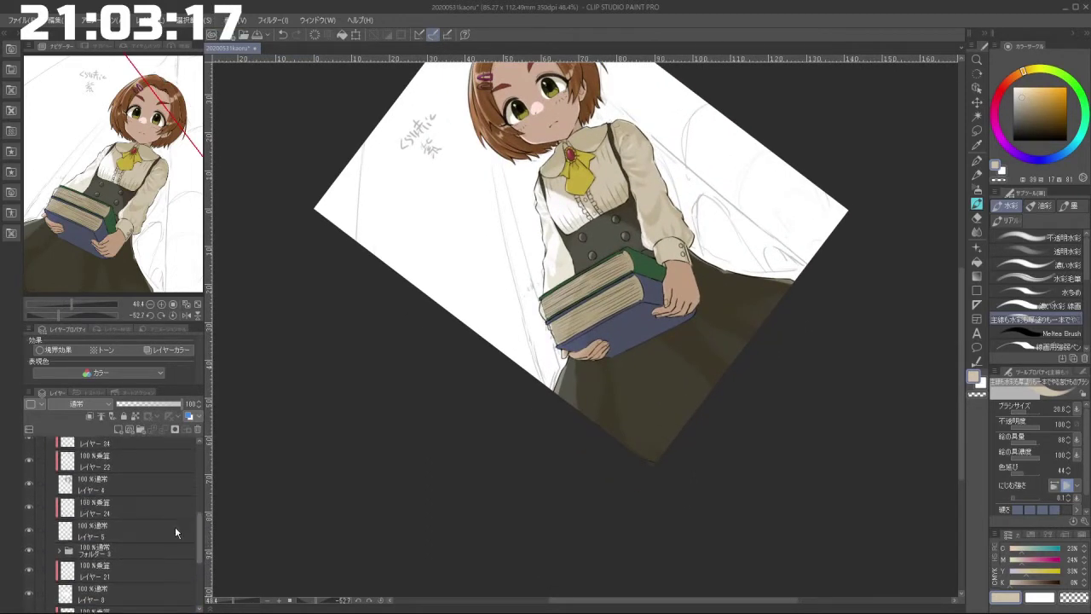
click(58, 550)
mouse_move(203, 514)
mouse_down()
mouse_move(203, 528)
mouse_move(202, 480)
mouse_move(203, 523)
mouse_up()
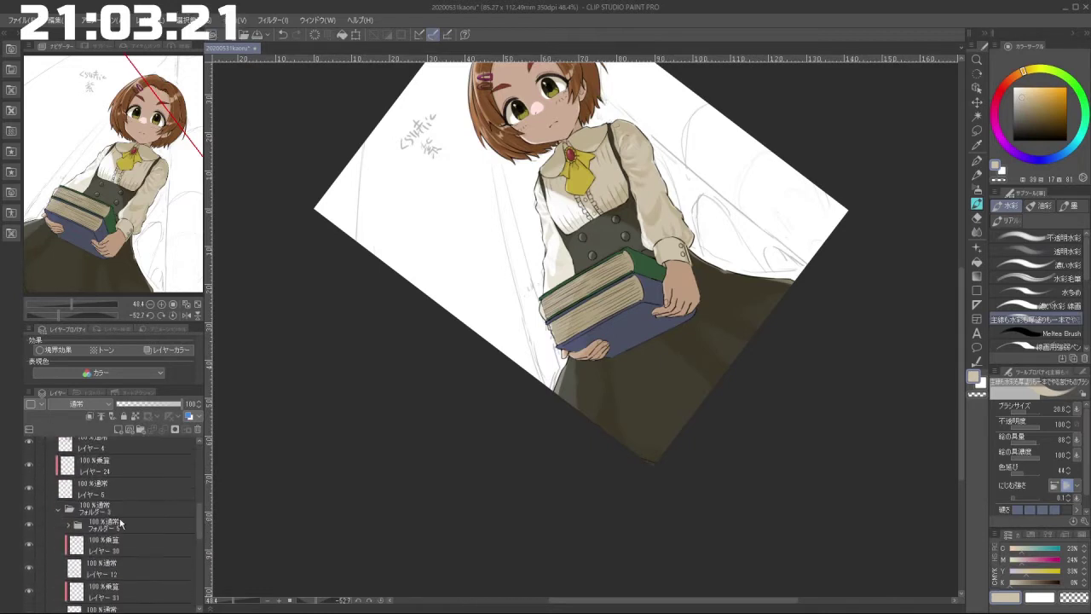
click(68, 526)
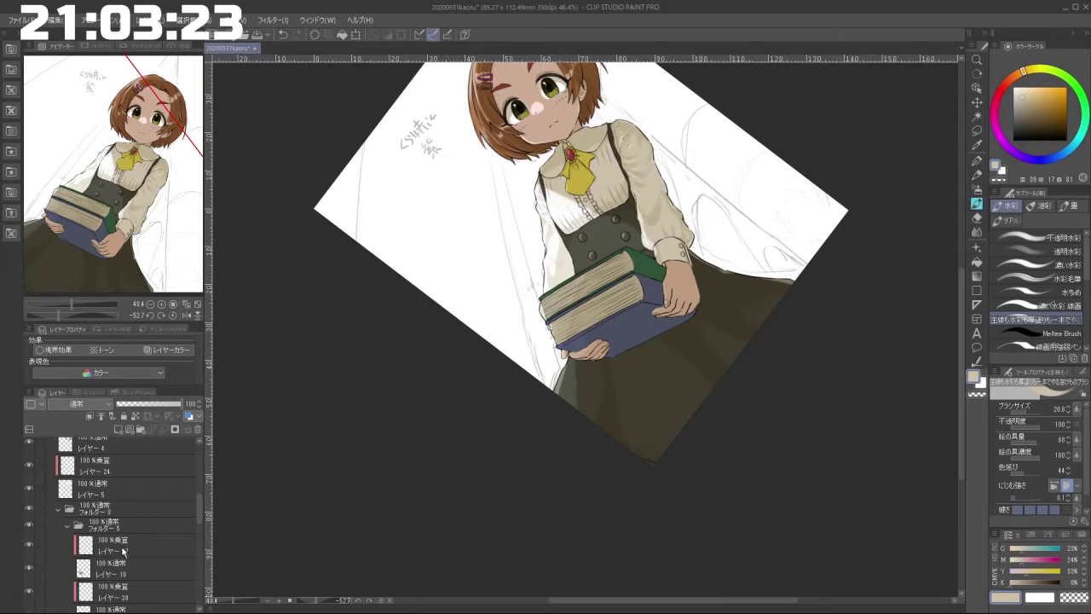
key(ctrl+shift+n)
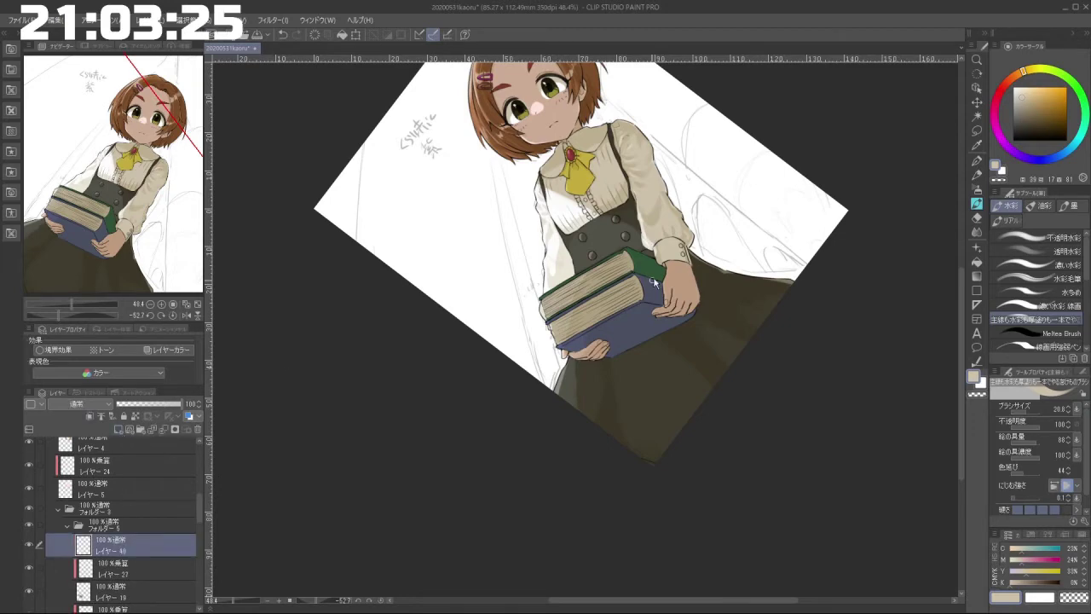
Step: Set the drawing colour to a pale yellow with hue 53, saturation 39 and brightness 96
scroll(655, 283, up, 3)
click(1035, 73)
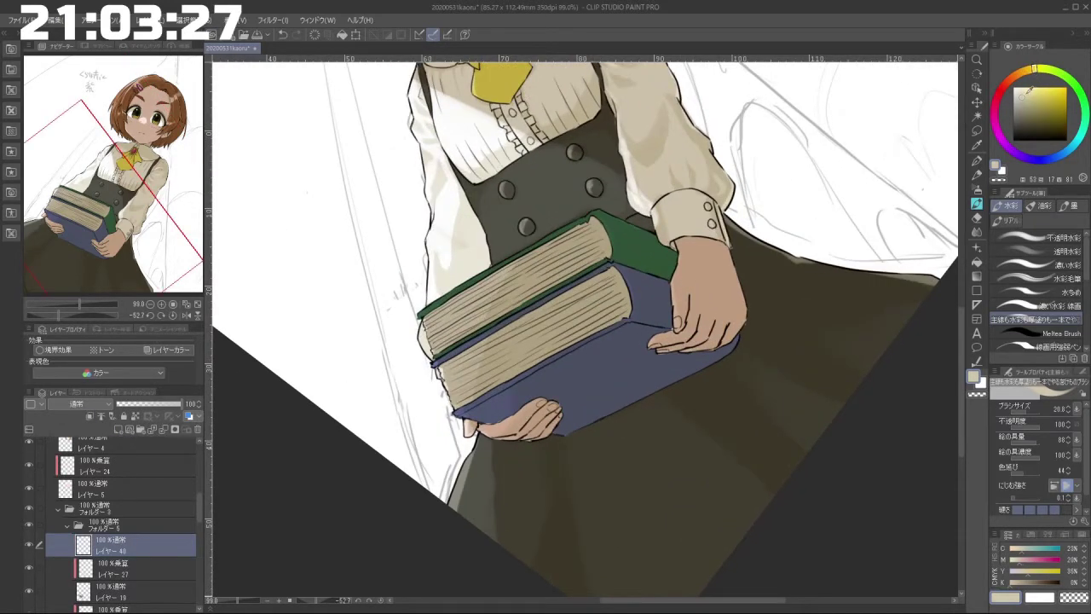
click(1035, 87)
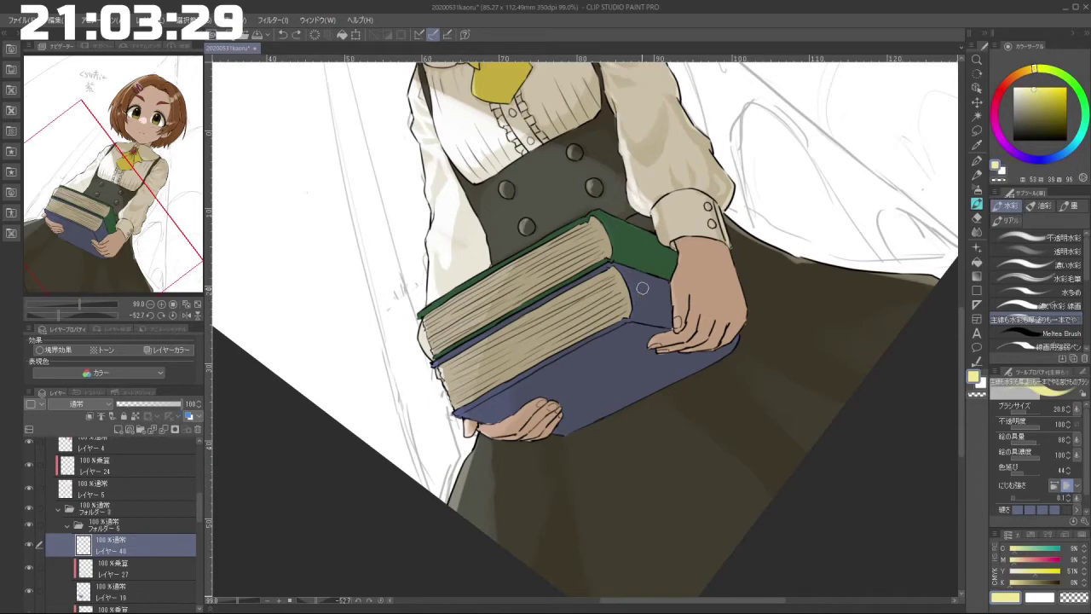
Step: Try a pale yellow line along the blue book's spine edge at brush size 12, and undo it
scroll(636, 279, up, 2)
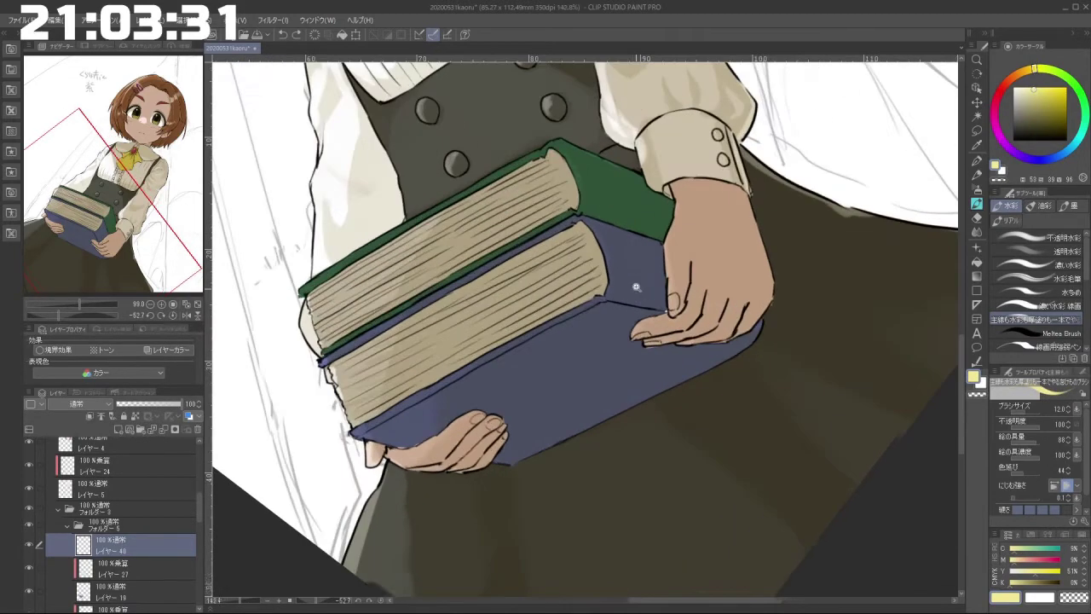
mouse_move(598, 226)
mouse_down()
mouse_move(620, 279)
mouse_move(610, 247)
mouse_move(614, 258)
mouse_up()
key(ctrl+z)
key(ctrl+z)
key(ctrl+z)
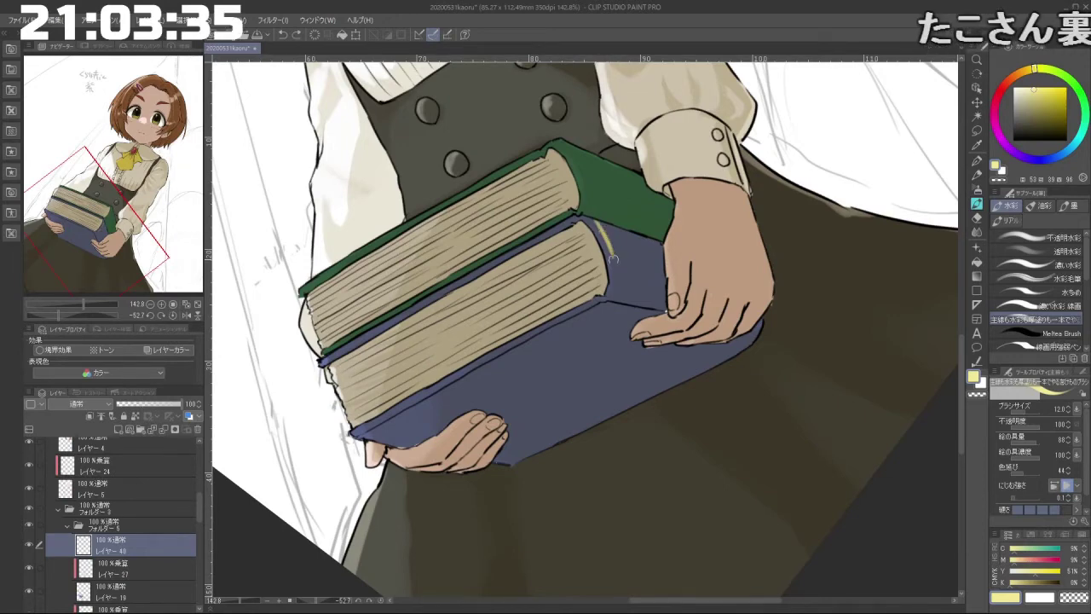
key(ctrl+z)
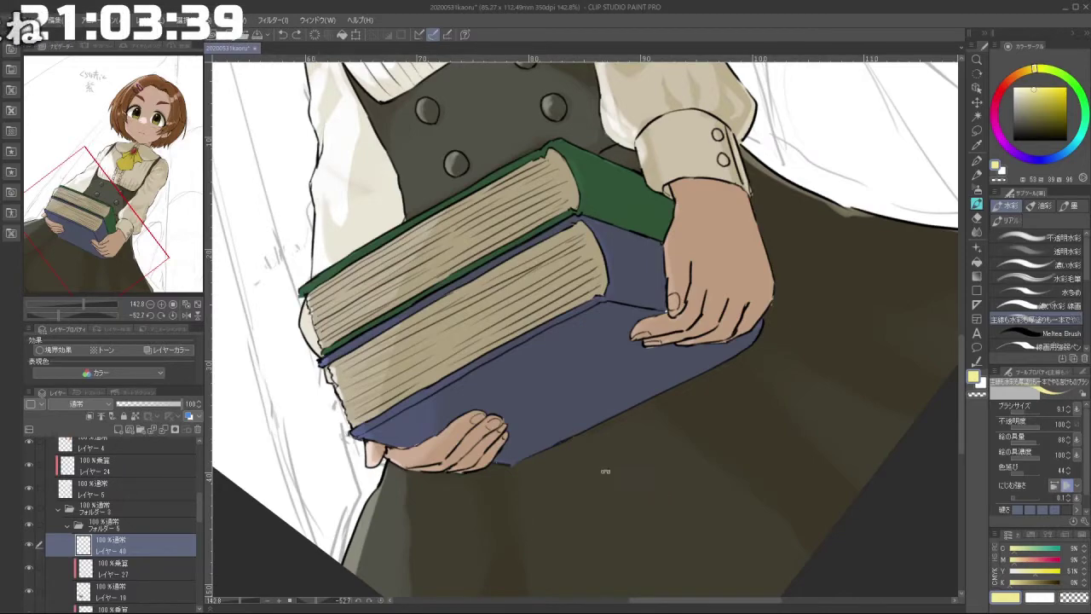
Step: Paint a curved pale yellow band along the blue book's spine edge at brush size 9.1
drag(604, 470, 597, 256)
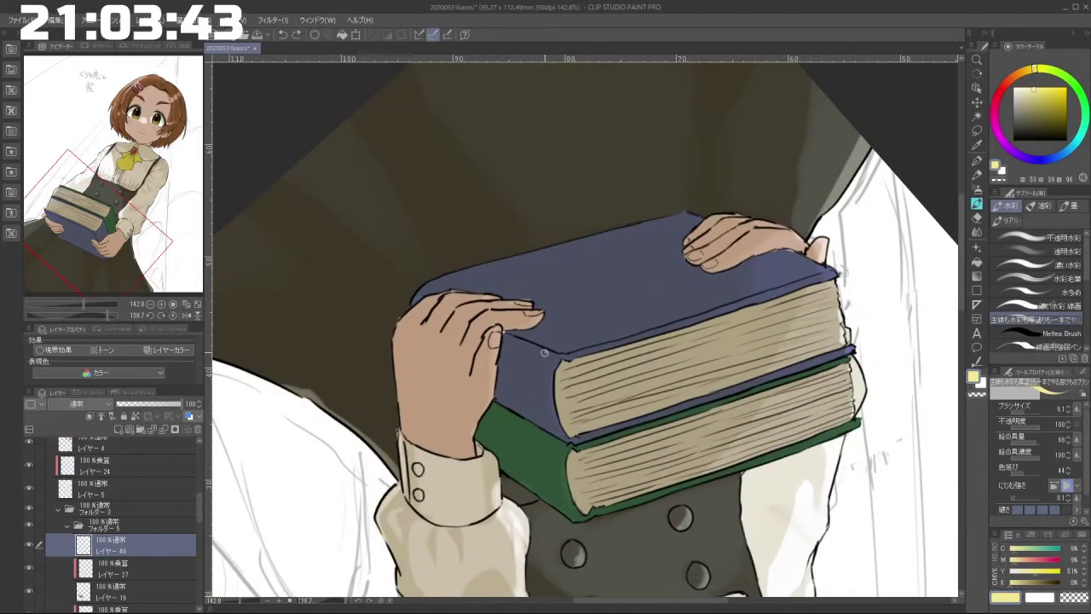
drag(538, 373, 540, 362)
mouse_move(544, 406)
mouse_down()
mouse_move(553, 433)
mouse_move(537, 360)
mouse_move(545, 428)
mouse_up()
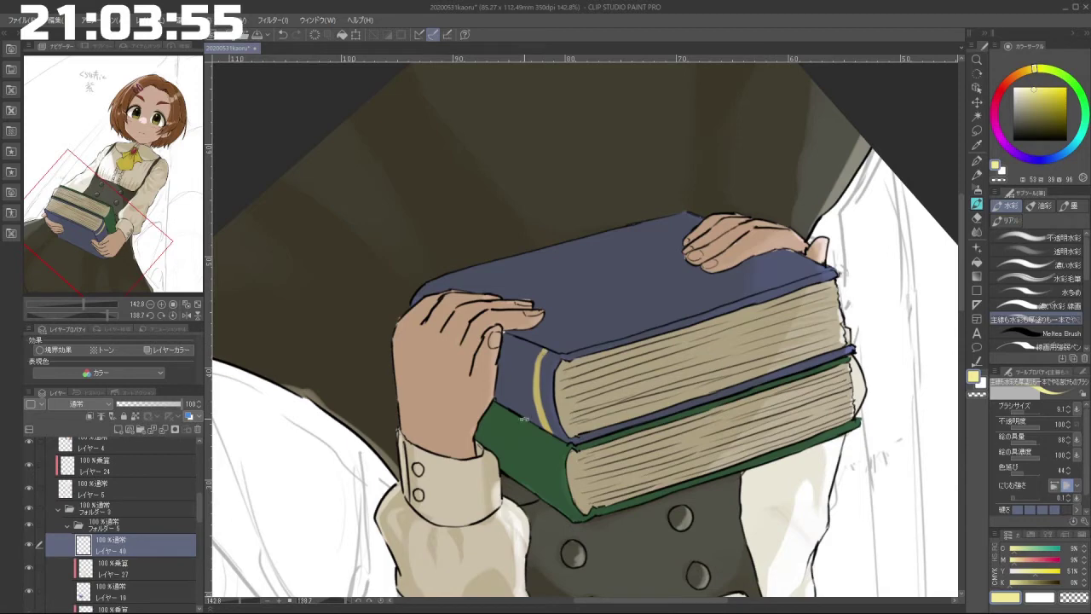
Step: Paint the upper part of a thin pale yellow line along the page-side edge of the blue book's cover, redoing unsatisfactory strokes
drag(524, 419, 602, 437)
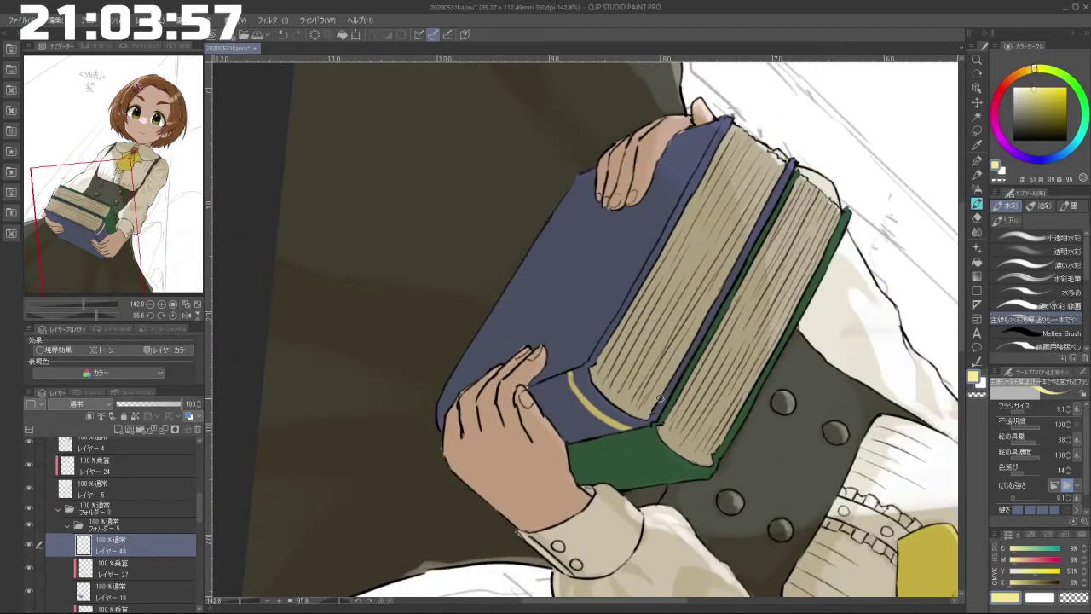
drag(608, 422, 671, 421)
mouse_move(600, 164)
mouse_down()
mouse_move(607, 90)
mouse_move(605, 173)
mouse_up()
key(ctrl+z)
key(ctrl+z)
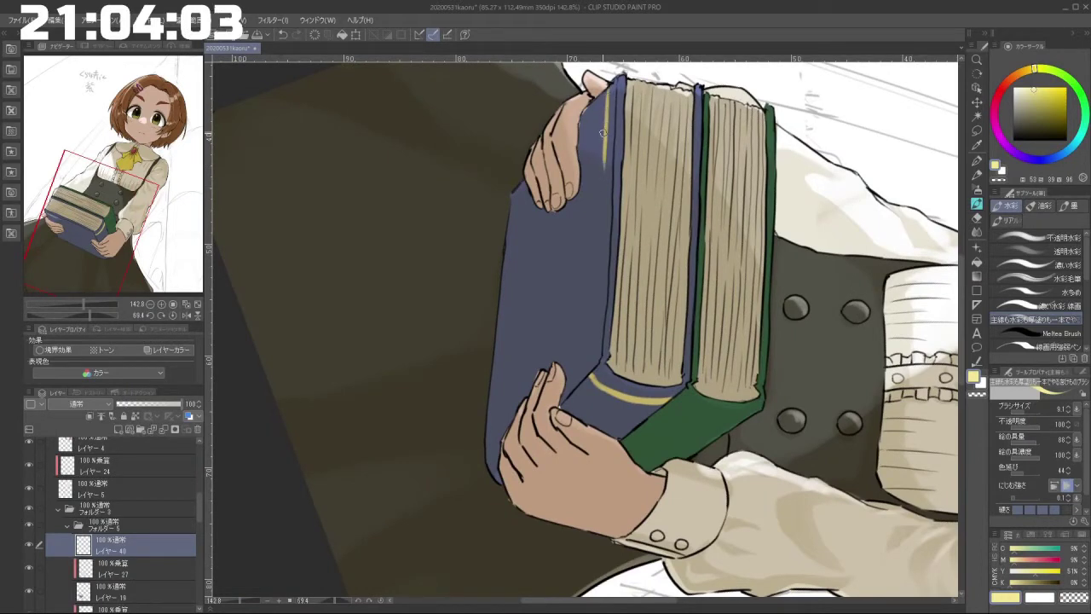
key(ctrl+z)
drag(605, 133, 598, 232)
key(ctrl+z)
drag(604, 153, 600, 240)
drag(600, 202, 597, 276)
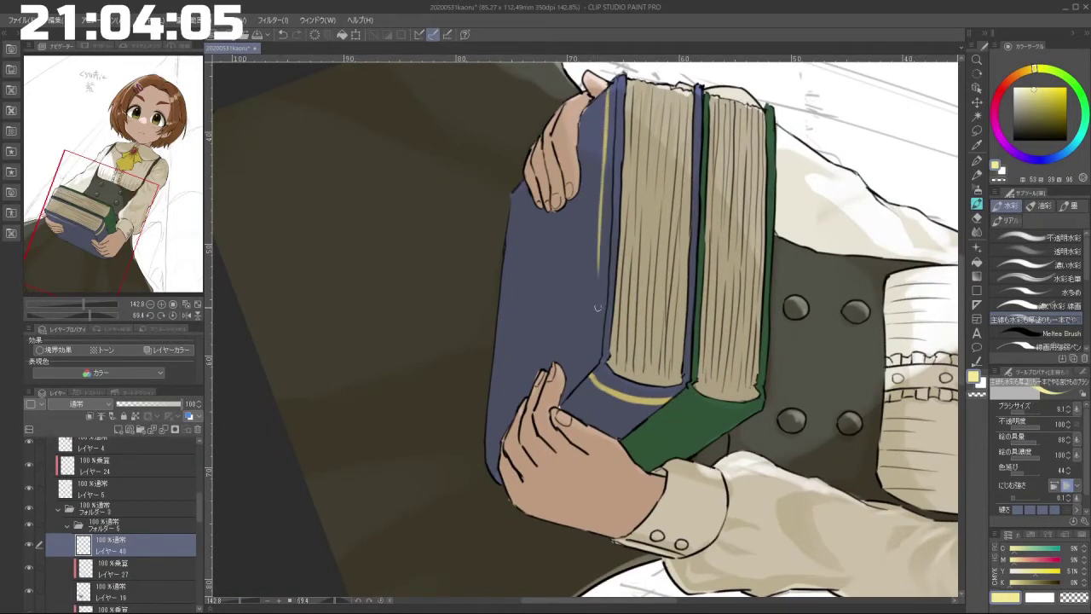
Step: Extend the blue cover's pale yellow edge line down to the curved band on the spine, repainting the stroke until it is even
drag(598, 236, 593, 372)
key(ctrl+z)
drag(598, 253, 591, 369)
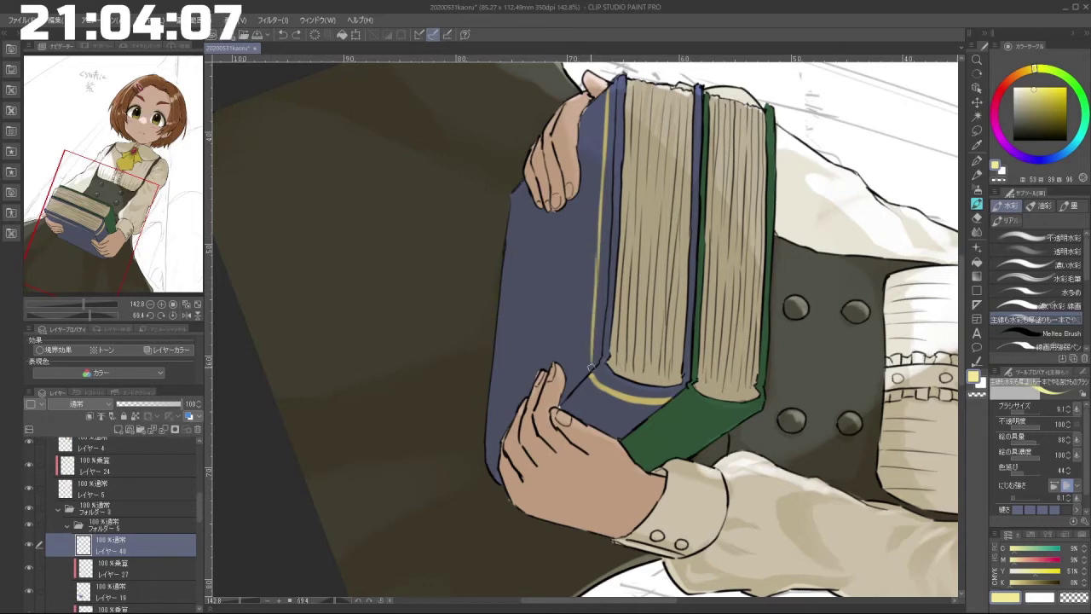
key(ctrl+z)
drag(598, 249, 591, 368)
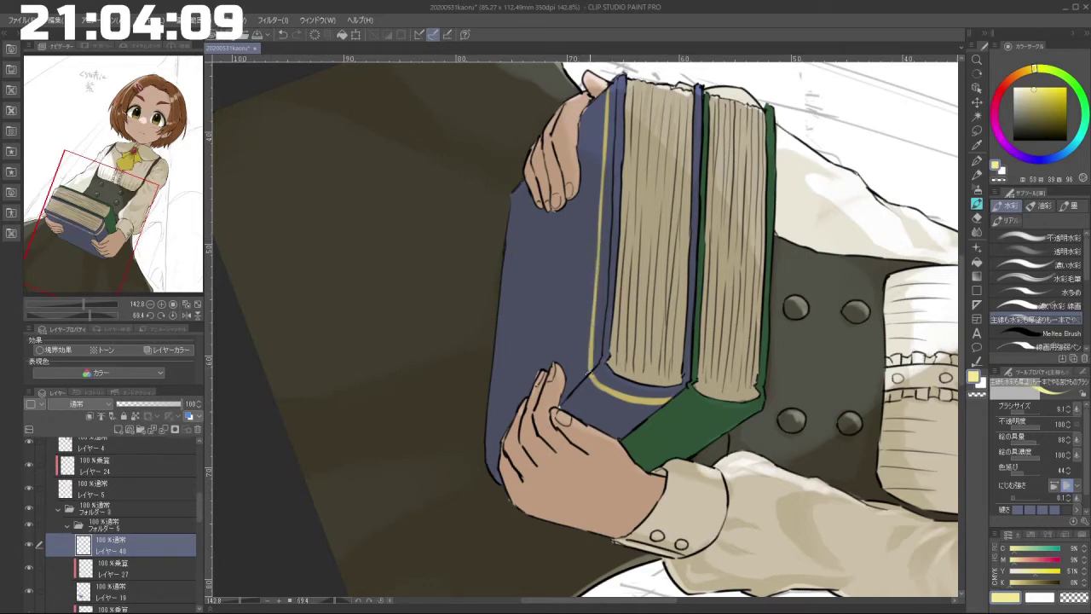
Step: Paint a thin pale yellow line along the outer edge of the blue book's cover between the two hands, redoing uneven strokes
drag(722, 330, 713, 299)
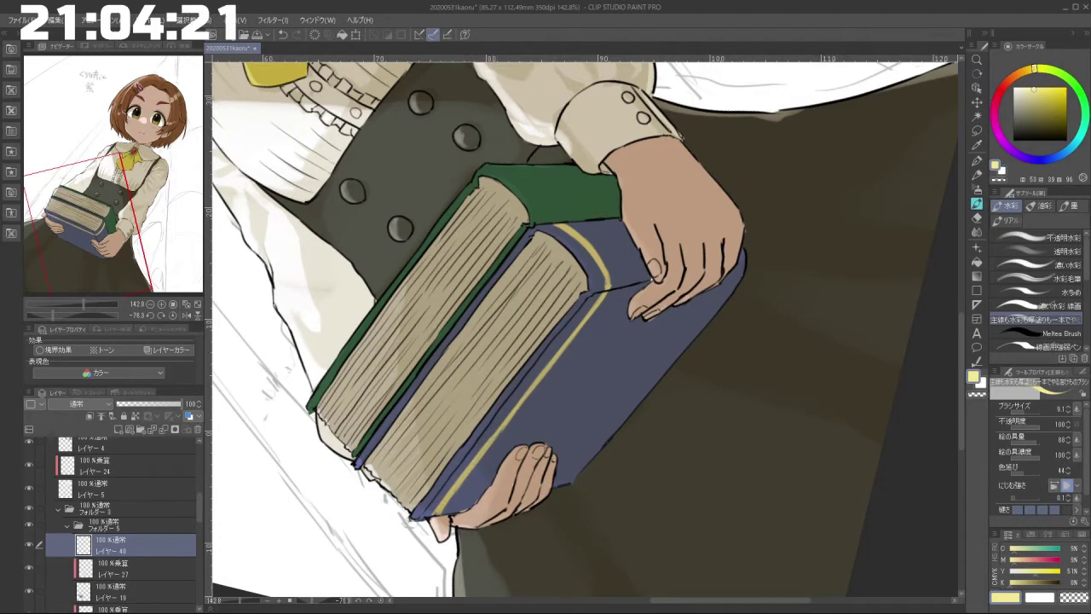
mouse_move(583, 235)
mouse_down()
mouse_move(491, 325)
mouse_move(545, 416)
mouse_move(648, 400)
mouse_up()
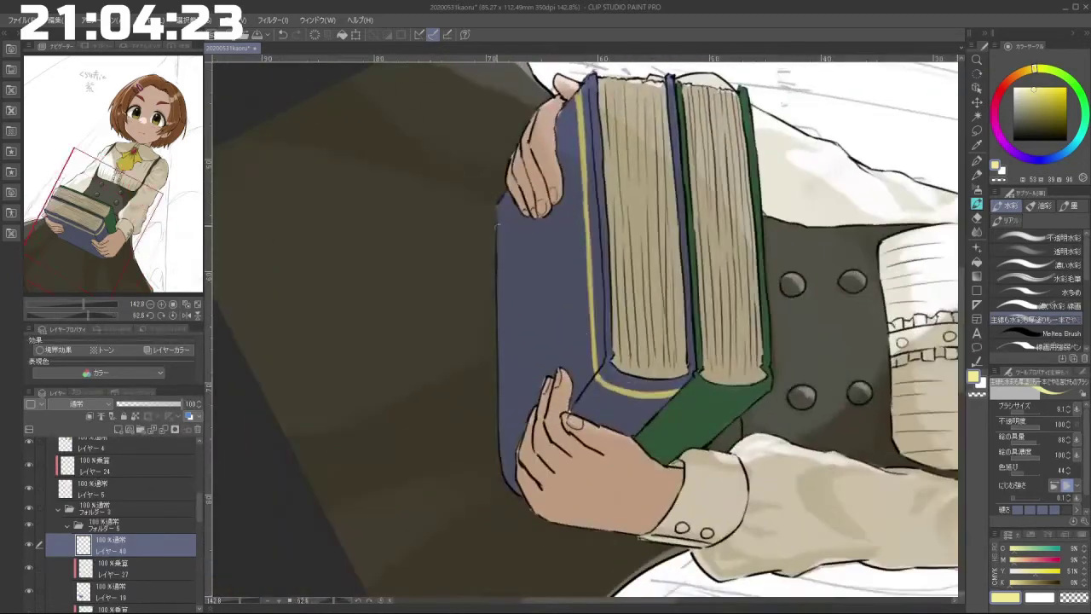
drag(500, 207, 504, 388)
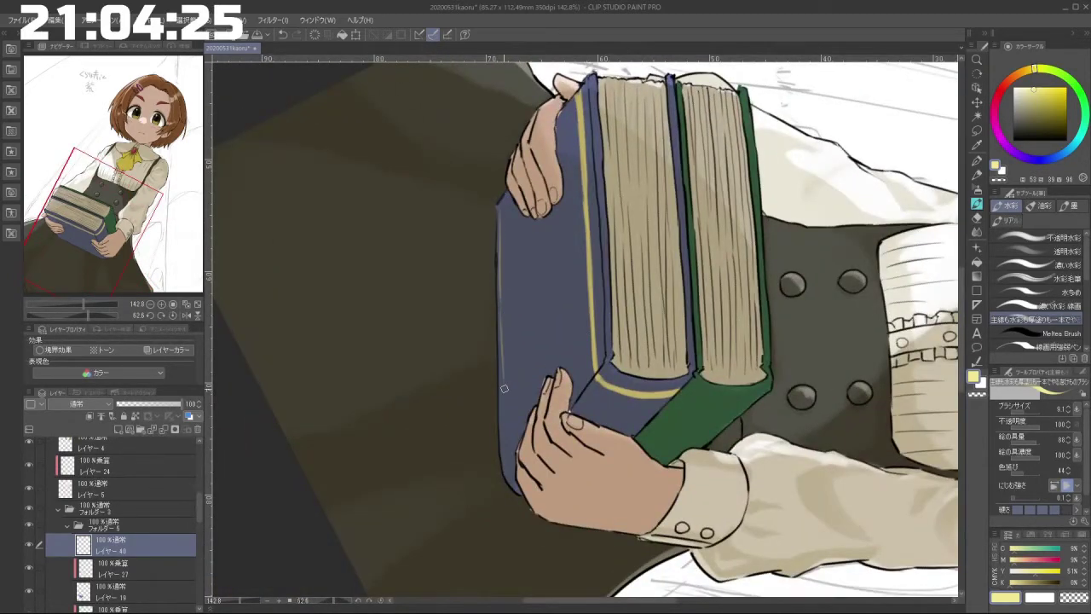
drag(500, 305, 503, 392)
drag(507, 439, 508, 452)
key(ctrl+z)
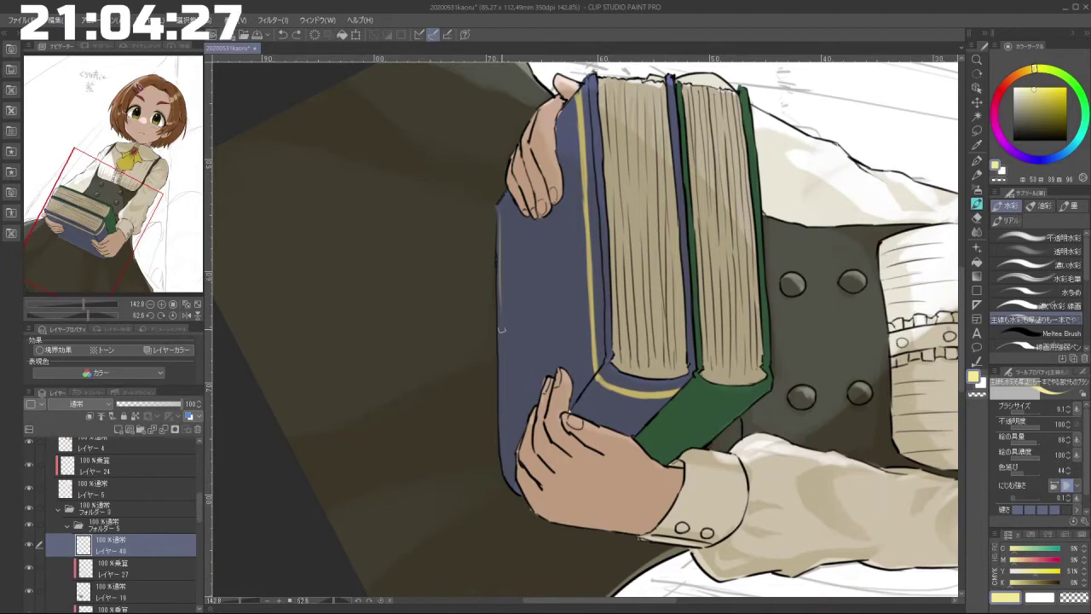
drag(501, 331, 505, 440)
key(ctrl+z)
drag(500, 308, 504, 440)
Step: Paint a curved pale yellow band along the green book's spine edge, matching the blue book, and extend it to both cover edges
drag(514, 483, 665, 309)
scroll(664, 310, up, 2)
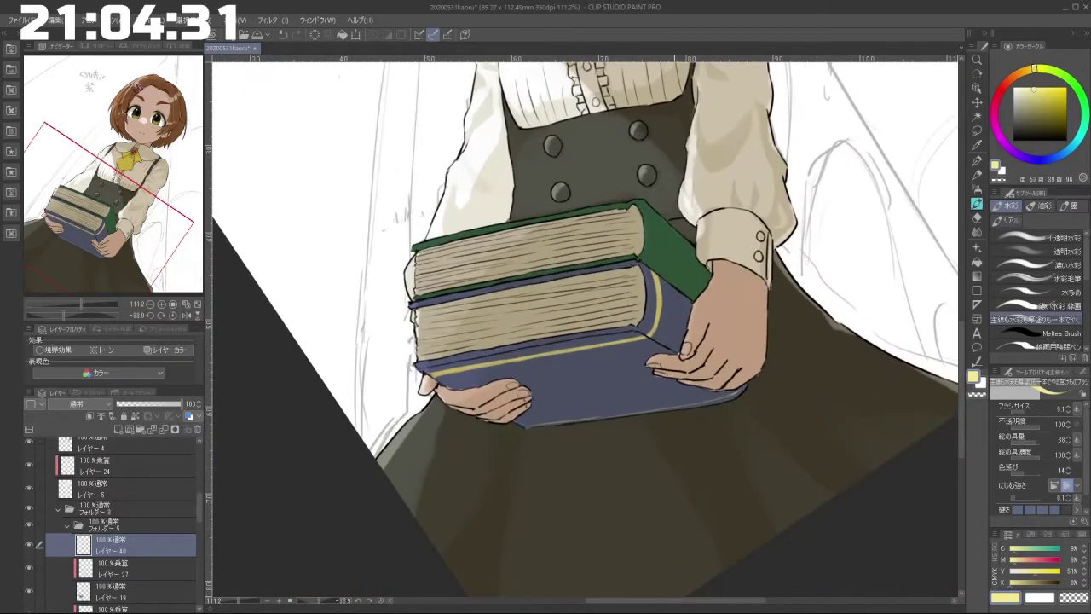
drag(649, 208, 656, 252)
key(ctrl+z)
mouse_move(652, 210)
mouse_down()
mouse_move(648, 213)
mouse_move(653, 263)
mouse_up()
drag(654, 217, 654, 266)
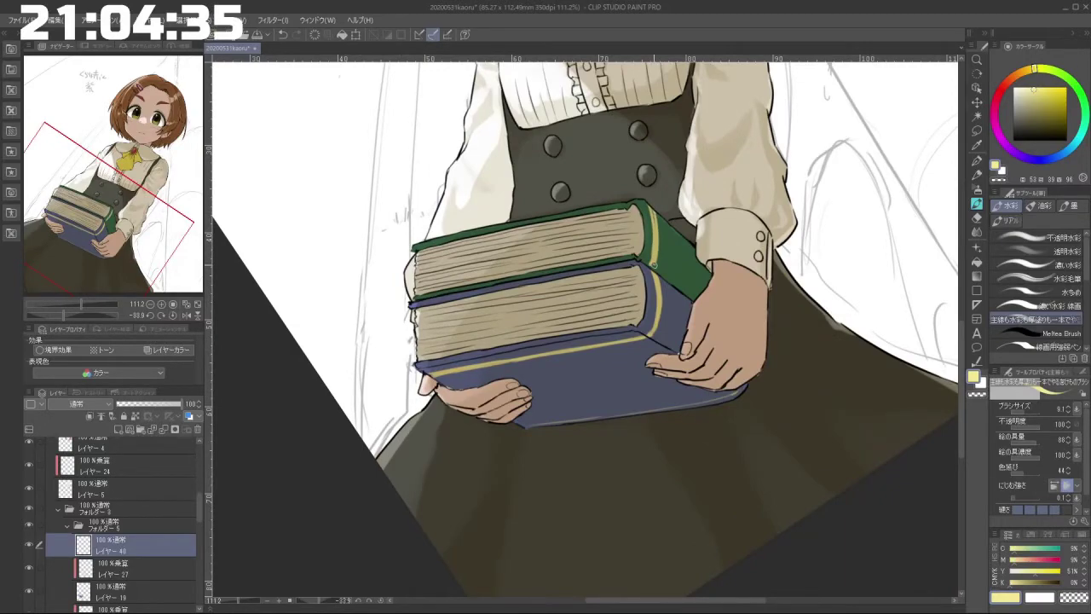
mouse_move(674, 495)
mouse_down()
mouse_move(747, 426)
mouse_move(724, 248)
mouse_move(555, 179)
mouse_move(529, 187)
mouse_up()
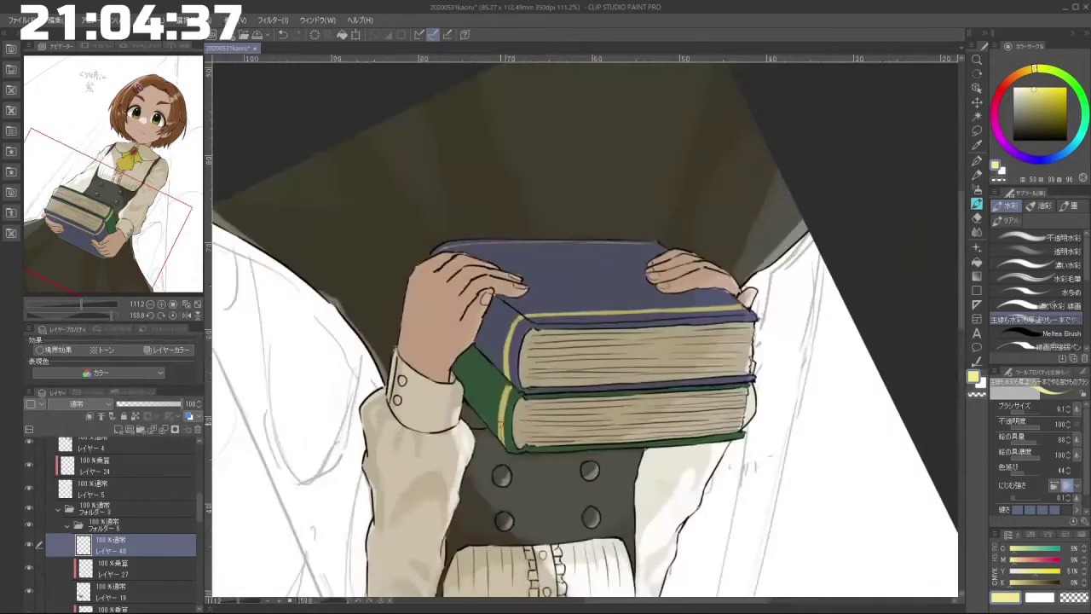
drag(514, 389, 509, 448)
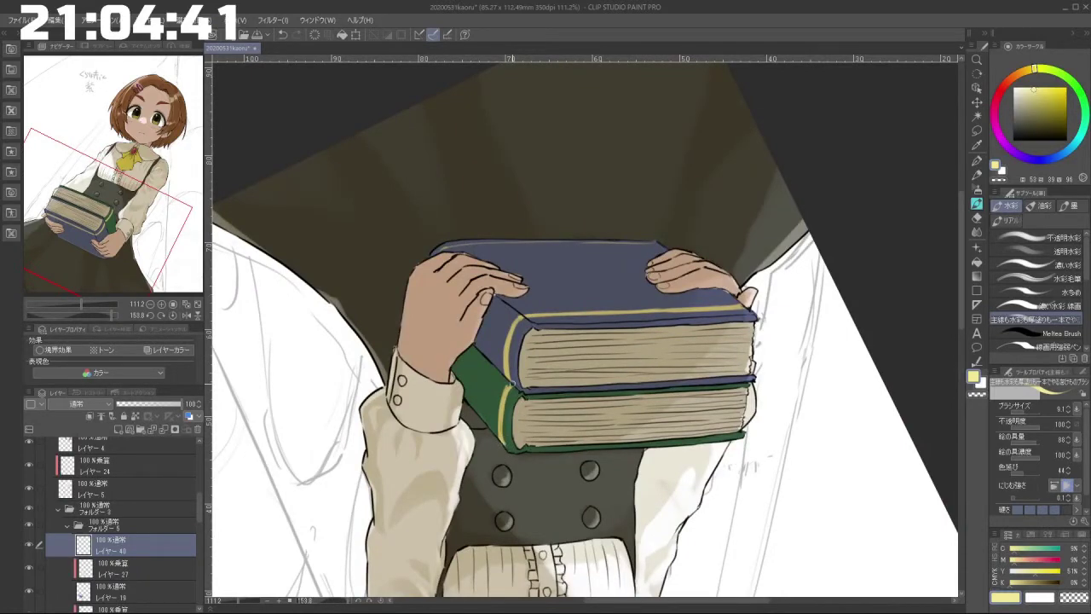
drag(507, 484, 628, 505)
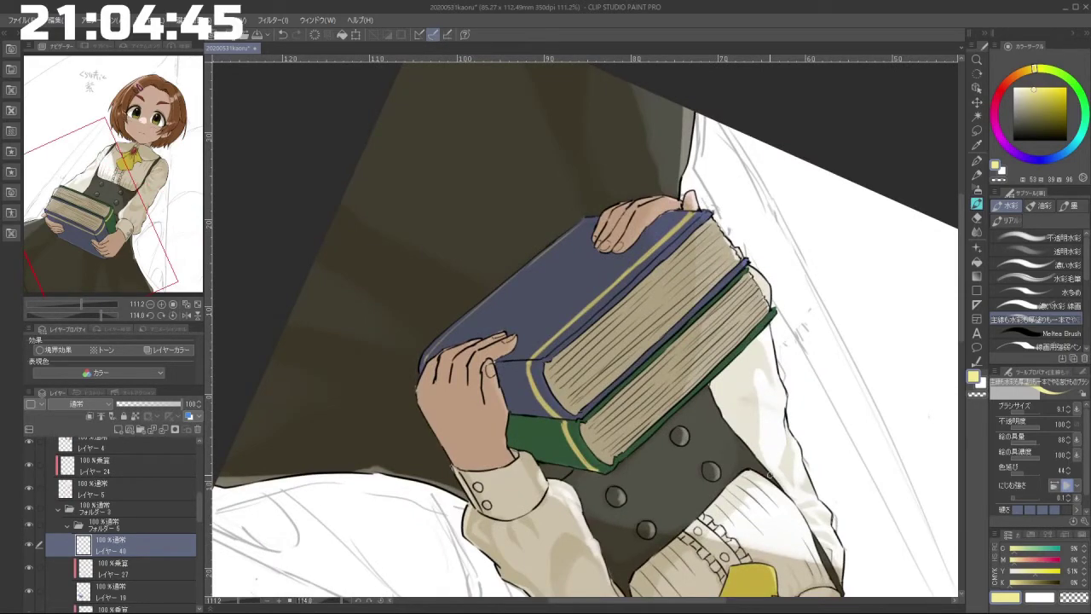
drag(771, 476, 638, 99)
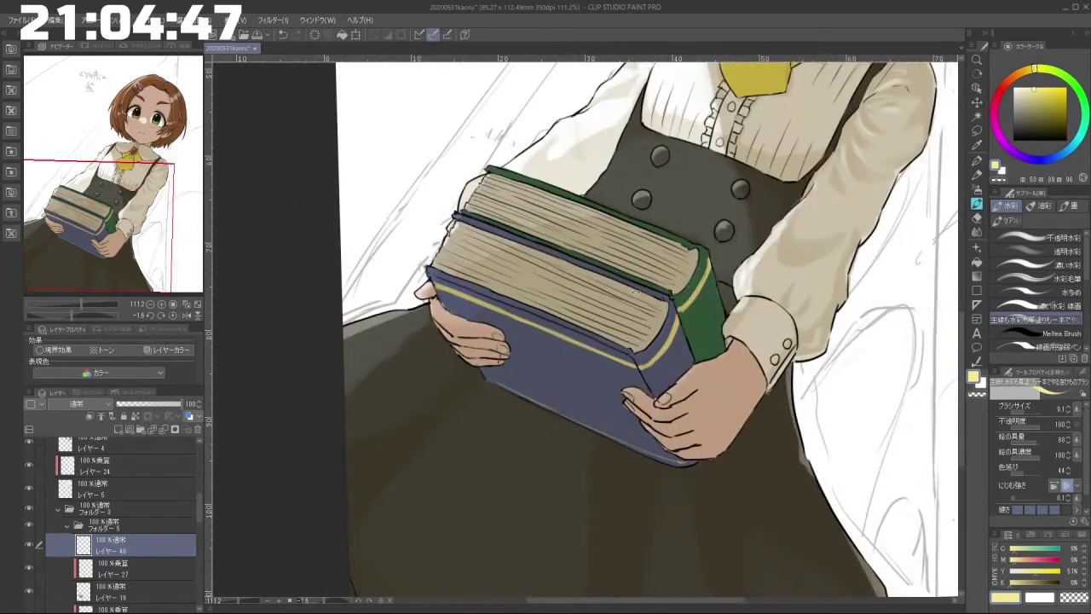
Step: Paint pale yellow title lettering on the blue book's spine beside the fingers
drag(581, 465, 644, 447)
drag(589, 394, 538, 404)
mouse_move(597, 332)
mouse_down()
mouse_move(636, 318)
mouse_move(624, 371)
mouse_move(582, 369)
mouse_move(596, 369)
mouse_move(578, 388)
mouse_move(606, 392)
mouse_move(593, 387)
mouse_up()
key(ctrl+z)
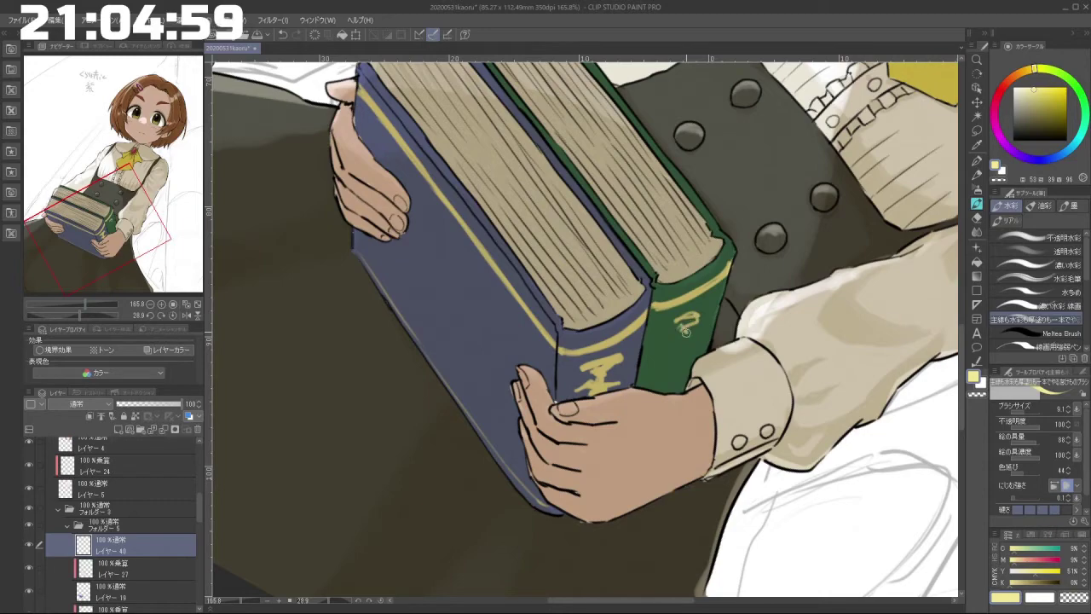
Step: Paint scribbled pale yellow title lettering down the green book's spine, turning the canvas to follow its angle
mouse_move(695, 336)
mouse_down()
mouse_move(659, 348)
mouse_move(683, 347)
mouse_move(681, 364)
mouse_up()
mouse_move(686, 359)
mouse_down()
mouse_move(621, 227)
mouse_move(608, 220)
mouse_move(614, 239)
mouse_move(631, 234)
mouse_move(641, 246)
mouse_move(373, 363)
mouse_up()
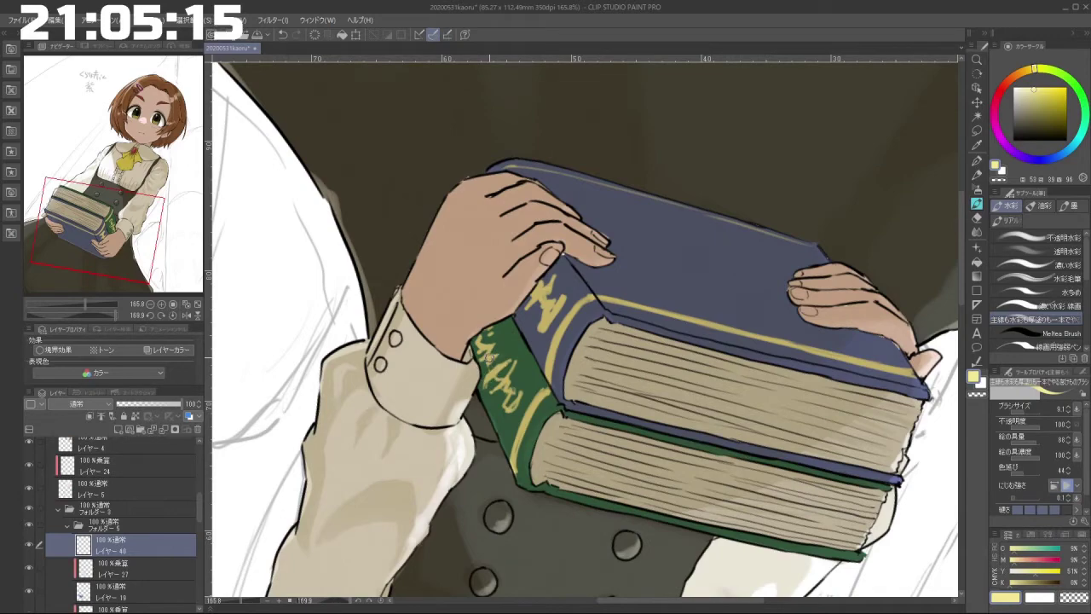
drag(497, 354, 557, 418)
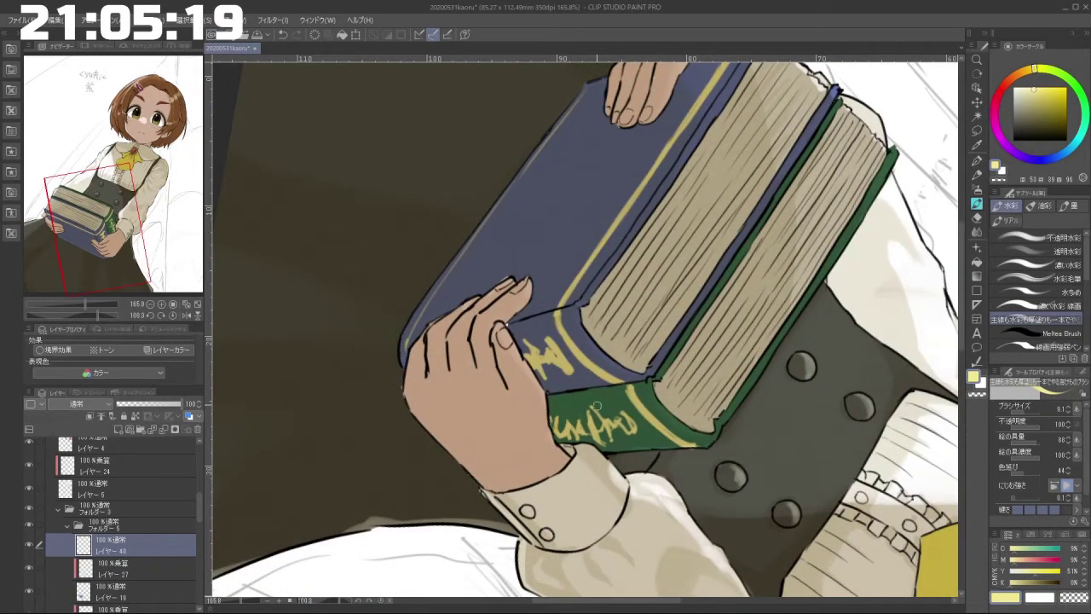
drag(593, 407, 645, 380)
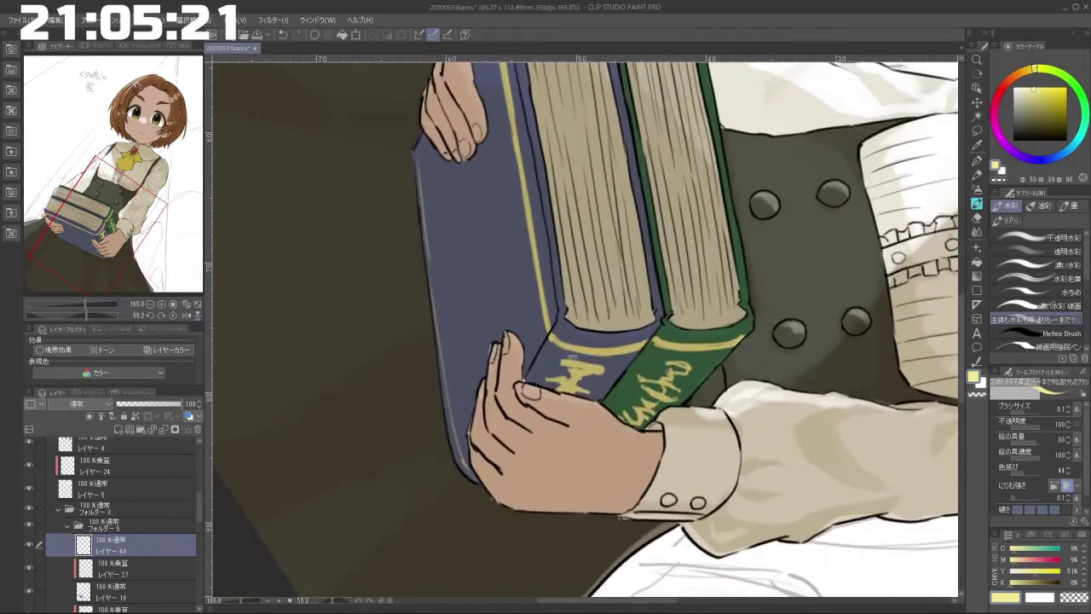
drag(588, 467, 551, 319)
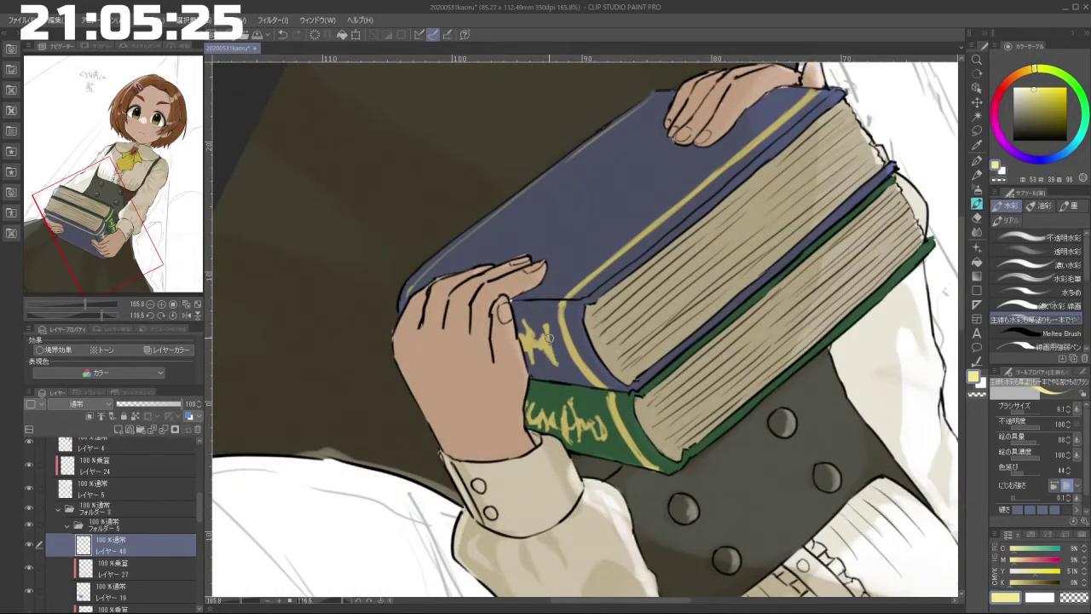
mouse_move(554, 339)
mouse_down()
mouse_move(610, 380)
mouse_move(645, 369)
mouse_up()
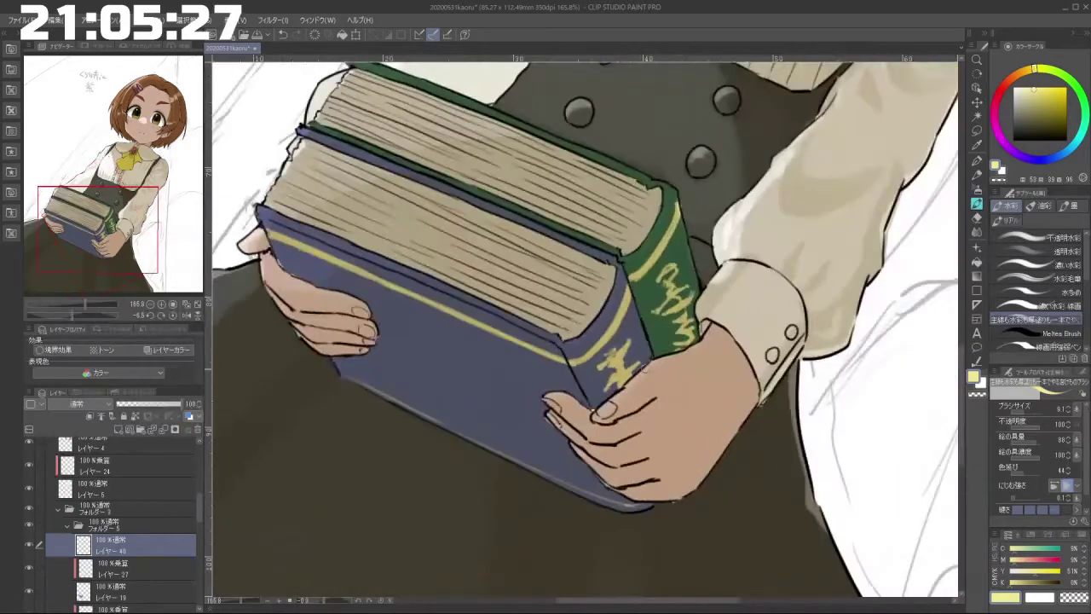
mouse_move(720, 337)
mouse_down()
mouse_move(691, 339)
mouse_move(732, 339)
mouse_move(589, 443)
mouse_move(503, 392)
mouse_up()
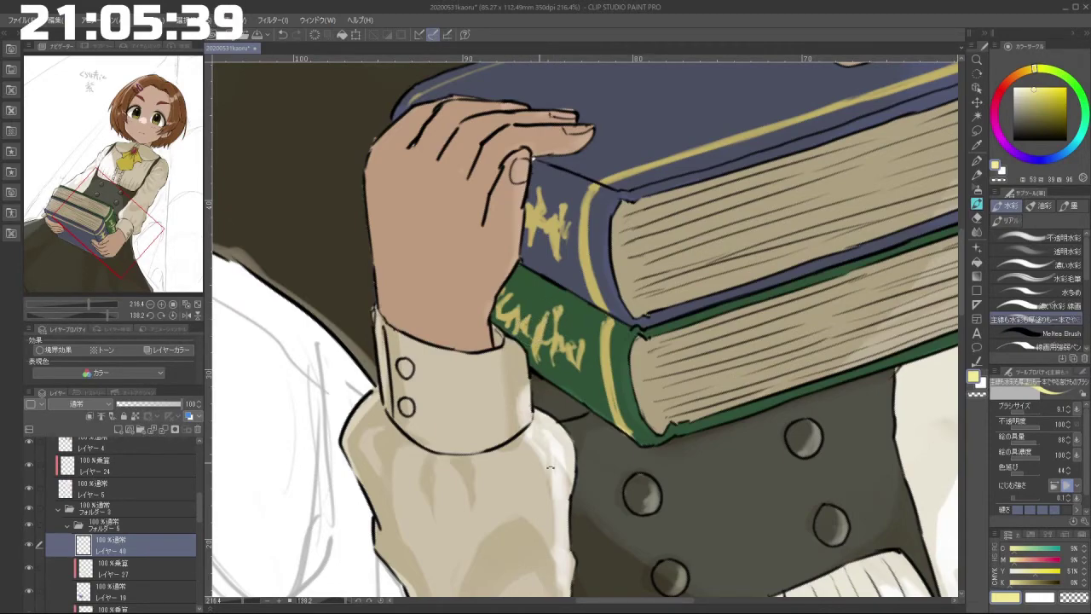
Step: Examine the decorated book spines and covers up close and in the full illustration from several canvas angles
drag(533, 329, 621, 370)
drag(616, 296, 490, 299)
drag(589, 411, 614, 249)
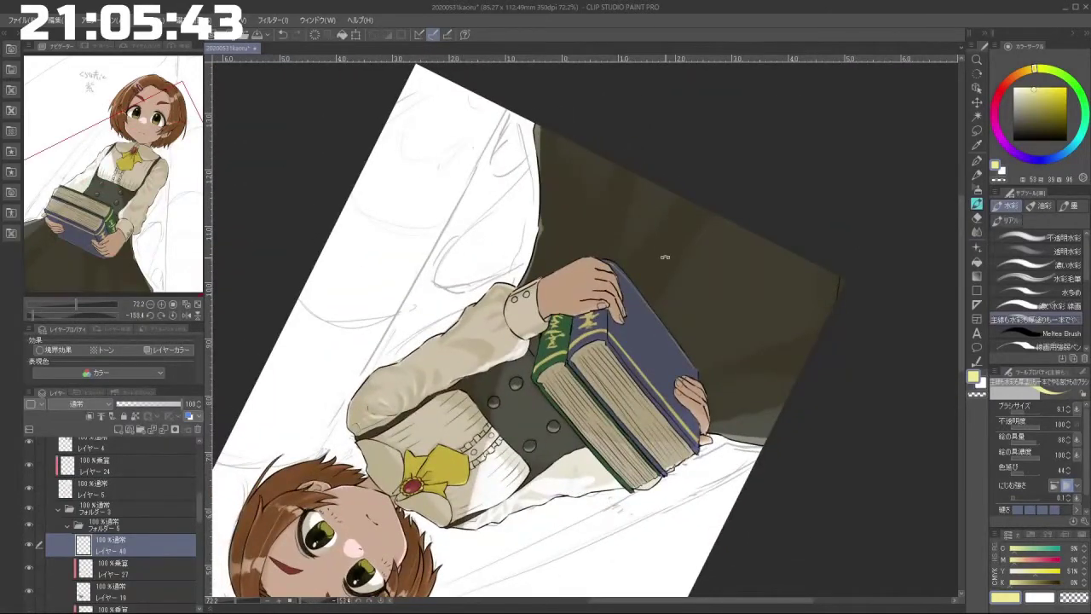
drag(640, 462, 528, 459)
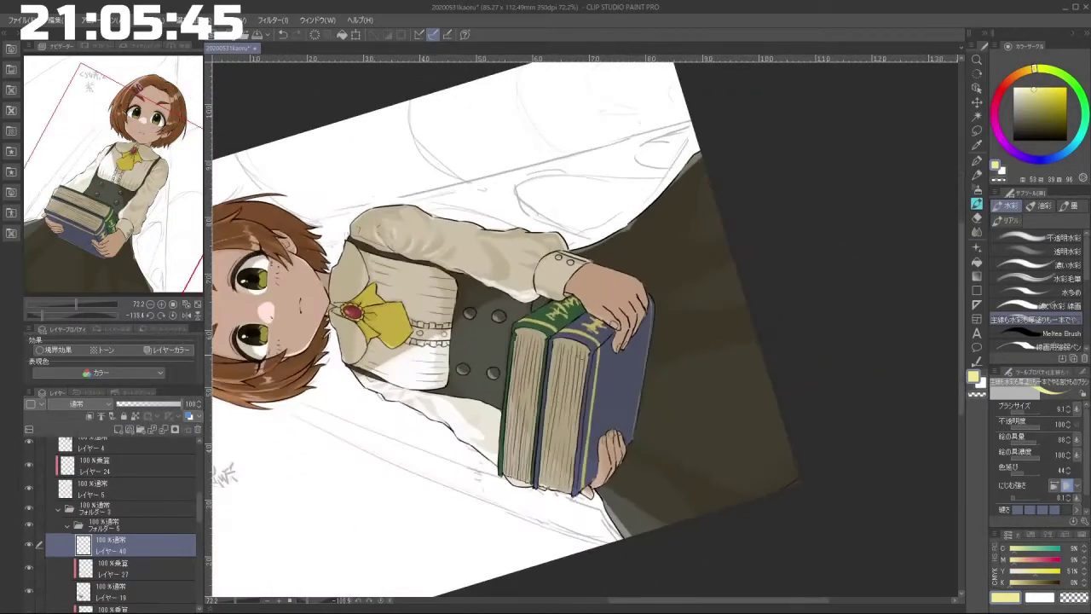
drag(563, 303, 679, 303)
drag(680, 303, 490, 349)
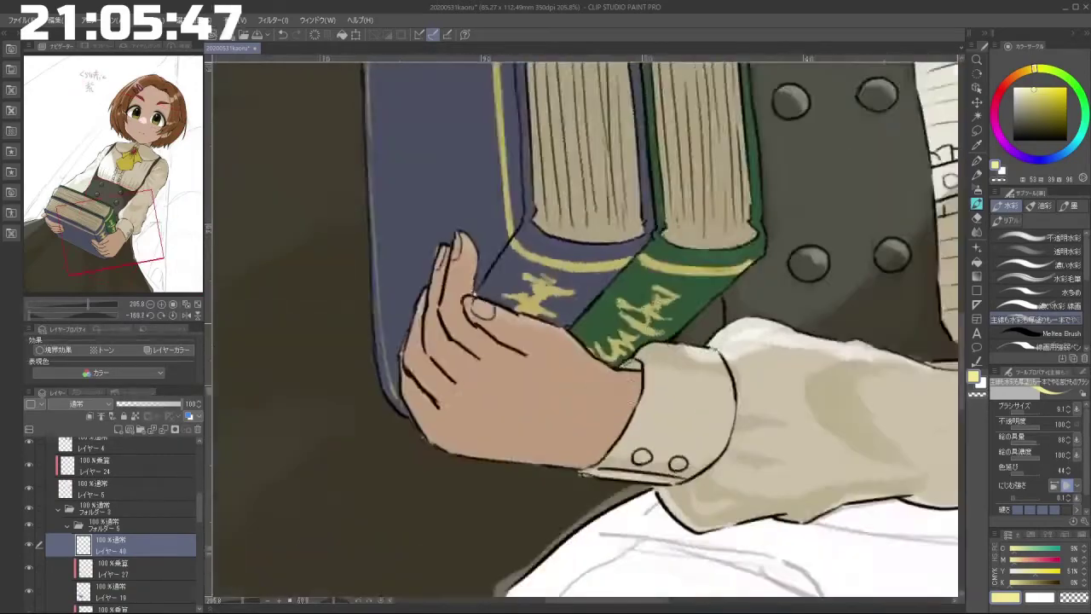
drag(626, 385, 605, 403)
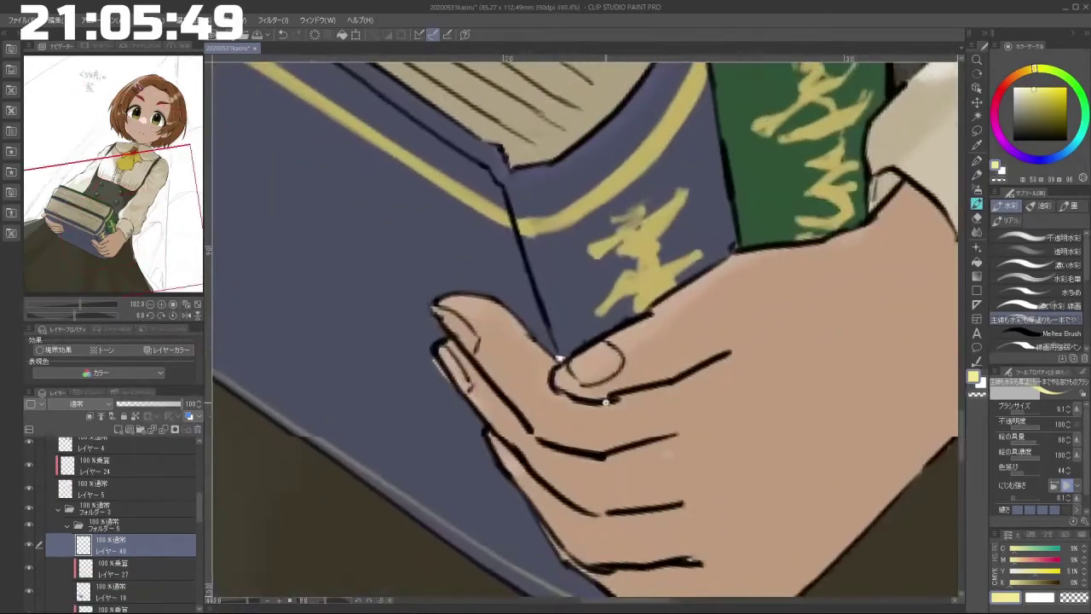
scroll(605, 403, down, 8)
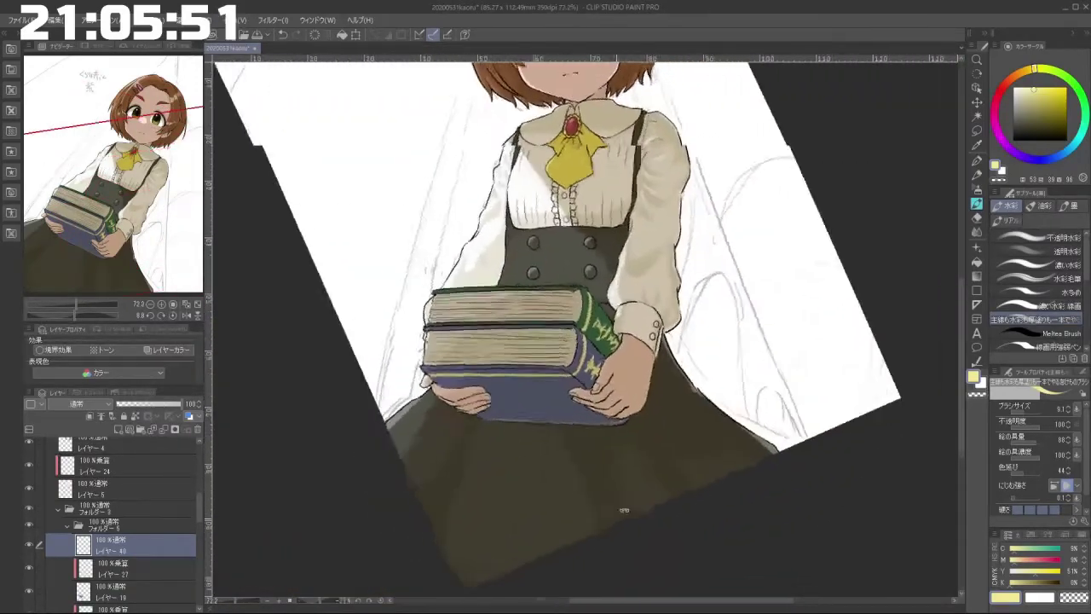
scroll(537, 470, down, 3)
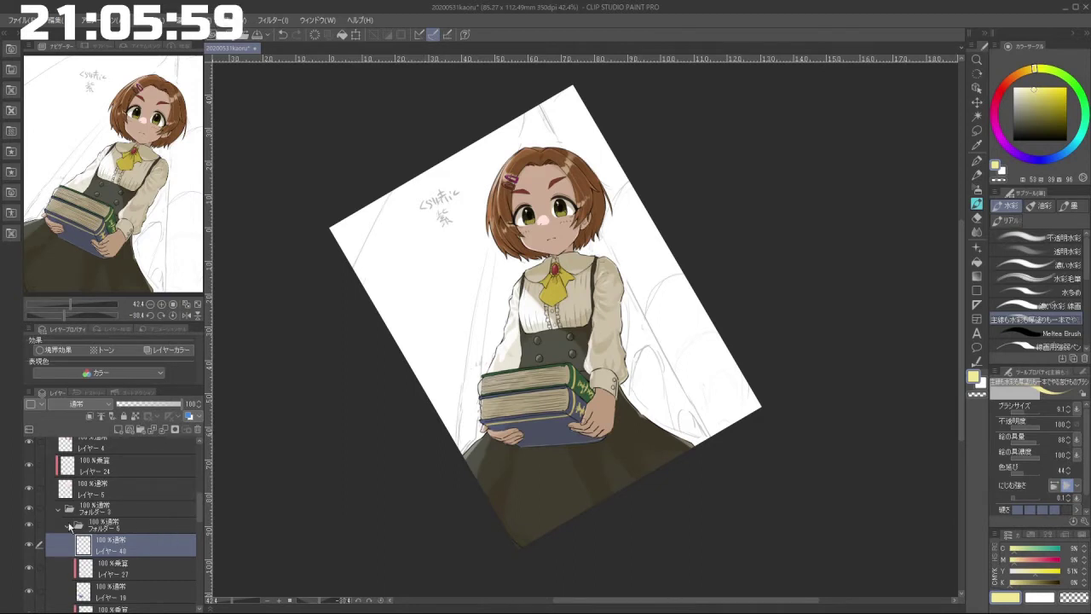
Step: Collapse フォルダー 5 and select レイヤー 39 just above the blue fill layer near the bottom of the layer stack
click(69, 526)
drag(197, 514, 205, 573)
scroll(205, 576, down, 2)
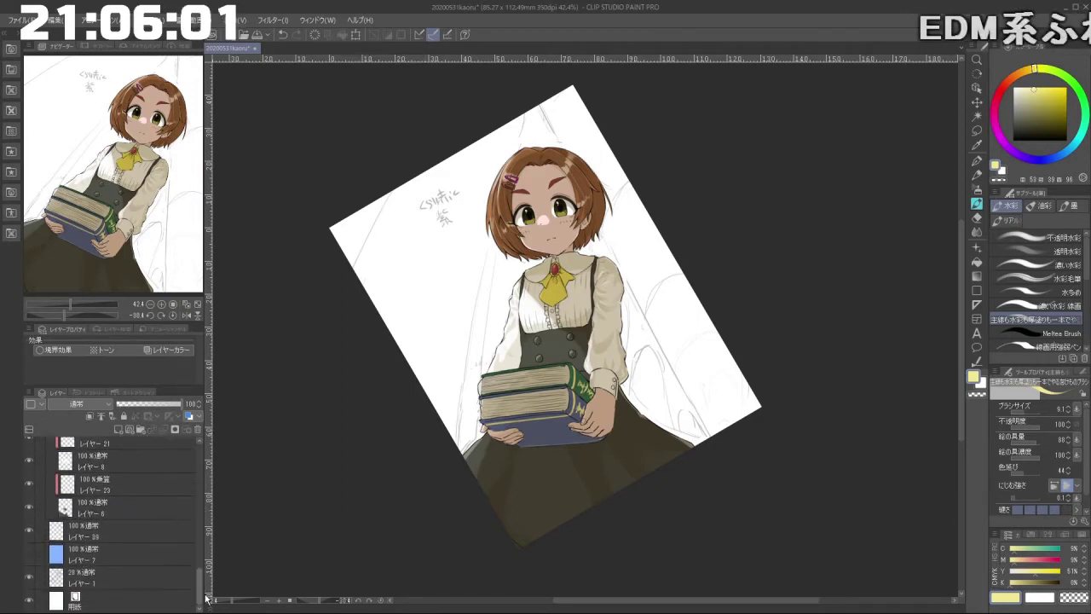
click(164, 541)
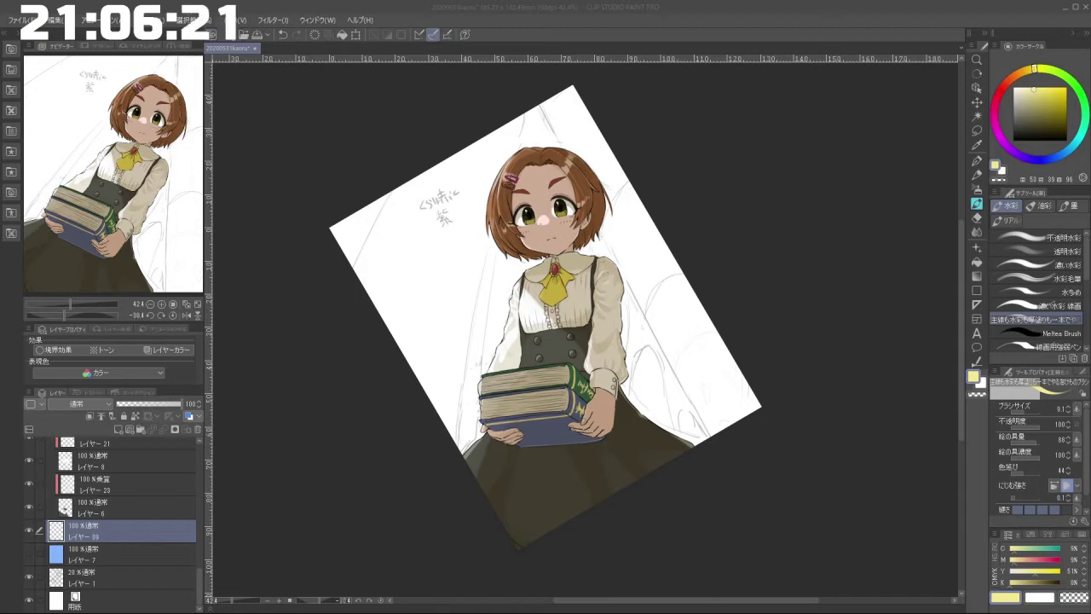
Step: Select the multiply layer レイヤー 21 and toggle its visibility to check which shading it holds
drag(960, 261, 962, 263)
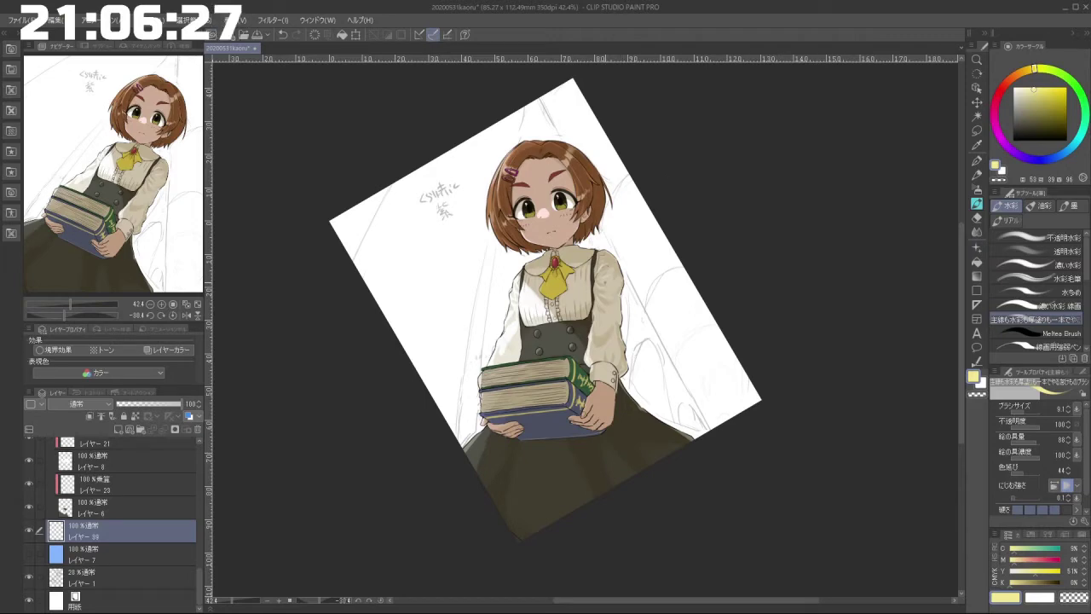
scroll(552, 211, up, 5)
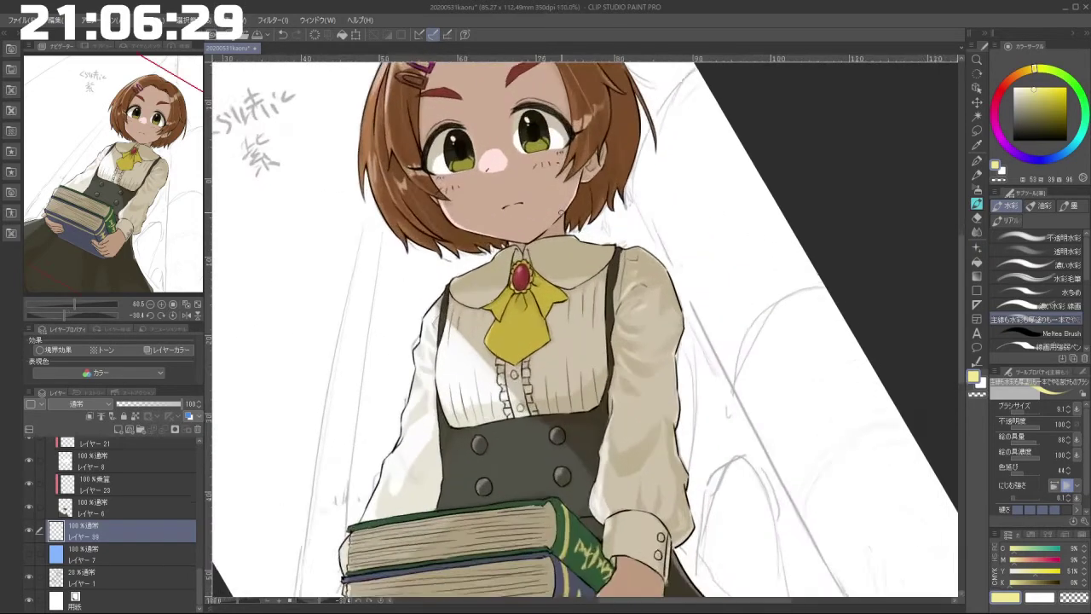
scroll(201, 581, up, 4)
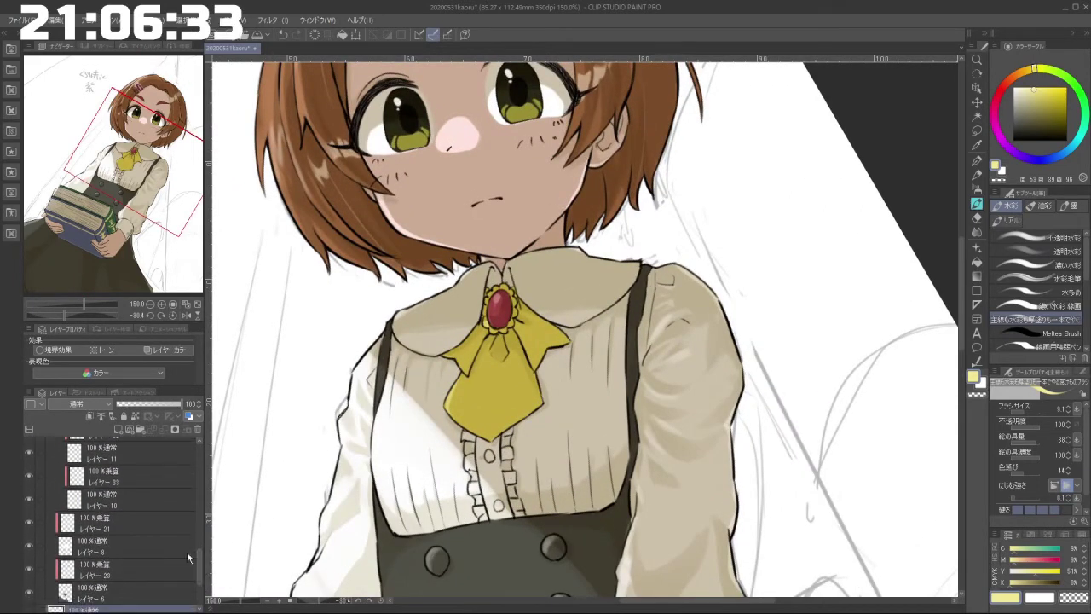
click(51, 530)
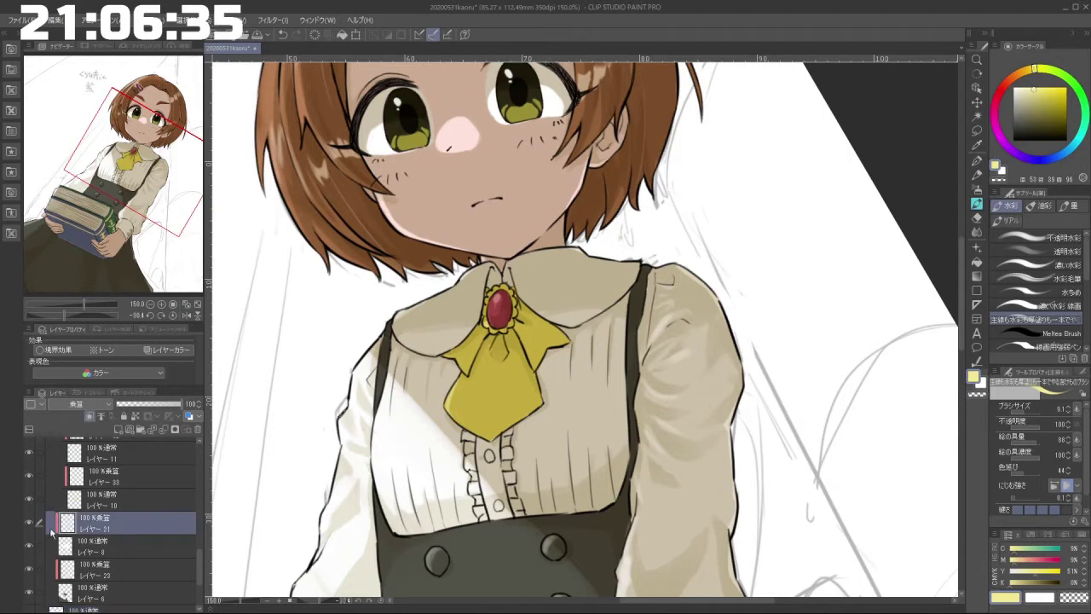
click(32, 525)
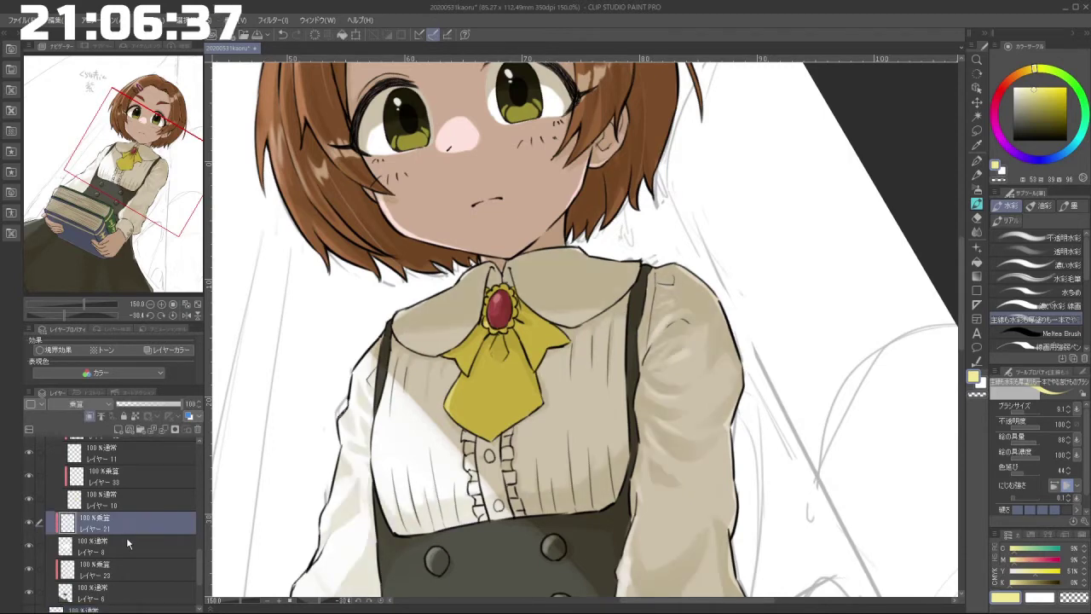
Step: Add a new clipped layer directly above レイヤー 8 and sample the suspender's dark brown as the painting colour
click(127, 540)
click(118, 430)
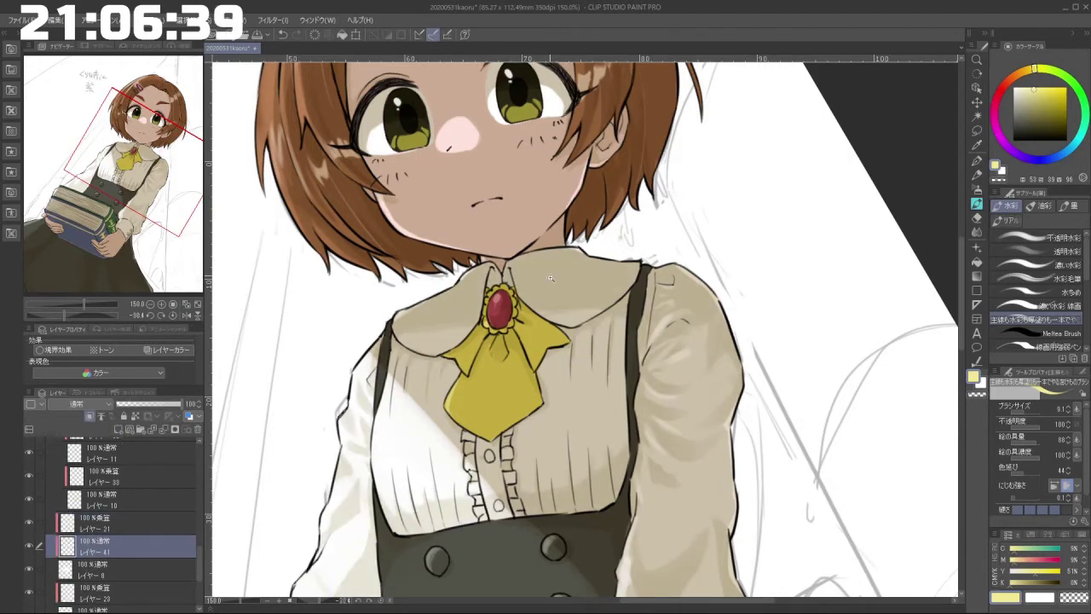
drag(558, 291, 603, 295)
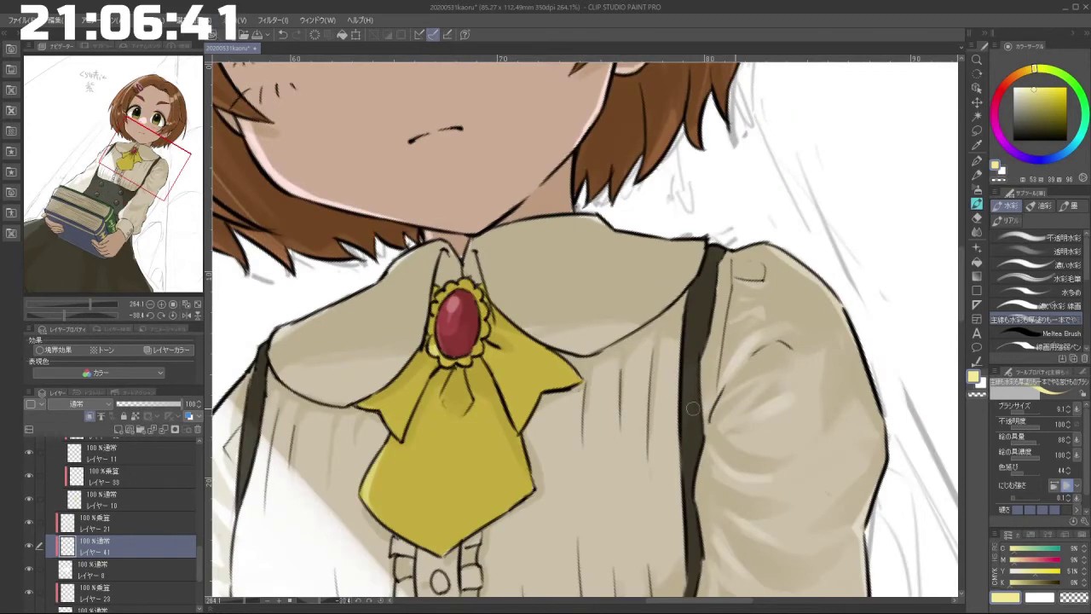
alt+click(695, 437)
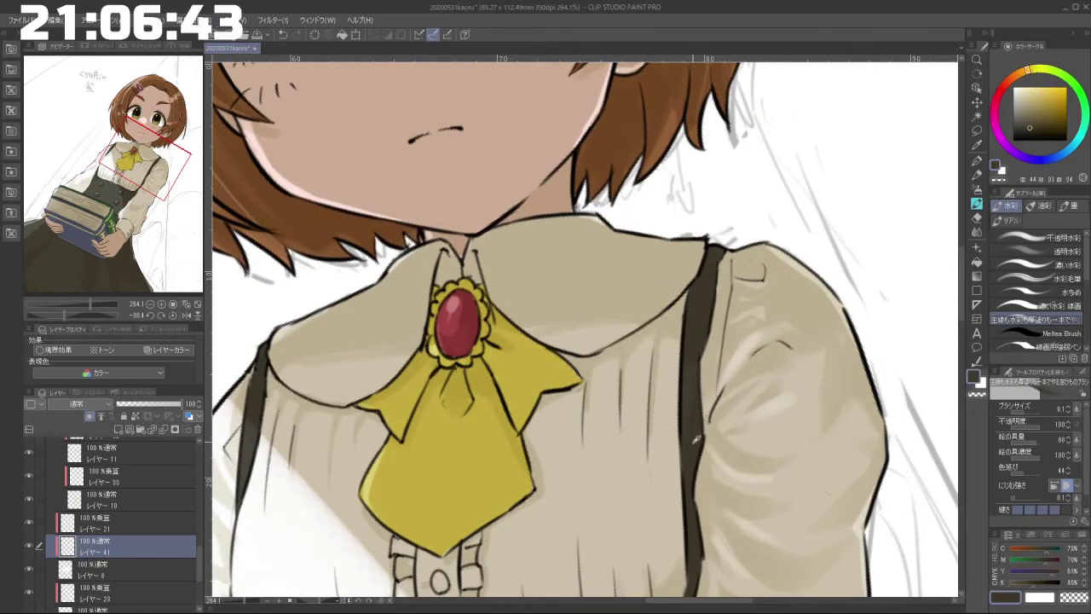
drag(700, 420, 672, 448)
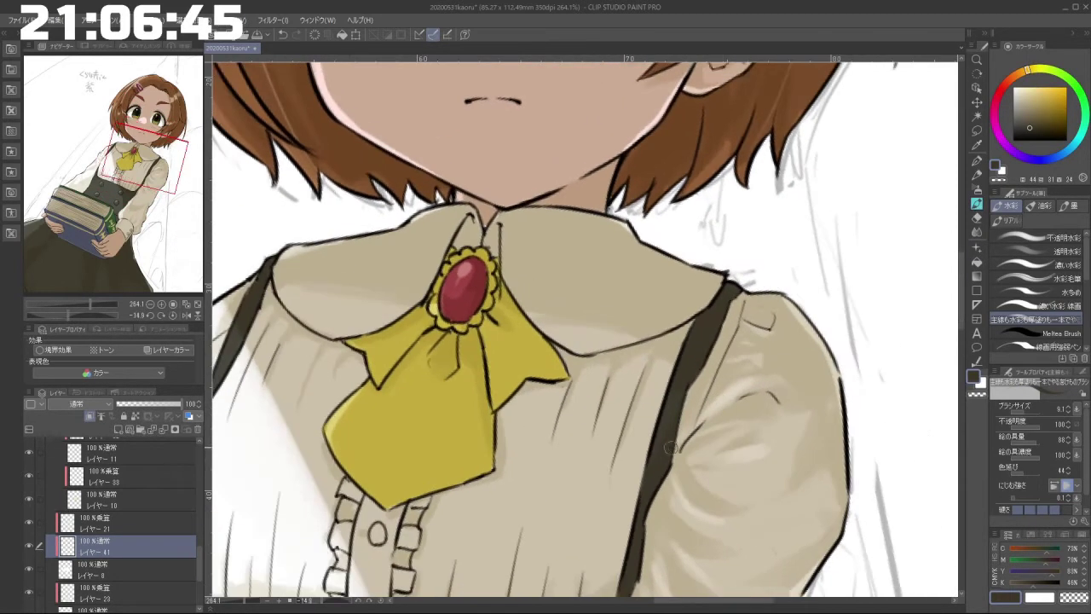
Step: Paint a dark brown trim line down the front edge of the blouse collar half nearer the shaded sleeve, redoing unsatisfactory strokes
key(ctrl+z)
drag(524, 213, 532, 298)
key(ctrl+z)
key(ctrl+z)
key(ctrl+z)
key(ctrl+z)
mouse_move(516, 207)
mouse_down()
mouse_move(529, 286)
mouse_move(563, 332)
mouse_up()
mouse_move(532, 283)
mouse_down()
mouse_move(580, 336)
mouse_move(568, 329)
mouse_up()
key(ctrl+z)
key(ctrl+z)
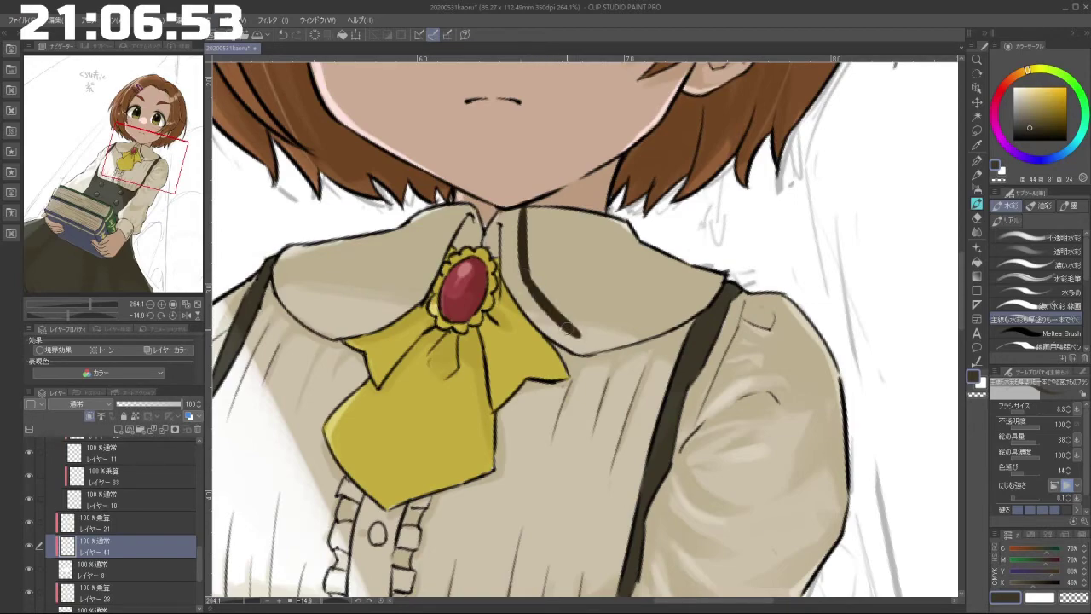
Step: Continue the dark brown trim around the same collar half's lower and outer edge up to the suspender, and smooth its corners
key(minus)
key(minus)
key(minus)
key(minus)
key(minus)
key(minus)
key(minus)
key(minus)
key(minus)
key(minus)
key(minus)
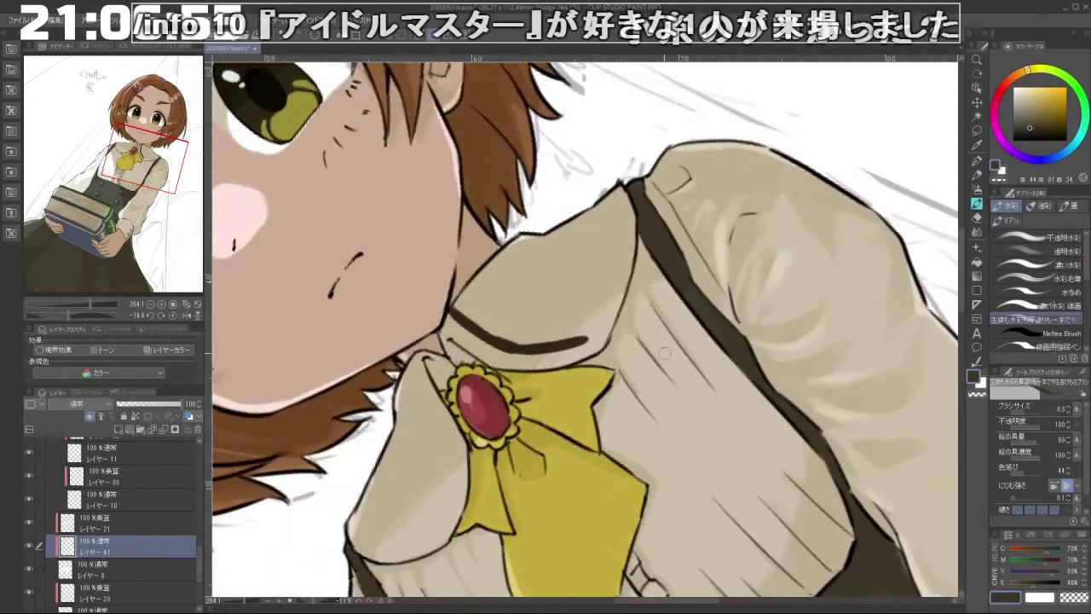
drag(584, 339, 602, 317)
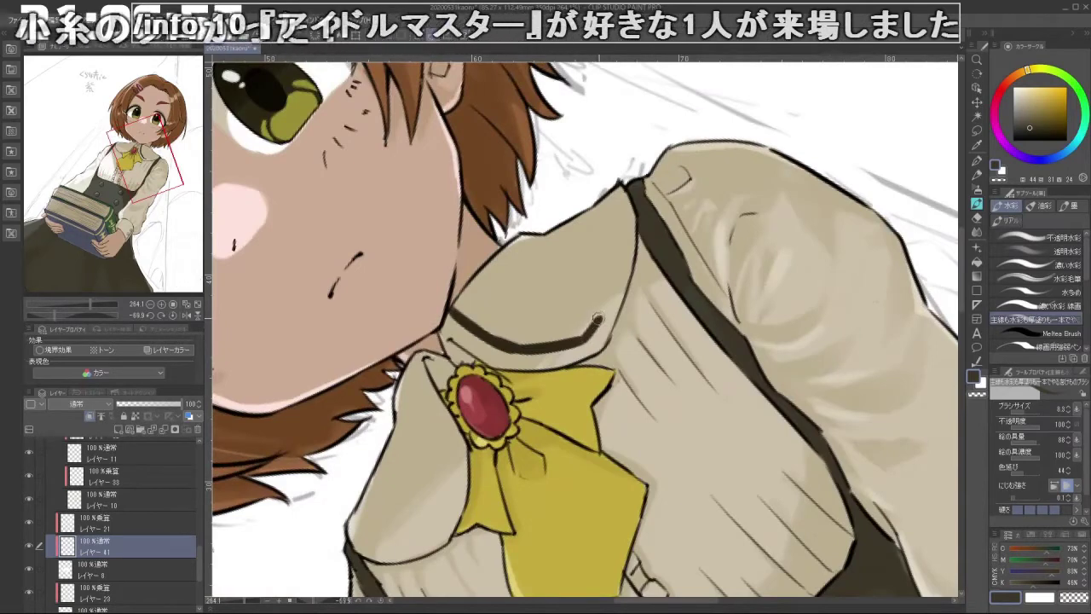
mouse_move(605, 197)
mouse_down()
mouse_move(618, 249)
mouse_move(613, 228)
mouse_move(612, 270)
mouse_up()
key(ctrl+z)
key(ctrl+z)
drag(613, 227, 599, 320)
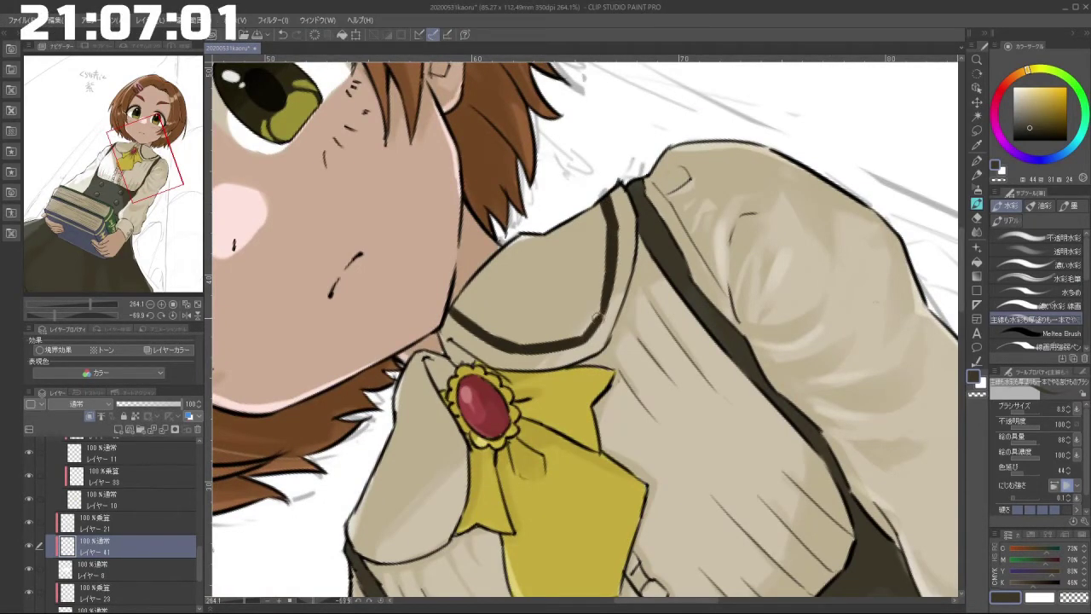
mouse_move(618, 242)
mouse_down()
mouse_move(612, 198)
mouse_move(581, 242)
mouse_move(556, 412)
mouse_up()
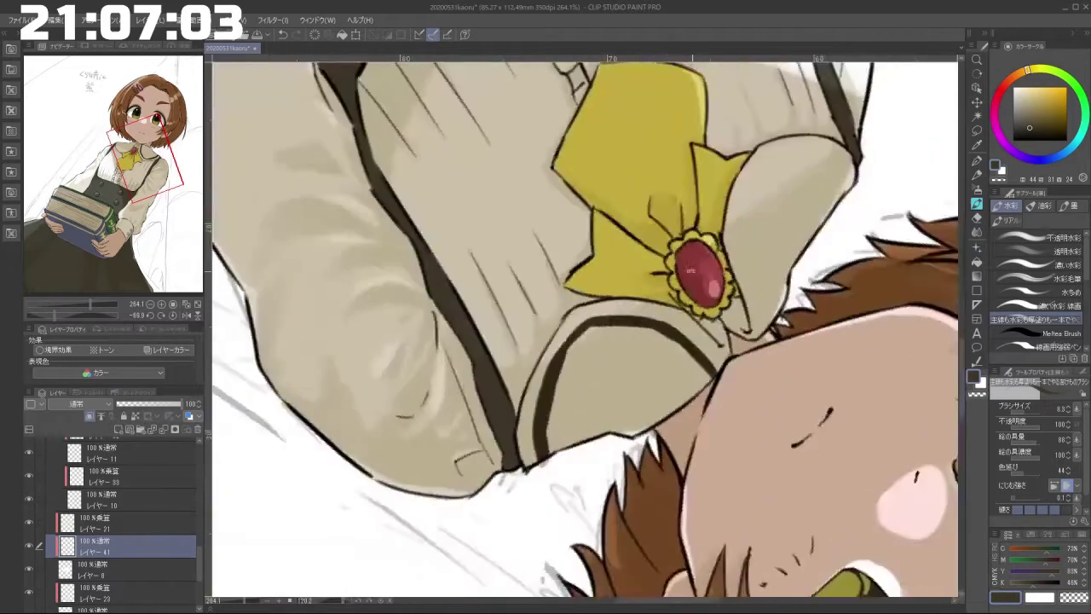
mouse_move(564, 361)
mouse_down()
mouse_move(593, 325)
mouse_move(614, 320)
mouse_up()
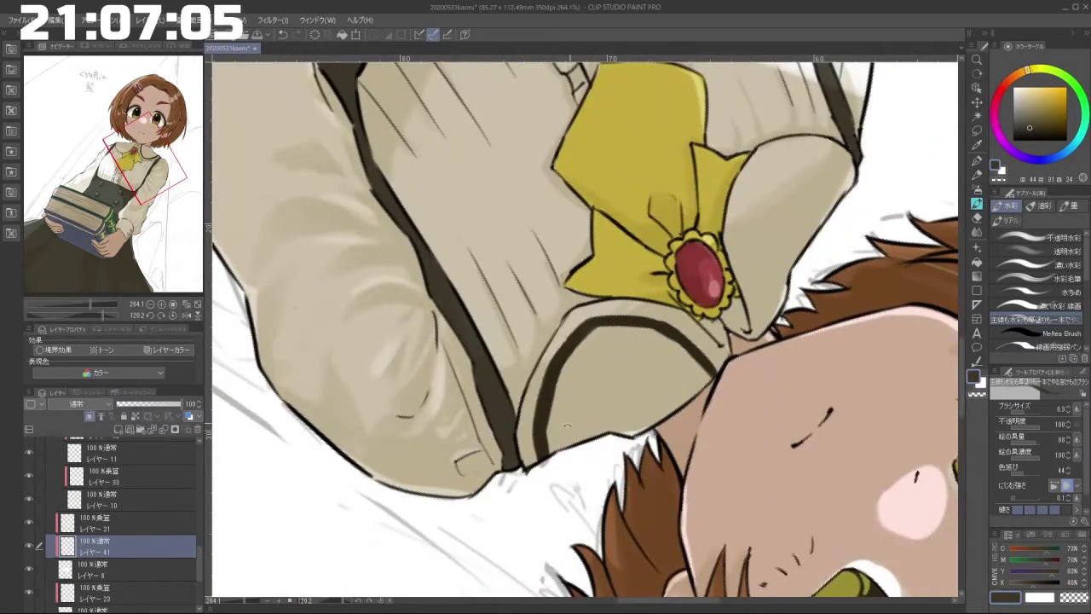
mouse_move(505, 432)
mouse_down()
mouse_move(677, 427)
mouse_move(712, 294)
mouse_up()
drag(679, 358, 648, 376)
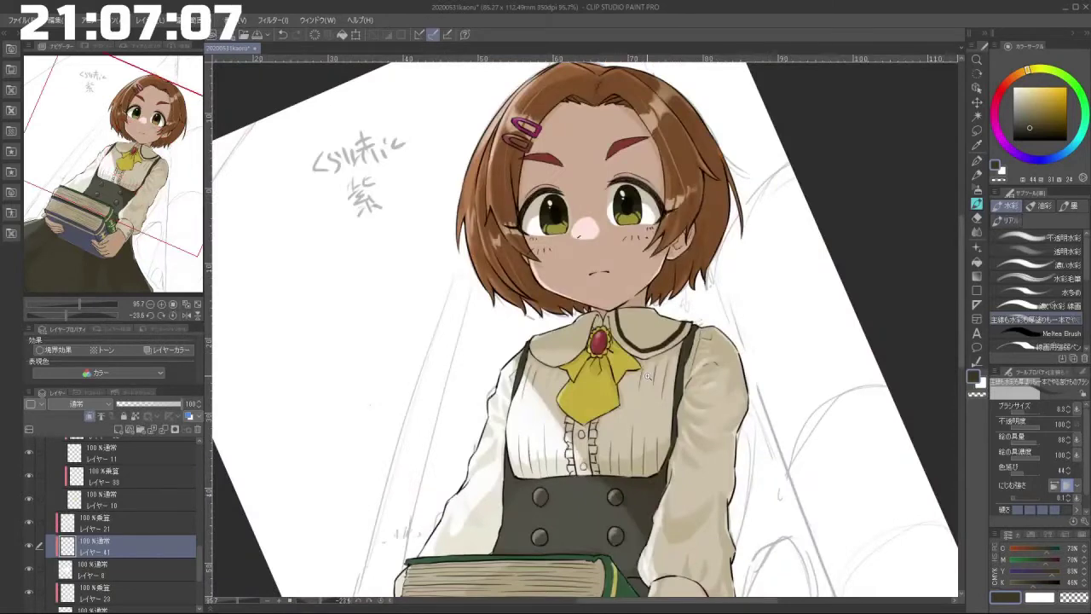
Step: Paint a matching dark brown trim line around the other collar half, parallel to its outer edge
drag(605, 341, 628, 287)
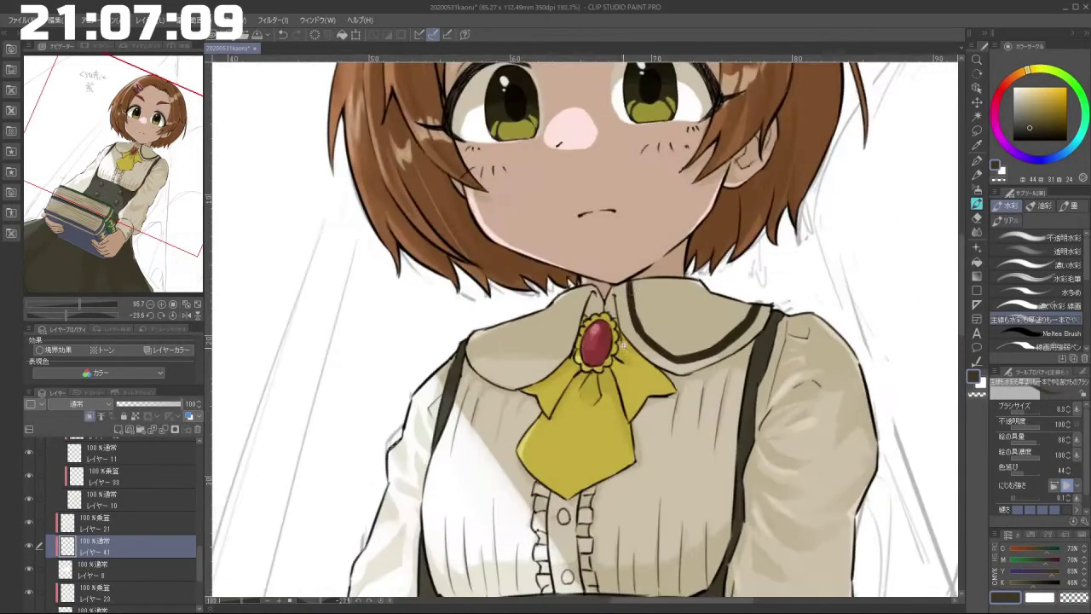
drag(609, 426, 646, 410)
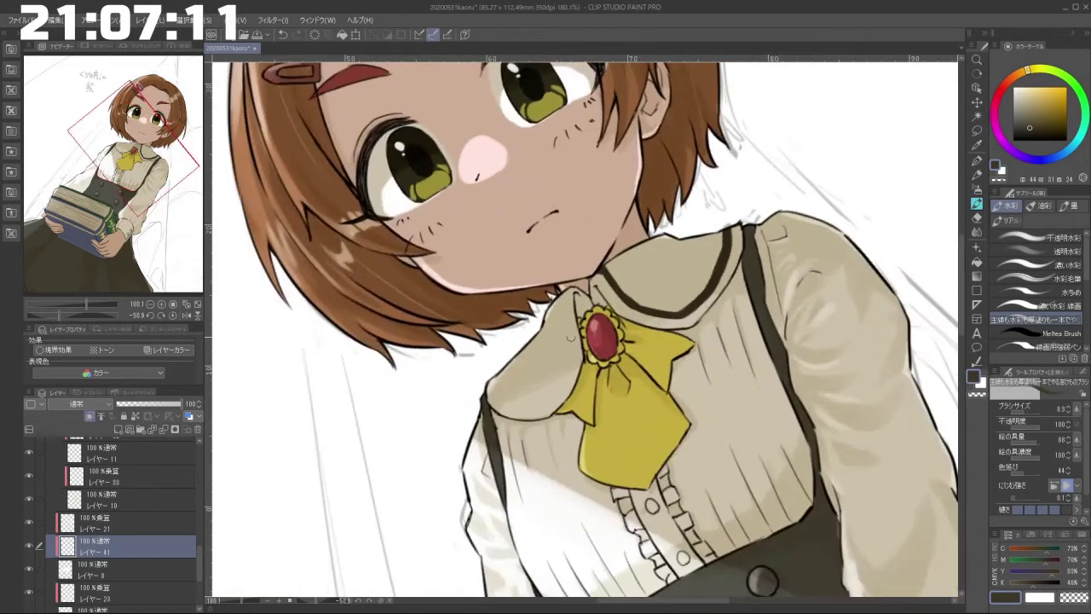
key(ctrl+z)
mouse_move(563, 292)
mouse_down()
mouse_move(561, 377)
mouse_move(509, 401)
mouse_move(535, 399)
mouse_move(496, 373)
mouse_up()
key(ctrl+z)
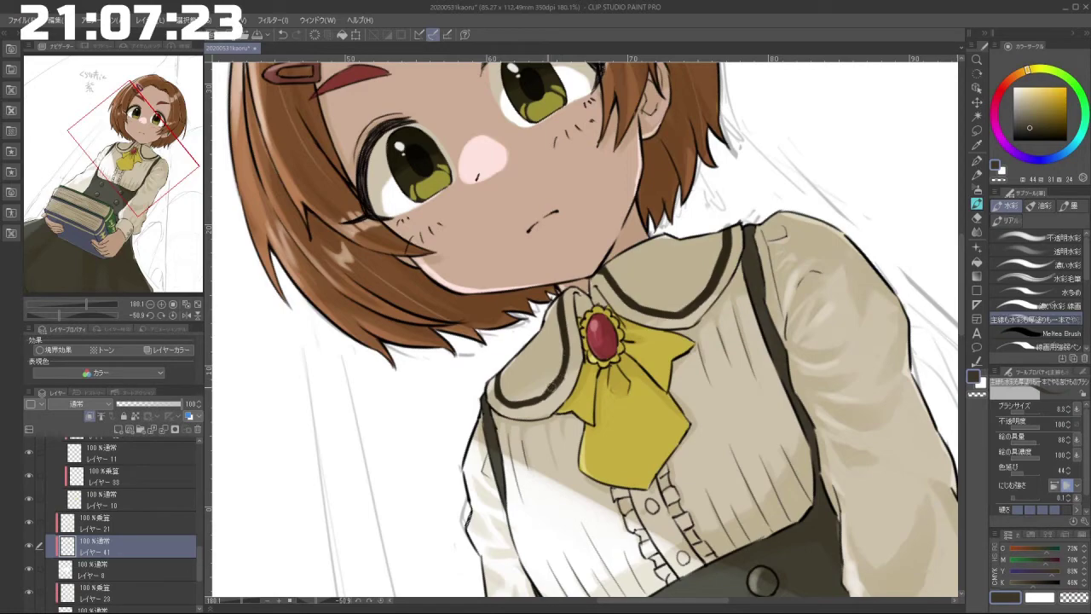
drag(590, 433, 487, 383)
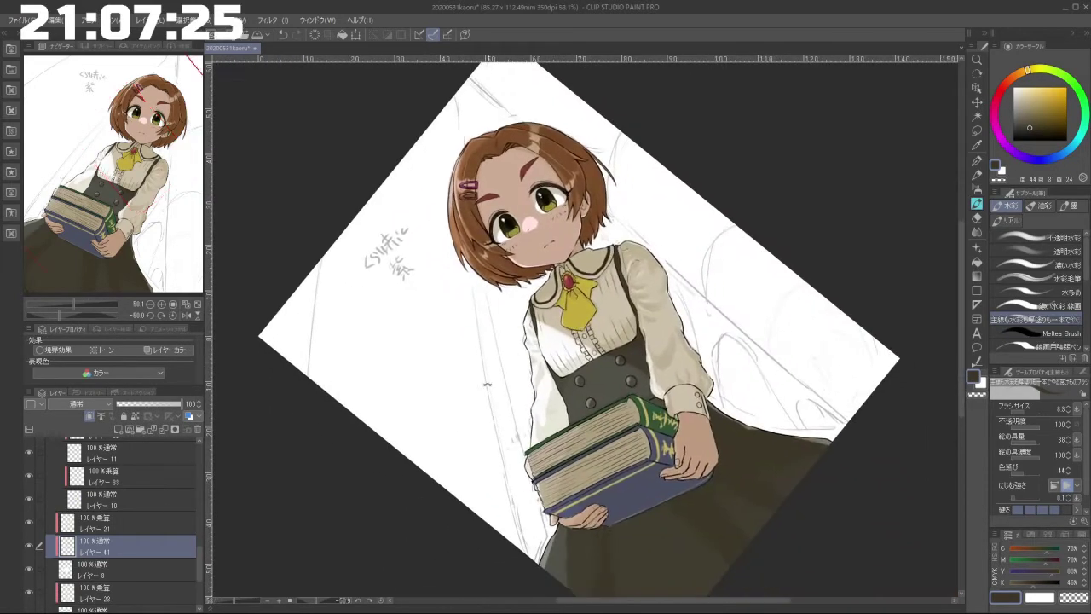
Step: Fill the two buttons on the blouse cuff above the books with dark brown
drag(582, 411, 658, 376)
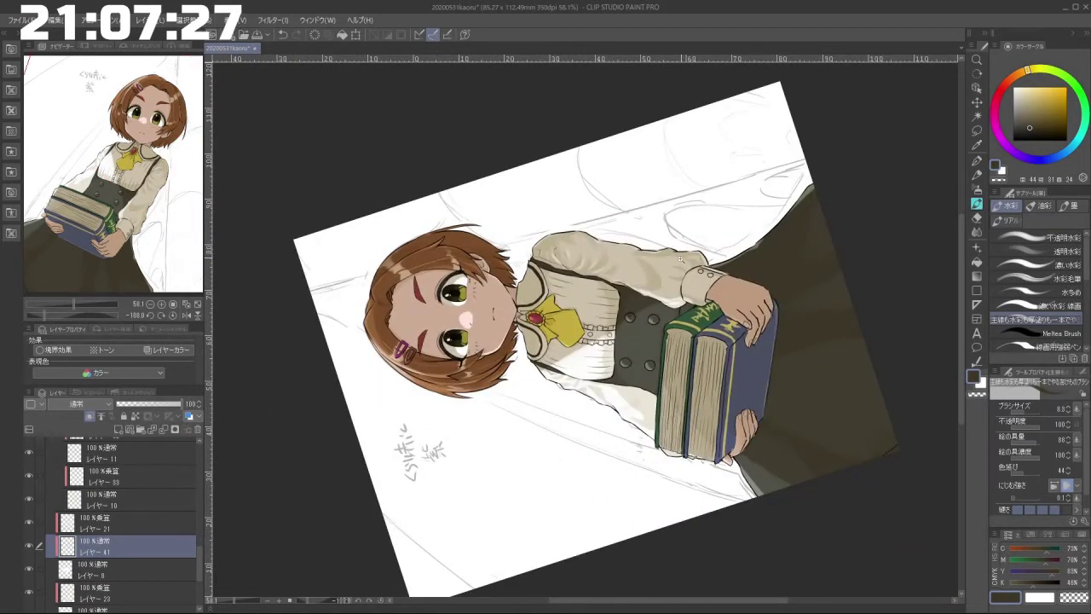
scroll(757, 228, up, 5)
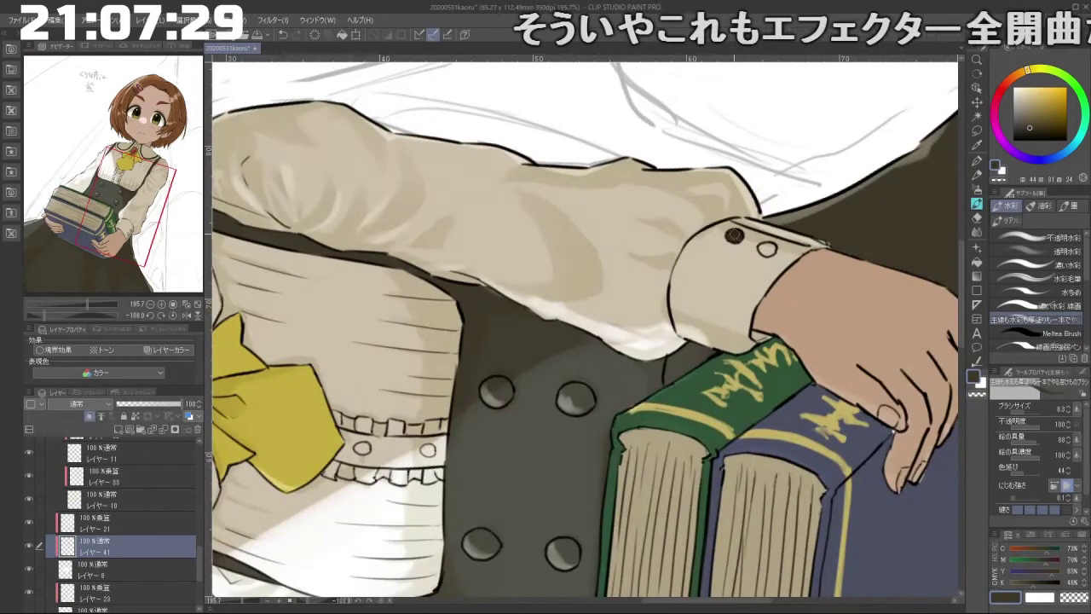
click(766, 249)
drag(771, 249, 768, 251)
scroll(764, 342, down, 5)
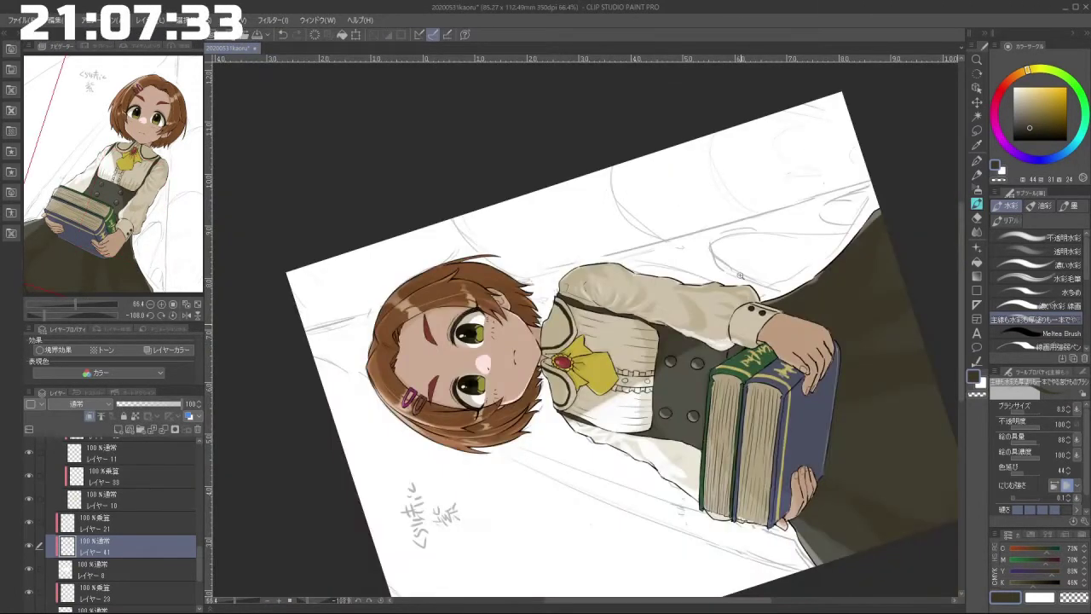
Step: Paint a dark brown trim line along the wrist edge of the same blouse cuff, replacing the first attempt
scroll(740, 276, up, 5)
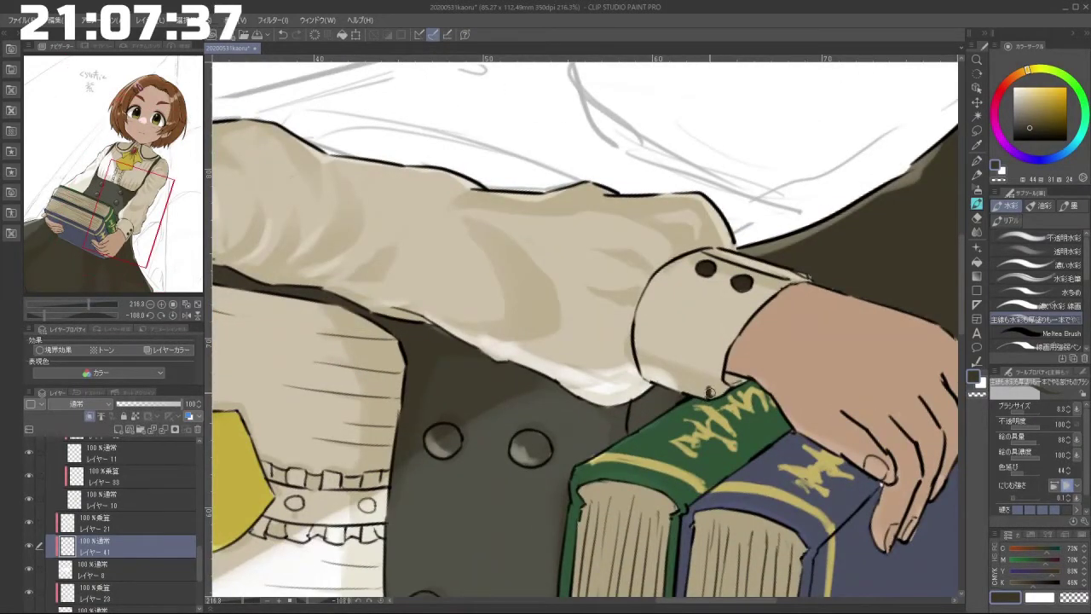
drag(714, 350, 738, 312)
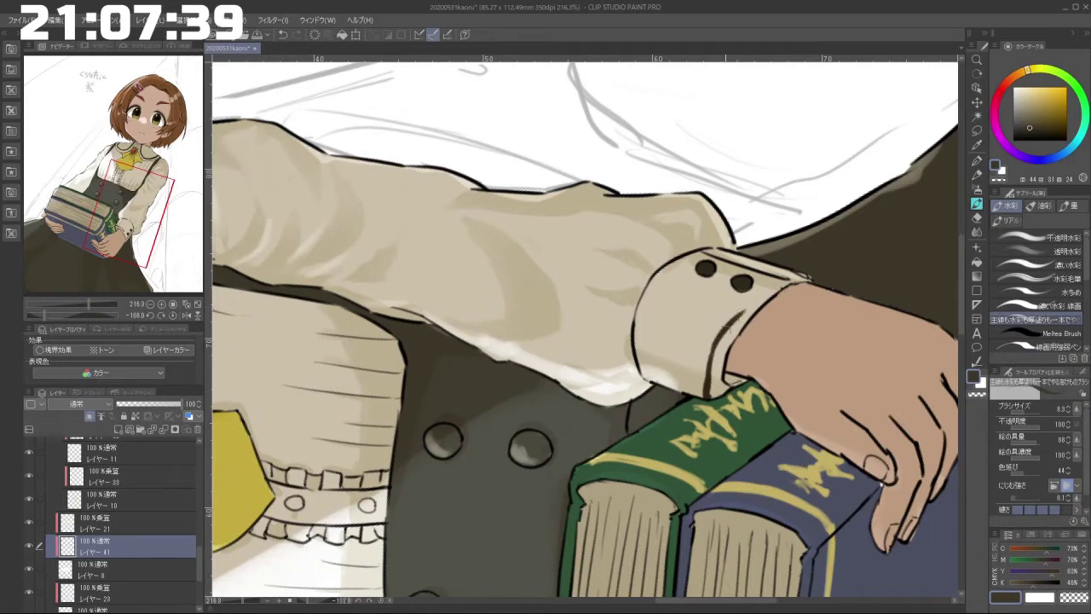
key(ctrl+z)
mouse_move(786, 279)
mouse_down()
mouse_move(717, 330)
mouse_move(732, 312)
mouse_move(708, 392)
mouse_up()
mouse_move(778, 281)
mouse_down()
mouse_move(800, 274)
mouse_move(792, 189)
mouse_up()
scroll(811, 291, down, 7)
drag(699, 475, 770, 313)
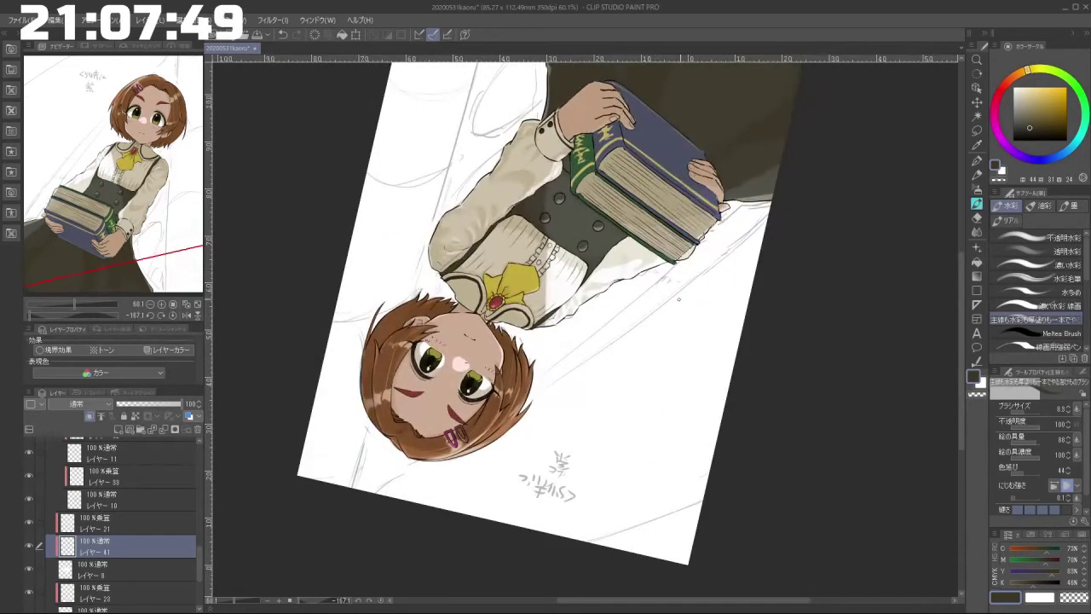
mouse_move(585, 375)
mouse_down()
mouse_move(682, 354)
mouse_move(667, 266)
mouse_move(569, 226)
mouse_move(524, 245)
mouse_up()
scroll(673, 307, up, 3)
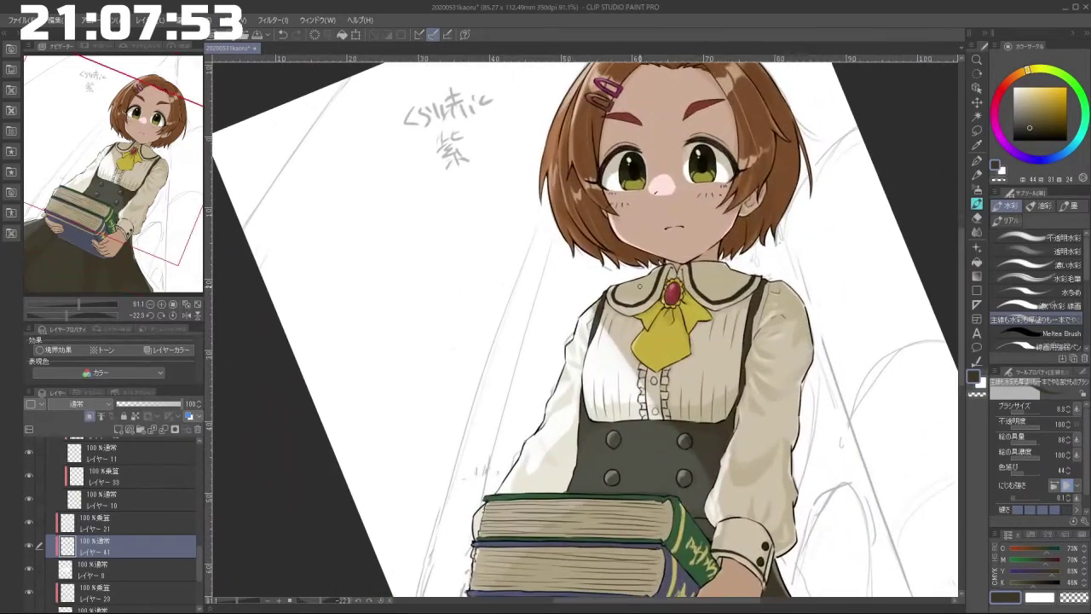
Step: Identify レイヤー 10 as the ascot's base colour by toggling its visibility, and add a new clipped layer above it
scroll(200, 559, up, 4)
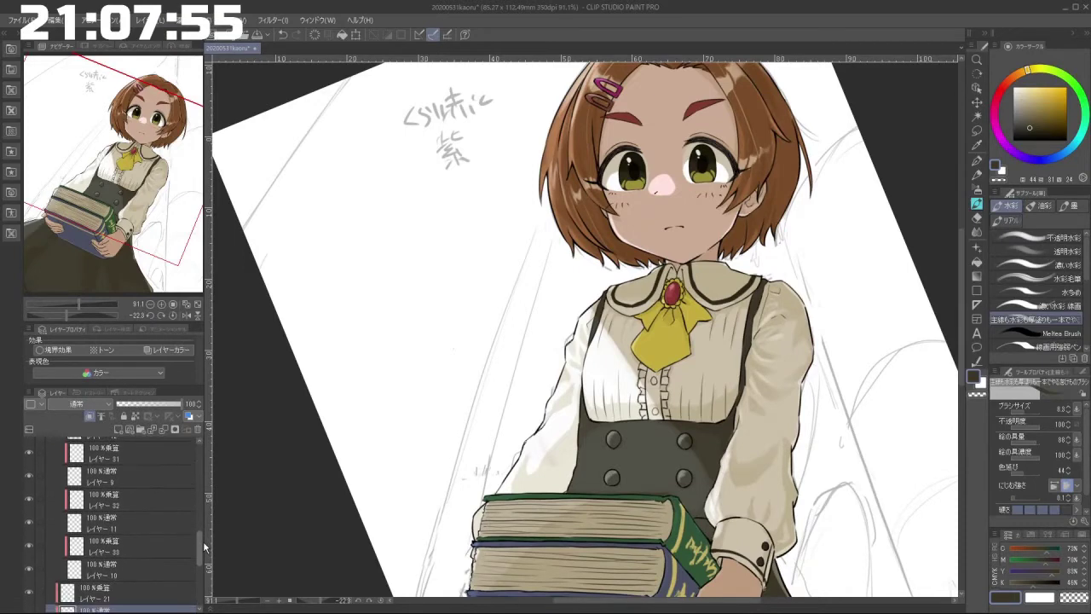
click(28, 565)
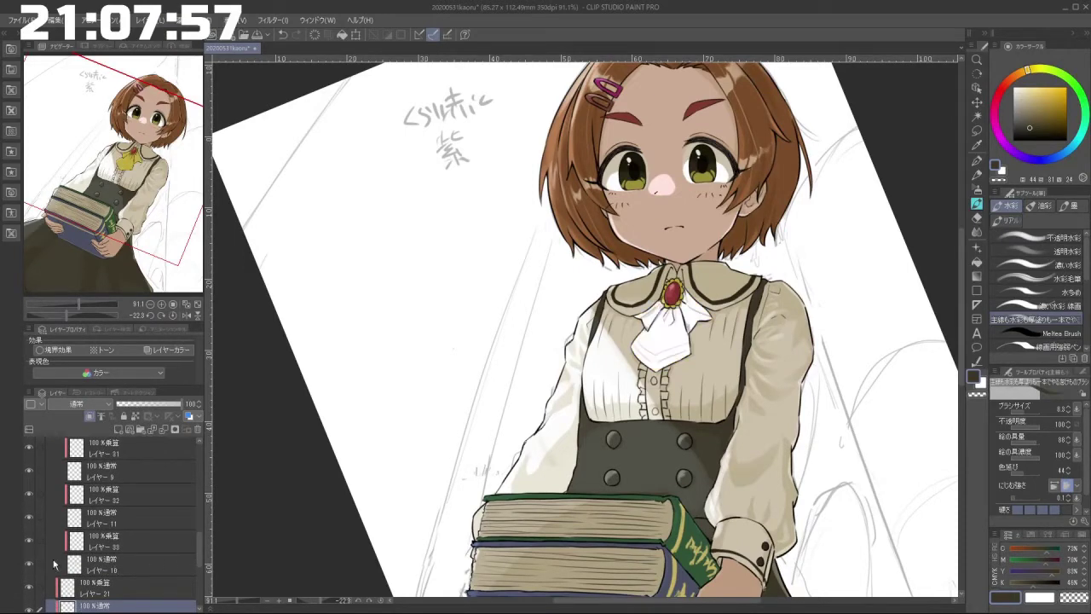
click(28, 565)
click(142, 566)
click(125, 431)
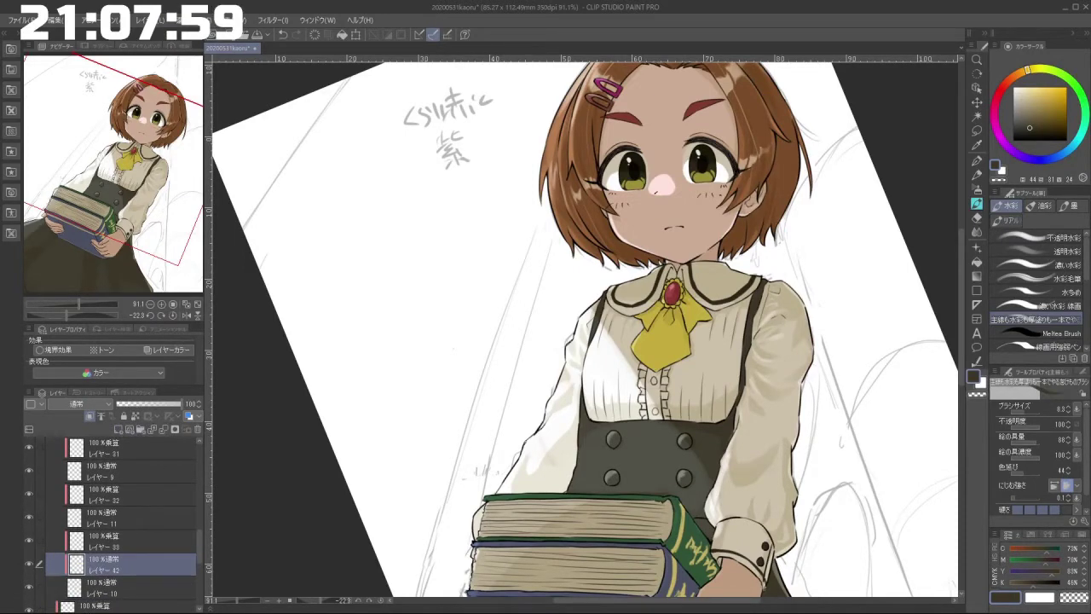
Step: Choose a pale cream colour and paint a straight band across the yellow ascot, parallel to one lower edge
click(659, 371)
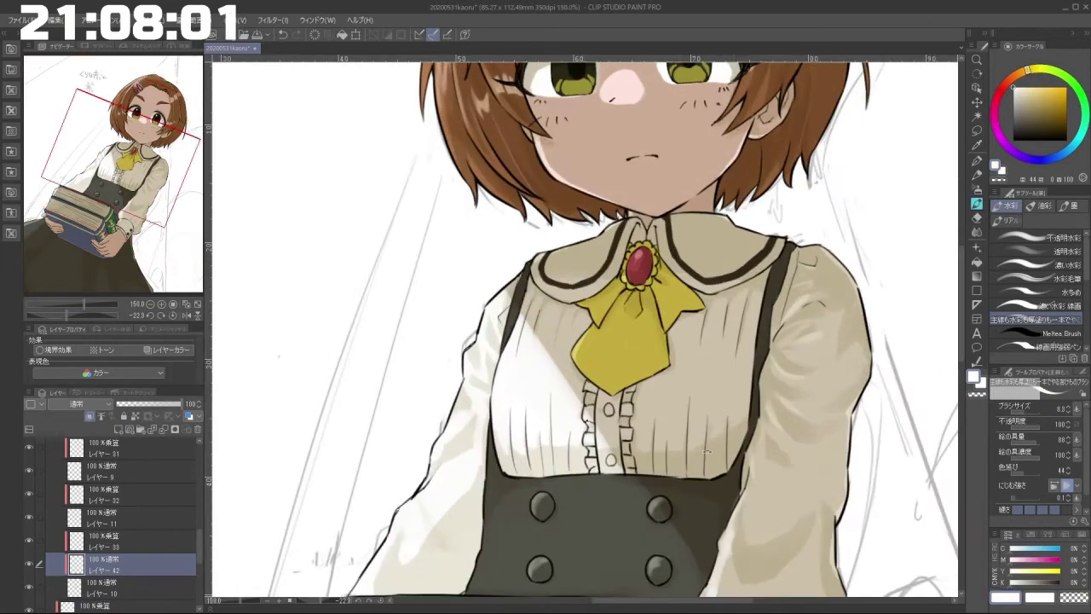
drag(660, 371, 618, 417)
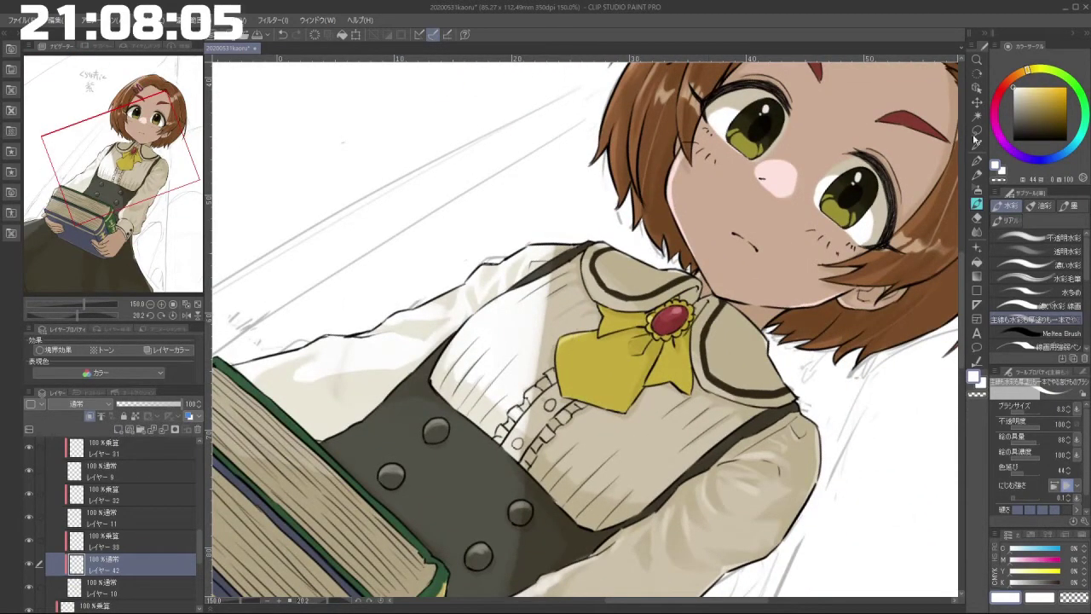
alt+click(641, 308)
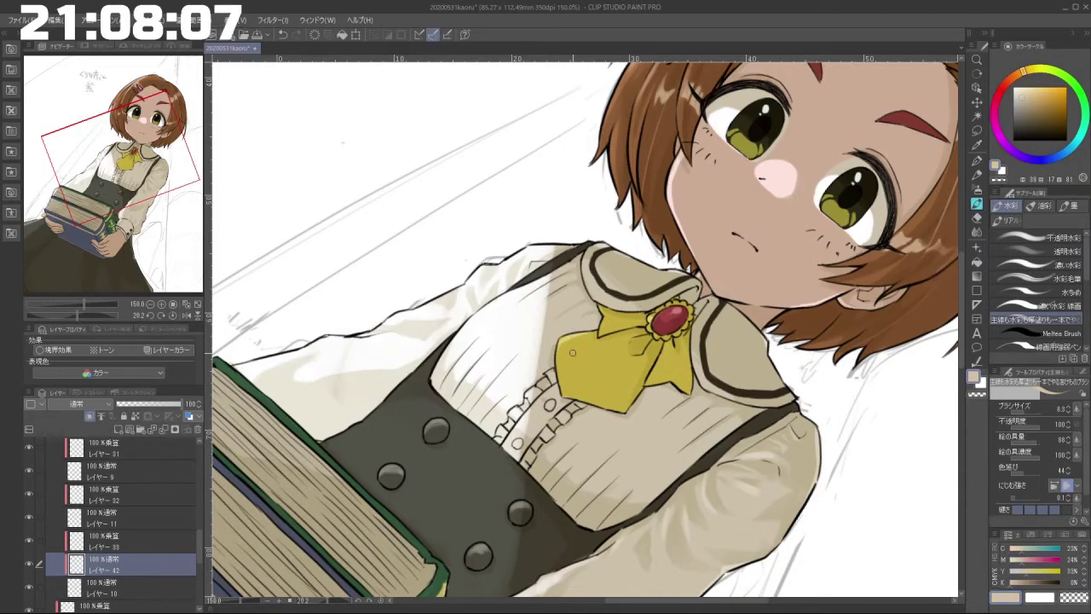
click(1020, 88)
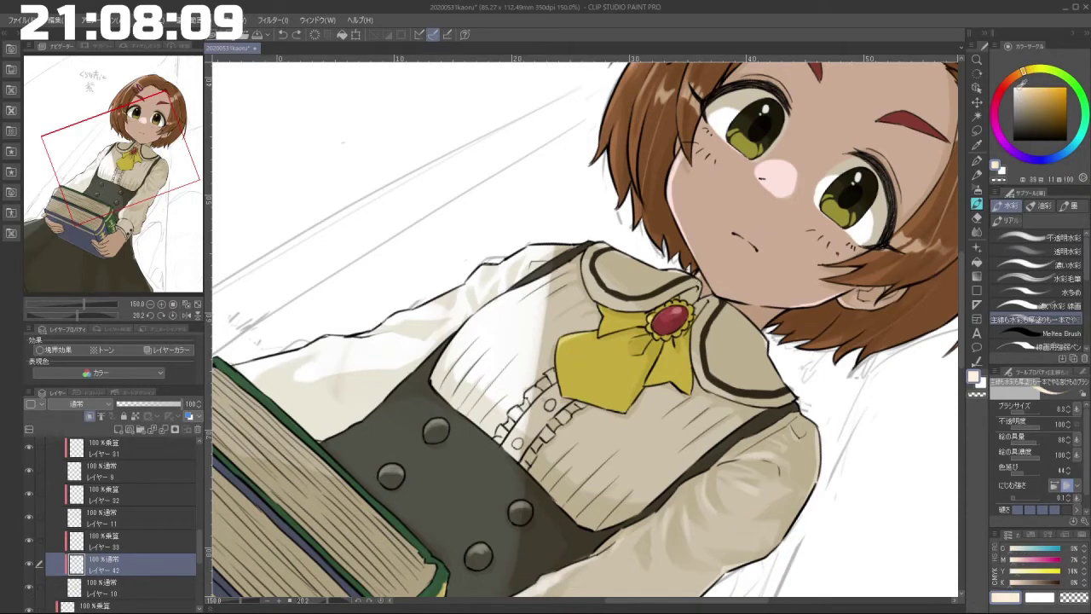
scroll(584, 357, up, 4)
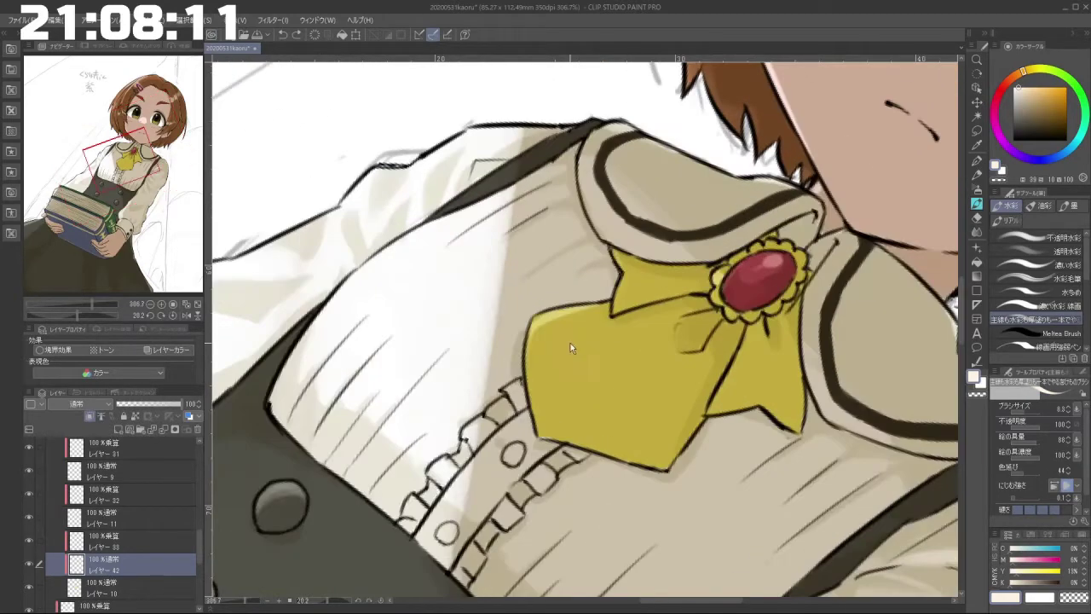
drag(560, 316, 563, 399)
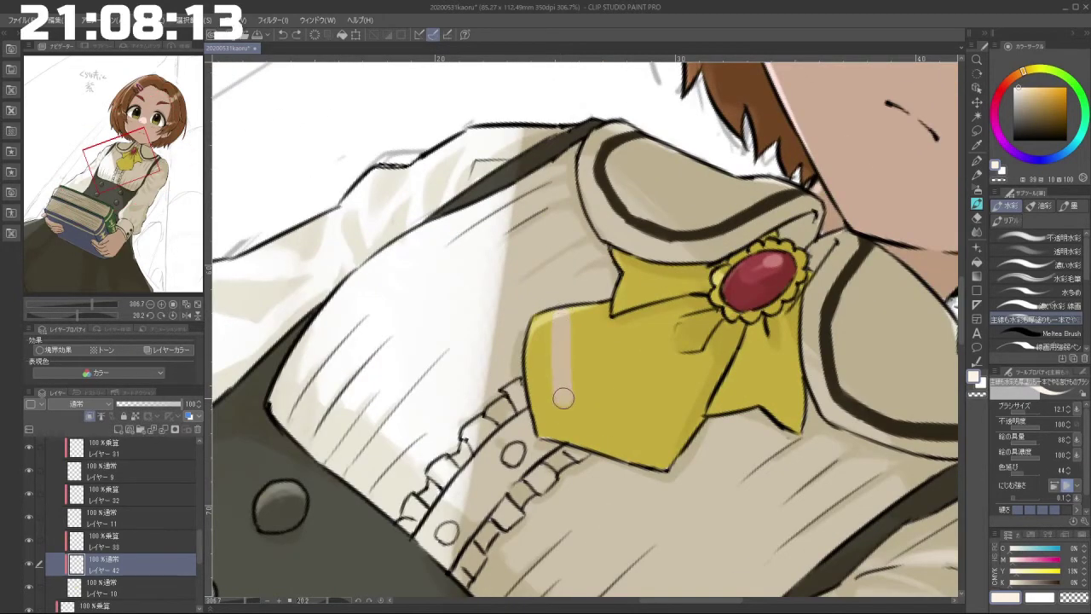
drag(537, 437, 672, 407)
Step: Reduce the brush size to 5.7 and paint the second cream band along the ascot's other lower edge, forming a V-shaped stripe
key(bracketleft)
key(bracketleft)
key(bracketleft)
key(bracketleft)
key(bracketleft)
key(bracketleft)
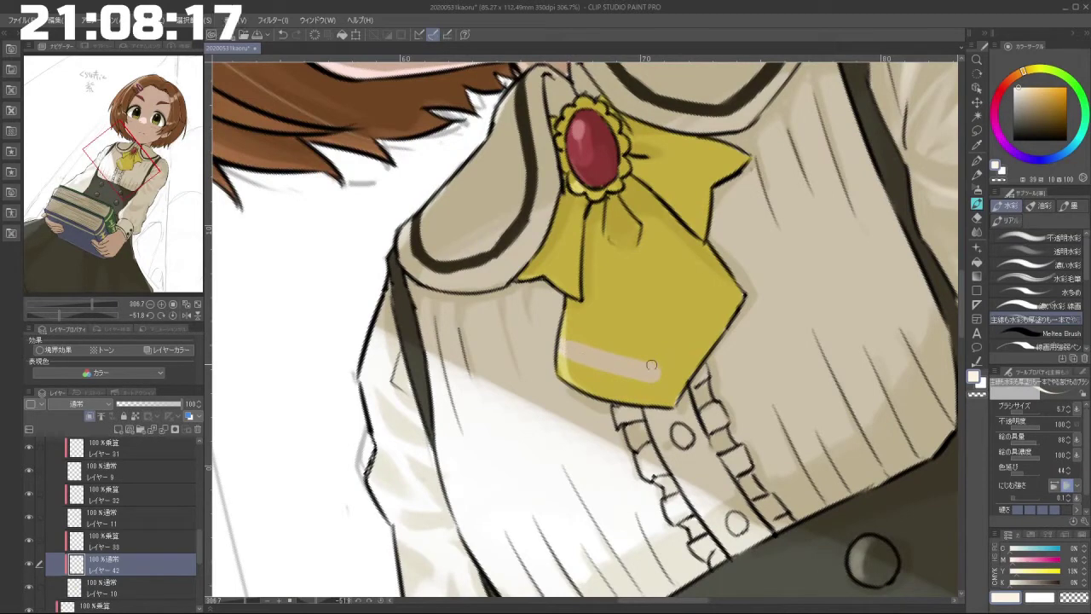
mouse_move(656, 362)
mouse_down()
mouse_move(710, 270)
mouse_move(657, 366)
mouse_up()
key(ctrl+z)
key(ctrl+z)
drag(710, 268, 658, 362)
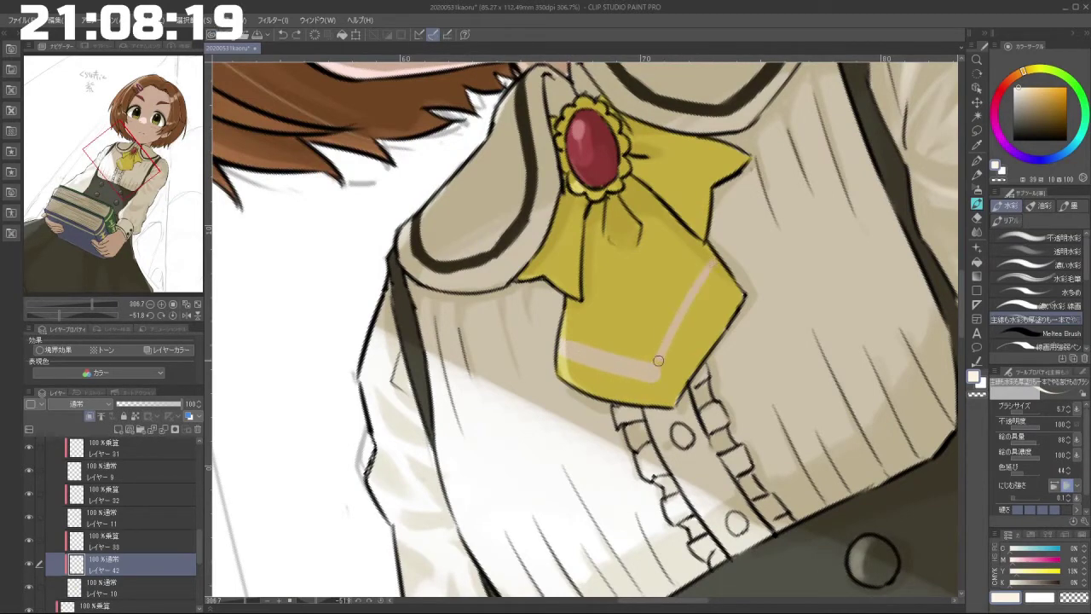
key(ctrl+z)
mouse_move(714, 261)
mouse_down()
mouse_move(661, 343)
mouse_move(657, 378)
mouse_move(726, 273)
mouse_move(659, 361)
mouse_up()
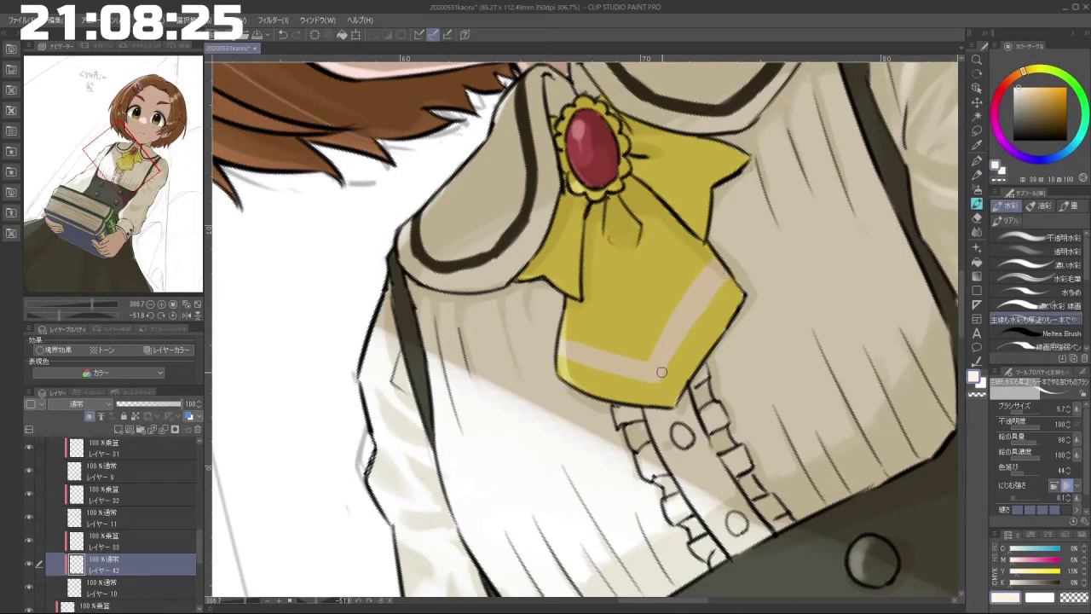
drag(610, 435, 692, 348)
key(ctrl+z)
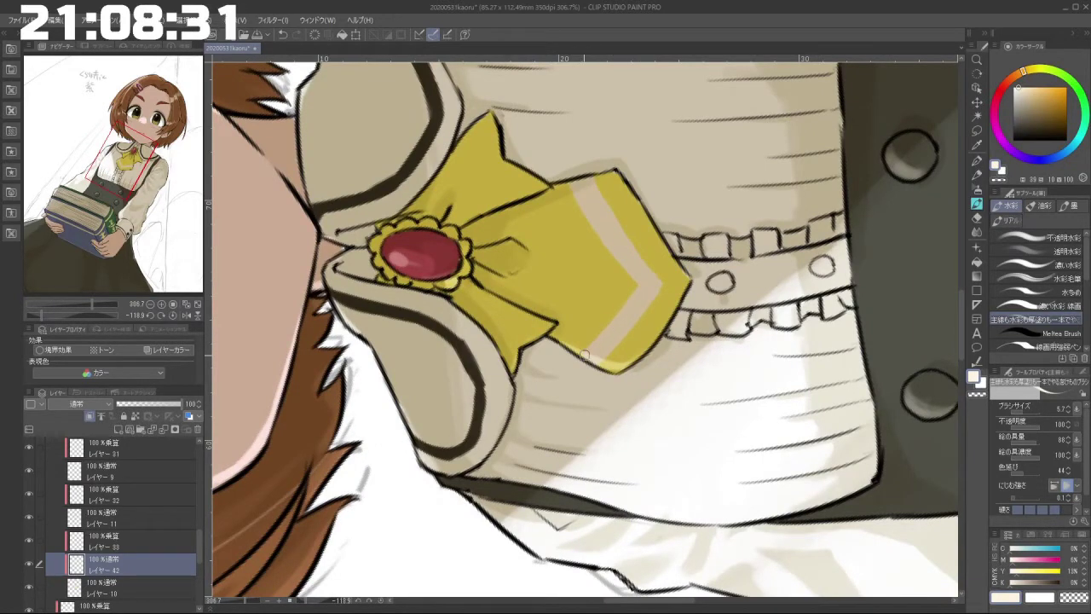
Step: Paint cream stripes across the two small side folds of the yellow ascot, matching the V-shaped stripe on its centre piece
drag(710, 334, 703, 376)
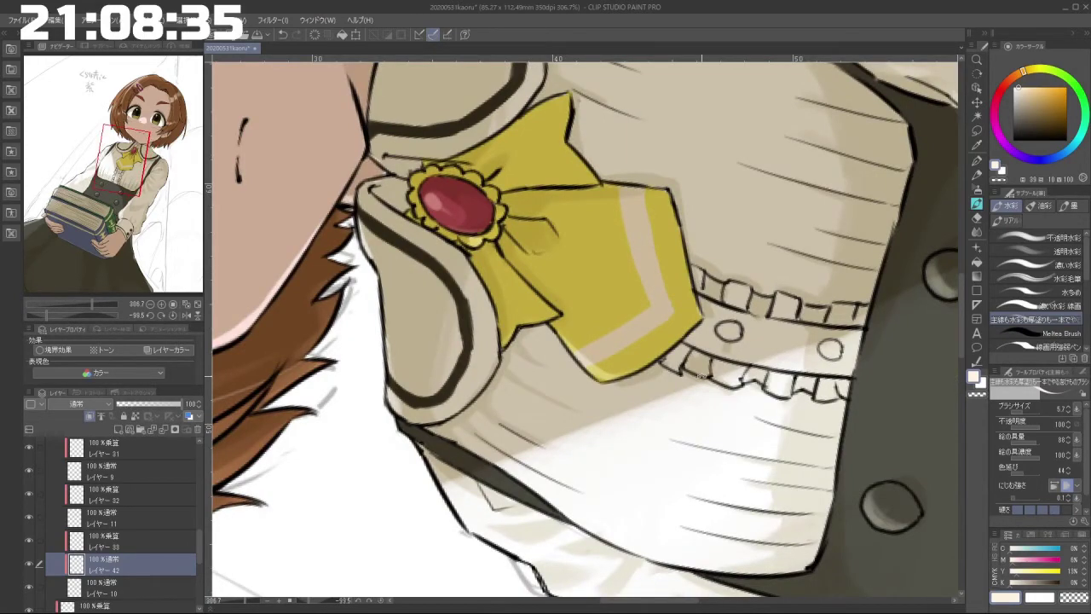
drag(722, 359, 572, 416)
key(ctrl+z)
mouse_move(739, 213)
mouse_down()
mouse_move(758, 296)
mouse_move(742, 221)
mouse_move(764, 296)
mouse_up()
drag(742, 209, 771, 299)
drag(634, 275, 612, 260)
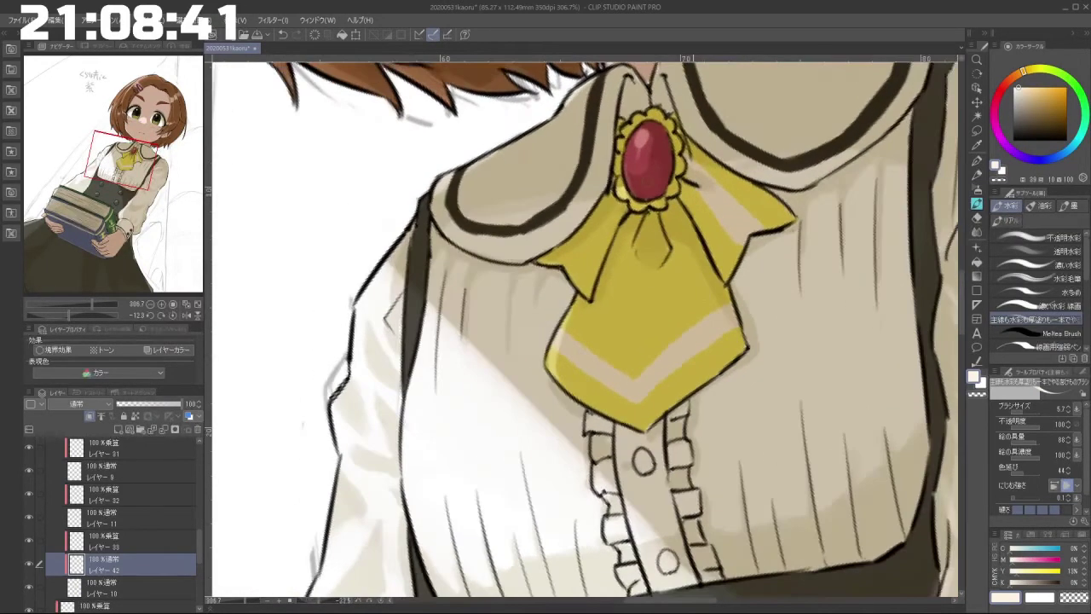
drag(613, 197, 564, 271)
drag(616, 194, 565, 262)
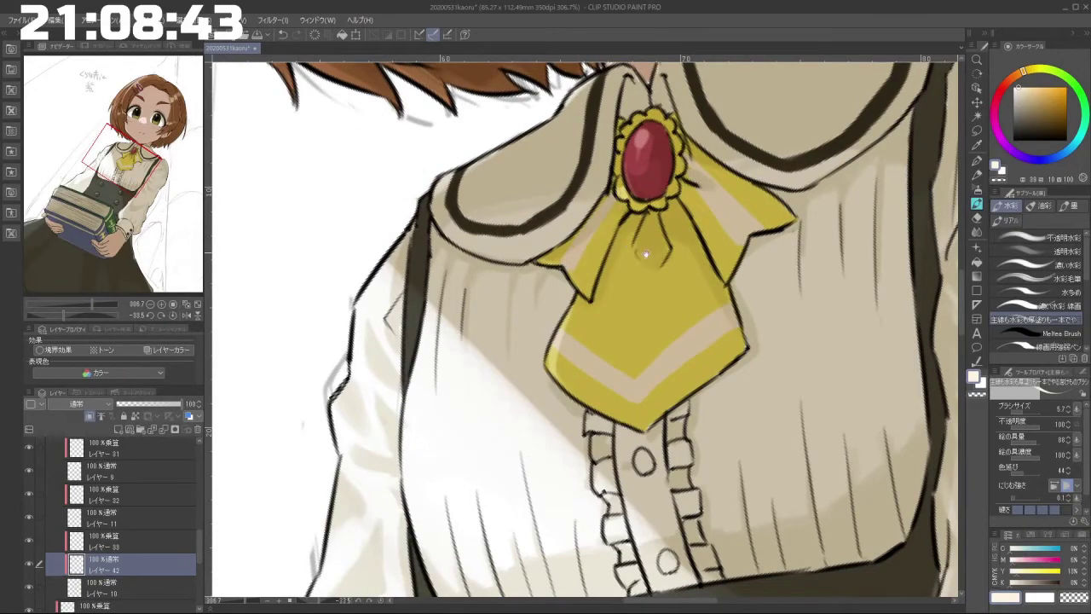
Step: Examine the whole illustration at different angles and zoom levels to judge the ascot stripes and overall colouring
scroll(718, 295, down, 4)
drag(760, 233, 726, 248)
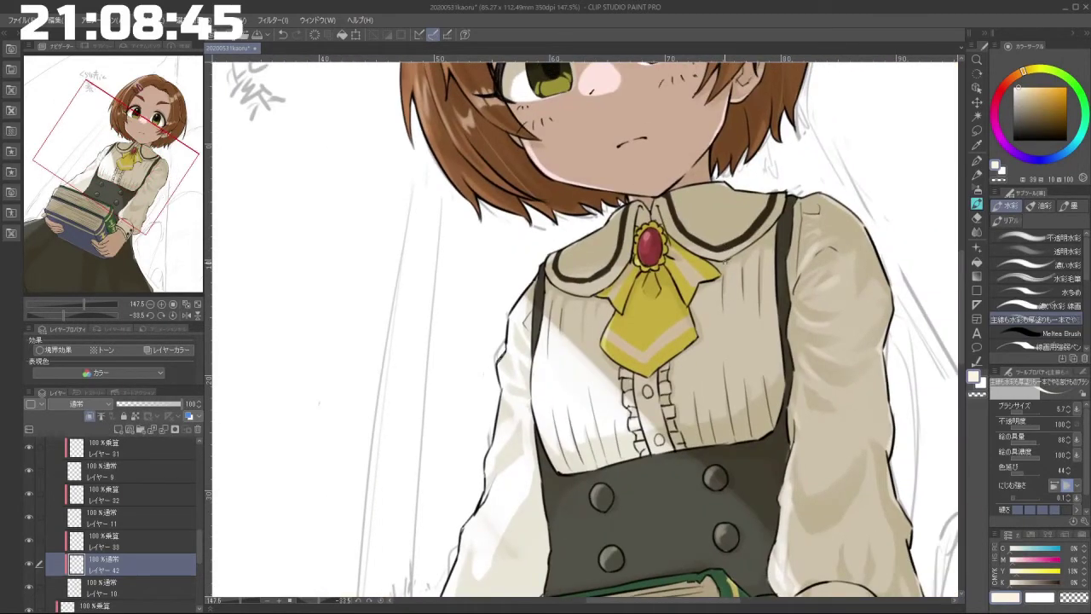
drag(582, 432, 683, 364)
scroll(665, 292, down, 5)
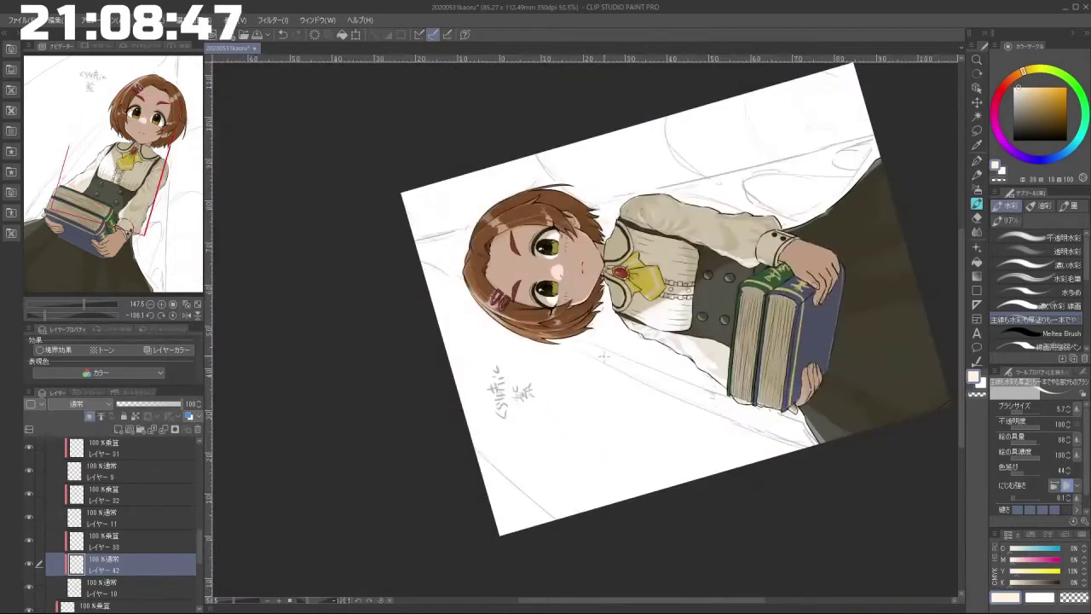
drag(608, 422, 499, 293)
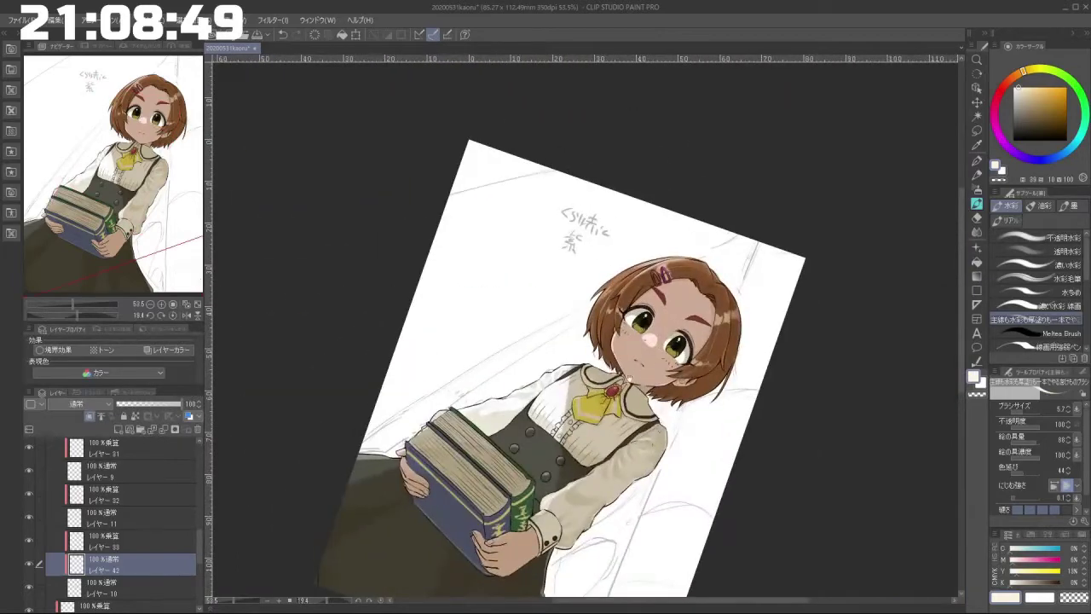
scroll(621, 391, up, 5)
drag(625, 448, 648, 391)
scroll(733, 398, down, 3)
drag(737, 396, 690, 346)
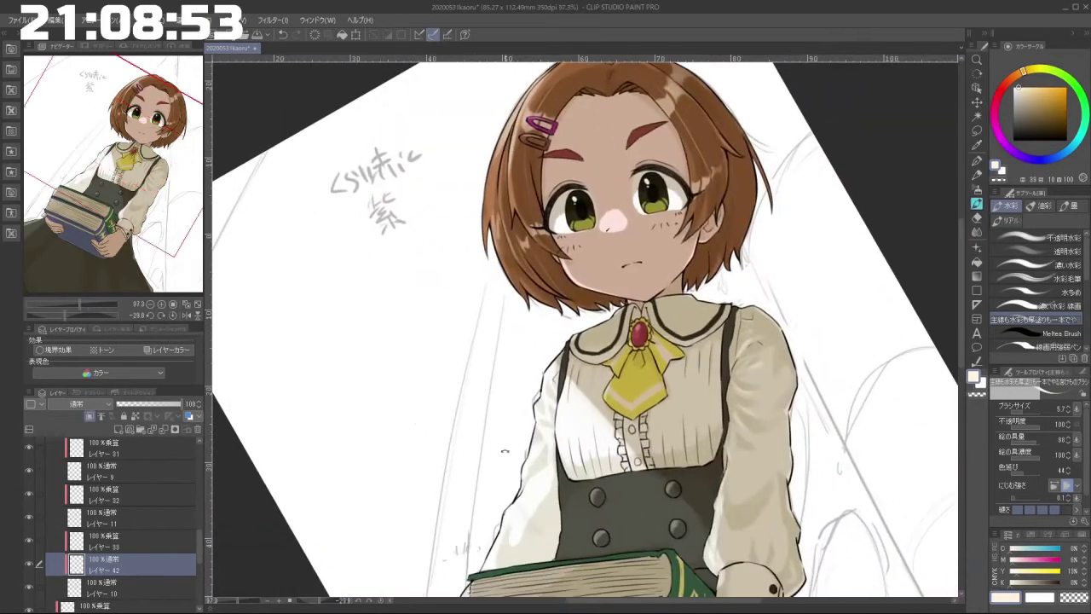
drag(504, 453, 755, 422)
drag(629, 459, 497, 228)
scroll(640, 397, down, 2)
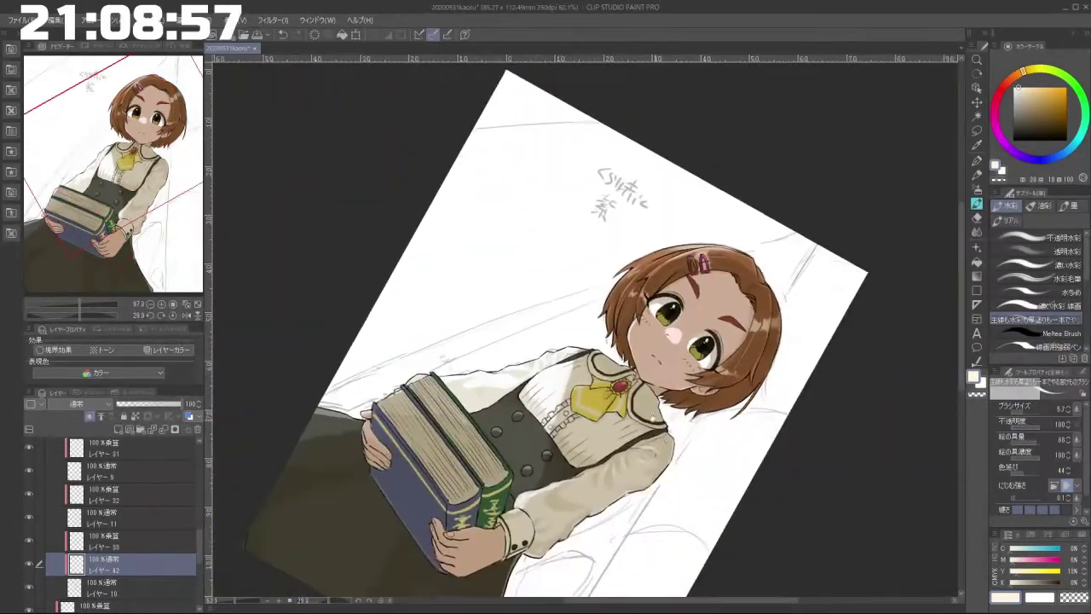
drag(640, 398, 675, 348)
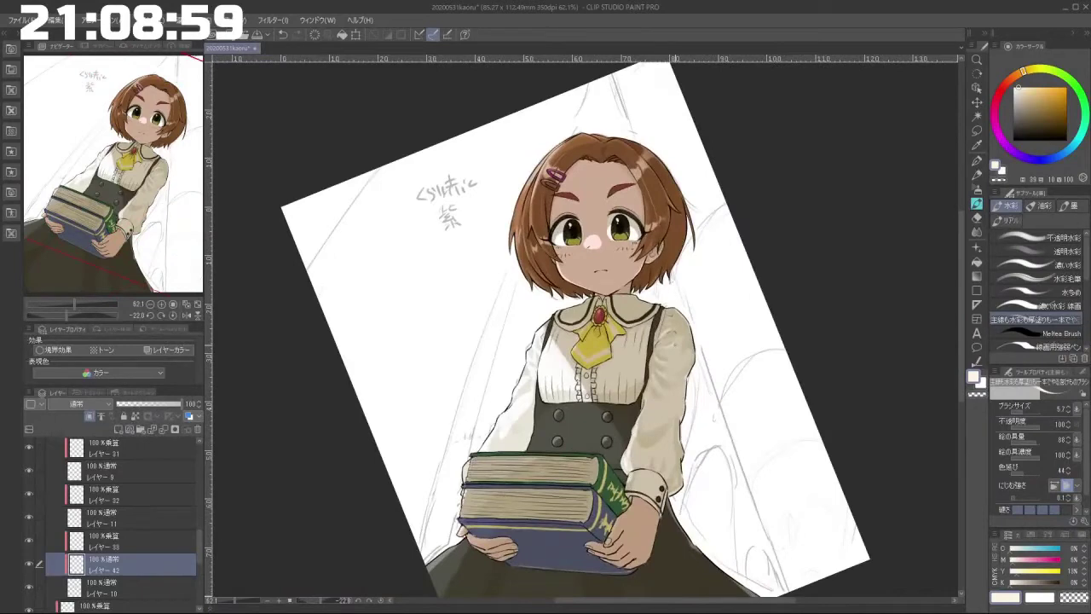
scroll(682, 231, down, 1)
drag(682, 230, 690, 148)
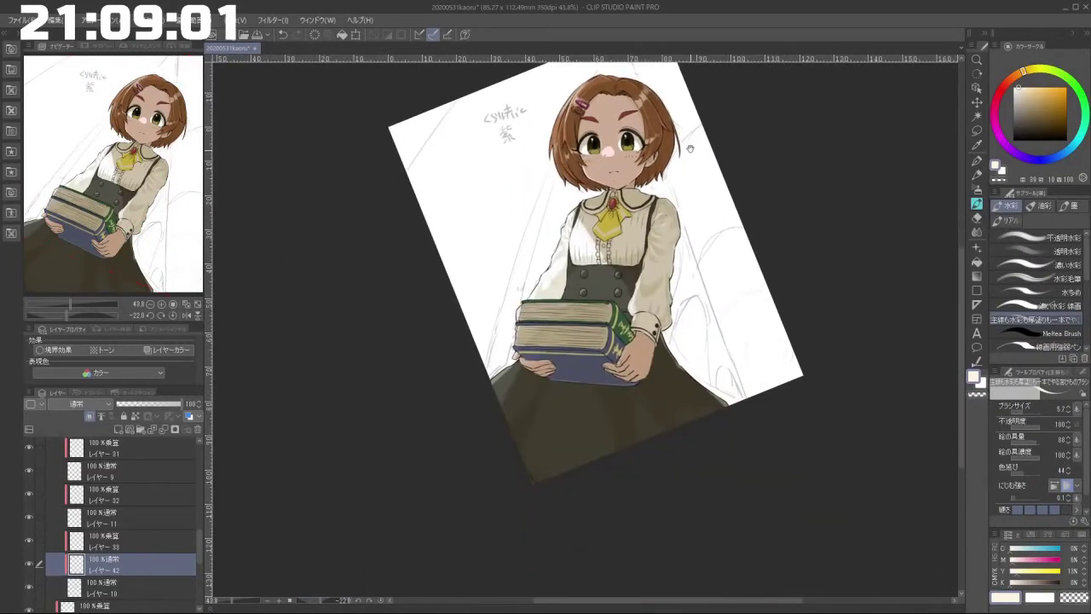
drag(658, 504, 715, 365)
drag(605, 500, 721, 421)
mouse_move(672, 518)
mouse_down()
mouse_move(687, 521)
mouse_move(597, 519)
mouse_move(596, 538)
mouse_move(555, 514)
mouse_move(573, 564)
mouse_move(529, 524)
mouse_move(609, 534)
mouse_move(631, 551)
mouse_move(692, 448)
mouse_up()
scroll(714, 450, down, 3)
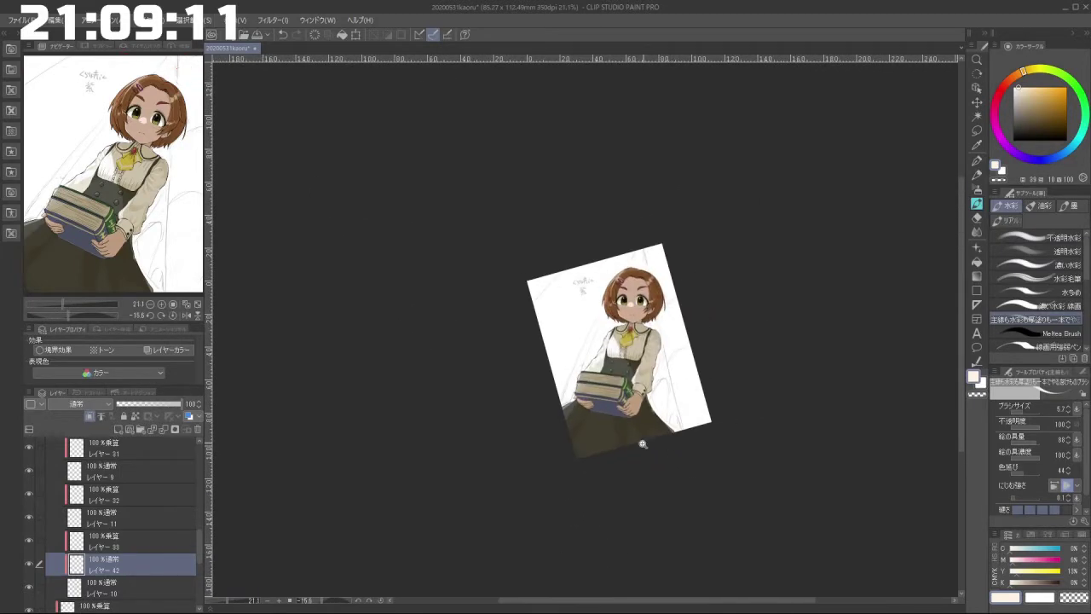
scroll(679, 361, up, 2)
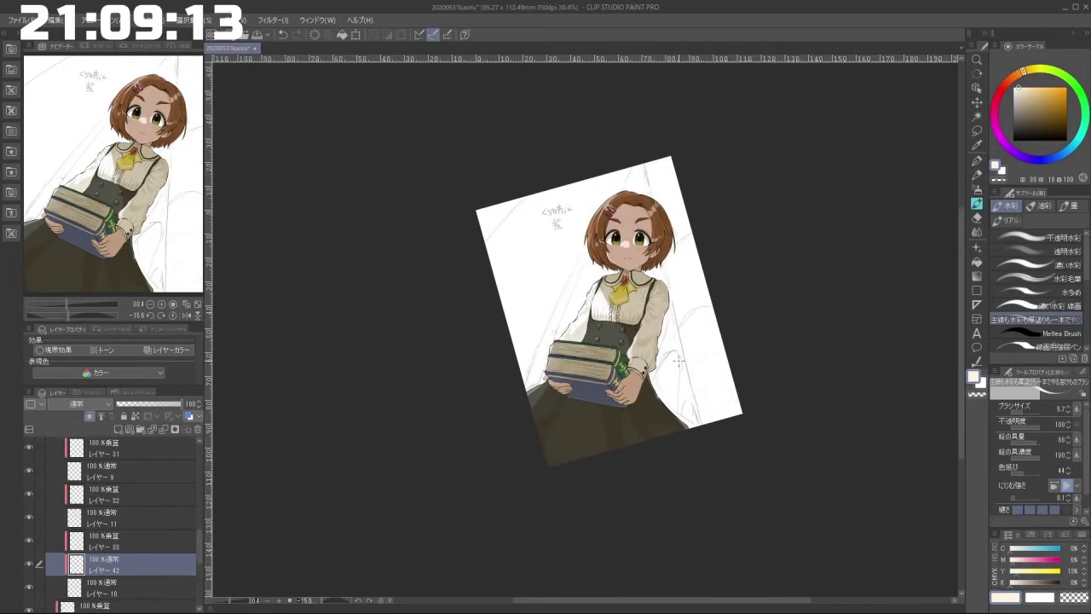
Step: Shift the rough sketch on レイヤー 1 slightly to the left and rotate it a few degrees counter-clockwise behind the girl
scroll(191, 538, down, 5)
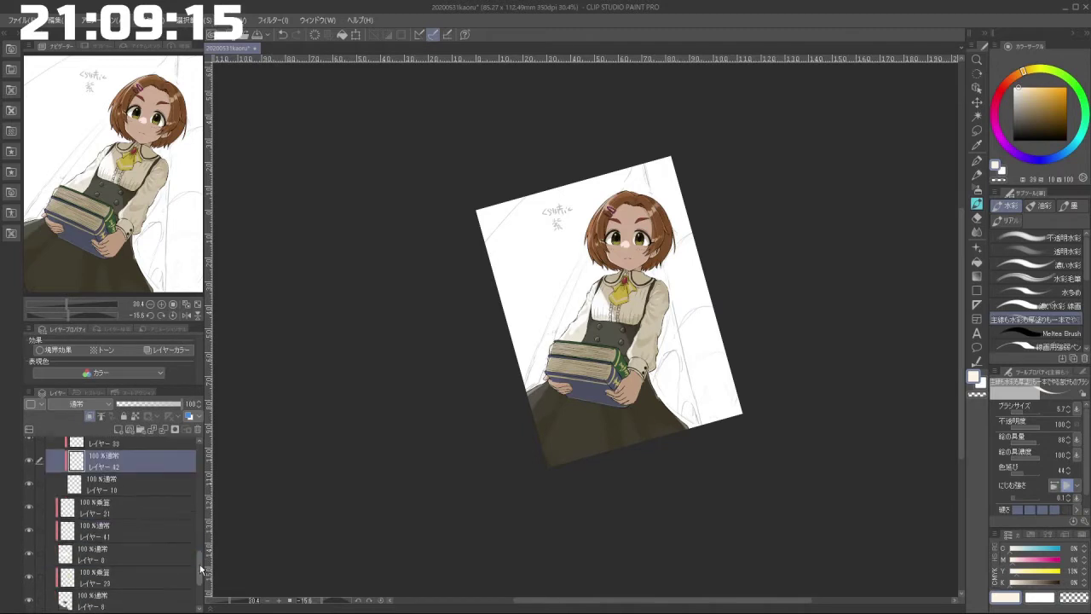
click(177, 532)
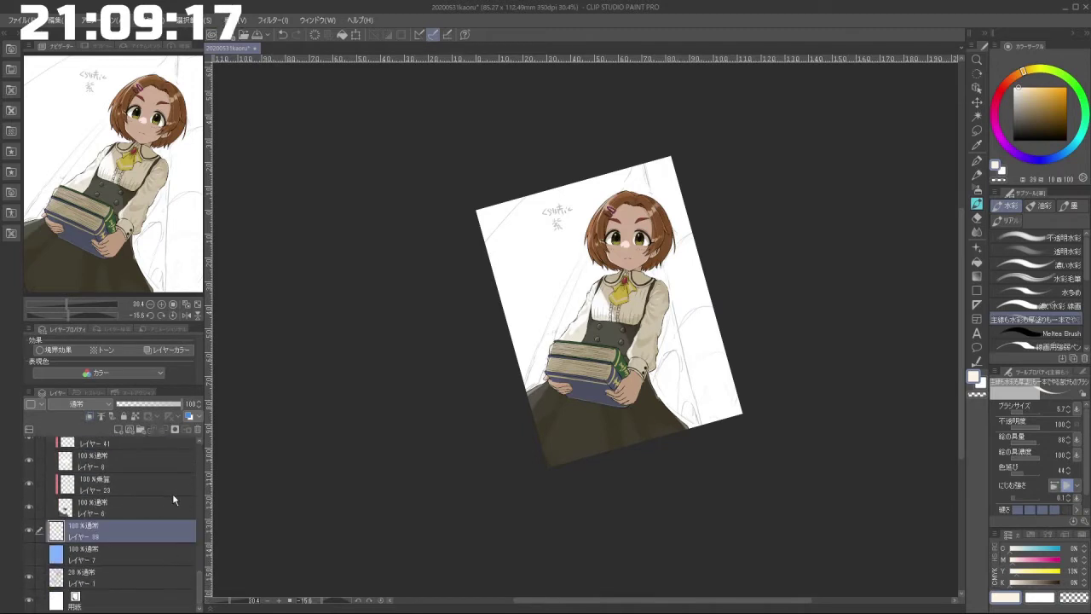
key(k)
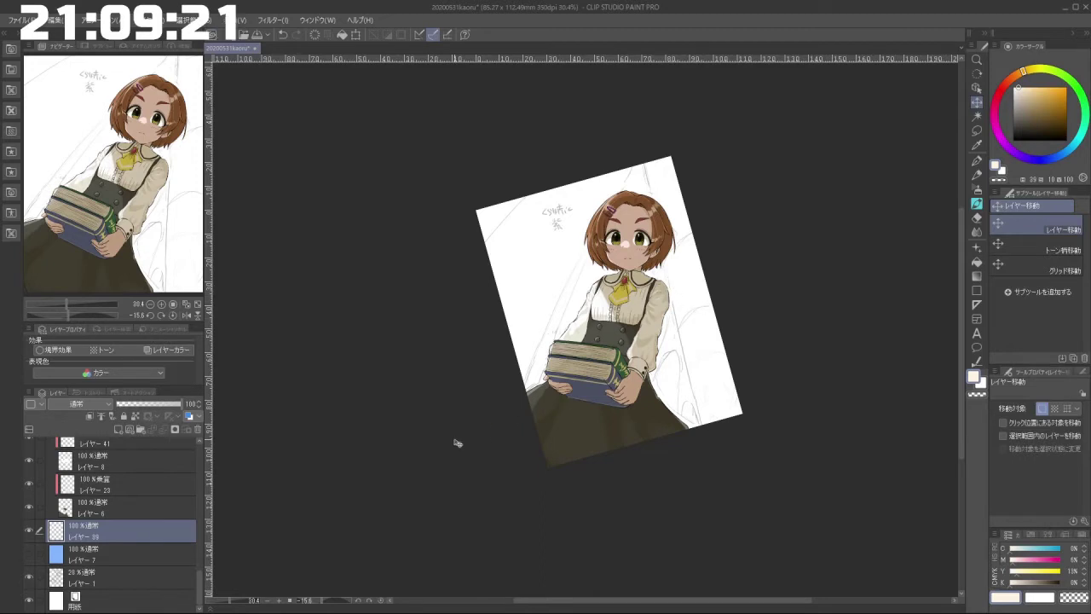
click(159, 576)
mouse_move(730, 366)
mouse_down()
mouse_move(694, 370)
mouse_move(682, 393)
mouse_move(649, 371)
mouse_move(700, 380)
mouse_move(724, 364)
mouse_up()
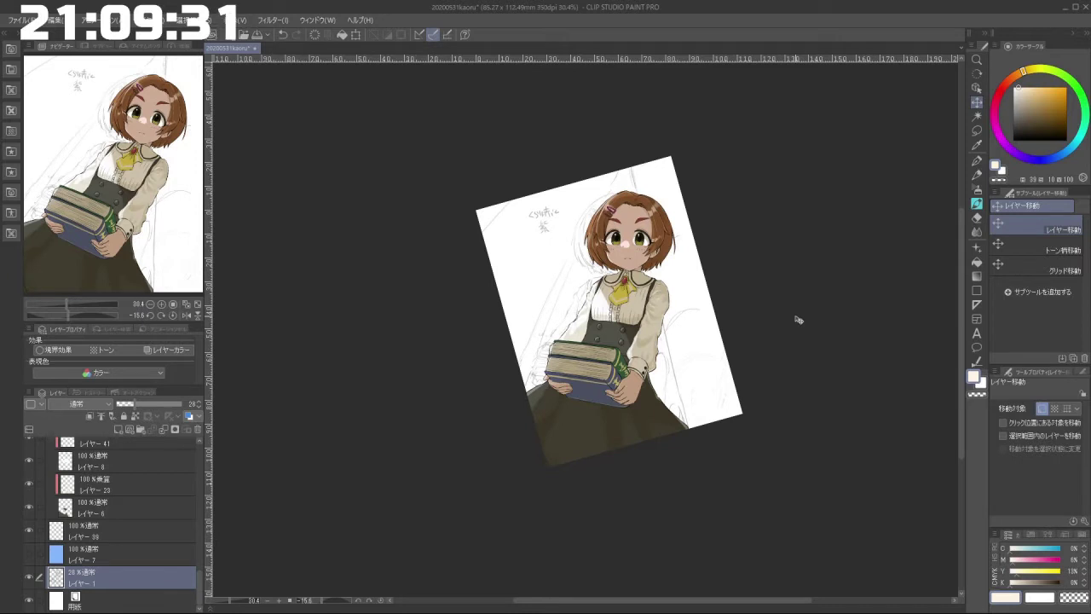
key(ctrl+t)
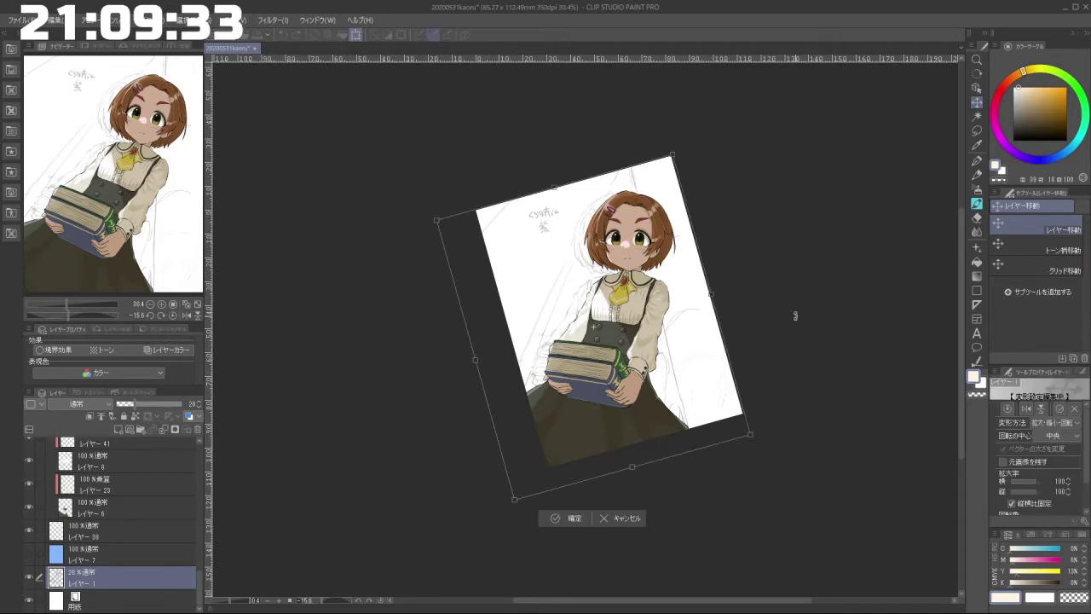
mouse_move(784, 482)
mouse_down()
mouse_move(794, 451)
mouse_move(731, 397)
mouse_move(724, 413)
mouse_up()
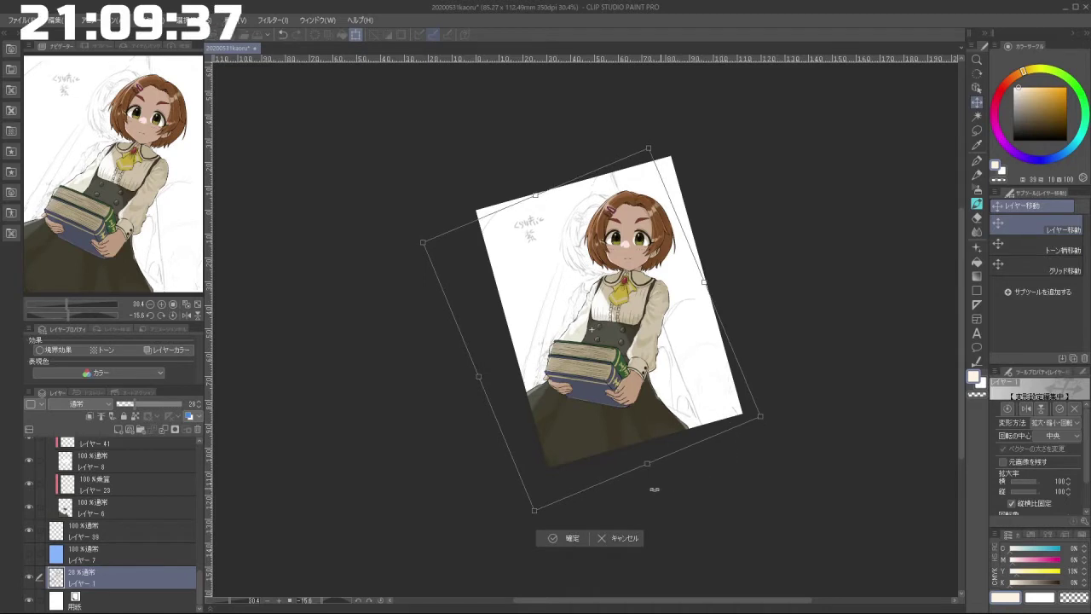
key(Return)
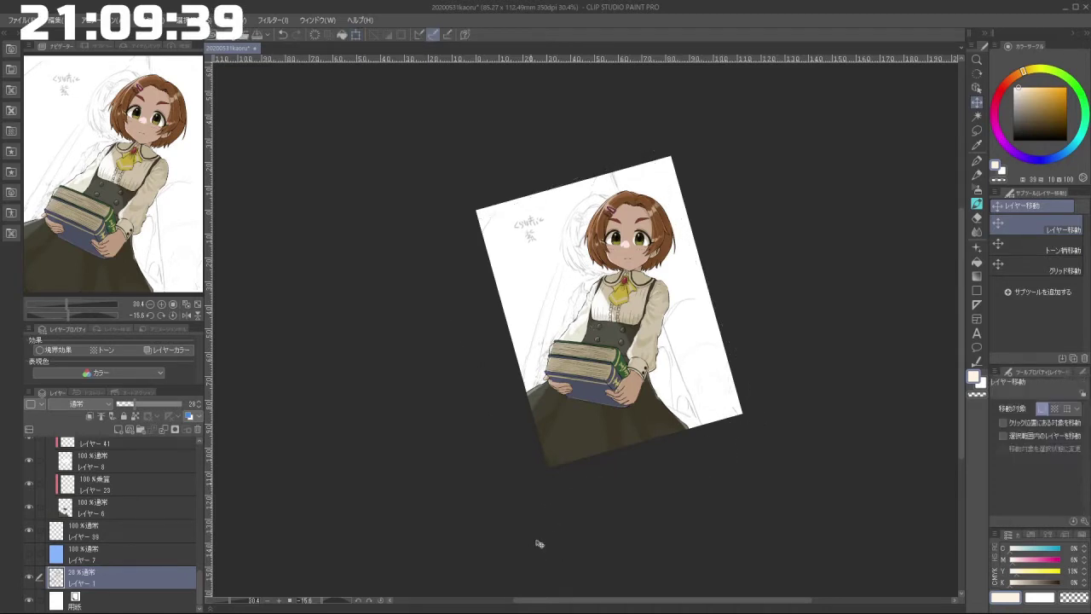
Step: Select the layer above the blue レイヤー 7 and choose a light tan colour with the watercolour brush for the background
scroll(738, 427, up, 2)
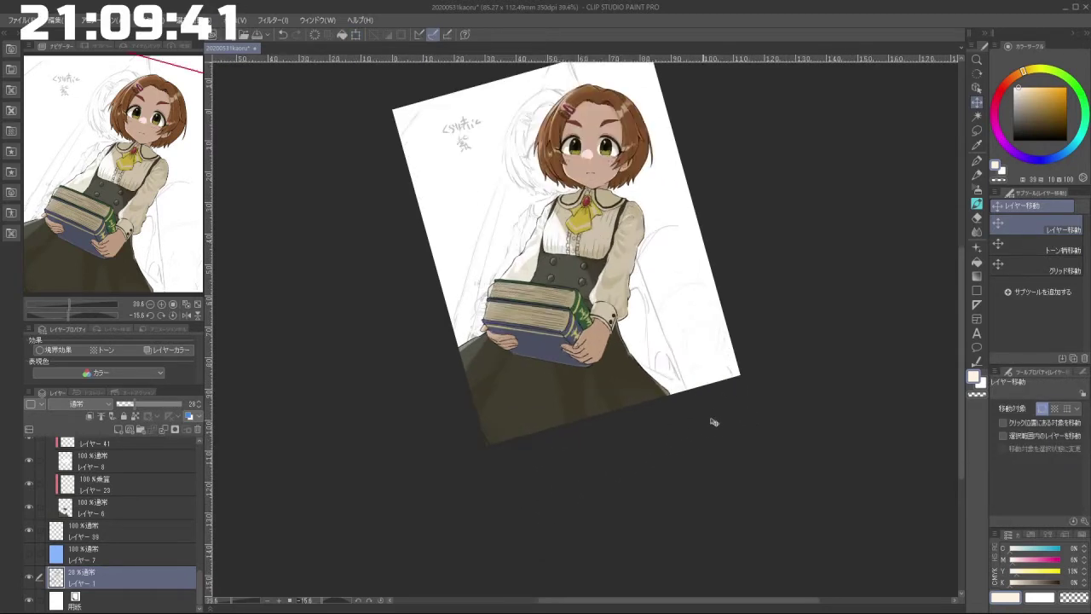
click(140, 531)
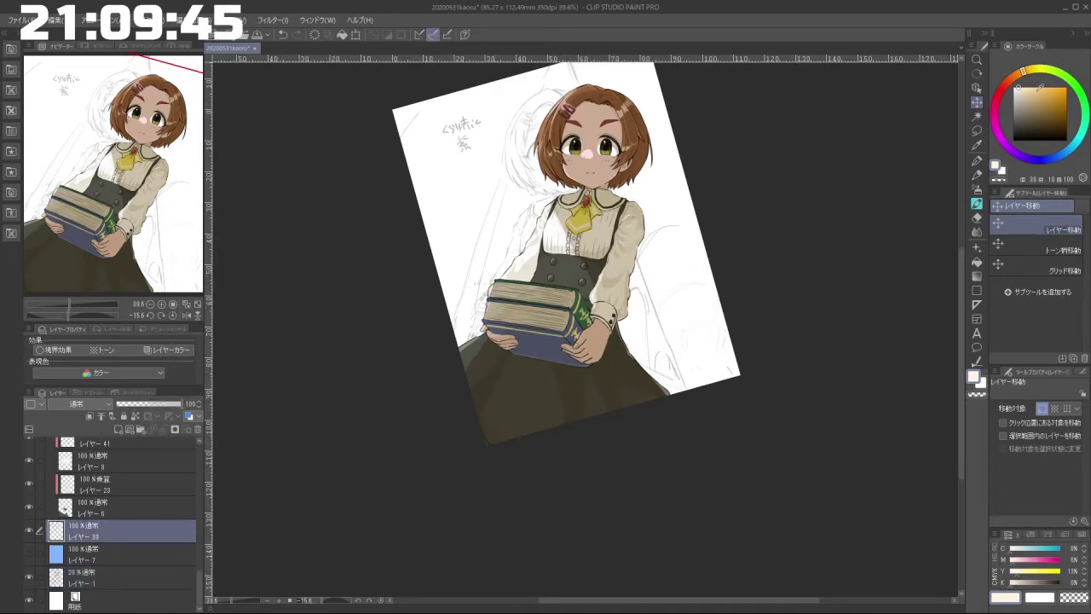
click(1047, 77)
click(1037, 101)
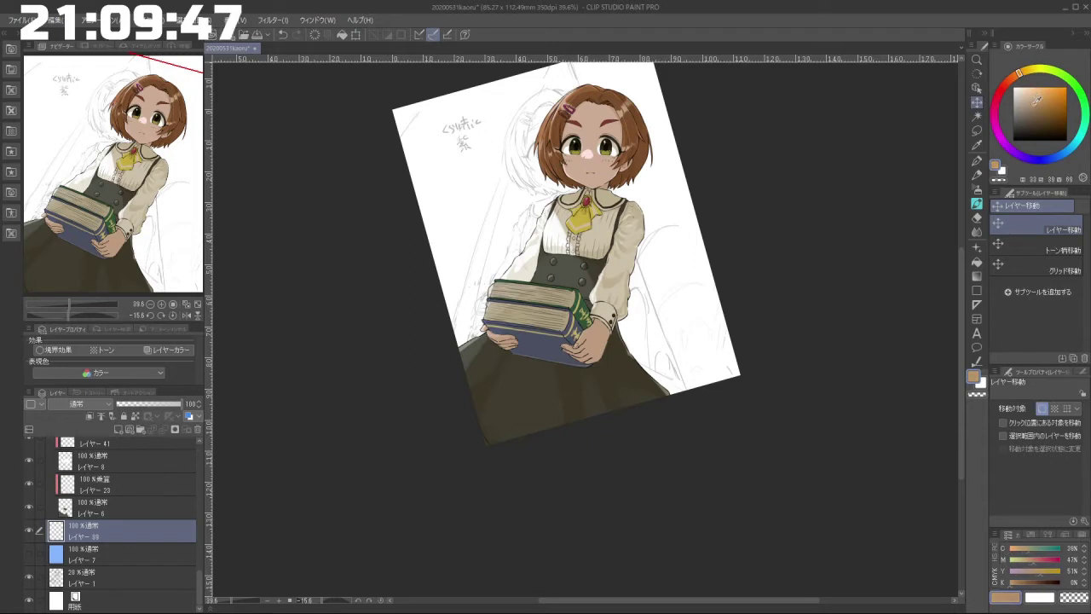
click(977, 203)
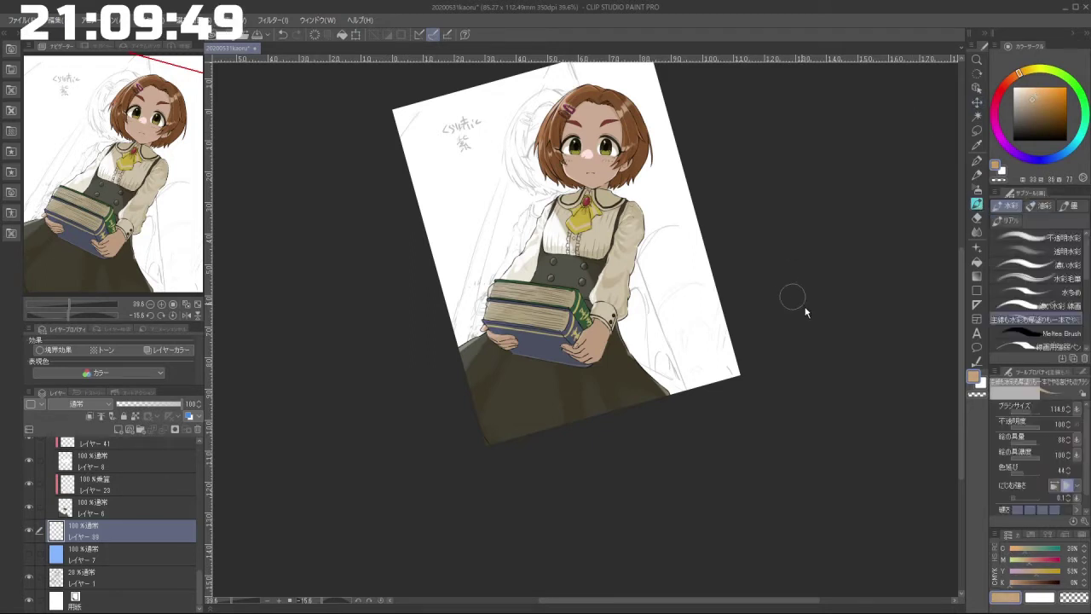
Step: Fill the background on the right side of the canvas with light tan, with a straight slanted edge running behind the girl
drag(806, 308, 809, 310)
drag(677, 246, 686, 312)
drag(601, 117, 702, 388)
key(ctrl+z)
key(ctrl+z)
mouse_move(582, 100)
mouse_down()
mouse_move(731, 486)
mouse_move(682, 196)
mouse_move(628, 110)
mouse_up()
key(ctrl+z)
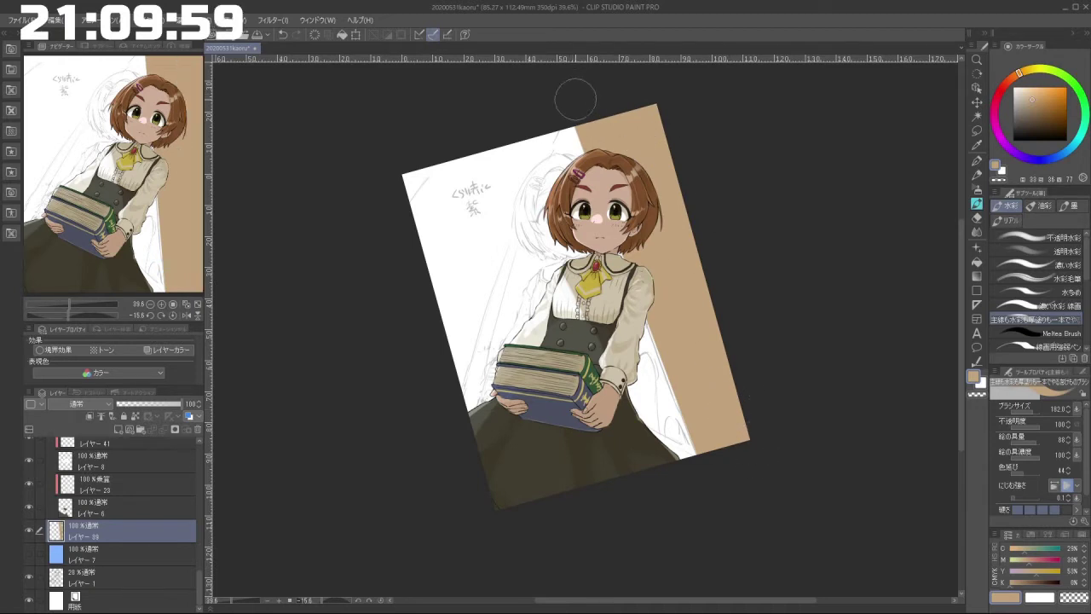
drag(572, 95, 723, 471)
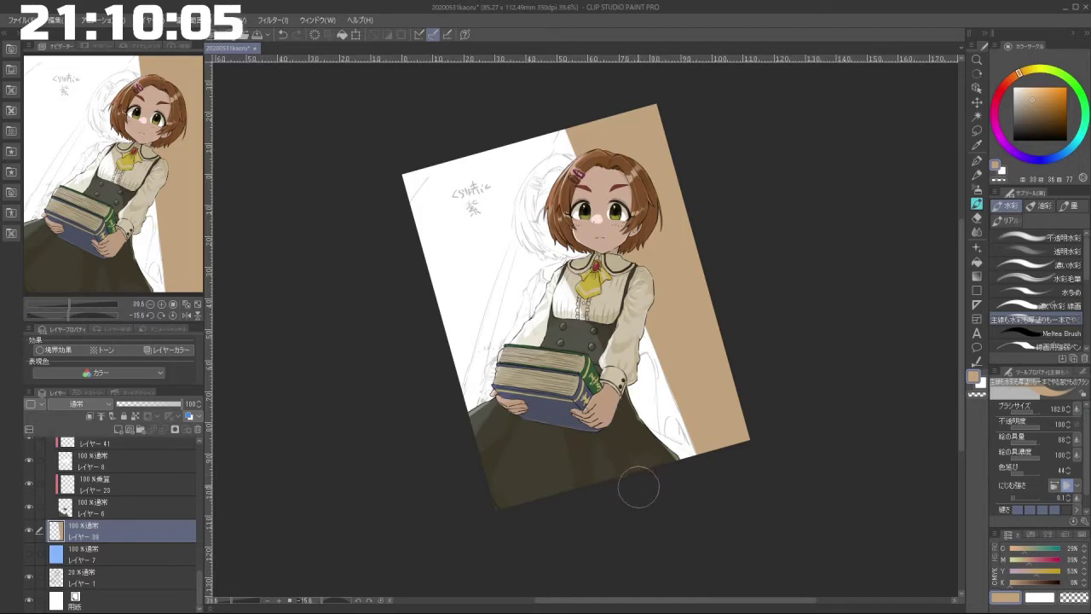
Step: Choose a darker brown and paint a straight band directly beside the tan area's slanted edge, behind the girl
drag(617, 504, 760, 409)
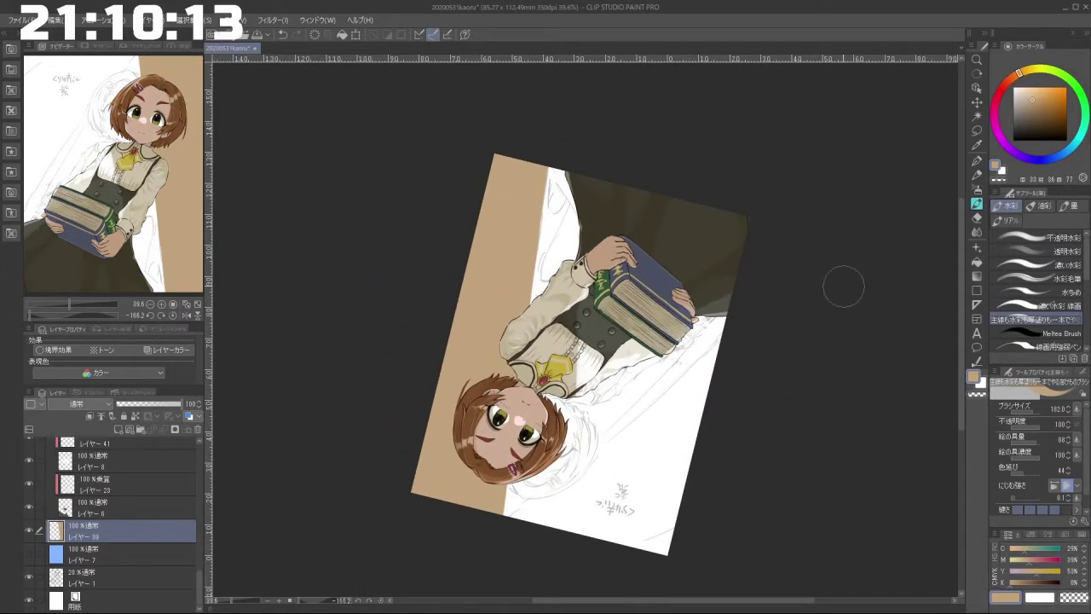
drag(1033, 99, 1037, 111)
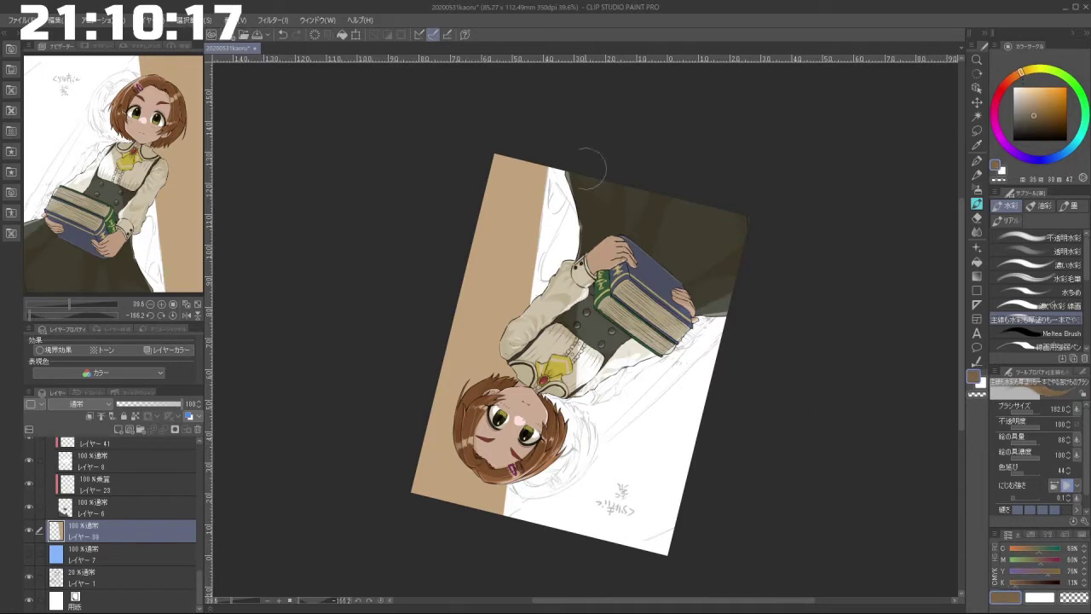
mouse_move(564, 141)
mouse_down()
mouse_move(554, 415)
mouse_move(520, 547)
mouse_up()
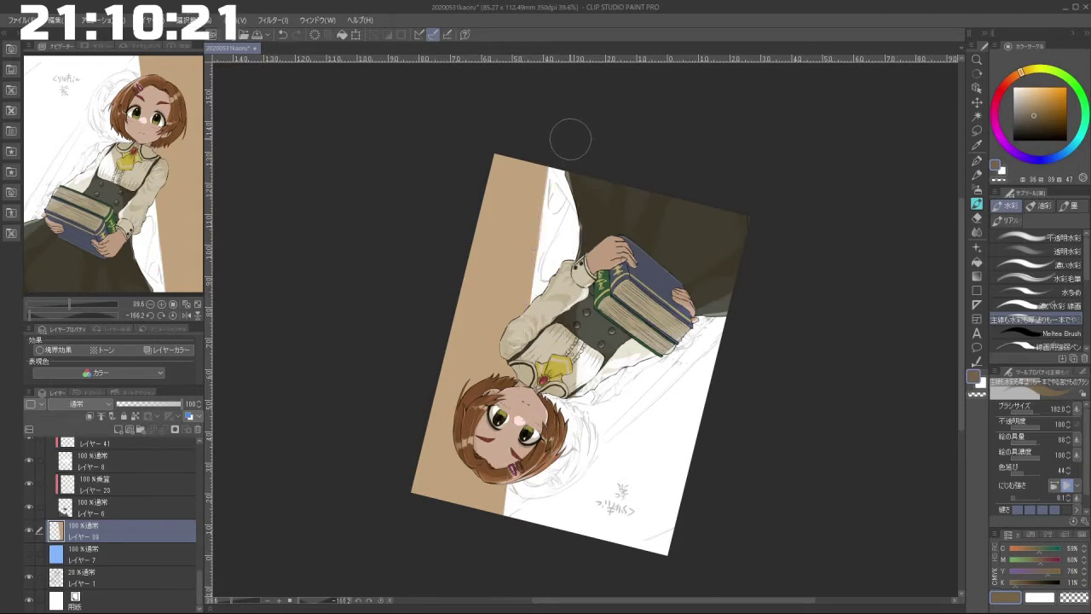
mouse_move(569, 139)
mouse_down()
mouse_move(546, 426)
mouse_move(521, 550)
mouse_up()
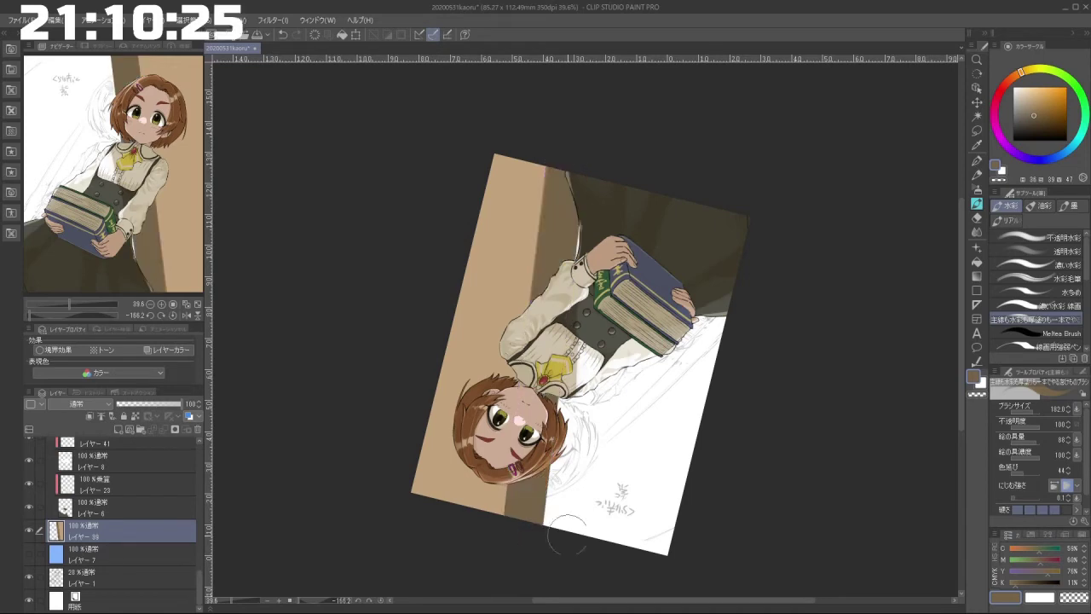
Step: Fill the remaining white background on the left side of the canvas with the same dark brown
mouse_move(465, 507)
mouse_down()
mouse_move(682, 511)
mouse_move(695, 201)
mouse_move(609, 220)
mouse_up()
drag(468, 145, 541, 271)
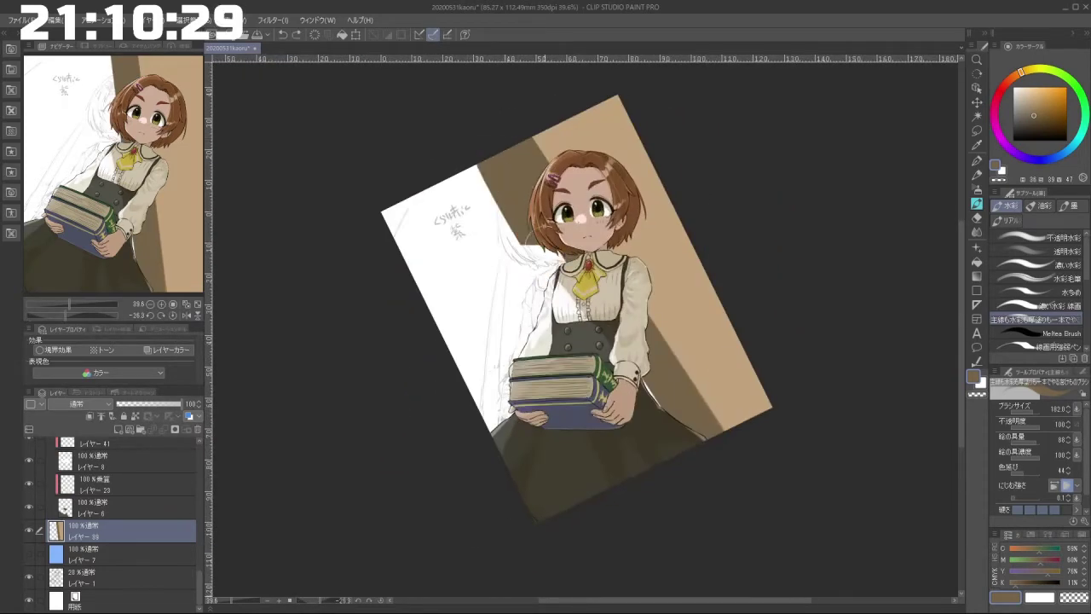
mouse_move(573, 307)
mouse_down()
mouse_move(610, 417)
mouse_move(483, 166)
mouse_move(475, 189)
mouse_move(447, 174)
mouse_move(435, 375)
mouse_move(402, 244)
mouse_up()
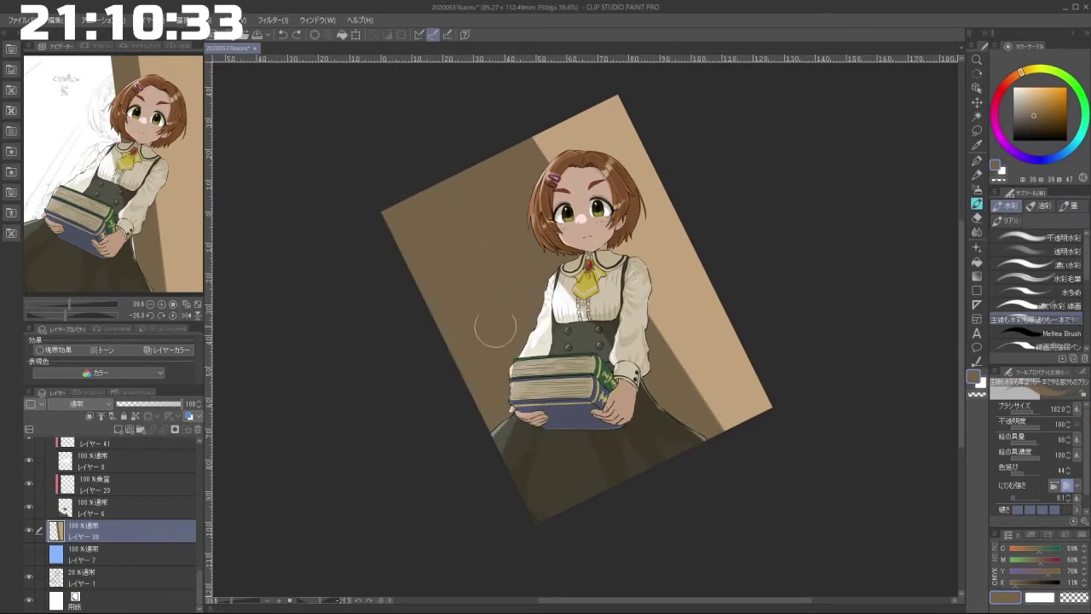
drag(547, 521, 495, 483)
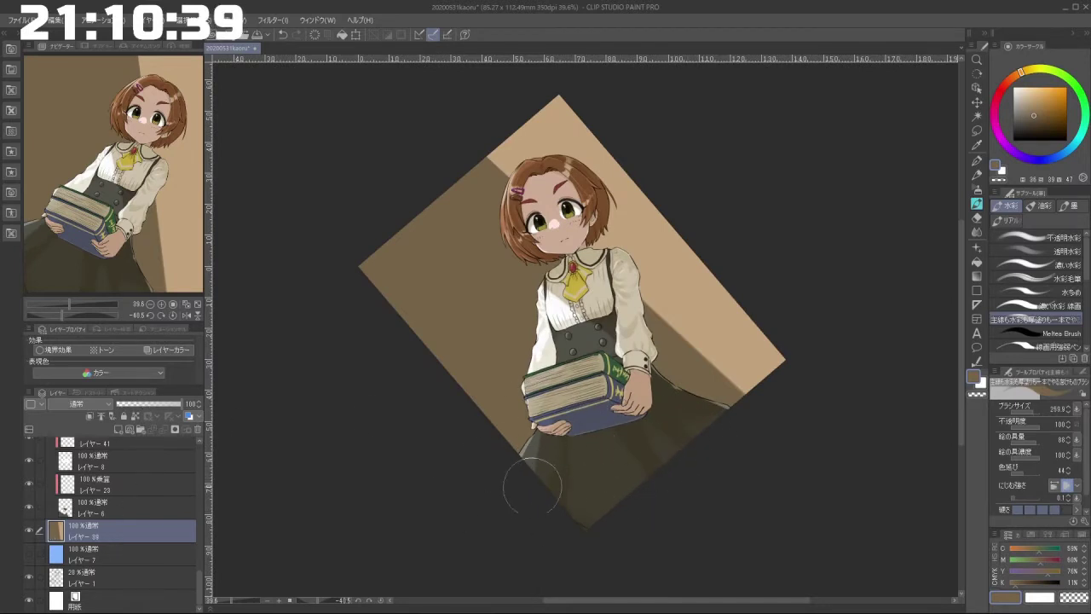
Step: Blur the straight boundary between the dark brown and tan background areas using the ぼかし tool
drag(399, 471, 511, 443)
drag(424, 453, 390, 282)
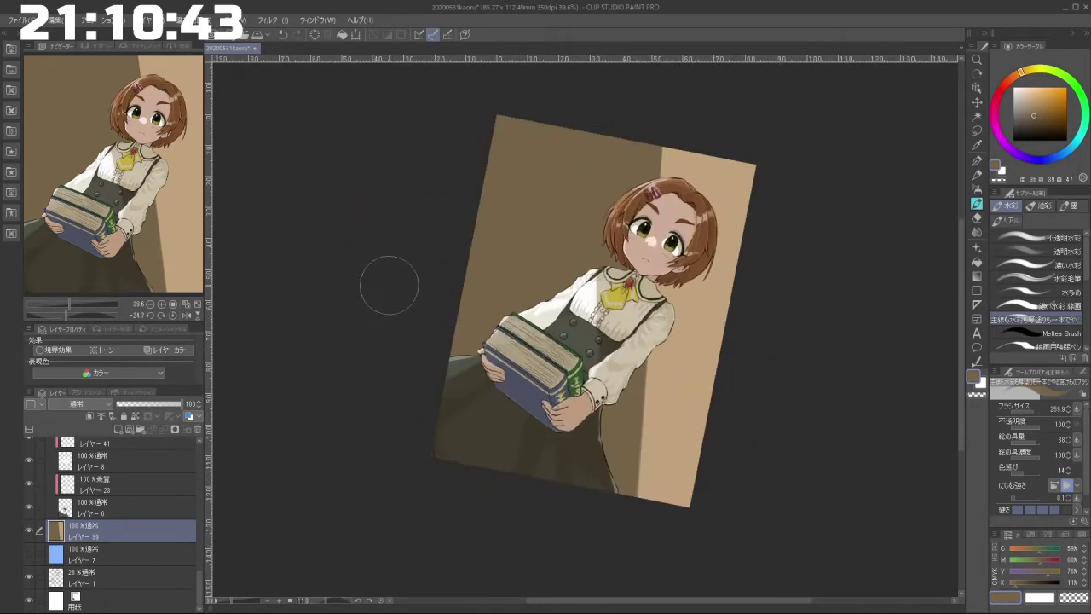
click(977, 231)
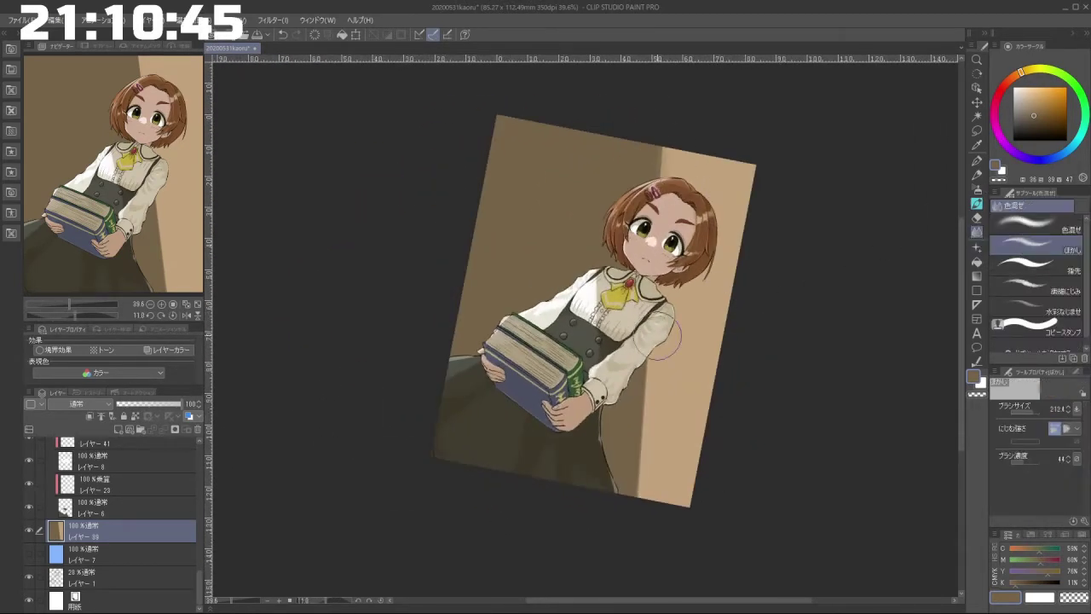
drag(662, 148, 639, 493)
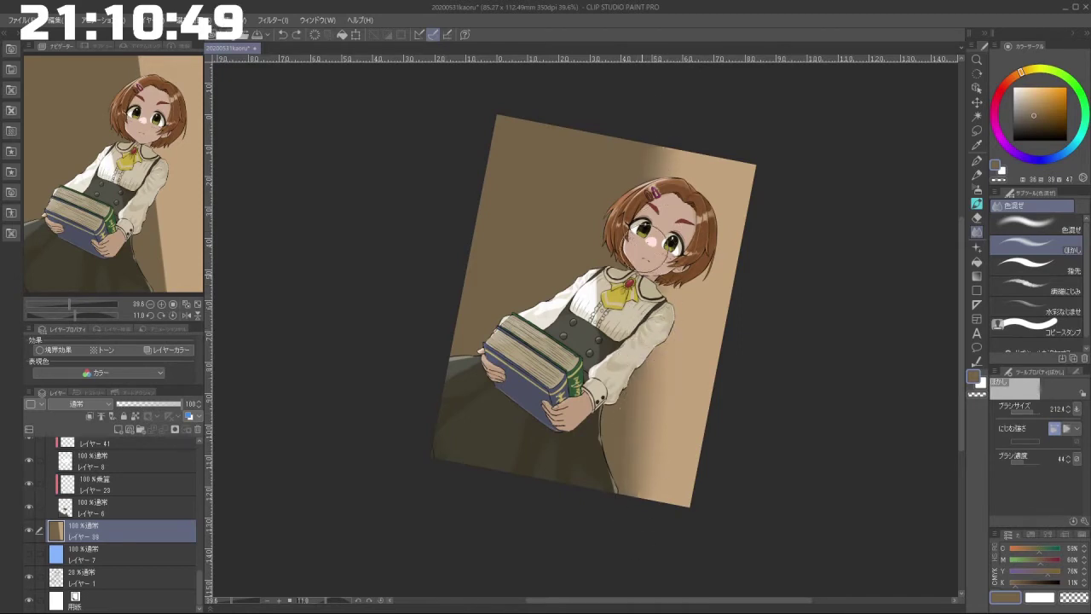
Step: Lower the background layer's opacity to 50% so the sketch underneath shows through
drag(717, 482, 767, 372)
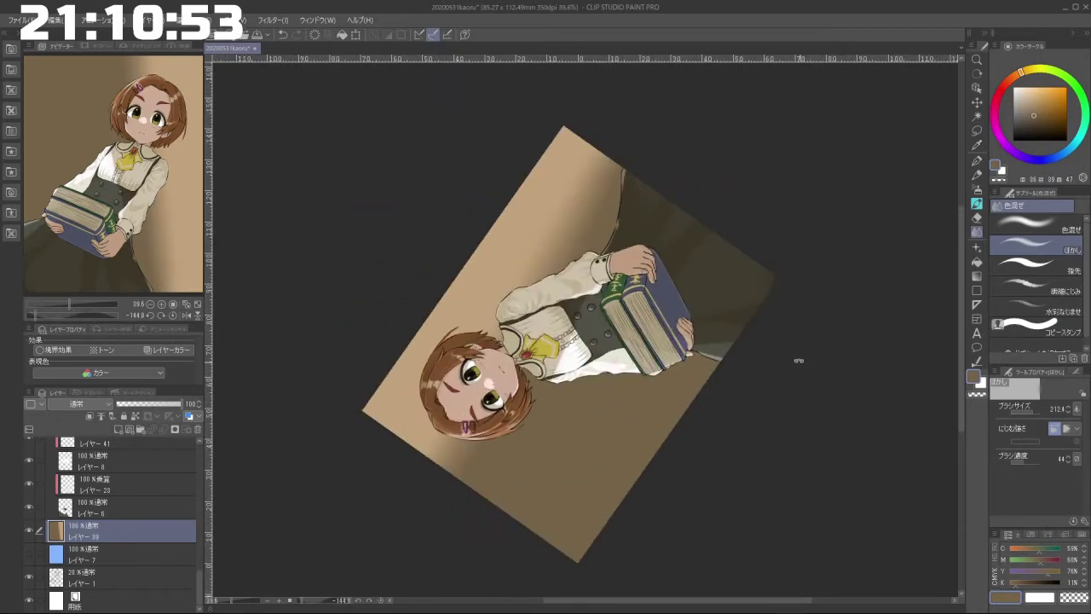
drag(668, 380, 460, 517)
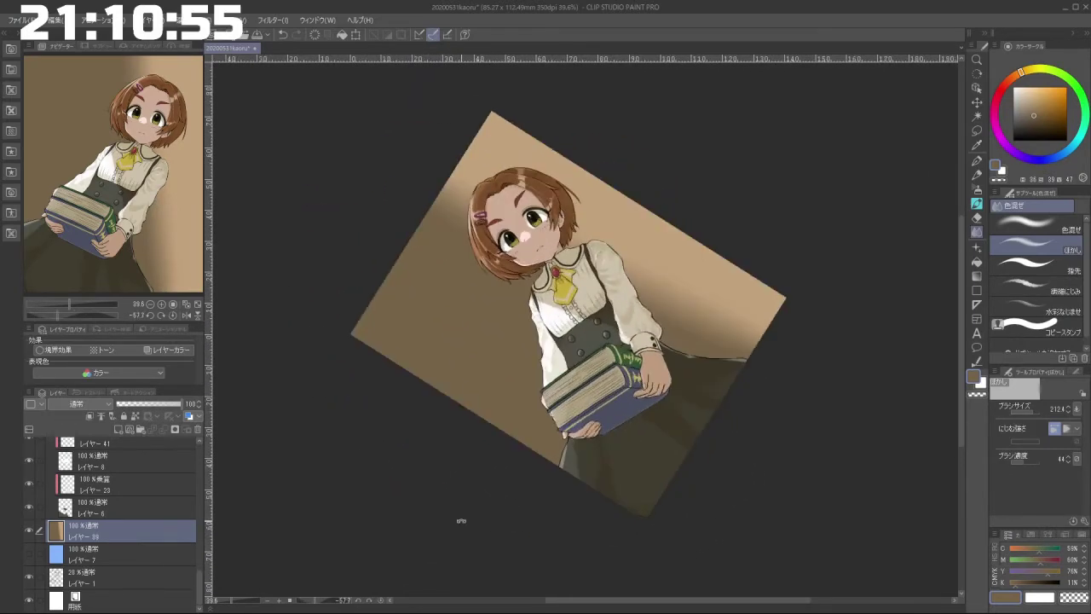
drag(559, 464, 316, 480)
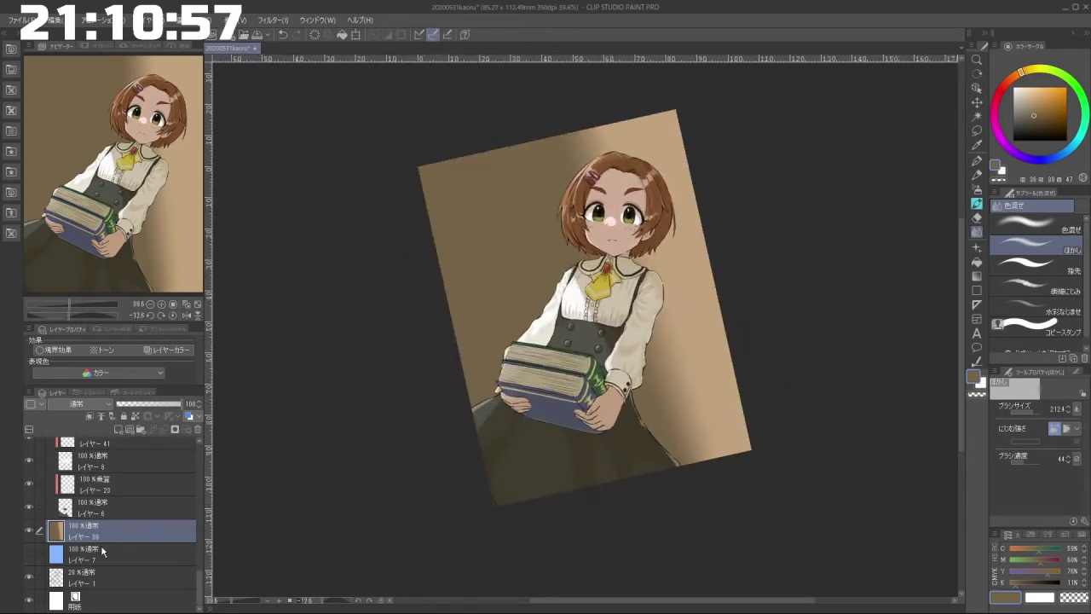
click(150, 402)
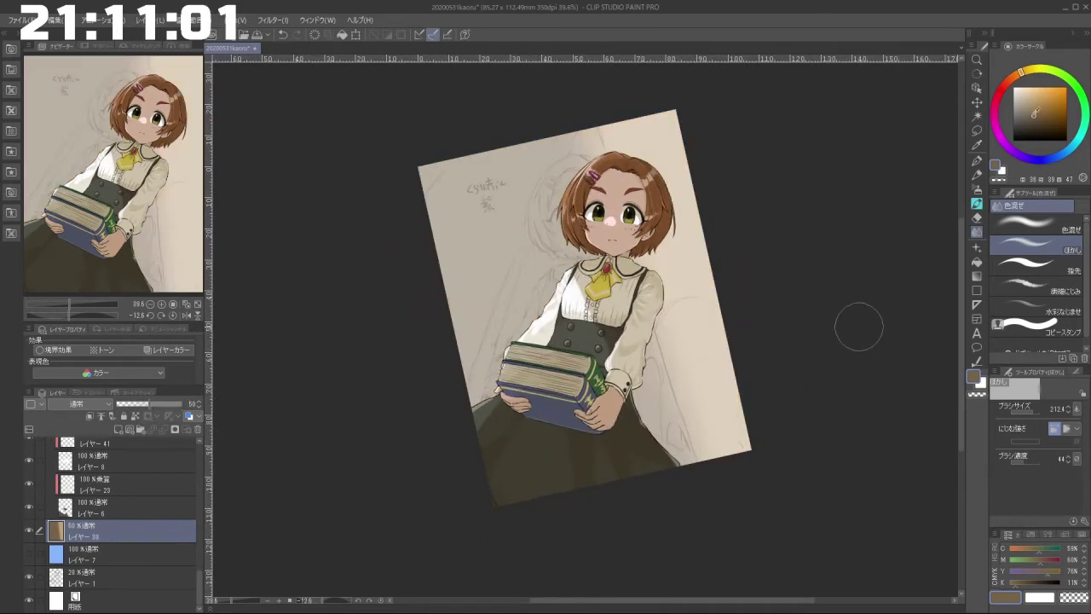
Step: Choose a pale cream, shrink the watercolour brush and paint a small pointed light patch beside the skirt at the canvas's lower edge
click(1026, 89)
key(b)
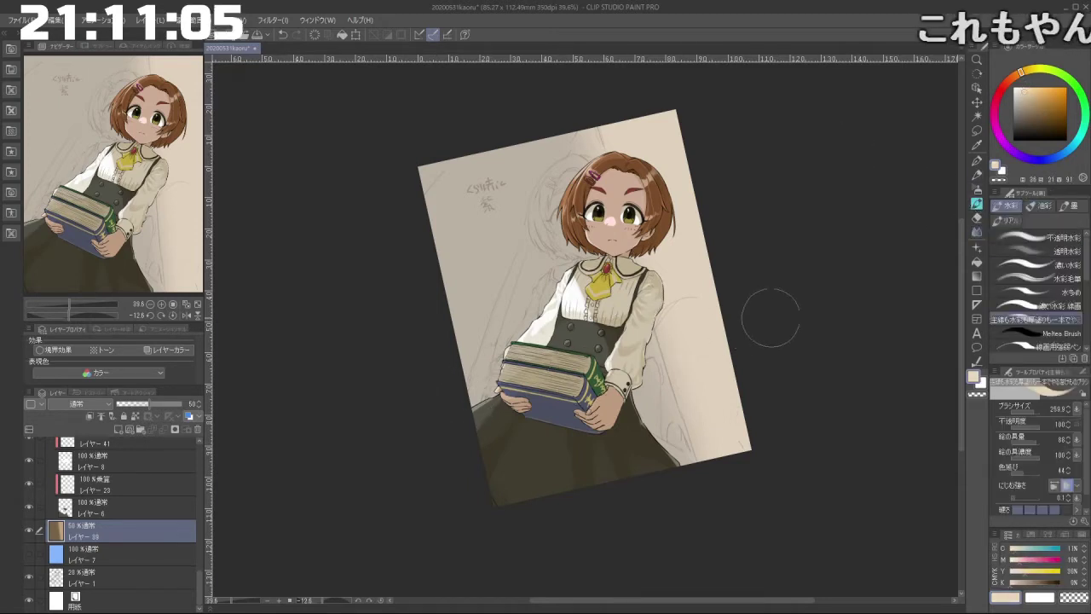
drag(771, 318, 753, 301)
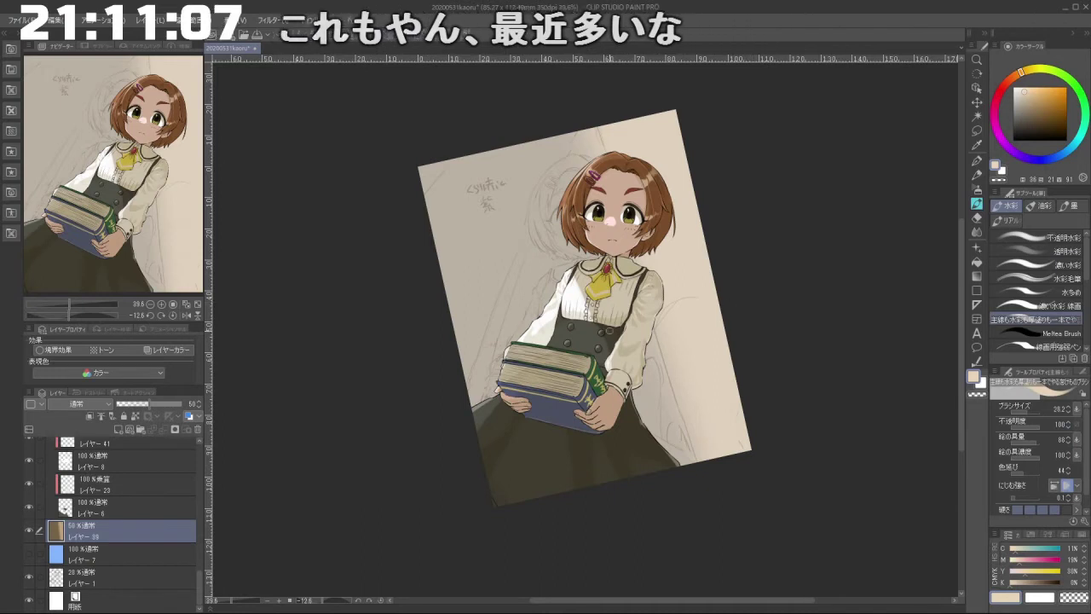
click(459, 410)
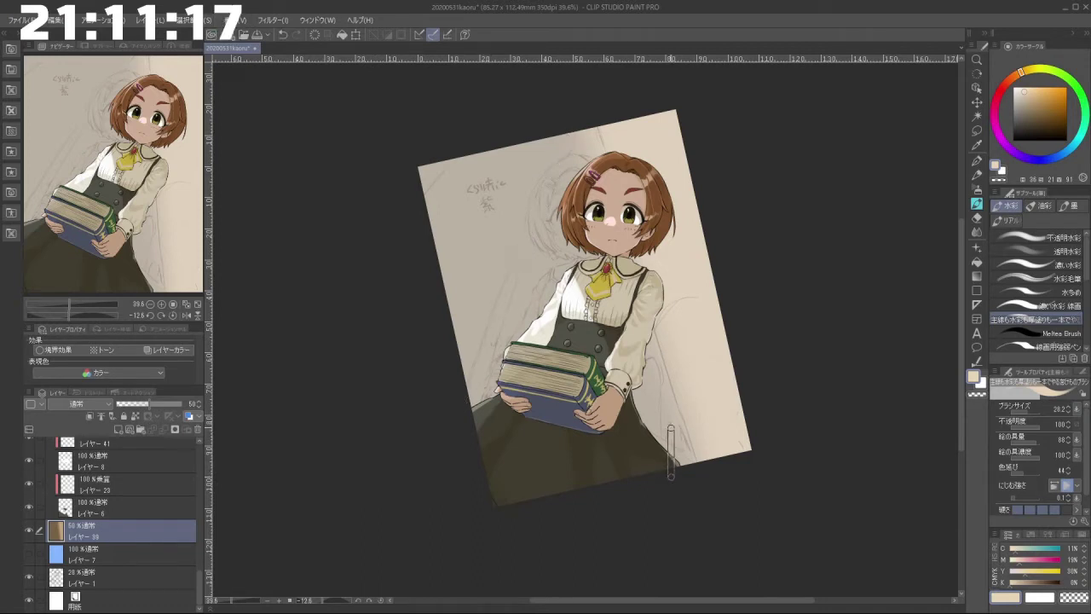
shift+click(672, 428)
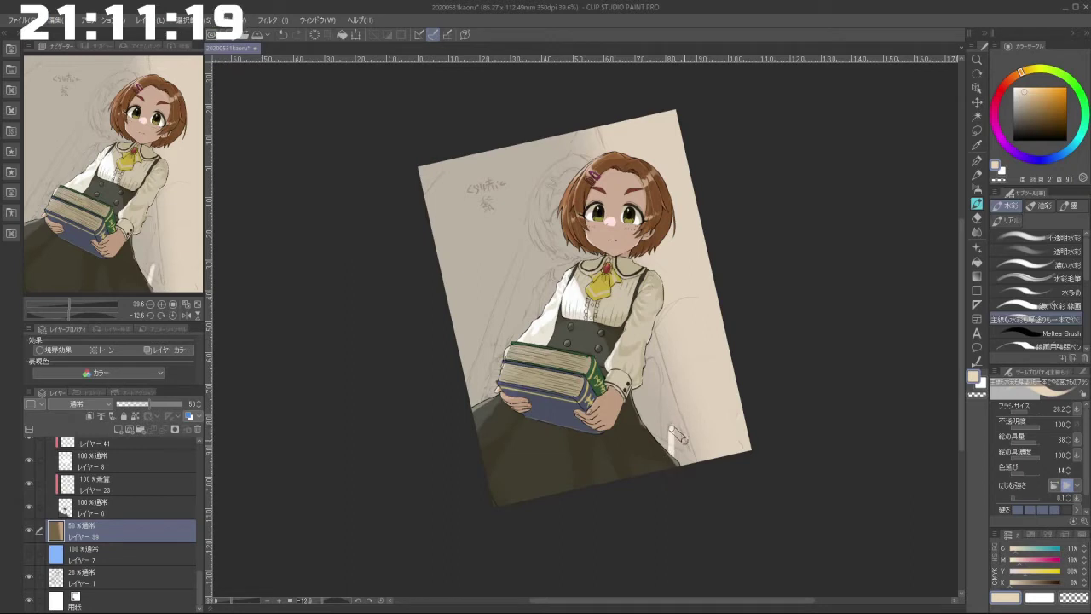
drag(681, 465, 682, 440)
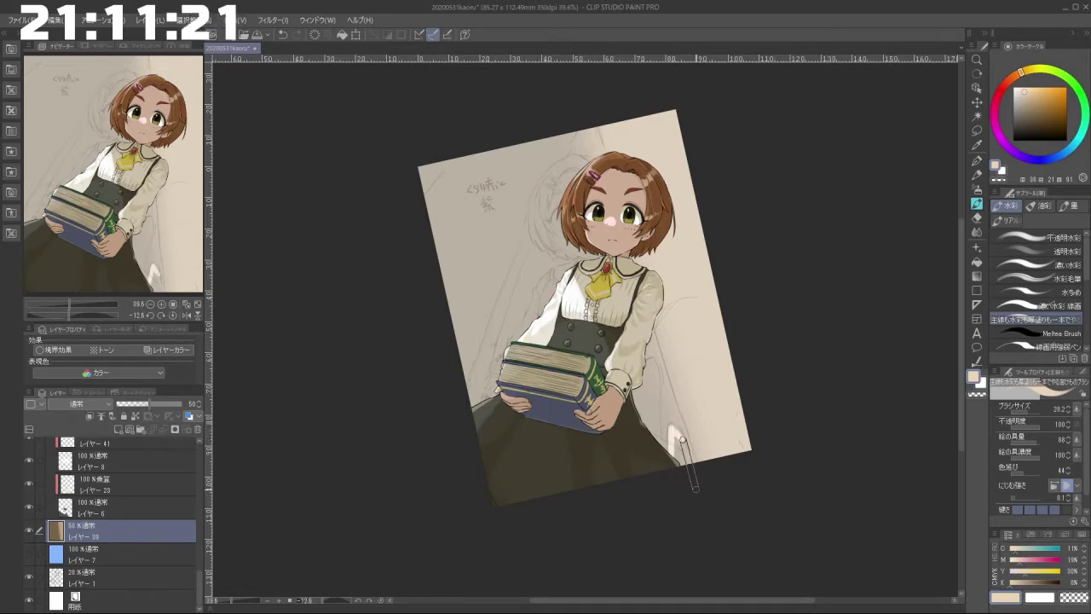
shift+click(697, 491)
drag(673, 459, 680, 437)
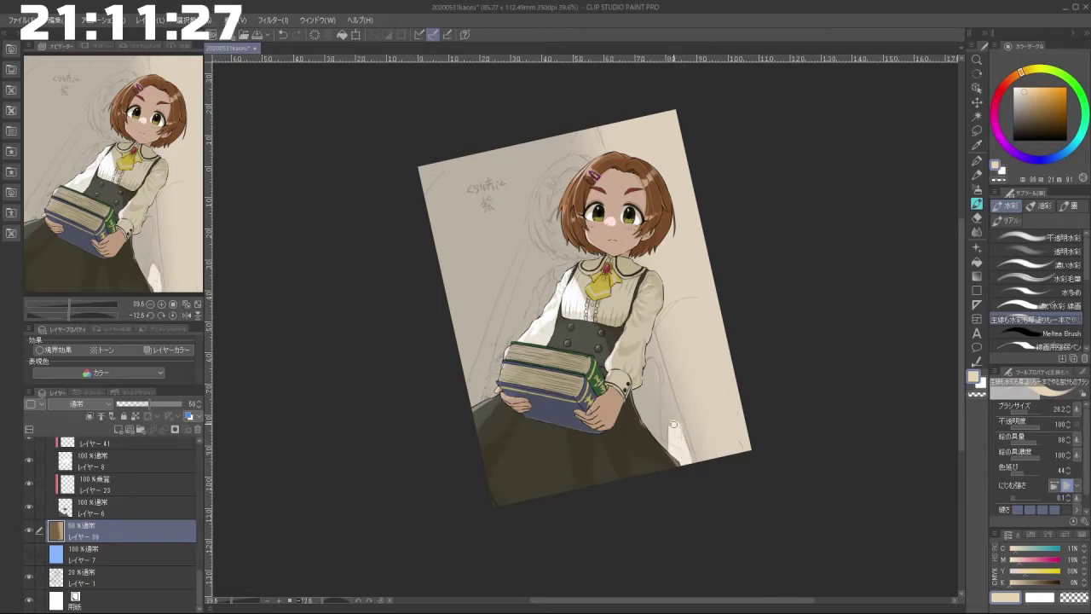
drag(679, 459, 675, 434)
drag(673, 475, 665, 443)
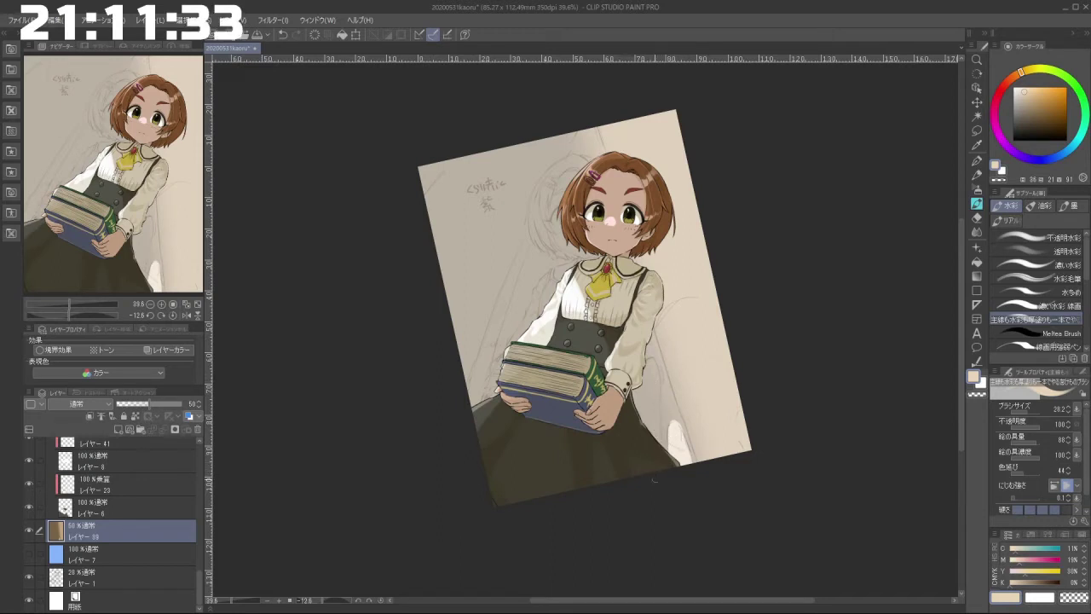
Step: Outline and fill a taller, round-topped cream light patch between the girl's sleeve cuff and her skirt
drag(659, 376, 656, 486)
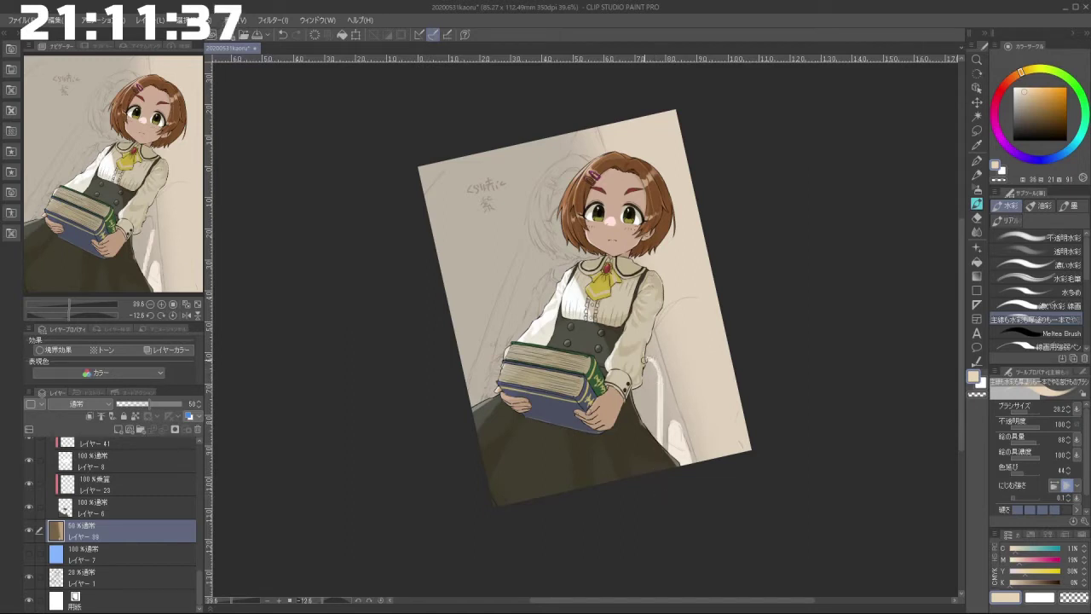
mouse_move(641, 369)
mouse_down()
mouse_move(614, 518)
mouse_move(612, 510)
mouse_up()
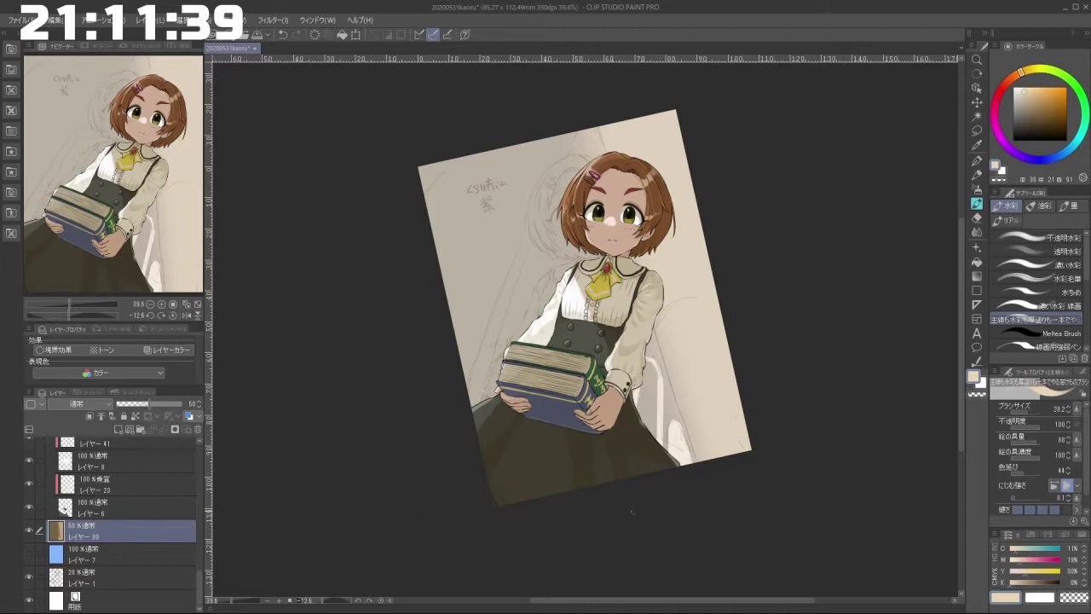
click(654, 373)
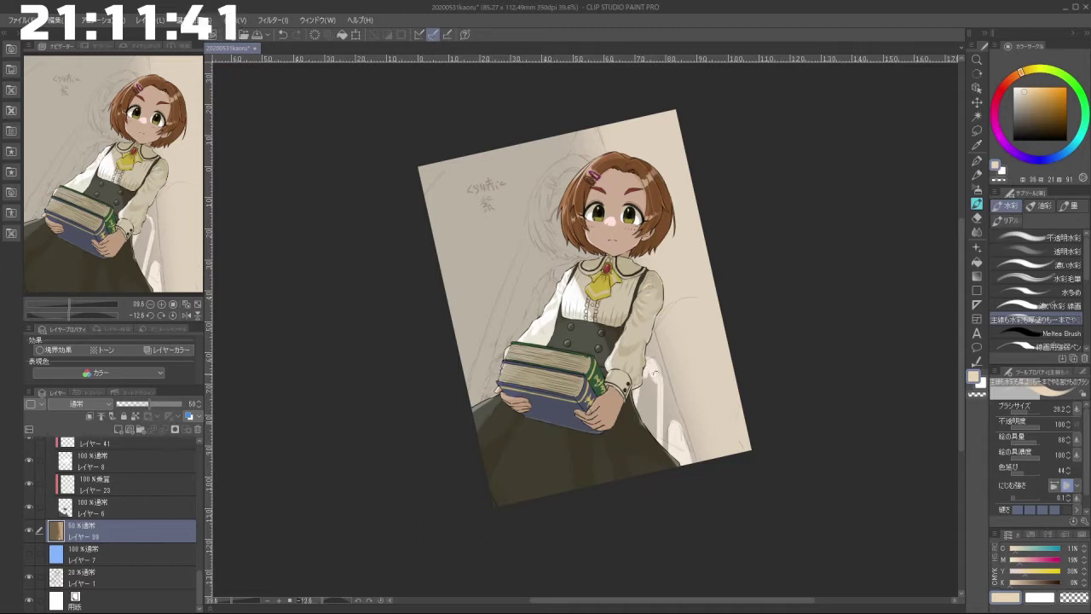
drag(641, 401, 657, 439)
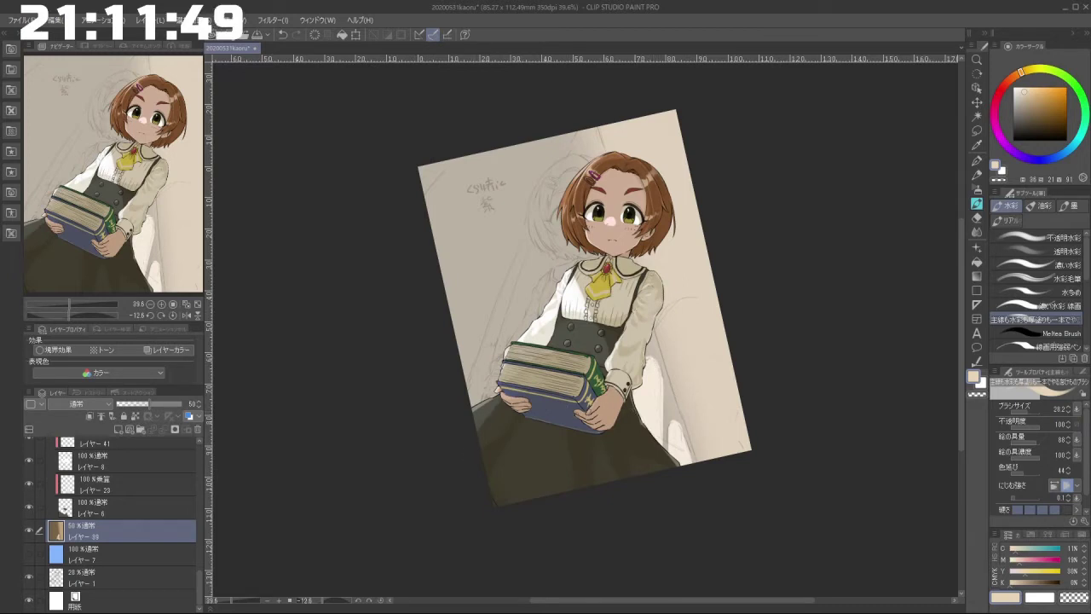
Step: Paint a straight slanted cream edge from the books up past the head, and curve it over the top of the hair
shift+click(574, 150)
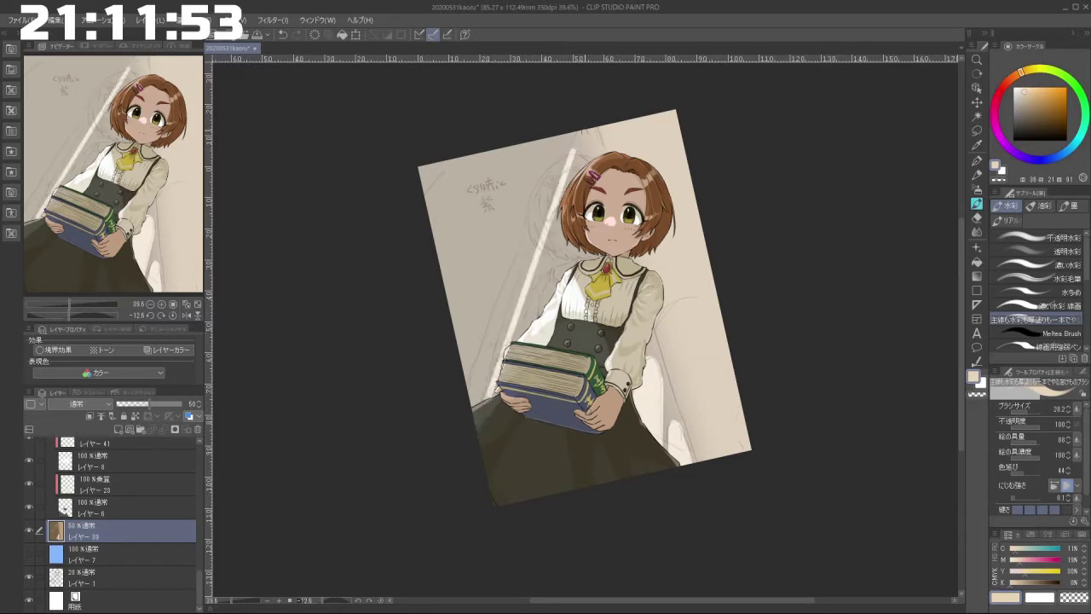
drag(572, 151, 591, 133)
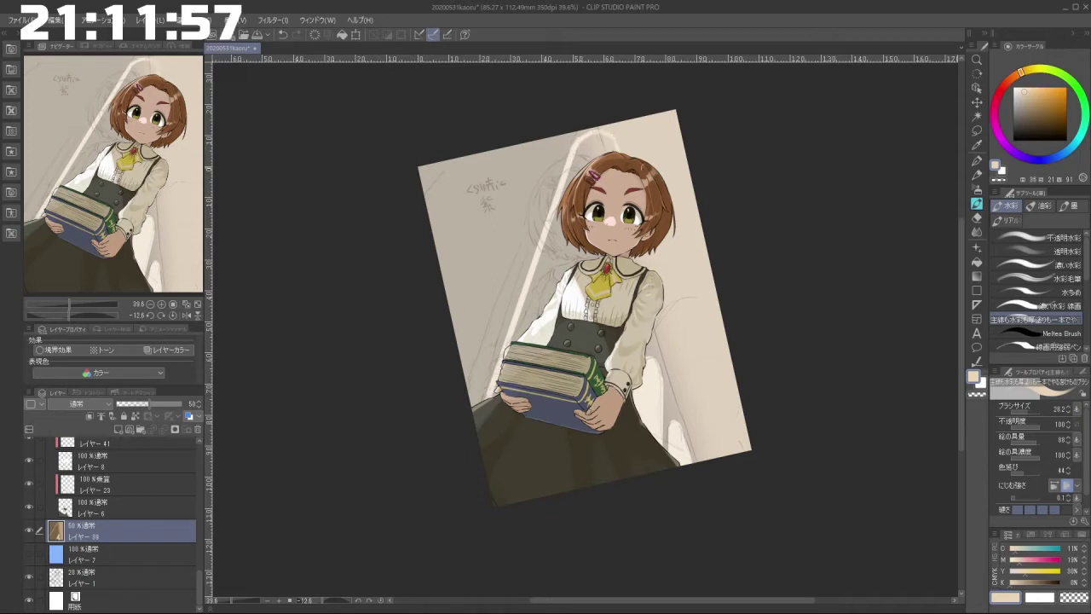
mouse_move(590, 137)
mouse_down()
mouse_move(609, 177)
mouse_move(590, 156)
mouse_up()
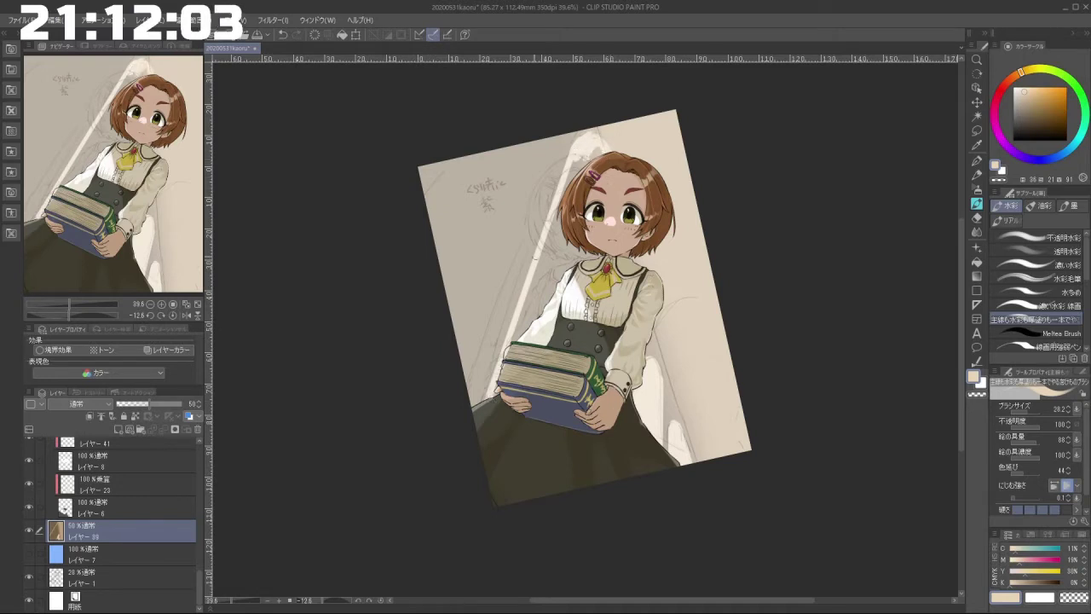
Step: Fill the area between the slanted edge and the girl's hair and sleeve with cream, keeping the outer edge straight
drag(548, 217, 492, 397)
key(ctrl+z)
click(574, 148)
shift+click(463, 446)
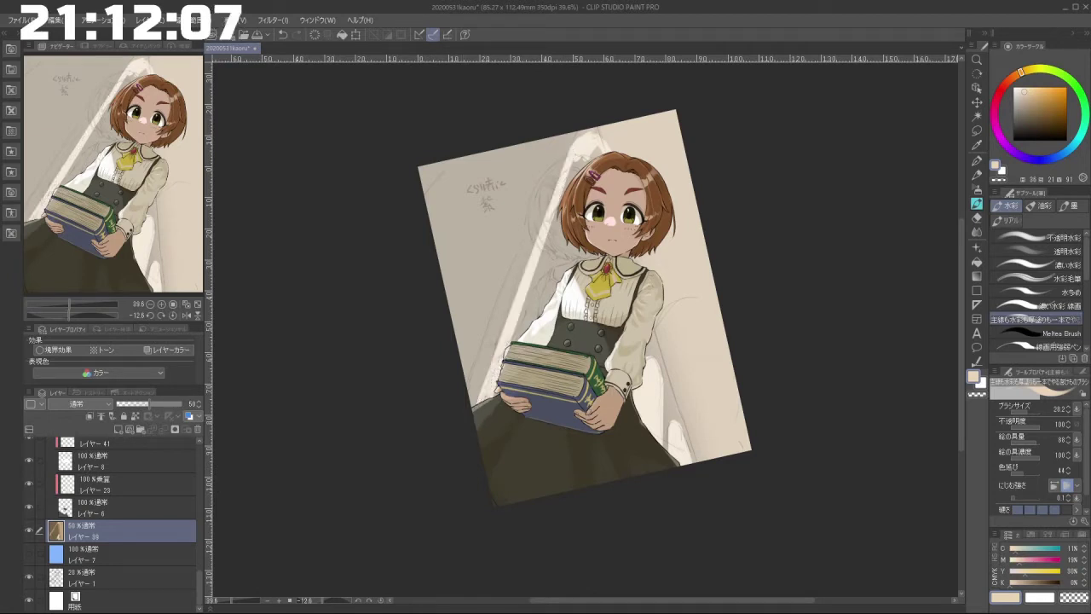
click(578, 149)
shift+click(487, 415)
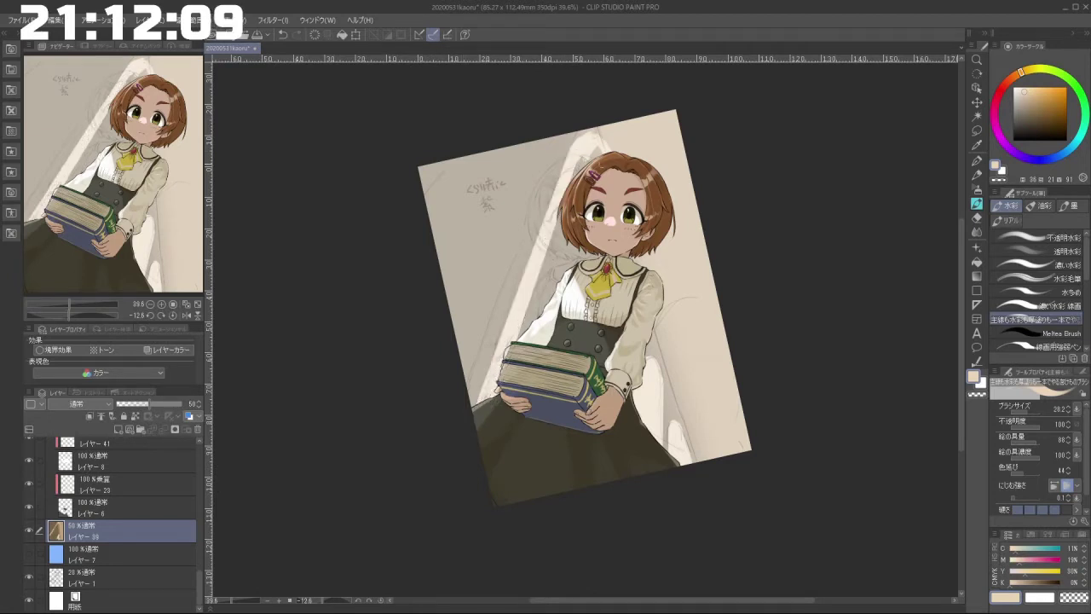
drag(592, 150, 550, 246)
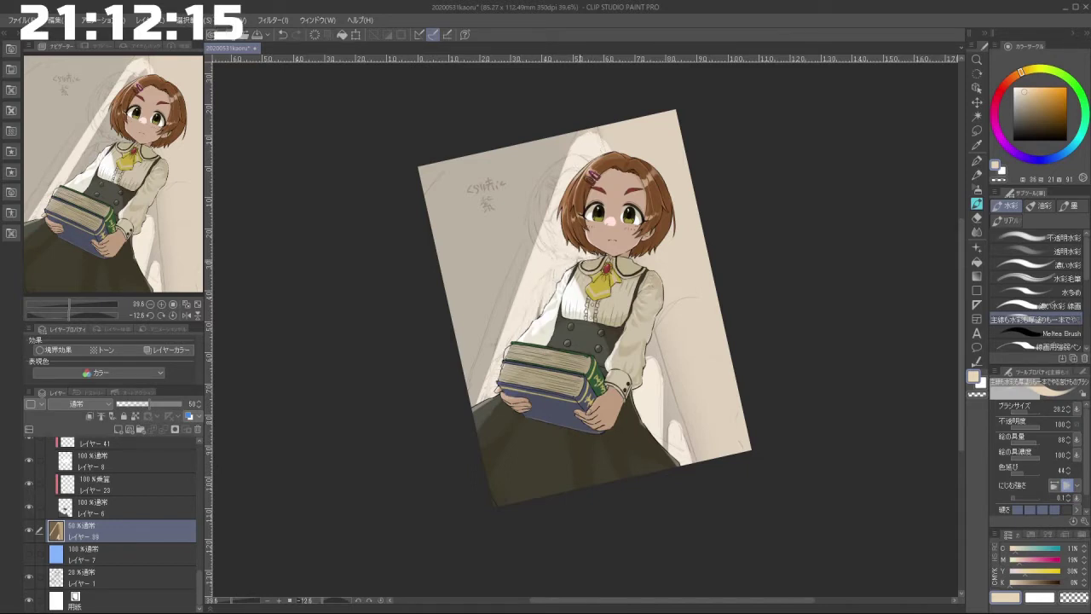
click(575, 144)
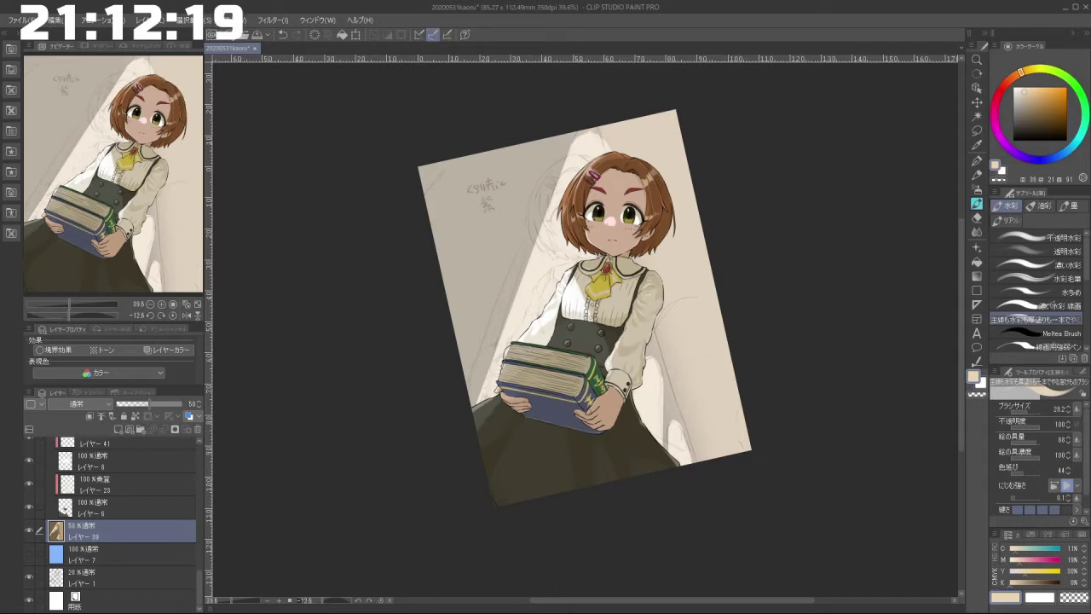
shift+click(469, 431)
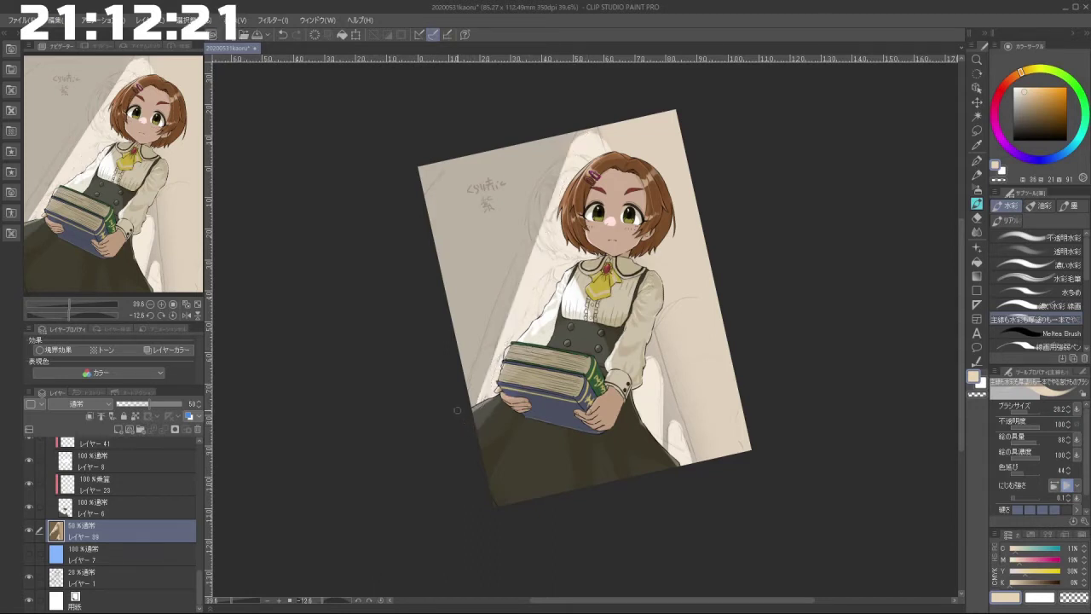
Step: Paint a second straight cream line parallel to the slanted edge, and a short straight one across the canvas's upper-left corner
click(458, 410)
shift+click(564, 123)
drag(452, 396, 569, 109)
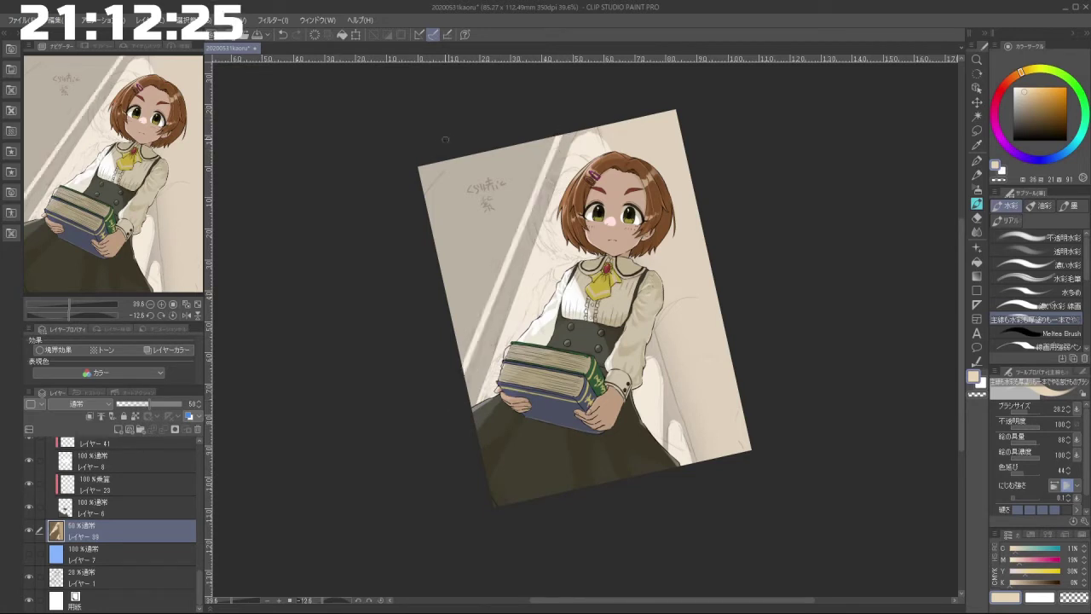
click(444, 145)
shift+click(347, 295)
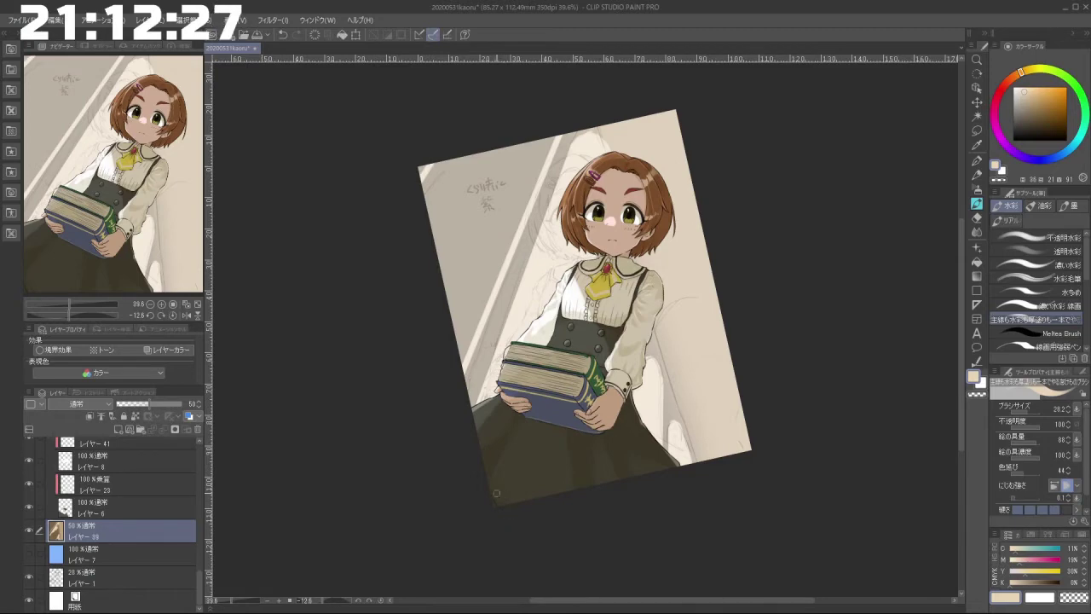
Step: Restore the background layer's opacity to 100%
drag(497, 496, 689, 267)
drag(518, 172, 513, 229)
key(ctrl+z)
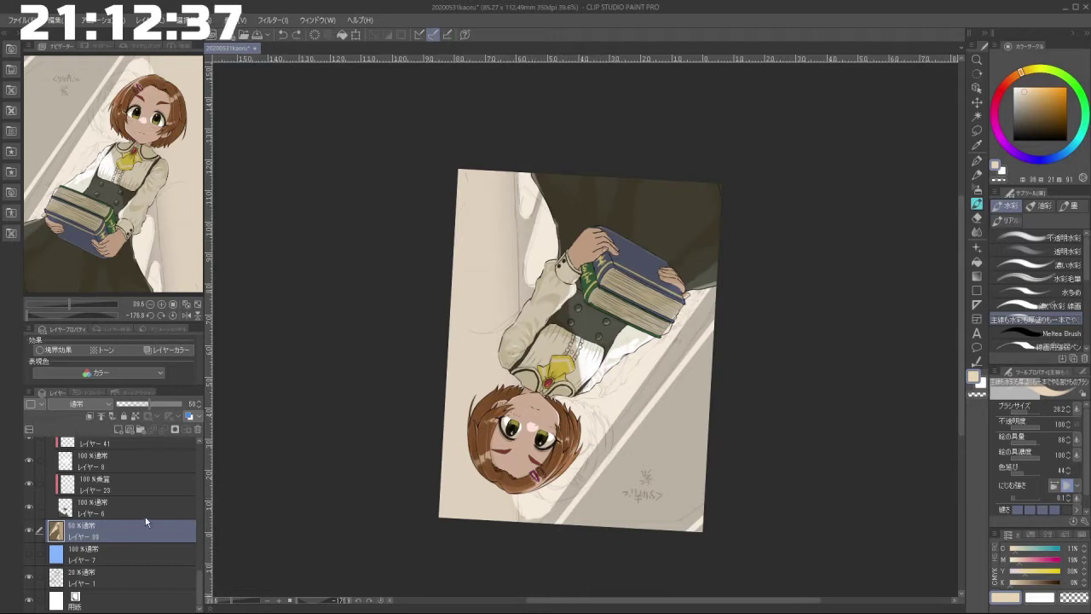
click(182, 404)
drag(811, 272, 495, 465)
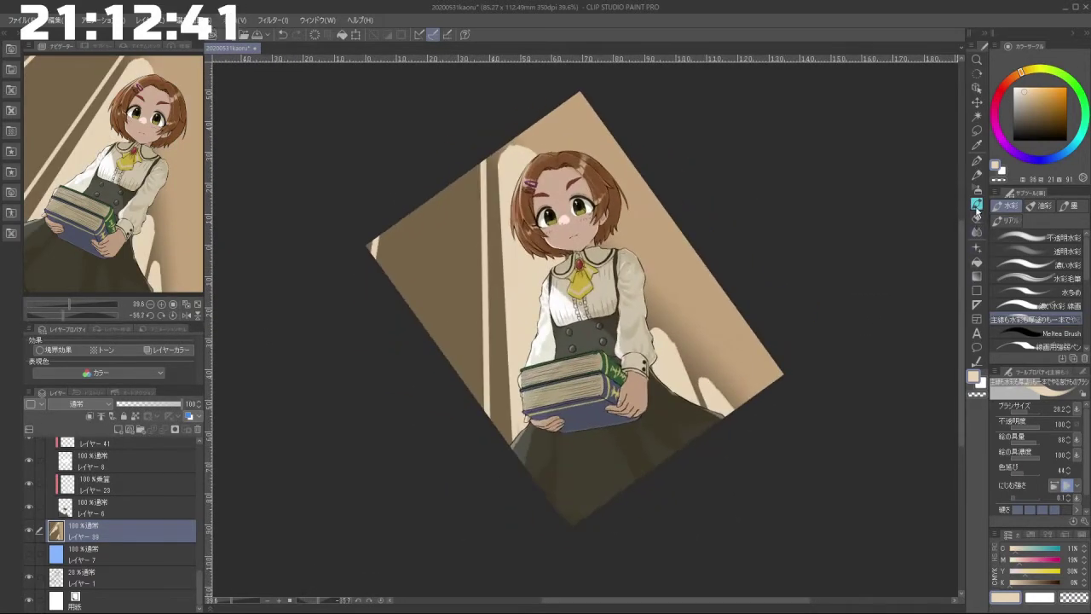
Step: Fill the dark brown area beyond the second line with cream, leaving only a narrow slanted brown band behind the girl
key(ctrl+z)
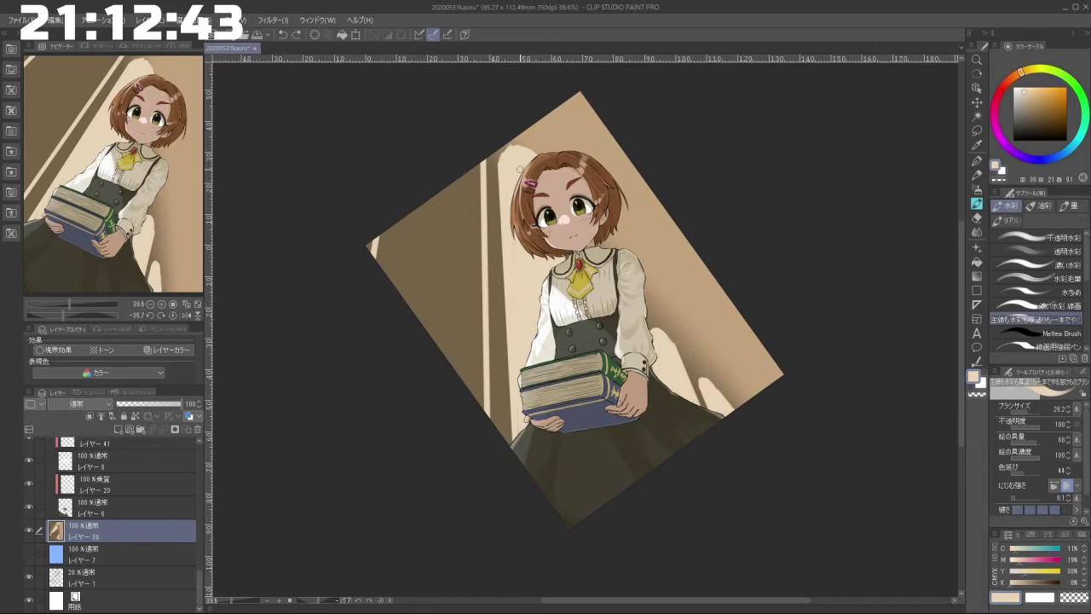
mouse_move(438, 289)
mouse_down()
mouse_move(383, 319)
mouse_move(410, 196)
mouse_move(439, 191)
mouse_move(458, 164)
mouse_move(460, 382)
mouse_move(448, 399)
mouse_up()
mouse_move(514, 516)
mouse_down()
mouse_move(559, 527)
mouse_move(767, 247)
mouse_move(690, 136)
mouse_move(426, 187)
mouse_move(645, 423)
mouse_move(707, 439)
mouse_move(648, 398)
mouse_up()
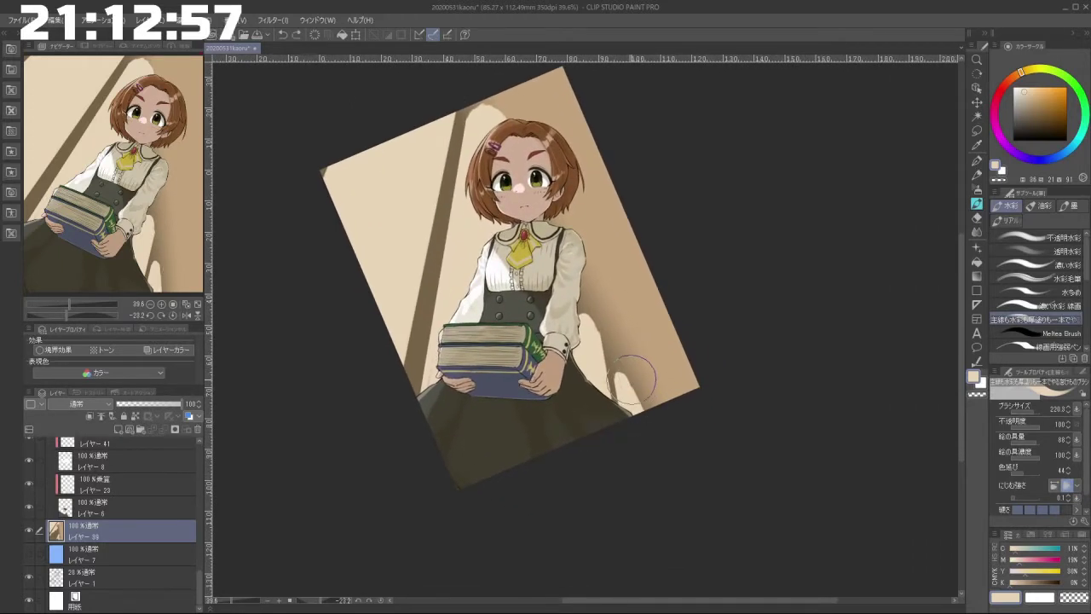
Step: Sample the brown shadow colour beside the skirt and rework the background around the small cream patch with a smaller brush
key([)
key([)
key([)
alt+click(629, 366)
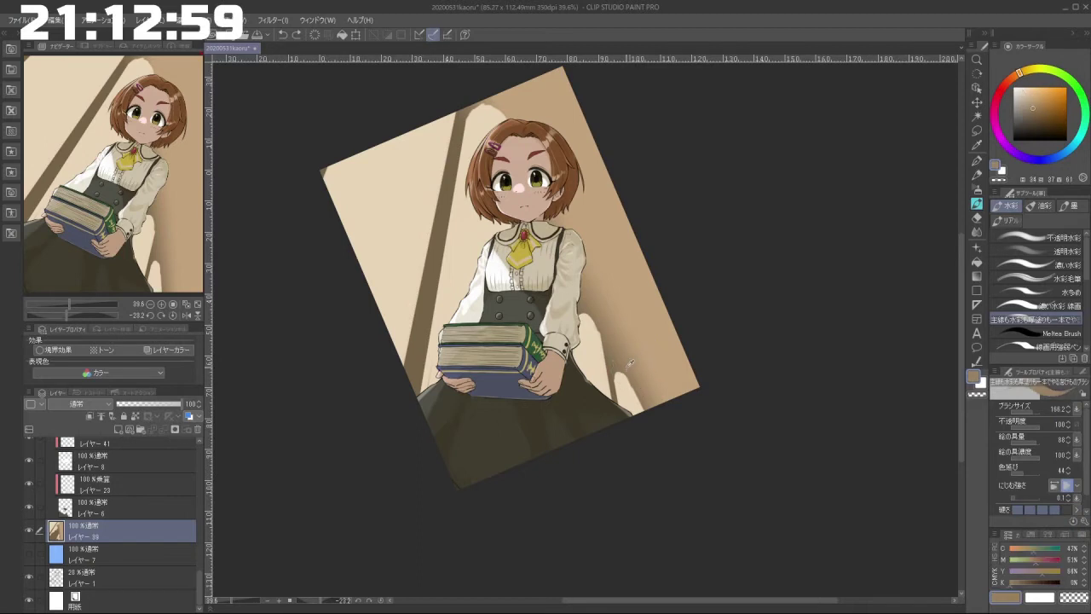
mouse_move(643, 391)
mouse_down()
mouse_move(636, 383)
mouse_move(650, 426)
mouse_move(739, 383)
mouse_move(620, 295)
mouse_move(586, 292)
mouse_move(517, 408)
mouse_move(666, 423)
mouse_move(673, 226)
mouse_up()
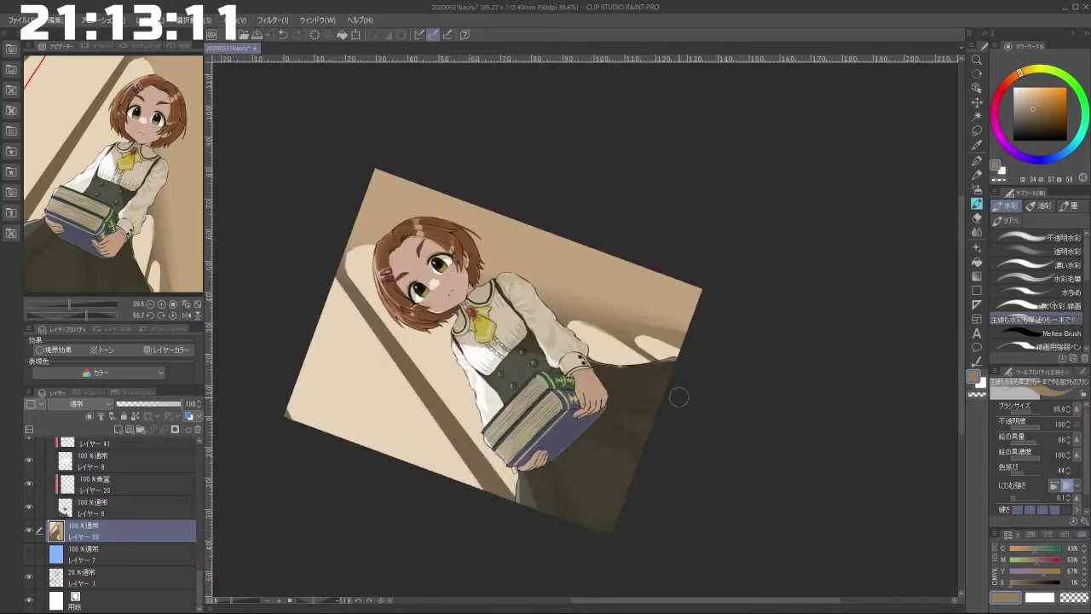
scroll(661, 414, down, 3)
drag(662, 417, 614, 343)
drag(492, 441, 674, 325)
scroll(610, 286, up, 3)
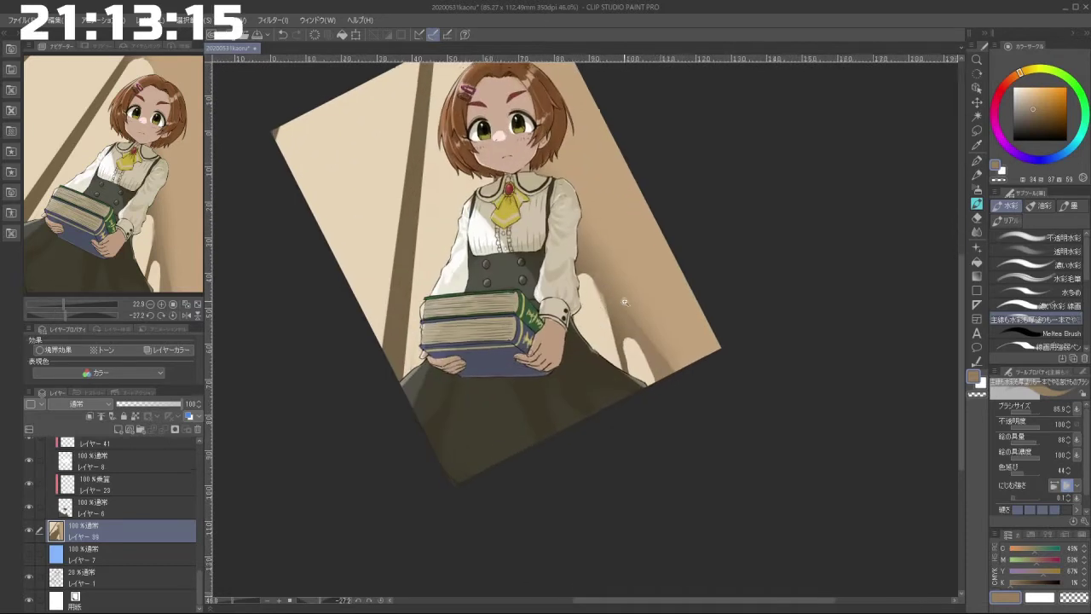
Step: Widen the small cream patch beside the girl's cuff and skirt with the sampled cream colour
mouse_move(586, 278)
mouse_down()
mouse_move(601, 322)
mouse_move(600, 308)
mouse_up()
key(ctrl+z)
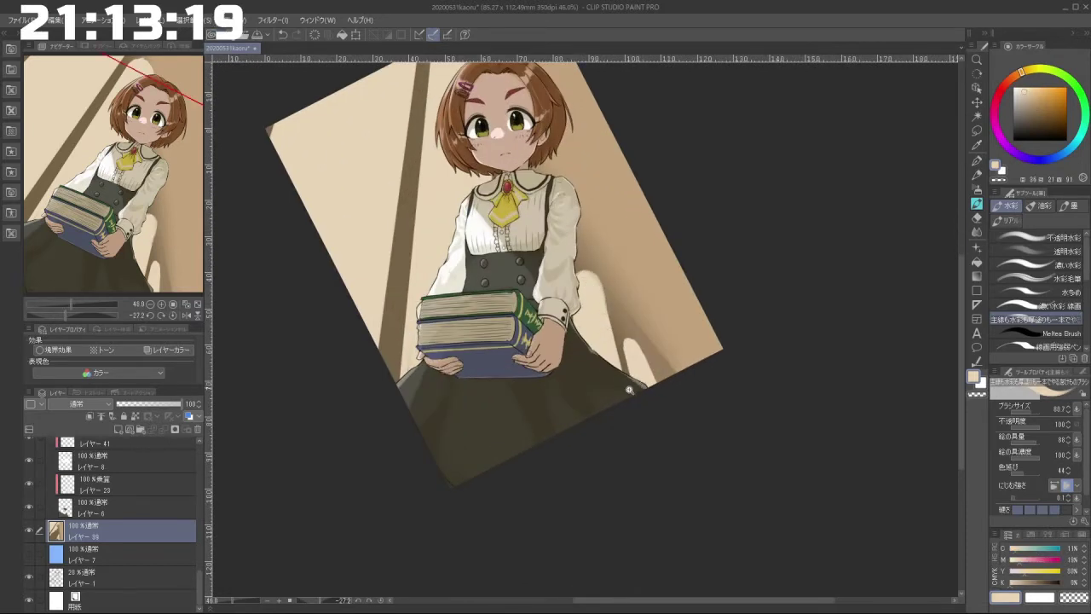
scroll(644, 382, down, 3)
scroll(597, 349, up, 1)
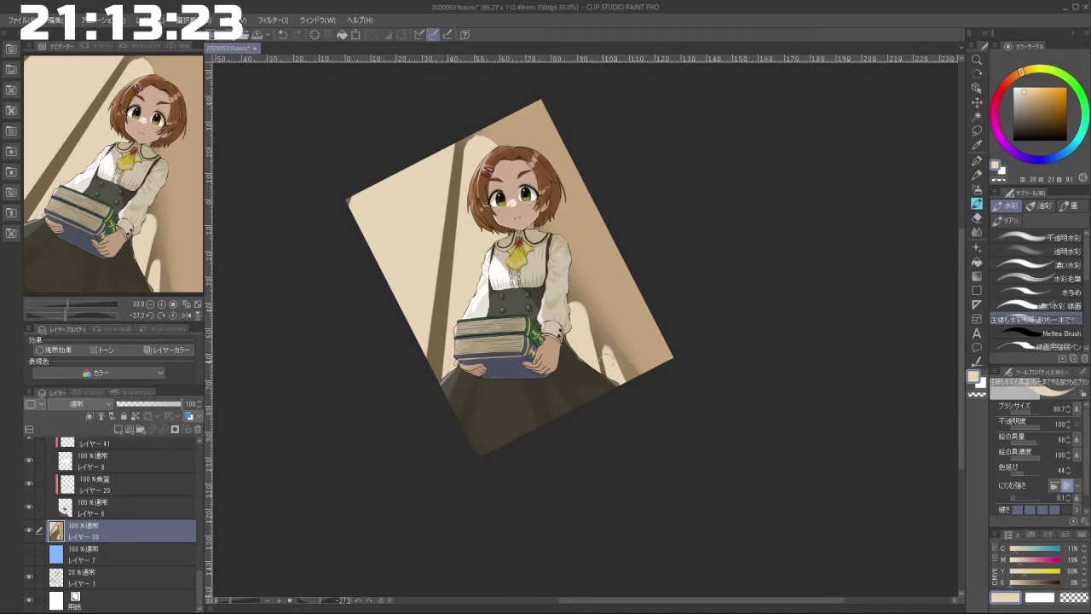
mouse_move(629, 367)
mouse_down()
mouse_move(637, 383)
mouse_move(682, 378)
mouse_move(657, 312)
mouse_up()
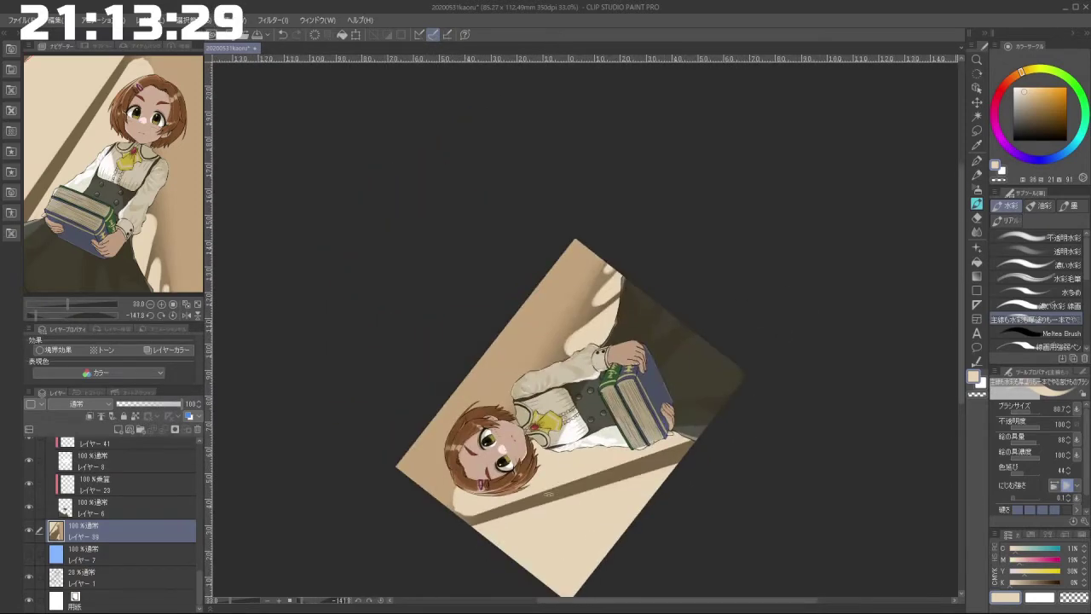
mouse_move(492, 460)
mouse_down()
mouse_move(541, 488)
mouse_move(721, 442)
mouse_up()
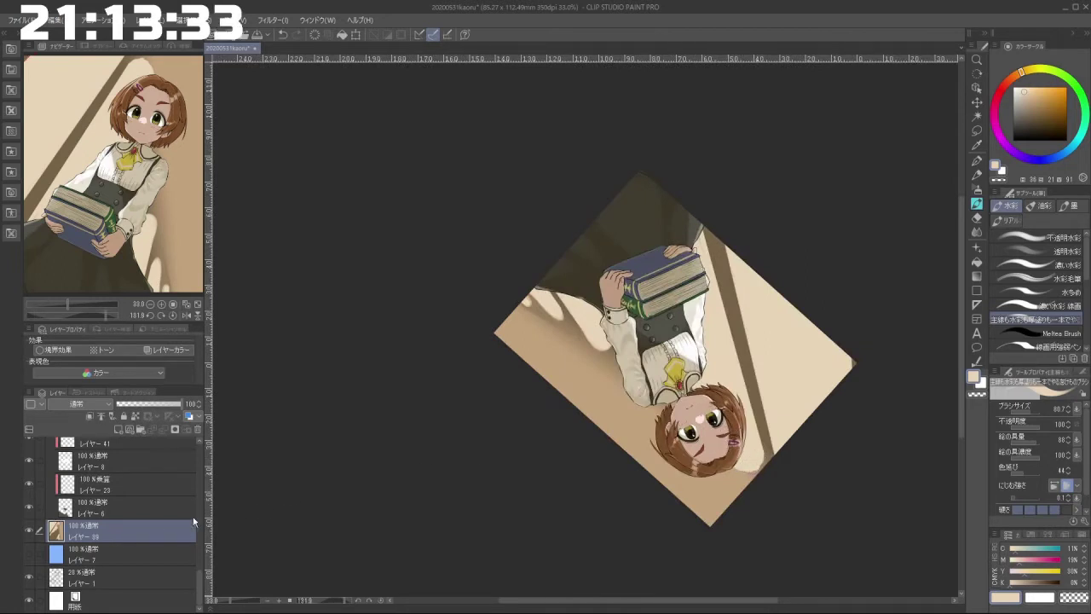
Step: Collapse the folders フォルダー 1, フォルダー 4 and フォルダー 2 in the layer list
drag(202, 581, 200, 440)
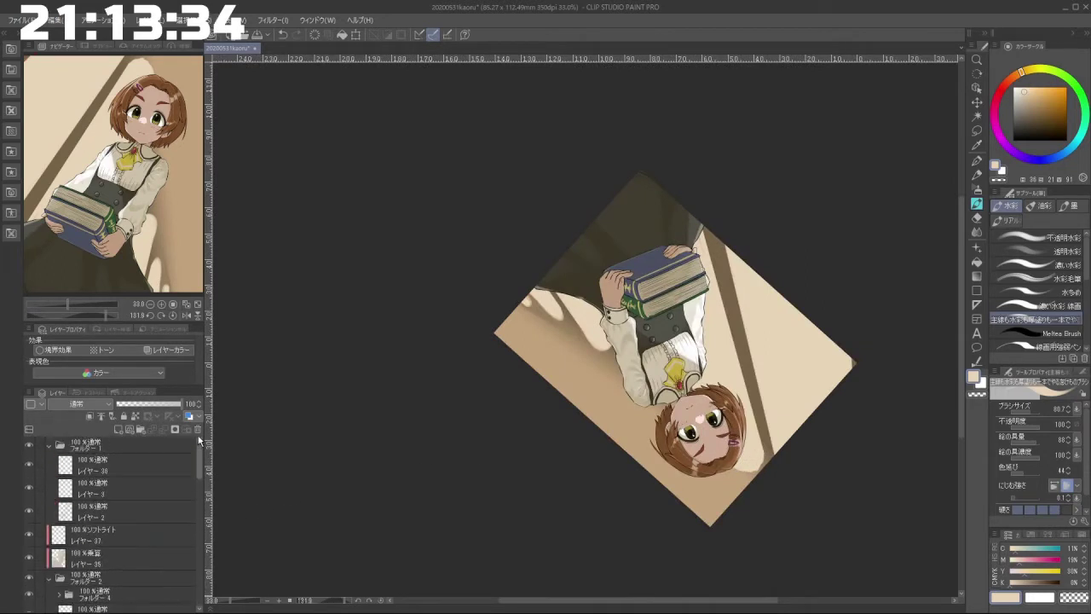
click(49, 444)
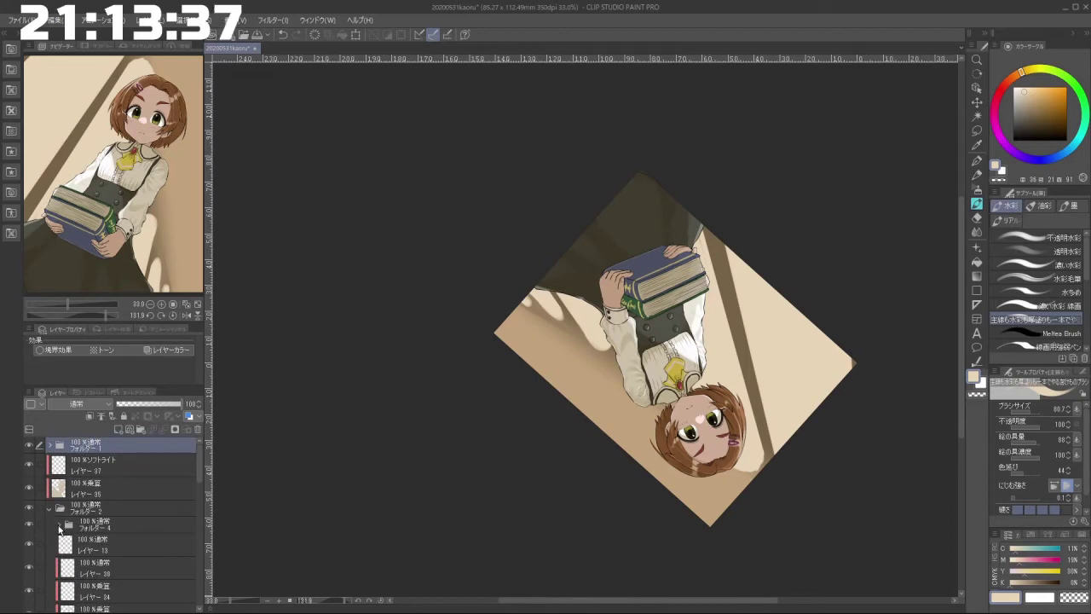
click(60, 526)
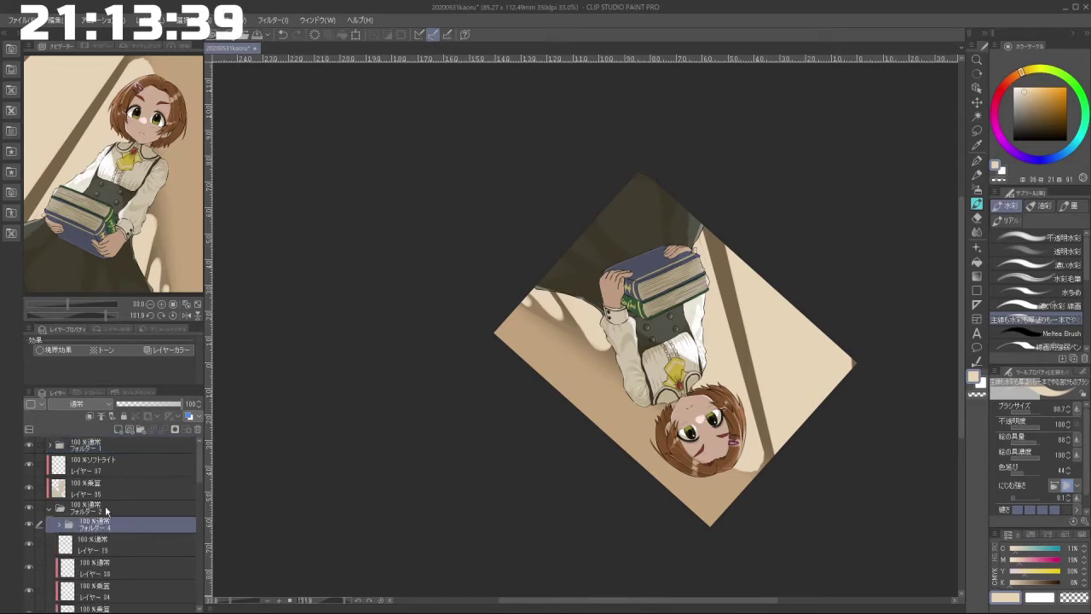
click(50, 509)
Step: Create a new layer folder, move フォルダー 1, フォルダー 2 and the two layers between them into it, and collapse it
click(128, 445)
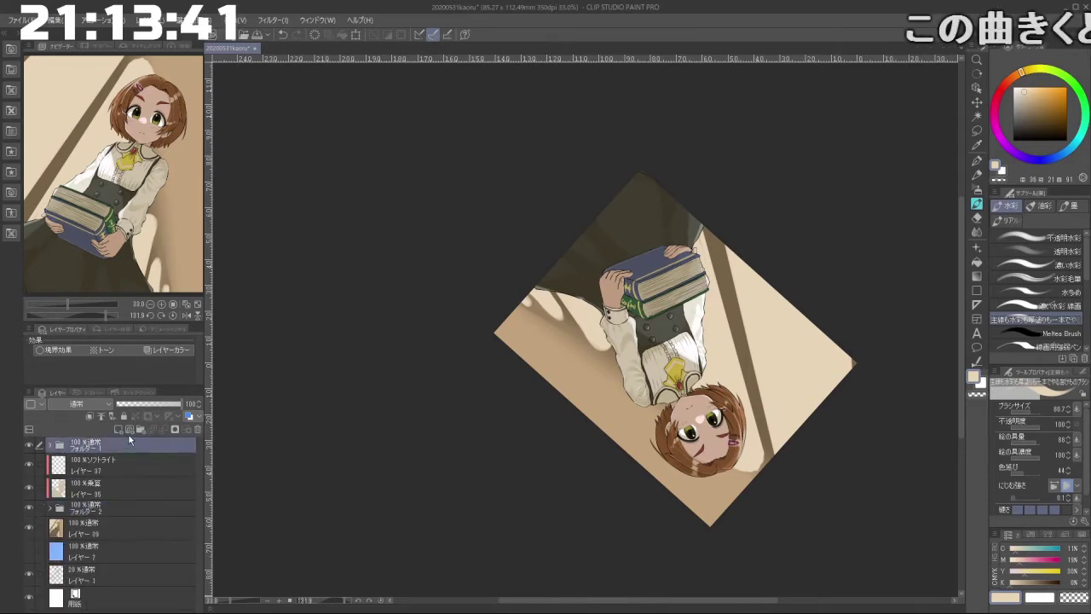
click(141, 430)
click(126, 461)
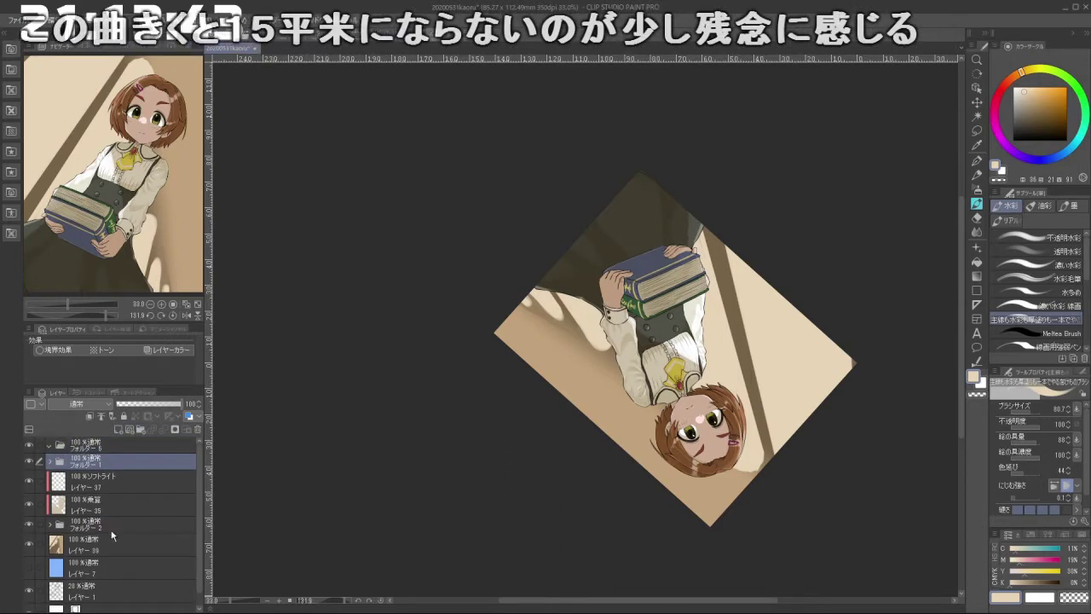
shift+click(115, 513)
drag(114, 513, 116, 443)
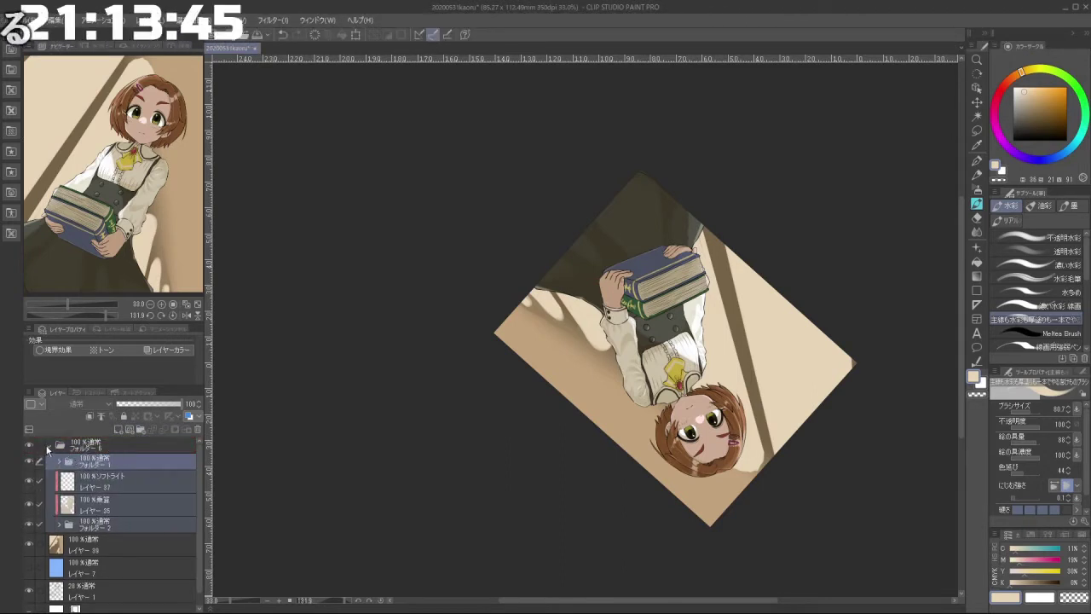
click(50, 445)
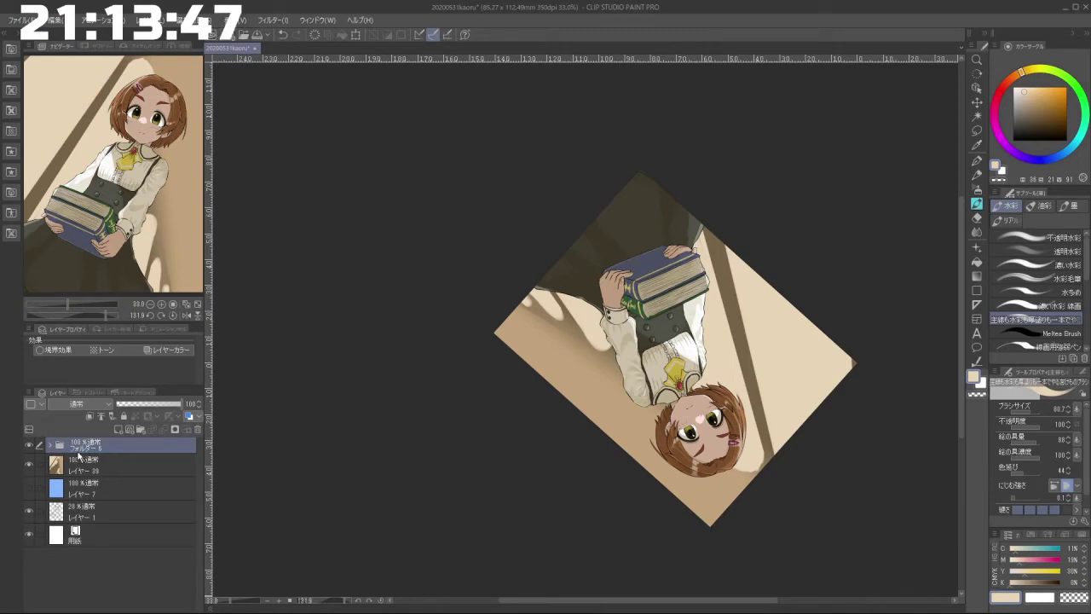
Step: Hide the new character folder and paint a slanted cream line on the background layer, beside the lower light patch
drag(488, 498, 587, 253)
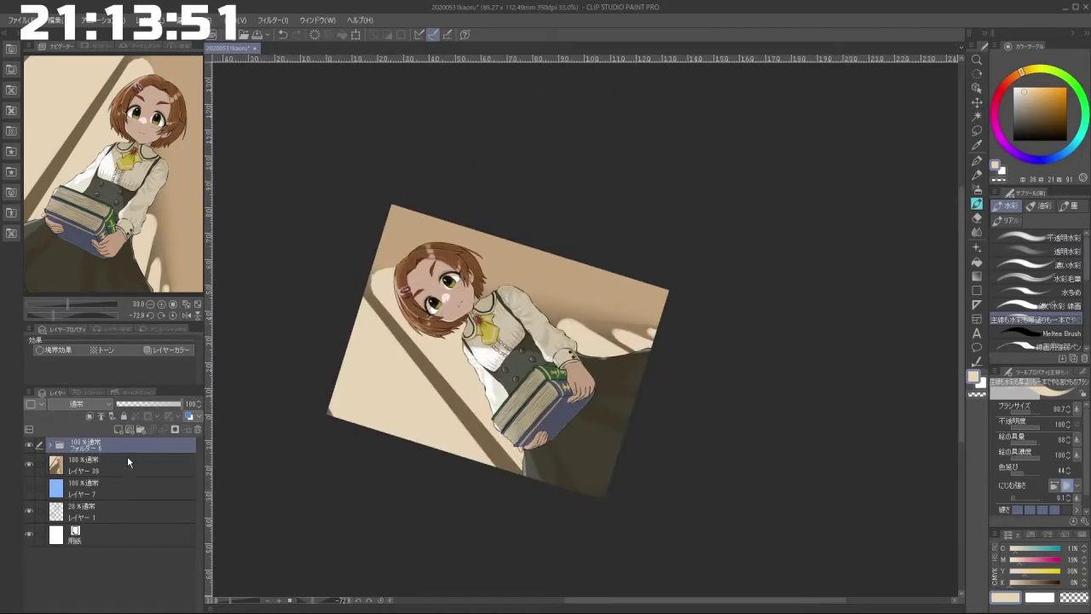
click(127, 460)
click(34, 447)
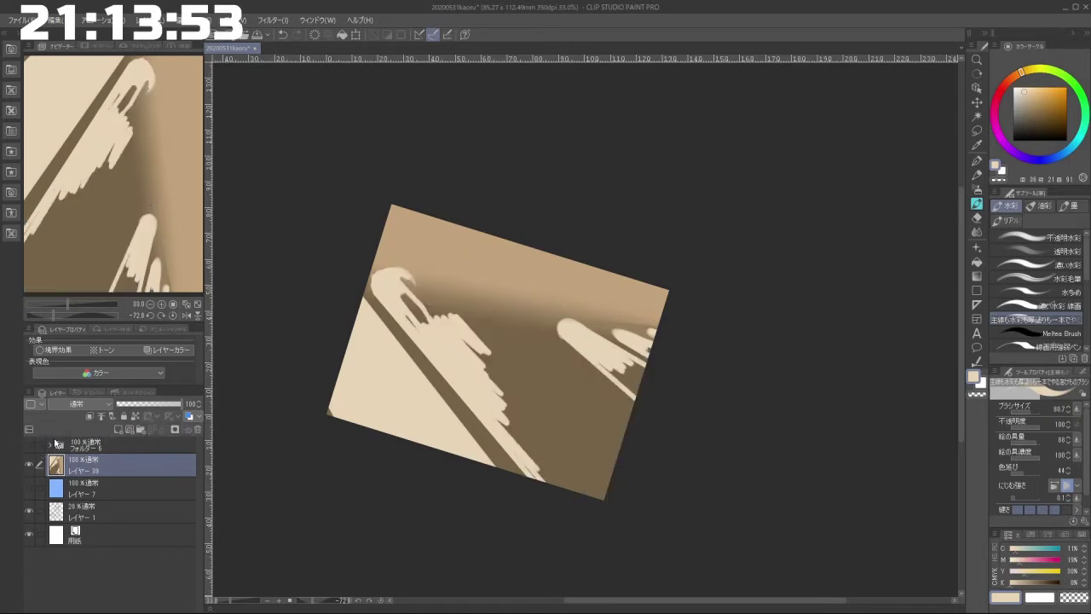
mouse_move(596, 460)
mouse_down()
mouse_move(483, 329)
mouse_move(578, 388)
mouse_up()
key(ctrl+z)
drag(542, 316, 583, 399)
key(ctrl+z)
drag(543, 316, 608, 428)
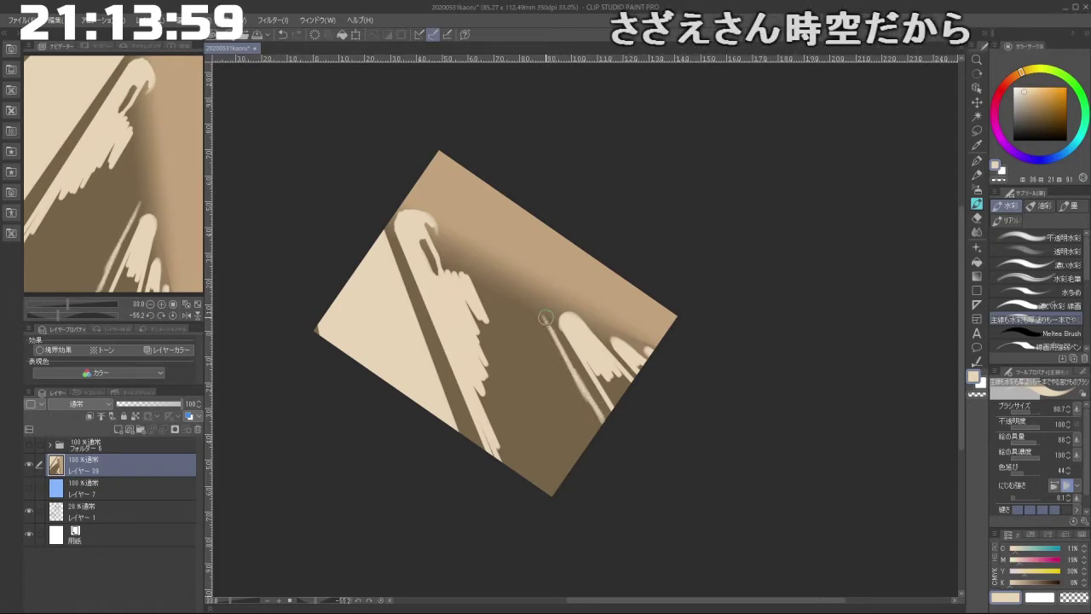
Step: Paint the opposite edge and rounded tip of a new slanted cream finger shape above the lower patch
mouse_move(546, 316)
mouse_down()
mouse_move(517, 295)
mouse_move(518, 311)
mouse_move(515, 298)
mouse_move(525, 324)
mouse_move(515, 307)
mouse_move(527, 300)
mouse_move(514, 296)
mouse_move(561, 430)
mouse_up()
key(ctrl+z)
drag(544, 394, 580, 465)
drag(554, 416, 576, 466)
drag(518, 303, 538, 350)
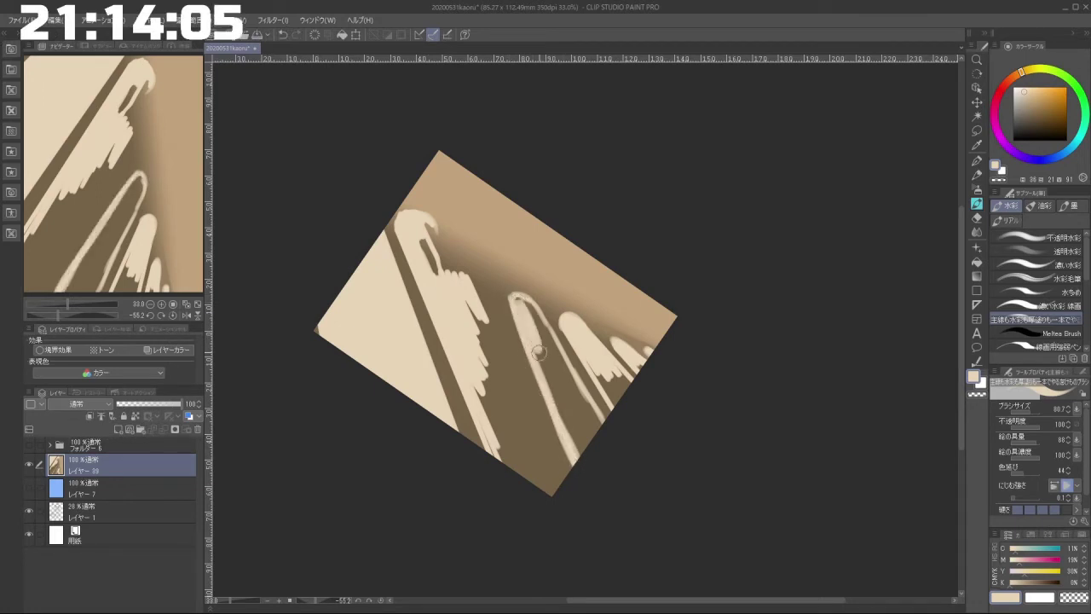
Step: Fill the outlined finger shape with cream and widen the large upper light area into a solid rounded shape
mouse_move(524, 303)
mouse_down()
mouse_move(546, 374)
mouse_move(534, 315)
mouse_move(586, 409)
mouse_move(589, 418)
mouse_move(554, 385)
mouse_move(578, 455)
mouse_up()
mouse_move(495, 506)
mouse_down()
mouse_move(517, 517)
mouse_move(671, 341)
mouse_up()
key(ctrl+z)
mouse_move(563, 520)
mouse_down()
mouse_move(618, 405)
mouse_move(575, 474)
mouse_move(592, 504)
mouse_move(596, 496)
mouse_up()
key(ctrl+z)
key(ctrl+z)
mouse_move(632, 399)
mouse_down()
mouse_move(604, 434)
mouse_move(718, 292)
mouse_move(563, 483)
mouse_up()
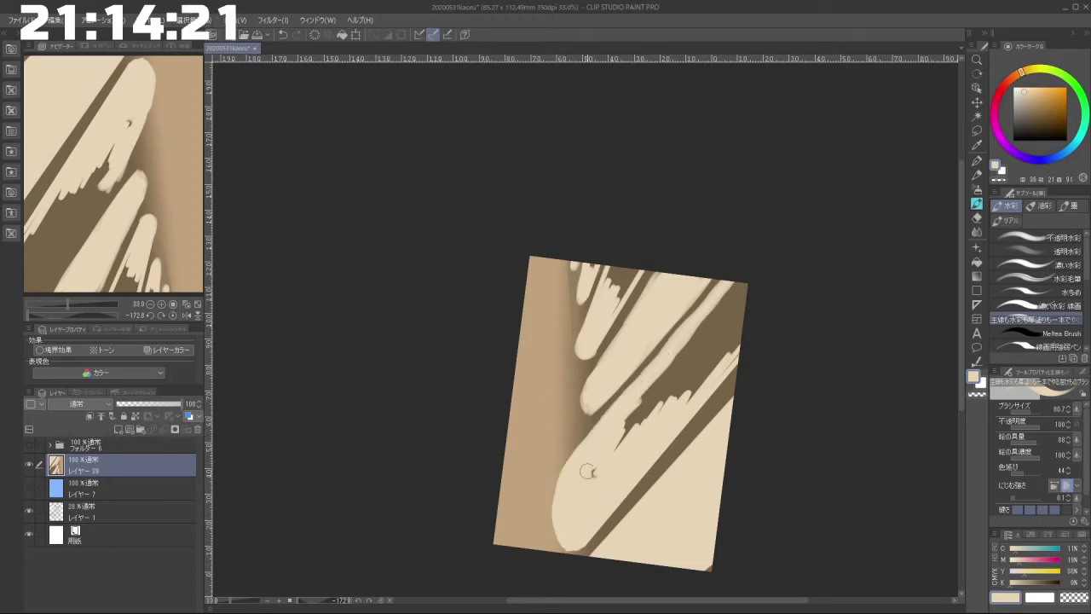
drag(621, 440, 658, 382)
Step: Refine the finger shape's tip and fill the brown gaps of the large light area, leaving a thin dark band between them
mouse_move(448, 354)
mouse_down()
mouse_move(518, 455)
mouse_move(738, 336)
mouse_up()
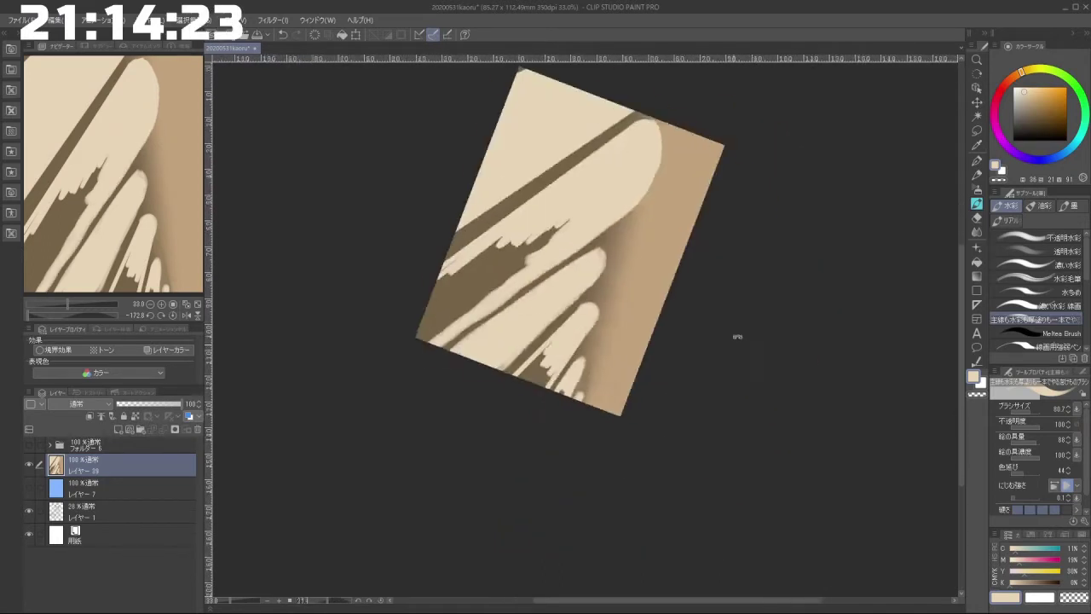
mouse_move(490, 443)
mouse_down()
mouse_move(609, 459)
mouse_move(682, 438)
mouse_move(569, 386)
mouse_move(556, 409)
mouse_up()
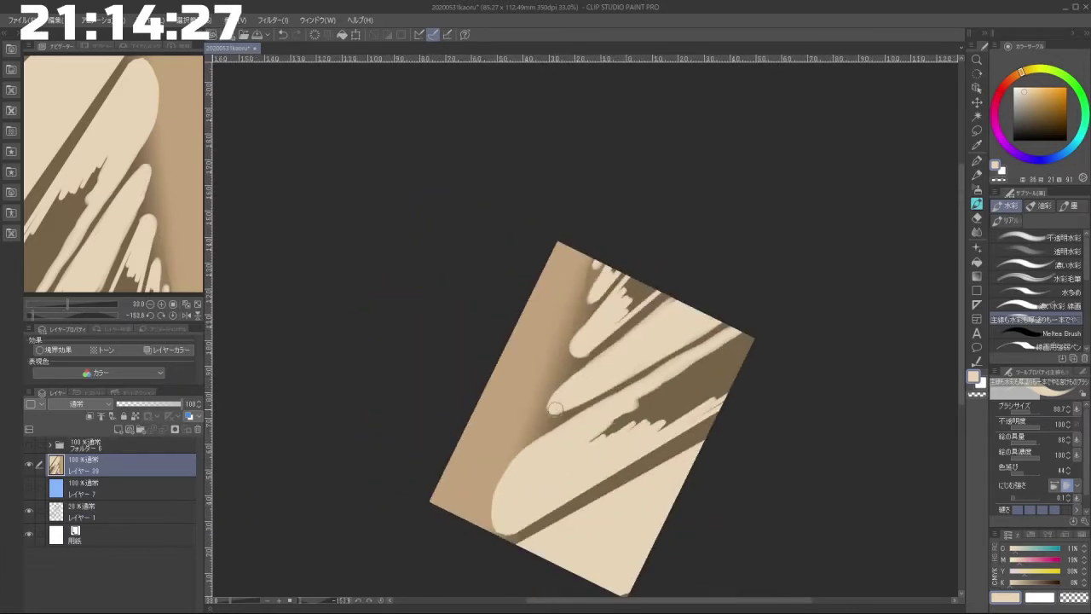
key(ctrl+z)
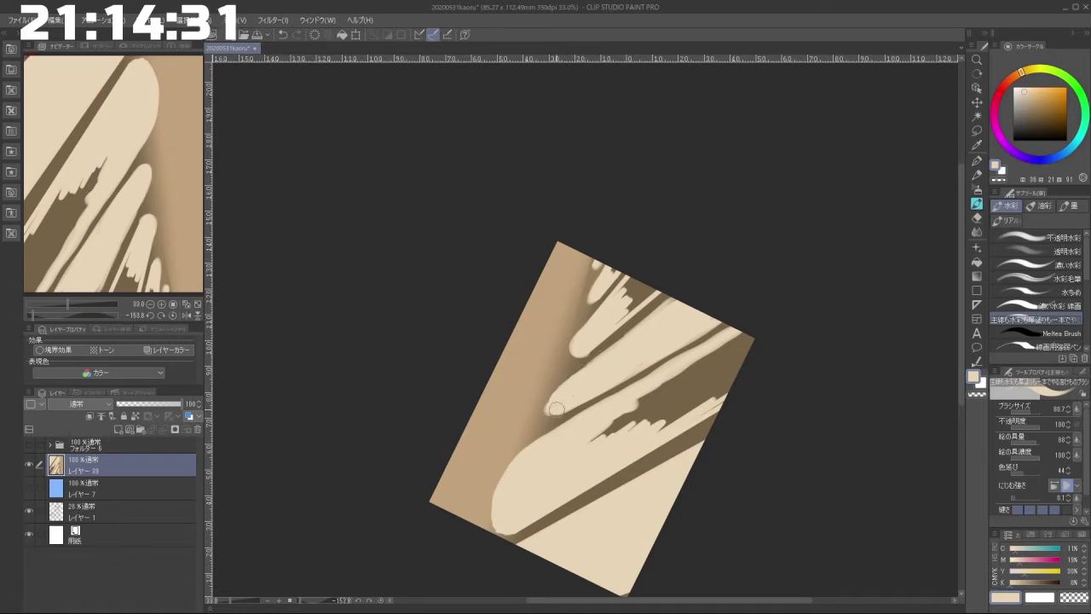
mouse_move(549, 408)
mouse_down()
mouse_move(539, 445)
mouse_move(599, 409)
mouse_move(589, 435)
mouse_move(617, 419)
mouse_up()
mouse_move(701, 370)
mouse_down()
mouse_move(650, 420)
mouse_move(663, 423)
mouse_up()
mouse_move(556, 516)
mouse_down()
mouse_move(701, 373)
mouse_move(733, 304)
mouse_up()
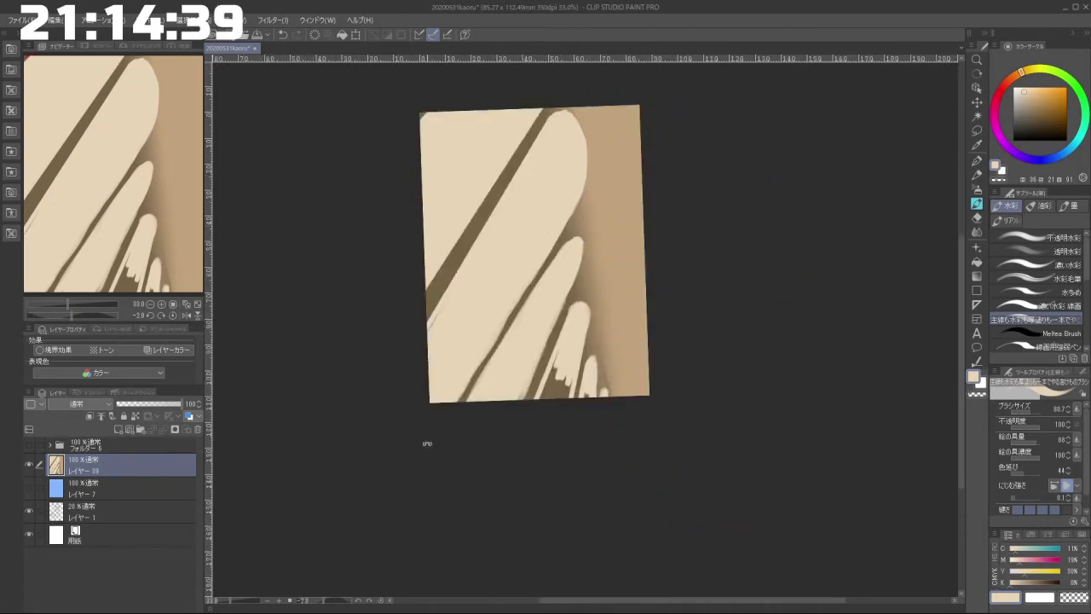
Step: Trim the large cream area's rounded edge with sampled tan and darker brown from the adjoining shadow gradient
drag(427, 444, 692, 187)
alt+click(514, 439)
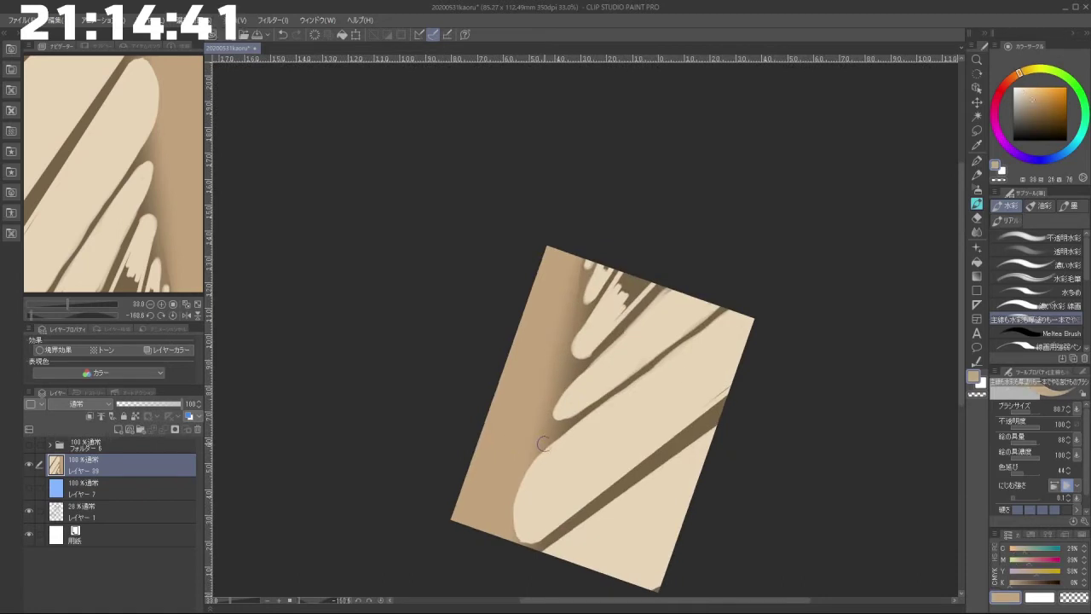
mouse_move(563, 433)
mouse_down()
mouse_move(529, 474)
mouse_move(523, 502)
mouse_up()
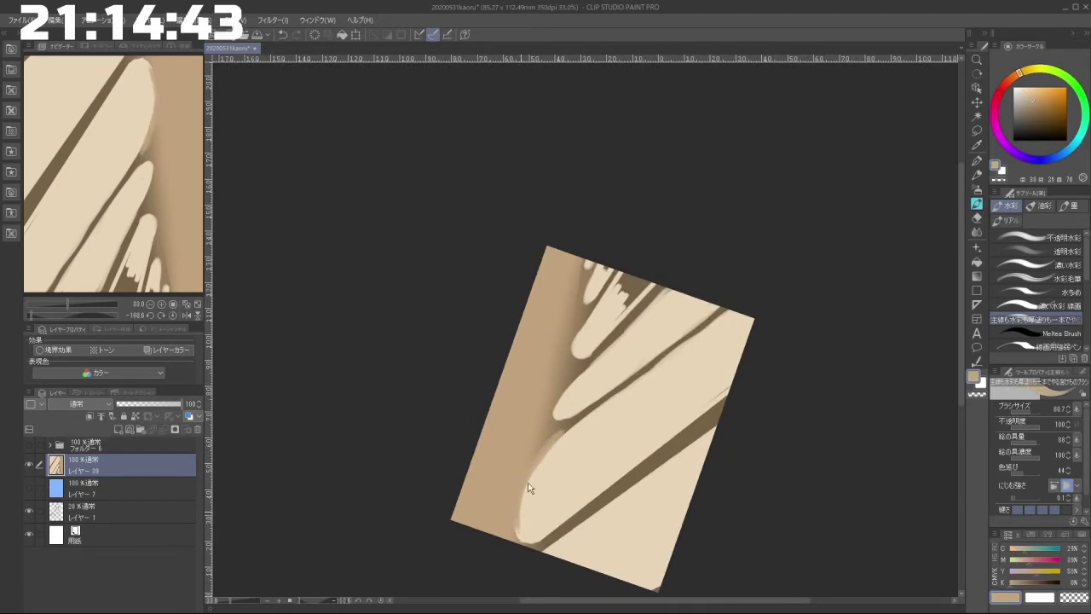
key(ctrl+z)
mouse_move(533, 461)
mouse_down()
mouse_move(517, 538)
mouse_move(519, 503)
mouse_up()
alt+click(571, 419)
drag(555, 429, 536, 466)
Step: Sample cream and fill the jagged brown gaps inside the lower finger-shaped light patches
mouse_move(575, 442)
mouse_down()
mouse_move(651, 443)
mouse_move(678, 331)
mouse_up()
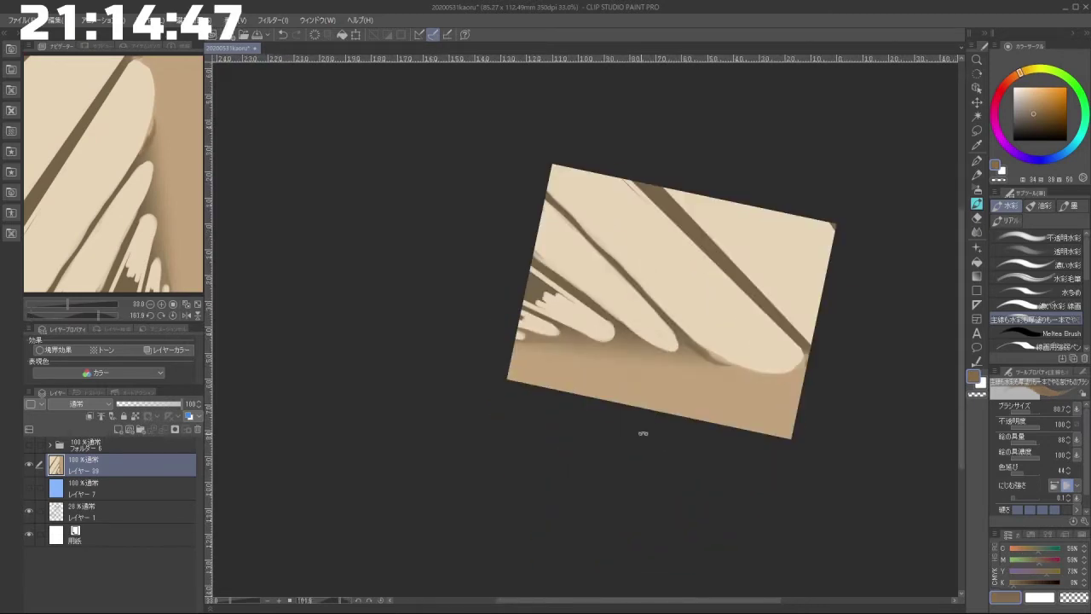
drag(643, 434, 654, 330)
alt+click(568, 275)
drag(532, 452, 618, 459)
mouse_move(564, 358)
mouse_down()
mouse_move(547, 396)
mouse_move(582, 397)
mouse_up()
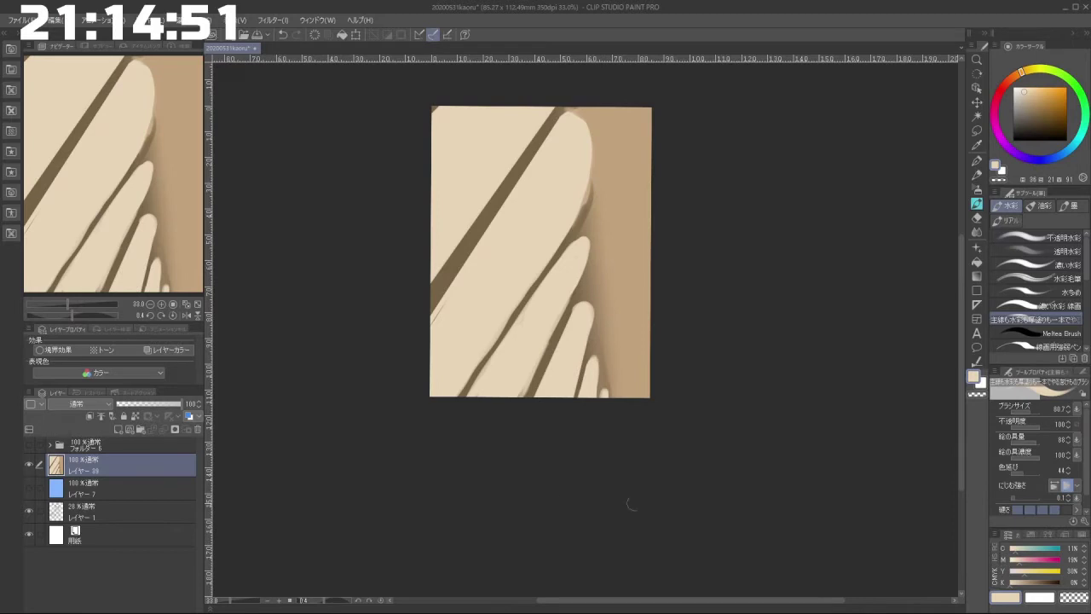
Step: Clean up the streaks at the canvas-edge end of the slanted brown band, using sampled cream and brown
mouse_move(538, 513)
mouse_down()
mouse_move(609, 548)
mouse_move(712, 241)
mouse_move(648, 188)
mouse_move(614, 177)
mouse_up()
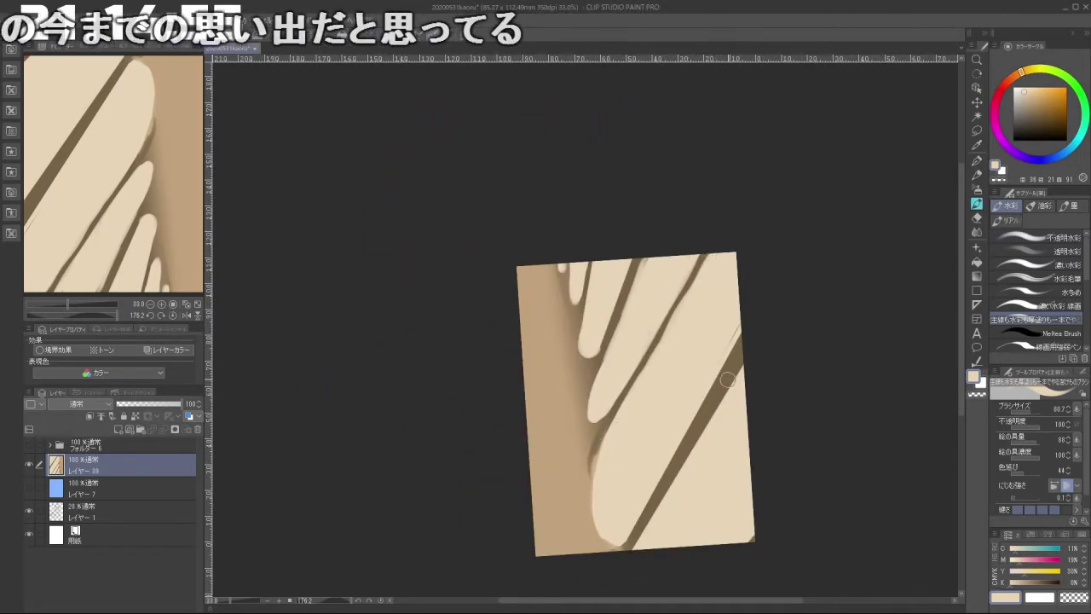
alt+click(734, 322)
alt+click(726, 345)
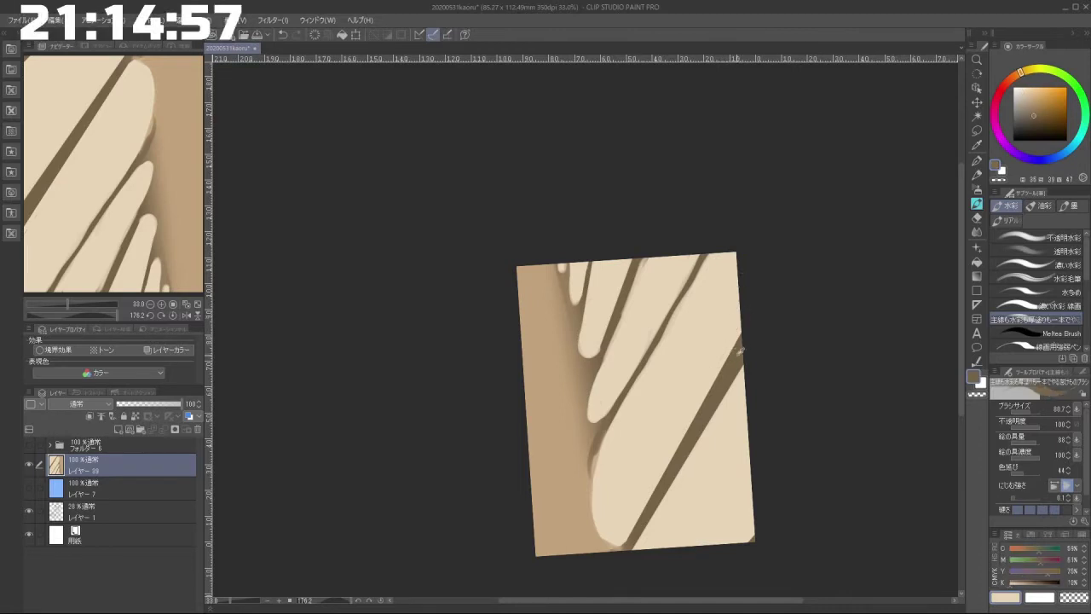
Step: Paint a straight dark brown band between the large cream area and the finger shape beside it
shift+click(585, 465)
key(ctrl+z)
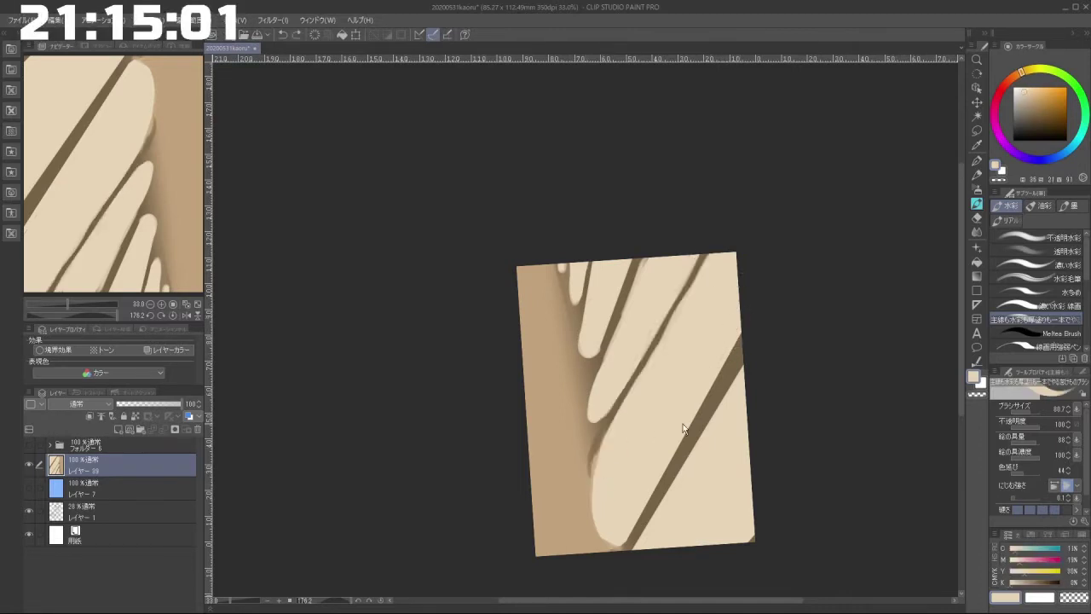
alt+click(726, 381)
drag(709, 240, 586, 460)
key(ctrl+z)
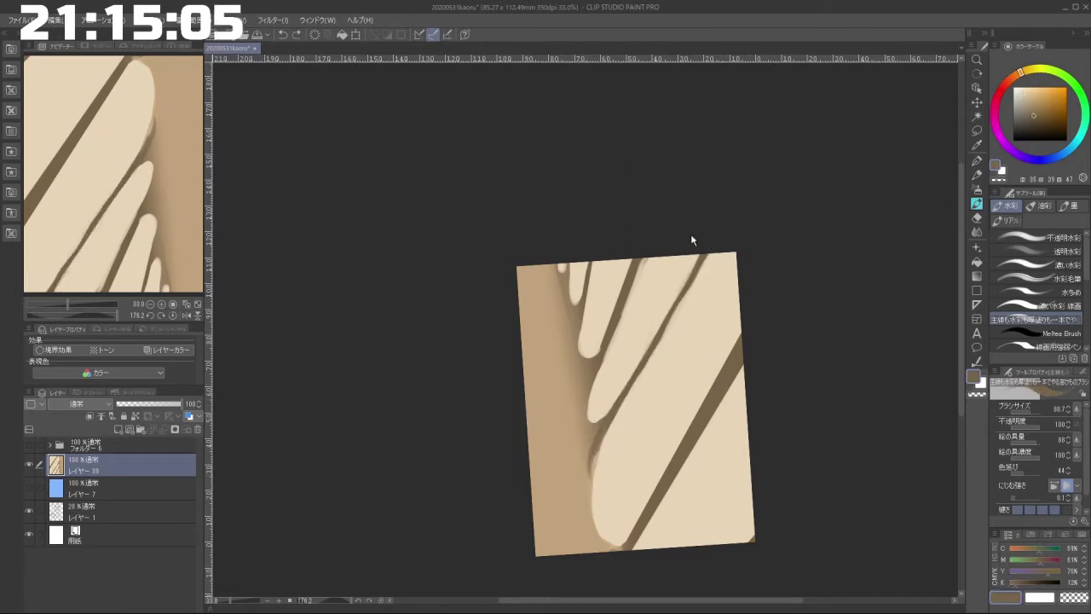
mouse_move(705, 236)
mouse_down()
mouse_move(583, 451)
mouse_move(595, 450)
mouse_up()
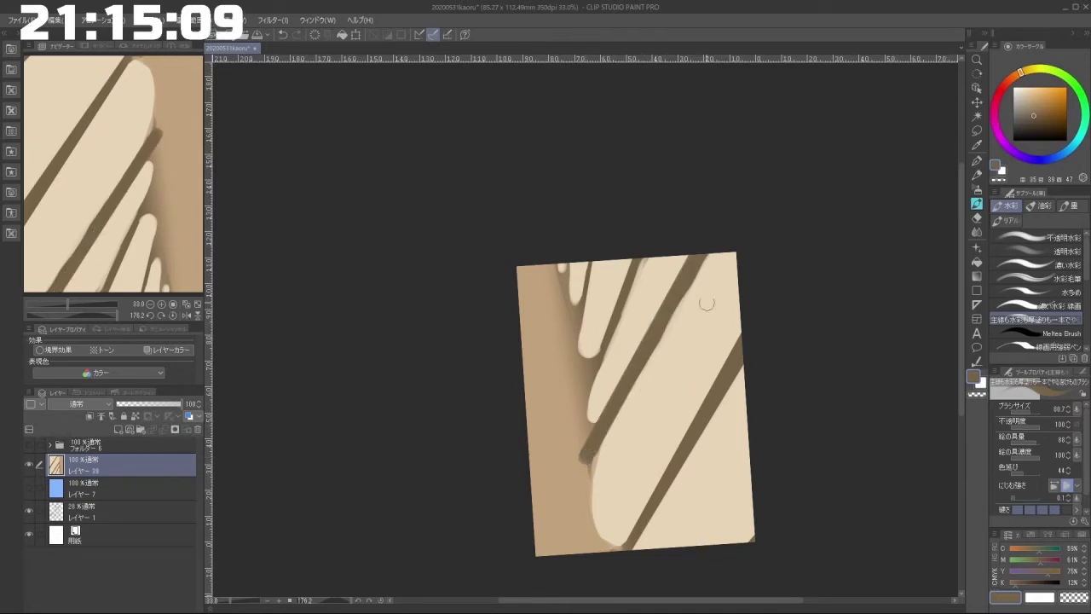
Step: Sample cream and paint a straight line along the narrow brown gap between the second and third light shapes
alt+click(658, 275)
click(650, 243)
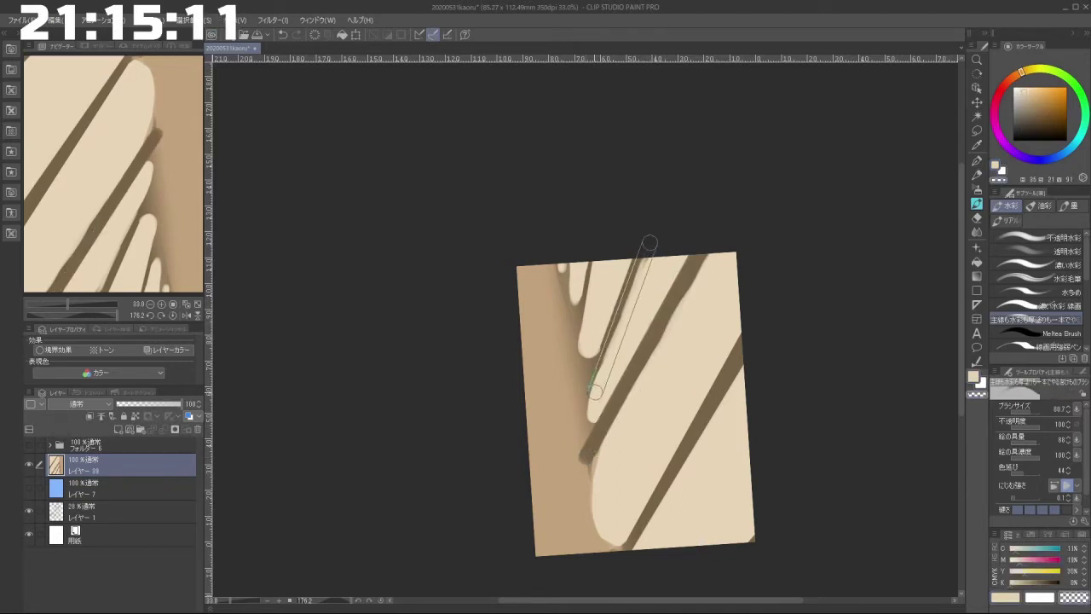
shift+click(594, 390)
key(ctrl+z)
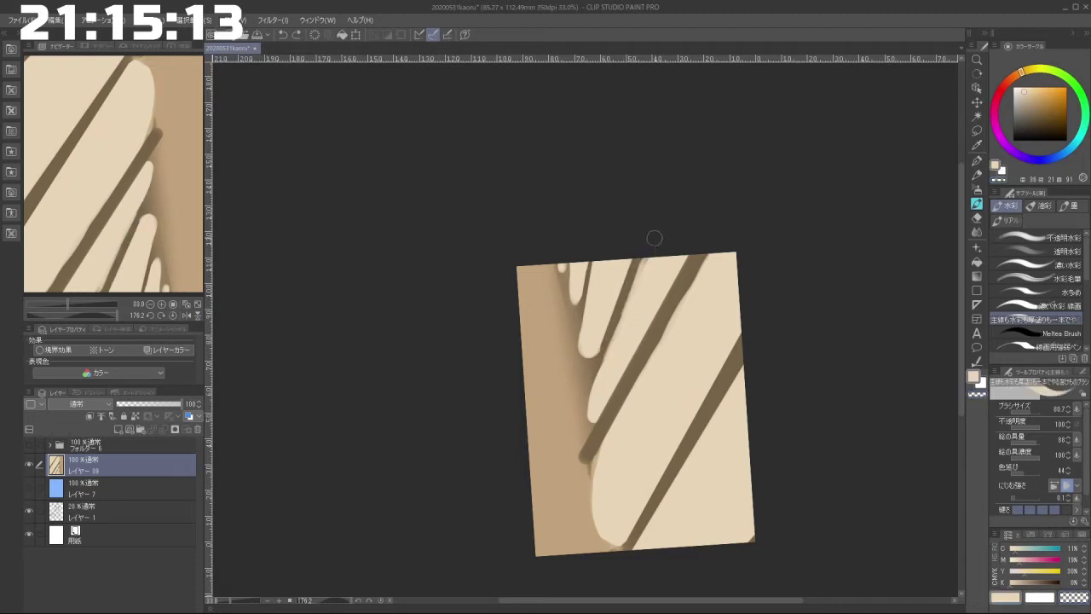
shift+click(593, 399)
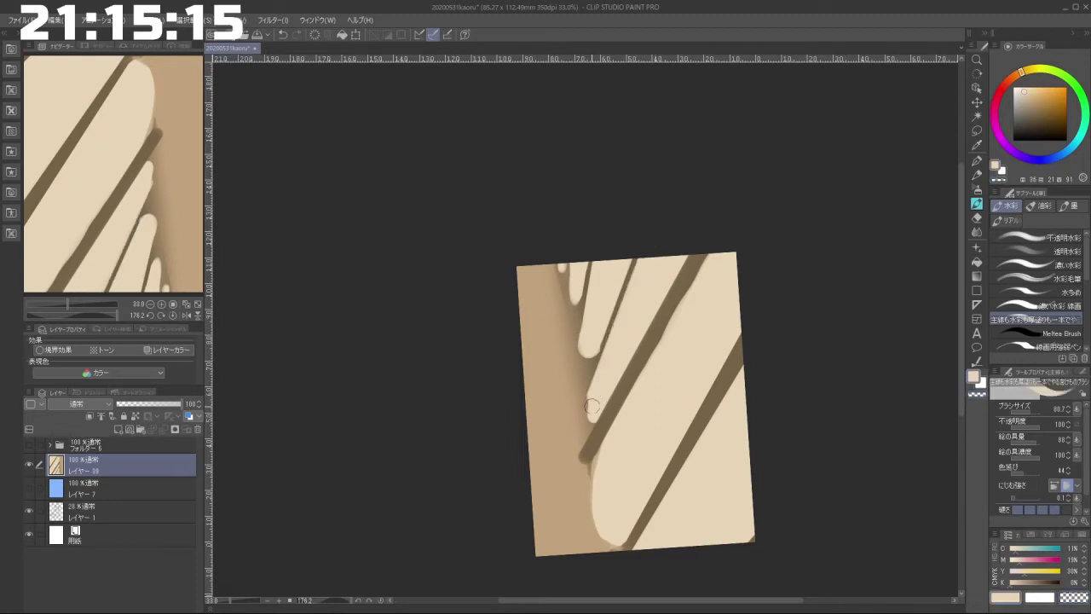
Step: Sample the dark brown and strengthen the narrow band between the second and third light shapes with a smaller brush
alt+click(673, 296)
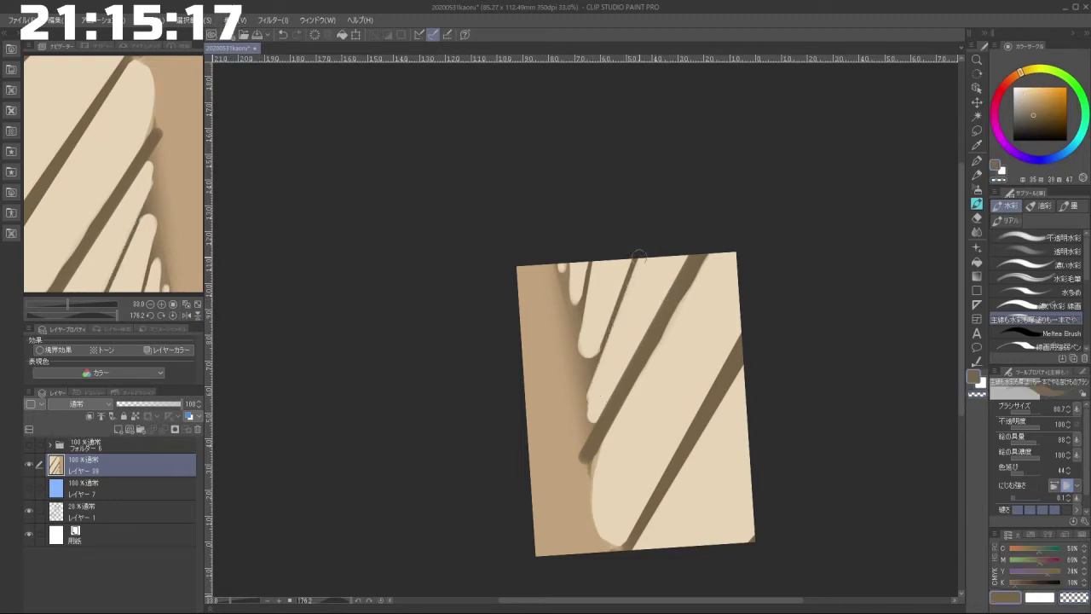
drag(610, 287, 609, 302)
mouse_move(630, 260)
mouse_down()
mouse_move(595, 359)
mouse_move(625, 434)
mouse_move(574, 406)
mouse_up()
key(ctrl+z)
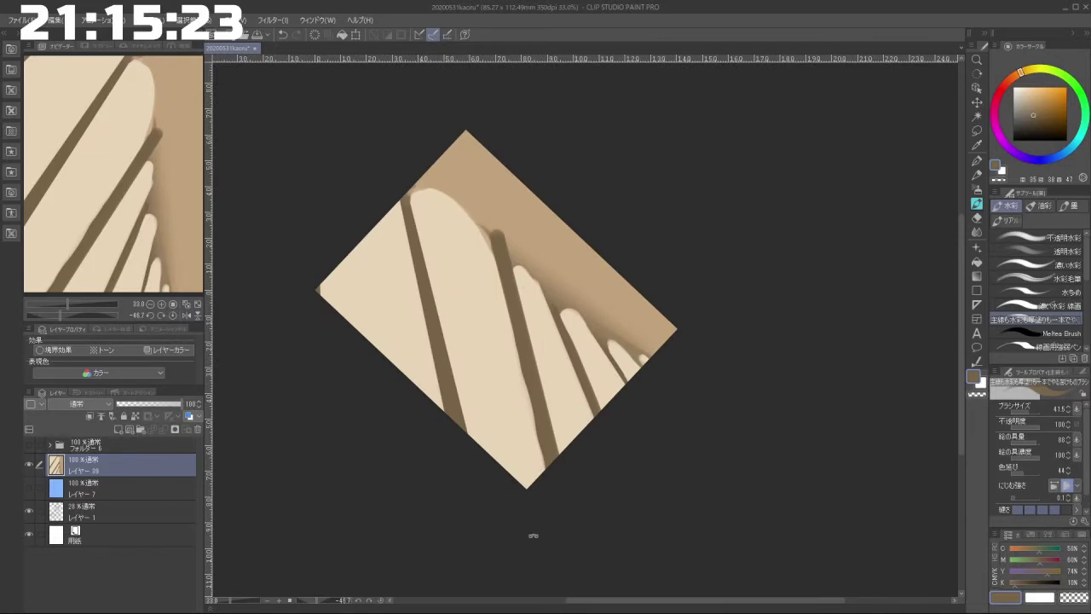
Step: Sample the dark brown and widen the band between the first and second cream finger shapes with long strokes
drag(533, 535, 554, 494)
alt+click(533, 200)
alt+click(541, 214)
alt+click(542, 215)
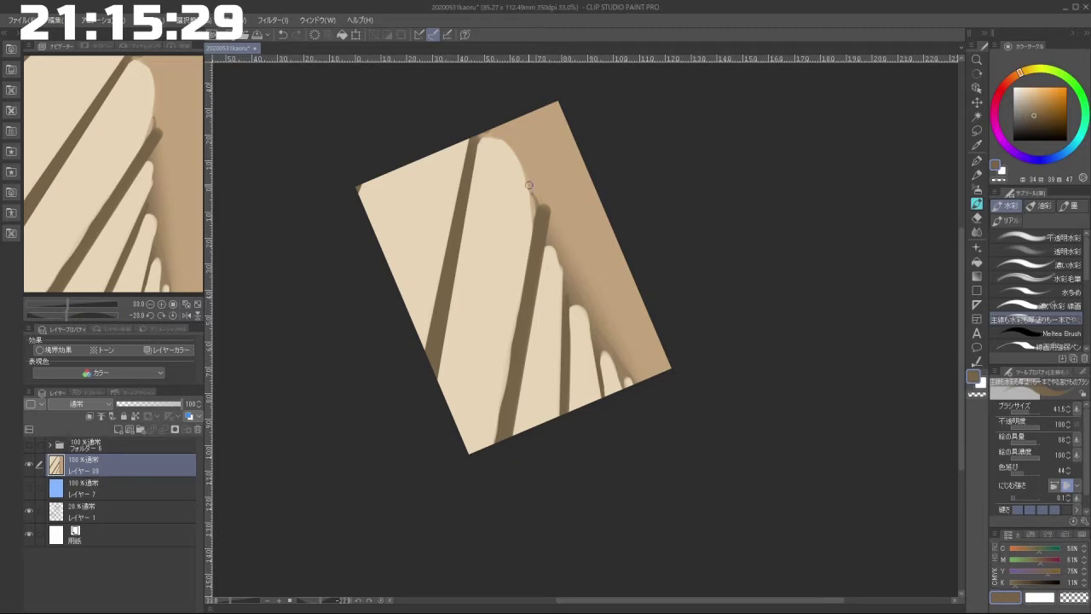
drag(529, 185, 497, 474)
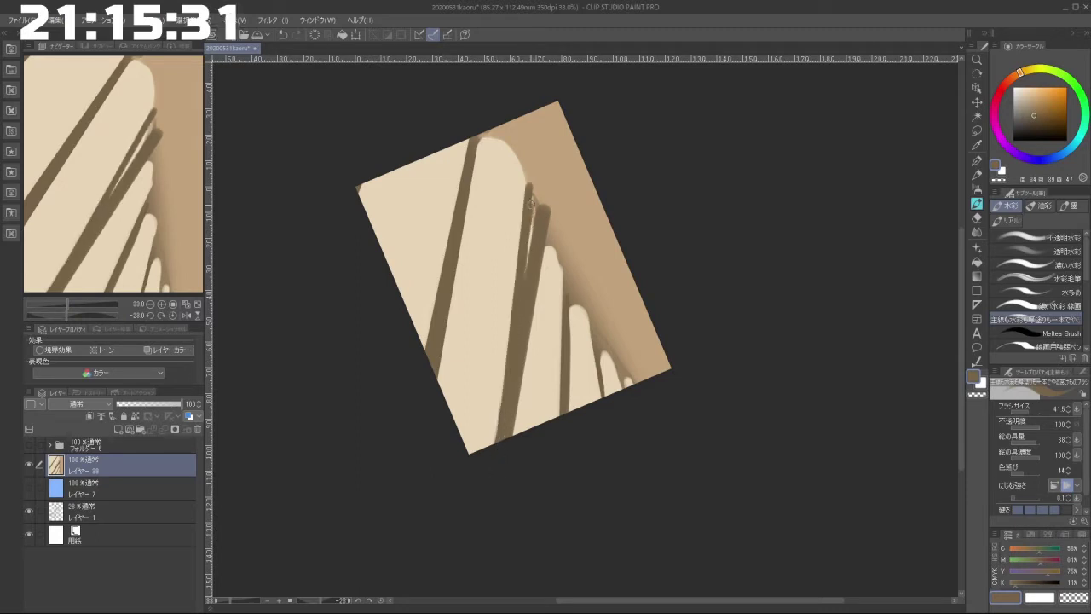
drag(535, 198, 551, 394)
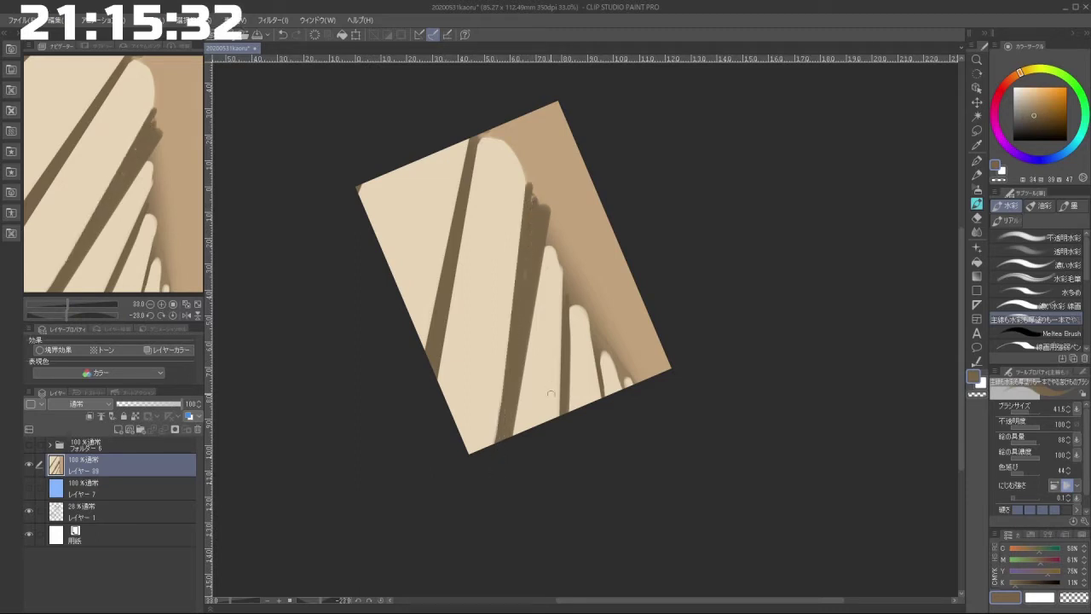
Step: Sample cream and reshape the second finger shape's side and rounded tip with a larger brush
alt+click(537, 319)
drag(534, 246, 564, 221)
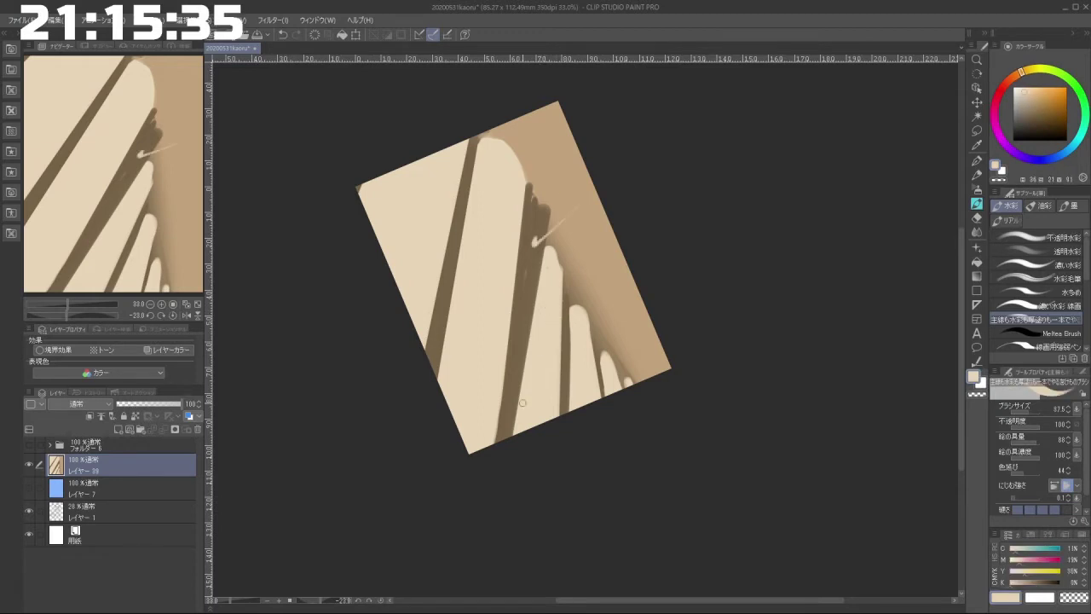
key(ctrl+z)
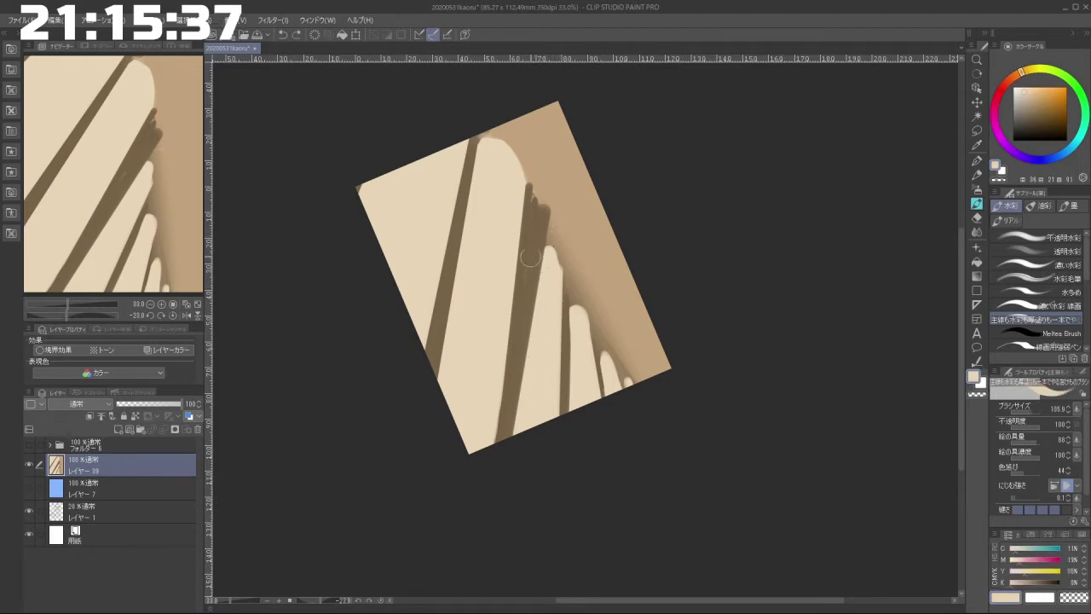
key(ctrl+z)
drag(532, 258, 521, 405)
drag(539, 270, 546, 253)
Step: Sample the tan and trim the brown ends protruding beside the first finger shape's tip
mouse_move(537, 542)
mouse_down()
mouse_move(626, 514)
mouse_move(536, 509)
mouse_move(543, 532)
mouse_move(604, 506)
mouse_move(663, 348)
mouse_up()
alt+click(497, 317)
drag(454, 347, 410, 366)
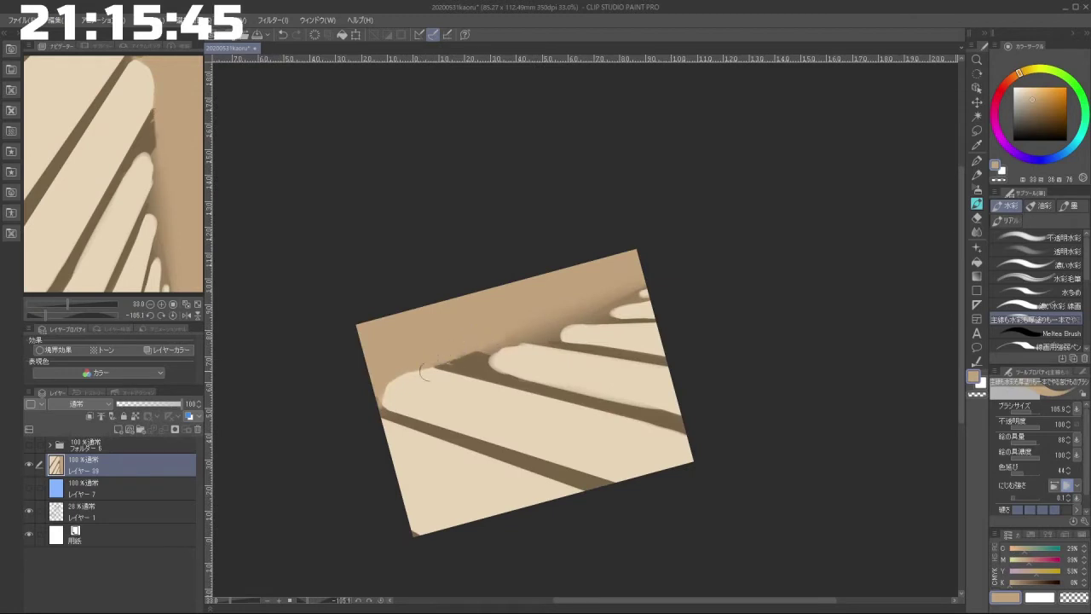
Step: Sample the dark brown and outline the rounded tips of the smaller finger shapes along the tan strip
drag(640, 376, 552, 468)
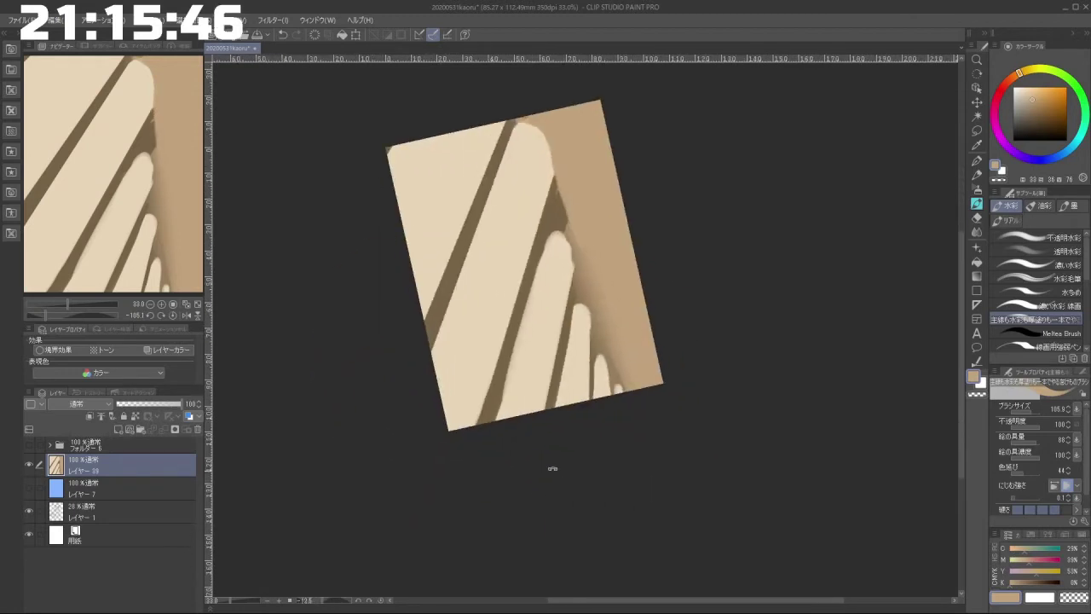
alt+click(574, 235)
drag(570, 231, 576, 268)
drag(572, 311, 594, 328)
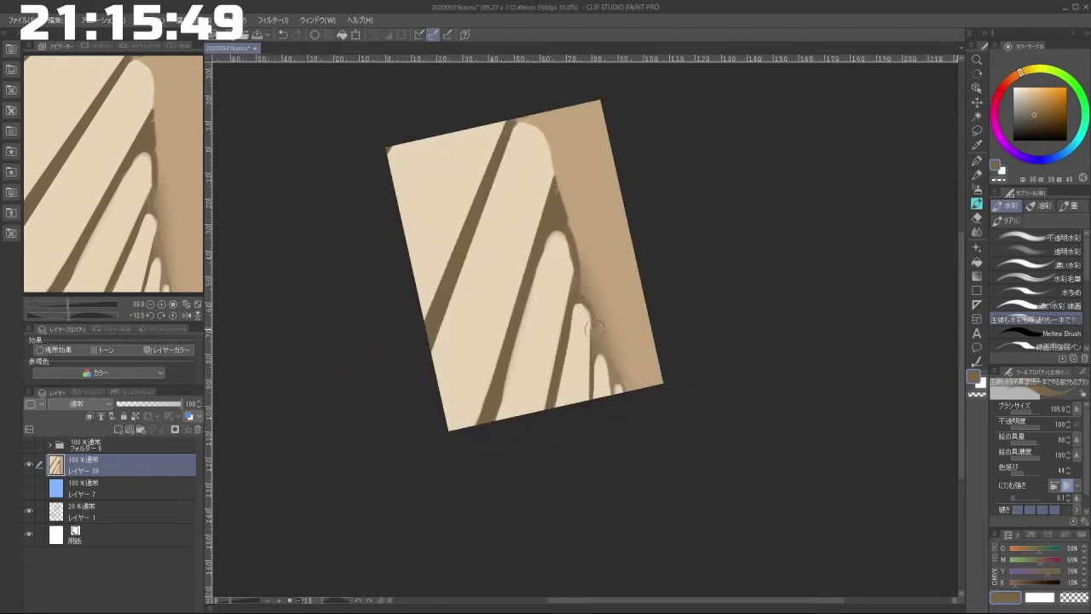
drag(555, 483, 688, 361)
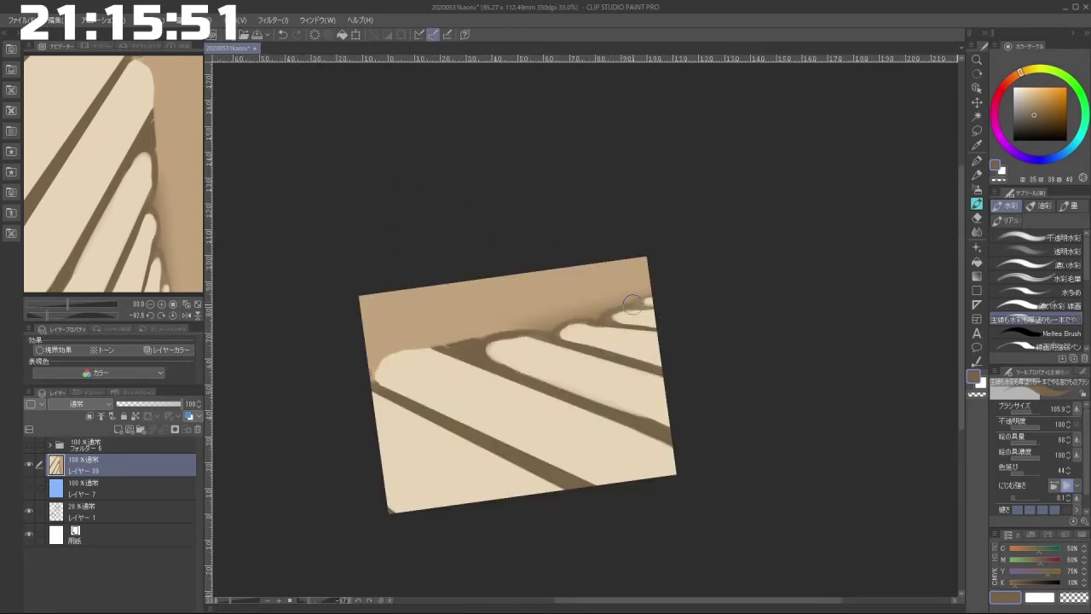
drag(631, 303, 927, 372)
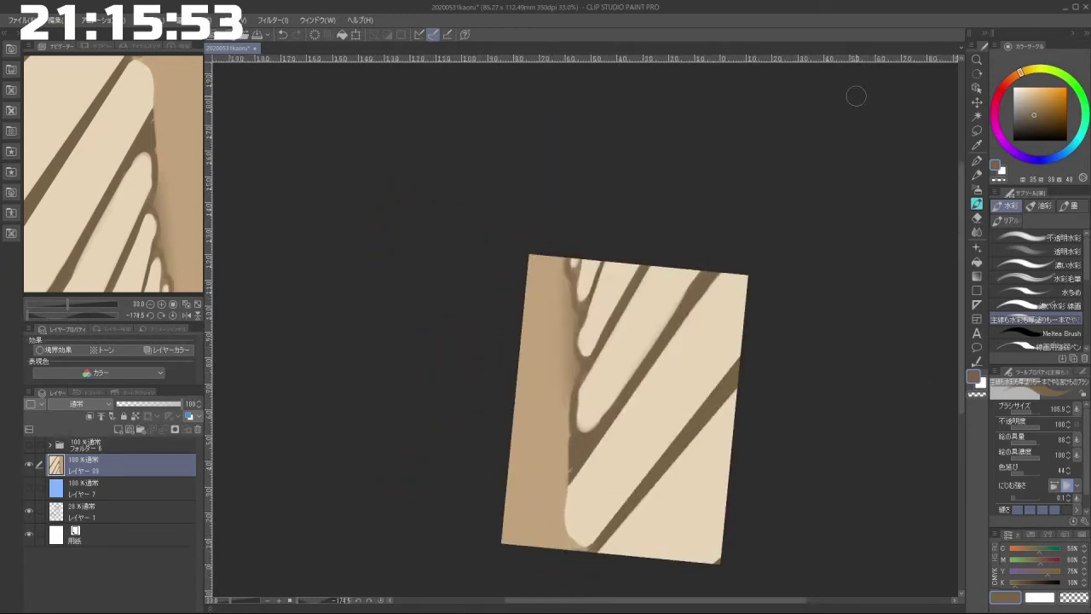
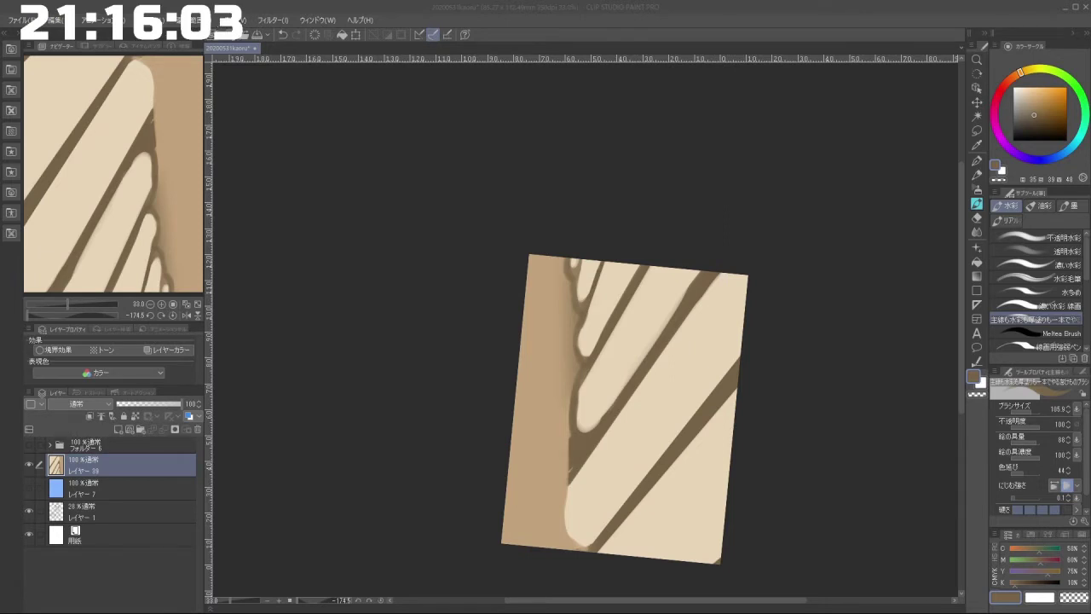
Step: Outline the first finger shape's tip in dark brown and round the first two tips with sampled cream
drag(862, 301, 597, 315)
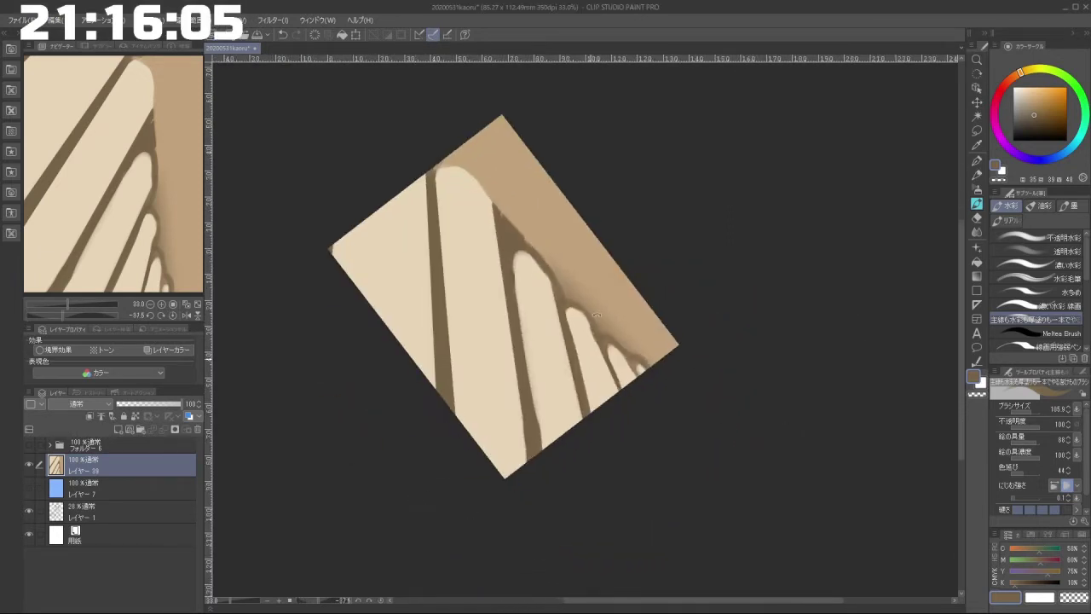
mouse_move(438, 165)
mouse_down()
mouse_move(465, 165)
mouse_move(439, 170)
mouse_move(444, 160)
mouse_move(497, 213)
mouse_up()
key(ctrl+z)
alt+click(488, 225)
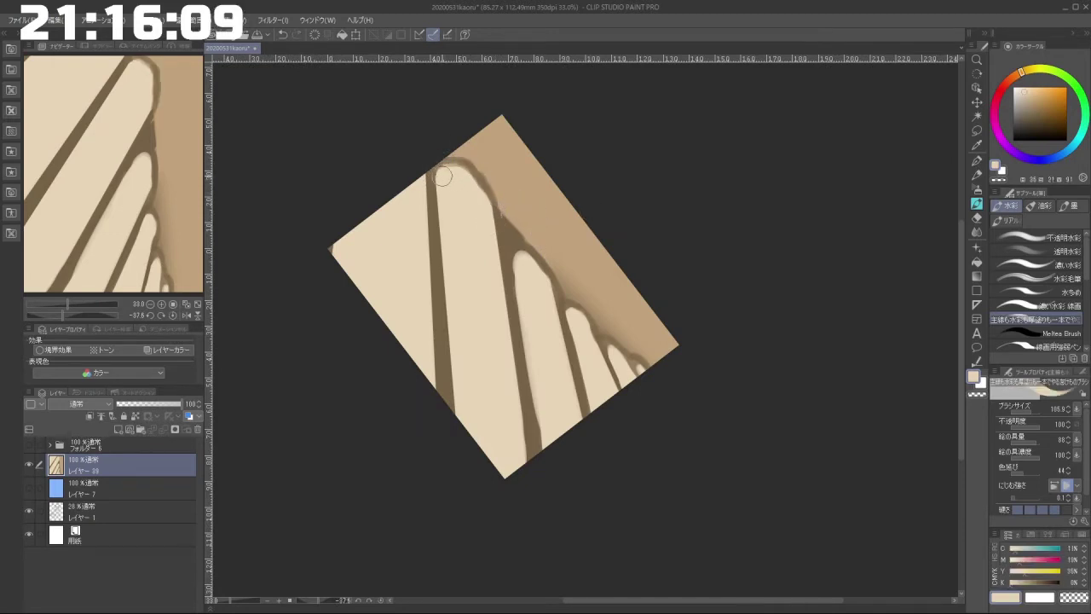
mouse_move(440, 176)
mouse_down()
mouse_move(471, 177)
mouse_move(488, 220)
mouse_up()
mouse_move(519, 253)
mouse_down()
mouse_move(543, 278)
mouse_move(530, 247)
mouse_move(550, 273)
mouse_up()
Step: Refine the brown outline around the fingertips and the notch between the first two, using sampled brown and tan
alt+click(511, 238)
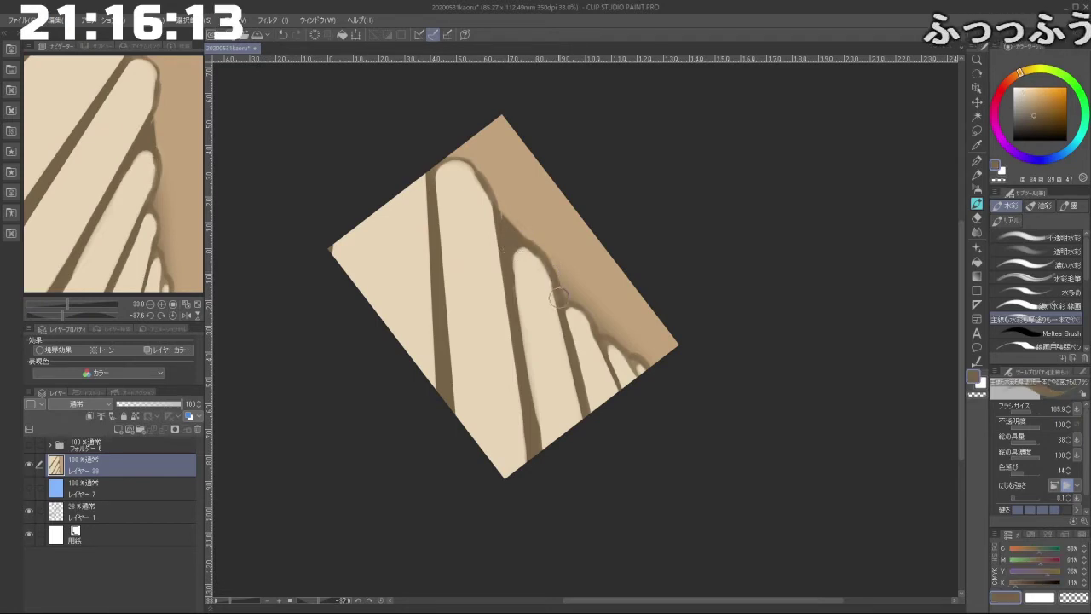
drag(539, 315, 596, 382)
alt+click(519, 420)
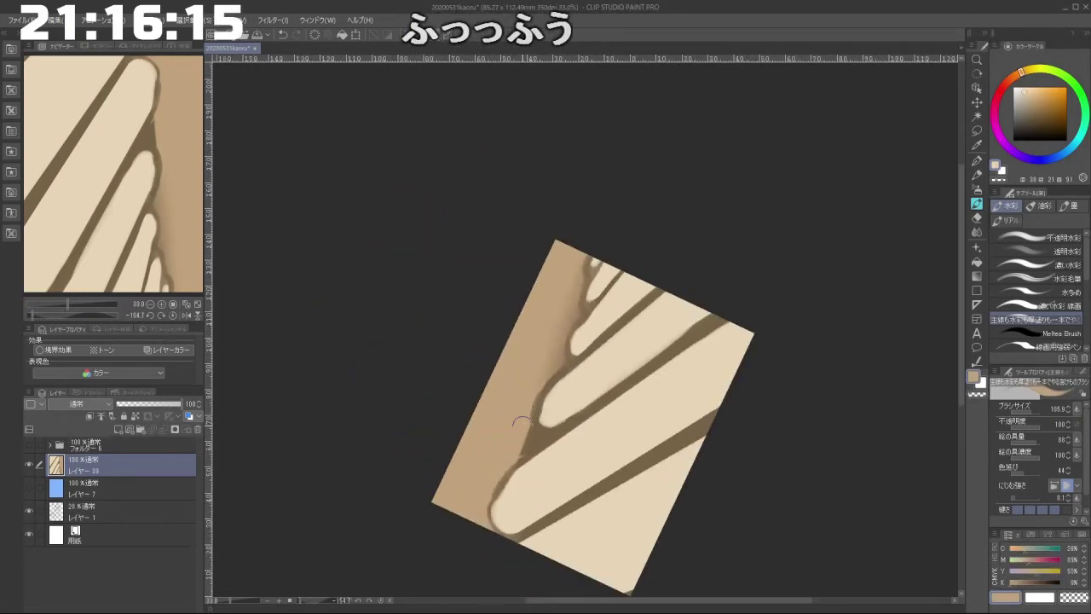
alt+click(544, 417)
mouse_move(521, 422)
mouse_down()
mouse_move(530, 439)
mouse_move(513, 458)
mouse_up()
key(ctrl+z)
alt+click(514, 419)
mouse_move(550, 490)
mouse_down()
mouse_move(617, 500)
mouse_move(687, 446)
mouse_up()
mouse_move(512, 367)
mouse_down()
mouse_move(638, 422)
mouse_move(633, 329)
mouse_up()
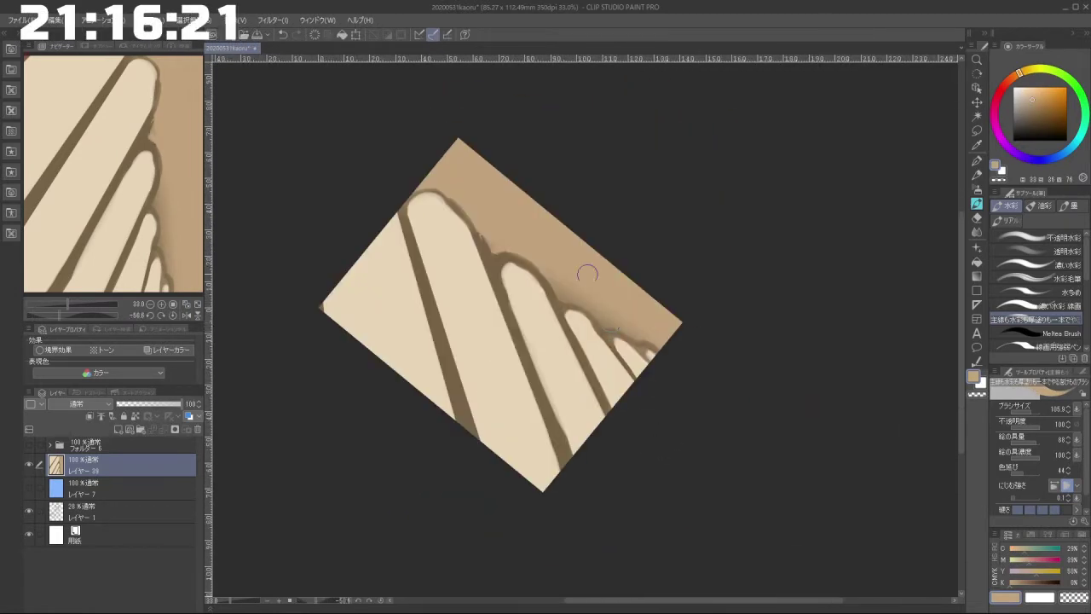
Step: Sample the dark brown, reduce the brush size to 43.5, and draw a thin curve from the first notch to the canvas edge
scroll(579, 290, up, 3)
alt+click(484, 196)
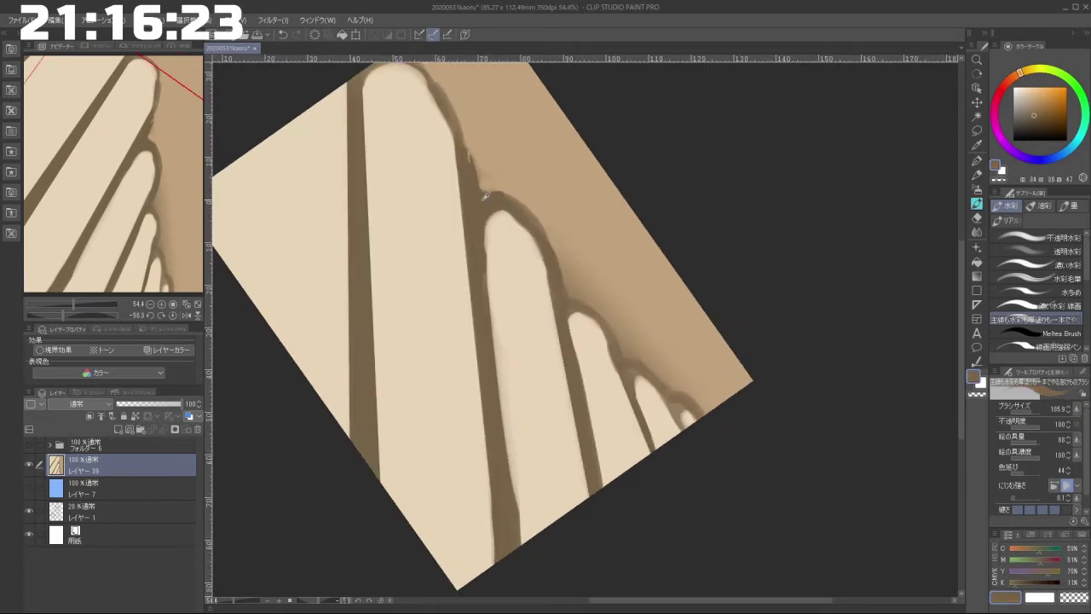
key([)
key([)
key([)
mouse_move(477, 196)
mouse_down()
mouse_move(482, 242)
mouse_move(494, 176)
mouse_move(522, 144)
mouse_up()
key(ctrl+z)
mouse_move(481, 226)
mouse_down()
mouse_move(487, 192)
mouse_move(556, 128)
mouse_move(544, 126)
mouse_up()
key(ctrl+z)
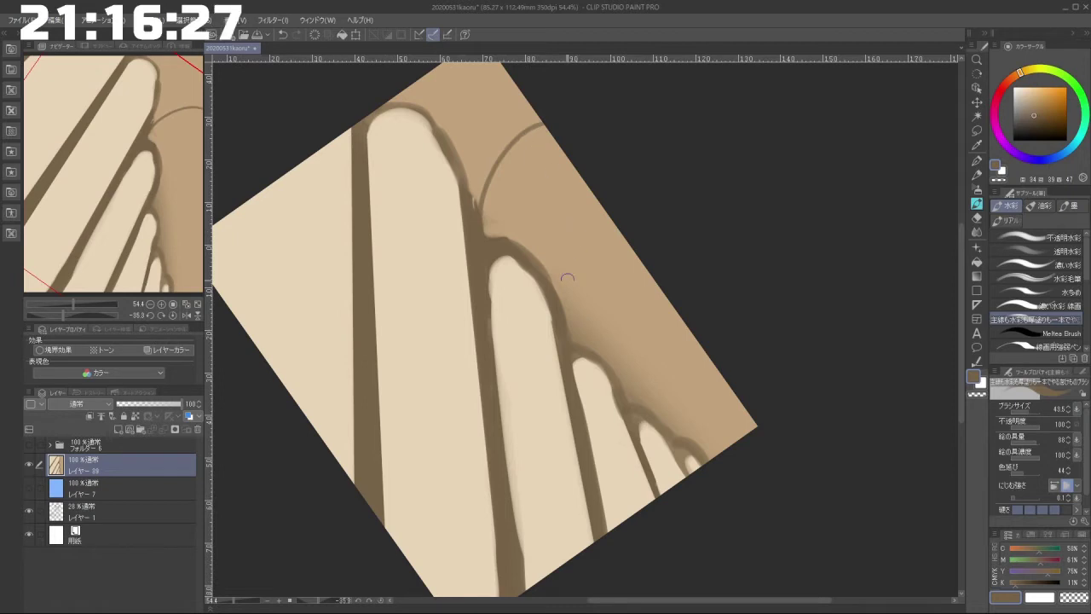
Step: Rework the curve between the first notch and the canvas edge, thickening it with additional brown strokes
drag(555, 273, 555, 138)
key(ctrl+z)
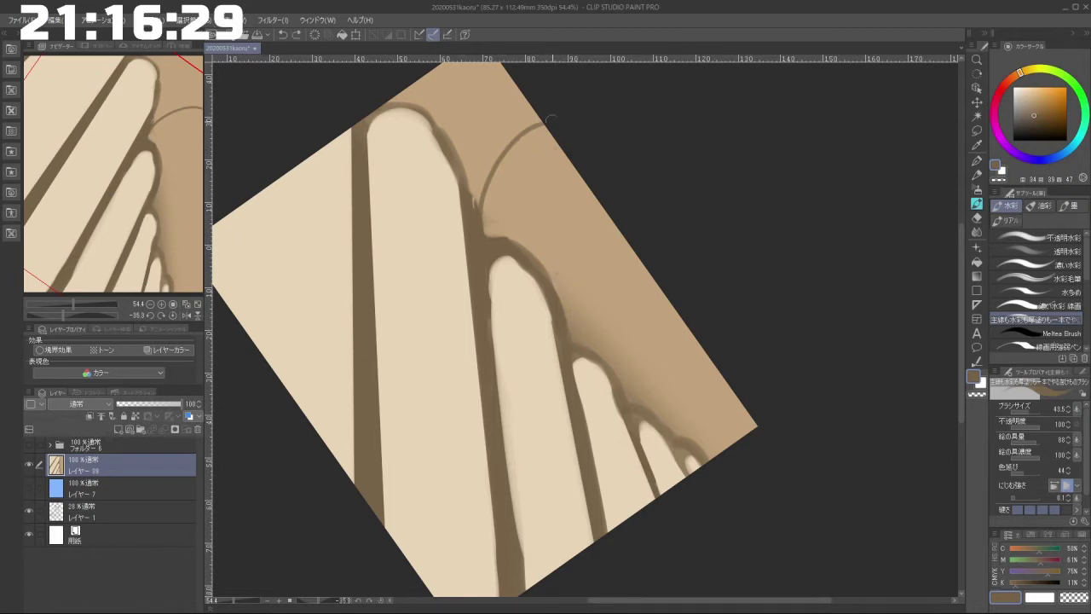
key(ctrl+z)
mouse_move(483, 231)
mouse_down()
mouse_move(560, 139)
mouse_move(515, 151)
mouse_move(486, 238)
mouse_up()
key(ctrl+z)
key(ctrl+z)
mouse_move(535, 141)
mouse_down()
mouse_move(486, 238)
mouse_move(504, 176)
mouse_up()
Step: Draw a thin brown line across the tan strip from the notch between the second and third fingertips to the canvas edge
drag(555, 140, 571, 338)
key(ctrl+z)
drag(559, 296, 550, 152)
drag(558, 143, 554, 184)
drag(574, 325, 607, 210)
key(ctrl+z)
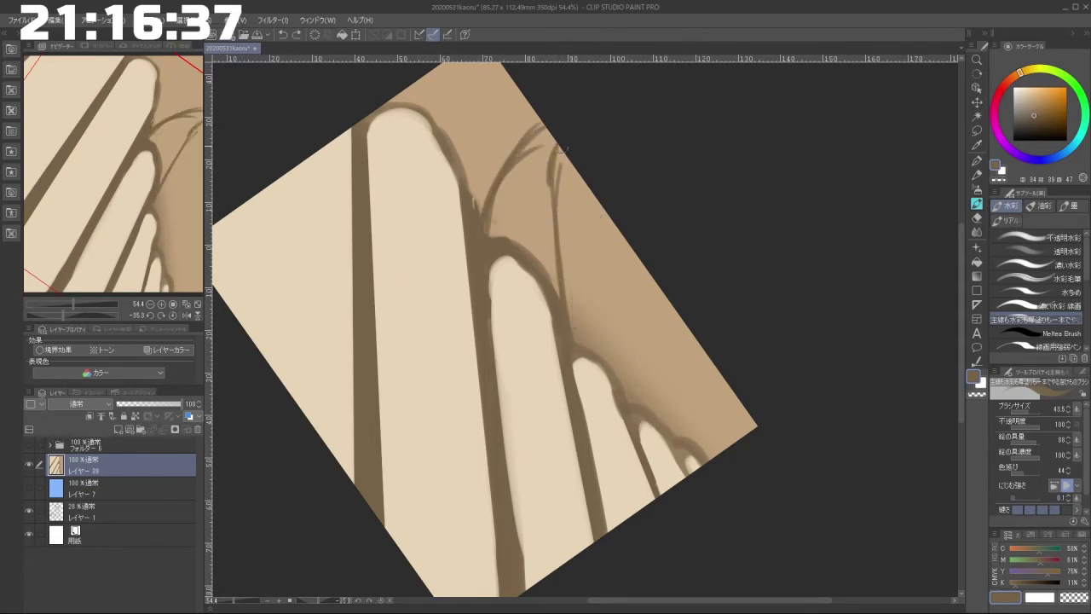
Step: Paint a long straight dark brown line along the outer canvas edge of the tan strip
scroll(591, 195, down, 2)
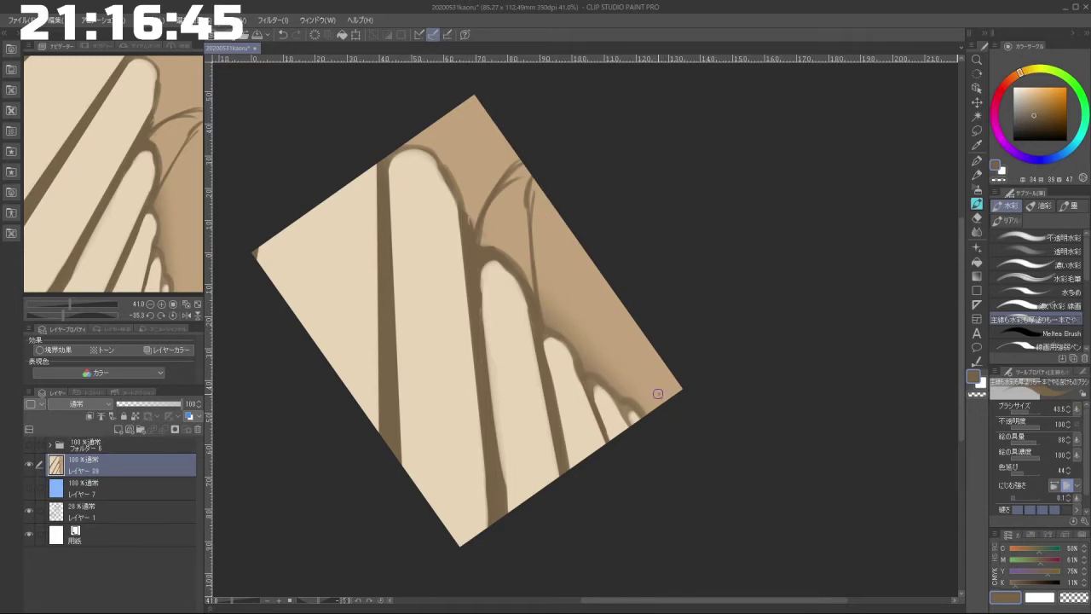
drag(663, 393, 478, 91)
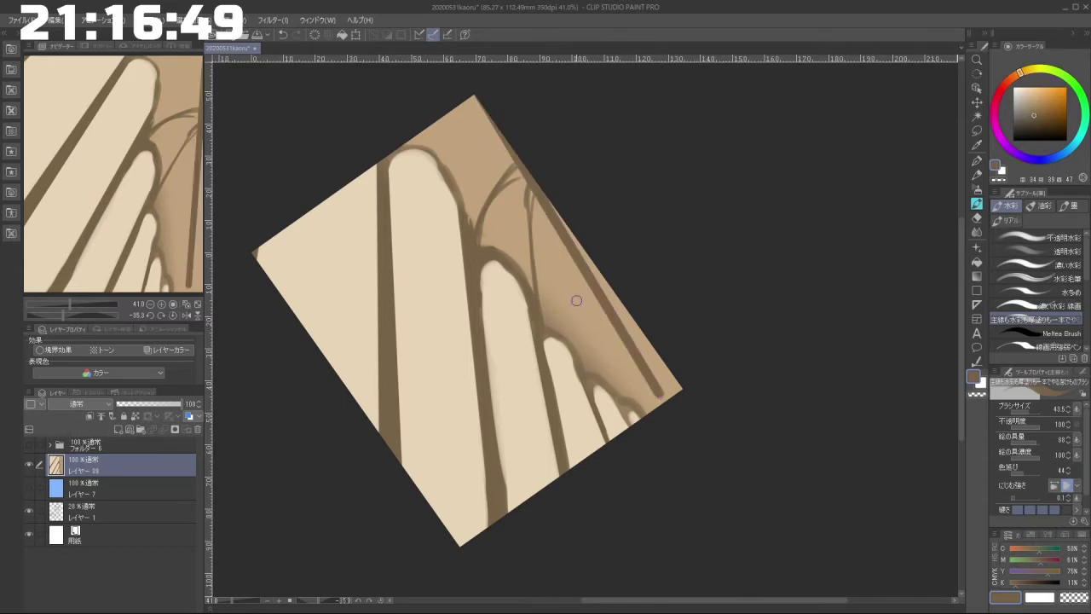
key(ctrl+z)
Step: Draw brown curves from the second and third notches that meet on the straight edge line
mouse_move(572, 252)
mouse_down()
mouse_move(544, 334)
mouse_move(573, 254)
mouse_up()
key(ctrl+z)
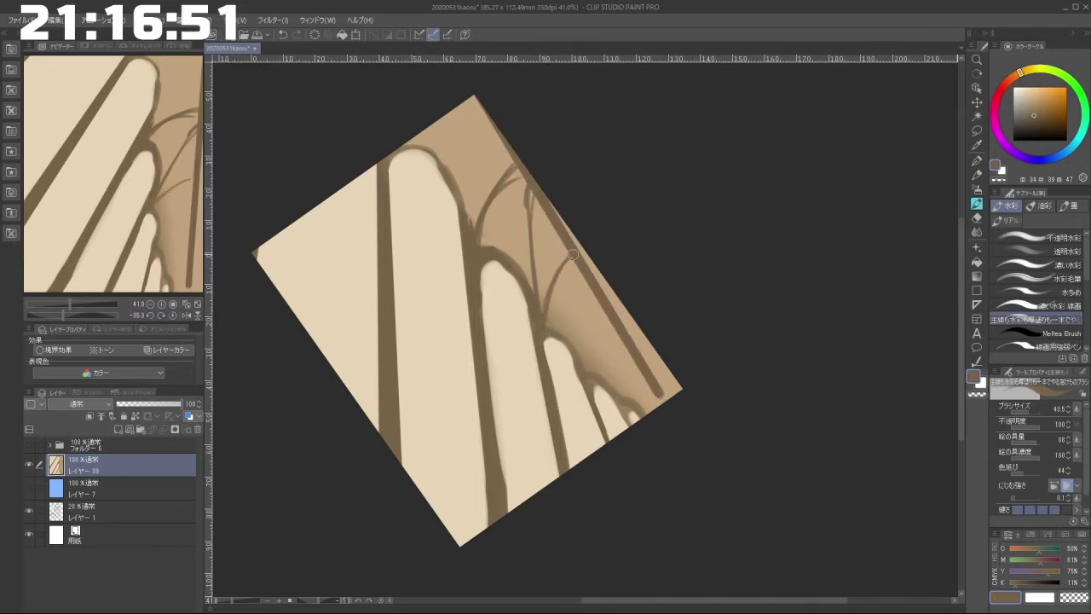
mouse_move(583, 342)
mouse_down()
mouse_move(573, 300)
mouse_move(588, 368)
mouse_up()
key(ctrl+z)
key(ctrl+z)
mouse_move(575, 266)
mouse_down()
mouse_move(581, 354)
mouse_move(594, 367)
mouse_move(625, 325)
mouse_up()
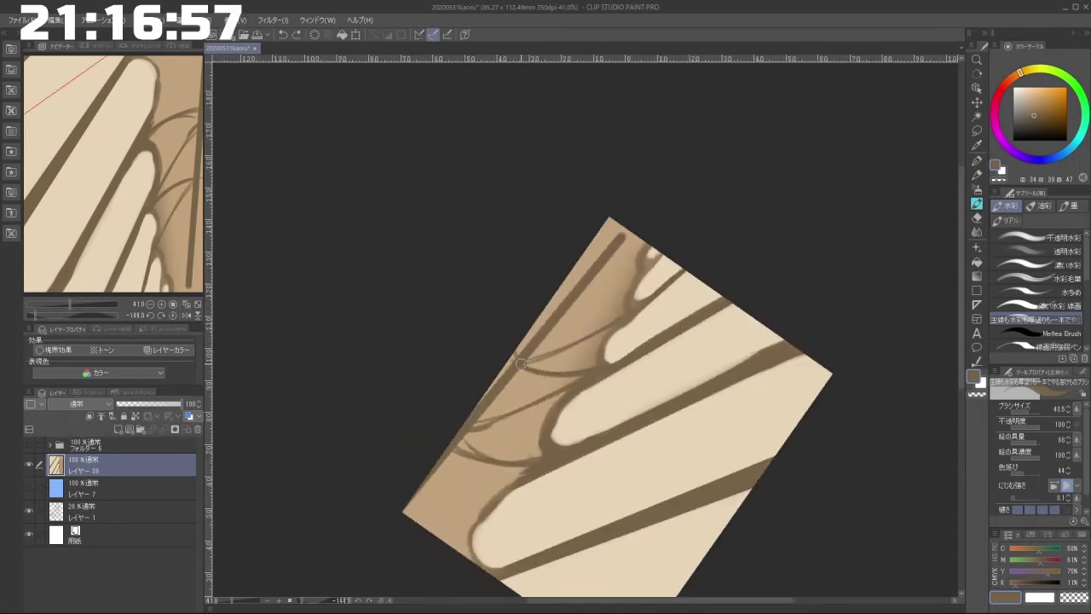
drag(578, 381, 641, 346)
key(ctrl+z)
drag(578, 292, 559, 346)
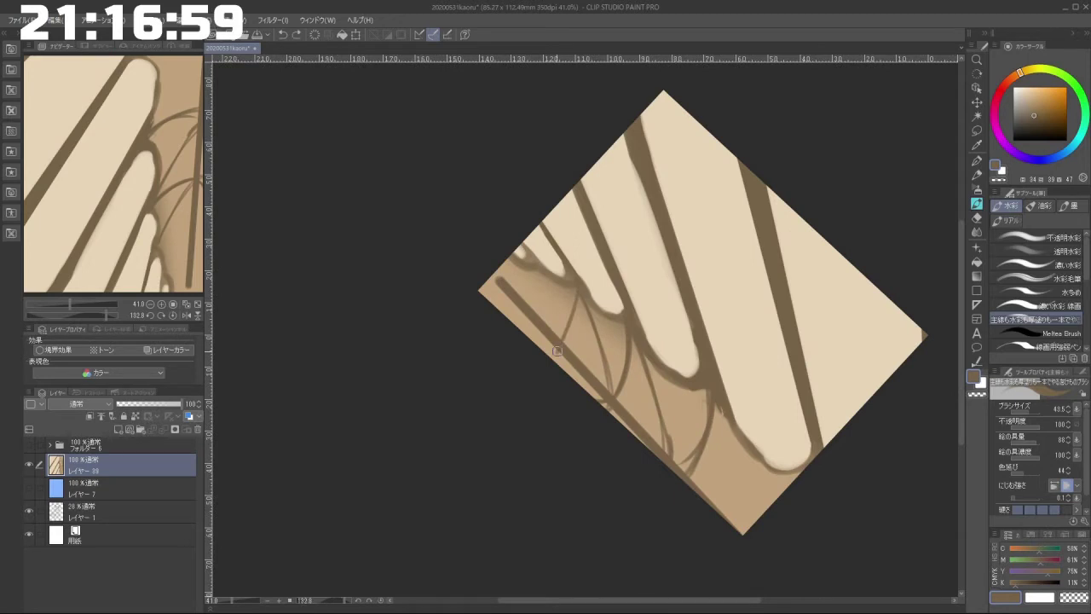
key(ctrl+z)
key(ctrl+z)
Step: Draw curves from the third notch and the fourth fingertip that meet farther down the straight edge line
drag(542, 273, 556, 333)
key(ctrl+z)
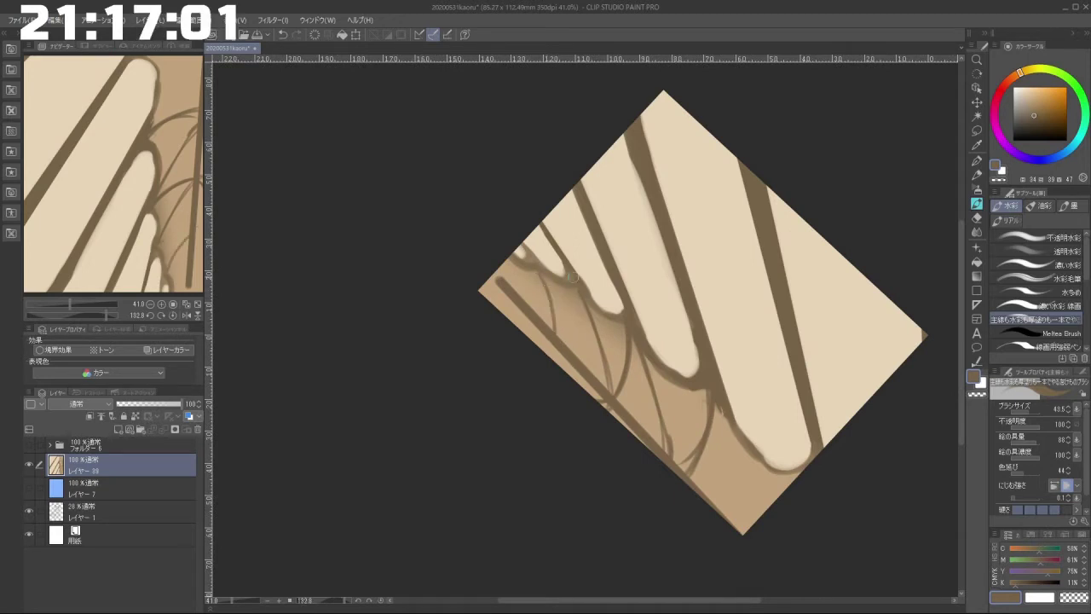
drag(577, 291, 559, 350)
key(ctrl+z)
drag(576, 290, 564, 341)
mouse_move(596, 401)
mouse_down()
mouse_move(721, 319)
mouse_move(611, 253)
mouse_up()
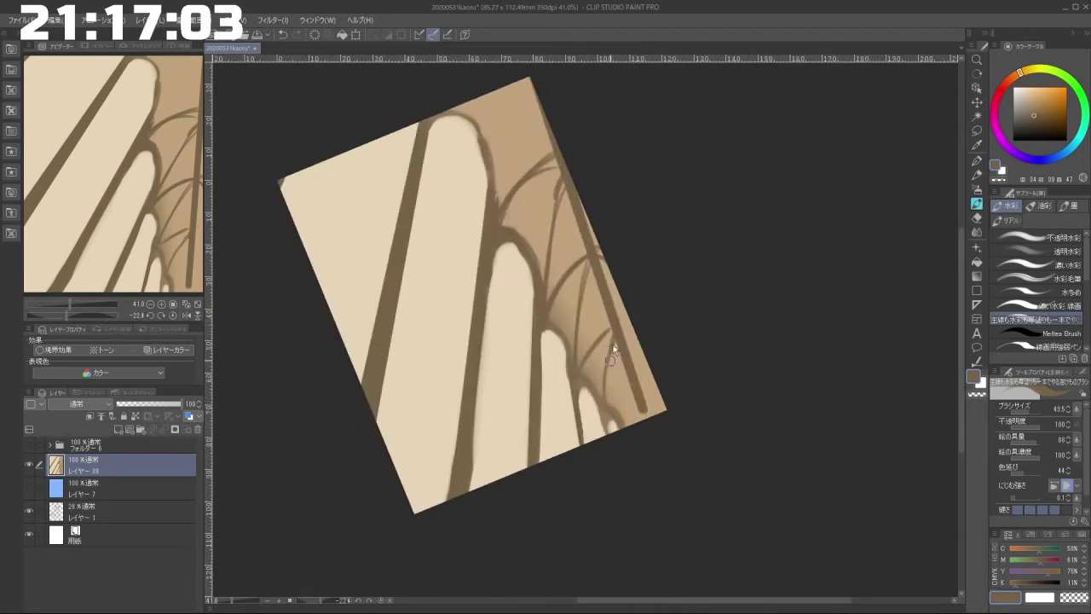
drag(612, 329, 604, 368)
Step: Draw brown curves from the first notch and the first fingertip to the canvas corner beyond the tan strip
drag(628, 464, 680, 436)
key(ctrl+z)
drag(451, 140, 456, 241)
key(ctrl+z)
key(ctrl+z)
drag(419, 435, 682, 400)
key(ctrl+z)
mouse_move(427, 344)
mouse_down()
mouse_move(673, 470)
mouse_move(704, 350)
mouse_up()
Step: Thicken the brown curves running from the first notch to the canvas corner and the straight edge line
mouse_move(561, 462)
mouse_down()
mouse_move(646, 484)
mouse_move(555, 286)
mouse_up()
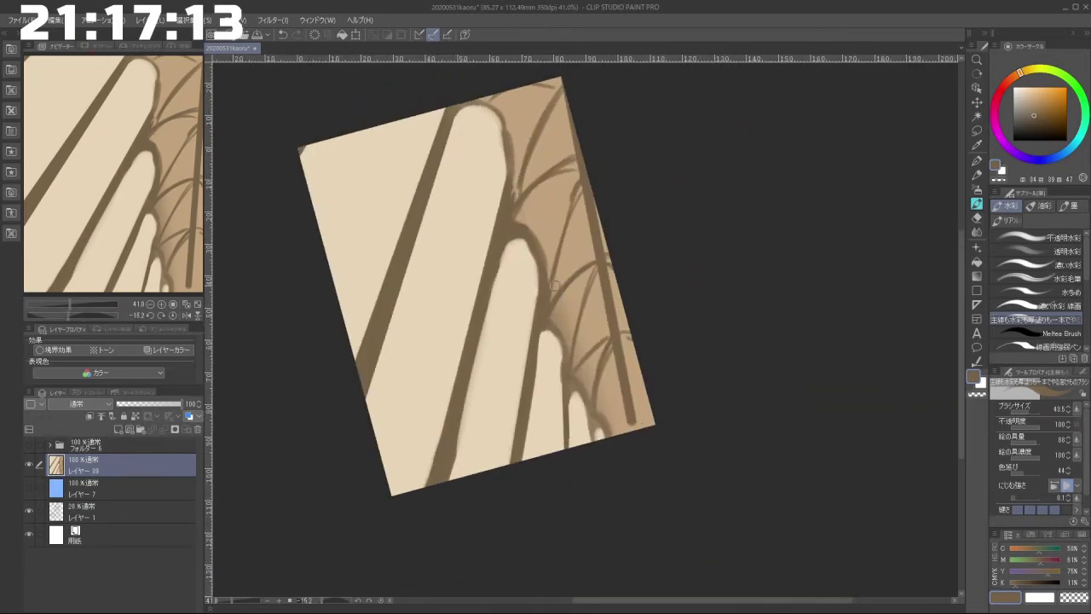
key(ctrl+z)
drag(518, 209, 586, 162)
drag(554, 94, 512, 195)
key(ctrl+z)
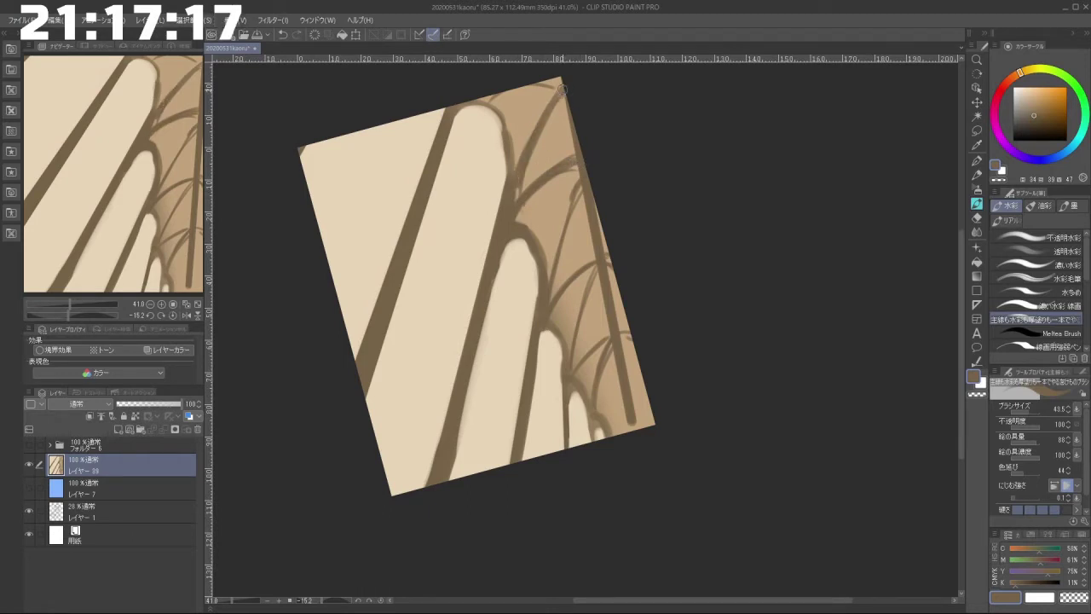
Step: Strengthen the web of brown curves across the tan strip, including the line between the first fingertip and the corner
drag(464, 336, 472, 225)
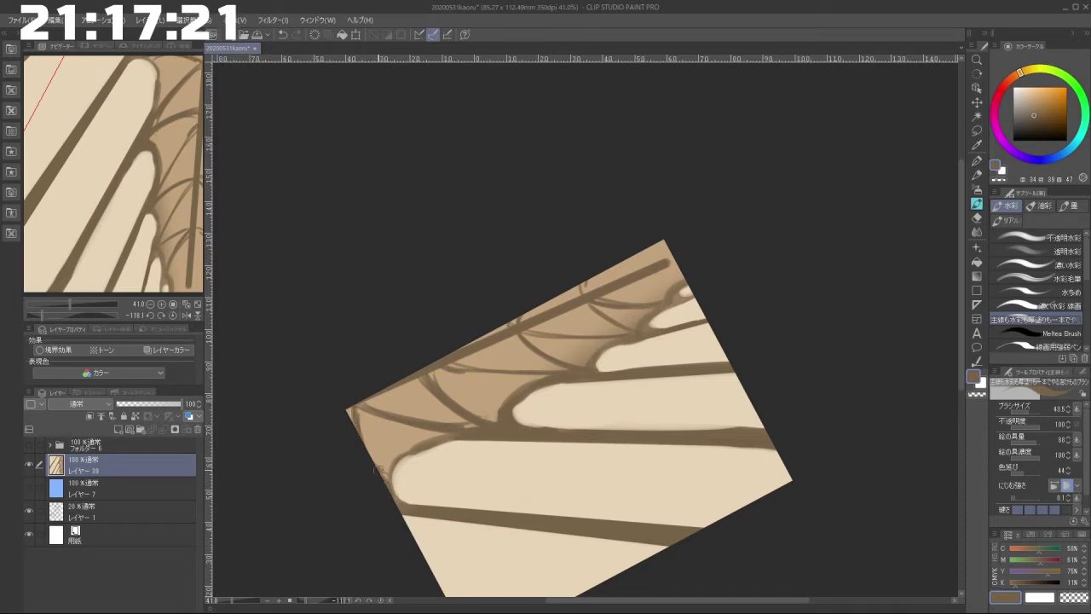
mouse_move(382, 474)
mouse_down()
mouse_move(616, 480)
mouse_move(631, 464)
mouse_move(611, 397)
mouse_up()
key(ctrl+z)
drag(580, 442, 618, 357)
drag(611, 395, 564, 468)
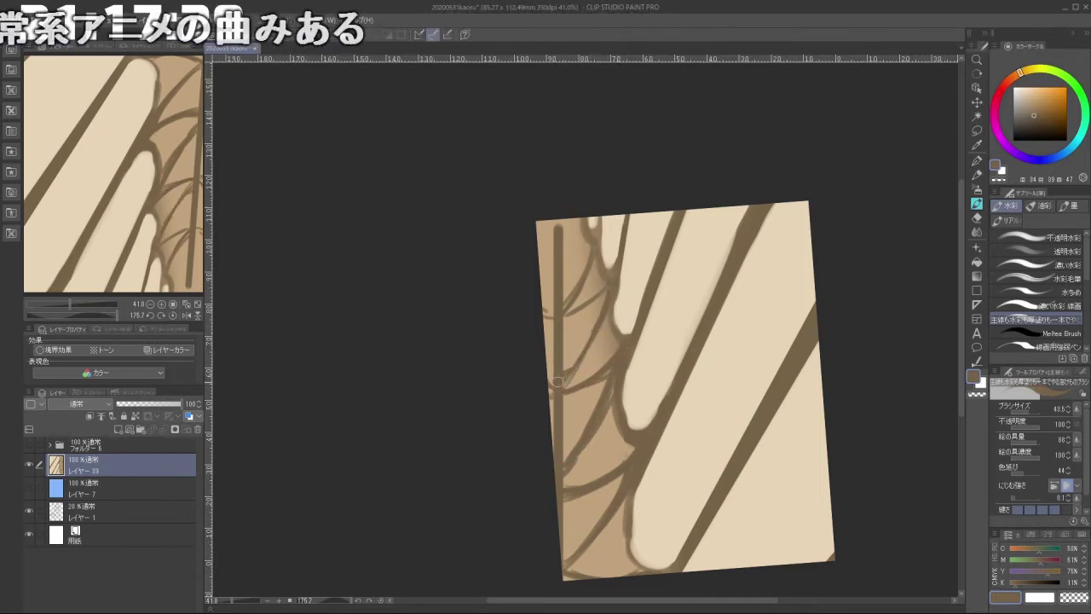
drag(611, 492, 624, 490)
drag(641, 356, 633, 406)
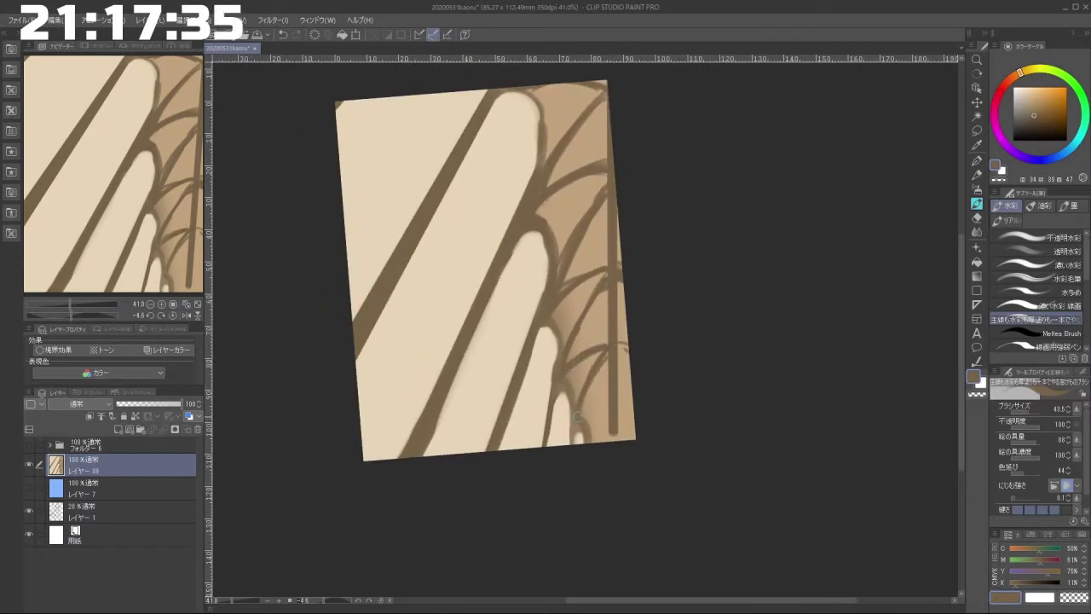
Step: Add short brown curves between the smallest fingertips and the straight line at the narrow end of the finger row
key(ctrl+z)
drag(583, 421, 606, 403)
key(ctrl+z)
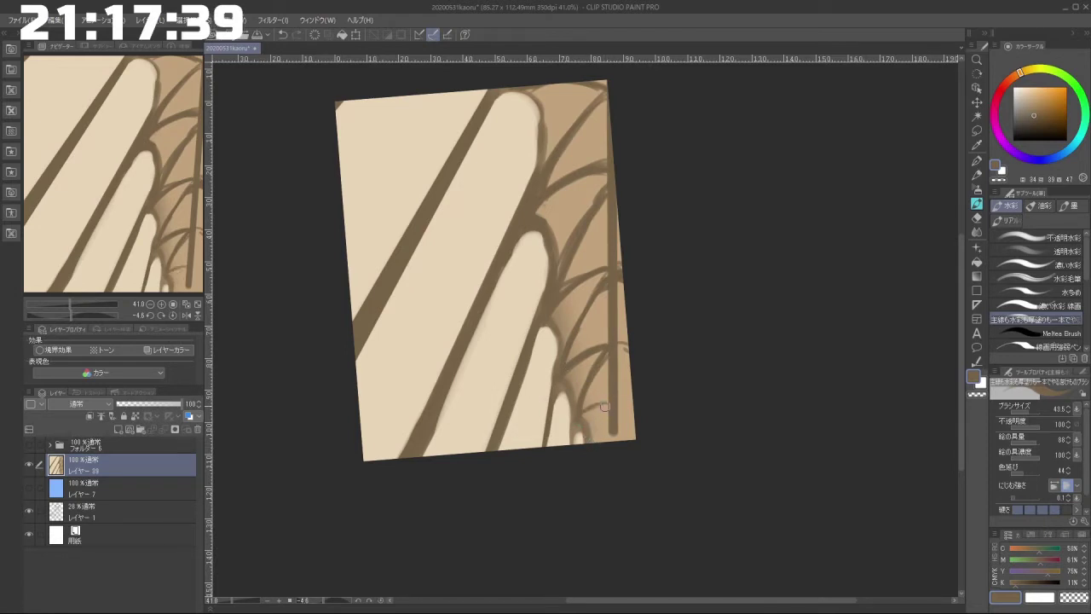
mouse_move(597, 445)
mouse_down()
mouse_move(604, 410)
mouse_move(644, 409)
mouse_up()
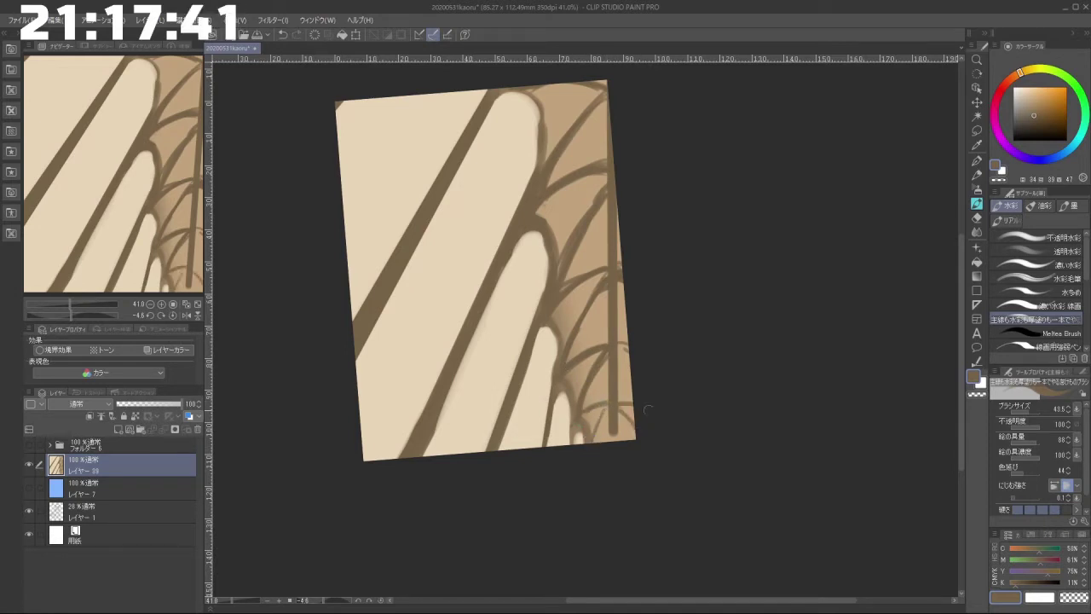
drag(628, 356, 606, 434)
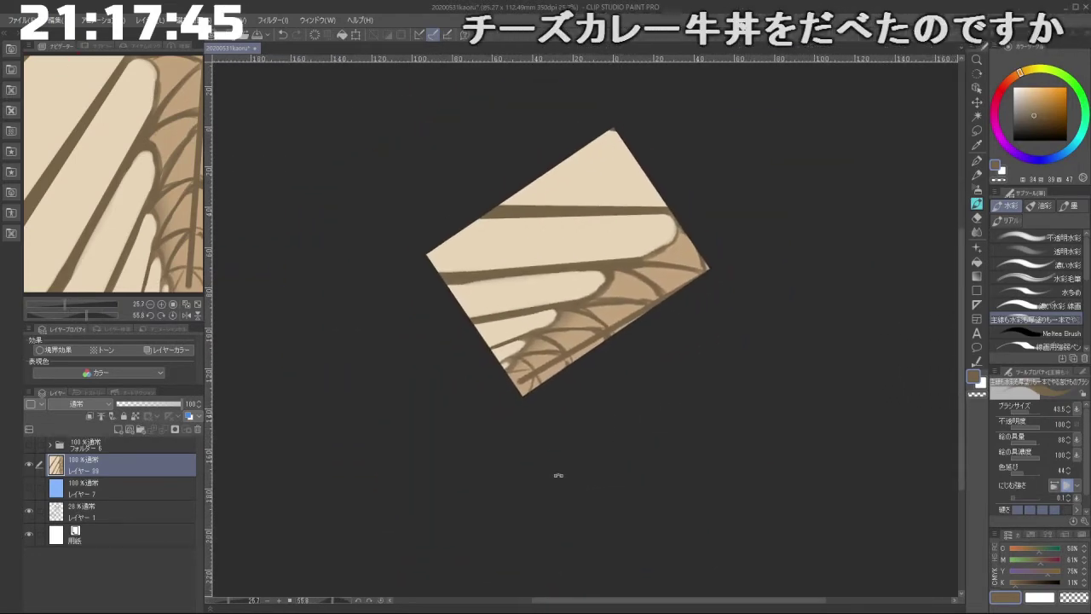
Step: Extend the rounded tips of the two largest fingers further into the tan strip with sampled cream
drag(557, 475, 682, 426)
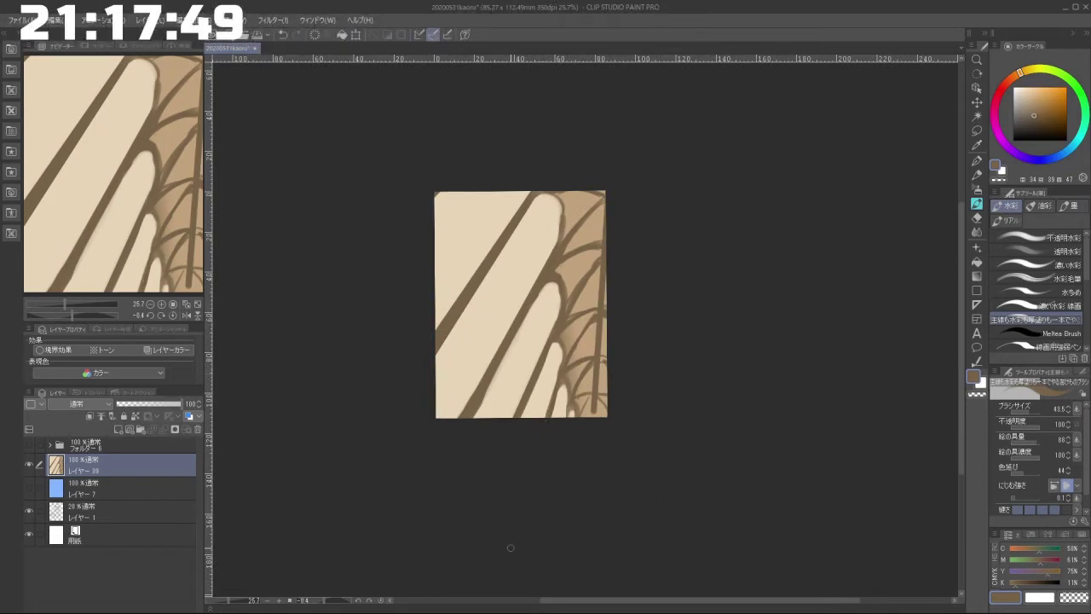
drag(552, 497, 603, 521)
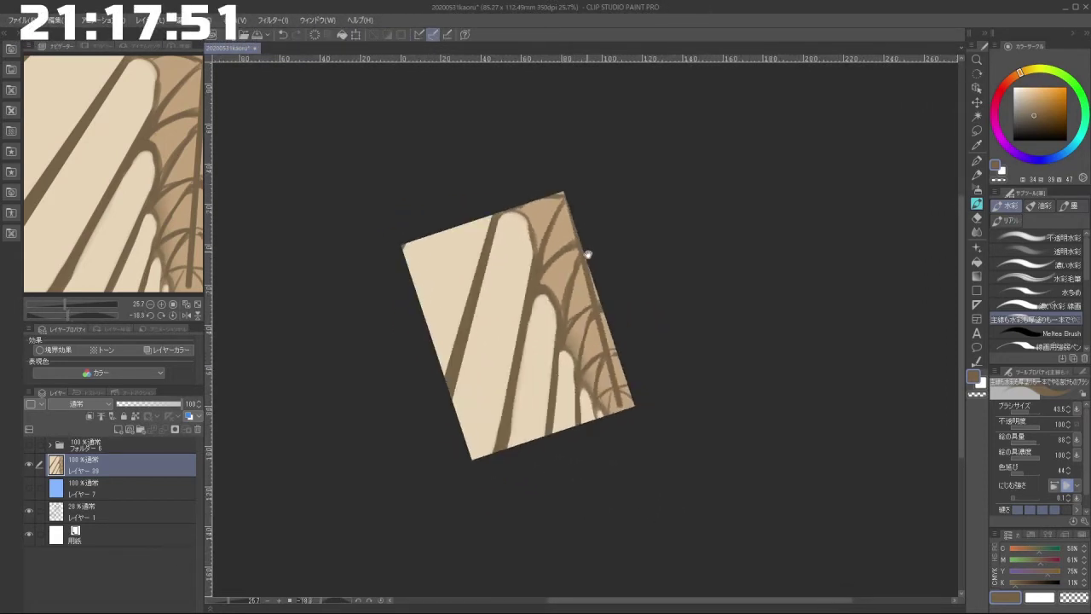
scroll(583, 283, up, 1)
drag(583, 283, 575, 280)
scroll(582, 293, up, 1)
mouse_move(460, 408)
mouse_down()
mouse_move(535, 482)
mouse_move(702, 421)
mouse_move(750, 358)
mouse_move(667, 506)
mouse_move(554, 477)
mouse_move(503, 517)
mouse_move(686, 508)
mouse_move(785, 334)
mouse_move(786, 308)
mouse_up()
alt+click(609, 388)
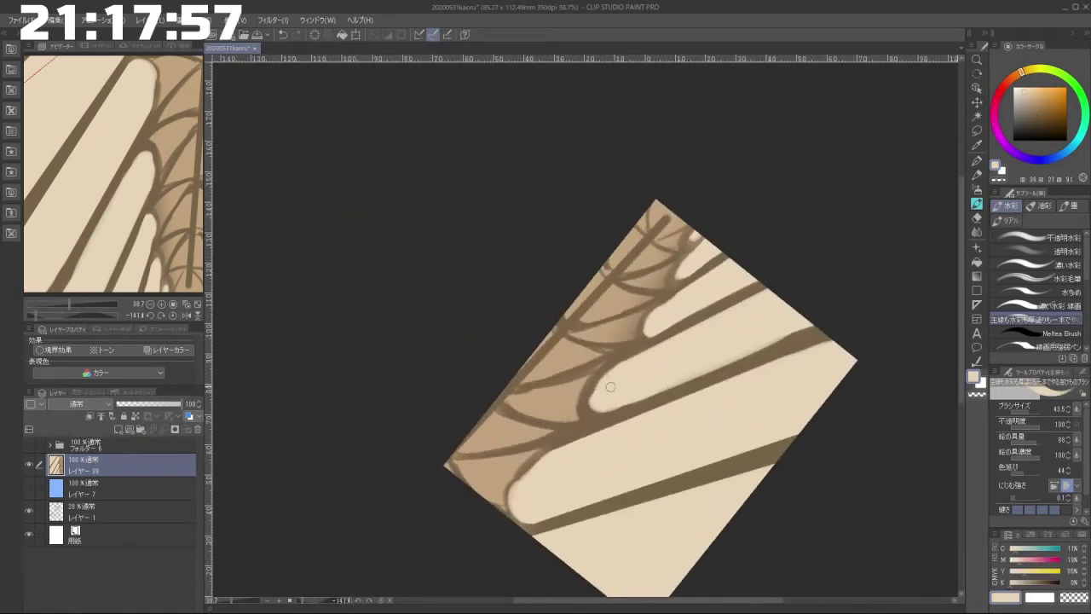
mouse_move(609, 387)
mouse_down()
mouse_move(588, 402)
mouse_move(613, 381)
mouse_move(587, 398)
mouse_move(611, 397)
mouse_up()
key(ctrl+z)
mouse_move(587, 438)
mouse_down()
mouse_move(522, 473)
mouse_move(523, 497)
mouse_move(538, 504)
mouse_move(516, 495)
mouse_move(541, 469)
mouse_move(572, 462)
mouse_move(558, 464)
mouse_move(595, 404)
mouse_up()
Step: Extend the tips of the smaller fingers in cream, using a smaller brush for the tiniest ones
mouse_move(660, 319)
mouse_down()
mouse_move(642, 329)
mouse_move(691, 293)
mouse_up()
key(ctrl+z)
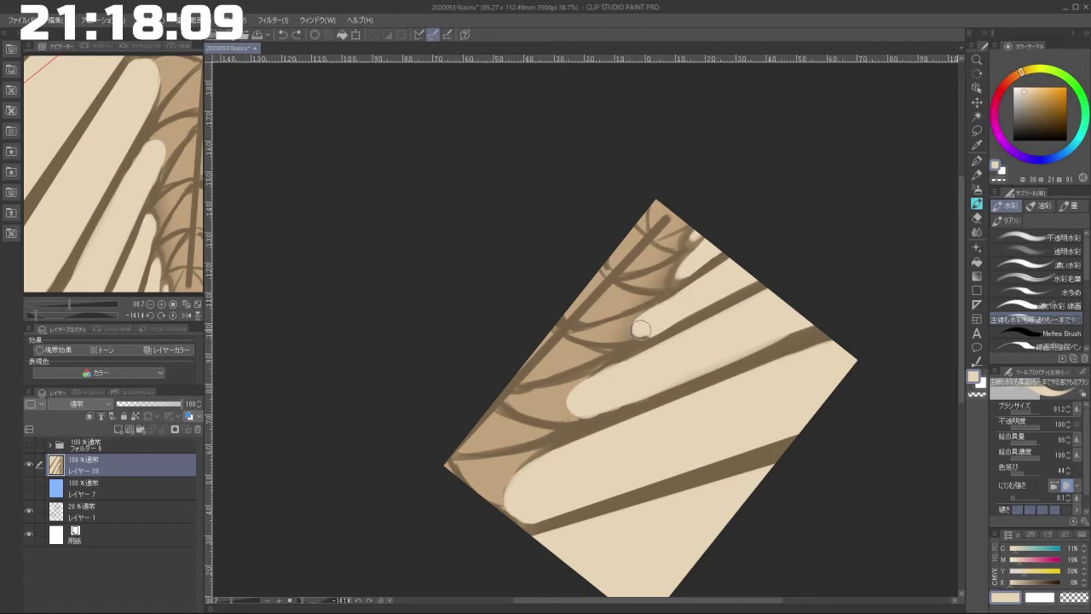
mouse_move(640, 327)
mouse_down()
mouse_move(669, 313)
mouse_move(641, 329)
mouse_up()
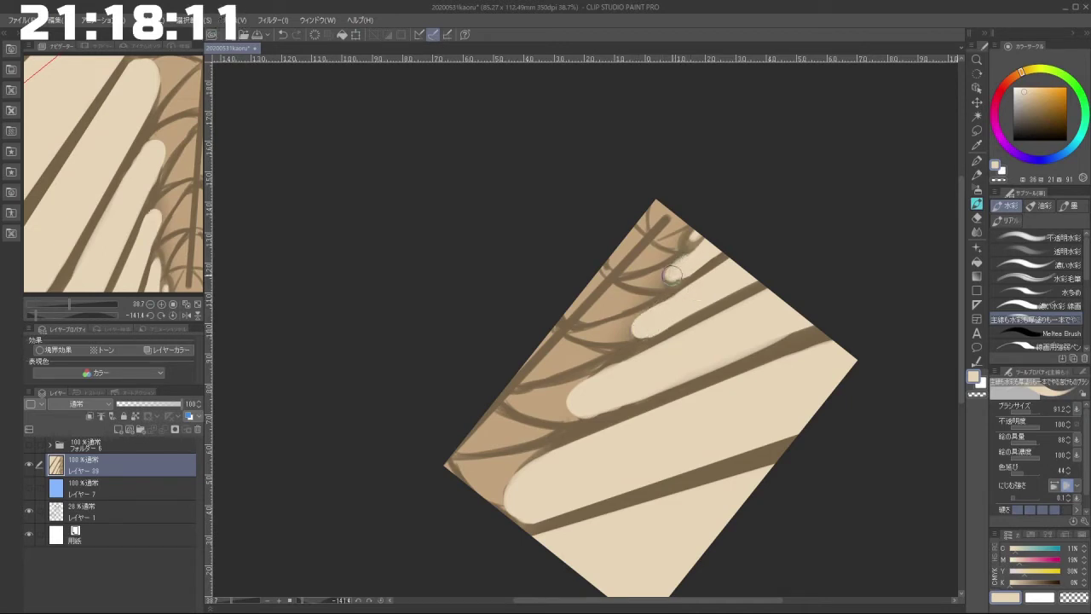
drag(678, 275, 698, 261)
key(ctrl+z)
key(bracketleft)
key(bracketleft)
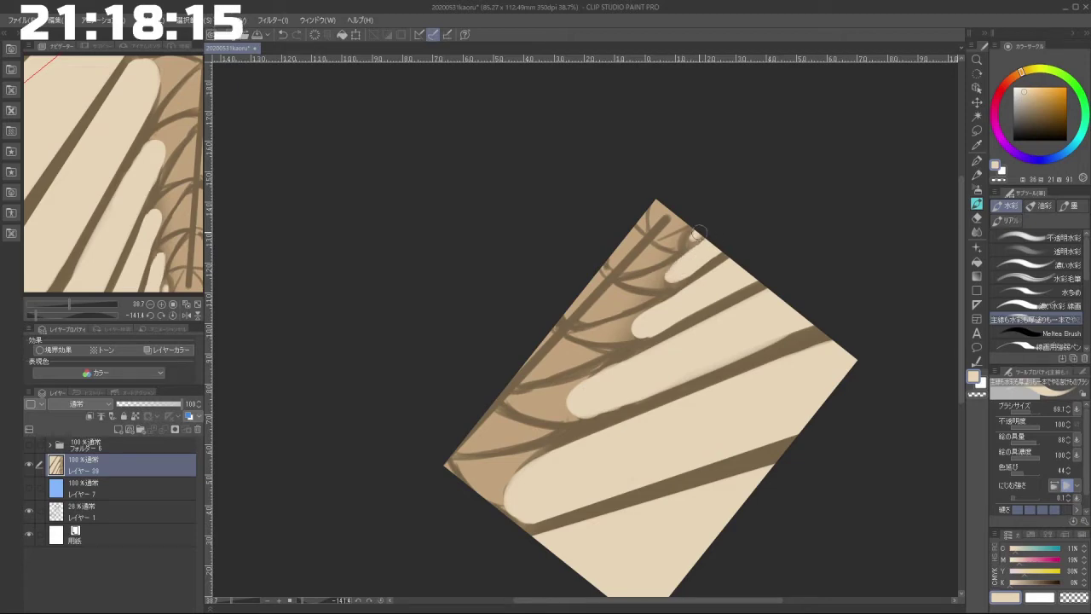
mouse_move(691, 237)
mouse_down()
mouse_move(804, 317)
mouse_move(785, 285)
mouse_move(713, 388)
mouse_move(724, 334)
mouse_up()
Step: Sample the dark brown and outline the rounded tips of the first and second fingers
alt+click(504, 270)
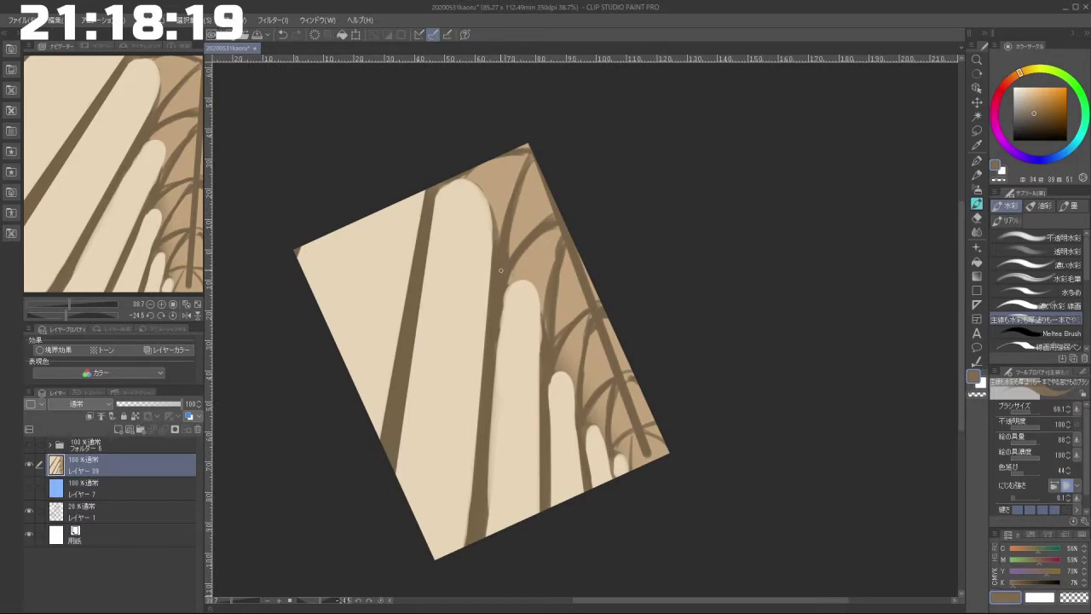
alt+click(501, 278)
key(bracketright)
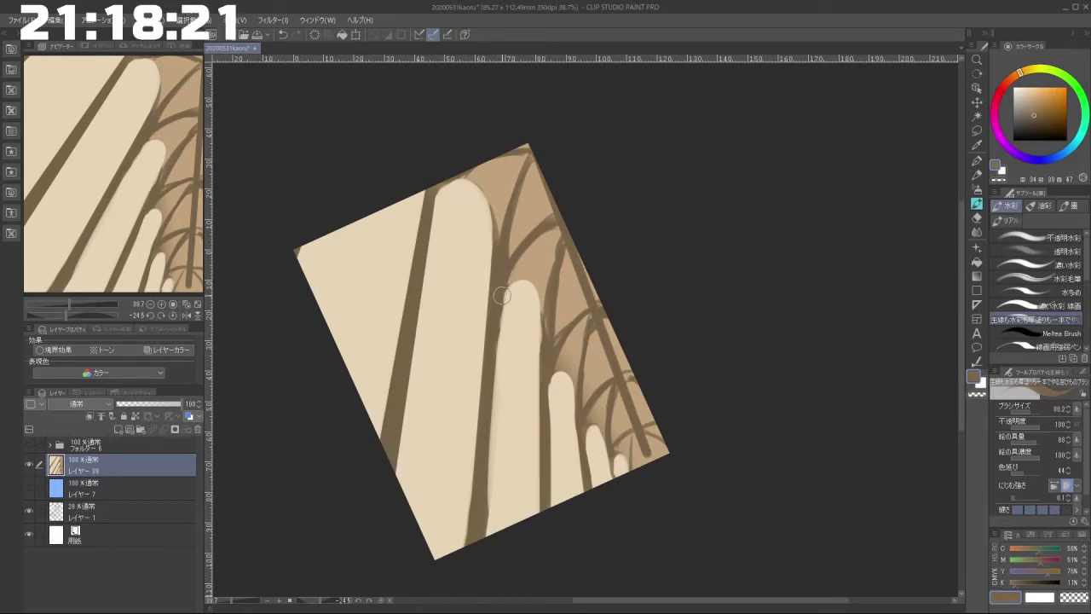
mouse_move(504, 295)
mouse_down()
mouse_move(541, 290)
mouse_move(543, 329)
mouse_move(514, 285)
mouse_up()
key(ctrl+z)
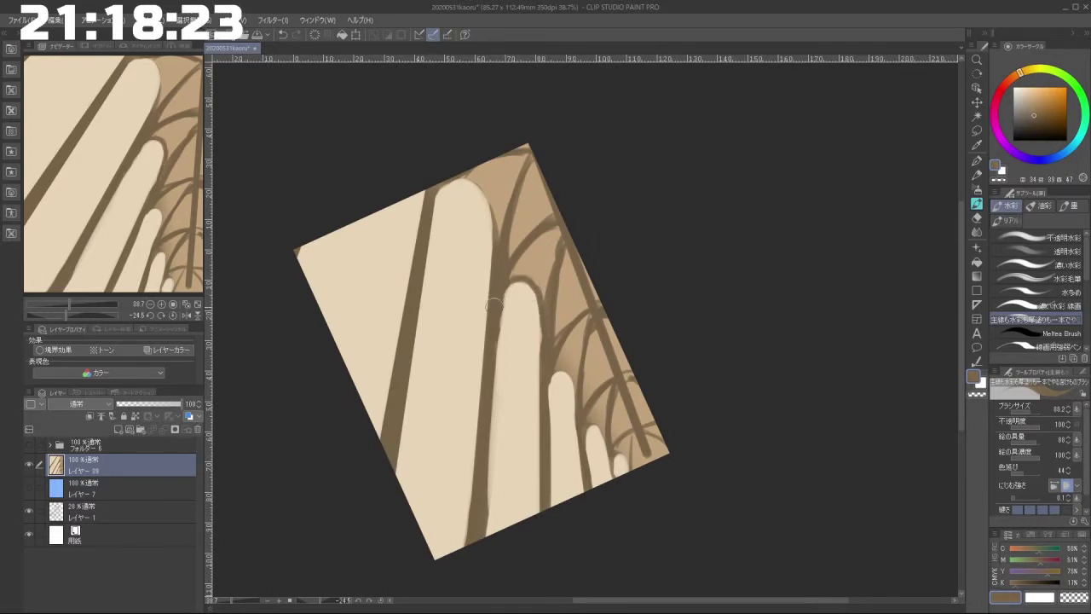
mouse_move(546, 410)
mouse_down()
mouse_move(569, 433)
mouse_move(713, 332)
mouse_up()
key(ctrl+z)
mouse_move(519, 441)
mouse_down()
mouse_move(474, 487)
mouse_move(482, 503)
mouse_up()
drag(497, 459, 484, 493)
mouse_move(559, 512)
mouse_down()
mouse_move(672, 499)
mouse_move(678, 450)
mouse_up()
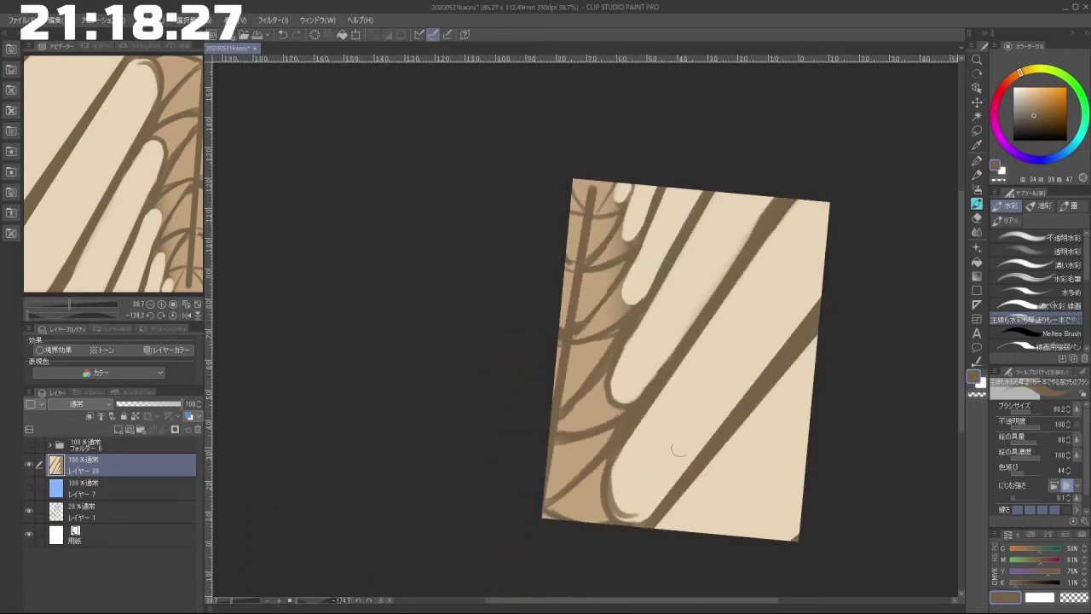
Step: Outline the rounded tips of the smaller fingers in the same dark brown
drag(718, 520, 811, 346)
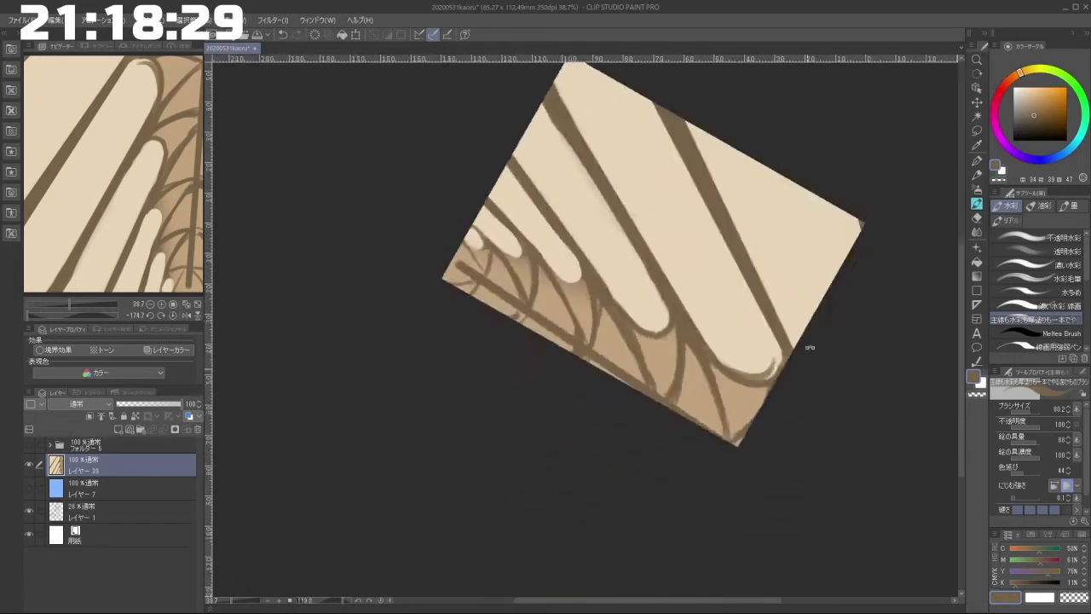
drag(650, 497, 720, 380)
drag(602, 443, 640, 282)
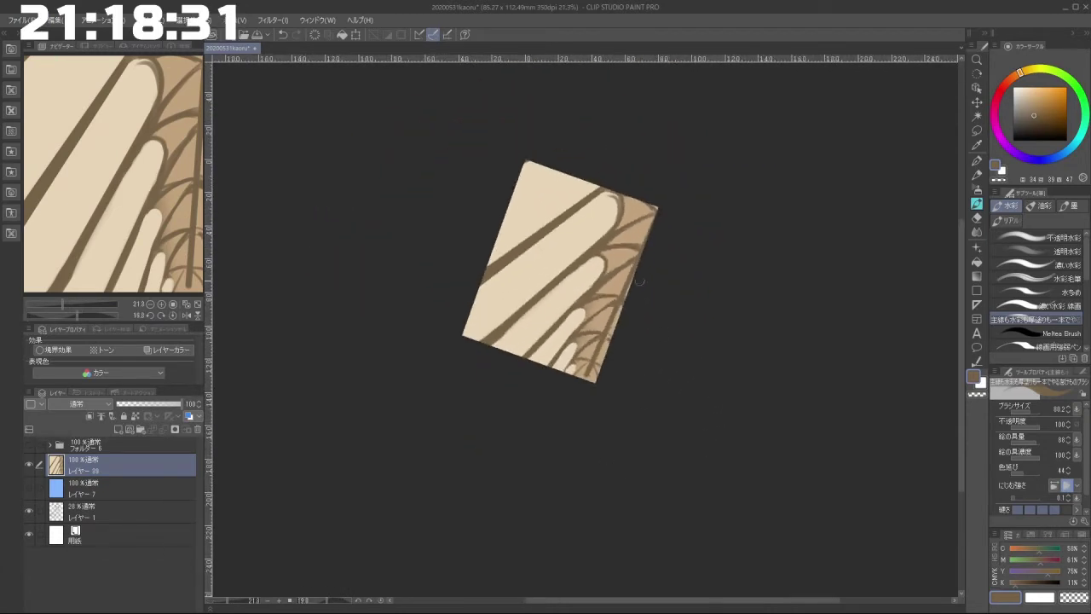
drag(587, 317, 578, 375)
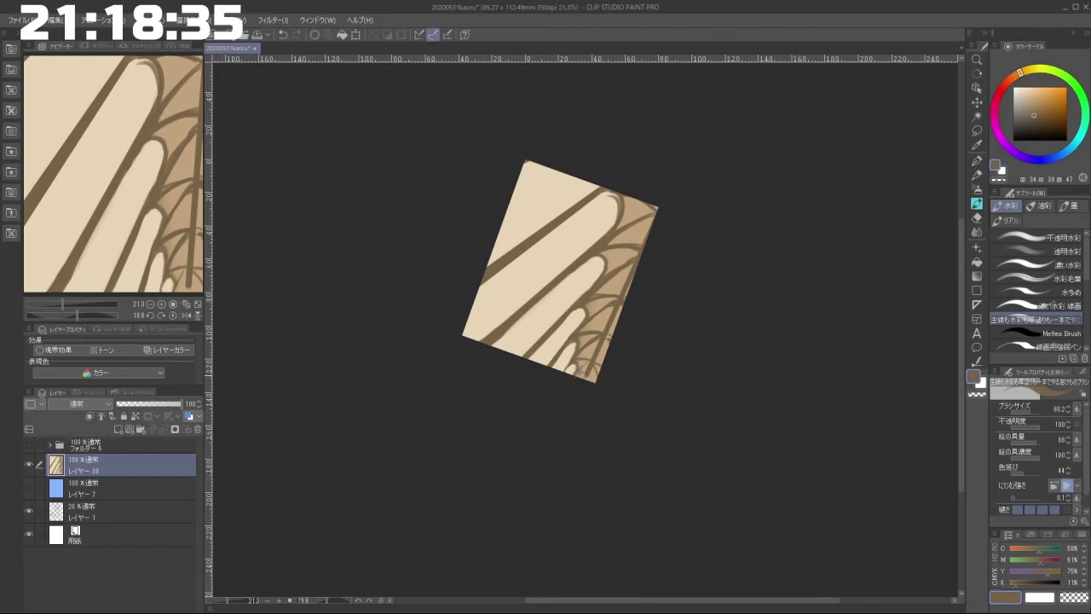
drag(609, 445, 672, 281)
drag(627, 443, 660, 271)
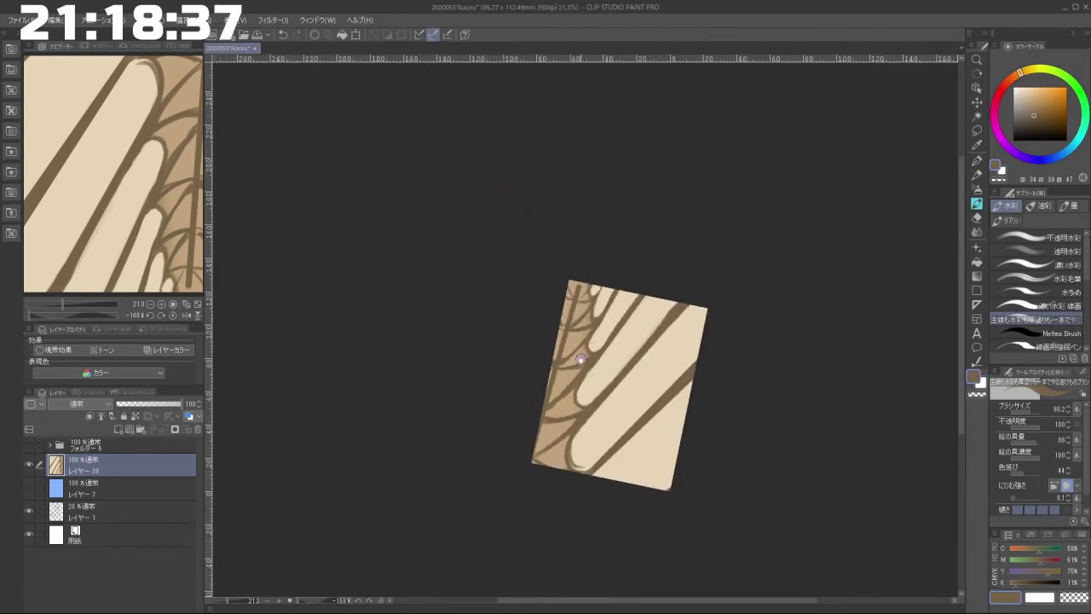
Step: Rework and thicken the brown curves between the third fingertip and the straight edge line
scroll(575, 371, up, 5)
drag(558, 392, 618, 345)
key(ctrl+z)
drag(580, 290, 560, 375)
drag(583, 308, 554, 374)
key(ctrl+z)
mouse_move(576, 308)
mouse_down()
mouse_move(552, 373)
mouse_move(592, 380)
mouse_up()
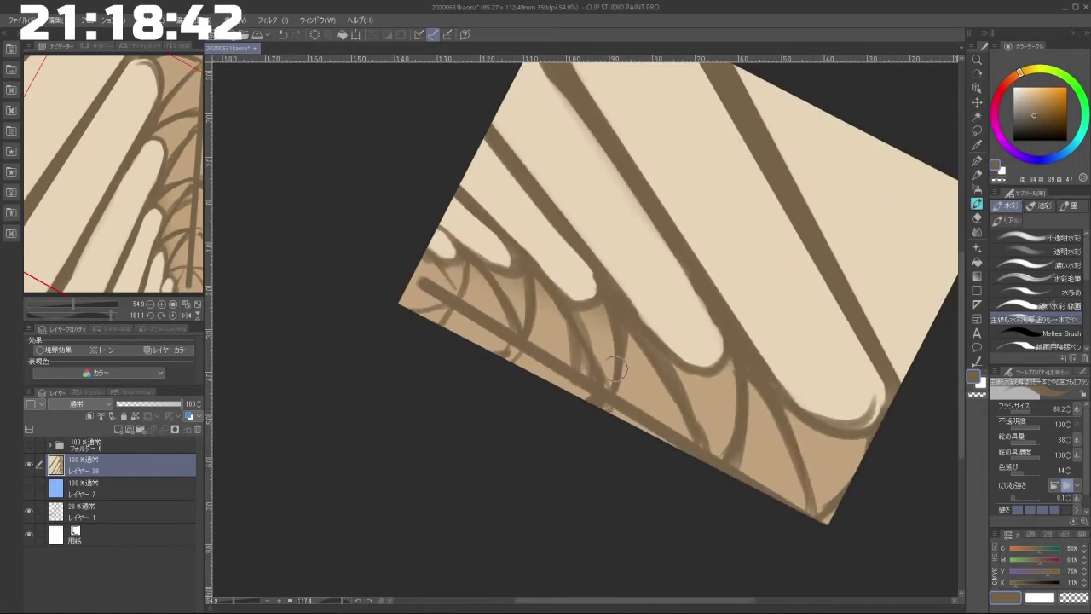
alt+click(594, 322)
mouse_move(592, 322)
mouse_down()
mouse_move(586, 368)
mouse_move(596, 355)
mouse_up()
alt+click(614, 300)
drag(614, 308, 596, 377)
drag(665, 403, 584, 414)
Step: Cover the brown curves beside the two largest fingertips with sampled tan
mouse_move(584, 414)
mouse_down()
mouse_move(700, 413)
mouse_move(683, 257)
mouse_up()
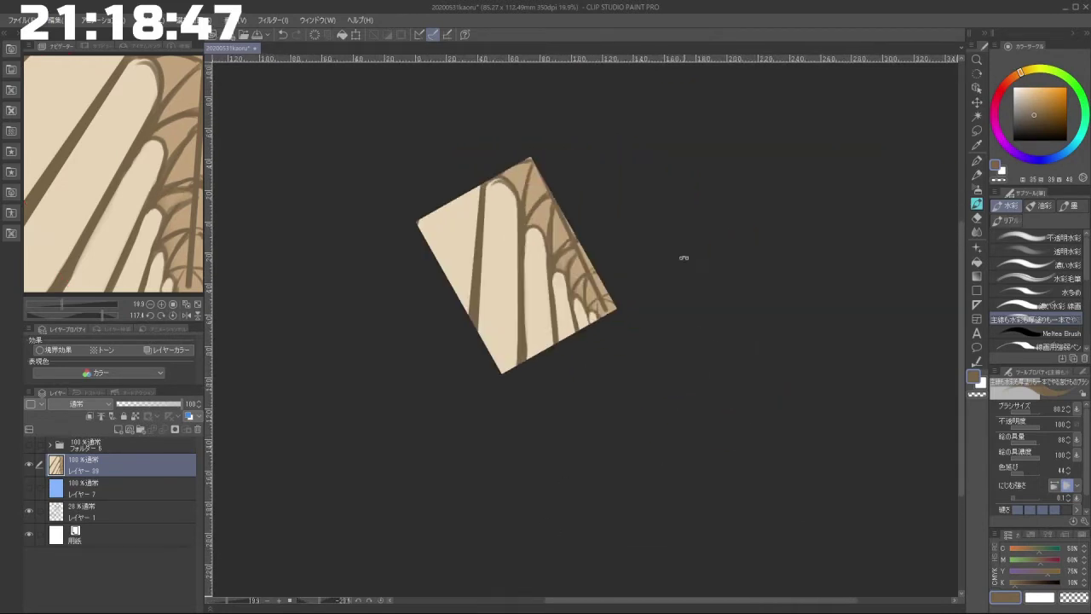
drag(579, 255, 610, 255)
drag(538, 421, 686, 358)
alt+click(487, 381)
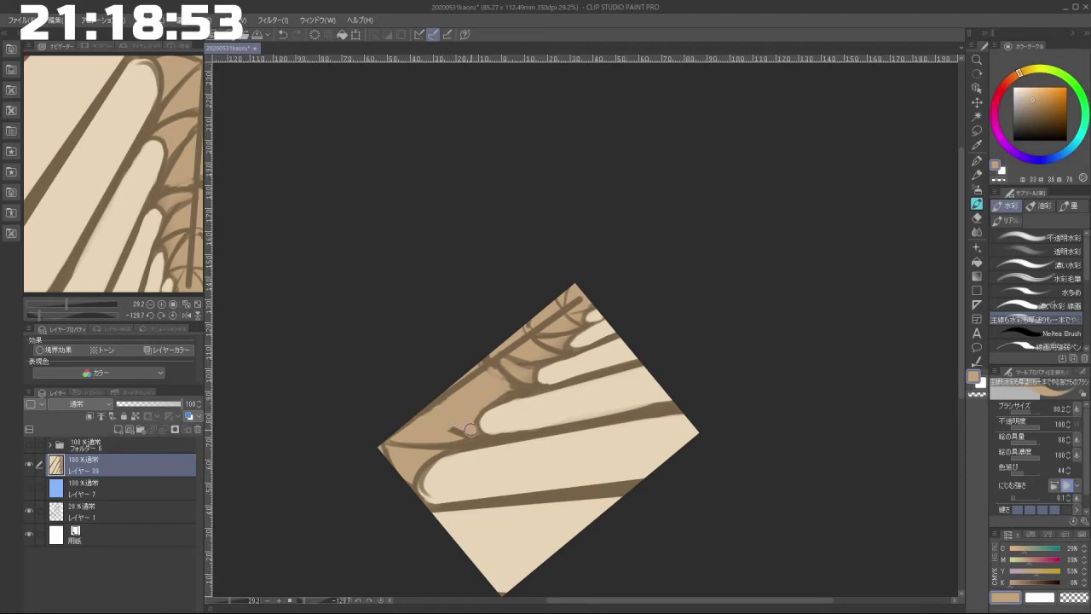
mouse_move(435, 434)
mouse_down()
mouse_move(464, 438)
mouse_move(402, 441)
mouse_up()
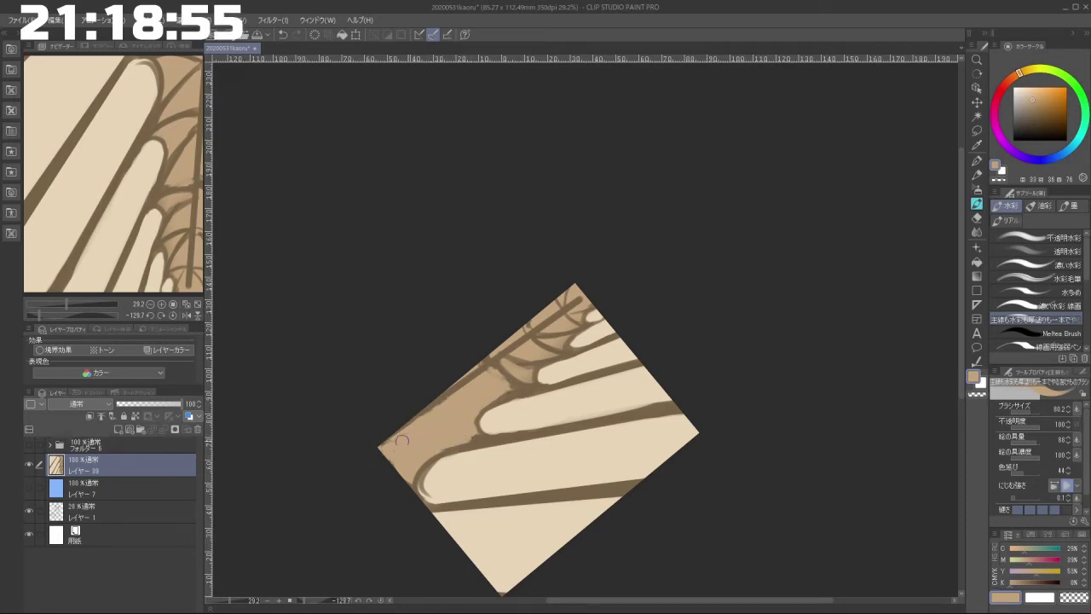
Step: Draw new brown curves from the second fingertip across the cleared tan area to the straight edge line
alt+click(512, 395)
drag(513, 394, 488, 334)
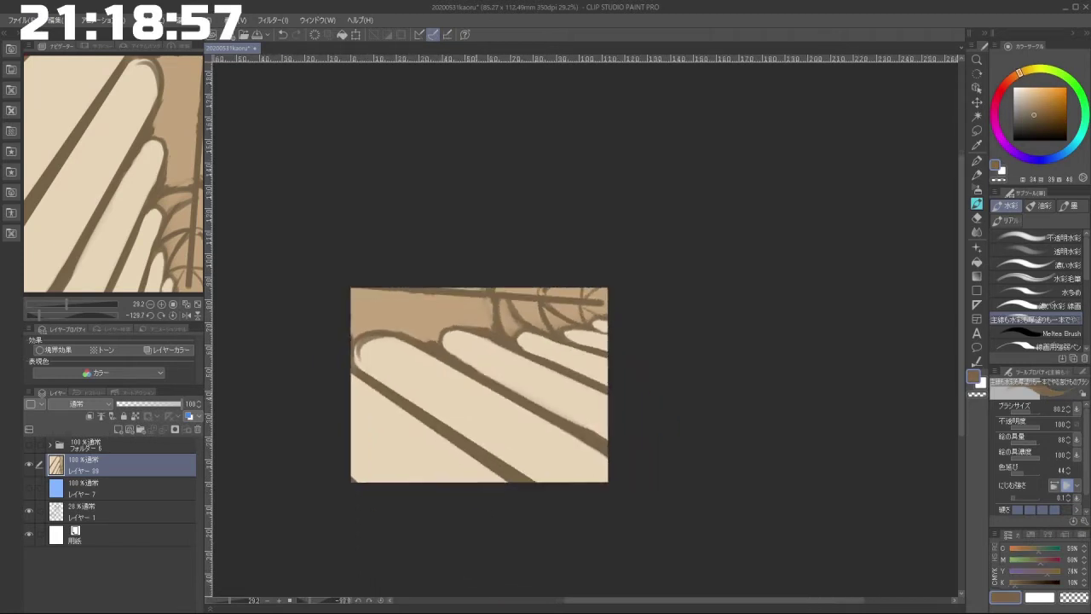
drag(441, 293, 445, 346)
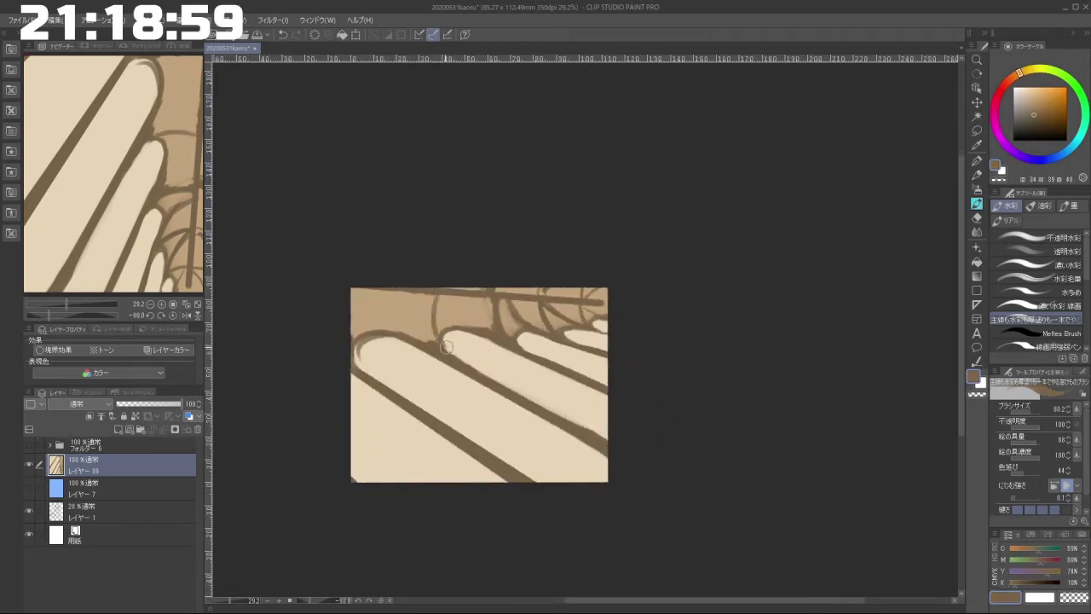
key(ctrl+z)
drag(437, 293, 436, 342)
drag(445, 293, 475, 325)
key(ctrl+z)
mouse_move(446, 294)
mouse_down()
mouse_move(493, 324)
mouse_move(448, 297)
mouse_up()
key(ctrl+z)
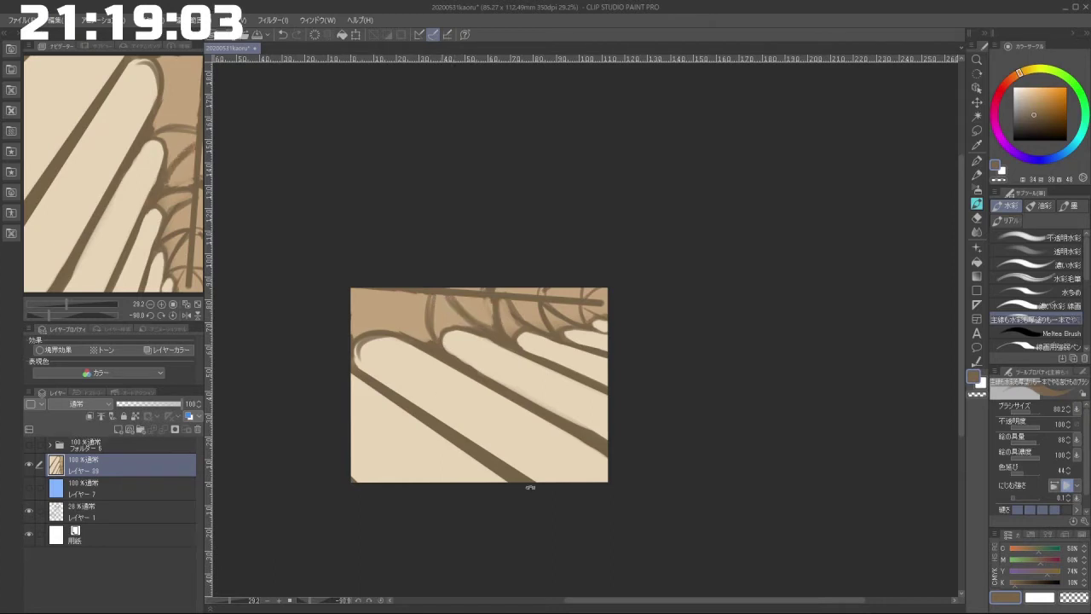
Step: Resample brown and draw curves from the first notch and first fingertip to the edge line and canvas corner
drag(529, 487, 671, 373)
mouse_move(601, 503)
mouse_down()
mouse_move(681, 419)
mouse_move(647, 402)
mouse_move(646, 427)
mouse_up()
alt+click(642, 417)
alt+click(648, 392)
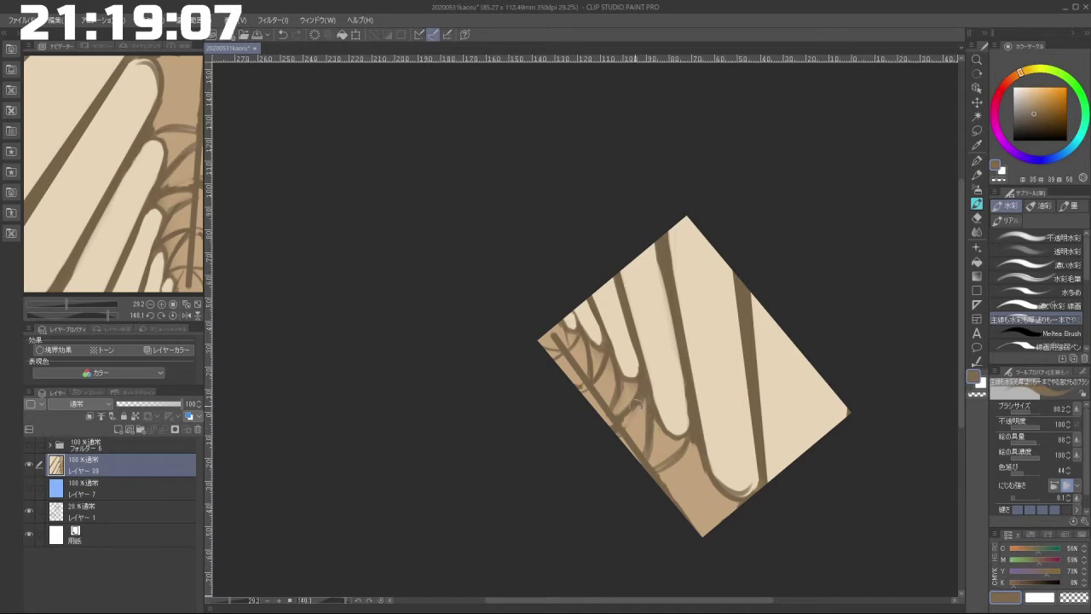
key(ctrl+z)
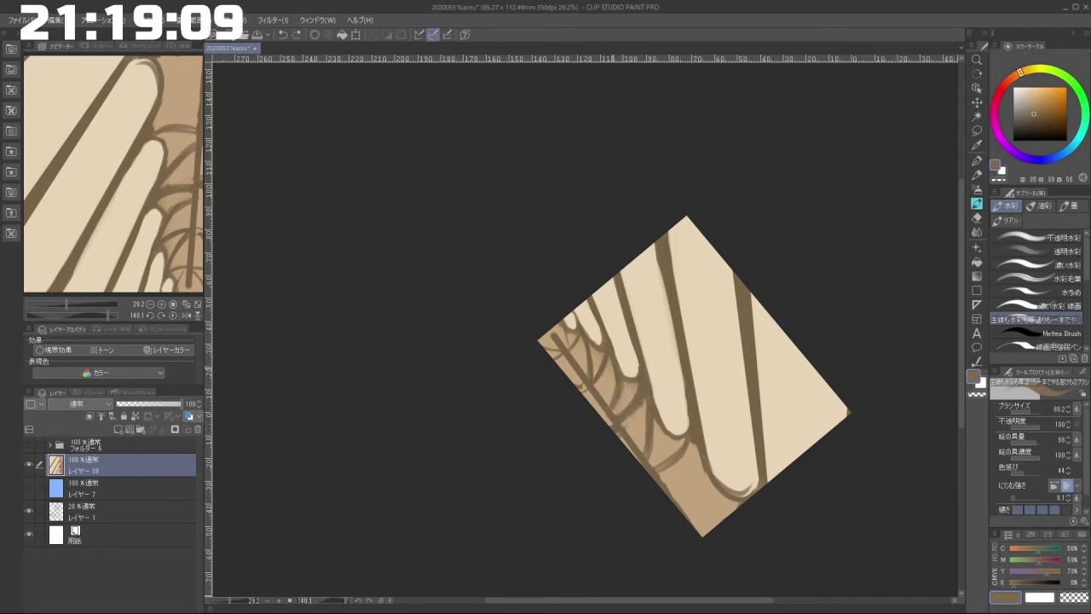
key(ctrl+z)
mouse_move(695, 445)
mouse_down()
mouse_move(676, 505)
mouse_move(732, 499)
mouse_up()
key(ctrl+z)
key(ctrl+z)
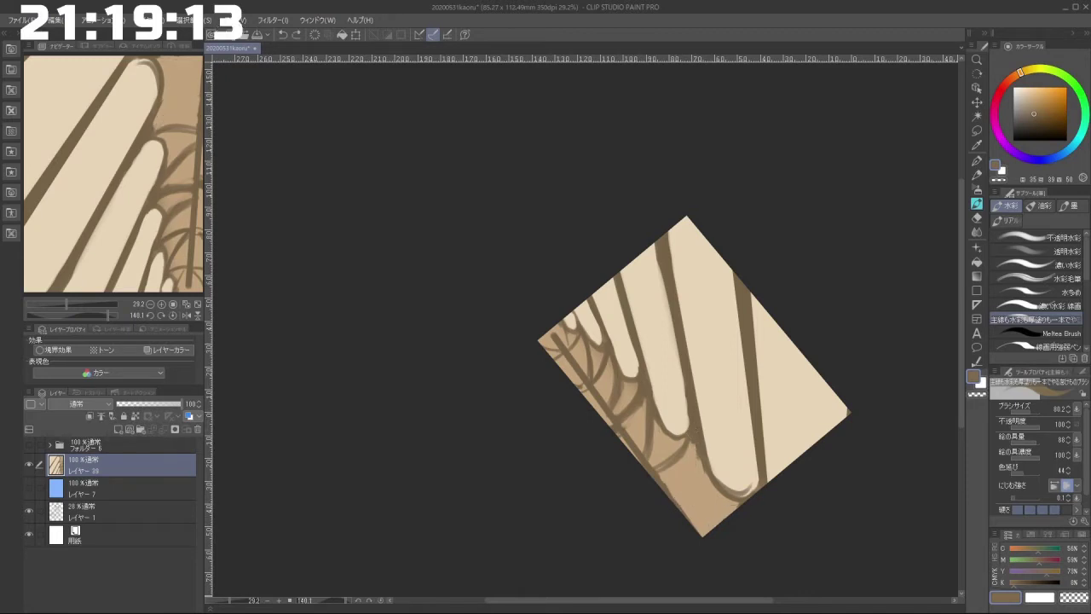
mouse_move(700, 452)
mouse_down()
mouse_move(688, 515)
mouse_move(712, 523)
mouse_move(670, 504)
mouse_move(687, 402)
mouse_move(588, 375)
mouse_move(631, 367)
mouse_move(601, 386)
mouse_up()
key(ctrl+z)
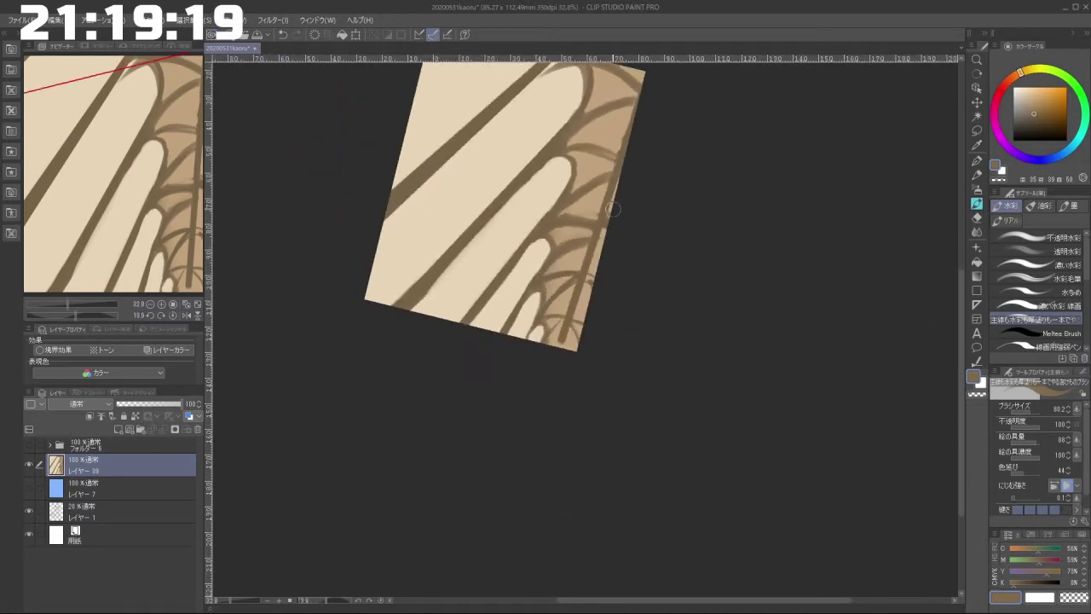
Step: Clean up and extend the straight brown line along the canvas edge using sampled tan and dark brown
alt+click(604, 228)
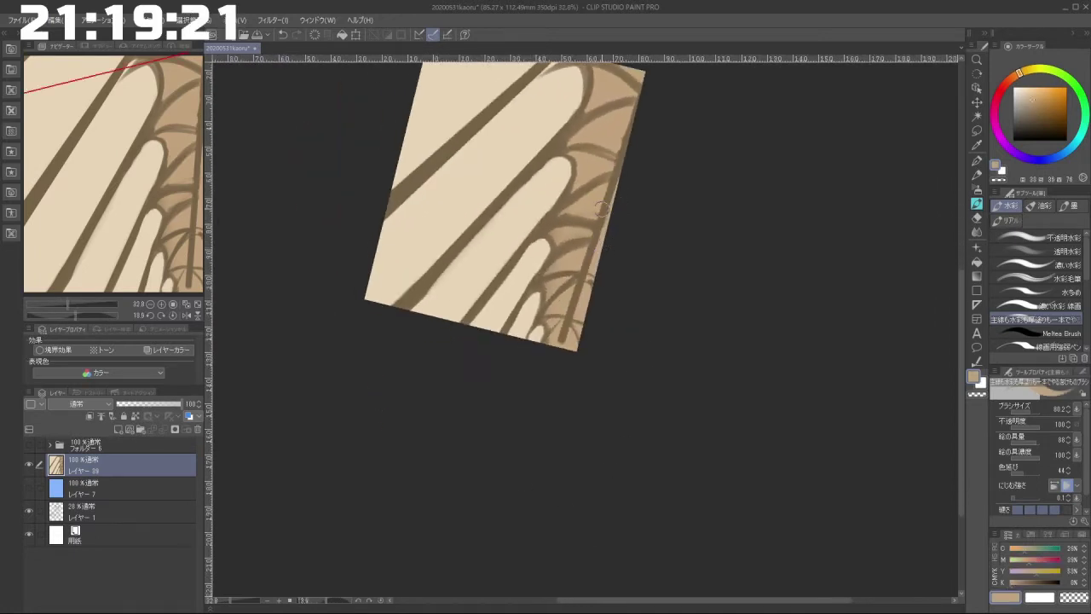
alt+click(599, 243)
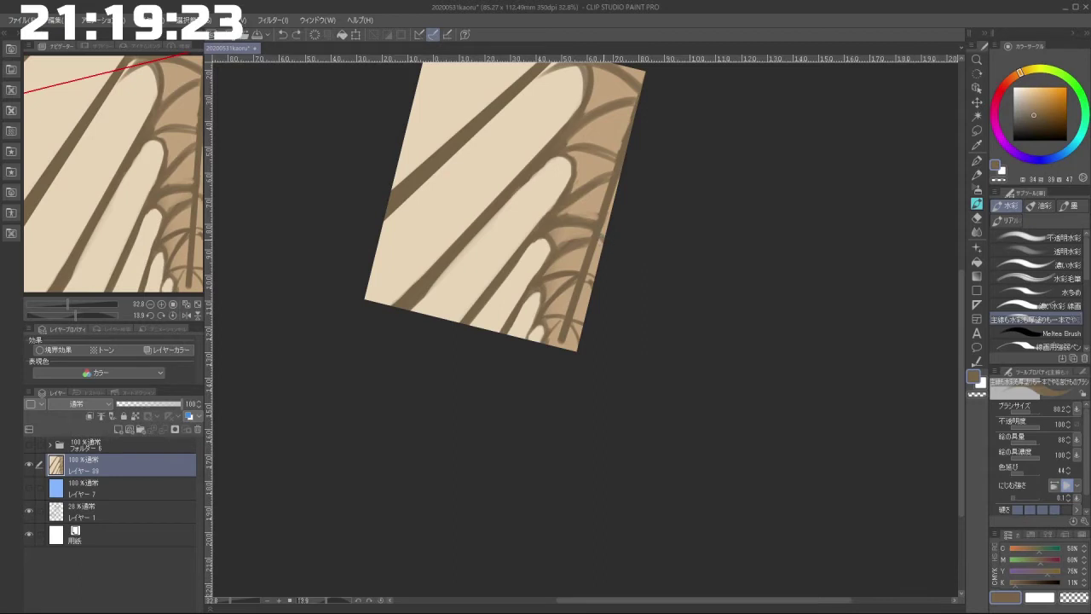
drag(587, 276, 600, 292)
key(ctrl+z)
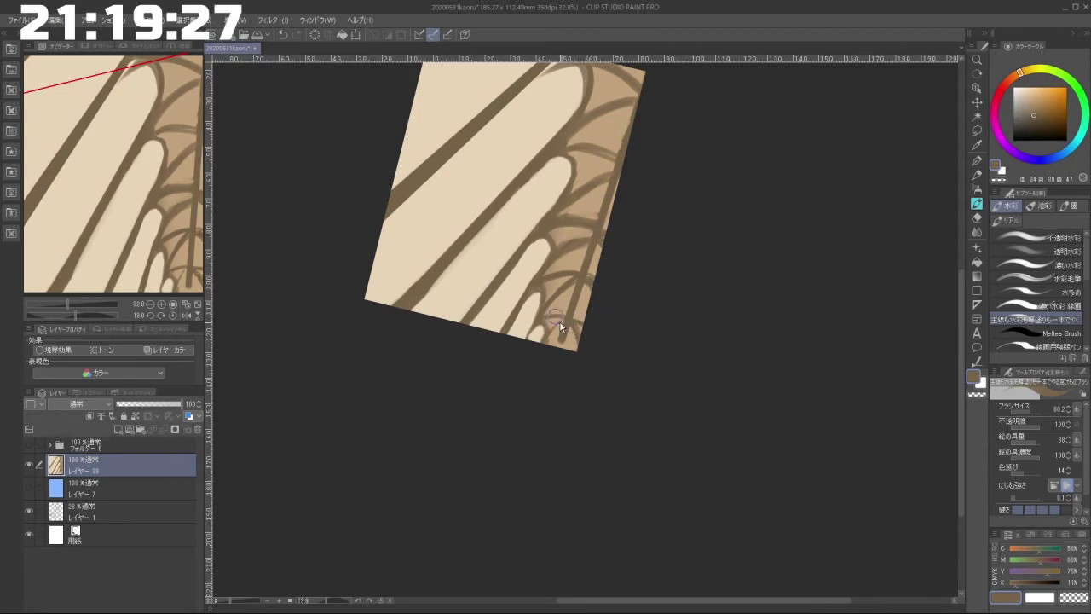
Step: Fill the web's corner at the narrow end of the finger row with solid dark brown
mouse_move(565, 322)
mouse_down()
mouse_move(550, 327)
mouse_move(569, 348)
mouse_move(616, 467)
mouse_move(728, 350)
mouse_move(660, 419)
mouse_up()
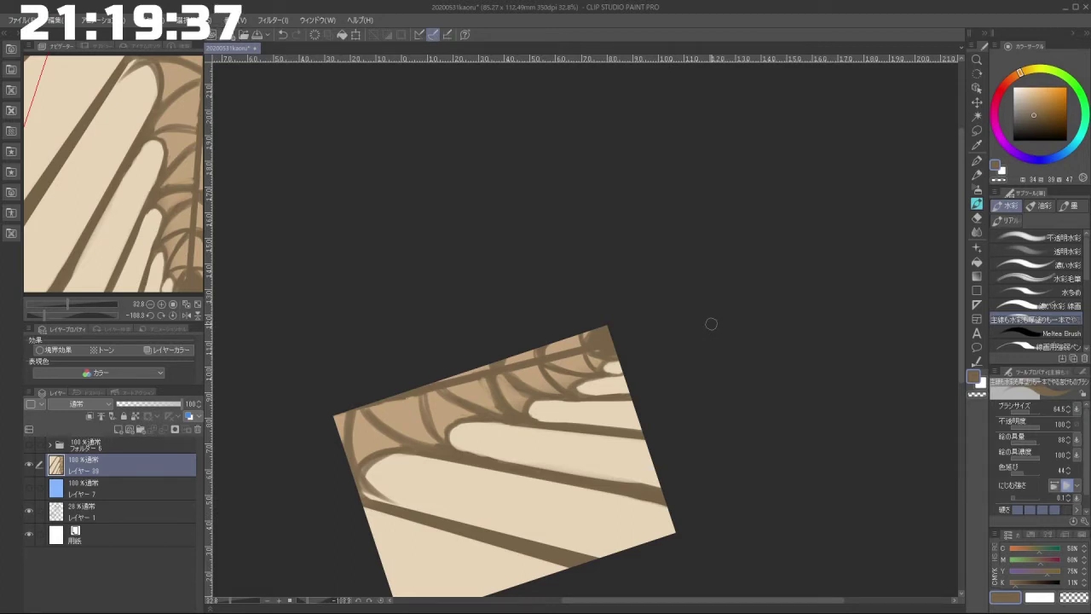
drag(647, 349, 565, 393)
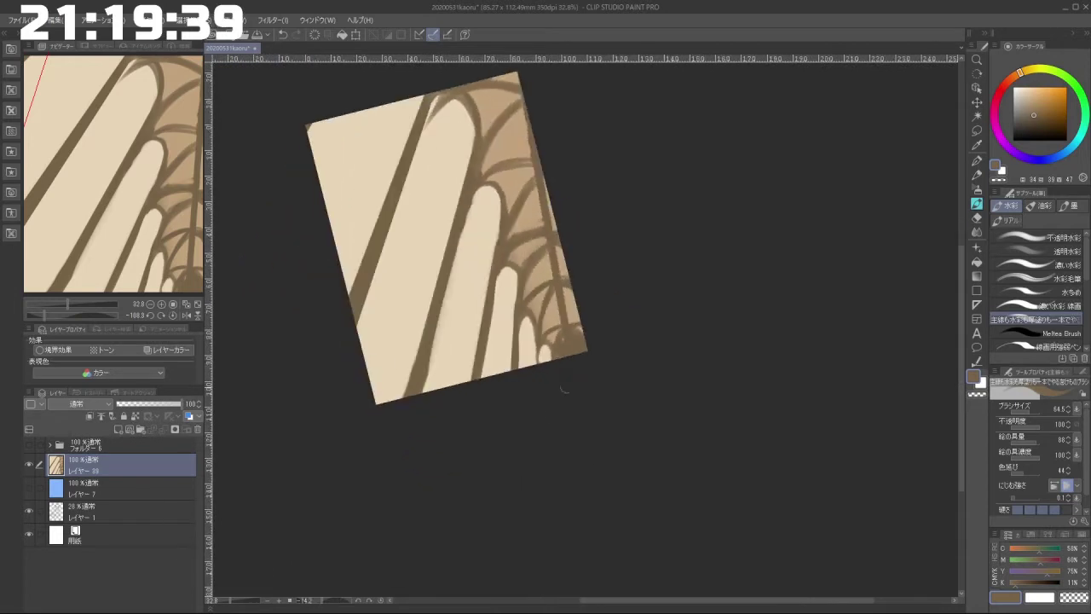
drag(610, 351, 587, 424)
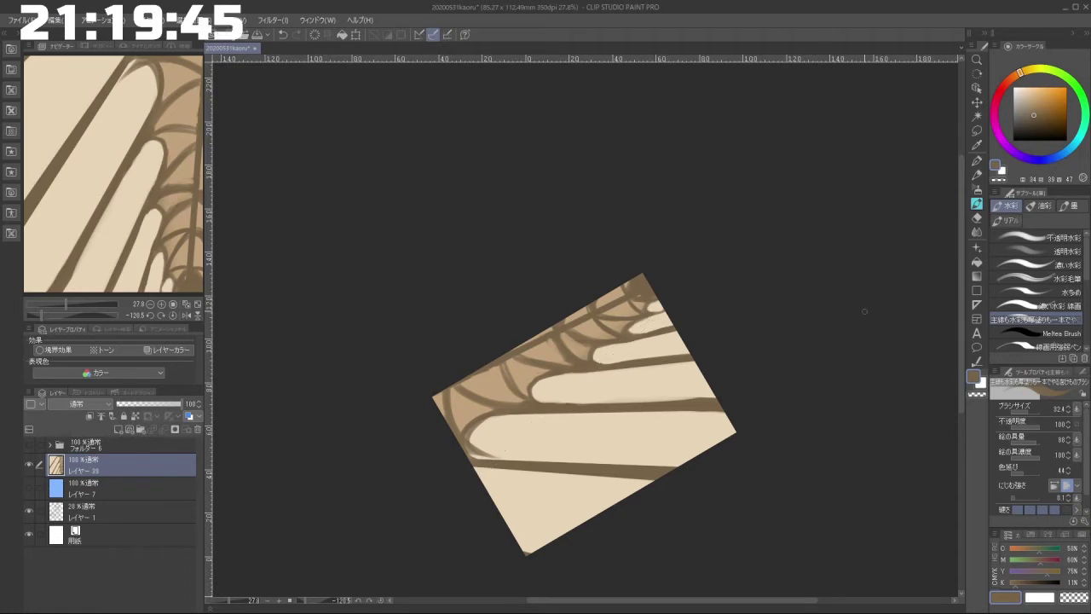
Step: Draw thin brown lines from the dark corner across all the fingers to the largest fingertip, with brush size 12.7
drag(522, 433, 521, 432)
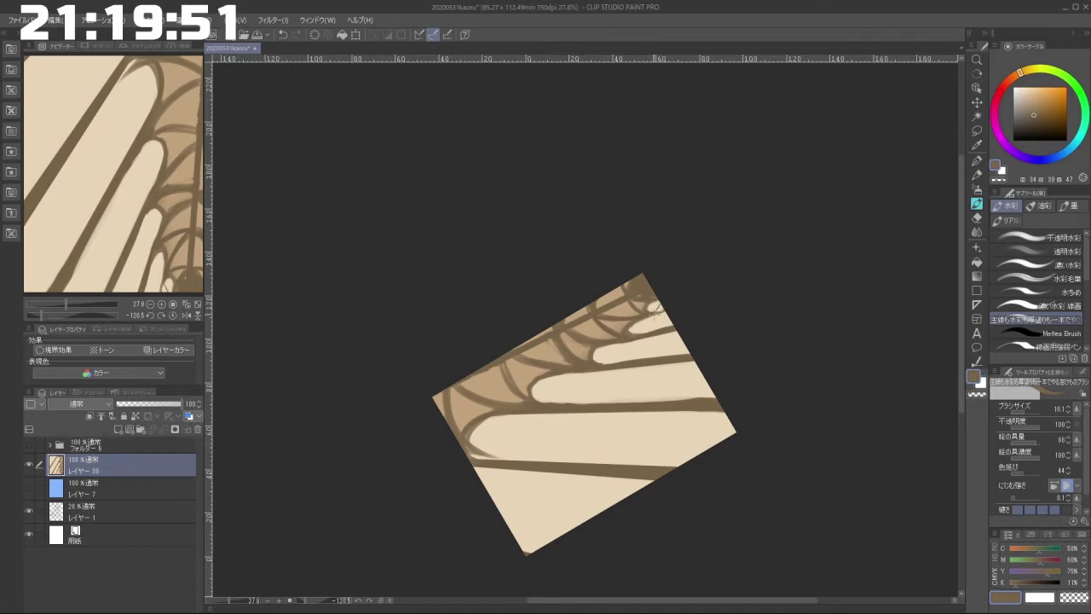
key(ctrl+z)
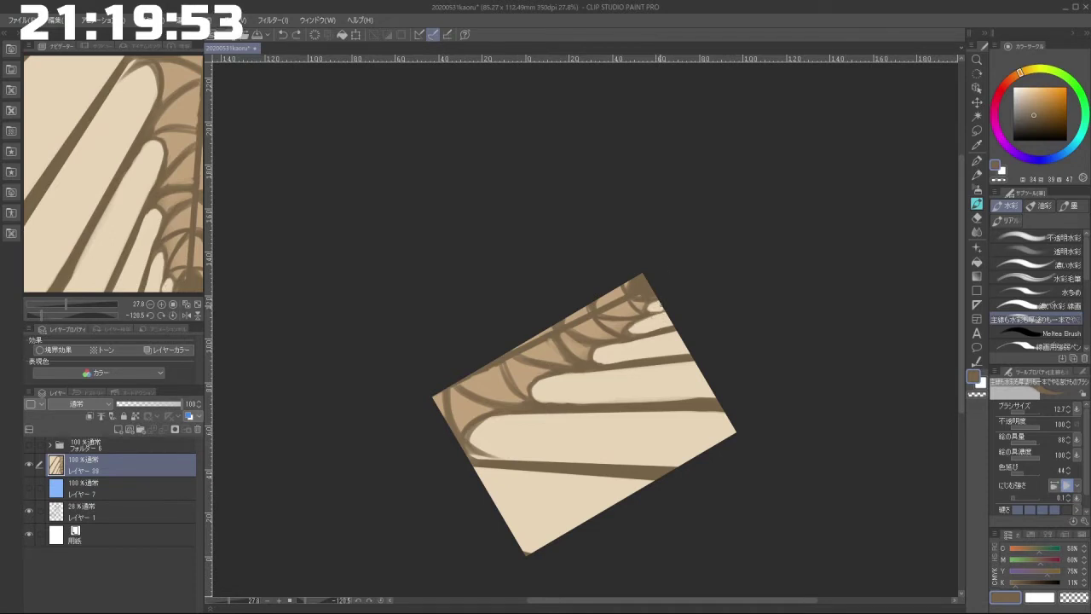
mouse_move(640, 335)
mouse_down()
mouse_move(655, 316)
mouse_move(611, 362)
mouse_up()
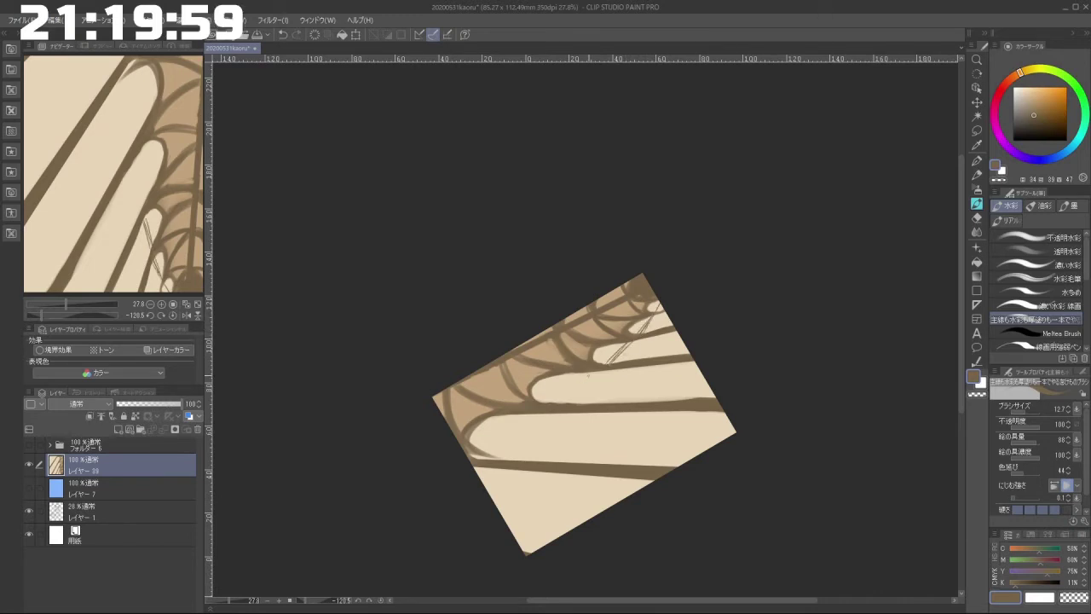
mouse_move(585, 372)
mouse_down()
mouse_move(486, 450)
mouse_move(504, 436)
mouse_up()
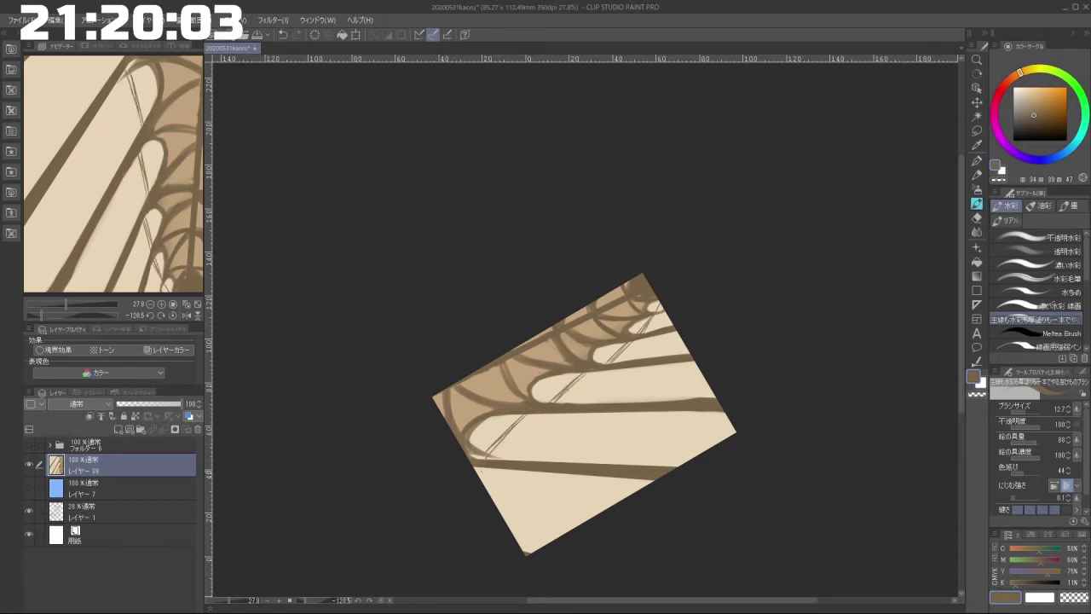
Step: Draw a thin brown lengthwise line down the middle of each cream finger and the outermost cream strip
drag(491, 507, 708, 322)
drag(539, 469, 631, 458)
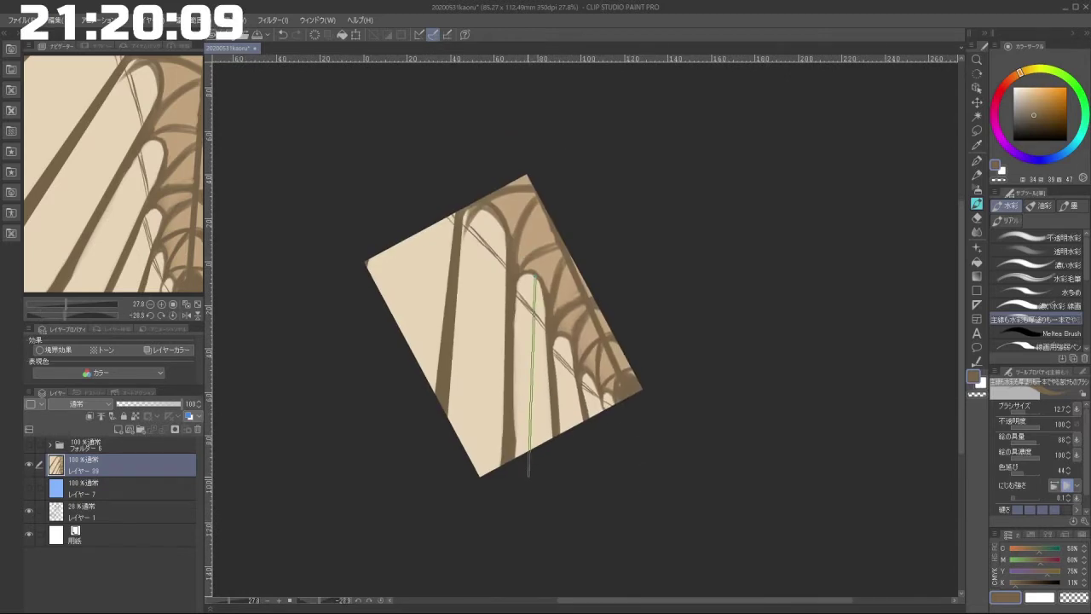
drag(534, 467, 534, 275)
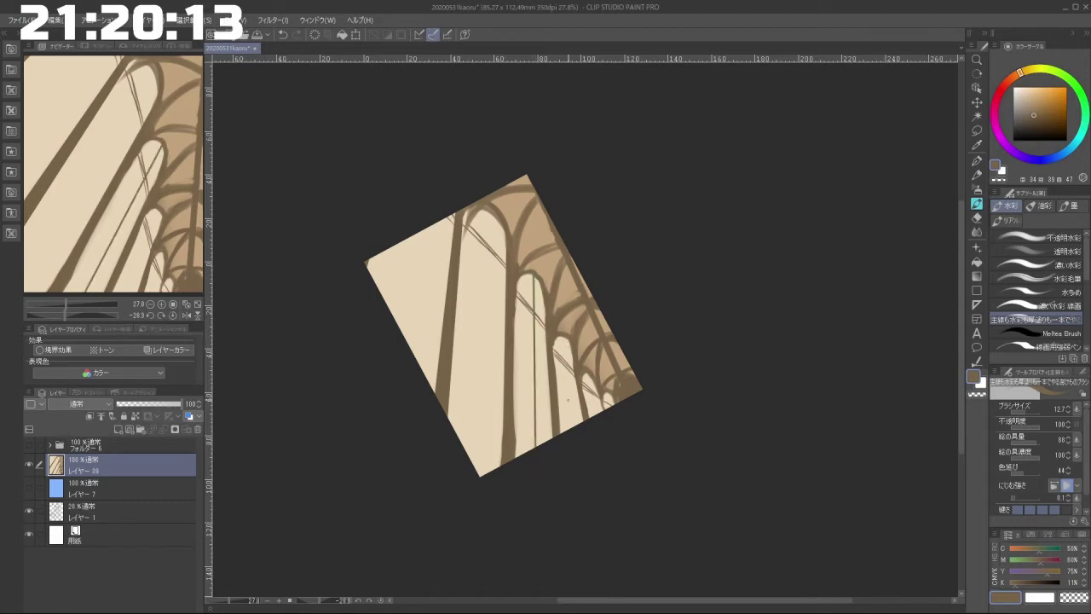
drag(563, 339, 574, 441)
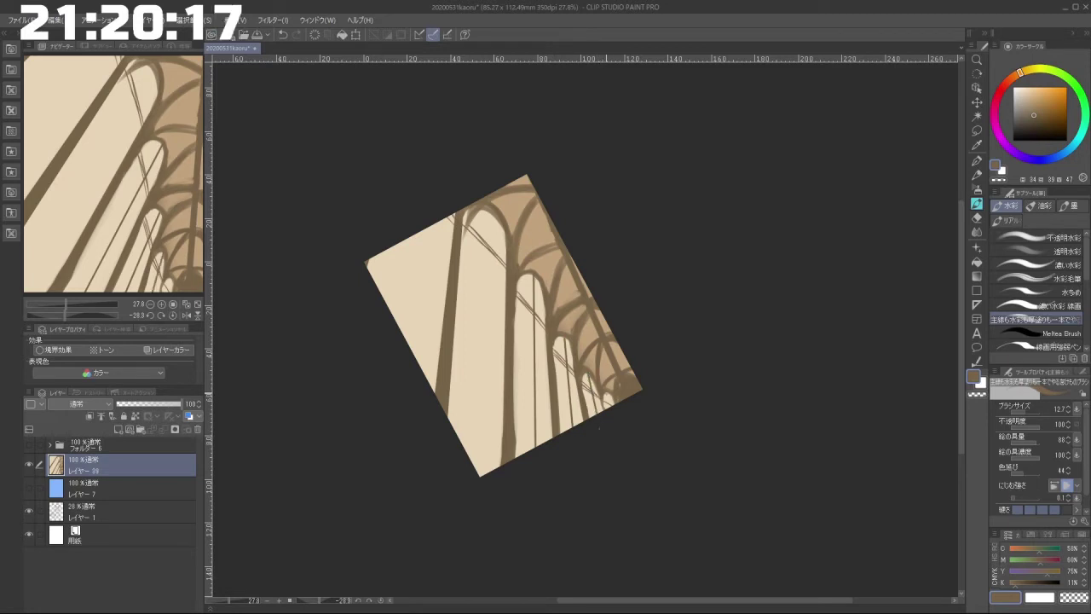
mouse_move(488, 214)
mouse_down()
mouse_move(466, 397)
mouse_move(475, 481)
mouse_up()
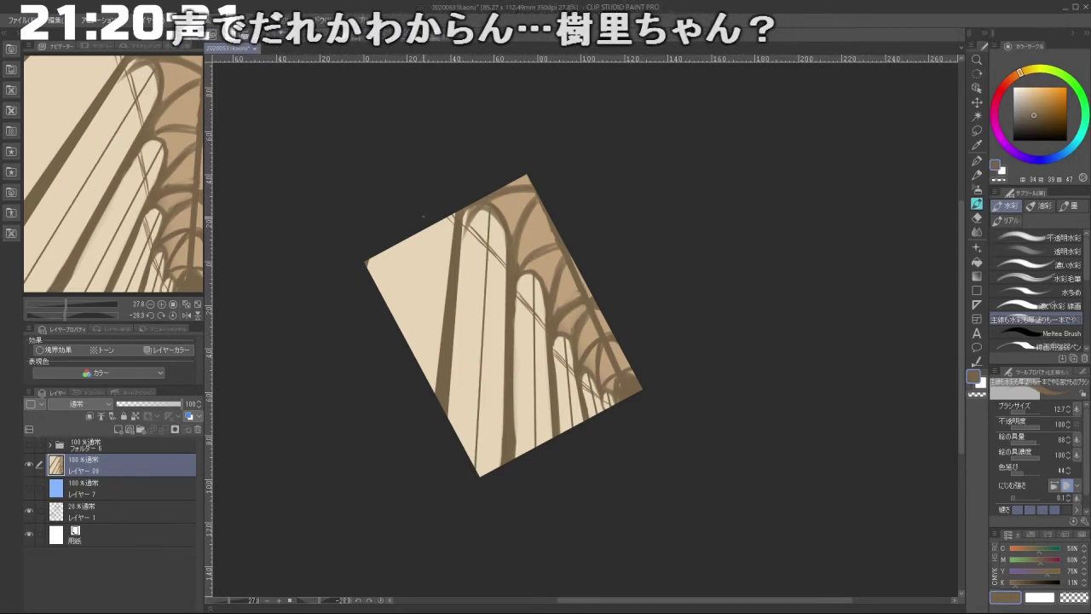
drag(417, 213, 396, 350)
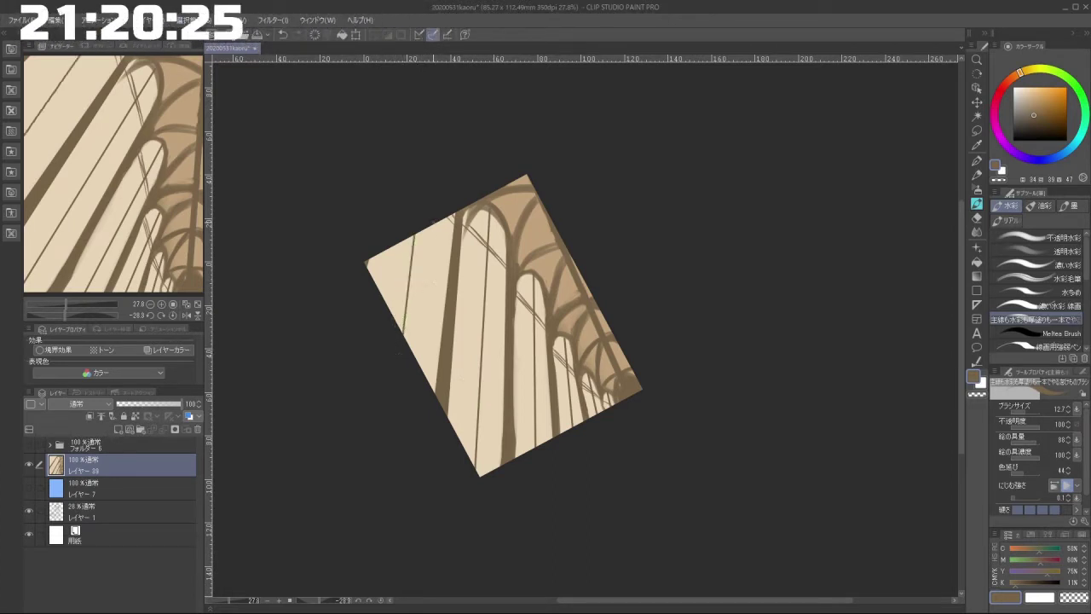
key(ctrl+z)
drag(425, 206, 400, 332)
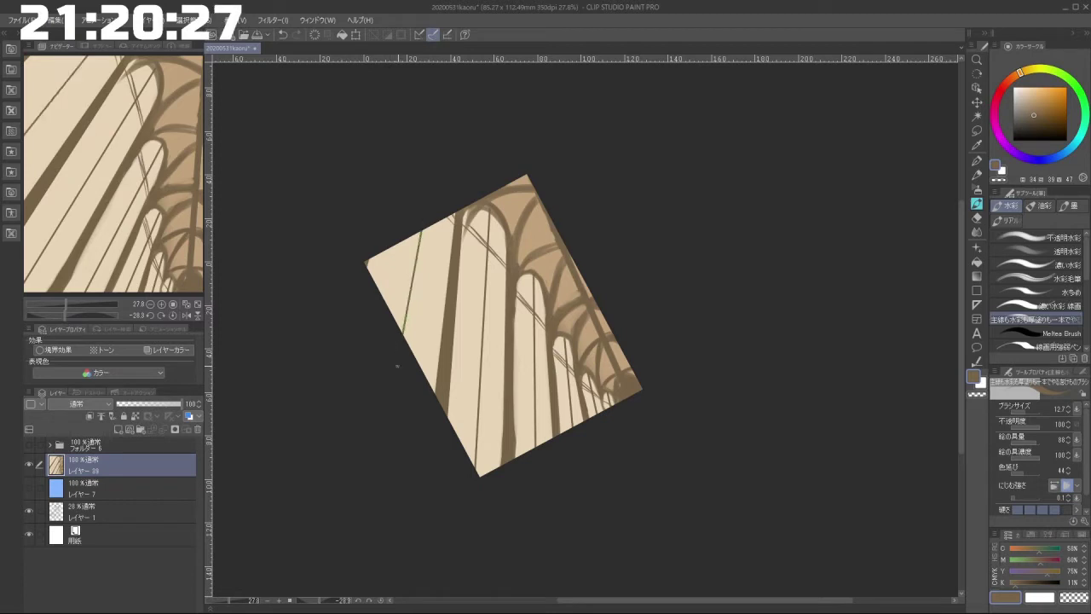
Step: Draw thin brown diagonal lines crossing the lengthwise lines inside the cream finger shapes
drag(459, 472, 536, 553)
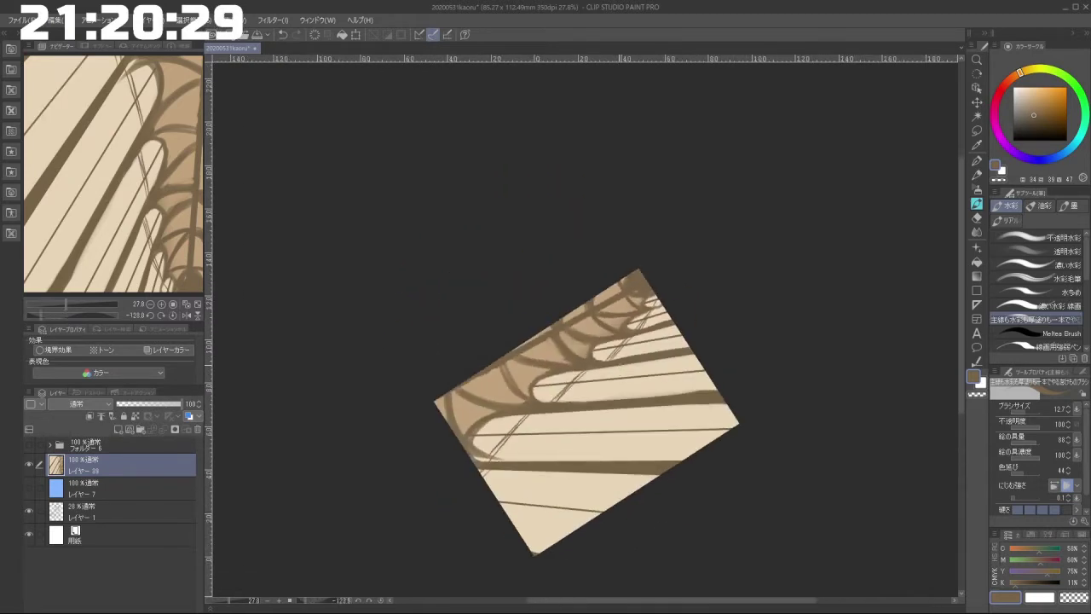
drag(621, 367, 559, 456)
key(ctrl+z)
drag(587, 411, 550, 461)
key(ctrl+z)
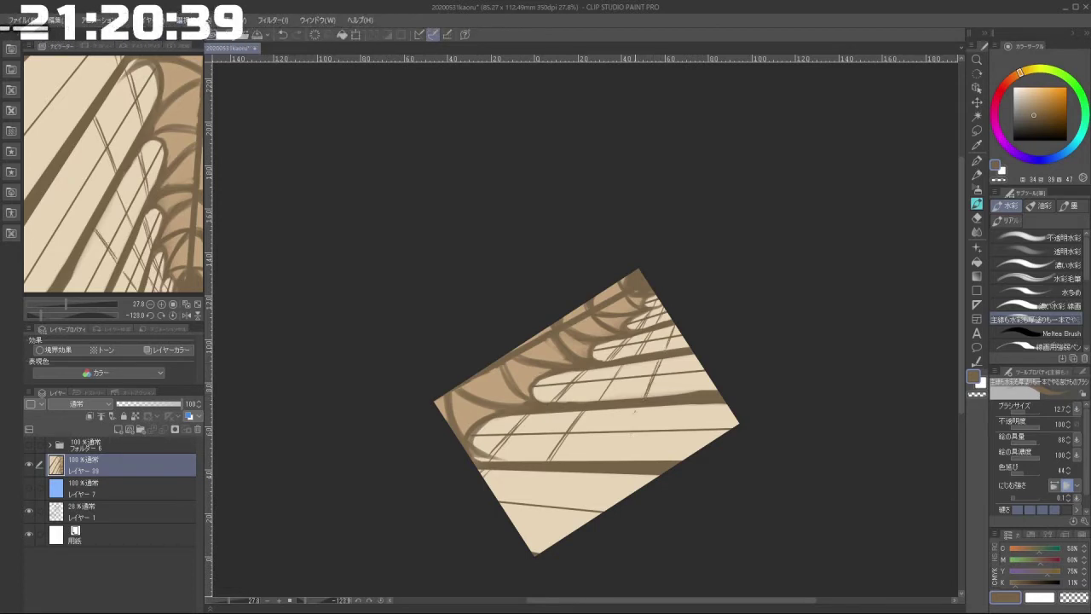
mouse_move(637, 408)
mouse_down()
mouse_move(615, 462)
mouse_move(619, 449)
mouse_up()
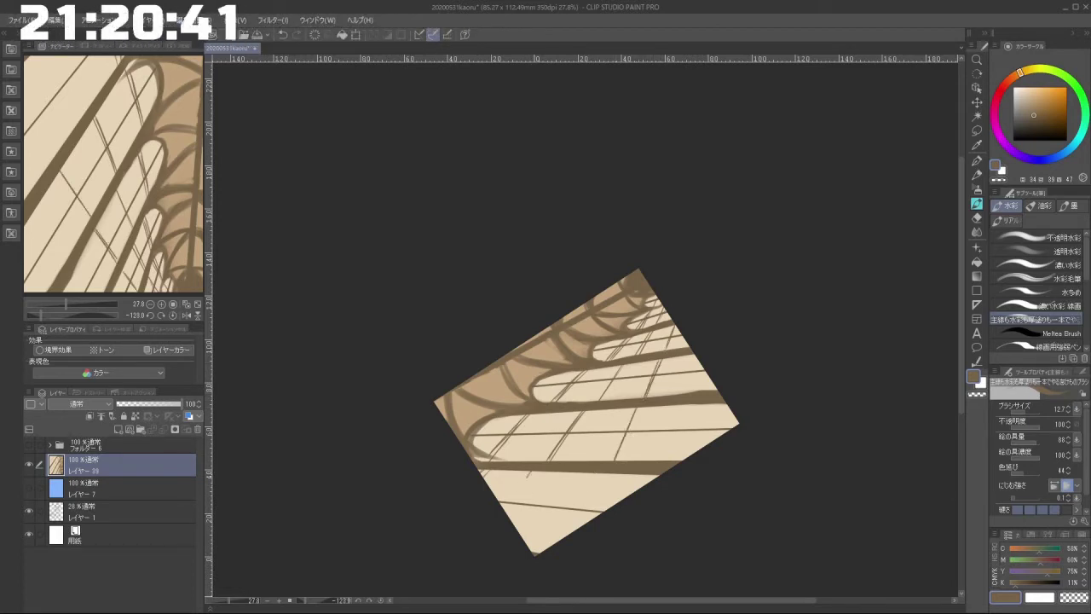
key(ctrl+z)
Step: Draw paired thin brown diagonals across the outermost cream strip and add short cross lines in the fingers near the canvas edge
drag(537, 470, 509, 516)
drag(535, 473, 516, 502)
drag(603, 474, 575, 531)
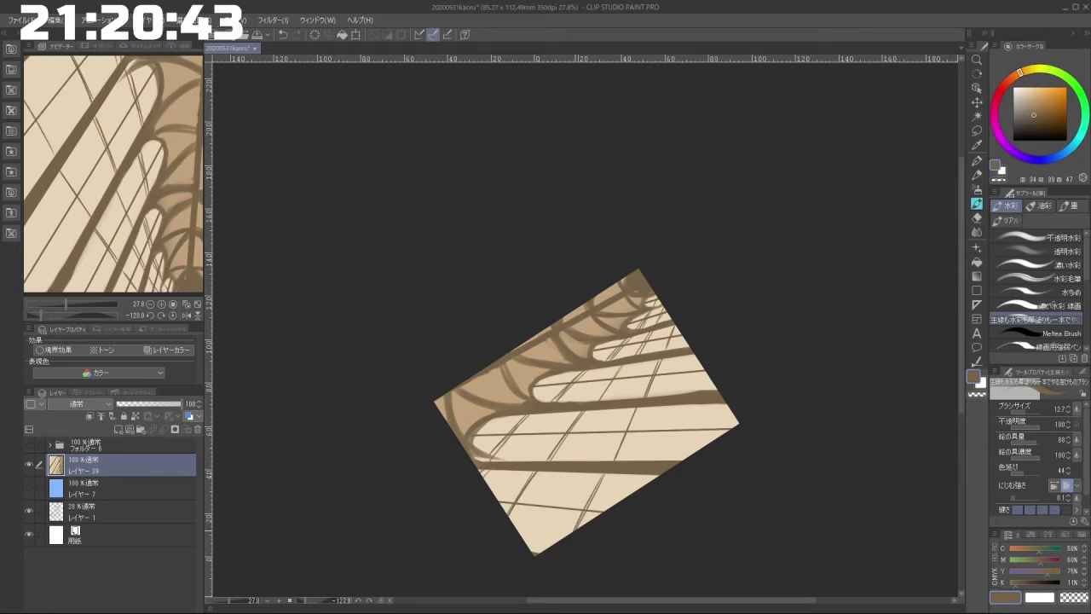
drag(690, 403, 677, 437)
key(ctrl+z)
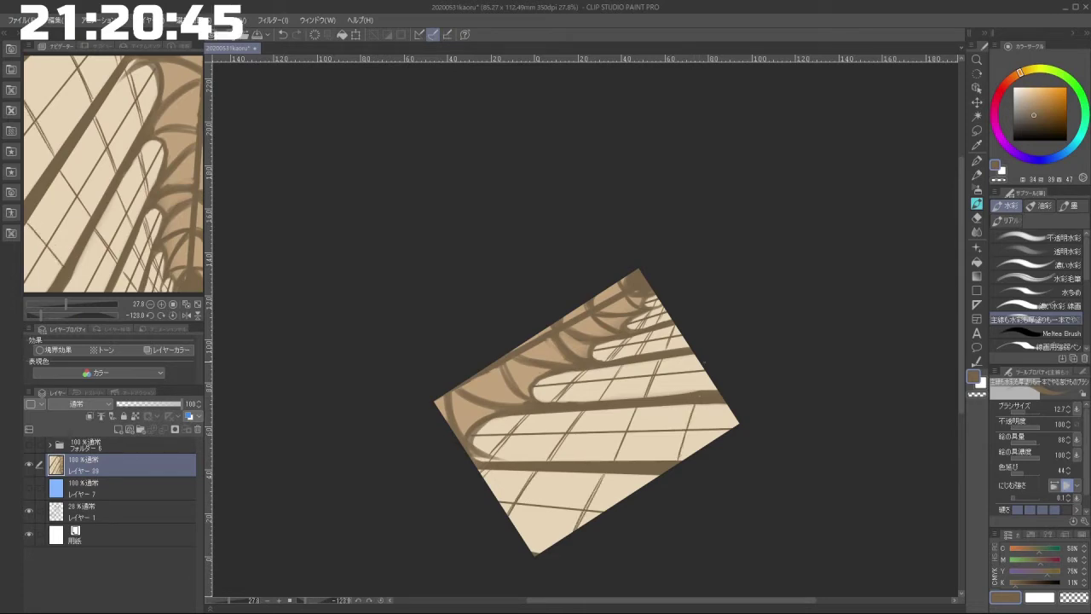
mouse_move(699, 395)
mouse_down()
mouse_move(675, 235)
mouse_move(708, 349)
mouse_move(677, 404)
mouse_move(522, 432)
mouse_move(638, 441)
mouse_move(702, 380)
mouse_up()
drag(643, 404, 673, 415)
drag(617, 504, 535, 461)
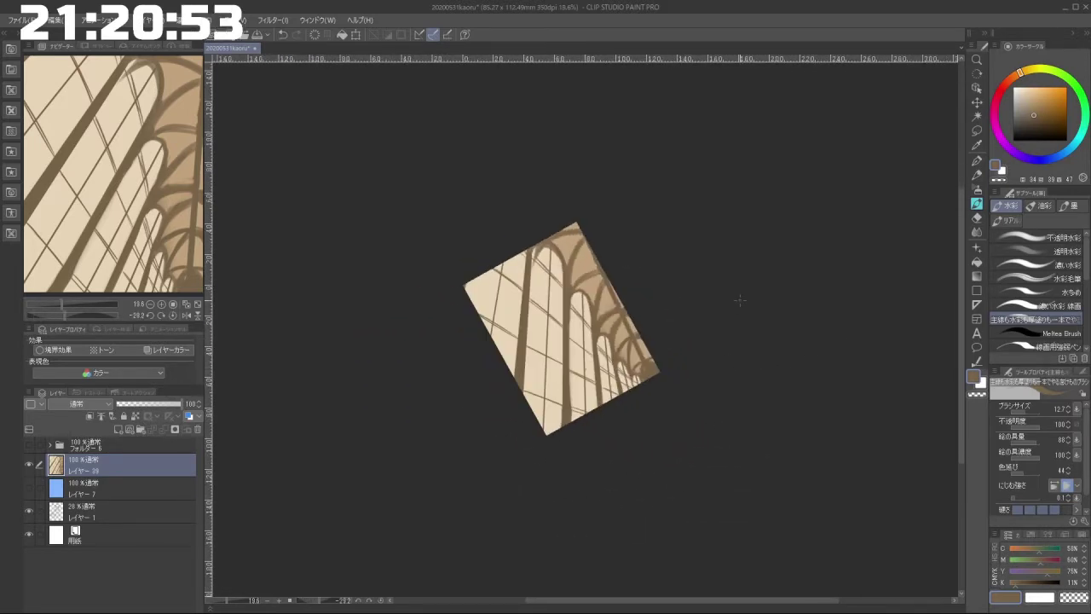
Step: Show the character folder again and check the girl against the background
drag(585, 292, 648, 294)
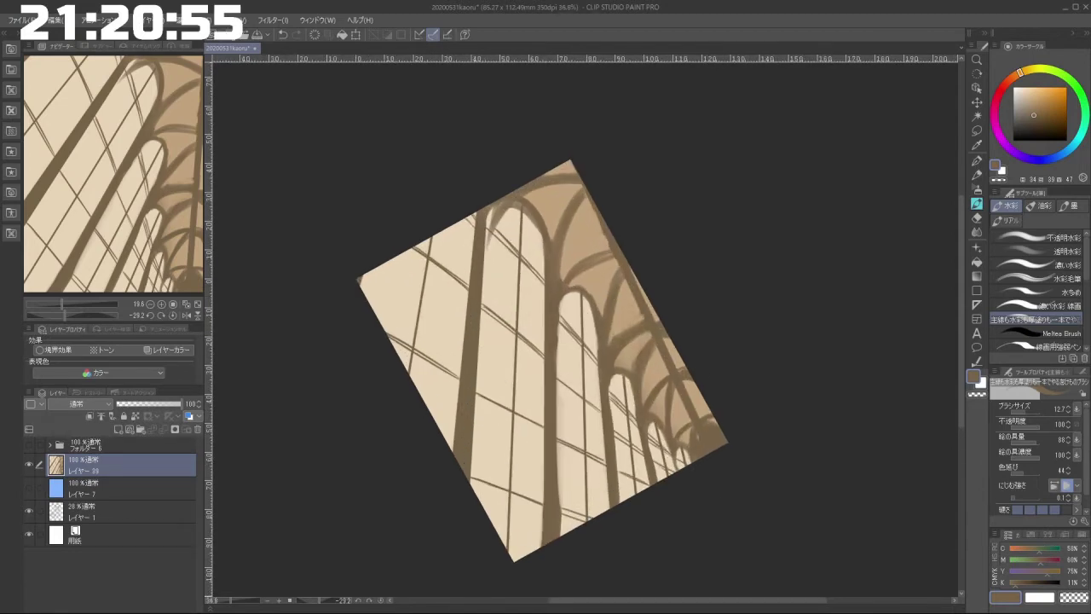
mouse_move(555, 495)
mouse_down()
mouse_move(648, 489)
mouse_move(553, 496)
mouse_move(765, 420)
mouse_move(756, 259)
mouse_move(721, 377)
mouse_move(725, 336)
mouse_move(701, 383)
mouse_move(622, 451)
mouse_up()
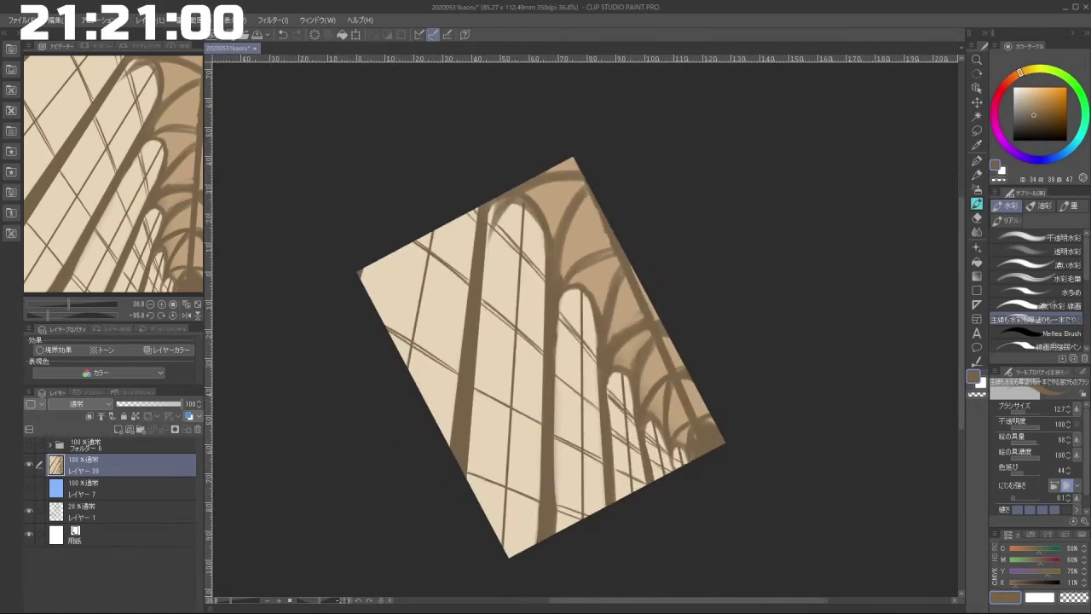
click(29, 444)
drag(573, 414, 512, 443)
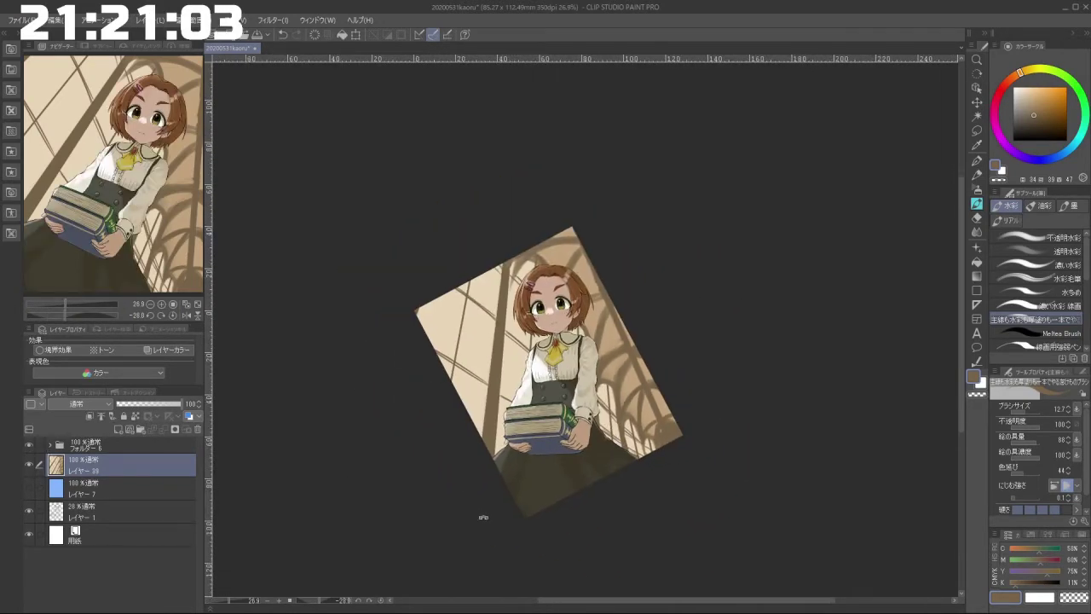
drag(483, 517, 543, 543)
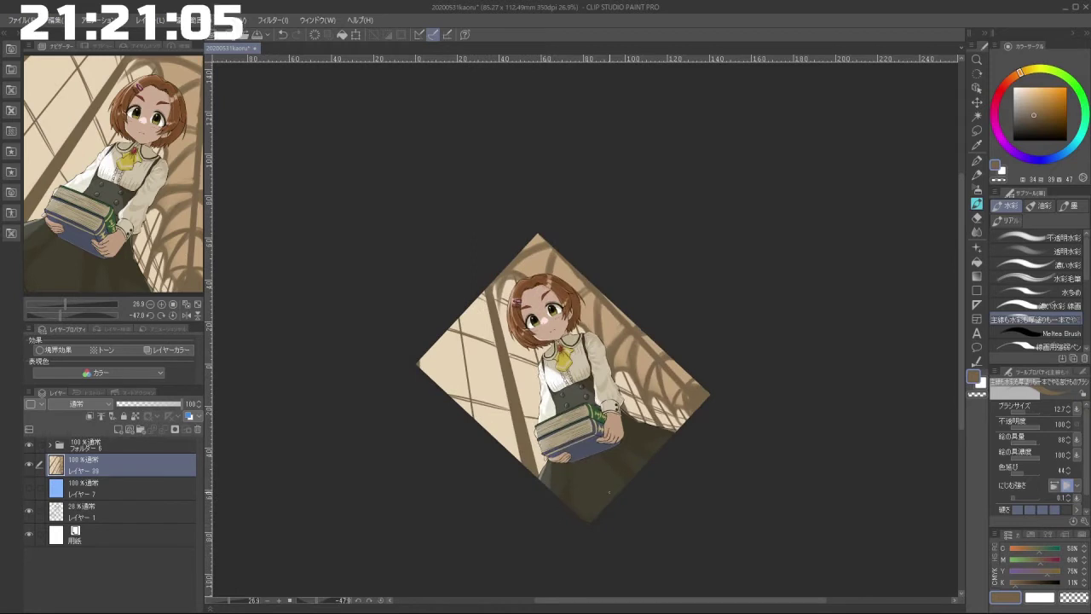
mouse_move(595, 514)
mouse_down()
mouse_move(643, 538)
mouse_move(725, 417)
mouse_move(662, 534)
mouse_move(526, 526)
mouse_move(583, 513)
mouse_up()
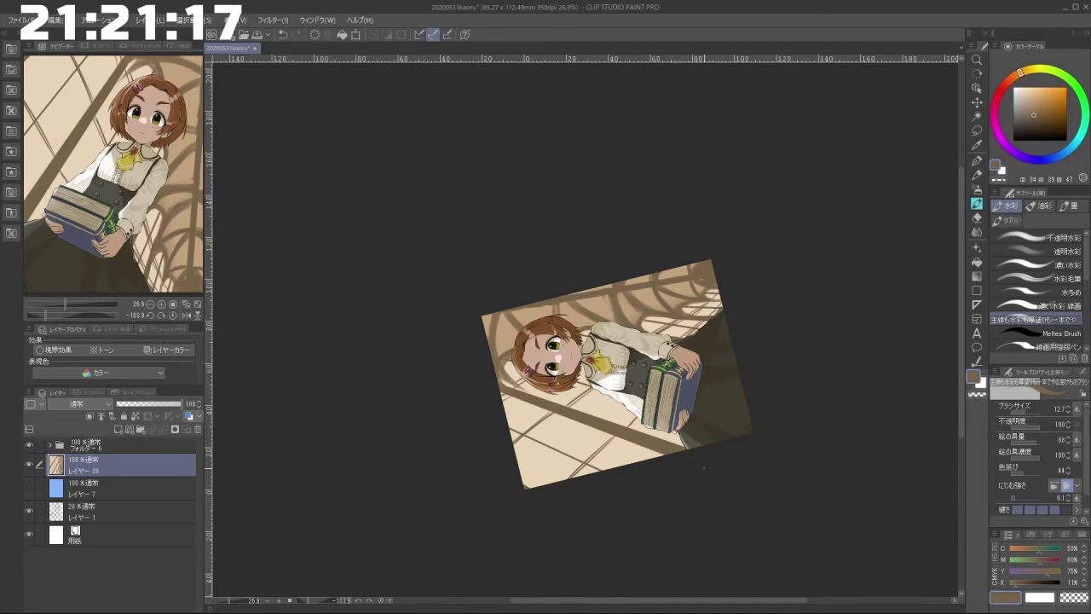
drag(703, 467, 658, 462)
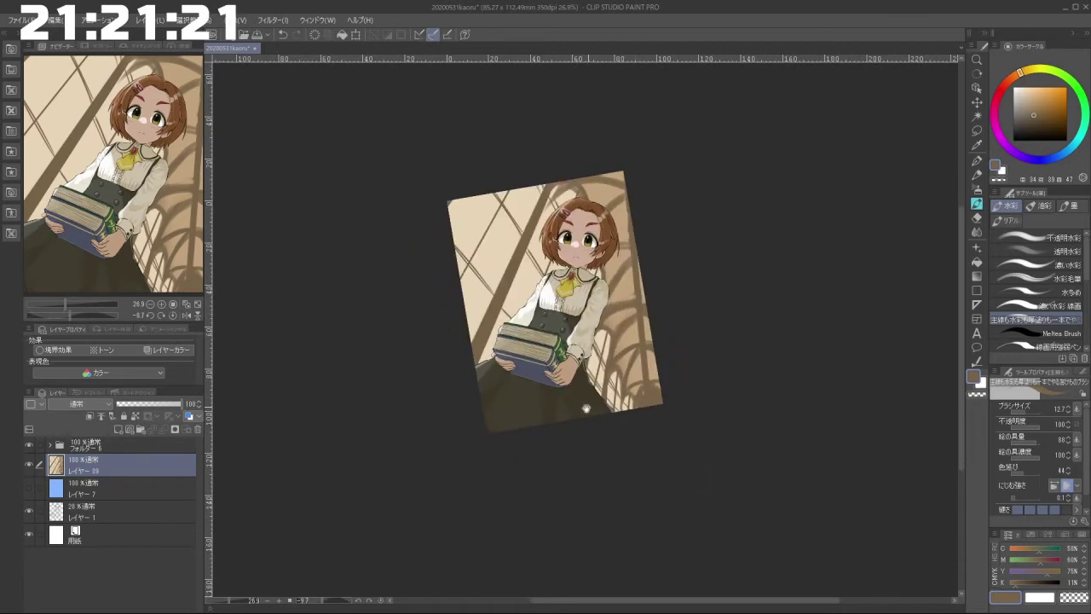
drag(585, 409, 505, 497)
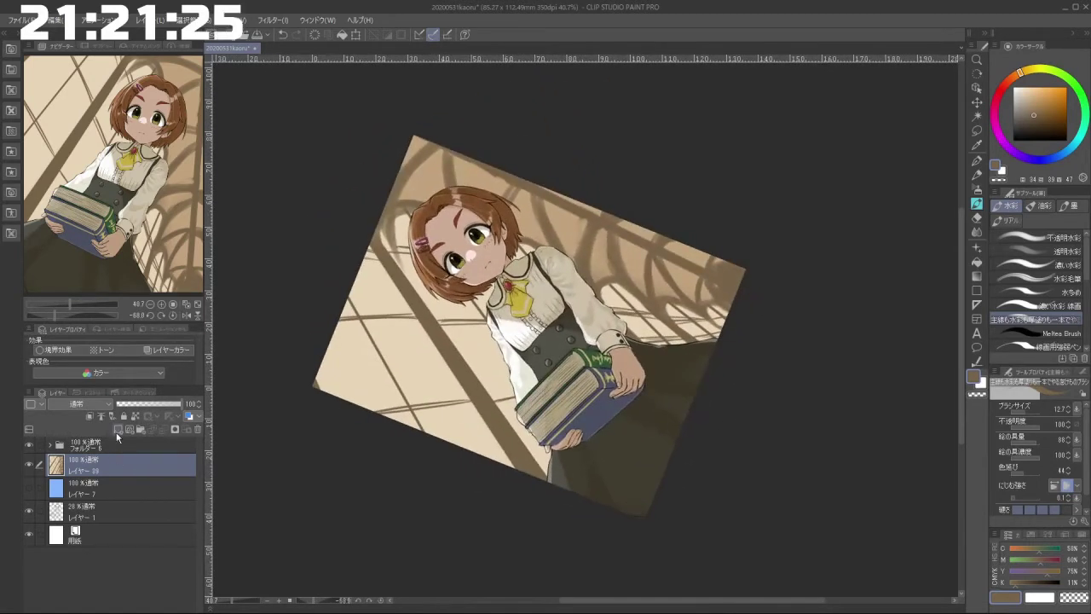
Step: Pick a darker brown and outline a ring at the upper end of the thick pillar, with brush size 9.0
drag(426, 362, 468, 411)
drag(468, 411, 454, 366)
drag(386, 430, 465, 485)
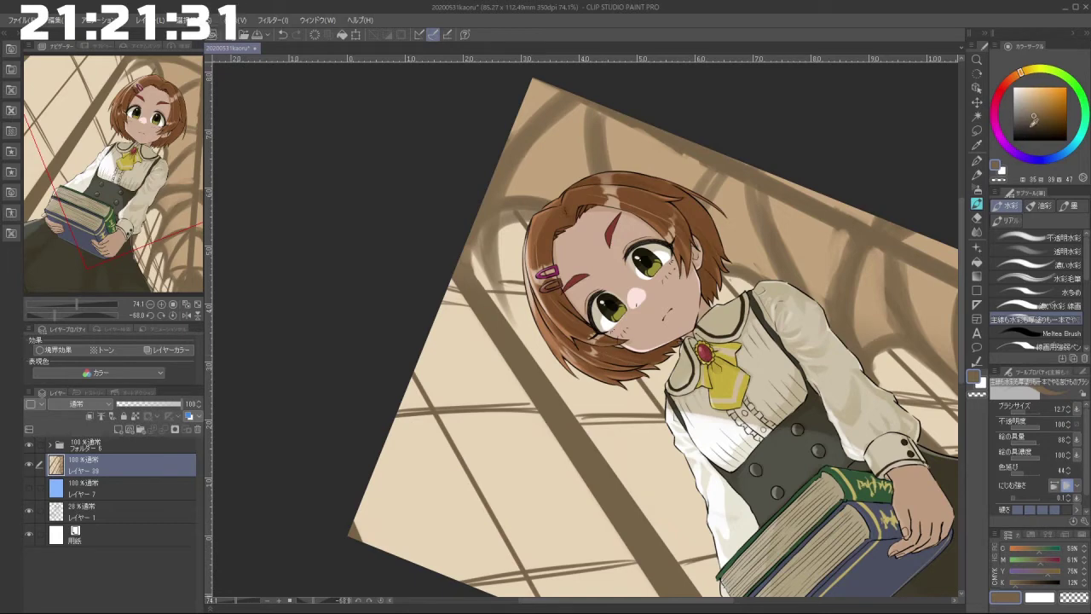
click(1029, 125)
mouse_move(467, 300)
mouse_down()
mouse_move(458, 281)
mouse_move(485, 278)
mouse_move(480, 287)
mouse_up()
key(ctrl+z)
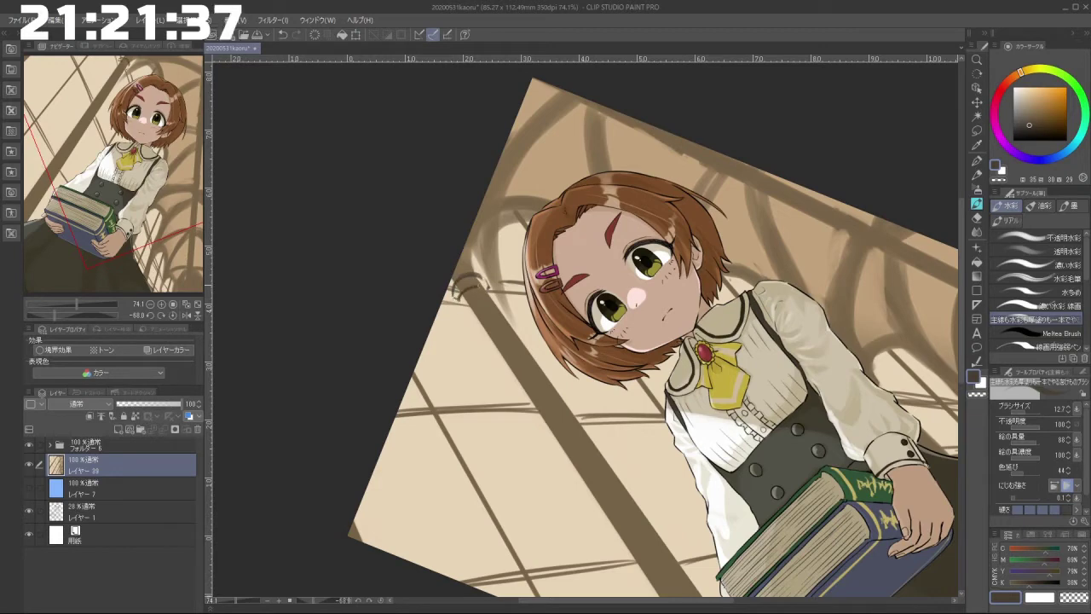
key(ctrl+z)
key(bracketleft)
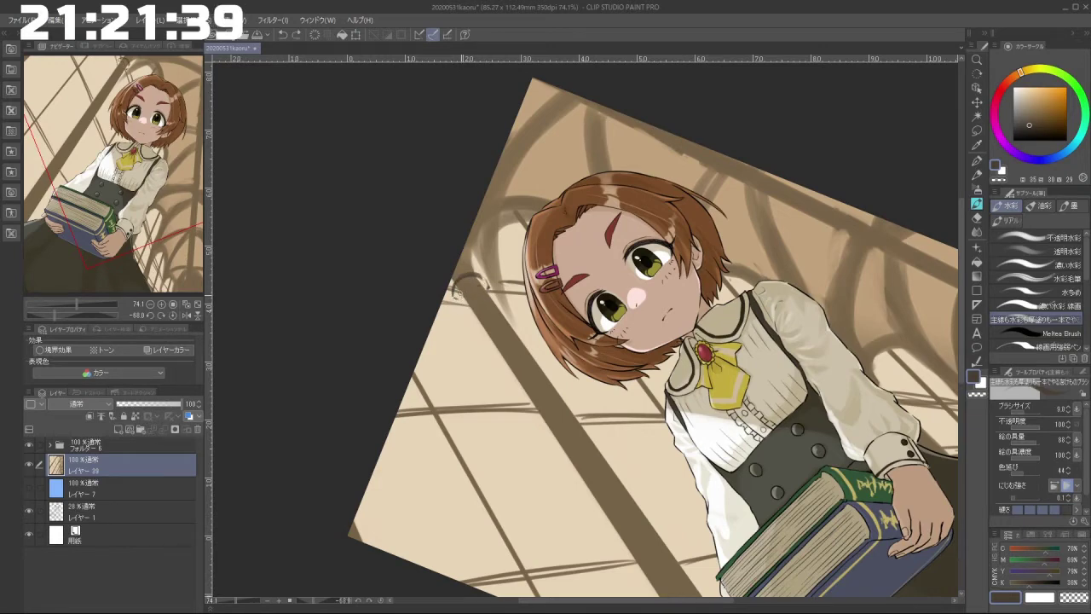
drag(475, 287, 488, 284)
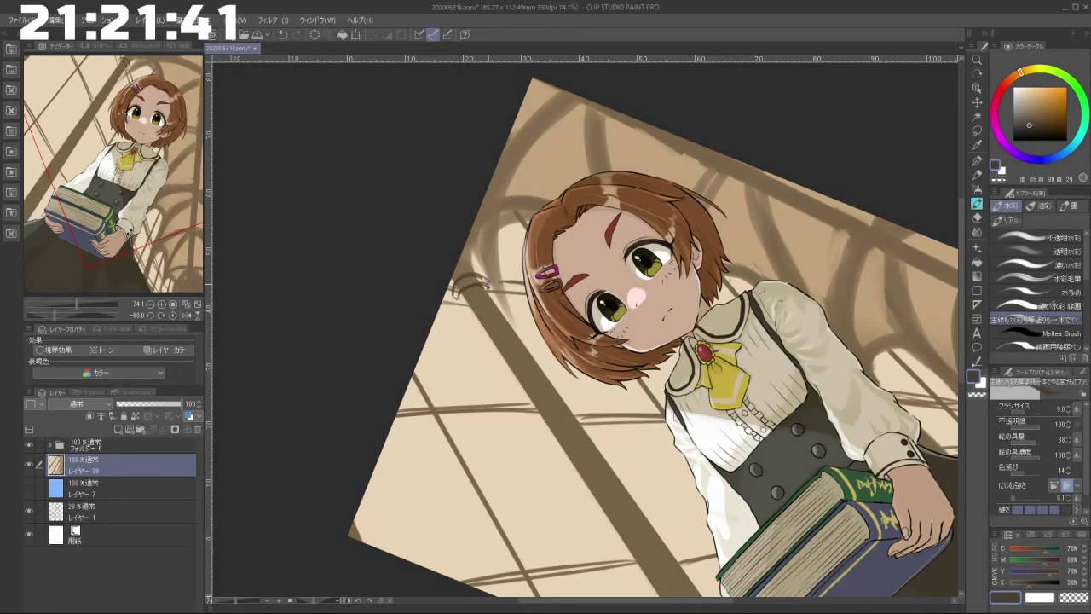
Step: Draw straight thin dark brown lines along both sides of the thick pillar, with brush size 5.4
drag(497, 519, 445, 485)
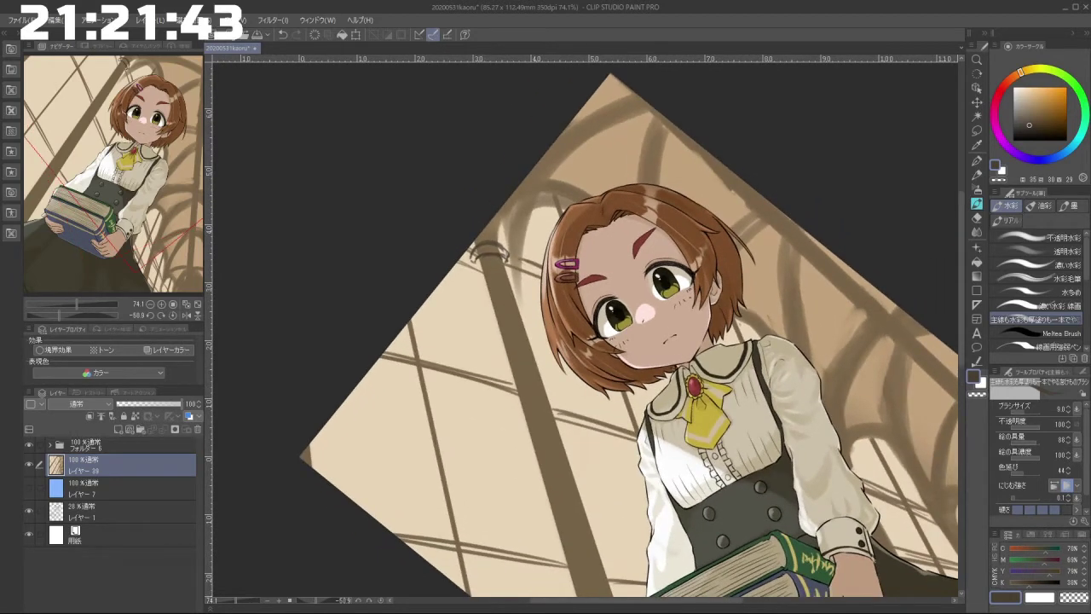
scroll(959, 315, down, 3)
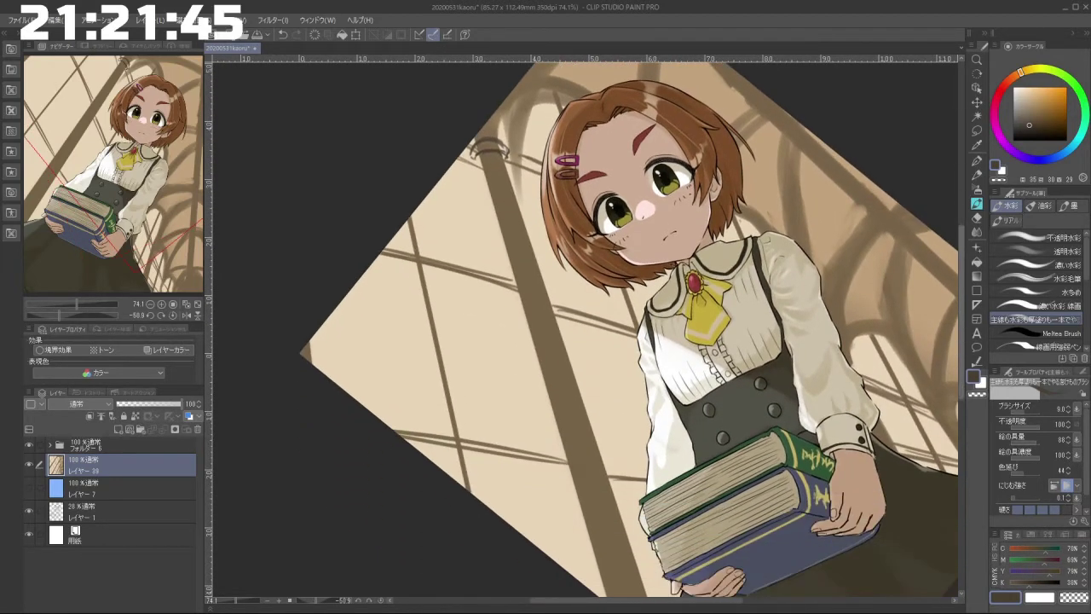
click(478, 158)
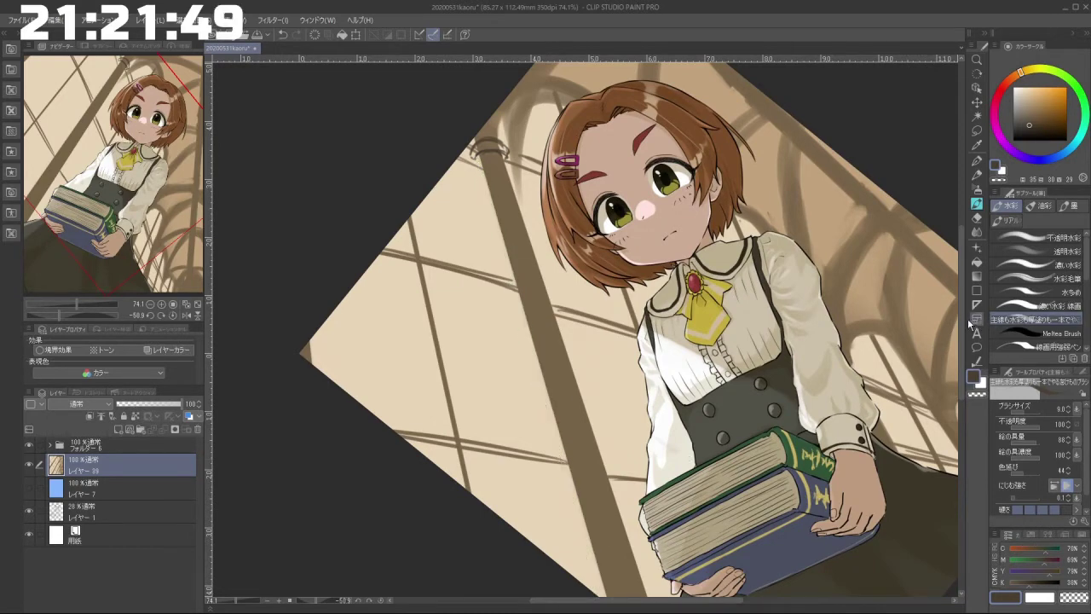
scroll(960, 338, down, 1)
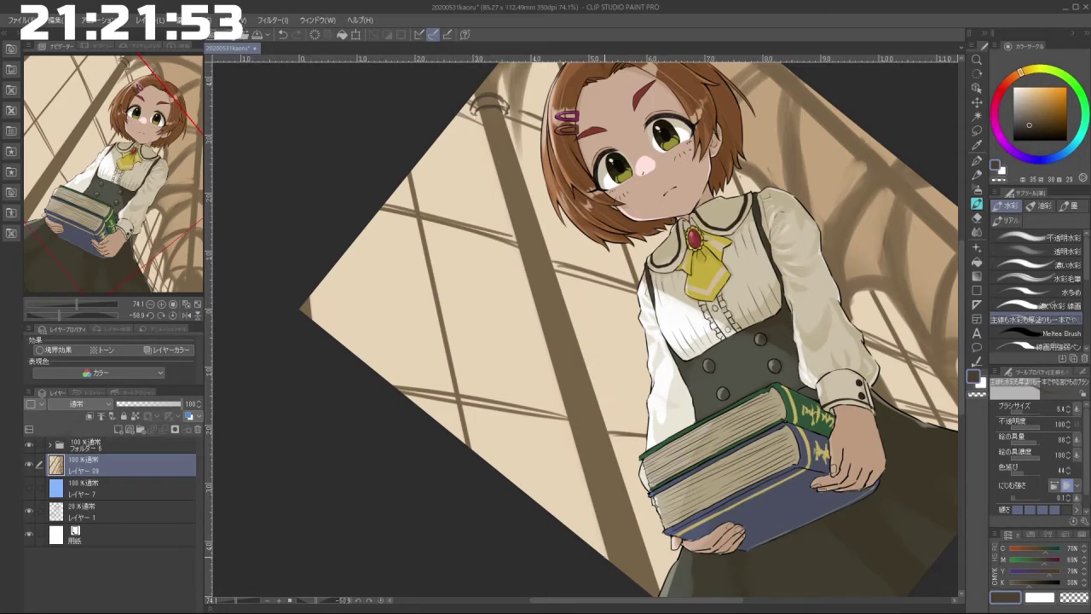
mouse_move(601, 569)
mouse_down()
mouse_move(648, 513)
mouse_move(660, 590)
mouse_up()
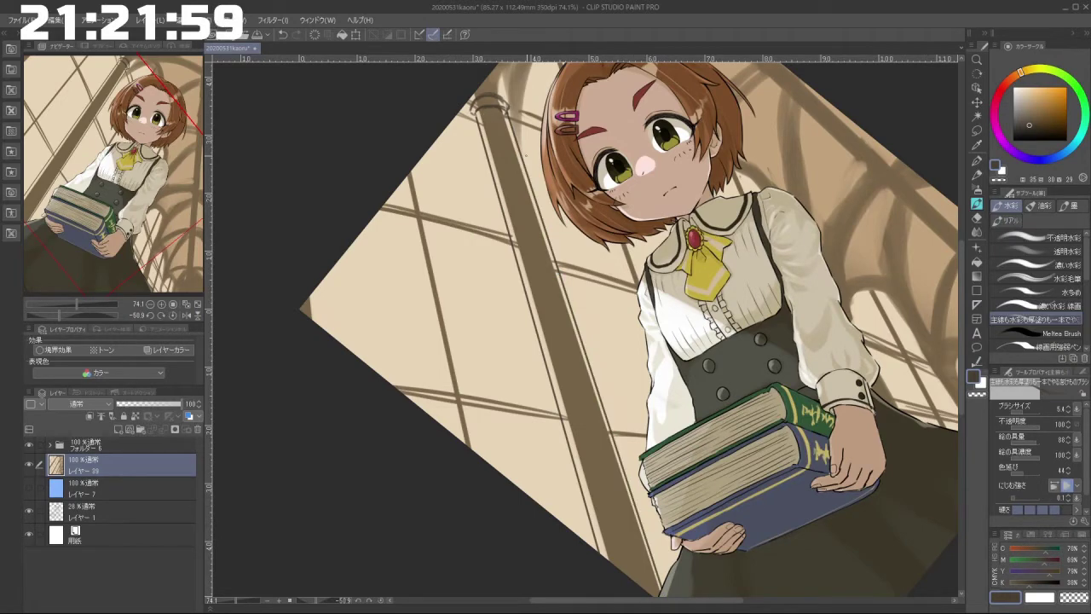
Step: Shade both long edges of the thick pillar with dark brown using a larger brush and straight strokes
mouse_move(502, 139)
mouse_down()
mouse_move(489, 145)
mouse_move(482, 122)
mouse_move(490, 149)
mouse_up()
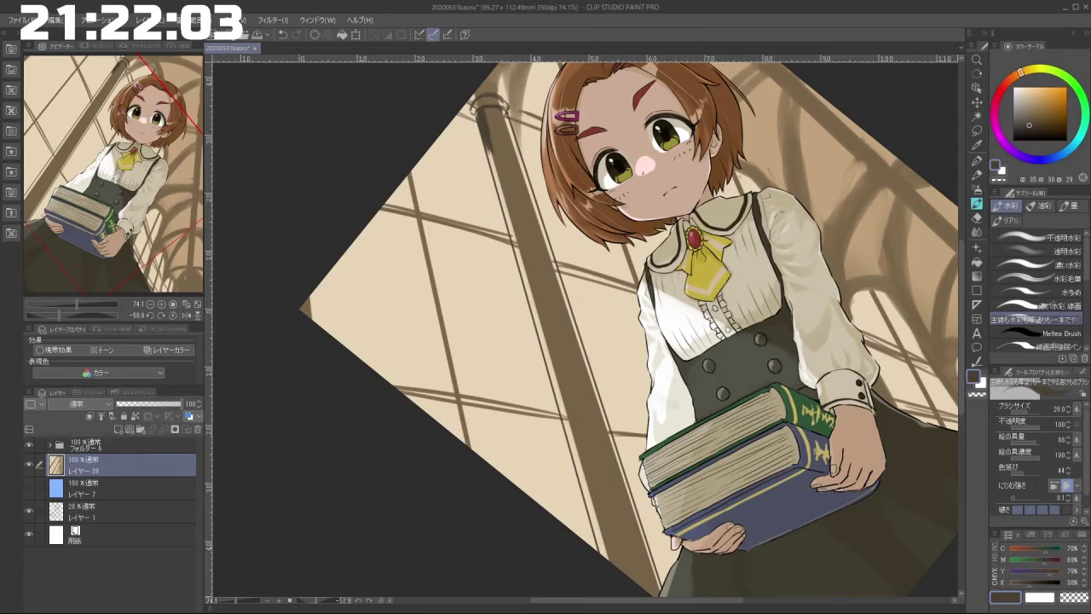
drag(512, 503, 779, 327)
drag(465, 490, 505, 458)
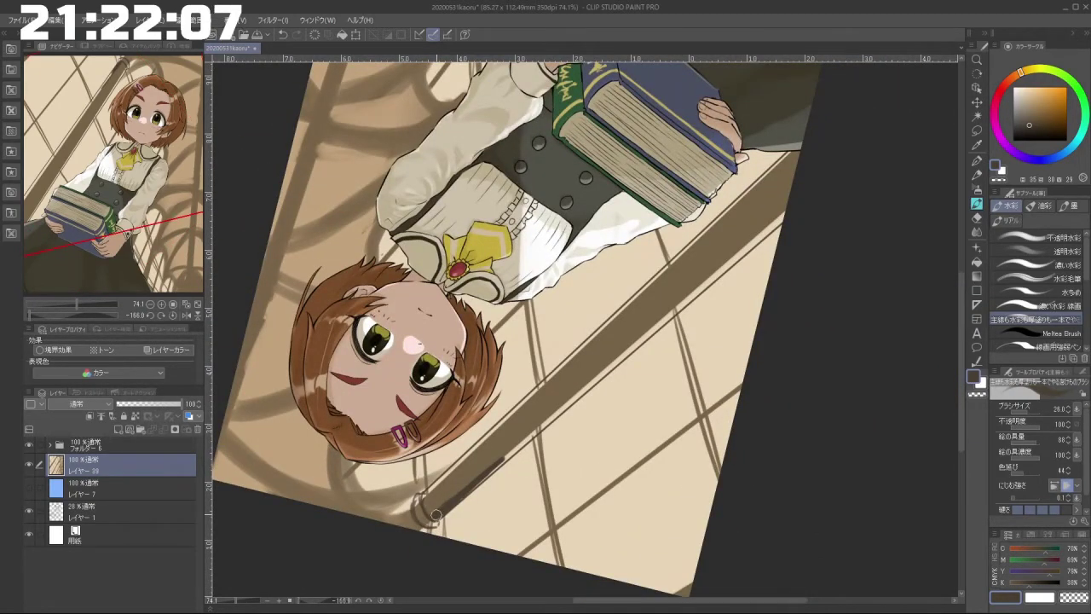
shift+click(795, 204)
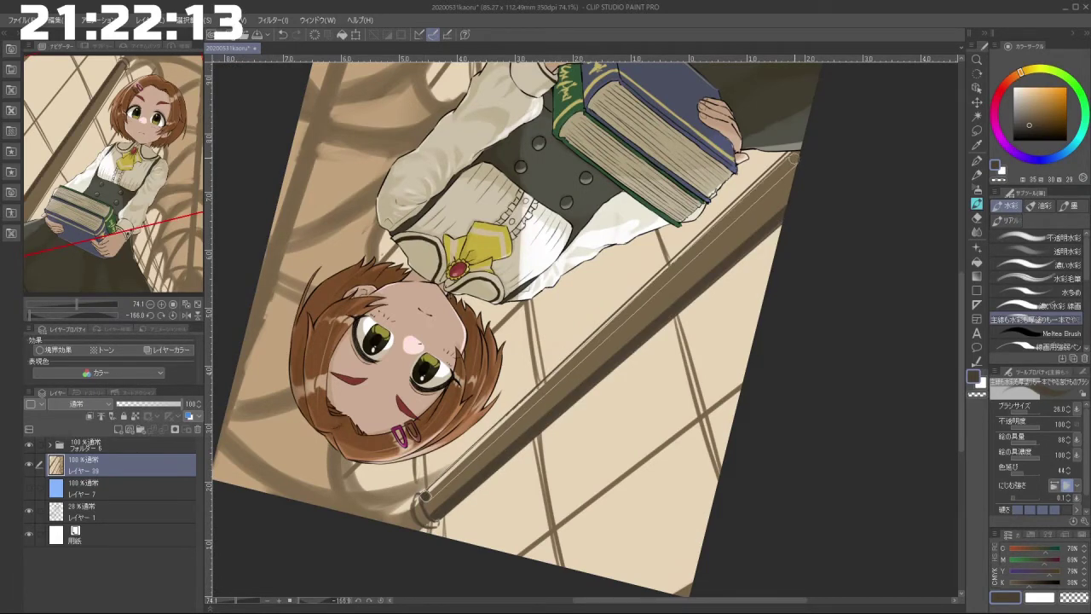
shift+click(799, 152)
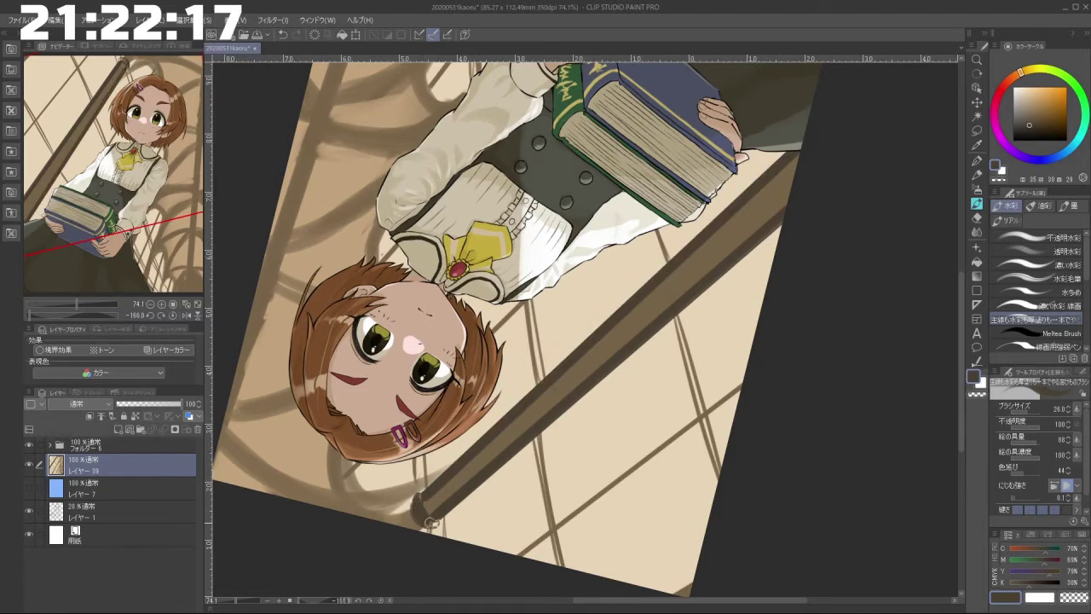
Step: Pick the thick pillar's medium brown and even out its shading from the upper end downward, enlarging the brush to 69.4
alt+click(430, 499)
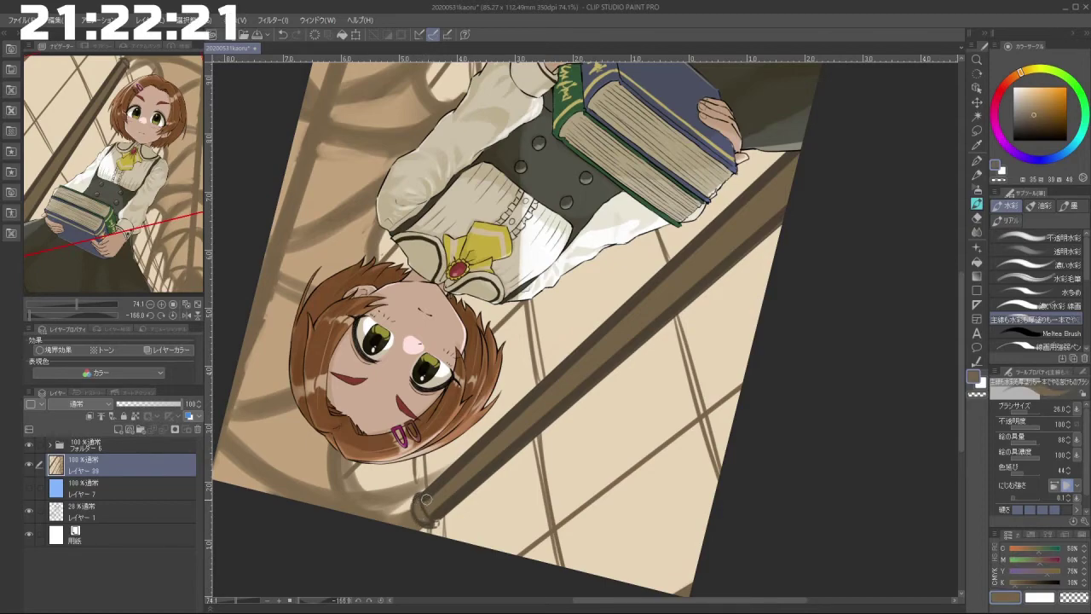
mouse_move(447, 487)
mouse_down()
mouse_move(463, 473)
mouse_move(452, 479)
mouse_up()
scroll(453, 479, up, 1)
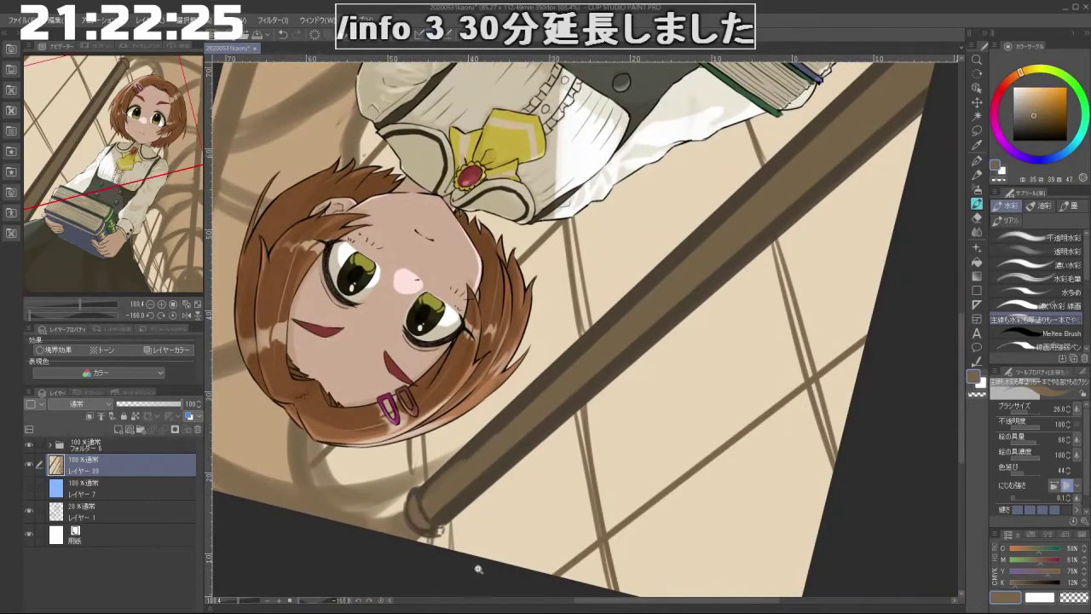
scroll(483, 588, up, 2)
drag(487, 581, 484, 589)
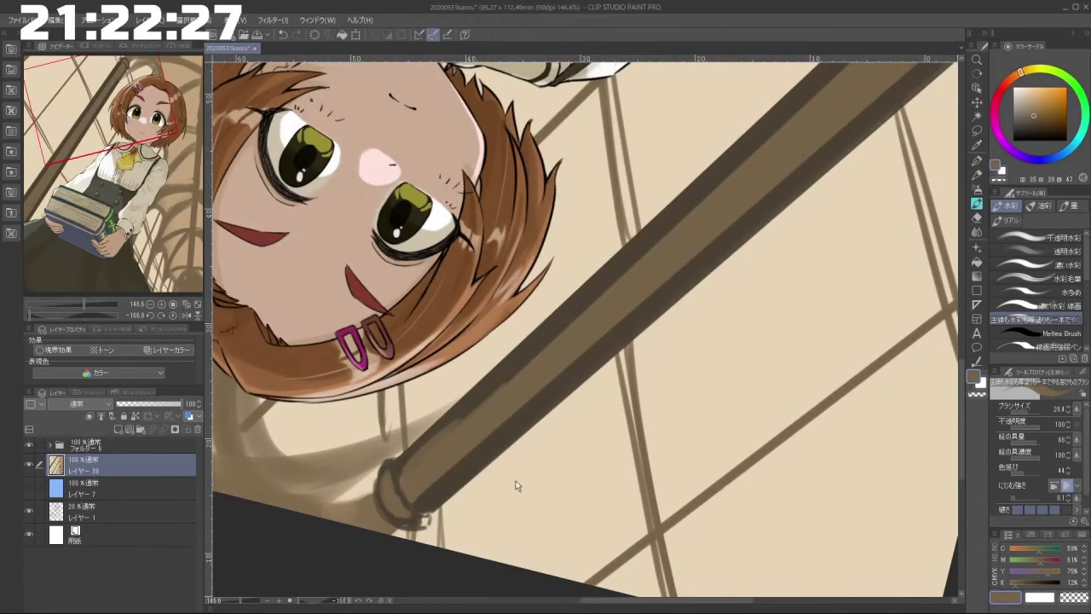
scroll(571, 403, down, 4)
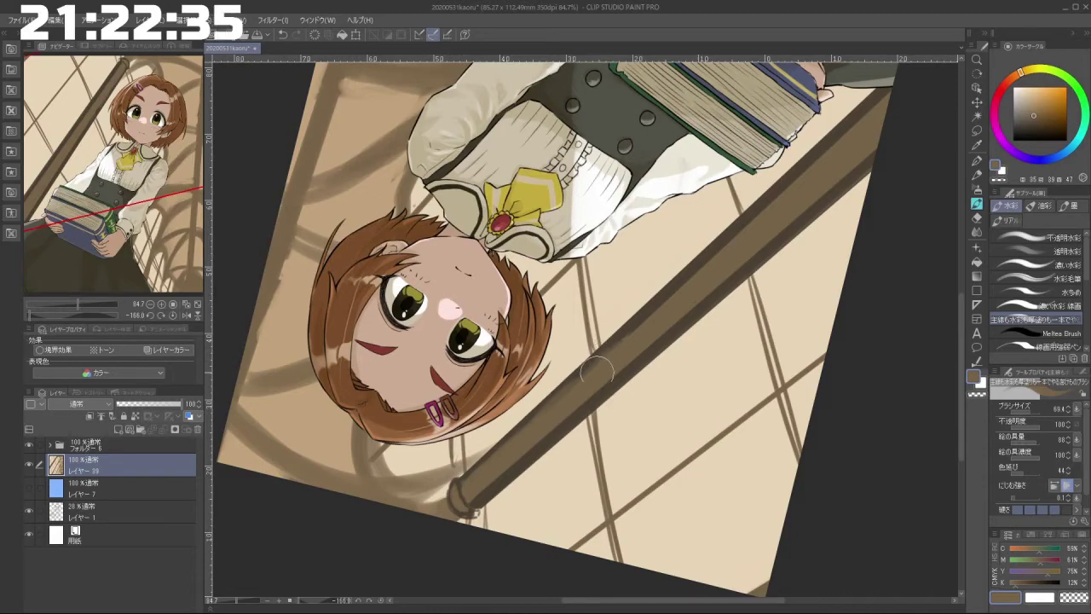
mouse_move(554, 464)
mouse_down()
mouse_move(588, 475)
mouse_move(551, 265)
mouse_up()
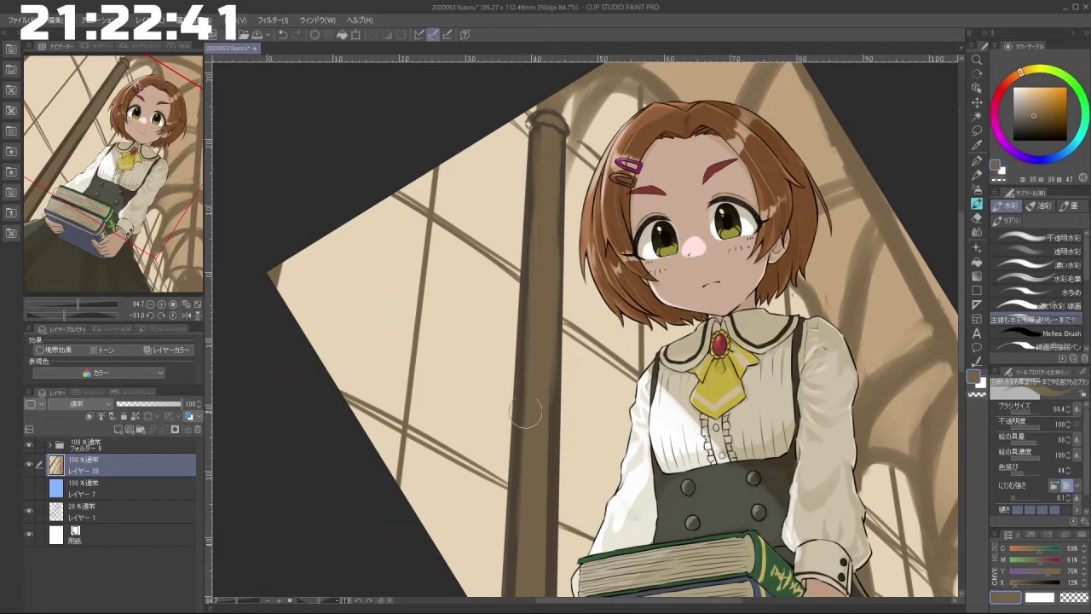
scroll(518, 522, down, 3)
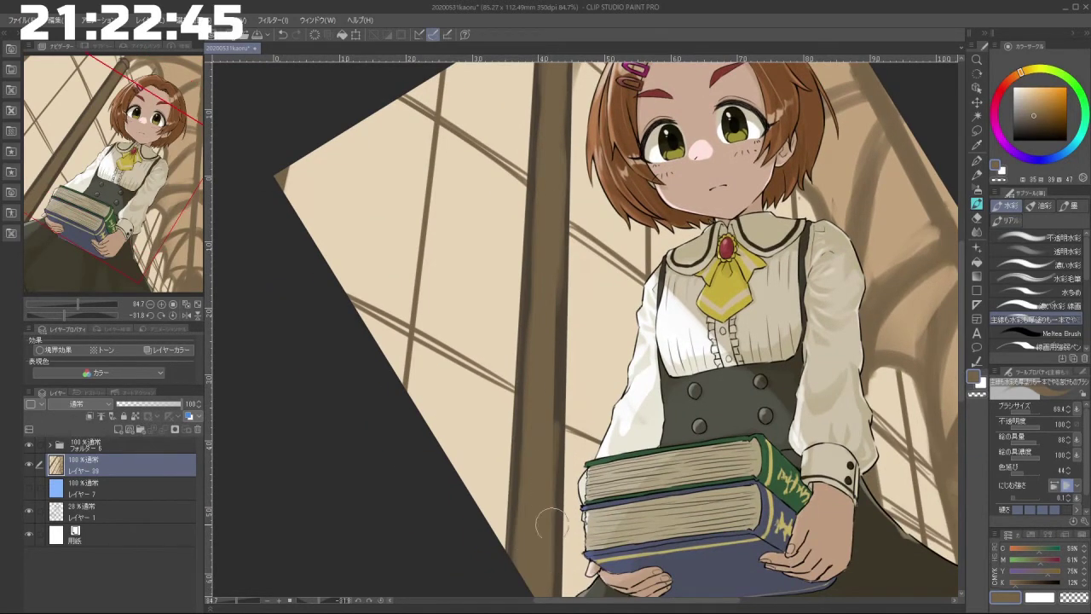
drag(553, 404, 532, 446)
Step: Try long darker brown strokes down the upper part of the thick pillar using a color picked from it, and undo them
alt+click(543, 223)
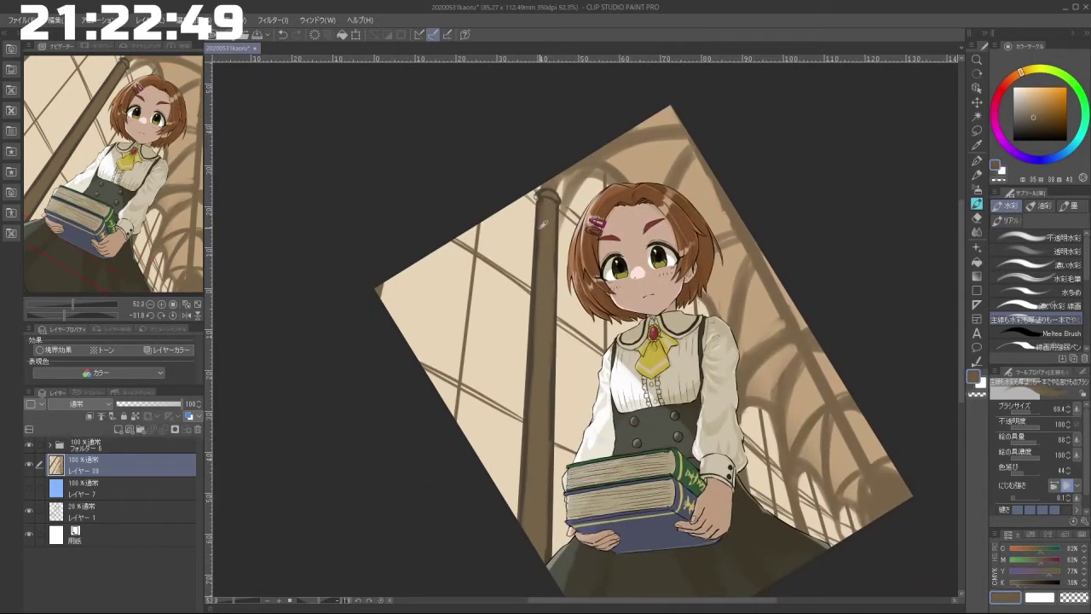
alt+click(544, 201)
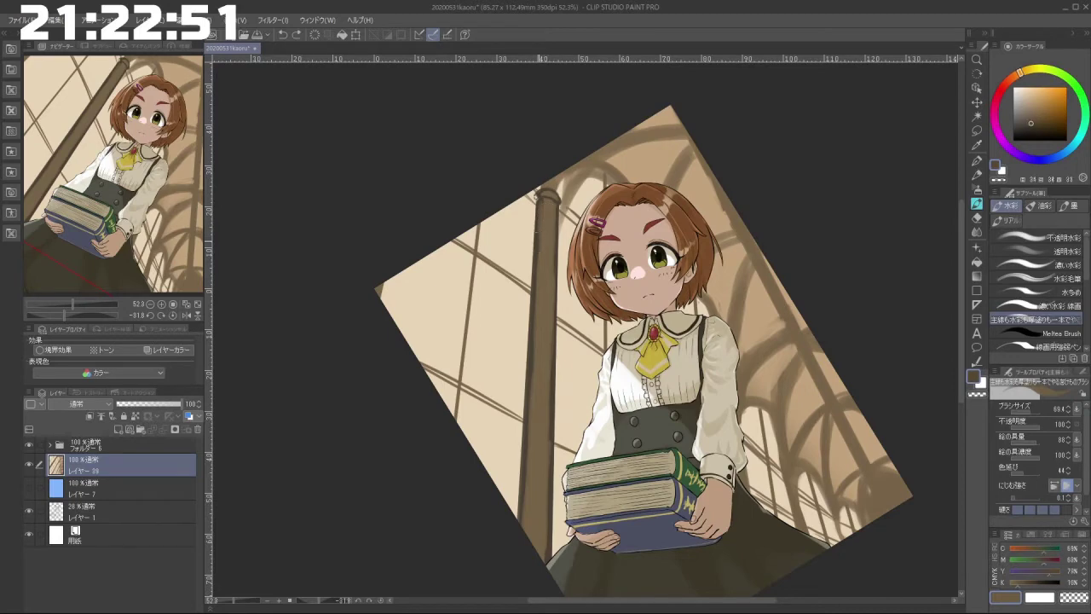
drag(538, 230, 534, 322)
key(ctrl+z)
drag(541, 203, 536, 399)
key(ctrl+z)
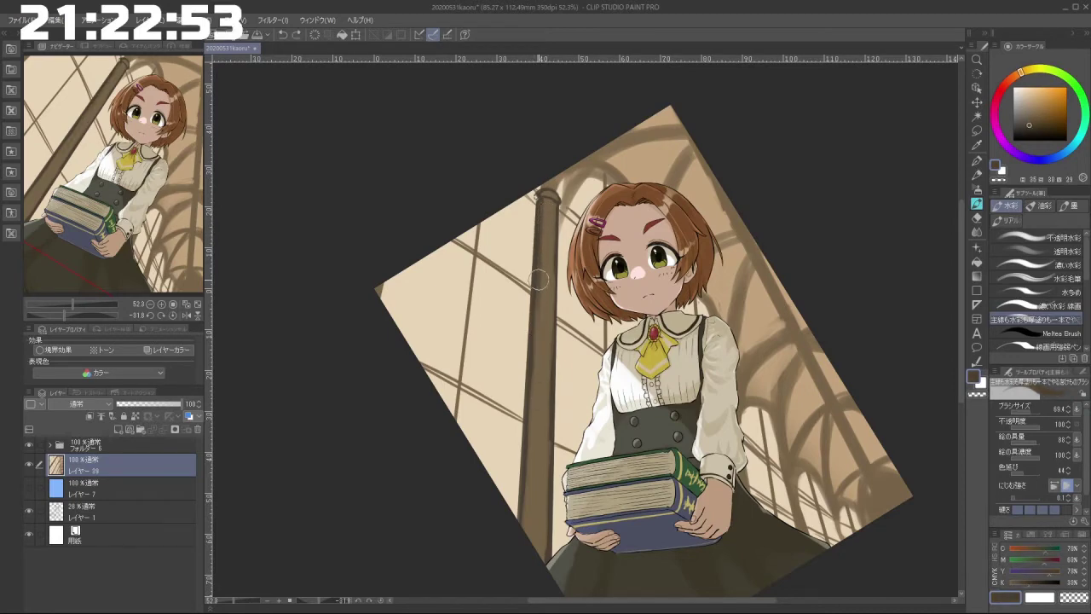
Step: Shade the thick pillar lengthwise with dark brown and soften the shading with a medium brown picked from it, at brush size 69.4
drag(538, 283, 527, 543)
drag(530, 448, 528, 538)
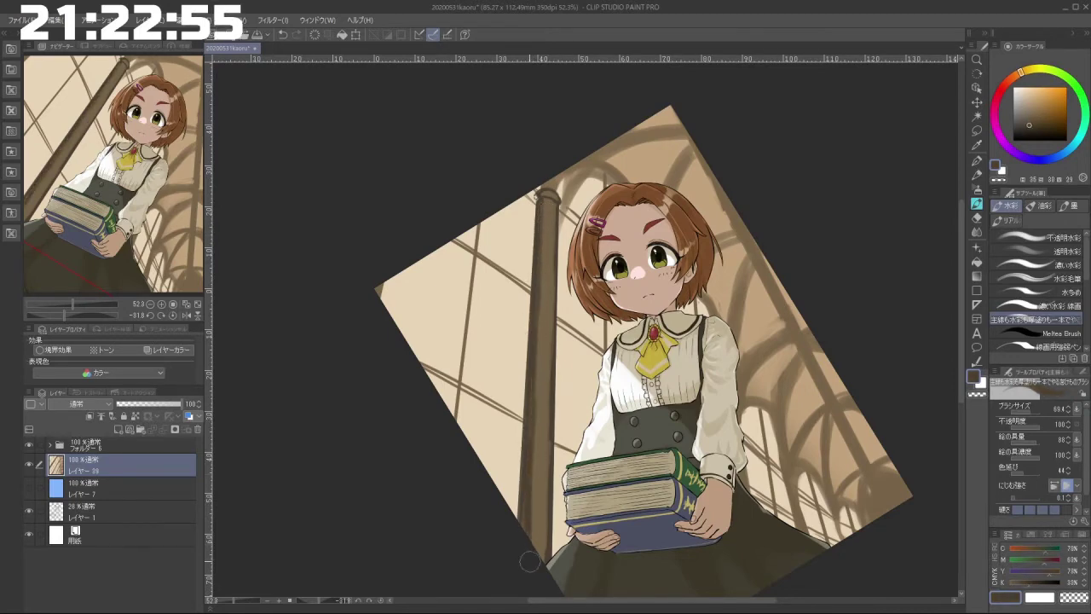
alt+click(540, 464)
alt+click(537, 466)
drag(530, 465, 530, 566)
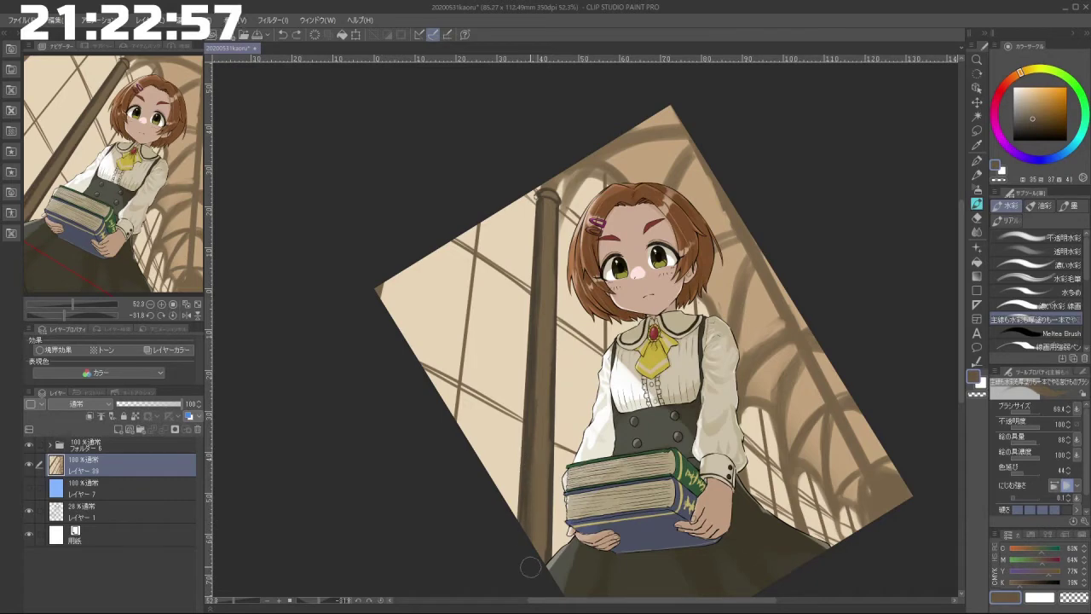
drag(528, 475, 529, 492)
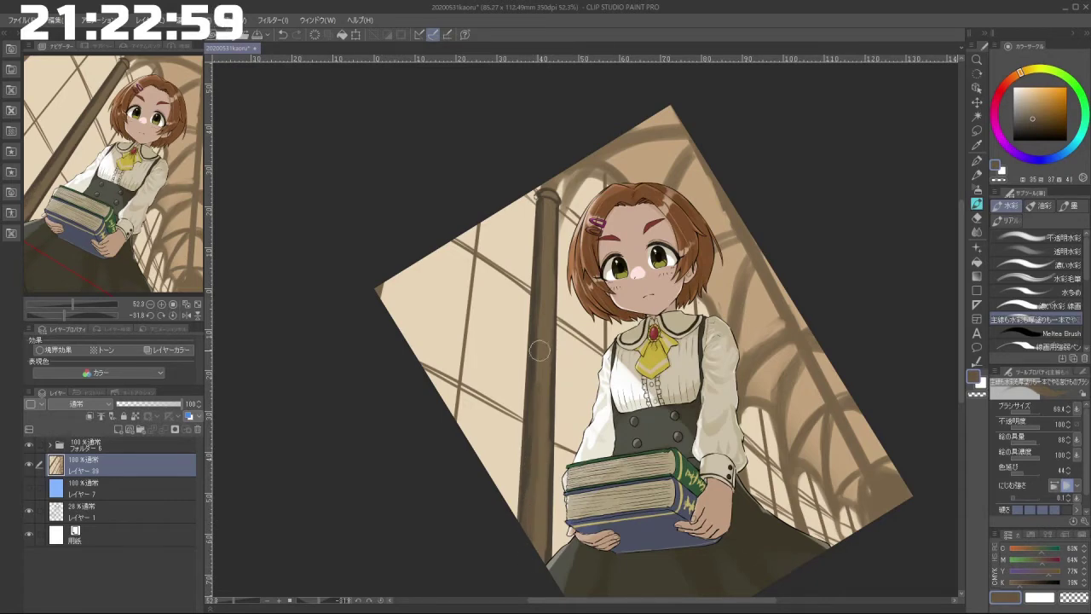
drag(538, 328, 541, 210)
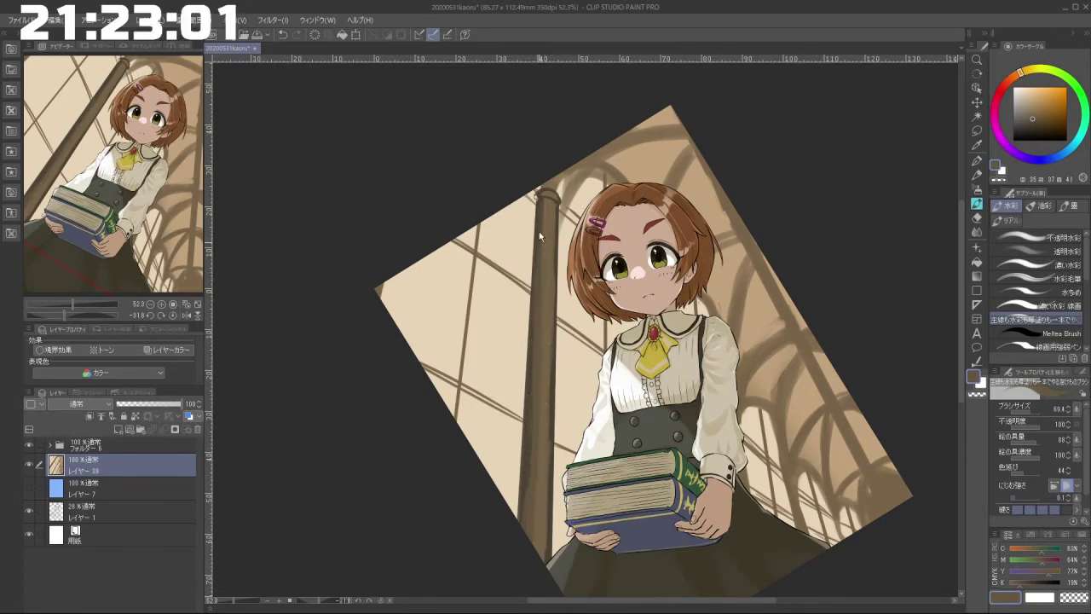
Step: Pick dark brown from the pillar and reinforce the outer edge of the ring at its upper end with a small brush
drag(550, 548, 759, 220)
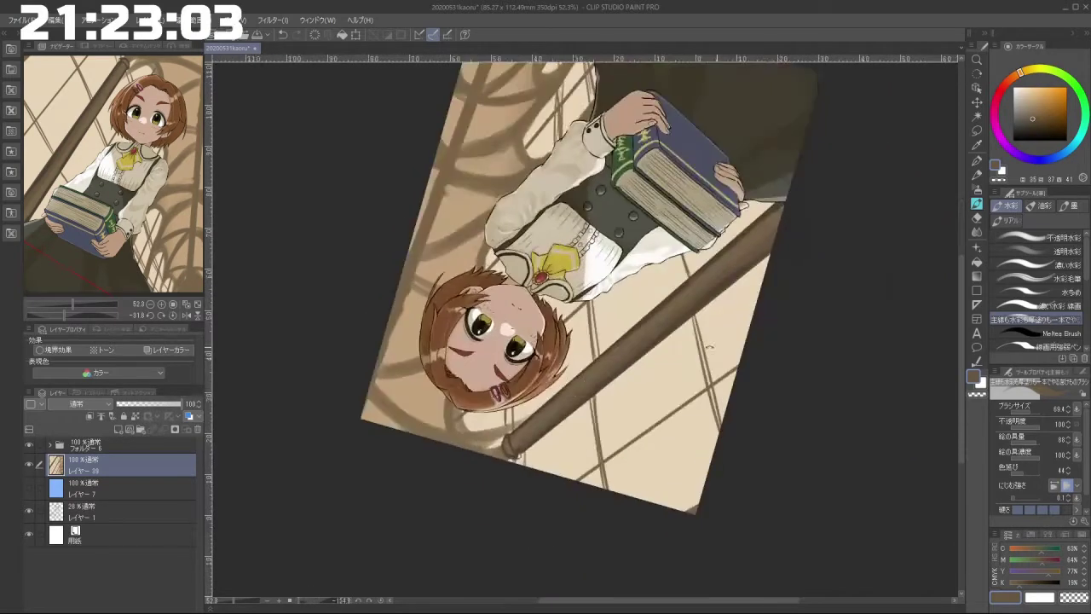
drag(580, 347, 529, 419)
scroll(529, 419, up, 7)
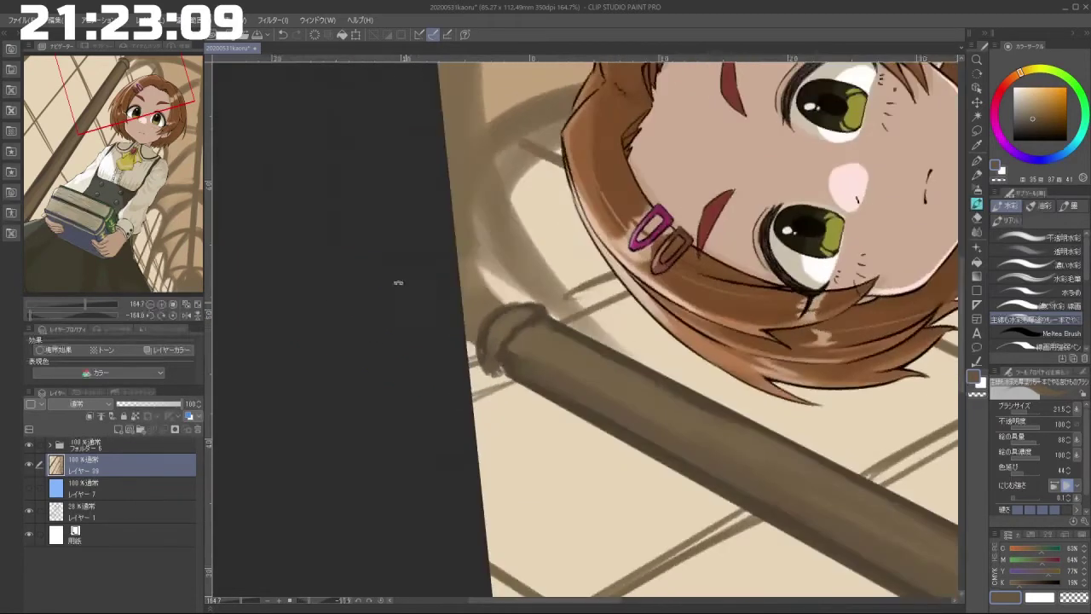
drag(576, 423, 476, 337)
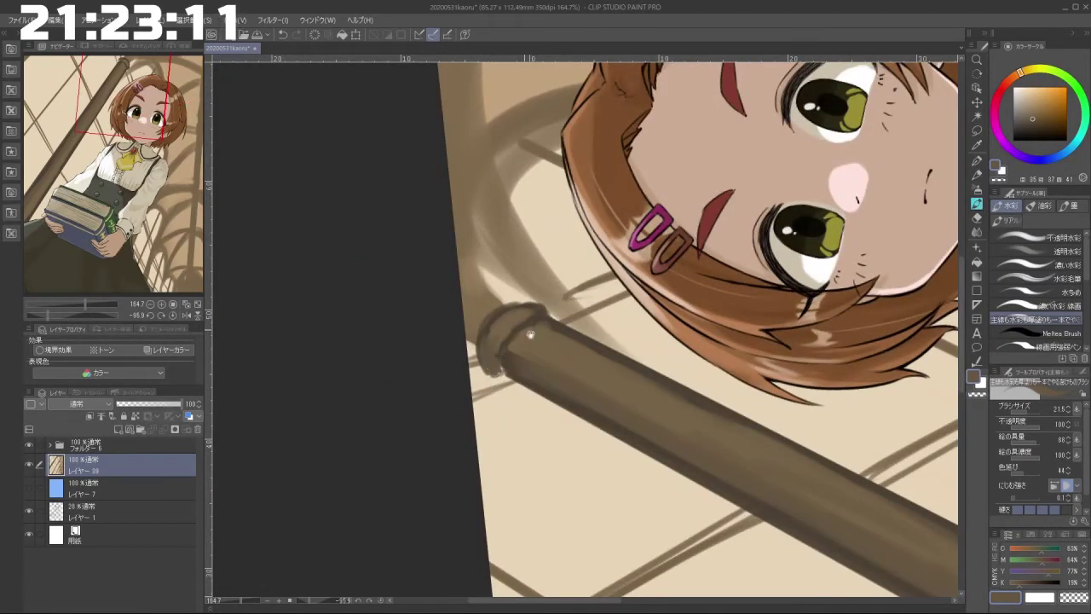
mouse_move(614, 425)
mouse_down()
mouse_move(570, 401)
mouse_move(619, 411)
mouse_up()
mouse_move(612, 509)
mouse_down()
mouse_move(568, 419)
mouse_move(568, 452)
mouse_move(584, 472)
mouse_move(564, 465)
mouse_up()
alt+click(595, 450)
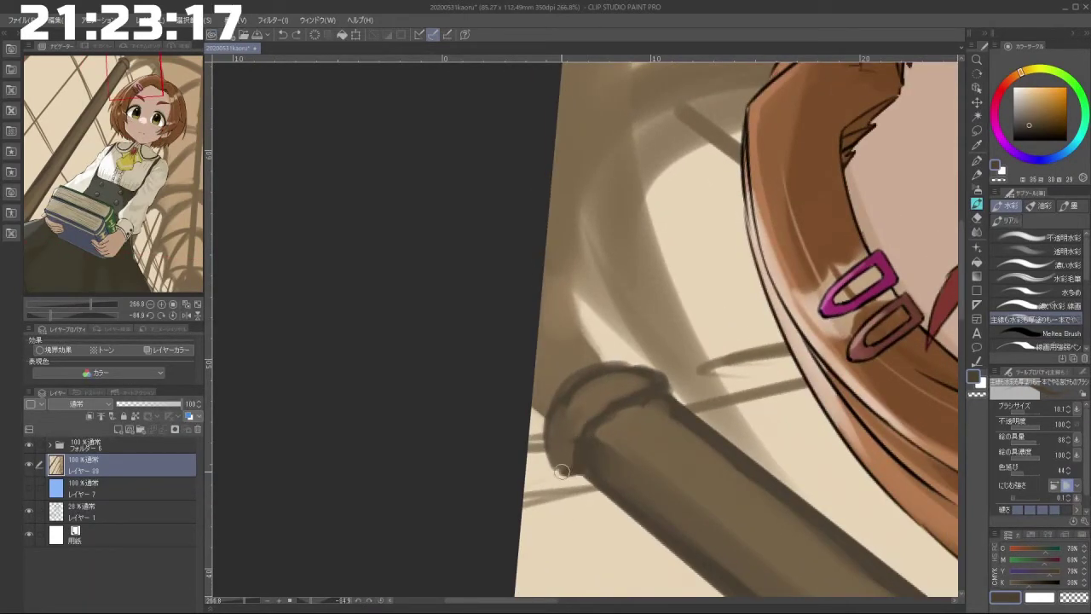
drag(552, 419, 558, 465)
mouse_move(592, 374)
mouse_down()
mouse_move(557, 401)
mouse_move(562, 466)
mouse_up()
Step: Pick a medium brown beside the ring and fill in the shading on the ring's darker side
alt+click(605, 457)
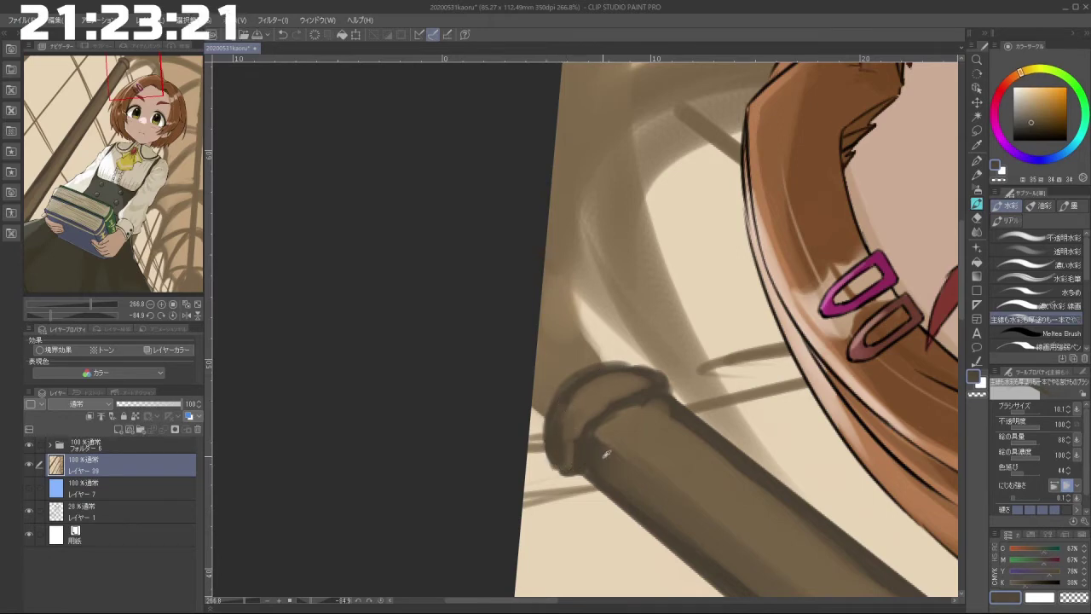
alt+click(604, 463)
alt+click(608, 453)
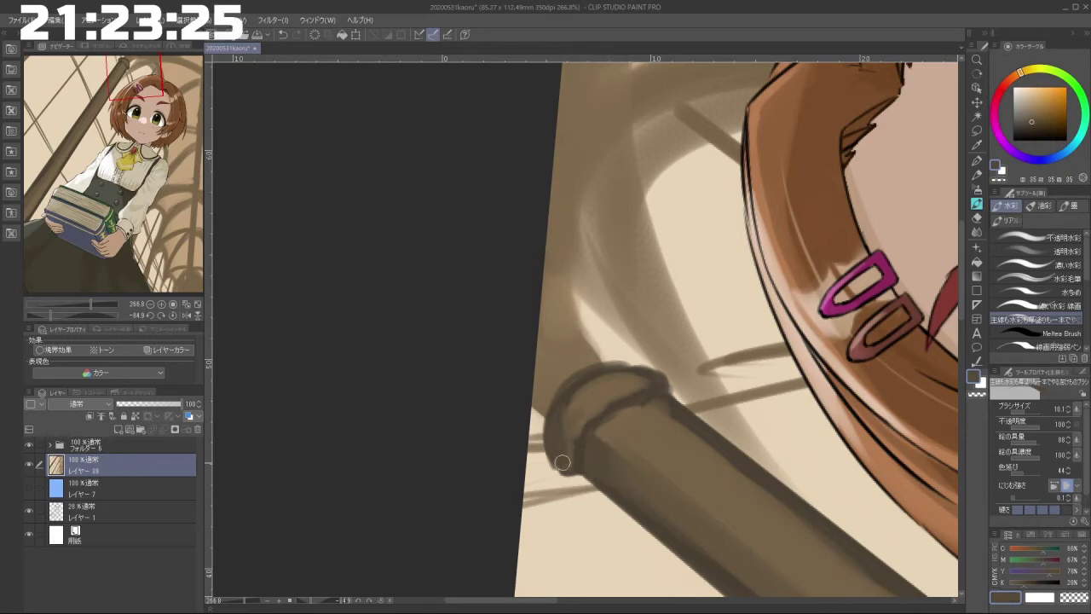
mouse_move(564, 421)
mouse_down()
mouse_move(574, 432)
mouse_move(785, 363)
mouse_move(783, 305)
mouse_up()
Step: Pick a lighter brown and brush it along the lower part of the thick pillar with brush size 21.7, undoing the last stroke
scroll(562, 420, down, 3)
drag(652, 374, 738, 363)
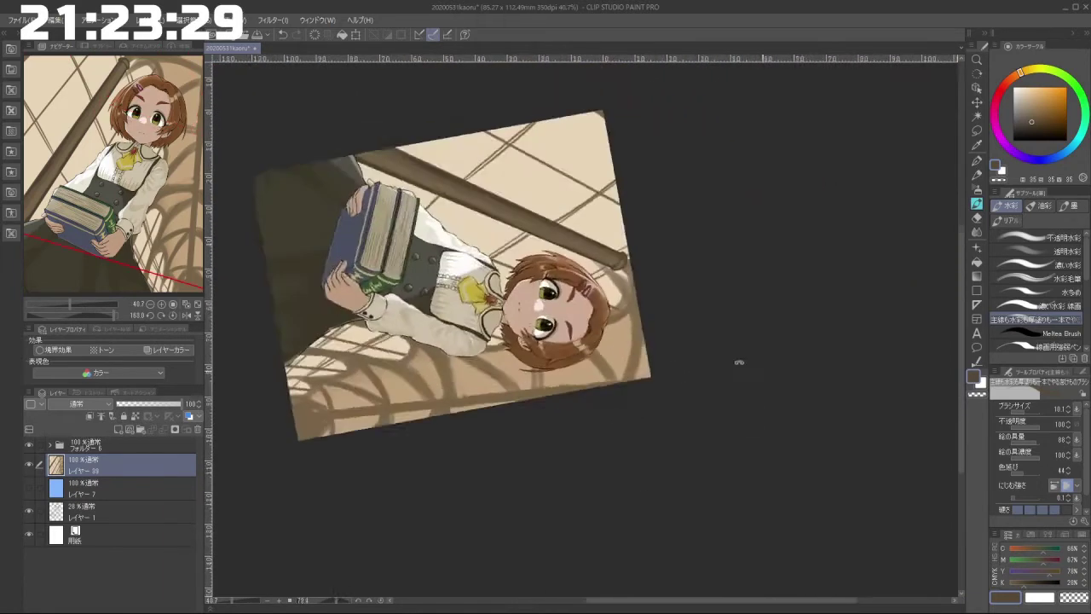
mouse_move(477, 464)
mouse_down()
mouse_move(659, 472)
mouse_move(736, 384)
mouse_up()
drag(546, 502, 584, 442)
drag(558, 481, 597, 465)
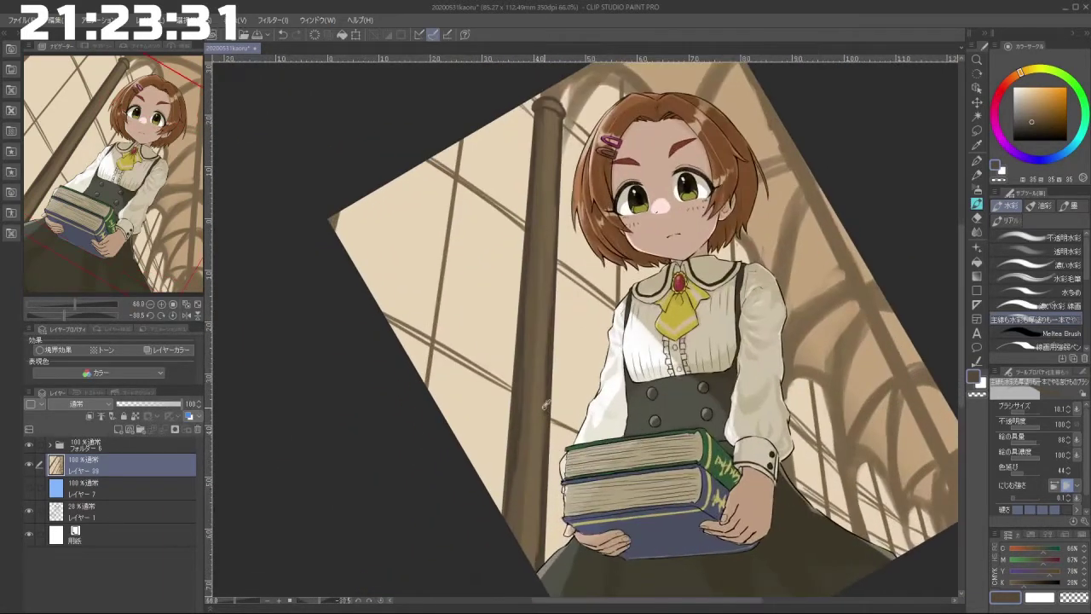
alt+click(539, 415)
mouse_move(538, 414)
mouse_down()
mouse_move(550, 300)
mouse_move(540, 495)
mouse_up()
drag(539, 542, 538, 565)
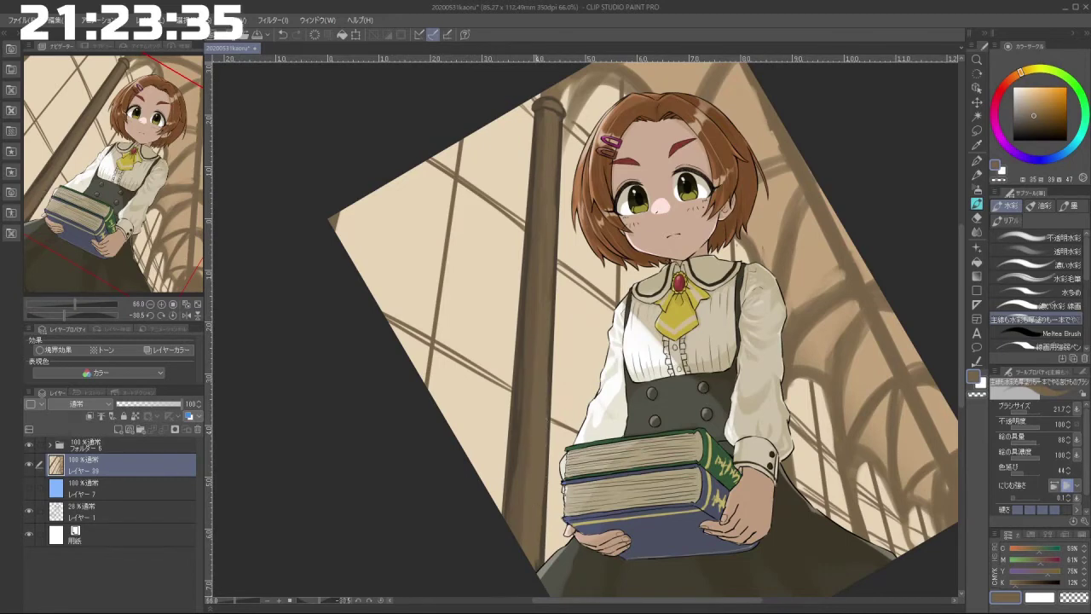
drag(543, 441, 535, 569)
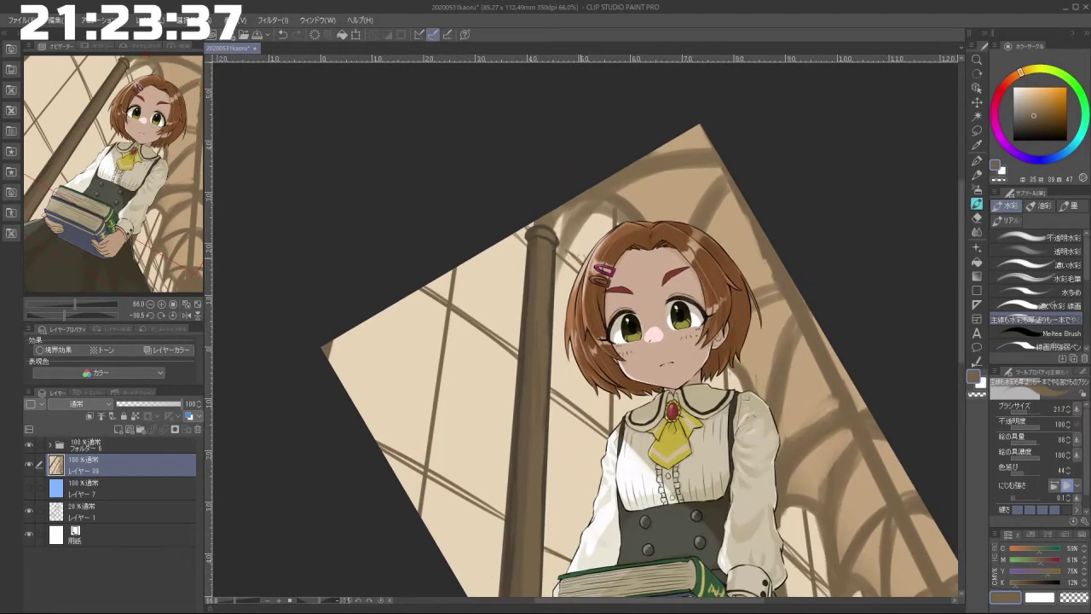
key(ctrl+z)
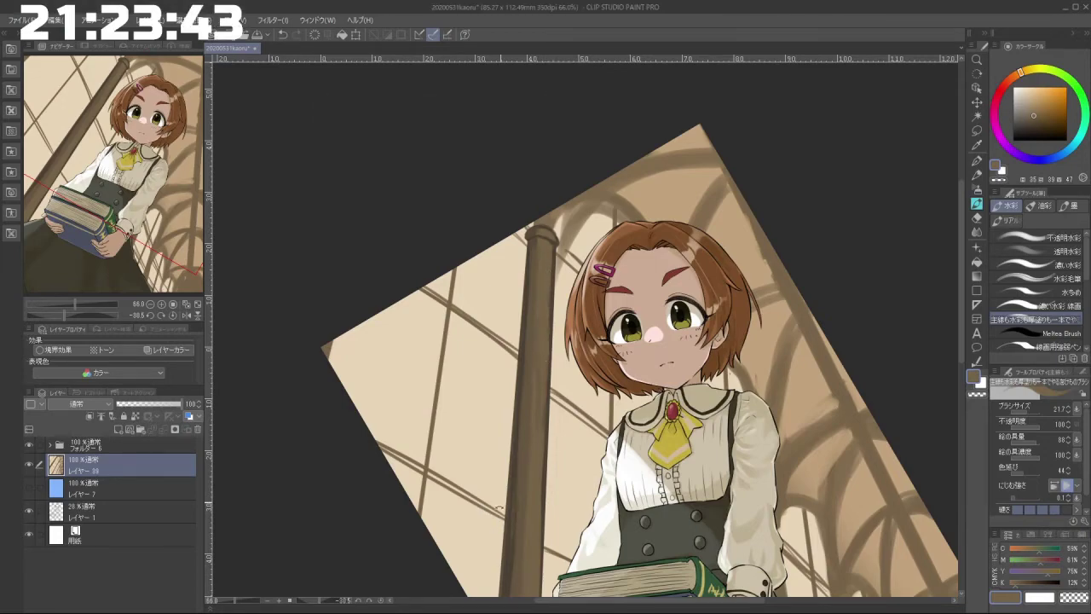
Step: Undo another pillar stroke and touch up the joint between the ring and the pillar shaft with browns picked there
mouse_move(480, 518)
mouse_down()
mouse_move(836, 351)
mouse_move(824, 266)
mouse_up()
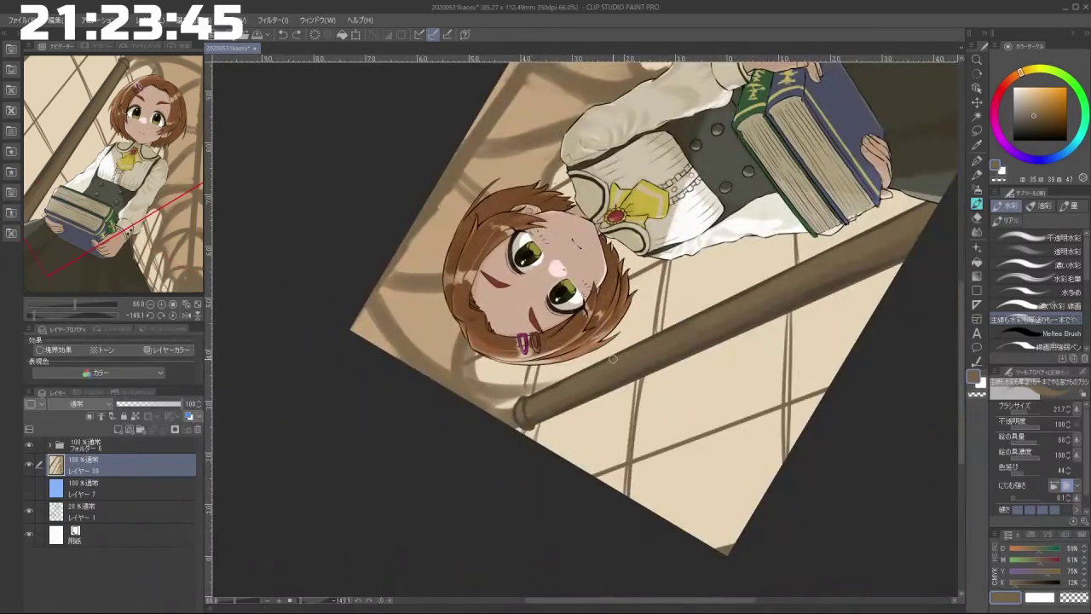
key(ctrl+z)
mouse_move(582, 474)
mouse_down()
mouse_move(555, 458)
mouse_move(628, 453)
mouse_up()
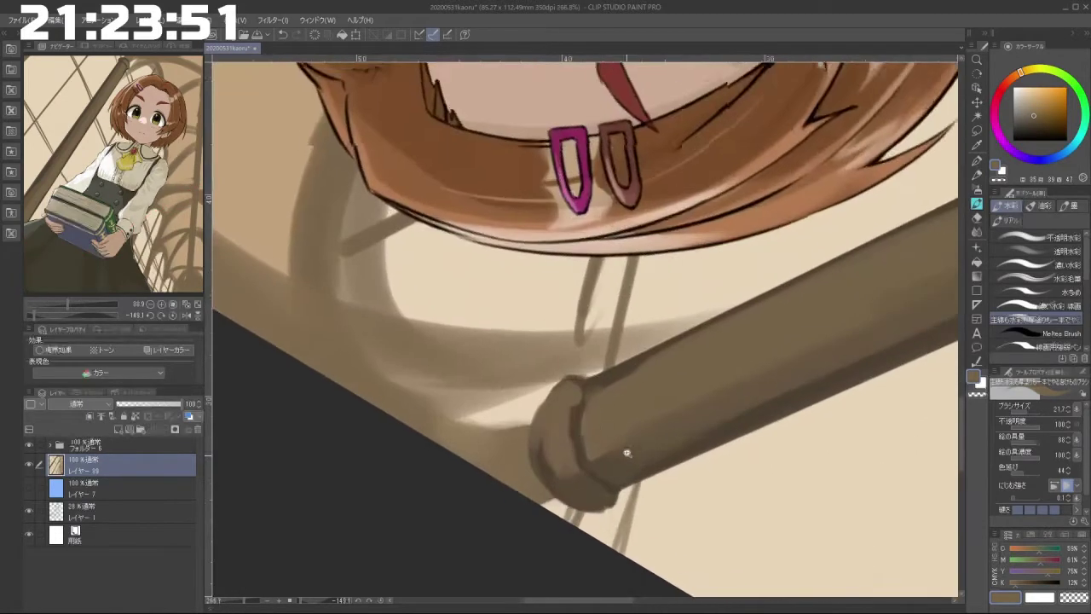
alt+click(576, 427)
alt+click(604, 399)
alt+click(621, 367)
alt+click(611, 392)
mouse_move(607, 394)
mouse_down()
mouse_move(662, 355)
mouse_move(637, 359)
mouse_up()
alt+click(638, 359)
drag(653, 408, 650, 407)
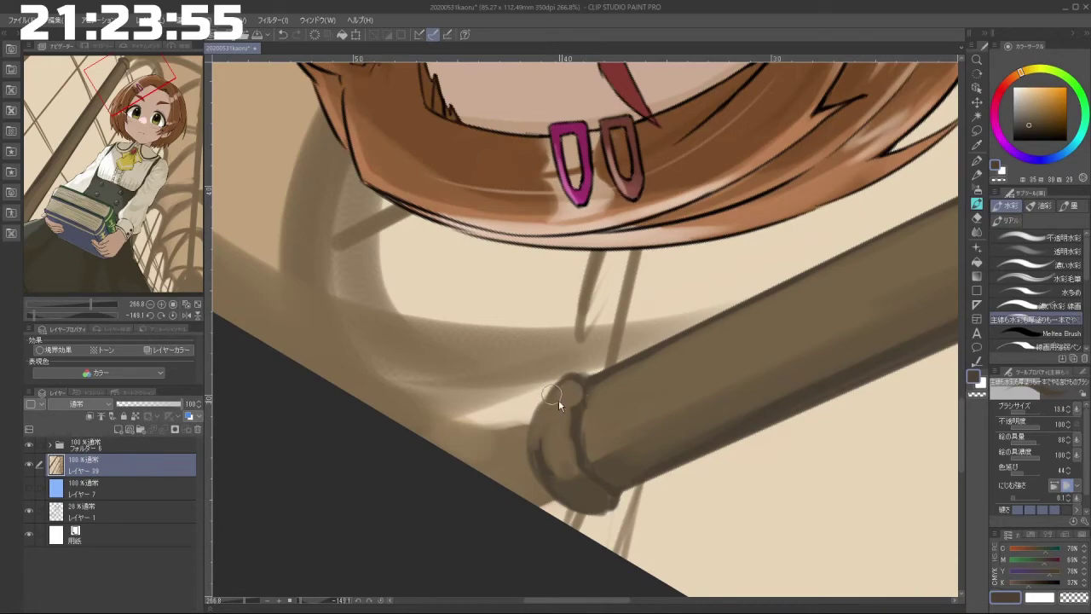
Step: Try a dark brown stroke along the outer edge of the pillar's ring and undo it
drag(558, 399, 533, 444)
key(ctrl+z)
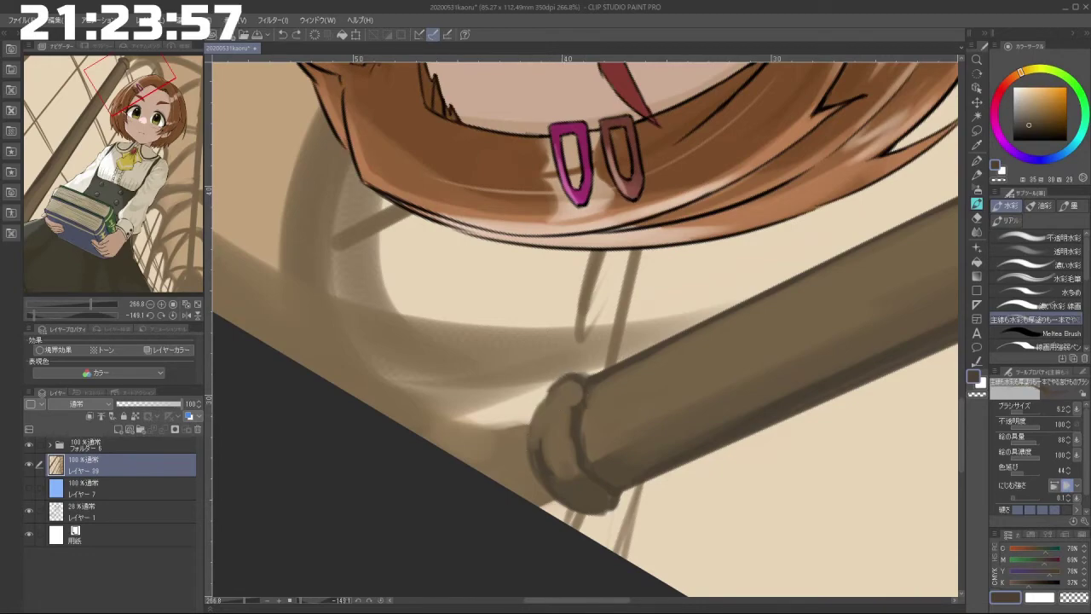
mouse_move(548, 392)
mouse_down()
mouse_move(532, 460)
mouse_move(517, 461)
mouse_move(691, 497)
mouse_move(767, 363)
mouse_up()
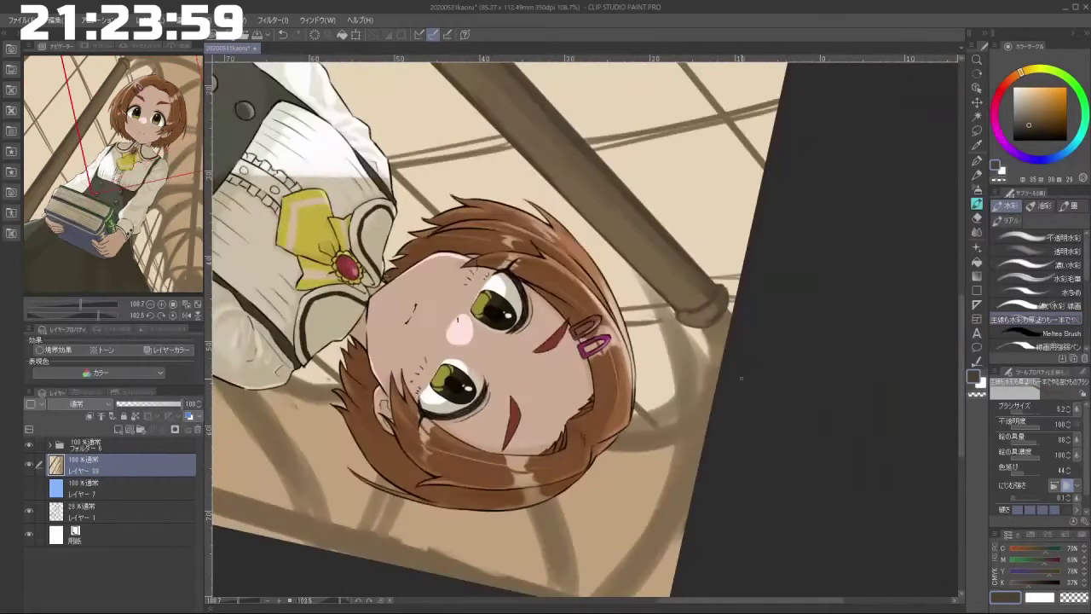
Step: Outline the curved strut between the pillar top and the girl's hair with a thin dark brown line
drag(692, 365, 691, 341)
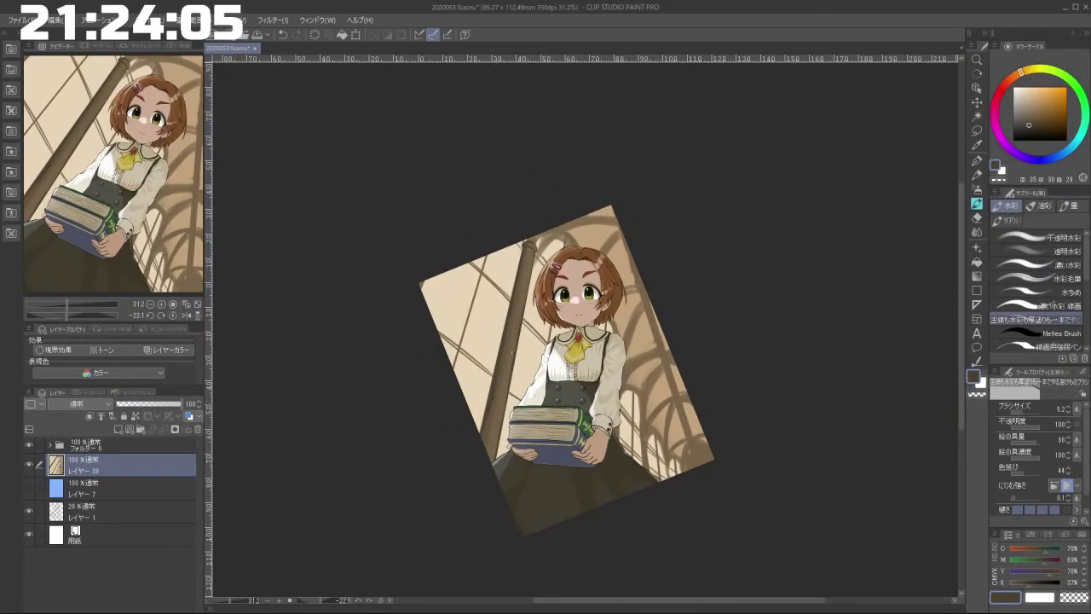
drag(548, 500, 755, 368)
drag(646, 448, 732, 335)
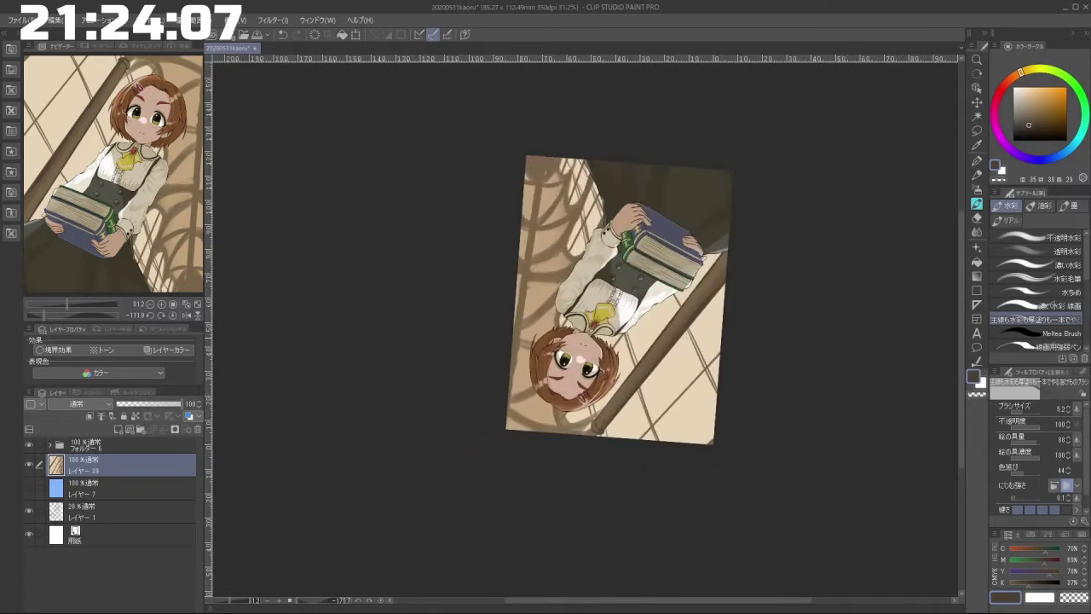
drag(605, 419, 638, 426)
scroll(638, 426, up, 4)
mouse_move(525, 473)
mouse_down()
mouse_move(469, 474)
mouse_move(503, 473)
mouse_up()
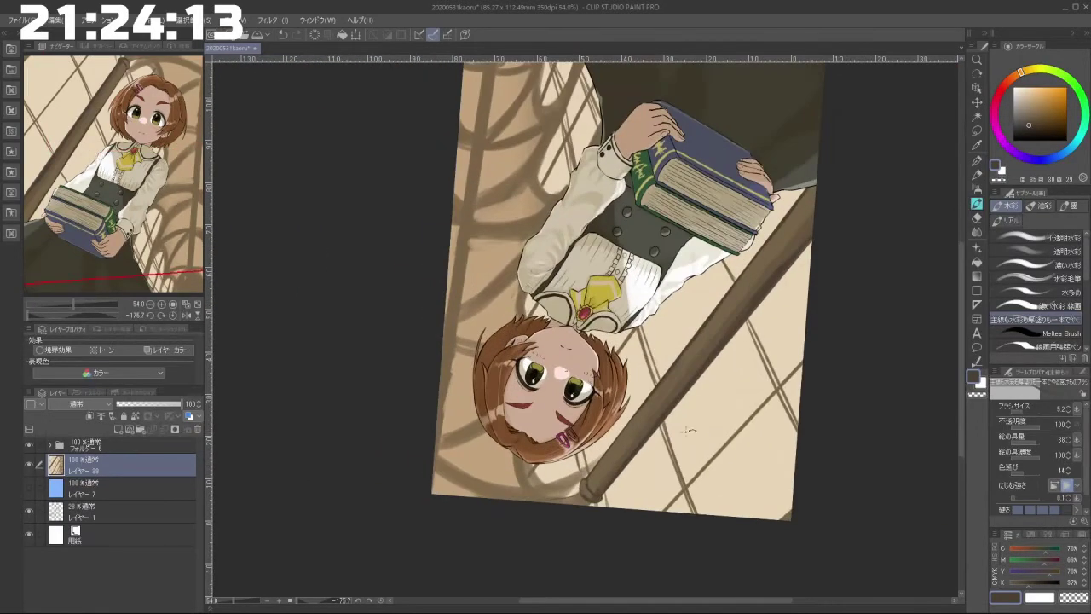
drag(594, 445, 482, 453)
drag(462, 344, 508, 346)
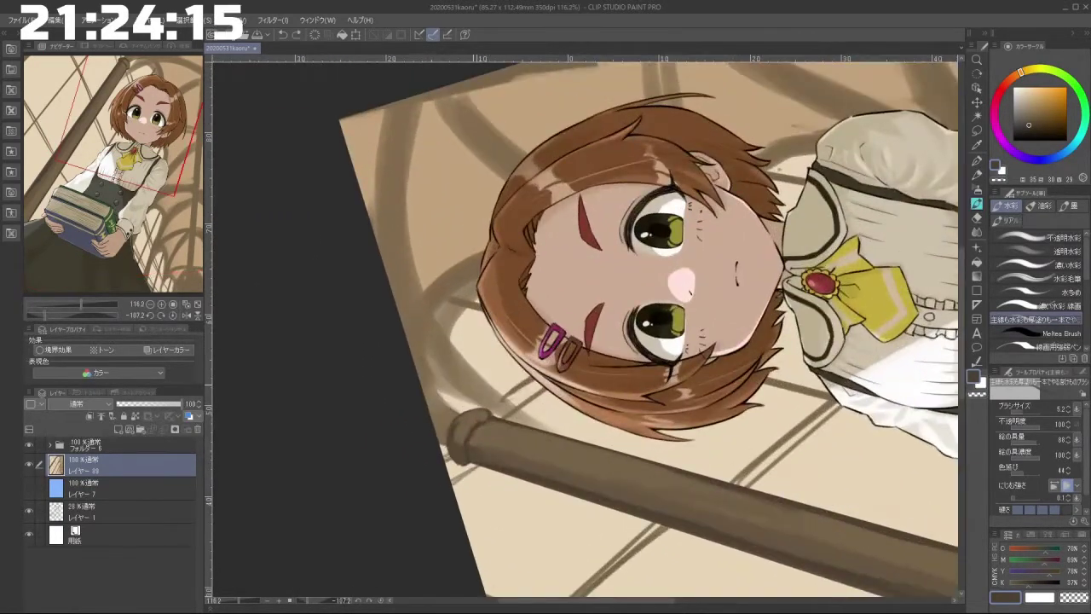
mouse_move(446, 407)
mouse_down()
mouse_move(444, 346)
mouse_move(456, 317)
mouse_up()
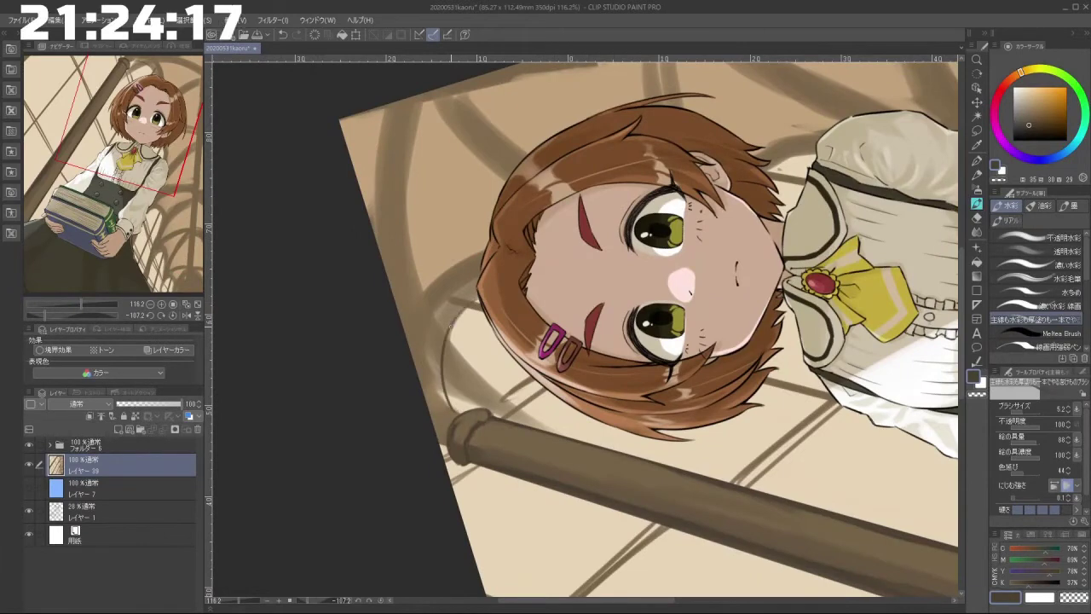
key(ctrl+z)
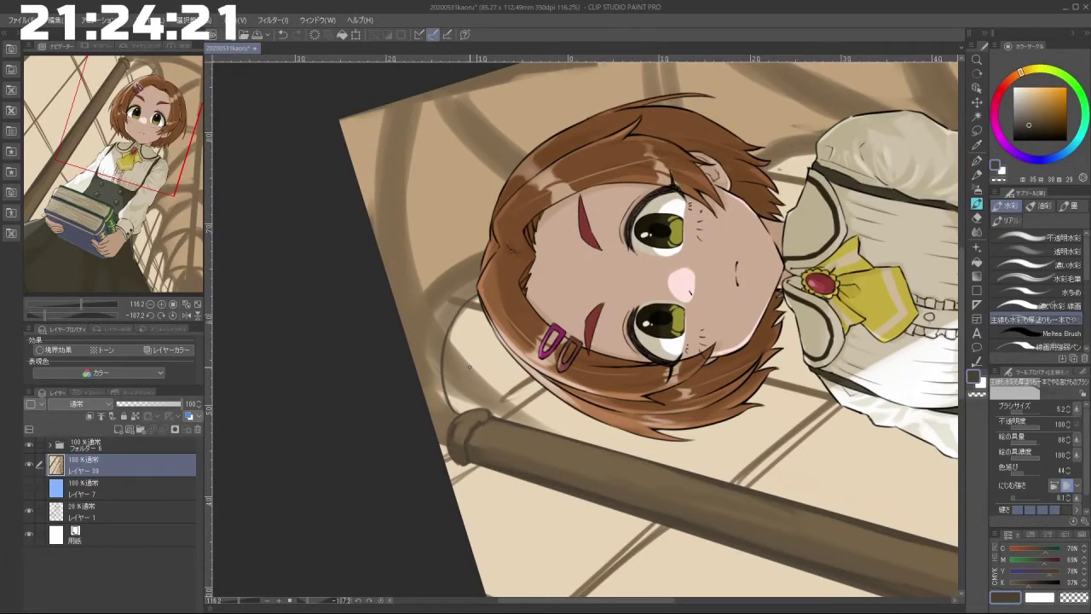
mouse_move(456, 398)
mouse_down()
mouse_move(453, 334)
mouse_move(460, 408)
mouse_move(502, 463)
mouse_move(680, 336)
mouse_up()
key(ctrl+z)
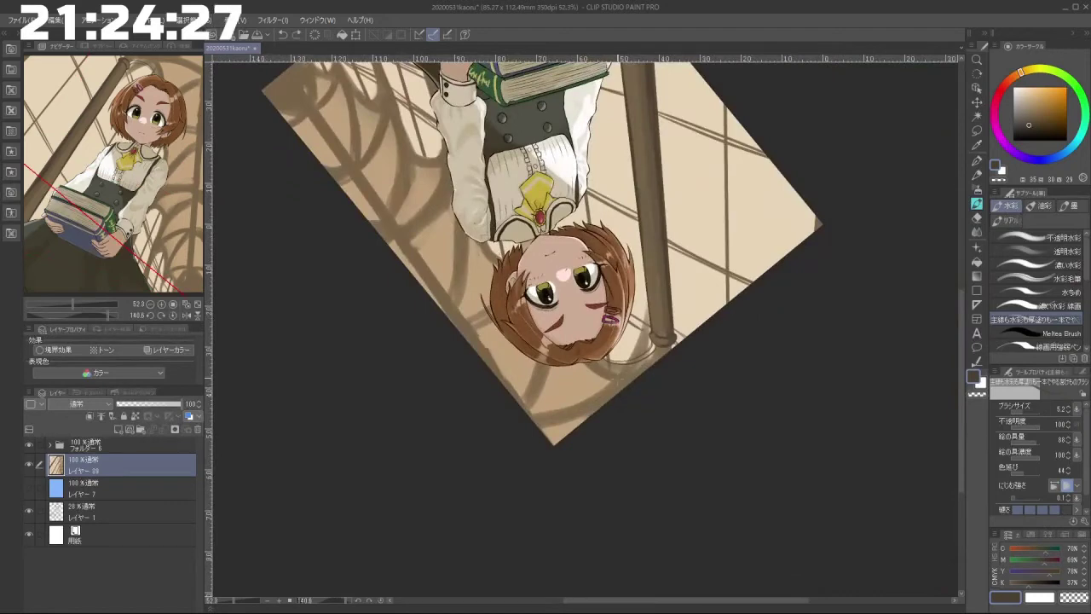
Step: Use a darker brown and a larger brush to outline the arch beam curving across the page corner towards the pillar
click(1029, 129)
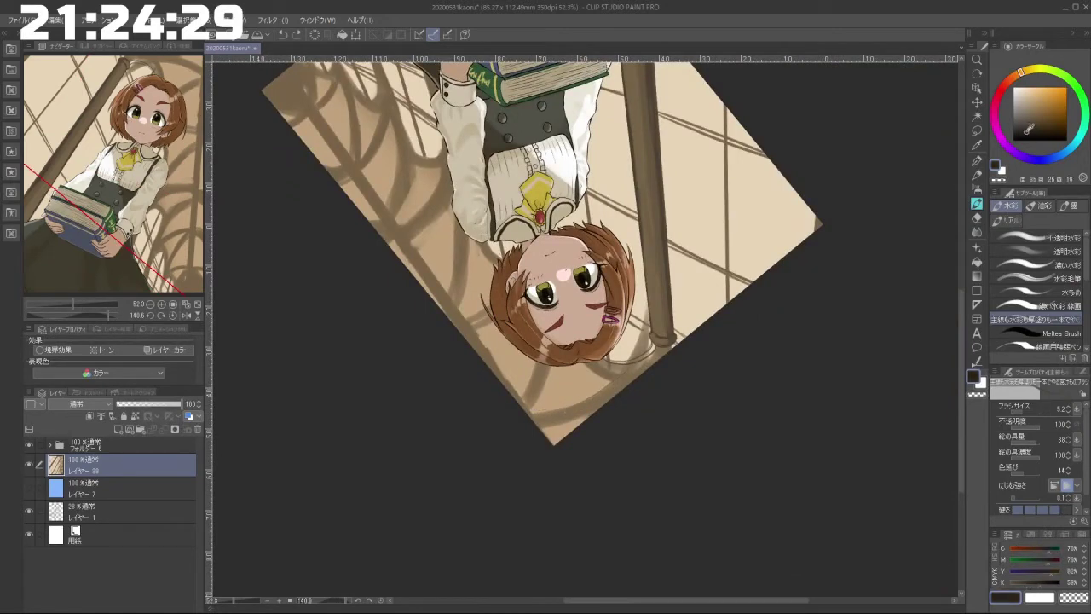
key(])
drag(529, 416, 586, 403)
key(ctrl+z)
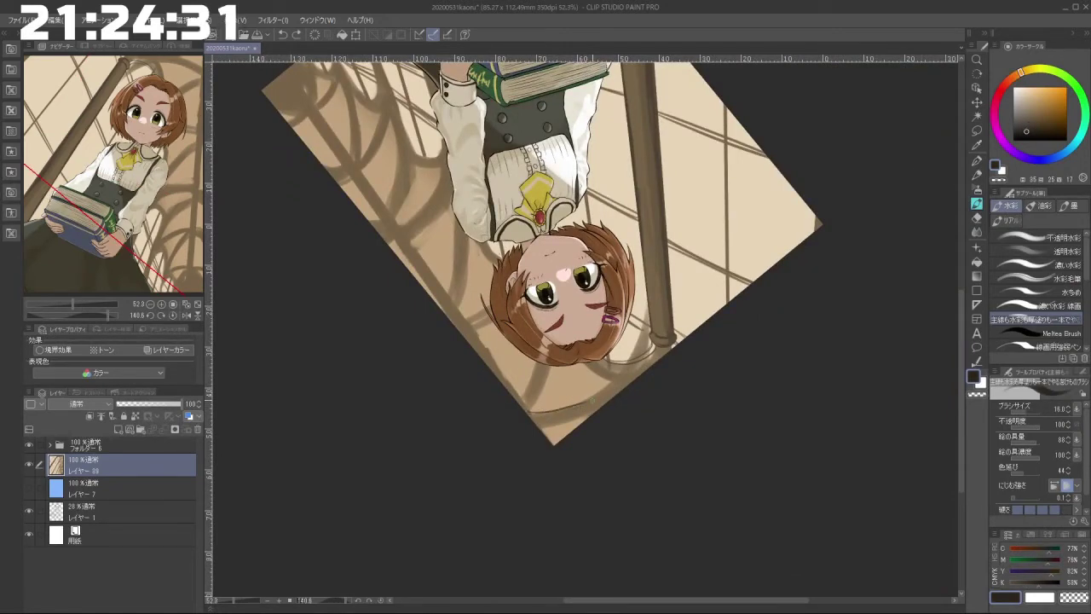
key(ctrl+z)
mouse_move(563, 473)
mouse_down()
mouse_move(708, 349)
mouse_move(666, 239)
mouse_move(611, 212)
mouse_move(560, 211)
mouse_move(551, 292)
mouse_up()
key(ctrl+z)
mouse_move(605, 232)
mouse_down()
mouse_move(537, 300)
mouse_move(546, 280)
mouse_move(518, 331)
mouse_up()
key(ctrl+z)
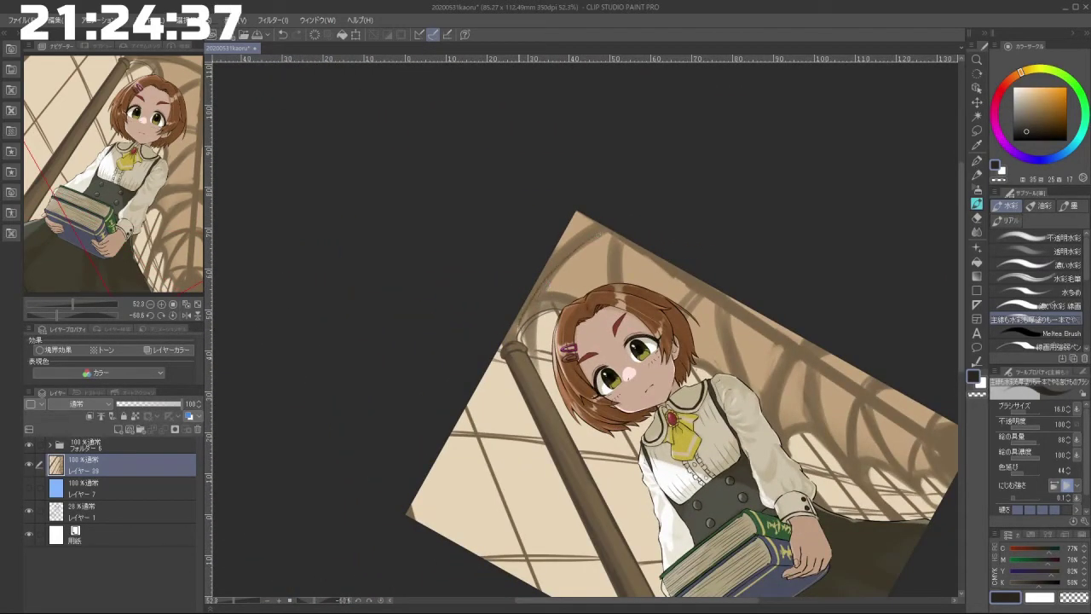
mouse_move(607, 232)
mouse_down()
mouse_move(606, 283)
mouse_move(535, 300)
mouse_move(519, 332)
mouse_up()
key(ctrl+z)
key(ctrl+z)
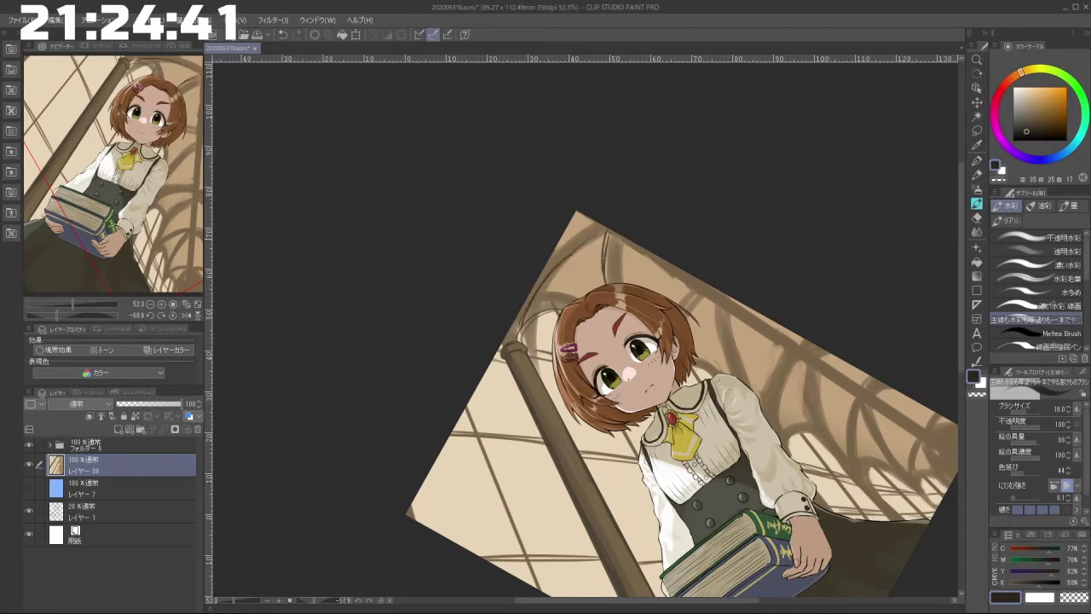
Step: Outline the curved beam branching off the arch just above the girl's hair
drag(615, 237, 626, 283)
key(ctrl+z)
key(ctrl+z)
mouse_move(599, 224)
mouse_down()
mouse_move(561, 241)
mouse_move(532, 312)
mouse_move(554, 352)
mouse_move(689, 397)
mouse_move(622, 365)
mouse_move(626, 355)
mouse_move(637, 364)
mouse_move(626, 388)
mouse_up()
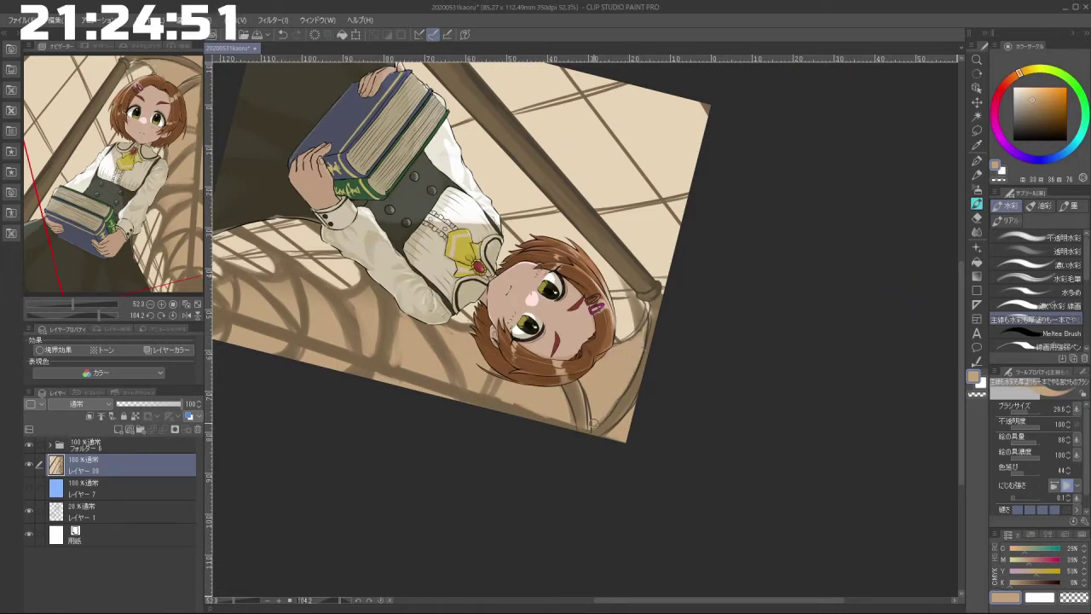
Step: Sample the tan background and brown beam colours and repaint the arch and its branch around the new outlines
alt+click(585, 399)
alt+click(631, 397)
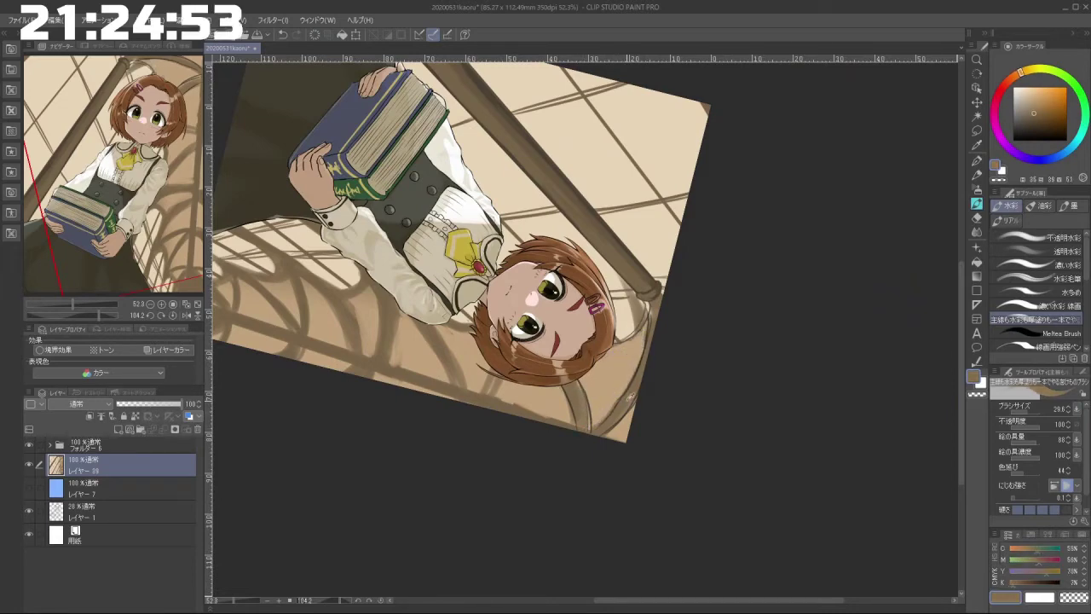
alt+click(602, 413)
drag(596, 440, 682, 242)
drag(522, 313, 521, 324)
alt+click(518, 313)
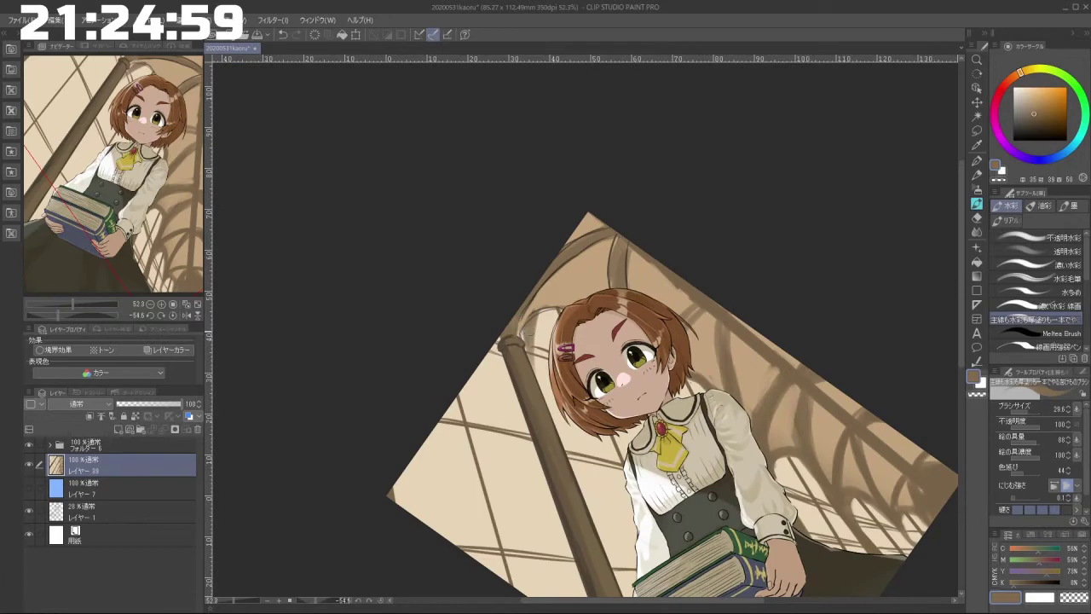
Step: Sample the pale cream background and paint over the curved strut beside the pillar top
alt+click(521, 338)
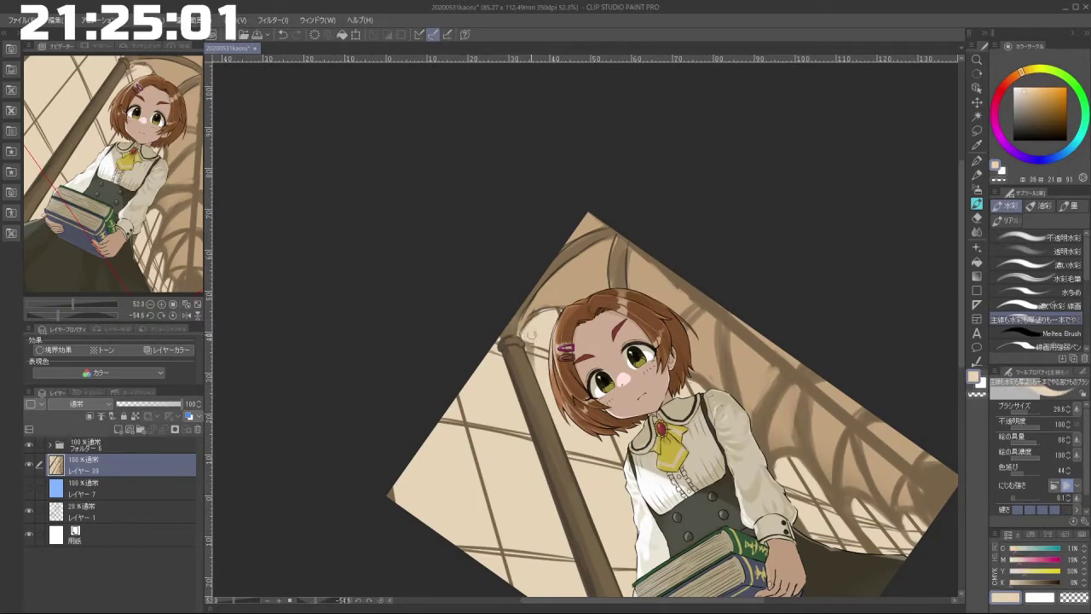
drag(515, 384, 618, 398)
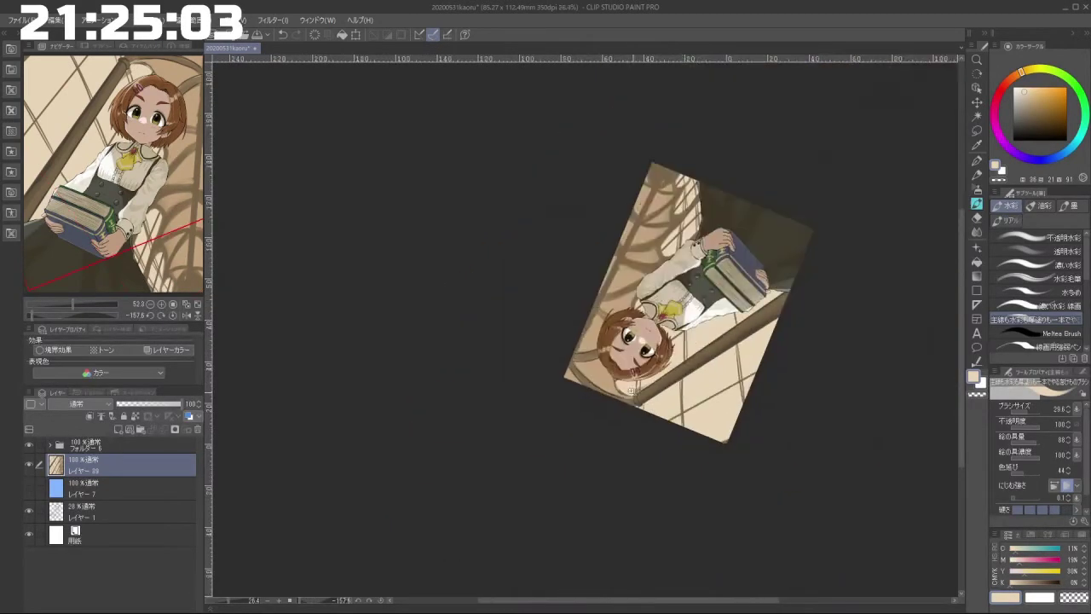
drag(690, 314, 535, 429)
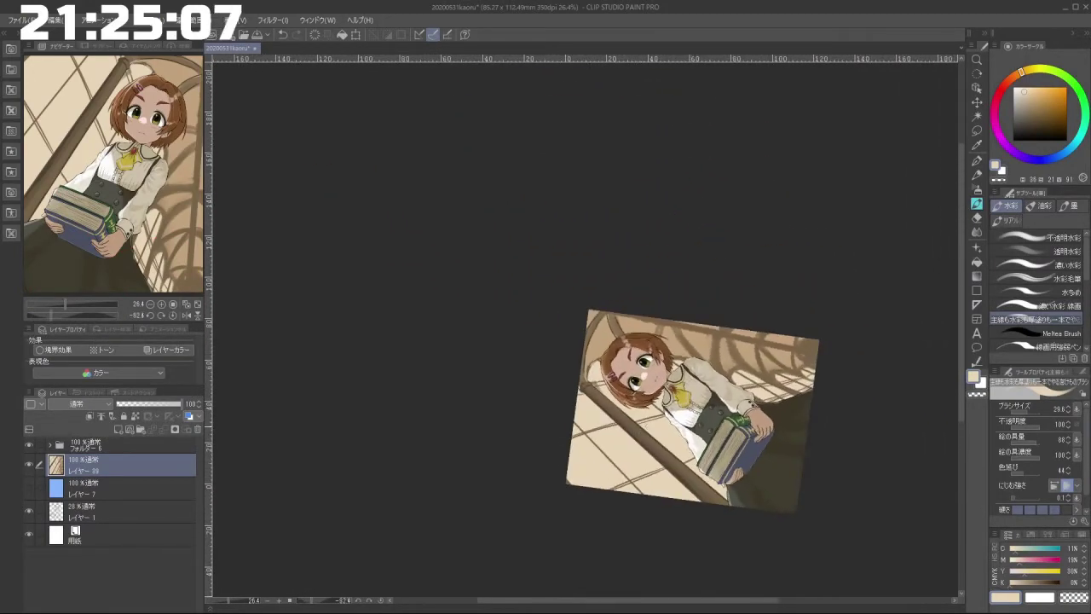
drag(615, 392, 625, 398)
scroll(622, 406, up, 4)
scroll(621, 407, down, 1)
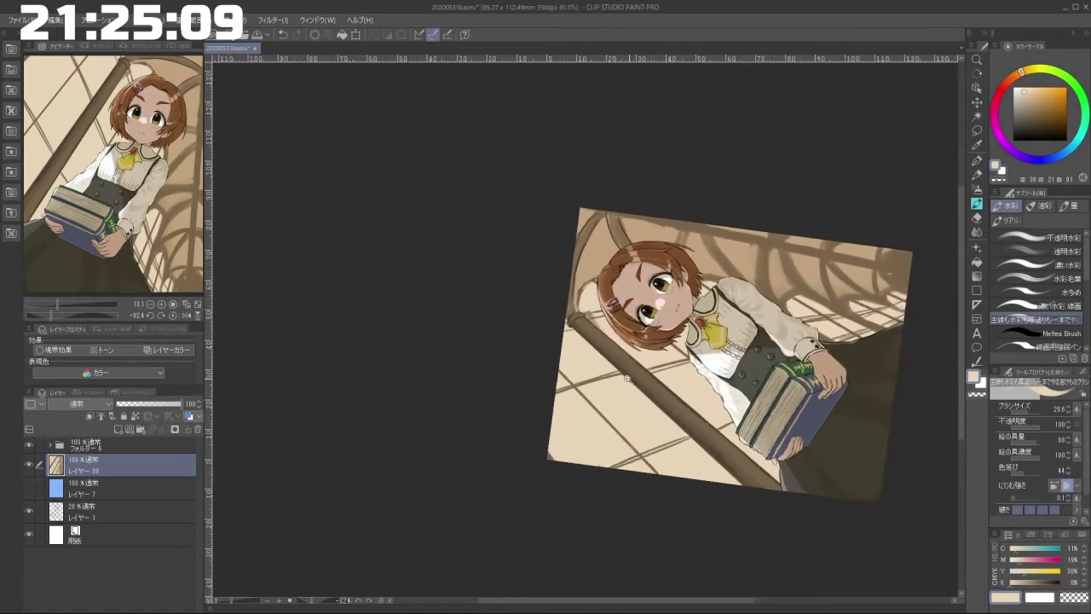
scroll(622, 406, up, 1)
Step: Sample the tan background colour and fill the pale area between the pillar top, the arch and the hair
alt+click(582, 206)
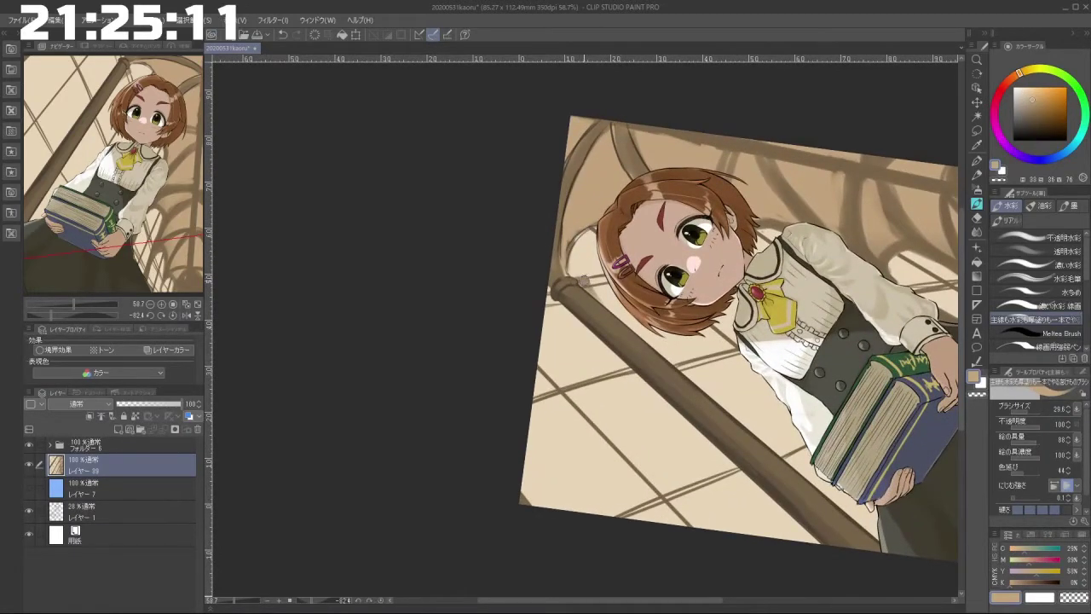
mouse_move(584, 282)
mouse_down()
mouse_move(604, 250)
mouse_move(586, 284)
mouse_move(571, 246)
mouse_move(599, 235)
mouse_up()
drag(621, 454, 724, 315)
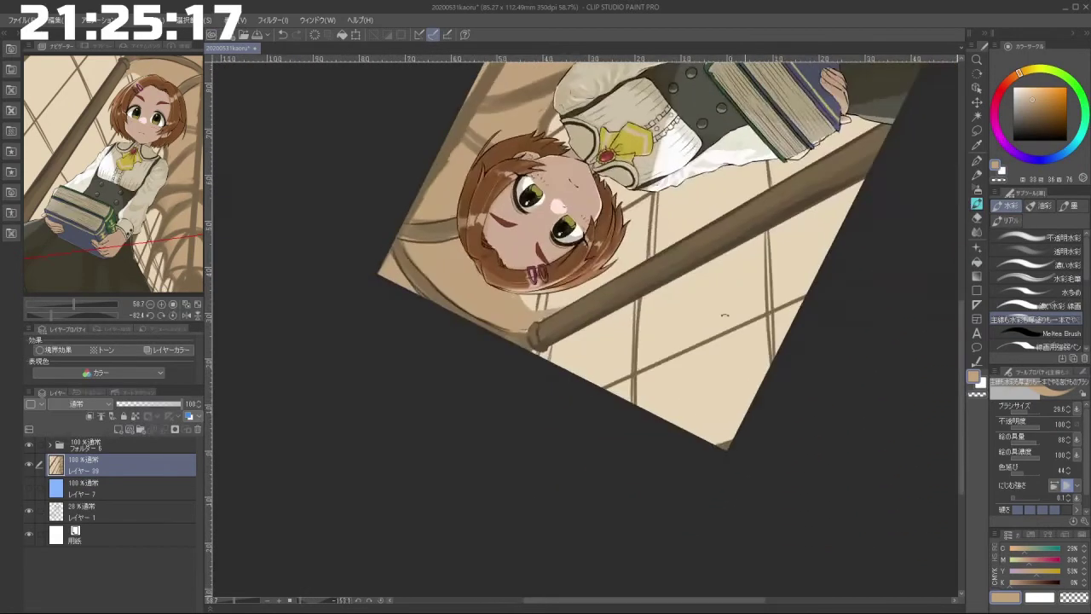
mouse_move(571, 308)
mouse_down()
mouse_move(588, 399)
mouse_move(594, 358)
mouse_move(539, 374)
mouse_move(549, 349)
mouse_move(545, 379)
mouse_up()
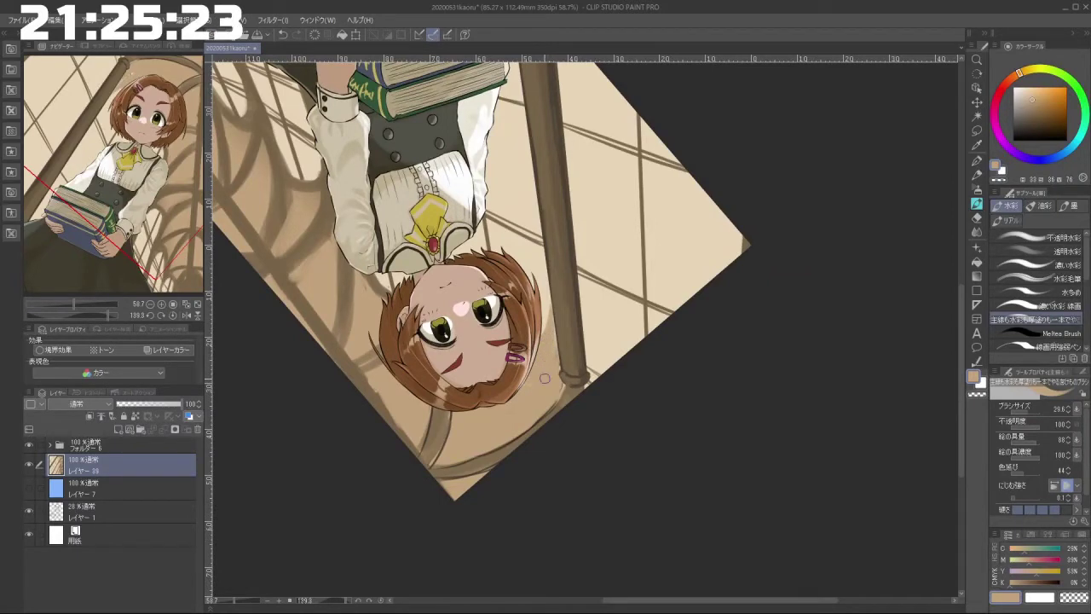
Step: Lasso the top end of the pillar, move it a short way down along the shaft, apply the transform and deselect
drag(556, 264, 486, 273)
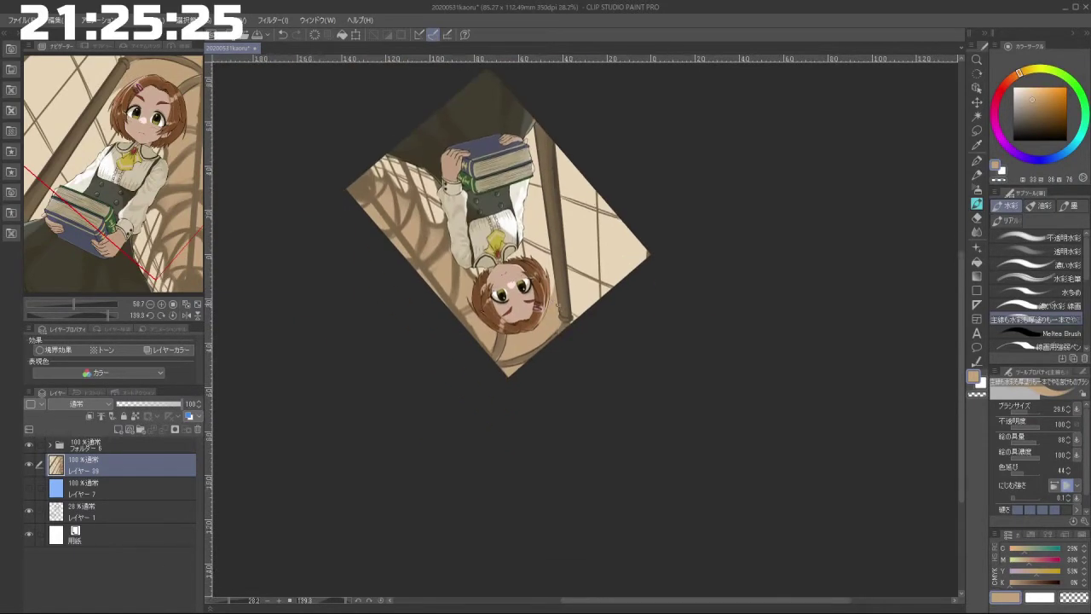
drag(608, 405, 598, 256)
drag(553, 414, 602, 303)
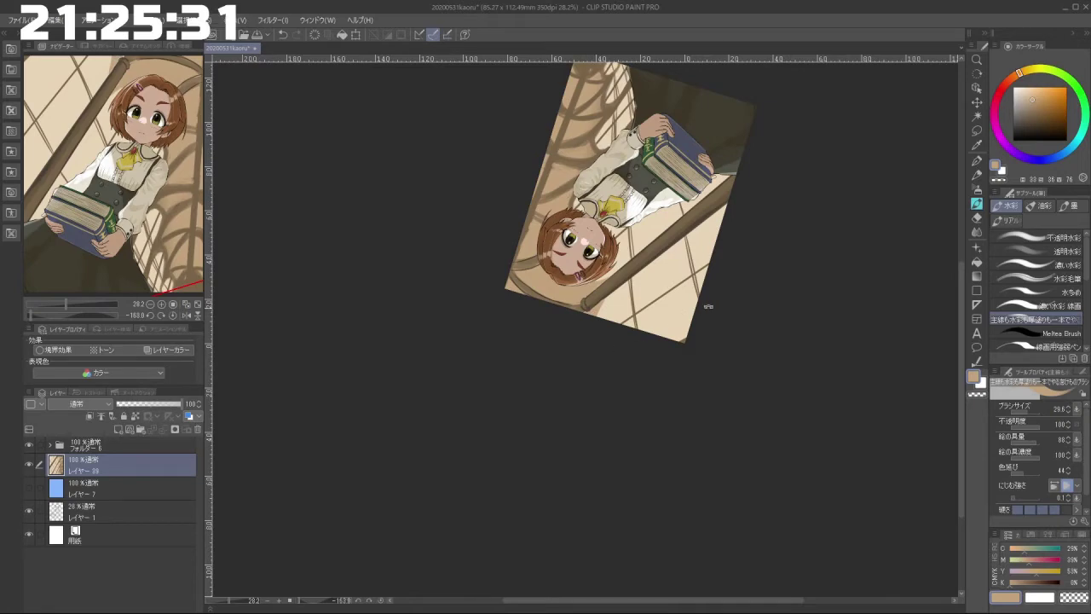
mouse_move(707, 304)
mouse_down()
mouse_move(699, 414)
mouse_move(568, 461)
mouse_move(504, 434)
mouse_up()
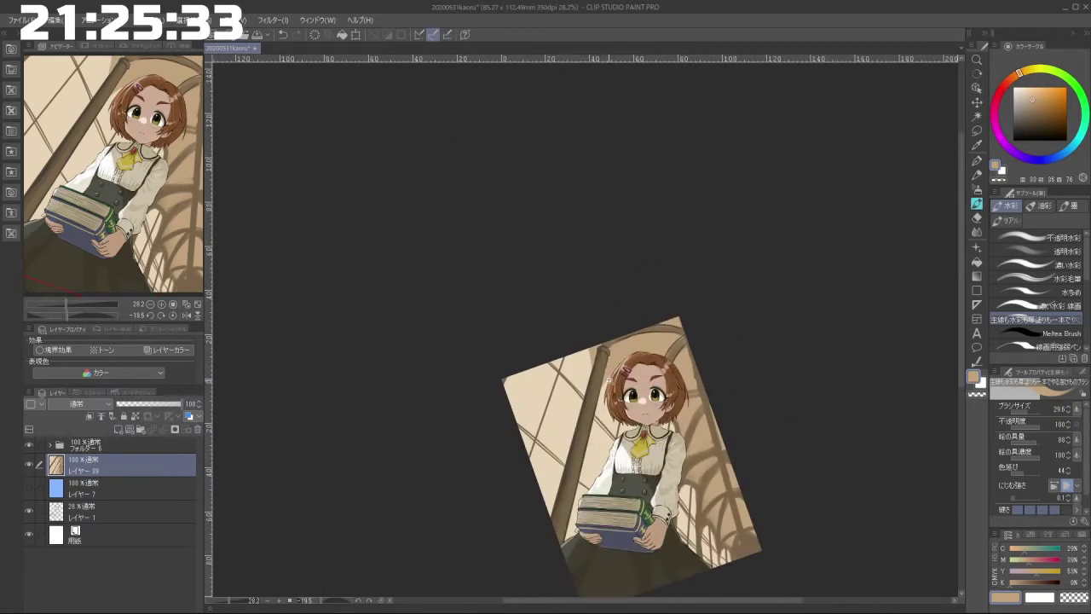
scroll(635, 382, up, 4)
click(978, 131)
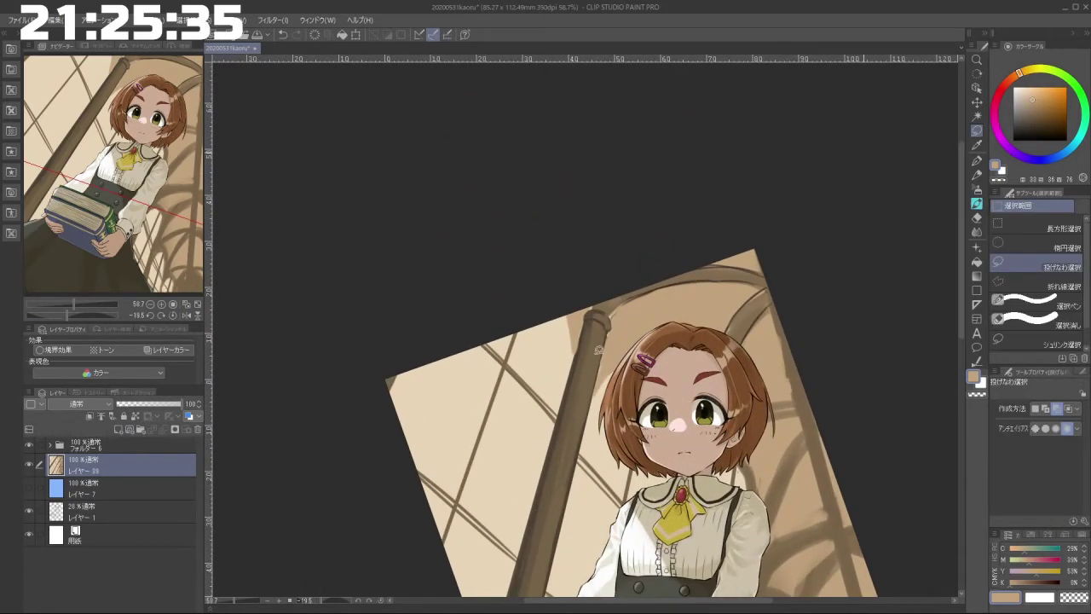
key(ctrl+z)
mouse_move(587, 305)
mouse_down()
mouse_move(581, 340)
mouse_move(599, 305)
mouse_move(587, 309)
mouse_move(603, 304)
mouse_move(617, 324)
mouse_move(608, 307)
mouse_move(589, 307)
mouse_move(578, 351)
mouse_move(600, 375)
mouse_move(607, 319)
mouse_up()
key(ctrl+t)
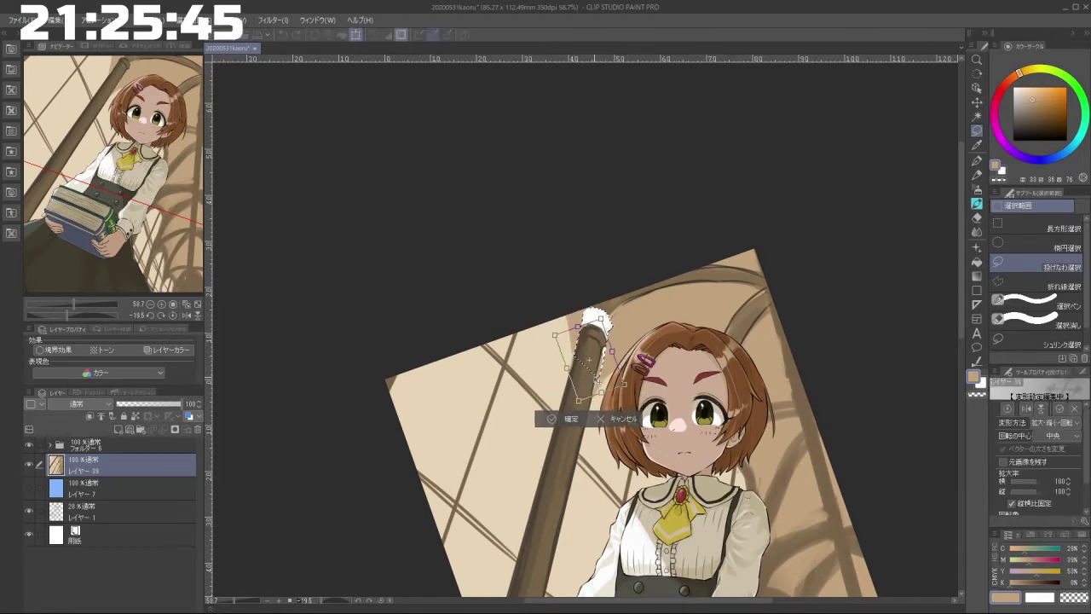
mouse_move(595, 379)
mouse_down()
mouse_move(591, 413)
mouse_move(589, 403)
mouse_up()
click(546, 441)
click(481, 440)
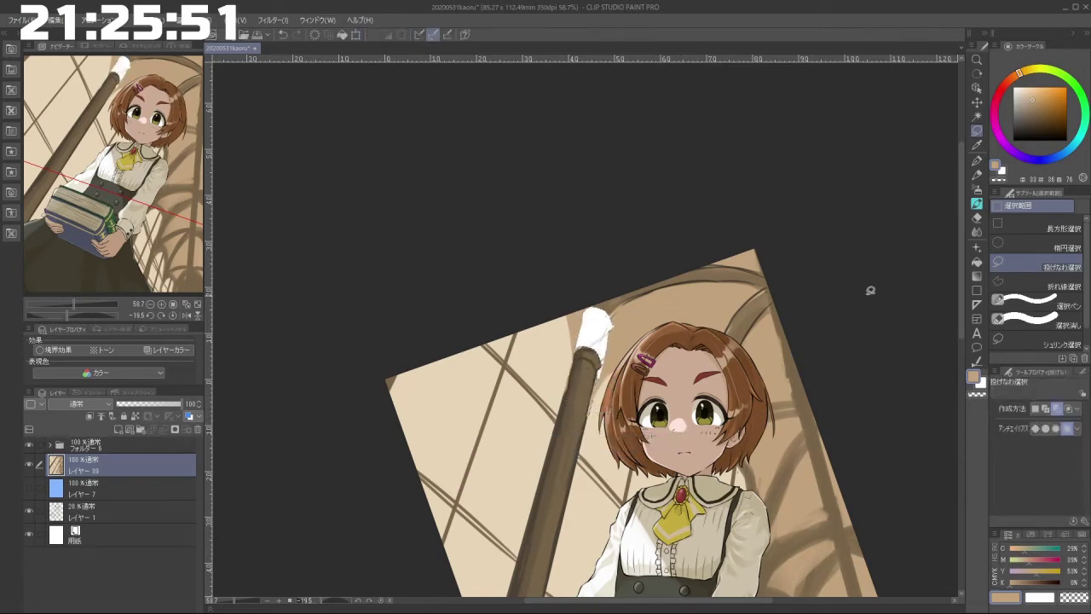
Step: Cover the white gap above the lowered pillar top with the sampled brown beam and tan background colours
click(978, 205)
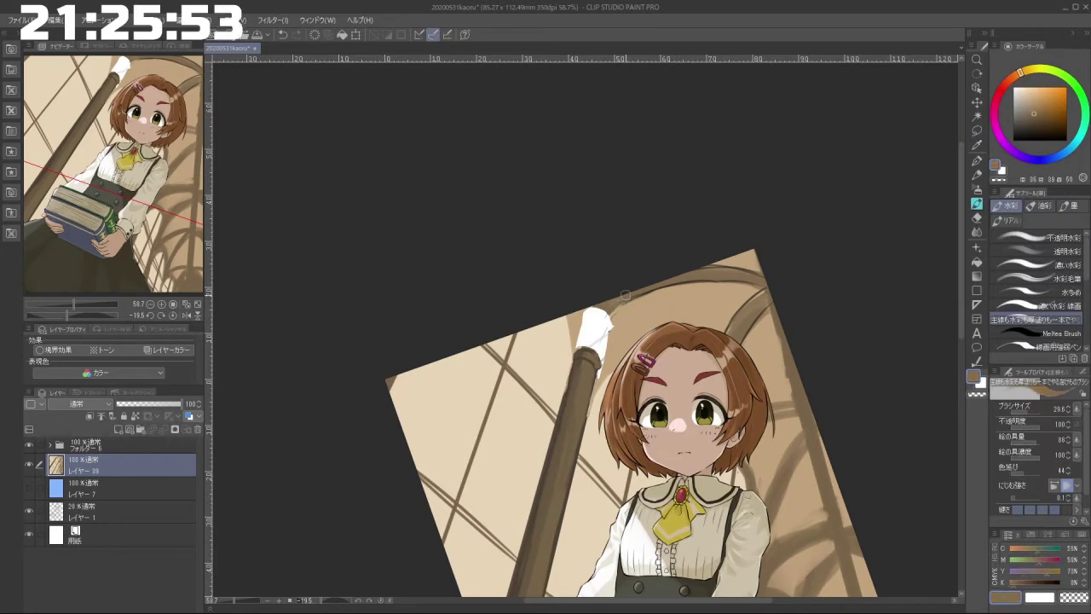
mouse_move(604, 351)
mouse_down()
mouse_move(588, 304)
mouse_move(603, 354)
mouse_up()
alt+click(618, 326)
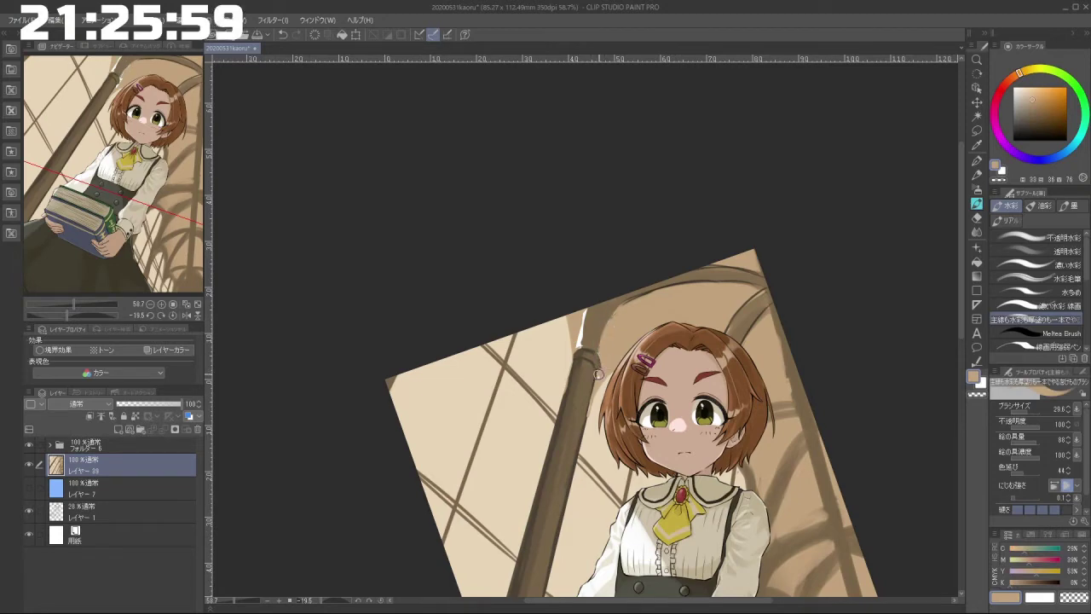
mouse_move(585, 312)
mouse_down()
mouse_move(577, 343)
mouse_move(601, 344)
mouse_move(602, 325)
mouse_up()
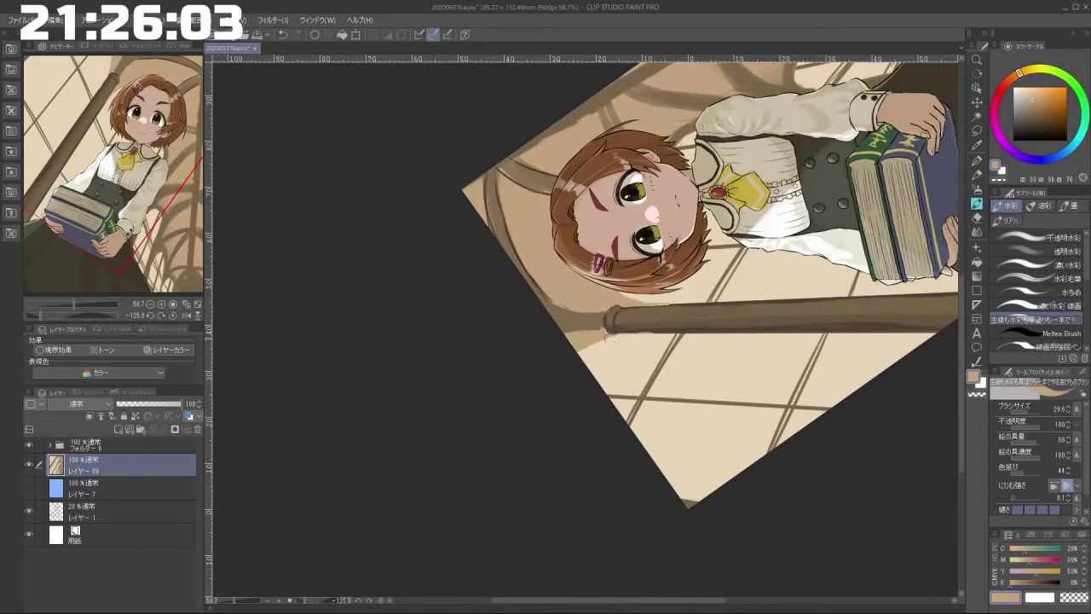
Step: Paint a flared brown joint connecting the pillar top to the arch beam
drag(693, 375, 753, 372)
drag(559, 490, 716, 342)
drag(573, 346, 719, 324)
Step: Choose a near-black brown and a smaller brush, and outline the ribs rising from the pillar top into the arch
alt+click(583, 344)
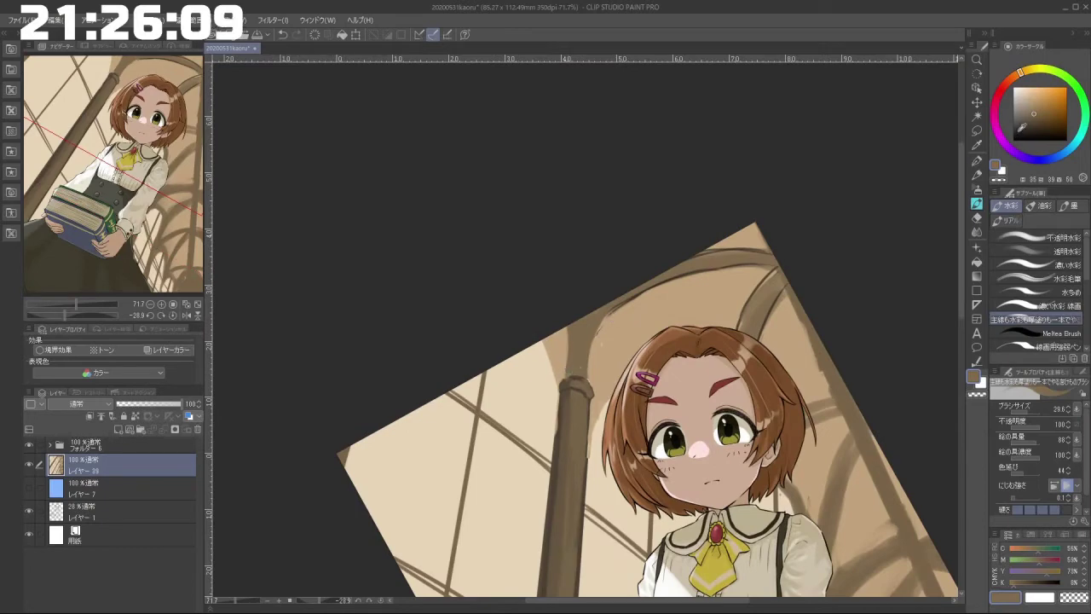
click(1032, 134)
drag(584, 371, 581, 367)
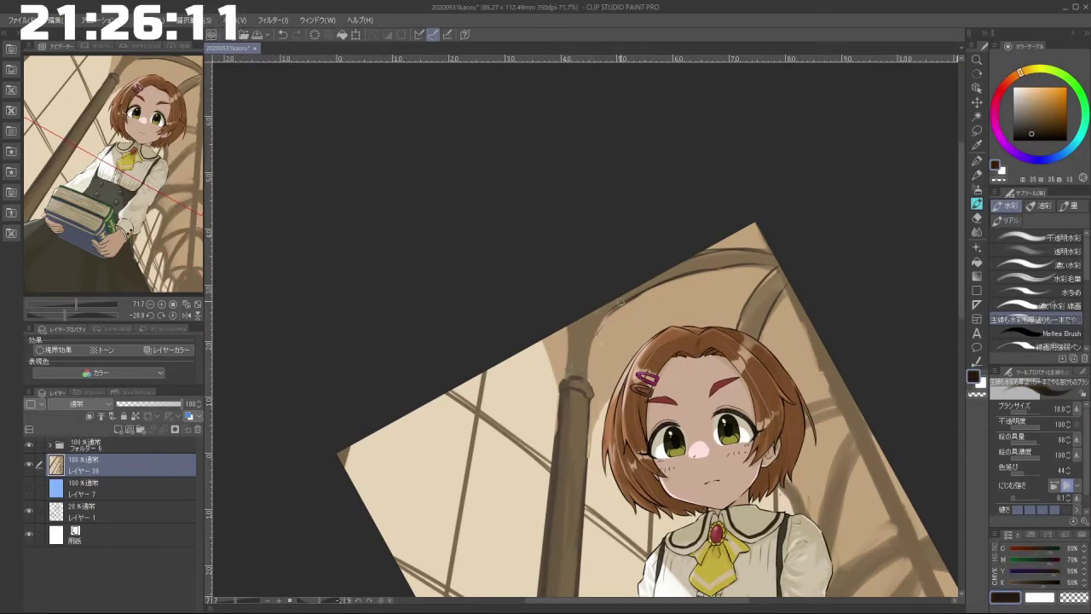
drag(609, 313, 586, 377)
key(ctrl+z)
drag(592, 313, 578, 370)
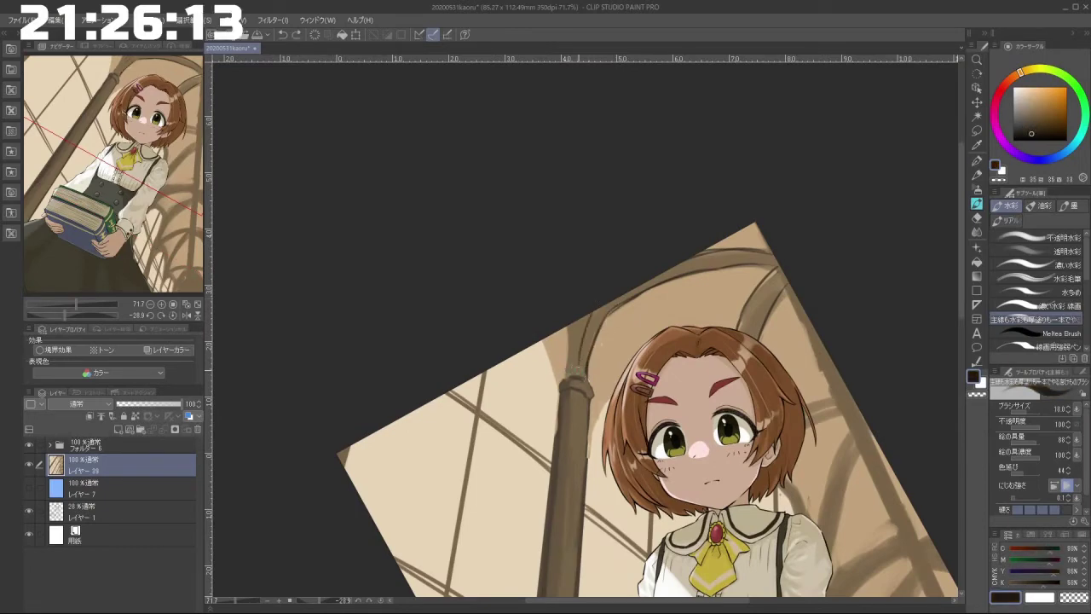
key(ctrl+z)
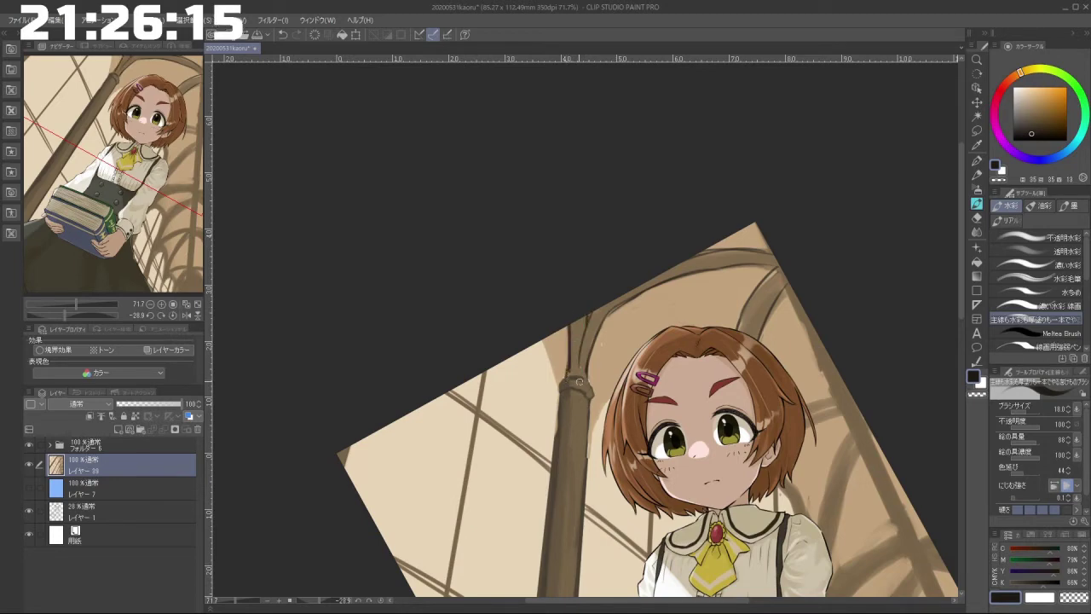
Step: Refine the dark outlines of the pillar's capital and the edges of its shaft
key(minus)
mouse_move(616, 399)
mouse_down()
mouse_move(601, 444)
mouse_move(607, 416)
mouse_up()
key(ctrl+z)
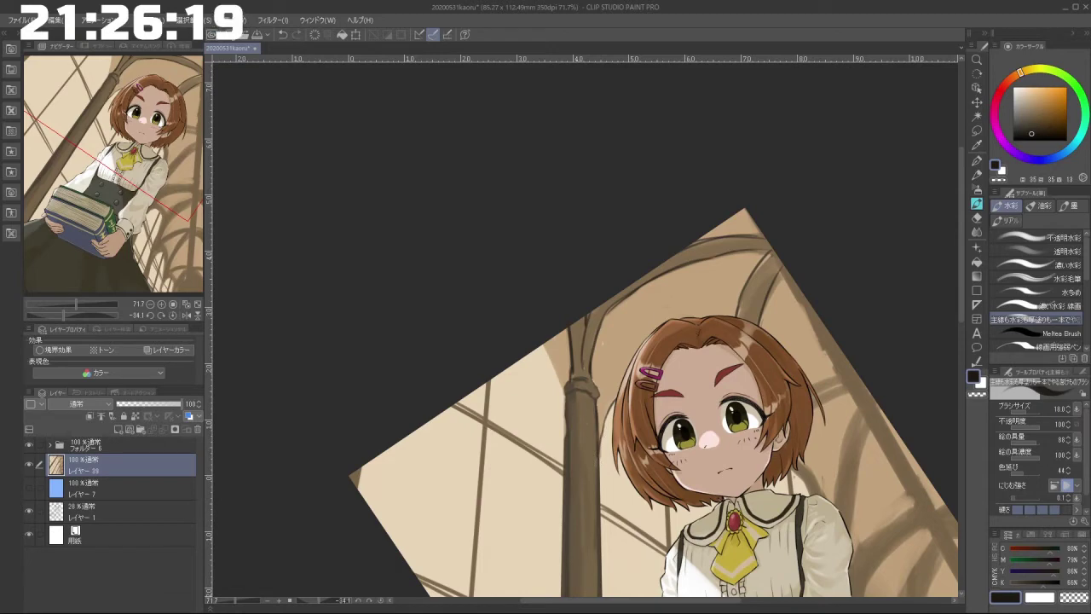
Step: Sample the tan wall colour and paint over the background beside the pillar top with a rounded edge
drag(592, 389, 668, 327)
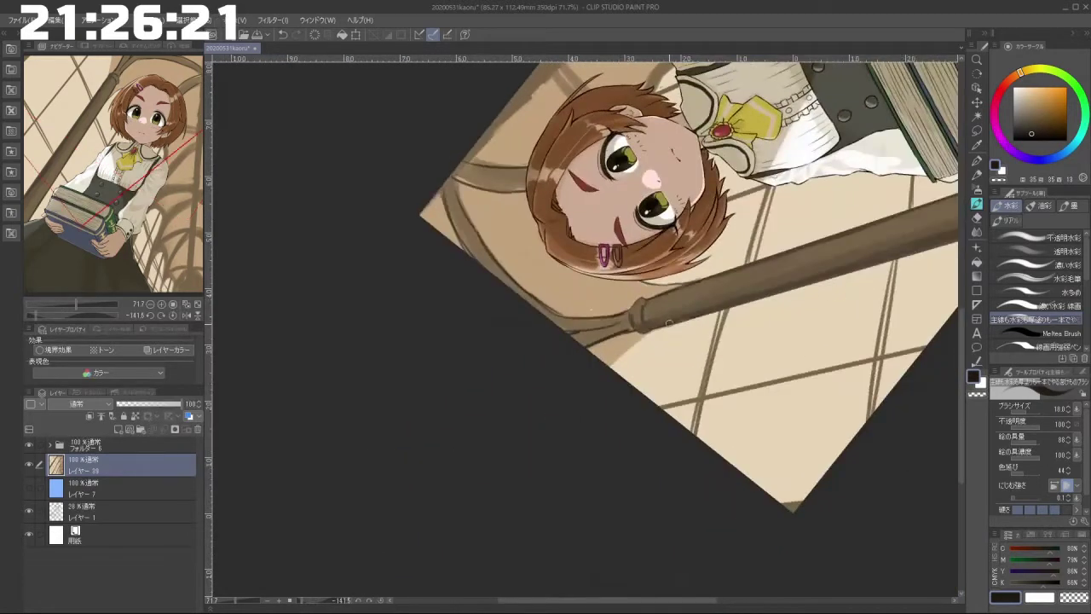
alt+click(610, 380)
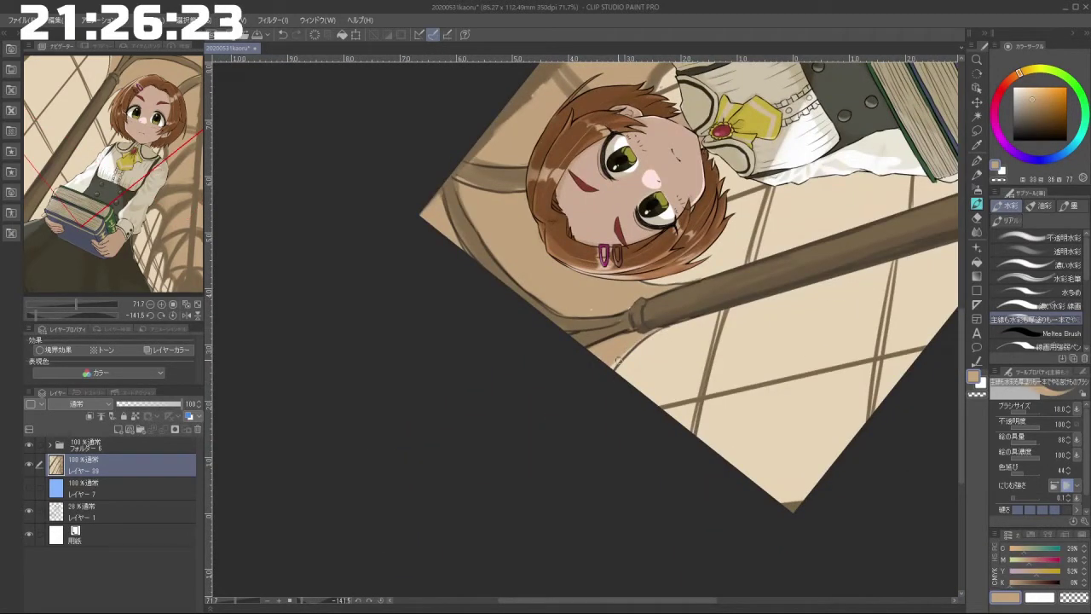
drag(583, 403, 675, 383)
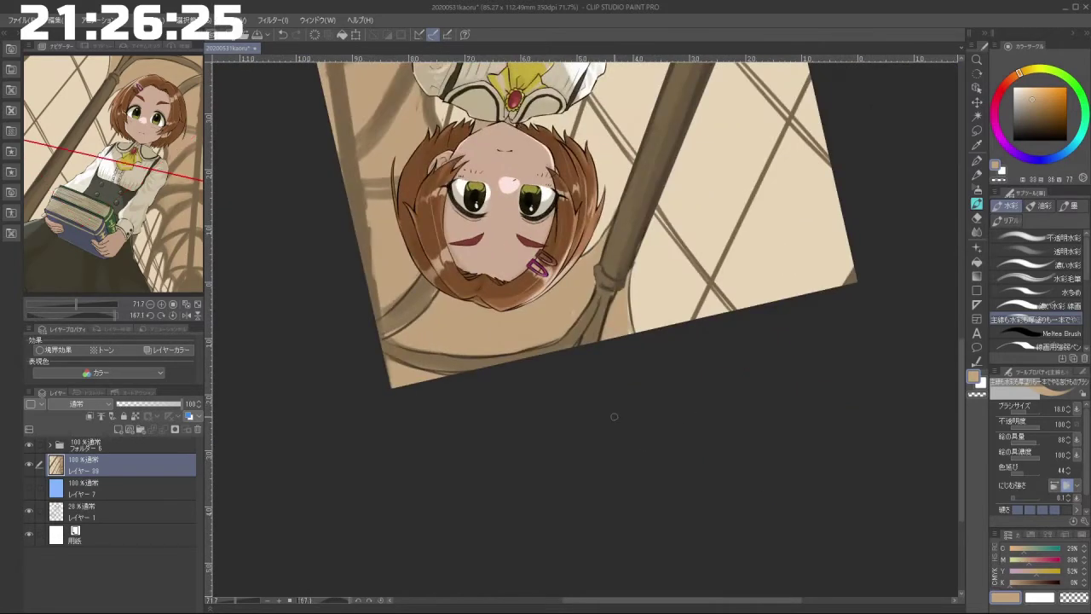
Step: Sample the beam's brown and paint curved ribs branching from both sides of the pillar top
drag(614, 416, 623, 349)
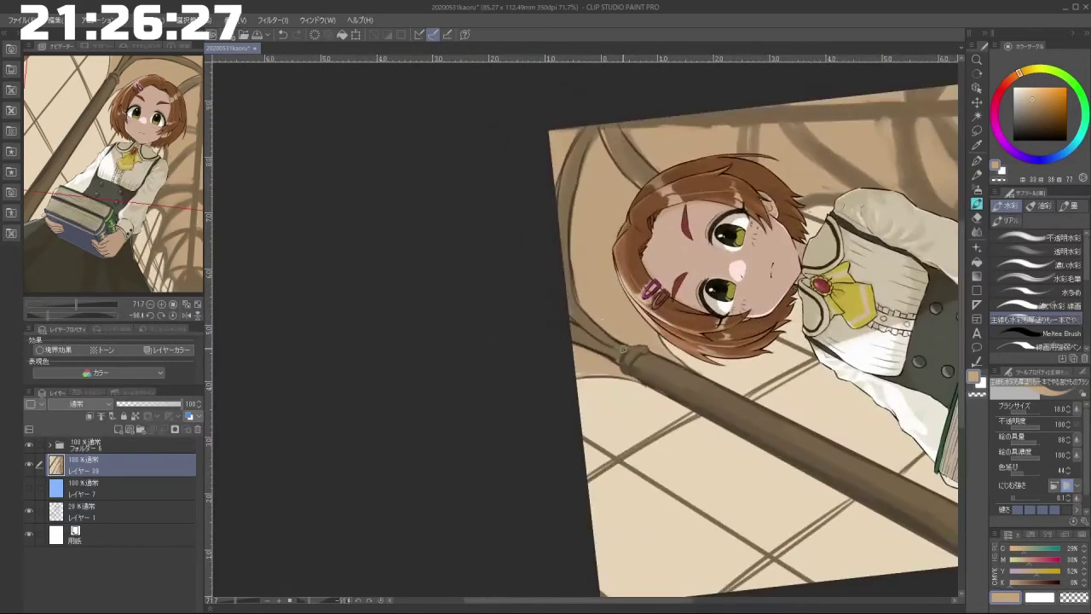
alt+click(627, 156)
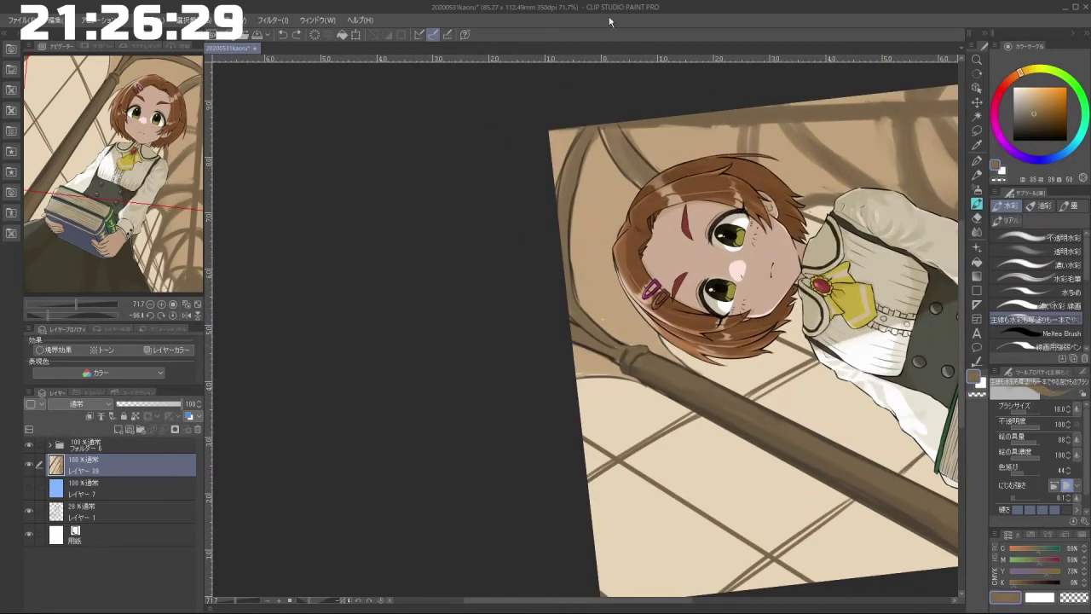
drag(649, 322, 668, 350)
key(ctrl+z)
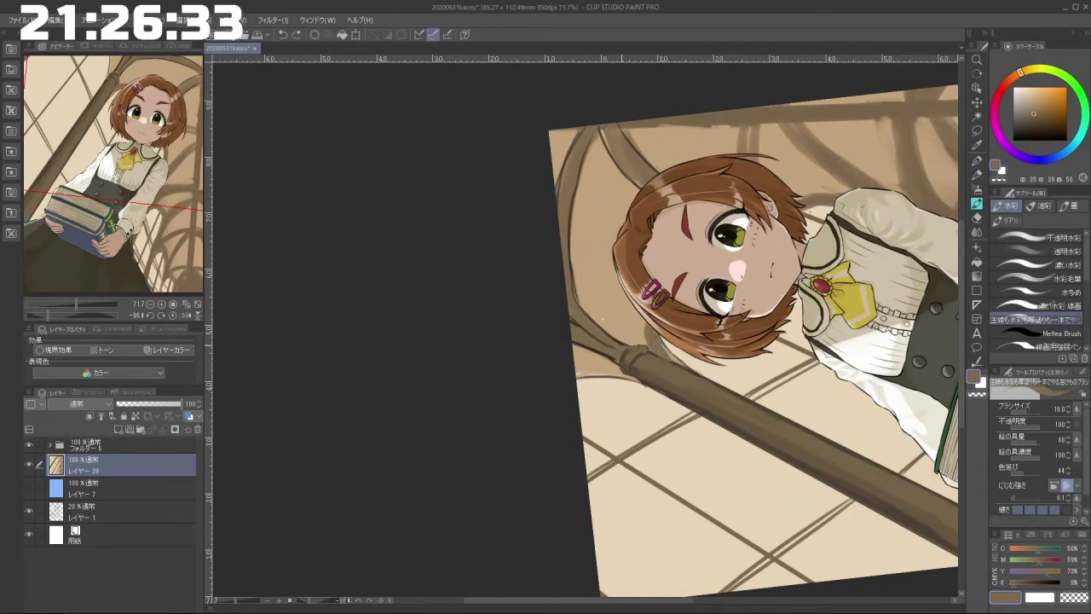
drag(673, 360, 667, 346)
drag(655, 535, 800, 288)
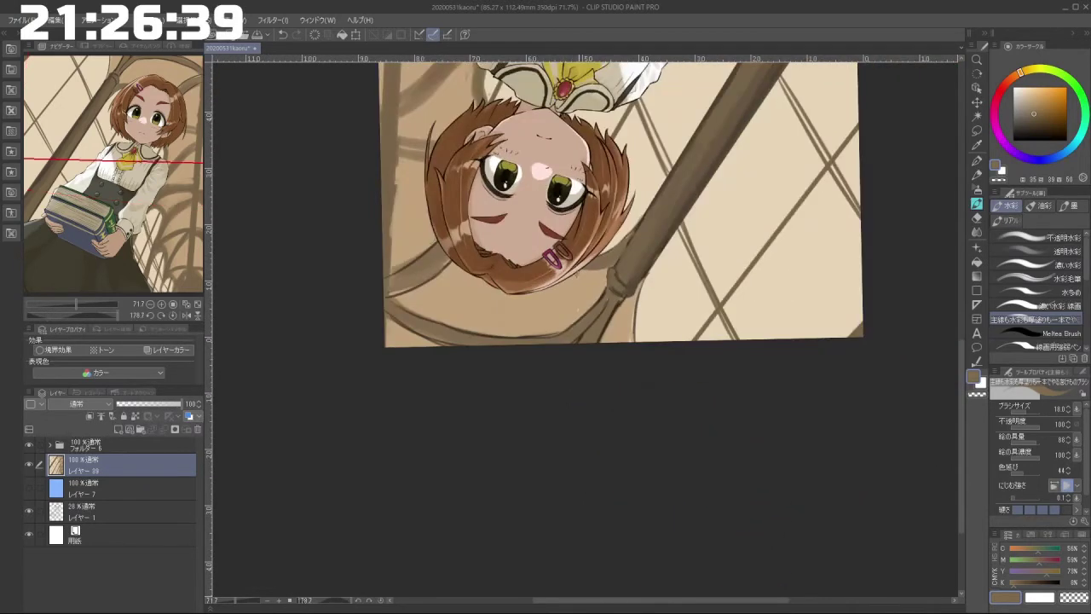
drag(580, 266, 608, 268)
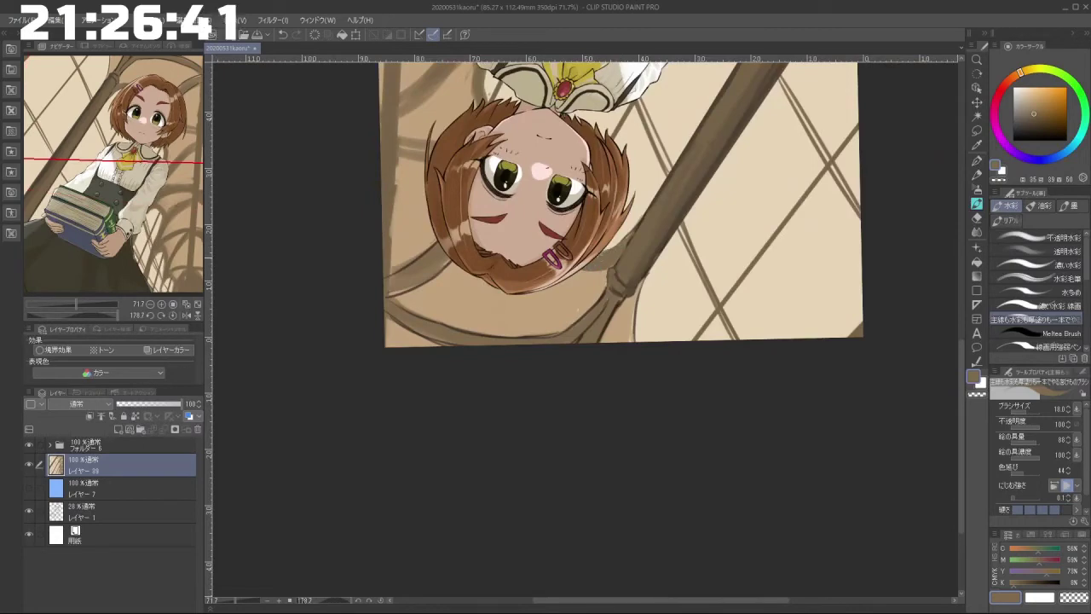
drag(600, 428, 584, 236)
mouse_move(529, 352)
mouse_down()
mouse_move(538, 328)
mouse_move(523, 364)
mouse_up()
mouse_move(535, 311)
mouse_down()
mouse_move(517, 376)
mouse_move(595, 407)
mouse_move(655, 362)
mouse_up()
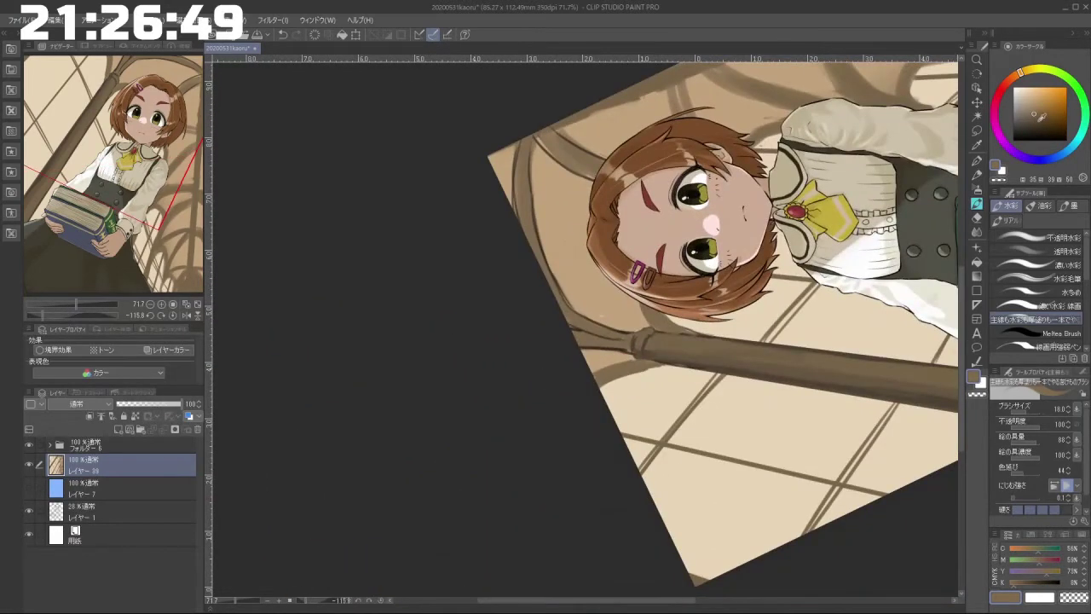
Step: Choose a near-black brown and outline the curved rib left of the pillar top, undoing and redrawing strokes that miss
click(1025, 134)
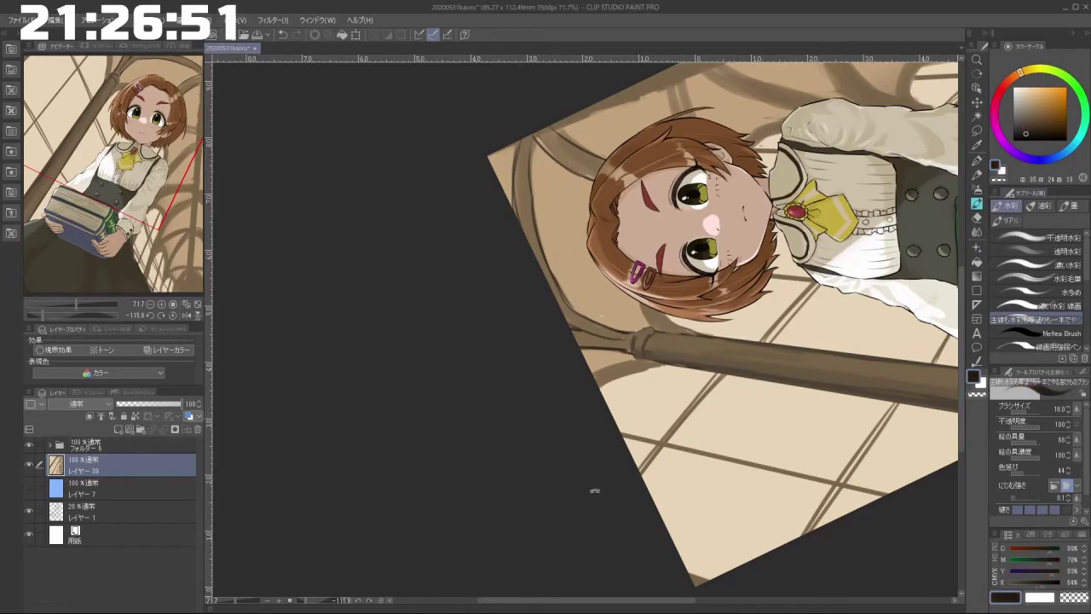
drag(593, 490, 682, 429)
mouse_move(665, 315)
mouse_down()
mouse_move(634, 374)
mouse_move(646, 340)
mouse_up()
key(ctrl+z)
key(ctrl+z)
key(ctrl+z)
mouse_move(674, 302)
mouse_down()
mouse_move(640, 368)
mouse_move(636, 355)
mouse_up()
key(ctrl+z)
key(ctrl+z)
key(ctrl+z)
key(ctrl+z)
drag(650, 316, 622, 360)
key(ctrl+z)
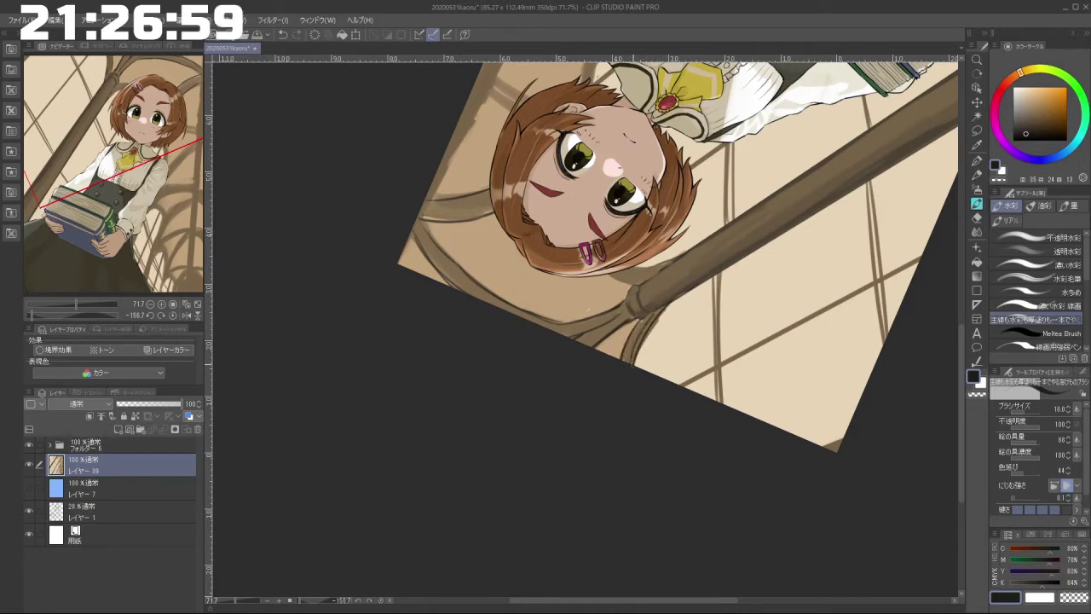
key(ctrl+z)
drag(661, 315, 640, 350)
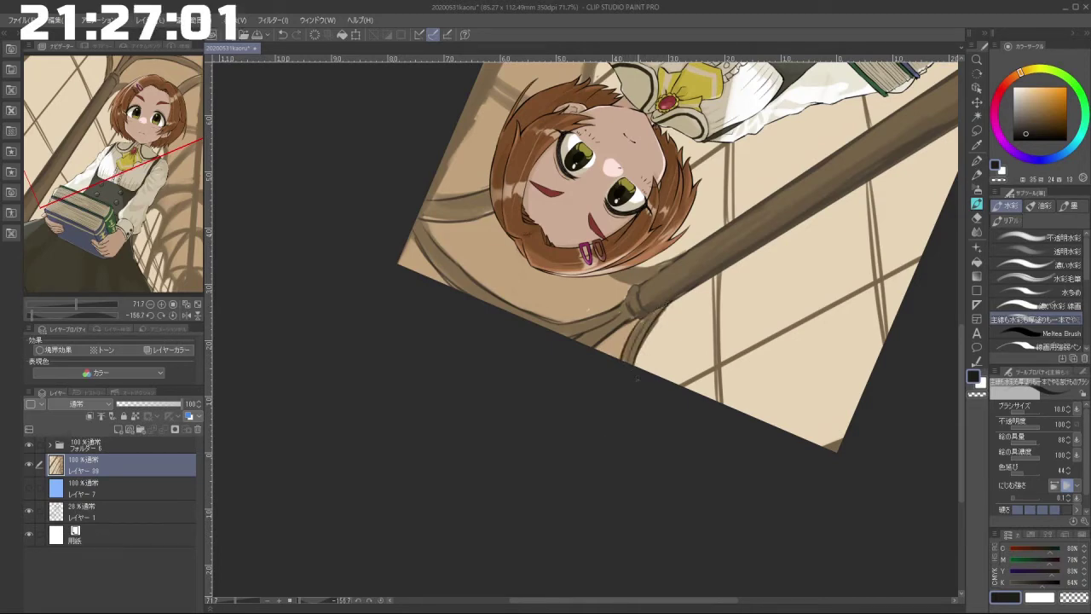
Step: Compare the rib with and without its last outline stroke, and keep the stroke
mouse_move(654, 475)
mouse_down()
mouse_move(716, 421)
mouse_move(806, 154)
mouse_up()
key(ctrl+z)
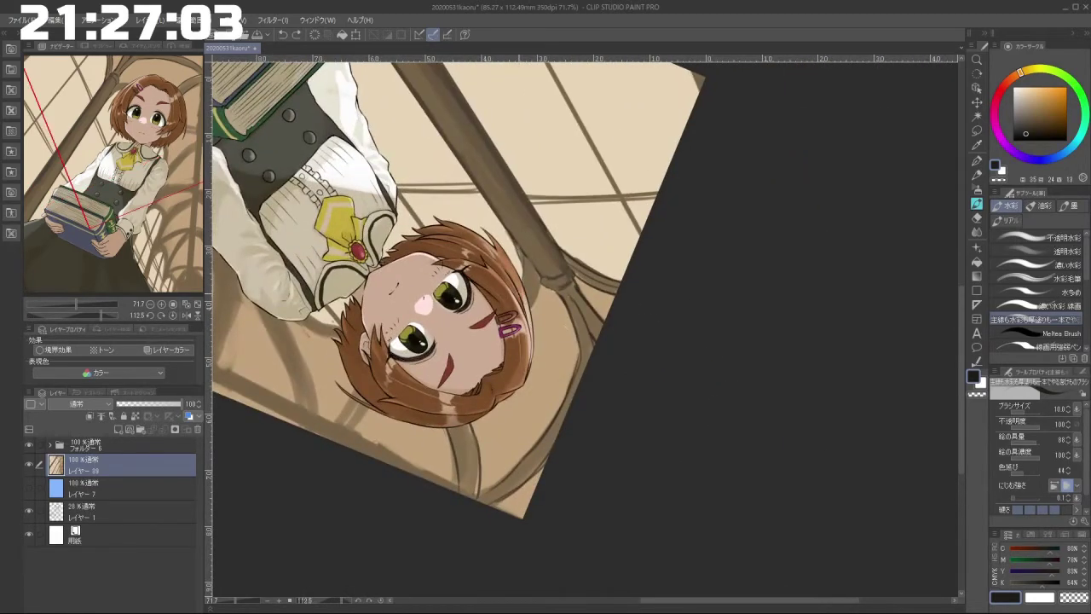
key(ctrl+y)
key(ctrl+z)
key(ctrl+y)
key(ctrl+z)
key(ctrl+y)
drag(682, 401, 574, 211)
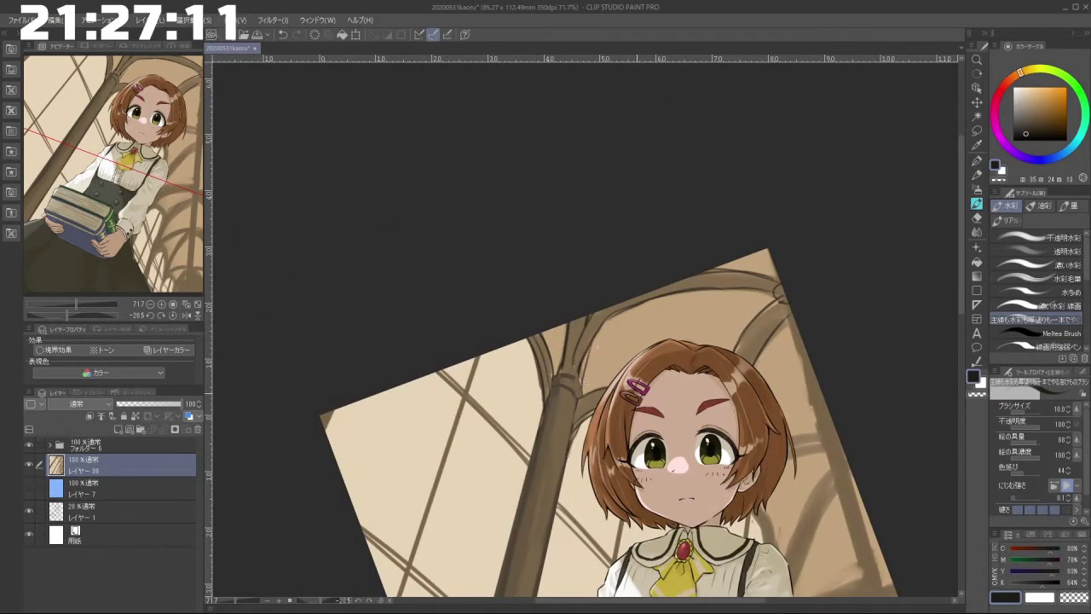
Step: Sample the beam's brown, darken it, and refine the shading of the arch's corner joint and descending rib with it
scroll(588, 290, down, 4)
drag(578, 529, 728, 478)
drag(522, 452, 651, 434)
drag(570, 482, 689, 475)
mouse_move(515, 511)
mouse_down()
mouse_move(626, 485)
mouse_move(604, 470)
mouse_move(558, 506)
mouse_move(646, 257)
mouse_move(643, 342)
mouse_up()
scroll(646, 257, up, 5)
alt+click(663, 269)
mouse_move(695, 287)
mouse_down()
mouse_move(685, 335)
mouse_move(731, 331)
mouse_up()
click(1031, 123)
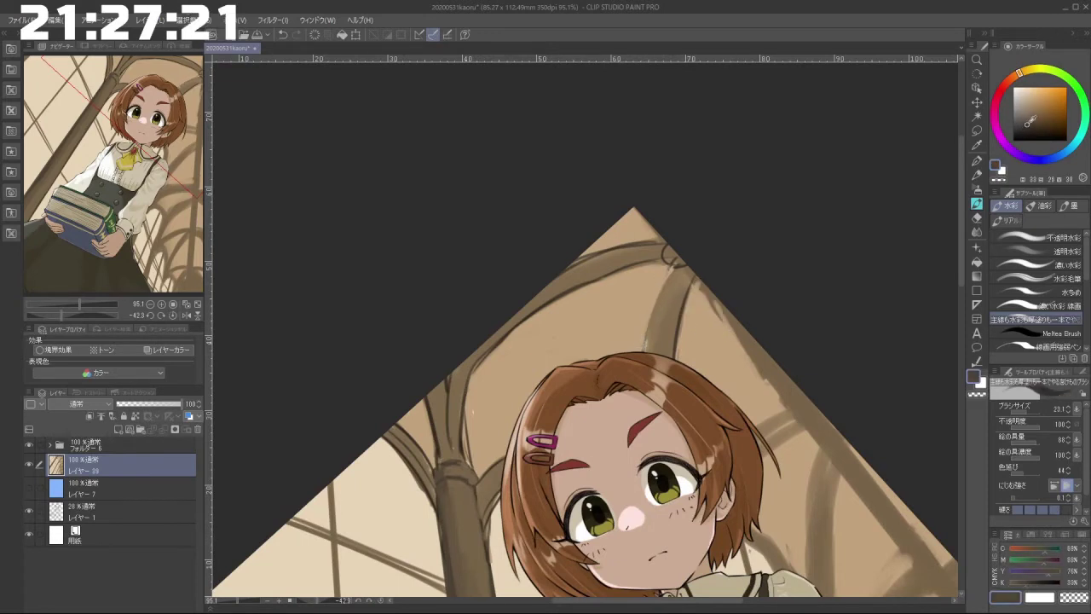
drag(650, 325, 659, 287)
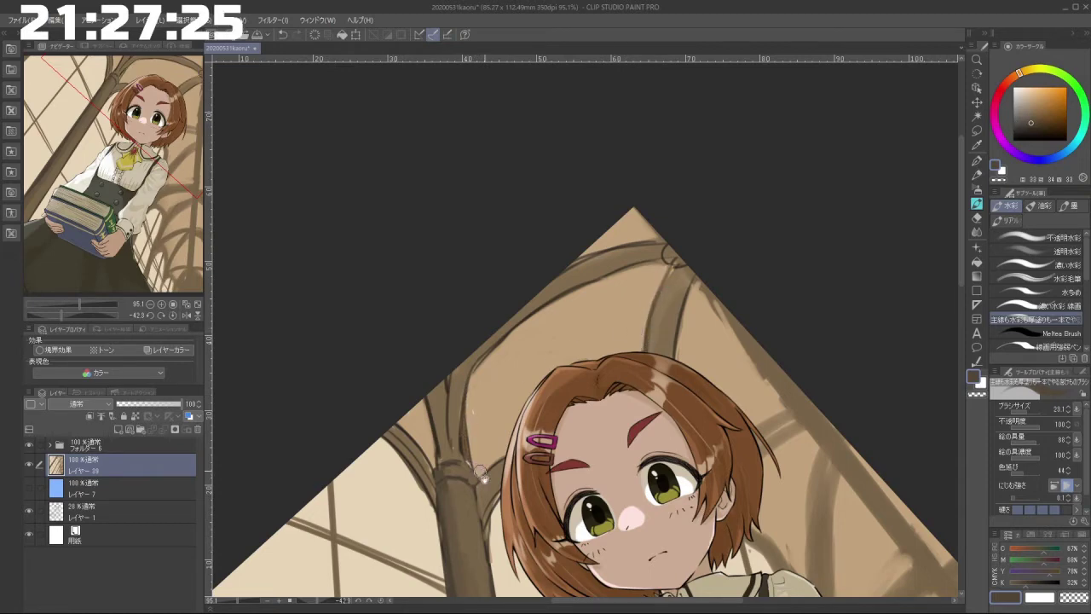
scroll(491, 475, down, 1)
scroll(474, 440, up, 2)
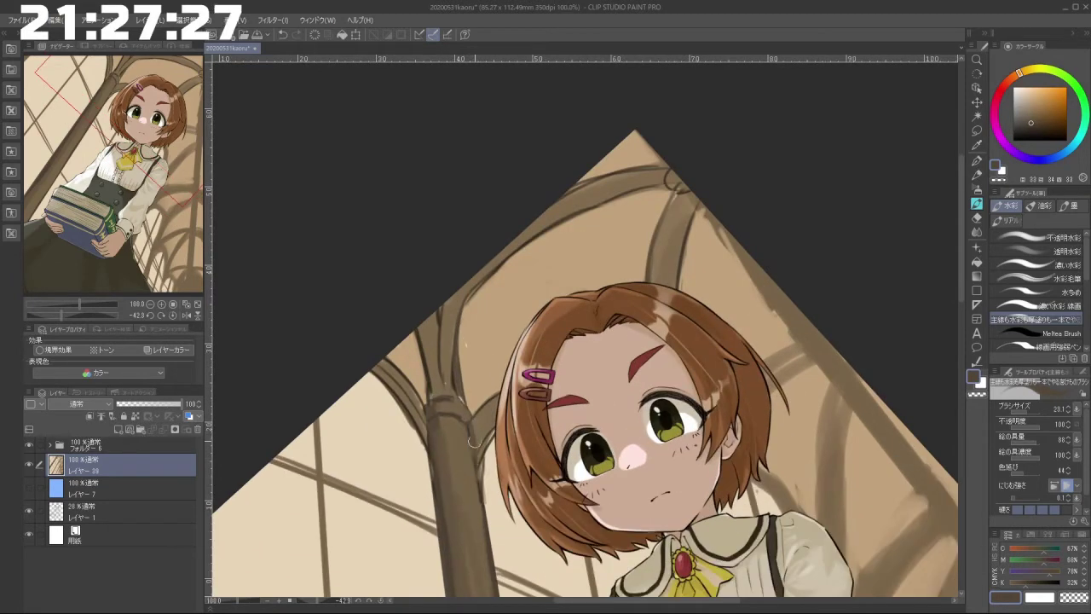
drag(653, 502, 597, 502)
Step: Examine the whole illustration's pillar and arch framework at several rotations and zoom levels
drag(653, 502, 613, 380)
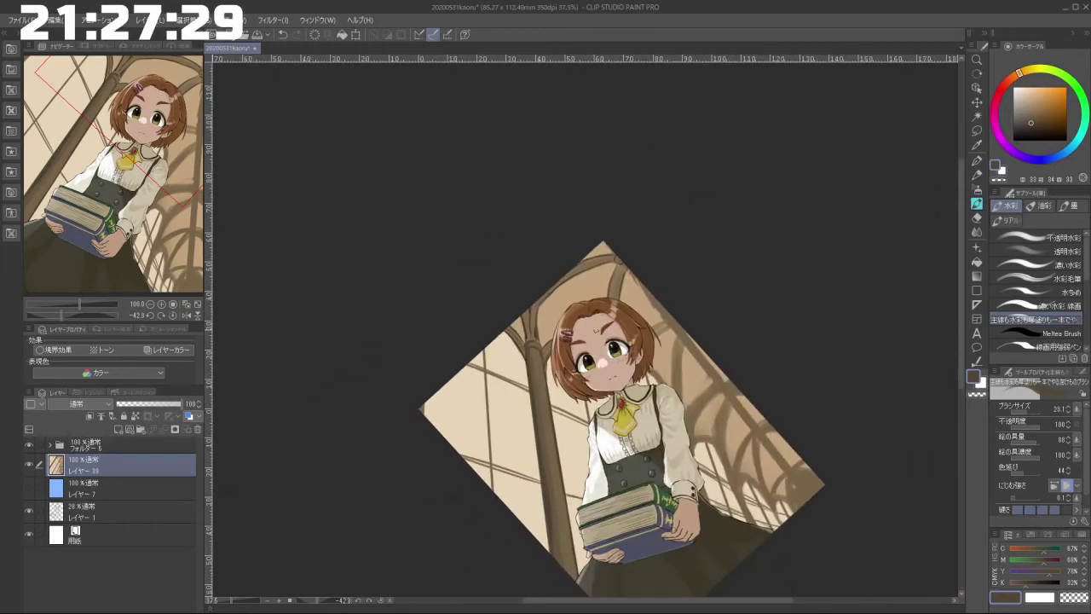
drag(648, 478, 745, 326)
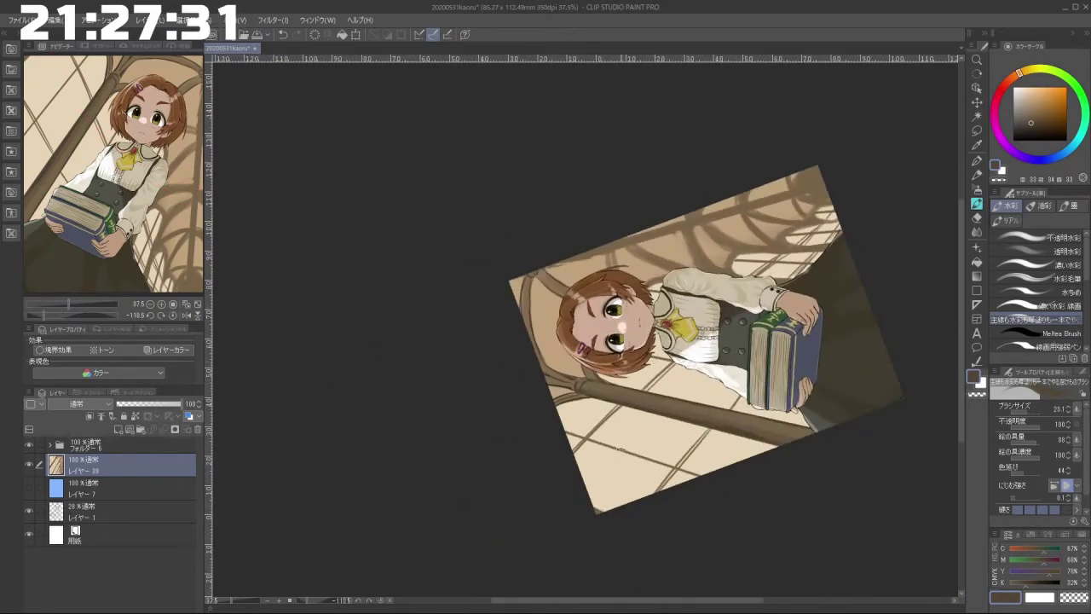
drag(621, 449, 743, 417)
drag(444, 384, 738, 284)
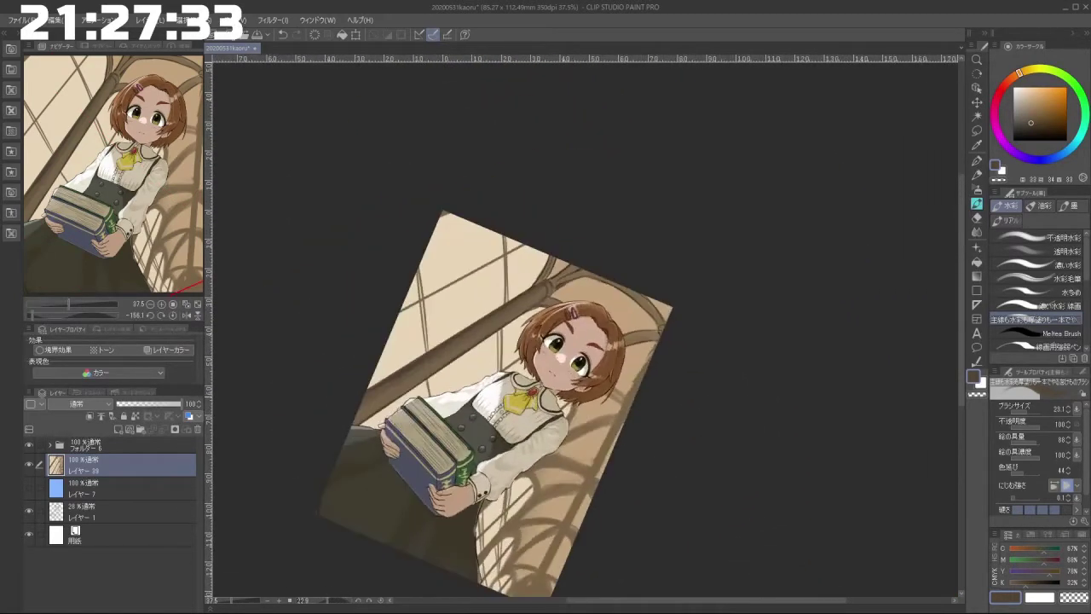
mouse_move(653, 443)
mouse_down()
mouse_move(606, 453)
mouse_move(641, 456)
mouse_up()
drag(537, 530, 697, 462)
drag(619, 390, 621, 480)
drag(589, 405, 654, 405)
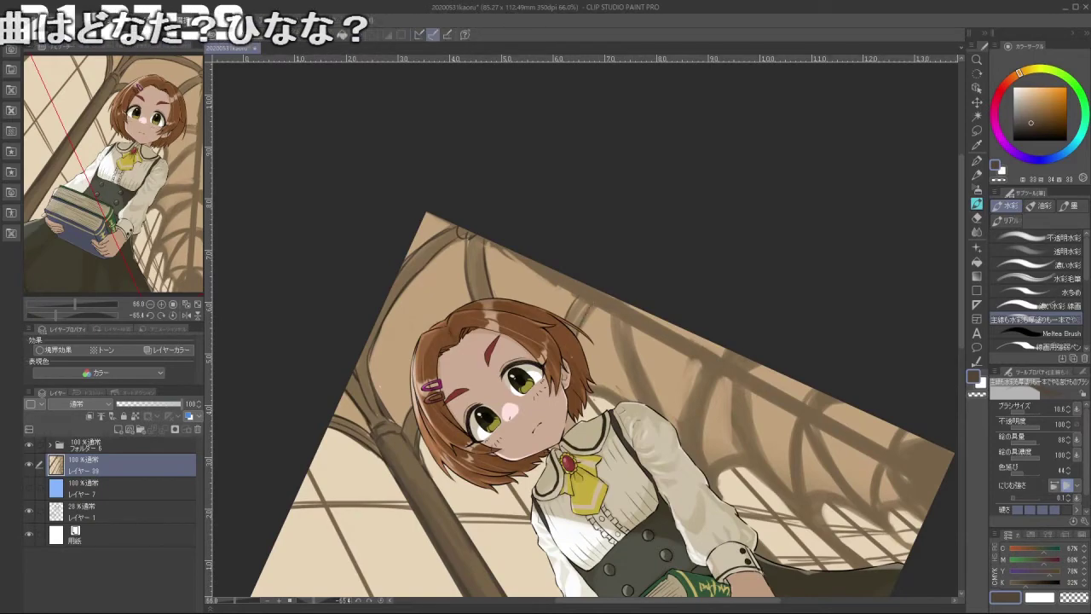
Step: Touch up the background beam beside the girl's hair with tan and mid-brown sampled from the surroundings
mouse_move(537, 511)
mouse_down()
mouse_move(747, 427)
mouse_move(755, 248)
mouse_move(696, 177)
mouse_move(641, 150)
mouse_up()
alt+click(582, 320)
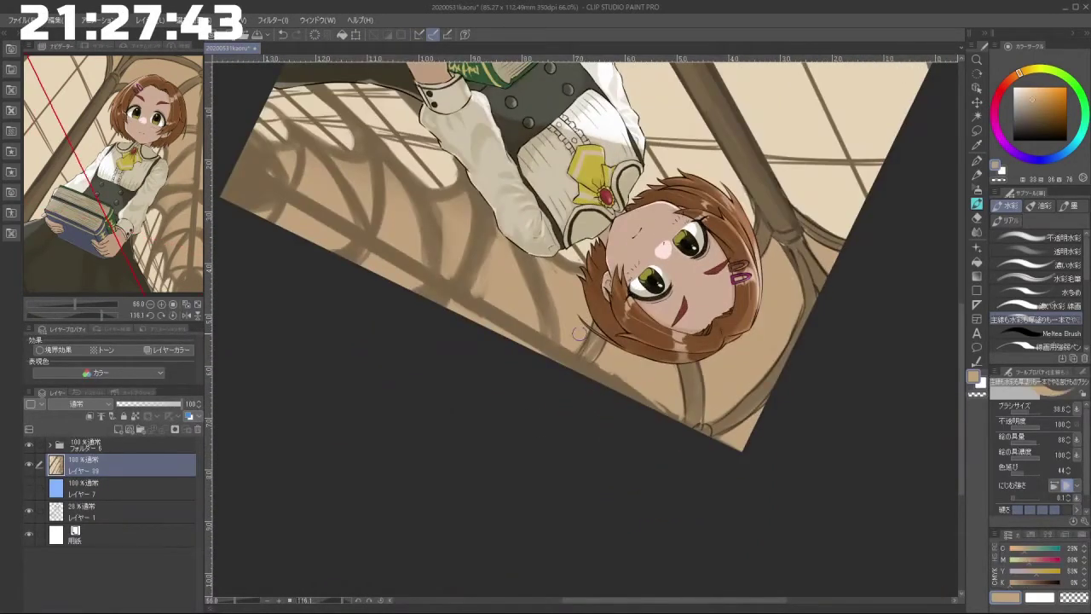
alt+click(592, 334)
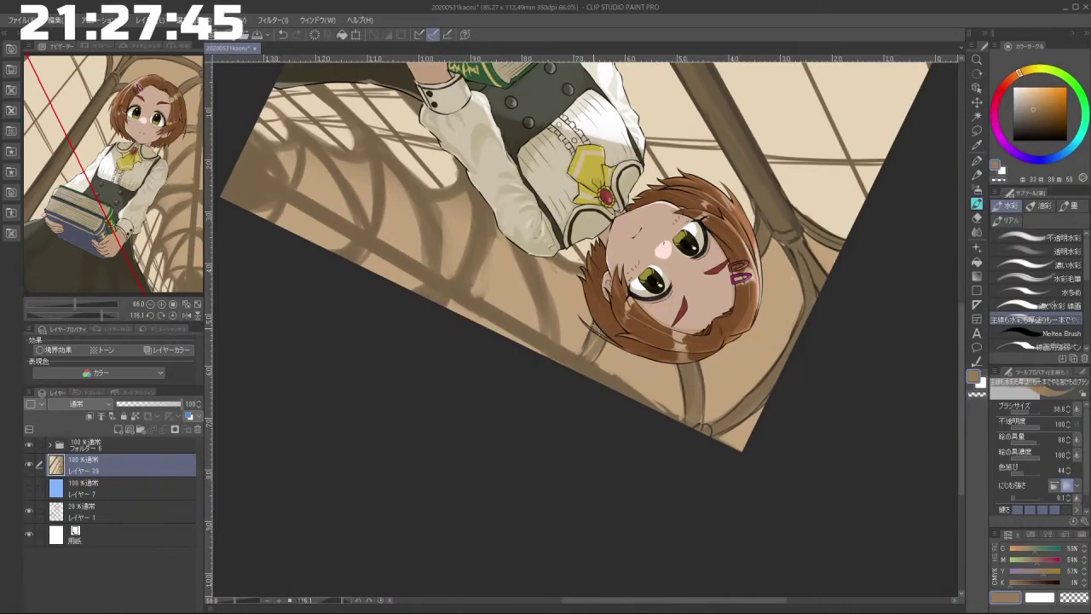
drag(601, 341, 624, 298)
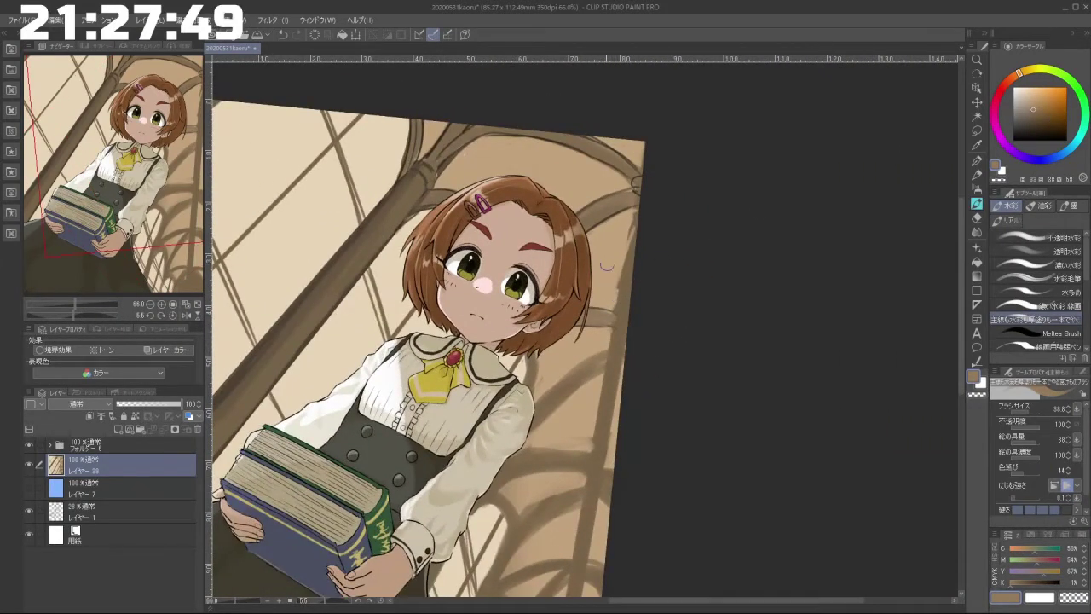
Step: Sample dark brown from the pillar's edge, and undo the strokes tried with it
scroll(597, 220, up, 1)
alt+click(358, 194)
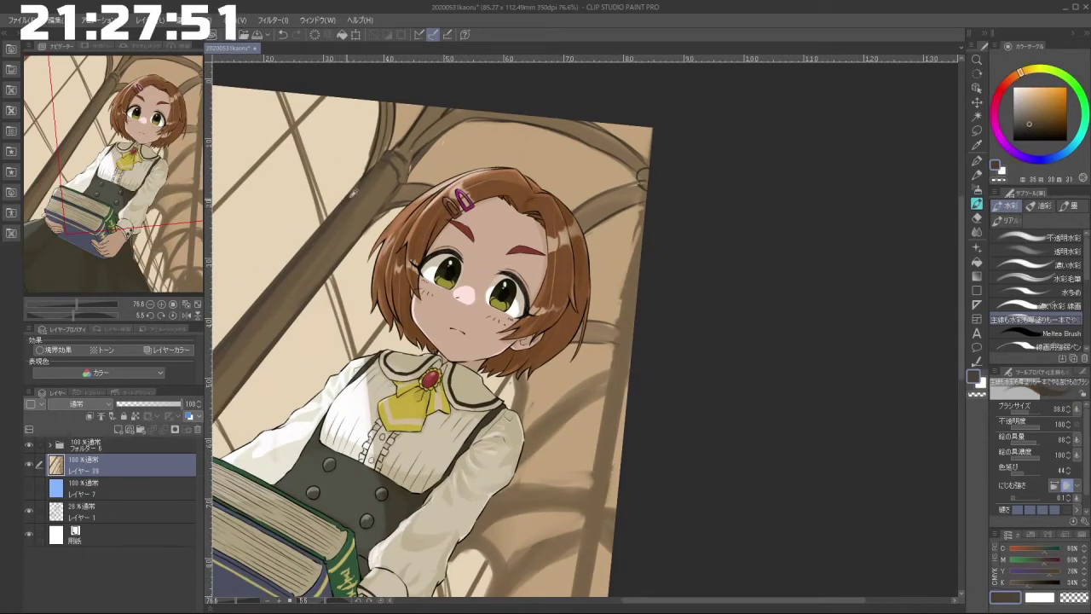
alt+click(373, 158)
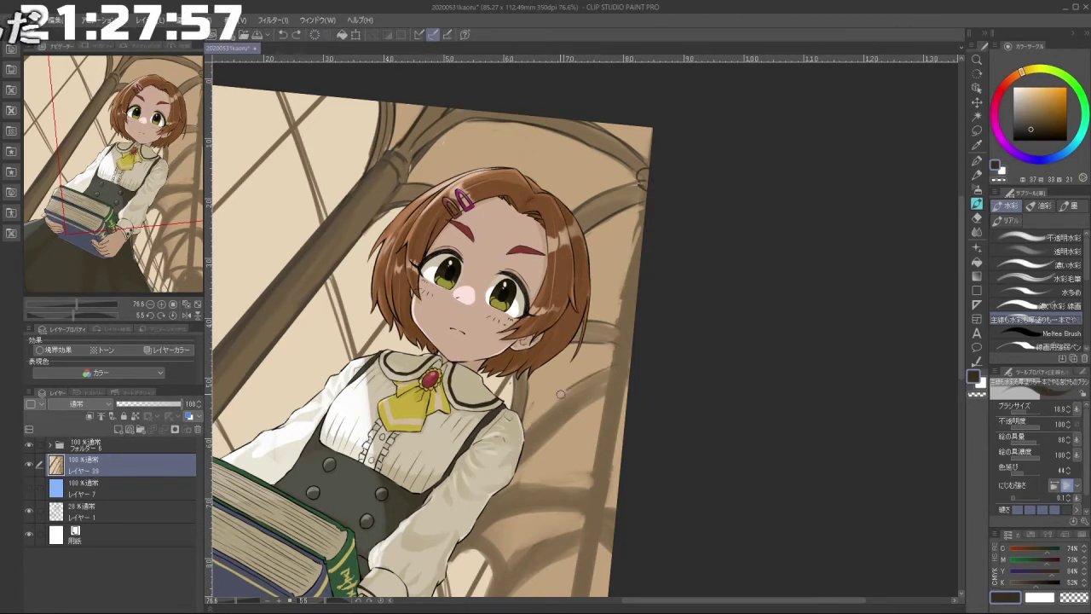
key(ctrl+z)
key(ctrl+z)
key(ctrl+z)
key(ctrl+z)
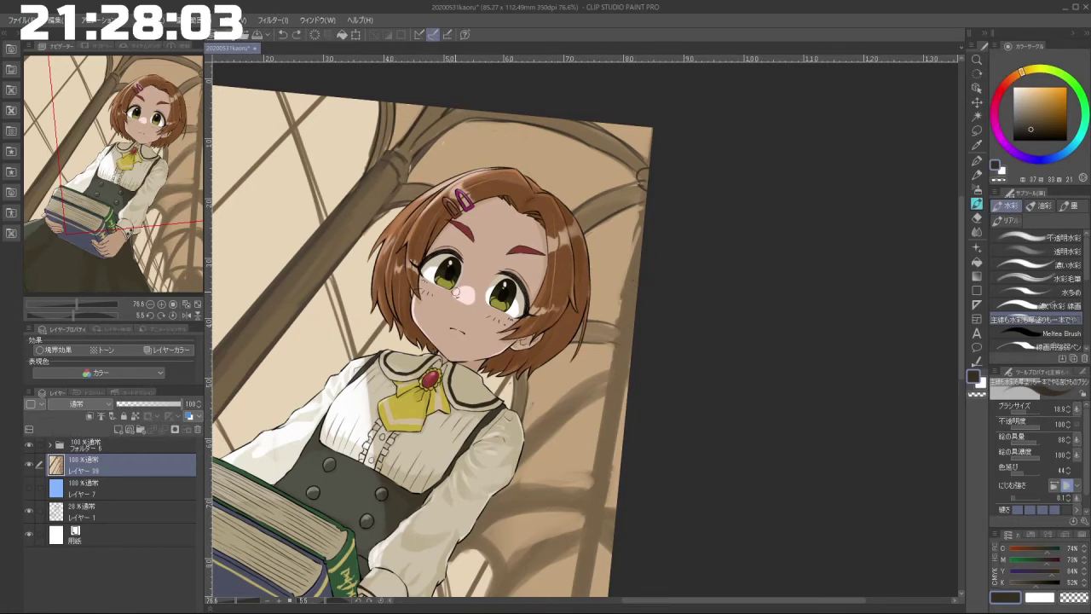
Step: Sample the beam's mid-brown and touch up the beam along the illustration's right edge
drag(635, 298, 561, 275)
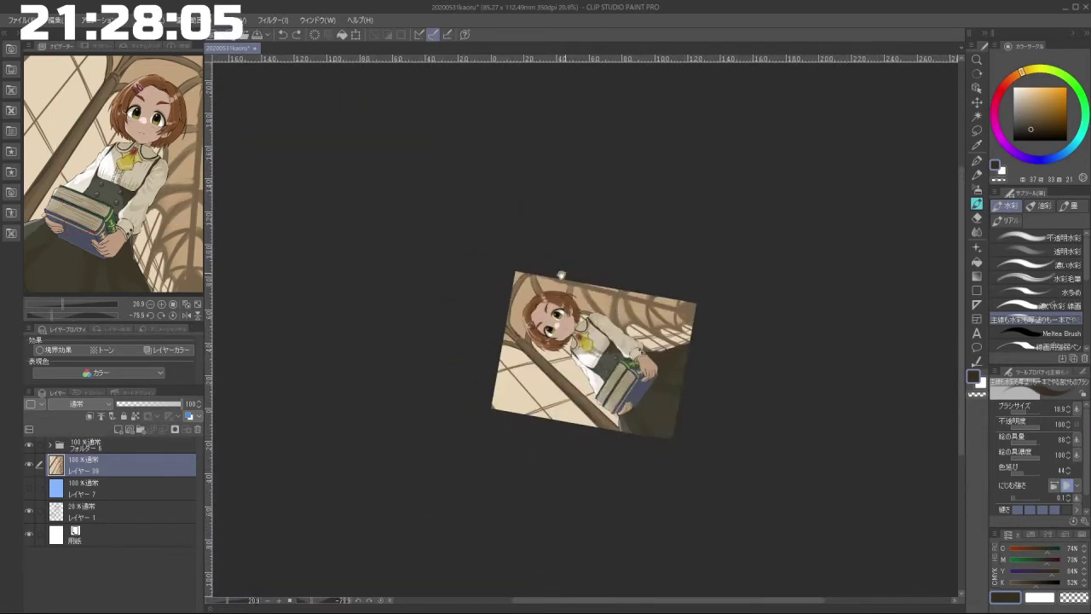
scroll(527, 288, up, 3)
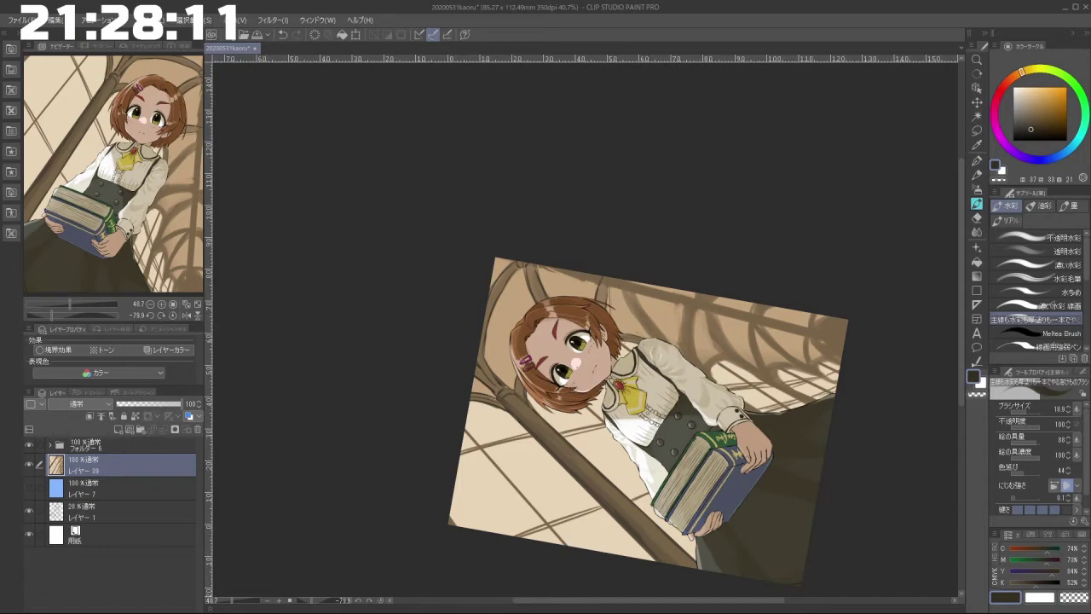
mouse_move(579, 277)
mouse_down()
mouse_move(516, 296)
mouse_move(567, 412)
mouse_move(658, 380)
mouse_move(674, 328)
mouse_move(601, 243)
mouse_up()
alt+click(579, 272)
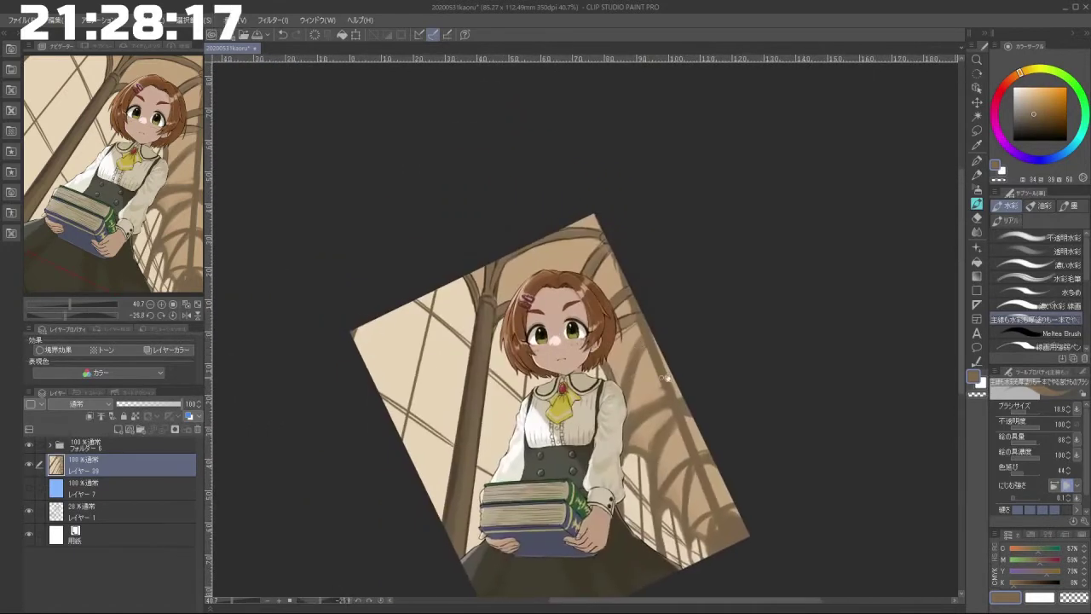
Step: Lasso the small lattice opening at the illustration's bottom edge beside the skirt, move it toward the skirt, apply the transform and deselect
drag(690, 384, 615, 355)
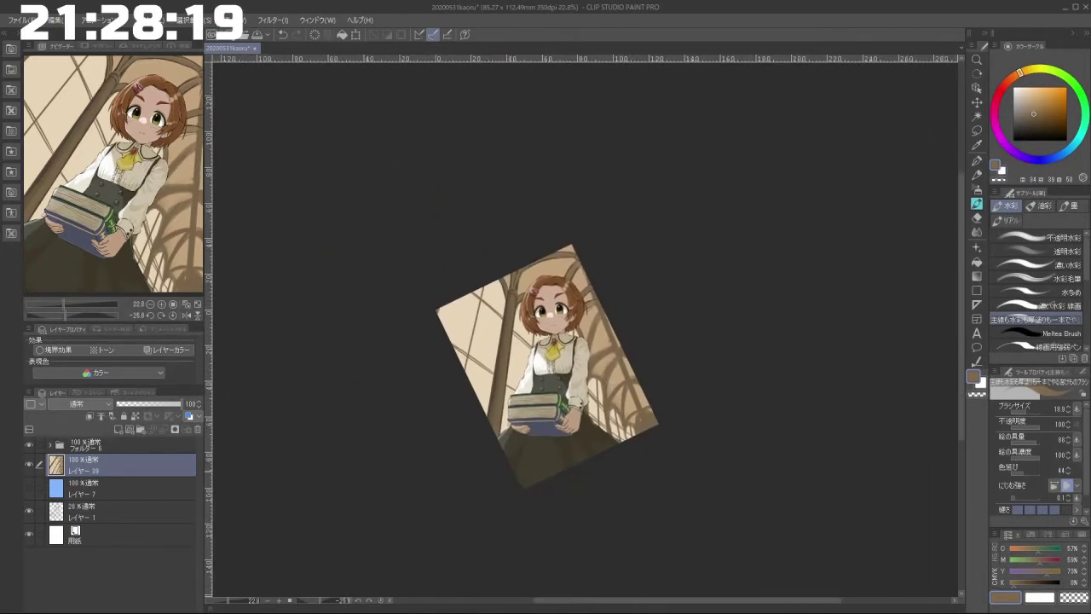
drag(632, 462, 564, 440)
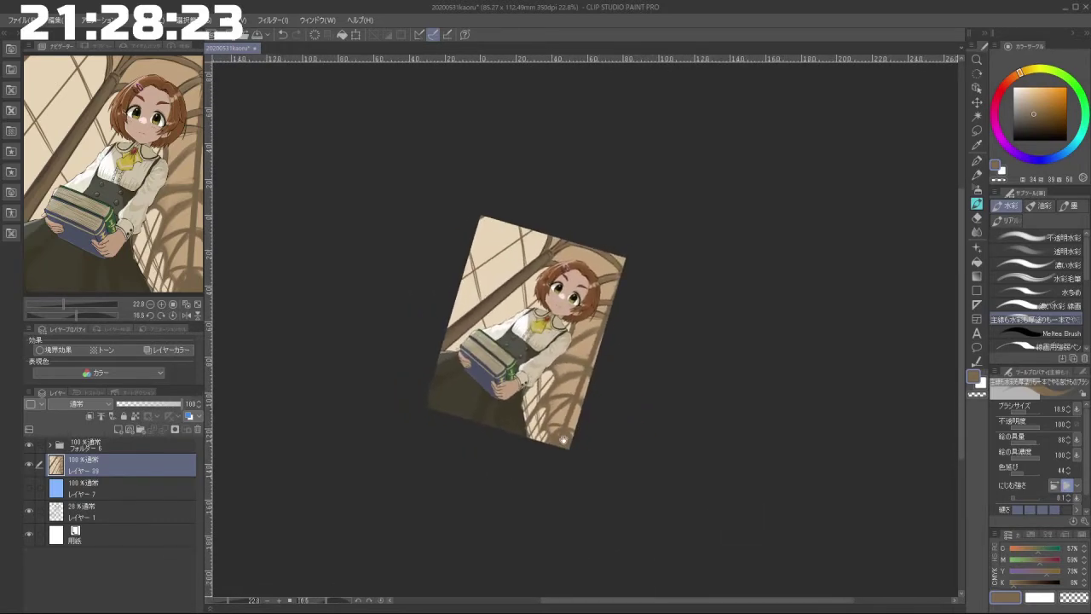
scroll(577, 458, up, 3)
scroll(577, 458, down, 2)
scroll(560, 463, up, 4)
key(m)
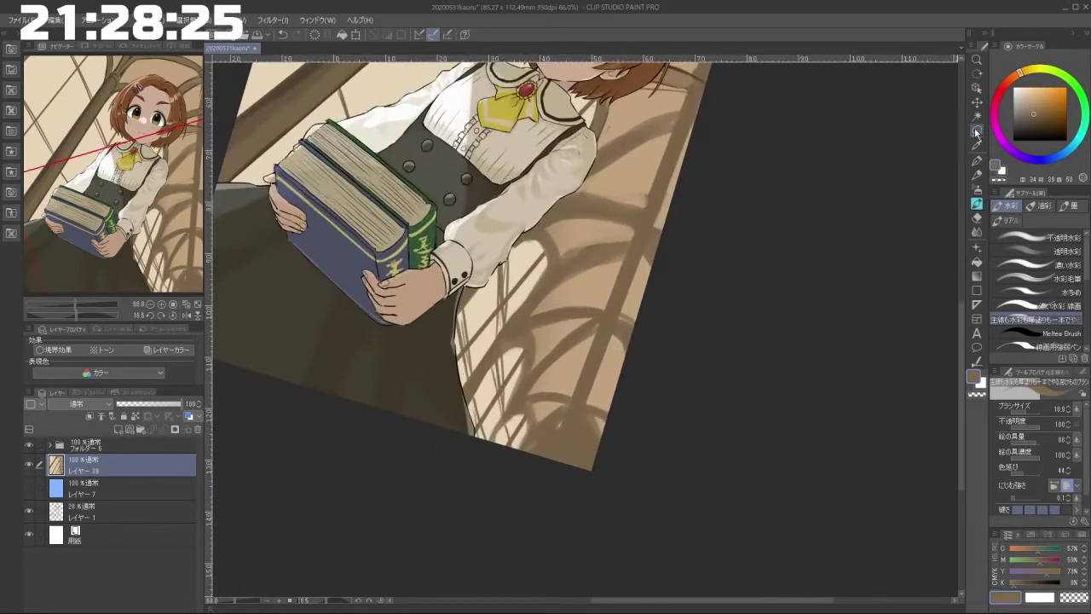
scroll(597, 506, down, 1)
mouse_move(596, 506)
mouse_down()
mouse_move(541, 467)
mouse_move(557, 428)
mouse_move(572, 425)
mouse_move(583, 468)
mouse_up()
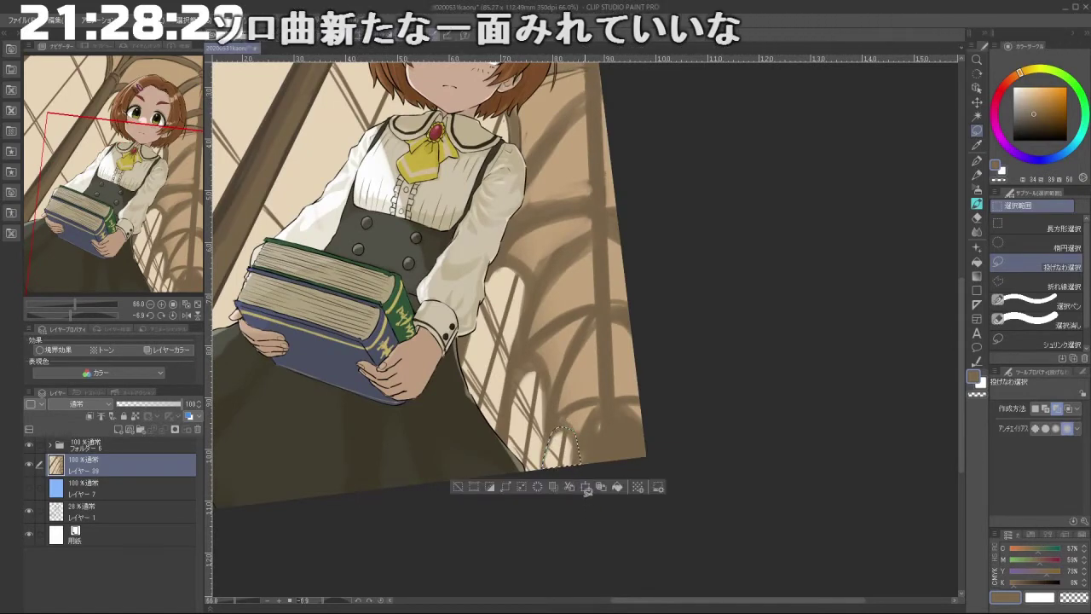
key(ctrl+t)
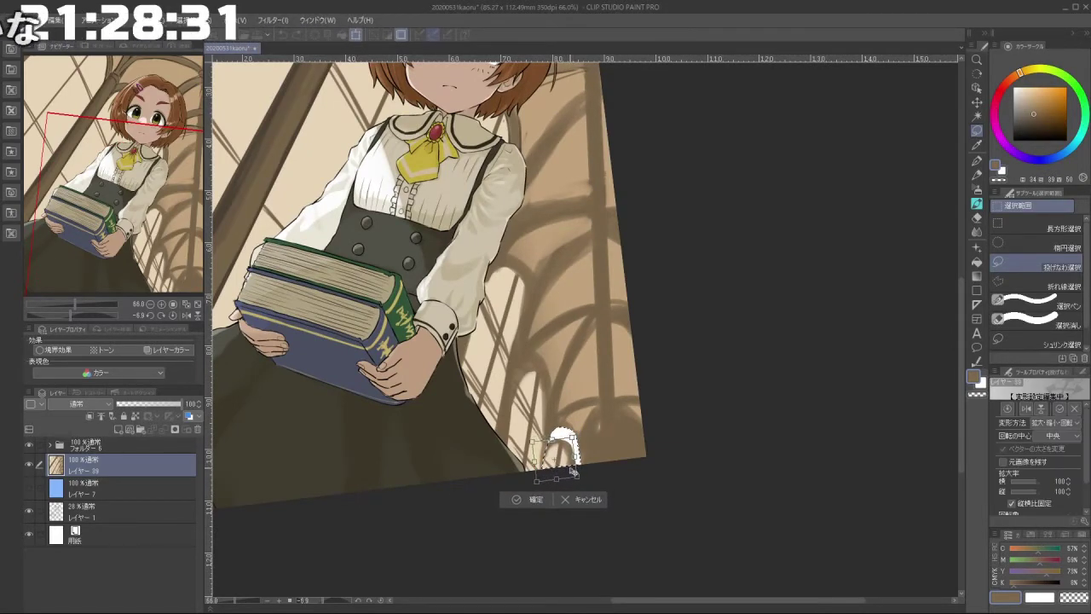
click(530, 499)
key(ctrl+d)
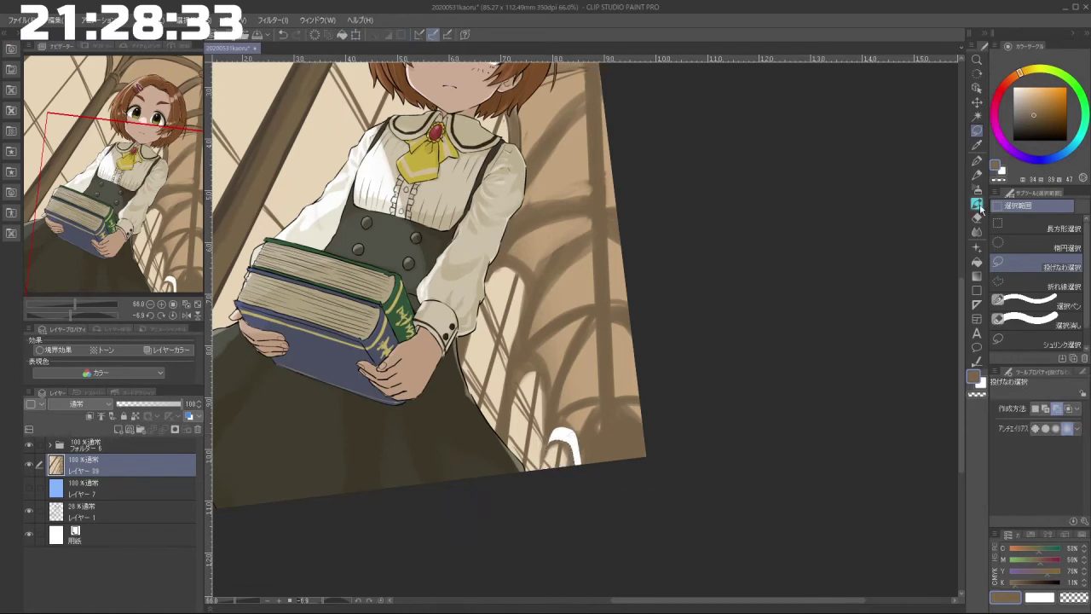
Step: Cover the white gap beside the skirt at the bottom edge with watercolor brush strokes in tan and mid-brown sampled nearby
click(978, 206)
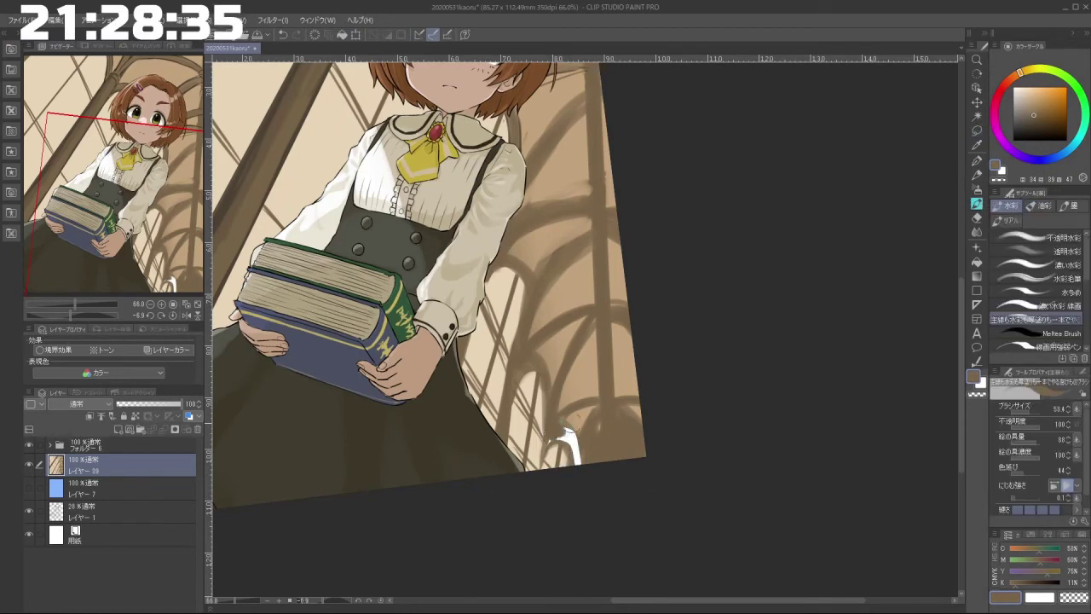
alt+click(556, 433)
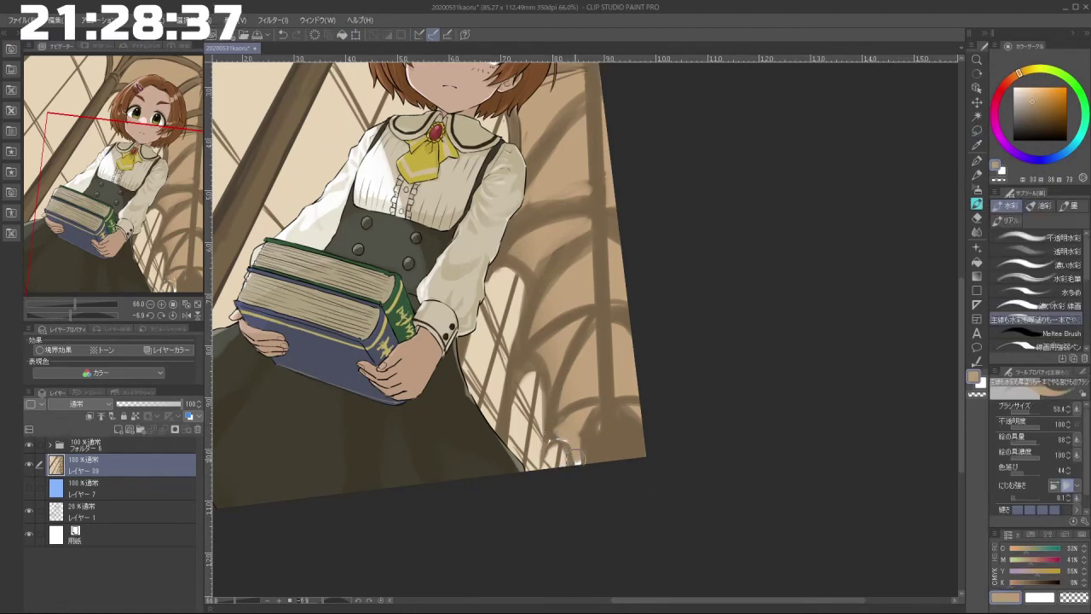
alt+click(575, 440)
drag(566, 447, 584, 445)
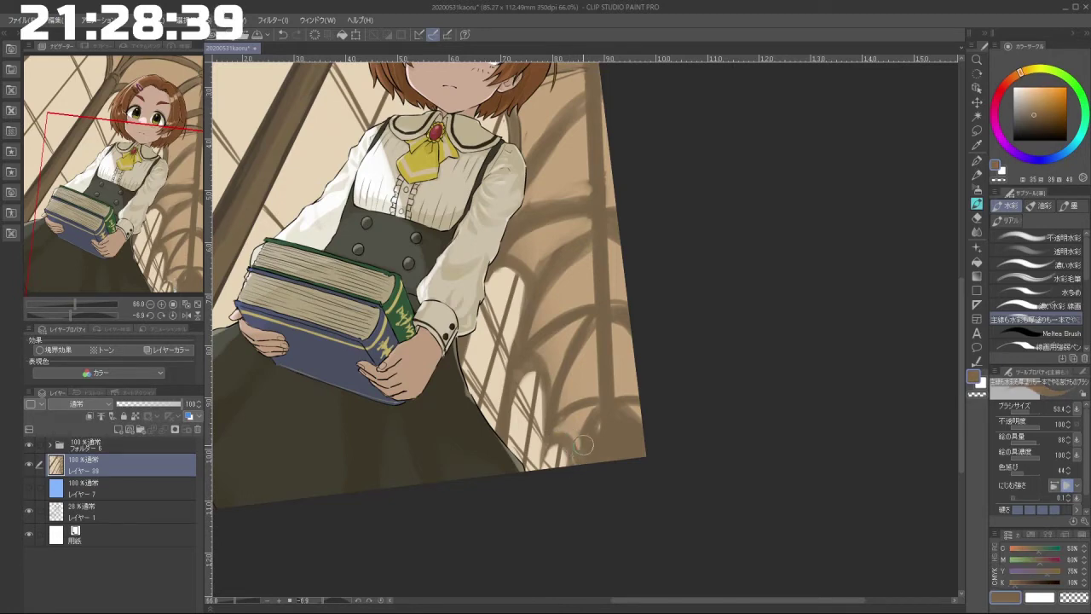
Step: Outline the arched rib beside the girl's hair in dark brown with a size 9.4 brush, undoing the last stroke
drag(650, 450, 749, 299)
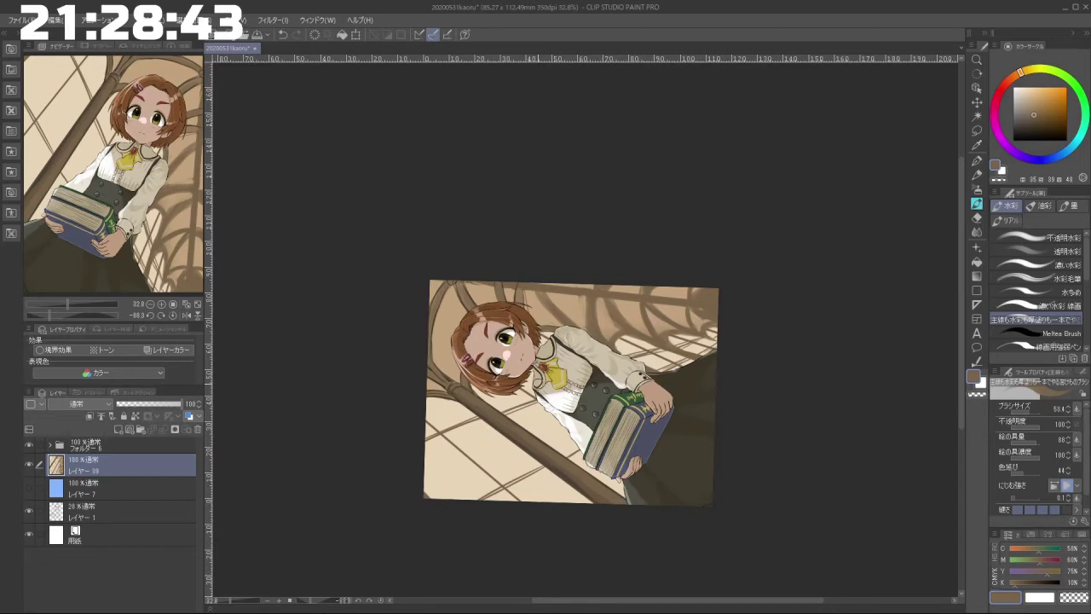
drag(485, 482, 751, 329)
drag(580, 499, 674, 200)
drag(648, 386, 650, 320)
scroll(461, 264, up, 4)
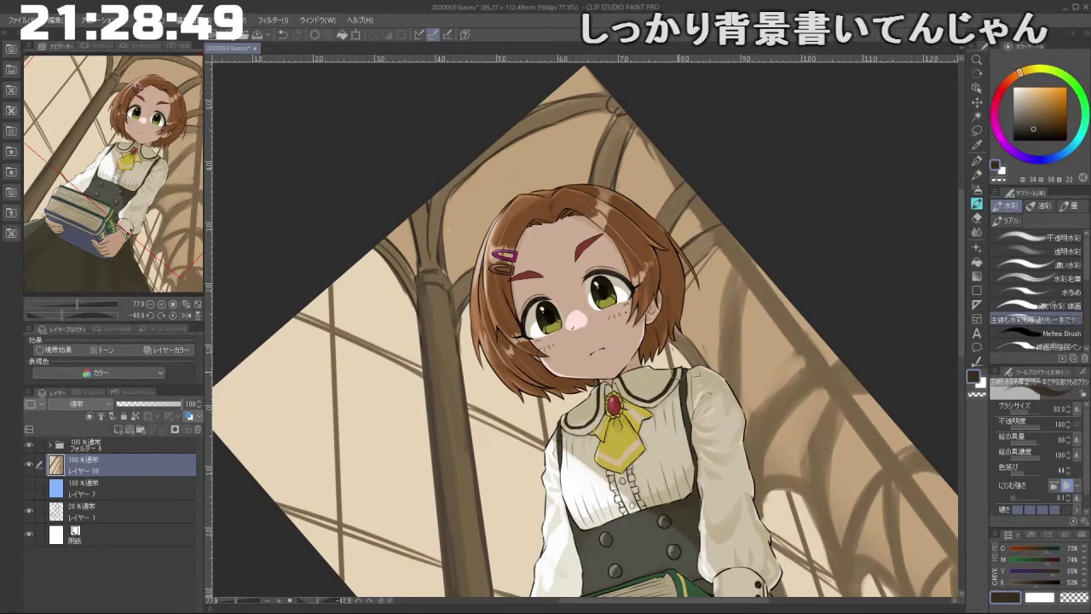
drag(728, 319, 696, 297)
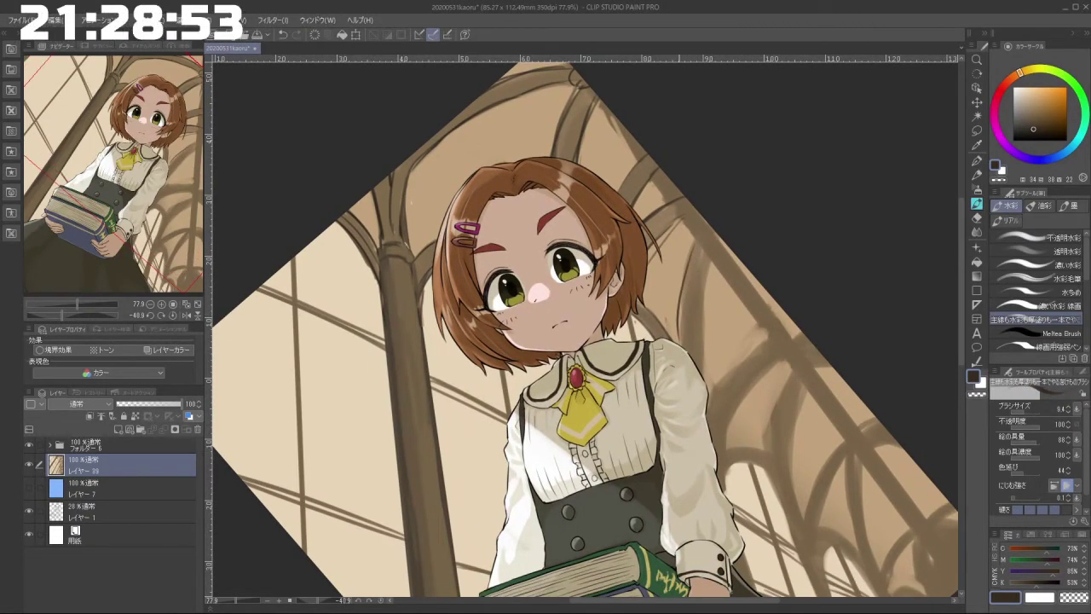
drag(686, 261, 680, 336)
drag(706, 258, 700, 312)
key(ctrl+z)
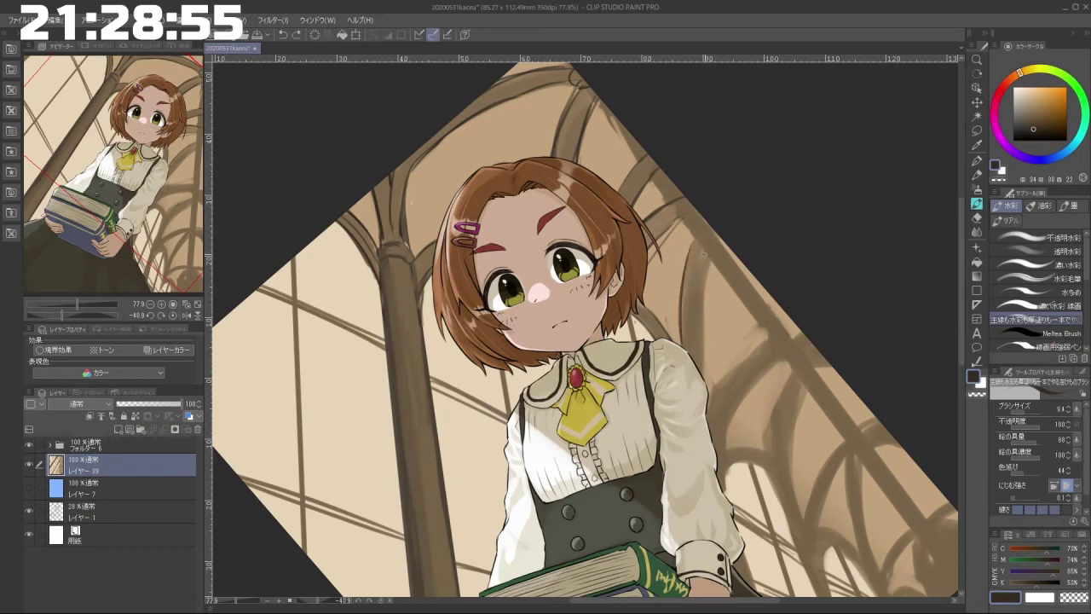
Step: Try dark brown outline strokes along the curved rib beside the girl's shoulder
drag(715, 413, 769, 336)
key(ctrl+z)
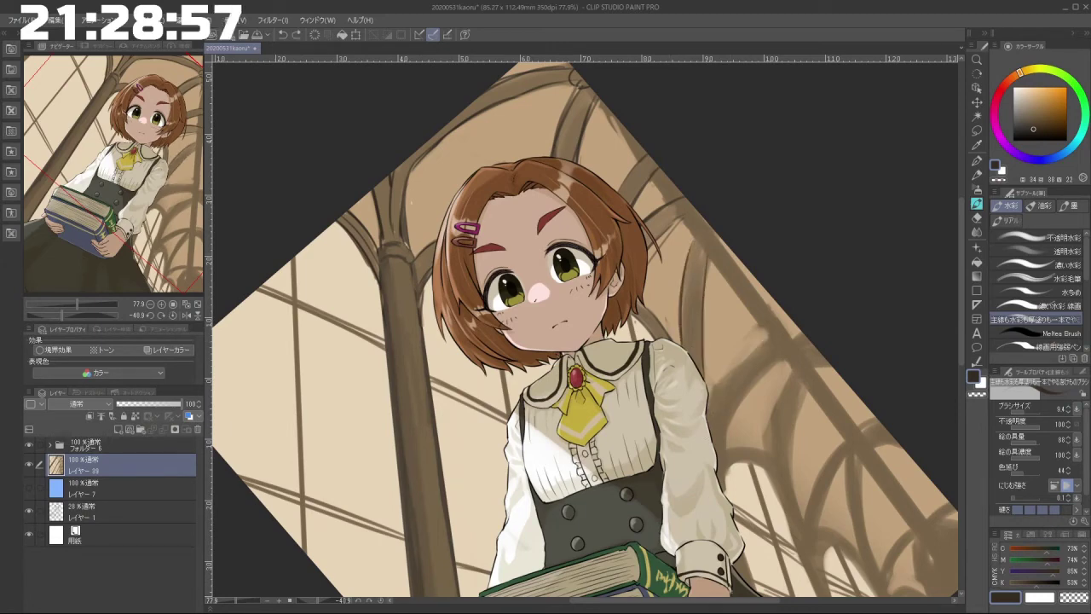
drag(712, 415, 769, 345)
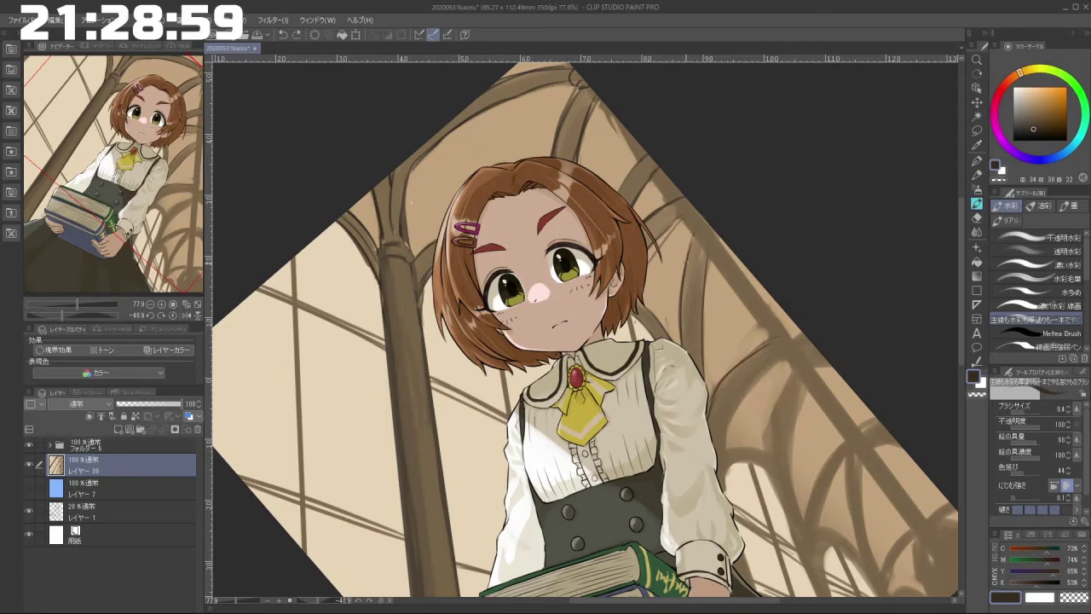
key(ctrl+z)
Step: Examine the arches and beam around the girl at several rotations and zoom levels, sampling the background tan beside her hair
drag(689, 215, 650, 255)
mouse_move(682, 255)
mouse_down()
mouse_move(672, 244)
mouse_move(494, 250)
mouse_move(481, 393)
mouse_move(666, 420)
mouse_up()
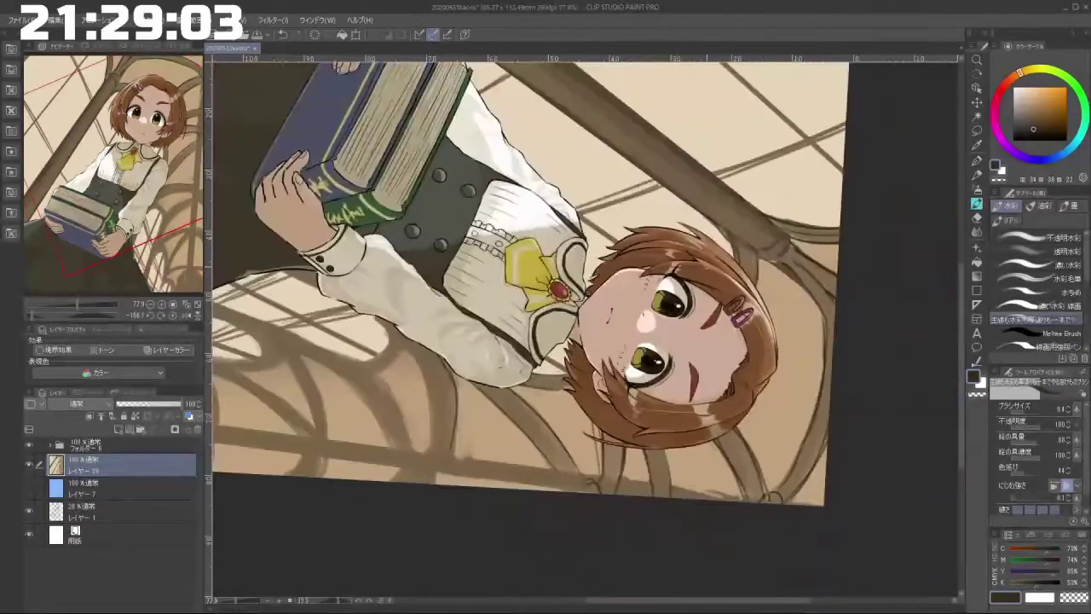
alt+click(587, 437)
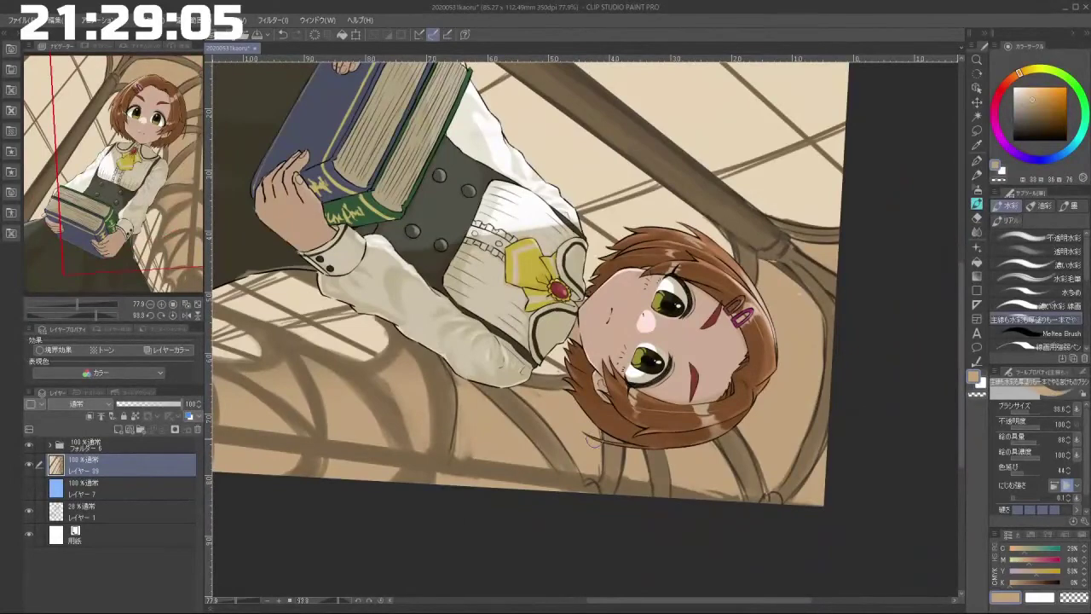
drag(554, 488, 740, 277)
drag(675, 356, 587, 375)
drag(537, 493, 756, 389)
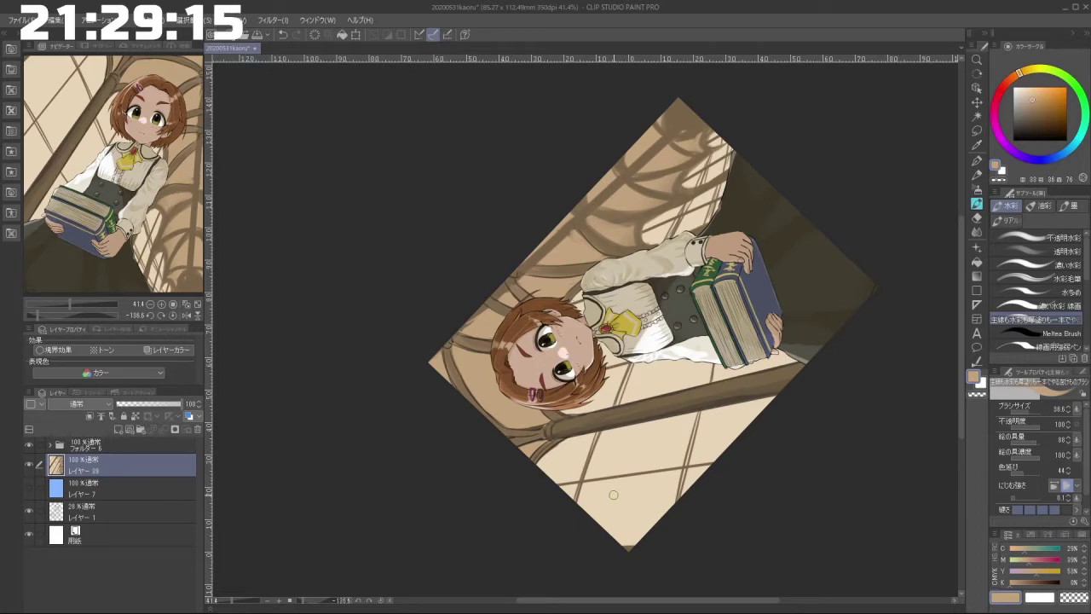
mouse_move(834, 315)
mouse_down()
mouse_move(832, 359)
mouse_move(604, 543)
mouse_move(580, 532)
mouse_up()
drag(650, 300, 703, 298)
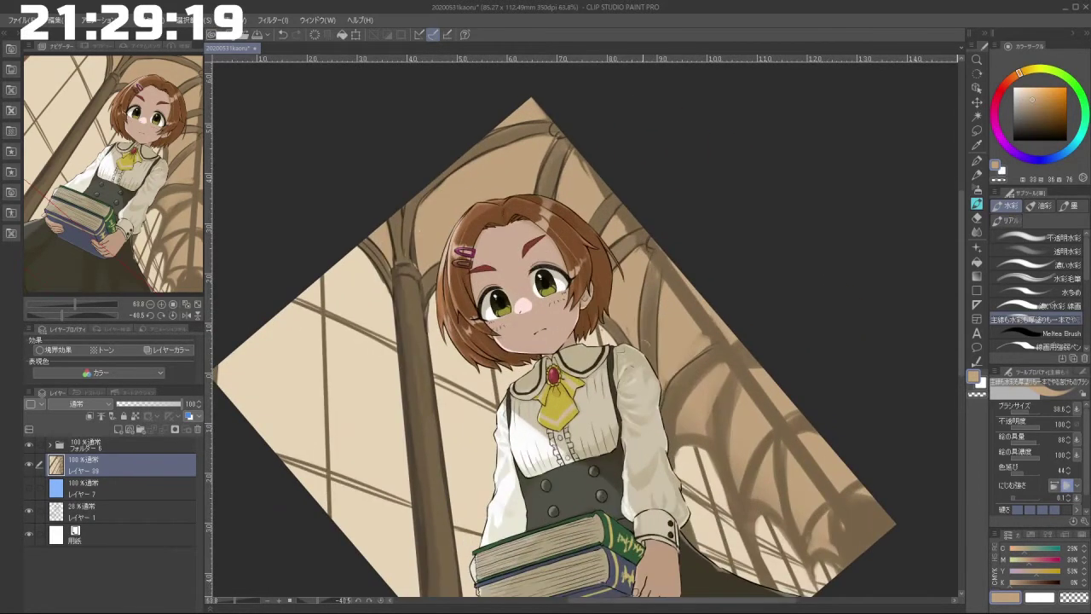
drag(553, 418, 614, 418)
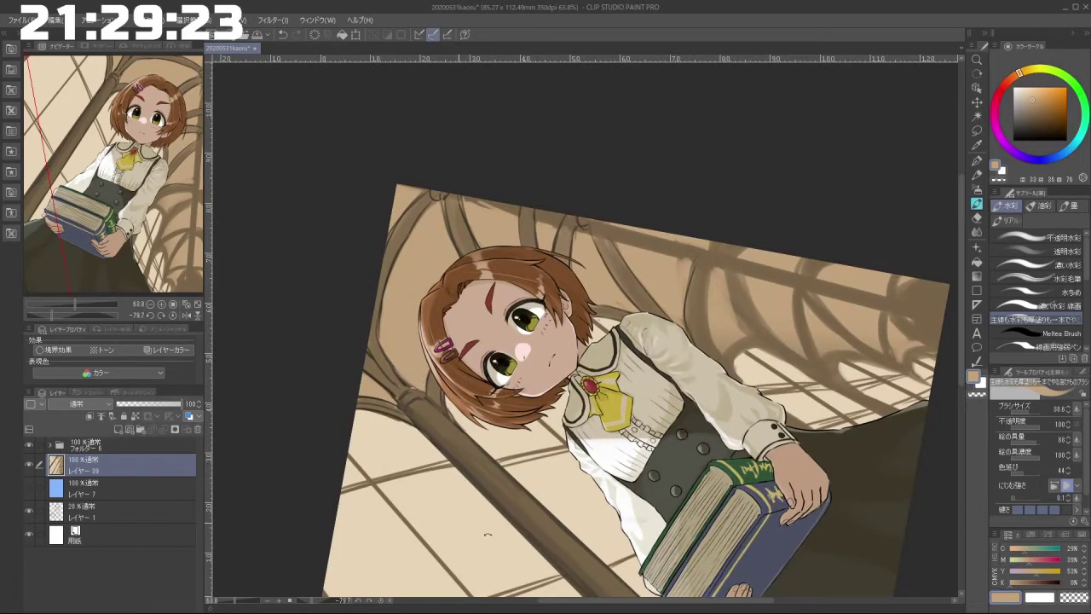
mouse_move(488, 534)
mouse_down()
mouse_move(759, 402)
mouse_move(733, 244)
mouse_up()
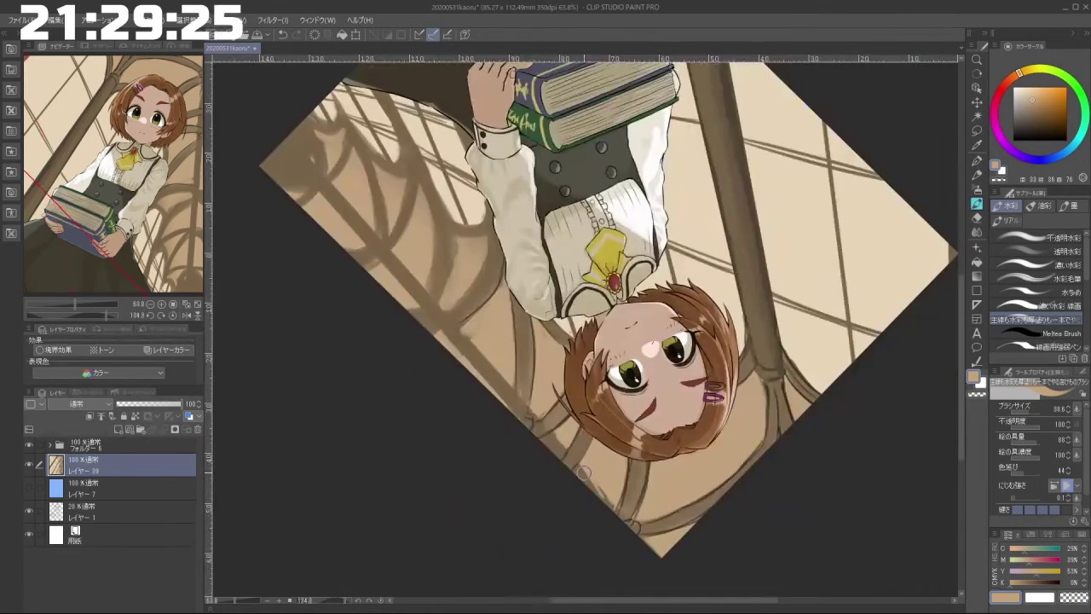
drag(617, 537, 725, 204)
drag(740, 332, 704, 367)
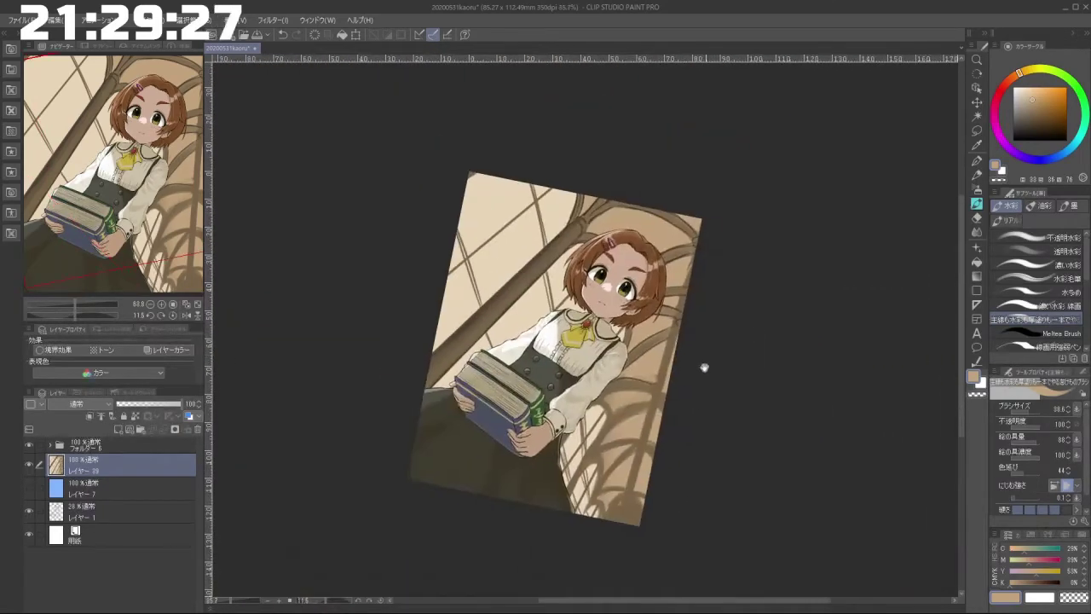
mouse_move(572, 505)
mouse_down()
mouse_move(648, 256)
mouse_move(677, 208)
mouse_move(645, 227)
mouse_move(652, 260)
mouse_up()
scroll(665, 221, up, 3)
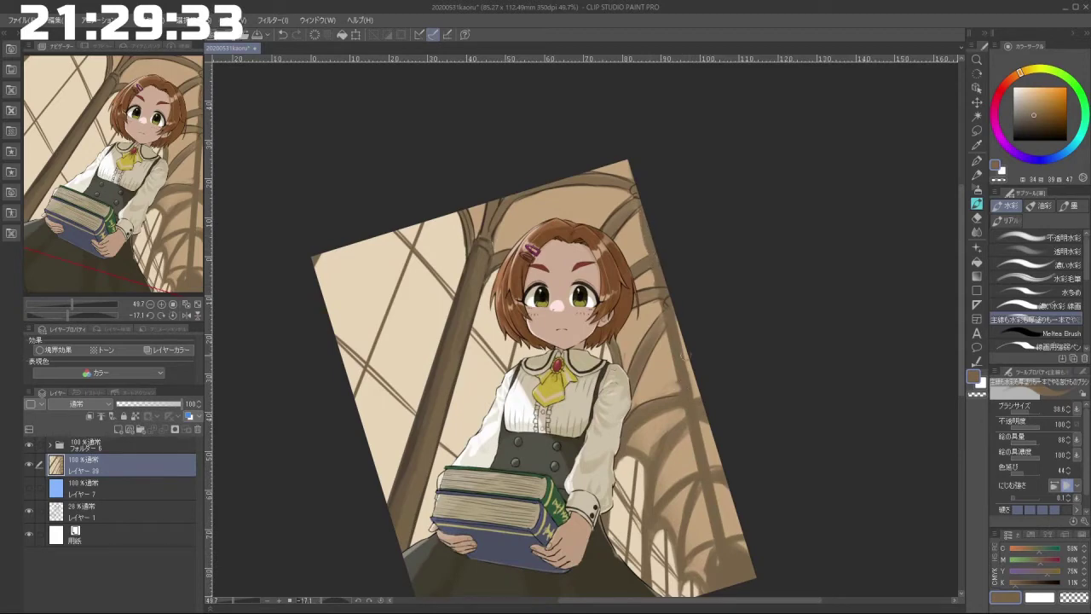
Step: Sample the background tan and paint out the long beam crossing the arches beside the girl with a size 91.7 brush
drag(734, 484, 667, 486)
drag(730, 458, 657, 390)
alt+click(601, 322)
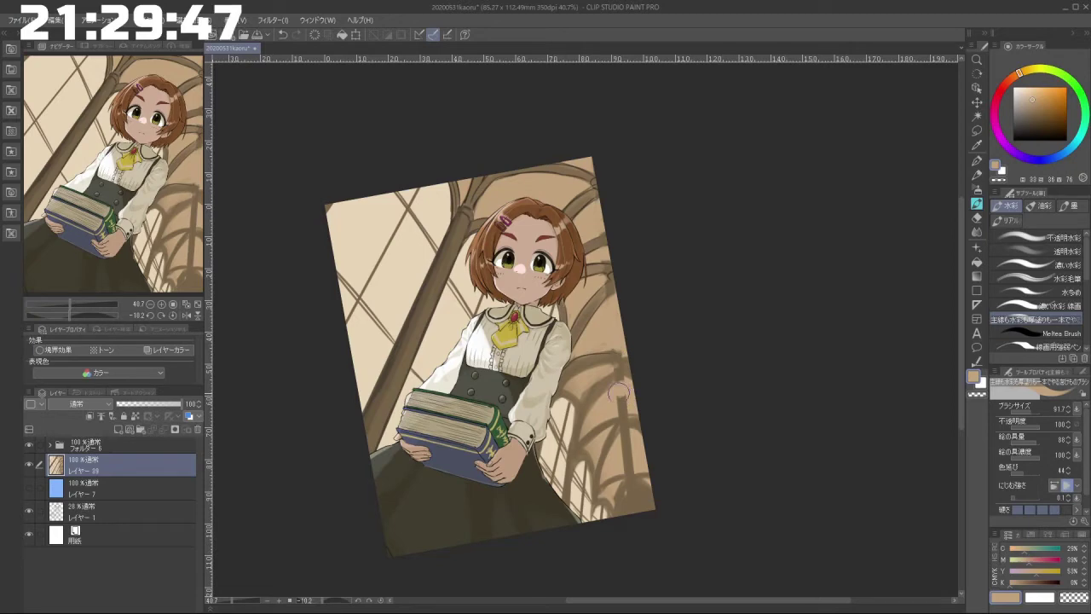
drag(622, 401, 628, 462)
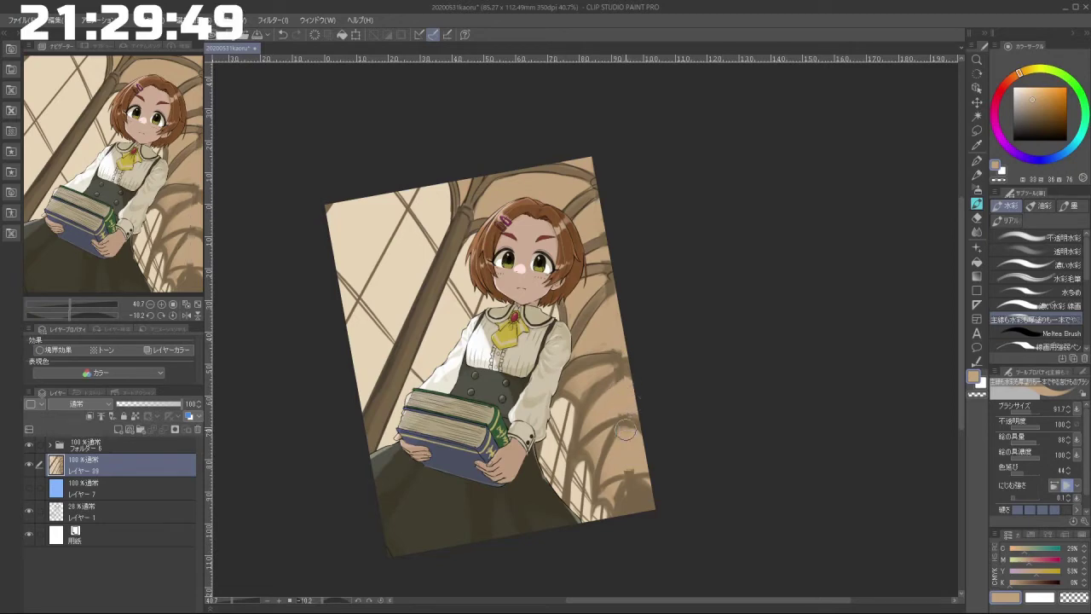
drag(652, 553, 631, 324)
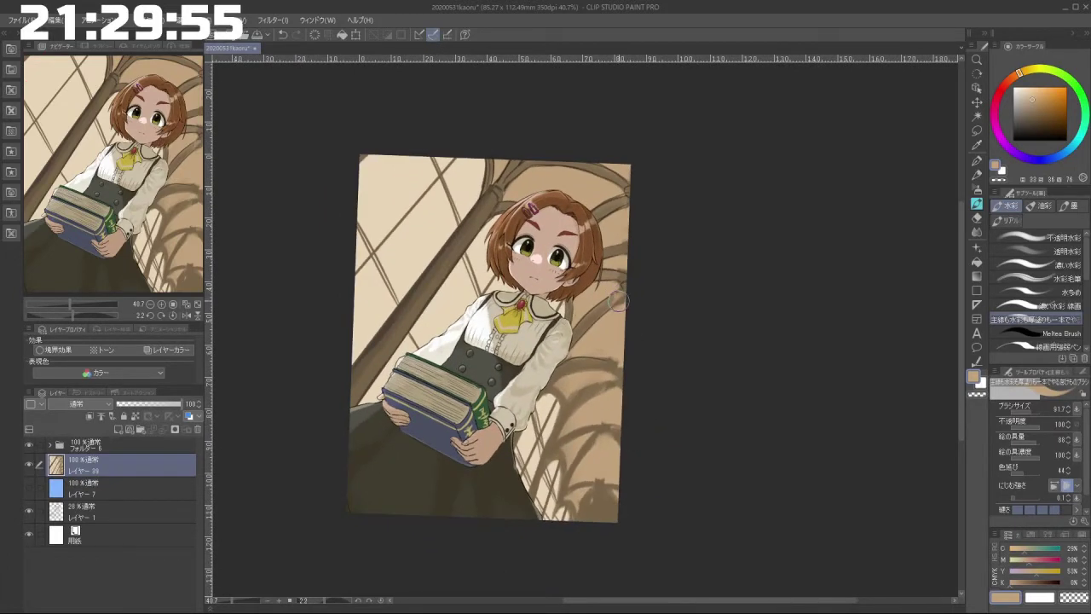
Step: Sample mid-brown, undo the first strokes tried, and paint one straight beam down the illustration's right edge with brush size 57.2
alt+click(612, 299)
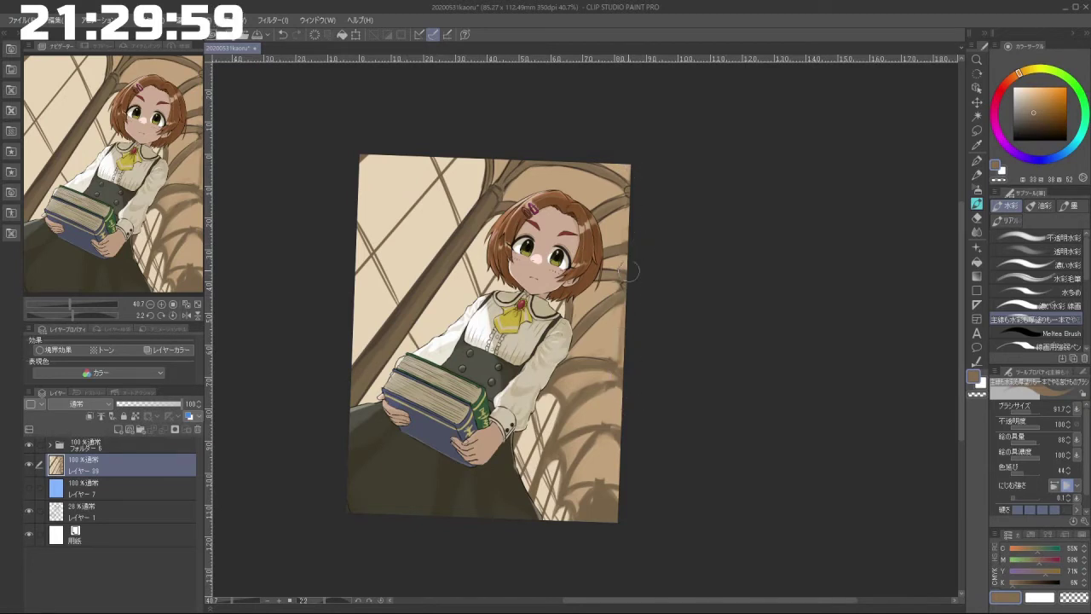
drag(625, 358, 616, 447)
drag(611, 501, 619, 433)
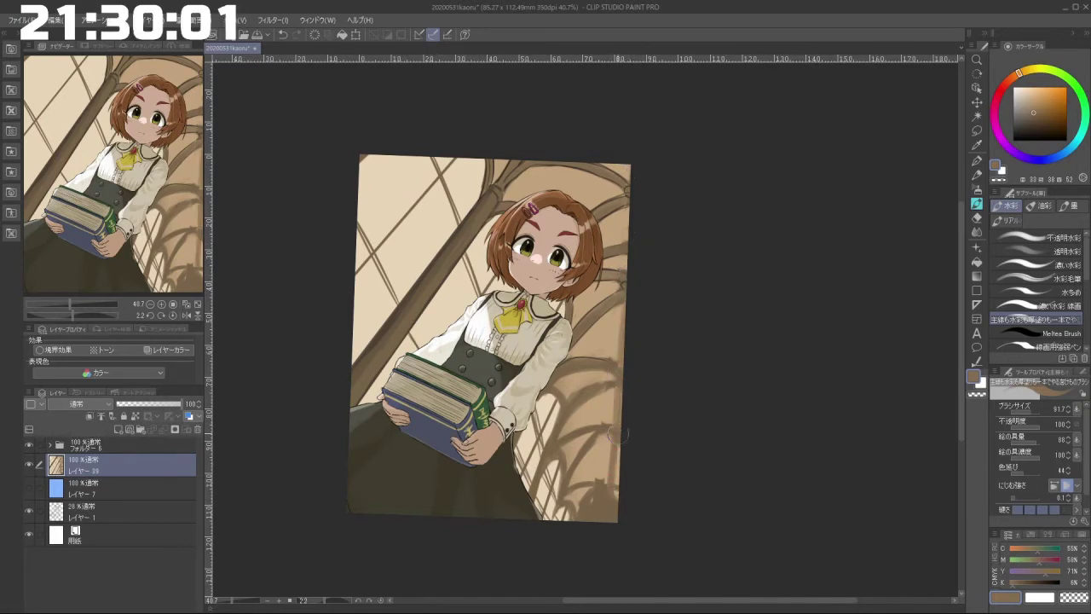
mouse_move(463, 523)
mouse_down()
mouse_move(741, 467)
mouse_move(749, 449)
mouse_move(631, 535)
mouse_move(540, 535)
mouse_up()
key(ctrl+z)
key(ctrl+z)
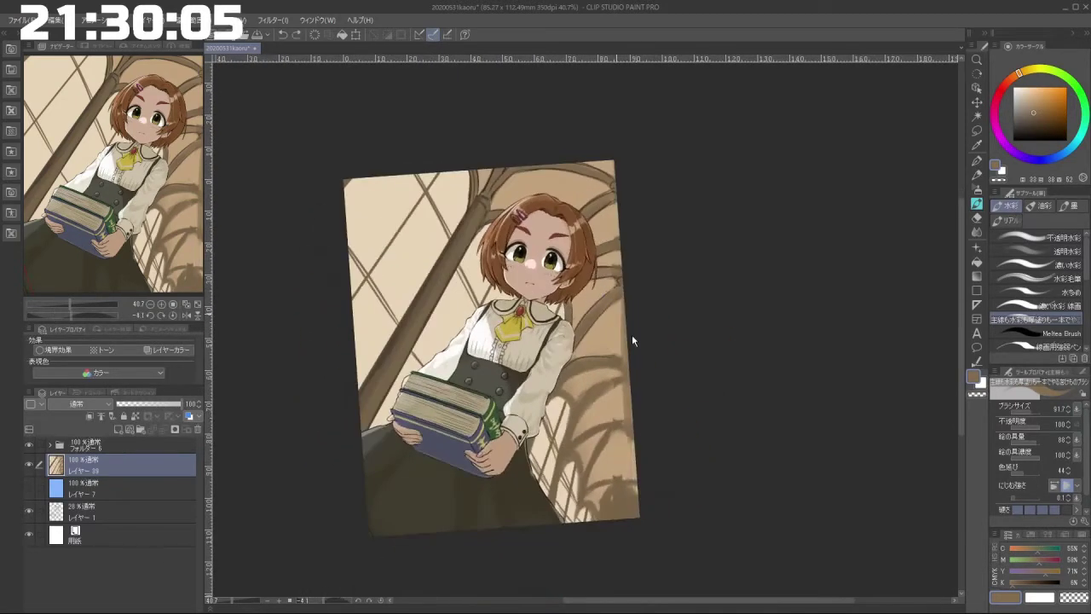
key(ctrl+z)
key(bracketleft)
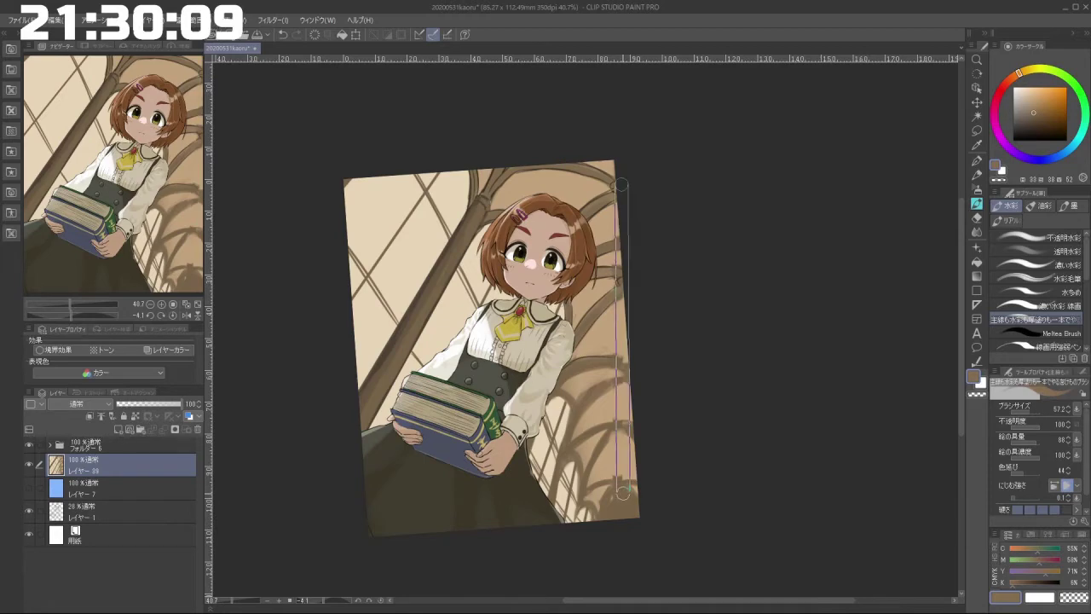
shift+click(624, 498)
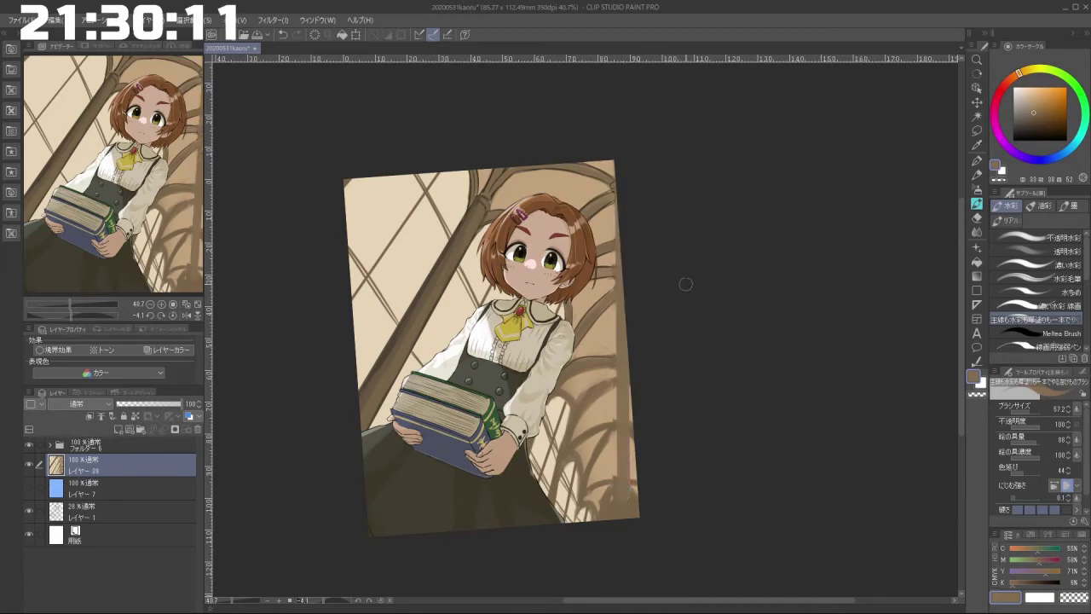
Step: Sample dark brown and define the joint where the arch ribs meet the new beam near the illustration's upper right corner
key(minus)
key(minus)
key(minus)
scroll(461, 297, up, 4)
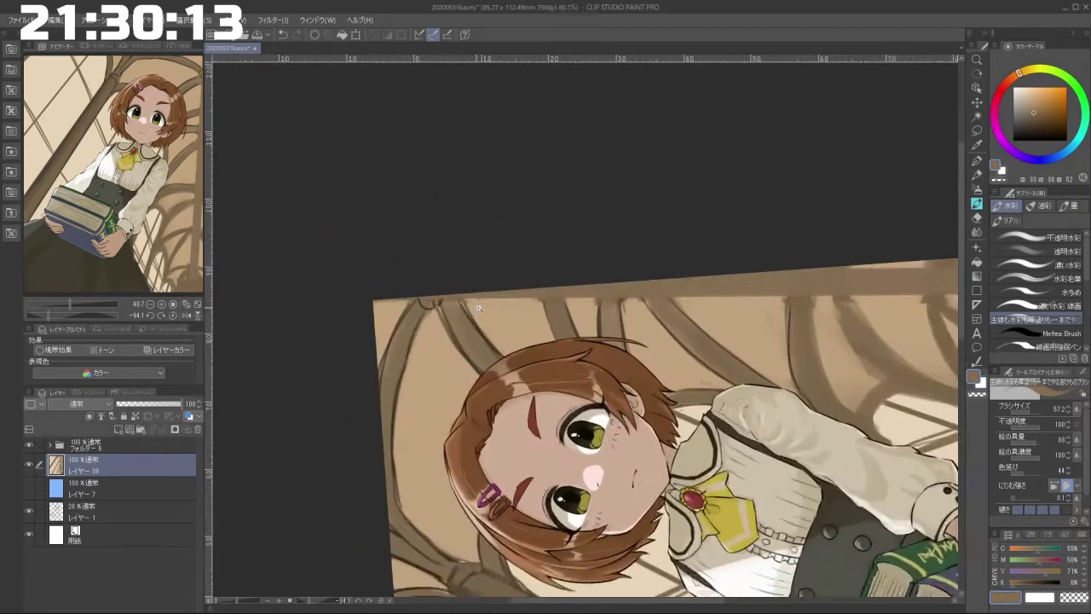
alt+click(405, 432)
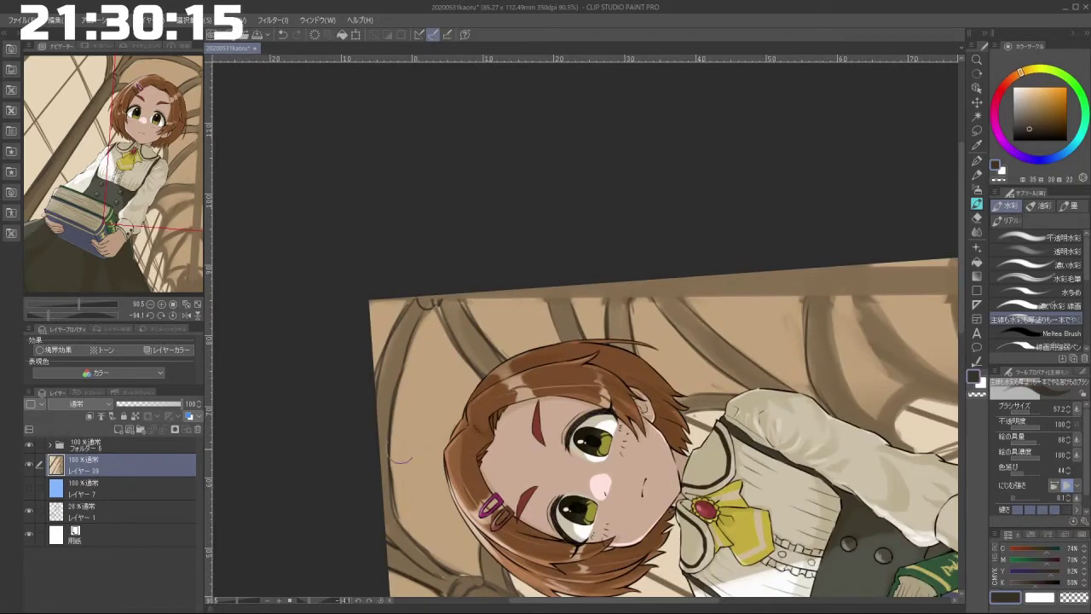
drag(437, 344, 432, 344)
mouse_move(441, 295)
mouse_down()
mouse_move(435, 307)
mouse_move(423, 300)
mouse_up()
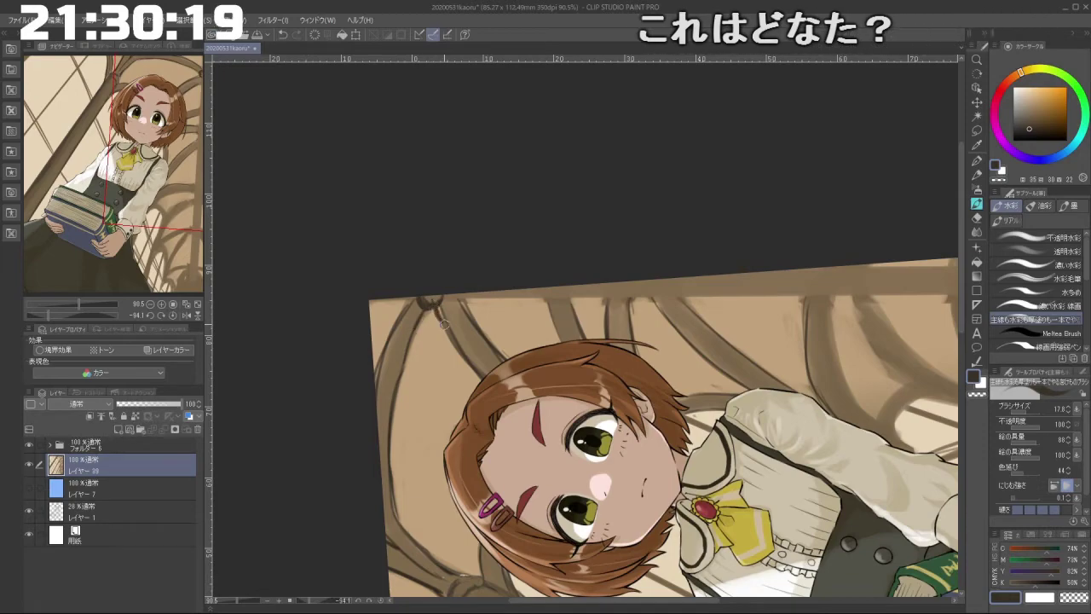
drag(416, 388, 593, 469)
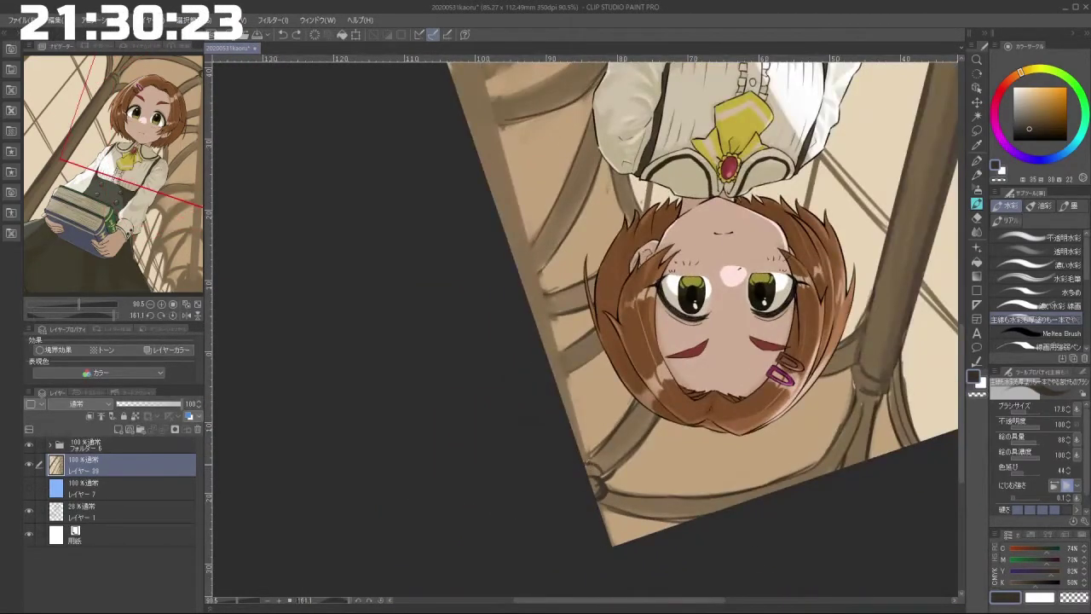
Step: Sample mid-brown and dark brown from the upper right corner joint and refine its round shape where the ribs meet
alt+click(596, 479)
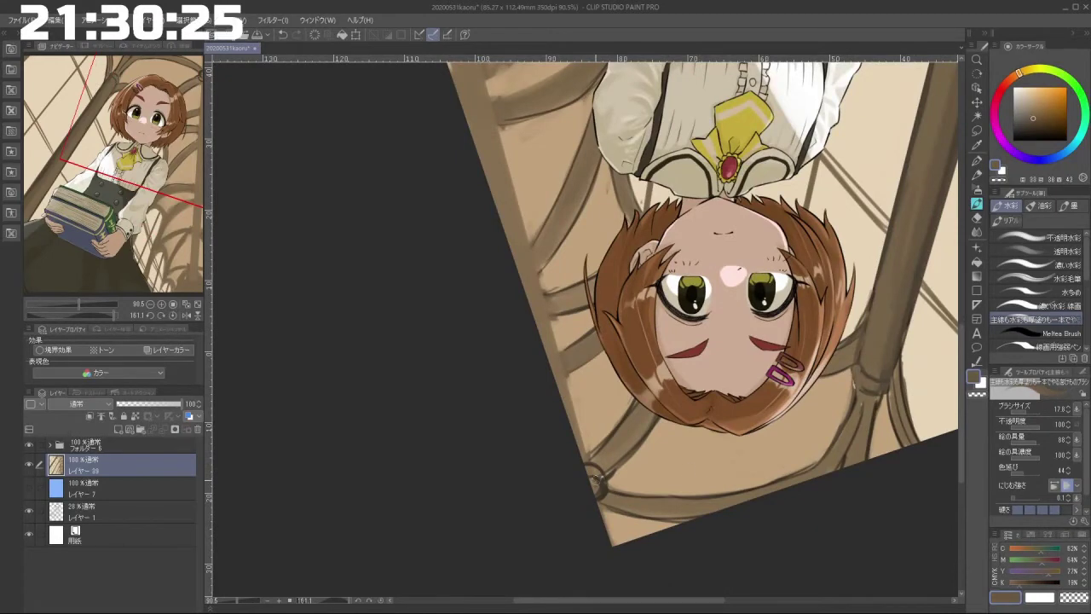
alt+click(594, 480)
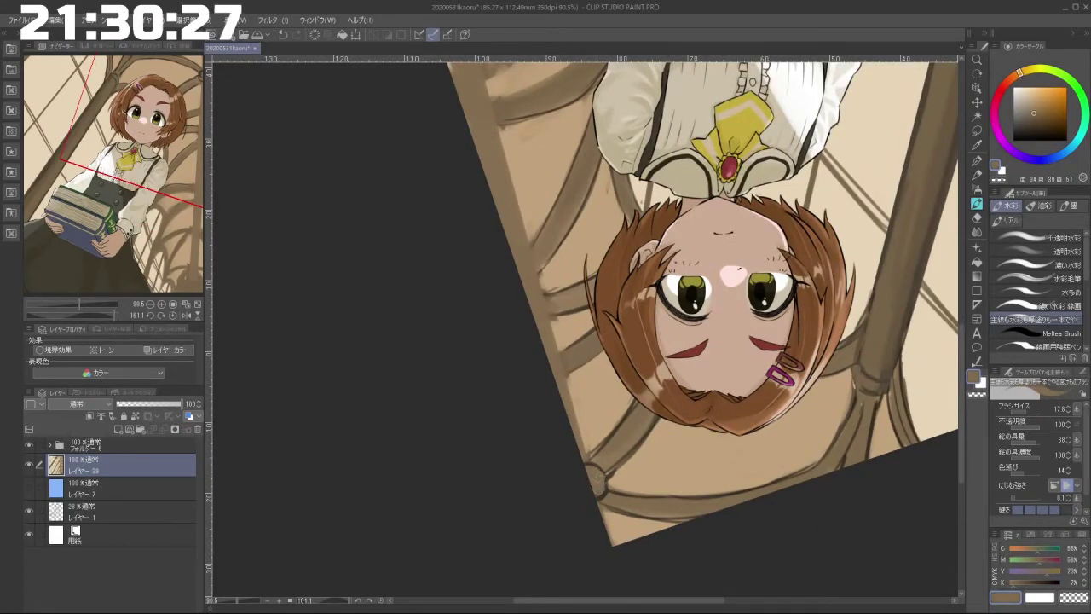
drag(597, 484, 668, 454)
alt+click(675, 435)
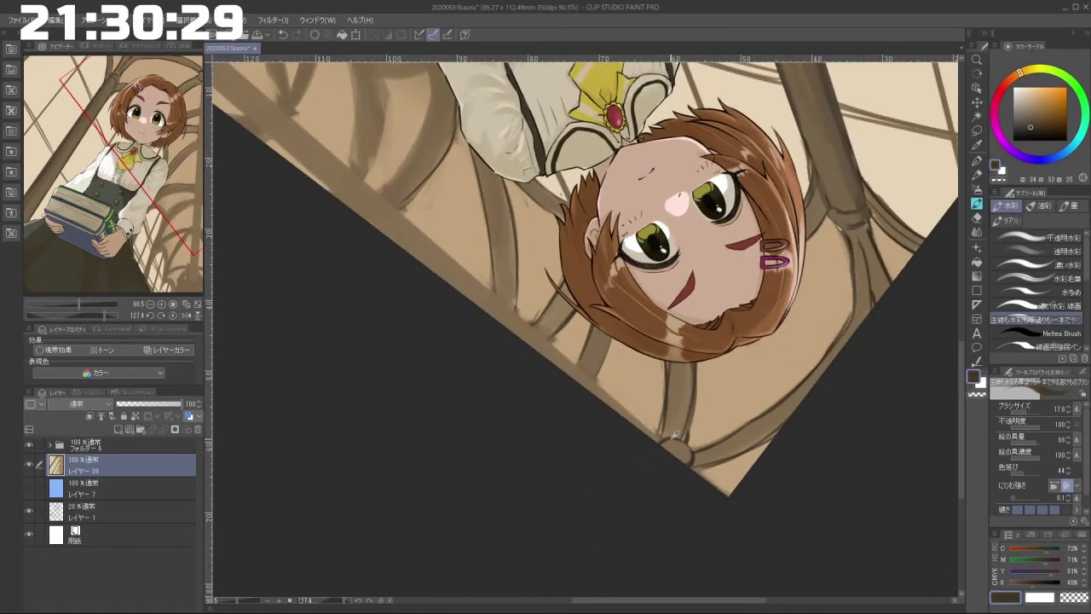
drag(675, 437, 735, 434)
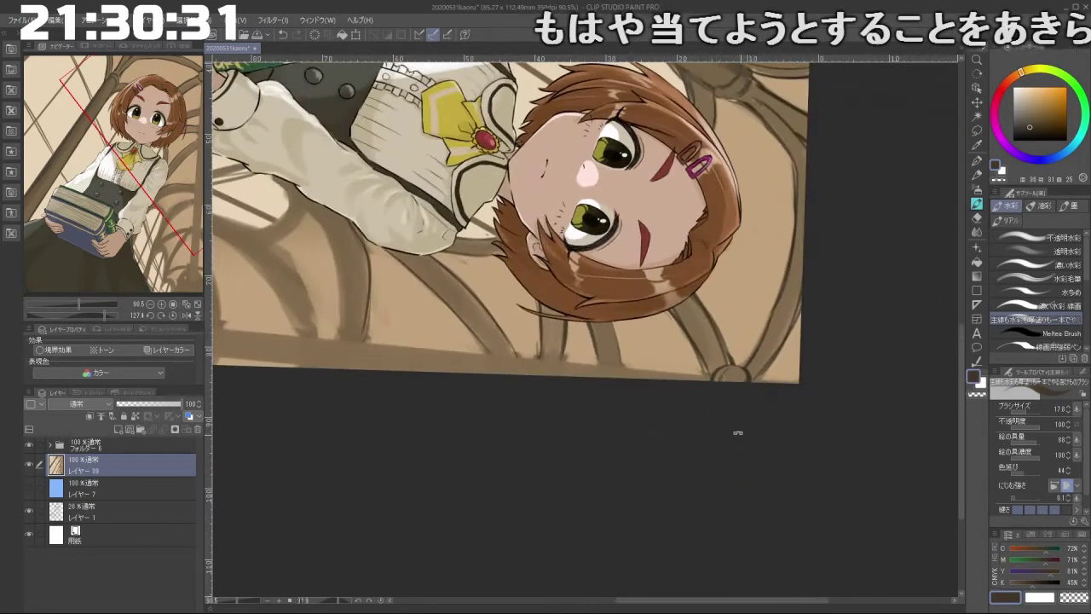
Step: Outline the joints where the arch ribs meet the edge beam beside the girl's hair and shoulder in dark brown
drag(603, 499, 609, 312)
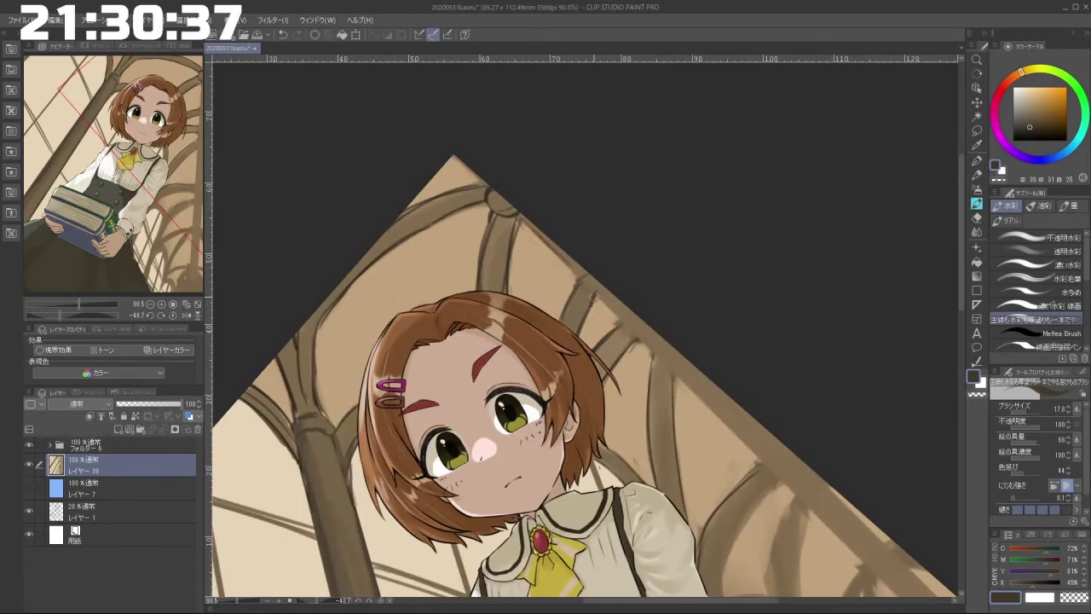
drag(629, 326, 646, 342)
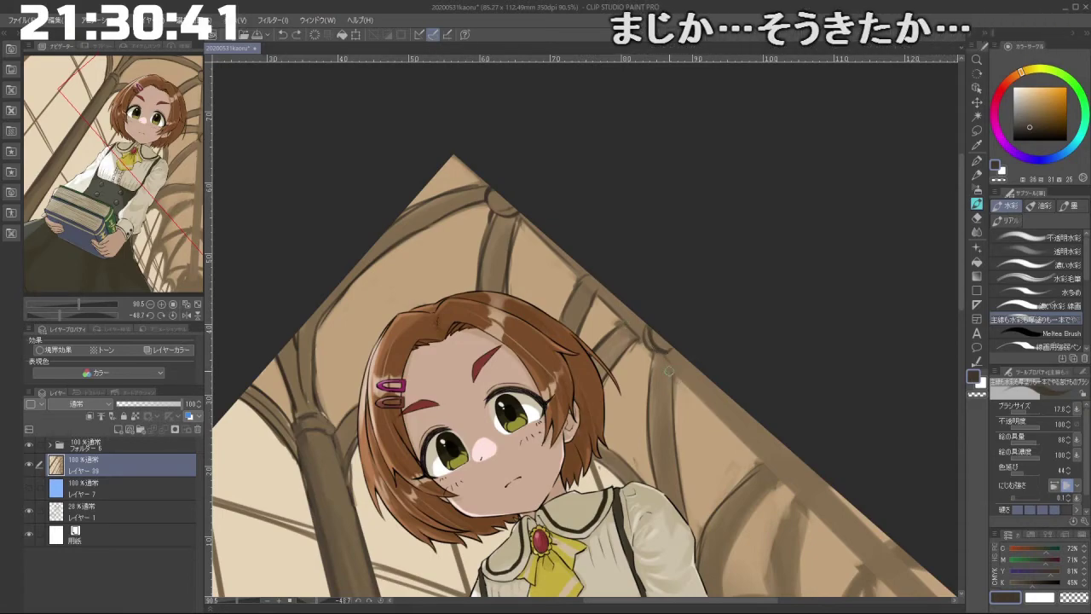
mouse_move(670, 372)
mouse_down()
mouse_move(755, 455)
mouse_move(814, 328)
mouse_move(589, 98)
mouse_move(392, 207)
mouse_up()
drag(699, 494, 596, 452)
drag(597, 447, 640, 519)
mouse_move(627, 542)
mouse_down()
mouse_move(643, 546)
mouse_move(743, 370)
mouse_up()
drag(652, 348, 655, 343)
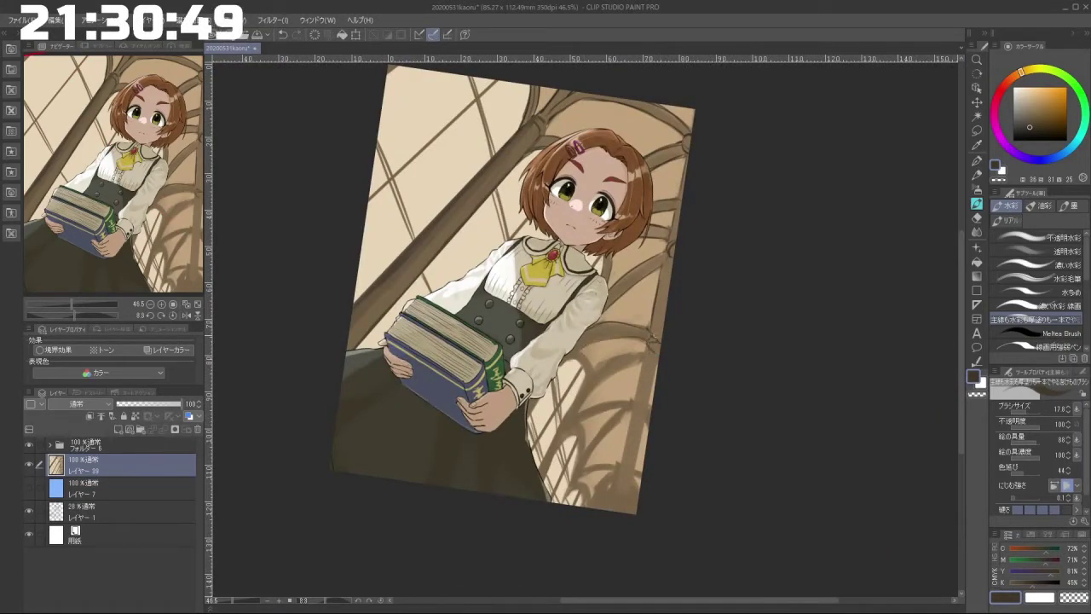
drag(641, 341, 662, 370)
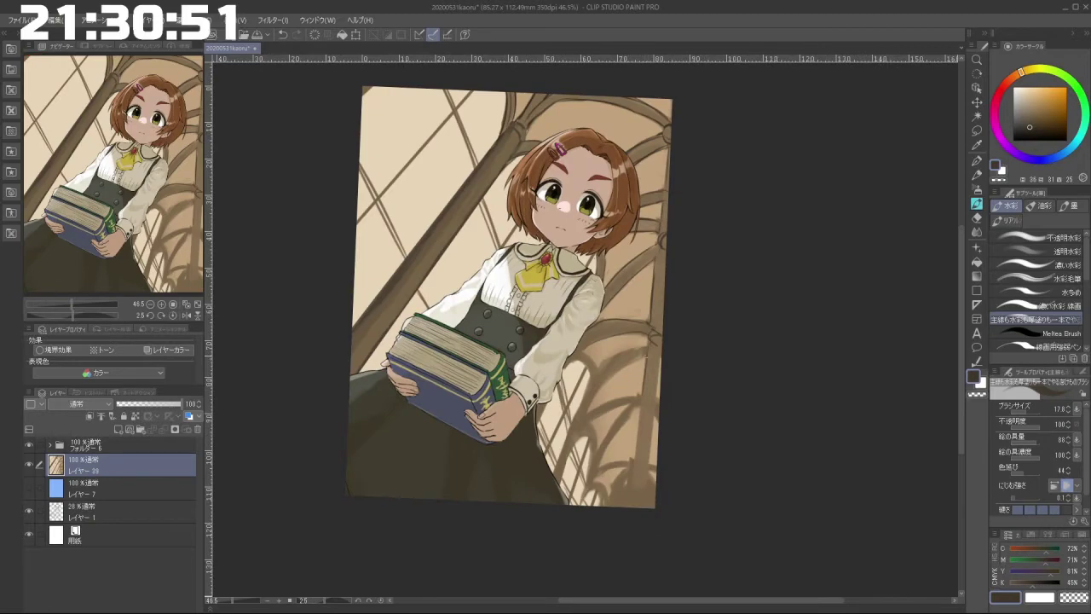
drag(606, 381, 635, 361)
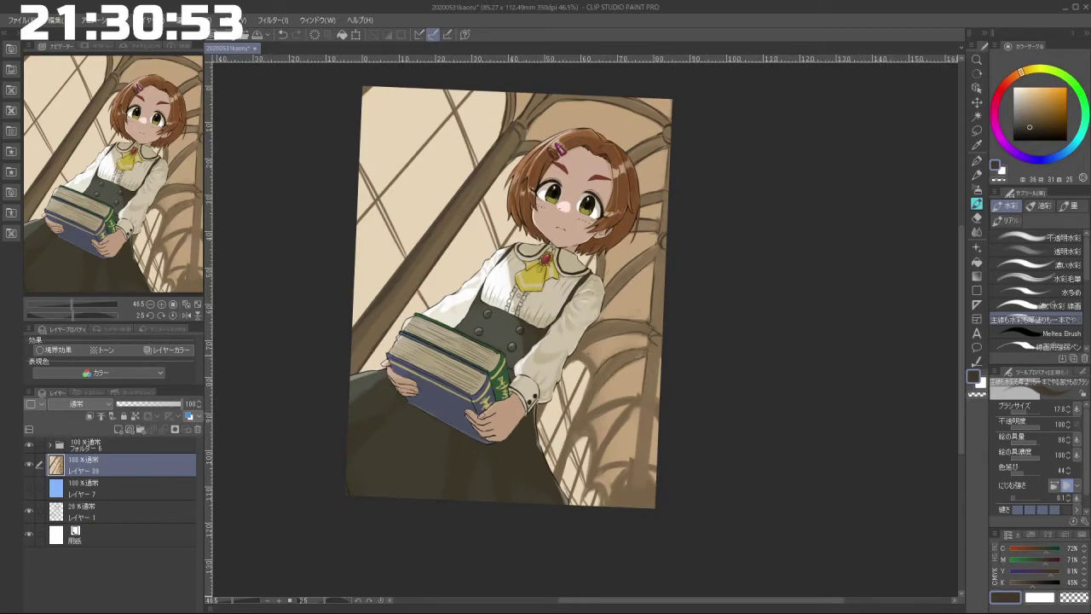
Step: Sketch the dark capital of the small pillar between the arched windows beside the girl's cuff, undoing the last stroke
drag(453, 405, 652, 347)
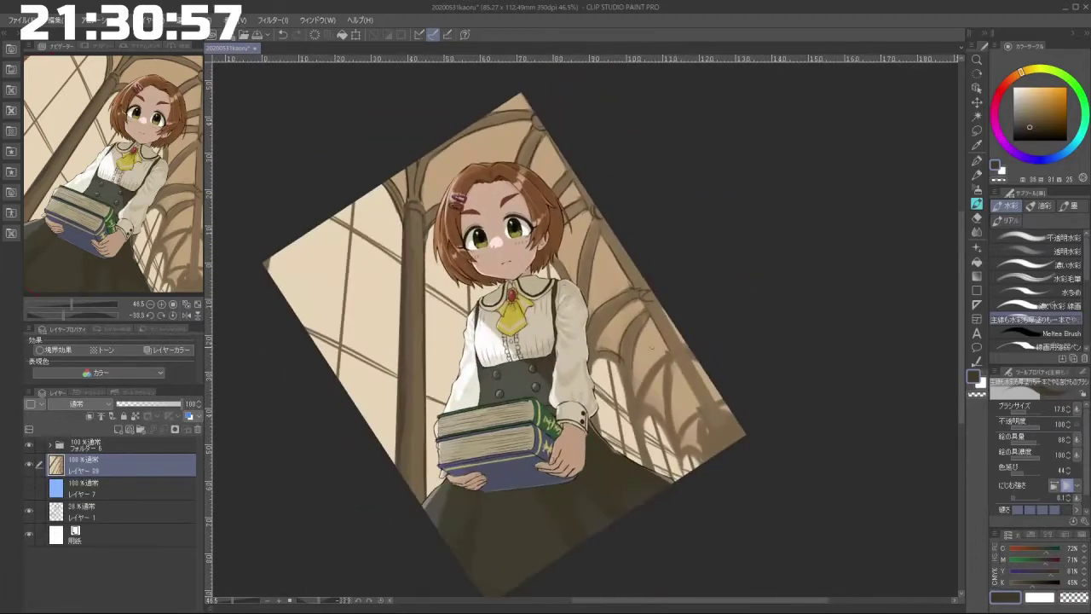
drag(635, 399, 638, 379)
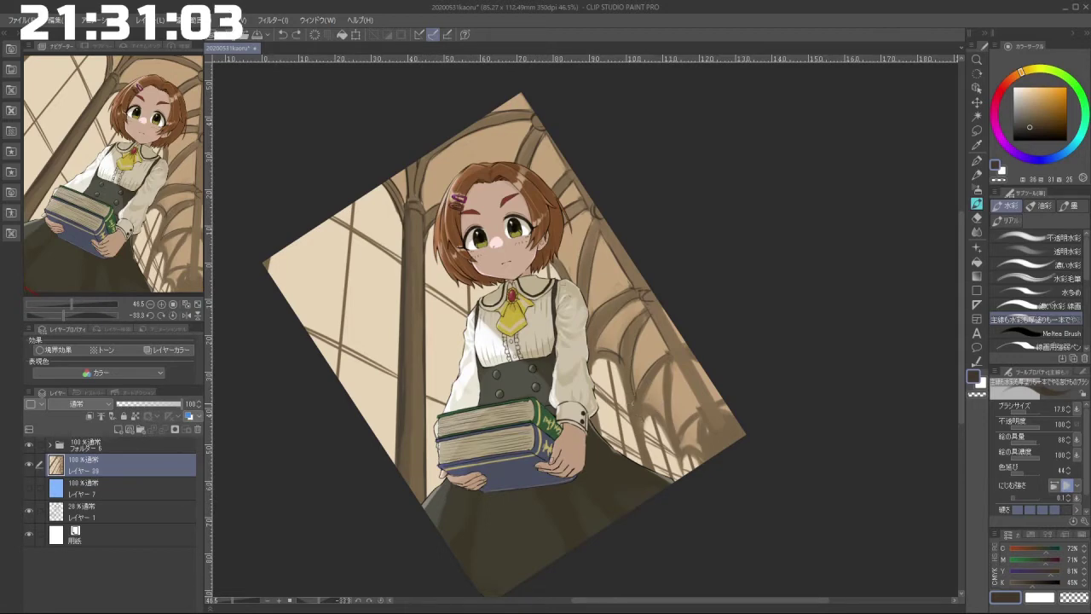
drag(631, 409, 630, 406)
scroll(650, 420, up, 2)
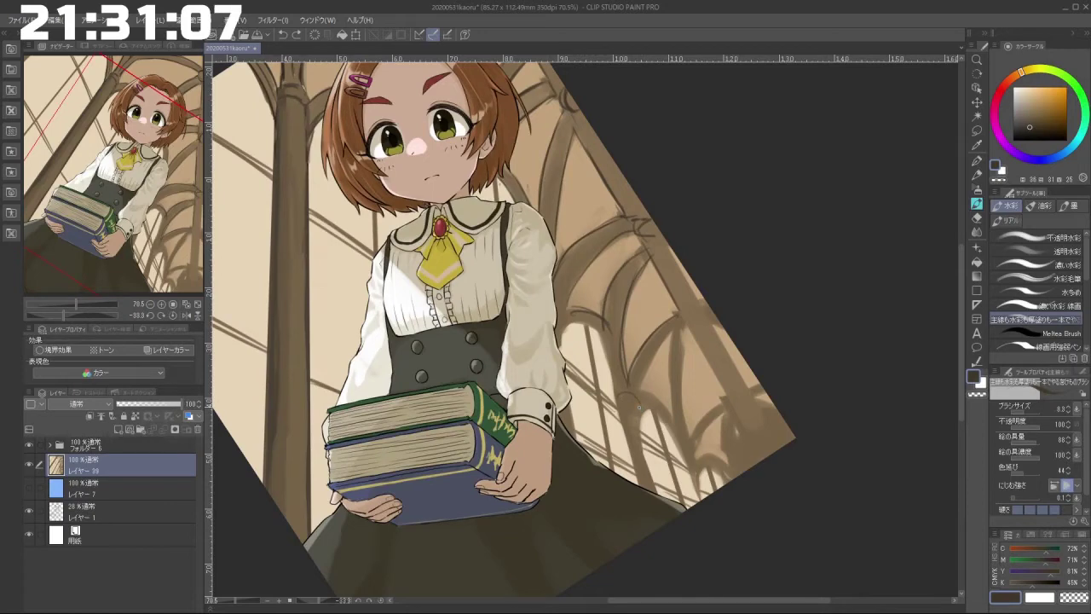
drag(621, 395, 629, 397)
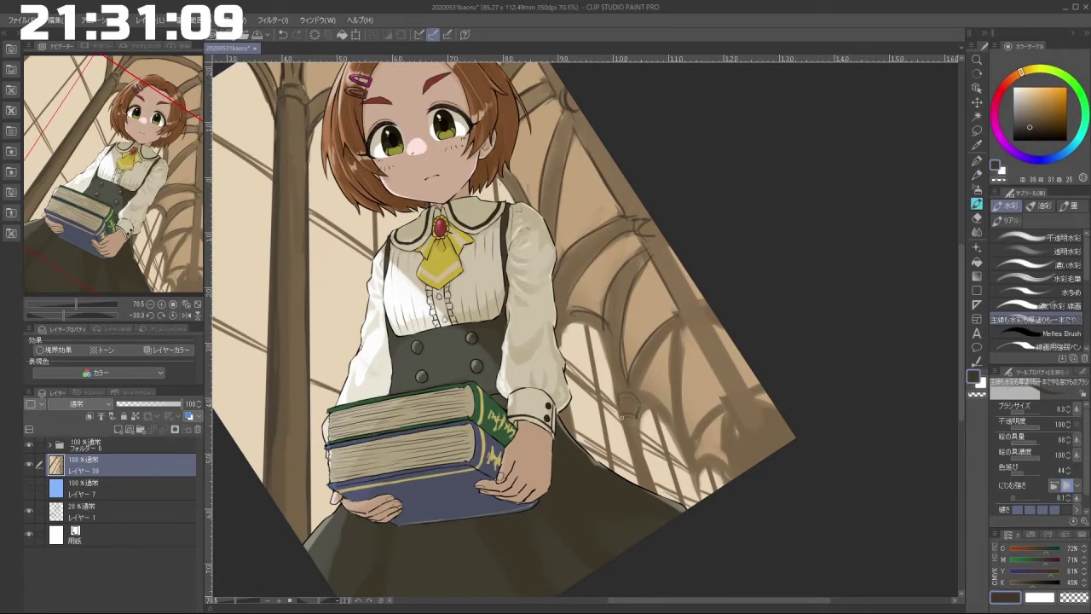
key(ctrl+z)
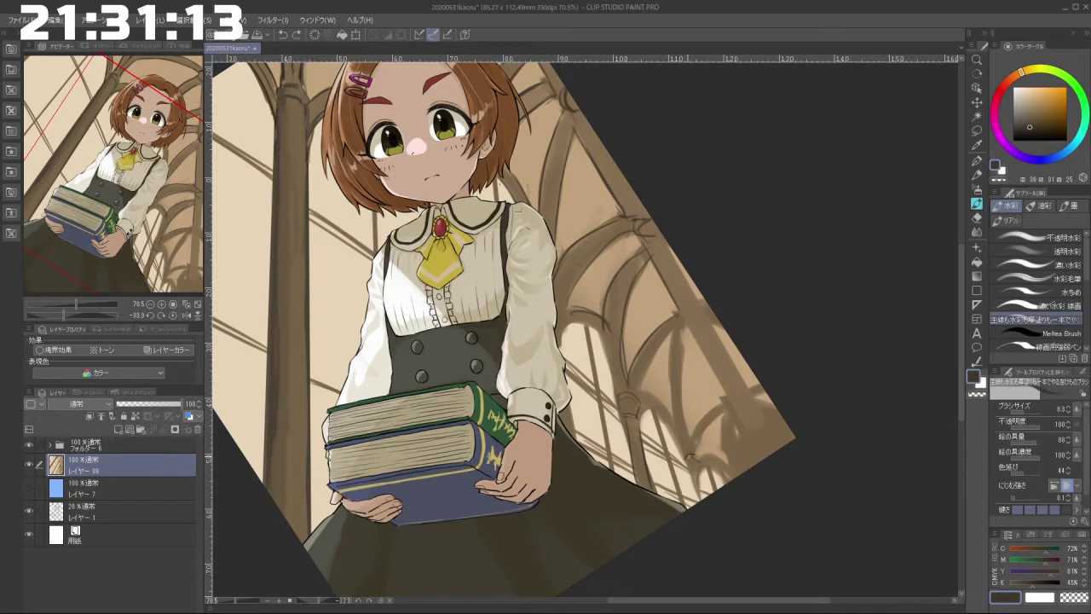
Step: Sample mid-brown and window cream to touch up the small pillar's capital and the neighbouring window edge
drag(693, 459, 698, 500)
alt+click(696, 473)
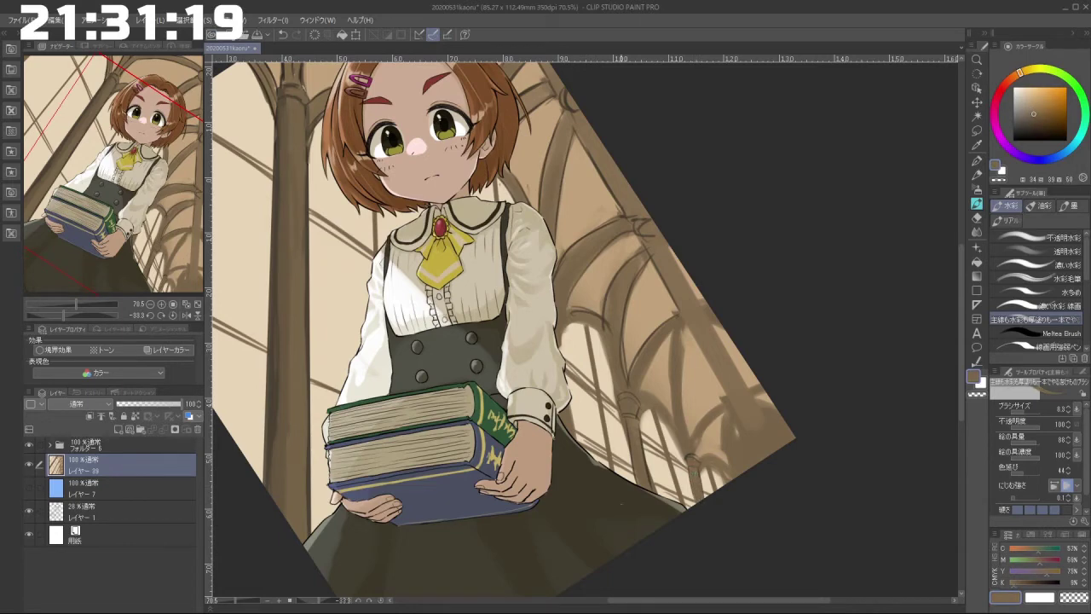
drag(640, 416, 645, 412)
alt+click(645, 412)
alt+click(645, 410)
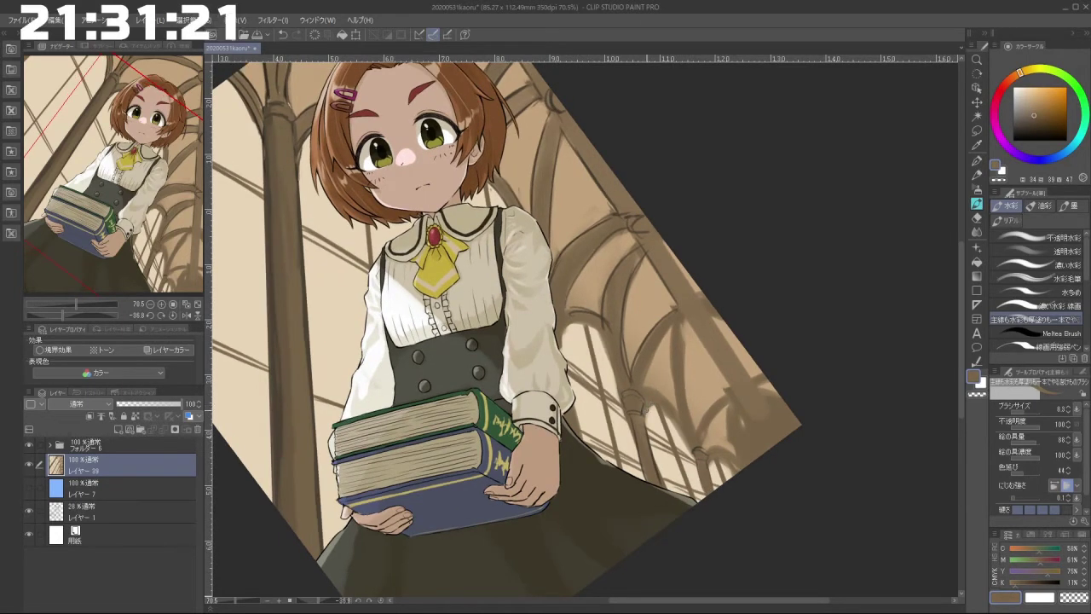
alt+click(653, 408)
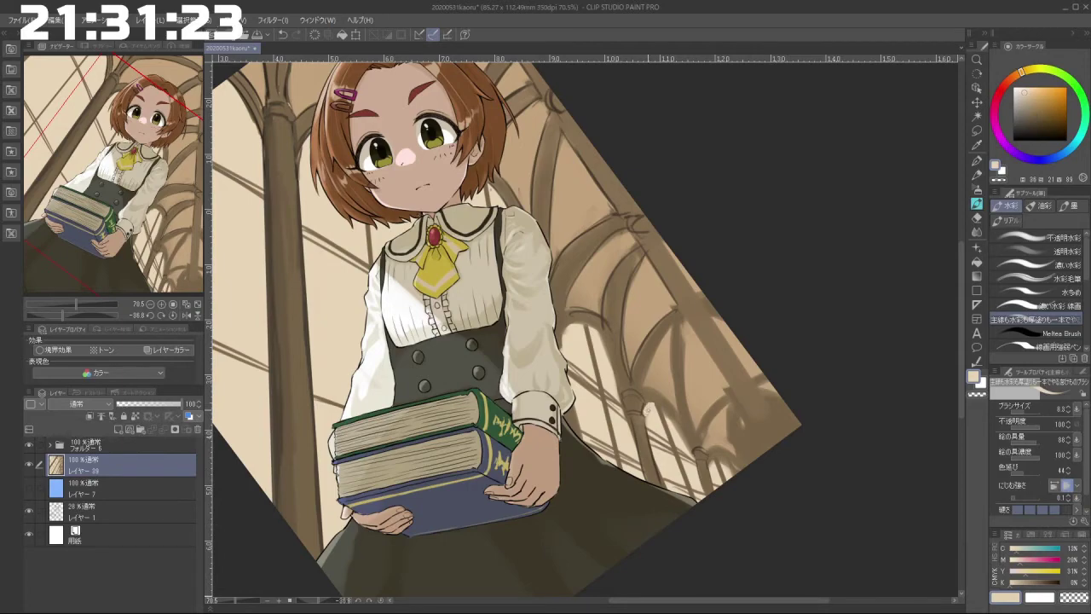
drag(627, 535, 648, 196)
drag(588, 477, 560, 389)
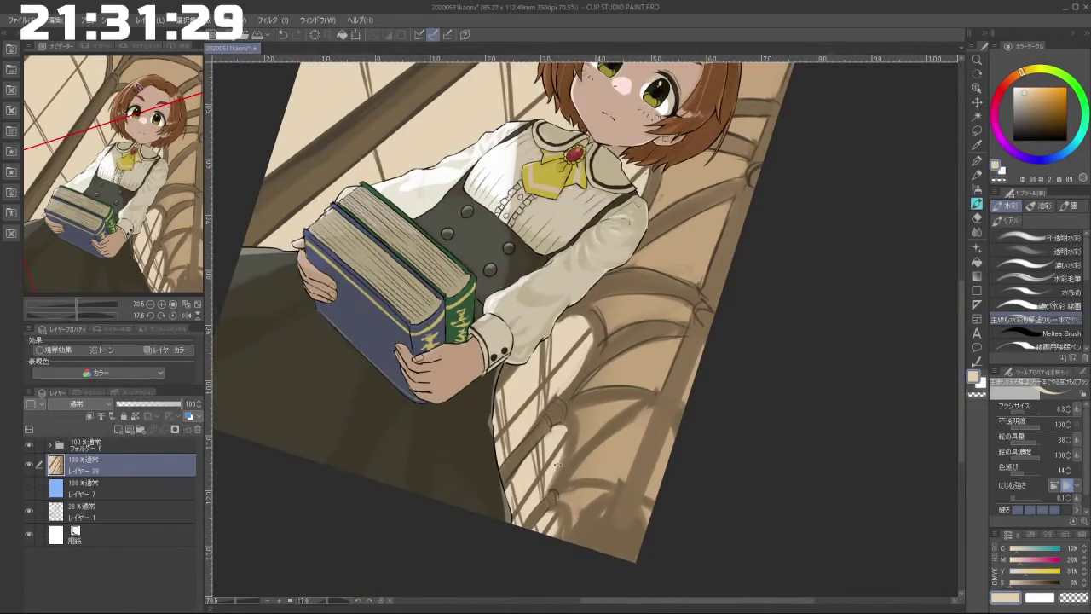
Step: Touch up the large window arch in sampled brown, outline it in darker brown with brush size 8.7, and undo the last stroke
mouse_move(559, 465)
mouse_down()
mouse_move(688, 421)
mouse_move(716, 369)
mouse_up()
alt+click(594, 314)
mouse_move(607, 307)
mouse_down()
mouse_move(597, 332)
mouse_move(569, 326)
mouse_up()
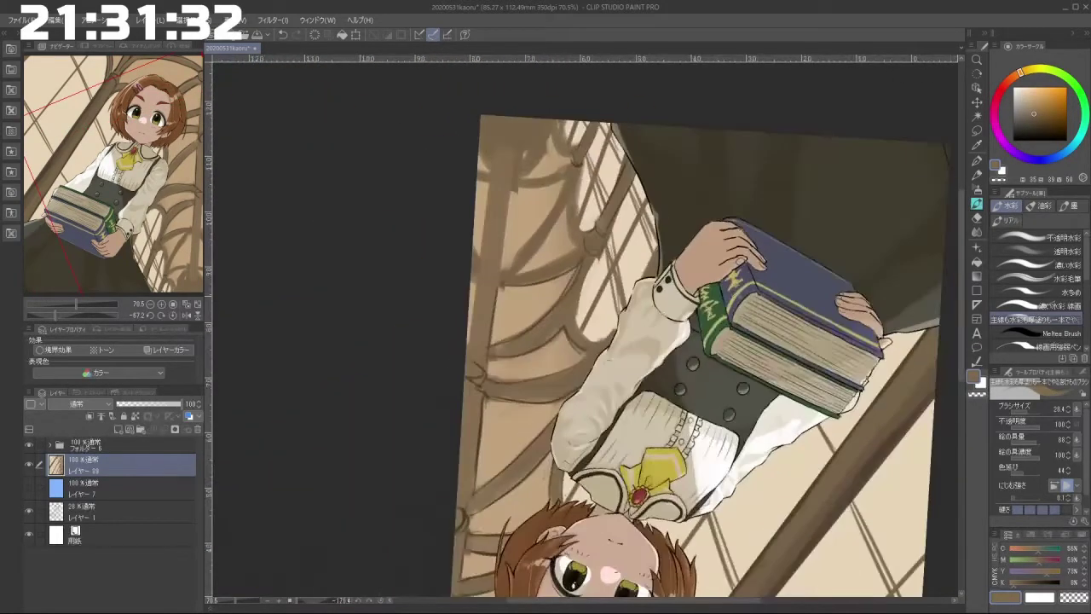
alt+click(569, 327)
key([)
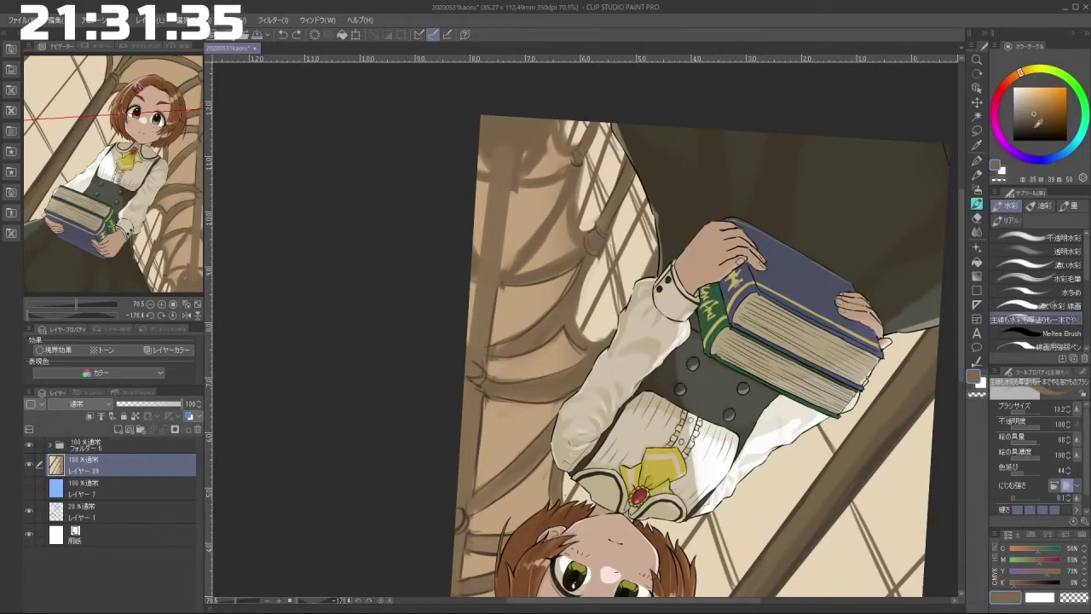
click(1030, 133)
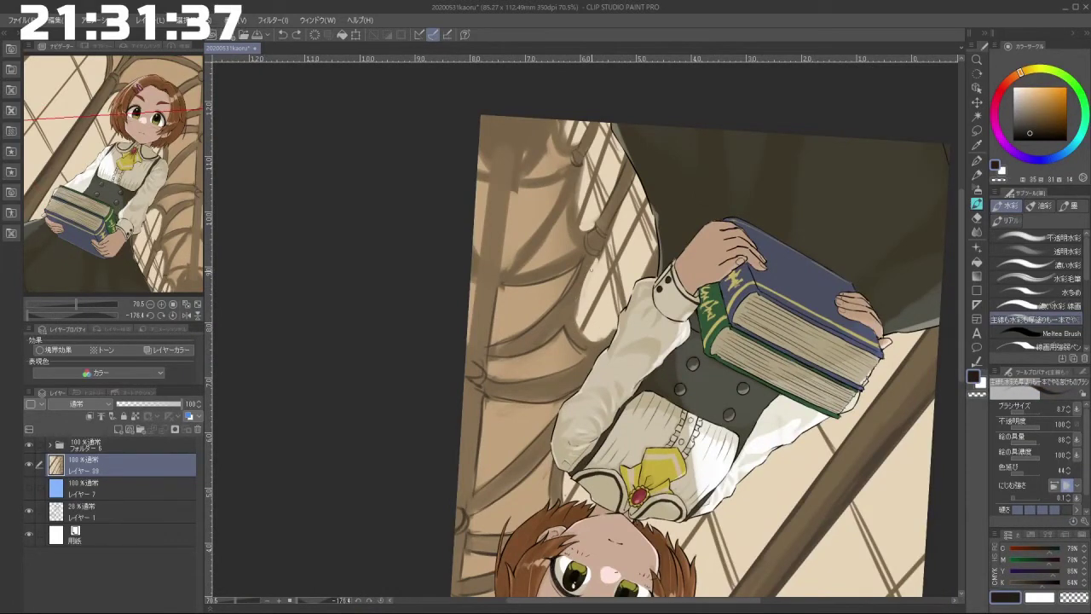
drag(576, 327, 568, 280)
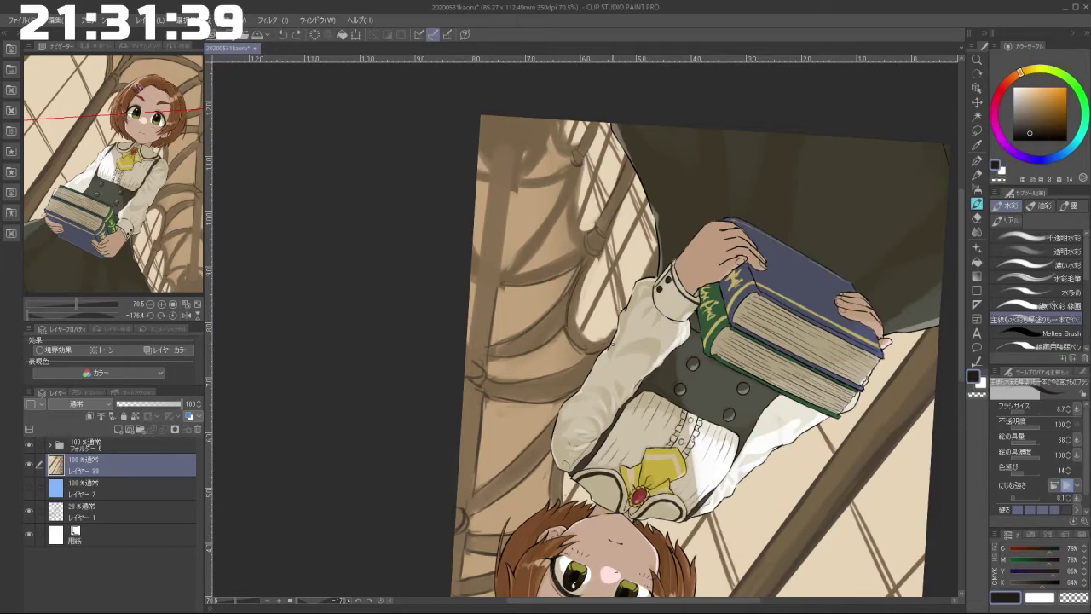
key(ctrl+z)
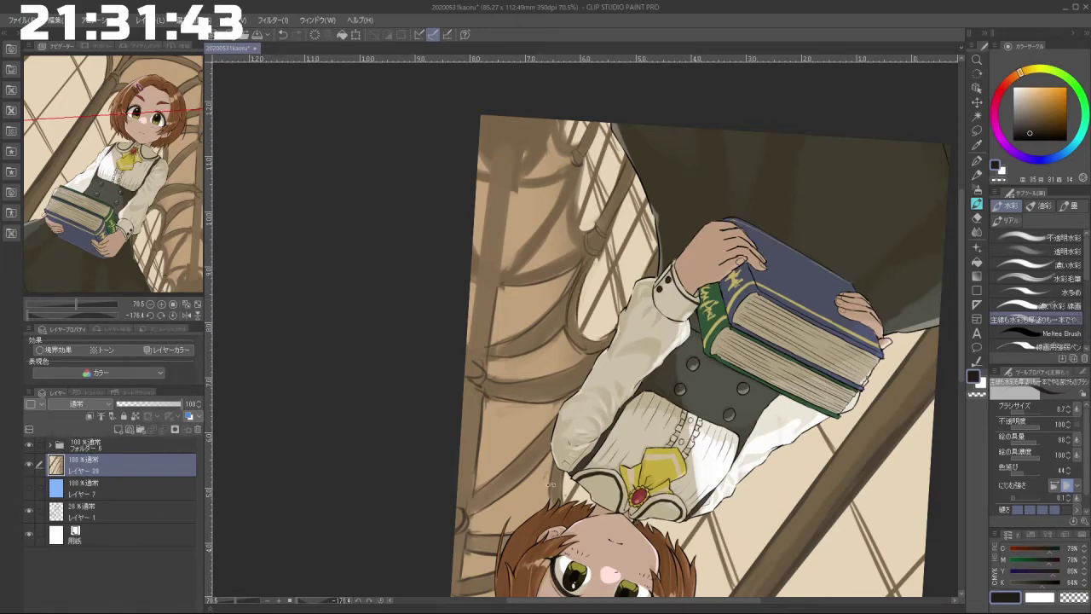
Step: Define the lowest small window arch and its capital near the illustration's lower right corner with dark brown lines
drag(551, 485, 667, 189)
drag(710, 421, 648, 421)
drag(652, 278, 645, 257)
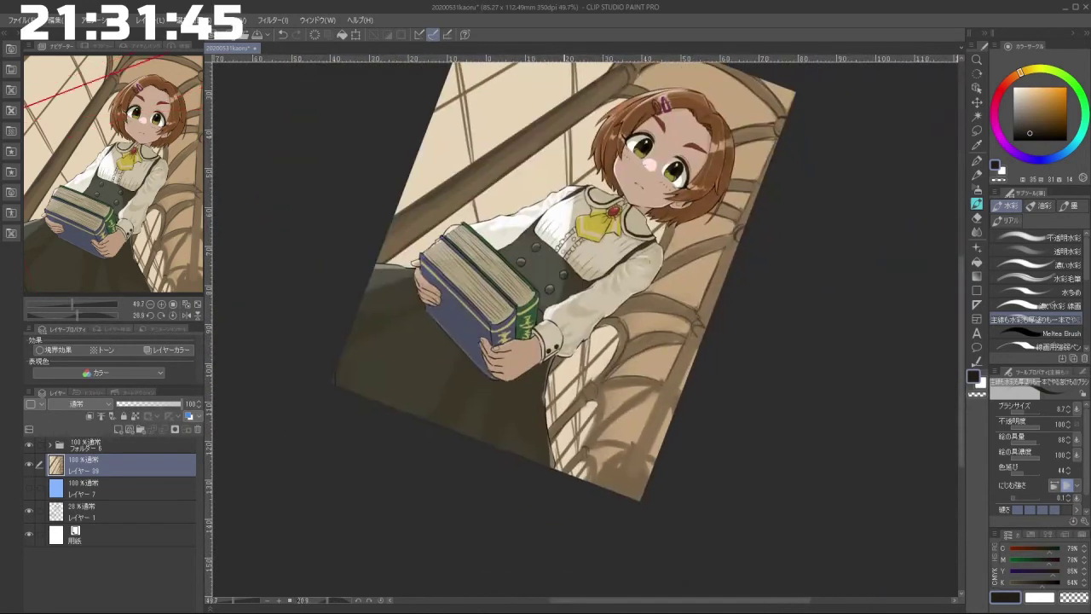
drag(665, 516, 780, 345)
drag(731, 402, 682, 414)
drag(625, 425, 680, 424)
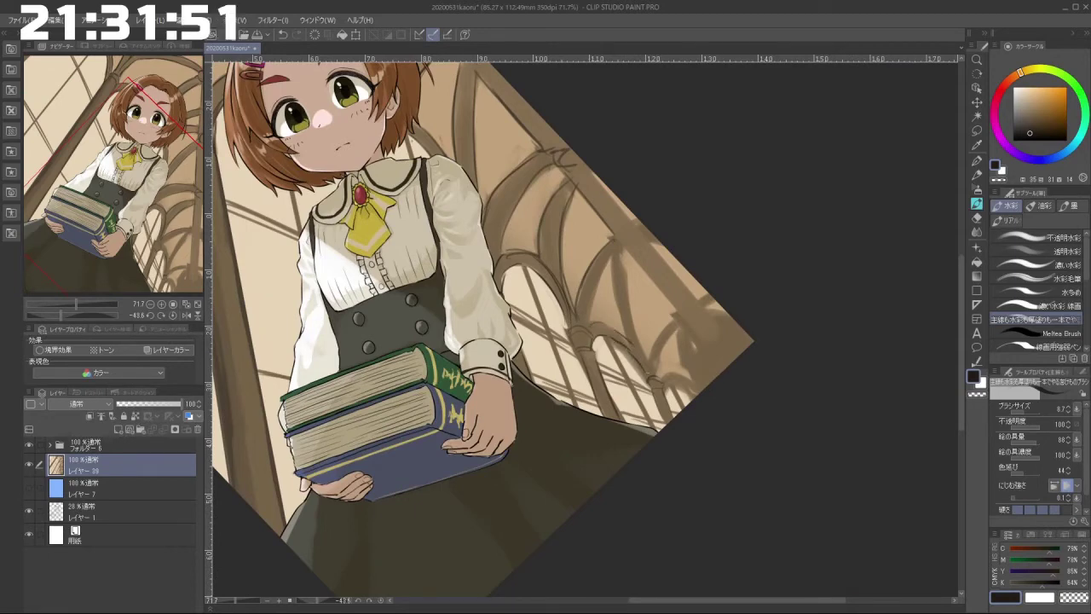
drag(669, 385, 695, 387)
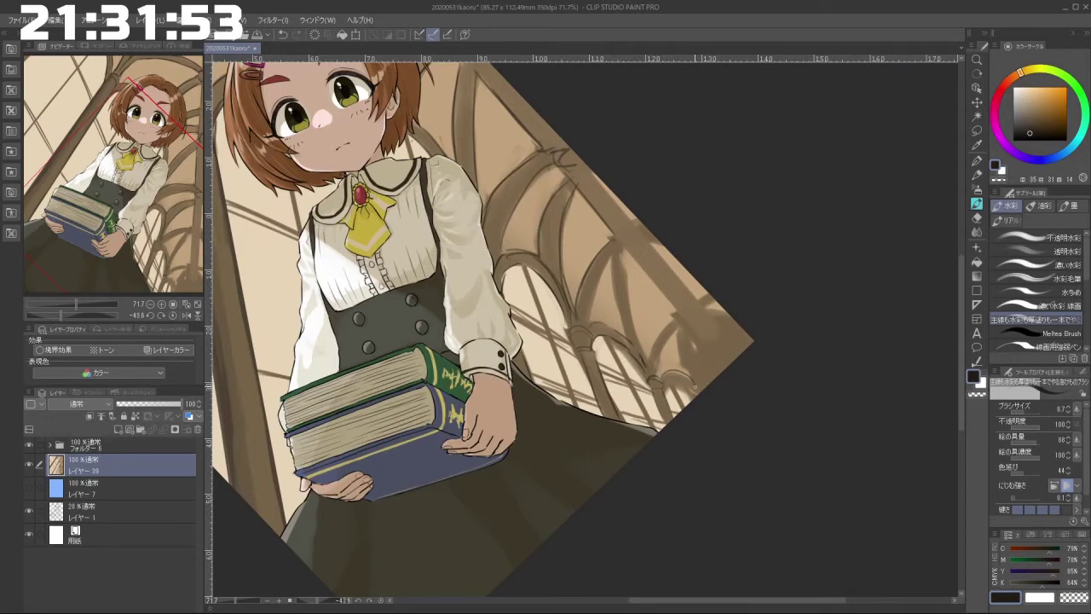
Step: Sample the window cream and clean up the pane edges around the small pillars' capitals
alt+click(678, 394)
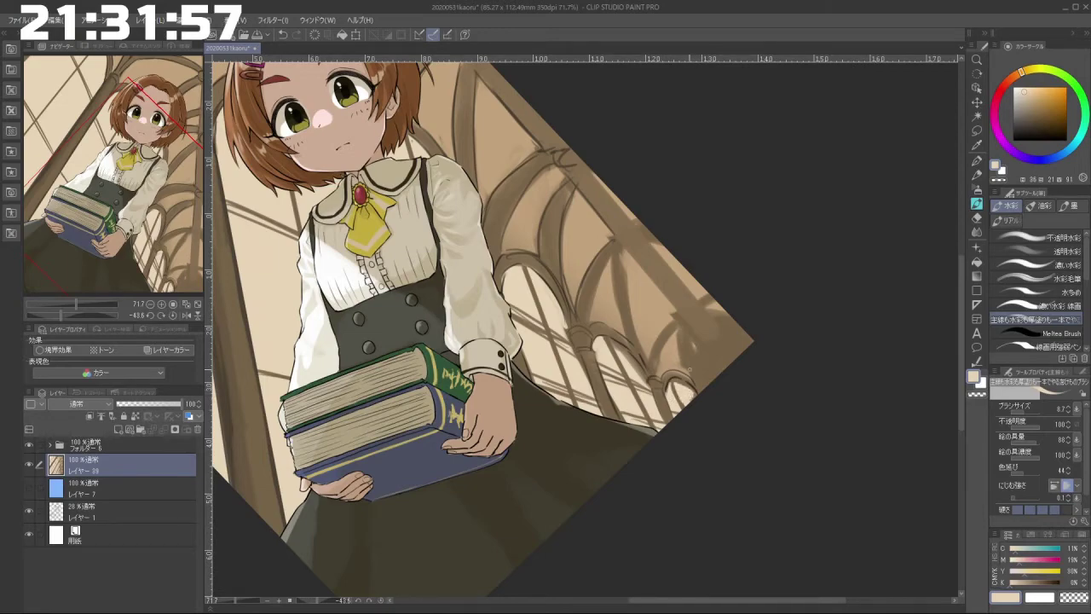
mouse_move(687, 482)
mouse_down()
mouse_move(719, 397)
mouse_move(718, 301)
mouse_move(631, 226)
mouse_up()
drag(674, 392, 555, 375)
drag(473, 401, 719, 333)
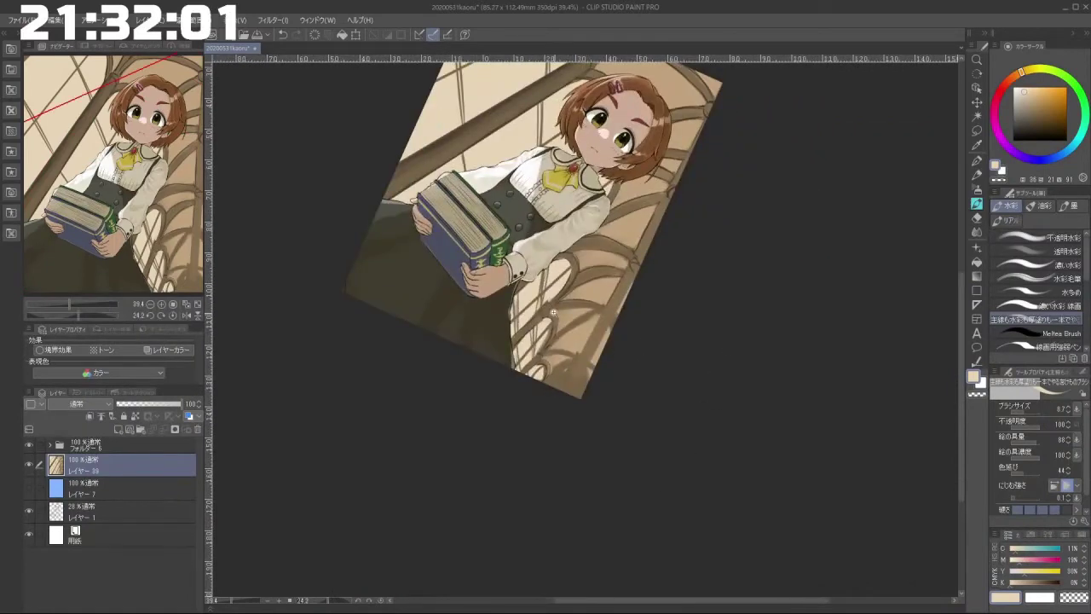
scroll(537, 281, up, 6)
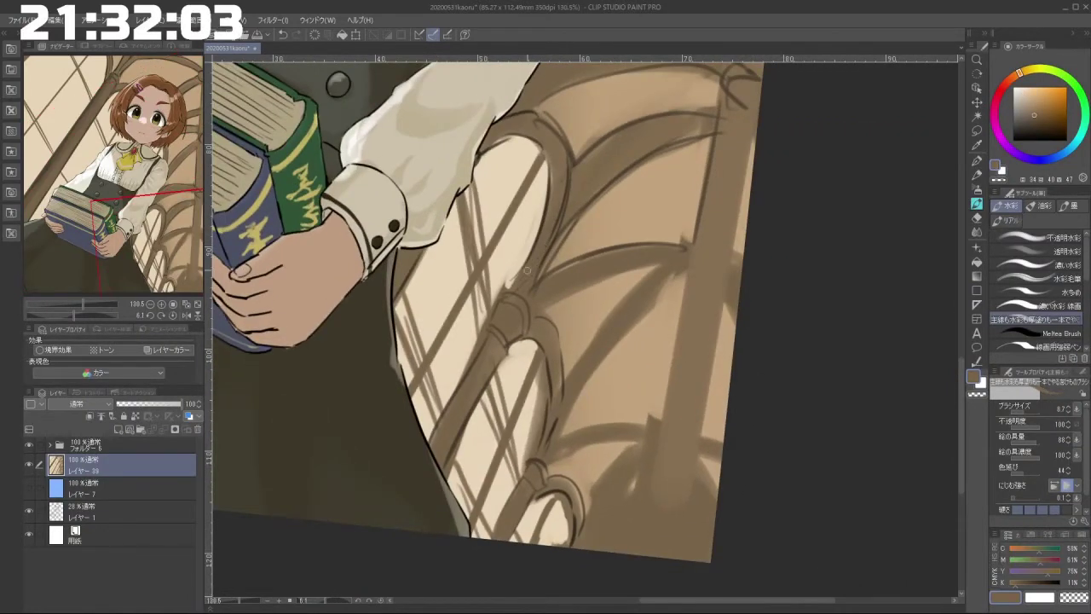
alt+click(509, 285)
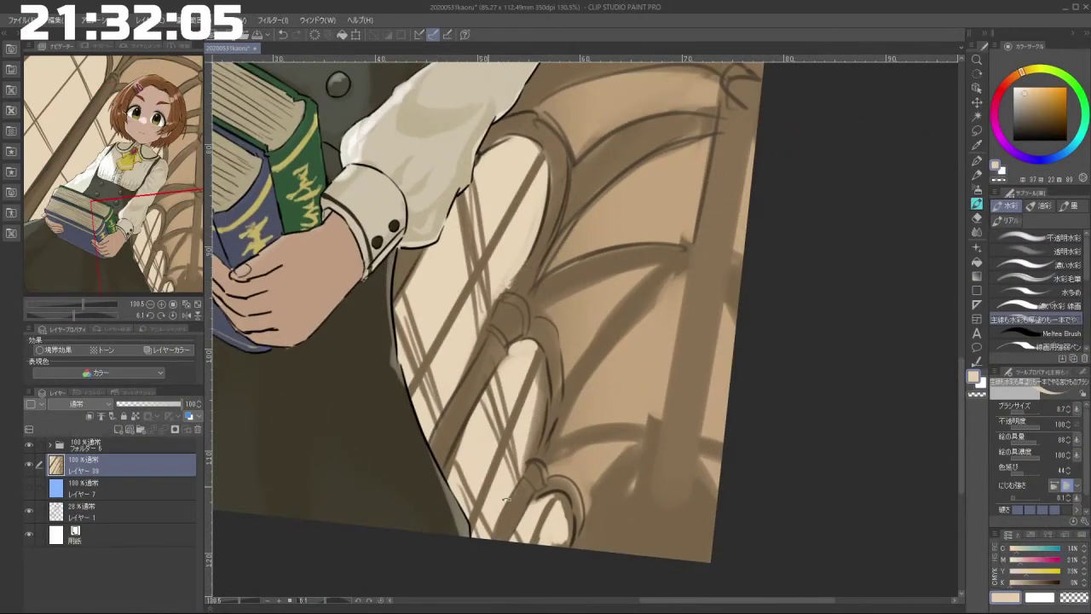
drag(502, 291, 511, 466)
Step: Undo the last stroke, sample the pillar's brown, and refine the shaft edge below the capital between the arched windows
alt+click(515, 410)
key(ctrl+z)
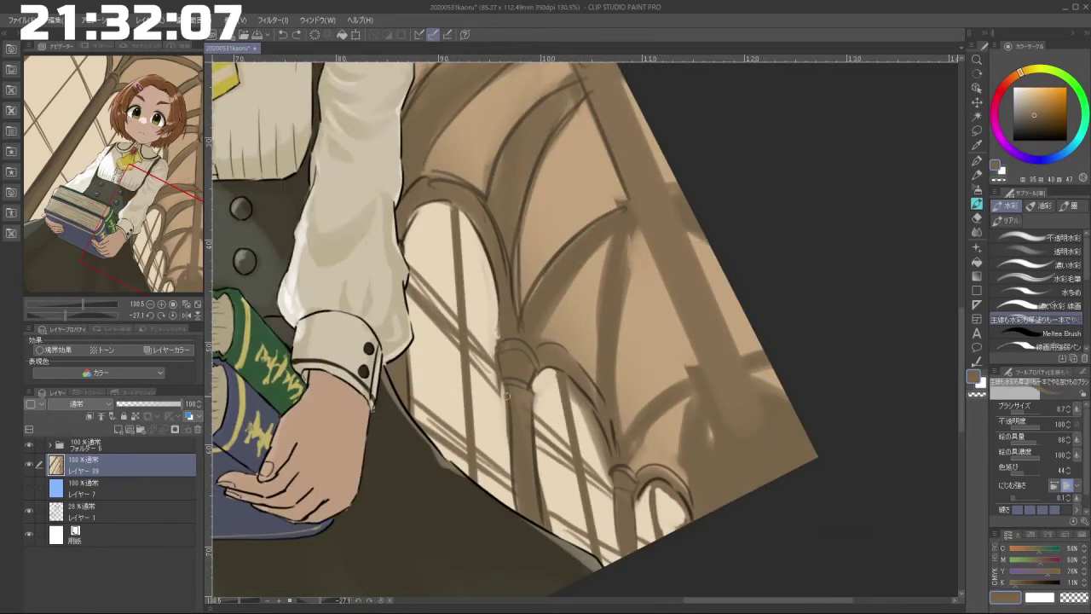
alt+click(516, 416)
drag(509, 398, 510, 461)
alt+click(510, 394)
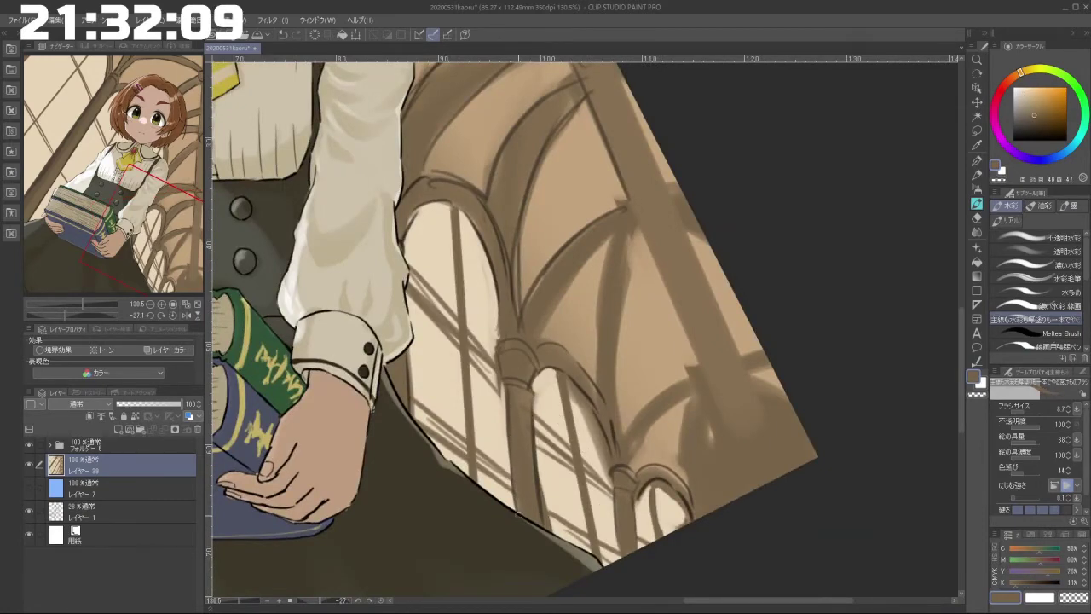
drag(556, 539, 538, 482)
mouse_move(484, 540)
mouse_down()
mouse_move(708, 388)
mouse_move(679, 402)
mouse_move(649, 399)
mouse_move(579, 465)
mouse_up()
Step: Sample the window cream to clean the large arched pane beside the sleeve, and sample the background tan next to its arch
alt+click(682, 388)
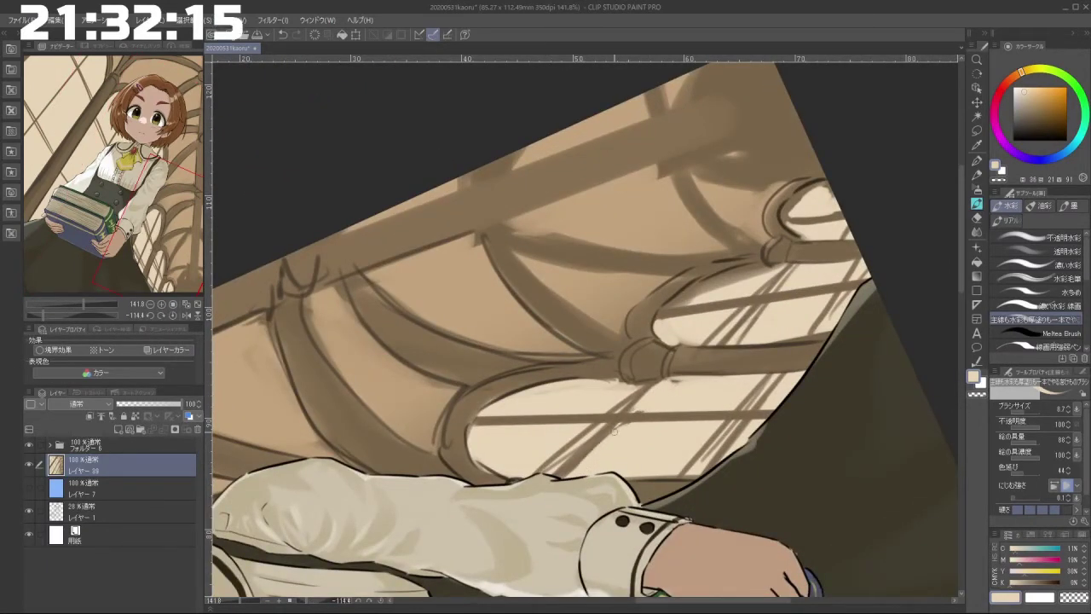
drag(615, 431, 573, 470)
scroll(653, 439, down, 5)
drag(599, 334, 600, 327)
scroll(612, 354, up, 5)
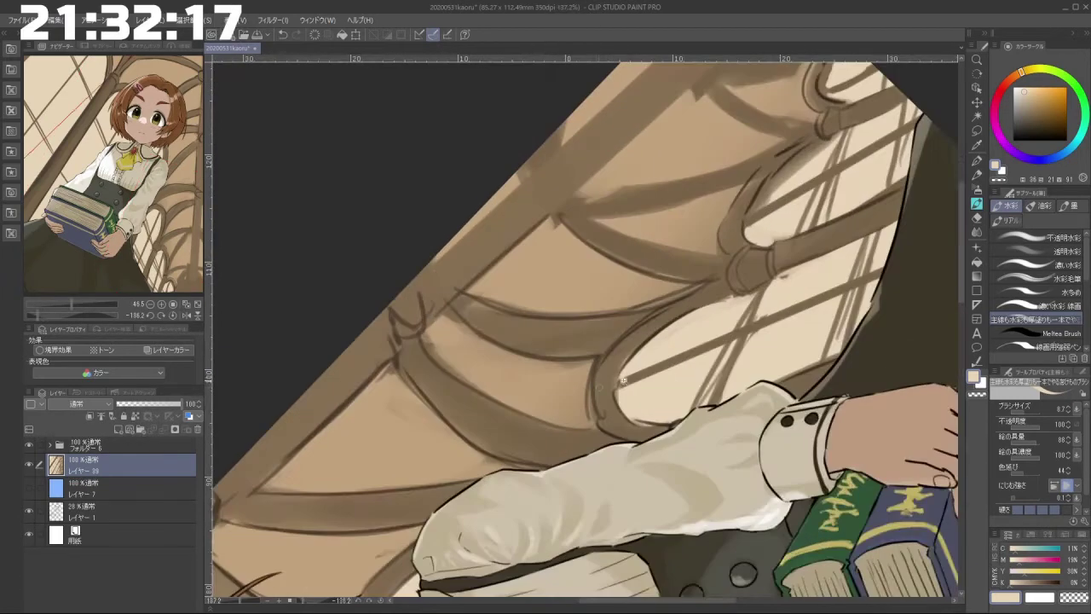
alt+click(590, 416)
drag(613, 423, 533, 375)
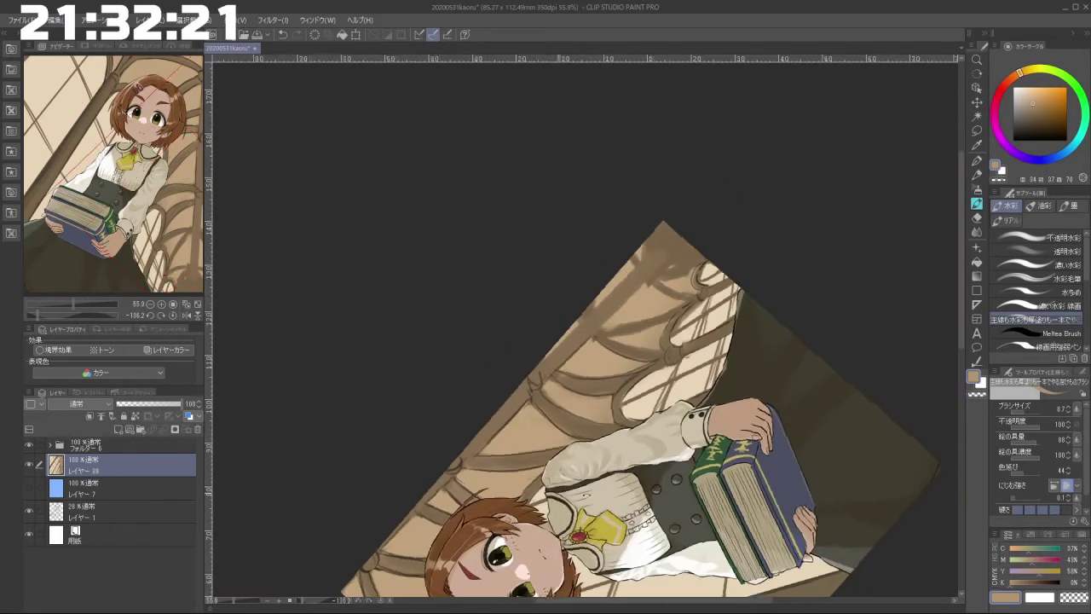
Step: Pick a dark brown and add outline strokes to the rib joint on the edge beam at the illustration's right side
drag(519, 294, 588, 366)
drag(601, 442, 664, 229)
drag(551, 500, 600, 500)
scroll(609, 424, up, 4)
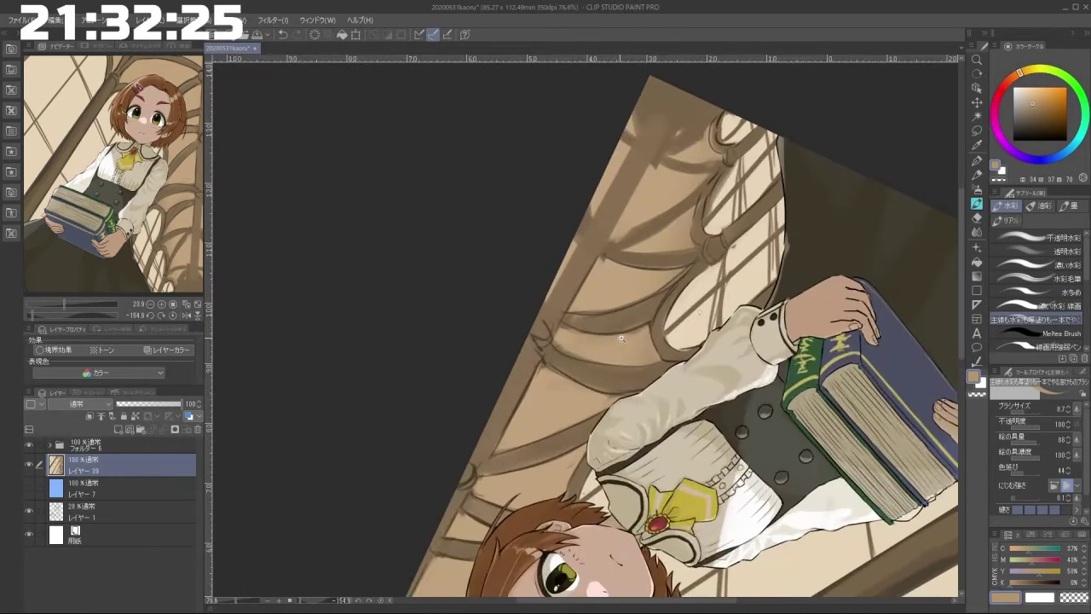
click(1027, 129)
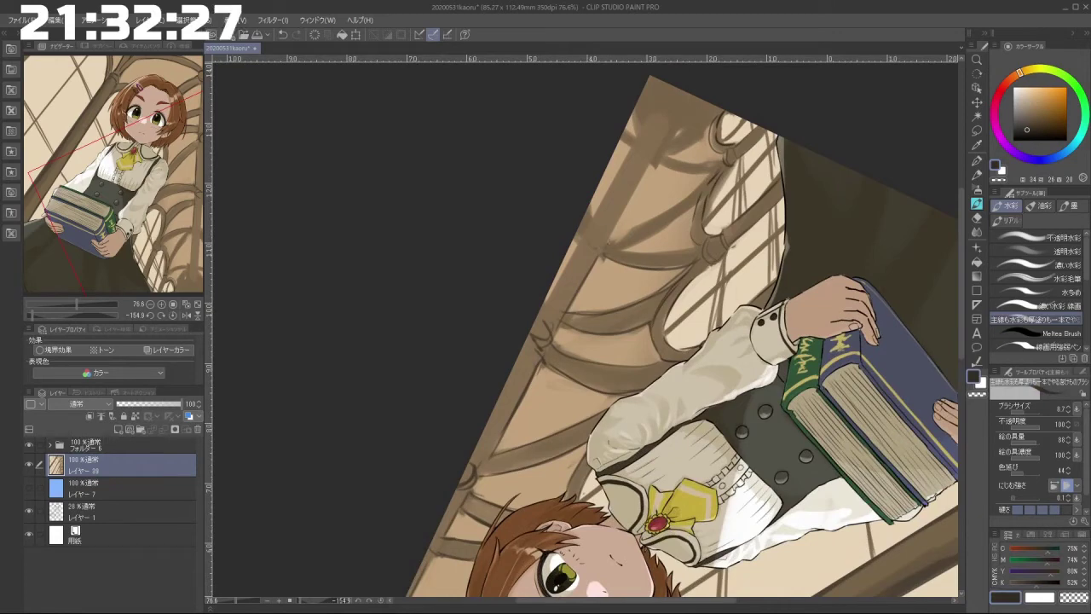
drag(584, 240, 597, 243)
drag(565, 392, 640, 373)
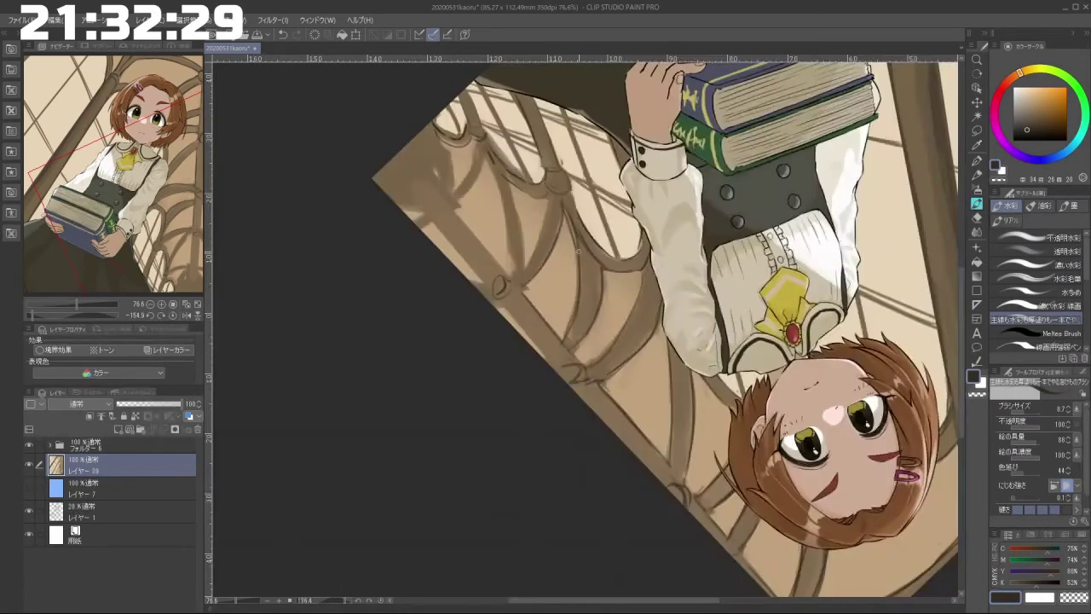
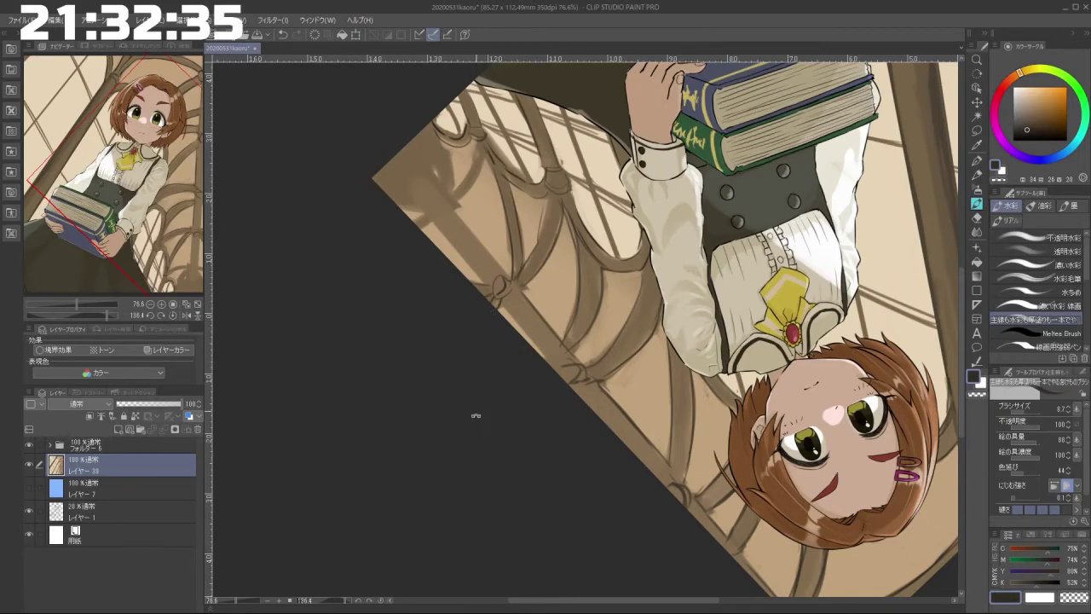
Step: Refine the dark brown lines of the rib joint on the edge beam beside the girl's hair
drag(475, 415, 628, 383)
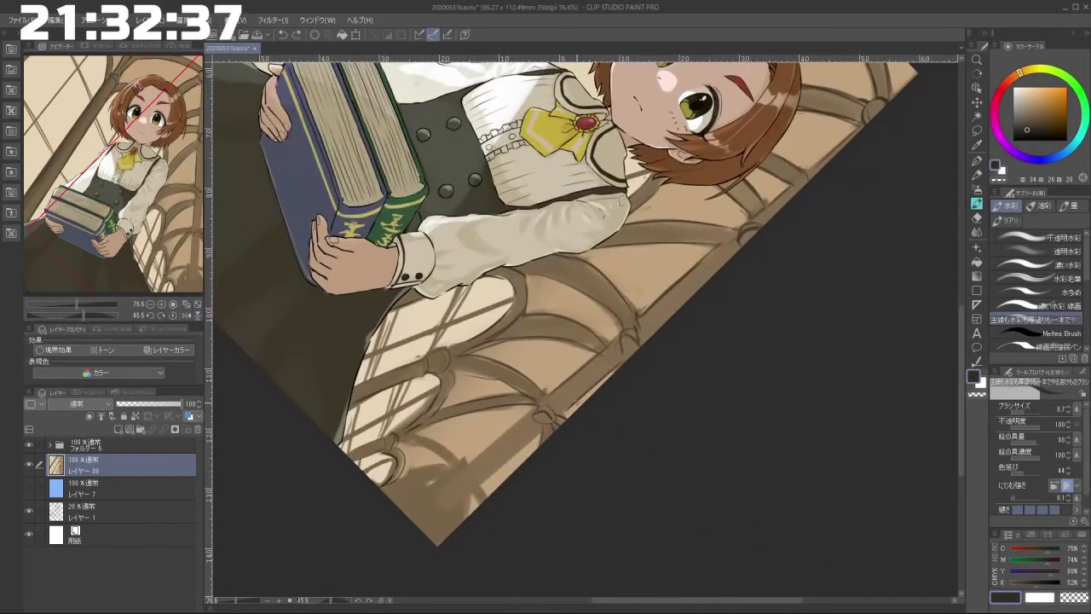
drag(585, 517, 612, 413)
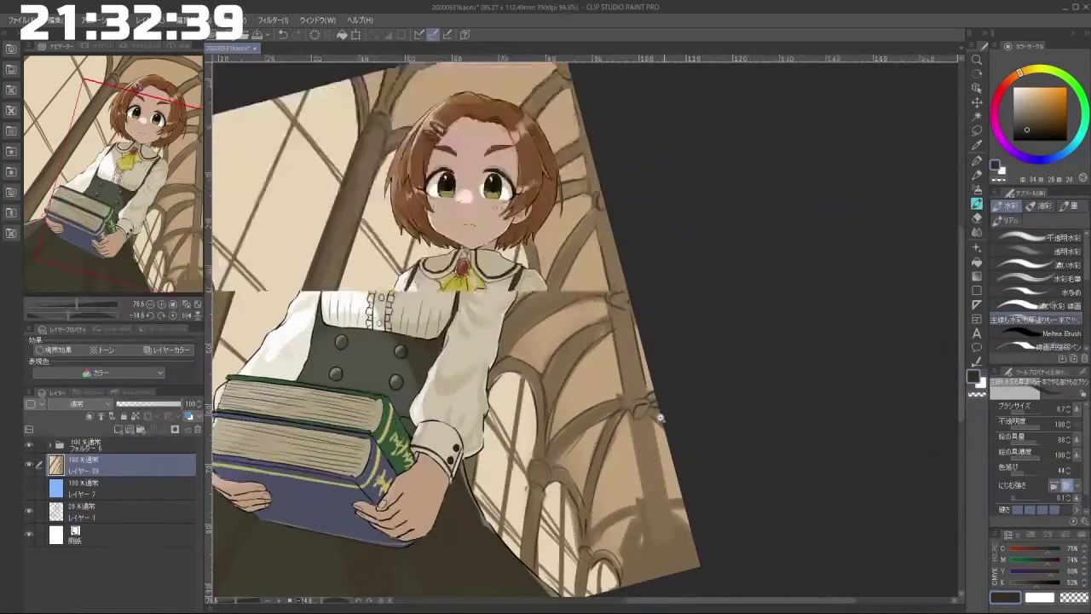
drag(725, 246, 682, 402)
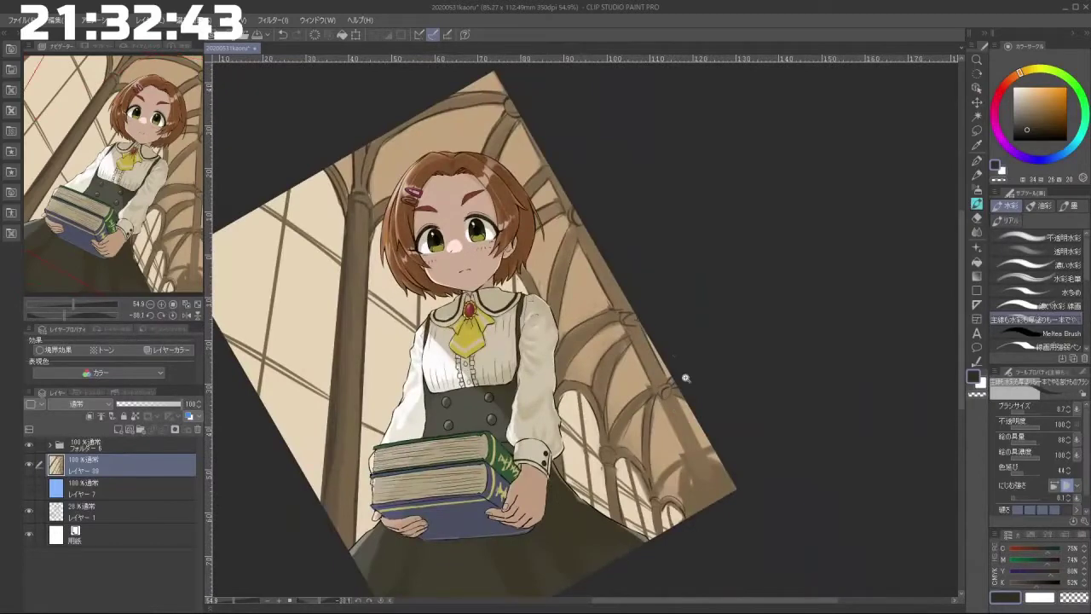
scroll(687, 375, down, 3)
drag(524, 504, 789, 321)
scroll(505, 516, up, 2)
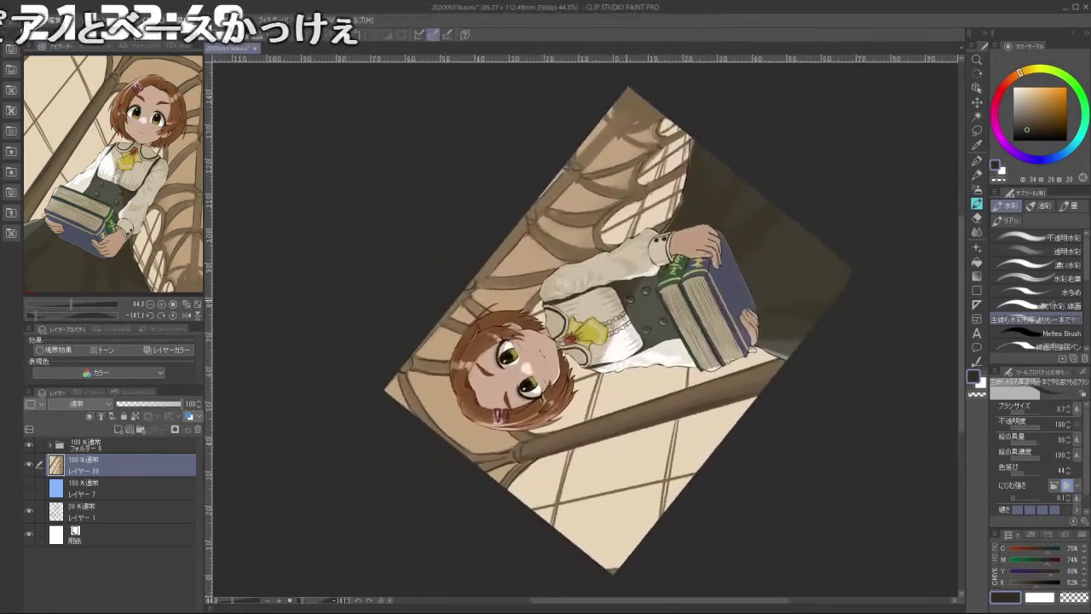
scroll(557, 281, up, 2)
drag(557, 280, 566, 278)
drag(492, 286, 634, 230)
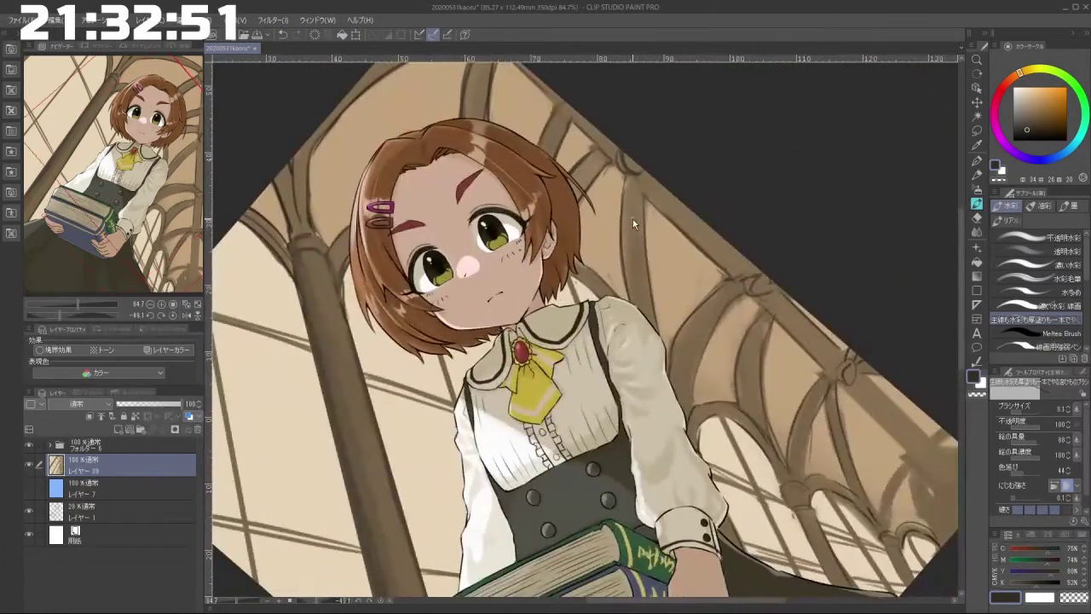
key(ctrl+z)
drag(637, 173, 626, 181)
key(ctrl+y)
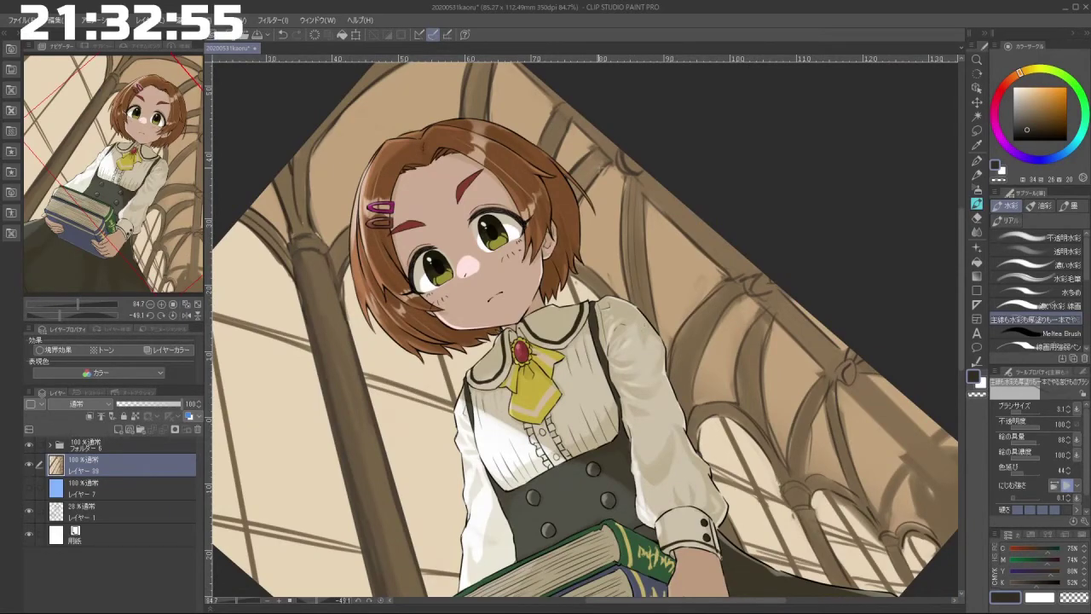
Step: Sample the background brown and shade the ribbed area beside the girl's shoulder with a larger brush, undoing the last stroke
mouse_move(588, 249)
mouse_down()
mouse_move(570, 250)
mouse_move(505, 340)
mouse_move(523, 381)
mouse_move(672, 320)
mouse_move(675, 294)
mouse_move(675, 307)
mouse_up()
alt+click(682, 334)
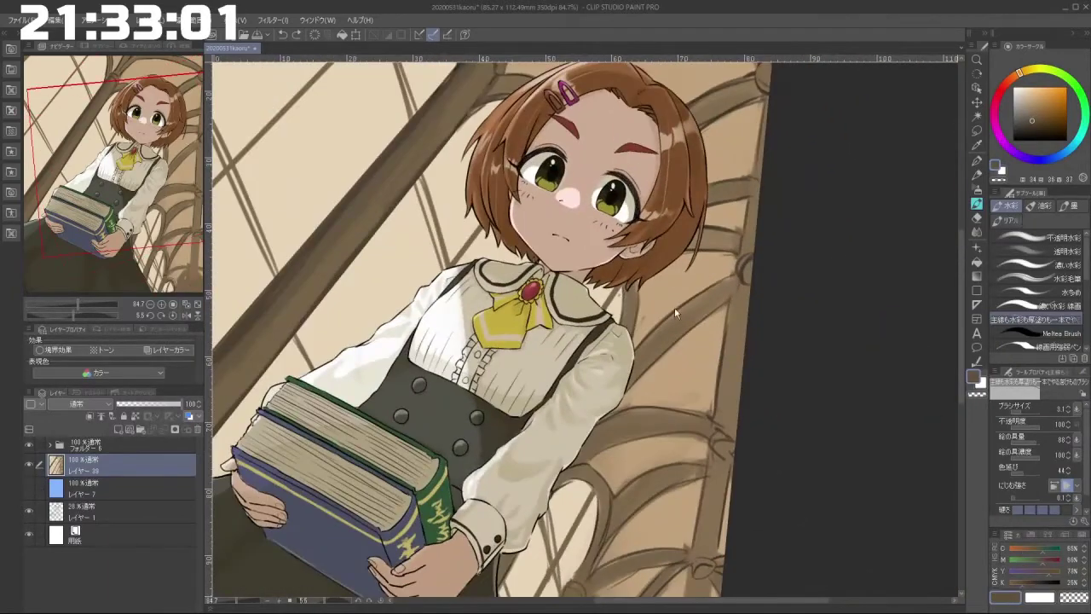
drag(655, 343, 691, 326)
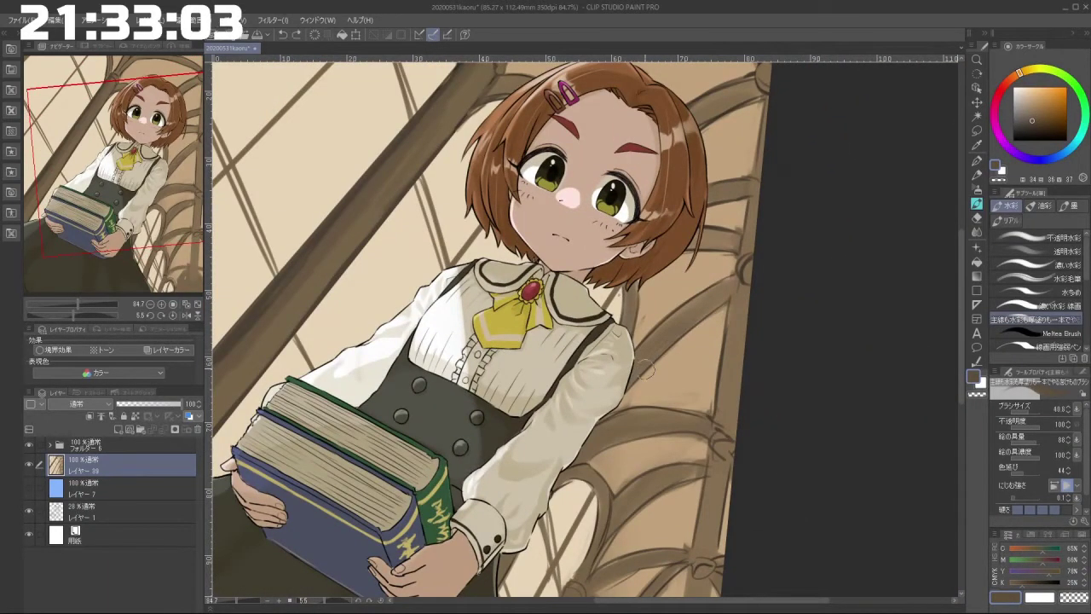
drag(639, 372, 737, 290)
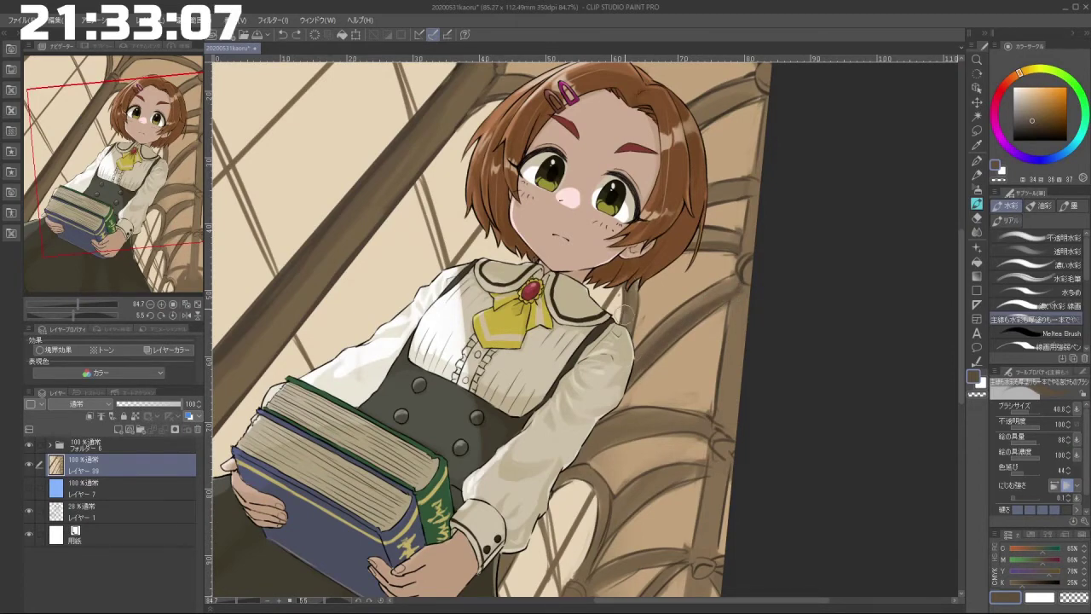
drag(733, 312, 719, 265)
key(ctrl+z)
Step: Examine the whole illustration at reduced size and from several rotations to judge the background
drag(629, 445, 705, 396)
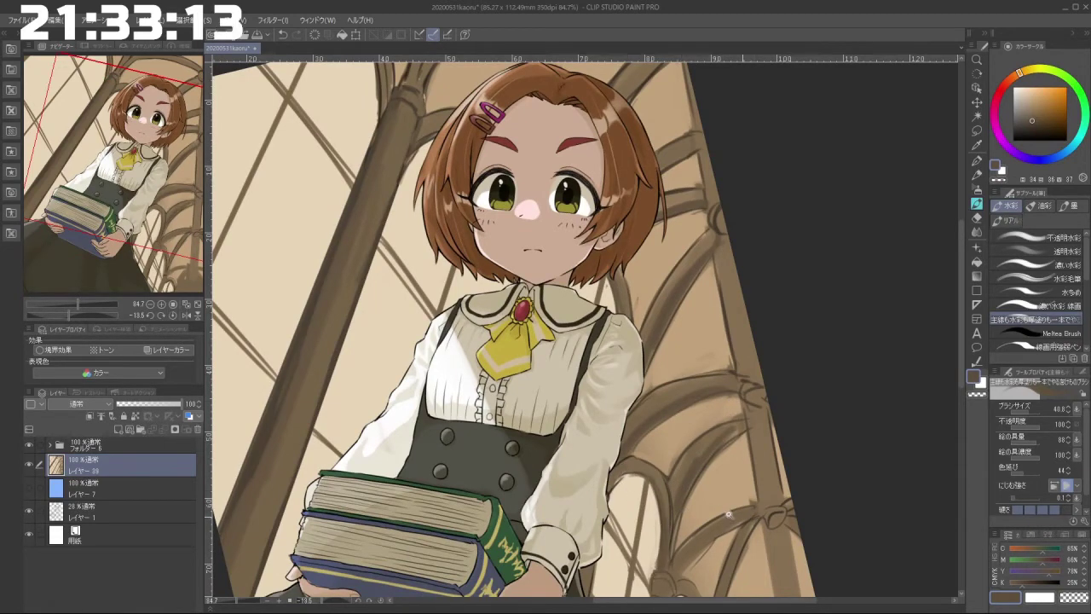
drag(730, 514, 715, 239)
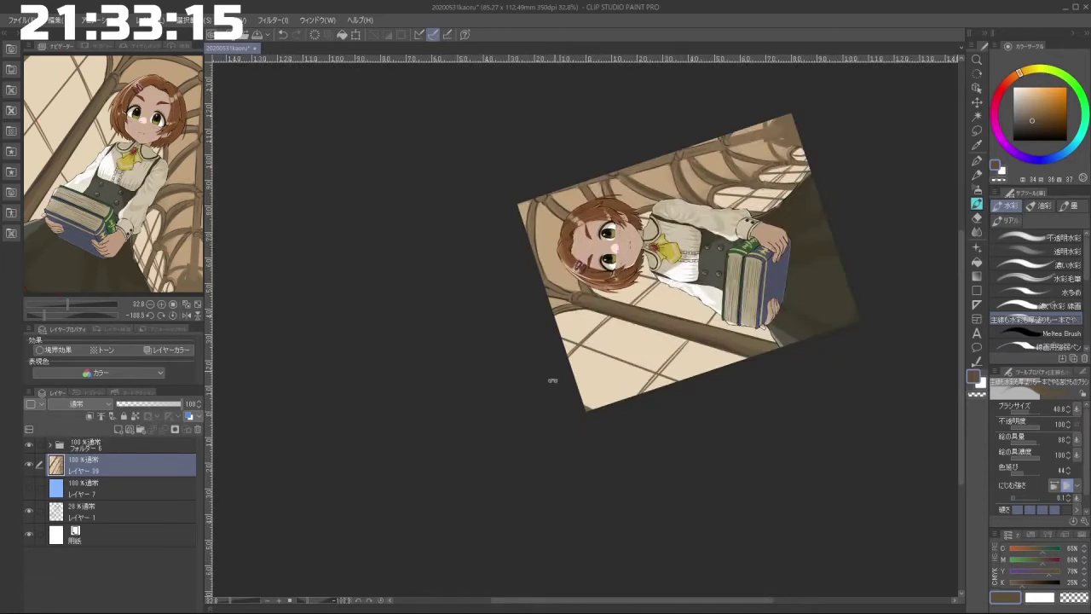
drag(552, 381, 725, 396)
drag(471, 371, 473, 376)
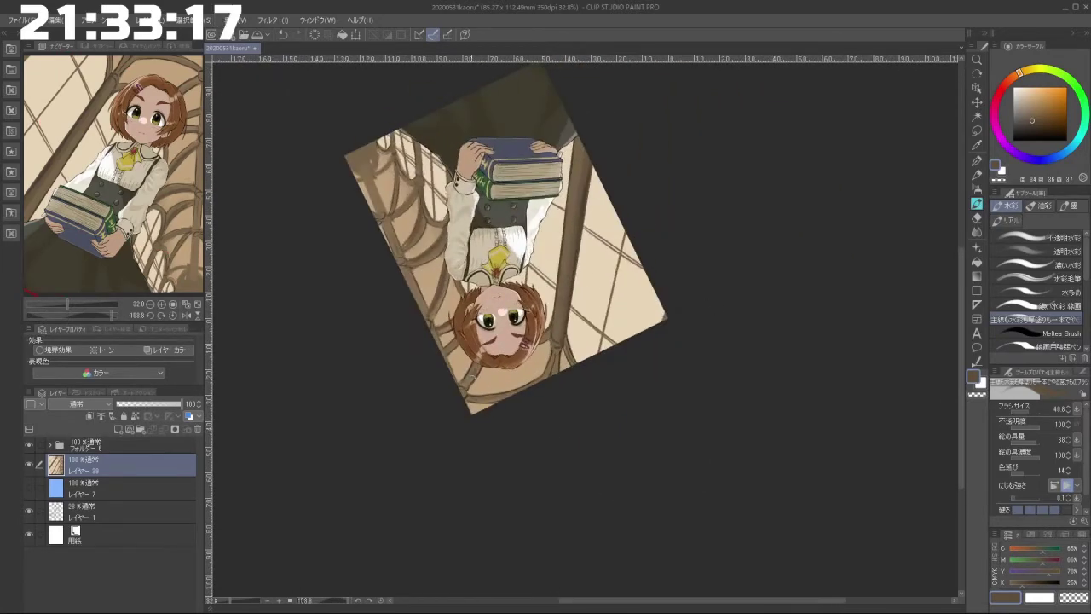
click(478, 373)
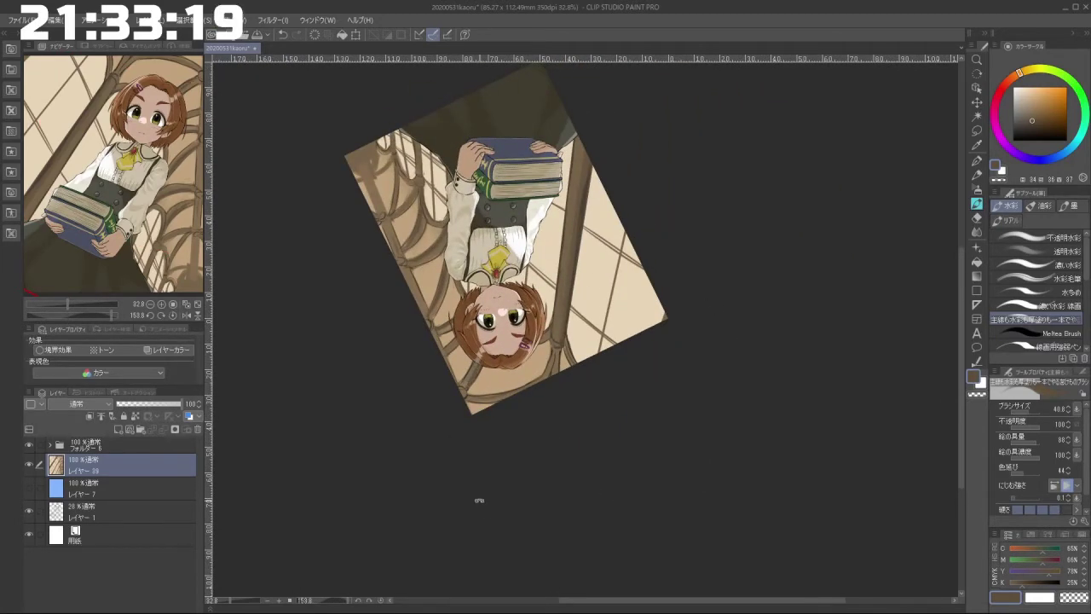
drag(479, 501, 750, 444)
drag(443, 414, 723, 424)
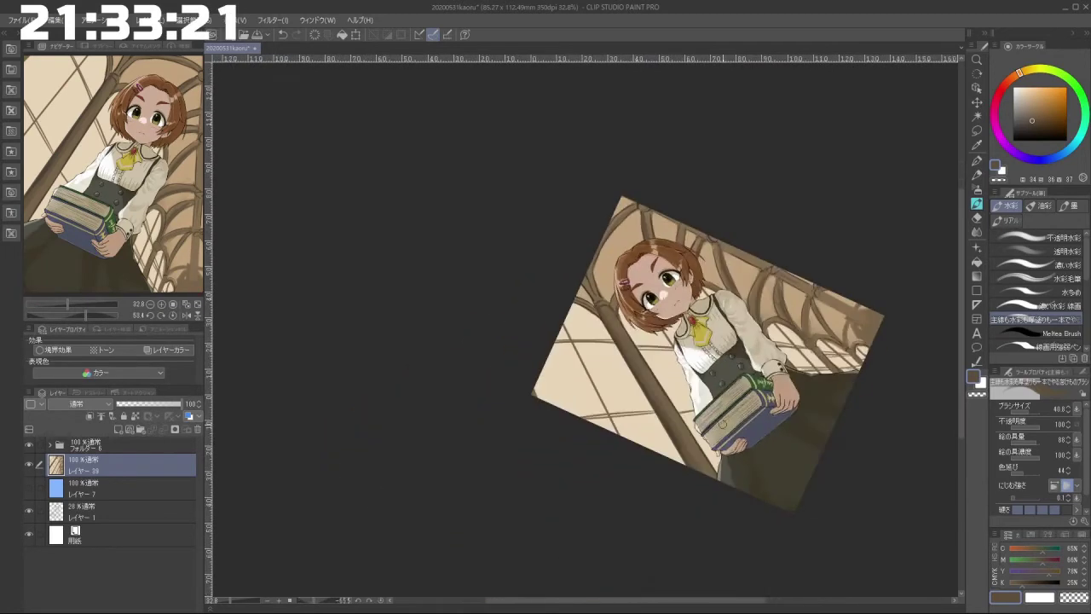
scroll(573, 505, down, 4)
scroll(682, 453, up, 4)
drag(612, 531, 742, 446)
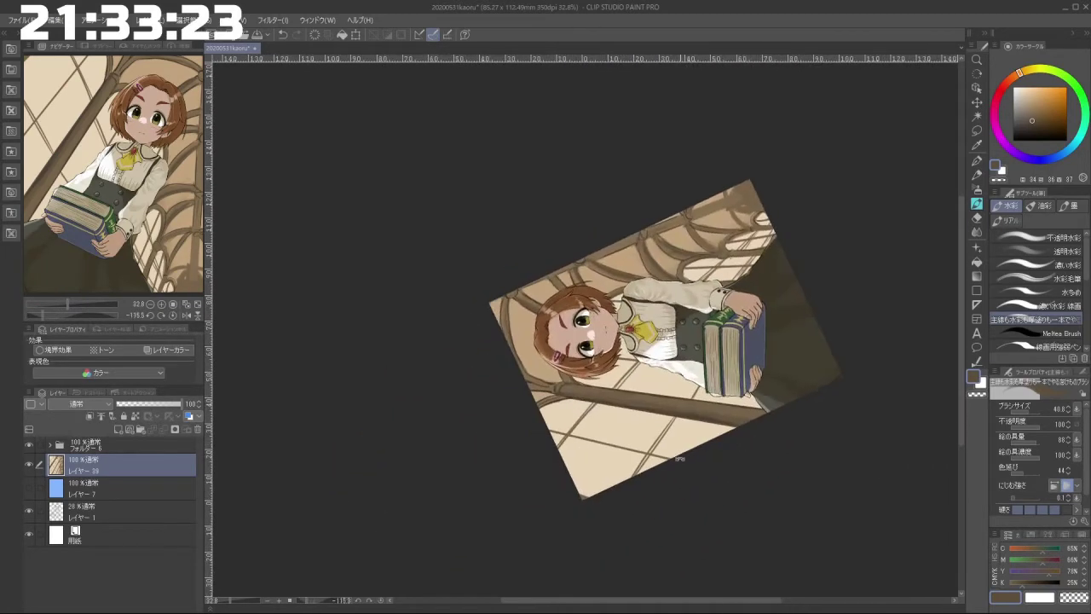
drag(775, 410, 642, 523)
Step: Add a new layer above the background painting and set its blending mode to Multiply (乗算)
click(119, 430)
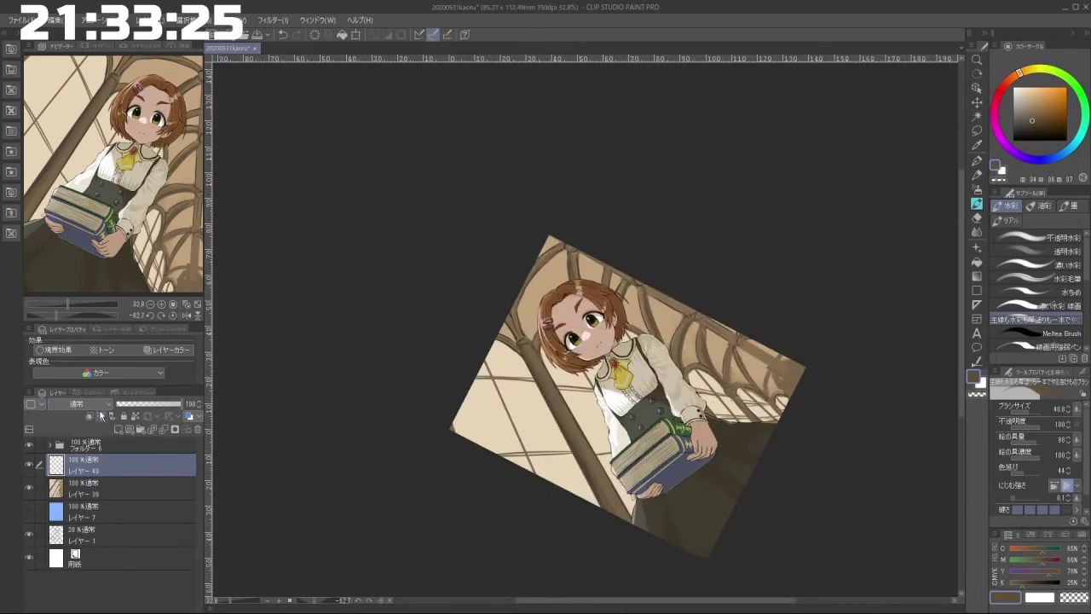
click(106, 404)
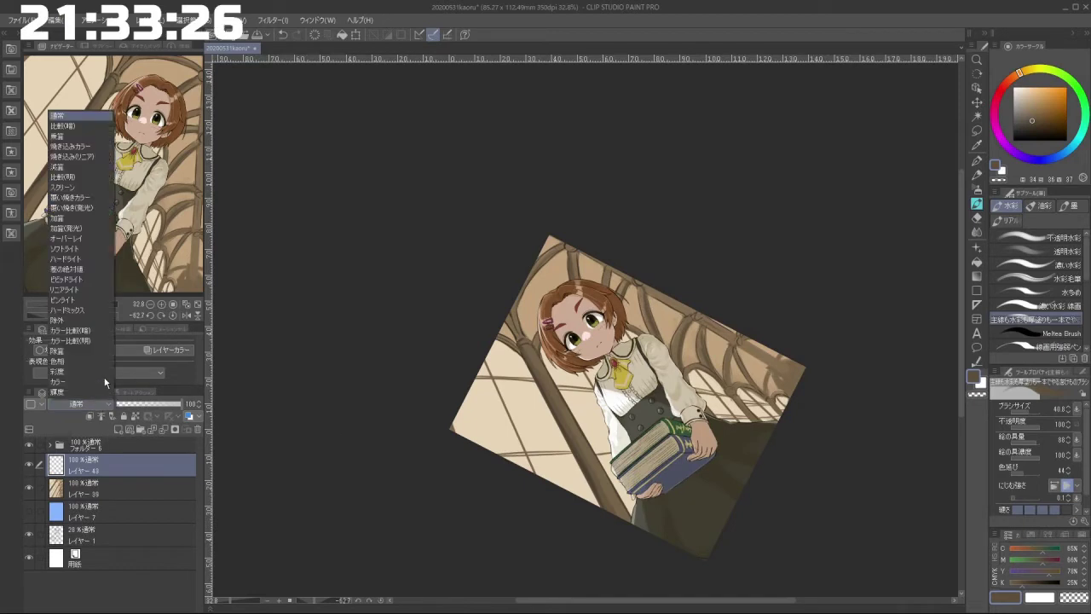
click(109, 136)
click(1027, 92)
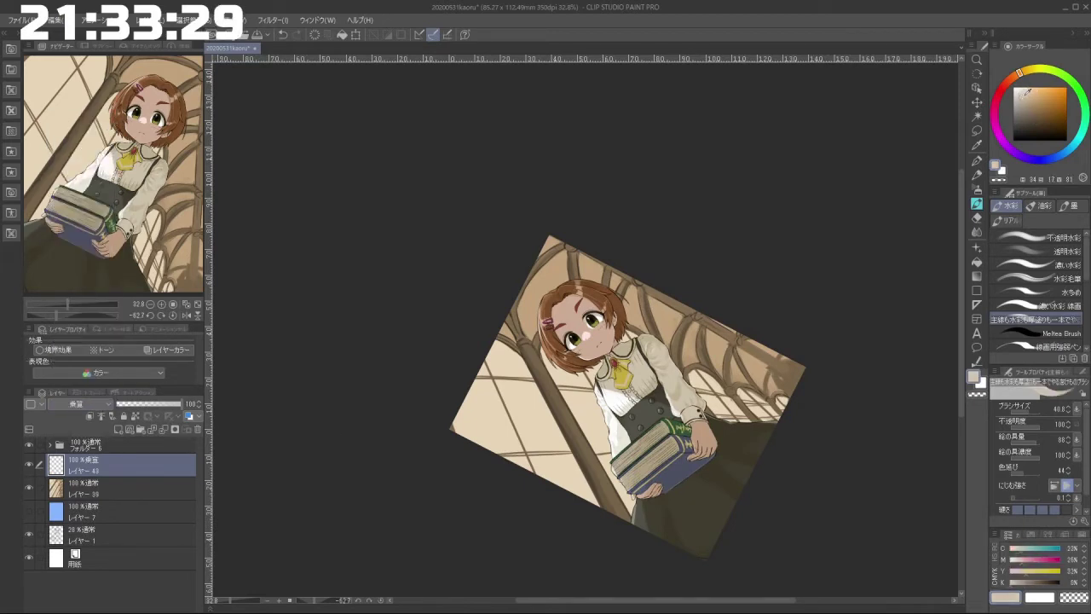
click(1023, 94)
drag(636, 415, 682, 321)
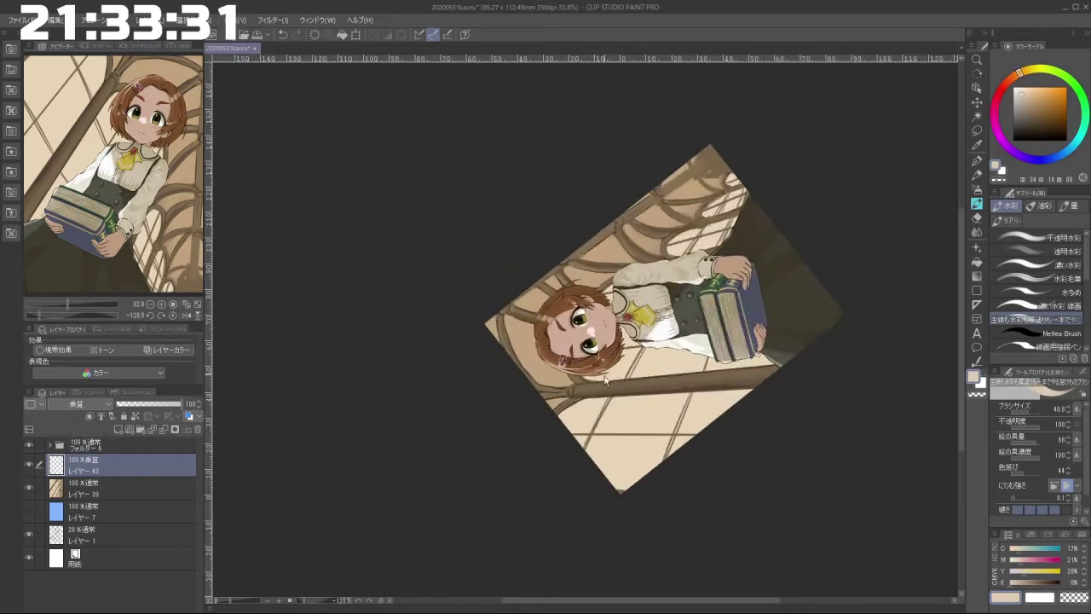
drag(563, 479, 637, 377)
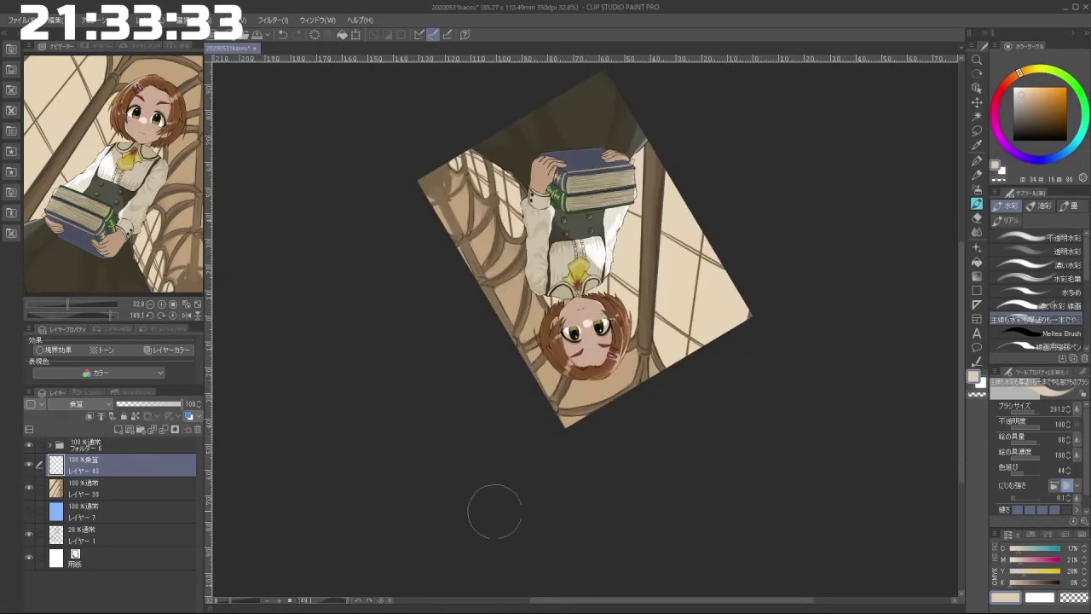
mouse_move(511, 527)
mouse_down()
mouse_move(719, 465)
mouse_move(753, 306)
mouse_up()
drag(597, 307, 659, 308)
mouse_move(498, 209)
mouse_down()
mouse_move(435, 448)
mouse_move(614, 307)
mouse_move(601, 380)
mouse_up()
key(ctrl+z)
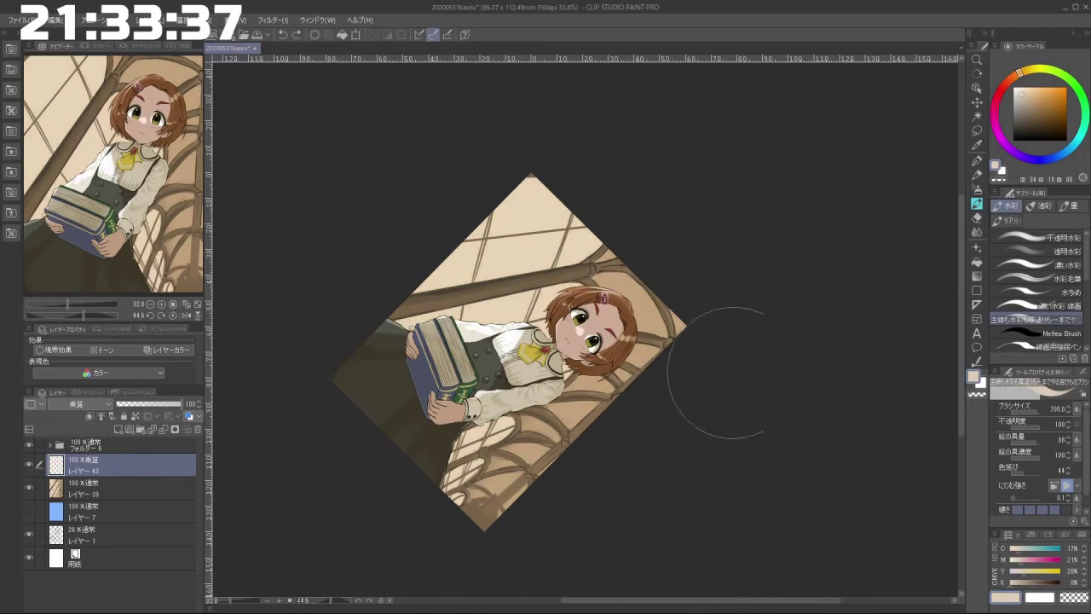
Step: Switch to the Gradient tool and try a light beige-to-white gradient across the multiply layer, undoing the attempts
click(977, 275)
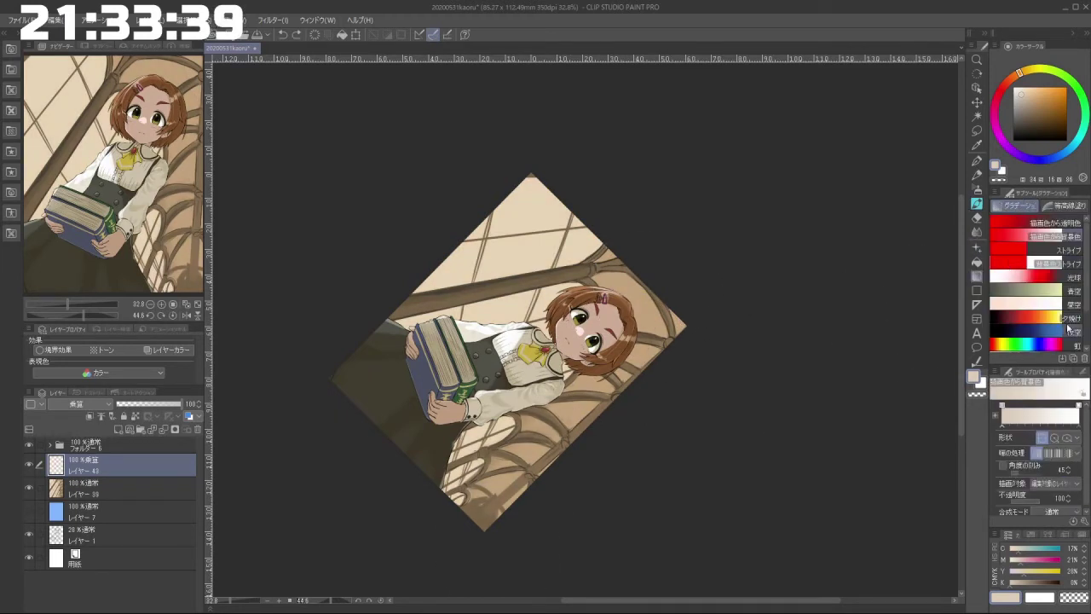
click(1026, 96)
drag(484, 560, 577, 227)
key(ctrl+z)
drag(447, 555, 567, 198)
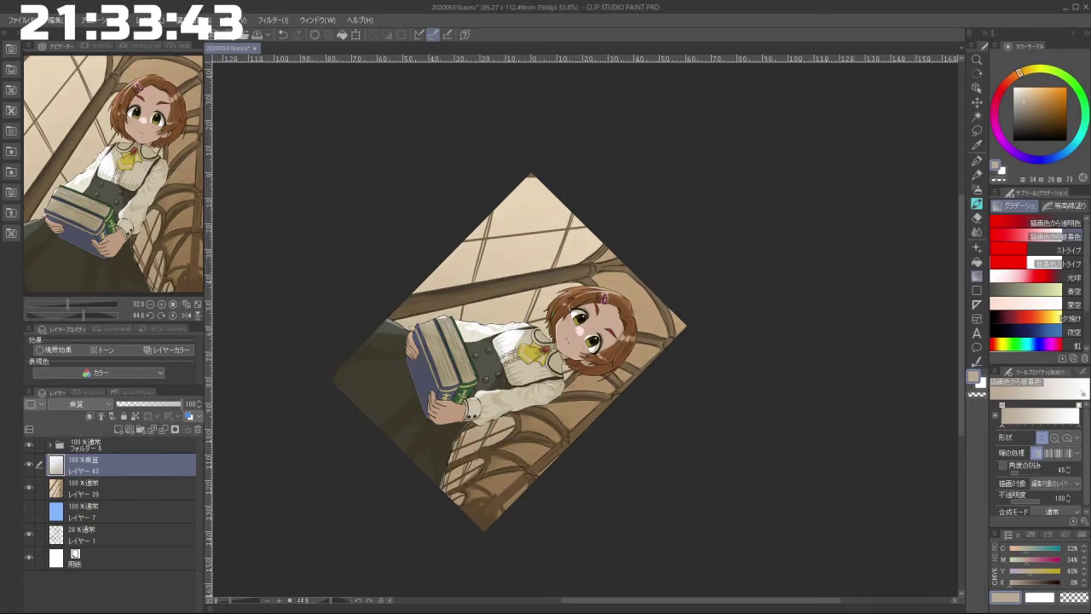
drag(597, 478, 865, 324)
key(ctrl+z)
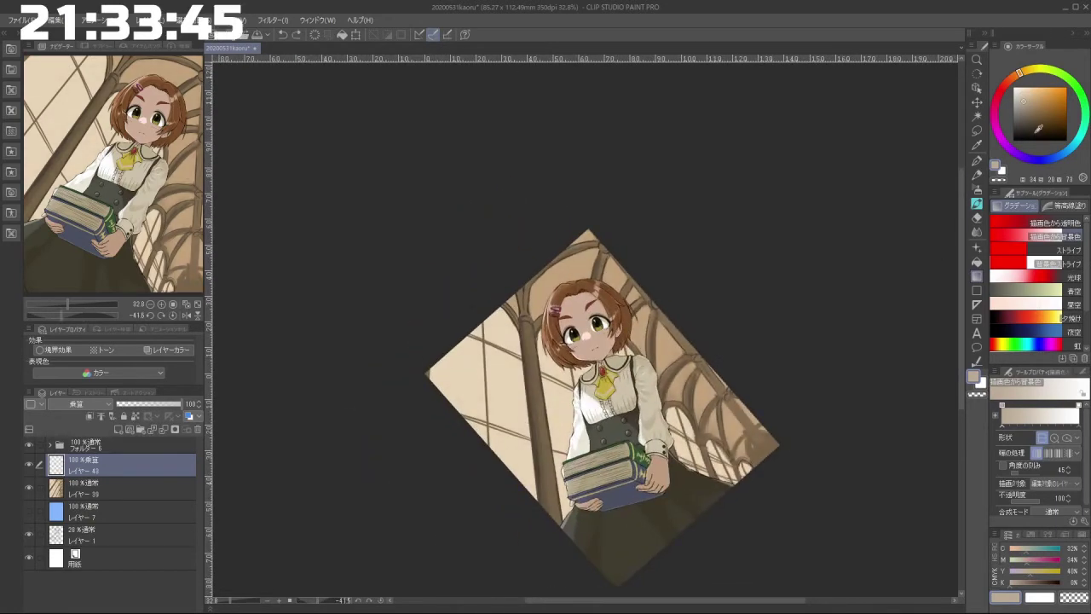
Step: Pick a darker grey-brown and try the gradient from the illustration's lower right corner toward the upper left, undoing the attempts
click(1029, 109)
drag(695, 530, 532, 205)
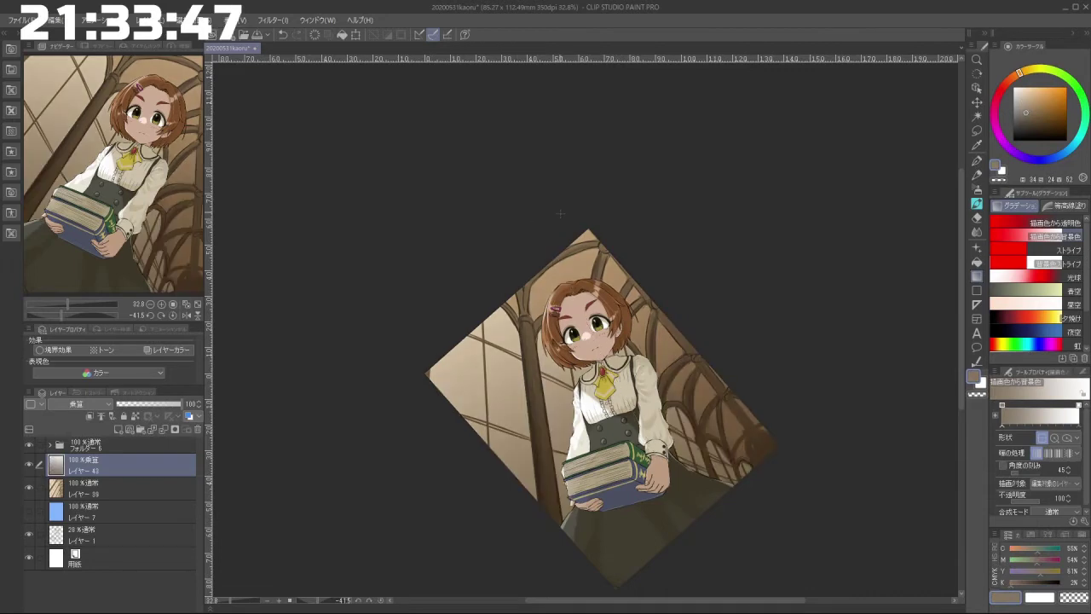
key(ctrl+z)
drag(803, 445, 499, 258)
drag(632, 447, 813, 329)
drag(661, 461, 713, 432)
key(ctrl+z)
drag(743, 100, 536, 562)
key(ctrl+z)
drag(659, 102, 599, 573)
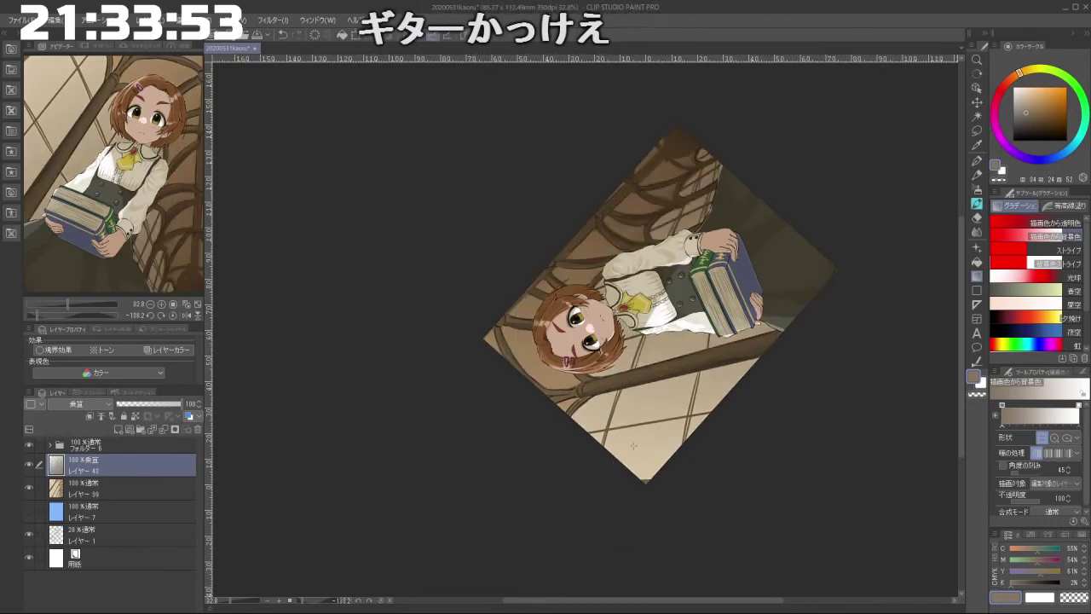
key(ctrl+z)
drag(596, 112, 757, 537)
key(ctrl+z)
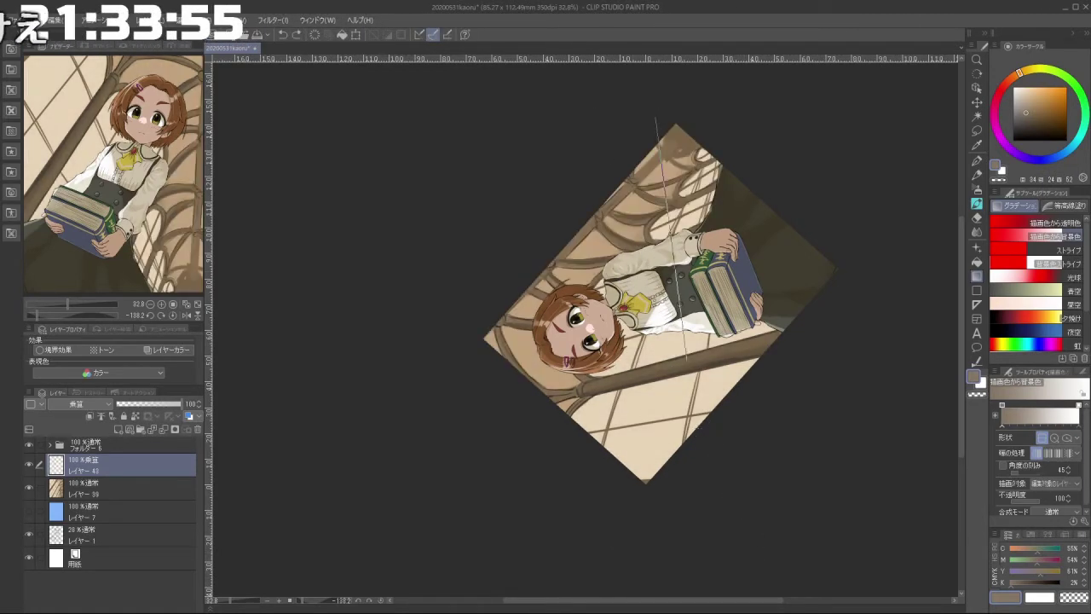
key(ctrl+y)
key(ctrl+z)
drag(564, 150, 767, 520)
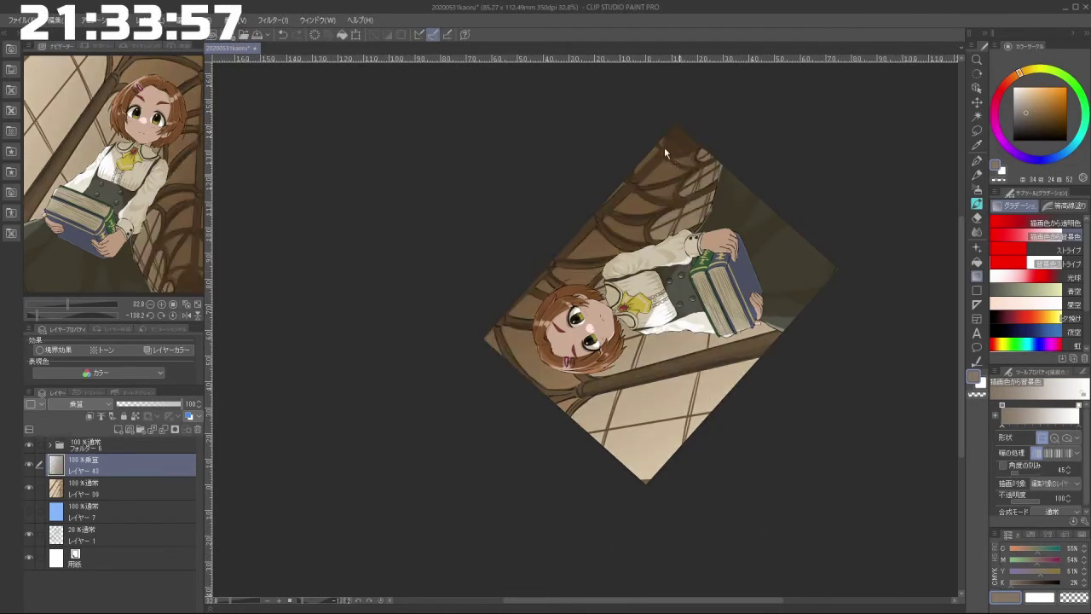
key(ctrl+z)
Step: Apply a grey-brown-to-white gradient to the multiply layer, running from the illustration's lower right corner to its upper left
drag(645, 105, 746, 515)
drag(782, 322, 669, 496)
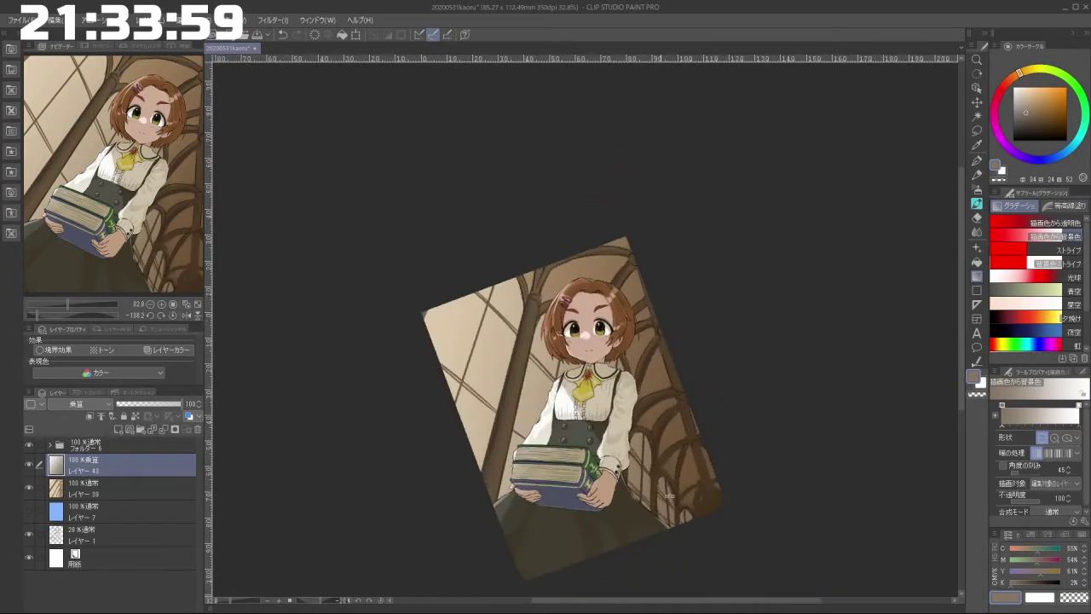
key(minus)
key(minus)
key(minus)
key(minus)
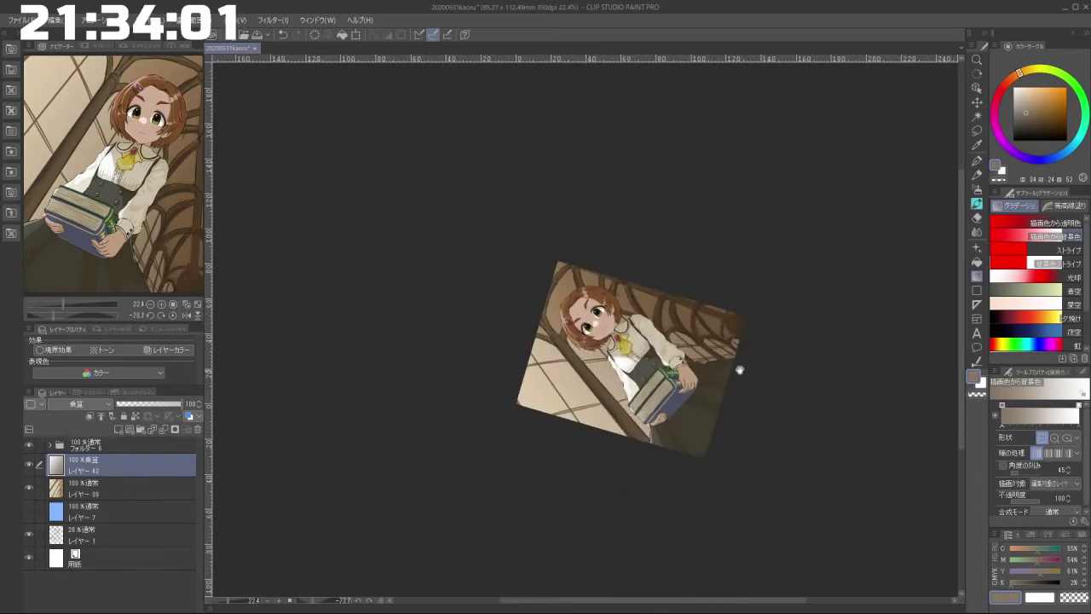
drag(697, 404, 732, 400)
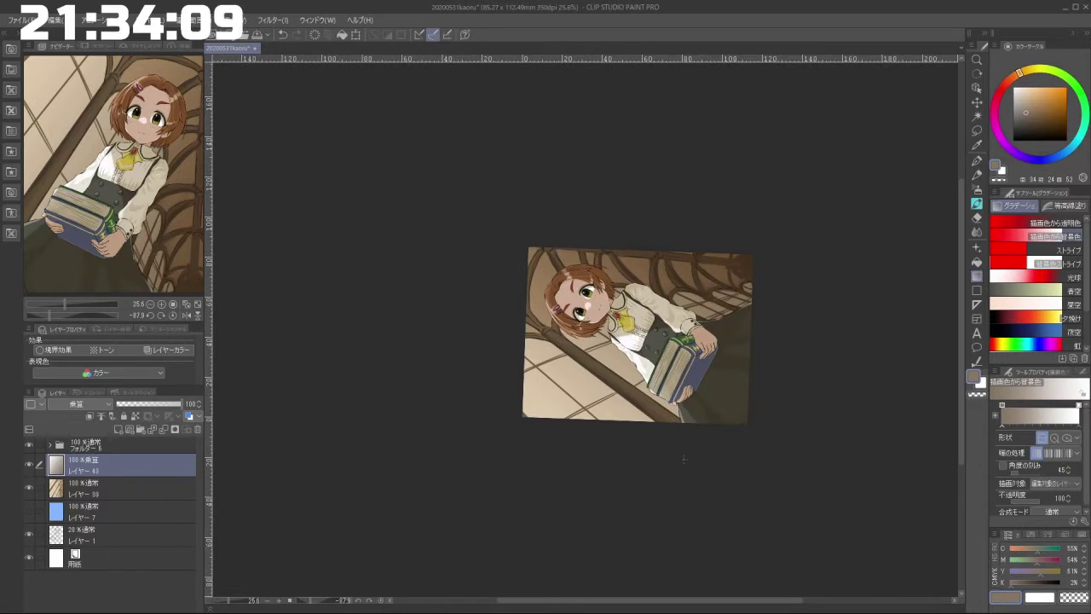
Step: Examine the multiply gradient's shading across the whole illustration from several angles and magnifications
drag(683, 459, 727, 476)
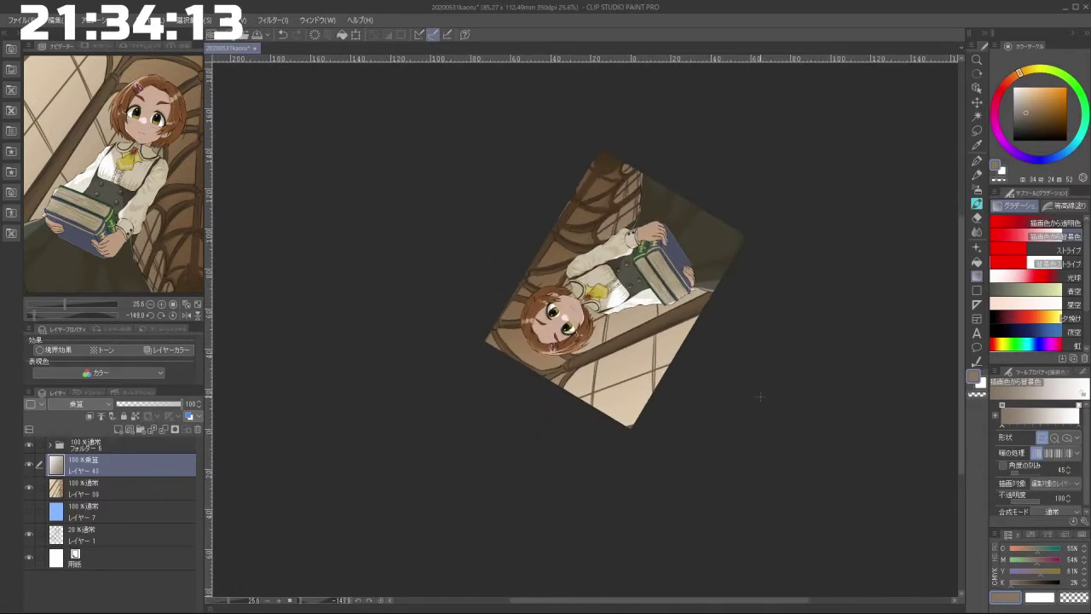
drag(760, 395, 575, 484)
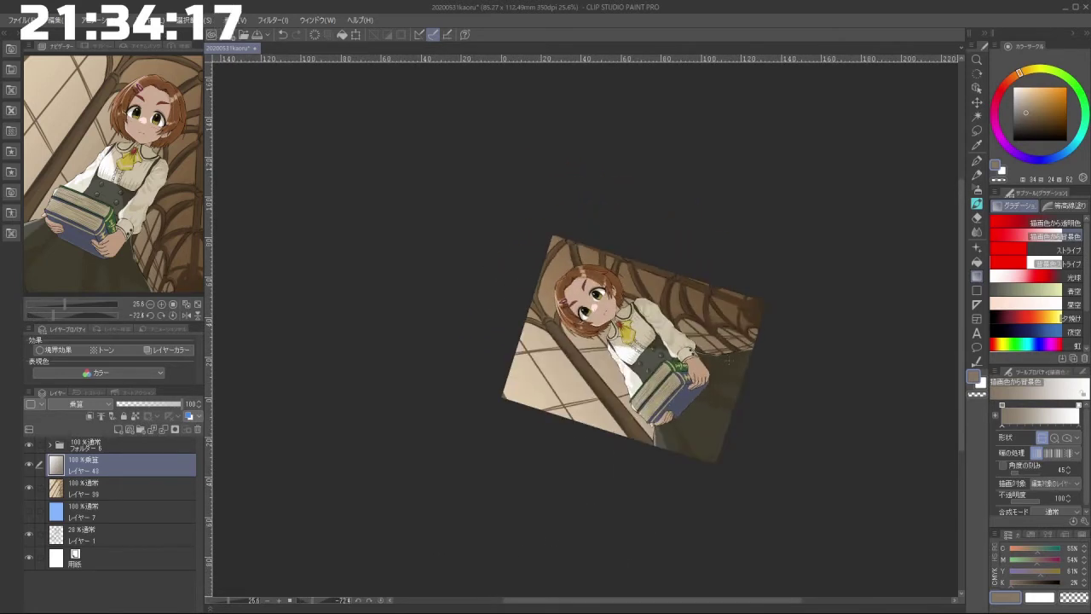
scroll(750, 350, up, 1)
drag(783, 347, 758, 364)
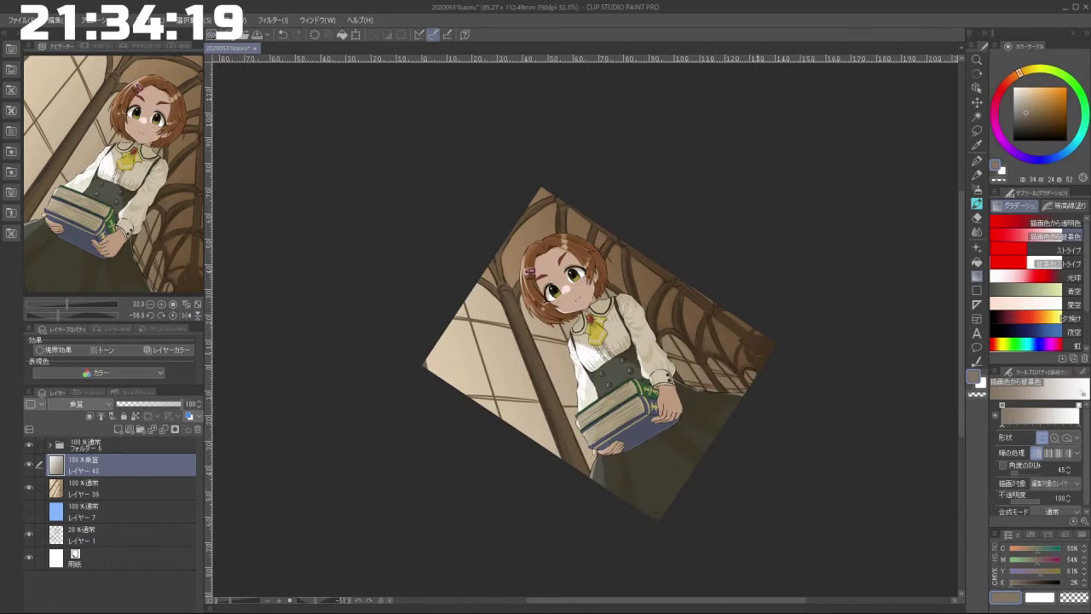
scroll(759, 362, down, 2)
scroll(742, 365, up, 3)
drag(722, 499, 585, 555)
scroll(698, 465, up, 2)
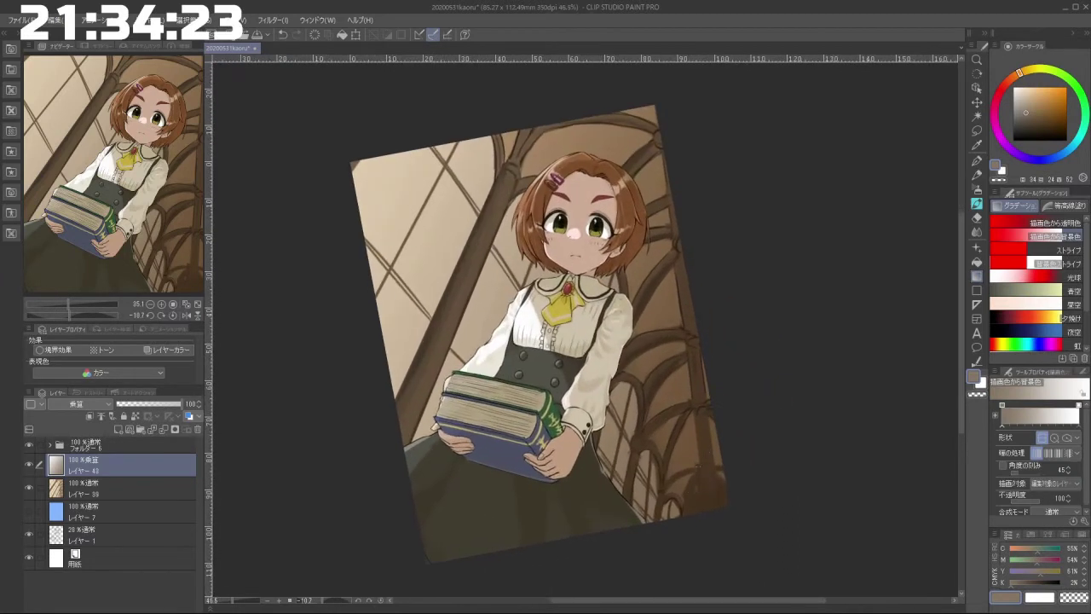
scroll(754, 408, down, 4)
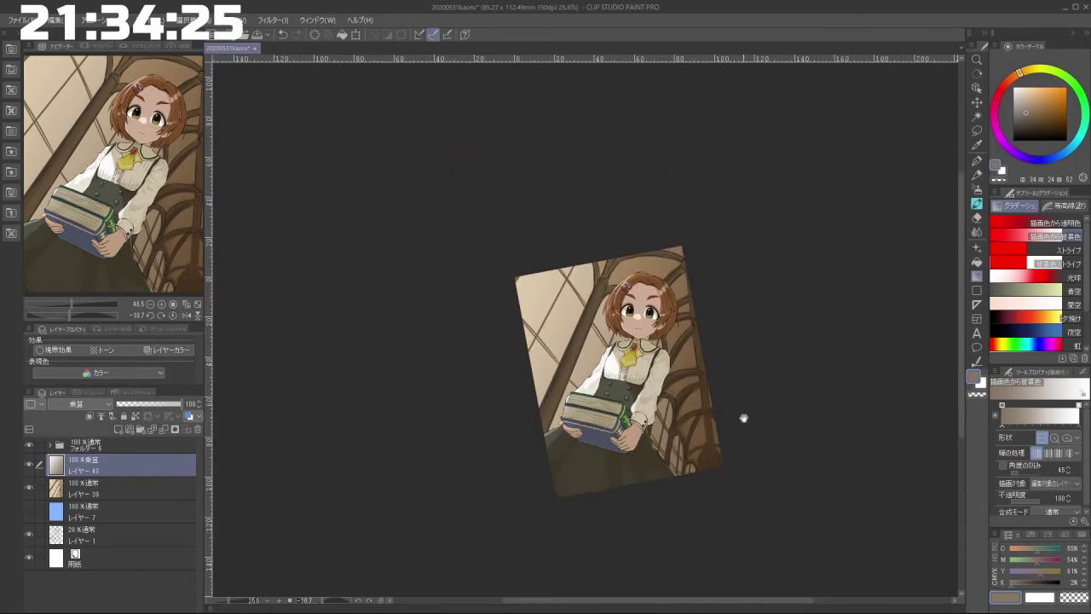
scroll(719, 402, up, 3)
drag(623, 521, 691, 477)
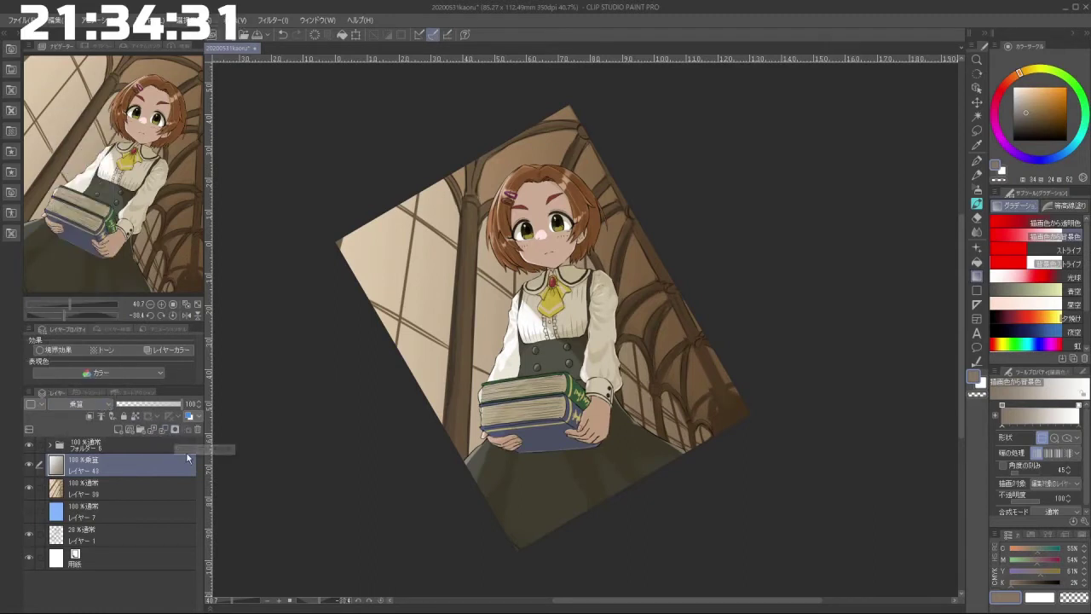
Step: Try a reversed grey-brown gradient on the multiply layer and undo it
drag(457, 534, 473, 566)
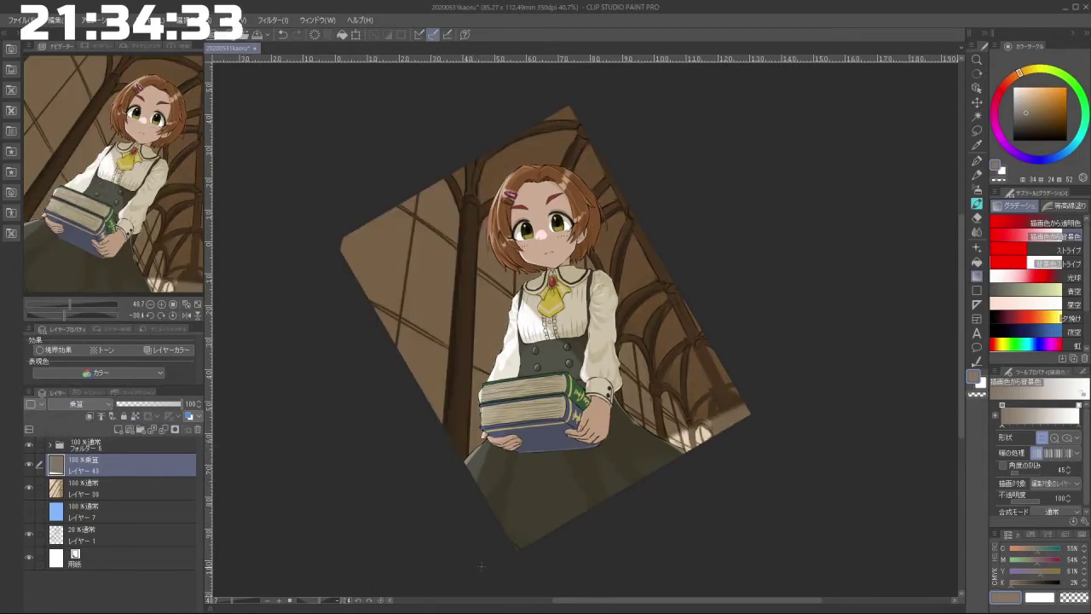
key(ctrl+z)
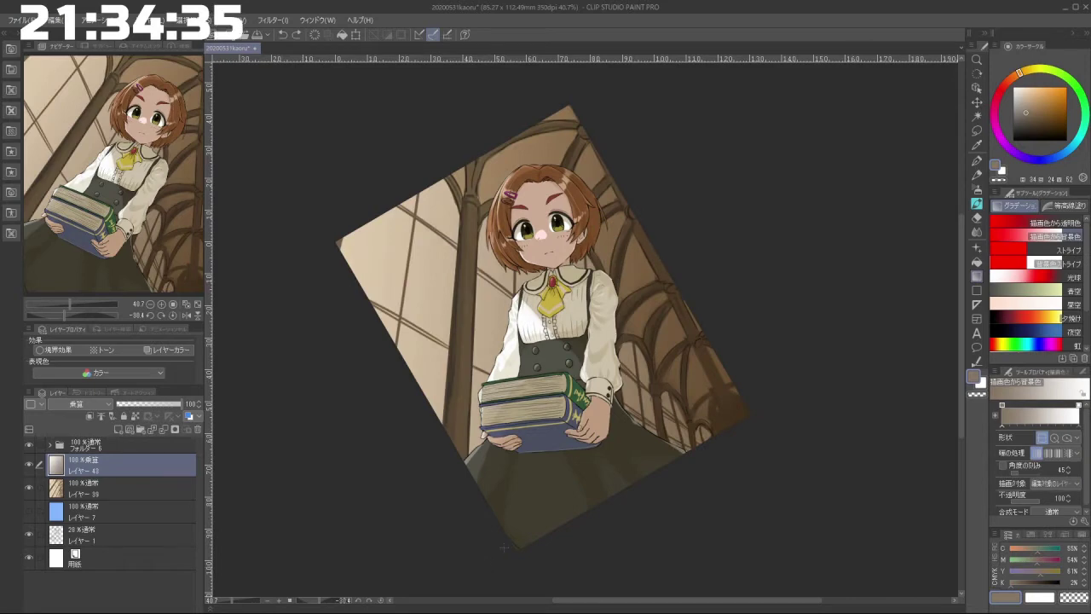
drag(486, 556, 741, 463)
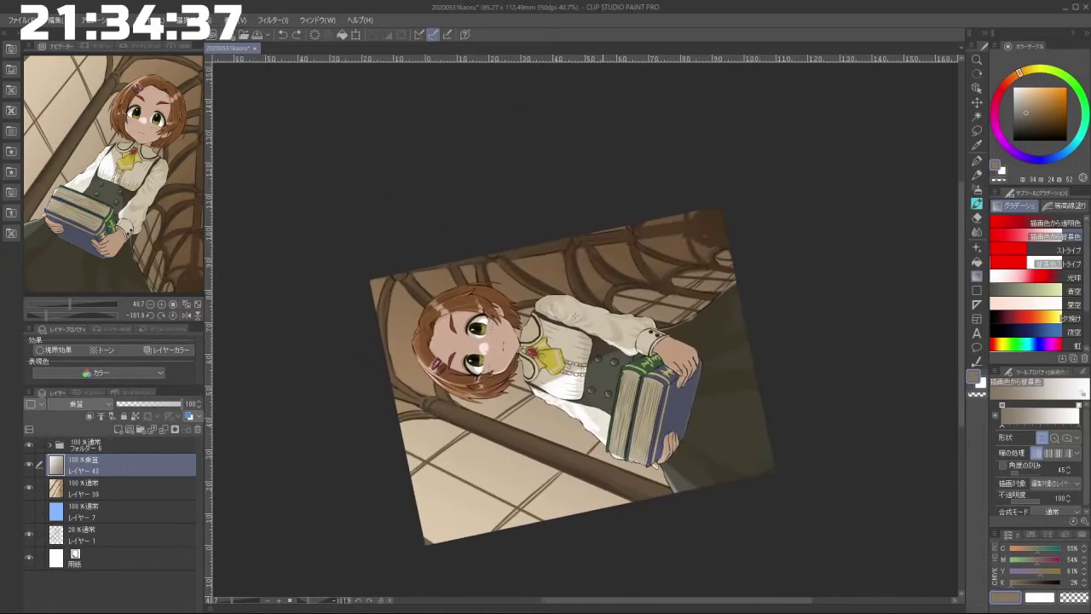
Step: Add a new layer above the multiply gradient layer and try corner-to-corner grey-brown-to-white gradients on it, undoing them
click(119, 430)
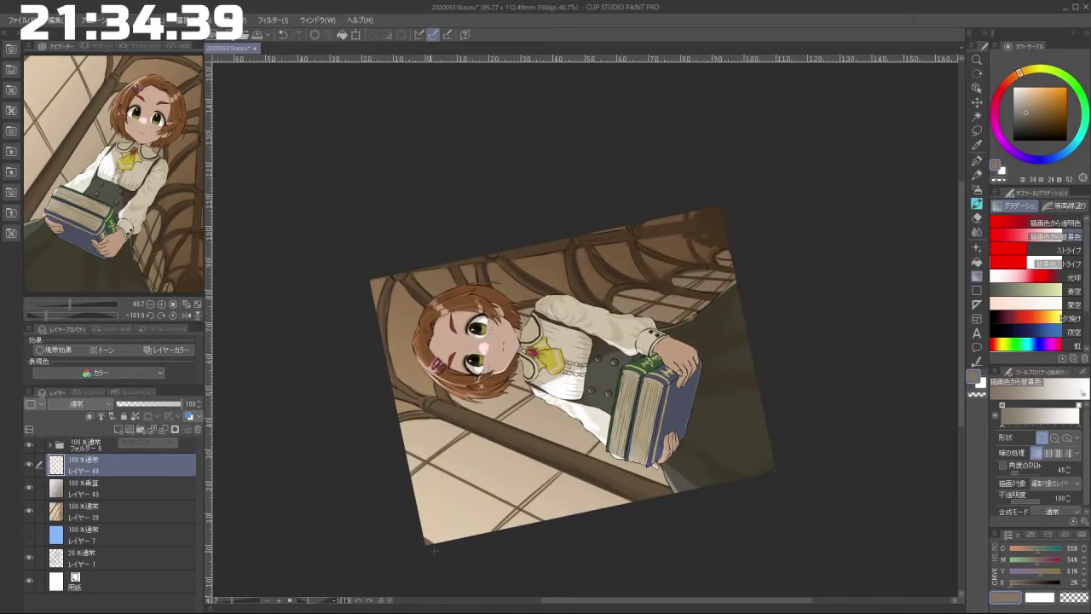
drag(706, 241, 441, 574)
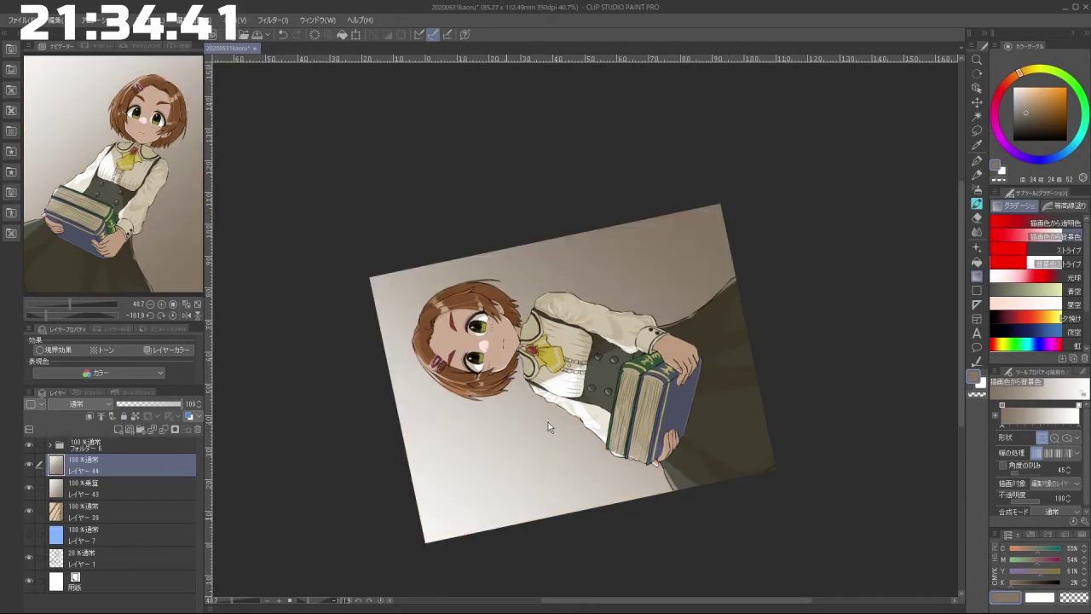
key(ctrl+z)
drag(680, 216, 447, 600)
key(ctrl+z)
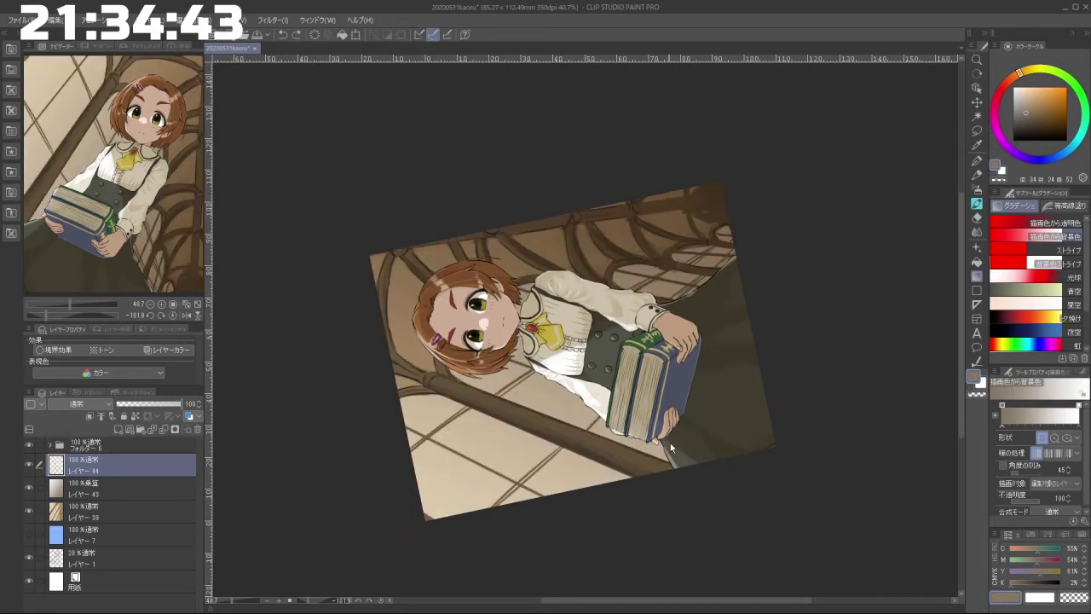
Step: Fill the new layer with a long, nearly uniform grey-brown gradient, undoing the weaker attempts
scroll(650, 435, down, 3)
drag(537, 535, 528, 579)
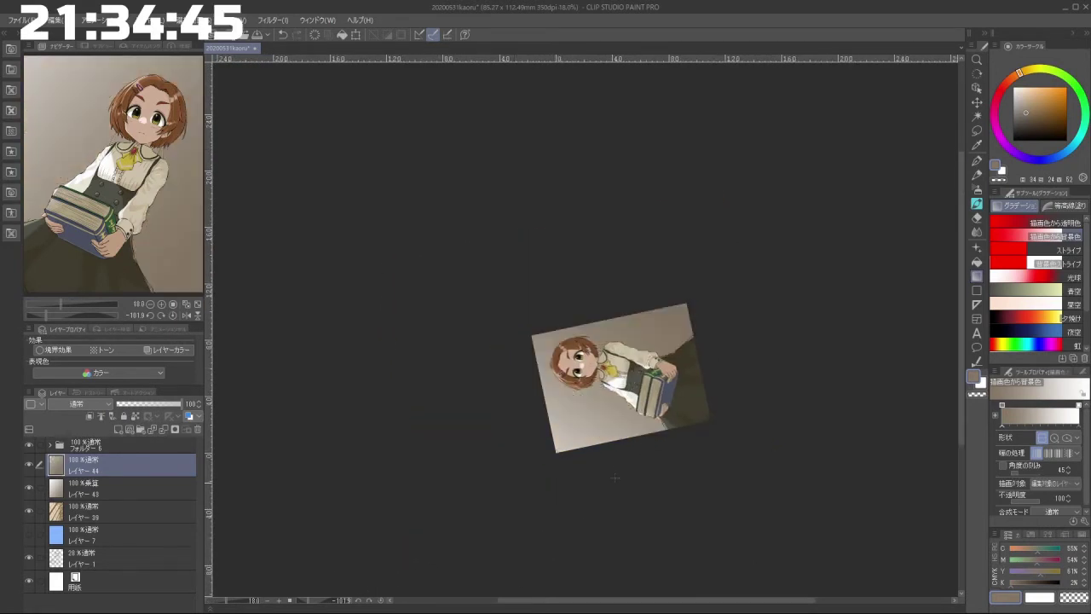
key(ctrl+z)
drag(793, 580, 793, 579)
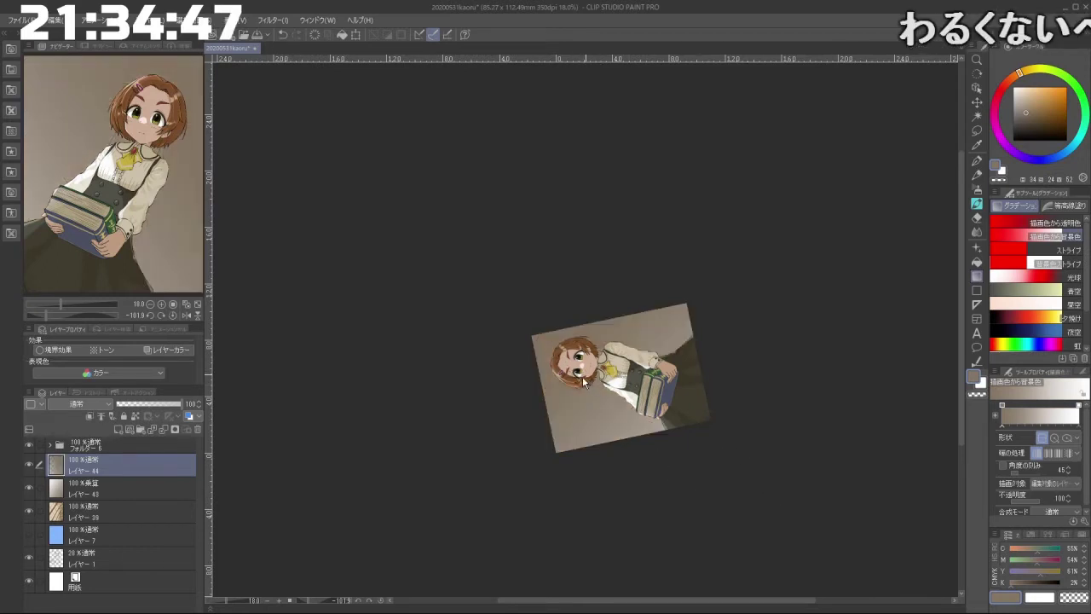
key(ctrl+z)
drag(648, 409, 857, 548)
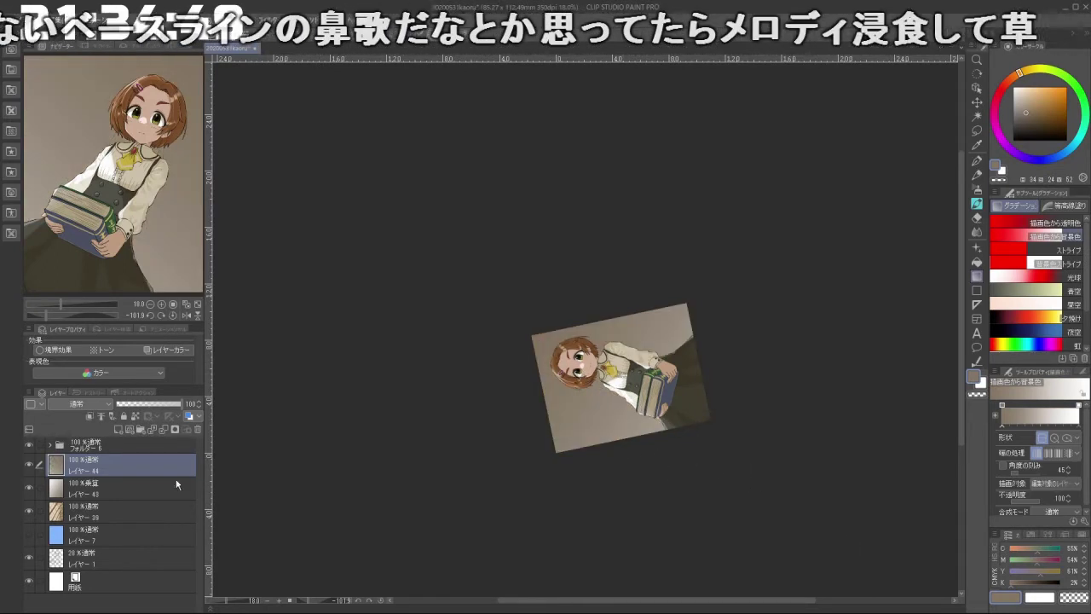
Step: Set the new gradient layer's blending mode to Multiply (乗算) and its opacity to 70%
click(100, 404)
click(64, 135)
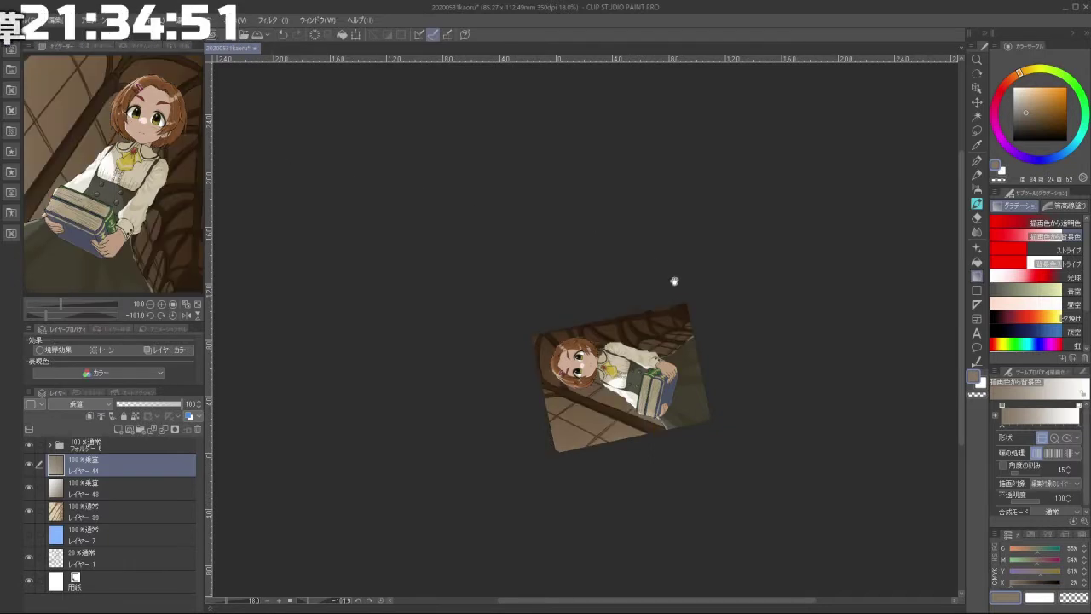
scroll(701, 366, up, 3)
drag(769, 432, 551, 532)
drag(179, 409, 173, 404)
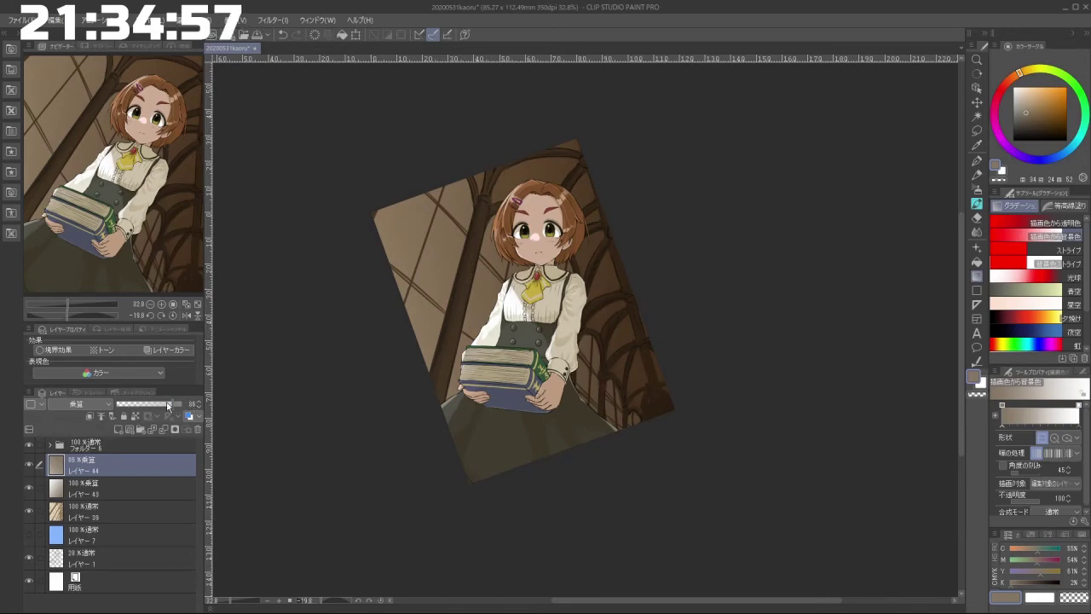
drag(166, 404, 156, 404)
scroll(642, 426, up, 3)
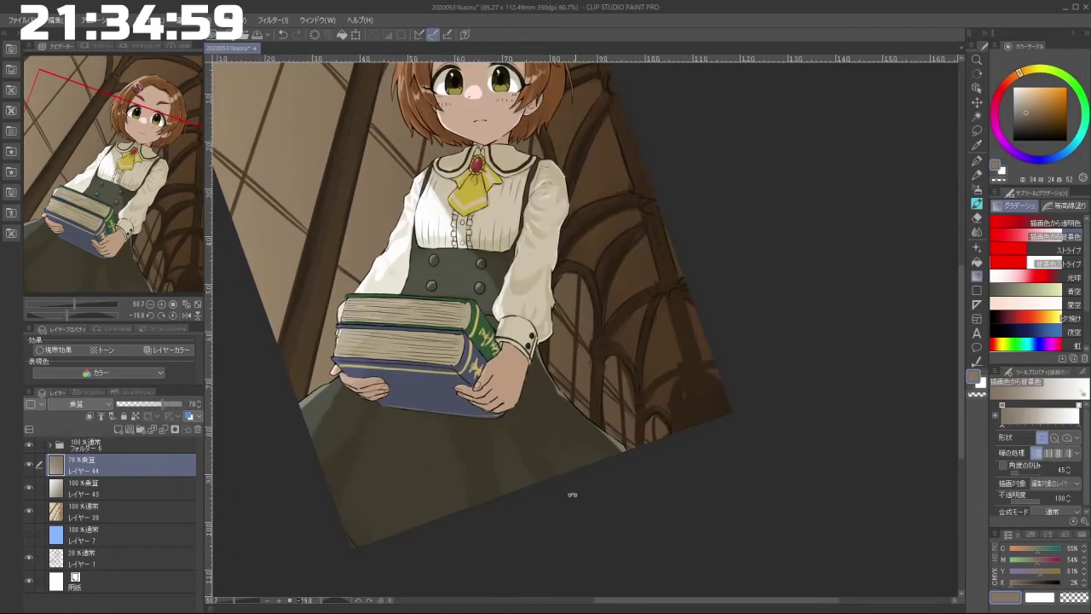
scroll(651, 475, down, 2)
Step: Switch to the watercolour brush, add a new layer above the multiply gradients and set its blending mode to Soft Light (ソフトライト)
click(977, 204)
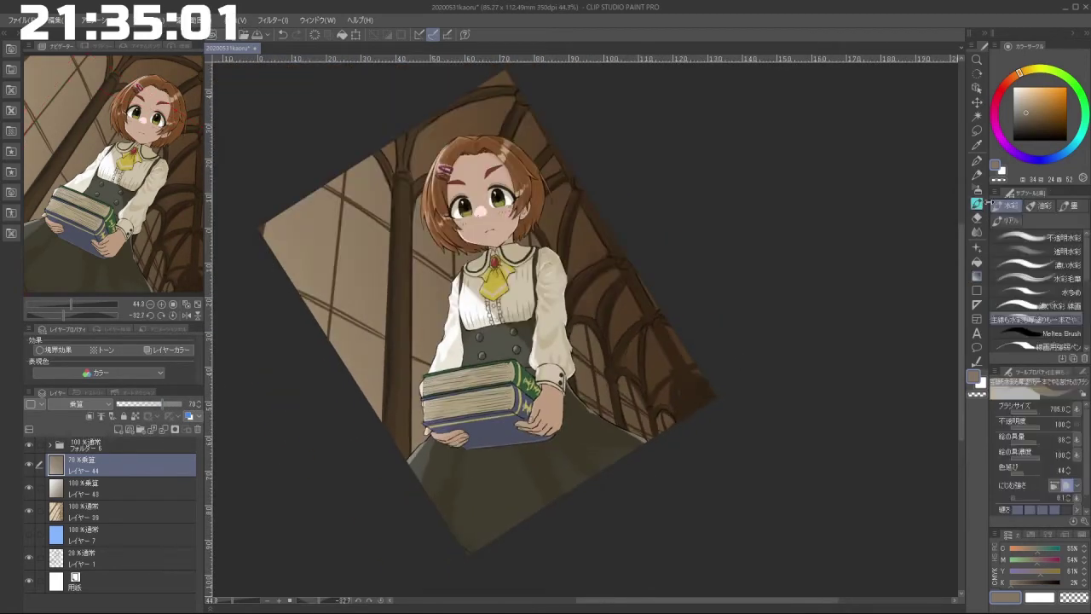
drag(764, 518, 809, 439)
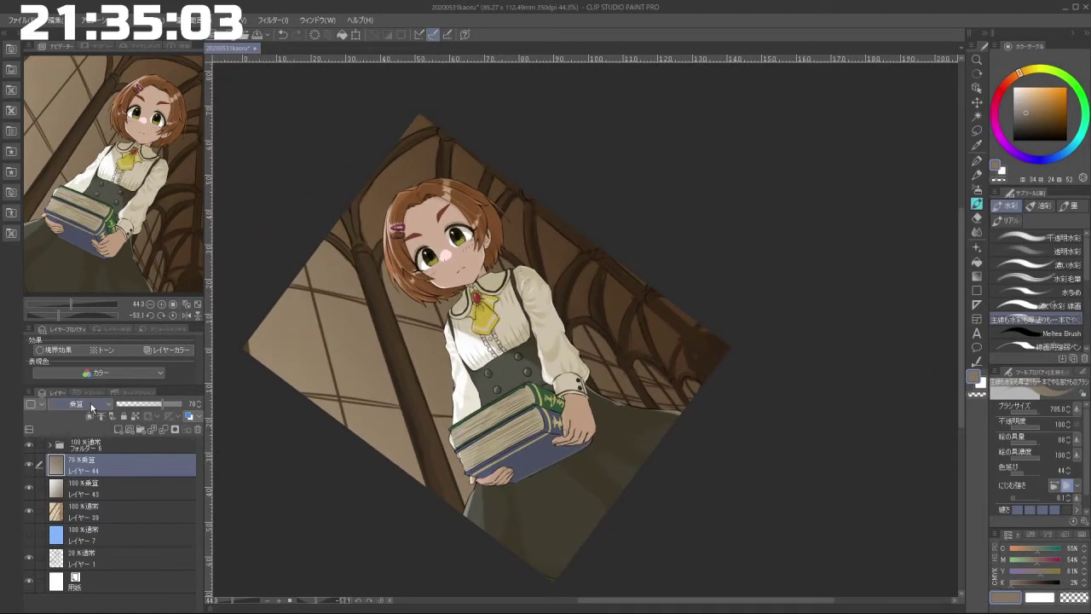
click(92, 405)
click(109, 446)
click(119, 430)
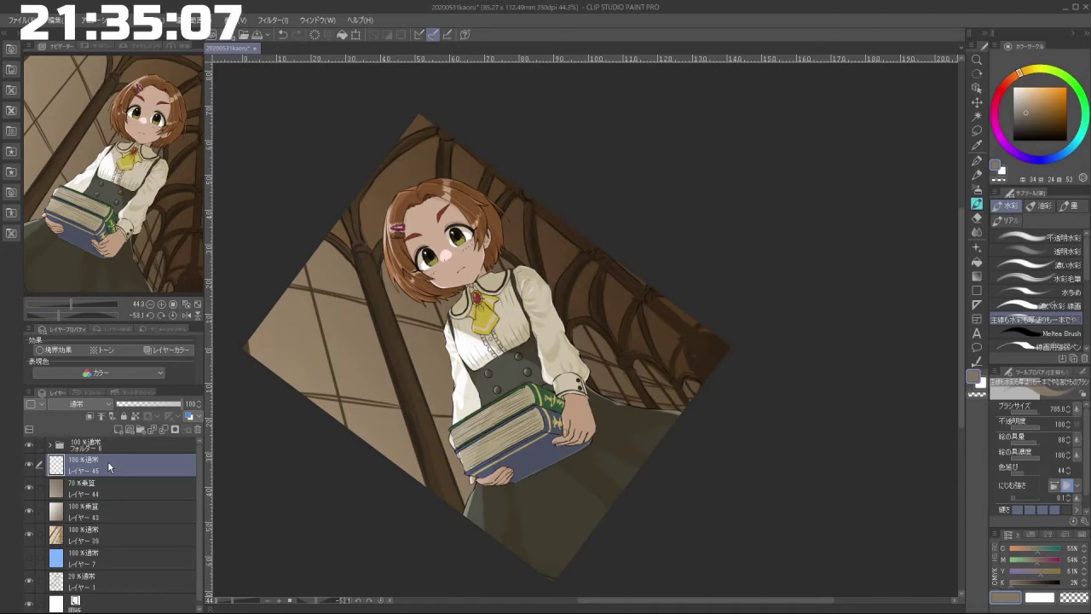
drag(552, 488, 369, 445)
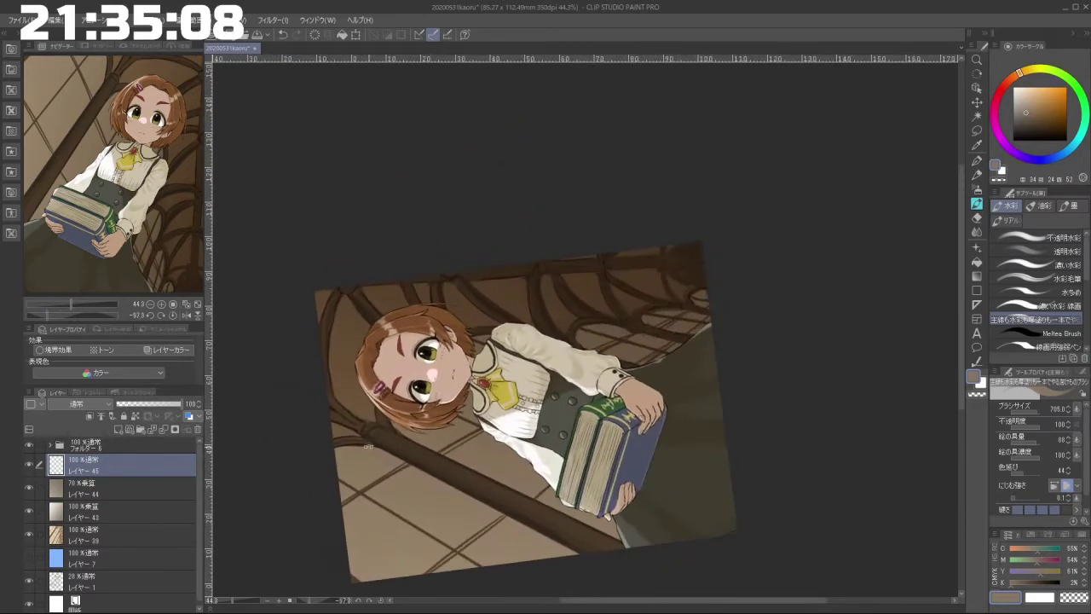
click(107, 404)
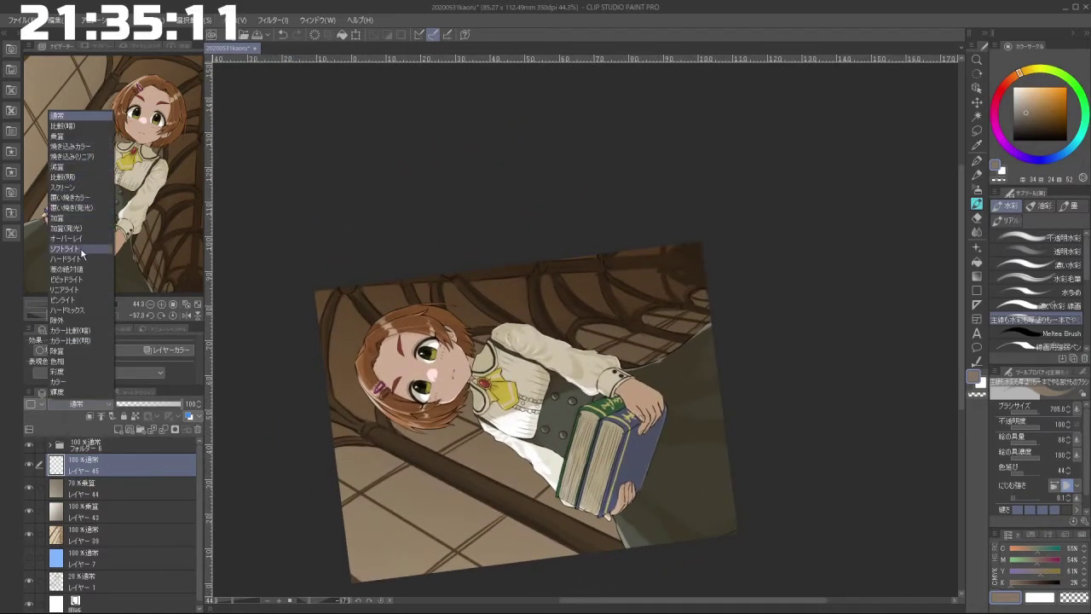
click(82, 250)
Step: Reduce the brush size and pick a very light cream colour for painting light
drag(370, 465, 412, 424)
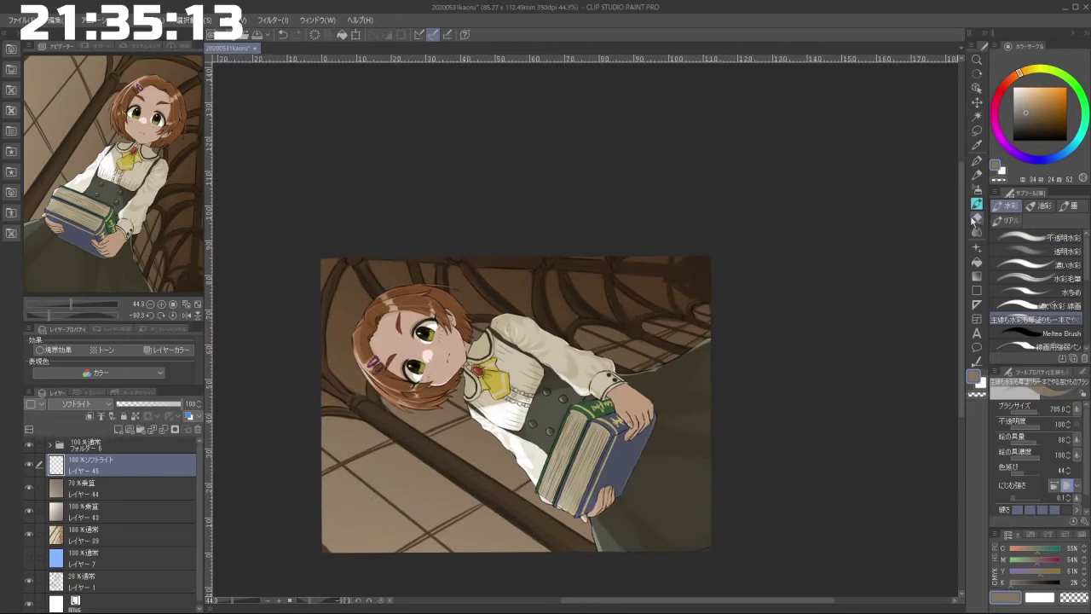
drag(418, 407, 415, 399)
scroll(466, 433, down, 4)
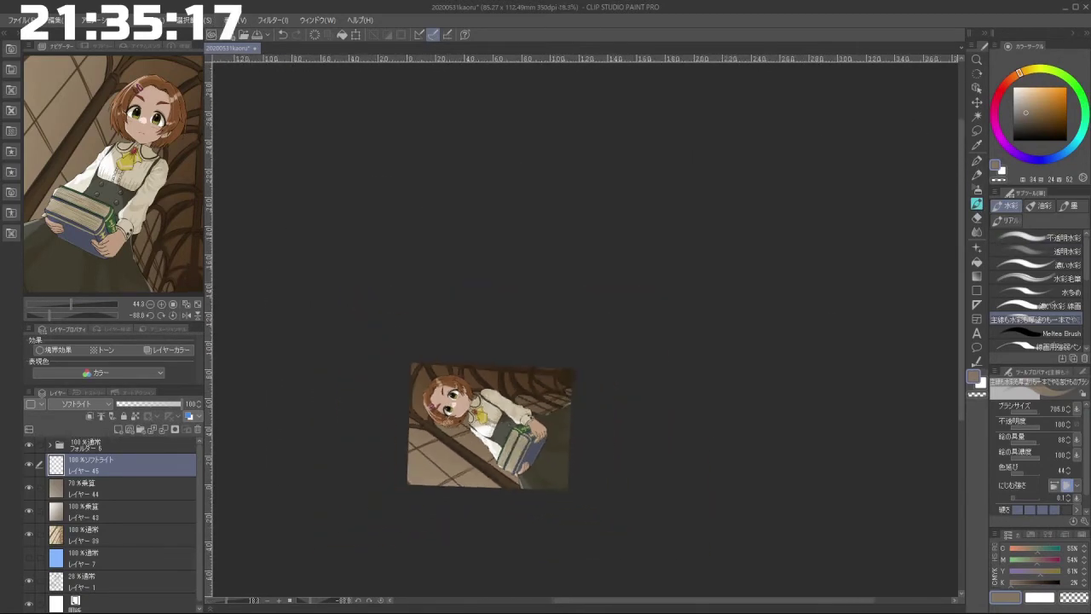
scroll(467, 433, up, 2)
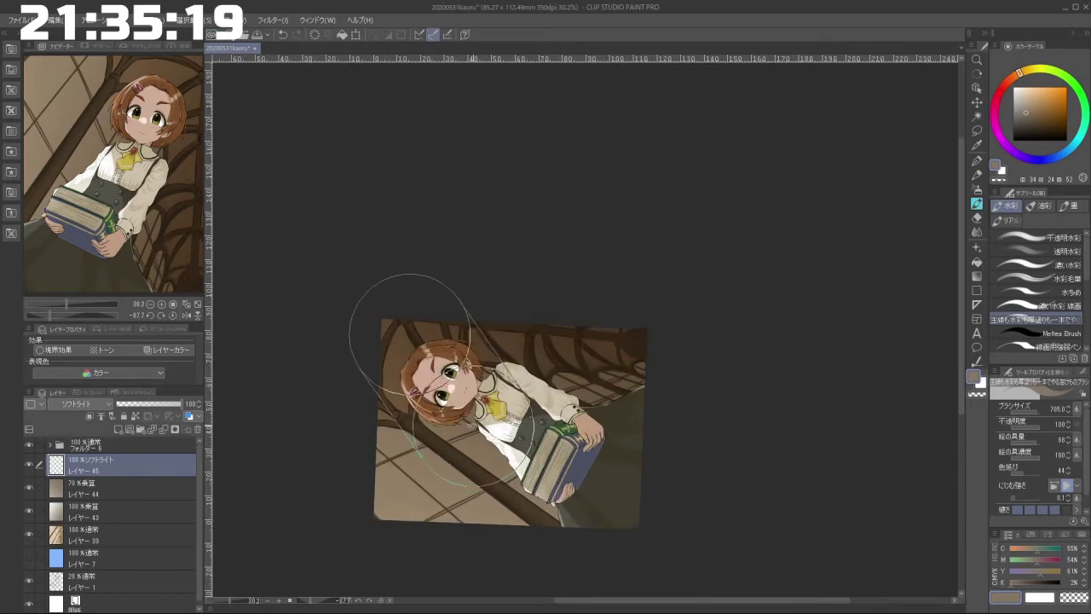
drag(419, 456, 388, 437)
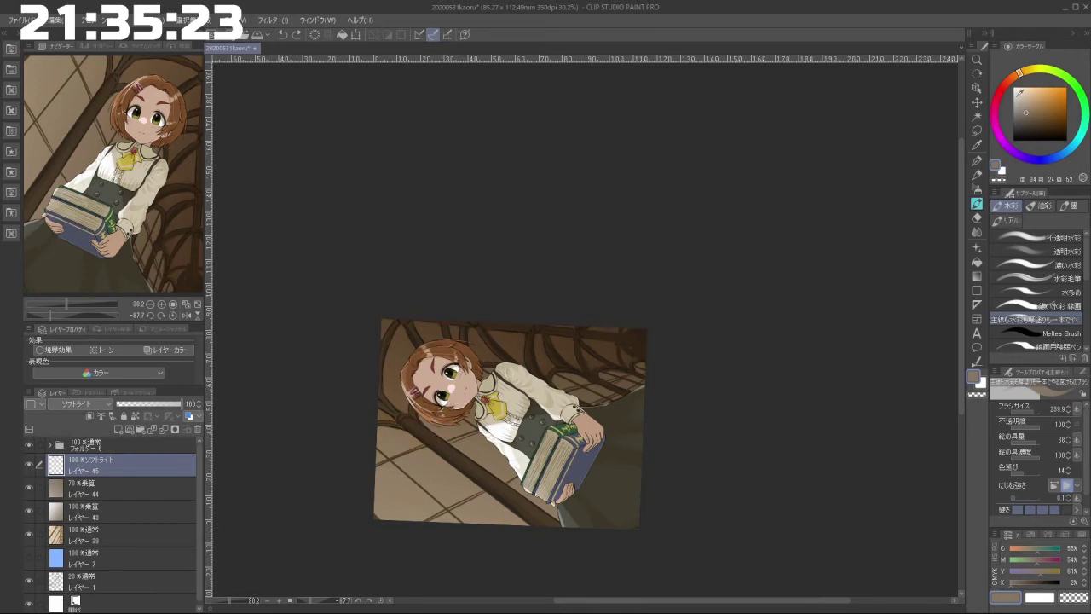
click(1021, 89)
Step: Paint broad cream light over the latticed window and diagonal pillar on the illustration's left side, undoing a stray stroke
mouse_move(473, 459)
mouse_down()
mouse_move(589, 495)
mouse_move(604, 487)
mouse_move(626, 426)
mouse_up()
mouse_move(606, 467)
mouse_down()
mouse_move(574, 476)
mouse_move(590, 435)
mouse_up()
key(ctrl+z)
drag(558, 484, 592, 433)
mouse_move(577, 472)
mouse_down()
mouse_move(682, 367)
mouse_move(601, 490)
mouse_move(662, 403)
mouse_up()
drag(622, 511, 671, 428)
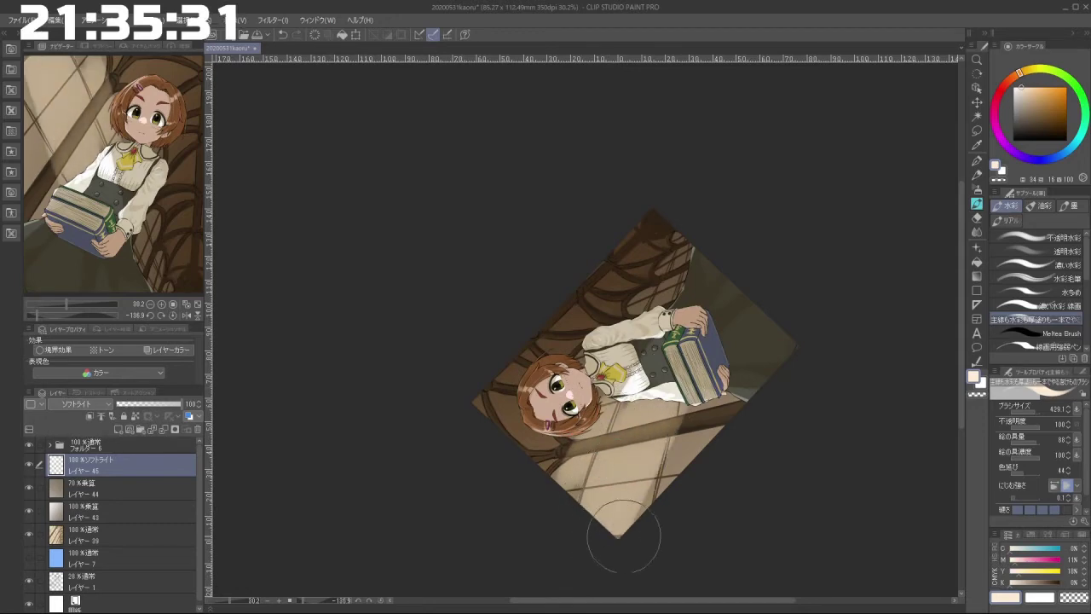
drag(658, 494, 713, 420)
mouse_move(508, 482)
mouse_down()
mouse_move(784, 365)
mouse_move(646, 483)
mouse_move(453, 434)
mouse_up()
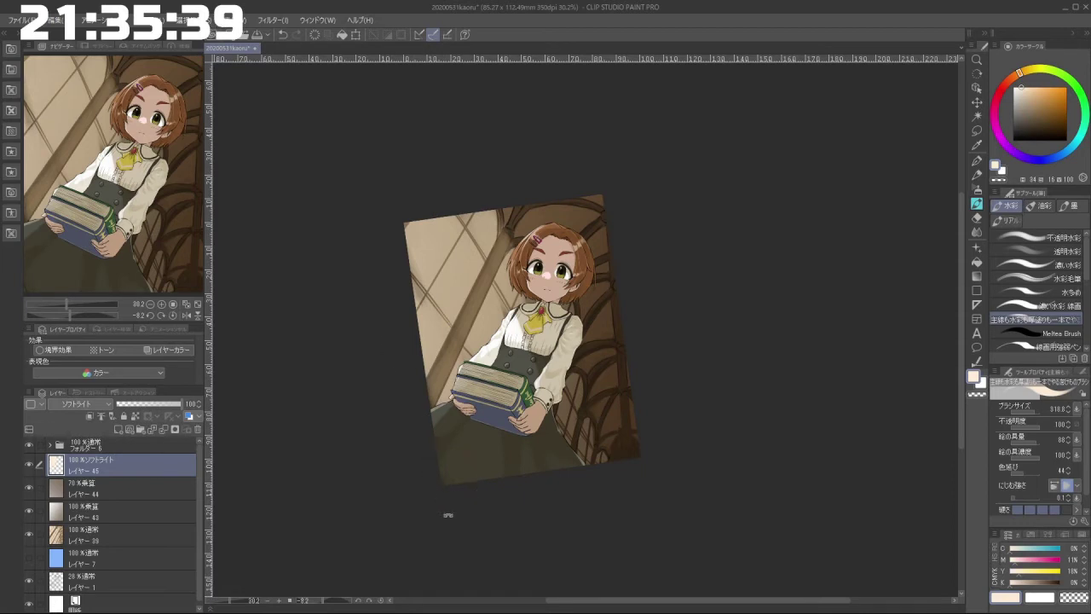
Step: Paint a cream light patch over the latticed window beside the girl's skirt with a brush size of about 250, undoing unwanted strokes
drag(447, 515, 708, 414)
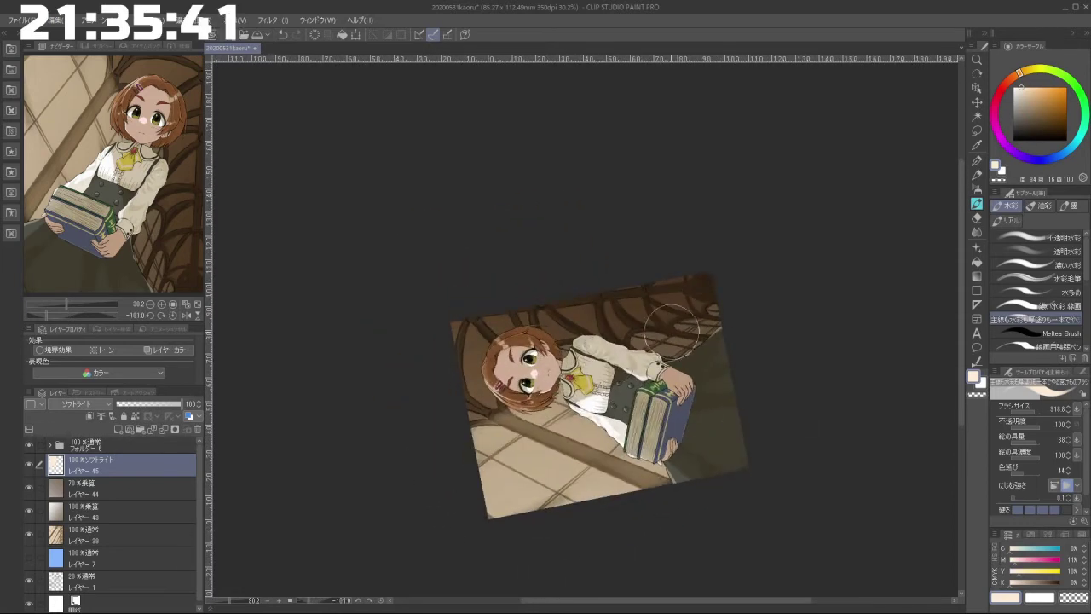
drag(653, 346, 651, 342)
drag(648, 344, 714, 304)
key(ctrl+z)
mouse_move(682, 346)
mouse_down()
mouse_move(638, 336)
mouse_move(713, 299)
mouse_move(631, 345)
mouse_move(740, 294)
mouse_move(685, 330)
mouse_move(728, 314)
mouse_move(714, 343)
mouse_move(739, 303)
mouse_up()
drag(676, 468, 730, 357)
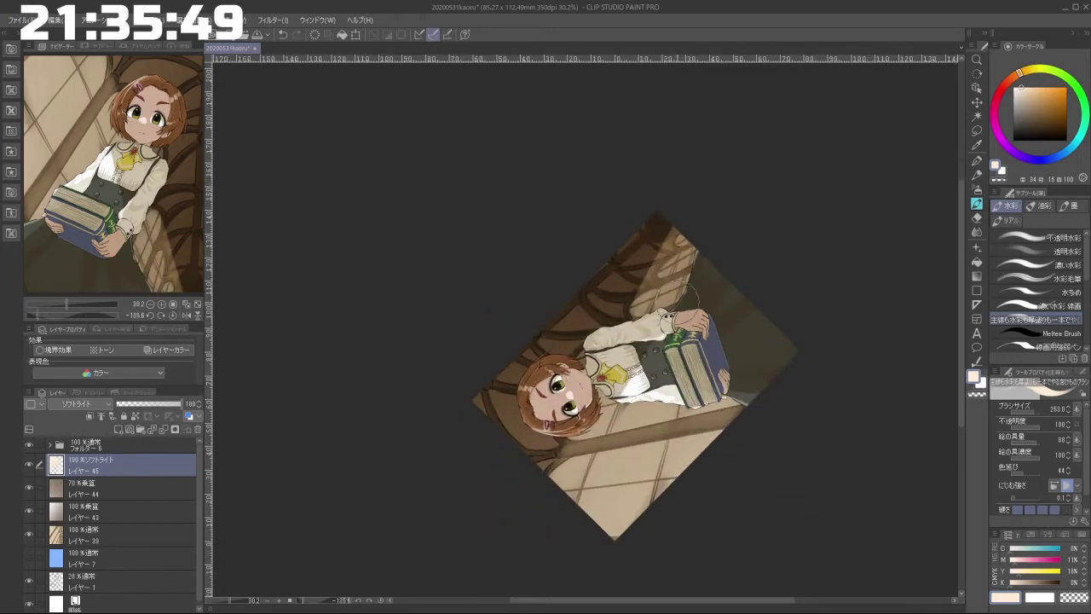
mouse_move(704, 310)
mouse_down()
mouse_move(714, 393)
mouse_move(638, 482)
mouse_move(419, 495)
mouse_move(409, 484)
mouse_up()
key(ctrl+z)
drag(565, 437, 560, 417)
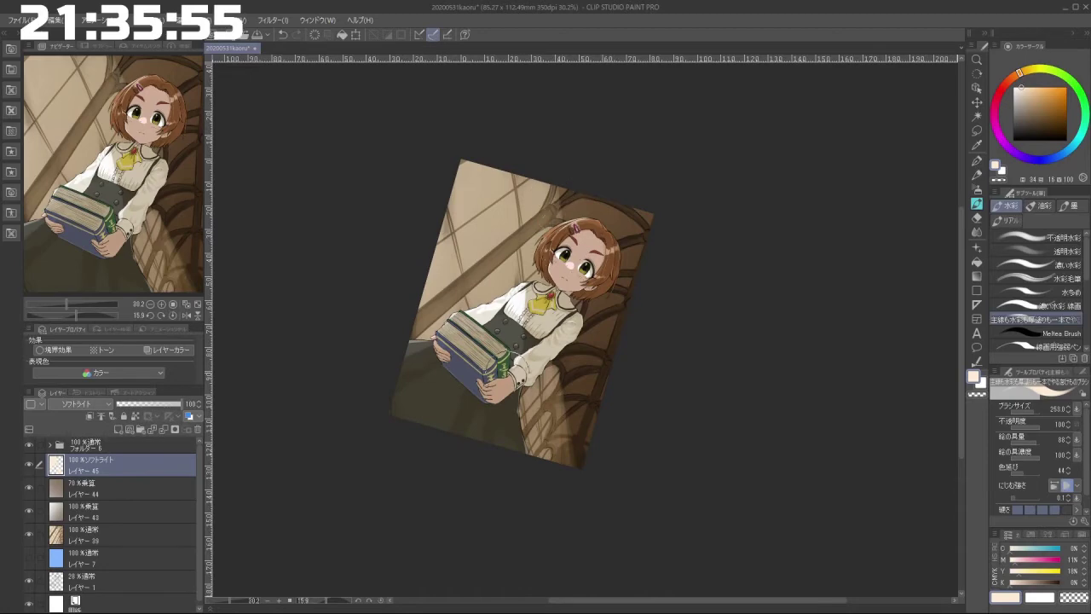
mouse_move(510, 464)
mouse_down()
mouse_move(679, 466)
mouse_move(732, 397)
mouse_up()
drag(538, 496, 514, 512)
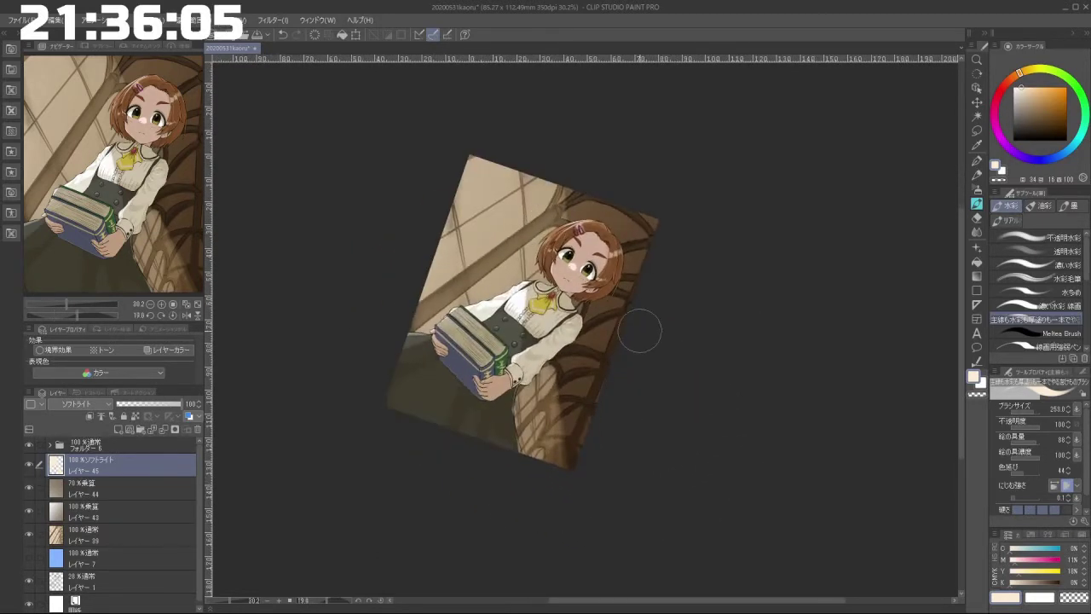
Step: Add another layer above the painted light layer and set its blending mode to Soft Light (ソフトライト)
click(119, 430)
click(100, 405)
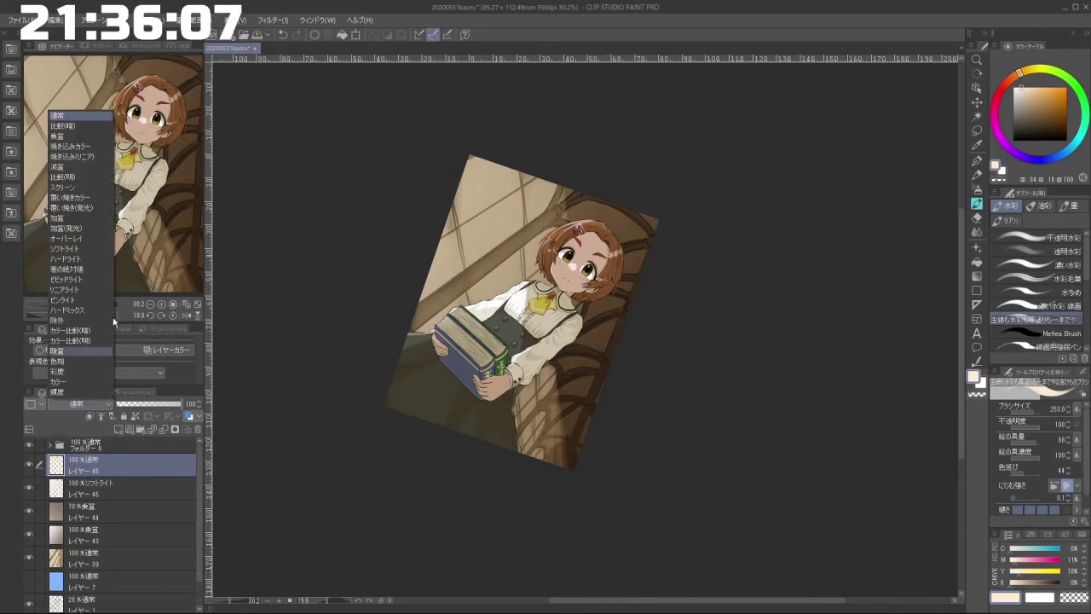
click(88, 249)
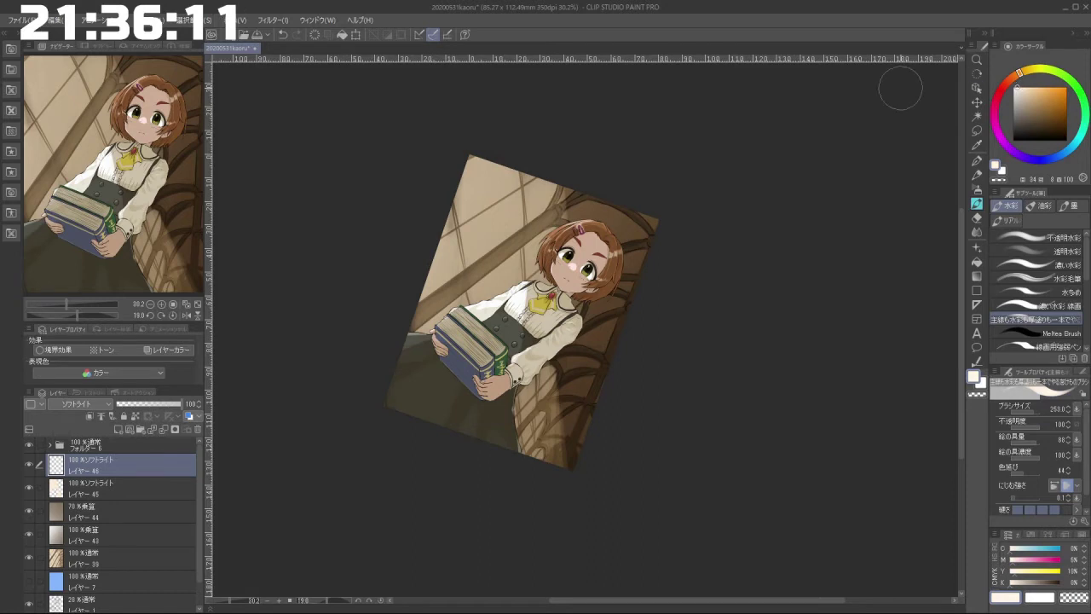
Step: Try painting a diagonal cream light streak across the latticed window on the new Soft Light layer with a brush size of 250
drag(550, 176, 505, 289)
key(ctrl+z)
drag(547, 180, 509, 279)
mouse_move(547, 504)
mouse_down()
mouse_move(577, 509)
mouse_move(725, 210)
mouse_up()
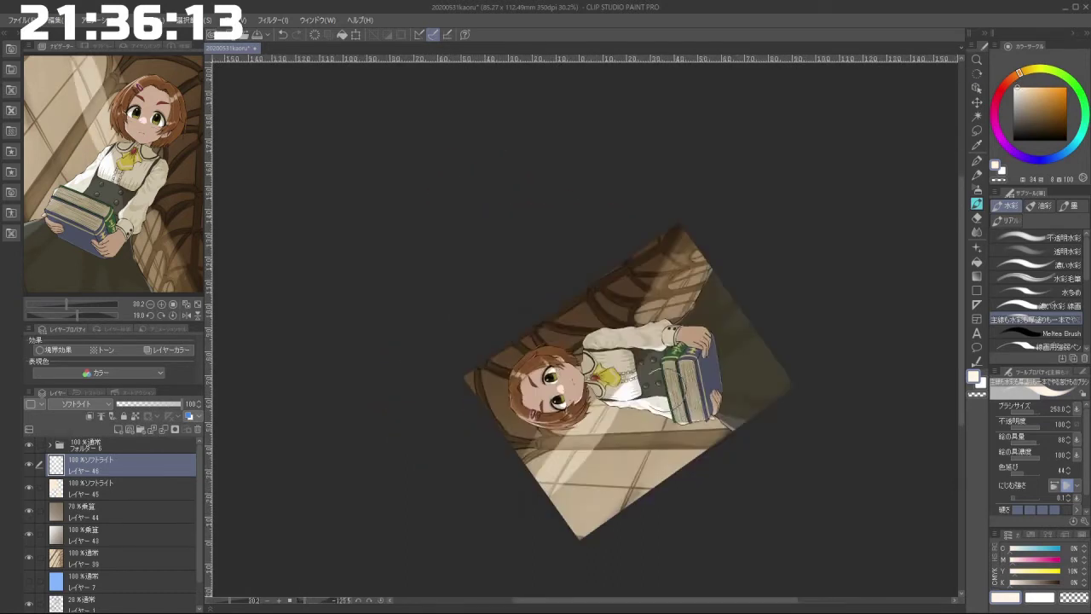
key(ctrl+z)
Step: Paint broad cream light over the latticed window on the upper Soft Light layer with a brush size of about 390, undoing unwanted strokes
key([)
mouse_move(517, 487)
mouse_down()
mouse_move(614, 385)
mouse_move(563, 435)
mouse_move(545, 470)
mouse_up()
key(ctrl+z)
key(ctrl+z)
drag(588, 412, 553, 481)
key(ctrl+z)
mouse_move(586, 414)
mouse_down()
mouse_move(550, 481)
mouse_move(575, 505)
mouse_up()
mouse_move(639, 399)
mouse_down()
mouse_move(598, 483)
mouse_move(619, 516)
mouse_move(578, 557)
mouse_up()
drag(630, 463, 596, 532)
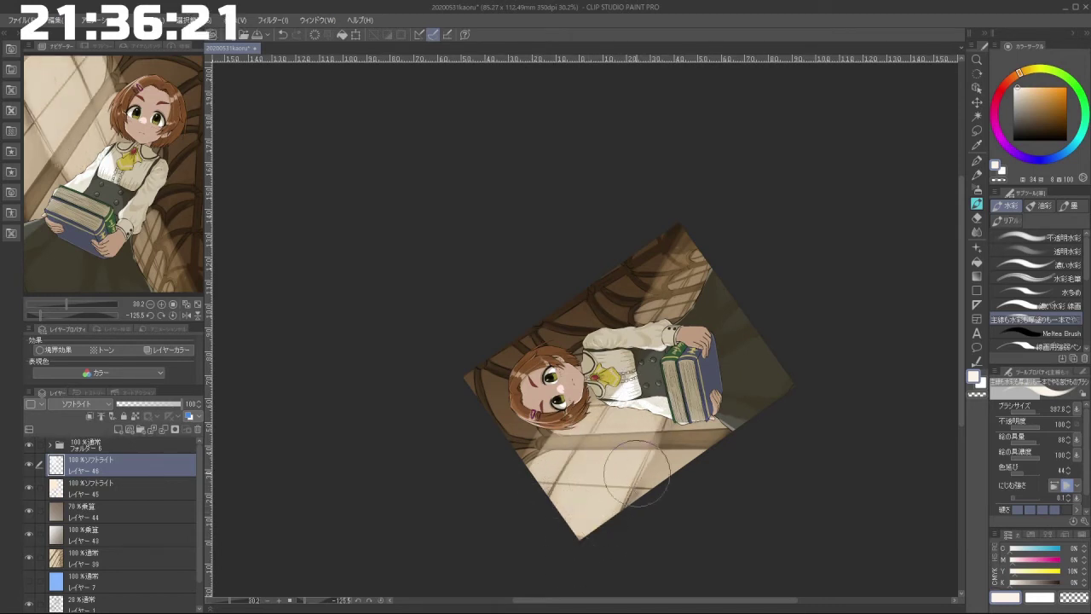
mouse_move(637, 473)
mouse_down()
mouse_move(711, 419)
mouse_move(718, 448)
mouse_up()
Step: Paint a brighter cream light patch over the latticed area beside the girl's skirt, refining it with a brush size of about 222
mouse_move(654, 315)
mouse_down()
mouse_move(702, 261)
mouse_move(692, 273)
mouse_up()
mouse_move(529, 481)
mouse_down()
mouse_move(719, 480)
mouse_move(690, 425)
mouse_move(742, 394)
mouse_move(690, 438)
mouse_up()
drag(597, 463, 733, 375)
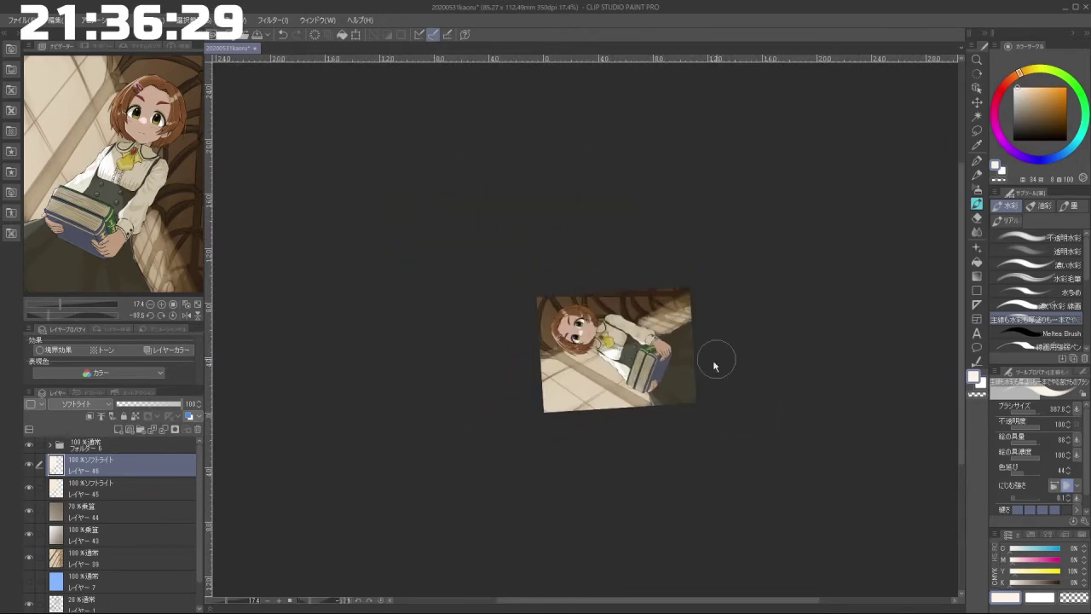
scroll(715, 365, up, 3)
drag(565, 486, 706, 440)
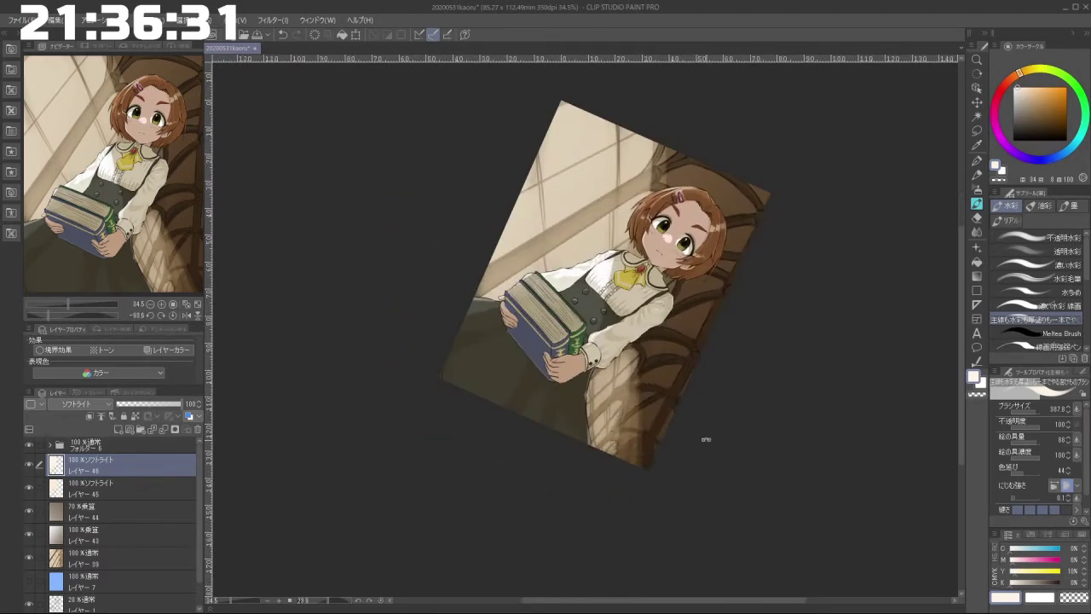
mouse_move(620, 413)
mouse_down()
mouse_move(612, 392)
mouse_move(636, 465)
mouse_move(623, 426)
mouse_move(649, 465)
mouse_up()
mouse_move(632, 364)
mouse_down()
mouse_move(652, 465)
mouse_move(641, 473)
mouse_up()
drag(607, 393, 749, 466)
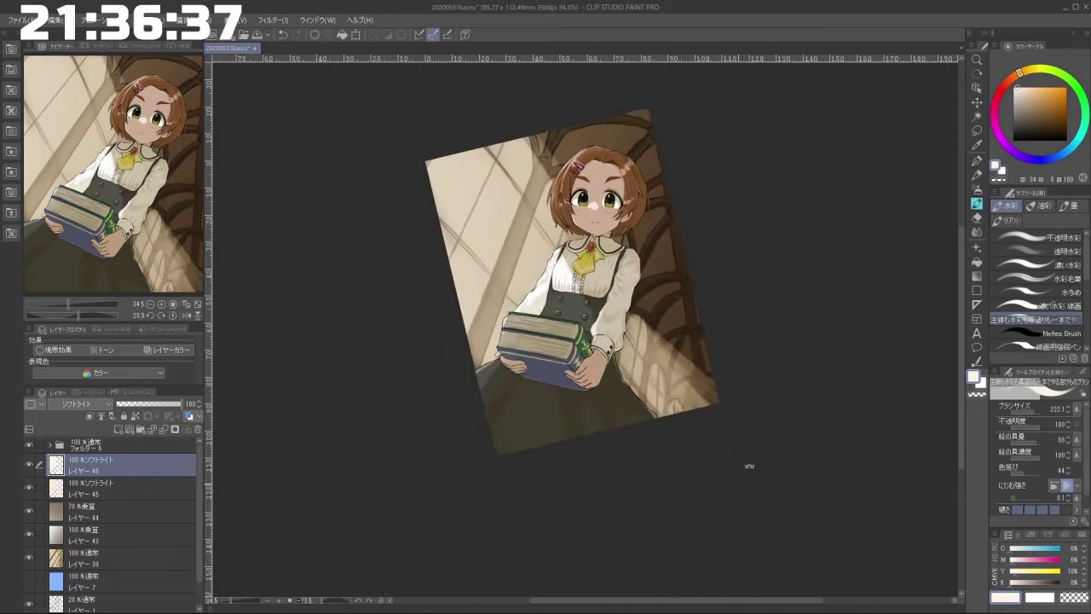
Step: Check the painted extent of both Soft Light layers by loading each one as a selection and clearing it again
click(978, 231)
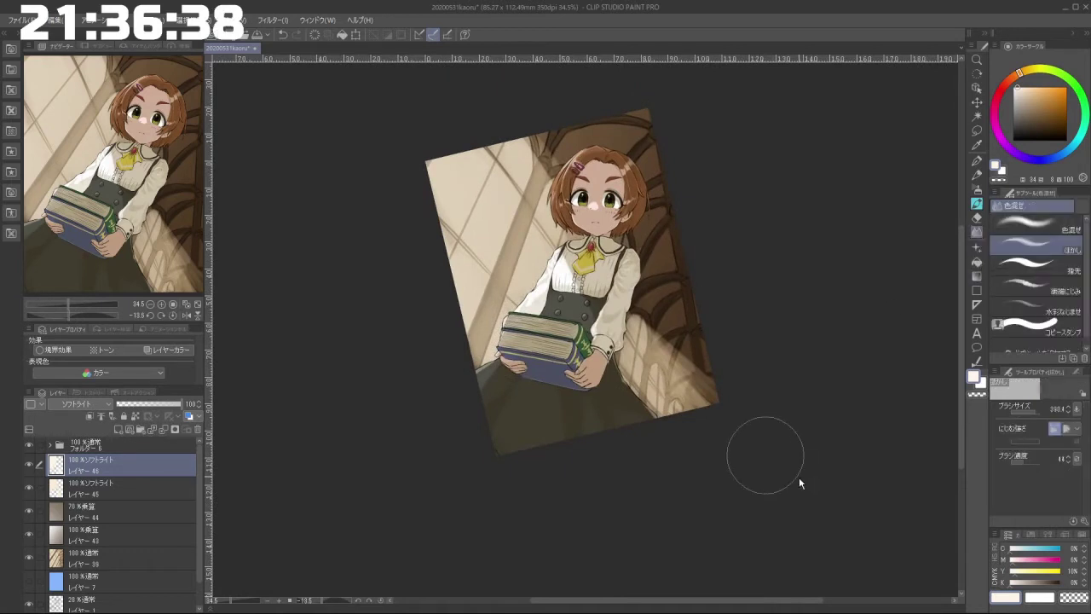
ctrl+click(58, 466)
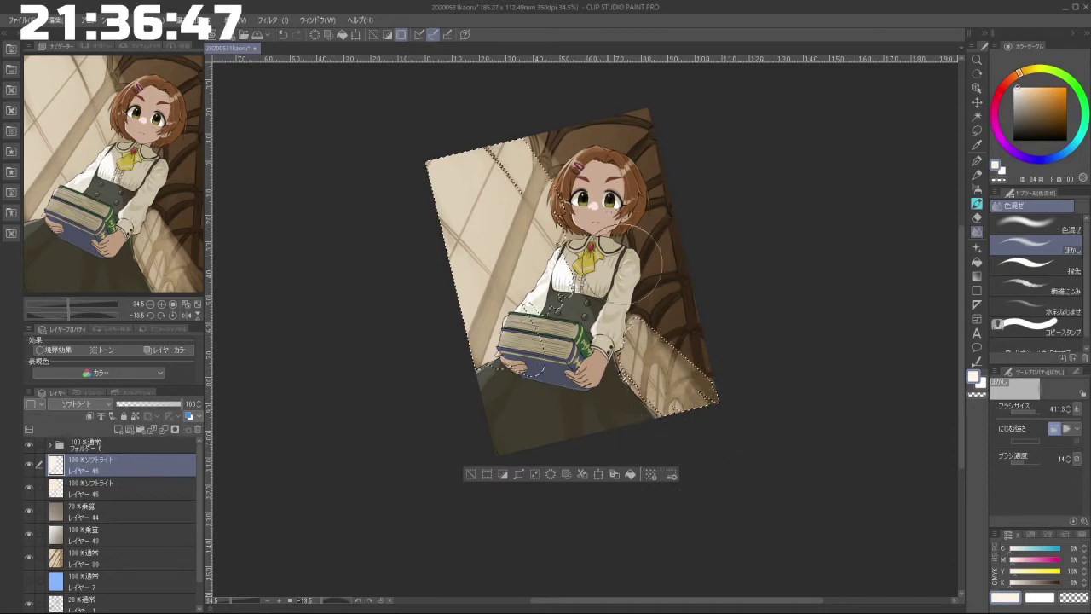
click(471, 474)
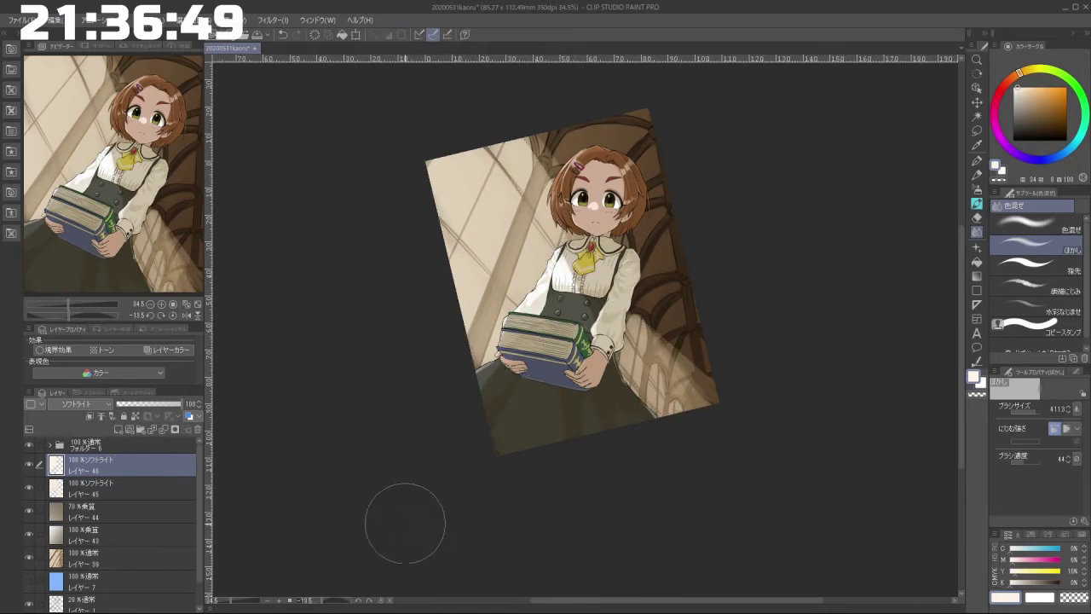
click(62, 494)
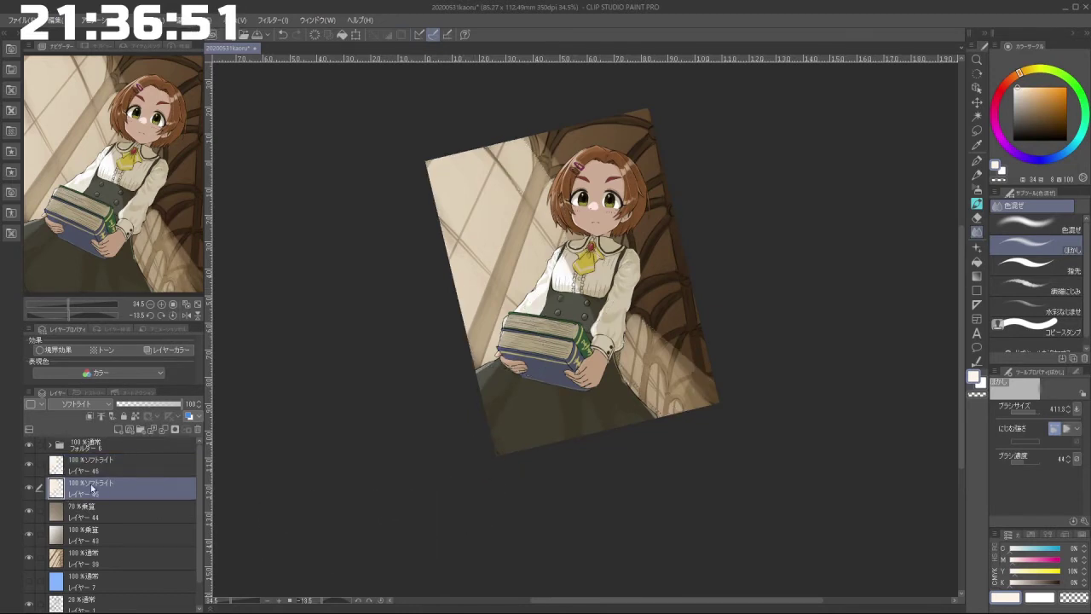
ctrl+click(91, 488)
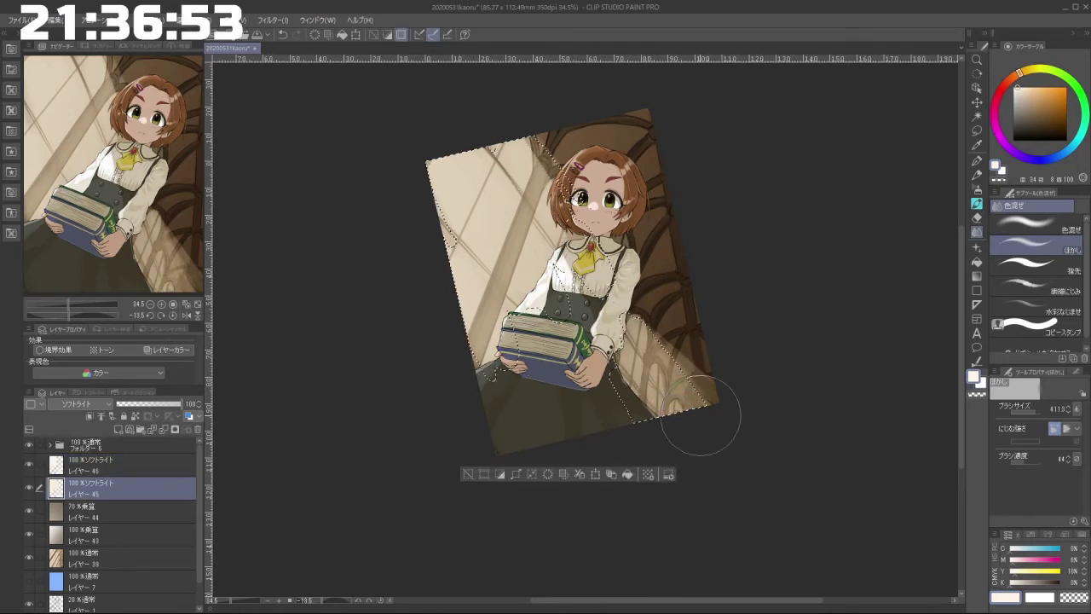
click(468, 474)
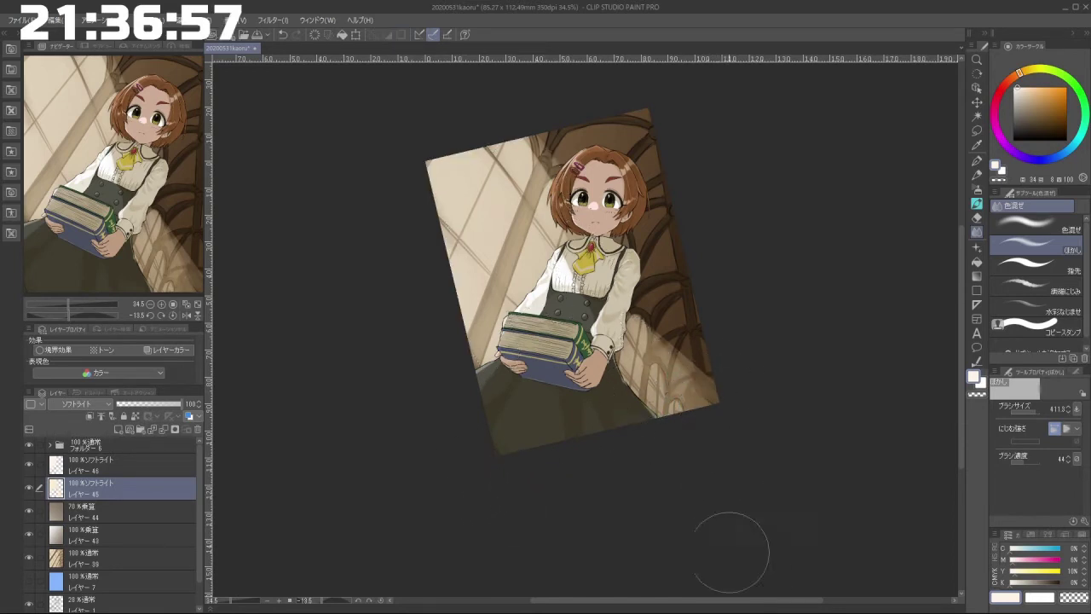
Step: Paint wider cream light beside the skirt on the lower Soft Light layer with the watercolour brush at about 222, undoing the first stroke
drag(491, 484, 716, 457)
drag(574, 515, 677, 473)
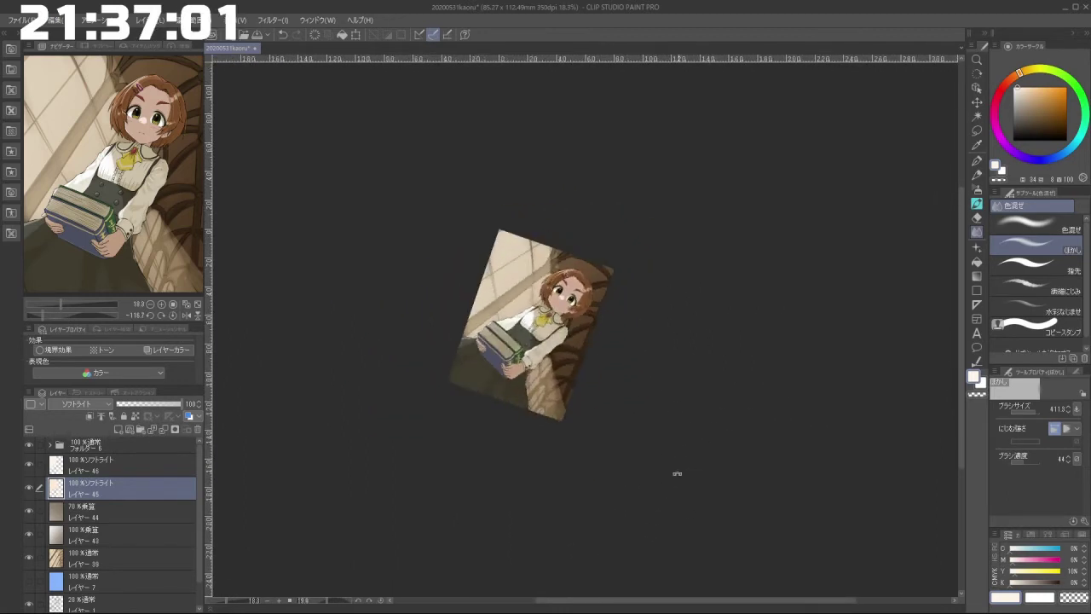
drag(607, 391, 592, 404)
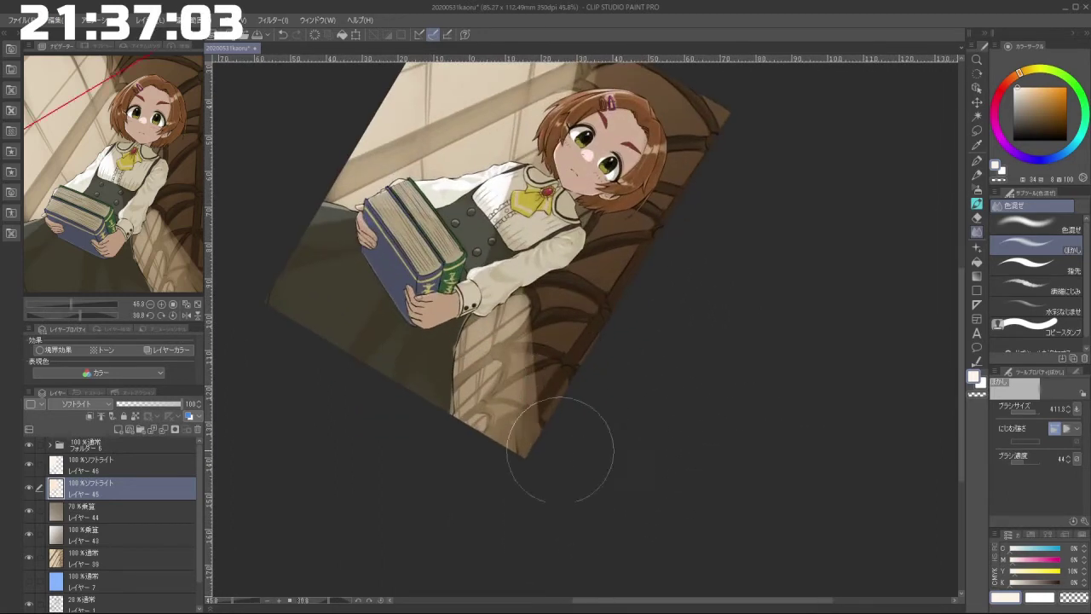
click(977, 205)
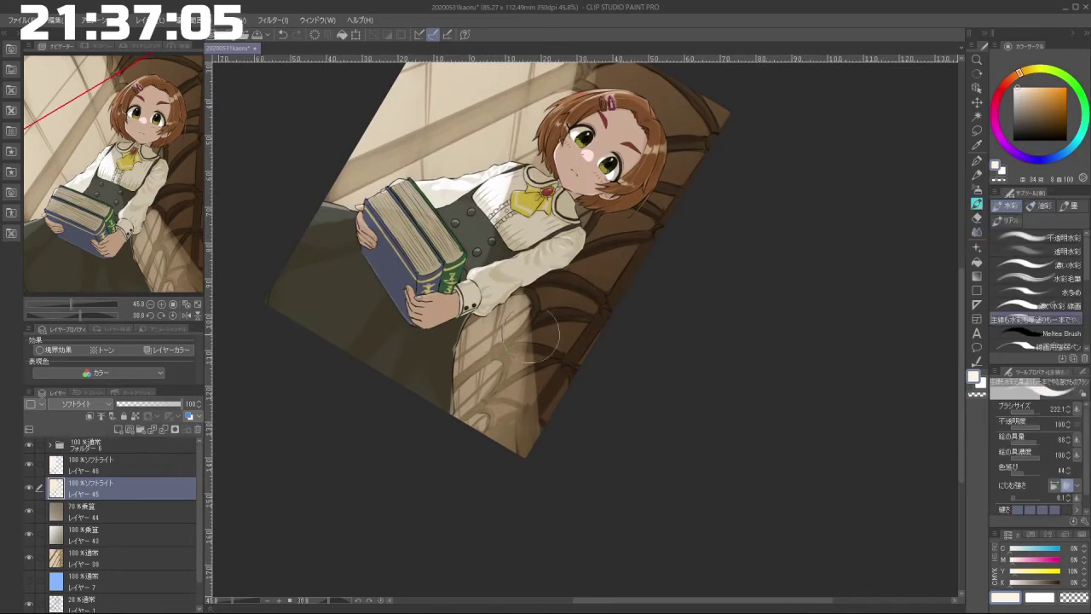
mouse_move(531, 334)
mouse_down()
mouse_move(555, 427)
mouse_move(561, 418)
mouse_move(534, 394)
mouse_move(556, 468)
mouse_up()
key(ctrl+z)
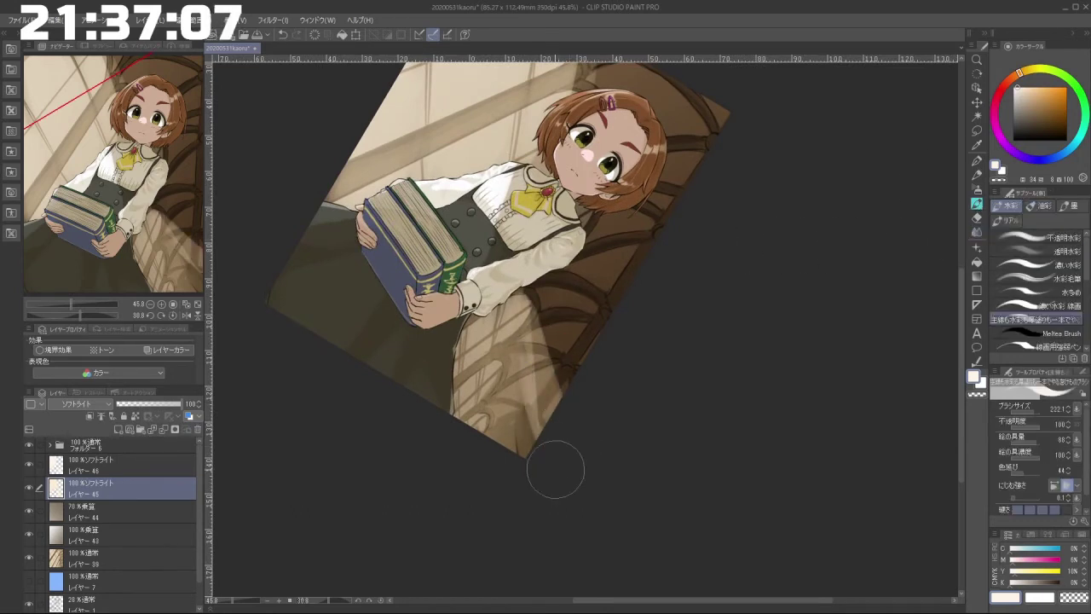
drag(521, 375, 537, 473)
drag(487, 391, 519, 483)
drag(472, 400, 496, 470)
Step: Extend the lower layer's light patch up towards the girl's sleeve, using a brush size of about 475
mouse_move(503, 531)
mouse_down()
mouse_move(585, 566)
mouse_move(781, 421)
mouse_up()
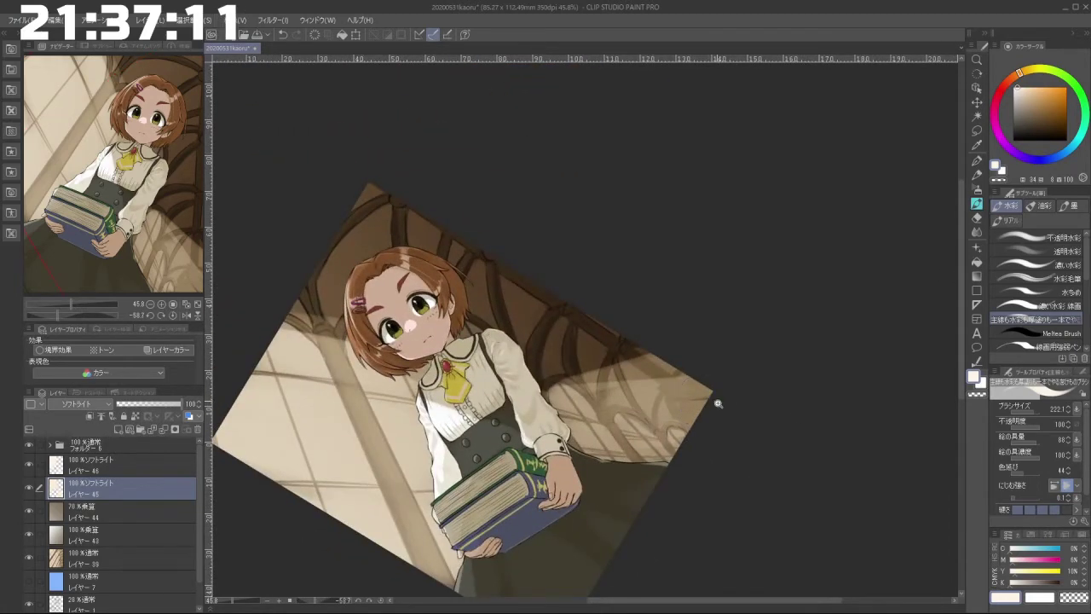
scroll(708, 398, down, 2)
drag(534, 469, 692, 438)
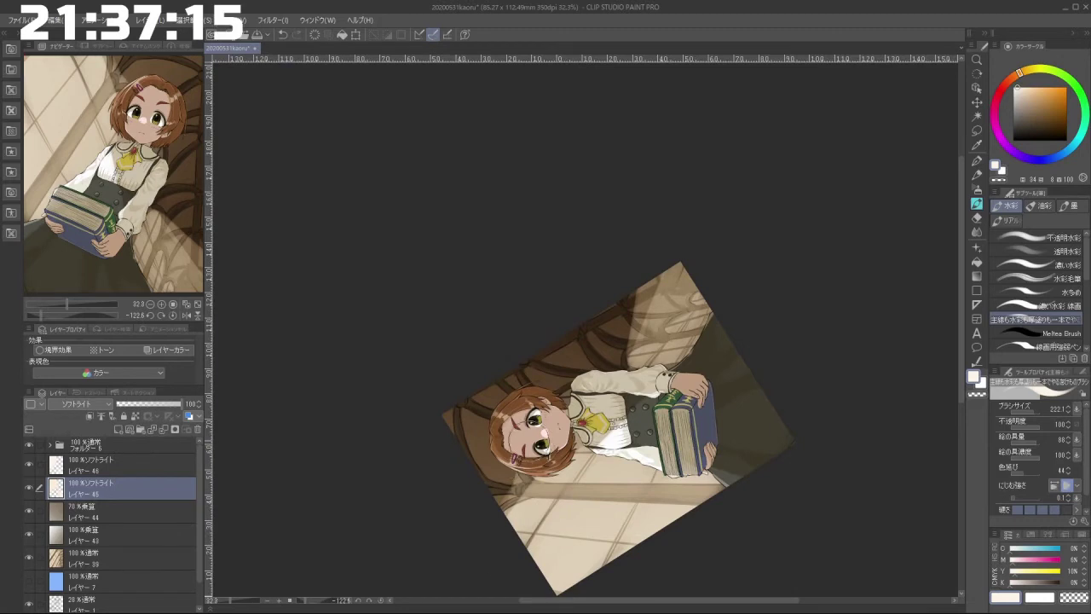
drag(541, 449, 829, 406)
drag(694, 518, 704, 530)
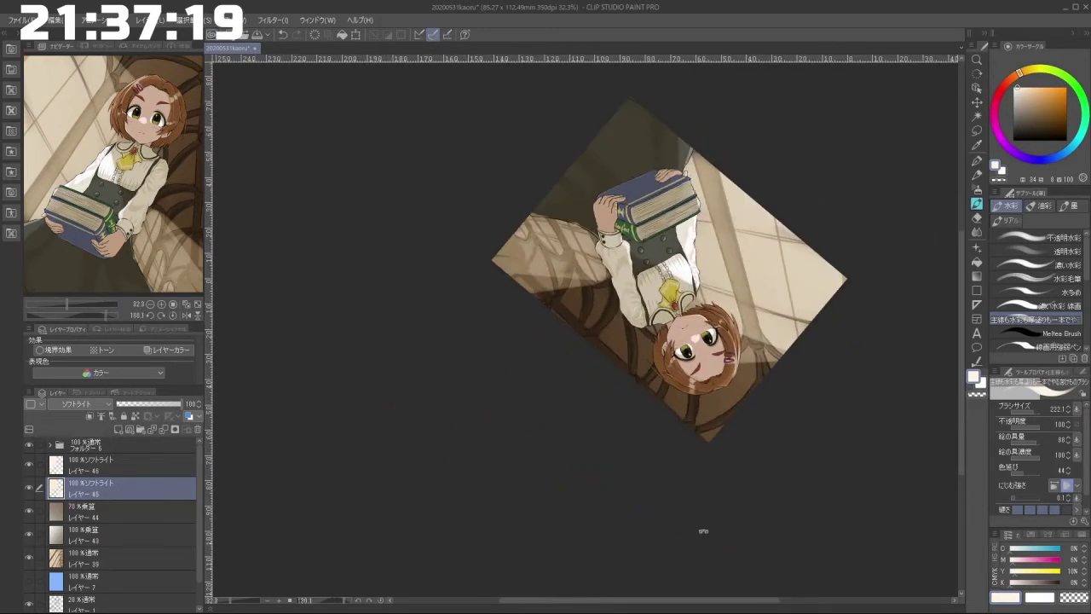
drag(456, 516, 678, 422)
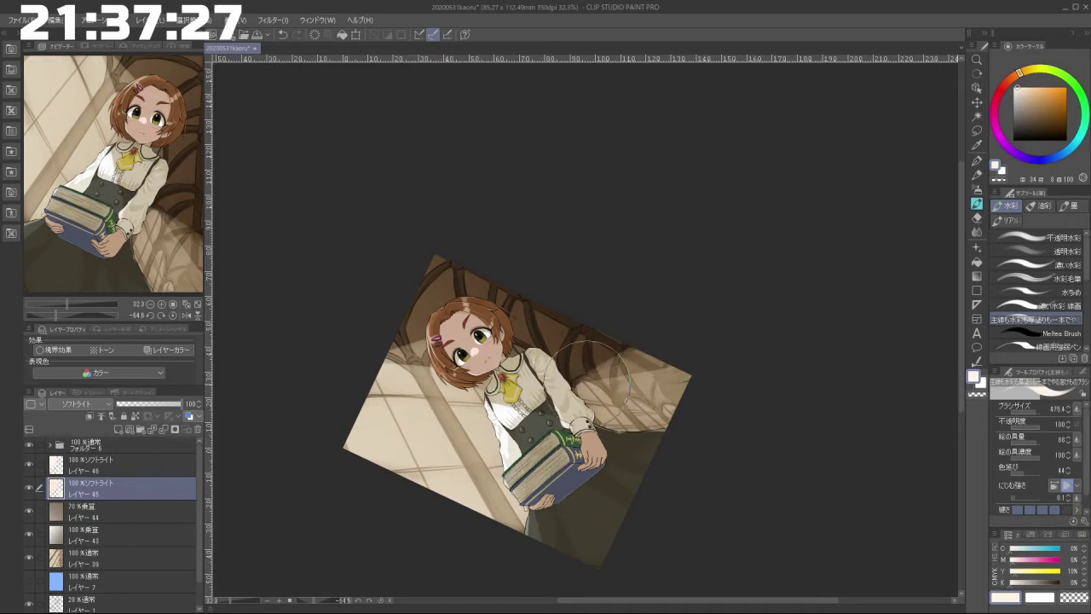
drag(609, 368, 651, 348)
drag(581, 387, 596, 393)
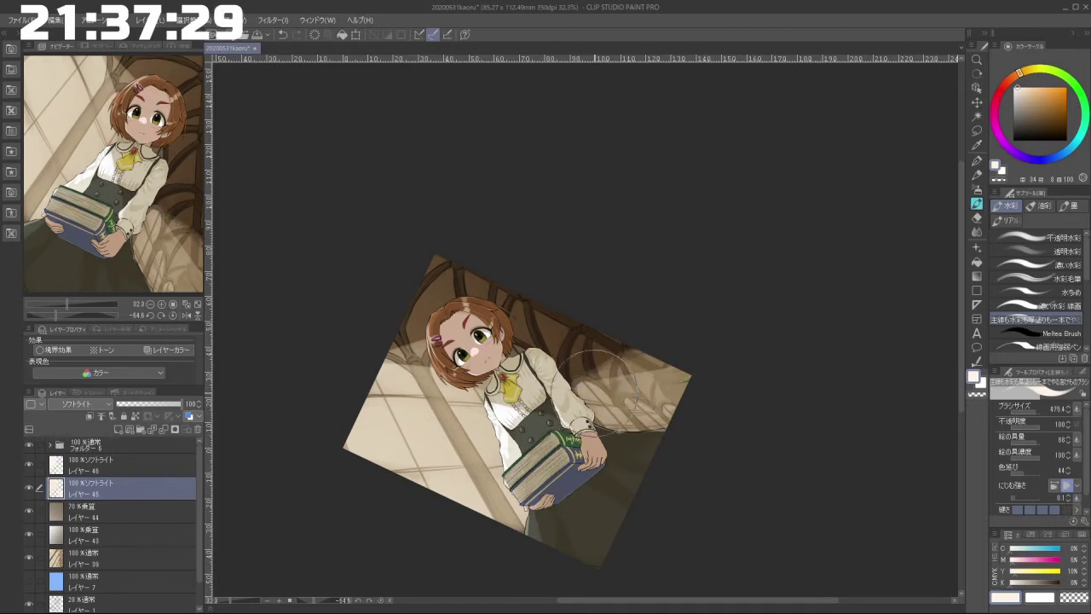
Step: Spread the lower layer's cream light over the arched lattice behind the girl's shoulder, undoing a stray stroke
drag(537, 340, 512, 356)
mouse_move(582, 332)
mouse_down()
mouse_move(591, 304)
mouse_move(588, 450)
mouse_move(727, 393)
mouse_move(749, 322)
mouse_up()
key(ctrl+z)
drag(610, 506, 764, 356)
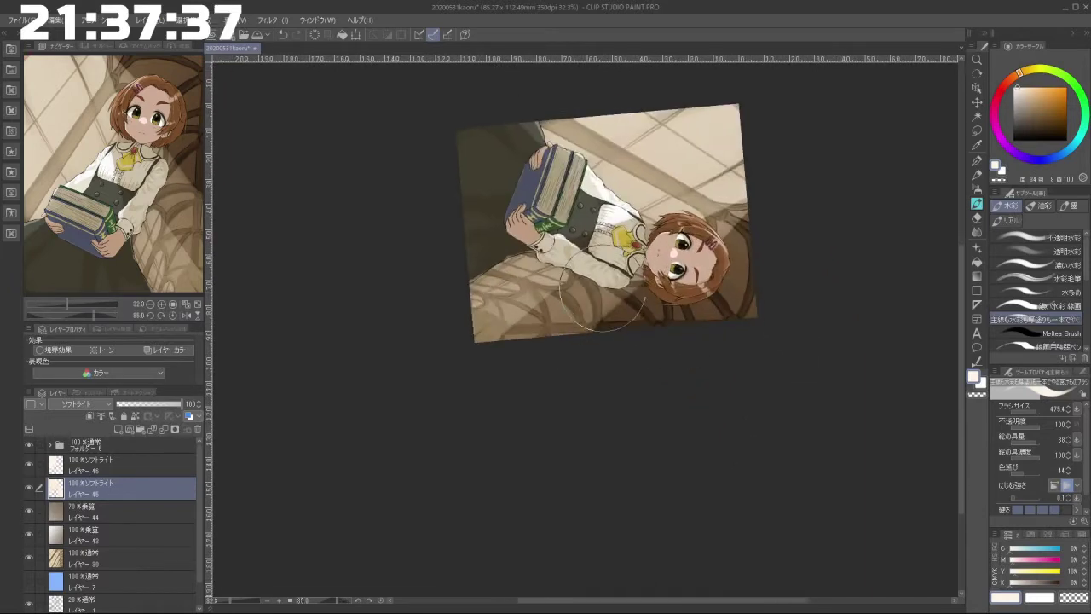
drag(644, 277, 460, 443)
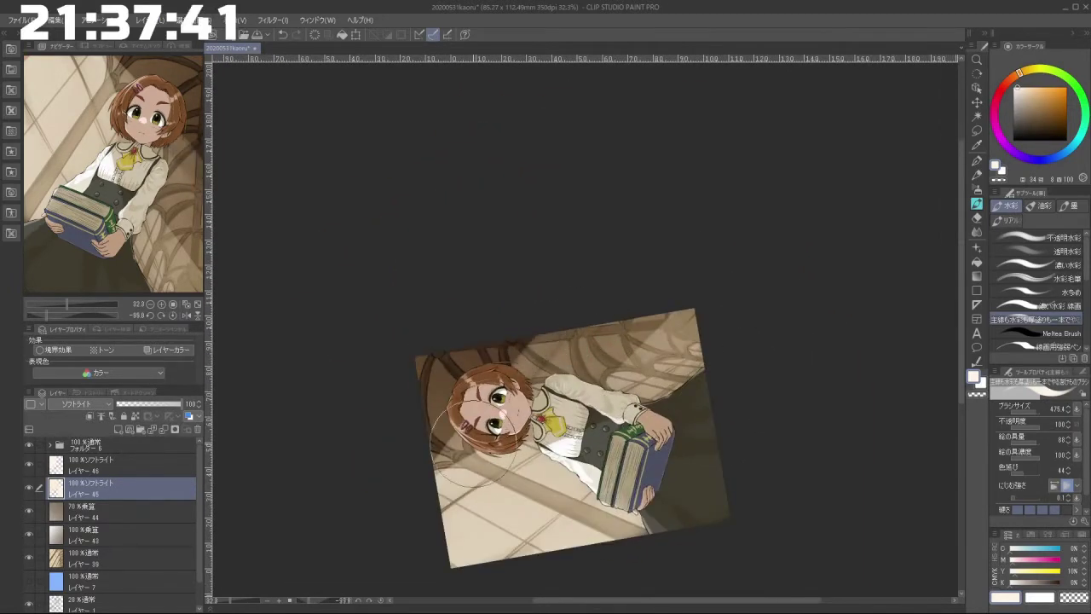
mouse_move(521, 541)
mouse_down()
mouse_move(633, 551)
mouse_move(746, 451)
mouse_move(643, 513)
mouse_move(587, 486)
mouse_move(519, 517)
mouse_move(602, 526)
mouse_move(629, 513)
mouse_up()
scroll(720, 467, down, 3)
scroll(703, 445, up, 2)
scroll(606, 493, up, 2)
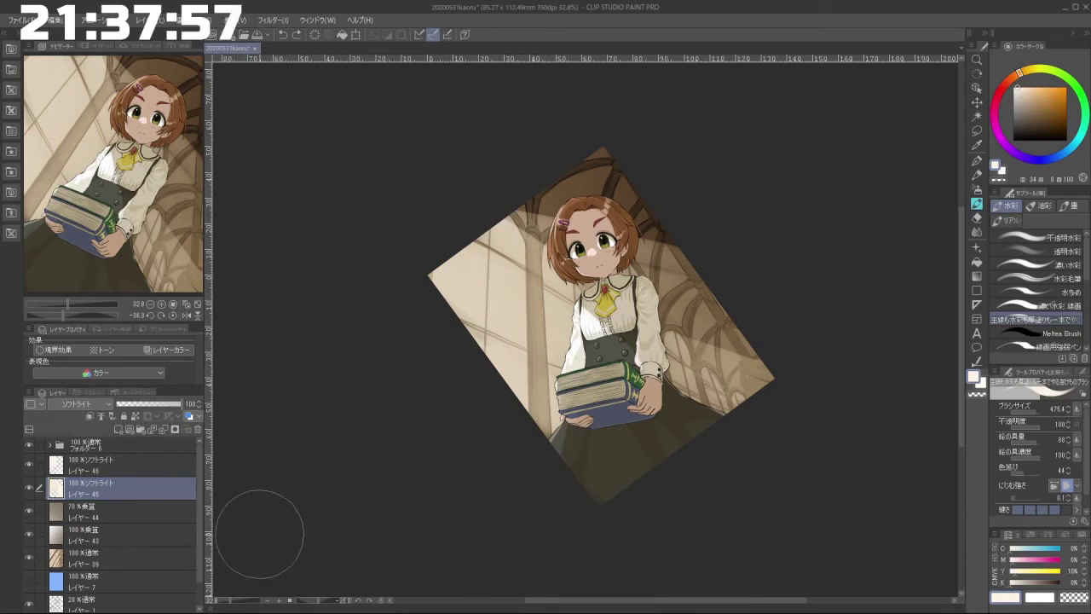
Step: Lower the upper Soft Light layer's opacity to 63% and the lower one's to about 76%
click(154, 465)
drag(159, 409, 156, 410)
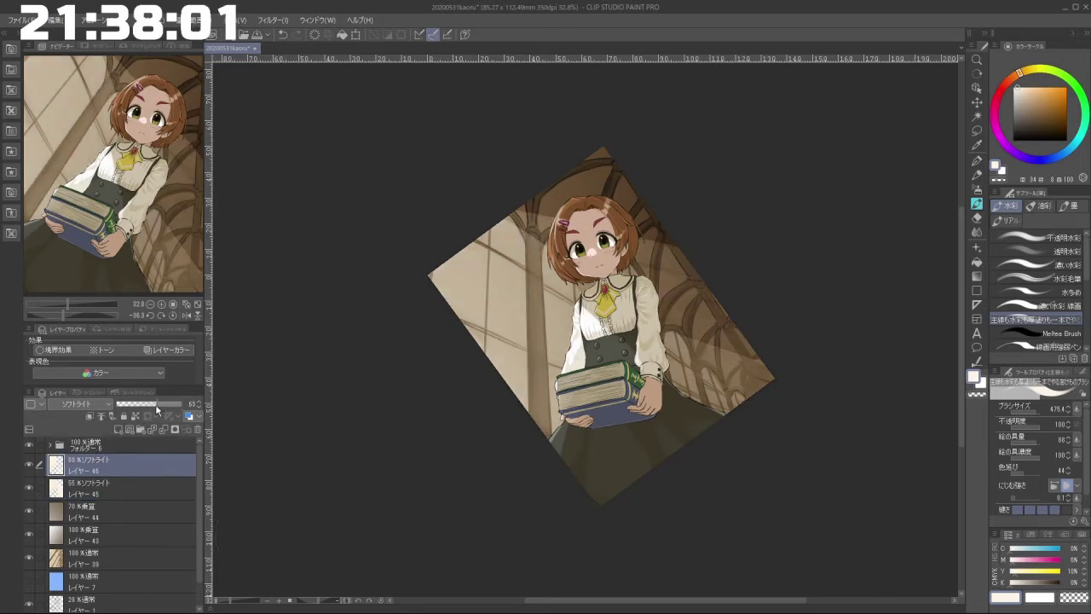
click(143, 489)
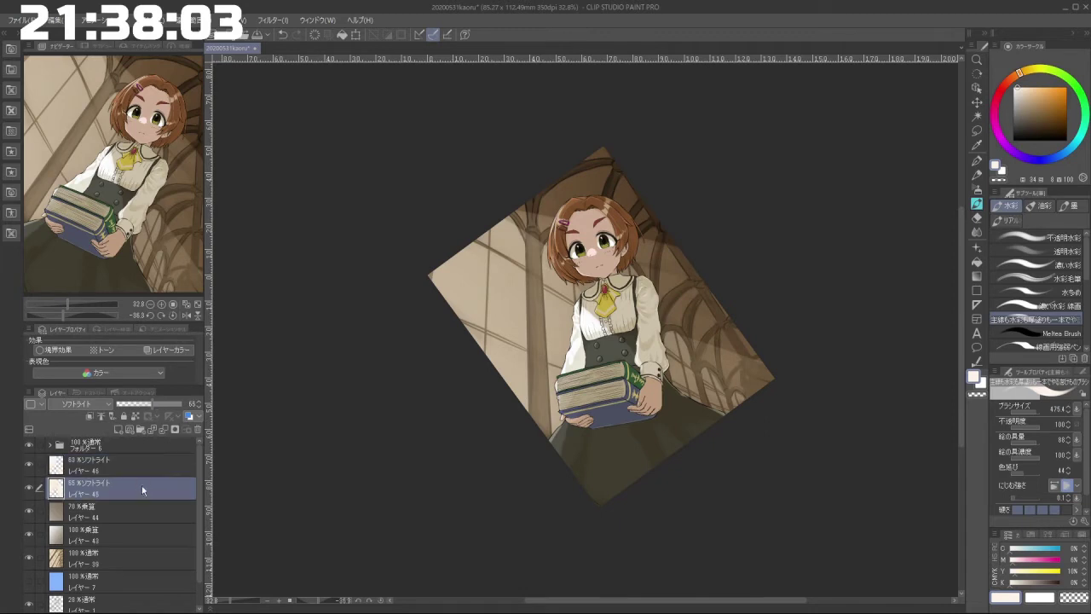
drag(164, 415, 166, 410)
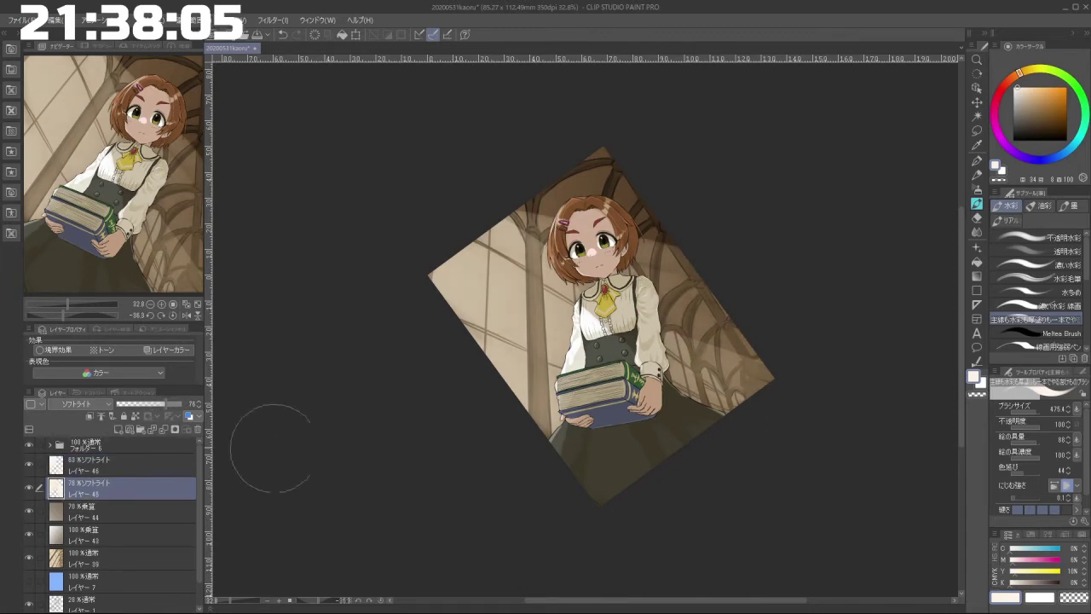
Step: Try the Add (Glow) (加算(発光)) blending mode on the lower light layer and return it to Soft Light (ソフトライト)
click(76, 404)
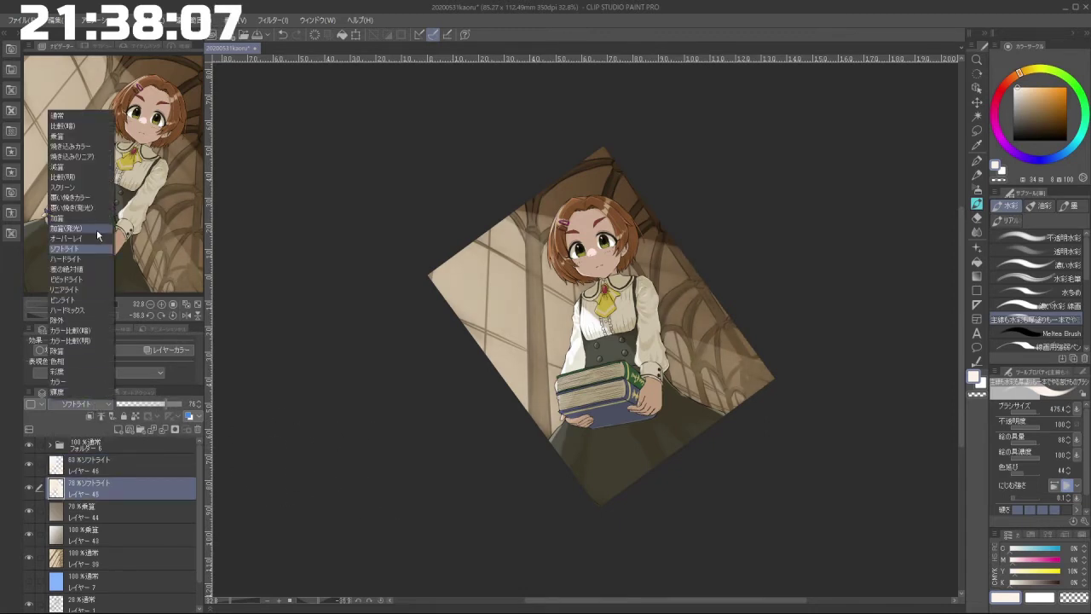
click(81, 245)
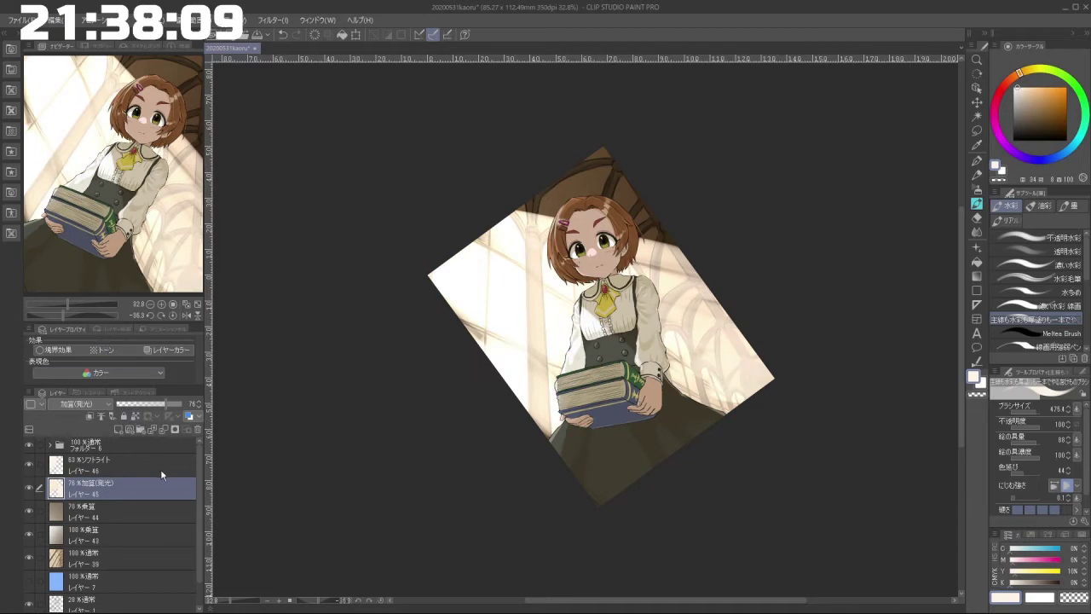
click(85, 404)
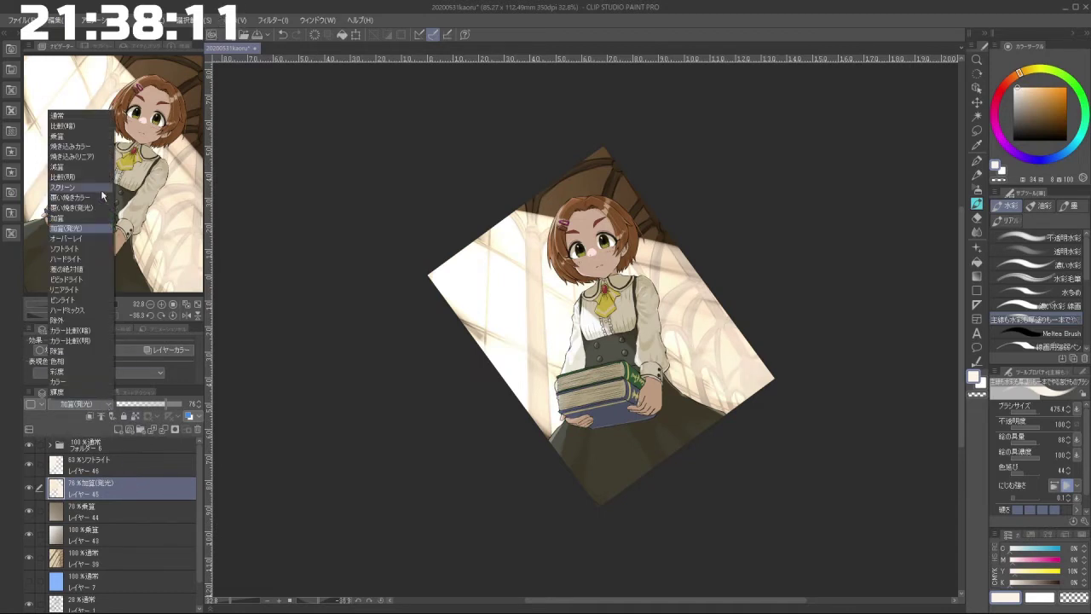
click(81, 248)
Step: Set the upper light layer's blending mode to Add (Glow) (加算(発光))
click(94, 465)
click(77, 404)
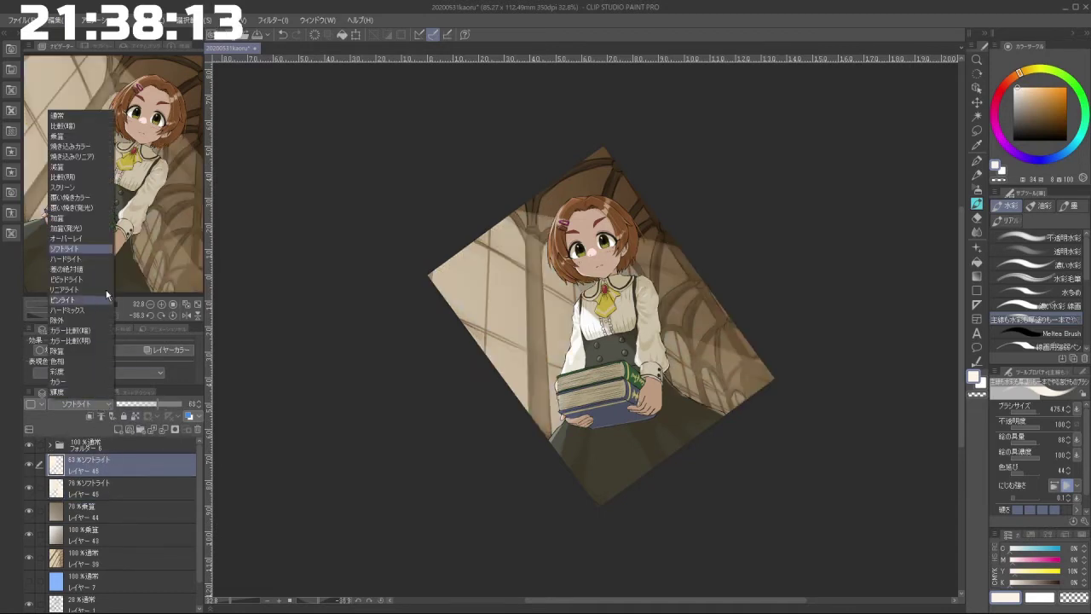
click(68, 227)
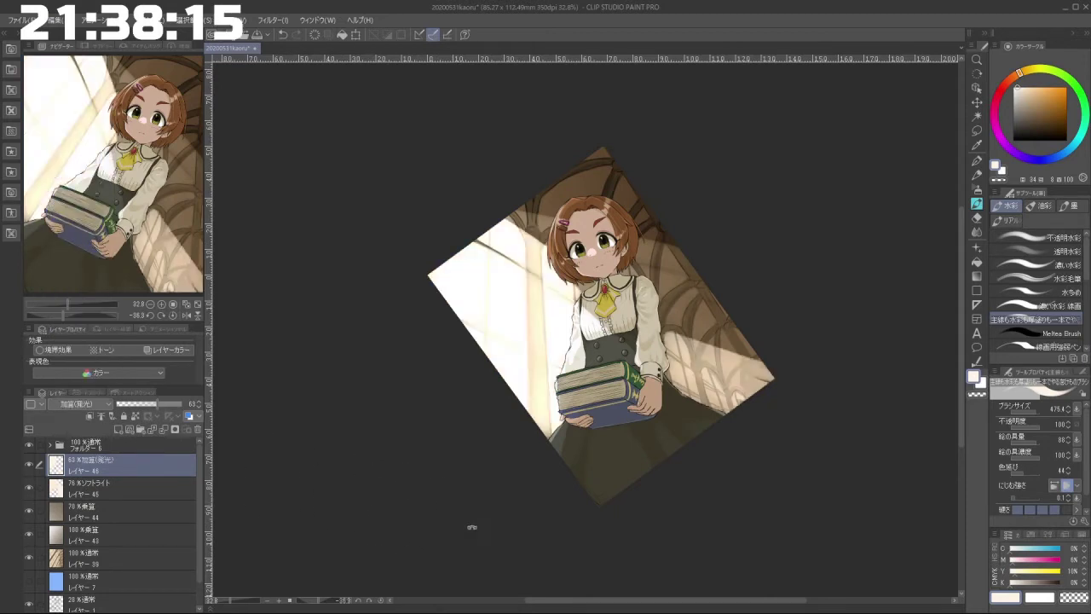
Step: Enlarge the glowing light patch over the latticed area beside the skirt on the Add (Glow) layer with a brush size of about 475
drag(468, 523, 729, 397)
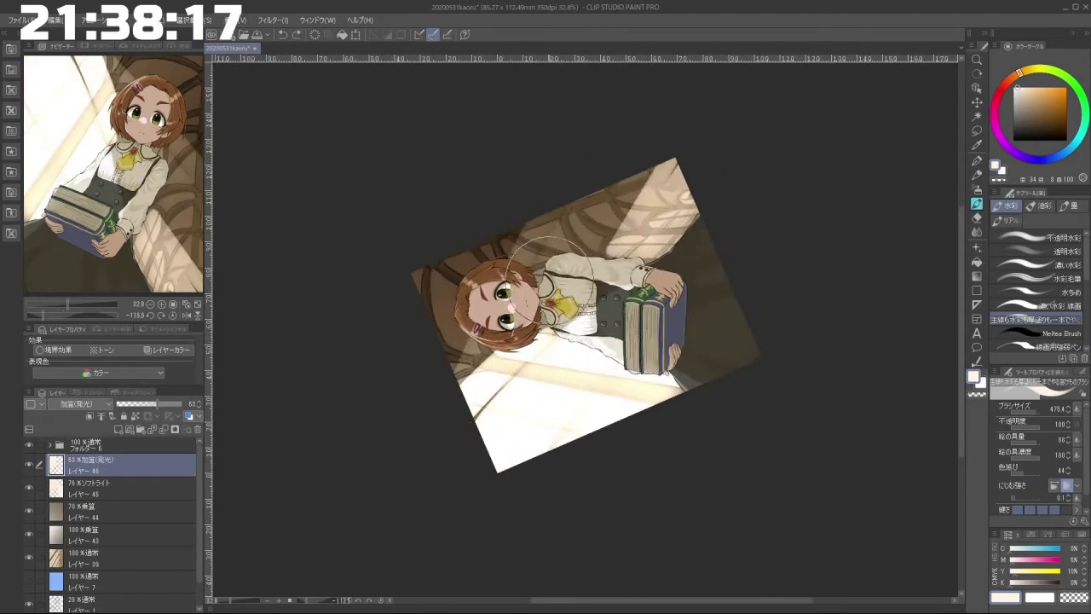
mouse_move(670, 198)
mouse_down()
mouse_move(639, 254)
mouse_move(686, 237)
mouse_move(638, 235)
mouse_move(620, 261)
mouse_up()
drag(400, 534, 694, 361)
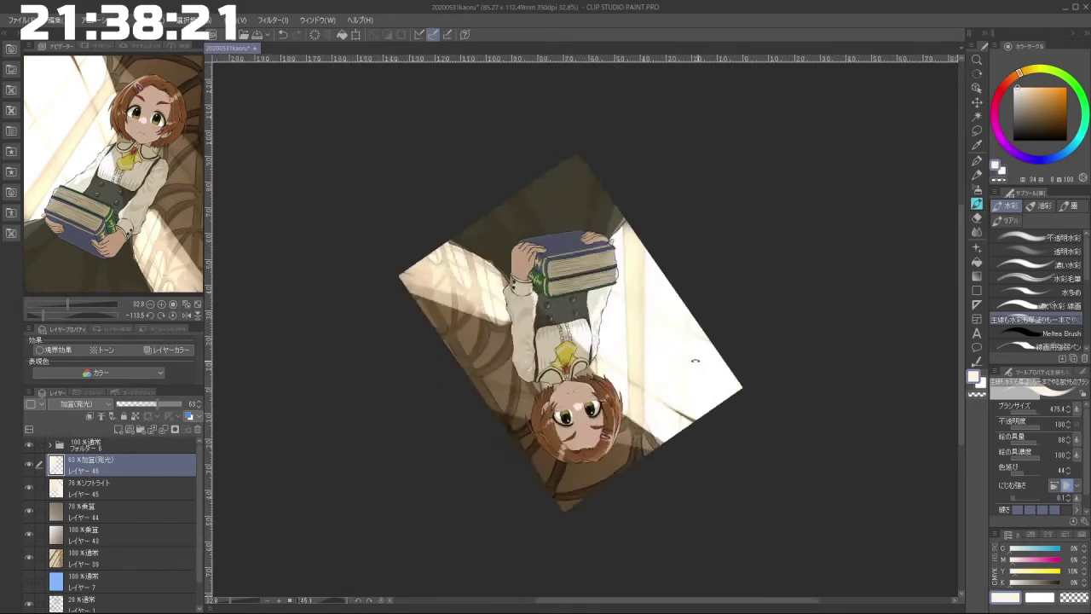
drag(579, 503, 716, 277)
drag(624, 425, 665, 411)
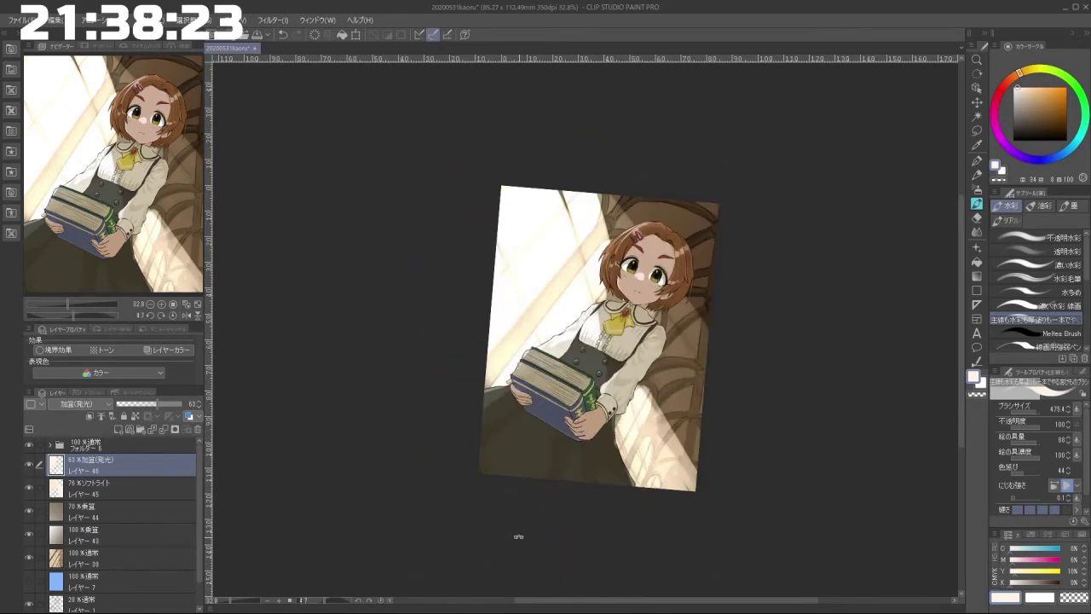
drag(519, 536, 725, 343)
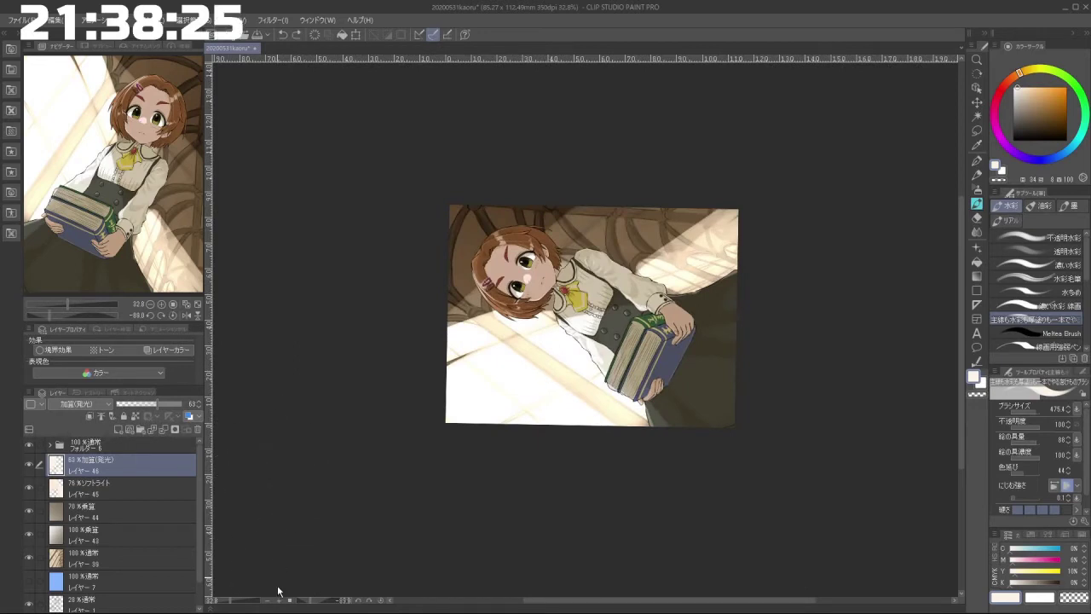
Step: Undo the latest changes made to the upper light layer
key(ctrl+z)
key(ctrl+z)
key(ctrl+z)
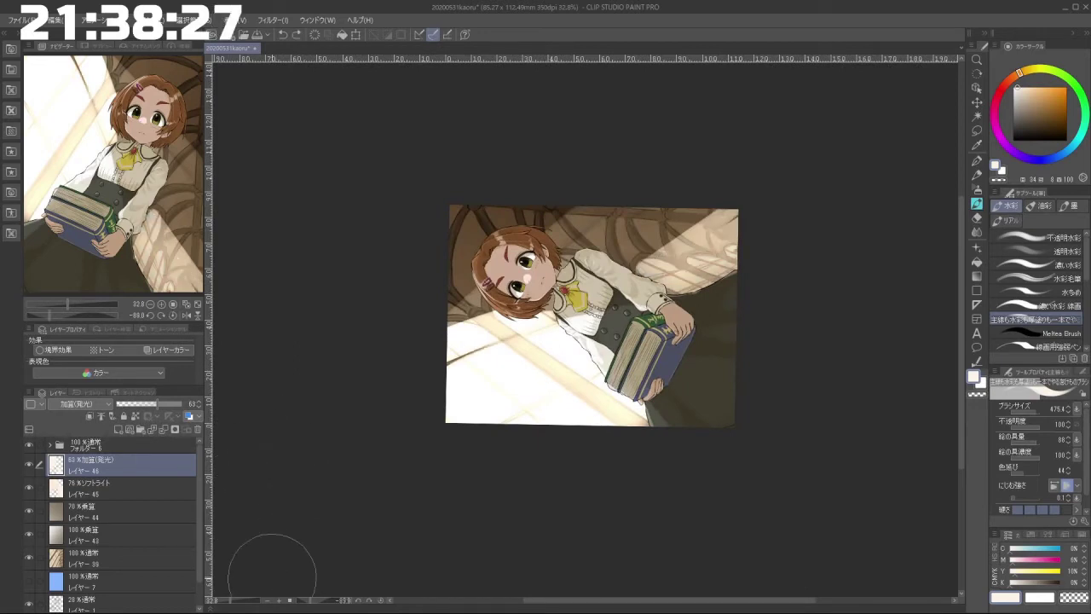
key(ctrl+z)
Step: Compare Glow Dodge (覆い焼き(発光)), Add (Glow), Soft Light and Overlay blending modes on the upper light layer and settle on Overlay (オーバーレイ)
click(81, 404)
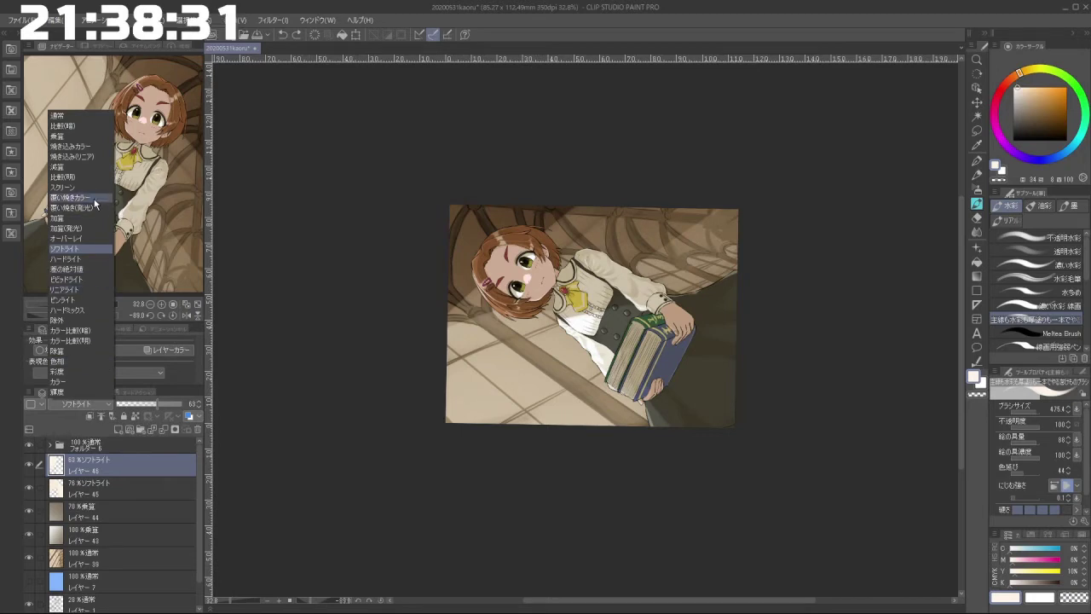
click(81, 207)
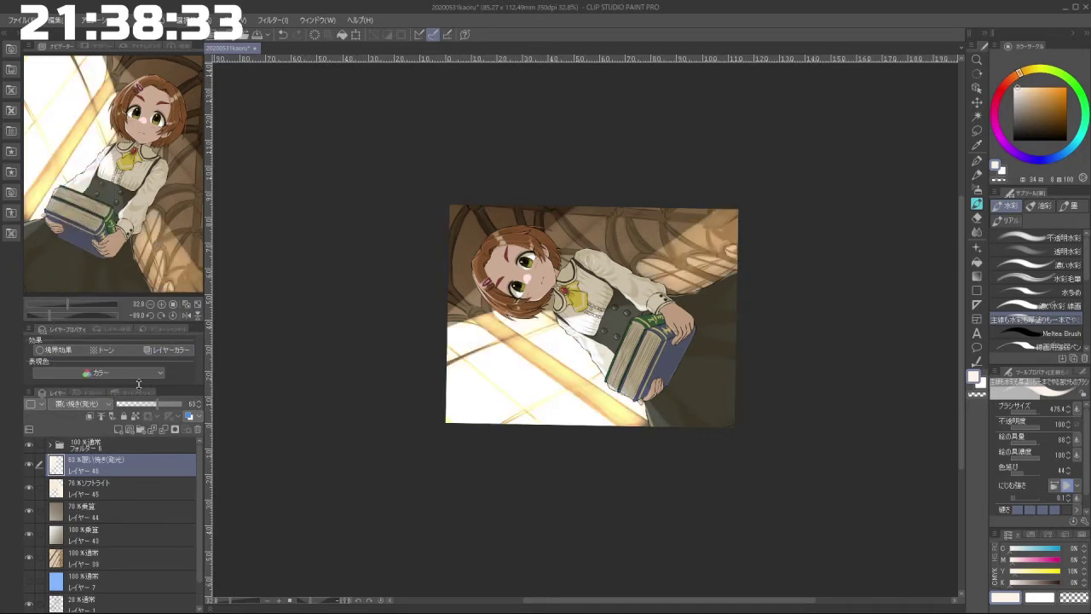
scroll(96, 404, down, 1)
scroll(95, 411, down, 2)
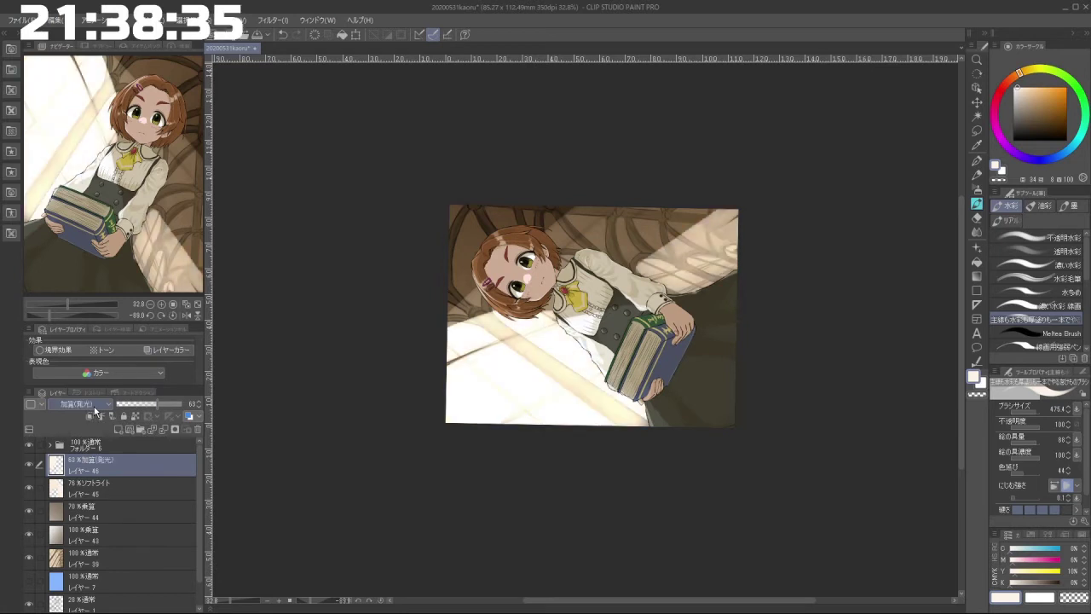
scroll(94, 411, down, 1)
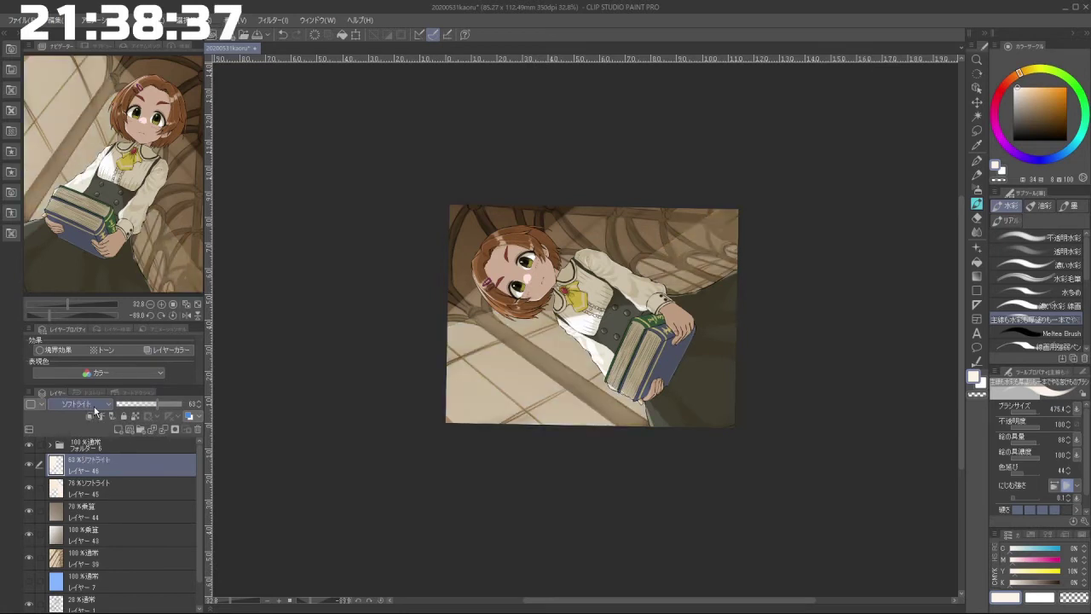
scroll(94, 411, up, 1)
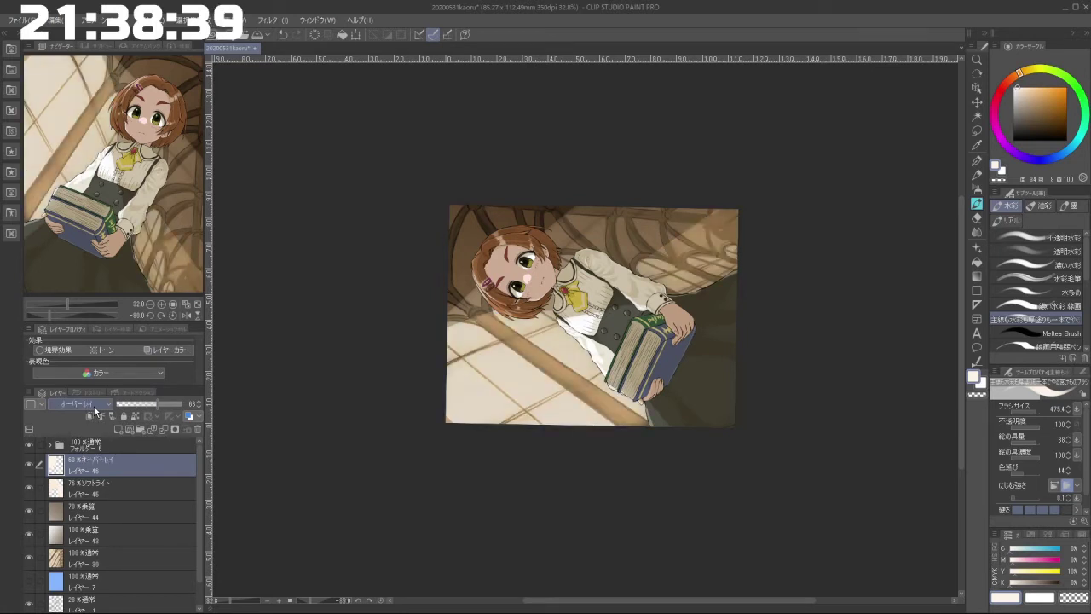
scroll(95, 411, down, 1)
scroll(94, 411, up, 1)
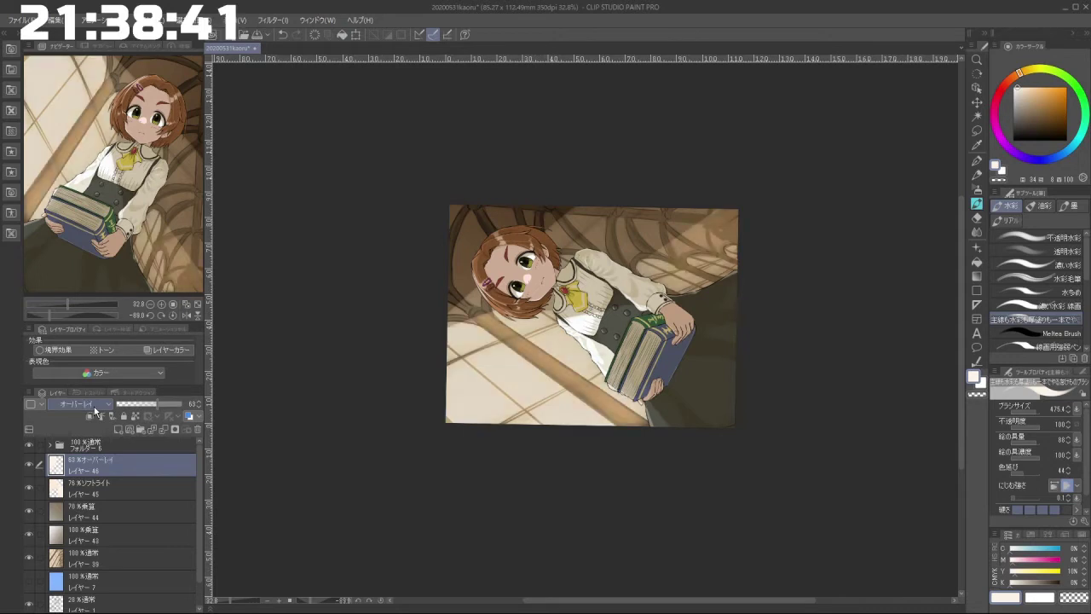
scroll(95, 411, down, 1)
scroll(97, 411, up, 1)
scroll(96, 406, down, 1)
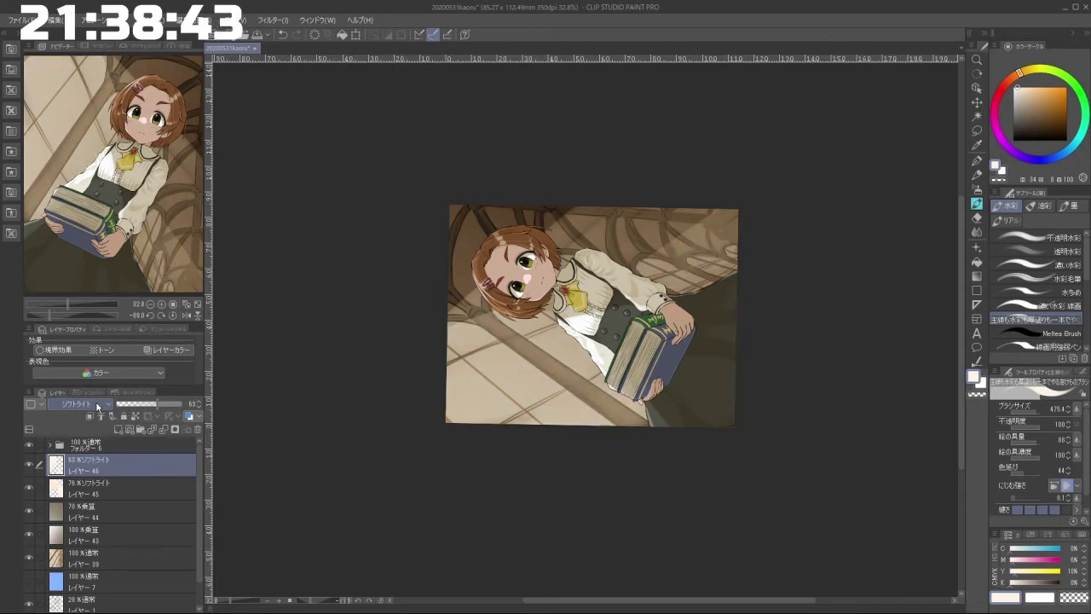
scroll(96, 407, up, 1)
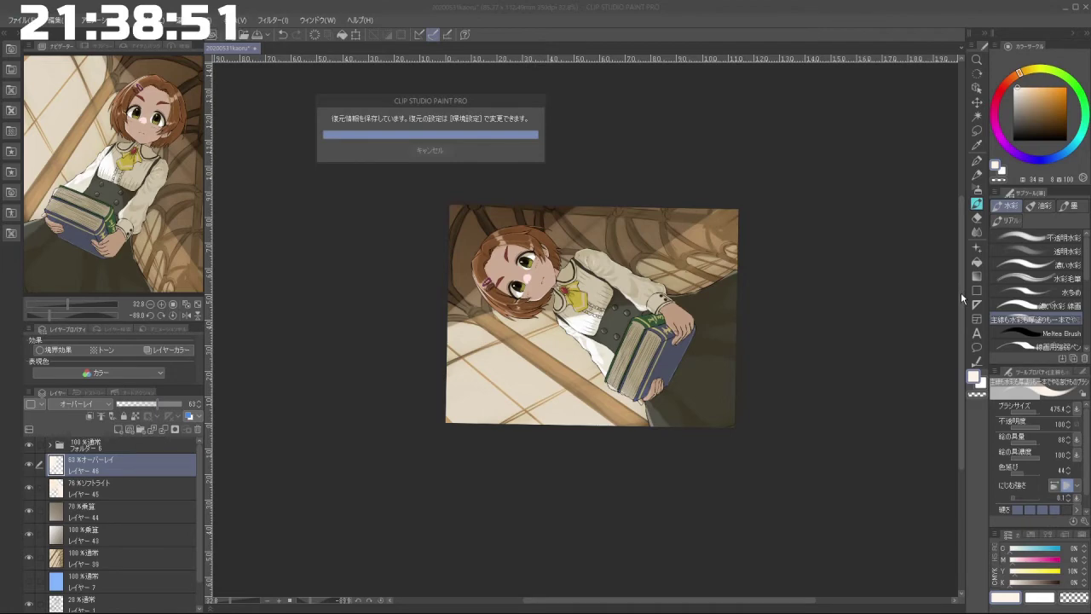
Step: Examine the background light from several rotations and zoom levels, checking the arches and the window side
scroll(915, 322, down, 1)
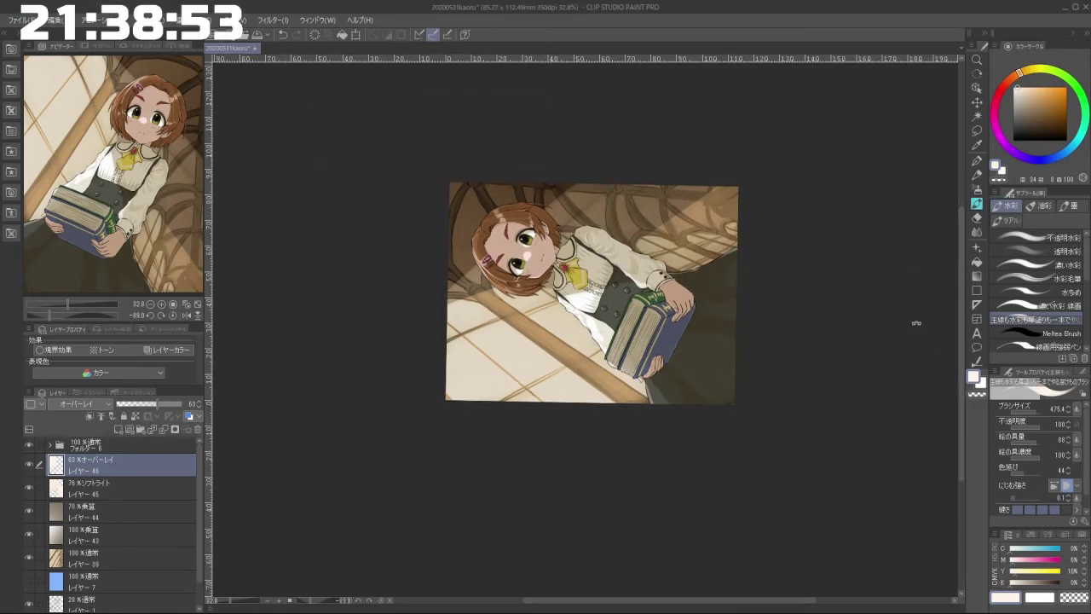
drag(916, 323, 723, 523)
drag(772, 417, 768, 464)
mouse_move(756, 448)
mouse_down()
mouse_move(678, 451)
mouse_move(702, 468)
mouse_move(590, 503)
mouse_up()
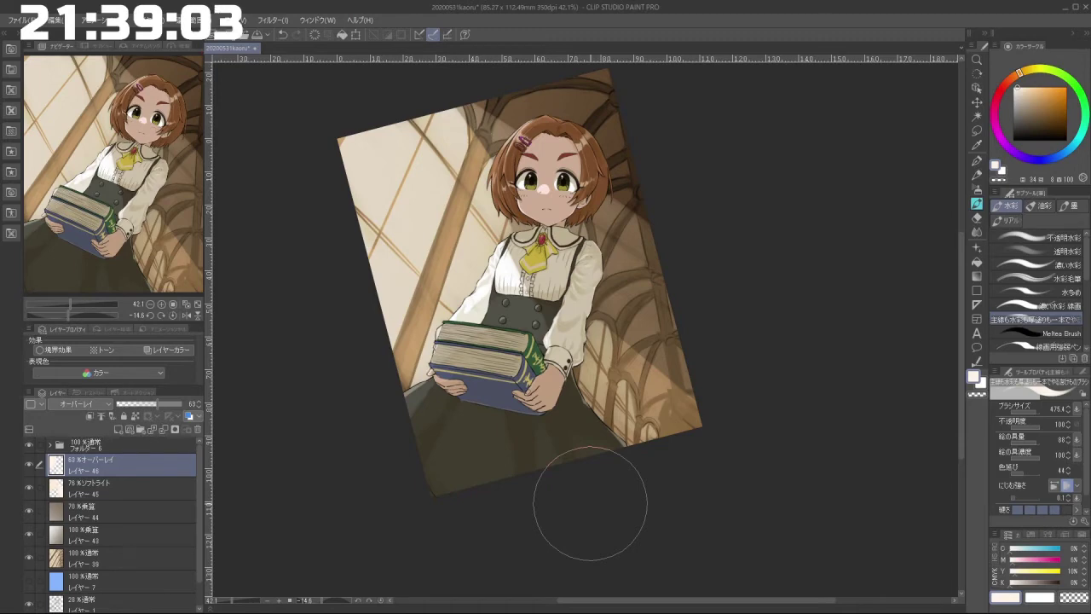
drag(590, 503, 652, 520)
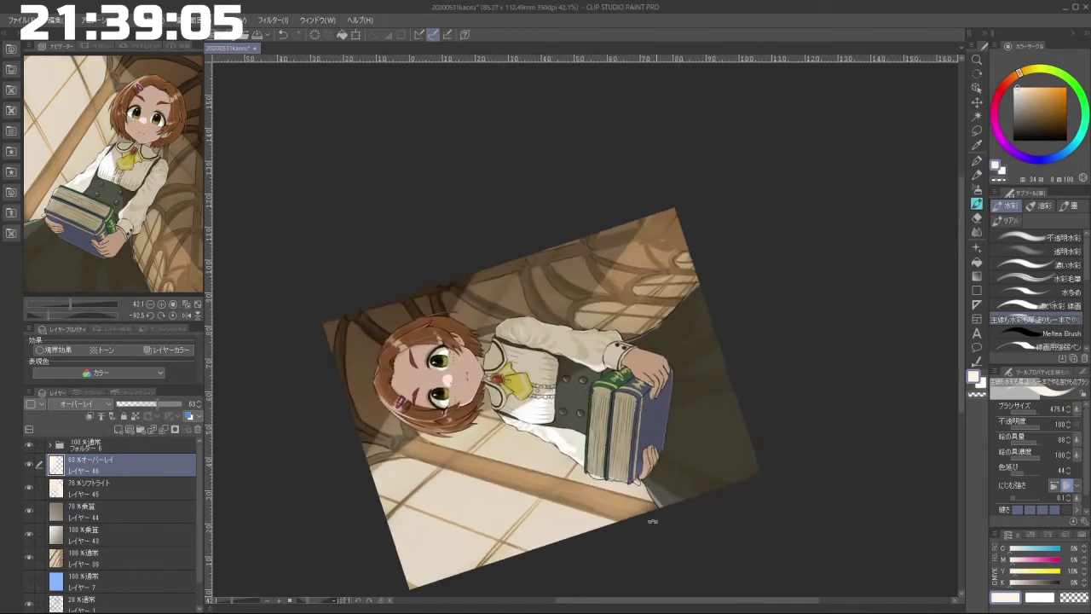
drag(499, 577, 636, 446)
drag(528, 522, 760, 404)
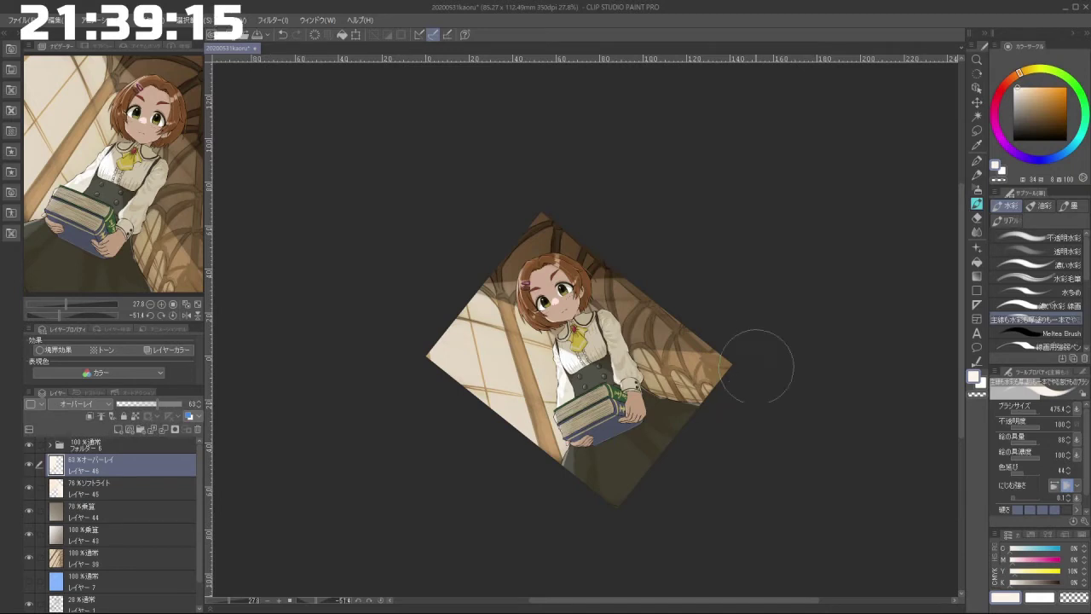
scroll(757, 365, down, 3)
drag(569, 470, 736, 391)
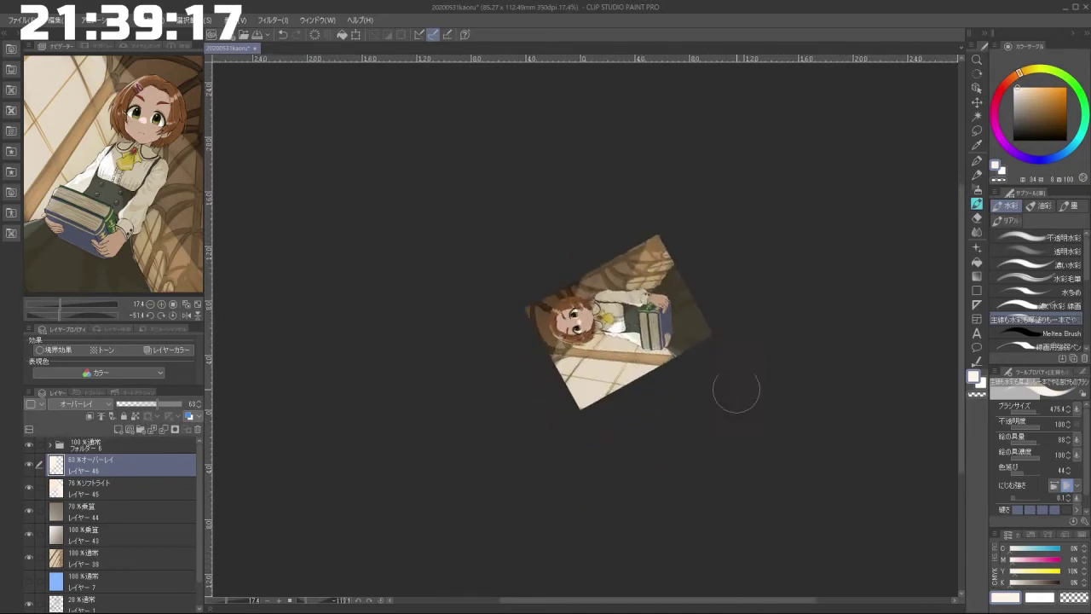
scroll(529, 341, up, 5)
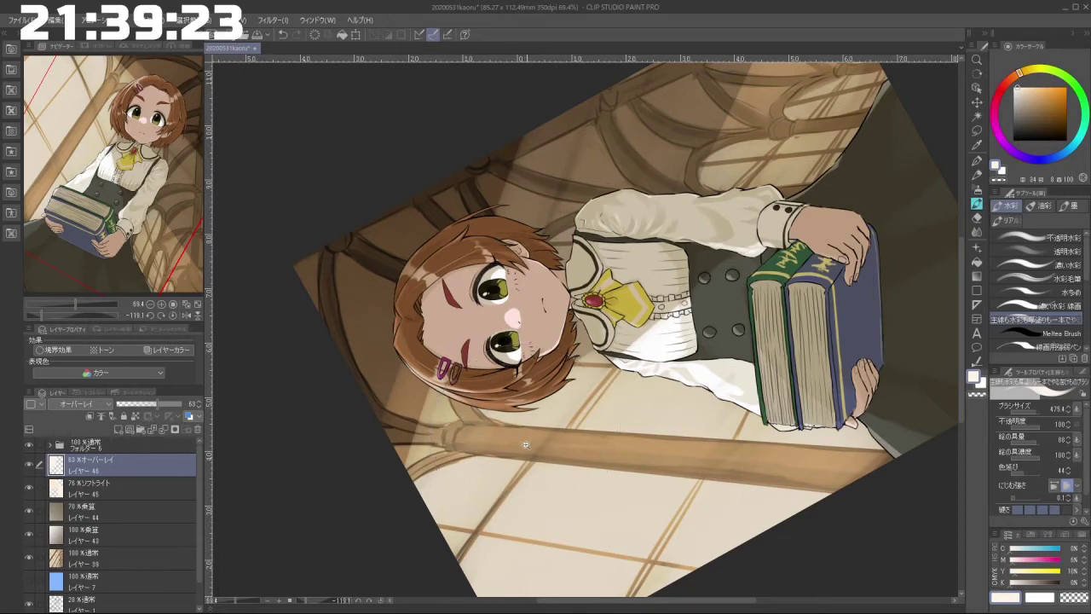
scroll(526, 444, down, 2)
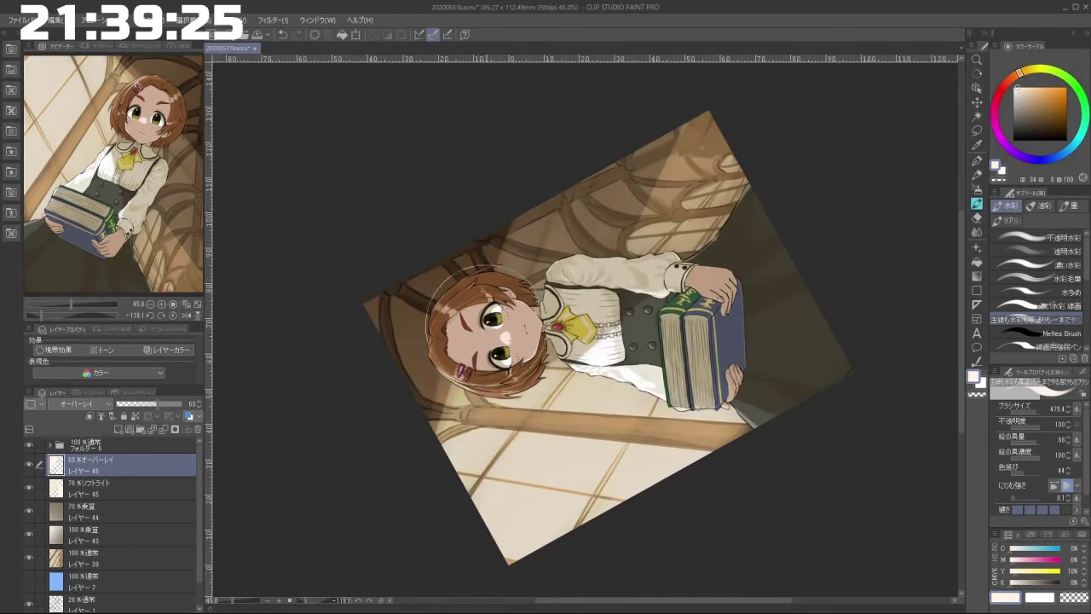
Step: Brush broad strokes of light over the brown arches behind the girl on the Overlay layer, with a brush size of about 475
drag(519, 188, 465, 367)
mouse_move(523, 224)
mouse_down()
mouse_move(522, 260)
mouse_move(553, 223)
mouse_move(558, 277)
mouse_up()
drag(612, 188, 591, 243)
drag(663, 132, 620, 243)
drag(688, 178, 658, 243)
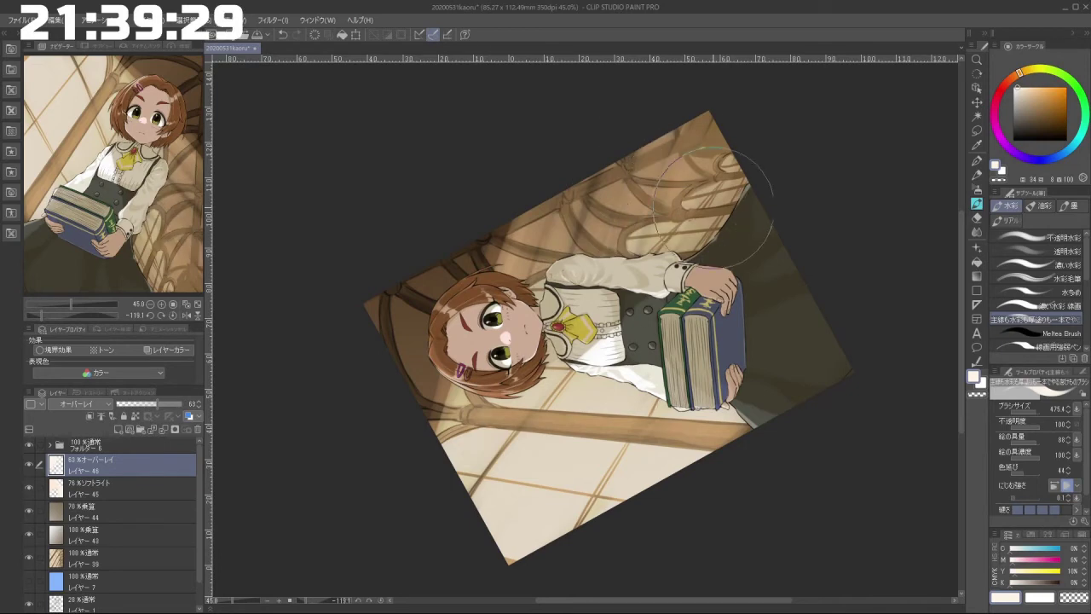
scroll(676, 355, down, 2)
drag(601, 464, 723, 406)
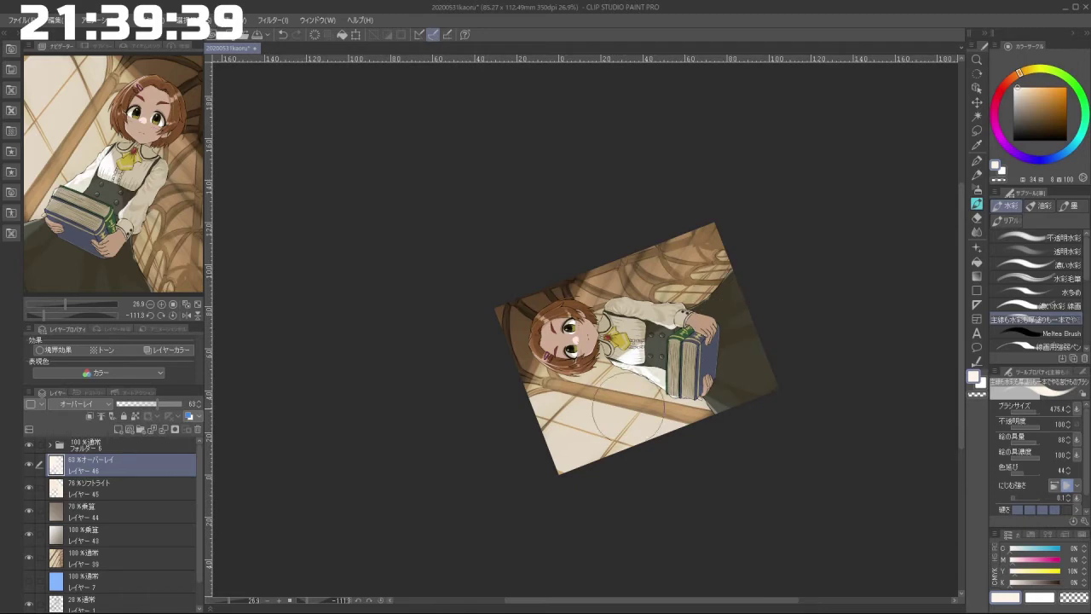
drag(438, 523, 471, 315)
drag(537, 465, 554, 474)
scroll(556, 474, up, 2)
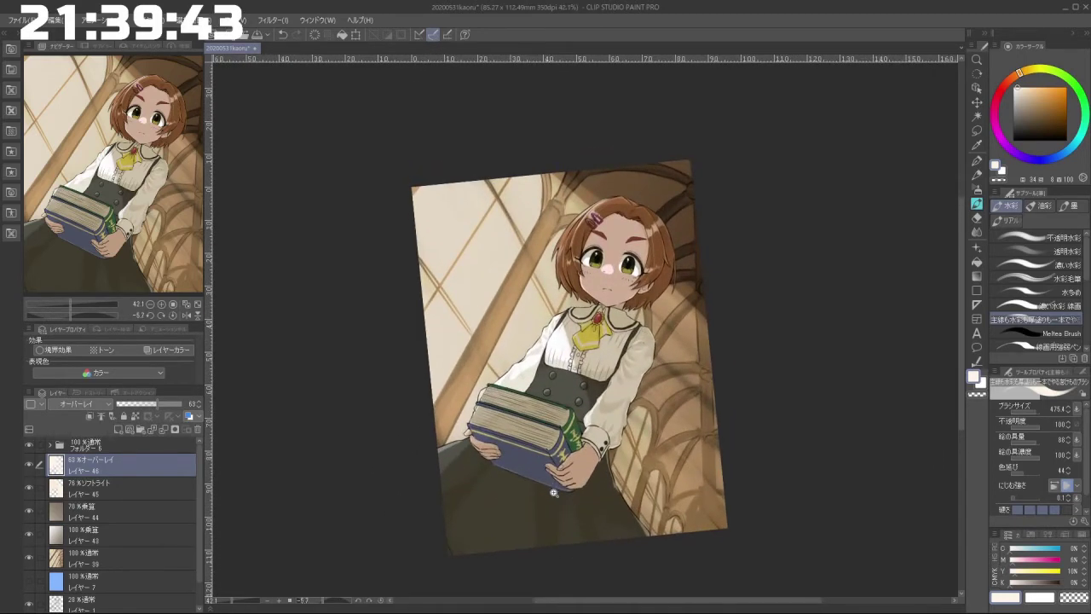
mouse_move(509, 512)
mouse_down()
mouse_move(597, 554)
mouse_move(772, 477)
mouse_move(636, 507)
mouse_move(654, 533)
mouse_move(597, 546)
mouse_move(483, 498)
mouse_move(487, 568)
mouse_move(473, 532)
mouse_up()
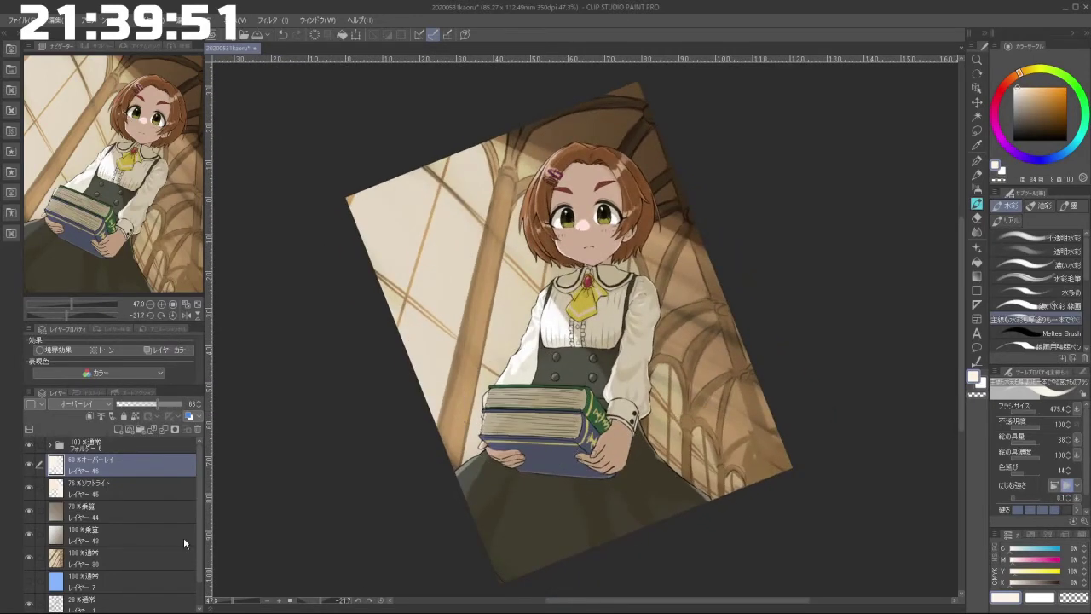
Step: Add a new layer above the Overlay layer and choose the strong (強め) airbrush with a bright cyan colour
click(119, 430)
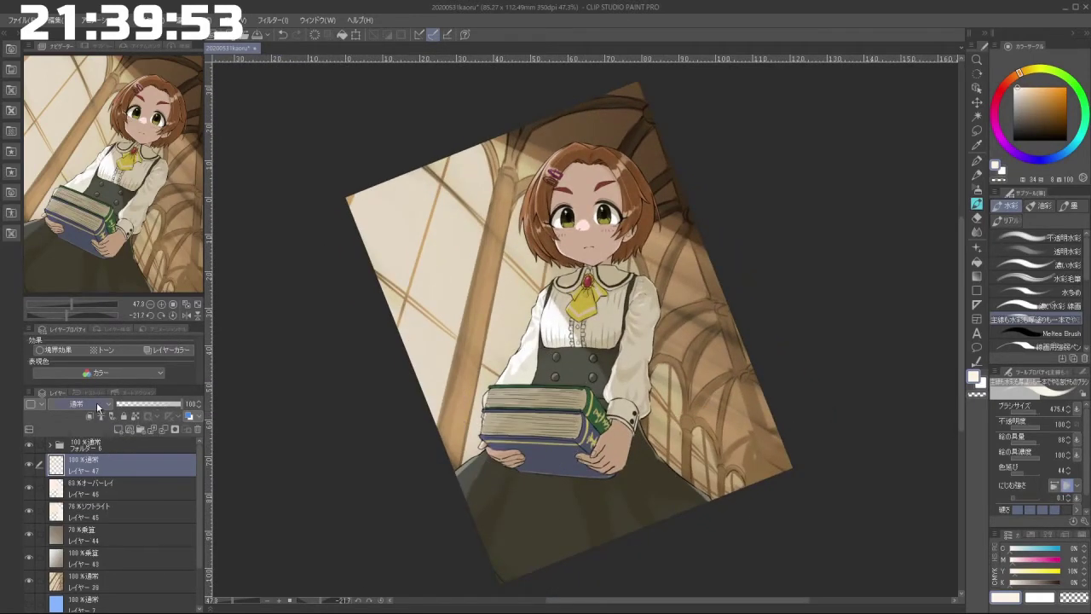
click(100, 405)
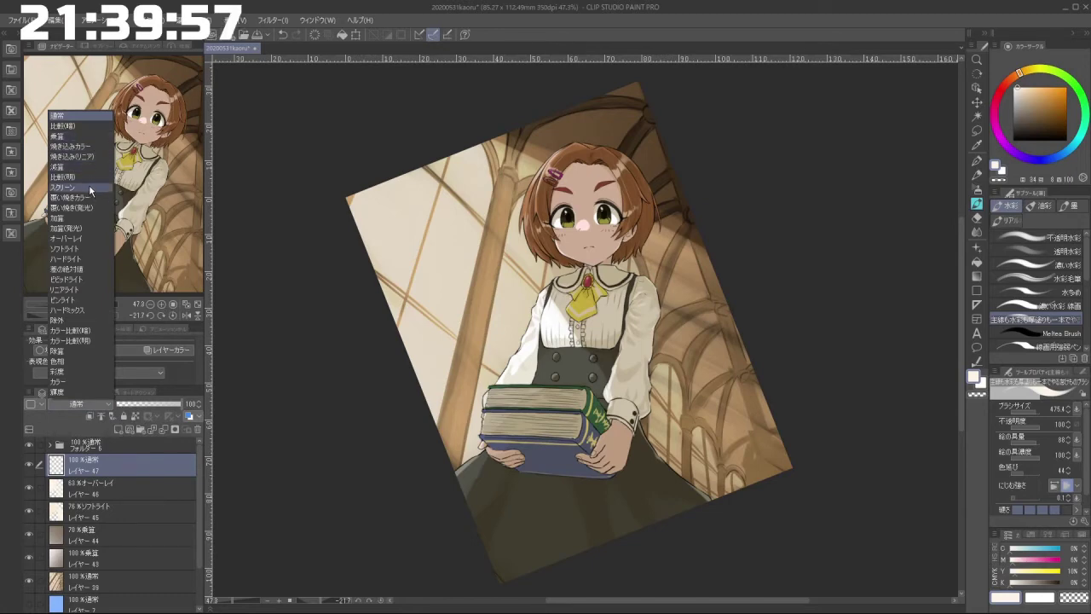
click(252, 246)
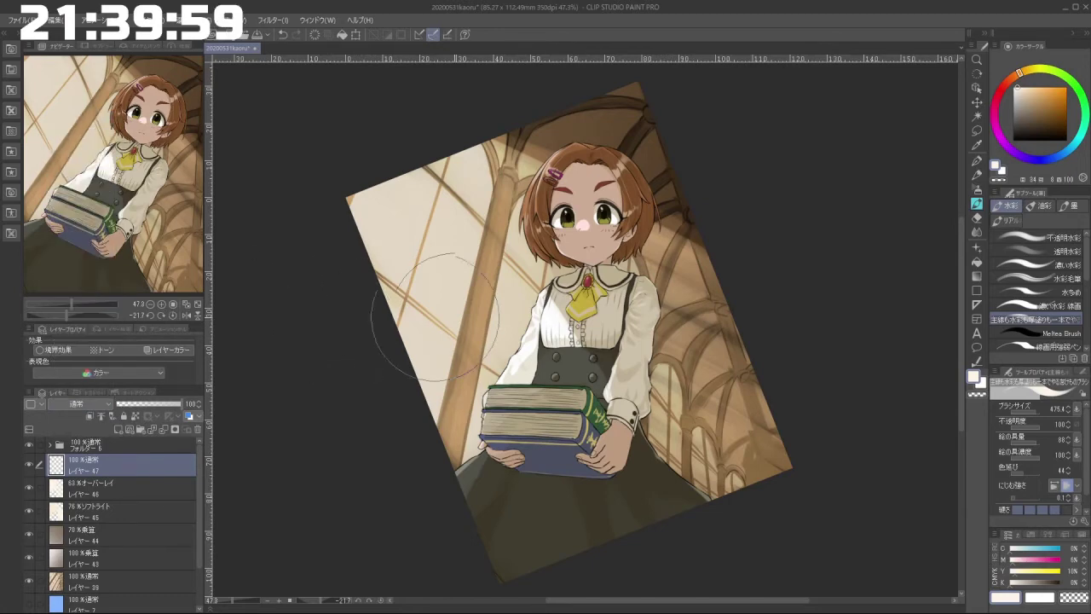
click(977, 231)
click(977, 188)
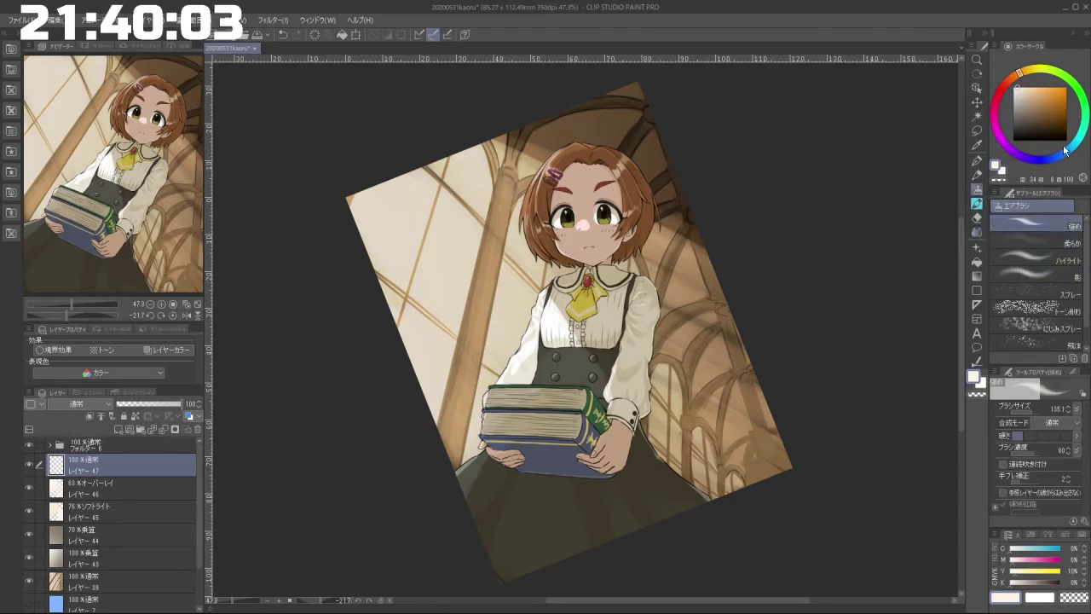
drag(1051, 115, 1053, 78)
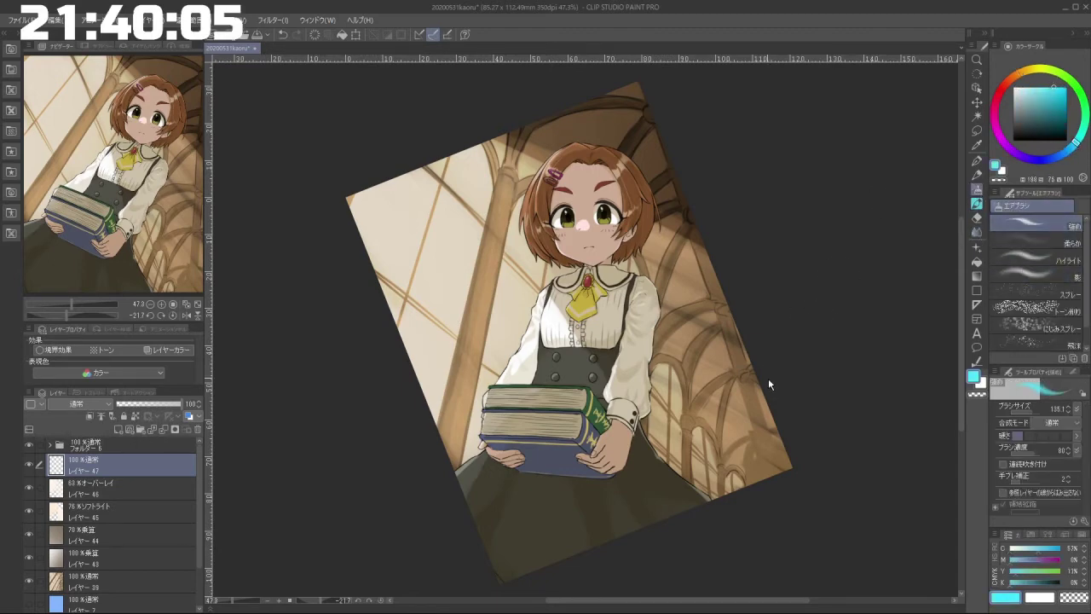
click(1057, 89)
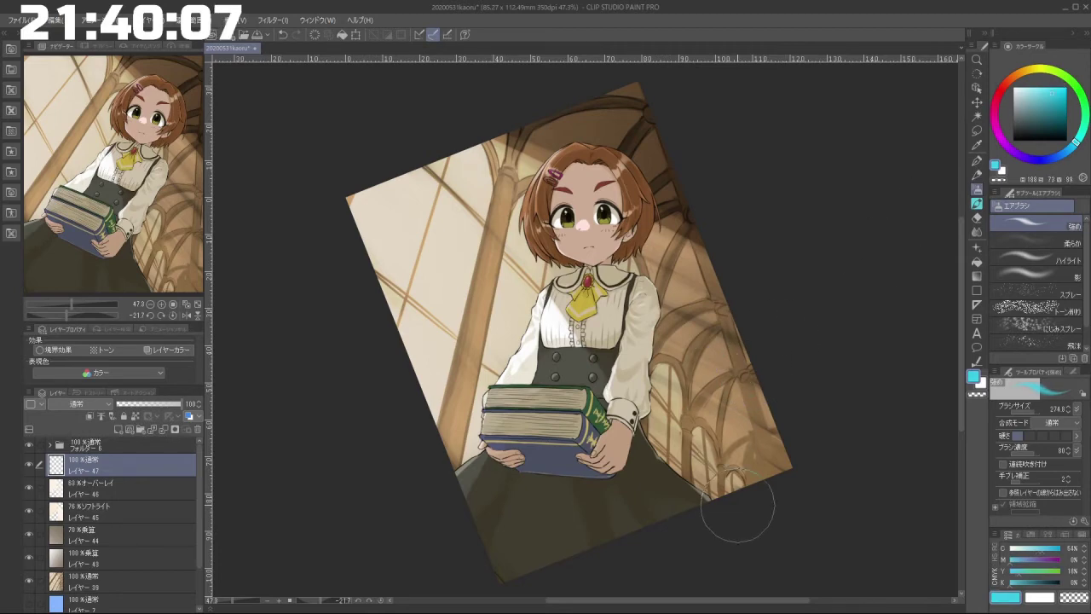
Step: Airbrush cyan over the arches beside the girl's sleeve and skirt, enlarging the brush to about 609 and redoing the unsatisfactory strokes
drag(740, 535, 765, 541)
drag(764, 503, 777, 440)
key(ctrl+z)
mouse_move(708, 520)
mouse_down()
mouse_move(755, 486)
mouse_move(783, 501)
mouse_move(720, 505)
mouse_move(756, 308)
mouse_move(653, 420)
mouse_move(657, 293)
mouse_move(722, 543)
mouse_move(760, 253)
mouse_up()
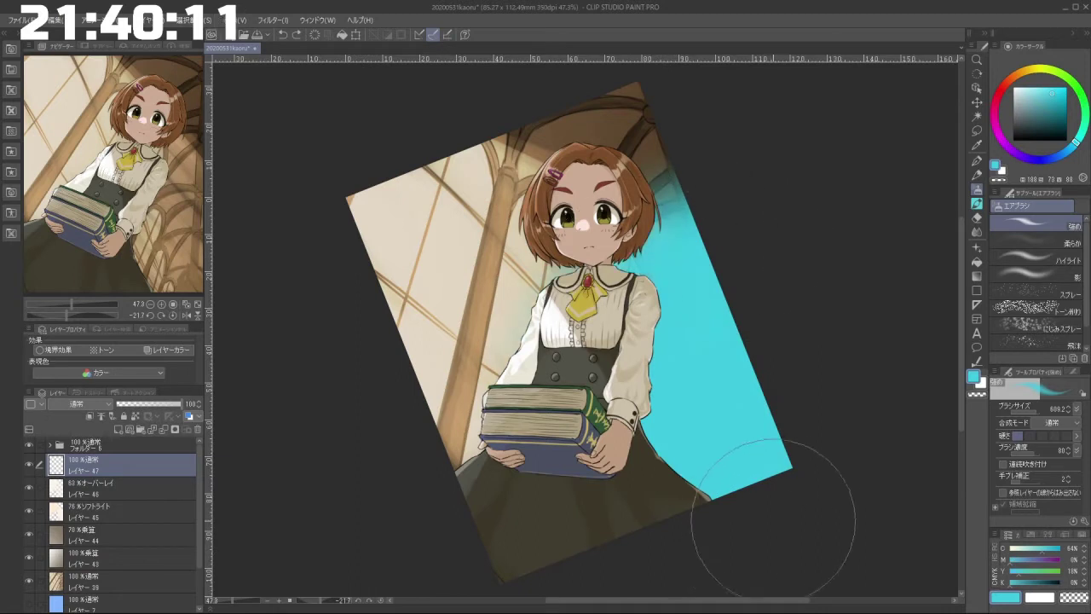
key(ctrl+z)
mouse_move(784, 492)
mouse_down()
mouse_move(734, 292)
mouse_move(623, 544)
mouse_move(726, 483)
mouse_move(784, 419)
mouse_up()
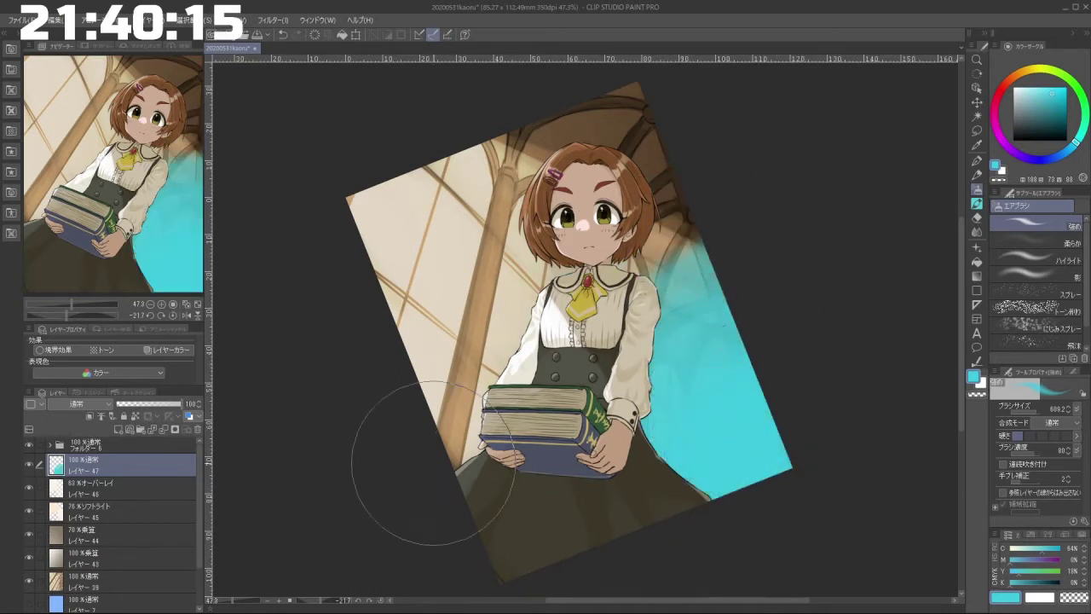
Step: Compare blending modes from Multiply (乗算) through Saturation (彩度) on the cyan layer
click(90, 407)
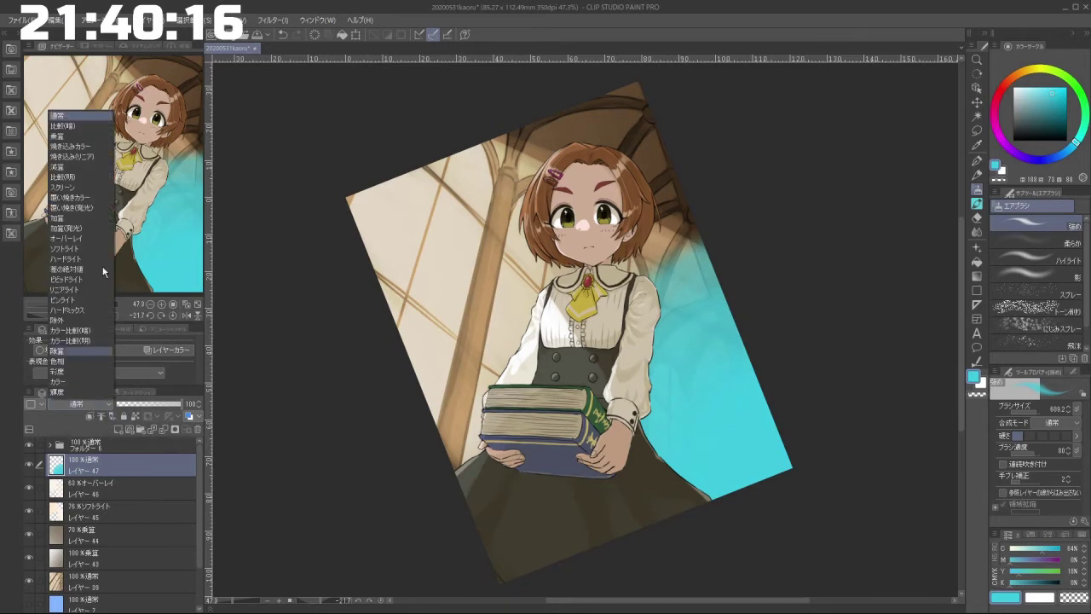
click(104, 137)
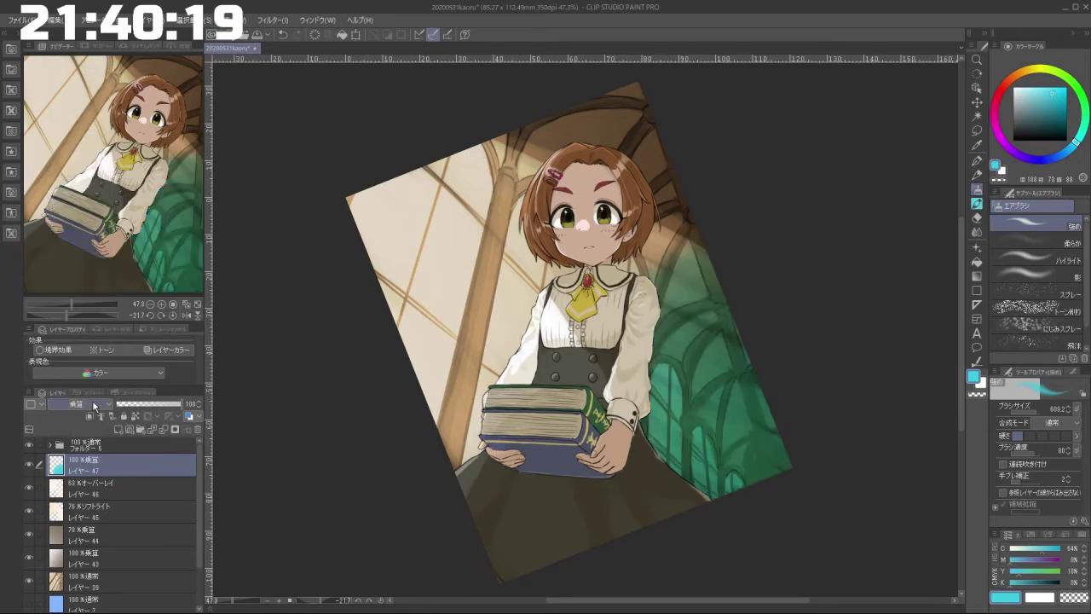
scroll(94, 406, down, 4)
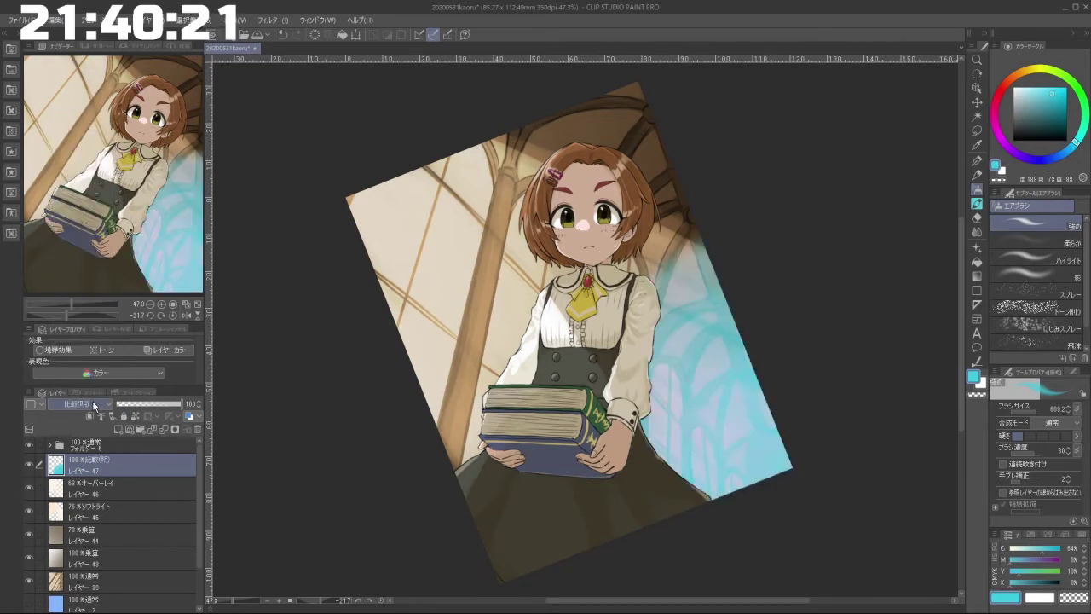
scroll(94, 406, down, 3)
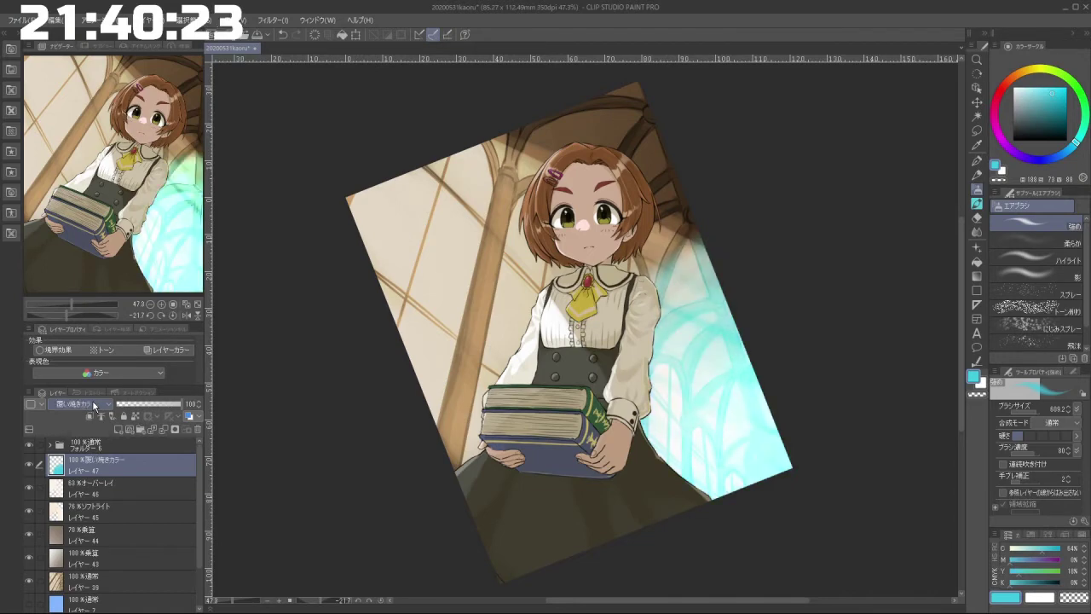
scroll(94, 405, down, 4)
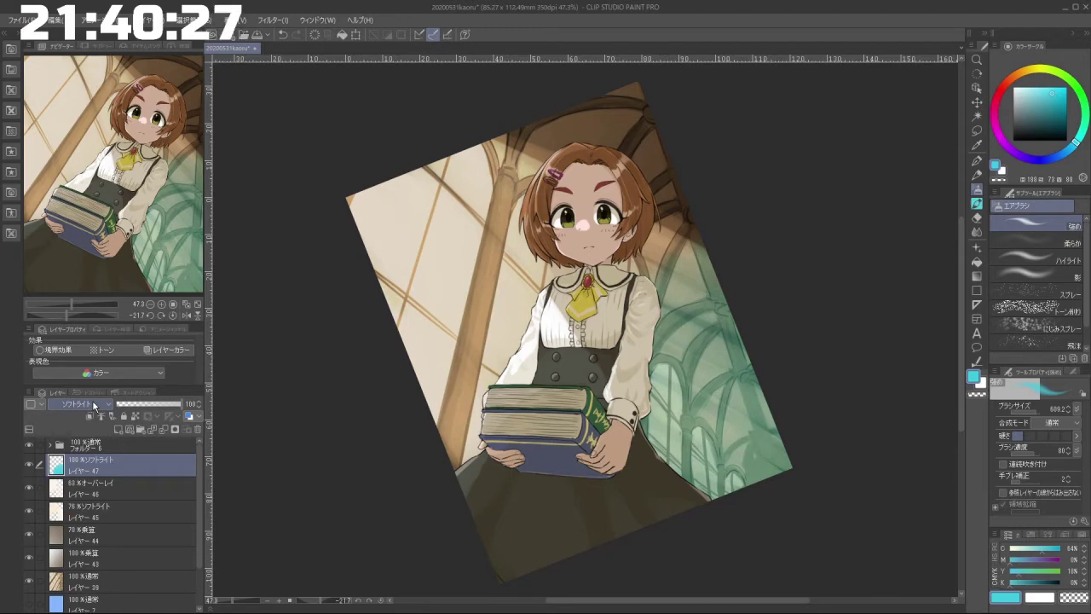
scroll(94, 405, down, 2)
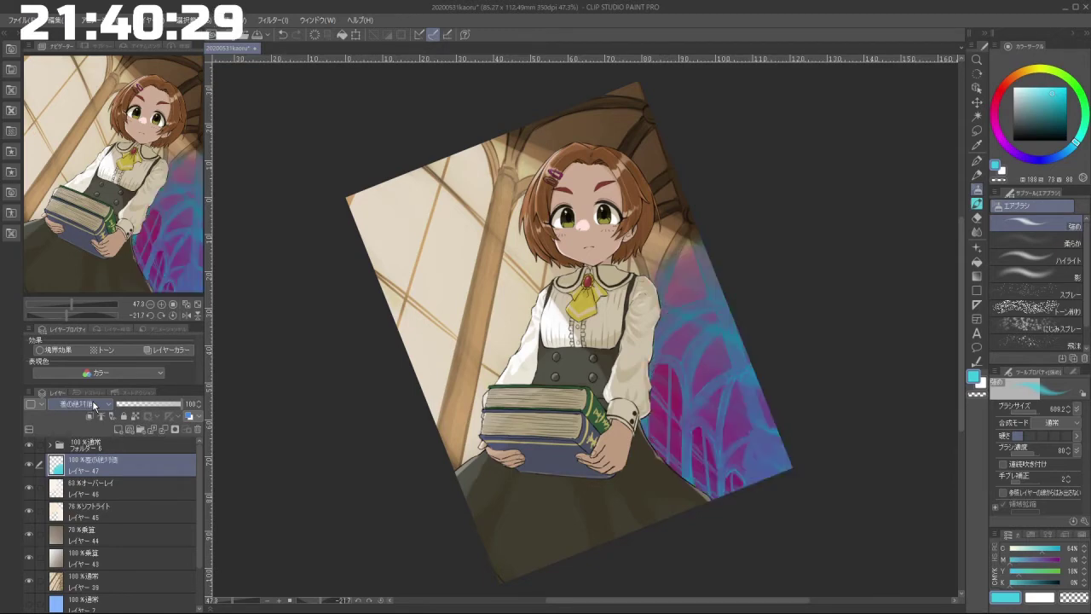
scroll(94, 406, down, 7)
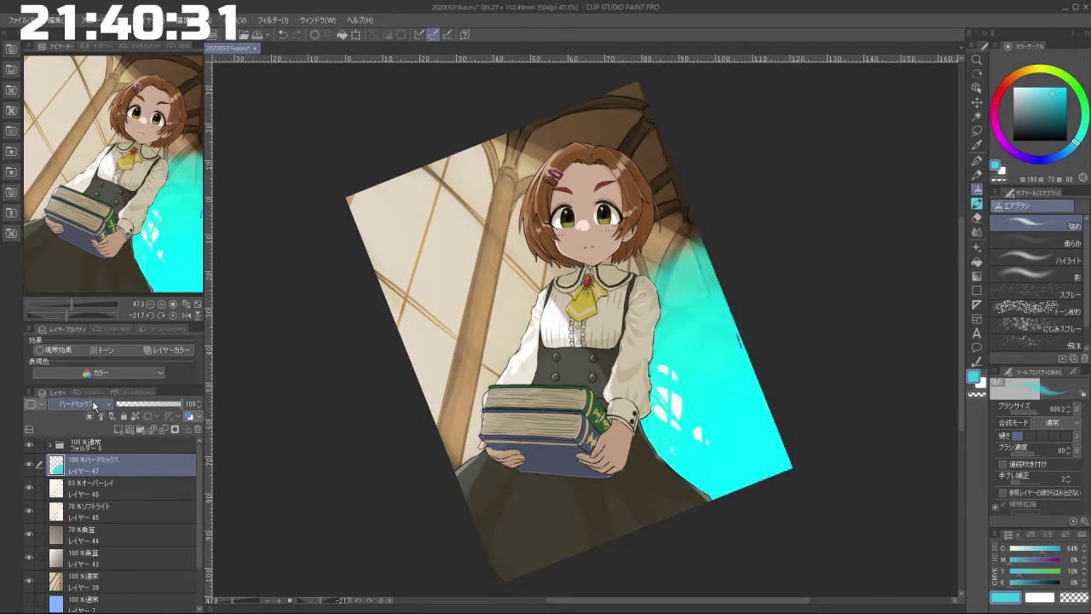
scroll(94, 406, down, 4)
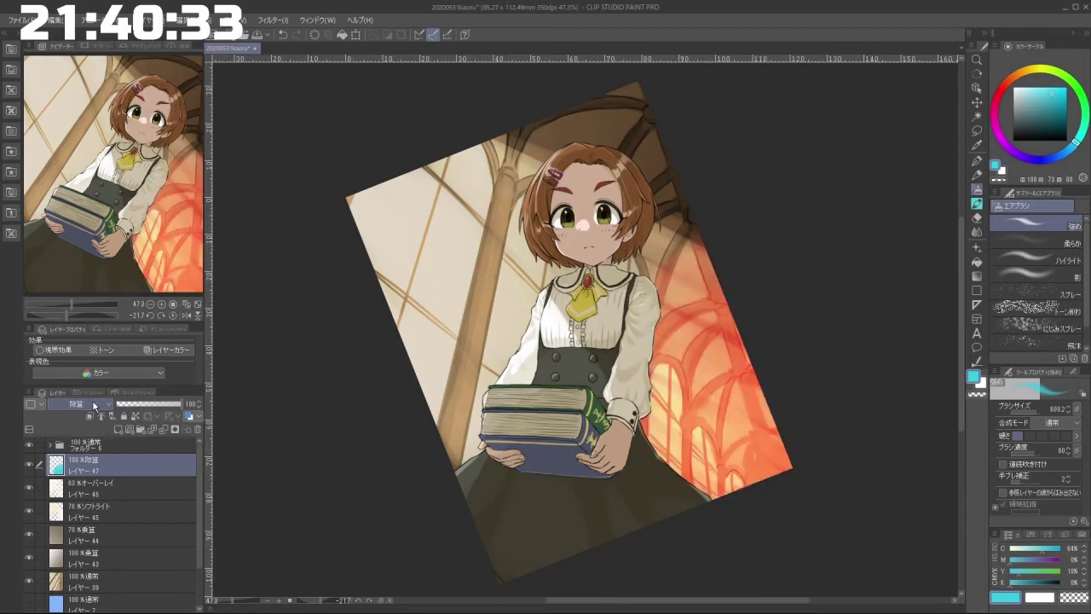
scroll(94, 406, down, 3)
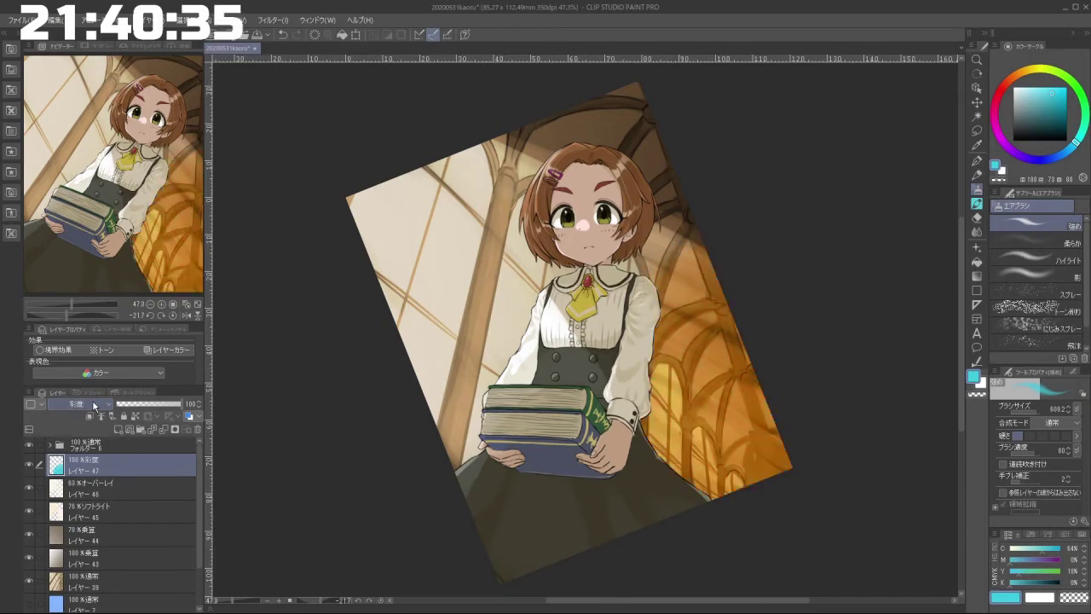
Step: Set the cyan layer's blending mode to Overlay (オーバーレイ) and lower its opacity to about 68%
click(94, 406)
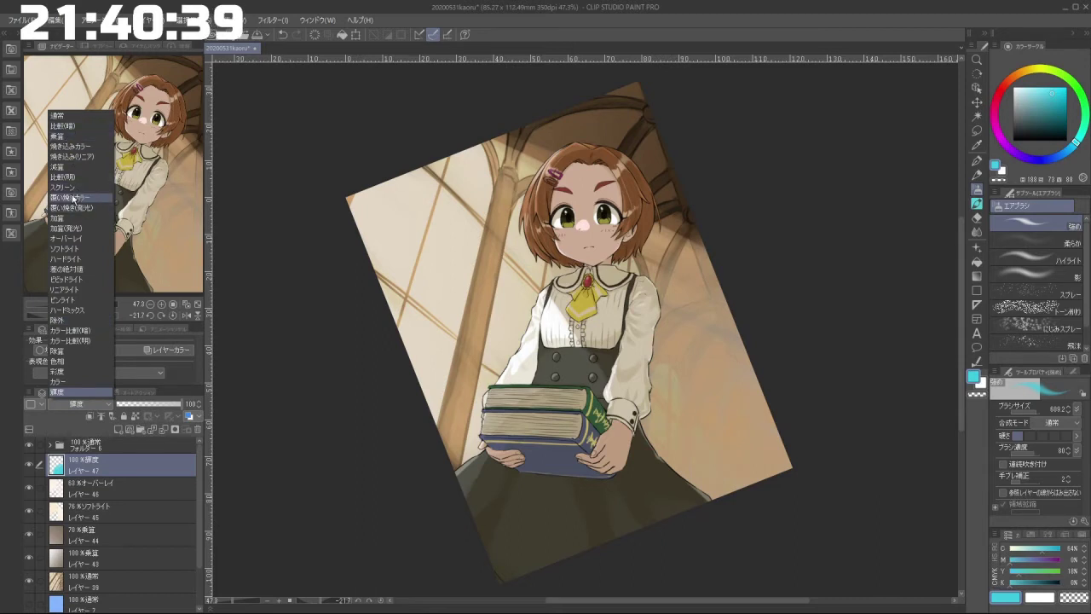
click(76, 239)
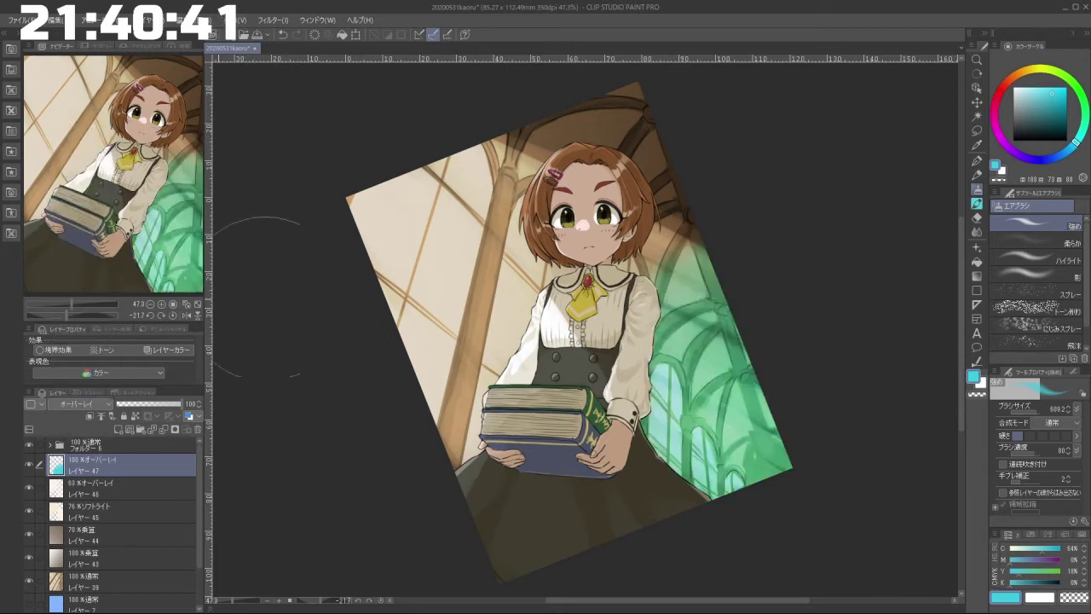
drag(168, 410, 157, 410)
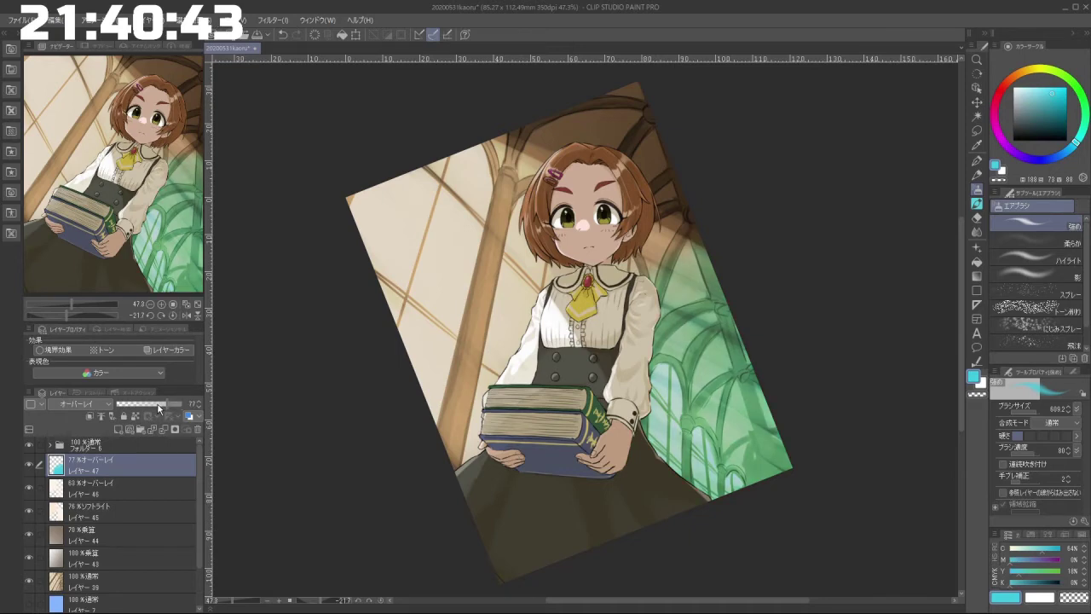
scroll(427, 438, down, 3)
scroll(572, 475, up, 3)
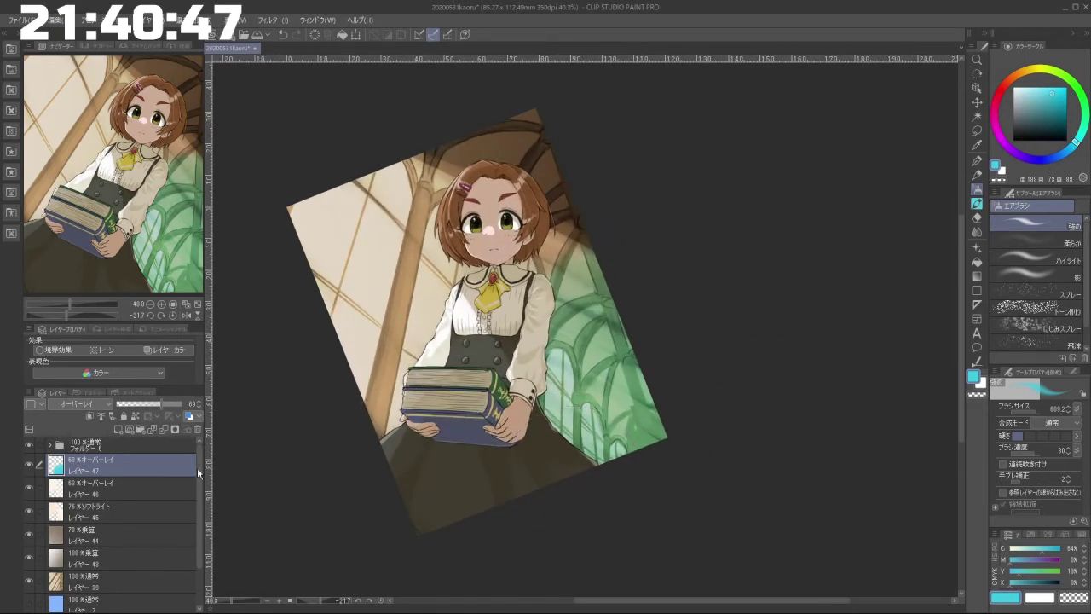
Step: Try merging the cyan Overlay layer into the Overlay layer below, and undo the merge
scroll(145, 520, down, 1)
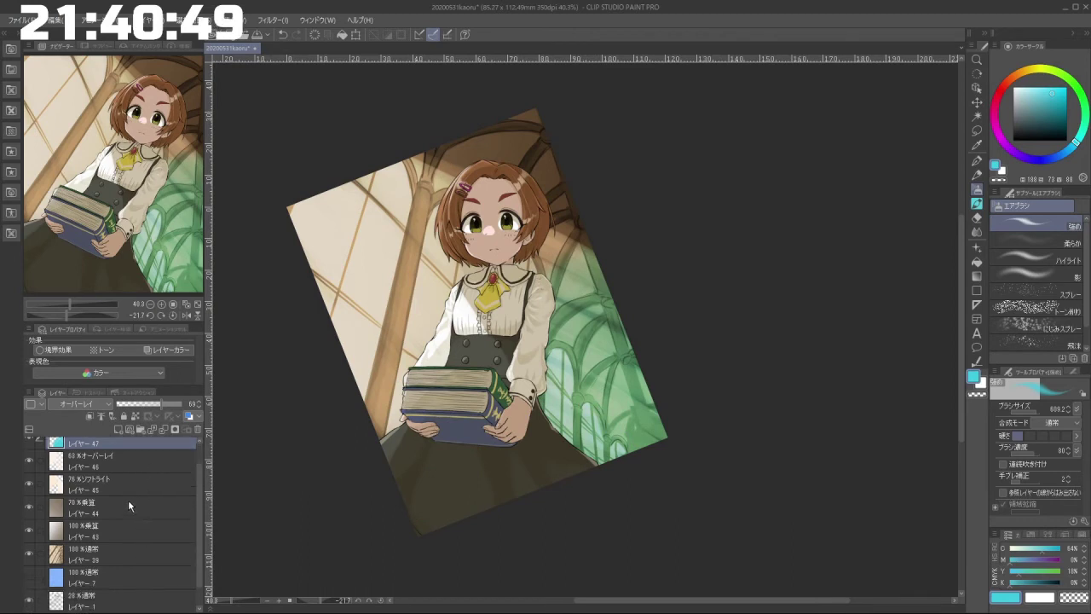
scroll(128, 503, up, 1)
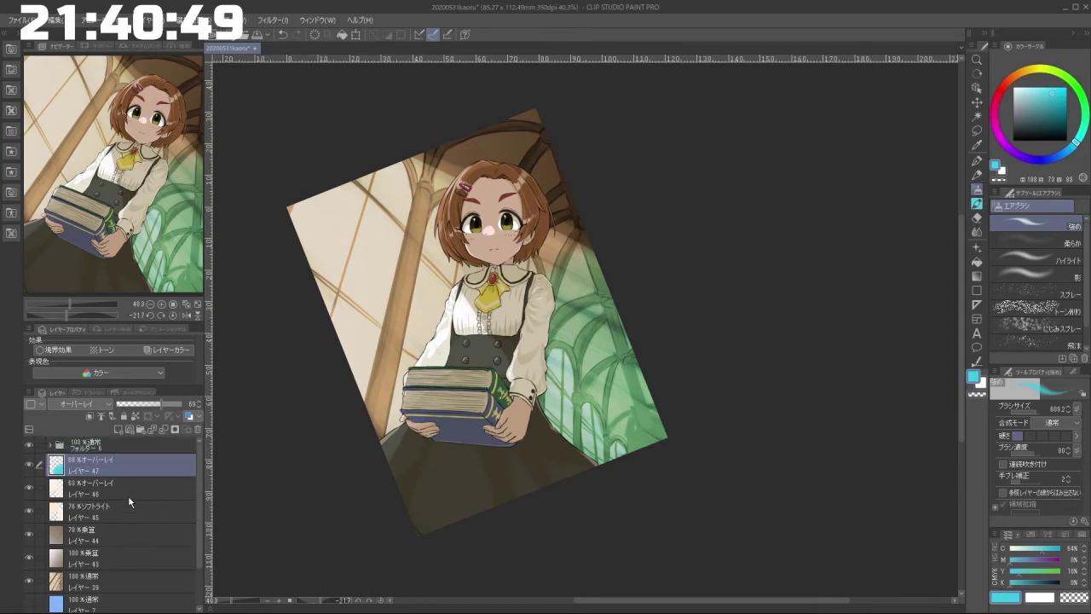
click(166, 430)
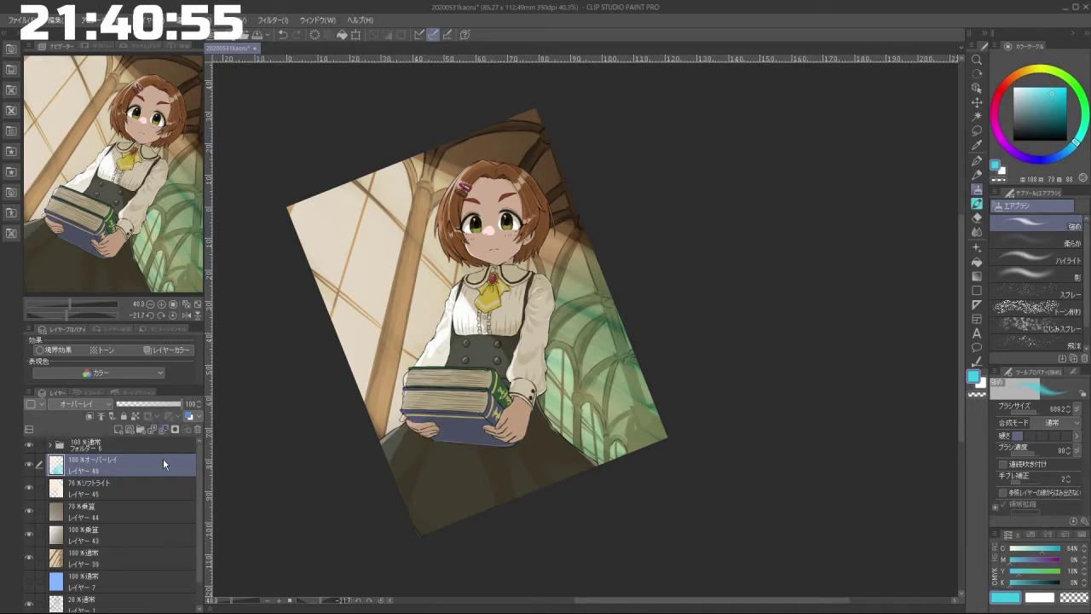
key(ctrl+z)
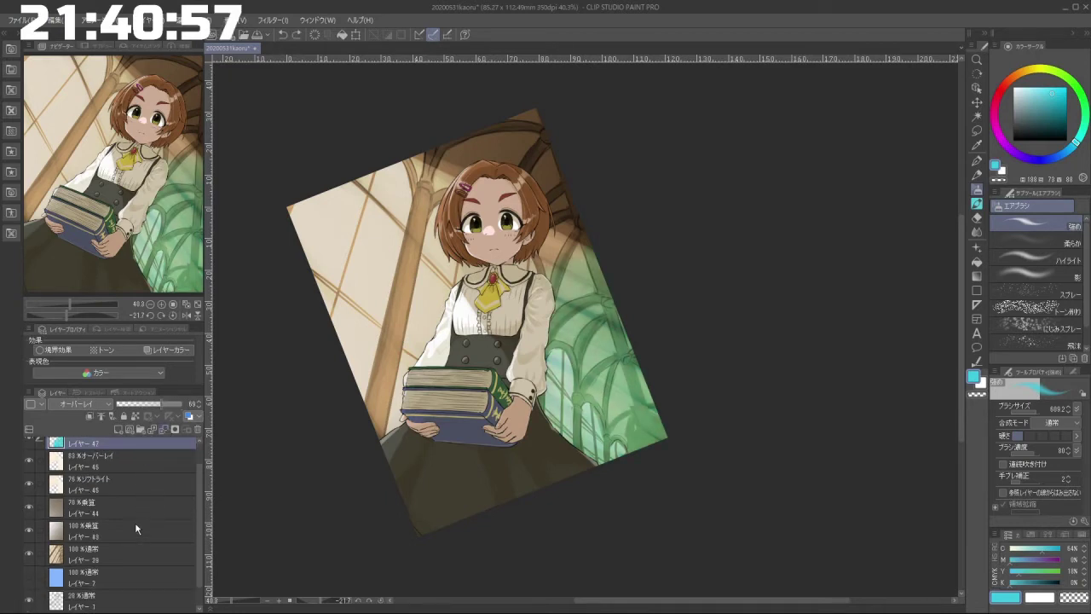
Step: Merge the two Multiply layers, the Soft Light layer and both Overlay layers down one by one into the normal background layer
click(145, 503)
click(164, 431)
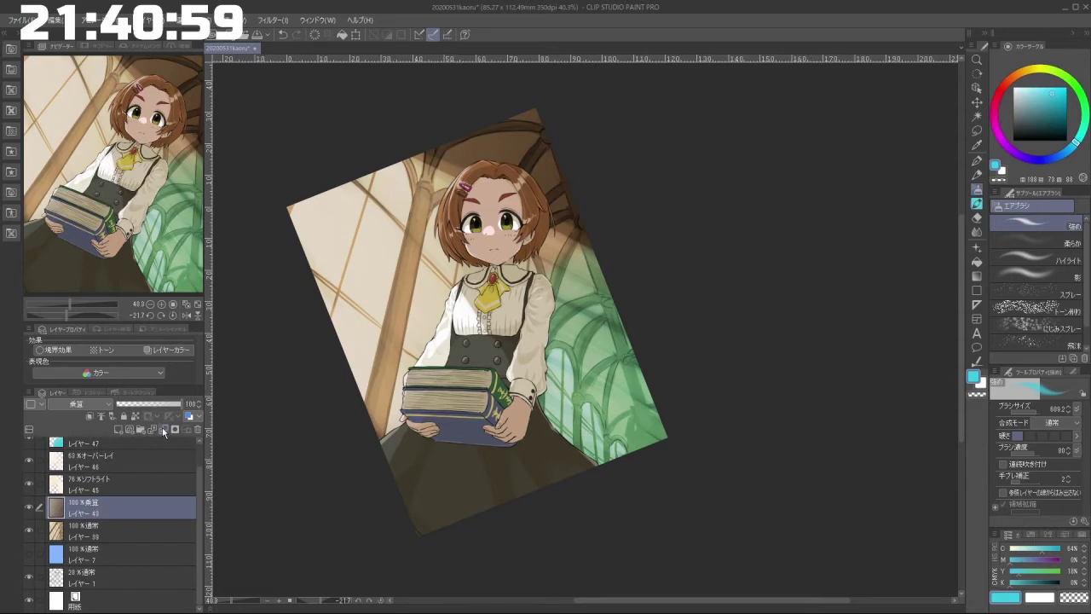
click(165, 431)
click(142, 505)
click(158, 429)
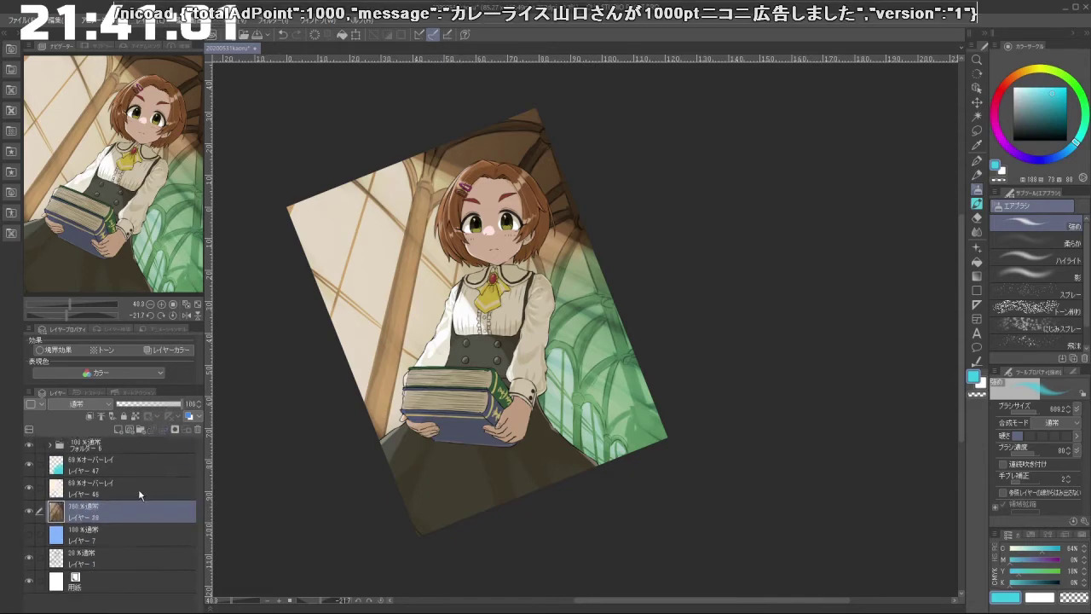
click(135, 487)
click(161, 427)
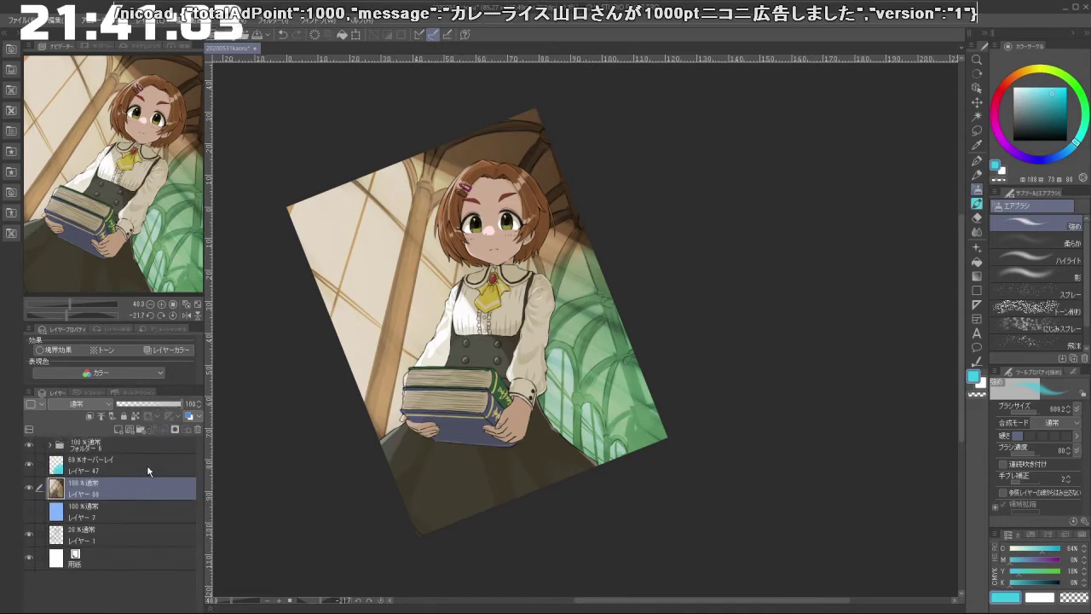
click(147, 464)
click(164, 430)
Step: Lasso-select the green arches beside the girl's sleeve and skirt on the merged background layer, redoing the first outline
scroll(474, 428, up, 2)
scroll(477, 405, down, 3)
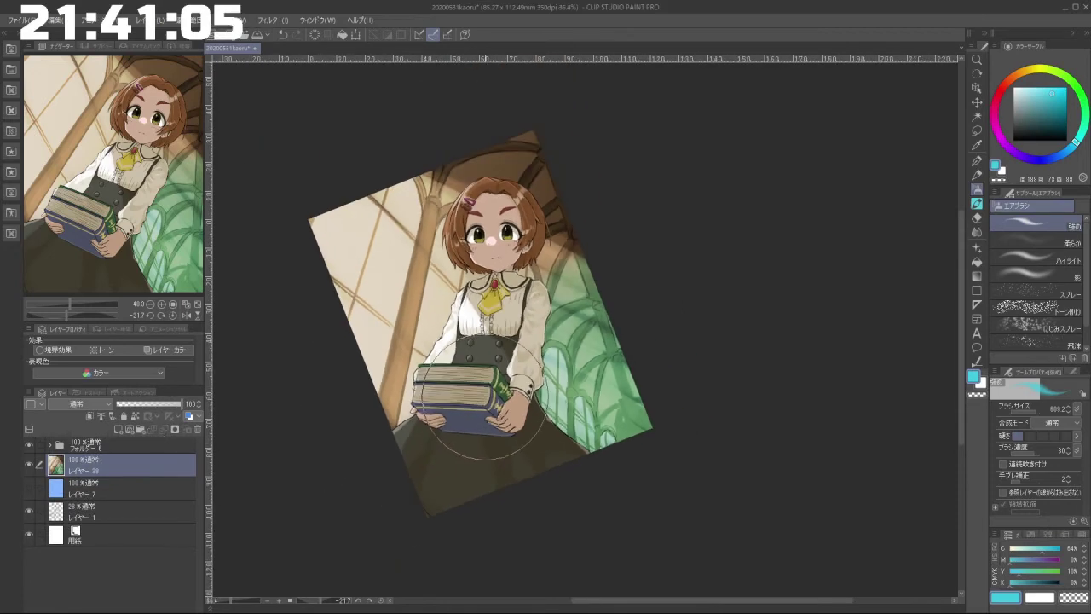
scroll(503, 350, up, 3)
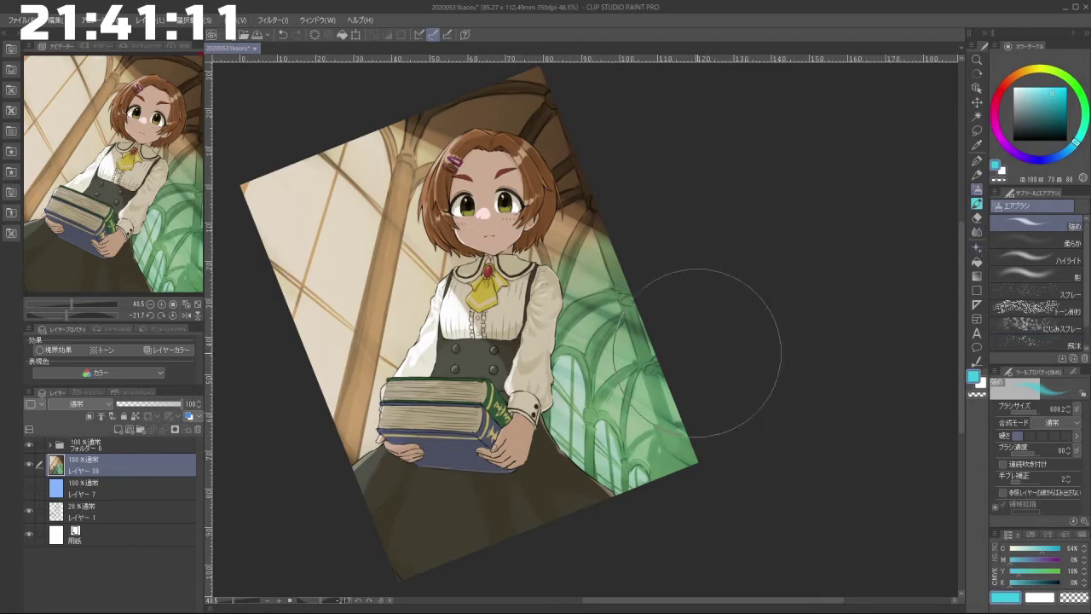
click(977, 102)
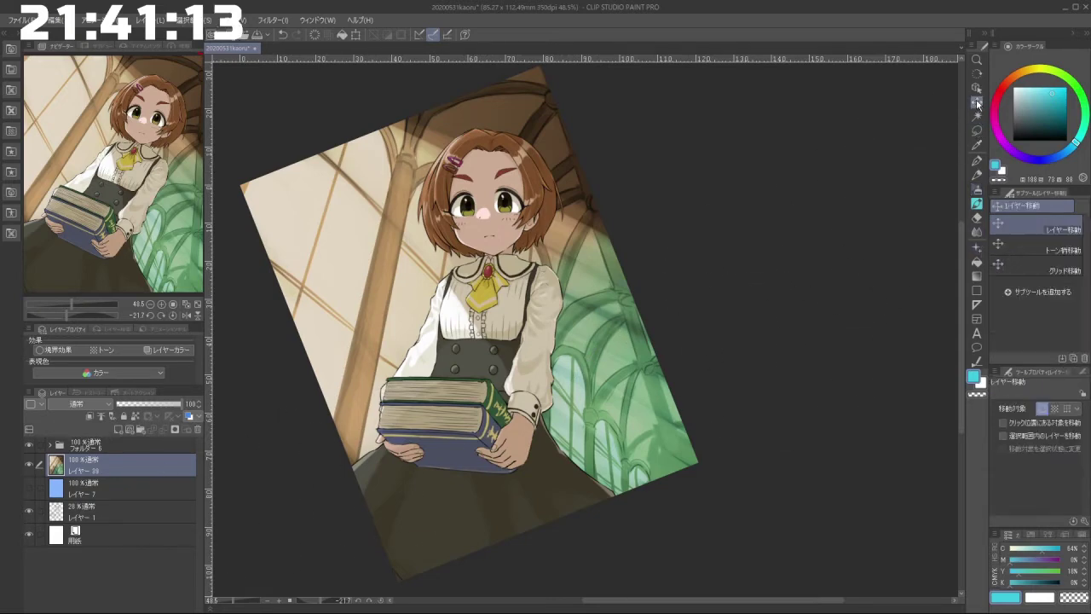
click(977, 130)
drag(526, 464, 695, 181)
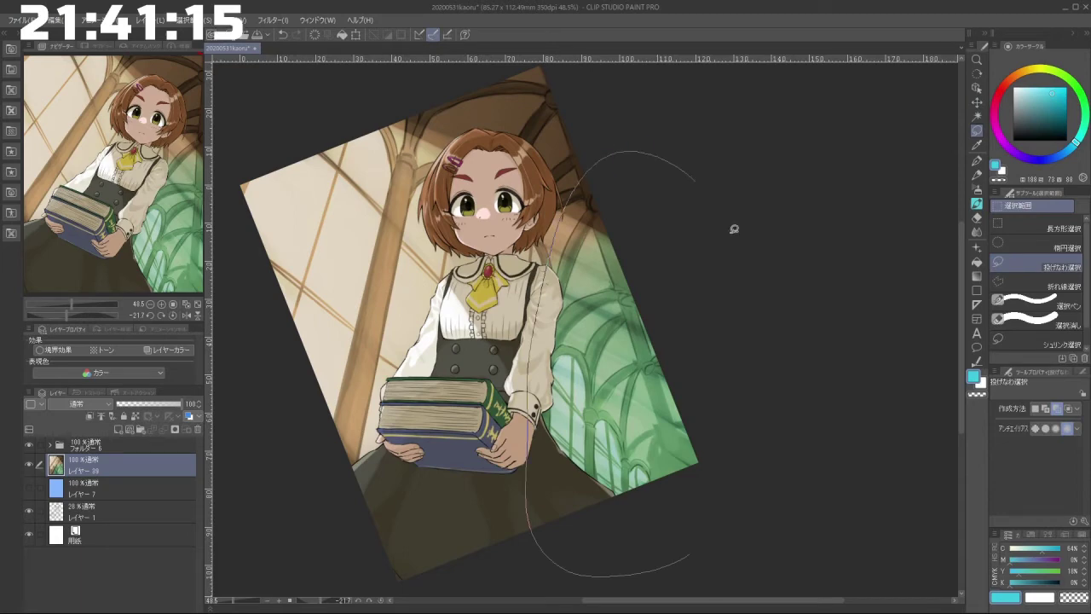
drag(662, 582, 645, 559)
key(ctrl+z)
drag(576, 535, 536, 543)
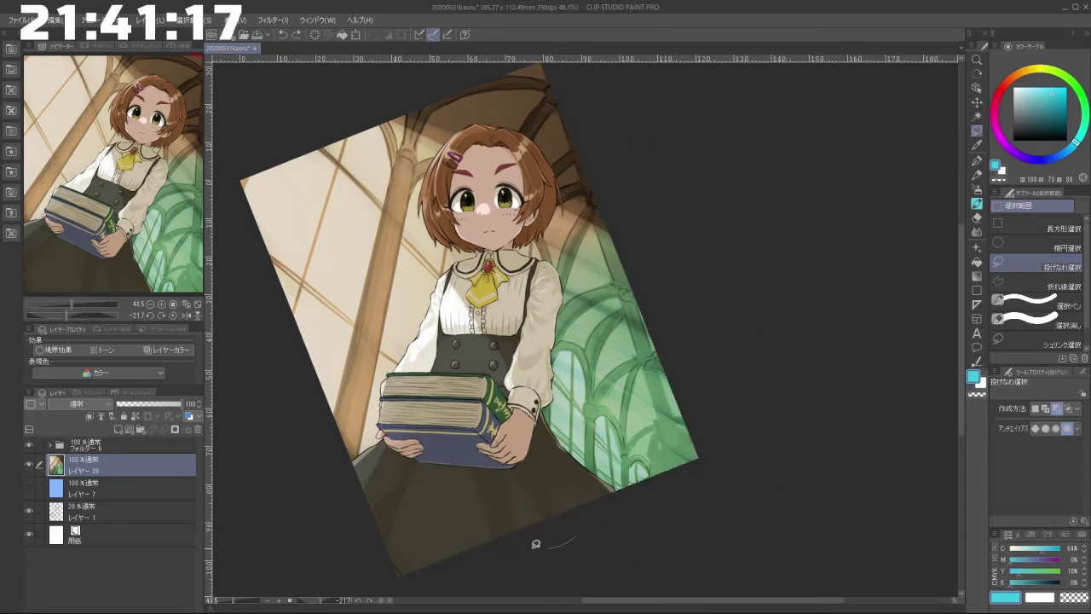
mouse_move(621, 215)
mouse_down()
mouse_move(750, 514)
mouse_move(509, 479)
mouse_up()
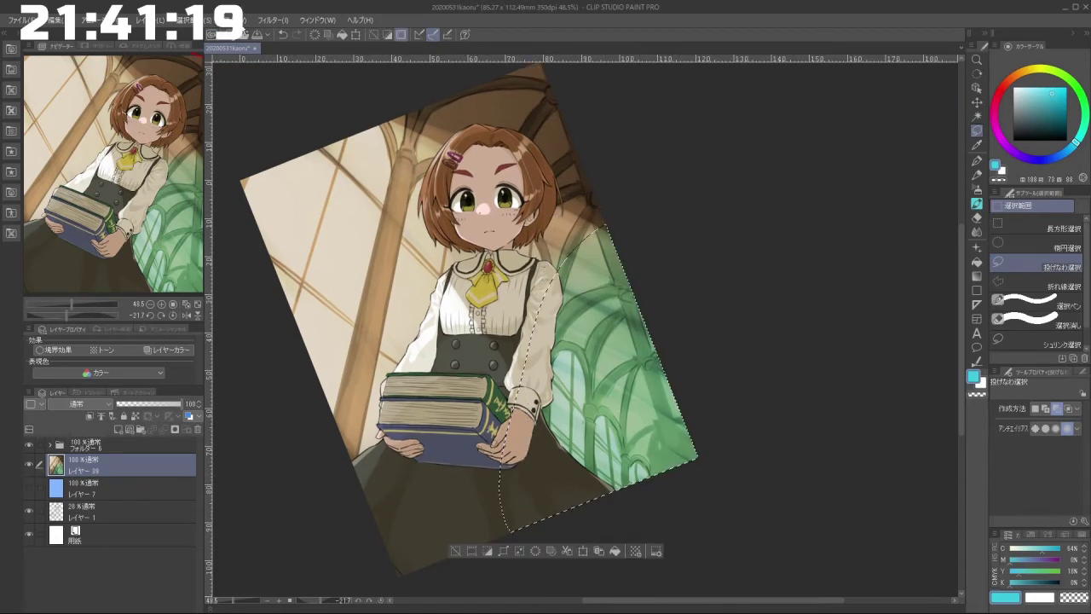
Step: Feather the border of the arches selection twice, using a wider blur range the second time
click(198, 20)
click(223, 139)
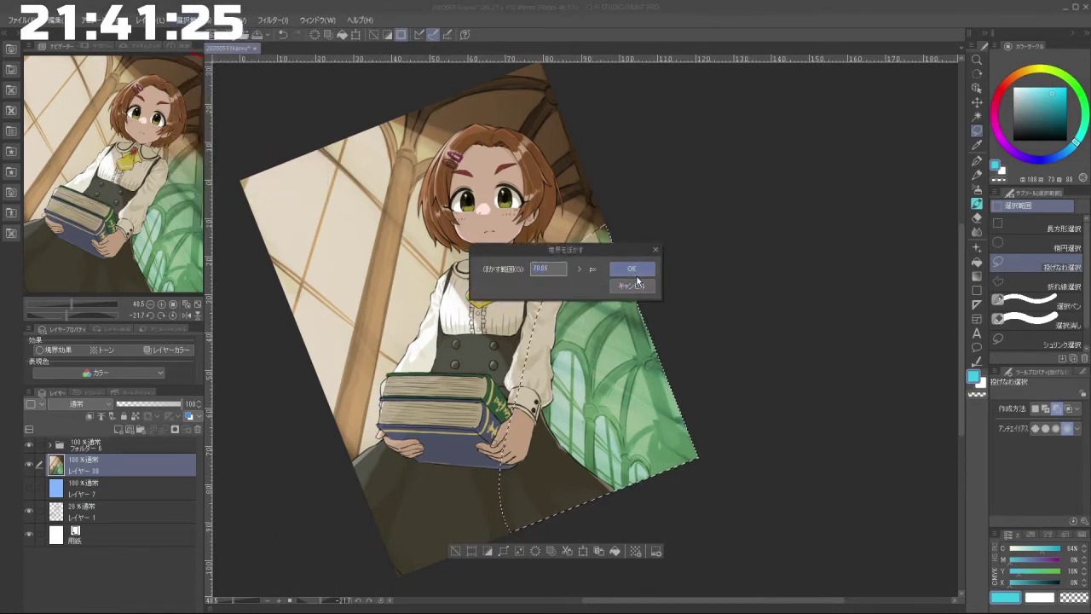
click(632, 269)
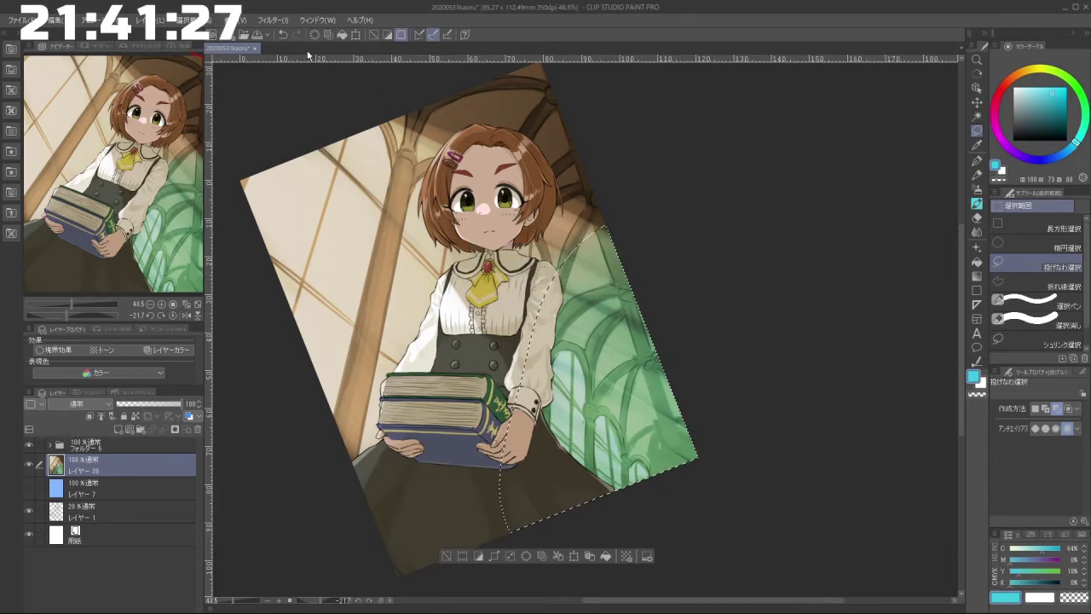
click(231, 20)
click(267, 123)
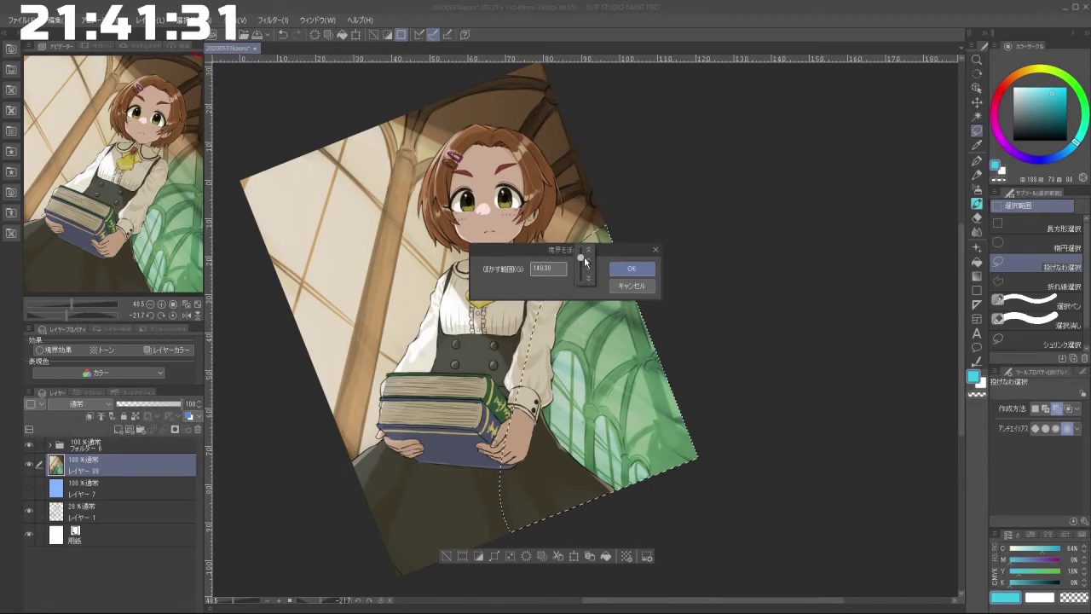
click(631, 269)
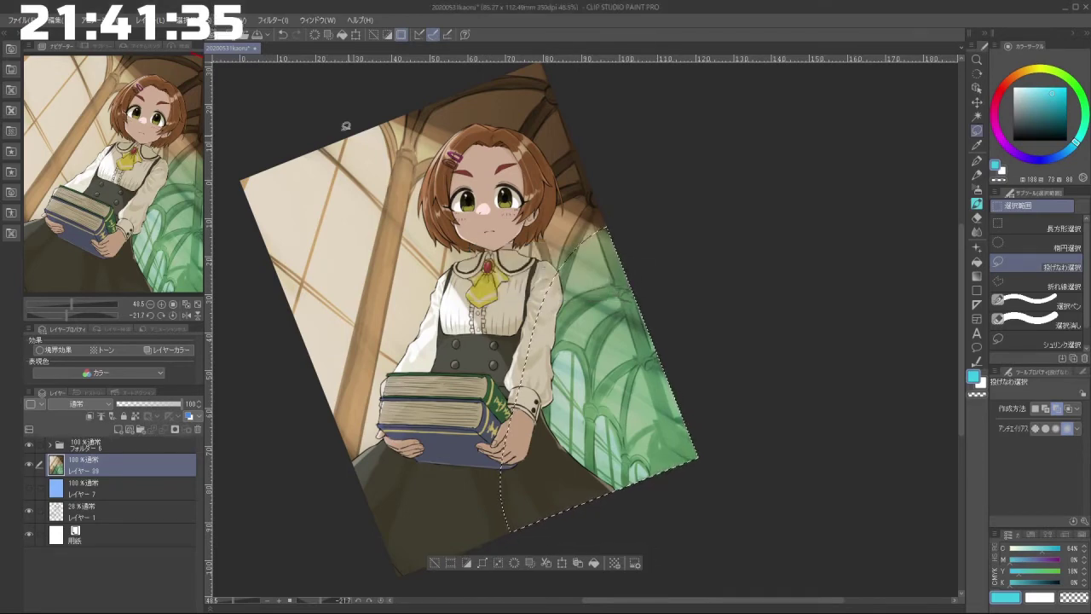
Step: Apply a Gaussian blur with a range of about 31.6 to the selected arches, and deselect the area
click(271, 24)
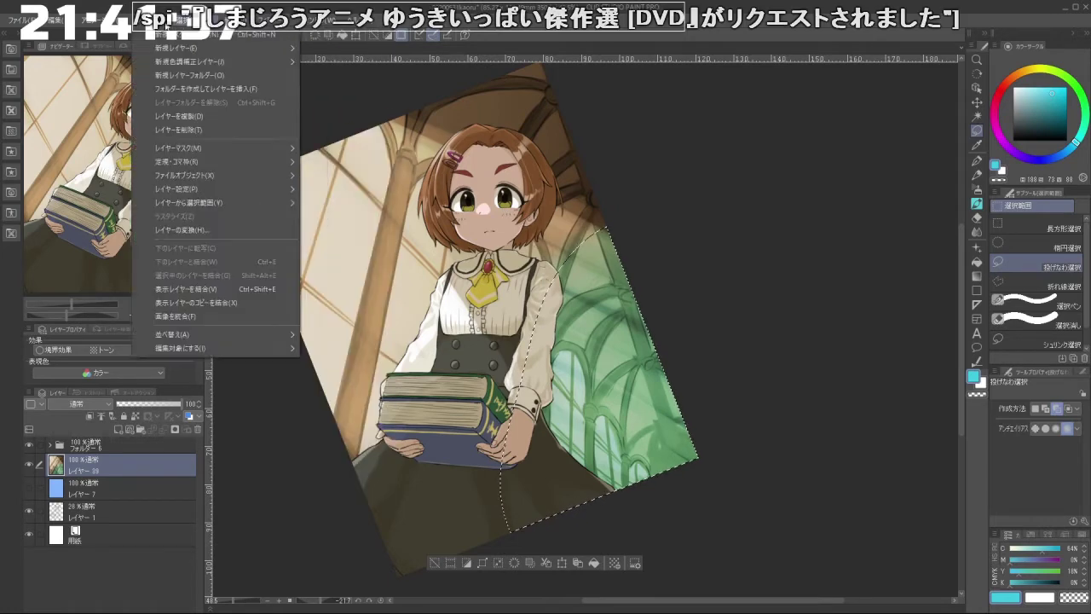
mouse_move(339, 35)
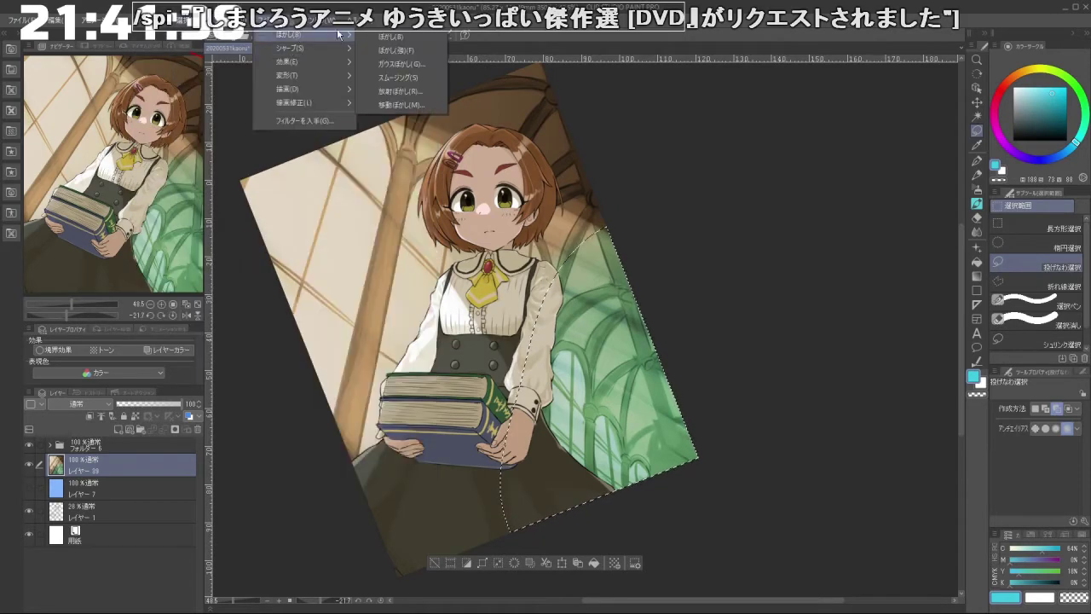
click(432, 64)
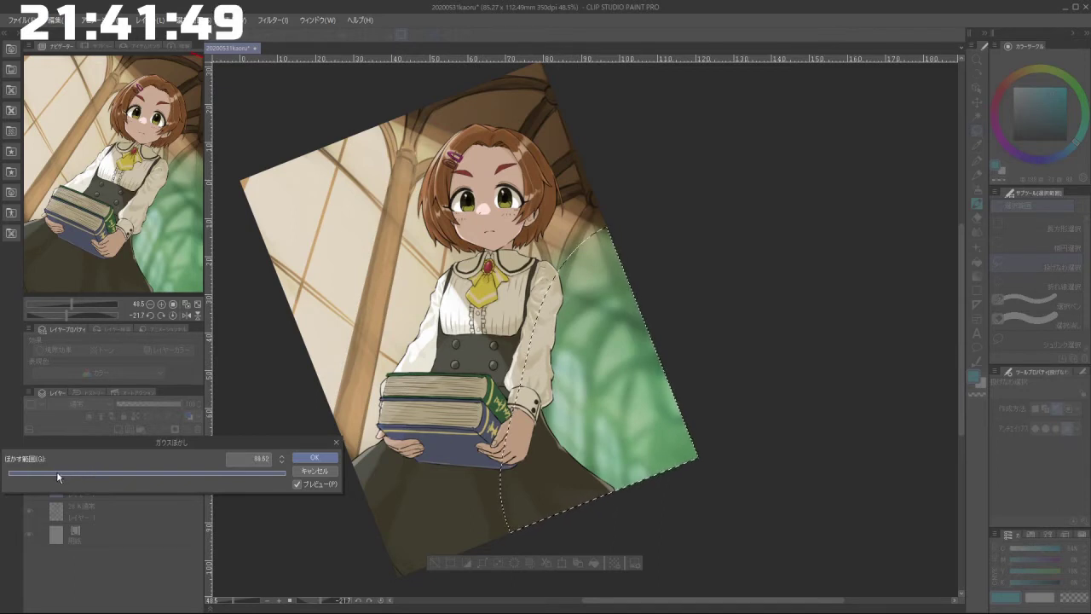
drag(56, 470, 49, 471)
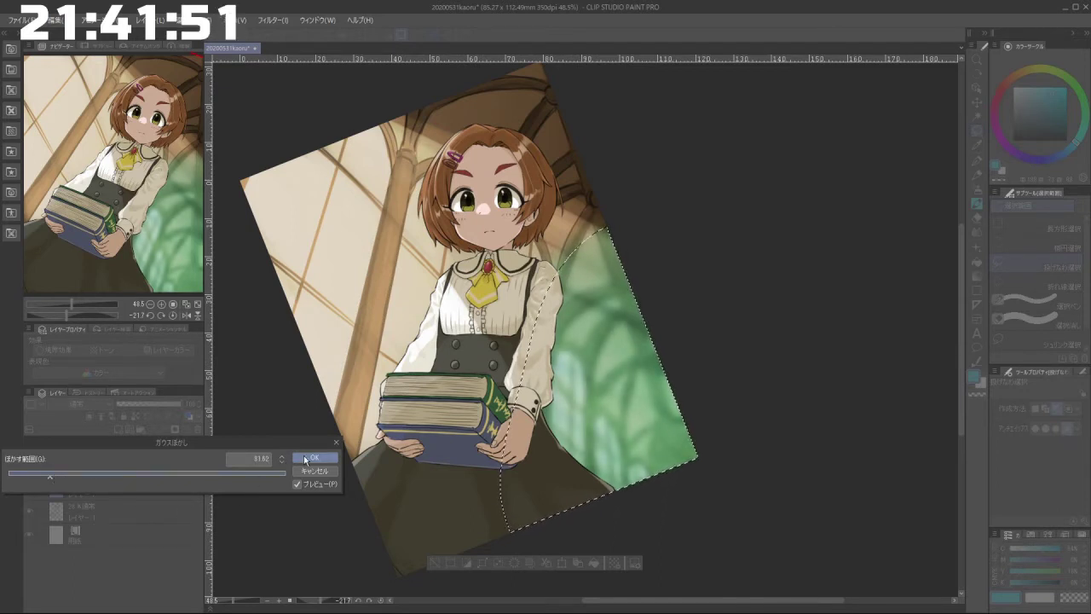
click(309, 459)
click(438, 565)
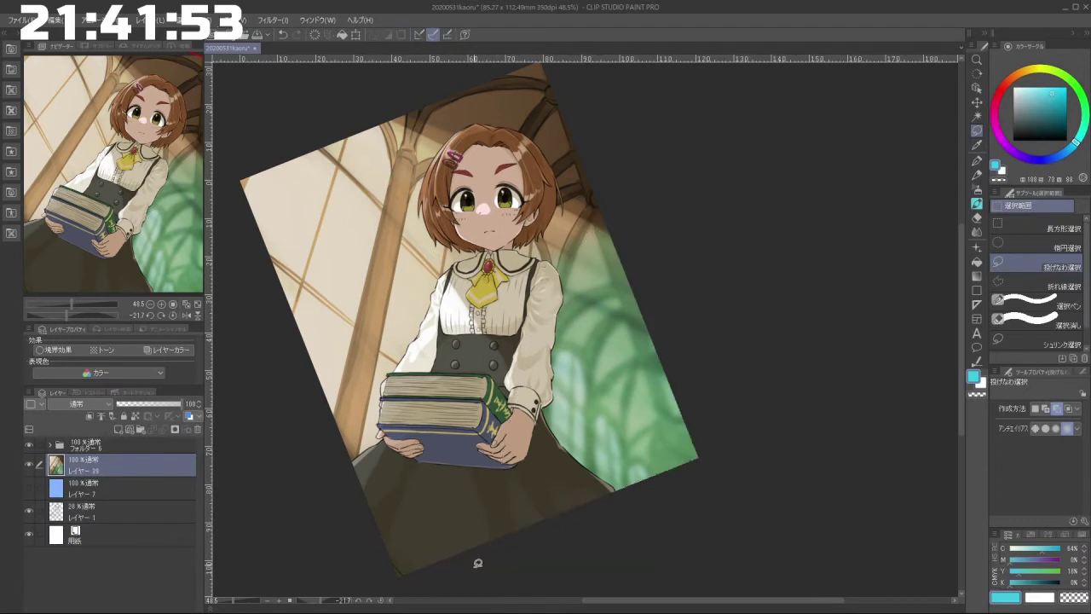
Step: Lasso-select the brown arch area behind the girl's head down through her skirt, redoing the first outline, and feather the selection border
mouse_move(555, 358)
mouse_down()
mouse_move(541, 511)
mouse_move(485, 607)
mouse_up()
key(ctrl+z)
mouse_move(528, 524)
mouse_down()
mouse_move(553, 329)
mouse_move(603, 217)
mouse_up()
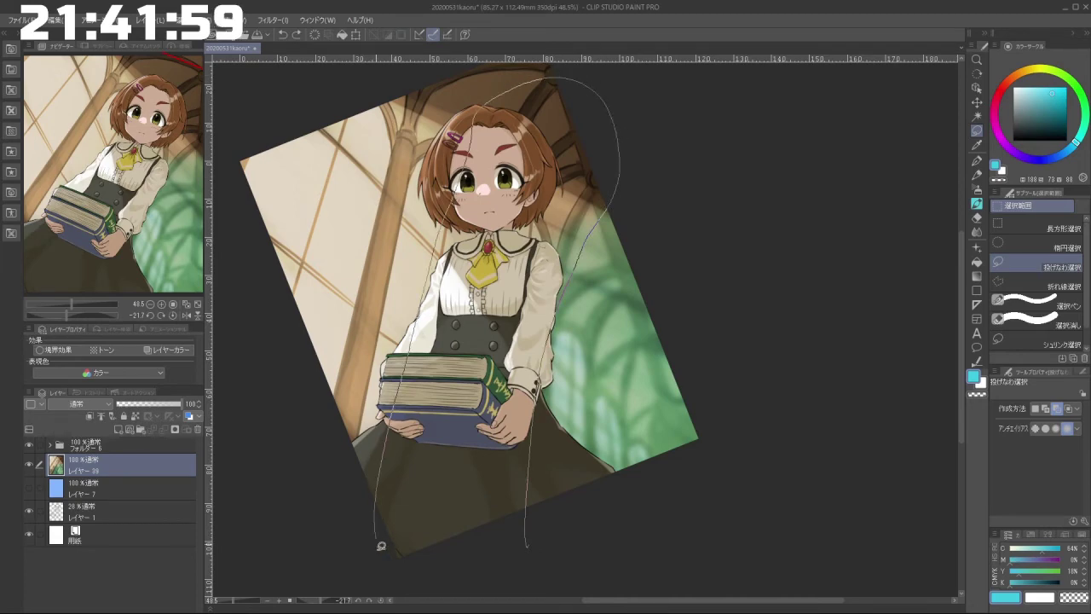
drag(381, 545, 394, 556)
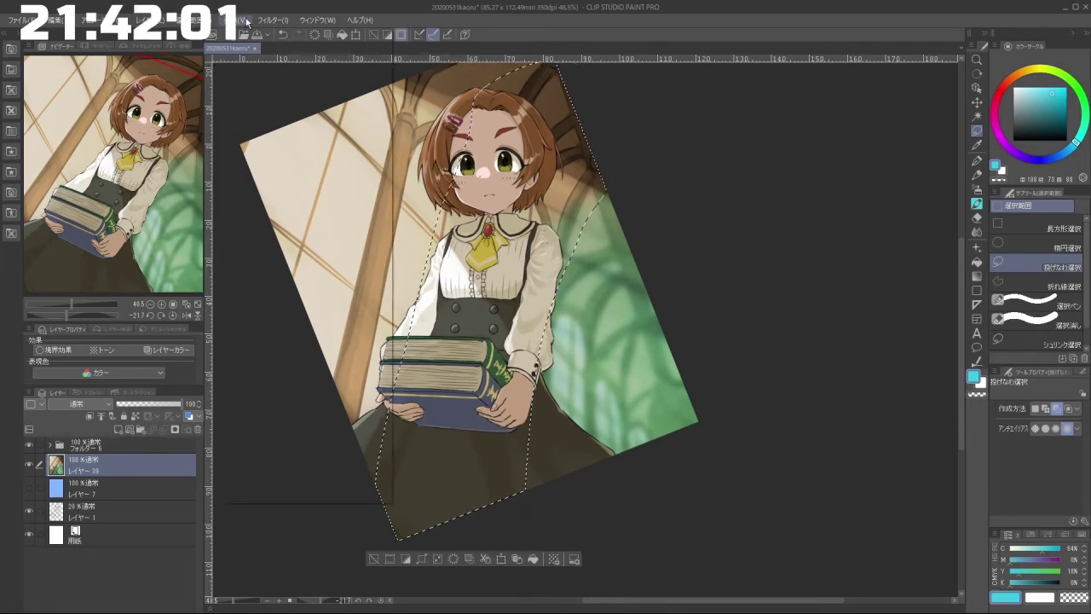
click(232, 19)
click(252, 121)
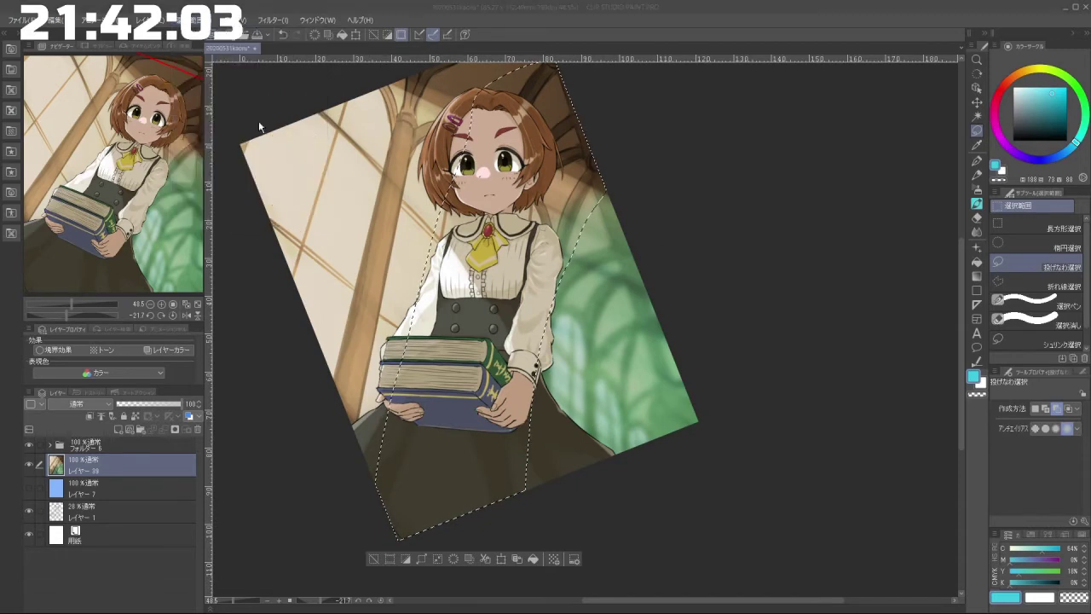
click(615, 268)
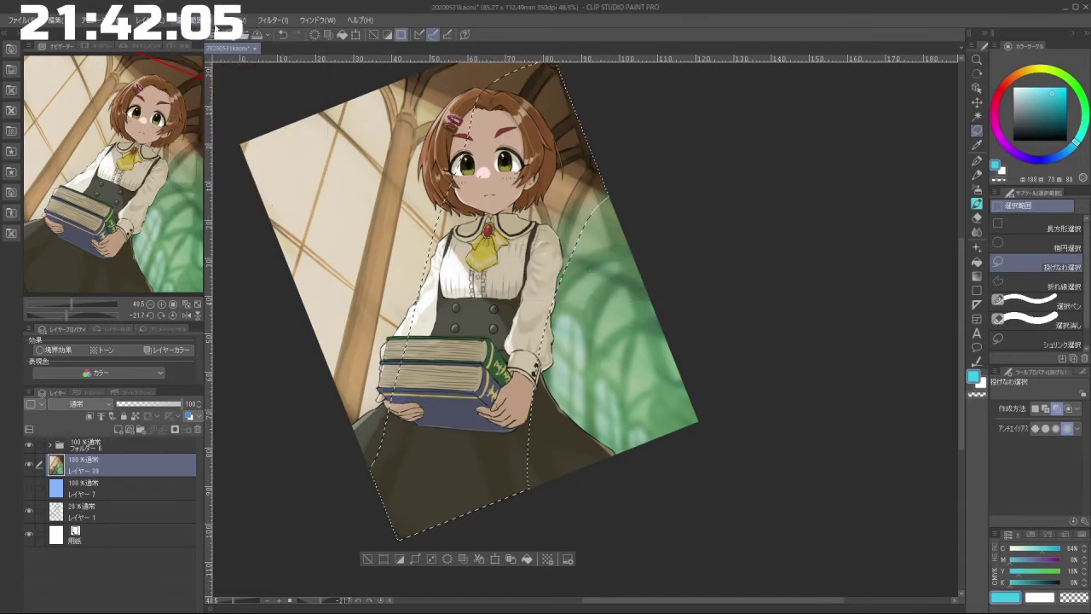
Step: Apply a Gaussian blur with a range of about 35 to the selected arch area, and deselect it
click(283, 20)
mouse_move(316, 41)
click(400, 53)
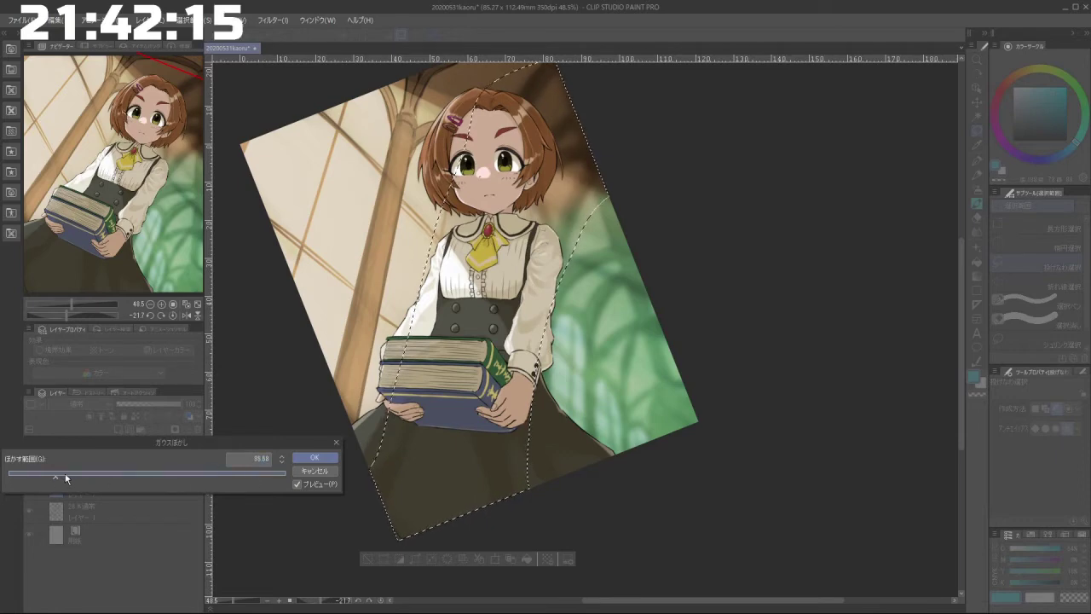
click(303, 458)
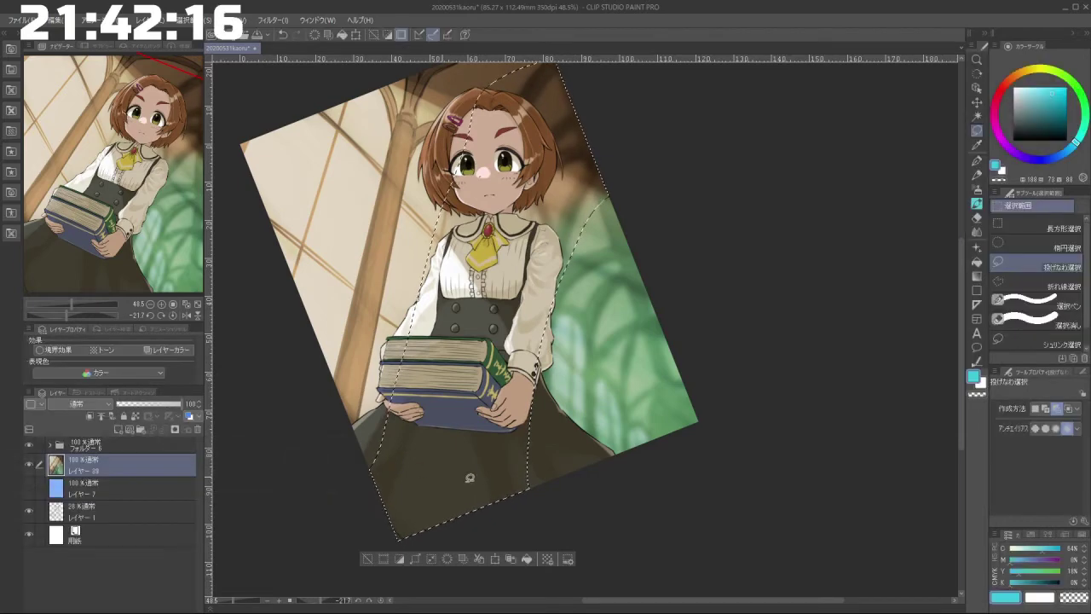
click(370, 561)
Step: Lasso-select the outer bottom corner of the green arches beside the skirt on the background layer
drag(388, 546, 644, 469)
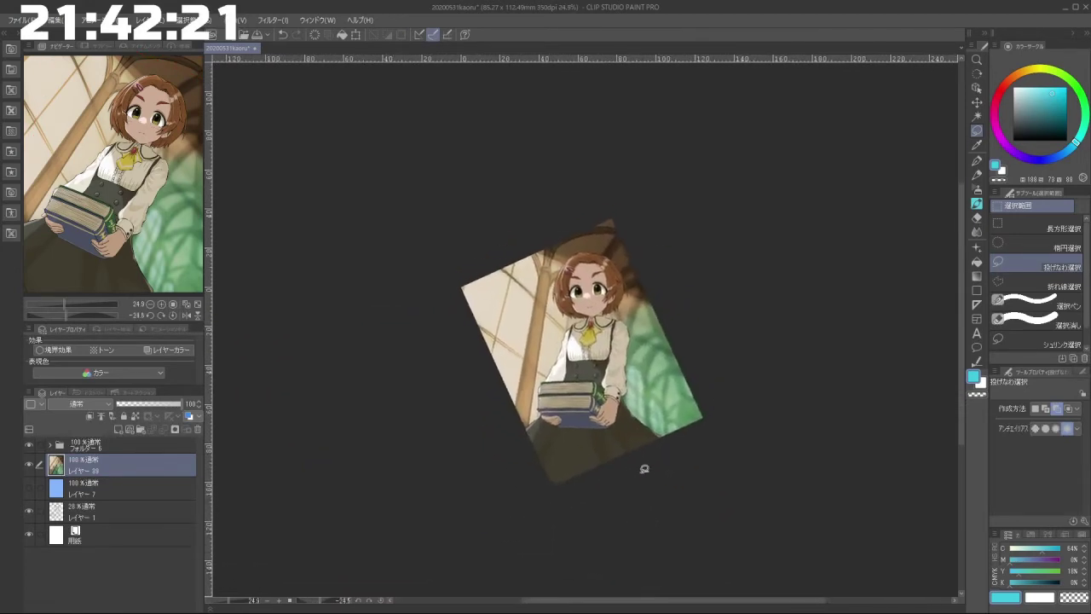
scroll(645, 468, up, 2)
drag(754, 314, 798, 506)
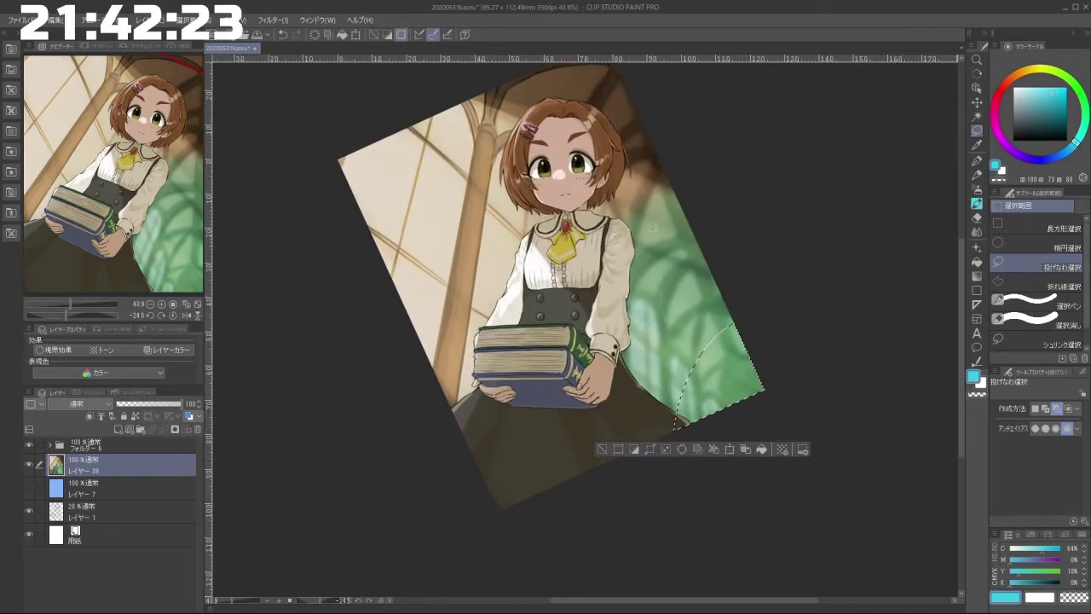
Step: Apply a stronger Gaussian blur with a range of about 122.5 to the selected green corner, and deselect it
click(253, 22)
mouse_move(303, 38)
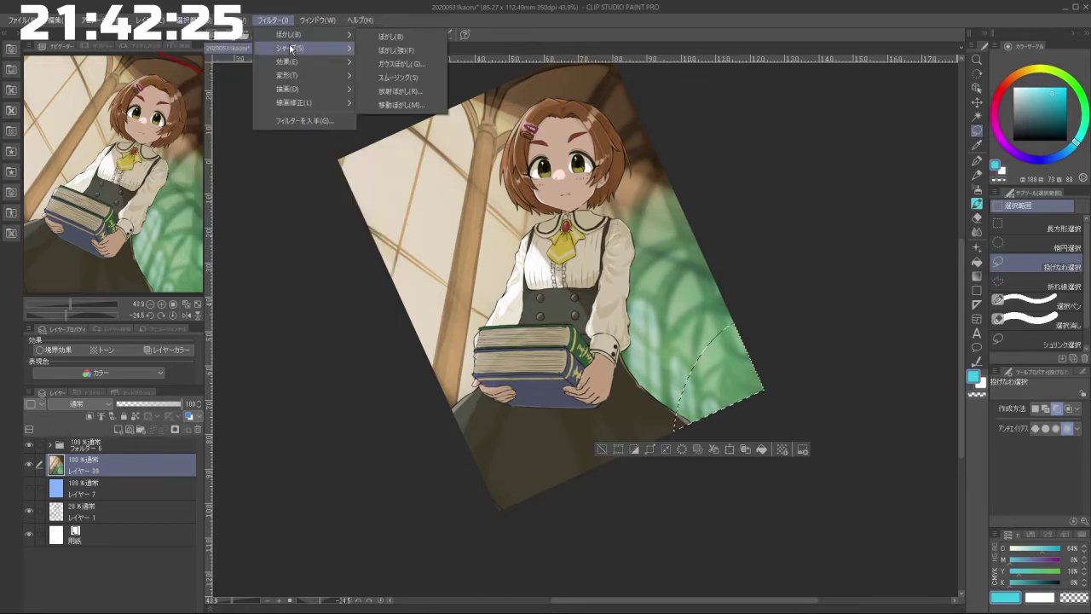
click(400, 64)
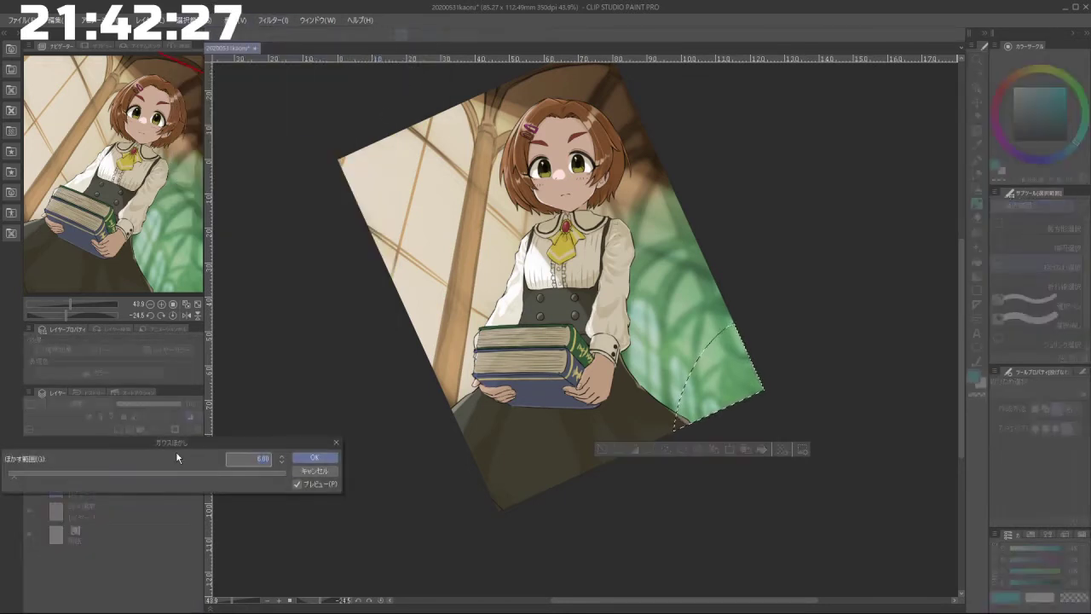
click(177, 474)
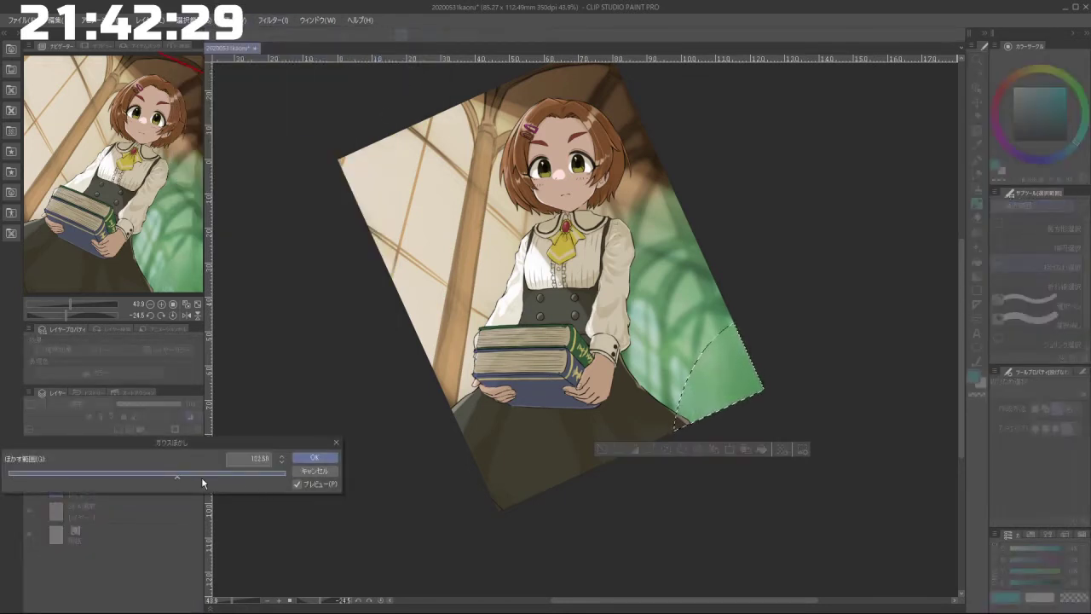
click(314, 457)
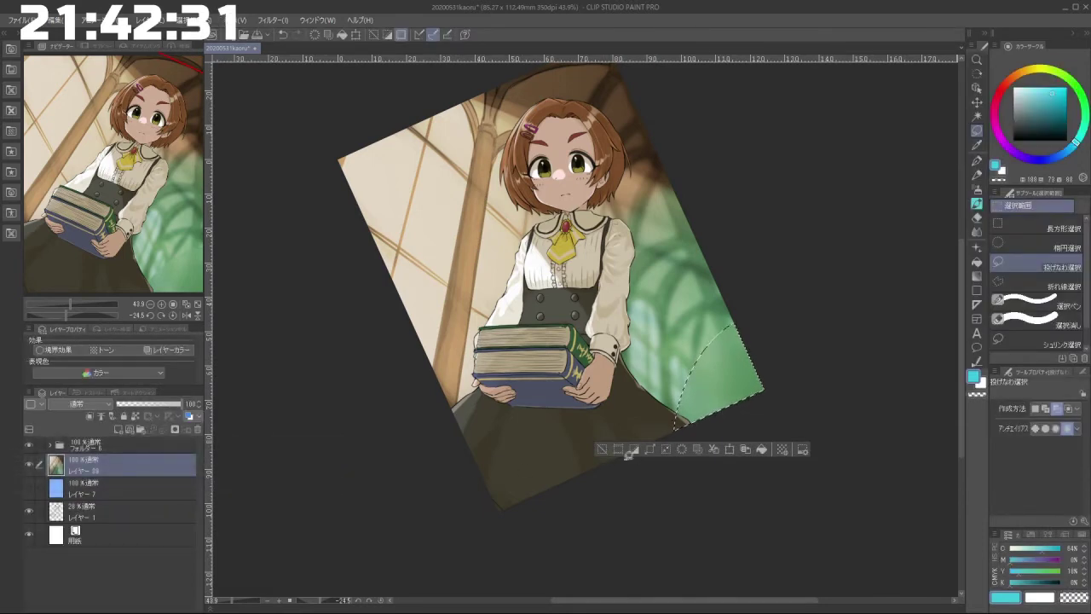
click(602, 450)
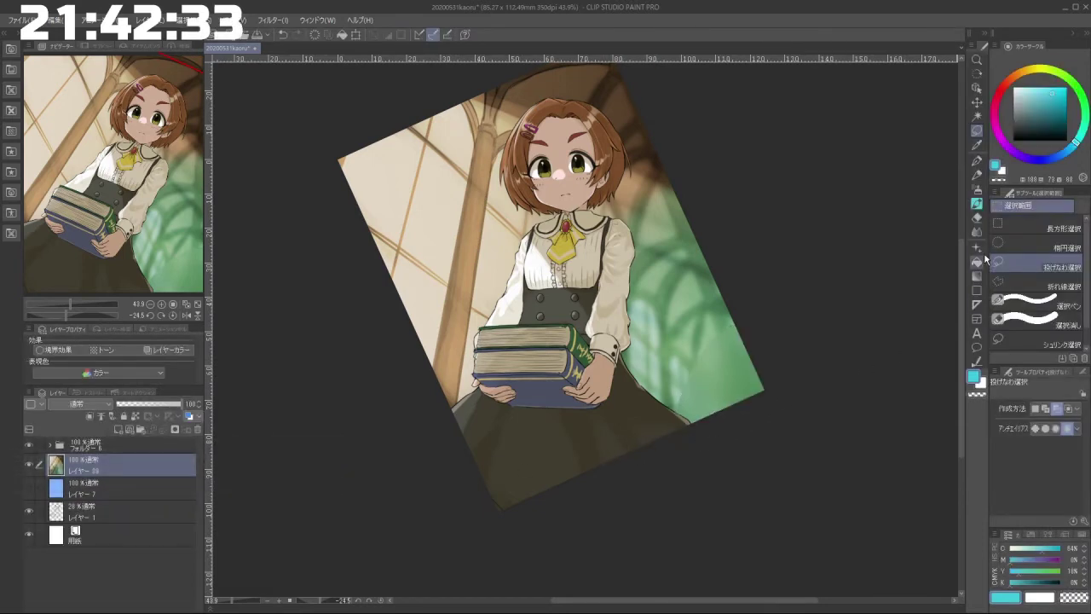
Step: Soften the transition around the blurred green corner with the Blur blending brush
click(978, 231)
drag(716, 339, 714, 338)
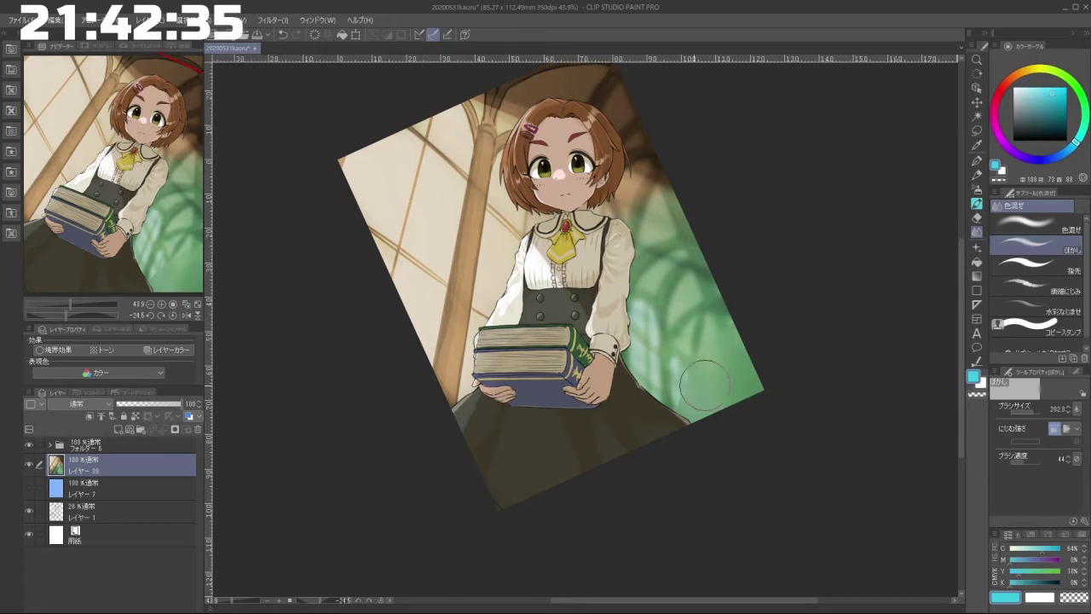
drag(766, 476, 741, 439)
drag(546, 516, 750, 348)
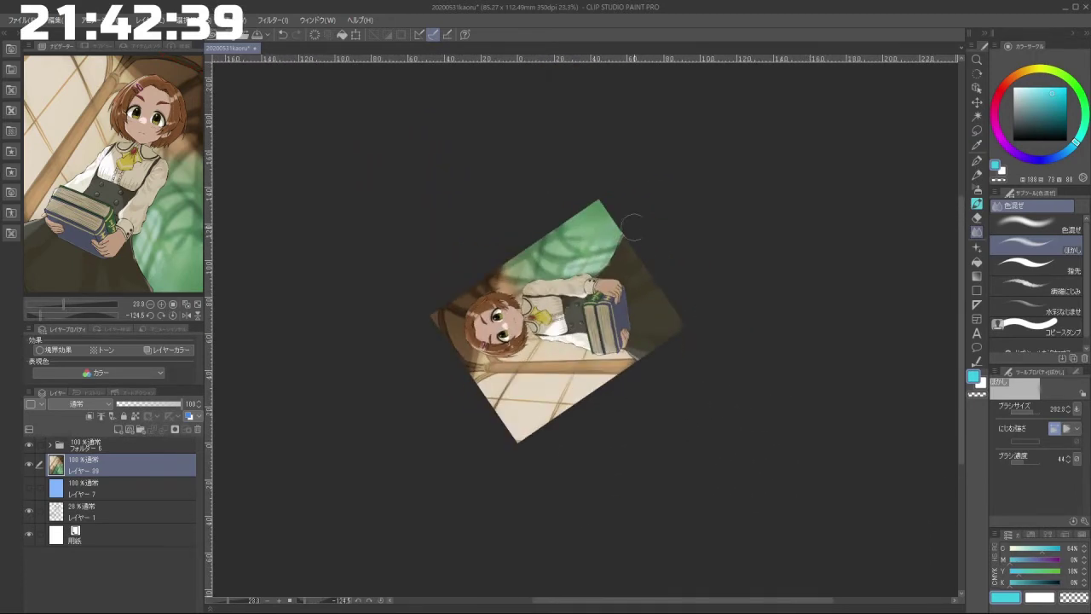
drag(632, 227, 598, 533)
drag(443, 542, 759, 405)
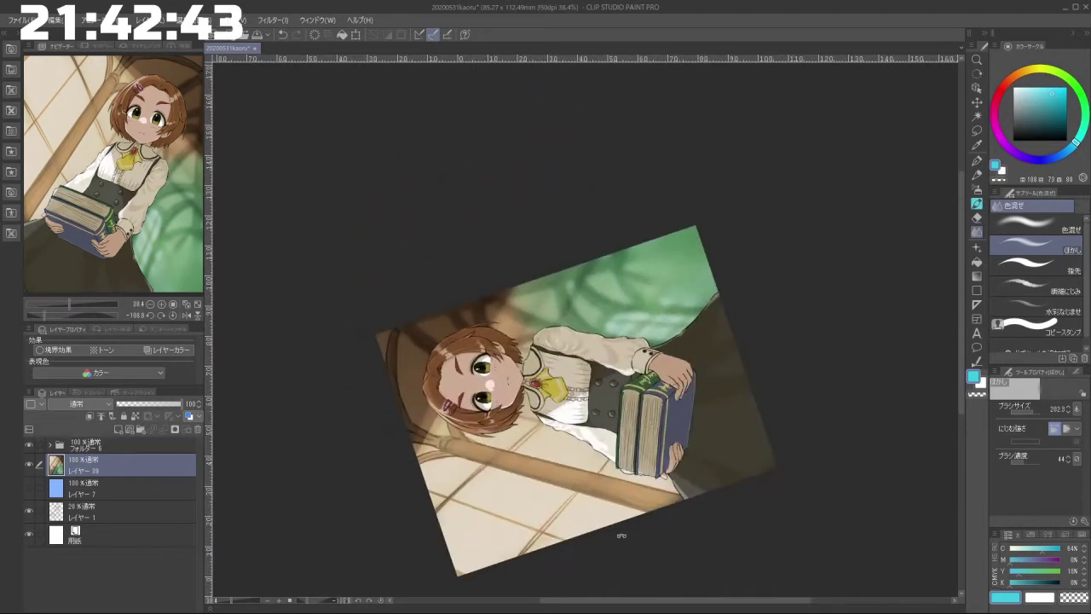
drag(621, 536, 641, 548)
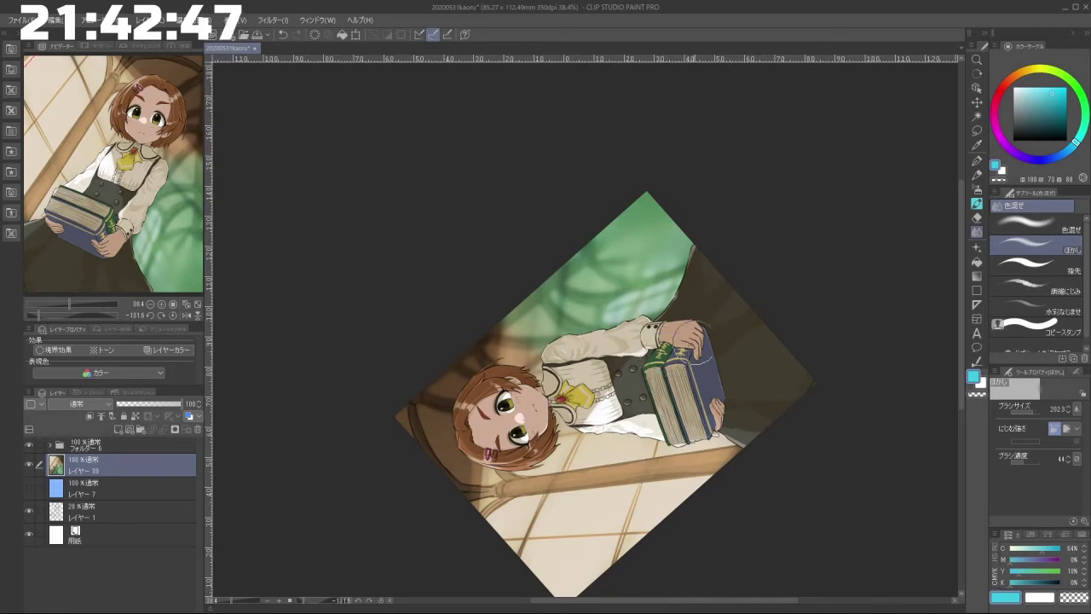
drag(762, 333, 613, 491)
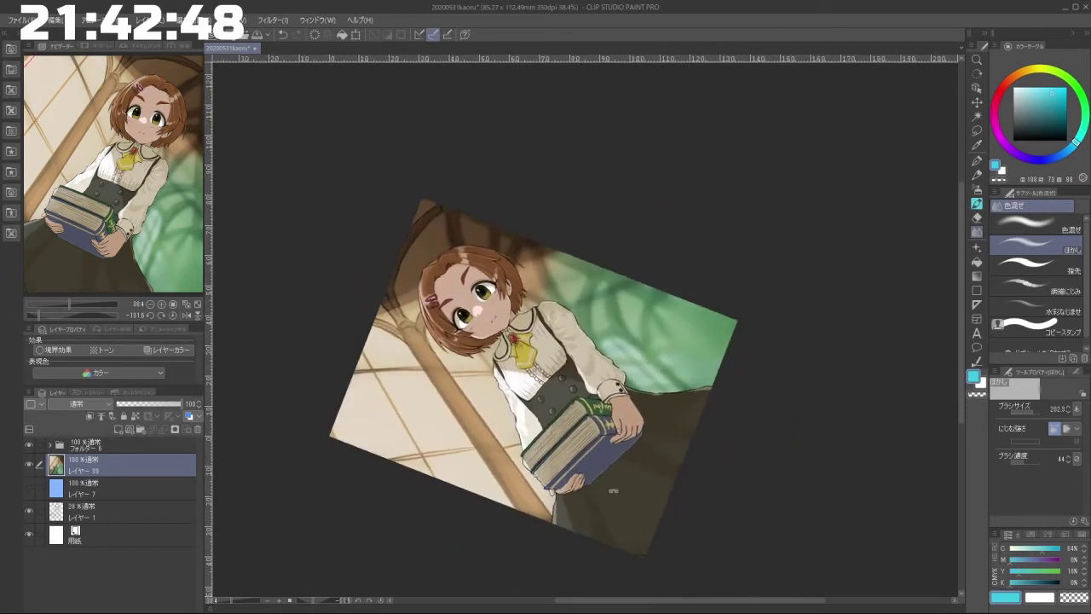
Step: Sample the cream colour of the window panes, try it with the watercolour brush over the green arches, and pick a lighter cream
alt+click(473, 362)
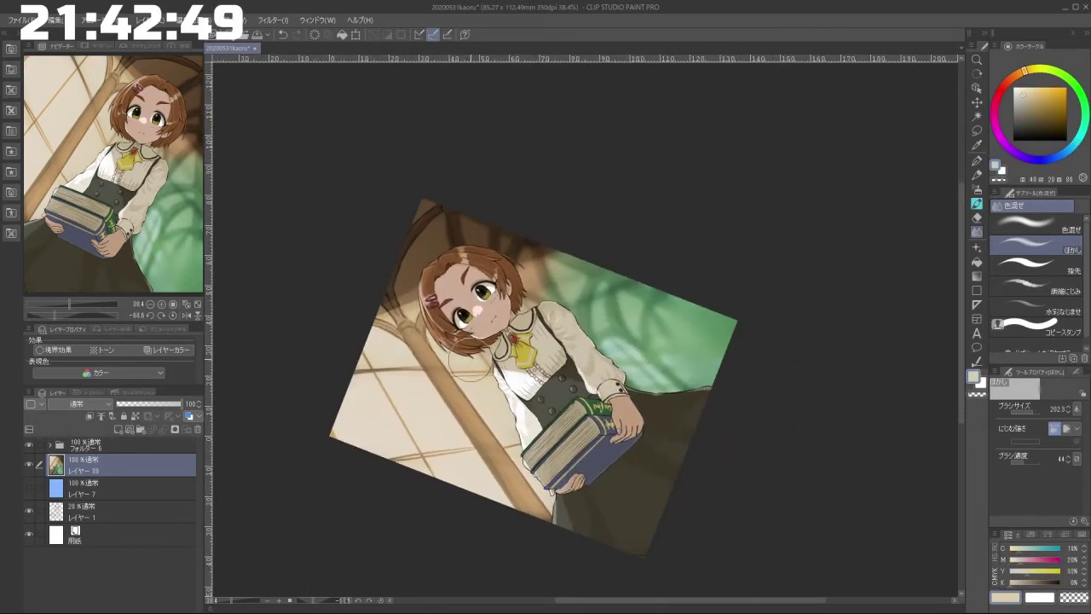
click(979, 206)
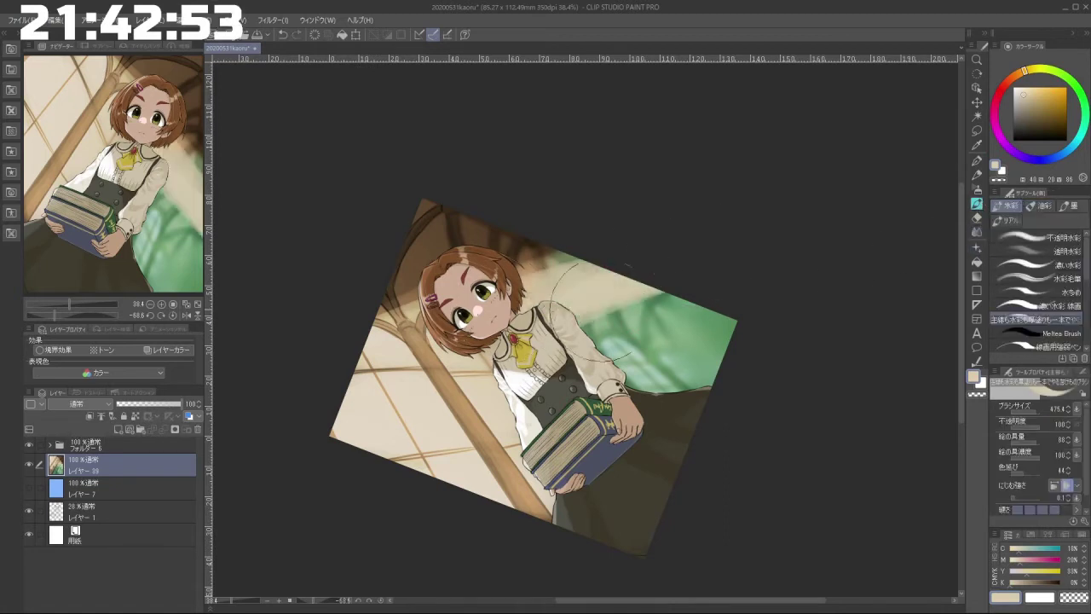
drag(590, 285, 658, 269)
key(ctrl+z)
click(1019, 89)
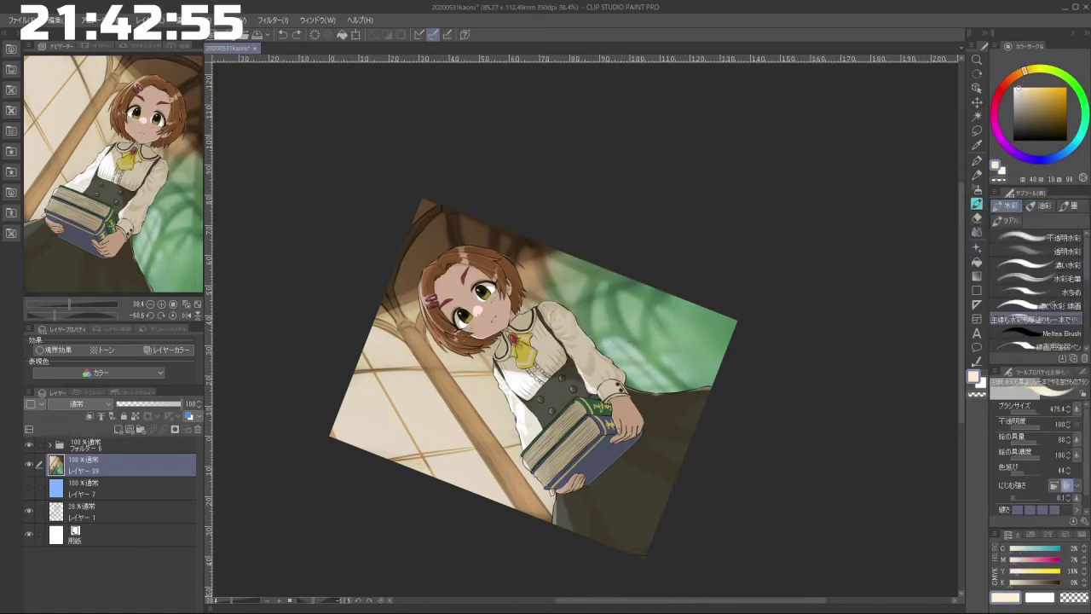
Step: Try pale cream light streaks across the green arches, enlarging the brush to about 637 between attempts
drag(536, 297, 636, 263)
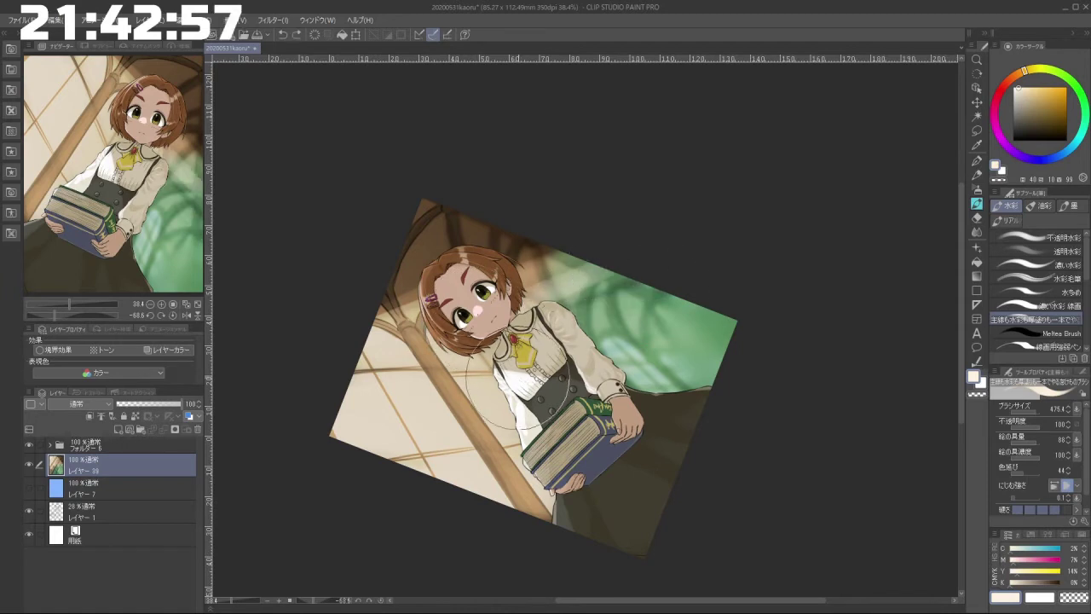
key(ctrl+z)
mouse_move(601, 337)
mouse_down()
mouse_move(719, 301)
mouse_move(662, 329)
mouse_move(718, 314)
mouse_move(628, 315)
mouse_up()
key(ctrl+z)
key(ctrl+z)
key(bracketright)
key(bracketright)
drag(669, 275, 590, 331)
key(ctrl+z)
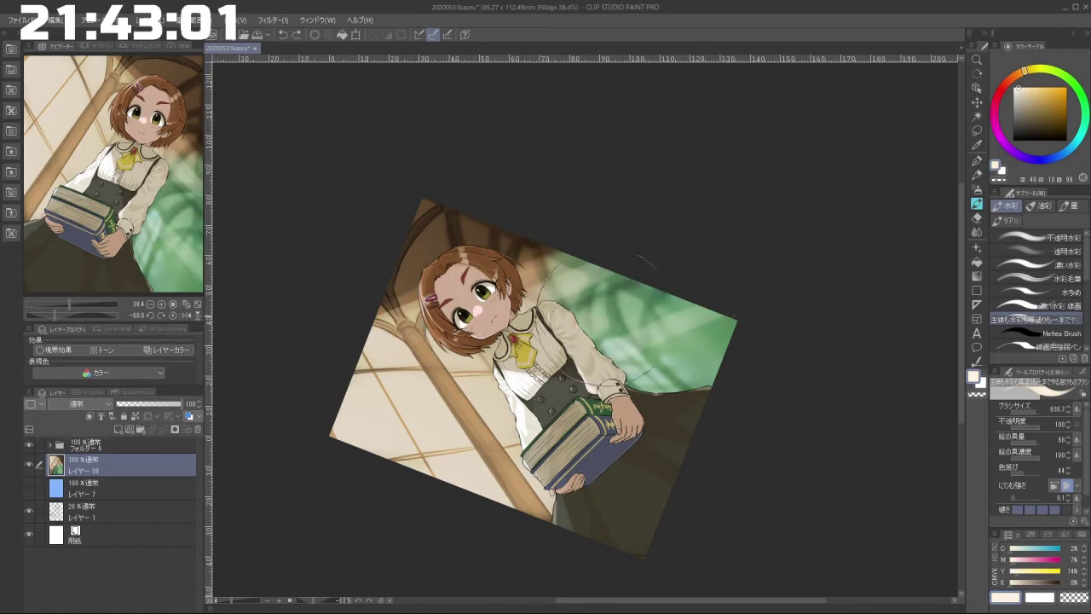
Step: Try several broad diagonal light rays over the green arches from the sleeve towards the canvas edge
key(ctrl+z)
mouse_move(665, 271)
mouse_down()
mouse_move(590, 331)
mouse_move(690, 278)
mouse_up()
drag(588, 322, 627, 300)
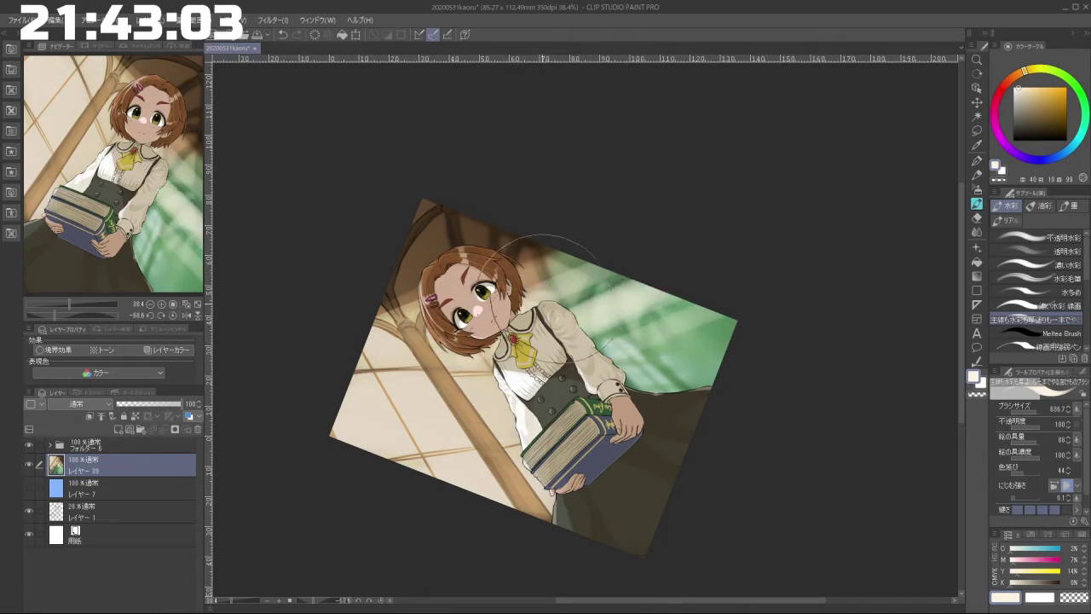
key(ctrl+z)
drag(550, 311, 626, 273)
mouse_move(653, 378)
mouse_down()
mouse_move(681, 351)
mouse_move(718, 338)
mouse_move(694, 329)
mouse_move(722, 312)
mouse_up()
key(ctrl+z)
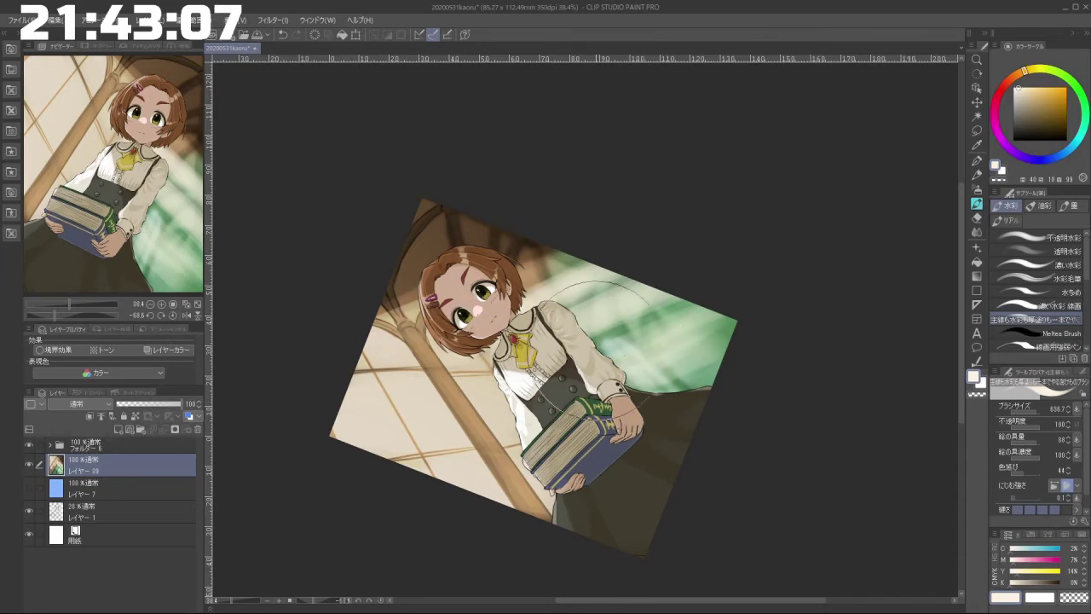
drag(602, 349, 680, 309)
drag(681, 383, 715, 364)
Step: Try one more broad ray beside the shoulder, and undo the series of light rays on the green arches
mouse_move(482, 266)
mouse_down()
mouse_move(471, 334)
mouse_move(685, 491)
mouse_move(666, 322)
mouse_move(580, 463)
mouse_move(520, 438)
mouse_move(549, 415)
mouse_move(543, 388)
mouse_move(540, 415)
mouse_move(584, 381)
mouse_up()
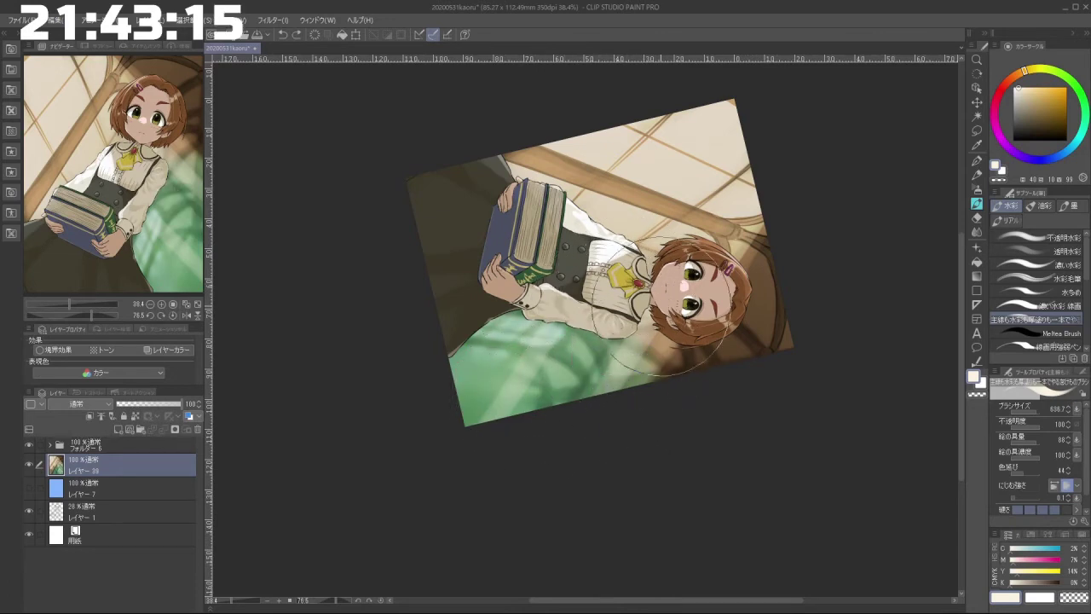
mouse_move(664, 309)
mouse_down()
mouse_move(569, 446)
mouse_move(567, 423)
mouse_up()
key(ctrl+z)
key(ctrl+z)
key(ctrl+z)
key(ctrl+z)
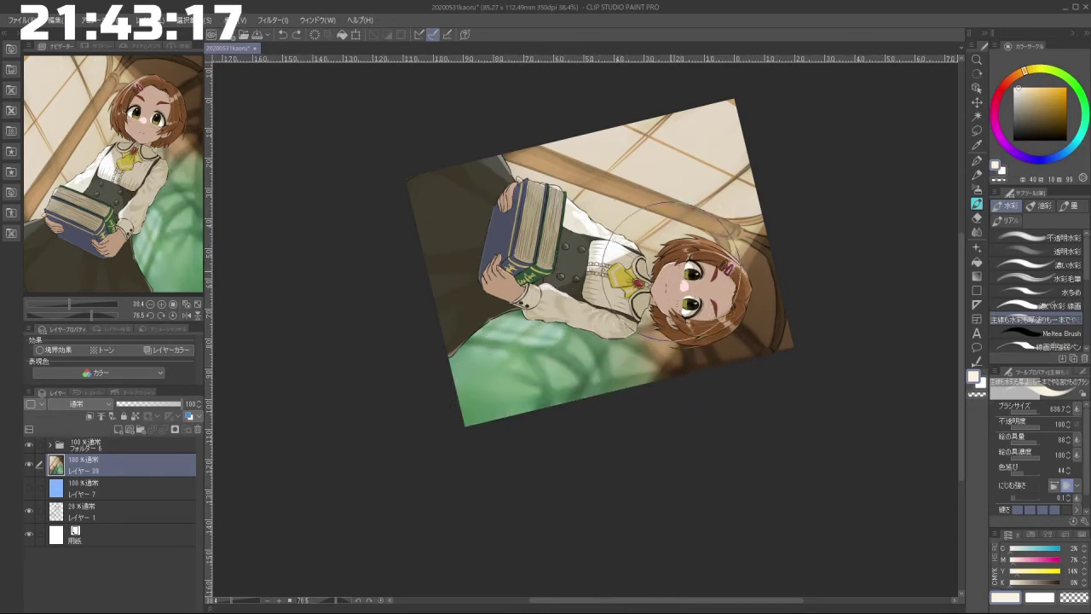
Step: Try a single broad light ray running from the girl's shoulder across the green arches, repeating the stroke several times
drag(663, 298, 580, 415)
key(ctrl+z)
drag(652, 300, 555, 424)
key(ctrl+z)
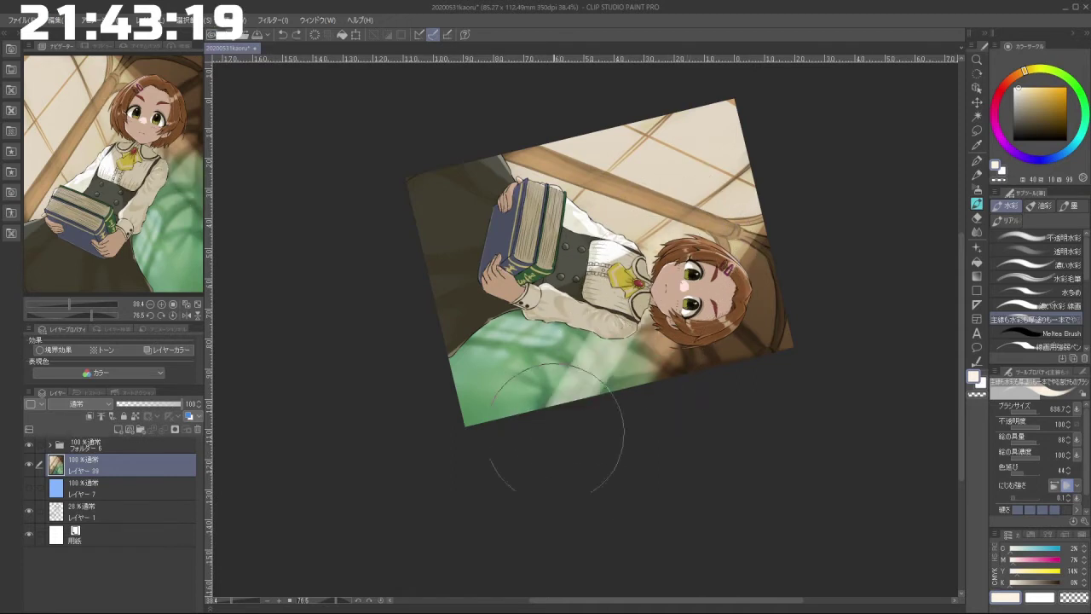
mouse_move(665, 310)
mouse_down()
mouse_move(595, 394)
mouse_move(569, 453)
mouse_up()
key(ctrl+z)
key(ctrl+z)
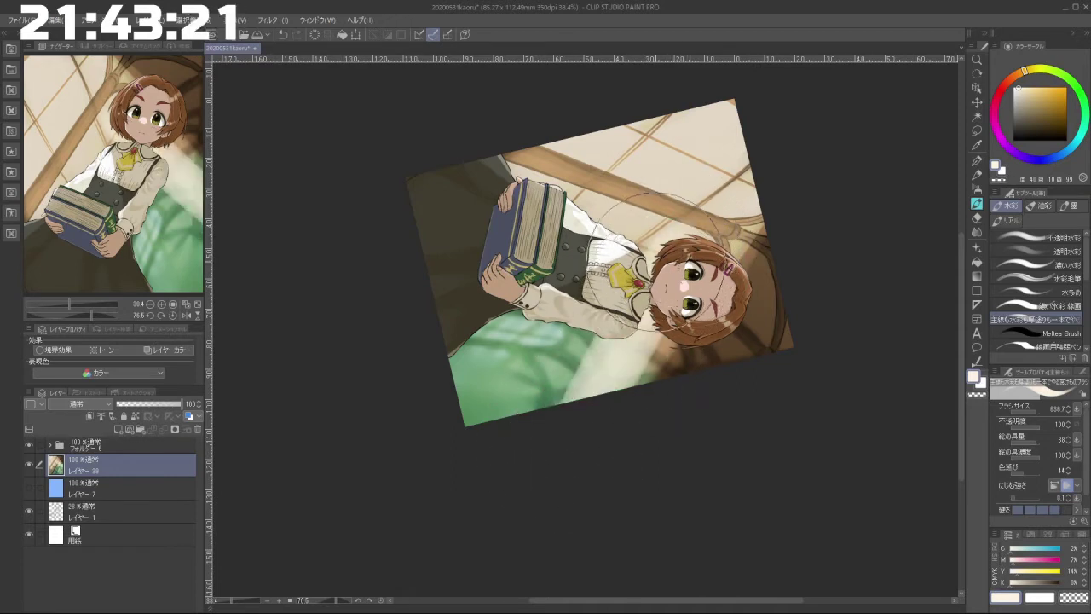
key(ctrl+z)
mouse_move(655, 299)
mouse_down()
mouse_move(556, 432)
mouse_move(534, 494)
mouse_move(659, 268)
mouse_move(587, 405)
mouse_move(577, 391)
mouse_up()
key(ctrl+z)
key(ctrl+z)
Step: Reduce the brush size and try a narrower light ray from the shoulder across the green arches
key(bracketleft)
key(bracketleft)
key(bracketleft)
key(bracketleft)
key(bracketleft)
key(bracketleft)
key(ctrl+z)
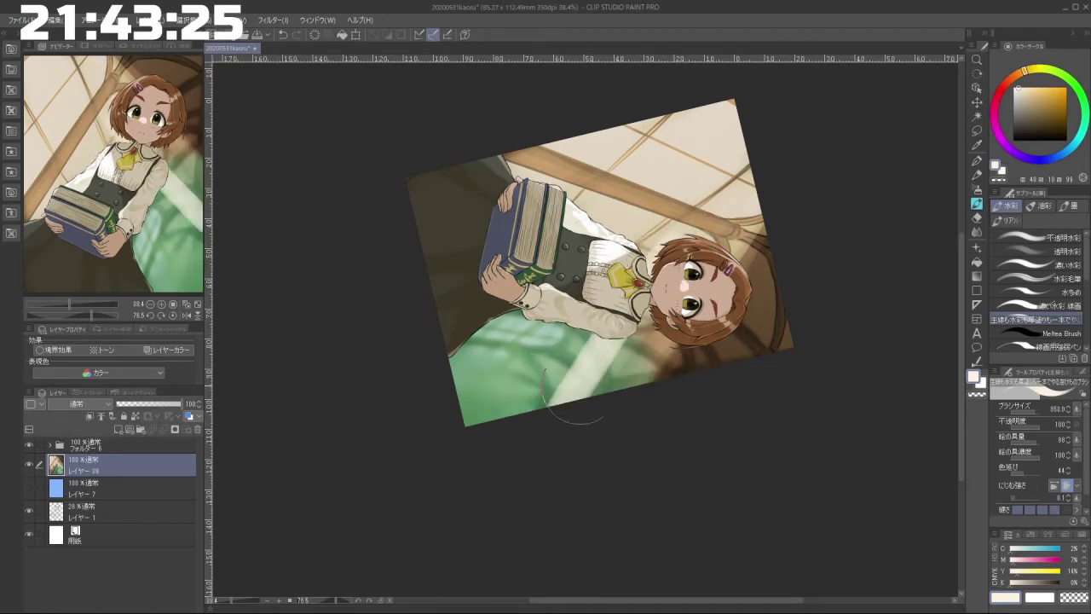
key(ctrl+z)
drag(650, 283, 585, 418)
mouse_move(534, 512)
mouse_down()
mouse_move(728, 398)
mouse_move(736, 312)
mouse_up()
drag(626, 311, 647, 323)
scroll(646, 324, down, 3)
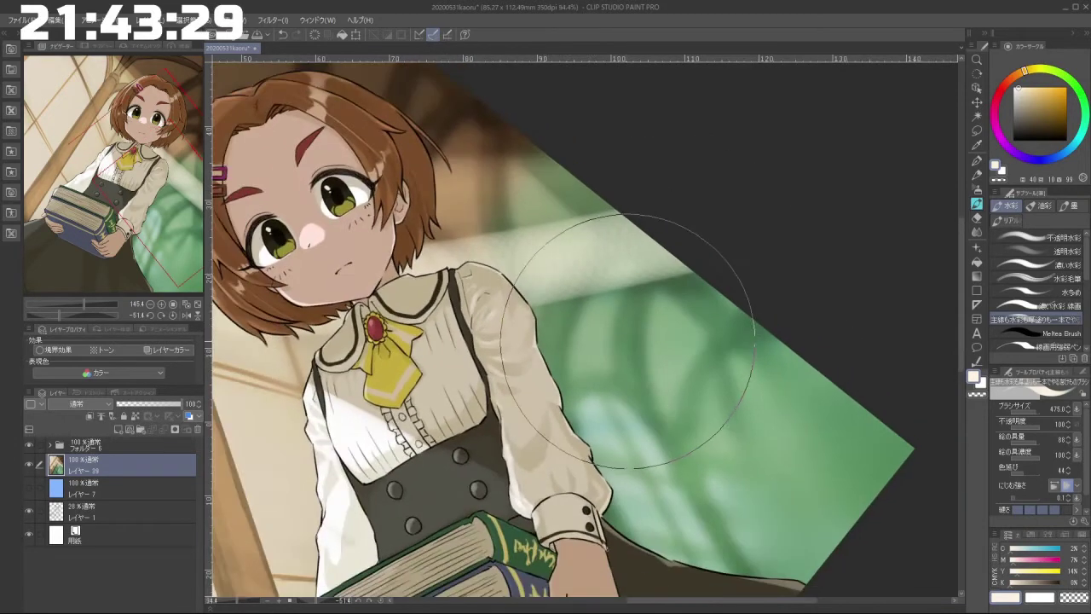
scroll(585, 341, down, 1)
scroll(634, 389, down, 1)
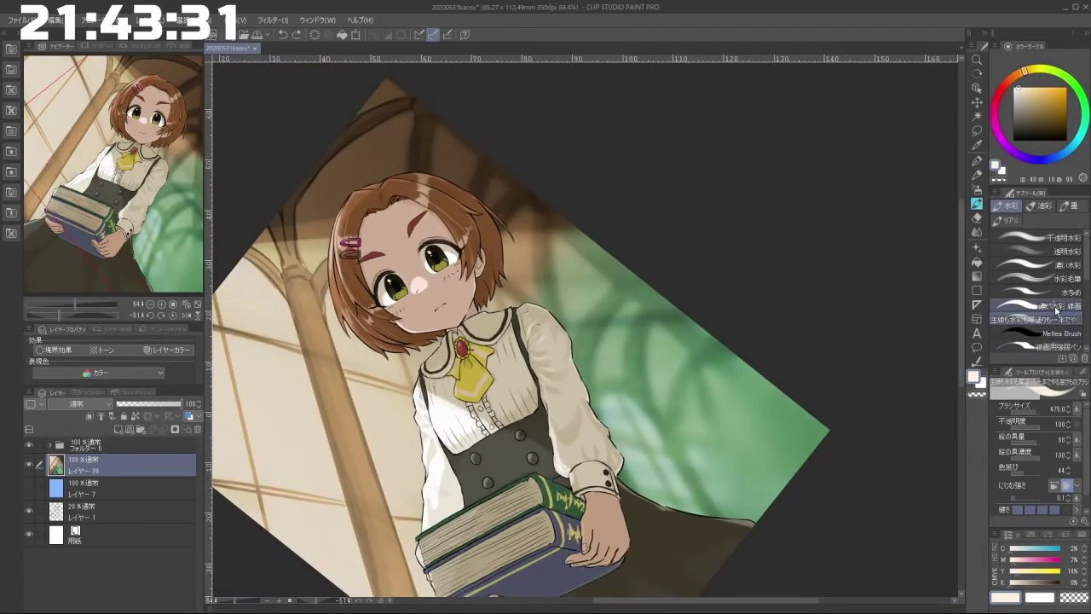
Step: Switch to the opaque watercolour brush, try soft light strokes beside the shoulder, and add a new layer above the background layer
click(1046, 240)
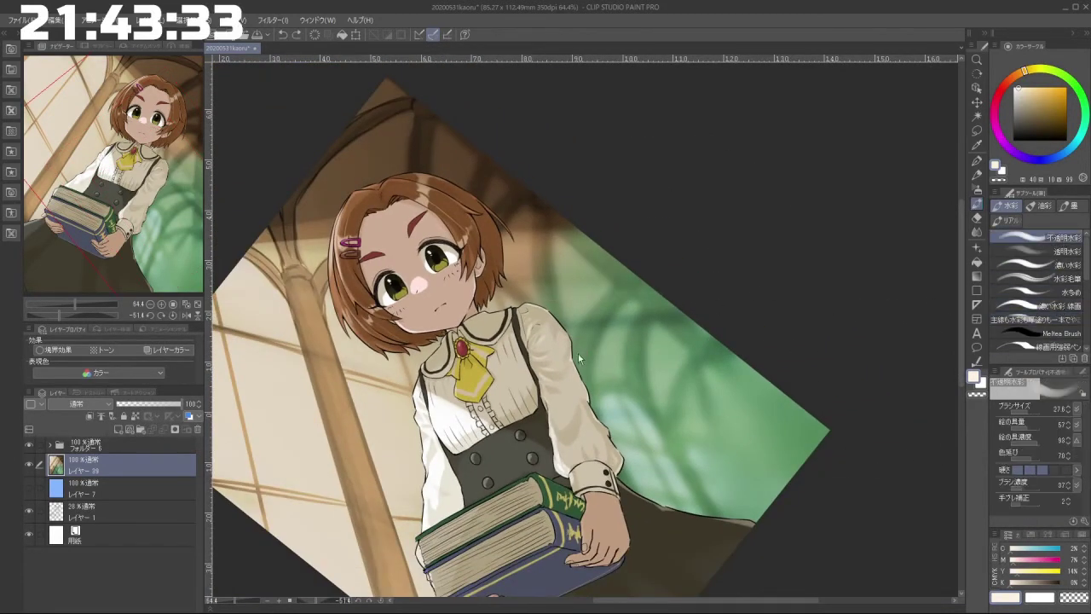
drag(578, 353, 637, 368)
drag(527, 286, 641, 297)
key(ctrl+z)
click(142, 425)
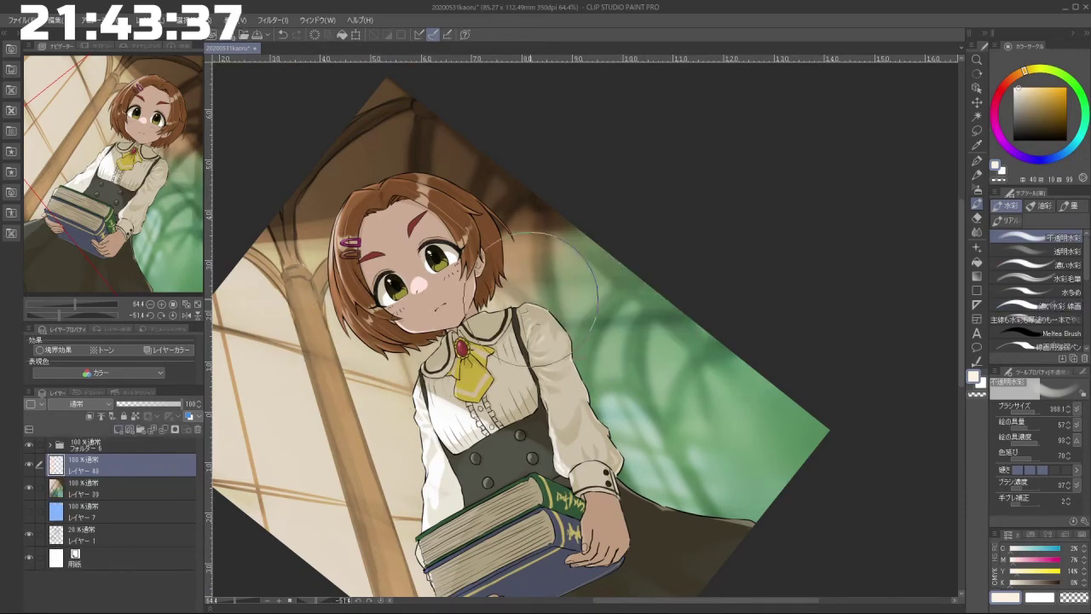
key(ctrl+z)
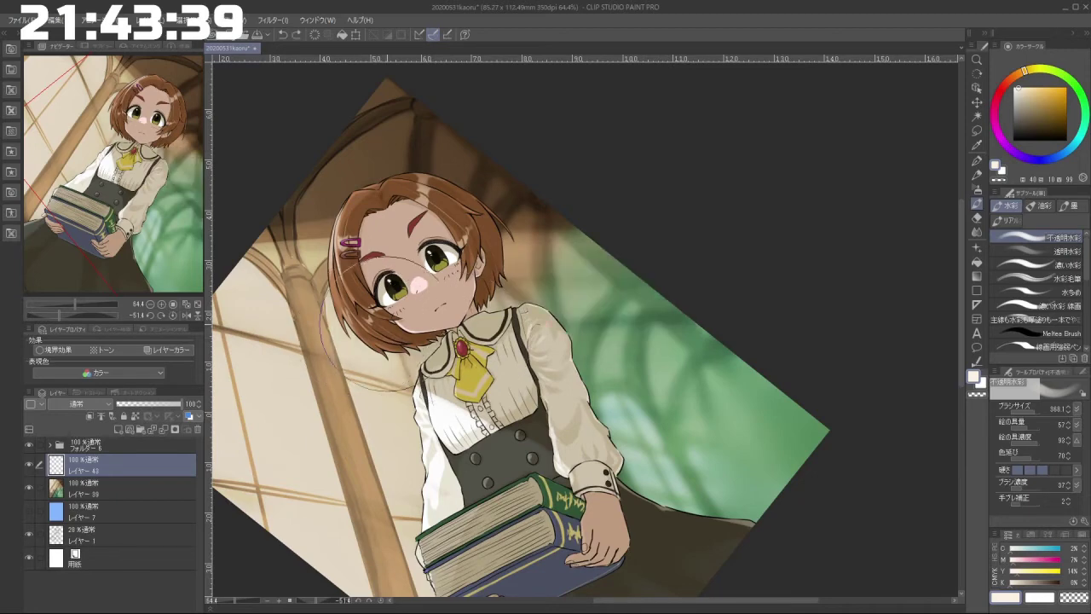
Step: Brush broad soft light across the upper part of the green arches on the new layer, undoing the strokes over the lower part
drag(477, 298, 772, 262)
drag(564, 354, 706, 338)
mouse_move(611, 394)
mouse_down()
mouse_move(666, 399)
mouse_move(828, 360)
mouse_up()
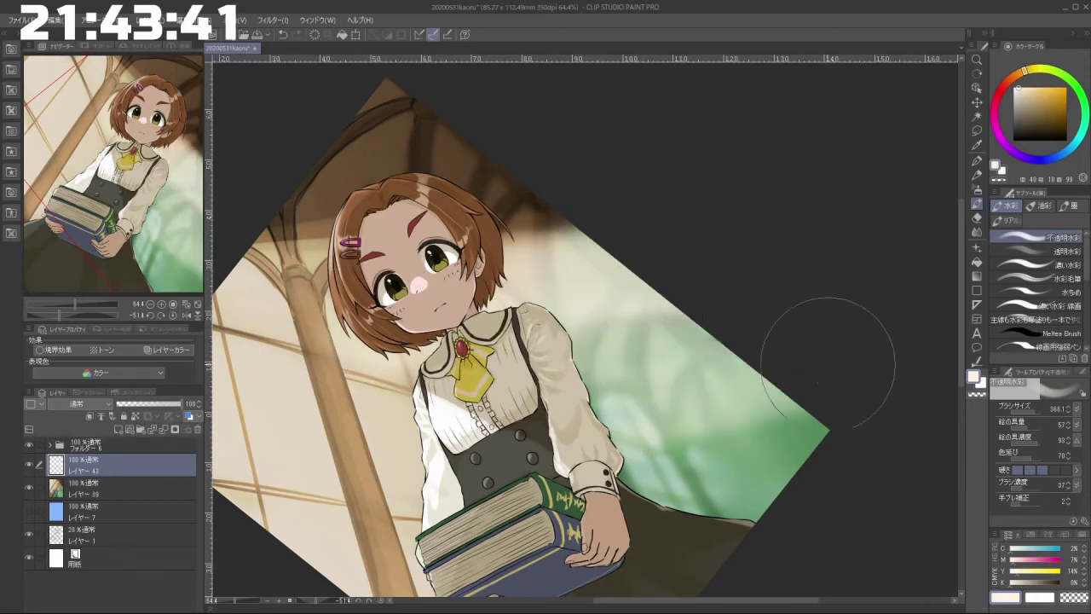
key(ctrl+z)
drag(677, 425, 646, 421)
drag(627, 419, 846, 364)
key(ctrl+z)
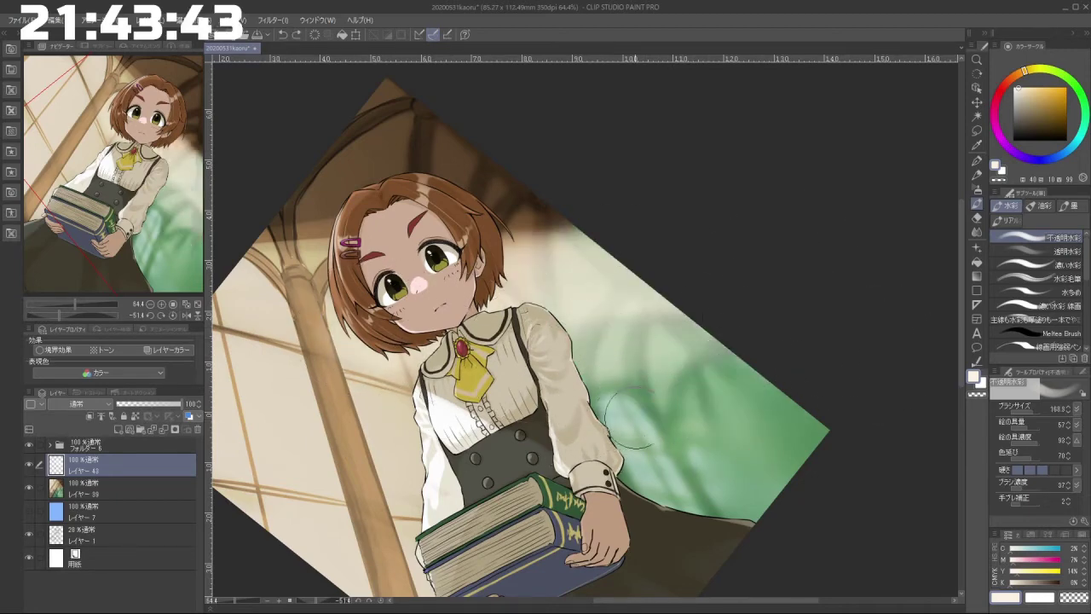
Step: Try long light strokes from the girl's sleeve across the lower green arches, and undo them
drag(651, 411, 896, 394)
key(ctrl+z)
key(ctrl+z)
drag(620, 411, 747, 388)
drag(552, 385, 813, 336)
key(ctrl+z)
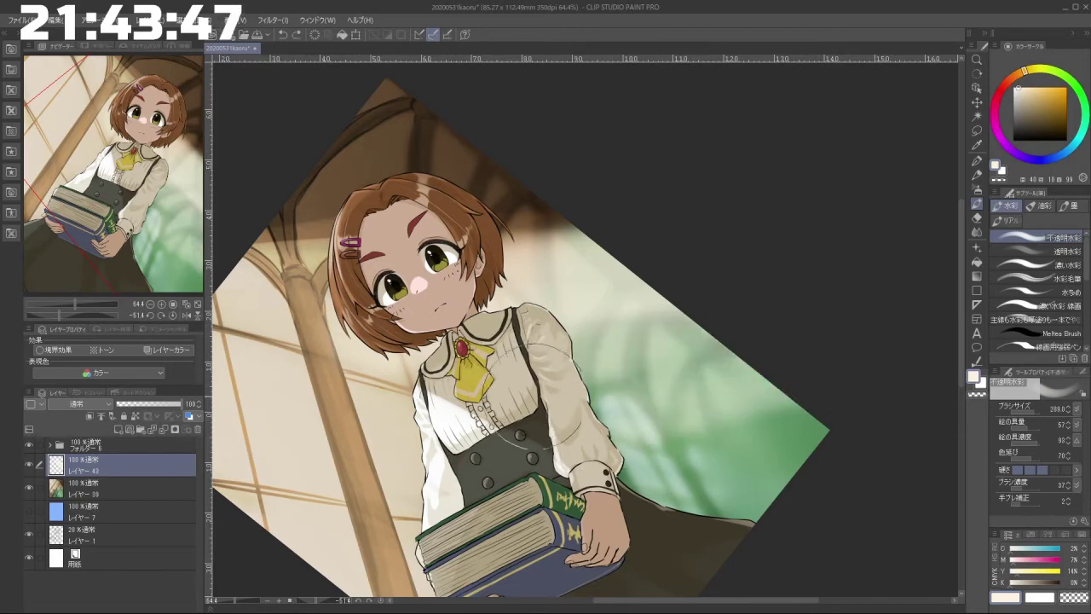
key(ctrl+z)
Step: Brush soft light from the sleeve across the lower green arches, undo the last stroke and reduce the brush size
drag(560, 372, 835, 364)
mouse_move(717, 445)
mouse_down()
mouse_move(824, 430)
mouse_move(768, 455)
mouse_up()
key(ctrl+z)
key(bracketleft)
key(bracketleft)
key(bracketleft)
key(bracketleft)
key(bracketleft)
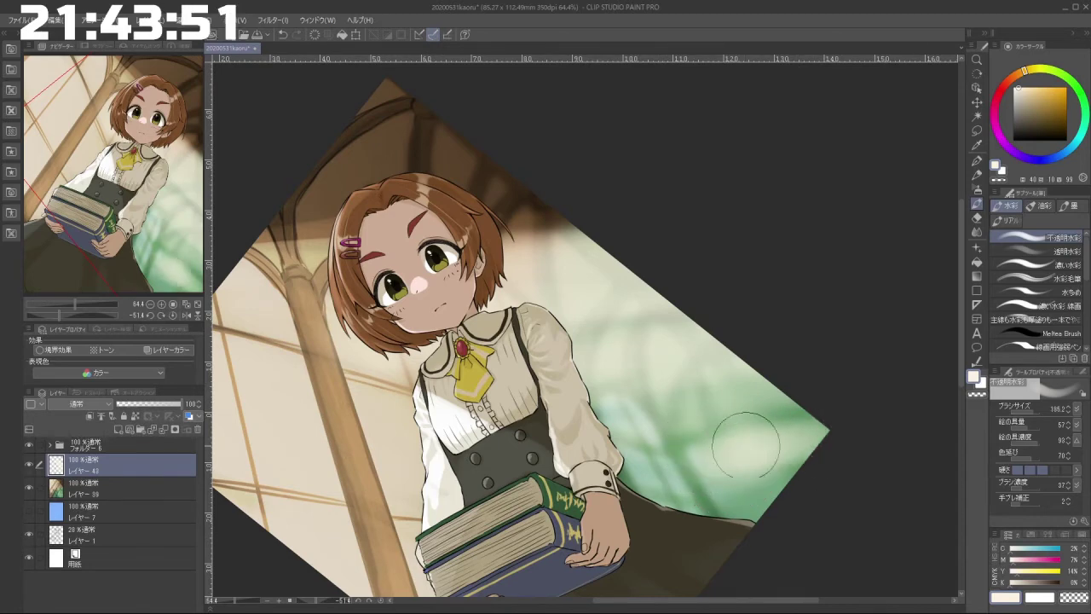
Step: Dab more soft light at the corner of the green arches beside the skirt, and undo the last strokes
scroll(720, 468, down, 4)
drag(500, 517, 730, 443)
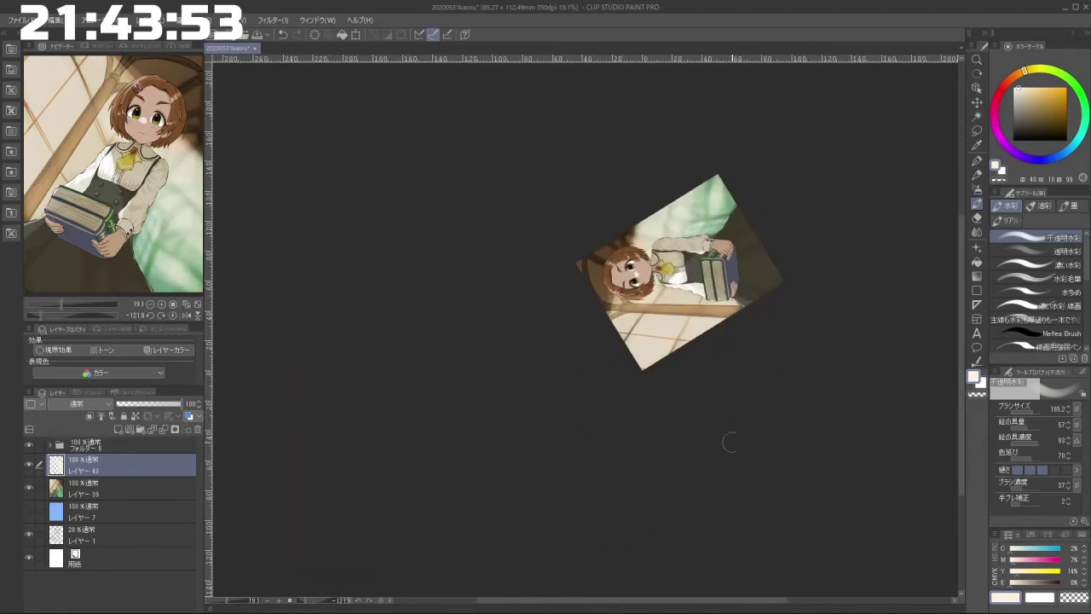
mouse_move(724, 215)
mouse_down()
mouse_move(726, 188)
mouse_move(700, 192)
mouse_move(706, 229)
mouse_move(699, 191)
mouse_move(729, 199)
mouse_up()
key(ctrl+z)
key(ctrl+z)
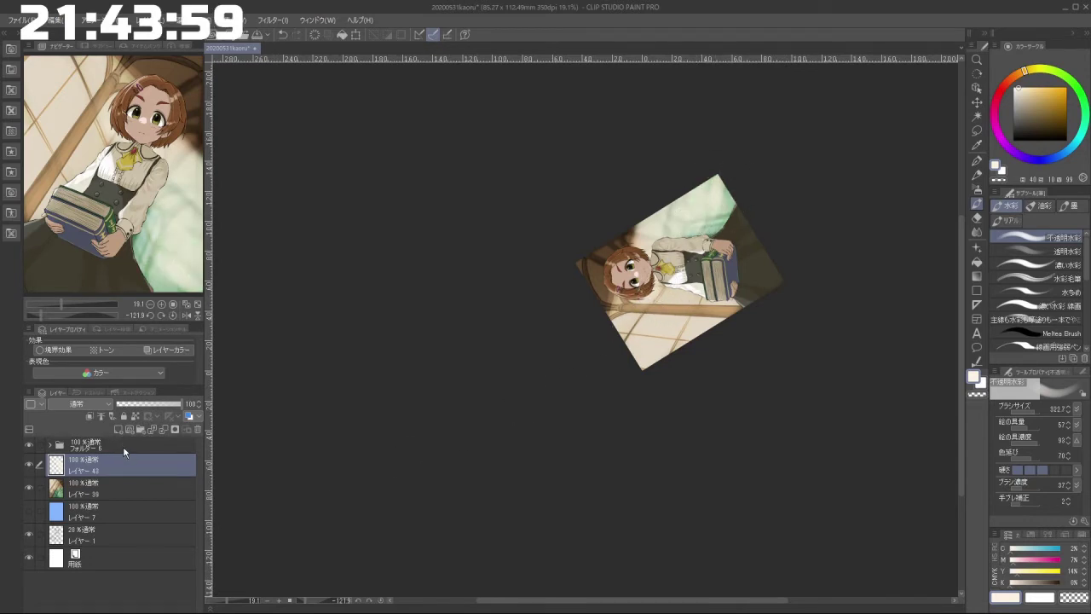
Step: Add a new layer above the character folder and brush a broad light ray across the girl's head, redoing the stroke once
click(123, 446)
key(ctrl+shift+n)
drag(615, 344, 644, 223)
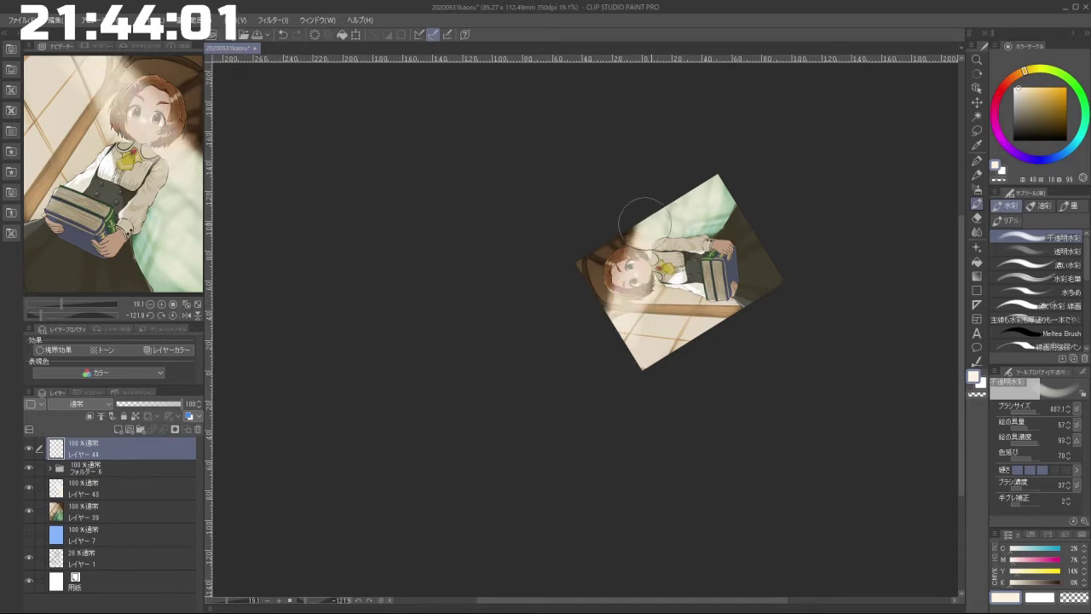
key(ctrl+z)
drag(618, 346, 663, 198)
mouse_move(735, 330)
mouse_down()
mouse_move(600, 510)
mouse_move(504, 539)
mouse_up()
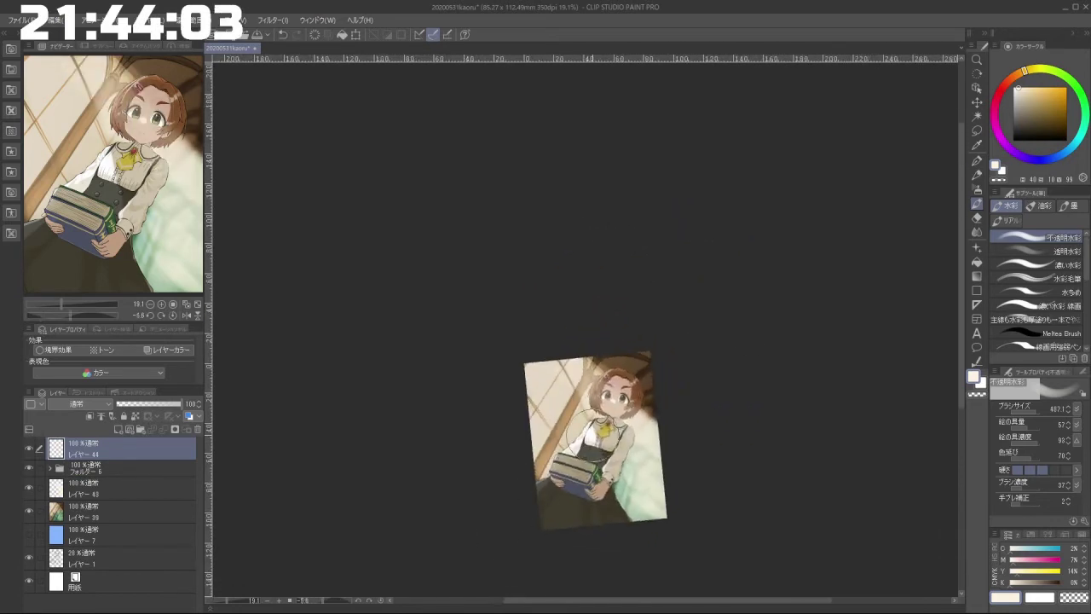
Step: Brush a larger soft glow from the window across the girl, undoing the first stroke
mouse_move(549, 365)
mouse_down()
mouse_move(570, 417)
mouse_move(638, 467)
mouse_move(674, 480)
mouse_move(696, 465)
mouse_up()
key(ctrl+z)
scroll(612, 503, up, 5)
scroll(708, 465, down, 5)
scroll(657, 469, up, 5)
drag(627, 512, 662, 500)
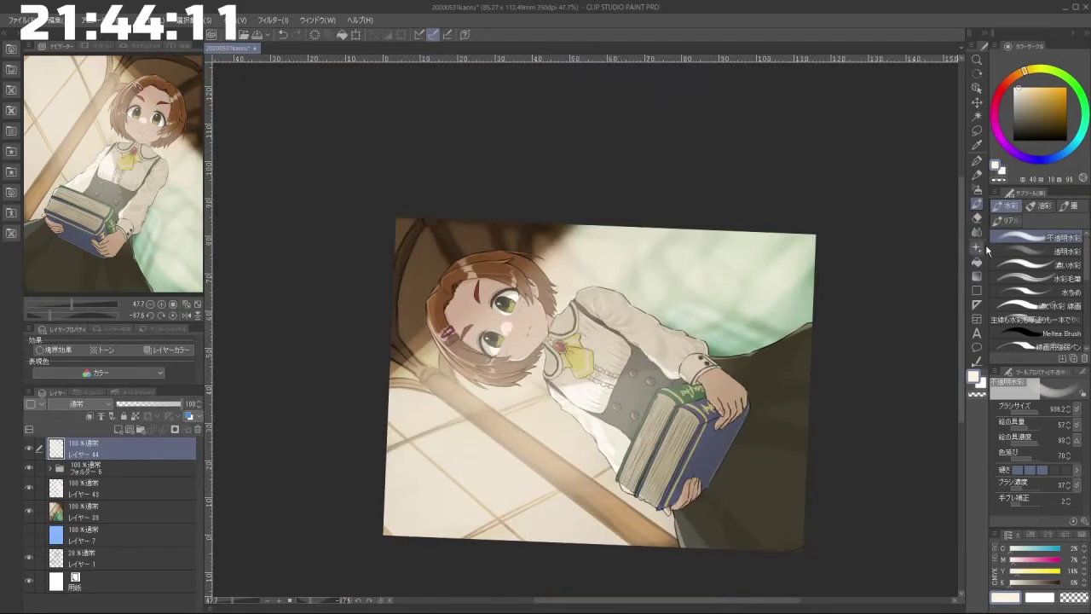
Step: Switch to the soft airbrush with transparent colour and fade the glow over the girl, undoing the last strokes
click(980, 386)
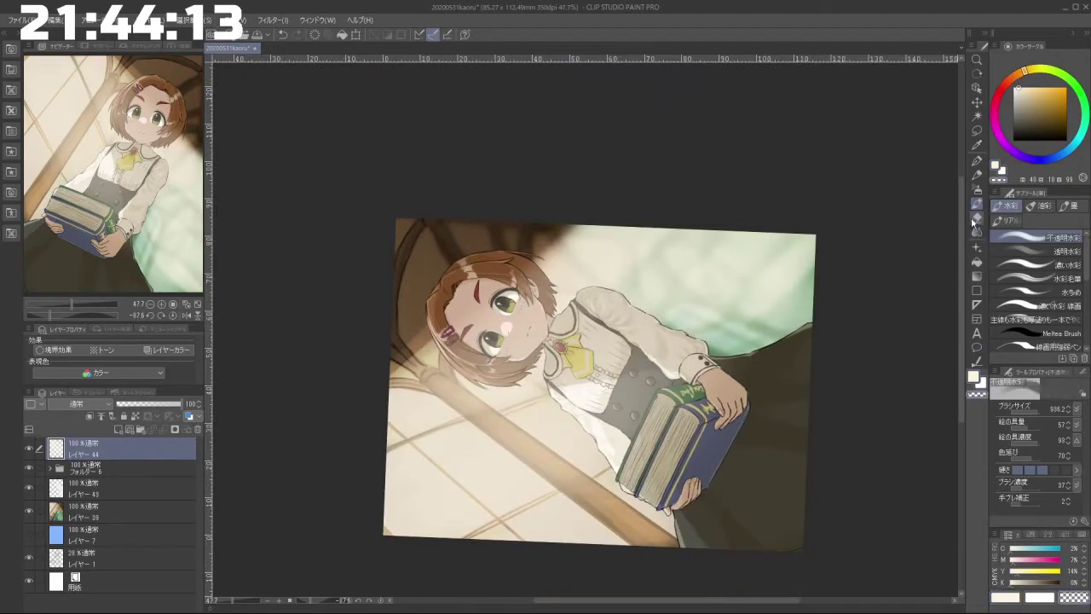
click(977, 190)
click(1034, 244)
mouse_move(634, 483)
mouse_down()
mouse_move(725, 479)
mouse_move(641, 489)
mouse_up()
drag(606, 386, 645, 417)
key(ctrl+z)
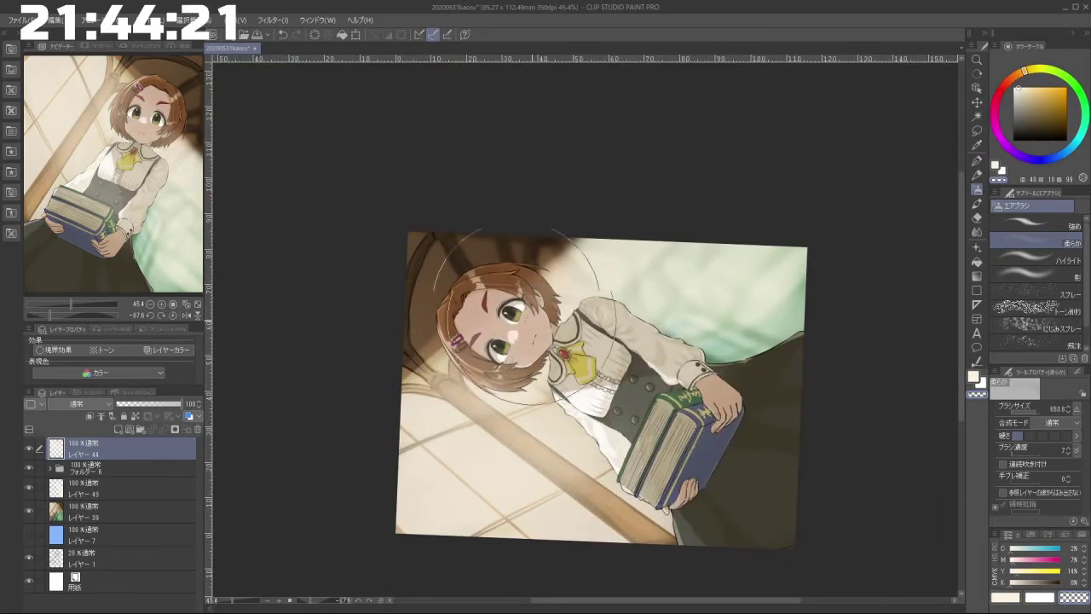
key(ctrl+z)
Step: Airbrush away more of the haze over the girl's face, dress and books
mouse_move(653, 511)
mouse_down()
mouse_move(716, 472)
mouse_move(752, 413)
mouse_up()
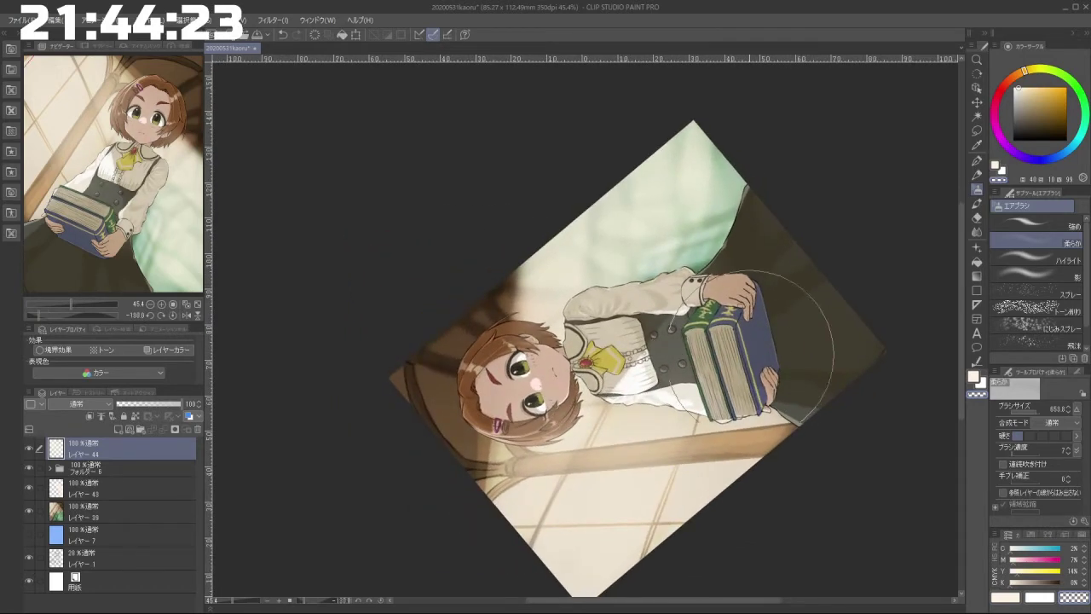
mouse_move(763, 295)
mouse_down()
mouse_move(776, 393)
mouse_move(728, 482)
mouse_move(621, 535)
mouse_move(562, 536)
mouse_up()
drag(605, 468, 625, 572)
mouse_move(703, 250)
mouse_down()
mouse_move(683, 251)
mouse_move(721, 253)
mouse_up()
mouse_move(732, 313)
mouse_down()
mouse_move(707, 309)
mouse_move(701, 269)
mouse_up()
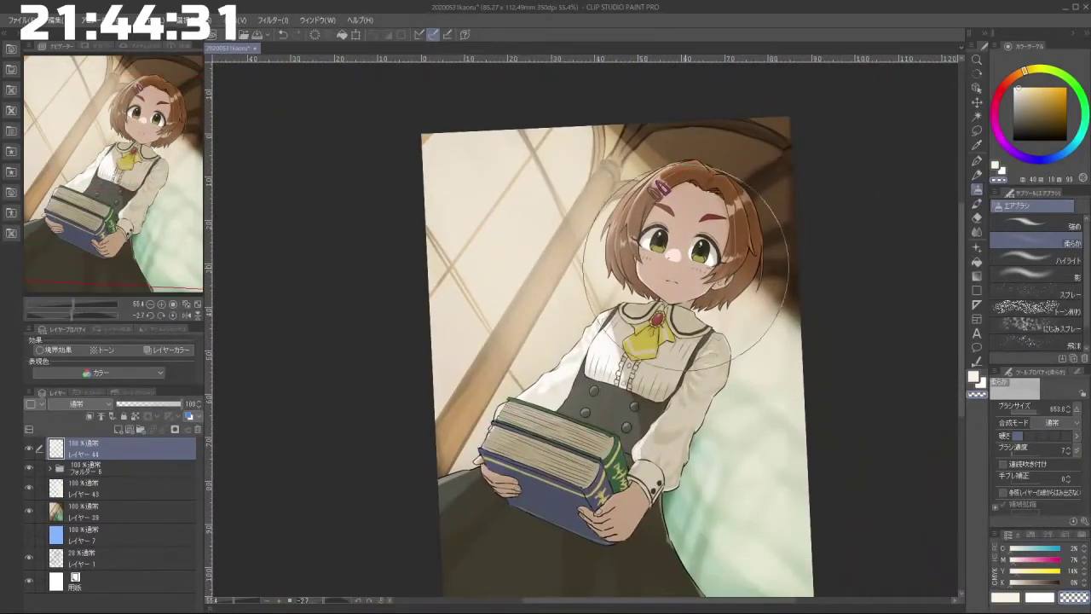
scroll(560, 475, down, 3)
scroll(560, 475, up, 2)
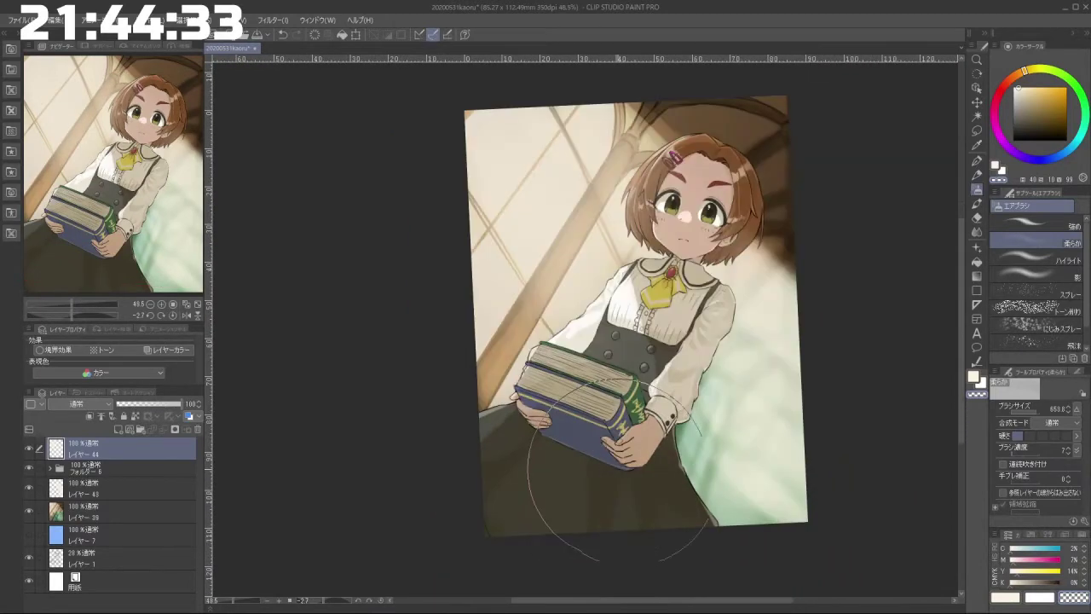
mouse_move(700, 487)
mouse_down()
mouse_move(610, 437)
mouse_move(685, 483)
mouse_move(679, 377)
mouse_move(662, 371)
mouse_move(604, 420)
mouse_up()
Step: Select the painted background layer and hide the light layer directly above it
click(170, 511)
drag(715, 352, 672, 460)
drag(546, 476, 738, 397)
mouse_move(483, 477)
mouse_down()
mouse_move(553, 480)
mouse_move(718, 367)
mouse_up()
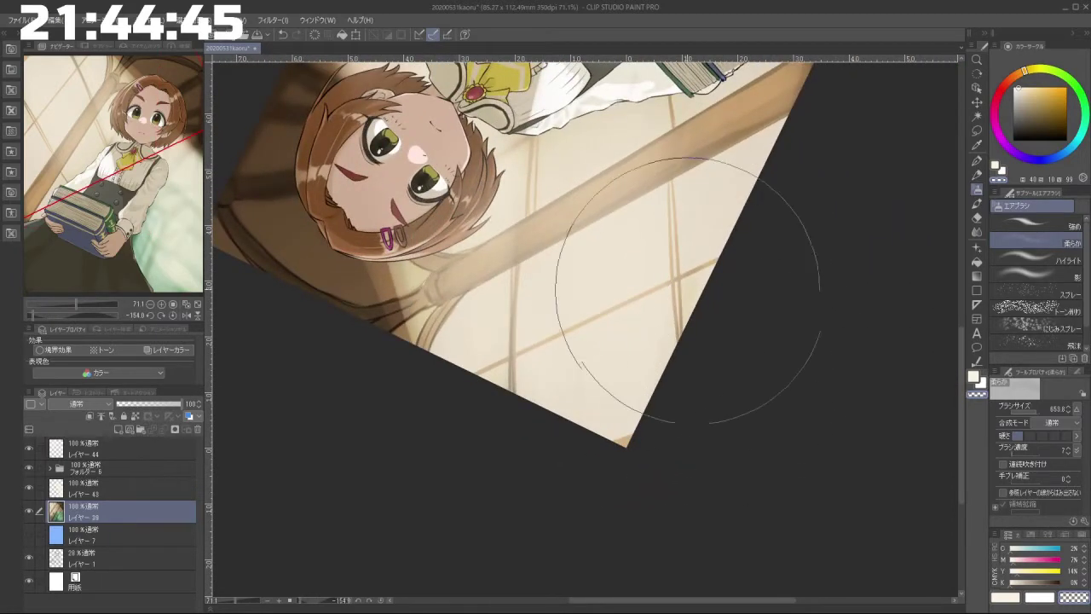
click(29, 487)
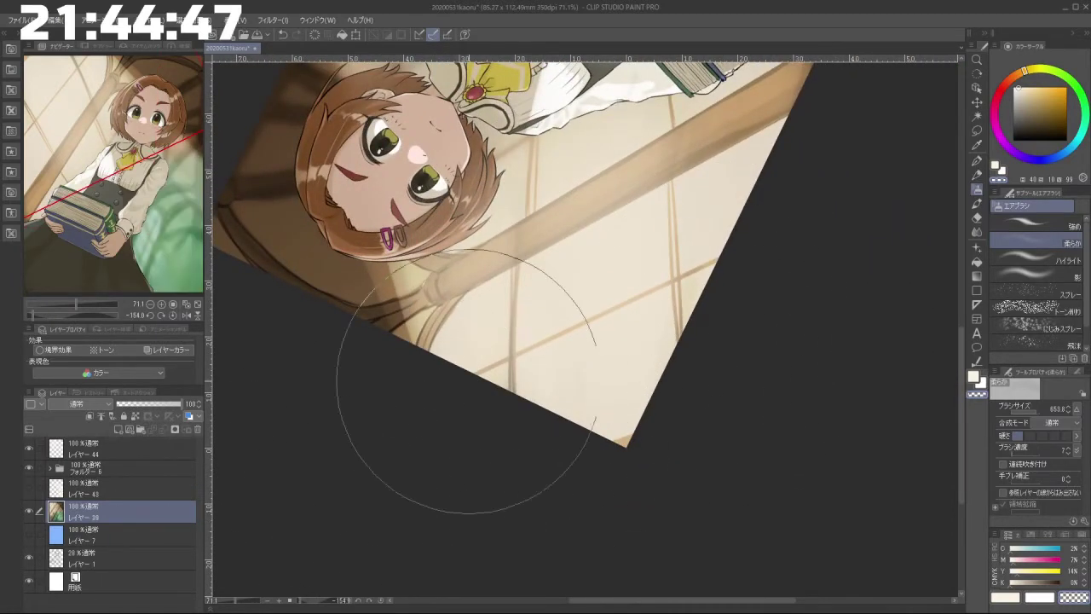
Step: Try repainting the window lattice bar in its sampled colour, with the soft airbrush and a customised watercolour brush
alt+click(516, 318)
drag(516, 319, 412, 254)
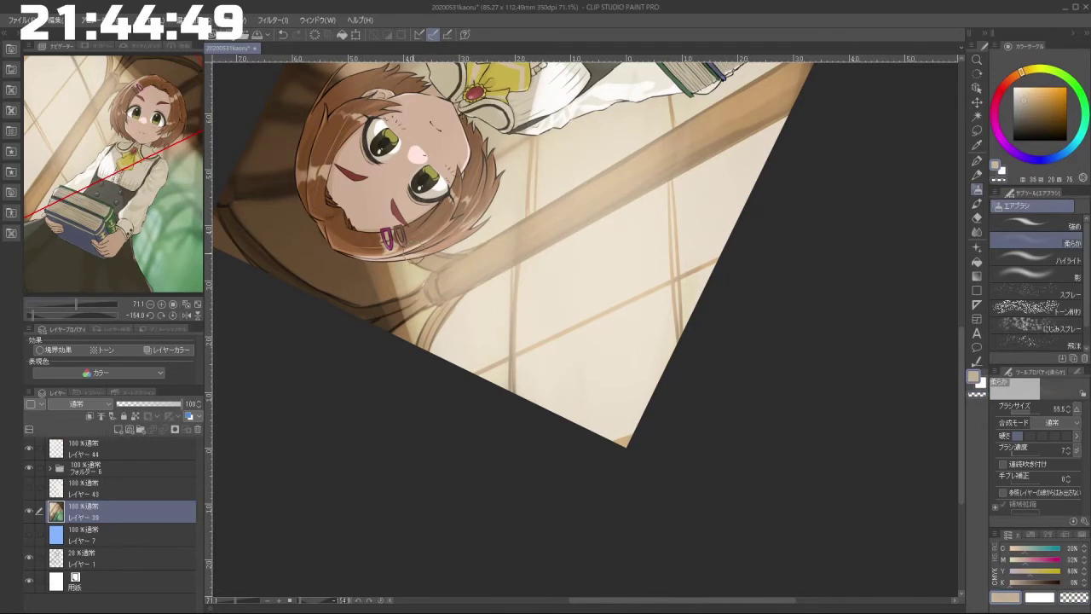
click(977, 203)
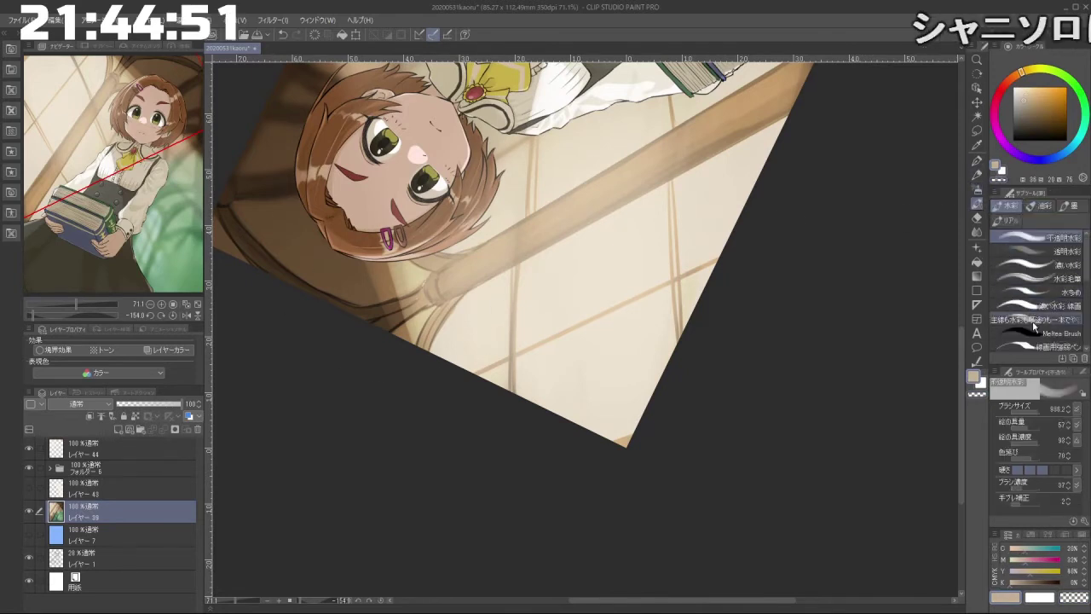
drag(523, 308, 442, 277)
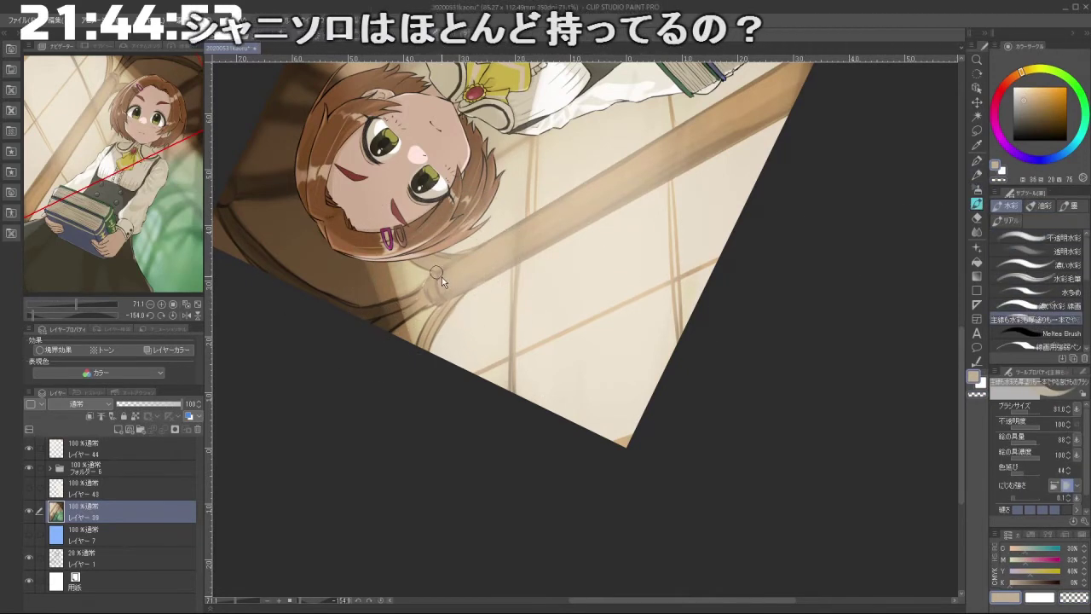
alt+click(513, 315)
drag(515, 295, 514, 339)
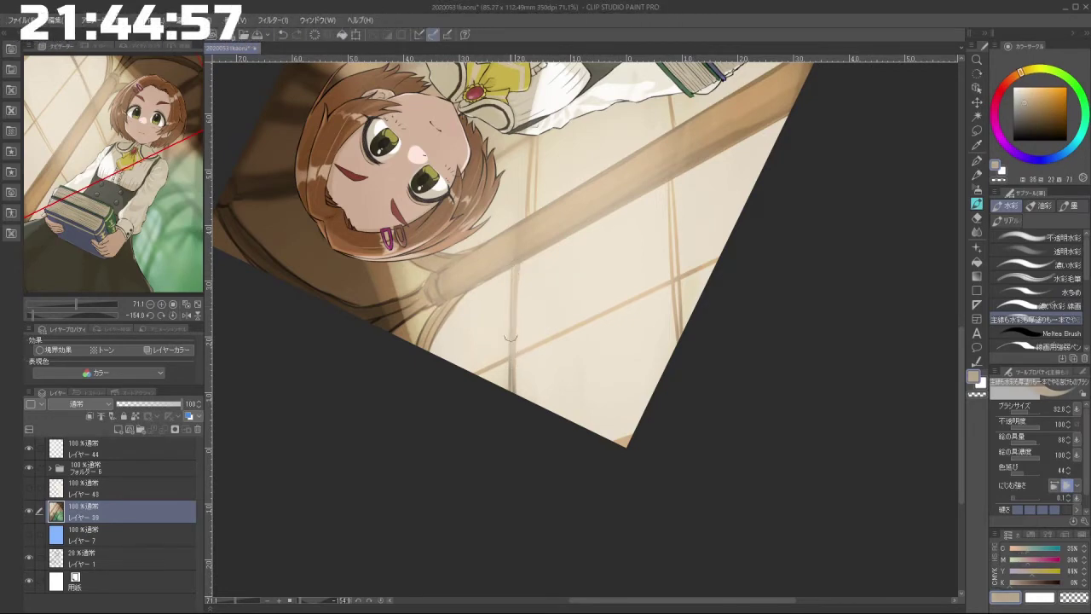
key(ctrl+z)
Step: Hide the topmost glow layer and repaint two parallel window lattice bars in a sampled dark brown
click(28, 450)
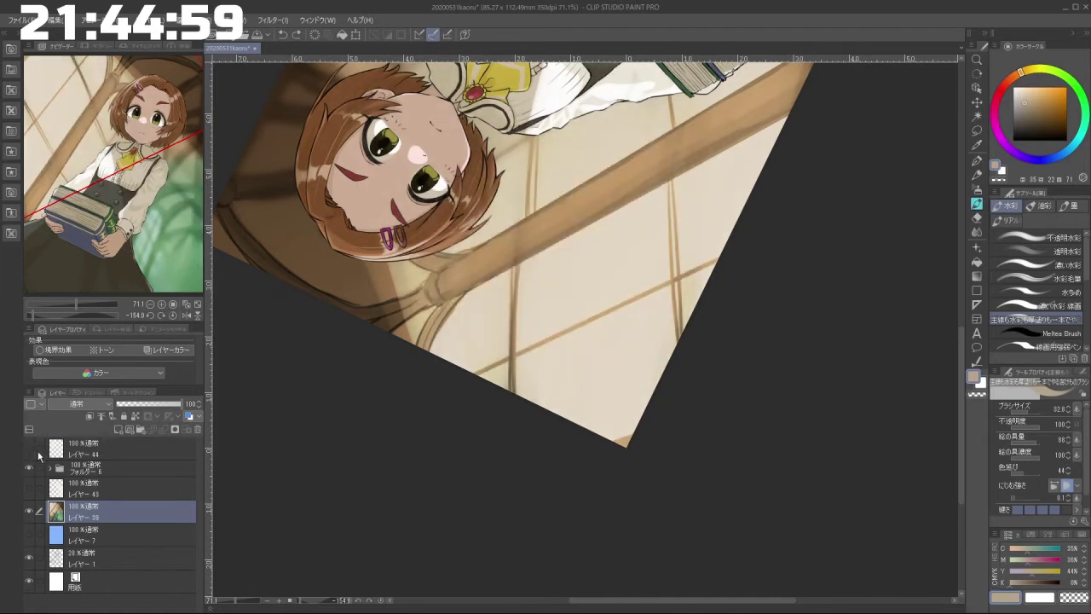
alt+click(516, 302)
alt+click(514, 311)
drag(515, 269, 511, 328)
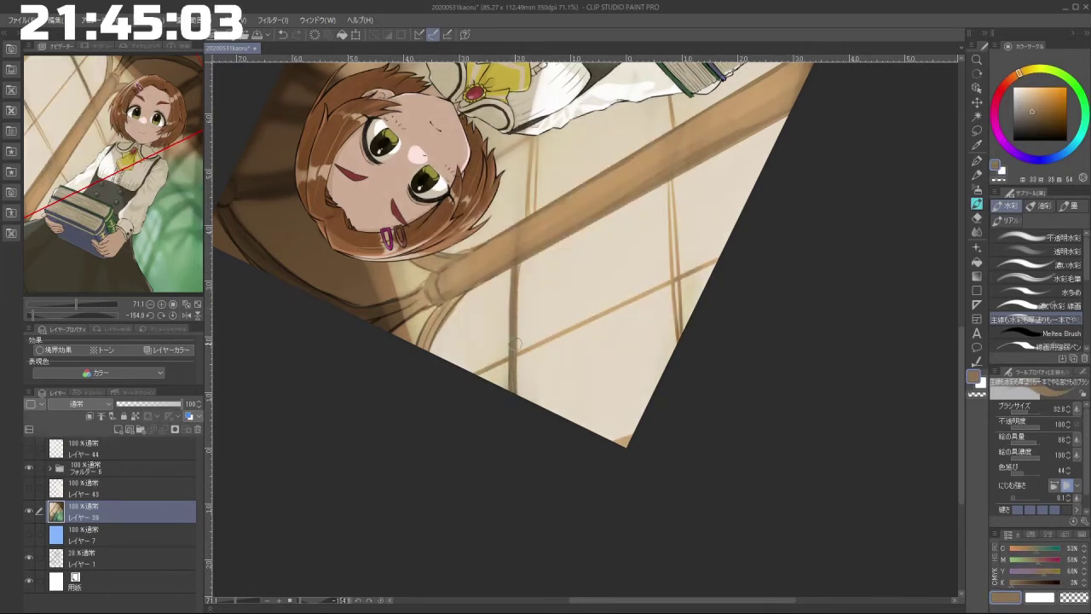
drag(522, 409, 526, 406)
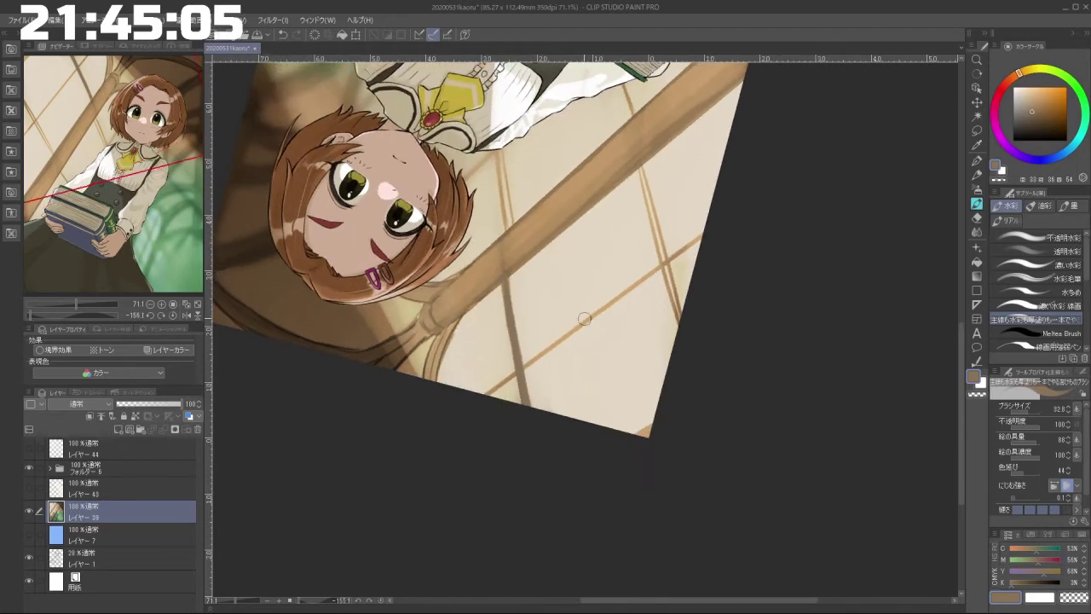
drag(648, 201, 676, 311)
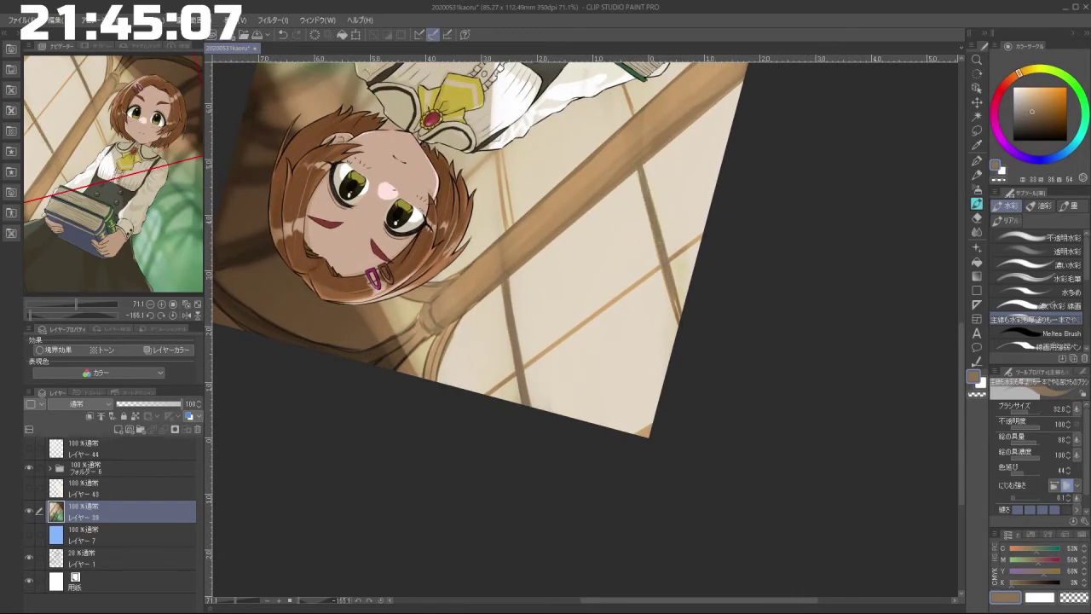
Step: Try repainting the short lattice bar beside the girl's hair in dark brown and in a paler sampled tone
drag(496, 159, 506, 214)
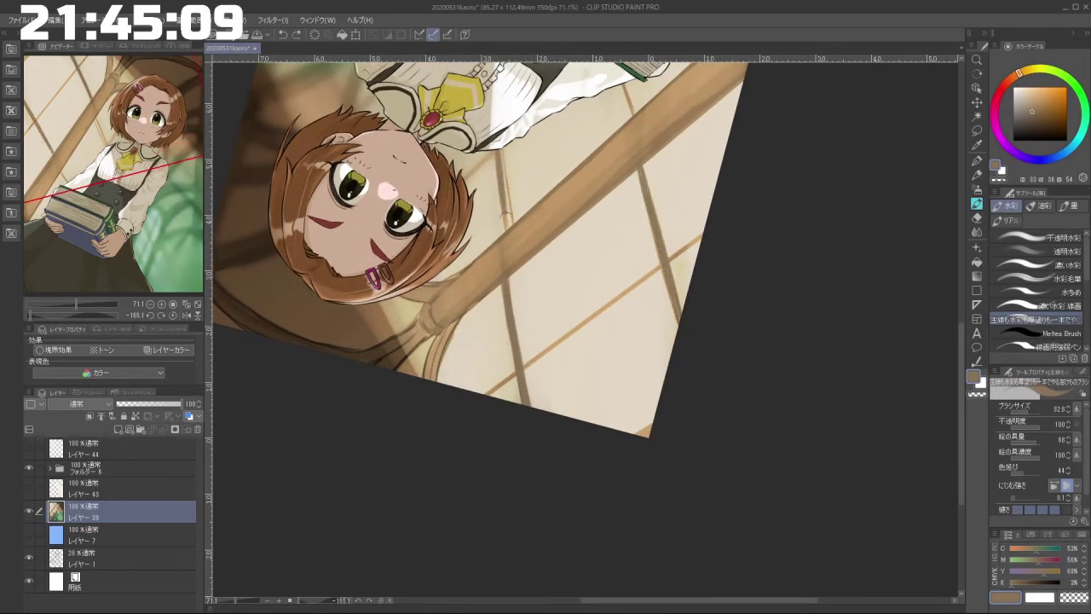
alt+click(507, 181)
alt+click(502, 171)
drag(498, 162, 504, 224)
key(ctrl+z)
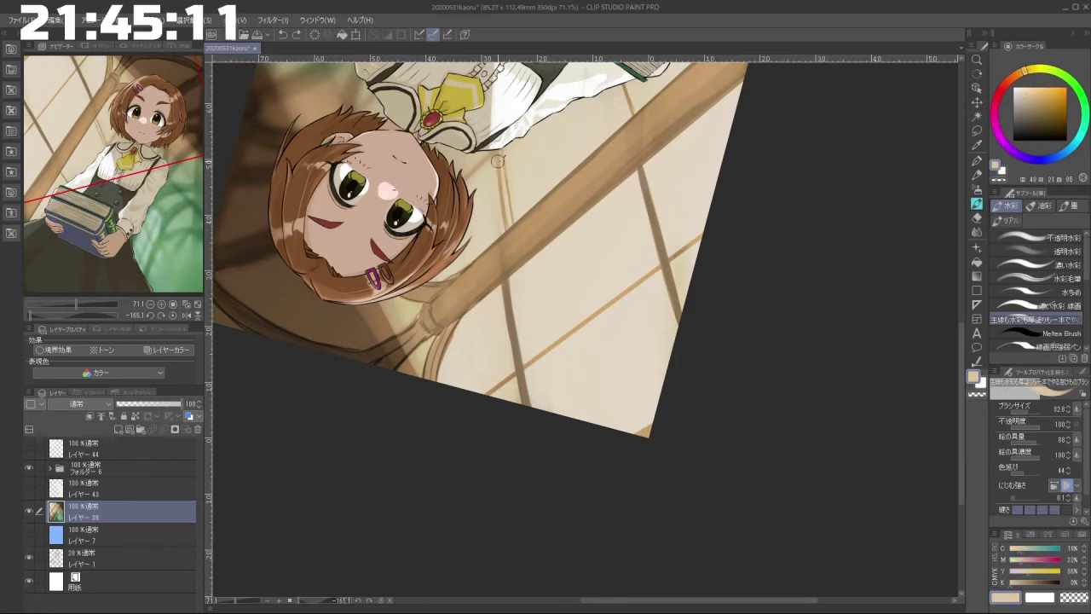
Step: Repaint the short lattice bar beside the girl's hair in its own sampled orange-brown, redoing the stroke until it is even
alt+click(503, 194)
alt+click(504, 190)
drag(499, 157, 509, 224)
alt+click(503, 186)
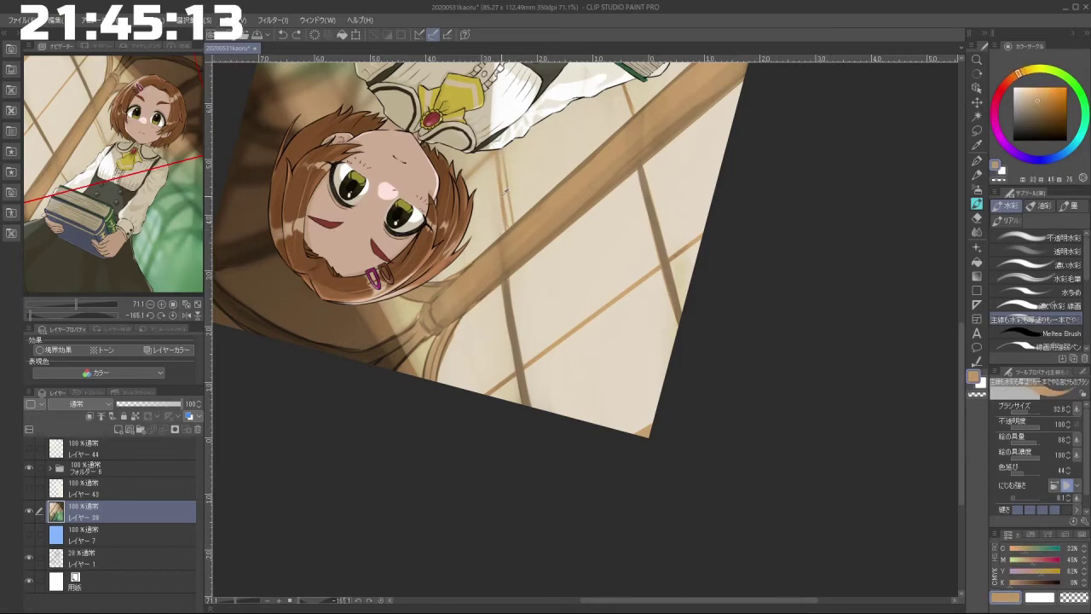
alt+click(503, 176)
drag(500, 158, 510, 219)
key(ctrl+z)
alt+click(506, 205)
drag(501, 159, 509, 224)
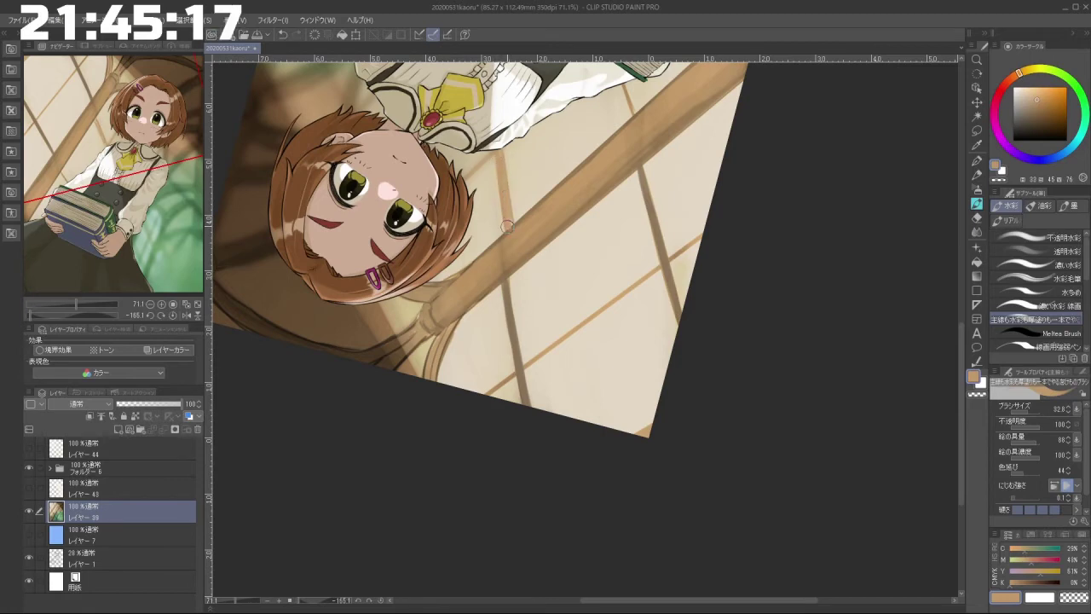
Step: Sample the dark lattice brown and draw a thin edge along the long orange bar at brush size 15, undoing the last stroke
drag(496, 411, 665, 372)
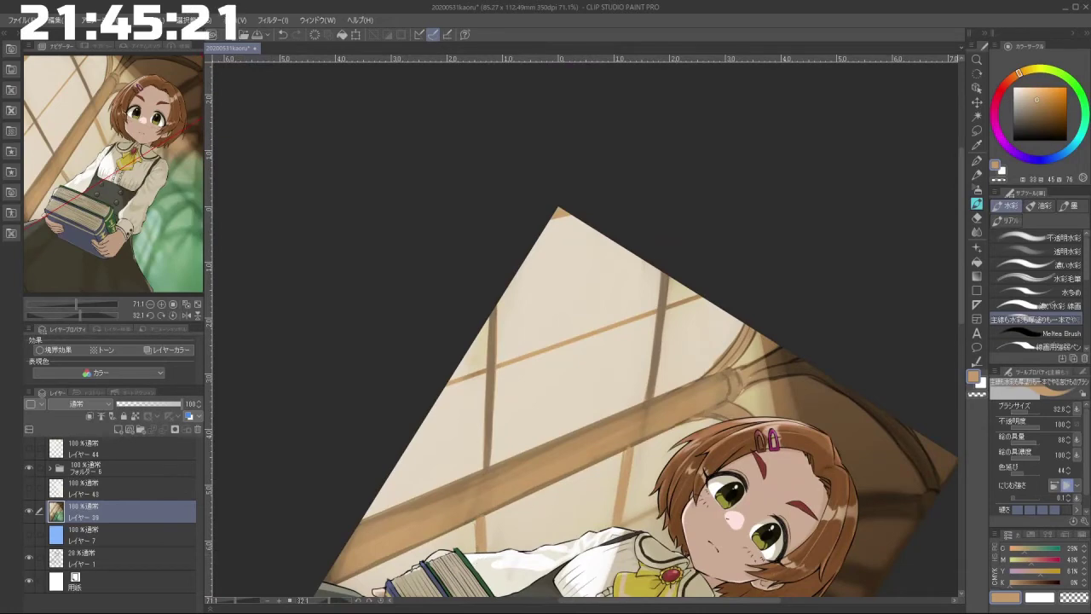
drag(633, 294, 570, 294)
mouse_move(621, 375)
mouse_down()
mouse_move(682, 375)
mouse_move(632, 399)
mouse_up()
alt+click(666, 326)
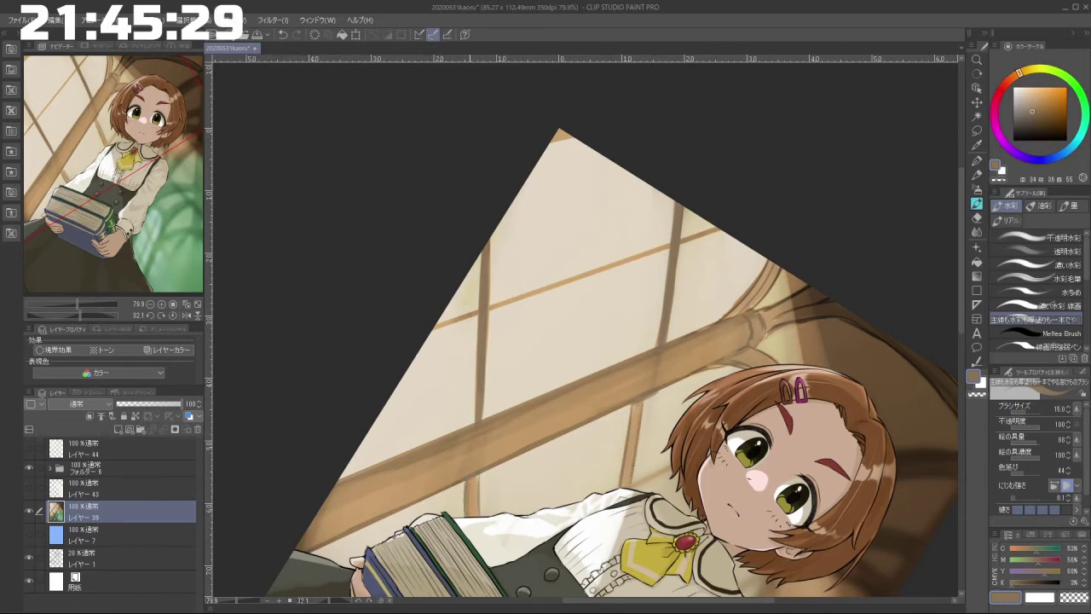
drag(474, 339, 523, 231)
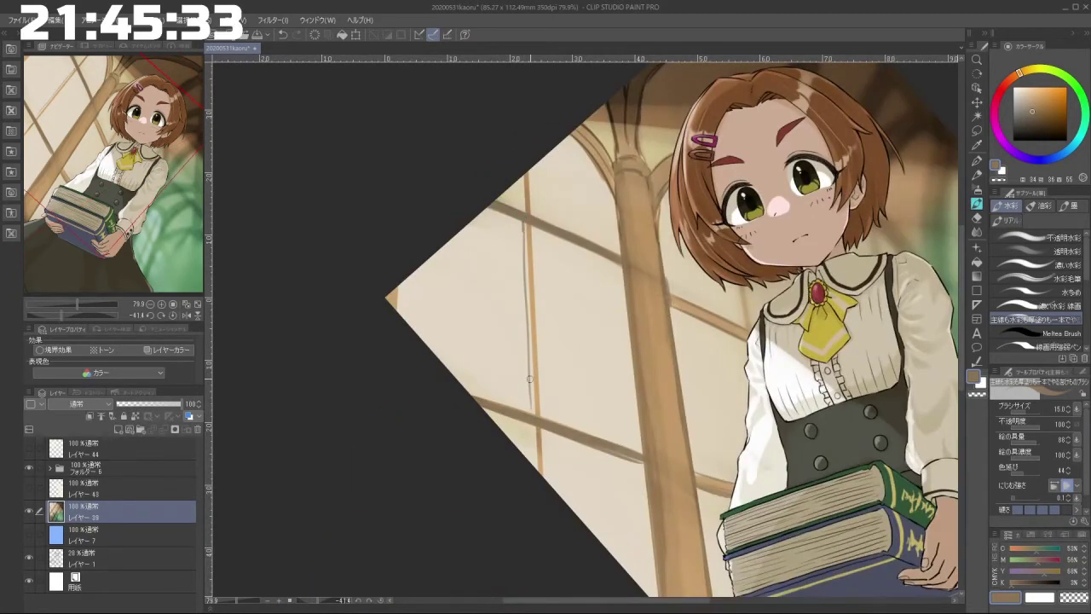
drag(530, 396, 535, 478)
key(ctrl+z)
Step: Blend and extend the brown edge along both ends of the long orange lattice bar with sampled browns
drag(539, 433, 537, 477)
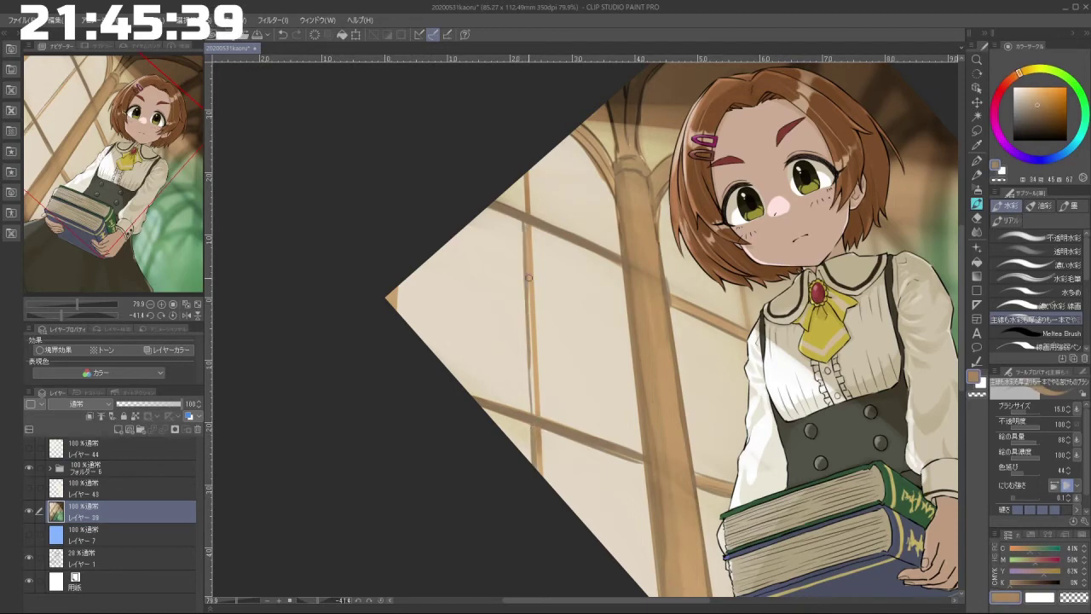
drag(531, 375, 540, 448)
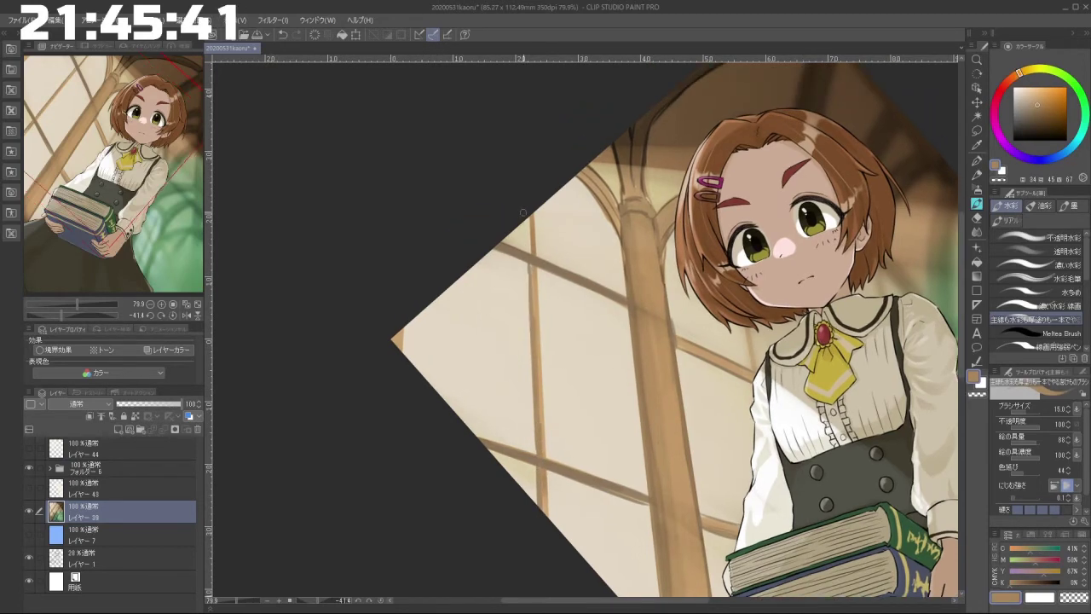
alt+click(531, 255)
drag(523, 220, 526, 238)
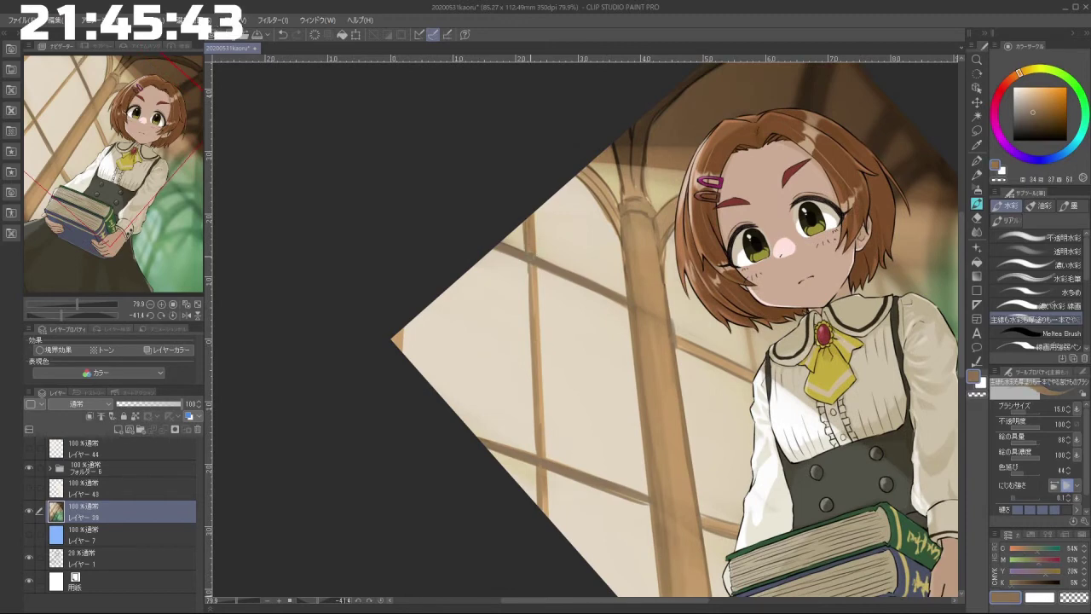
drag(616, 426, 748, 351)
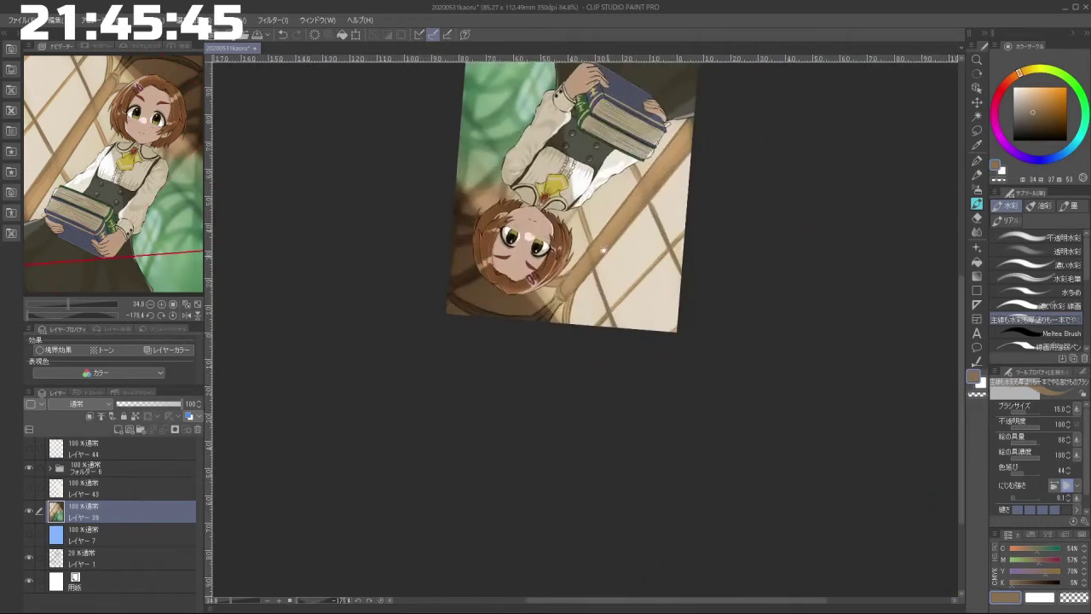
Step: Paint the thin vertical window bar beside the girl's hair on layer 39 with brown tones sampled from the frame, redoing one stroke
mouse_move(576, 220)
mouse_down()
mouse_move(594, 243)
mouse_move(580, 210)
mouse_move(609, 286)
mouse_move(604, 267)
mouse_up()
alt+click(600, 237)
drag(581, 195, 609, 286)
alt+click(594, 229)
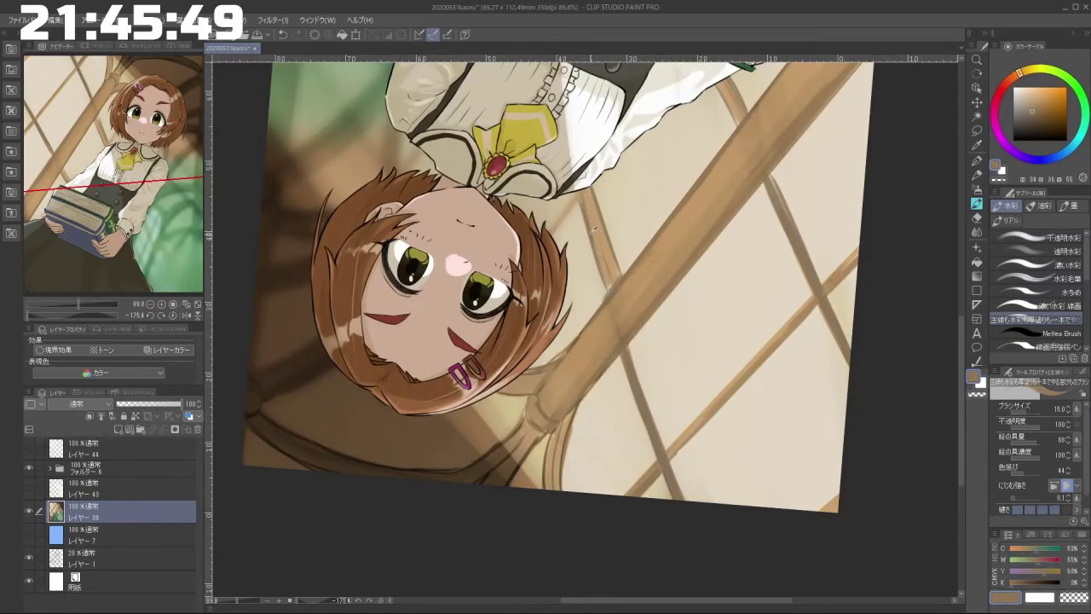
key(ctrl+z)
drag(584, 190, 604, 244)
alt+click(599, 250)
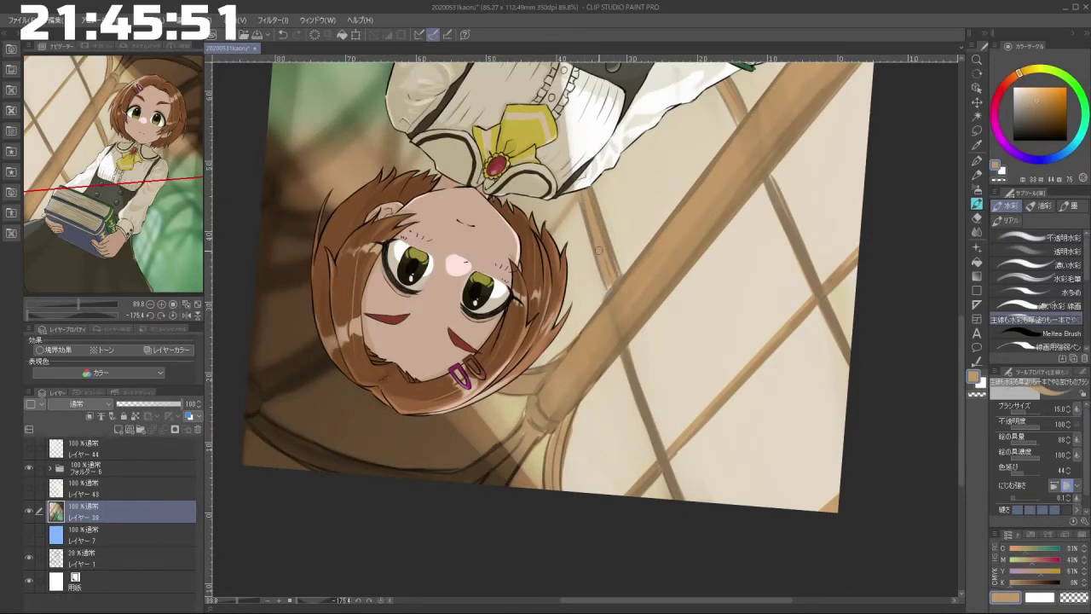
Step: Touch up the cream pane and short diagonal window bar between the hair and collar with colours sampled from the canvas
alt+click(561, 221)
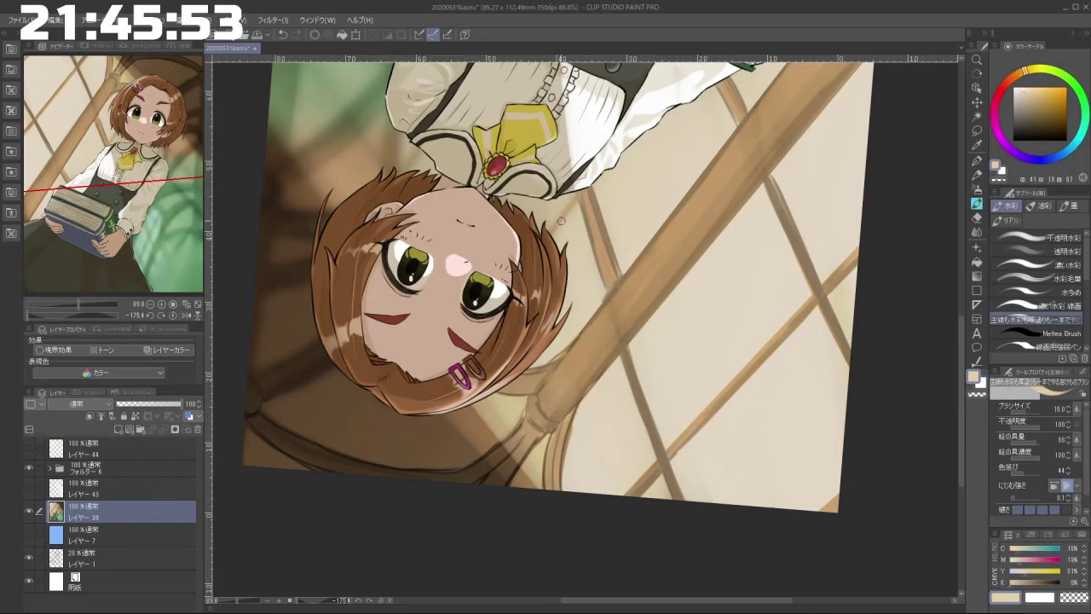
alt+click(592, 194)
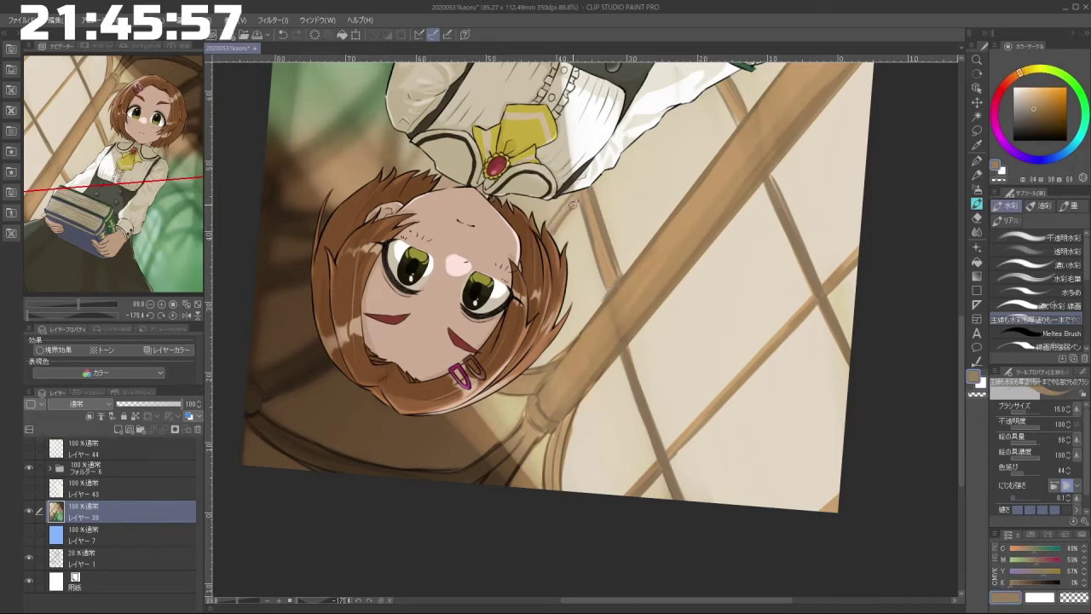
alt+click(571, 203)
drag(695, 200, 622, 202)
drag(611, 442, 585, 226)
Step: Make layer 43 visible and lower its opacity
drag(570, 517, 575, 443)
drag(575, 443, 552, 418)
drag(515, 481, 673, 488)
click(28, 491)
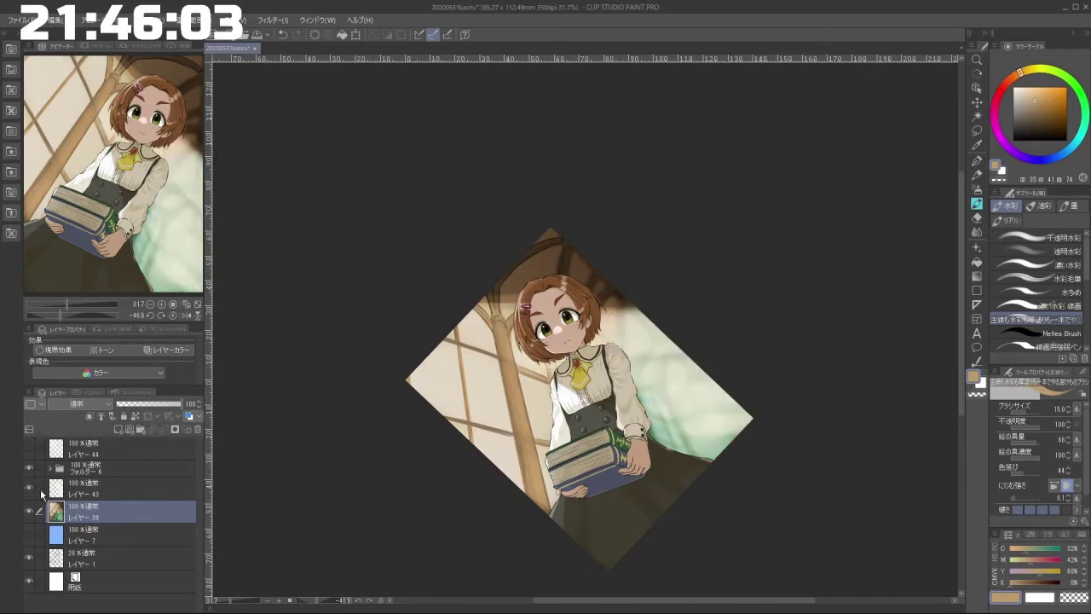
click(119, 488)
drag(154, 405, 165, 408)
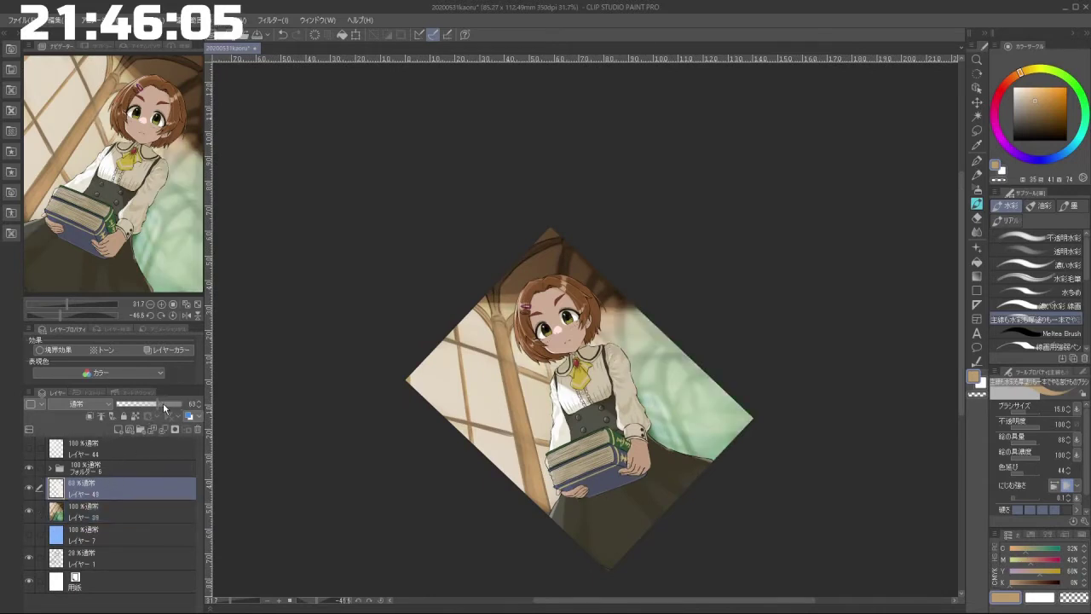
Step: Make layer 44 at the top of the stack visible and select it, checking its effect across the illustration
click(99, 446)
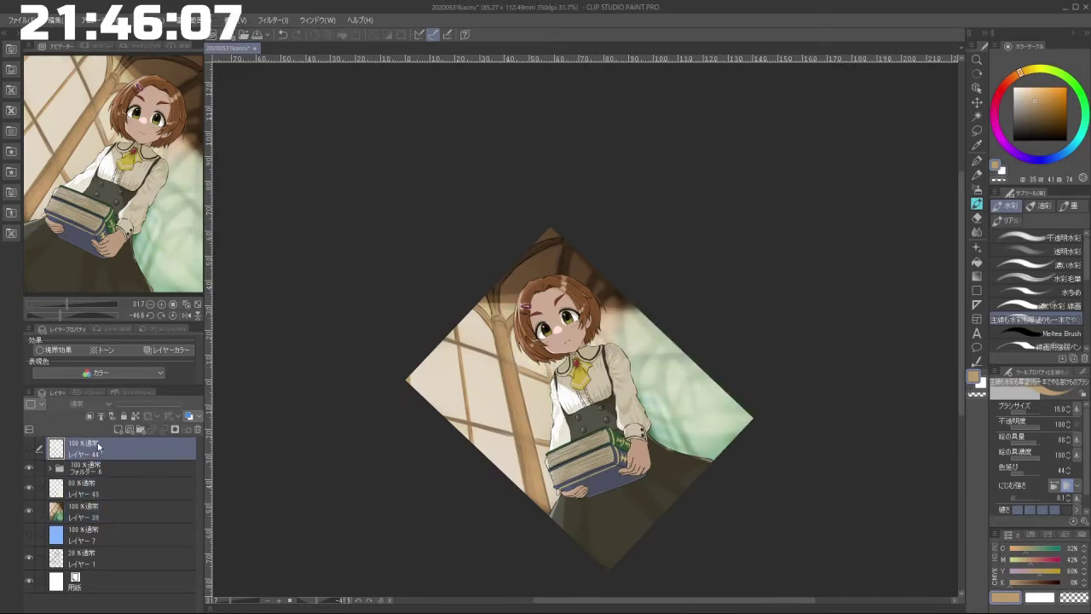
click(31, 449)
drag(372, 463, 751, 414)
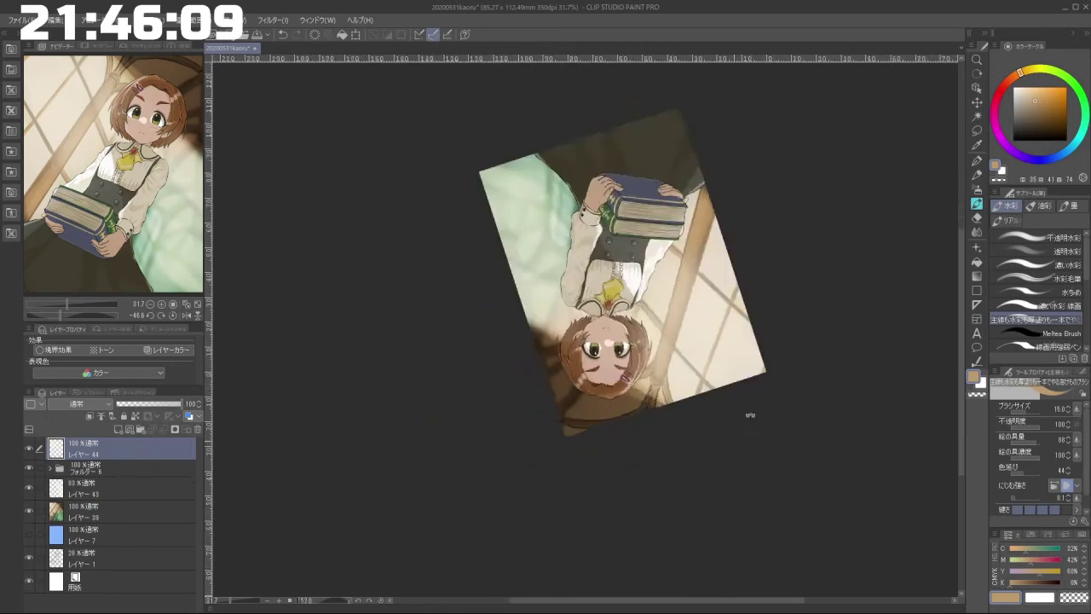
drag(570, 431, 648, 501)
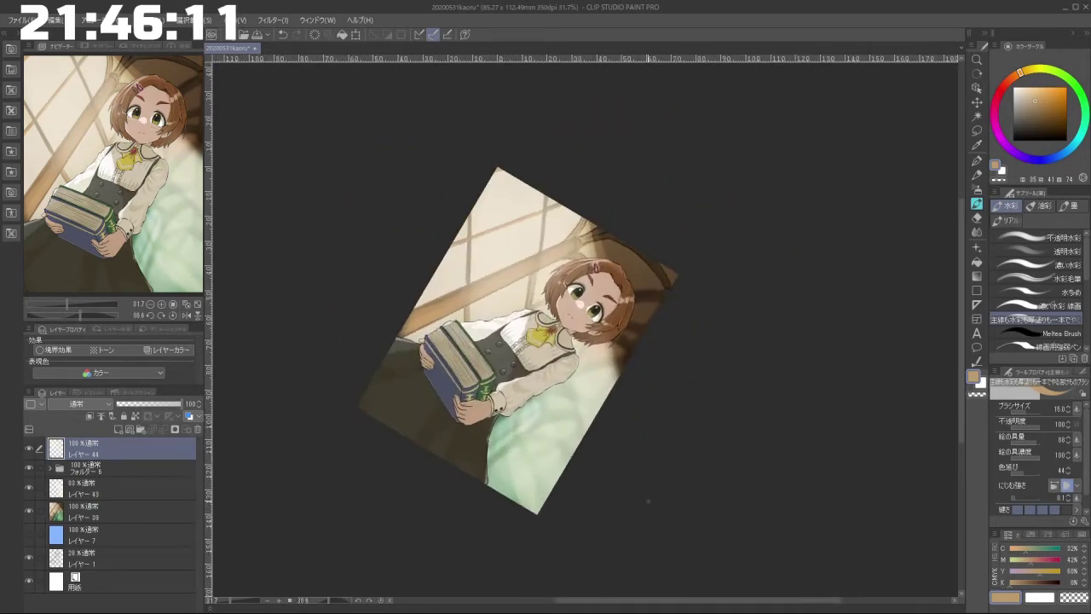
drag(690, 459, 716, 439)
drag(375, 494, 707, 491)
drag(649, 529, 567, 556)
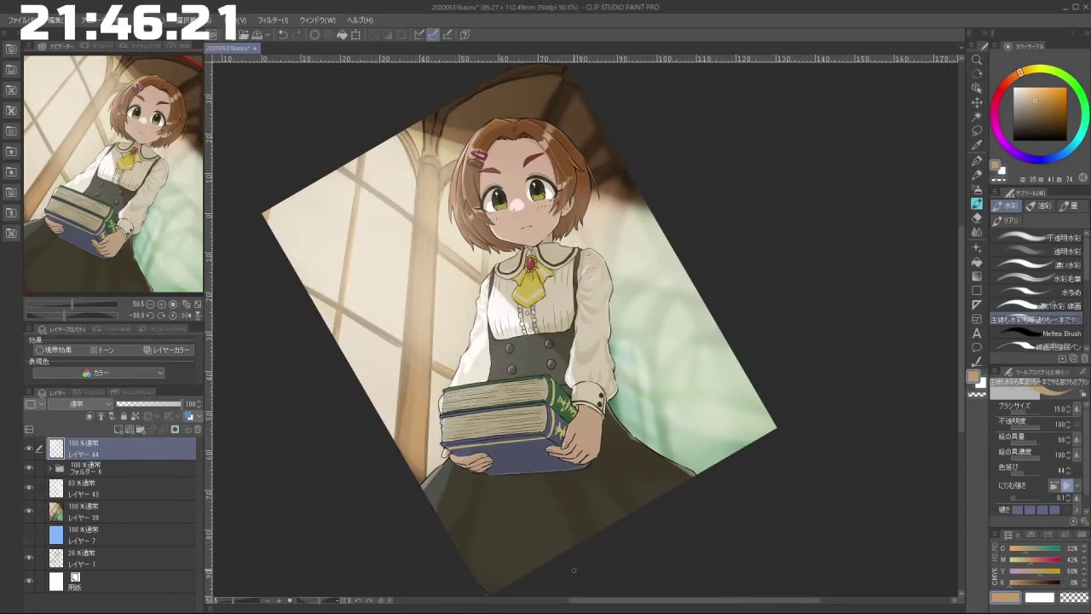
drag(550, 554, 810, 449)
Step: Expand folder 6, select its multiply shading layer 35, and set the brush to paint with transparent colour
click(50, 468)
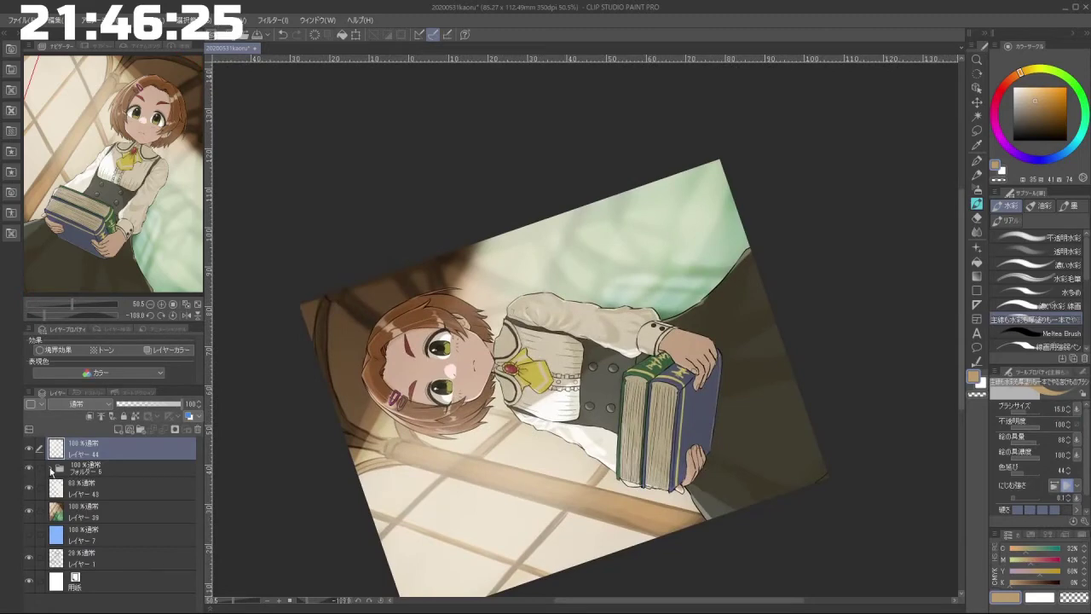
scroll(198, 481, down, 1)
click(127, 495)
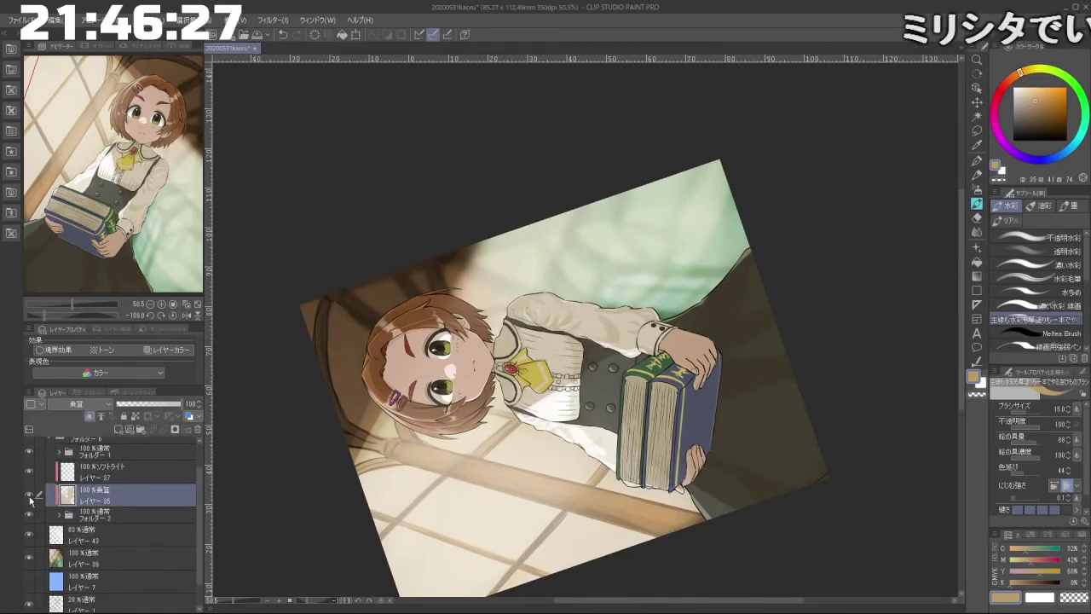
click(977, 394)
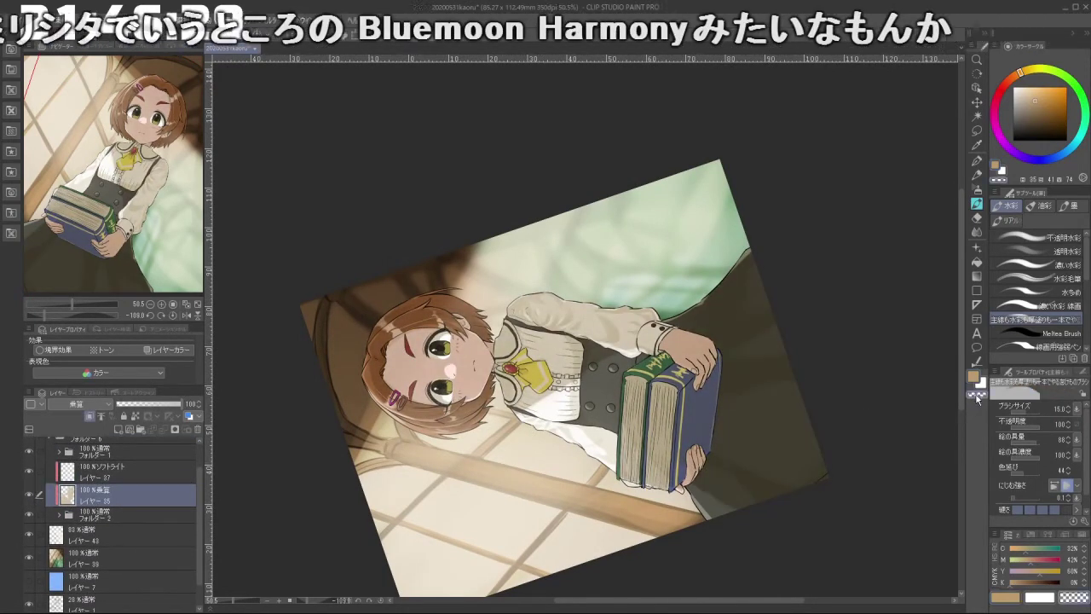
drag(544, 415, 557, 430)
key(ctrl+z)
mouse_move(579, 353)
mouse_down()
mouse_move(538, 414)
mouse_move(544, 396)
mouse_move(534, 404)
mouse_move(583, 367)
mouse_up()
key(ctrl+z)
key(ctrl+z)
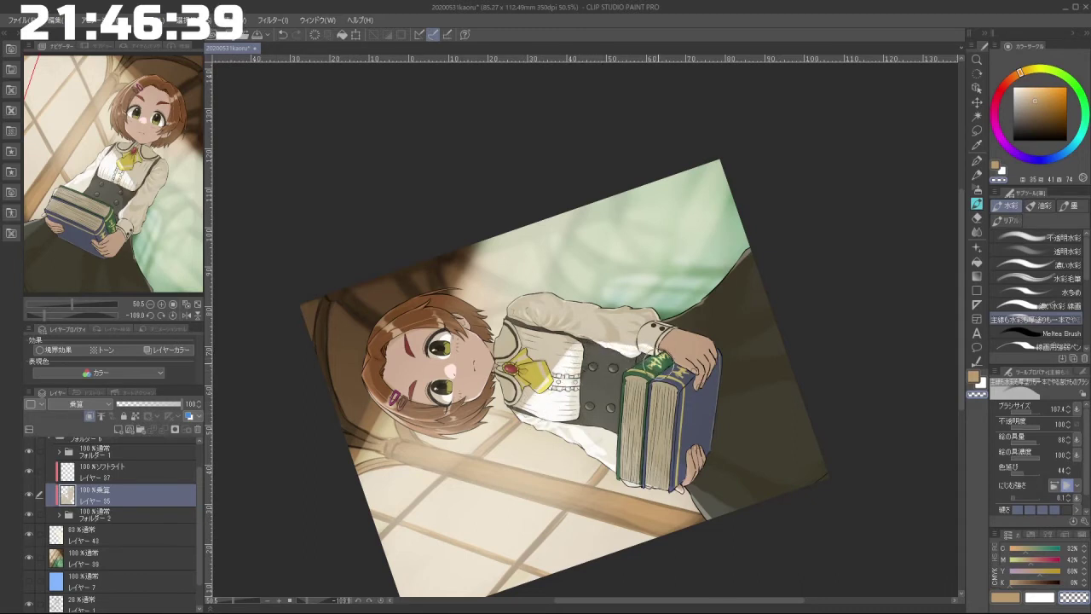
Step: Erase multiply shading along the sleeve folds near the cuffed wrist and on the blouse front, reducing the brush size to 20.5 for finer highlights
scroll(656, 385, up, 5)
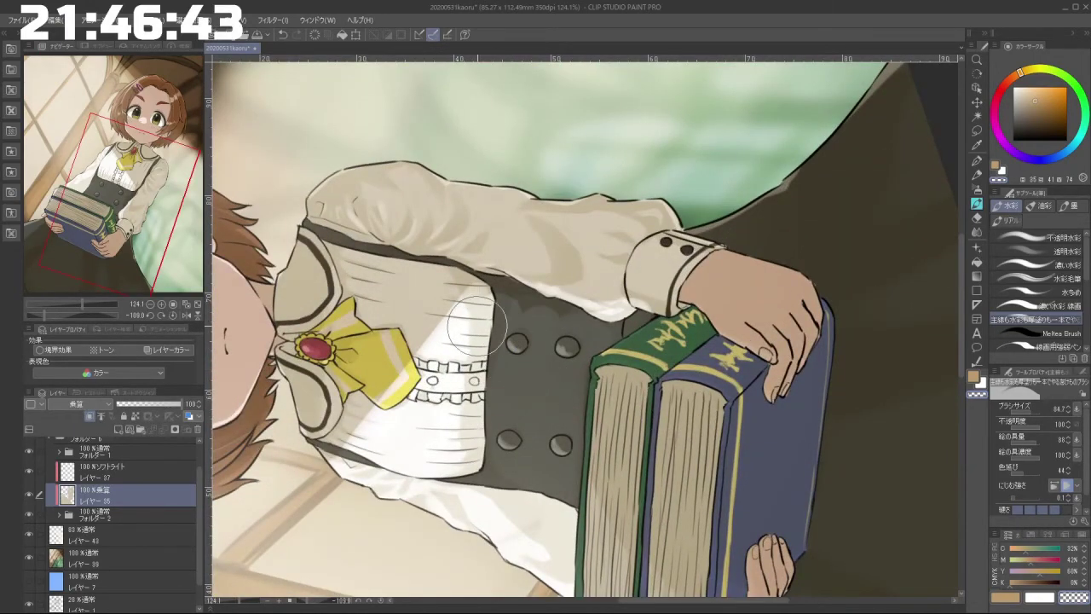
mouse_move(489, 302)
mouse_down()
mouse_move(559, 423)
mouse_move(676, 357)
mouse_move(648, 249)
mouse_up()
key([)
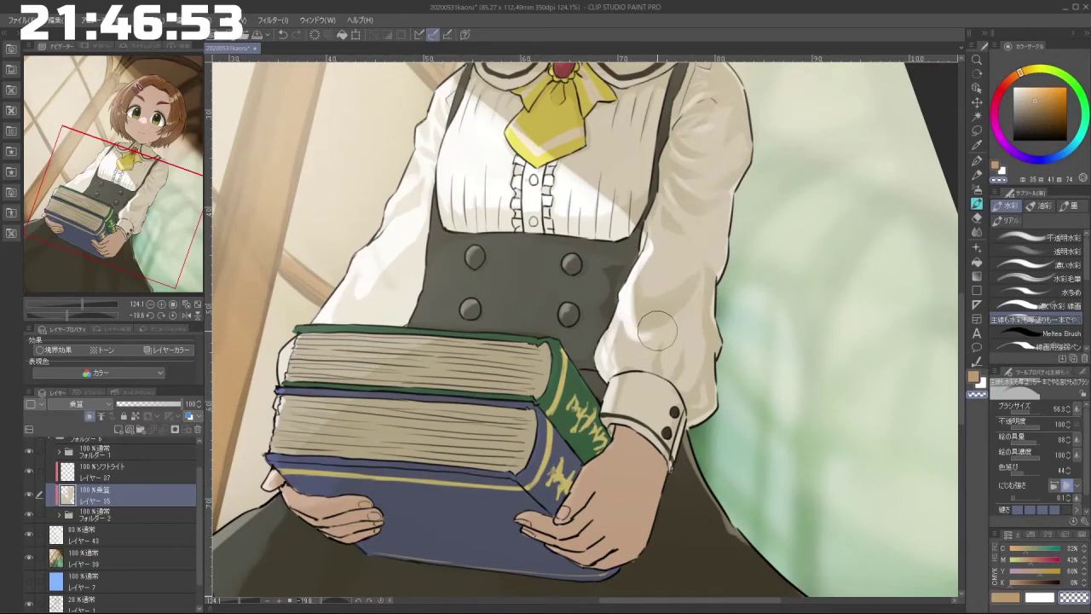
mouse_move(671, 398)
mouse_down()
mouse_move(641, 398)
mouse_move(664, 287)
mouse_move(603, 247)
mouse_up()
mouse_move(602, 314)
mouse_down()
mouse_move(629, 316)
mouse_move(577, 286)
mouse_up()
drag(443, 369, 435, 403)
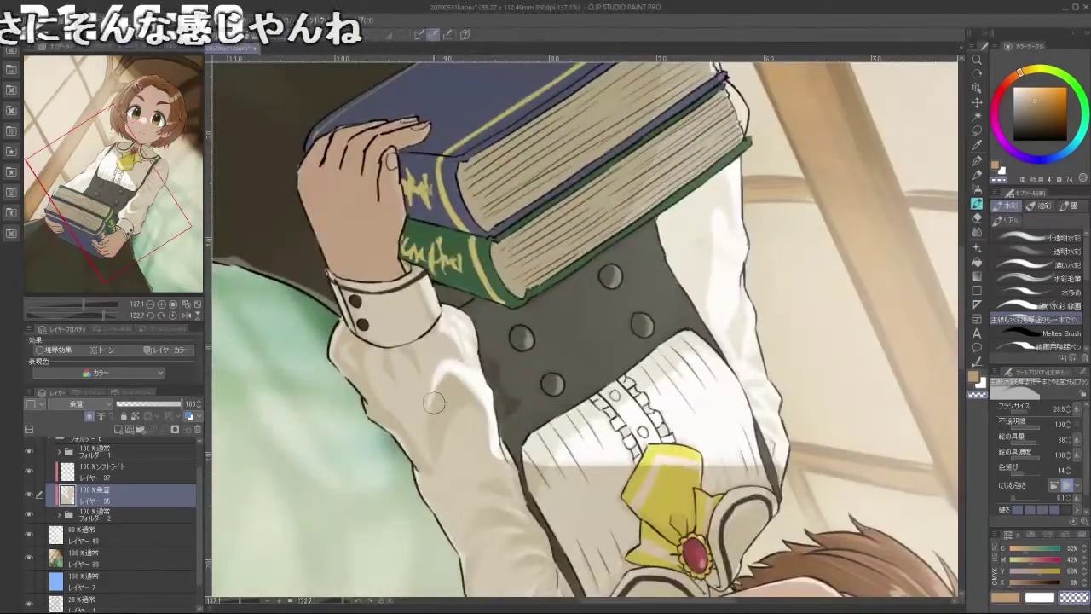
drag(592, 378, 573, 384)
mouse_move(590, 440)
mouse_down()
mouse_move(606, 432)
mouse_move(646, 281)
mouse_move(618, 274)
mouse_up()
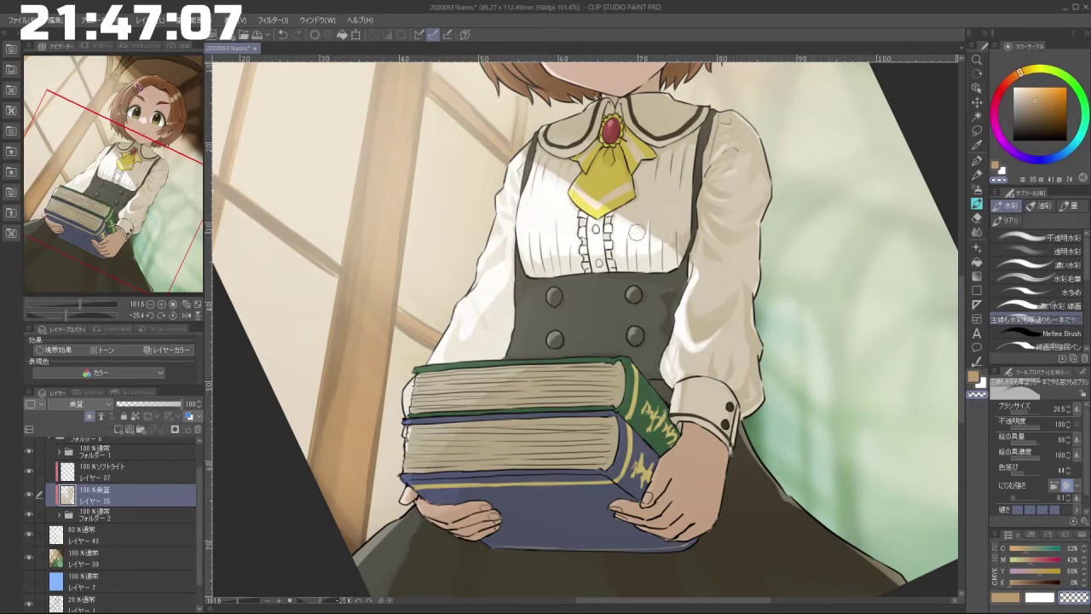
drag(643, 247, 614, 256)
drag(567, 464, 727, 317)
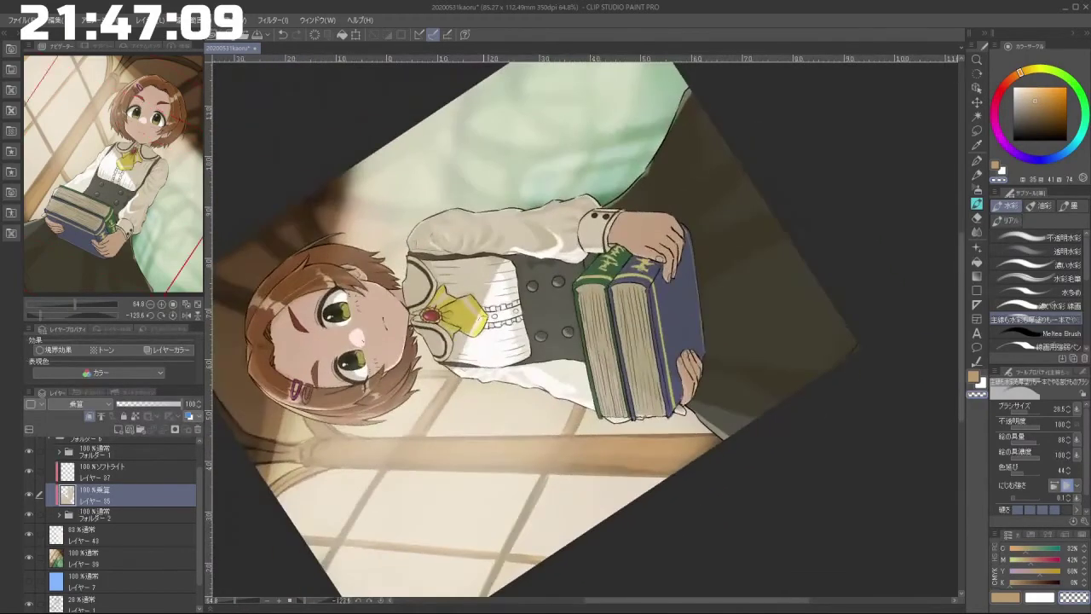
Step: Erase a small spot of multiply shading beside the girl's mouth to form a lip highlight, using a finer brush
drag(444, 311, 485, 346)
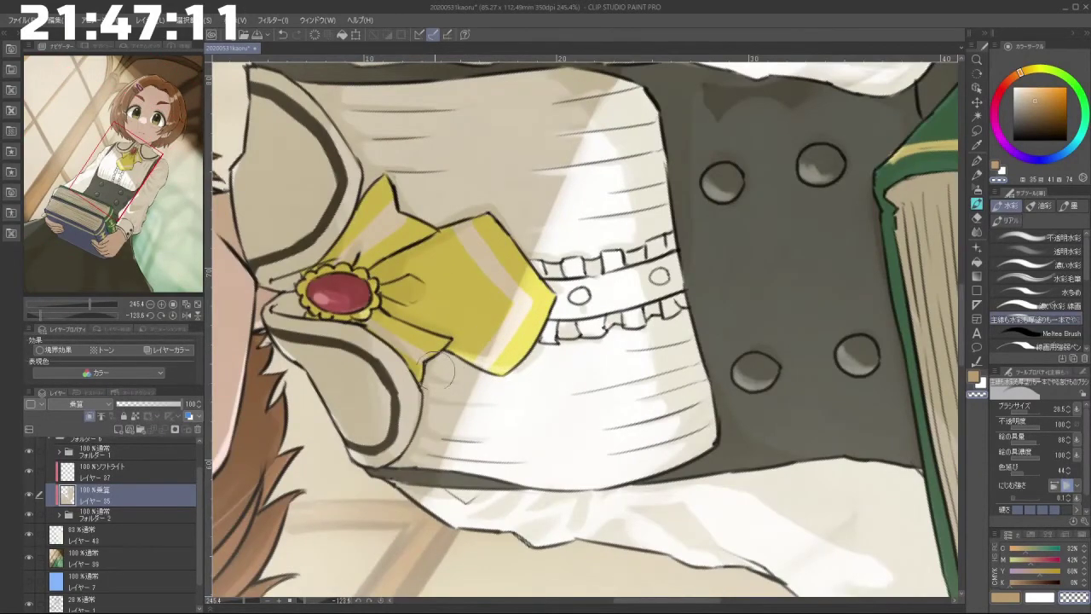
scroll(512, 383, down, 2)
scroll(518, 418, up, 2)
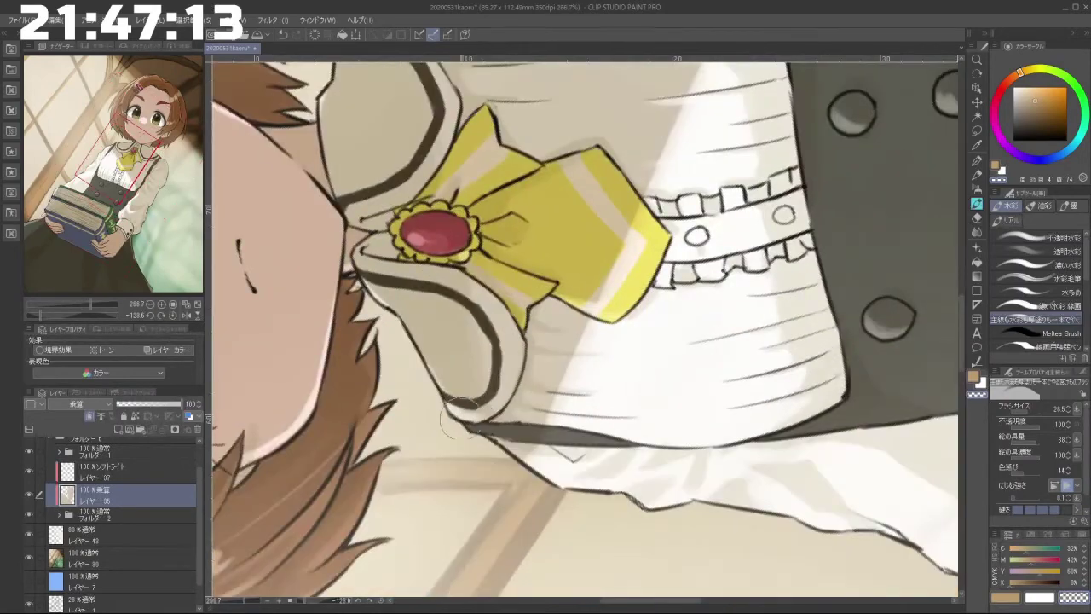
scroll(543, 460, down, 3)
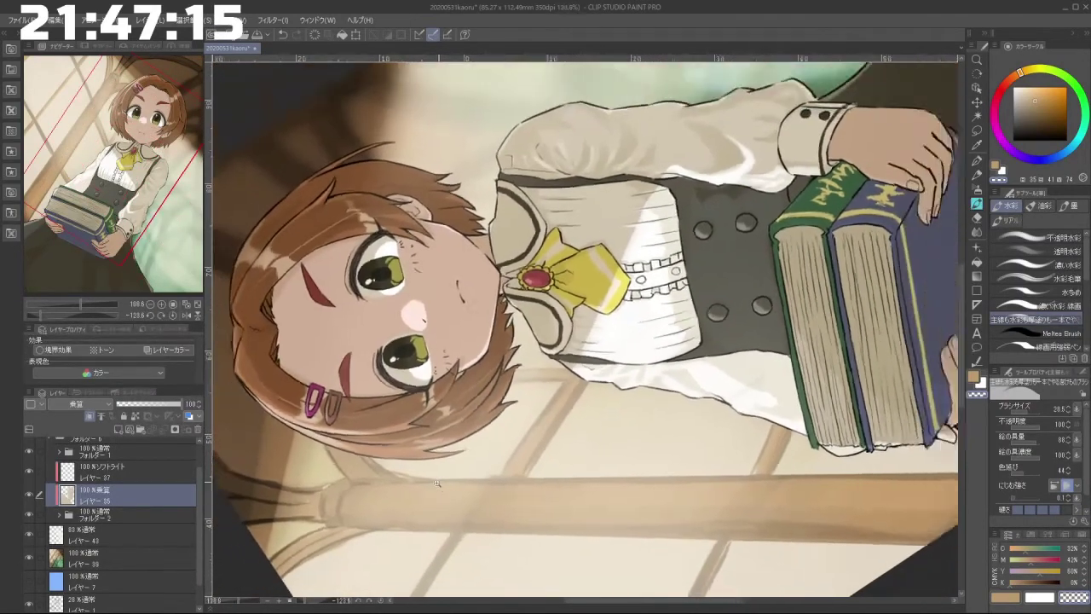
scroll(437, 483, up, 1)
drag(662, 508, 434, 448)
scroll(645, 380, down, 3)
drag(501, 428, 636, 335)
scroll(505, 336, up, 3)
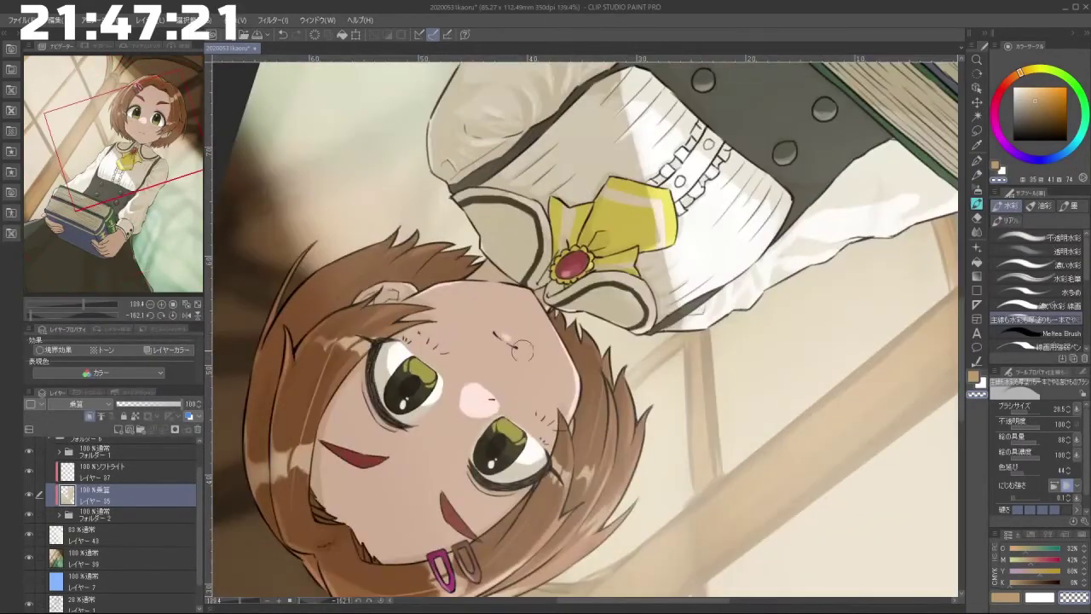
drag(525, 343, 654, 314)
scroll(615, 410, up, 2)
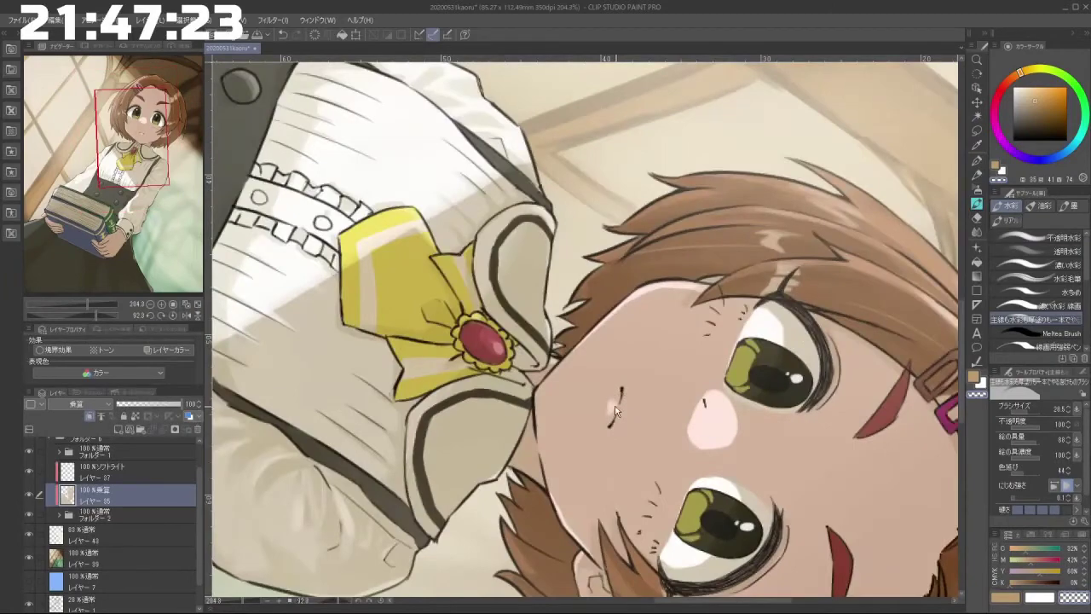
mouse_move(611, 402)
mouse_down()
mouse_move(645, 378)
mouse_move(668, 331)
mouse_move(648, 285)
mouse_up()
scroll(669, 344, down, 5)
Step: Enlarge the transparent brush to 114.5 and erase shading from the skirt's edge below the hand under the books
drag(533, 396, 686, 400)
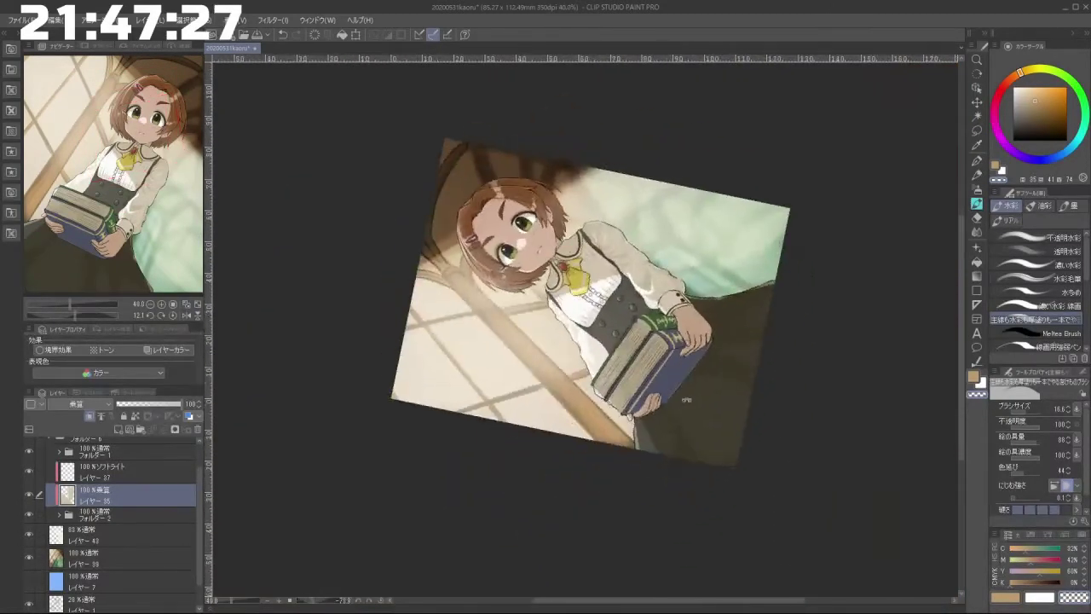
scroll(709, 375, up, 2)
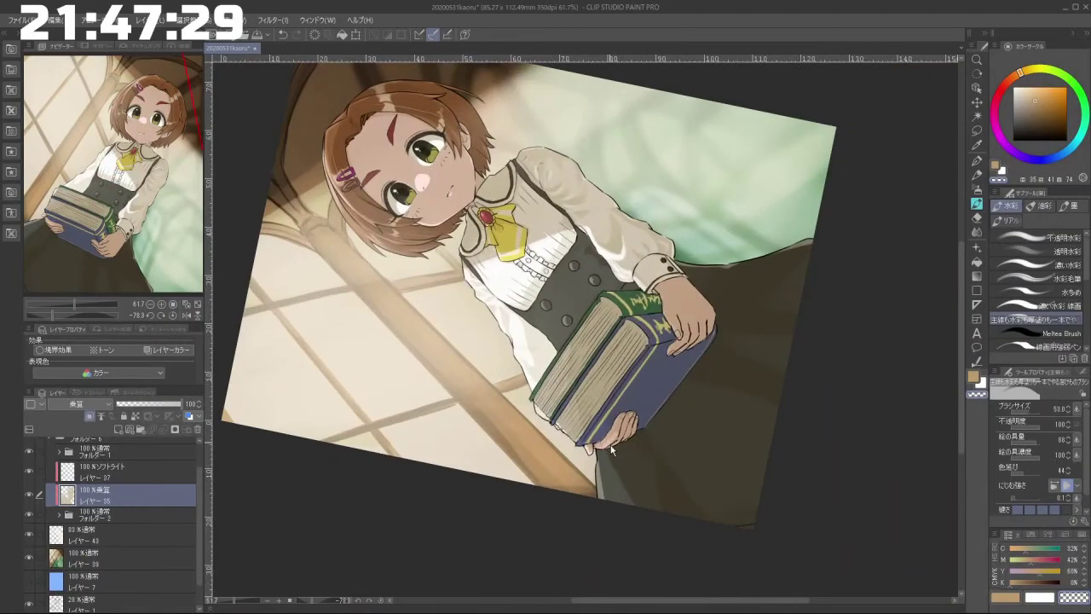
key(bracketright)
drag(595, 447, 612, 445)
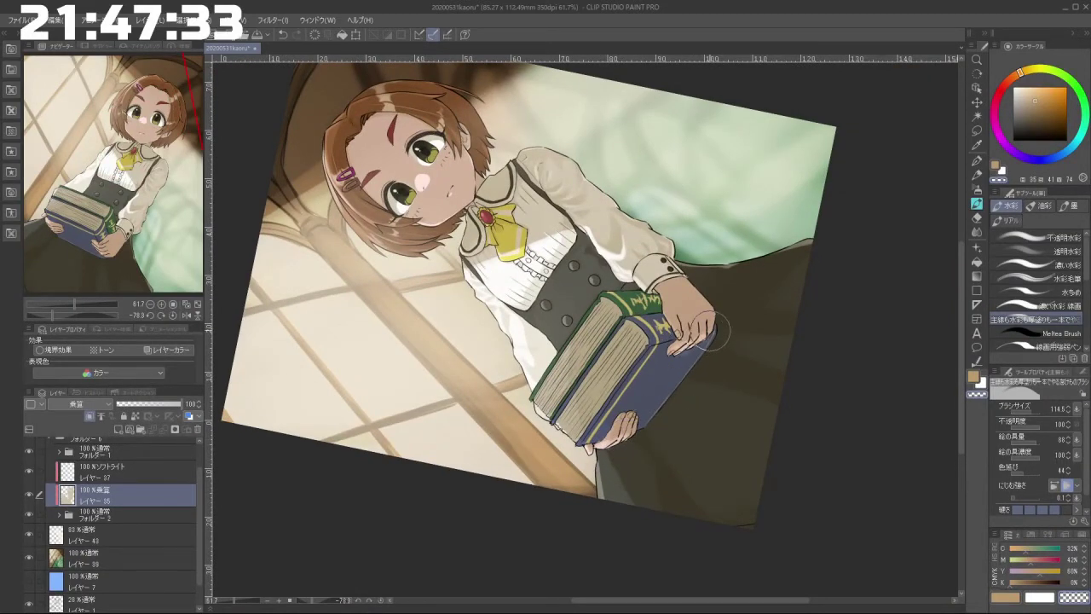
drag(642, 426, 616, 480)
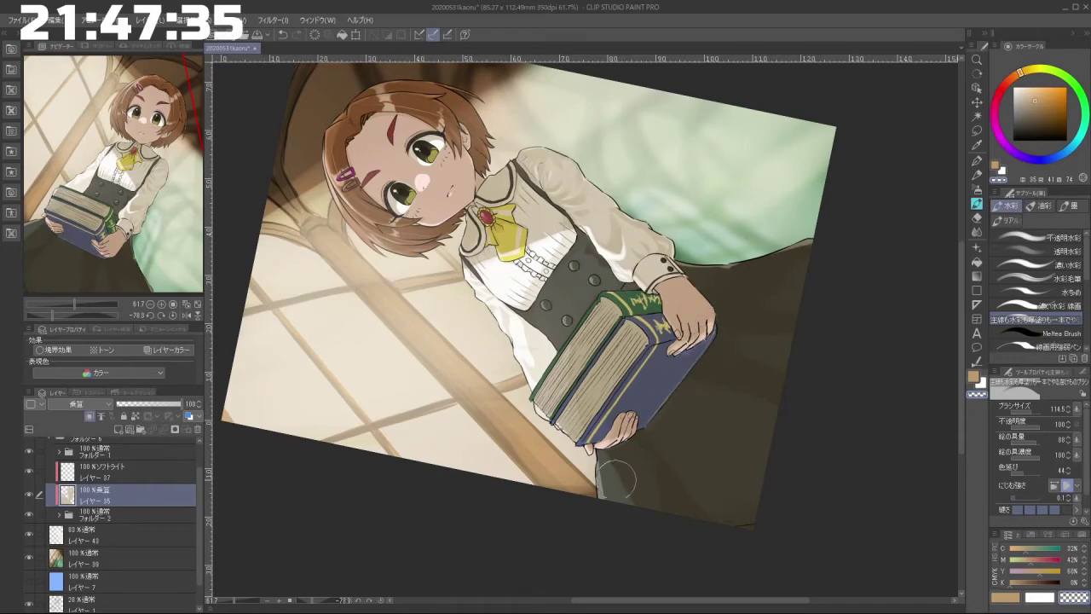
scroll(620, 503, down, 1)
drag(614, 519, 622, 476)
Step: Examine the overall light and shadow balance of the whole illustration from several rotations and zoom levels
drag(460, 463, 422, 326)
drag(625, 330, 603, 400)
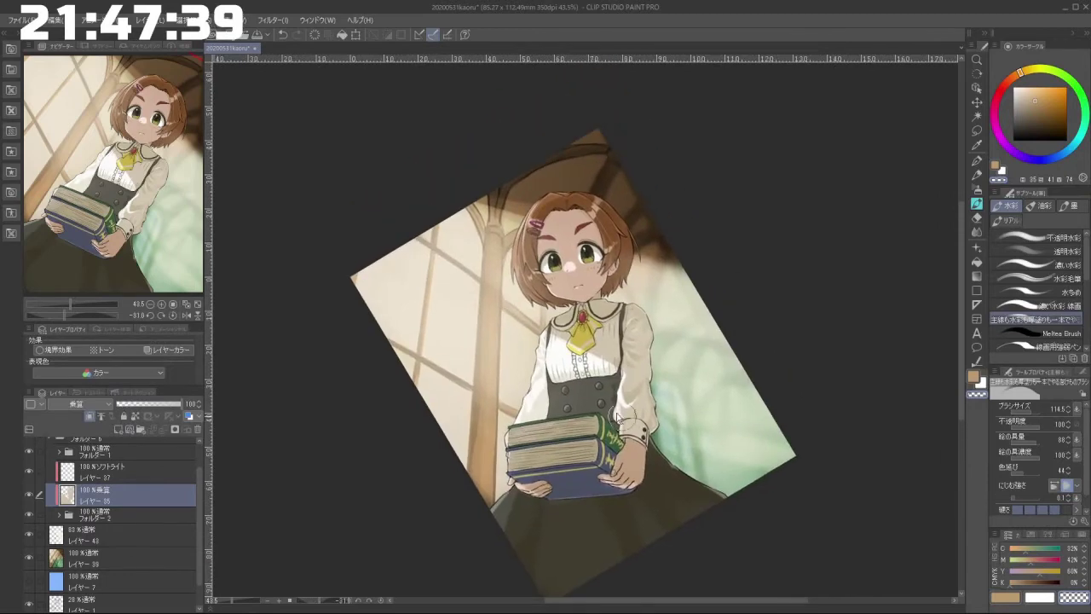
scroll(602, 401, up, 1)
scroll(667, 461, down, 2)
drag(667, 462, 665, 375)
scroll(665, 374, up, 2)
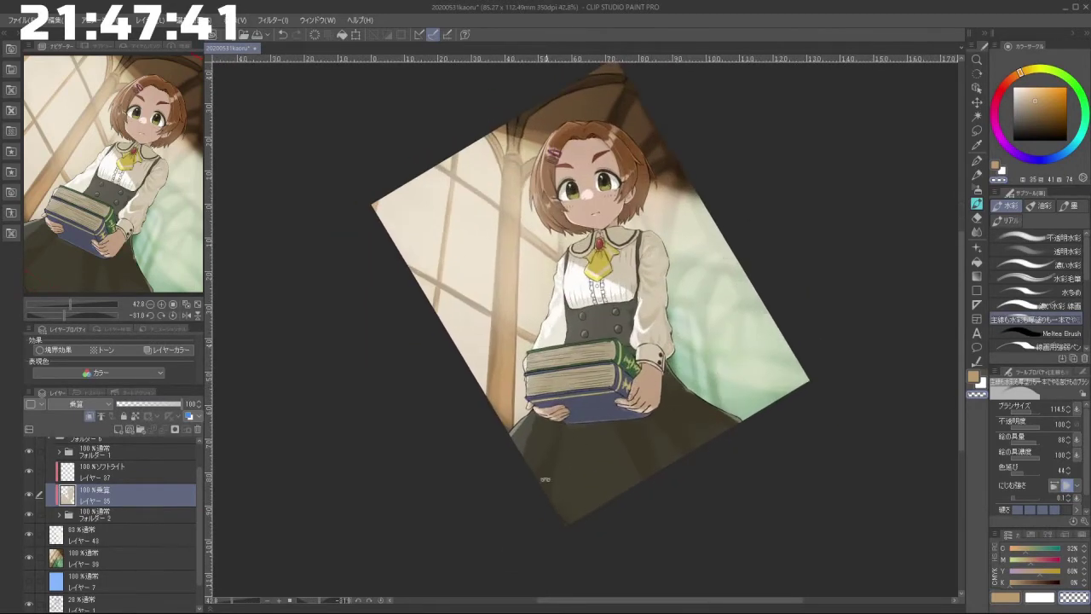
drag(479, 413, 712, 367)
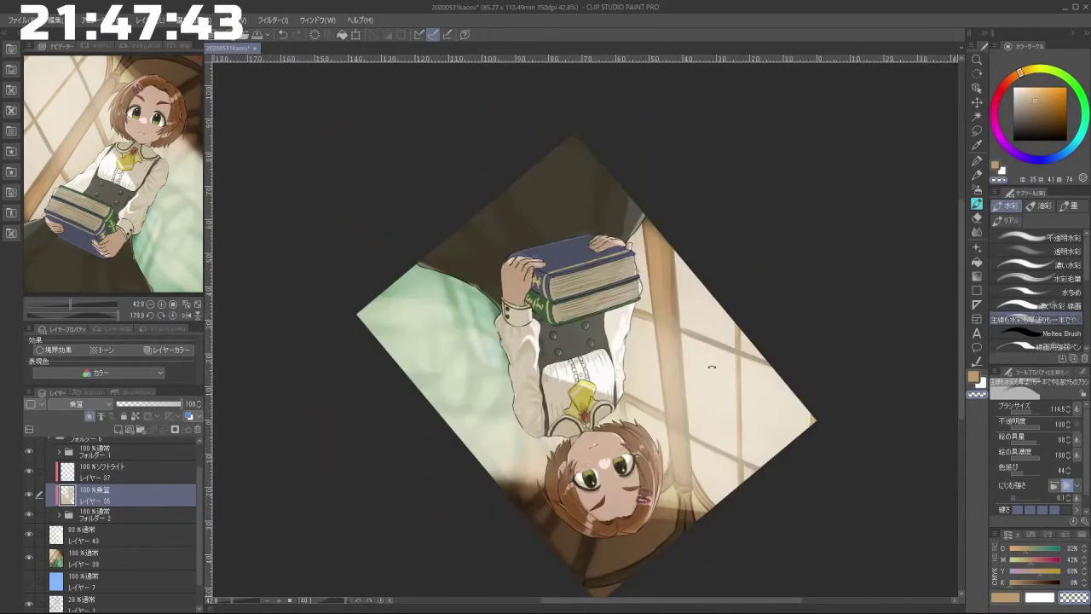
mouse_move(752, 292)
mouse_down()
mouse_move(776, 290)
mouse_move(731, 349)
mouse_move(698, 459)
mouse_move(778, 401)
mouse_up()
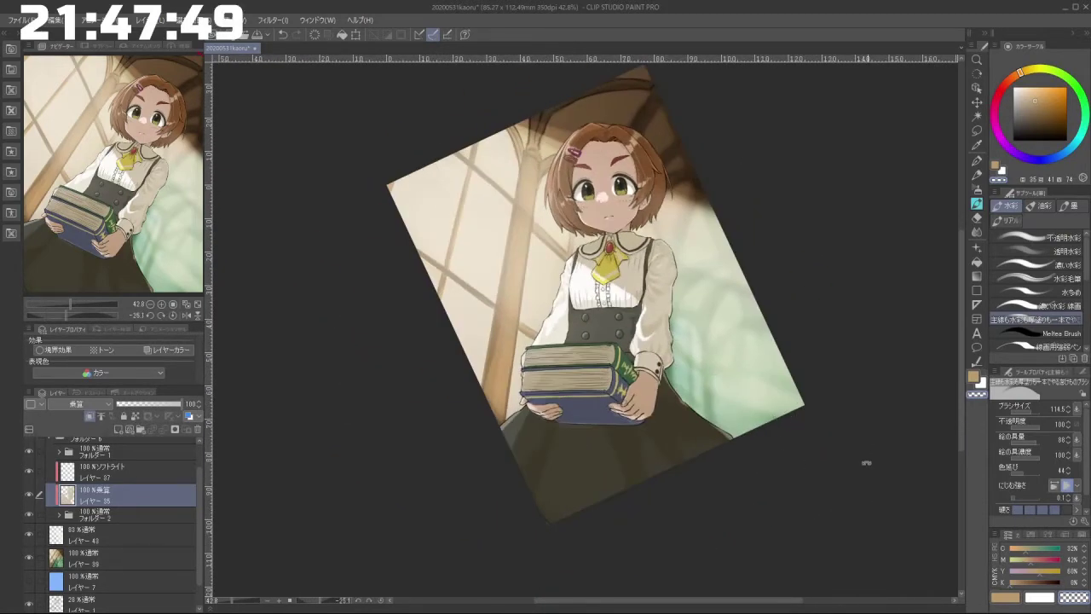
drag(867, 463, 803, 511)
drag(754, 487, 772, 542)
scroll(714, 492, up, 1)
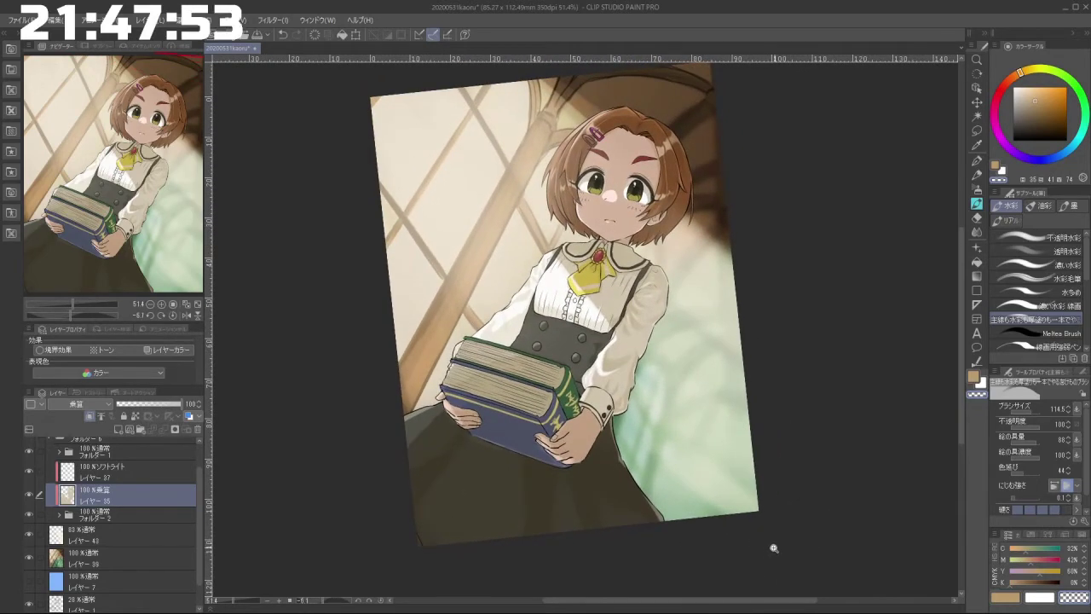
scroll(766, 547, down, 2)
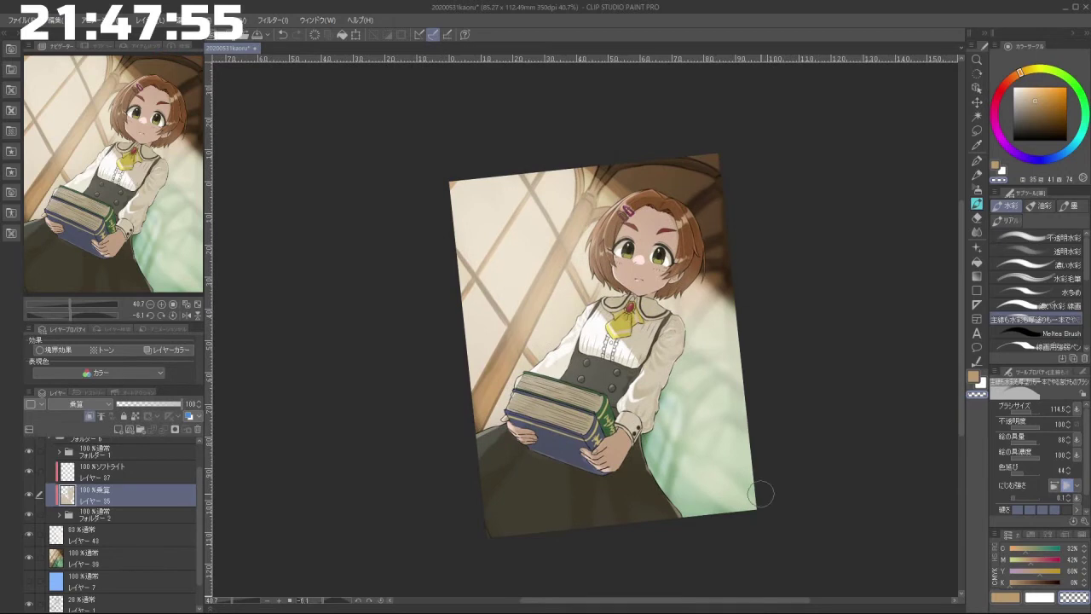
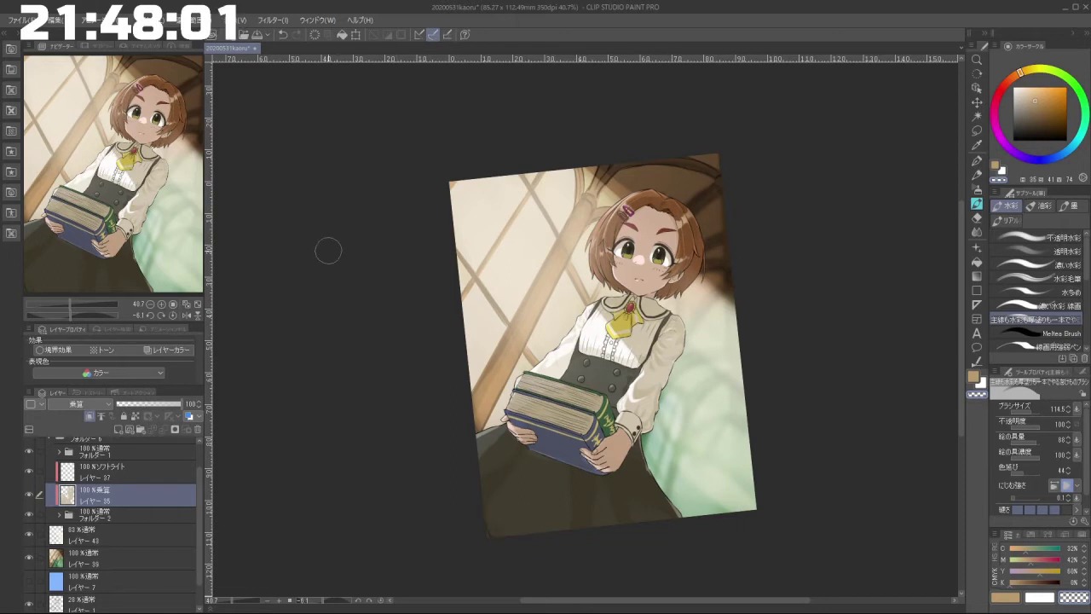
Step: Save the illustration file
click(17, 19)
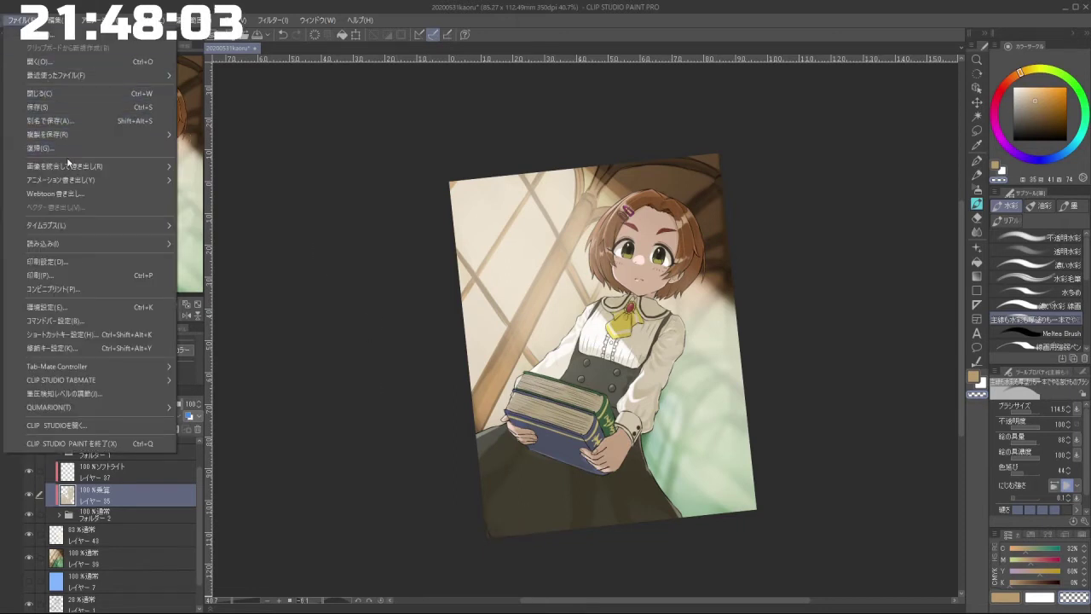
click(70, 108)
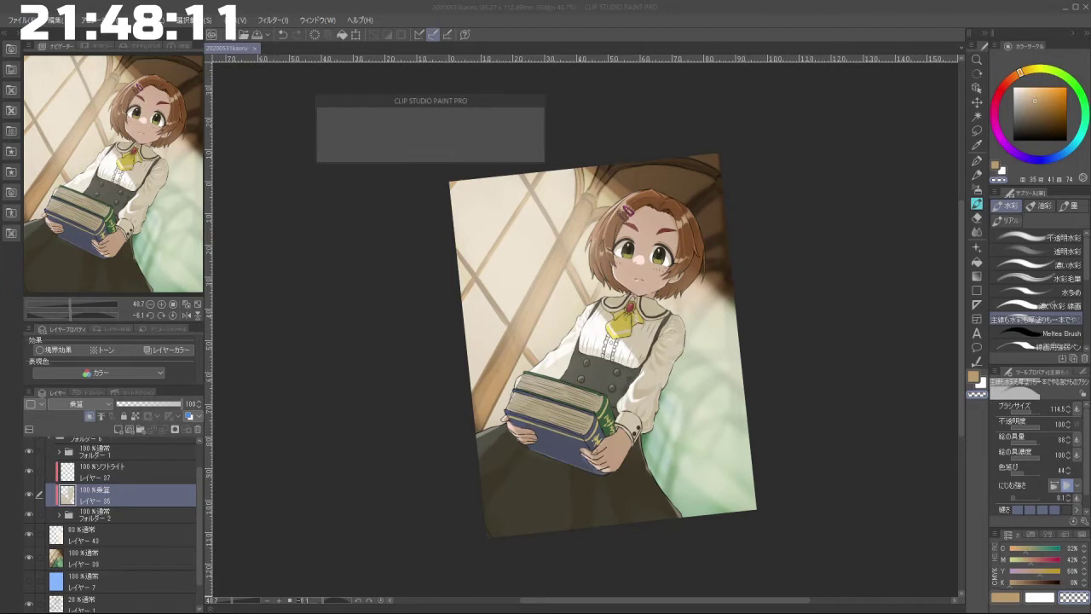
Step: Add a new empty layer above the topmost layer of the illustration
scroll(625, 304, up, 2)
scroll(625, 275, up, 1)
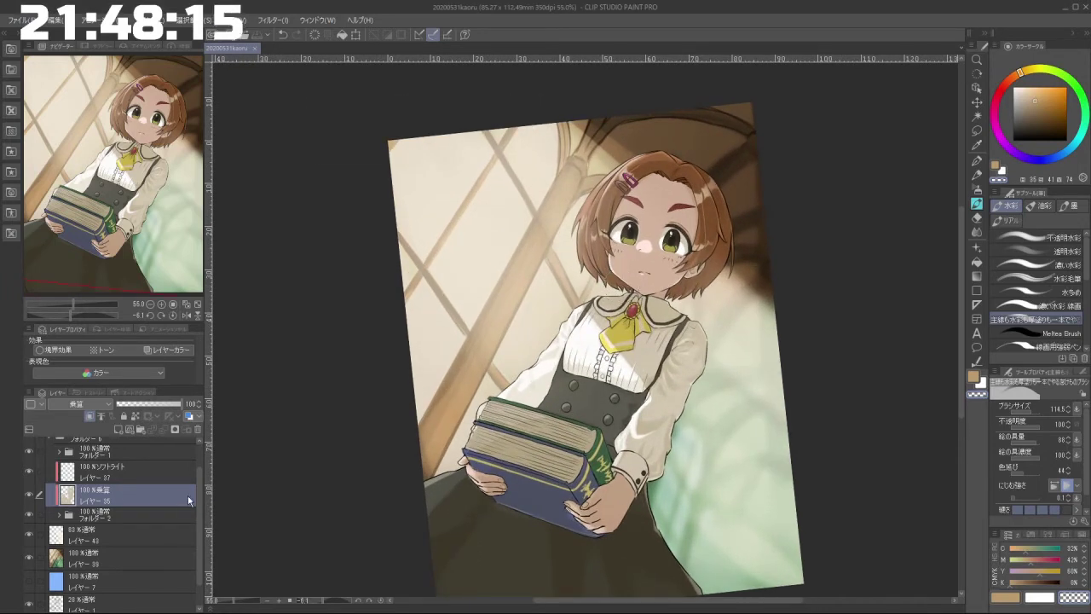
drag(201, 502, 200, 470)
click(113, 448)
click(148, 423)
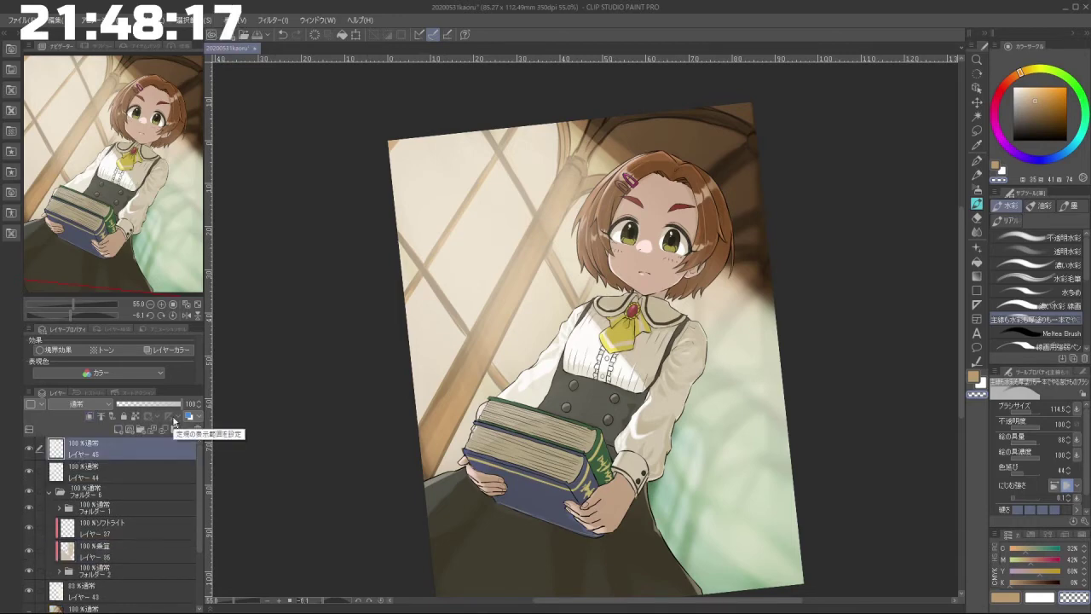
Step: Switch to the effect decoration brushes and set the drawing colour to a pale yellow with hue 55
click(977, 247)
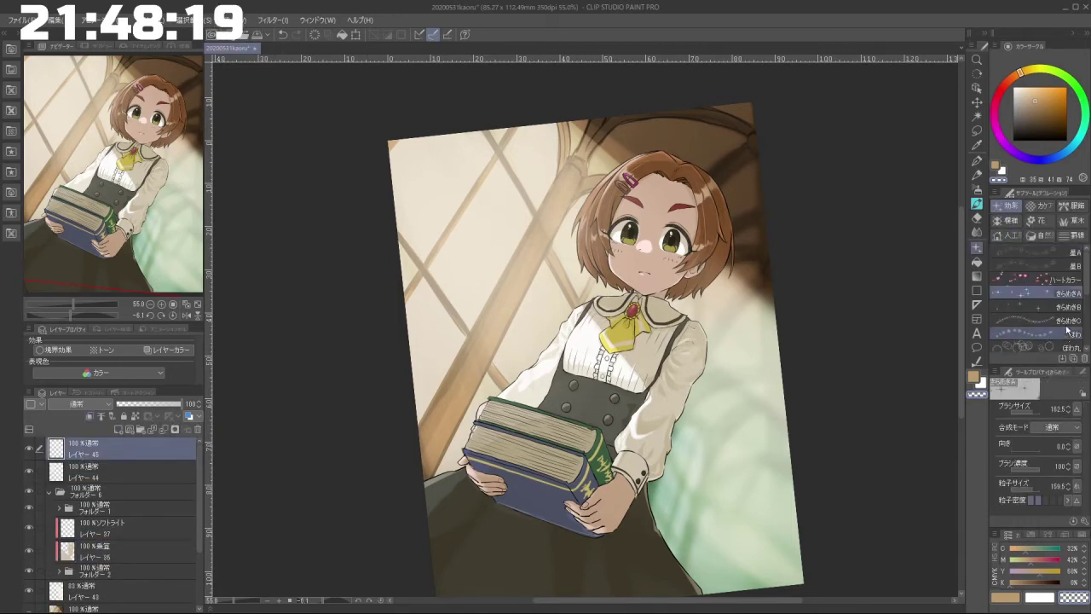
click(1033, 321)
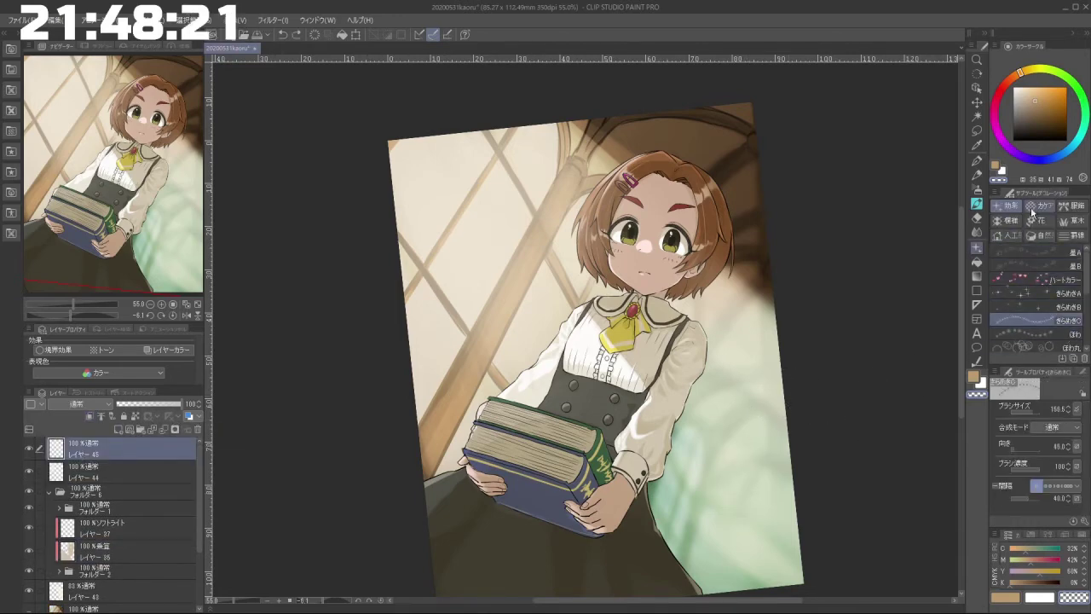
click(1036, 70)
click(1036, 88)
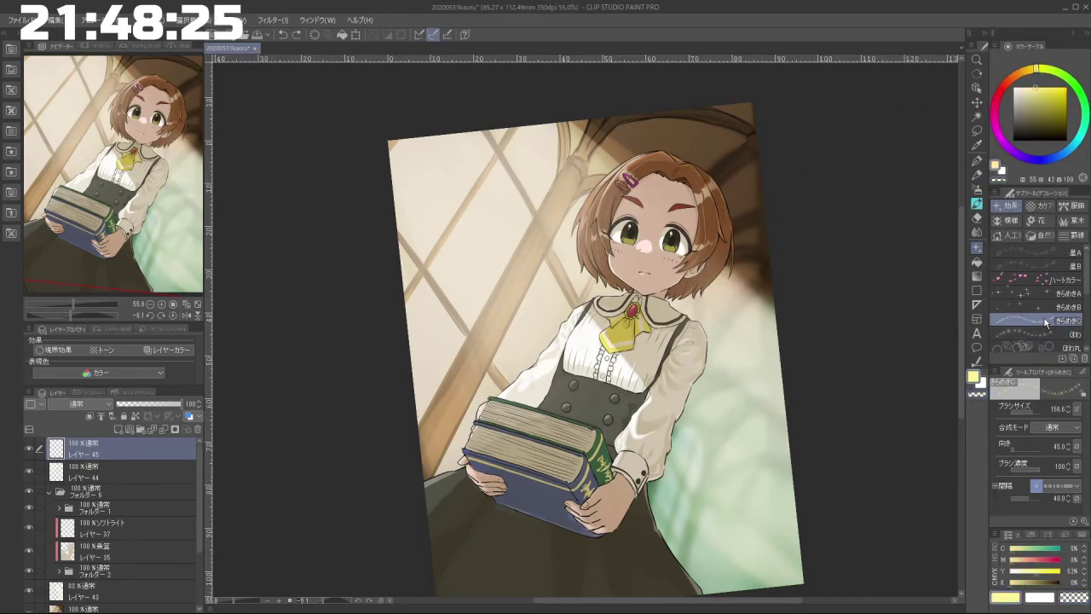
Step: Try scattering yellow glitter around the girl and across the background with the グリッター brush
drag(1086, 295, 1086, 348)
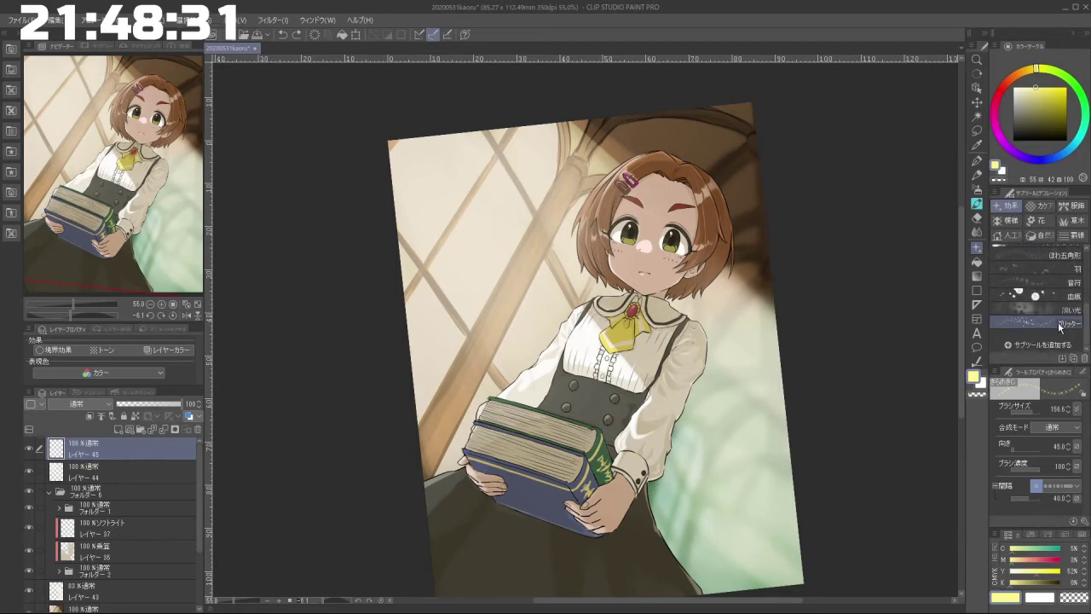
click(1060, 325)
mouse_move(728, 410)
mouse_down()
mouse_move(741, 491)
mouse_move(830, 494)
mouse_up()
key(ctrl+z)
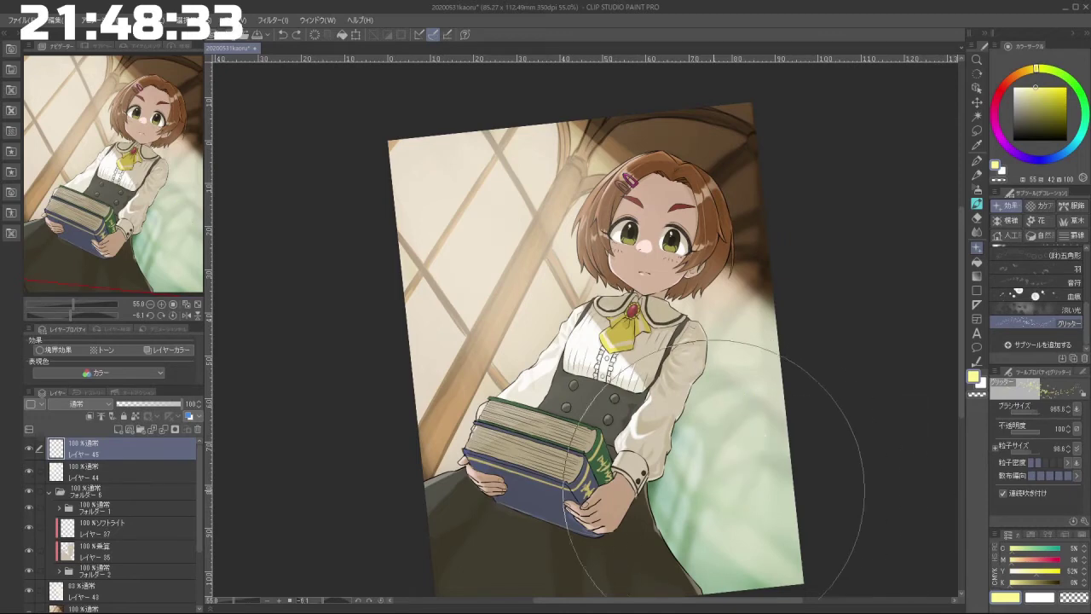
mouse_move(716, 471)
mouse_down()
mouse_move(690, 367)
mouse_move(734, 273)
mouse_up()
key(ctrl+z)
mouse_move(555, 210)
mouse_down()
mouse_move(518, 210)
mouse_move(715, 432)
mouse_up()
key(ctrl+z)
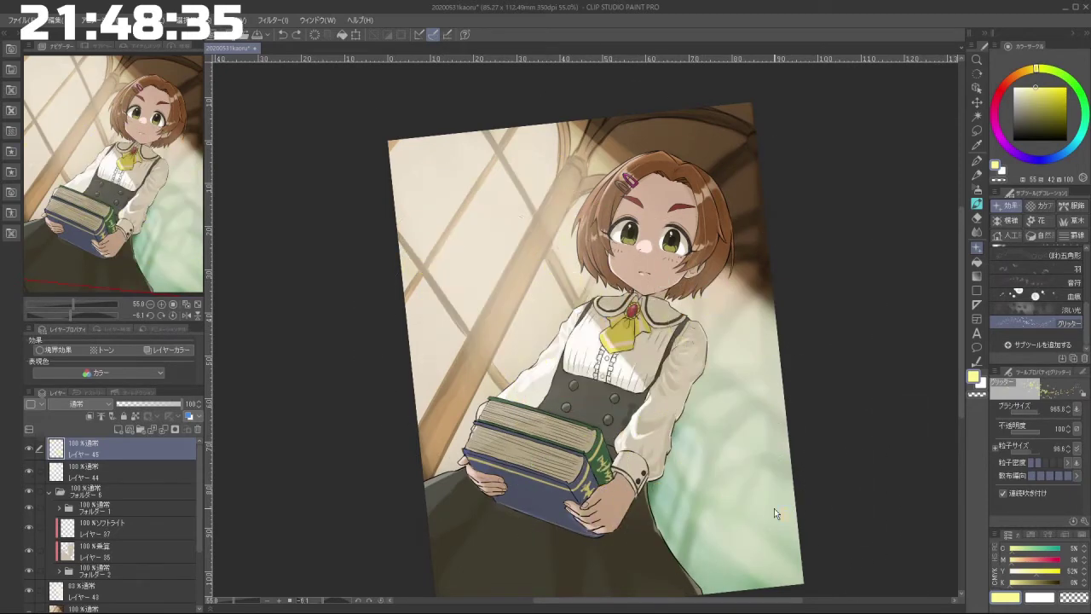
mouse_move(418, 341)
mouse_down()
mouse_move(426, 247)
mouse_move(768, 110)
mouse_move(680, 440)
mouse_up()
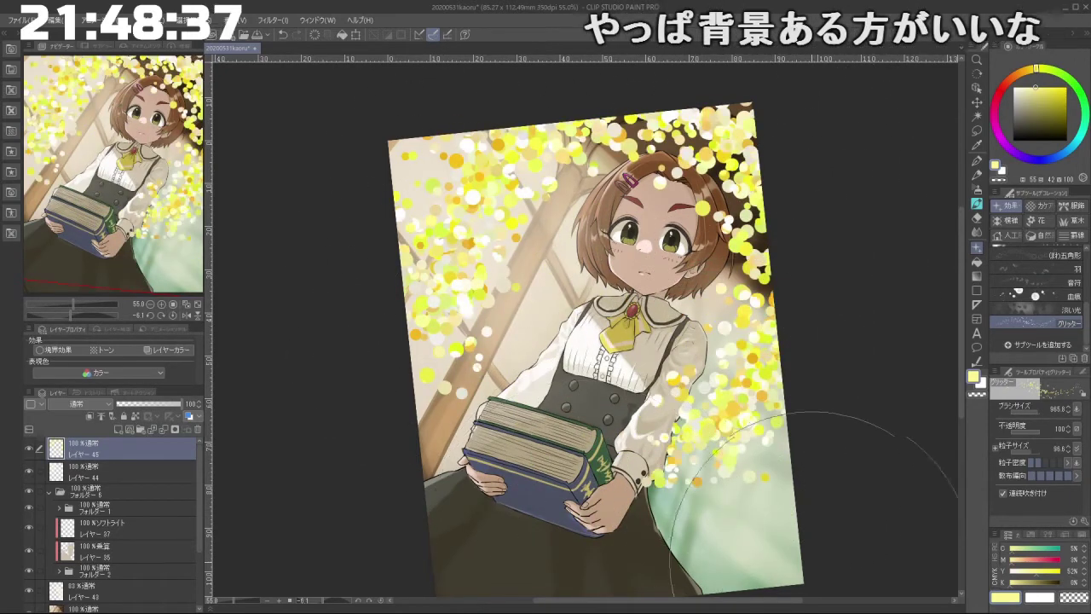
key(ctrl+z)
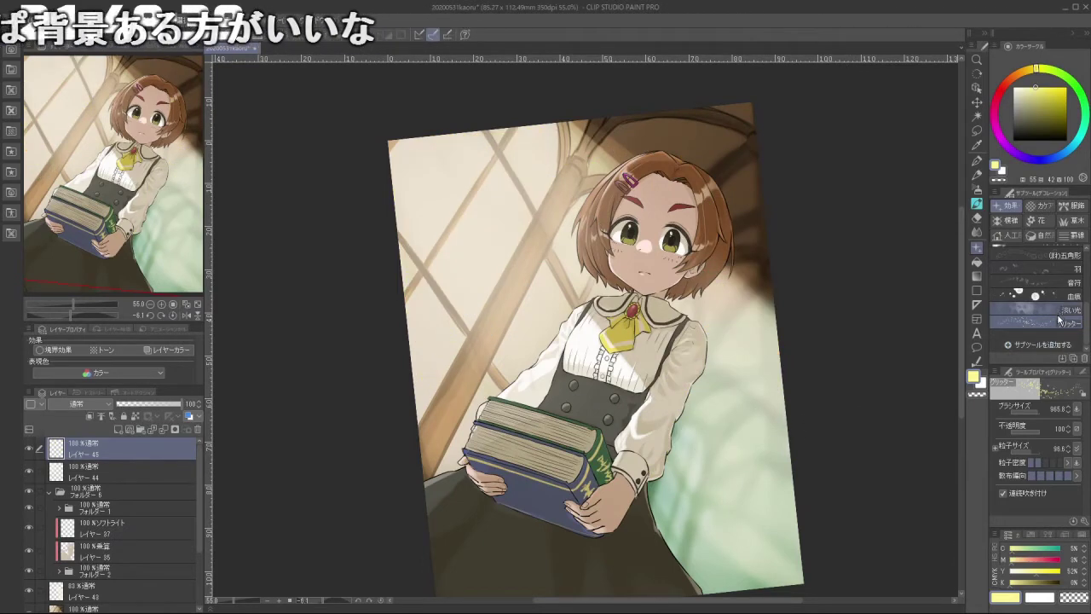
Step: Try painting soft yellow glows over the girl and window background with the 淡い光 brush
click(1028, 305)
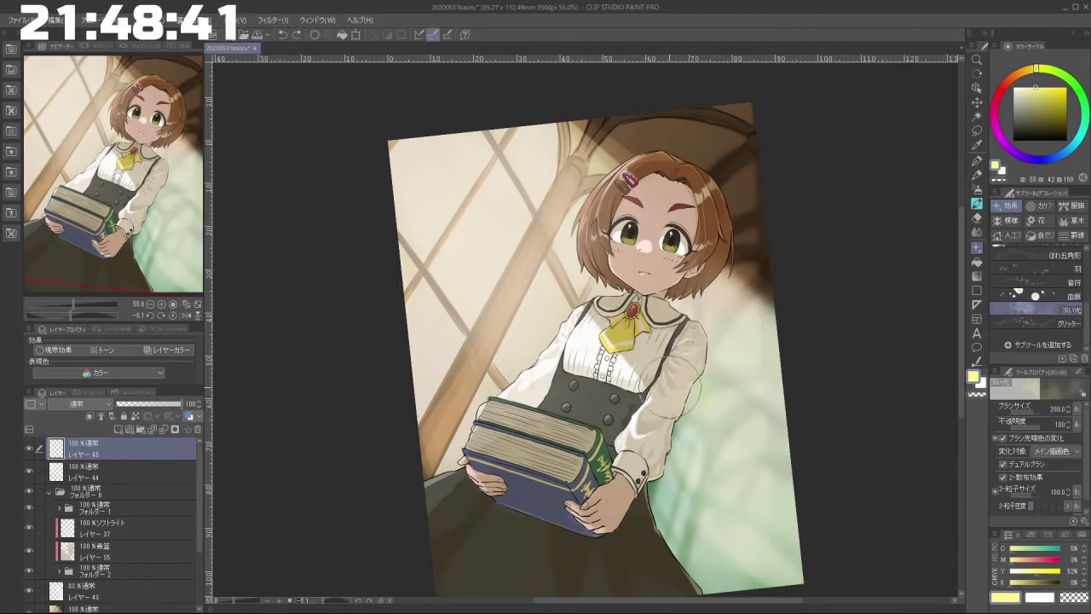
mouse_move(683, 377)
mouse_down()
mouse_move(751, 403)
mouse_move(772, 471)
mouse_move(728, 500)
mouse_move(543, 466)
mouse_move(497, 173)
mouse_move(648, 243)
mouse_move(762, 458)
mouse_up()
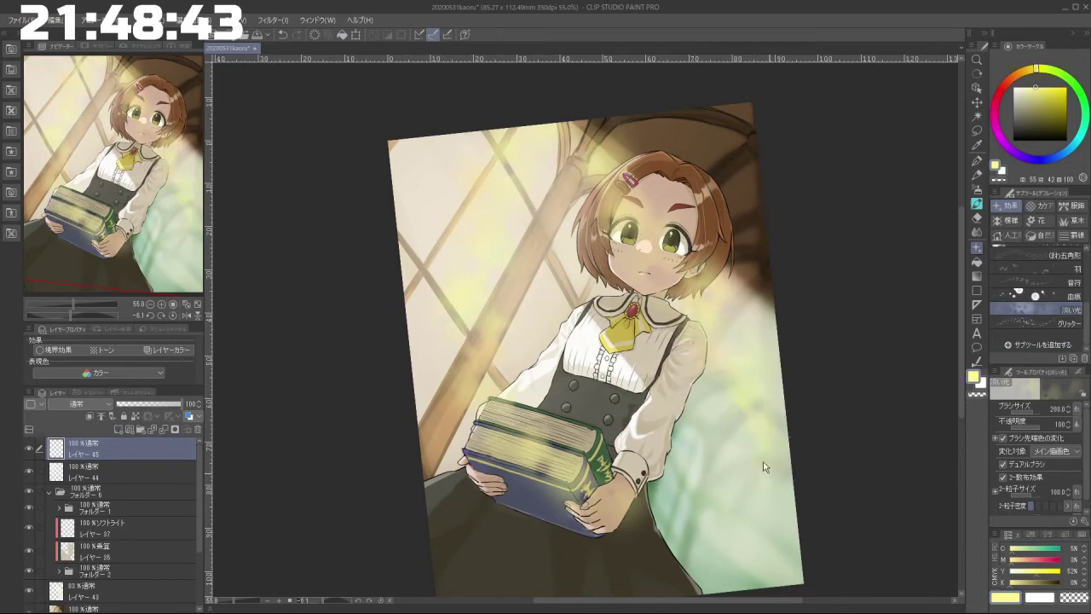
key(ctrl+z)
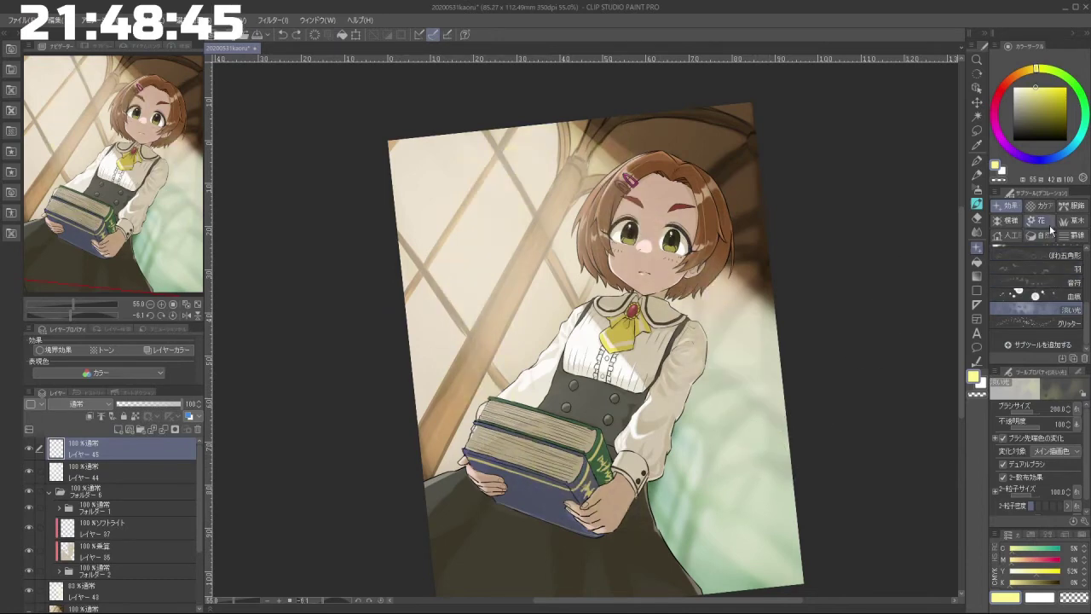
drag(1087, 309, 1089, 255)
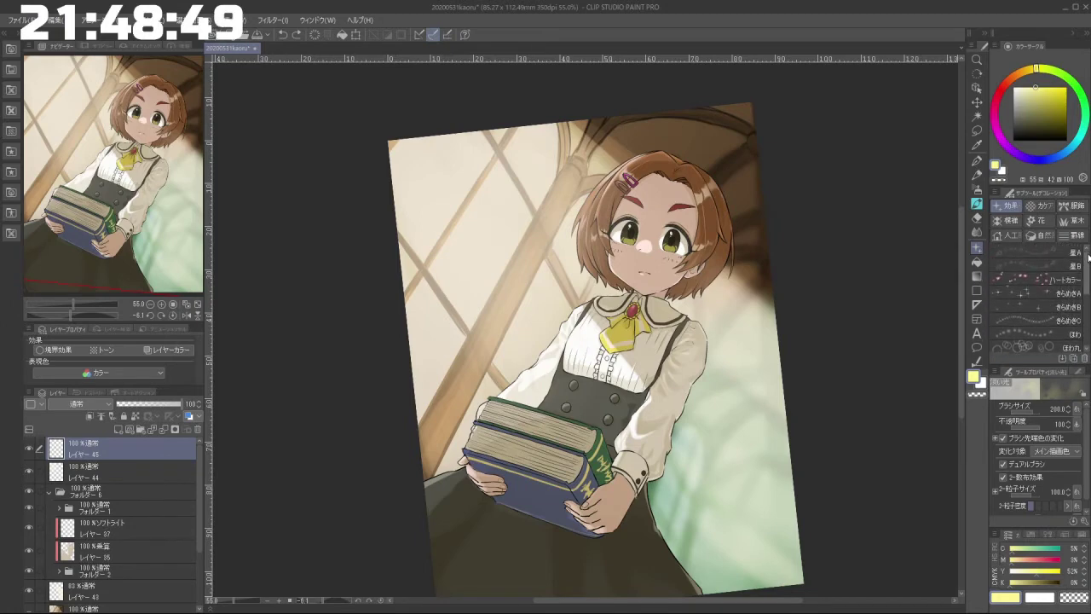
click(1048, 252)
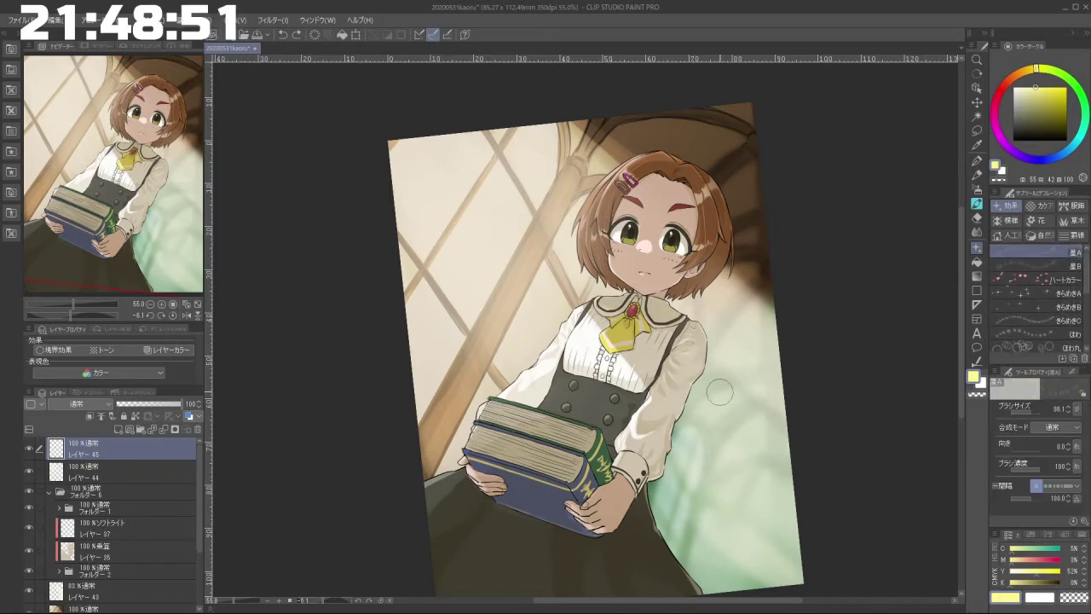
click(1054, 294)
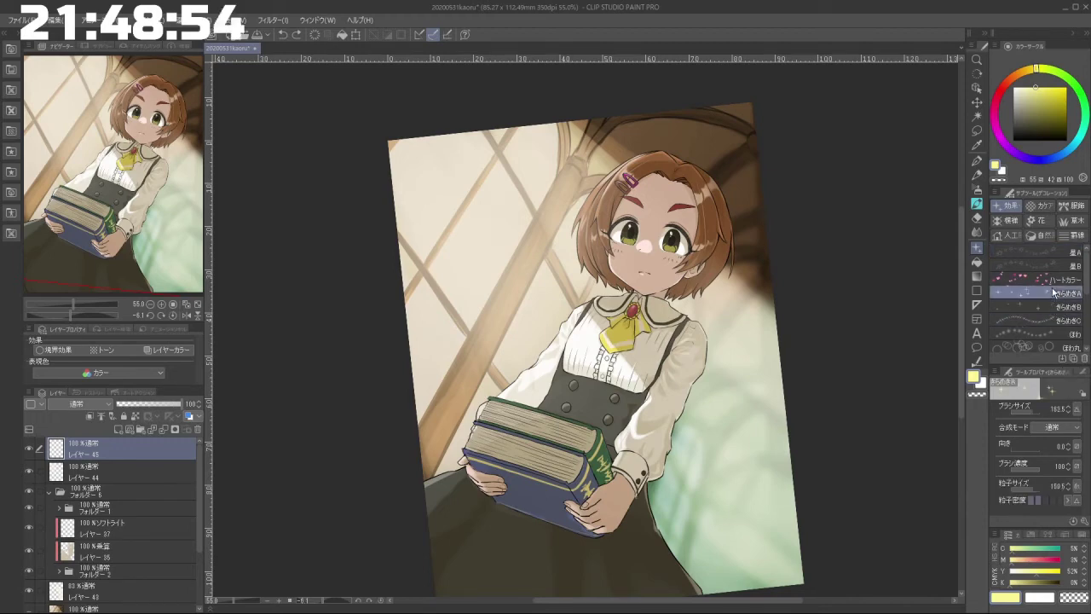
Step: Choose the ほわ effect brush, test it on the green background, and set its fixed particle gap to about 623.8
click(1054, 334)
mouse_move(686, 404)
mouse_down()
mouse_move(771, 478)
mouse_move(805, 452)
mouse_move(664, 391)
mouse_move(731, 467)
mouse_up()
key(ctrl+z)
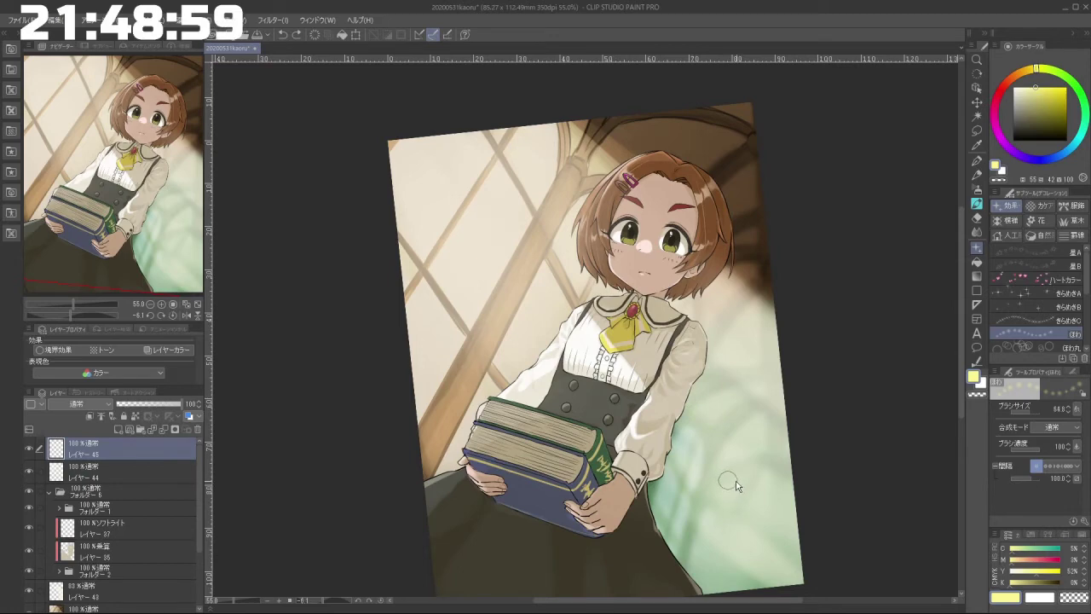
click(1069, 467)
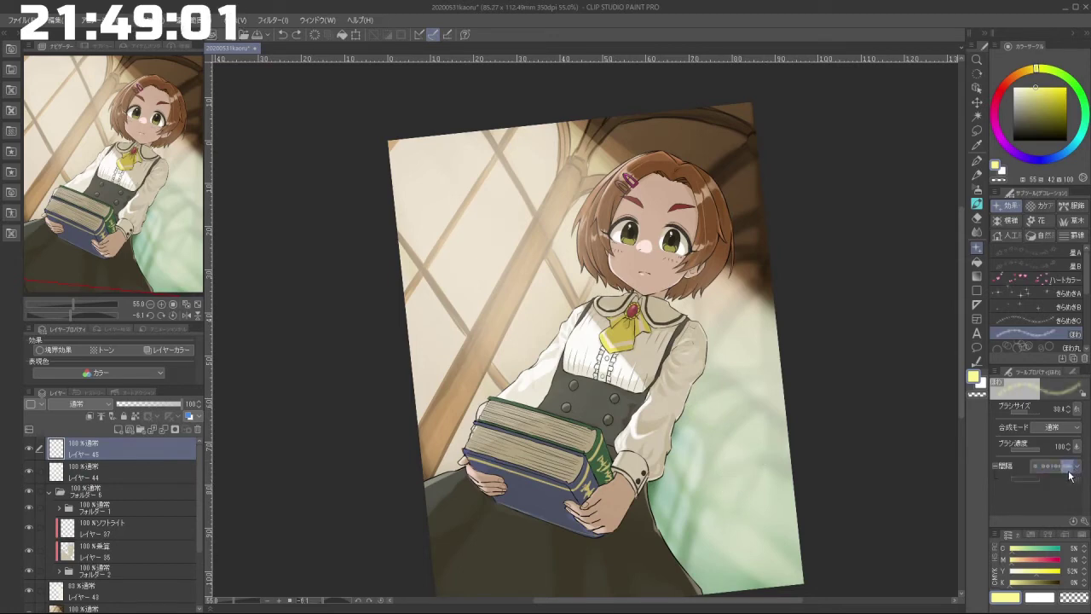
click(1035, 467)
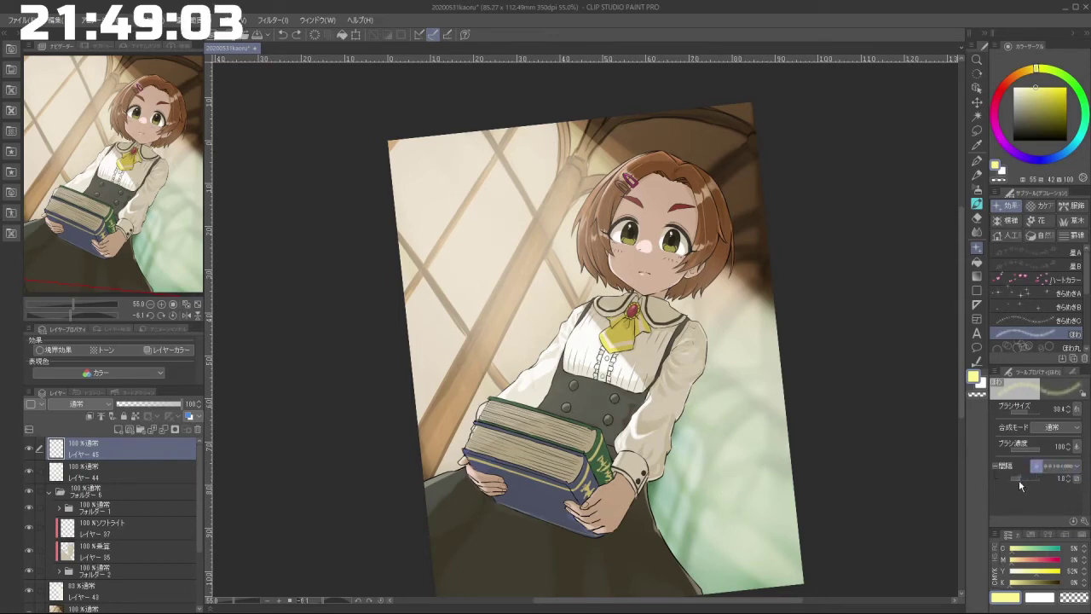
drag(1030, 481, 1040, 486)
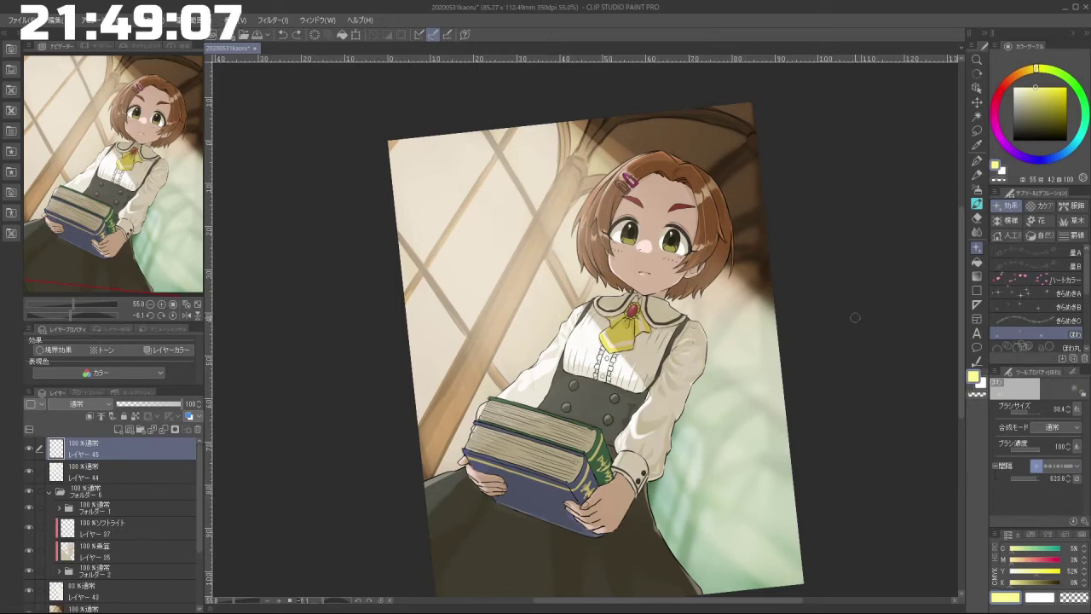
Step: Reduce the ほわ brush size to 14.0 and widen its particle gap to about 919.8 for small, sparse dots
drag(1030, 82, 1024, 73)
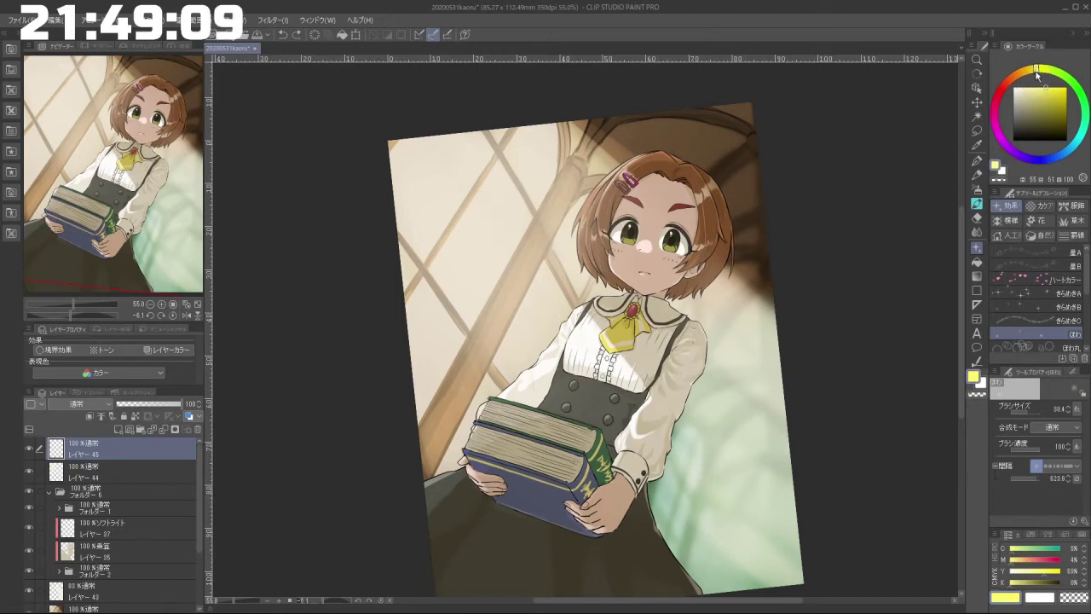
drag(641, 302, 659, 311)
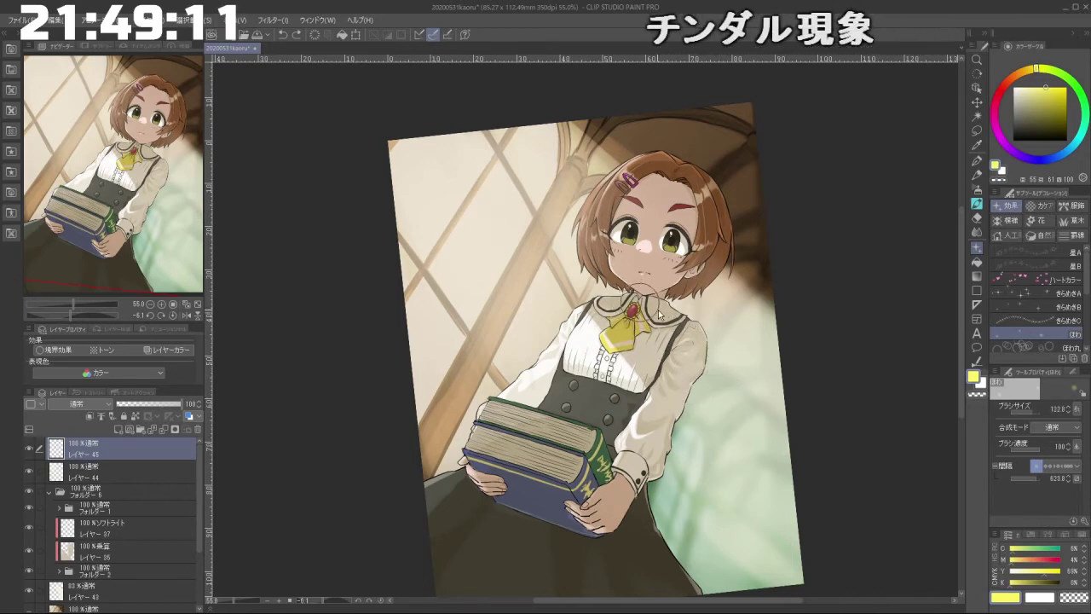
drag(720, 402, 722, 401)
drag(562, 536, 691, 312)
click(575, 520)
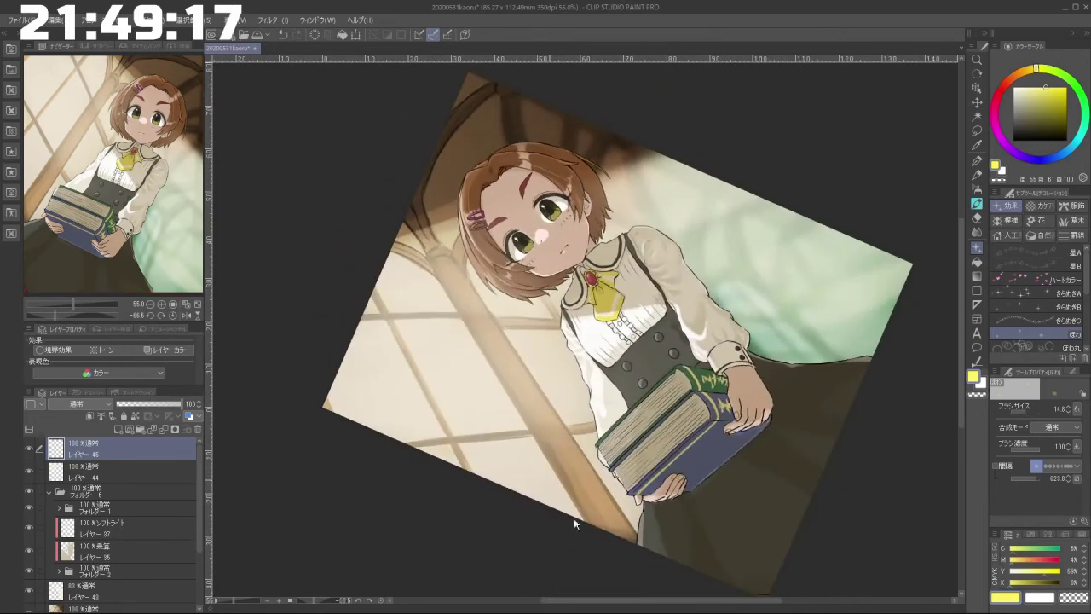
click(1038, 480)
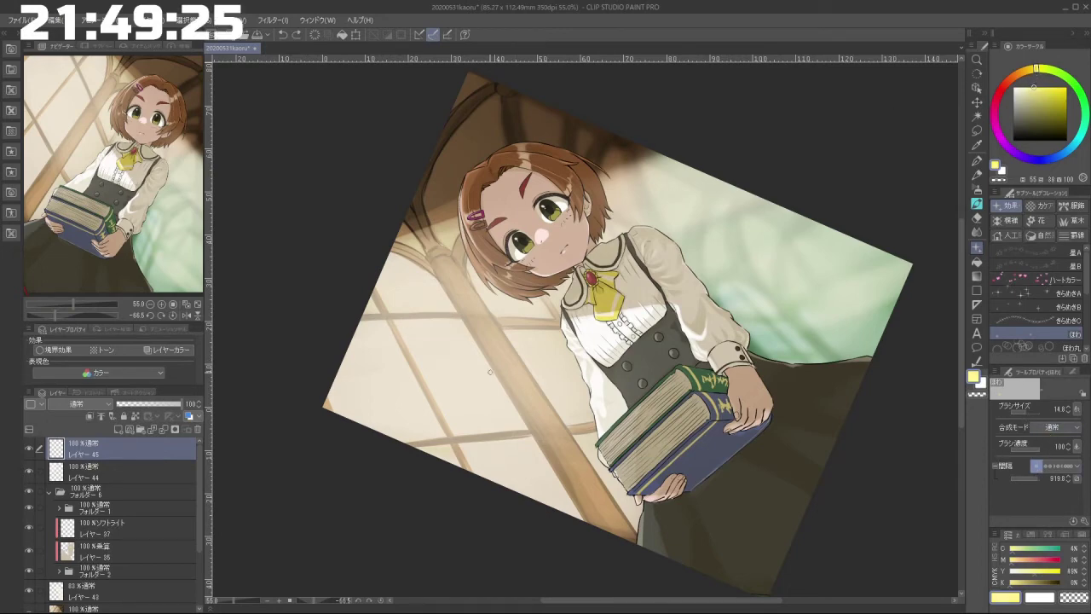
Step: Shift the colour to a more saturated yellow with hue 58 and try light dots on the window and green background
click(1063, 74)
drag(1037, 73, 1040, 70)
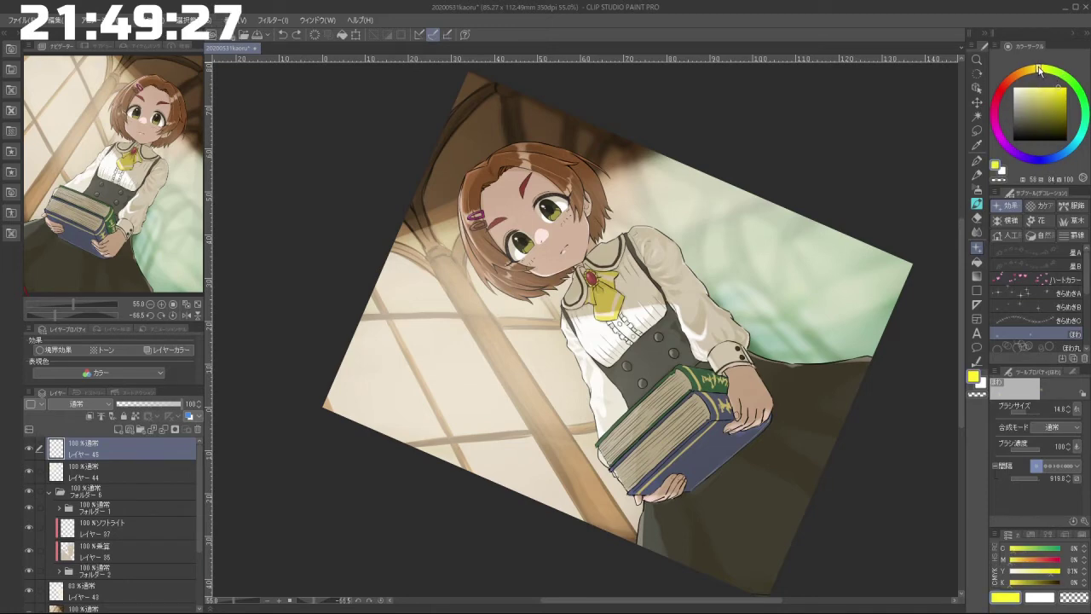
click(470, 362)
key(ctrl+z)
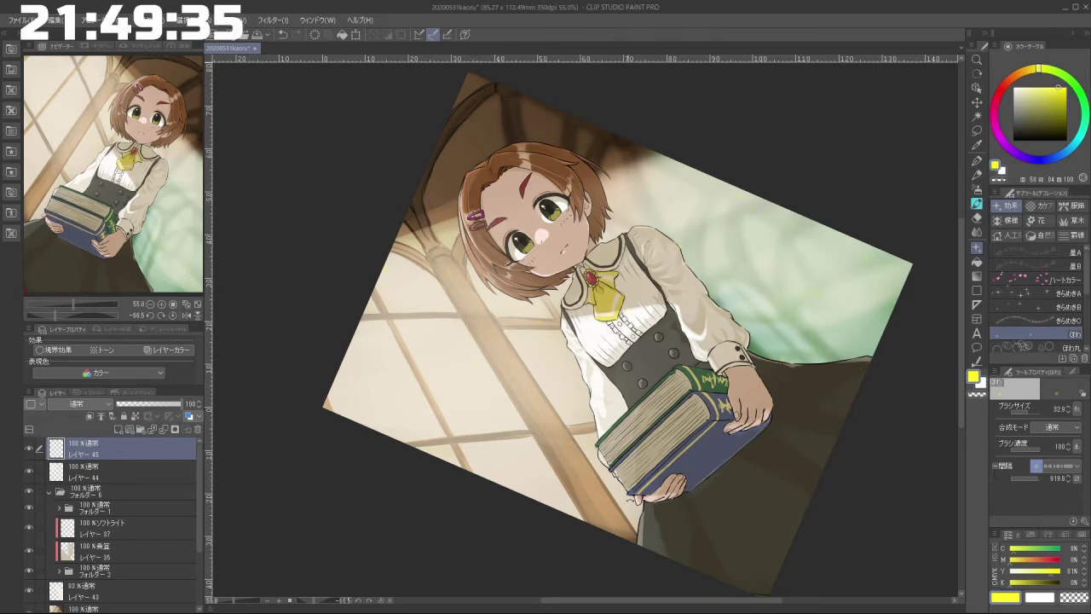
drag(789, 349, 770, 241)
key(ctrl+z)
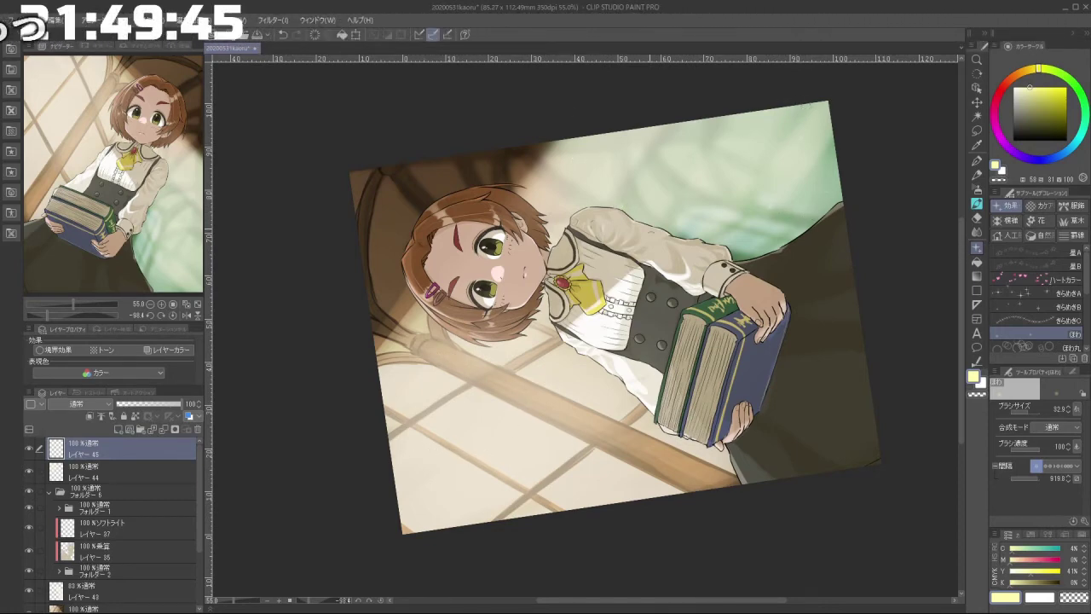
Step: Scatter small light-yellow dots over the green background and dark skirt, varying the brush size and yellow tone
drag(1046, 88, 1047, 87)
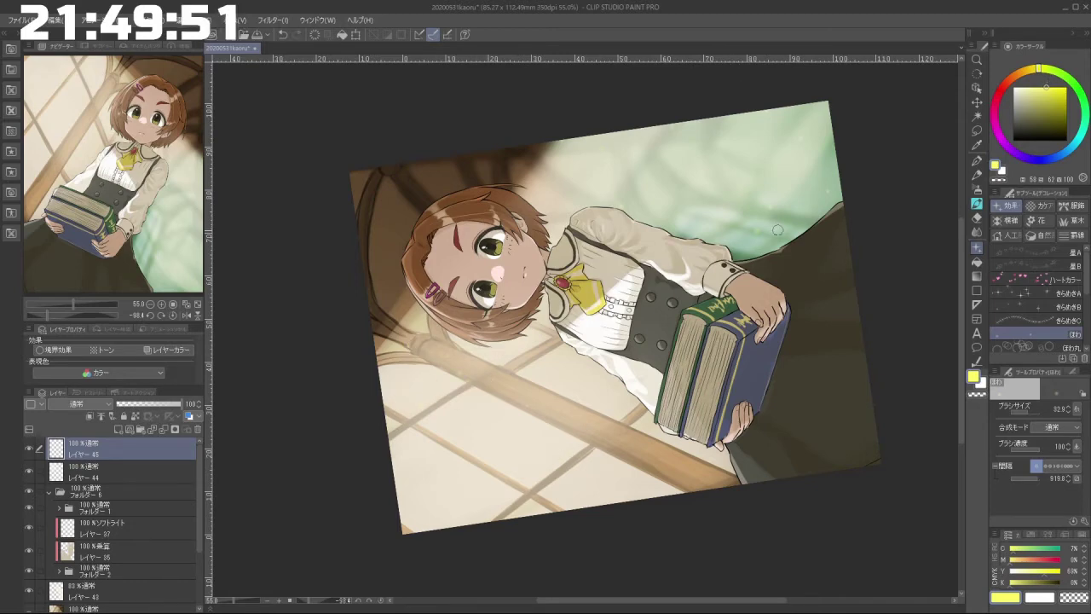
drag(868, 331, 747, 522)
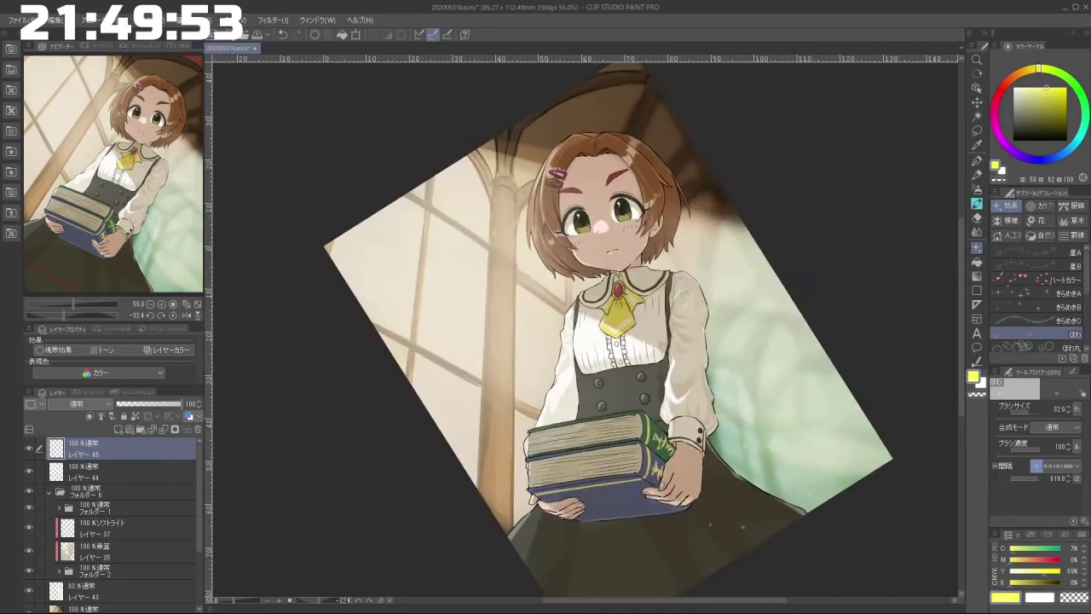
key(bracketright)
key(bracketright)
drag(674, 526, 743, 531)
key(ctrl+z)
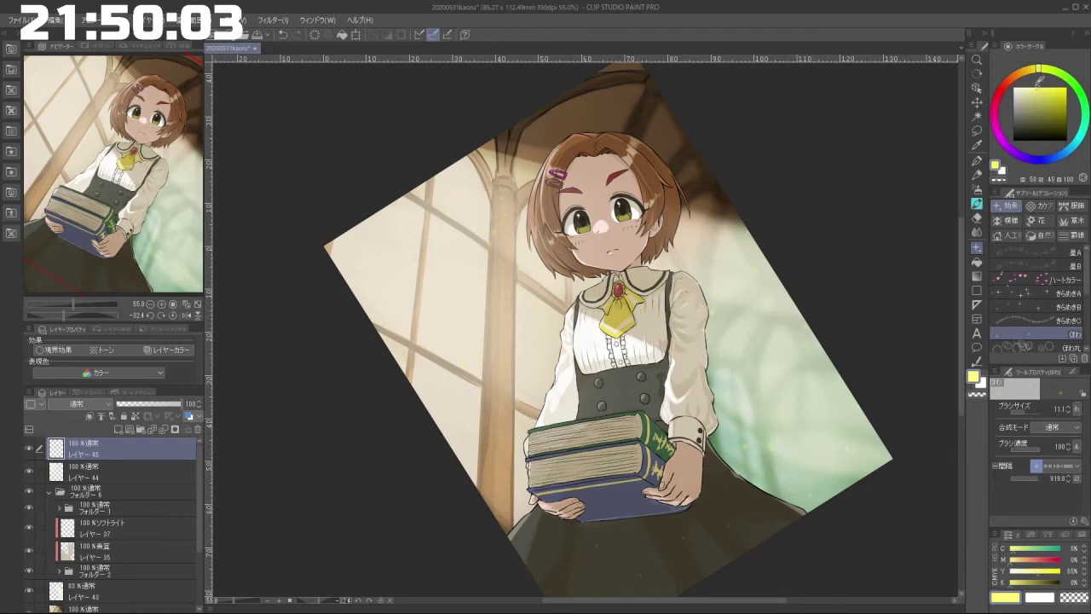
Step: Add further pale yellow light dots to the dark skirt using brush size 19.0
drag(597, 546, 599, 546)
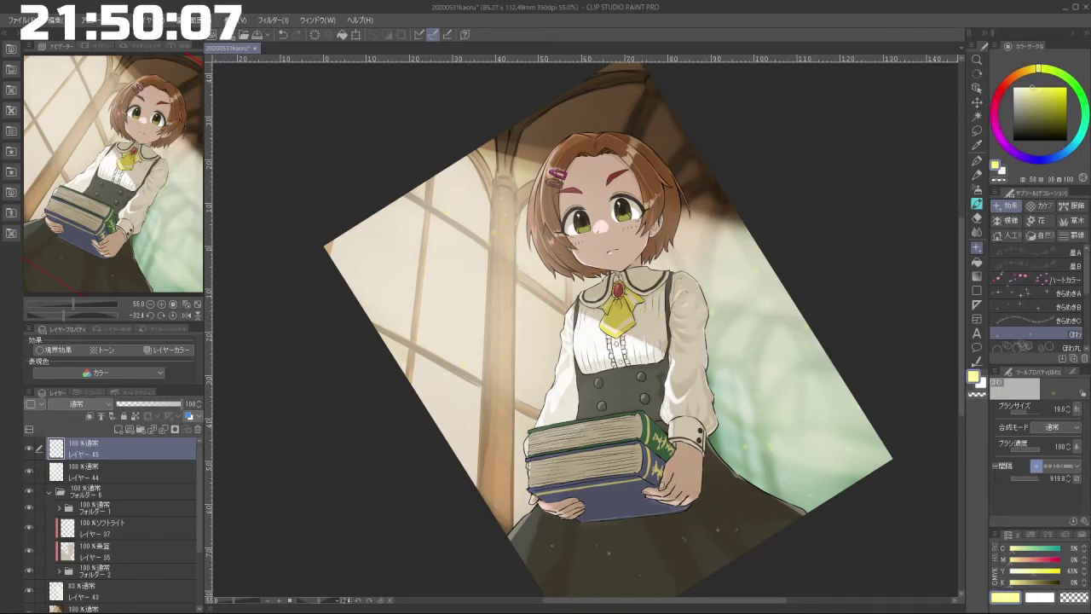
drag(470, 338, 501, 406)
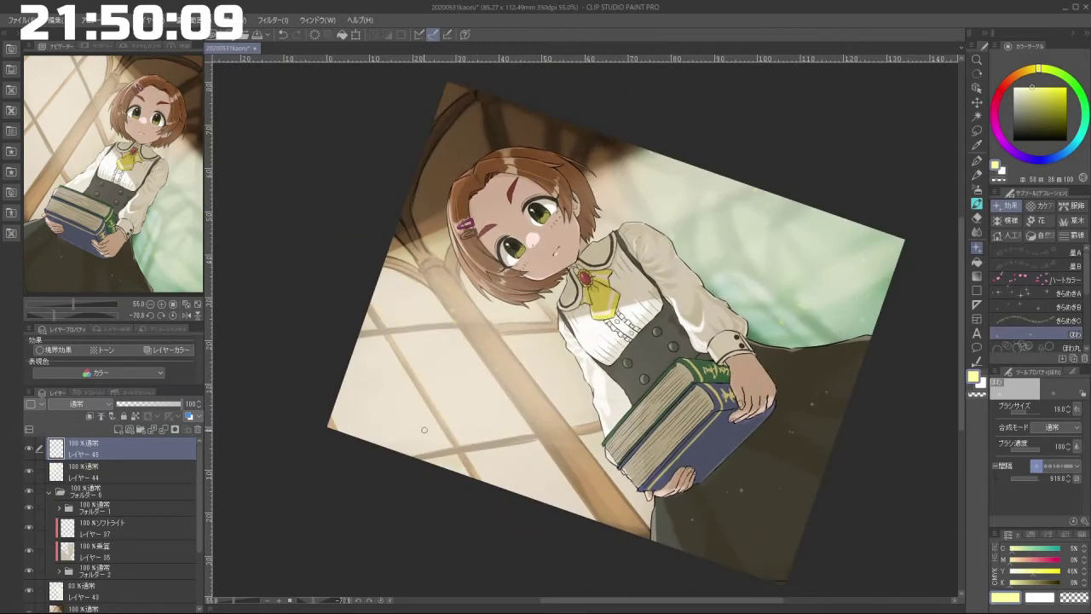
drag(688, 427, 810, 409)
drag(801, 413, 461, 457)
drag(906, 484, 835, 488)
scroll(854, 506, down, 2)
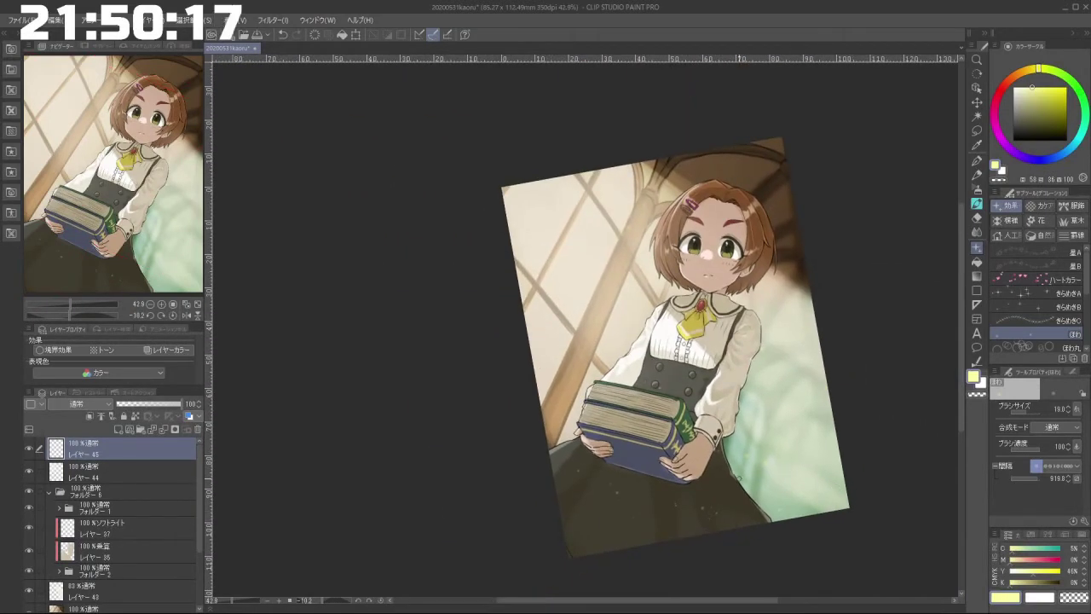
Step: Enlarge the brush to about 167 and add soft pale yellow glows to the skirt's lower corners and the brown ceiling corner
drag(679, 427, 706, 414)
click(676, 382)
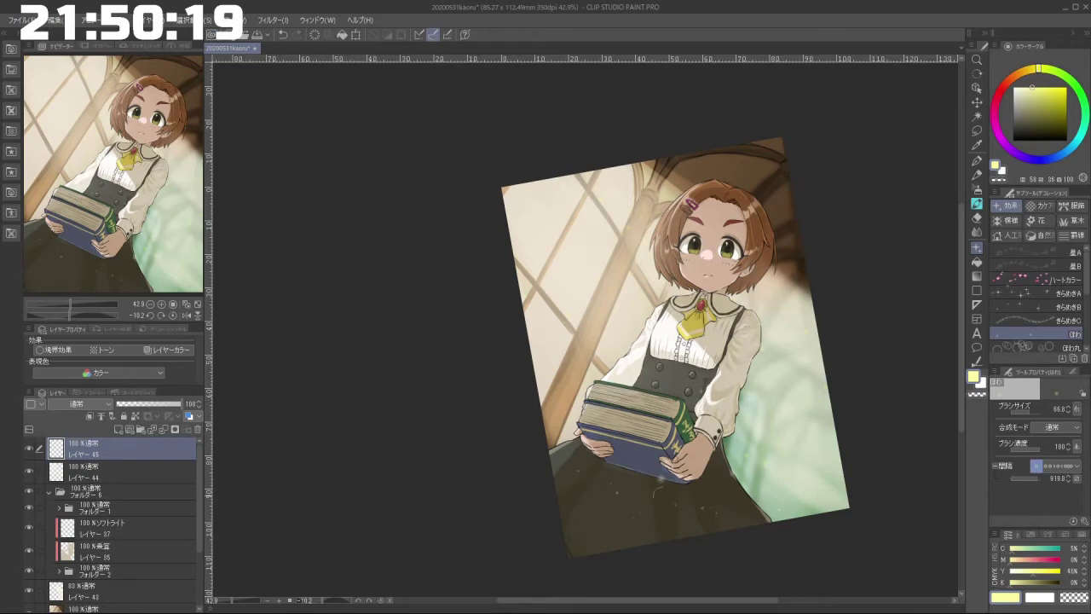
drag(624, 563, 646, 562)
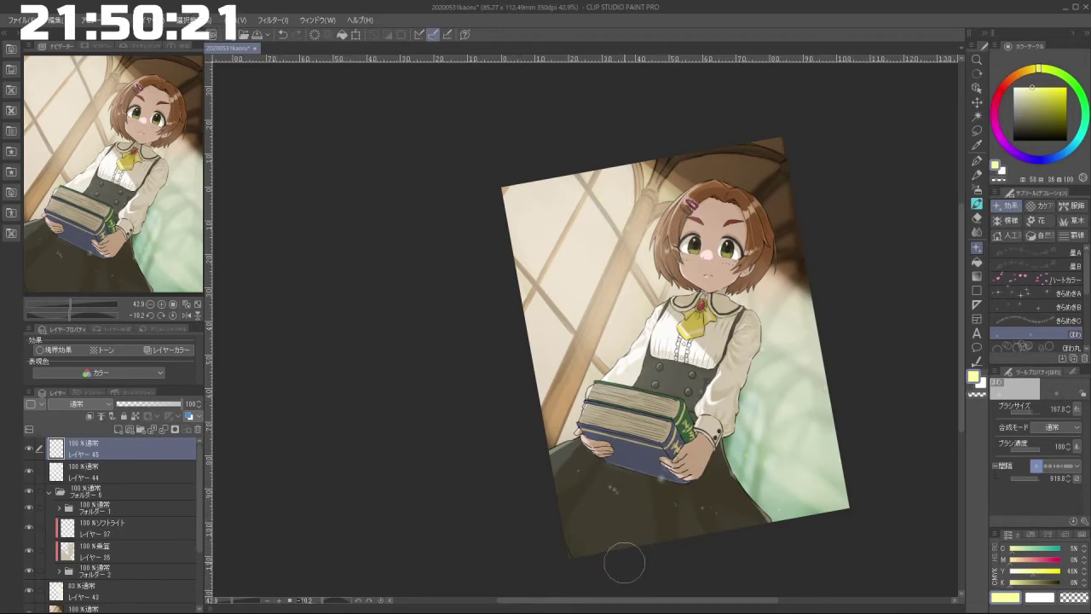
click(561, 472)
click(603, 549)
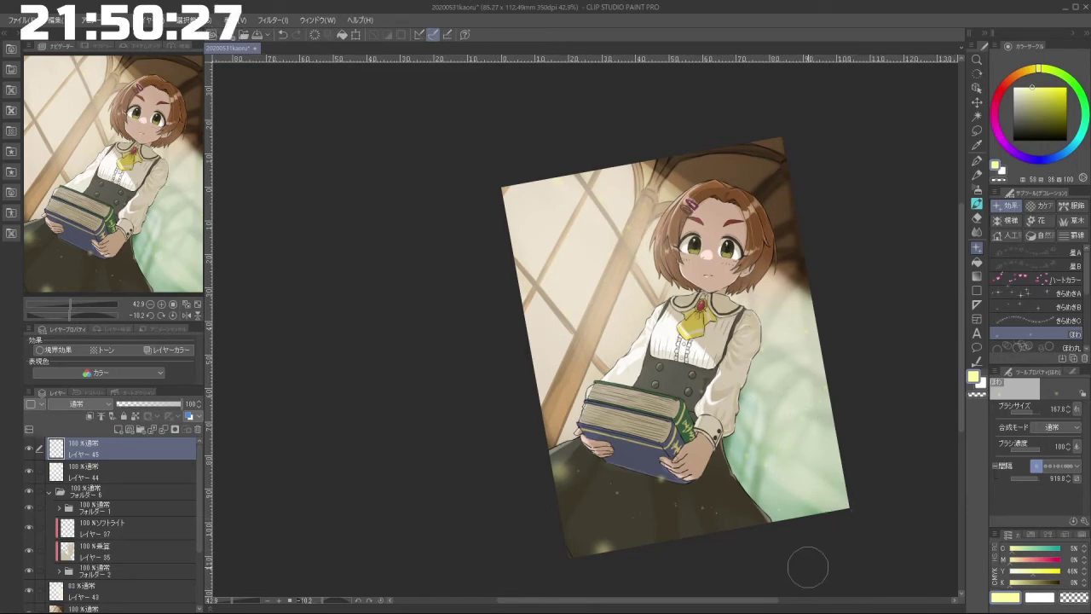
drag(585, 544, 707, 558)
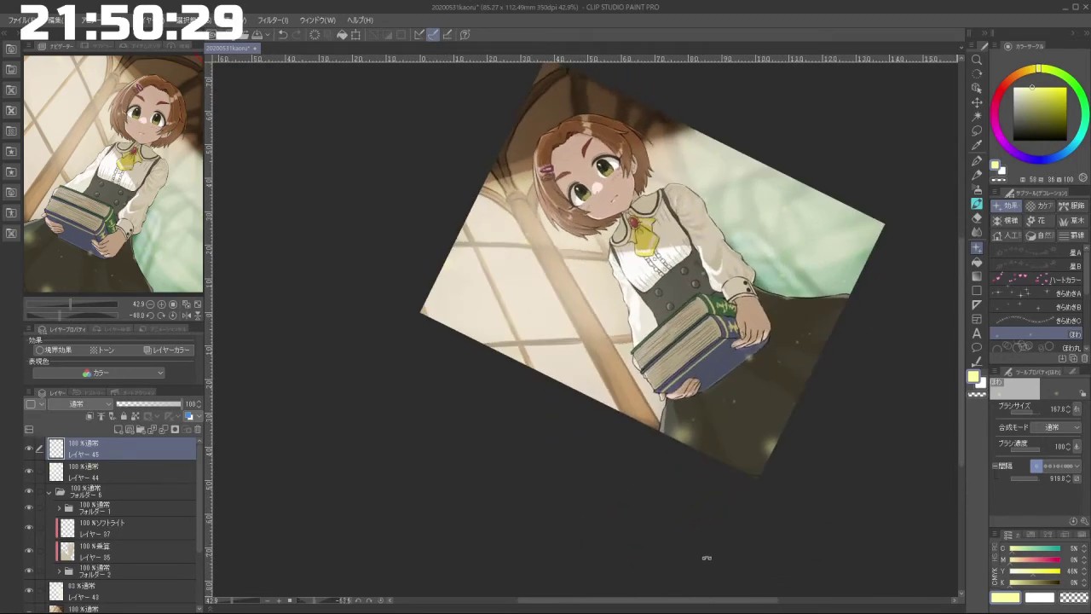
click(544, 86)
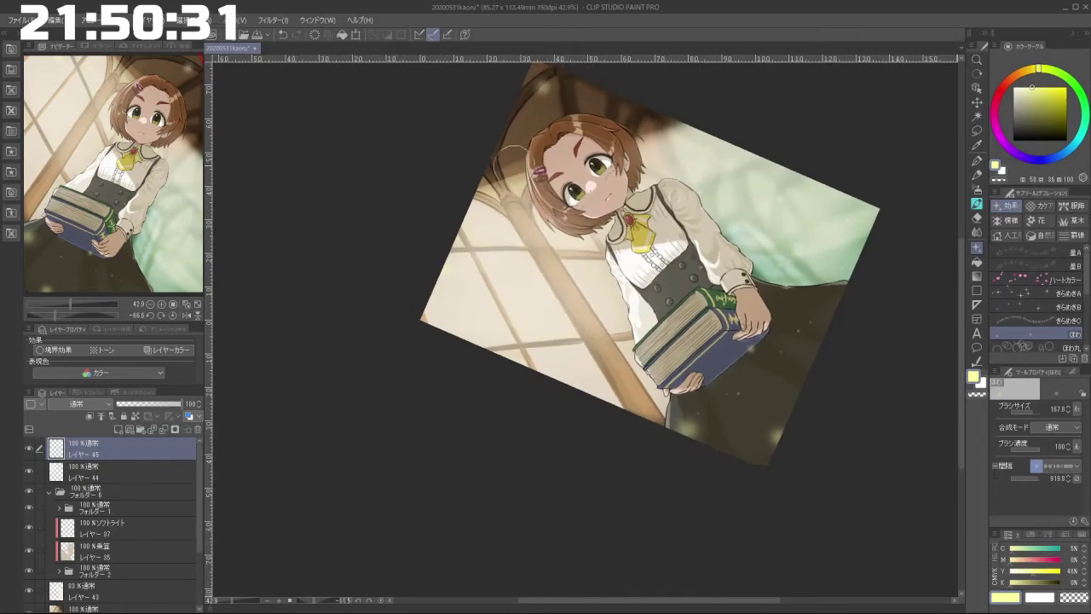
mouse_move(503, 482)
mouse_down()
mouse_move(518, 484)
mouse_move(496, 353)
mouse_up()
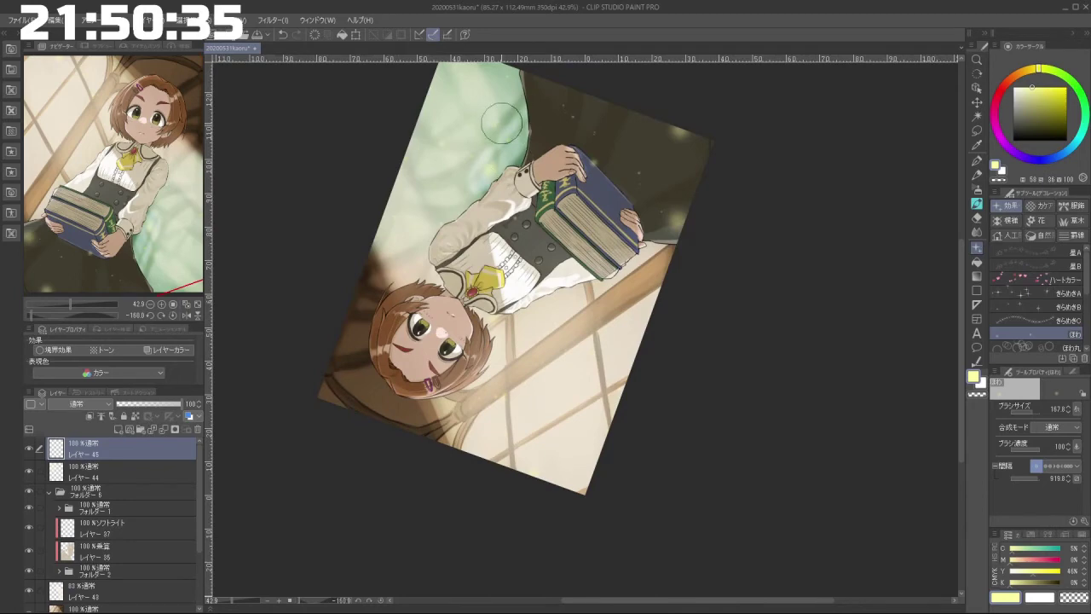
Step: Switch the drawing colour to white and reduce the brush size to about 98 for soft light spots on the skirt
drag(545, 490, 972, 230)
drag(1017, 57, 1009, 61)
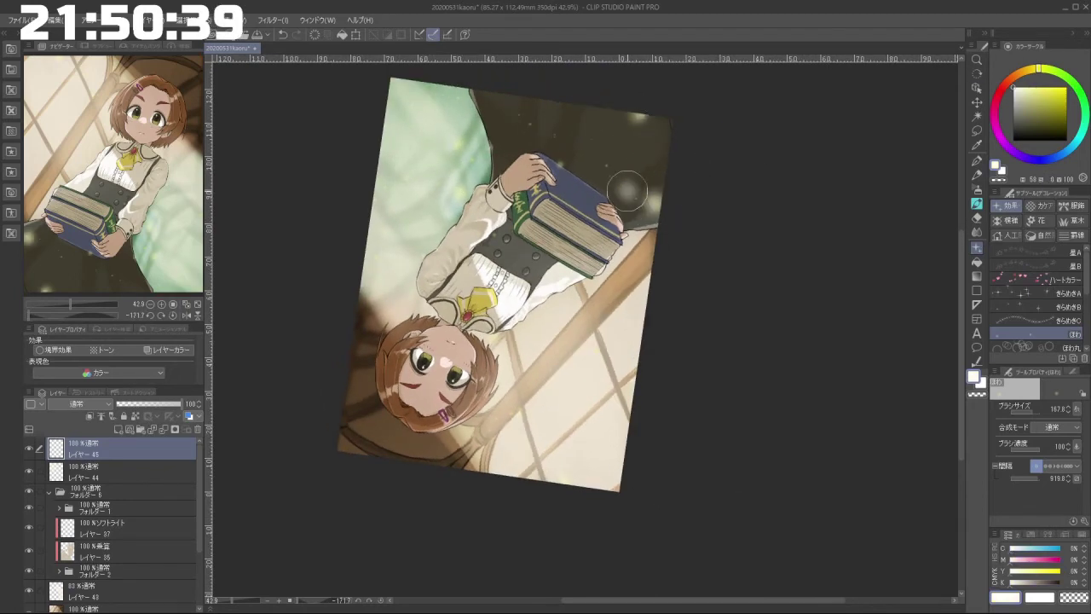
mouse_move(633, 188)
mouse_down()
mouse_move(720, 445)
mouse_move(762, 317)
mouse_up()
key(ctrl+z)
key(bracketleft)
key(bracketleft)
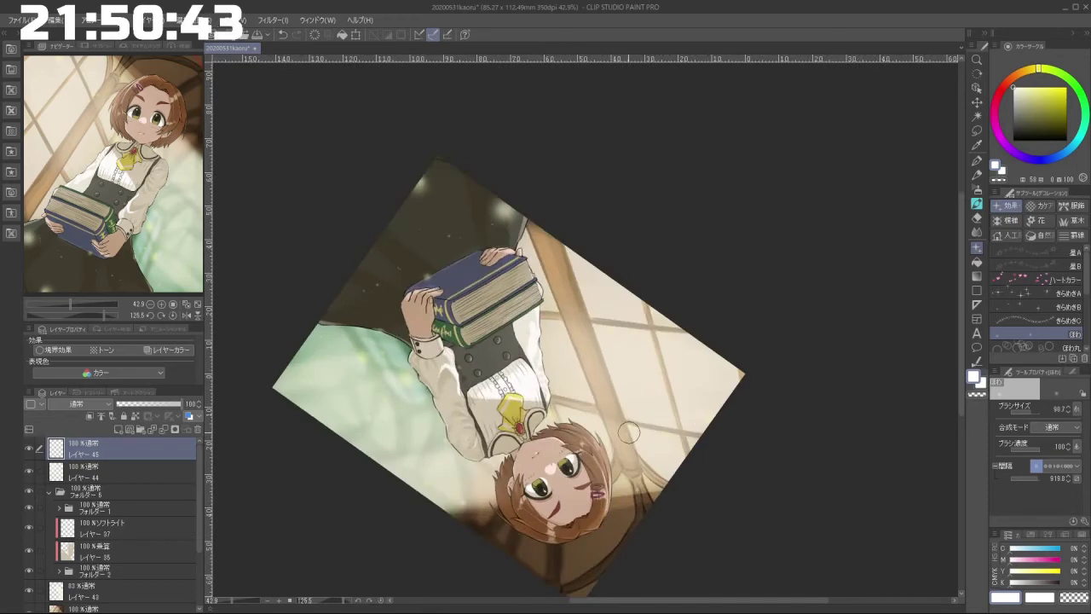
drag(469, 410, 702, 416)
drag(589, 558, 658, 518)
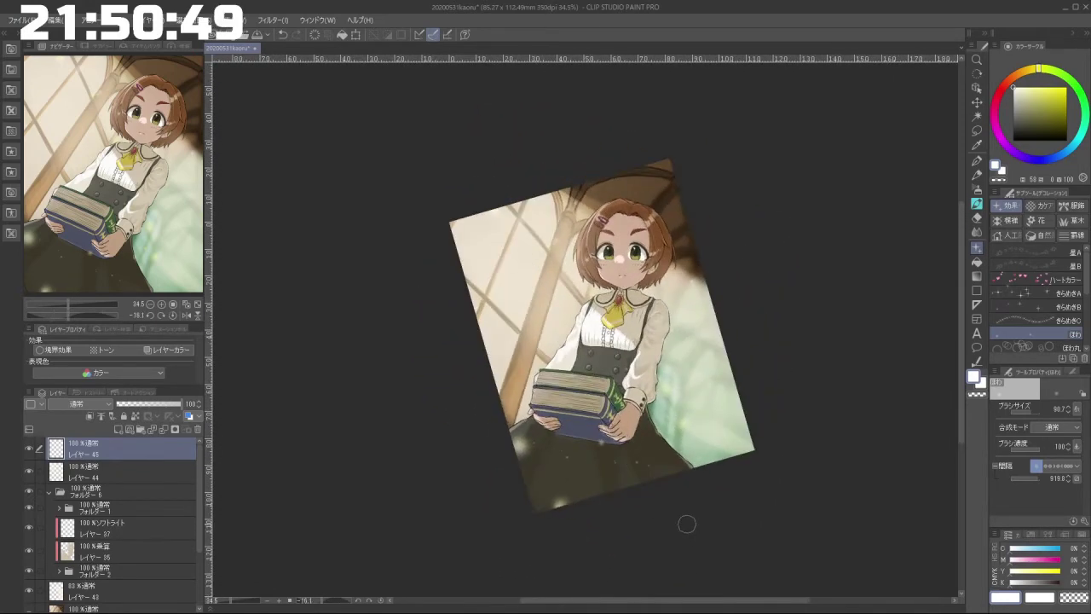
Step: Enlarge the brush size to about 650 for broad white glows
key(bracketright)
key(bracketright)
key(bracketright)
key(bracketright)
key(bracketright)
key(bracketright)
key(bracketright)
key(bracketright)
key(bracketright)
key(bracketright)
key(bracketright)
key(bracketright)
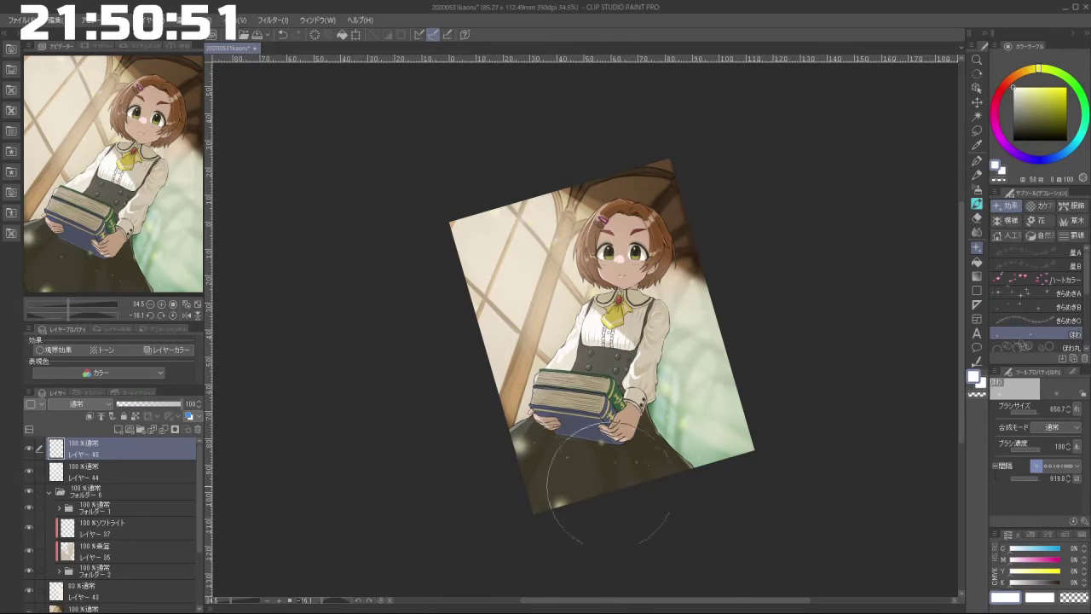
Step: Try large soft white glows on the skirt's lower corner, undoing each attempt
mouse_move(590, 474)
mouse_down()
mouse_move(561, 469)
mouse_move(644, 466)
mouse_move(540, 482)
mouse_move(607, 491)
mouse_move(558, 487)
mouse_move(543, 503)
mouse_move(599, 544)
mouse_up()
key(ctrl+z)
key(ctrl+z)
click(562, 492)
key(ctrl+z)
click(542, 504)
key(ctrl+z)
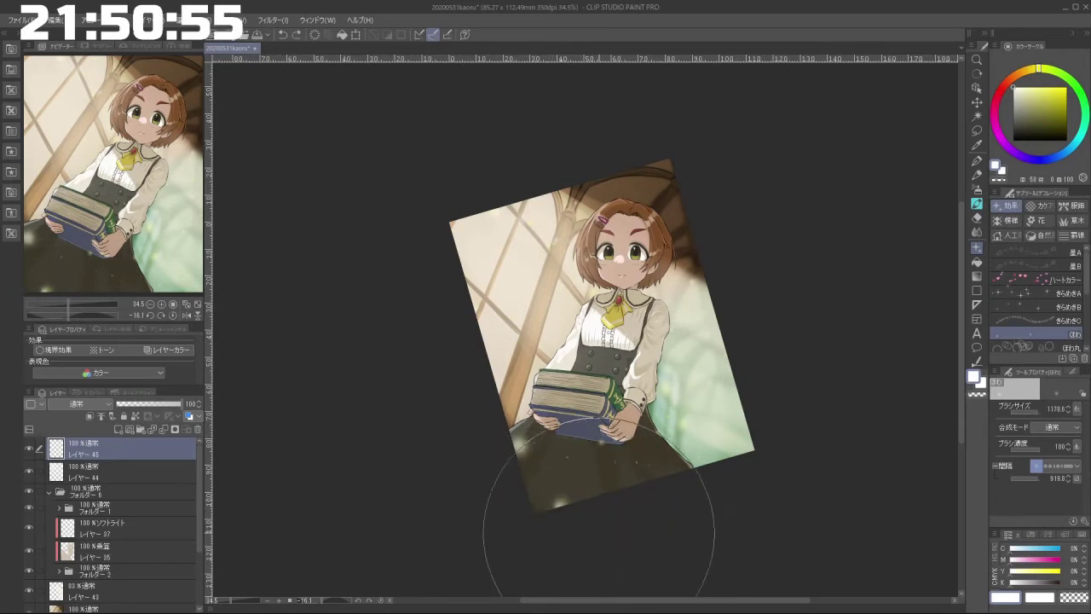
click(547, 505)
key(ctrl+z)
Step: Place broad white glows on the skirt's lower corner and the brown ceiling, and try others over the green background and window
click(542, 479)
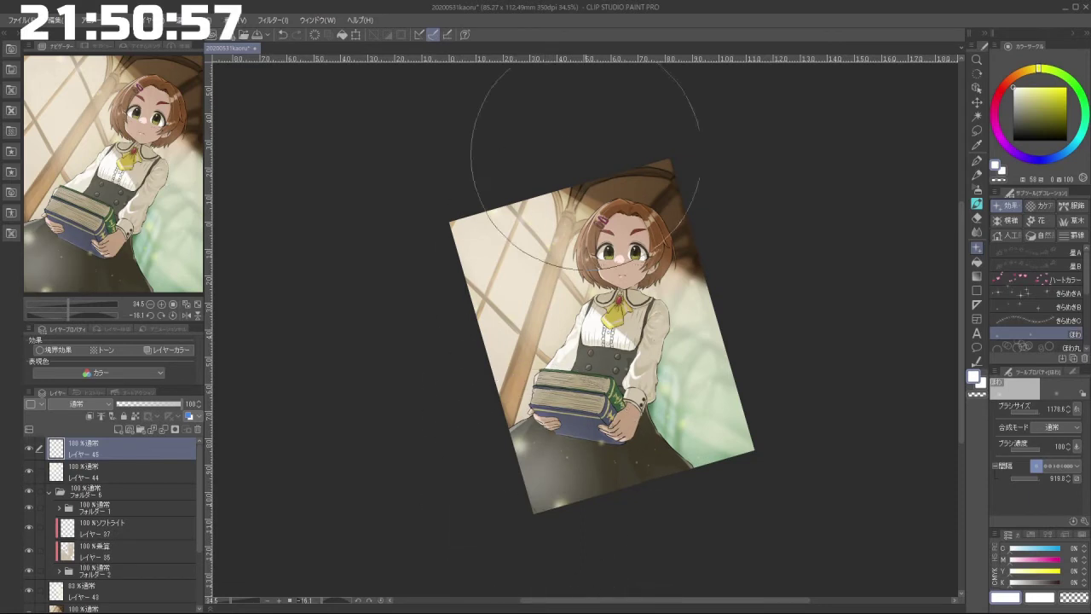
click(650, 177)
mouse_move(710, 522)
mouse_down()
mouse_move(733, 531)
mouse_move(741, 523)
mouse_up()
drag(745, 473, 802, 504)
click(743, 413)
key(ctrl+z)
click(511, 251)
Step: Reduce the brush size to 616.0 and add a soft white glow over the window frame beside the girl's hair
key(bracketleft)
key(bracketleft)
key(bracketleft)
key(bracketleft)
key(bracketleft)
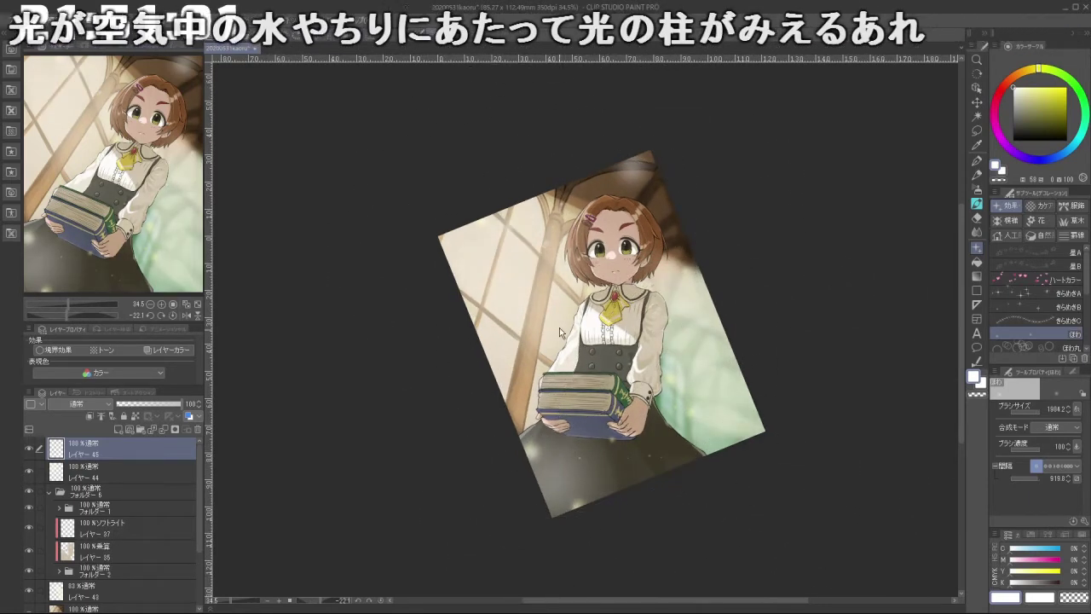
key(bracketleft)
key(bracketleft)
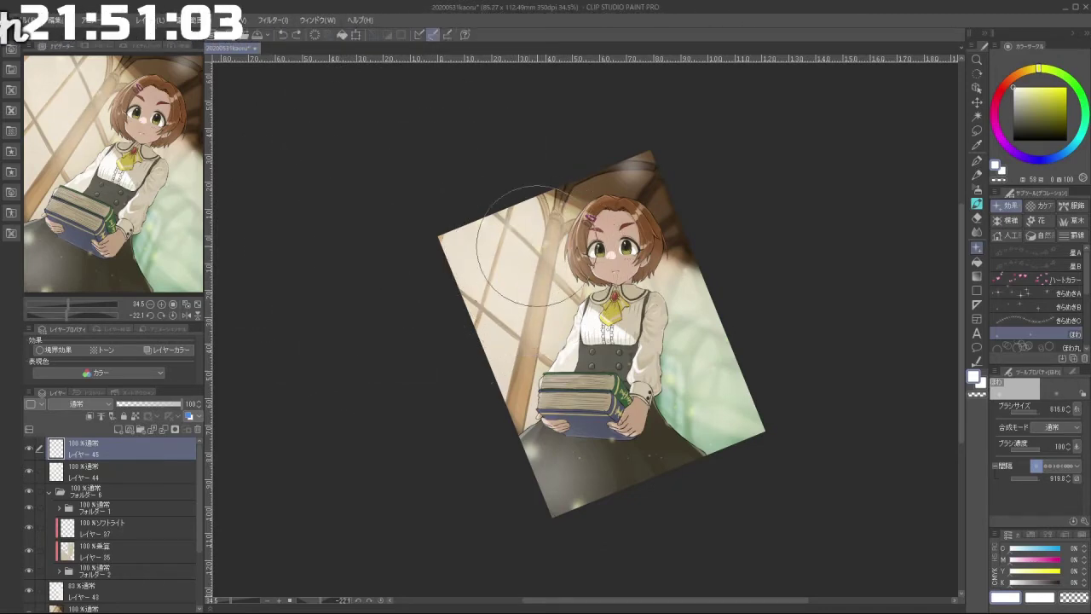
click(533, 246)
drag(713, 556, 863, 373)
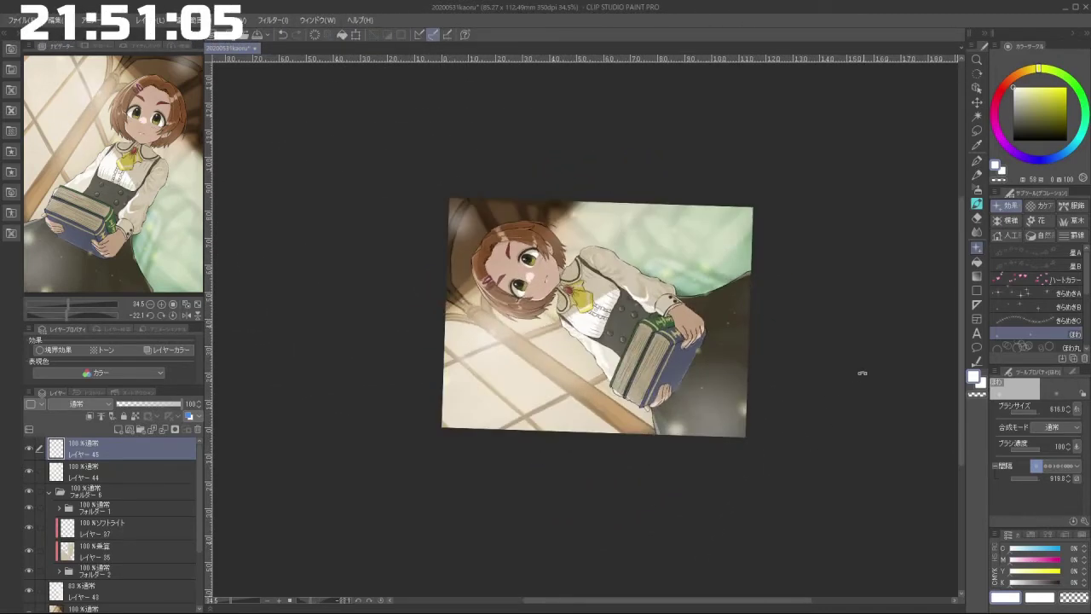
drag(878, 433, 751, 531)
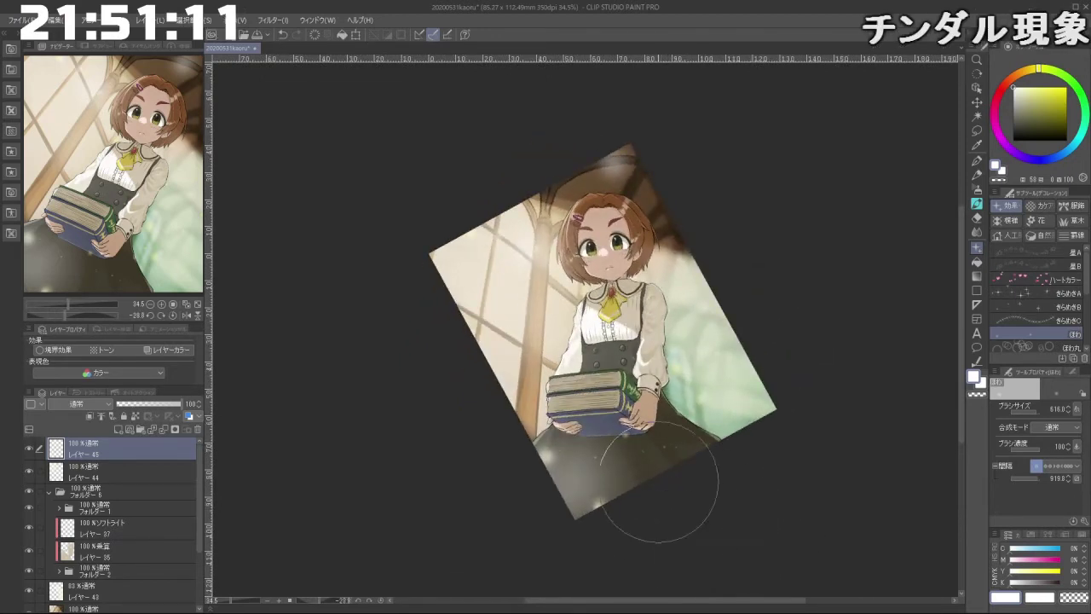
Step: Examine the light glows and overall illustration at different zoom levels and rotation angles
scroll(661, 478, up, 2)
scroll(654, 446, down, 2)
scroll(665, 426, up, 2)
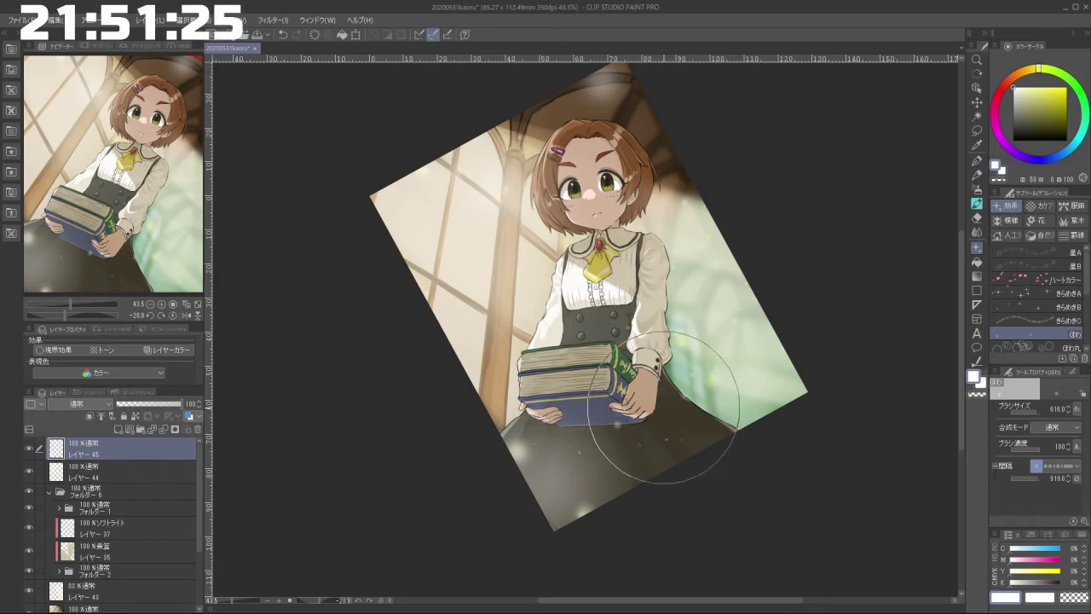
drag(828, 518, 756, 585)
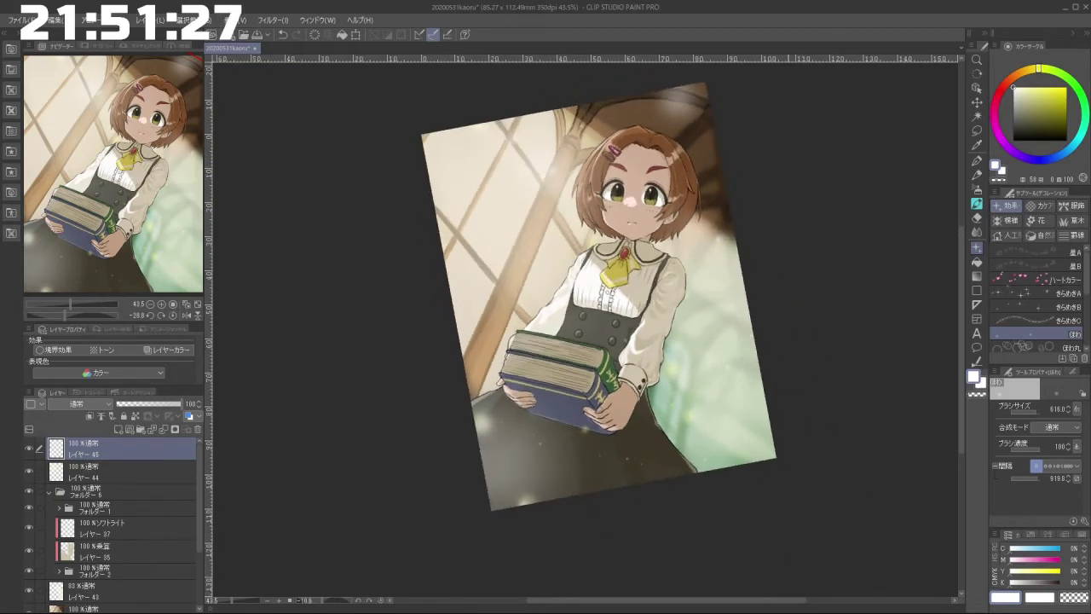
drag(830, 497, 794, 460)
drag(703, 388, 697, 414)
scroll(696, 412, up, 5)
scroll(721, 501, down, 3)
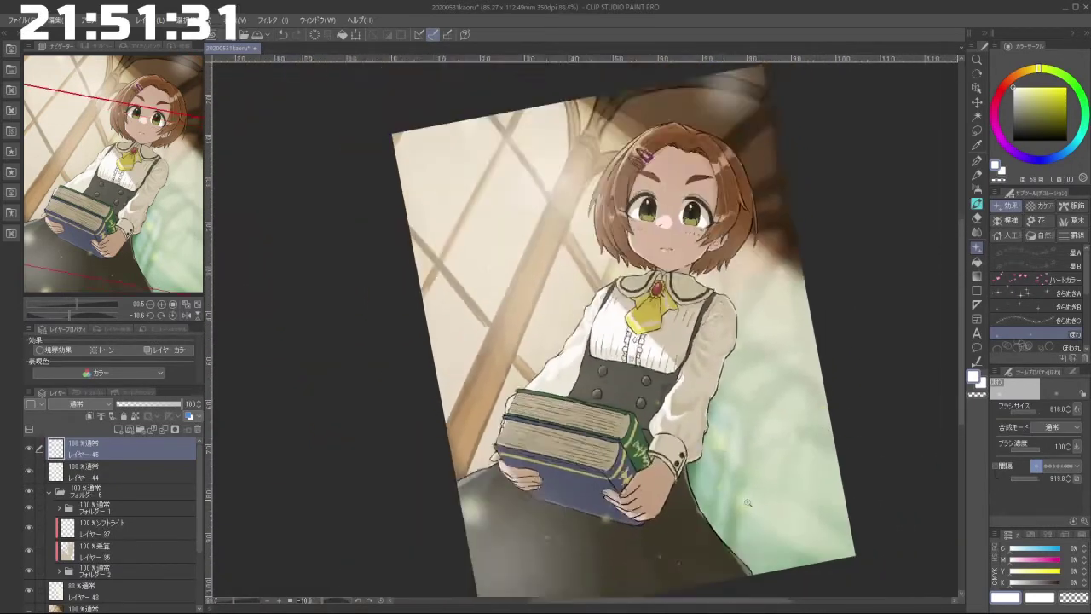
mouse_move(721, 501)
mouse_down()
mouse_move(709, 572)
mouse_move(691, 577)
mouse_move(653, 494)
mouse_move(378, 298)
mouse_move(816, 360)
mouse_move(775, 370)
mouse_up()
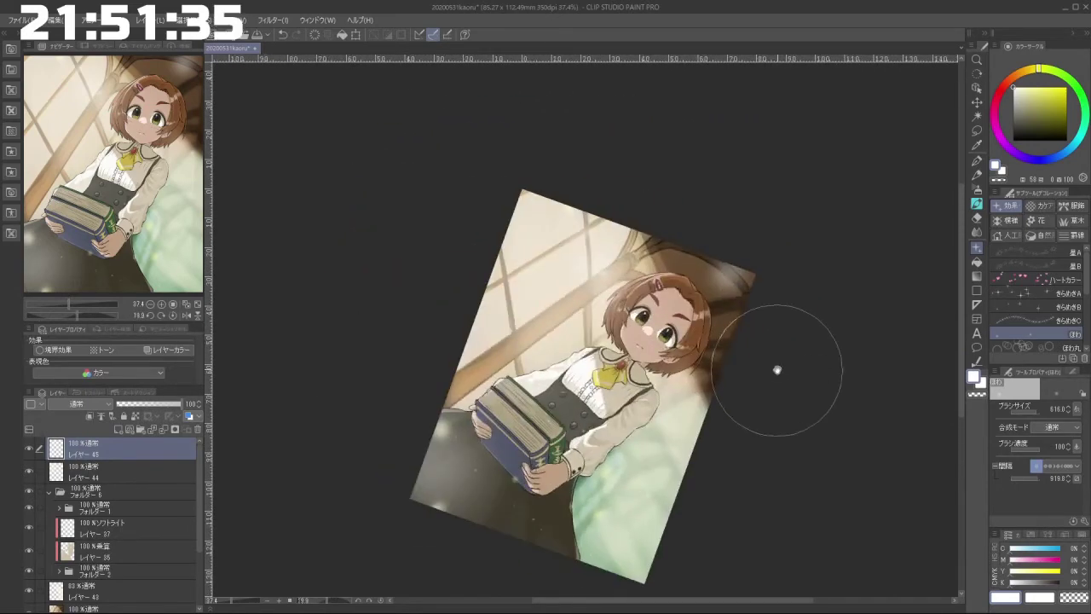
drag(729, 401, 753, 361)
scroll(727, 375, up, 4)
drag(681, 476, 738, 414)
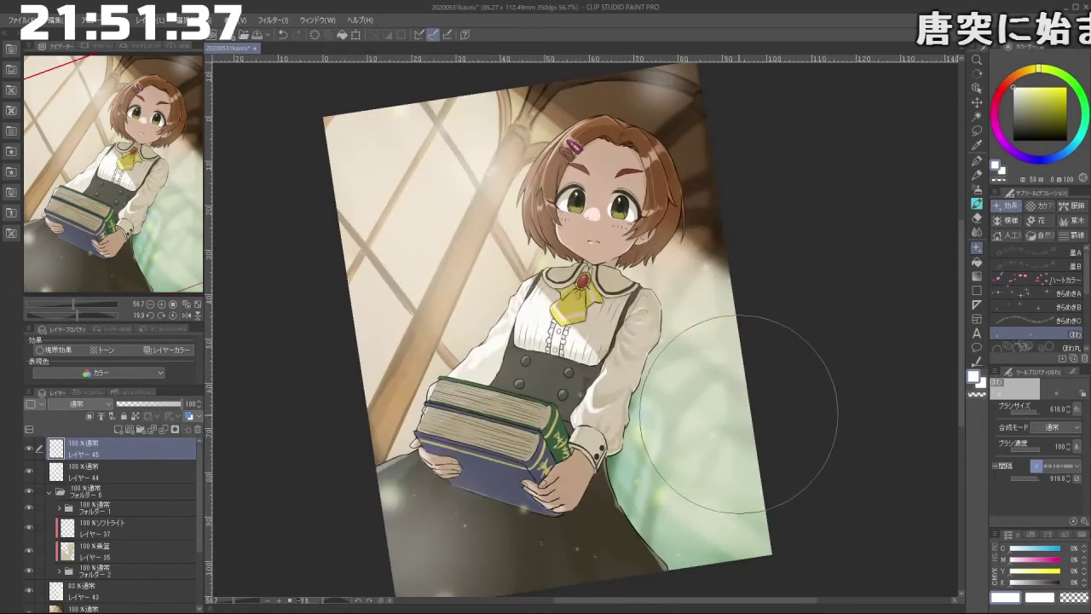
scroll(733, 409, down, 2)
scroll(733, 409, up, 3)
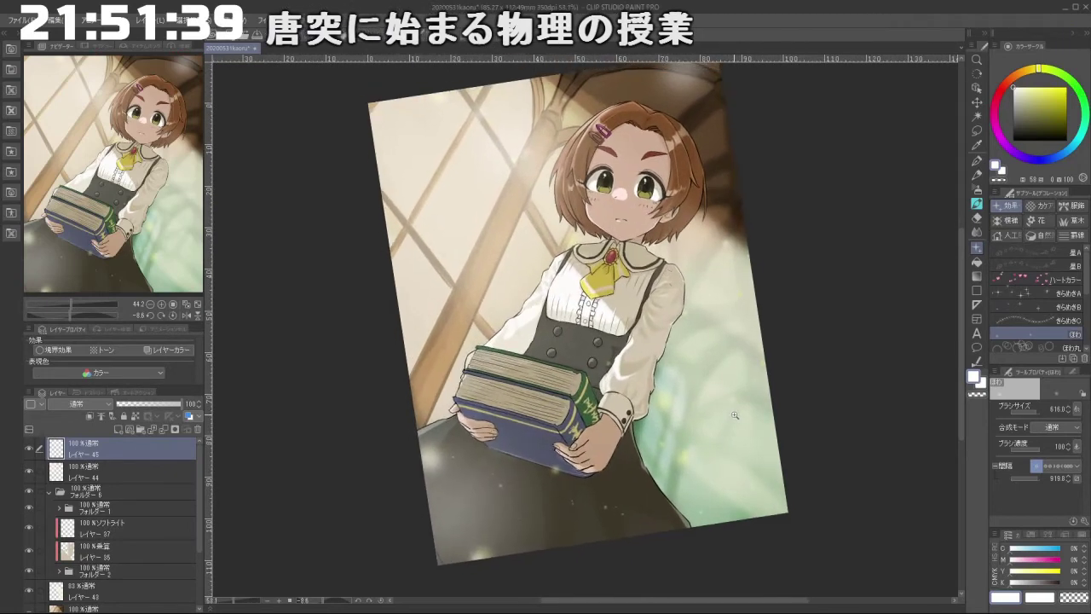
drag(758, 408, 767, 442)
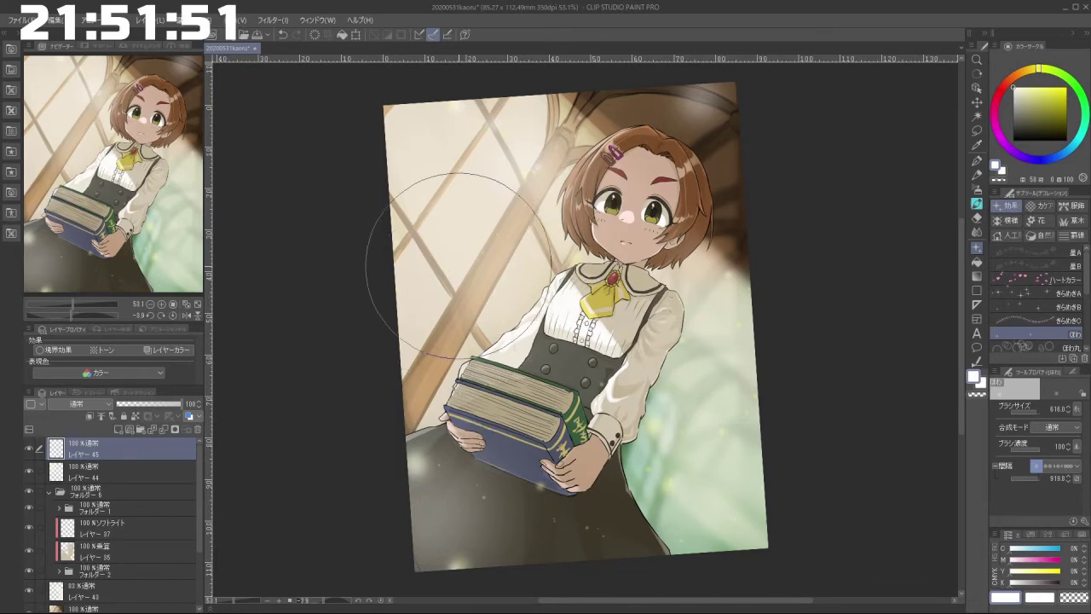
scroll(341, 192, down, 2)
scroll(499, 307, up, 2)
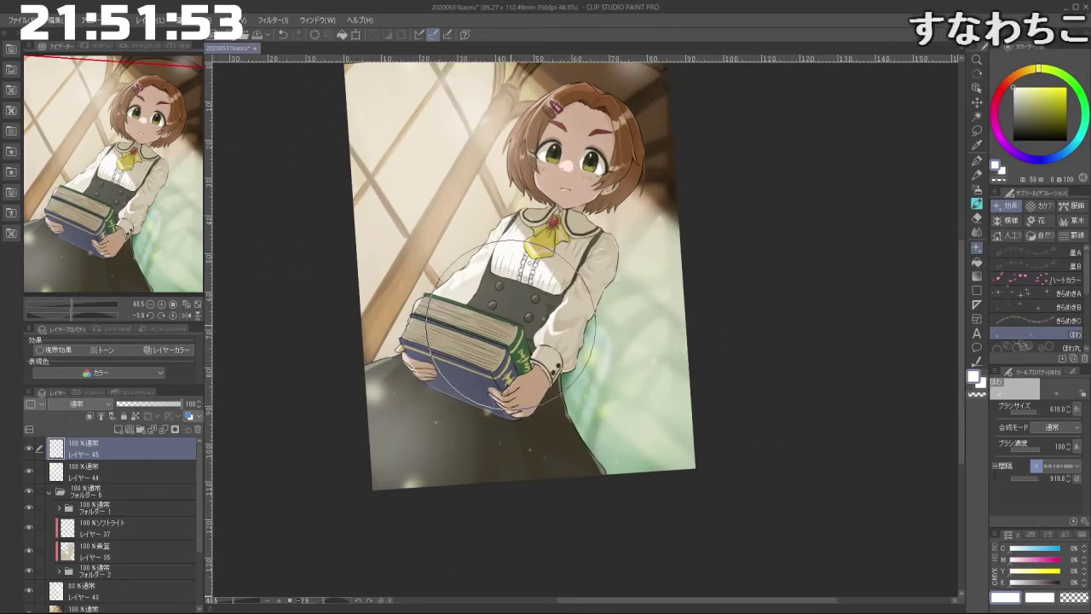
scroll(505, 331, down, 3)
scroll(597, 358, up, 1)
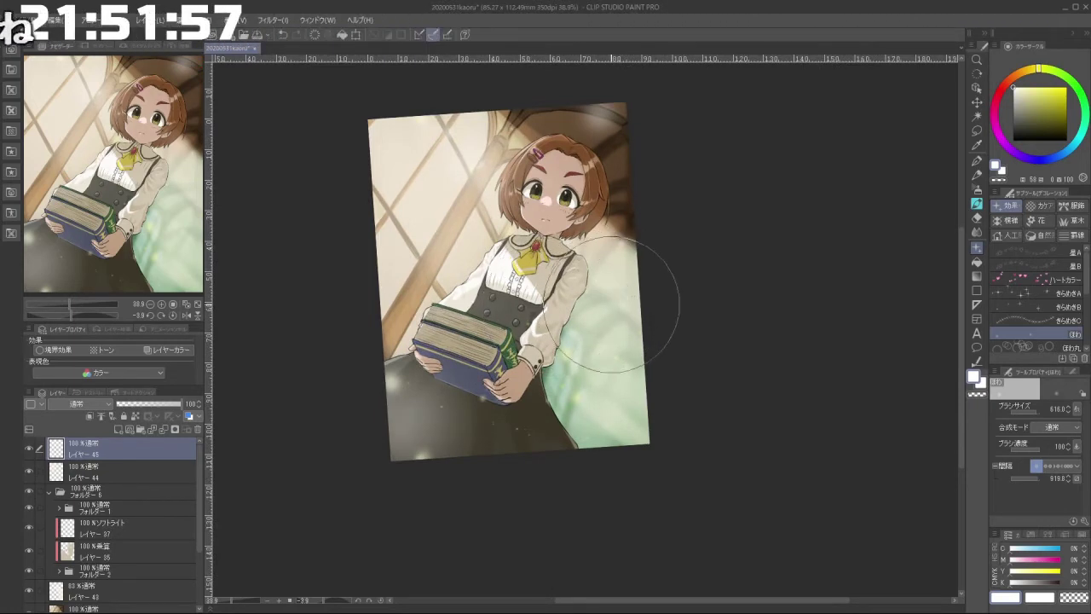
scroll(589, 281, down, 1)
scroll(581, 291, up, 2)
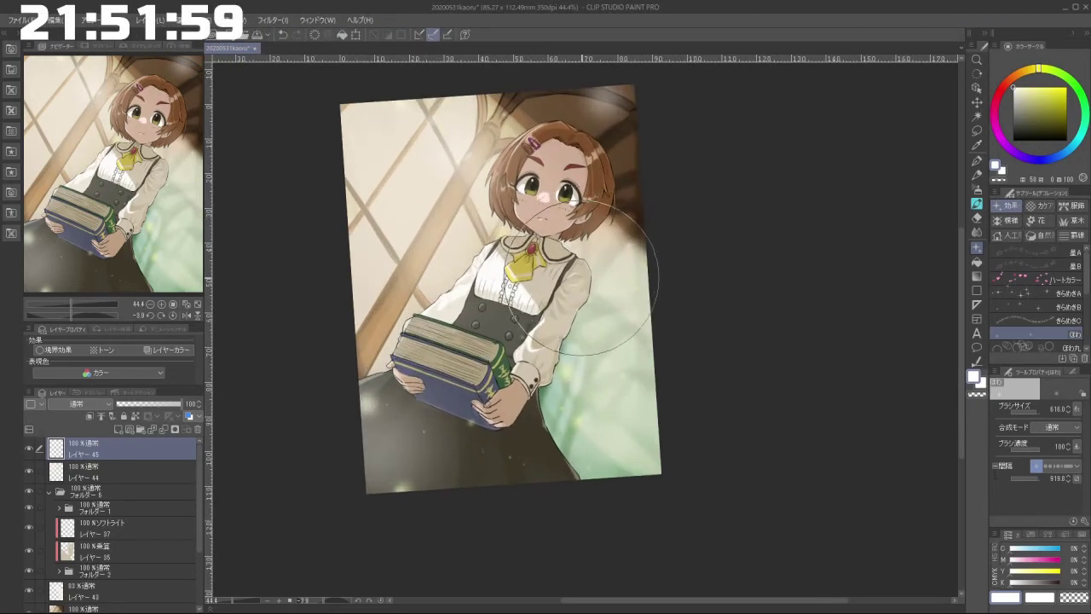
scroll(555, 213, up, 5)
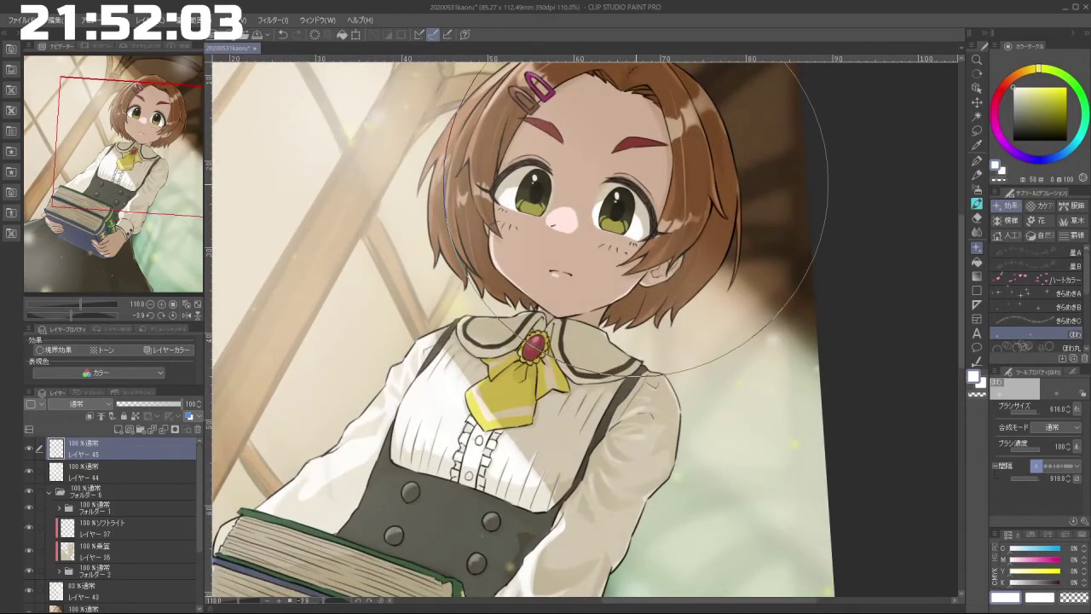
Step: Expand フォルダー 1, inspect the face and full picture, and select the folder's topmost layer
drag(199, 494, 187, 477)
click(60, 508)
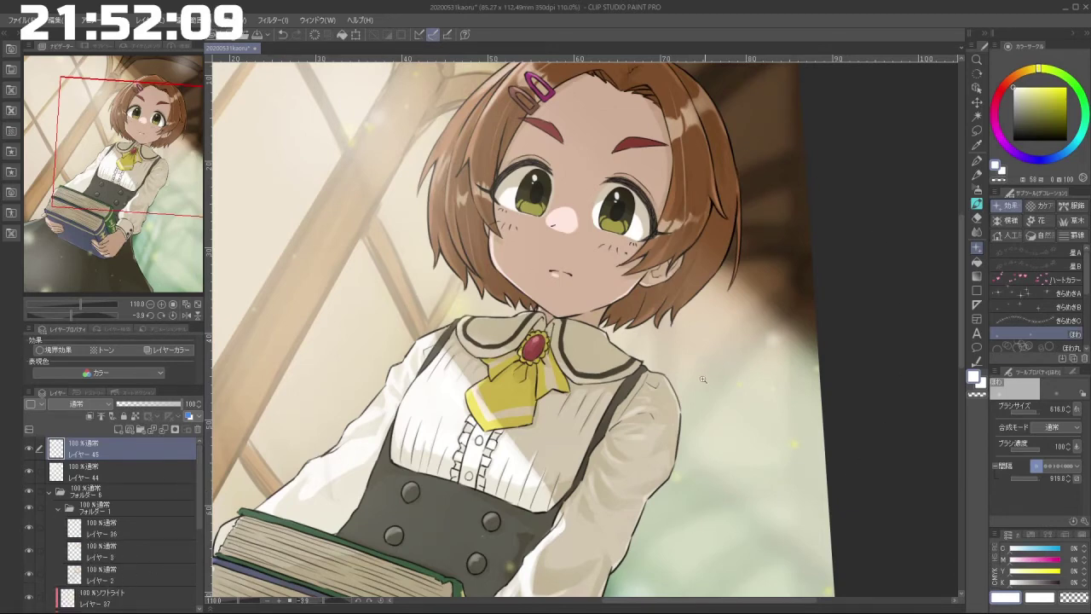
drag(705, 379, 545, 477)
drag(506, 542, 553, 530)
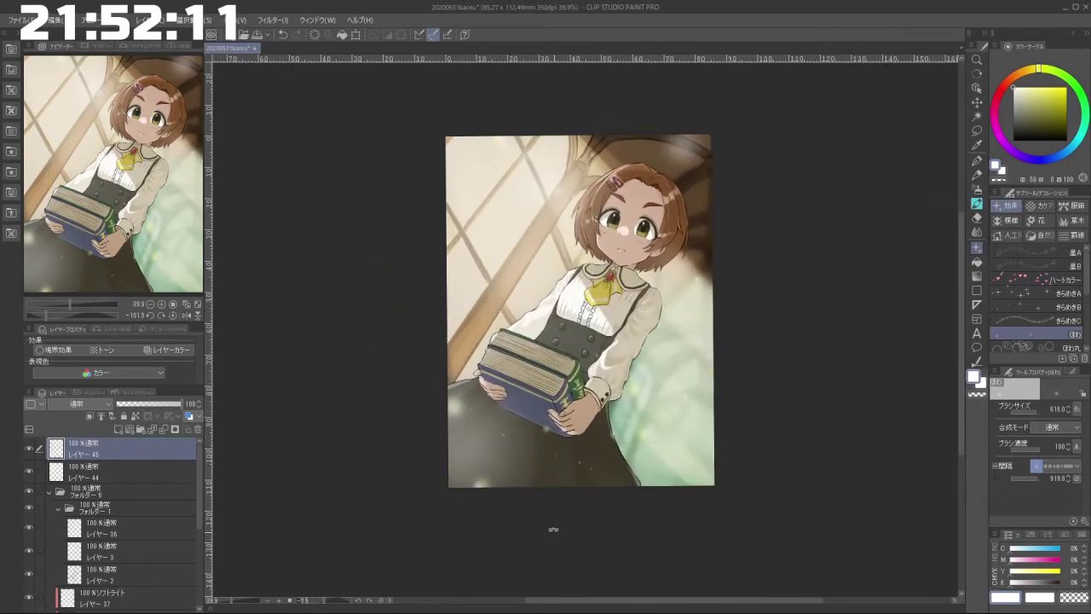
drag(654, 321, 733, 290)
drag(678, 253, 665, 319)
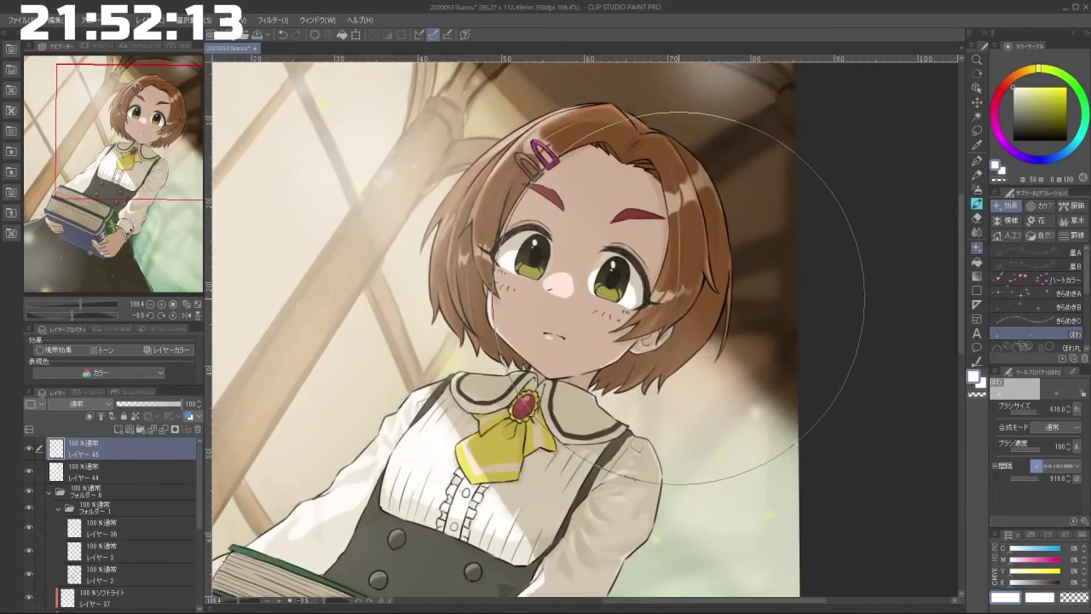
click(103, 532)
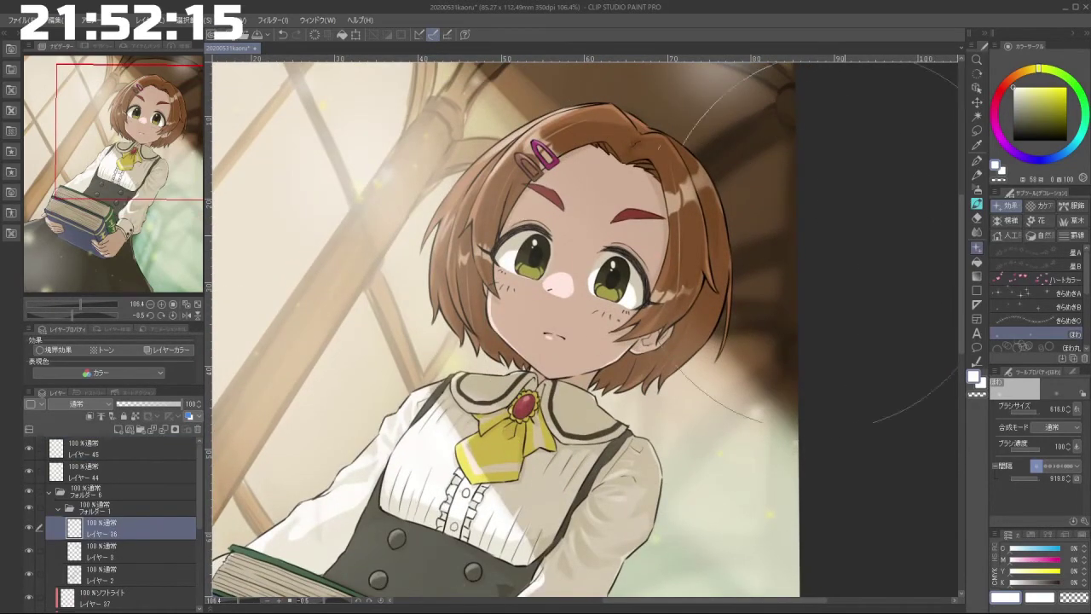
Step: Expand フォルダー 2, select the eyebrow colour layer, and toggle its visibility off and on to check its contents
drag(199, 489, 203, 533)
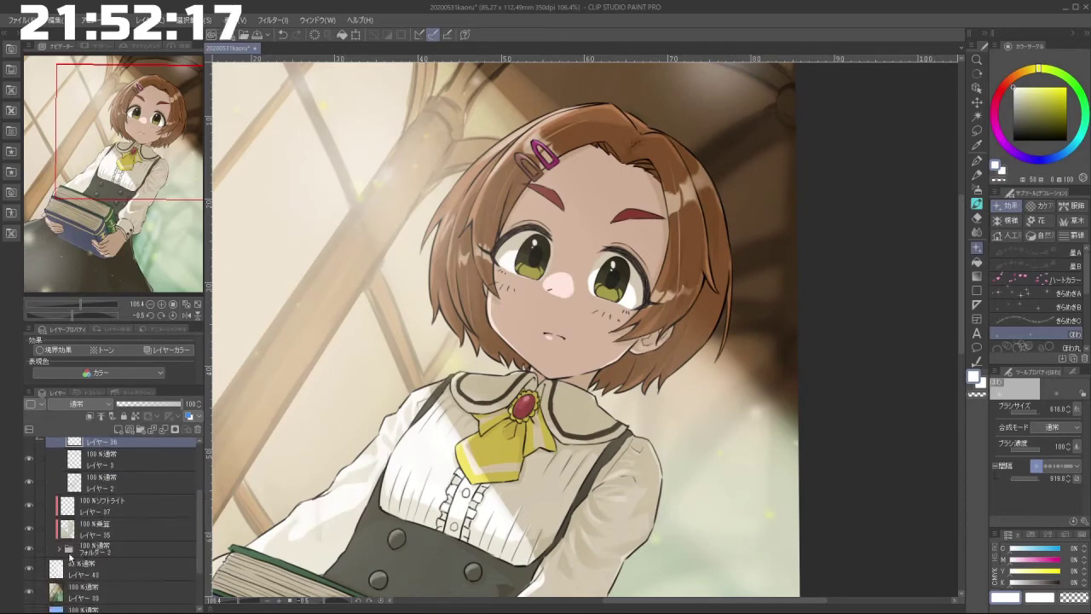
click(58, 550)
drag(204, 493, 201, 509)
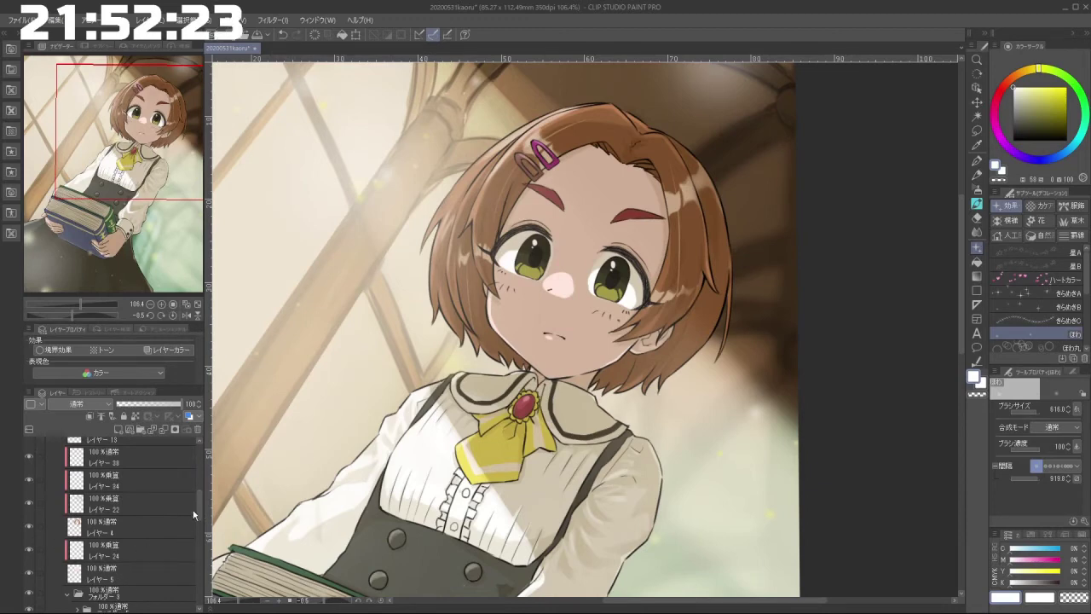
scroll(194, 515, up, 3)
click(138, 490)
click(30, 492)
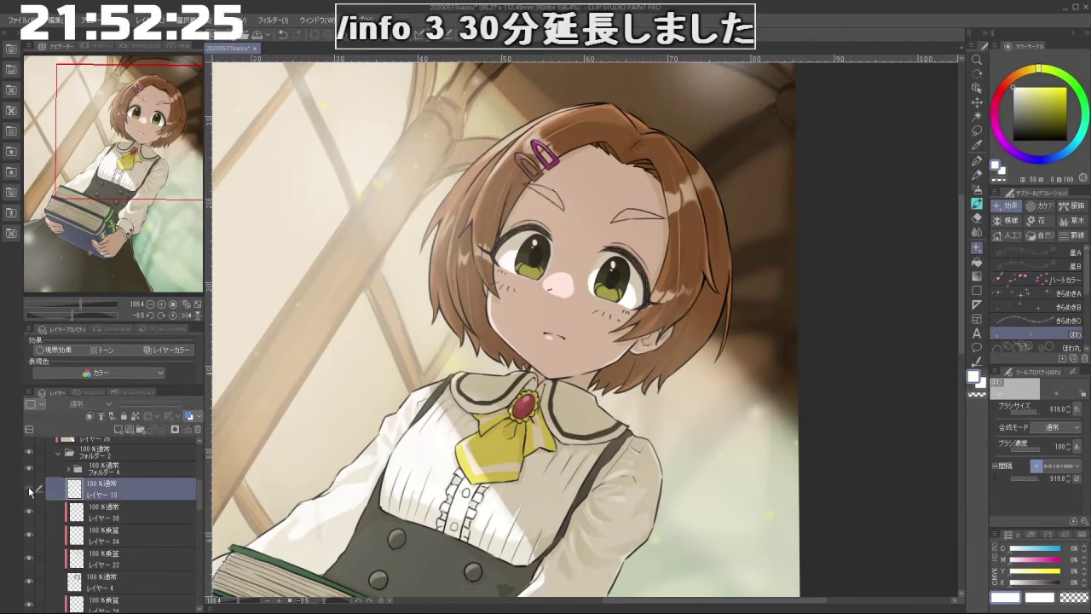
click(30, 492)
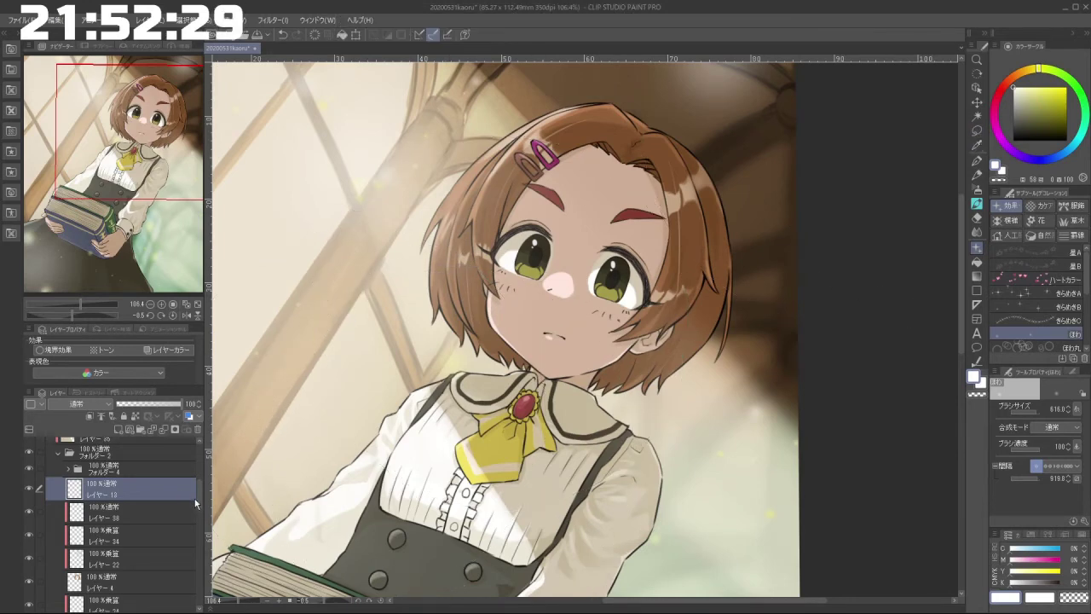
Step: Select the eyebrow layer レイヤー 13, lasso the eyebrow on the side away from the hair clips, and rotate and reposition it
scroll(195, 498, up, 4)
click(168, 467)
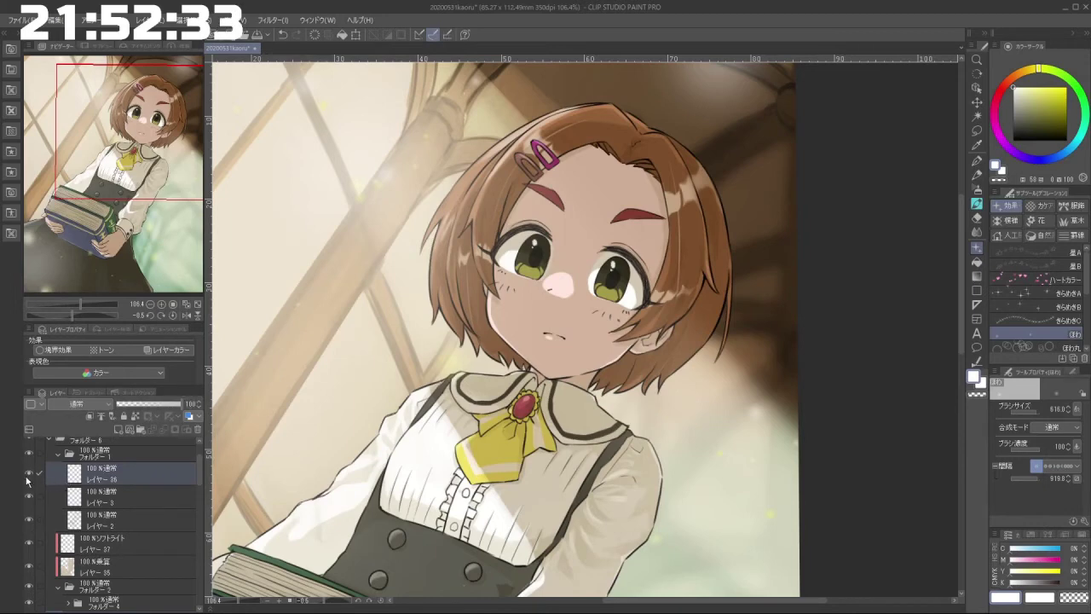
click(111, 501)
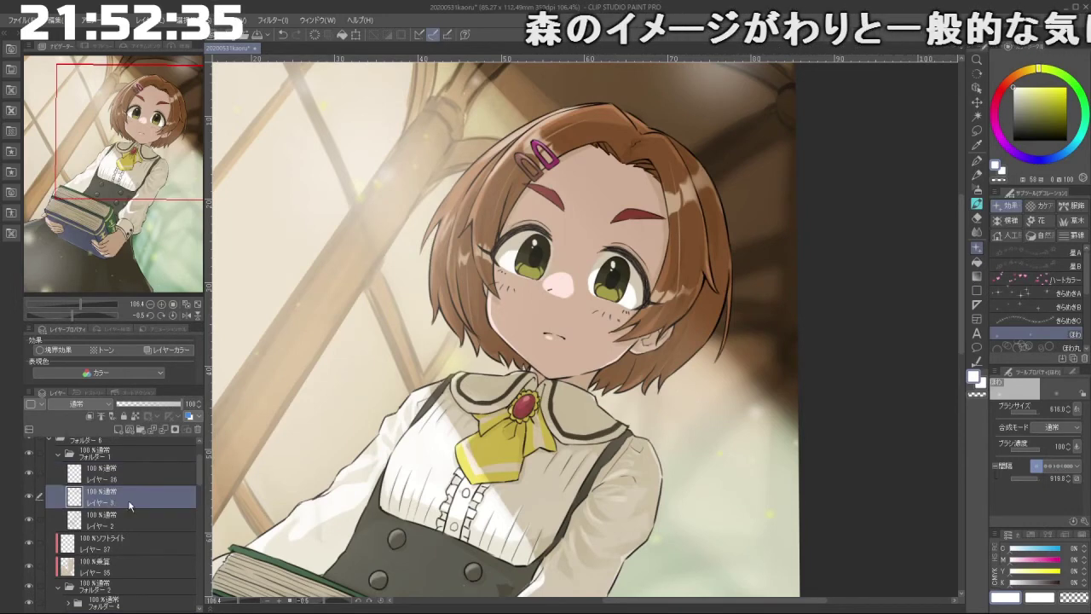
scroll(198, 479, down, 5)
click(162, 508)
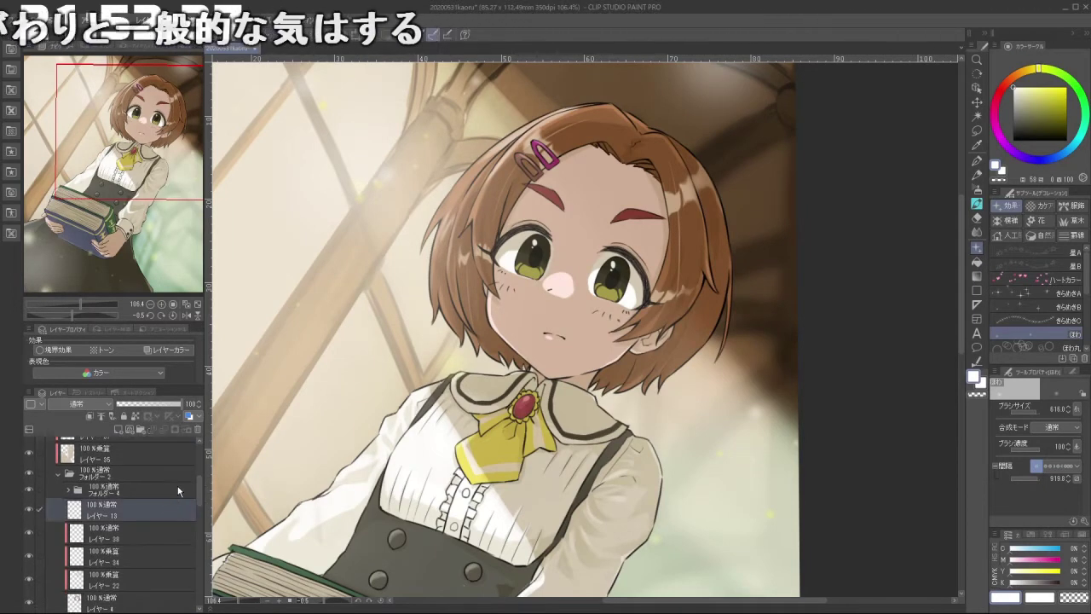
click(978, 130)
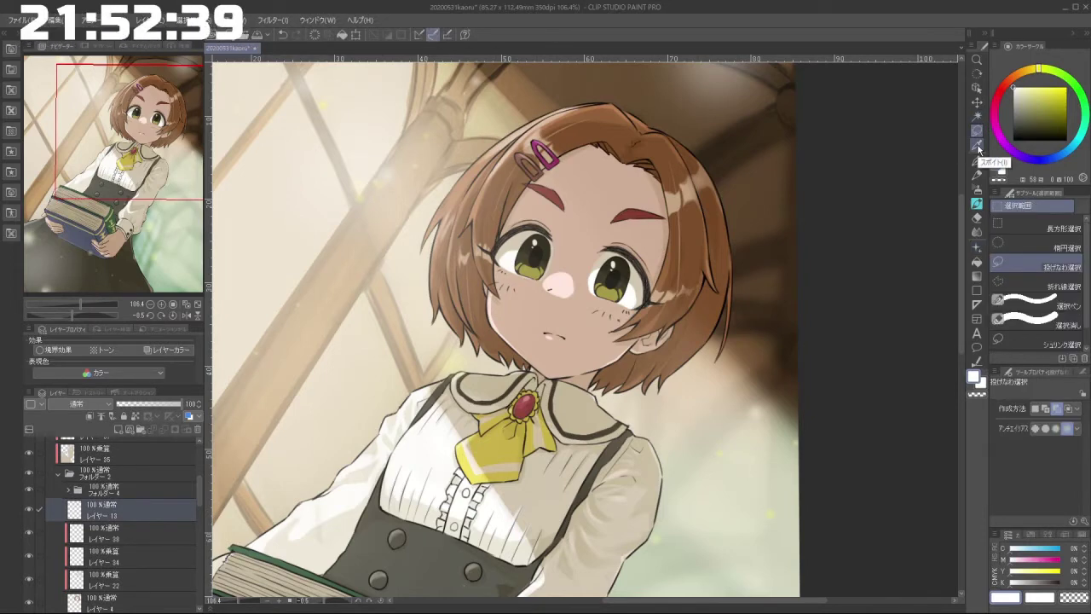
drag(680, 202, 671, 252)
key(ctrl+t)
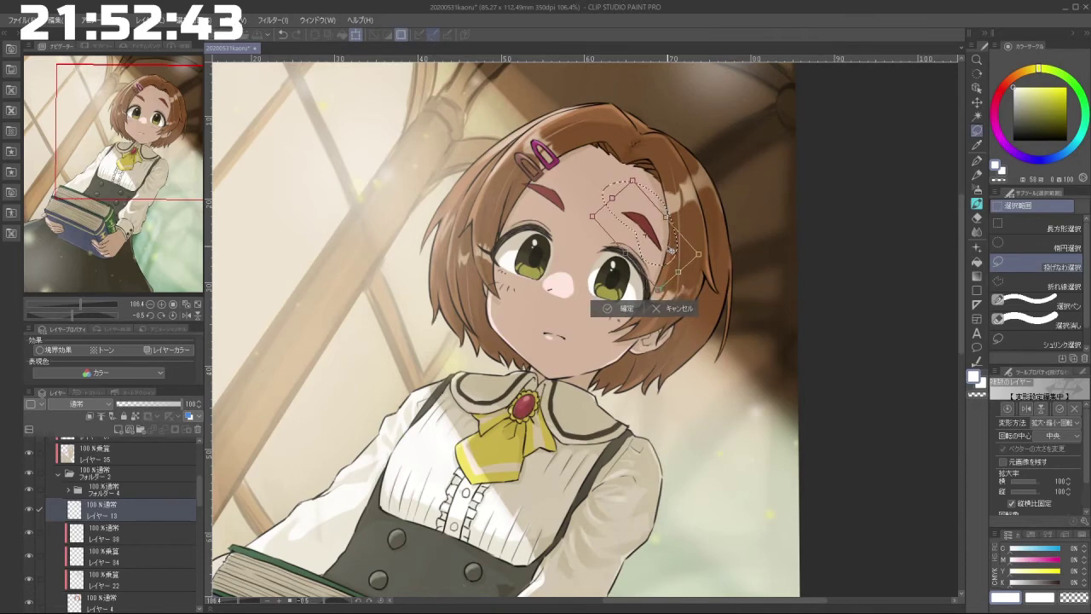
drag(709, 287, 731, 224)
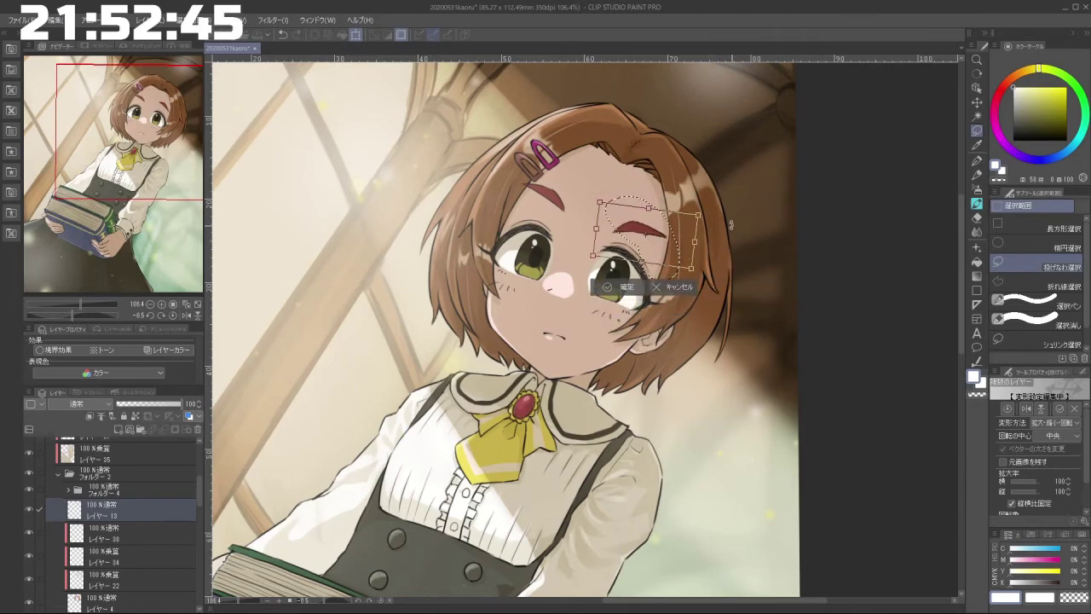
drag(662, 246, 658, 243)
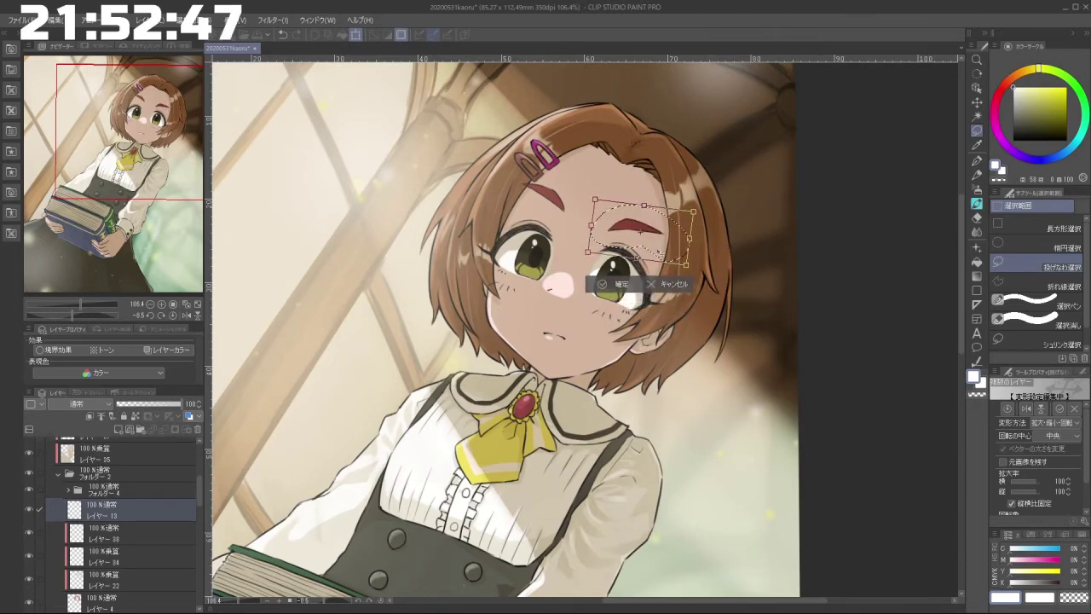
click(605, 286)
key(ctrl+d)
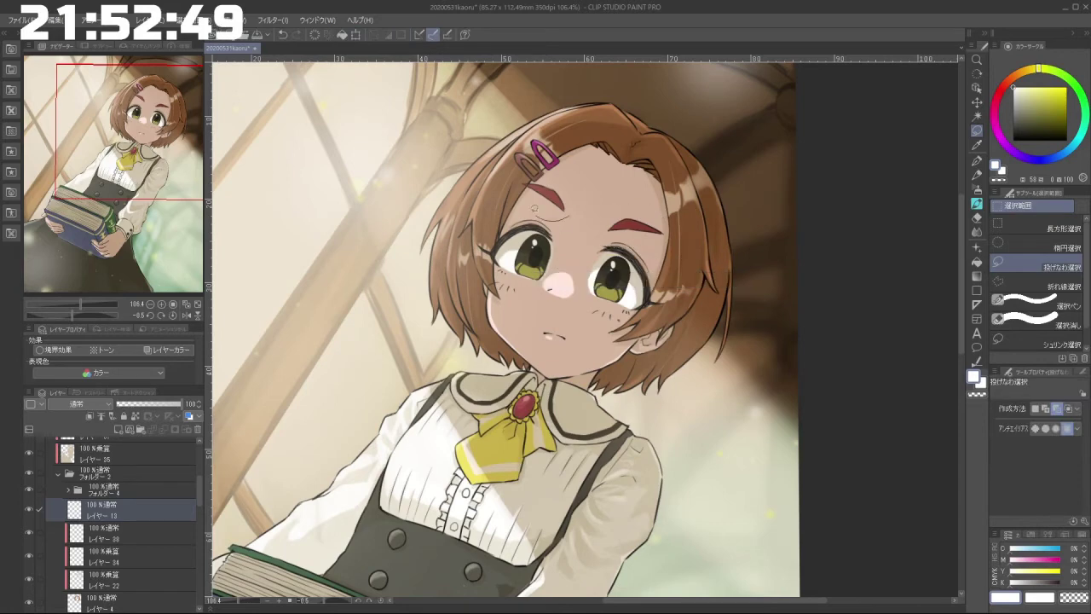
Step: Lasso the eyebrow below the hair clips and shift it slightly outward
drag(563, 177, 559, 222)
click(569, 240)
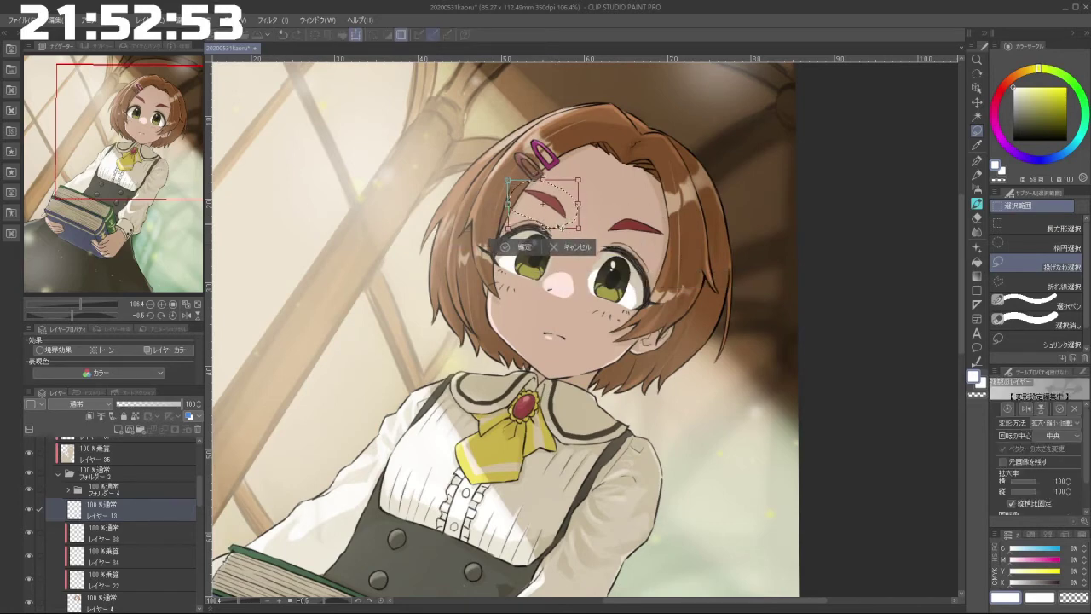
click(523, 248)
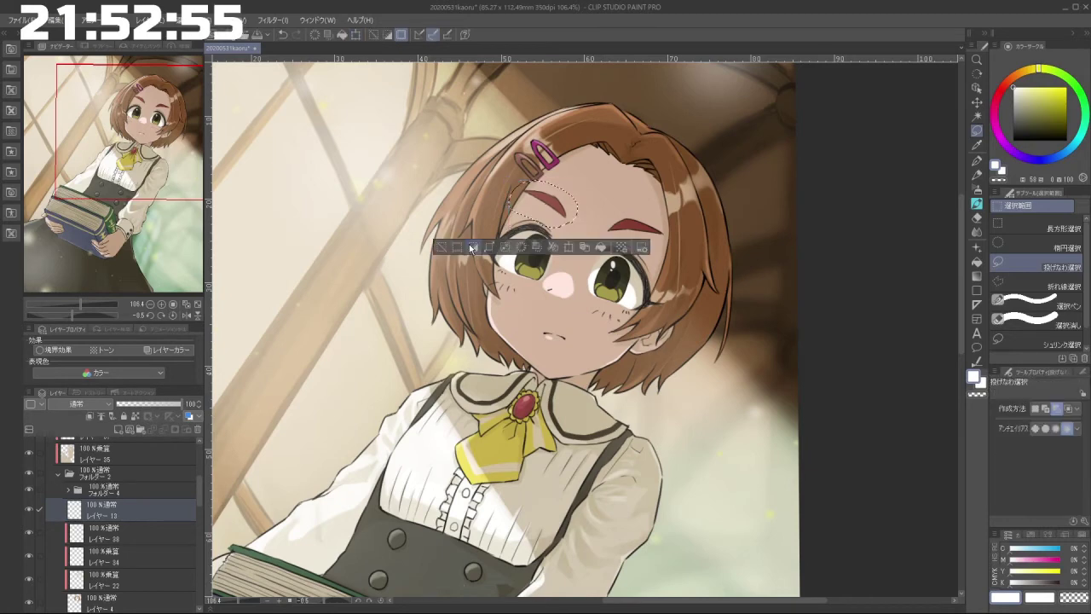
Step: Reselect the eyebrow farther from the hair clips and refine its angle and position while checking it on the rotated canvas
drag(646, 242, 521, 252)
drag(512, 216, 510, 219)
click(535, 323)
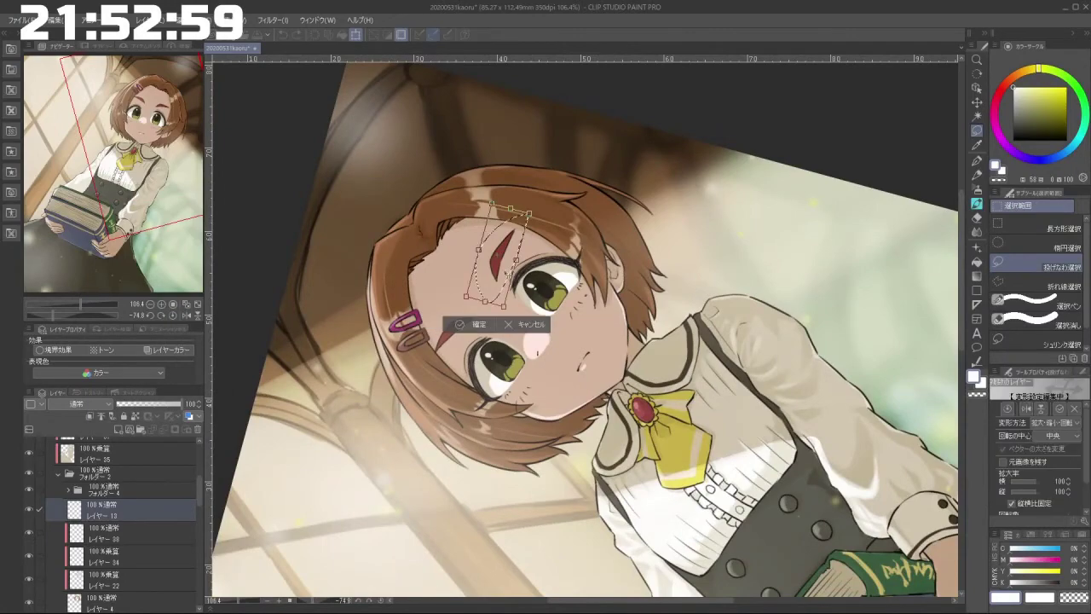
drag(546, 284, 643, 315)
drag(706, 304, 707, 302)
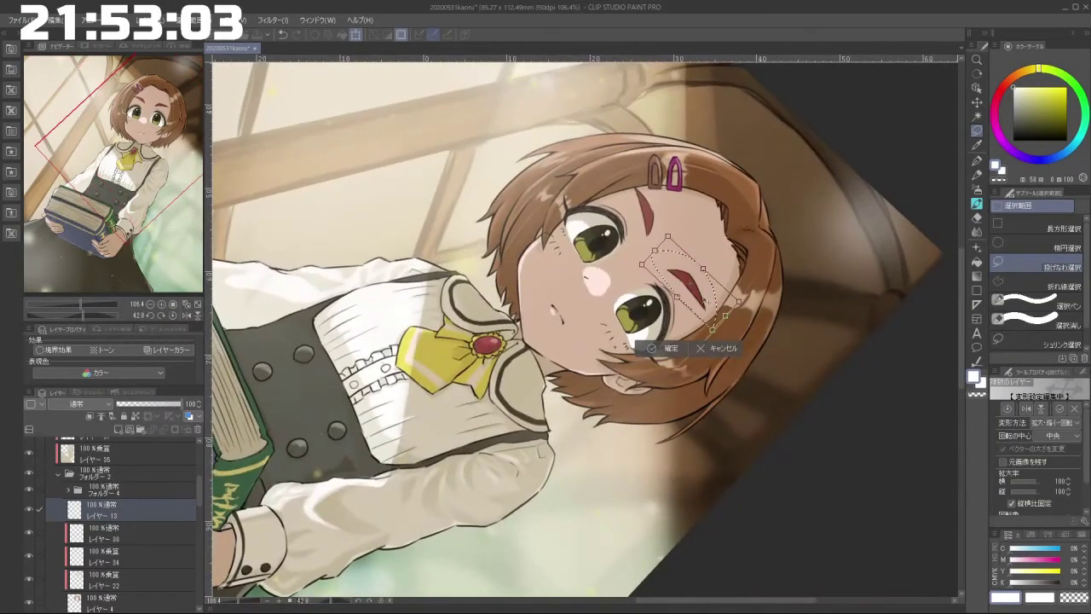
click(658, 350)
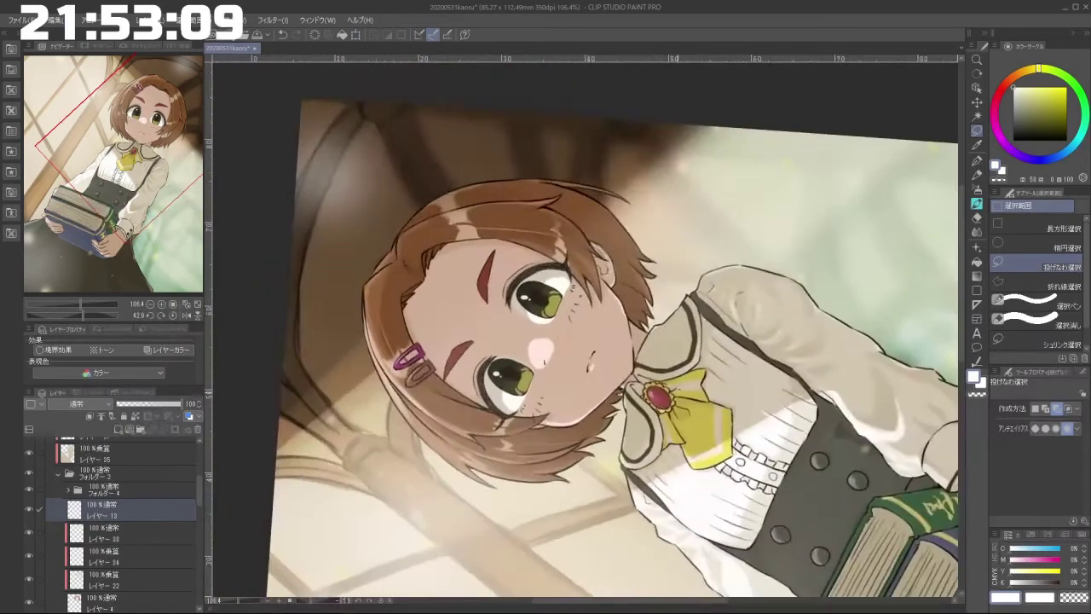
Step: Readjust the eyebrow beside the hair clips, scaling it to 97% and correcting its position and angle
key(ctrl+t)
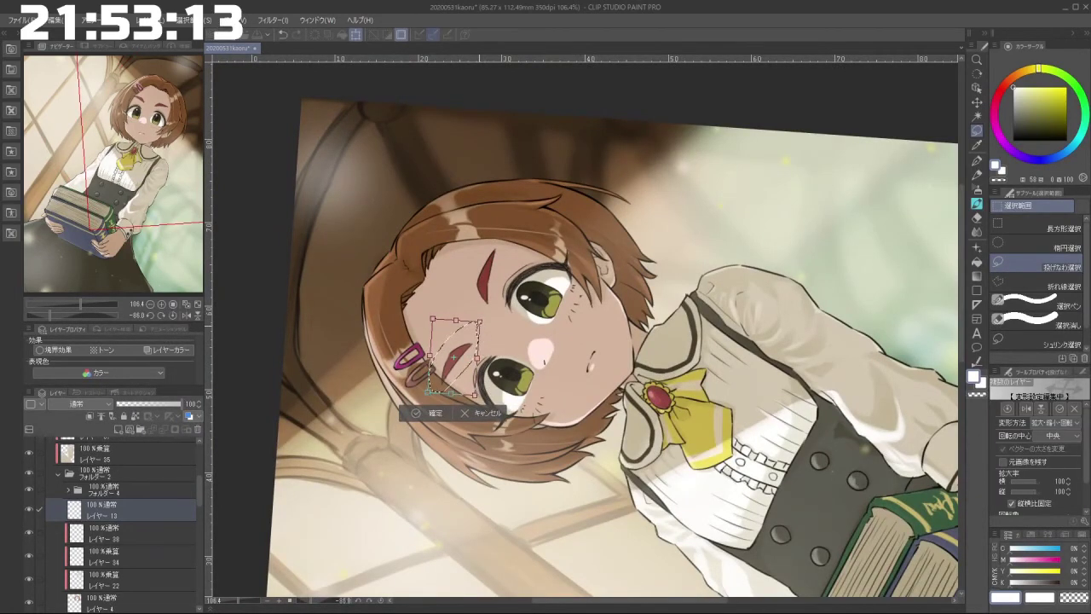
click(435, 415)
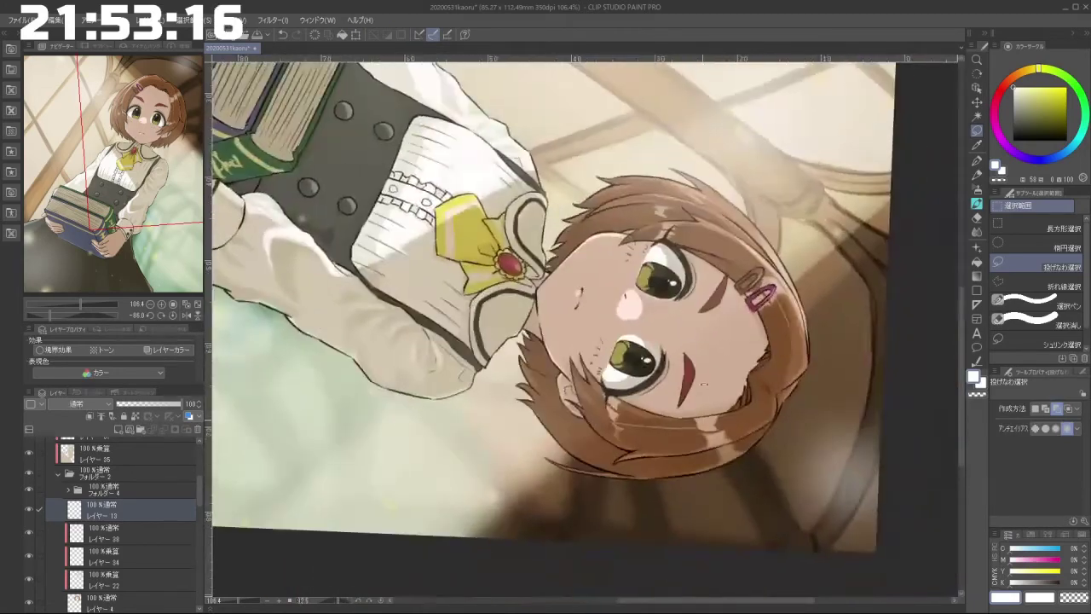
drag(704, 384, 665, 225)
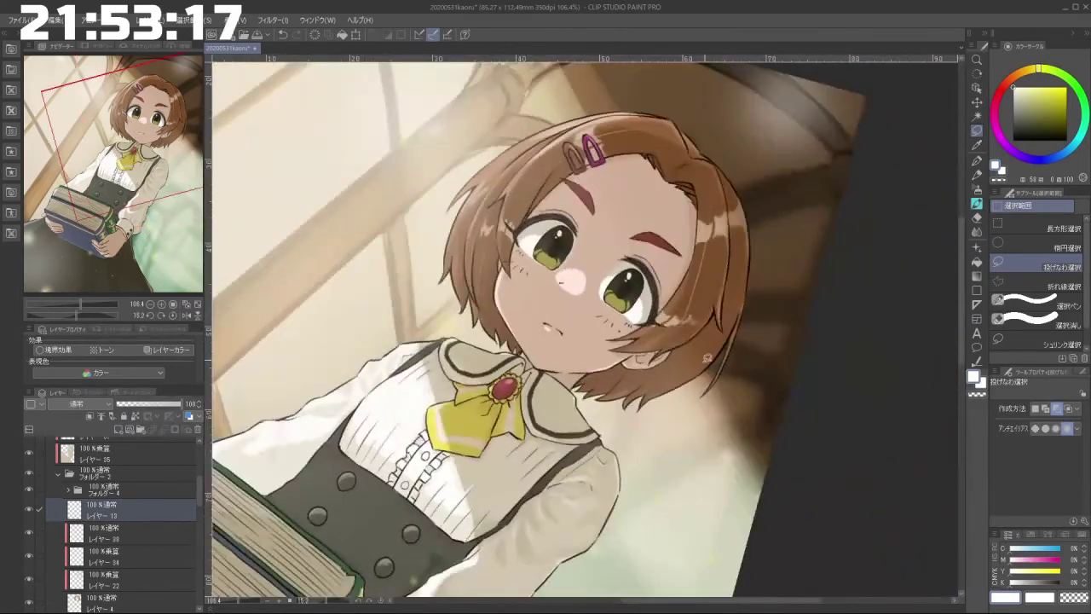
drag(707, 377, 655, 390)
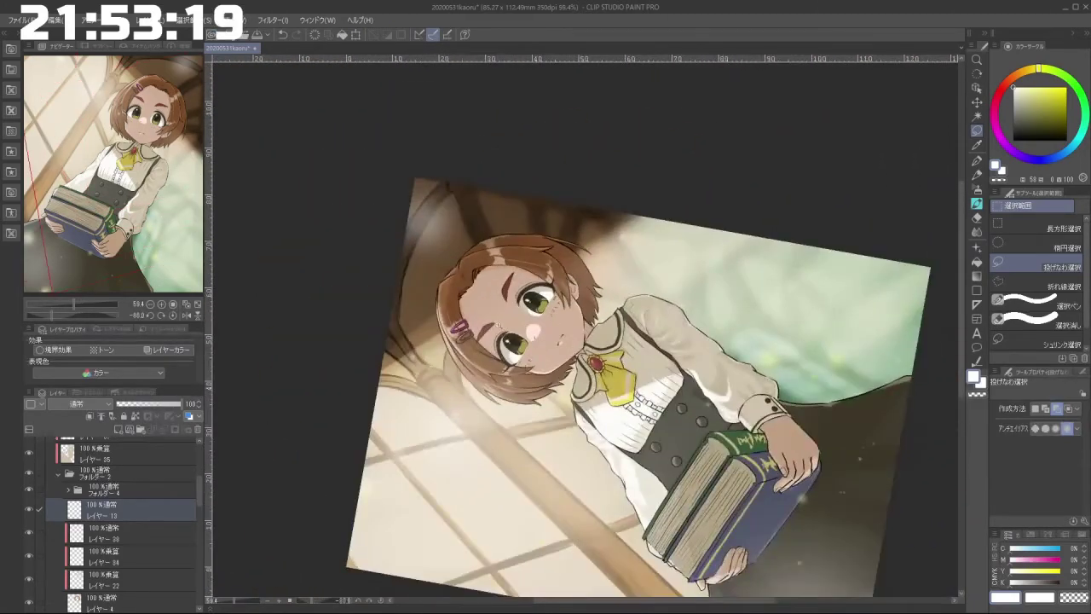
drag(500, 325, 532, 410)
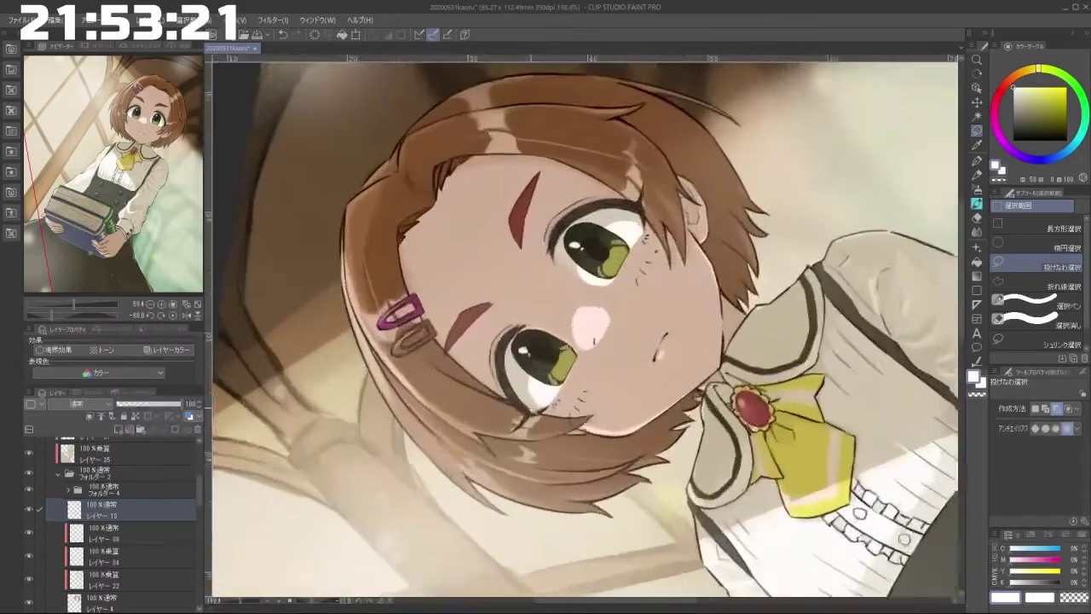
scroll(490, 334, up, 1)
drag(518, 301, 512, 310)
click(483, 421)
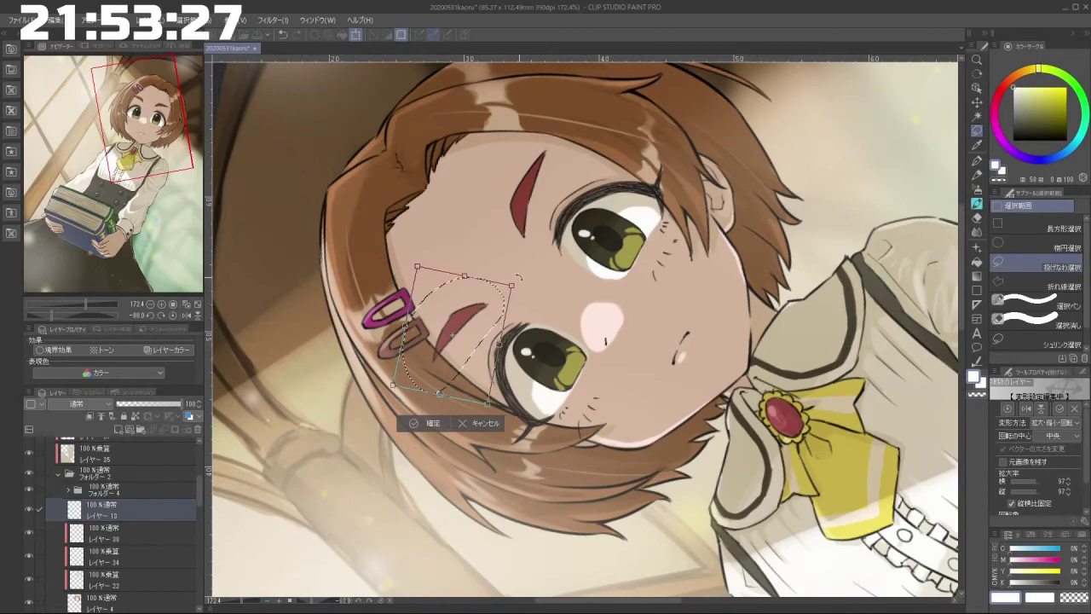
click(428, 422)
click(351, 424)
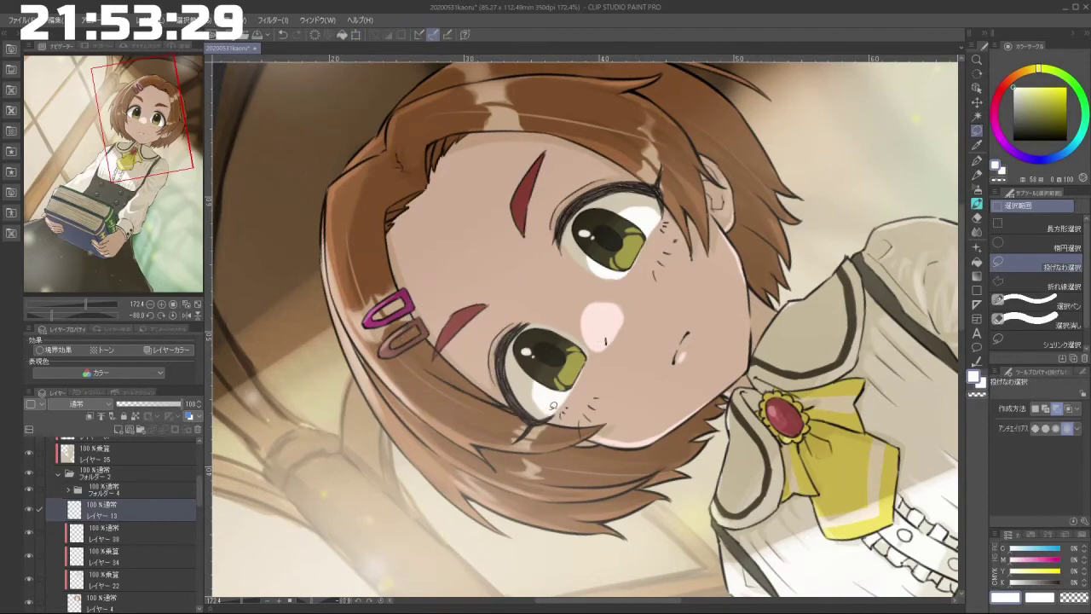
Step: Check both eyebrows on the rotated canvas and nudge the one away from the hair clips into its final position
drag(471, 321, 701, 333)
drag(639, 285, 556, 328)
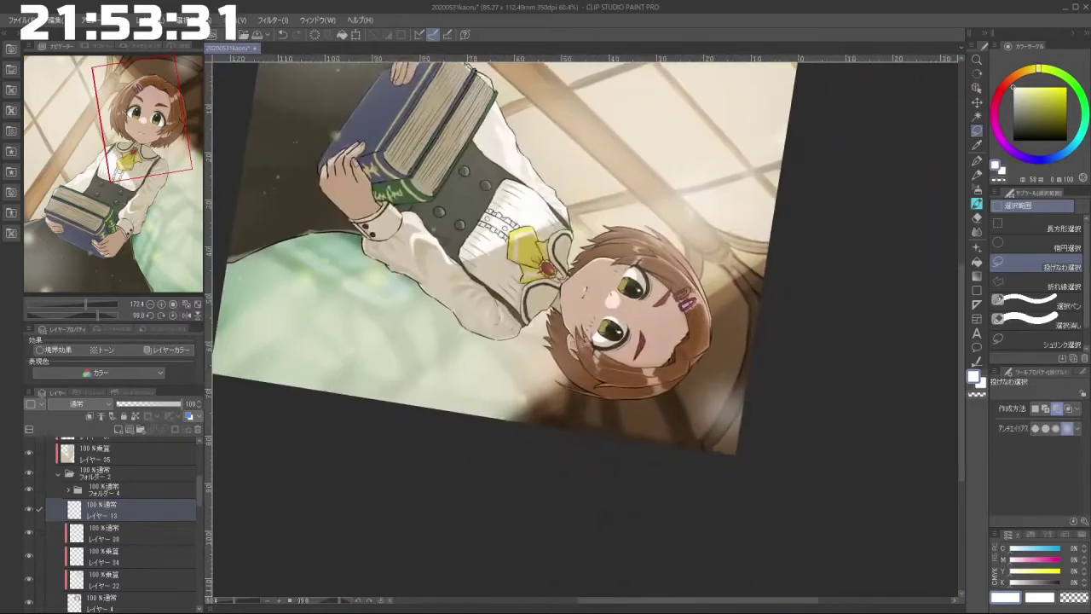
drag(559, 417, 668, 347)
scroll(578, 284, up, 4)
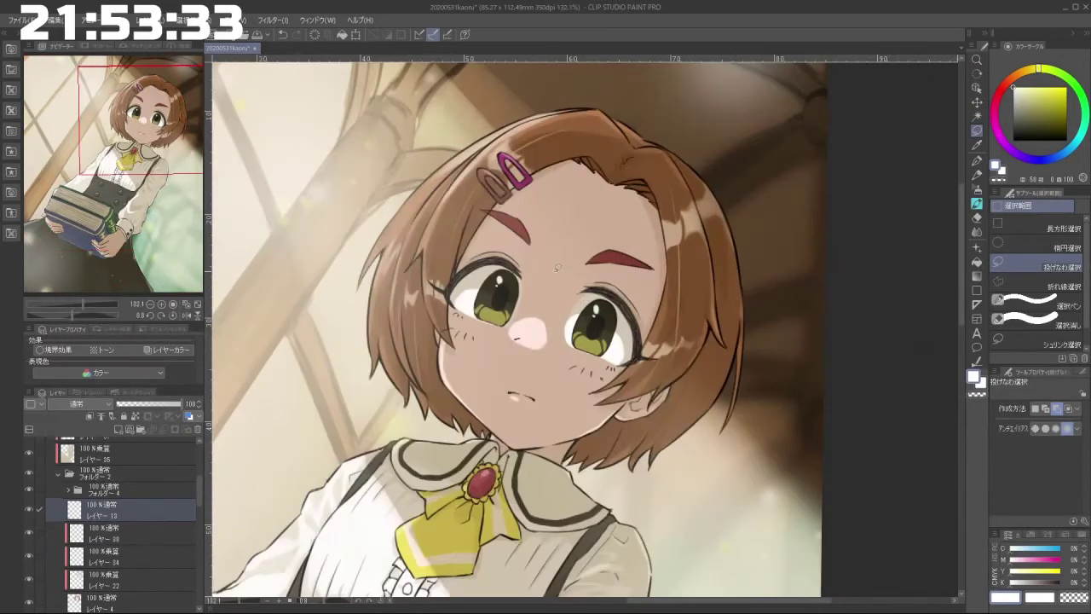
mouse_move(629, 239)
mouse_down()
mouse_move(672, 275)
mouse_move(639, 262)
mouse_up()
key(ctrl+t)
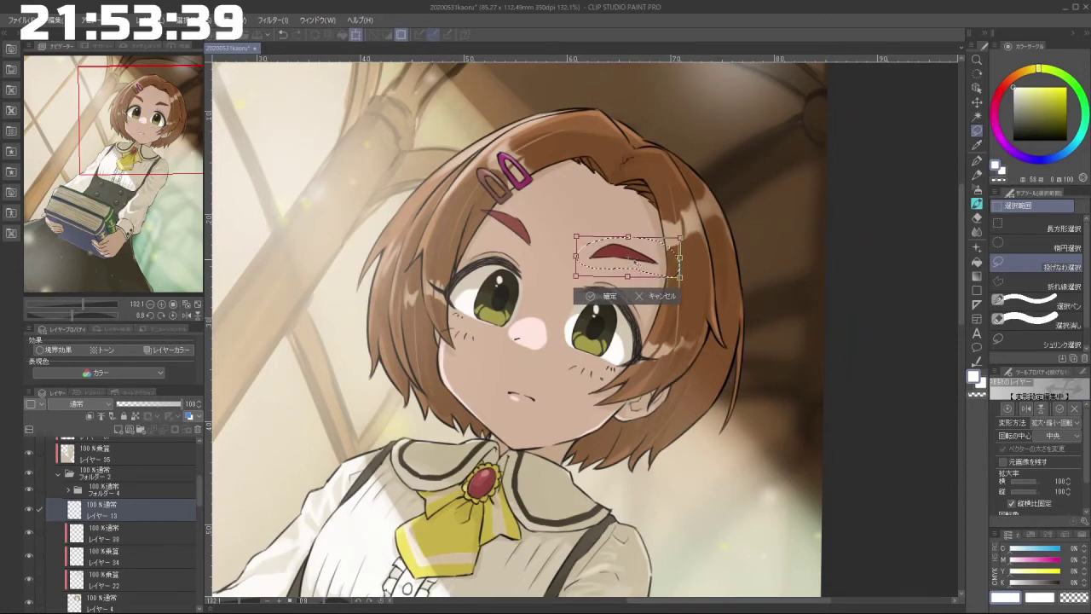
key(Return)
key(ctrl+d)
Step: Examine the adjusted eyebrows against the whole illustration at different zoom levels and rotation angles
scroll(527, 346, down, 3)
drag(527, 345, 512, 326)
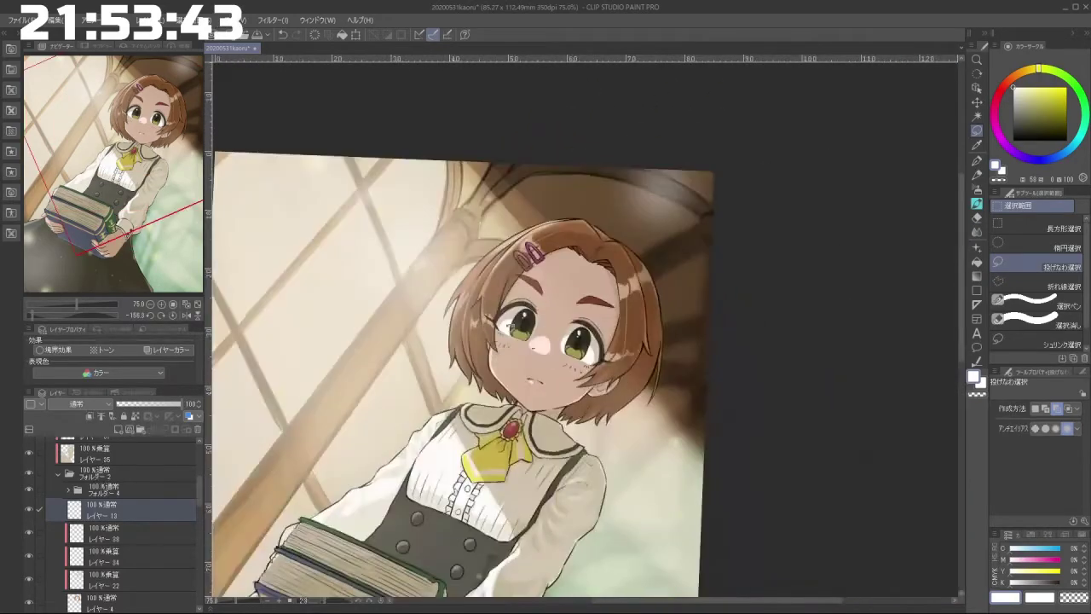
scroll(636, 295, down, 6)
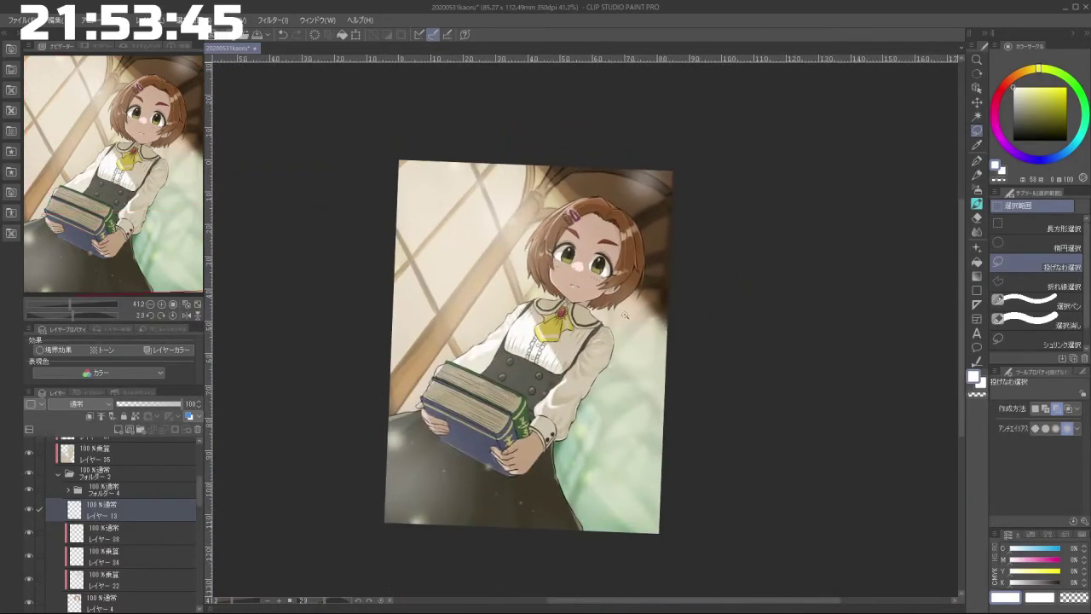
drag(494, 507, 695, 416)
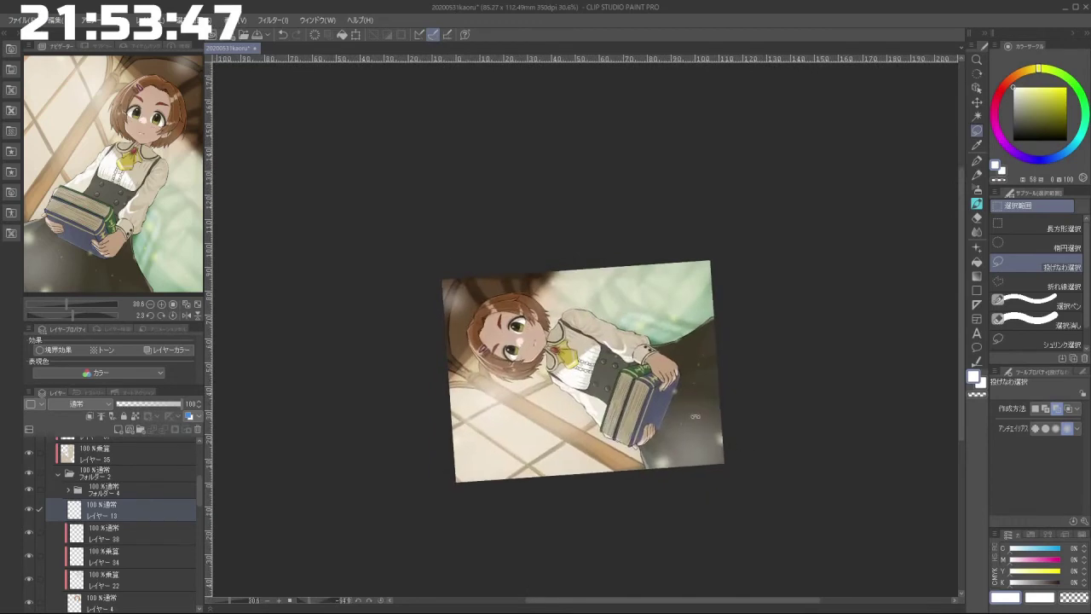
drag(536, 517, 438, 468)
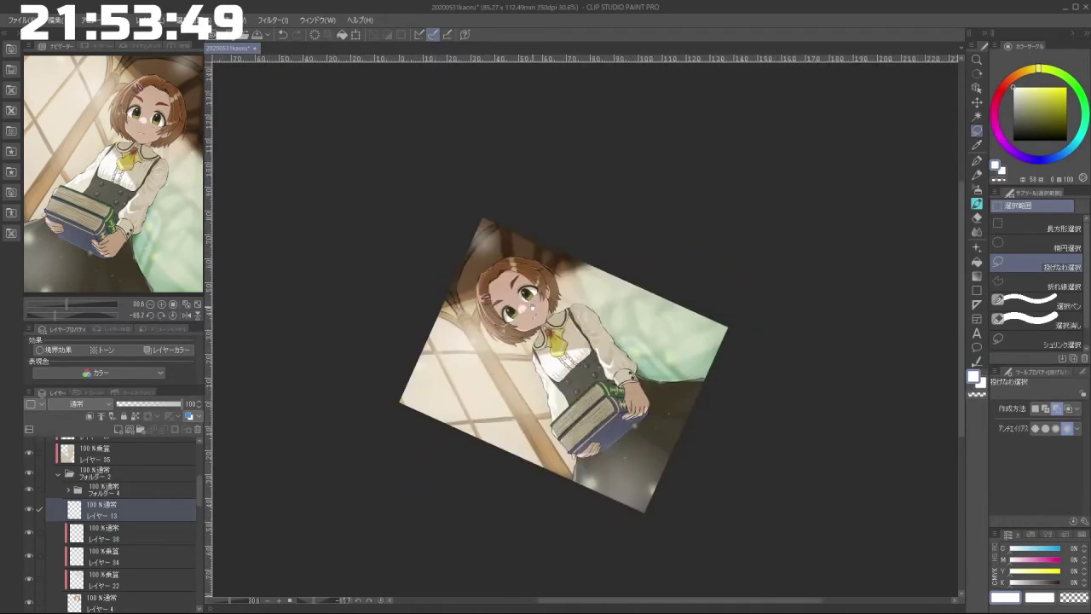
scroll(530, 304, up, 8)
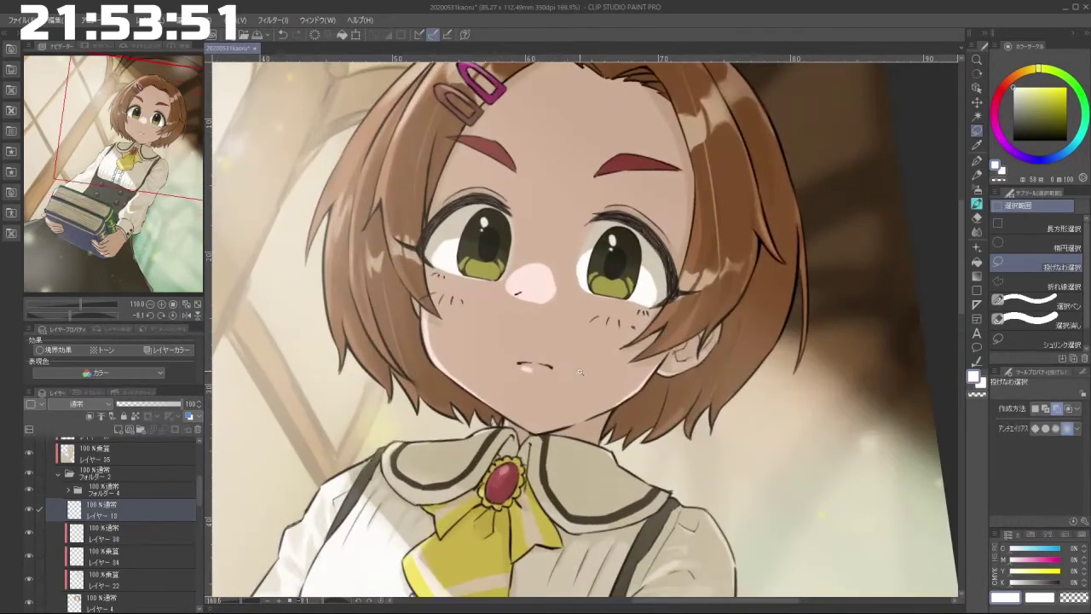
Step: Add a clipped layer directly above レイヤー 24 and hide the multiply shading layer レイヤー 35
scroll(185, 495, down, 3)
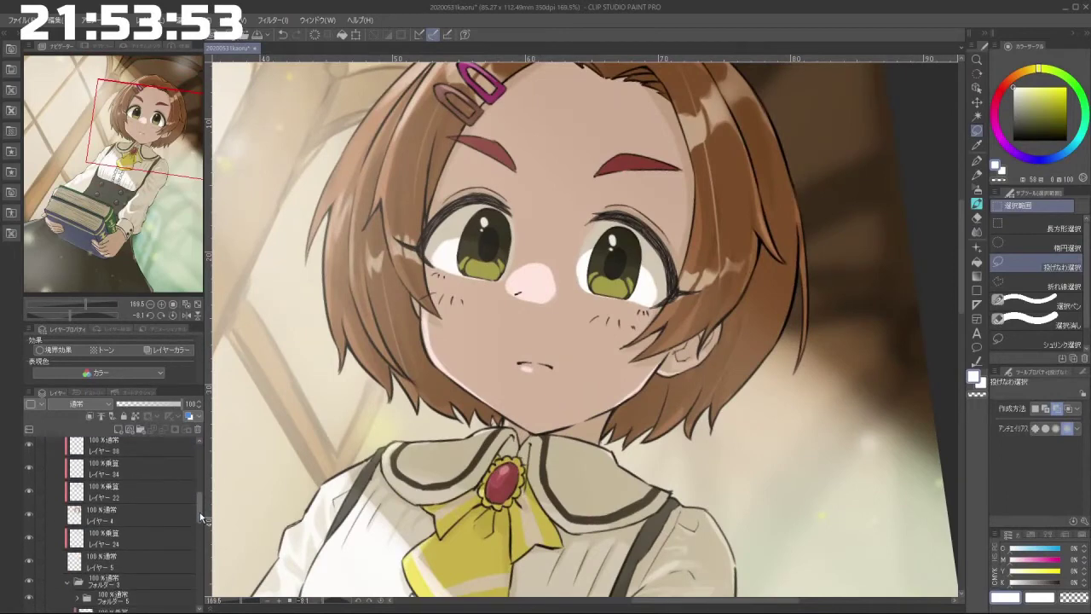
click(134, 516)
click(119, 430)
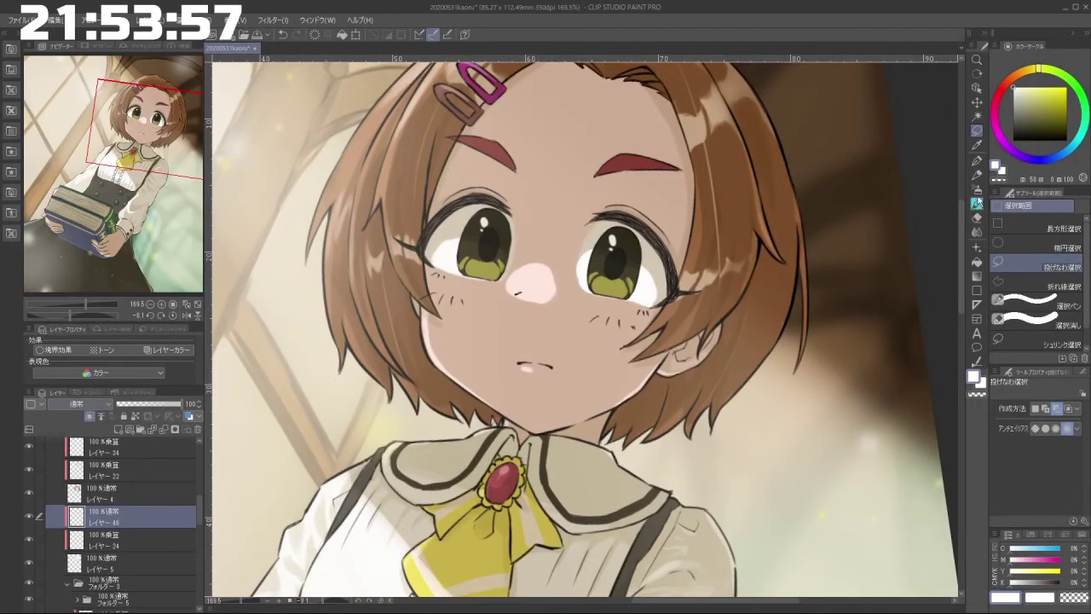
scroll(198, 506, up, 3)
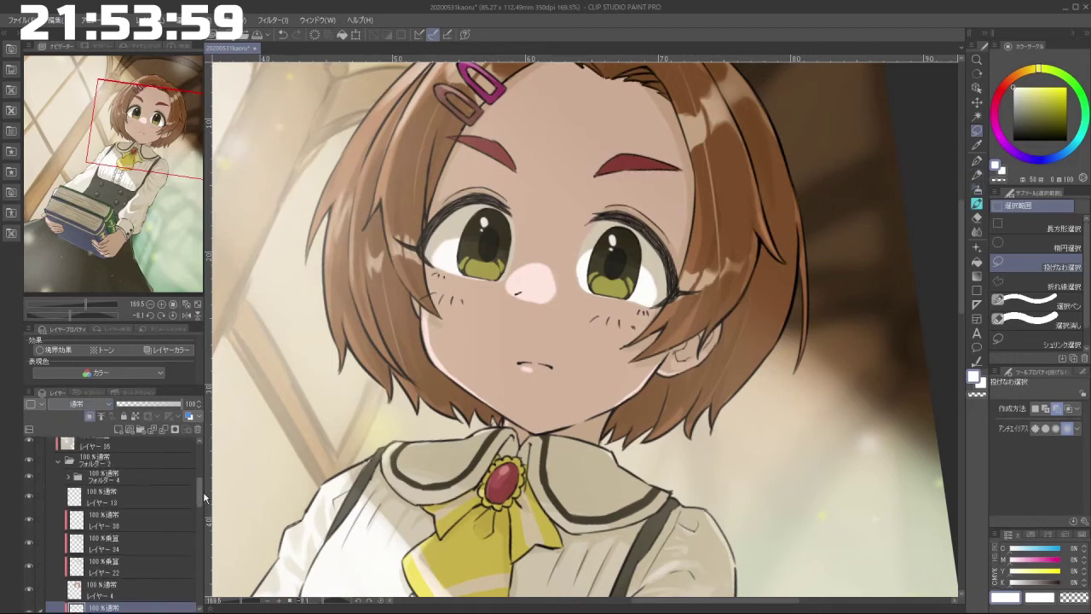
click(29, 483)
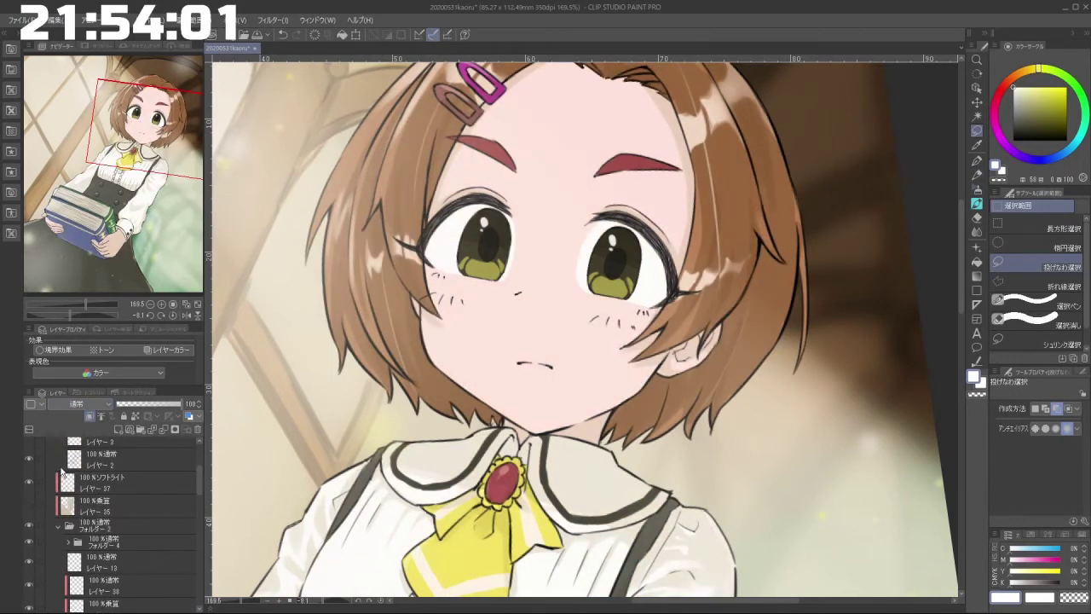
Step: Sample the skin colour, shift it to a stronger pink, and paint soft blush on both cheeks with the 柔らか airbrush
alt+click(496, 345)
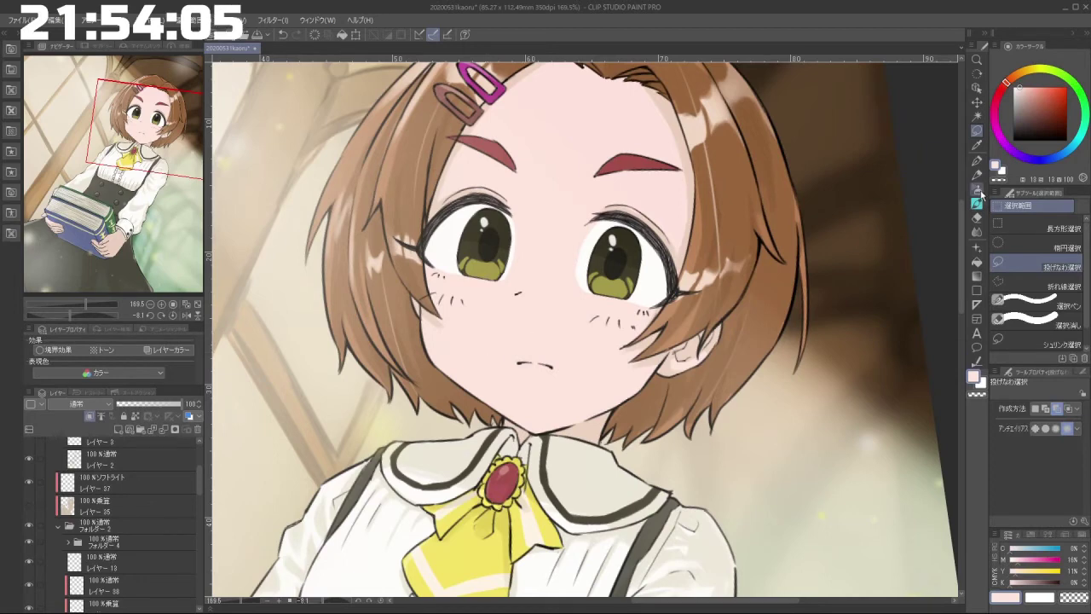
click(979, 191)
click(1033, 85)
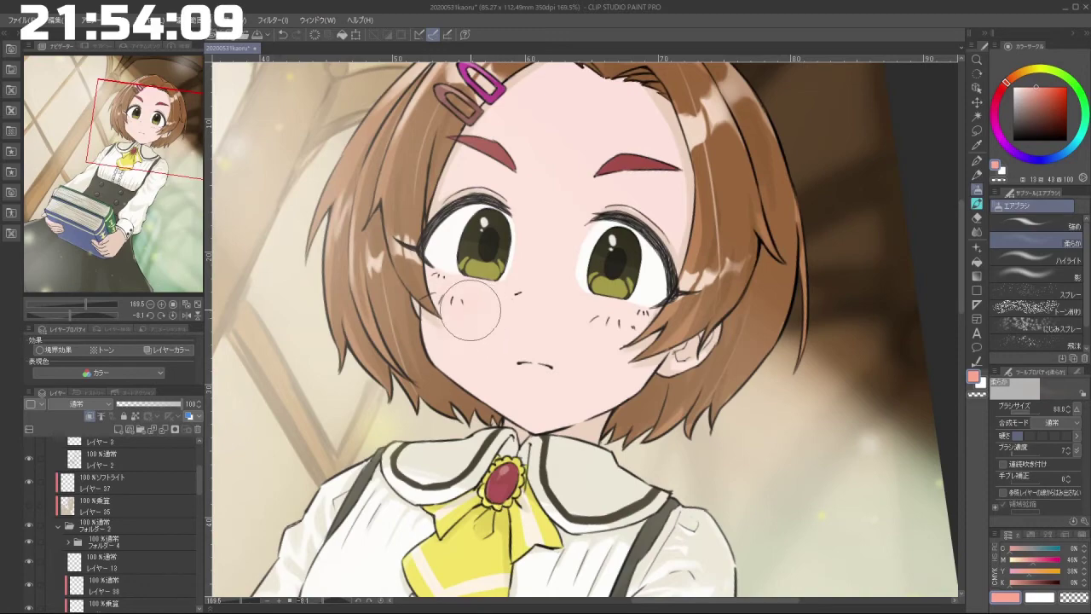
drag(430, 337, 596, 466)
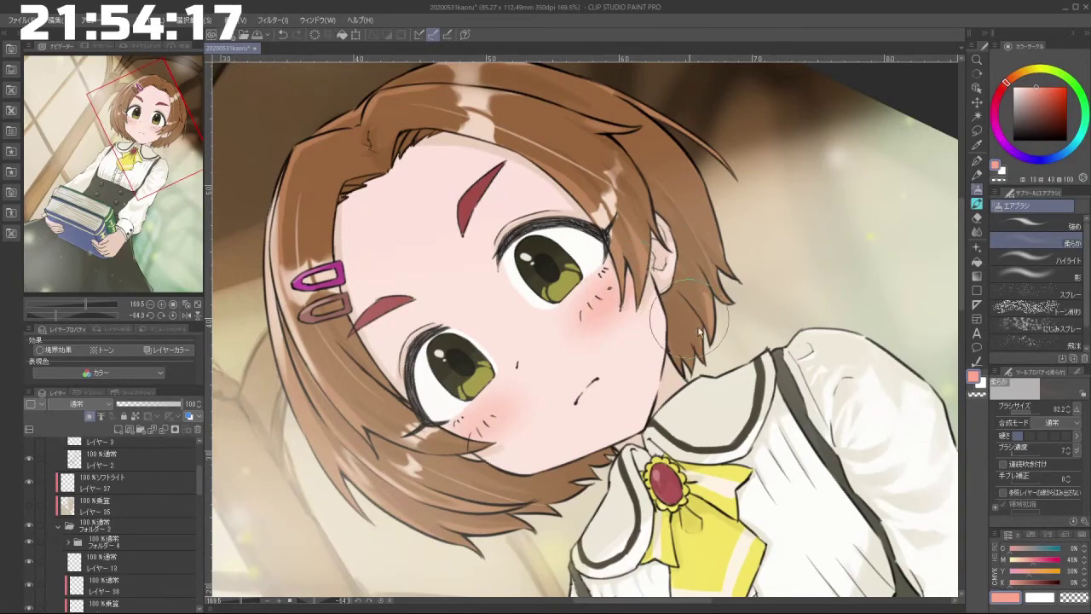
Step: Show the multiply shading layer レイヤー 35 again and lower its opacity to 66%
drag(644, 263, 580, 211)
drag(774, 397, 661, 399)
drag(780, 423, 750, 366)
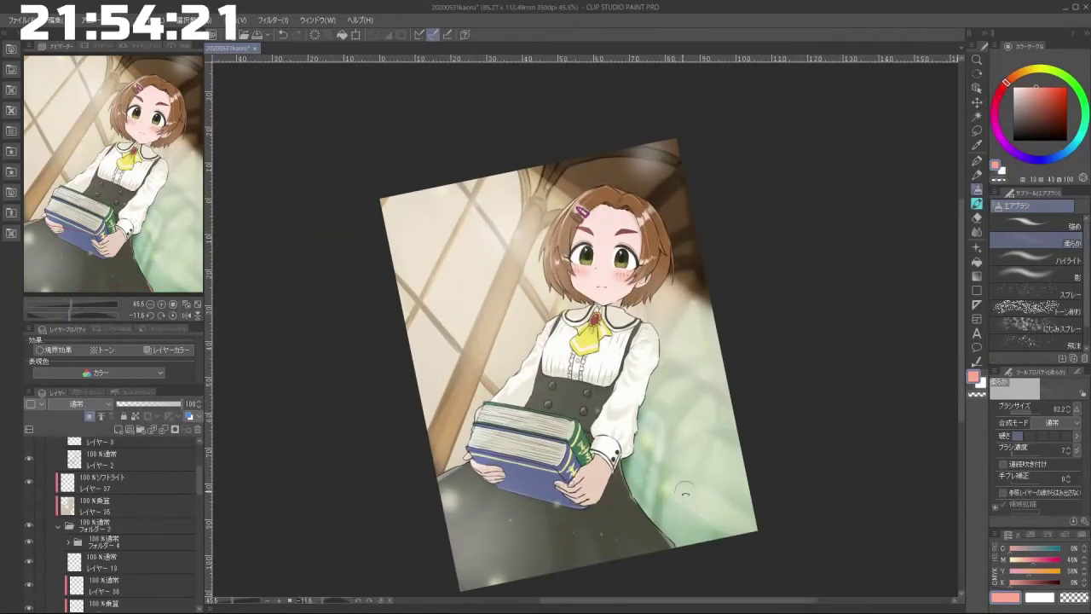
drag(687, 488, 724, 437)
drag(608, 288, 457, 356)
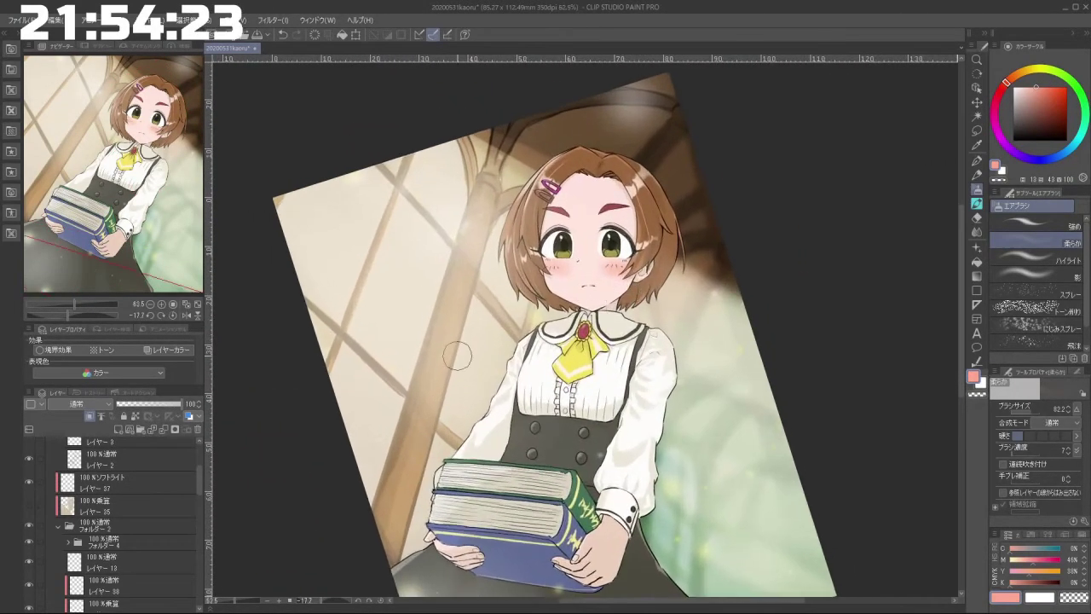
click(28, 504)
click(111, 506)
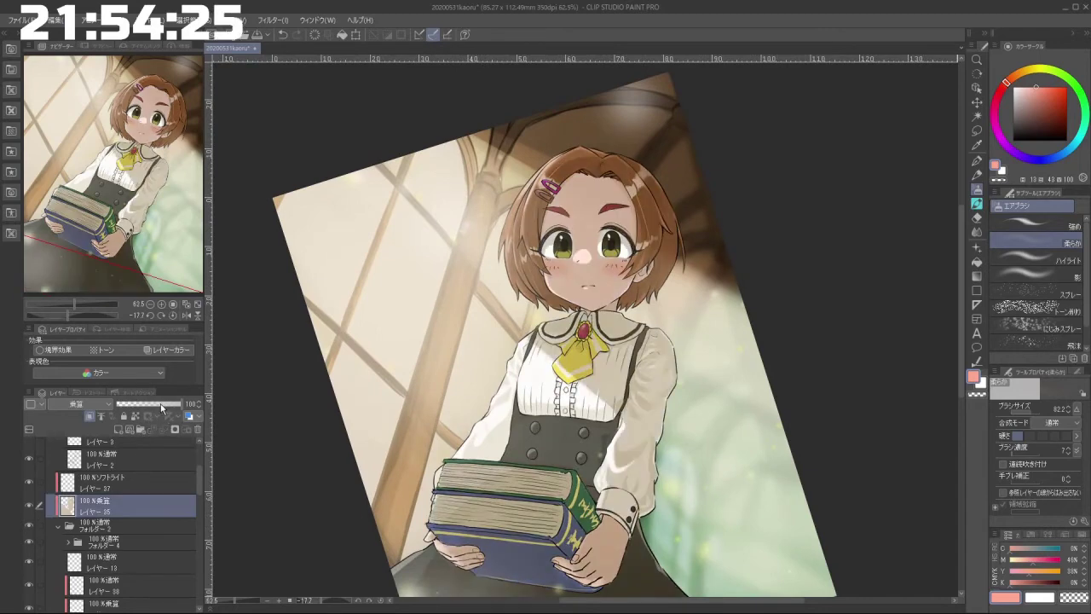
click(158, 409)
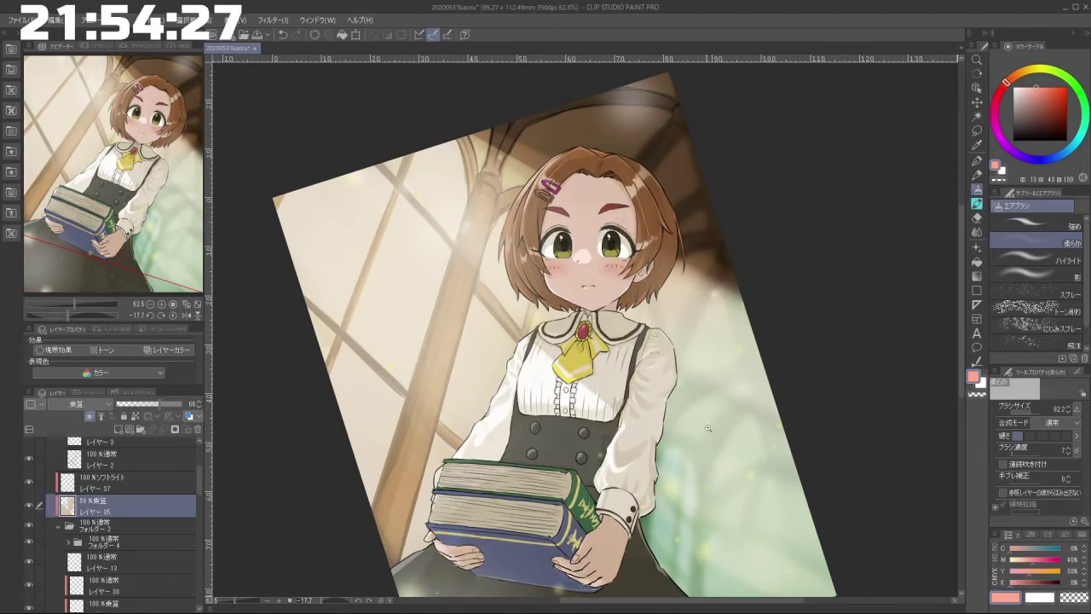
Step: Try airbrushing a soft pink tint over the lips on the multiply layer レイヤー 24
drag(707, 428, 684, 370)
drag(684, 370, 662, 302)
drag(656, 261, 677, 341)
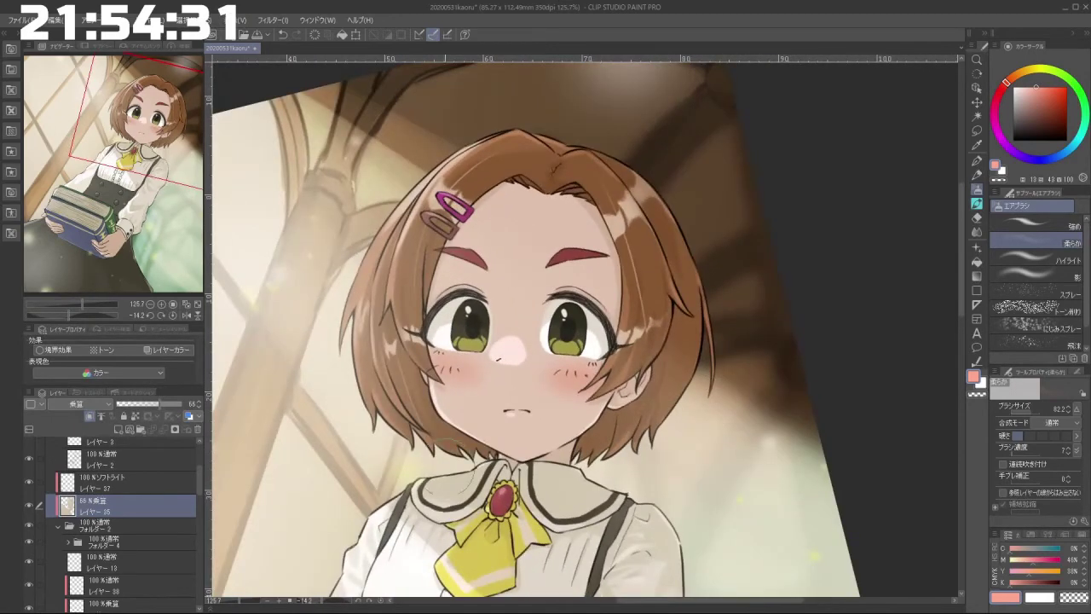
scroll(187, 512, down, 3)
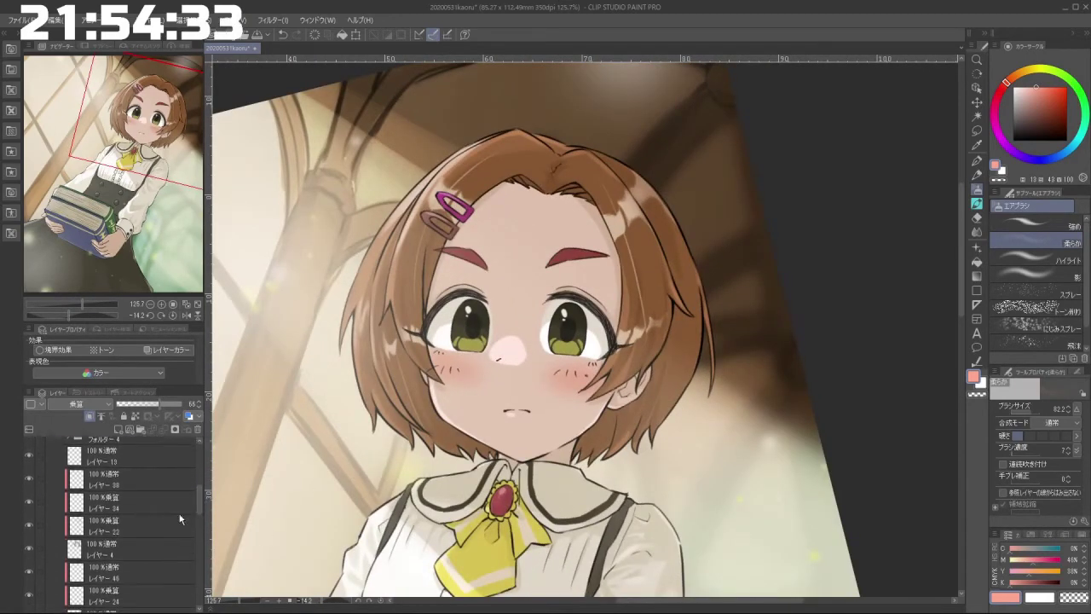
click(137, 595)
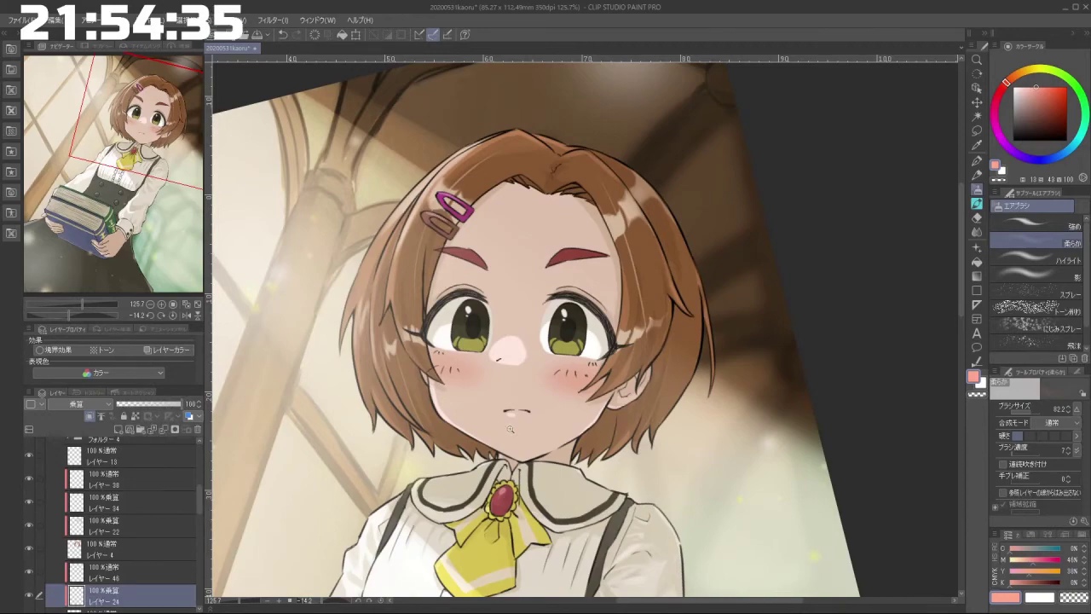
scroll(536, 415, up, 3)
mouse_move(535, 416)
mouse_down()
mouse_move(498, 388)
mouse_move(521, 396)
mouse_move(554, 473)
mouse_up()
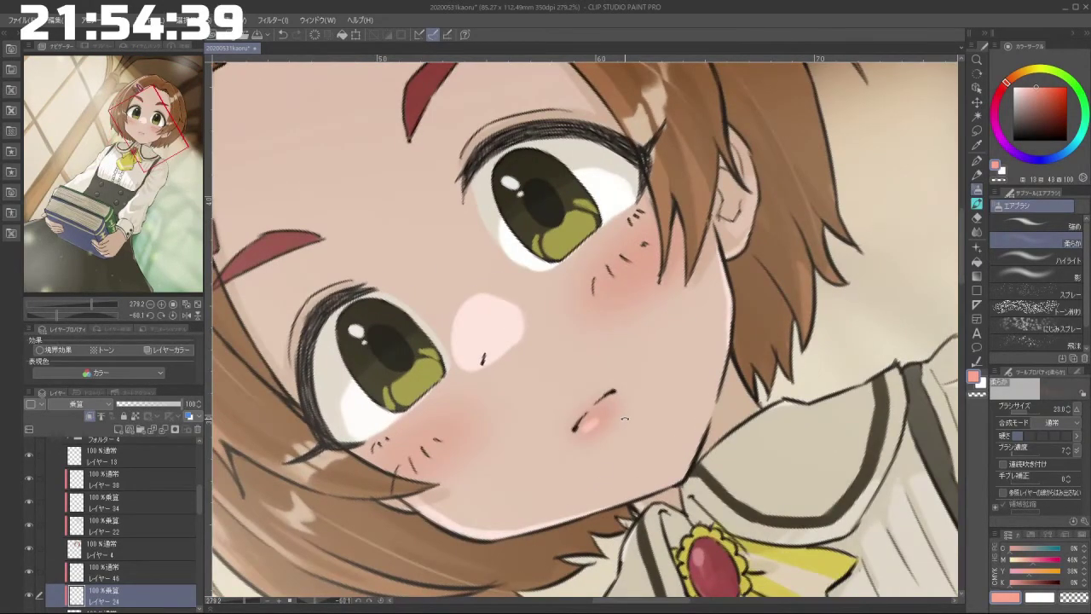
key(ctrl+z)
Step: Identify the cheek blush layer by toggling its visibility and move it directly below レイヤー 24
click(75, 579)
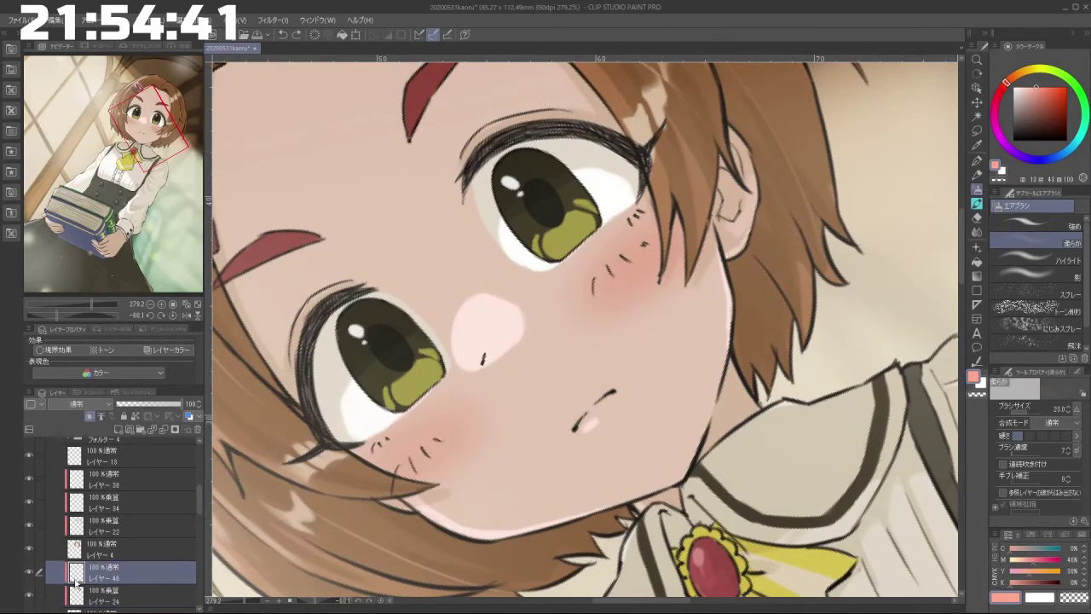
click(29, 573)
click(29, 573)
click(175, 550)
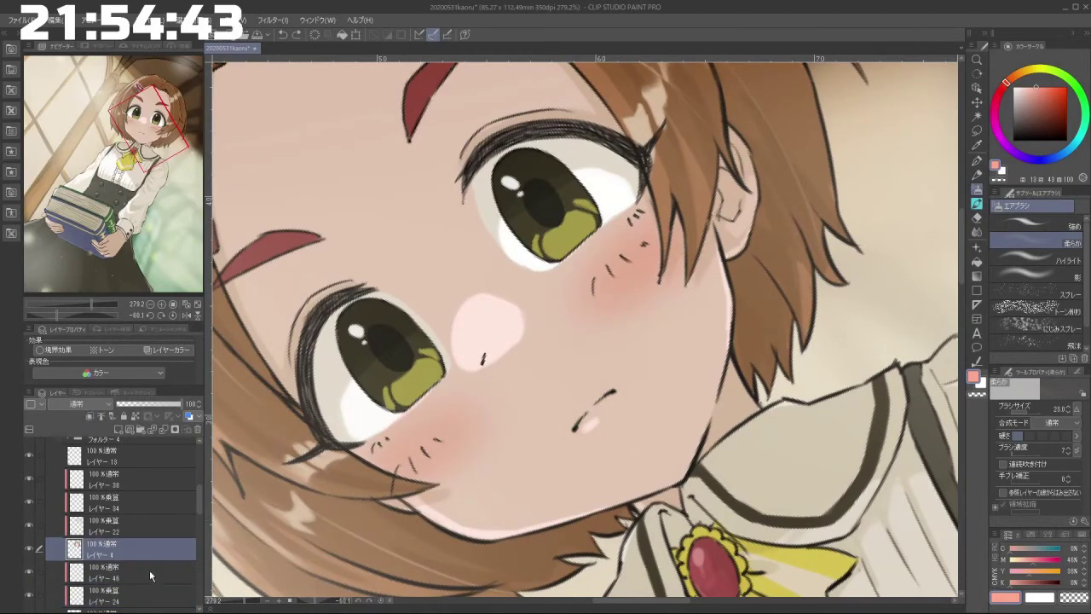
drag(150, 577, 158, 600)
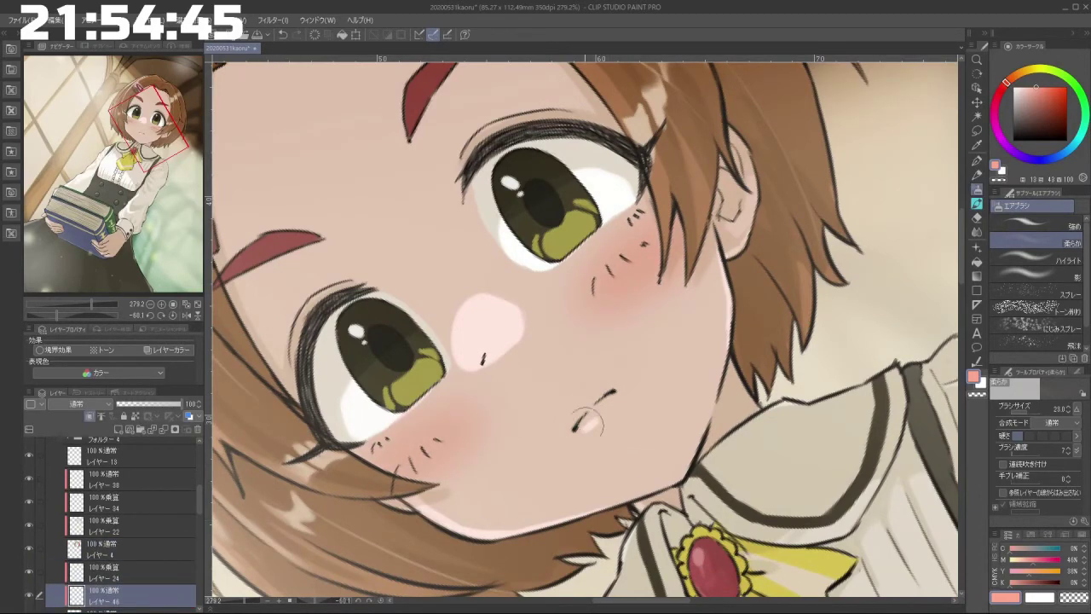
Step: Paint a soft pink tint around the mouth on the blush layer with the 柔らか airbrush, undoing unwanted strokes
drag(619, 432, 598, 428)
key(ctrl+z)
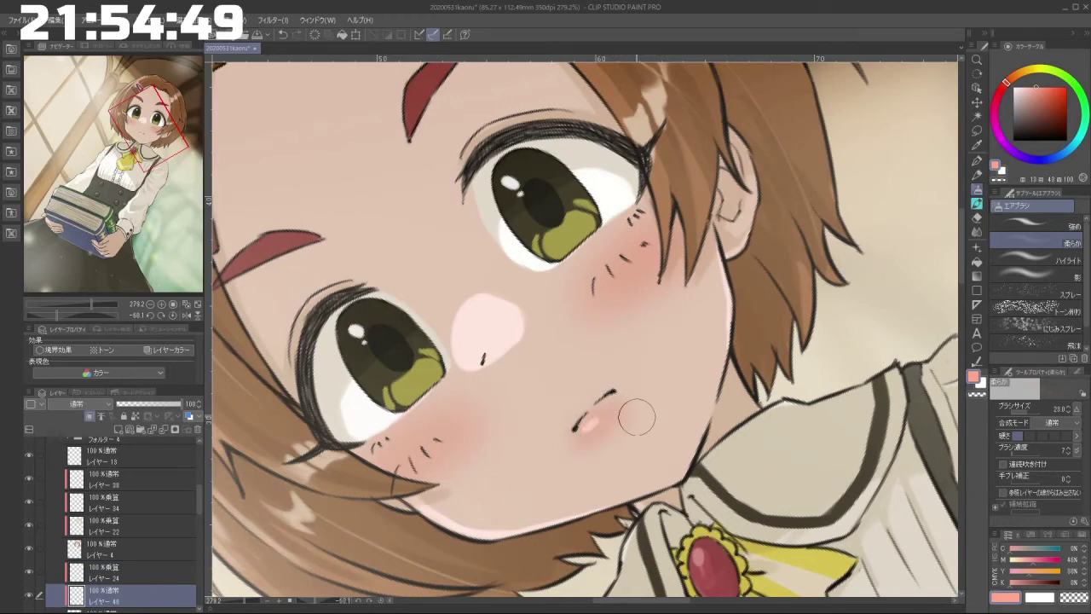
key(ctrl+z)
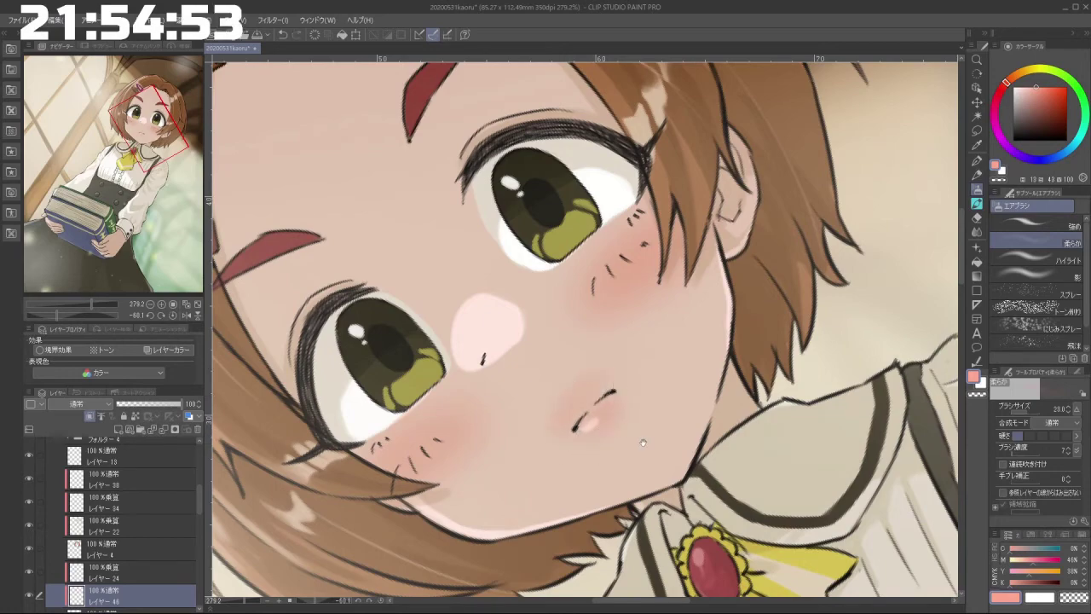
scroll(649, 456, down, 8)
drag(649, 456, 639, 428)
scroll(607, 438, up, 10)
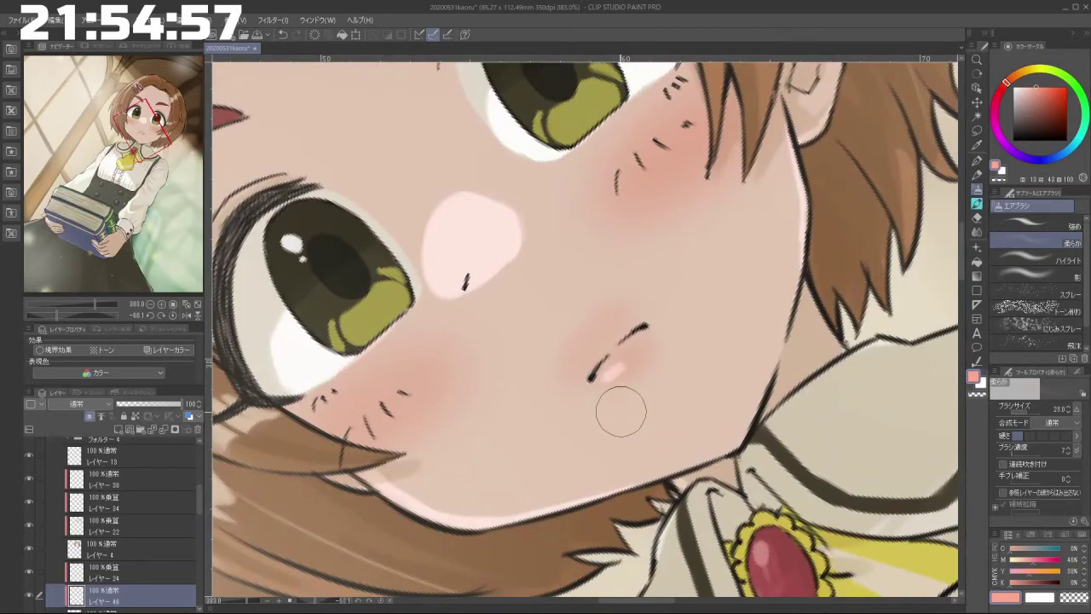
scroll(627, 401, down, 5)
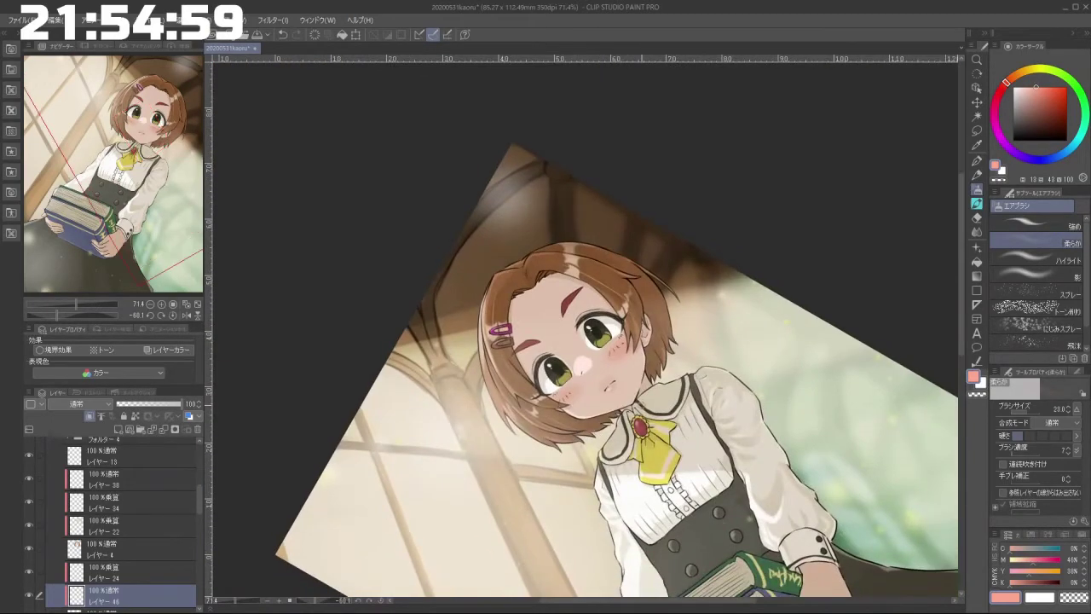
scroll(644, 405, up, 4)
scroll(620, 398, up, 3)
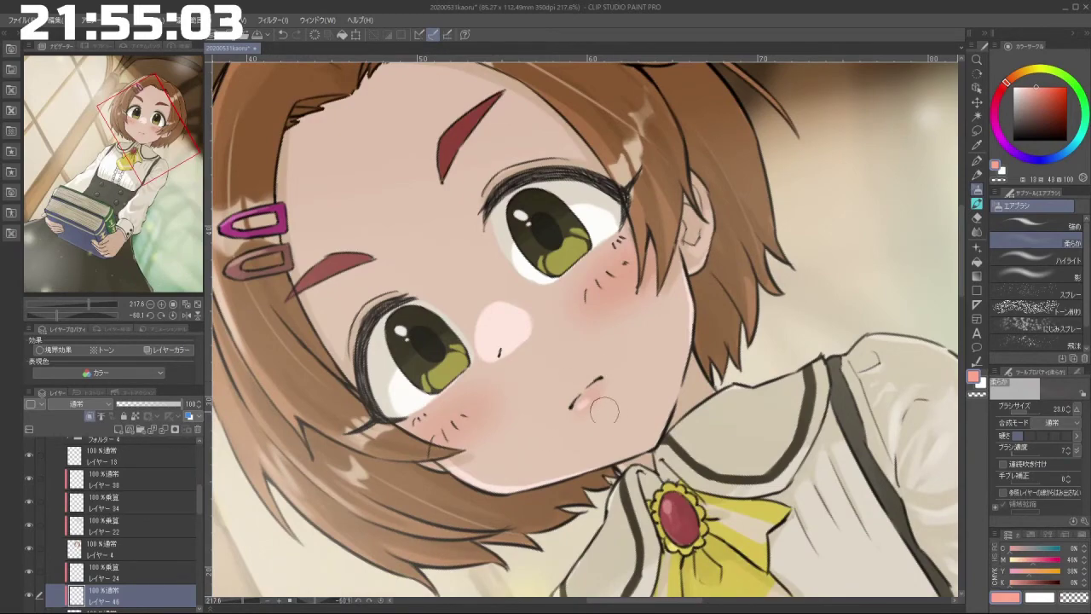
key(ctrl+z)
Step: Examine the face colouring against the whole illustration at different zoom levels and rotation angles
scroll(600, 432, down, 4)
drag(620, 255, 638, 393)
scroll(571, 376, down, 3)
drag(486, 479, 663, 353)
mouse_move(650, 408)
mouse_down()
mouse_move(687, 331)
mouse_move(652, 441)
mouse_move(664, 406)
mouse_up()
drag(752, 480, 754, 521)
scroll(744, 476, down, 1)
scroll(743, 483, up, 2)
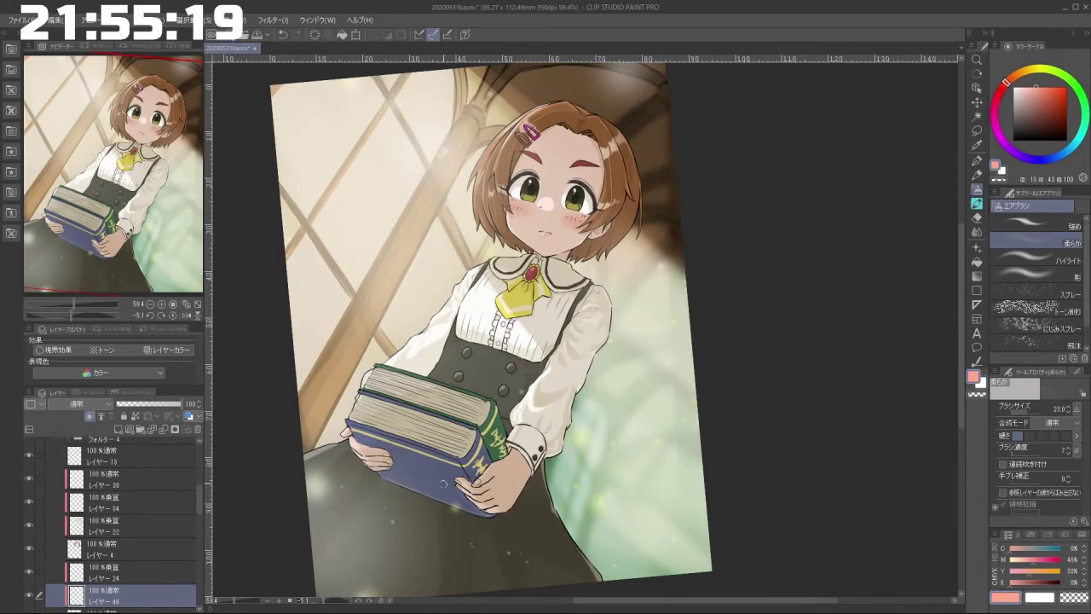
scroll(405, 470, up, 1)
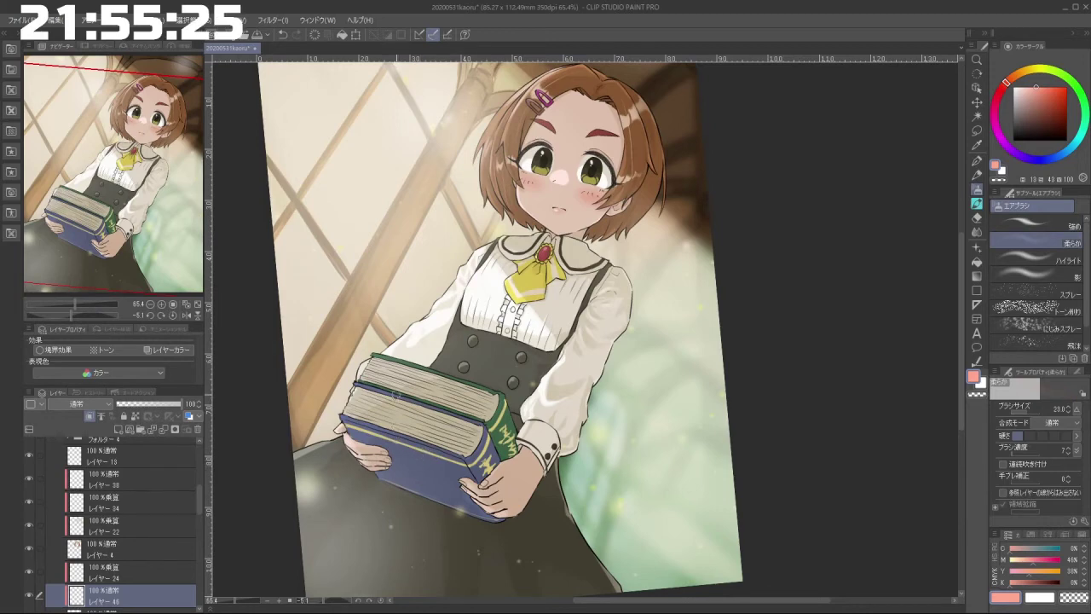
scroll(395, 394, down, 2)
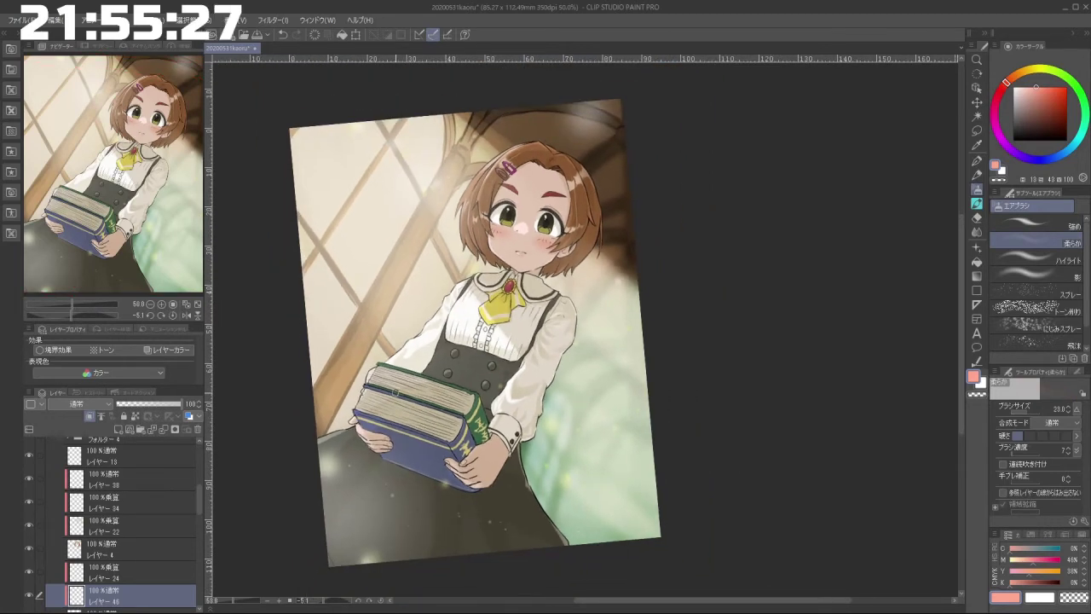
Step: Compare the illustration with the top light-effect layer hidden and shown, and make レイヤー 45 the active layer
scroll(160, 458, up, 5)
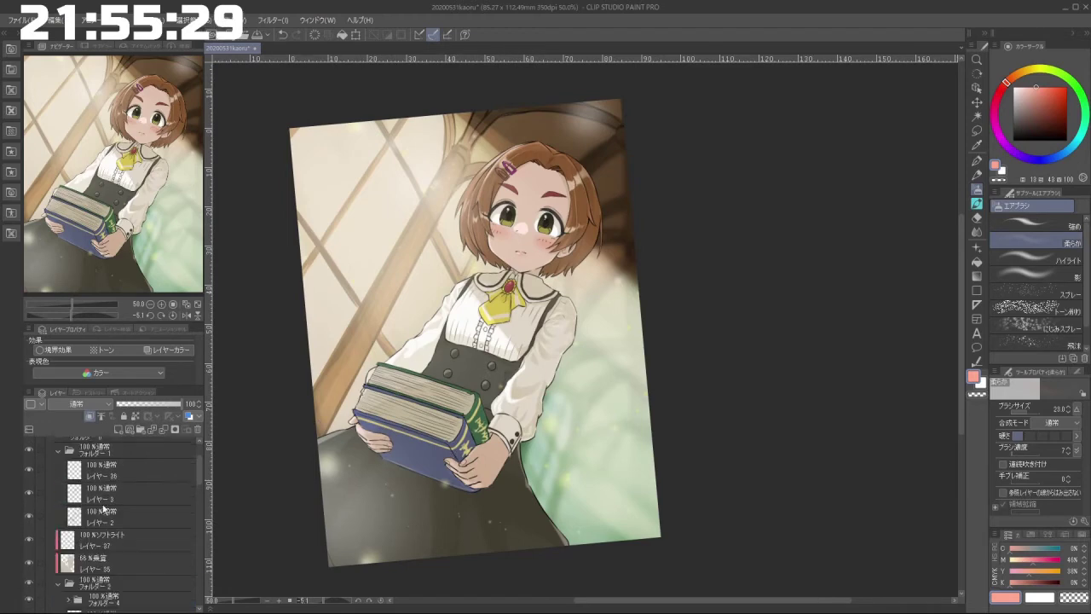
click(30, 449)
click(30, 449)
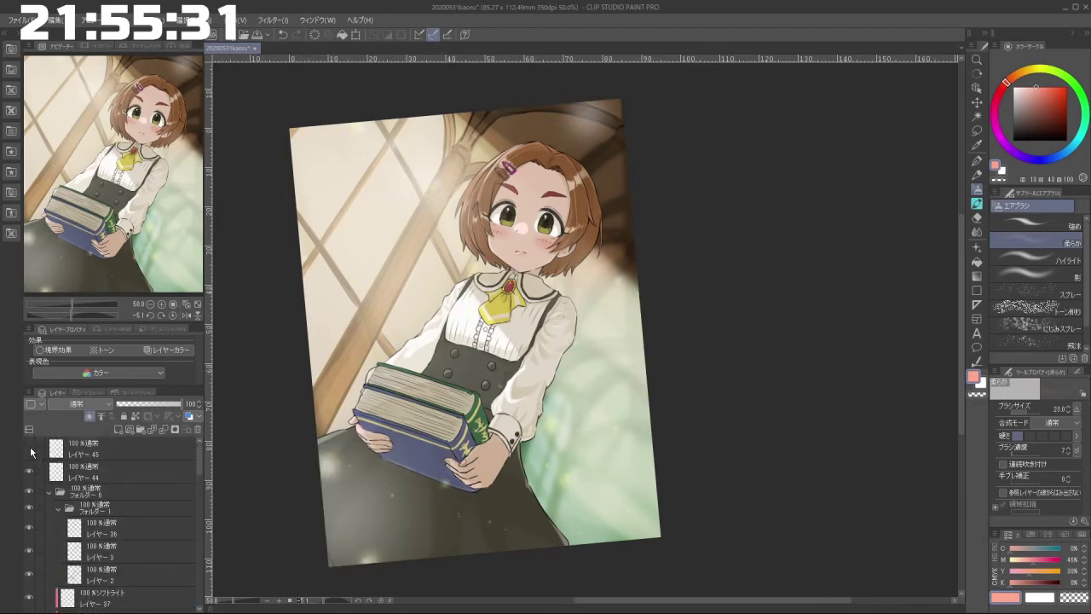
click(29, 449)
click(30, 449)
click(94, 452)
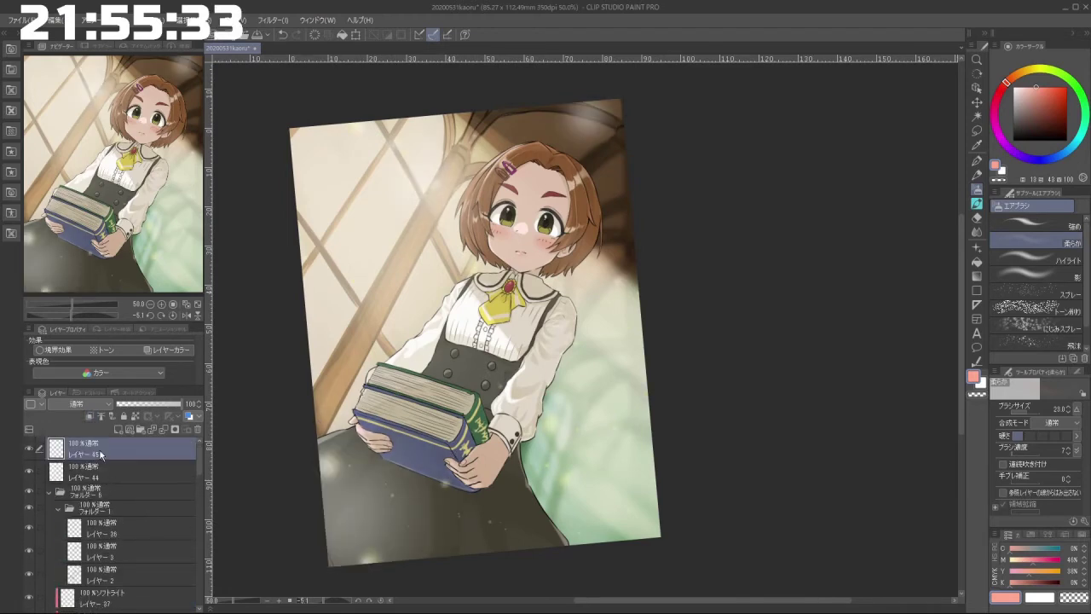
Step: Erase light specks on レイヤー 45 around the hands and skirt using a large 強め airbrush with transparent colour
click(1043, 221)
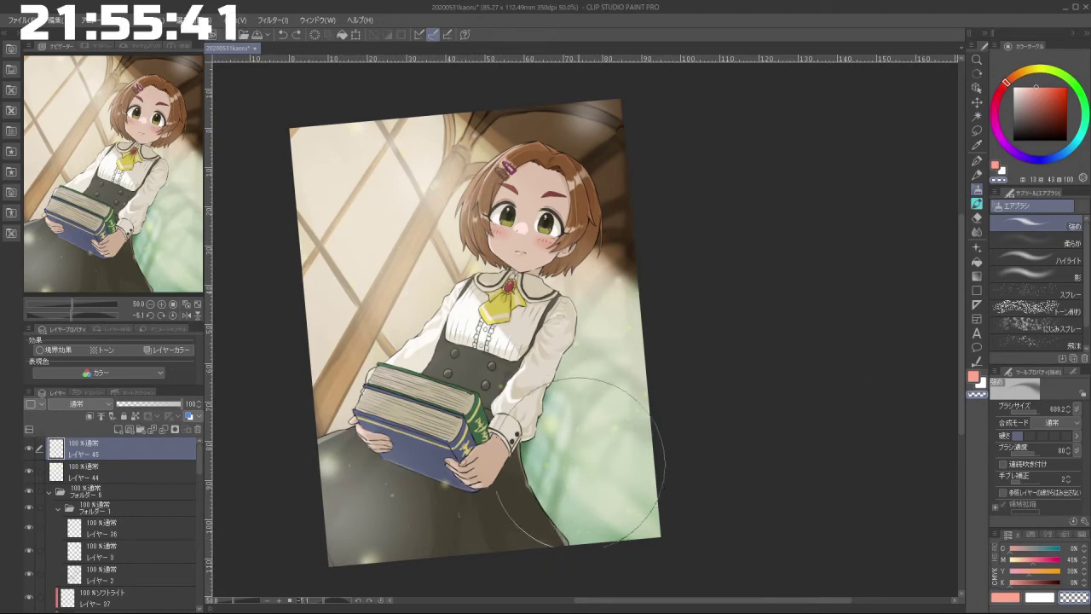
key([)
mouse_move(466, 513)
mouse_down()
mouse_move(491, 508)
mouse_move(513, 521)
mouse_up()
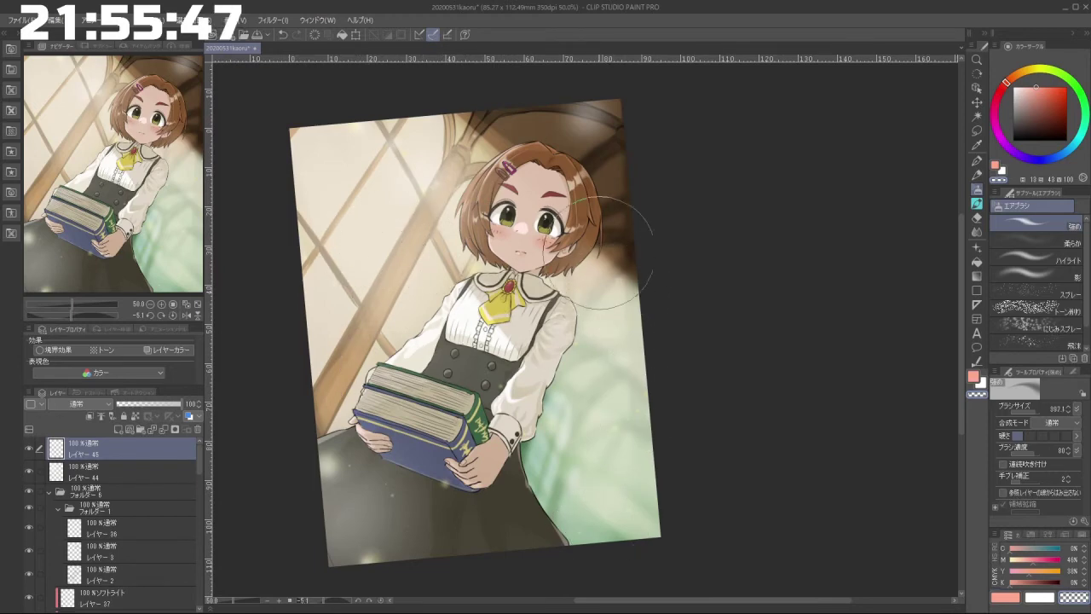
key(bracketright)
drag(643, 600, 720, 543)
scroll(444, 494, down, 2)
drag(608, 474, 735, 467)
scroll(602, 495, up, 1)
drag(602, 495, 643, 504)
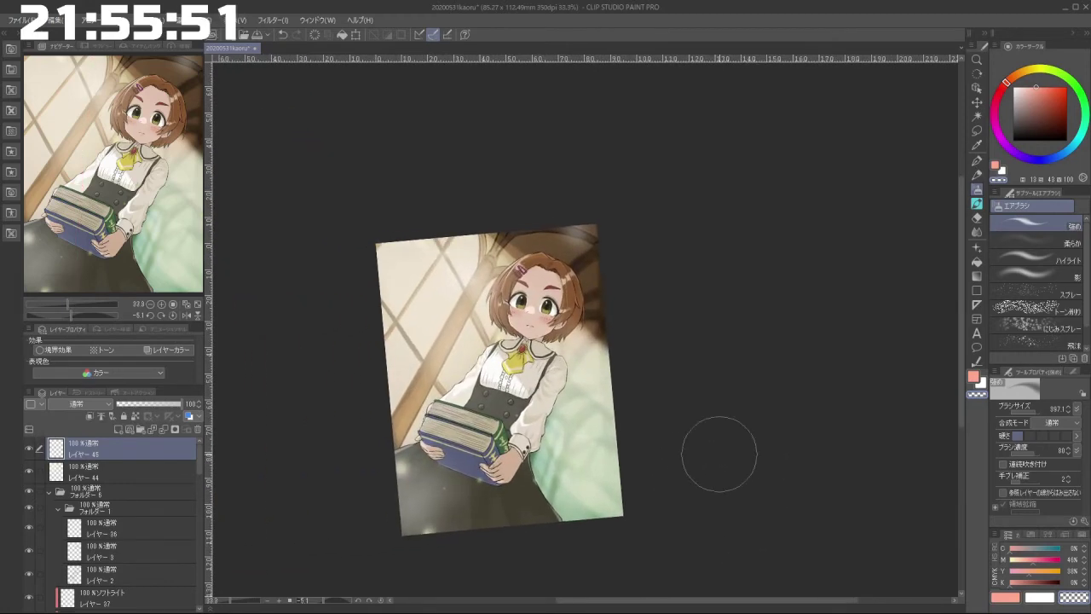
Step: Examine the remaining light effects across the whole illustration at different zoom levels
scroll(585, 451, up, 3)
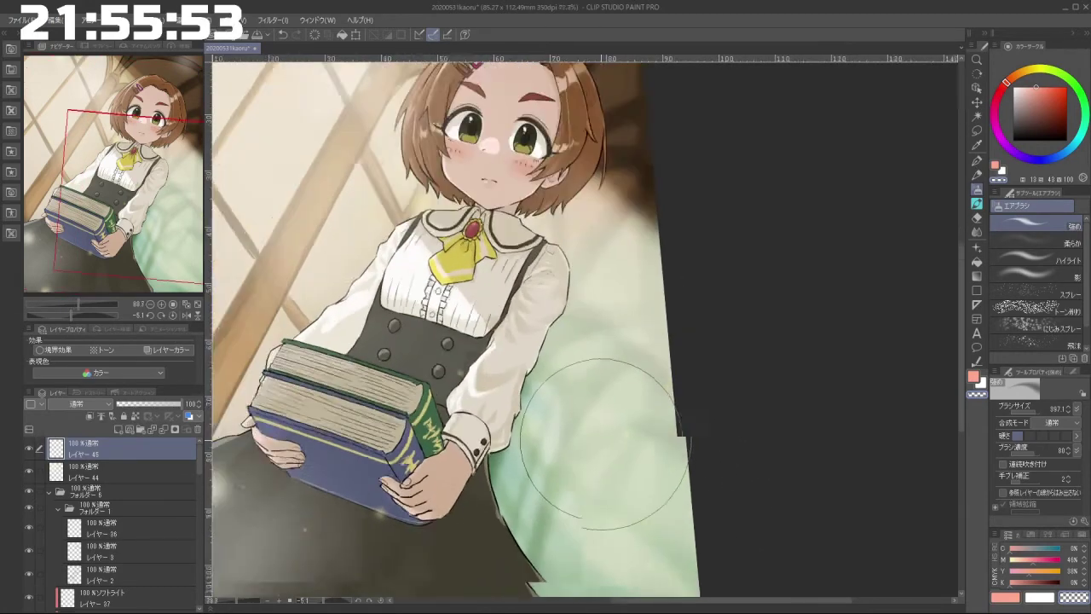
scroll(597, 426, down, 2)
scroll(361, 304, up, 2)
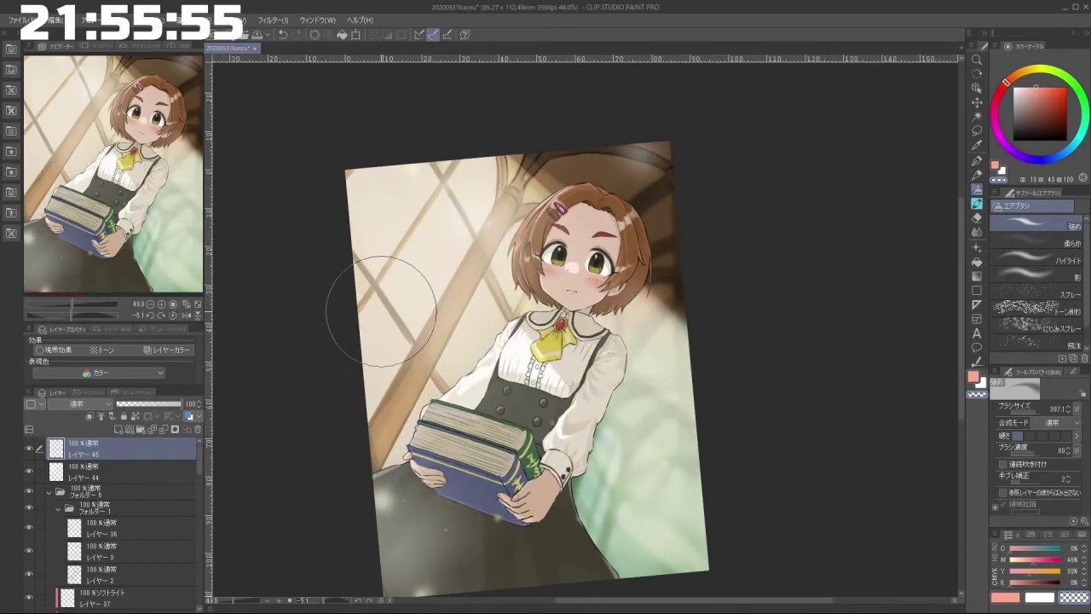
scroll(516, 397, down, 2)
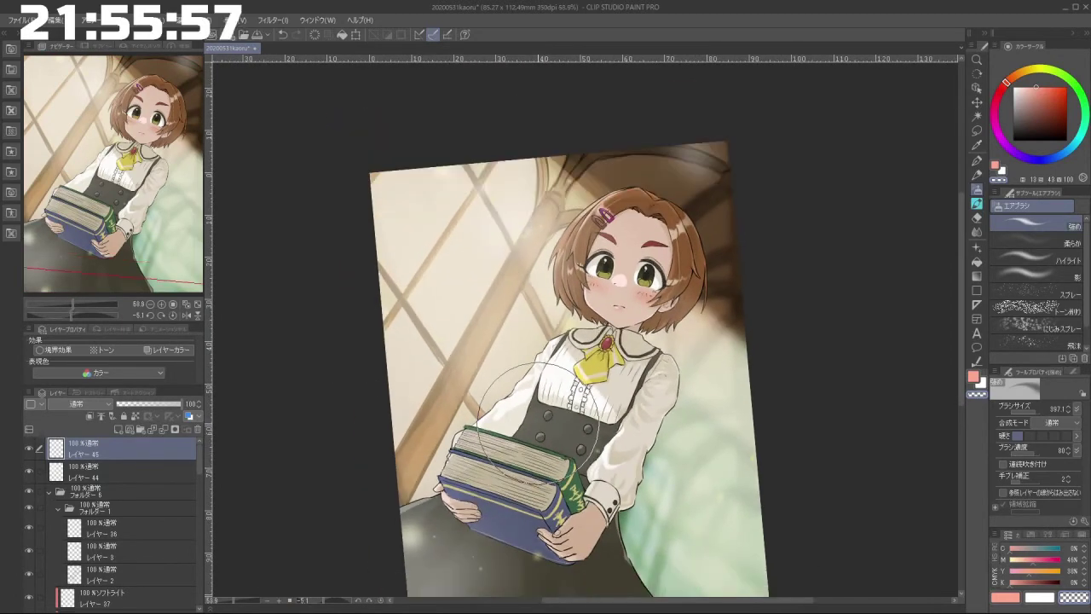
scroll(554, 541, down, 1)
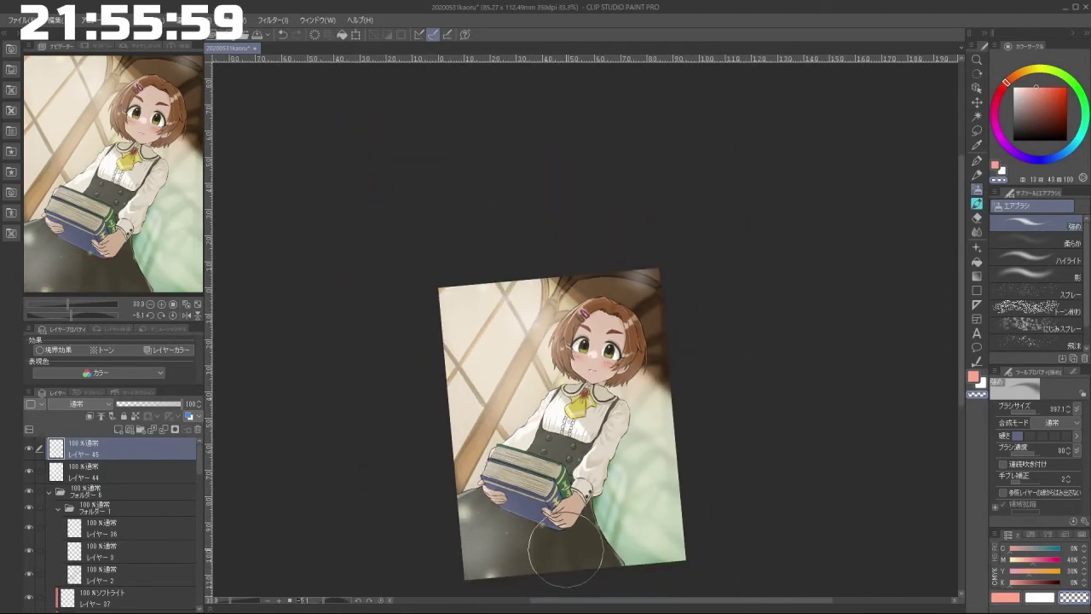
scroll(537, 530, up, 1)
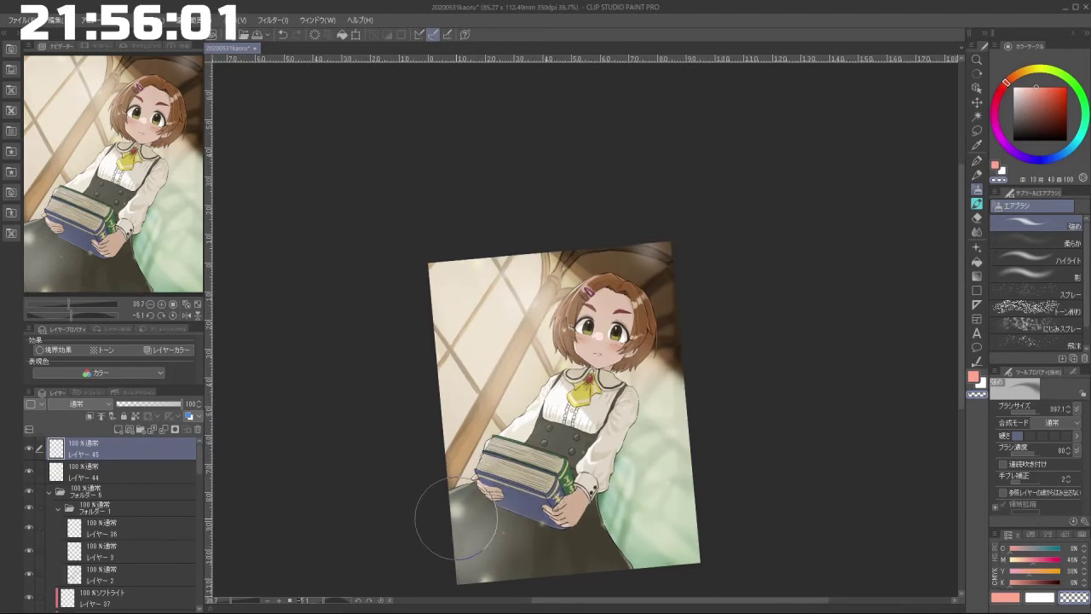
scroll(463, 533, down, 1)
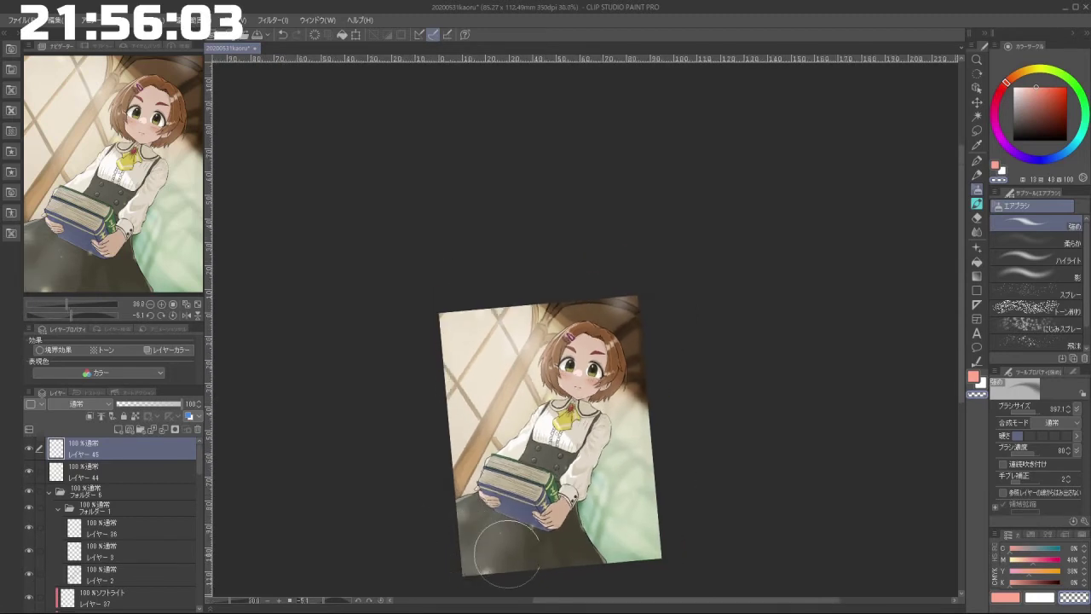
scroll(512, 527, down, 1)
scroll(571, 546, up, 2)
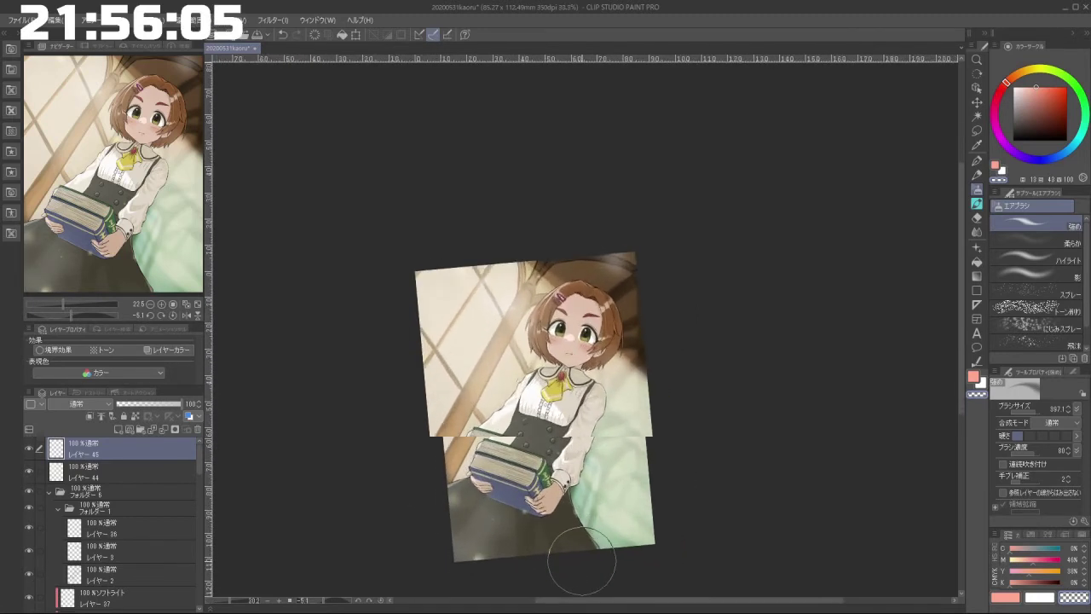
Step: Thin out the light effects over the lower skirt and green background with the transparent 強め airbrush
drag(420, 555, 408, 514)
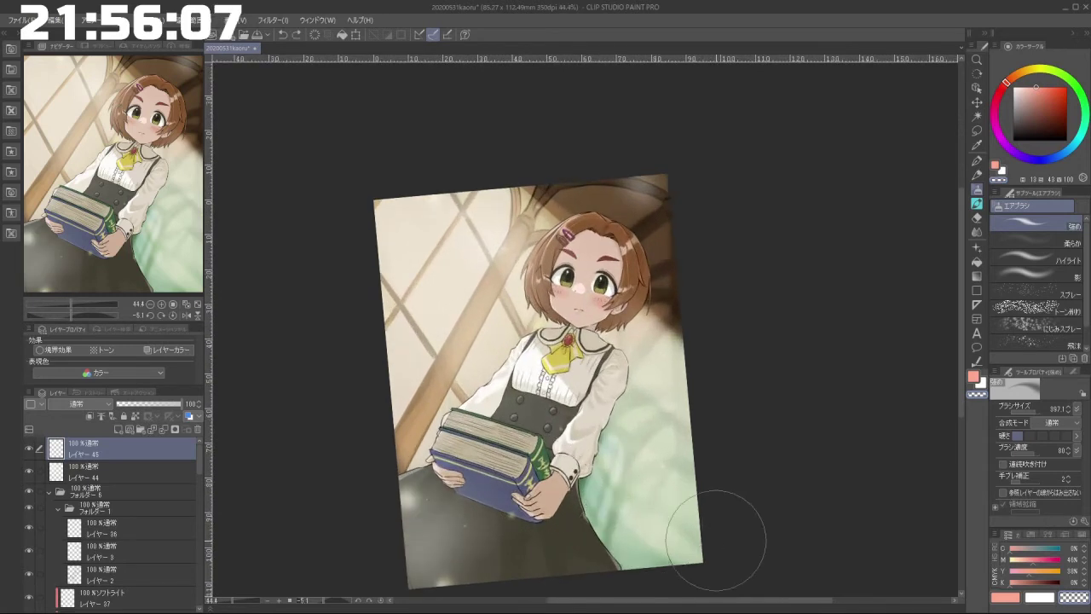
drag(452, 576, 471, 570)
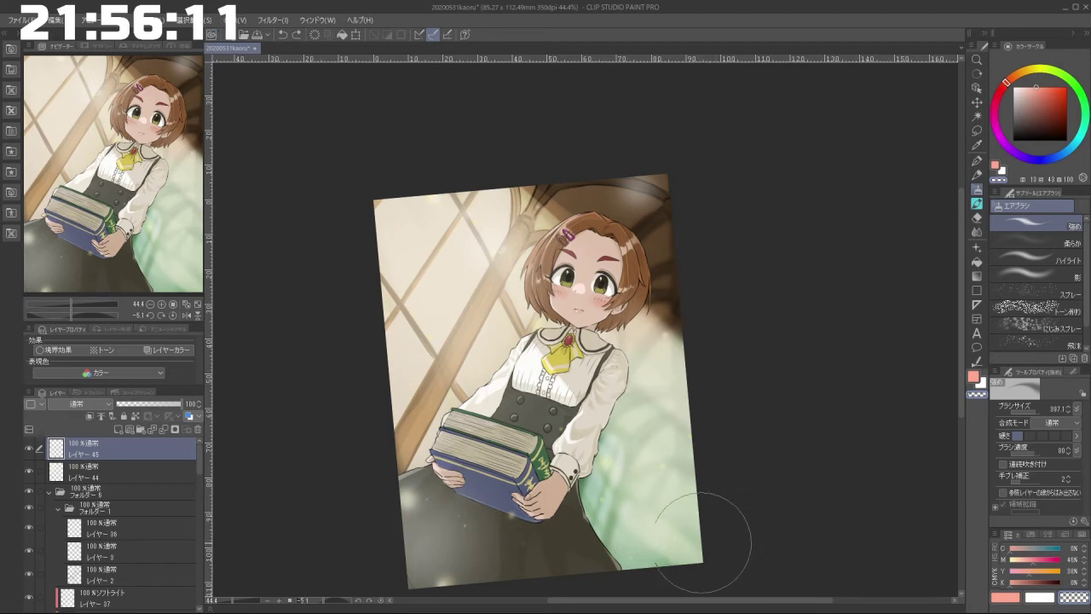
drag(629, 521, 608, 466)
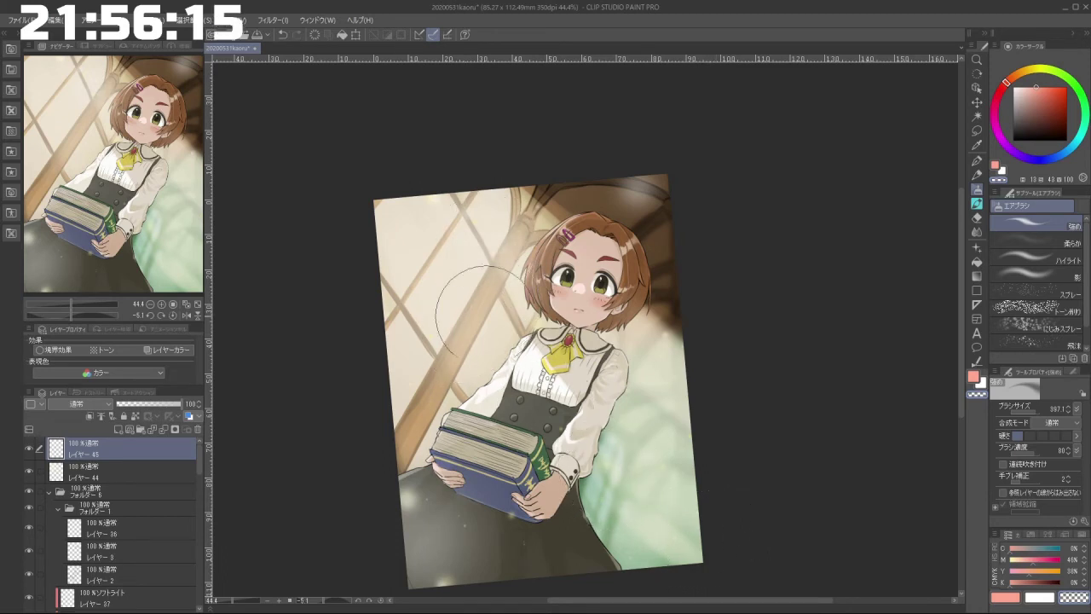
Step: Try to erase the remaining light effects over the lower skirt with the transparent airbrush, and undo the strokes
drag(458, 566, 478, 574)
click(467, 547)
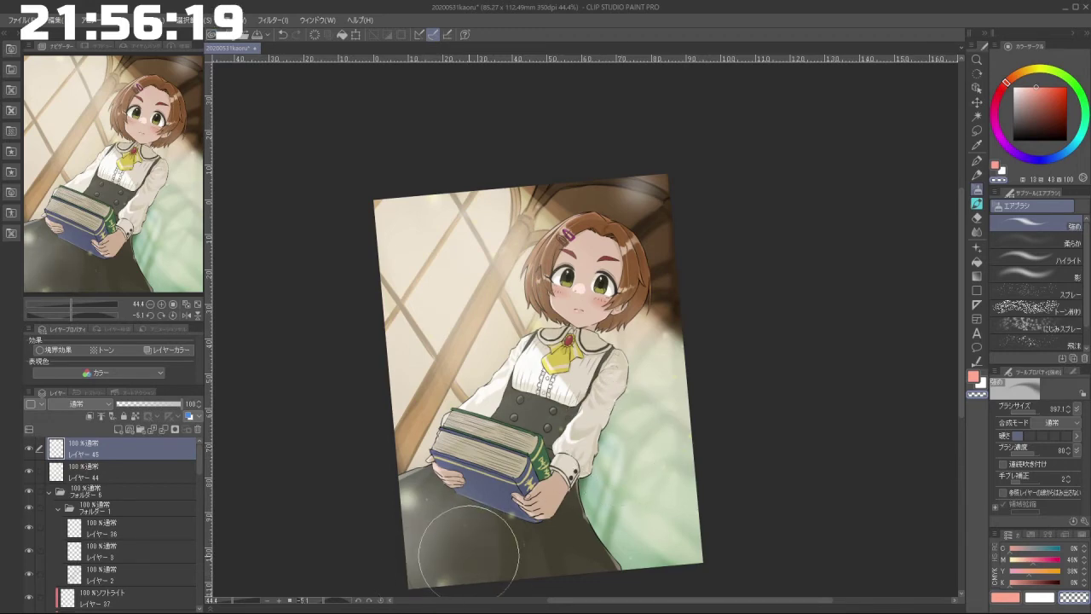
scroll(584, 542, down, 3)
key(ctrl+z)
key(ctrl+z)
key(ctrl+z)
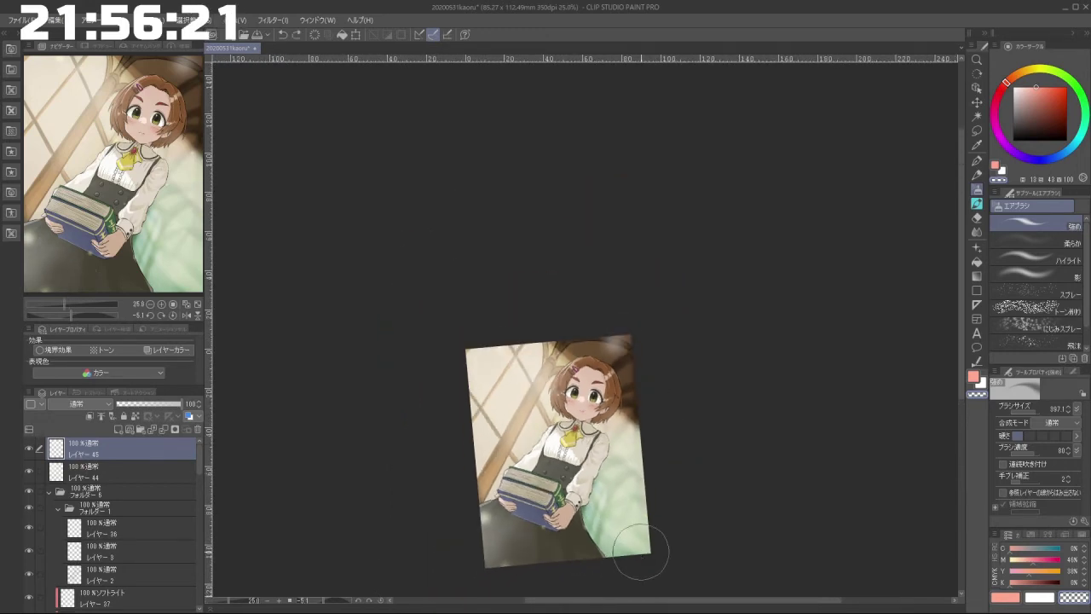
Step: Examine the whole illustration and the girl's face at different zoom levels
scroll(622, 439, up, 2)
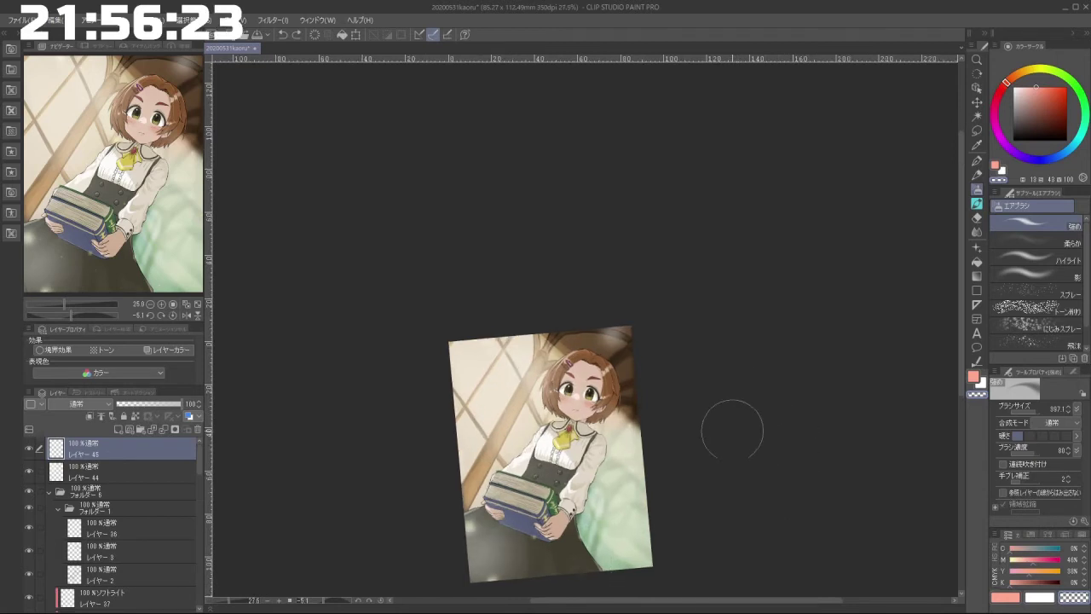
scroll(561, 423, down, 5)
scroll(539, 436, up, 3)
scroll(563, 401, up, 4)
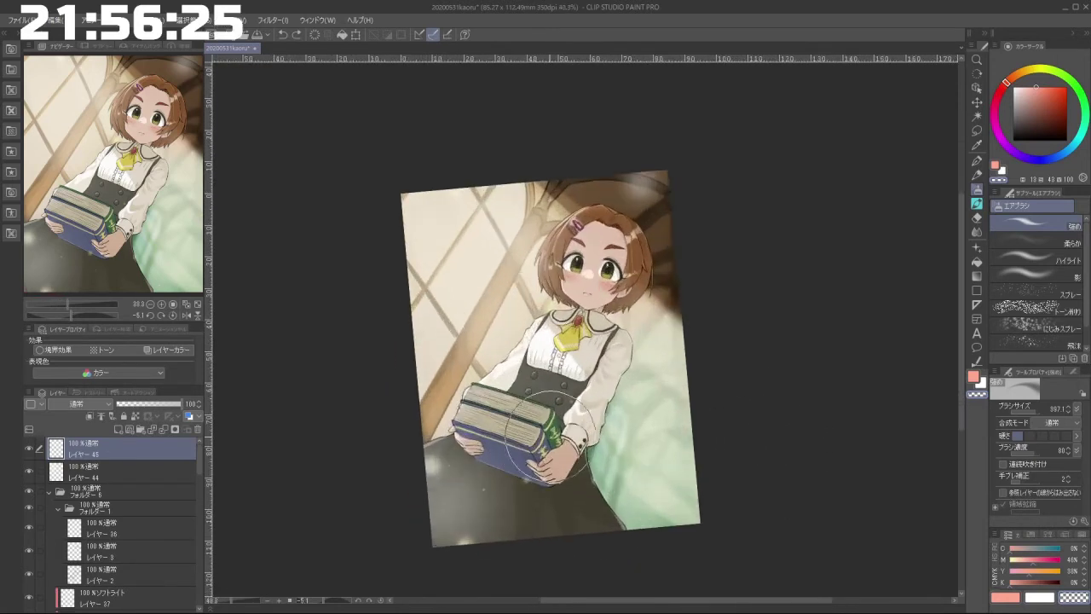
scroll(618, 215, up, 3)
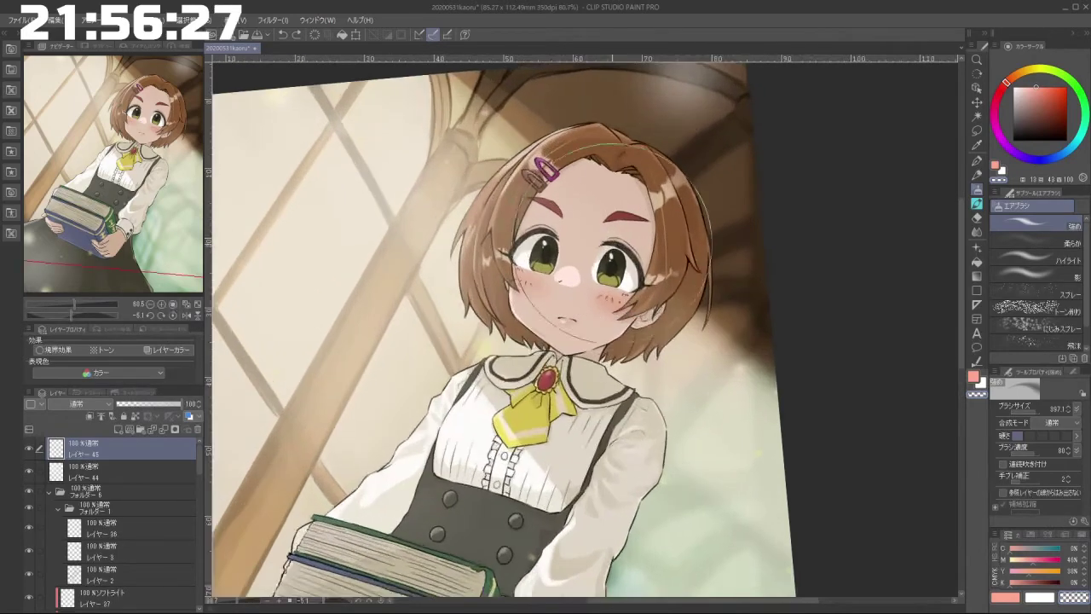
scroll(618, 215, down, 2)
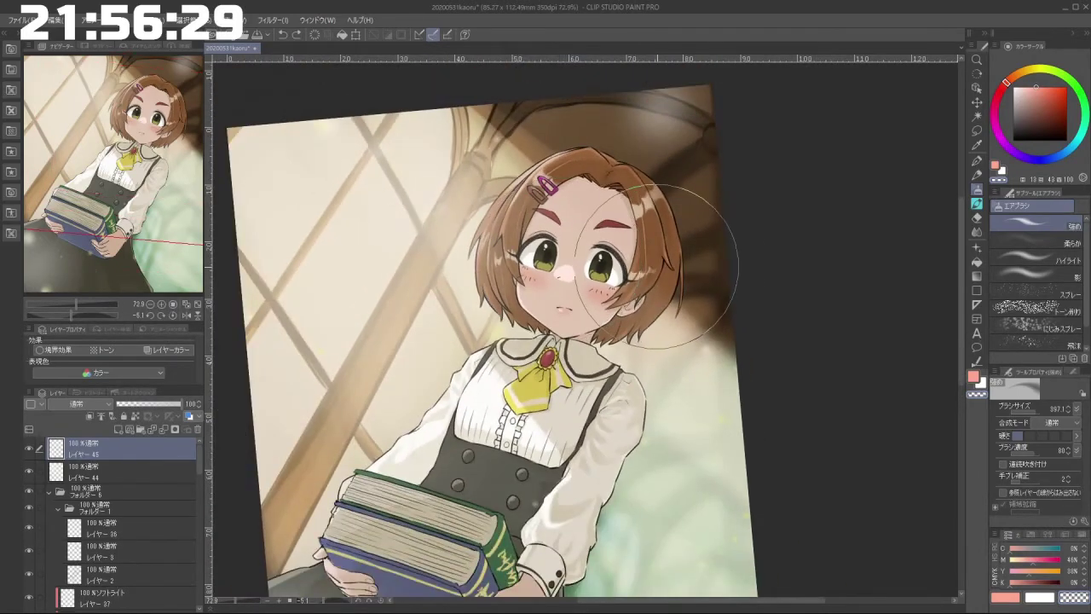
scroll(631, 256, up, 1)
scroll(610, 262, down, 2)
scroll(618, 264, up, 4)
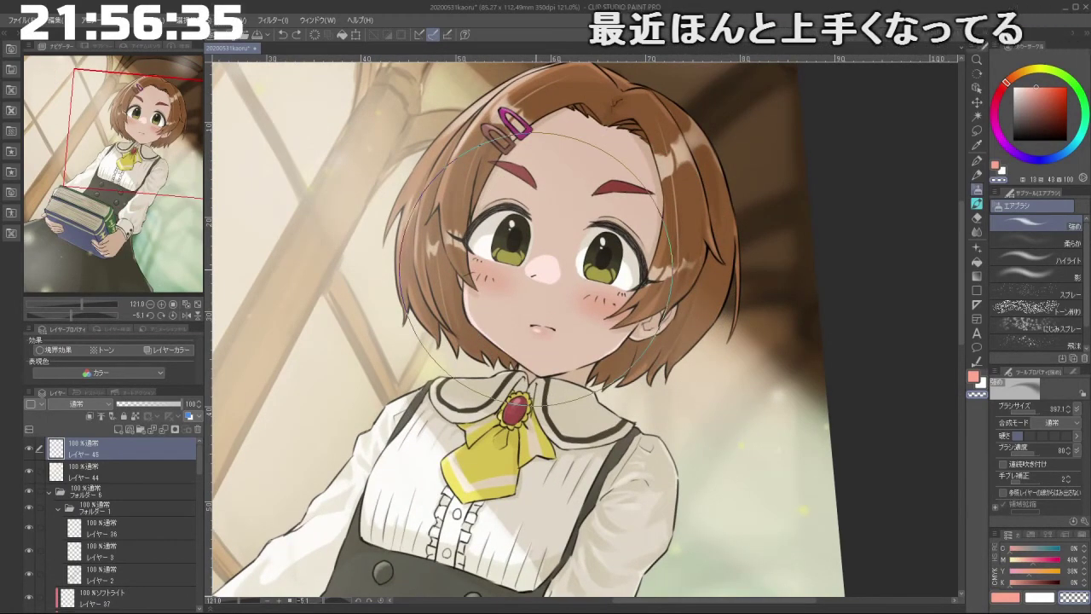
Step: Set the opacity of the 乗算 layer レイヤー 35 to 95%
drag(199, 454, 197, 469)
click(136, 569)
drag(161, 406, 170, 410)
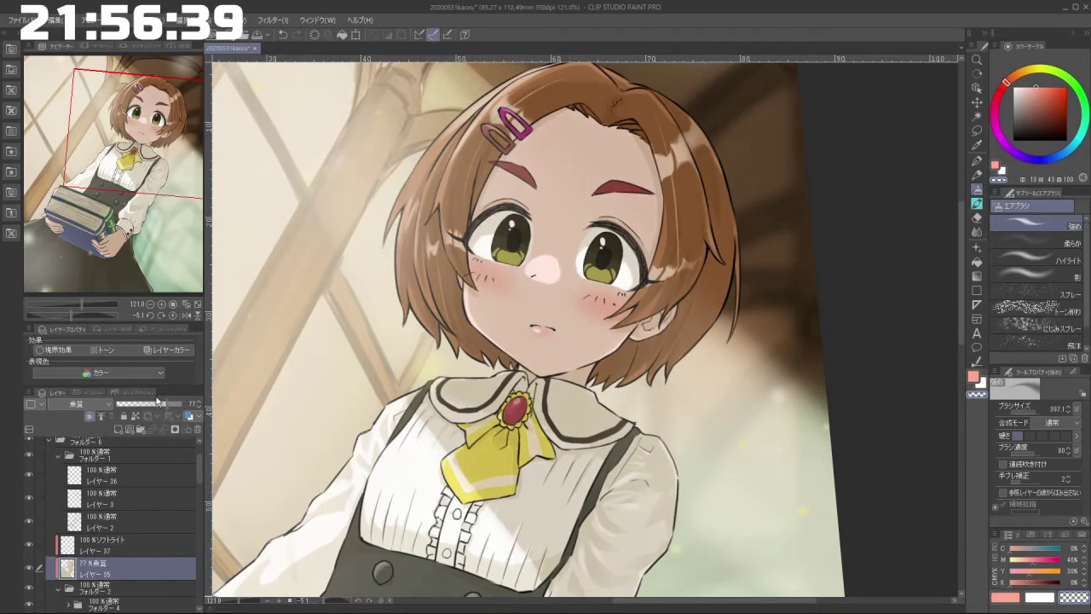
drag(612, 424, 375, 520)
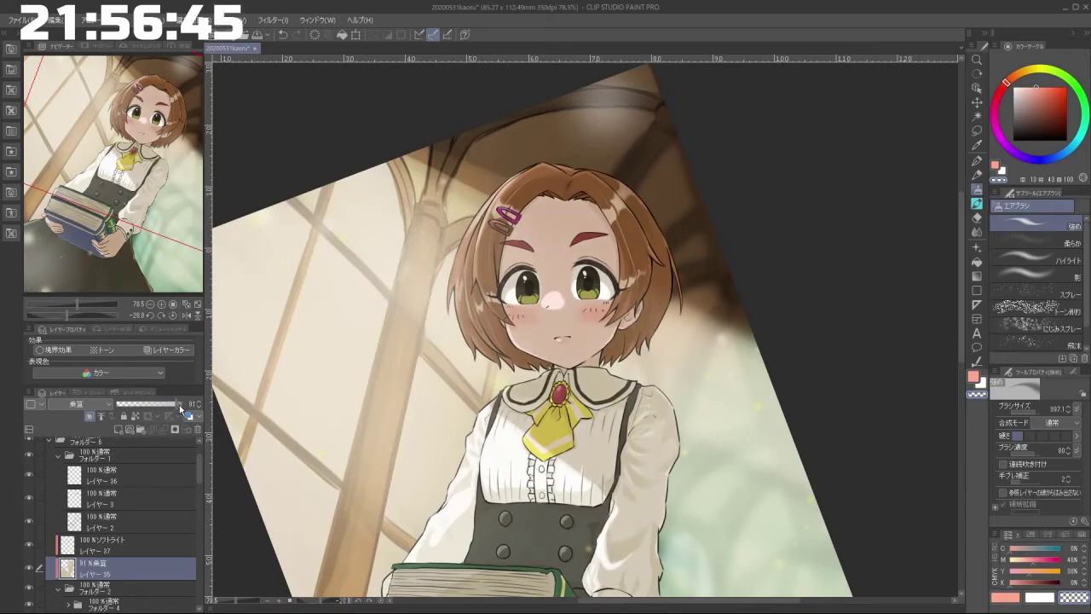
drag(260, 492, 771, 516)
drag(618, 407, 376, 417)
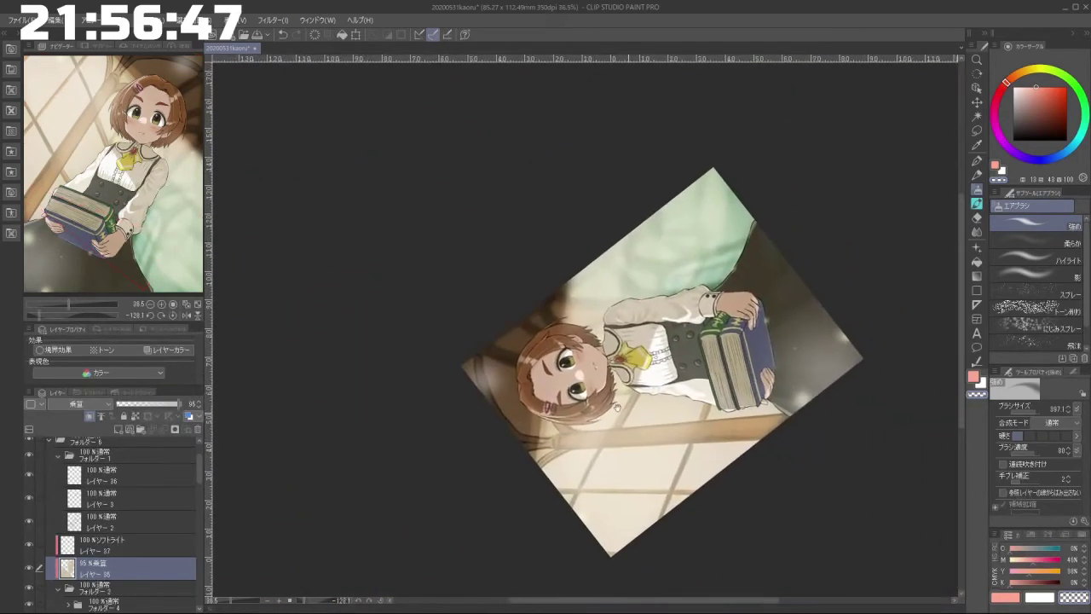
drag(739, 487, 433, 375)
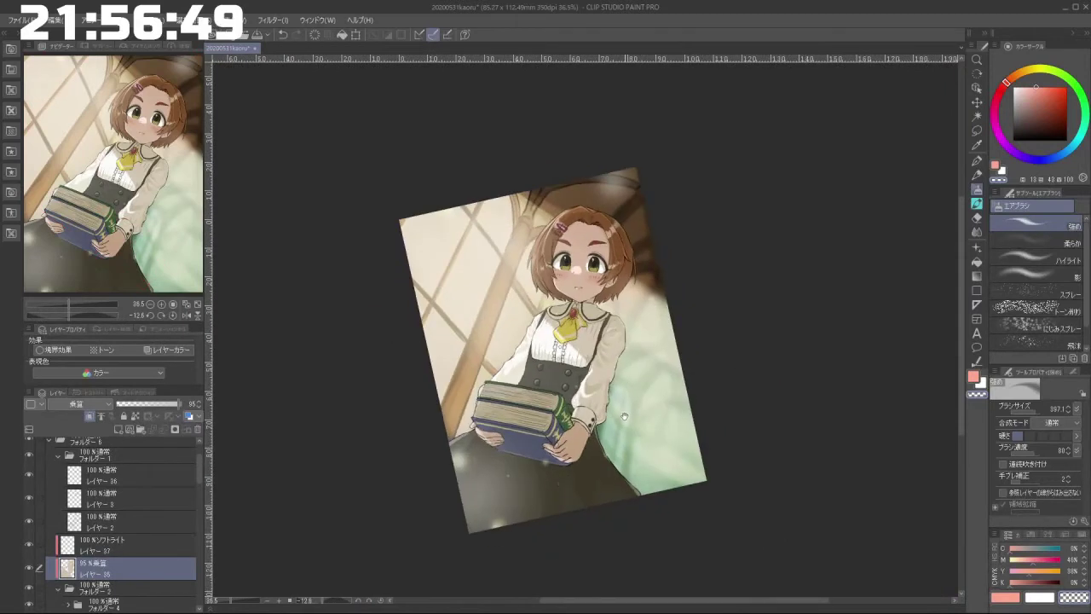
Step: Check the whole illustration at different rotations and save the file
drag(625, 416, 633, 396)
drag(509, 509, 533, 515)
drag(512, 453, 540, 525)
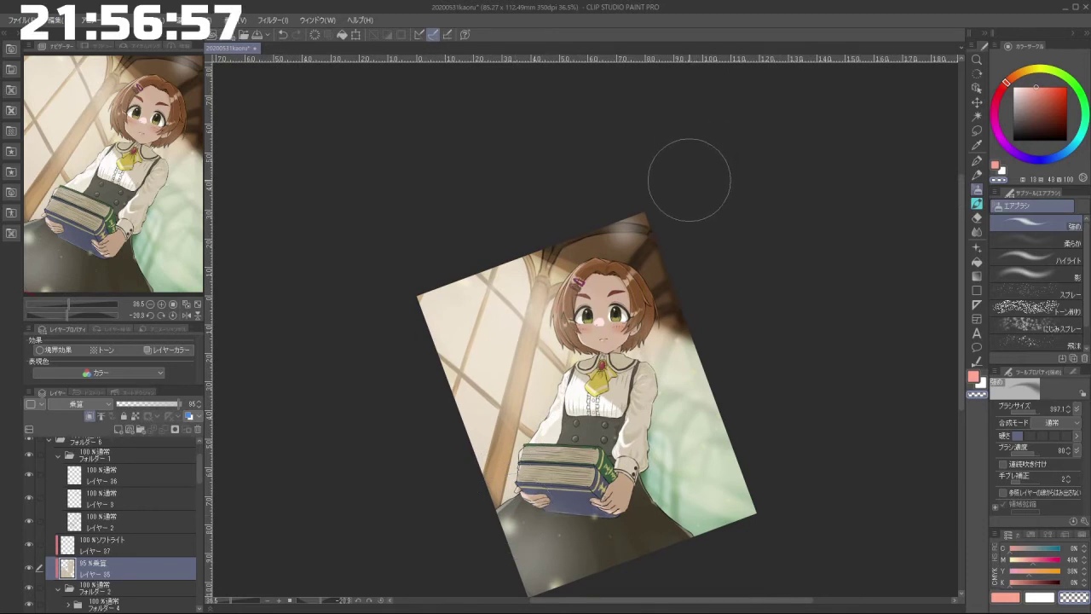
mouse_move(426, 324)
mouse_down()
mouse_move(551, 495)
mouse_move(671, 476)
mouse_up()
drag(668, 522, 328, 256)
click(26, 21)
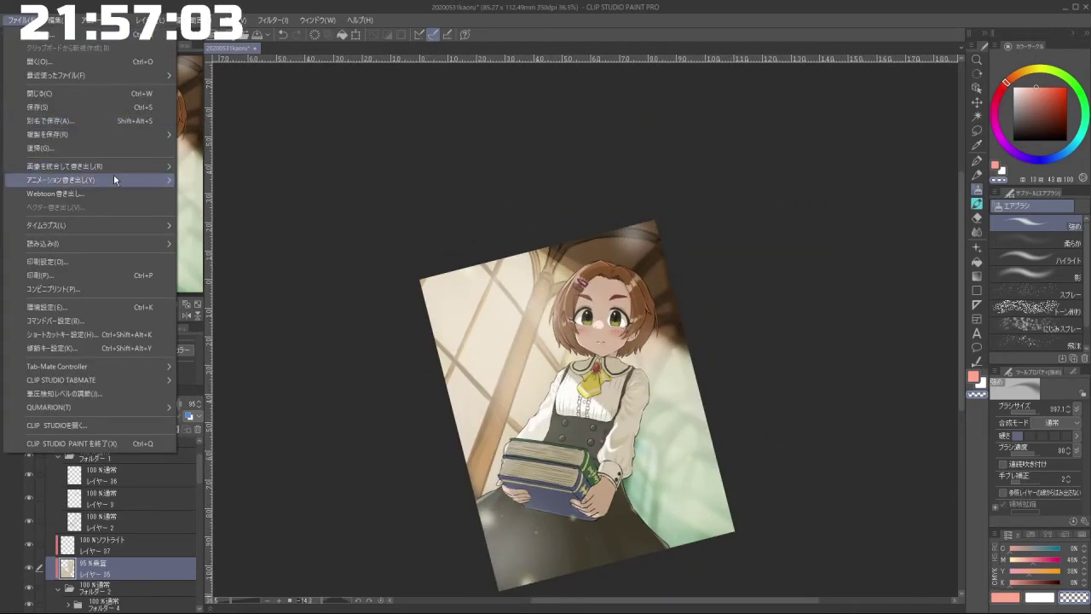
click(90, 110)
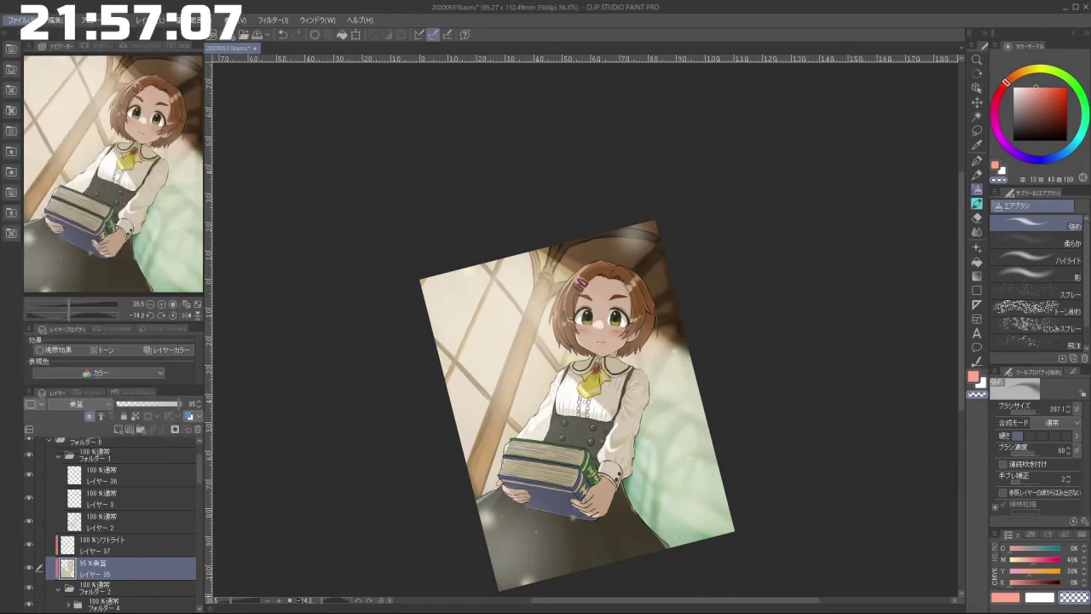
Step: Start changing the canvas size and pull the crop frame in around the girl to about 72 × 97 mm
click(57, 20)
click(148, 328)
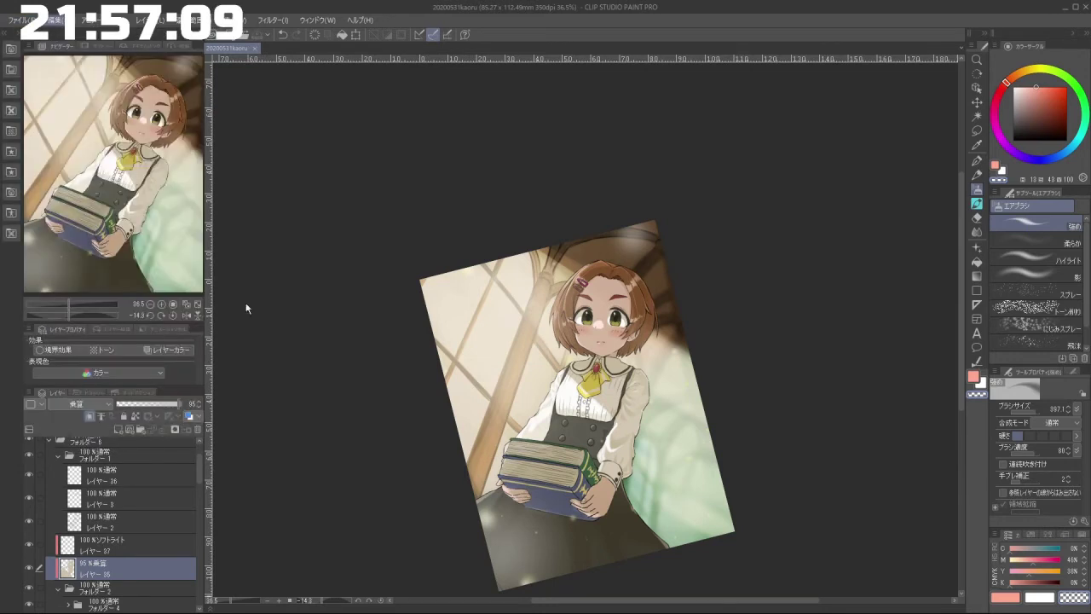
key(ctrl+alt+c)
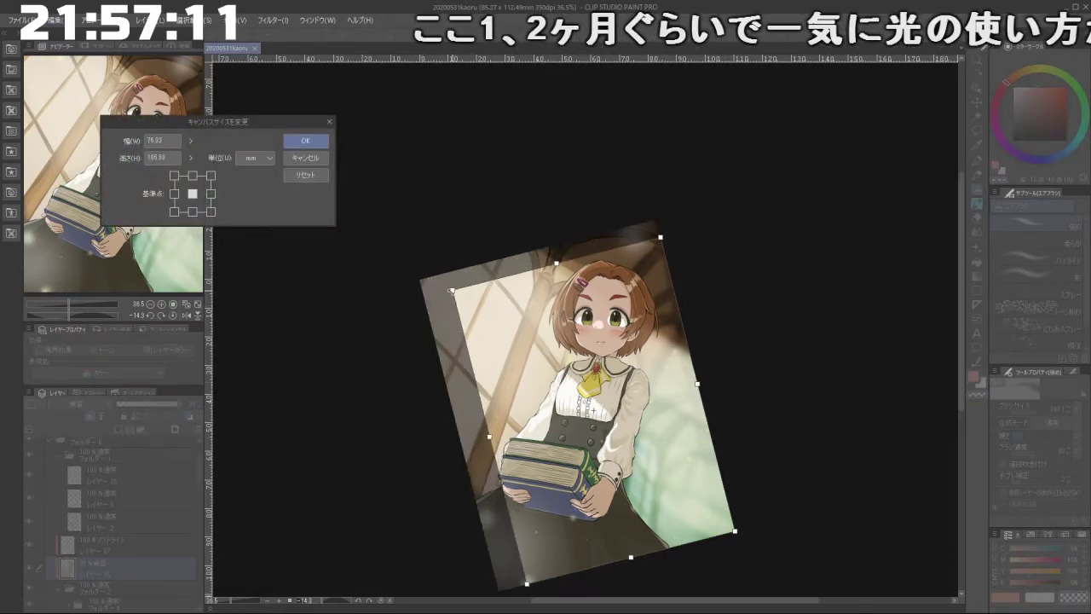
drag(452, 291, 443, 290)
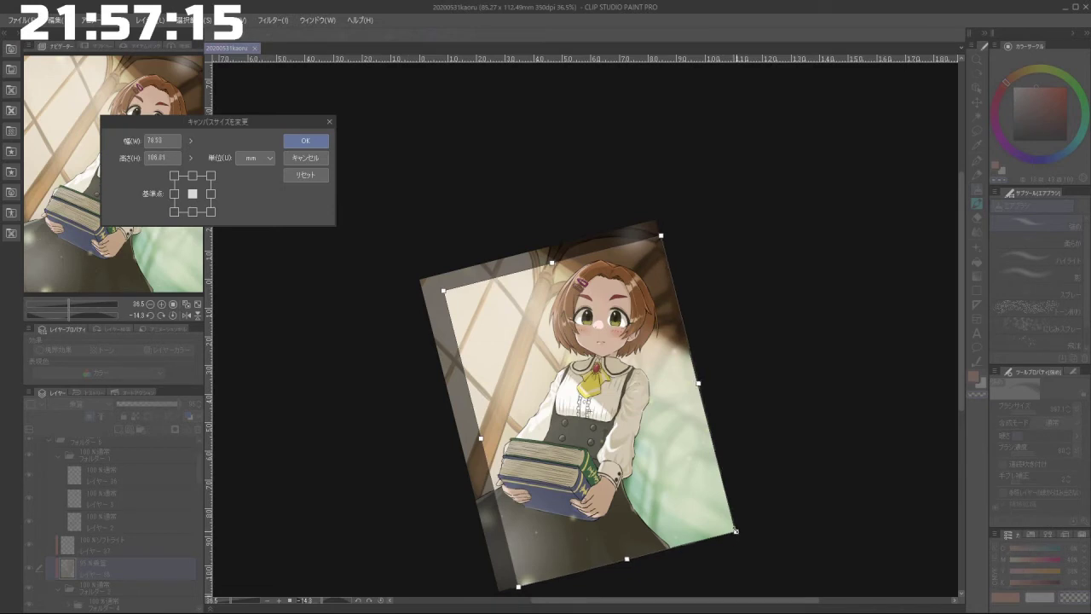
drag(735, 530, 711, 511)
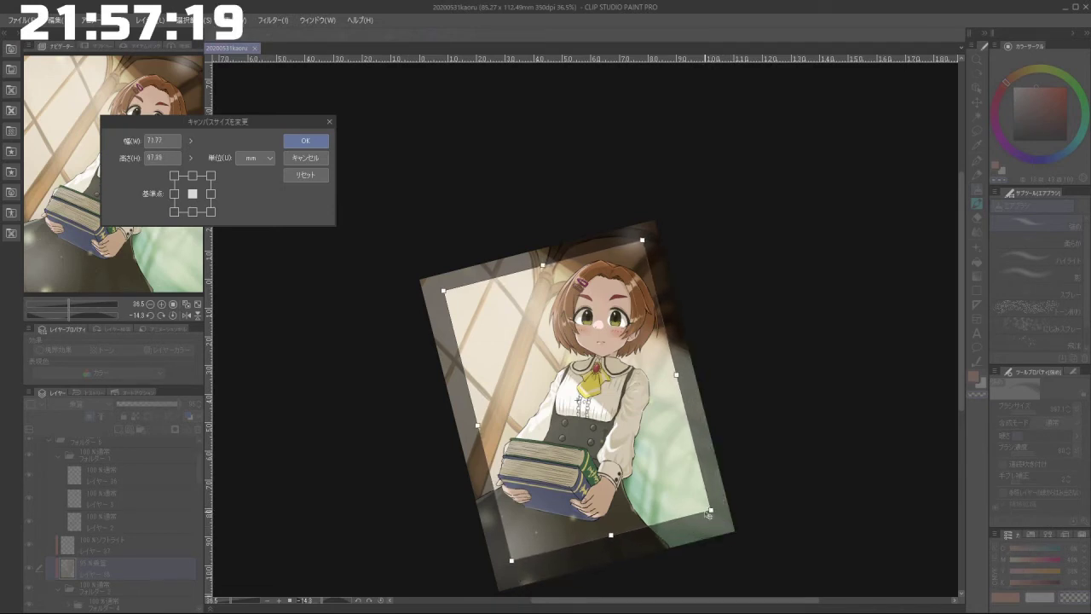
drag(779, 399, 733, 495)
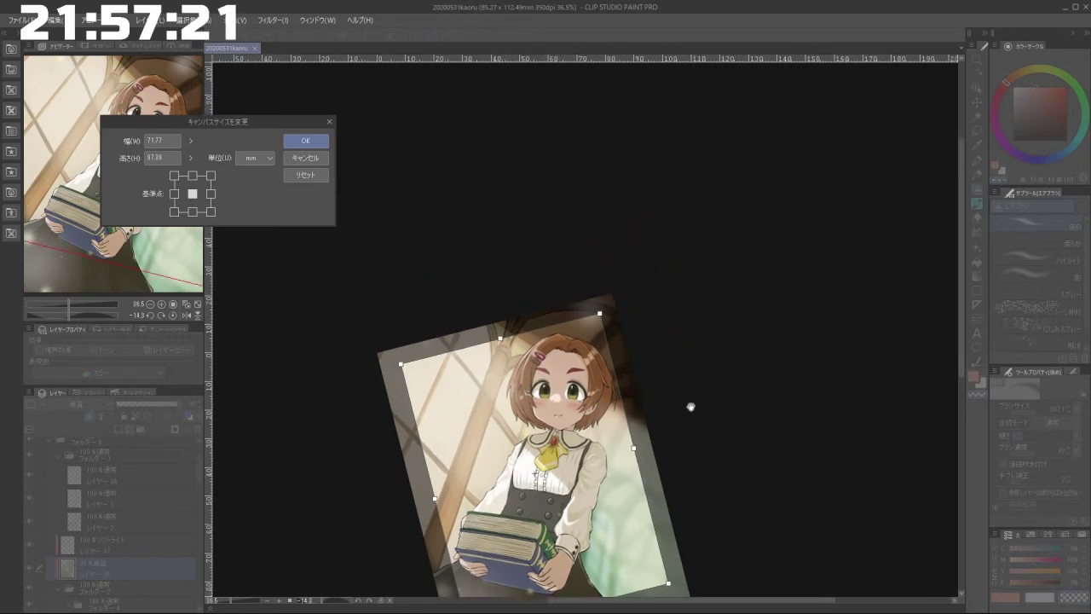
drag(694, 410, 740, 280)
drag(808, 501, 798, 528)
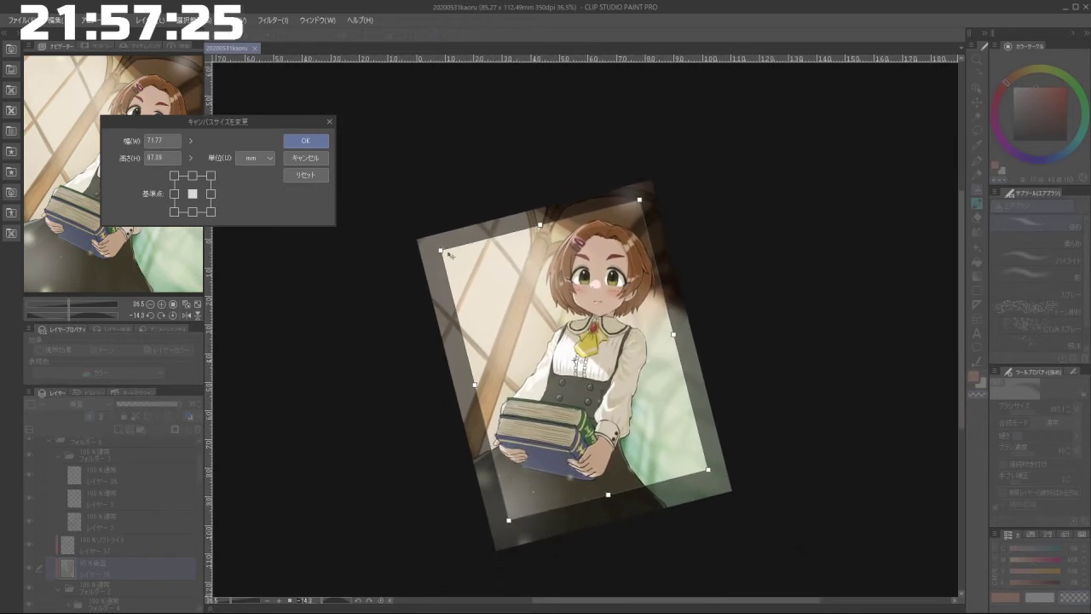
Step: Tighten the crop frame around the girl and books to about 69 × 92 mm and apply the new canvas size
drag(707, 469, 690, 458)
mouse_move(438, 248)
mouse_down()
mouse_move(456, 265)
mouse_move(446, 249)
mouse_up()
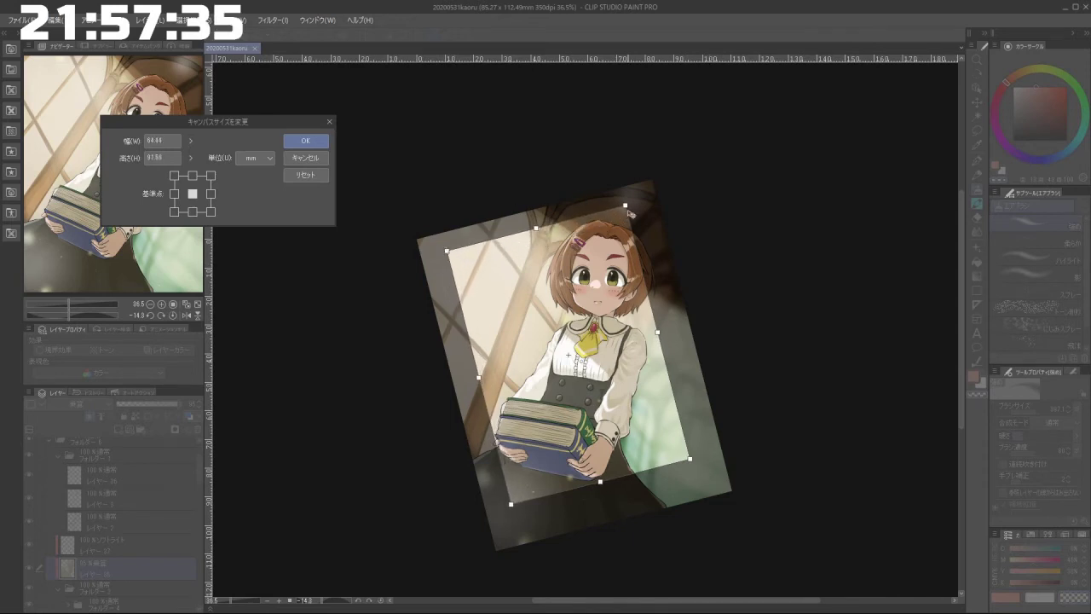
drag(629, 211, 639, 199)
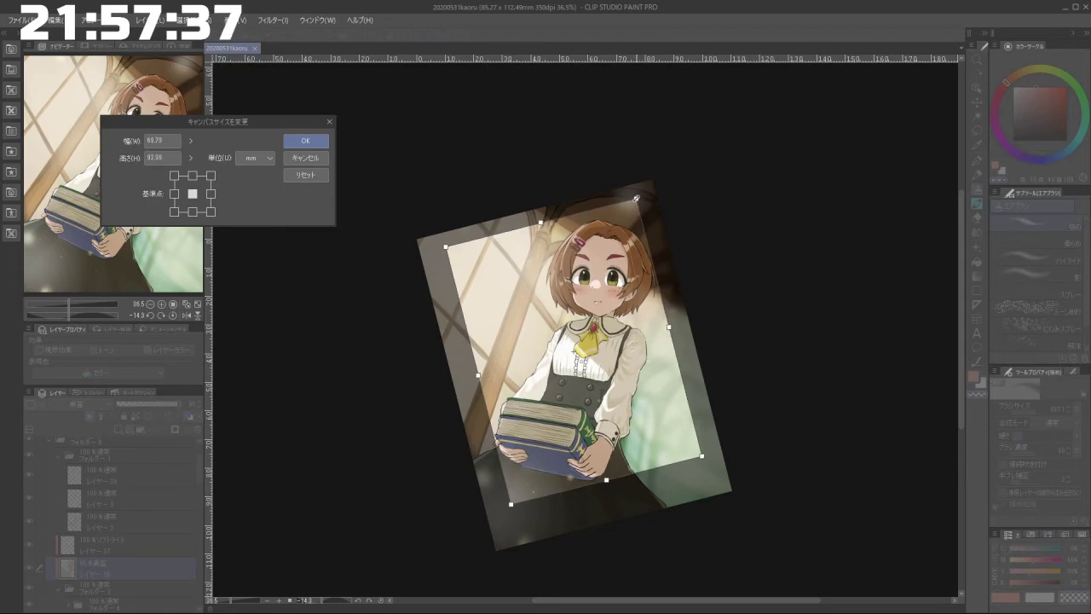
click(308, 143)
Step: Collapse フォルダー 1 and フォルダー 5, and merge a copy of the visible layers above レイヤー 45
drag(747, 466, 673, 513)
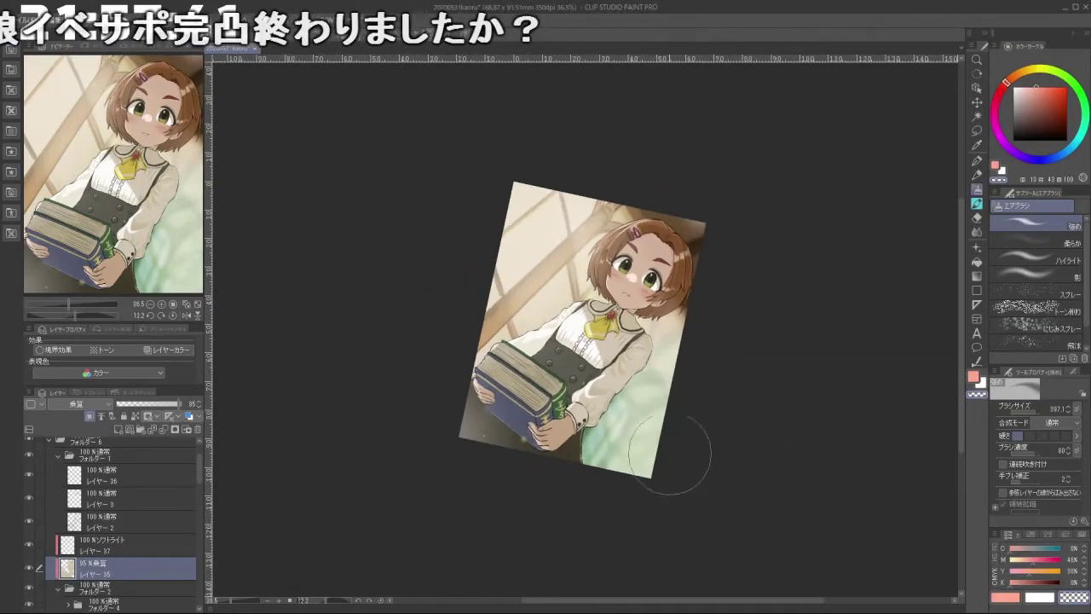
mouse_move(654, 424)
mouse_down()
mouse_move(645, 431)
mouse_move(658, 445)
mouse_up()
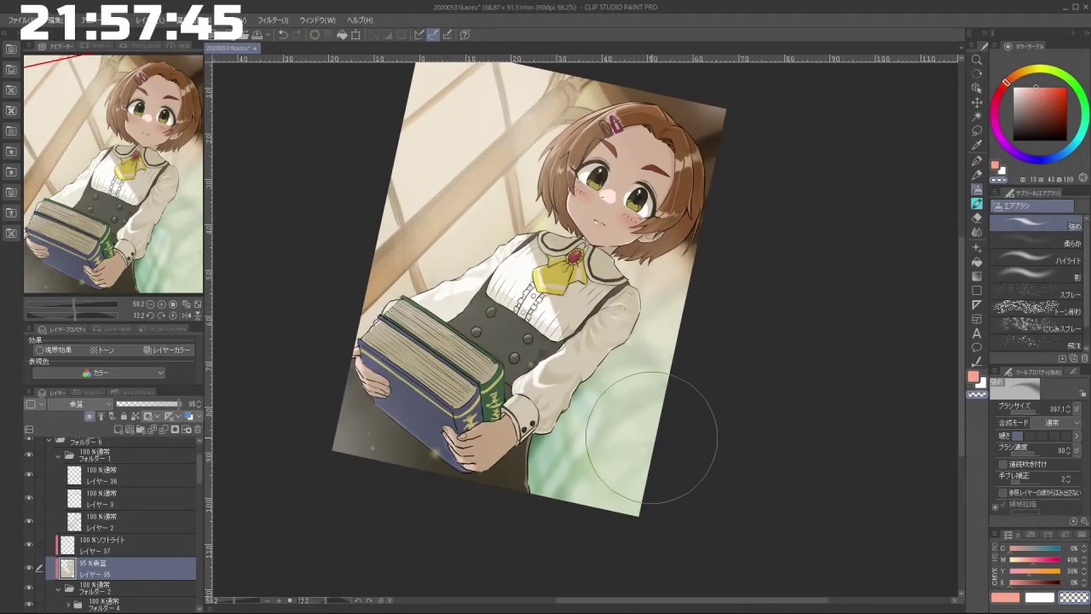
drag(686, 490, 717, 498)
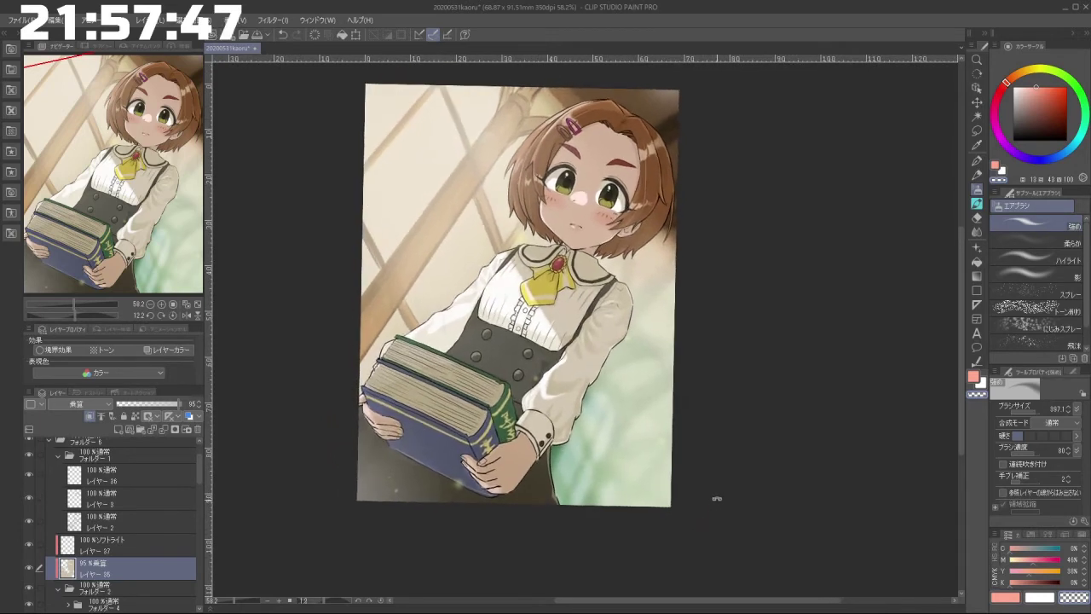
scroll(198, 469, up, 2)
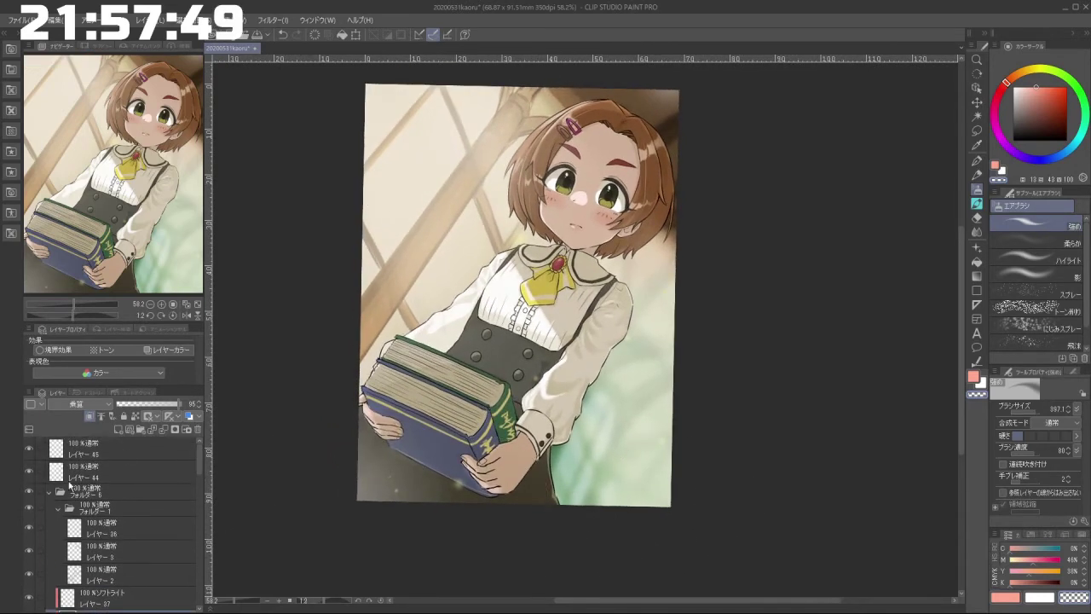
click(60, 509)
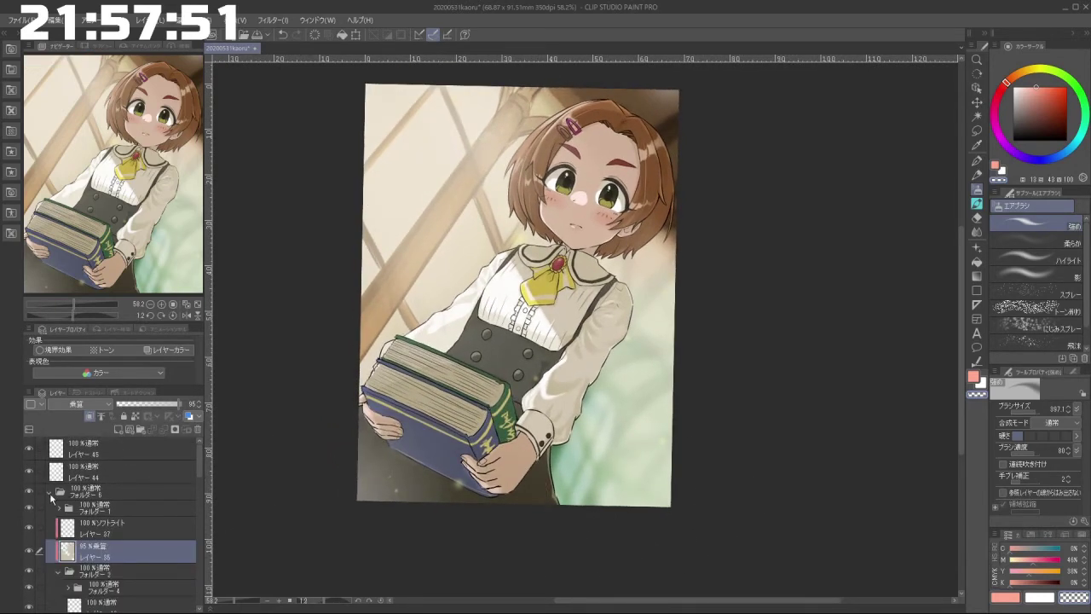
click(49, 494)
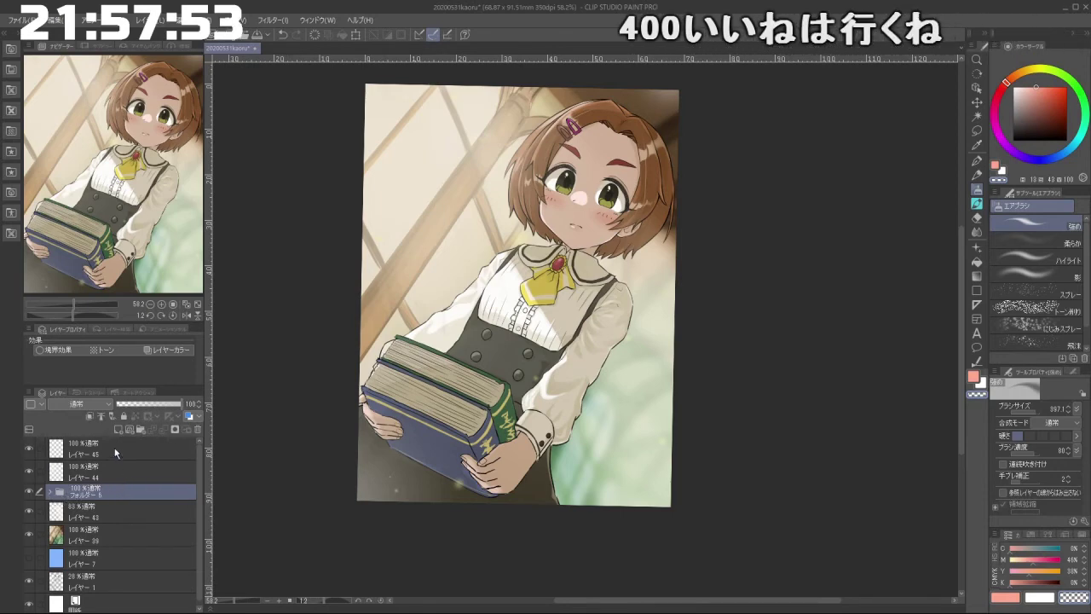
right_click(113, 447)
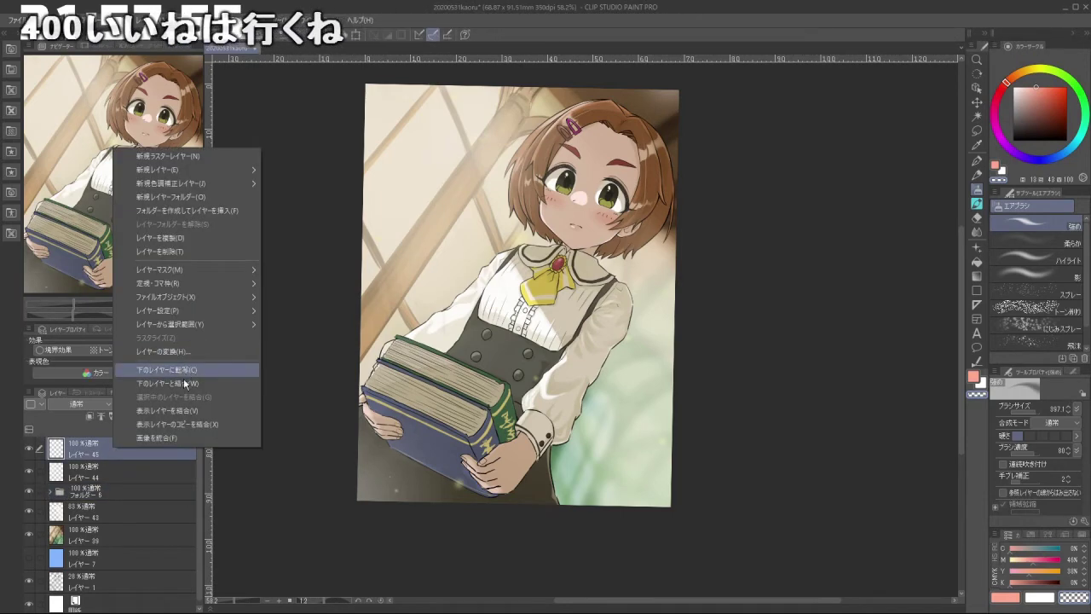
click(196, 424)
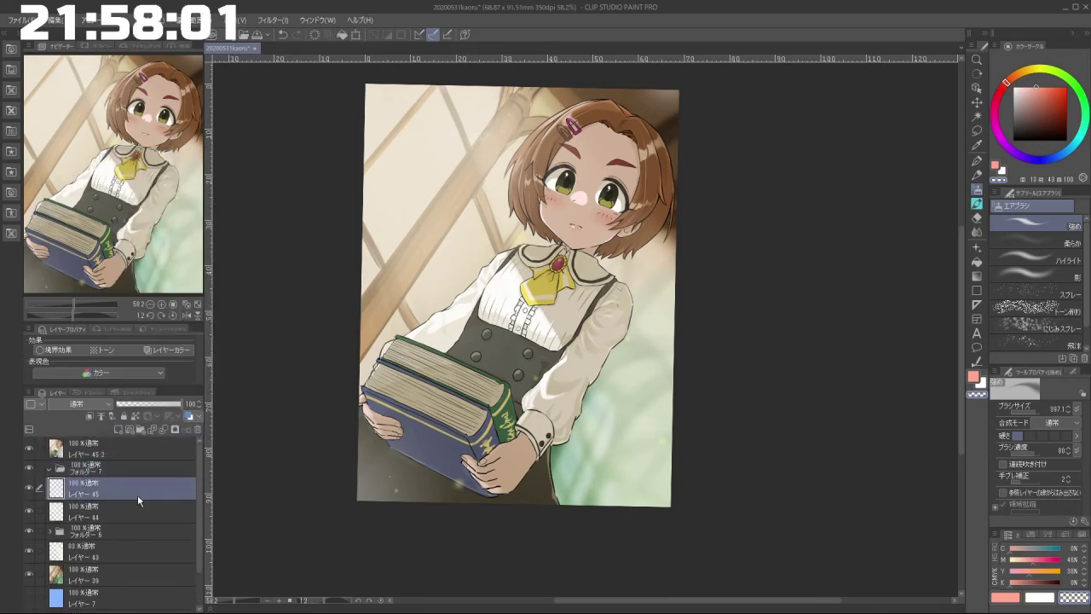
Step: Gather all layers from レイヤー 45 down to レイヤー 1 into フォルダー 7 and collapse that folder
scroll(138, 495, down, 2)
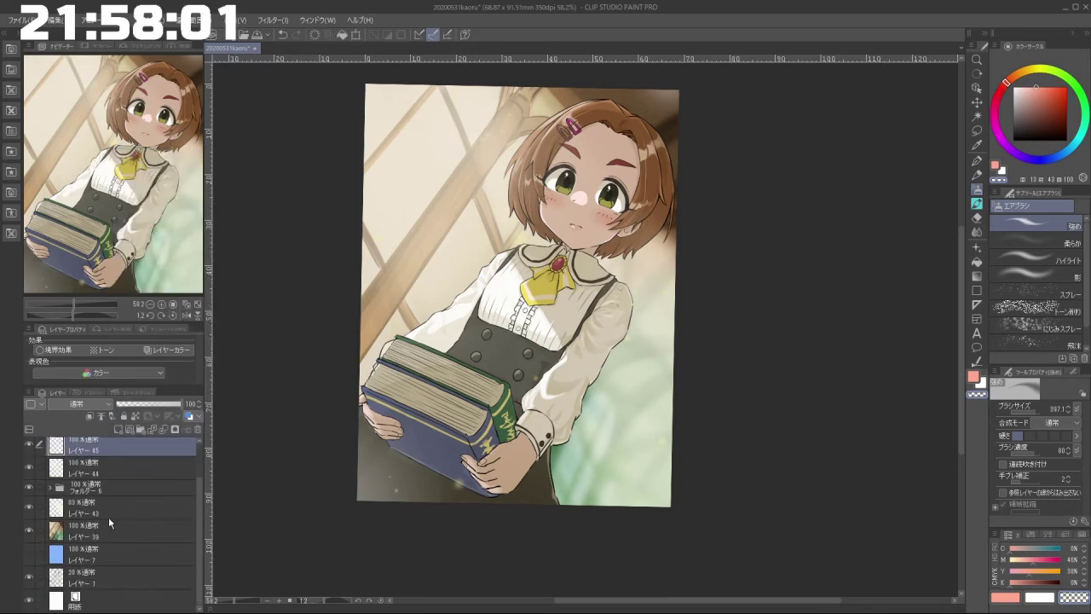
shift+click(102, 570)
scroll(115, 469, up, 2)
drag(96, 482, 96, 469)
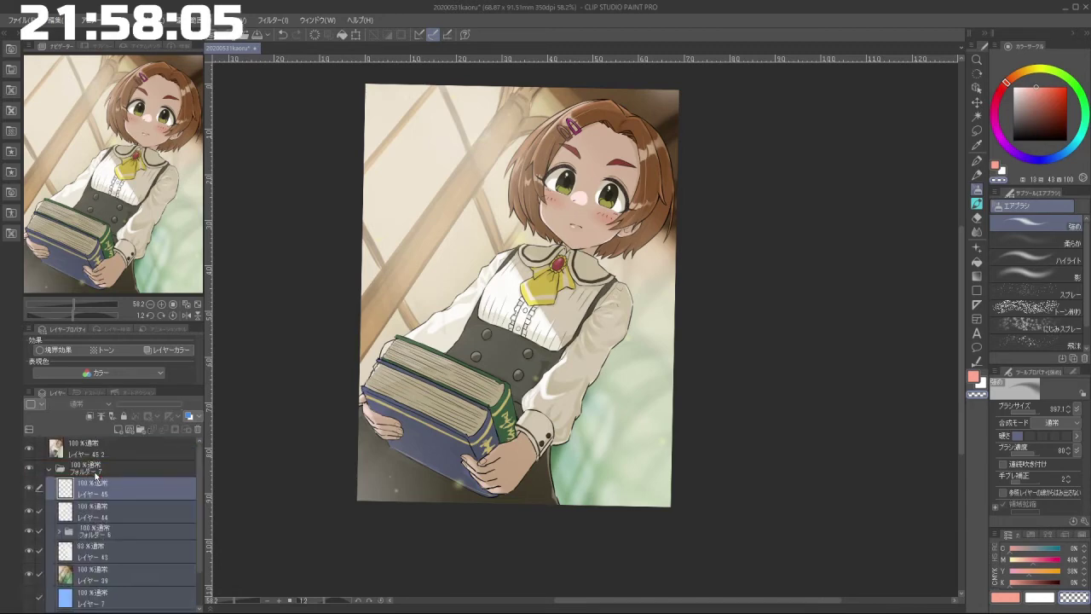
click(40, 469)
click(50, 471)
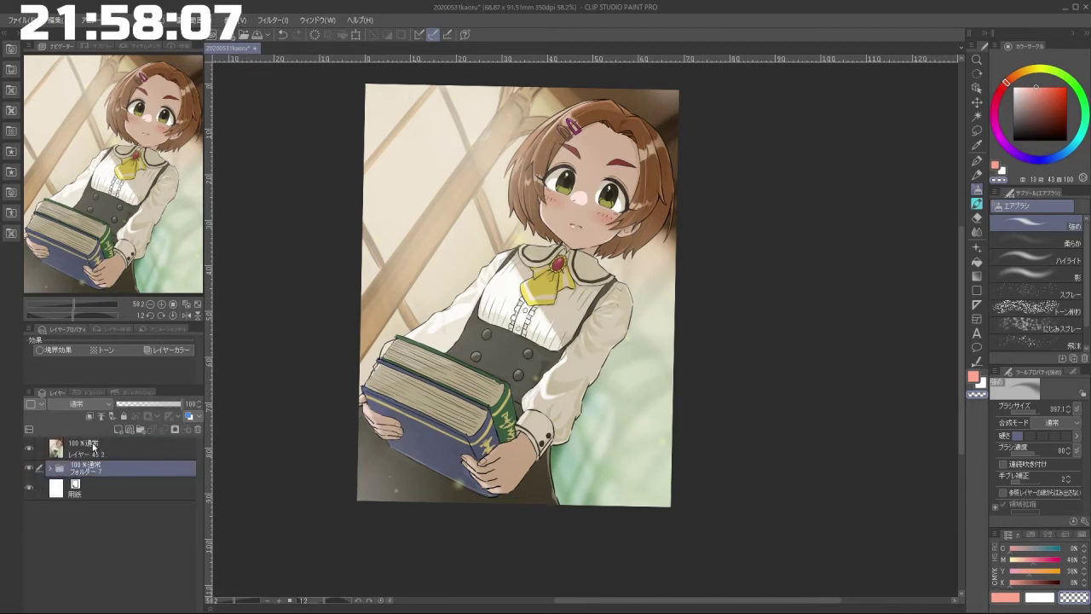
Step: Try to shift the merged copy レイヤー 45 2 with the レイヤー移動 tool
click(94, 446)
click(978, 103)
drag(619, 345, 633, 379)
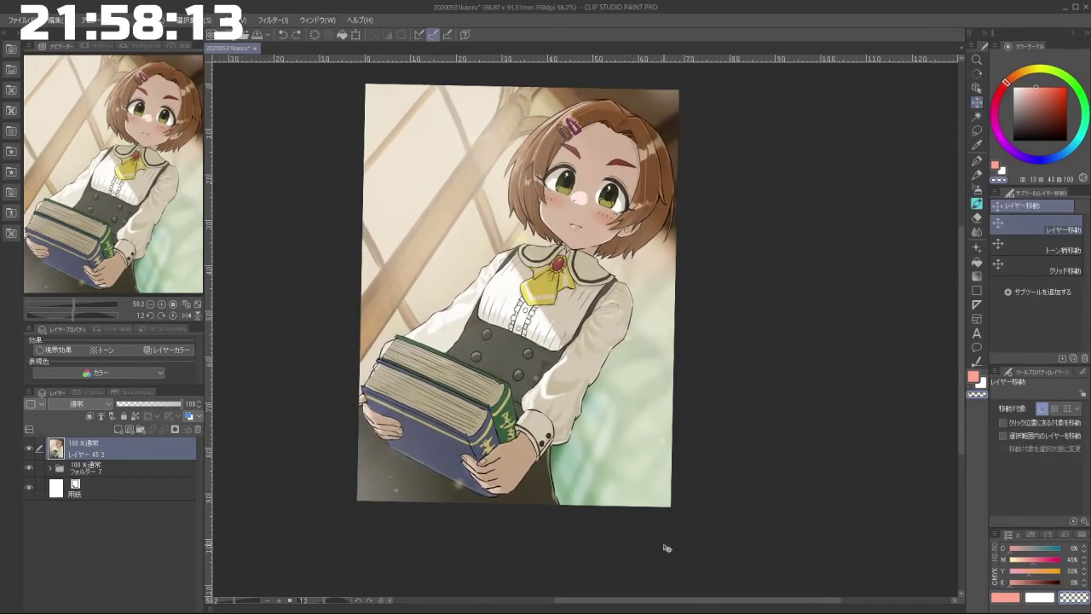
Step: Undo the layer grouping, the merged copy of the visible layers and the canvas crop
key(ctrl+z)
key(ctrl+z)
key(ctrl+z)
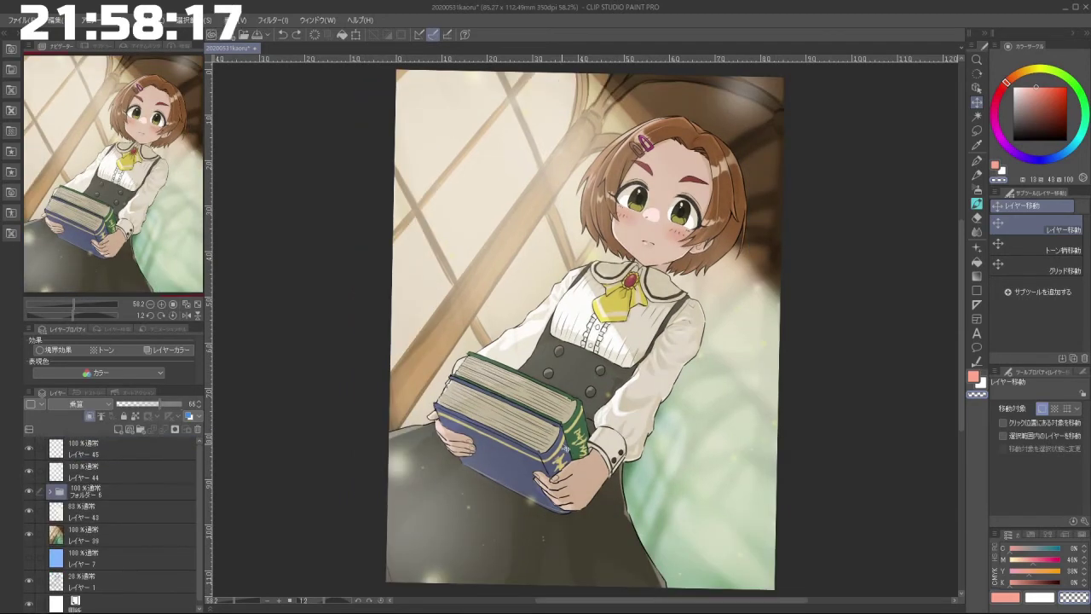
Step: Merge a copy of the visible layers into a new layer above レイヤー 45
scroll(467, 488, down, 3)
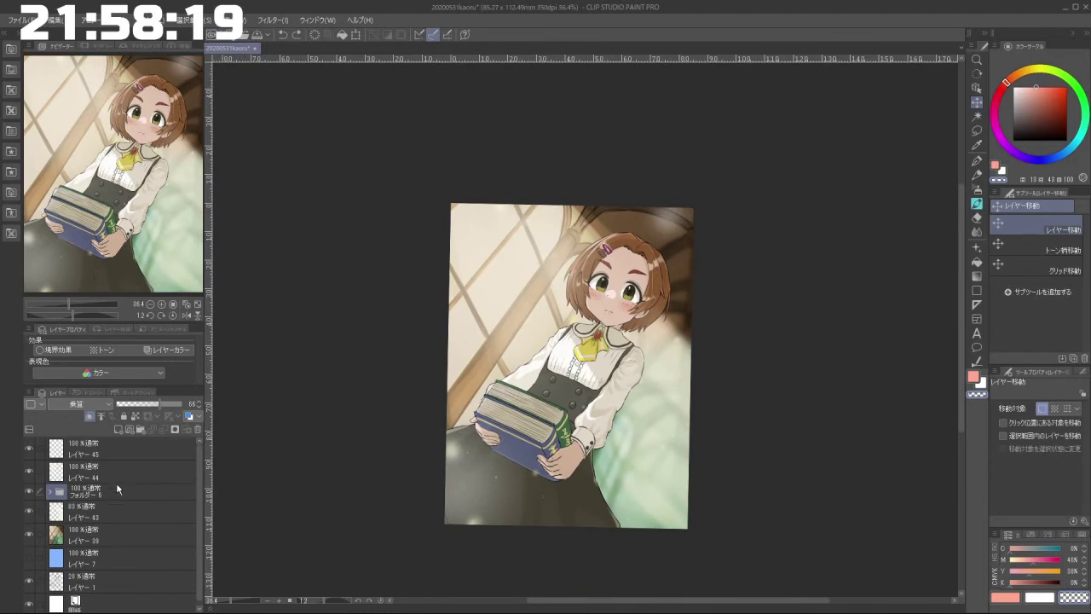
right_click(116, 443)
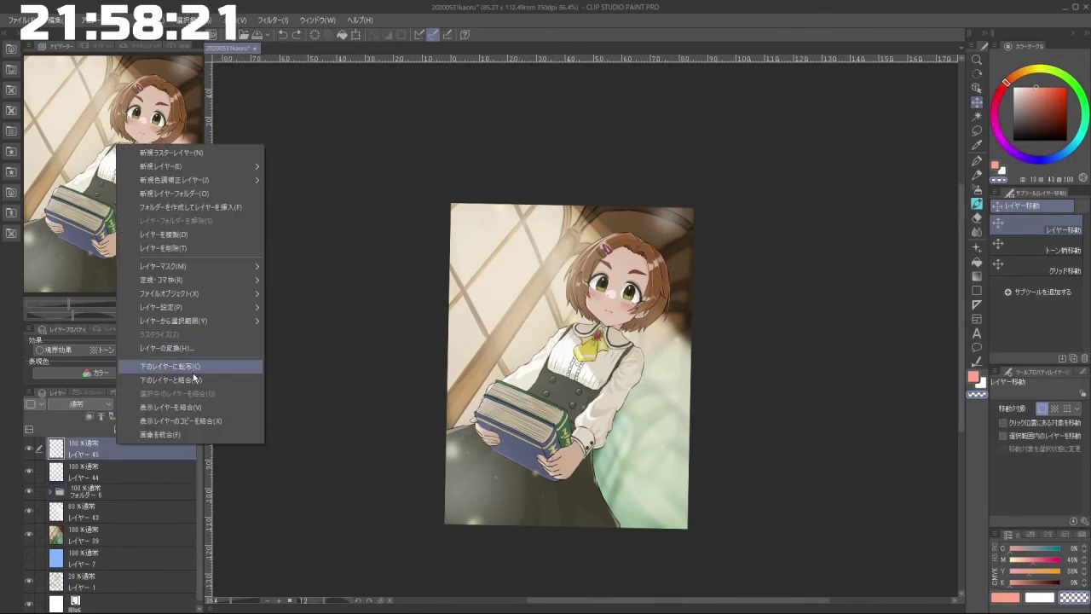
click(191, 419)
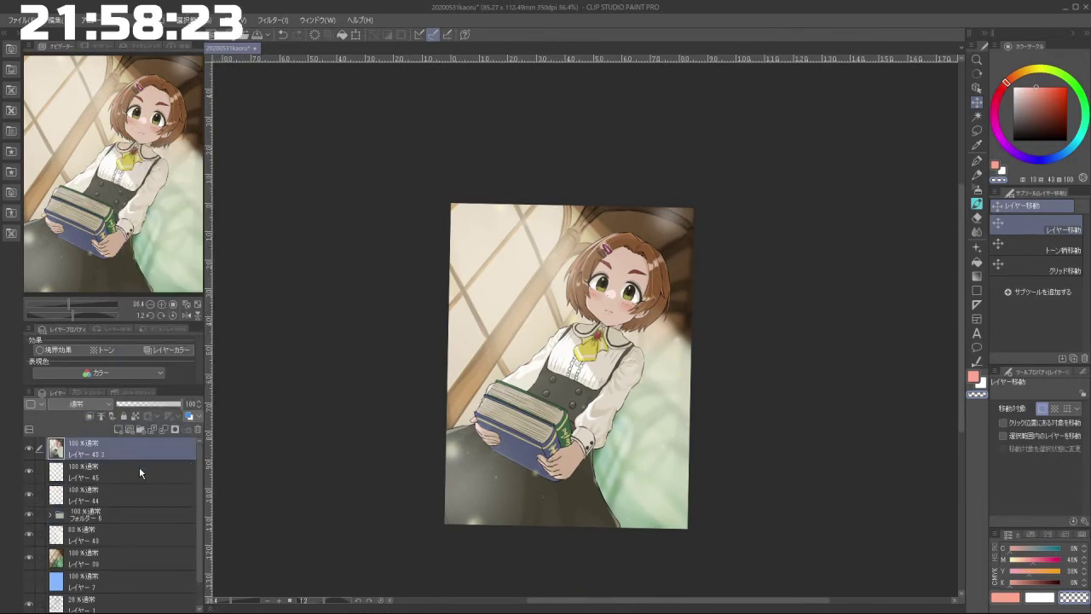
Step: Group all layers from レイヤー 45 down to レイヤー 1 into one folder, then collapse and hide that folder
click(145, 465)
scroll(146, 511, down, 1)
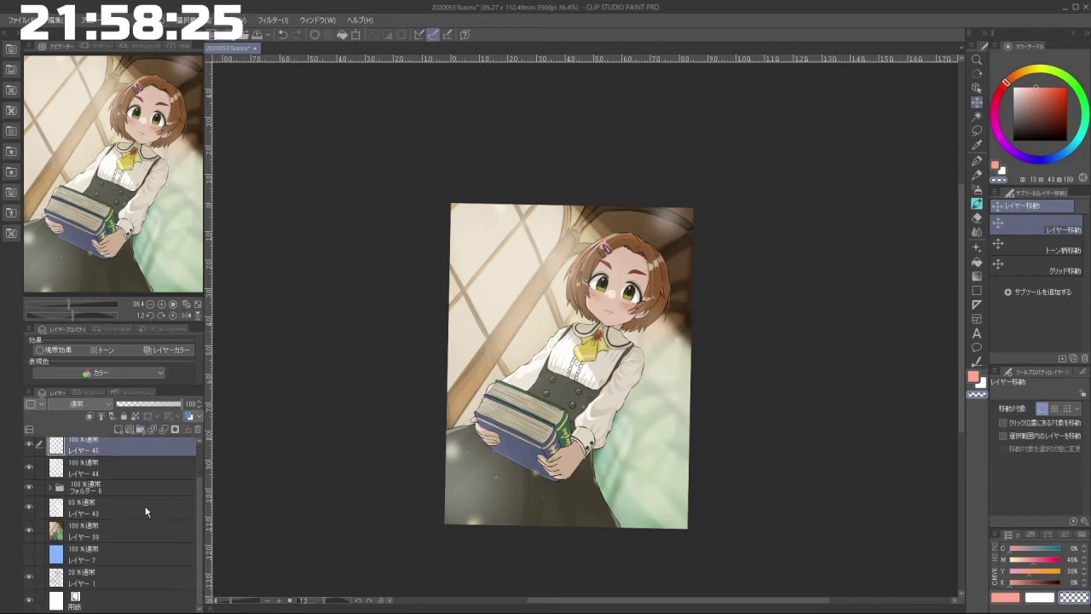
shift+click(110, 580)
key(ctrl+g)
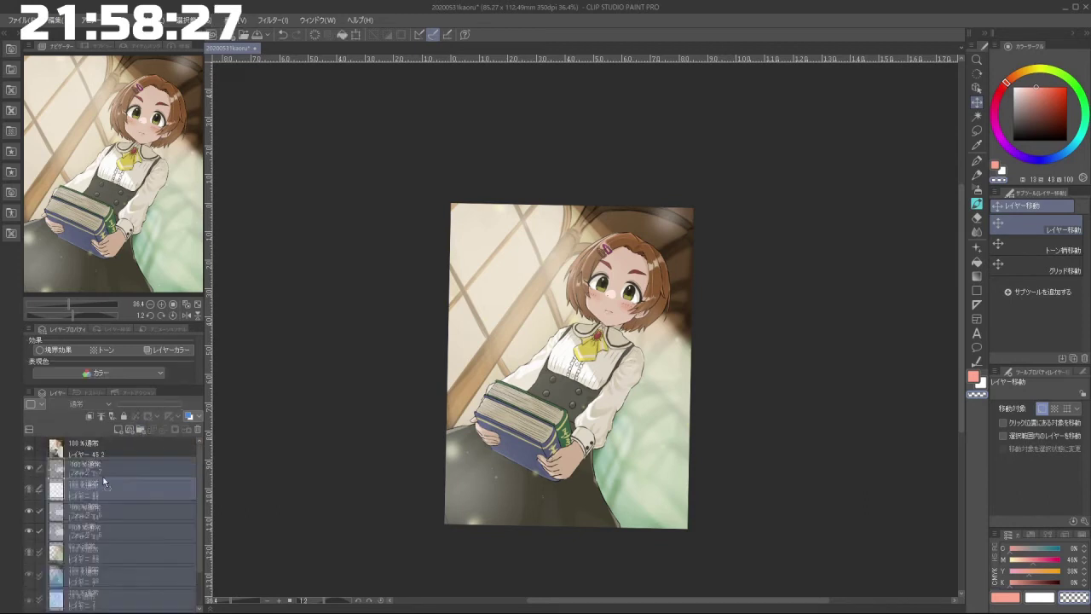
key(ctrl+z)
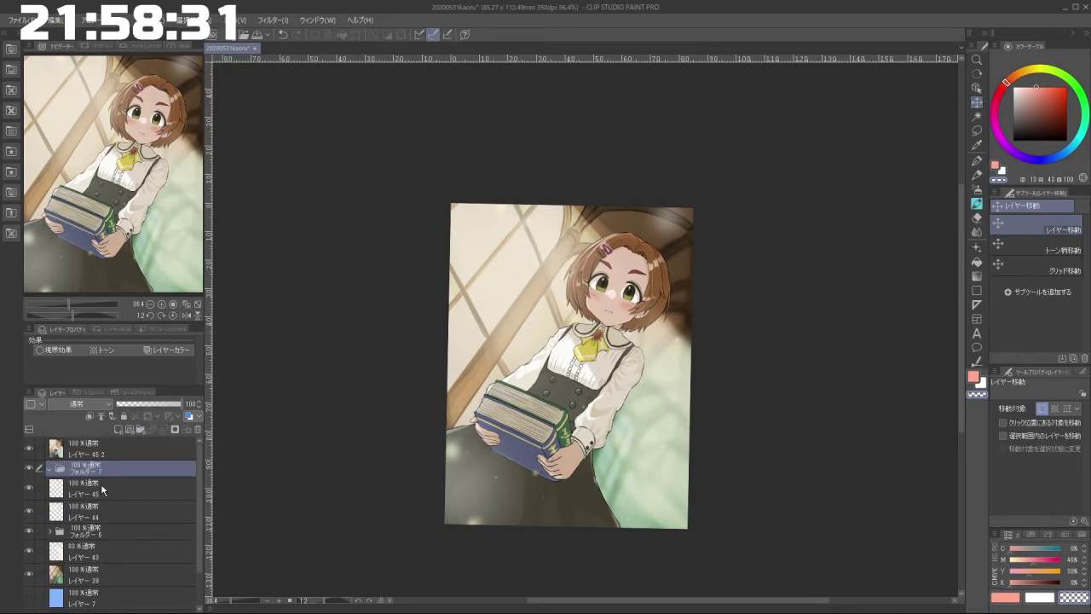
scroll(110, 546, down, 1)
shift+click(101, 552)
key(ctrl+g)
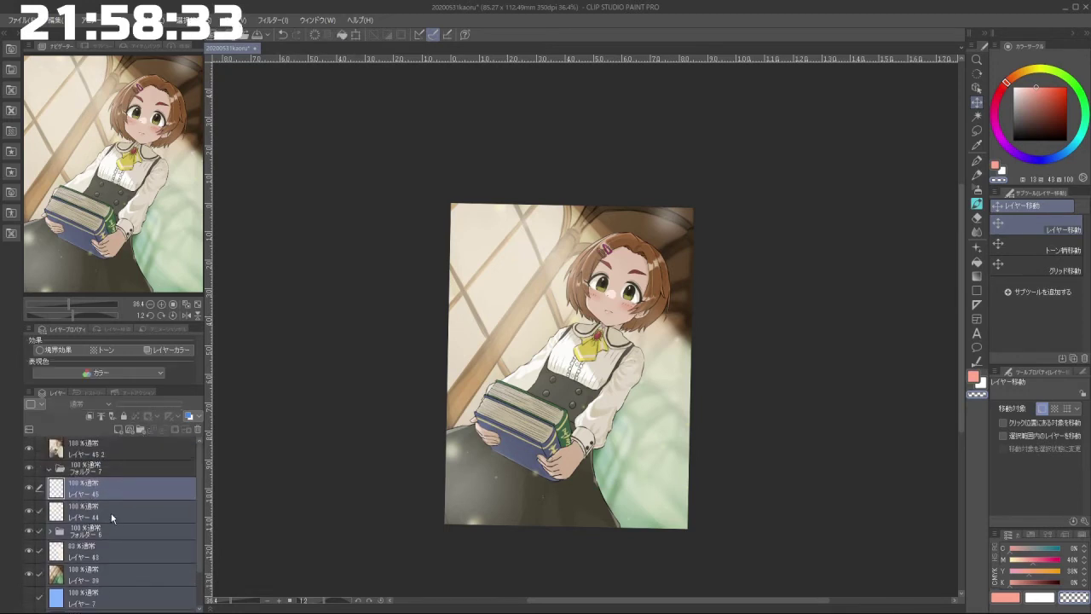
click(47, 470)
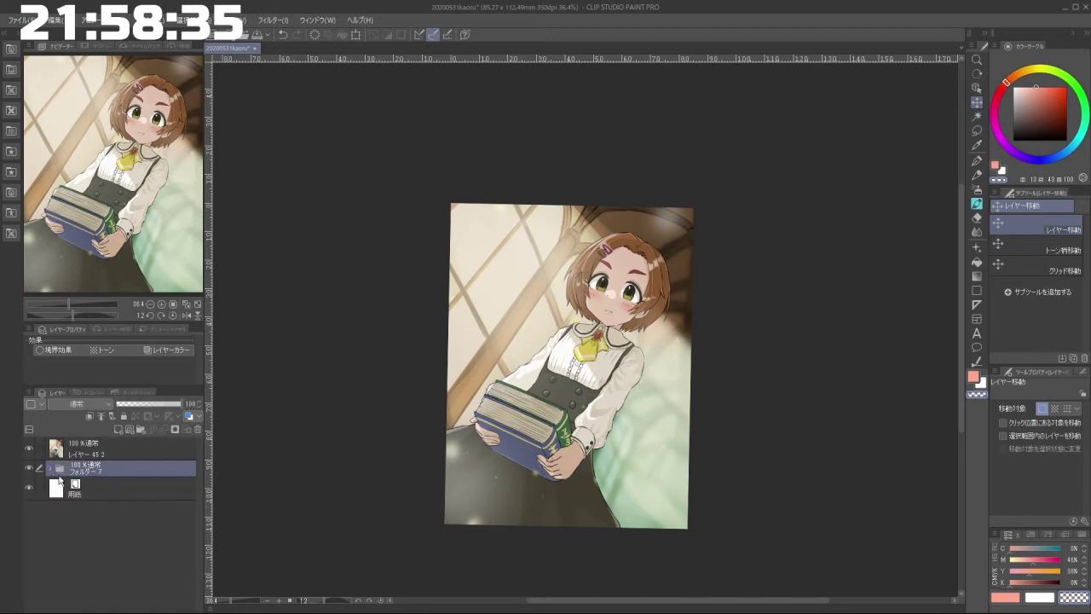
click(29, 469)
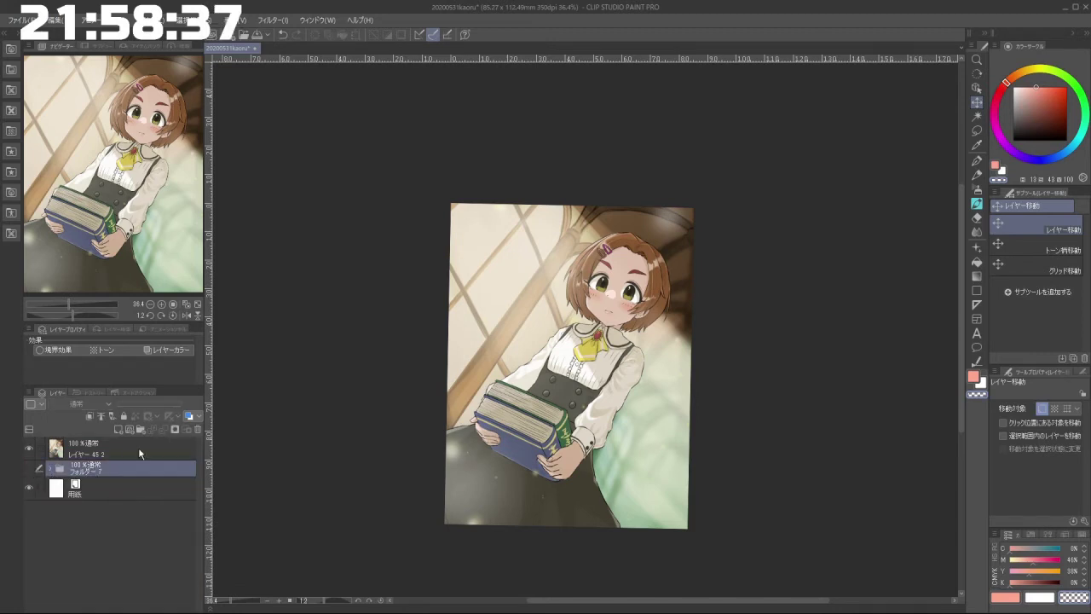
Step: Crop the canvas to about 72 by 93 mm, trimming all four sides around the girl and the books
click(91, 20)
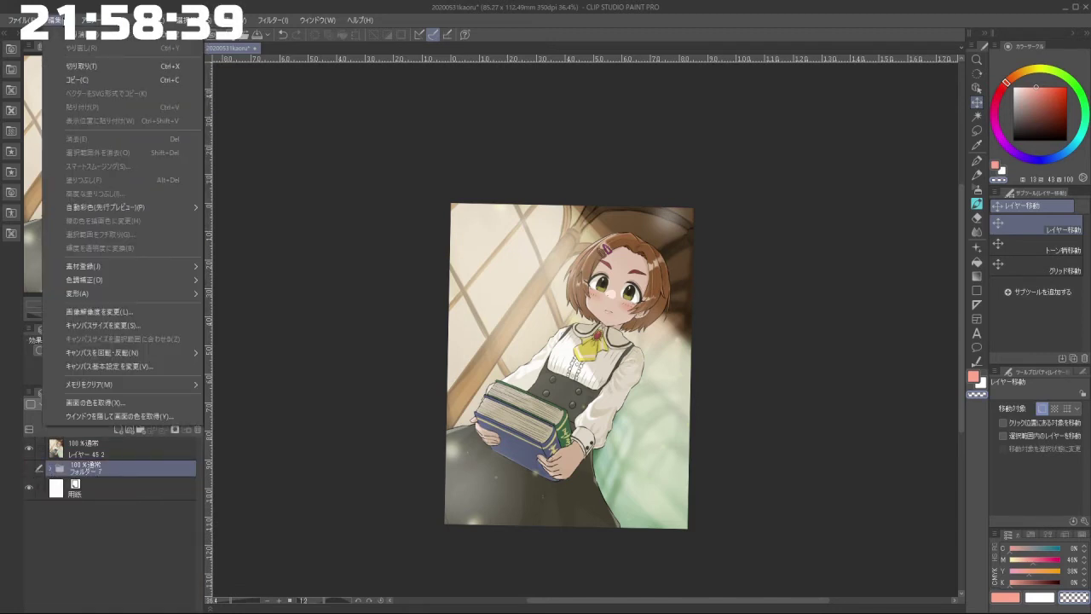
mouse_move(58, 22)
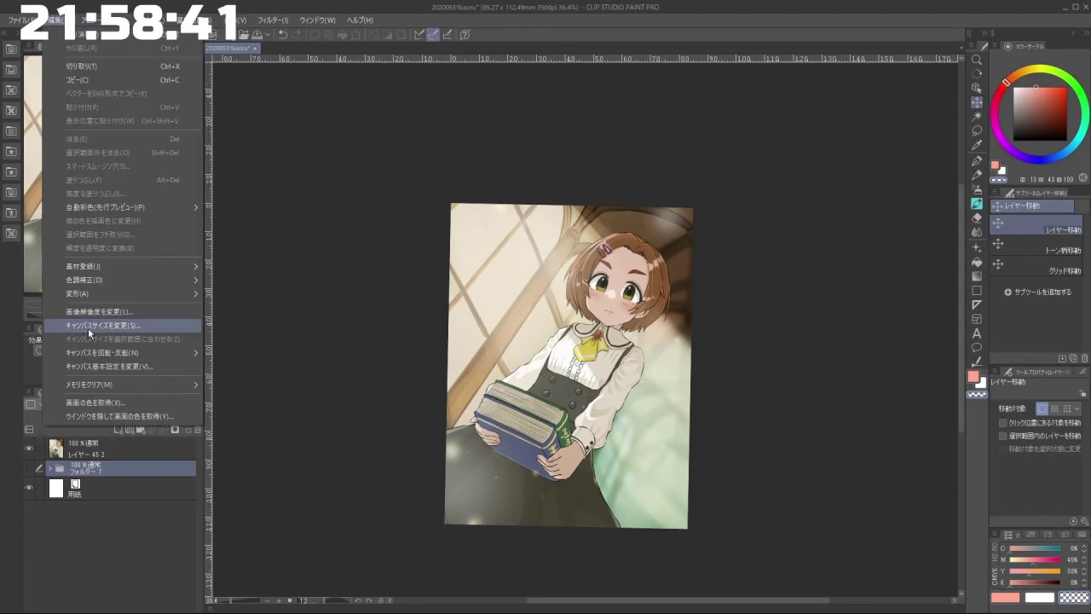
click(88, 328)
drag(451, 203, 474, 223)
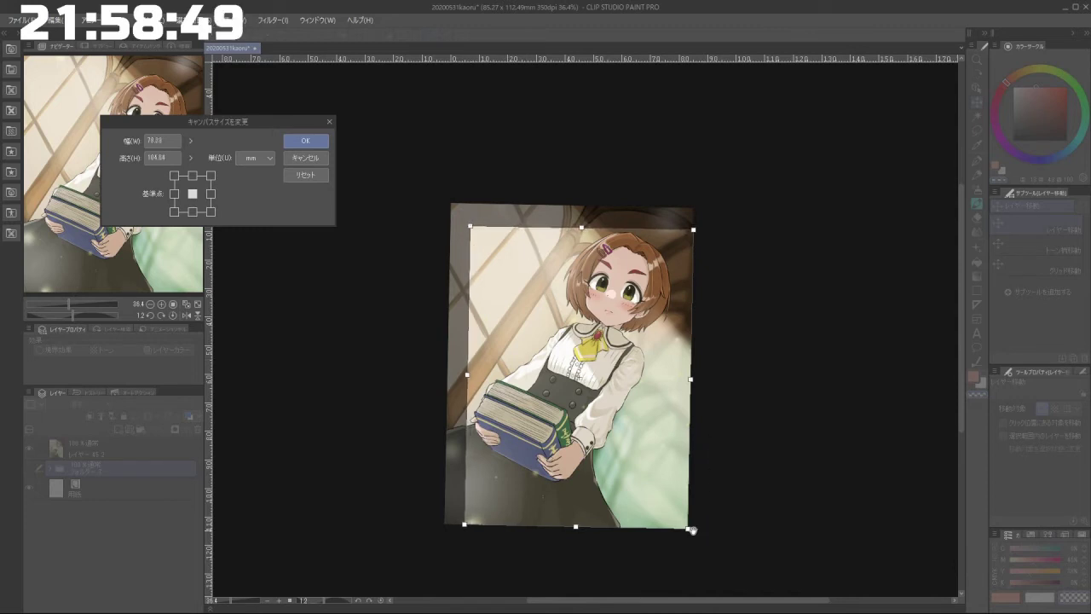
drag(691, 530, 671, 496)
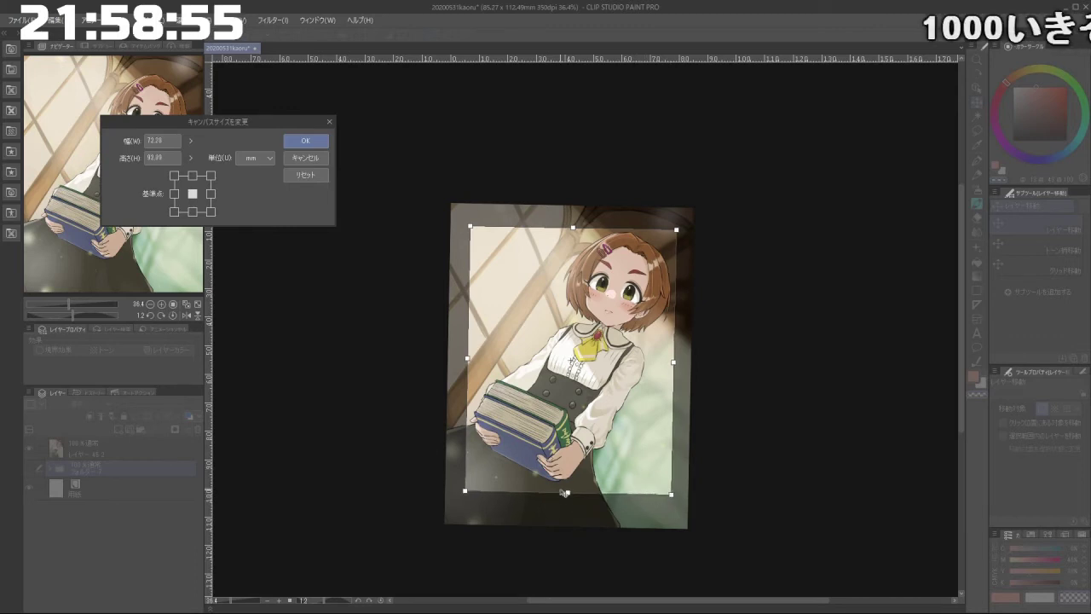
click(316, 141)
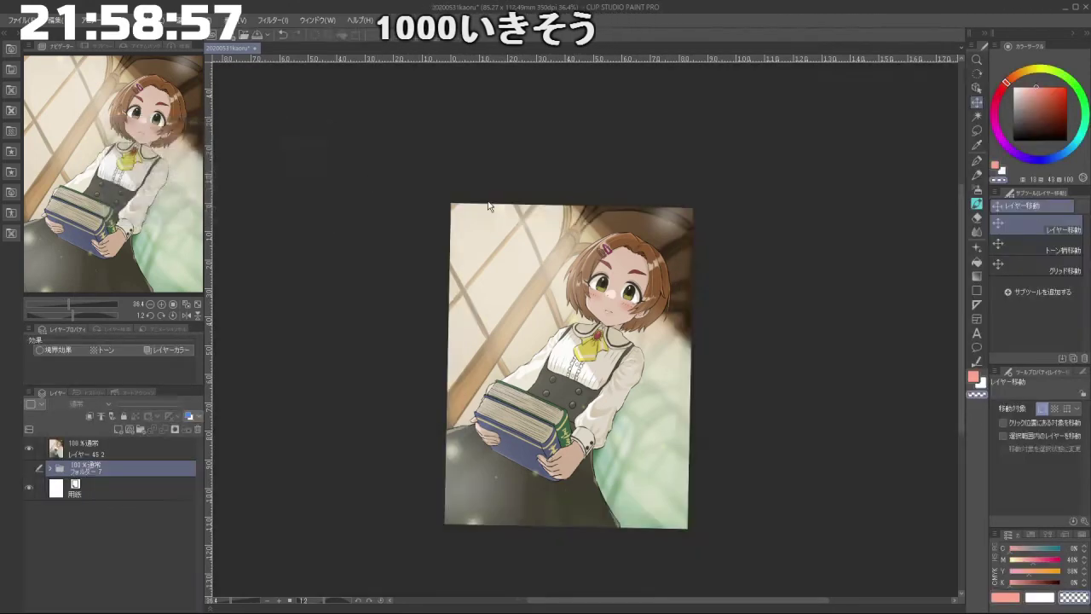
Step: Shift the merged copy レイヤー 45 2 slightly down within the cropped canvas
scroll(631, 295, up, 4)
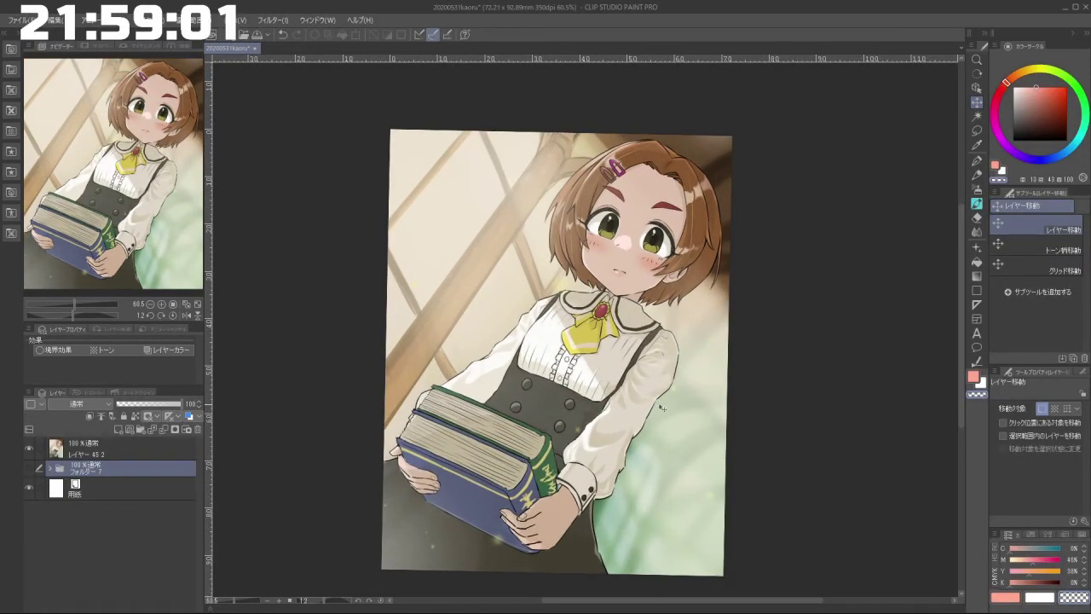
click(204, 449)
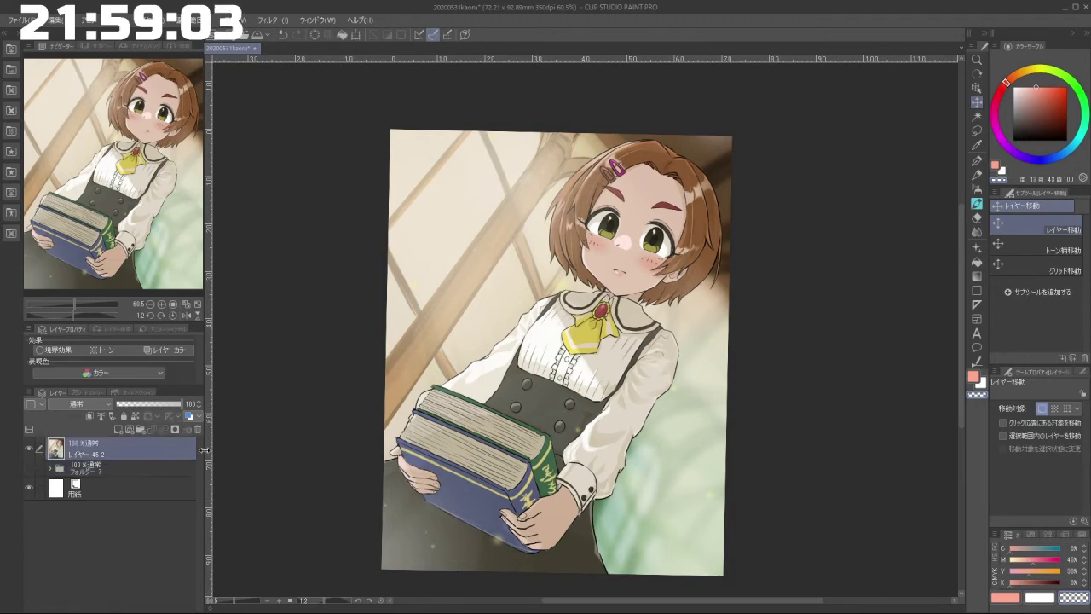
drag(645, 421, 642, 443)
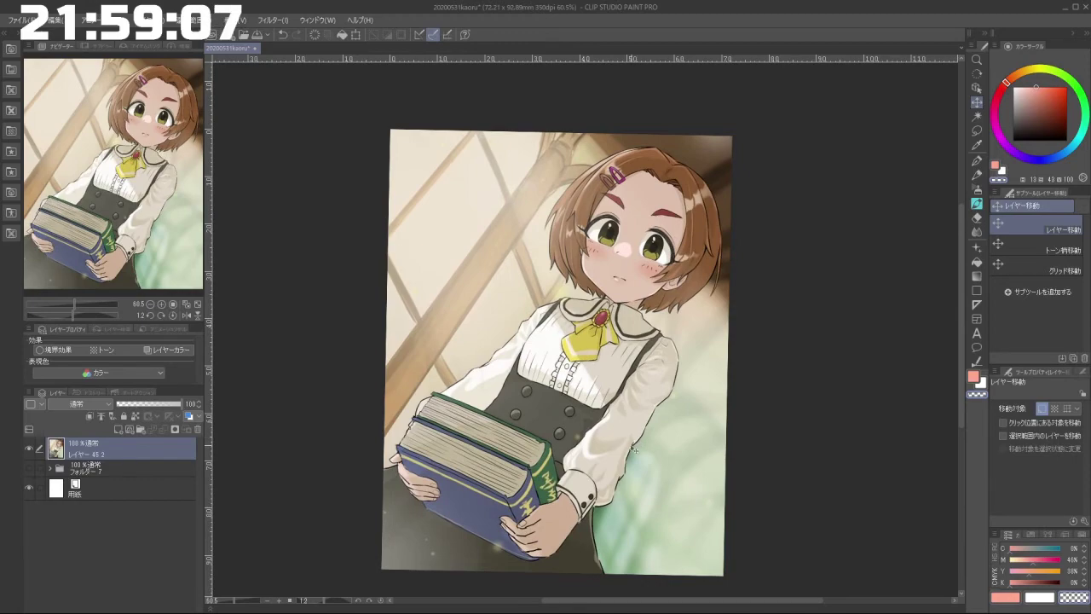
Step: Add a new raster layer above the merged copy, set it to ソフトライト, and ready the watercolor brush with white
drag(534, 488, 742, 393)
drag(561, 431, 630, 425)
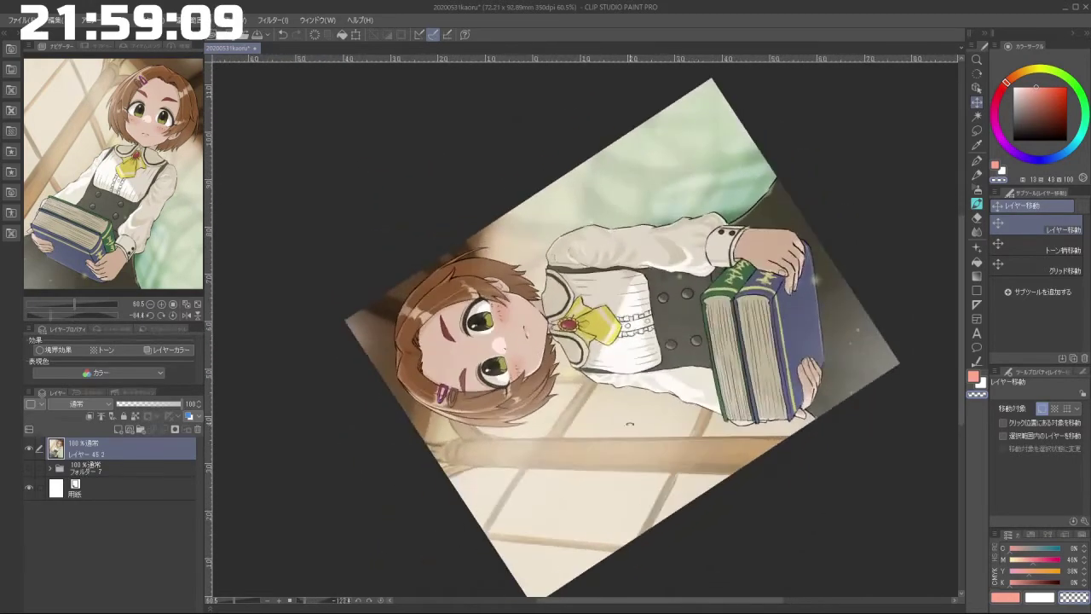
drag(554, 457, 652, 396)
drag(645, 513, 732, 426)
drag(604, 450, 754, 316)
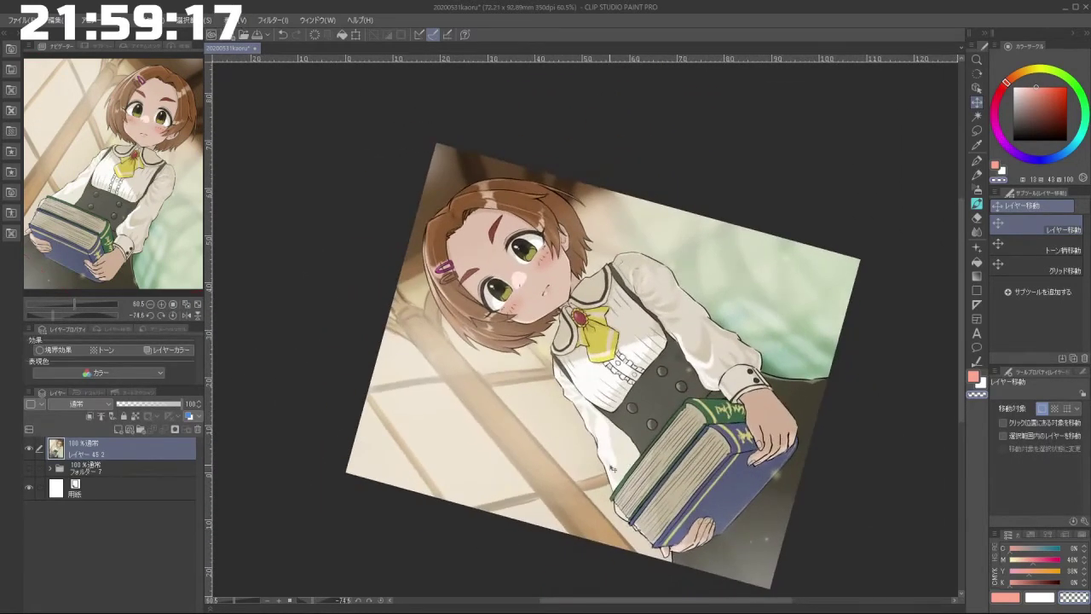
click(122, 425)
click(87, 405)
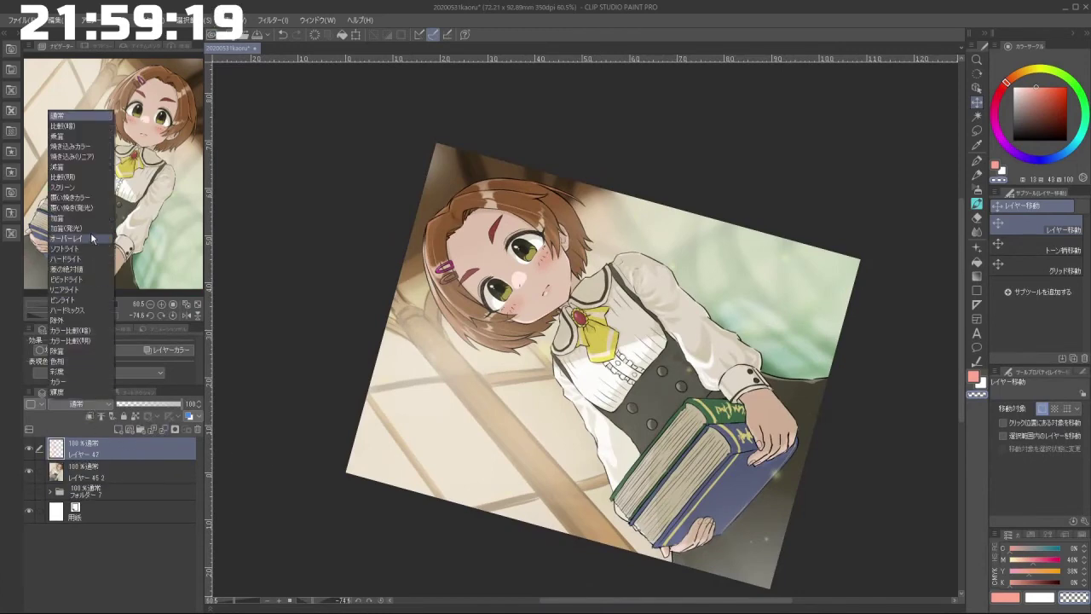
click(65, 248)
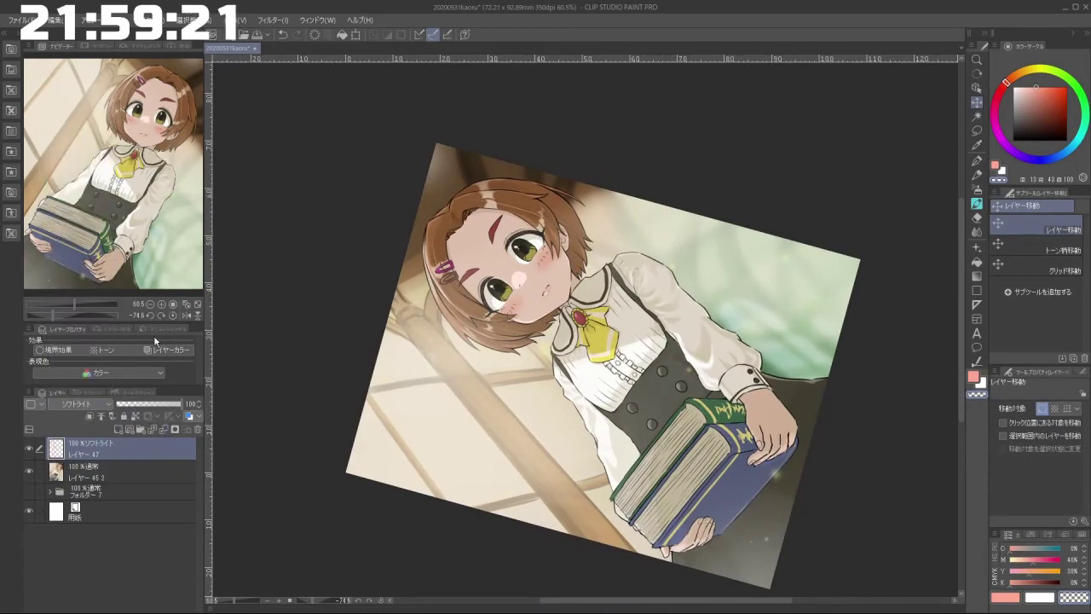
key(x)
click(978, 205)
scroll(858, 368, down, 2)
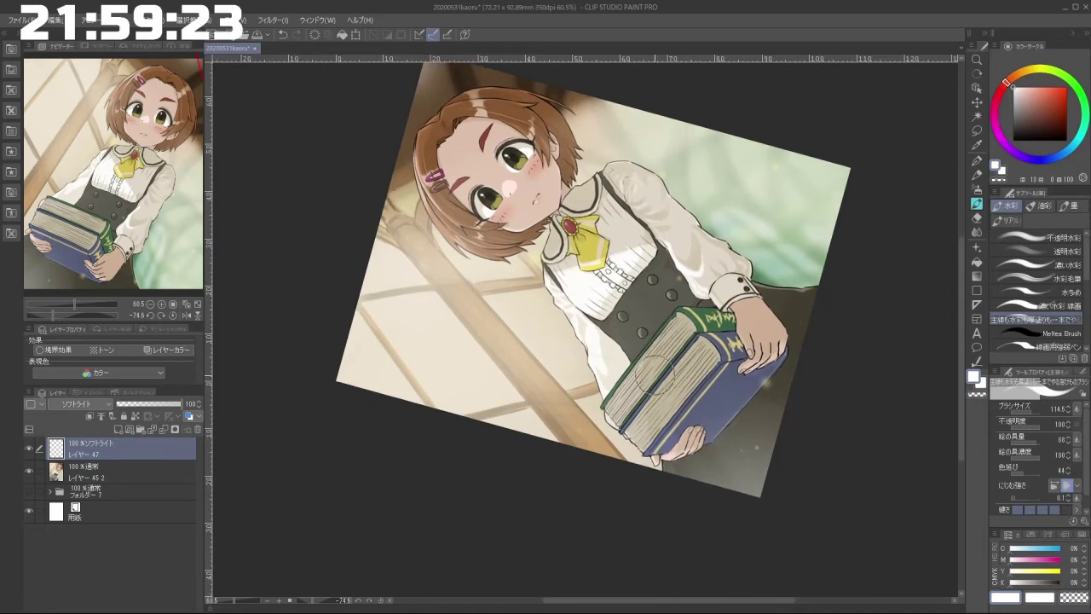
Step: Try broad white light strokes across the window, skirt and books on レイヤー 47 with brush sizes between 340.5 and 807.8
drag(475, 426, 816, 273)
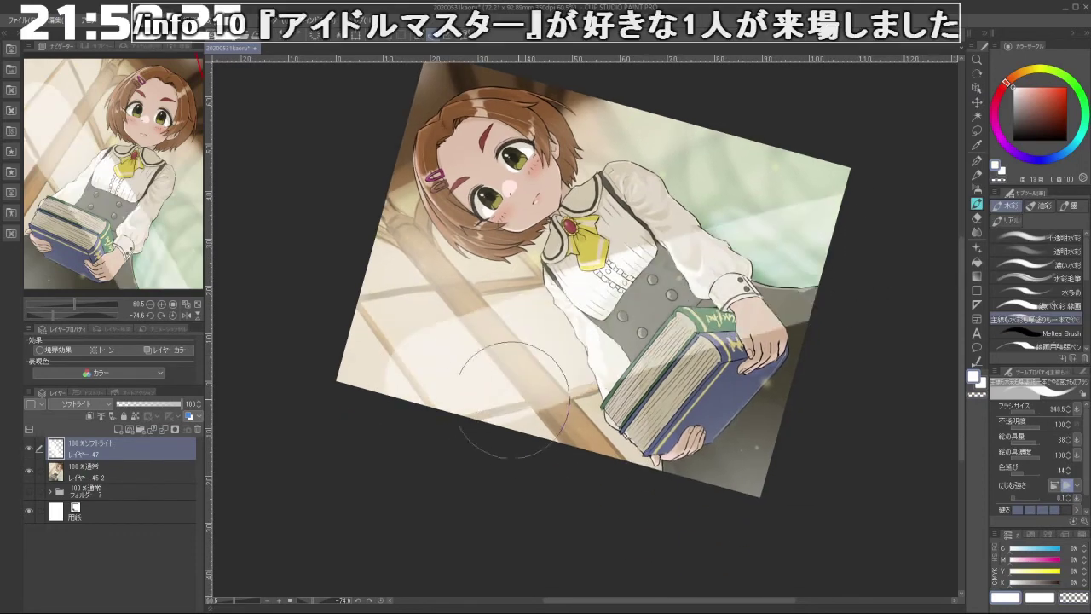
key(ctrl+z)
mouse_move(440, 430)
mouse_down()
mouse_move(414, 455)
mouse_move(942, 311)
mouse_up()
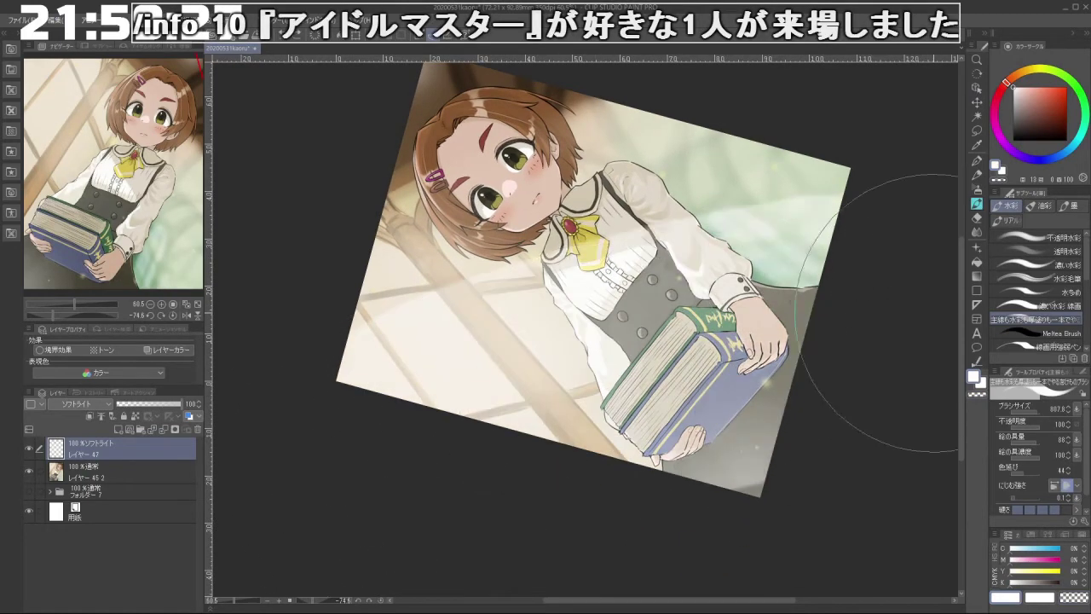
key(ctrl+z)
mouse_move(392, 449)
mouse_down()
mouse_move(814, 349)
mouse_move(912, 346)
mouse_up()
key(ctrl+z)
drag(373, 444, 823, 356)
key(ctrl+z)
Step: Try lightening the window, books and skirt with very wide white strokes at brush size 714.5, undoing each pass
drag(463, 455, 422, 439)
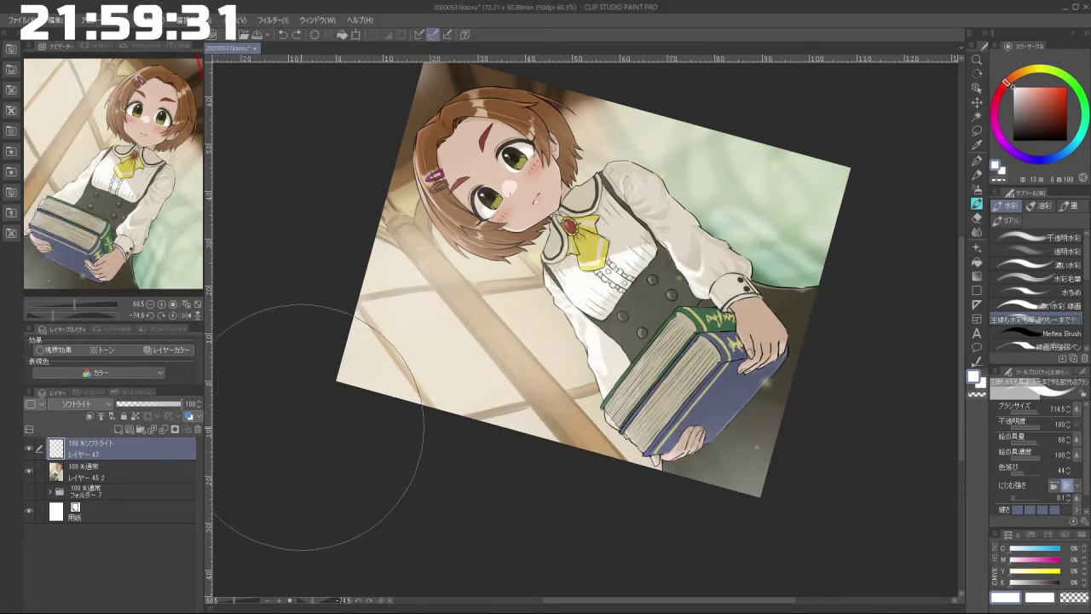
drag(461, 477, 434, 474)
mouse_move(351, 454)
mouse_down()
mouse_move(603, 365)
mouse_move(760, 328)
mouse_up()
key(ctrl+z)
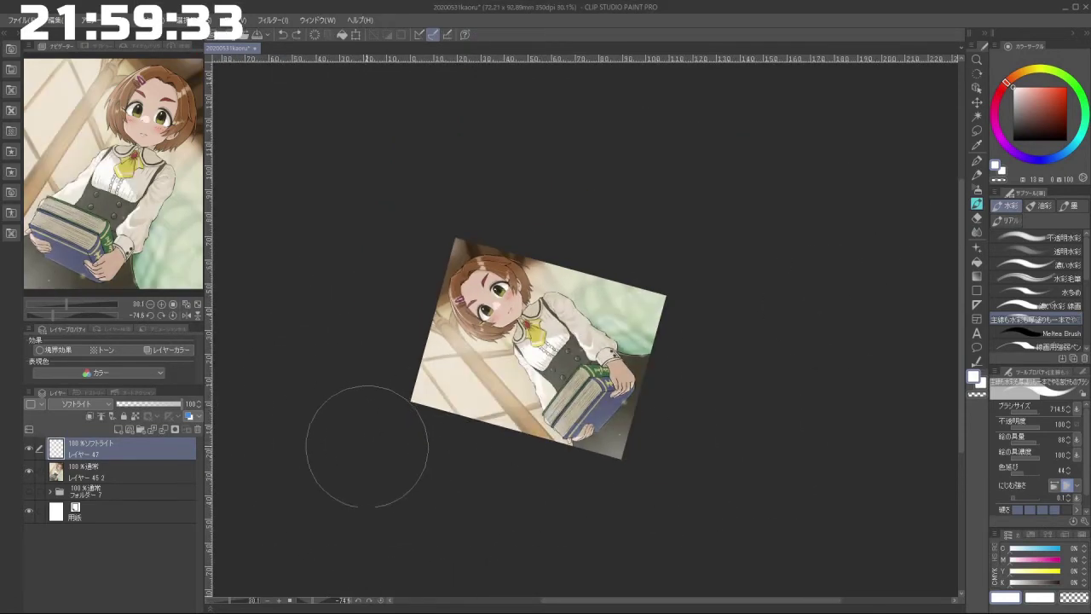
drag(368, 446, 780, 339)
key(ctrl+z)
mouse_move(409, 424)
mouse_down()
mouse_move(453, 401)
mouse_move(876, 324)
mouse_move(523, 395)
mouse_move(872, 345)
mouse_up()
key(ctrl+z)
drag(597, 519, 774, 388)
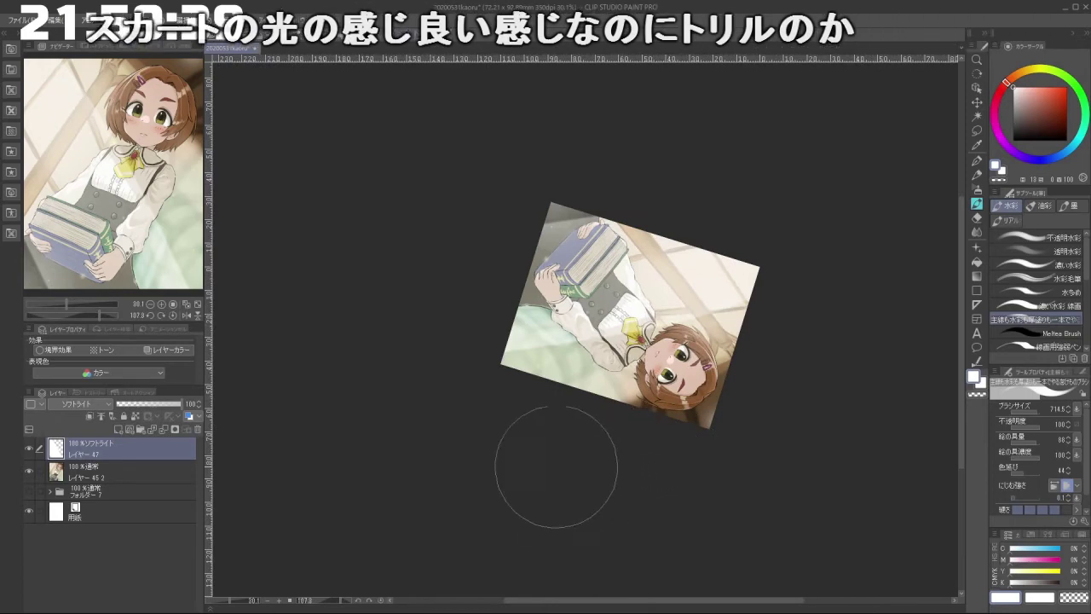
mouse_move(555, 463)
mouse_down()
mouse_move(702, 441)
mouse_move(747, 336)
mouse_up()
key(ctrl+z)
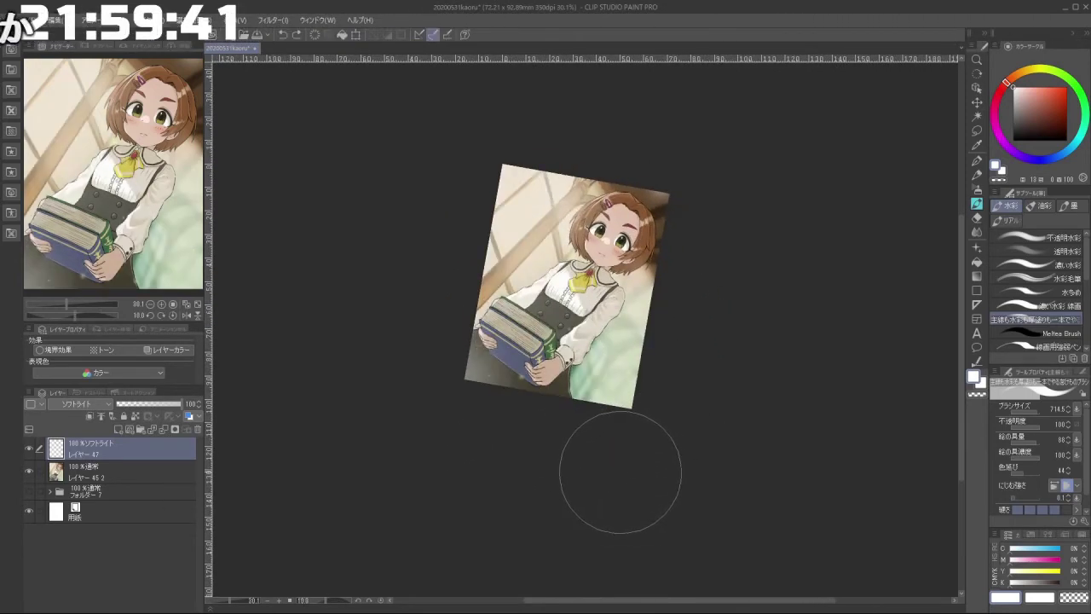
Step: Try white light strokes over the upper background and hair, reducing the brush size to about 494, and undo them
mouse_move(590, 474)
mouse_down()
mouse_move(704, 454)
mouse_move(692, 397)
mouse_up()
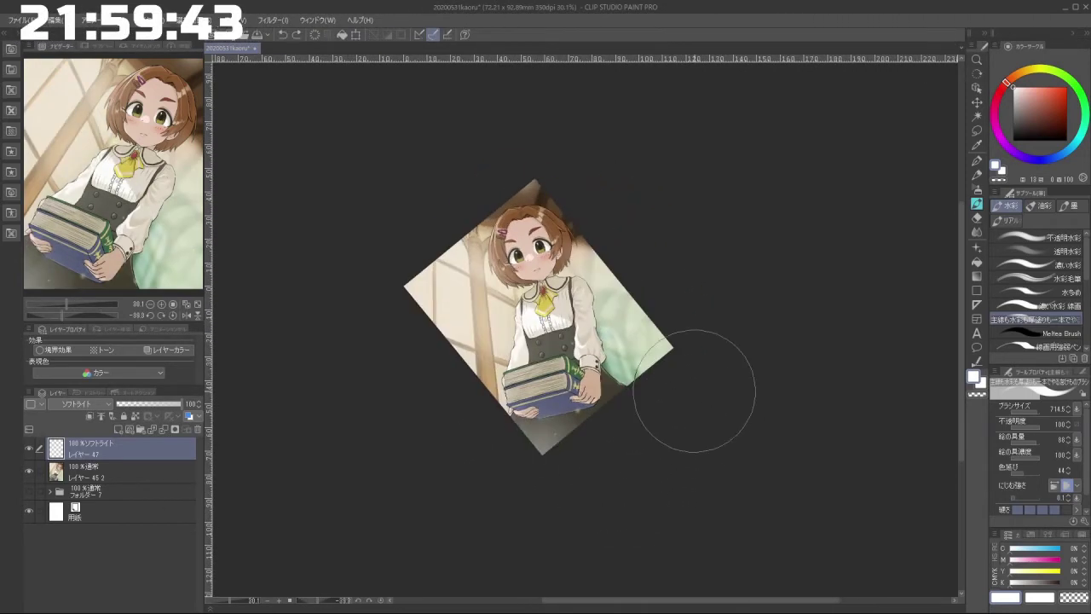
drag(641, 322, 662, 331)
drag(721, 349, 677, 458)
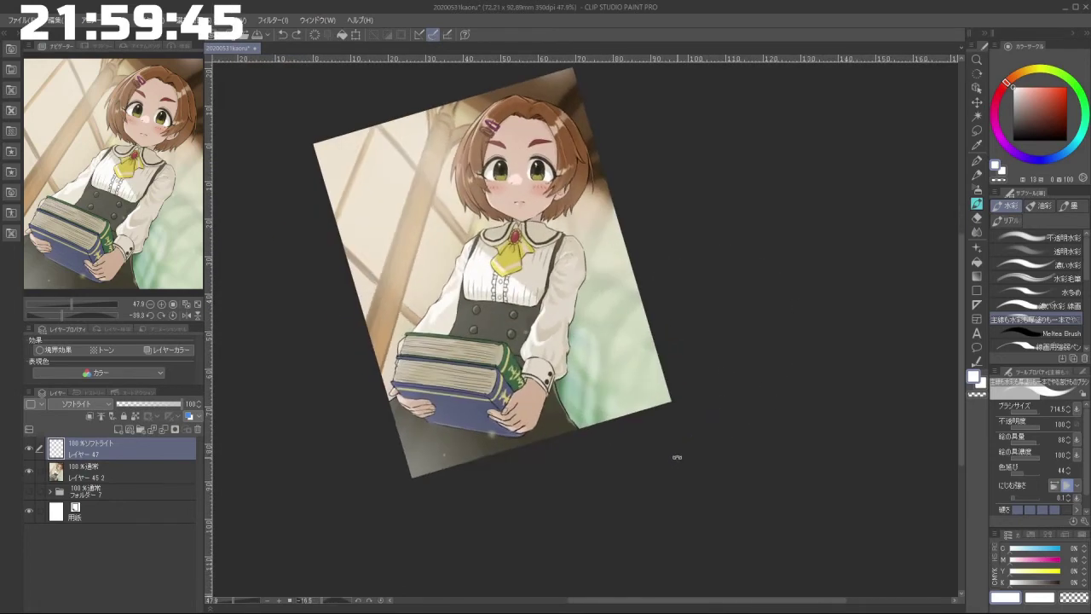
drag(383, 207, 627, 216)
key(ctrl+z)
drag(434, 91, 597, 162)
drag(597, 209, 804, 439)
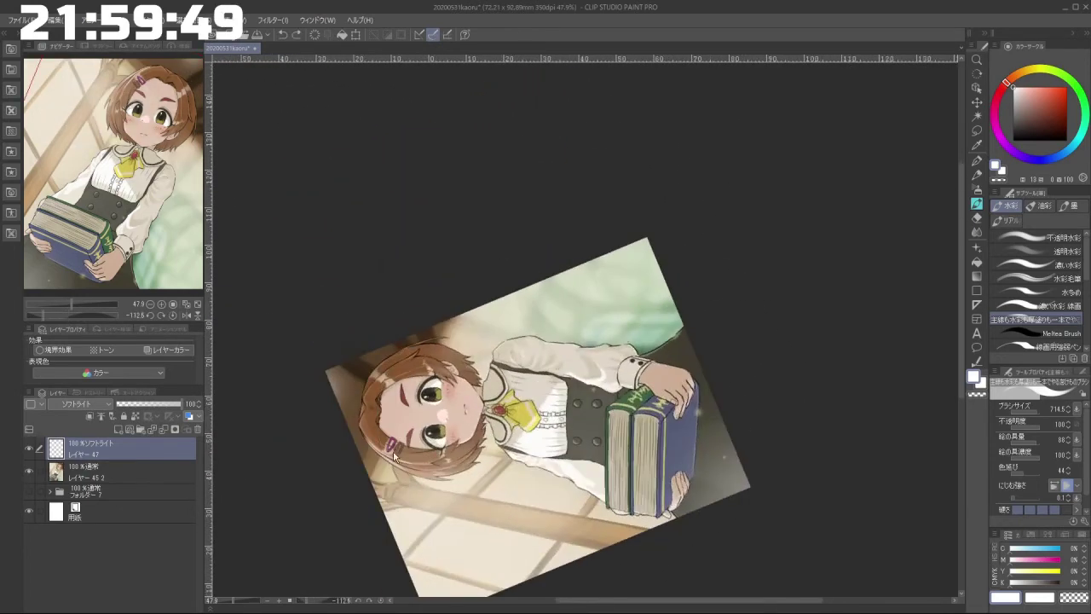
mouse_move(401, 307)
mouse_down()
mouse_move(303, 440)
mouse_move(354, 473)
mouse_up()
key(ctrl+z)
key(ctrl+z)
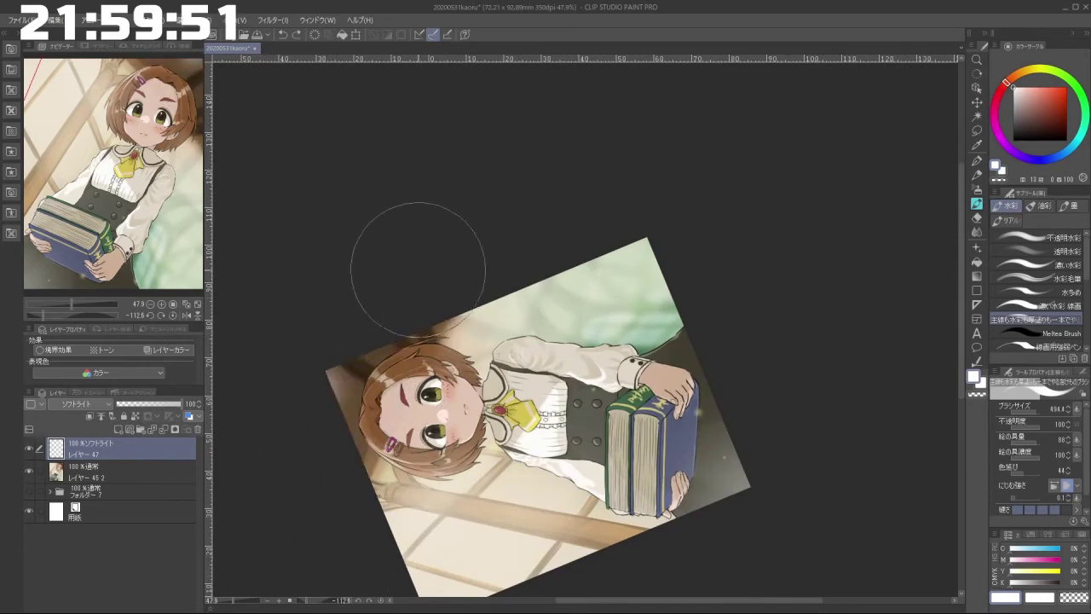
Step: Try broad white light strokes from the hair across the blouse to the books at brush size 494.4, and undo them
mouse_move(410, 299)
mouse_down()
mouse_move(365, 411)
mouse_move(370, 382)
mouse_move(343, 522)
mouse_move(477, 558)
mouse_move(756, 472)
mouse_move(886, 401)
mouse_move(761, 469)
mouse_up()
key(ctrl+z)
key(ctrl+z)
key(ctrl+z)
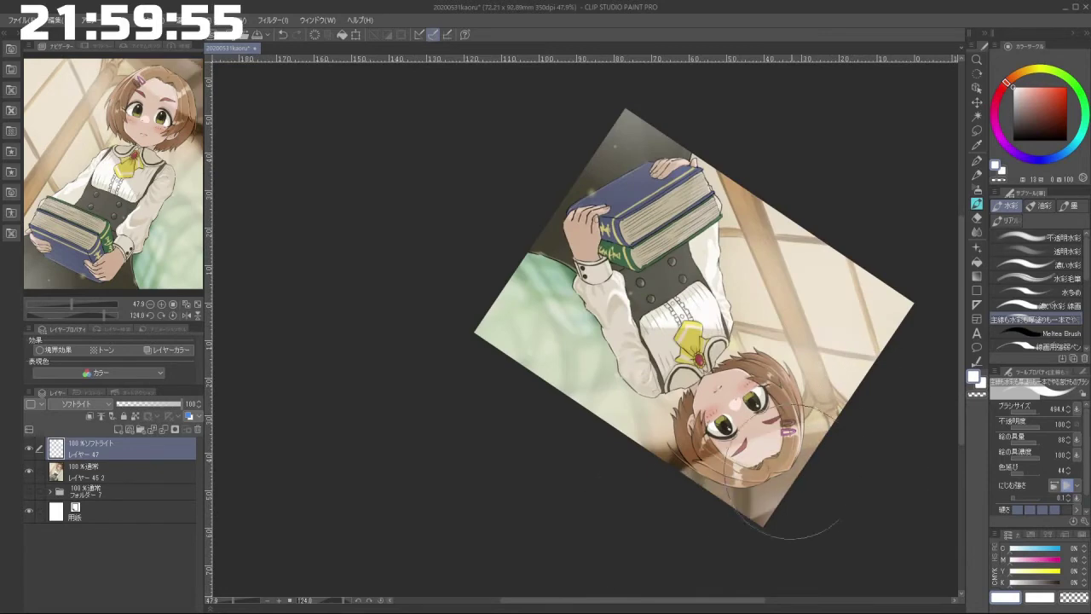
key(ctrl+z)
drag(884, 457, 725, 539)
mouse_move(527, 553)
mouse_down()
mouse_move(759, 490)
mouse_move(794, 229)
mouse_up()
key(ctrl+z)
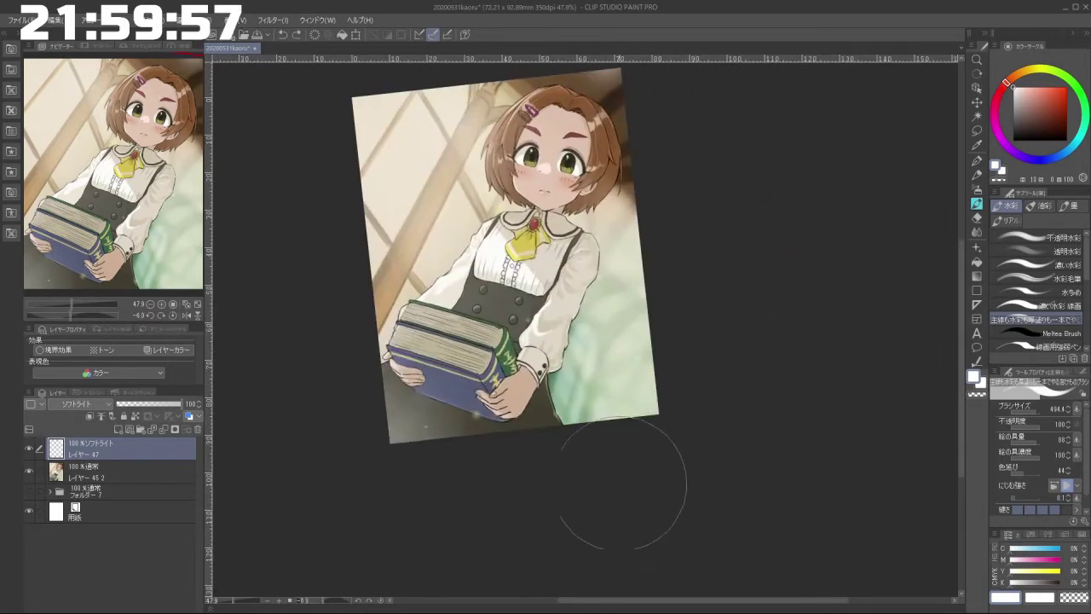
Step: Examine the illustration's overall lighting and composition at several zoom levels and rotation angles
mouse_move(541, 530)
mouse_down()
mouse_move(617, 531)
mouse_move(547, 497)
mouse_up()
scroll(590, 448, down, 3)
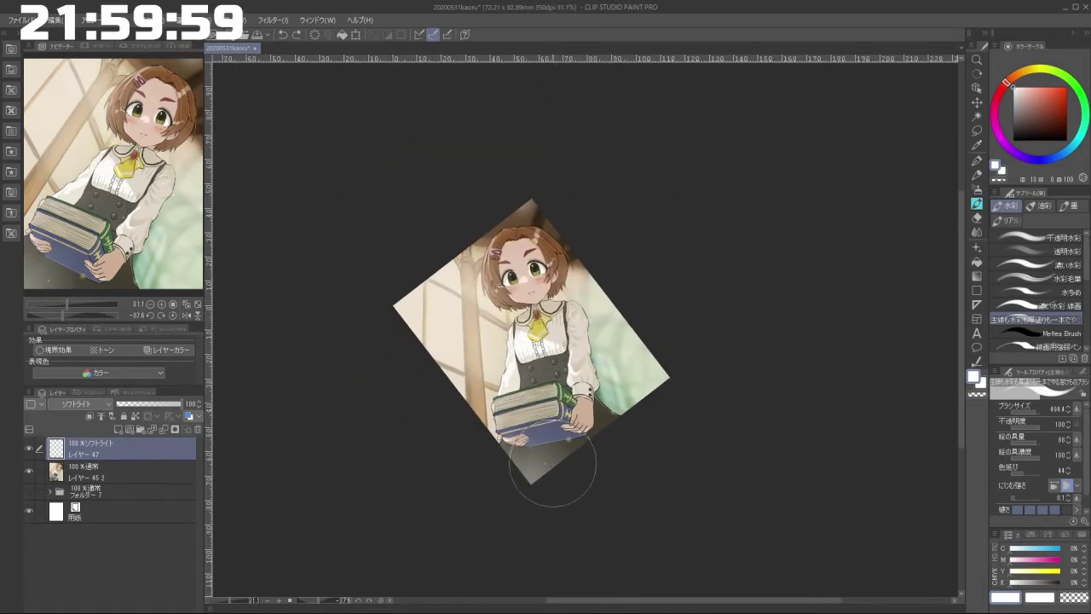
drag(630, 511, 586, 469)
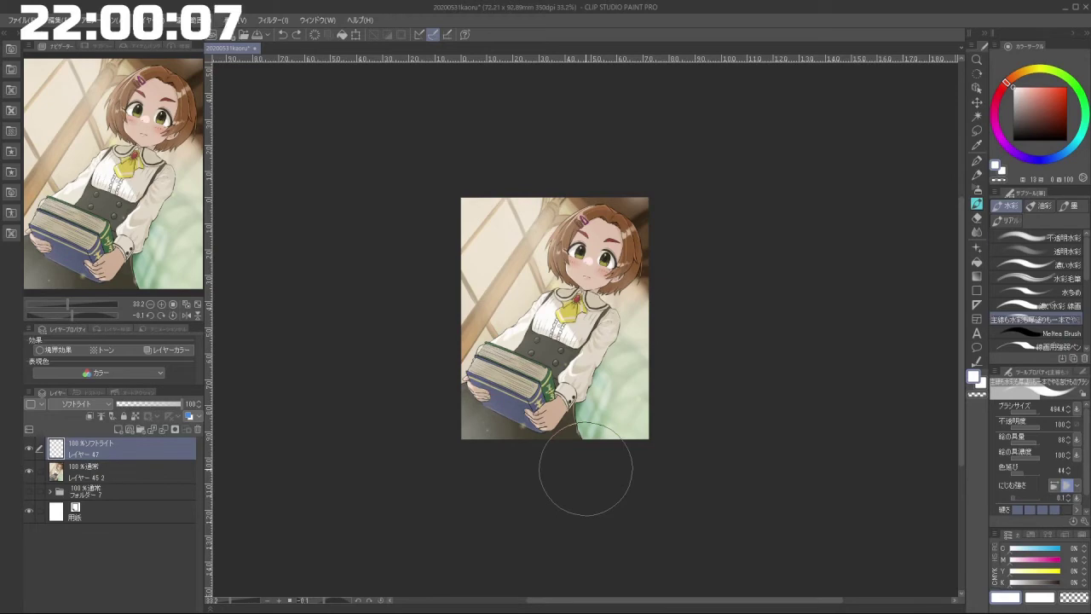
scroll(586, 469, up, 4)
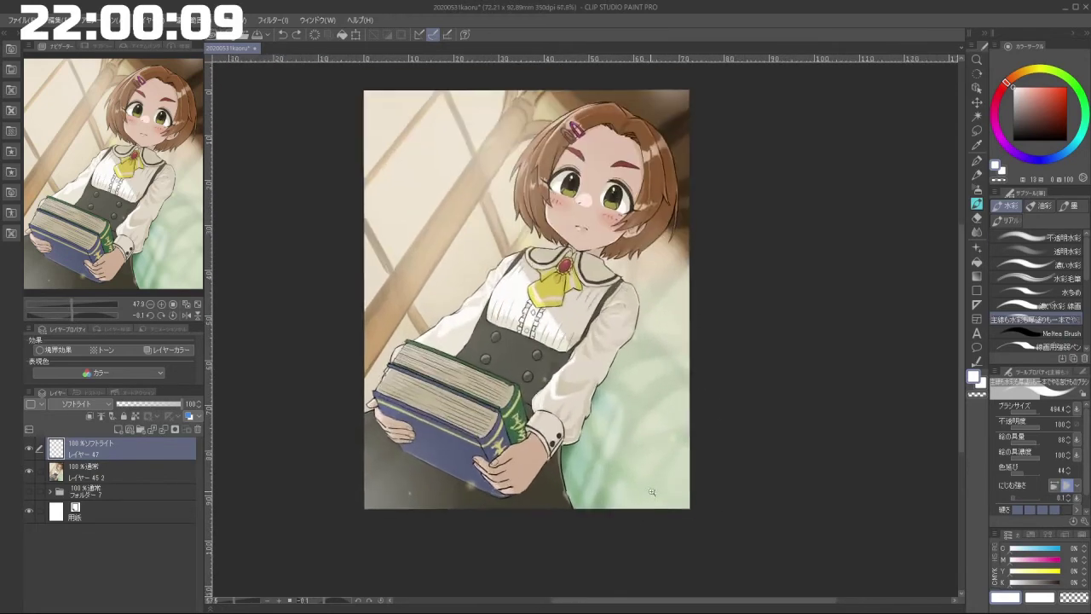
mouse_move(605, 511)
mouse_down()
mouse_move(662, 553)
mouse_move(689, 504)
mouse_move(760, 483)
mouse_move(730, 433)
mouse_move(781, 456)
mouse_move(750, 499)
mouse_move(712, 382)
mouse_up()
scroll(754, 498, down, 3)
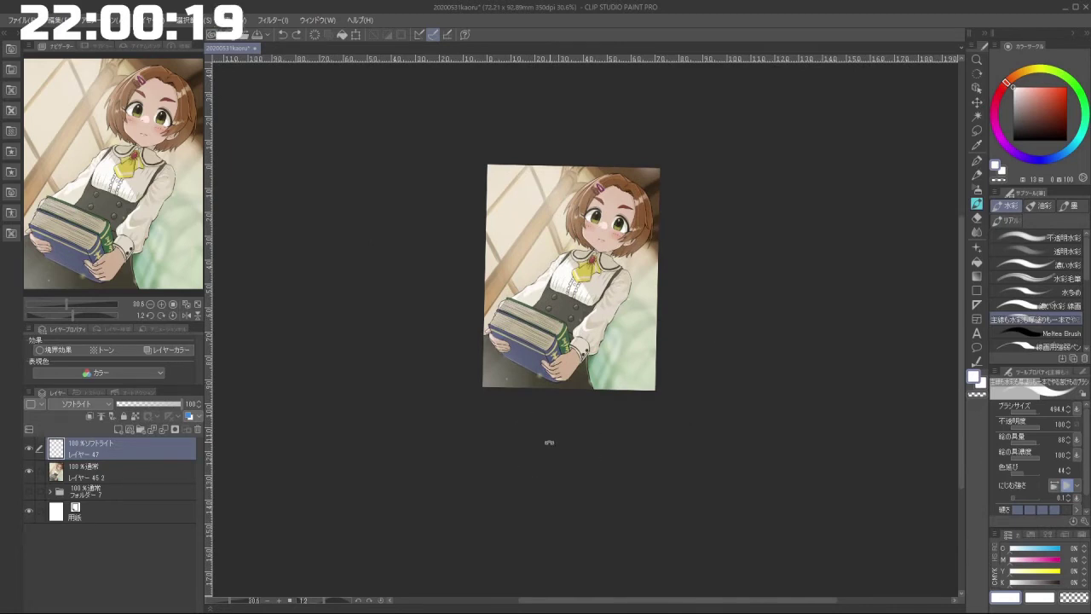
drag(549, 442, 574, 473)
scroll(609, 380, up, 3)
drag(608, 373, 627, 479)
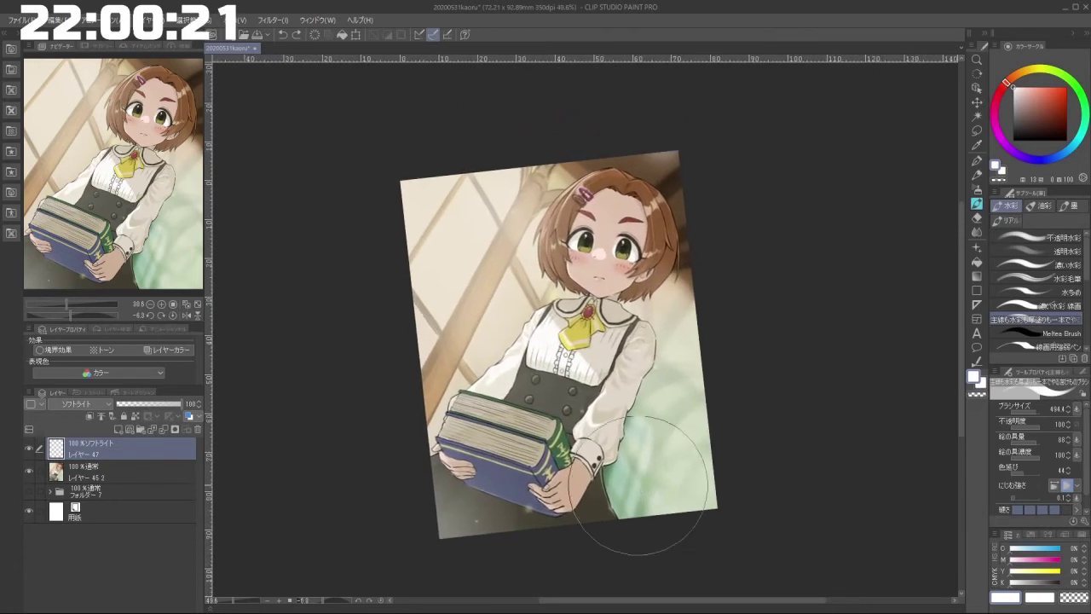
drag(612, 565, 696, 532)
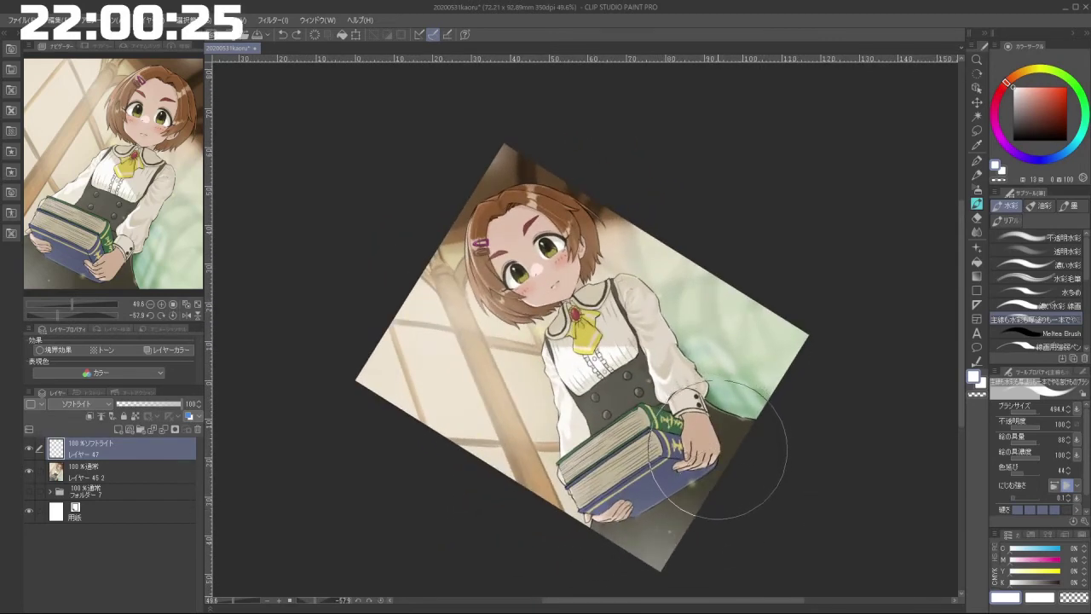
mouse_move(719, 441)
mouse_down()
mouse_move(703, 464)
mouse_move(755, 389)
mouse_up()
Step: Try white soft light strokes over the hair and window, reducing the brush size from 494.4 to 273.5, and undo them
mouse_move(566, 234)
mouse_down()
mouse_move(564, 226)
mouse_move(456, 396)
mouse_up()
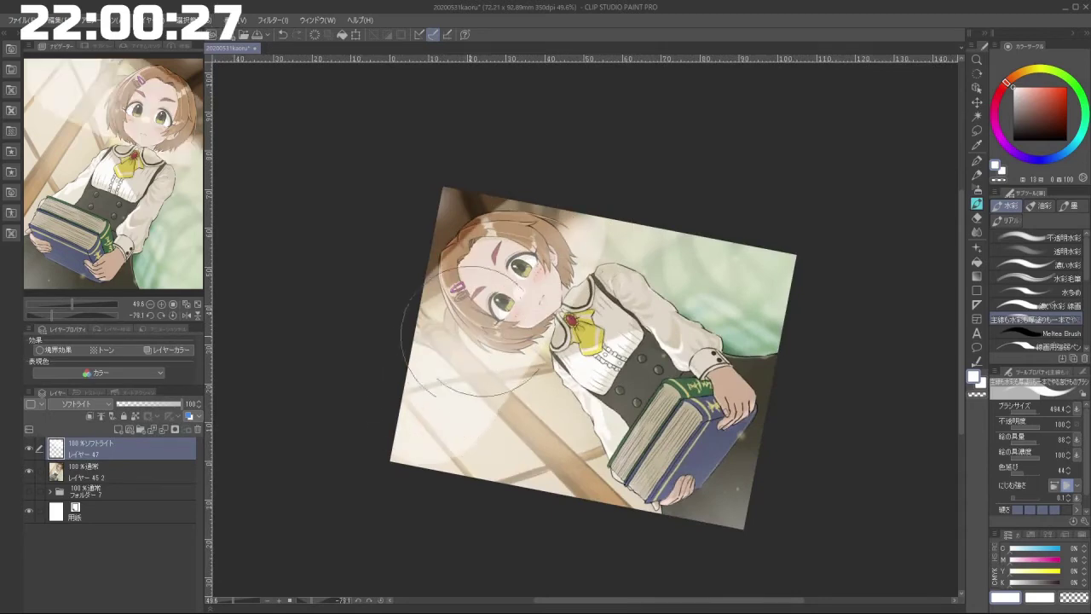
key(ctrl+z)
mouse_move(497, 206)
mouse_down()
mouse_move(432, 283)
mouse_move(414, 337)
mouse_up()
key(ctrl+z)
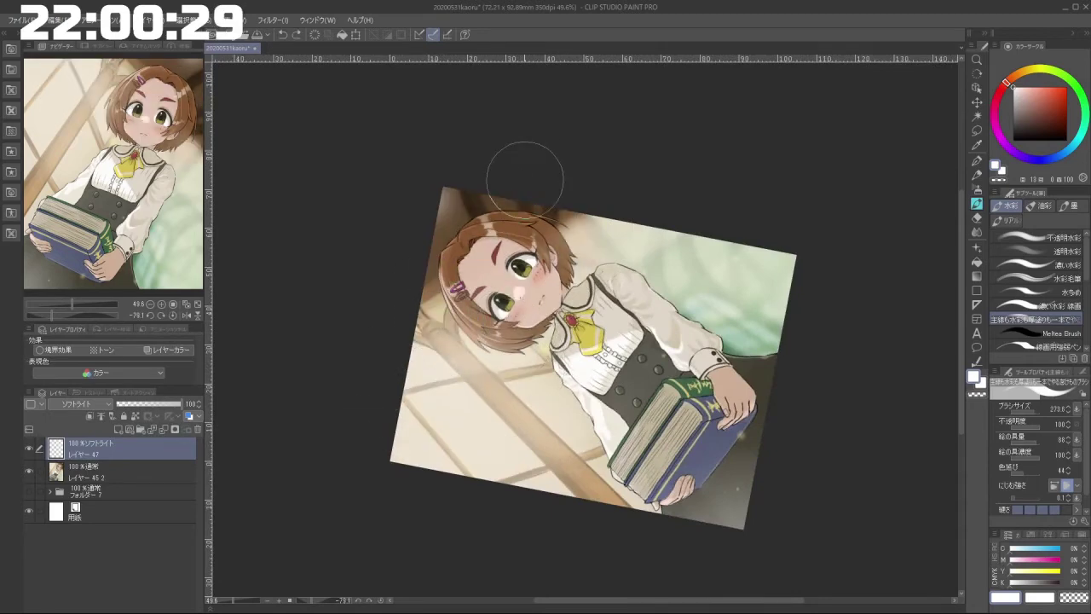
drag(526, 182, 401, 314)
mouse_move(343, 389)
mouse_down()
mouse_move(426, 396)
mouse_move(738, 219)
mouse_move(528, 436)
mouse_move(590, 451)
mouse_up()
mouse_move(750, 358)
mouse_down()
mouse_move(653, 524)
mouse_move(767, 520)
mouse_up()
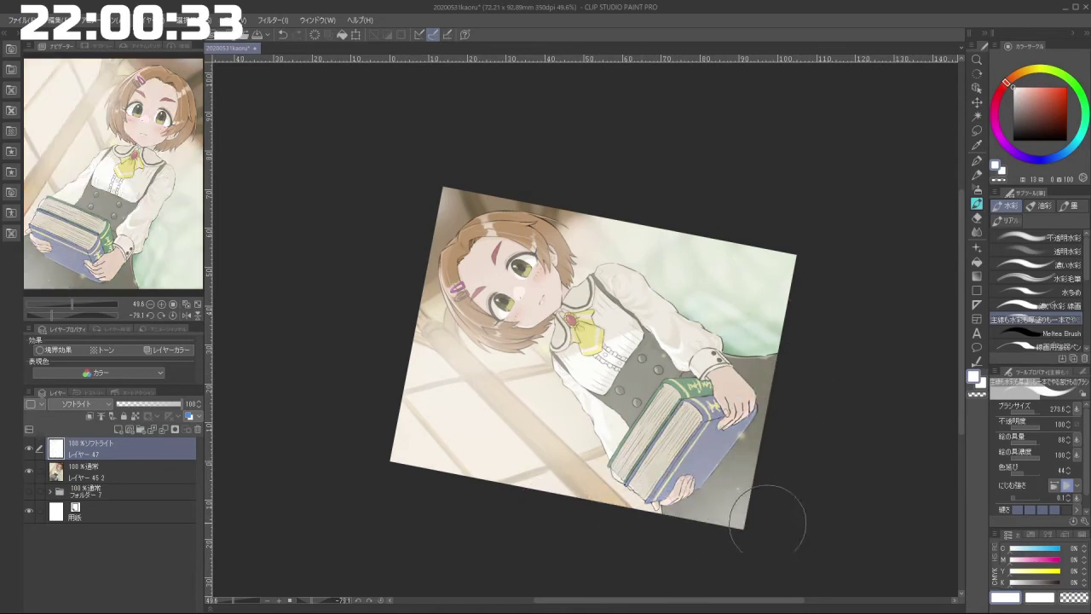
key(ctrl+z)
Step: Try very wide white light strokes across the window, books and girl at brush size 984.7, undoing each one
drag(621, 554, 678, 607)
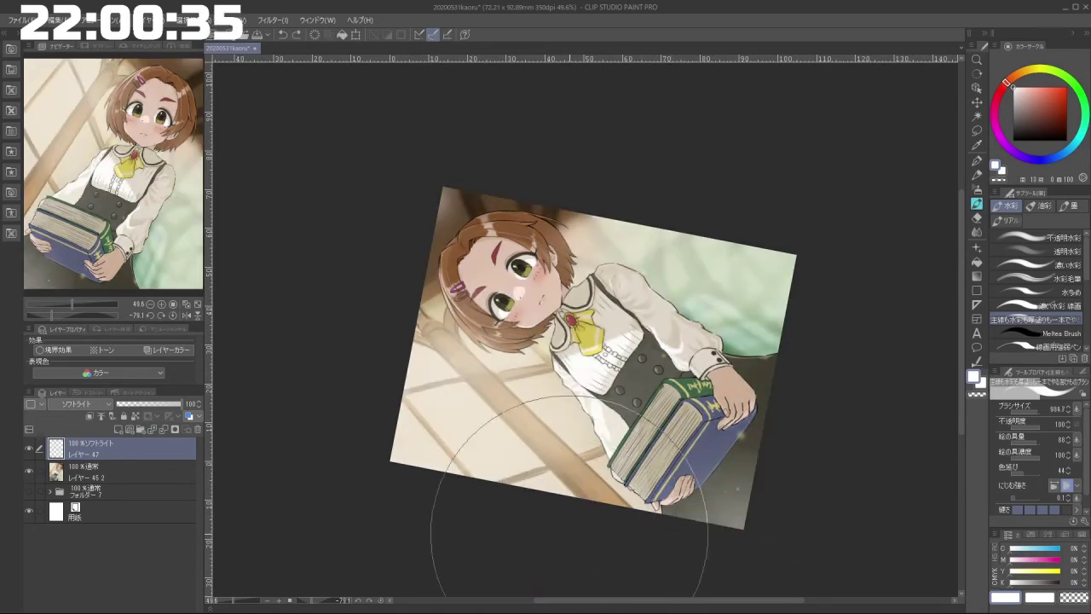
mouse_move(396, 520)
mouse_down()
mouse_move(672, 389)
mouse_move(677, 475)
mouse_move(811, 490)
mouse_up()
key(ctrl+z)
drag(604, 478, 804, 463)
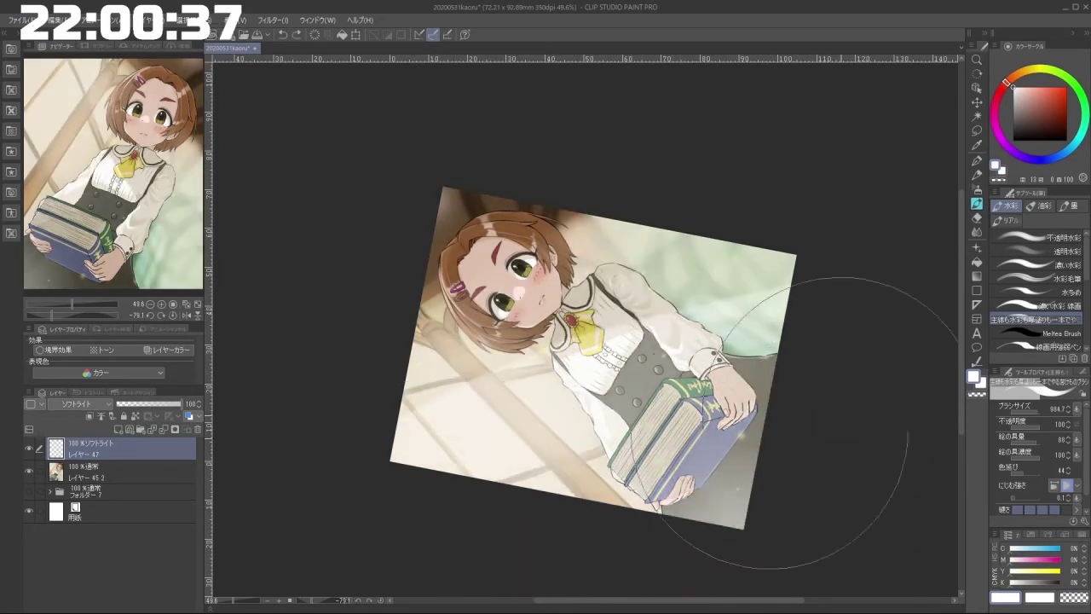
key(ctrl+z)
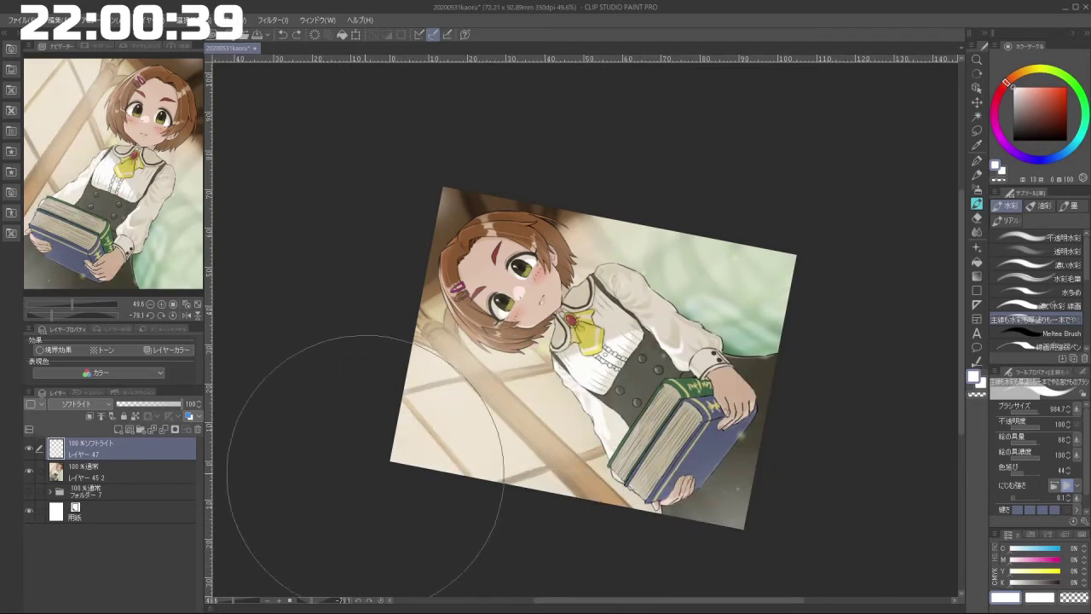
drag(366, 465, 783, 73)
key(ctrl+z)
Step: Reduce the brush size to 450.7 and try diagonal white light rays from the window across the hair, undoing each pass
drag(511, 376, 432, 366)
drag(338, 410, 672, 125)
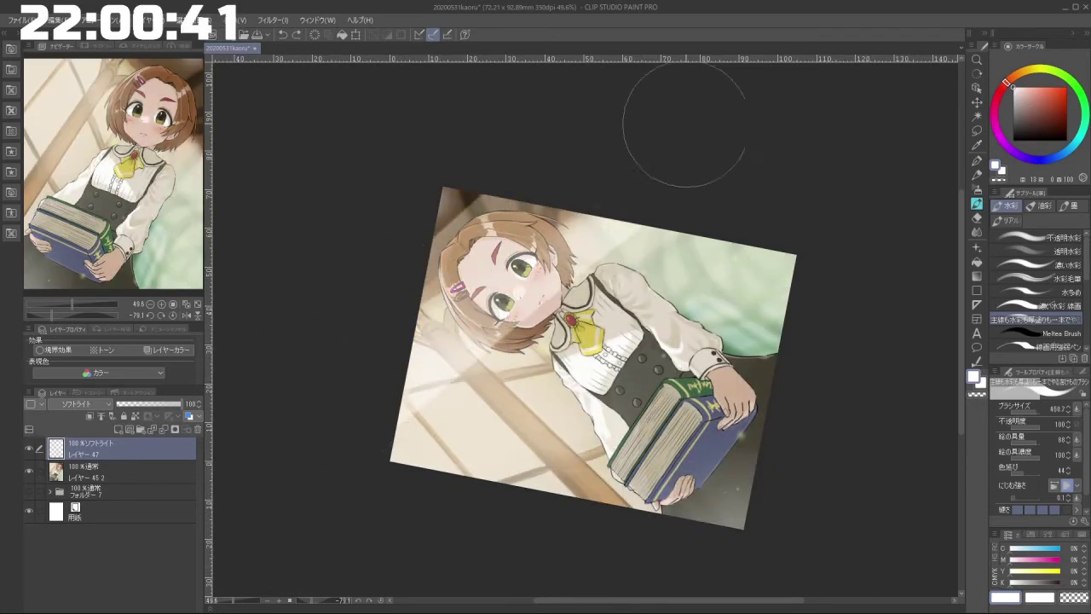
mouse_move(376, 452)
mouse_down()
mouse_move(627, 295)
mouse_move(828, 191)
mouse_up()
key(ctrl+z)
key(ctrl+z)
drag(387, 360, 667, 148)
key(ctrl+z)
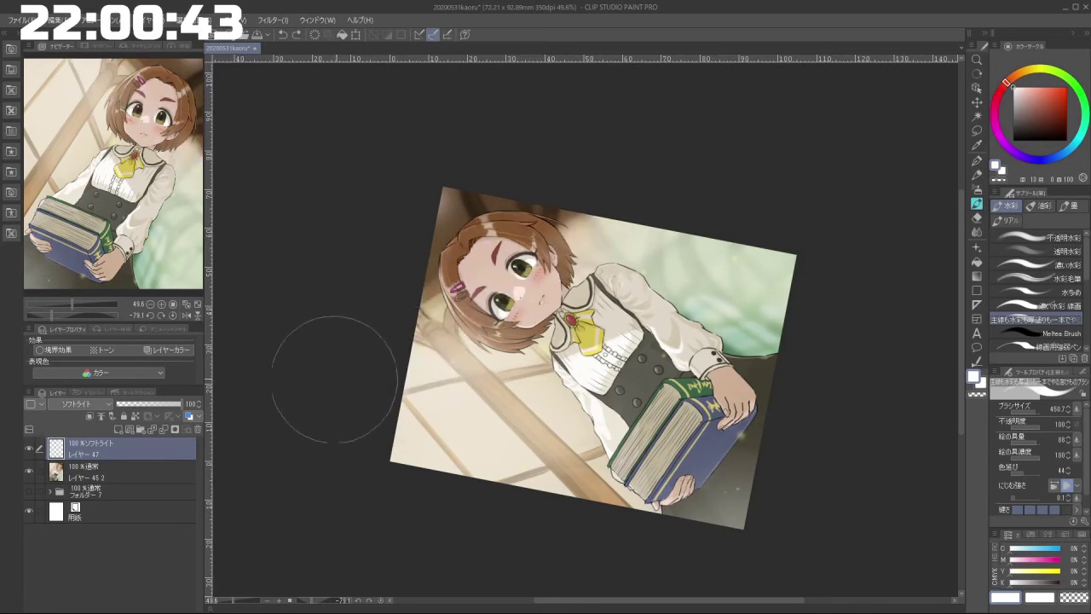
drag(324, 361, 687, 139)
key(ctrl+z)
Step: Paint separate diagonal white light rays over the hair, blouse, background and books on レイヤー 47 at brush size 450.7
drag(312, 349, 607, 177)
drag(352, 391, 838, 177)
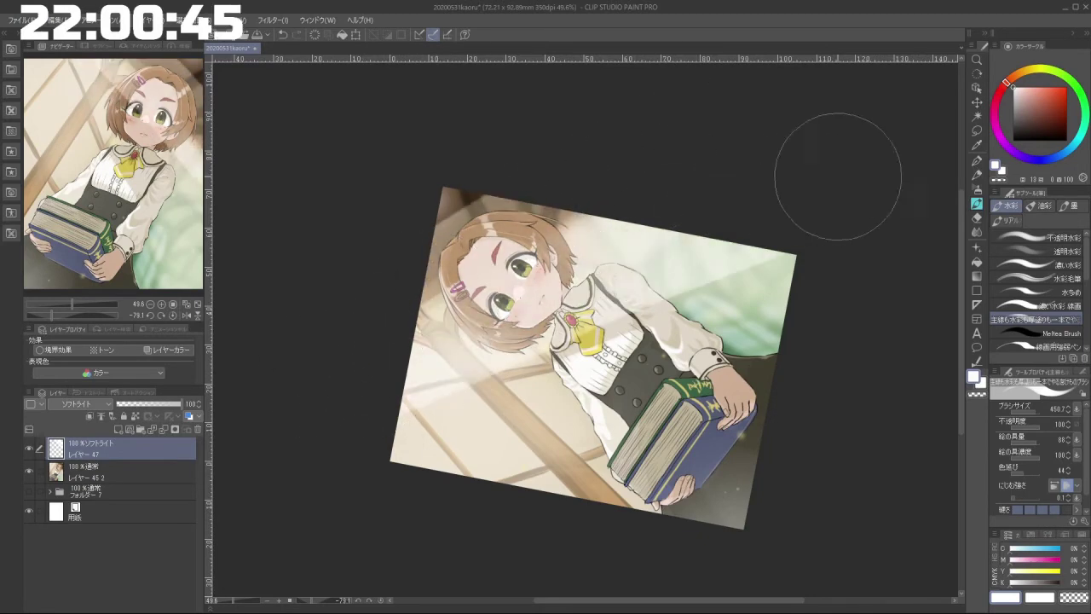
drag(466, 526, 804, 412)
drag(572, 559, 820, 393)
mouse_move(716, 516)
mouse_down()
mouse_move(787, 436)
mouse_move(813, 342)
mouse_up()
mouse_move(587, 162)
mouse_down()
mouse_move(572, 222)
mouse_move(574, 516)
mouse_up()
key(ctrl+z)
mouse_move(563, 141)
mouse_down()
mouse_move(556, 535)
mouse_move(577, 241)
mouse_up()
key(ctrl+z)
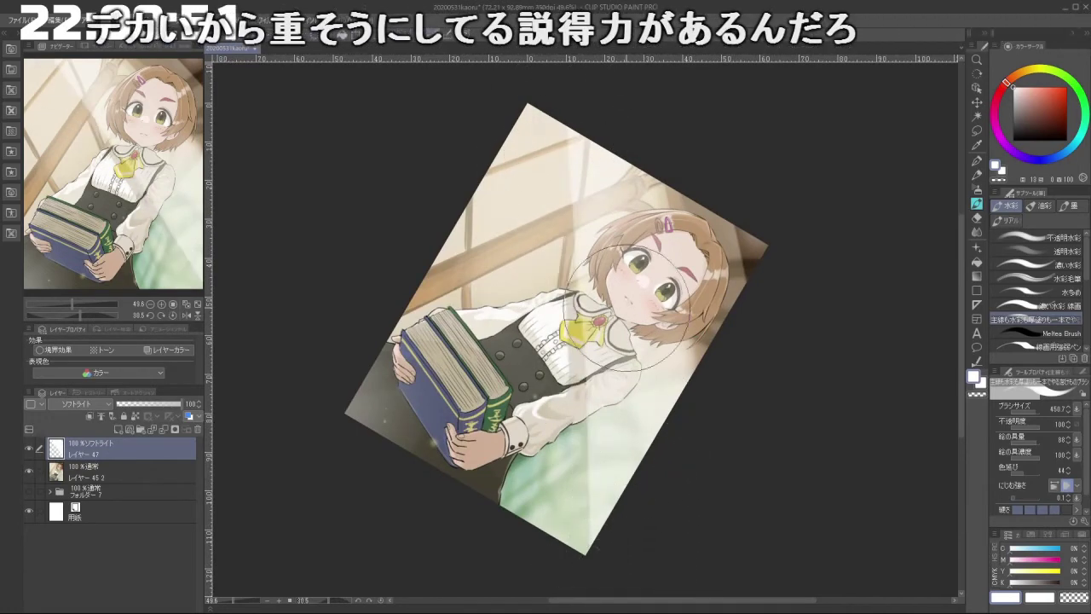
Step: Try the soft light layer レイヤー 47 at 32% opacity and delete the layer
drag(646, 579, 700, 564)
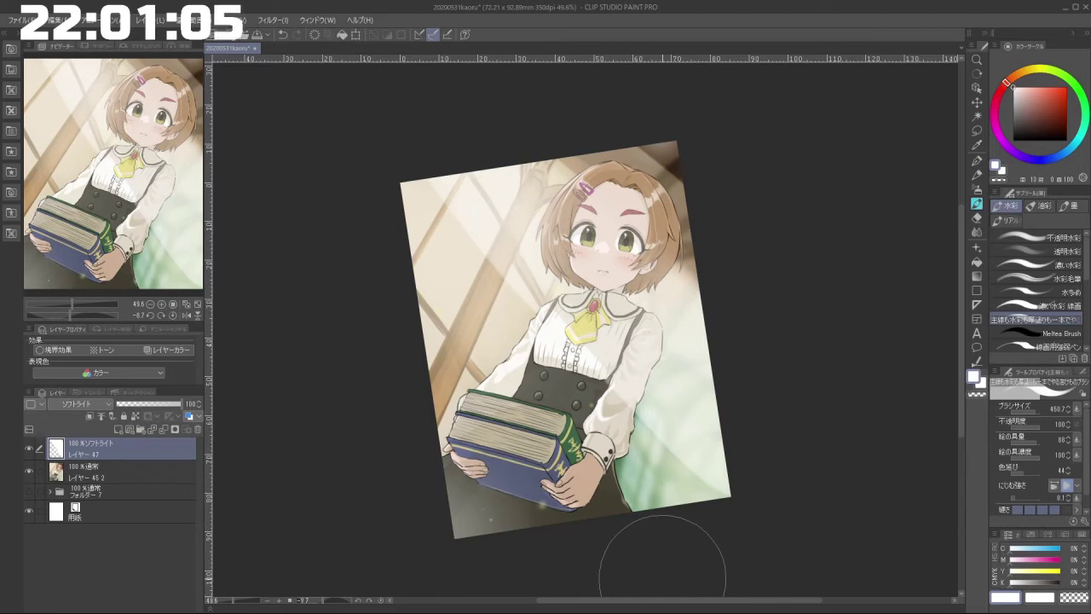
click(133, 415)
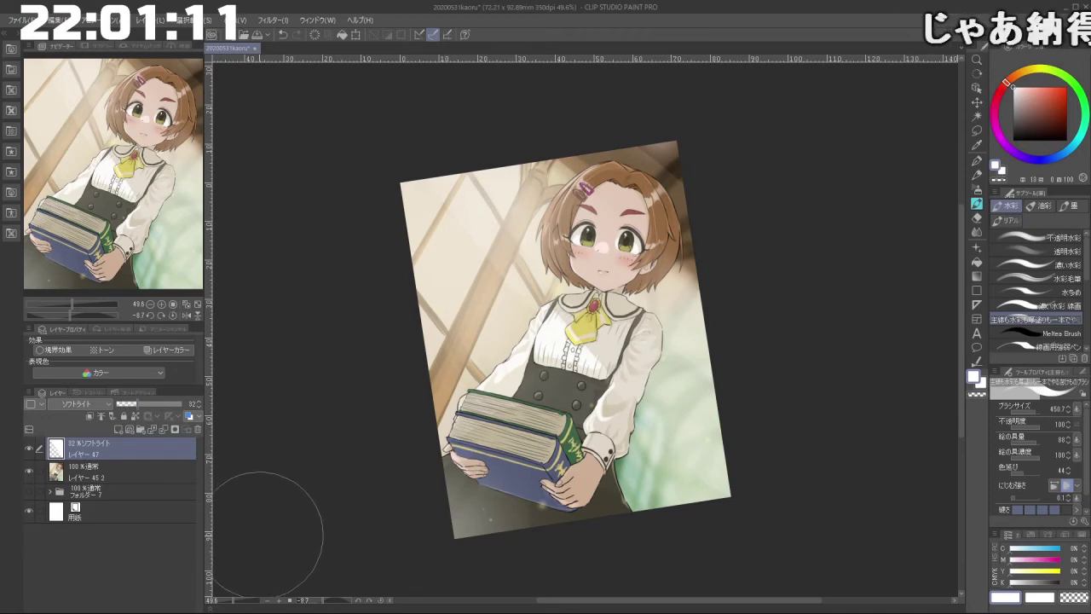
click(198, 429)
Step: Switch the drawing color to black and add a new normal raster layer above the merged copy for a signature
mouse_move(357, 512)
mouse_down()
mouse_move(699, 490)
mouse_move(711, 404)
mouse_move(486, 511)
mouse_move(765, 413)
mouse_move(682, 452)
mouse_move(657, 432)
mouse_move(709, 474)
mouse_move(731, 463)
mouse_up()
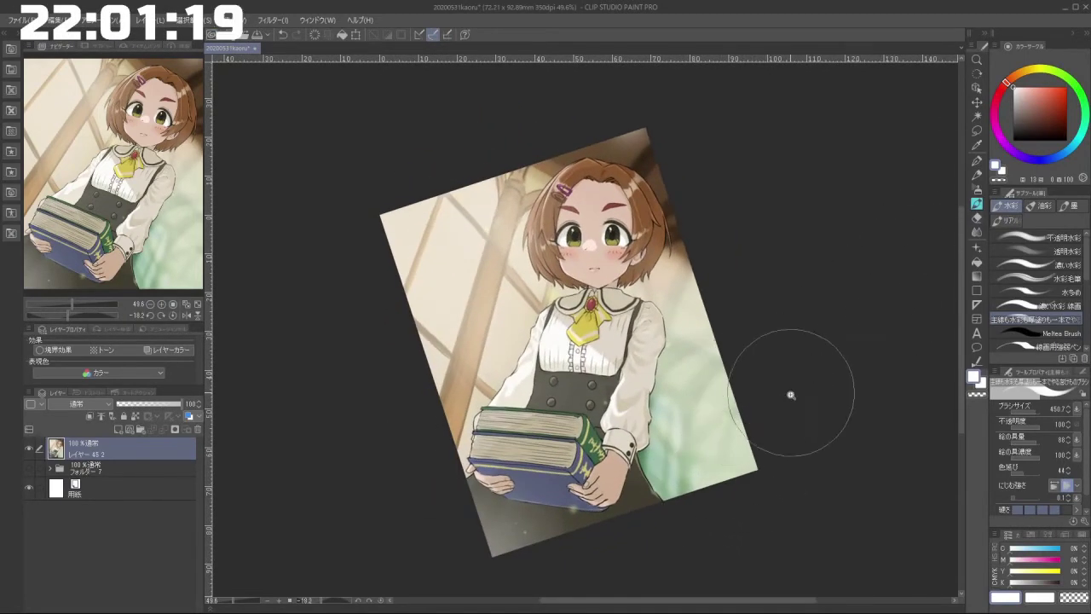
scroll(789, 388, down, 1)
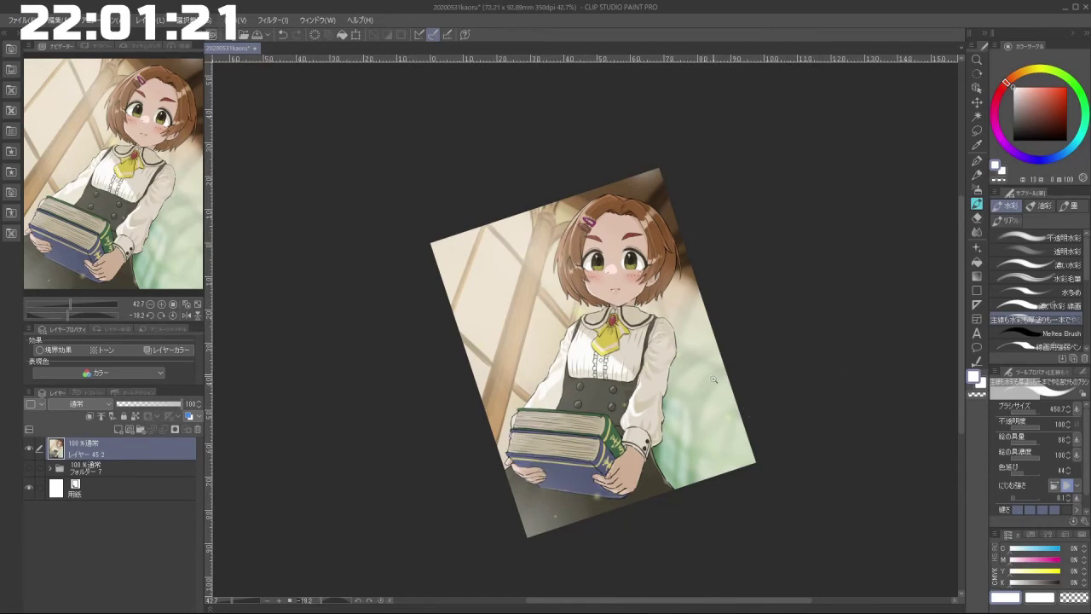
scroll(712, 396, up, 2)
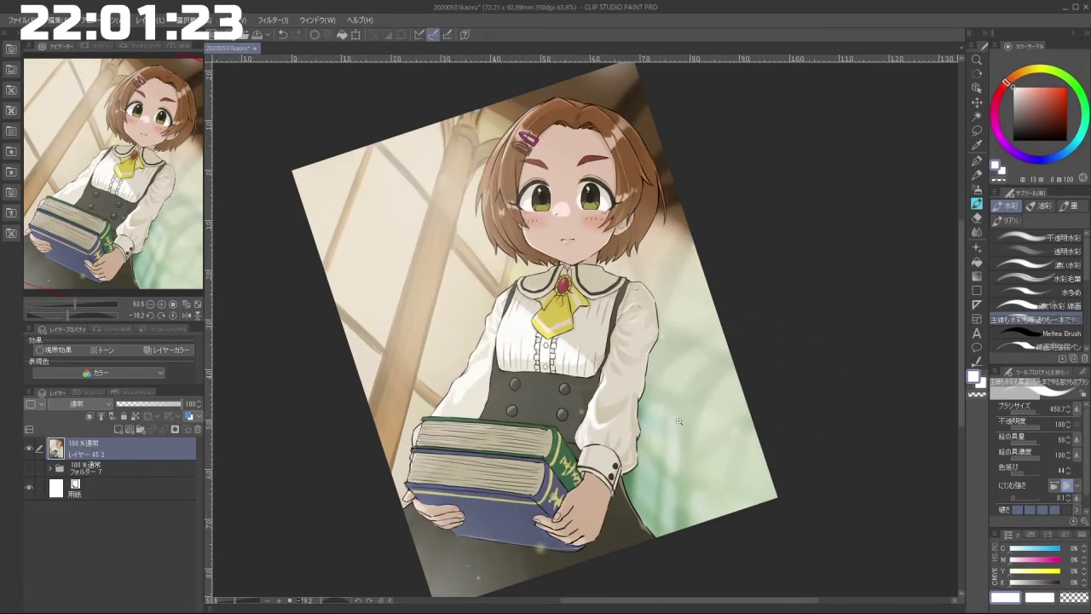
scroll(708, 401, down, 2)
key(x)
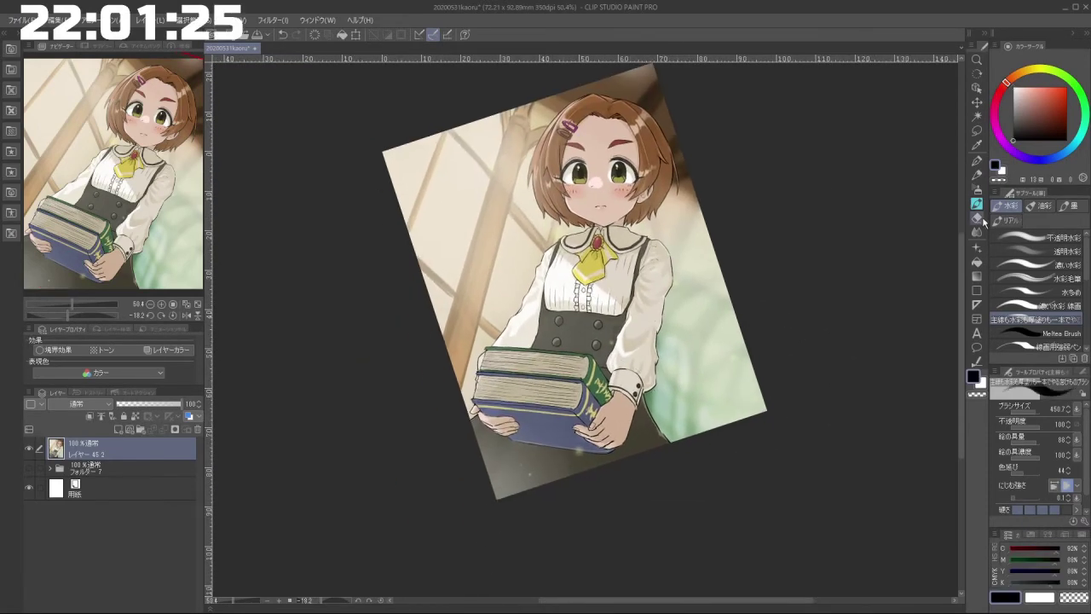
drag(791, 425, 694, 475)
scroll(654, 419, up, 8)
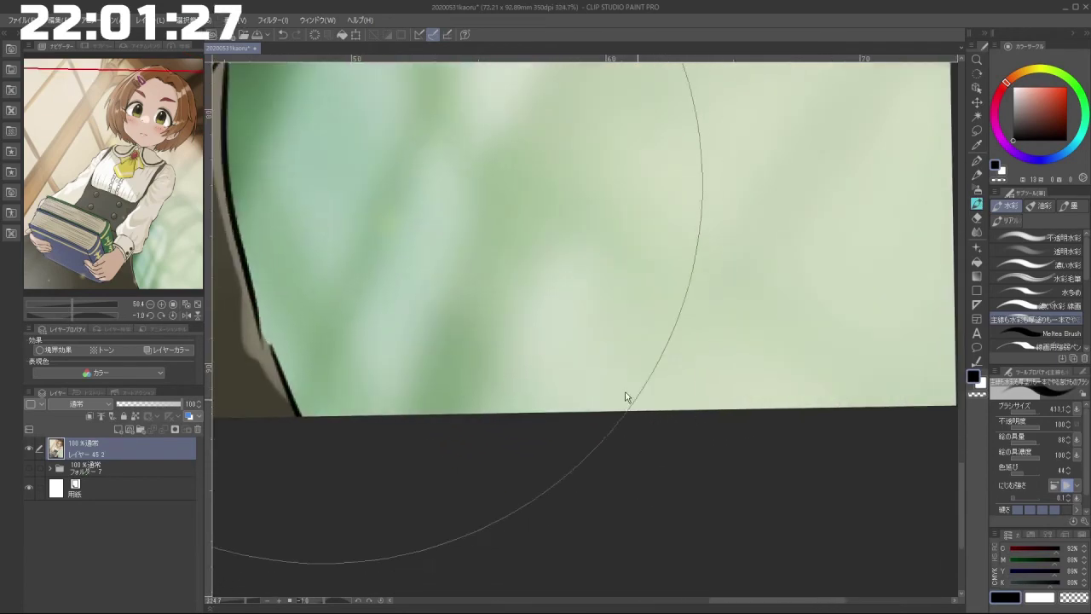
scroll(563, 451, down, 6)
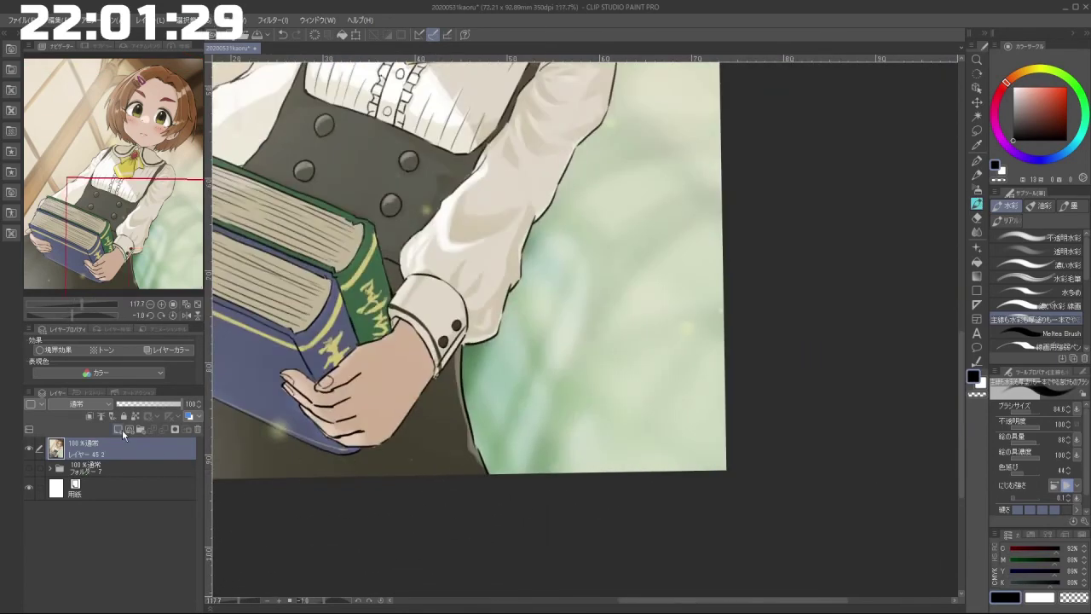
key(ctrl+shift+n)
scroll(487, 386, down, 6)
scroll(598, 471, up, 7)
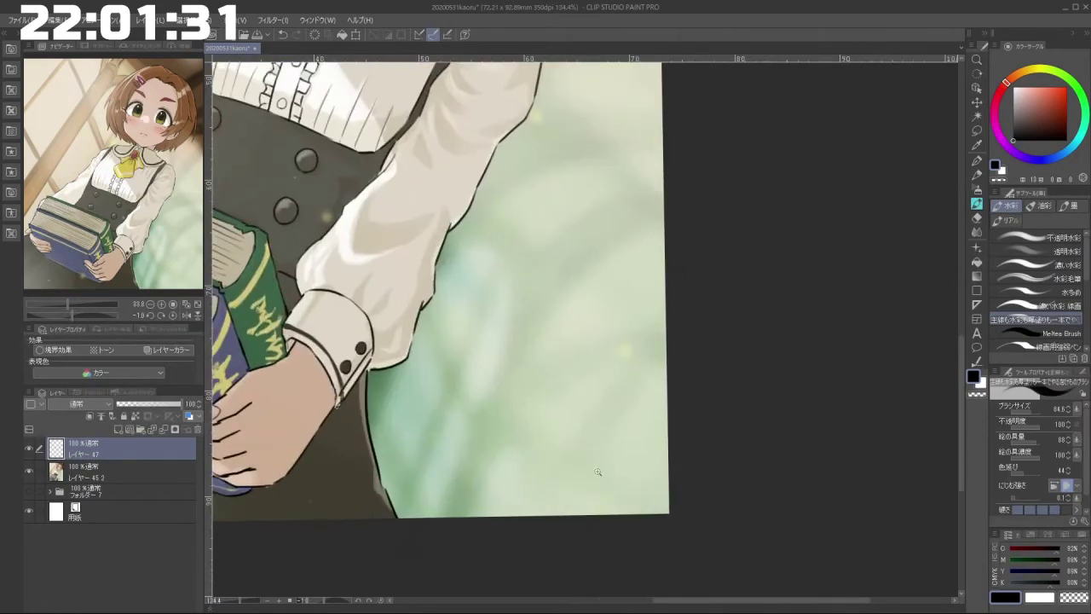
Step: Write a black handwritten signature in the bottom-right corner of the illustration's green background at brush size 3.5
mouse_move(562, 476)
mouse_down()
mouse_move(542, 441)
mouse_move(613, 453)
mouse_up()
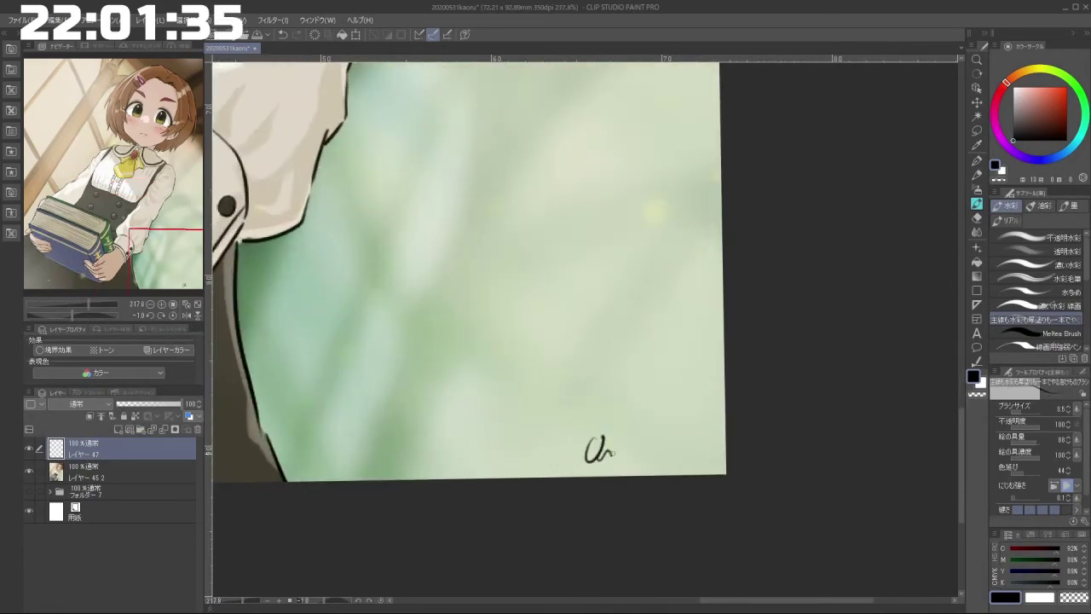
mouse_move(585, 416)
mouse_down()
mouse_move(578, 447)
mouse_move(570, 403)
mouse_move(587, 430)
mouse_move(632, 406)
mouse_move(682, 431)
mouse_up()
key(ctrl+z)
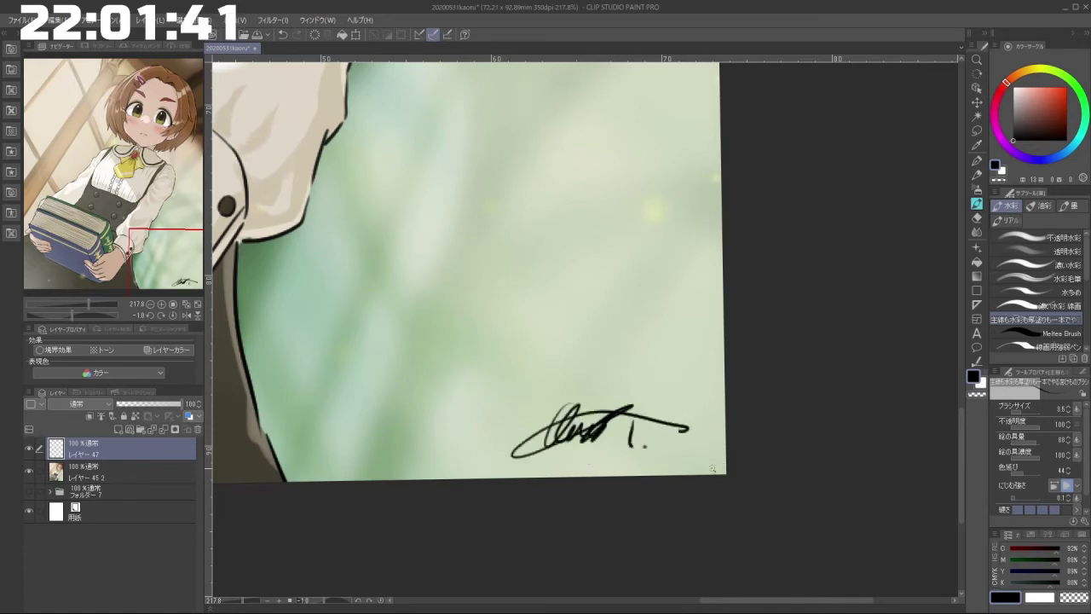
drag(614, 380, 546, 381)
drag(699, 373, 702, 393)
scroll(699, 439, up, 4)
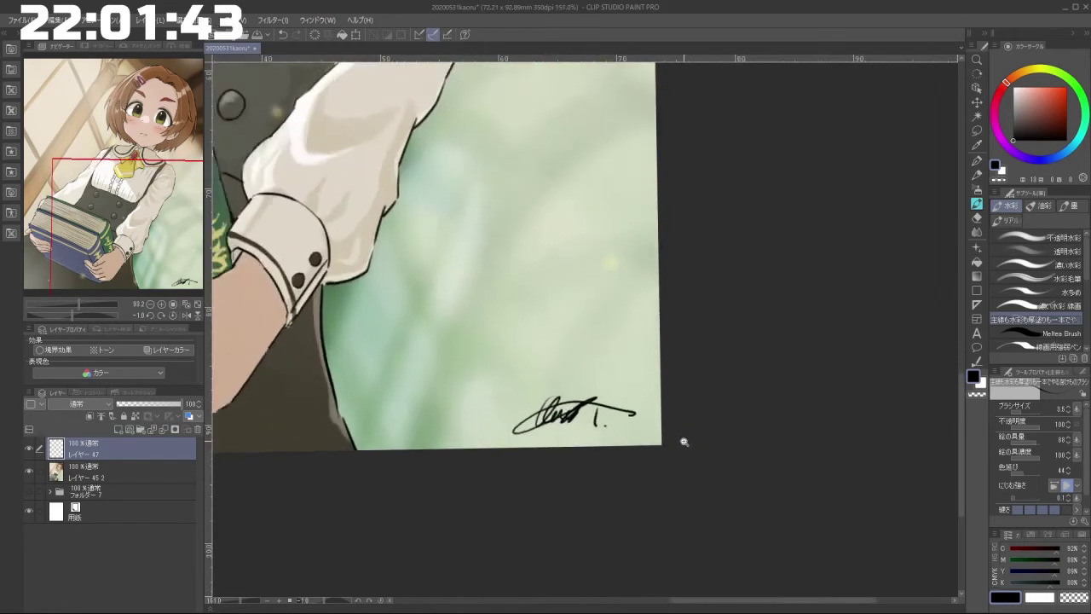
scroll(683, 456, down, 2)
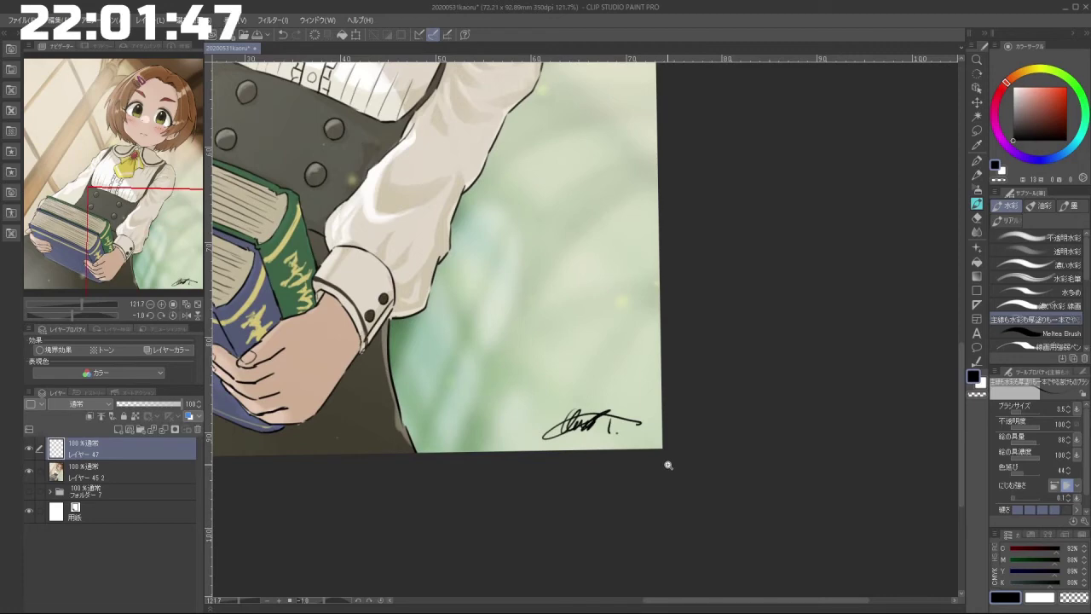
scroll(648, 451, up, 3)
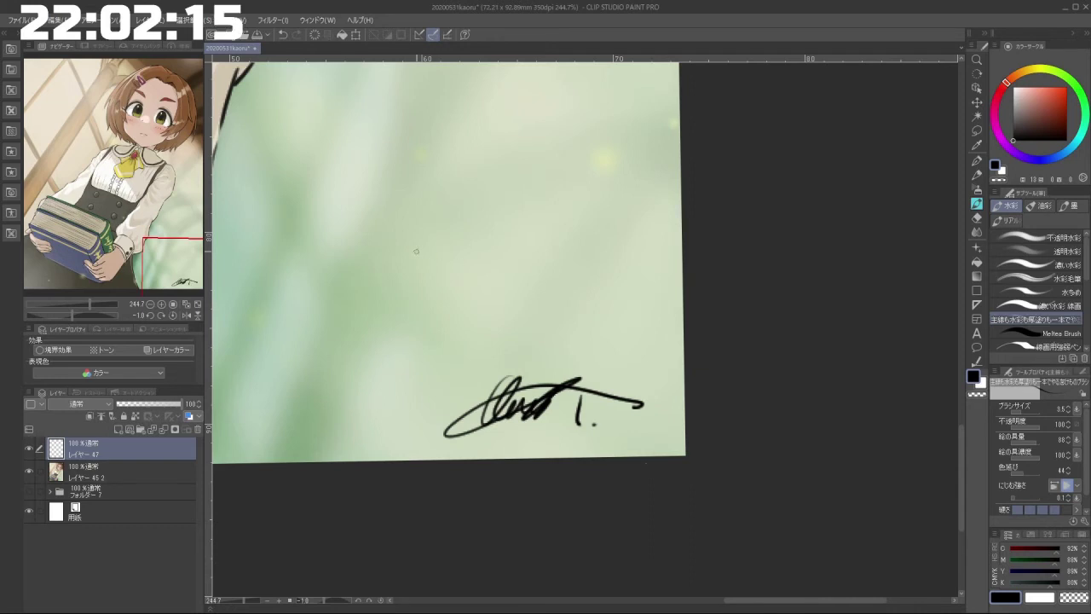
Step: Try a wavy black freehand line above the existing signature and undo it
mouse_move(396, 254)
mouse_down()
mouse_move(492, 243)
mouse_move(590, 263)
mouse_move(513, 289)
mouse_move(420, 299)
mouse_move(374, 250)
mouse_move(402, 260)
mouse_move(372, 337)
mouse_move(439, 267)
mouse_move(573, 202)
mouse_move(612, 277)
mouse_move(522, 324)
mouse_up()
key(ctrl+z)
key(ctrl+z)
mouse_move(373, 317)
mouse_down()
mouse_move(634, 216)
mouse_move(658, 264)
mouse_up()
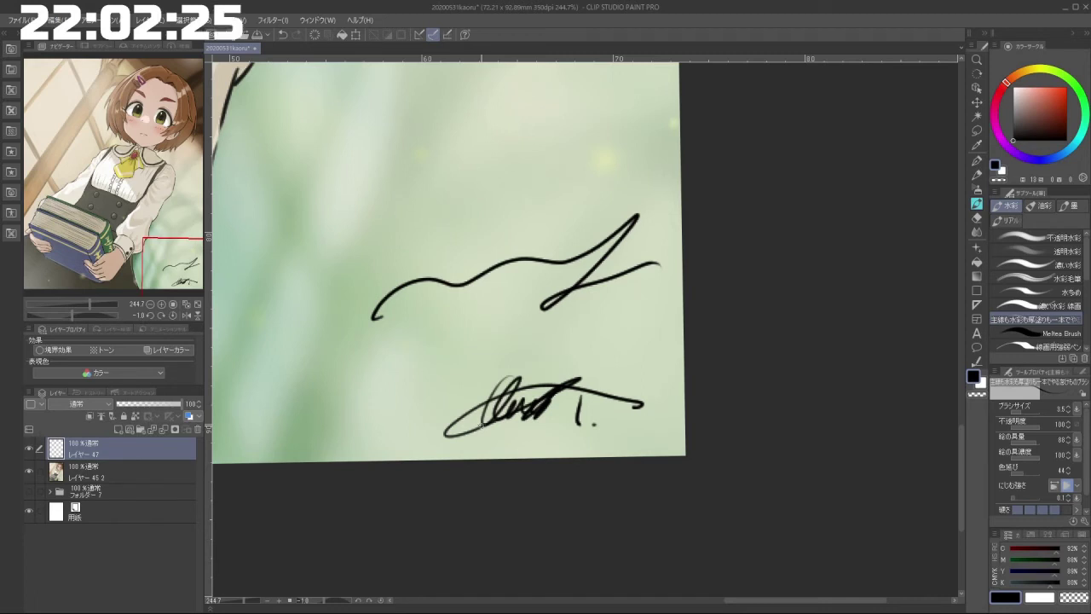
key(ctrl+z)
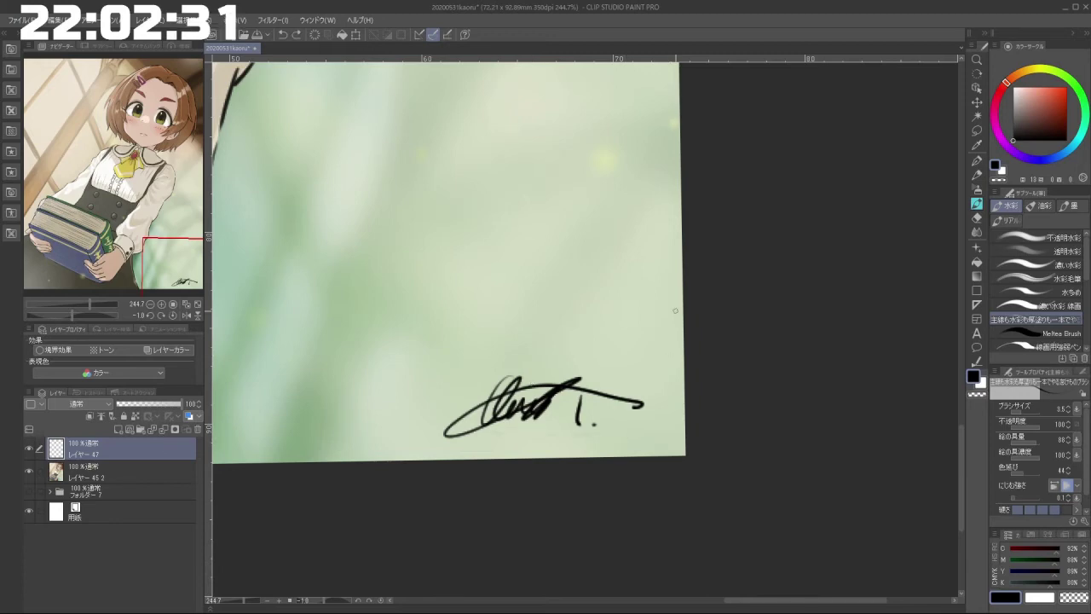
Step: Try a second black signature with a long overhead sweep reaching the canvas edge, above the first one, and undo it
mouse_move(724, 308)
mouse_down()
mouse_move(636, 367)
mouse_move(597, 375)
mouse_move(628, 385)
mouse_up()
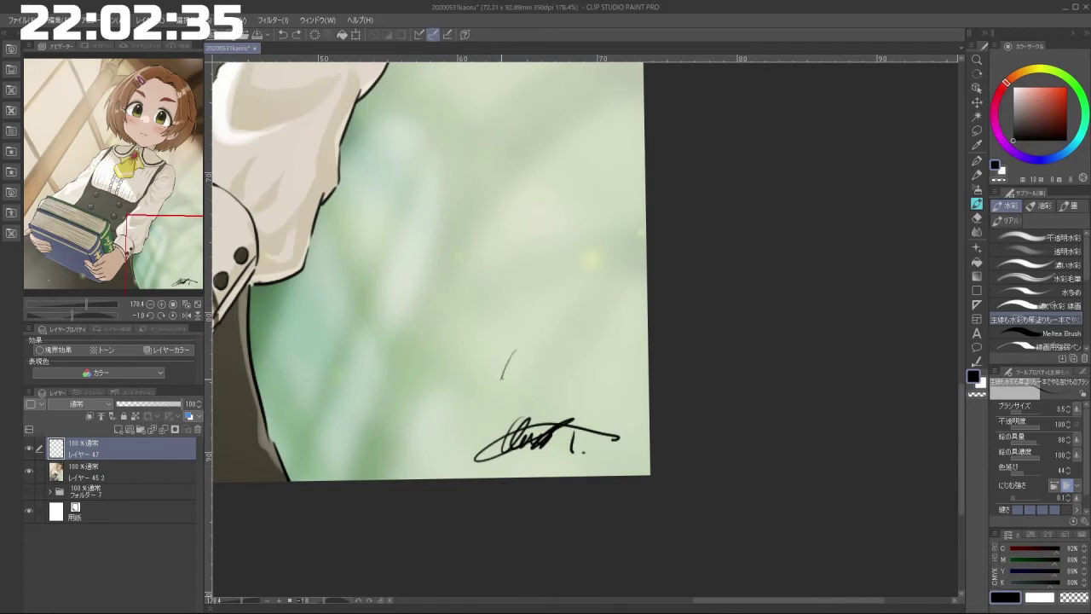
mouse_move(526, 370)
mouse_down()
mouse_move(461, 398)
mouse_move(648, 346)
mouse_up()
drag(573, 359, 569, 386)
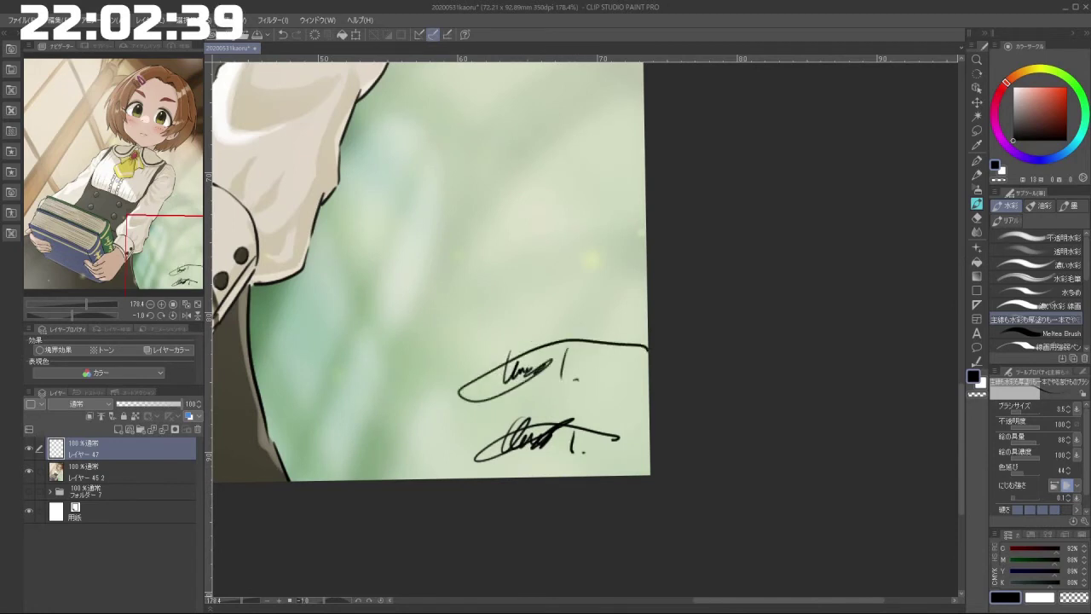
mouse_move(628, 424)
mouse_down()
mouse_move(591, 420)
mouse_move(635, 418)
mouse_up()
key(ctrl+z)
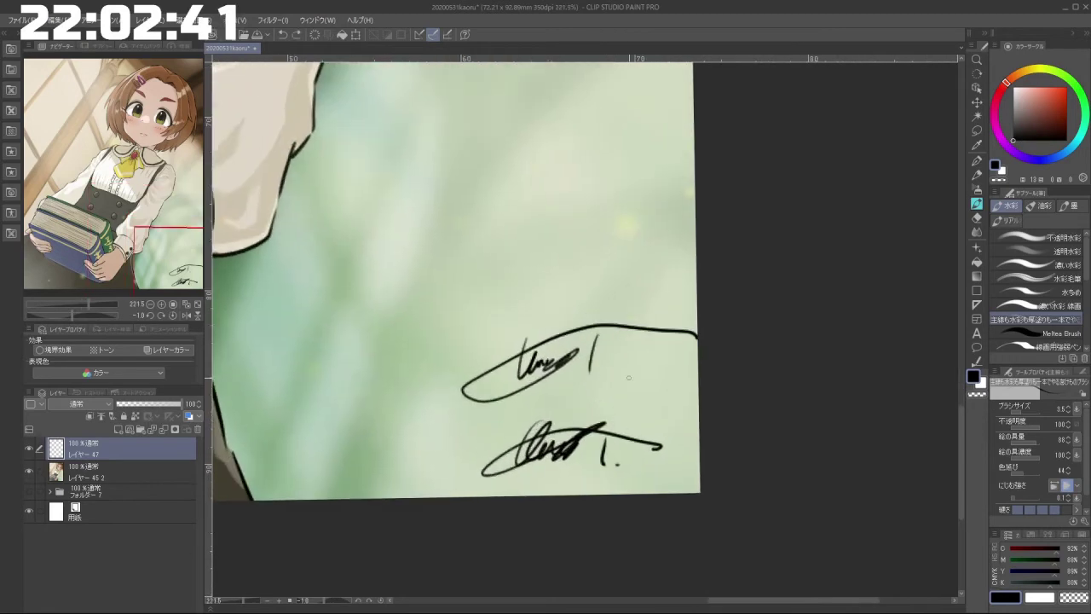
key(ctrl+z)
key(ctrl+z)
key(ctrl+z)
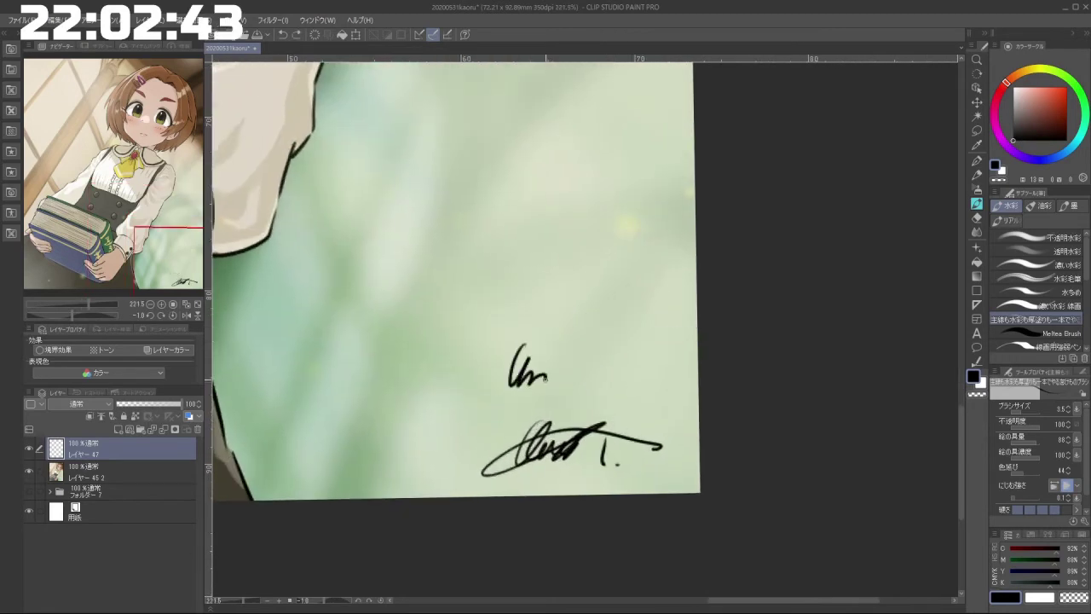
Step: Try a signature with crossing slanted strokes and a compact one inside a flat oval loop, and undo both
drag(546, 377, 588, 350)
drag(445, 380, 641, 359)
click(646, 388)
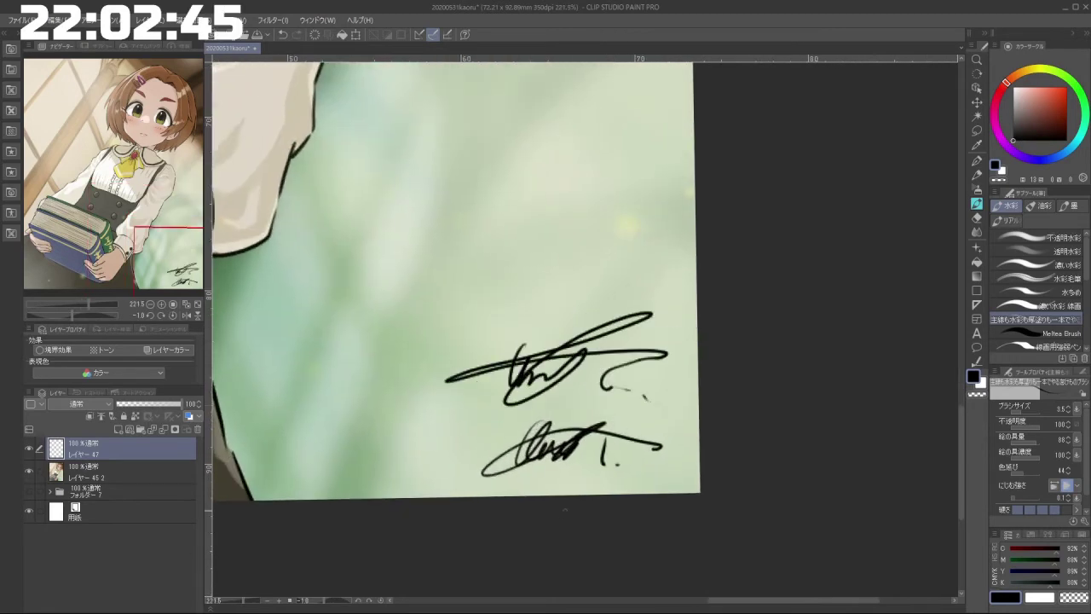
mouse_move(606, 545)
mouse_down()
mouse_move(733, 441)
mouse_move(587, 509)
mouse_move(546, 345)
mouse_move(585, 379)
mouse_move(655, 357)
mouse_up()
key(ctrl+z)
key(ctrl+z)
key(ctrl+z)
key(ctrl+z)
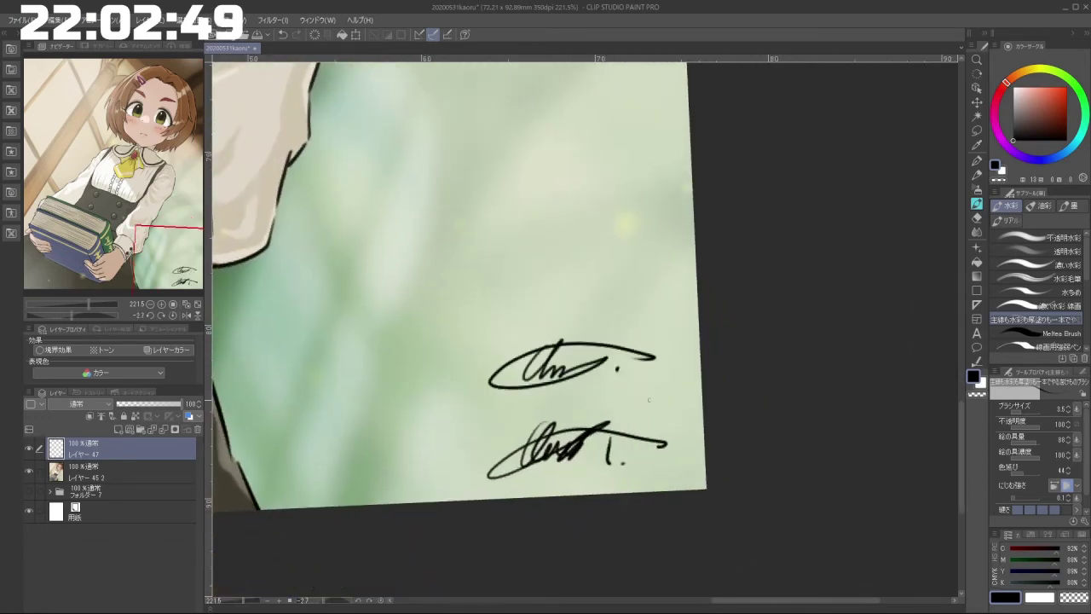
mouse_move(686, 394)
mouse_down()
mouse_move(623, 397)
mouse_move(692, 395)
mouse_up()
key(ctrl+z)
key(ctrl+z)
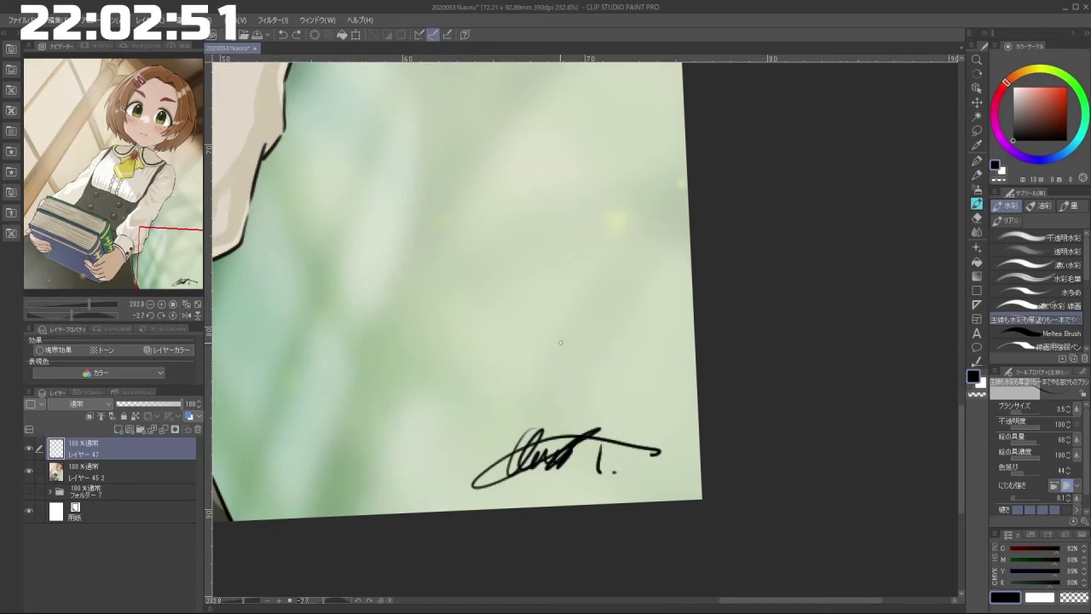
Step: Try an angular signature with two long crossing strokes above the existing one and undo it
mouse_move(544, 361)
mouse_down()
mouse_move(548, 389)
mouse_move(672, 312)
mouse_move(493, 359)
mouse_move(692, 345)
mouse_up()
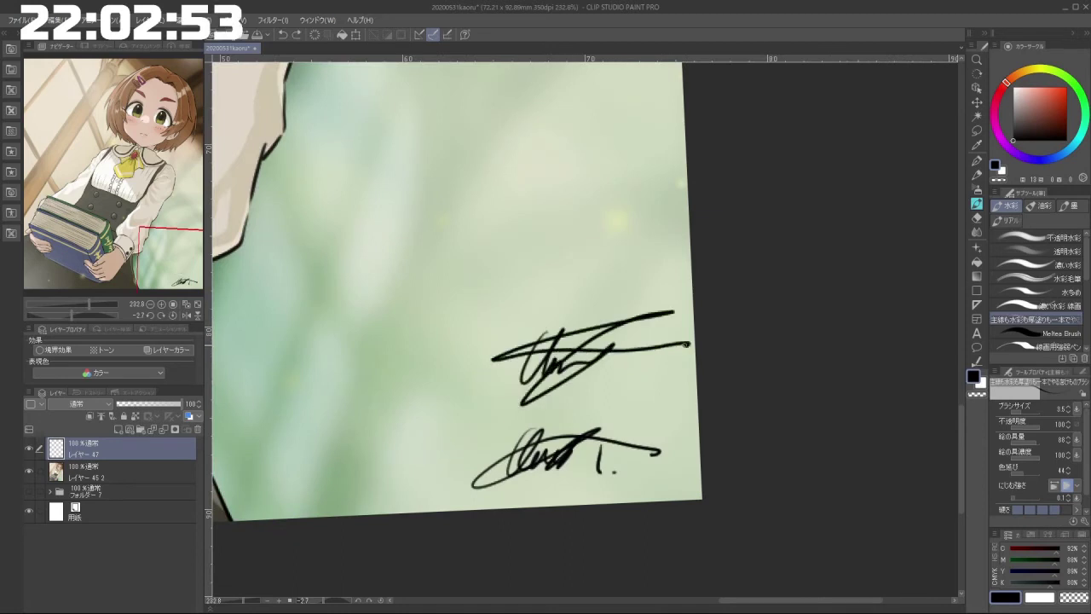
drag(605, 359, 604, 369)
key(ctrl+z)
key(ctrl+z)
Step: Try a signature with a tall upward end stroke and a rounded encircling loop above the existing one, and undo it
drag(539, 362, 613, 317)
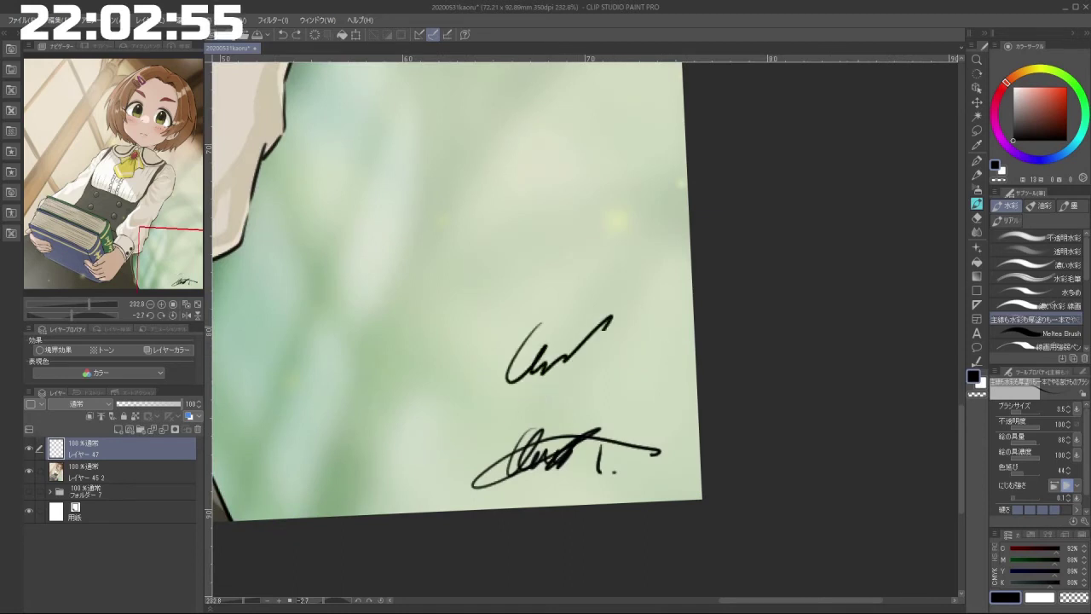
drag(545, 399, 673, 349)
click(604, 375)
drag(664, 406, 647, 405)
drag(650, 405, 619, 417)
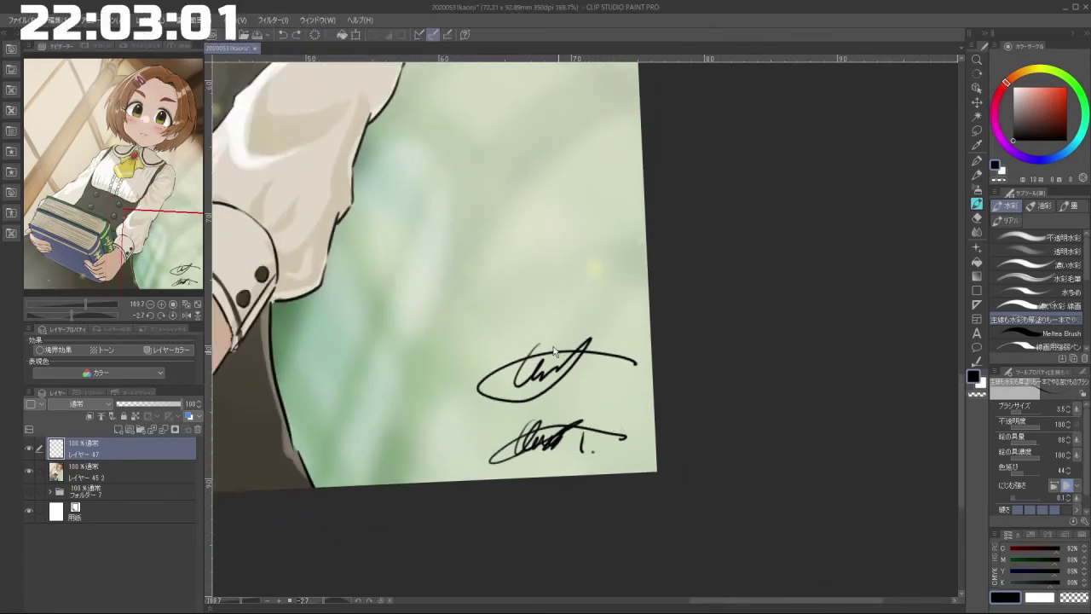
key(ctrl+z)
key(ctrl+z)
Step: Try a signature in a wide oval sweep and another with a long straight upper tail, and undo both
mouse_move(526, 340)
mouse_down()
mouse_move(510, 370)
mouse_move(533, 356)
mouse_move(551, 371)
mouse_move(611, 336)
mouse_up()
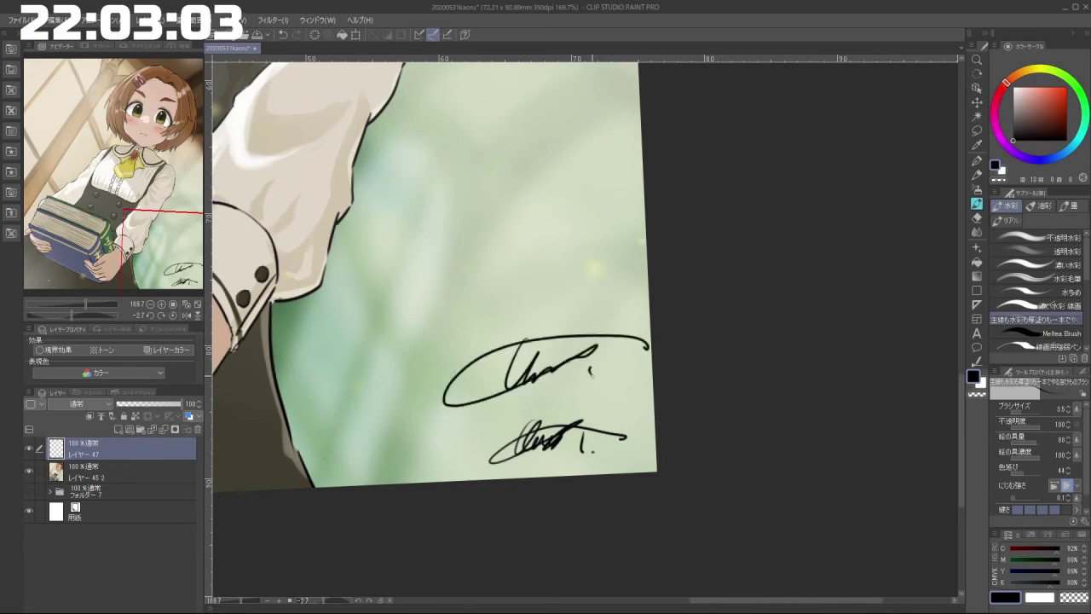
drag(670, 405, 650, 418)
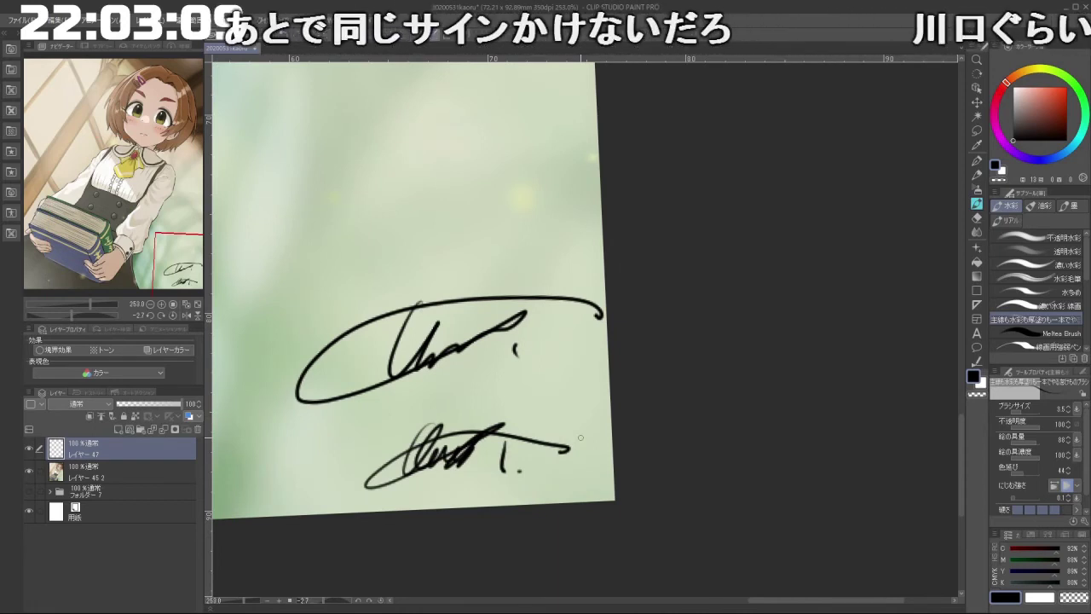
key(ctrl+z)
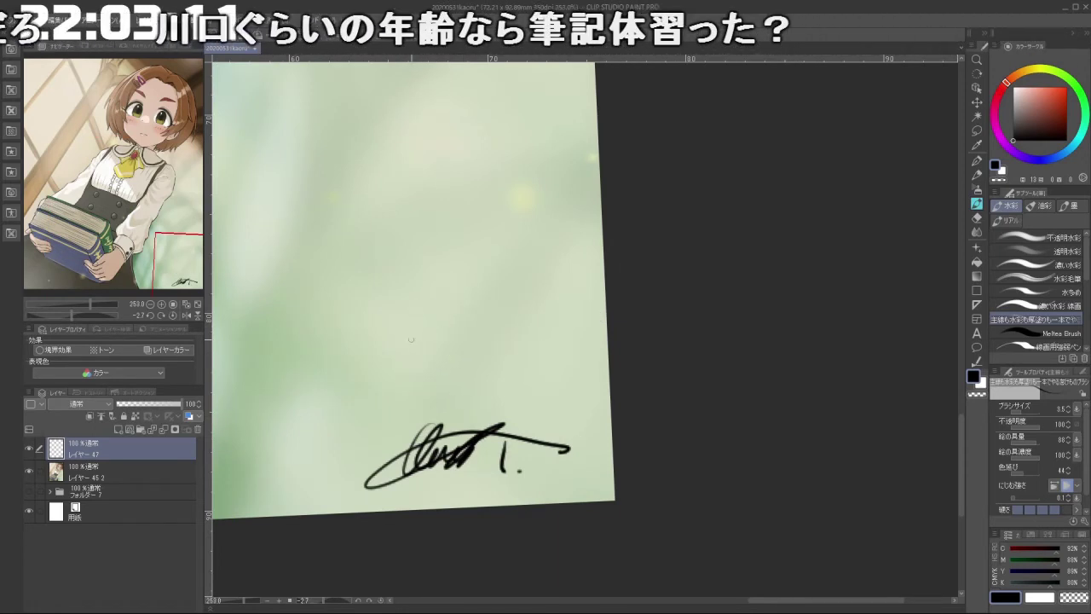
mouse_move(415, 316)
mouse_down()
mouse_move(385, 390)
mouse_move(433, 315)
mouse_move(421, 376)
mouse_move(467, 344)
mouse_move(466, 358)
mouse_move(398, 334)
mouse_move(560, 313)
mouse_up()
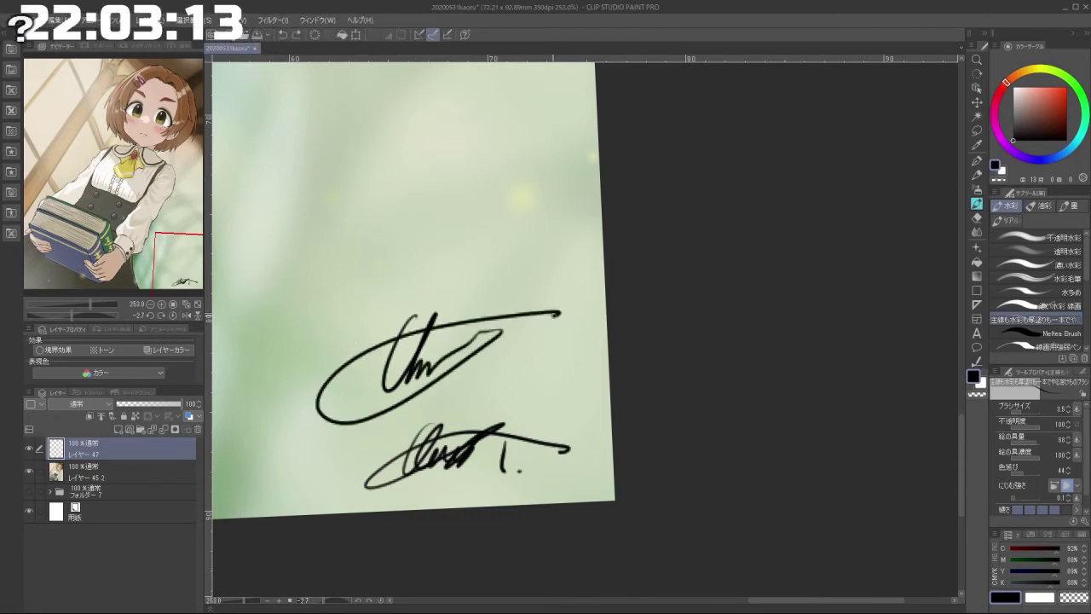
click(496, 366)
key(ctrl+z)
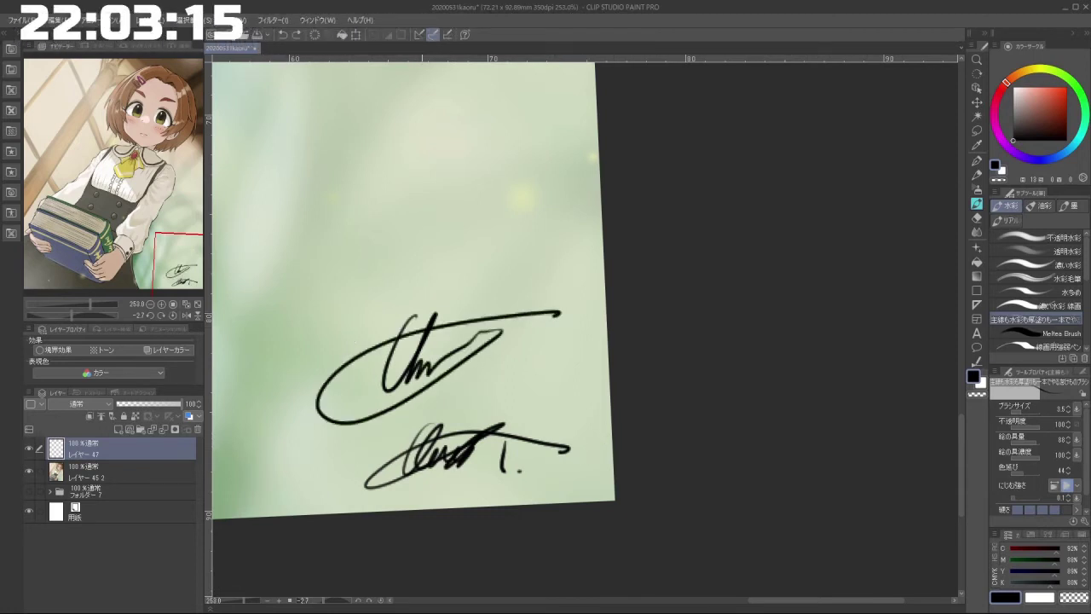
key(ctrl+z)
key(ctrl+z)
Step: Try a signature with a slanted loop, a curved upper tail and a closing dot, and undo it
mouse_move(415, 316)
mouse_down()
mouse_move(424, 368)
mouse_move(475, 339)
mouse_move(354, 360)
mouse_move(577, 321)
mouse_up()
click(504, 367)
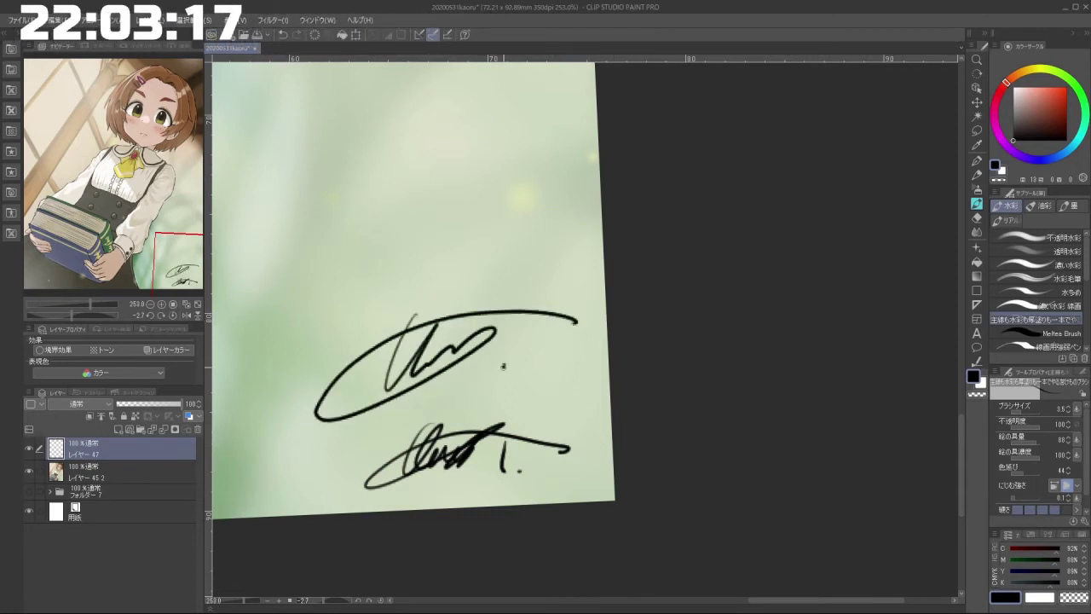
scroll(546, 416, down, 3)
scroll(528, 410, up, 3)
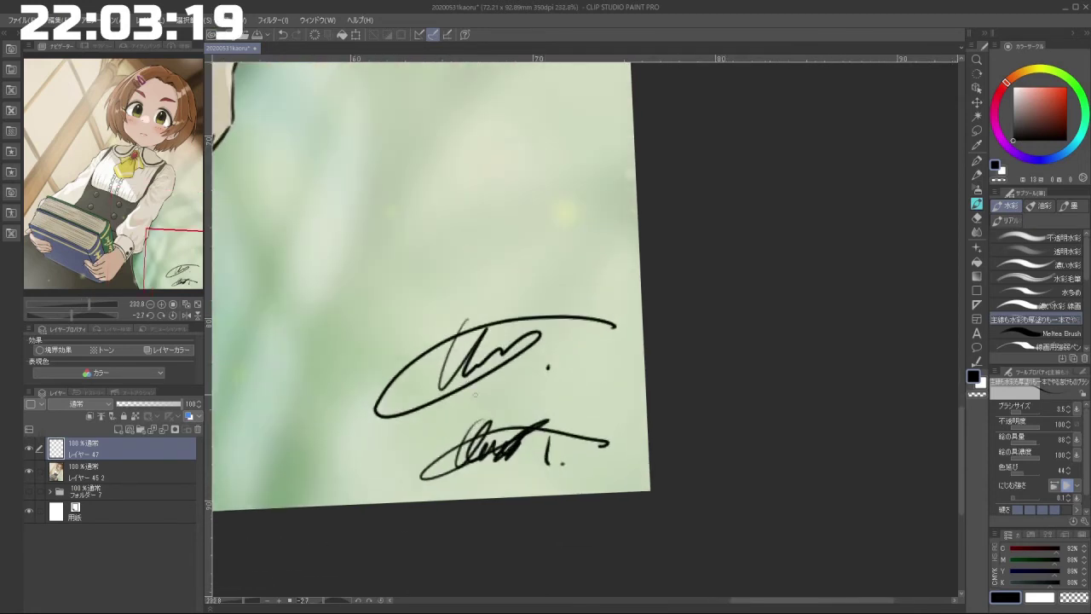
key(ctrl+z)
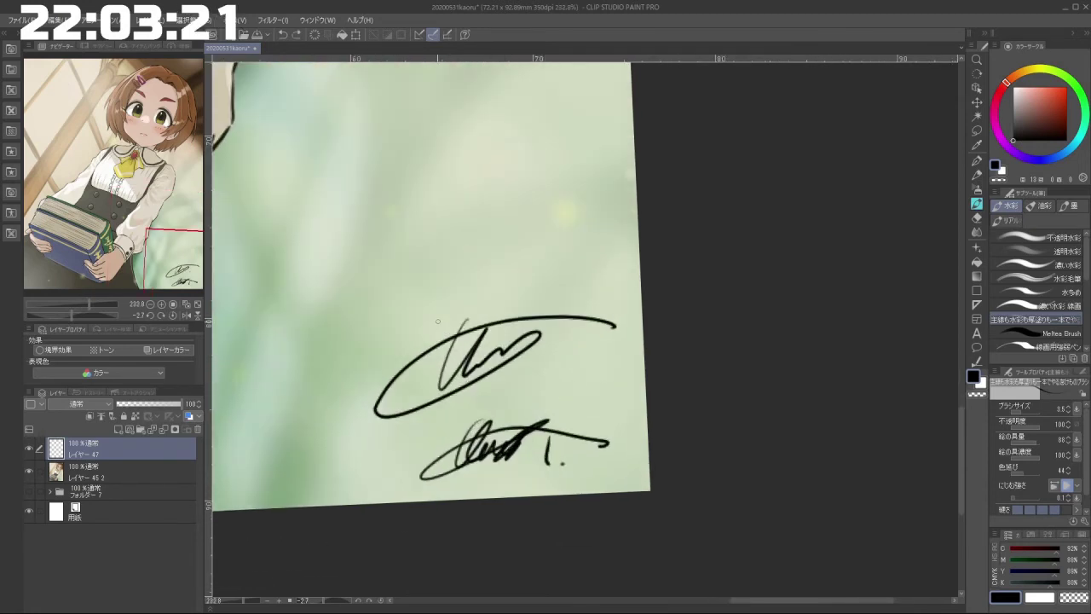
key(ctrl+z)
Step: Try two larger signatures with more legible lettering and encircling loops above the existing one, and undo both
drag(447, 309, 475, 316)
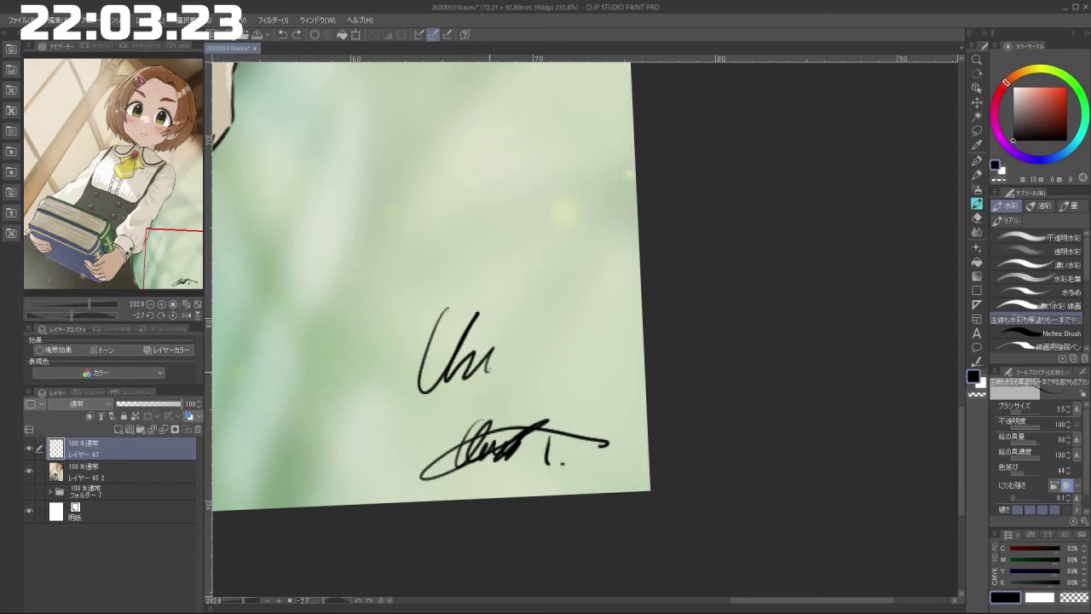
mouse_move(543, 315)
mouse_down()
mouse_move(501, 370)
mouse_move(357, 408)
mouse_move(531, 301)
mouse_move(614, 308)
mouse_up()
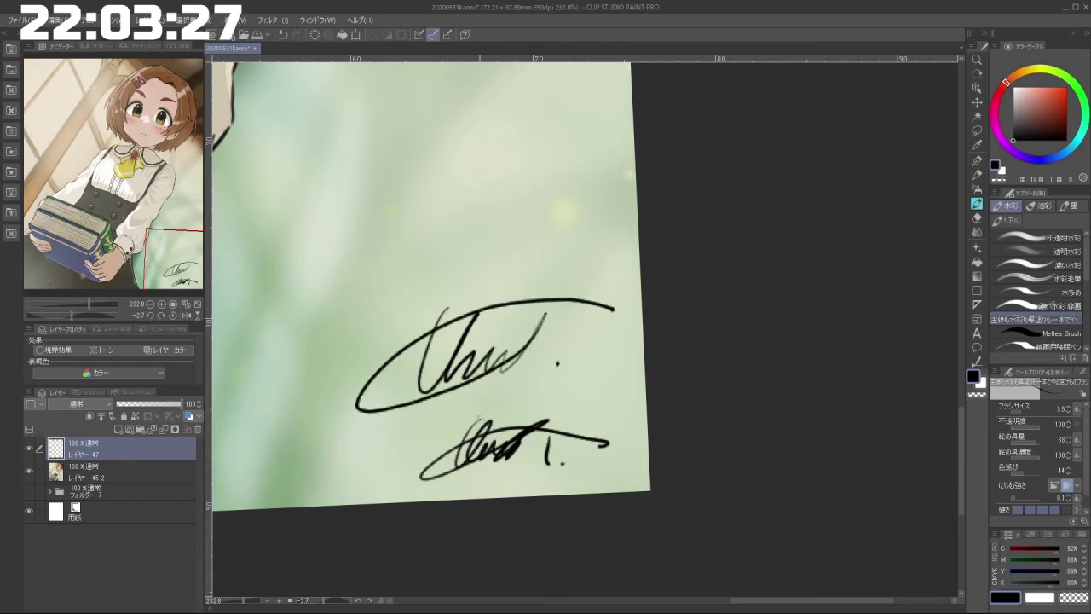
key(ctrl+z)
key(ctrl+z)
key(ctrl+z)
key(ctrl+z)
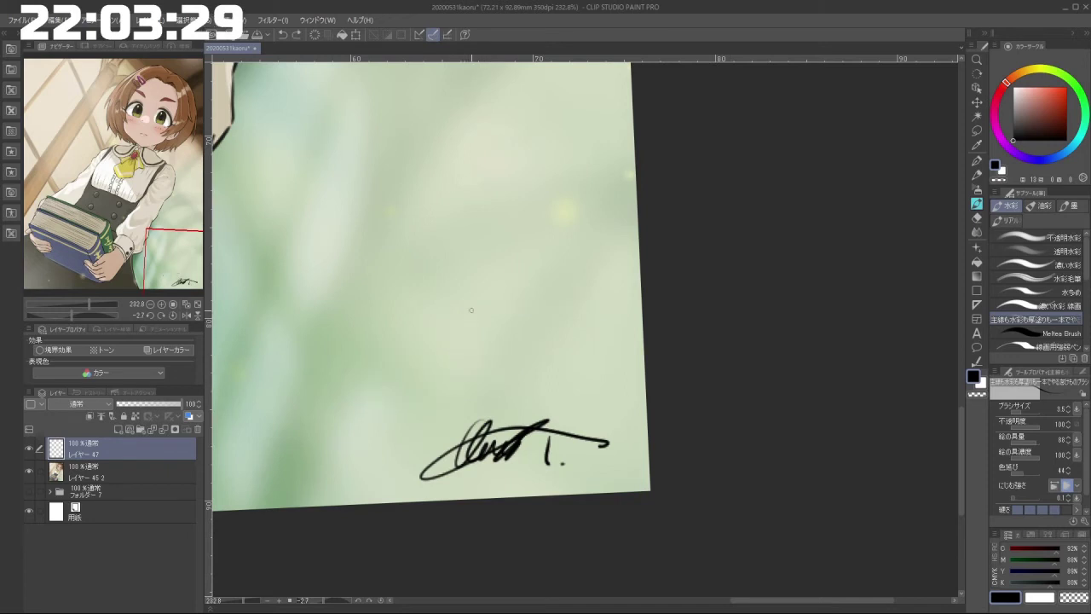
mouse_move(473, 307)
mouse_down()
mouse_move(513, 296)
mouse_move(499, 357)
mouse_move(524, 365)
mouse_move(559, 334)
mouse_move(553, 312)
mouse_move(629, 316)
mouse_up()
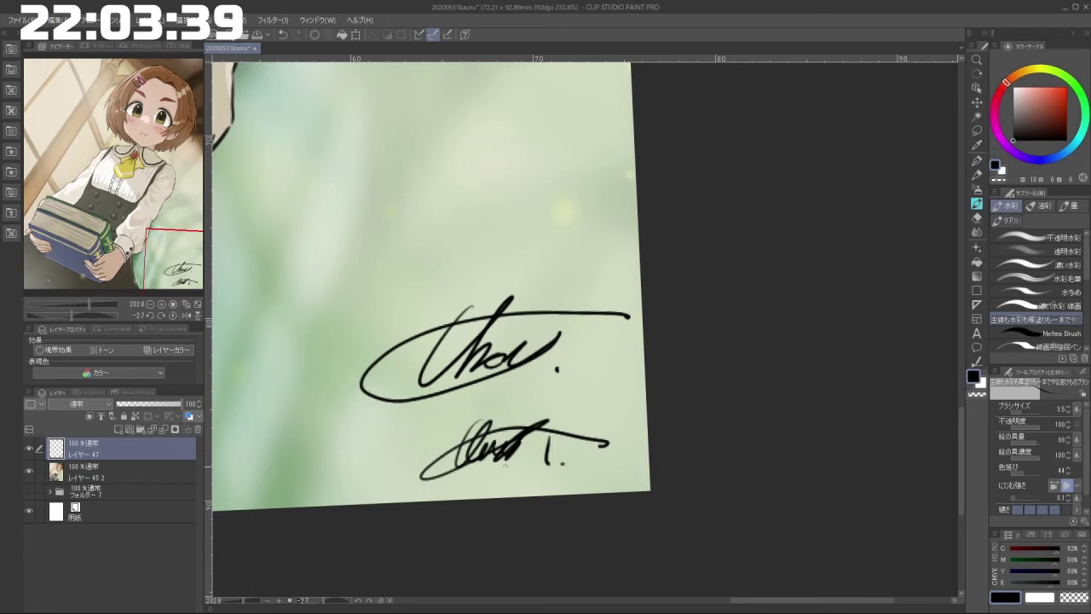
key(ctrl+z)
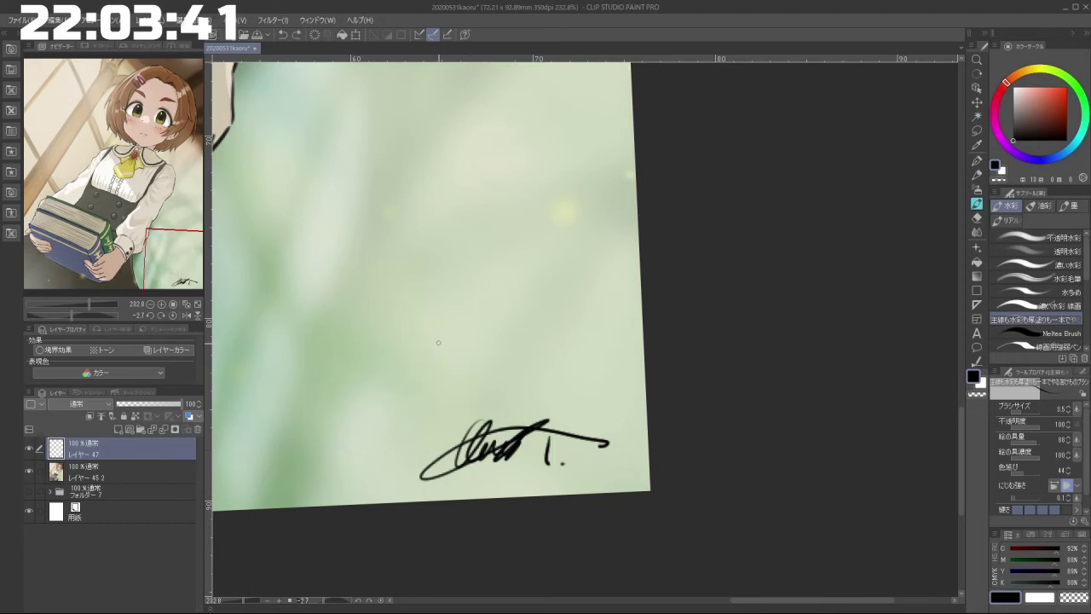
Step: Write one more looped trial signature above the first, and clear all signature strokes from レイヤー 47
mouse_move(440, 329)
mouse_down()
mouse_move(482, 346)
mouse_move(583, 320)
mouse_up()
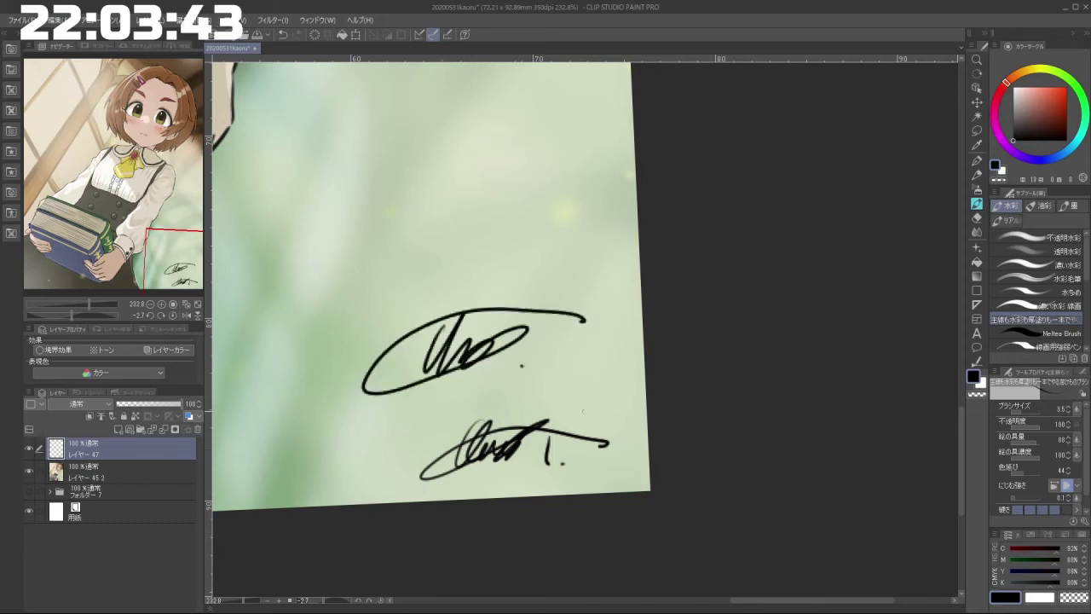
key(Delete)
key(ctrl+z)
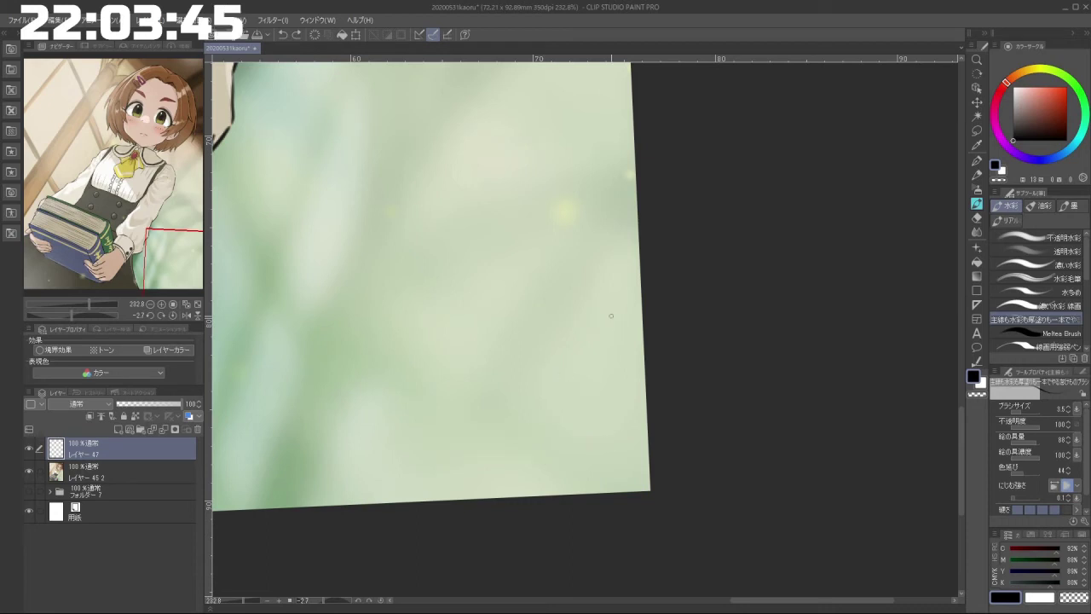
Step: Hand-letter the artist's pen name in small legible black letters in the illustration's bottom-right corner, undoing faulty strokes
mouse_move(469, 442)
mouse_down()
mouse_move(465, 467)
mouse_move(480, 471)
mouse_move(490, 442)
mouse_move(491, 473)
mouse_move(521, 463)
mouse_up()
key(ctrl+z)
key(ctrl+z)
key(ctrl+z)
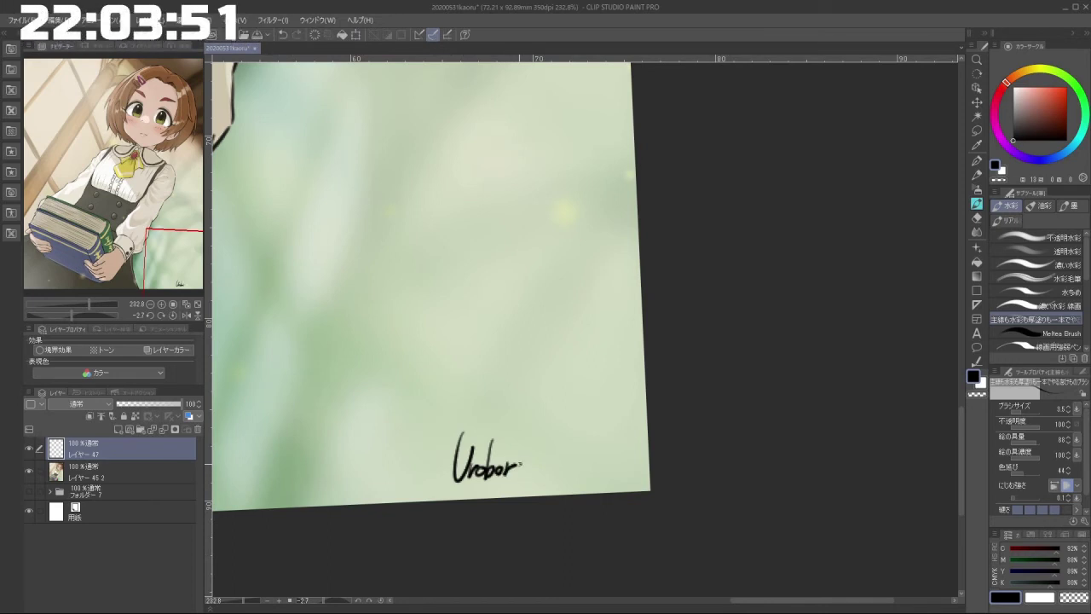
key(ctrl+z)
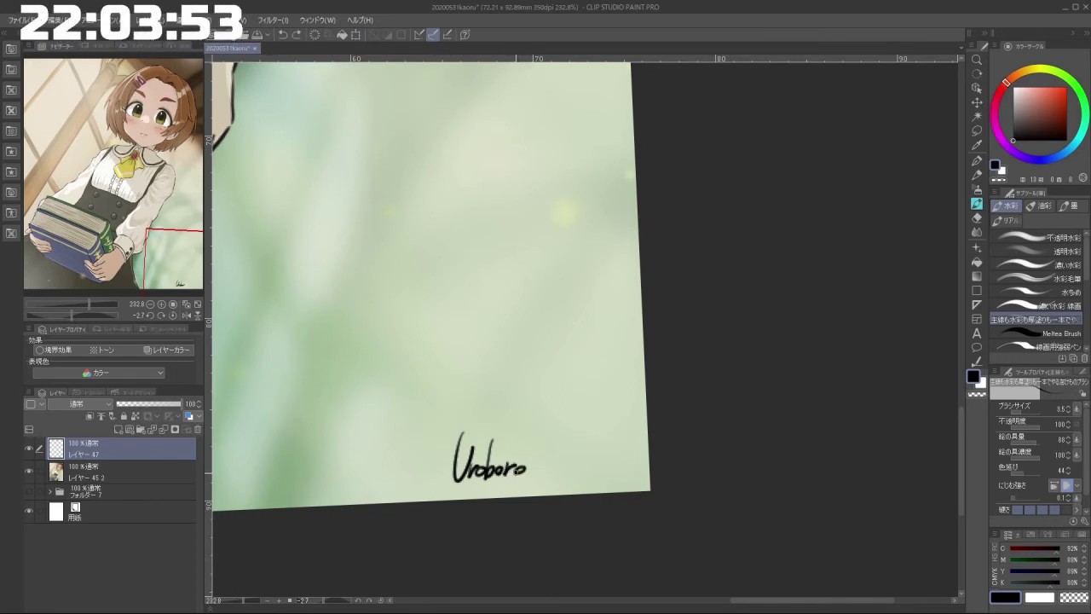
Step: Complete the signature with the final initial, a long curved bar above the lettering and a closing period
drag(428, 449, 575, 433)
key(ctrl+z)
key(ctrl+z)
mouse_move(467, 445)
mouse_down()
mouse_move(437, 438)
mouse_move(589, 431)
mouse_up()
click(564, 469)
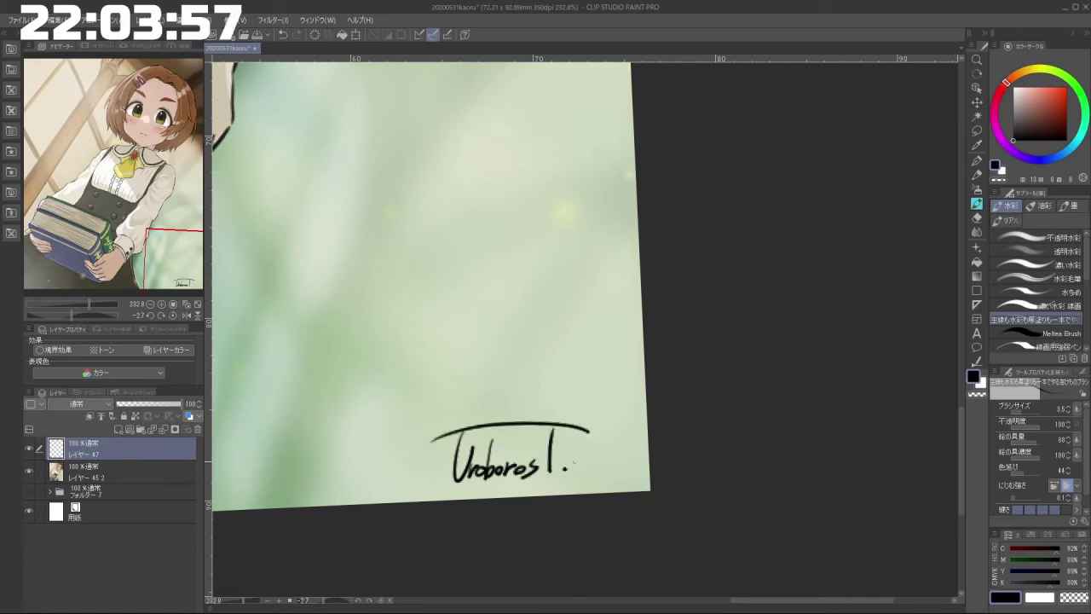
Step: Move the signature on レイヤー 47 slightly closer to the illustration's bottom-right corner
drag(652, 457, 574, 386)
scroll(595, 380, down, 2)
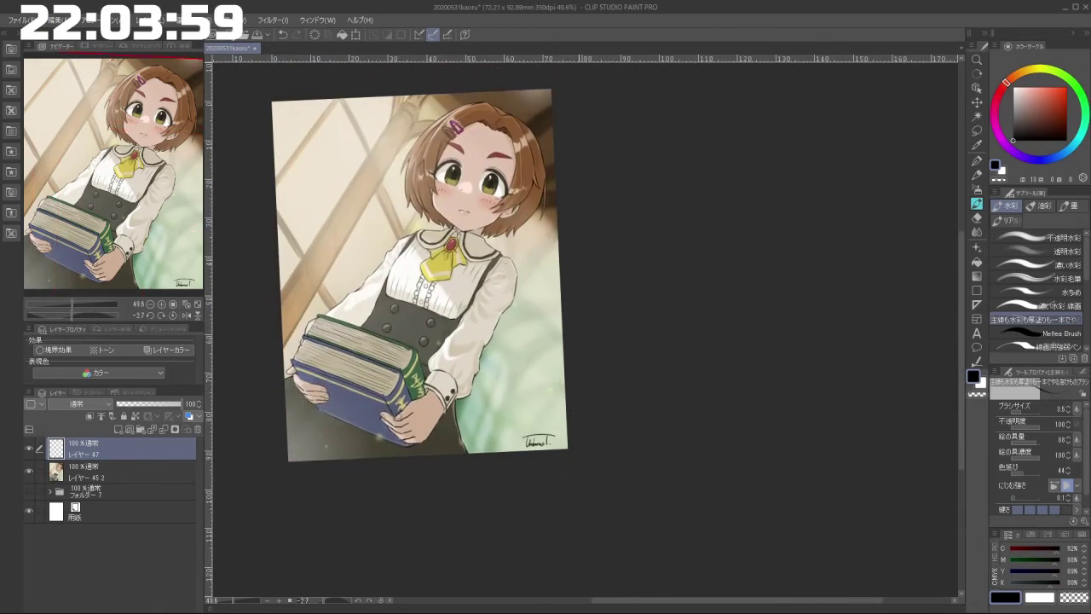
drag(453, 493, 558, 526)
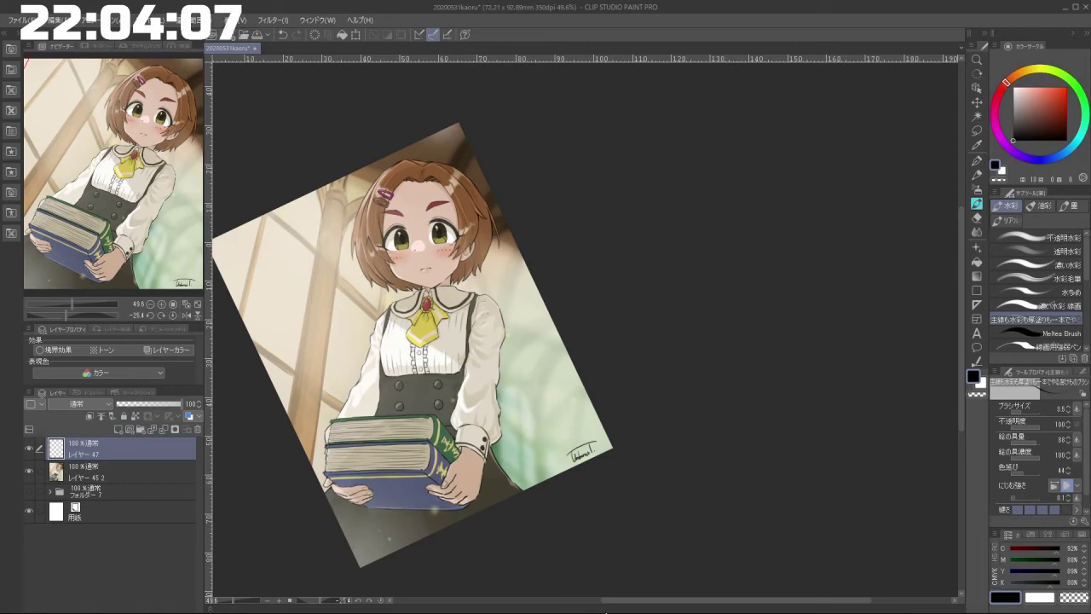
drag(801, 362, 786, 429)
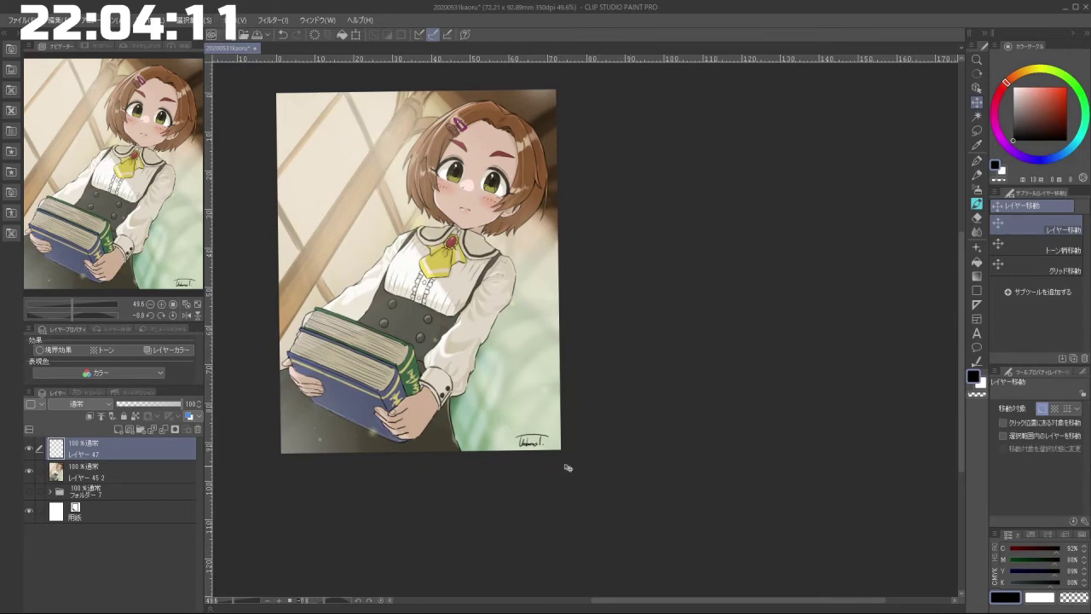
drag(643, 481, 653, 464)
drag(571, 432, 640, 456)
drag(527, 407, 553, 411)
scroll(616, 408, down, 6)
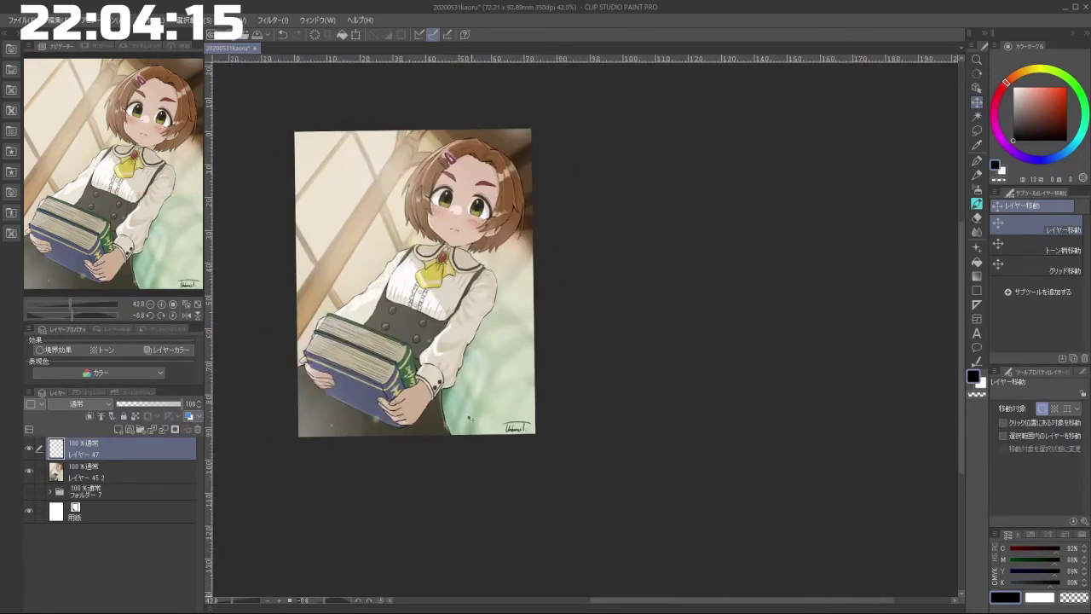
drag(388, 482, 505, 463)
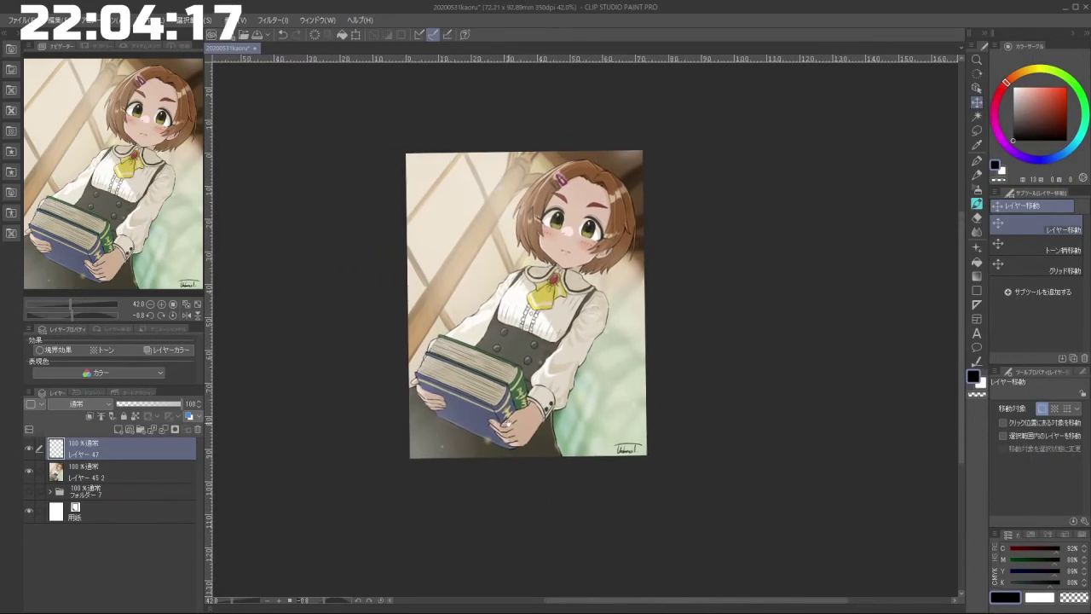
Step: Move the signature on レイヤー 47 from the illustration's bottom-right corner up to its top-right corner
drag(642, 450, 640, 162)
drag(665, 303, 651, 396)
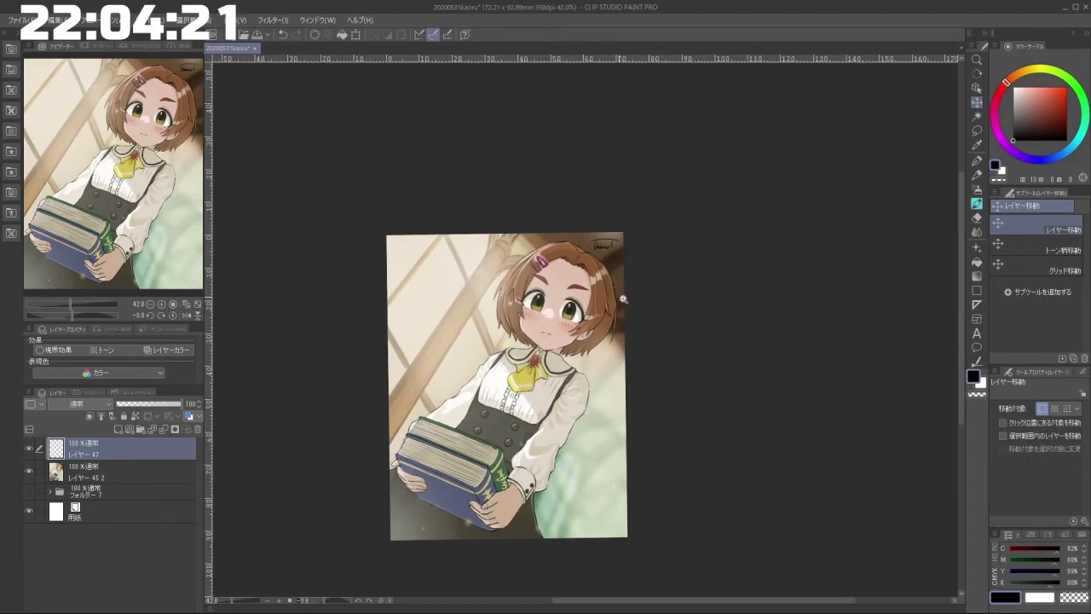
drag(622, 301, 656, 311)
drag(612, 372, 746, 340)
drag(699, 365, 677, 365)
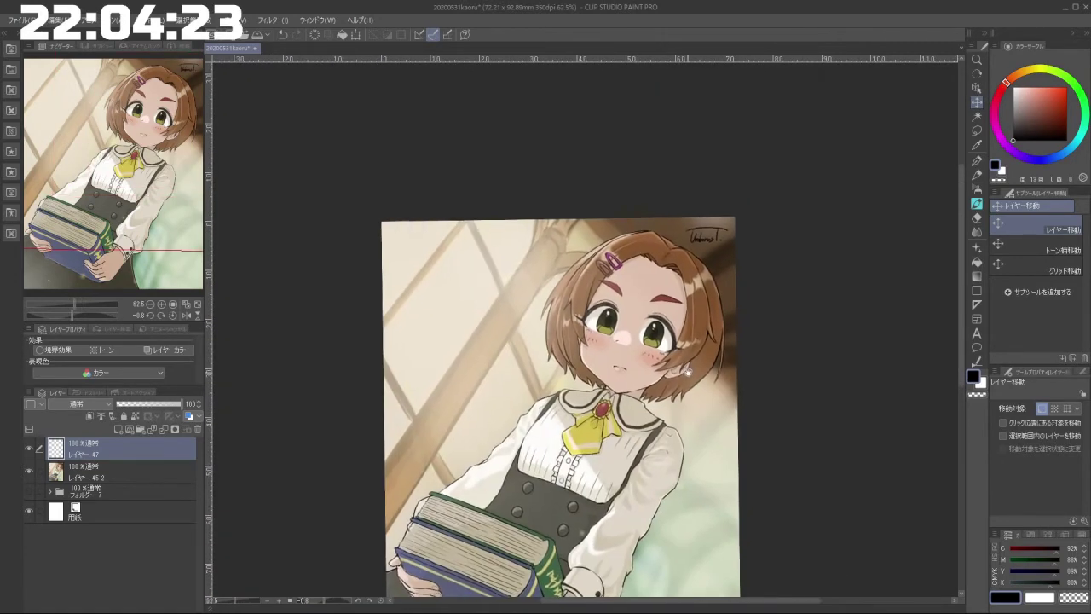
drag(719, 480, 702, 327)
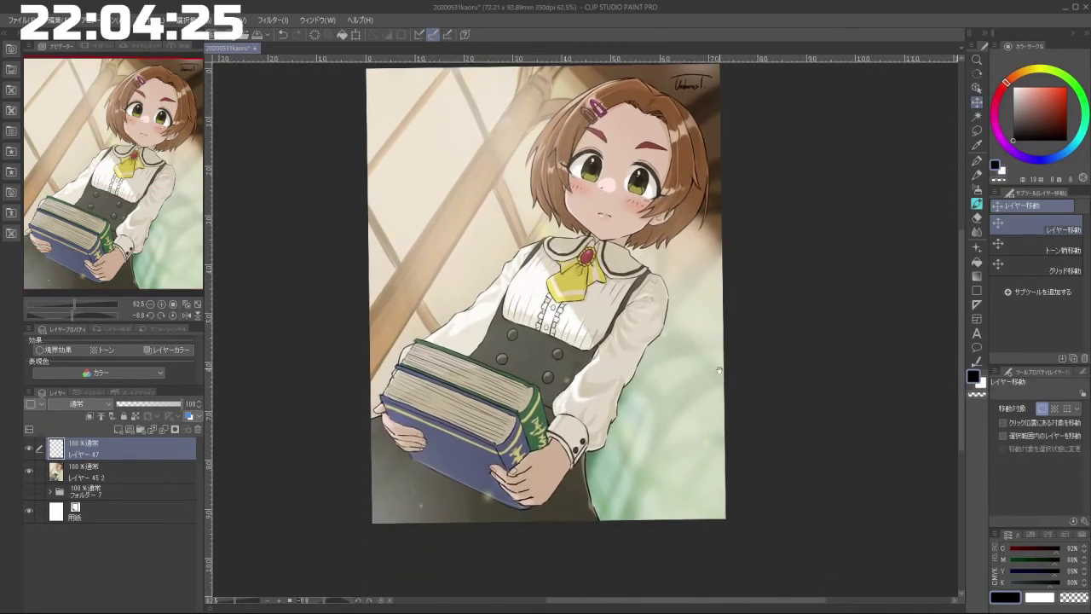
drag(760, 422, 749, 454)
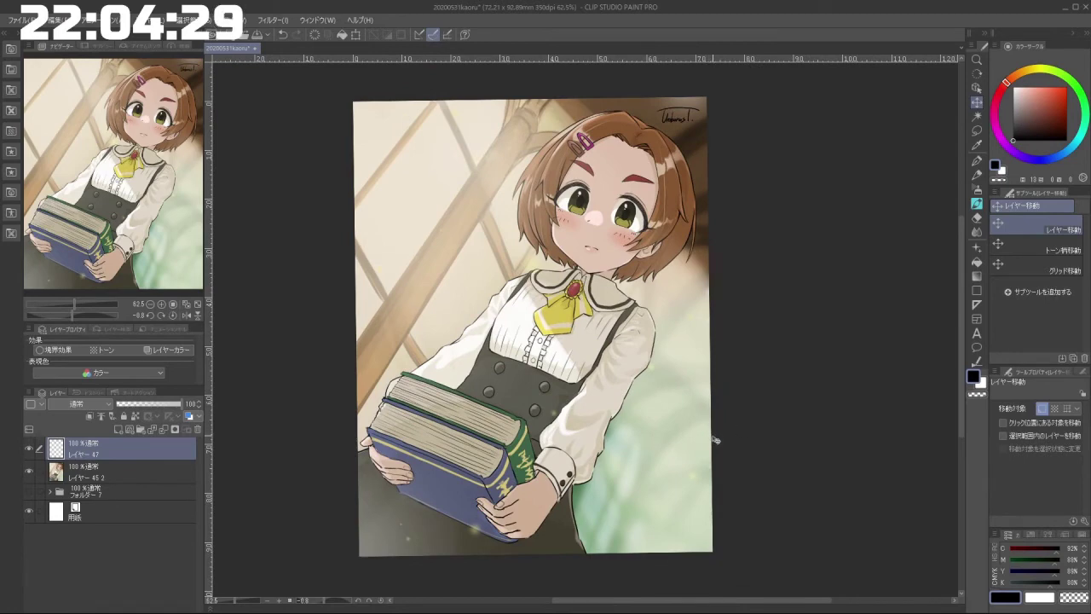
Step: Examine the illustration at several magnifications, checking details and how the relocated signature sits in the whole composition
scroll(573, 370, up, 5)
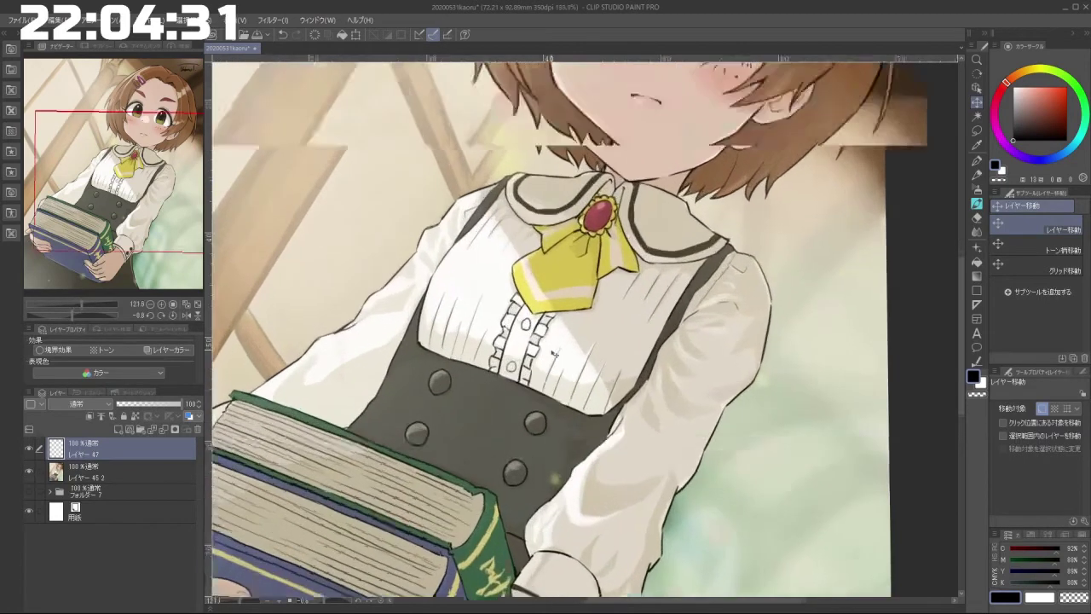
scroll(553, 356, down, 4)
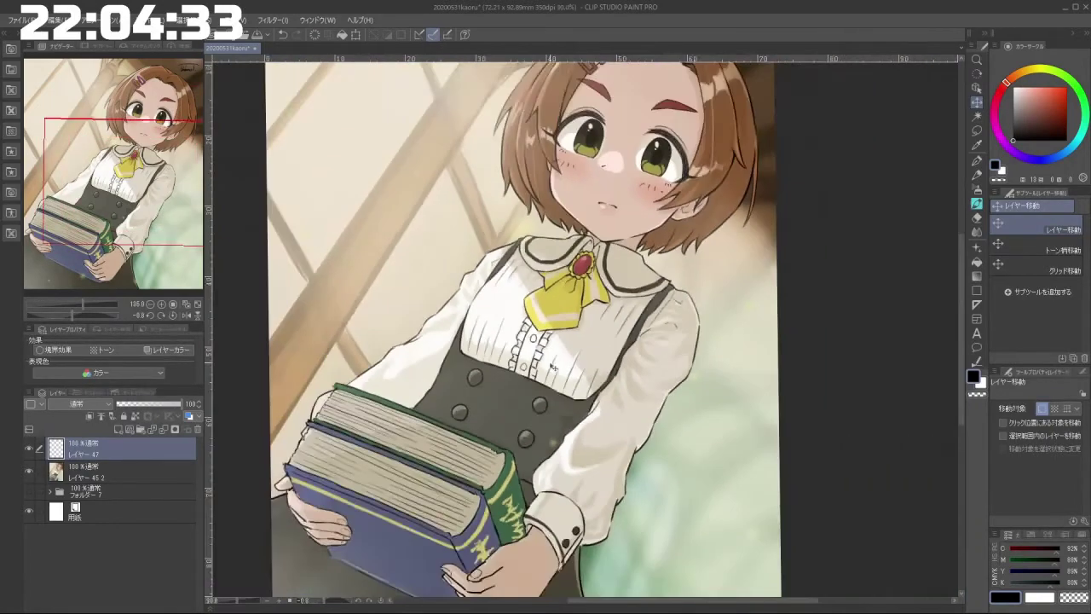
scroll(552, 367, down, 1)
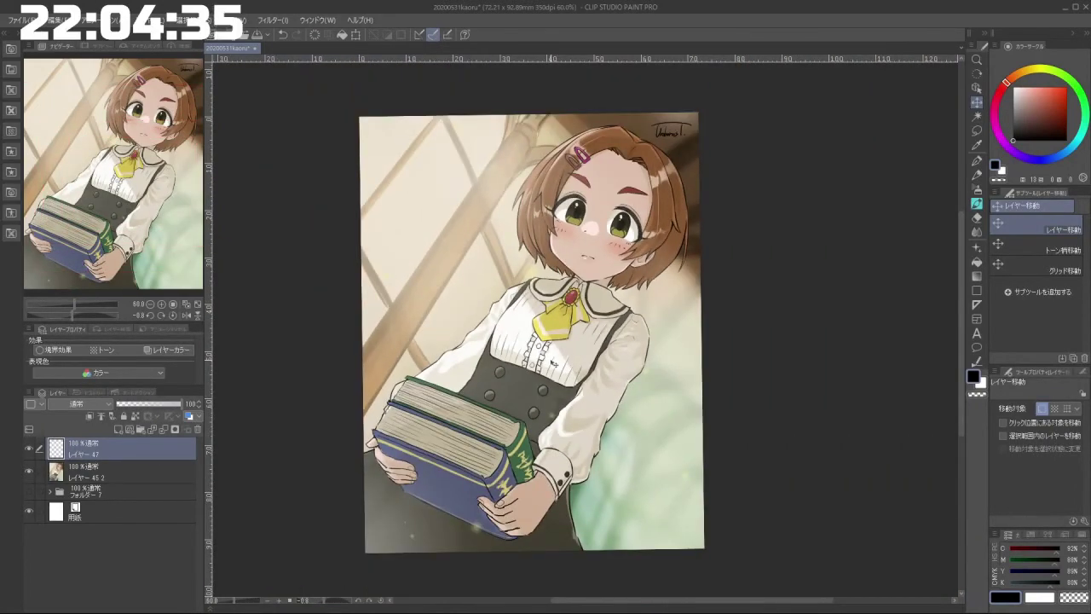
scroll(552, 364, up, 3)
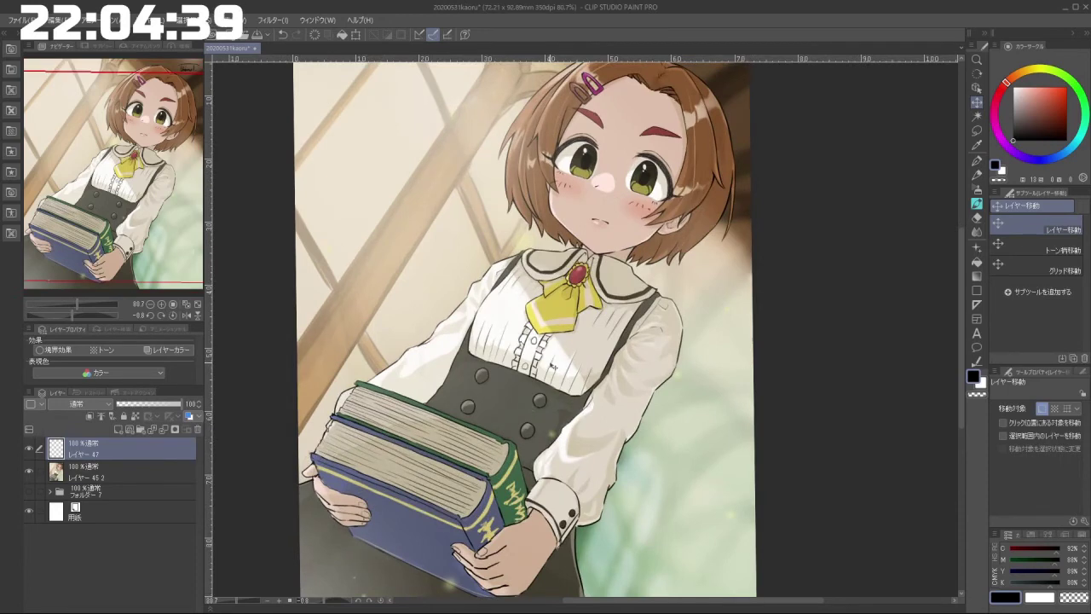
scroll(553, 364, up, 1)
scroll(553, 364, down, 4)
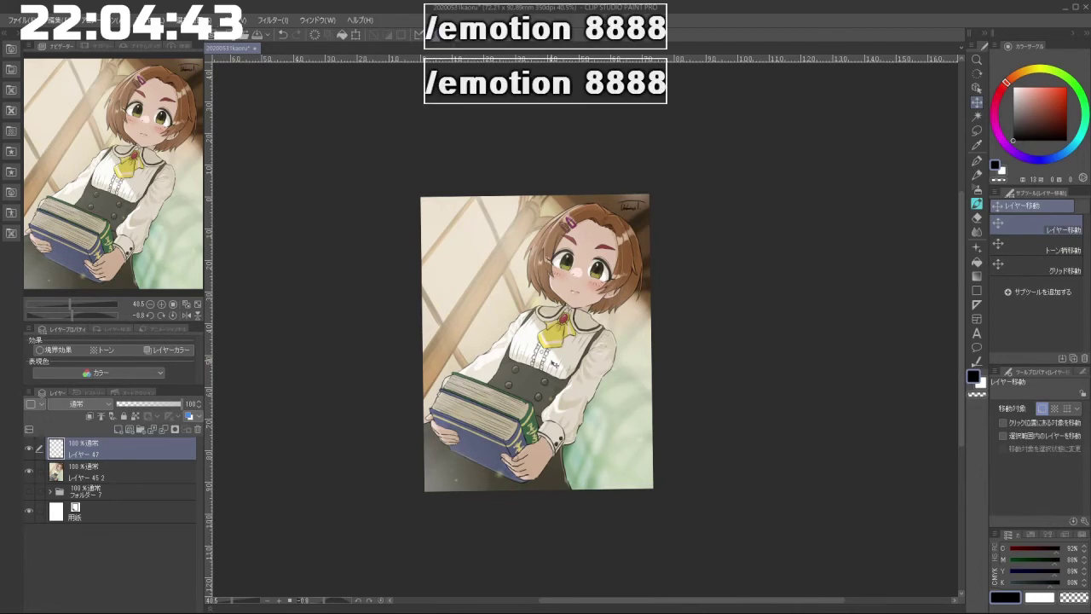
scroll(550, 354, up, 2)
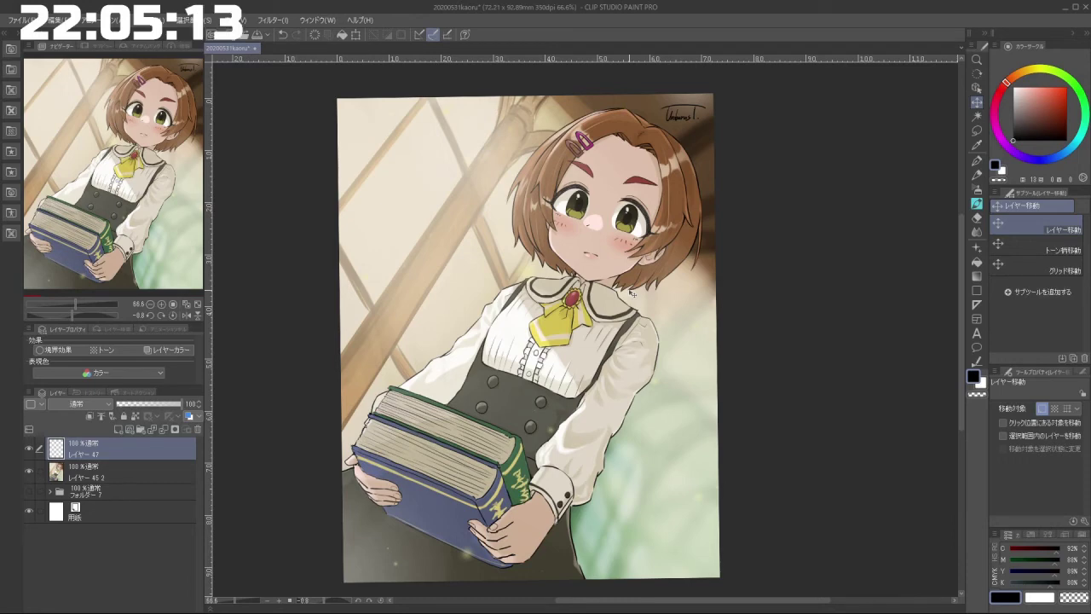
scroll(632, 293, down, 3)
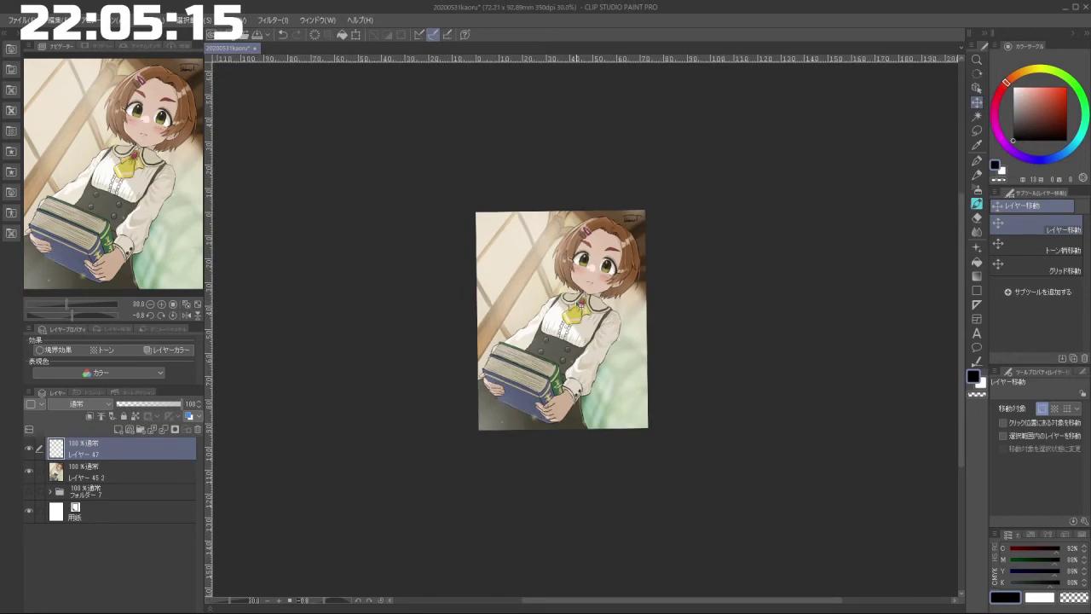
scroll(569, 237, up, 1)
scroll(569, 237, up, 1)
scroll(670, 251, down, 1)
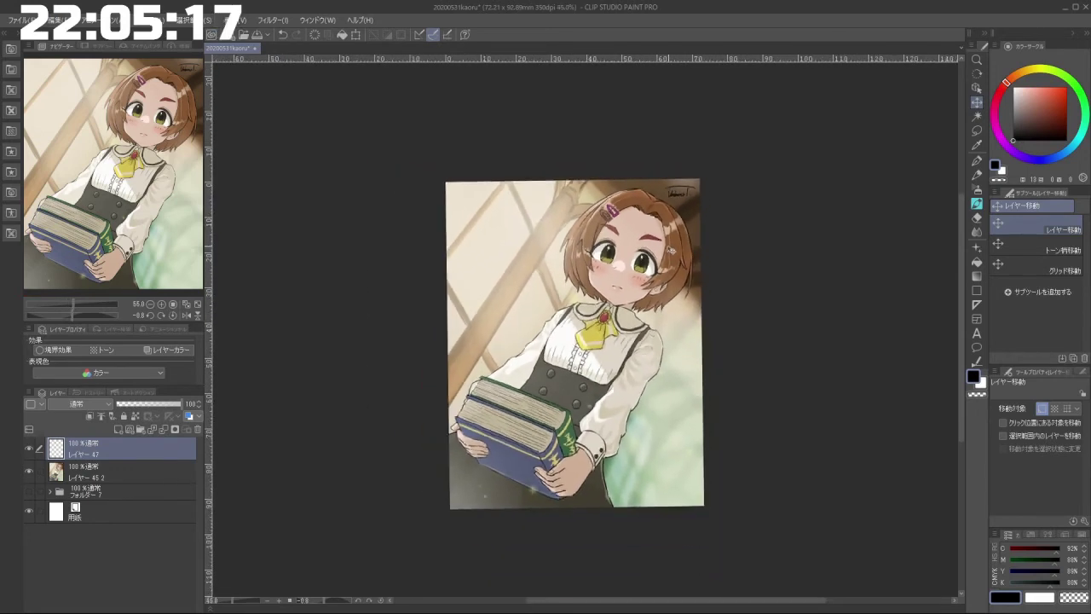
scroll(627, 258, up, 1)
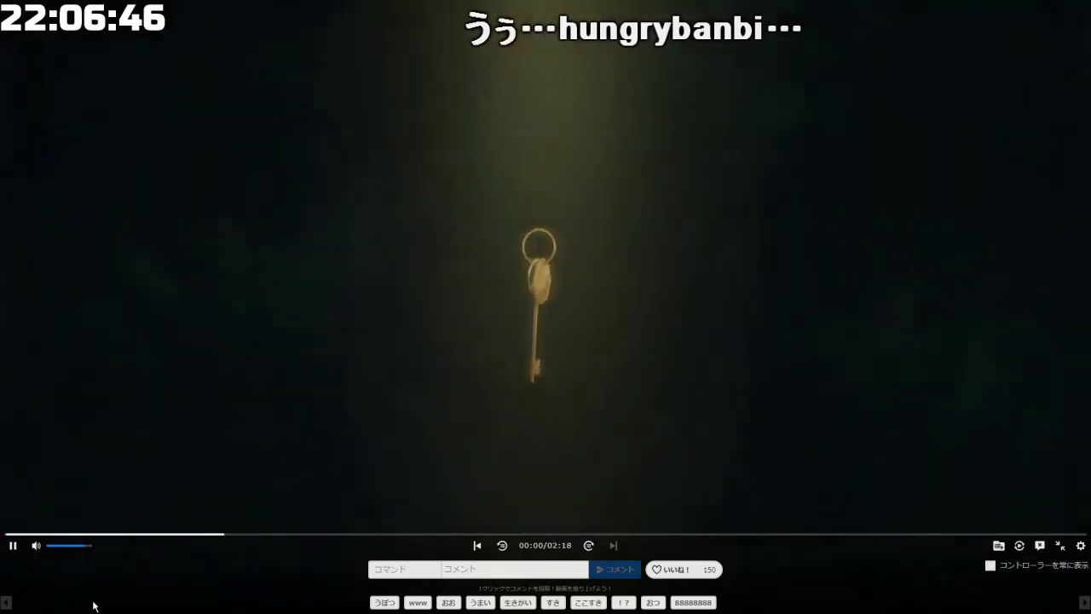
Step: In the full-screen video player, lower the volume, replay the video from near its beginning and pause it at the end
click(66, 546)
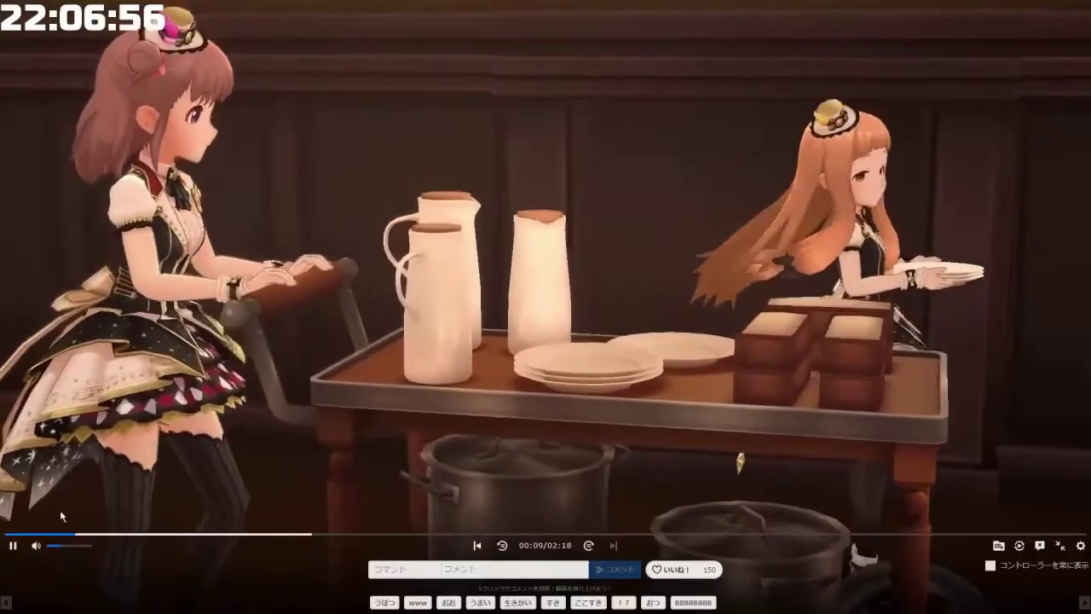
mouse_move(54, 553)
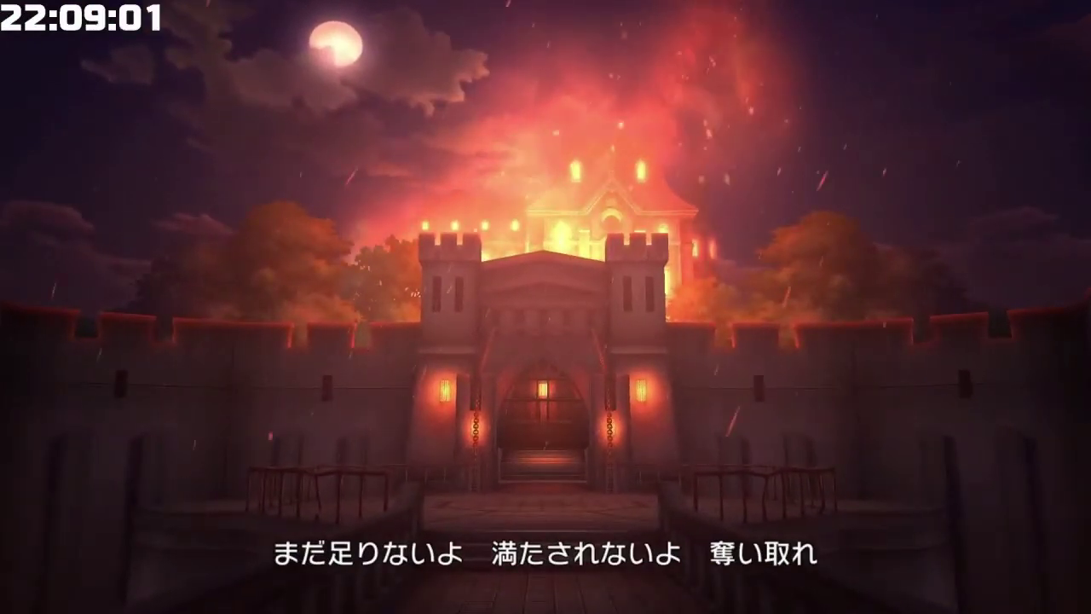
click(89, 521)
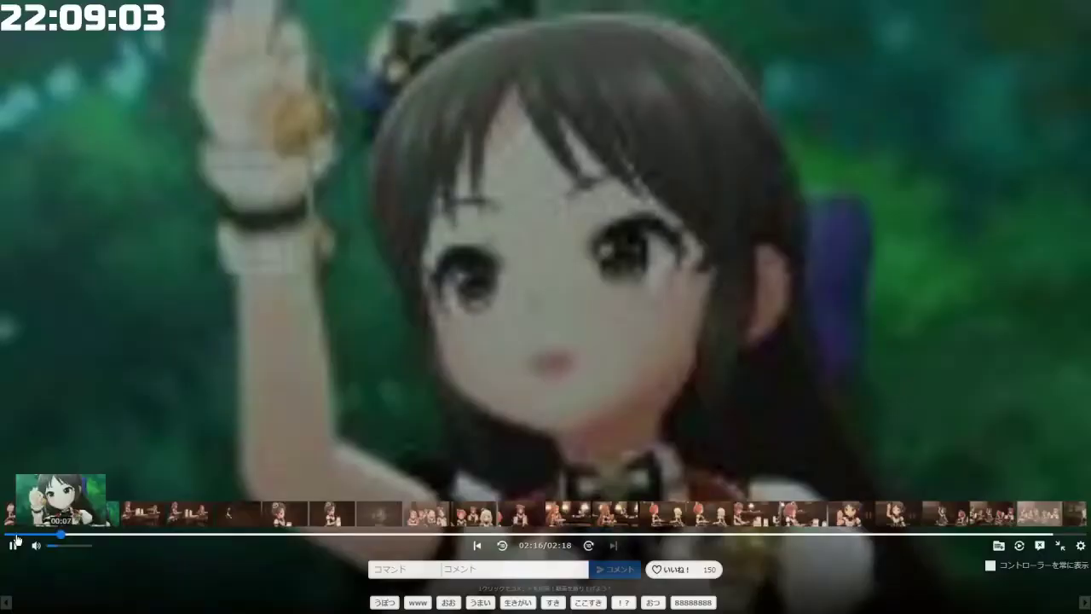
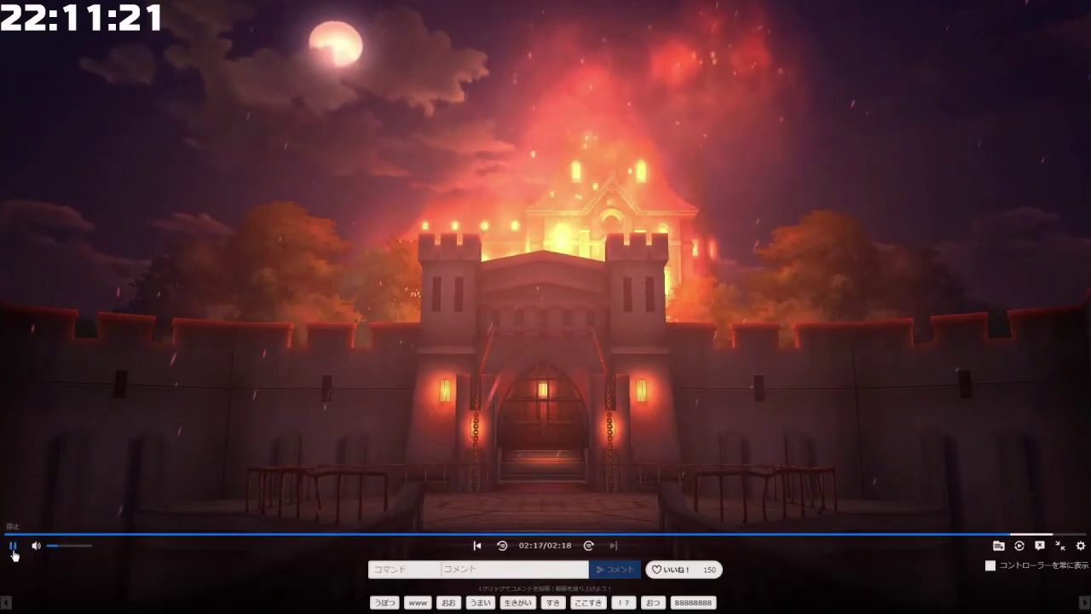
click(14, 548)
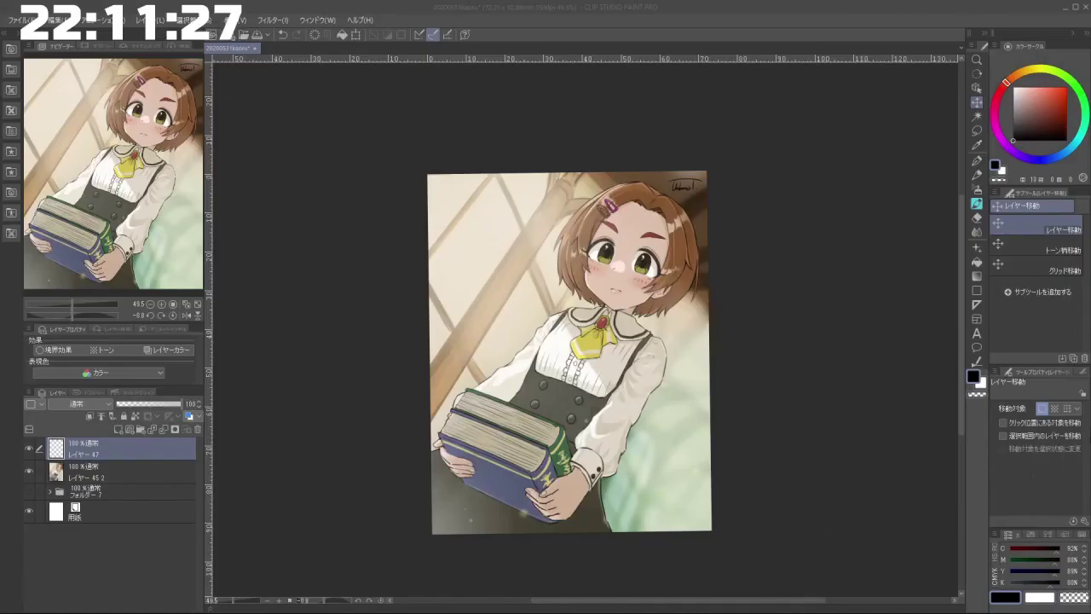
Step: Back in CLIP STUDIO PAINT, add a new layer above レイヤー 47 and ready the watercolour brush with light yellow
scroll(733, 471, down, 1)
scroll(713, 427, up, 12)
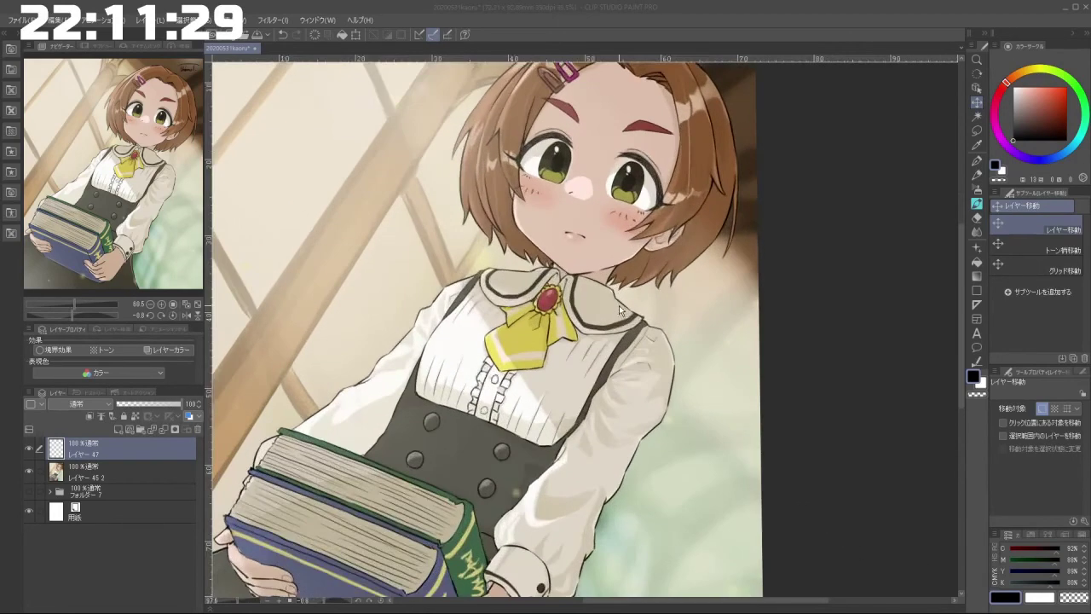
scroll(619, 164, up, 3)
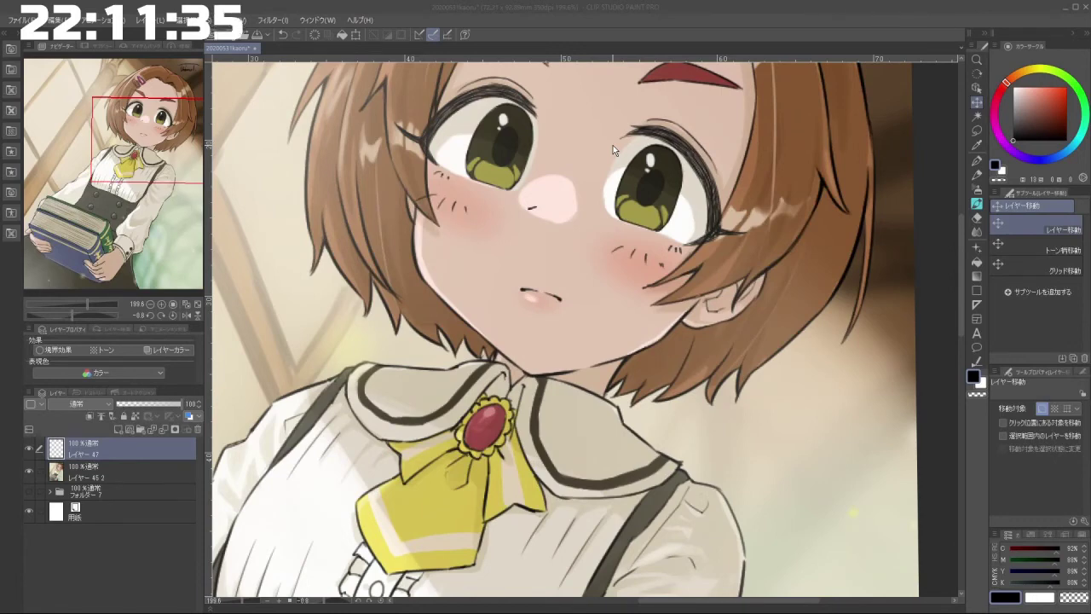
click(120, 429)
scroll(654, 154, up, 5)
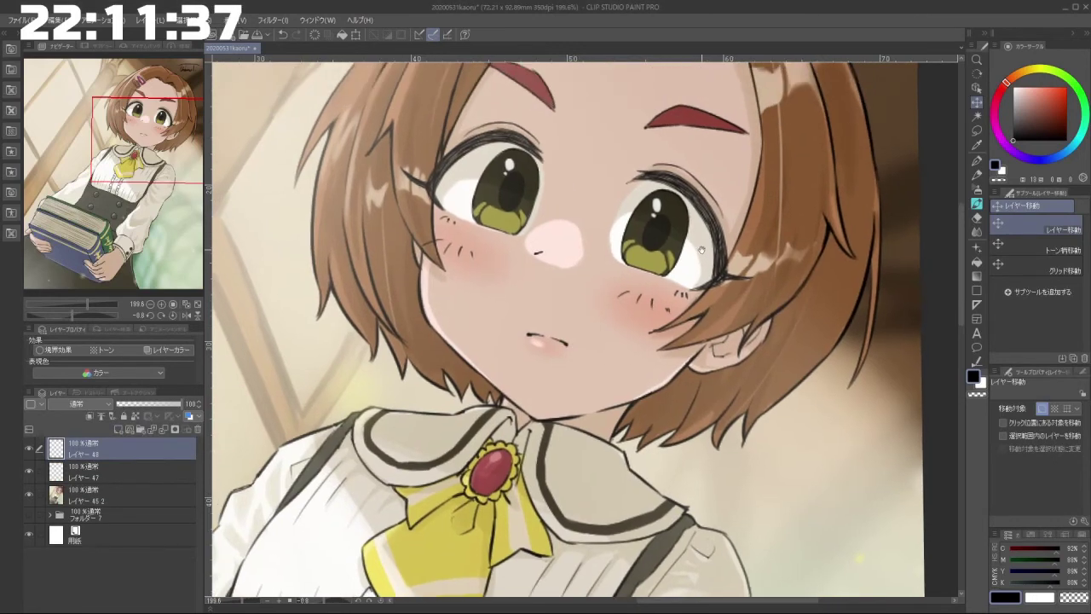
click(1046, 74)
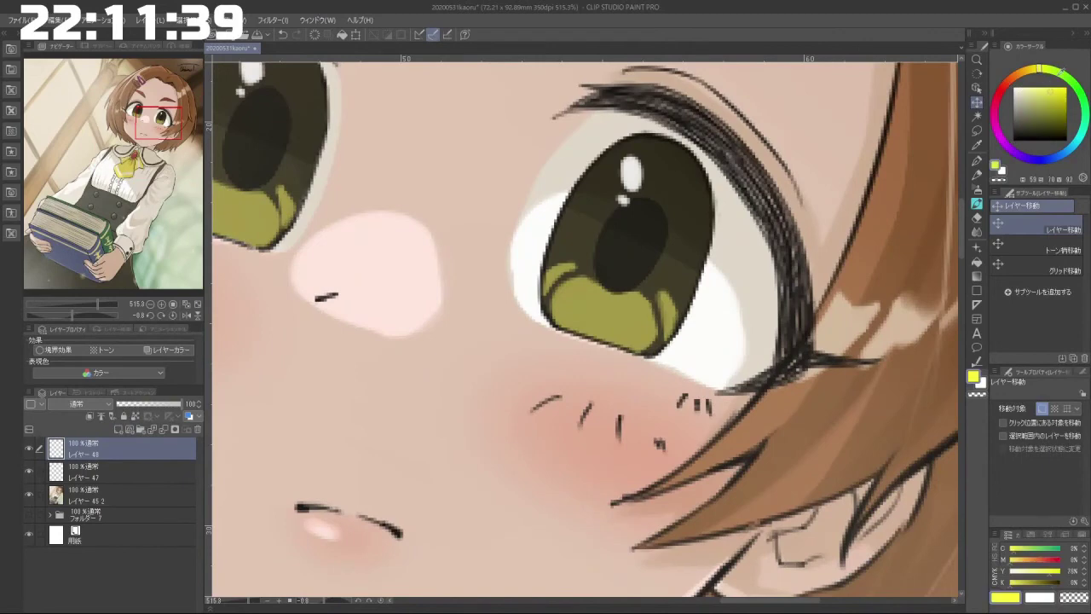
key(b)
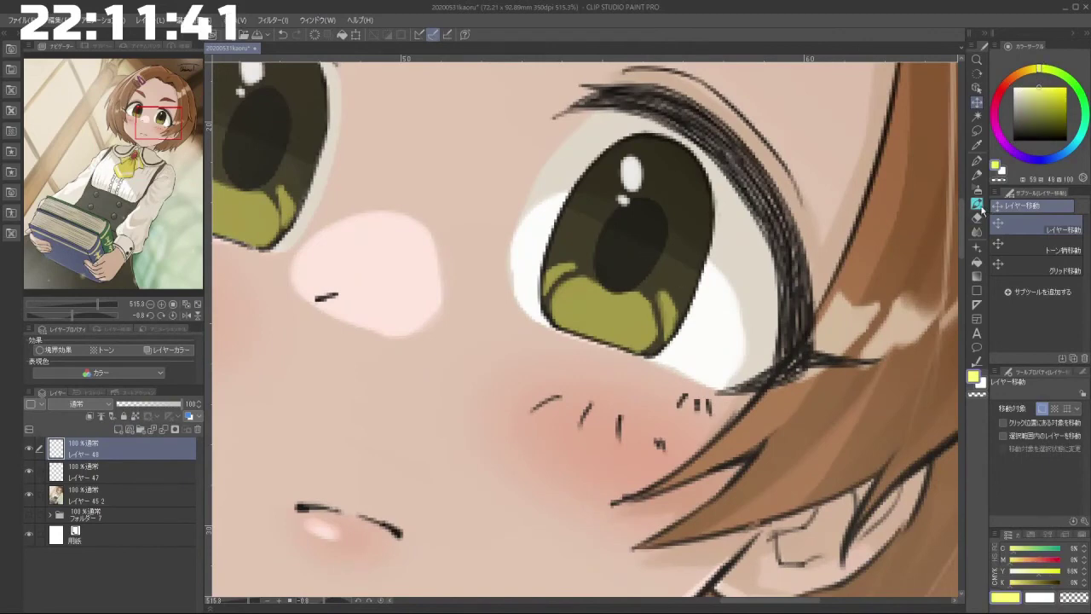
Step: Paint a short slanted light yellow highlight beside the pupil in each of the girl's eyes on レイヤー 48
mouse_move(638, 246)
mouse_down()
mouse_move(658, 282)
mouse_move(673, 271)
mouse_move(653, 264)
mouse_up()
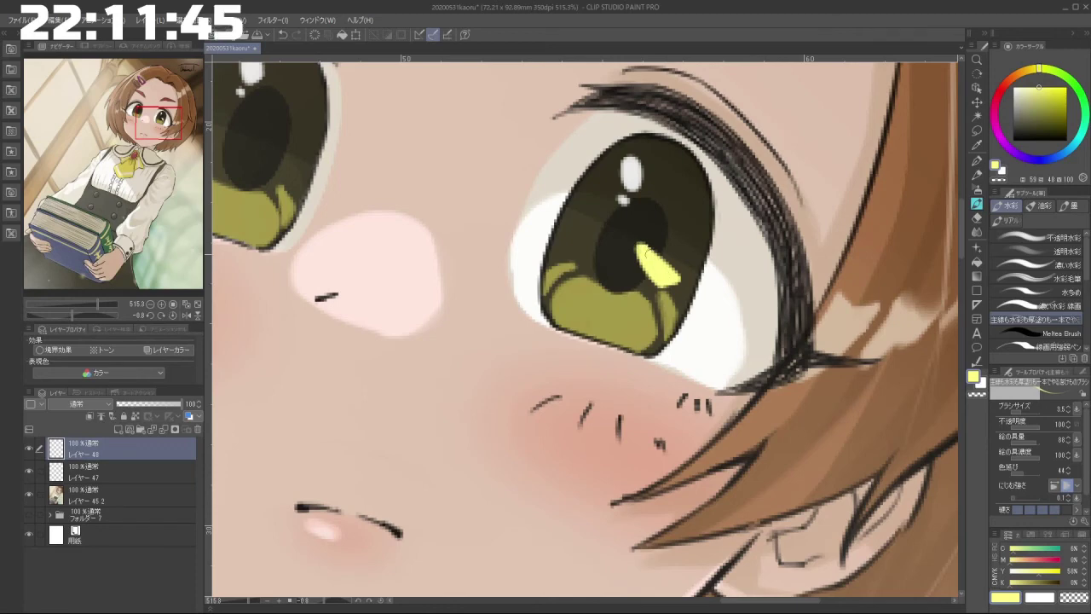
mouse_move(629, 363)
mouse_down()
mouse_move(736, 356)
mouse_move(638, 345)
mouse_up()
drag(696, 288, 696, 356)
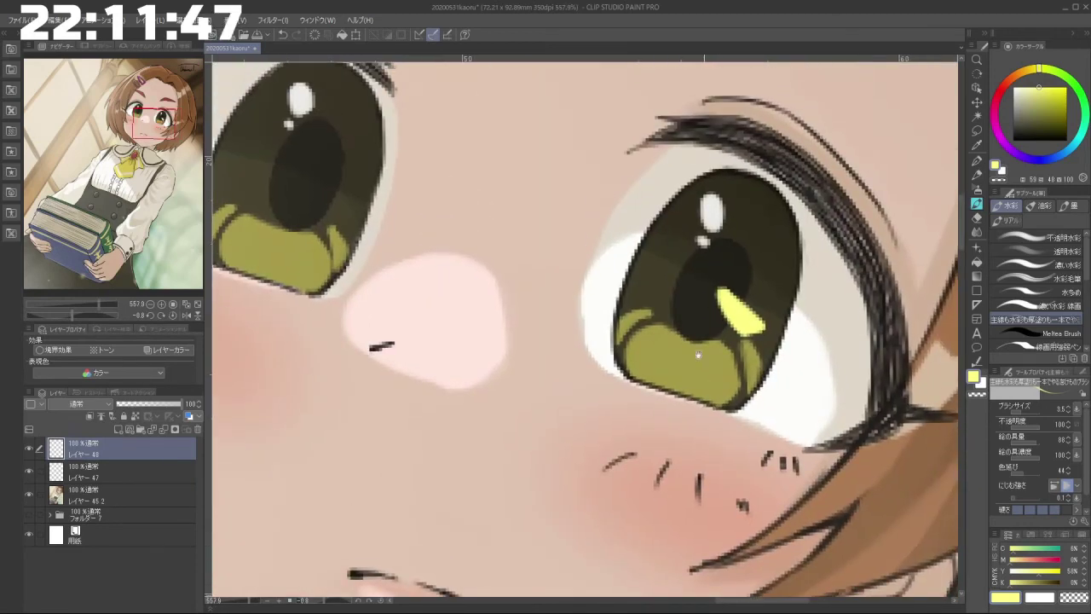
mouse_move(311, 187)
mouse_down()
mouse_move(343, 226)
mouse_move(352, 216)
mouse_up()
key(ctrl+z)
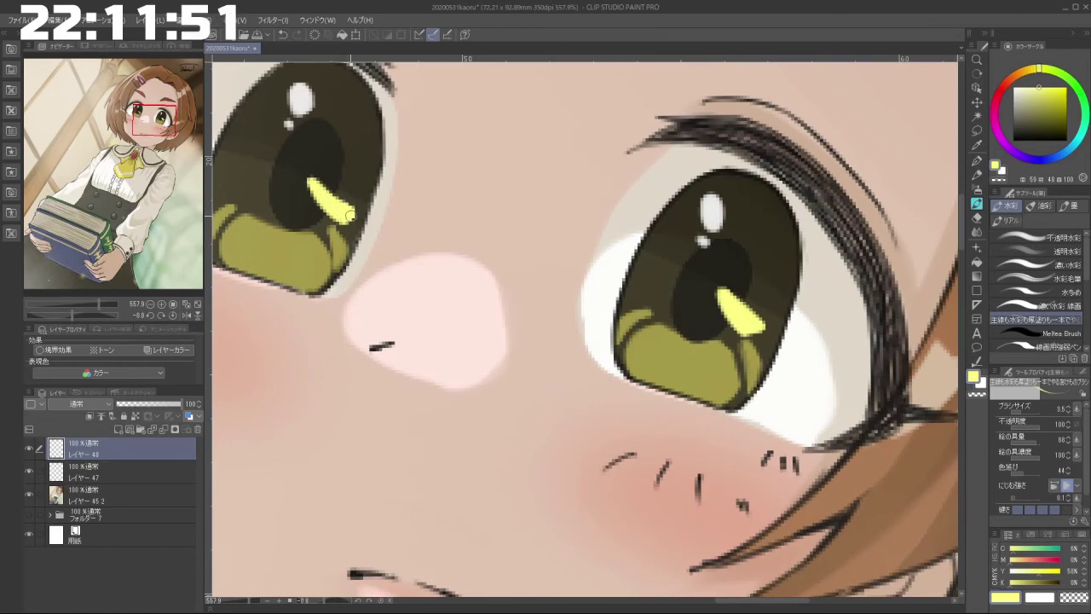
Step: Try the ソフトライト blending mode on レイヤー 48, and undo it together with the yellow eye highlights
drag(439, 384, 523, 472)
click(89, 405)
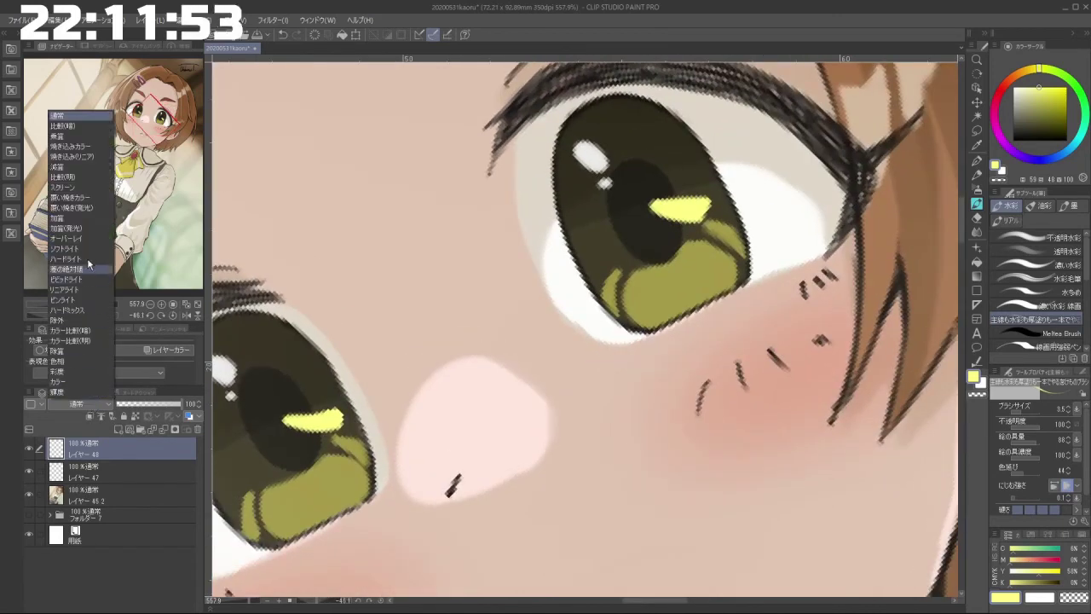
click(87, 258)
scroll(526, 361, down, 3)
drag(526, 361, 654, 434)
drag(553, 331, 566, 288)
drag(556, 271, 594, 271)
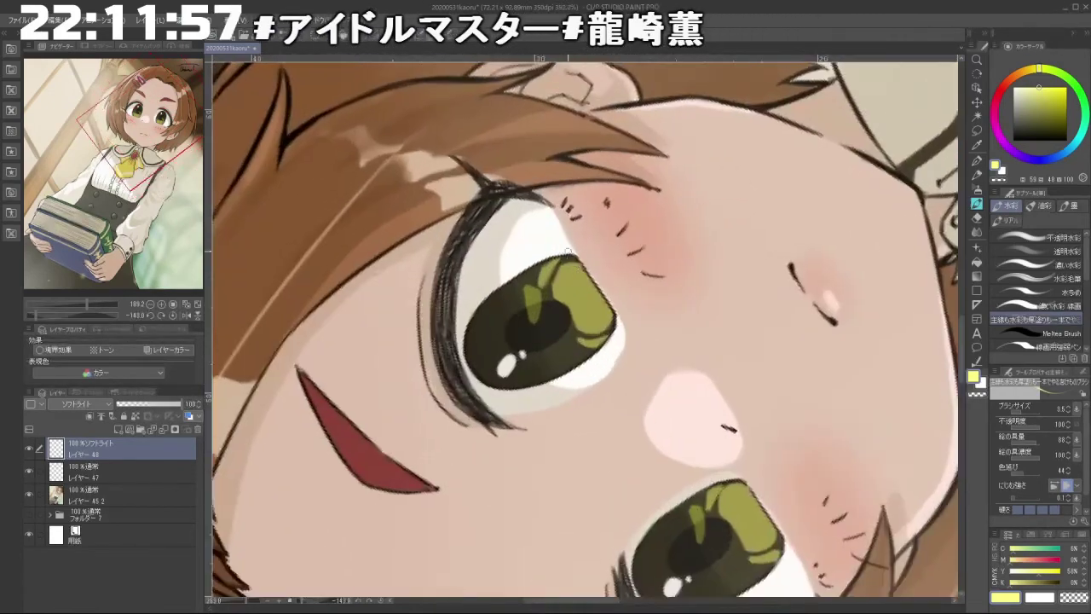
key(ctrl+z)
key(ctrl+z)
key(ctrl+z)
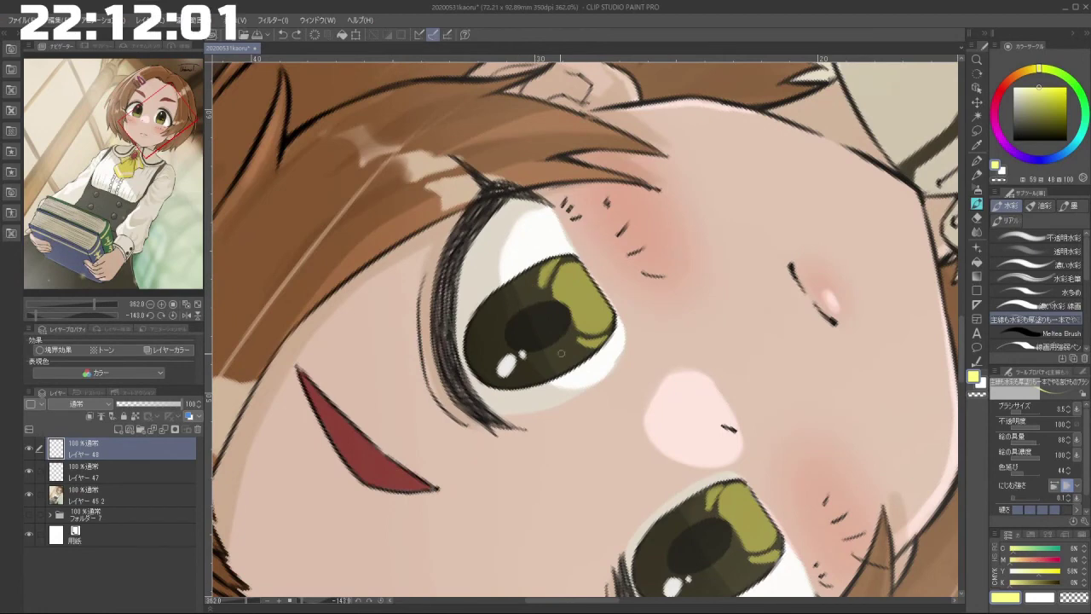
Step: Repaint a curved light yellow highlight across the upper iris beside the pupil in both eyes, undoing a faulty stroke
drag(515, 301, 526, 329)
drag(520, 283, 528, 320)
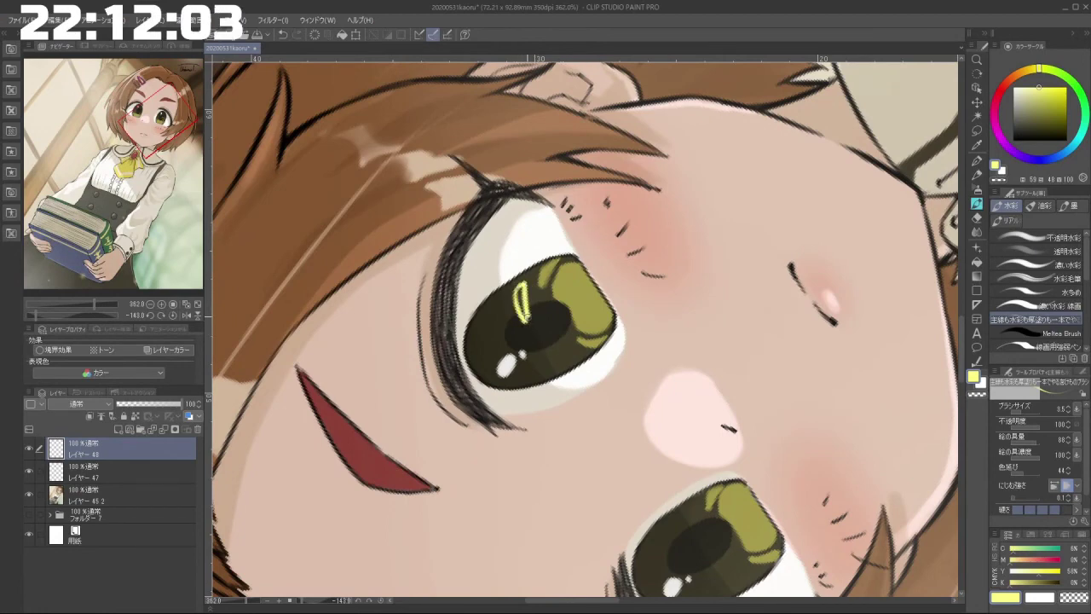
key(ctrl+z)
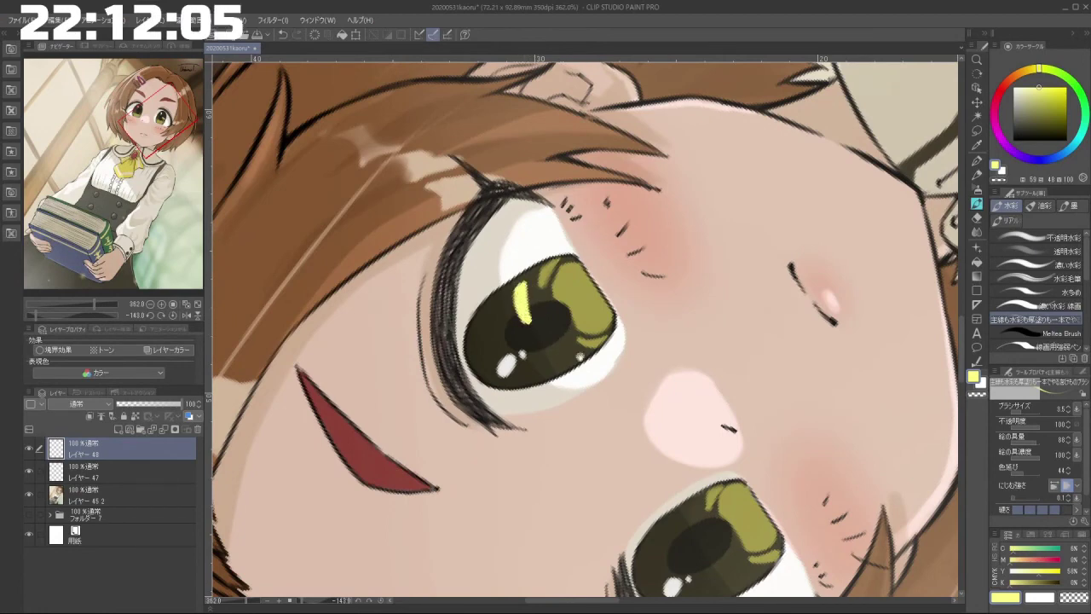
drag(580, 357, 525, 244)
drag(635, 436, 631, 397)
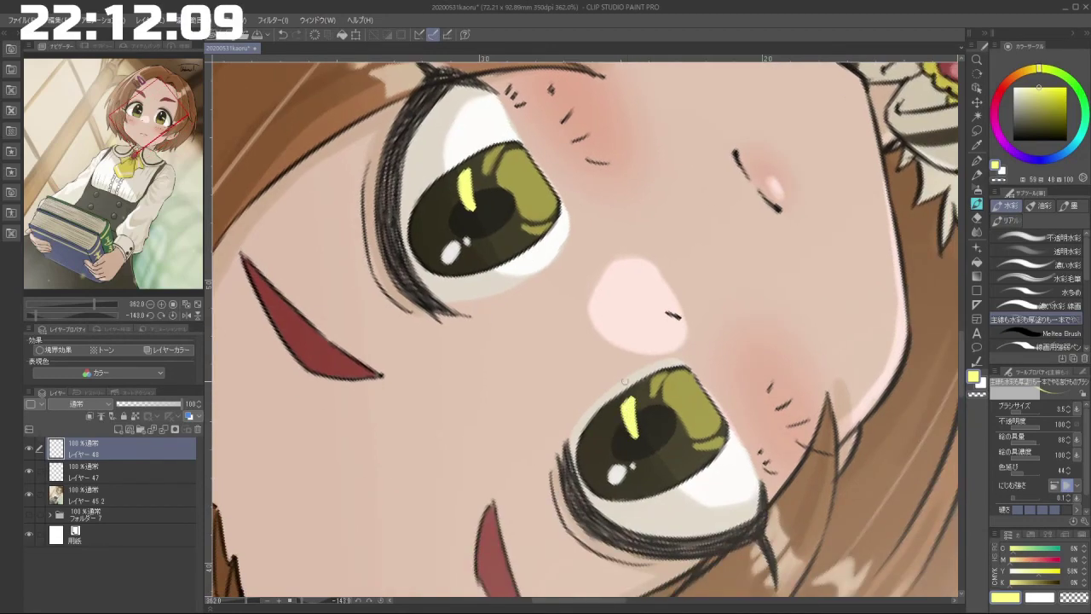
drag(594, 434, 466, 437)
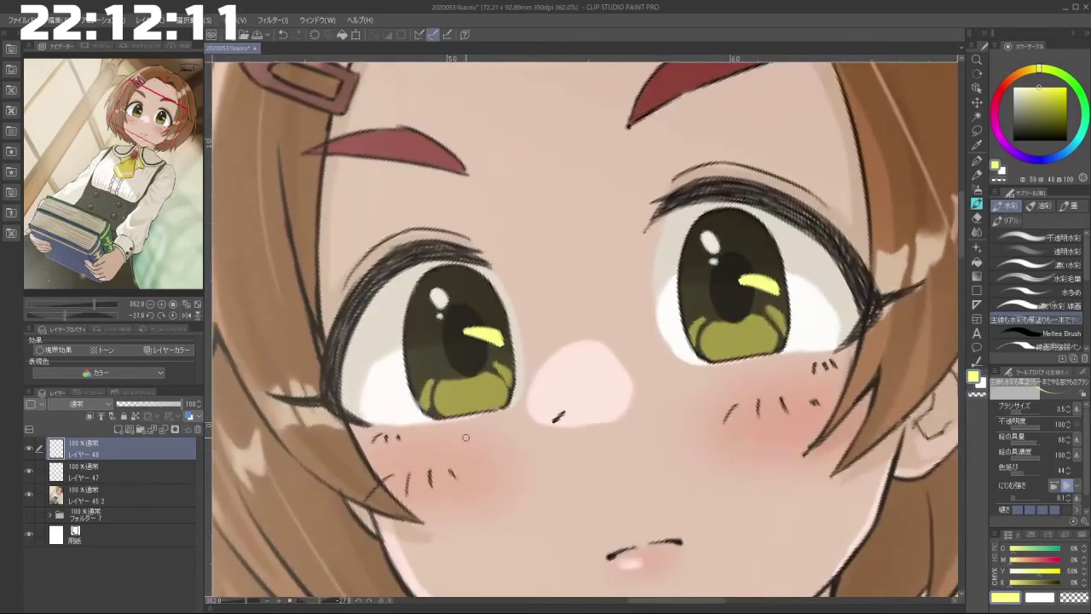
Step: Set the blending mode of レイヤー 48 to ソフトライト and check the eye highlights in the wider picture
click(81, 403)
click(84, 240)
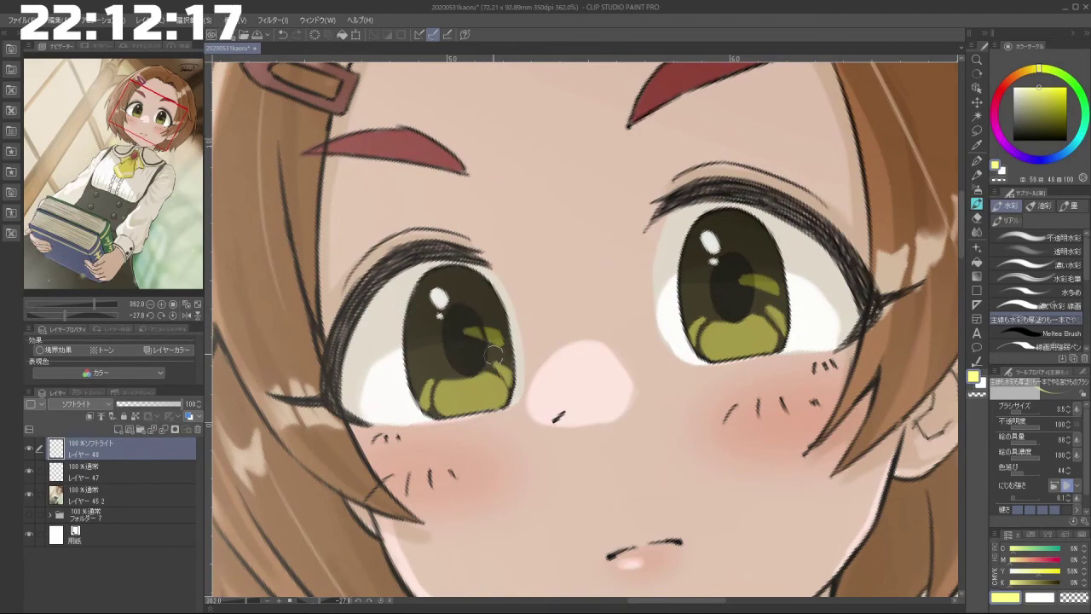
mouse_move(674, 362)
mouse_down()
mouse_move(645, 223)
mouse_move(503, 256)
mouse_move(579, 444)
mouse_move(726, 342)
mouse_move(656, 389)
mouse_move(704, 287)
mouse_move(781, 321)
mouse_up()
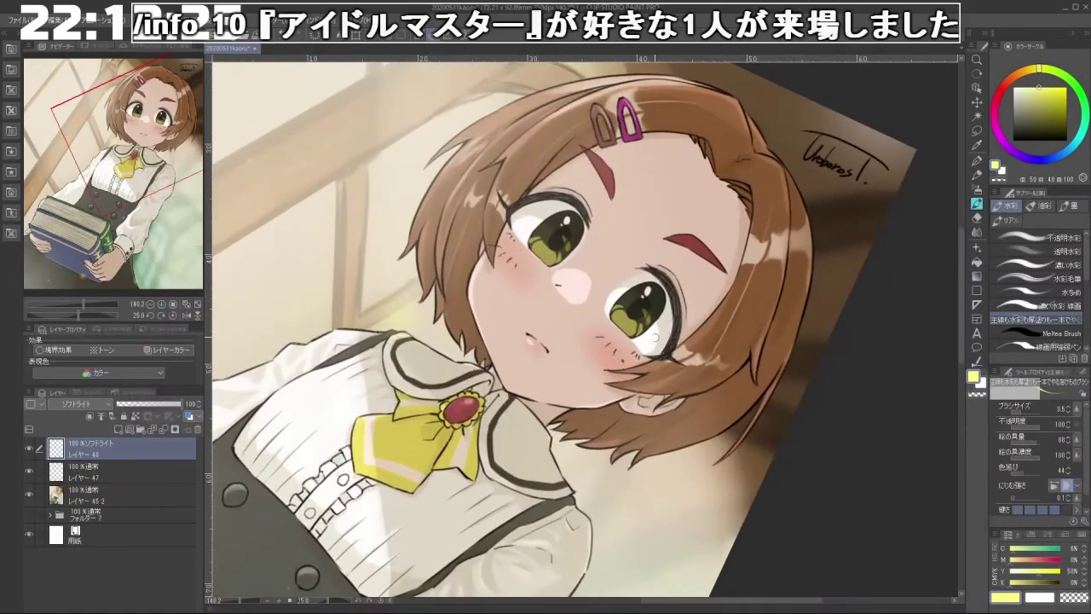
Step: Examine the soft yellow highlights in both of the girl's eyes, up close and within the upper part of the picture
drag(645, 339, 726, 278)
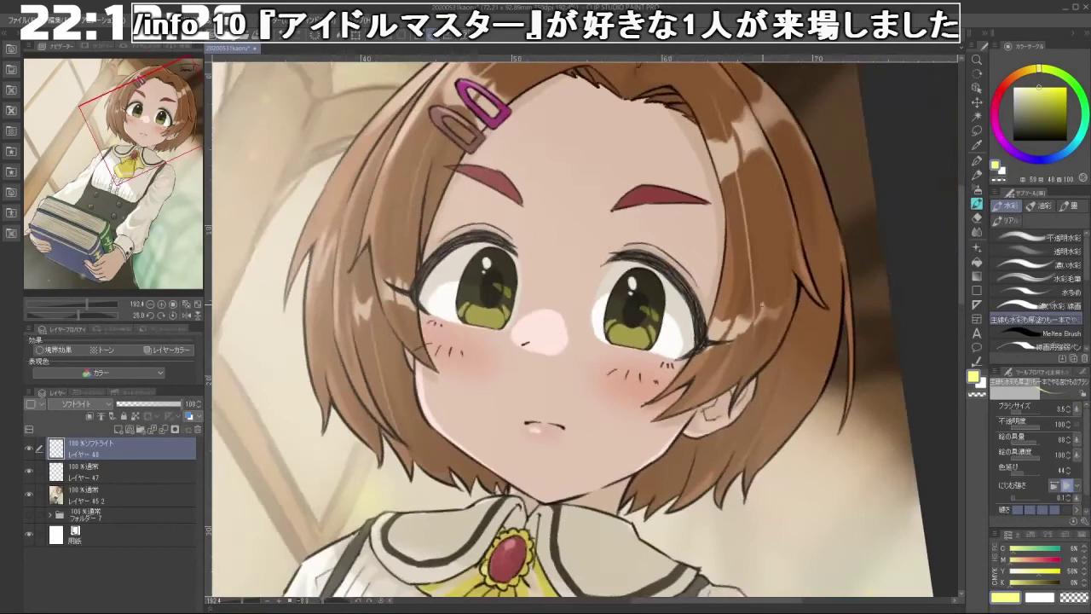
click(977, 102)
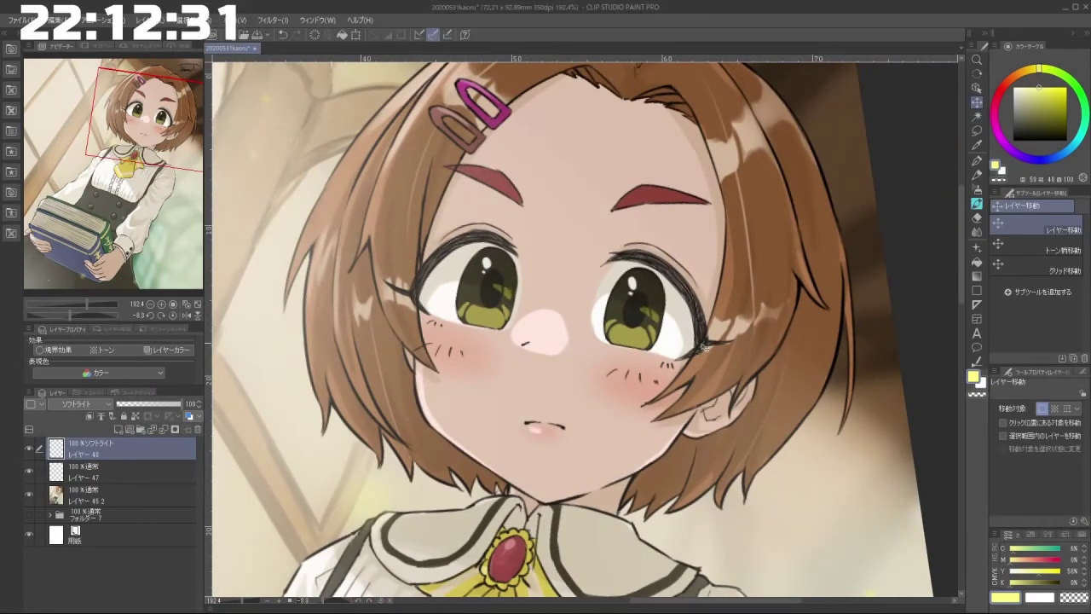
drag(703, 357, 595, 380)
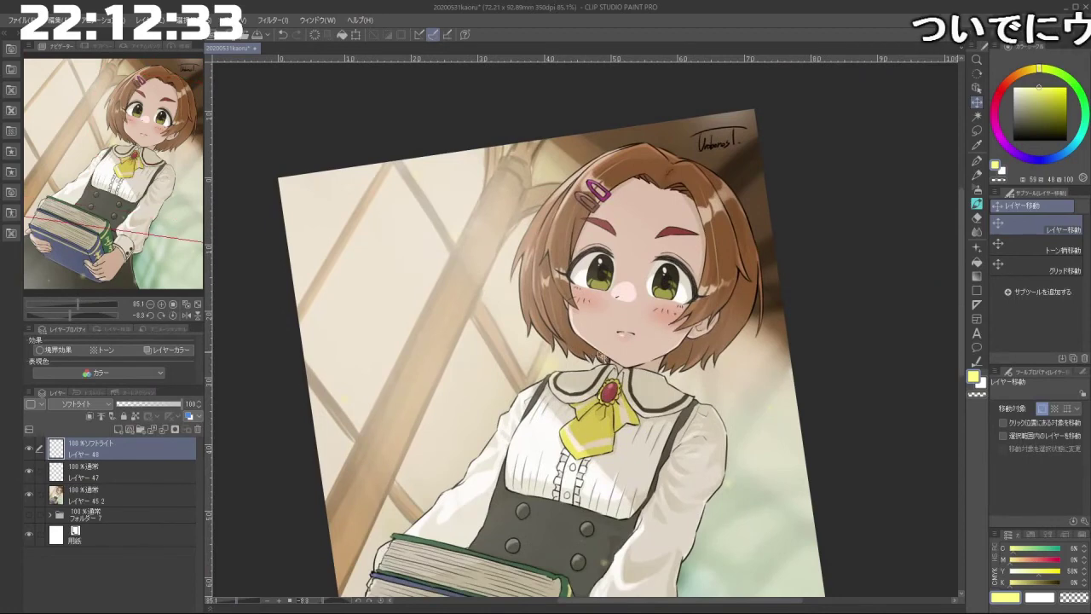
scroll(678, 286, up, 5)
click(977, 130)
scroll(648, 273, up, 3)
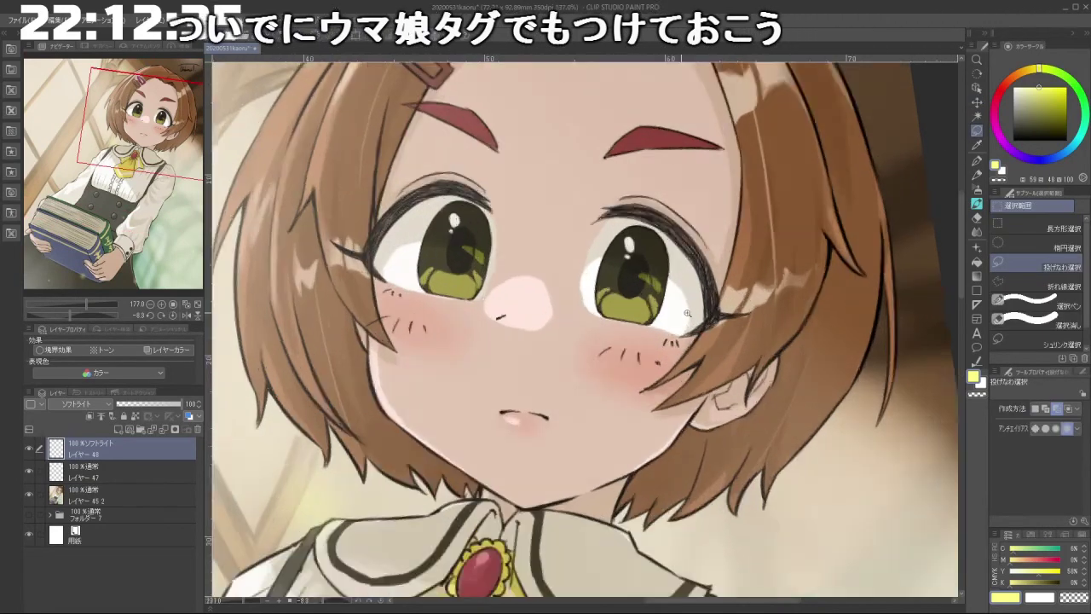
mouse_move(636, 252)
mouse_down()
mouse_move(648, 301)
mouse_move(672, 289)
mouse_up()
click(672, 339)
click(625, 342)
click(546, 335)
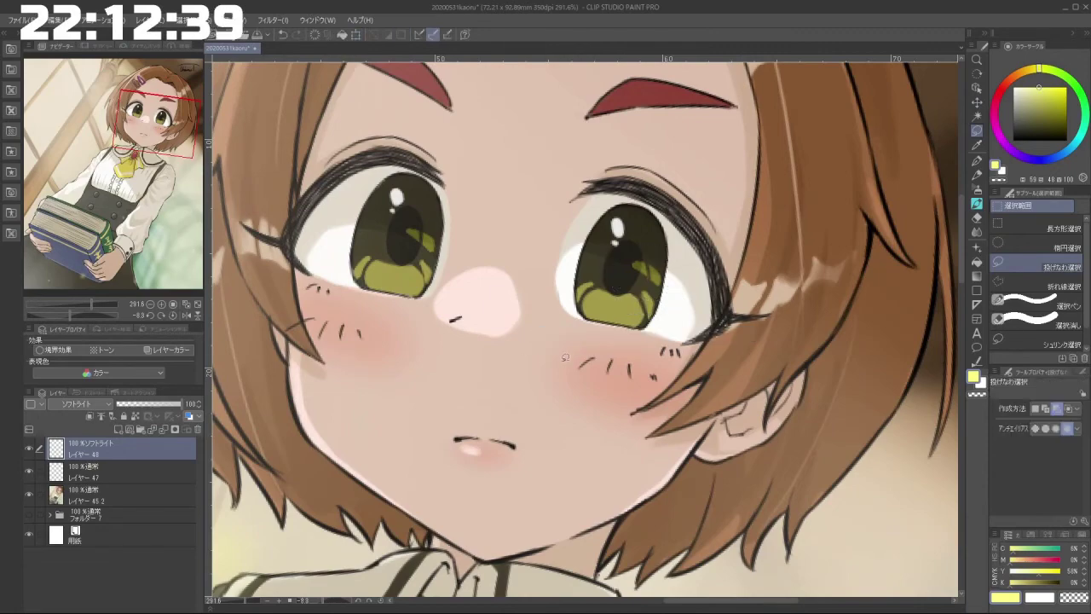
Step: Review the full illustration, comparing the overall composition with the girl's face and upper body
scroll(590, 338, down, 6)
drag(590, 338, 620, 237)
scroll(652, 302, down, 6)
drag(629, 478, 655, 447)
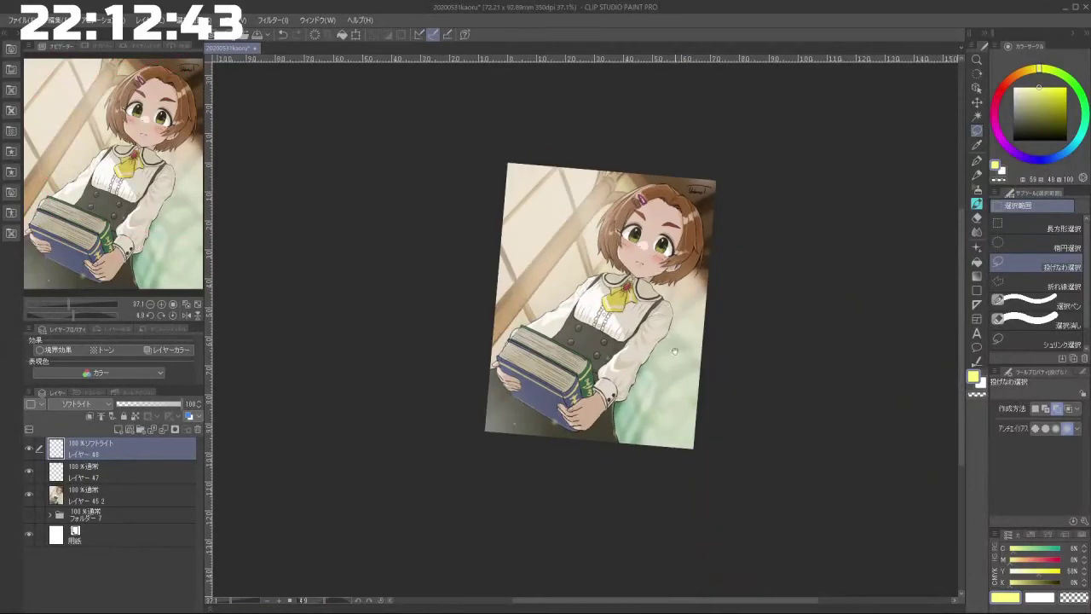
scroll(676, 356, up, 2)
drag(685, 402, 706, 396)
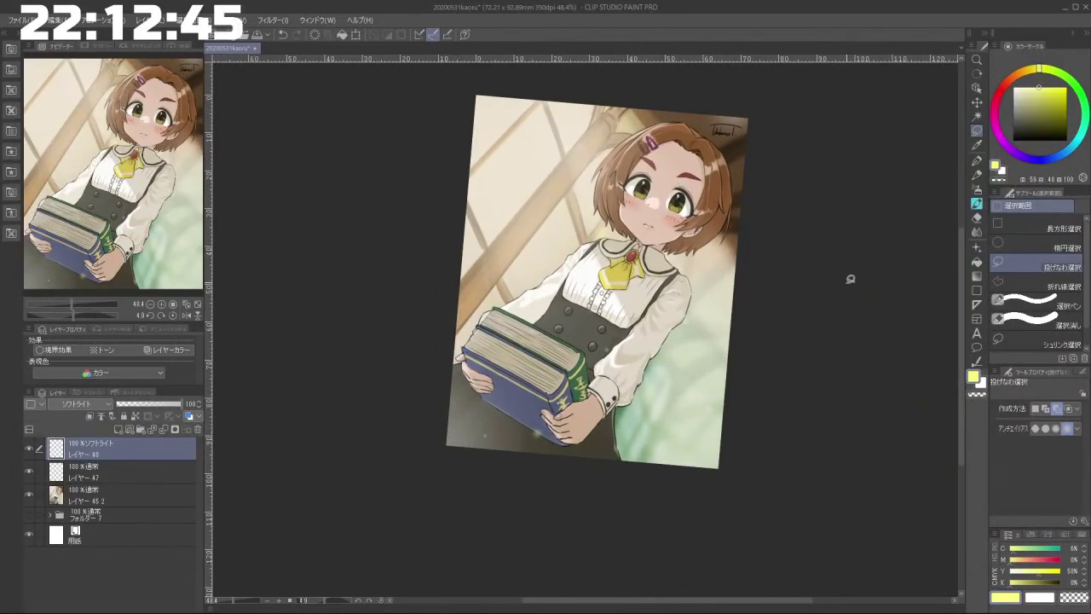
scroll(698, 173, up, 5)
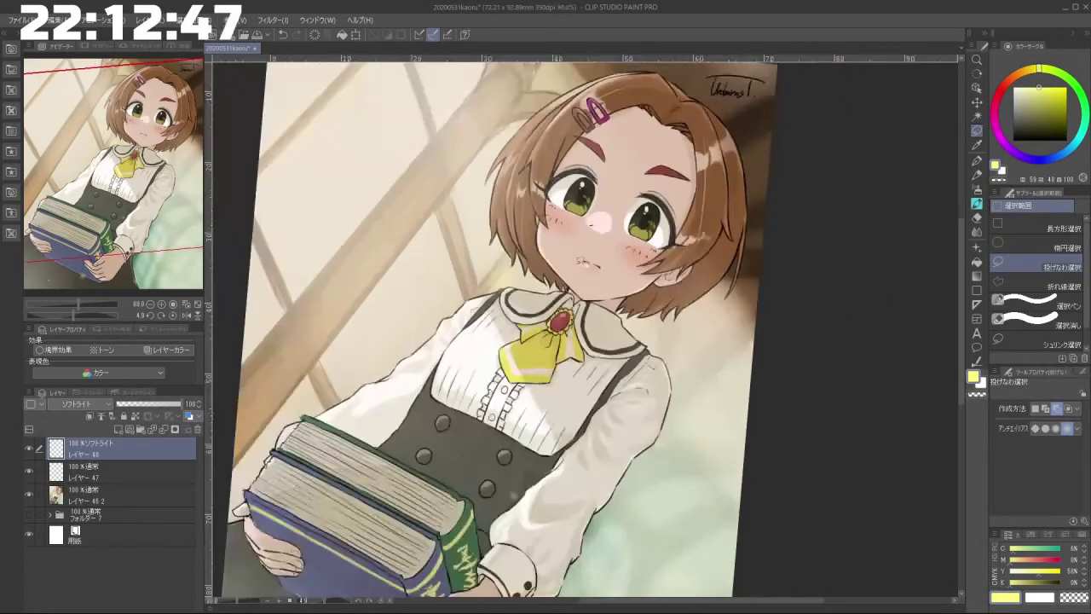
scroll(592, 310, down, 1)
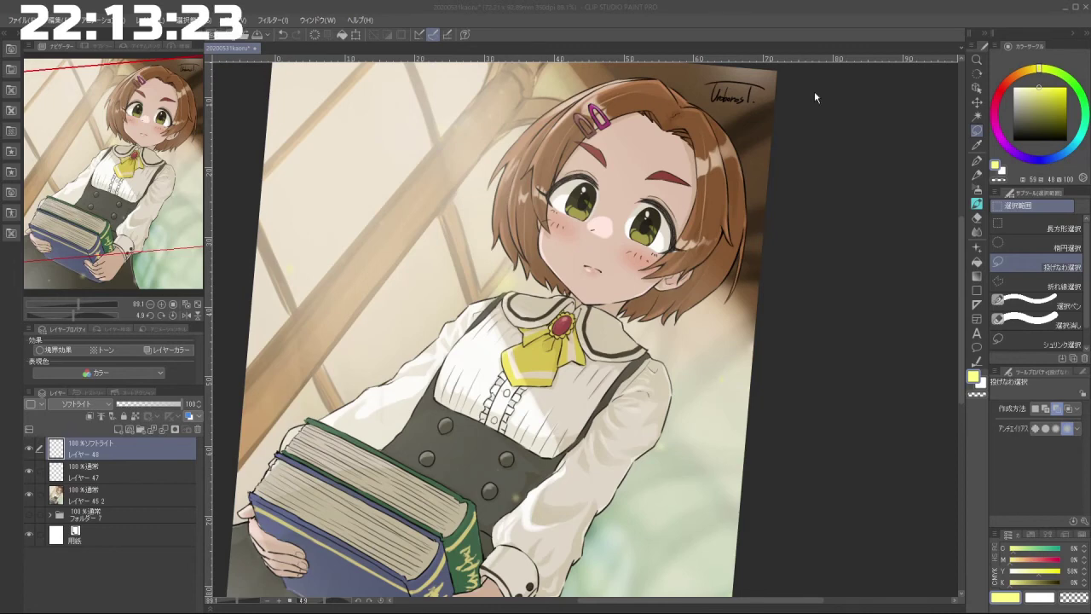
Step: Export the illustration with its layers merged as a PNG image, accepting the export preview
scroll(666, 392, down, 7)
scroll(527, 386, up, 3)
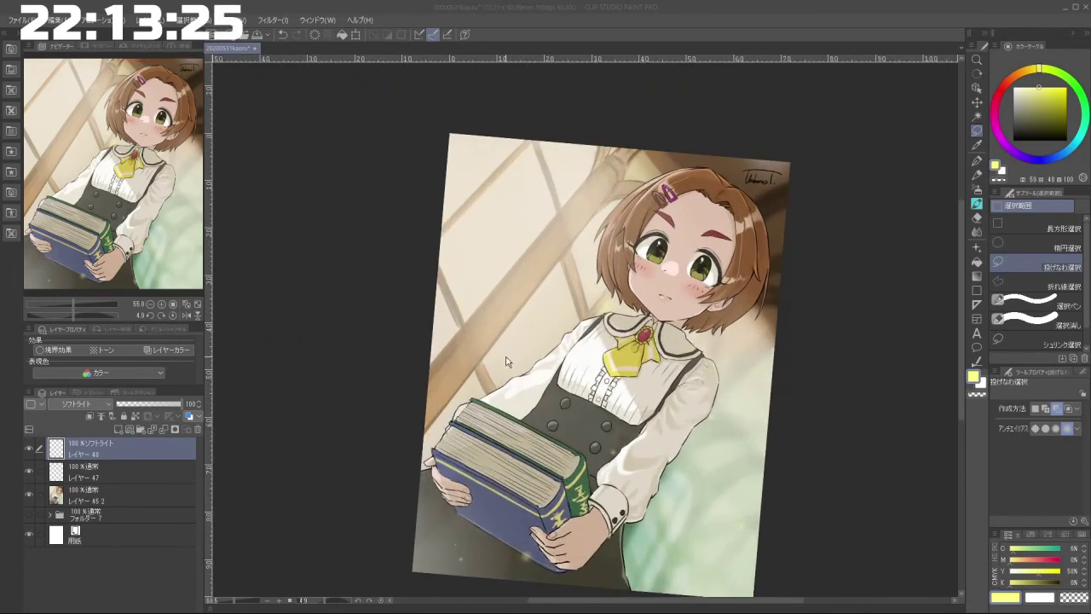
click(15, 19)
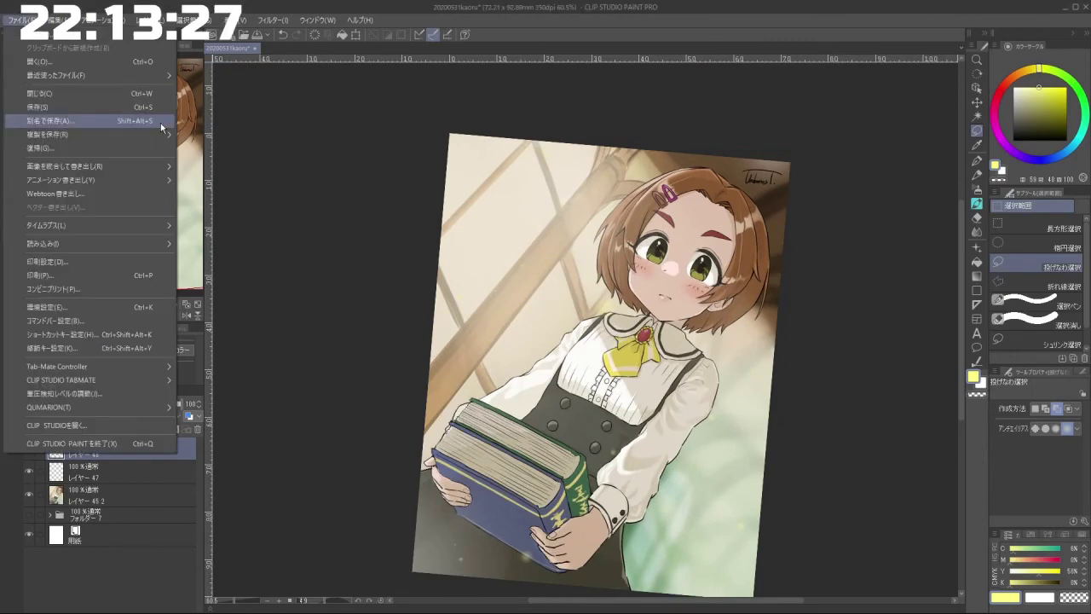
mouse_move(147, 167)
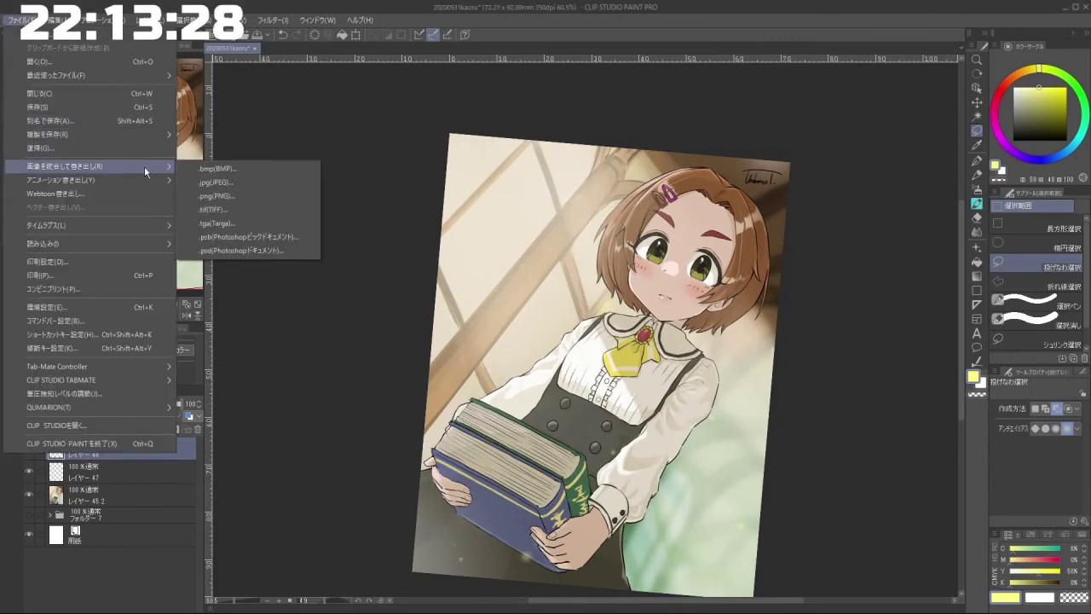
click(209, 197)
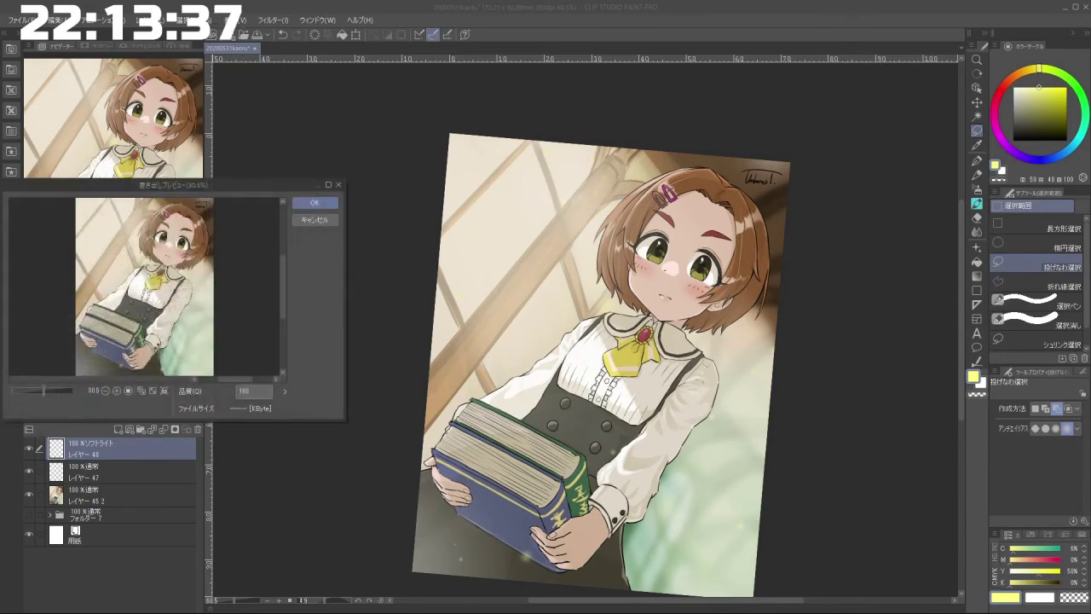
click(316, 203)
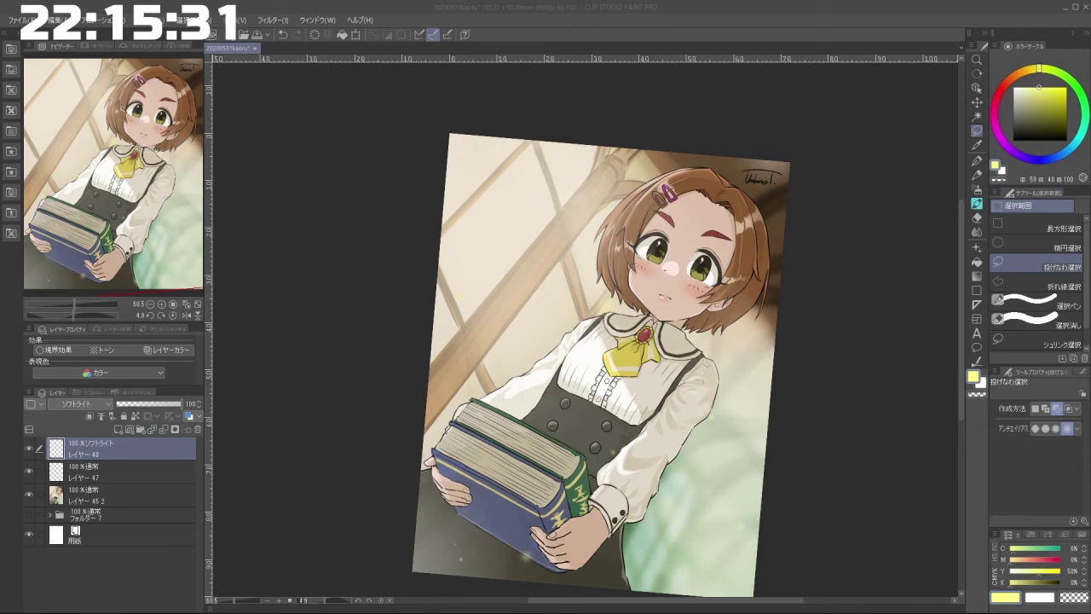
Step: Inspect the girl's eyes and face in close-up against the whole picture
scroll(811, 287, down, 2)
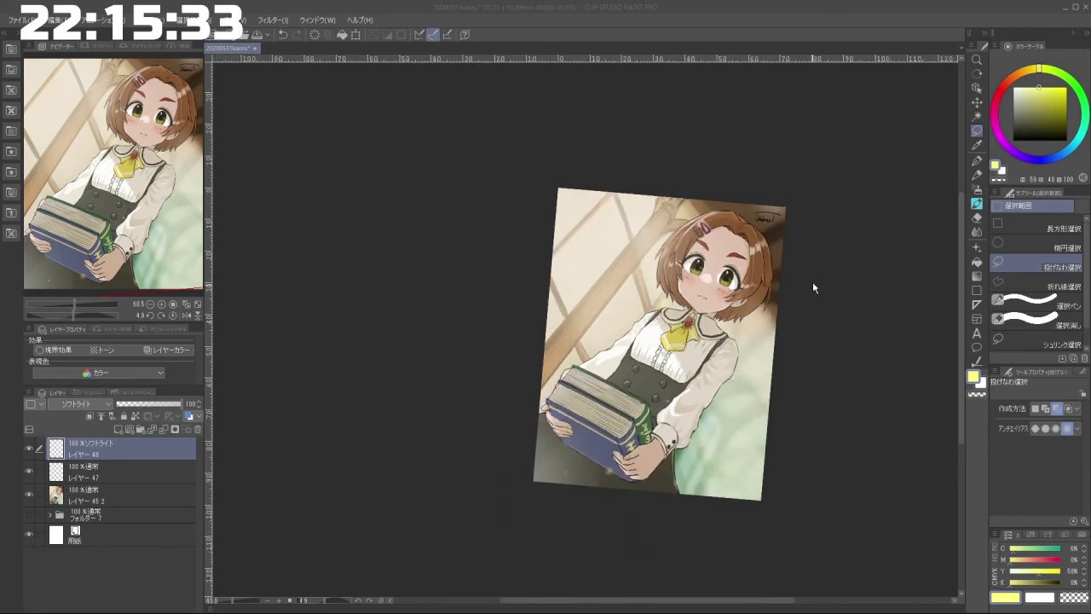
scroll(711, 289, up, 4)
scroll(712, 290, up, 6)
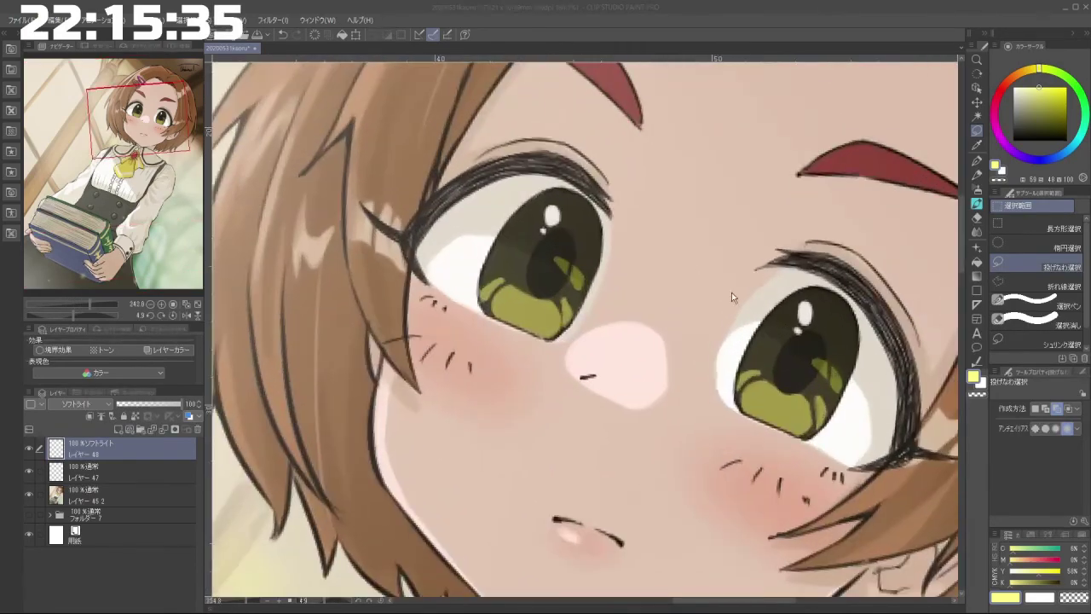
scroll(786, 340, down, 3)
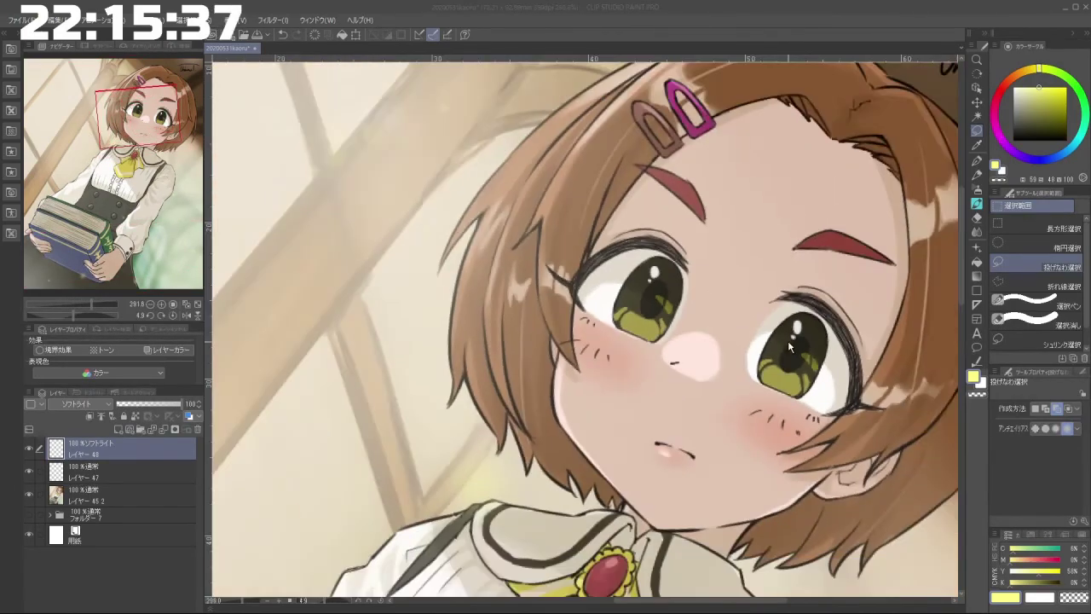
scroll(795, 336, down, 4)
scroll(815, 367, up, 2)
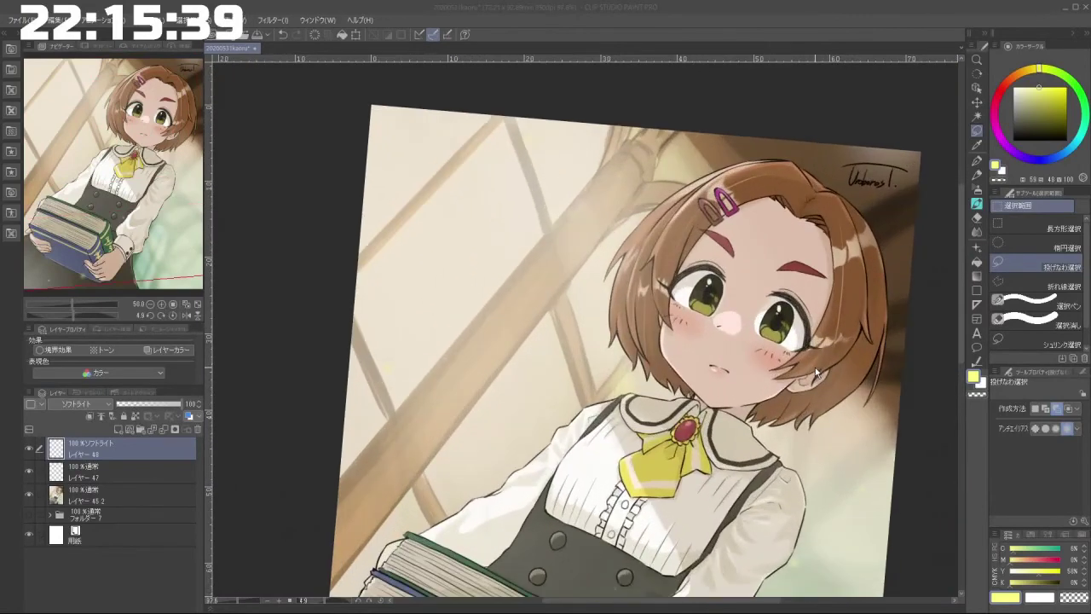
scroll(816, 384, down, 1)
scroll(815, 495, down, 2)
scroll(810, 511, up, 3)
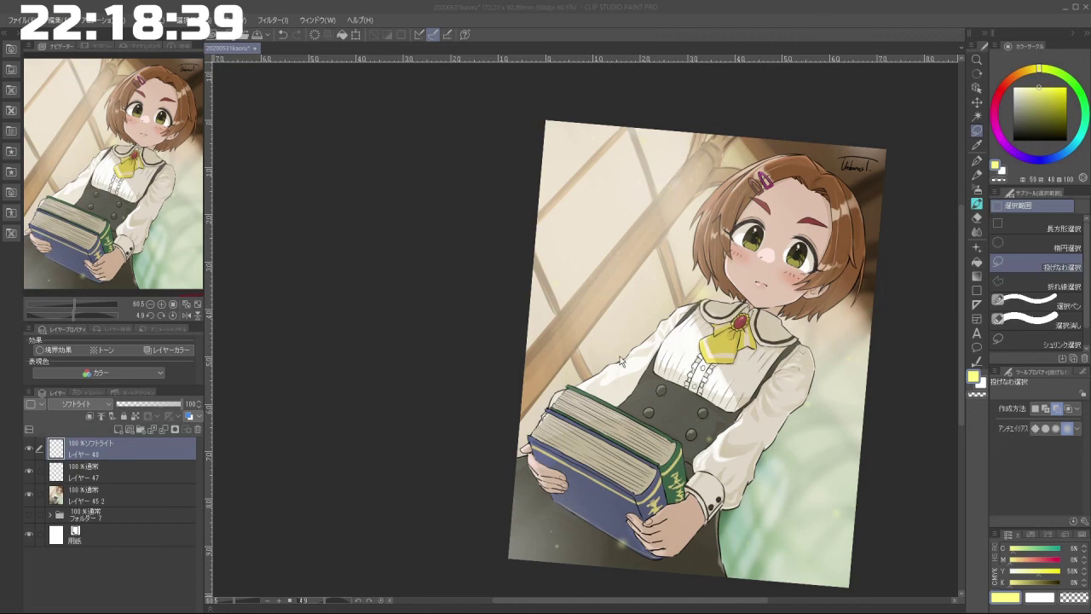
Step: Check the overall picture, including the books, hands and outfit
scroll(645, 313, down, 5)
scroll(700, 353, up, 6)
scroll(767, 370, down, 1)
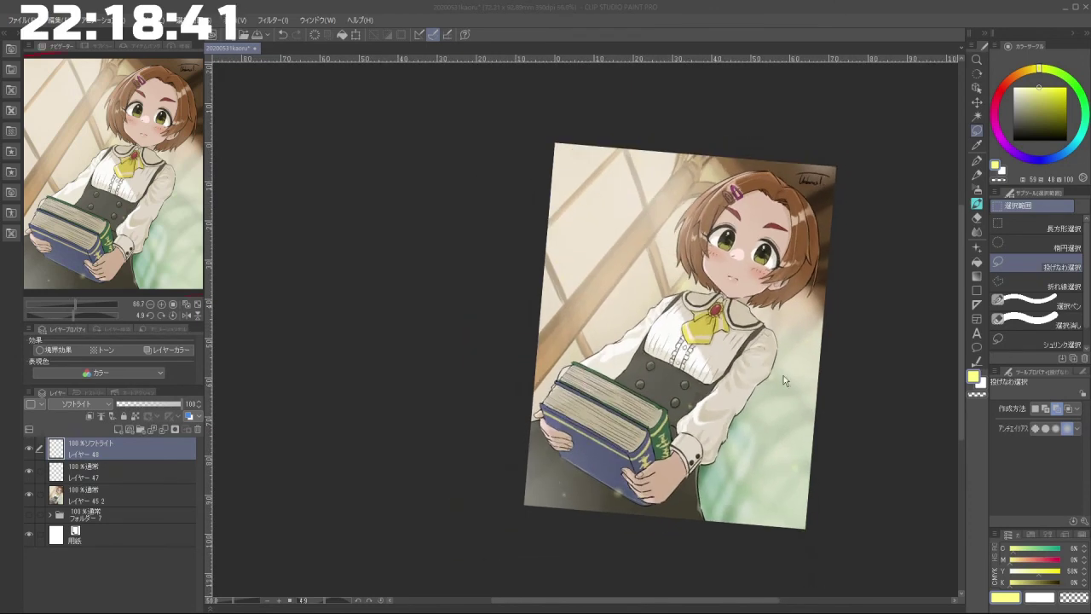
scroll(835, 389, up, 2)
scroll(835, 389, up, 1)
scroll(828, 390, up, 2)
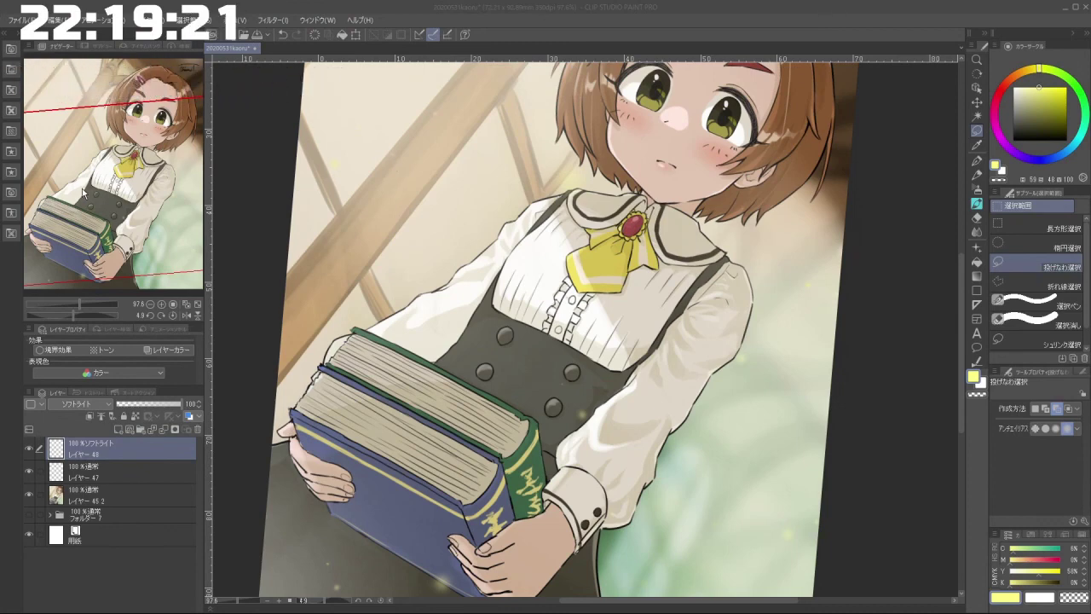
Step: Examine the fold shading on the girl's puffed blouse sleeve beside the green background, up close and with the surrounding outfit
scroll(747, 328, up, 2)
scroll(747, 328, up, 5)
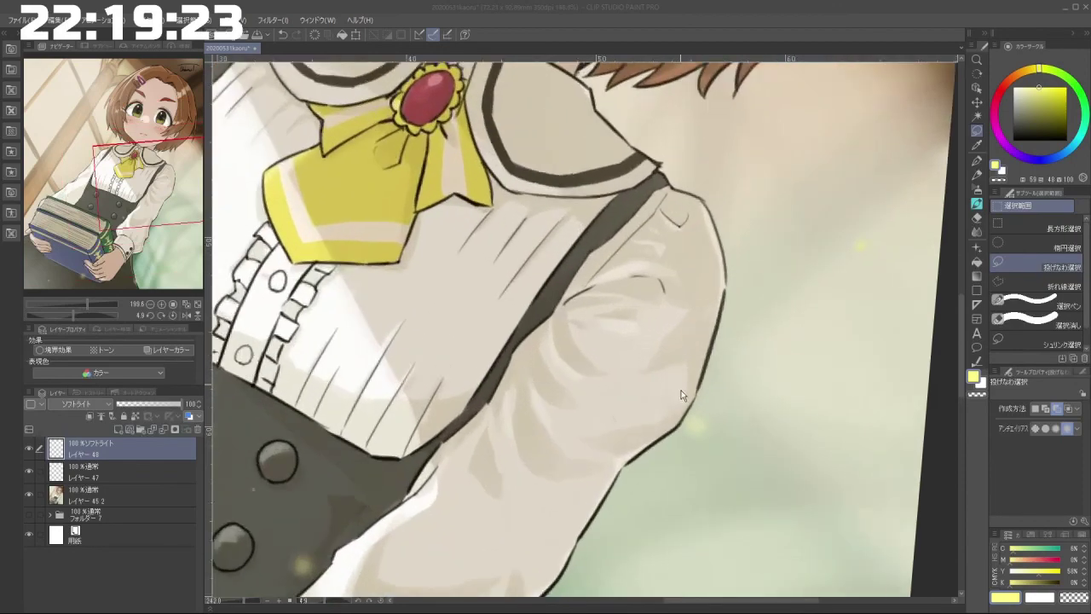
scroll(645, 269, down, 2)
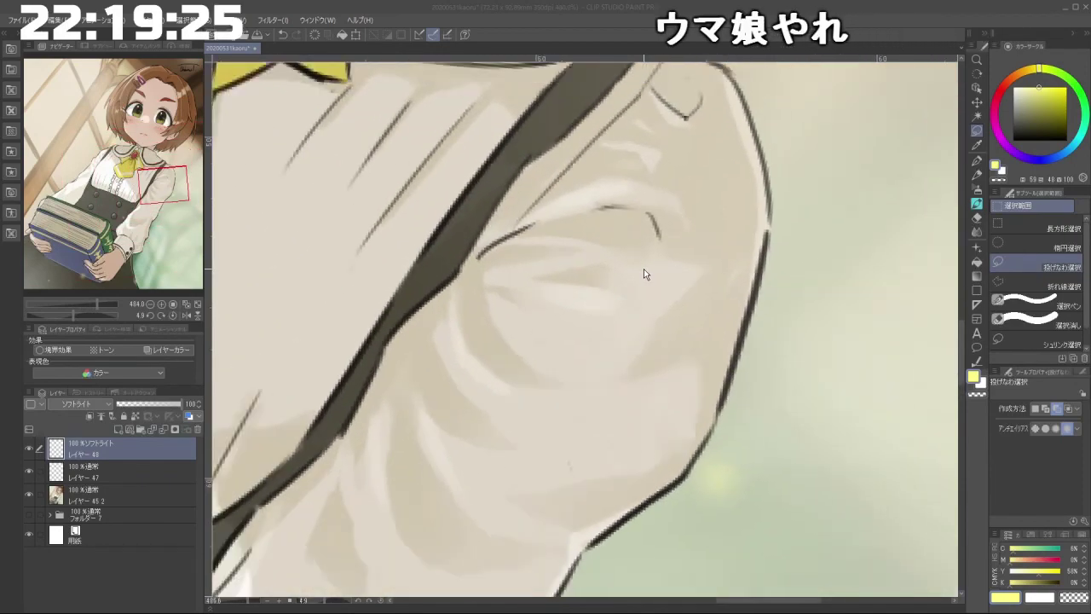
scroll(591, 209, up, 3)
scroll(592, 209, down, 3)
scroll(592, 209, down, 4)
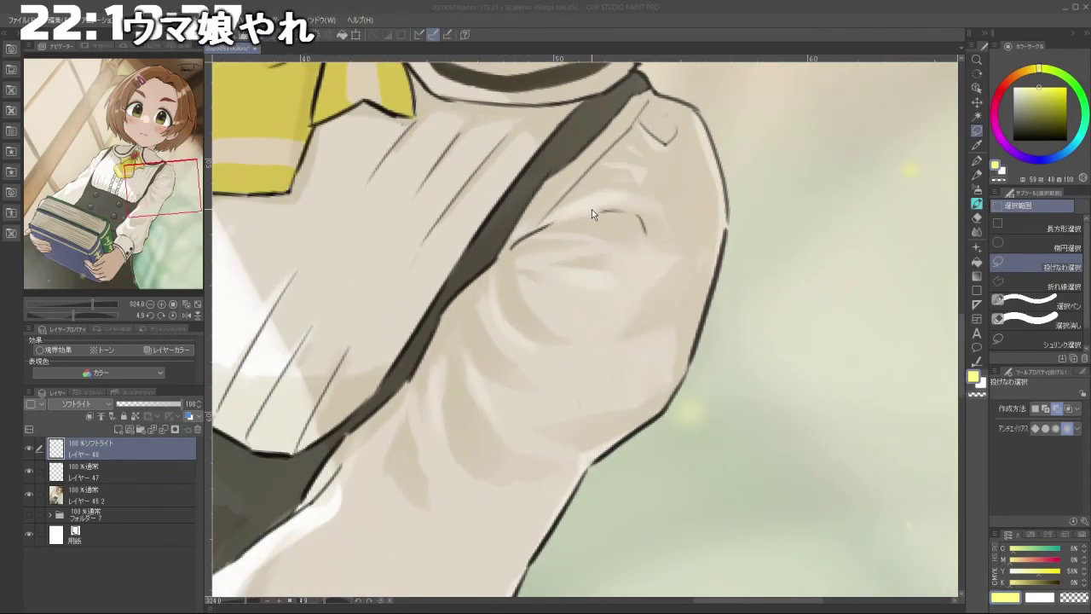
scroll(572, 275, up, 2)
scroll(572, 230, up, 2)
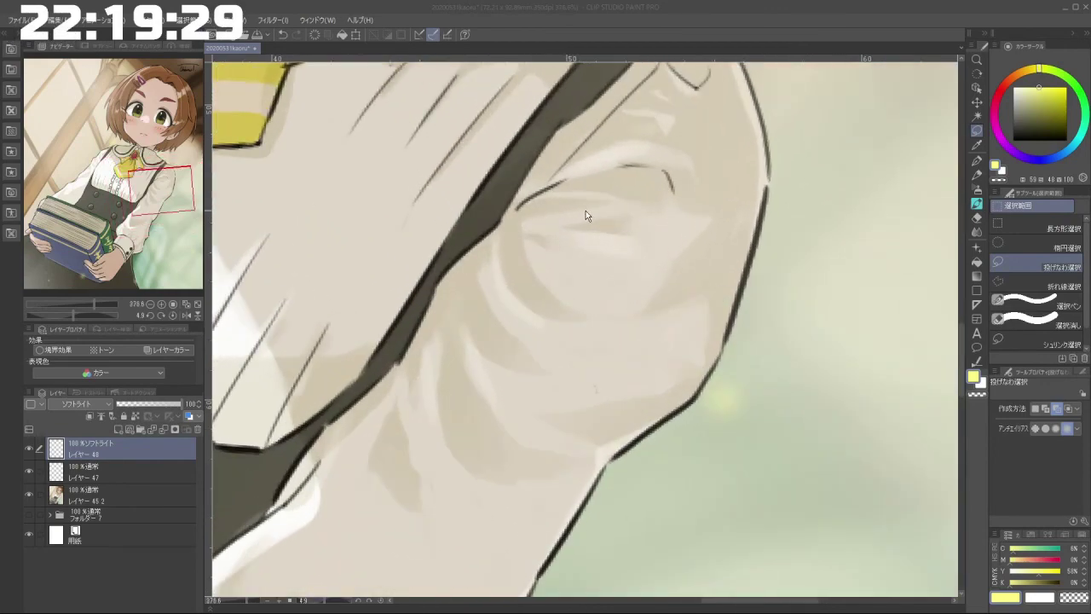
scroll(609, 214, down, 4)
scroll(627, 223, up, 4)
scroll(624, 217, down, 6)
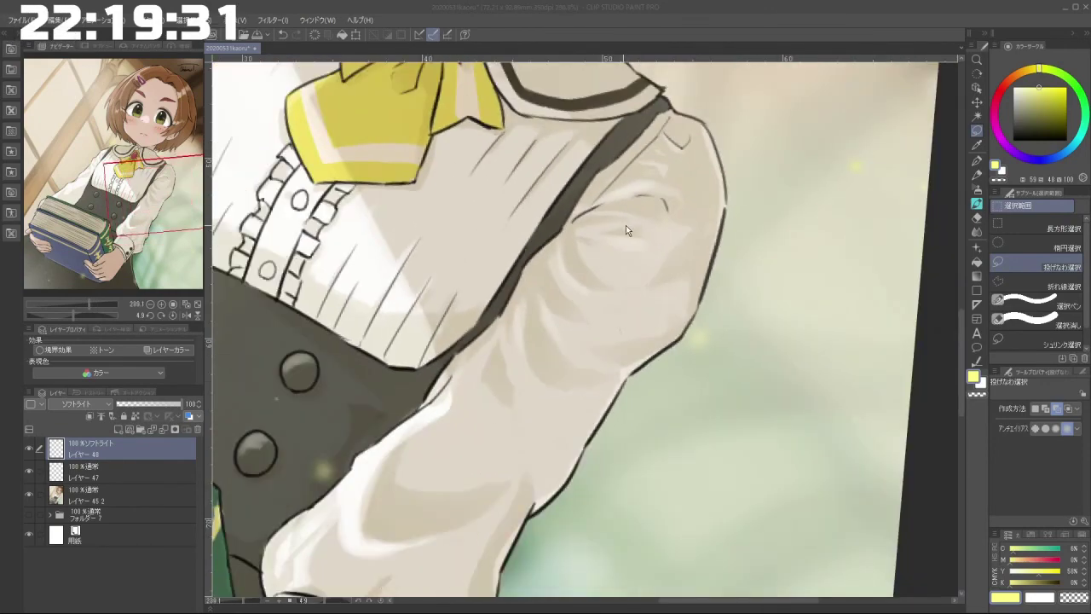
scroll(634, 239, up, 2)
scroll(567, 154, up, 2)
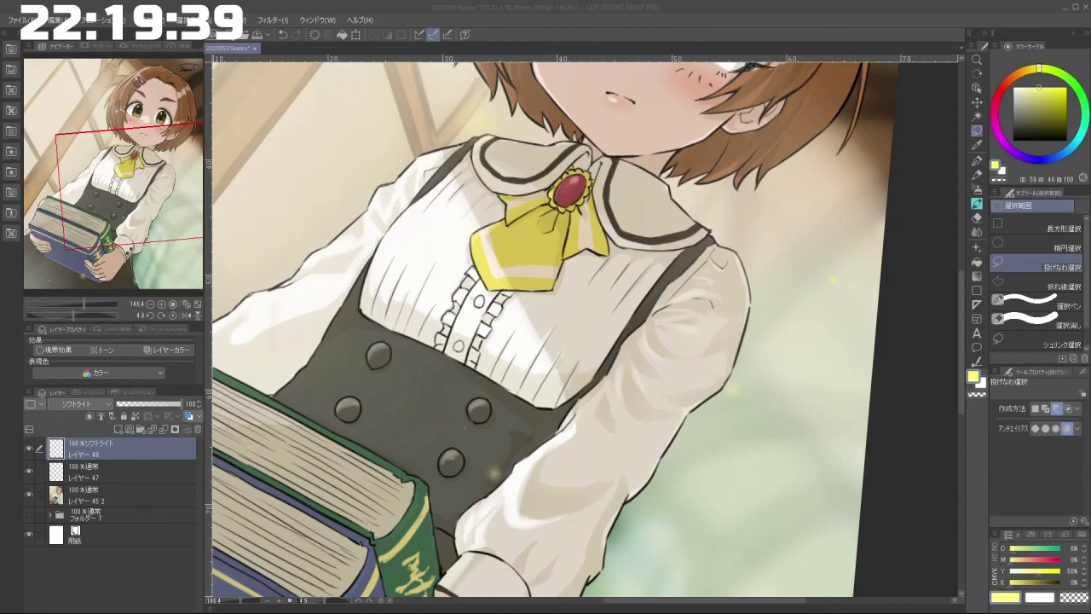
Step: Look over the complete illustration once more, including the girl's face and the signature in the corner
scroll(768, 137, down, 9)
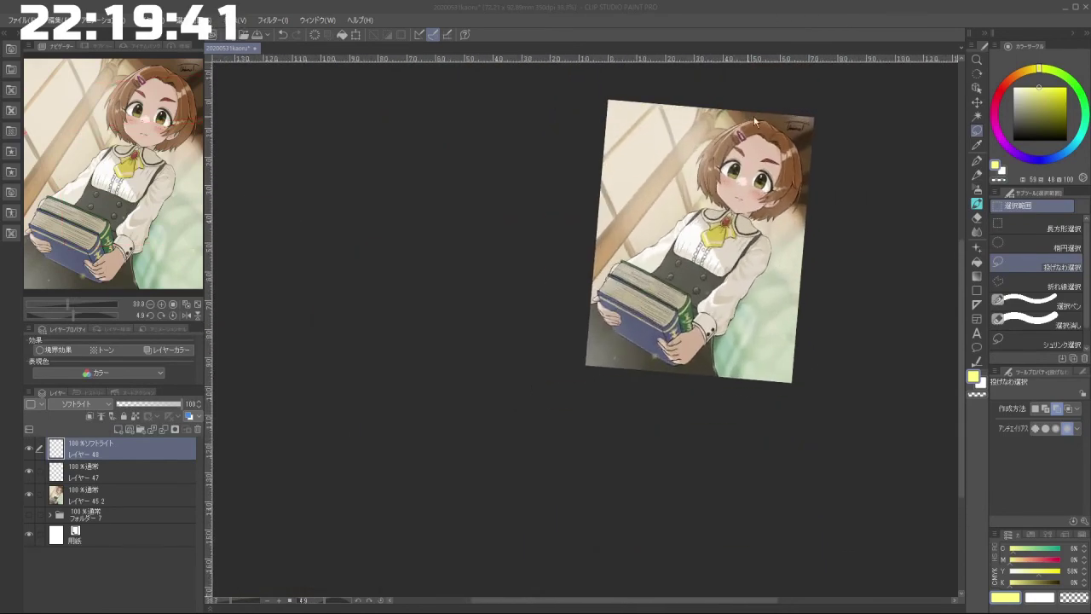
scroll(790, 128, up, 4)
scroll(793, 136, up, 5)
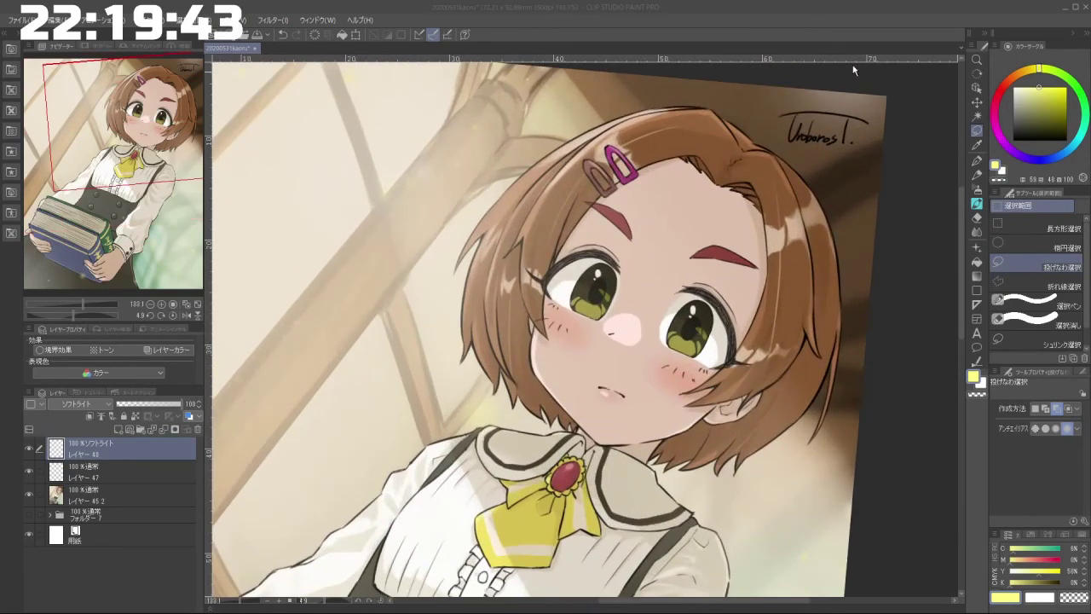